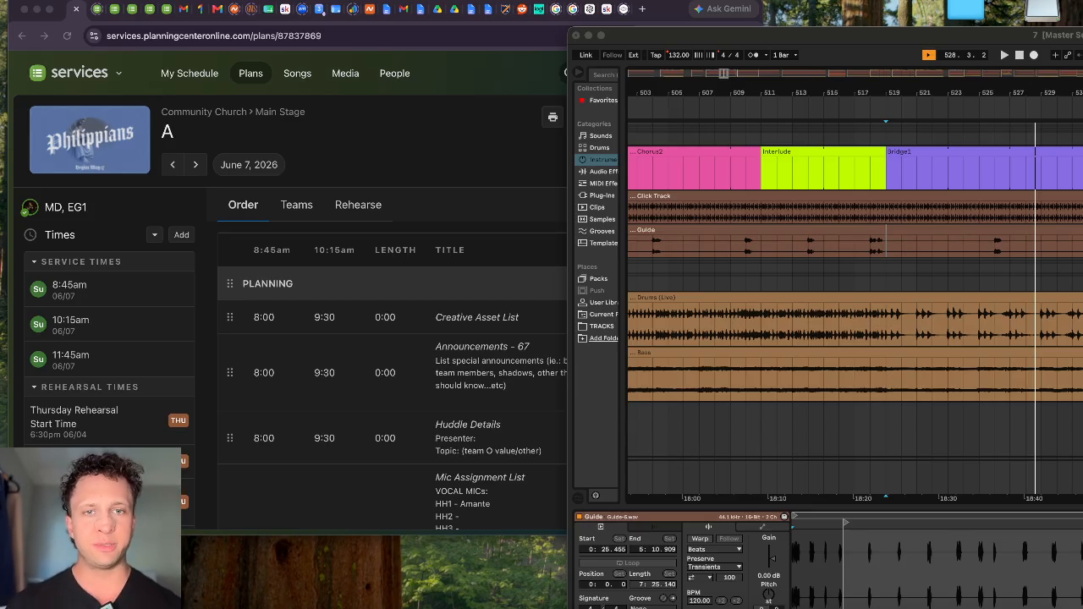
{"action": "key", "text": "super+Tab"}
{"action": "left_click_drag", "start_coordinate": [846, 35], "coordinate": [833, 29]}
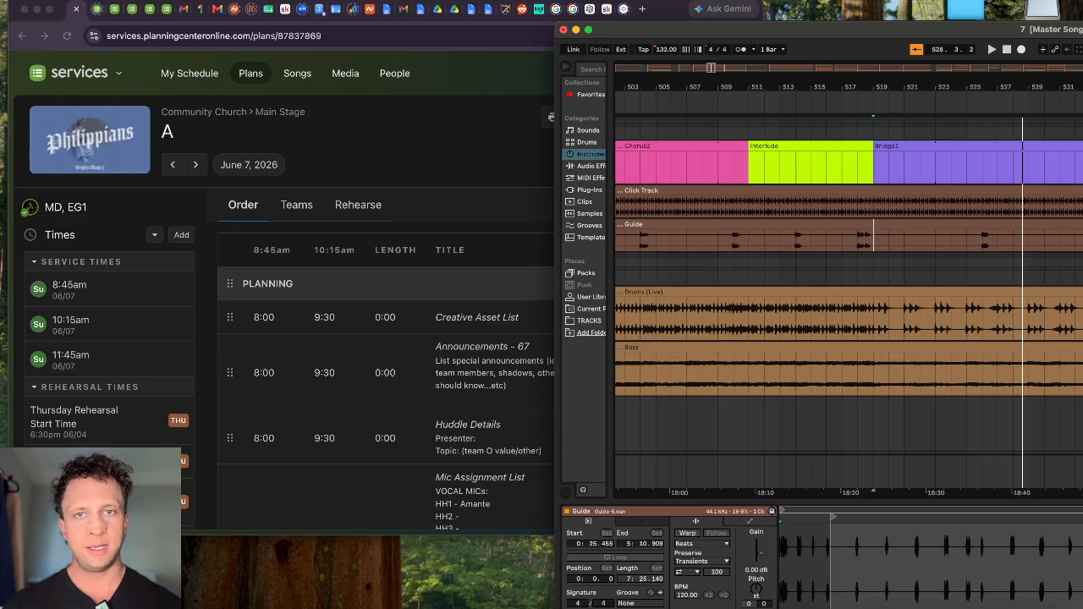
{"action": "key", "text": "super+Tab"}
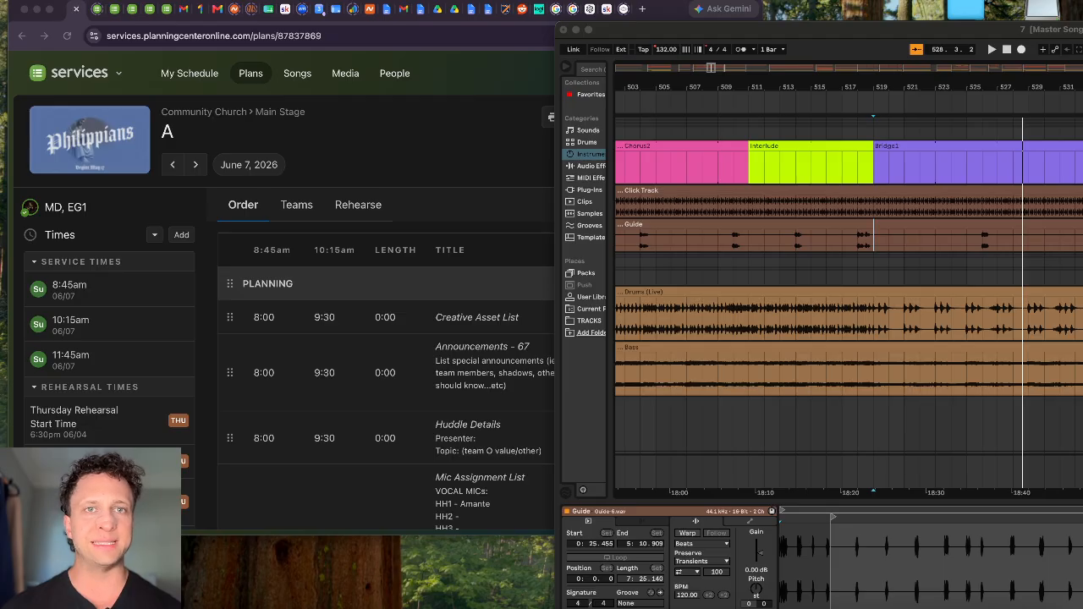
{"action": "left_click_drag", "start_coordinate": [744, 29], "coordinate": [727, 26]}
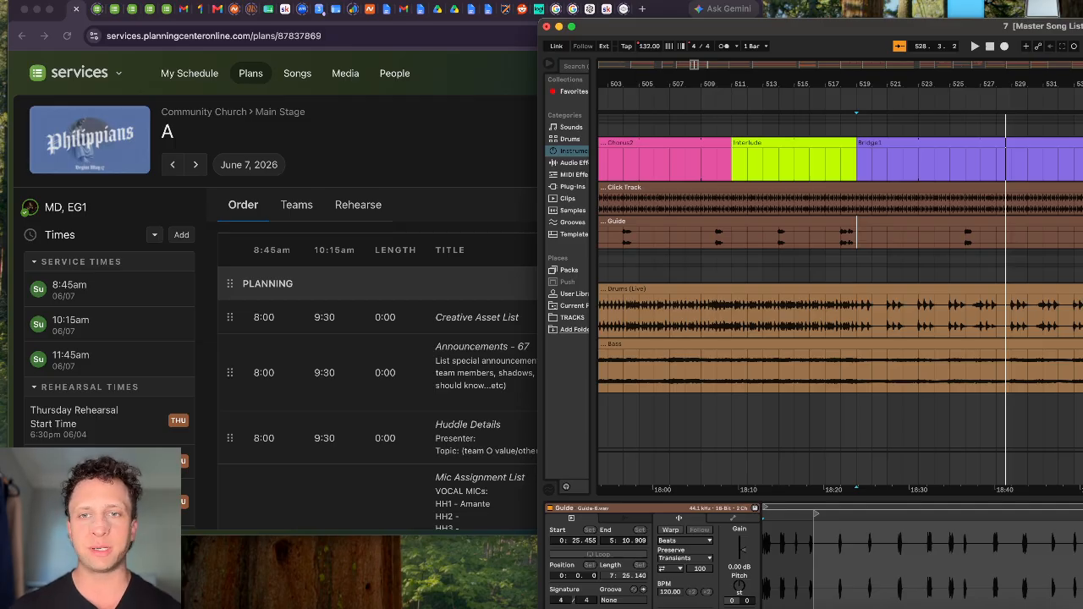
{"action": "key", "text": "super+Tab"}
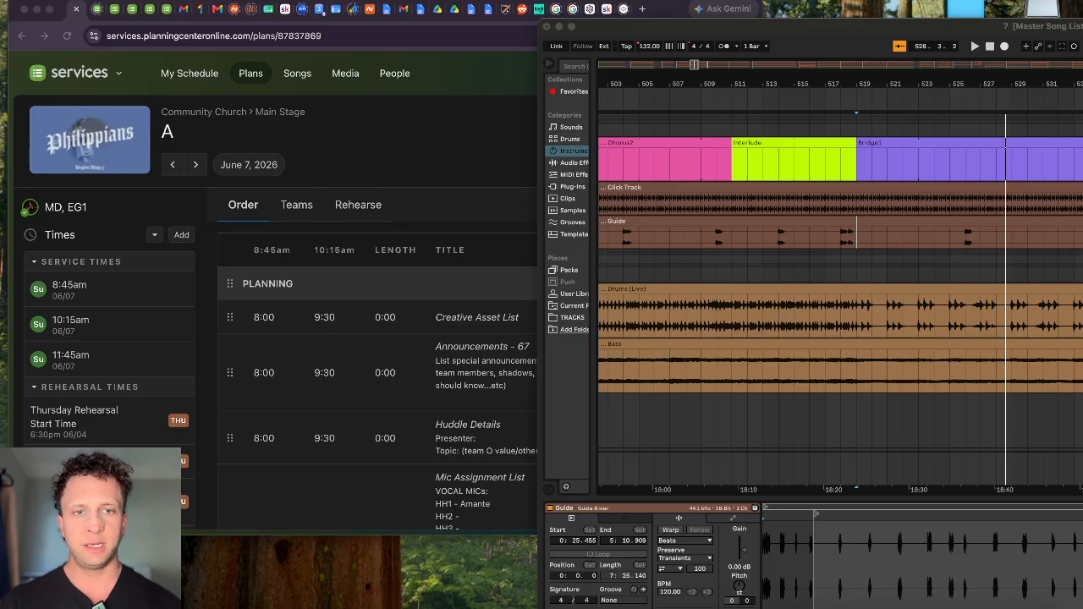
{"action": "key", "text": "super+Tab"}
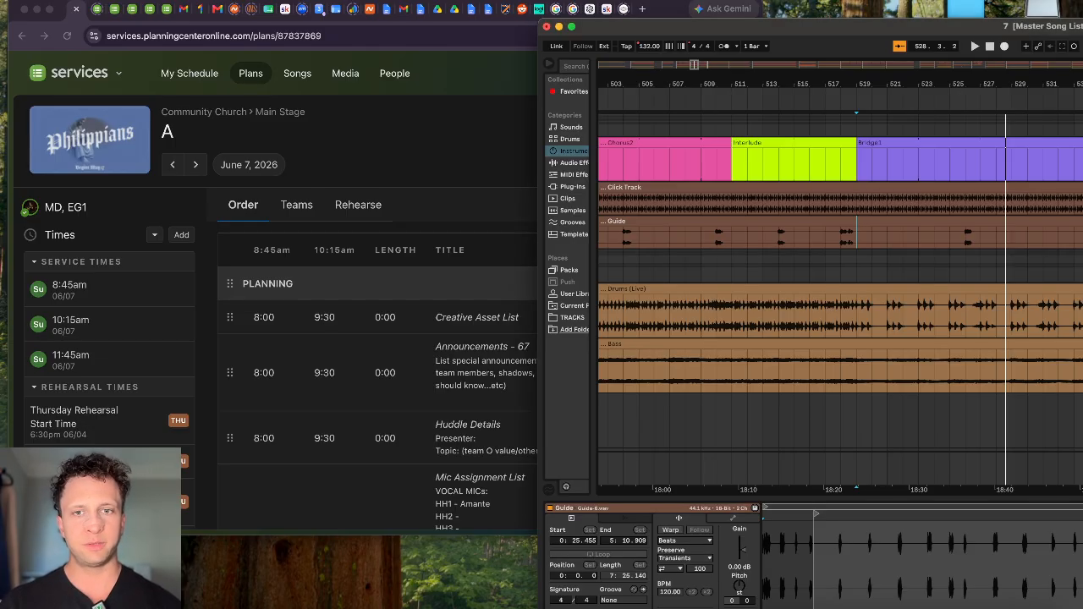
{"action": "key", "text": "super+Tab"}
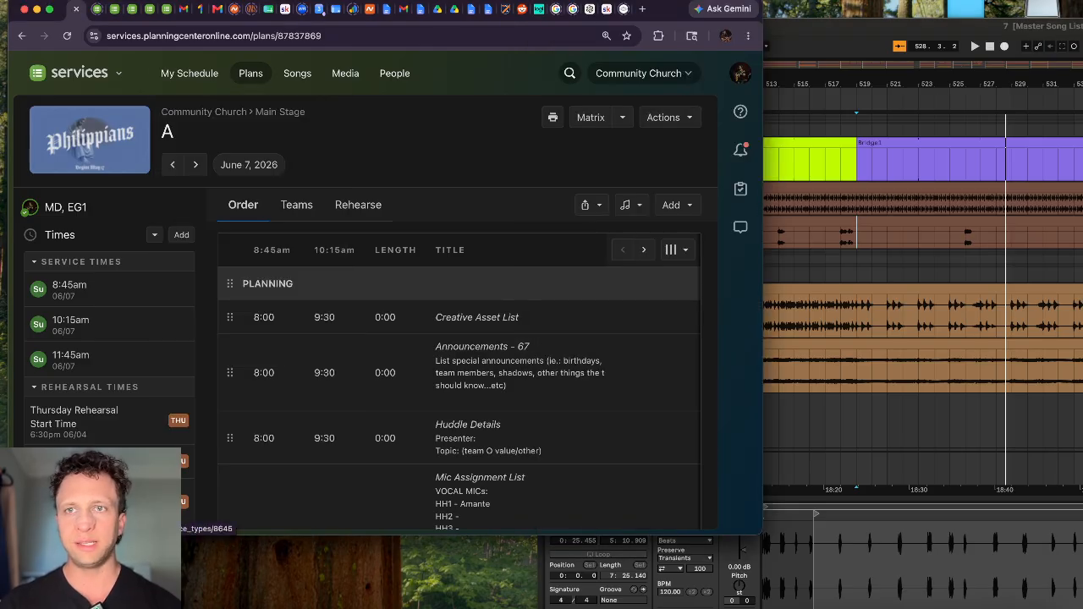
{"action": "key", "text": "super+Tab"}
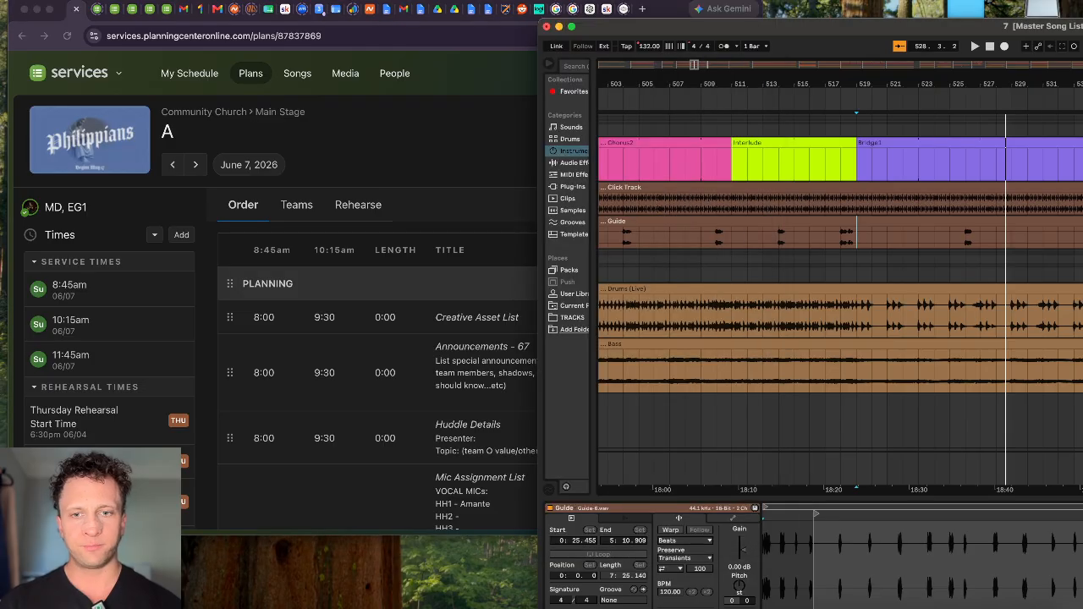
{"action": "key", "text": "super+Tab"}
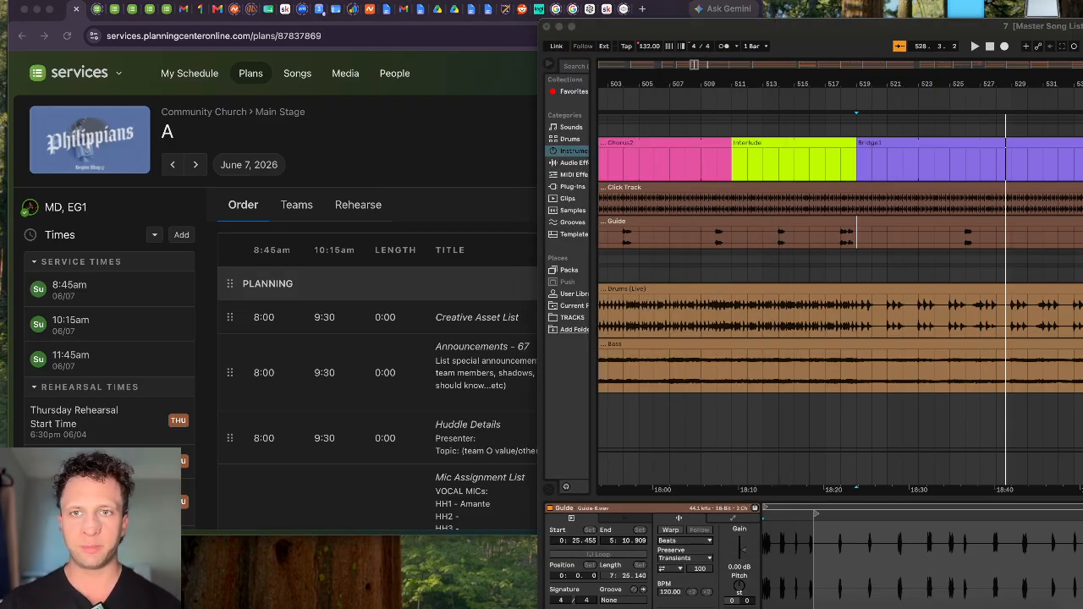
- Switch to Planning Center Services in the browser and open the Community Church plans dashboard, one level above Virginia Academy
{"action": "key", "text": "super+Tab"}
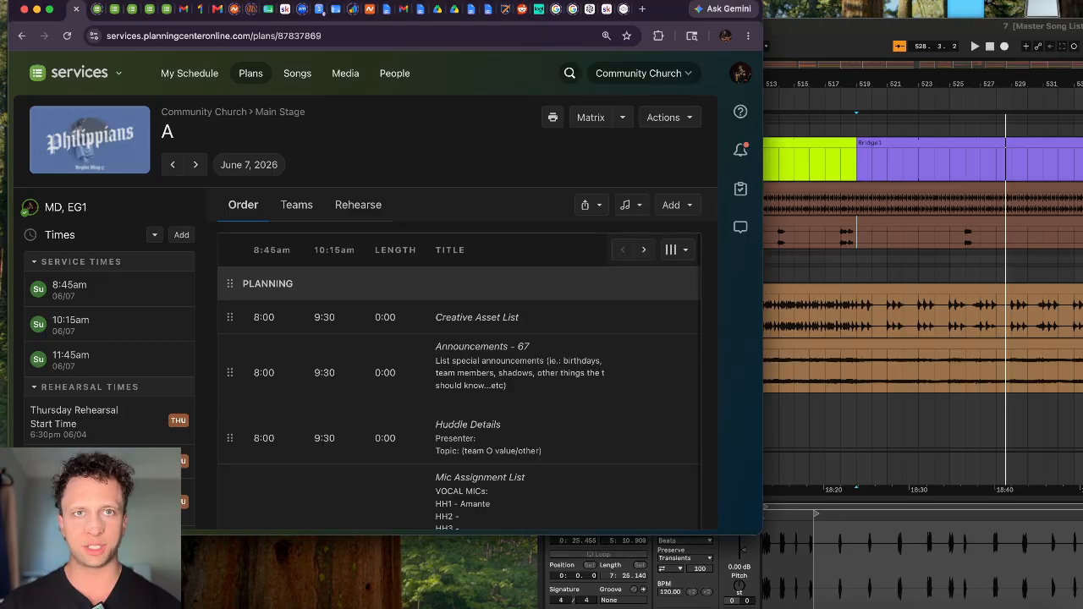
{"action": "left_click_drag", "start_coordinate": [666, 9], "coordinate": [700, 0]}
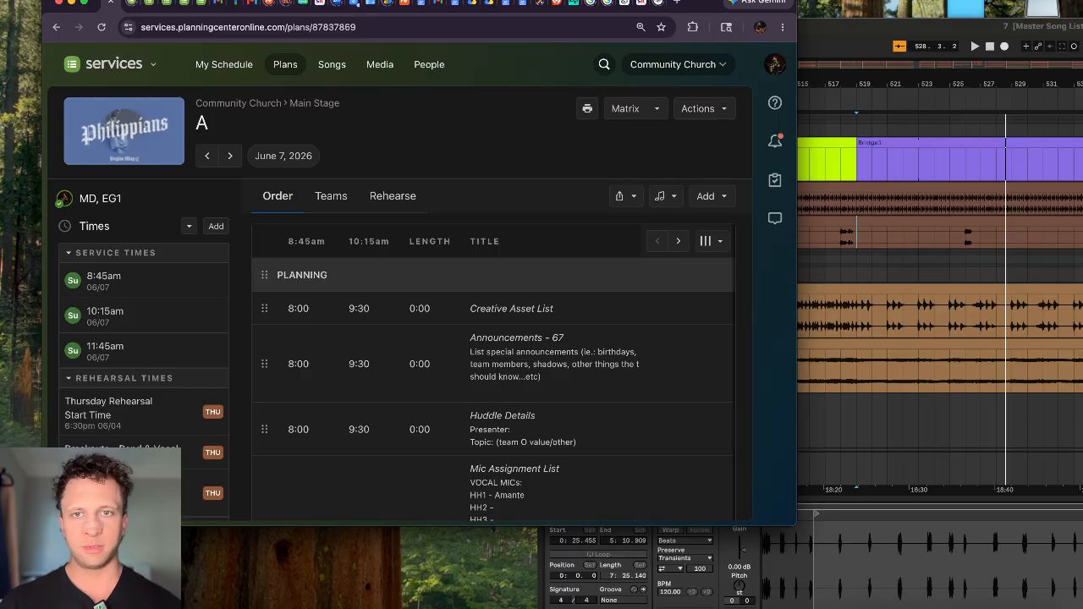
{"action": "mouse_move", "coordinate": [285, 65]}
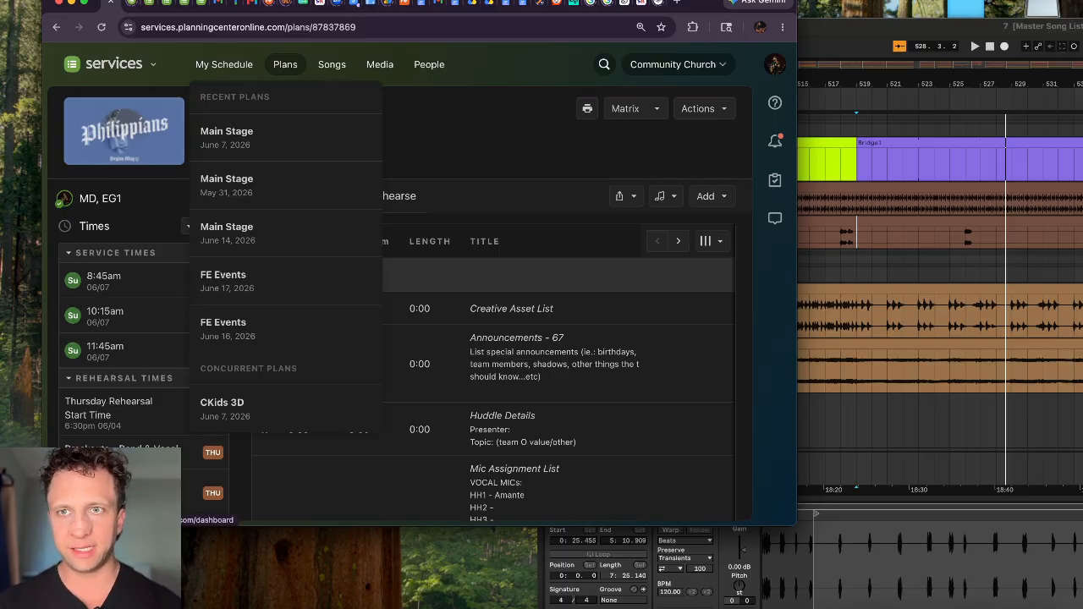
{"action": "left_click", "coordinate": [285, 65]}
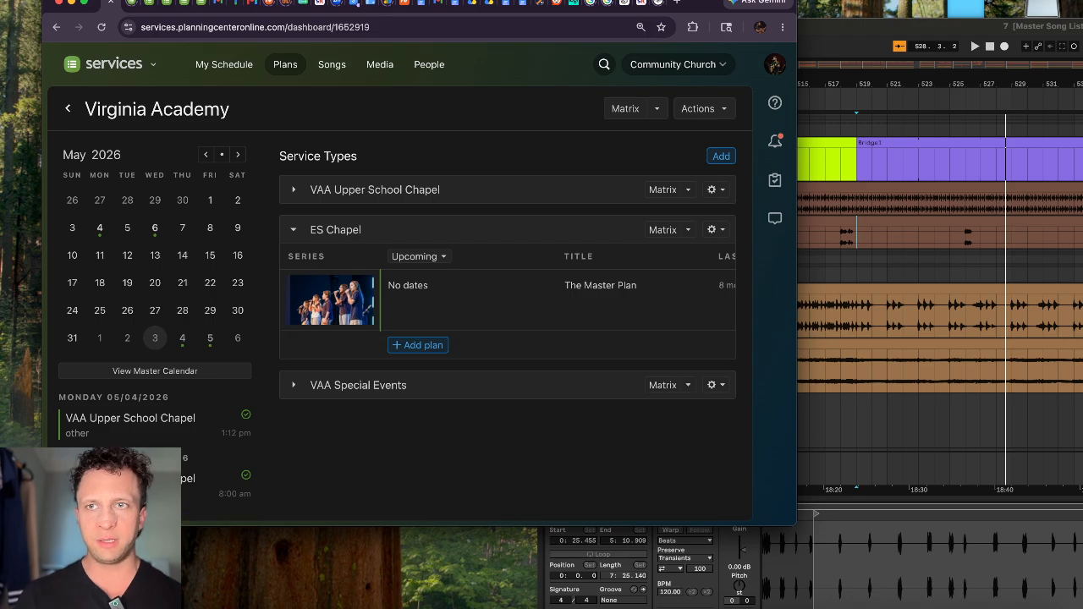
{"action": "mouse_move", "coordinate": [68, 108]}
{"action": "left_click", "coordinate": [124, 141]}
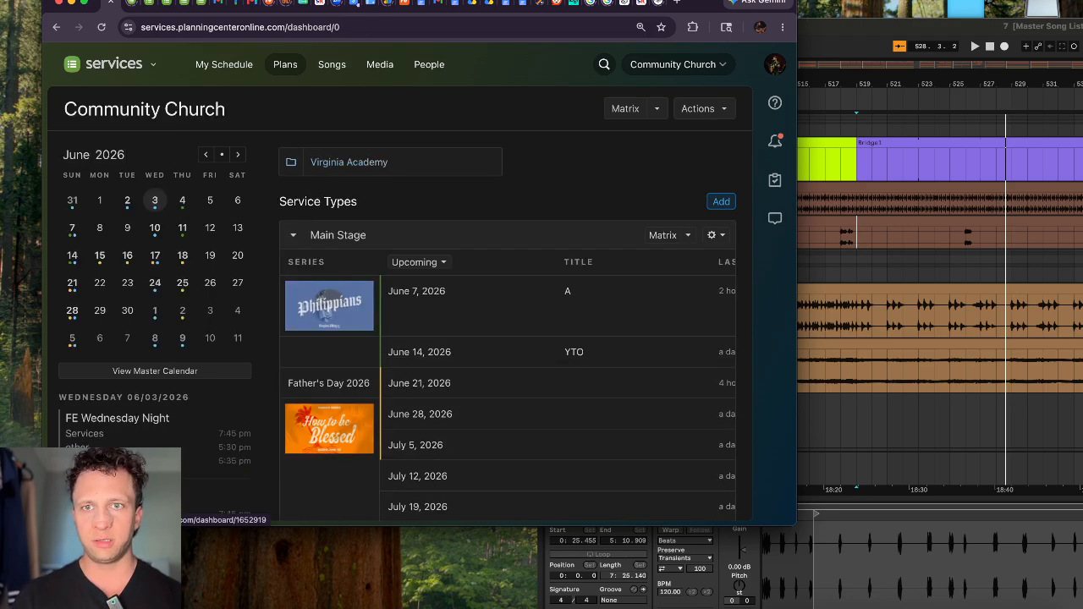
- Open the June 14, 2026 plan titled YTO from the Main Stage service type
{"action": "scroll", "coordinate": [474, 304], "scroll_direction": "down", "scroll_amount": 10}
{"action": "scroll", "coordinate": [474, 305], "scroll_direction": "up", "scroll_amount": 10}
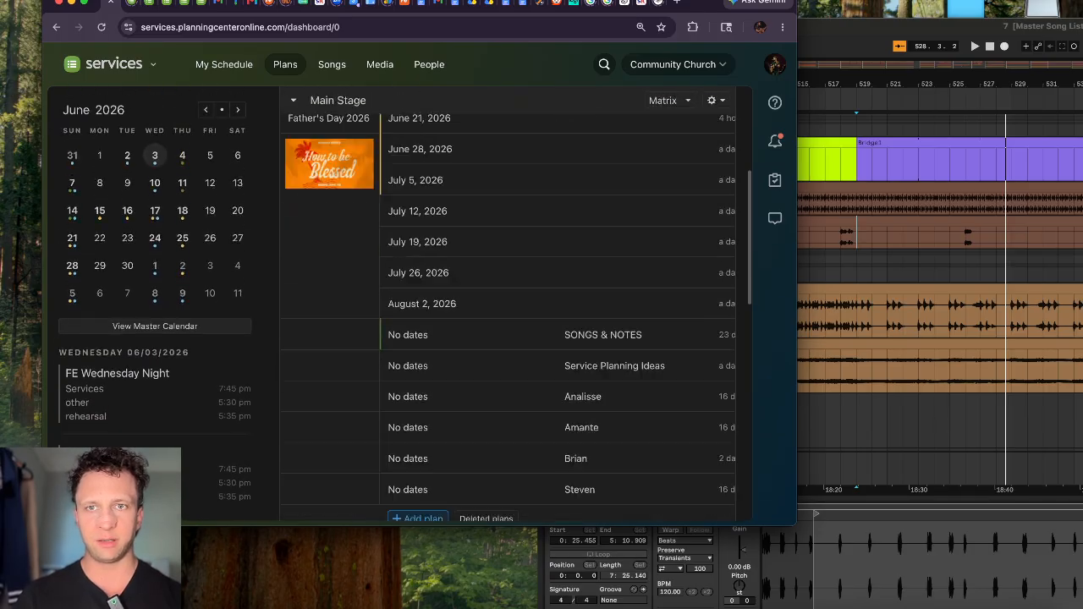
{"action": "left_click", "coordinate": [294, 237]}
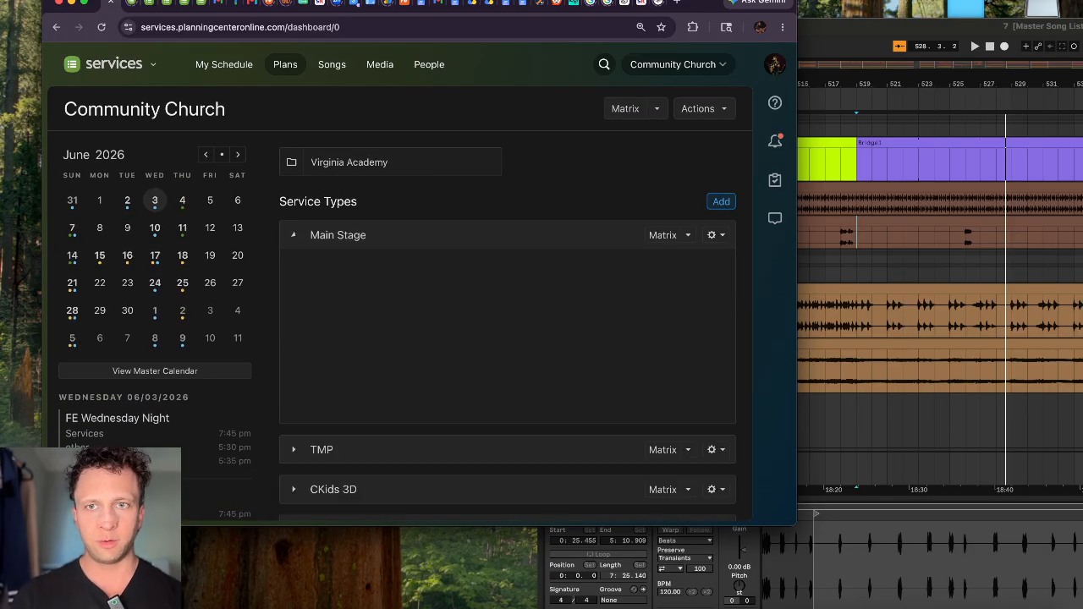
{"action": "left_click", "coordinate": [294, 235]}
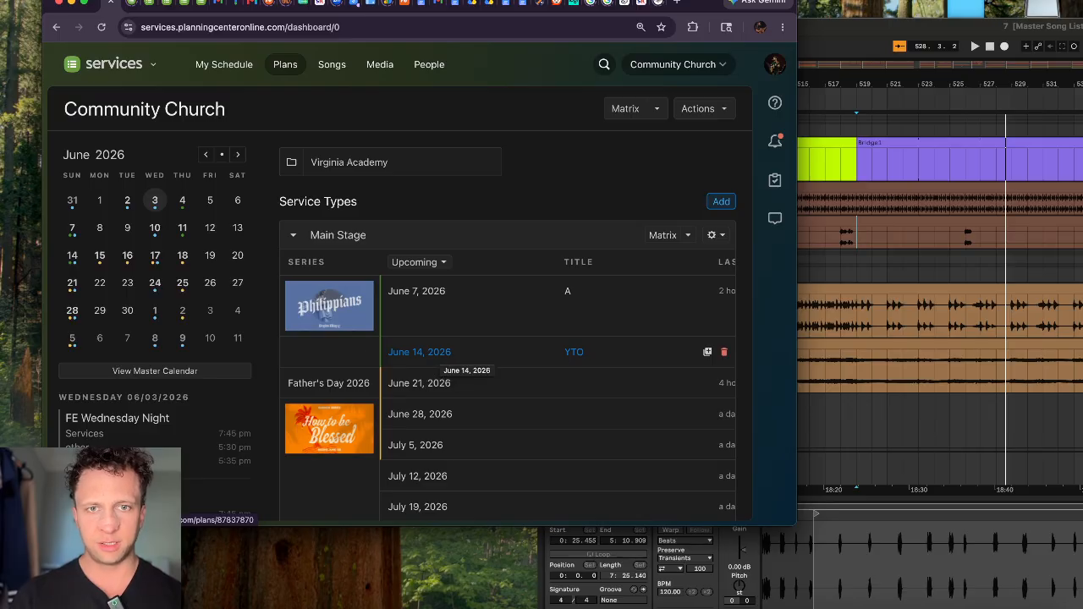
{"action": "left_click", "coordinate": [423, 352]}
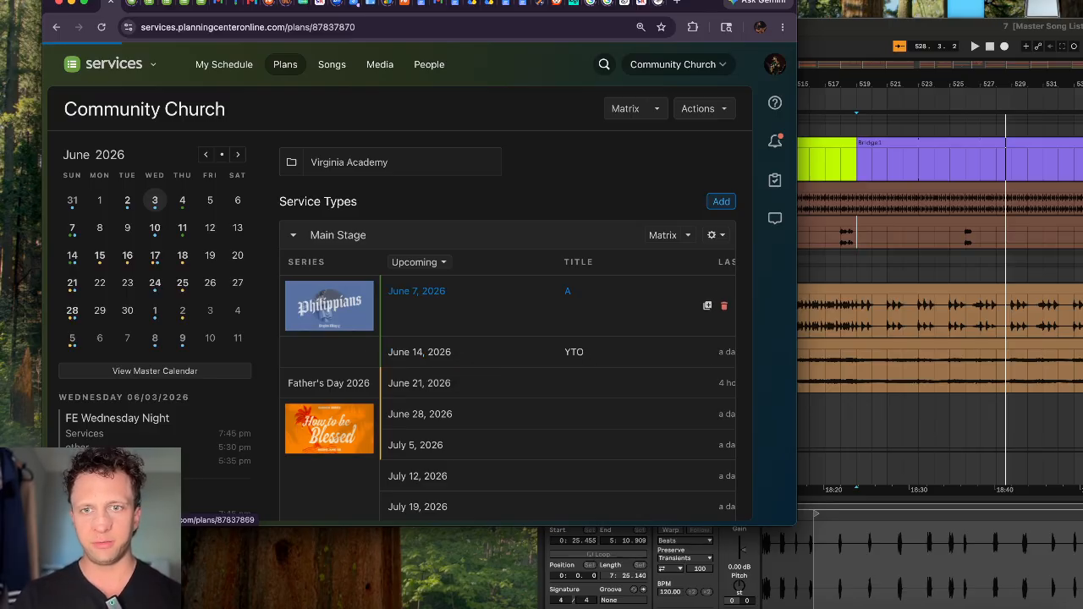
- Review the plan's order of service from the planning items through the walk-in section to the opening song and Welcome
{"action": "scroll", "coordinate": [490, 338], "scroll_direction": "down", "scroll_amount": 3}
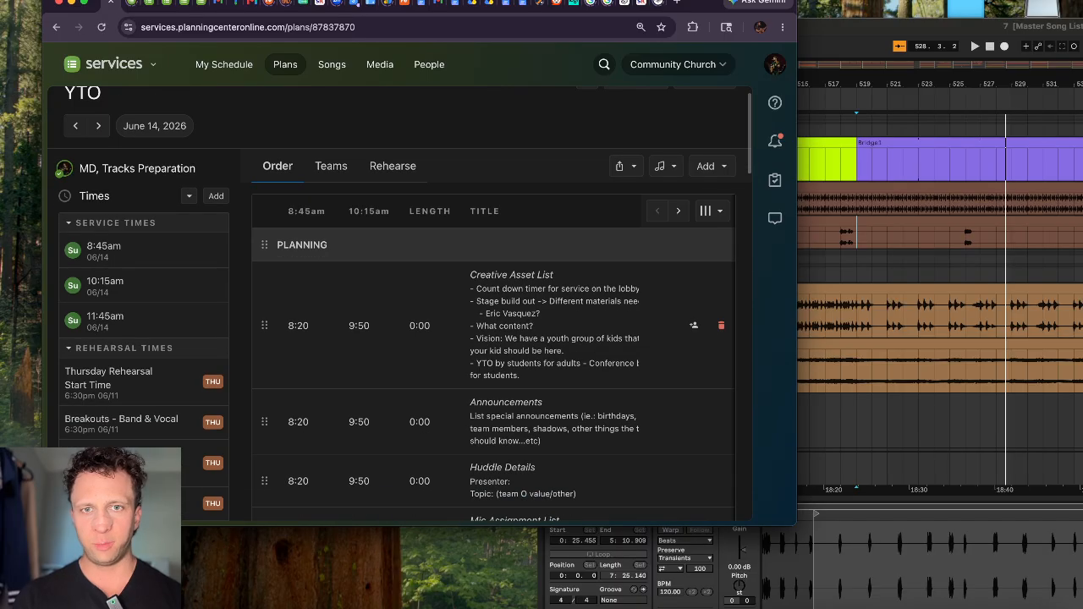
{"action": "scroll", "coordinate": [490, 338], "scroll_direction": "down", "scroll_amount": 10}
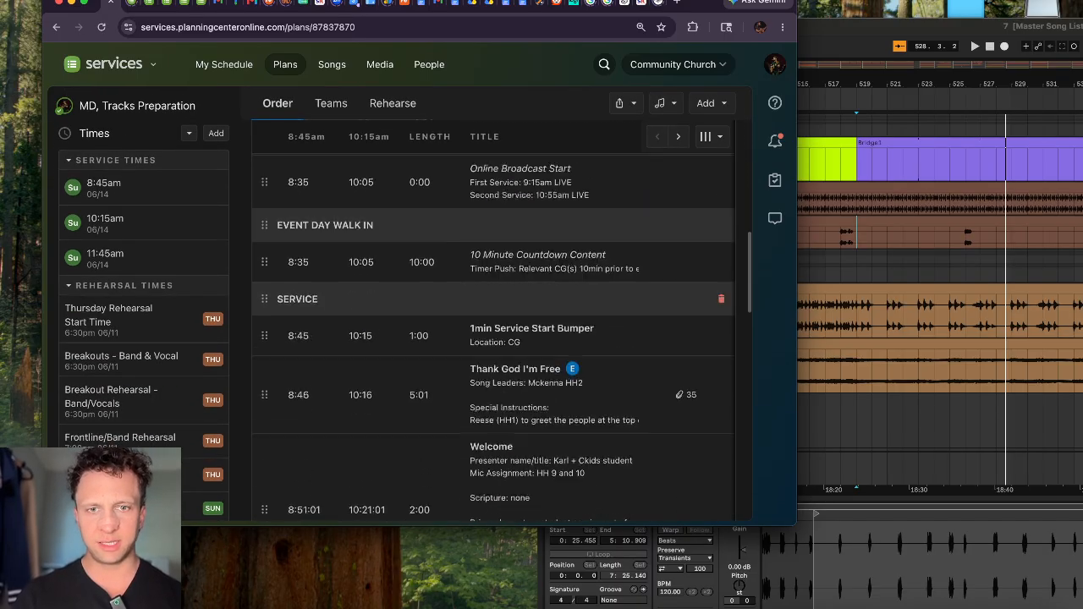
{"action": "scroll", "coordinate": [491, 339], "scroll_direction": "up", "scroll_amount": 5}
{"action": "scroll", "coordinate": [490, 338], "scroll_direction": "down", "scroll_amount": 8}
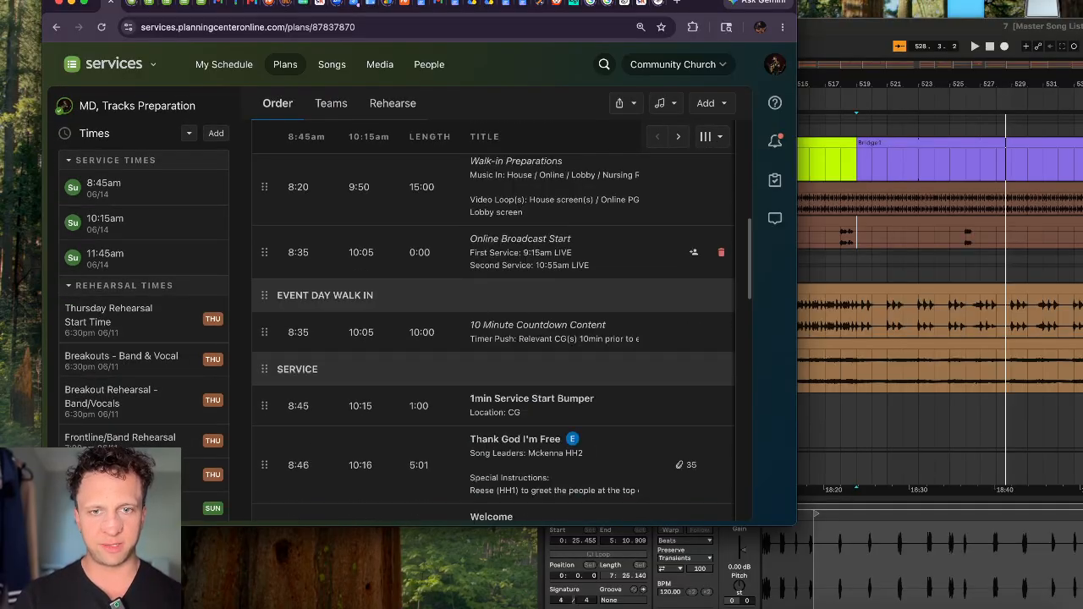
{"action": "scroll", "coordinate": [491, 338], "scroll_direction": "down", "scroll_amount": 1}
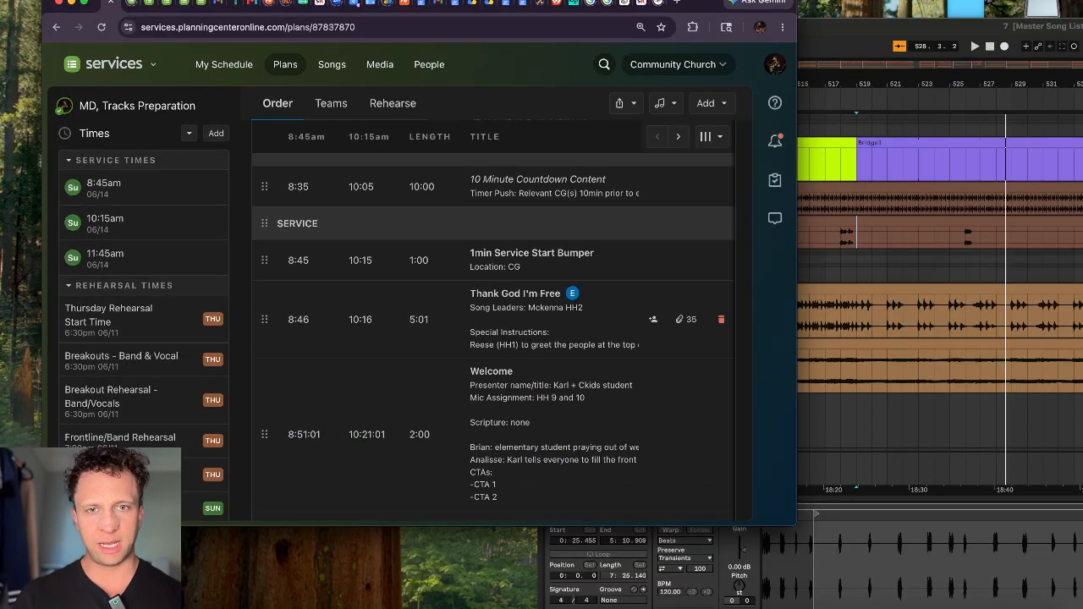
{"action": "scroll", "coordinate": [572, 284], "scroll_direction": "down", "scroll_amount": 1}
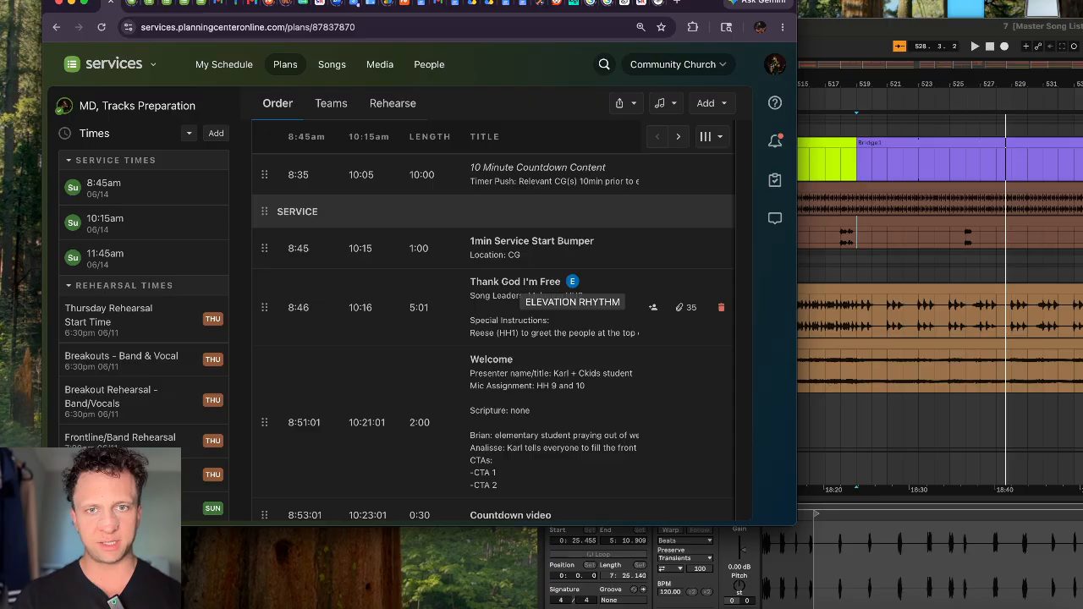
{"action": "scroll", "coordinate": [572, 283], "scroll_direction": "up", "scroll_amount": 10}
{"action": "scroll", "coordinate": [572, 292], "scroll_direction": "down", "scroll_amount": 9}
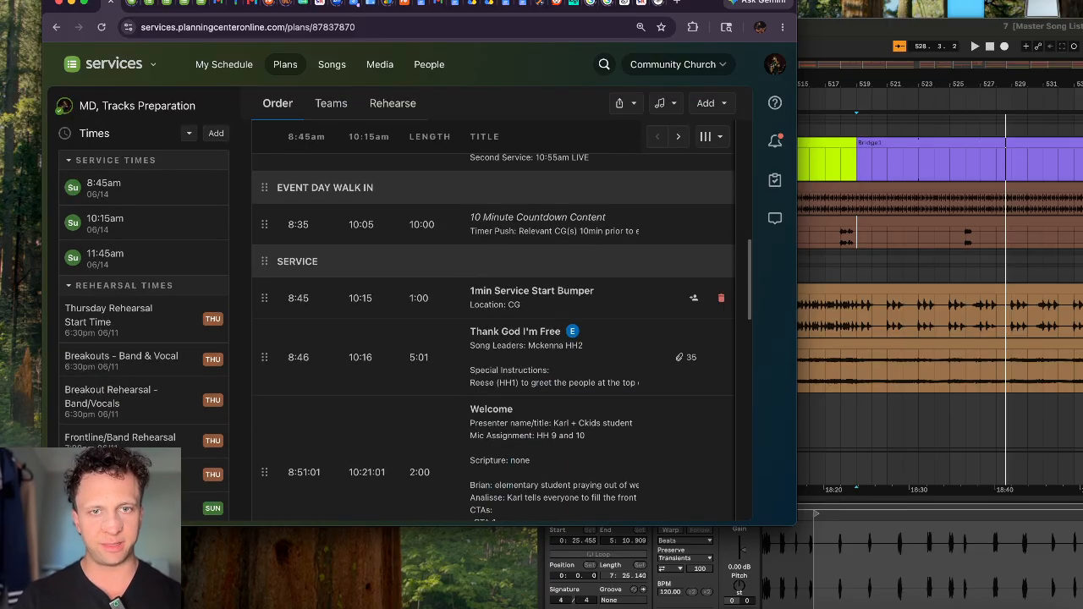
{"action": "scroll", "coordinate": [572, 284], "scroll_direction": "down", "scroll_amount": 4}
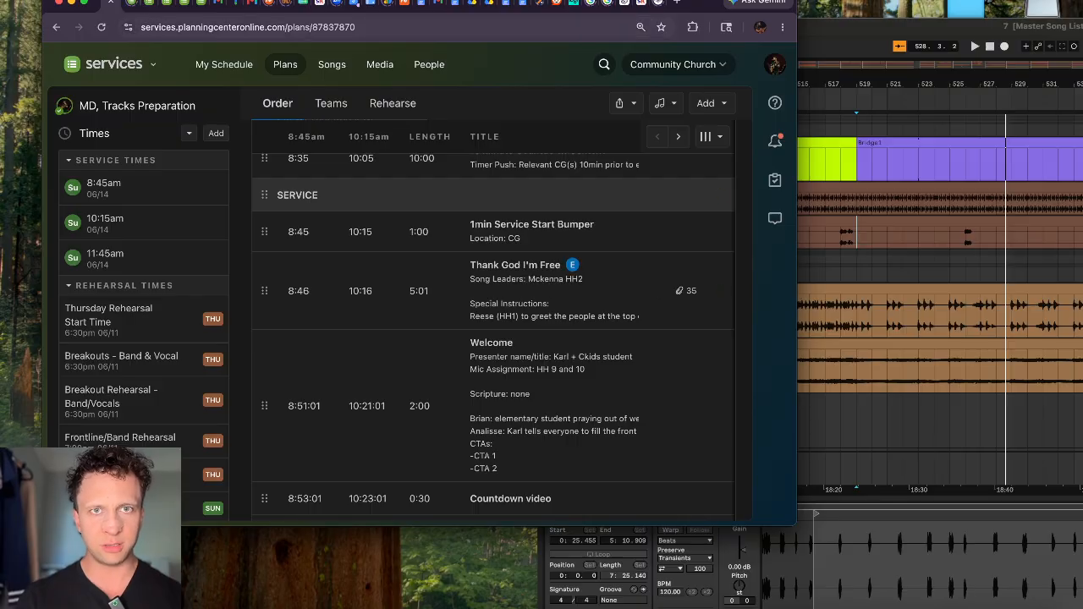
- Examine the remaining service items, including the songs Life is Better, Gratitude and Who Else, with their notes and special instructions
{"action": "left_click_drag", "start_coordinate": [703, 8], "coordinate": [658, 0]}
{"action": "scroll", "coordinate": [542, 283], "scroll_direction": "down", "scroll_amount": 1}
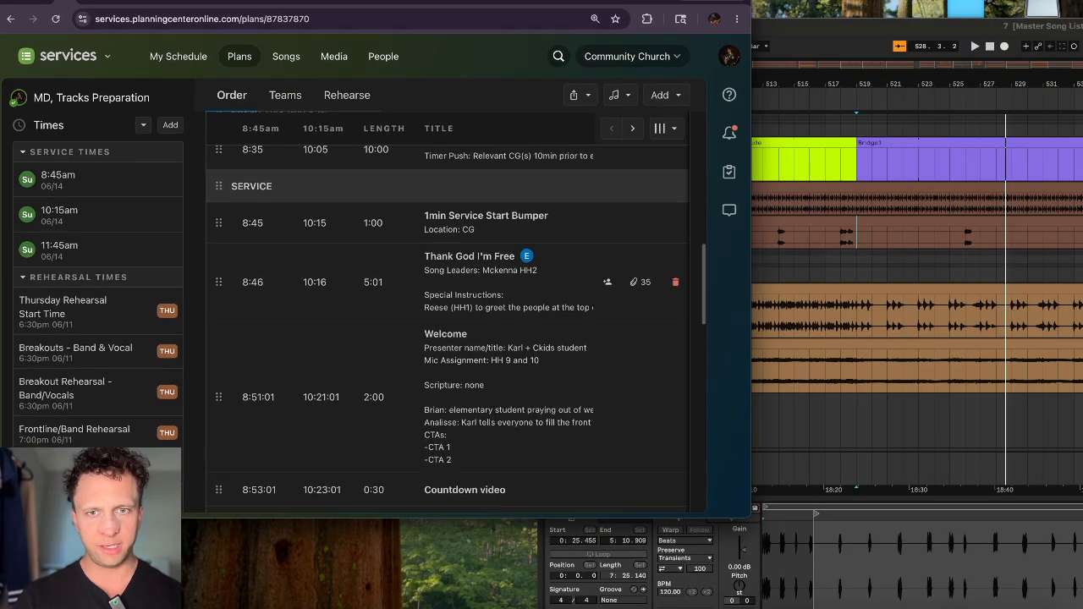
{"action": "scroll", "coordinate": [542, 339], "scroll_direction": "down", "scroll_amount": 11}
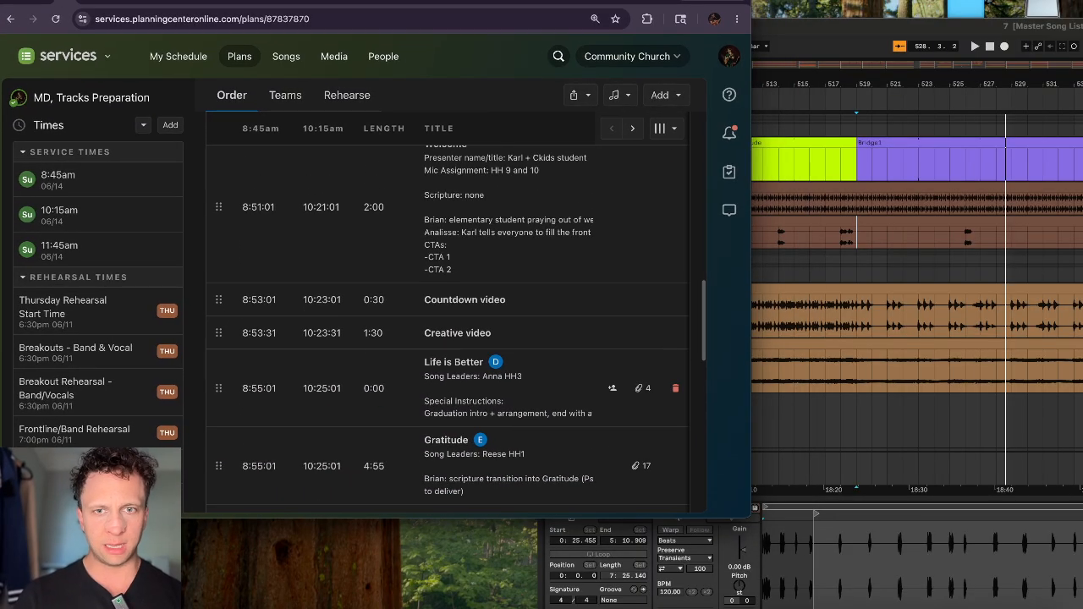
{"action": "scroll", "coordinate": [446, 330], "scroll_direction": "down", "scroll_amount": 4}
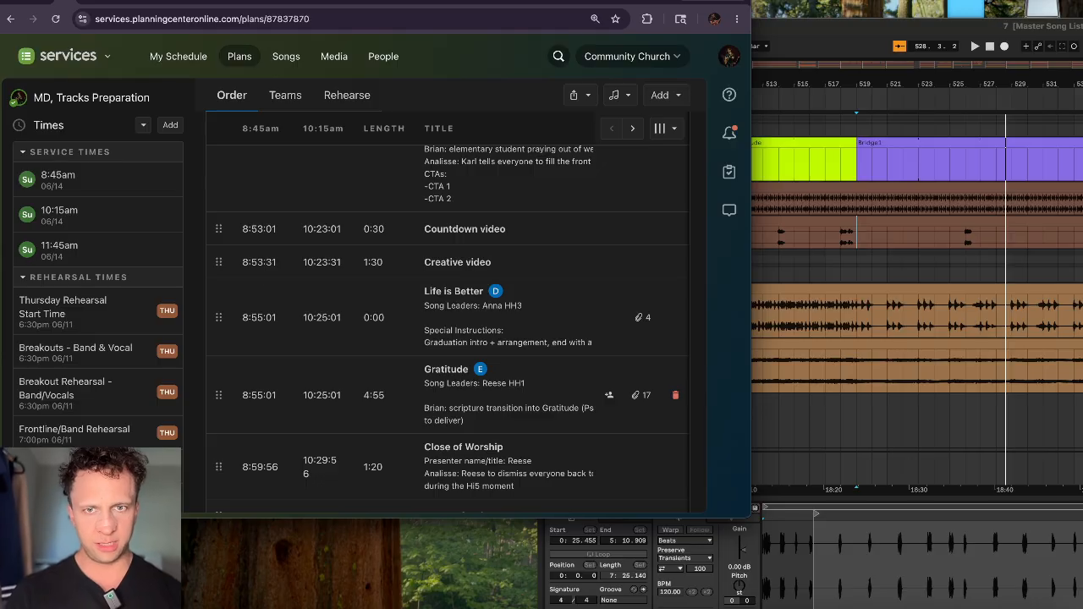
{"action": "scroll", "coordinate": [447, 322], "scroll_direction": "down", "scroll_amount": 5}
{"action": "scroll", "coordinate": [447, 313], "scroll_direction": "down", "scroll_amount": 15}
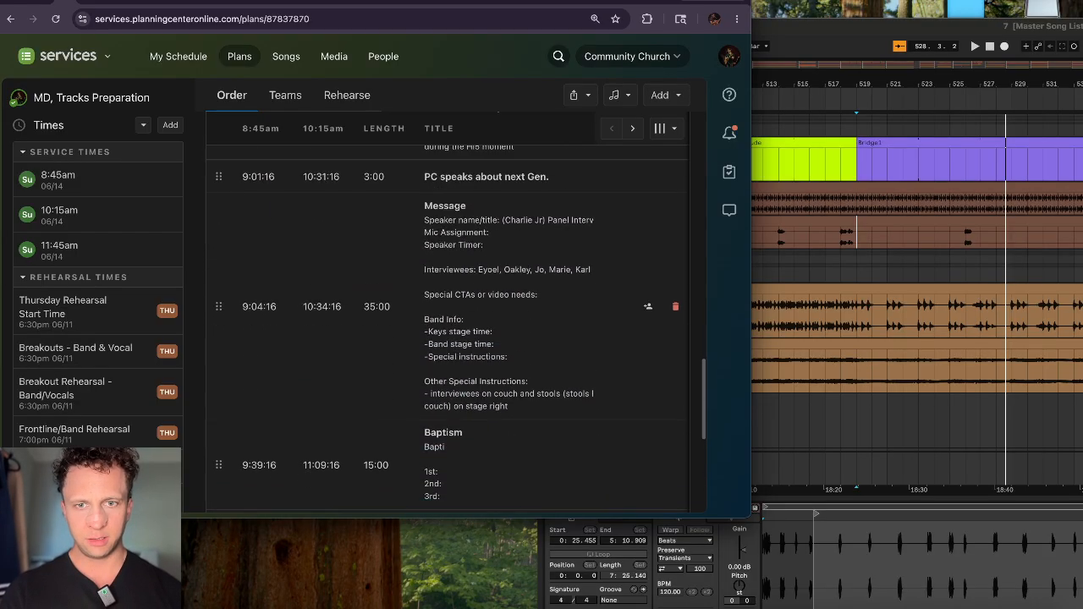
{"action": "scroll", "coordinate": [447, 330], "scroll_direction": "up", "scroll_amount": 12}
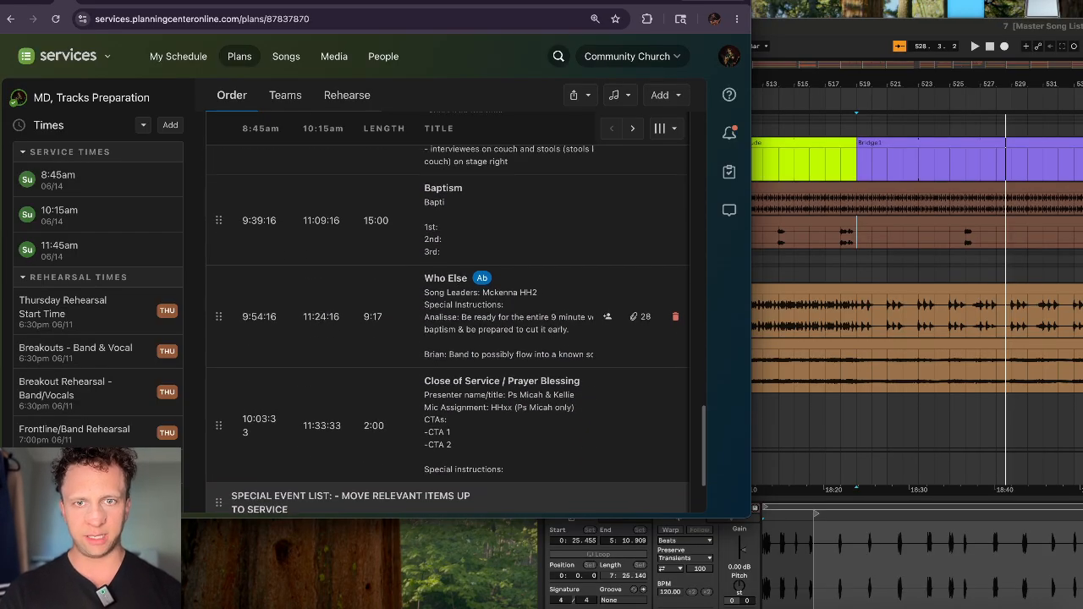
{"action": "scroll", "coordinate": [446, 330], "scroll_direction": "up", "scroll_amount": 10}
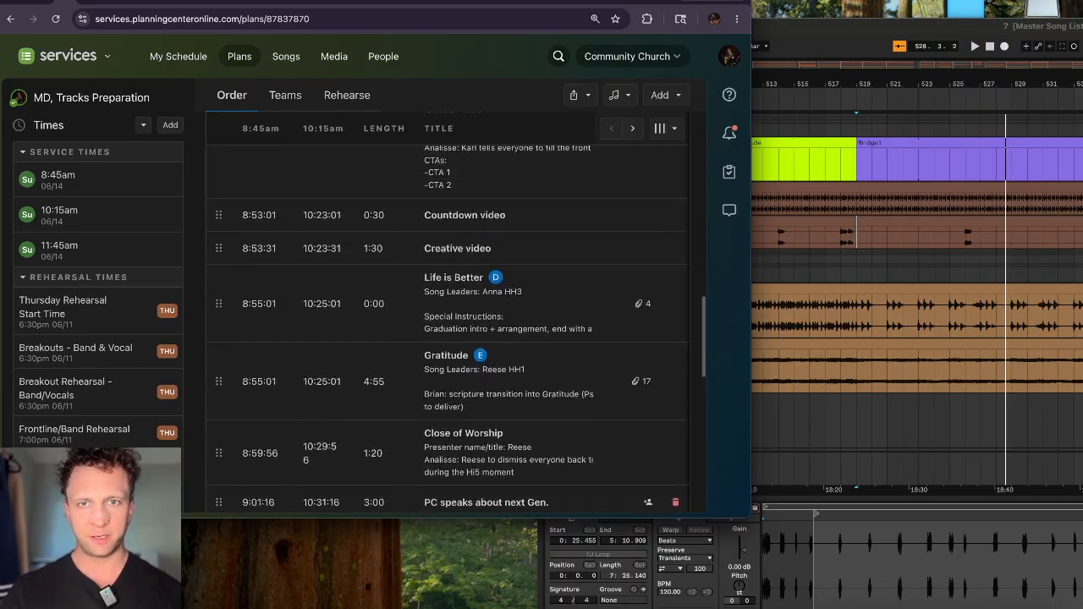
{"action": "scroll", "coordinate": [447, 330], "scroll_direction": "down", "scroll_amount": 4}
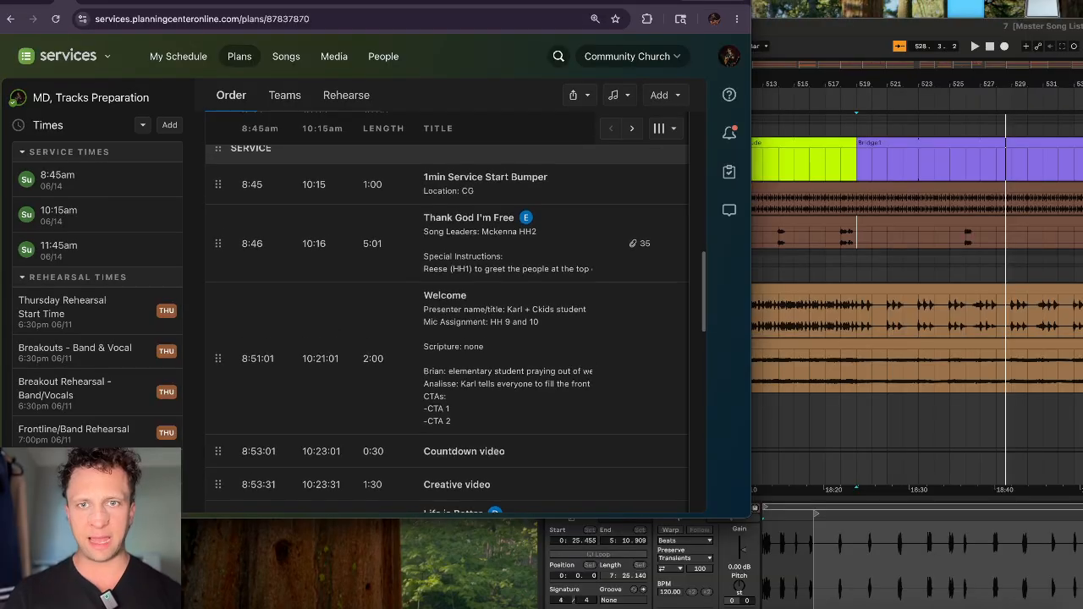
{"action": "scroll", "coordinate": [447, 330], "scroll_direction": "down", "scroll_amount": 3}
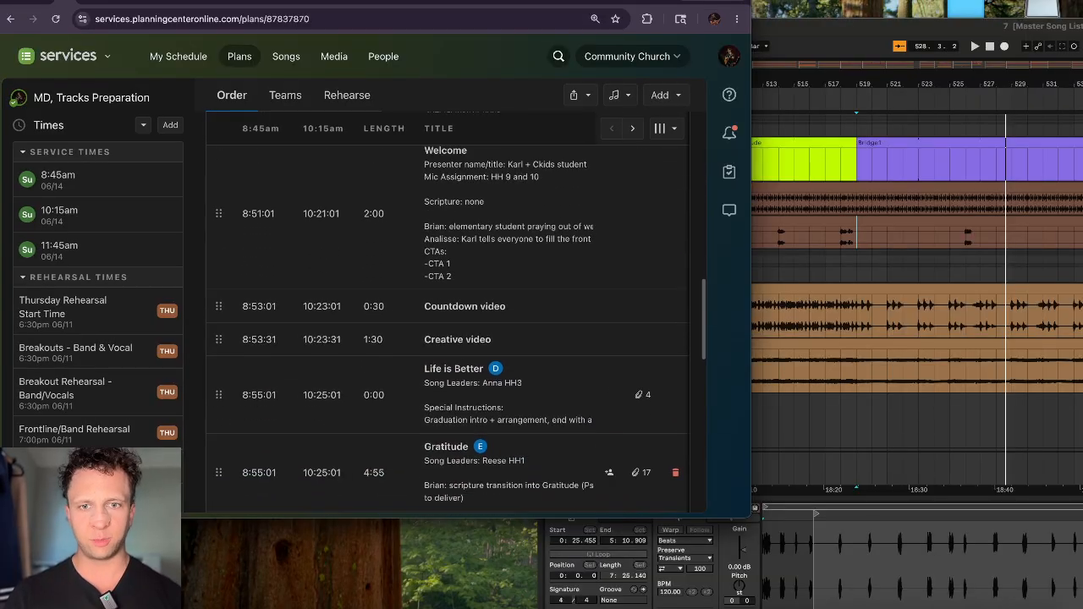
{"action": "scroll", "coordinate": [446, 330], "scroll_direction": "down", "scroll_amount": 15}
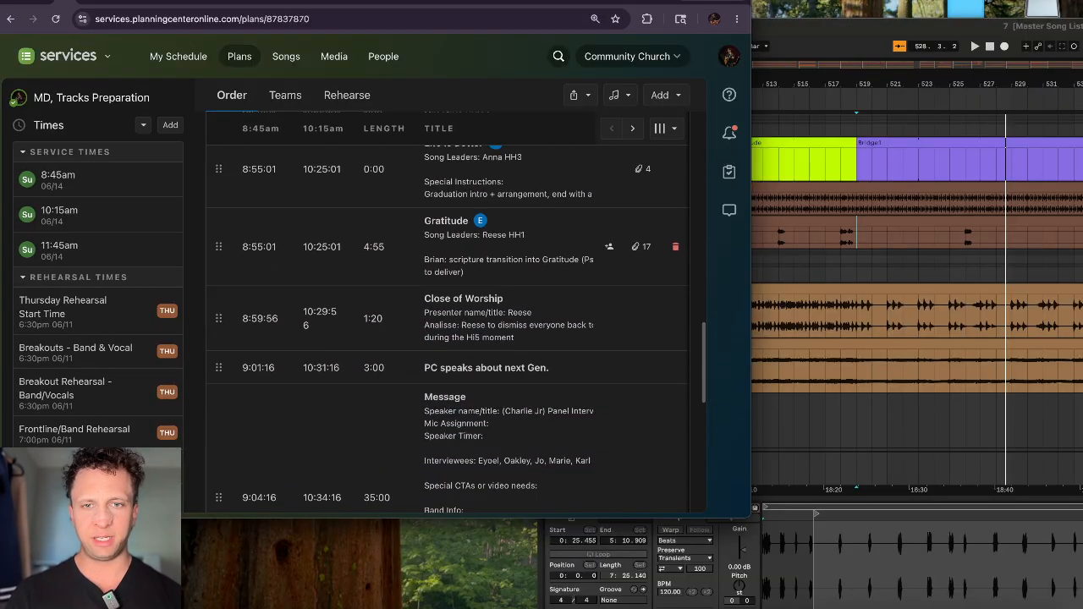
{"action": "scroll", "coordinate": [447, 330], "scroll_direction": "up", "scroll_amount": 15}
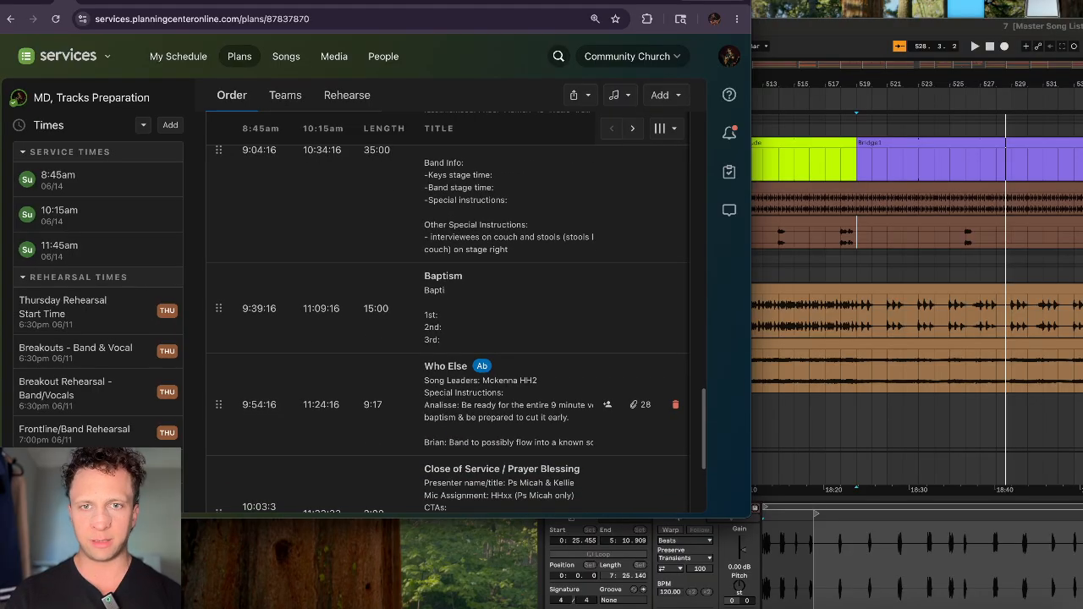
{"action": "scroll", "coordinate": [447, 330], "scroll_direction": "up", "scroll_amount": 5}
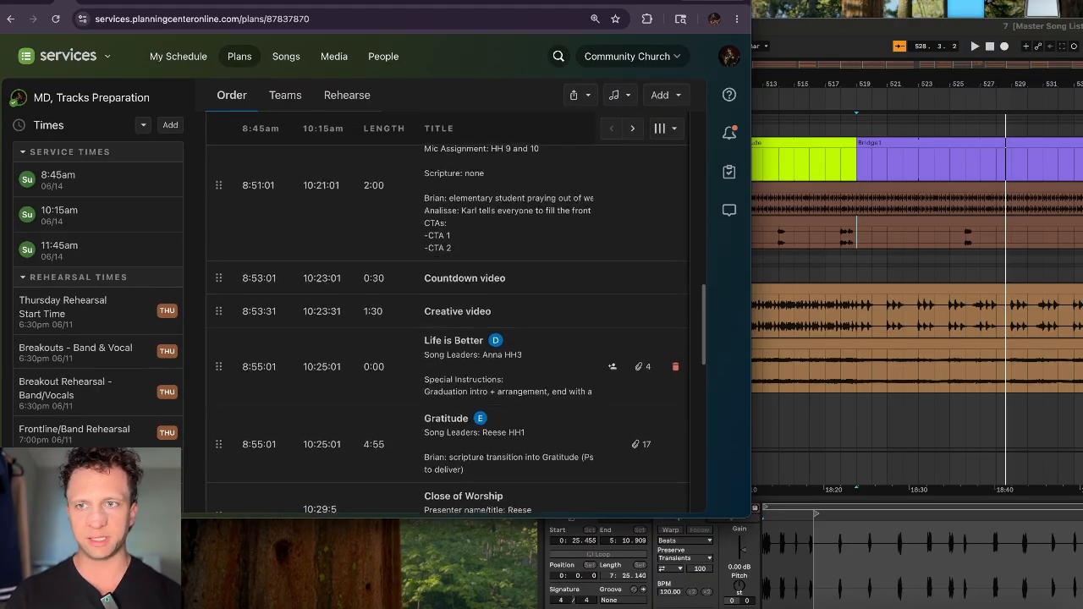
- Review the FrontLine, Band and Audio positions scheduled for the plan, including MD and Tracks Preparation
{"action": "scroll", "coordinate": [446, 330], "scroll_direction": "up", "scroll_amount": 1}
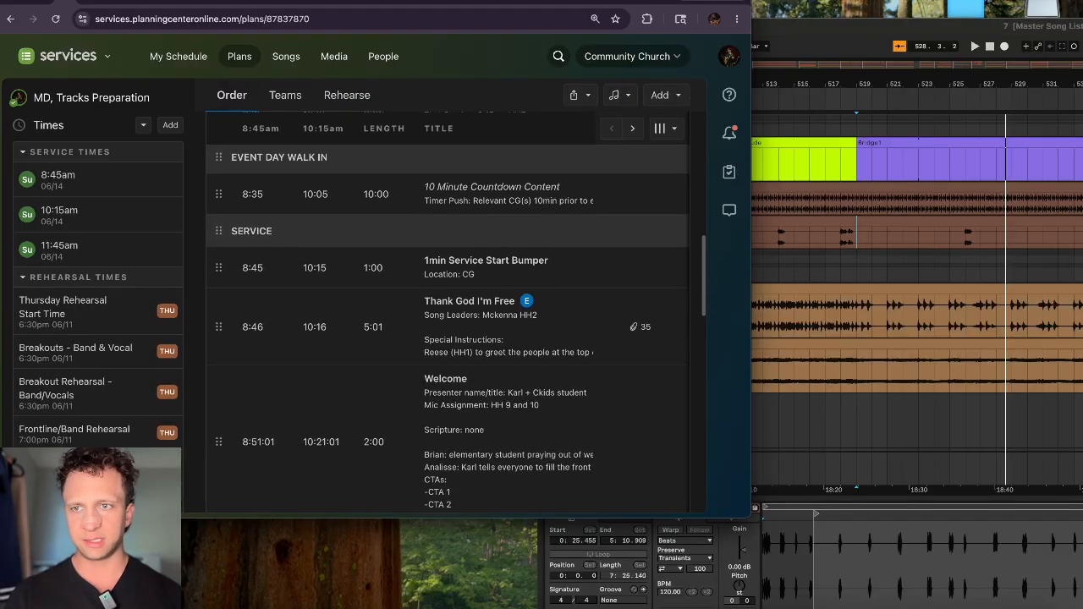
{"action": "scroll", "coordinate": [97, 253], "scroll_direction": "down", "scroll_amount": 6}
{"action": "scroll", "coordinate": [97, 253], "scroll_direction": "up", "scroll_amount": 2}
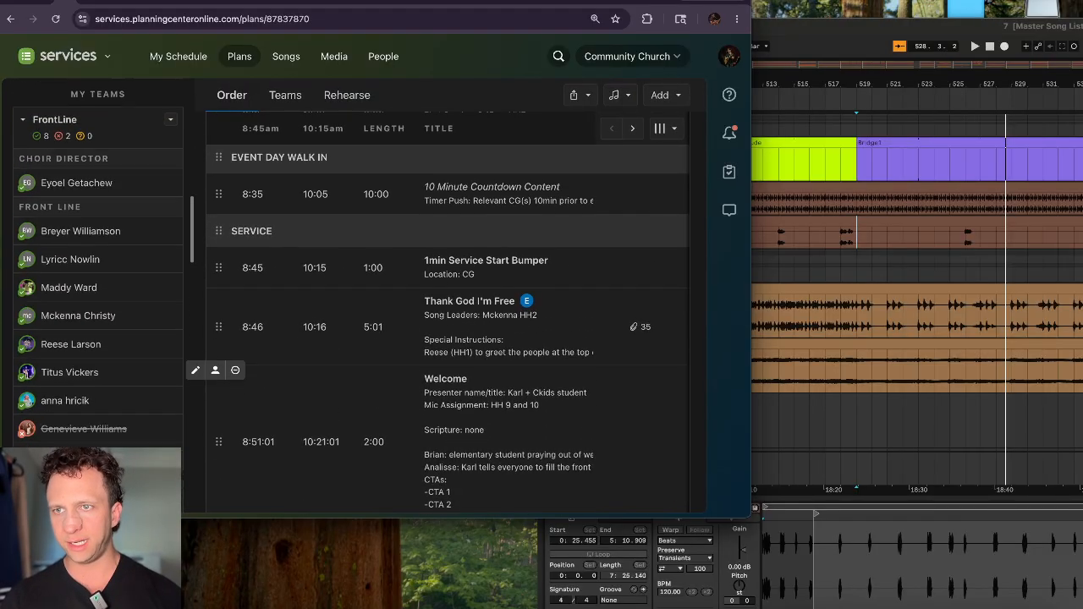
{"action": "scroll", "coordinate": [98, 254], "scroll_direction": "down", "scroll_amount": 8}
{"action": "scroll", "coordinate": [97, 253], "scroll_direction": "down", "scroll_amount": 10}
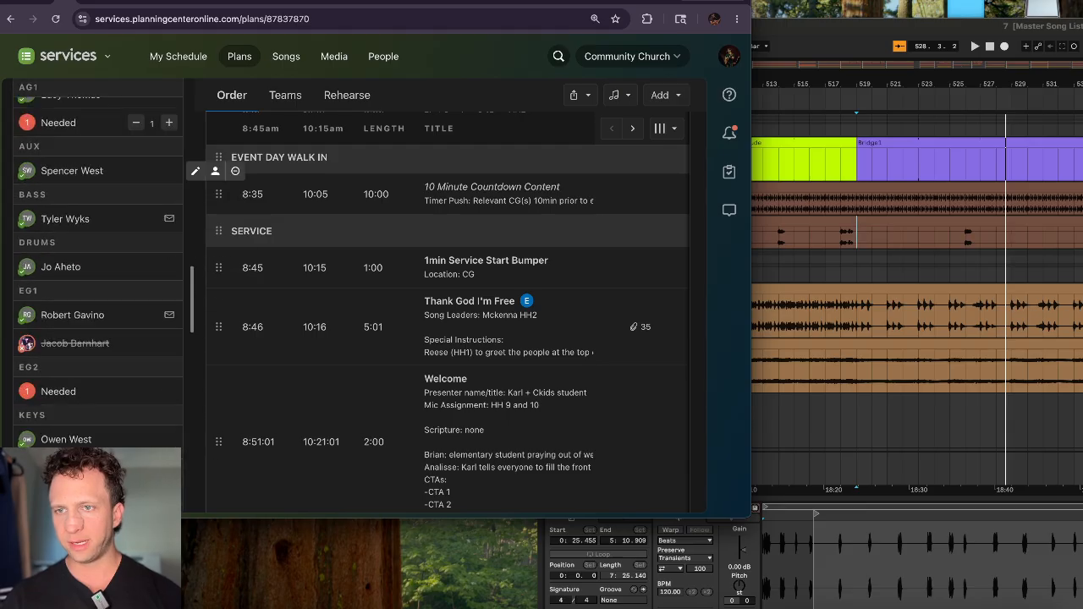
{"action": "scroll", "coordinate": [98, 254], "scroll_direction": "up", "scroll_amount": 10}
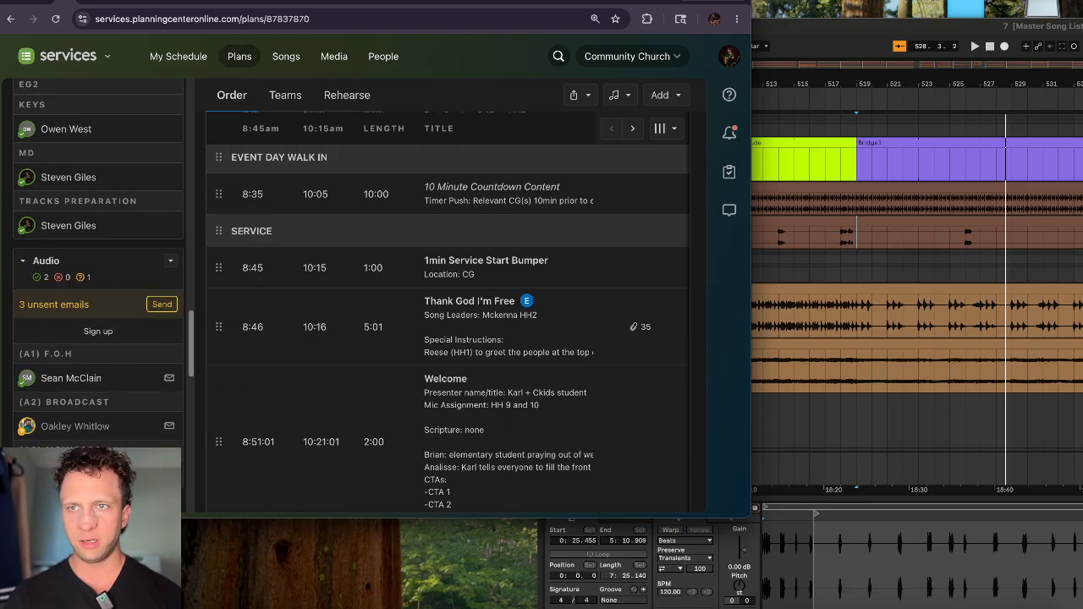
{"action": "scroll", "coordinate": [446, 339], "scroll_direction": "up", "scroll_amount": 1}
{"action": "scroll", "coordinate": [447, 339], "scroll_direction": "down", "scroll_amount": 5}
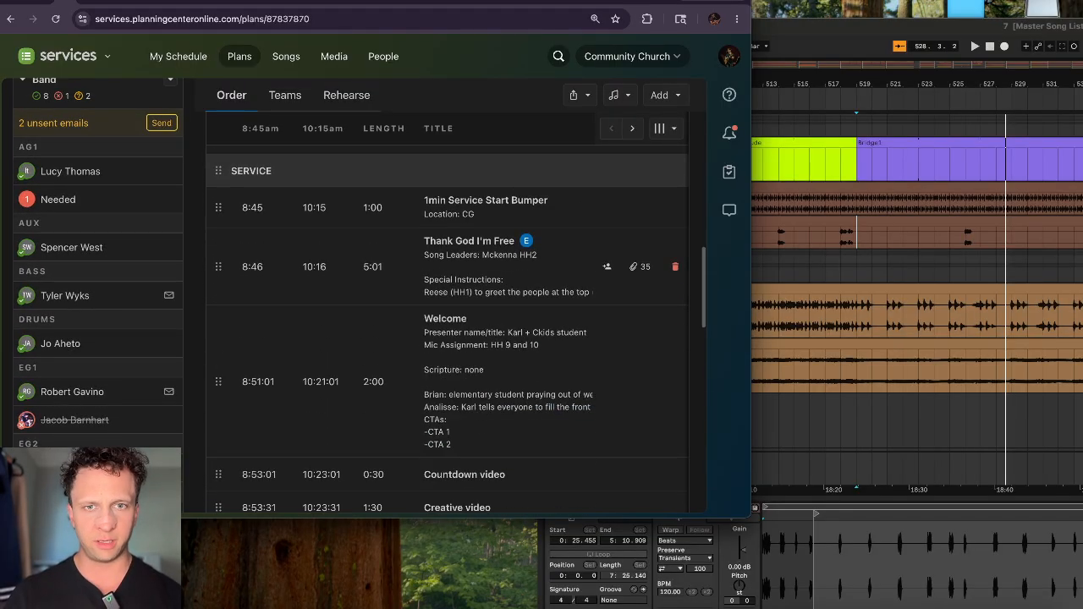
- Go over the order of service again, from Thank God I'm Free through Message and Who Else to the Close of Service
{"action": "scroll", "coordinate": [446, 339], "scroll_direction": "down", "scroll_amount": 5}
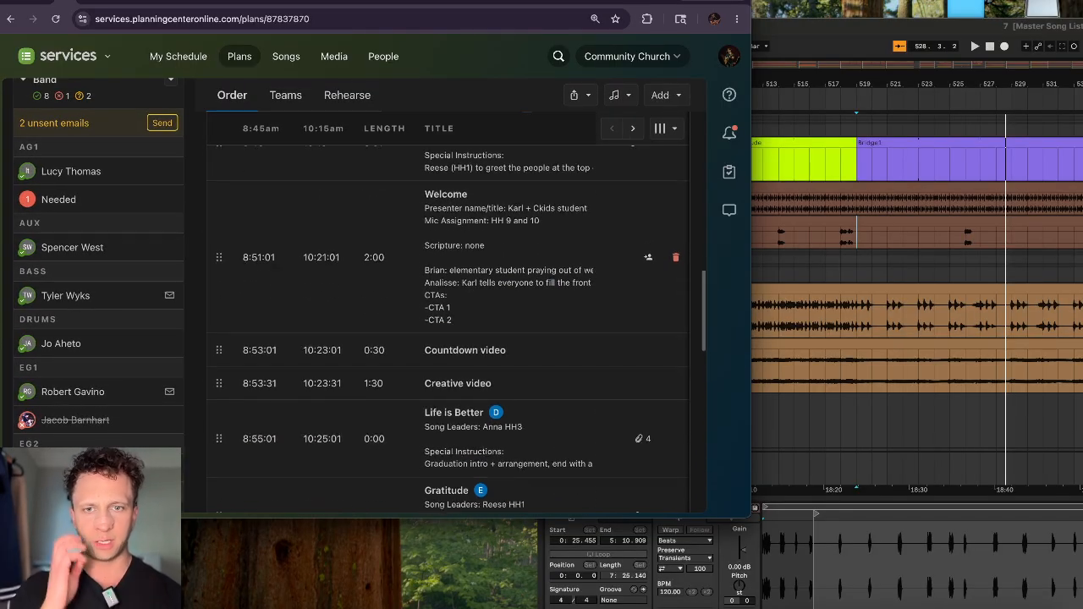
{"action": "scroll", "coordinate": [447, 339], "scroll_direction": "down", "scroll_amount": 12}
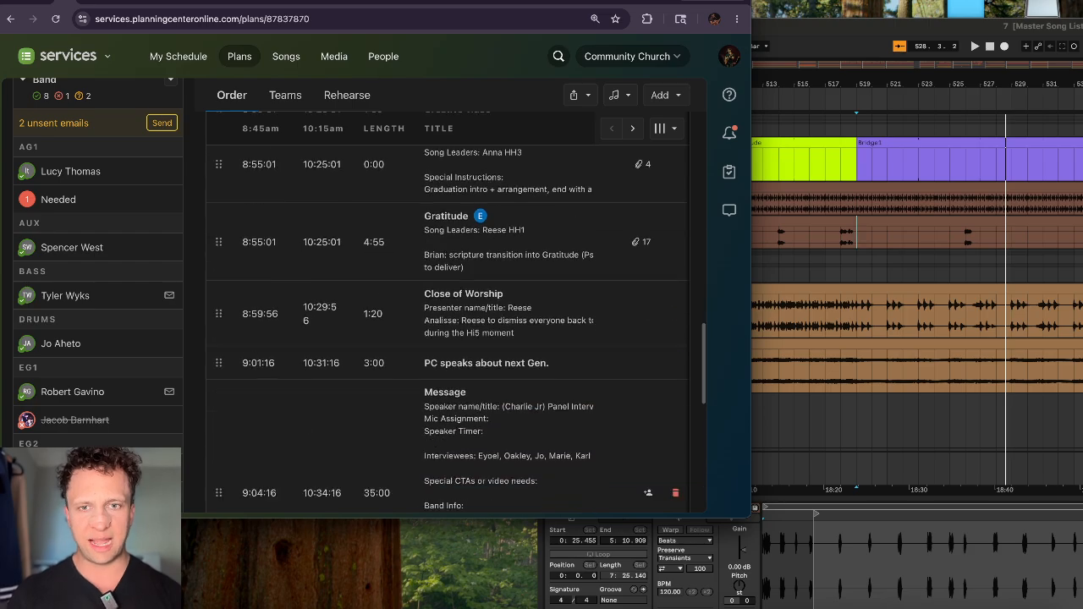
{"action": "scroll", "coordinate": [98, 254], "scroll_direction": "down", "scroll_amount": 1}
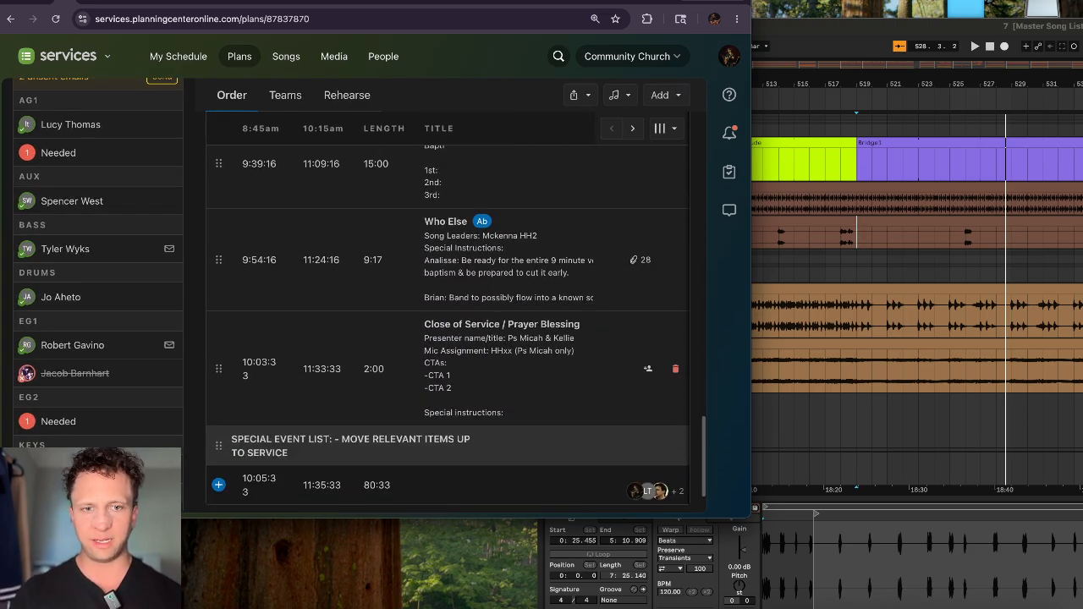
{"action": "scroll", "coordinate": [447, 313], "scroll_direction": "up", "scroll_amount": 5}
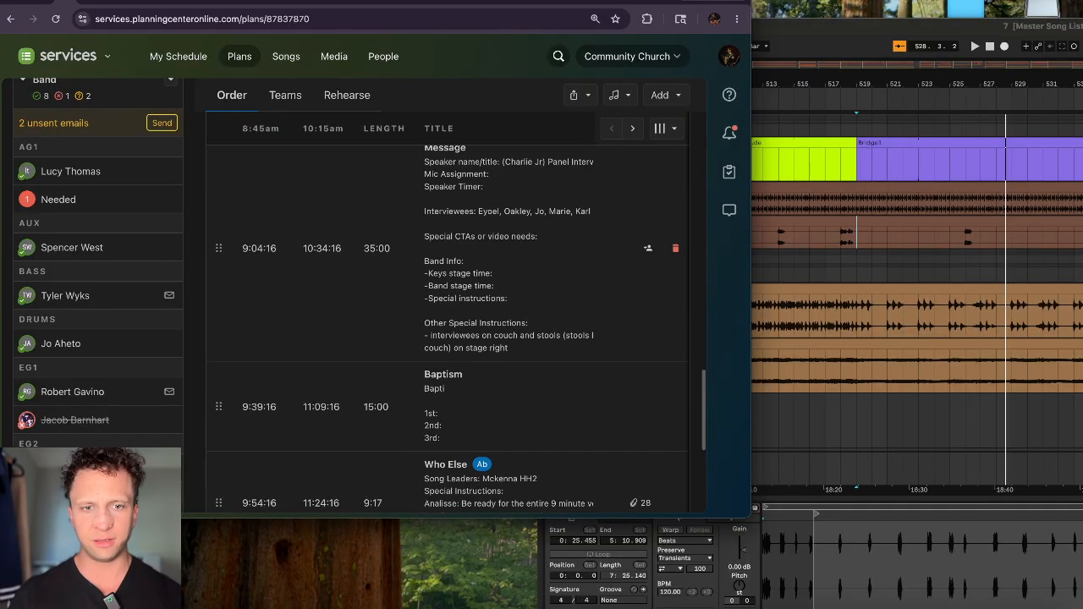
{"action": "scroll", "coordinate": [446, 330], "scroll_direction": "up", "scroll_amount": 10}
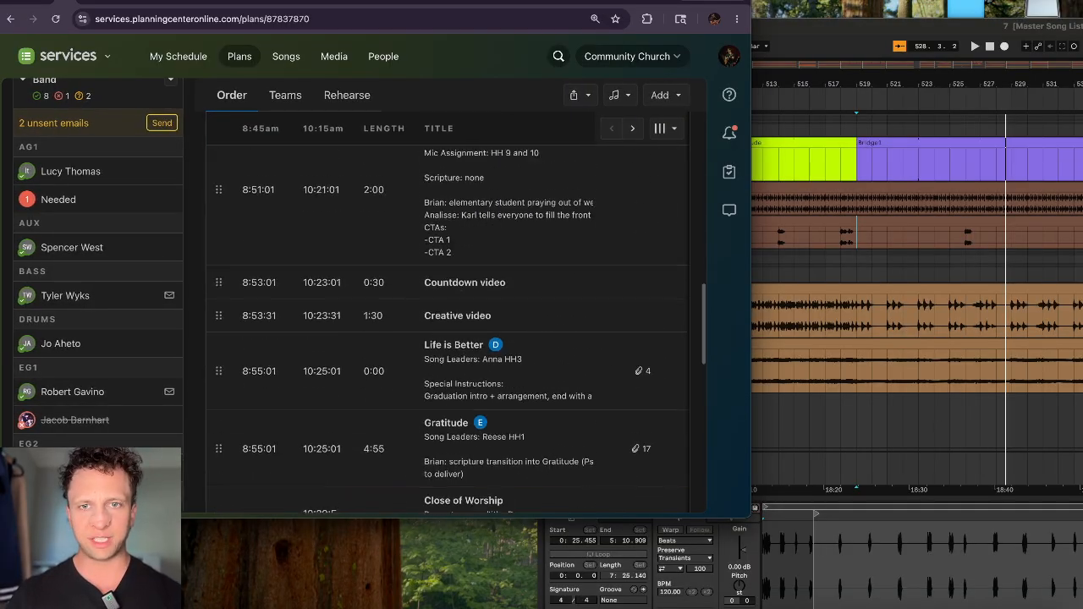
{"action": "scroll", "coordinate": [447, 330], "scroll_direction": "down", "scroll_amount": 2}
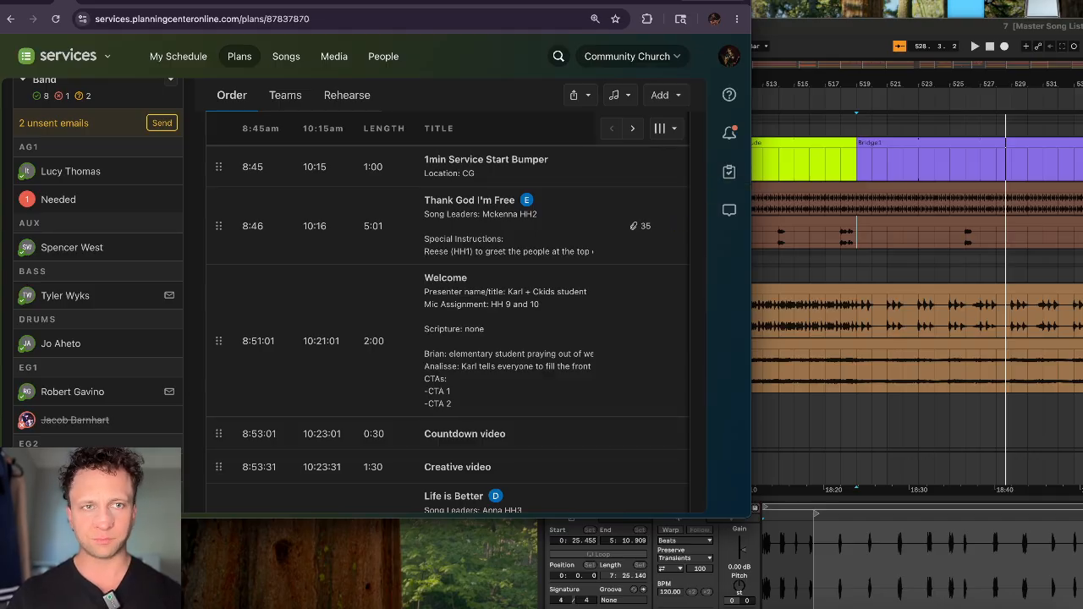
- Switch to Ableton Live and open the recent set Master Song List - Main Stage (II).als, saving the changes to set "7"
{"action": "left_click", "coordinate": [855, 27]}
{"action": "left_click_drag", "start_coordinate": [854, 26], "coordinate": [763, 0]}
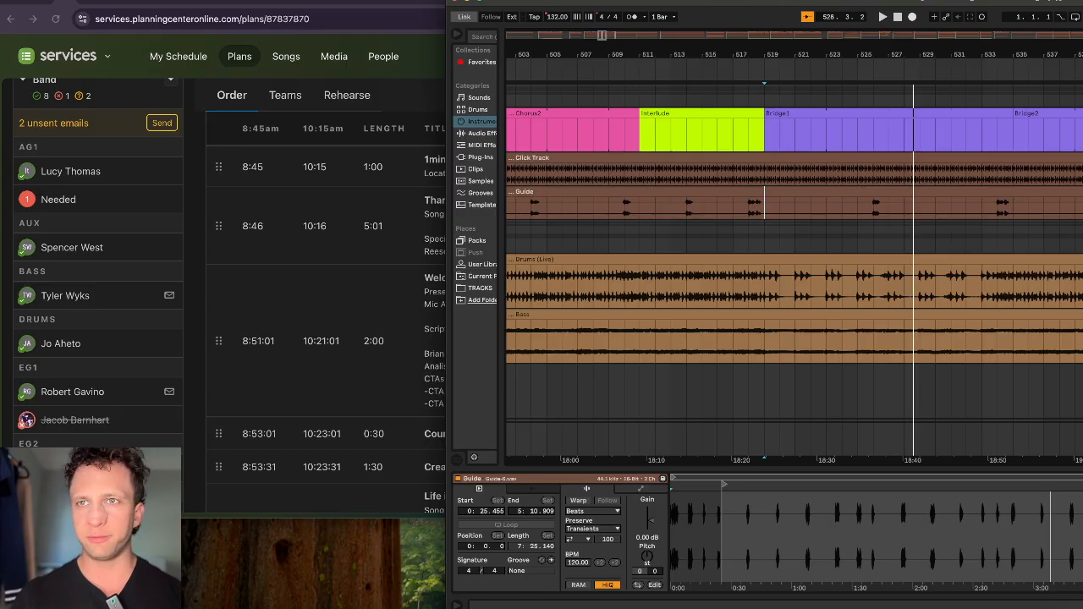
{"action": "left_click", "coordinate": [68, 0]}
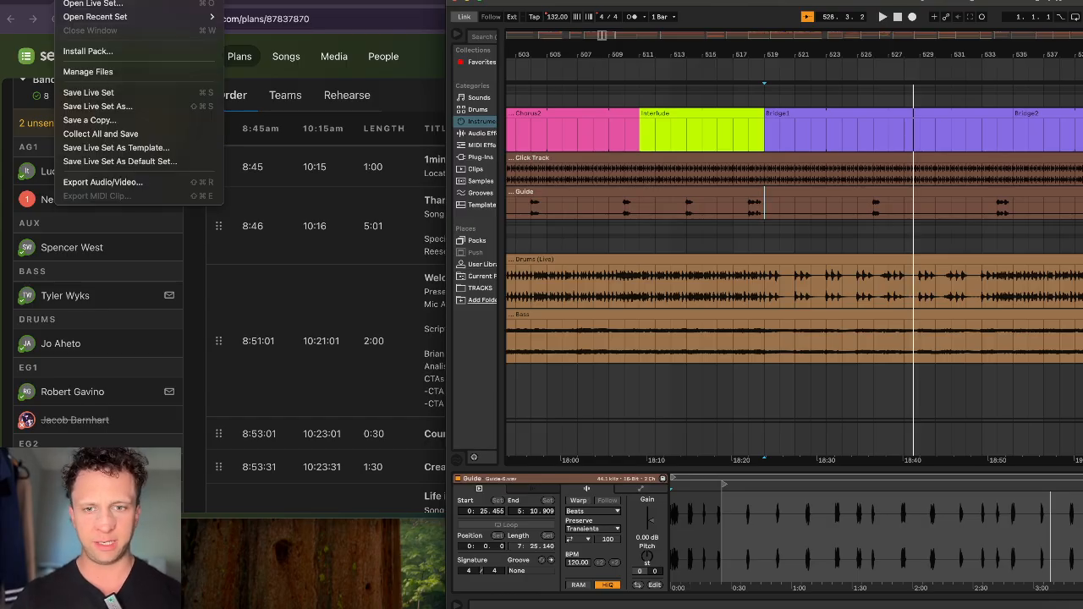
{"action": "key", "text": "Escape"}
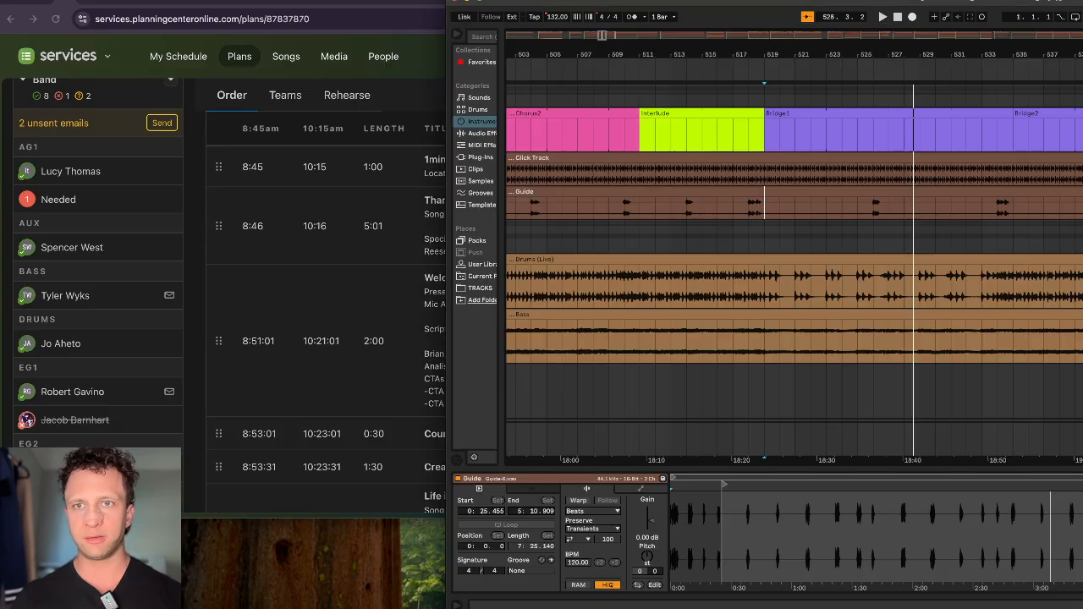
{"action": "left_click", "coordinate": [67, 0]}
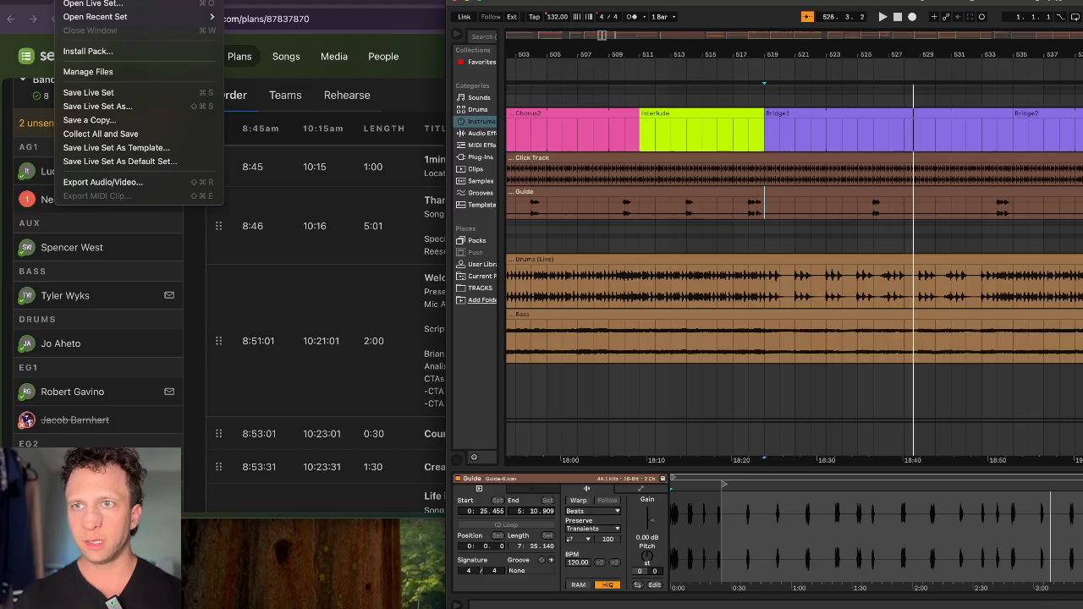
{"action": "mouse_move", "coordinate": [94, 16]}
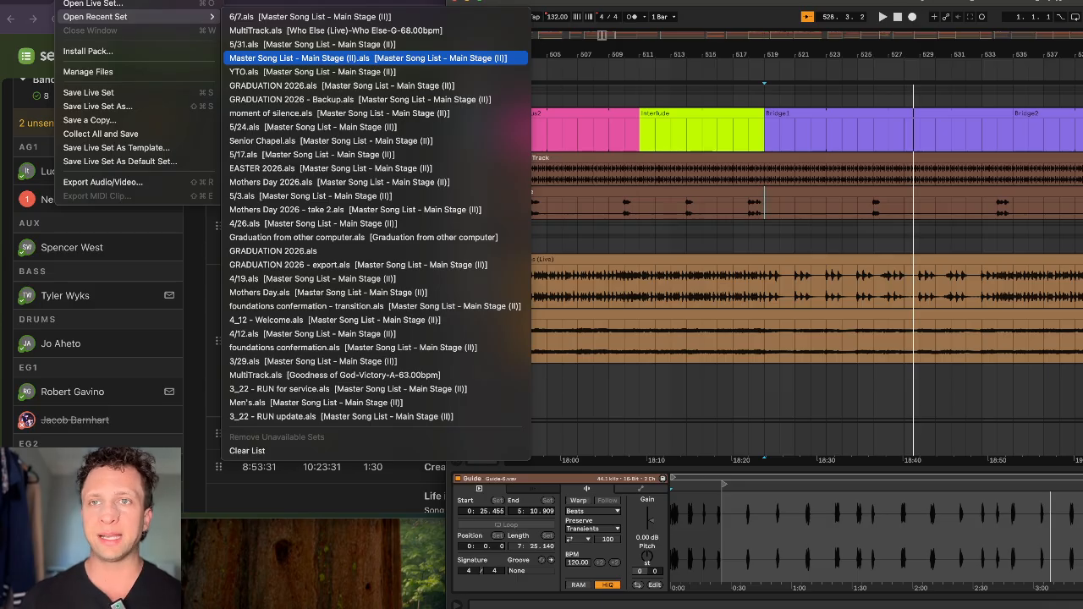
{"action": "left_click", "coordinate": [368, 59]}
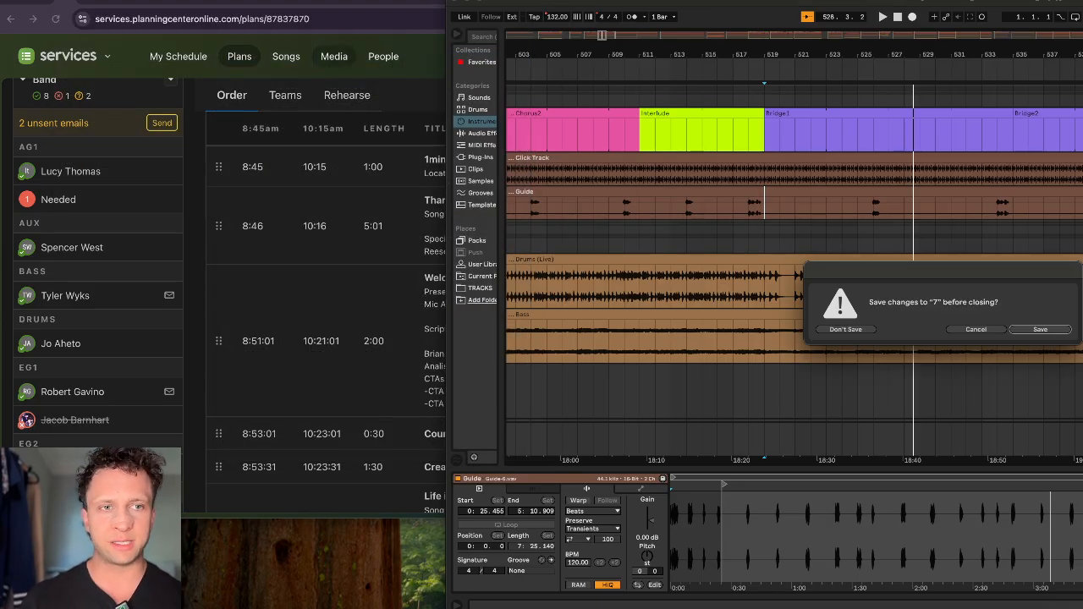
{"action": "key", "text": "Return"}
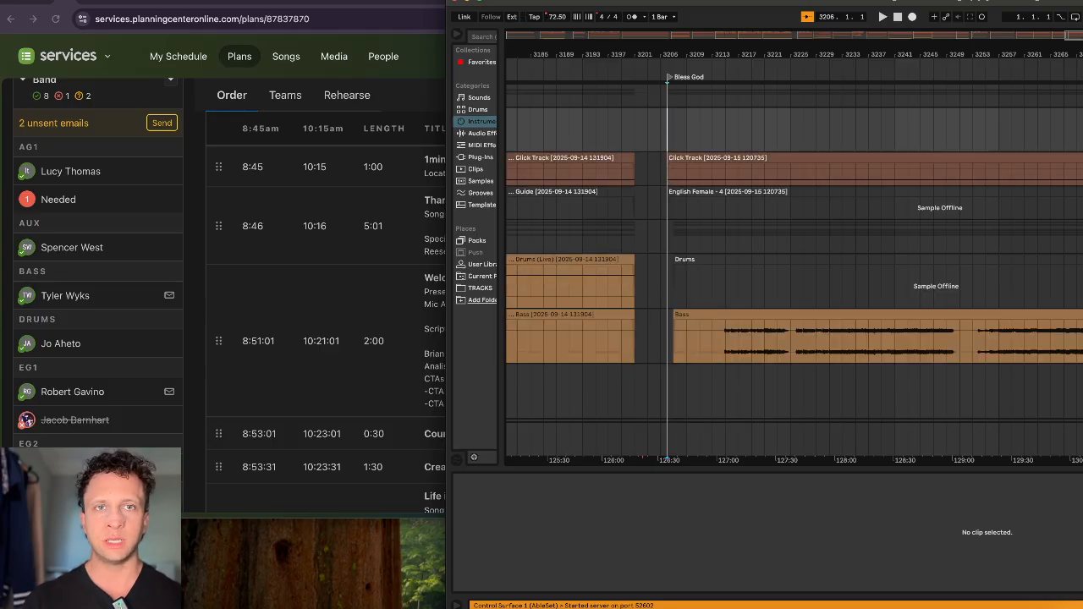
- Fit the whole master song arrangement in the timeline and reposition the Live window to reveal the track headers and routing
{"action": "key", "text": "w"}
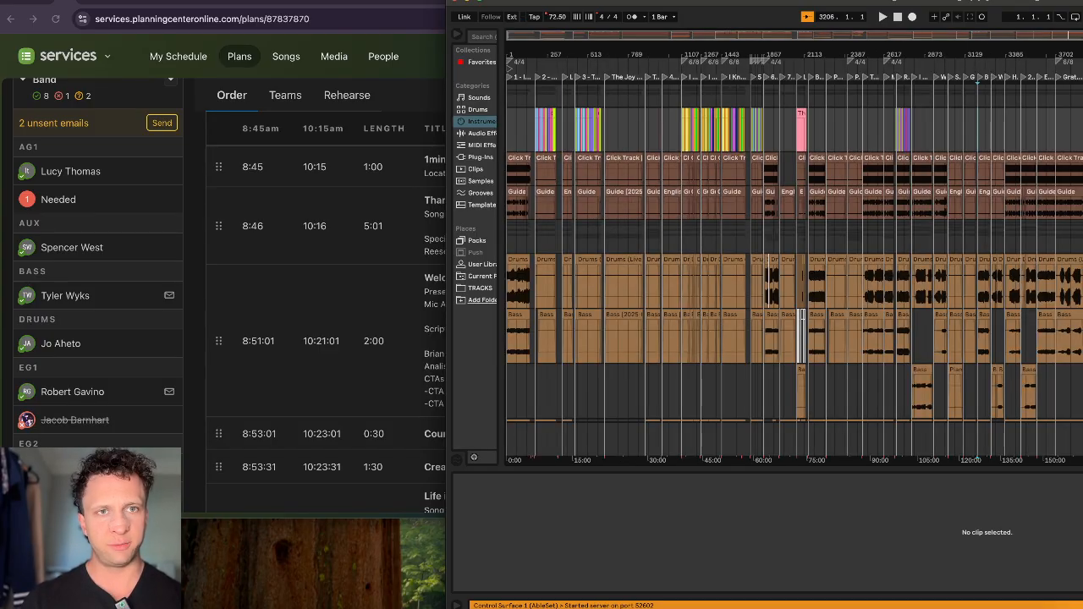
{"action": "left_click_drag", "start_coordinate": [761, 2], "coordinate": [512, 2]}
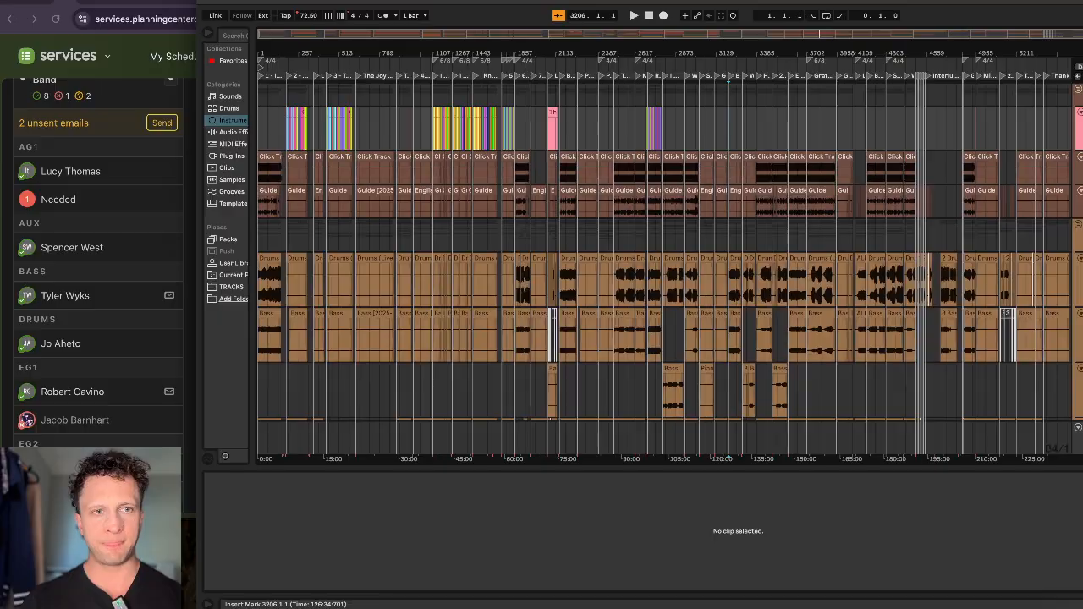
{"action": "scroll", "coordinate": [668, 254], "scroll_direction": "down", "scroll_amount": 5}
{"action": "scroll", "coordinate": [539, 212], "scroll_direction": "down", "scroll_amount": 1}
{"action": "left_click_drag", "start_coordinate": [592, 4], "coordinate": [436, 1]}
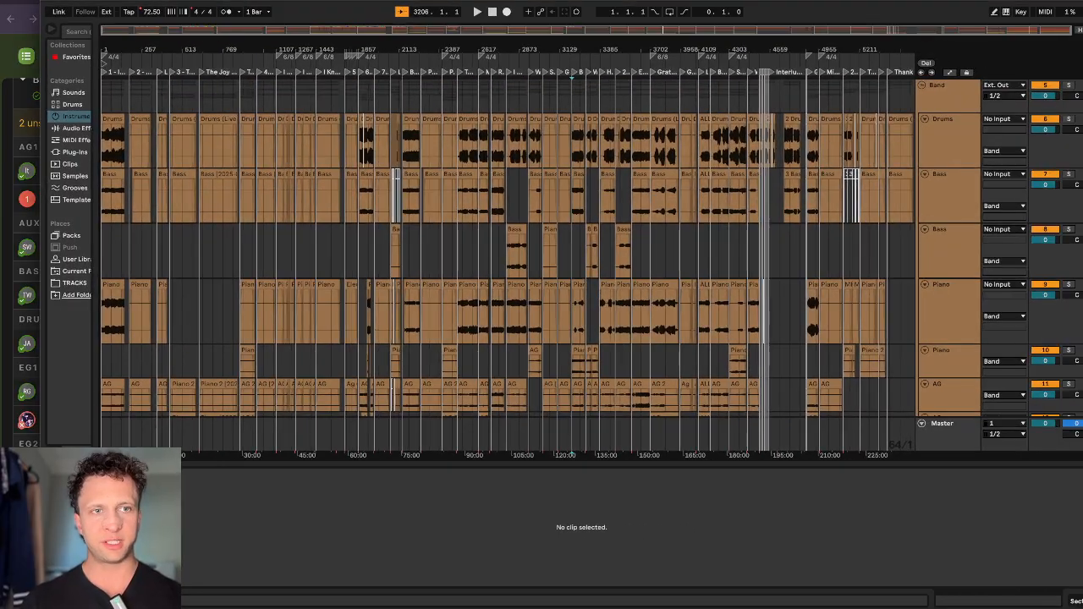
- Examine the master set's track layout from Reference, Sections, Click and Guide through the Band and EG groups
{"action": "scroll", "coordinate": [507, 254], "scroll_direction": "up", "scroll_amount": 5}
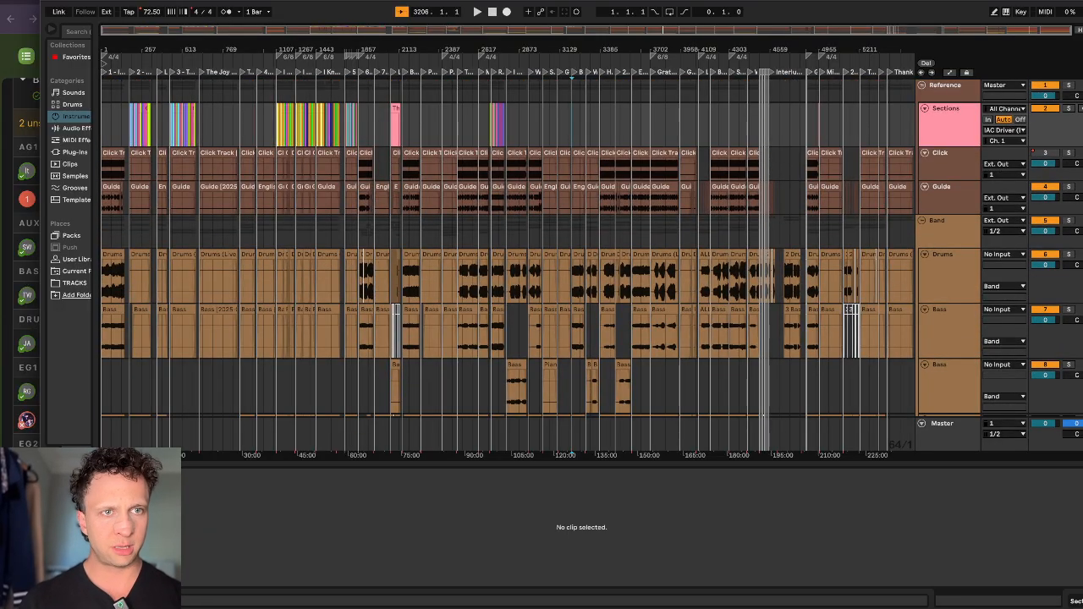
{"action": "scroll", "coordinate": [508, 254], "scroll_direction": "down", "scroll_amount": 2}
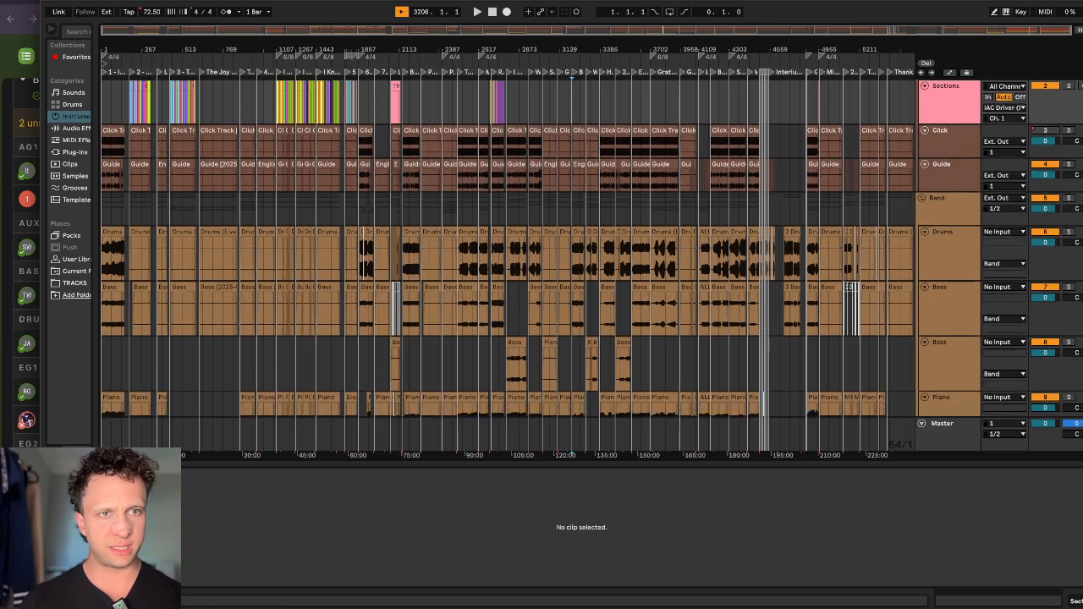
{"action": "scroll", "coordinate": [507, 254], "scroll_direction": "up", "scroll_amount": 2}
{"action": "scroll", "coordinate": [508, 254], "scroll_direction": "down", "scroll_amount": 3}
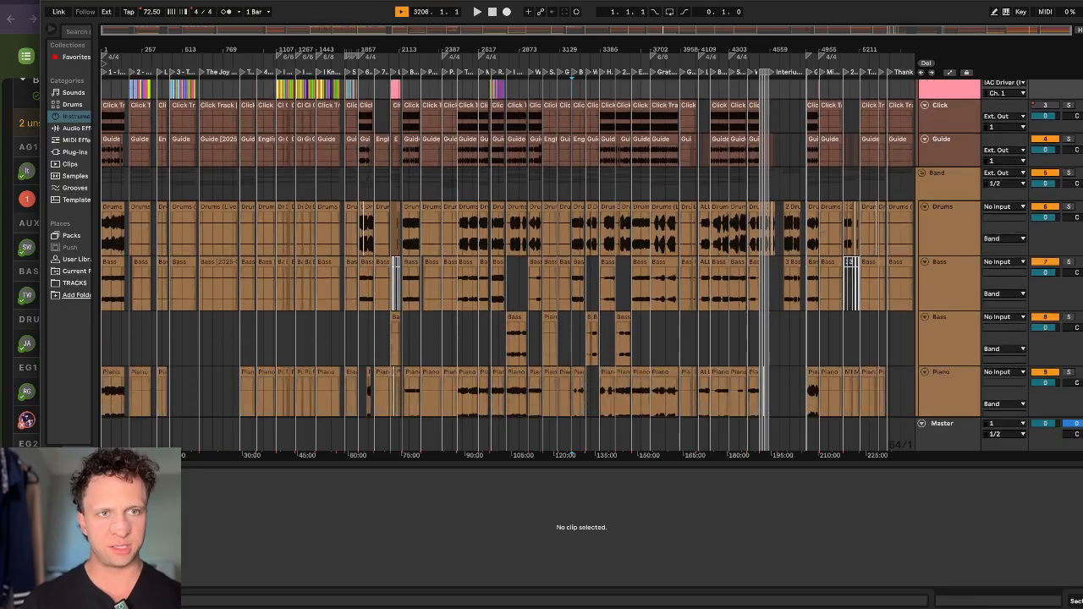
{"action": "scroll", "coordinate": [508, 253], "scroll_direction": "down", "scroll_amount": 10}
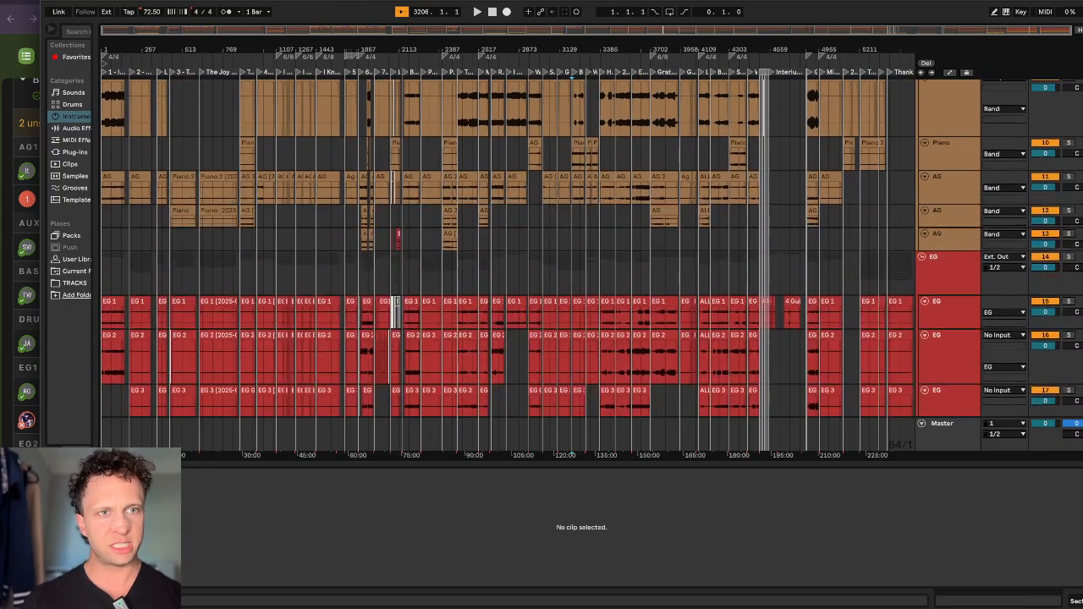
{"action": "scroll", "coordinate": [507, 254], "scroll_direction": "up", "scroll_amount": 4}
{"action": "scroll", "coordinate": [508, 254], "scroll_direction": "down", "scroll_amount": 4}
{"action": "scroll", "coordinate": [508, 254], "scroll_direction": "down", "scroll_amount": 3}
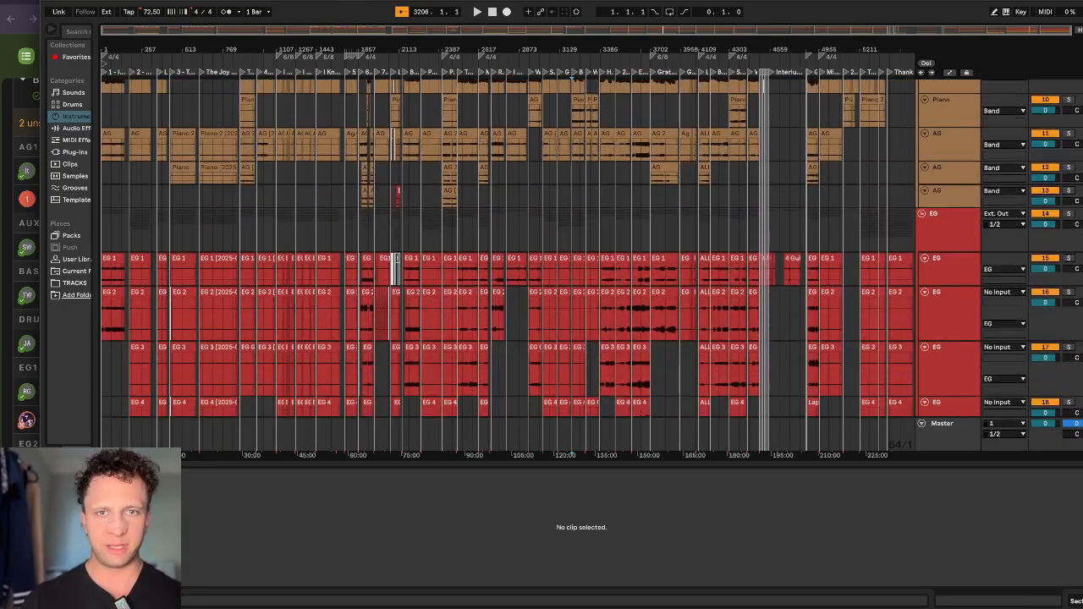
{"action": "scroll", "coordinate": [507, 254], "scroll_direction": "down", "scroll_amount": 12}
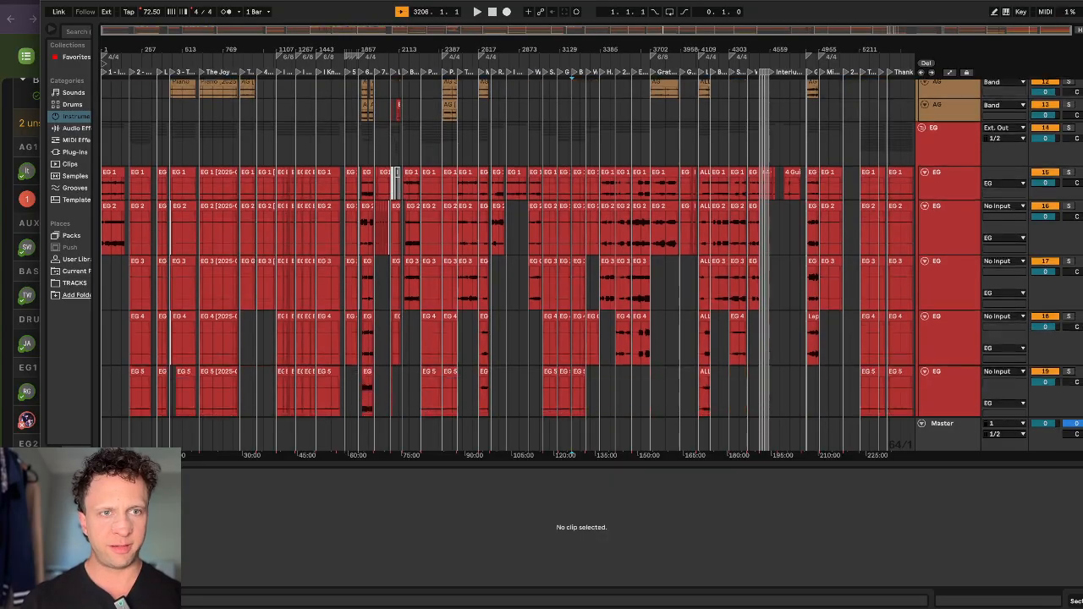
{"action": "scroll", "coordinate": [508, 254], "scroll_direction": "down", "scroll_amount": 4}
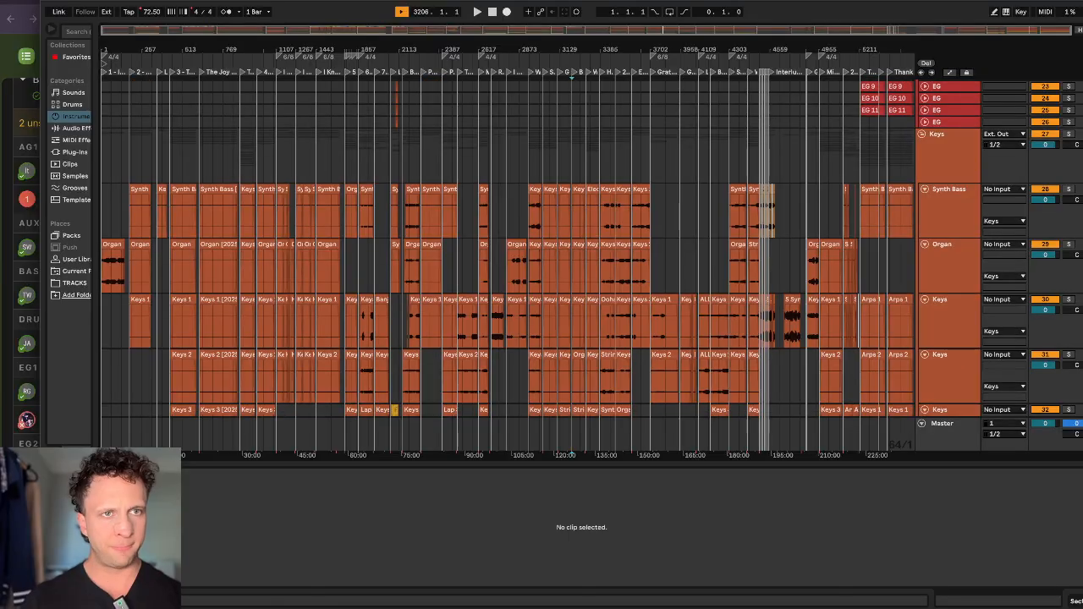
- Select the Keys group track and examine the Keys, Percussion and Vocals groups with their output routing
{"action": "left_click", "coordinate": [947, 145]}
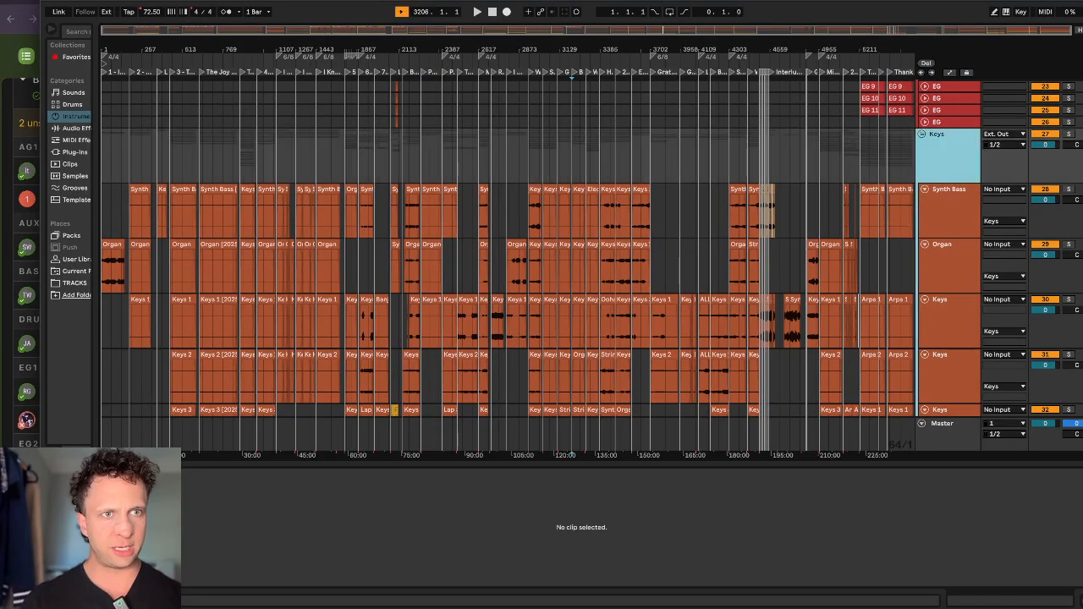
{"action": "scroll", "coordinate": [508, 254], "scroll_direction": "down", "scroll_amount": 12}
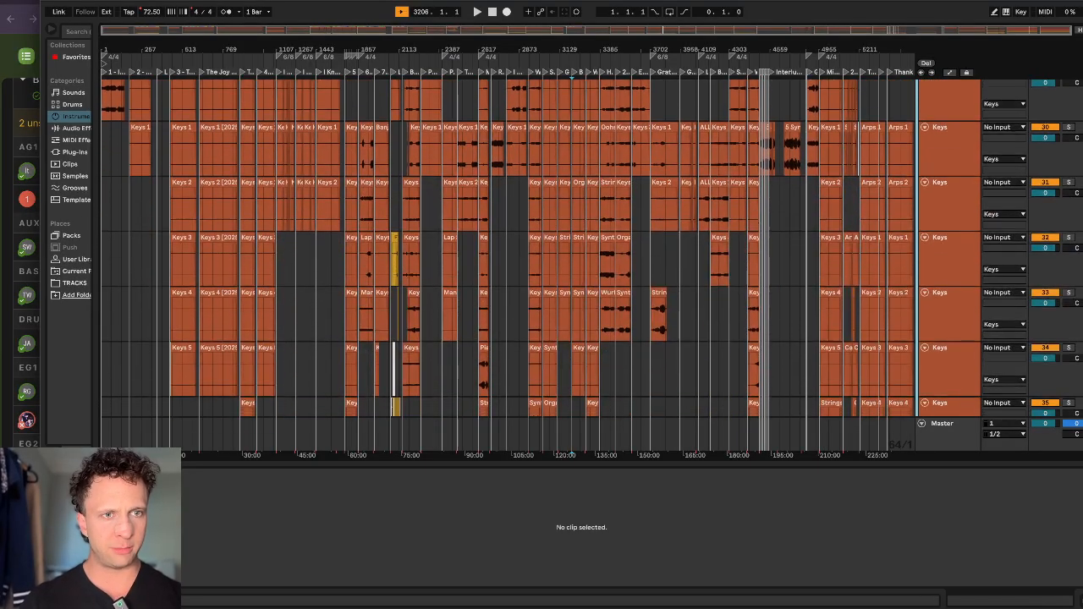
{"action": "scroll", "coordinate": [508, 248], "scroll_direction": "down", "scroll_amount": 14}
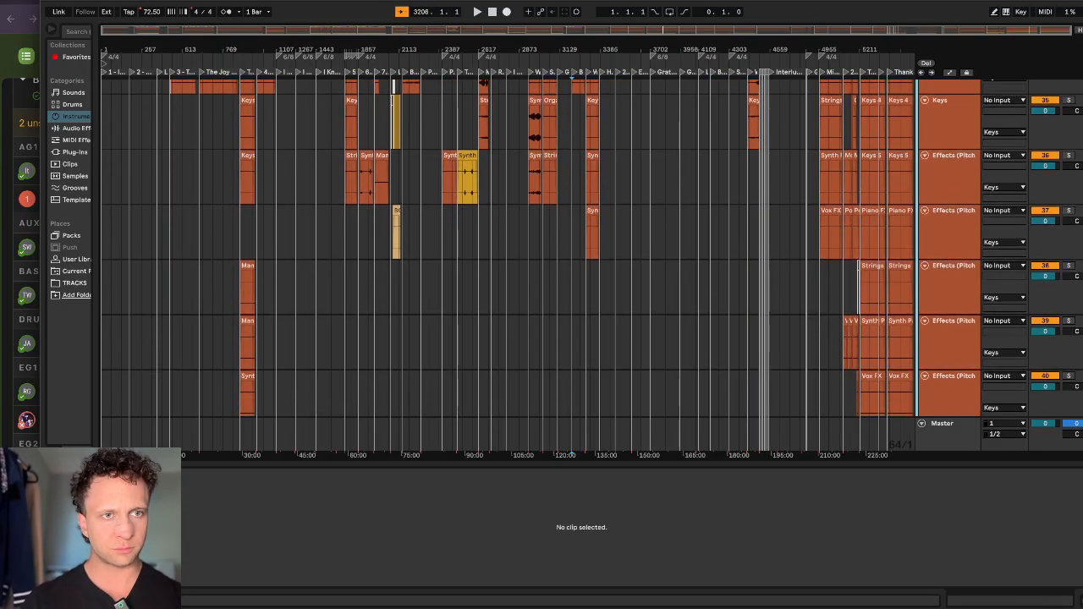
{"action": "scroll", "coordinate": [769, 153], "scroll_direction": "down", "scroll_amount": 20}
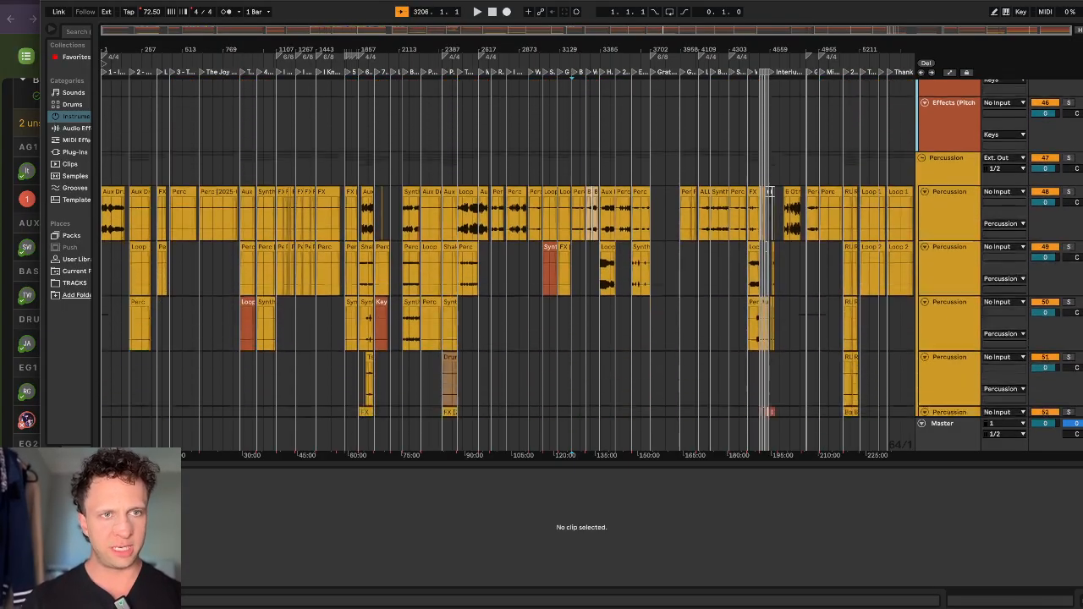
{"action": "scroll", "coordinate": [769, 152], "scroll_direction": "down", "scroll_amount": 20}
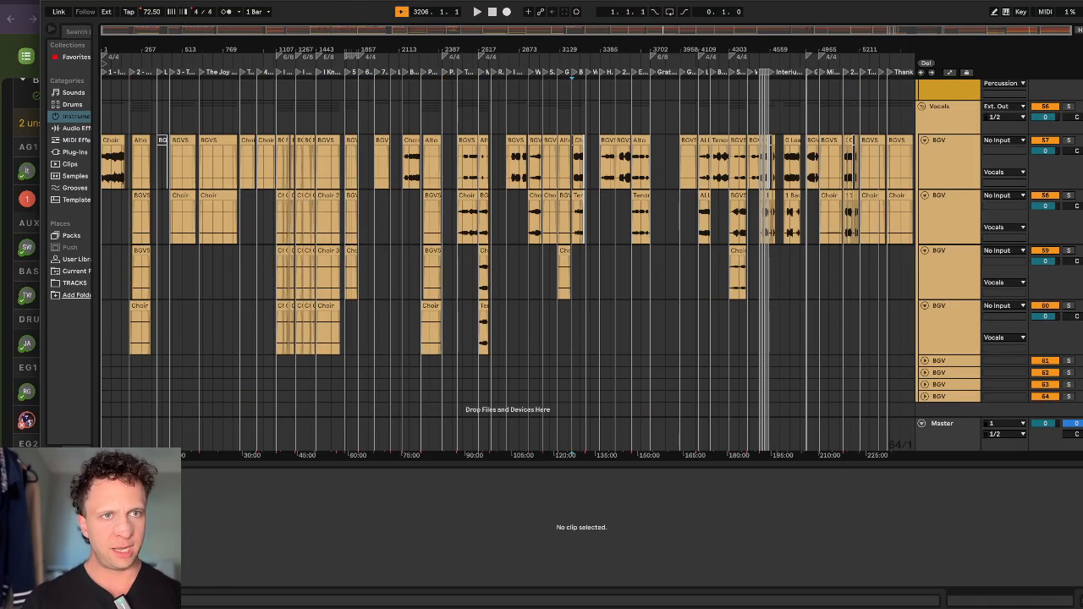
{"action": "scroll", "coordinate": [508, 246], "scroll_direction": "up", "scroll_amount": 20}
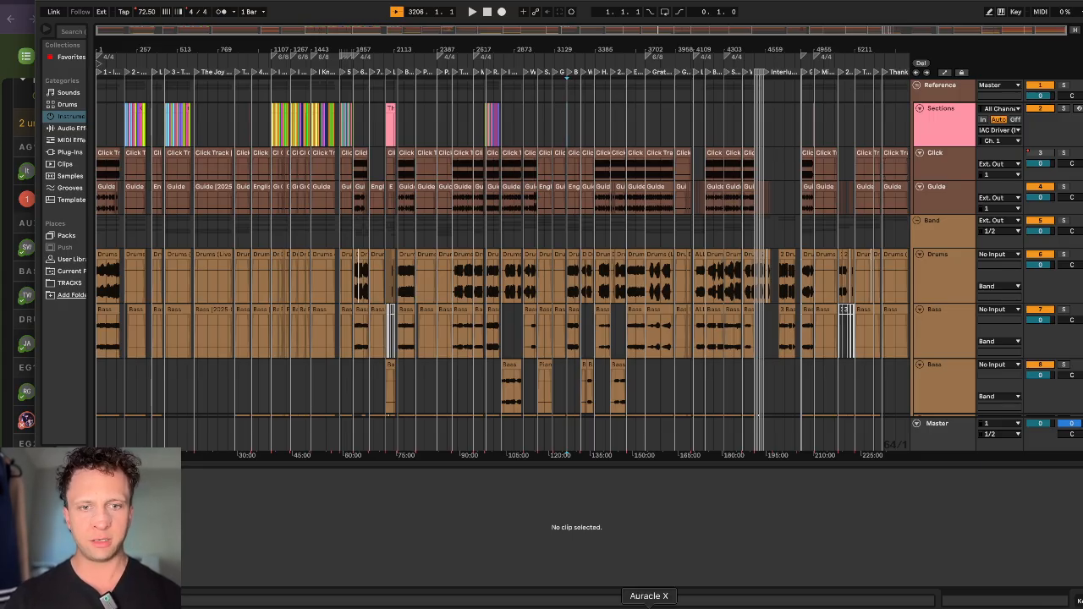
- Switch to Auracle X to check the connected audio devices
{"action": "left_click", "coordinate": [649, 606]}
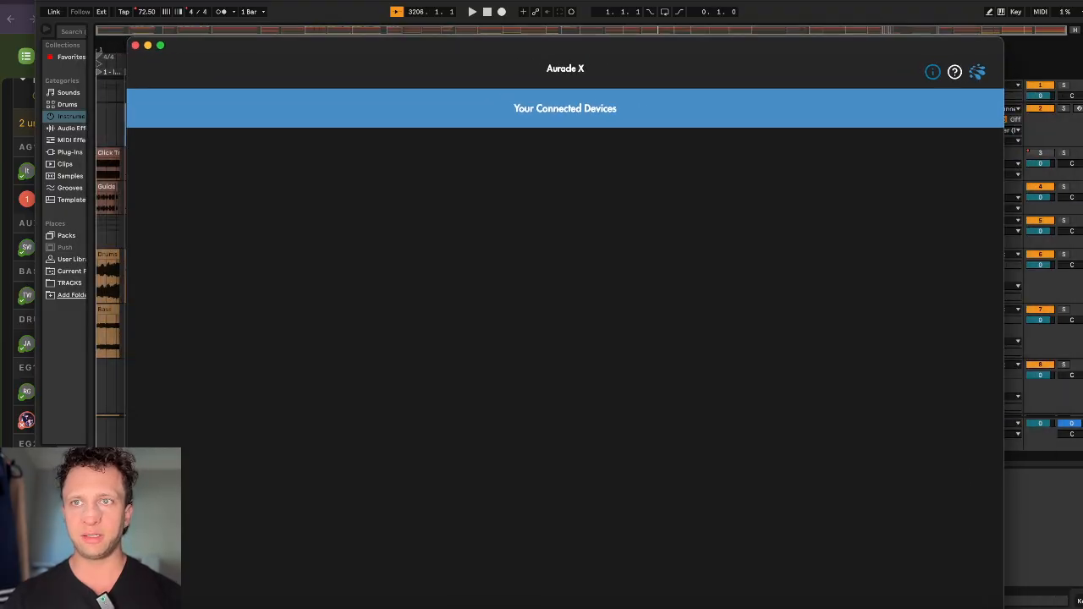
- Return to Ableton Live and route the Click track to external output 1 and the Guide track to external output 2
{"action": "left_click_drag", "start_coordinate": [566, 45], "coordinate": [530, 31]}
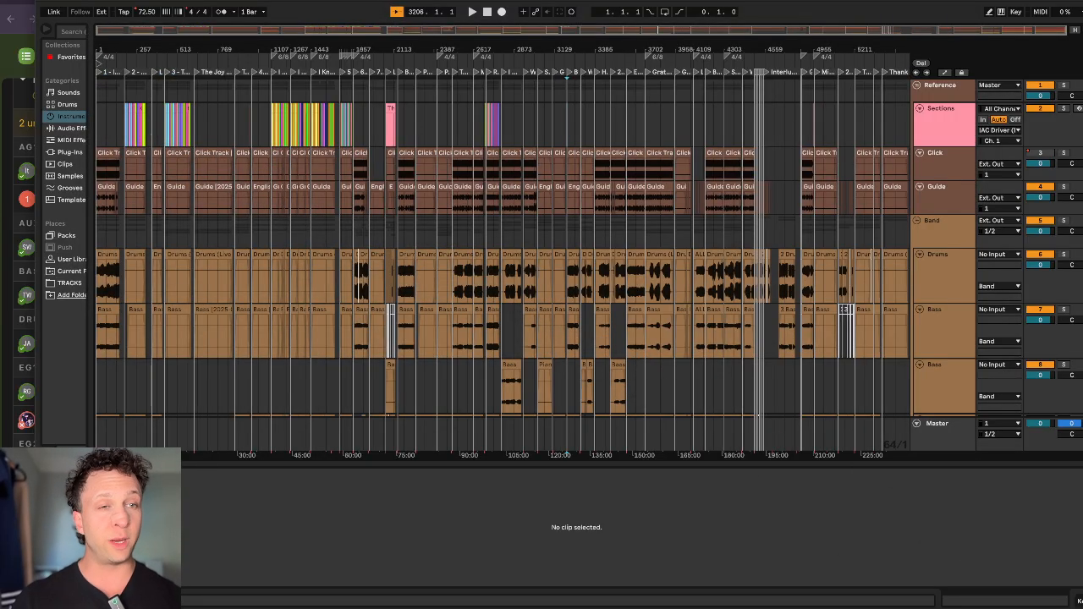
{"action": "left_click", "coordinate": [944, 160]}
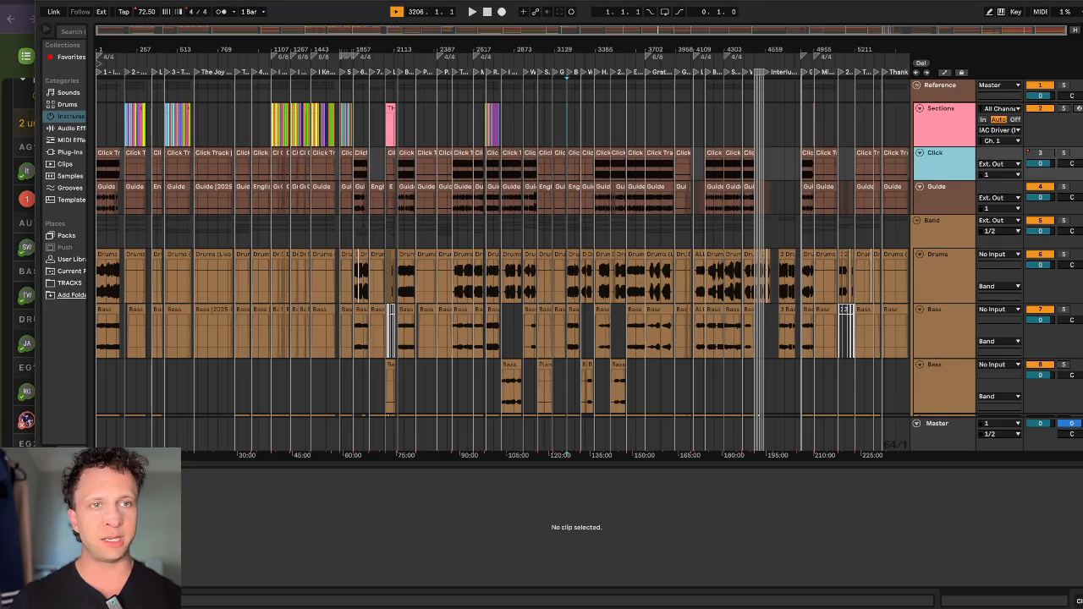
{"action": "left_click", "coordinate": [999, 174]}
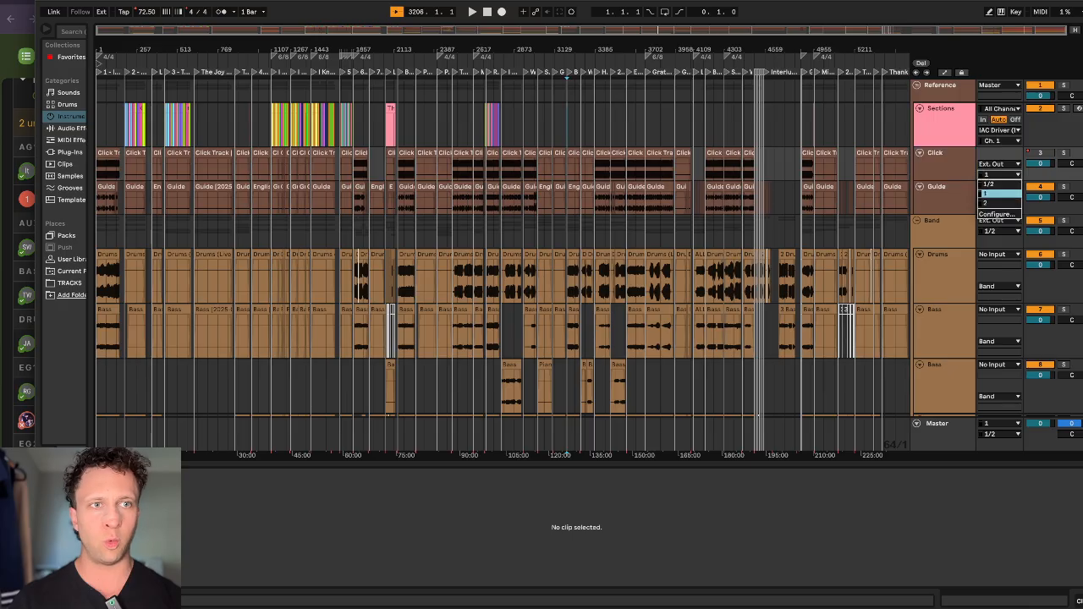
{"action": "left_click", "coordinate": [986, 194]}
{"action": "left_click", "coordinate": [999, 208]}
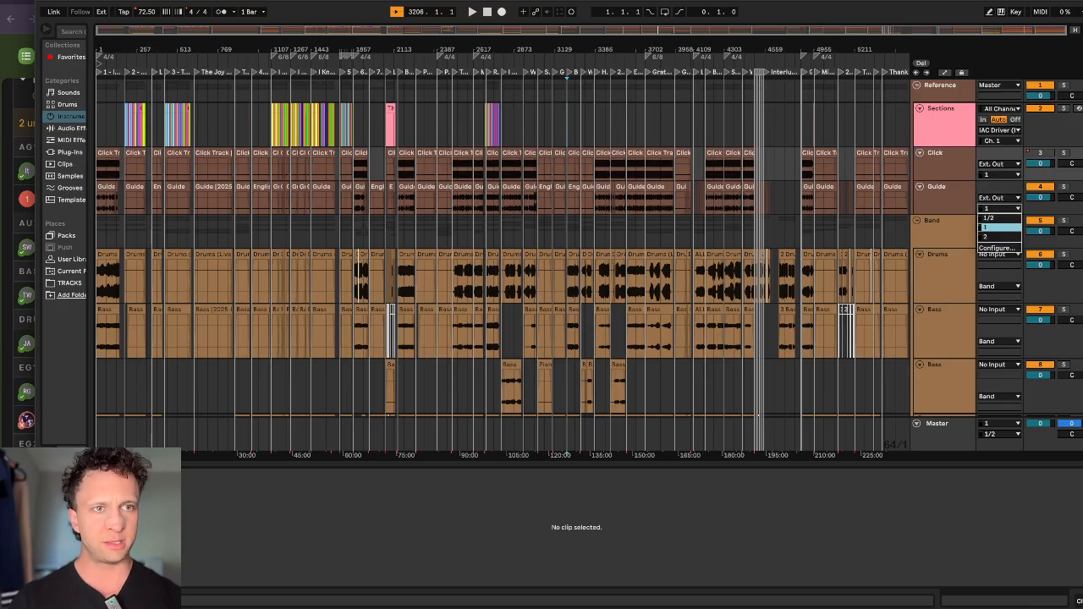
{"action": "left_click", "coordinate": [988, 238]}
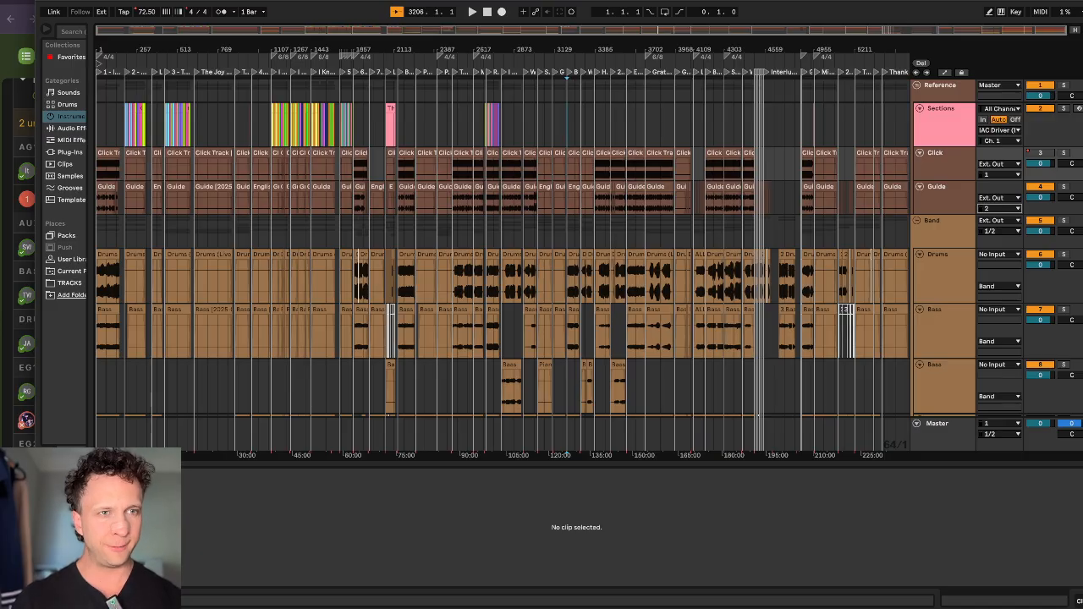
- Deactivate the Band group and collapse the Band, EG, Keys, Percussion and Vocals groups
{"action": "left_click", "coordinate": [1040, 220]}
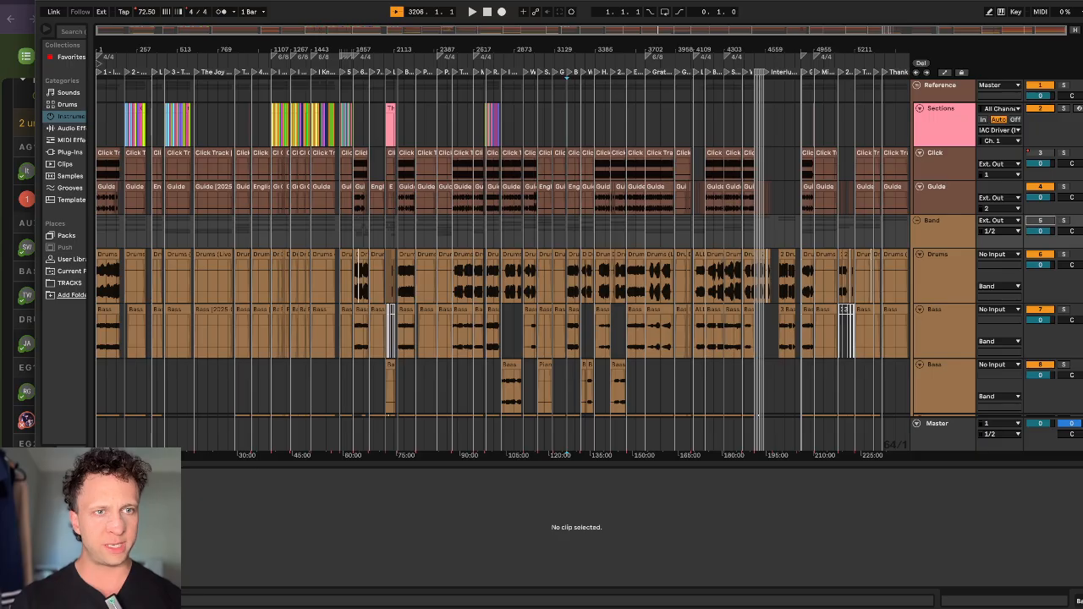
{"action": "left_click", "coordinate": [916, 220]}
{"action": "left_click", "coordinate": [941, 244]}
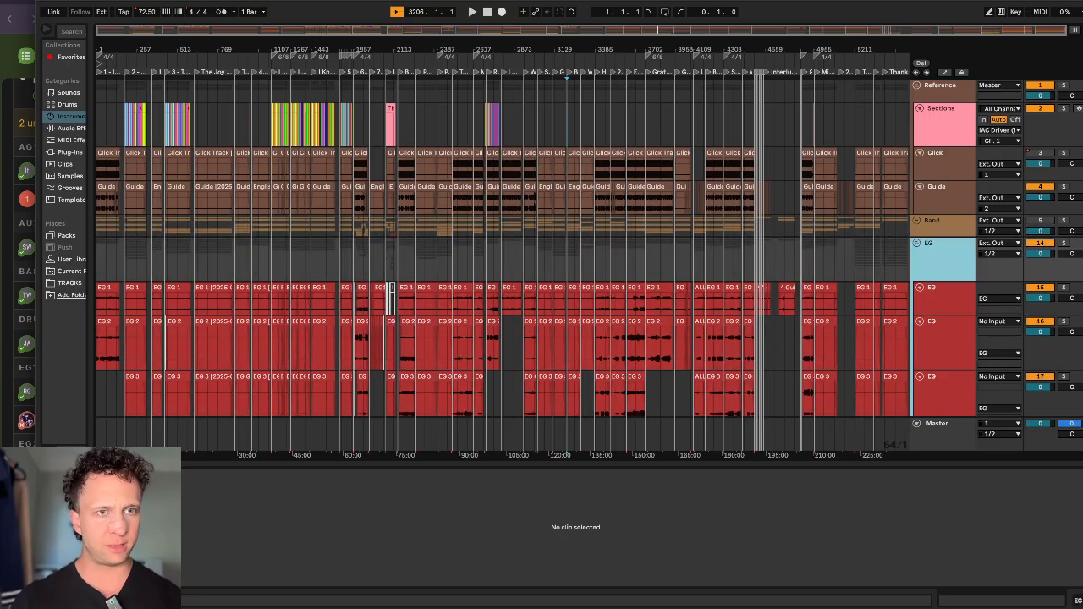
{"action": "left_click", "coordinate": [916, 243]}
{"action": "scroll", "coordinate": [919, 253], "scroll_direction": "down", "scroll_amount": 1}
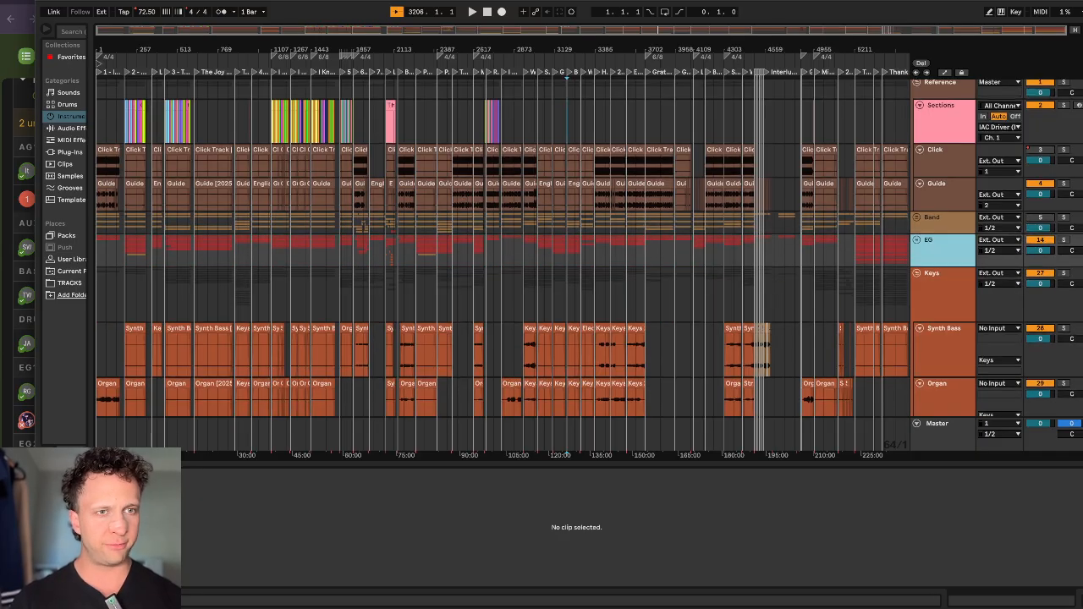
{"action": "left_click", "coordinate": [916, 273]}
{"action": "scroll", "coordinate": [916, 273], "scroll_direction": "down", "scroll_amount": 3}
{"action": "left_click", "coordinate": [916, 253]}
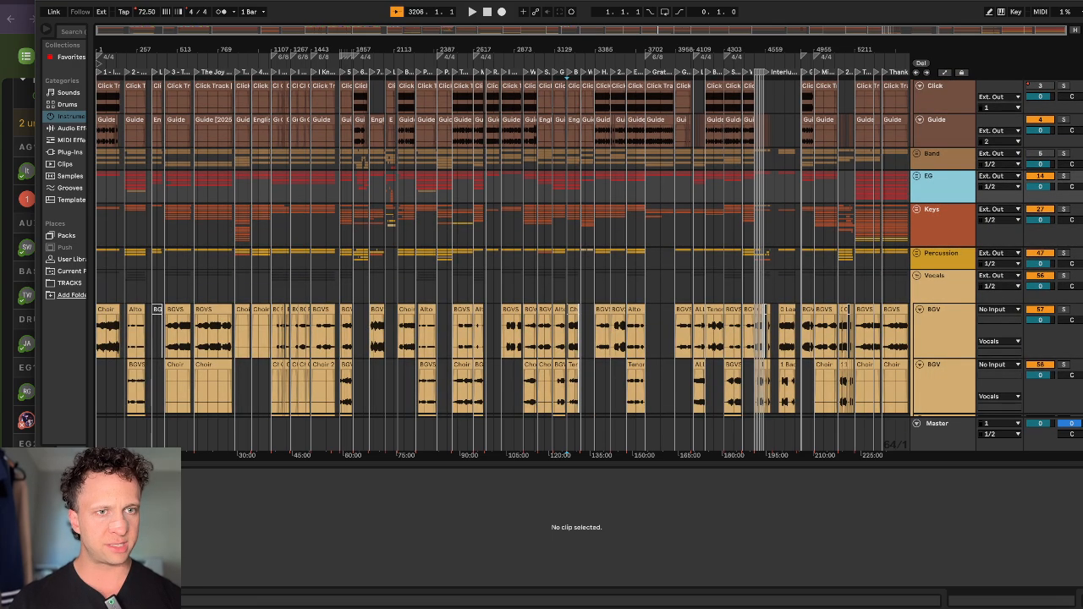
{"action": "left_click", "coordinate": [917, 275]}
{"action": "left_click", "coordinate": [935, 344]}
- Toggle the Vocals group off and back on, and reactivate the Band group
{"action": "left_click", "coordinate": [1039, 343]}
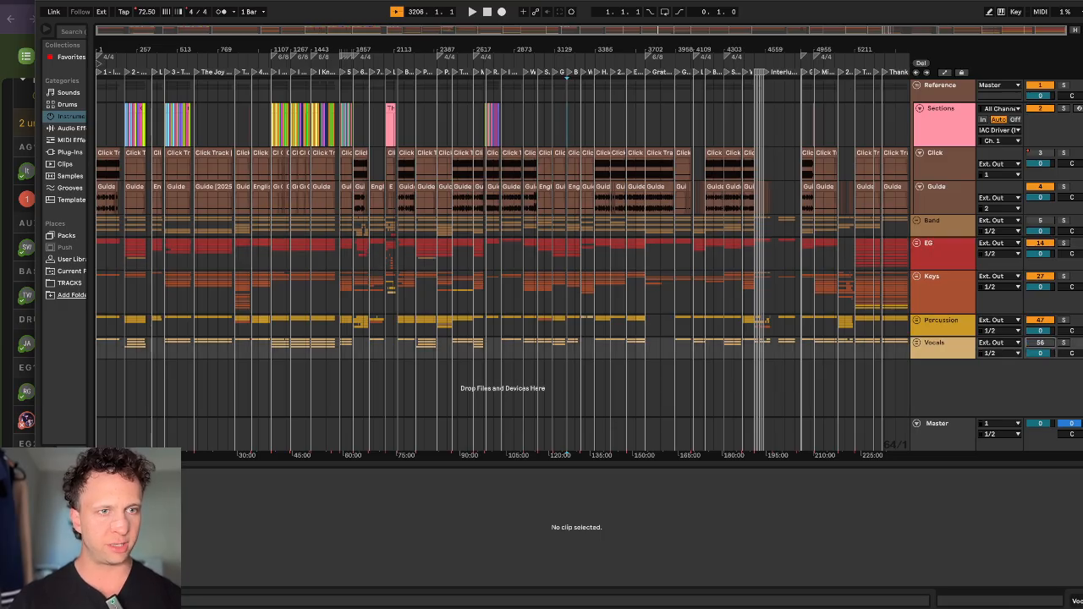
{"action": "left_click", "coordinate": [1040, 343]}
{"action": "left_click", "coordinate": [1040, 220]}
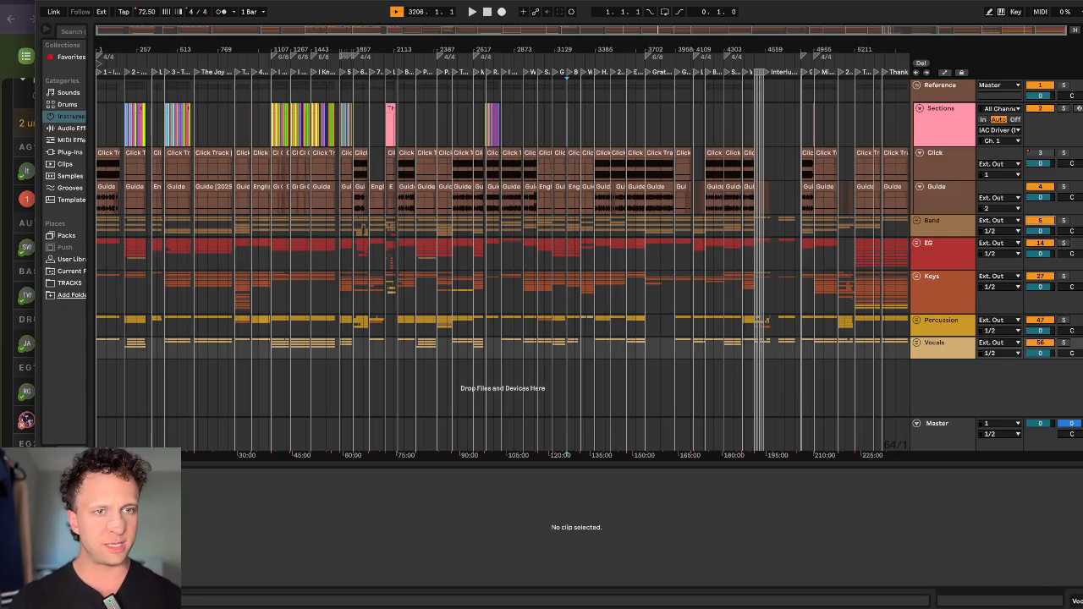
- Expand the Vocals, Percussion, Keys, EG and Band groups again
{"action": "left_click", "coordinate": [916, 342]}
{"action": "left_click", "coordinate": [916, 320]}
{"action": "left_click", "coordinate": [917, 277]}
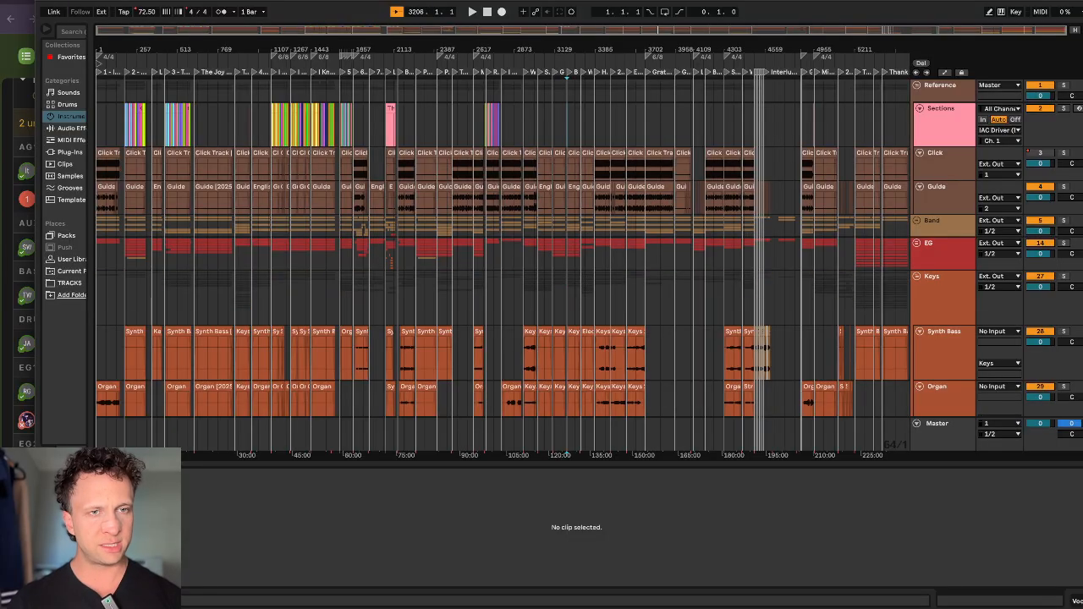
{"action": "left_click", "coordinate": [916, 242]}
{"action": "left_click", "coordinate": [916, 220]}
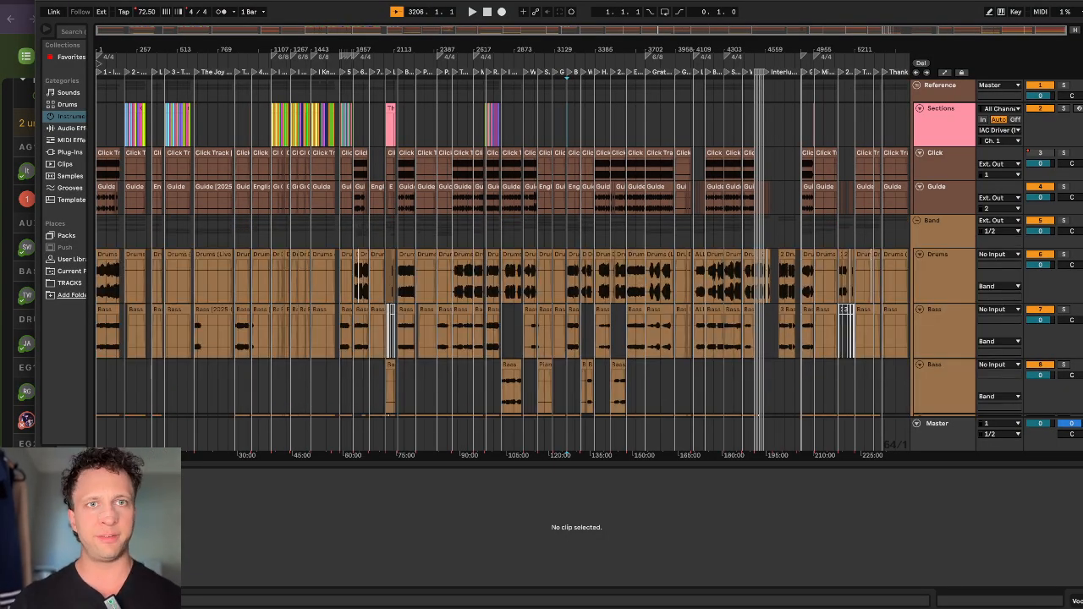
- Reposition the Live window and look across the songs and locators in the master arrangement
{"action": "mouse_move", "coordinate": [719, 1]}
{"action": "left_mouse_down"}
{"action": "mouse_move", "coordinate": [780, 322]}
{"action": "mouse_move", "coordinate": [825, 29]}
{"action": "mouse_move", "coordinate": [781, 10]}
{"action": "mouse_move", "coordinate": [698, 2]}
{"action": "left_mouse_up"}
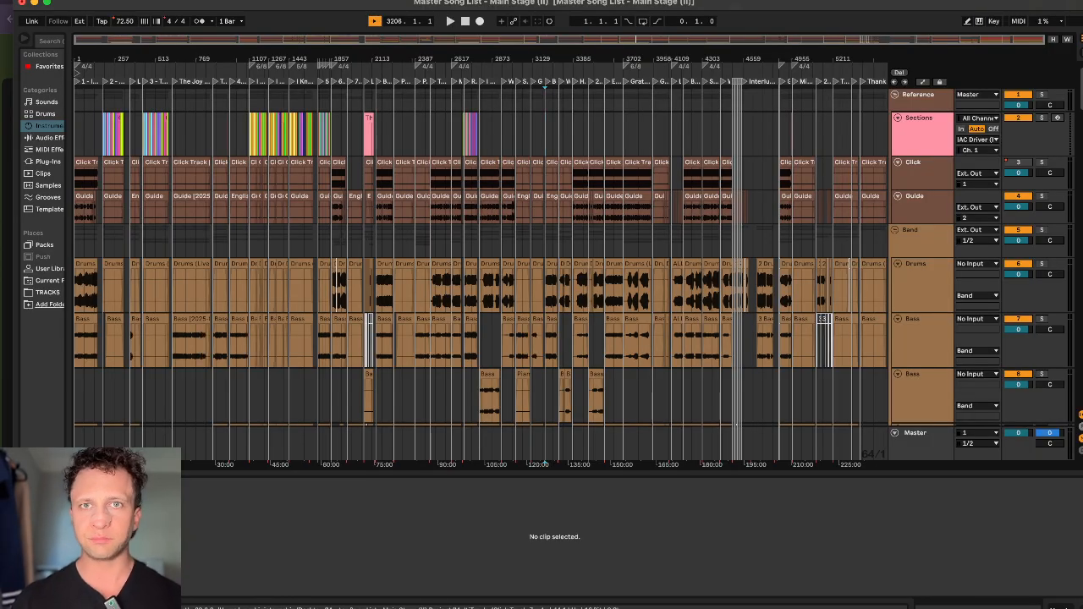
{"action": "left_click_drag", "start_coordinate": [698, 2], "coordinate": [791, 0]}
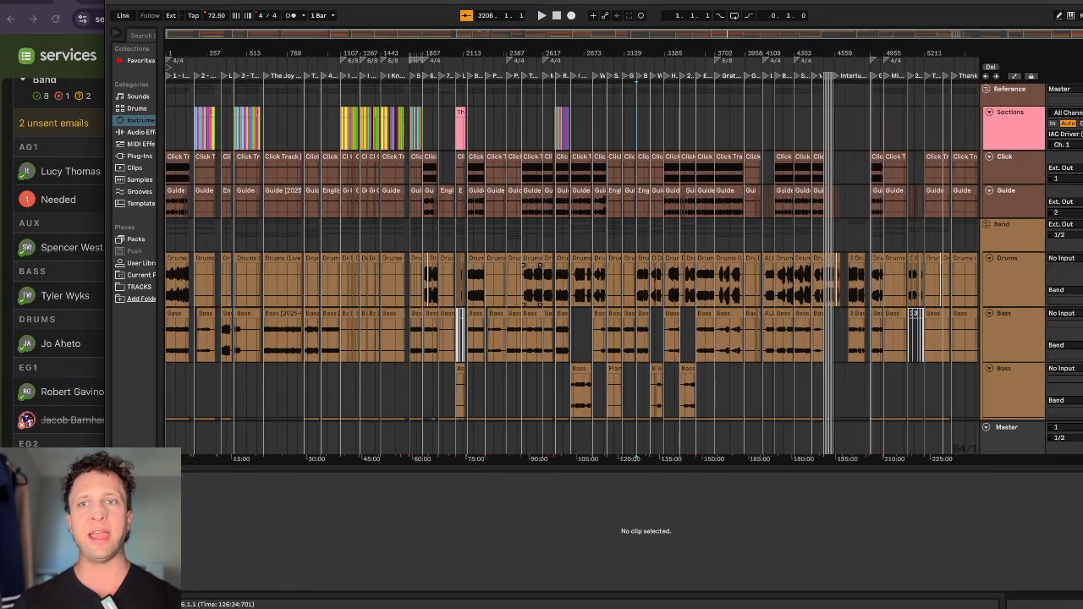
{"action": "scroll", "coordinate": [482, 171], "scroll_direction": "up", "scroll_amount": 10}
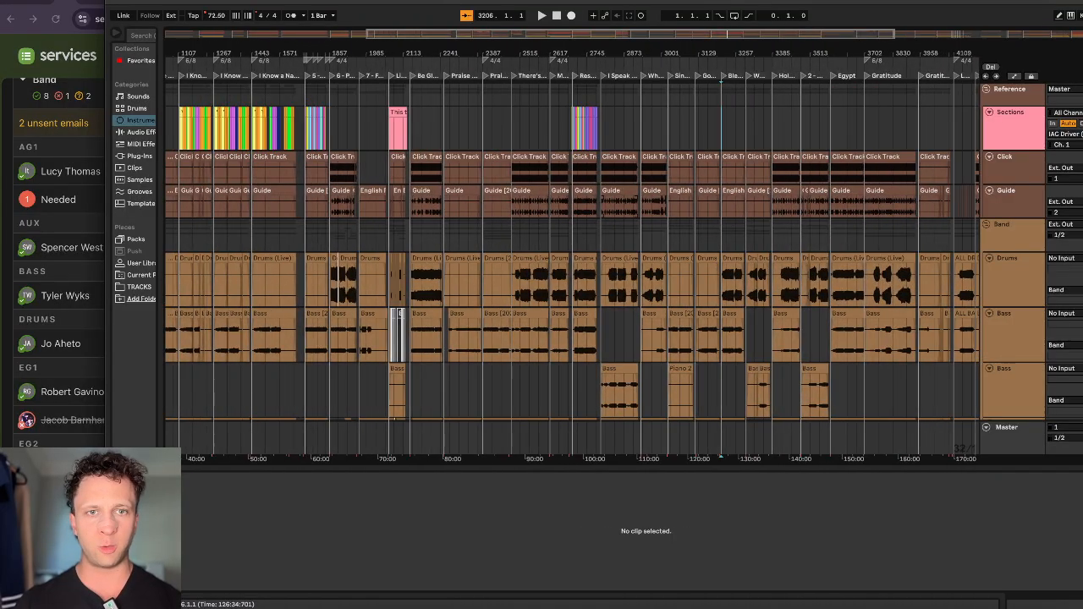
{"action": "scroll", "coordinate": [576, 253], "scroll_direction": "right", "scroll_amount": 5}
{"action": "scroll", "coordinate": [575, 254], "scroll_direction": "down", "scroll_amount": 1}
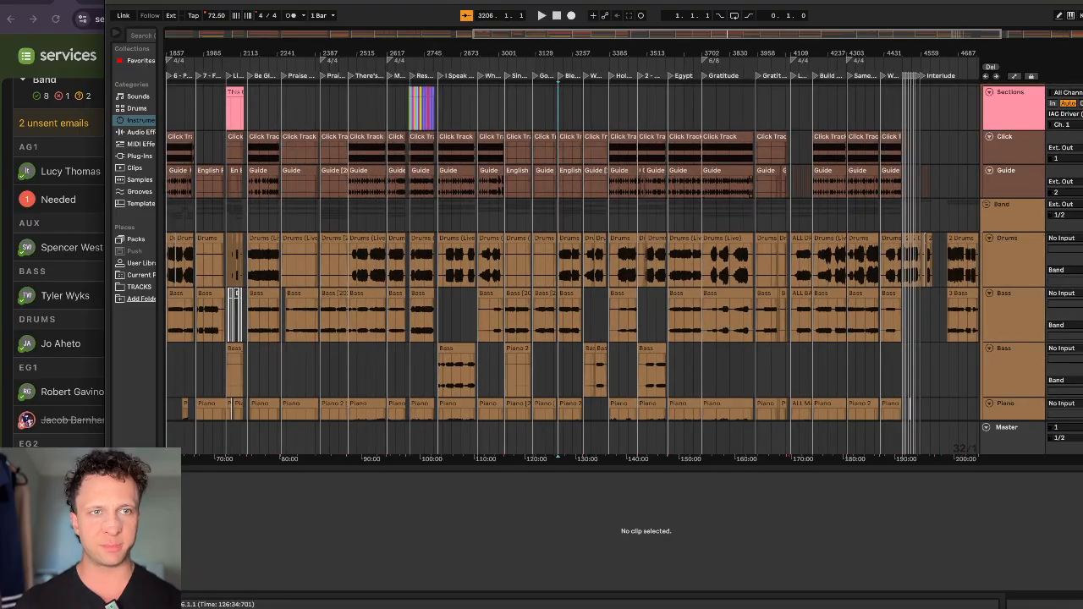
{"action": "scroll", "coordinate": [919, 254], "scroll_direction": "up", "scroll_amount": 9}
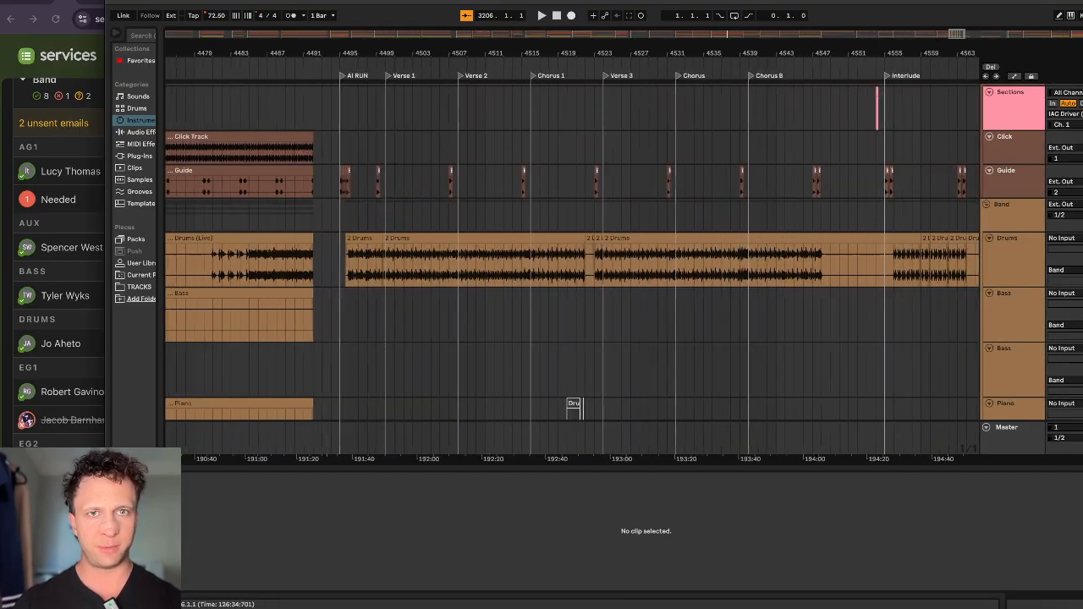
{"action": "scroll", "coordinate": [919, 254], "scroll_direction": "down", "scroll_amount": 10}
{"action": "scroll", "coordinate": [870, 409], "scroll_direction": "left", "scroll_amount": 20}
{"action": "scroll", "coordinate": [869, 409], "scroll_direction": "up", "scroll_amount": 1}
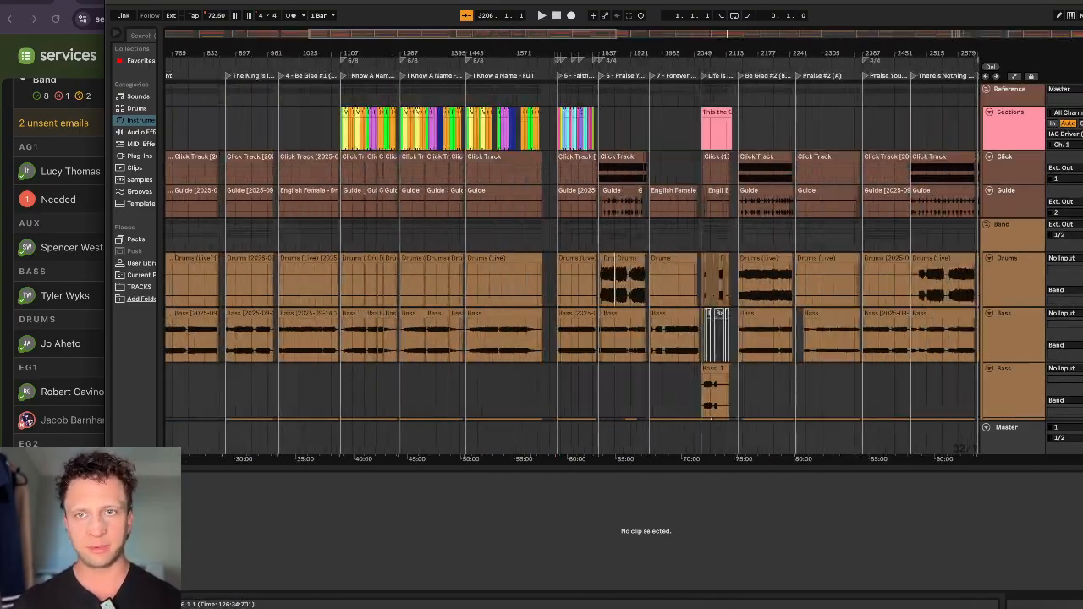
- Examine the section clips on the Sections track for the I Know A Name versions, Faithfulness and Praise #1
{"action": "scroll", "coordinate": [409, 254], "scroll_direction": "up", "scroll_amount": 10}
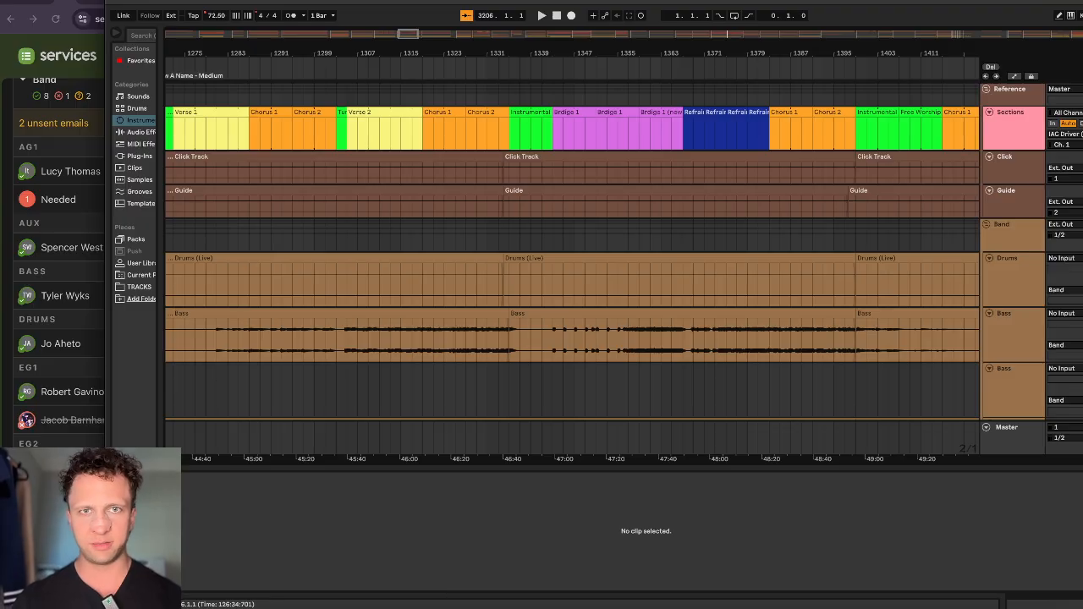
{"action": "scroll", "coordinate": [442, 254], "scroll_direction": "down", "scroll_amount": 14}
{"action": "scroll", "coordinate": [572, 253], "scroll_direction": "left", "scroll_amount": 10}
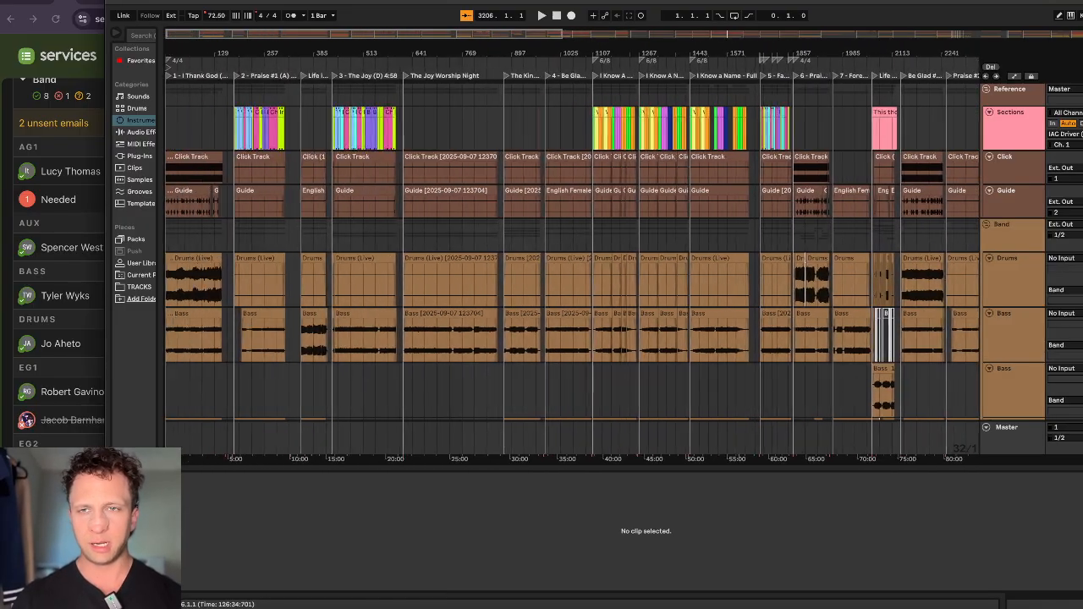
{"action": "scroll", "coordinate": [567, 254], "scroll_direction": "down", "scroll_amount": 15}
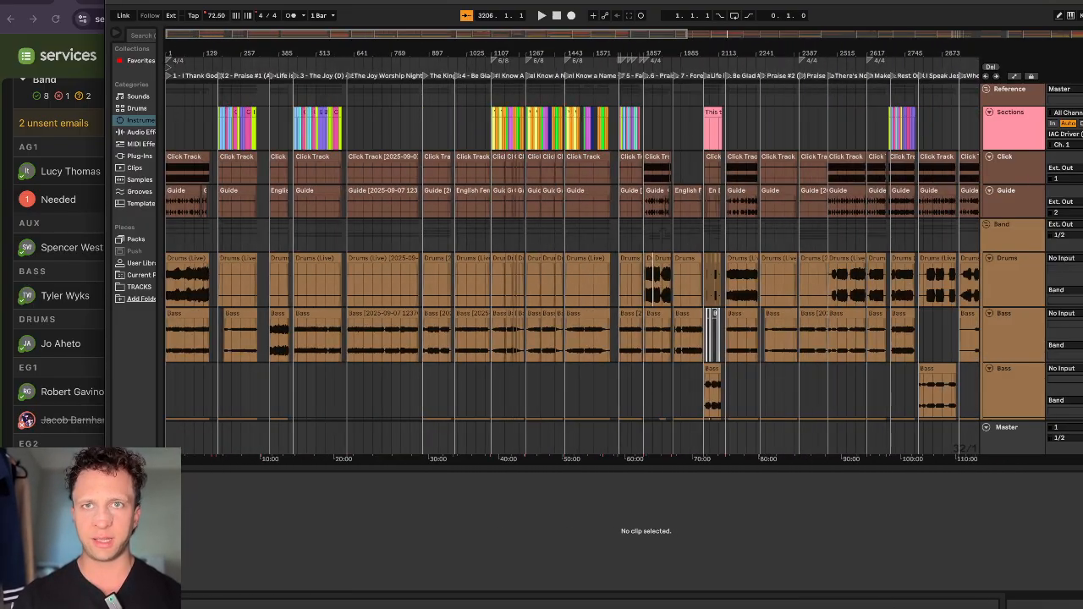
{"action": "left_click_drag", "start_coordinate": [541, 1], "coordinate": [509, 0]}
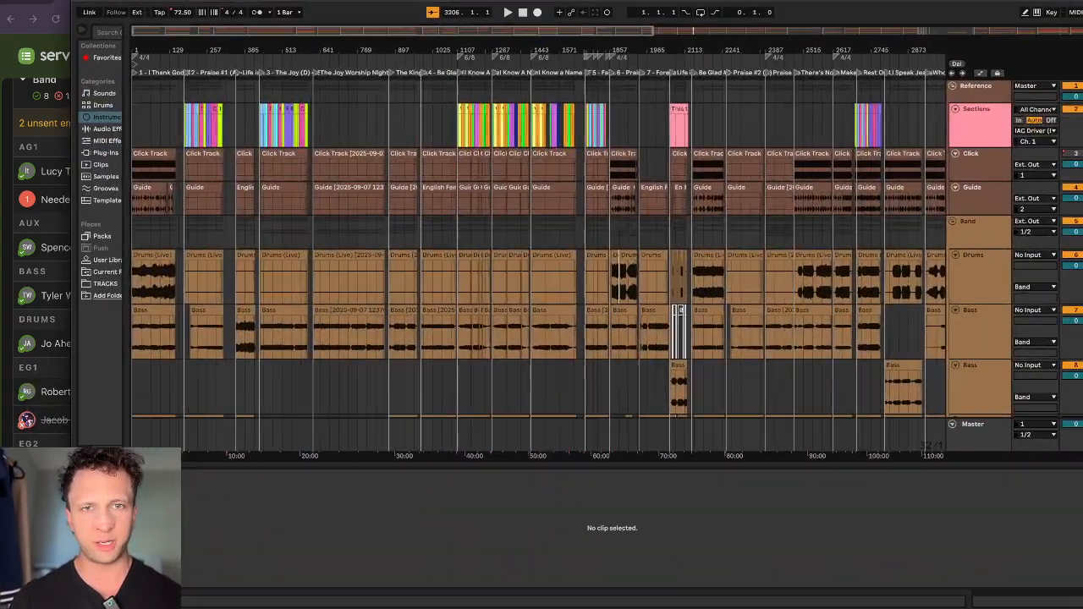
{"action": "scroll", "coordinate": [359, 254], "scroll_direction": "up", "scroll_amount": 14}
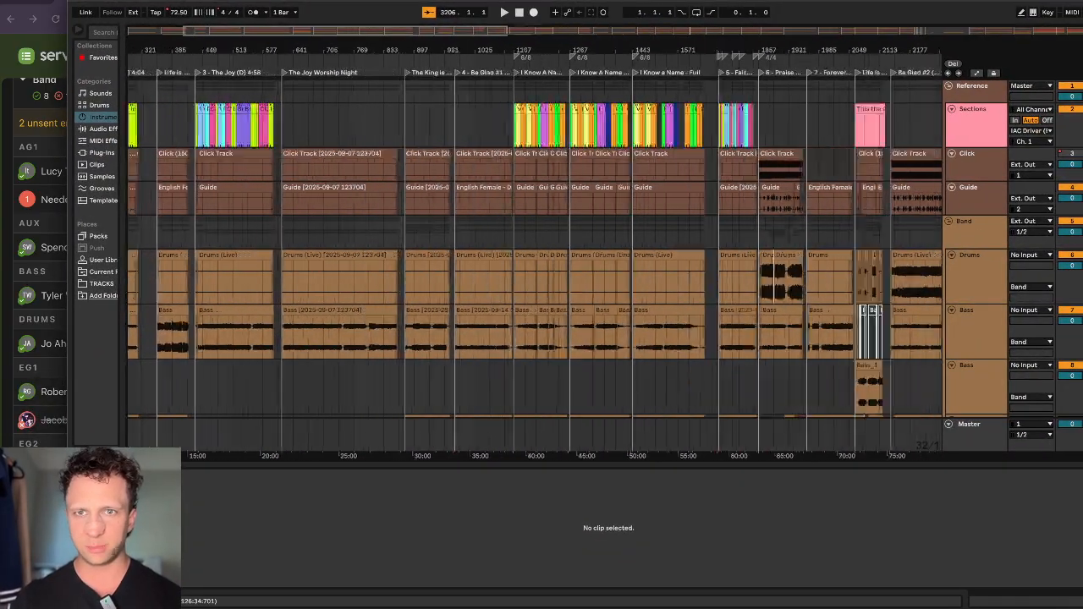
{"action": "scroll", "coordinate": [351, 254], "scroll_direction": "down", "scroll_amount": 12}
{"action": "scroll", "coordinate": [524, 254], "scroll_direction": "up", "scroll_amount": 3}
{"action": "scroll", "coordinate": [581, 170], "scroll_direction": "up", "scroll_amount": 14}
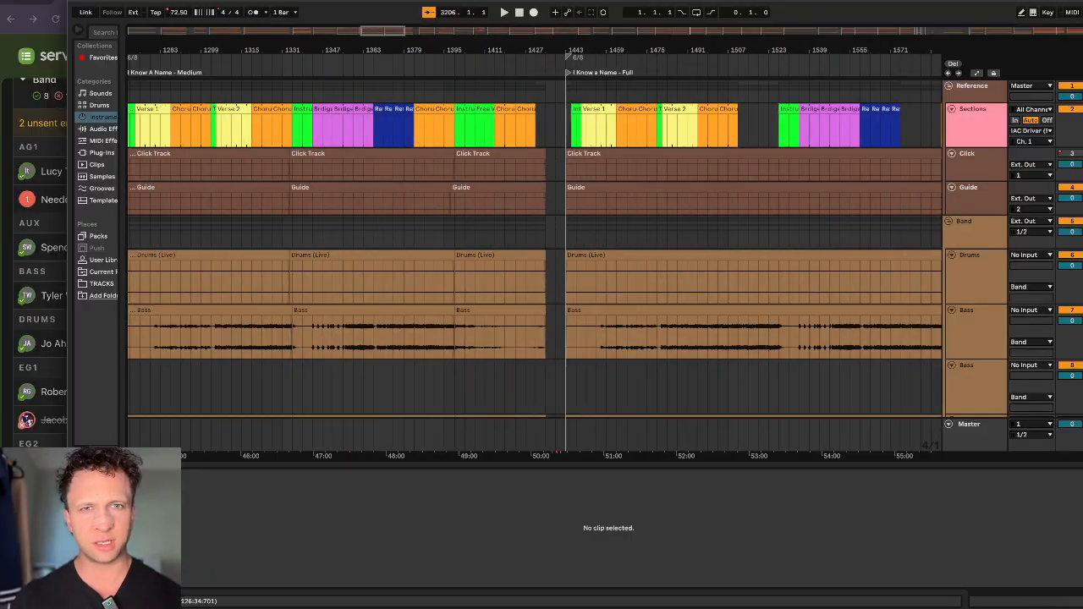
{"action": "scroll", "coordinate": [330, 169], "scroll_direction": "down", "scroll_amount": 8}
{"action": "scroll", "coordinate": [328, 169], "scroll_direction": "down", "scroll_amount": 5}
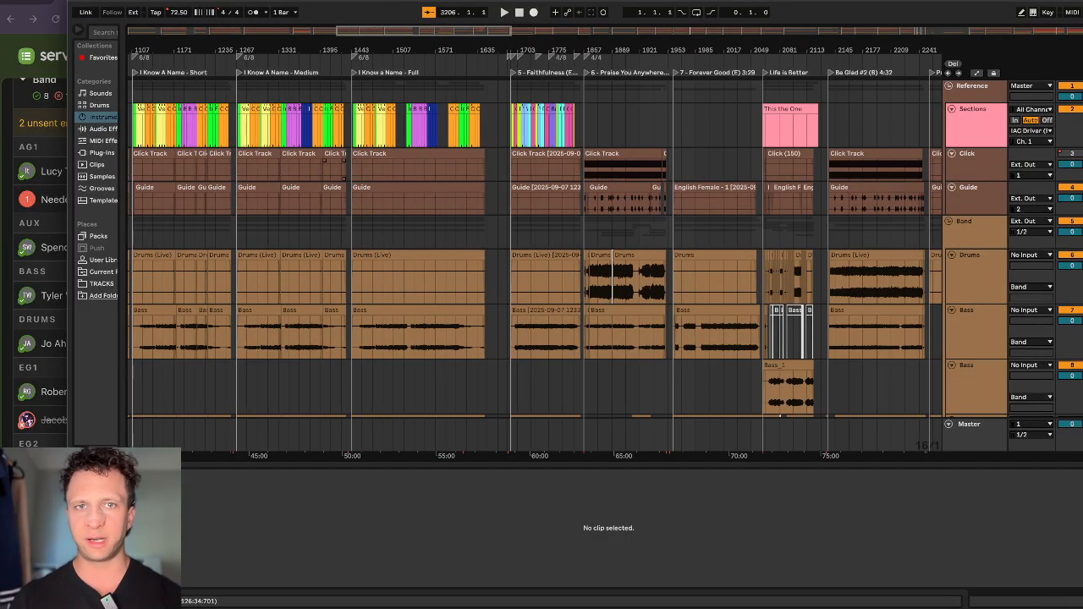
{"action": "scroll", "coordinate": [564, 170], "scroll_direction": "up", "scroll_amount": 13}
{"action": "scroll", "coordinate": [553, 169], "scroll_direction": "down", "scroll_amount": 12}
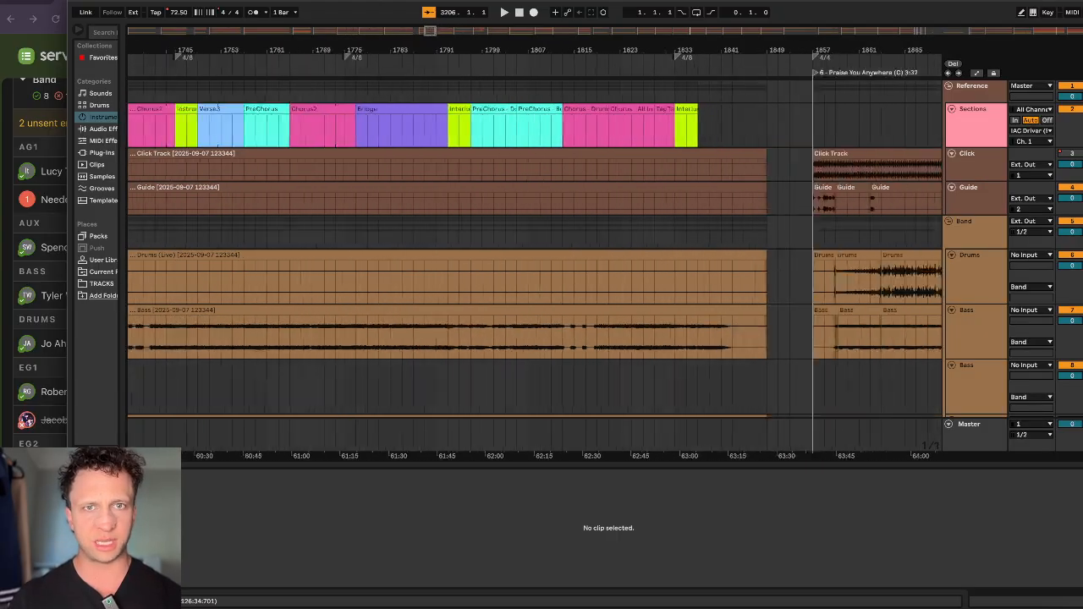
{"action": "scroll", "coordinate": [542, 169], "scroll_direction": "left", "scroll_amount": 10}
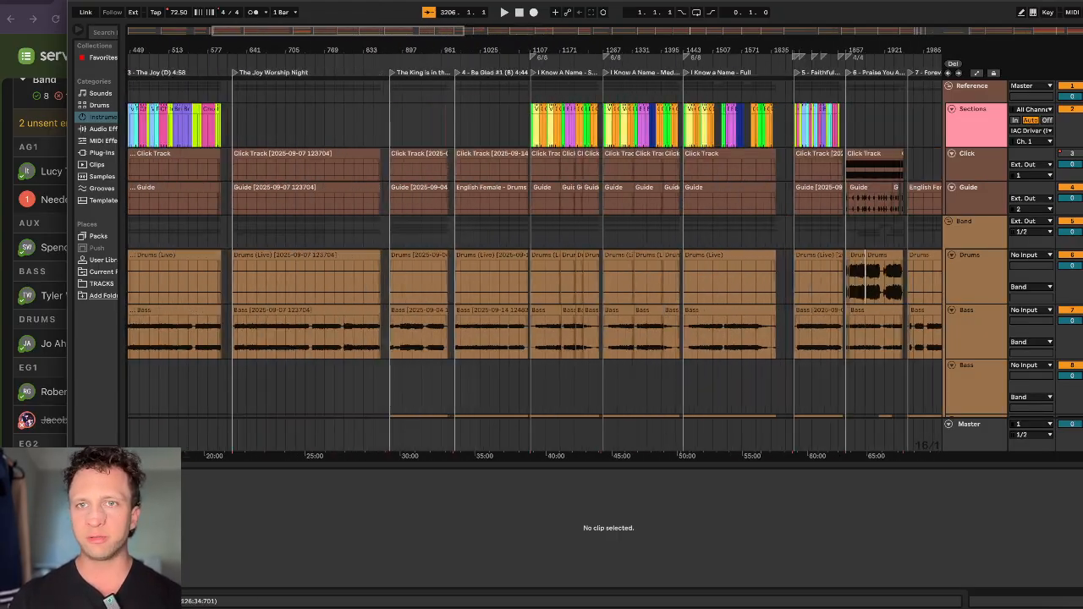
{"action": "scroll", "coordinate": [258, 129], "scroll_direction": "up", "scroll_amount": 13}
{"action": "scroll", "coordinate": [542, 254], "scroll_direction": "left", "scroll_amount": 5}
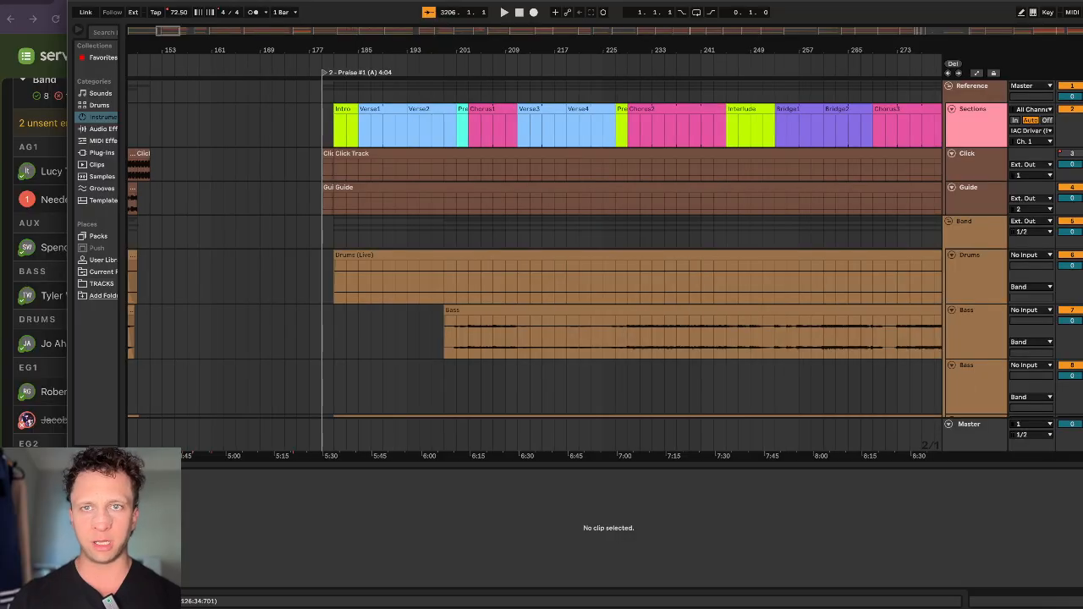
- Insert an empty 12-bar MIDI clip at bar 319 on the Sections track, before Life is Better, and name it Chorus
{"action": "scroll", "coordinate": [541, 169], "scroll_direction": "right", "scroll_amount": 15}
{"action": "left_click_drag", "start_coordinate": [569, 129], "coordinate": [643, 129]}
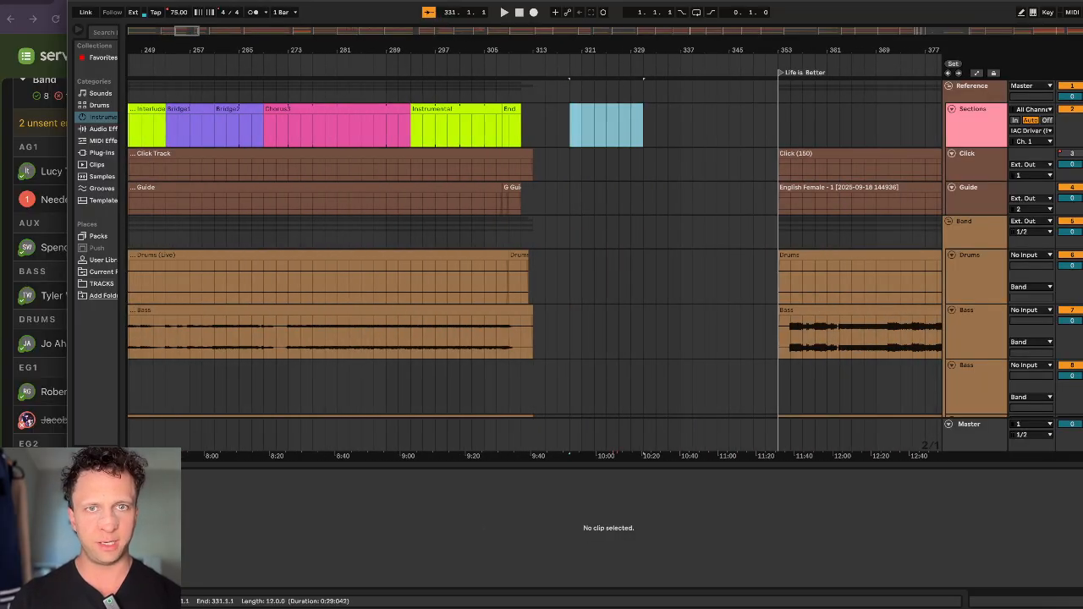
{"action": "right_click", "coordinate": [588, 124]}
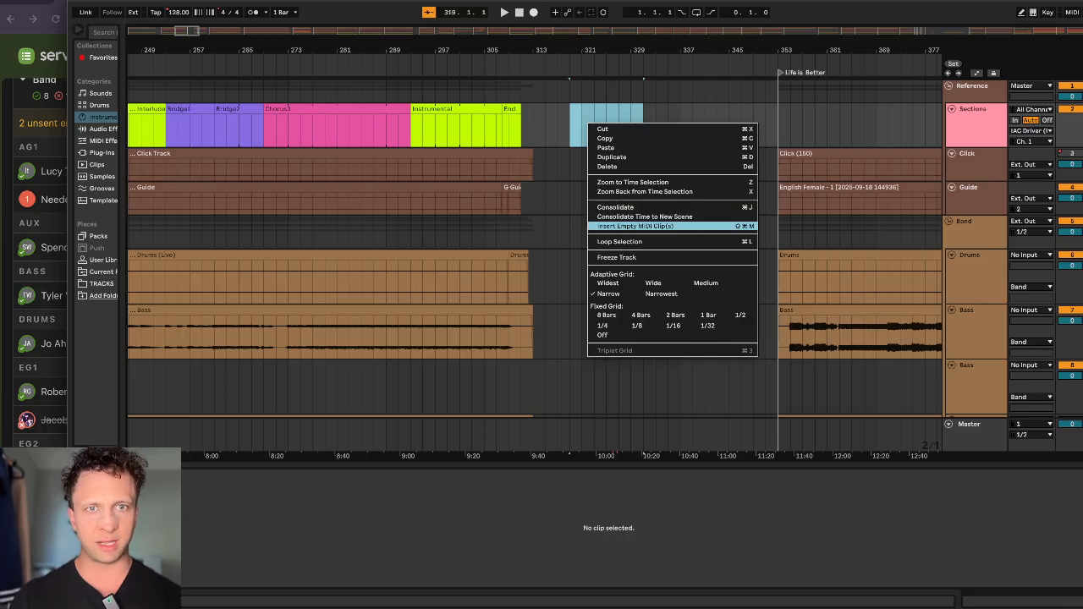
{"action": "left_click", "coordinate": [635, 226]}
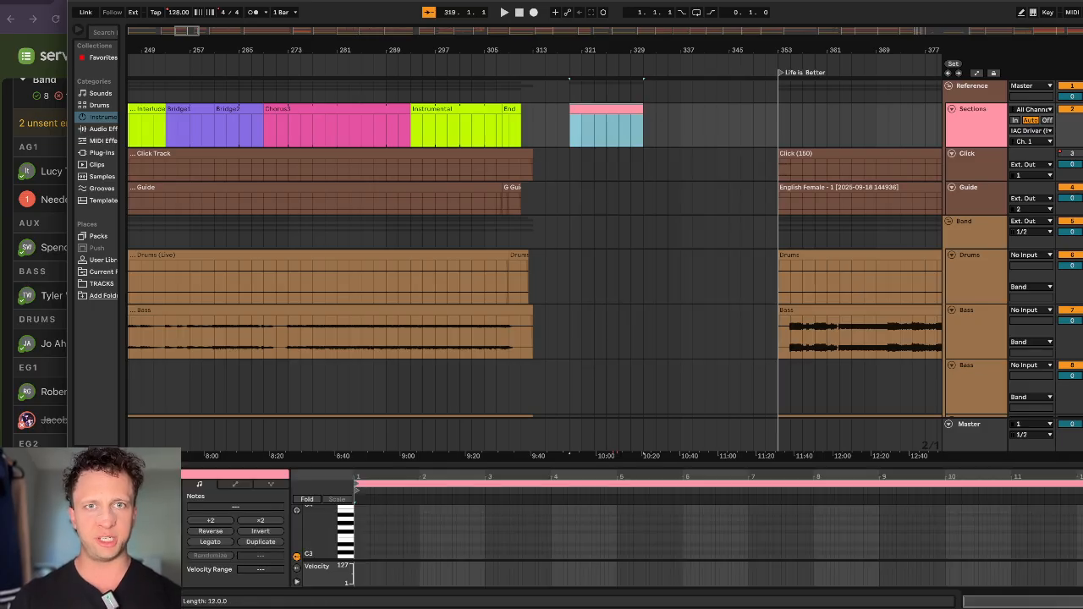
{"action": "key", "text": "super+r"}
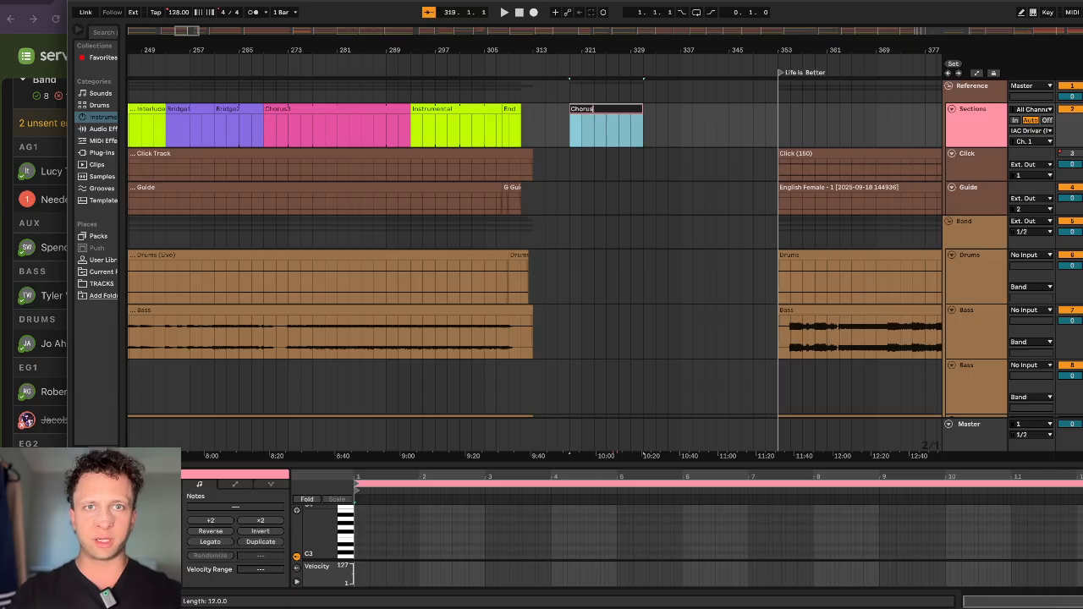
{"action": "key", "text": "Return"}
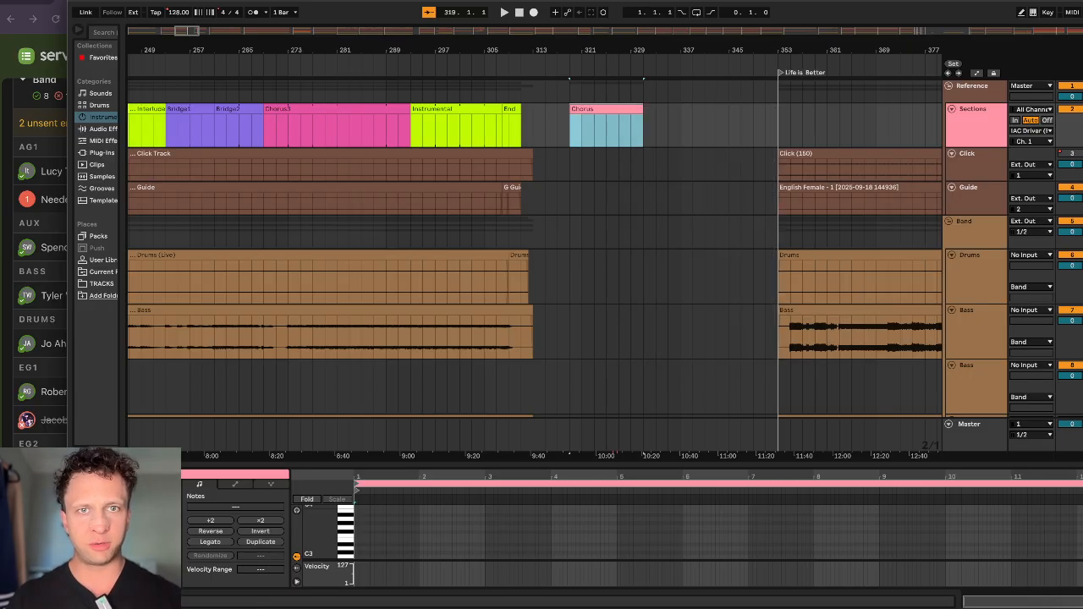
- Colour the Chorus clip before Life is Better green and delete it from the Sections track
{"action": "right_click", "coordinate": [618, 110]}
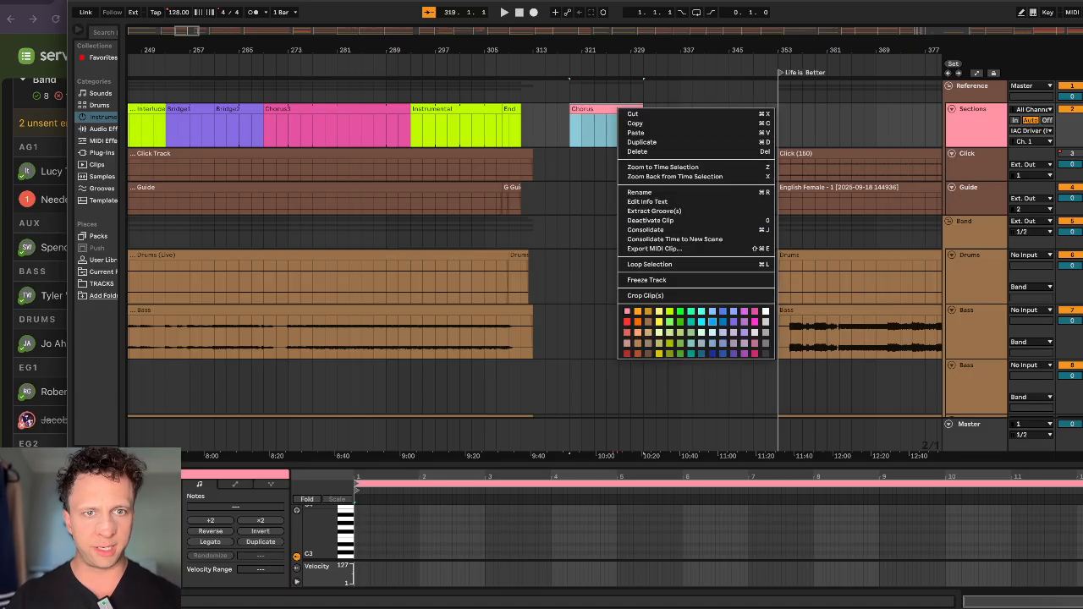
{"action": "left_click", "coordinate": [681, 312]}
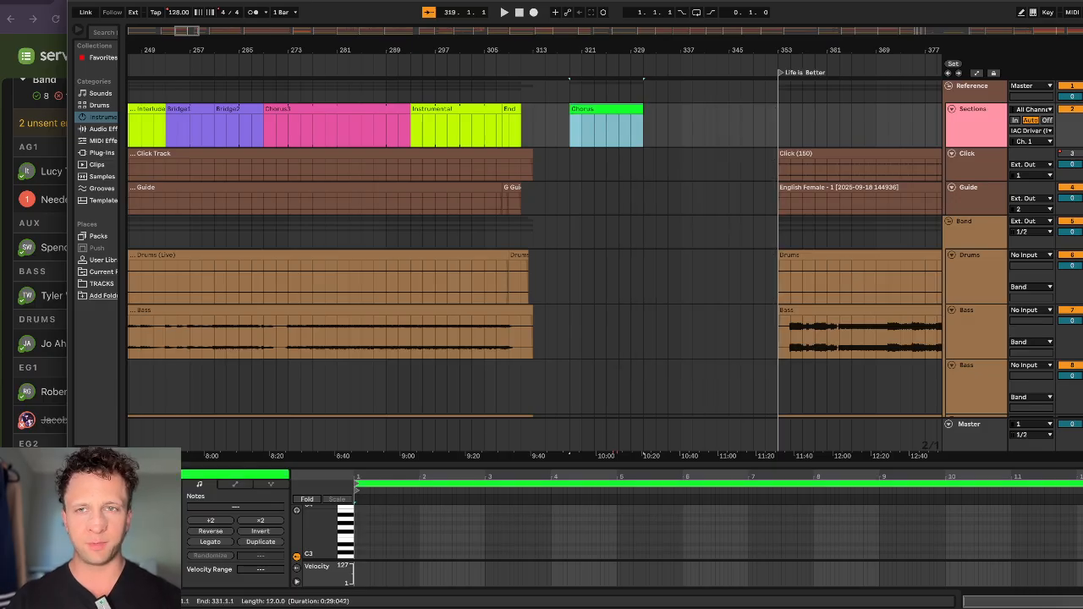
{"action": "key", "text": "Delete"}
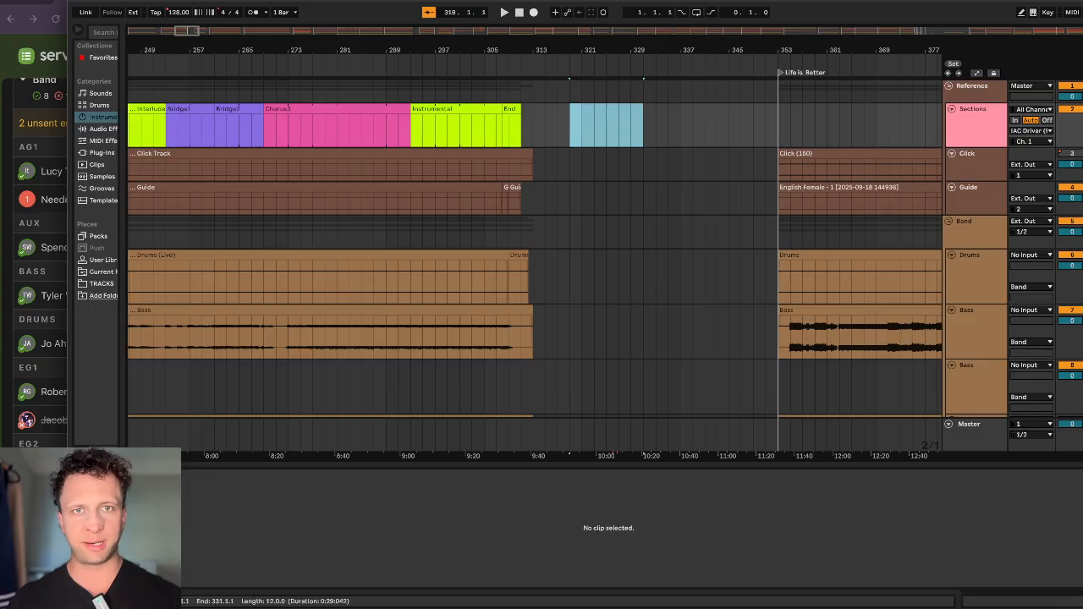
- Review the Praise #1 section clips, then uncover the Planning Center plan and check where Thank God I'm Free sits in the service order
{"action": "scroll", "coordinate": [533, 127], "scroll_direction": "down", "scroll_amount": 10}
{"action": "left_click", "coordinate": [282, 127]}
{"action": "scroll", "coordinate": [282, 127], "scroll_direction": "up", "scroll_amount": 8}
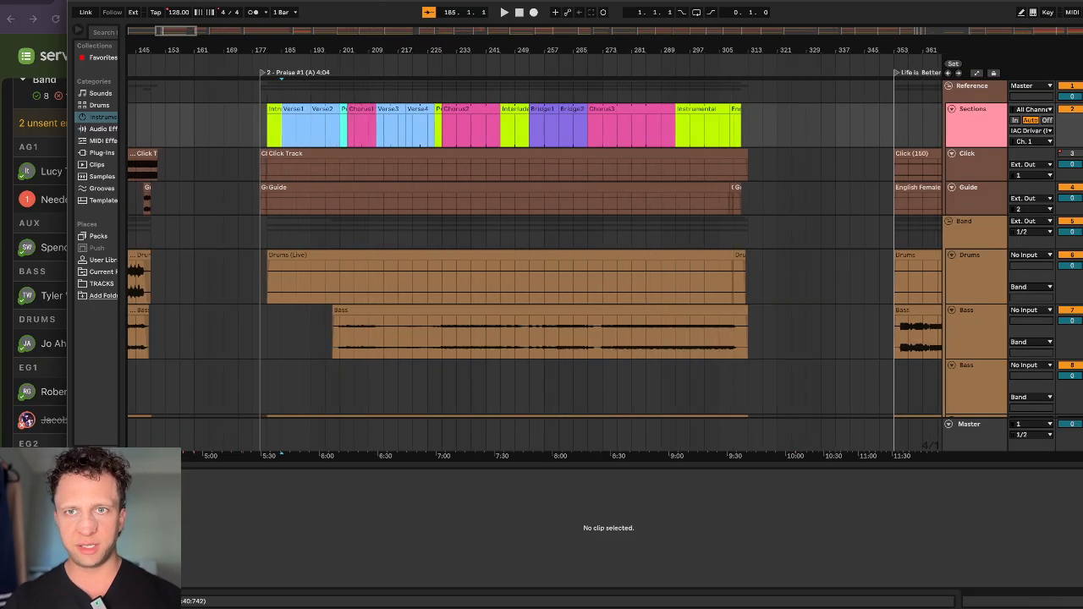
{"action": "scroll", "coordinate": [411, 127], "scroll_direction": "down", "scroll_amount": 4}
{"action": "left_click", "coordinate": [253, 12]}
{"action": "left_click_drag", "start_coordinate": [253, 2], "coordinate": [602, 2]}
{"action": "left_click", "coordinate": [381, 283]}
{"action": "scroll", "coordinate": [381, 284], "scroll_direction": "down", "scroll_amount": 1}
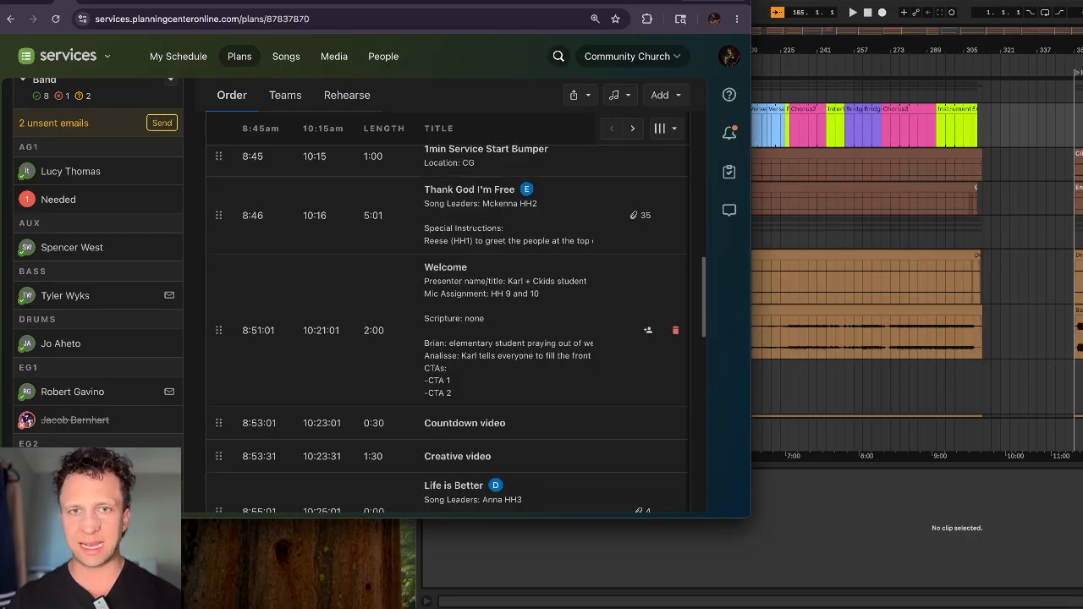
{"action": "scroll", "coordinate": [381, 284], "scroll_direction": "up", "scroll_amount": 2}
{"action": "scroll", "coordinate": [507, 292], "scroll_direction": "up", "scroll_amount": 1}
{"action": "scroll", "coordinate": [508, 347], "scroll_direction": "down", "scroll_amount": 1}
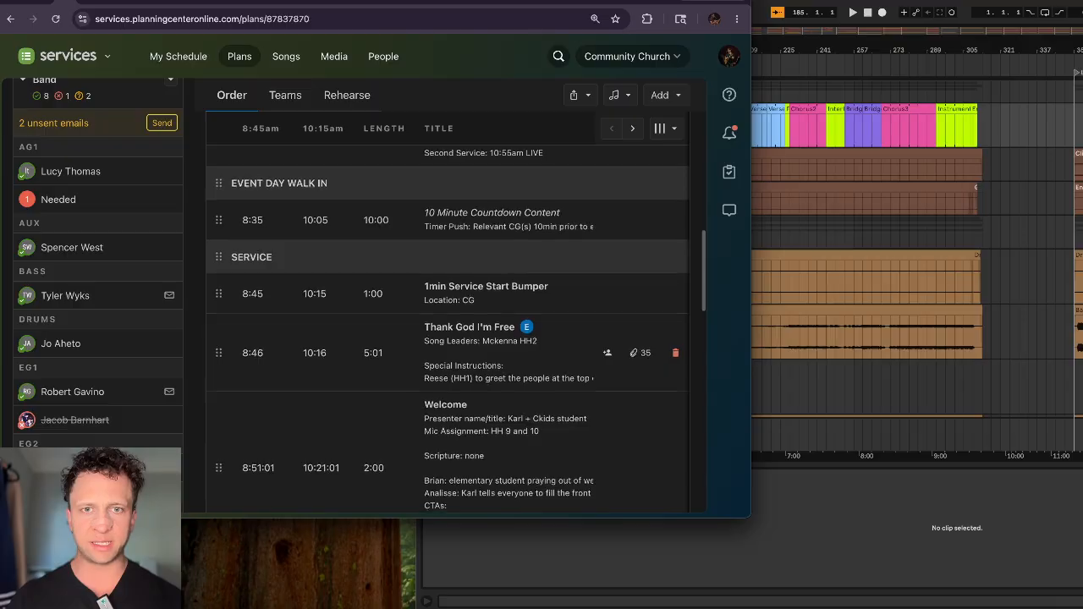
- Switch back to Ableton Live and look across all songs in the master arrangement, from the first song to the last
{"action": "left_click", "coordinate": [795, 283]}
{"action": "scroll", "coordinate": [719, 281], "scroll_direction": "down", "scroll_amount": 5}
{"action": "scroll", "coordinate": [778, 254], "scroll_direction": "right", "scroll_amount": 15}
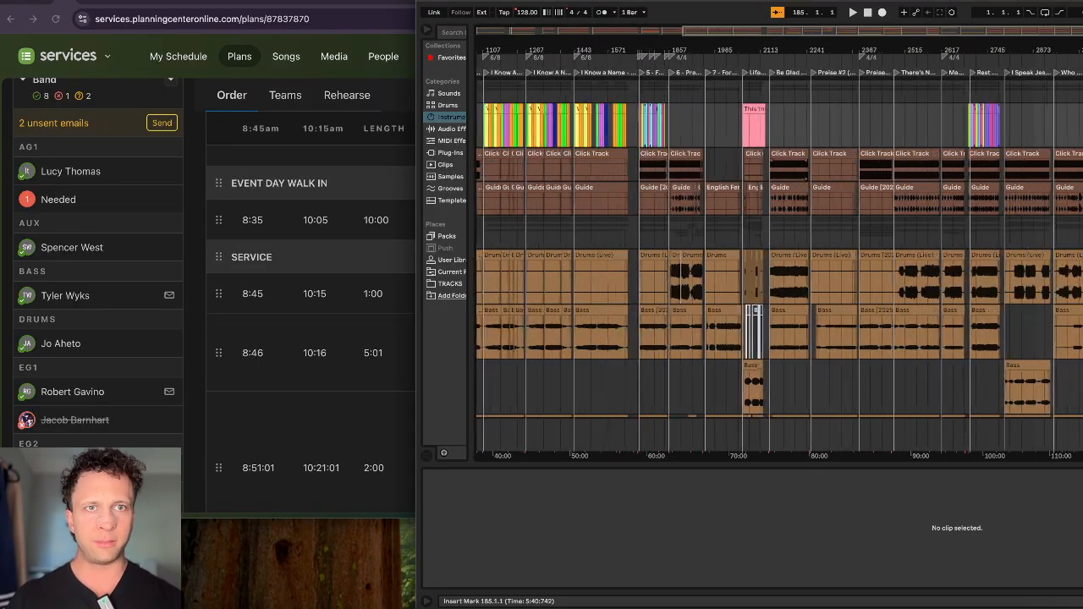
{"action": "scroll", "coordinate": [778, 254], "scroll_direction": "right", "scroll_amount": 10}
{"action": "scroll", "coordinate": [779, 254], "scroll_direction": "down", "scroll_amount": 3}
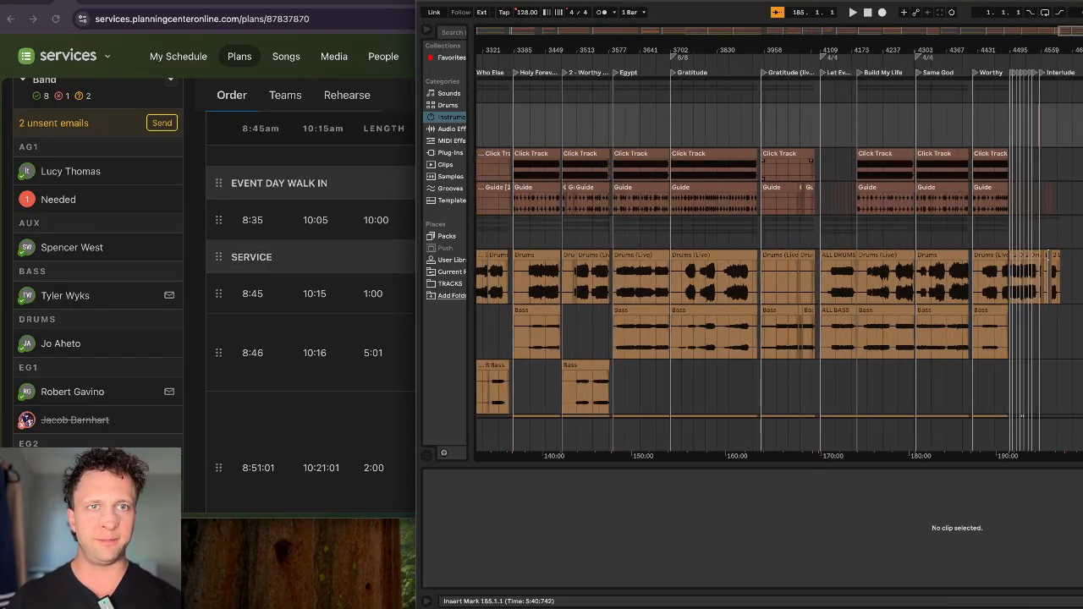
{"action": "scroll", "coordinate": [778, 253], "scroll_direction": "right", "scroll_amount": 1}
{"action": "scroll", "coordinate": [778, 253], "scroll_direction": "left", "scroll_amount": 15}
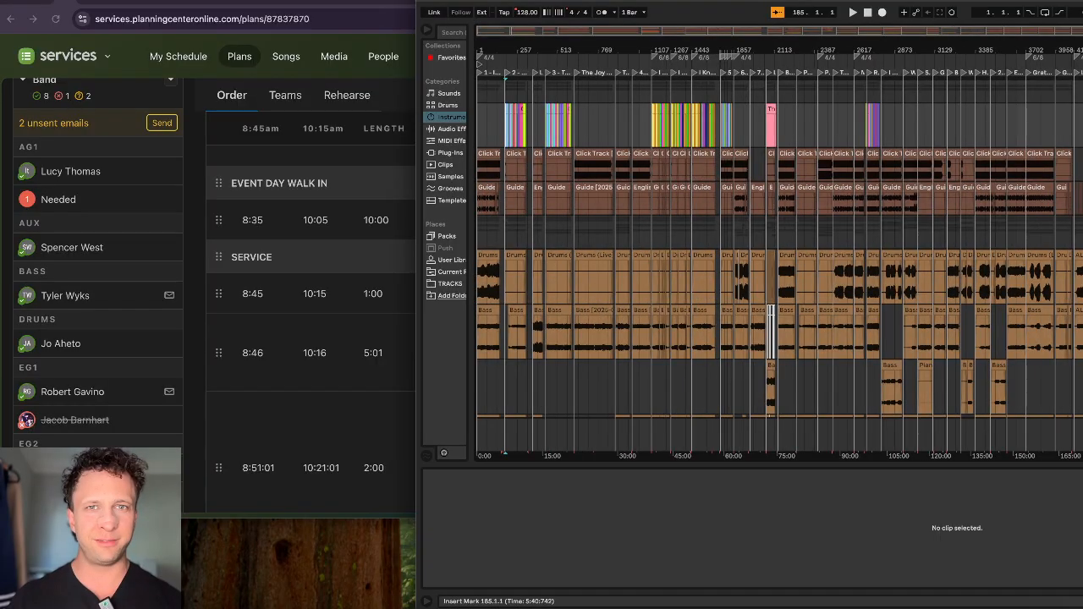
{"action": "scroll", "coordinate": [779, 254], "scroll_direction": "up", "scroll_amount": 4}
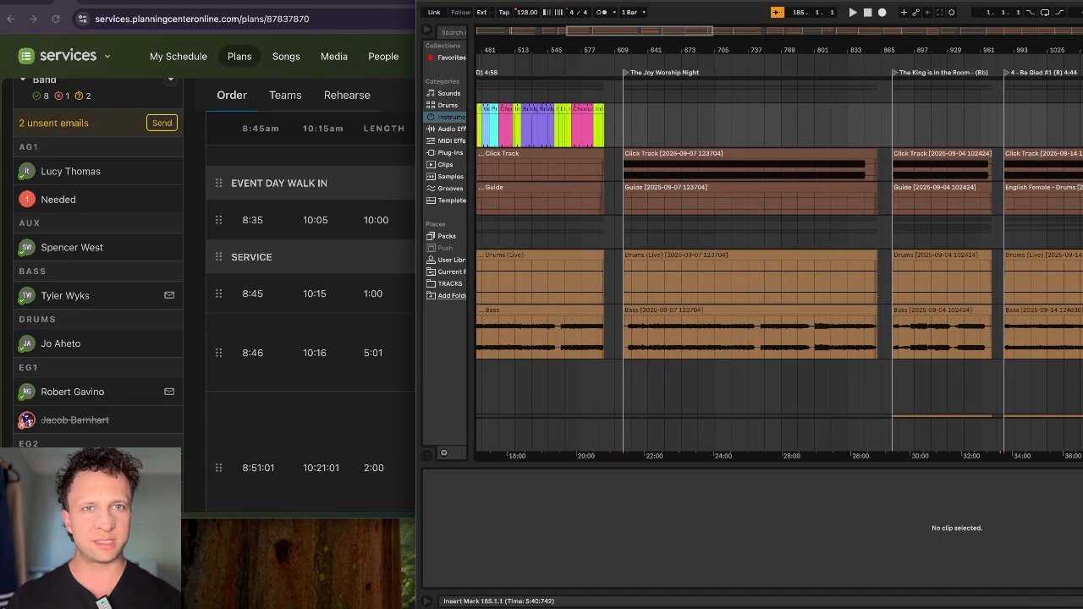
{"action": "scroll", "coordinate": [778, 253], "scroll_direction": "left", "scroll_amount": 5}
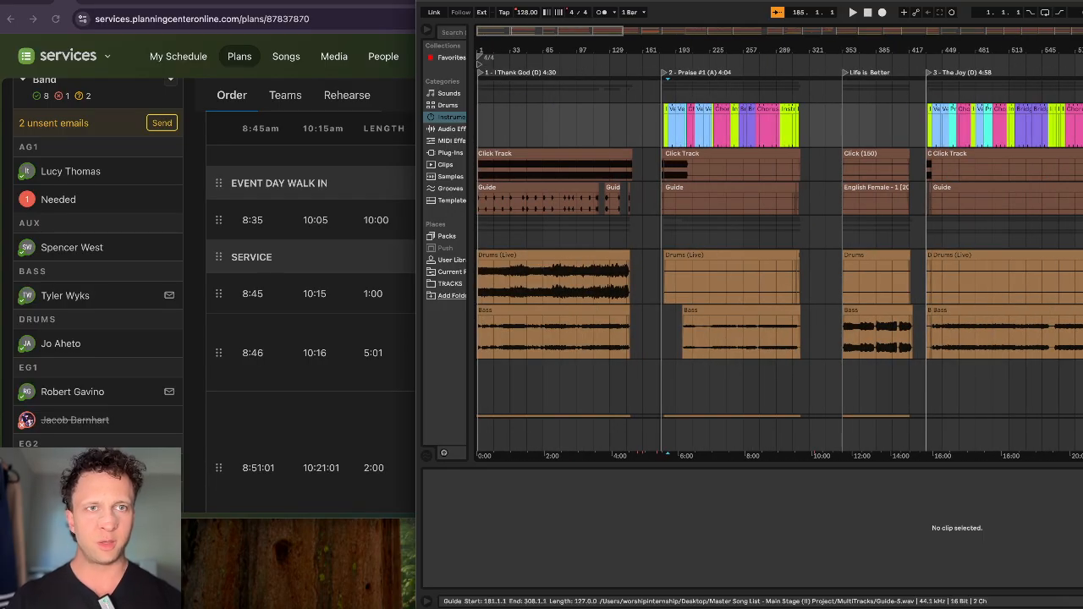
- Step through the first songs of the arrangement: I Thank God, Praise #1, Life is Better, The Joy and The Joy Worship Night
{"action": "scroll", "coordinate": [778, 254], "scroll_direction": "down", "scroll_amount": 1}
{"action": "left_click", "coordinate": [491, 92]}
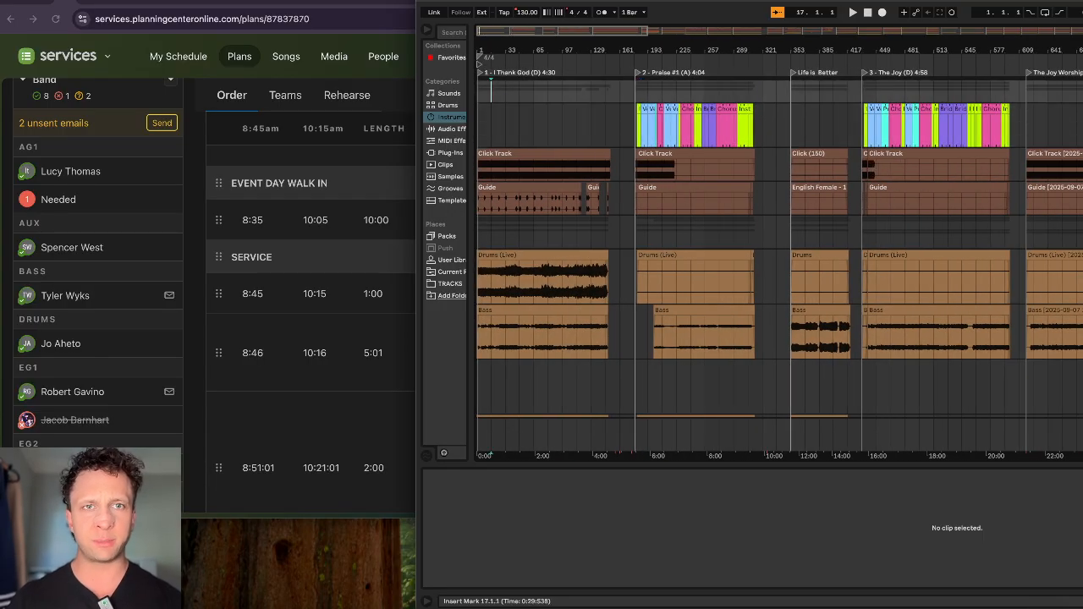
{"action": "scroll", "coordinate": [491, 91], "scroll_direction": "down", "scroll_amount": 5}
{"action": "scroll", "coordinate": [492, 92], "scroll_direction": "right", "scroll_amount": 1}
{"action": "scroll", "coordinate": [491, 91], "scroll_direction": "up", "scroll_amount": 5}
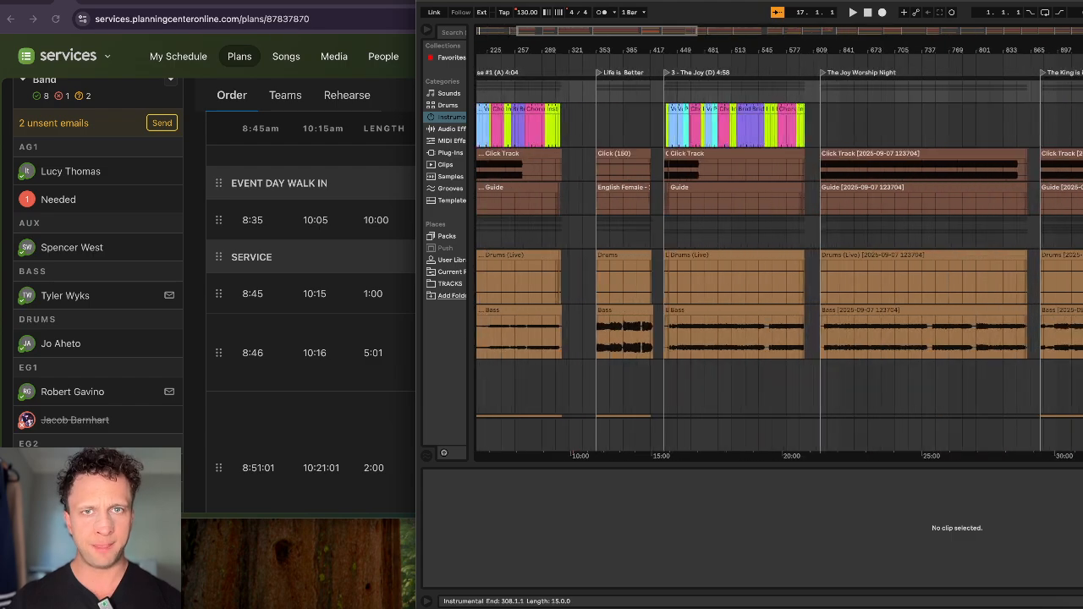
{"action": "left_click", "coordinate": [726, 89]}
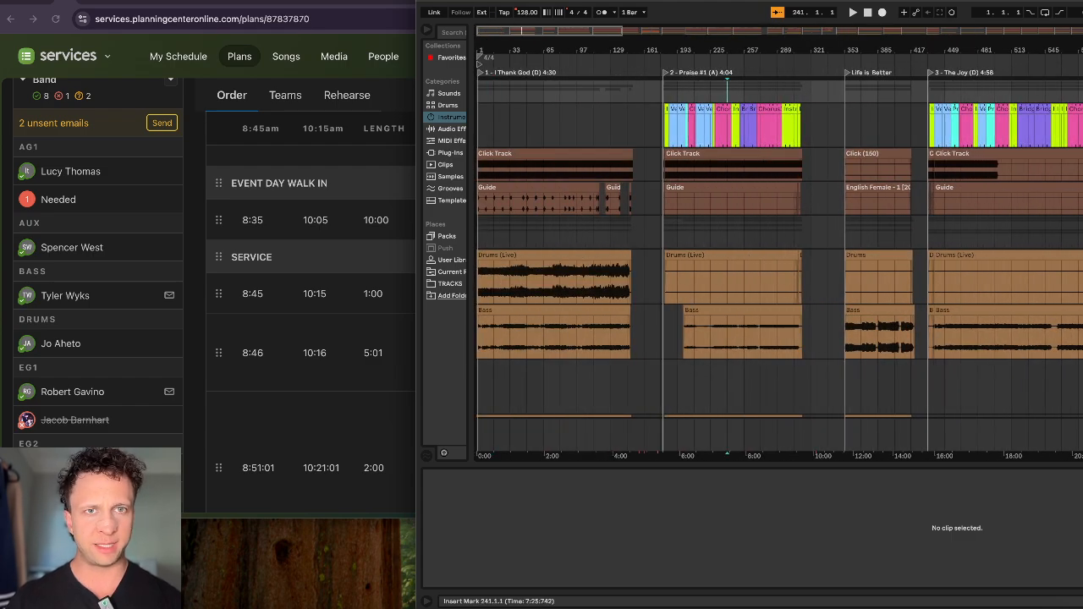
{"action": "scroll", "coordinate": [726, 84], "scroll_direction": "right", "scroll_amount": 8}
{"action": "left_click", "coordinate": [571, 89]}
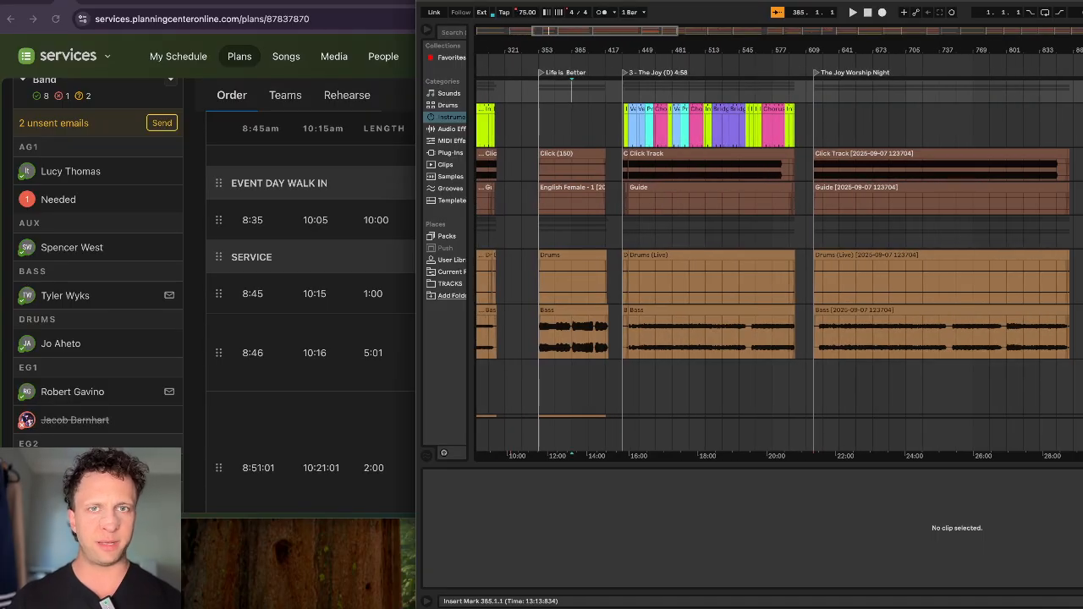
{"action": "scroll", "coordinate": [750, 118], "scroll_direction": "right", "scroll_amount": 3}
{"action": "left_click", "coordinate": [749, 119]}
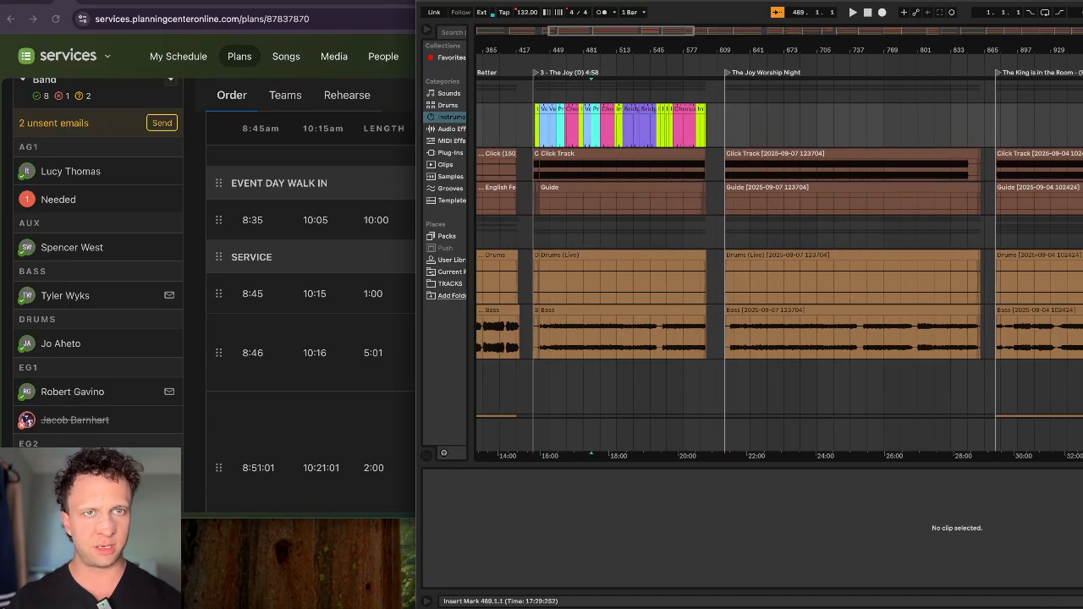
{"action": "scroll", "coordinate": [749, 118], "scroll_direction": "right", "scroll_amount": 3}
{"action": "scroll", "coordinate": [750, 118], "scroll_direction": "left", "scroll_amount": 3}
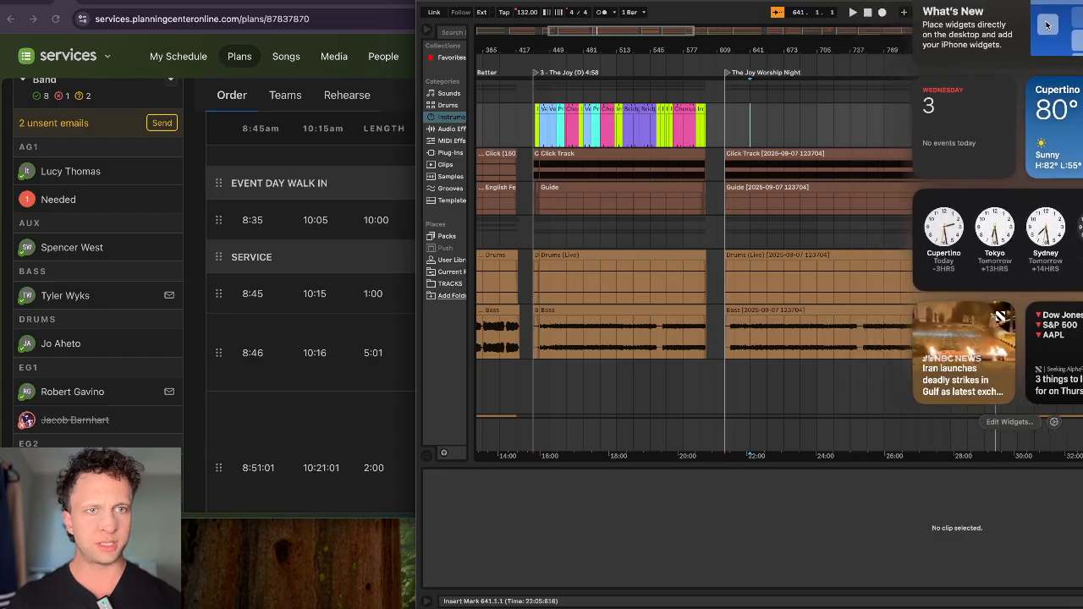
- Find the Thank God I'm Free versions near the end of the arrangement, go to bar 5387, and reposition the Live window
{"action": "scroll", "coordinate": [749, 119], "scroll_direction": "right", "scroll_amount": 20}
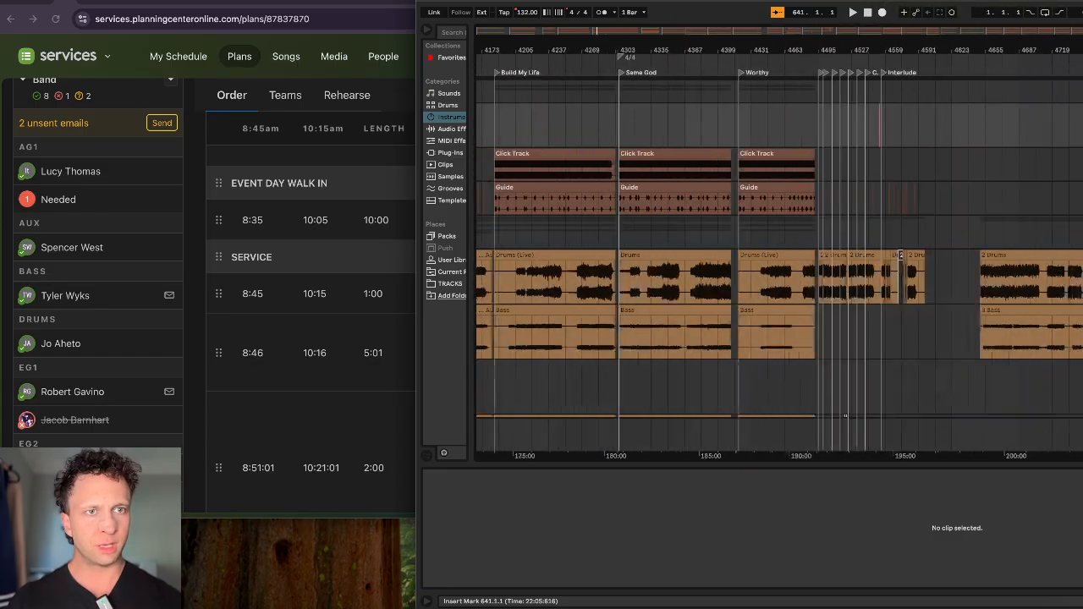
{"action": "left_click", "coordinate": [749, 122]}
{"action": "key", "text": "w"}
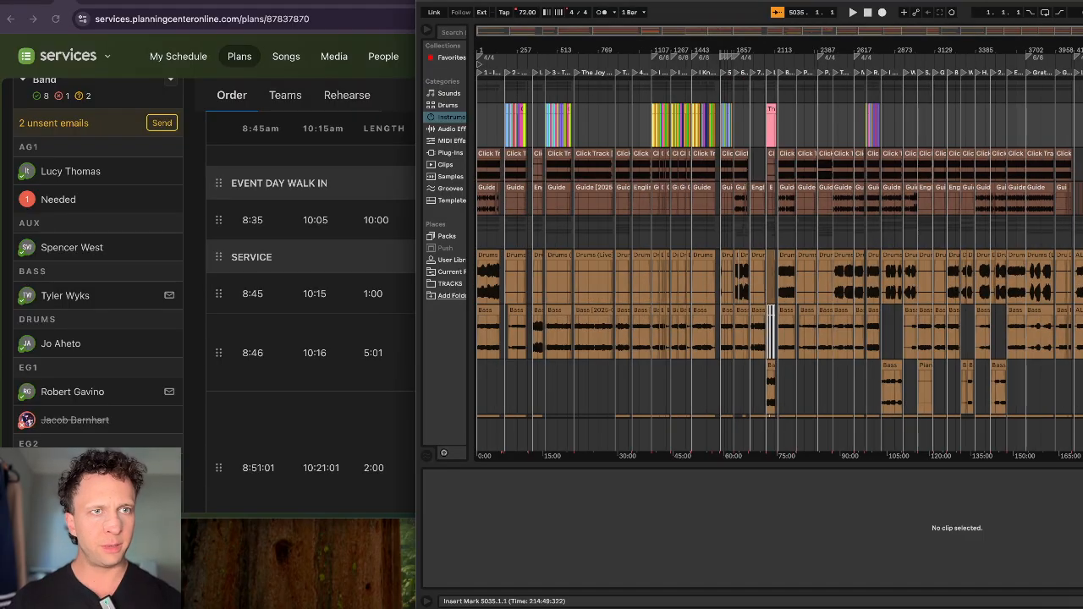
{"action": "scroll", "coordinate": [779, 253], "scroll_direction": "up", "scroll_amount": 10}
{"action": "scroll", "coordinate": [778, 254], "scroll_direction": "right", "scroll_amount": 15}
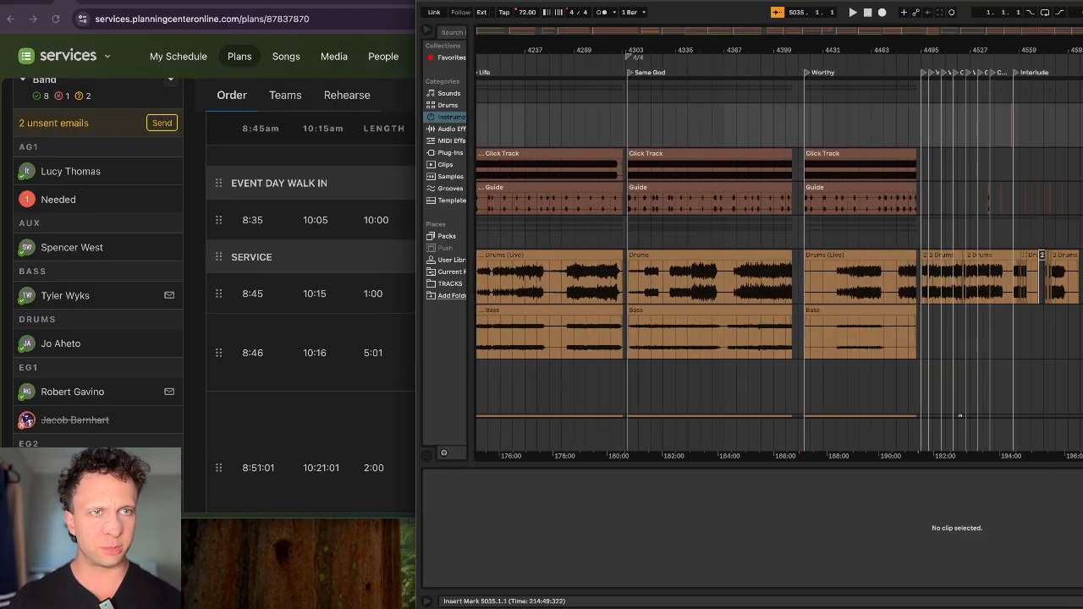
{"action": "scroll", "coordinate": [893, 415], "scroll_direction": "up", "scroll_amount": 5}
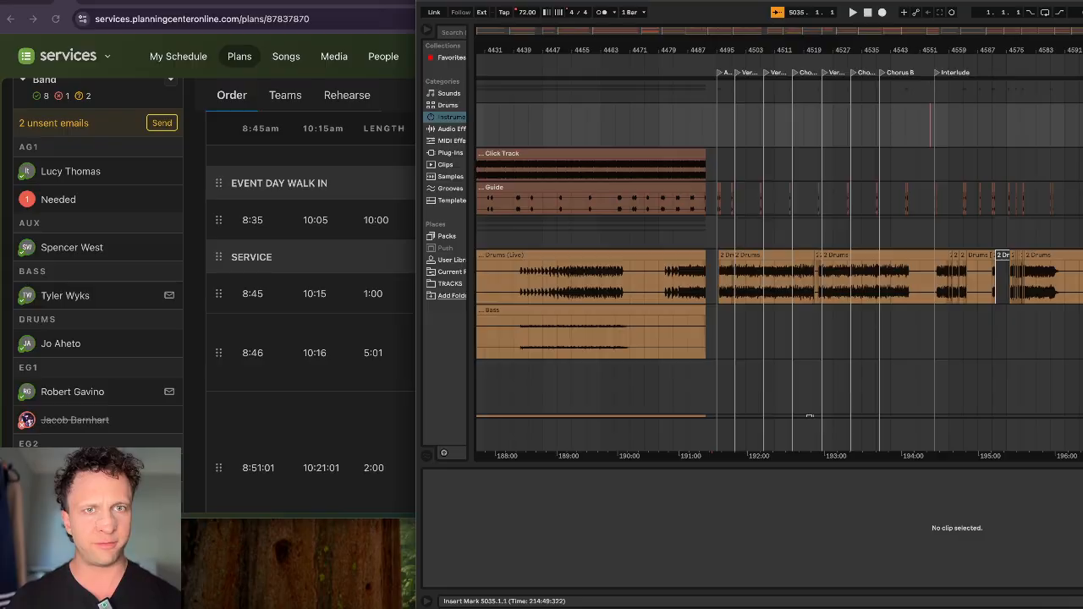
{"action": "scroll", "coordinate": [838, 417], "scroll_direction": "up", "scroll_amount": 3}
{"action": "scroll", "coordinate": [778, 254], "scroll_direction": "right", "scroll_amount": 3}
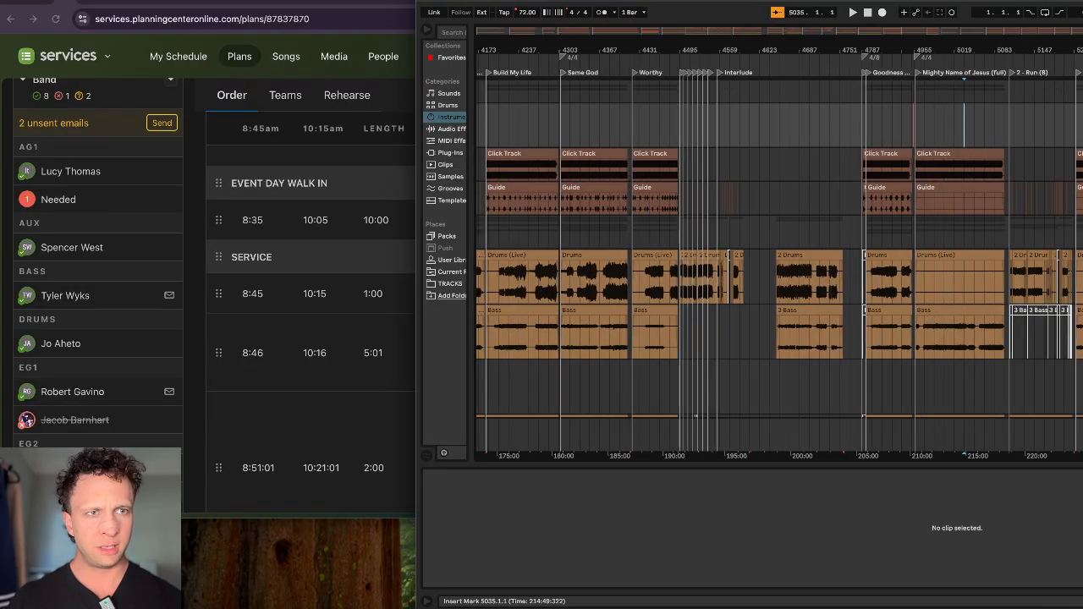
{"action": "left_click_drag", "start_coordinate": [761, 2], "coordinate": [482, 1]}
{"action": "mouse_move", "coordinate": [905, 50]}
{"action": "left_mouse_down"}
{"action": "mouse_move", "coordinate": [905, 135]}
{"action": "mouse_move", "coordinate": [662, 135]}
{"action": "left_mouse_up"}
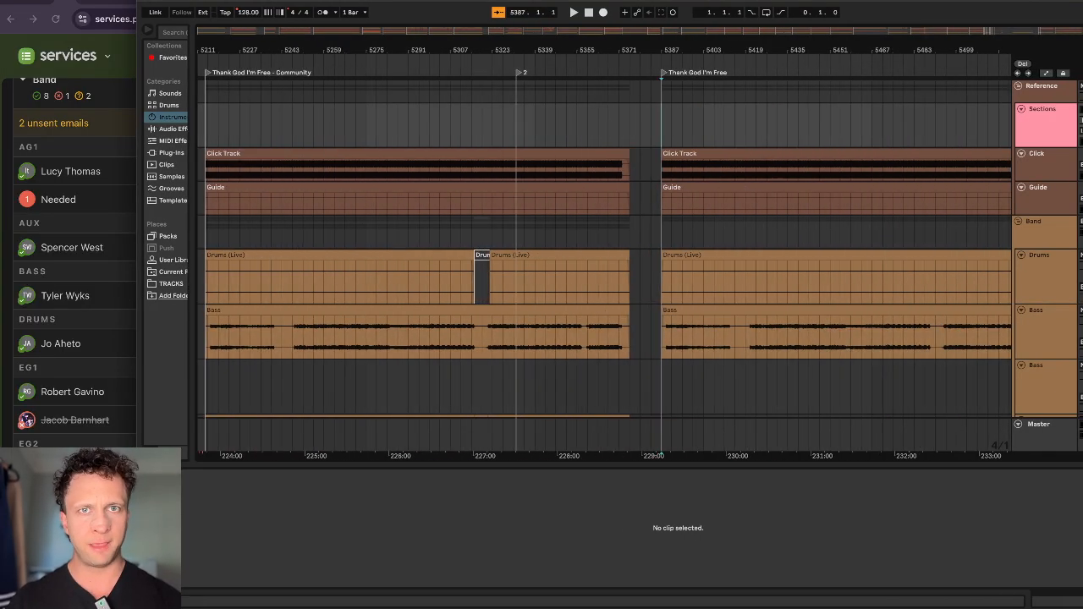
{"action": "left_click_drag", "start_coordinate": [592, 2], "coordinate": [539, 2]}
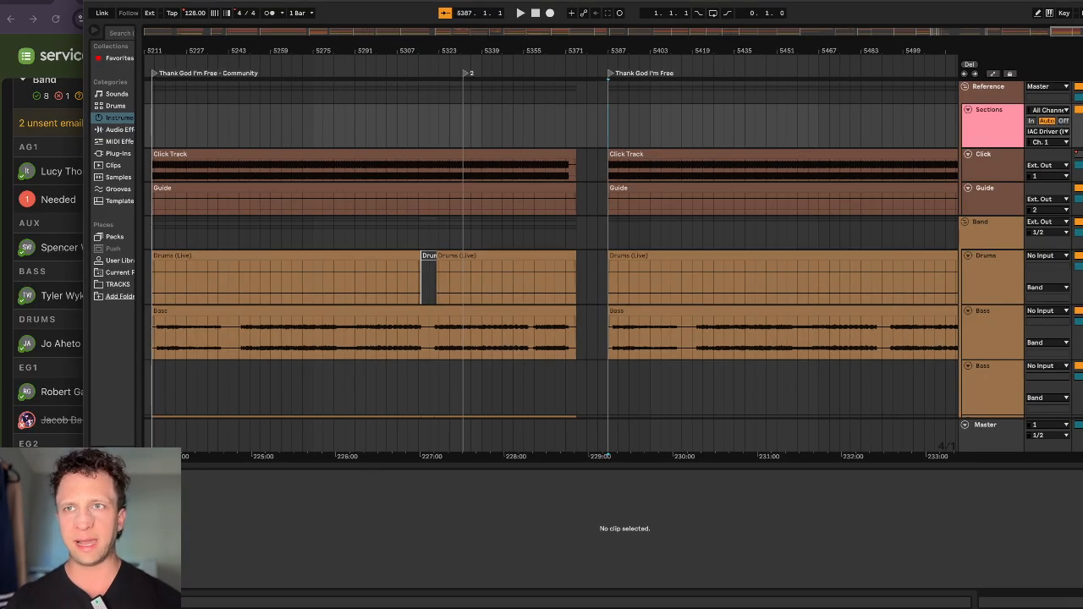
- Start saving the Live set under a new name and check the service date in the Planning Center plan
{"action": "left_click", "coordinate": [71, 0]}
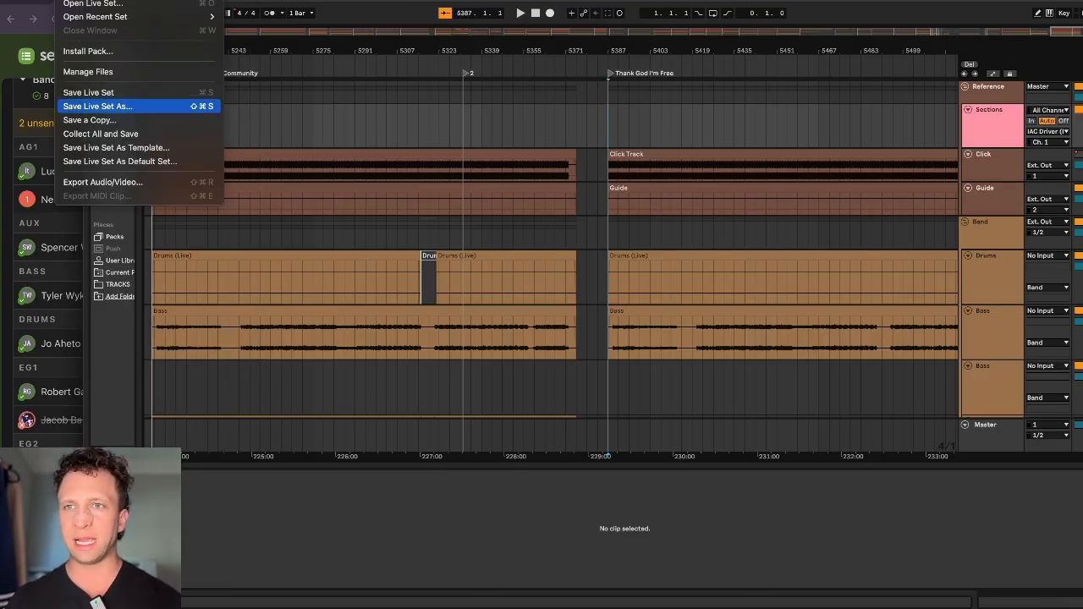
{"action": "left_click", "coordinate": [98, 107]}
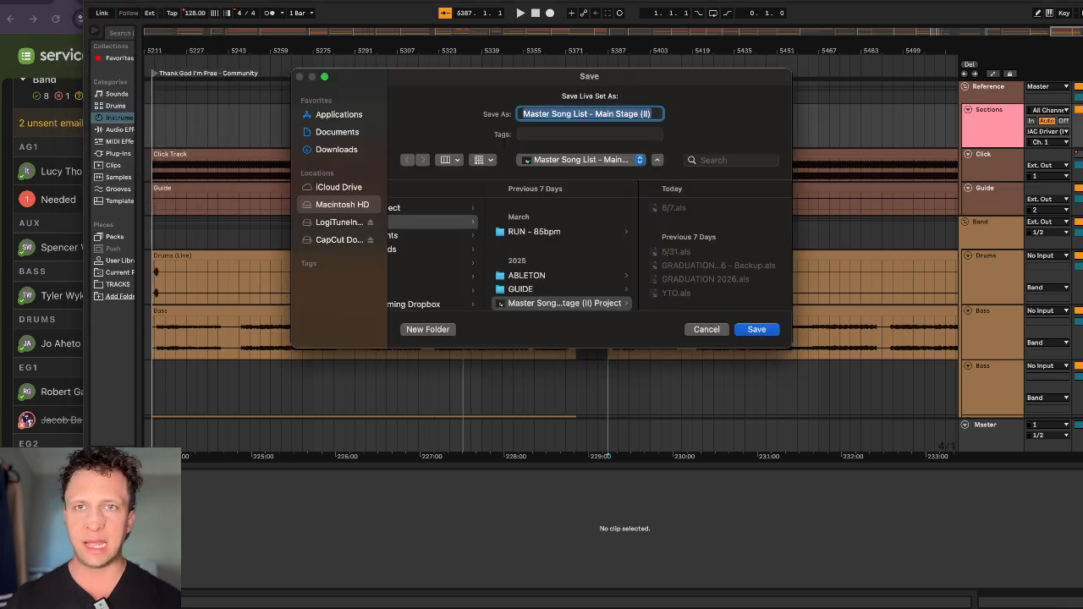
{"action": "left_click_drag", "start_coordinate": [508, 0], "coordinate": [790, 71]}
{"action": "left_click_drag", "start_coordinate": [643, 3], "coordinate": [637, 4]}
{"action": "scroll", "coordinate": [524, 475], "scroll_direction": "up", "scroll_amount": 10}
{"action": "scroll", "coordinate": [103, 151], "scroll_direction": "down", "scroll_amount": 1}
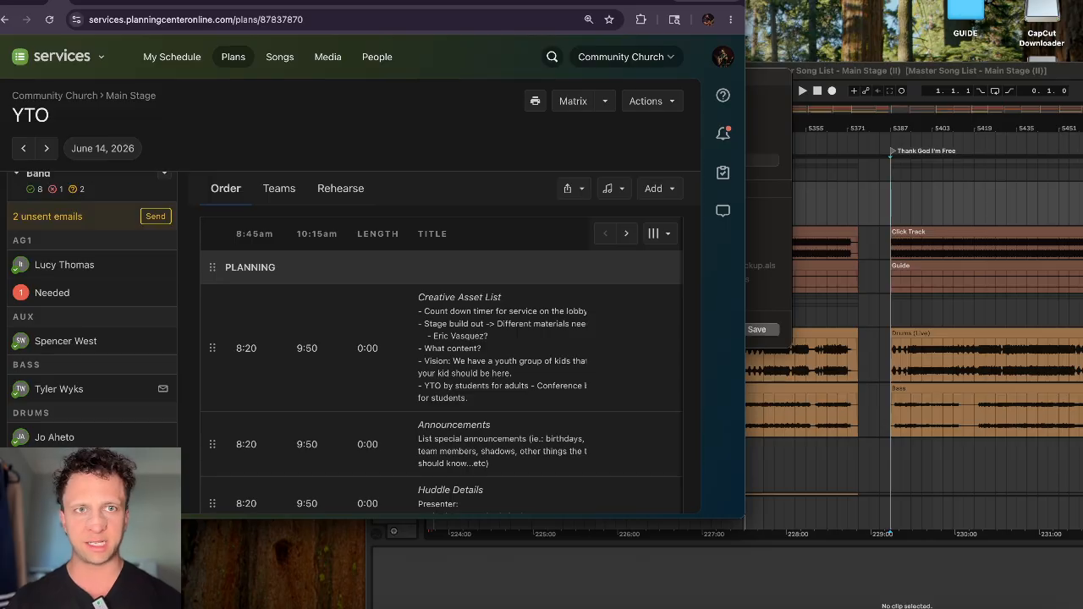
- Name the Live set 6/14 and save it in the Master Song List - Main Stage (II) Project folder
{"action": "left_click", "coordinate": [768, 245]}
{"action": "type", "text": "6/14"}
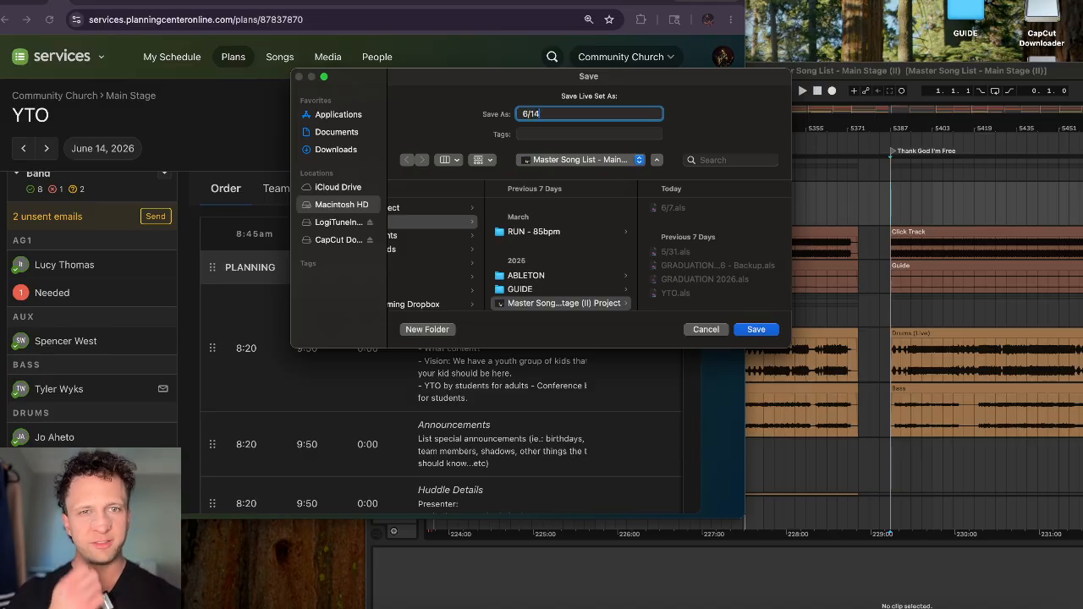
{"action": "scroll", "coordinate": [714, 249], "scroll_direction": "down", "scroll_amount": 1}
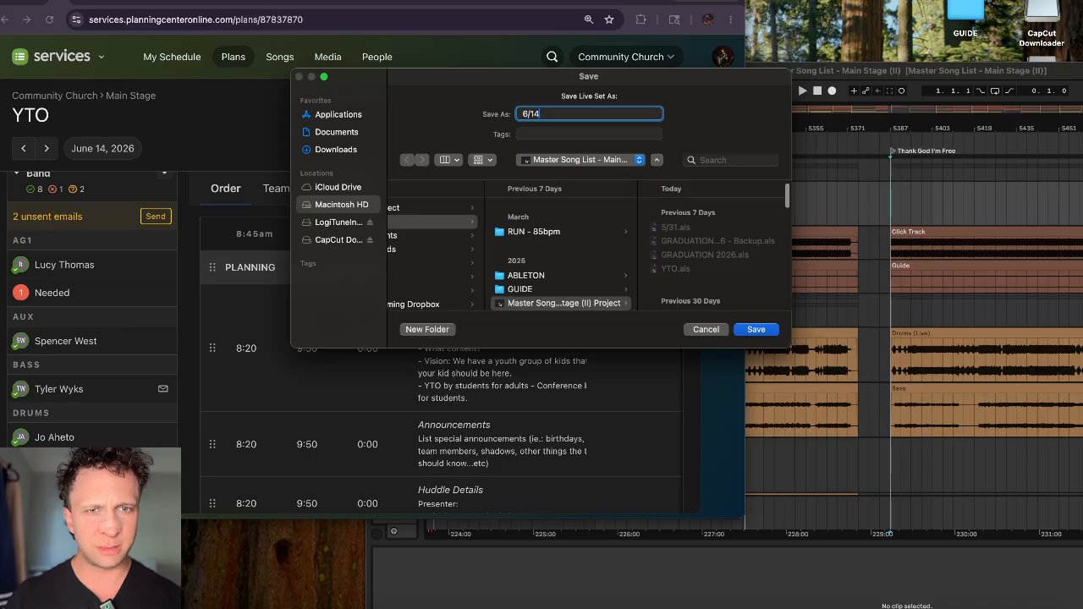
{"action": "scroll", "coordinate": [714, 250], "scroll_direction": "up", "scroll_amount": 1}
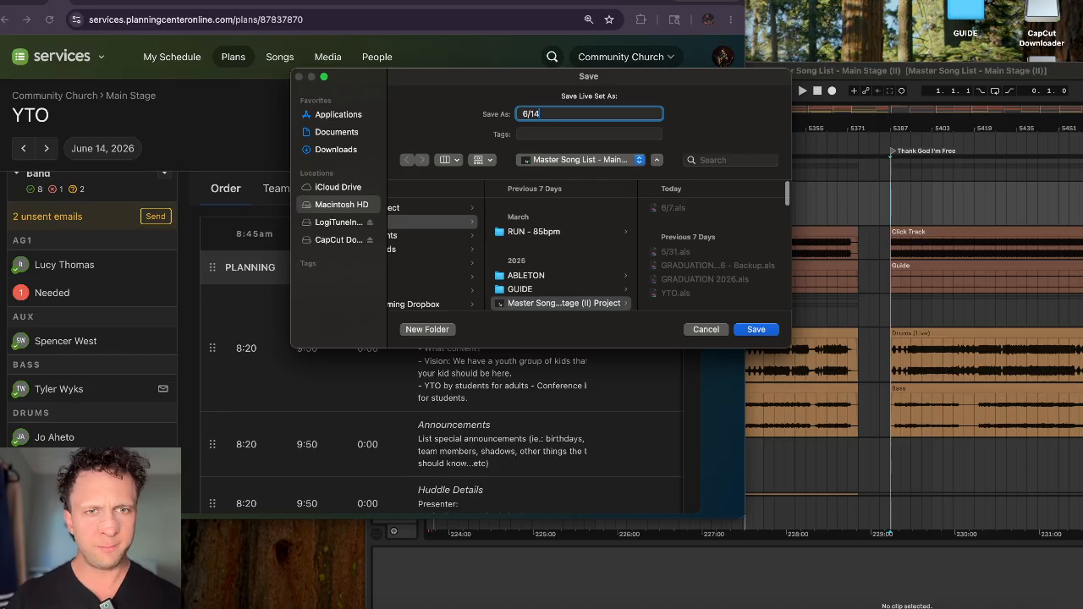
{"action": "scroll", "coordinate": [714, 249], "scroll_direction": "down", "scroll_amount": 1}
{"action": "scroll", "coordinate": [714, 250], "scroll_direction": "up", "scroll_amount": 1}
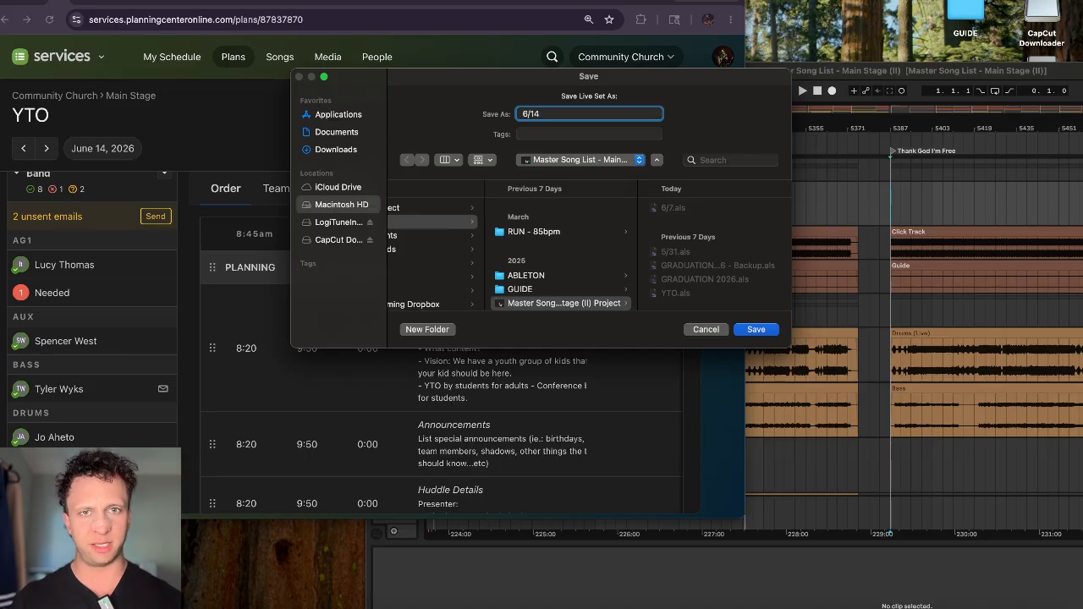
{"action": "key", "text": "Return"}
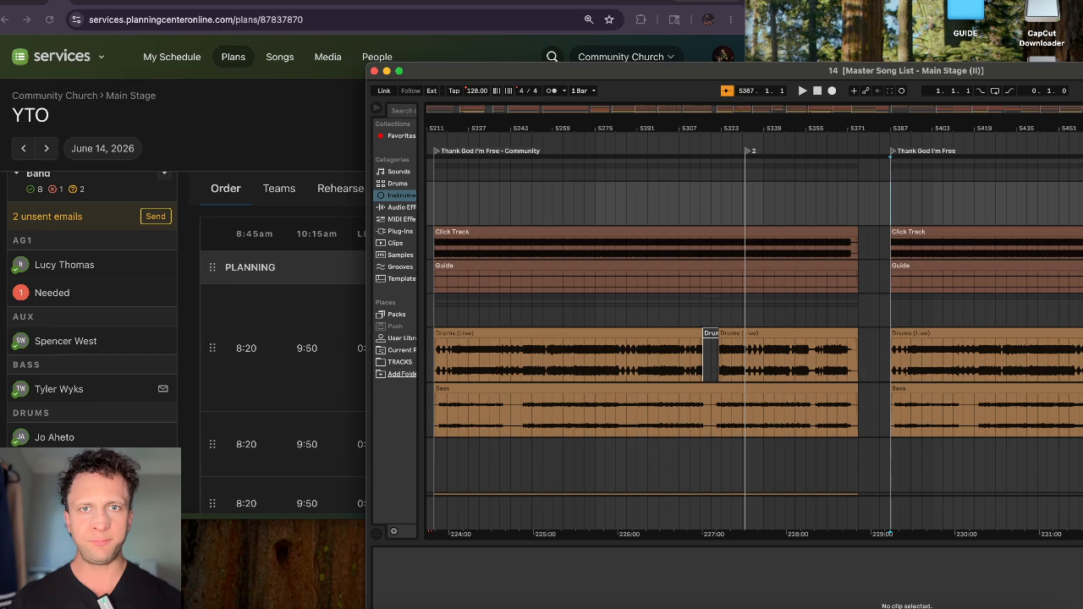
- Examine Thank God I'm Free - Community in the arrangement from its start at bar 5211 past locator 2
{"action": "scroll", "coordinate": [753, 338], "scroll_direction": "left", "scroll_amount": 4}
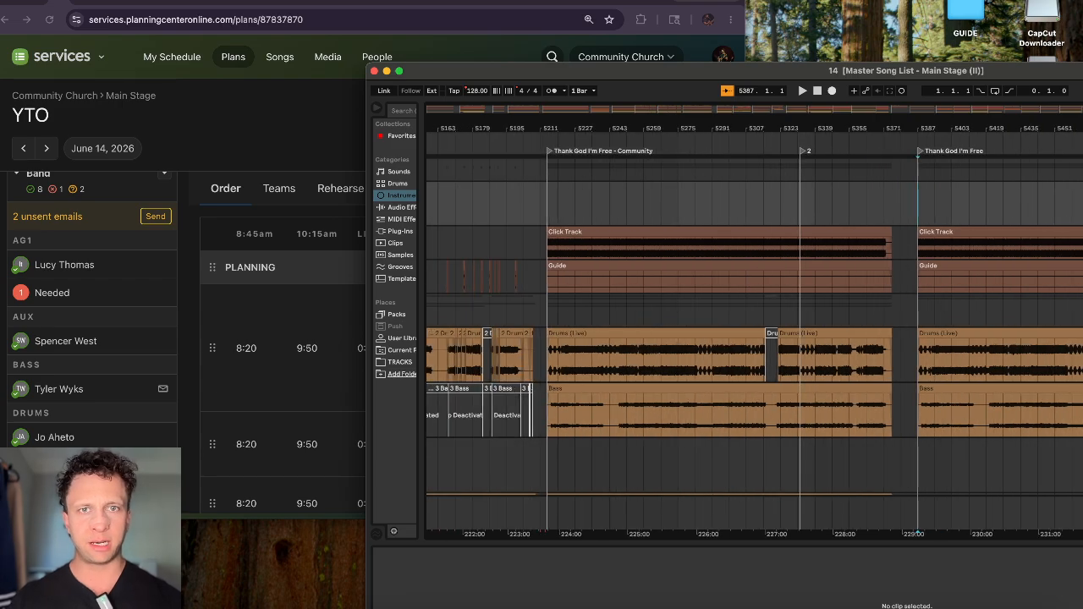
{"action": "key", "text": "plus"}
{"action": "key", "text": "plus"}
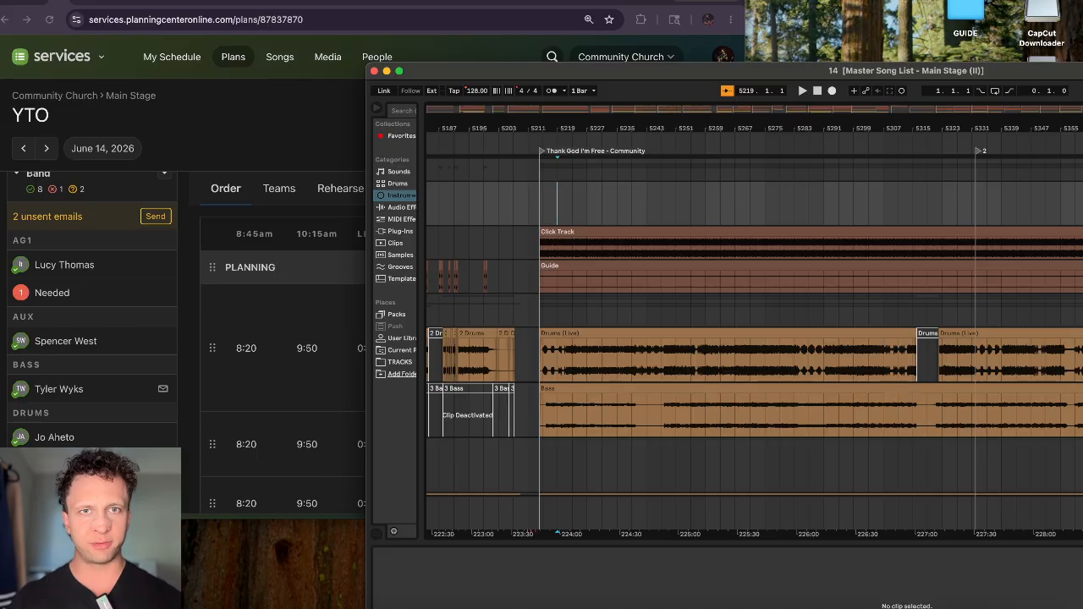
{"action": "scroll", "coordinate": [617, 338], "scroll_direction": "right", "scroll_amount": 2}
{"action": "scroll", "coordinate": [618, 339], "scroll_direction": "down", "scroll_amount": 3}
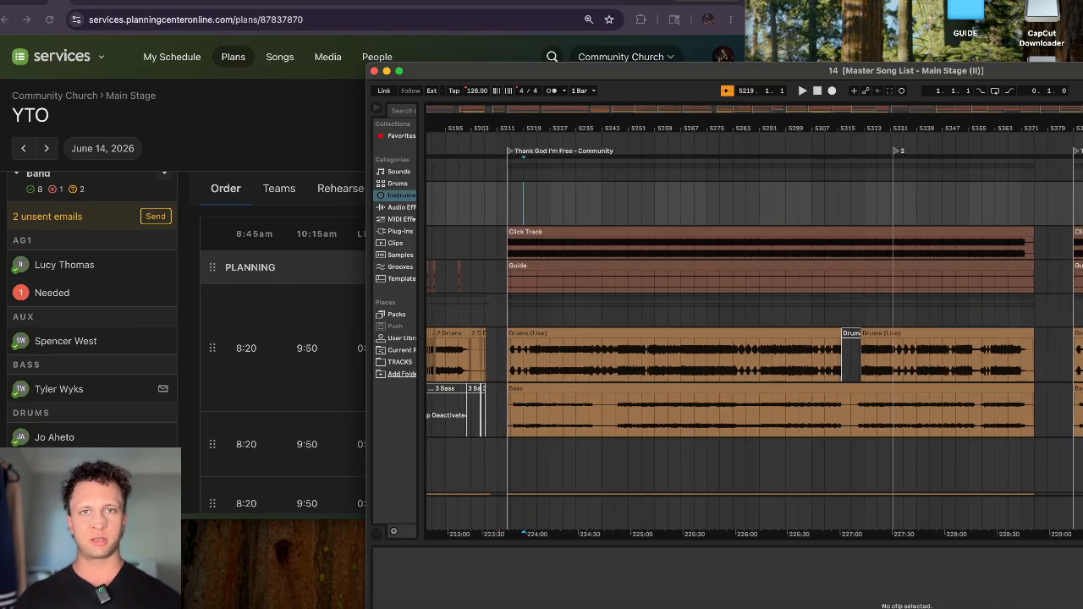
- Examine Thank God I'm Free - Community around locator 2 and the start of Thank God I'm Free at bar 5387, and reposition the Live window
{"action": "scroll", "coordinate": [753, 338], "scroll_direction": "right", "scroll_amount": 5}
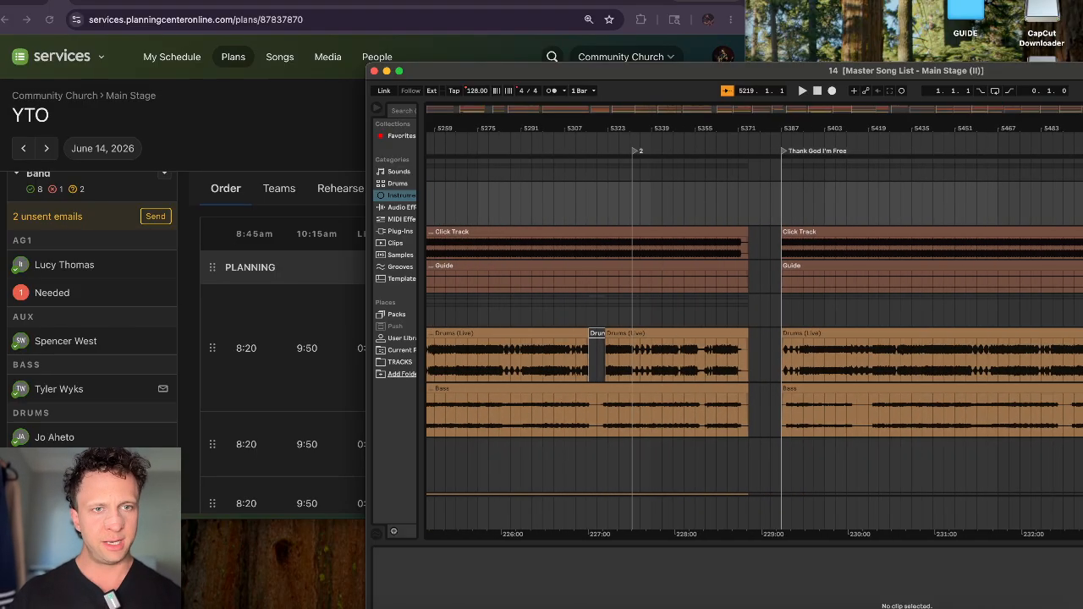
{"action": "scroll", "coordinate": [753, 338], "scroll_direction": "down", "scroll_amount": 3}
{"action": "left_click", "coordinate": [974, 232]}
{"action": "left_click", "coordinate": [975, 203]}
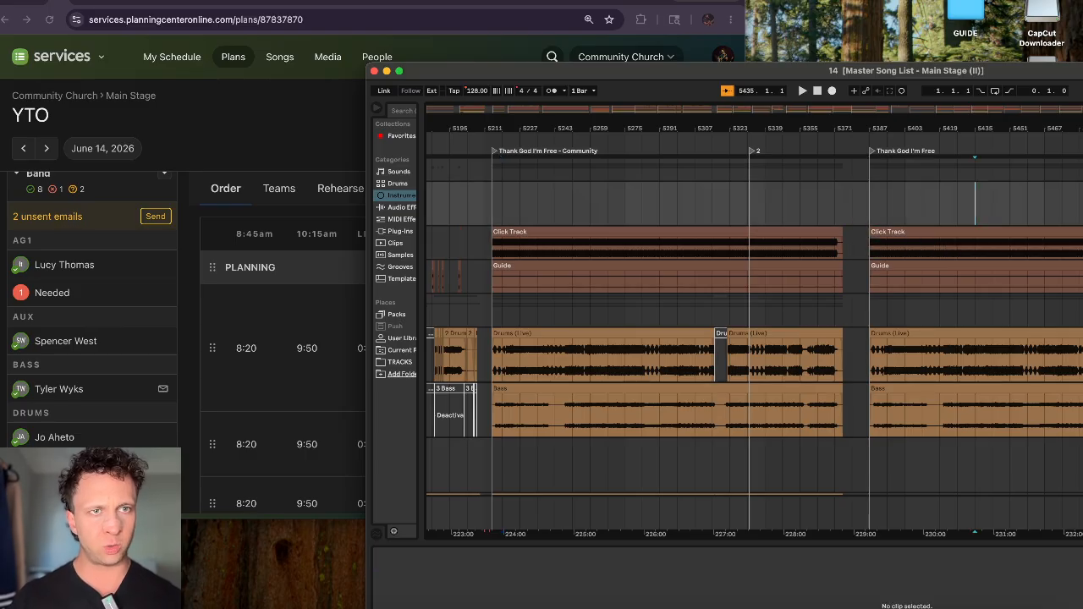
{"action": "left_click_drag", "start_coordinate": [768, 71], "coordinate": [509, 54]}
{"action": "scroll", "coordinate": [510, 322], "scroll_direction": "up", "scroll_amount": 2}
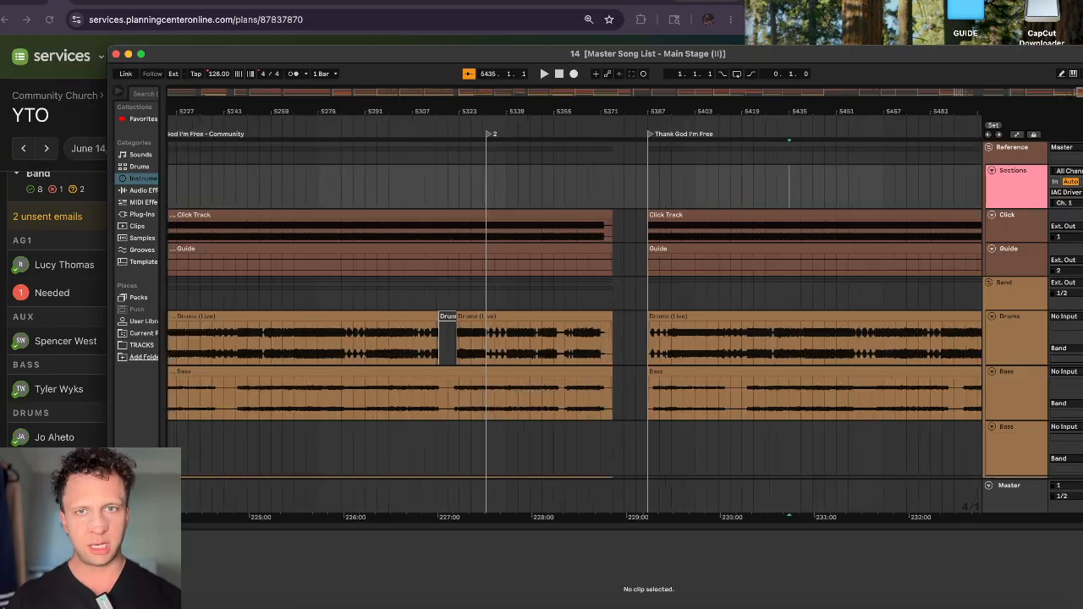
{"action": "scroll", "coordinate": [507, 321], "scroll_direction": "up", "scroll_amount": 3}
{"action": "scroll", "coordinate": [423, 338], "scroll_direction": "up", "scroll_amount": 6}
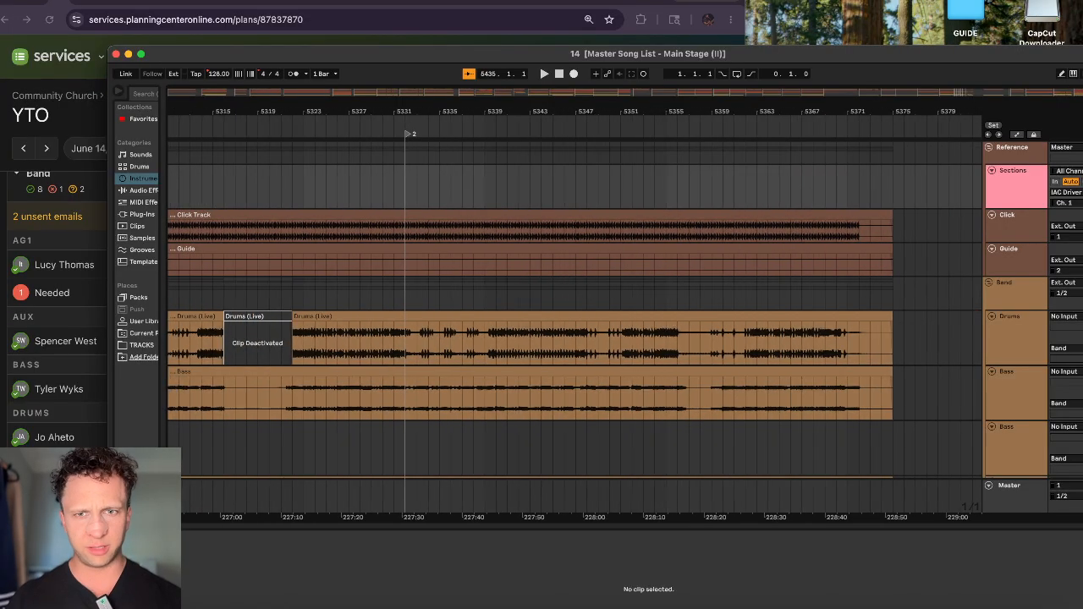
{"action": "scroll", "coordinate": [558, 339], "scroll_direction": "down", "scroll_amount": 6}
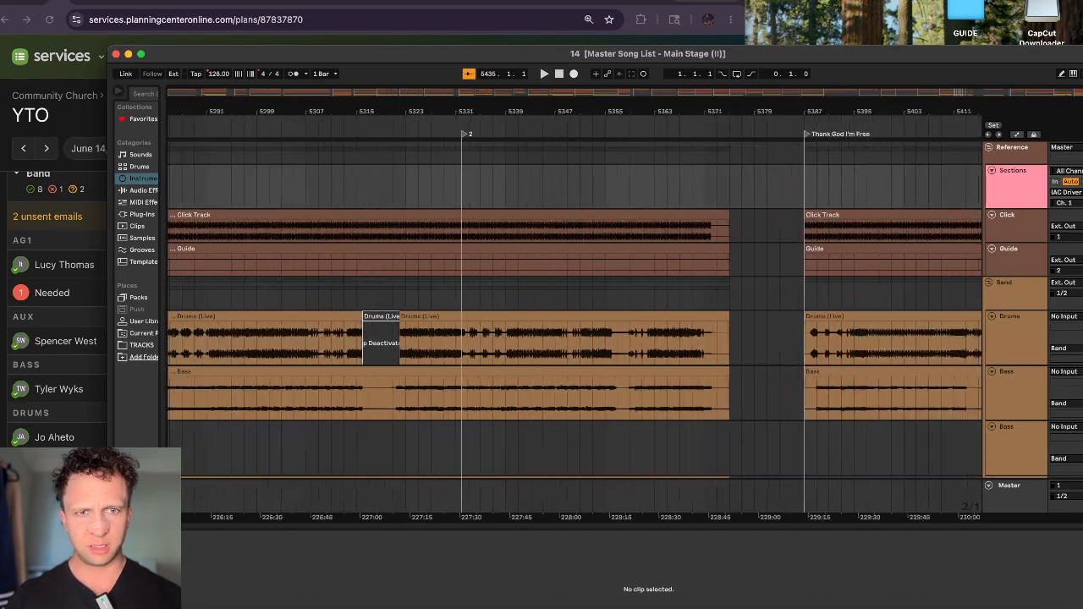
{"action": "scroll", "coordinate": [575, 322], "scroll_direction": "left", "scroll_amount": 2}
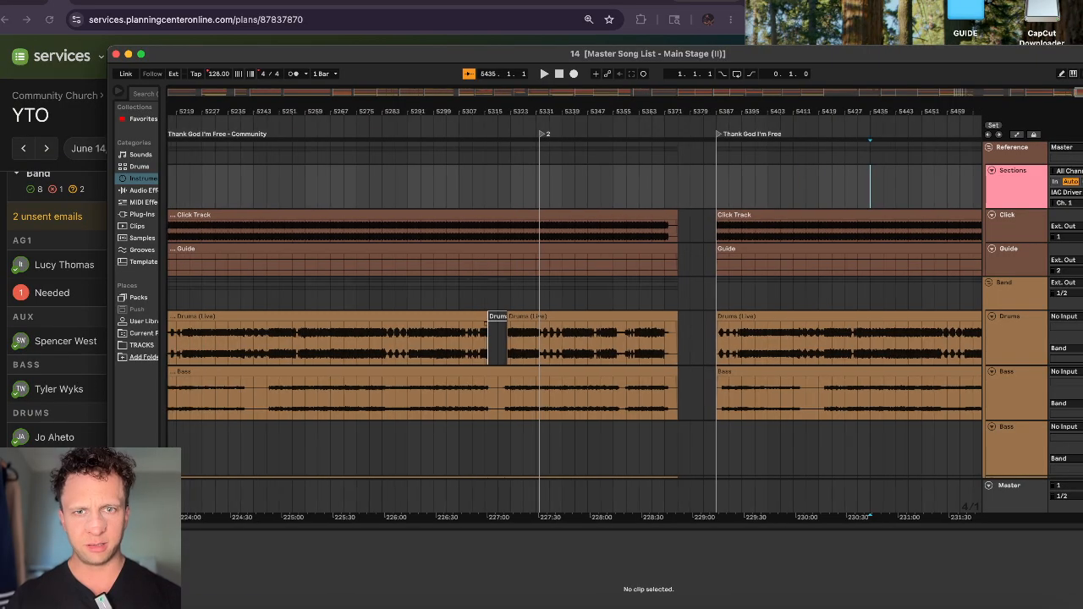
- Play back the last part of Thank God I'm Free - Community, past locator 2 around bar 5355, and stop playback
{"action": "left_click", "coordinate": [486, 326]}
{"action": "left_click", "coordinate": [599, 338]}
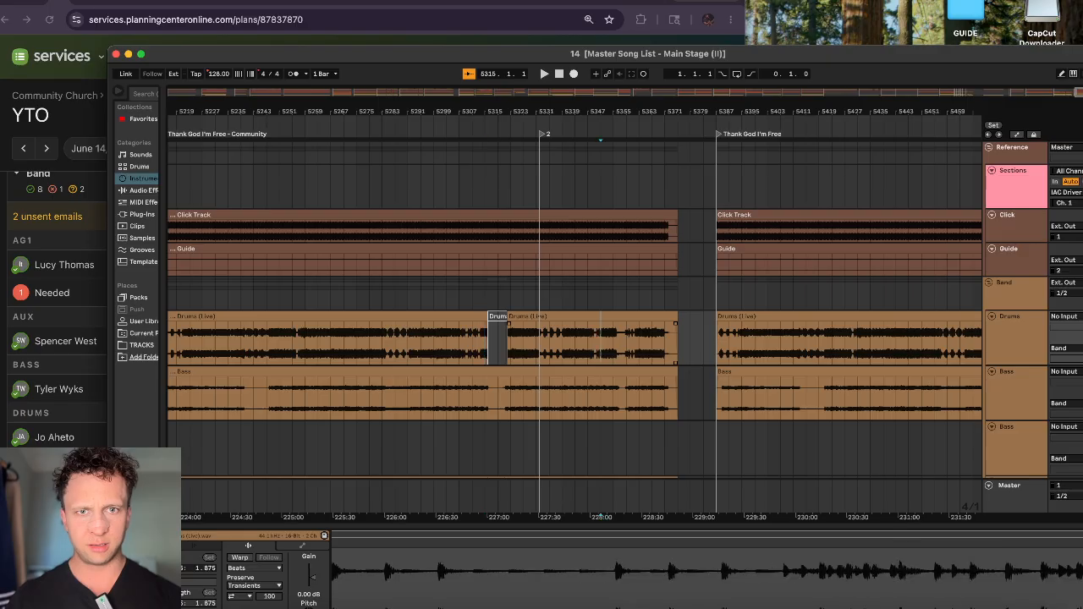
{"action": "key", "text": "space"}
{"action": "scroll", "coordinate": [600, 339], "scroll_direction": "up", "scroll_amount": 6}
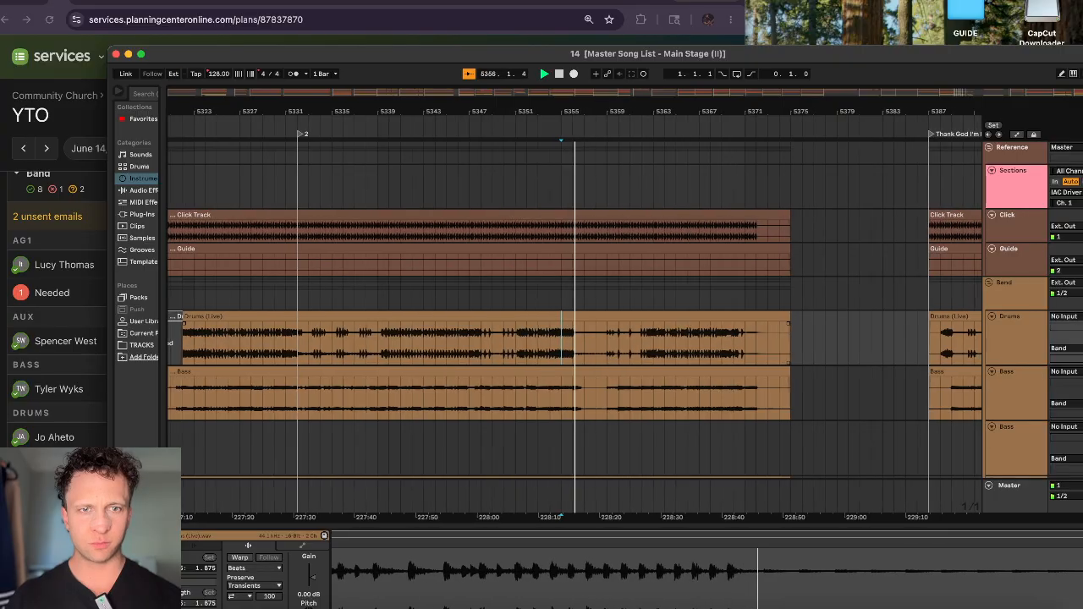
{"action": "scroll", "coordinate": [600, 339], "scroll_direction": "down", "scroll_amount": 7}
{"action": "key", "text": "space"}
{"action": "scroll", "coordinate": [599, 338], "scroll_direction": "down", "scroll_amount": 5}
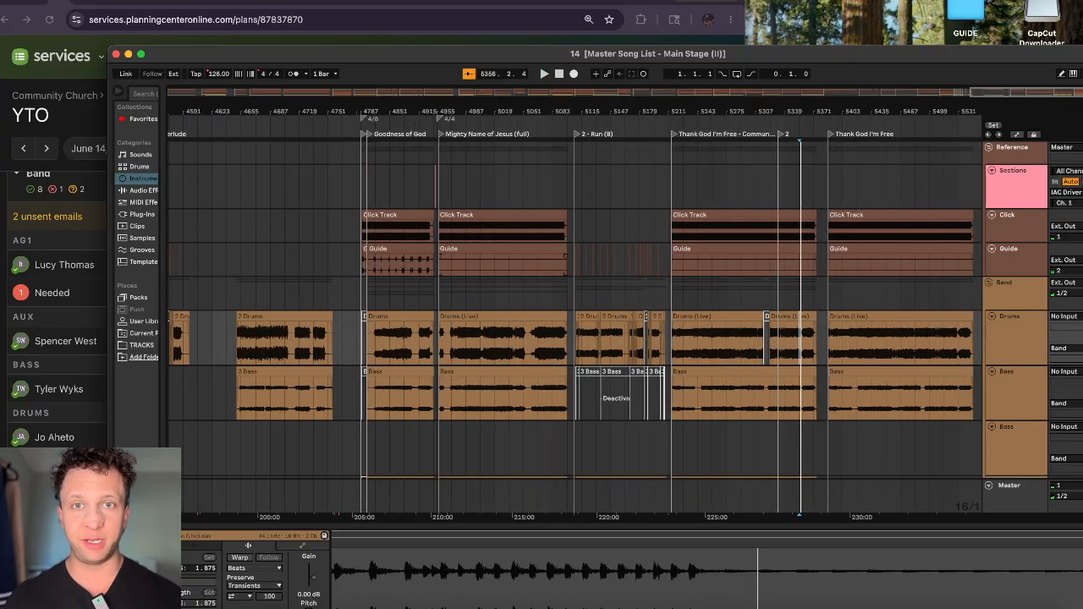
{"action": "scroll", "coordinate": [804, 339], "scroll_direction": "up", "scroll_amount": 3}
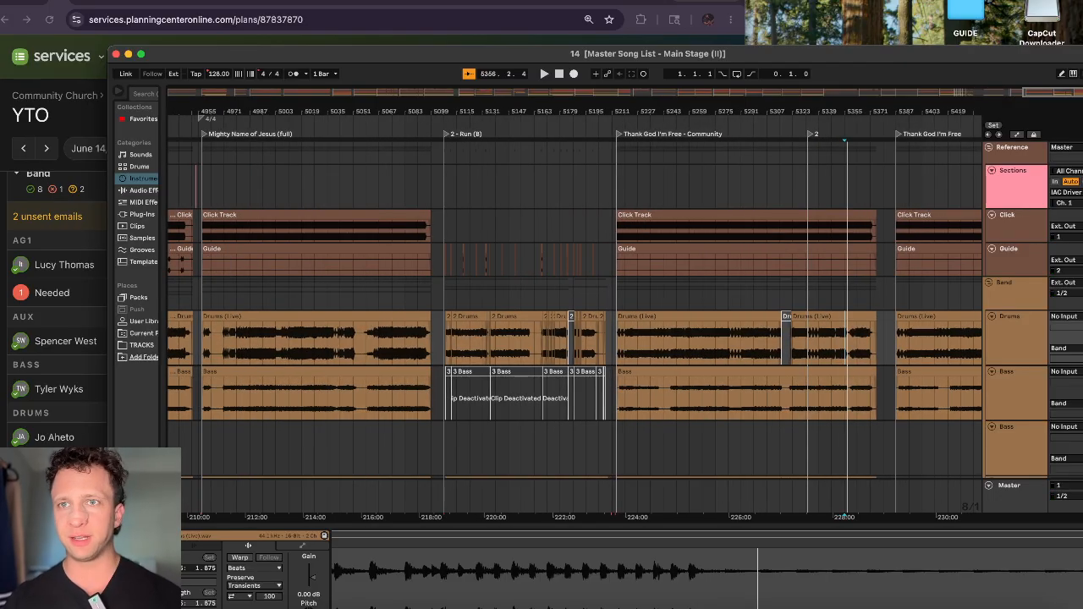
- Open the recent Live set 5/31.als from the Master Song List - Main Stage (II) project
{"action": "left_click_drag", "start_coordinate": [188, 53], "coordinate": [168, 45]}
{"action": "left_click", "coordinate": [67, 0]}
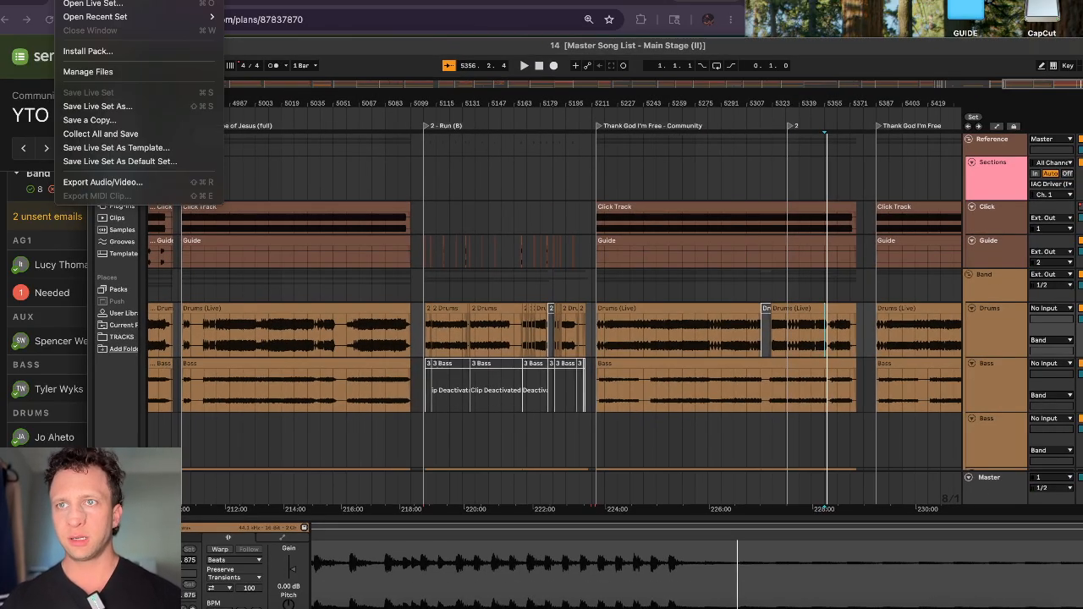
{"action": "mouse_move", "coordinate": [95, 16]}
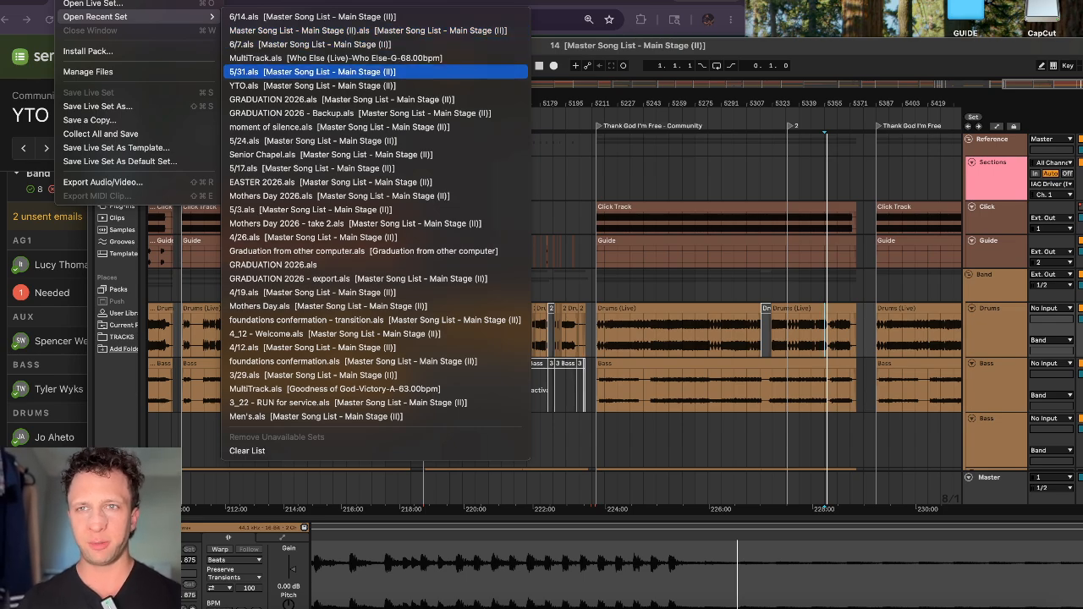
{"action": "left_click", "coordinate": [288, 71]}
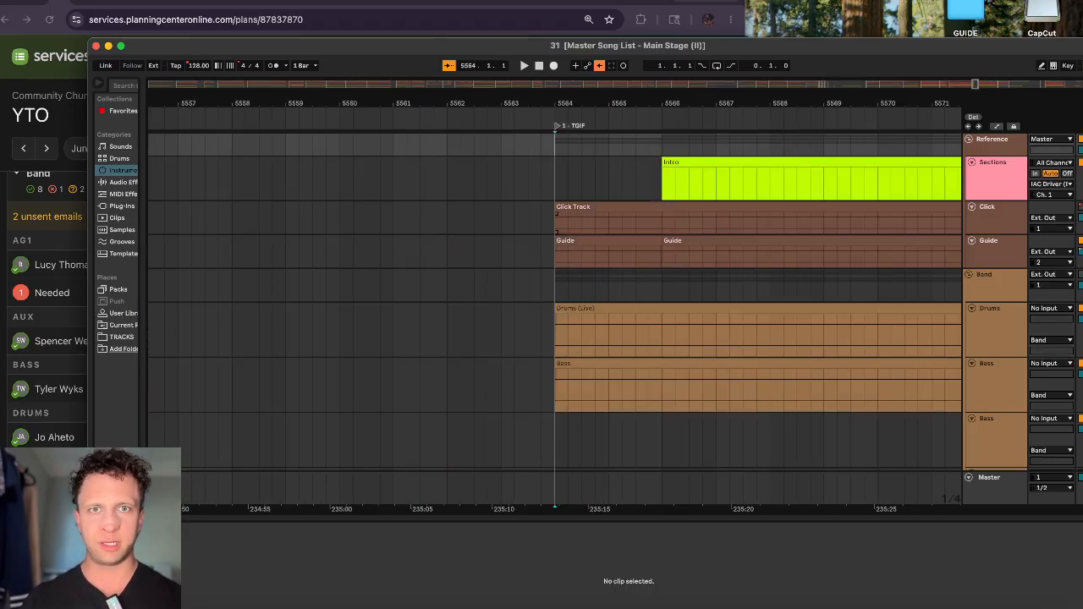
- Play the start of the 1 - TGIF song and check its Guide clips from bar 5566
{"action": "scroll", "coordinate": [577, 279], "scroll_direction": "up", "scroll_amount": 15}
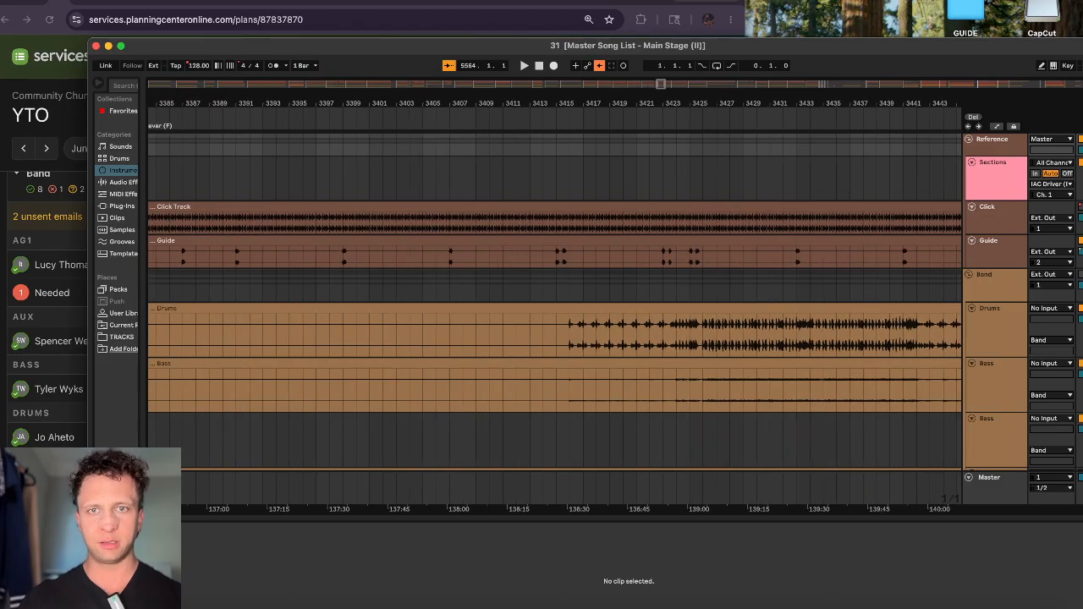
{"action": "key", "text": "plus"}
{"action": "left_click", "coordinate": [650, 254]}
{"action": "key", "text": "space"}
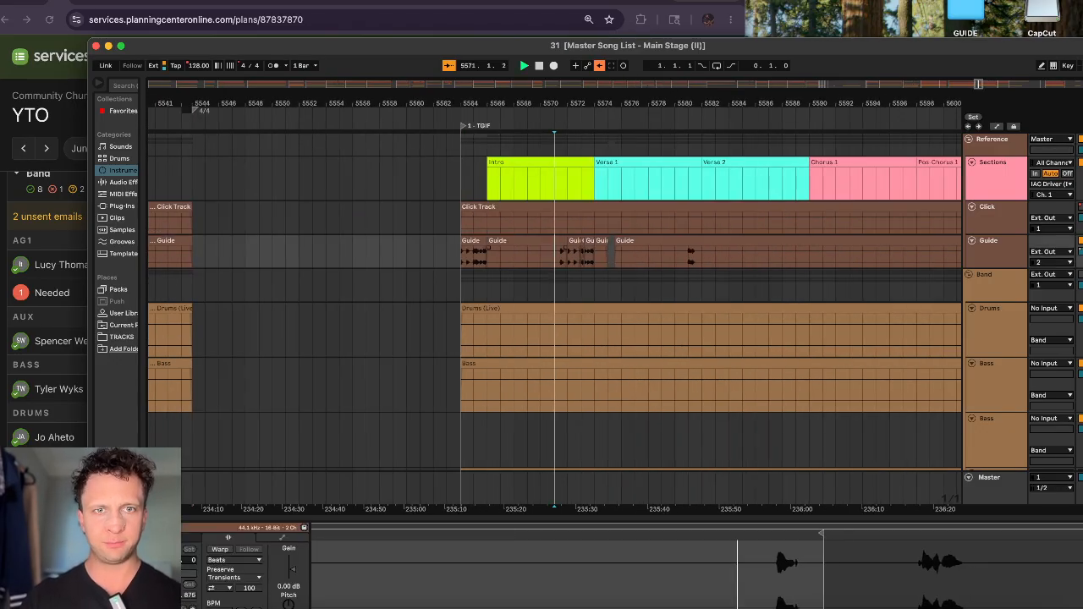
{"action": "key", "text": "space"}
{"action": "left_click", "coordinate": [485, 254]}
{"action": "scroll", "coordinate": [660, 279], "scroll_direction": "down", "scroll_amount": 8}
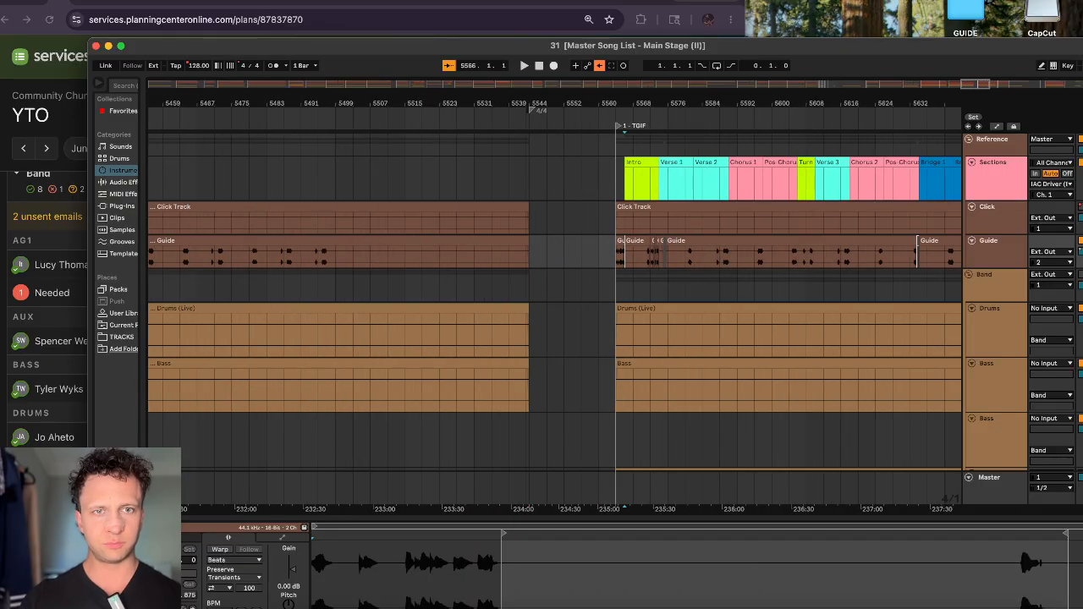
- Select the TGIF band tracks from bar 5564 up to the w - welcome locator at bar 5686
{"action": "left_click_drag", "start_coordinate": [602, 285], "coordinate": [721, 440]}
{"action": "scroll", "coordinate": [722, 440], "scroll_direction": "right", "scroll_amount": 4}
{"action": "scroll", "coordinate": [554, 287], "scroll_direction": "right", "scroll_amount": 10}
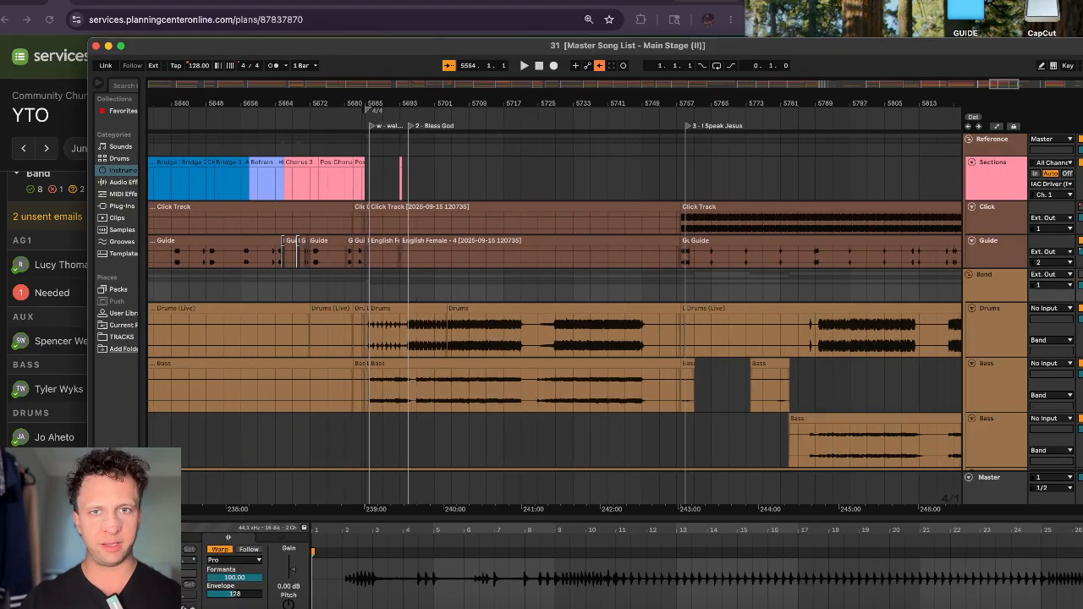
{"action": "scroll", "coordinate": [361, 288], "scroll_direction": "up", "scroll_amount": 8}
{"action": "scroll", "coordinate": [370, 288], "scroll_direction": "up", "scroll_amount": 4}
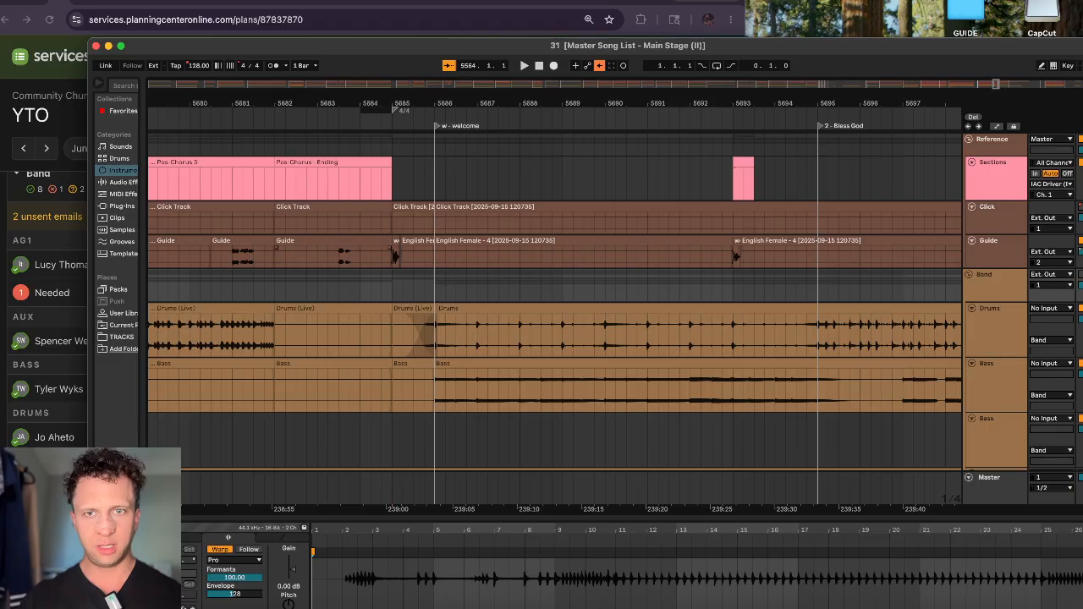
{"action": "left_click", "coordinate": [435, 440], "text": "shift"}
{"action": "left_click", "coordinate": [477, 287], "text": "shift"}
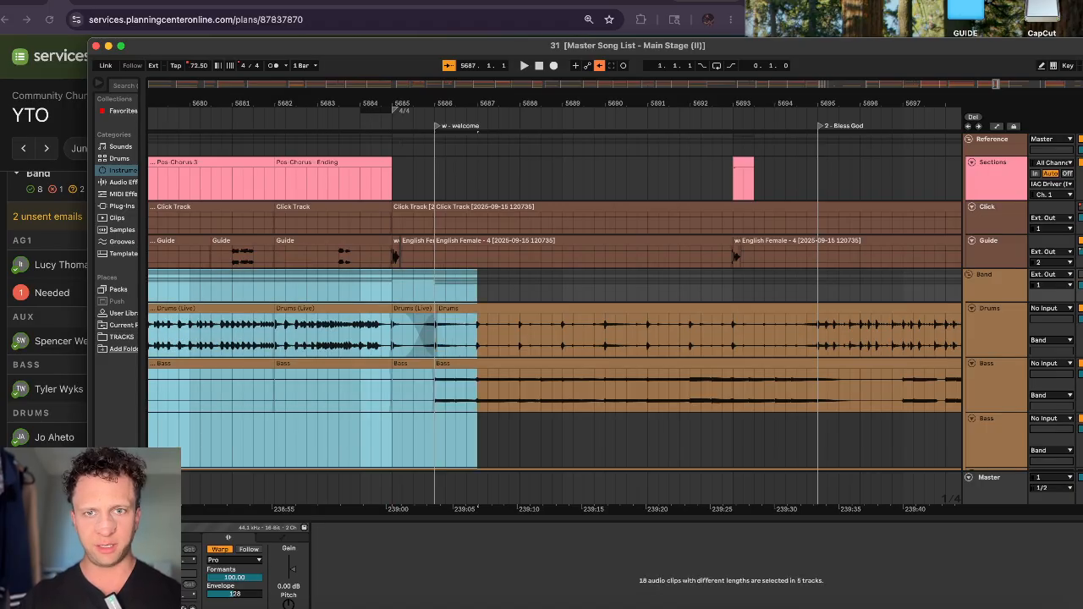
{"action": "left_click", "coordinate": [435, 440], "text": "shift"}
{"action": "scroll", "coordinate": [429, 440], "scroll_direction": "down", "scroll_amount": 10}
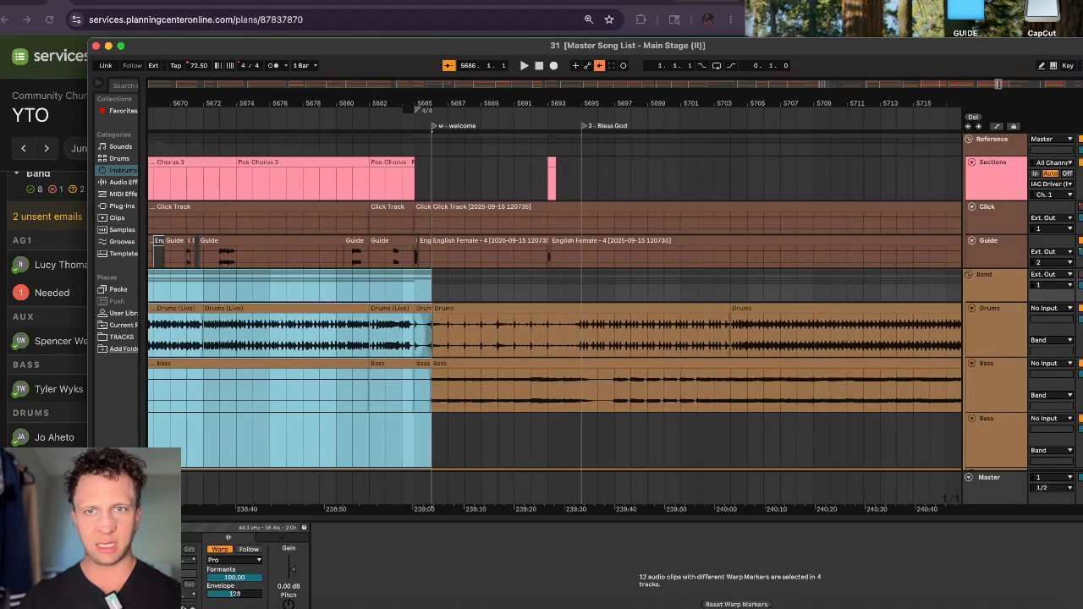
- Collapse the selection to the TGIF start at bar 5564 and extend it again to bar 5686, checking its extent
{"action": "scroll", "coordinate": [554, 317], "scroll_direction": "left", "scroll_amount": 15}
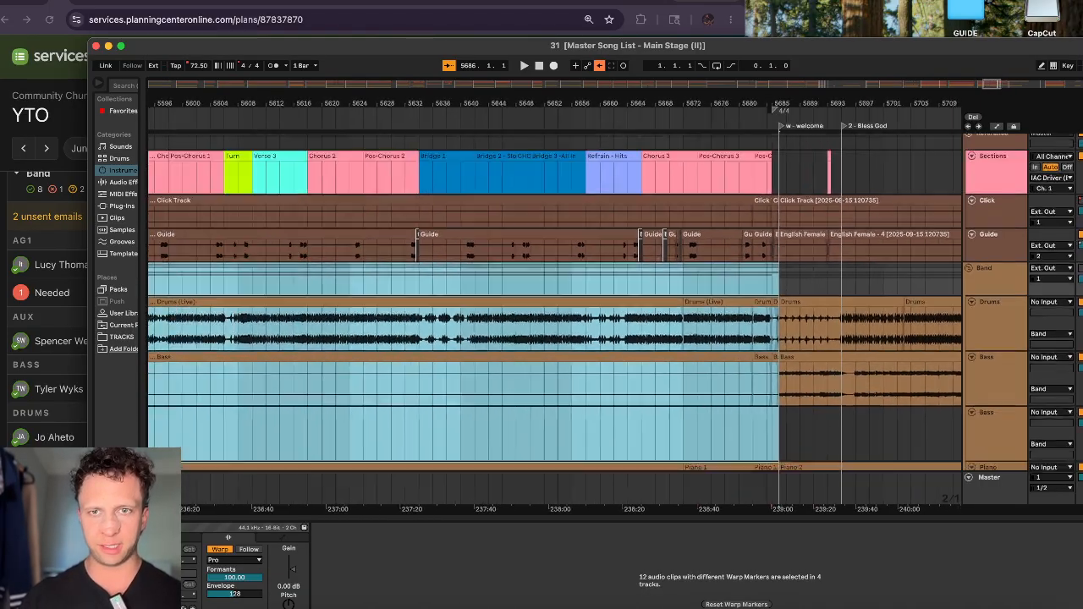
{"action": "scroll", "coordinate": [522, 317], "scroll_direction": "down", "scroll_amount": 5}
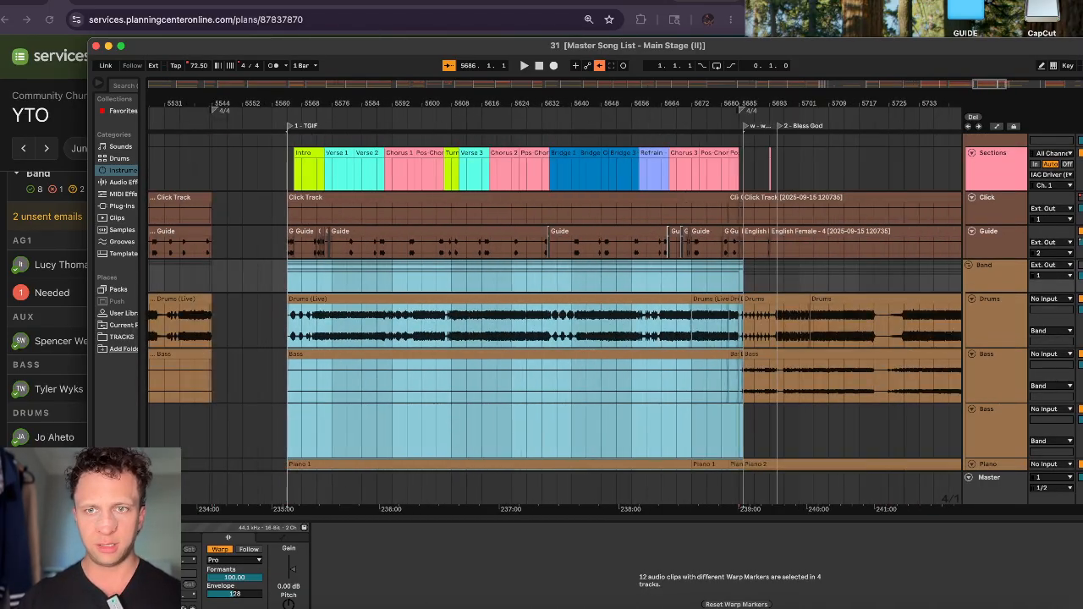
{"action": "key", "text": "Left"}
{"action": "scroll", "coordinate": [743, 277], "scroll_direction": "up", "scroll_amount": 8}
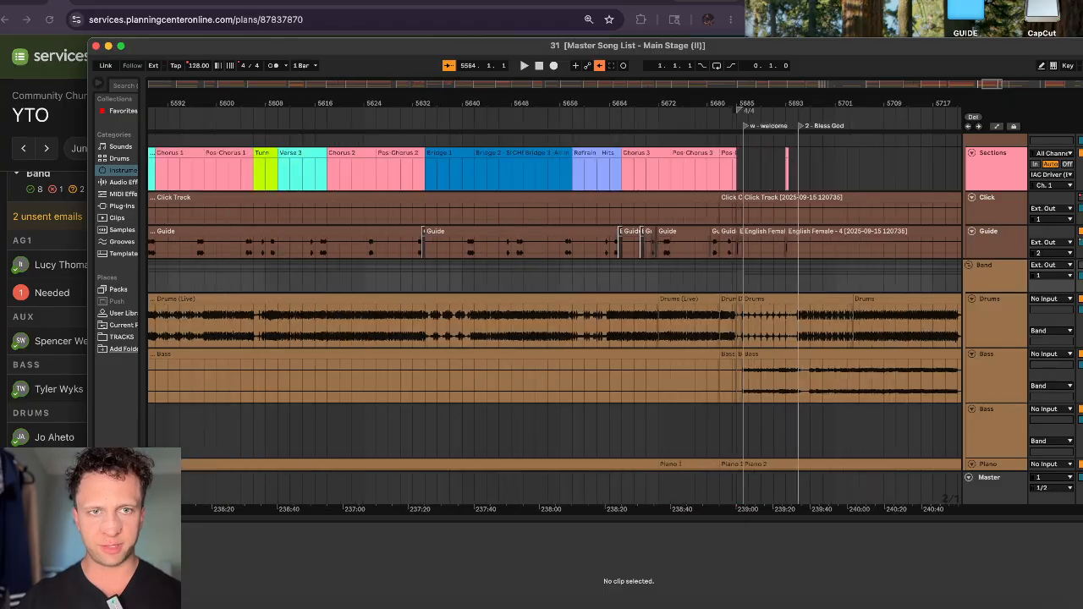
{"action": "left_click", "coordinate": [743, 277], "text": "shift"}
{"action": "scroll", "coordinate": [597, 277], "scroll_direction": "down", "scroll_amount": 4}
{"action": "scroll", "coordinate": [554, 310], "scroll_direction": "left", "scroll_amount": 15}
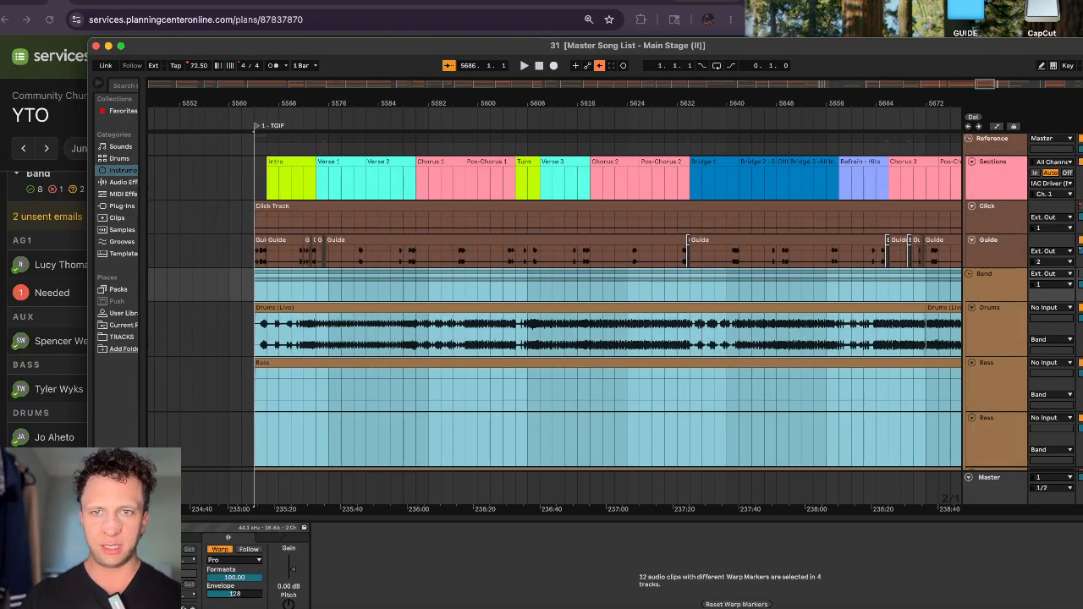
- Cut the time of the selected TGIF range with automation shown, and undo the cut to keep the song in the 5/31 set
{"action": "key", "text": "a"}
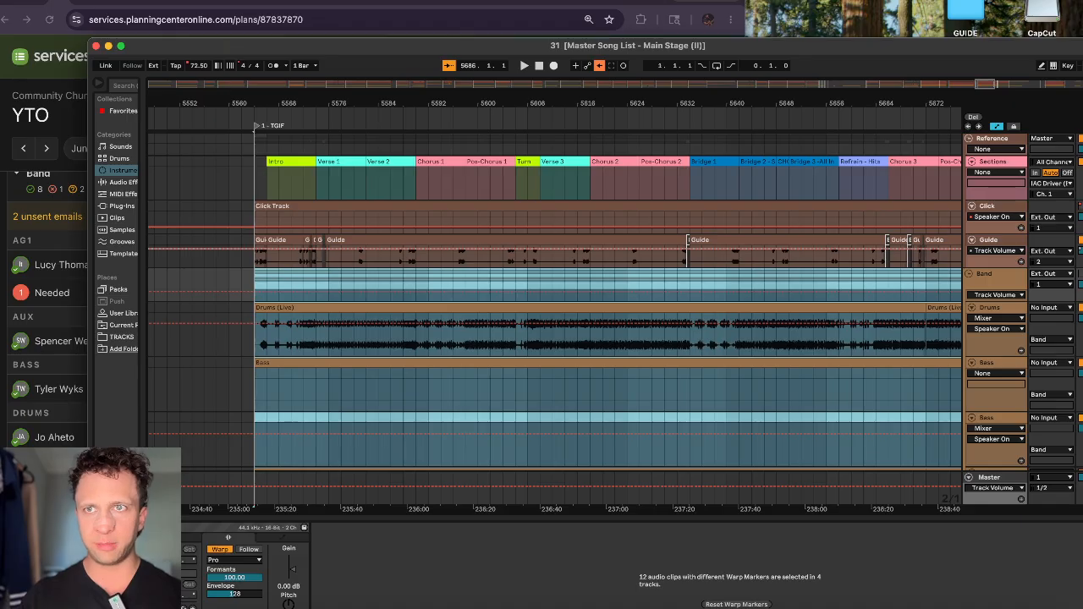
{"action": "left_click", "coordinate": [98, 1]}
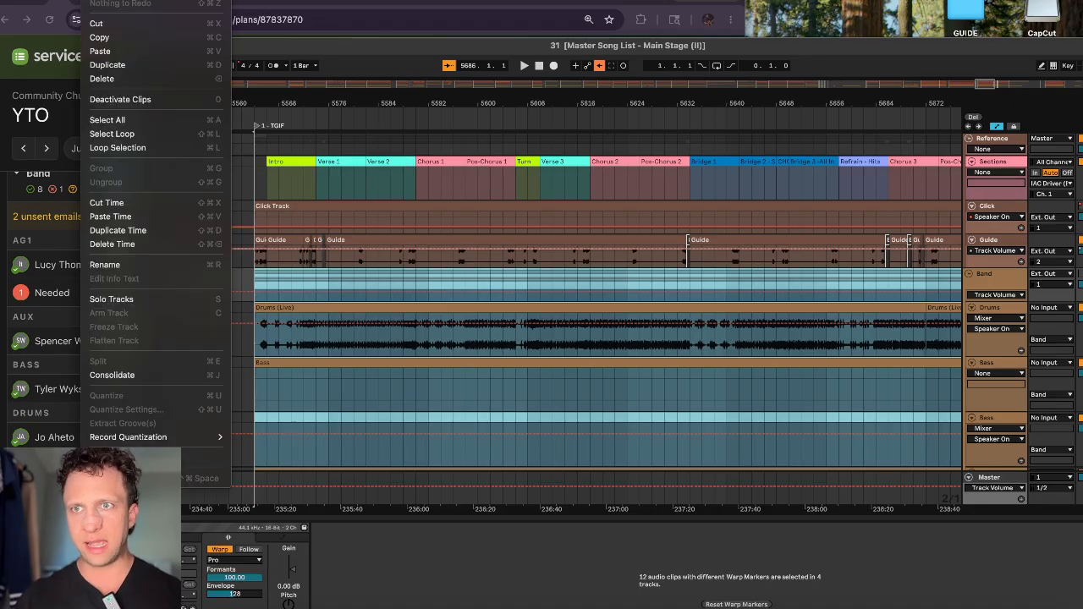
{"action": "left_click", "coordinate": [106, 202]}
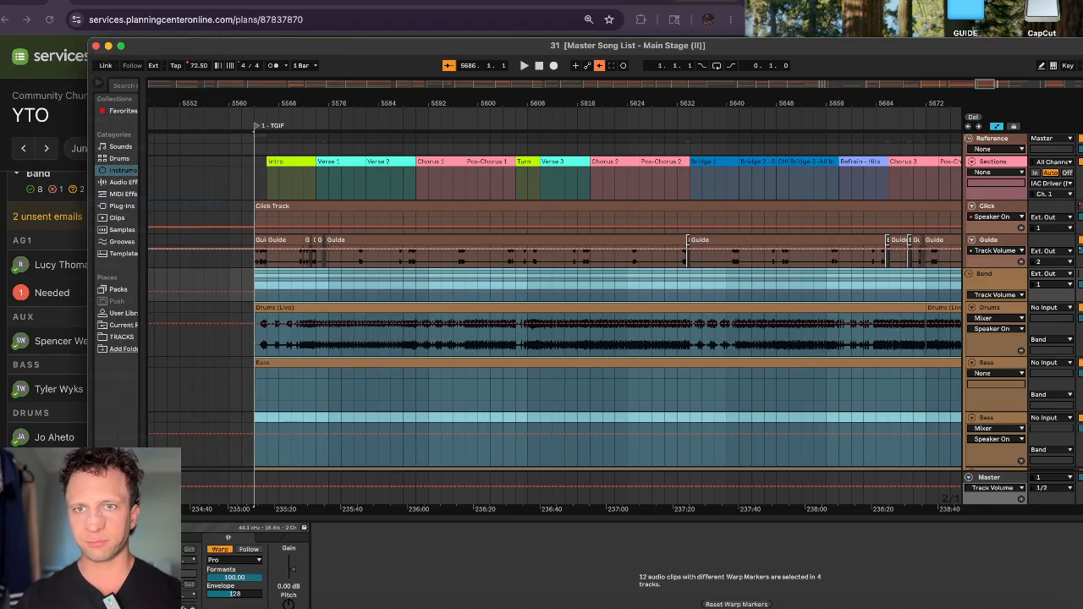
{"action": "key", "text": "super+z"}
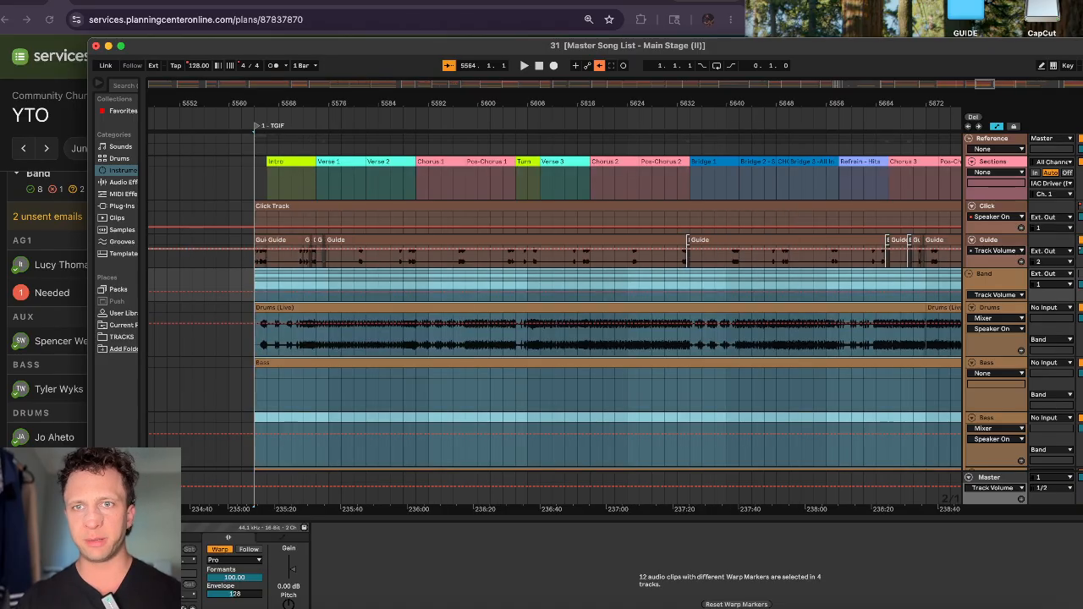
- Open the recent set Master Song List - Main Stage (II).als without saving the changes to the 5/31 set
{"action": "left_click", "coordinate": [69, 1]}
{"action": "mouse_move", "coordinate": [95, 17]}
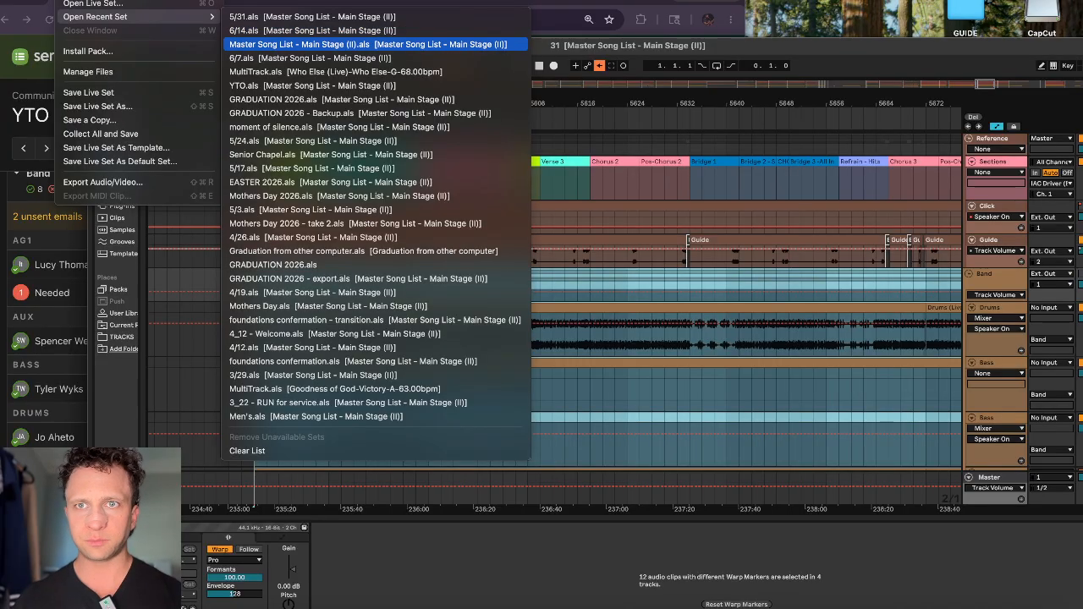
{"action": "left_click", "coordinate": [368, 44]}
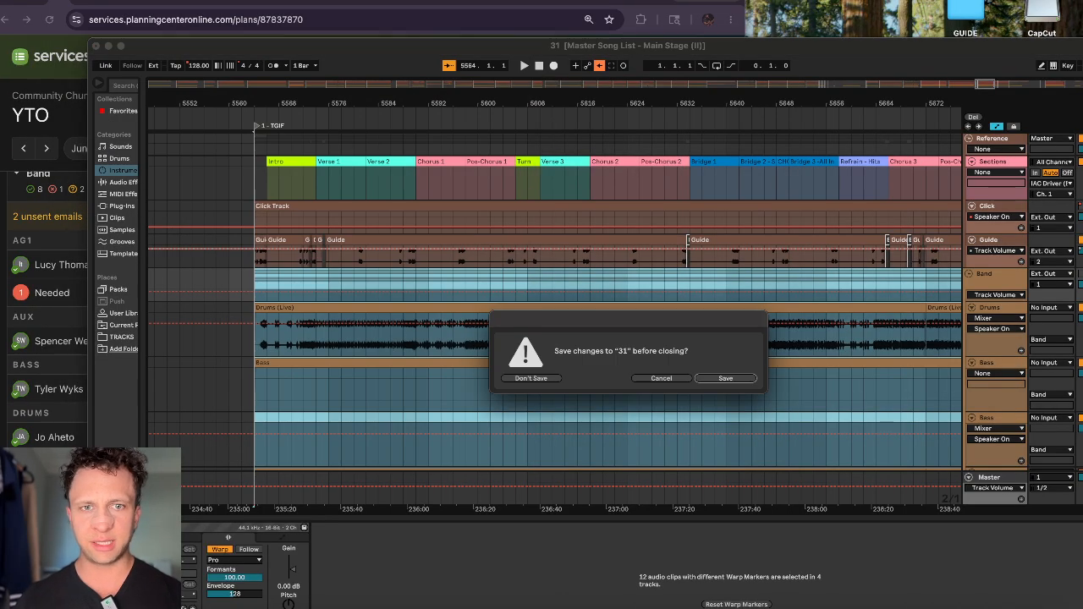
{"action": "left_click", "coordinate": [531, 378]}
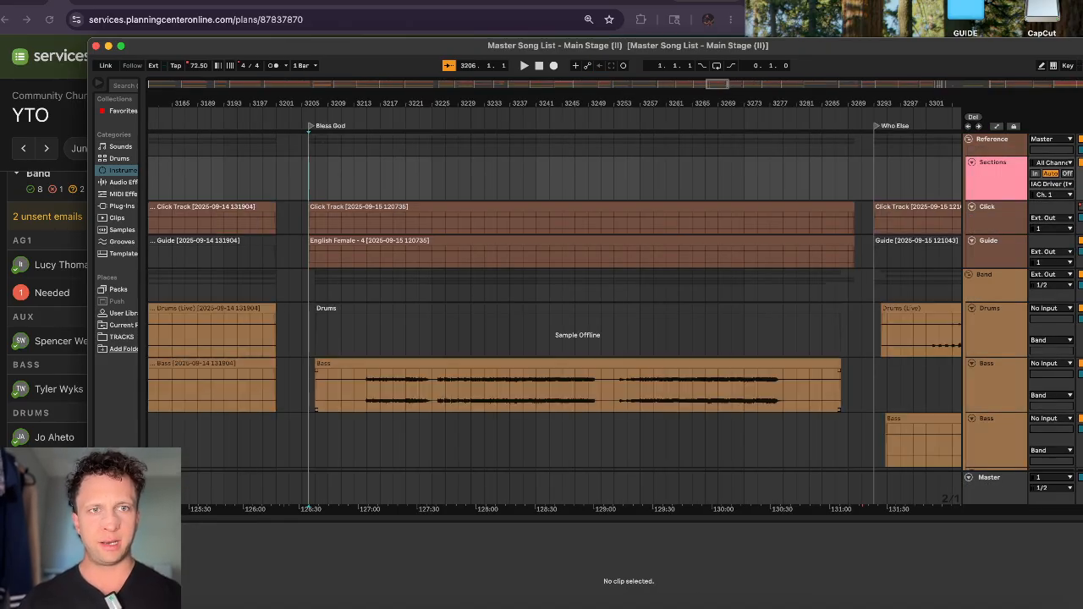
- Paste the cut TGIF time range at bar 5551, after the last song in the master arrangement
{"action": "double_click", "coordinate": [807, 83]}
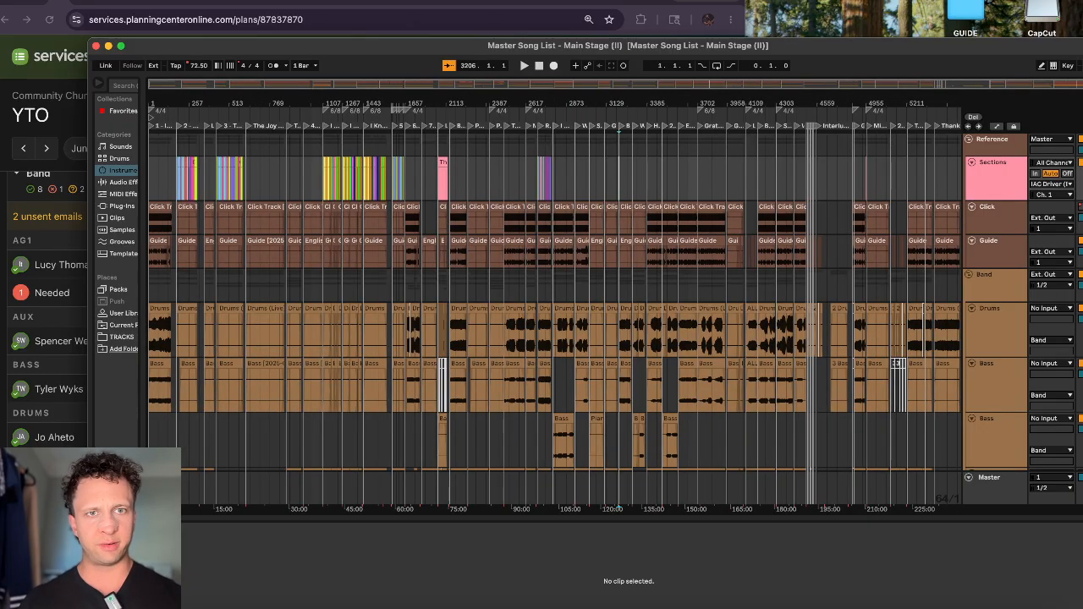
{"action": "left_click_drag", "start_coordinate": [807, 83], "coordinate": [892, 173]}
{"action": "left_click", "coordinate": [934, 179]}
{"action": "scroll", "coordinate": [934, 179], "scroll_direction": "up", "scroll_amount": 5}
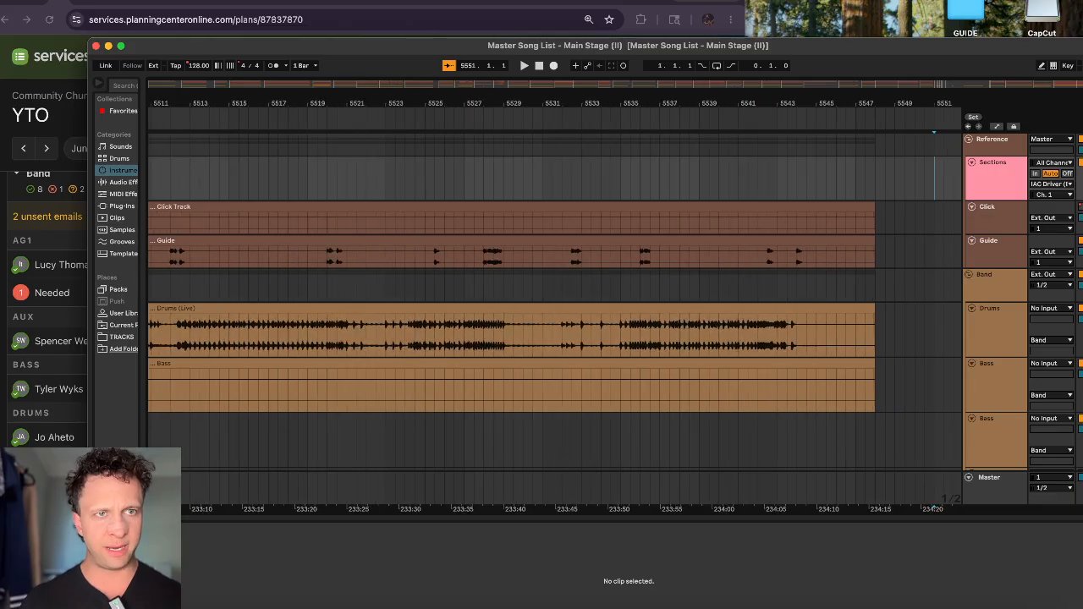
{"action": "left_click", "coordinate": [95, 0]}
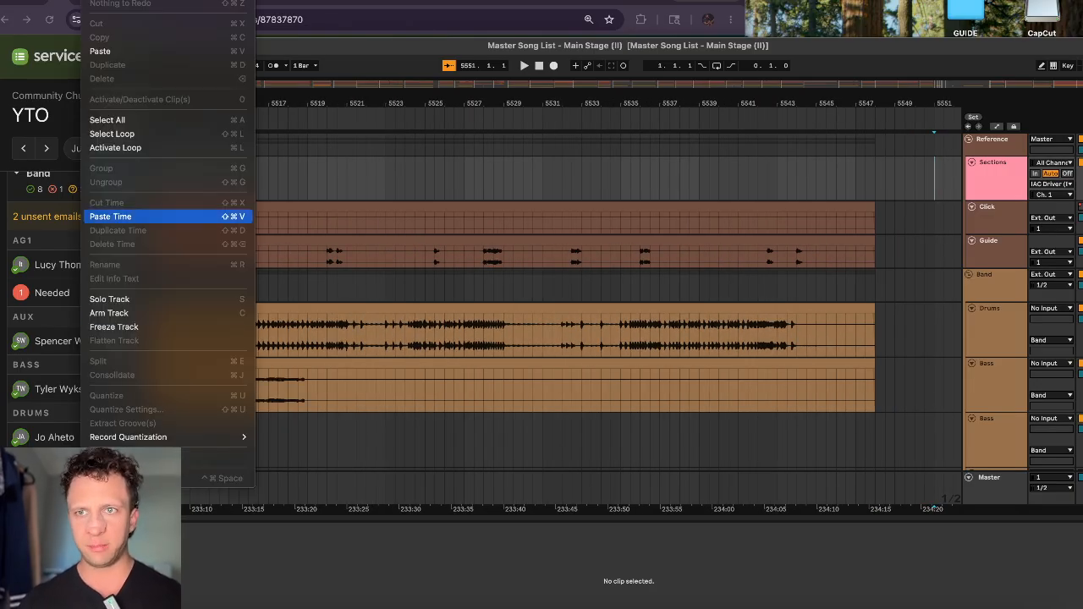
{"action": "left_click", "coordinate": [119, 216]}
{"action": "scroll", "coordinate": [554, 320], "scroll_direction": "right", "scroll_amount": 1}
{"action": "scroll", "coordinate": [766, 320], "scroll_direction": "right", "scroll_amount": 5}
{"action": "scroll", "coordinate": [766, 319], "scroll_direction": "down", "scroll_amount": 4}
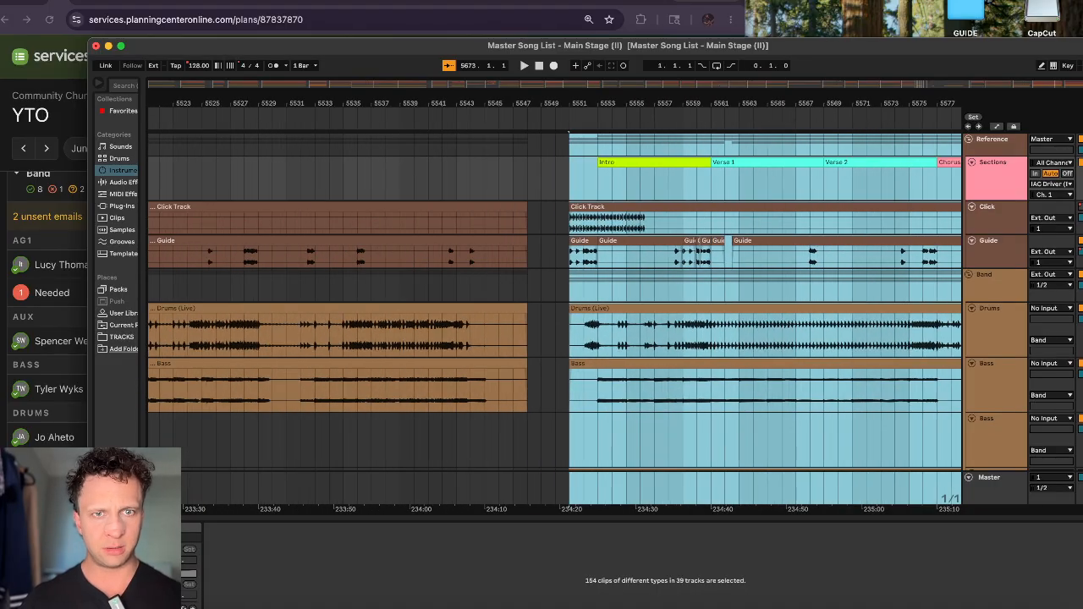
- Add a locator at bar 5551, the start of the pasted TGIF song
{"action": "scroll", "coordinate": [765, 320], "scroll_direction": "up", "scroll_amount": 3}
{"action": "scroll", "coordinate": [716, 320], "scroll_direction": "up", "scroll_amount": 3}
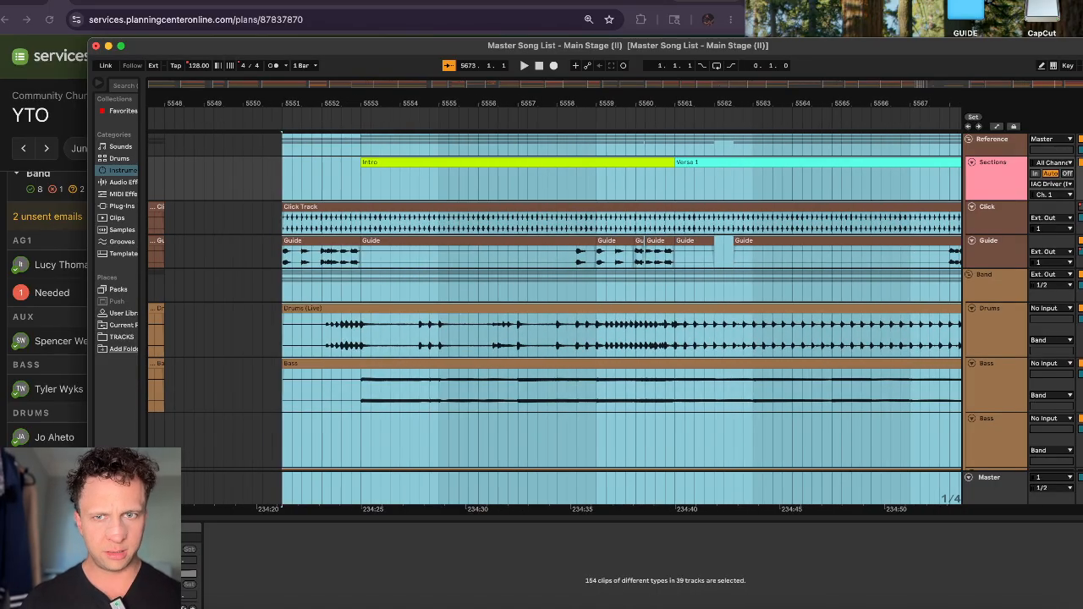
{"action": "scroll", "coordinate": [555, 320], "scroll_direction": "down", "scroll_amount": 4}
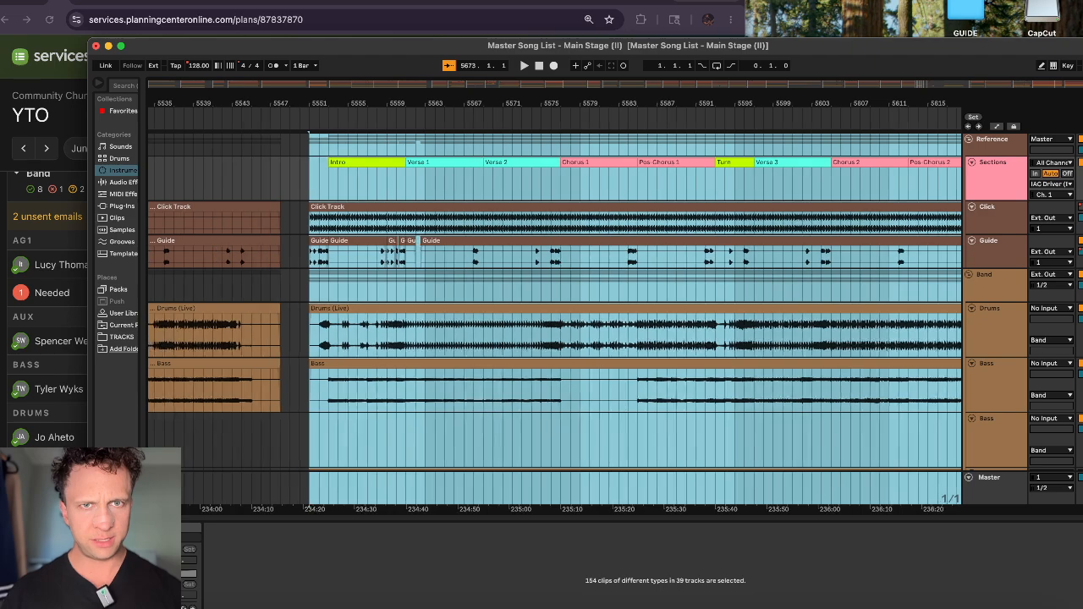
{"action": "scroll", "coordinate": [715, 254], "scroll_direction": "down", "scroll_amount": 2}
{"action": "left_click", "coordinate": [761, 254]}
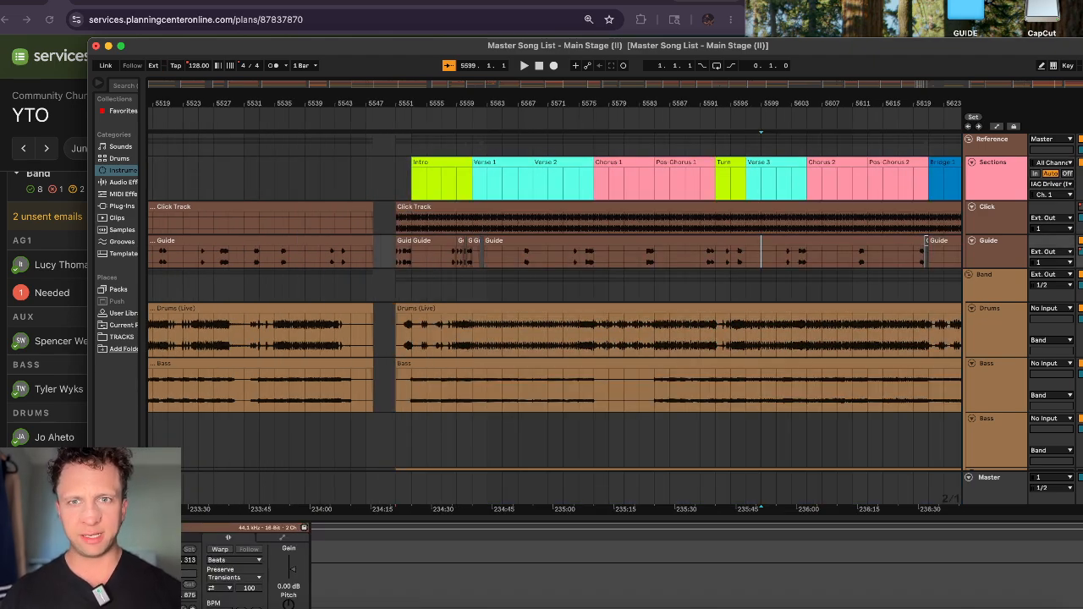
{"action": "left_click", "coordinate": [396, 179]}
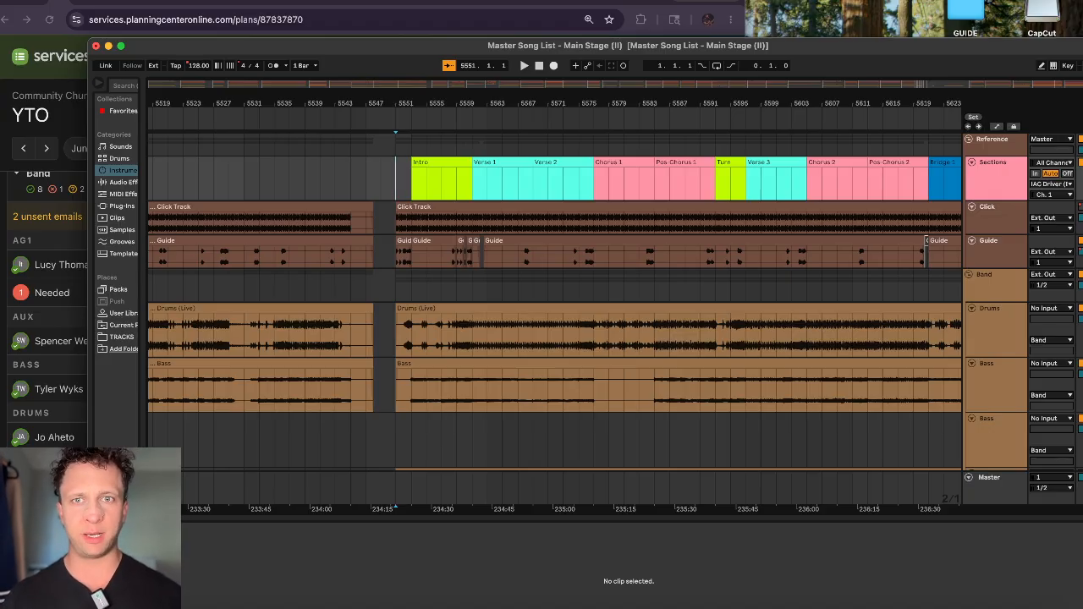
{"action": "left_click", "coordinate": [199, 65]}
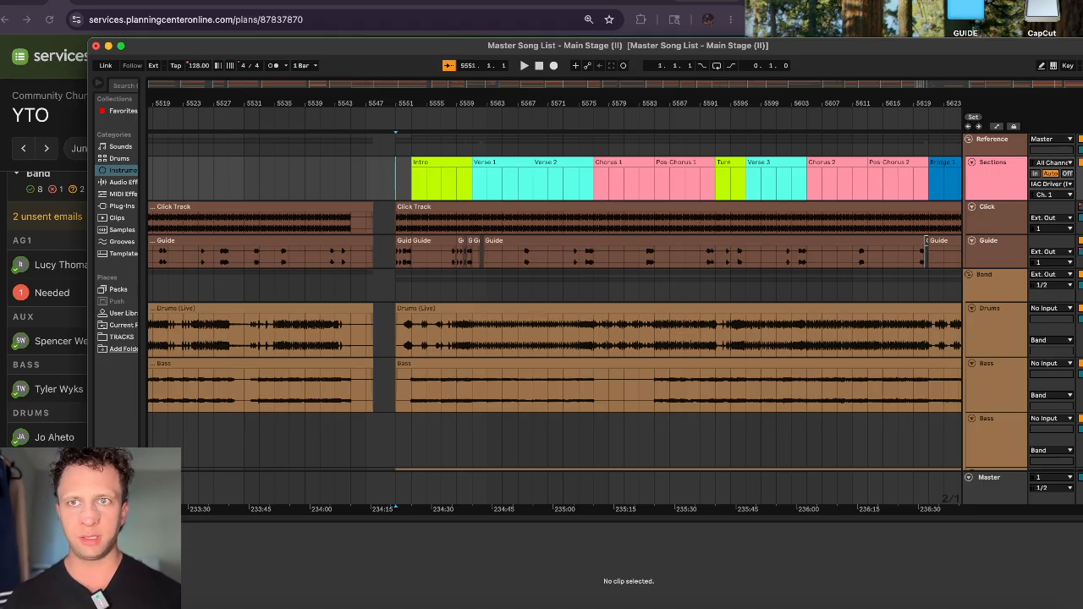
{"action": "key", "text": "plus"}
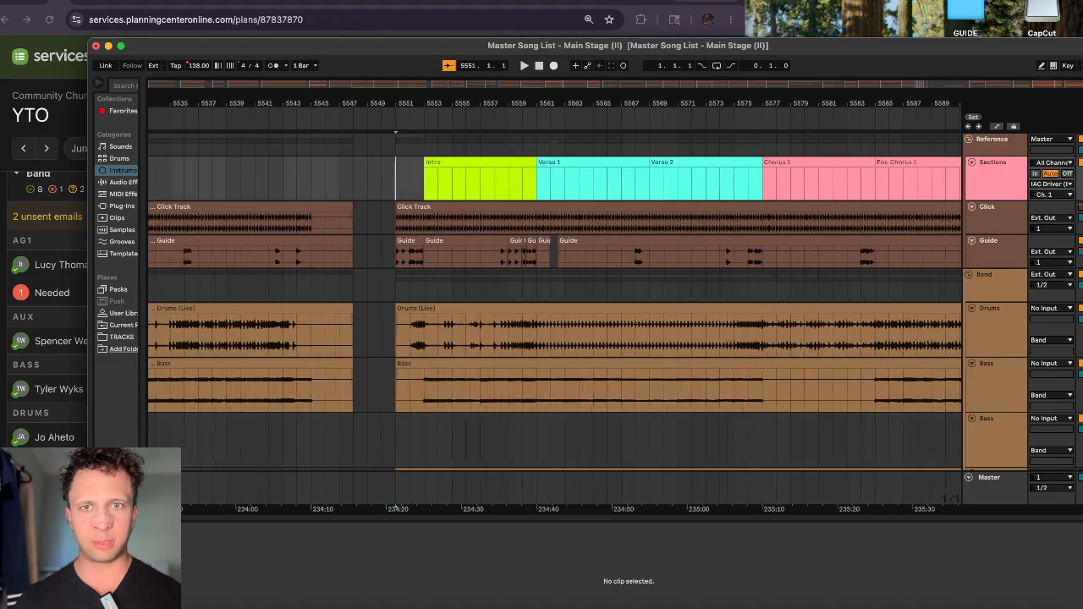
{"action": "key", "text": "minus"}
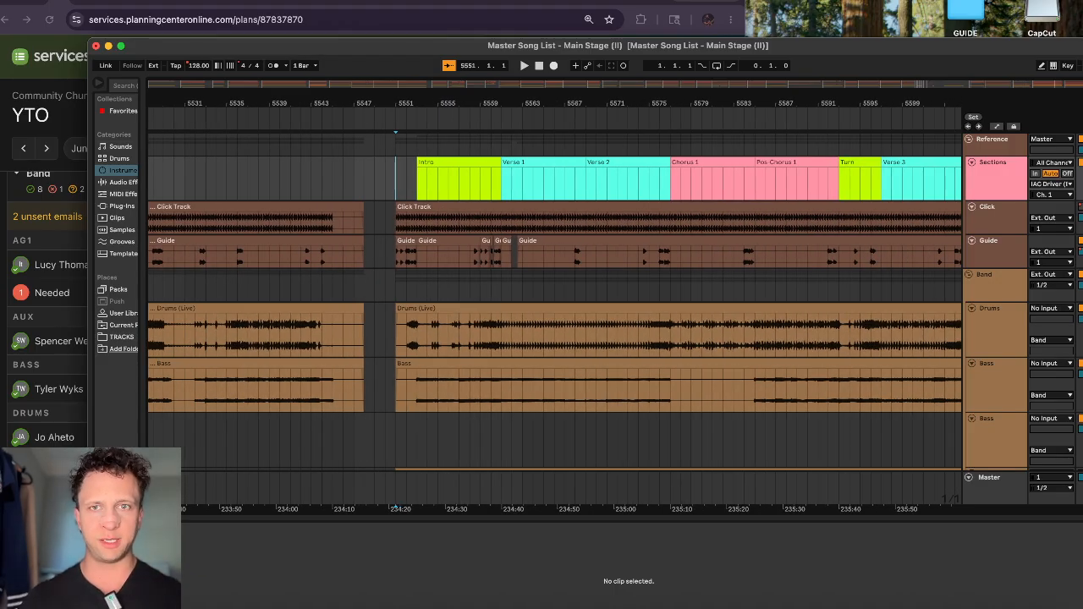
{"action": "left_click", "coordinate": [973, 117]}
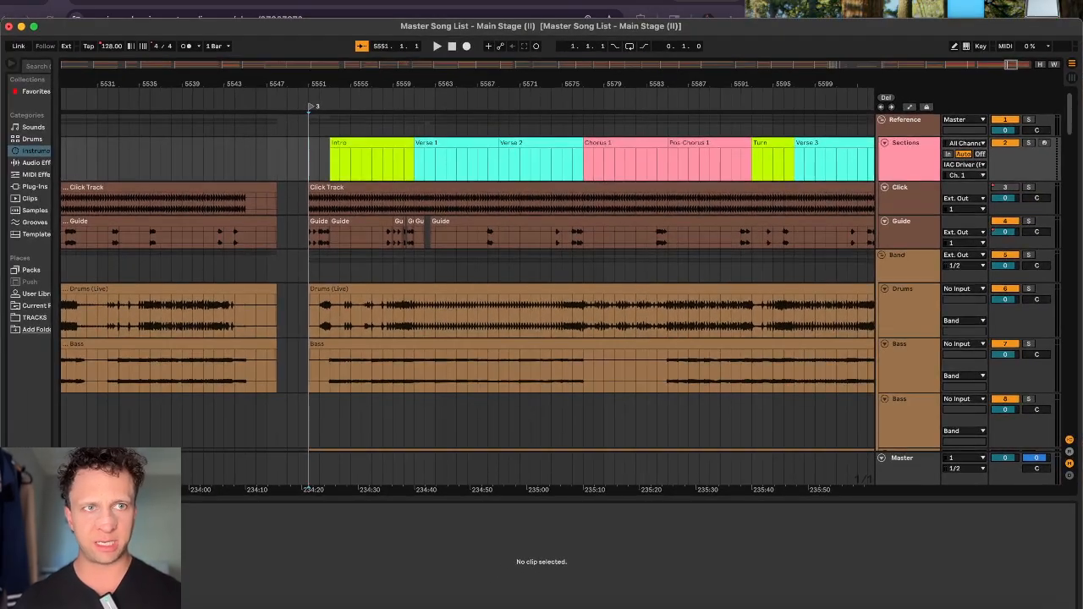
- Check the key mappings for the locators and the Add Locator command
{"action": "key", "text": "super+k"}
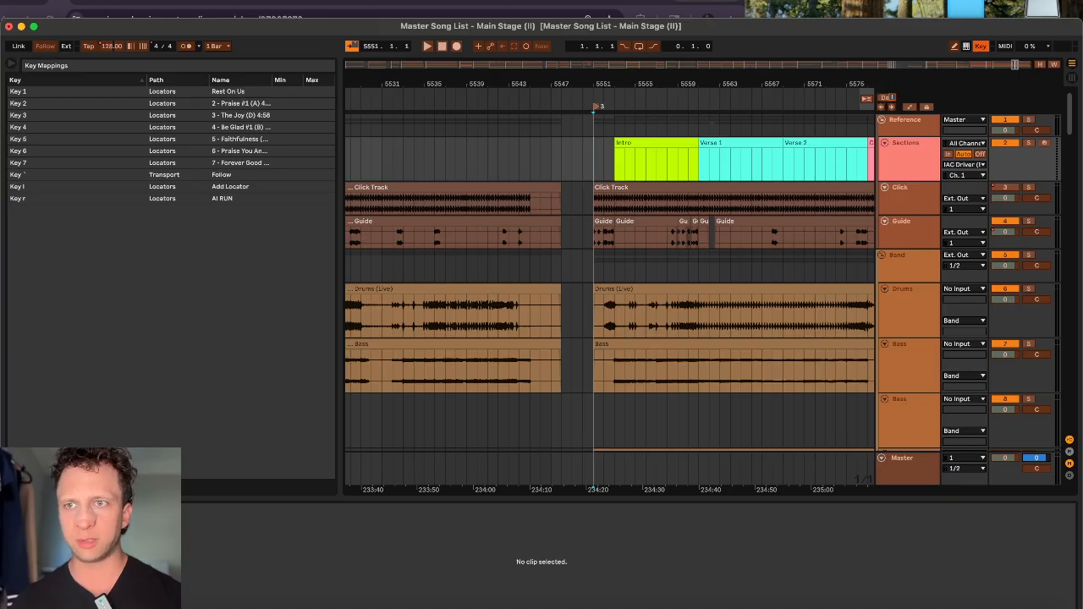
{"action": "left_click", "coordinate": [171, 187]}
{"action": "key", "text": "super+k"}
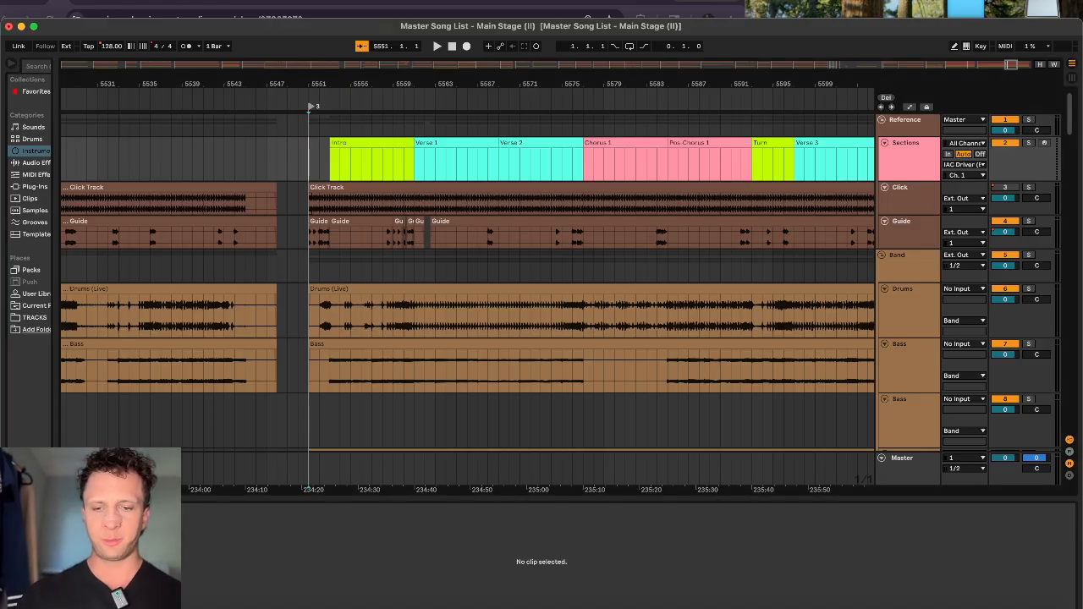
- Rename the new locator at bar 5551 as "TGIF - Community"
{"action": "key", "text": "l"}
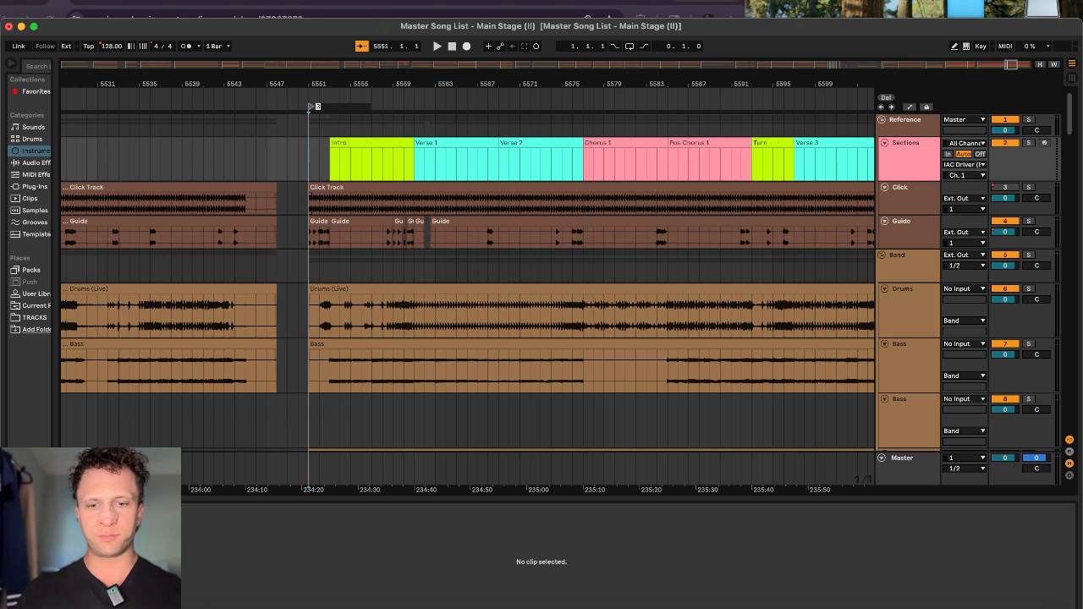
{"action": "type", "text": "TGIF"}
{"action": "key", "text": "Return"}
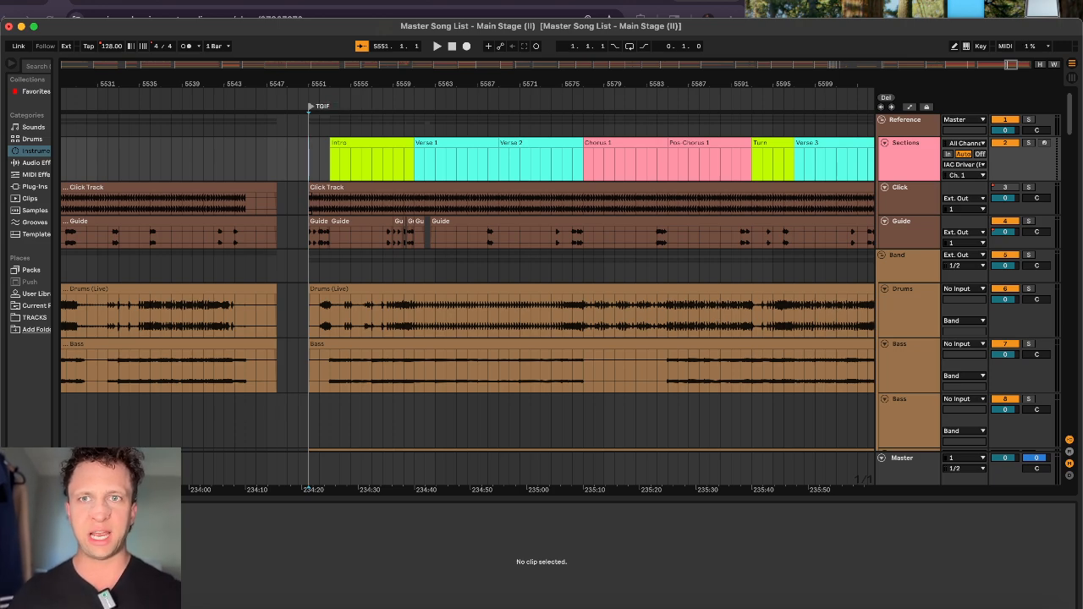
{"action": "key", "text": "minus"}
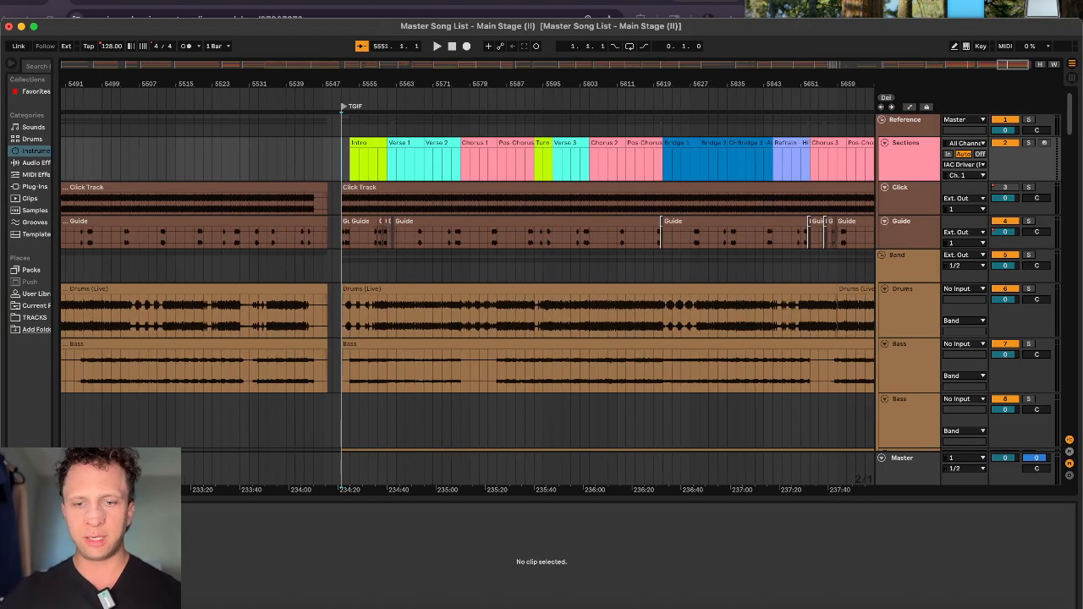
{"action": "key", "text": "super+r"}
{"action": "key", "text": "Right"}
{"action": "type", "text": "- Com"}
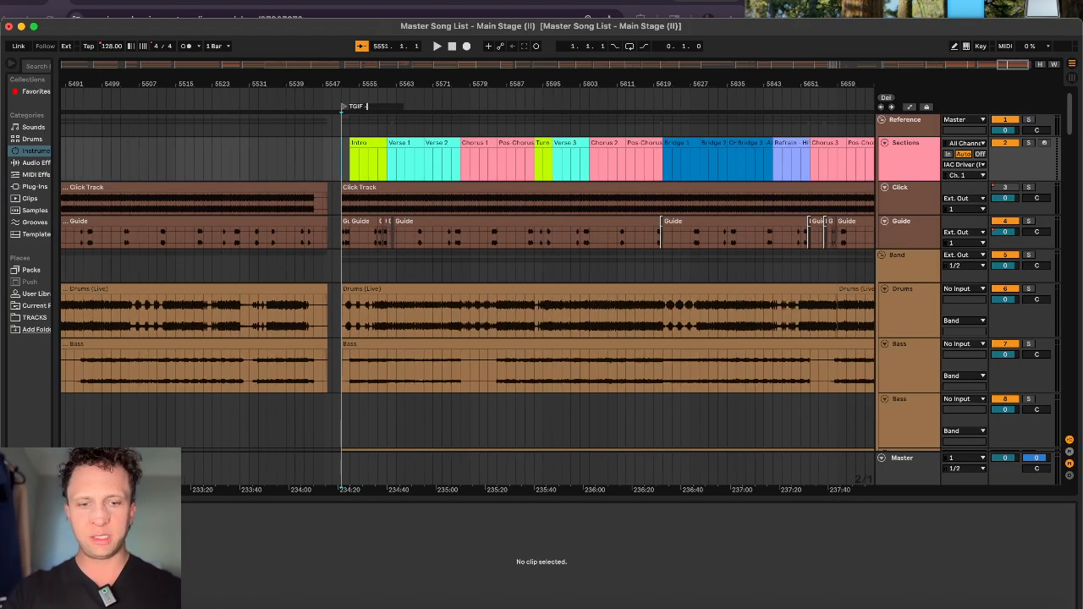
{"action": "type", "text": "munity"}
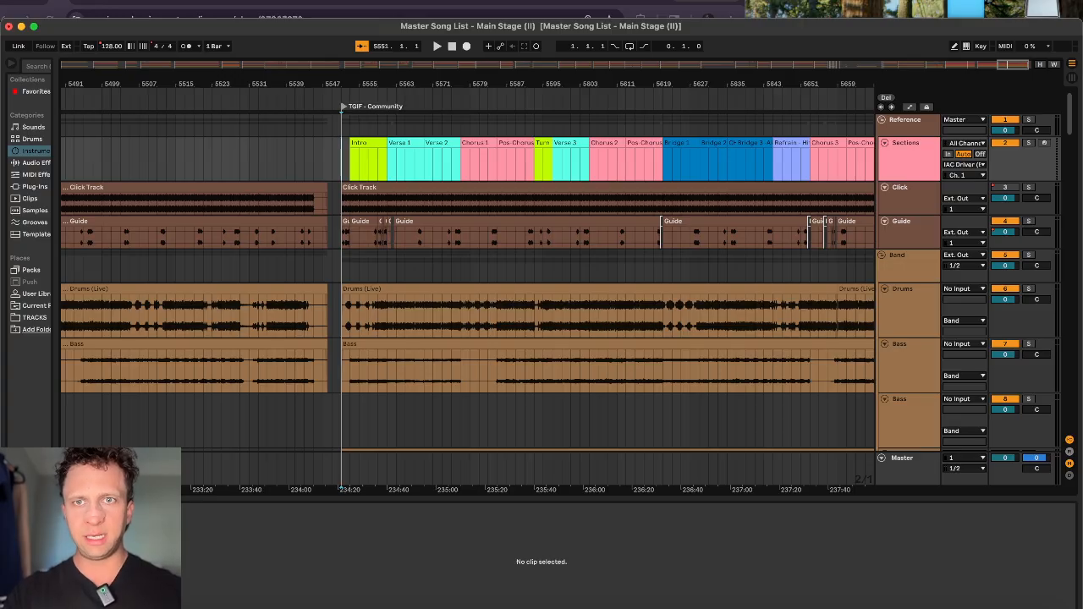
{"action": "key", "text": "Return"}
- Delete the time range of the old "Thank God I'm Free - Community" song, from bar 5214 up to just before the next song
{"action": "key", "text": "minus"}
{"action": "scroll", "coordinate": [465, 288], "scroll_direction": "left", "scroll_amount": 10}
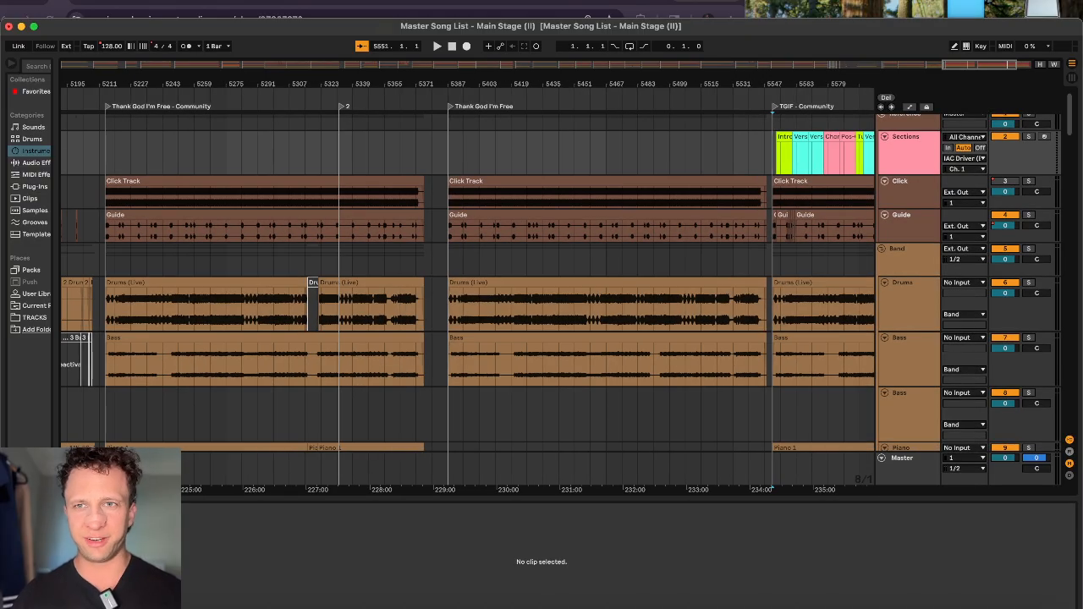
{"action": "left_click_drag", "start_coordinate": [432, 152], "coordinate": [105, 152]}
{"action": "left_click", "coordinate": [96, 2]}
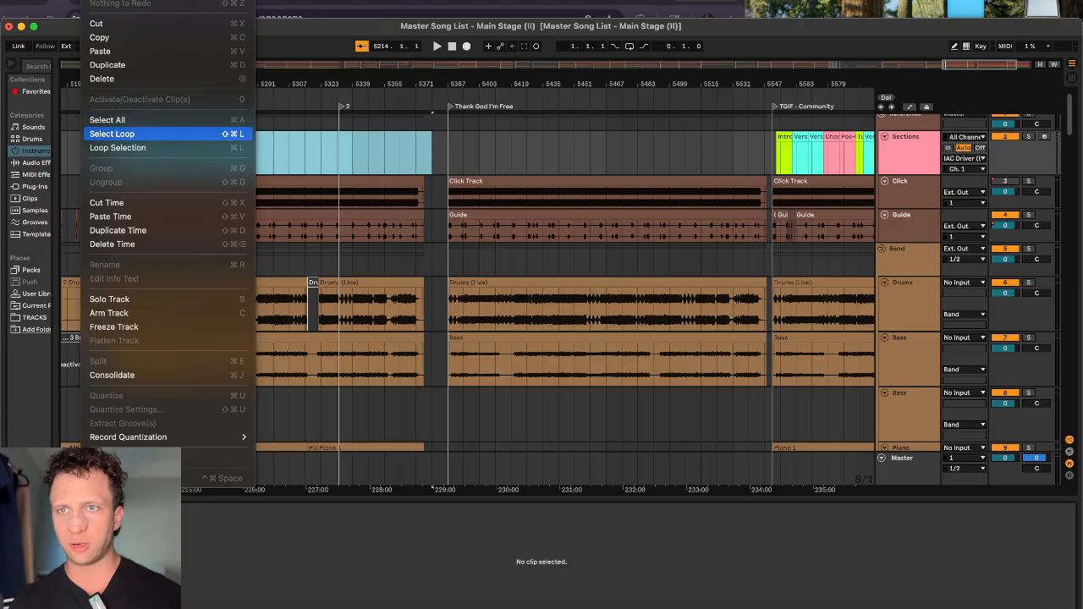
{"action": "key", "text": "super+shift+Delete"}
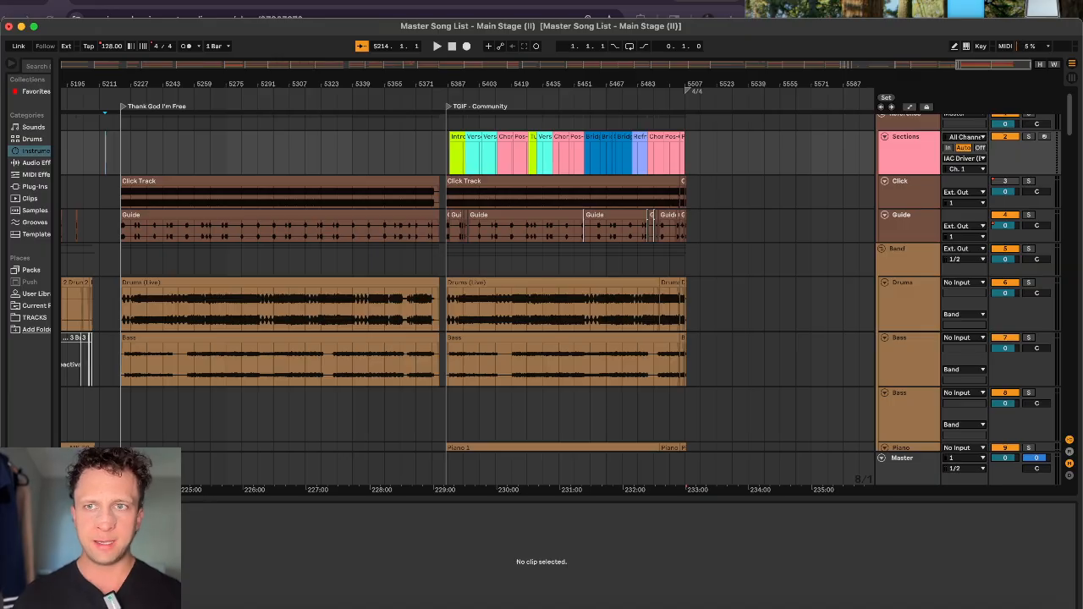
- Rename the "Thank God I'm Free" locator at bar 5222 as "Thank God I'm Free (full)"
{"action": "left_click", "coordinate": [124, 107]}
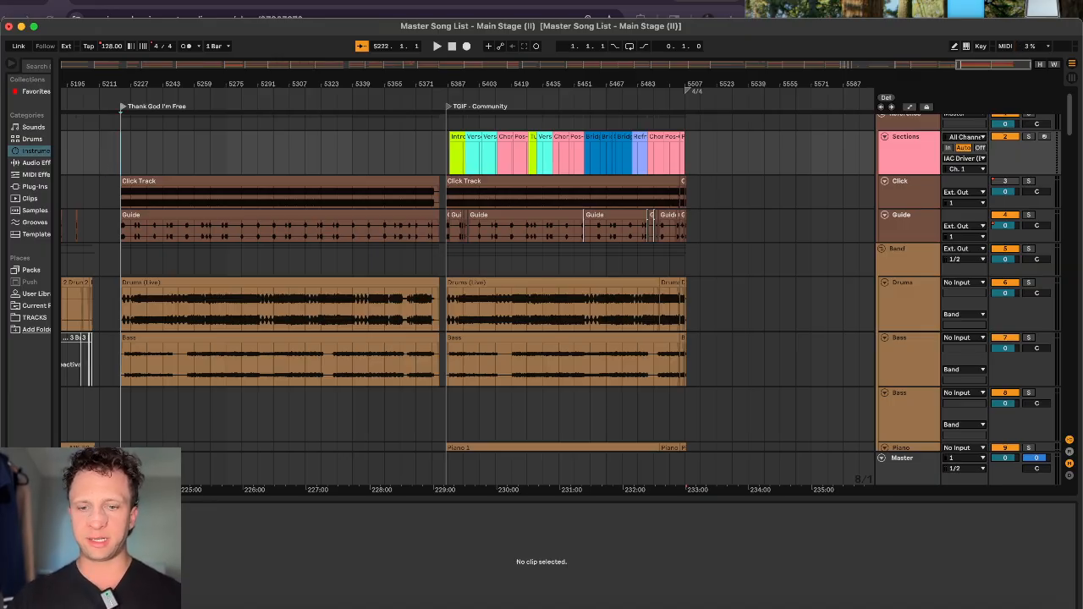
{"action": "key", "text": "super+r"}
{"action": "key", "text": "Right"}
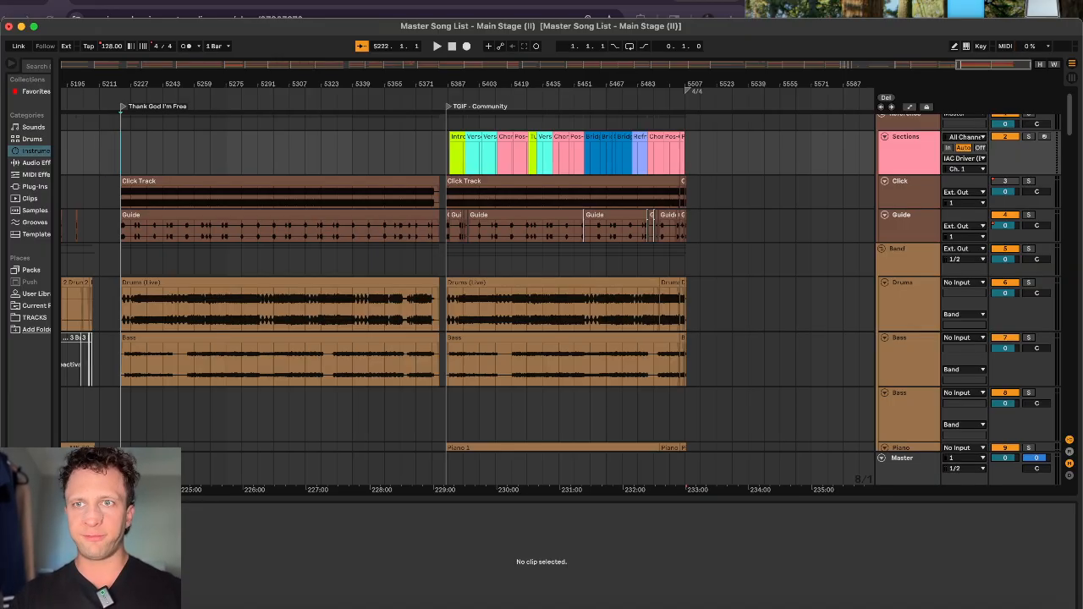
{"action": "type", "text": "(full)"}
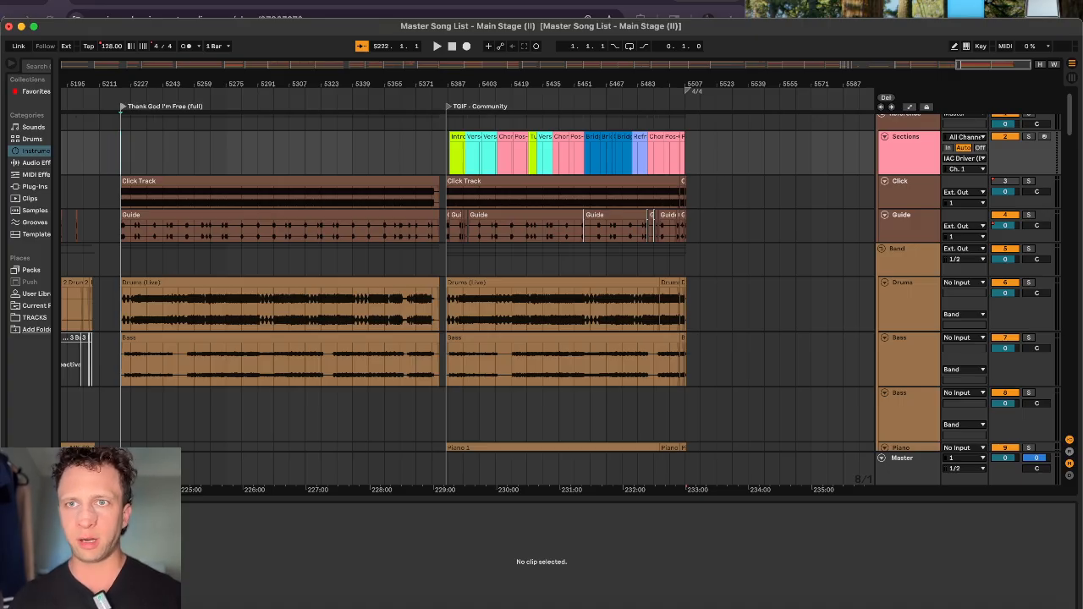
- Review the sections and track clips of the last two songs, comparing the full and Community versions
{"action": "scroll", "coordinate": [465, 254], "scroll_direction": "up", "scroll_amount": 5}
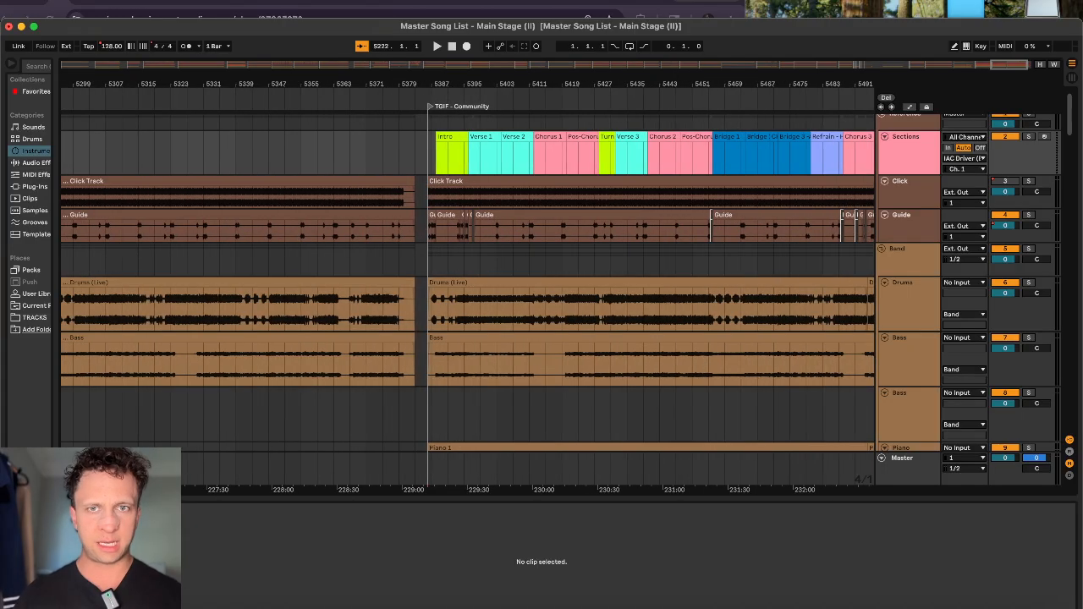
{"action": "scroll", "coordinate": [466, 253], "scroll_direction": "right", "scroll_amount": 2}
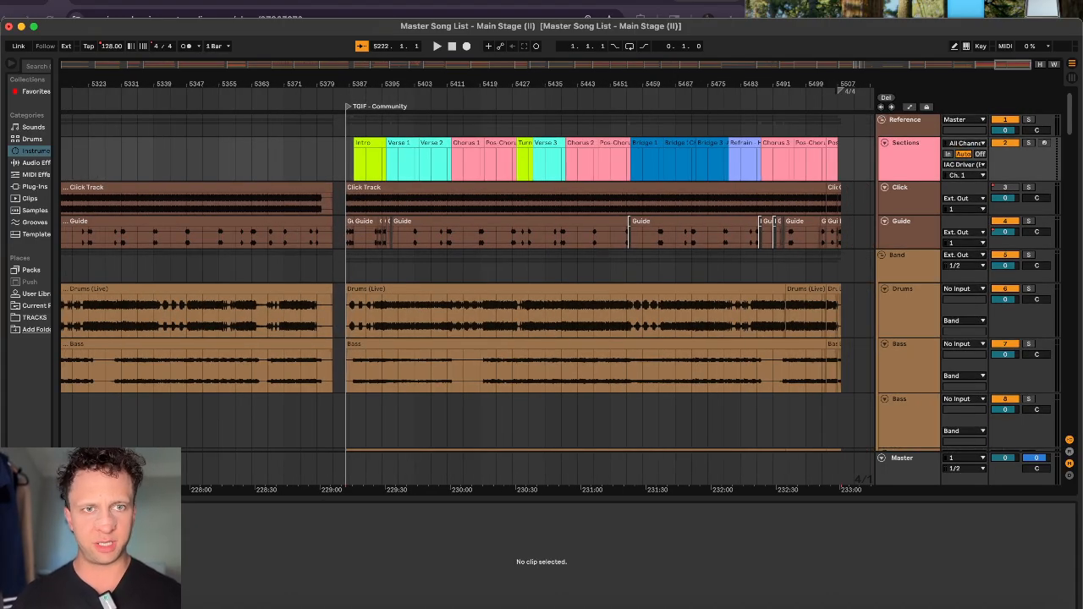
{"action": "scroll", "coordinate": [465, 254], "scroll_direction": "down", "scroll_amount": 5}
{"action": "scroll", "coordinate": [465, 254], "scroll_direction": "left", "scroll_amount": 3}
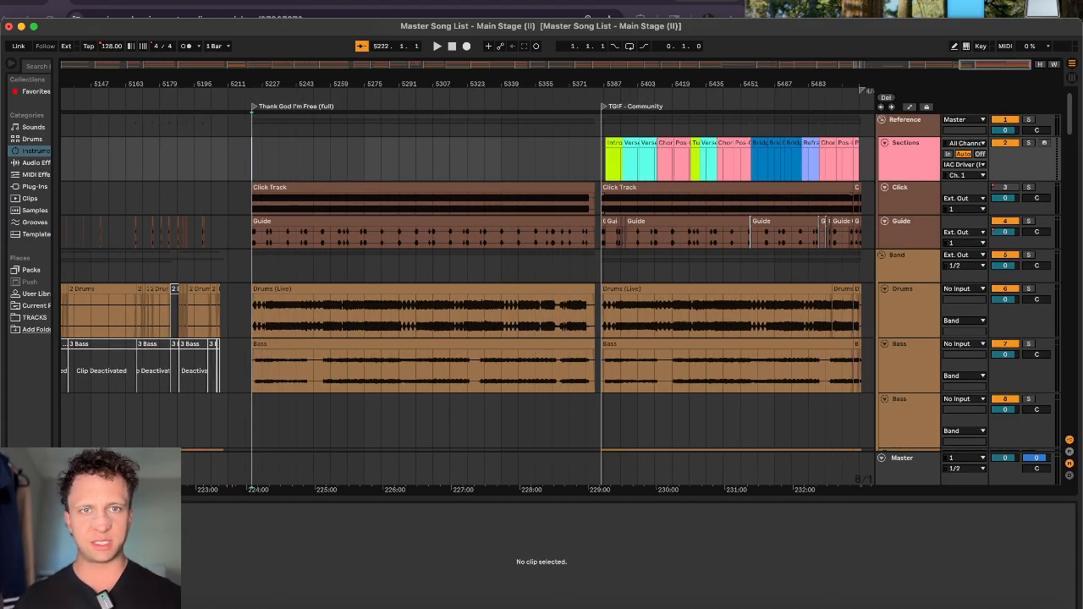
{"action": "scroll", "coordinate": [465, 253], "scroll_direction": "down", "scroll_amount": 2}
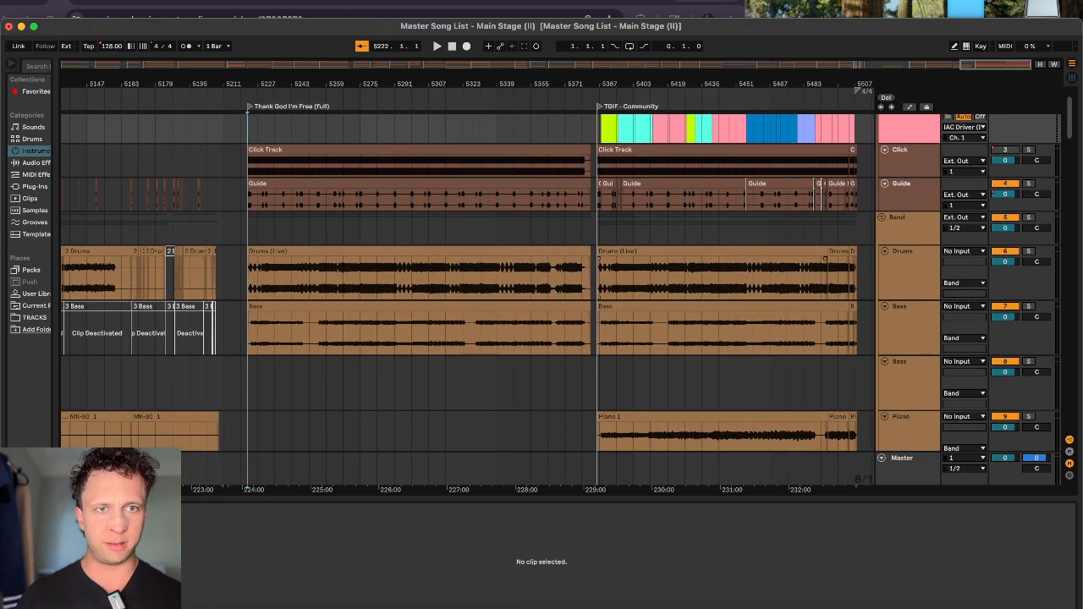
{"action": "scroll", "coordinate": [466, 254], "scroll_direction": "right", "scroll_amount": 3}
{"action": "scroll", "coordinate": [465, 254], "scroll_direction": "up", "scroll_amount": 2}
{"action": "scroll", "coordinate": [465, 254], "scroll_direction": "right", "scroll_amount": 2}
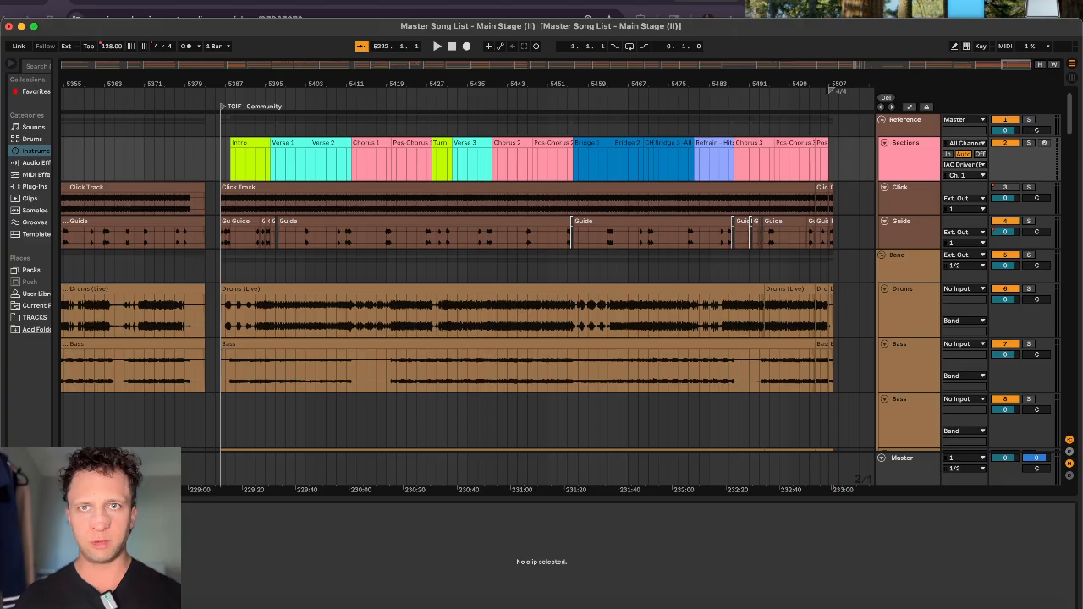
{"action": "scroll", "coordinate": [465, 254], "scroll_direction": "down", "scroll_amount": 5}
- Save the master song list, and save it again under the name 6/14, replacing the existing 6/14.als
{"action": "left_click", "coordinate": [67, 2]}
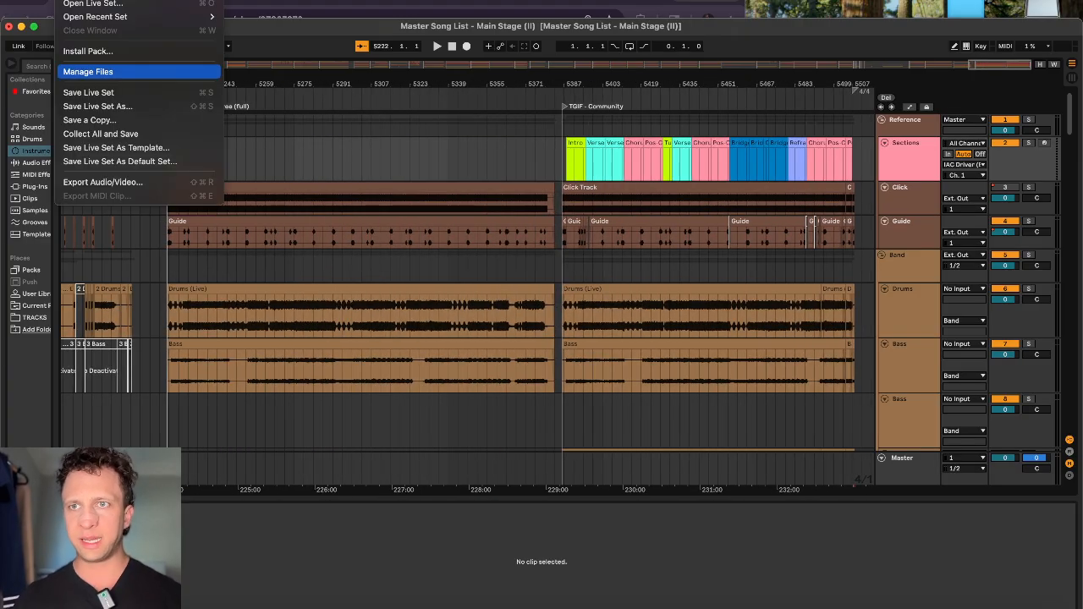
{"action": "left_click", "coordinate": [88, 93]}
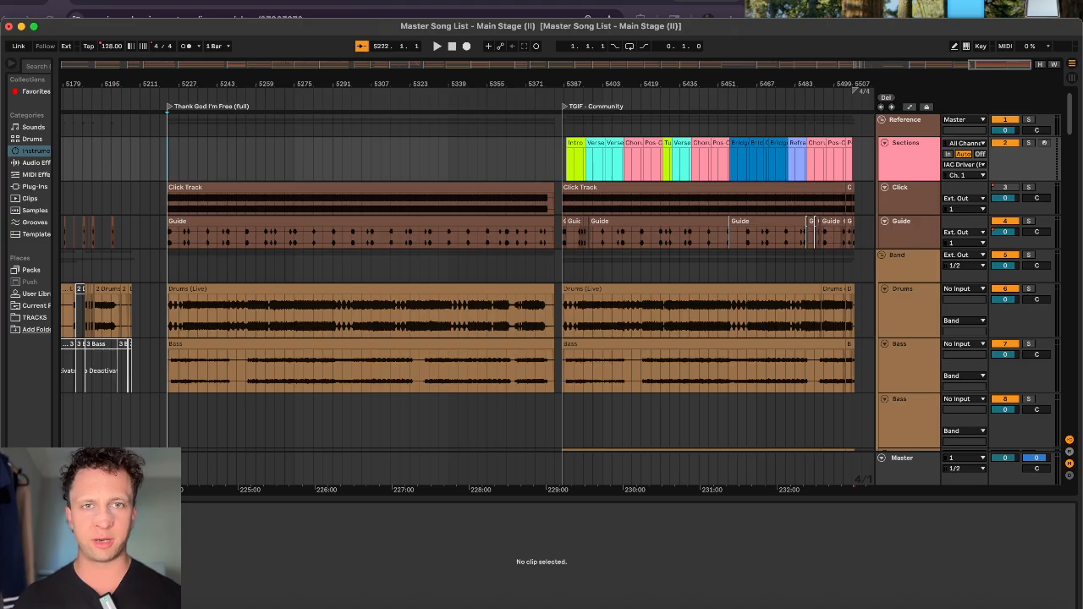
{"action": "left_click", "coordinate": [67, 2]}
{"action": "mouse_move", "coordinate": [135, 16]}
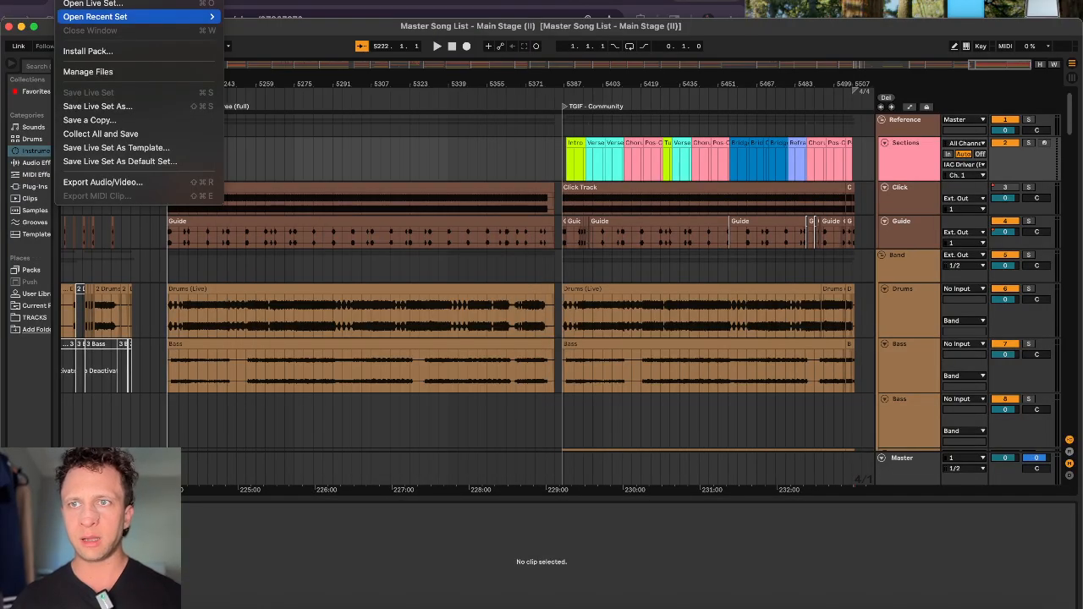
{"action": "left_click", "coordinate": [98, 106]}
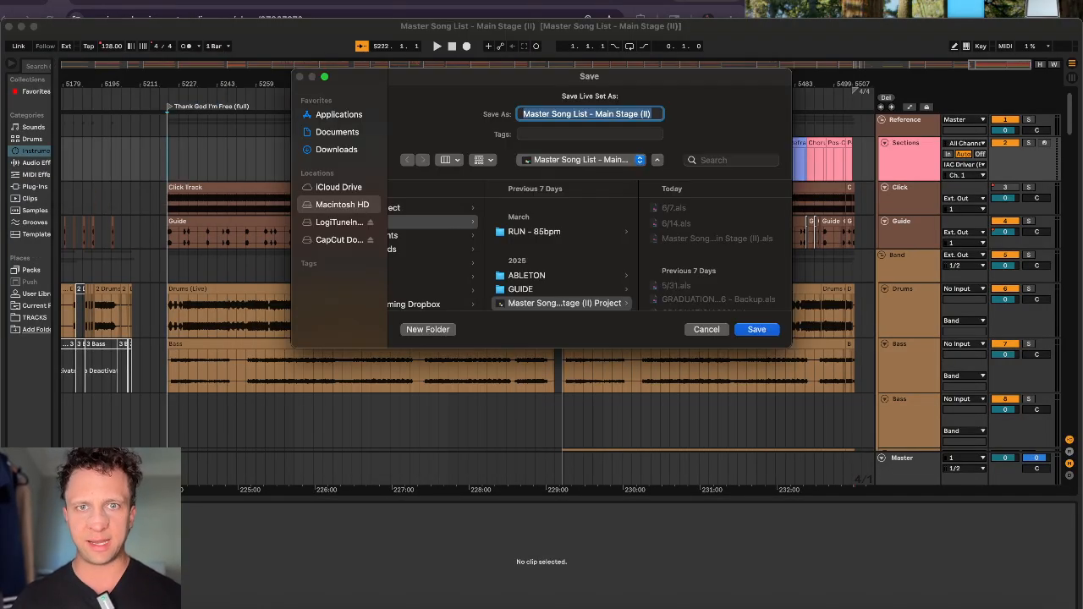
{"action": "type", "text": "6/14"}
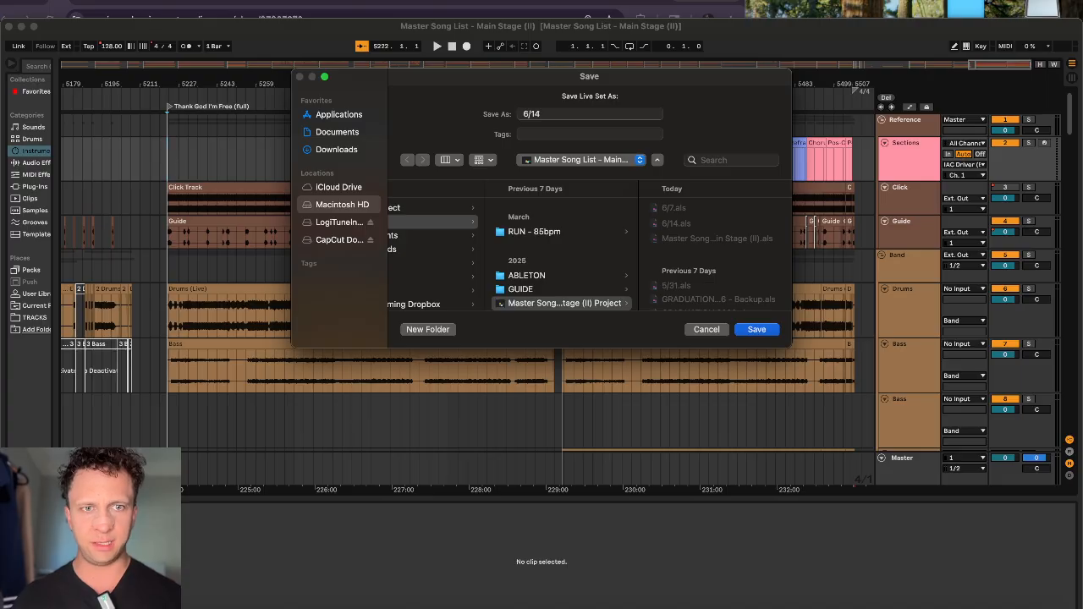
{"action": "key", "text": "Return"}
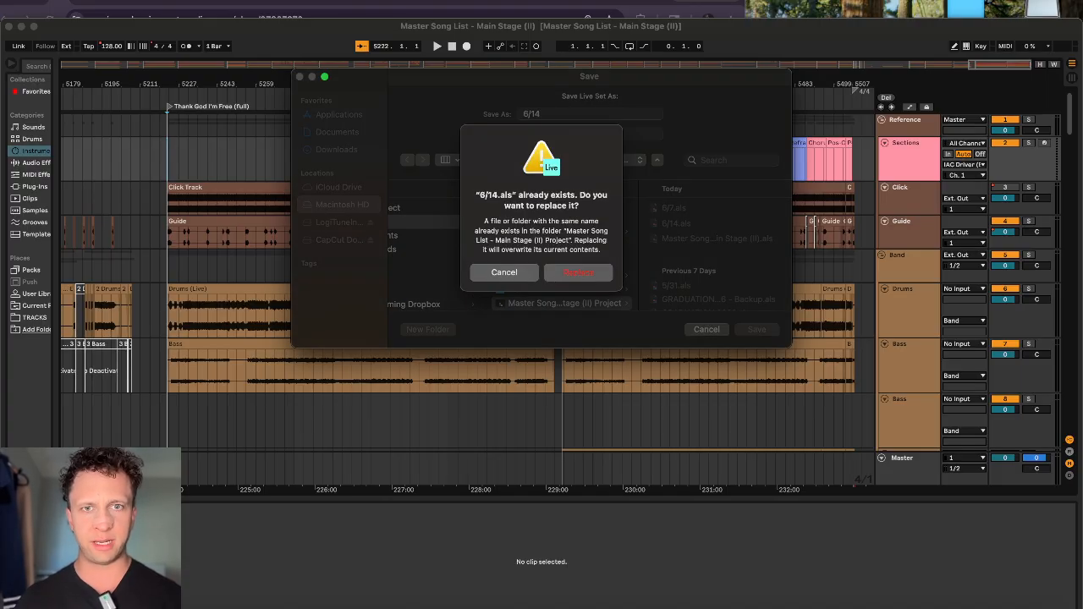
{"action": "key", "text": "Return"}
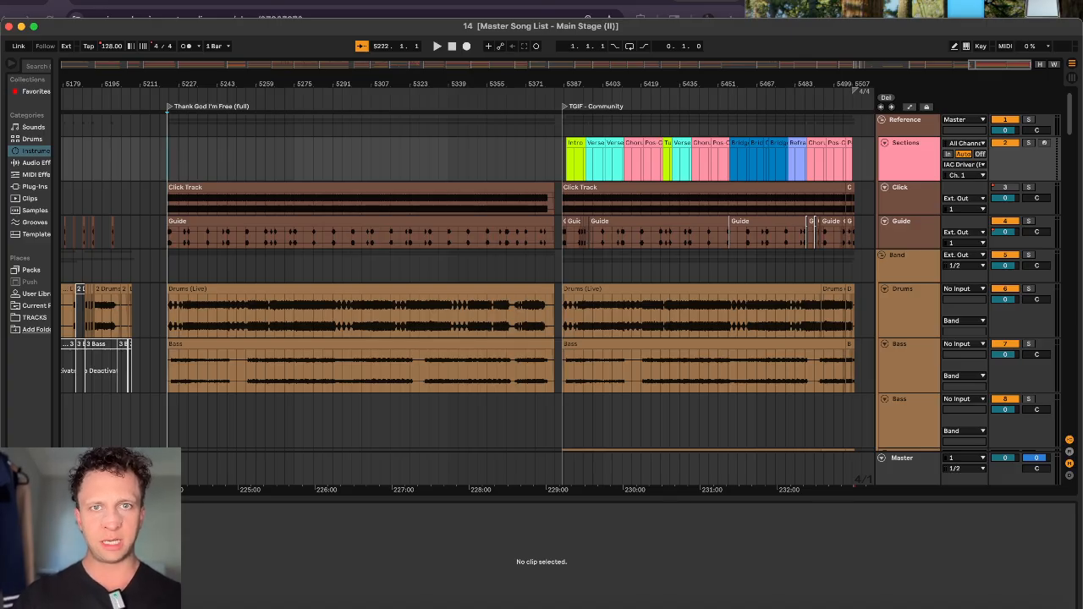
- Rename the "TGIF - Community" locator at bar 5386 as "1 - TGIF"
{"action": "scroll", "coordinate": [561, 93], "scroll_direction": "up", "scroll_amount": 10}
{"action": "left_click", "coordinate": [573, 106]}
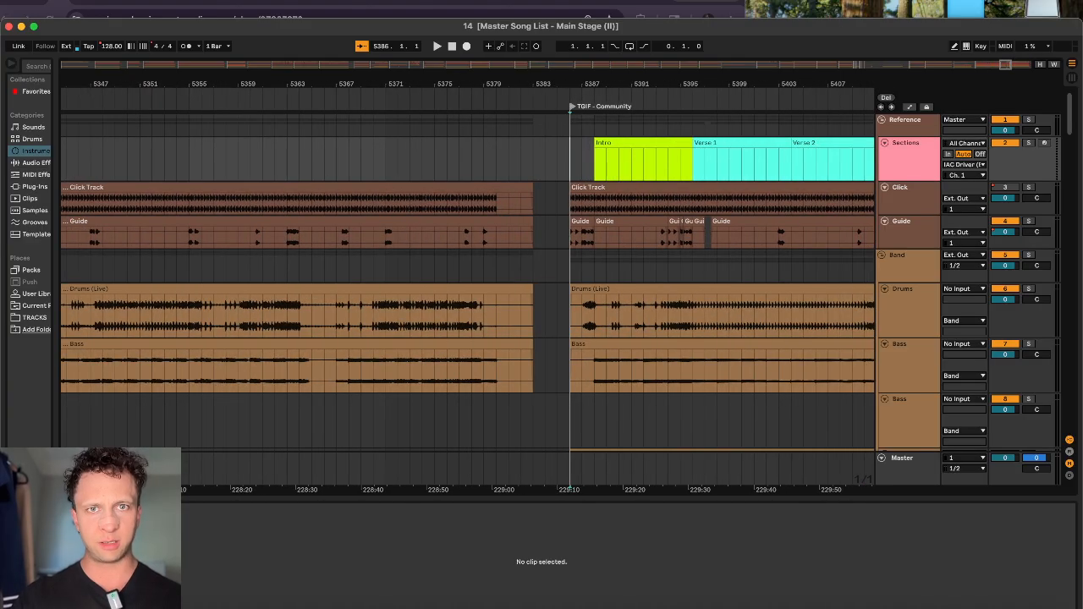
{"action": "key", "text": "Left"}
{"action": "type", "text": "1 -"}
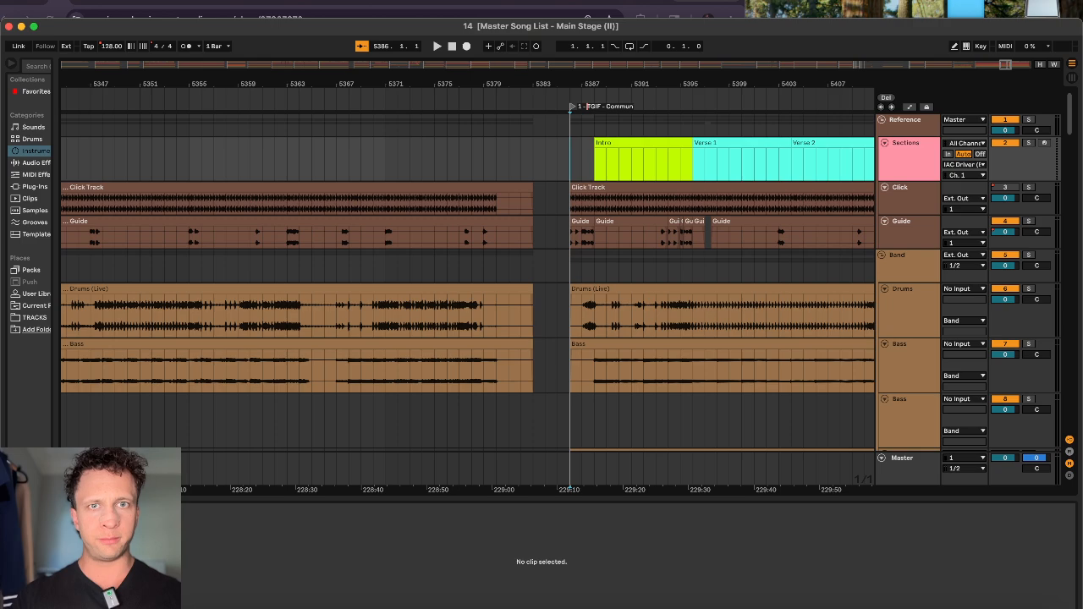
{"action": "key", "text": "alt+Right"}
{"action": "key", "text": "shift+super+Right"}
{"action": "key", "text": "BackSpace"}
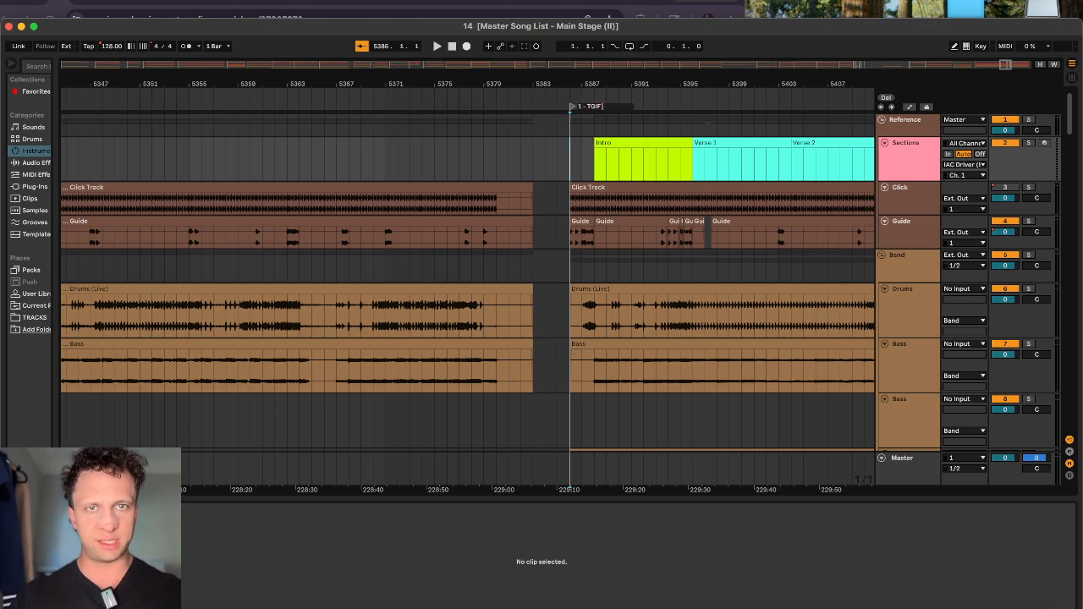
{"action": "key", "text": "Return"}
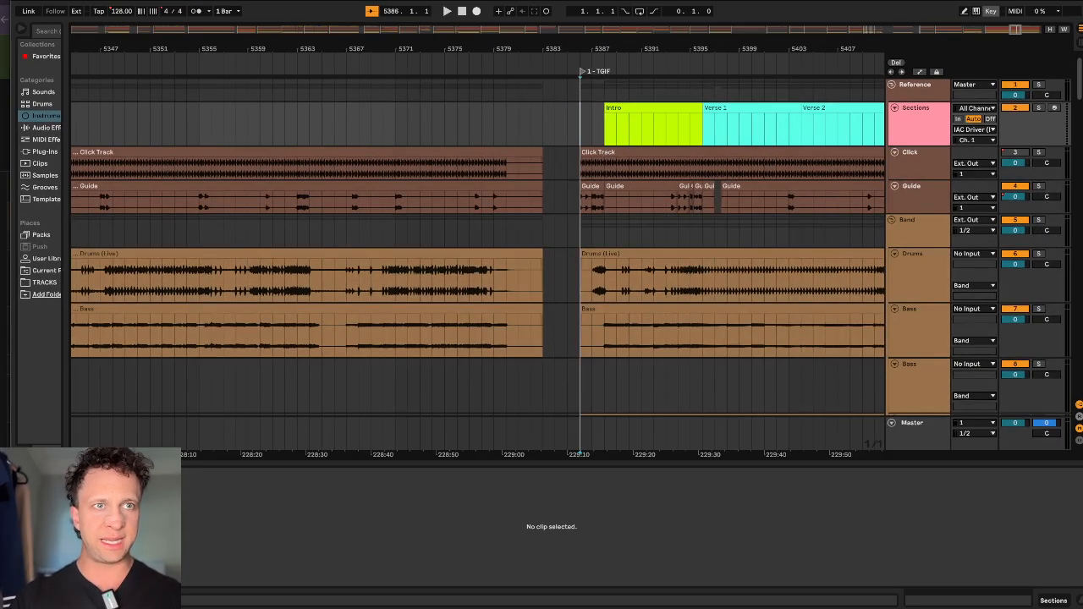
- Map computer key 1 to the "1 - TGIF" locator, replace the conflicting mapping, and leave key mapping mode
{"action": "left_click", "coordinate": [979, 46]}
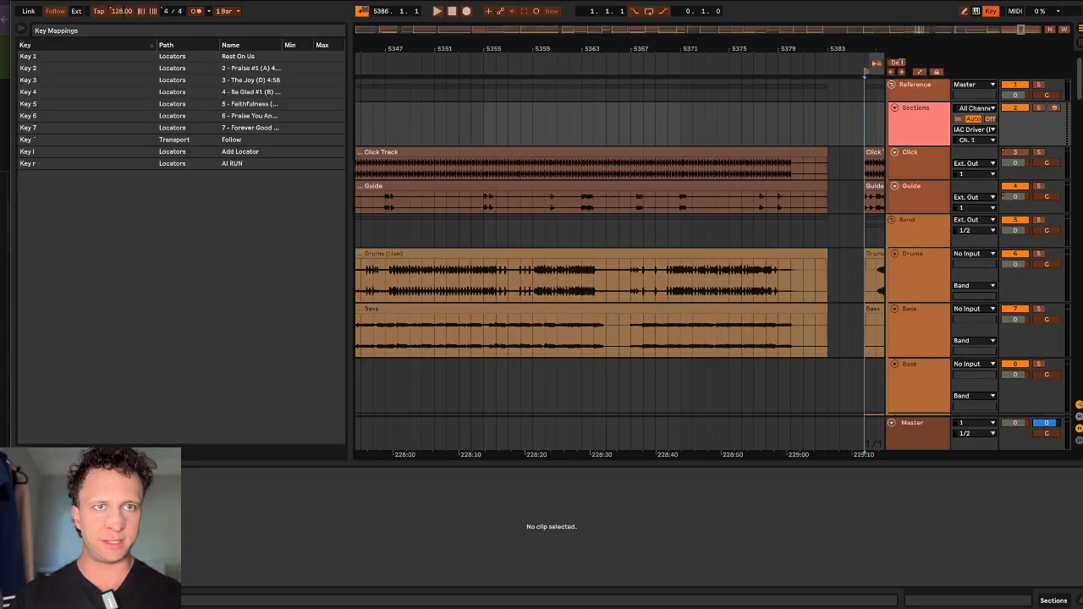
{"action": "scroll", "coordinate": [619, 254], "scroll_direction": "right", "scroll_amount": 4}
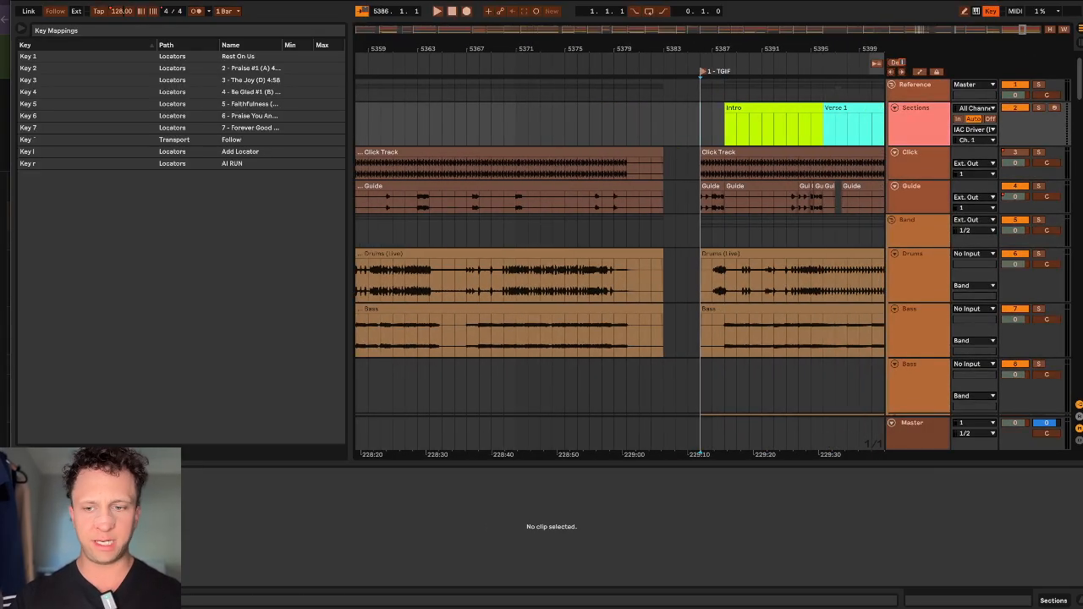
{"action": "left_click", "coordinate": [703, 72]}
{"action": "left_click", "coordinate": [700, 89]}
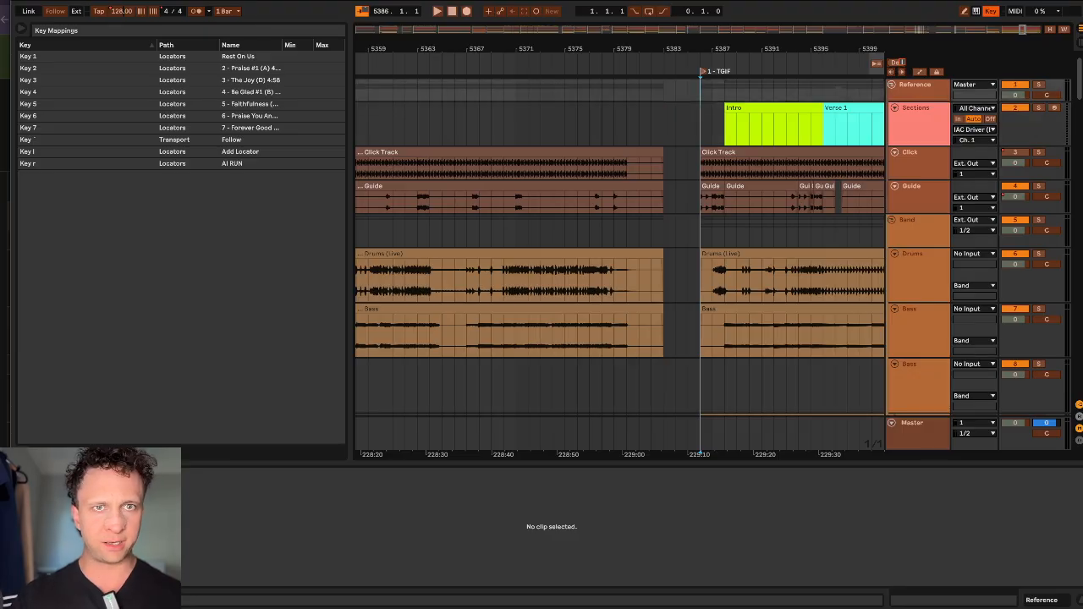
{"action": "scroll", "coordinate": [701, 90], "scroll_direction": "up", "scroll_amount": 5}
{"action": "left_click", "coordinate": [703, 72]}
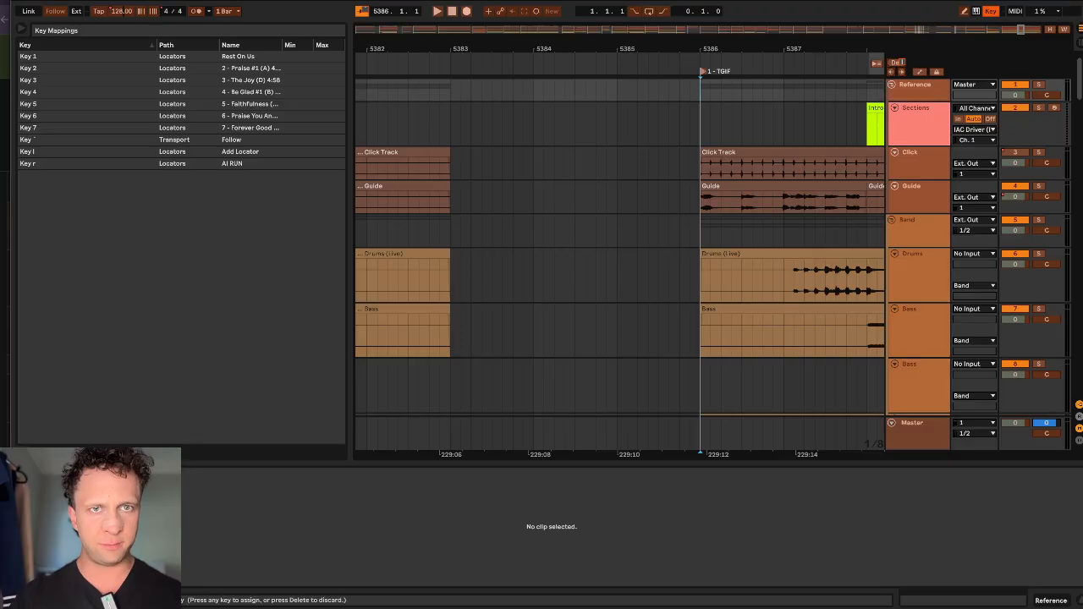
{"action": "left_click", "coordinate": [700, 89]}
{"action": "left_click", "coordinate": [721, 89]}
{"action": "left_click", "coordinate": [703, 72]}
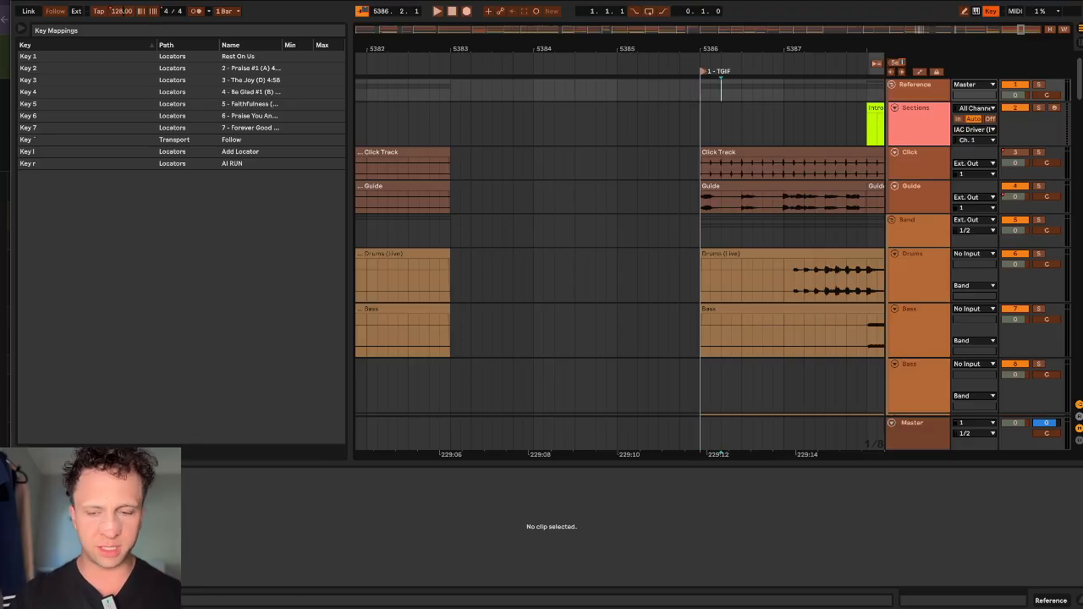
{"action": "key", "text": "1"}
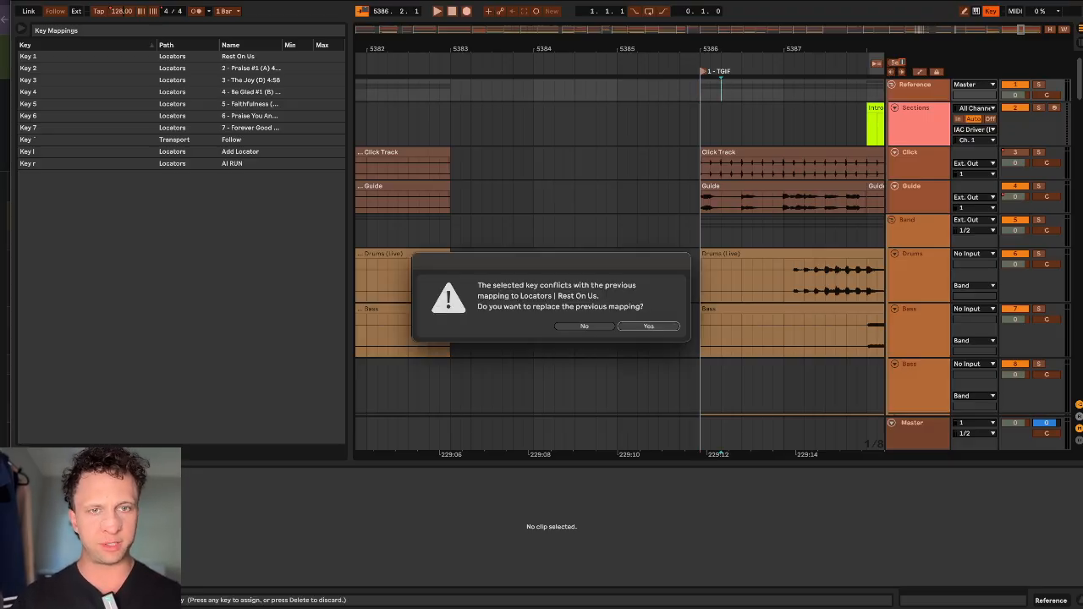
{"action": "key", "text": "Return"}
{"action": "key", "text": "super+k"}
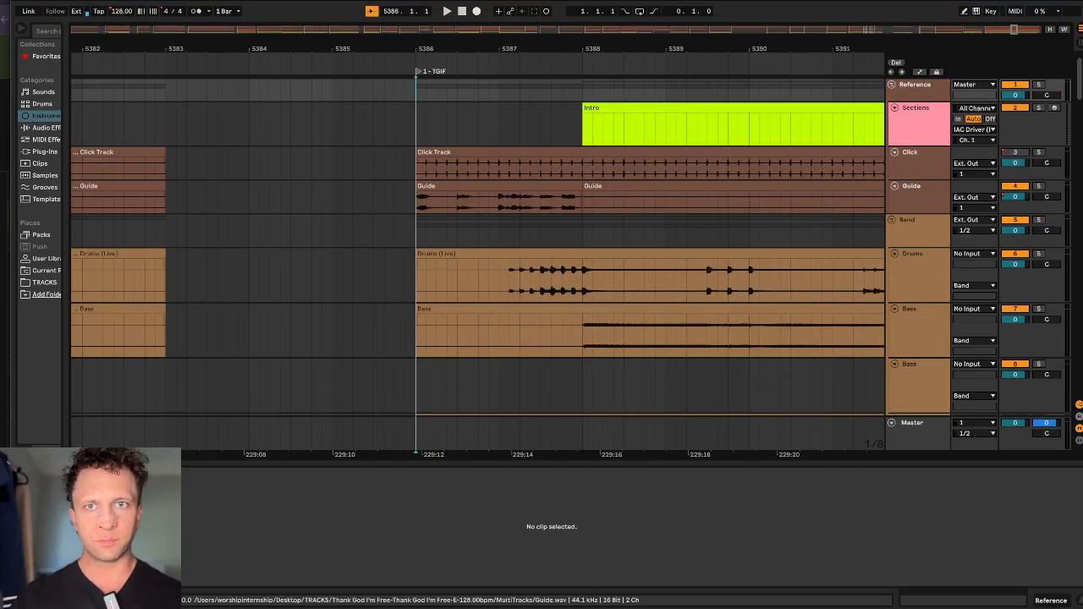
- Test the new key mapping by jumping from another arrangement position to the "1 - TGIF" locator
{"action": "left_click", "coordinate": [500, 125]}
{"action": "left_click", "coordinate": [238, 125]}
{"action": "key", "text": "1"}
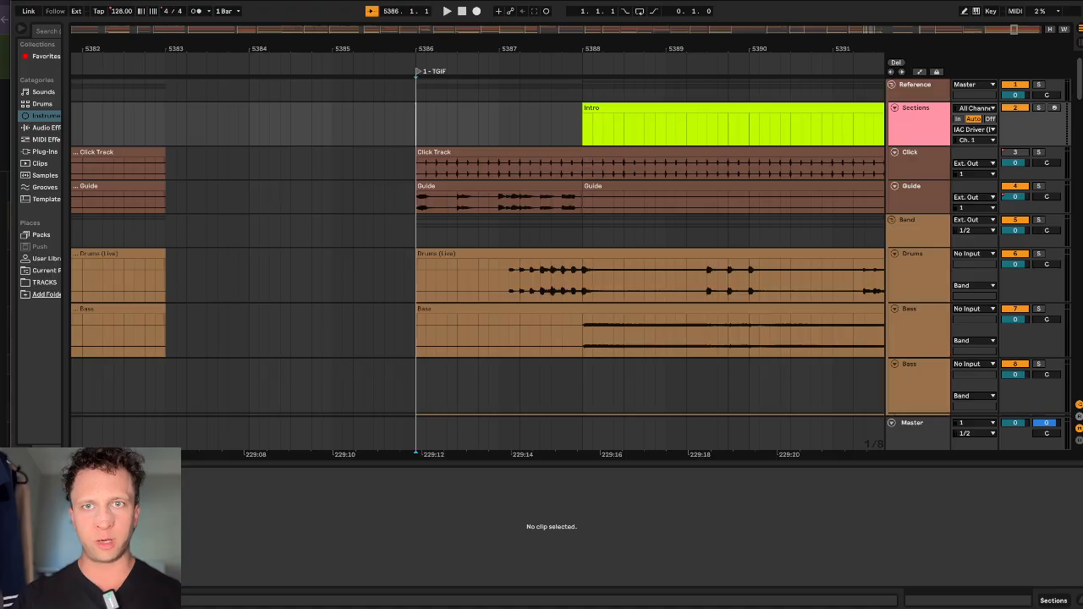
{"action": "key", "text": "plus"}
{"action": "key", "text": "plus"}
{"action": "key", "text": "plus"}
{"action": "key", "text": "plus"}
{"action": "key", "text": "plus"}
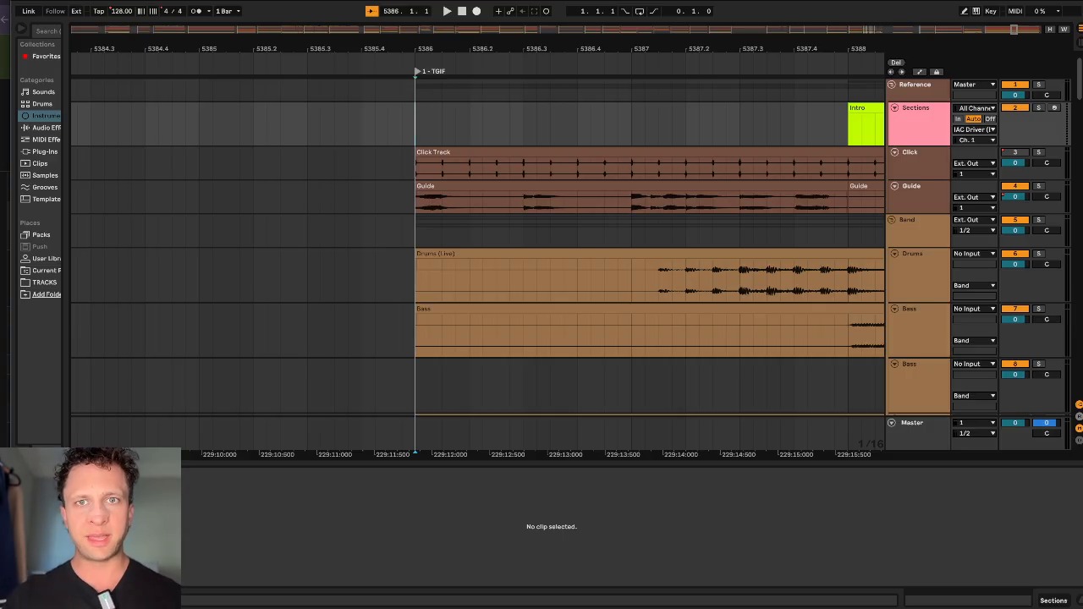
{"action": "key", "text": "plus"}
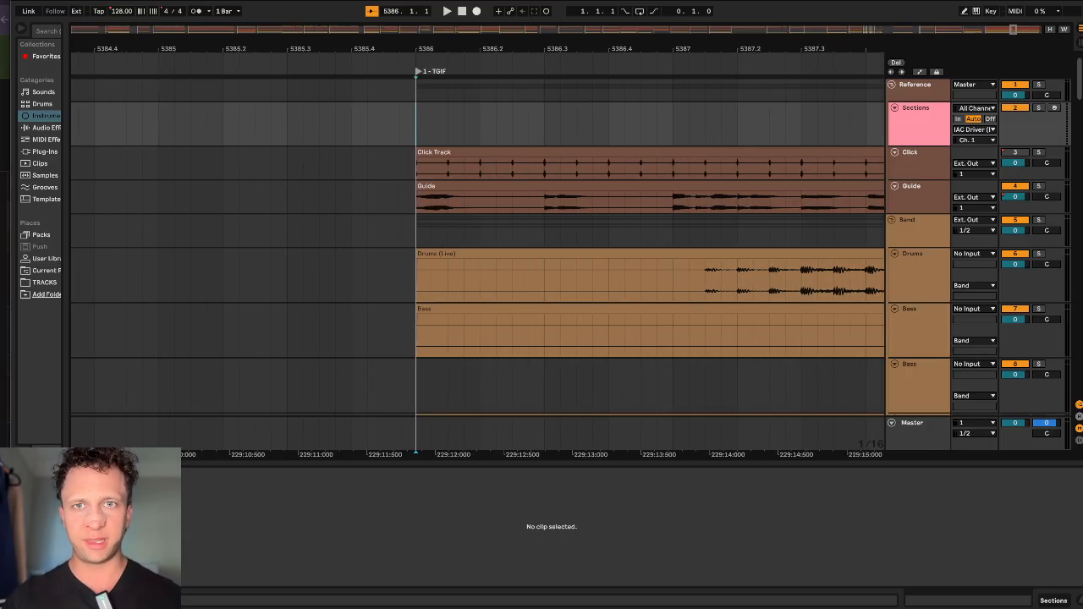
{"action": "key", "text": "minus"}
{"action": "key", "text": "minus"}
{"action": "key", "text": "minus"}
{"action": "key", "text": "minus"}
{"action": "key", "text": "minus"}
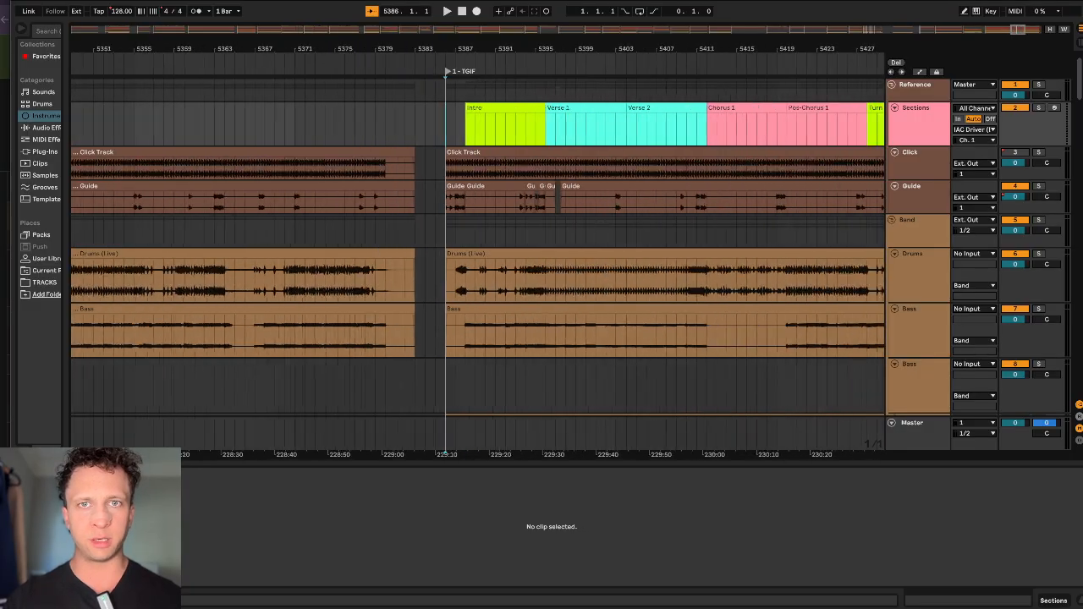
{"action": "key", "text": "minus"}
{"action": "key", "text": "minus"}
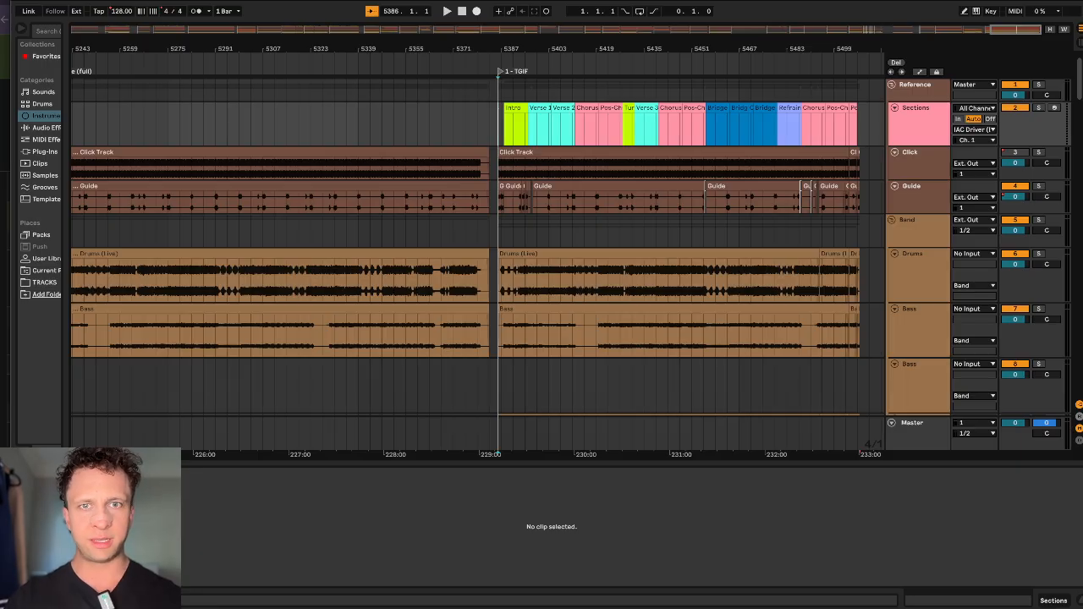
- Play the opening of the song from the "1 - TGIF" locator and stop after the count-in
{"action": "scroll", "coordinate": [534, 254], "scroll_direction": "up", "scroll_amount": 10}
{"action": "key", "text": "space"}
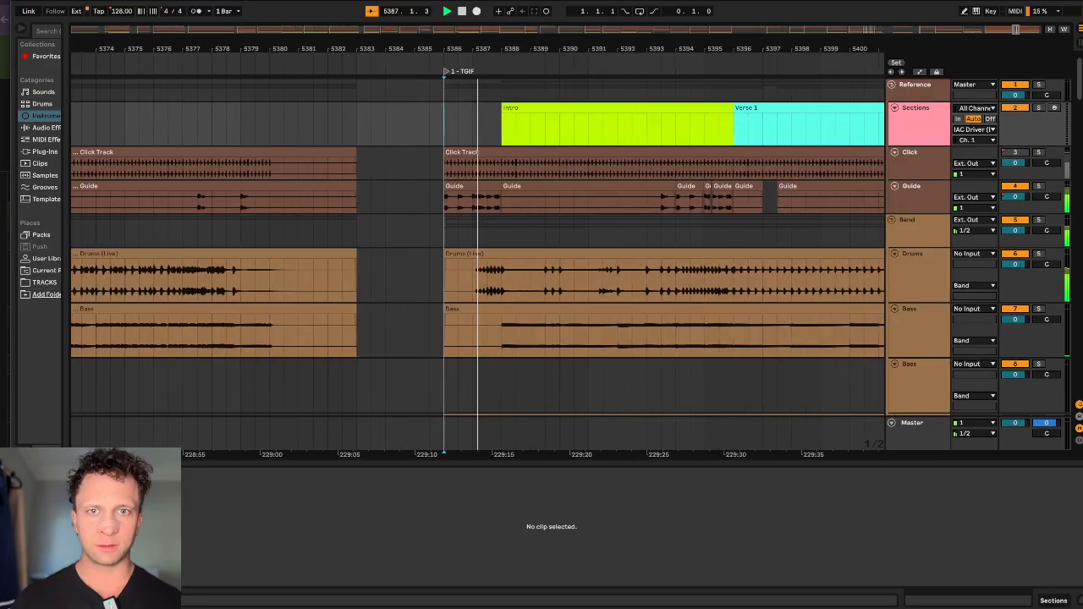
{"action": "scroll", "coordinate": [477, 254], "scroll_direction": "down", "scroll_amount": 5}
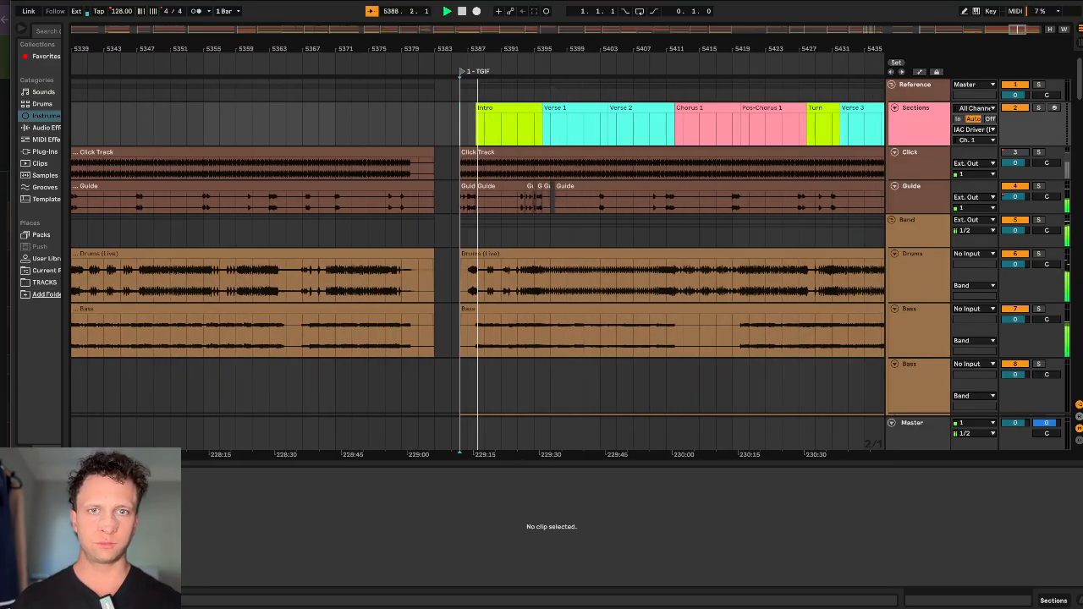
{"action": "scroll", "coordinate": [477, 253], "scroll_direction": "right", "scroll_amount": 1}
{"action": "key", "text": "space"}
- Examine the Guide track's edited cue clips before Verse 1 and from Bridge 1 through Chorus 3
{"action": "scroll", "coordinate": [478, 254], "scroll_direction": "right", "scroll_amount": 3}
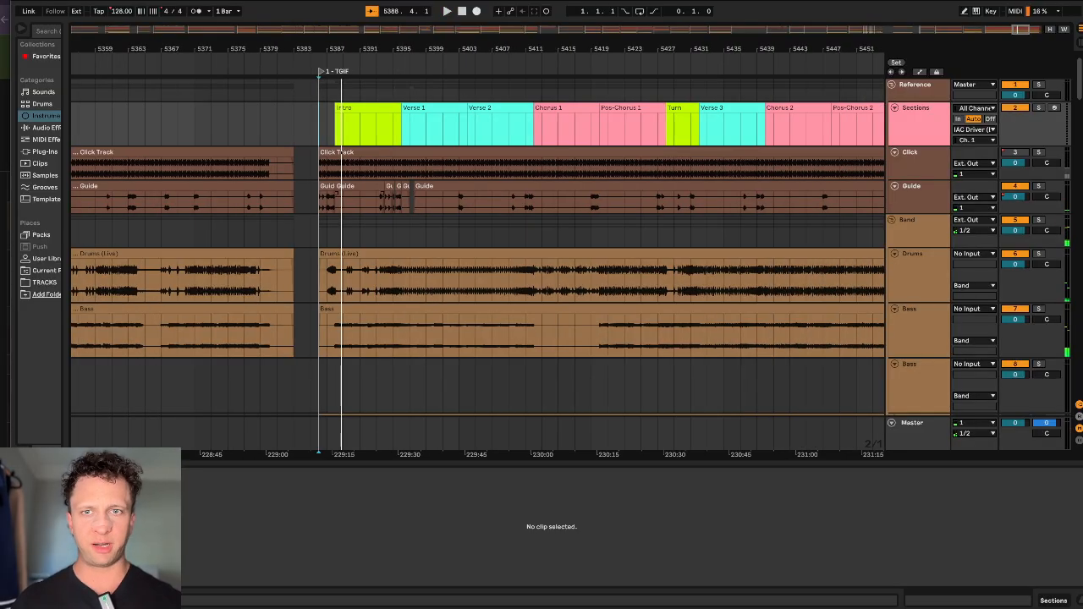
{"action": "scroll", "coordinate": [385, 254], "scroll_direction": "up", "scroll_amount": 5}
{"action": "left_click", "coordinate": [367, 201]}
{"action": "scroll", "coordinate": [389, 202], "scroll_direction": "up", "scroll_amount": 2}
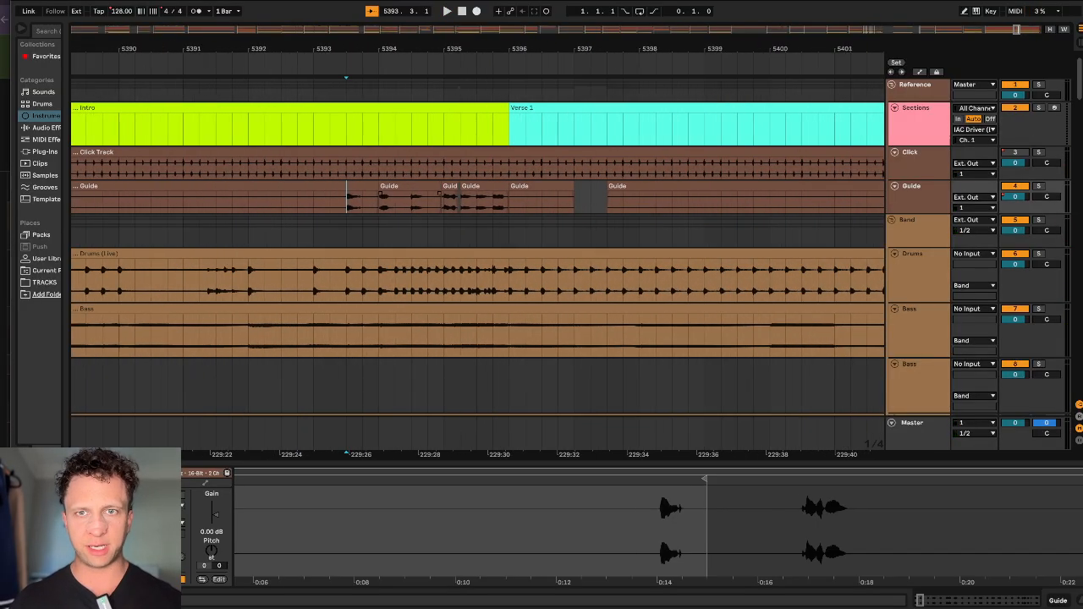
{"action": "scroll", "coordinate": [389, 202], "scroll_direction": "down", "scroll_amount": 5}
{"action": "scroll", "coordinate": [389, 202], "scroll_direction": "right", "scroll_amount": 3}
{"action": "scroll", "coordinate": [477, 254], "scroll_direction": "right", "scroll_amount": 5}
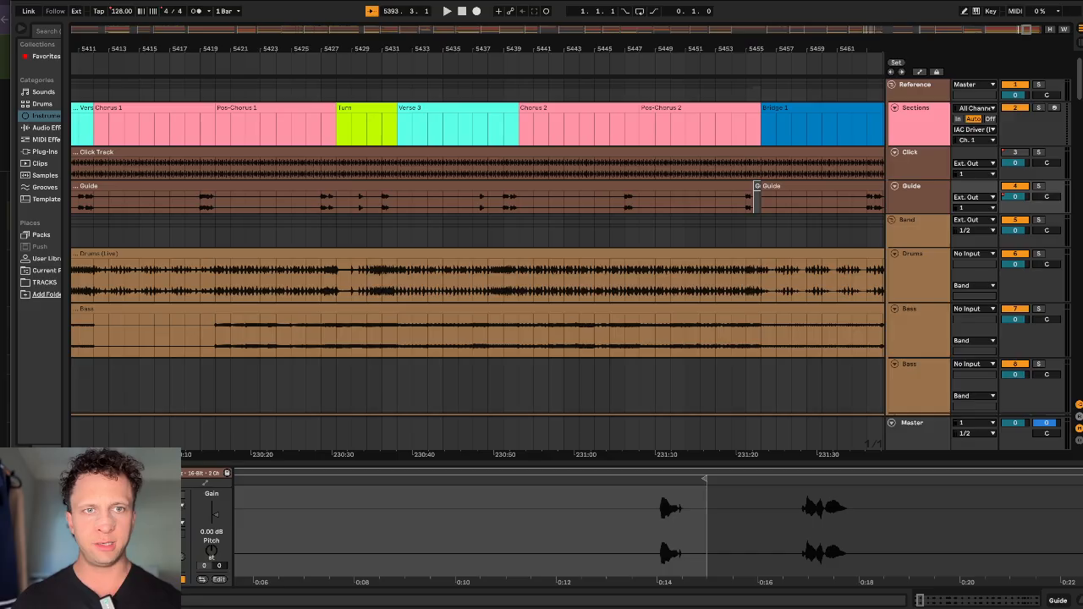
{"action": "left_click", "coordinate": [760, 201]}
{"action": "scroll", "coordinate": [759, 202], "scroll_direction": "up", "scroll_amount": 4}
{"action": "scroll", "coordinate": [759, 201], "scroll_direction": "right", "scroll_amount": 3}
{"action": "scroll", "coordinate": [759, 201], "scroll_direction": "down", "scroll_amount": 4}
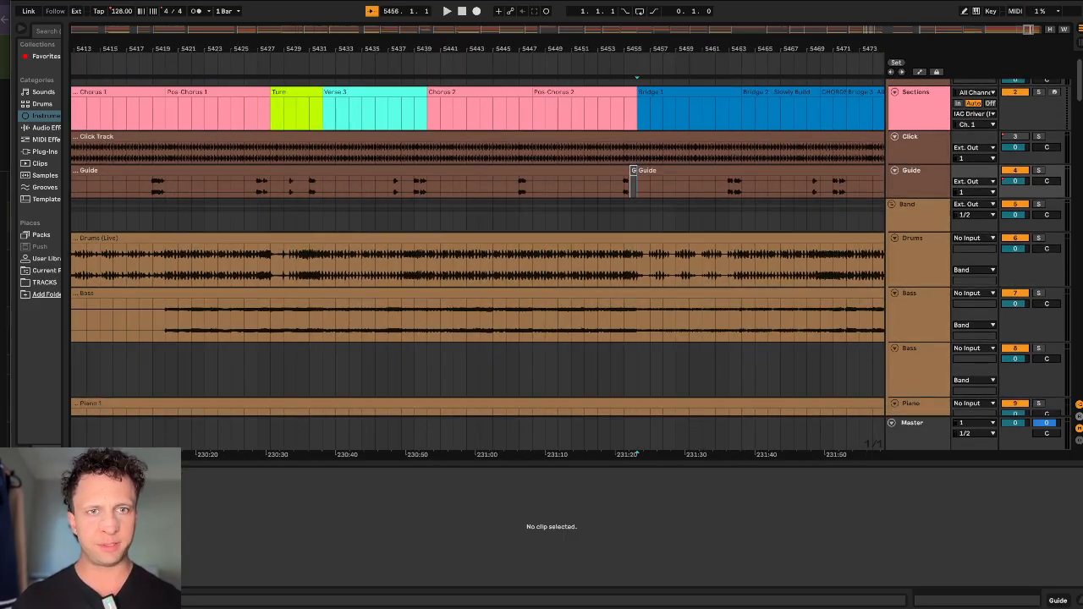
{"action": "scroll", "coordinate": [761, 200], "scroll_direction": "right", "scroll_amount": 4}
{"action": "scroll", "coordinate": [760, 199], "scroll_direction": "down", "scroll_amount": 4}
{"action": "scroll", "coordinate": [761, 200], "scroll_direction": "up", "scroll_amount": 5}
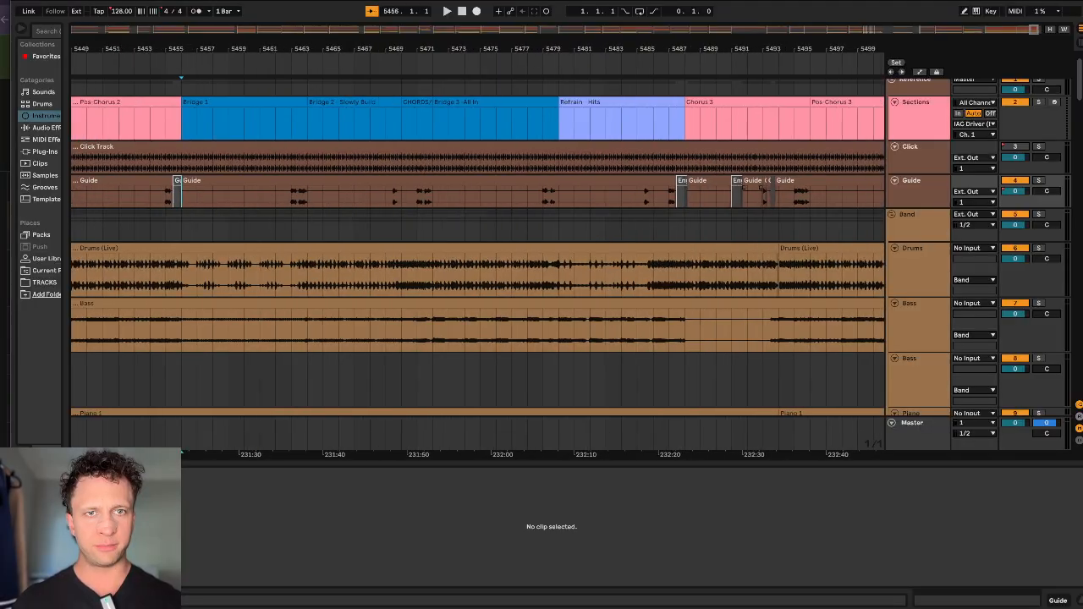
- Examine the song's ending from Refrain - Hits onward, including the Guide, Drums and Keys clip edits
{"action": "scroll", "coordinate": [761, 199], "scroll_direction": "right", "scroll_amount": 3}
{"action": "scroll", "coordinate": [761, 200], "scroll_direction": "up", "scroll_amount": 1}
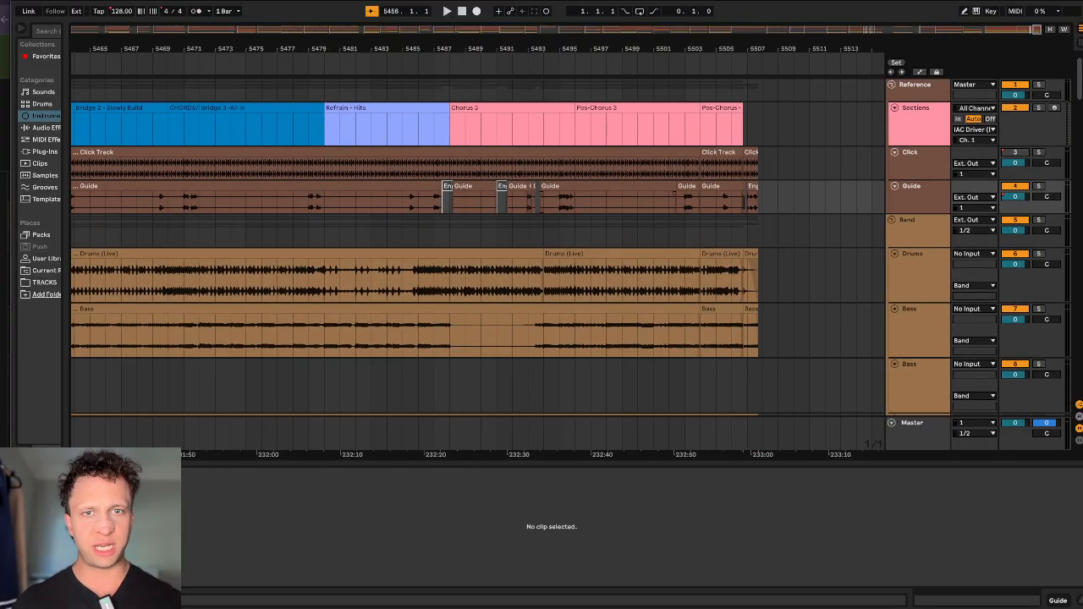
{"action": "scroll", "coordinate": [760, 200], "scroll_direction": "up", "scroll_amount": 3}
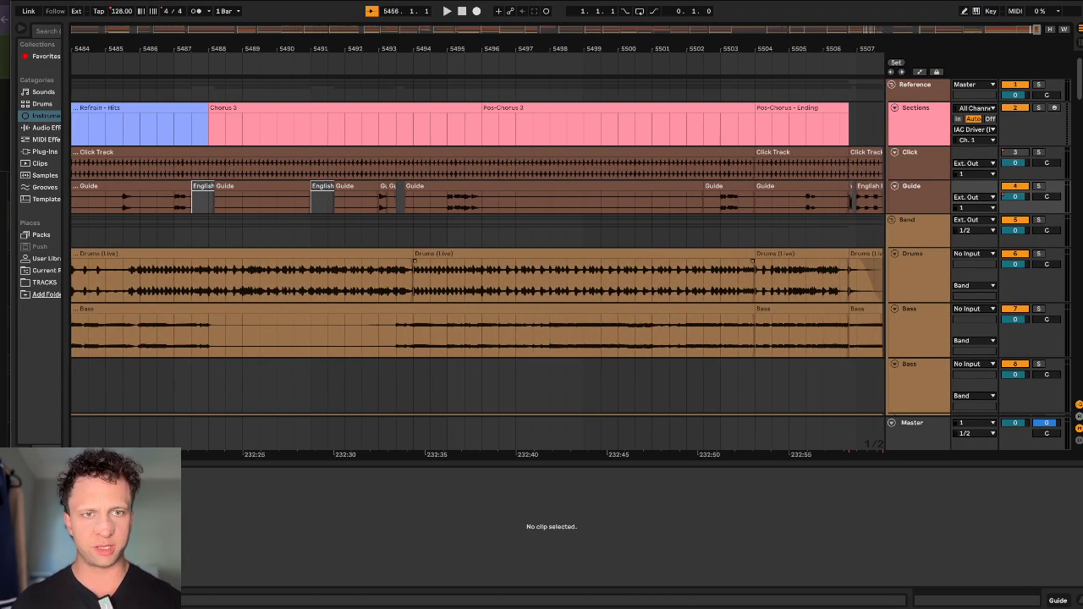
{"action": "scroll", "coordinate": [795, 317], "scroll_direction": "down", "scroll_amount": 20}
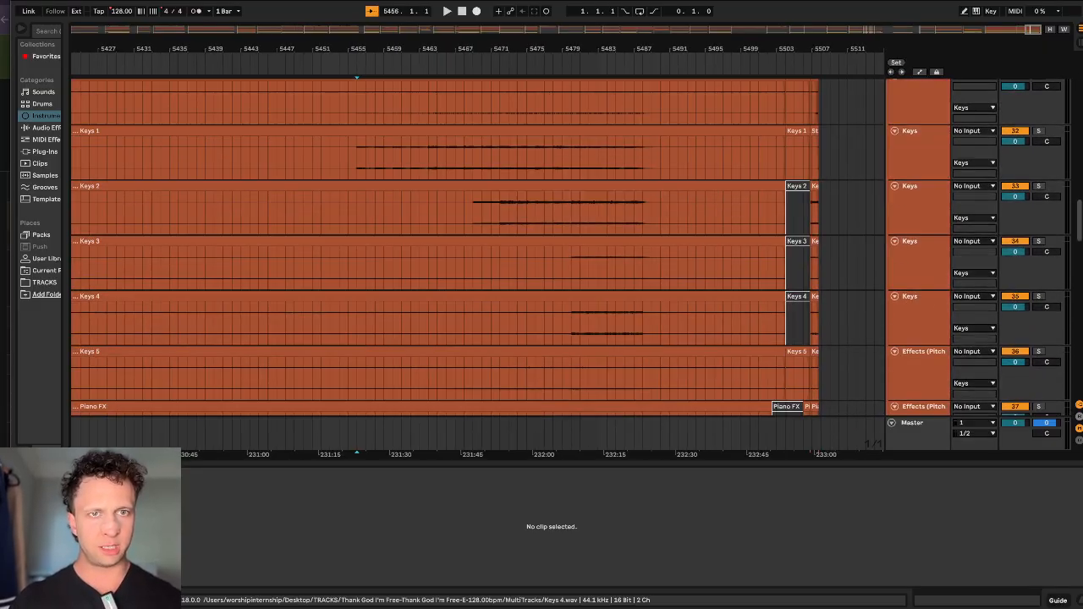
{"action": "scroll", "coordinate": [804, 254], "scroll_direction": "up", "scroll_amount": 20}
{"action": "scroll", "coordinate": [812, 254], "scroll_direction": "up", "scroll_amount": 3}
- Return to the start of the "1 - TGIF" song and save the Live Set
{"action": "scroll", "coordinate": [812, 254], "scroll_direction": "down", "scroll_amount": 4}
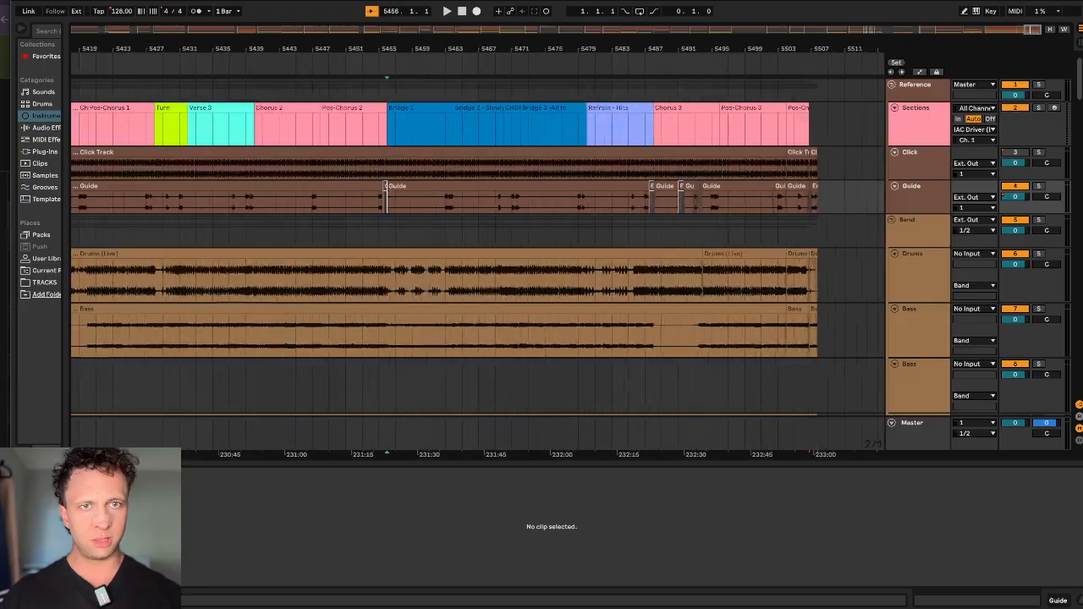
{"action": "scroll", "coordinate": [812, 253], "scroll_direction": "down", "scroll_amount": 3}
{"action": "left_click", "coordinate": [261, 88]}
{"action": "scroll", "coordinate": [260, 88], "scroll_direction": "up", "scroll_amount": 6}
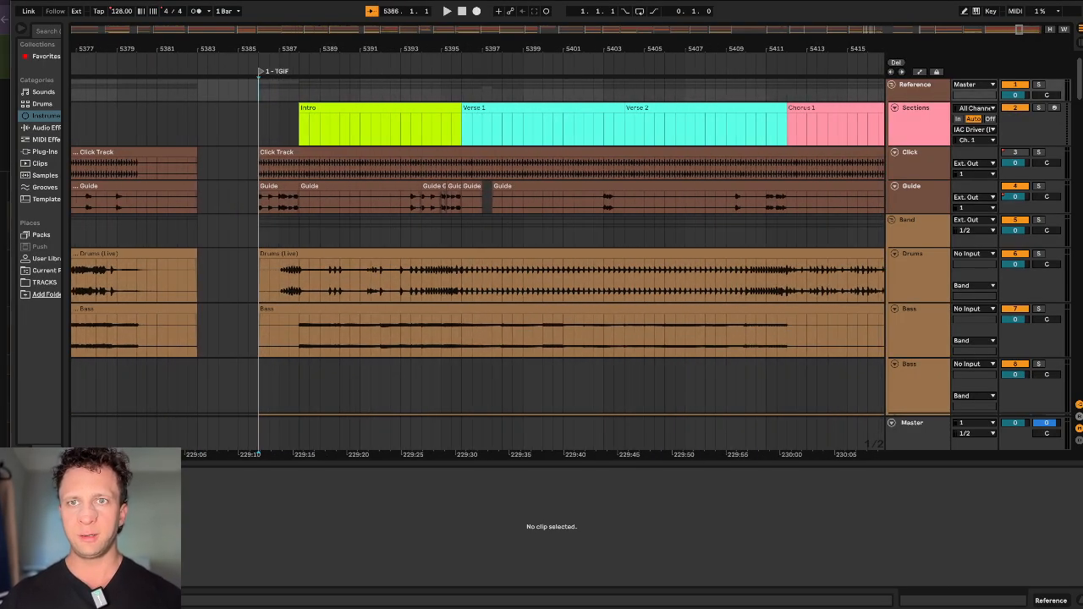
{"action": "scroll", "coordinate": [261, 88], "scroll_direction": "down", "scroll_amount": 10}
{"action": "left_click", "coordinate": [69, 0]}
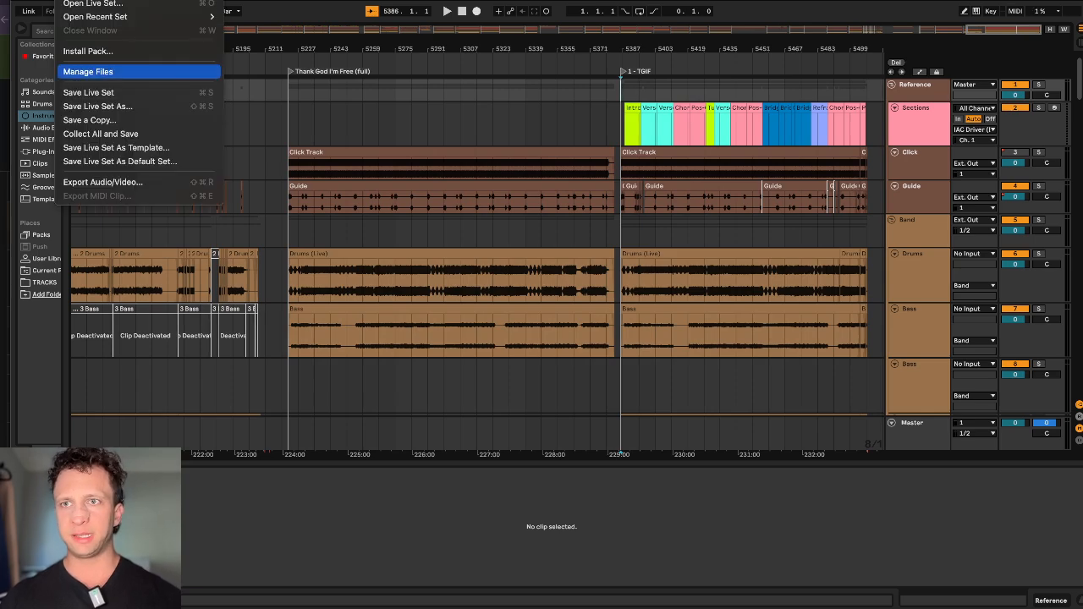
{"action": "left_click", "coordinate": [88, 92]}
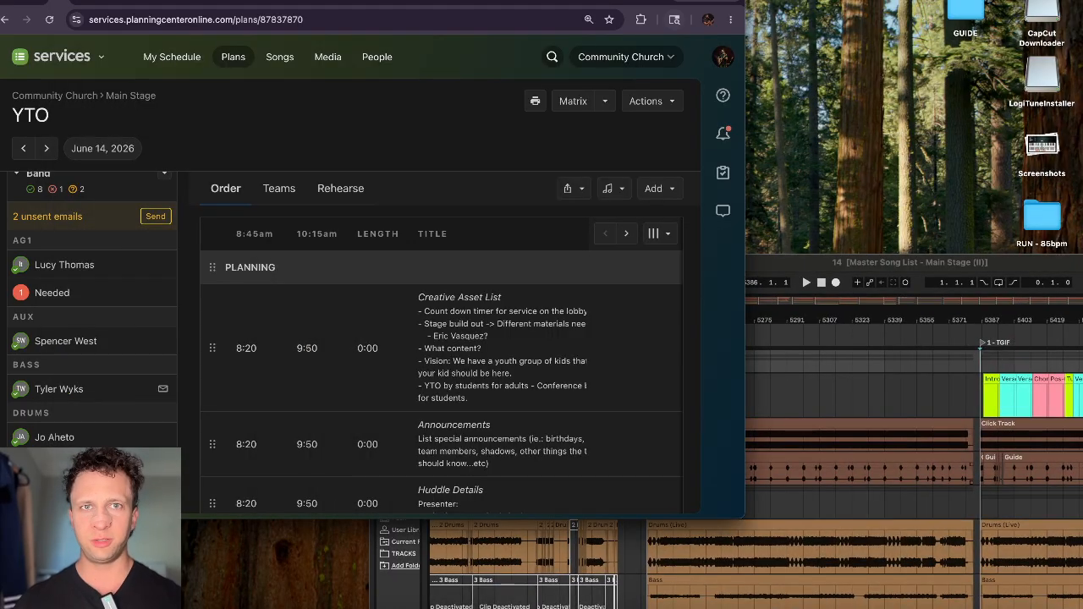
- Review the "Thank God I'm Free" entry in Planning Center's June 14 service order, and bring Ableton Live back to the front
{"action": "left_click_drag", "start_coordinate": [372, 3], "coordinate": [509, 2]}
{"action": "scroll", "coordinate": [397, 398], "scroll_direction": "down", "scroll_amount": 10}
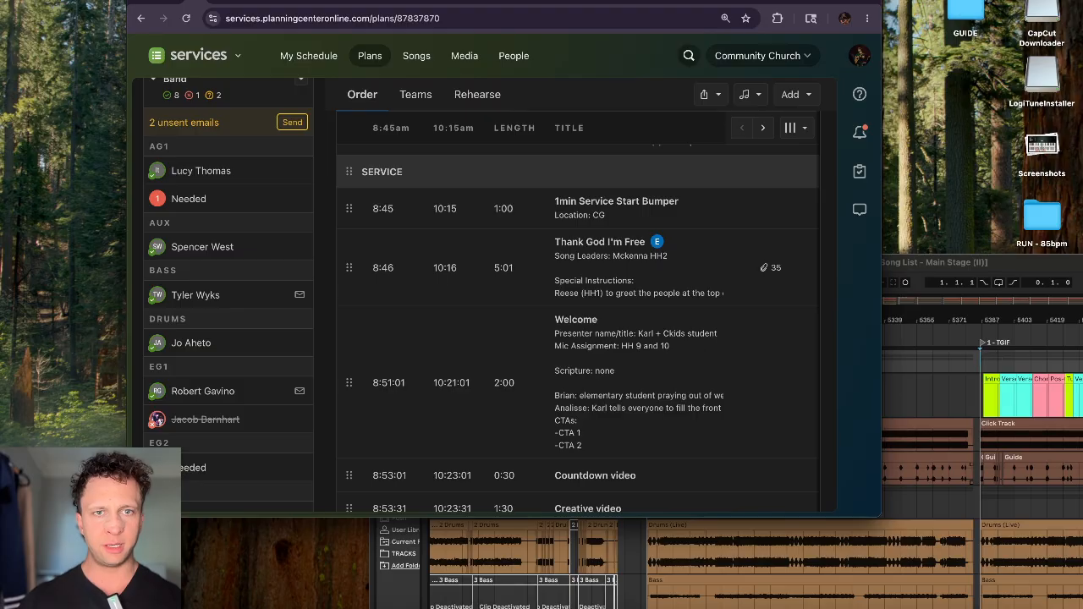
{"action": "left_click_drag", "start_coordinate": [931, 262], "coordinate": [529, 63]}
- Play the TGIF song from the end of Chorus 1 and open GarageBand while it plays
{"action": "scroll", "coordinate": [683, 296], "scroll_direction": "up", "scroll_amount": 5}
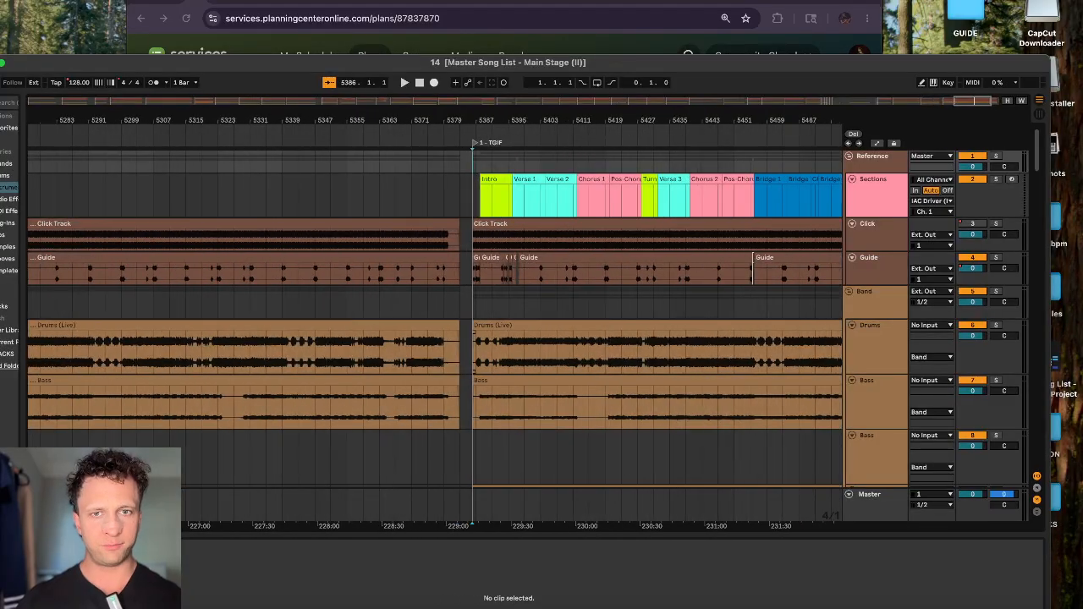
{"action": "left_click", "coordinate": [604, 349]}
{"action": "scroll", "coordinate": [604, 348], "scroll_direction": "right", "scroll_amount": 4}
{"action": "key", "text": "space"}
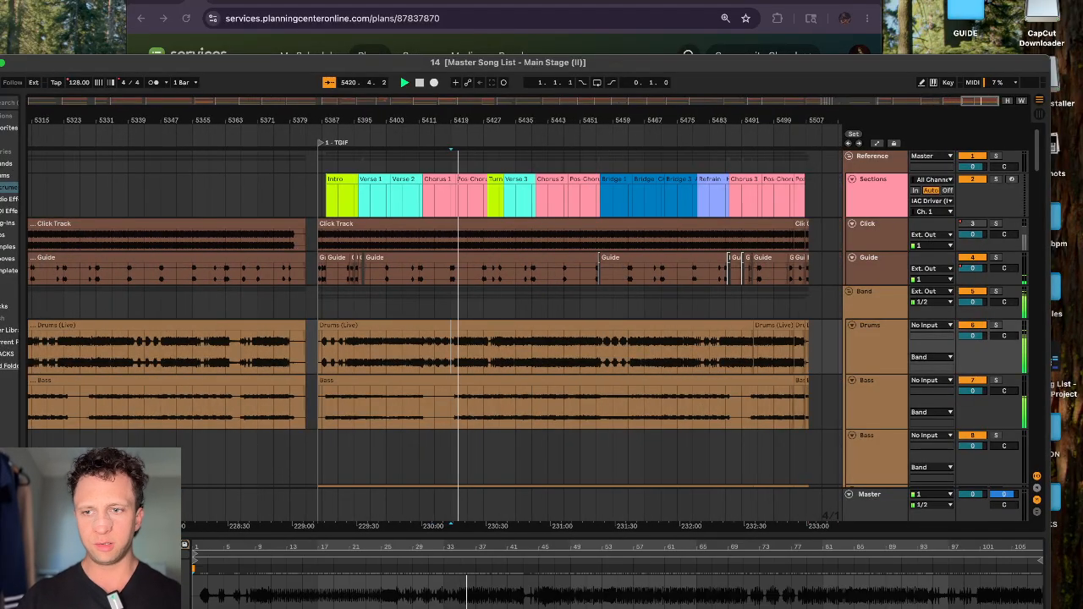
{"action": "key", "text": "F4"}
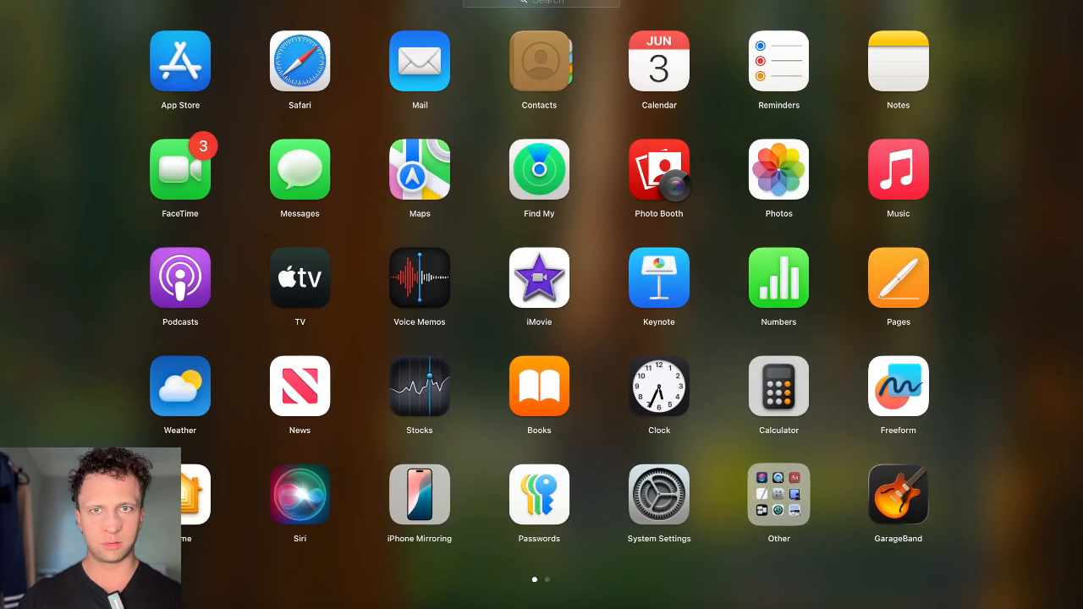
{"action": "left_click", "coordinate": [898, 494]}
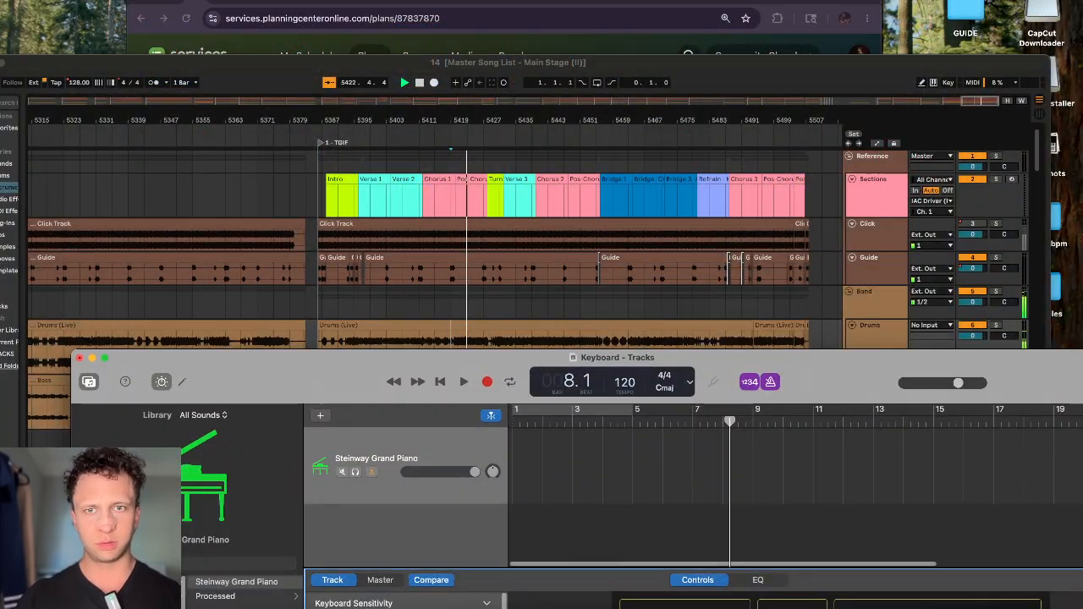
- Stop the song's playback in Ableton Live, switch to GarageBand and move its window up so the Steinway Grand Piano controls are fully visible
{"action": "key", "text": "super+Tab"}
{"action": "key", "text": "space"}
{"action": "key", "text": "super+Tab"}
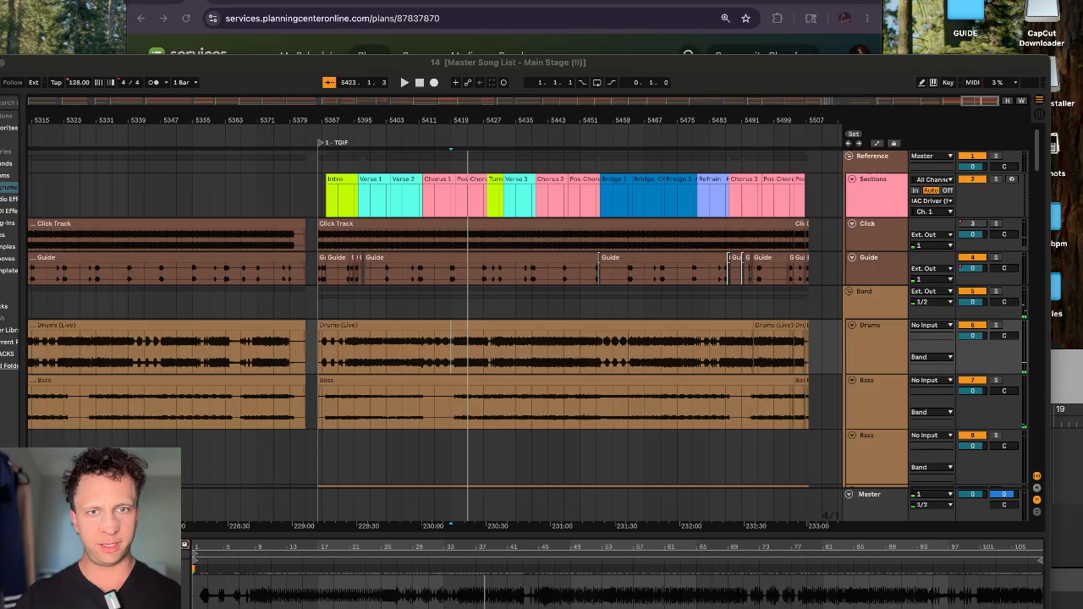
{"action": "left_click", "coordinate": [753, 608]}
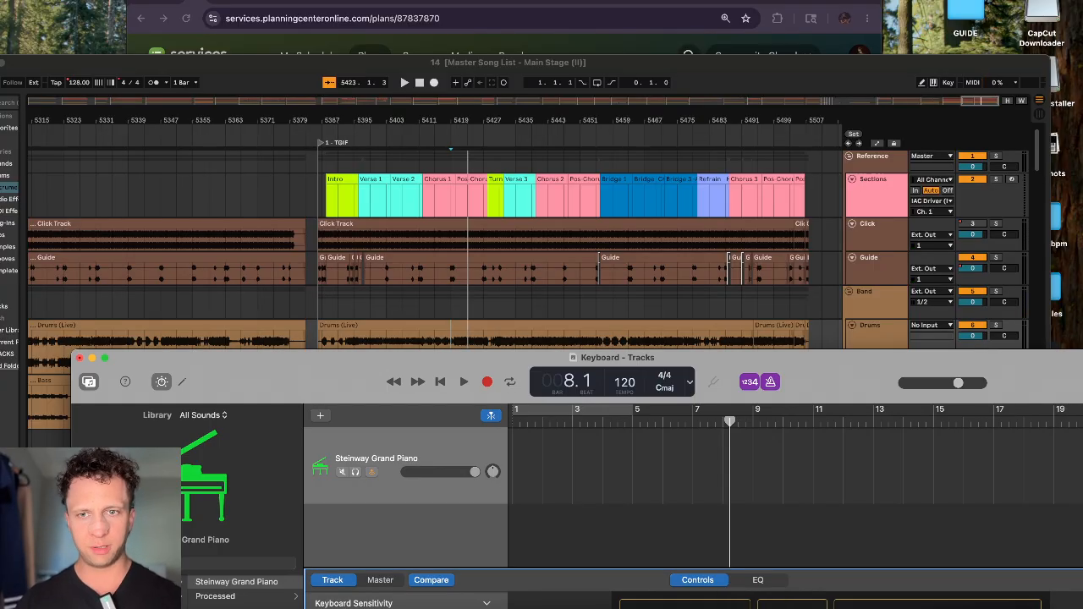
{"action": "left_click_drag", "start_coordinate": [694, 358], "coordinate": [689, 91]}
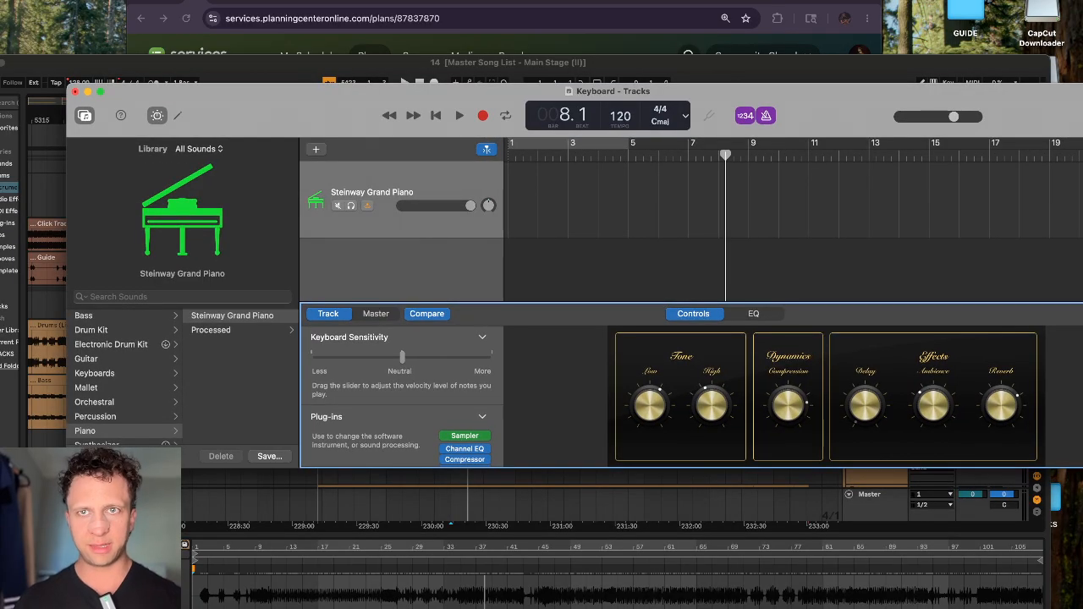
- Open GarageBand's Musical Typing keyboard for the Steinway Grand Piano and play its lowest C twice as a pitch reference
{"action": "left_click", "coordinate": [332, 0]}
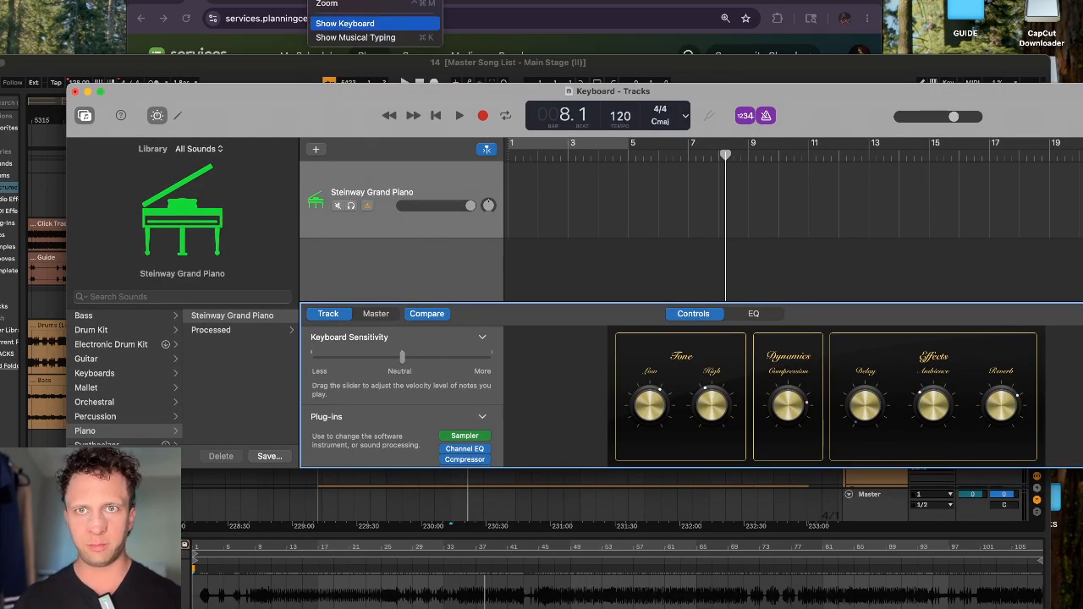
{"action": "left_click", "coordinate": [355, 38]}
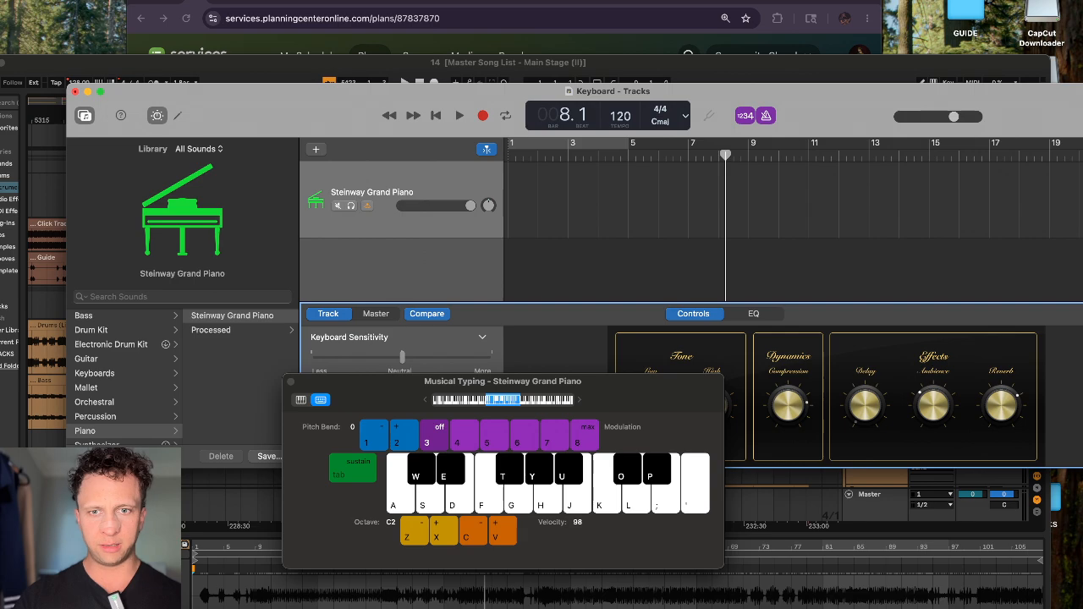
{"action": "key", "text": "a"}
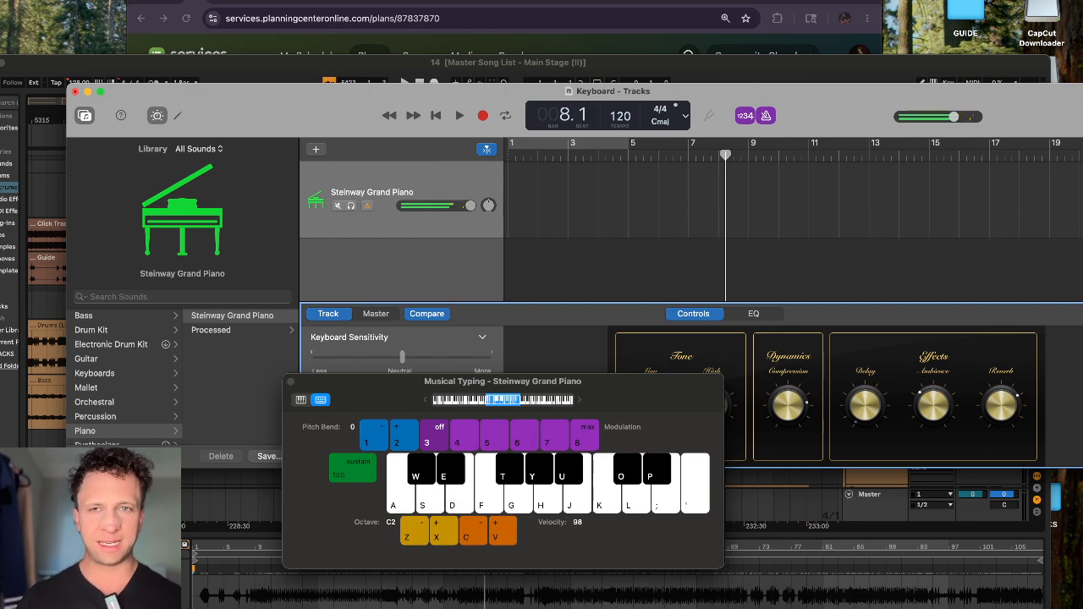
{"action": "key", "text": "a"}
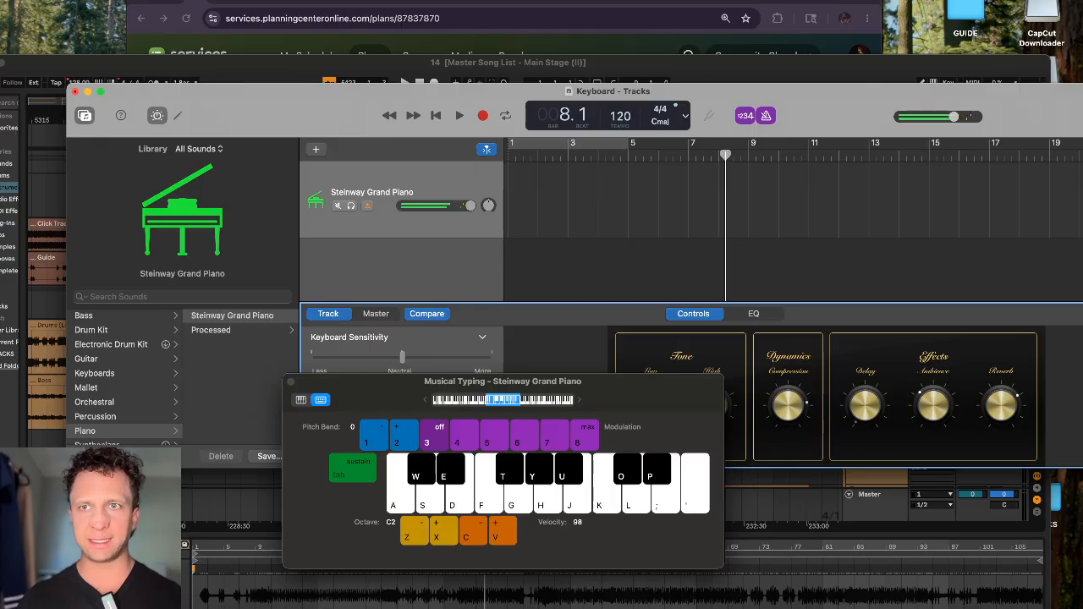
- Move GarageBand out of the way, return to Ableton Live and select the whole TGIF song from the Drums track through the fourth BGV track
{"action": "left_click_drag", "start_coordinate": [613, 91], "coordinate": [679, 375]}
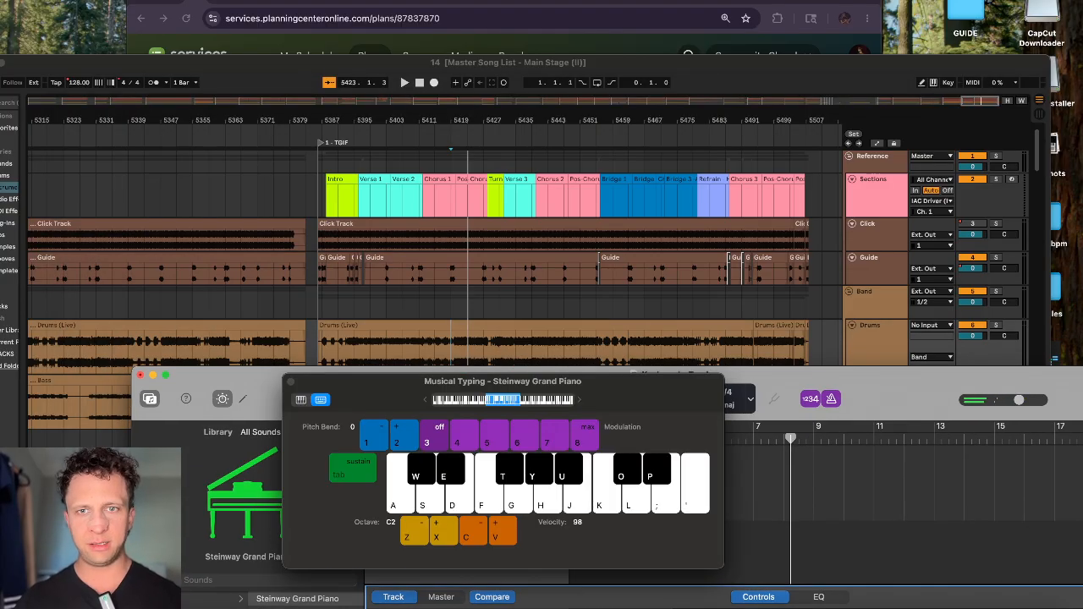
{"action": "key", "text": "super+Tab"}
{"action": "left_click", "coordinate": [467, 325]}
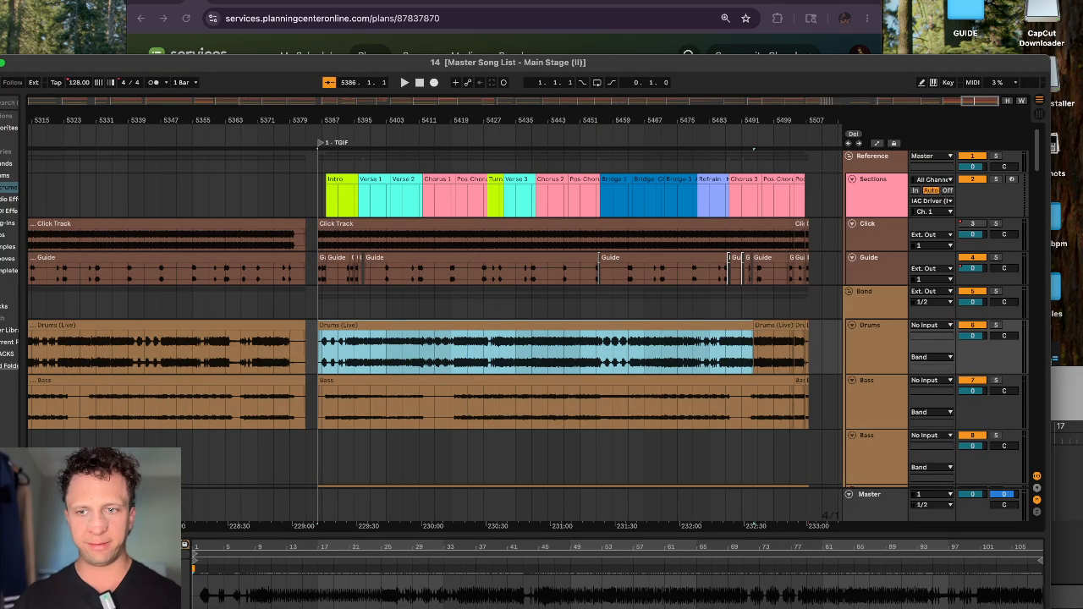
{"action": "scroll", "coordinate": [524, 322], "scroll_direction": "down", "scroll_amount": 10}
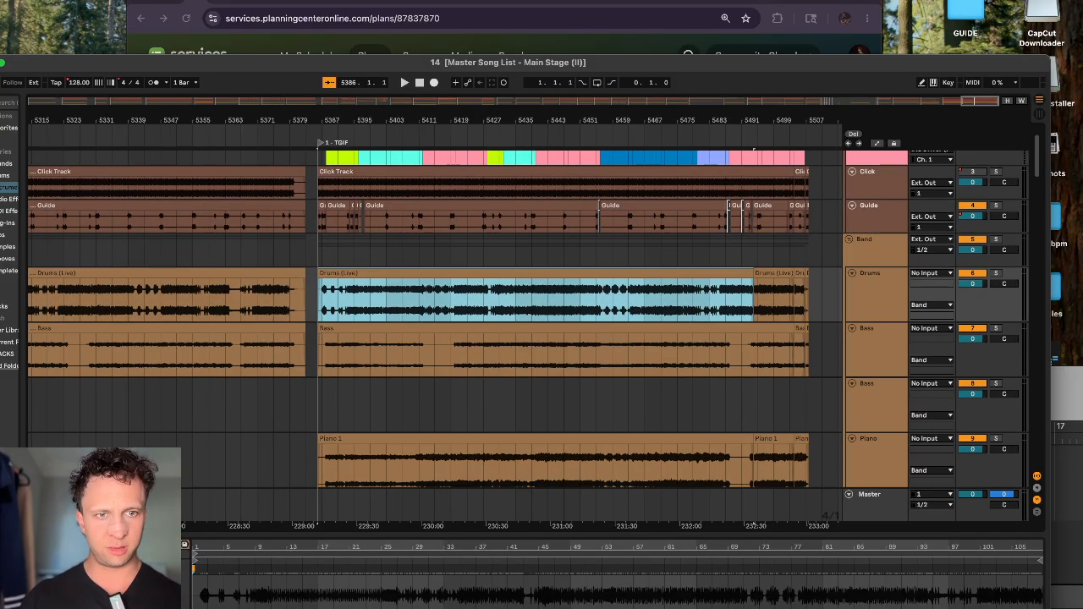
{"action": "scroll", "coordinate": [508, 321], "scroll_direction": "right", "scroll_amount": 1}
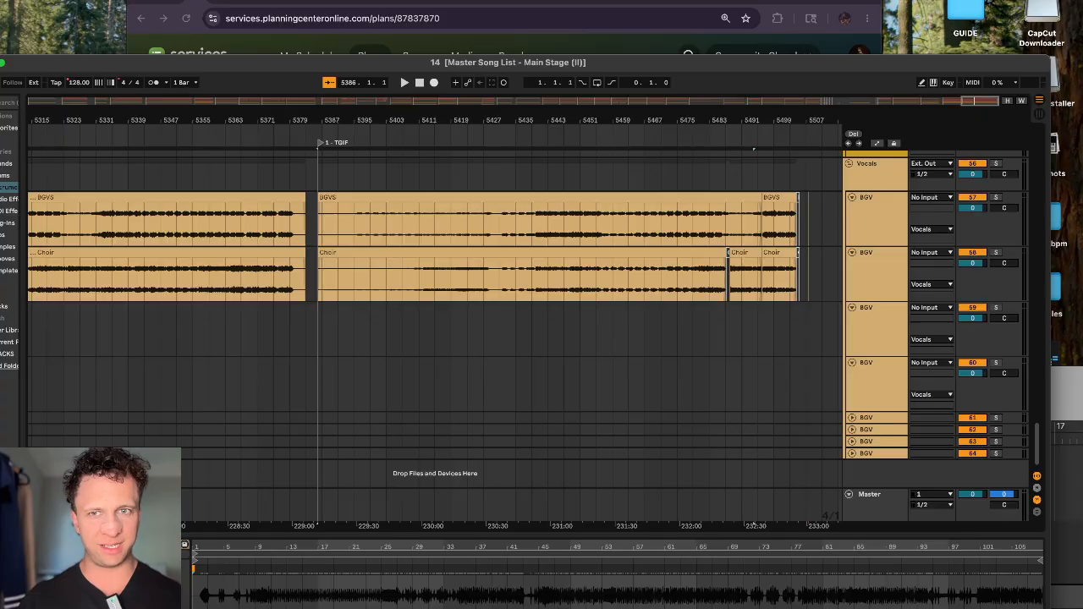
{"action": "left_click", "coordinate": [822, 384], "text": "shift"}
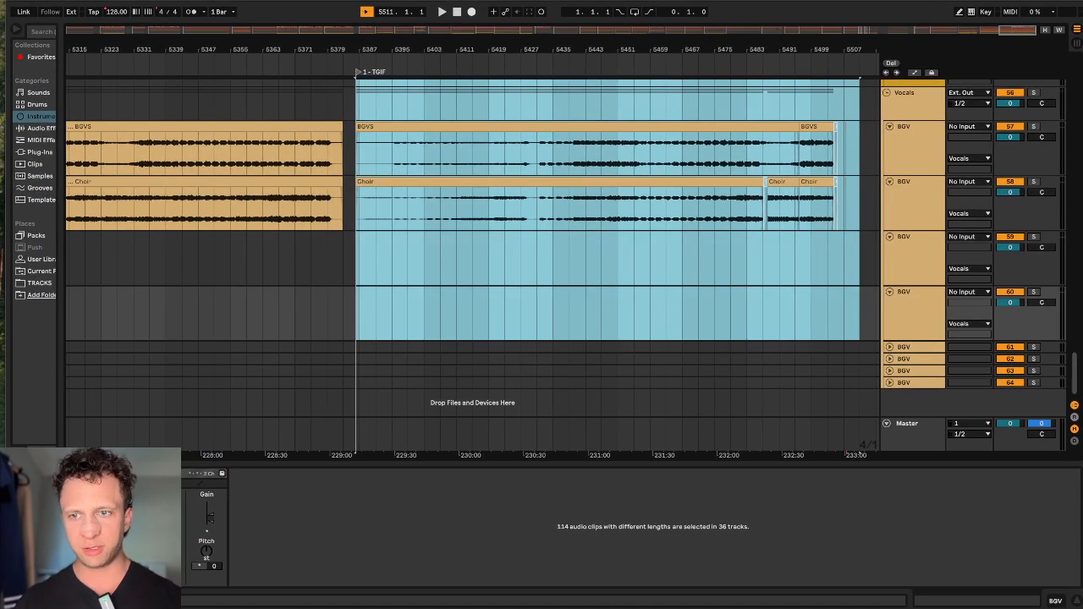
{"action": "key", "text": "super+shift+r"}
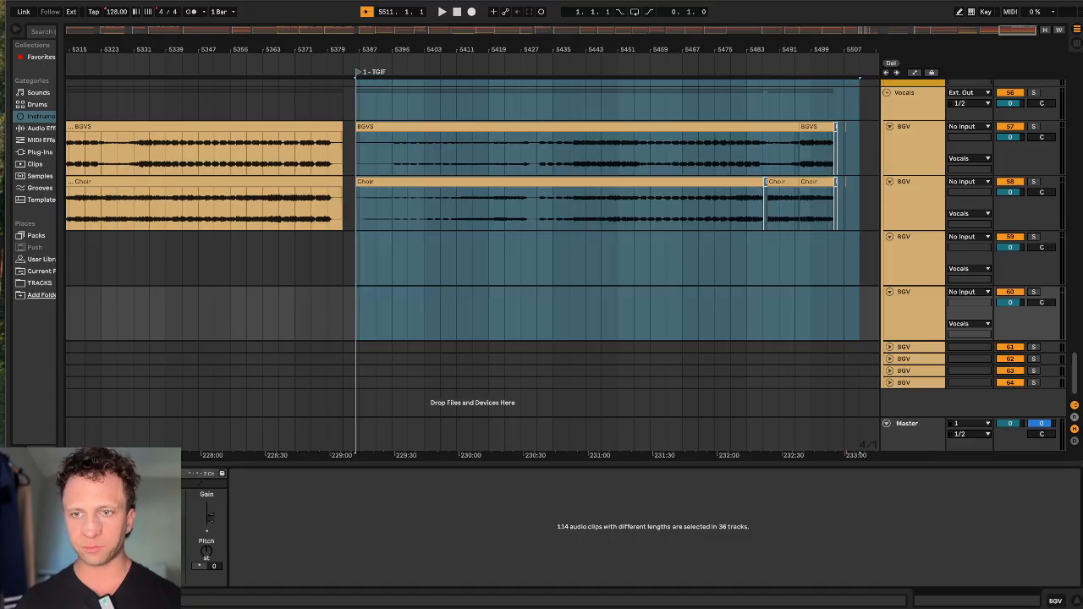
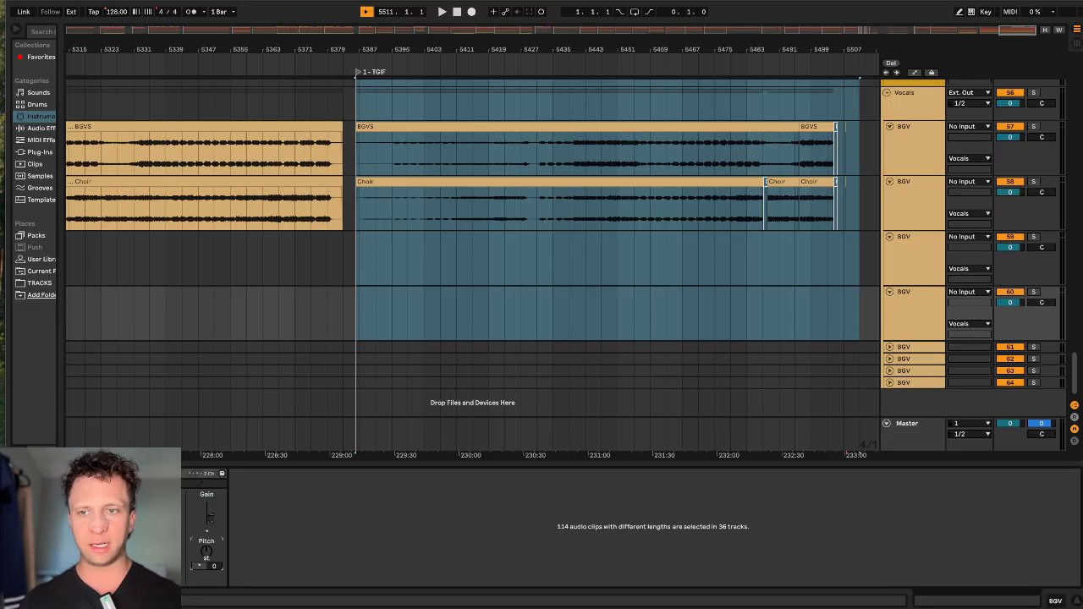
- Select the first Choir clip of the TGIF song to check its transposition
{"action": "left_click", "coordinate": [376, 203]}
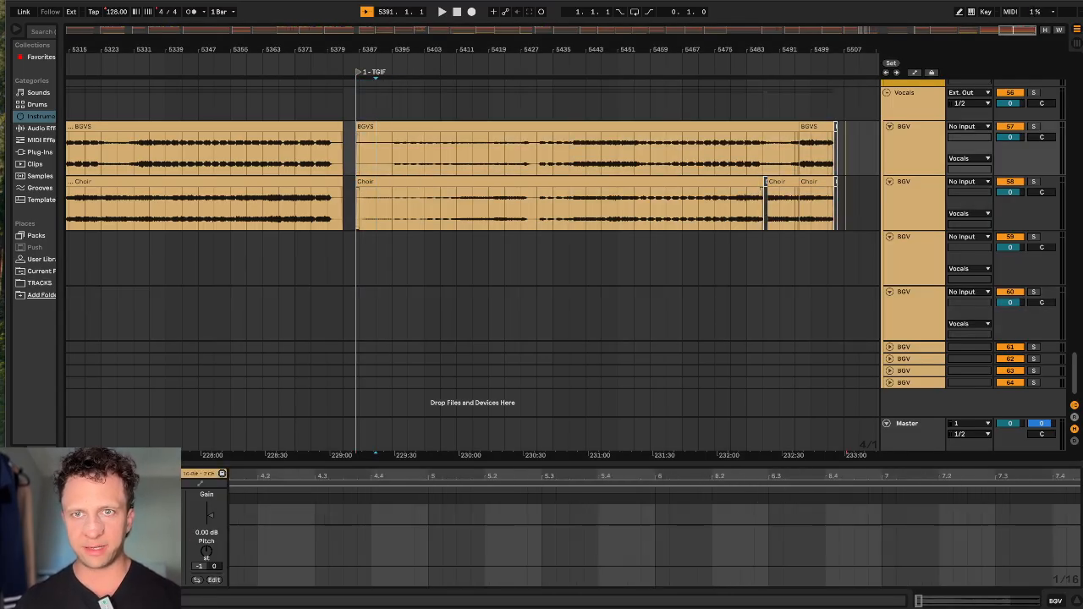
{"action": "left_click", "coordinate": [376, 181]}
{"action": "left_click", "coordinate": [357, 207]}
{"action": "scroll", "coordinate": [364, 207], "scroll_direction": "up", "scroll_amount": 1}
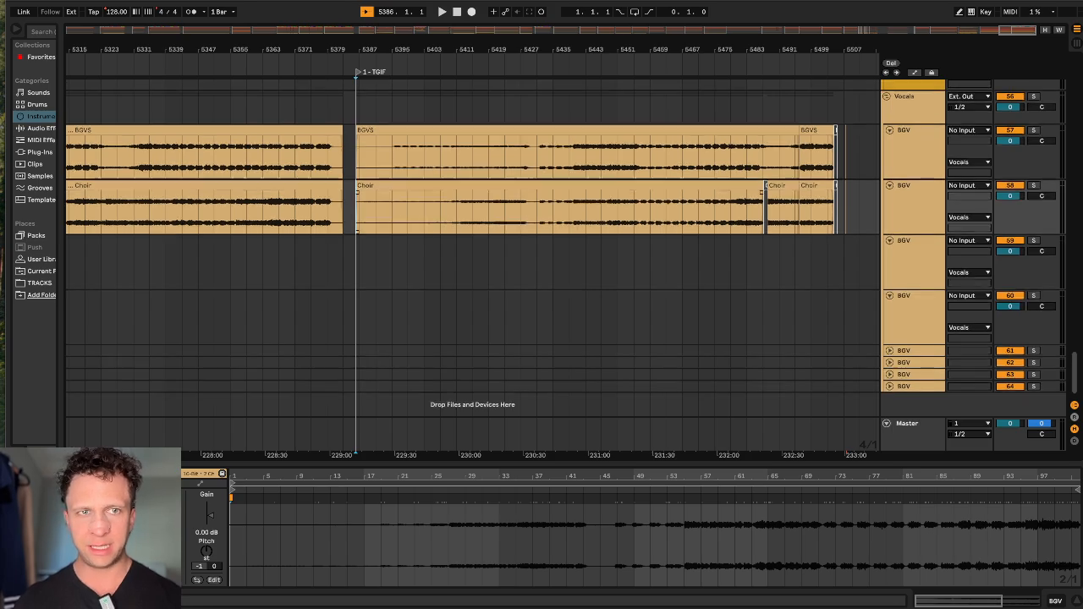
- Select all TGIF clips from the Drums track through the fourth BGV track and reset their pitch to 0 semitones
{"action": "scroll", "coordinate": [473, 253], "scroll_direction": "up", "scroll_amount": 15}
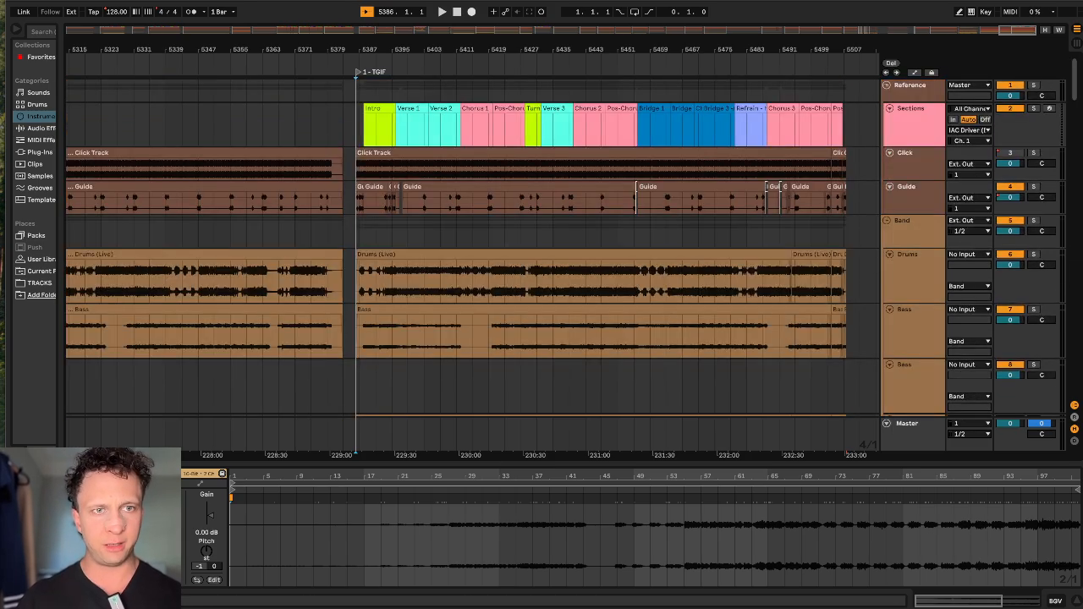
{"action": "left_click", "coordinate": [860, 278], "text": "shift"}
{"action": "left_click", "coordinate": [207, 551]}
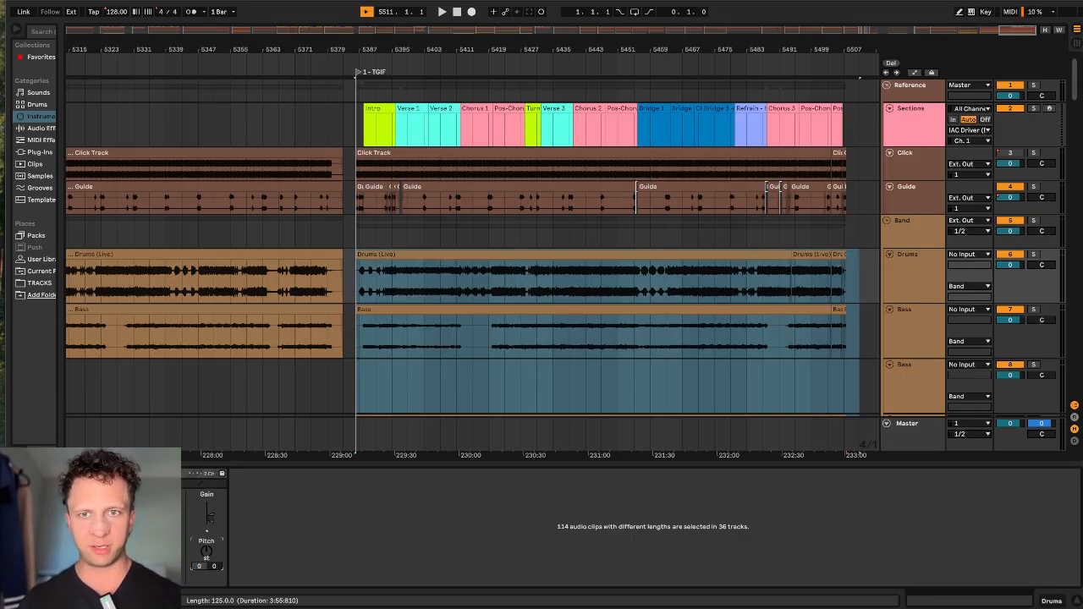
- Play TGIF from Verse 1, sound an E in GarageBand's Musical Typing as reference, then return to Ableton Live and stop playback
{"action": "left_click", "coordinate": [392, 279]}
{"action": "key", "text": "space"}
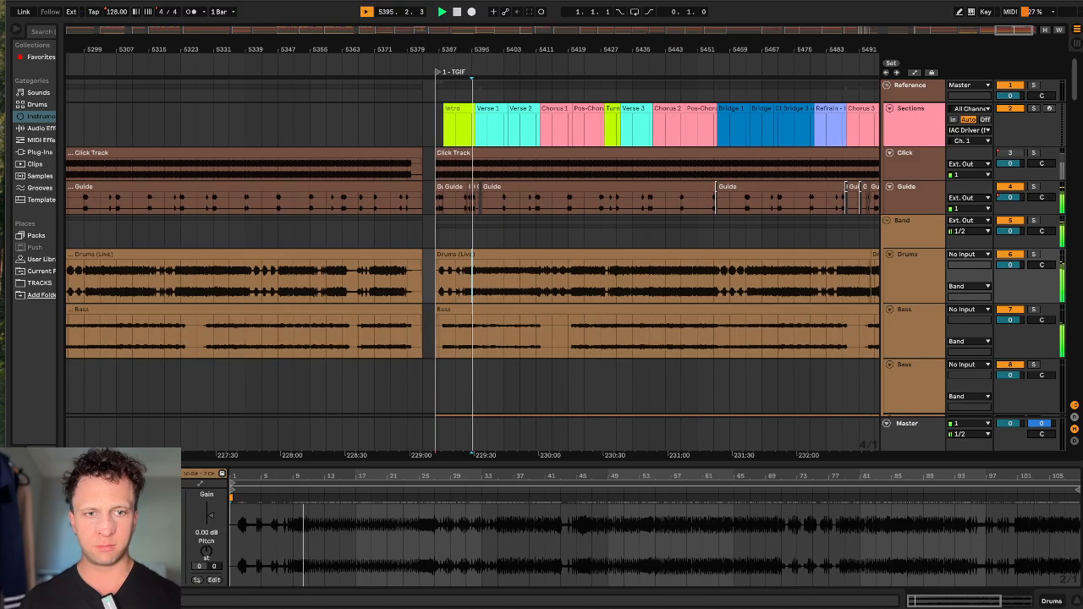
{"action": "left_click", "coordinate": [754, 606]}
{"action": "key", "text": "d"}
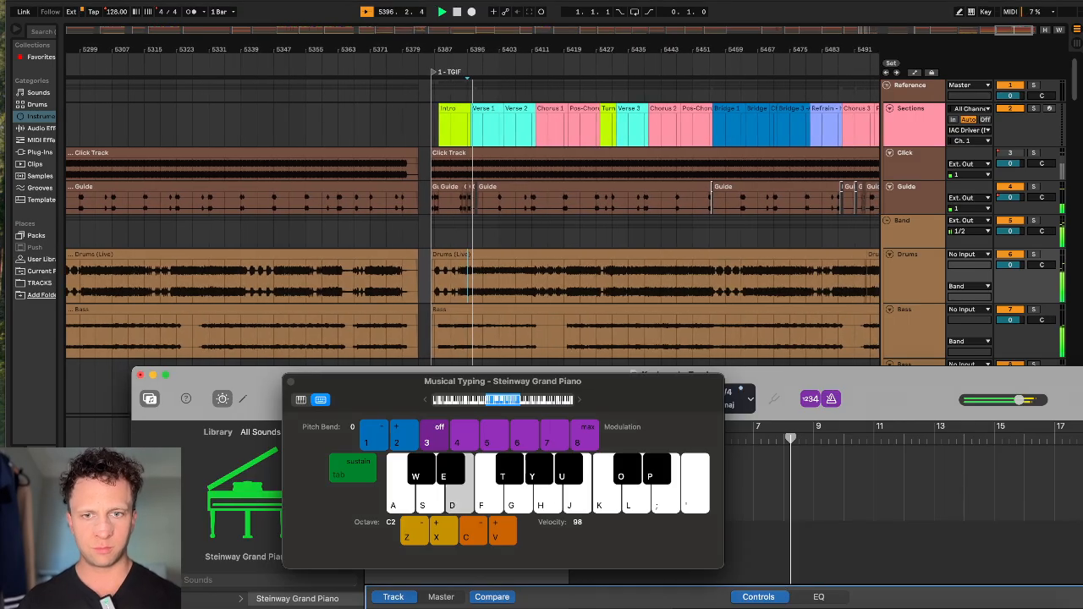
{"action": "key", "text": "super+Tab"}
{"action": "key", "text": "space"}
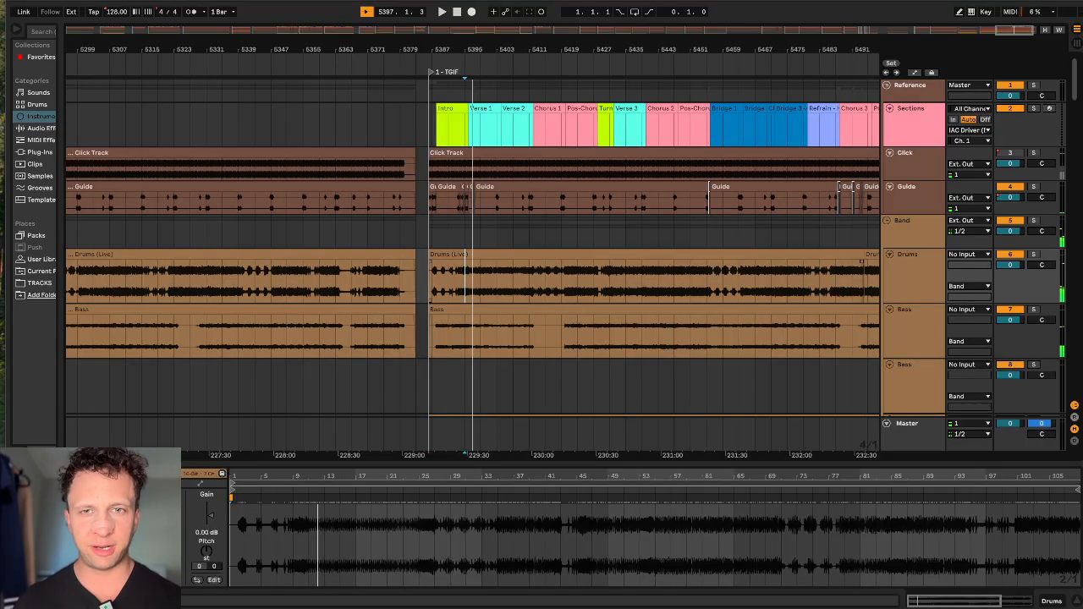
- Save the current Live Set
{"action": "scroll", "coordinate": [441, 279], "scroll_direction": "up", "scroll_amount": 5}
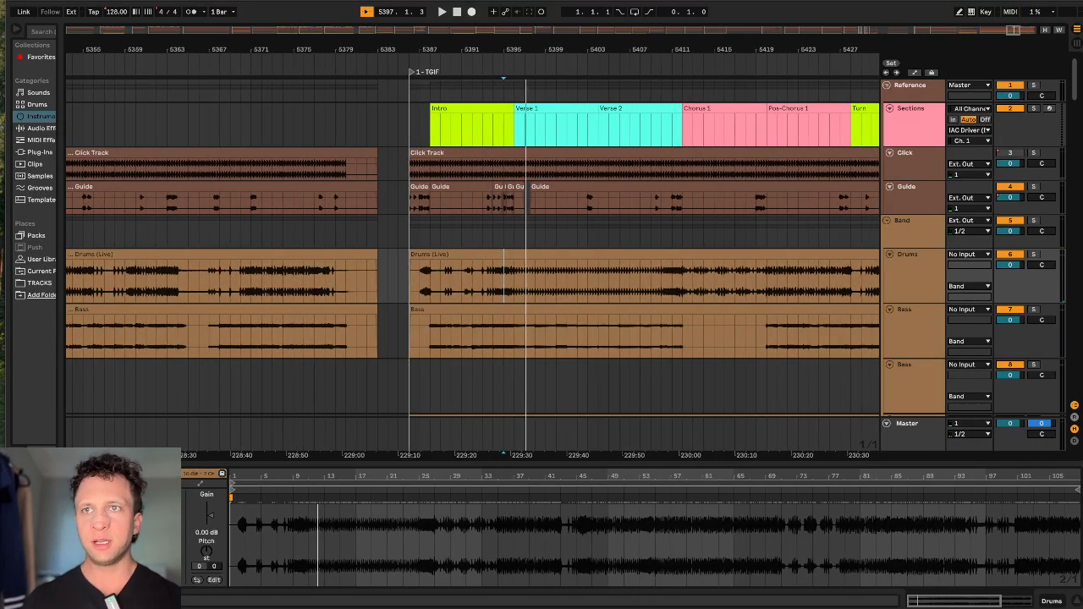
{"action": "left_click", "coordinate": [68, 1]}
{"action": "left_click", "coordinate": [88, 93]}
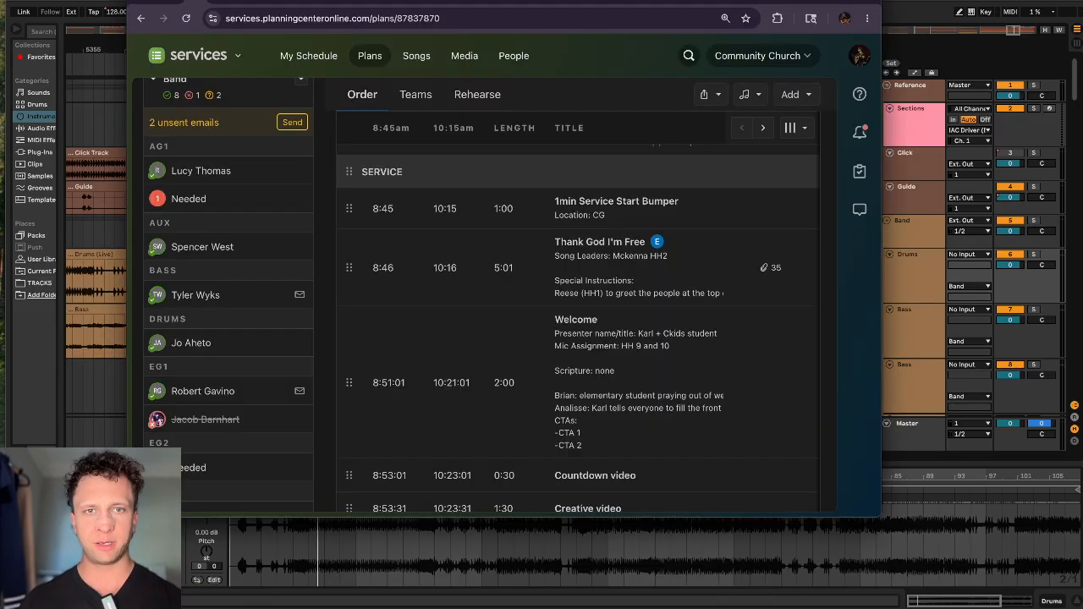
- Read the key and special instructions for Thank God I'm Free in Planning Center's service order, then close its details
{"action": "scroll", "coordinate": [577, 356], "scroll_direction": "down", "scroll_amount": 2}
{"action": "scroll", "coordinate": [577, 338], "scroll_direction": "down", "scroll_amount": 1}
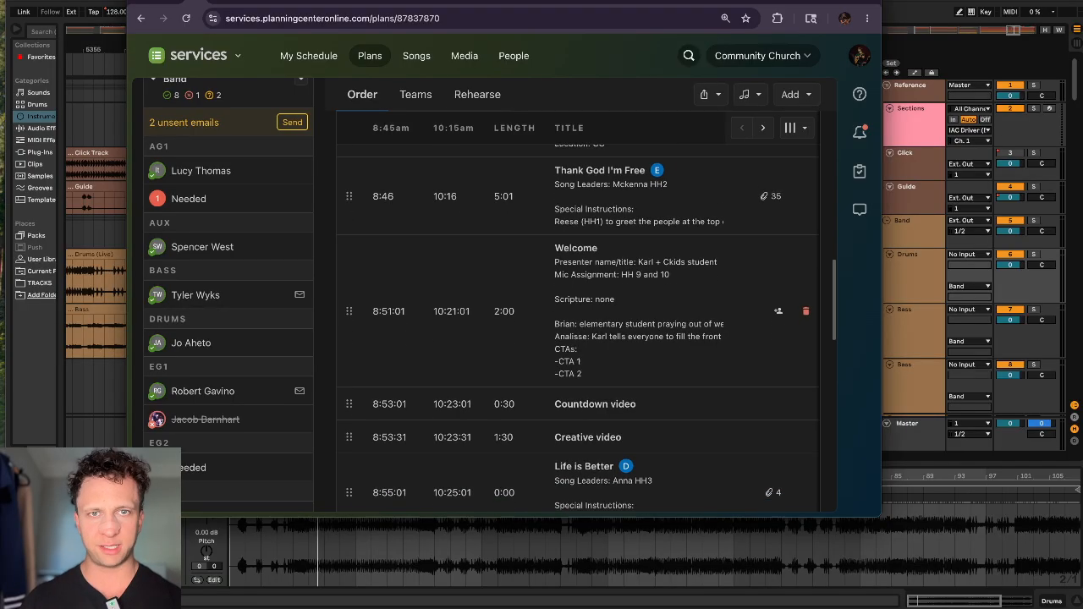
{"action": "scroll", "coordinate": [578, 339], "scroll_direction": "up", "scroll_amount": 1}
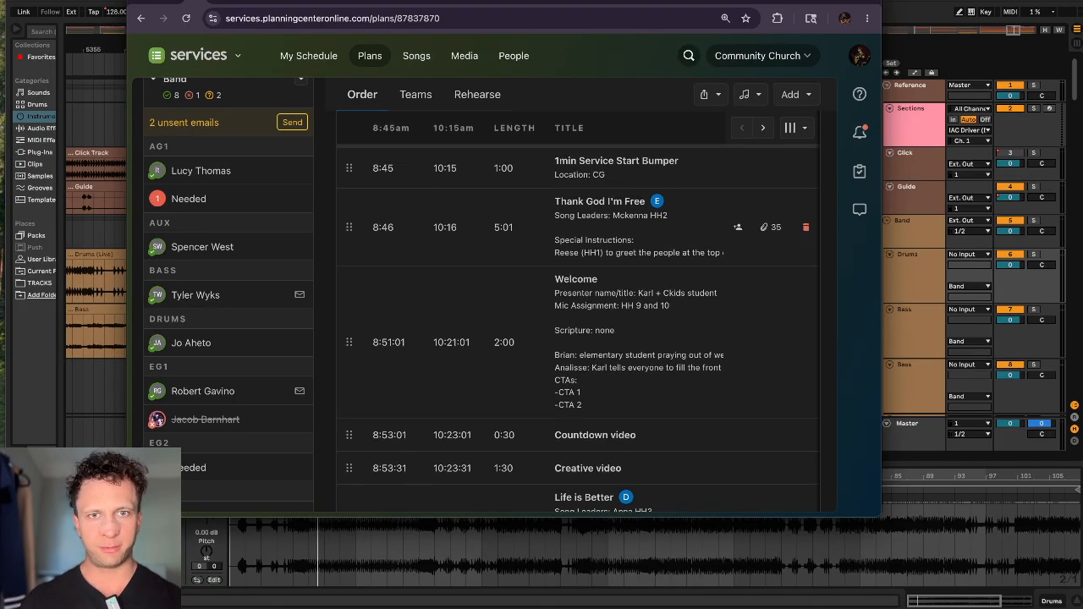
{"action": "left_click", "coordinate": [610, 226]}
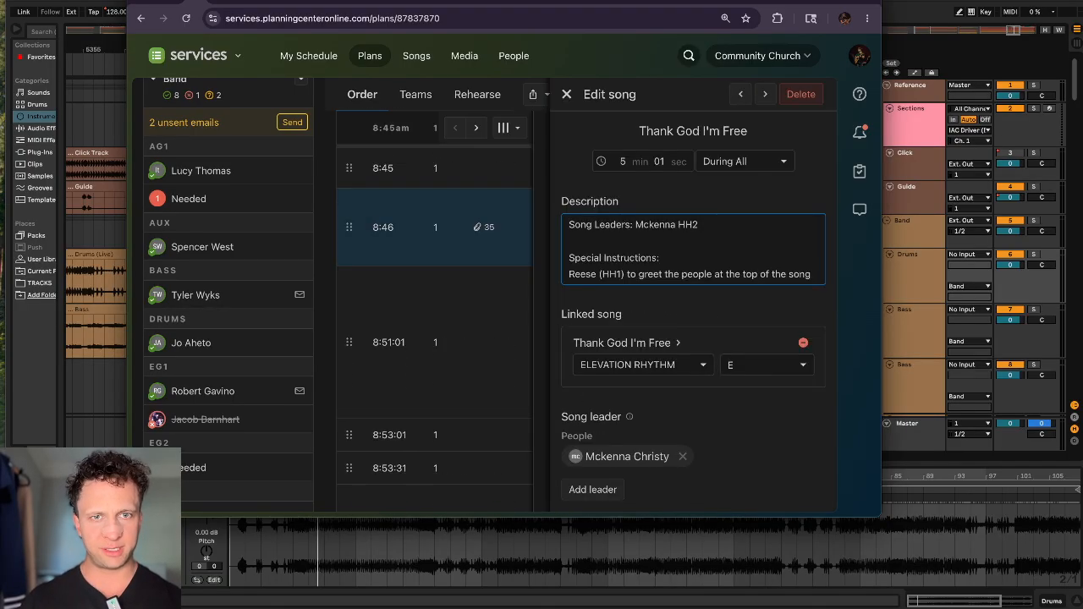
{"action": "triple_click", "coordinate": [689, 274]}
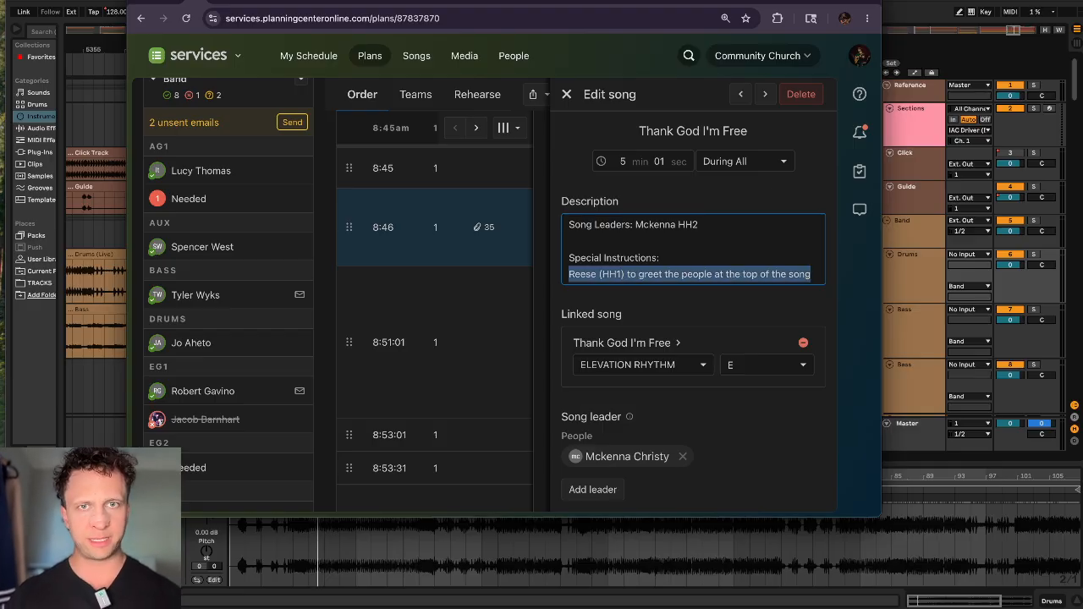
{"action": "key", "text": "Escape"}
- Read the details of the Welcome, Countdown video and Creative video items in the service order
{"action": "scroll", "coordinate": [577, 312], "scroll_direction": "down", "scroll_amount": 1}
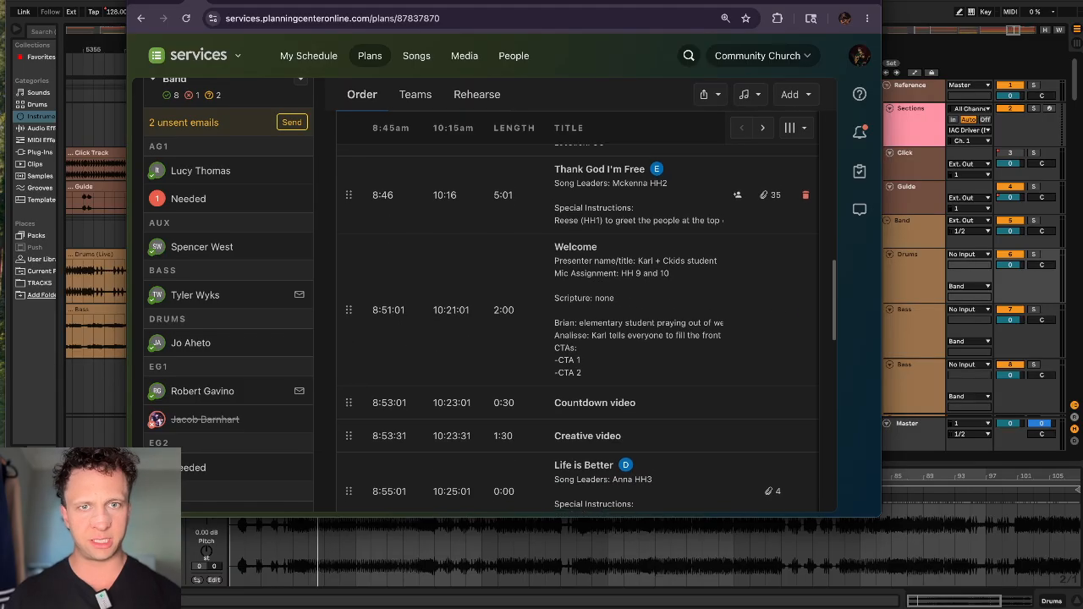
{"action": "left_click", "coordinate": [605, 315]}
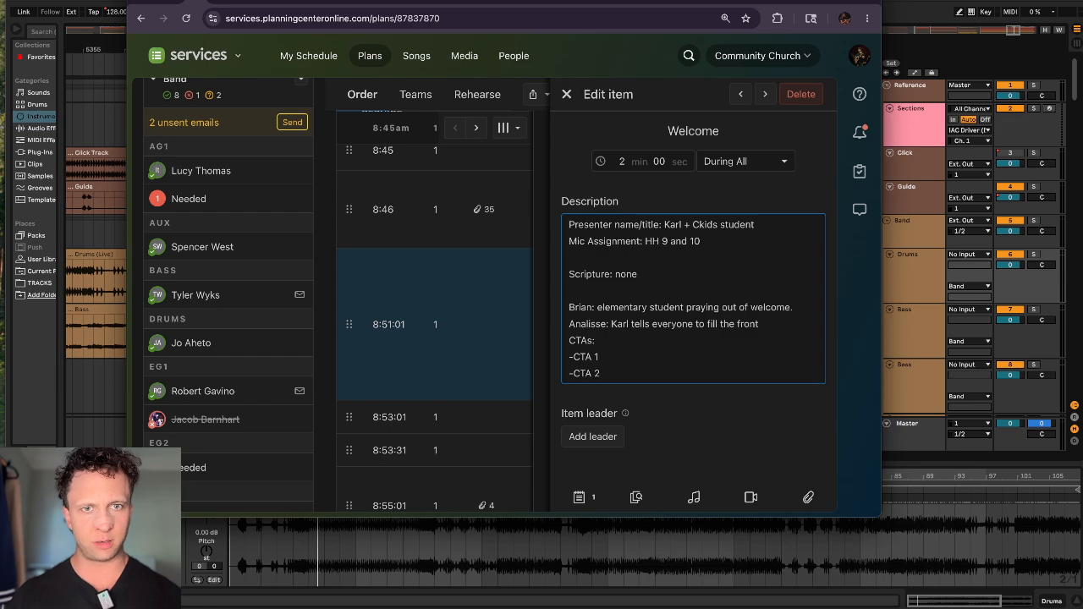
{"action": "key", "text": "Escape"}
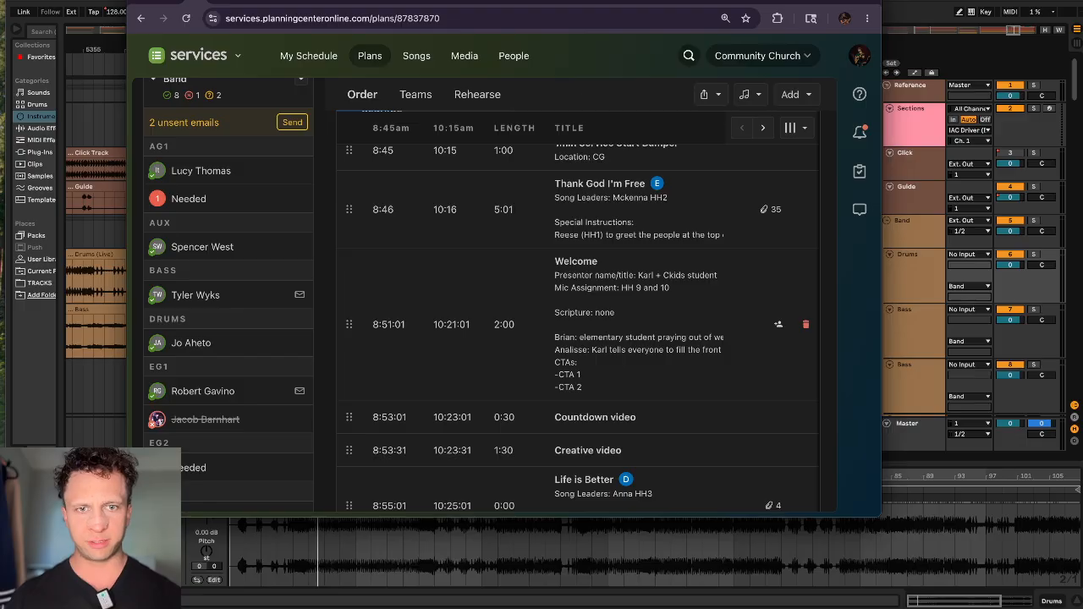
{"action": "scroll", "coordinate": [578, 339], "scroll_direction": "down", "scroll_amount": 3}
{"action": "scroll", "coordinate": [578, 356], "scroll_direction": "down", "scroll_amount": 4}
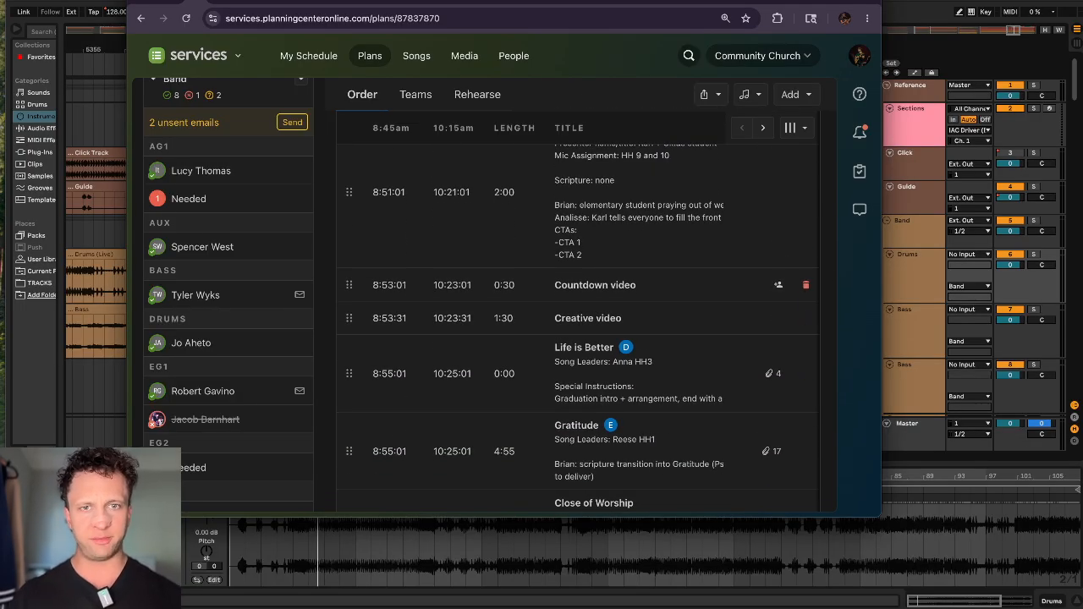
{"action": "left_click", "coordinate": [595, 285]}
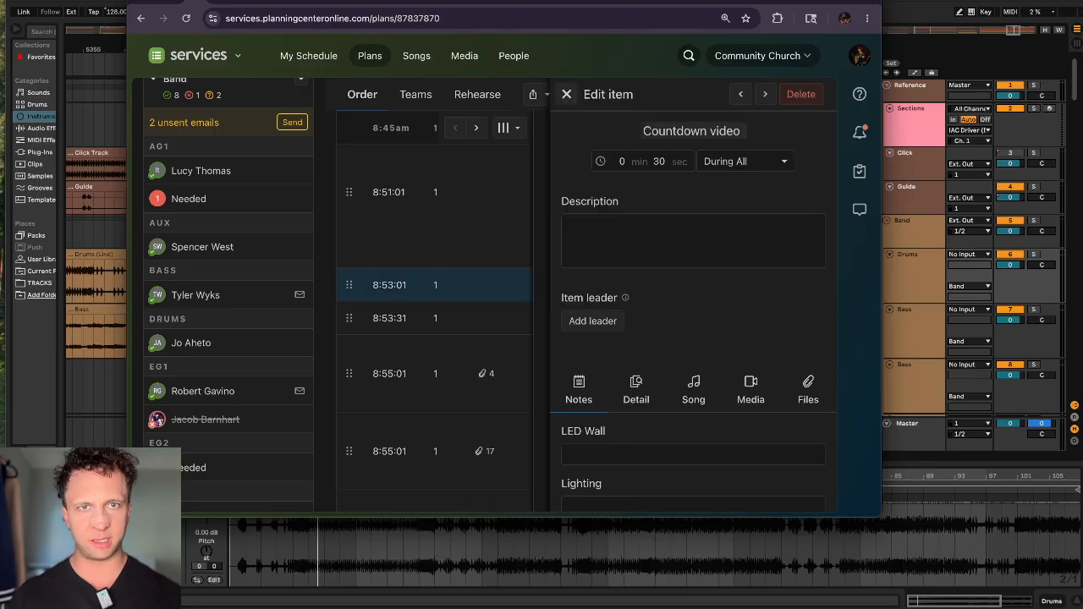
{"action": "left_click", "coordinate": [566, 94]}
{"action": "left_click", "coordinate": [587, 318]}
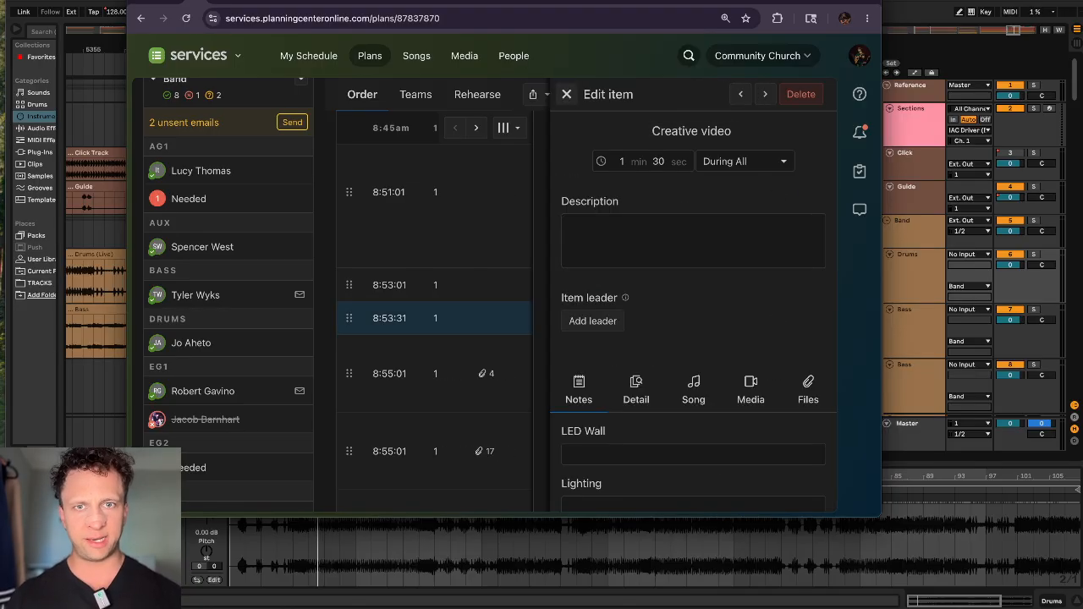
{"action": "left_click", "coordinate": [566, 94]}
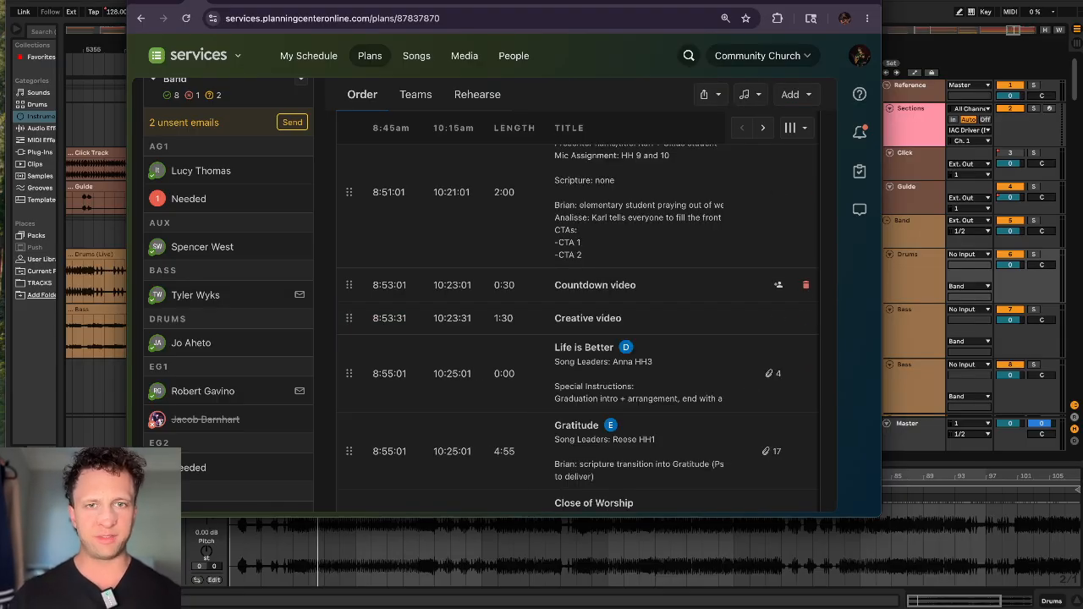
- Open Life is Better in the service order and read its special instructions about intro, arrangement and ending
{"action": "scroll", "coordinate": [578, 344], "scroll_direction": "up", "scroll_amount": 1}
{"action": "scroll", "coordinate": [578, 345], "scroll_direction": "down", "scroll_amount": 3}
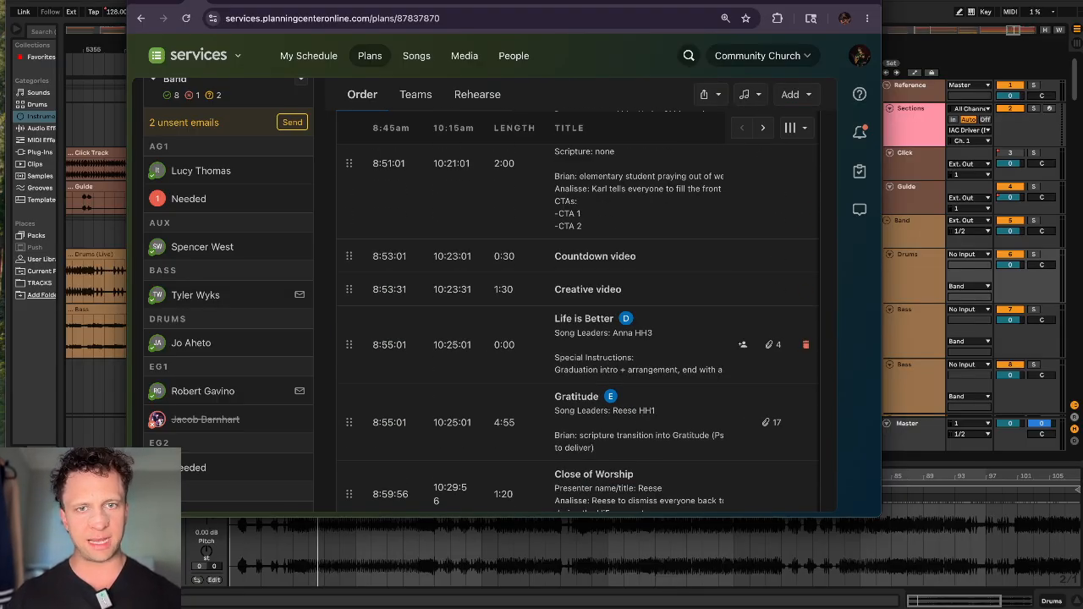
{"action": "left_click", "coordinate": [584, 319]}
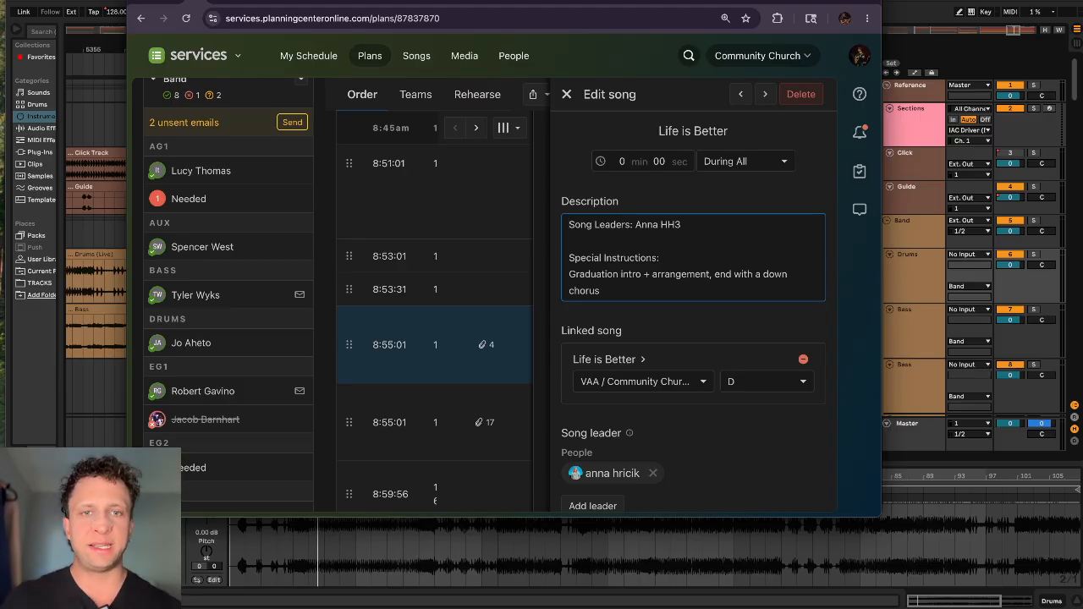
{"action": "left_click_drag", "start_coordinate": [569, 274], "coordinate": [601, 290]}
{"action": "left_click", "coordinate": [602, 290]}
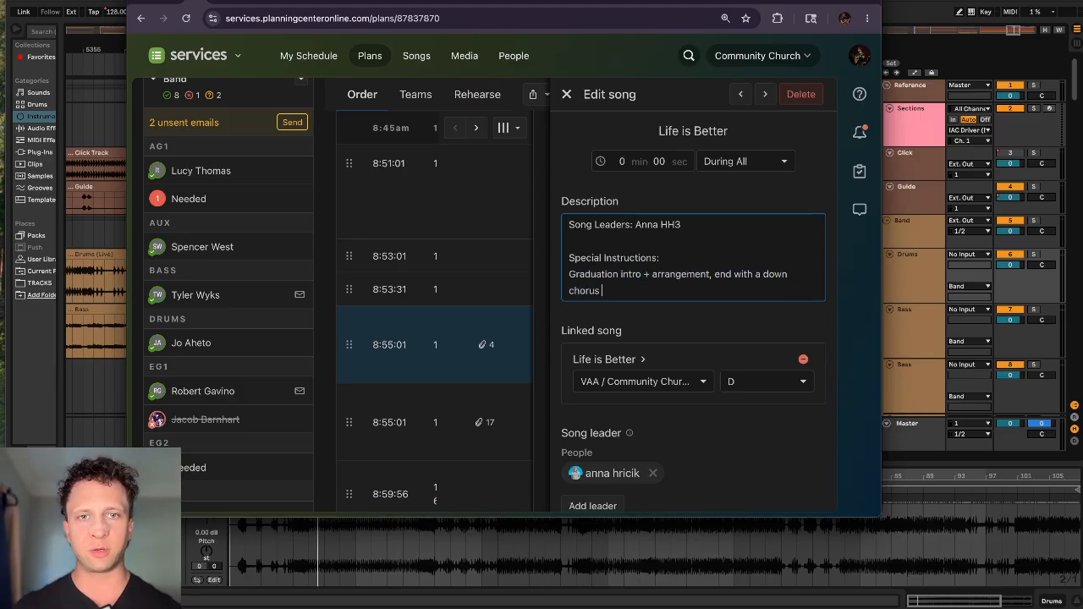
- Move the browser window aside, return to Ableton Live and place the insertion marker at bar 5507, the end of TGIF
{"action": "left_click_drag", "start_coordinate": [795, 3], "coordinate": [655, 52]}
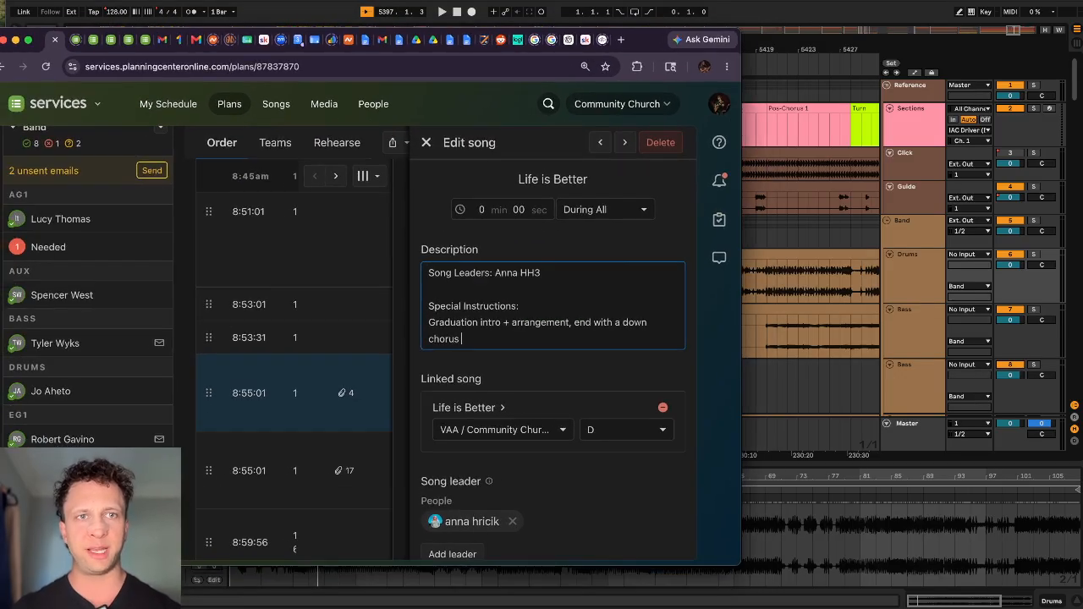
{"action": "key", "text": "super+Tab"}
{"action": "scroll", "coordinate": [795, 254], "scroll_direction": "down", "scroll_amount": 5}
{"action": "scroll", "coordinate": [785, 254], "scroll_direction": "down", "scroll_amount": 3}
{"action": "scroll", "coordinate": [785, 253], "scroll_direction": "right", "scroll_amount": 3}
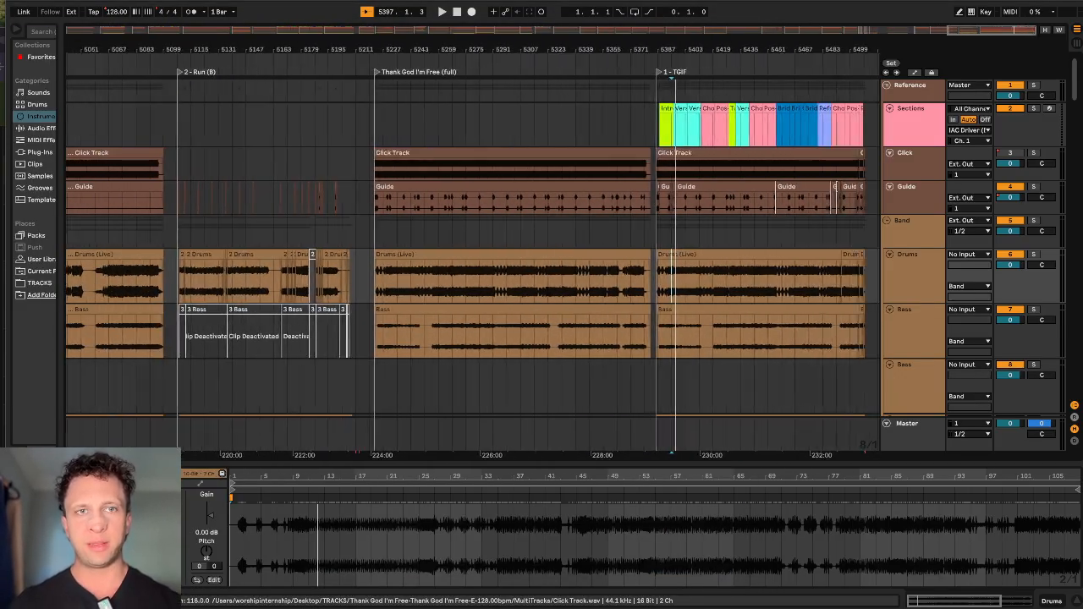
{"action": "left_click", "coordinate": [866, 127]}
{"action": "scroll", "coordinate": [864, 127], "scroll_direction": "up", "scroll_amount": 5}
{"action": "scroll", "coordinate": [865, 126], "scroll_direction": "right", "scroll_amount": 1}
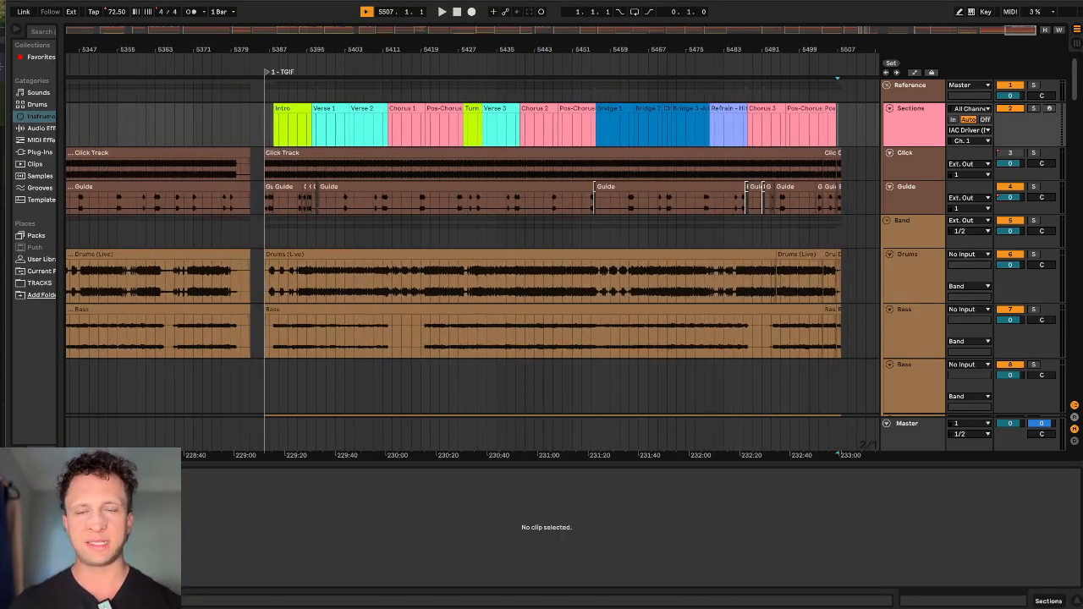
- Open the recent Live Set GRADUATION 2026.als from the Master Song List - Main Stage (II) project
{"action": "left_click", "coordinate": [71, 0]}
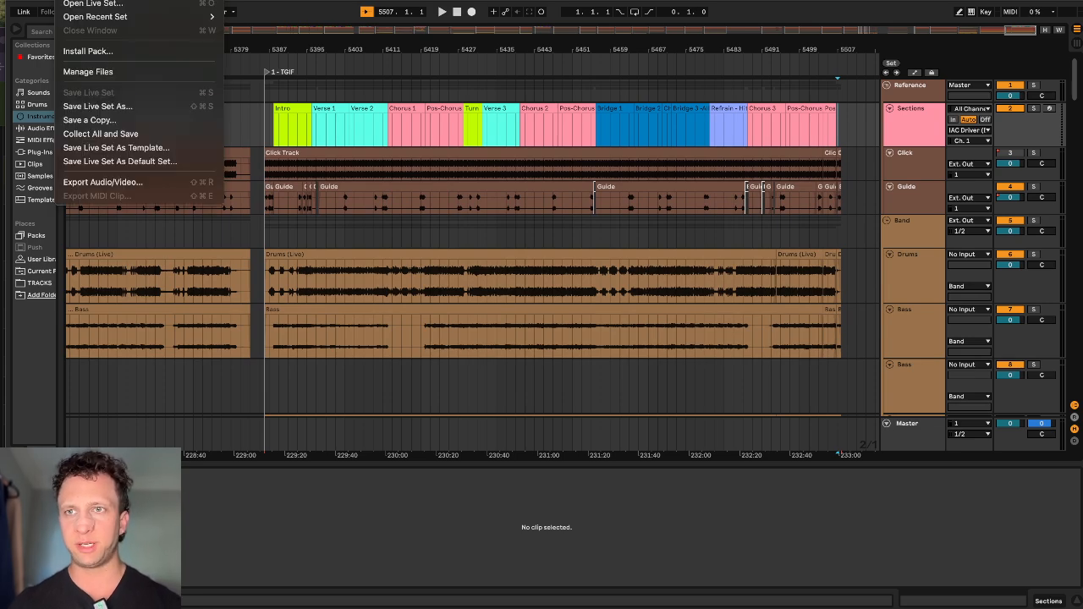
{"action": "mouse_move", "coordinate": [95, 16]}
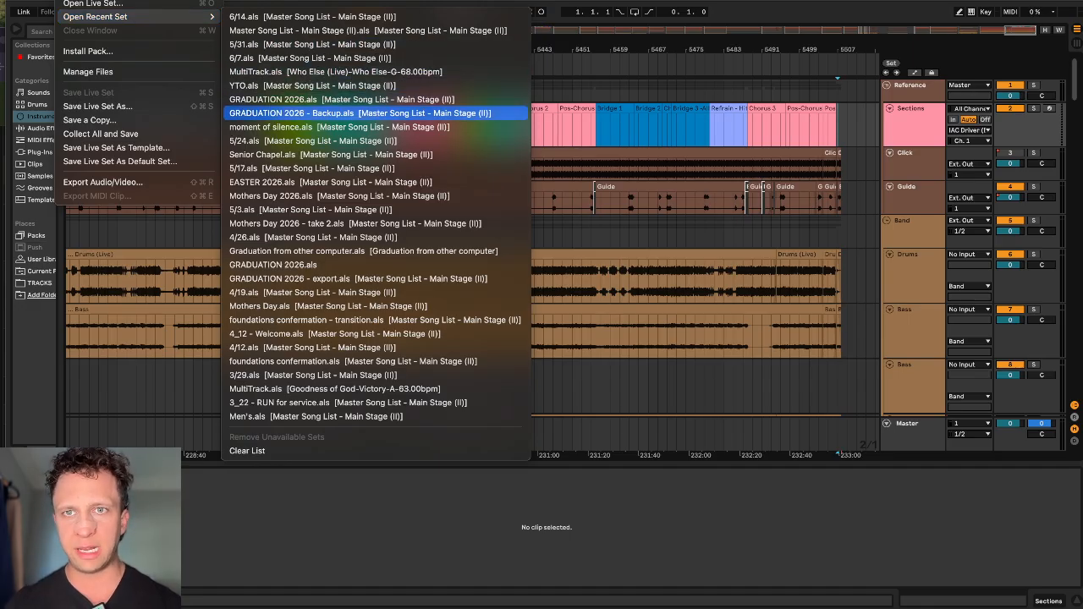
{"action": "left_click", "coordinate": [342, 100]}
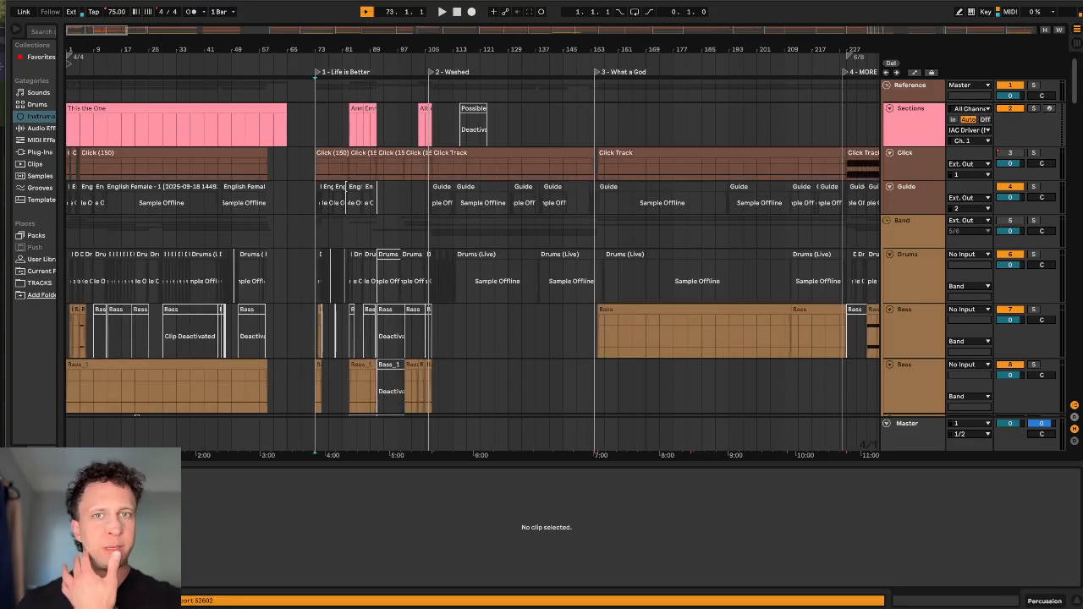
- Select the Life is Better song on the Sections track from its locator at bar 73 into the Alt chords clip
{"action": "key", "text": "minus"}
{"action": "key", "text": "minus"}
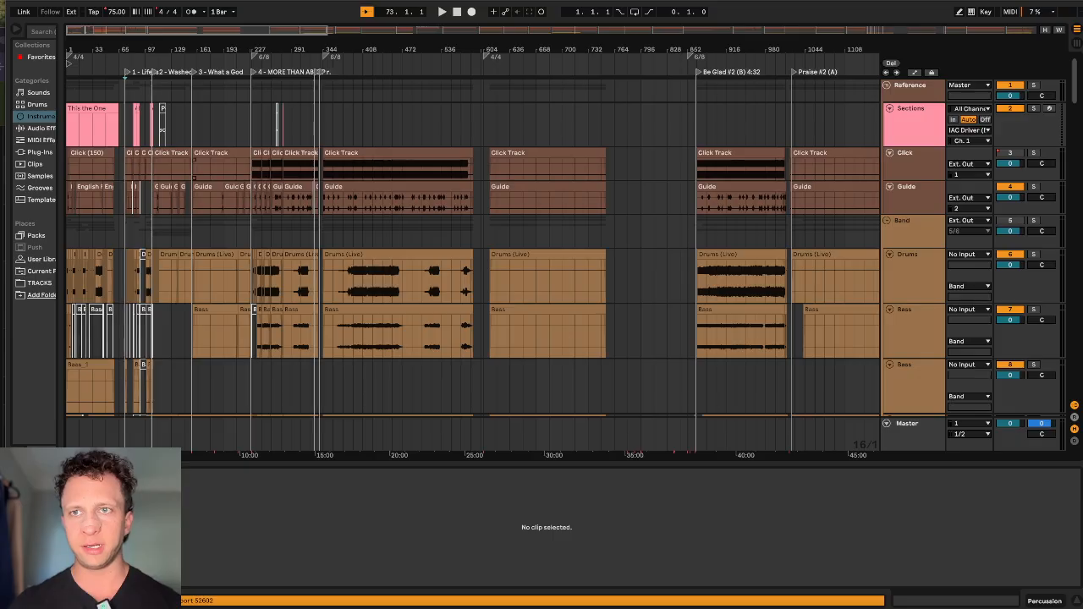
{"action": "key", "text": "plus"}
{"action": "key", "text": "plus"}
{"action": "key", "text": "plus"}
{"action": "key", "text": "plus"}
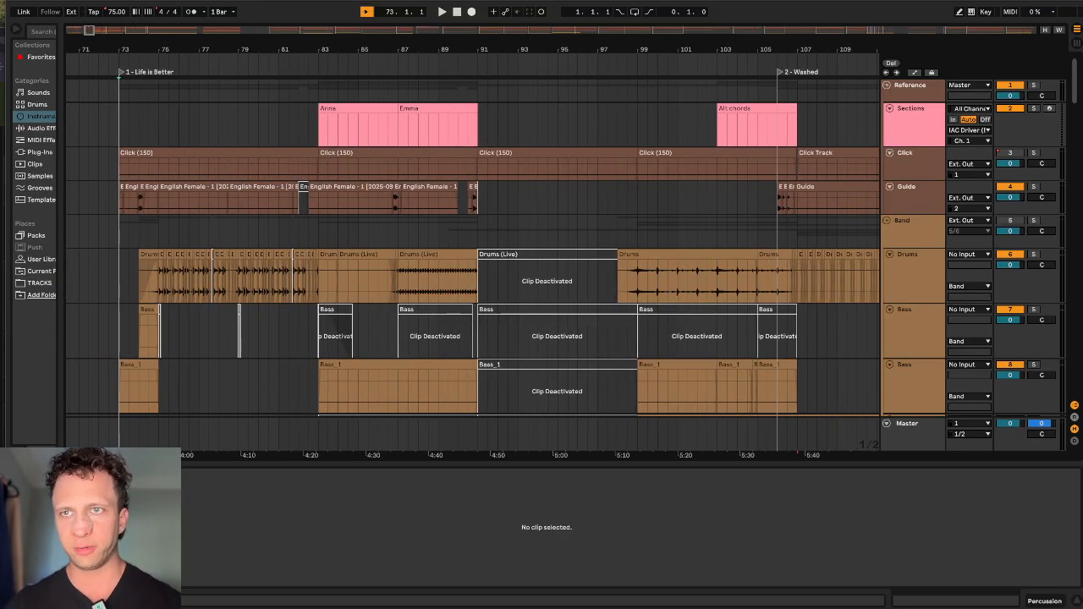
{"action": "left_click_drag", "start_coordinate": [120, 129], "coordinate": [767, 136]}
- Extend the Life is Better selection to bar 107, the end of the Alt chords clip
{"action": "scroll", "coordinate": [762, 133], "scroll_direction": "right", "scroll_amount": 1}
{"action": "scroll", "coordinate": [749, 134], "scroll_direction": "up", "scroll_amount": 3}
{"action": "scroll", "coordinate": [743, 134], "scroll_direction": "up", "scroll_amount": 3}
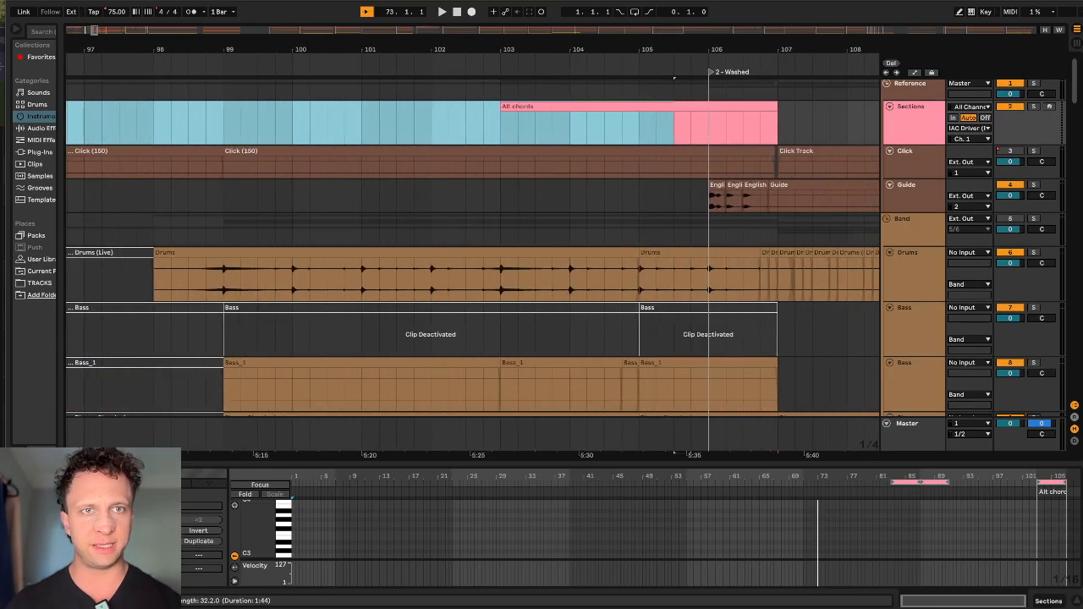
{"action": "left_click", "coordinate": [777, 131], "text": "shift"}
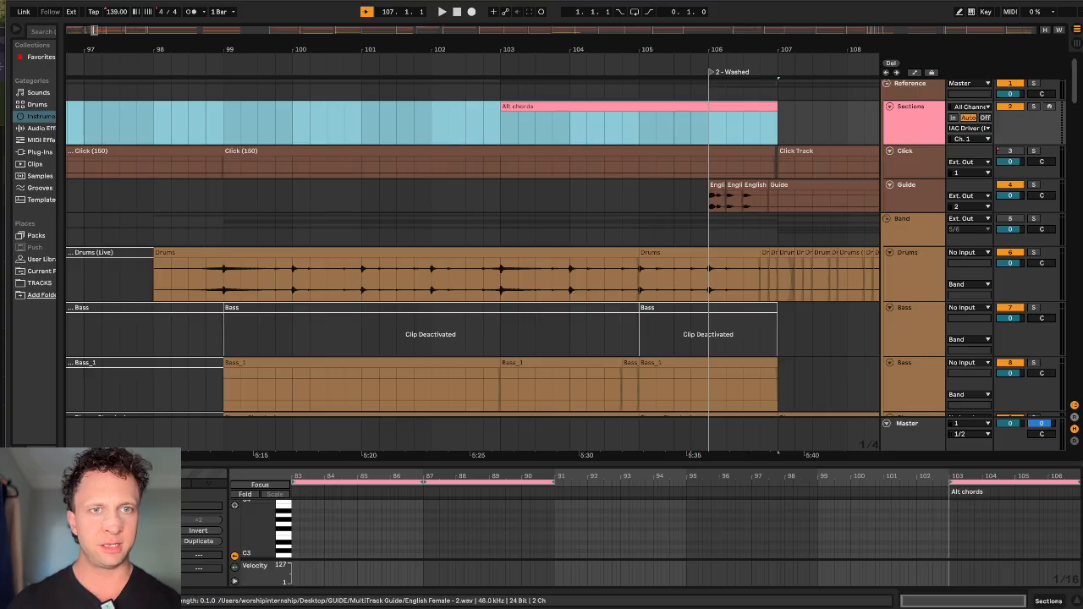
{"action": "key", "text": "plus"}
{"action": "key", "text": "plus"}
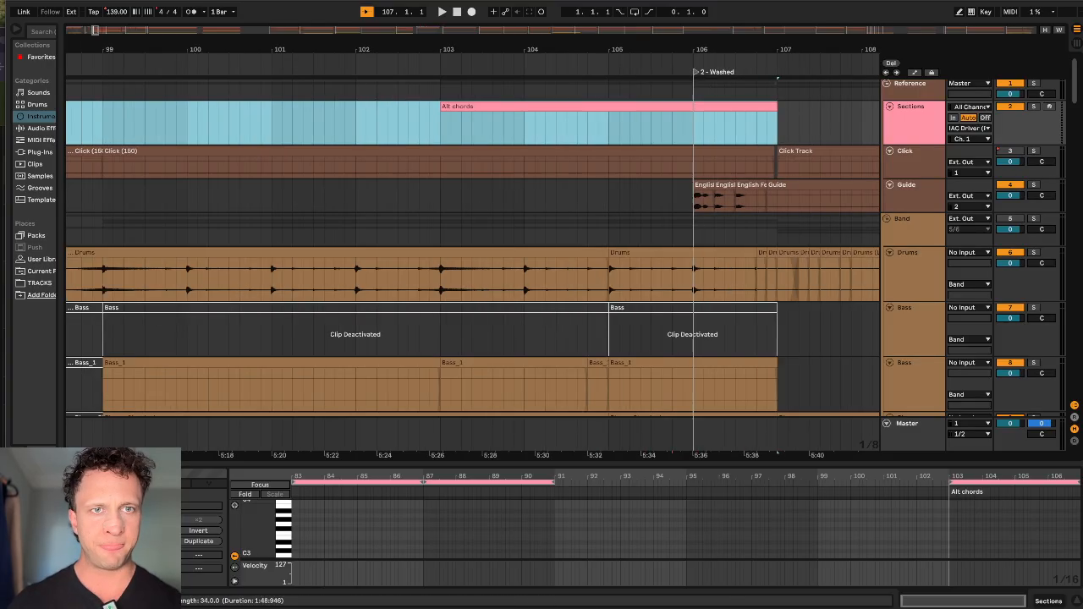
{"action": "key", "text": "minus"}
{"action": "key", "text": "minus"}
{"action": "key", "text": "minus"}
{"action": "key", "text": "minus"}
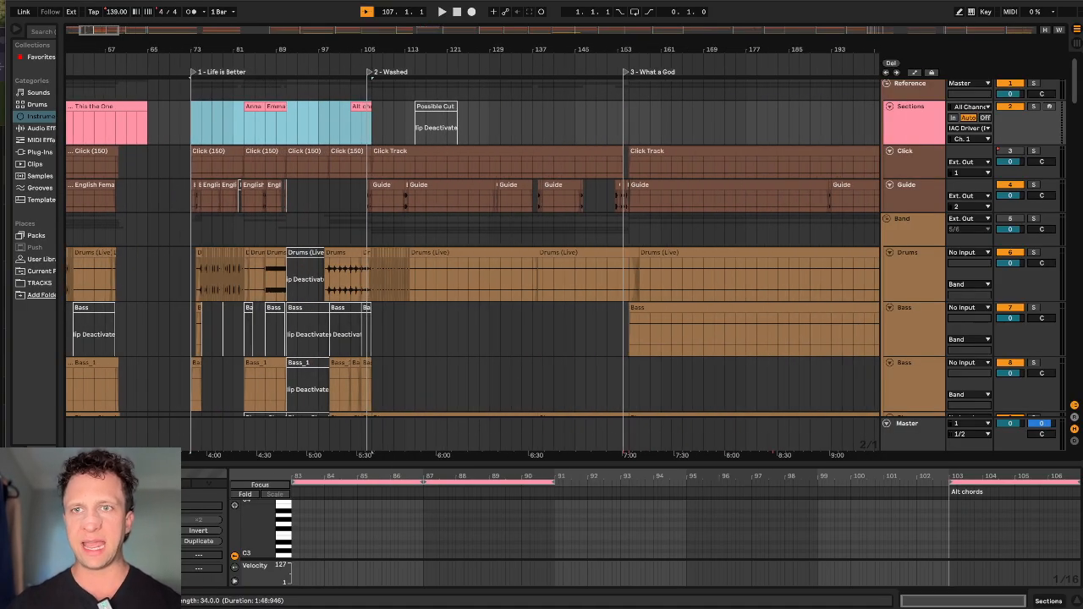
- Show automation and cut the Life is Better time range from bar 73 to 107 to the clipboard, then undo the removal
{"action": "key", "text": "a"}
{"action": "left_click", "coordinate": [93, 1]}
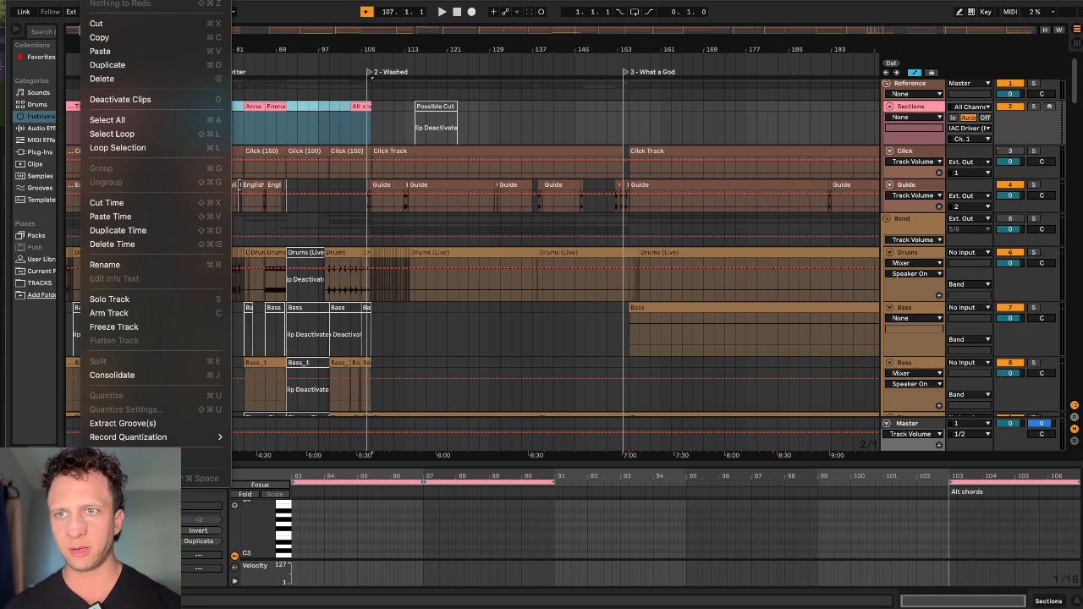
{"action": "left_click", "coordinate": [106, 203]}
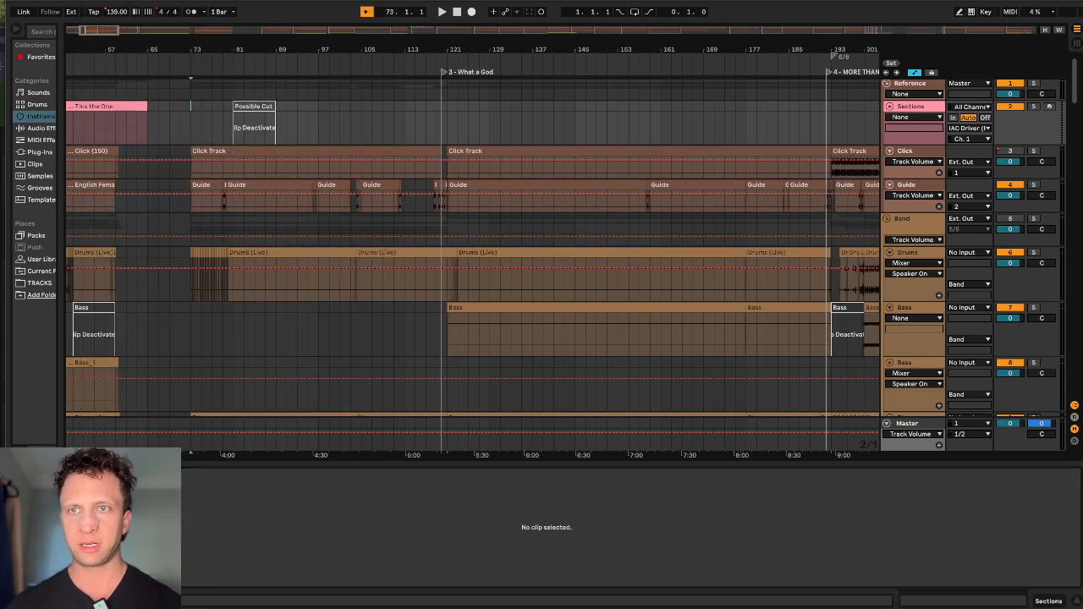
{"action": "key", "text": "super+z"}
- Open the recent Live Set 6/14.als from the Master Song List - Main Stage (II) project
{"action": "left_click", "coordinate": [68, 1]}
{"action": "mouse_move", "coordinate": [95, 16]}
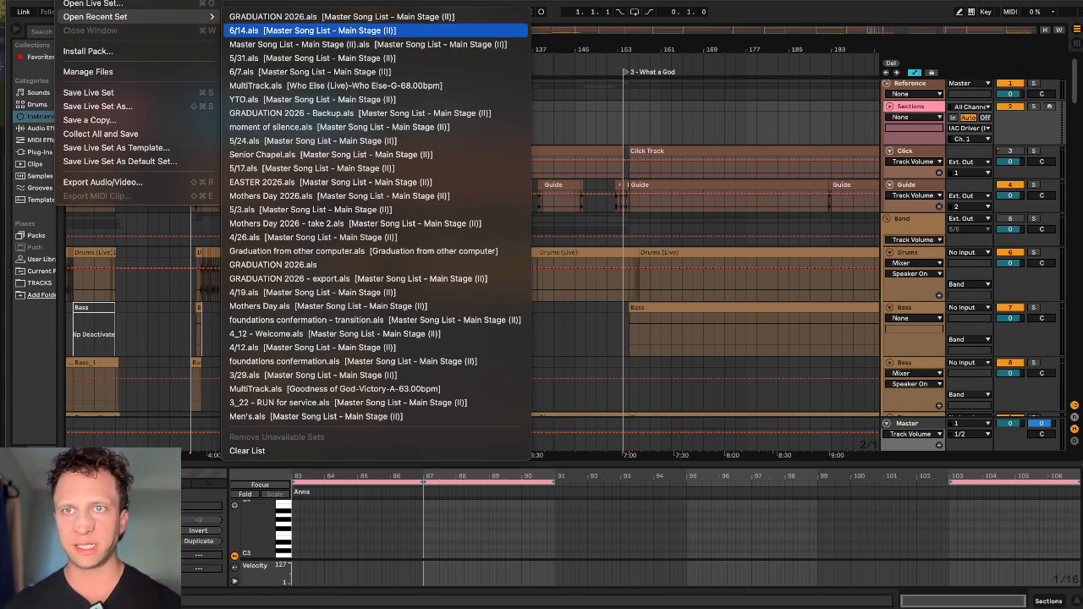
{"action": "left_click", "coordinate": [313, 30]}
{"action": "left_click", "coordinate": [449, 325]}
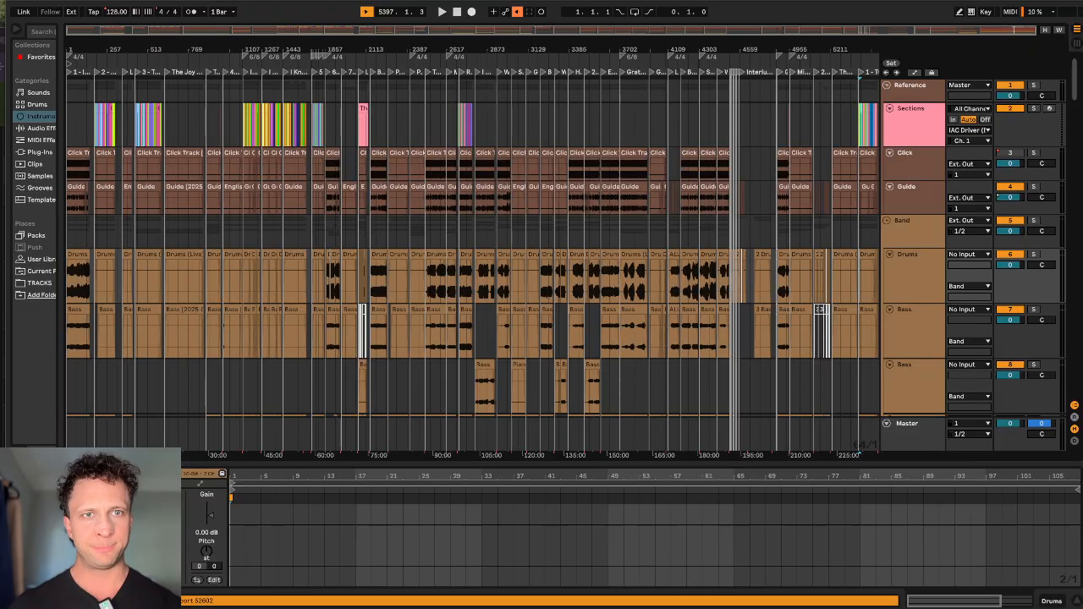
- Paste the cut Life is Better time at bar 5512 on the Sections track, a few bars past the end of TGIF
{"action": "scroll", "coordinate": [830, 253], "scroll_direction": "right", "scroll_amount": 5}
{"action": "scroll", "coordinate": [838, 254], "scroll_direction": "up", "scroll_amount": 5}
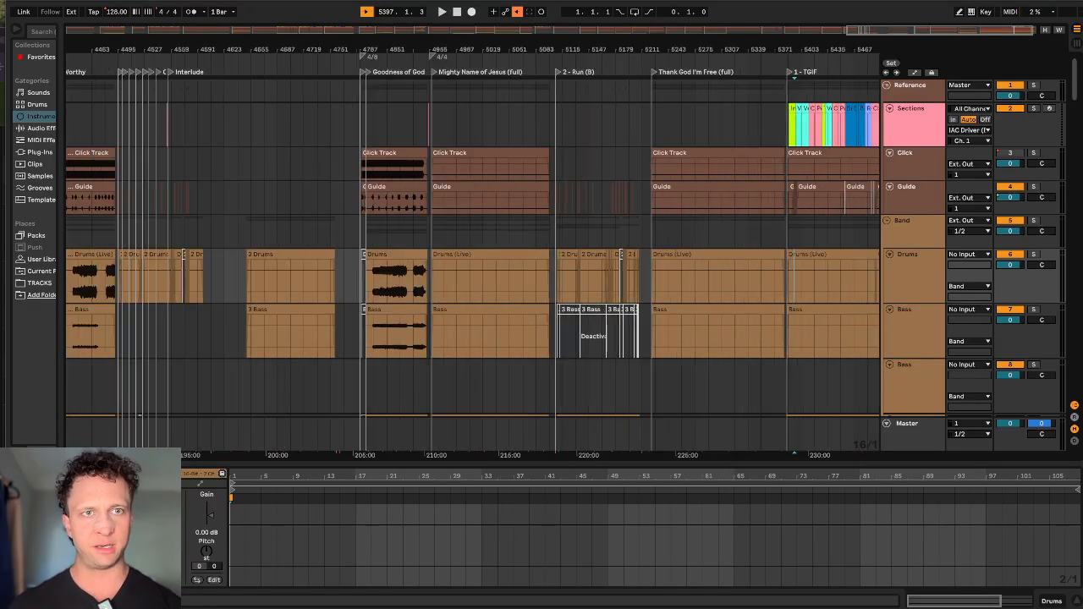
{"action": "scroll", "coordinate": [838, 254], "scroll_direction": "right", "scroll_amount": 3}
{"action": "left_click", "coordinate": [877, 126]}
{"action": "scroll", "coordinate": [876, 125], "scroll_direction": "up", "scroll_amount": 8}
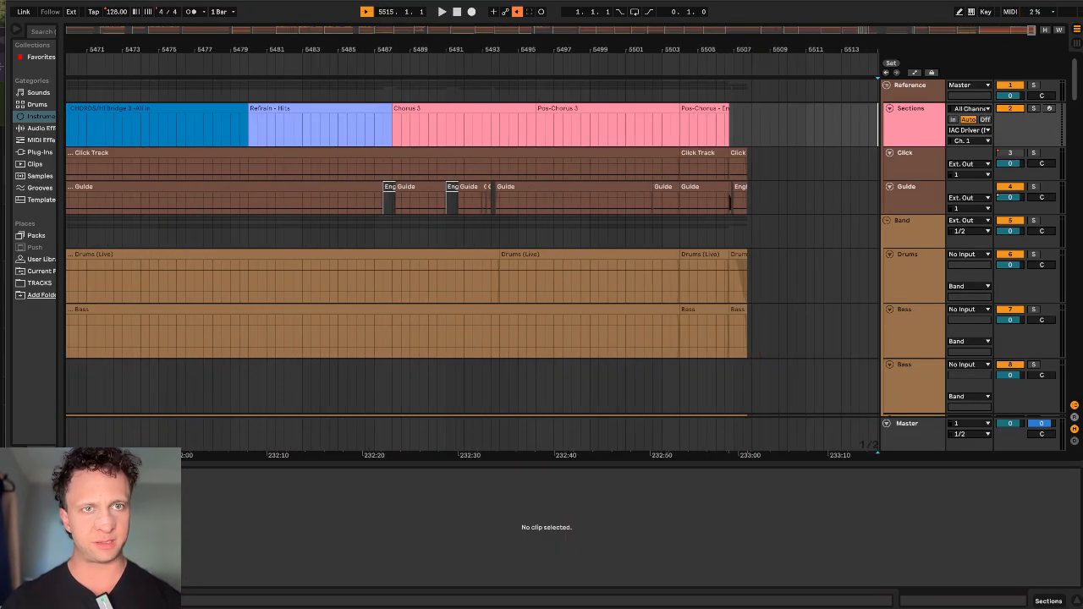
{"action": "left_click", "coordinate": [832, 125]}
{"action": "scroll", "coordinate": [832, 125], "scroll_direction": "up", "scroll_amount": 3}
{"action": "scroll", "coordinate": [833, 455], "scroll_direction": "up", "scroll_amount": 2}
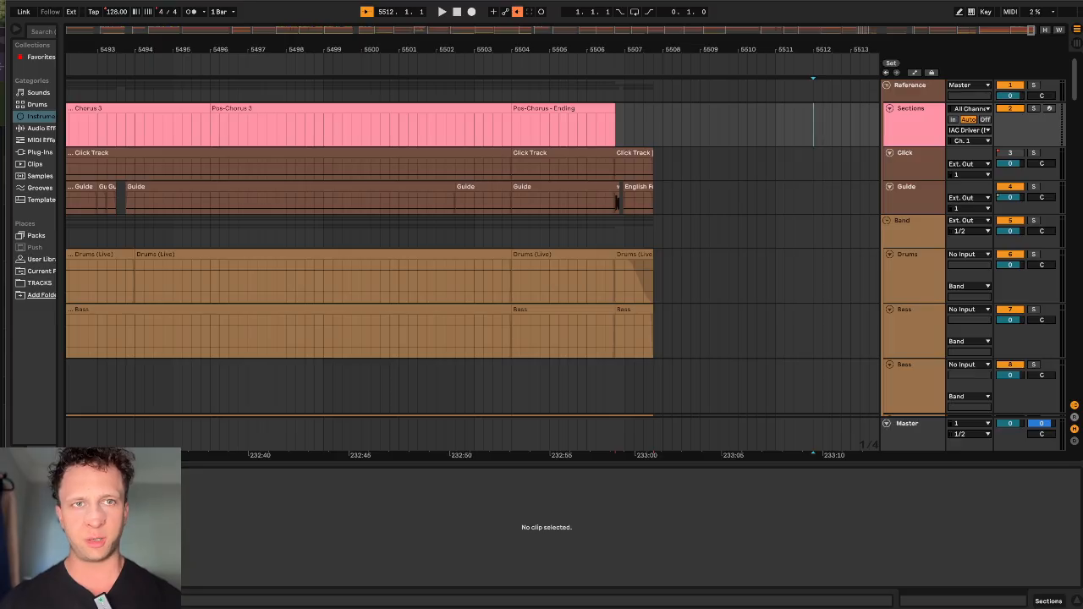
{"action": "left_click", "coordinate": [91, 2]}
{"action": "left_click", "coordinate": [115, 216]}
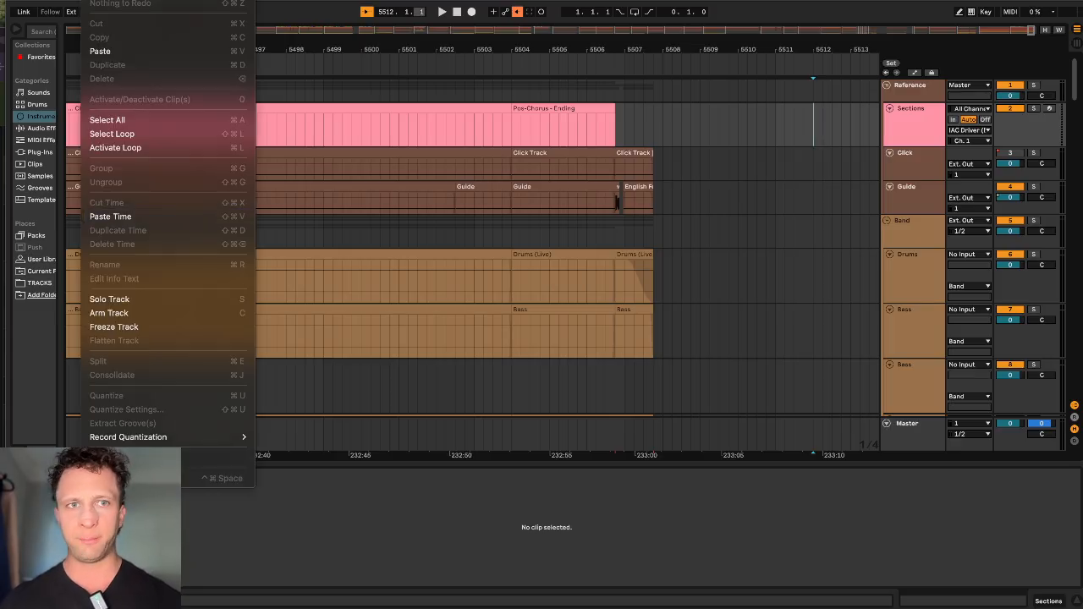
- Examine the pasted Life is Better clips across the Band, EG and Keys tracks
{"action": "scroll", "coordinate": [719, 245], "scroll_direction": "down", "scroll_amount": 3}
{"action": "scroll", "coordinate": [719, 157], "scroll_direction": "down", "scroll_amount": 2}
{"action": "scroll", "coordinate": [736, 156], "scroll_direction": "right", "scroll_amount": 2}
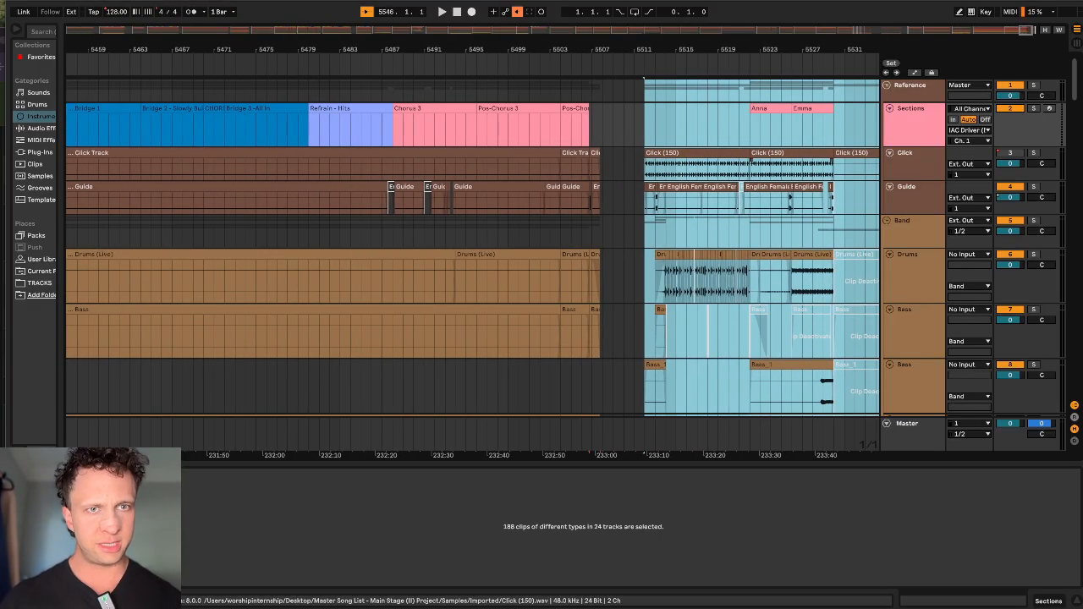
{"action": "scroll", "coordinate": [741, 157], "scroll_direction": "up", "scroll_amount": 4}
{"action": "left_click", "coordinate": [629, 127]}
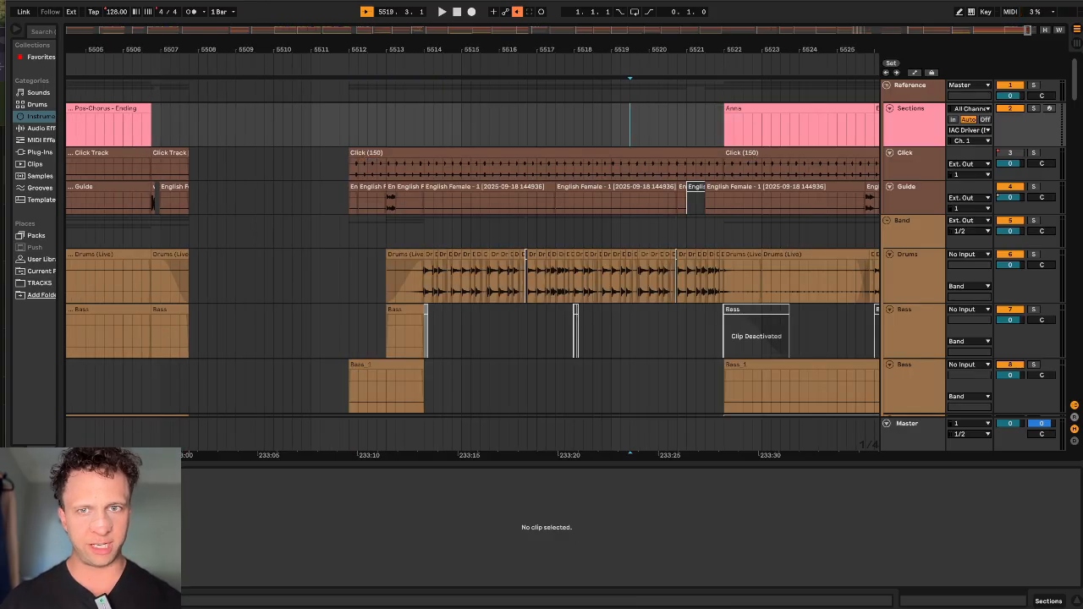
{"action": "scroll", "coordinate": [622, 338], "scroll_direction": "down", "scroll_amount": 3}
{"action": "scroll", "coordinate": [622, 346], "scroll_direction": "right", "scroll_amount": 4}
{"action": "scroll", "coordinate": [622, 351], "scroll_direction": "down", "scroll_amount": 2}
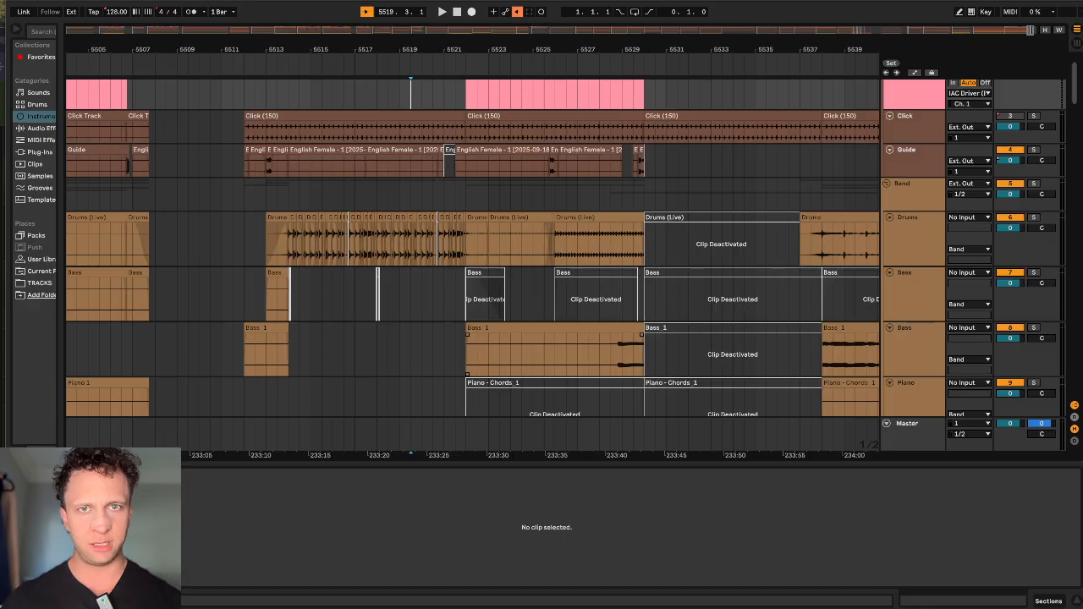
{"action": "scroll", "coordinate": [527, 361], "scroll_direction": "down", "scroll_amount": 10}
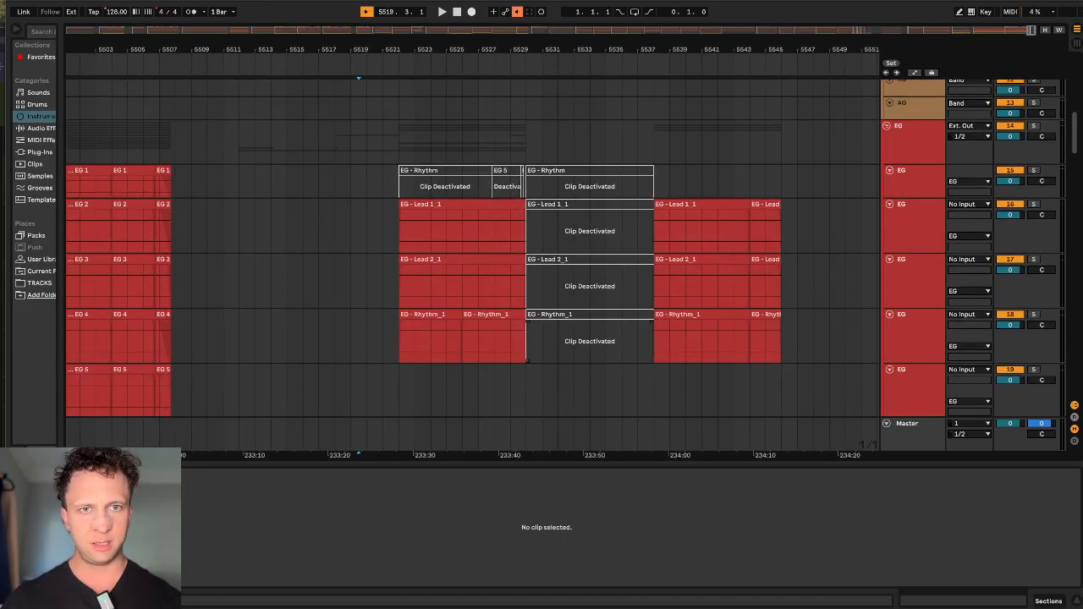
{"action": "scroll", "coordinate": [527, 362], "scroll_direction": "down", "scroll_amount": 10}
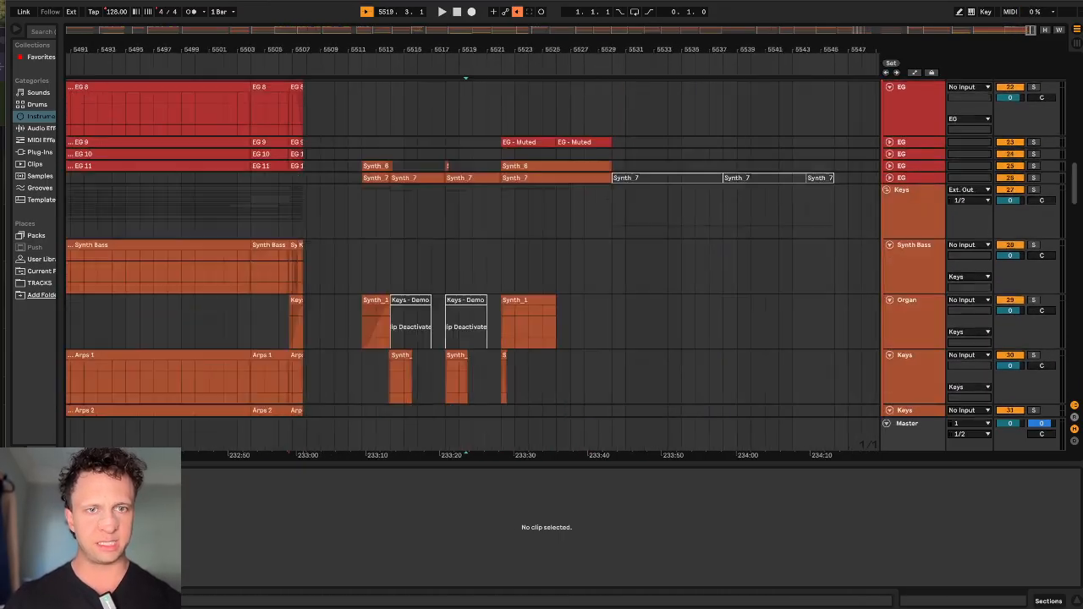
{"action": "scroll", "coordinate": [527, 338], "scroll_direction": "down", "scroll_amount": 6}
{"action": "scroll", "coordinate": [527, 338], "scroll_direction": "right", "scroll_amount": 1}
{"action": "scroll", "coordinate": [527, 338], "scroll_direction": "up", "scroll_amount": 4}
{"action": "scroll", "coordinate": [527, 339], "scroll_direction": "down", "scroll_amount": 1}
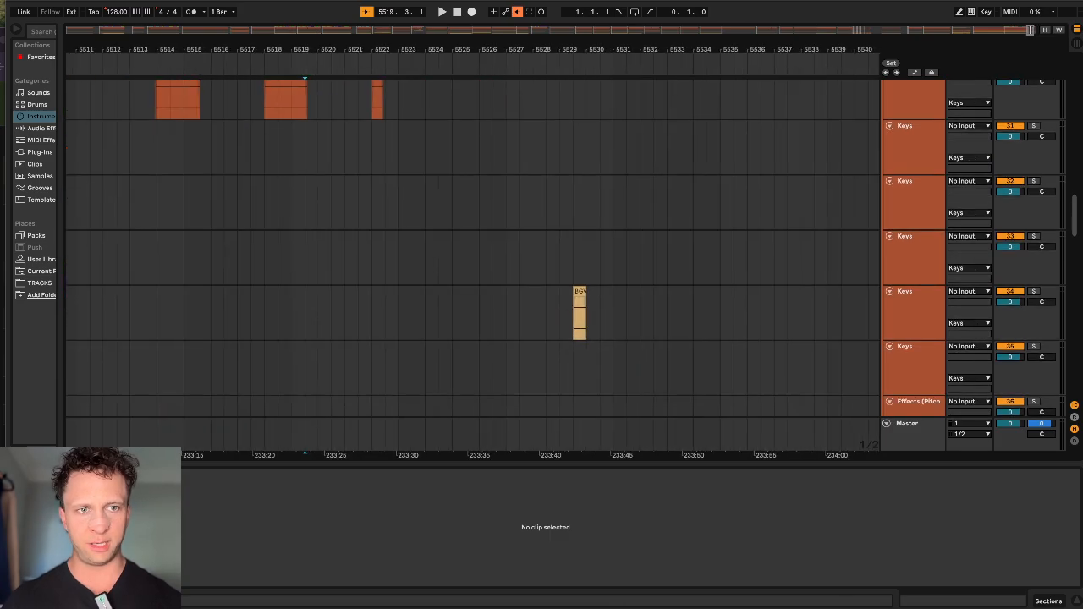
{"action": "scroll", "coordinate": [473, 248], "scroll_direction": "up", "scroll_amount": 10}
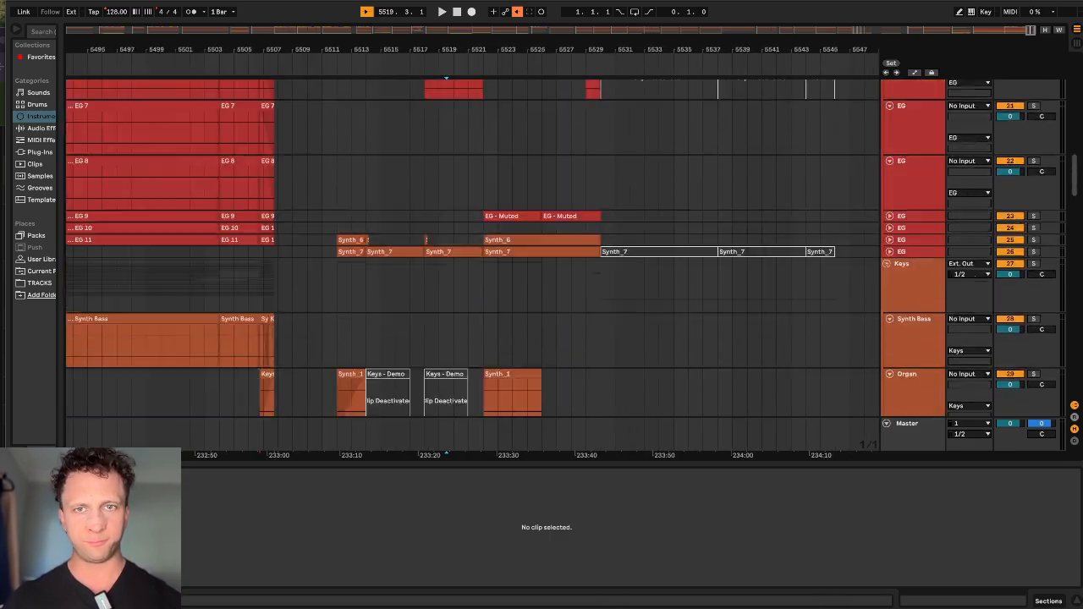
{"action": "scroll", "coordinate": [473, 248], "scroll_direction": "up", "scroll_amount": 10}
- Inspect the pasted Guide clips and the empty Guide stretch around bar 5537, comparing them with the drum and bass clips
{"action": "left_click", "coordinate": [385, 187]}
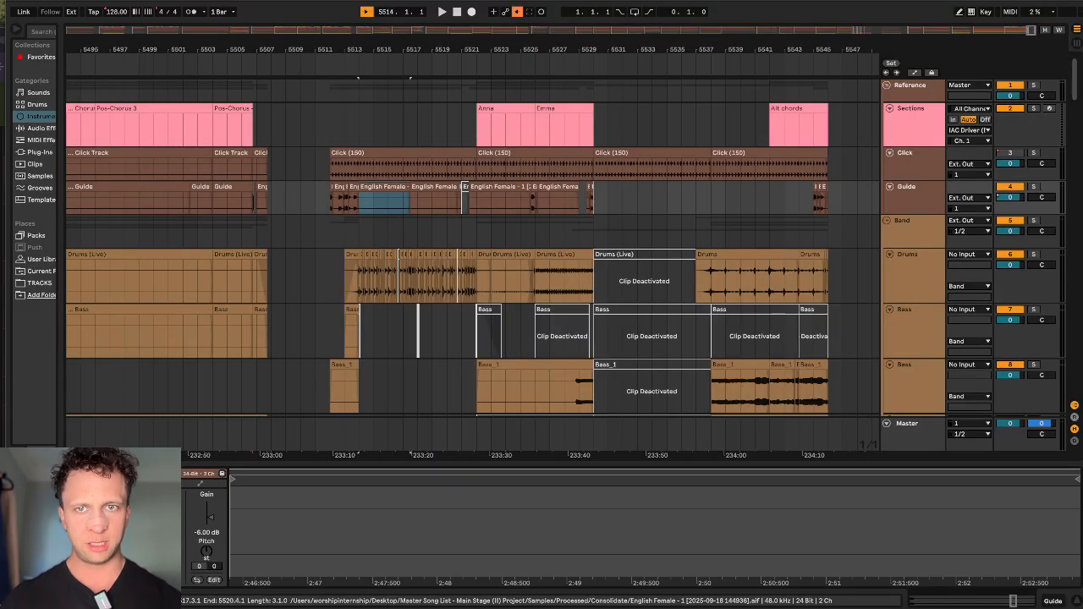
{"action": "left_click", "coordinate": [434, 187]}
{"action": "left_click", "coordinate": [499, 187]}
{"action": "left_click", "coordinate": [556, 187]}
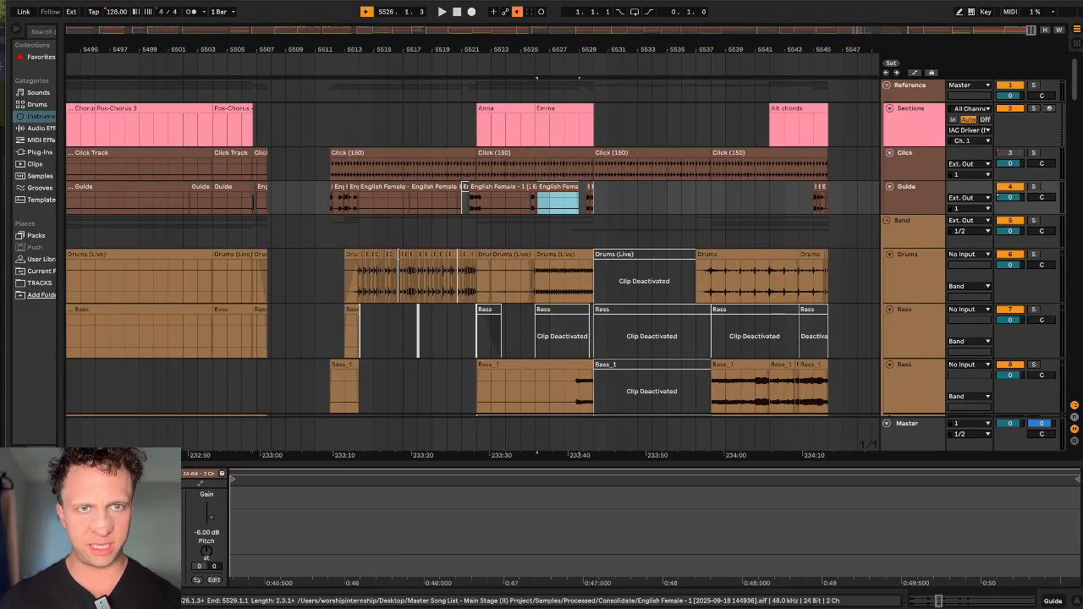
{"action": "scroll", "coordinate": [556, 196], "scroll_direction": "up", "scroll_amount": 3}
{"action": "scroll", "coordinate": [689, 199], "scroll_direction": "up", "scroll_amount": 2}
{"action": "scroll", "coordinate": [689, 199], "scroll_direction": "down", "scroll_amount": 3}
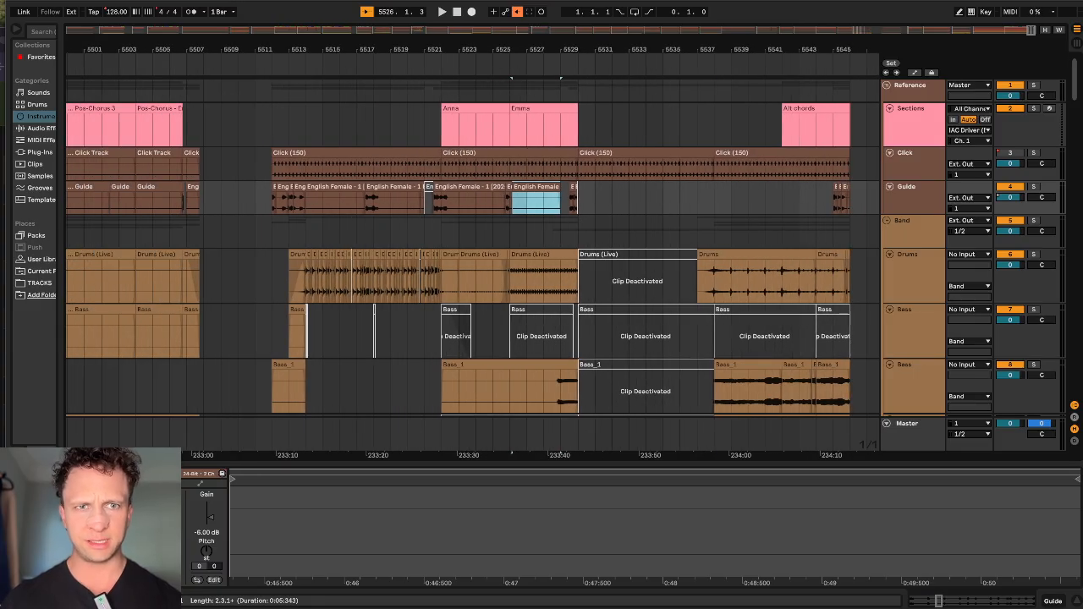
{"action": "left_click", "coordinate": [714, 200]}
{"action": "scroll", "coordinate": [714, 200], "scroll_direction": "up", "scroll_amount": 3}
{"action": "left_click", "coordinate": [654, 199]}
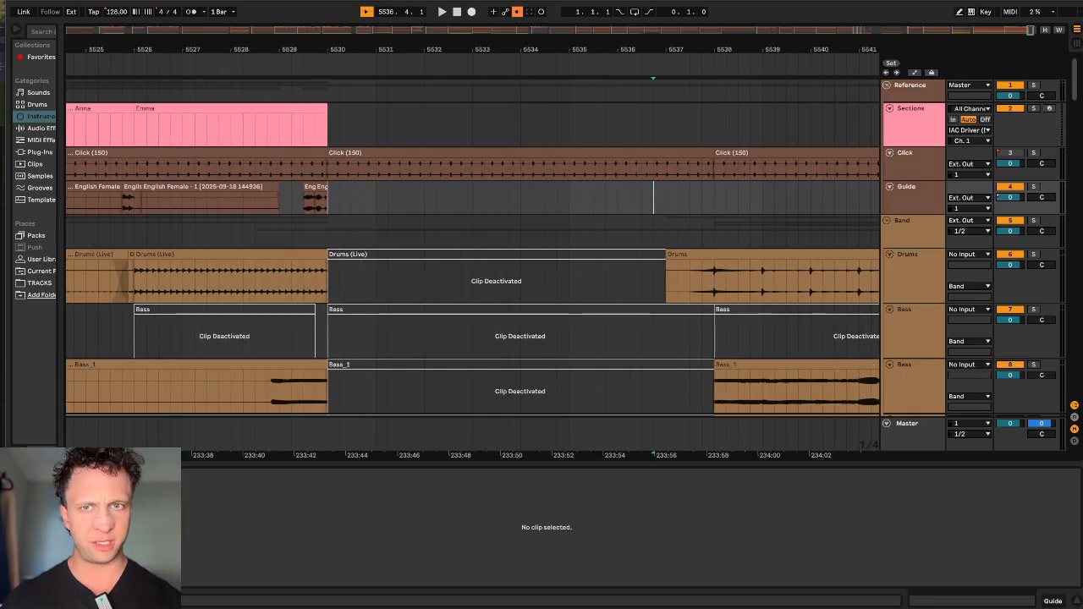
{"action": "scroll", "coordinate": [416, 199], "scroll_direction": "down", "scroll_amount": 2}
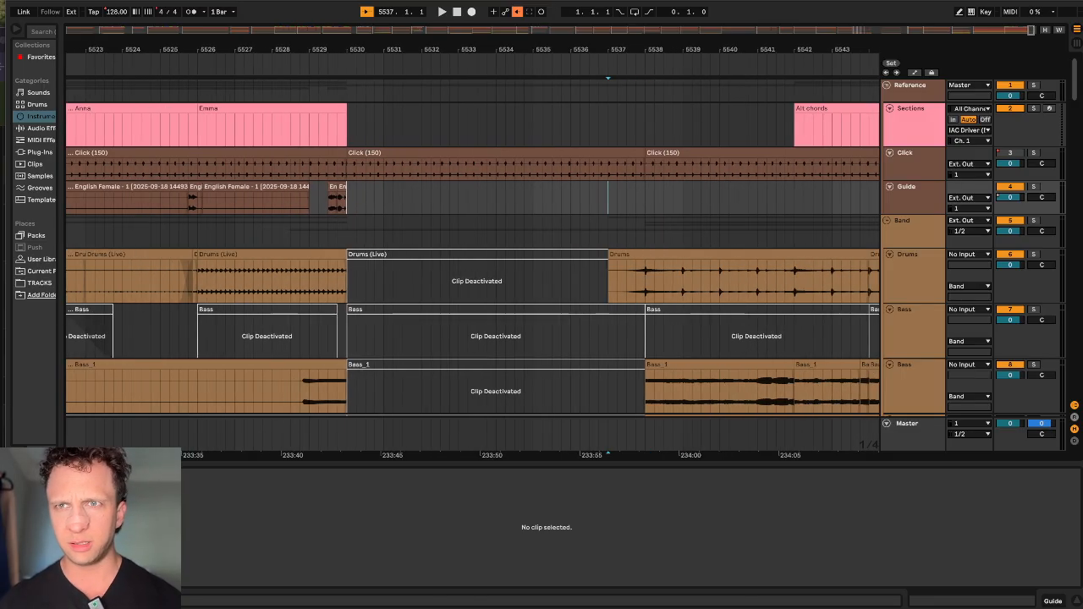
{"action": "scroll", "coordinate": [415, 199], "scroll_direction": "left", "scroll_amount": 5}
{"action": "scroll", "coordinate": [415, 200], "scroll_direction": "left", "scroll_amount": 4}
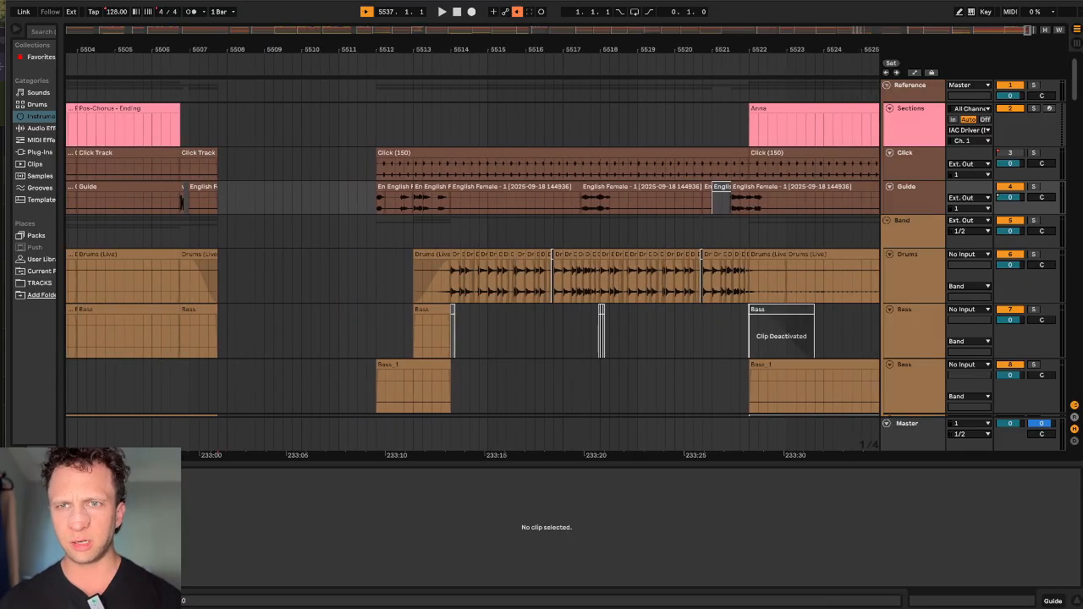
- Undo the paste, show automation and paste the Life is Better time again at bar 5512
{"action": "key", "text": "super+z"}
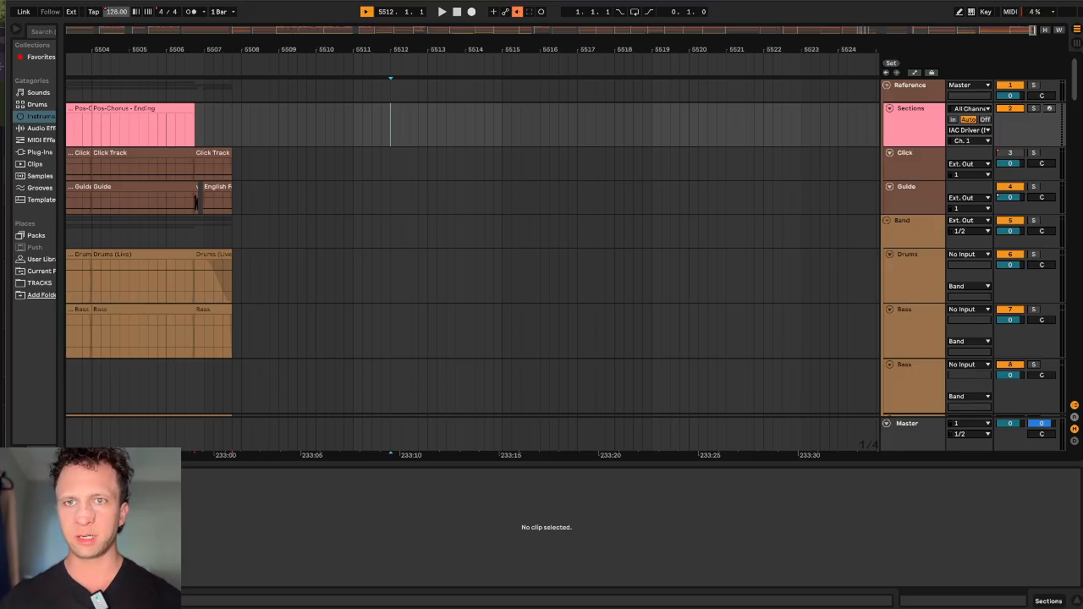
{"action": "key", "text": "a"}
{"action": "left_click", "coordinate": [97, 1]}
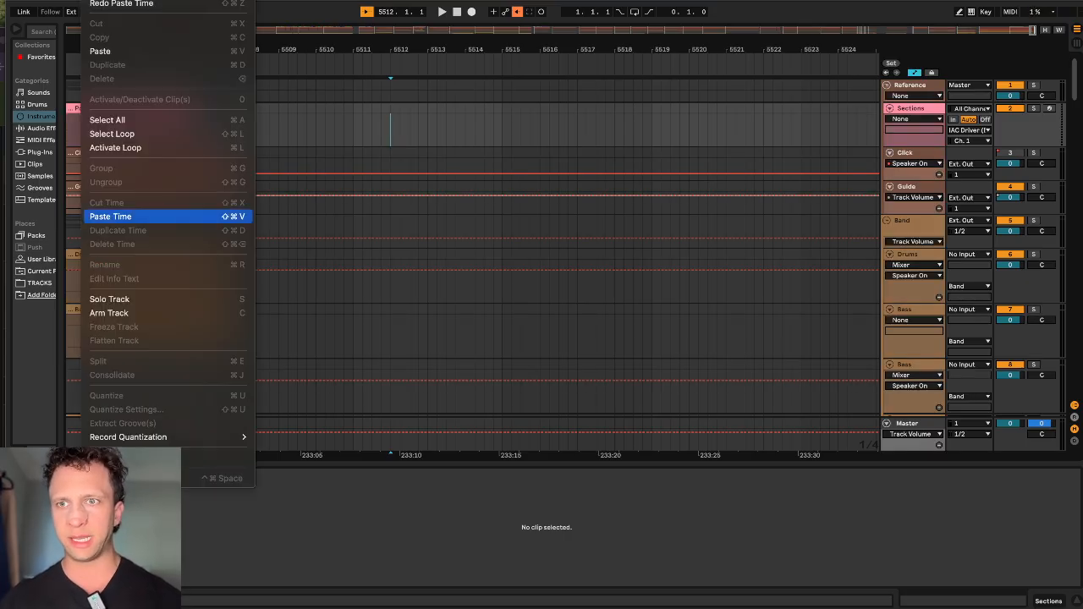
{"action": "left_click", "coordinate": [114, 217]}
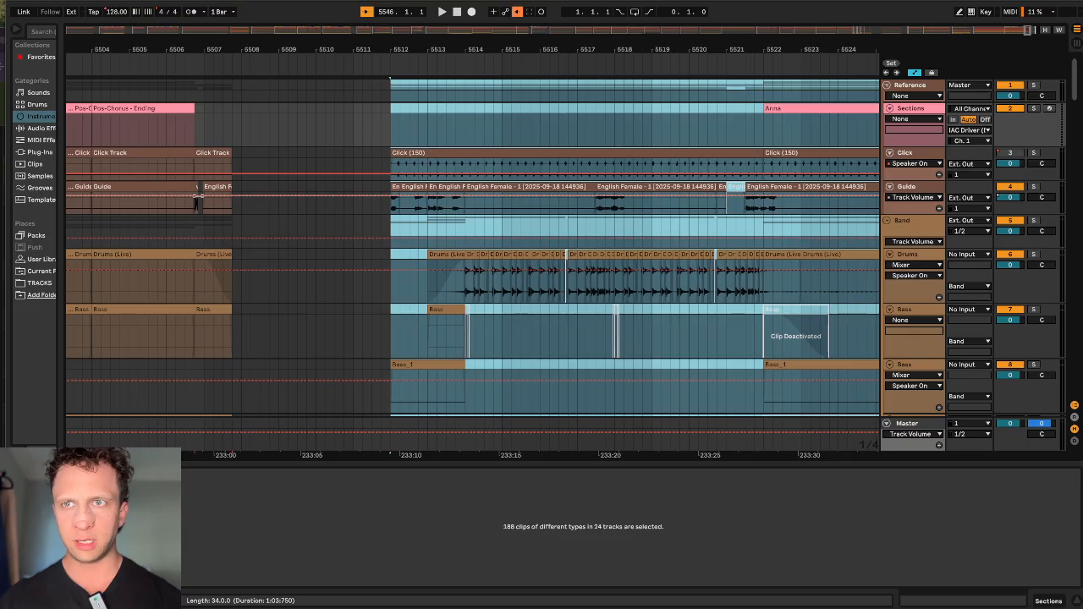
- Review the repasted Life is Better clips and their automation, and undo the paste
{"action": "left_click", "coordinate": [427, 129]}
{"action": "left_click", "coordinate": [475, 128]}
{"action": "scroll", "coordinate": [791, 164], "scroll_direction": "up", "scroll_amount": 5}
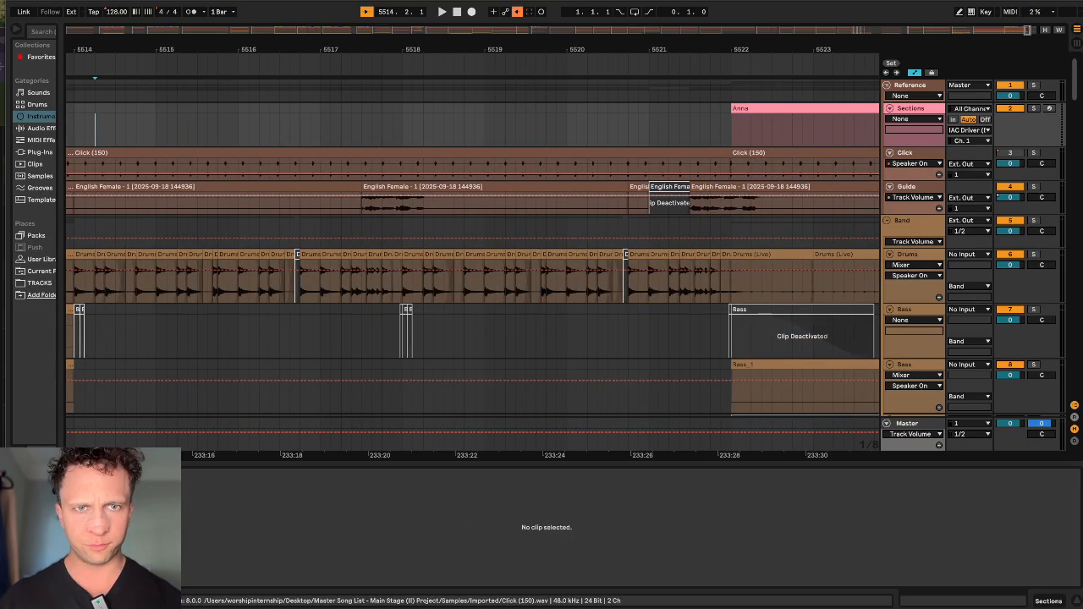
{"action": "scroll", "coordinate": [719, 195], "scroll_direction": "down", "scroll_amount": 8}
{"action": "scroll", "coordinate": [719, 194], "scroll_direction": "right", "scroll_amount": 3}
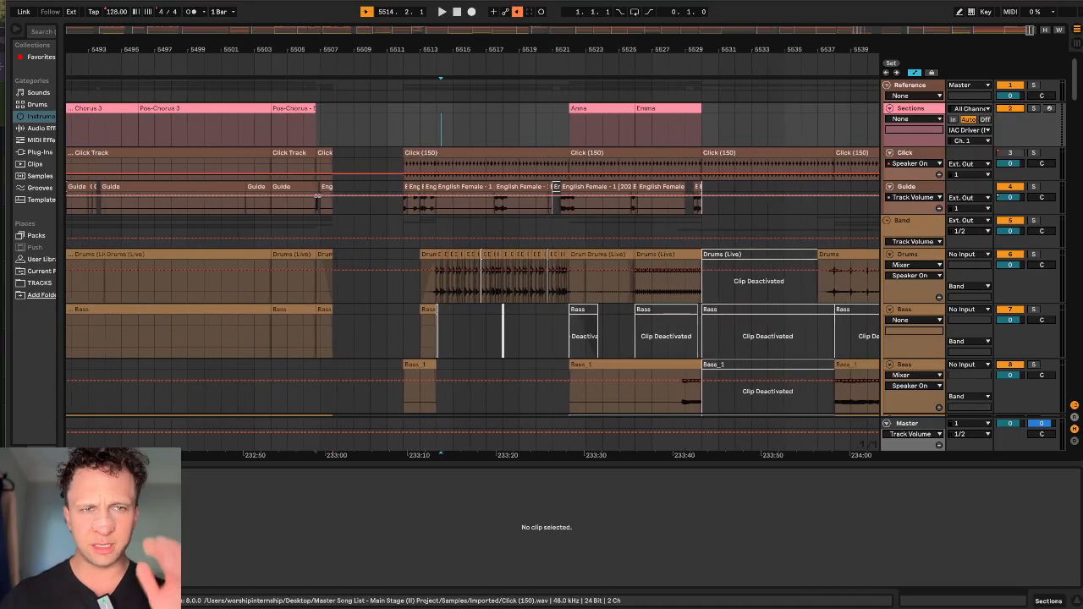
{"action": "scroll", "coordinate": [719, 195], "scroll_direction": "right", "scroll_amount": 1}
{"action": "key", "text": "super+z"}
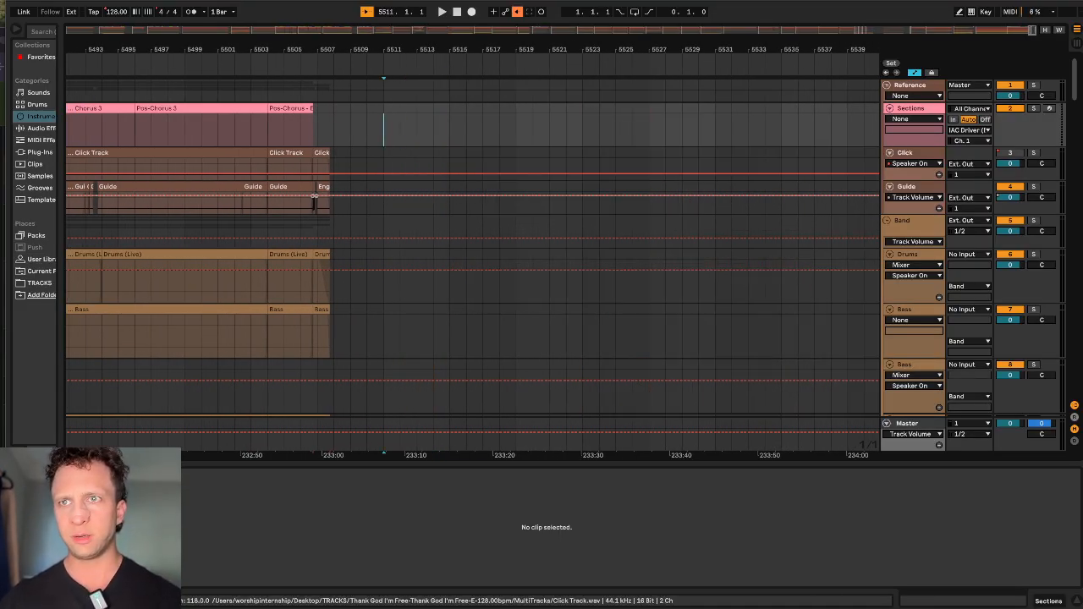
- Record a tempo change to 75 BPM past the end of TGIF, starting from bar 5511, and delete the breakpoint returning to 128 BPM
{"action": "left_click", "coordinate": [471, 12]}
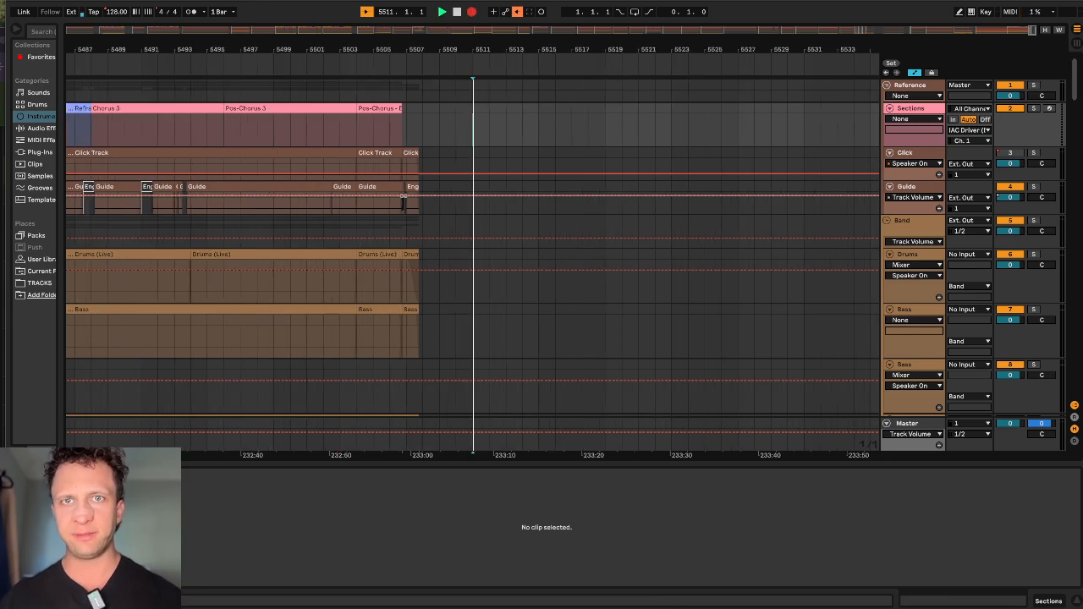
{"action": "left_click", "coordinate": [117, 12]}
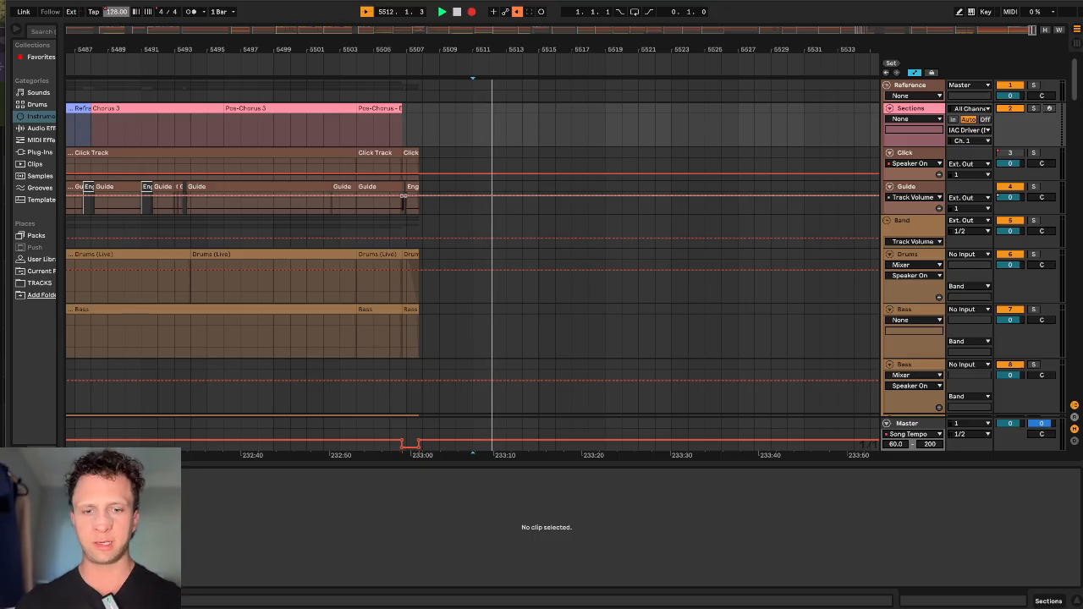
{"action": "type", "text": "75"}
{"action": "key", "text": "Return"}
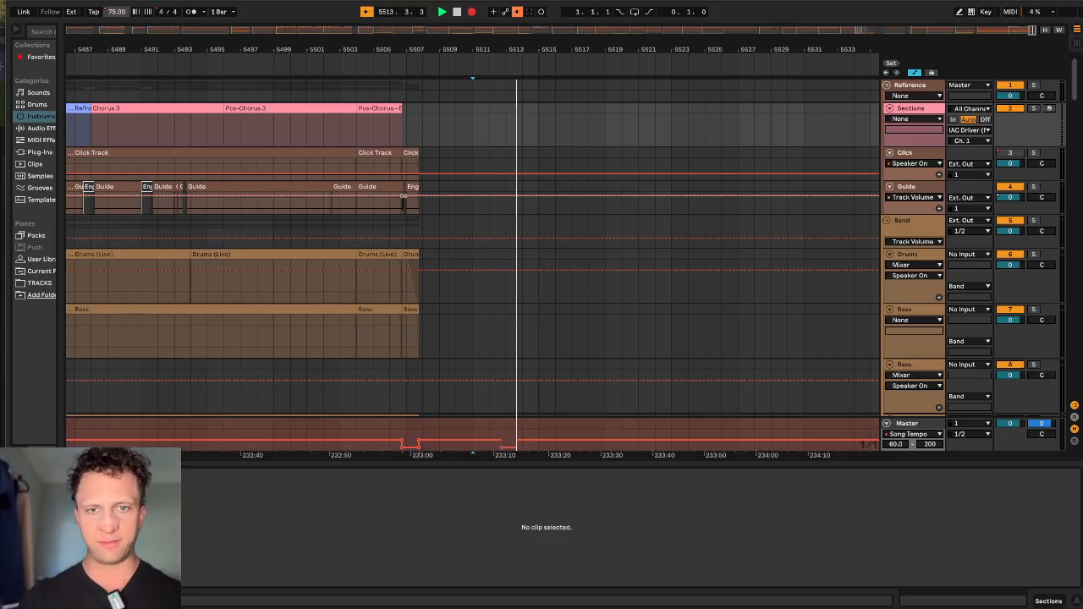
{"action": "key", "text": "space"}
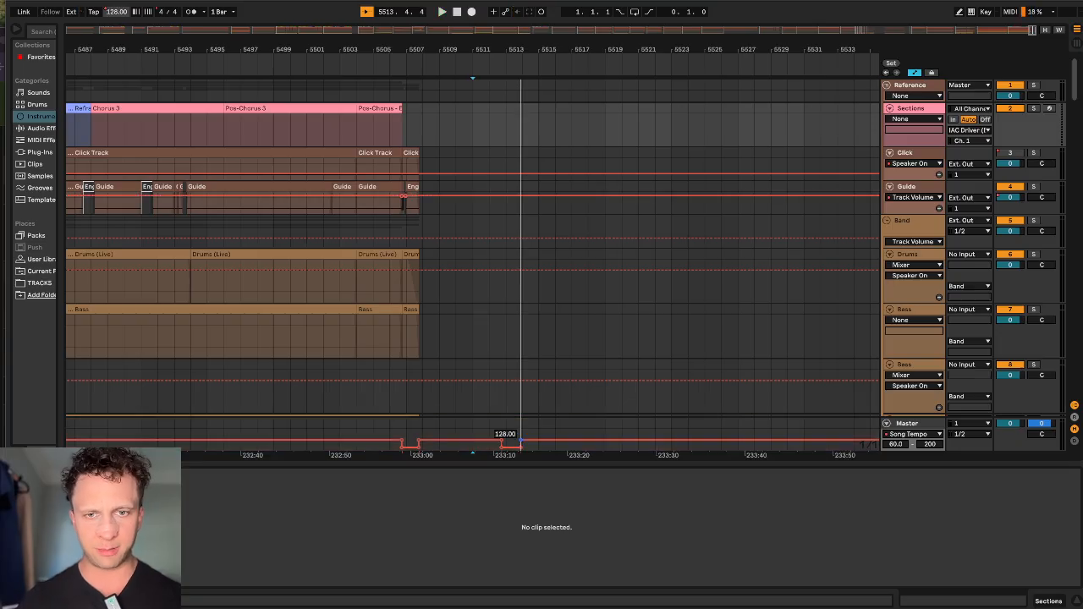
{"action": "double_click", "coordinate": [520, 441]}
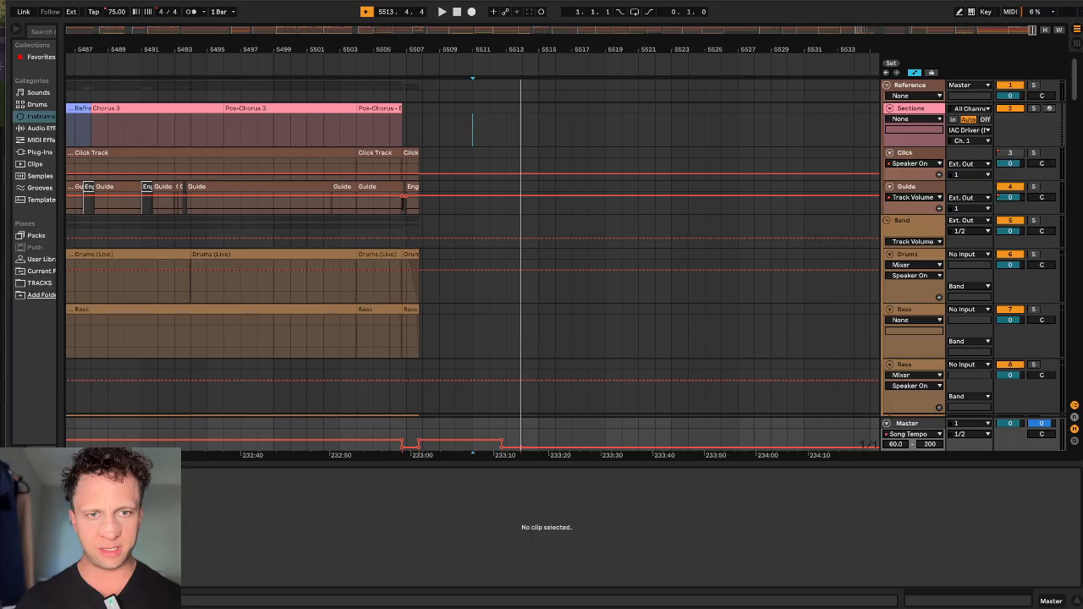
- Add a locator at bar 5515 and name it "2 - Life is Better"
{"action": "left_click", "coordinate": [538, 127]}
{"action": "scroll", "coordinate": [538, 127], "scroll_direction": "up", "scroll_amount": 3}
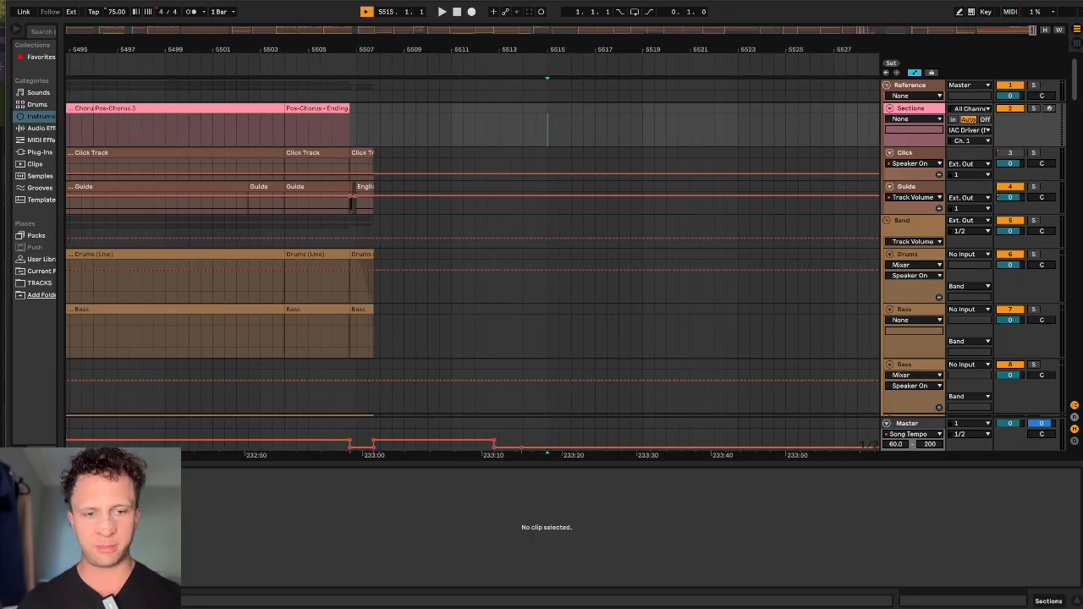
{"action": "left_click", "coordinate": [891, 63]}
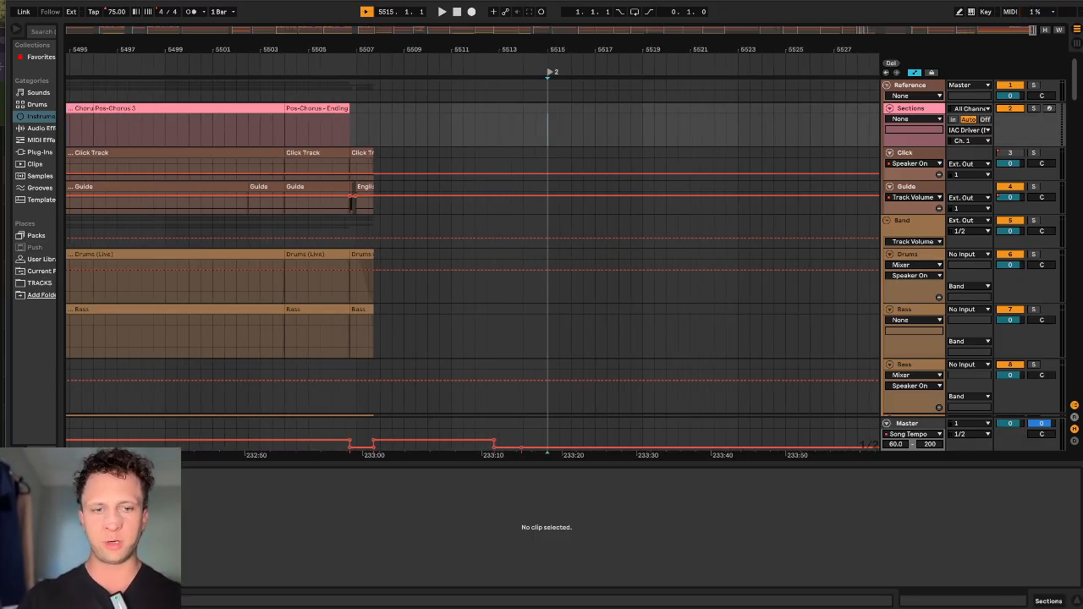
{"action": "key", "text": "super+r"}
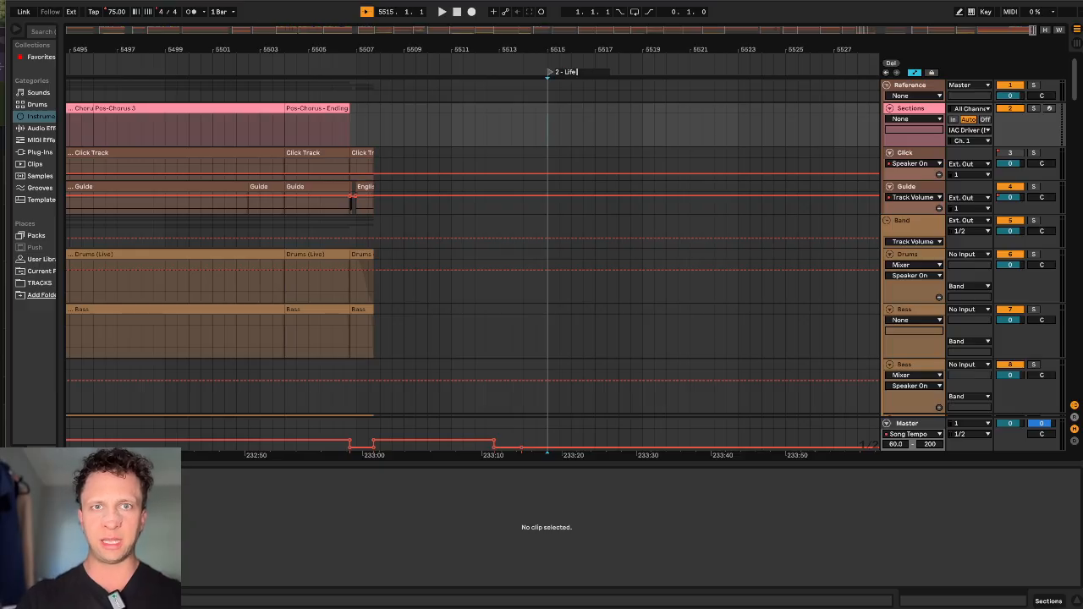
{"action": "type", "text": "2 - Life is Better"}
{"action": "key", "text": "Return"}
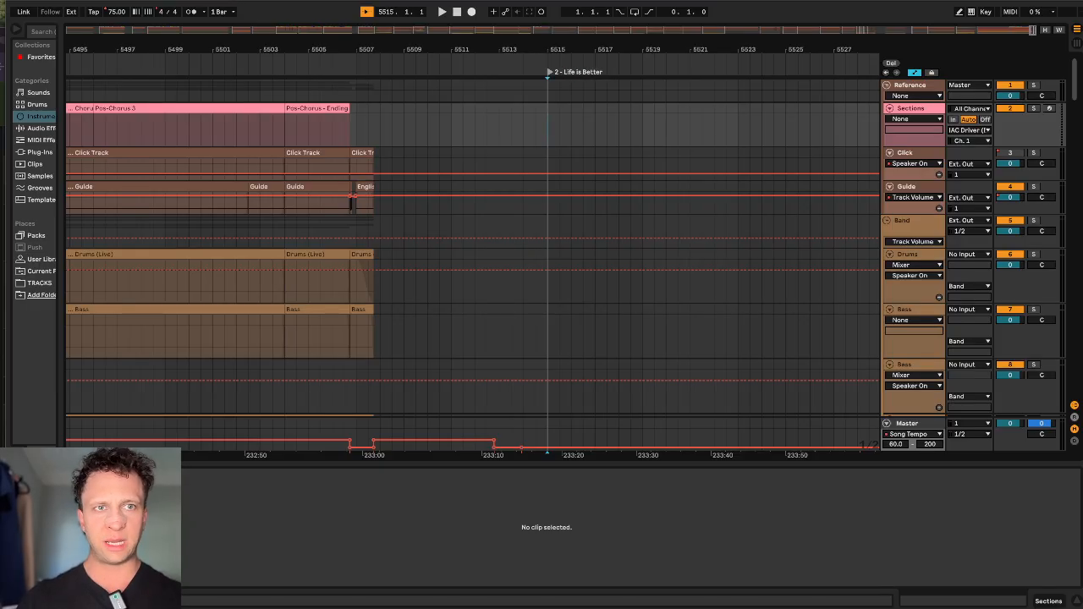
- Paste the copied Life is Better time at bar 5515 and move its locator back to the start of the pasted clips
{"action": "left_click", "coordinate": [89, 0]}
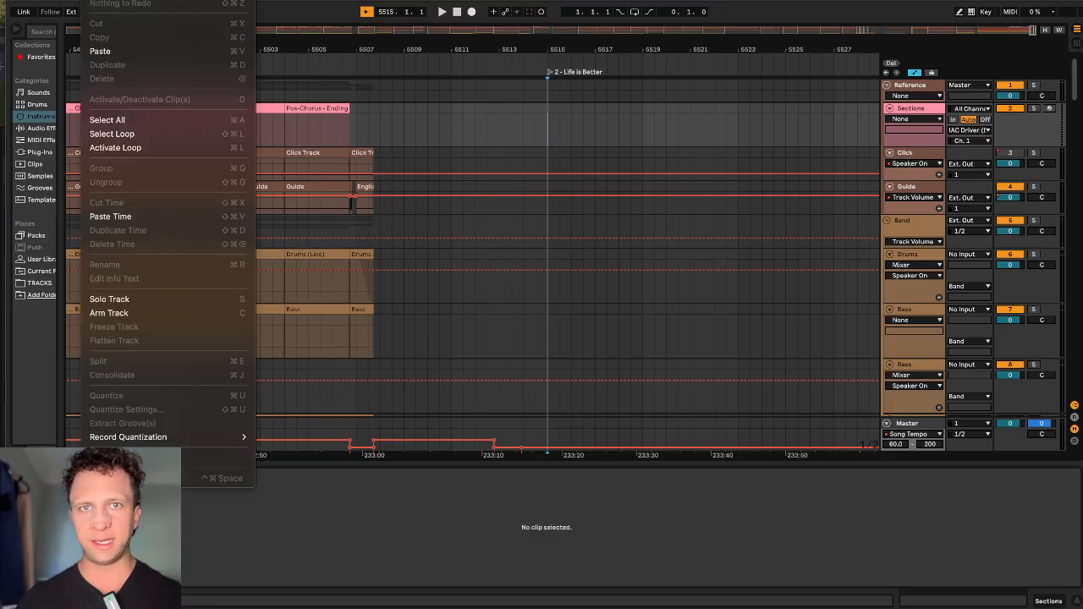
{"action": "left_click", "coordinate": [113, 215]}
{"action": "scroll", "coordinate": [592, 254], "scroll_direction": "down", "scroll_amount": 3}
{"action": "scroll", "coordinate": [791, 254], "scroll_direction": "down", "scroll_amount": 4}
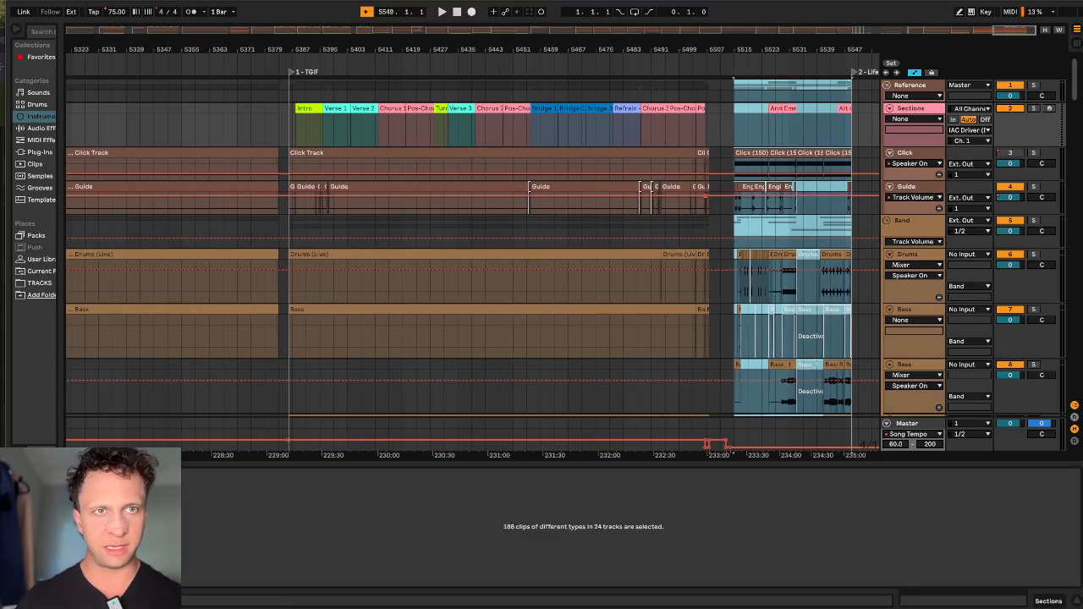
{"action": "left_click_drag", "start_coordinate": [854, 72], "coordinate": [736, 72]}
{"action": "scroll", "coordinate": [734, 254], "scroll_direction": "up", "scroll_amount": 10}
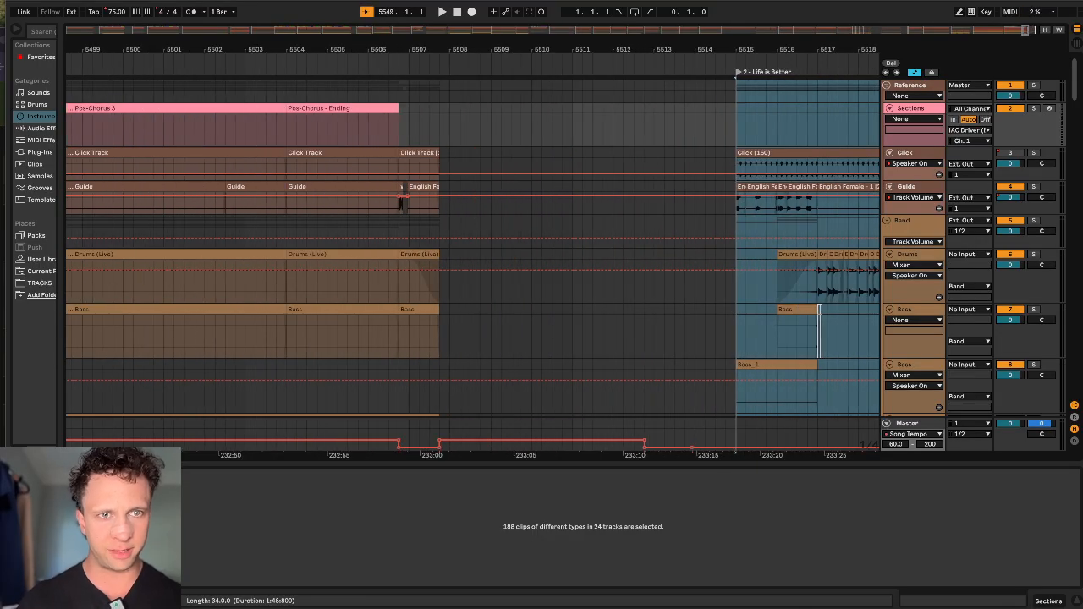
{"action": "scroll", "coordinate": [734, 254], "scroll_direction": "right", "scroll_amount": 2}
{"action": "scroll", "coordinate": [609, 131], "scroll_direction": "up", "scroll_amount": 2}
{"action": "scroll", "coordinate": [679, 131], "scroll_direction": "right", "scroll_amount": 2}
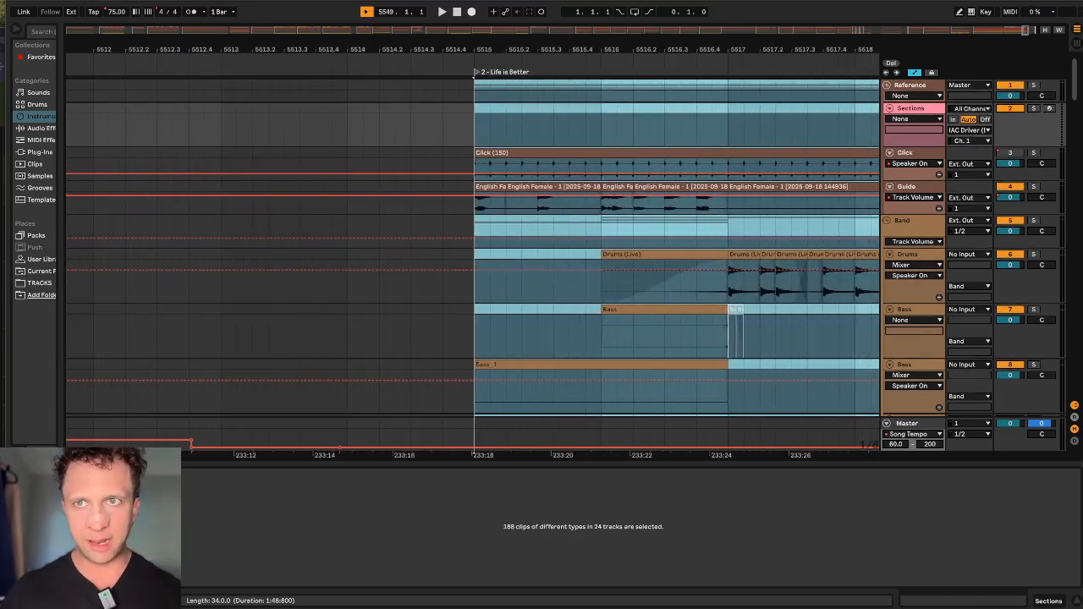
- Play the Life is Better intro from about bar 5516 and follow the guide, drum and bass clips
{"action": "left_click", "coordinate": [679, 131]}
{"action": "scroll", "coordinate": [679, 132], "scroll_direction": "right", "scroll_amount": 7}
{"action": "scroll", "coordinate": [473, 254], "scroll_direction": "right", "scroll_amount": 1}
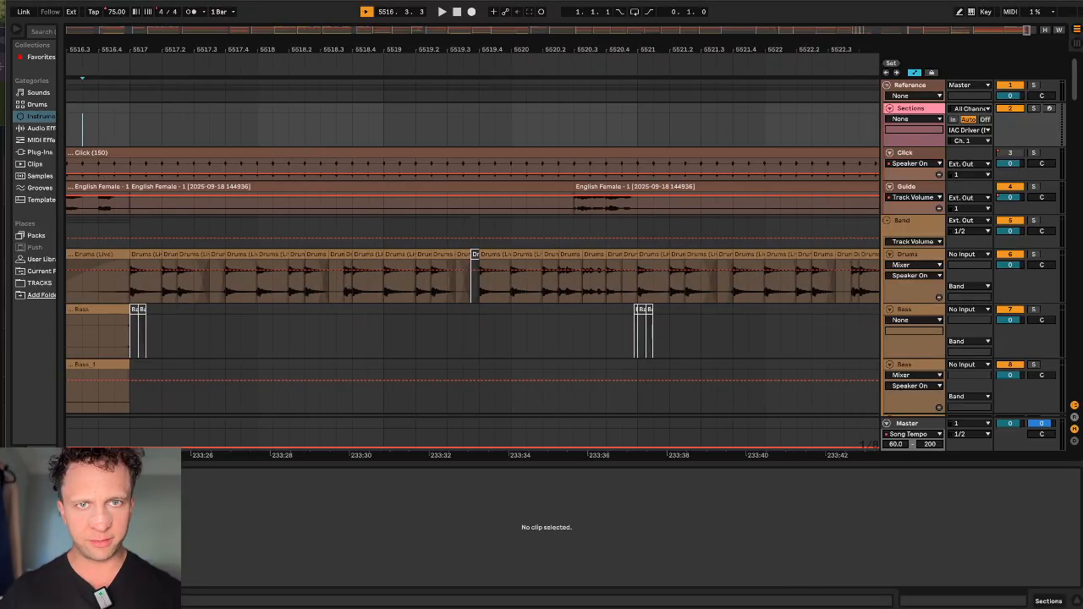
{"action": "key", "text": "space"}
{"action": "scroll", "coordinate": [470, 254], "scroll_direction": "right", "scroll_amount": 2}
{"action": "scroll", "coordinate": [469, 254], "scroll_direction": "down", "scroll_amount": 5}
{"action": "scroll", "coordinate": [469, 254], "scroll_direction": "right", "scroll_amount": 3}
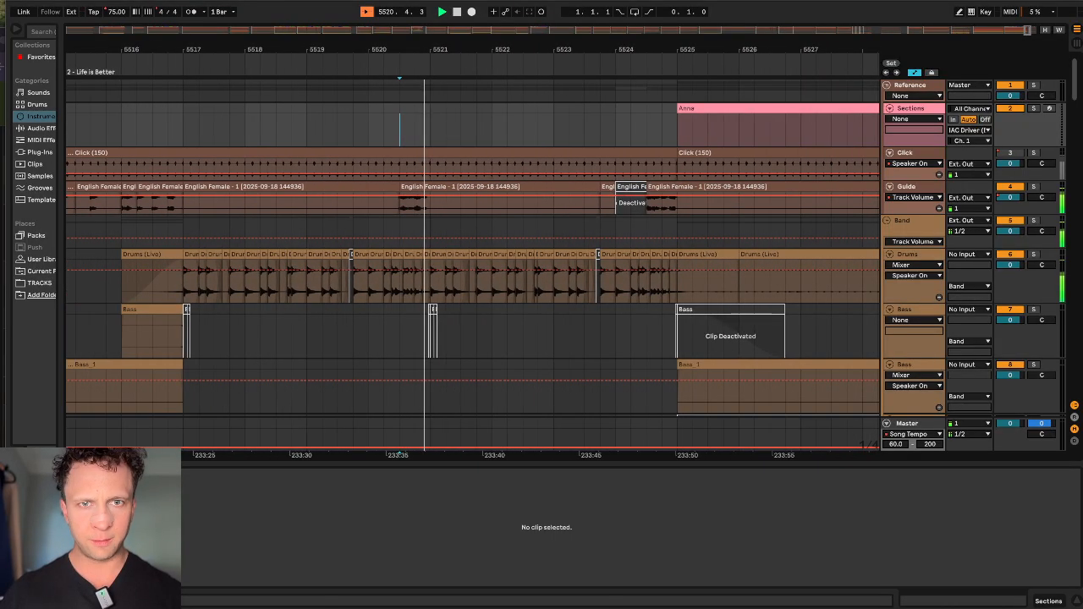
{"action": "scroll", "coordinate": [470, 254], "scroll_direction": "right", "scroll_amount": 2}
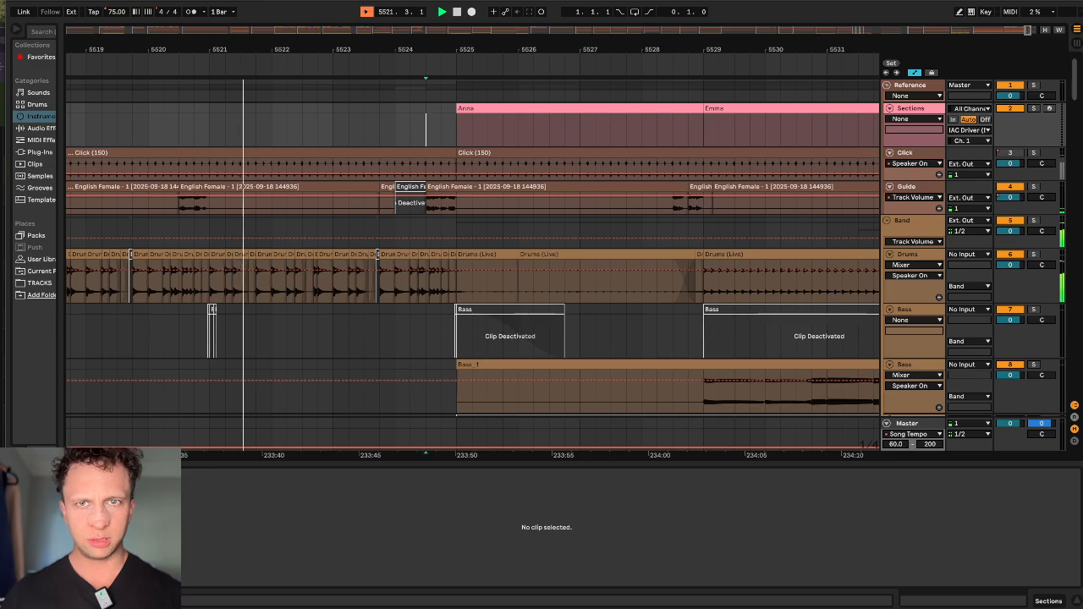
{"action": "scroll", "coordinate": [470, 254], "scroll_direction": "right", "scroll_amount": 2}
- Play the change between the two singer sections from about bar 5528, inspect the surrounding clips and stop playback
{"action": "left_click", "coordinate": [557, 125]}
{"action": "key", "text": "space"}
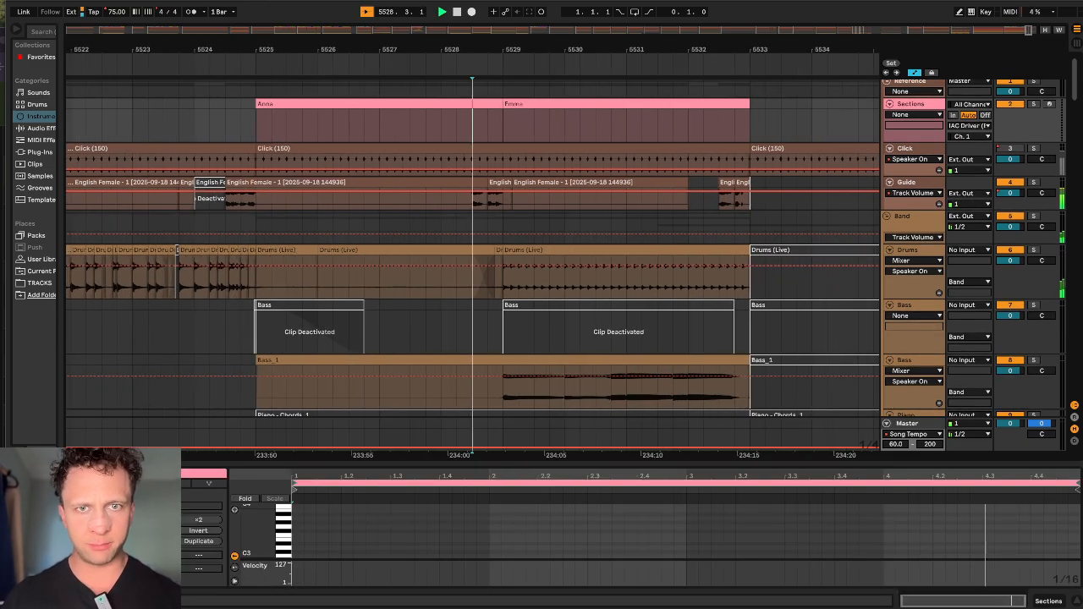
{"action": "scroll", "coordinate": [472, 254], "scroll_direction": "up", "scroll_amount": 3}
{"action": "scroll", "coordinate": [472, 254], "scroll_direction": "down", "scroll_amount": 5}
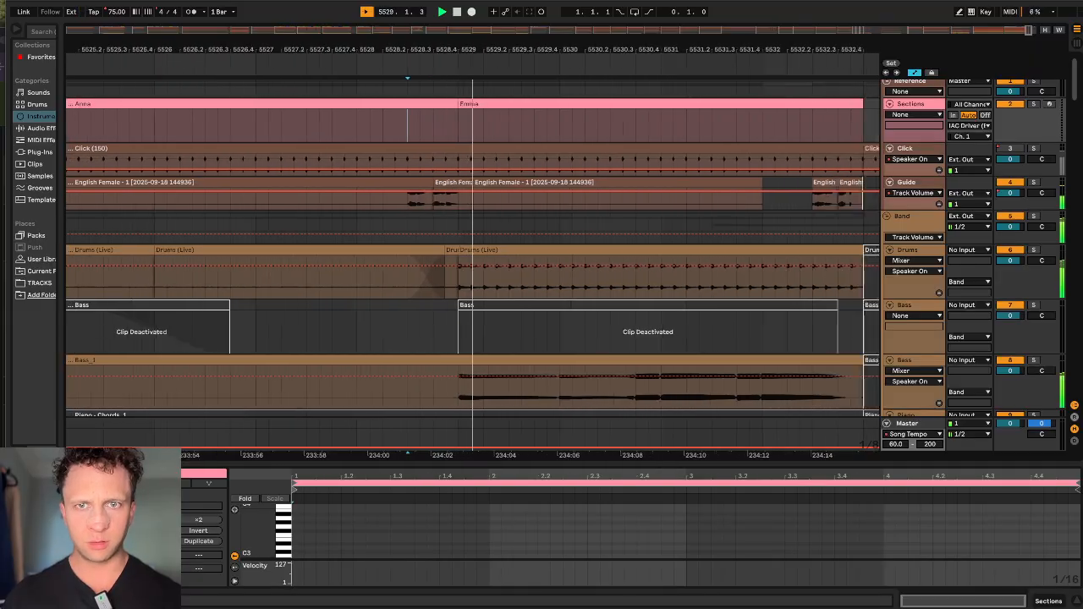
{"action": "scroll", "coordinate": [472, 254], "scroll_direction": "left", "scroll_amount": 3}
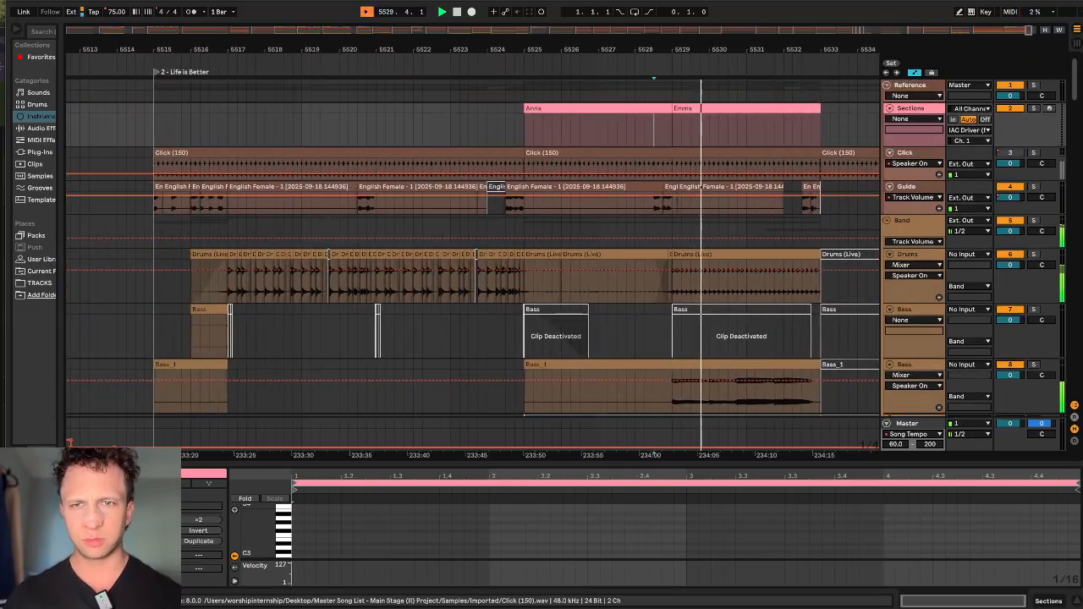
{"action": "scroll", "coordinate": [385, 254], "scroll_direction": "up", "scroll_amount": 2}
{"action": "left_click", "coordinate": [353, 128]}
{"action": "key", "text": "space"}
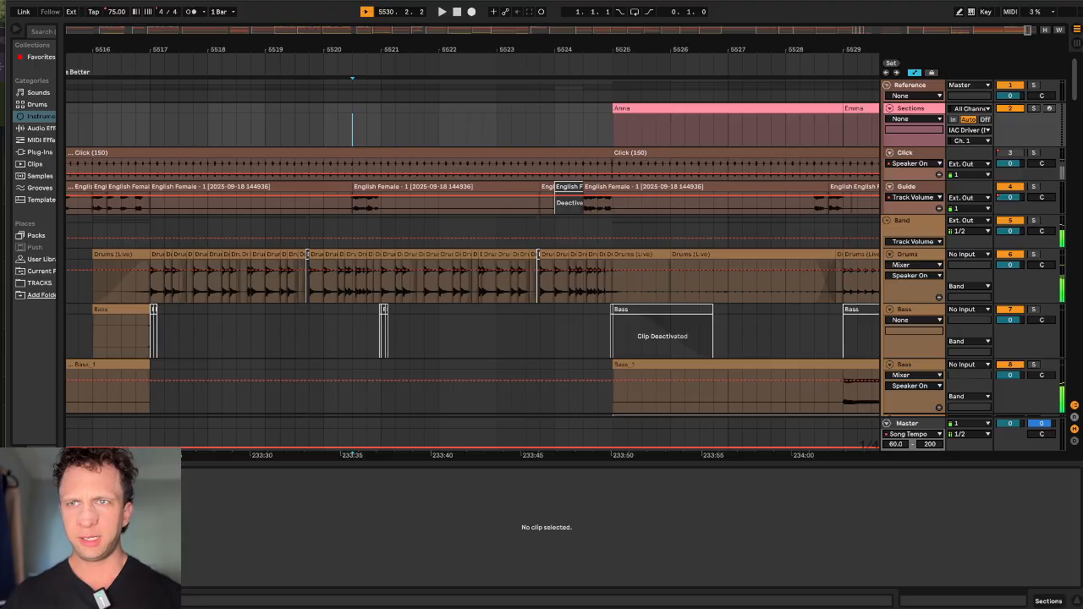
- Turn on the metronome and play from bar 5517 to check the drums against the tempo
{"action": "scroll", "coordinate": [352, 129], "scroll_direction": "left", "scroll_amount": 3}
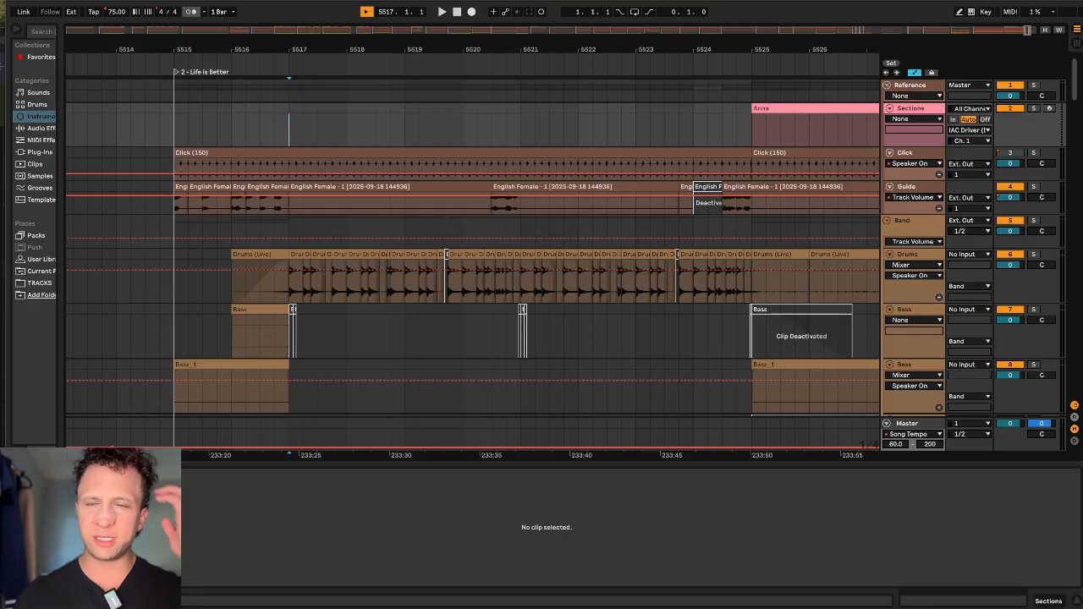
{"action": "key", "text": "o"}
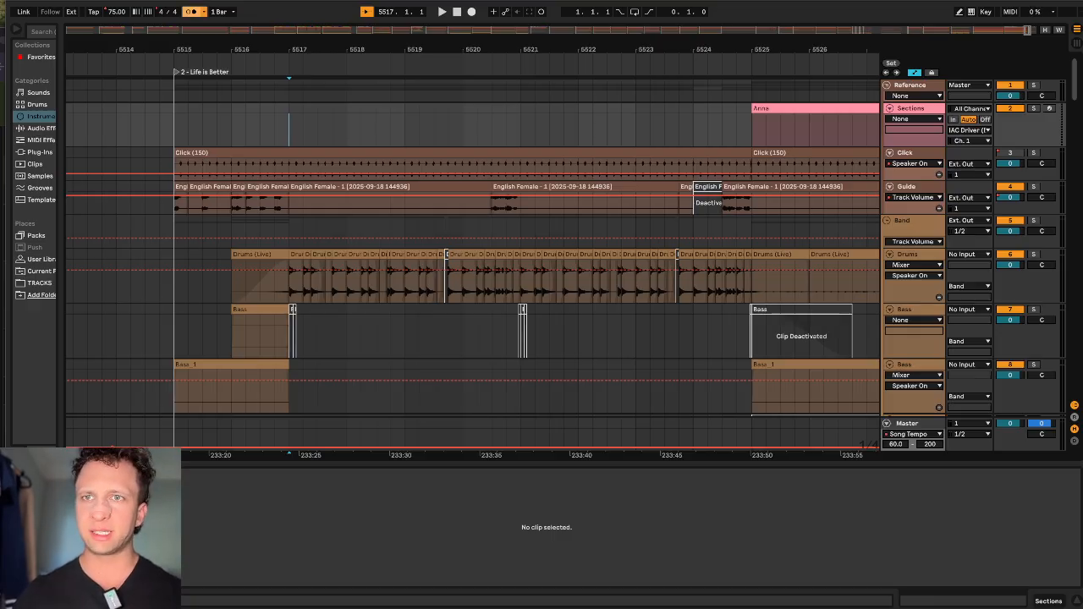
{"action": "key", "text": "space"}
{"action": "scroll", "coordinate": [474, 253], "scroll_direction": "left", "scroll_amount": 5}
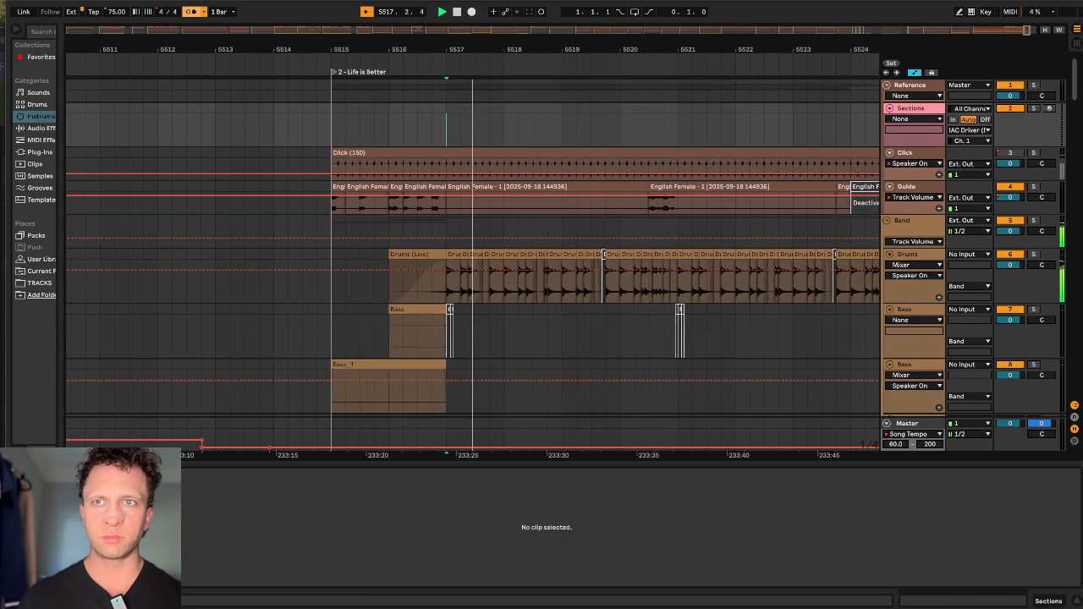
{"action": "key", "text": "space"}
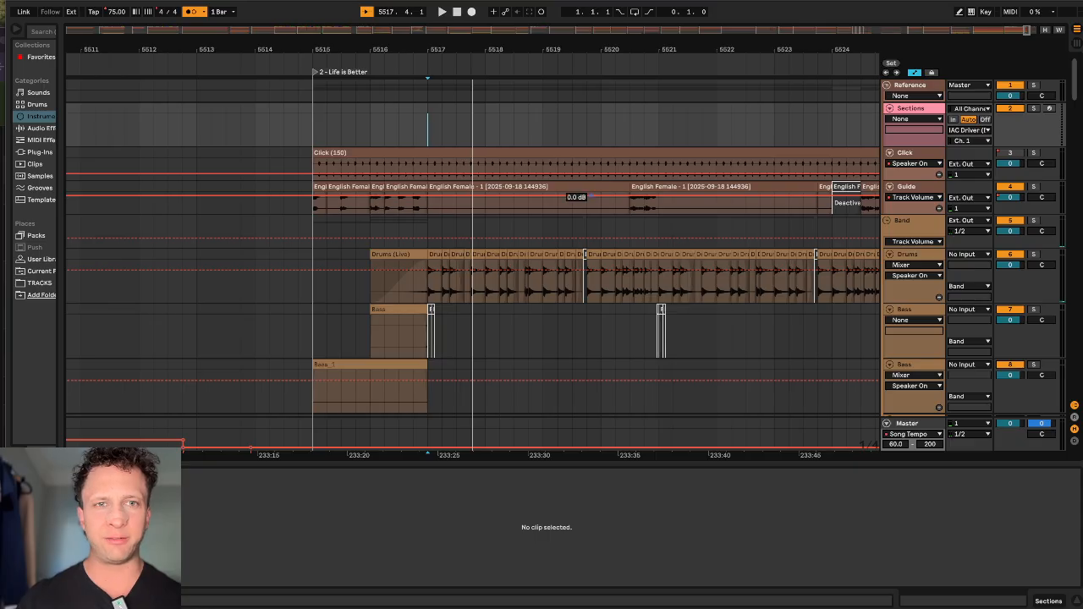
- Play the later part of Life is Better from bar 5541 to check its timing, and stop playback
{"action": "scroll", "coordinate": [591, 196], "scroll_direction": "down", "scroll_amount": 3}
{"action": "scroll", "coordinate": [591, 197], "scroll_direction": "right", "scroll_amount": 12}
{"action": "scroll", "coordinate": [592, 196], "scroll_direction": "down", "scroll_amount": 3}
{"action": "scroll", "coordinate": [594, 196], "scroll_direction": "left", "scroll_amount": 3}
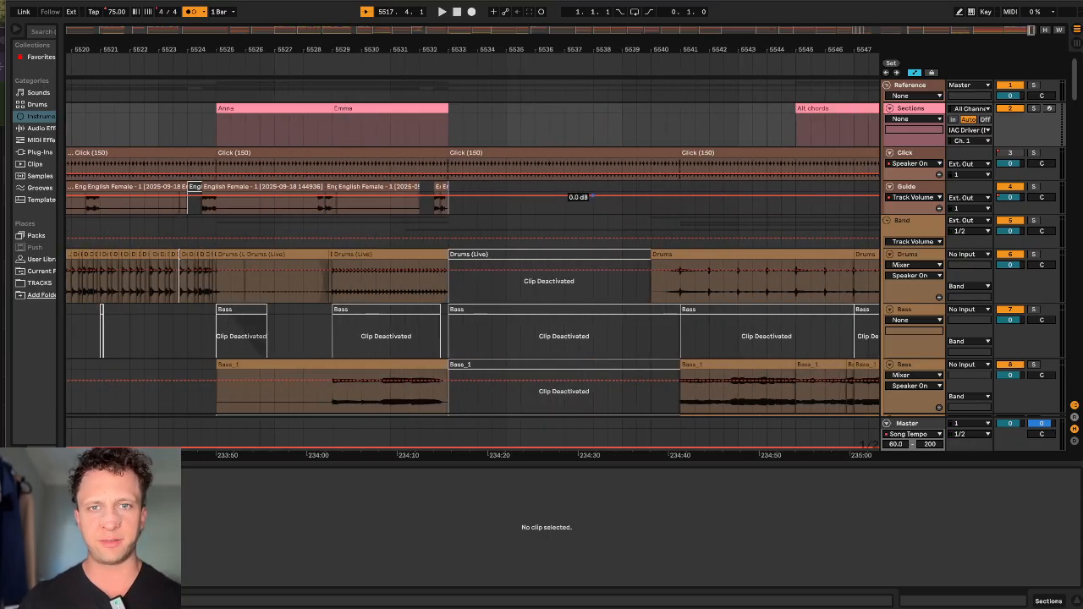
{"action": "key", "text": "space"}
{"action": "scroll", "coordinate": [474, 254], "scroll_direction": "right", "scroll_amount": 8}
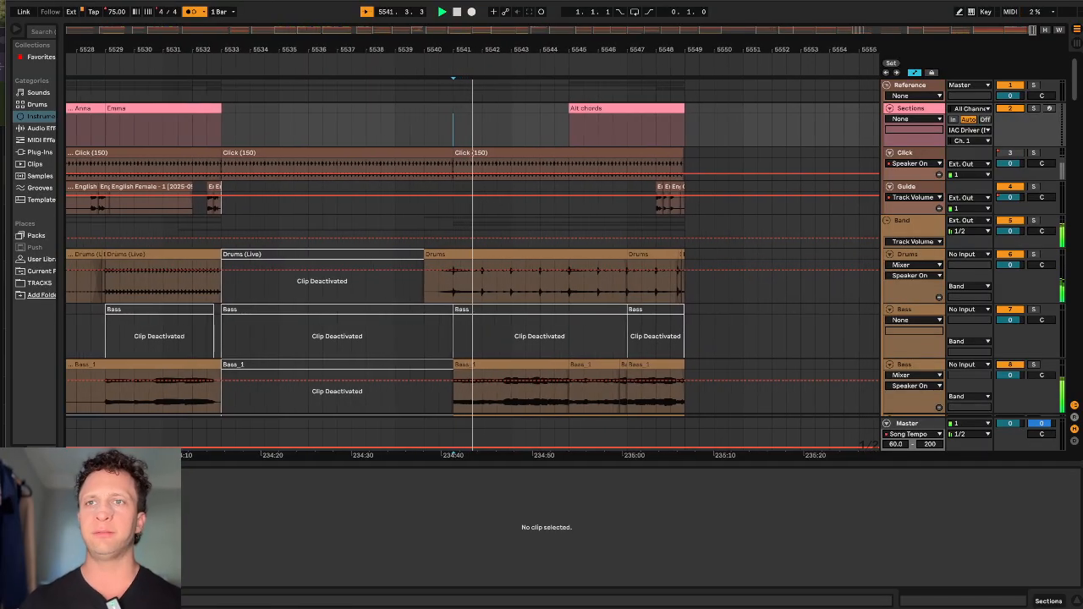
{"action": "scroll", "coordinate": [592, 173], "scroll_direction": "down", "scroll_amount": 3}
{"action": "key", "text": "space"}
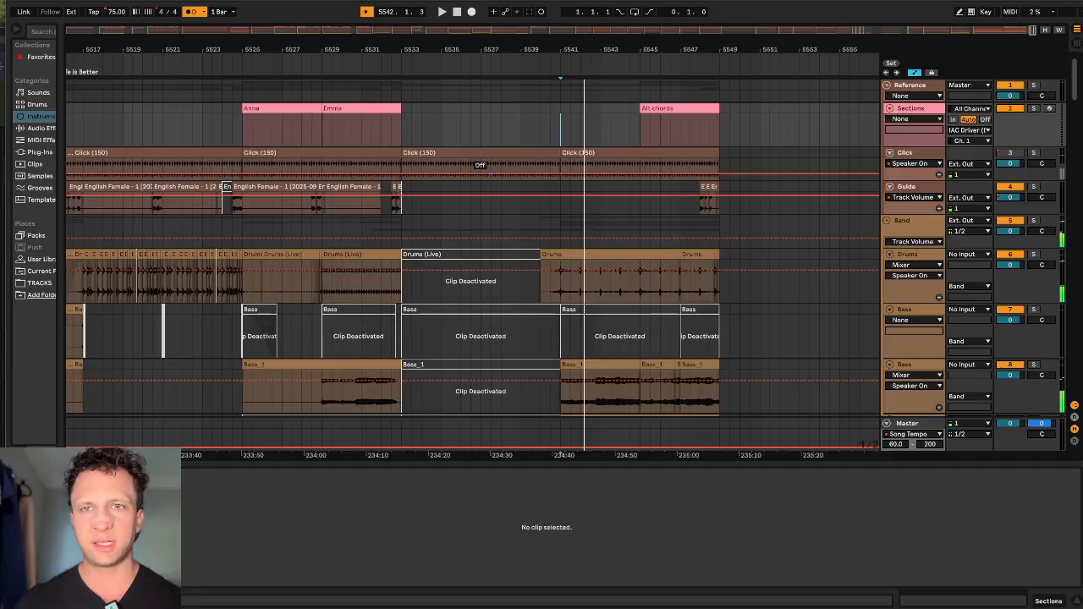
- Hide the automation and look over the Life is Better clips from bar 5515 across the section, guide, drum and bass tracks
{"action": "scroll", "coordinate": [474, 254], "scroll_direction": "left", "scroll_amount": 6}
{"action": "key", "text": "a"}
{"action": "key", "text": "a"}
{"action": "key", "text": "a"}
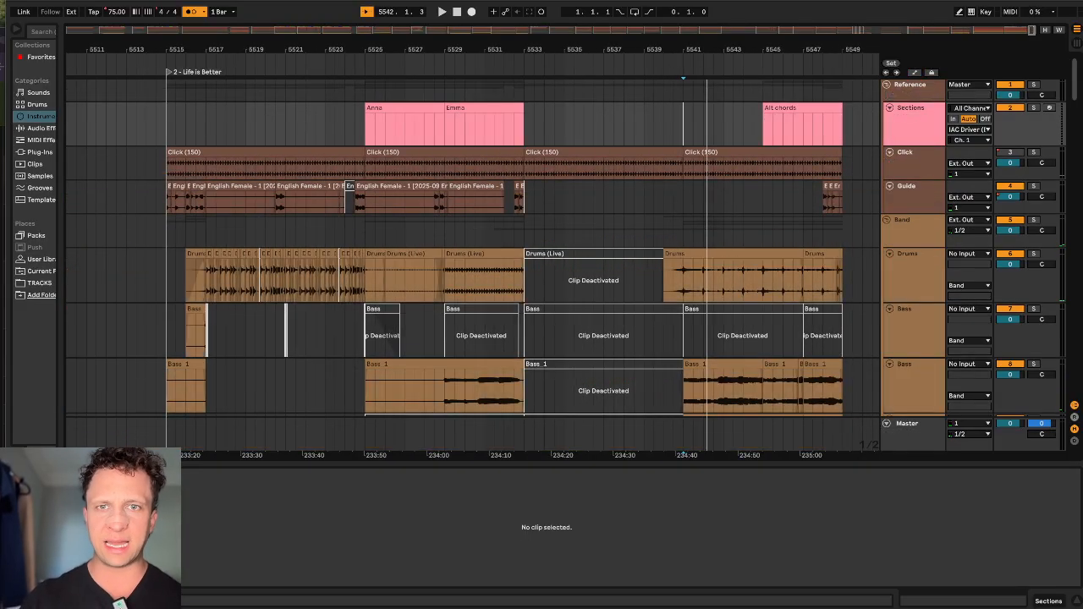
{"action": "scroll", "coordinate": [228, 254], "scroll_direction": "up", "scroll_amount": 5}
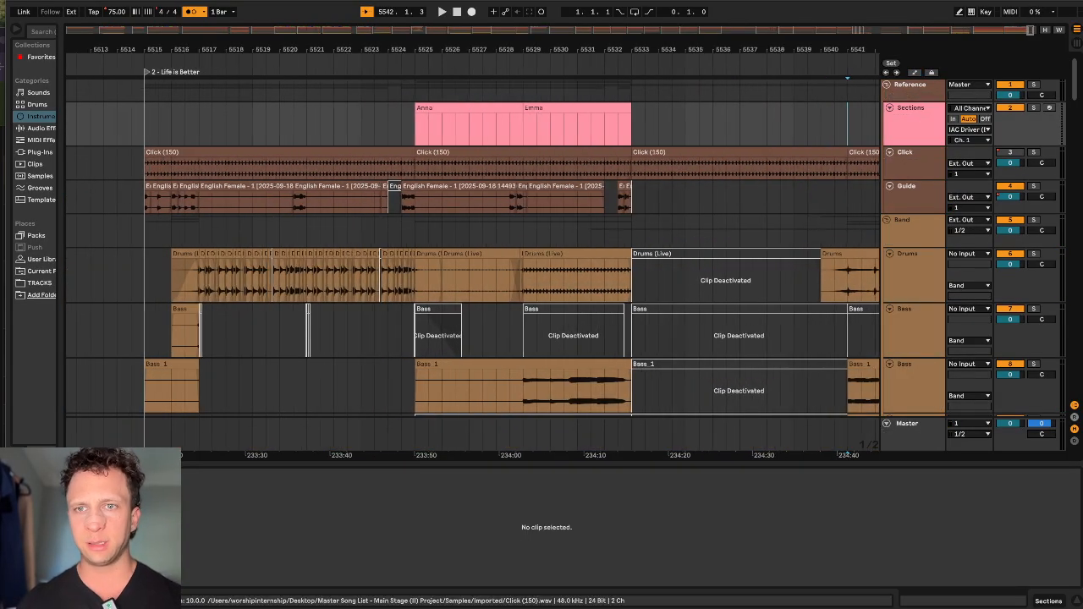
{"action": "scroll", "coordinate": [229, 254], "scroll_direction": "down", "scroll_amount": 2}
{"action": "key", "text": "a"}
{"action": "scroll", "coordinate": [400, 241], "scroll_direction": "down", "scroll_amount": 10}
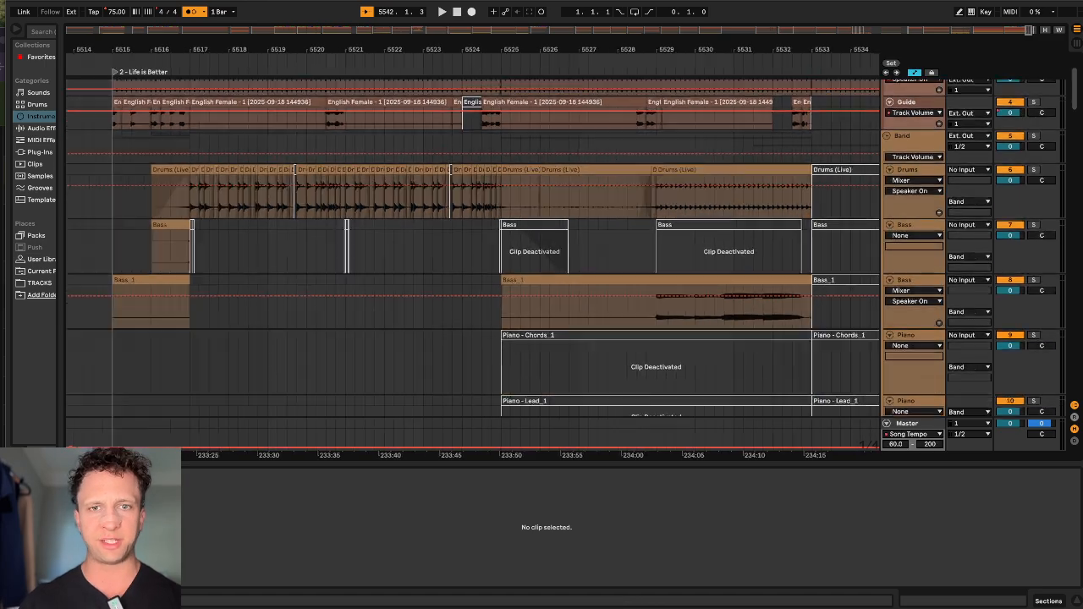
{"action": "scroll", "coordinate": [400, 241], "scroll_direction": "up", "scroll_amount": 10}
{"action": "scroll", "coordinate": [401, 241], "scroll_direction": "left", "scroll_amount": 2}
{"action": "key", "text": "a"}
{"action": "scroll", "coordinate": [400, 241], "scroll_direction": "left", "scroll_amount": 1}
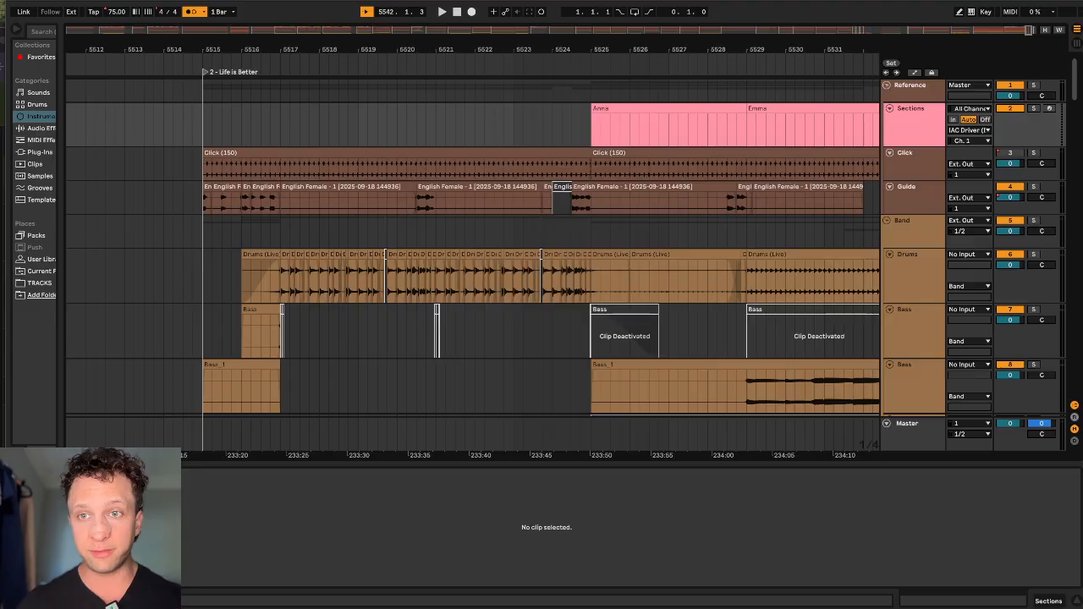
- Switch to Google Chrome to check the Life is Better special instructions in Planning Center, and return to Ableton Live
{"action": "left_click", "coordinate": [241, 231]}
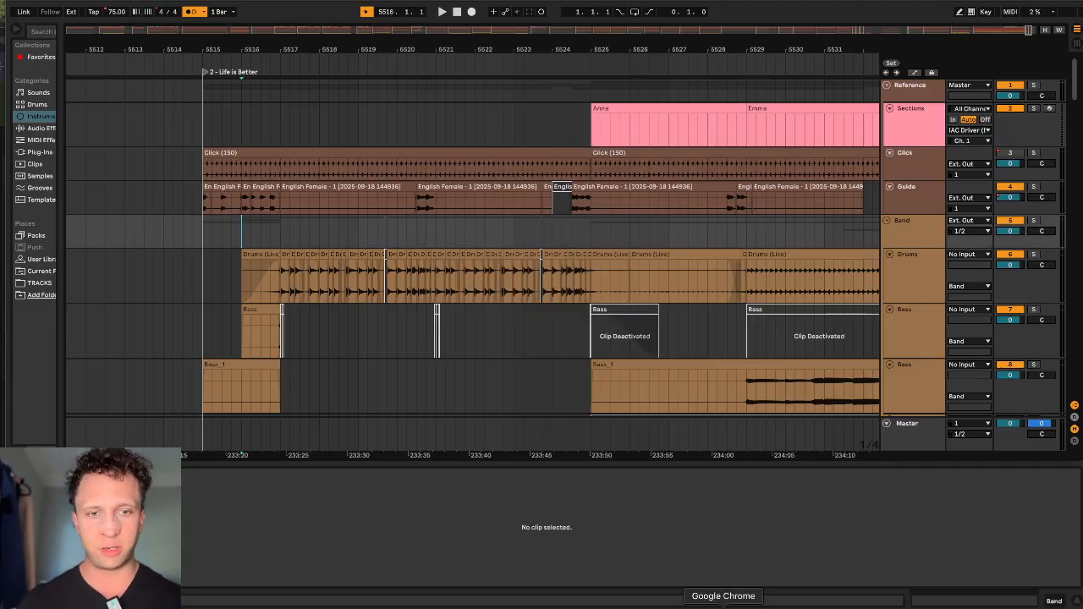
{"action": "left_click", "coordinate": [724, 608]}
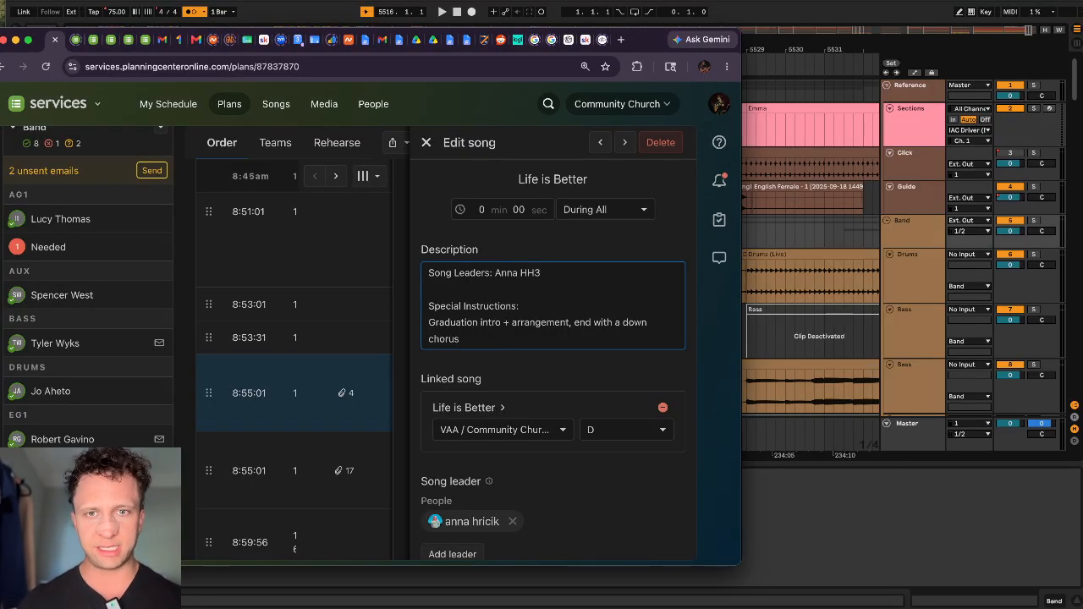
{"action": "key", "text": "super+Tab"}
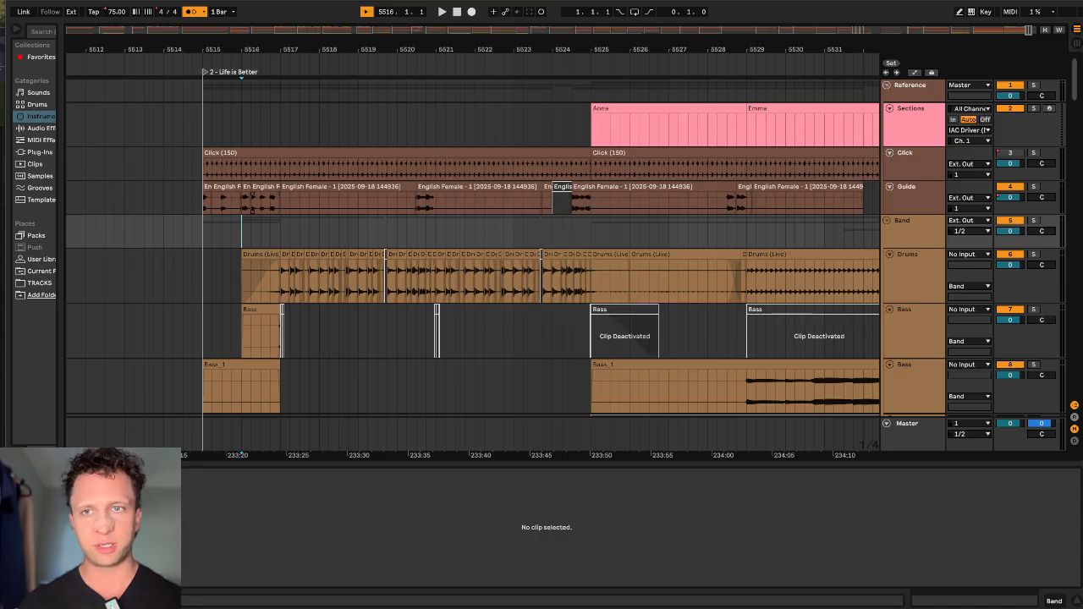
- Play the intro from the guide cues near bar 5516, mute the Click track and stop playback
{"action": "left_click", "coordinate": [261, 203]}
{"action": "key", "text": "space"}
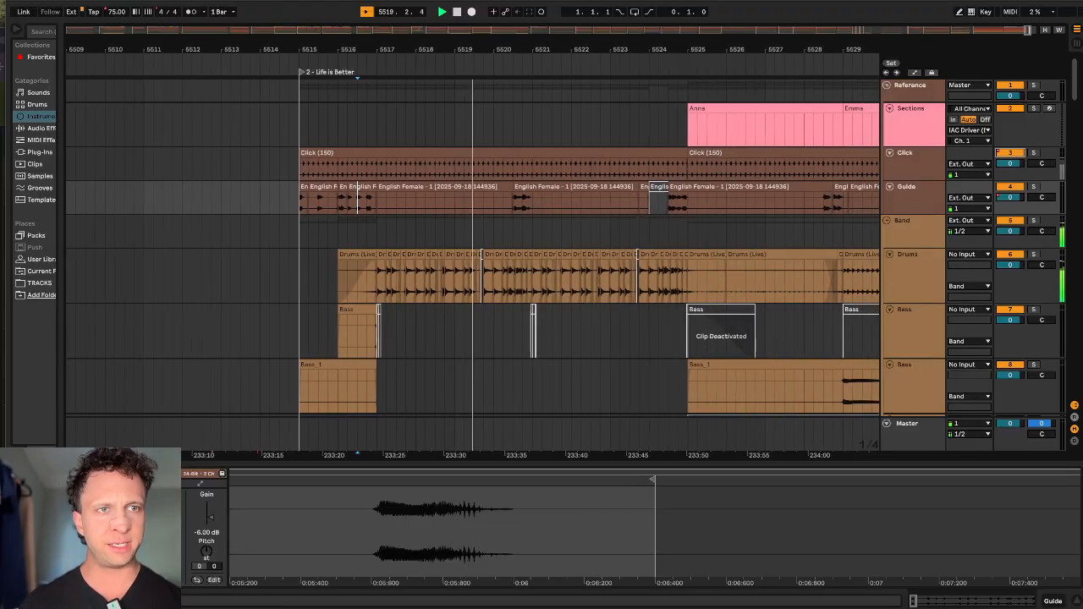
{"action": "left_click", "coordinate": [1010, 153]}
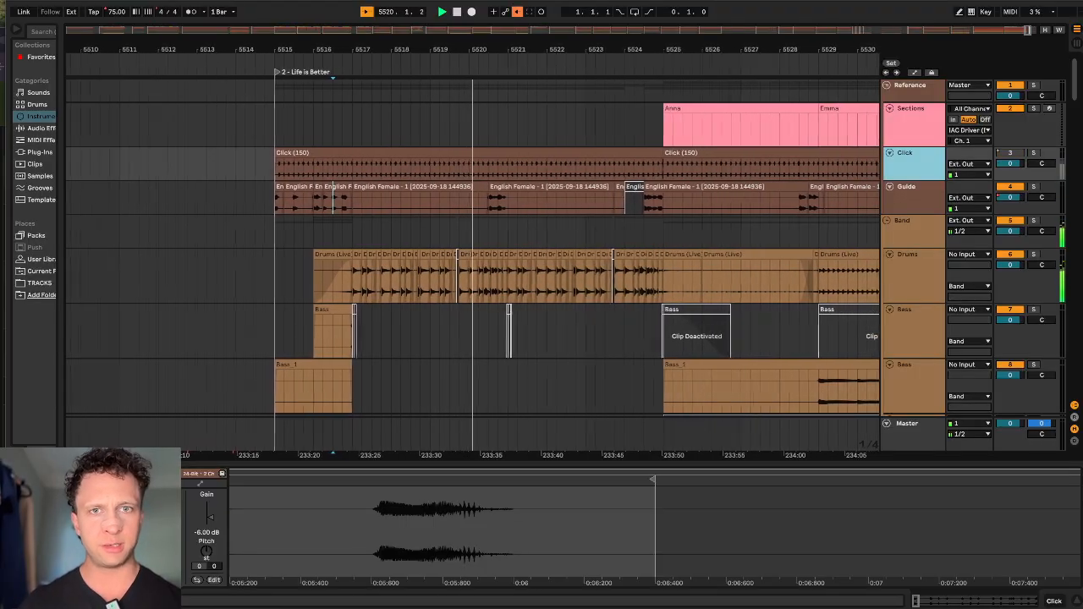
{"action": "left_click", "coordinate": [586, 232]}
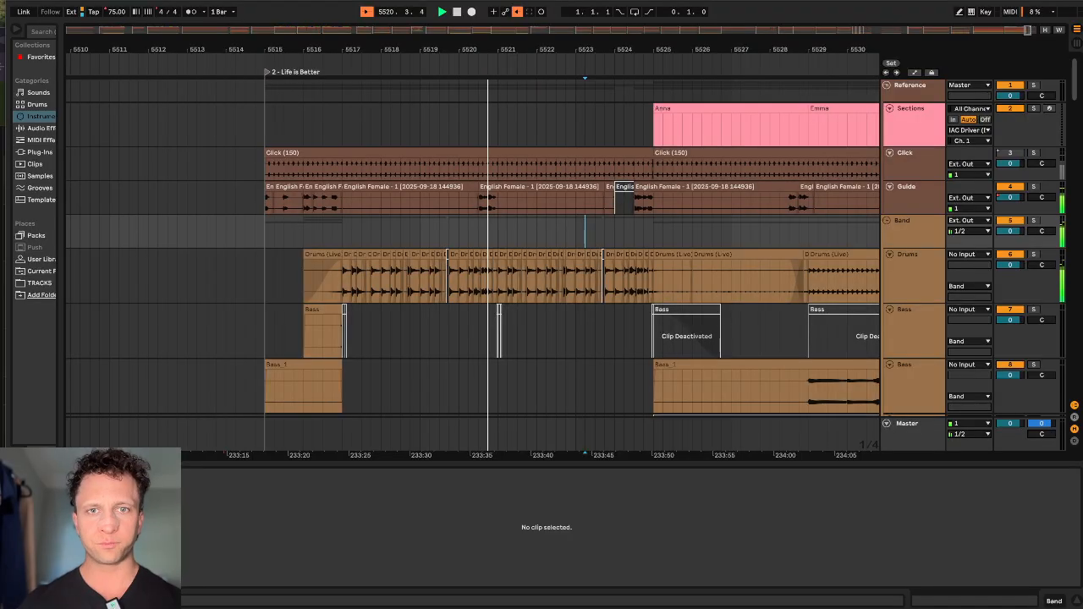
{"action": "scroll", "coordinate": [585, 232], "scroll_direction": "right", "scroll_amount": 4}
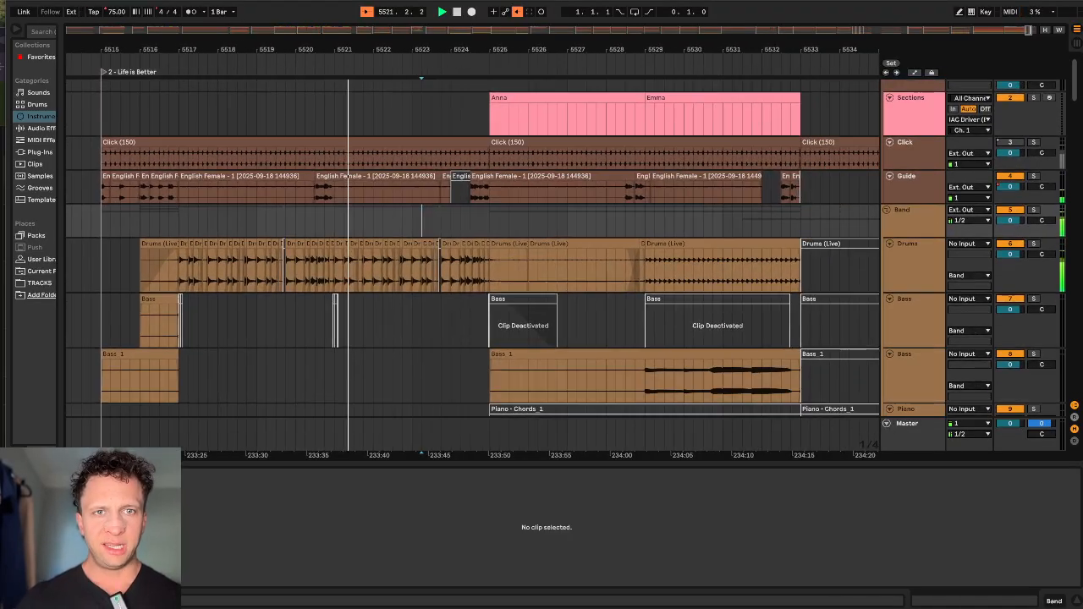
{"action": "left_click", "coordinate": [473, 191]}
{"action": "key", "text": "space"}
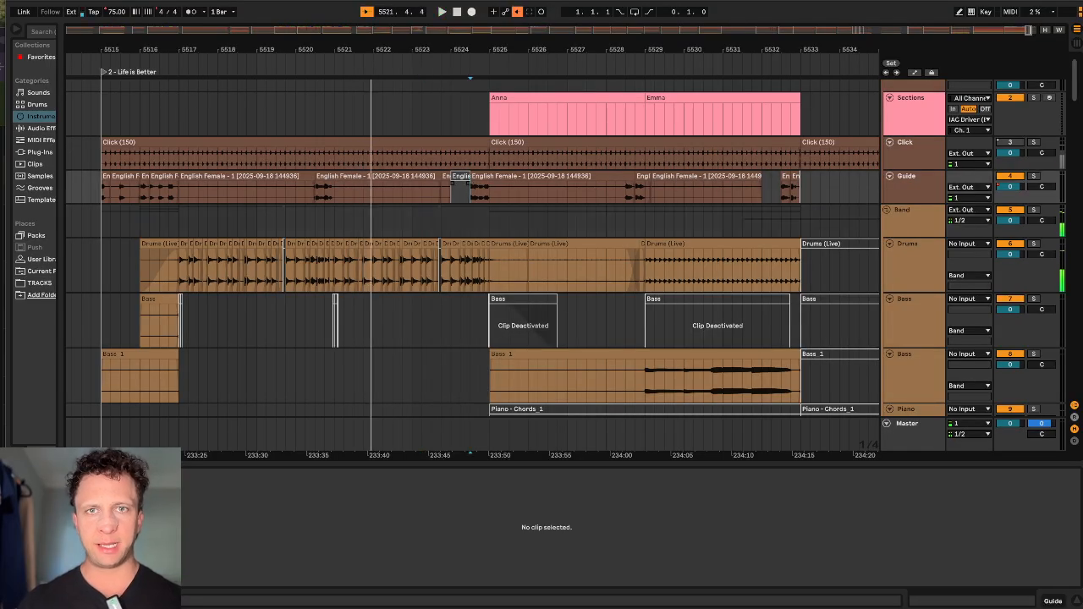
- Delete the two adjacent section clips between bars 5525 and 5533 on the Sections track
{"action": "left_click", "coordinate": [531, 98]}
{"action": "left_click", "coordinate": [677, 98], "text": "shift"}
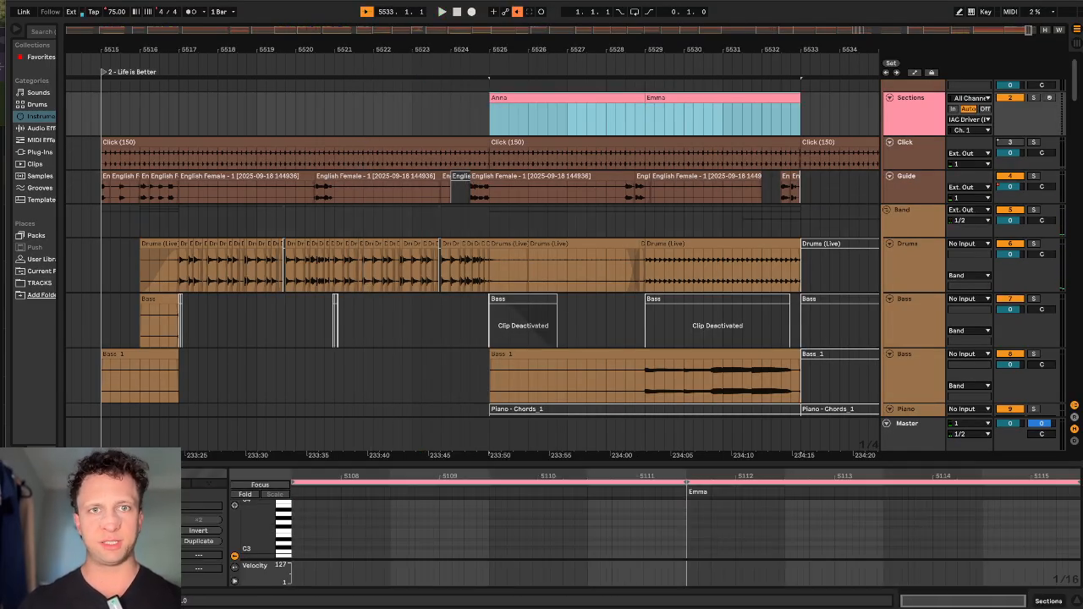
{"action": "key", "text": "Delete"}
{"action": "scroll", "coordinate": [549, 153], "scroll_direction": "down", "scroll_amount": 5}
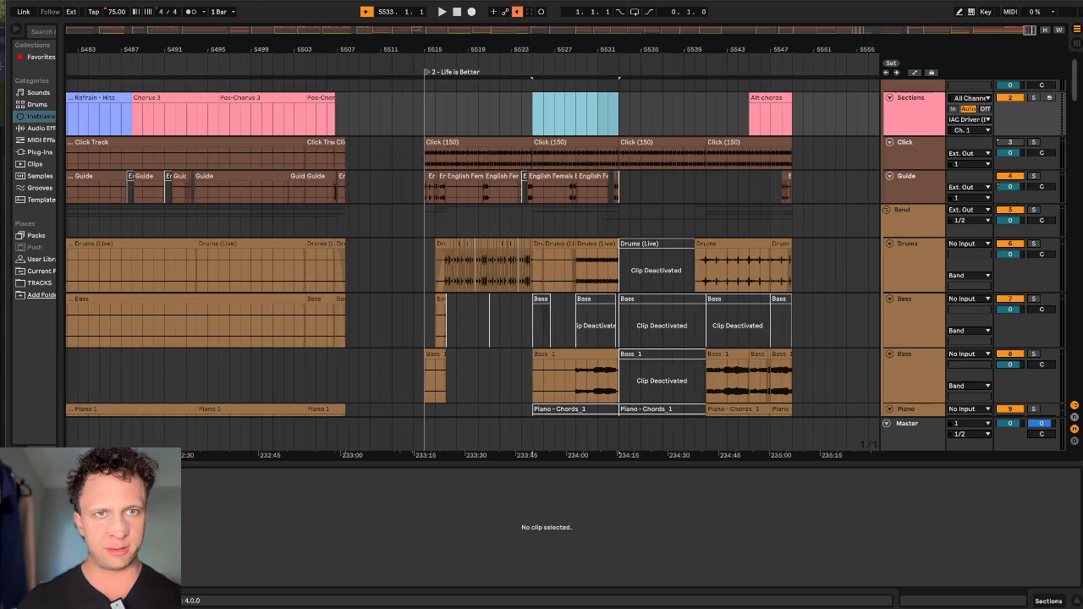
{"action": "scroll", "coordinate": [550, 153], "scroll_direction": "up", "scroll_amount": 5}
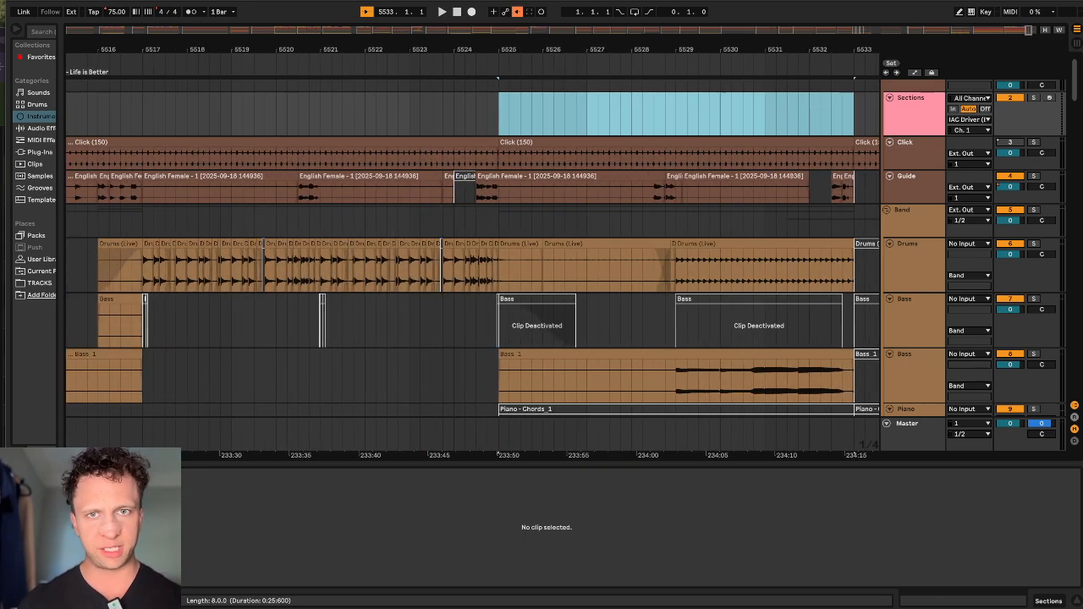
- Play Life is Better from the guide clip around bar 5525 to hear where the verse begins, and stop playback
{"action": "left_click", "coordinate": [510, 190]}
{"action": "key", "text": "space"}
{"action": "key", "text": "space"}
{"action": "key", "text": "Left"}
{"action": "key", "text": "space"}
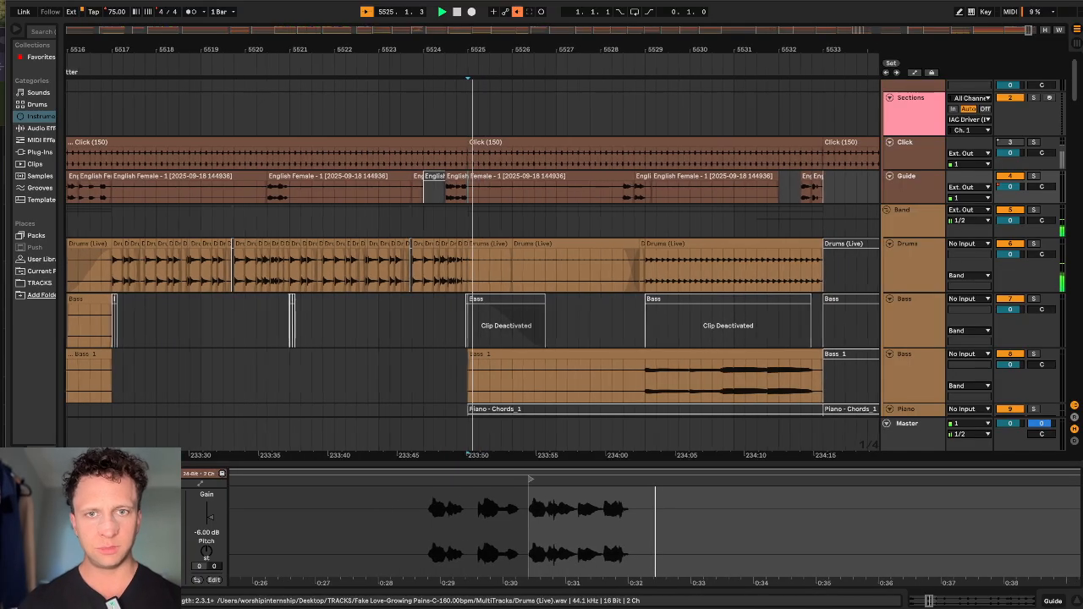
{"action": "scroll", "coordinate": [509, 189], "scroll_direction": "down", "scroll_amount": 2}
{"action": "scroll", "coordinate": [509, 190], "scroll_direction": "right", "scroll_amount": 2}
{"action": "key", "text": "space"}
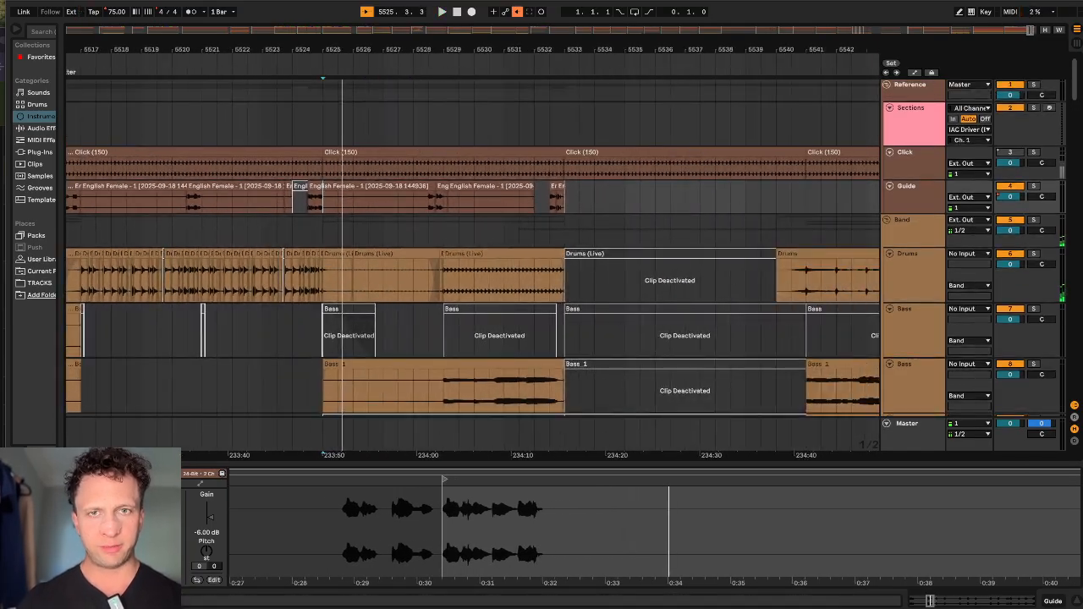
- Undo the deletion of the two section clips at bars 5525 and 5529
{"action": "key", "text": "super+z"}
{"action": "key", "text": "super+z"}
{"action": "key", "text": "super+z"}
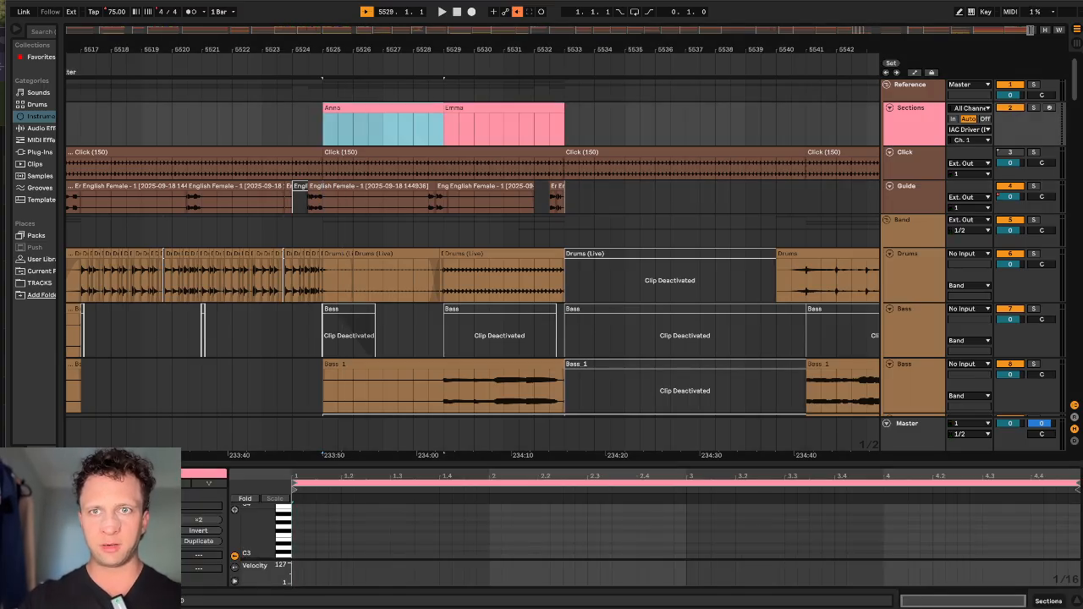
- Rename the section clips at bars 5525 and 5529 as Verse 1 and Verse 2
{"action": "key", "text": "super+r"}
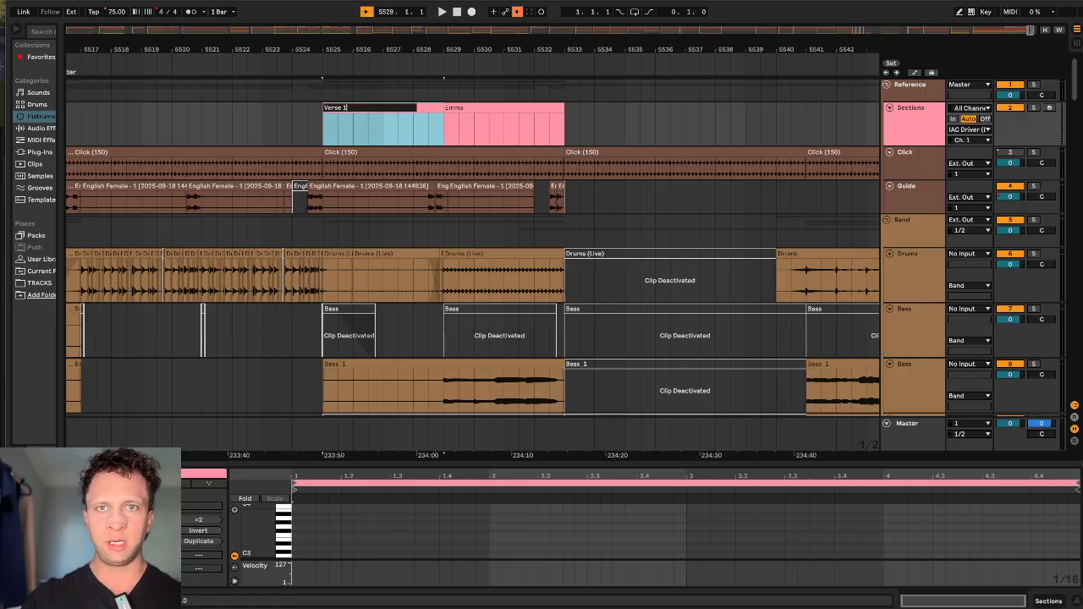
{"action": "type", "text": "Verse 1"}
{"action": "key", "text": "Tab"}
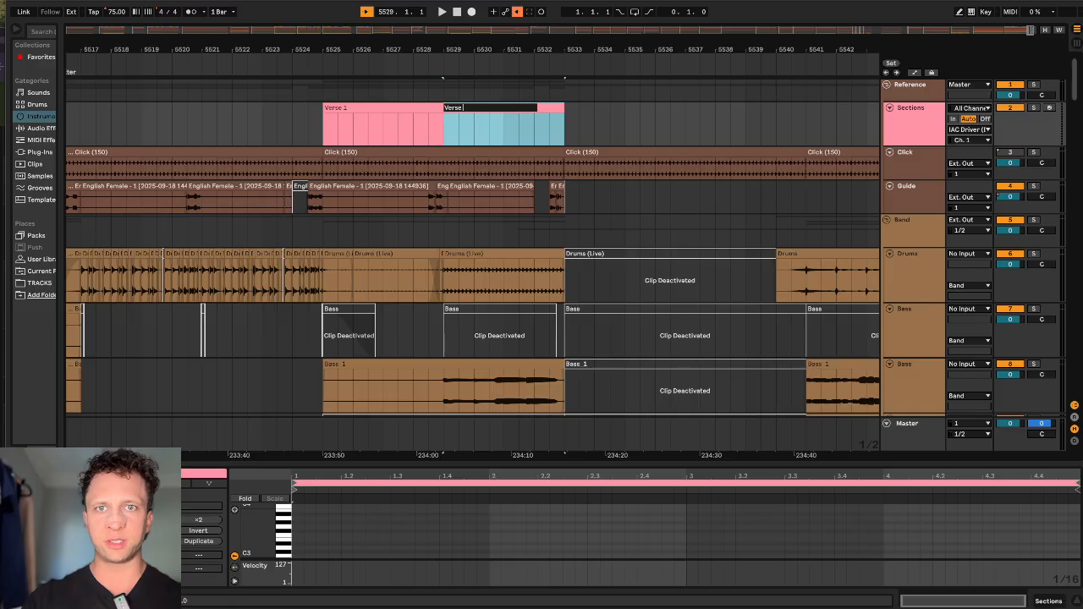
{"action": "left_click", "coordinate": [550, 201]}
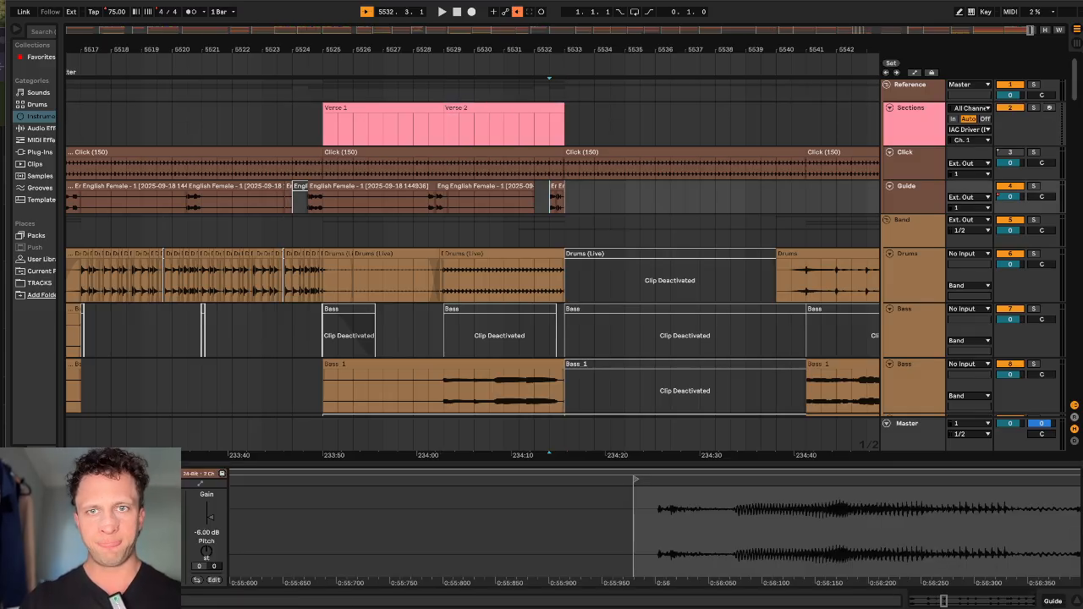
{"action": "left_click", "coordinate": [595, 199]}
{"action": "scroll", "coordinate": [588, 199], "scroll_direction": "down", "scroll_amount": 5}
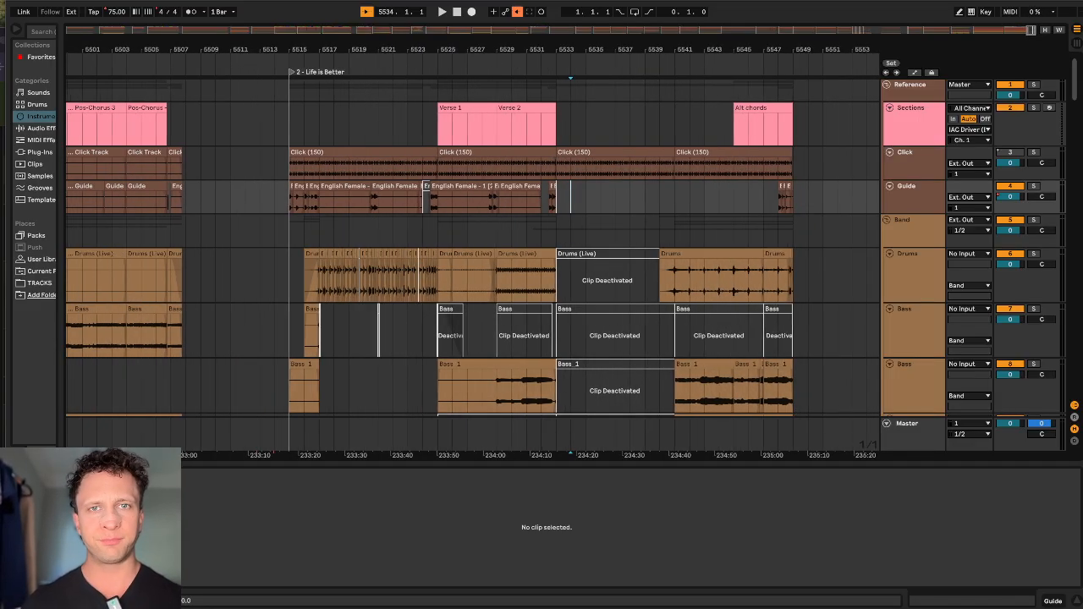
- Add a blue section clip named Chorus from bar 5521 to 5525 by copying the Verse 2 clip
{"action": "left_click", "coordinate": [526, 108]}
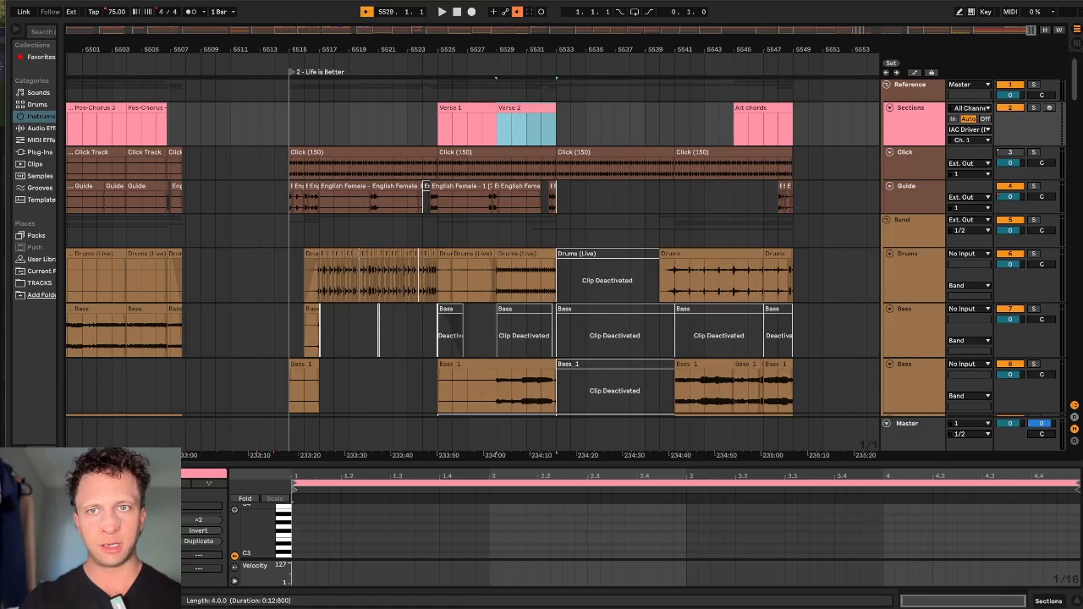
{"action": "left_click", "coordinate": [378, 124]}
{"action": "scroll", "coordinate": [378, 124], "scroll_direction": "up", "scroll_amount": 5}
{"action": "key", "text": "super+v"}
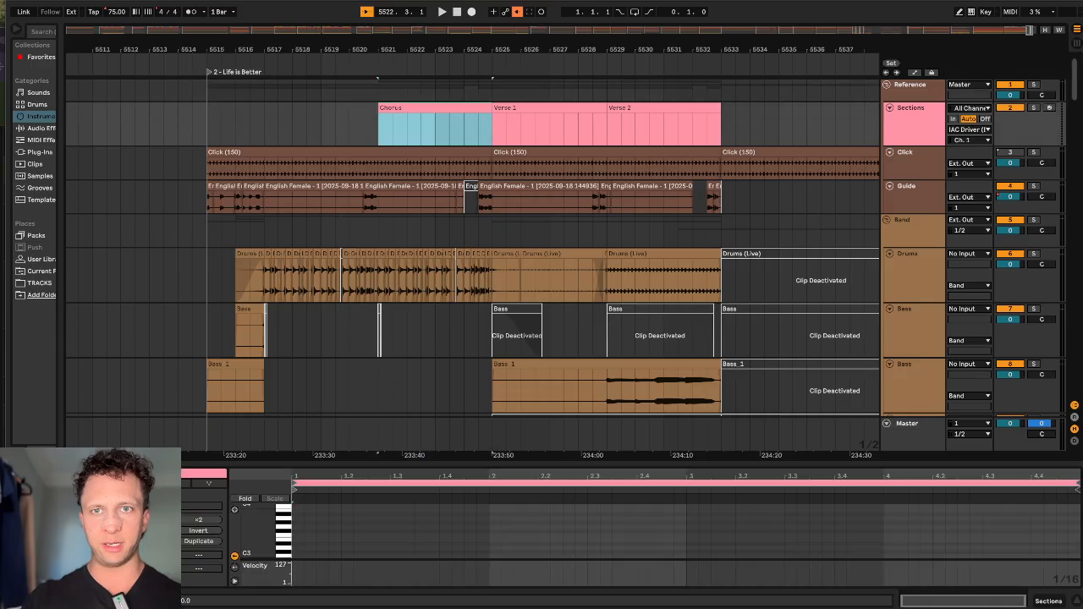
{"action": "left_click", "coordinate": [415, 111]}
{"action": "right_click", "coordinate": [414, 110]}
{"action": "left_click", "coordinate": [519, 322]}
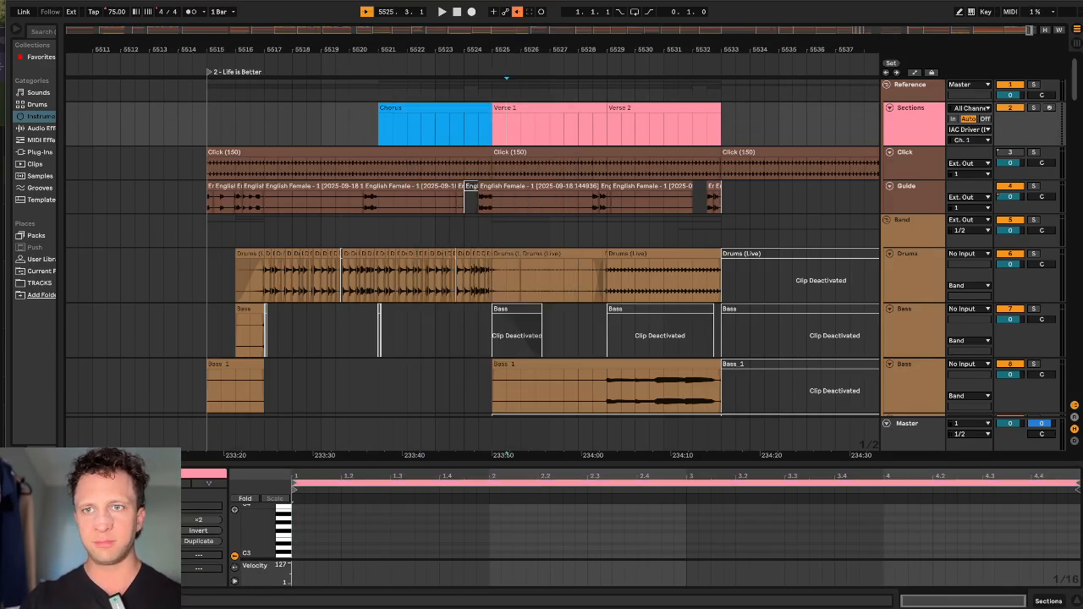
- Copy the Chorus section clip to bar 5517, rename the copy Intro and colour it green
{"action": "left_click", "coordinate": [427, 108]}
{"action": "key", "text": "super+c"}
{"action": "left_click", "coordinate": [264, 127]}
{"action": "key", "text": "super+v"}
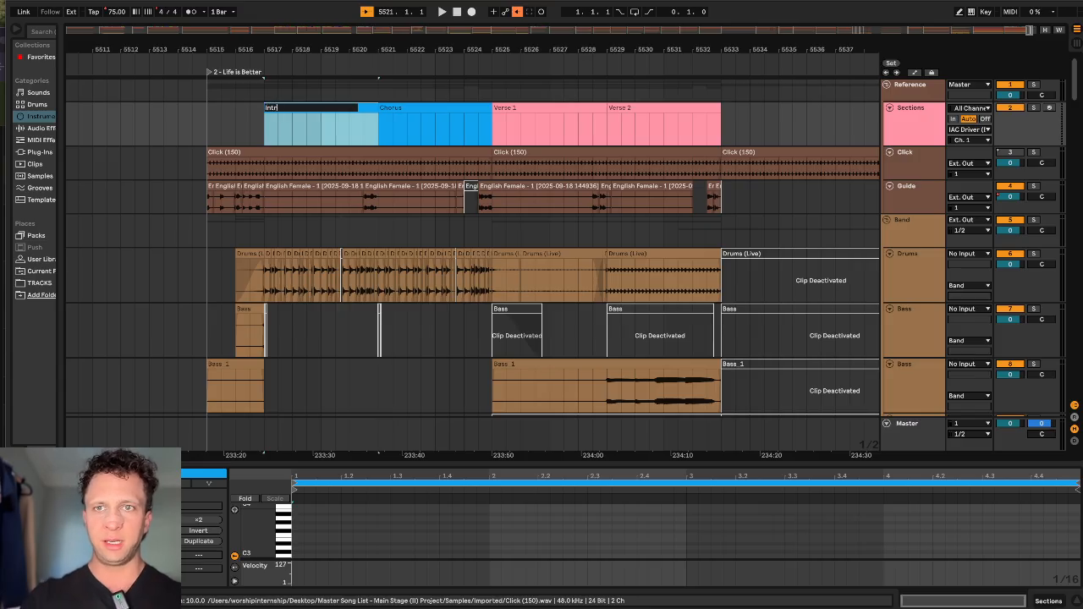
{"action": "type", "text": "Intro"}
{"action": "key", "text": "Return"}
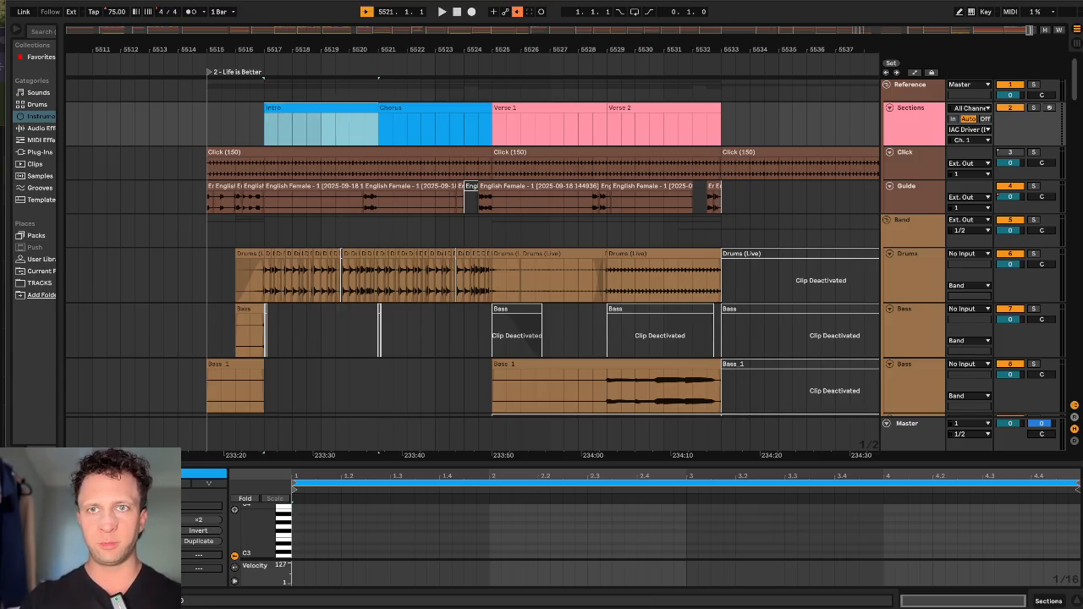
{"action": "right_click", "coordinate": [333, 105]}
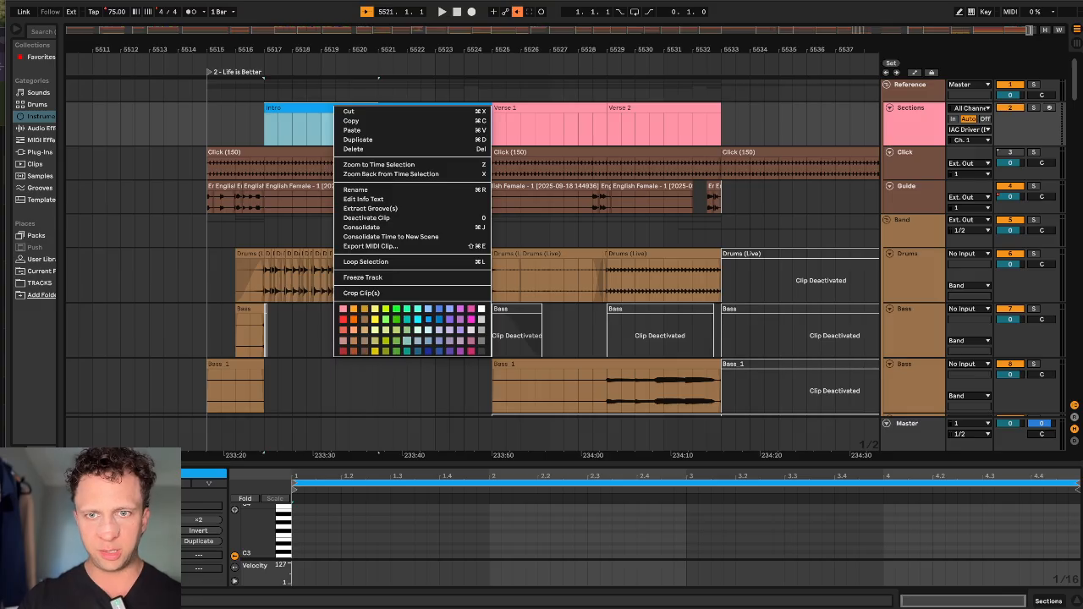
{"action": "left_click", "coordinate": [396, 320]}
{"action": "left_click", "coordinate": [421, 129]}
{"action": "scroll", "coordinate": [420, 128], "scroll_direction": "right", "scroll_amount": 3}
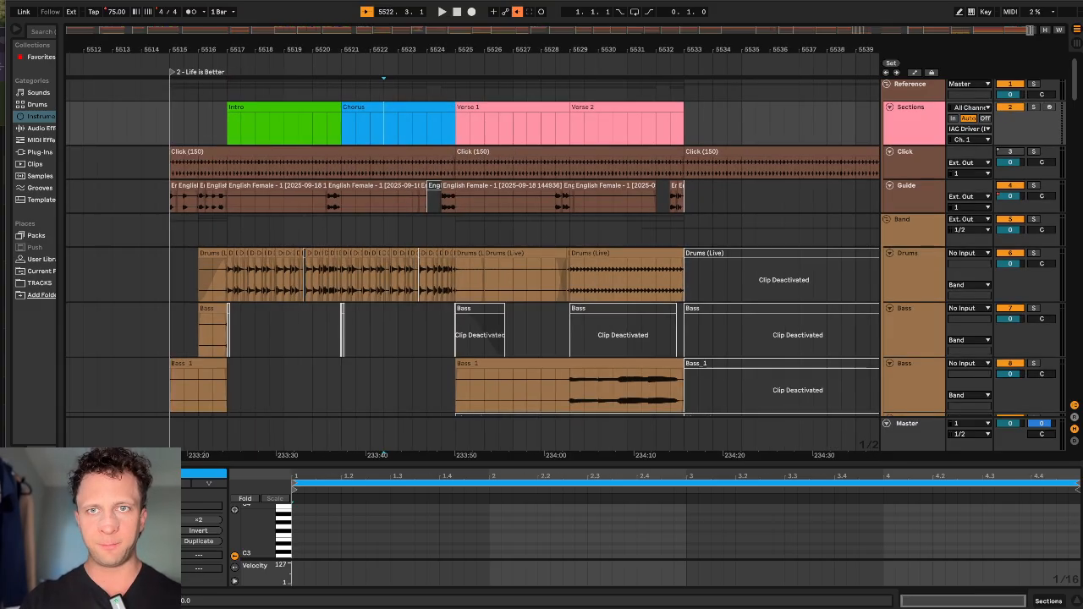
- Switch briefly to Google Chrome, return to Ableton Live and play from the guide cue before bar 5533, stopping shortly after it
{"action": "left_click", "coordinate": [341, 129]}
{"action": "left_click", "coordinate": [341, 108]}
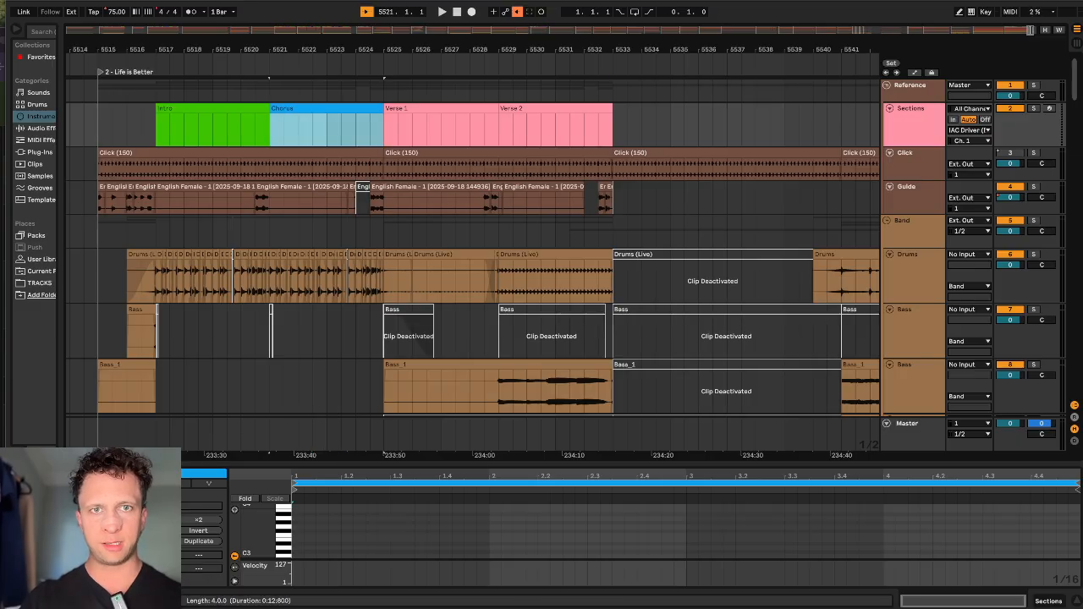
{"action": "left_click", "coordinate": [613, 126]}
{"action": "scroll", "coordinate": [611, 127], "scroll_direction": "up", "scroll_amount": 3}
{"action": "left_click", "coordinate": [594, 202]}
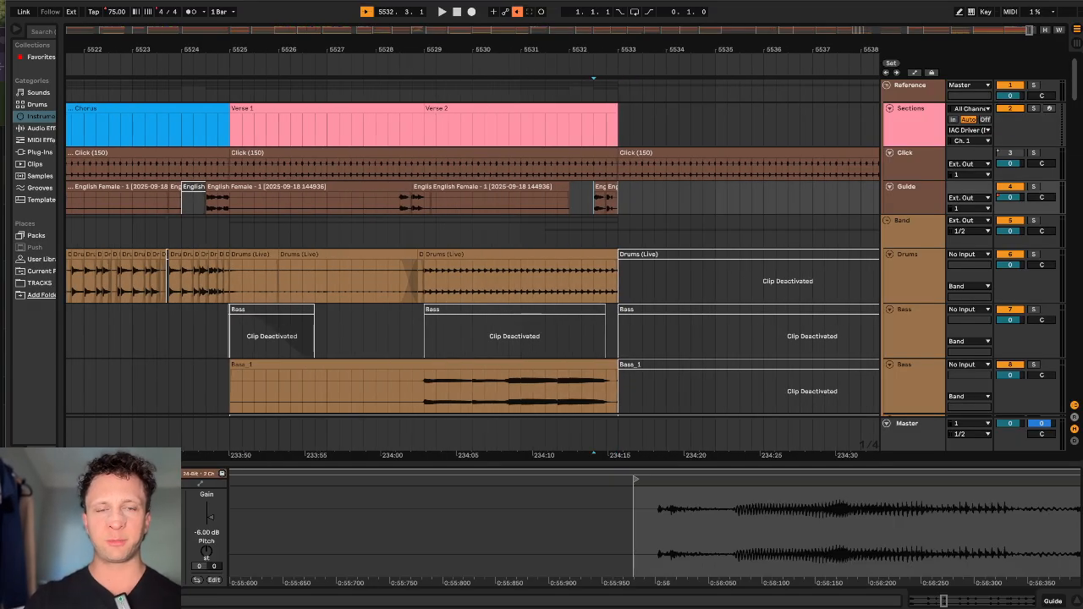
{"action": "scroll", "coordinate": [594, 201], "scroll_direction": "right", "scroll_amount": 3}
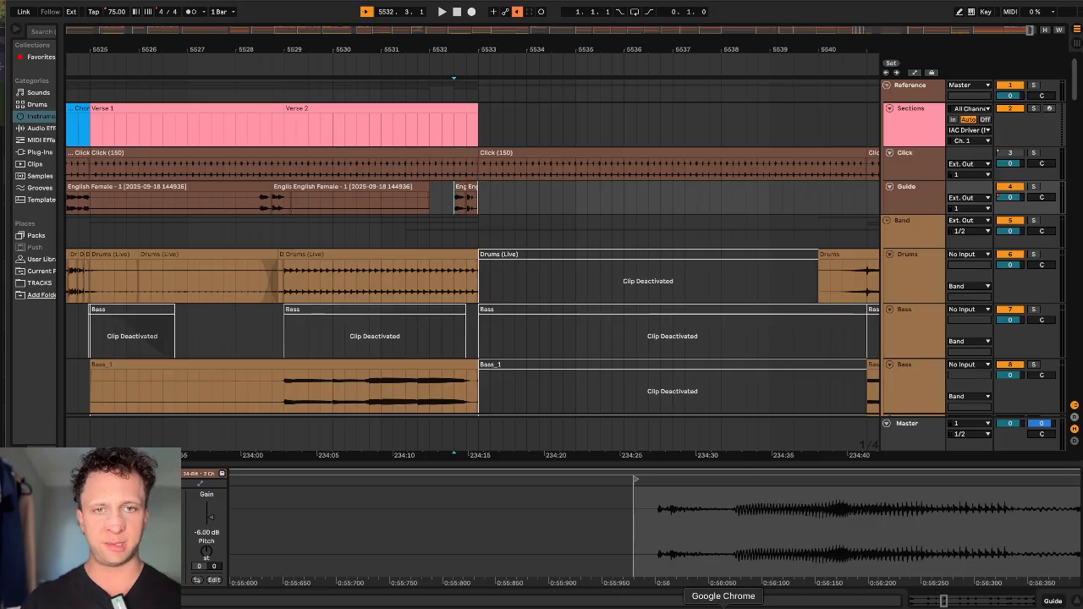
{"action": "left_click", "coordinate": [724, 607]}
{"action": "key", "text": "super+Tab"}
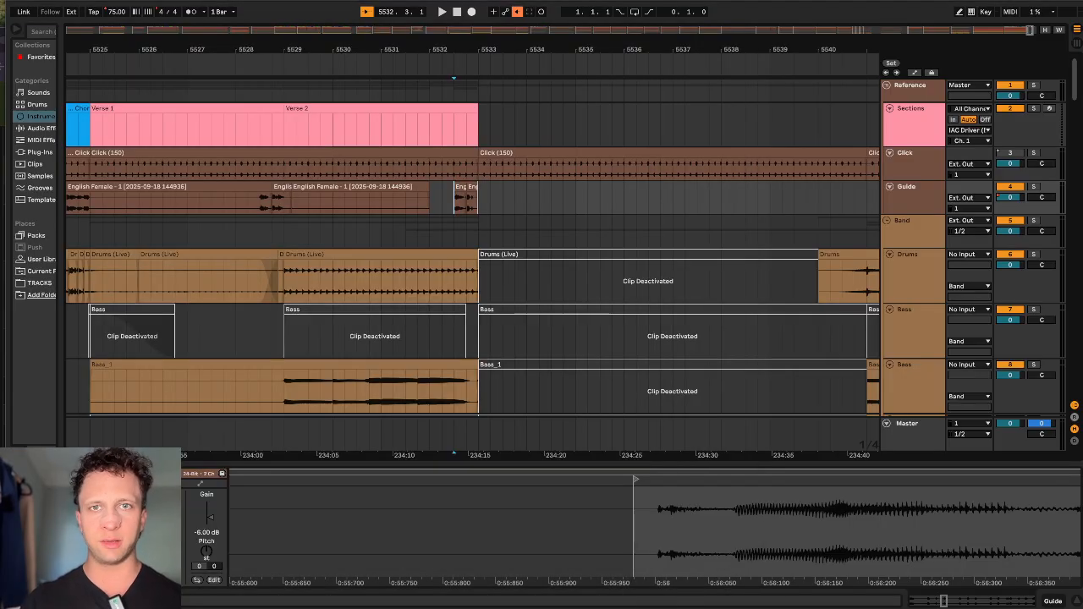
{"action": "key", "text": "space"}
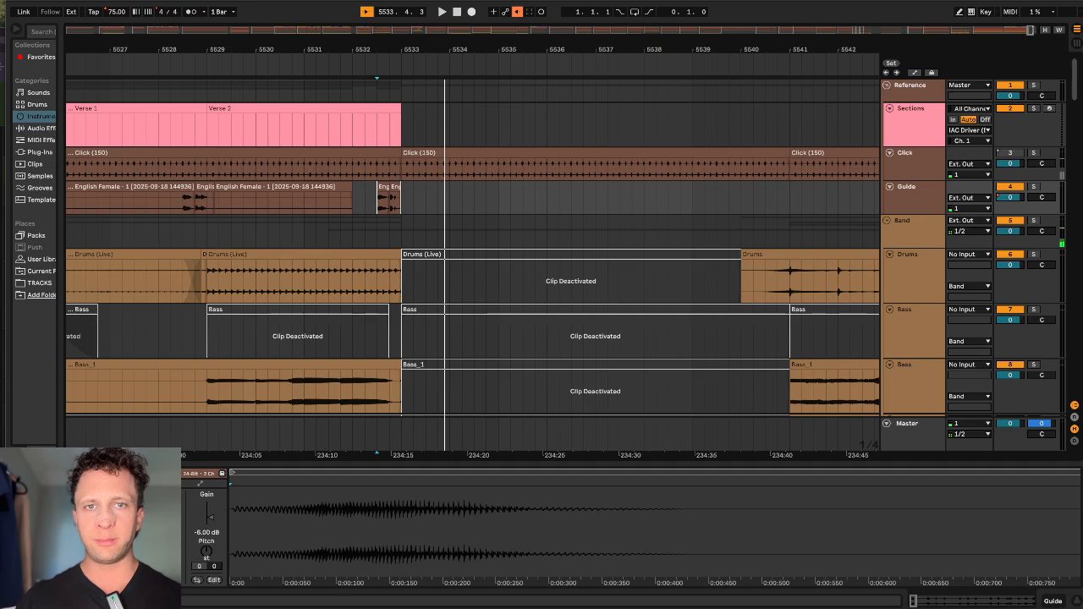
{"action": "key", "text": "space"}
- Cut the eight bars of time between bars 5533 and 5541 out of the whole arrangement
{"action": "left_click_drag", "start_coordinate": [402, 126], "coordinate": [701, 148]}
{"action": "scroll", "coordinate": [662, 148], "scroll_direction": "right", "scroll_amount": 2}
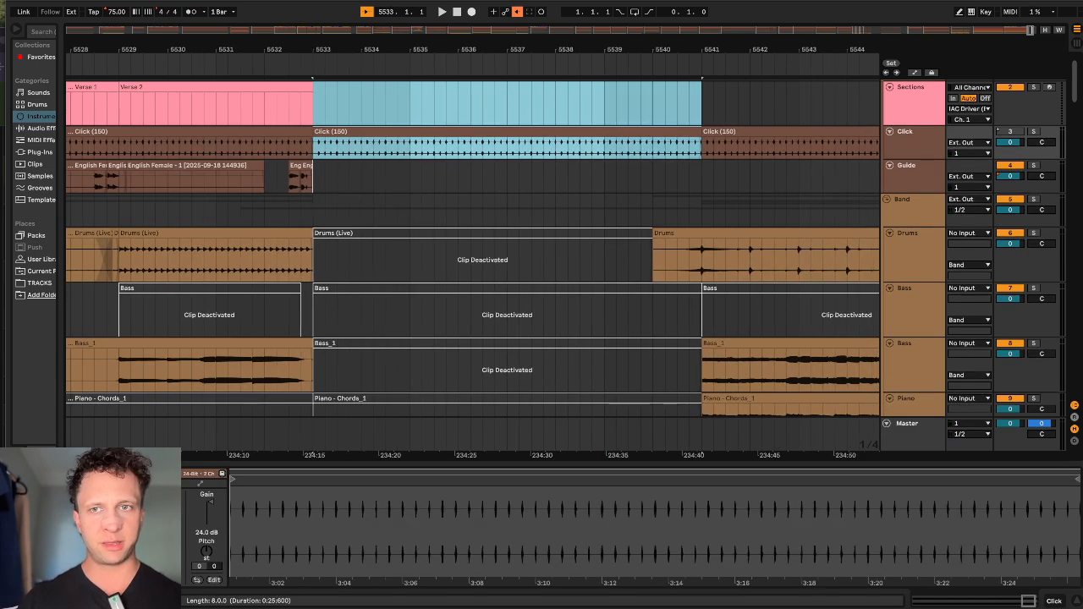
{"action": "left_click_drag", "start_coordinate": [701, 106], "coordinate": [313, 146]}
{"action": "left_click", "coordinate": [89, 1]}
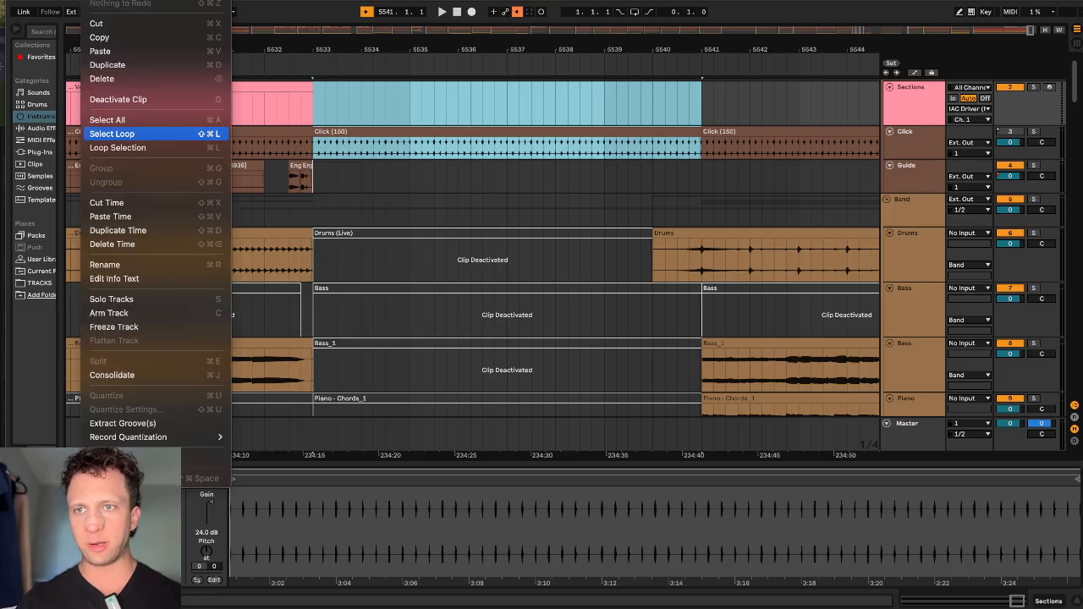
{"action": "left_click", "coordinate": [123, 202]}
- Play the shortened arrangement across bar 5533 from the last guide cue of Verse 2, and stop playback
{"action": "left_click", "coordinate": [289, 210]}
{"action": "key", "text": "space"}
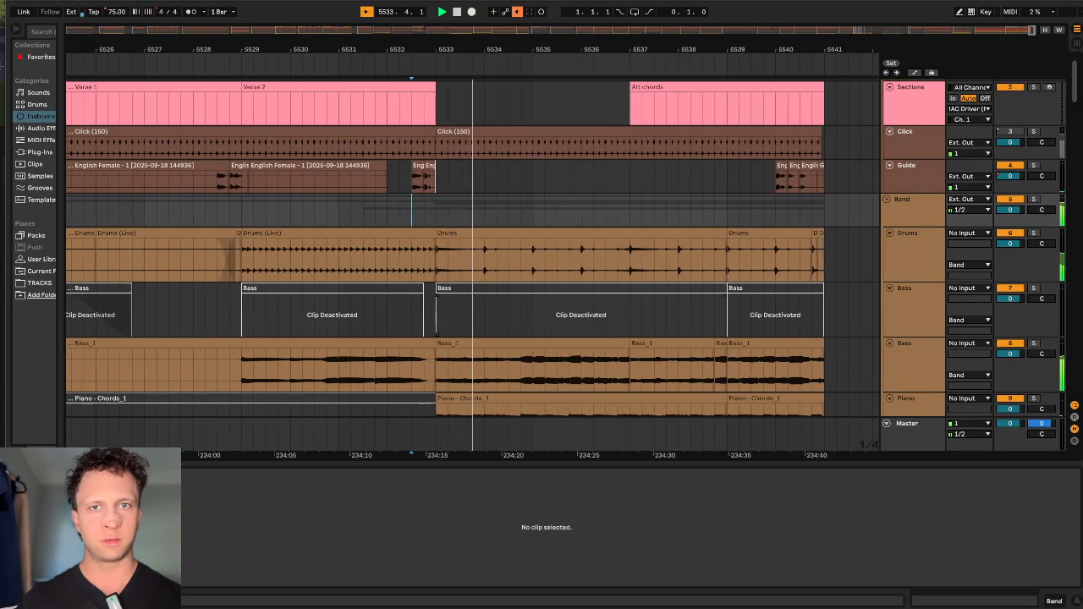
{"action": "scroll", "coordinate": [472, 265], "scroll_direction": "down", "scroll_amount": 1}
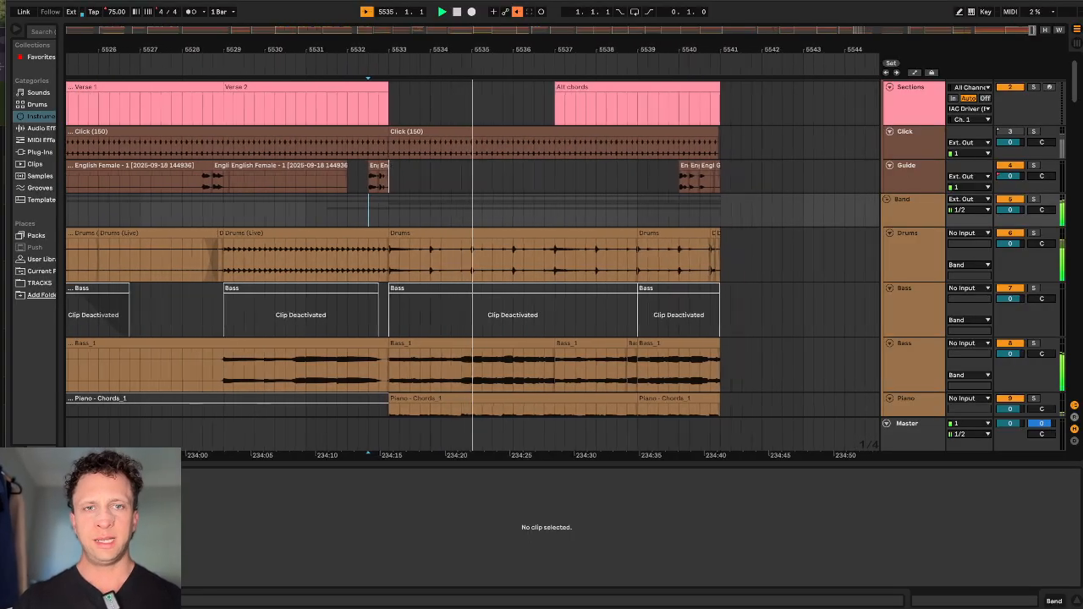
{"action": "left_click", "coordinate": [511, 210]}
{"action": "key", "text": "space"}
{"action": "scroll", "coordinate": [511, 210], "scroll_direction": "down", "scroll_amount": 5}
{"action": "scroll", "coordinate": [511, 210], "scroll_direction": "up", "scroll_amount": 3}
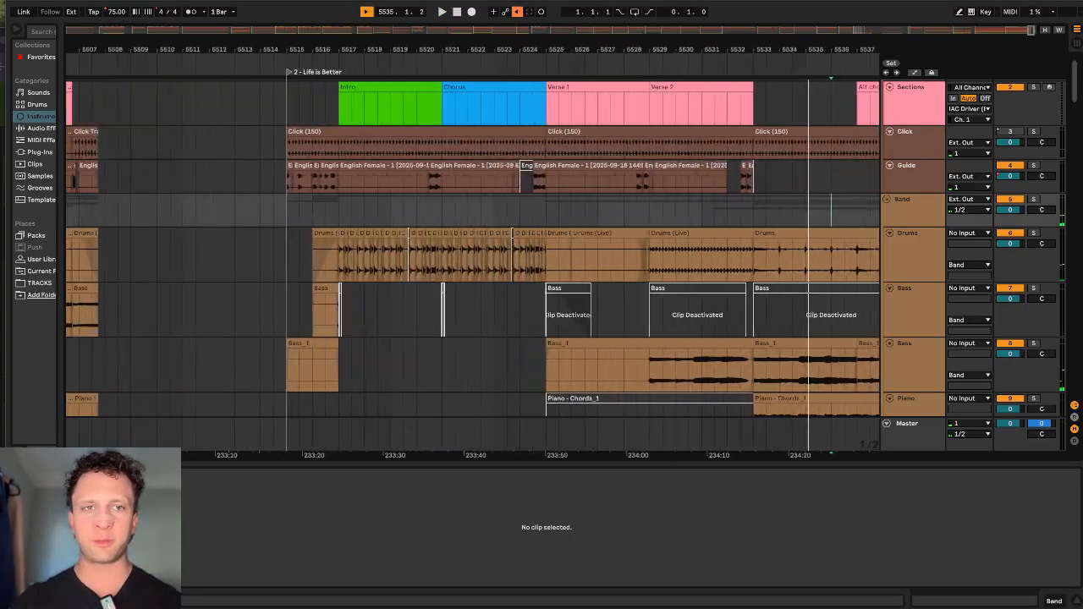
- Replay the drum change at bar 5533 from bar 5532 on the Drums track, and stop playback
{"action": "scroll", "coordinate": [511, 210], "scroll_direction": "right", "scroll_amount": 3}
{"action": "scroll", "coordinate": [511, 210], "scroll_direction": "up", "scroll_amount": 1}
{"action": "scroll", "coordinate": [474, 254], "scroll_direction": "right", "scroll_amount": 3}
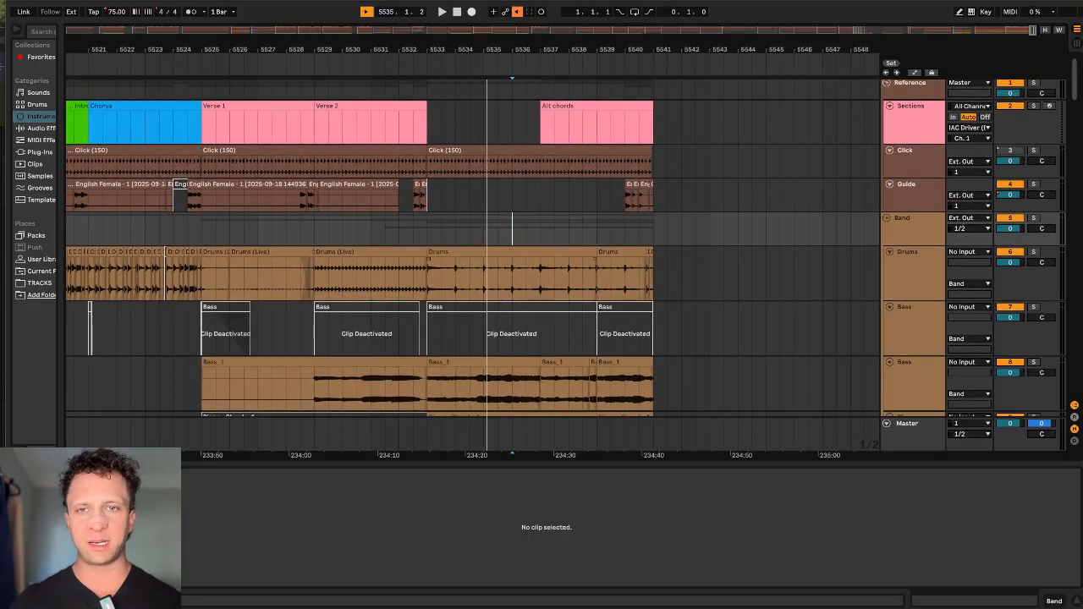
{"action": "scroll", "coordinate": [443, 254], "scroll_direction": "up", "scroll_amount": 3}
{"action": "left_click", "coordinate": [380, 271]}
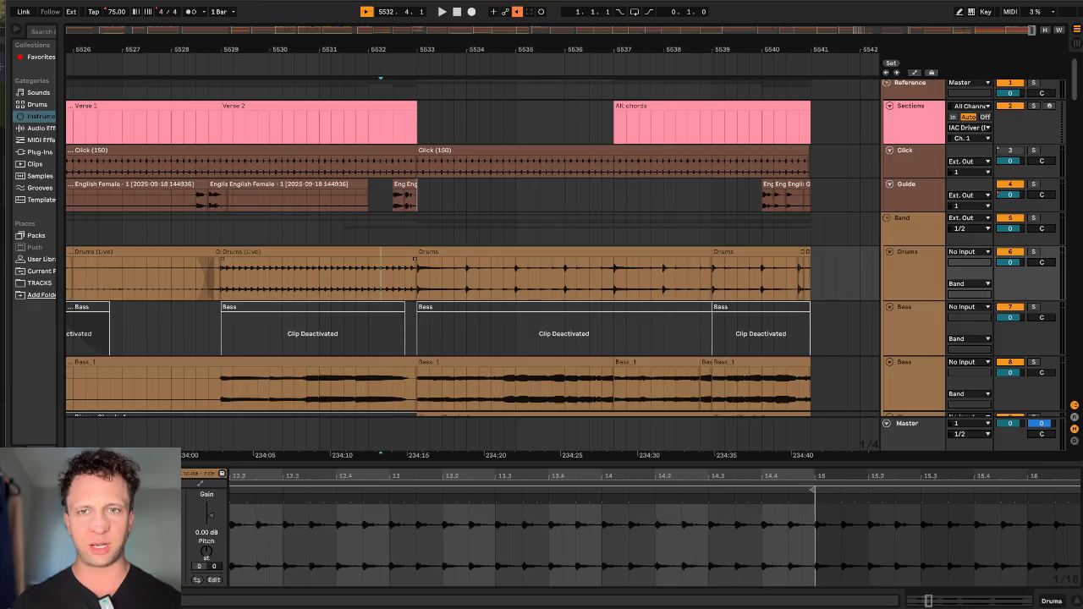
{"action": "key", "text": "space"}
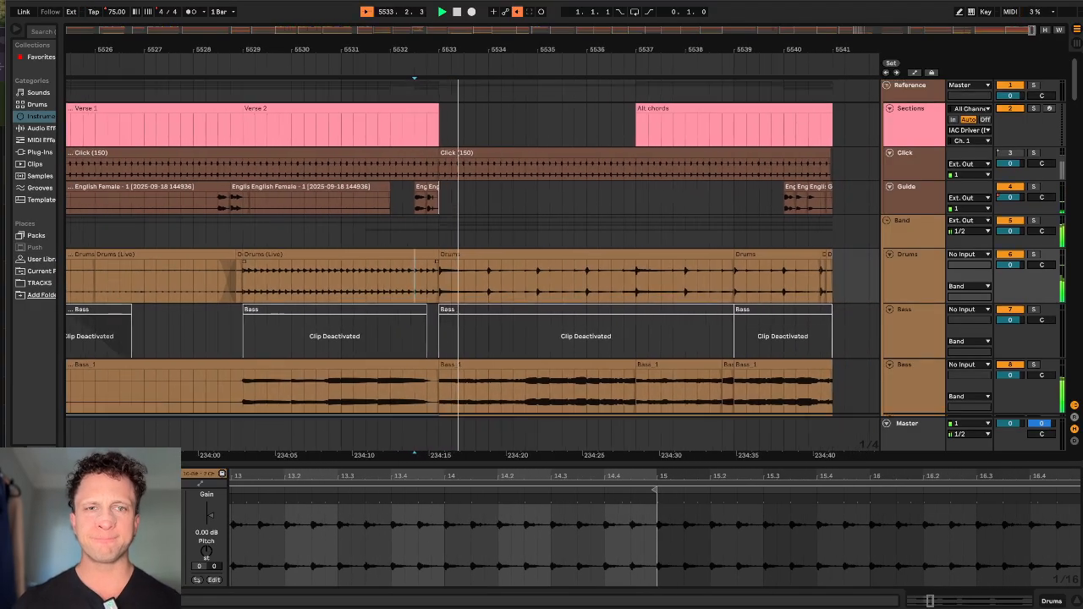
{"action": "scroll", "coordinate": [774, 271], "scroll_direction": "right", "scroll_amount": 3}
{"action": "scroll", "coordinate": [774, 270], "scroll_direction": "down", "scroll_amount": 3}
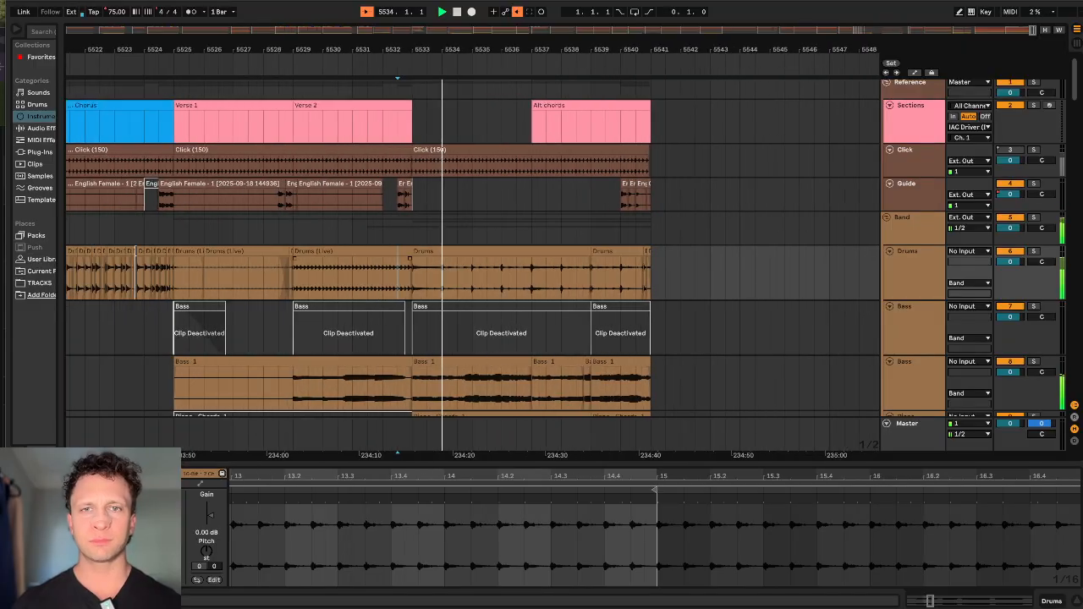
{"action": "key", "text": "space"}
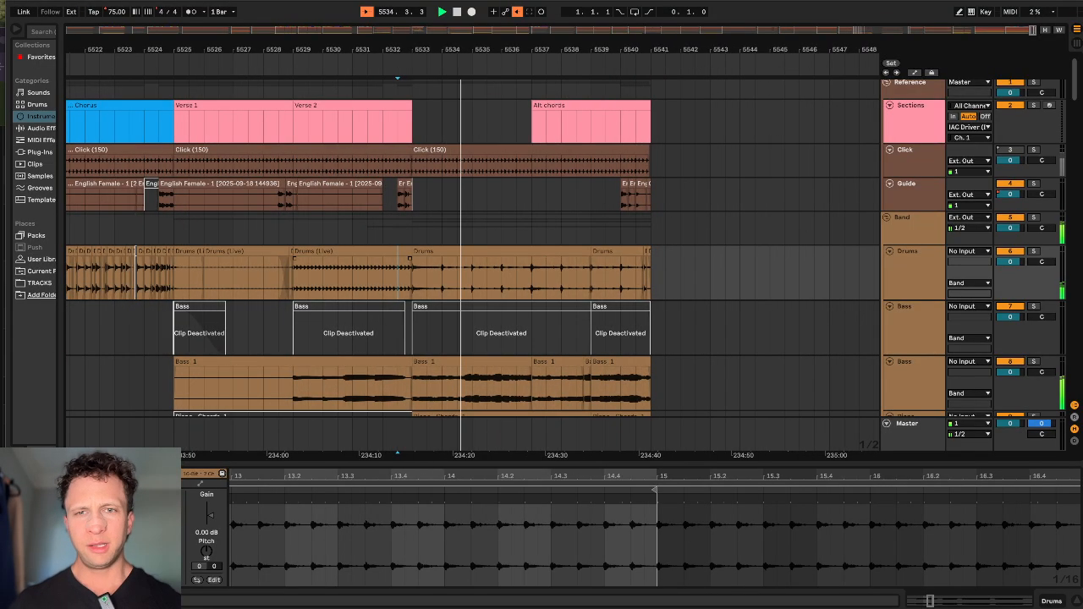
- Extend the end of the Drums (Live) clip at bar 5529 over the following drum clips to past bar 5547
{"action": "left_click", "coordinate": [355, 251]}
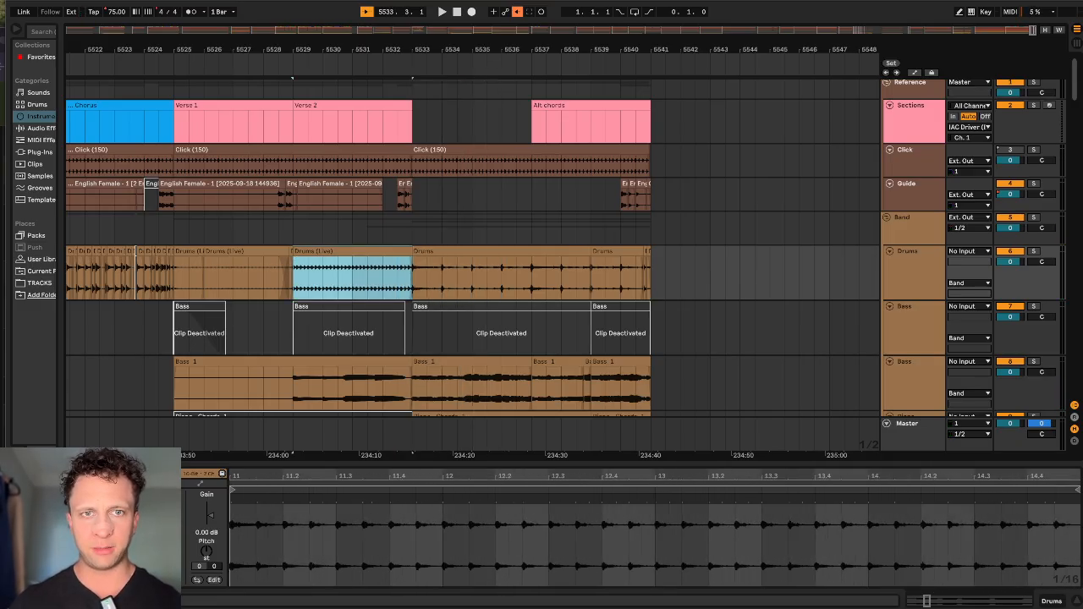
{"action": "scroll", "coordinate": [355, 254], "scroll_direction": "down", "scroll_amount": 2}
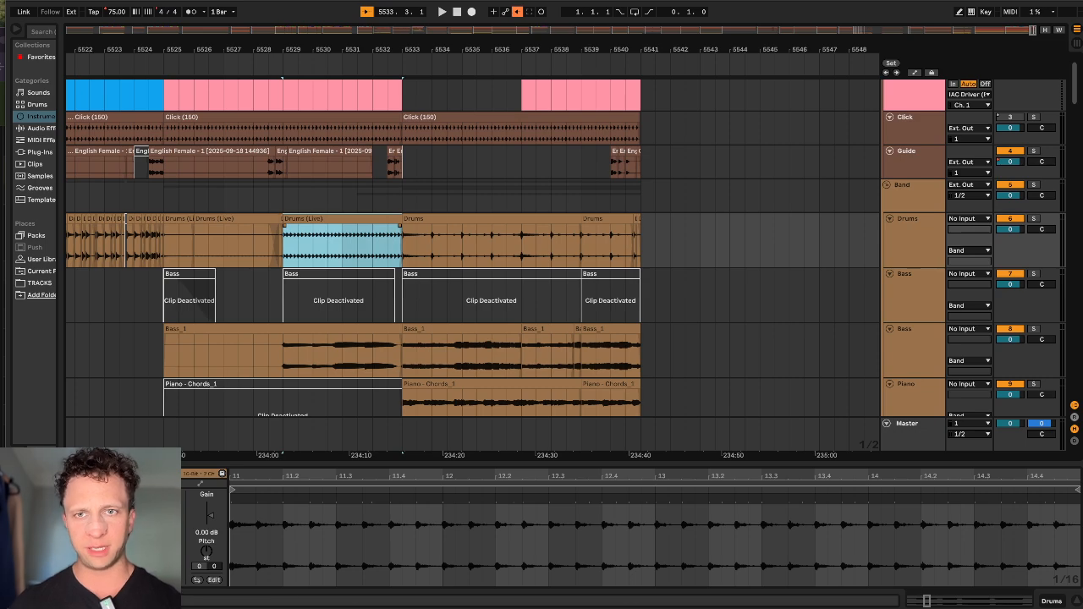
{"action": "left_click_drag", "start_coordinate": [401, 219], "coordinate": [834, 219]}
{"action": "left_click", "coordinate": [641, 244]}
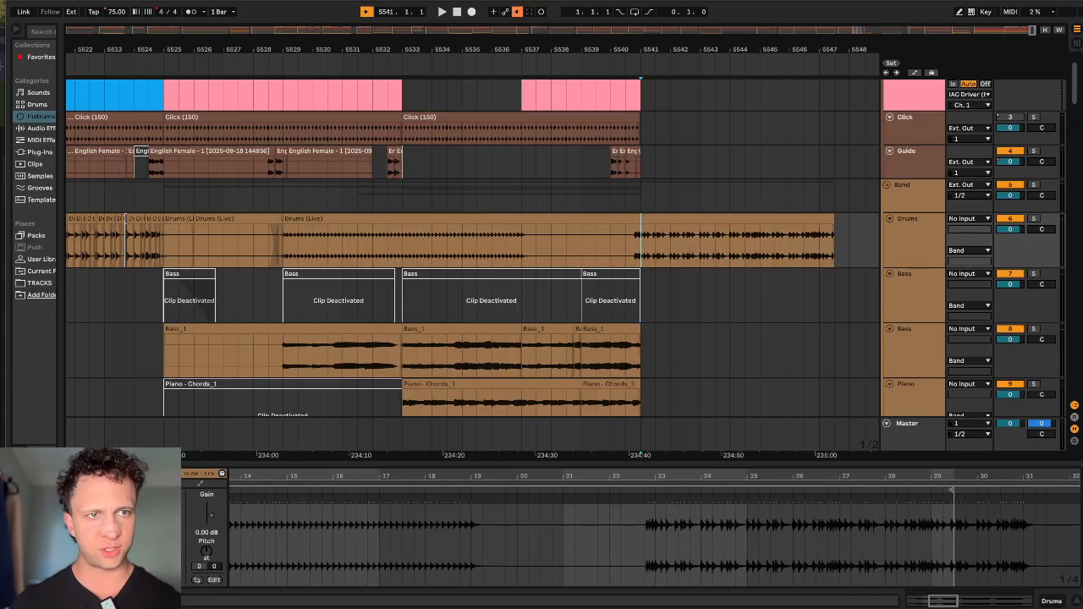
- Audition the soloed Drums track from bar 5541, and split off bars 5541 to 5546 of the Drums (Live) clip
{"action": "left_click", "coordinate": [1033, 218]}
{"action": "key", "text": "space"}
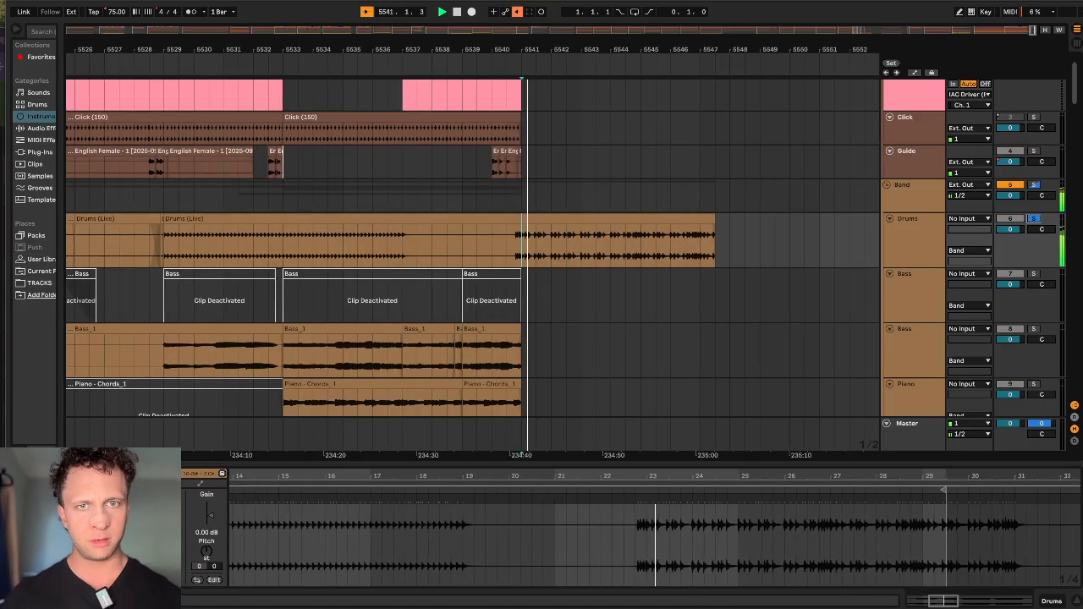
{"action": "scroll", "coordinate": [474, 245], "scroll_direction": "right", "scroll_amount": 1}
{"action": "left_click_drag", "start_coordinate": [423, 247], "coordinate": [665, 247]}
{"action": "scroll", "coordinate": [665, 247], "scroll_direction": "right", "scroll_amount": 2}
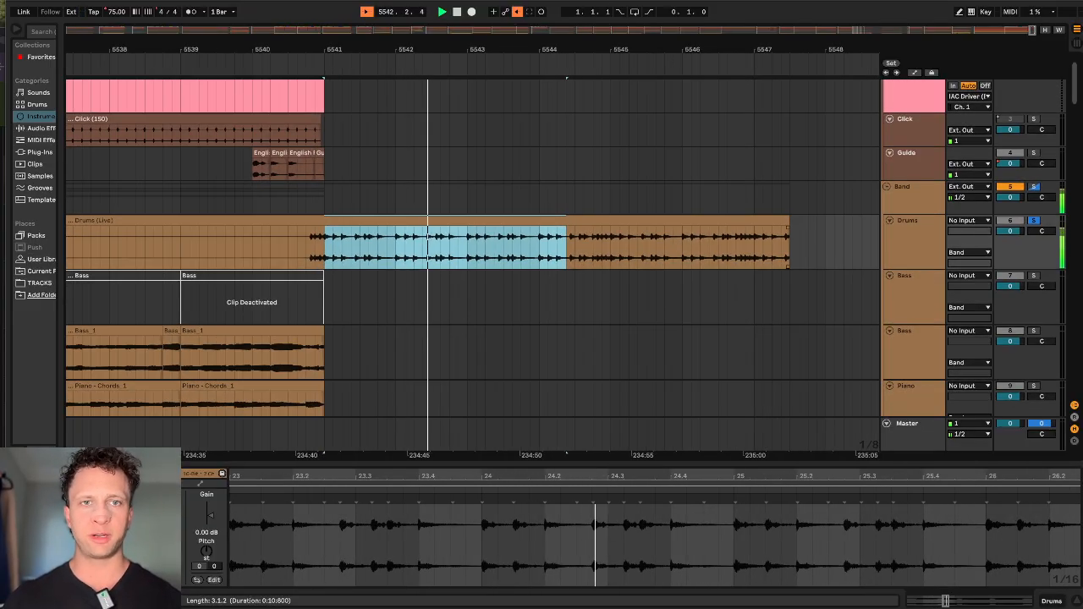
{"action": "left_click", "coordinate": [681, 247], "text": "shift"}
{"action": "key", "text": "space"}
{"action": "key", "text": "super+e"}
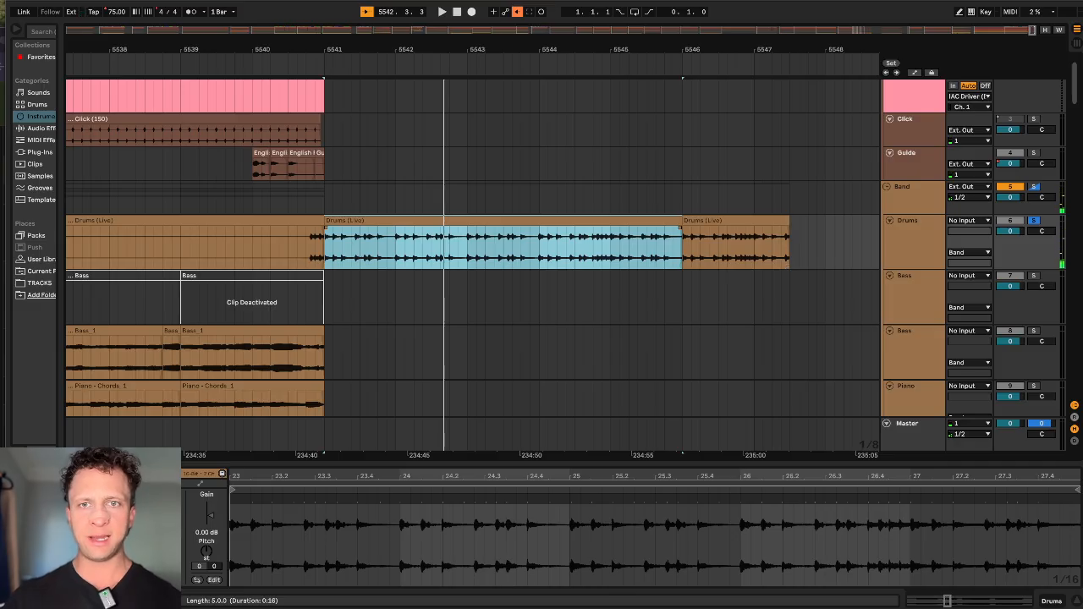
- Move the five-bar Drums (Live) clip from bar 5541 to bar 5533, and delete the leftover drum clip at bar 5546
{"action": "scroll", "coordinate": [632, 246], "scroll_direction": "down", "scroll_amount": 3}
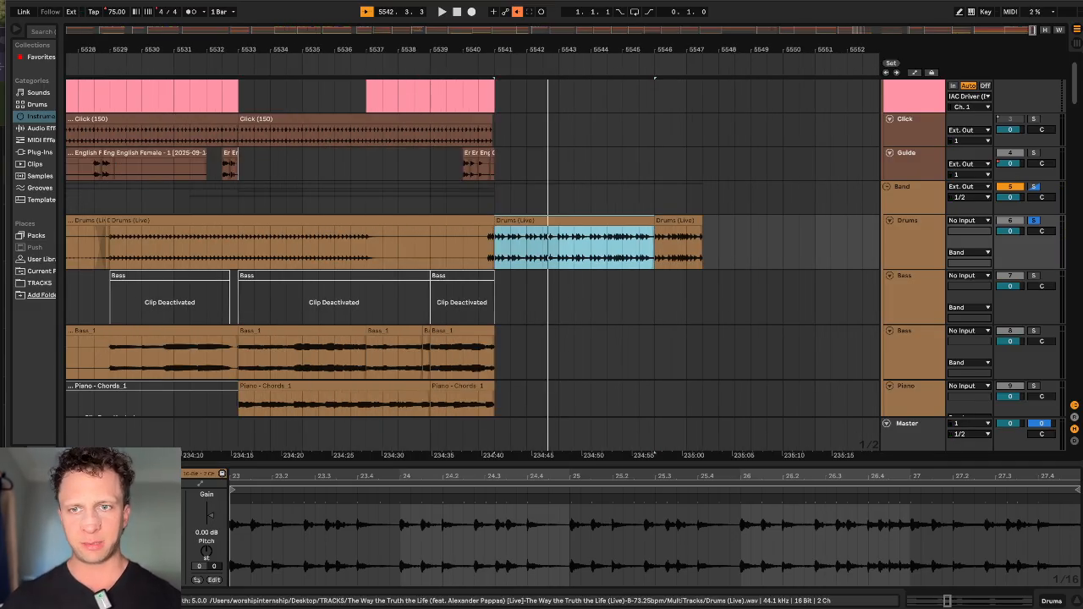
{"action": "scroll", "coordinate": [632, 246], "scroll_direction": "left", "scroll_amount": 2}
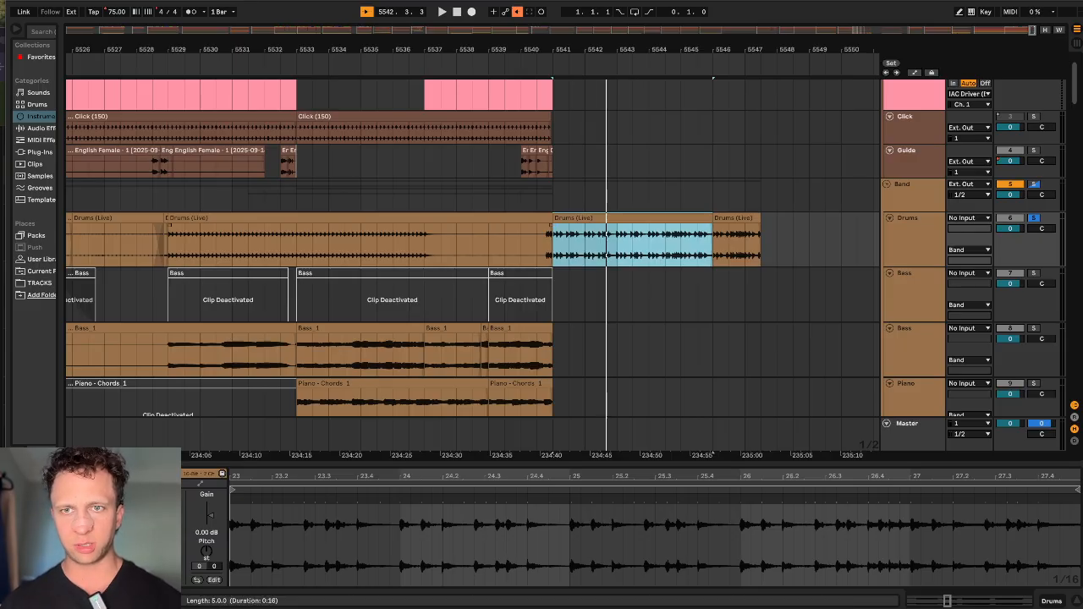
{"action": "left_click_drag", "start_coordinate": [632, 218], "coordinate": [376, 218]}
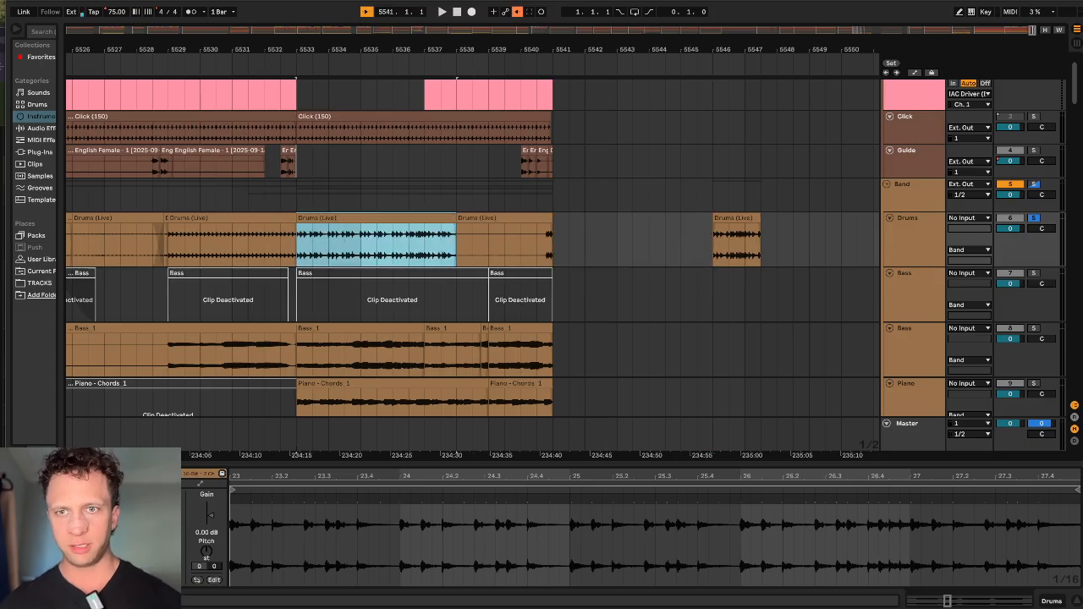
{"action": "left_click", "coordinate": [736, 218]}
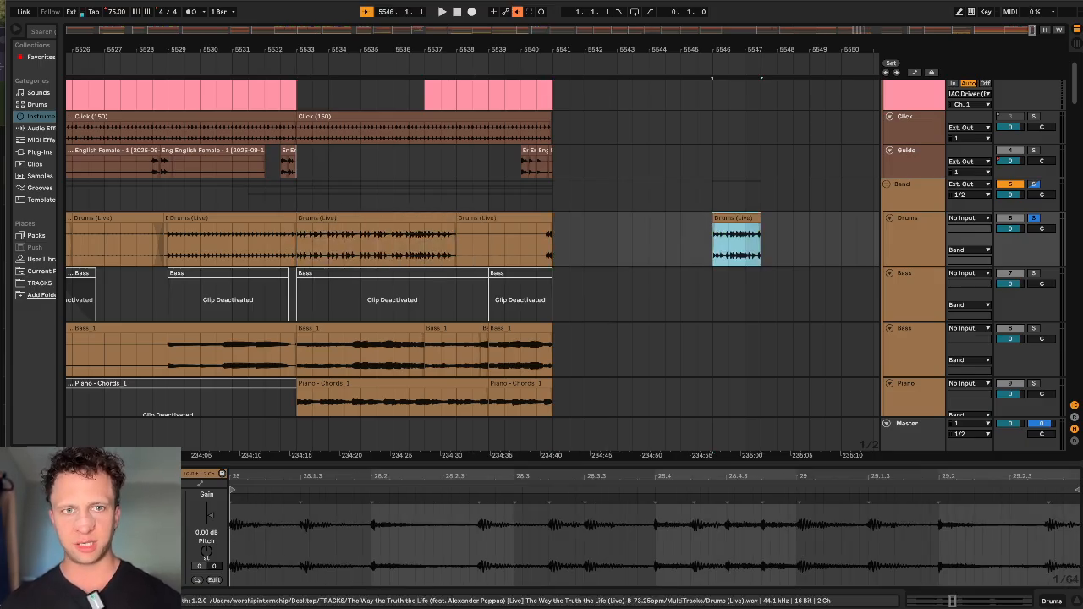
{"action": "key", "text": "Delete"}
- Copy the Chorus clip at bar 5521 on the Sections track to bar 5533
{"action": "scroll", "coordinate": [736, 218], "scroll_direction": "left", "scroll_amount": 5}
{"action": "scroll", "coordinate": [736, 218], "scroll_direction": "up", "scroll_amount": 1}
{"action": "left_click", "coordinate": [208, 108]}
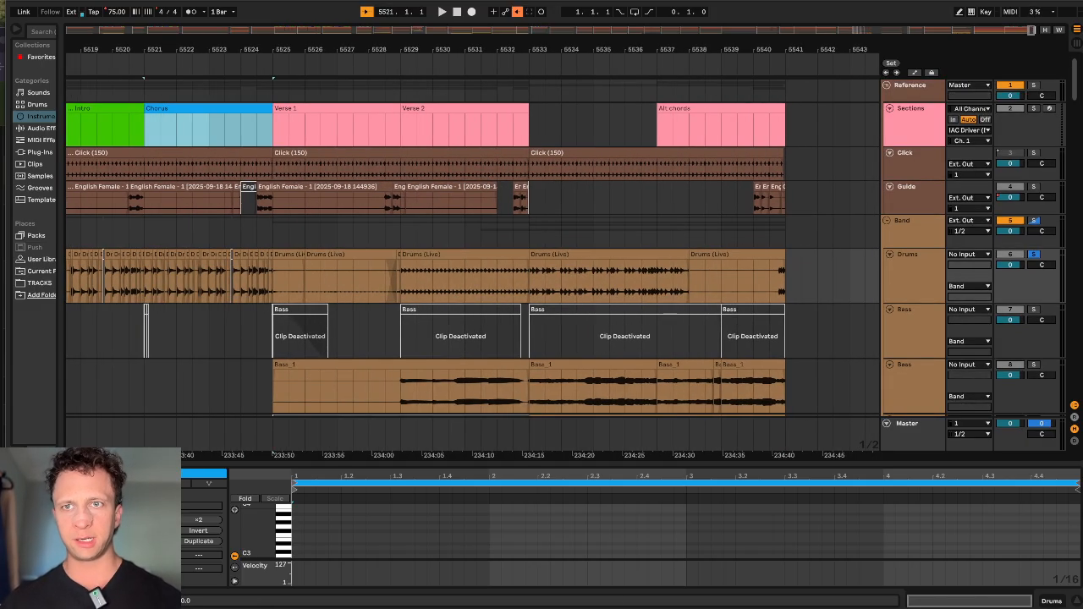
{"action": "left_click", "coordinate": [529, 129]}
{"action": "key", "text": "super+v"}
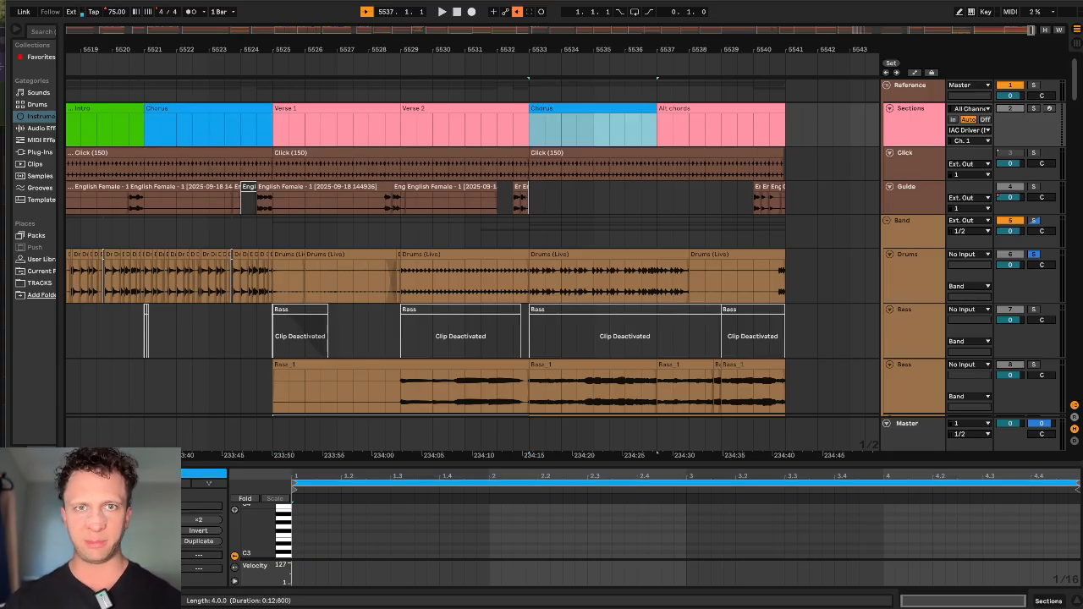
- Play the soloed Drums track from bar 5533, stop playback, and unsolo the track
{"action": "key", "text": "space"}
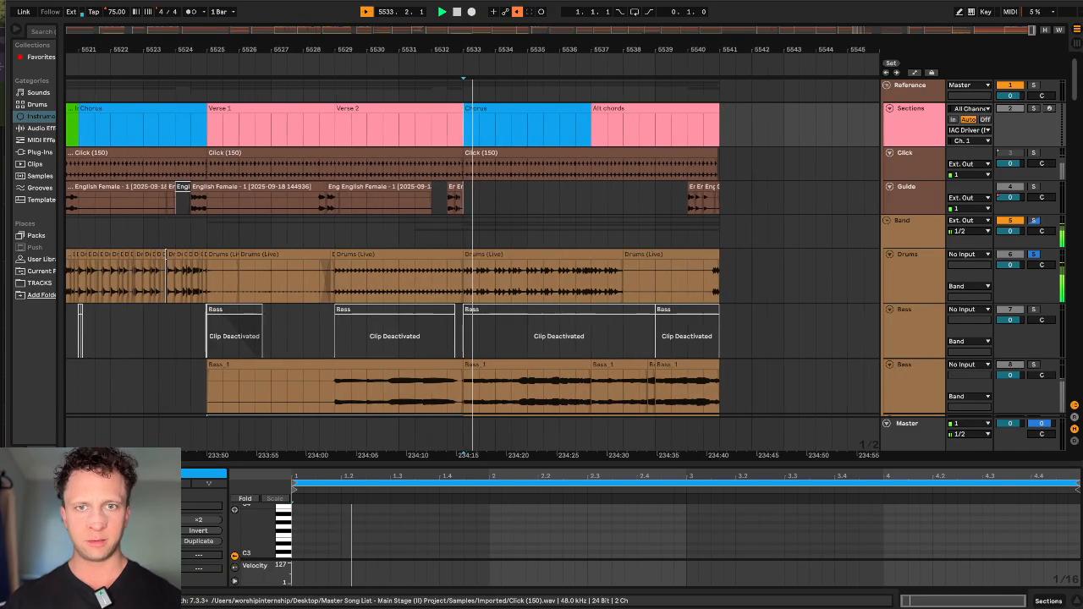
{"action": "key", "text": "space"}
{"action": "left_click", "coordinate": [1033, 254]}
- Split the Drums (Live) clip at bar 5537, where the Alt chords section starts
{"action": "left_click_drag", "start_coordinate": [618, 283], "coordinate": [458, 283]}
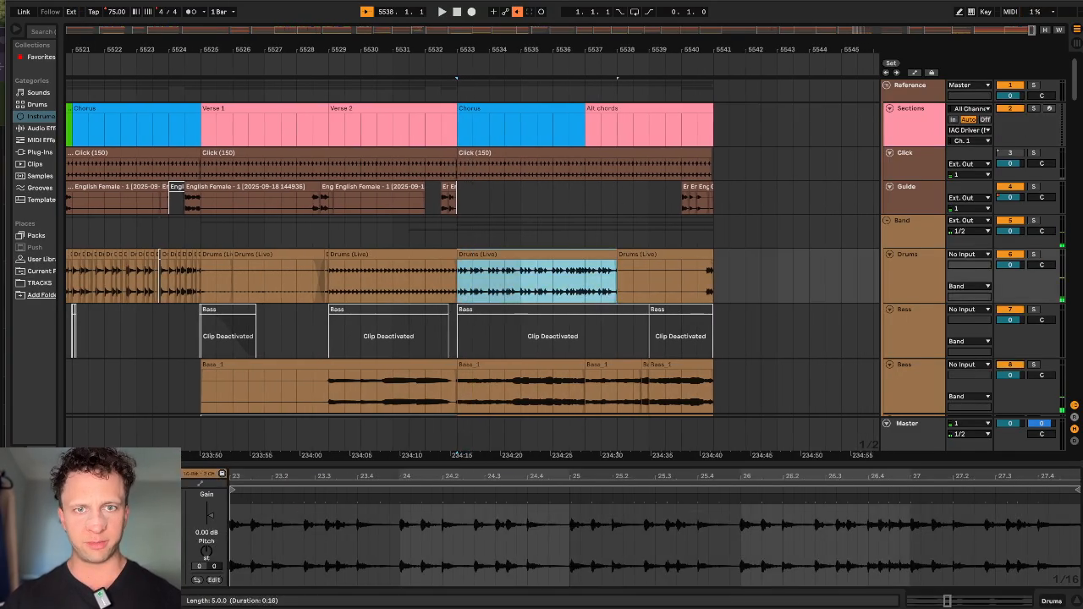
{"action": "left_click", "coordinate": [585, 283]}
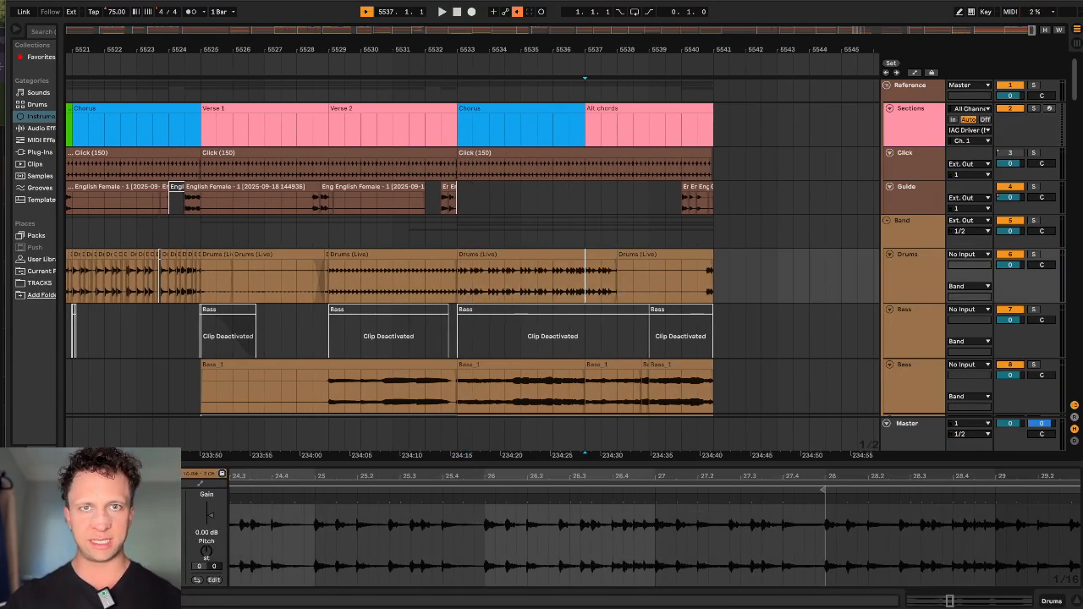
{"action": "left_click", "coordinate": [584, 127]}
{"action": "left_click", "coordinate": [585, 284]}
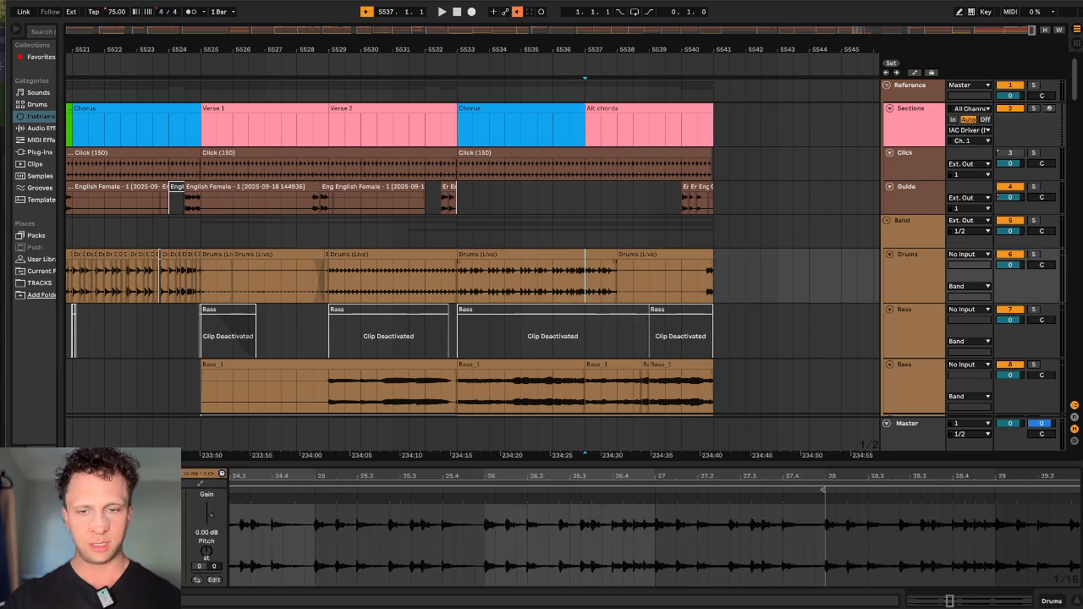
{"action": "key", "text": "super+e"}
- Extend the end of the Drums (Live) clip at bar 5533 over the following drum clips to past bar 5543
{"action": "left_click", "coordinate": [533, 255]}
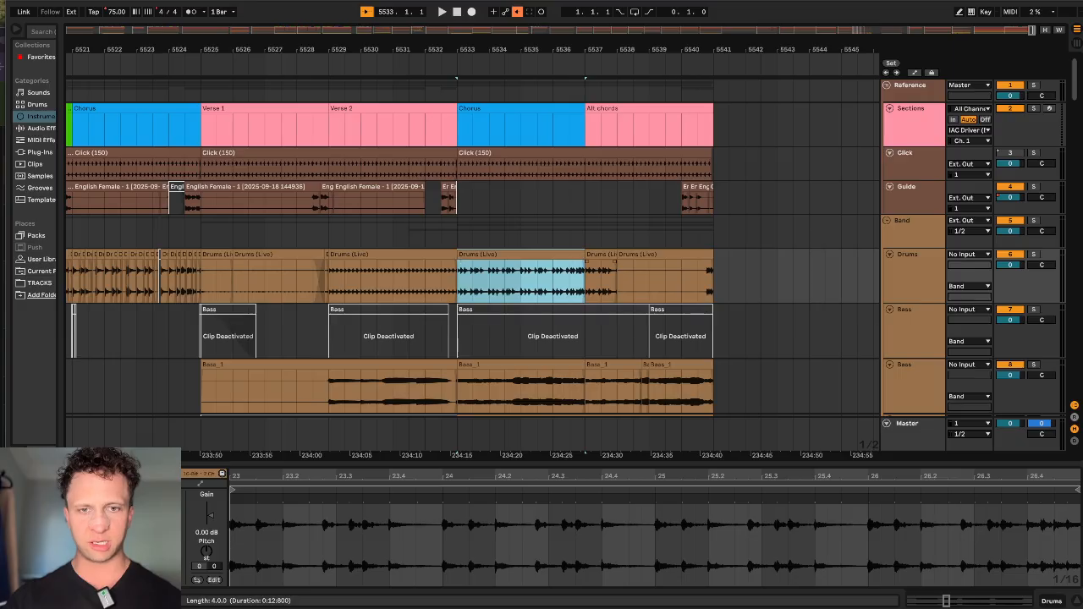
{"action": "left_click", "coordinate": [585, 283]}
{"action": "left_click_drag", "start_coordinate": [584, 255], "coordinate": [793, 255]}
- Play the soloed drum ending from bar 5541, stop playback, and unsolo the Drums track
{"action": "scroll", "coordinate": [745, 271], "scroll_direction": "up", "scroll_amount": 5}
{"action": "left_click", "coordinate": [669, 284]}
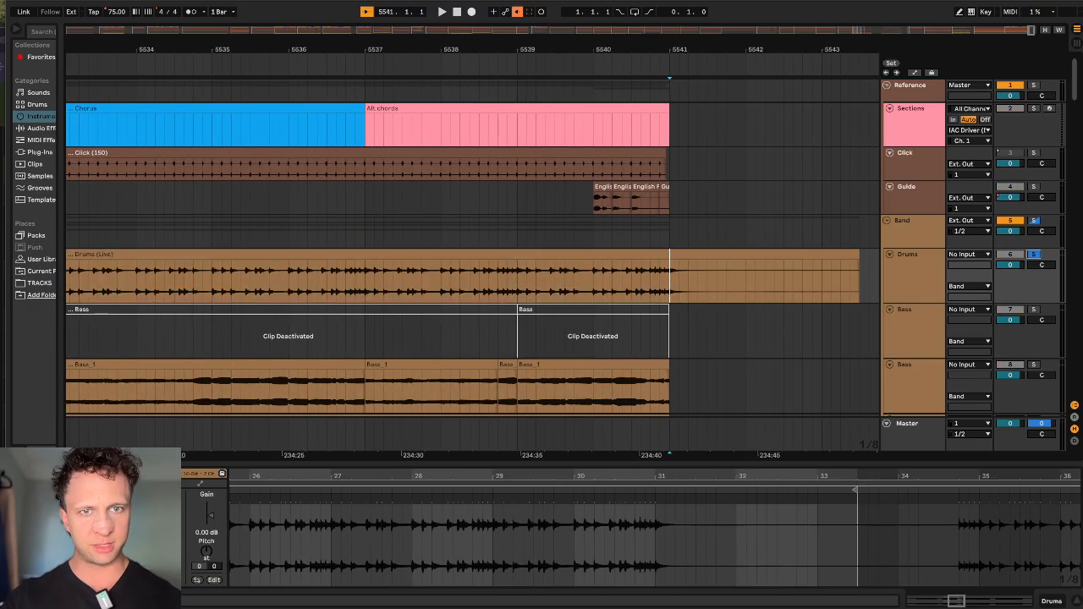
{"action": "key", "text": "space"}
{"action": "key", "text": "space"}
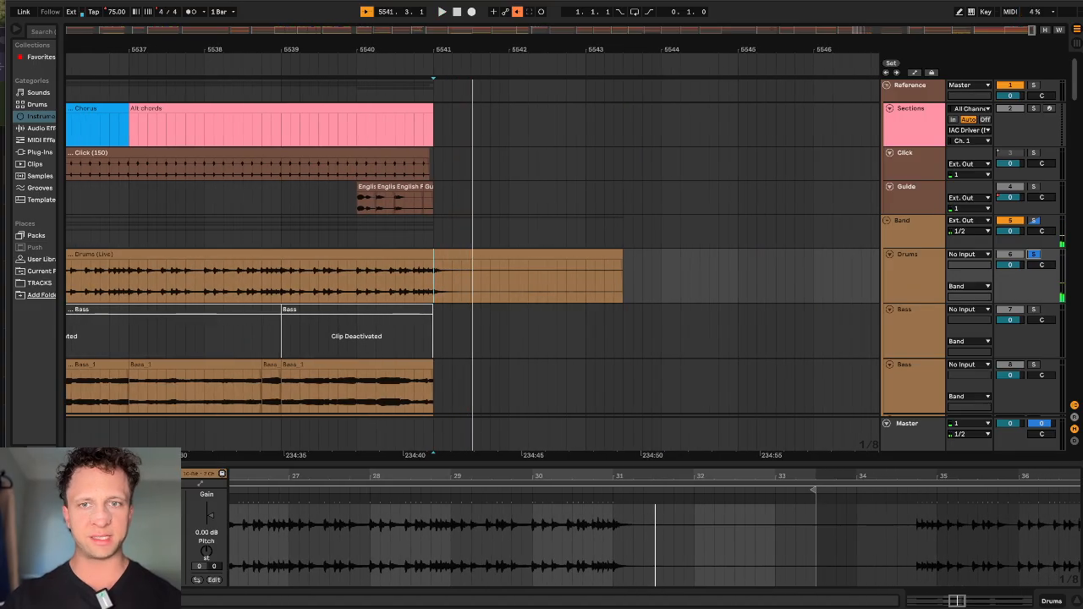
{"action": "key", "text": "s"}
- Play the full mix from the middle of bar 5532 into the Chorus at bar 5533, and stop playback
{"action": "scroll", "coordinate": [637, 275], "scroll_direction": "down", "scroll_amount": 5}
{"action": "scroll", "coordinate": [637, 275], "scroll_direction": "left", "scroll_amount": 3}
{"action": "left_click", "coordinate": [445, 277]}
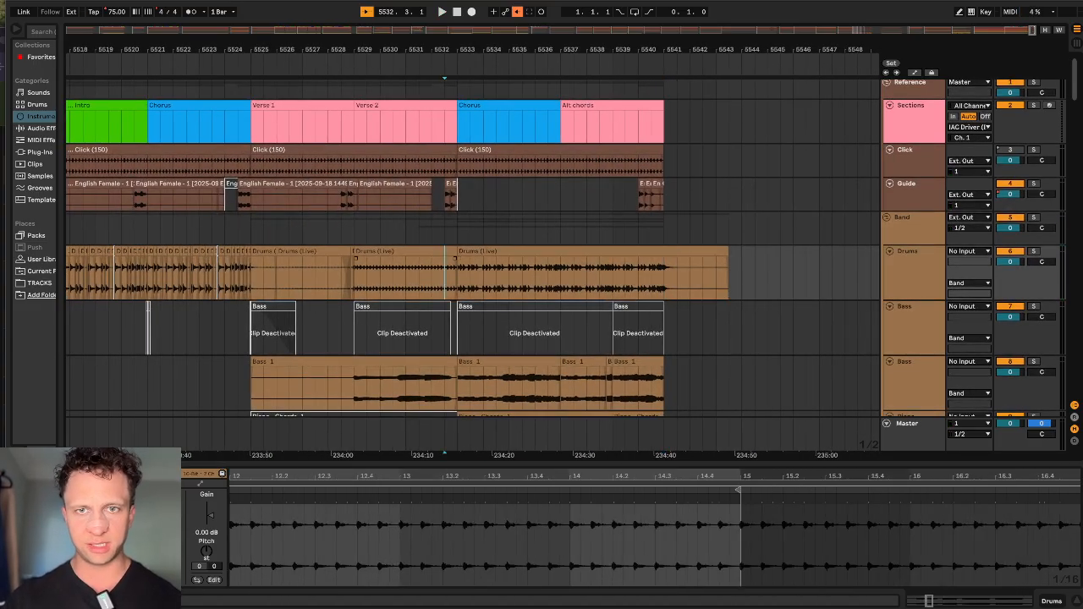
{"action": "scroll", "coordinate": [450, 278], "scroll_direction": "up", "scroll_amount": 3}
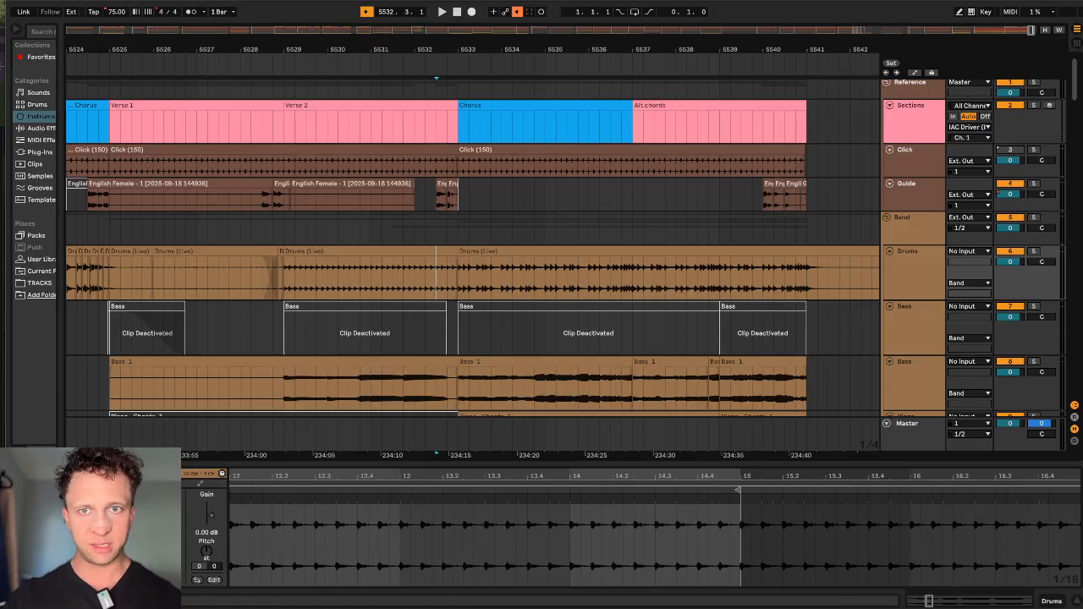
{"action": "key", "text": "space"}
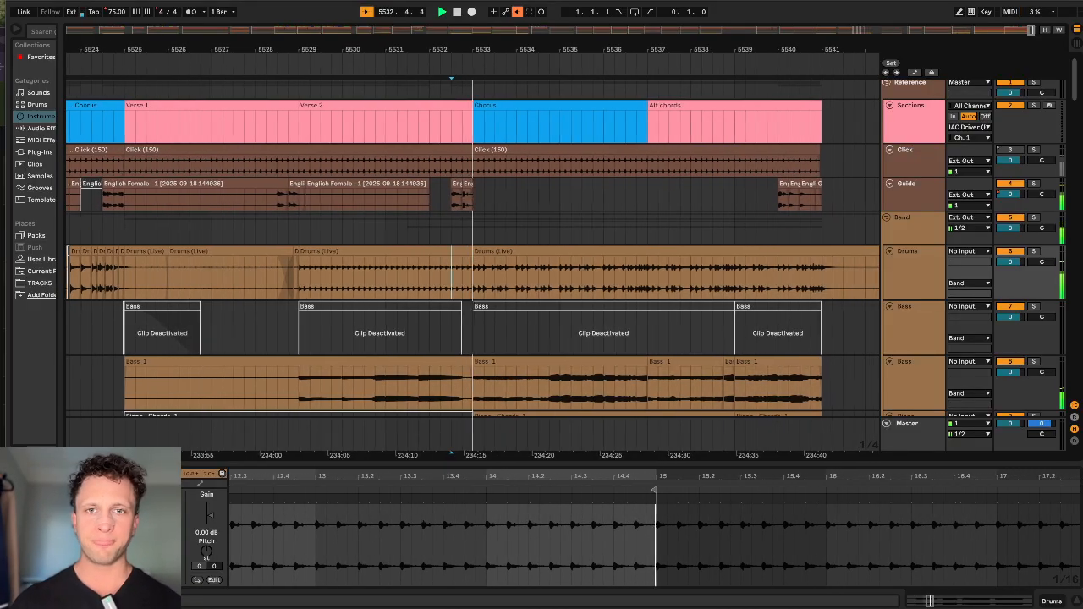
{"action": "scroll", "coordinate": [462, 254], "scroll_direction": "up", "scroll_amount": 5}
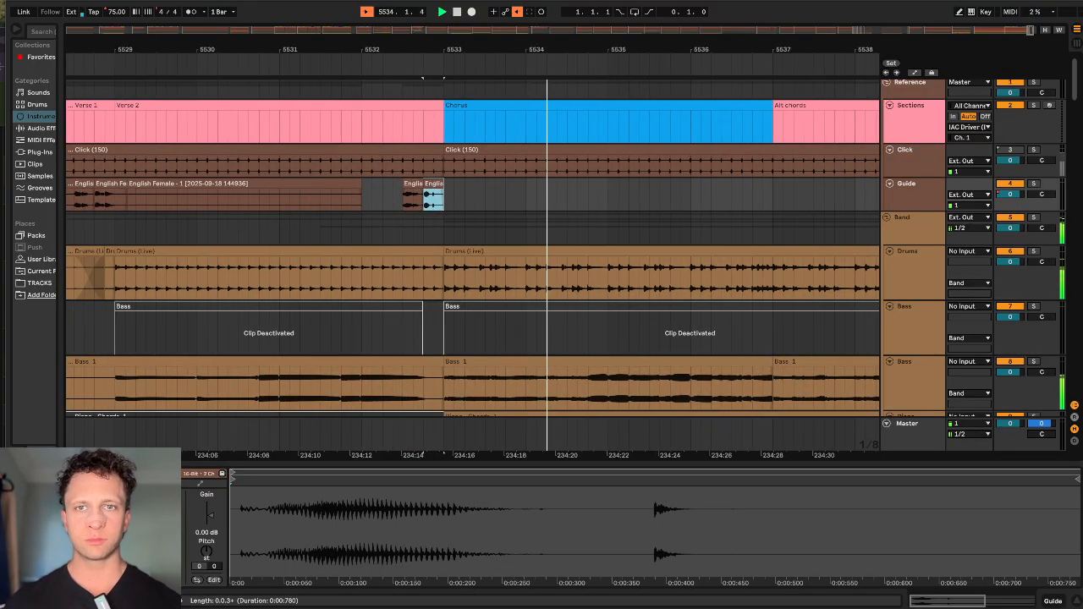
{"action": "scroll", "coordinate": [548, 254], "scroll_direction": "down", "scroll_amount": 7}
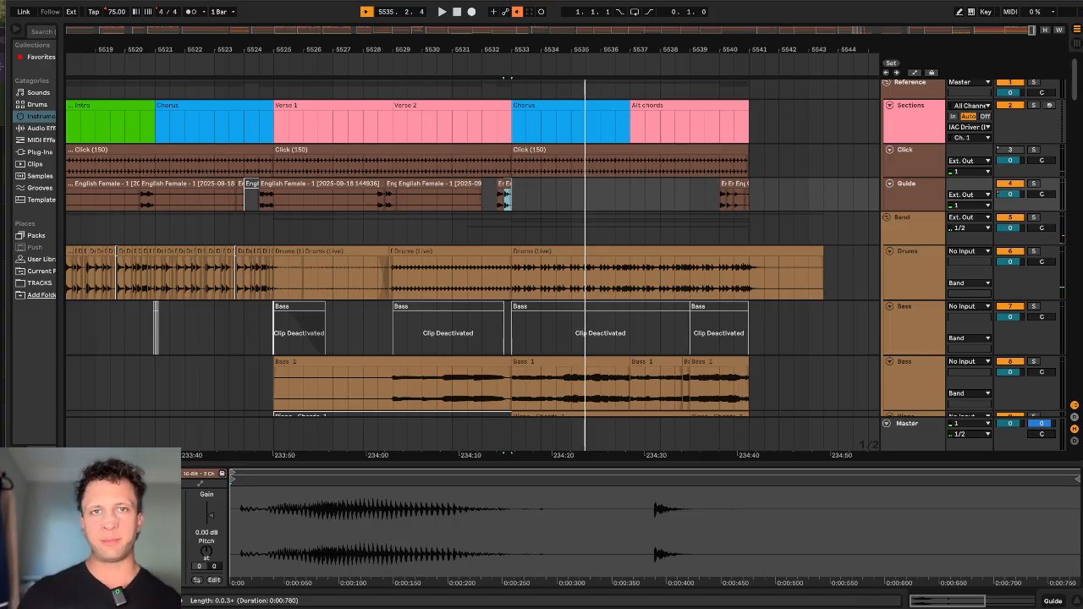
- Duplicate the Chorus clip at bar 5533 on the Sections track to bar 5537, replacing the Alt chords clip
{"action": "left_click", "coordinate": [560, 105]}
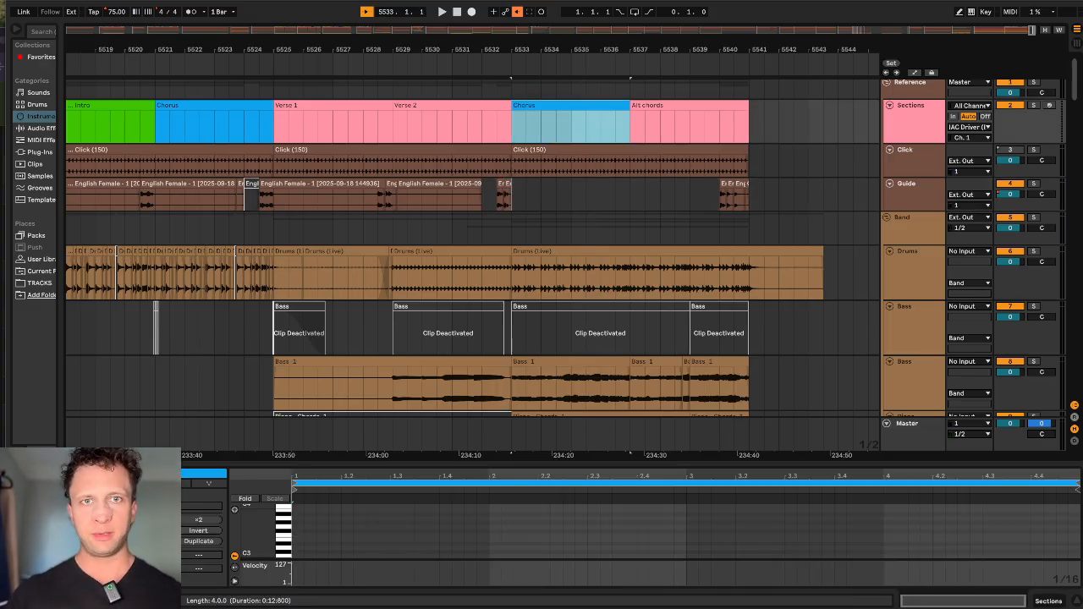
{"action": "key", "text": "ctrl+d"}
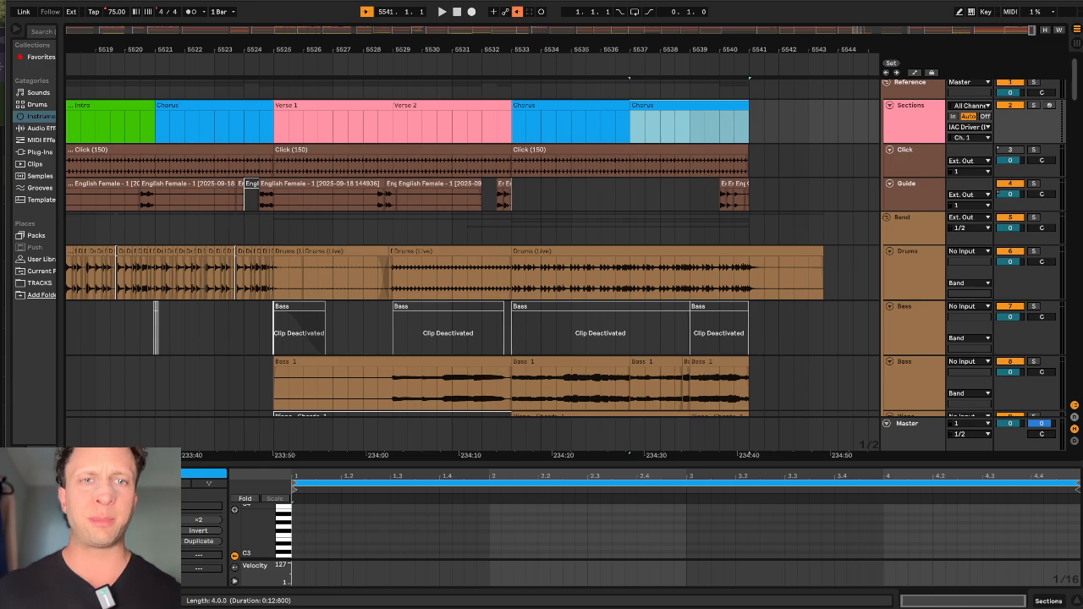
- Play the Bass_1 part from bar 5538 with its Bass track soloed, and stop playback
{"action": "scroll", "coordinate": [498, 254], "scroll_direction": "up", "scroll_amount": 5}
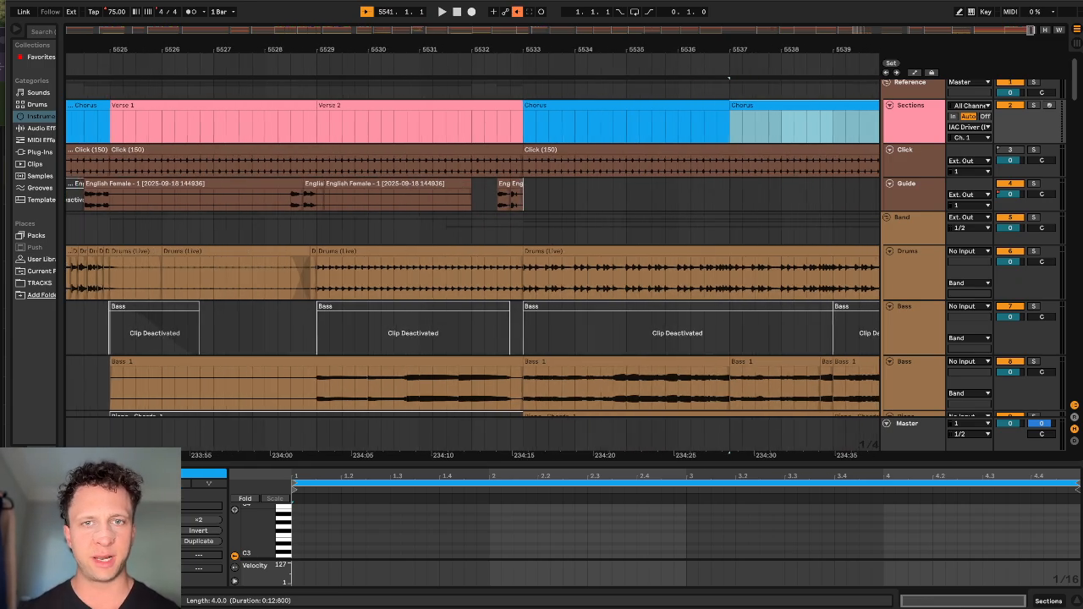
{"action": "scroll", "coordinate": [498, 254], "scroll_direction": "down", "scroll_amount": 2}
{"action": "scroll", "coordinate": [498, 254], "scroll_direction": "right", "scroll_amount": 2}
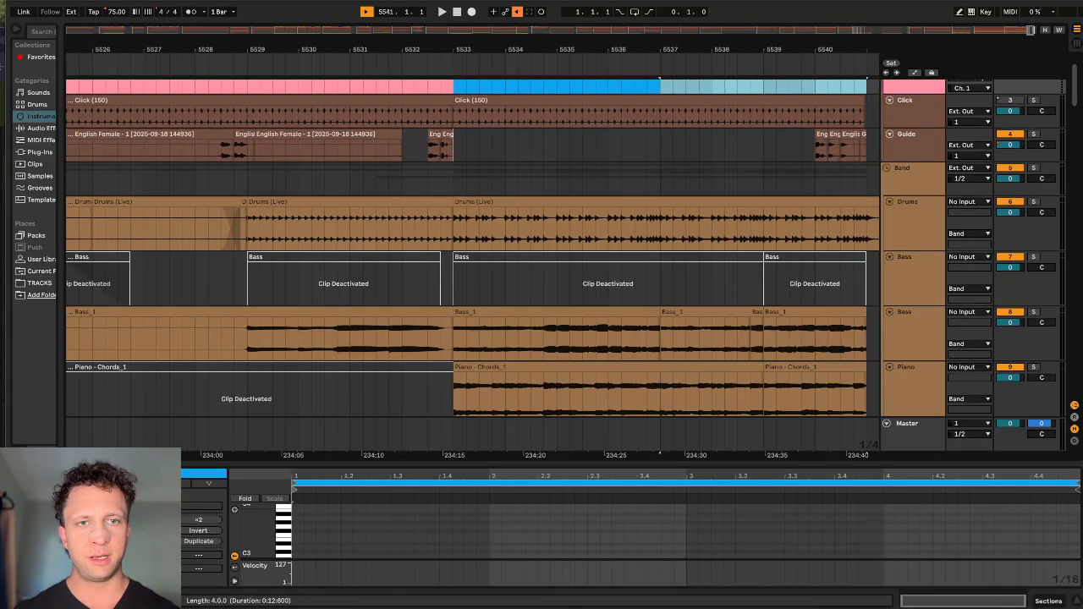
{"action": "left_click", "coordinate": [736, 340]}
{"action": "left_click", "coordinate": [757, 313]}
{"action": "scroll", "coordinate": [763, 333], "scroll_direction": "up", "scroll_amount": 5}
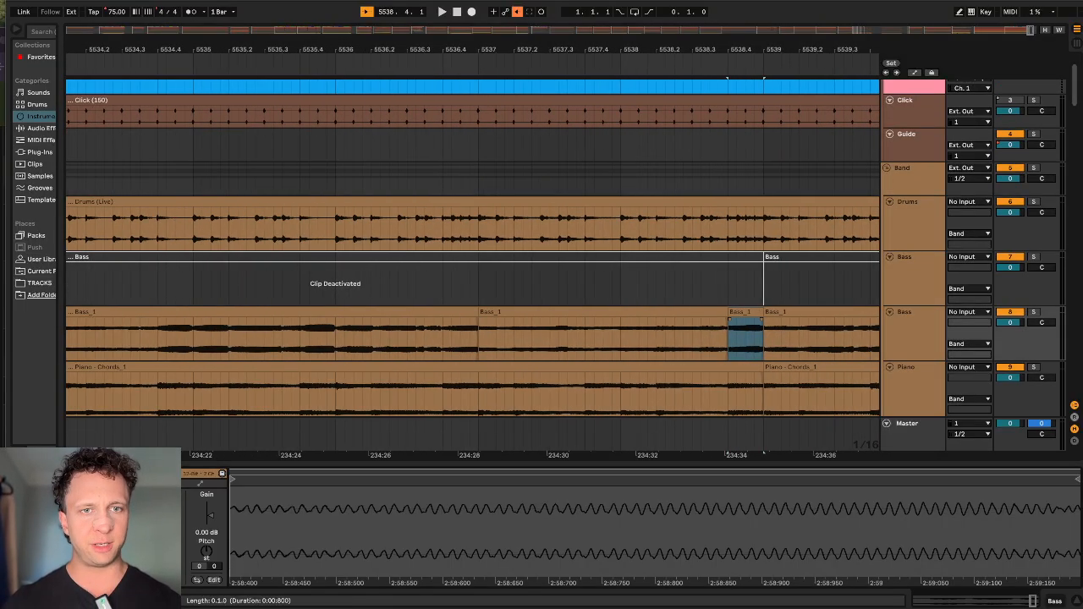
{"action": "left_click", "coordinate": [701, 335]}
{"action": "left_click", "coordinate": [621, 335]}
{"action": "key", "text": "space"}
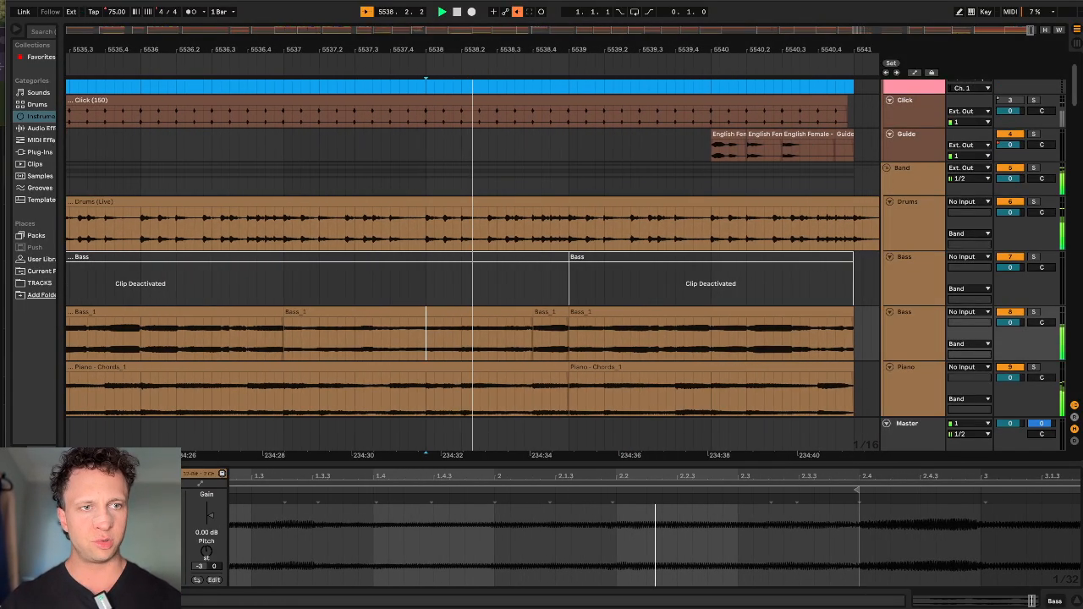
{"action": "left_click", "coordinate": [1033, 312]}
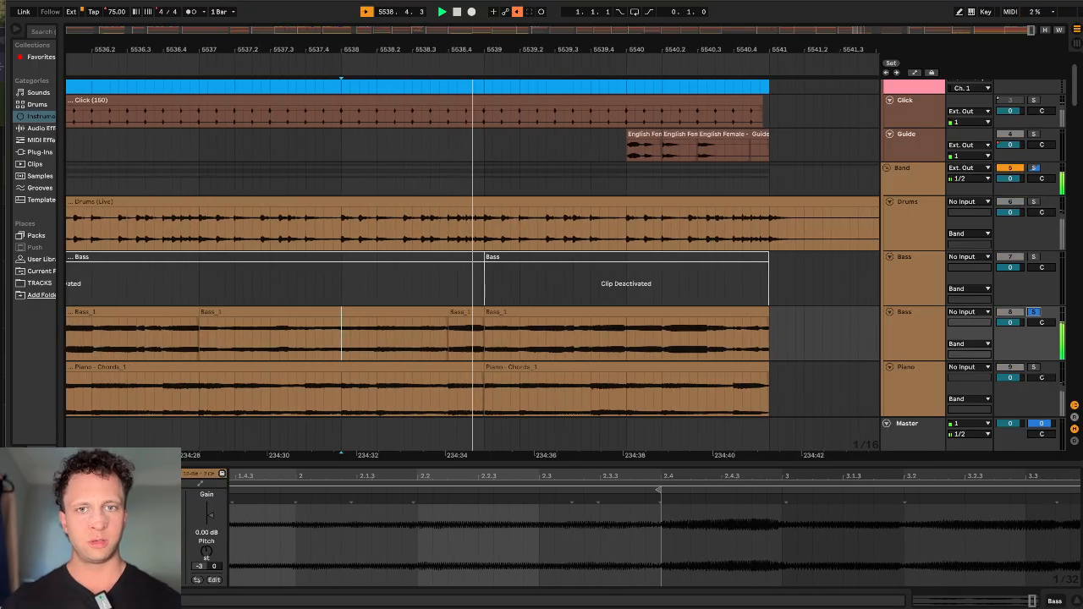
{"action": "key", "text": "minus"}
{"action": "key", "text": "minus"}
{"action": "key", "text": "space"}
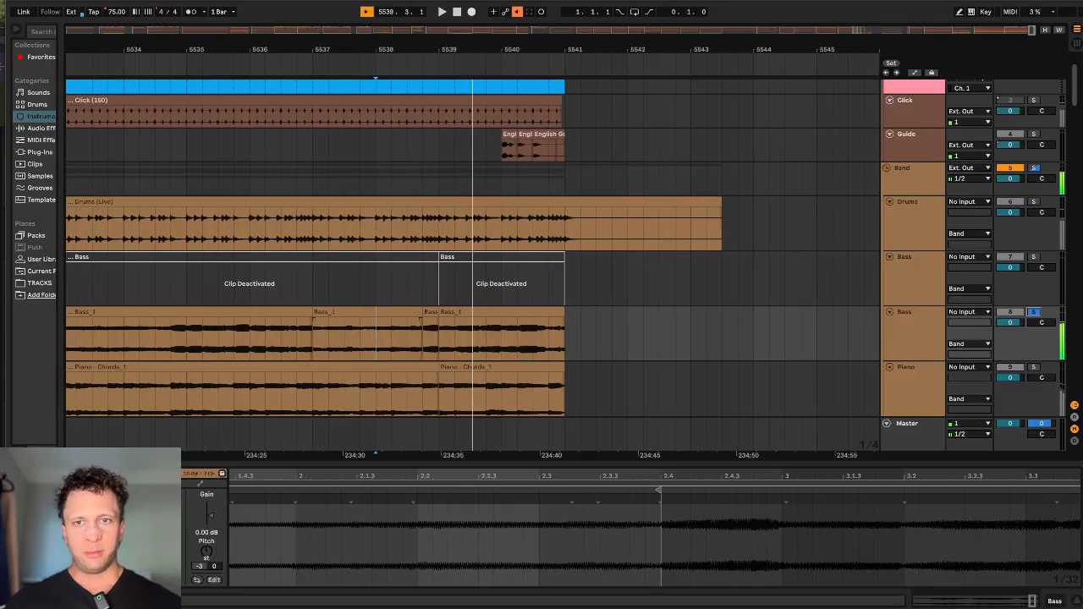
- Examine the Bass_1 clips at bars 5537 and 5538, replay the soloed bass from bar 5537, and unsolo it
{"action": "left_click", "coordinate": [406, 335]}
{"action": "left_click", "coordinate": [400, 312]}
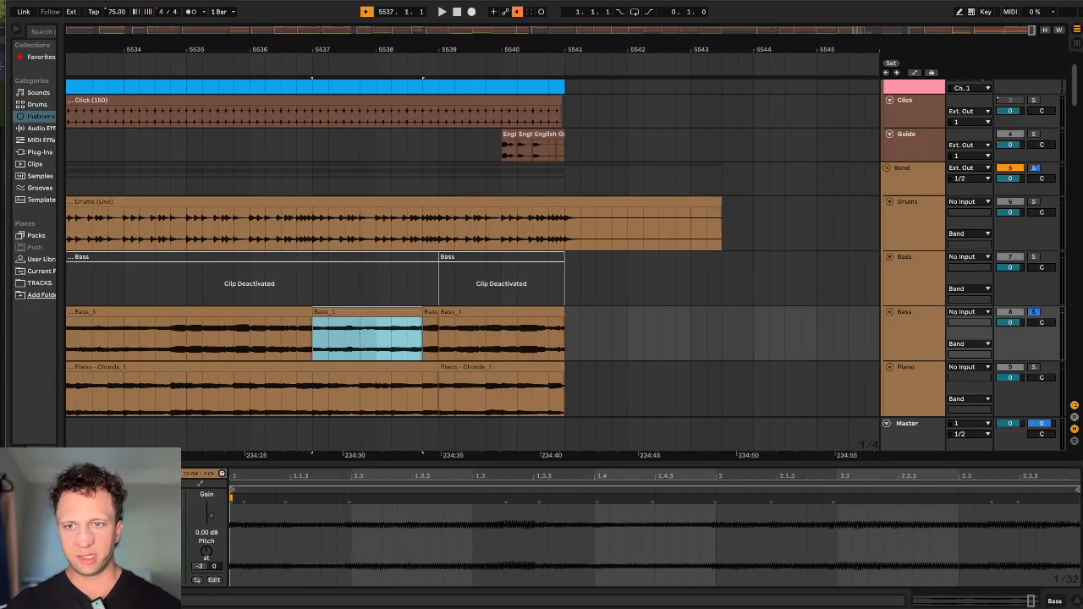
{"action": "left_click", "coordinate": [430, 312]}
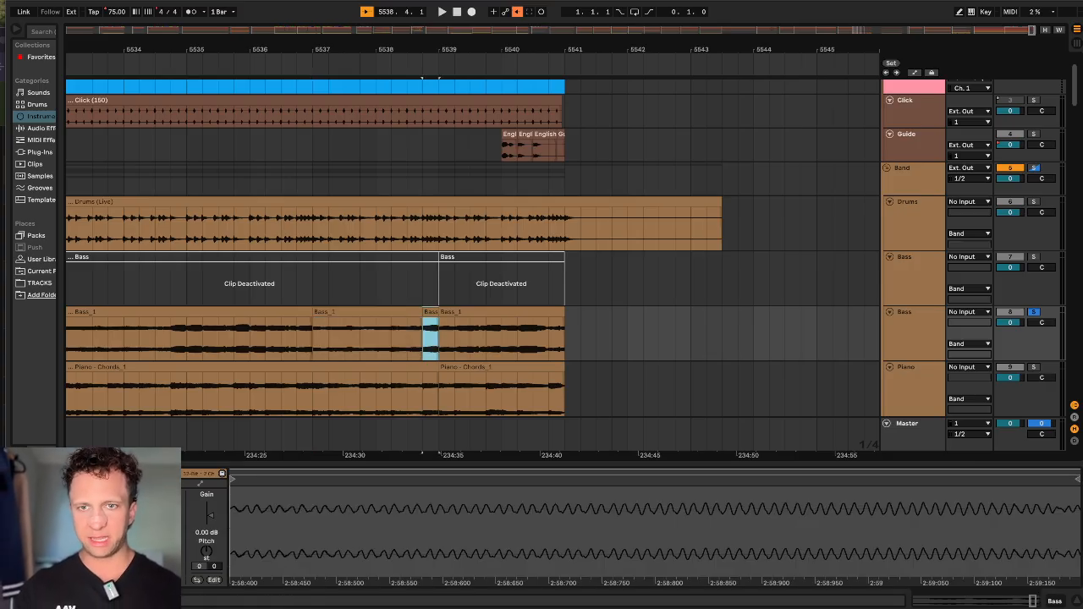
{"action": "left_click", "coordinate": [283, 312]}
{"action": "left_click", "coordinate": [351, 312]}
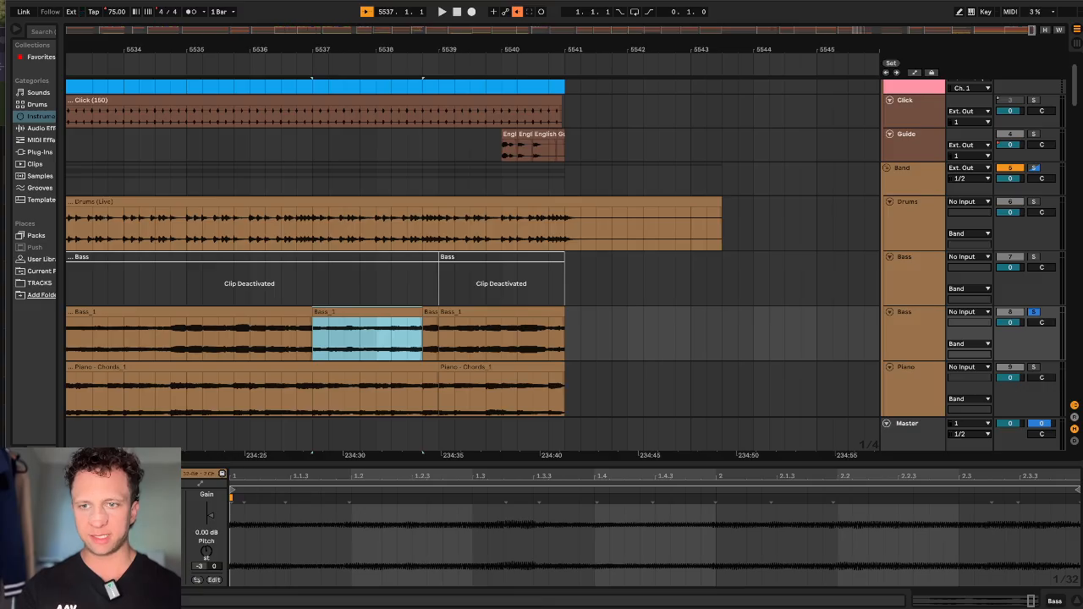
{"action": "key", "text": "space"}
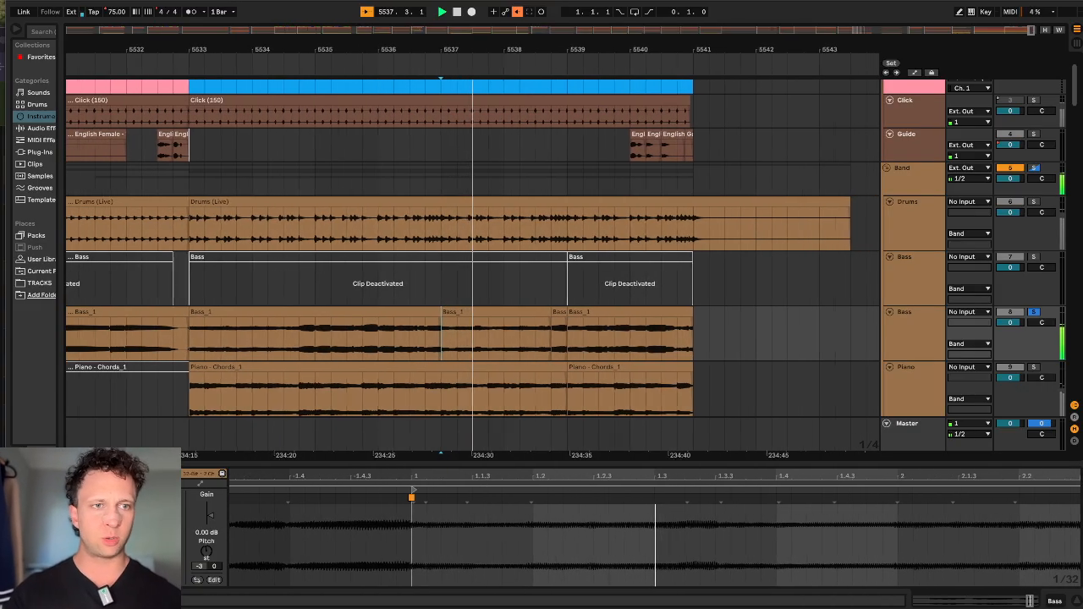
{"action": "key", "text": "space"}
{"action": "key", "text": "s"}
- Play the mix from bar 5532 into the Chorus at bar 5533, and stop playback
{"action": "scroll", "coordinate": [508, 338], "scroll_direction": "left", "scroll_amount": 3}
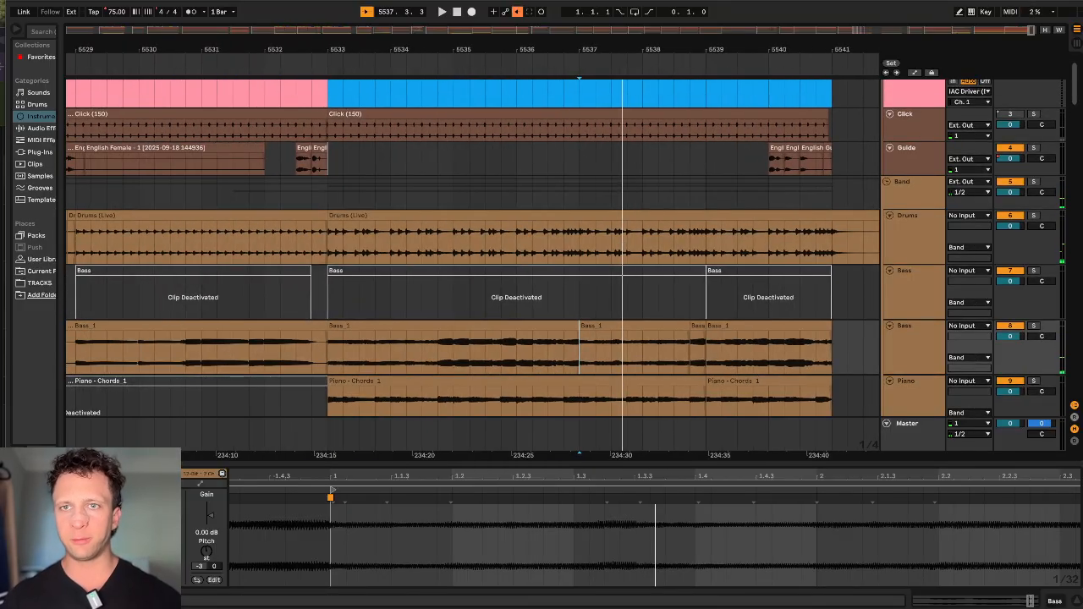
{"action": "left_click", "coordinate": [264, 192]}
{"action": "key", "text": "space"}
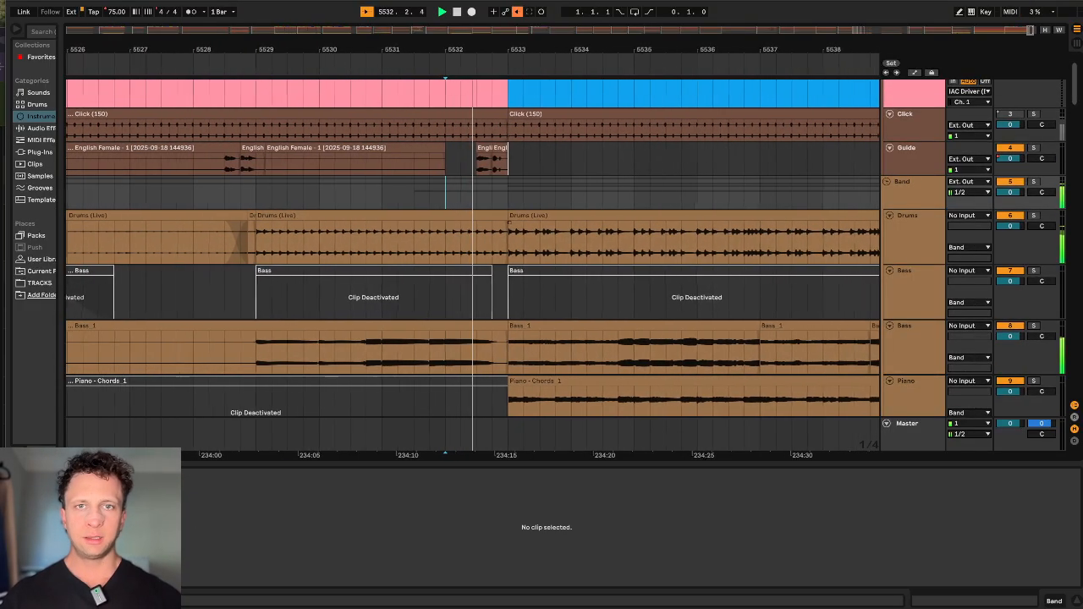
{"action": "scroll", "coordinate": [472, 254], "scroll_direction": "up", "scroll_amount": 3}
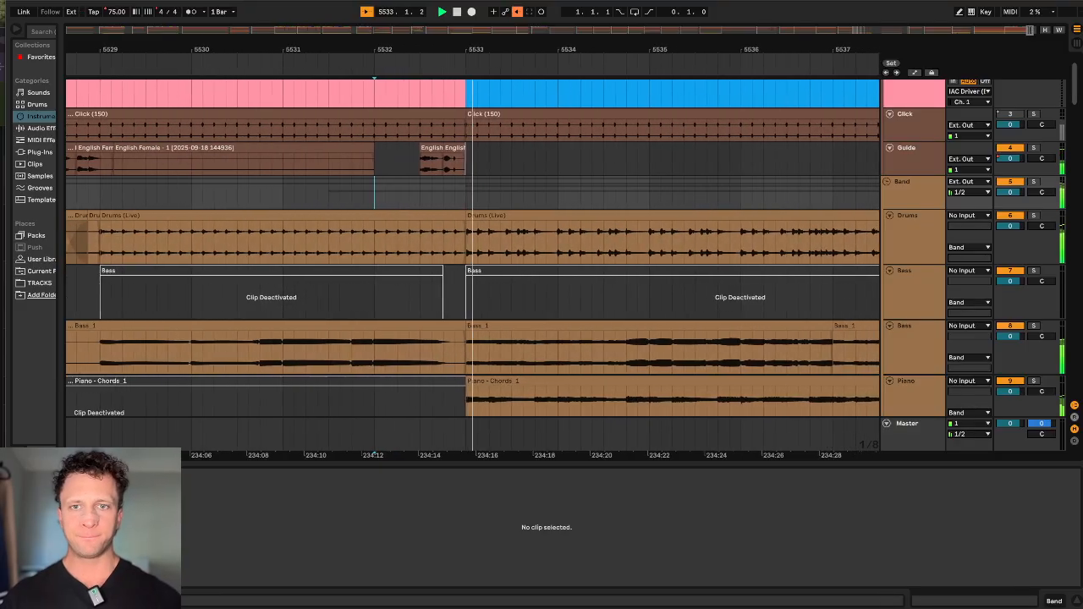
{"action": "key", "text": "space"}
- Delete the short guide cue clip at 5532.4 just before the Chorus on the Guide track
{"action": "left_click", "coordinate": [440, 148]}
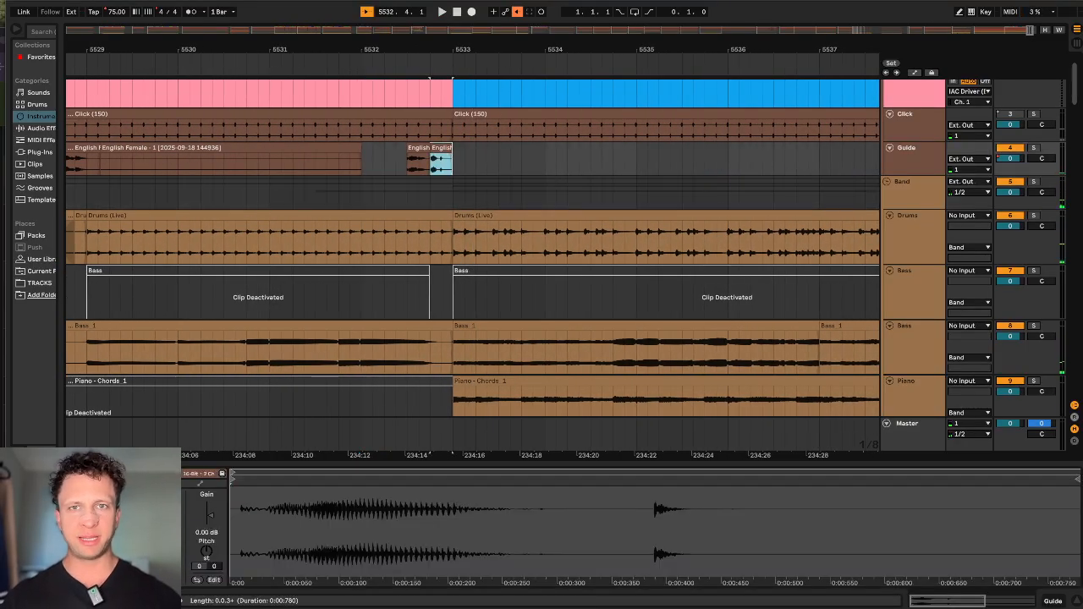
{"action": "key", "text": "plus"}
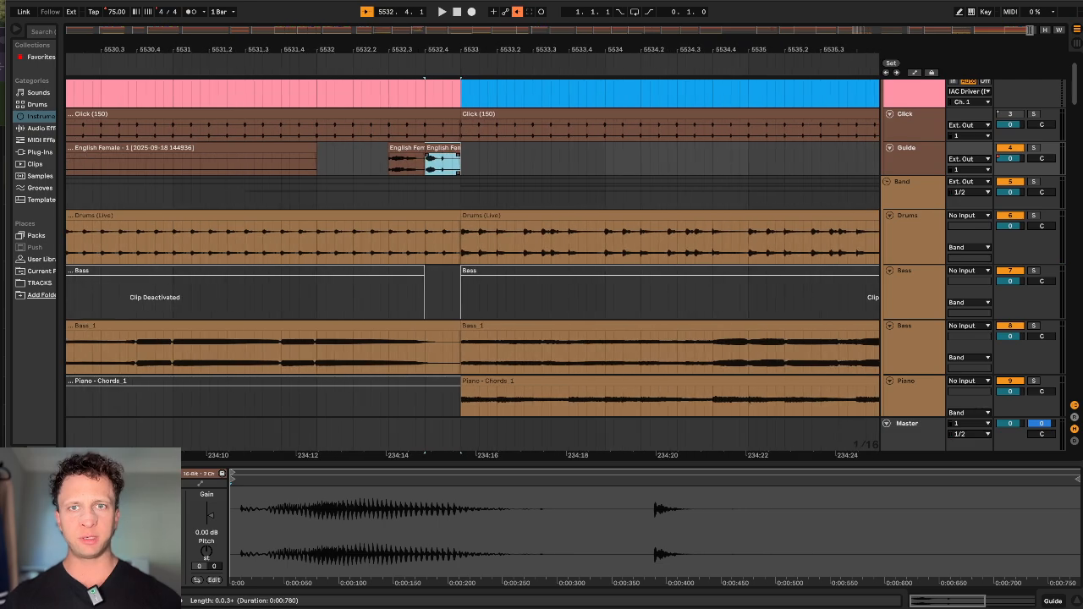
{"action": "key", "text": "Delete"}
- Switch to Finder, search for "desktop", and open the Desktop folder
{"action": "left_click", "coordinate": [980, 607]}
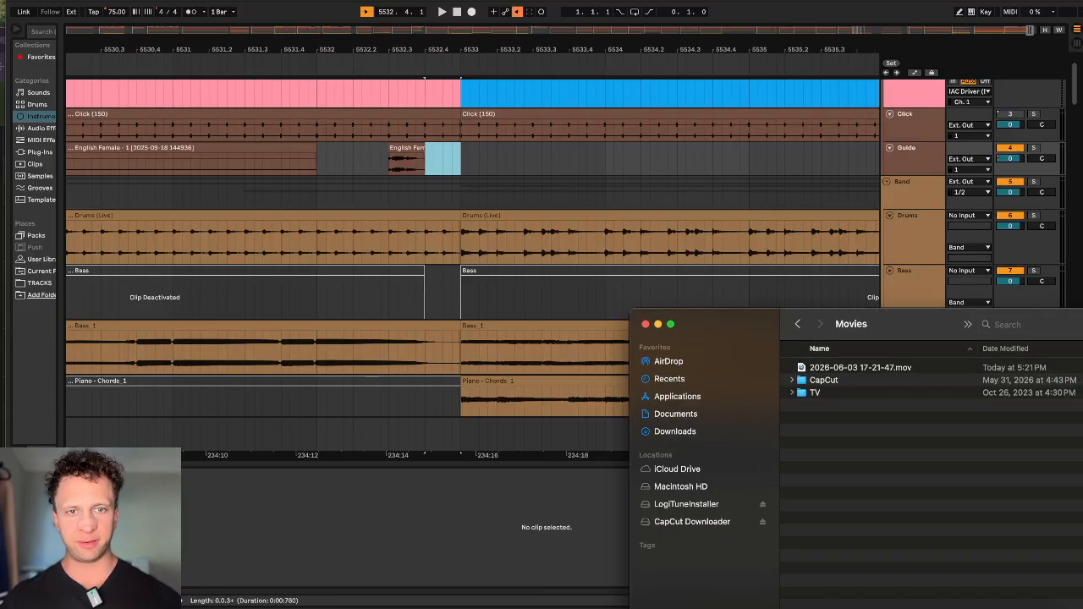
{"action": "left_click_drag", "start_coordinate": [918, 324], "coordinate": [676, 320]}
{"action": "left_click", "coordinate": [808, 319]}
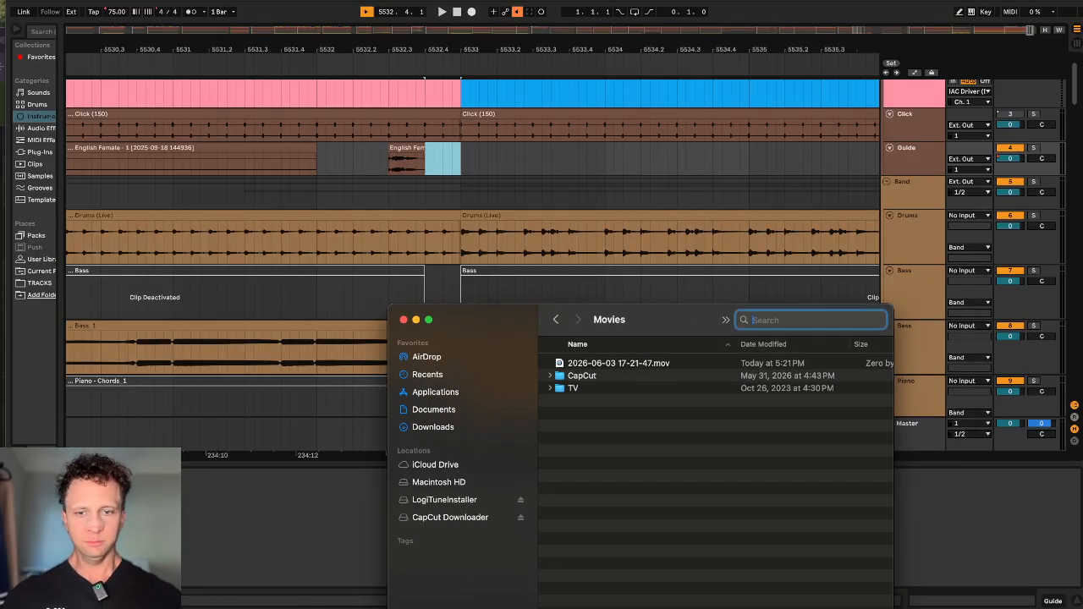
{"action": "type", "text": "desktop"}
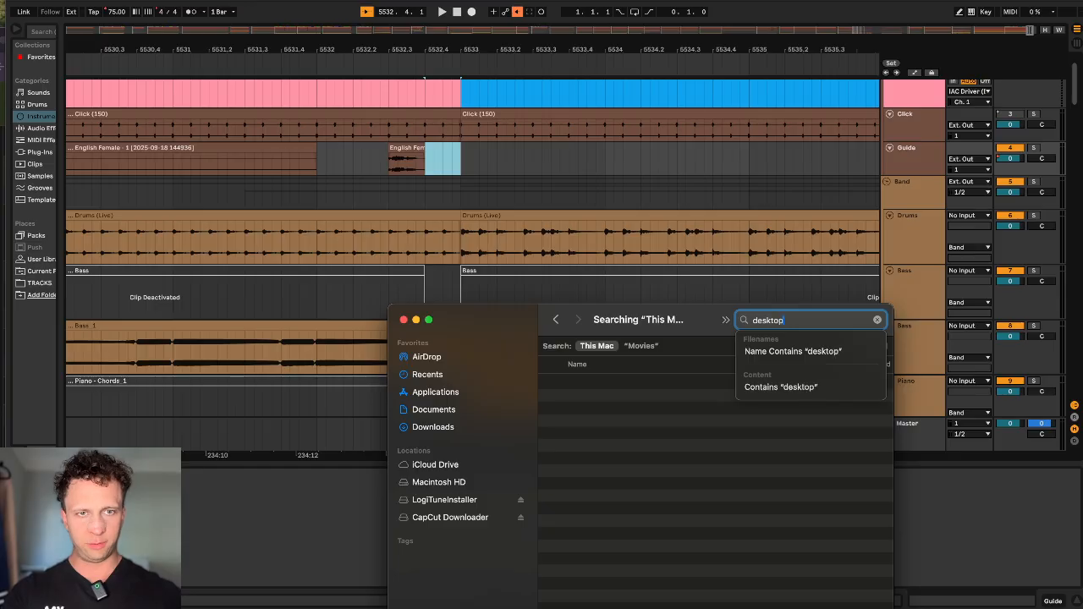
{"action": "key", "text": "Return"}
{"action": "key", "text": "Down"}
{"action": "key", "text": "super+Down"}
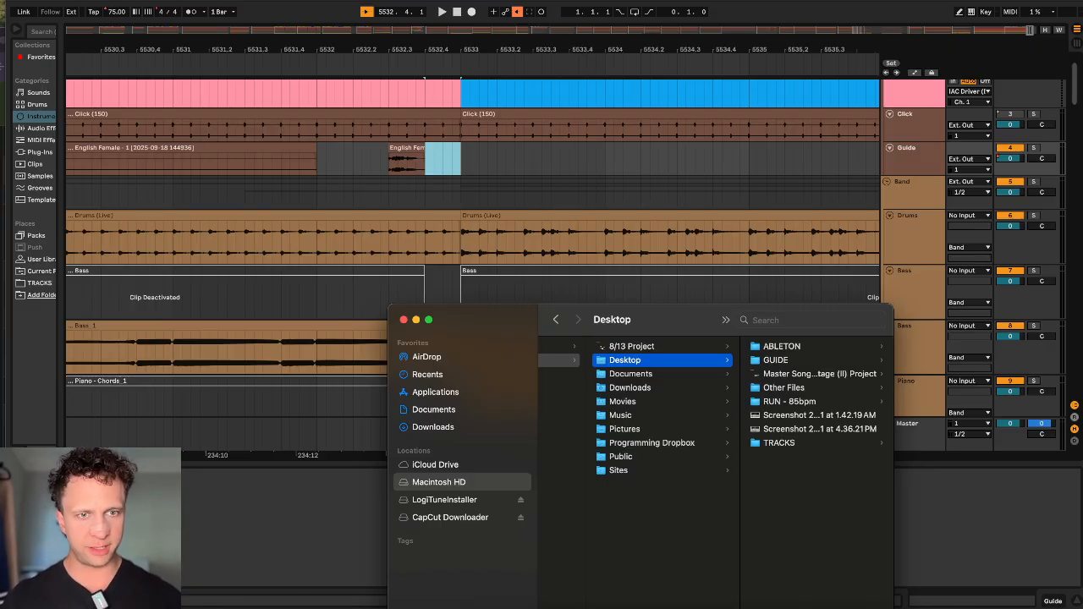
- Remove the two screenshot files from the Desktop and move the RUN - 85bpm folder into TRACKS
{"action": "mouse_move", "coordinate": [833, 341]}
{"action": "left_mouse_down"}
{"action": "mouse_move", "coordinate": [825, 429]}
{"action": "mouse_move", "coordinate": [833, 341]}
{"action": "left_mouse_up"}
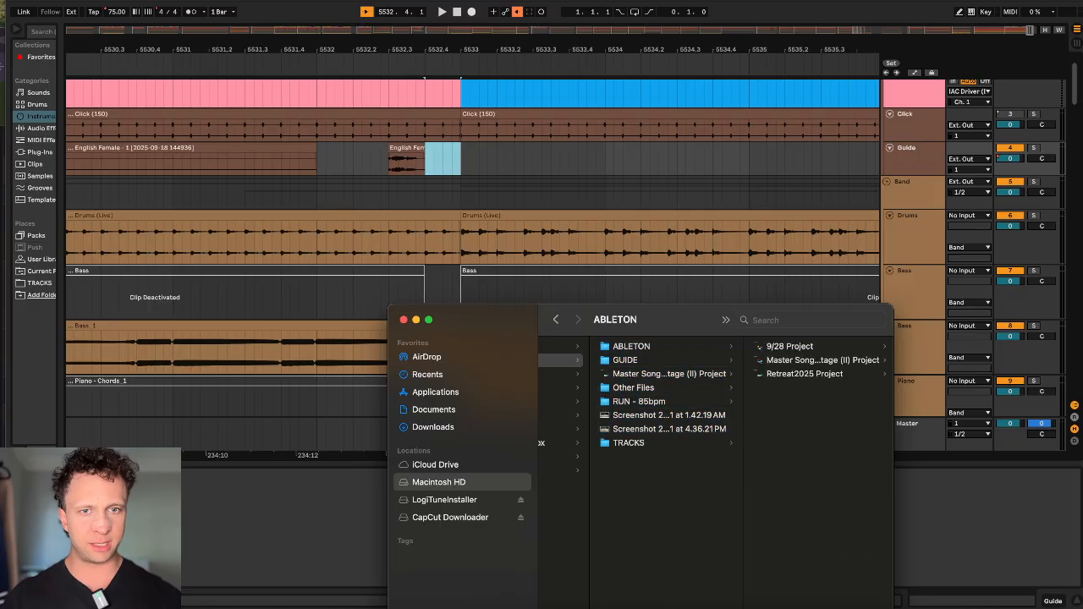
{"action": "left_click", "coordinate": [770, 429]}
{"action": "key", "text": "shift+Up"}
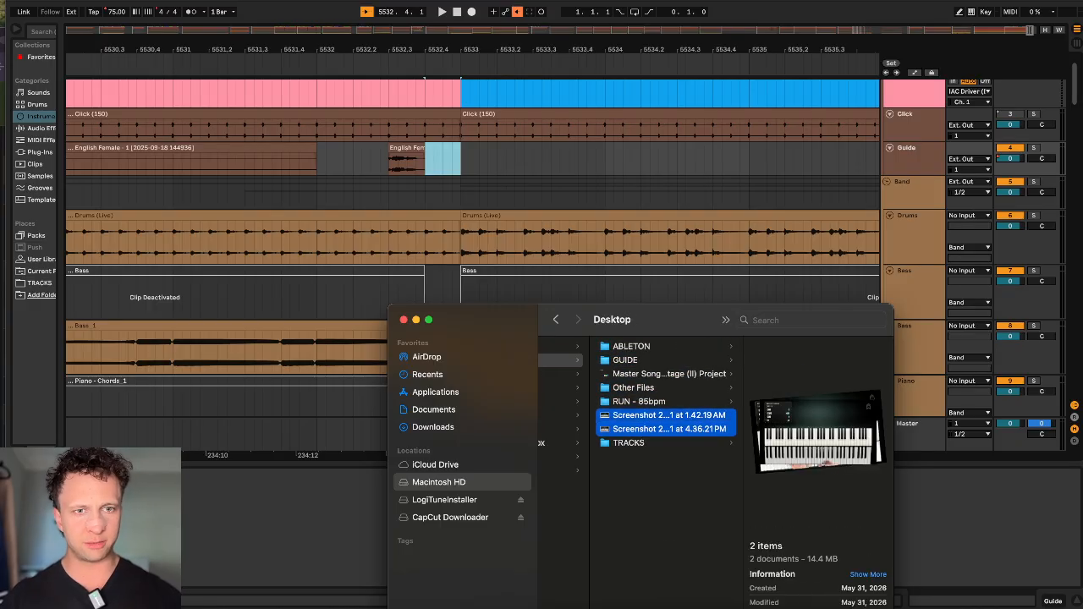
{"action": "left_click_drag", "start_coordinate": [1038, 607], "coordinate": [1038, 608]}
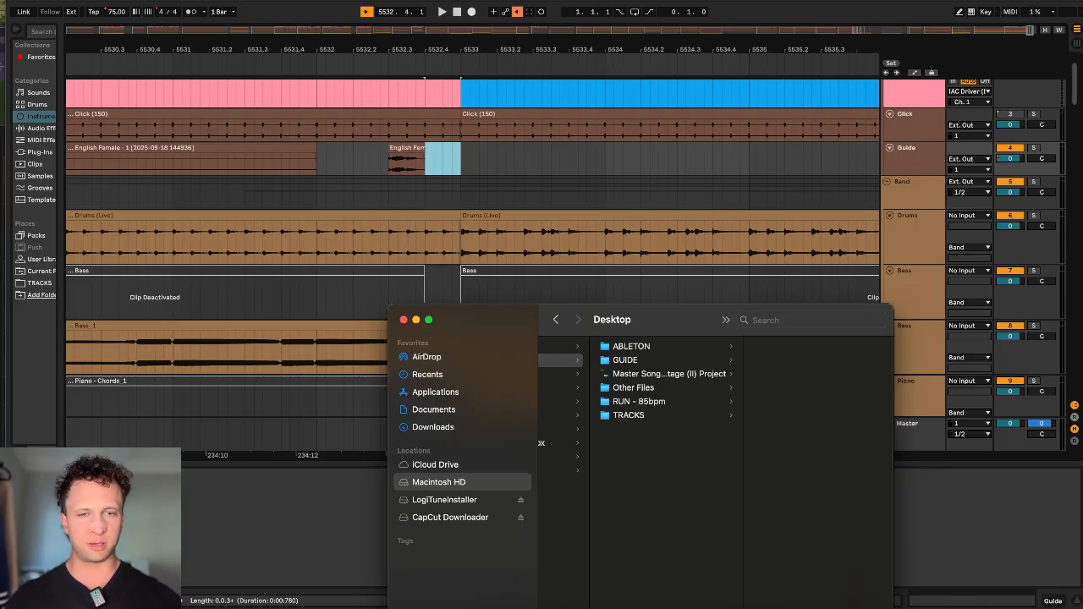
{"action": "mouse_move", "coordinate": [638, 402]}
{"action": "left_mouse_down"}
{"action": "mouse_move", "coordinate": [640, 415]}
{"action": "mouse_move", "coordinate": [625, 415]}
{"action": "left_mouse_up"}
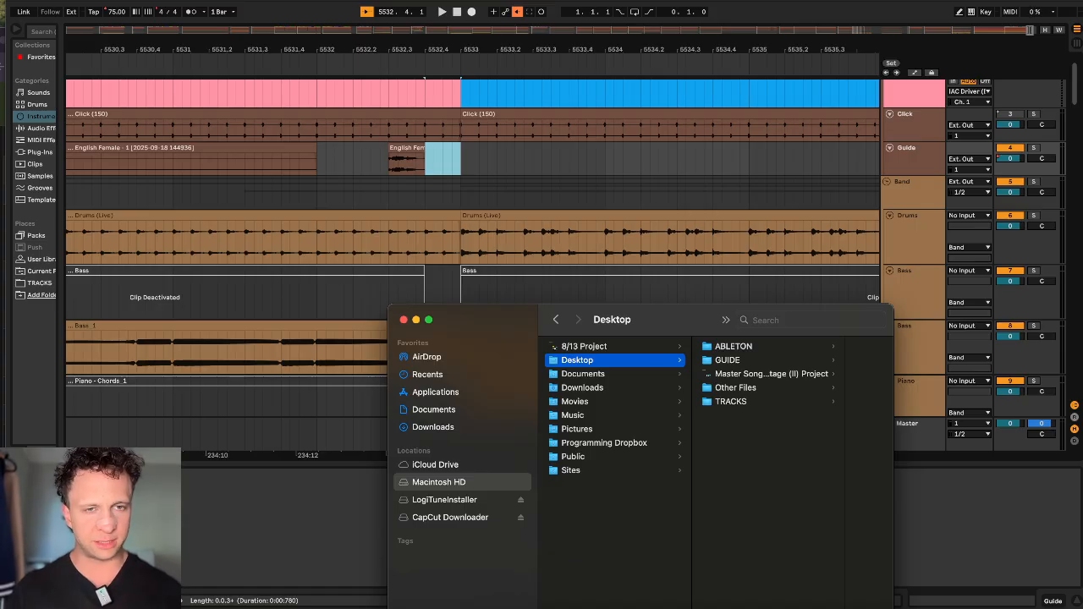
- Open the MultiTrack Guide folder inside GUIDE and widen the Finder window to show the full file names
{"action": "left_click", "coordinate": [728, 360]}
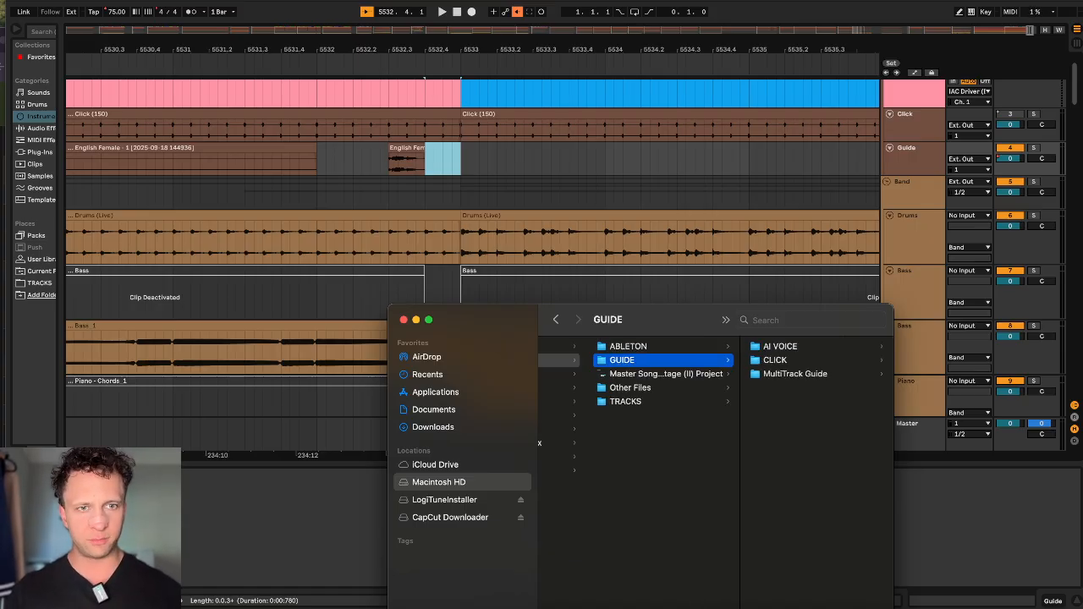
{"action": "left_click", "coordinate": [795, 374]}
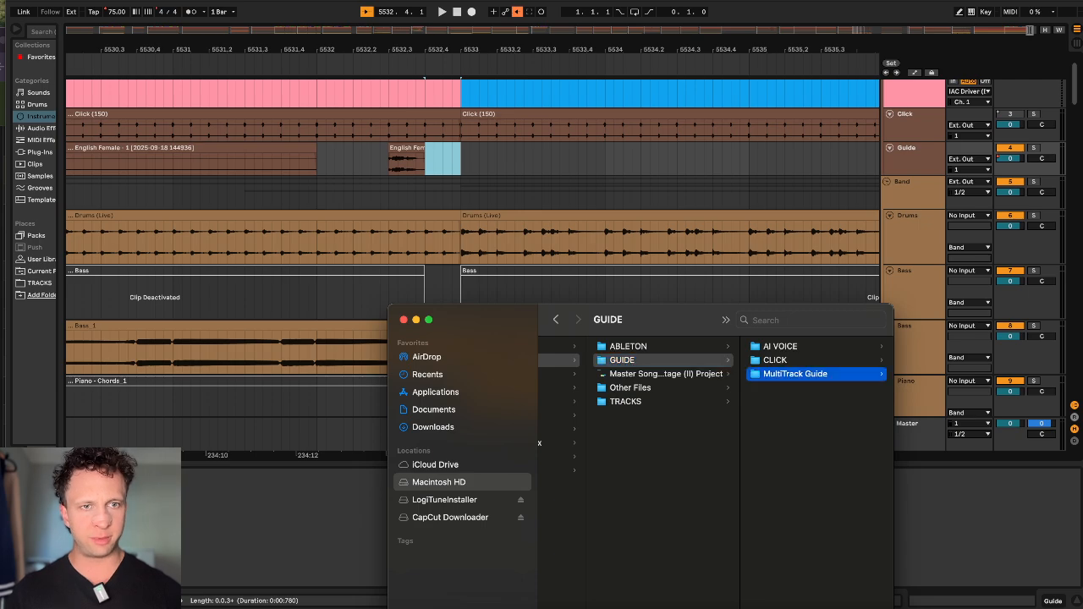
{"action": "left_click_drag", "start_coordinate": [689, 320], "coordinate": [420, 334]}
{"action": "scroll", "coordinate": [546, 473], "scroll_direction": "down", "scroll_amount": 4}
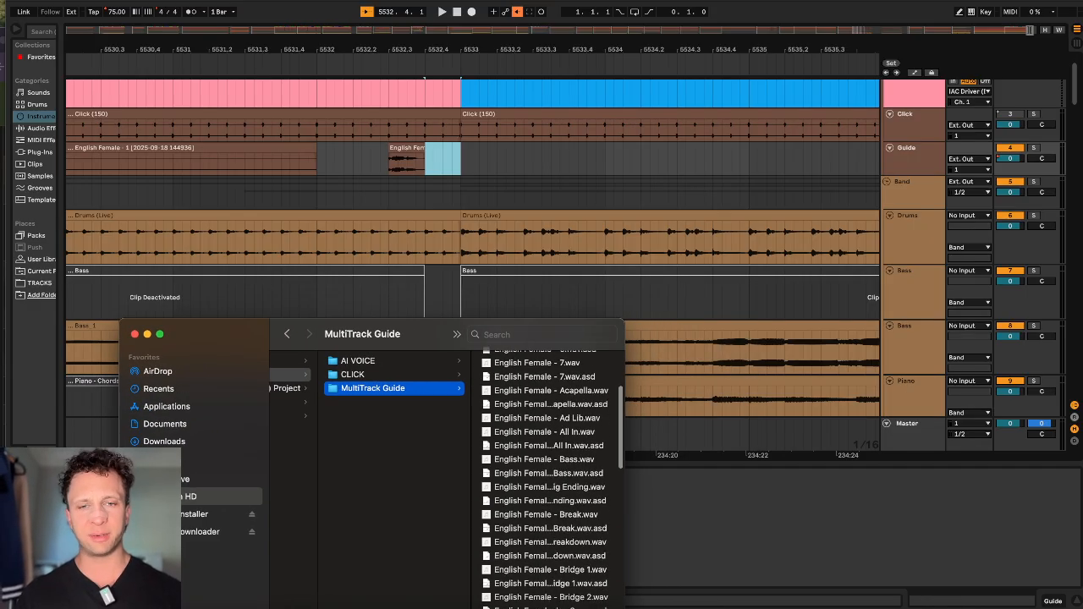
{"action": "scroll", "coordinate": [550, 474], "scroll_direction": "down", "scroll_amount": 10}
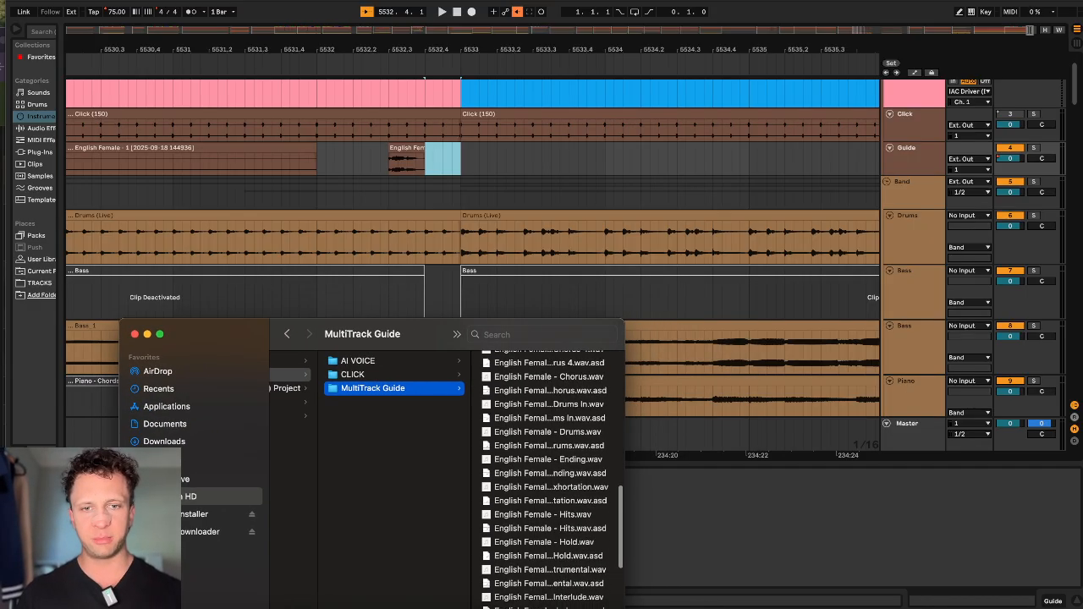
{"action": "scroll", "coordinate": [550, 474], "scroll_direction": "down", "scroll_amount": 5}
{"action": "left_click_drag", "start_coordinate": [624, 474], "coordinate": [729, 473]}
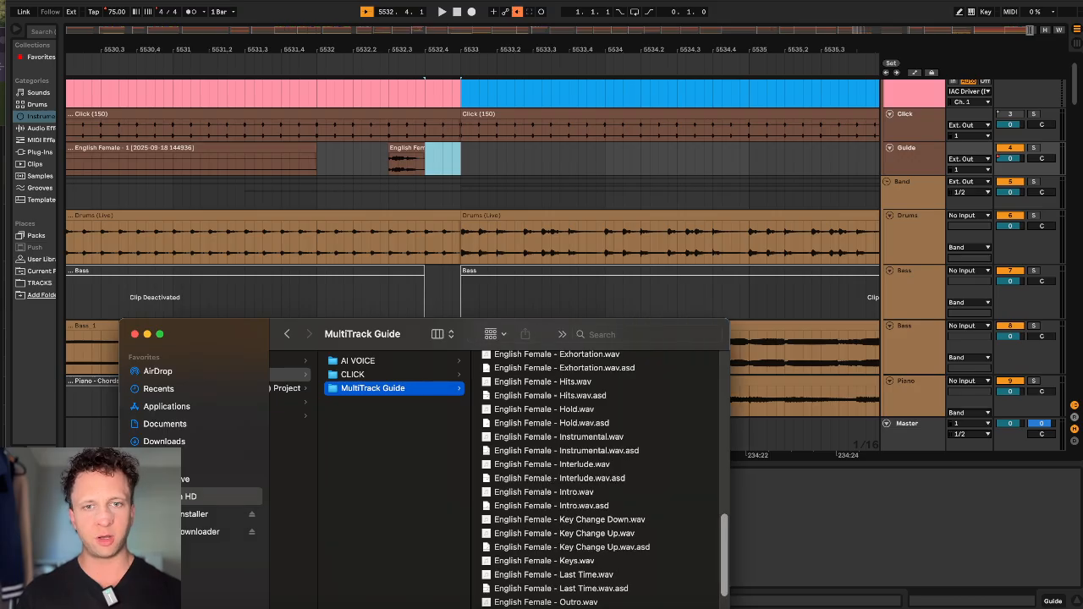
- Find English Female - All In.wav in the MultiTrack Guide folder and place it on the Guide track at 5532.4
{"action": "scroll", "coordinate": [592, 474], "scroll_direction": "up", "scroll_amount": 10}
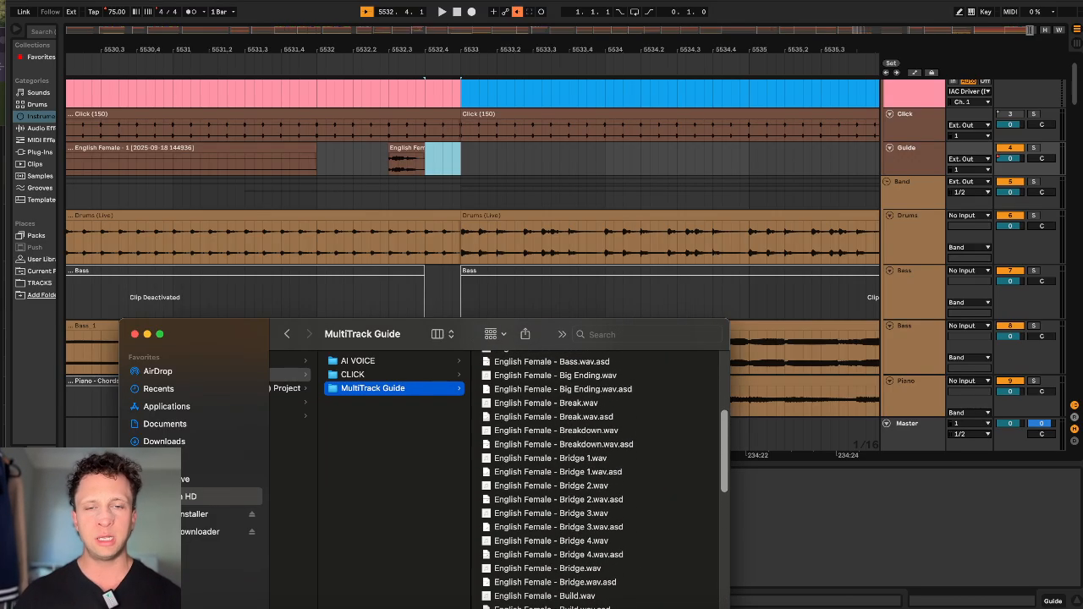
{"action": "scroll", "coordinate": [593, 474], "scroll_direction": "up", "scroll_amount": 5}
{"action": "scroll", "coordinate": [592, 474], "scroll_direction": "down", "scroll_amount": 5}
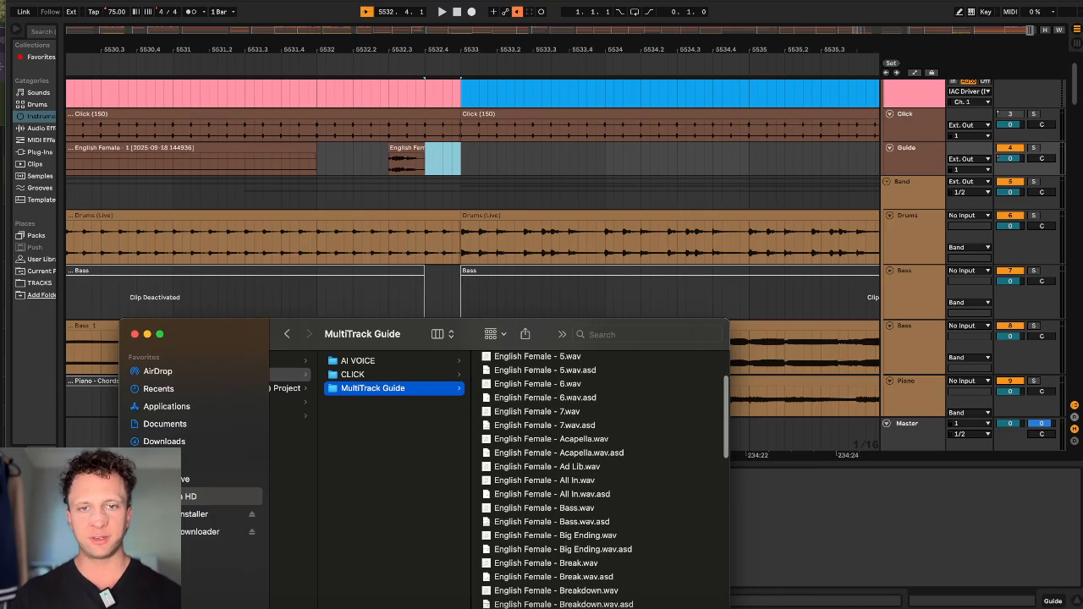
{"action": "scroll", "coordinate": [592, 474], "scroll_direction": "down", "scroll_amount": 1}
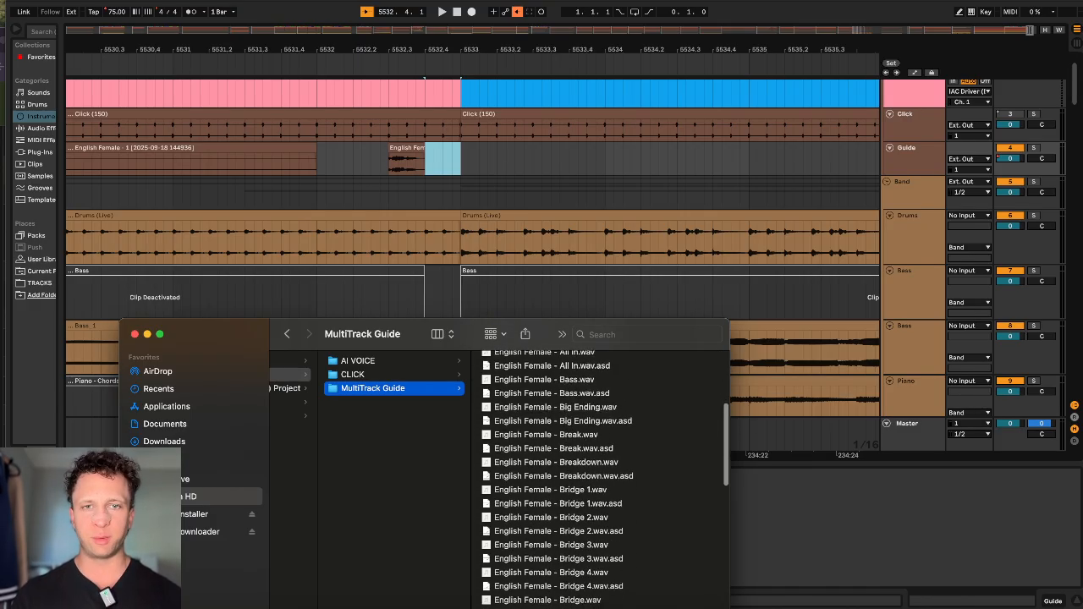
{"action": "scroll", "coordinate": [592, 474], "scroll_direction": "down", "scroll_amount": 3}
{"action": "scroll", "coordinate": [593, 474], "scroll_direction": "up", "scroll_amount": 10}
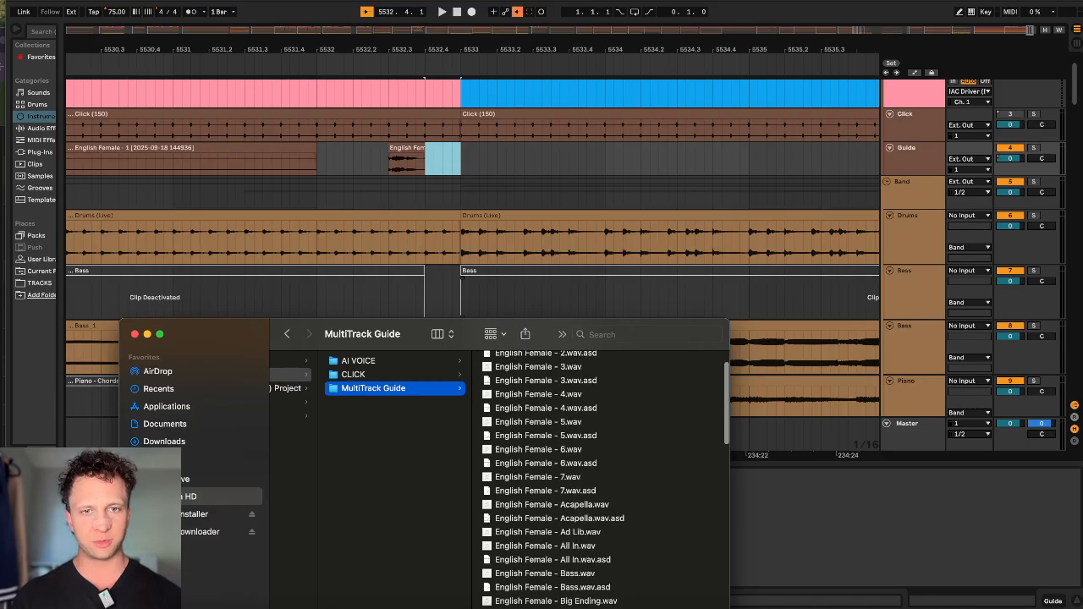
{"action": "scroll", "coordinate": [593, 474], "scroll_direction": "down", "scroll_amount": 2}
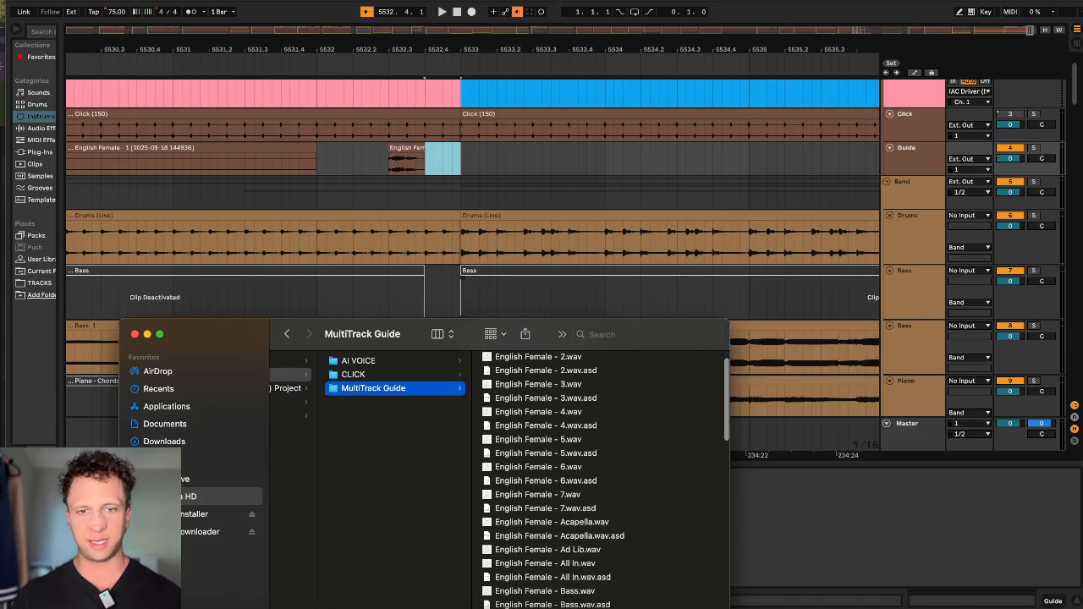
{"action": "left_click_drag", "start_coordinate": [542, 563], "coordinate": [427, 159]}
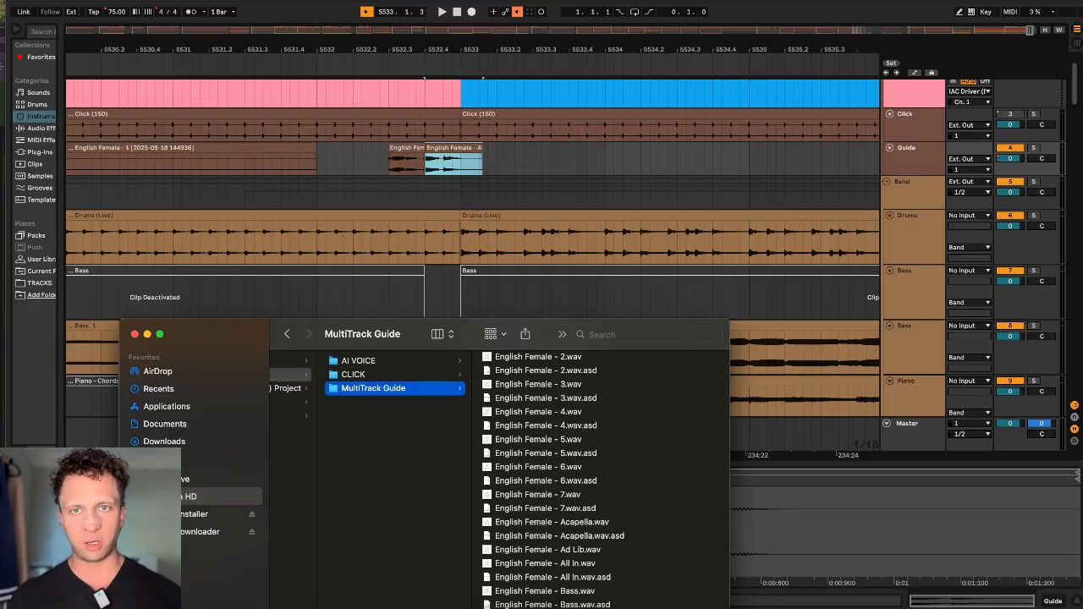
- Play the guide cues from 5532.3 through the All In clip into the Chorus, and stop playback
{"action": "left_click", "coordinate": [433, 150]}
{"action": "left_click", "coordinate": [387, 159]}
{"action": "key", "text": "space"}
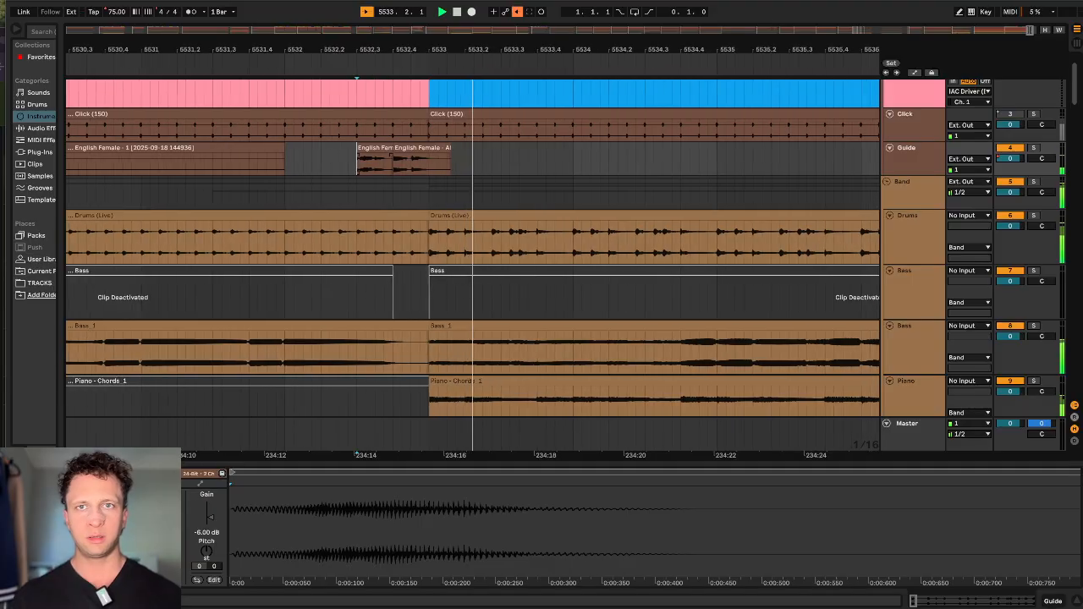
{"action": "key", "text": "space"}
- Add a locator at 5532.4.3, on the click hit midway through the beat before the Chorus
{"action": "scroll", "coordinate": [415, 159], "scroll_direction": "up", "scroll_amount": 4}
{"action": "scroll", "coordinate": [415, 159], "scroll_direction": "up", "scroll_amount": 5}
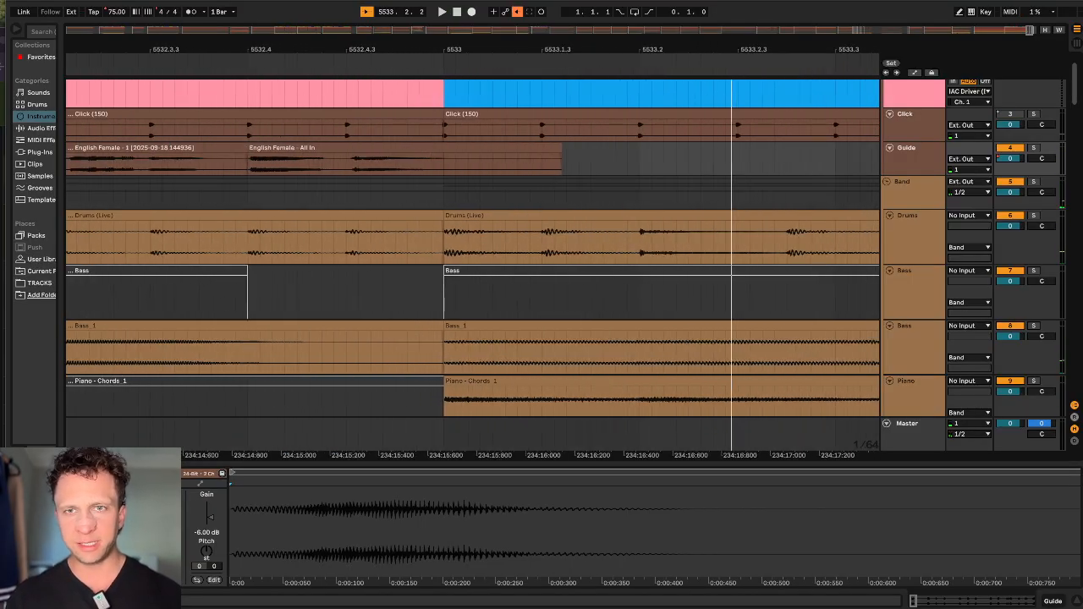
{"action": "scroll", "coordinate": [414, 159], "scroll_direction": "left", "scroll_amount": 2}
{"action": "scroll", "coordinate": [415, 159], "scroll_direction": "up", "scroll_amount": 1}
{"action": "scroll", "coordinate": [387, 171], "scroll_direction": "up", "scroll_amount": 5}
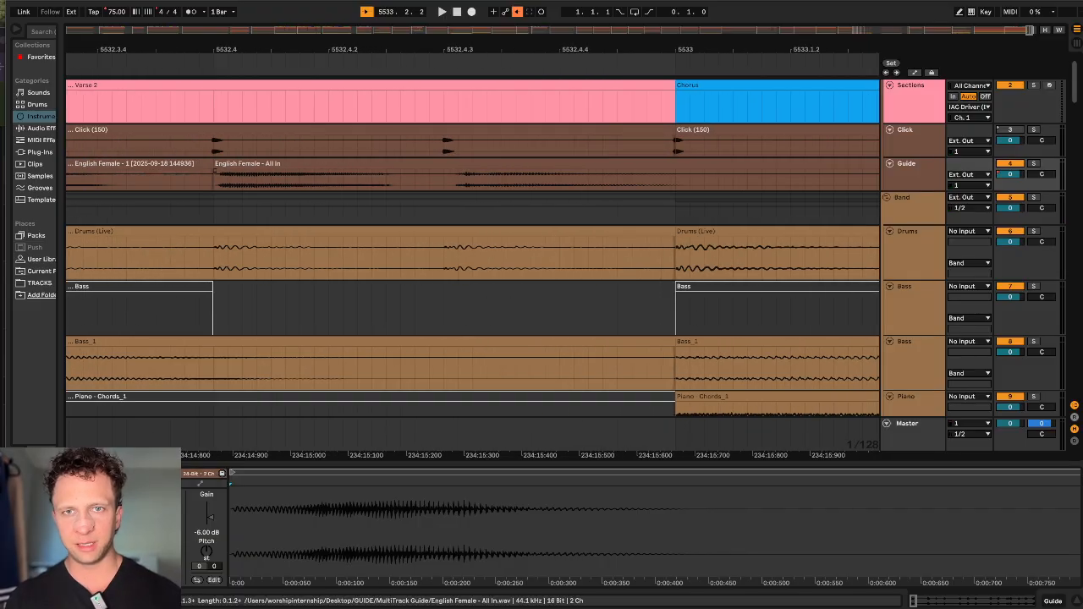
{"action": "left_click", "coordinate": [444, 143]}
{"action": "left_click", "coordinate": [444, 173]}
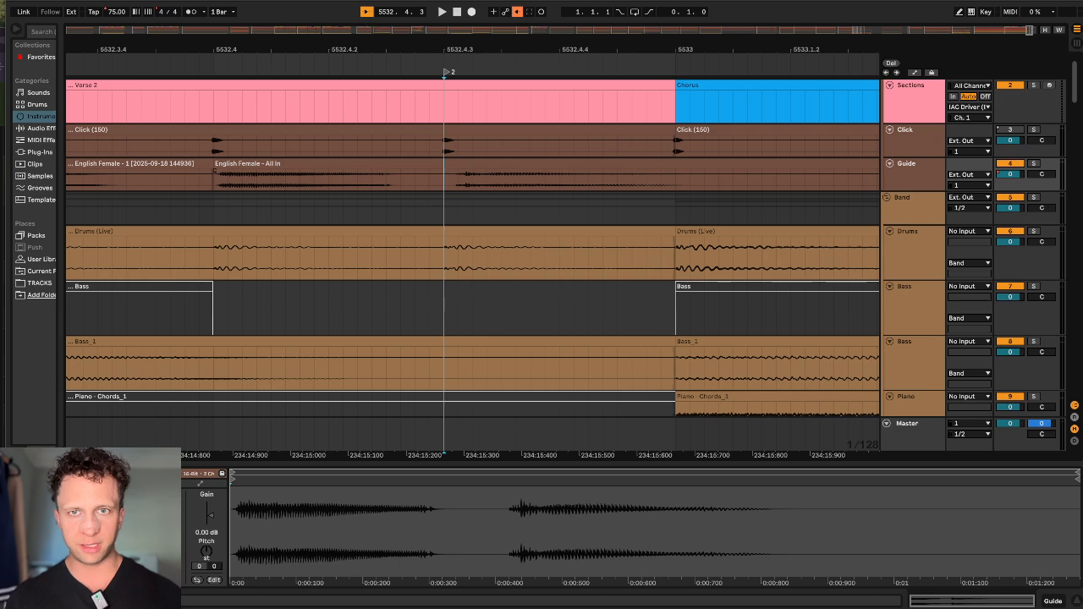
- Turn on warping for the All In guide clip and adjust its tempo until the second word meets the locator at 5532.4.3
{"action": "left_click", "coordinate": [372, 163]}
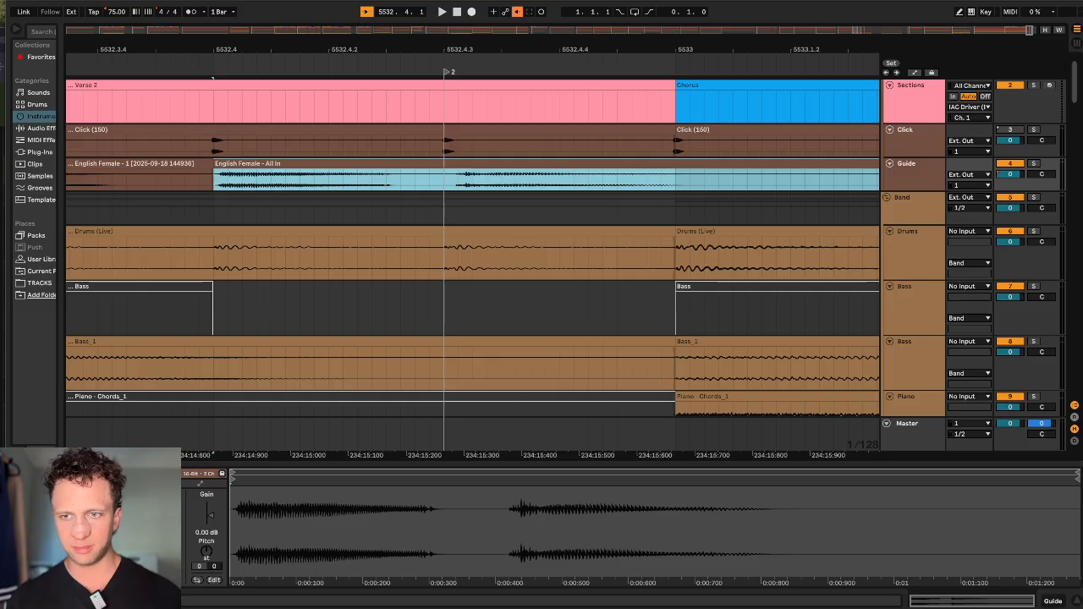
{"action": "left_click", "coordinate": [154, 495]}
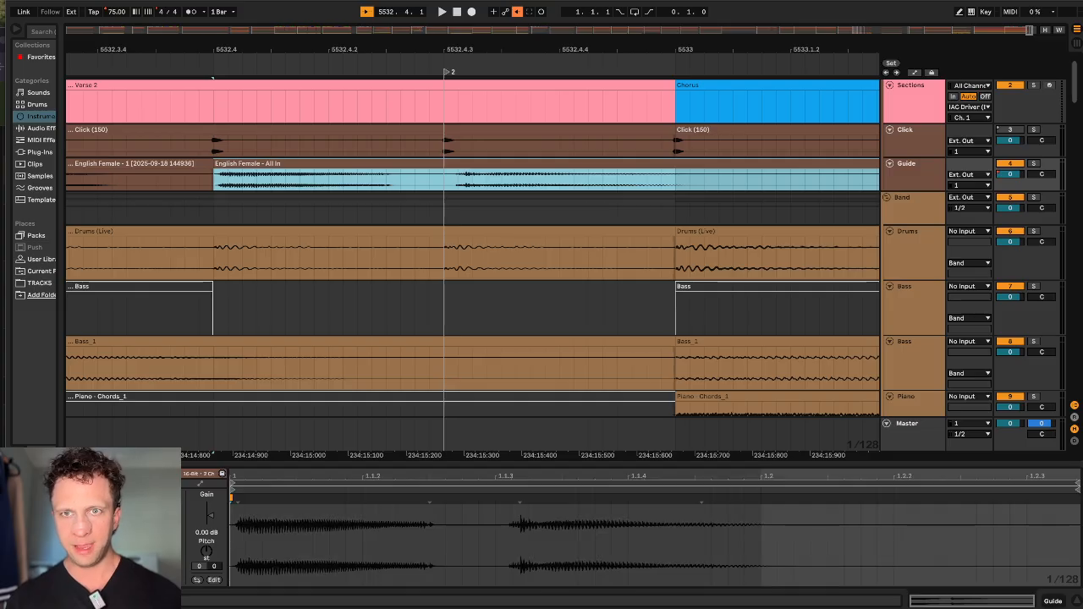
{"action": "left_click_drag", "start_coordinate": [154, 519], "coordinate": [154, 534]}
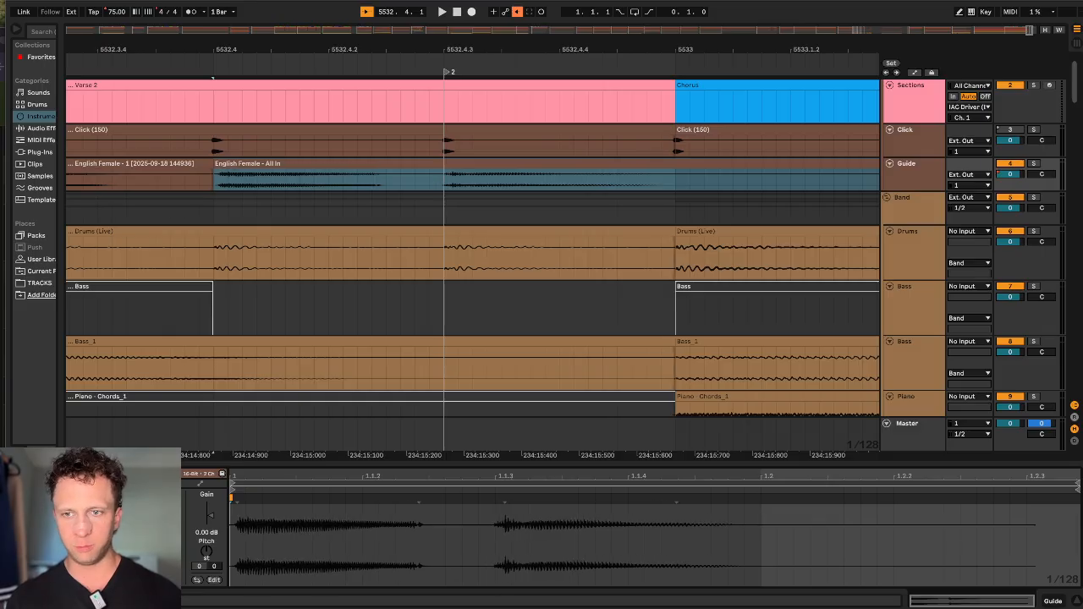
{"action": "left_click_drag", "start_coordinate": [154, 520], "coordinate": [154, 521]}
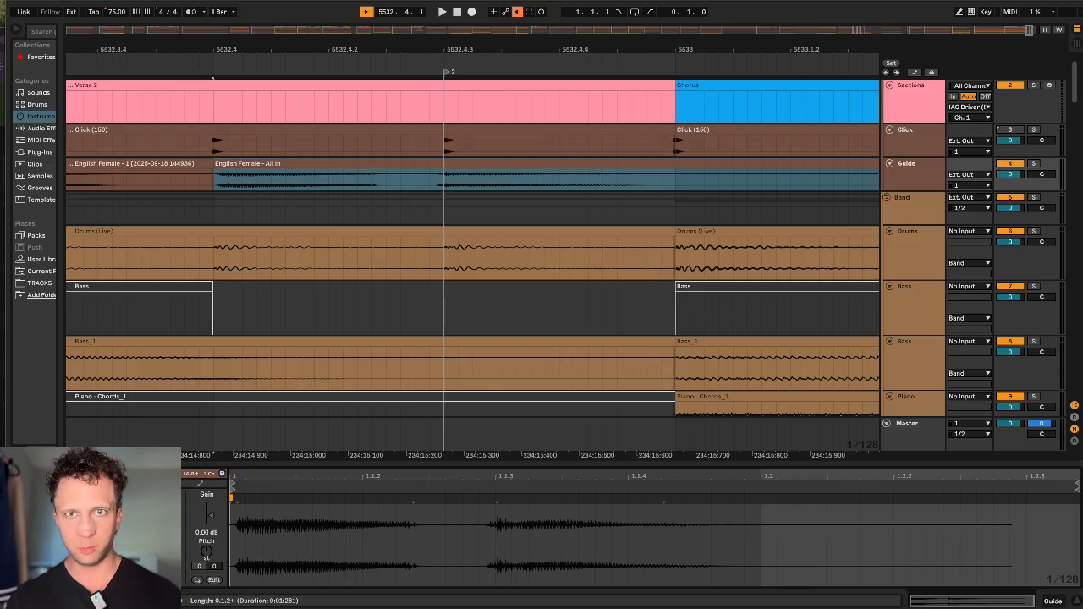
- Play the warped All In cue from 5532.4, and replay the guide from 5532.3 into the Chorus
{"action": "left_click", "coordinate": [444, 180]}
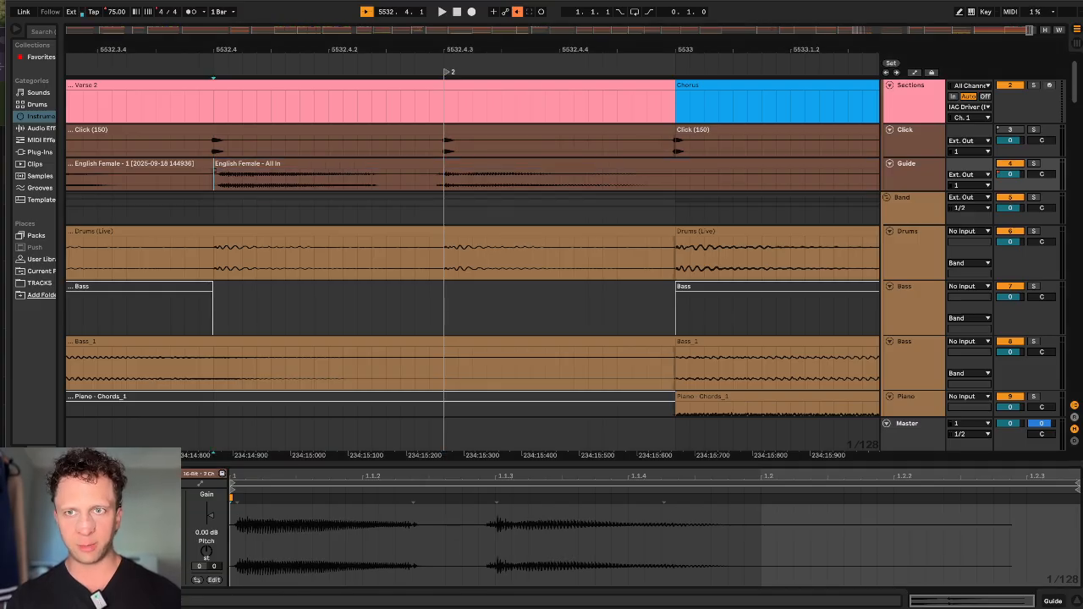
{"action": "key", "text": "space"}
{"action": "key", "text": "space"}
{"action": "scroll", "coordinate": [319, 177], "scroll_direction": "down", "scroll_amount": 5}
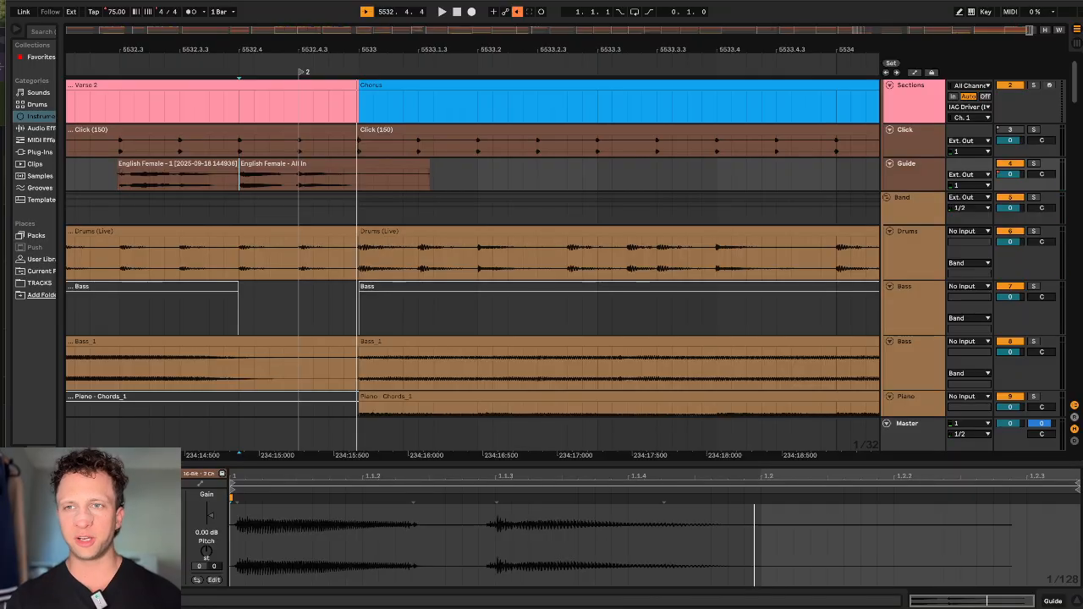
{"action": "key", "text": "space"}
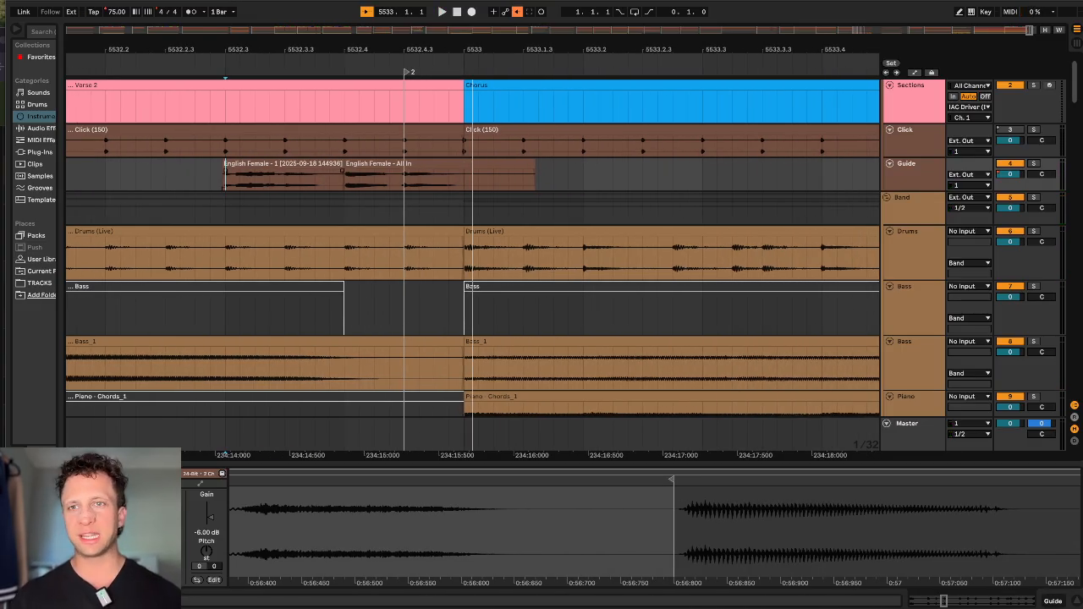
- Play the guide cues from bar 5532 up to the Chorus, and stop playback
{"action": "key", "text": "minus"}
{"action": "key", "text": "minus"}
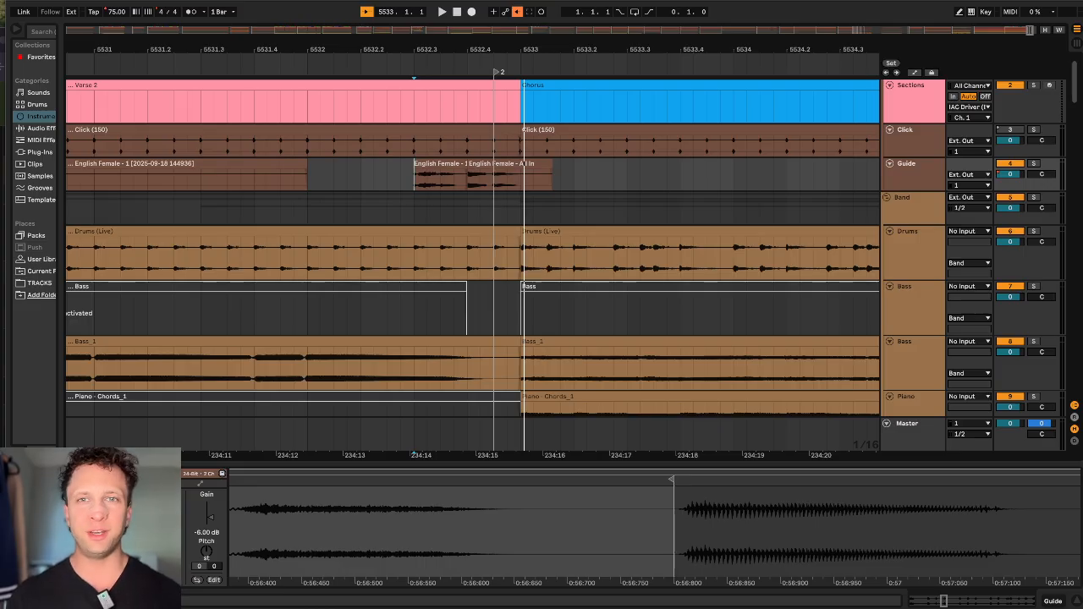
{"action": "key", "text": "space"}
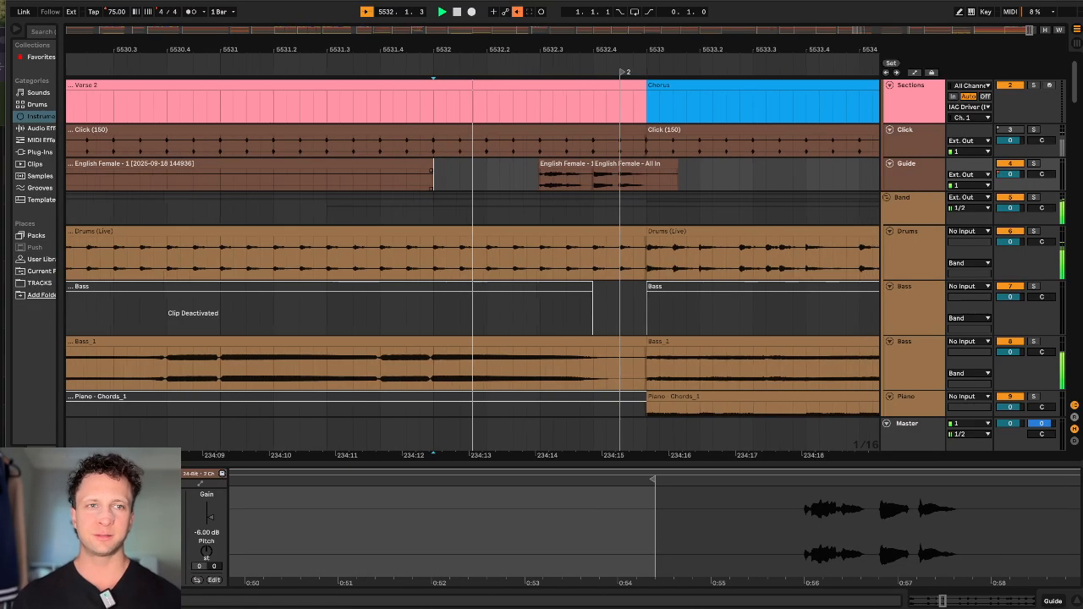
{"action": "key", "text": "minus"}
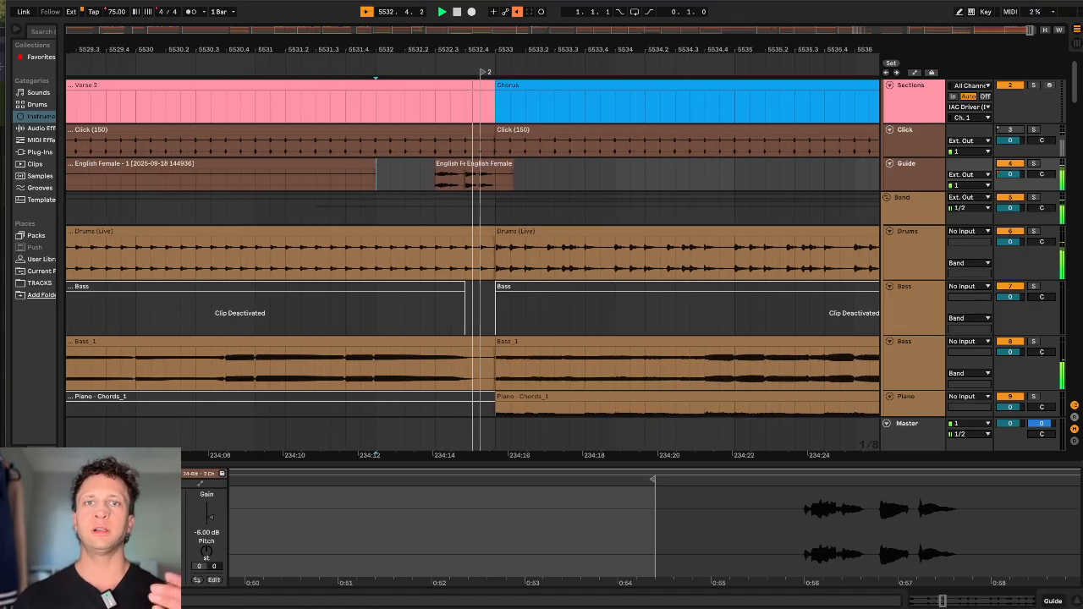
{"action": "key", "text": "space"}
- Delete the leftover part of the All In guide clip that extends past the start of the Chorus at bar 5533
{"action": "left_click_drag", "start_coordinate": [493, 176], "coordinate": [447, 176]}
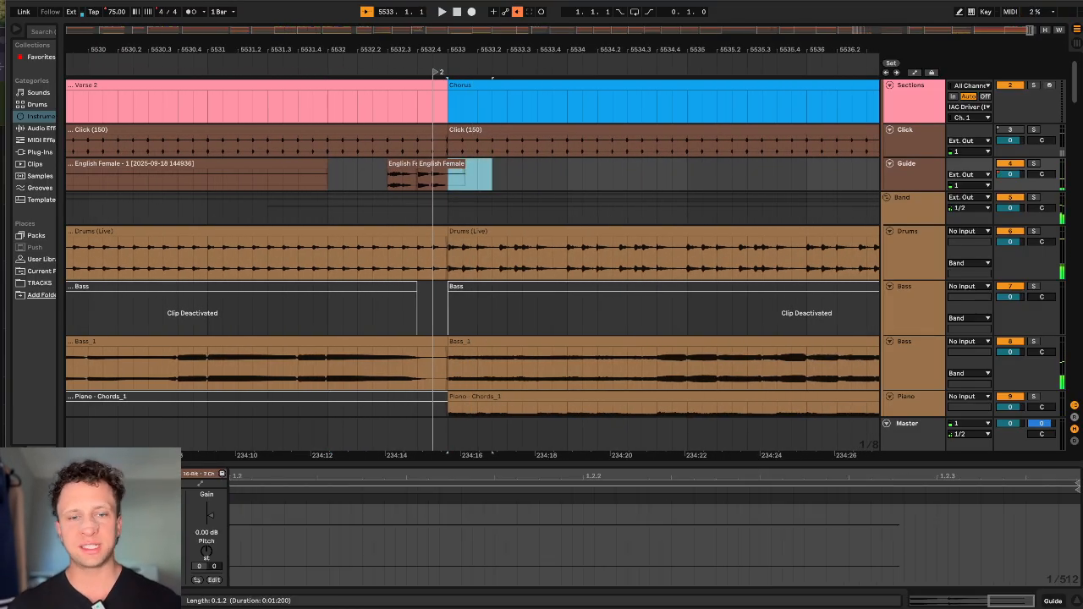
{"action": "key", "text": "Delete"}
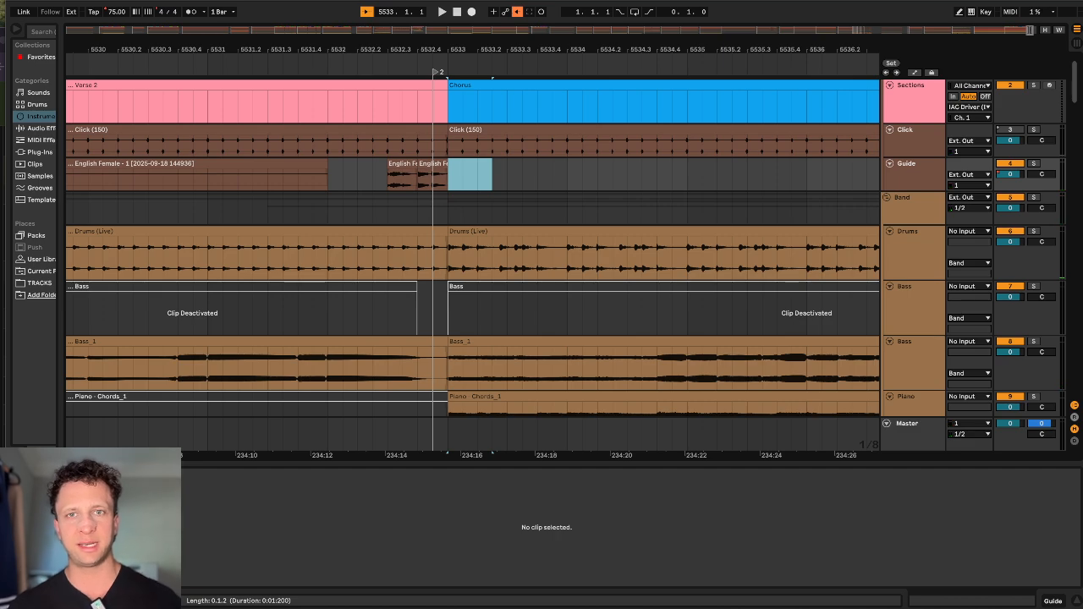
{"action": "left_click", "coordinate": [463, 176]}
{"action": "scroll", "coordinate": [444, 176], "scroll_direction": "up", "scroll_amount": 5}
{"action": "scroll", "coordinate": [467, 176], "scroll_direction": "down", "scroll_amount": 5}
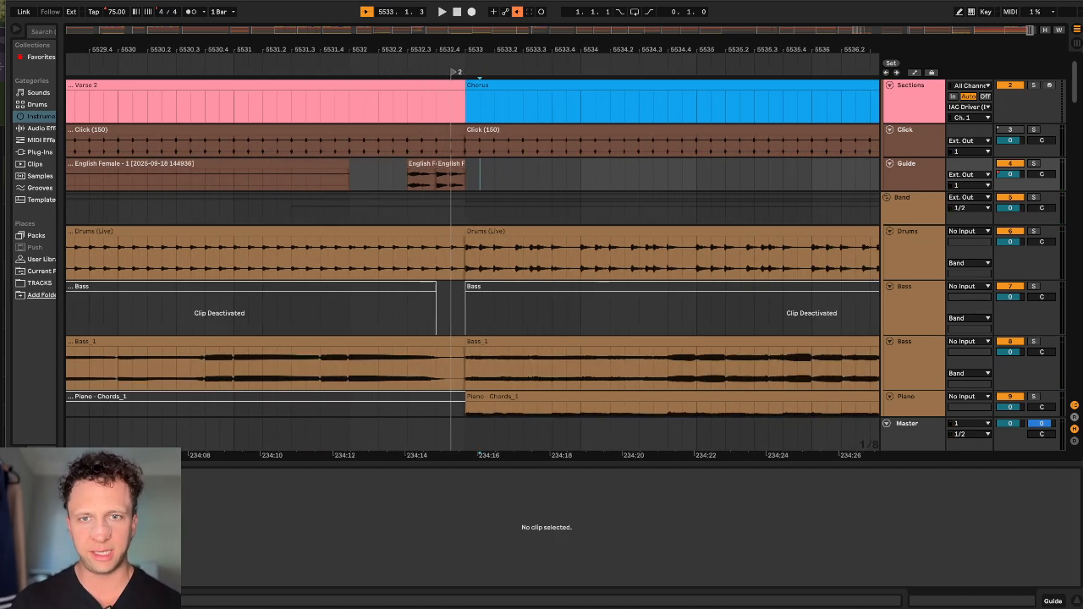
- Delete the temporary locator at 5532.4.3 just before the Chorus
{"action": "scroll", "coordinate": [465, 176], "scroll_direction": "down", "scroll_amount": 2}
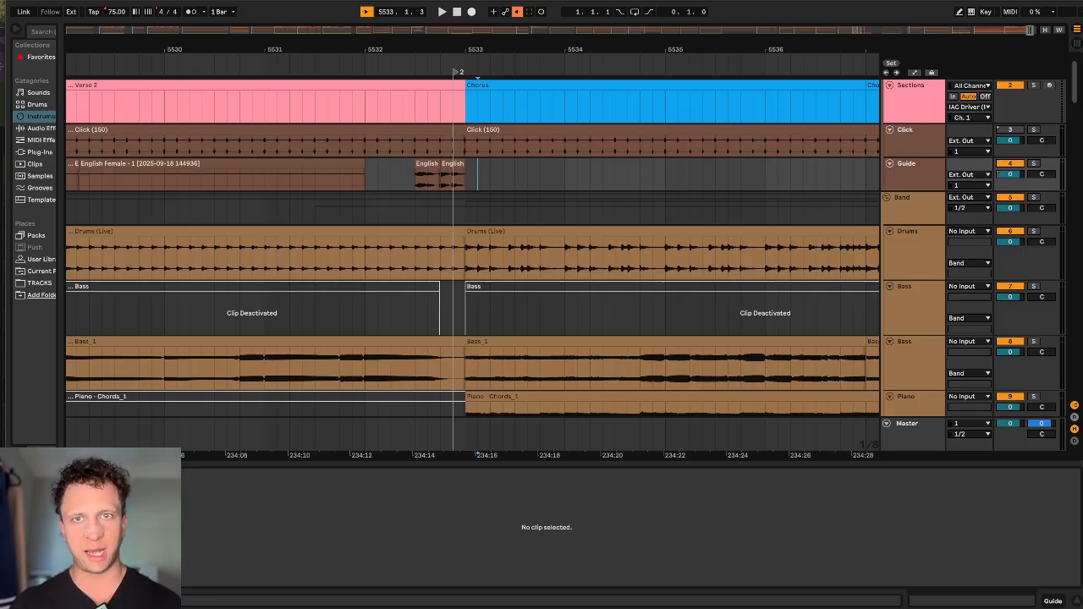
{"action": "left_click", "coordinate": [456, 72]}
{"action": "key", "text": "Delete"}
{"action": "scroll", "coordinate": [491, 176], "scroll_direction": "down", "scroll_amount": 5}
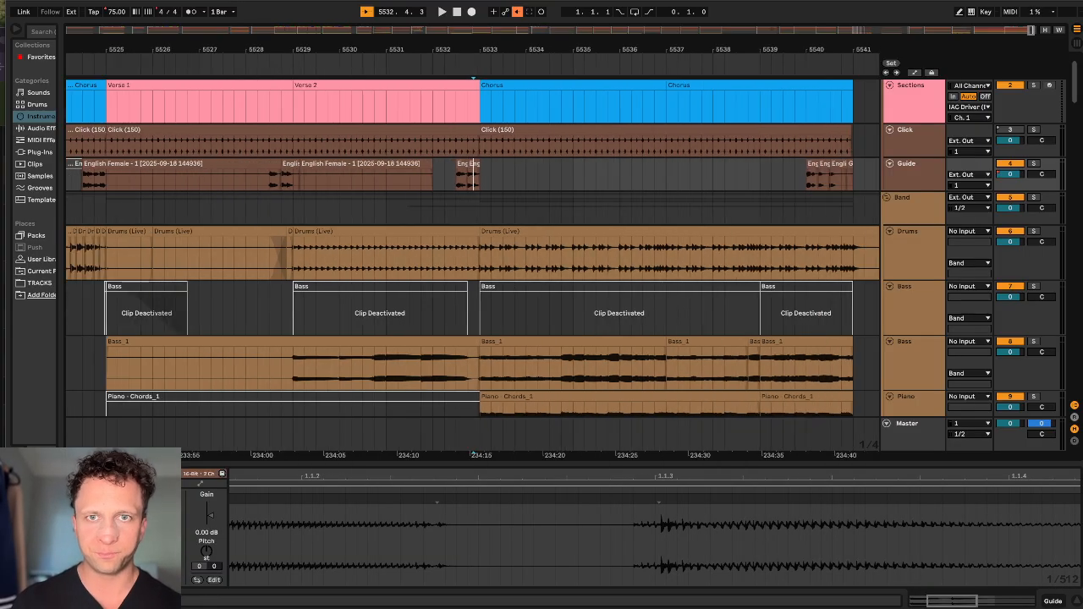
- Check the Life is Better special instructions in the Planning Center service plan, and return to Ableton Live
{"action": "scroll", "coordinate": [491, 175], "scroll_direction": "up", "scroll_amount": 1}
{"action": "scroll", "coordinate": [490, 176], "scroll_direction": "right", "scroll_amount": 1}
{"action": "scroll", "coordinate": [491, 176], "scroll_direction": "down", "scroll_amount": 4}
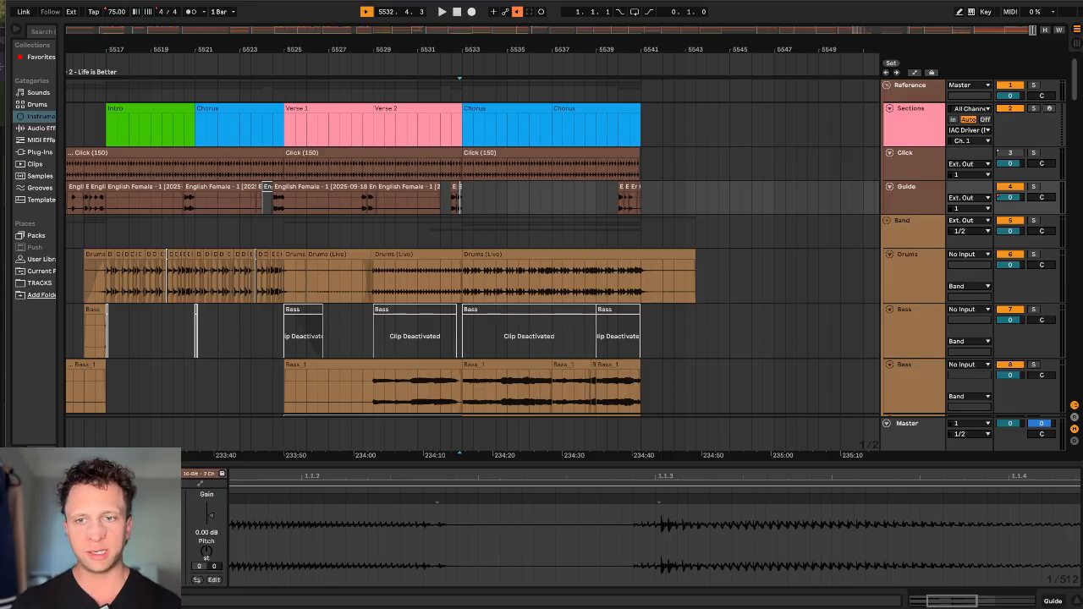
{"action": "left_click", "coordinate": [744, 604]}
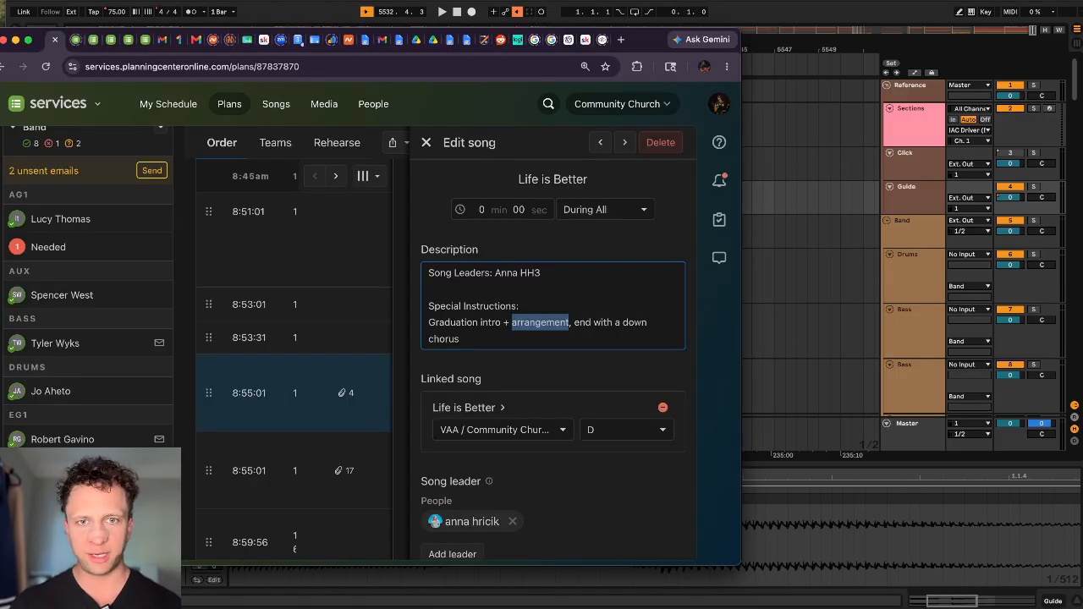
{"action": "key", "text": "super+Tab"}
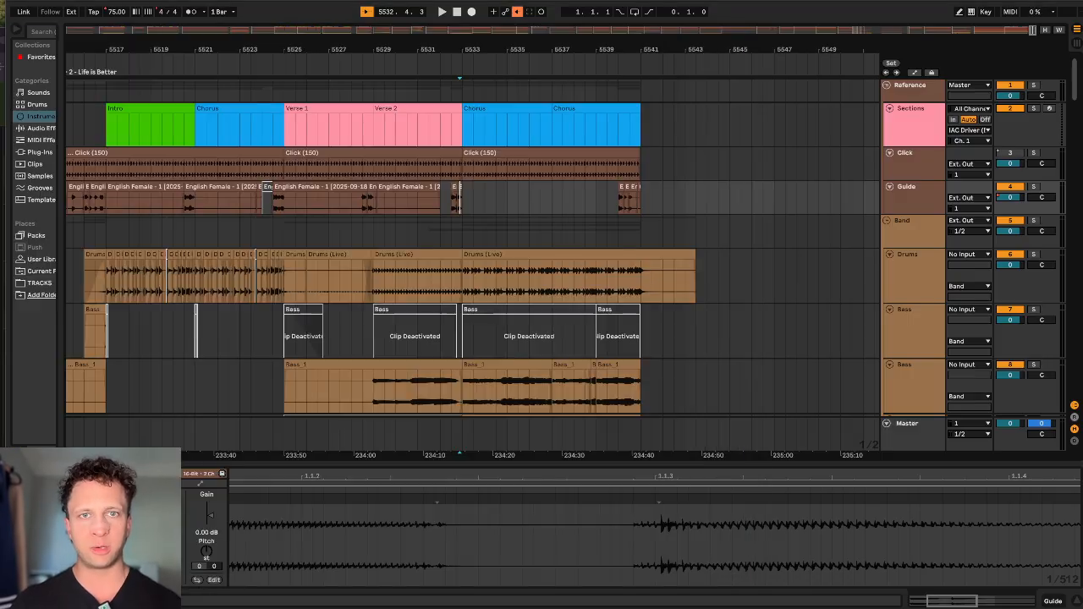
- Play the guide cues from just before bar 5540 at the end of the last Chorus
{"action": "left_click", "coordinate": [624, 200]}
{"action": "left_click", "coordinate": [619, 200]}
{"action": "key", "text": "space"}
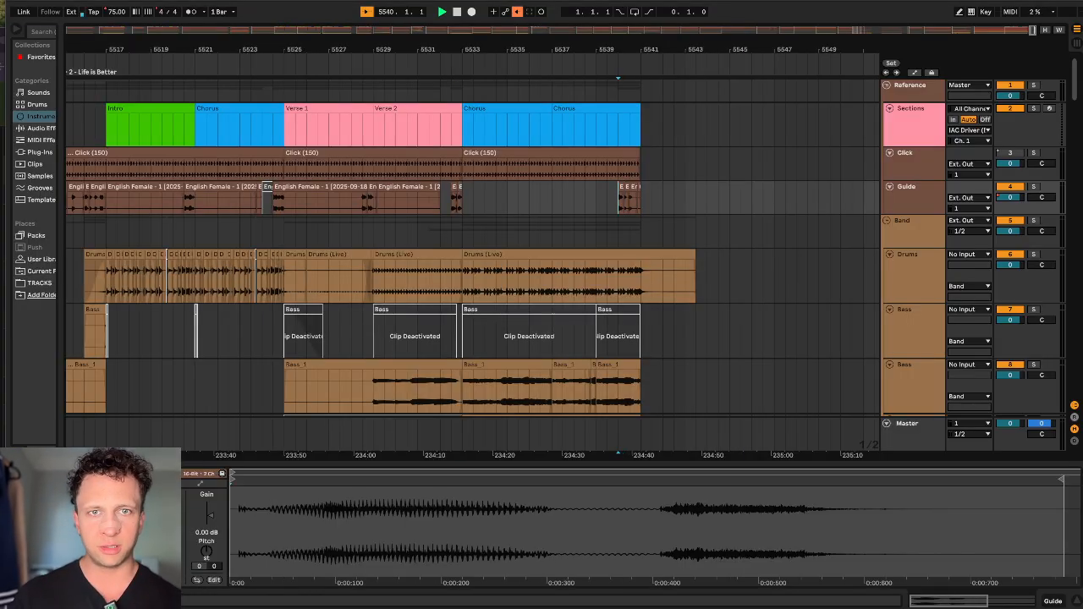
{"action": "scroll", "coordinate": [619, 200], "scroll_direction": "right", "scroll_amount": 1}
{"action": "scroll", "coordinate": [618, 200], "scroll_direction": "up", "scroll_amount": 3}
{"action": "scroll", "coordinate": [519, 199], "scroll_direction": "up", "scroll_amount": 1}
{"action": "left_click", "coordinate": [519, 200]}
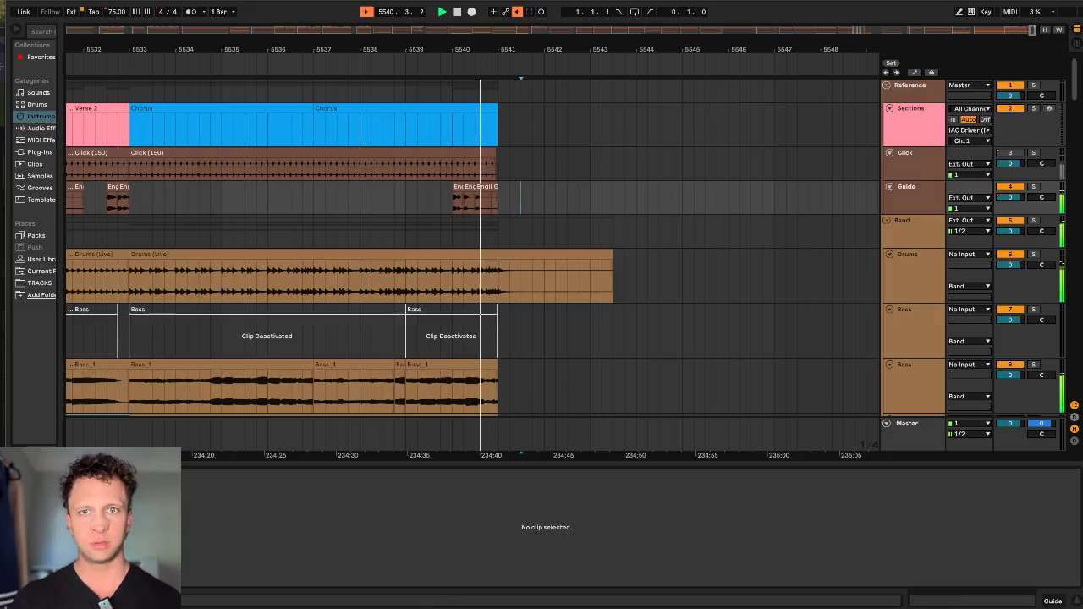
- Stop playback and delete all the guide cue clips from 5539.4 to the end of the last Chorus
{"action": "scroll", "coordinate": [519, 200], "scroll_direction": "up", "scroll_amount": 4}
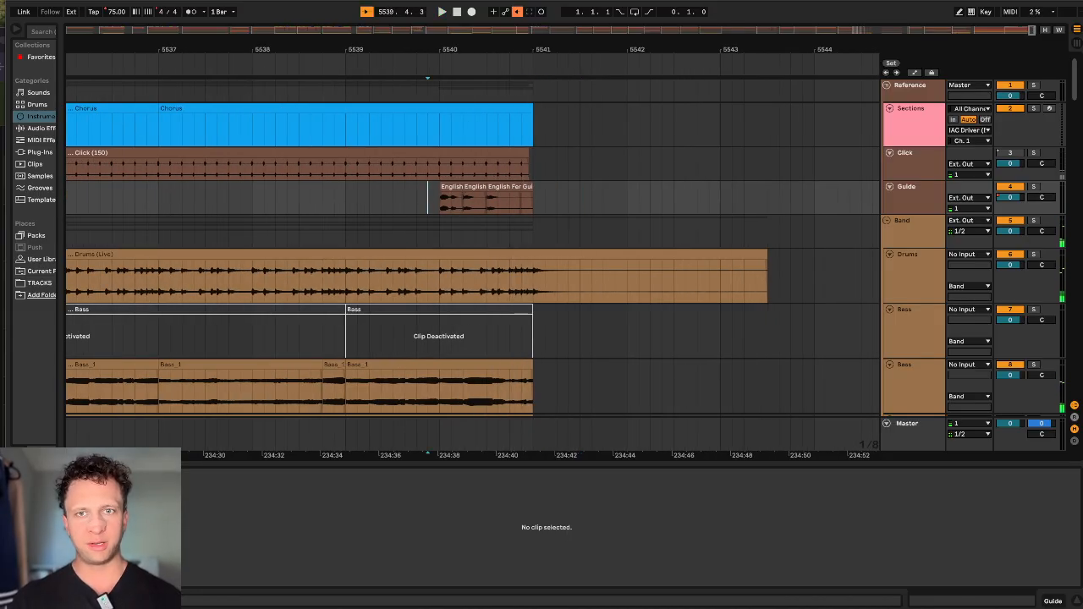
{"action": "left_click_drag", "start_coordinate": [428, 199], "coordinate": [733, 389]}
{"action": "left_click", "coordinate": [531, 202]}
{"action": "left_click_drag", "start_coordinate": [591, 200], "coordinate": [417, 200]}
{"action": "key", "text": "Delete"}
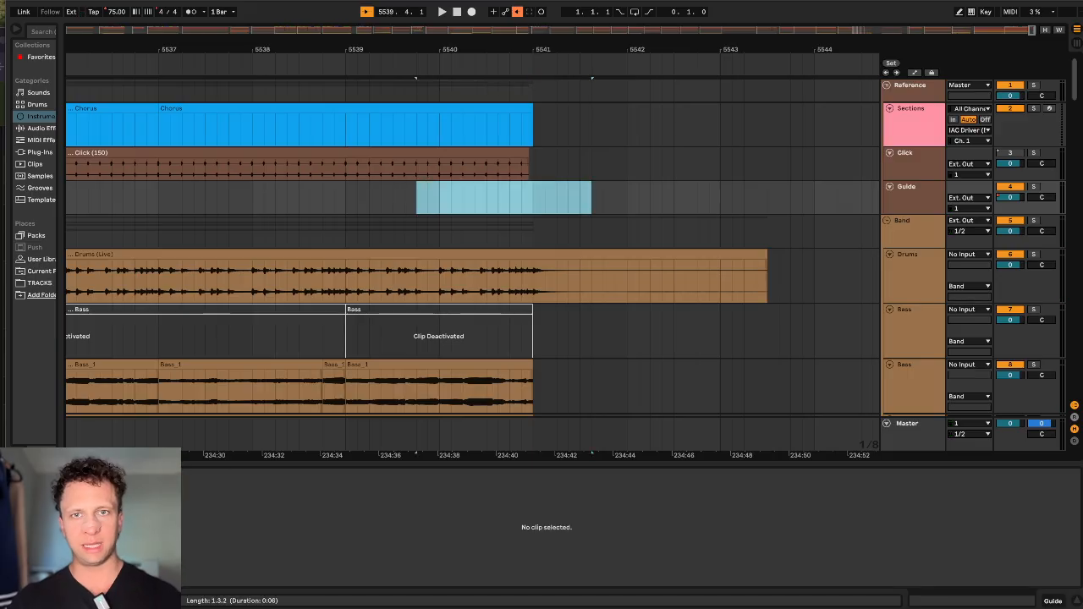
- Find the original Life is Better arrangement at bar 353 and examine its keys and percussion clips up to the ending
{"action": "scroll", "coordinate": [461, 200], "scroll_direction": "down", "scroll_amount": 5}
{"action": "scroll", "coordinate": [461, 200], "scroll_direction": "left", "scroll_amount": 3}
{"action": "left_click", "coordinate": [651, 280]}
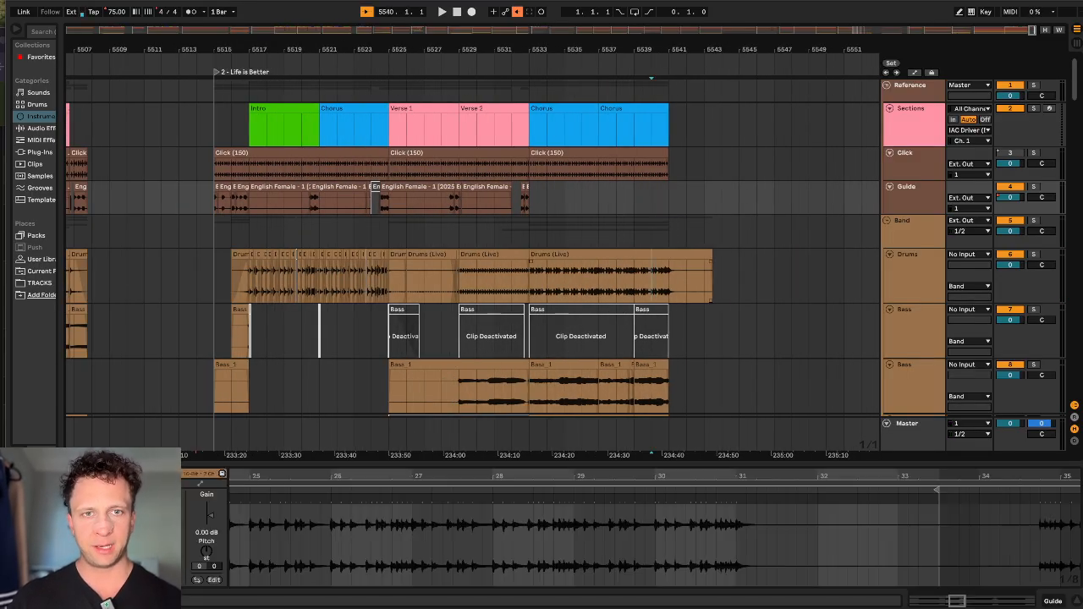
{"action": "scroll", "coordinate": [651, 281], "scroll_direction": "down", "scroll_amount": 15}
{"action": "scroll", "coordinate": [474, 249], "scroll_direction": "up", "scroll_amount": 15}
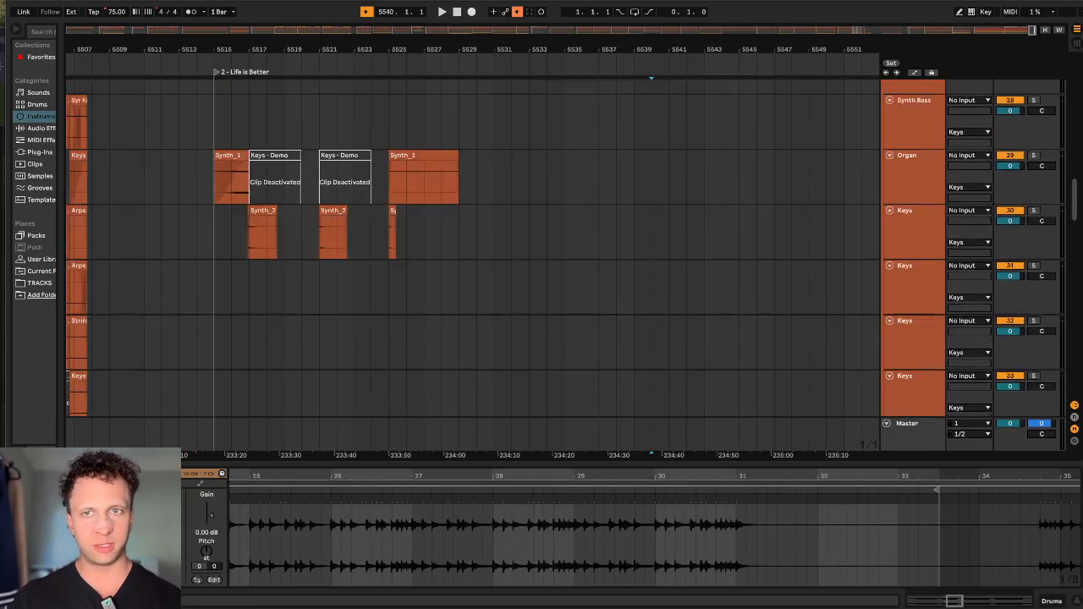
{"action": "scroll", "coordinate": [474, 249], "scroll_direction": "down", "scroll_amount": 5}
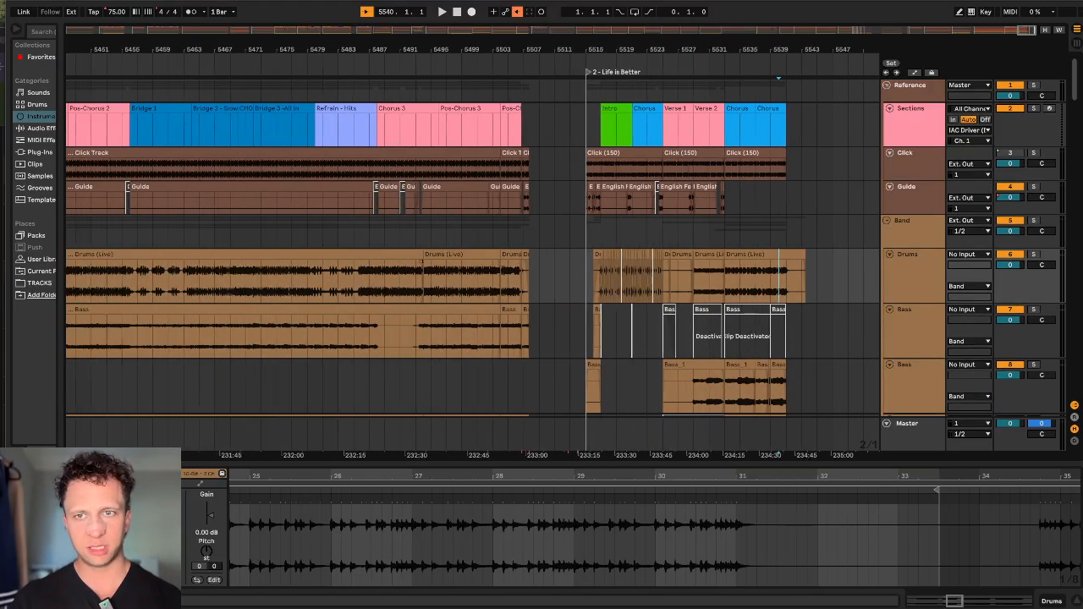
{"action": "scroll", "coordinate": [474, 248], "scroll_direction": "down", "scroll_amount": 15}
{"action": "scroll", "coordinate": [473, 249], "scroll_direction": "down", "scroll_amount": 5}
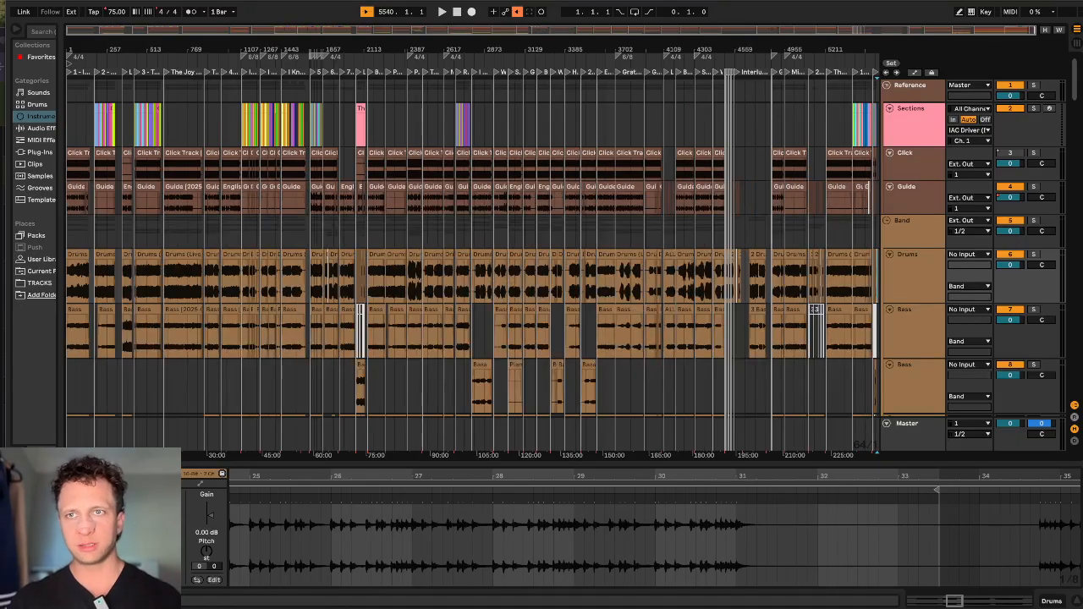
{"action": "scroll", "coordinate": [474, 249], "scroll_direction": "up", "scroll_amount": 15}
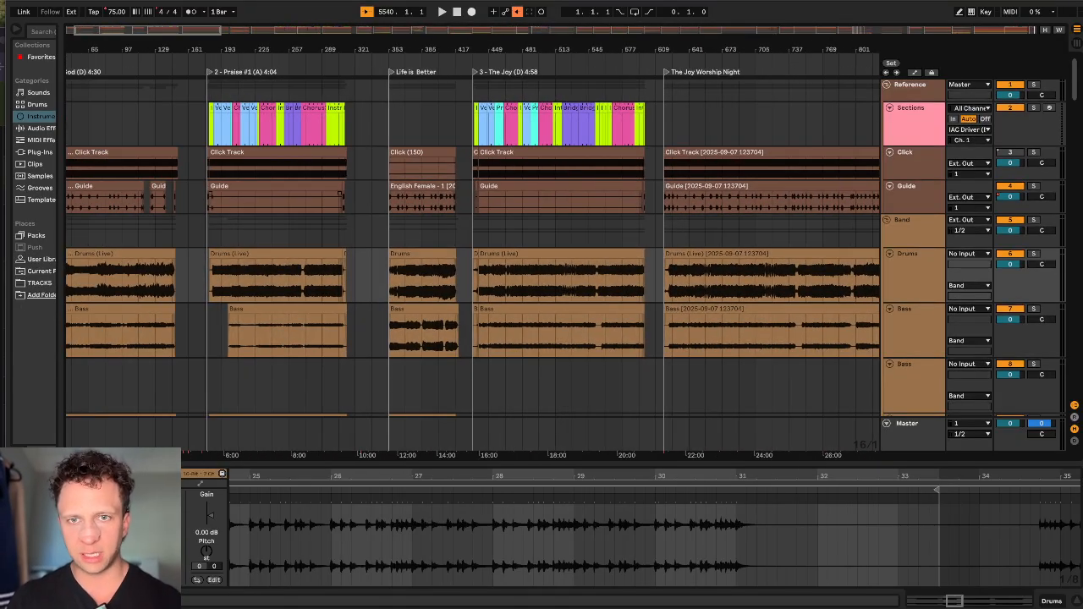
{"action": "scroll", "coordinate": [400, 249], "scroll_direction": "up", "scroll_amount": 10}
{"action": "scroll", "coordinate": [399, 249], "scroll_direction": "down", "scroll_amount": 20}
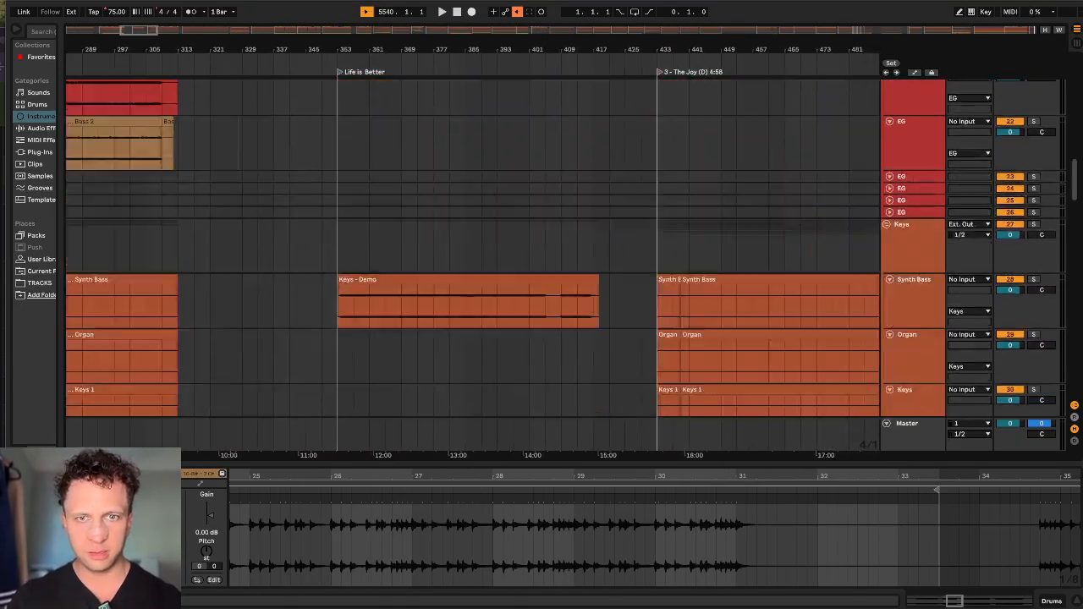
{"action": "scroll", "coordinate": [672, 406], "scroll_direction": "down", "scroll_amount": 10}
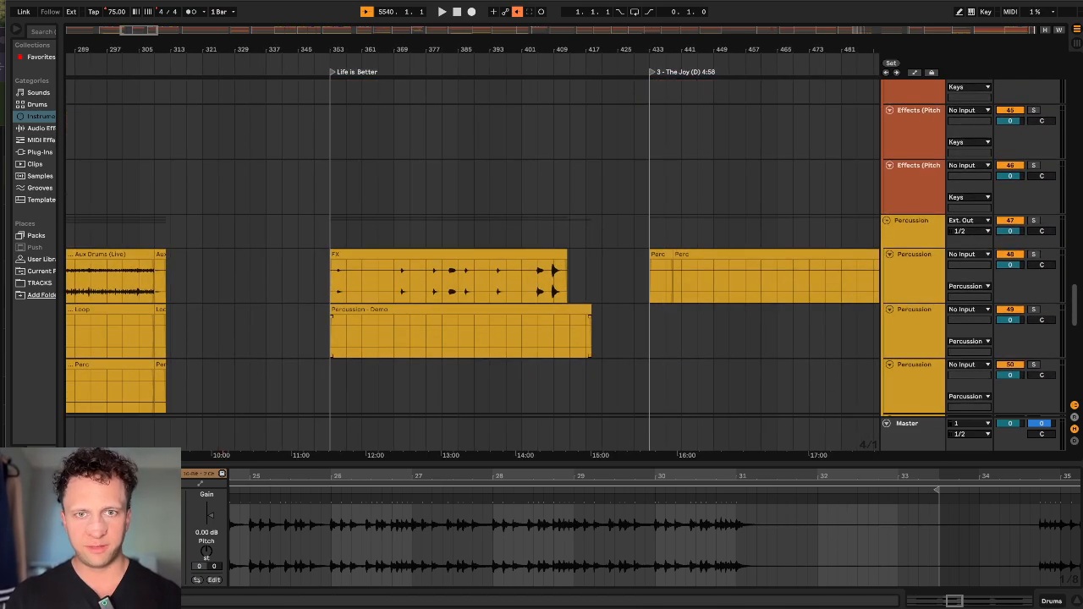
{"action": "scroll", "coordinate": [566, 280], "scroll_direction": "up", "scroll_amount": 10}
- Play the original Life is Better from 409.3, and play its ending from bar 416
{"action": "left_click", "coordinate": [473, 280]}
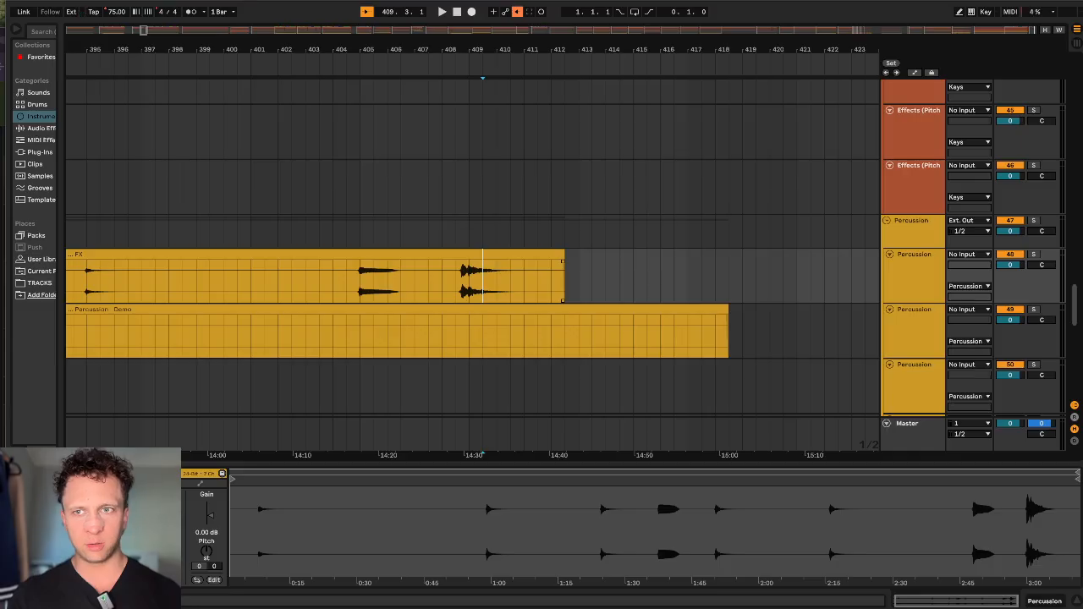
{"action": "key", "text": "space"}
{"action": "scroll", "coordinate": [474, 254], "scroll_direction": "up", "scroll_amount": 15}
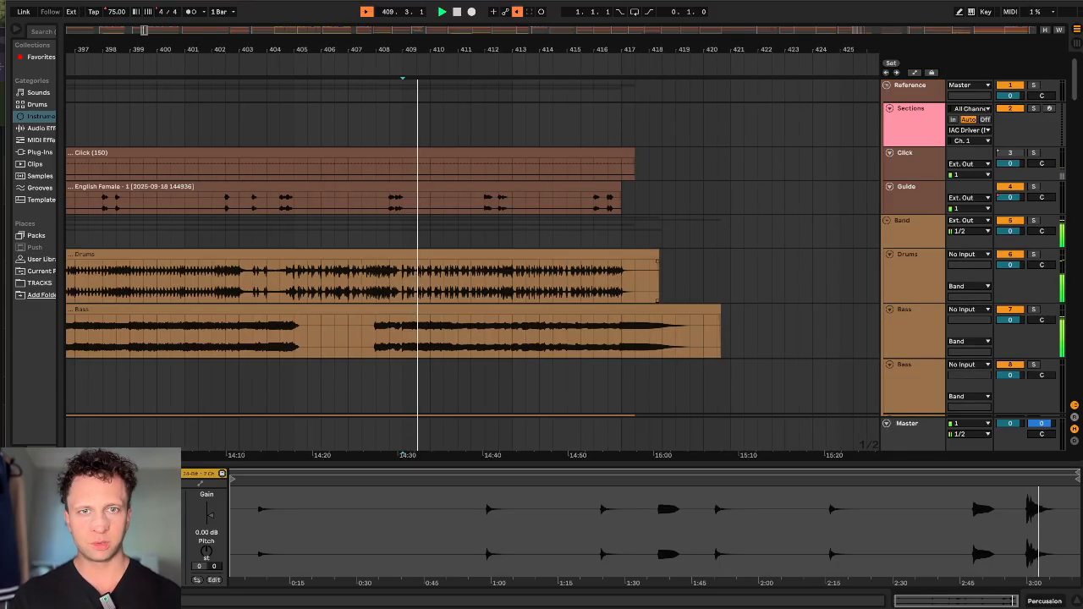
{"action": "left_click", "coordinate": [607, 281]}
{"action": "key", "text": "space"}
{"action": "key", "text": "space"}
{"action": "scroll", "coordinate": [607, 281], "scroll_direction": "up", "scroll_amount": 3}
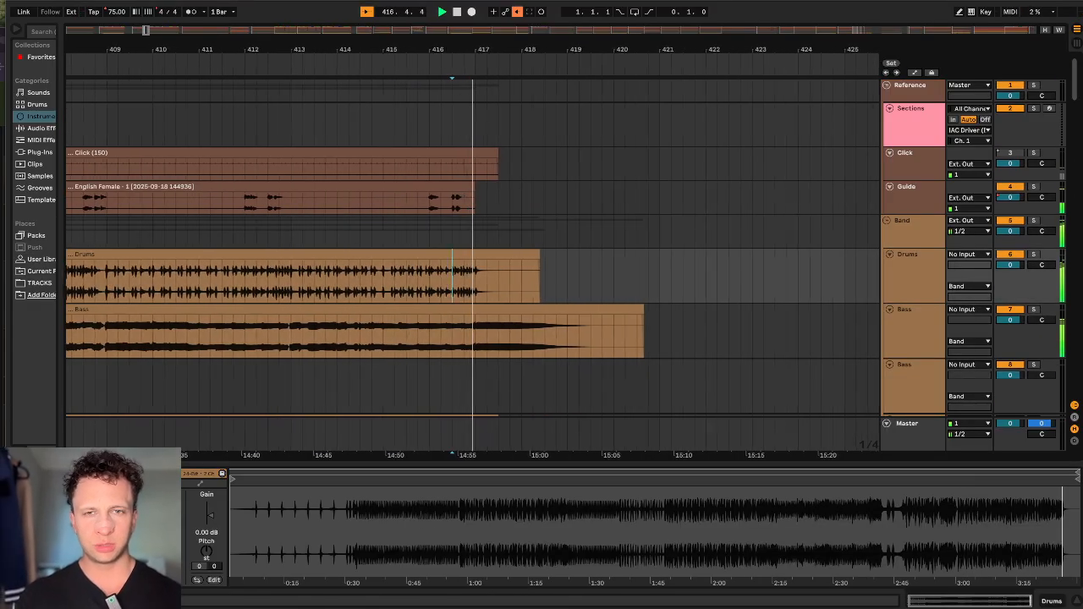
- Activate the BGV clip in the original Life is Better, play the ending with it, and stop playback
{"action": "scroll", "coordinate": [473, 254], "scroll_direction": "down", "scroll_amount": 20}
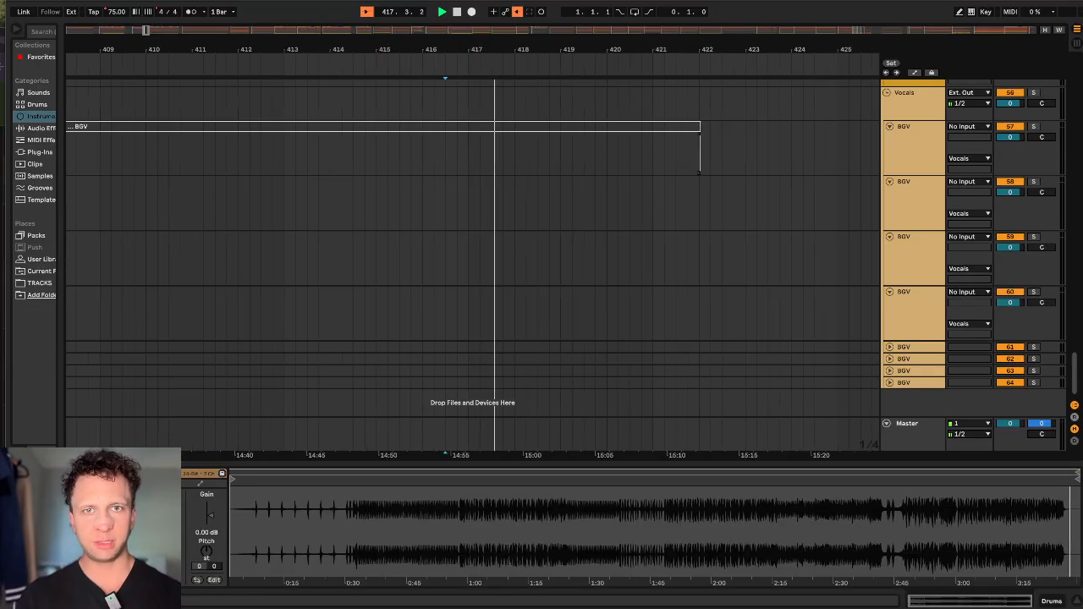
{"action": "left_click", "coordinate": [474, 126]}
{"action": "key", "text": "0"}
{"action": "scroll", "coordinate": [473, 152], "scroll_direction": "up", "scroll_amount": 1}
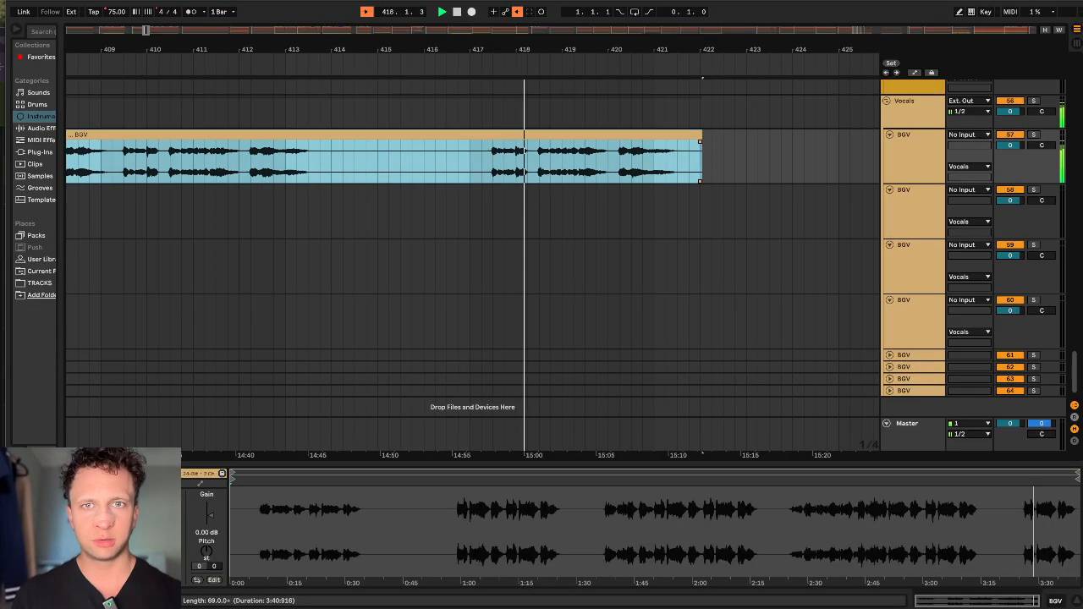
{"action": "scroll", "coordinate": [473, 254], "scroll_direction": "up", "scroll_amount": 20}
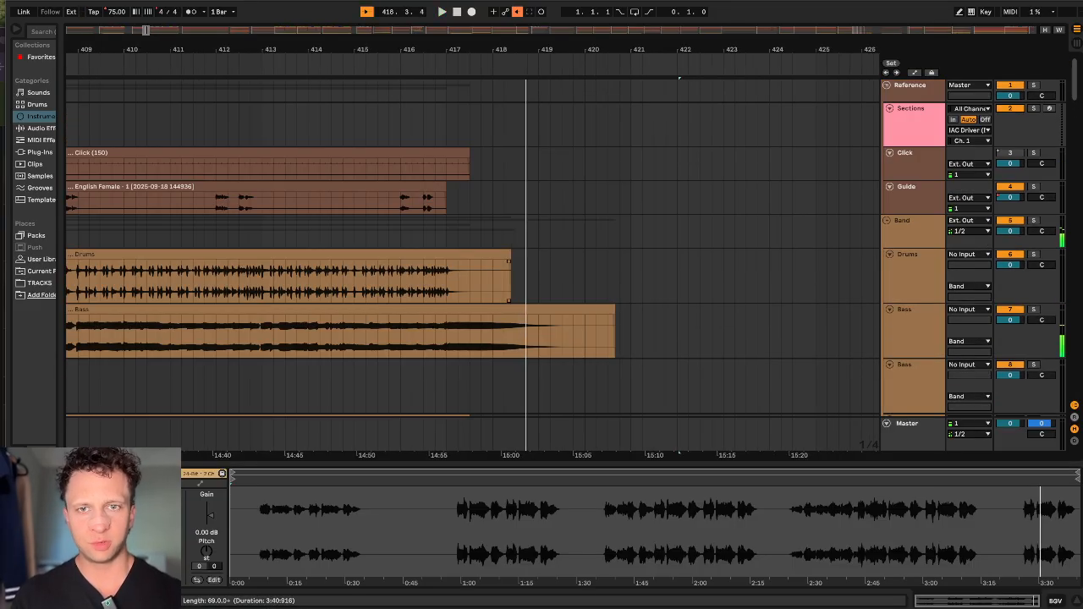
{"action": "key", "text": "space"}
- Select the original song's ending from bar 417 to 424.4 across all tracks from Drums down to BGV
{"action": "left_click", "coordinate": [460, 281]}
{"action": "left_click_drag", "start_coordinate": [447, 281], "coordinate": [700, 332]}
{"action": "scroll", "coordinate": [701, 333], "scroll_direction": "down", "scroll_amount": 10}
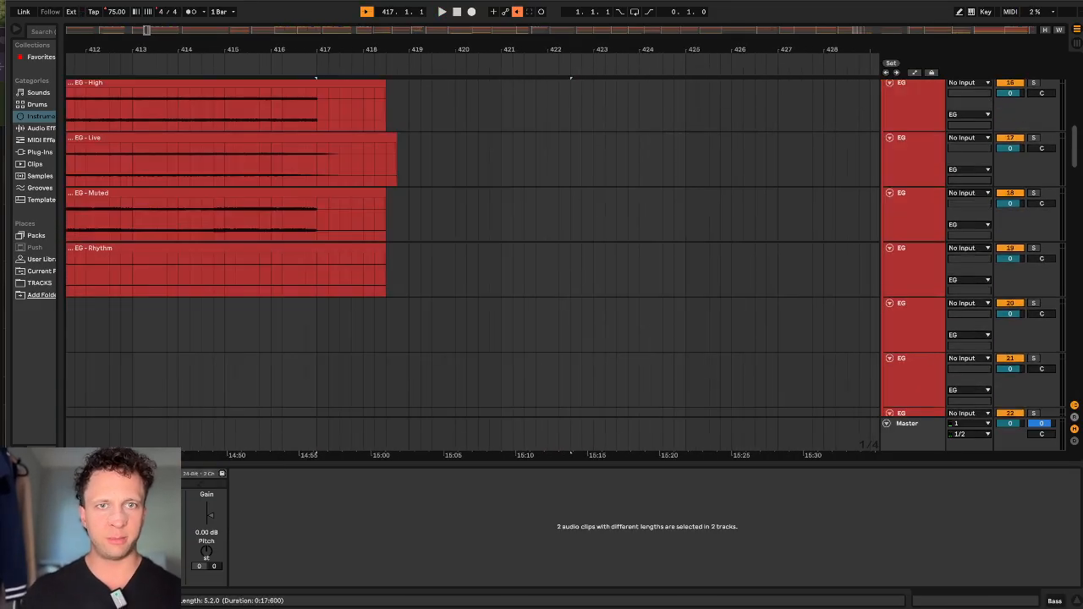
{"action": "scroll", "coordinate": [670, 292], "scroll_direction": "down", "scroll_amount": 20}
{"action": "left_click", "coordinate": [670, 292], "text": "shift"}
{"action": "scroll", "coordinate": [670, 292], "scroll_direction": "up", "scroll_amount": 20}
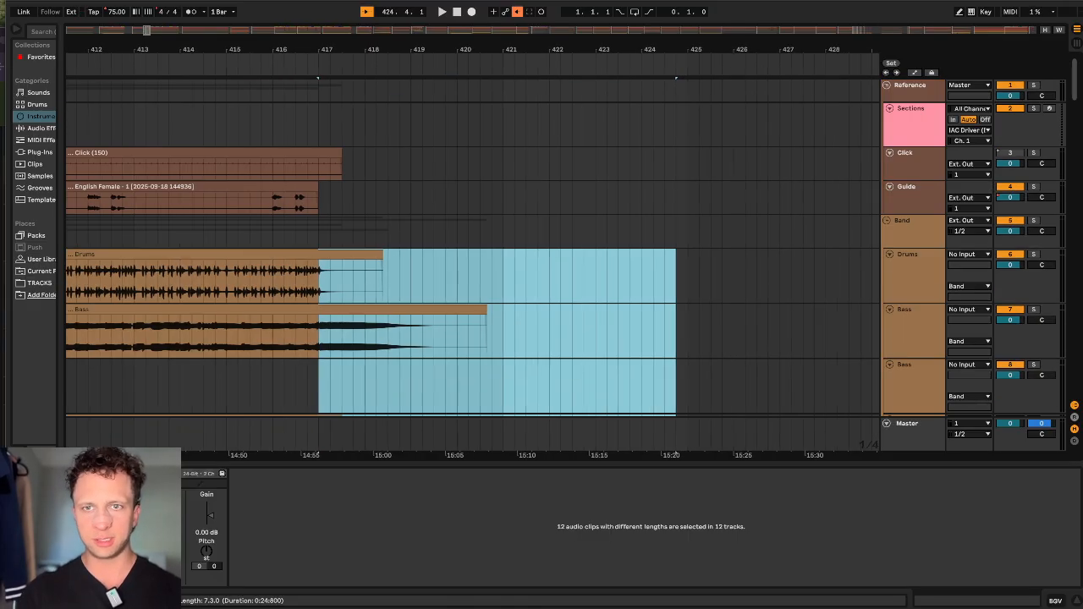
{"action": "scroll", "coordinate": [472, 253], "scroll_direction": "left", "scroll_amount": 1}
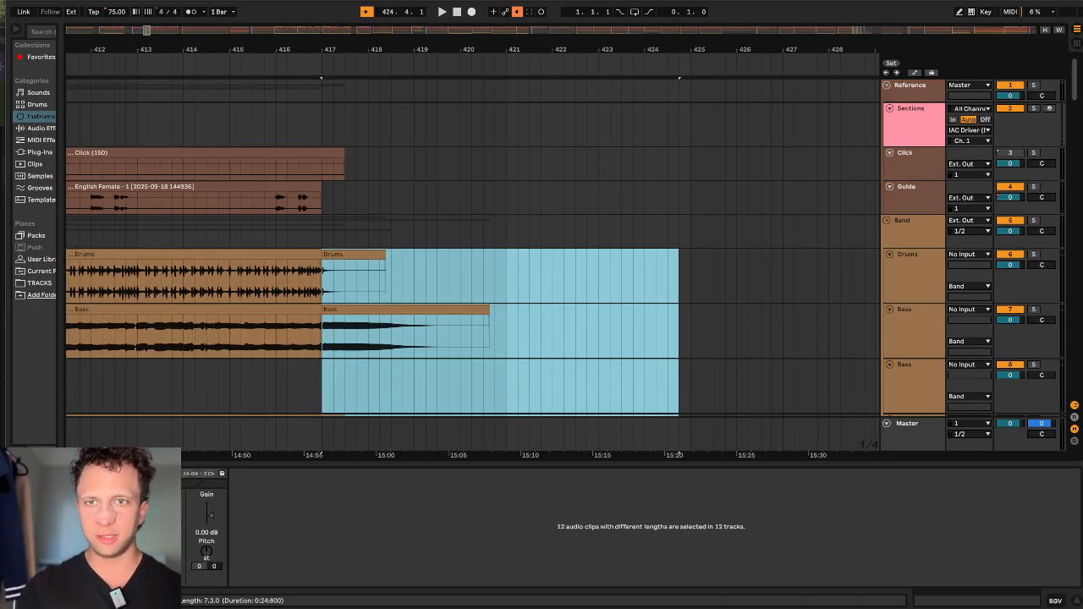
- Map the 2 key to the 2 - Life is Better locator at the new arrangement, replacing its previous mapping
{"action": "scroll", "coordinate": [549, 292], "scroll_direction": "down", "scroll_amount": 10}
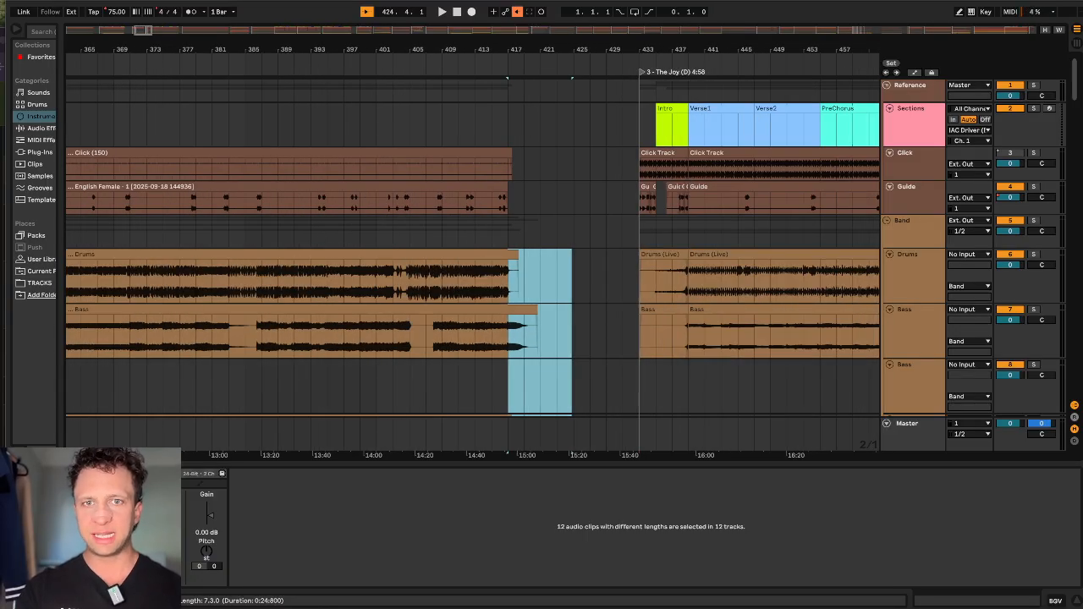
{"action": "scroll", "coordinate": [472, 254], "scroll_direction": "right", "scroll_amount": 20}
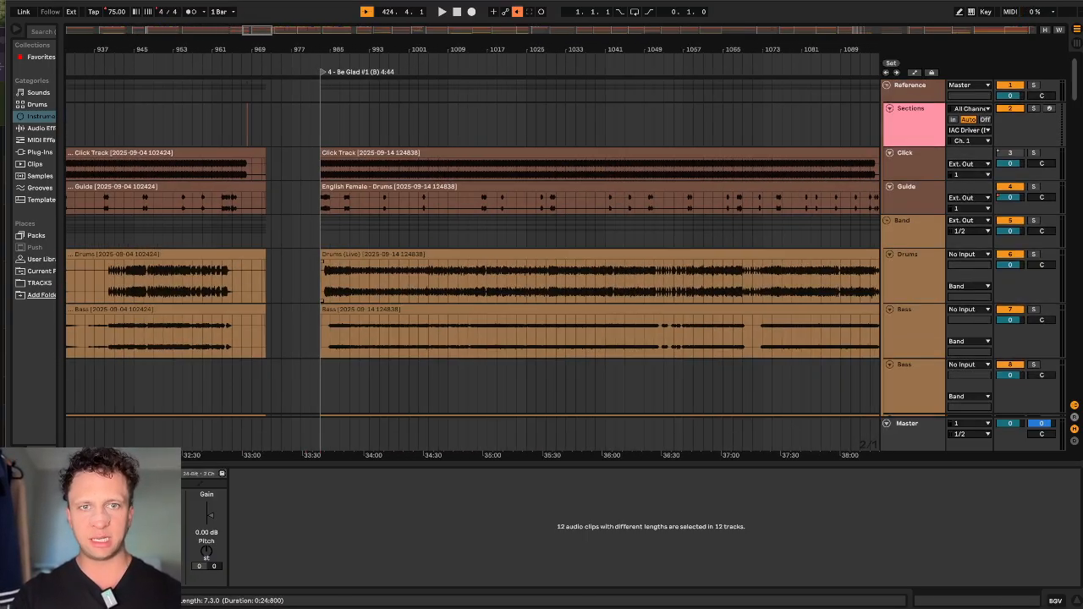
{"action": "scroll", "coordinate": [472, 253], "scroll_direction": "right", "scroll_amount": 20}
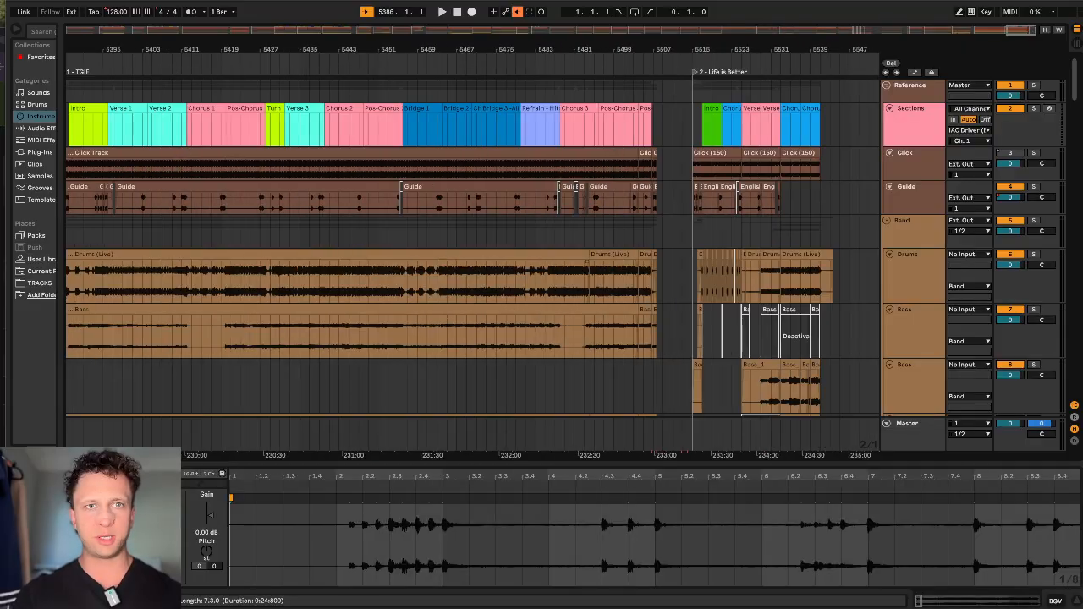
{"action": "key", "text": "ctrl+k"}
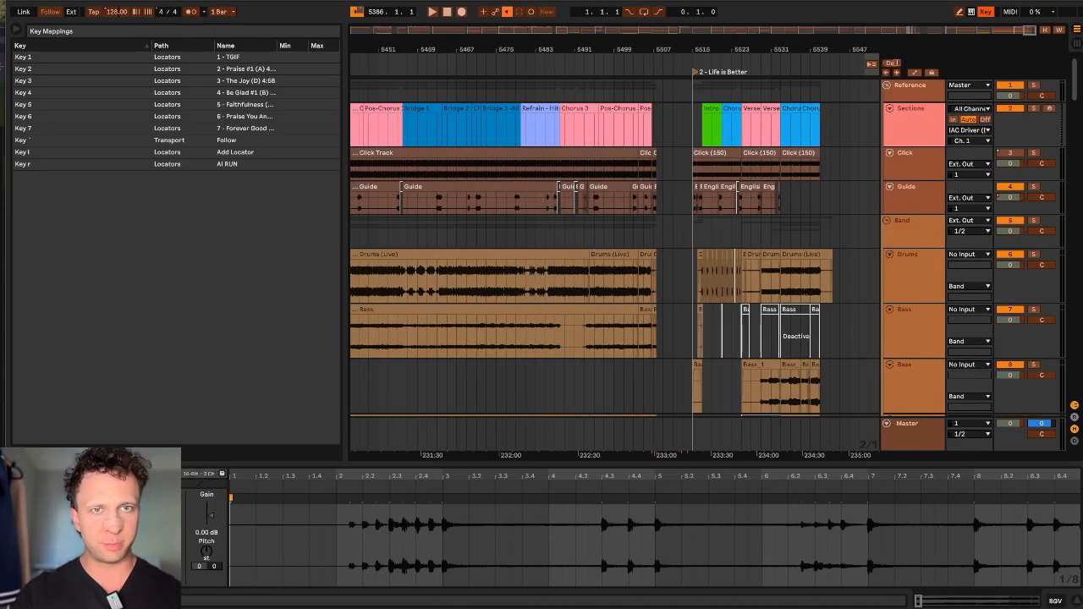
{"action": "key", "text": "2"}
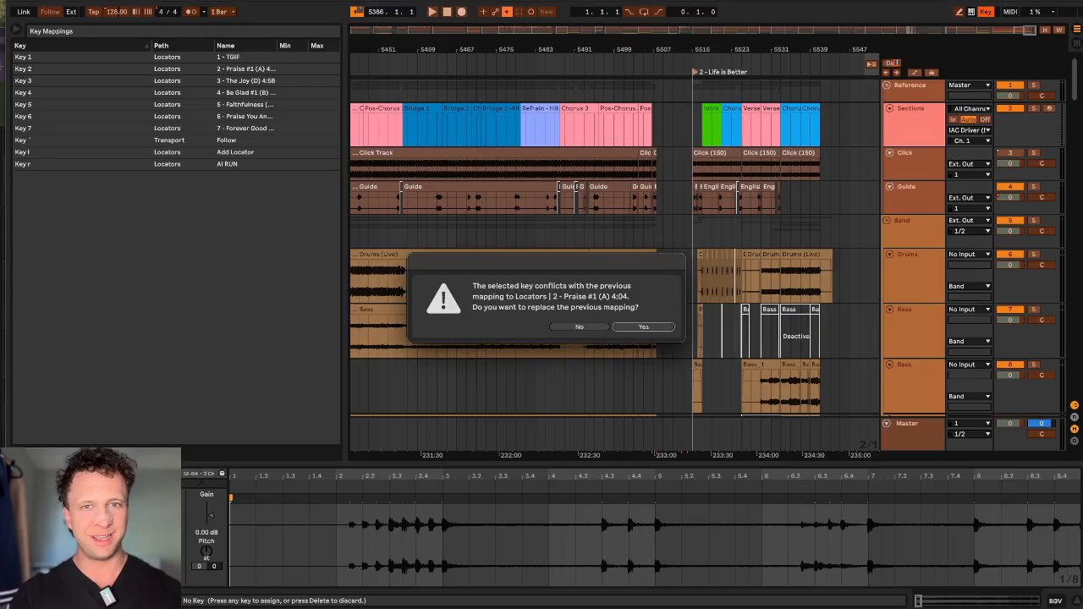
{"action": "key", "text": "Return"}
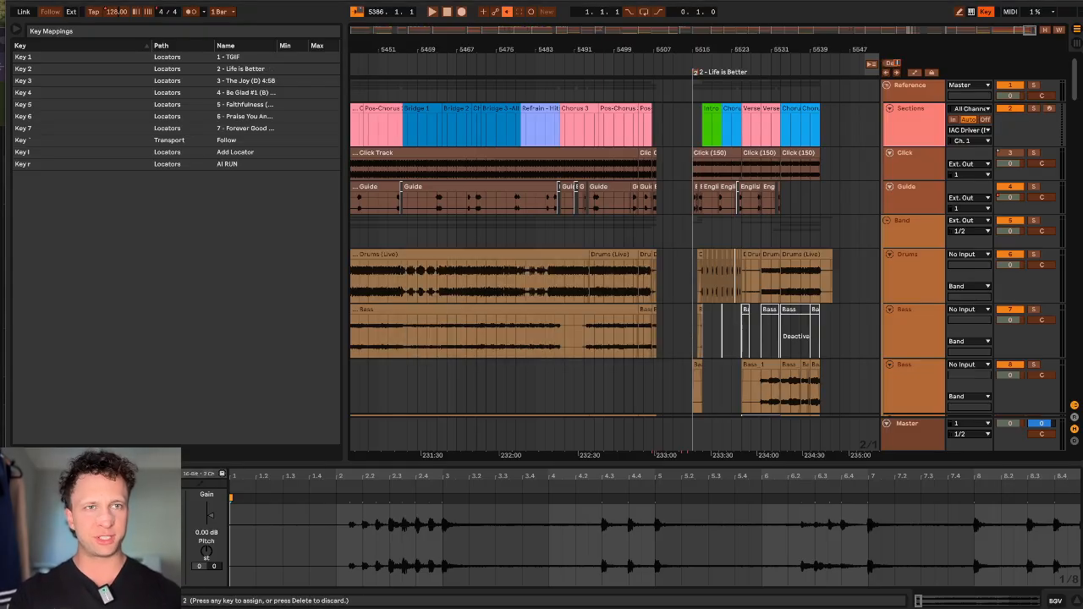
{"action": "key", "text": "ctrl+k"}
- Paste the copied ending at bar 5541 of the new Life is Better arrangement, starting on the Drums track
{"action": "scroll", "coordinate": [473, 253], "scroll_direction": "down", "scroll_amount": 15}
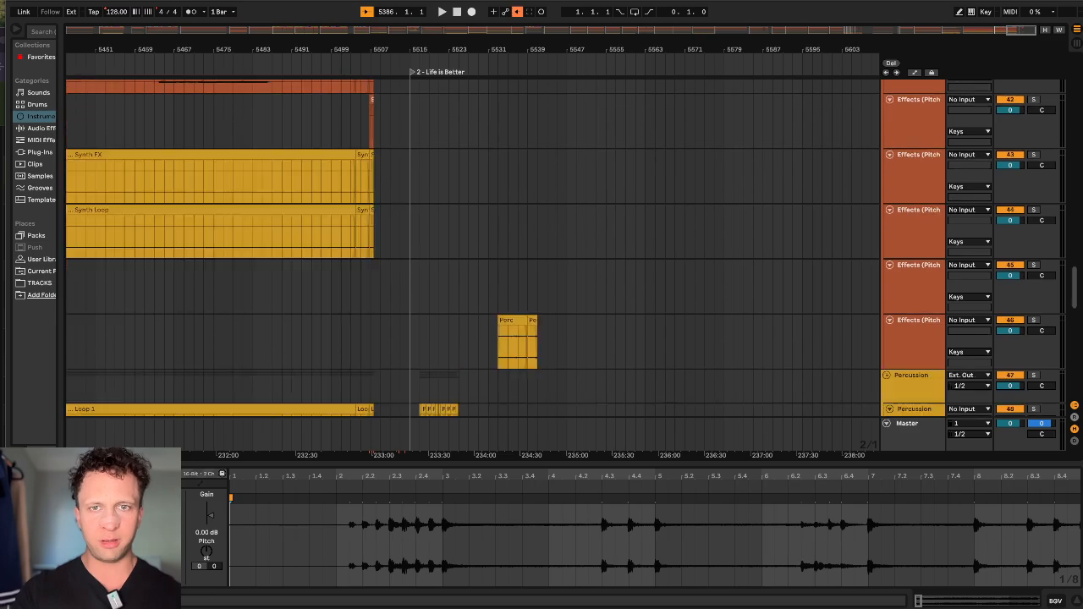
{"action": "scroll", "coordinate": [473, 254], "scroll_direction": "up", "scroll_amount": 5}
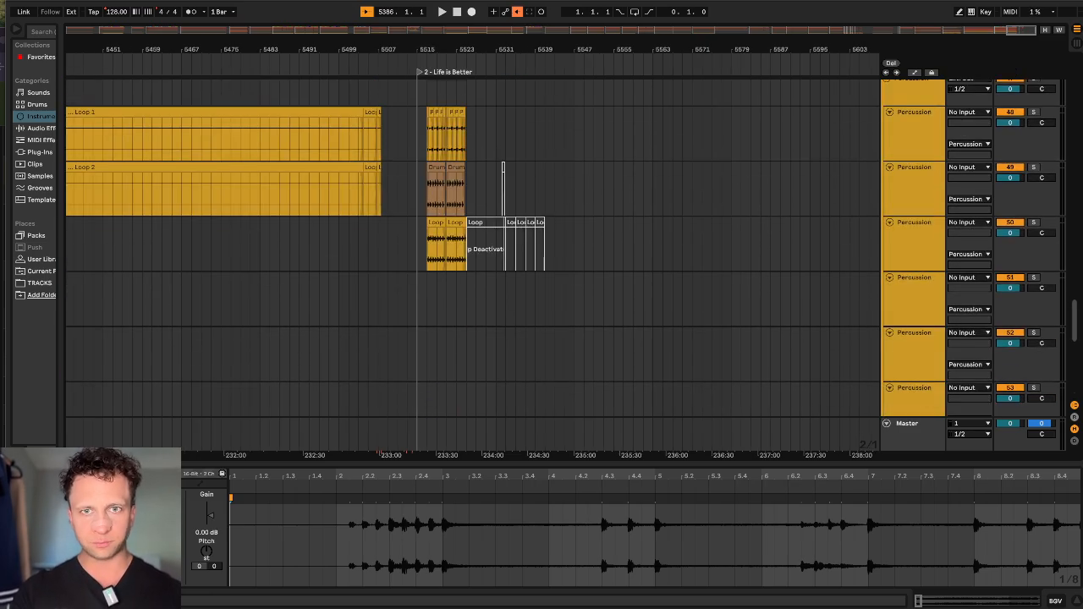
{"action": "scroll", "coordinate": [487, 254], "scroll_direction": "up", "scroll_amount": 5}
{"action": "scroll", "coordinate": [487, 254], "scroll_direction": "up", "scroll_amount": 20}
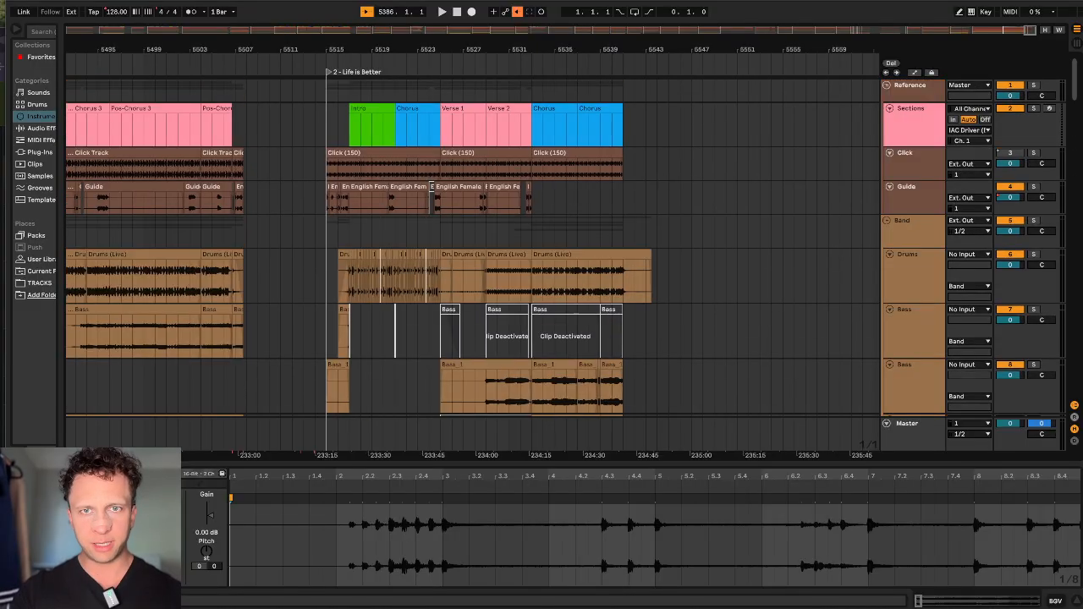
{"action": "scroll", "coordinate": [629, 279], "scroll_direction": "up", "scroll_amount": 3}
{"action": "left_click", "coordinate": [618, 280]}
{"action": "key", "text": "space"}
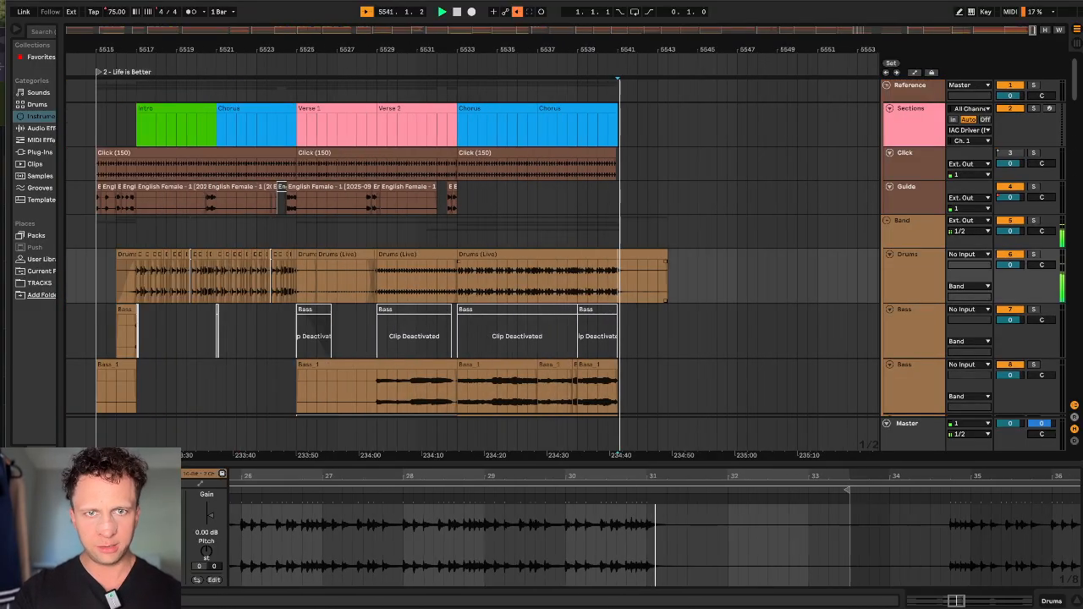
{"action": "scroll", "coordinate": [618, 279], "scroll_direction": "up", "scroll_amount": 5}
{"action": "key", "text": "space"}
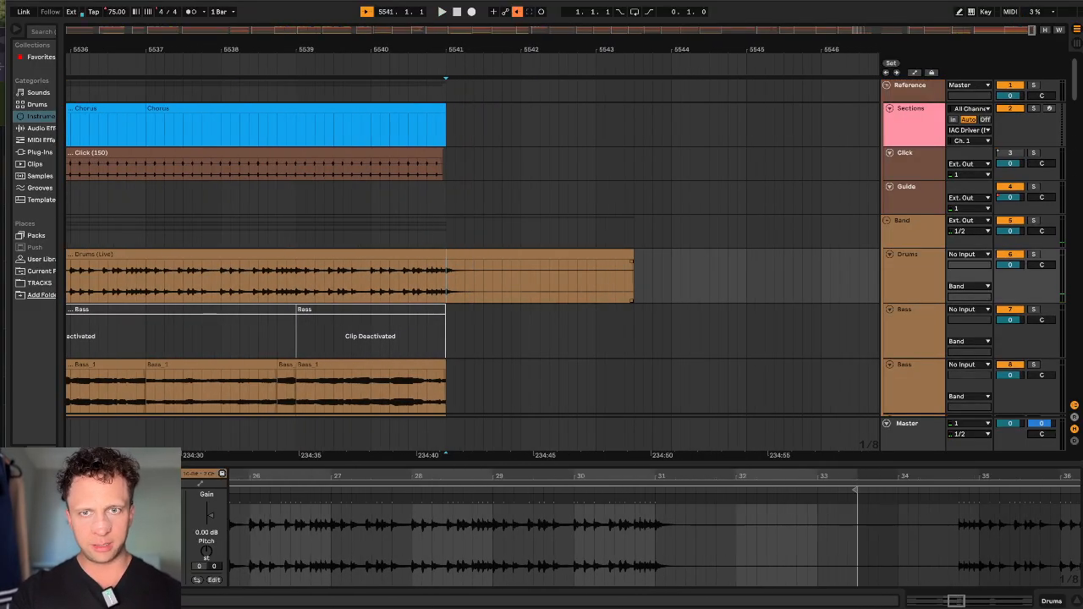
{"action": "key", "text": "super+v"}
- Play the transition from the last Chorus into the pasted ending, and stop playback
{"action": "left_click", "coordinate": [417, 279]}
{"action": "key", "text": "space"}
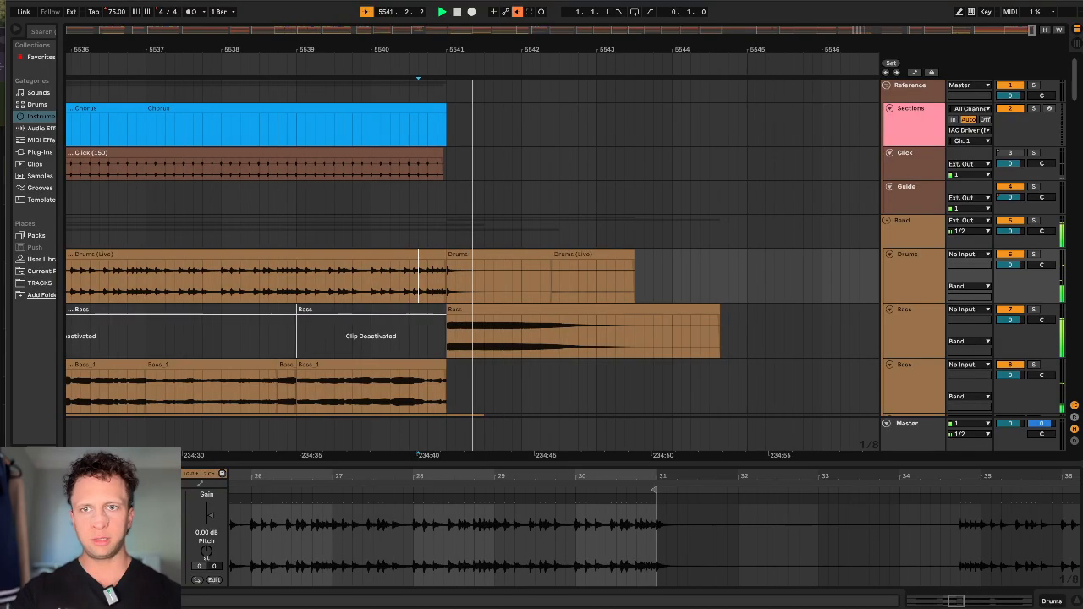
{"action": "left_click", "coordinate": [385, 310]}
{"action": "key", "text": "space"}
- Move the five Bass_1 clips from bar 5525 to 5541 up to the first Bass track, over its deactivated clips
{"action": "scroll", "coordinate": [385, 310], "scroll_direction": "down", "scroll_amount": 5}
{"action": "scroll", "coordinate": [472, 309], "scroll_direction": "left", "scroll_amount": 5}
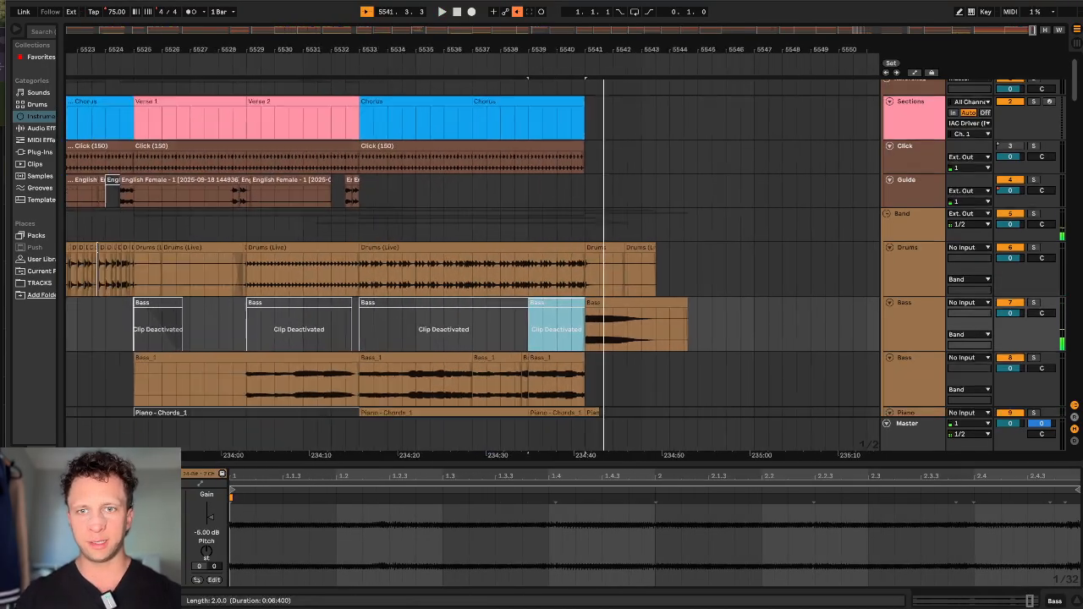
{"action": "left_click", "coordinate": [614, 358]}
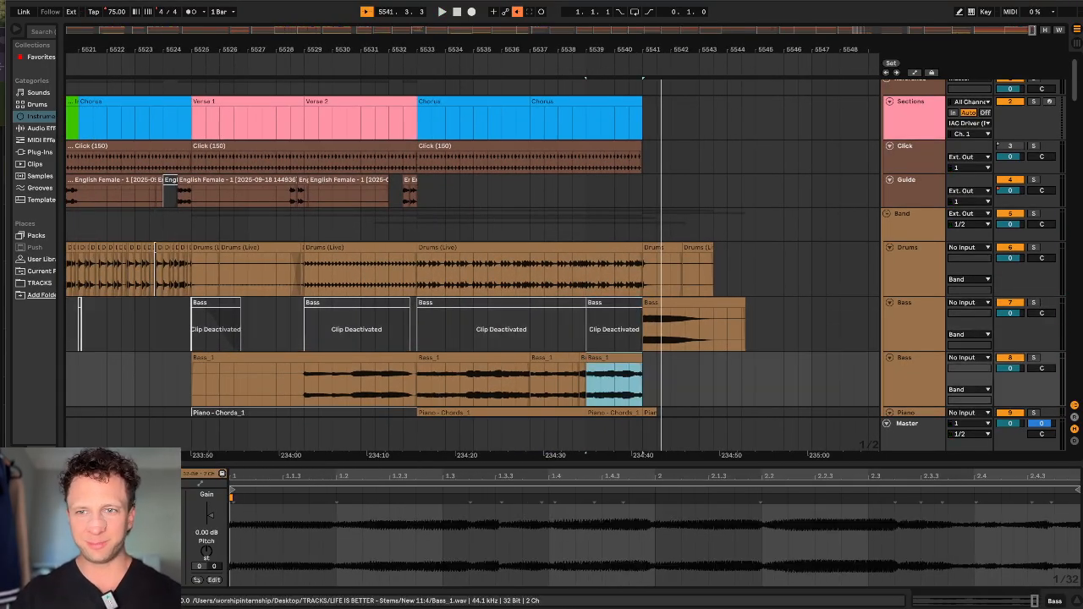
{"action": "left_click", "coordinate": [288, 358], "text": "shift"}
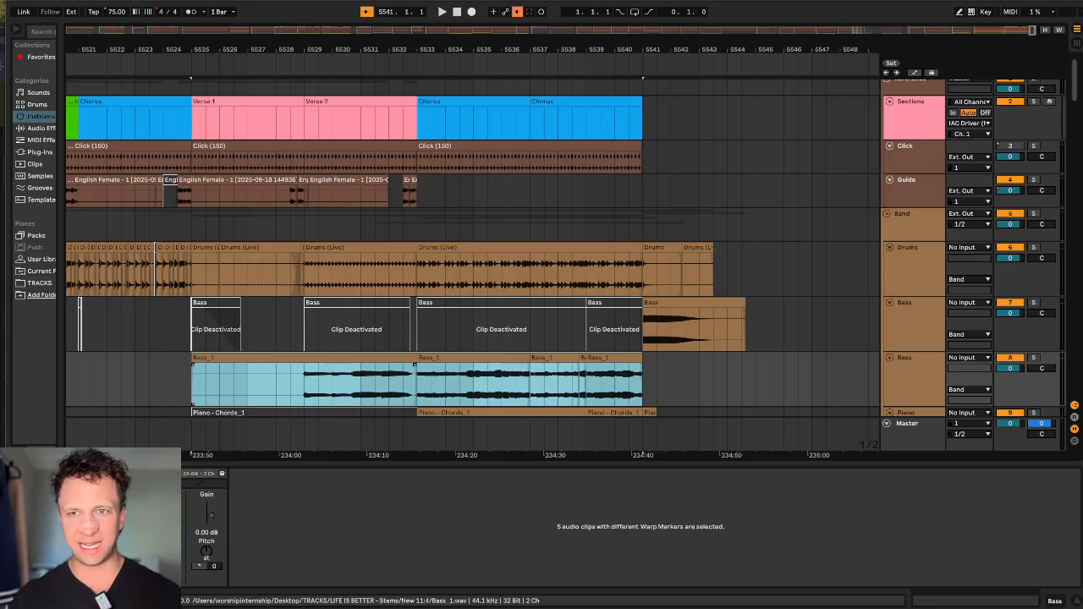
{"action": "left_click_drag", "start_coordinate": [397, 358], "coordinate": [399, 302]}
- Activate the two deactivated Piano - Lead_1 clips from bar 5533 to 5541
{"action": "scroll", "coordinate": [472, 254], "scroll_direction": "down", "scroll_amount": 8}
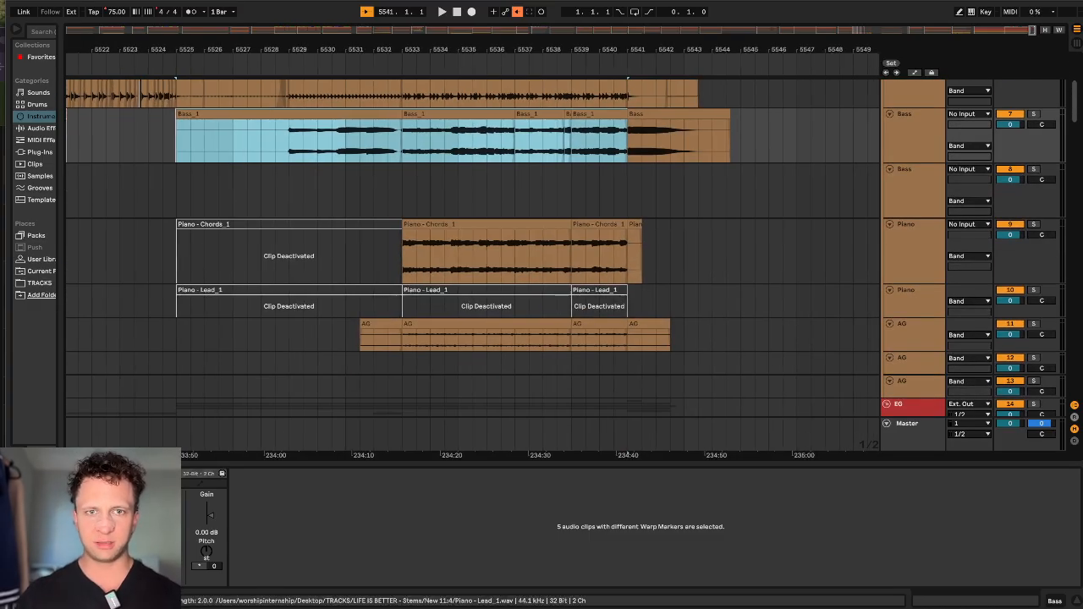
{"action": "left_click", "coordinate": [601, 290]}
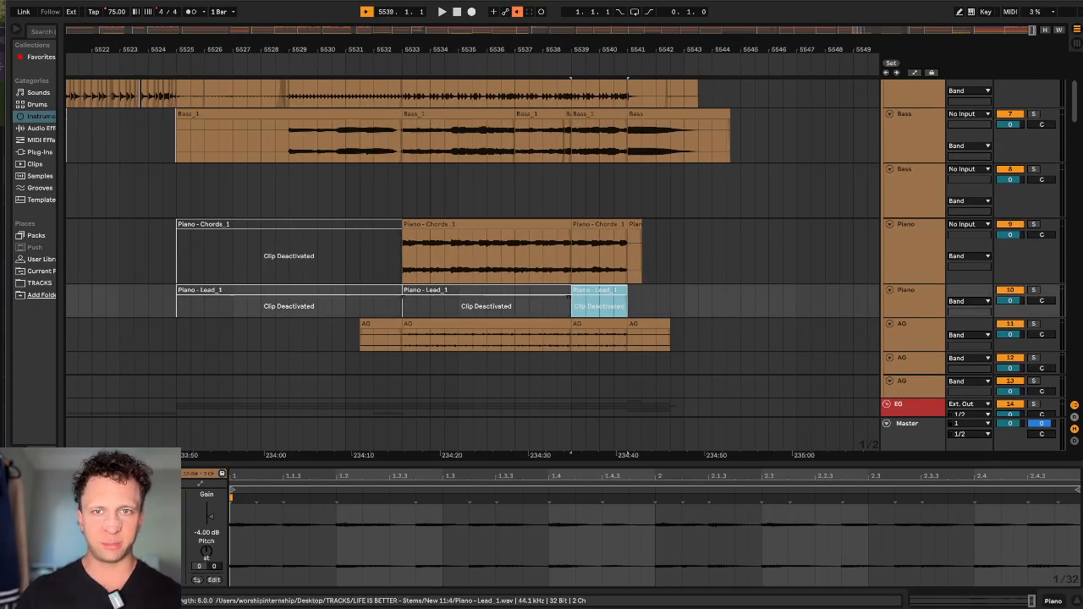
{"action": "left_click", "coordinate": [491, 290], "text": "shift"}
{"action": "left_click", "coordinate": [514, 300]}
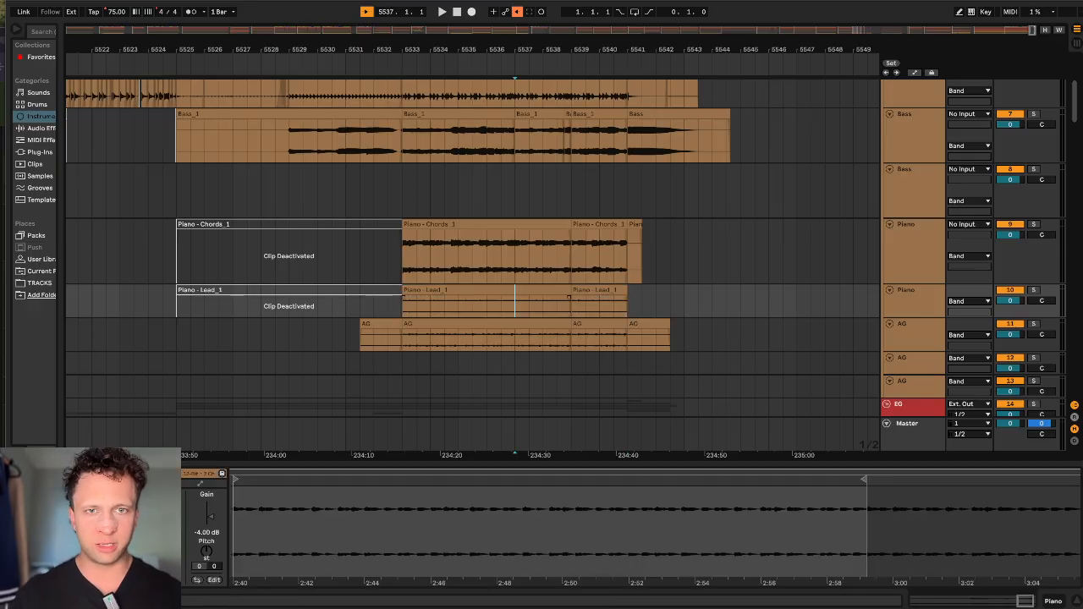
- Solo the Piano - Lead_1 track, play it from bar 5537, then stop playback and unsolo the track
{"action": "key", "text": "s"}
{"action": "key", "text": "space"}
{"action": "key", "text": "plus"}
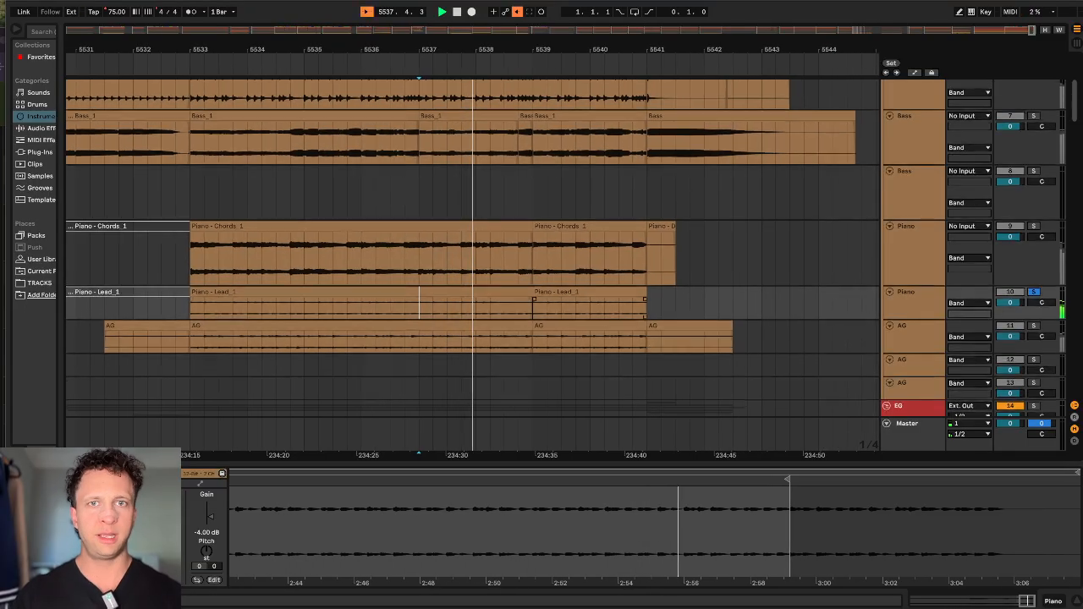
{"action": "scroll", "coordinate": [474, 262], "scroll_direction": "up", "scroll_amount": 5}
{"action": "scroll", "coordinate": [474, 262], "scroll_direction": "down", "scroll_amount": 5}
{"action": "scroll", "coordinate": [474, 262], "scroll_direction": "left", "scroll_amount": 1}
{"action": "left_click", "coordinate": [253, 174]}
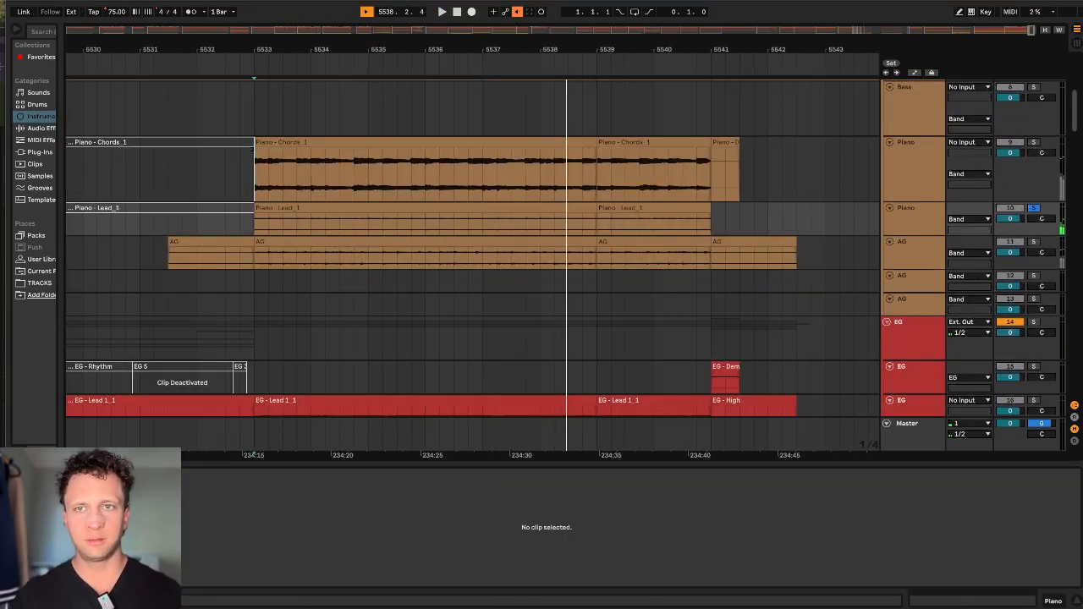
{"action": "key", "text": "space"}
{"action": "left_click", "coordinate": [1034, 208]}
- Solo the Percussion track holding the Percussion - Demo clip and play the clip at bar 5541
{"action": "scroll", "coordinate": [611, 254], "scroll_direction": "down", "scroll_amount": 3}
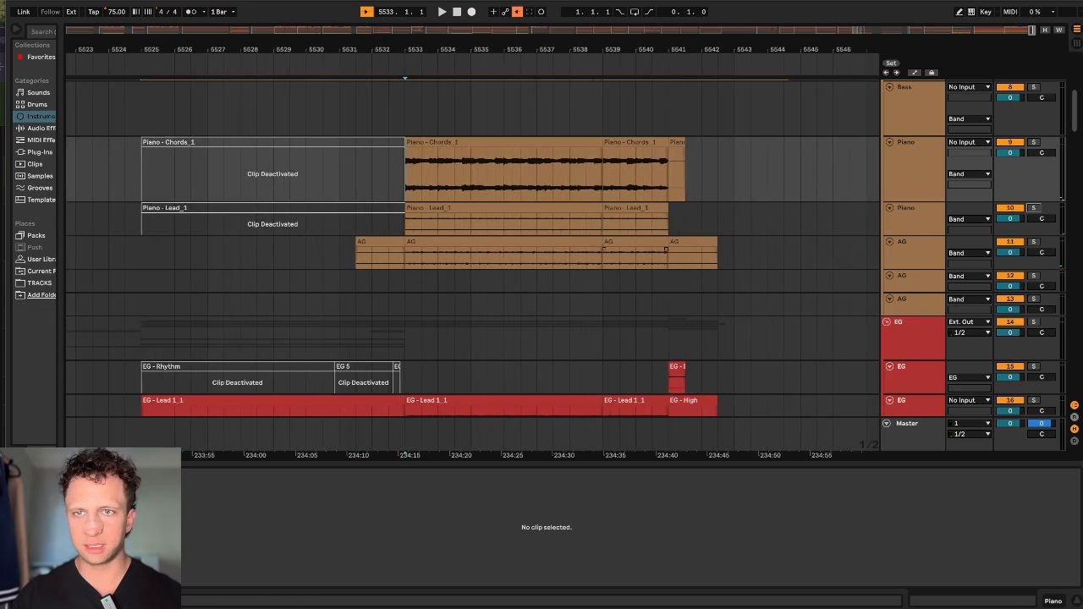
{"action": "scroll", "coordinate": [611, 254], "scroll_direction": "down", "scroll_amount": 5}
{"action": "scroll", "coordinate": [611, 253], "scroll_direction": "right", "scroll_amount": 1}
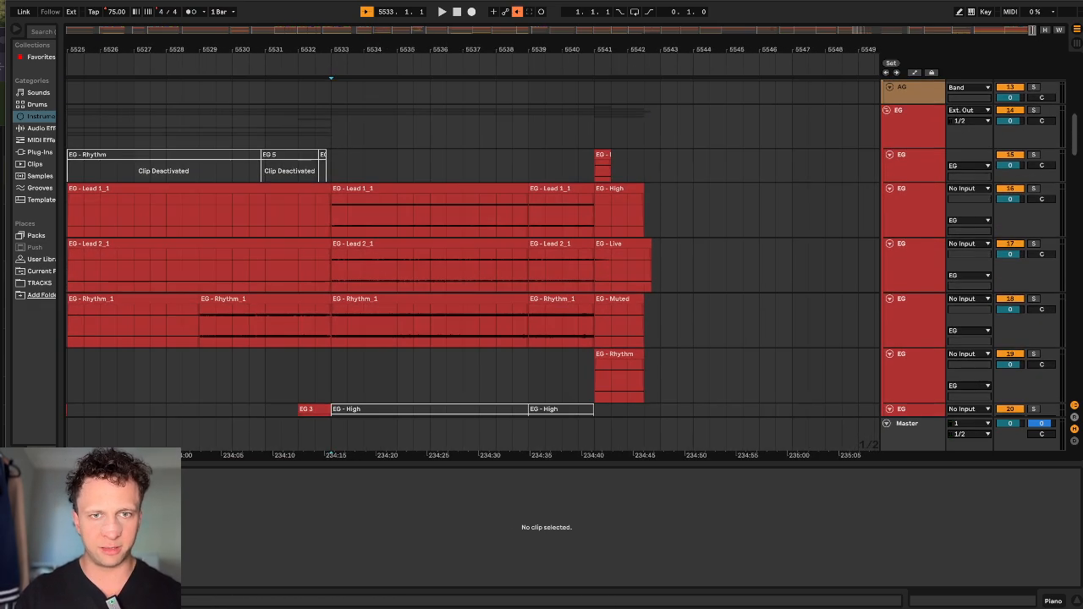
{"action": "scroll", "coordinate": [474, 254], "scroll_direction": "down", "scroll_amount": 15}
{"action": "scroll", "coordinate": [474, 254], "scroll_direction": "right", "scroll_amount": 1}
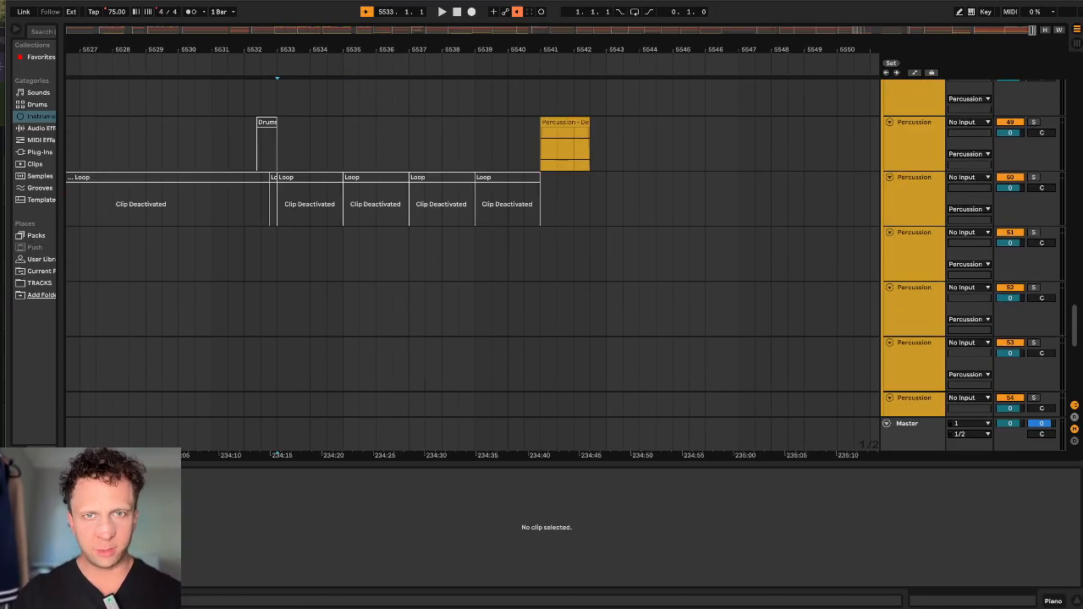
{"action": "left_click", "coordinate": [556, 122]}
{"action": "scroll", "coordinate": [556, 124], "scroll_direction": "up", "scroll_amount": 4}
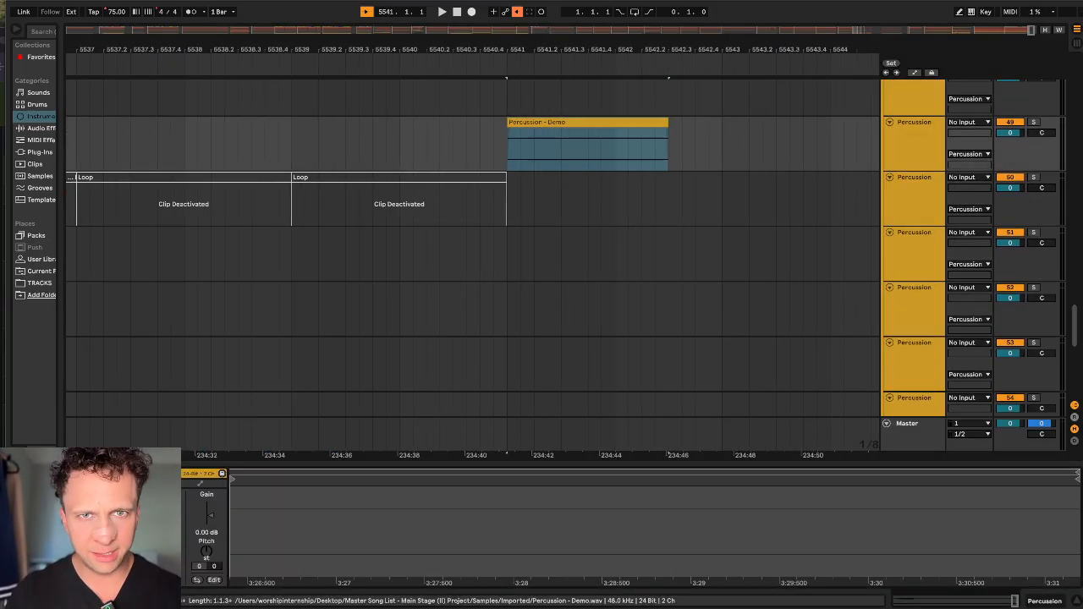
{"action": "scroll", "coordinate": [554, 136], "scroll_direction": "up", "scroll_amount": 2}
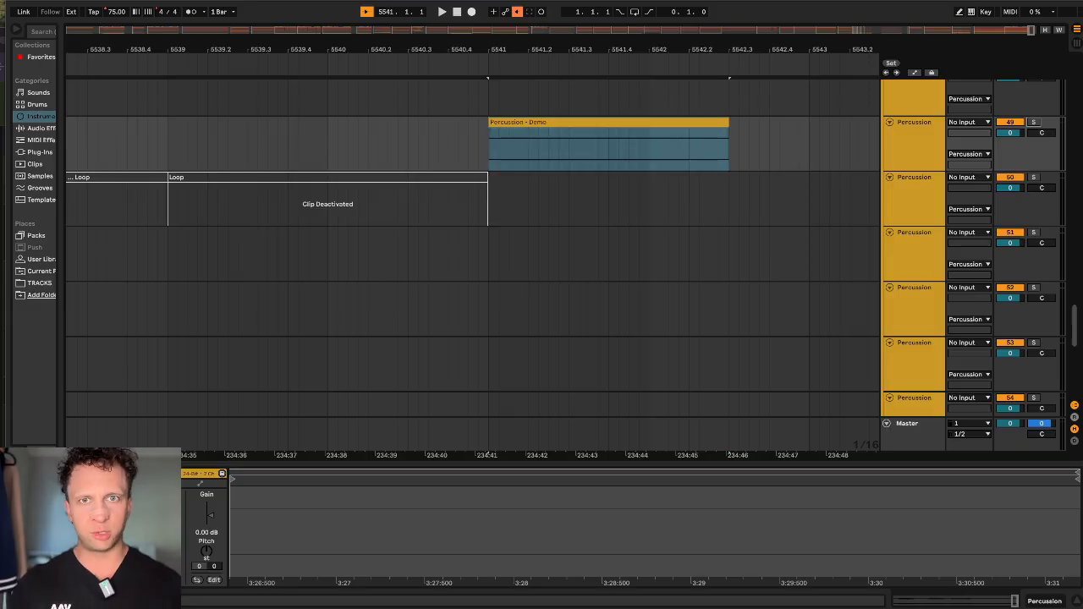
{"action": "key", "text": "s"}
{"action": "left_click", "coordinate": [478, 146]}
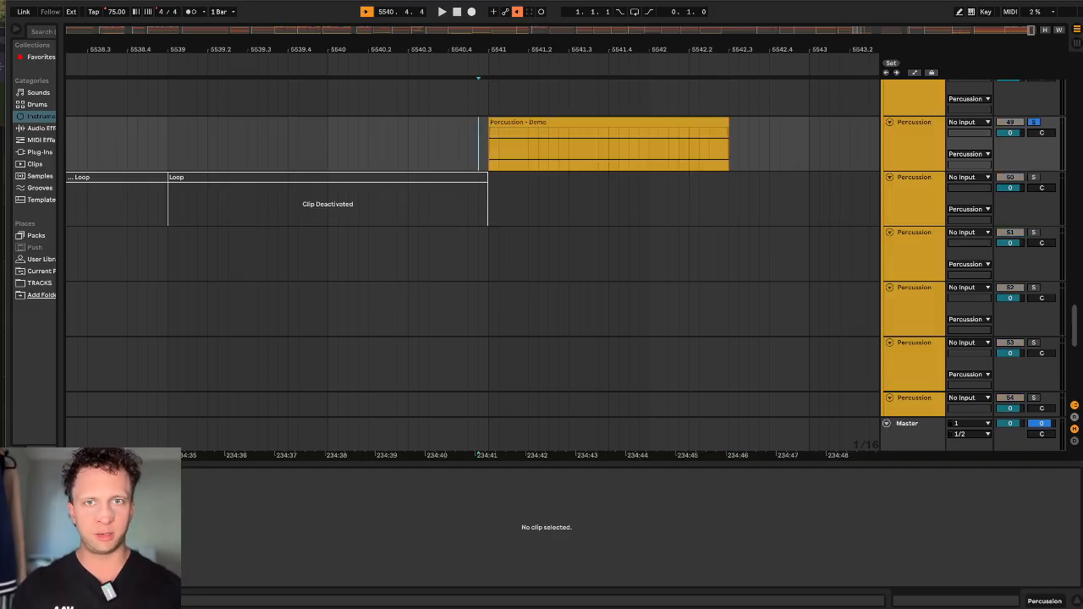
{"action": "key", "text": "space"}
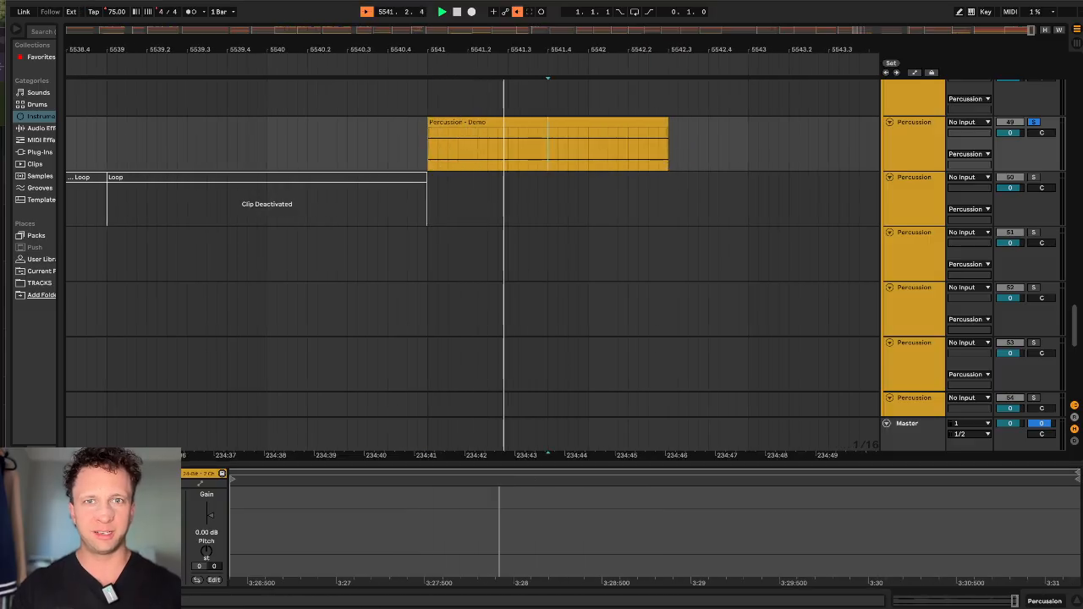
- Delete the Percussion - Demo clip from the ending, stop playback, and unsolo its track
{"action": "left_click", "coordinate": [548, 123]}
{"action": "key", "text": "Delete"}
{"action": "key", "text": "minus"}
{"action": "key", "text": "minus"}
{"action": "key", "text": "space"}
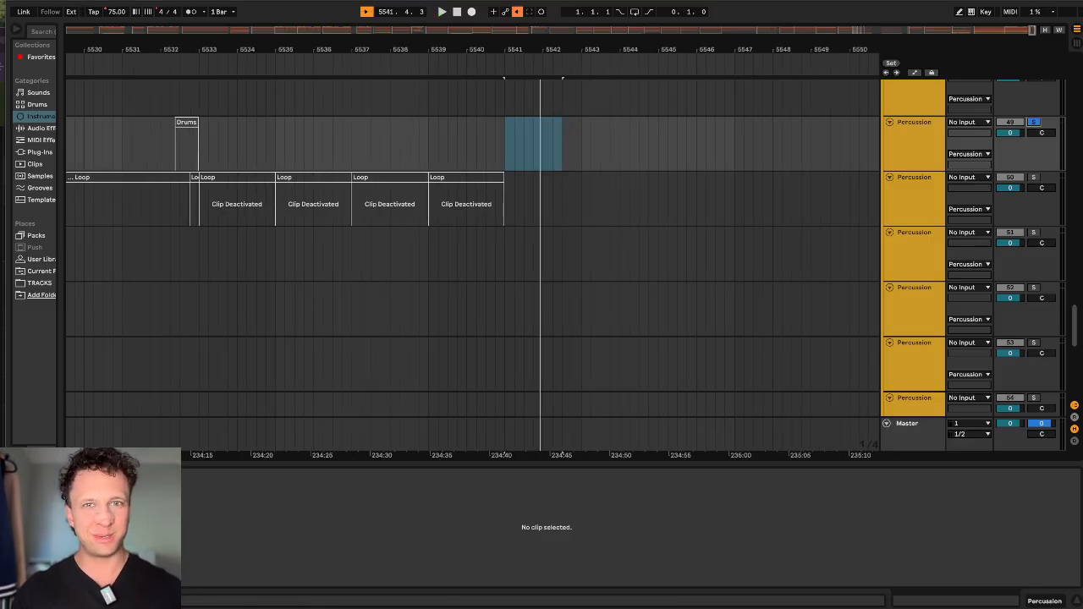
{"action": "key", "text": "s"}
- Play the ending's BGV clip from bar 5541, then move the clip half a bar earlier
{"action": "scroll", "coordinate": [498, 212], "scroll_direction": "down", "scroll_amount": 8}
{"action": "left_click", "coordinate": [497, 211]}
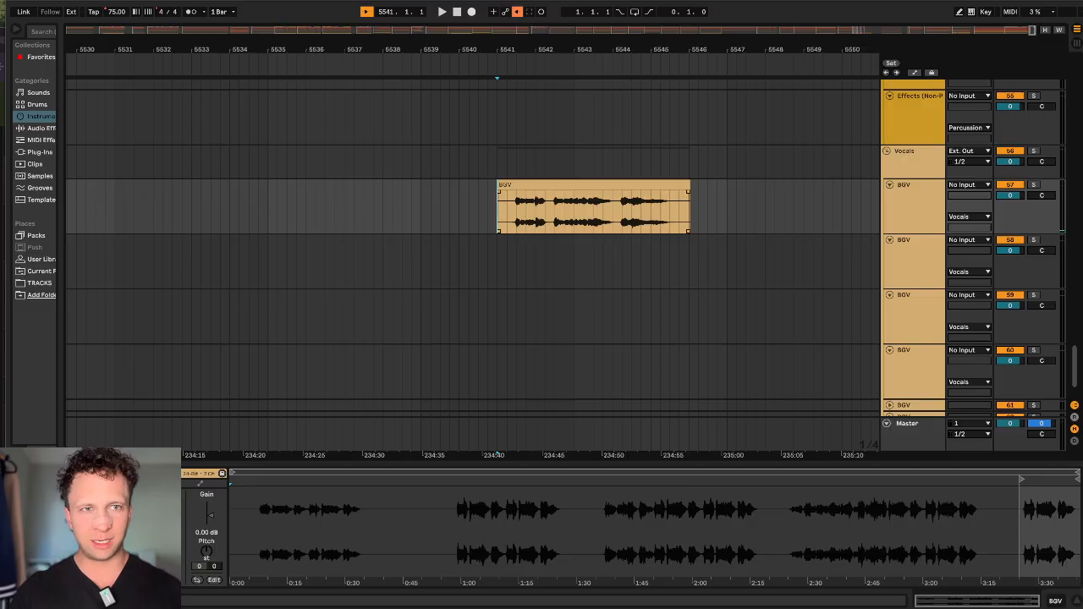
{"action": "key", "text": "space"}
{"action": "key", "text": "plus"}
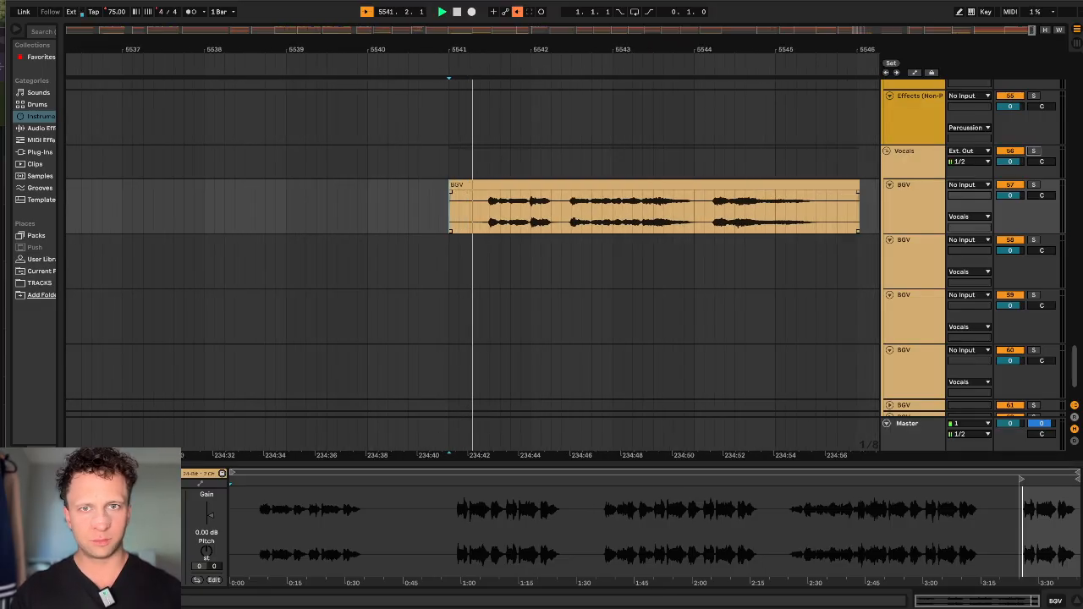
{"action": "key", "text": "space"}
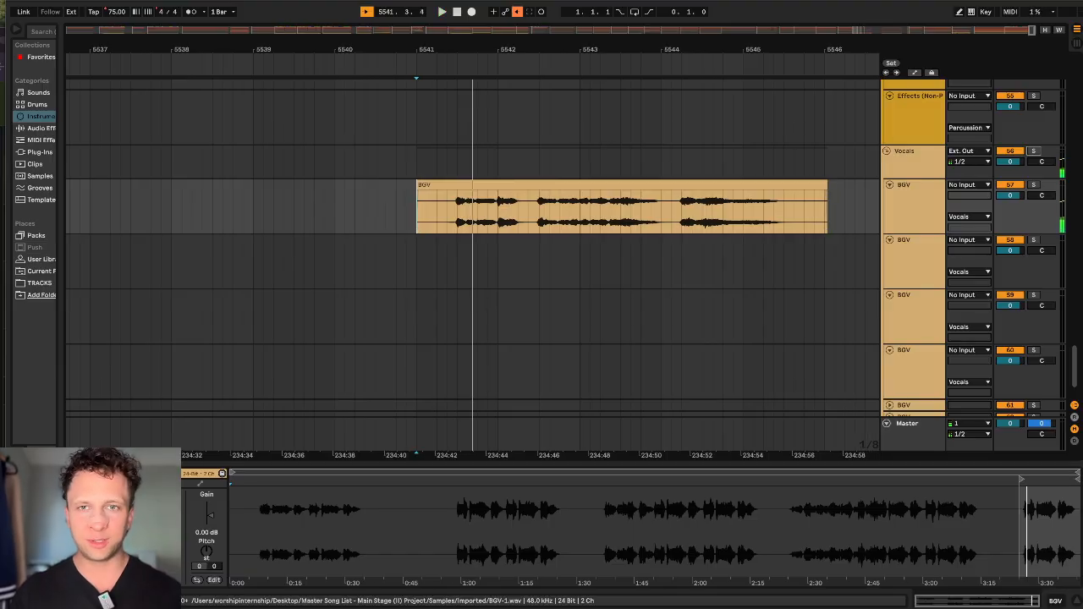
{"action": "left_click_drag", "start_coordinate": [497, 185], "coordinate": [457, 184]}
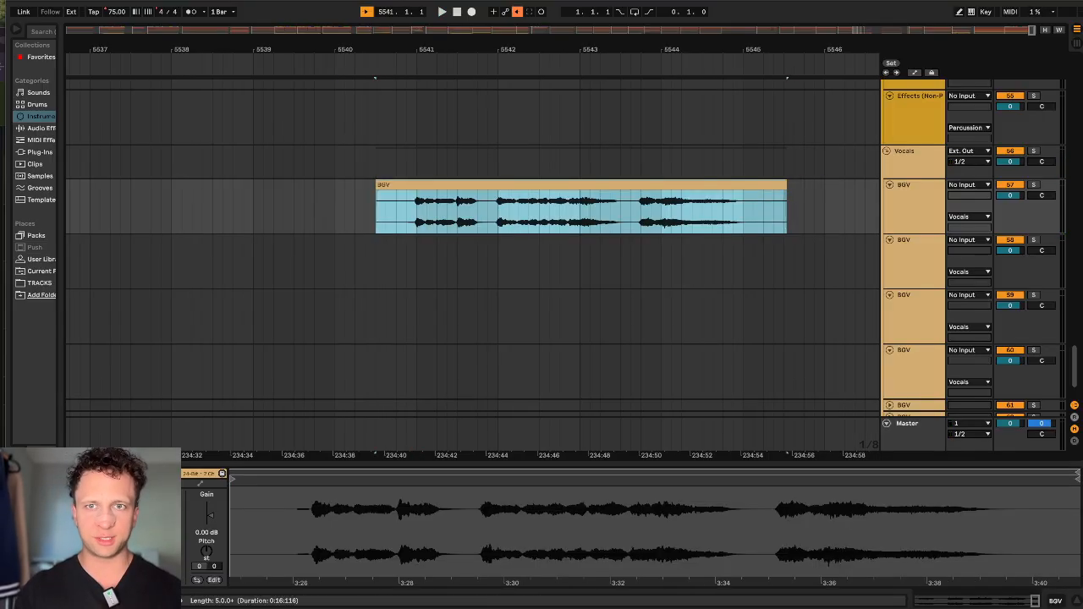
- Play the ending from bar 5540 with the shifted BGV clip, and stop playback
{"action": "left_click", "coordinate": [335, 207]}
{"action": "key", "text": "space"}
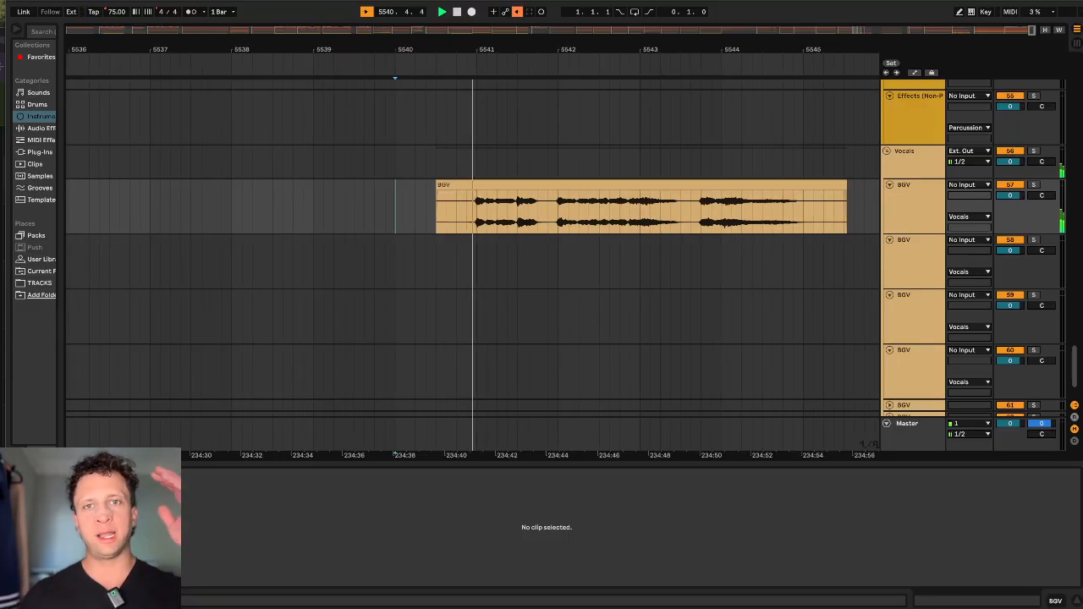
{"action": "scroll", "coordinate": [542, 206], "scroll_direction": "down", "scroll_amount": 5}
{"action": "scroll", "coordinate": [474, 253], "scroll_direction": "up", "scroll_amount": 20}
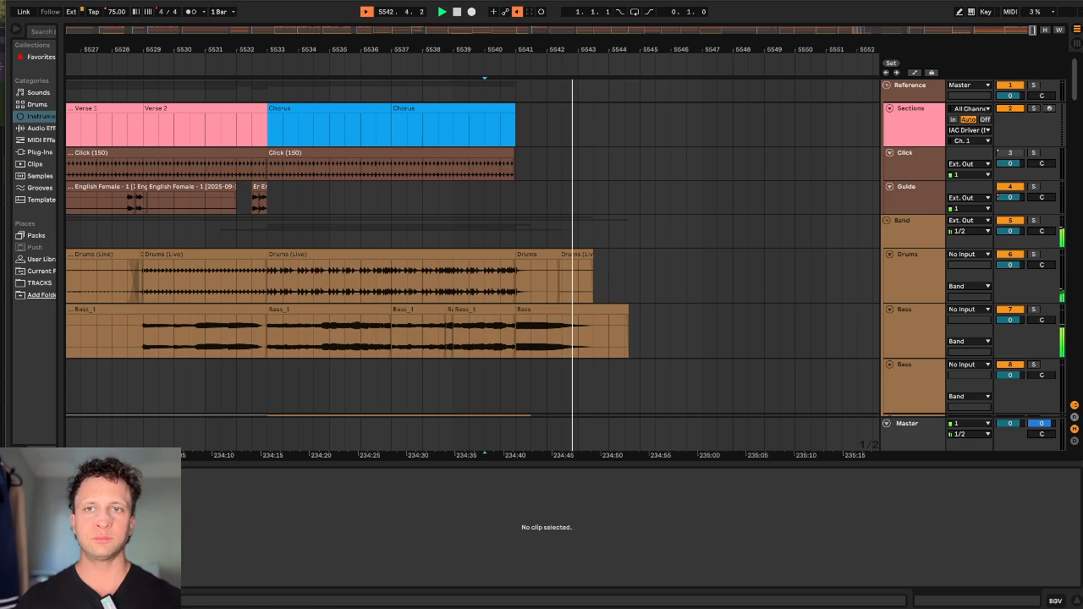
{"action": "key", "text": "space"}
- Extend the last Click (150) clip to bar 5541 and duplicate it to fill the ending through bar 5549
{"action": "left_click", "coordinate": [391, 153]}
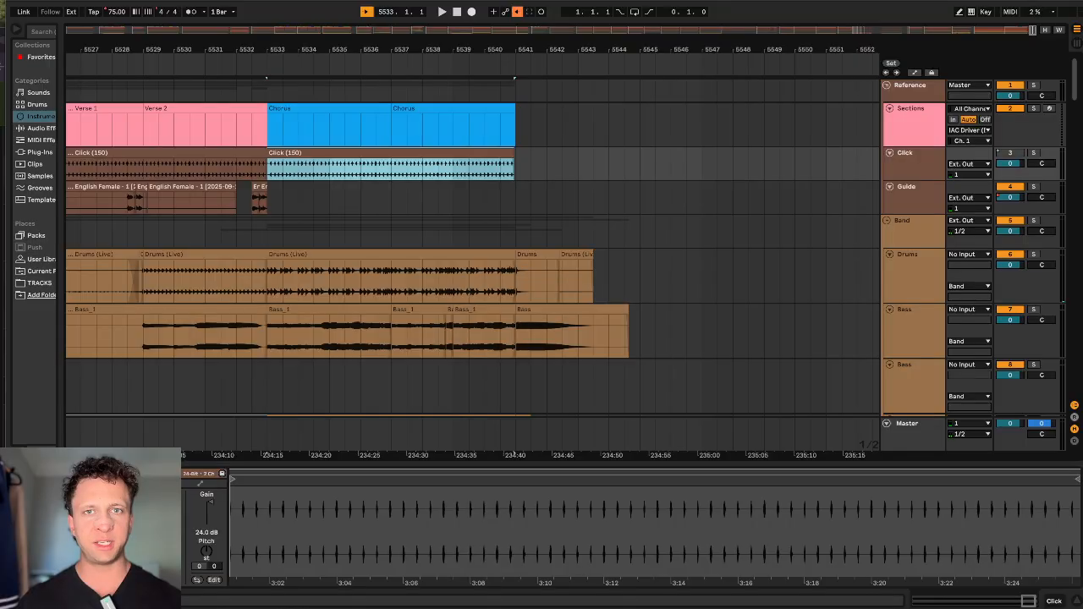
{"action": "left_click_drag", "start_coordinate": [514, 165], "coordinate": [531, 165]}
{"action": "key", "text": "super+z"}
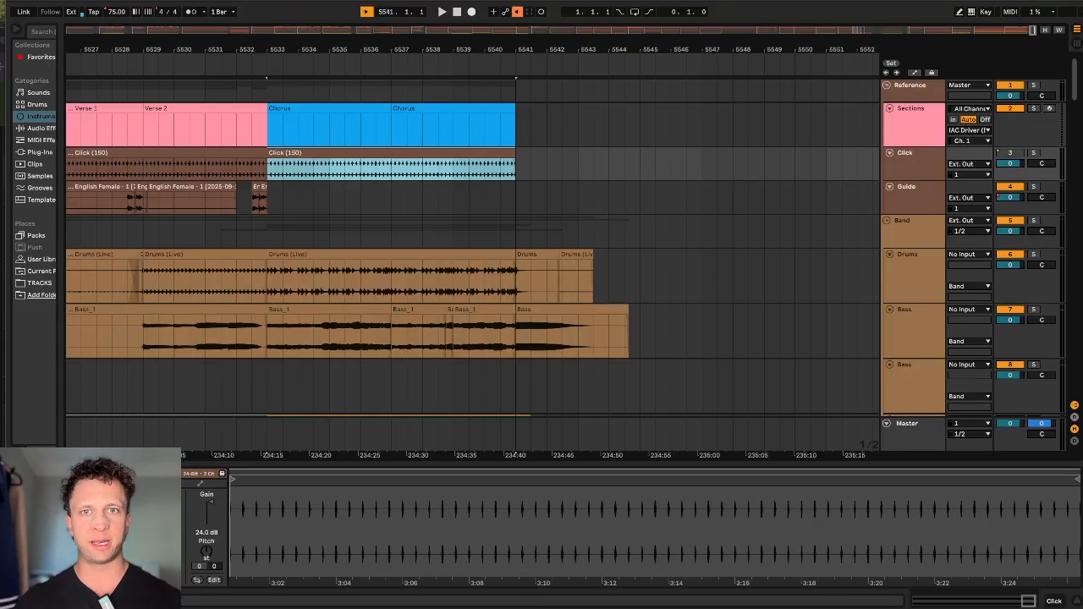
{"action": "key", "text": "super+d"}
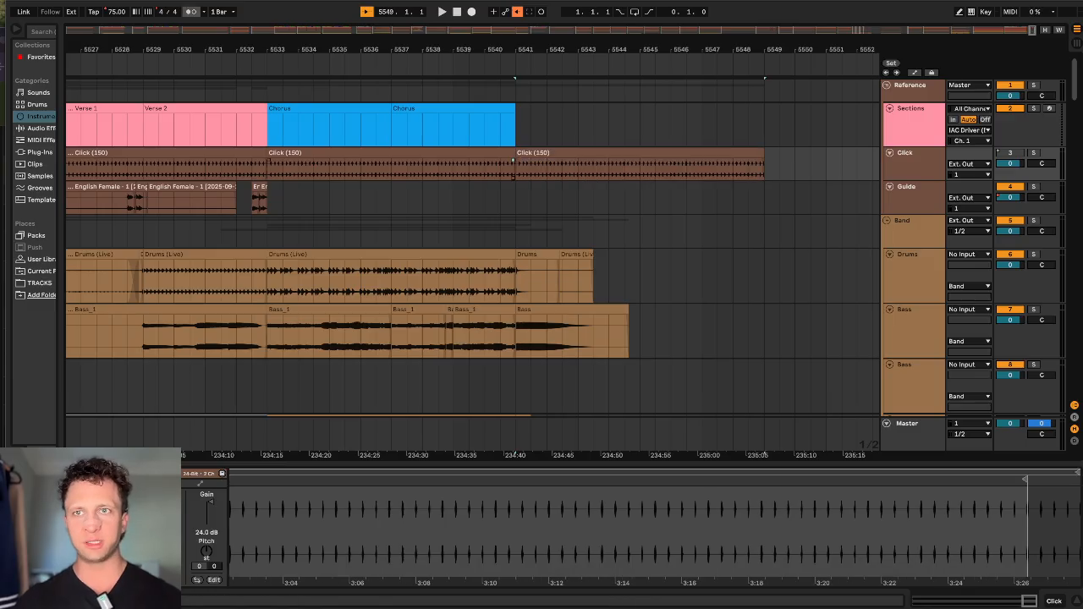
- Turn on the metronome and select the duplicated Click (150) clip over the ending
{"action": "key", "text": "o"}
{"action": "left_click", "coordinate": [558, 153]}
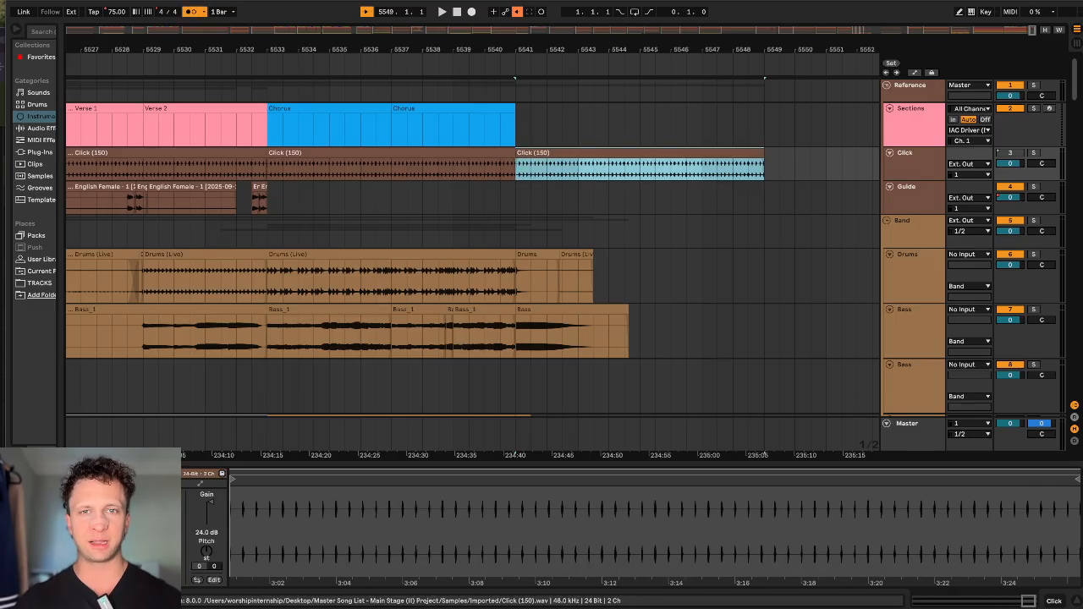
{"action": "scroll", "coordinate": [407, 212], "scroll_direction": "down", "scroll_amount": 10}
{"action": "scroll", "coordinate": [472, 246], "scroll_direction": "down", "scroll_amount": 1}
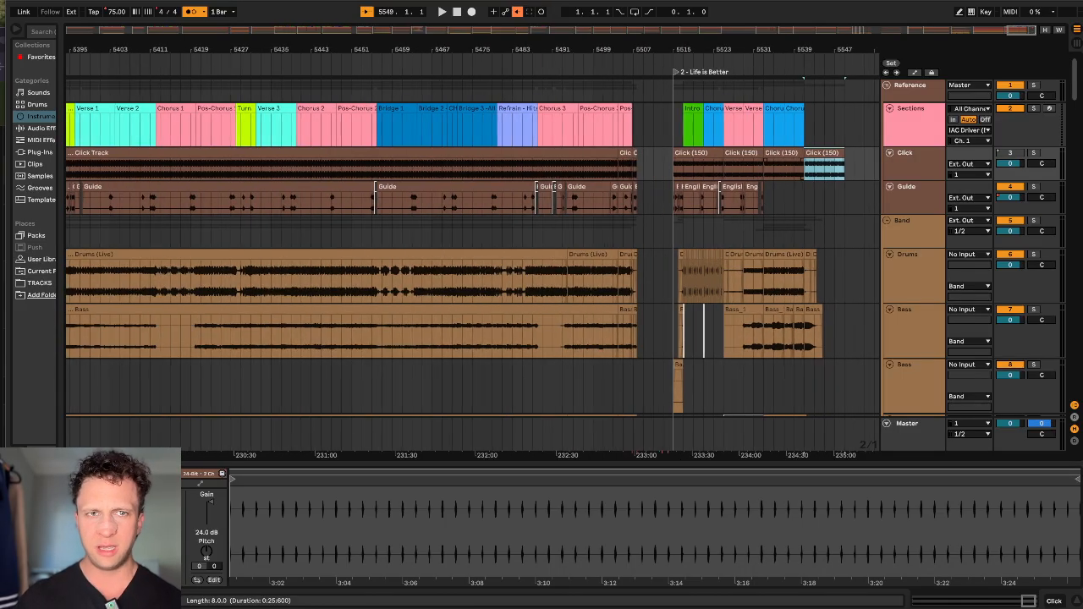
{"action": "scroll", "coordinate": [822, 169], "scroll_direction": "up", "scroll_amount": 10}
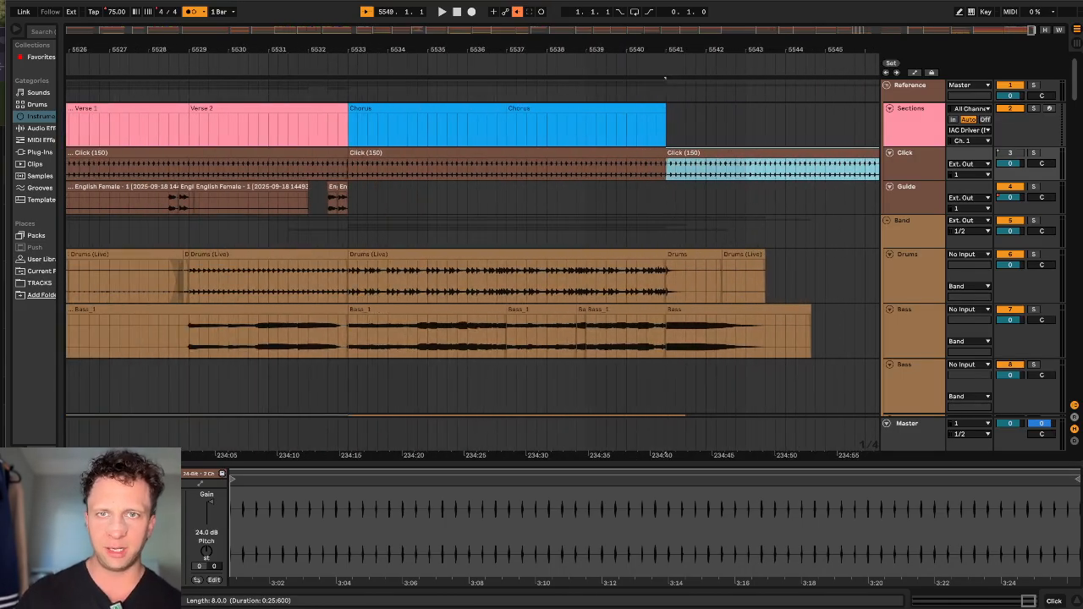
{"action": "scroll", "coordinate": [665, 78], "scroll_direction": "down", "scroll_amount": 3}
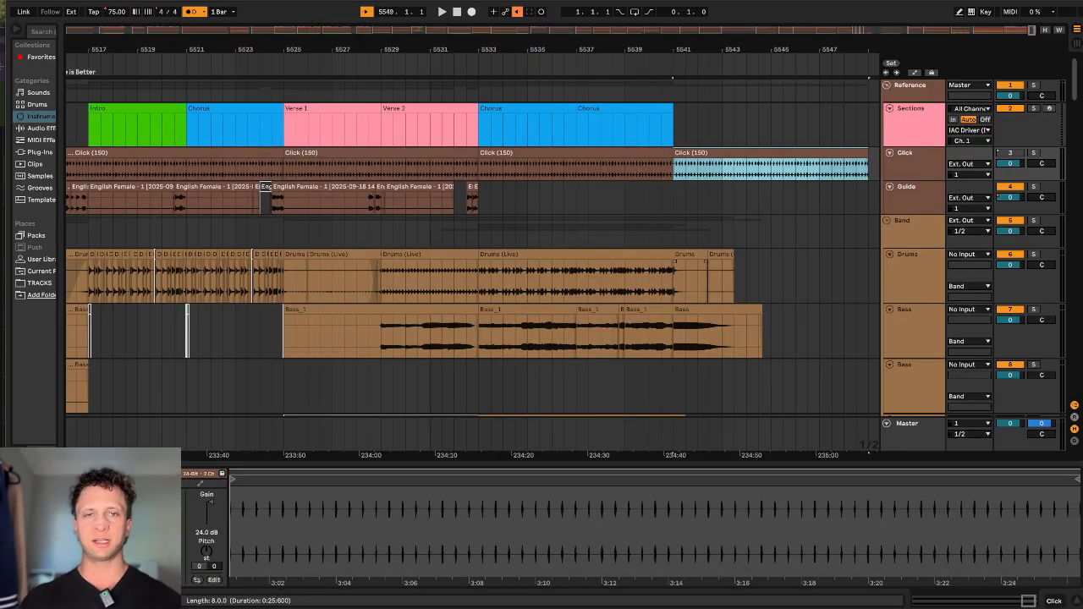
- Review the order of the Life is Better clips on the Sections track, from the Intro through the Choruses
{"action": "left_click", "coordinate": [674, 129]}
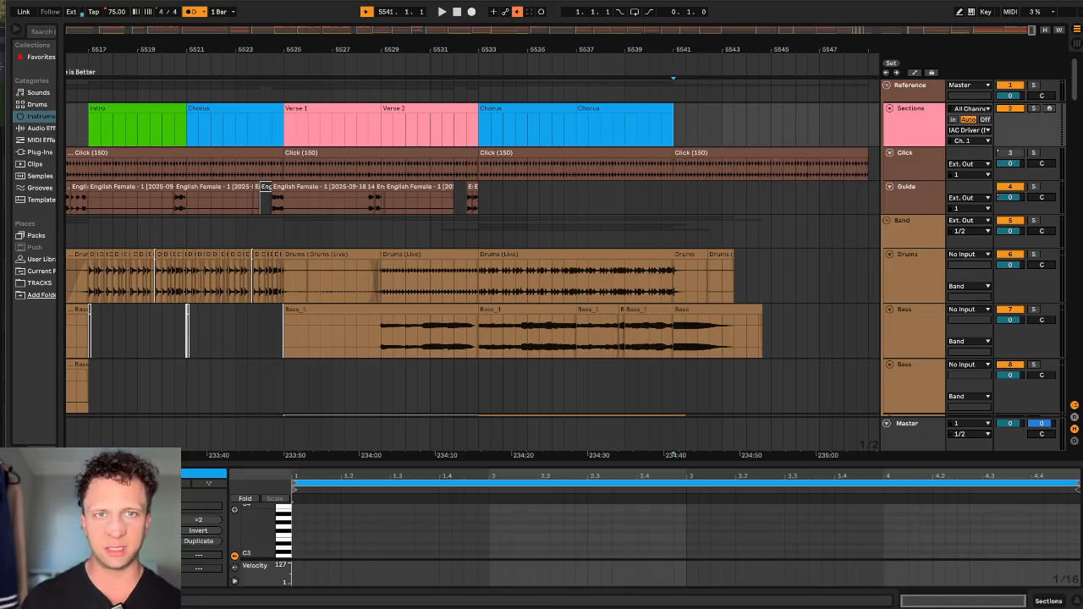
{"action": "scroll", "coordinate": [643, 275], "scroll_direction": "right", "scroll_amount": 1}
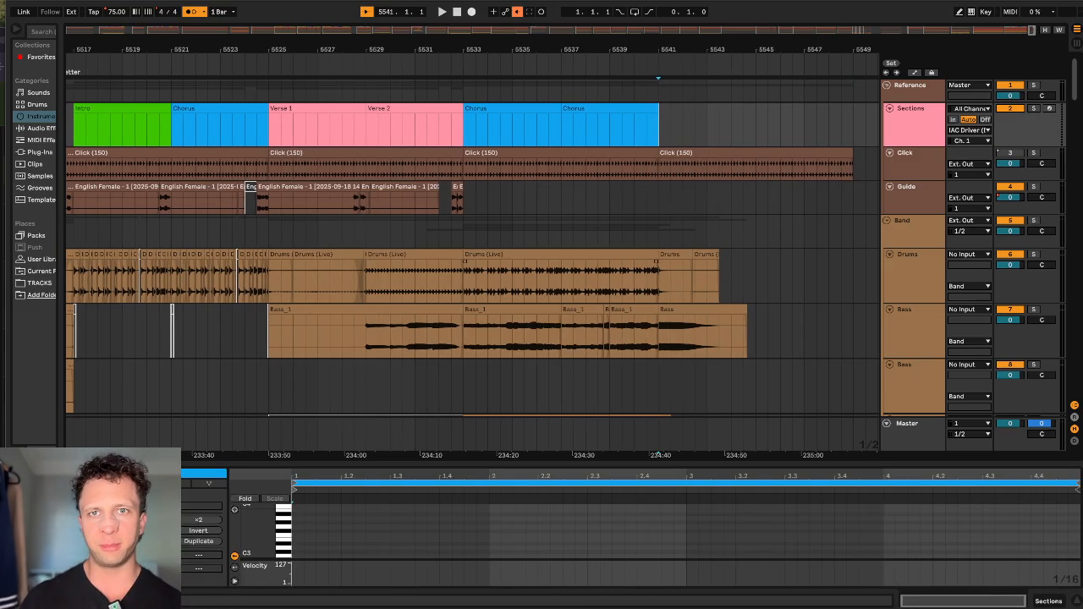
{"action": "scroll", "coordinate": [643, 275], "scroll_direction": "down", "scroll_amount": 5}
{"action": "left_click", "coordinate": [438, 109]}
{"action": "left_click", "coordinate": [484, 108]}
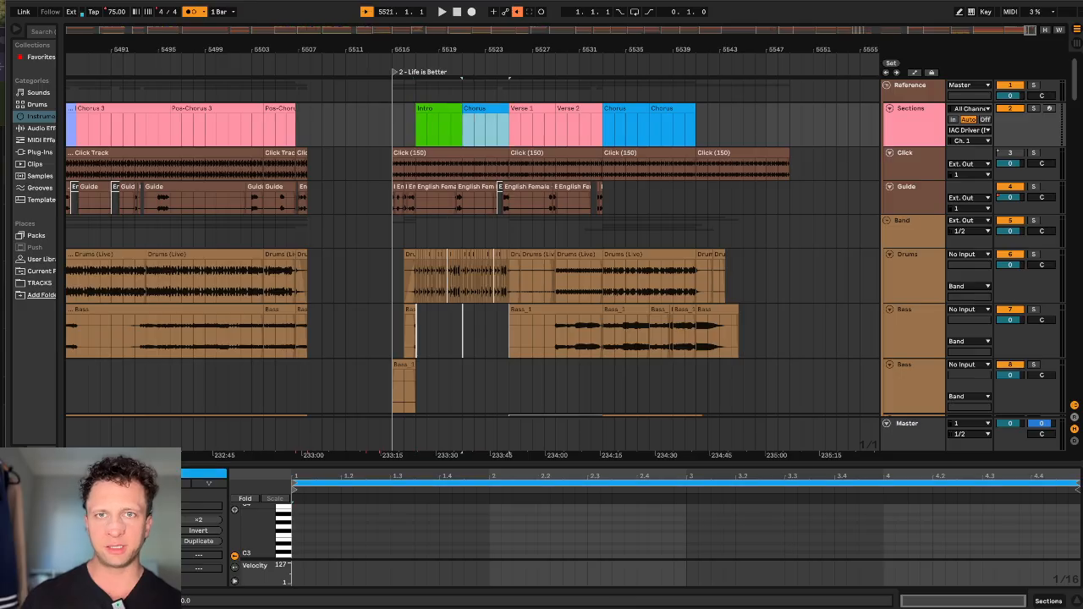
{"action": "left_click", "coordinate": [531, 108]}
{"action": "left_click", "coordinate": [438, 108]}
{"action": "left_click", "coordinate": [484, 108]}
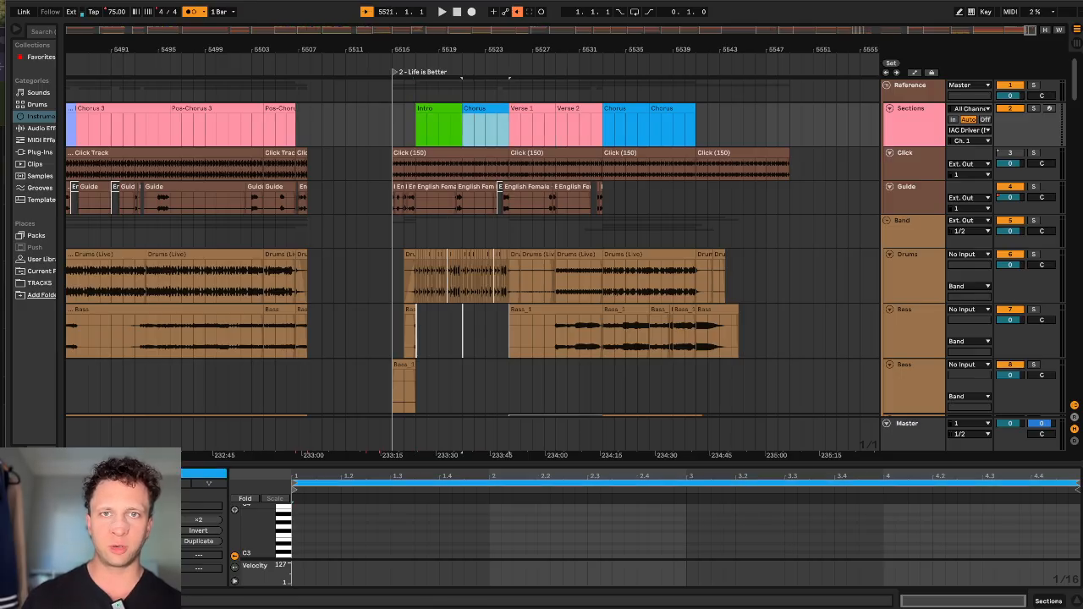
{"action": "left_click", "coordinate": [531, 108]}
{"action": "left_click", "coordinate": [625, 108]}
- Copy the last Chorus clip on the Sections track to bar 5541 and rename the copy "Down Chorus"
{"action": "left_click", "coordinate": [671, 108]}
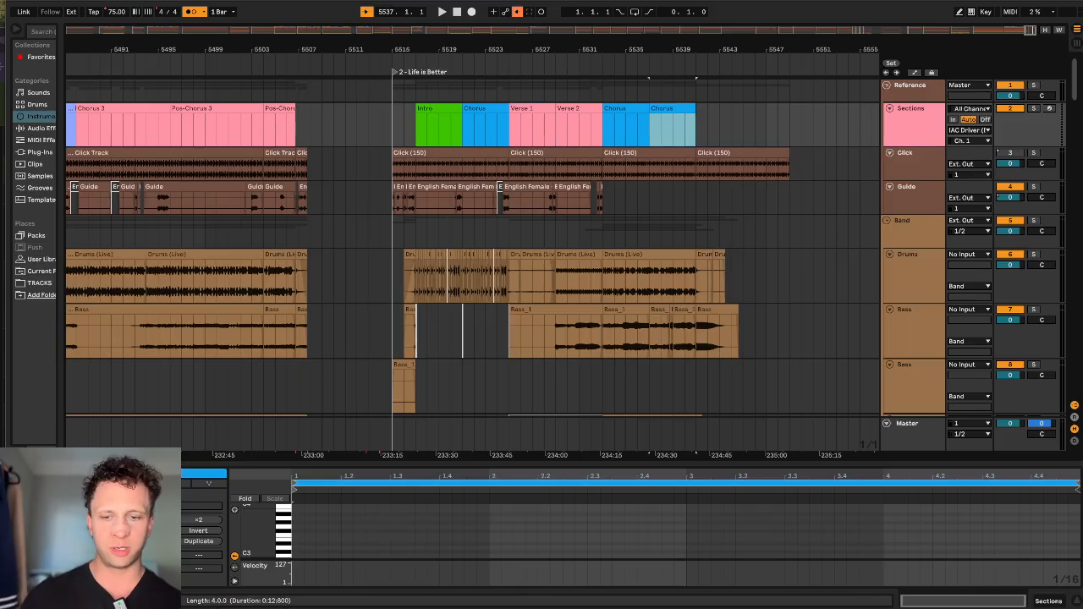
{"action": "left_click", "coordinate": [707, 119]}
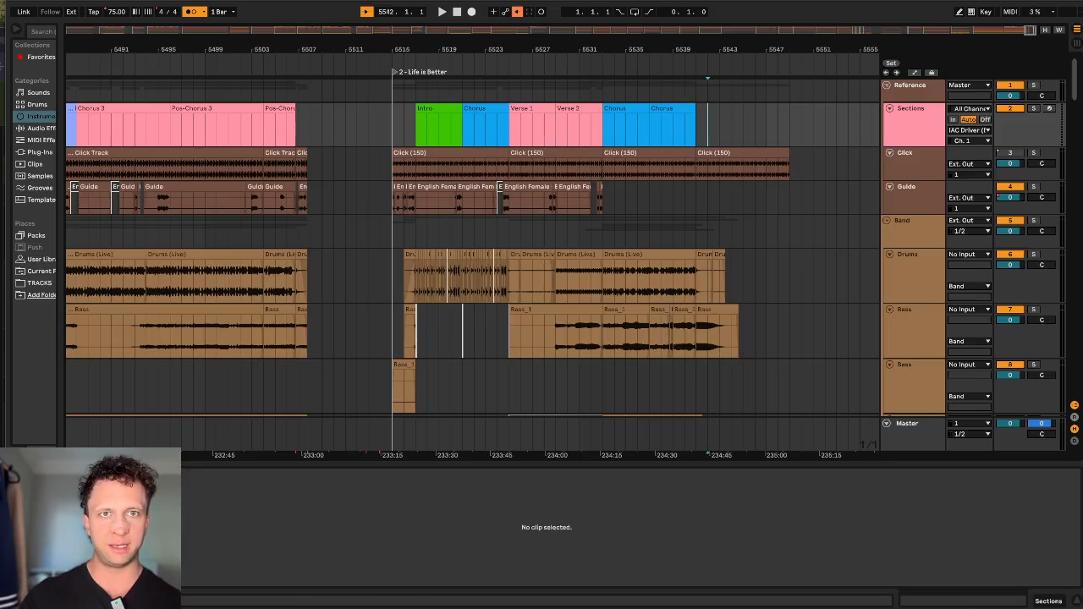
{"action": "key", "text": "super+v"}
{"action": "key", "text": "super+r"}
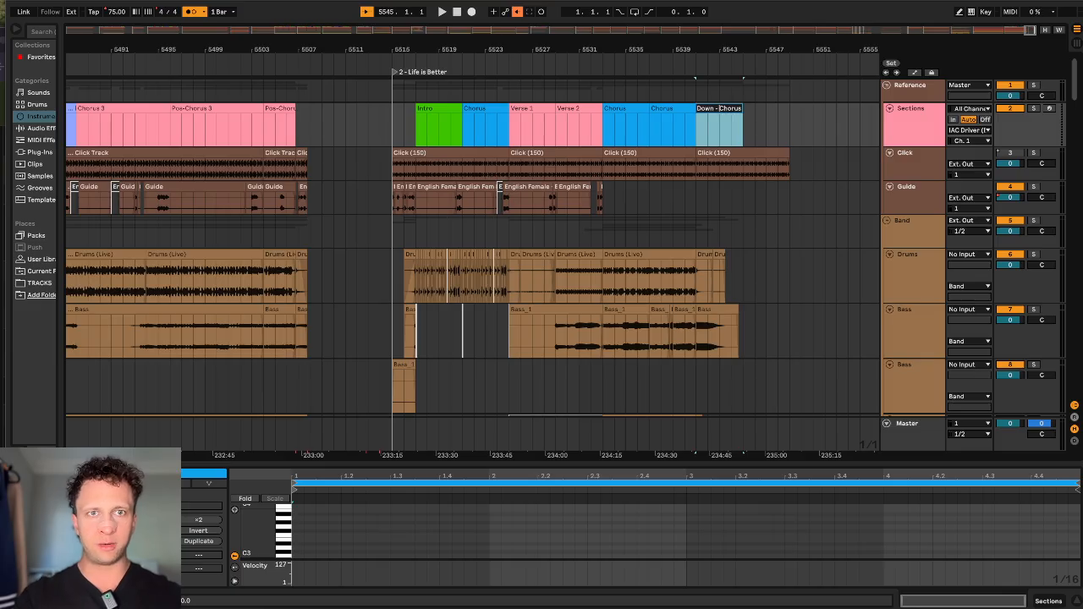
{"action": "key", "text": "Return"}
{"action": "left_click", "coordinate": [766, 125]}
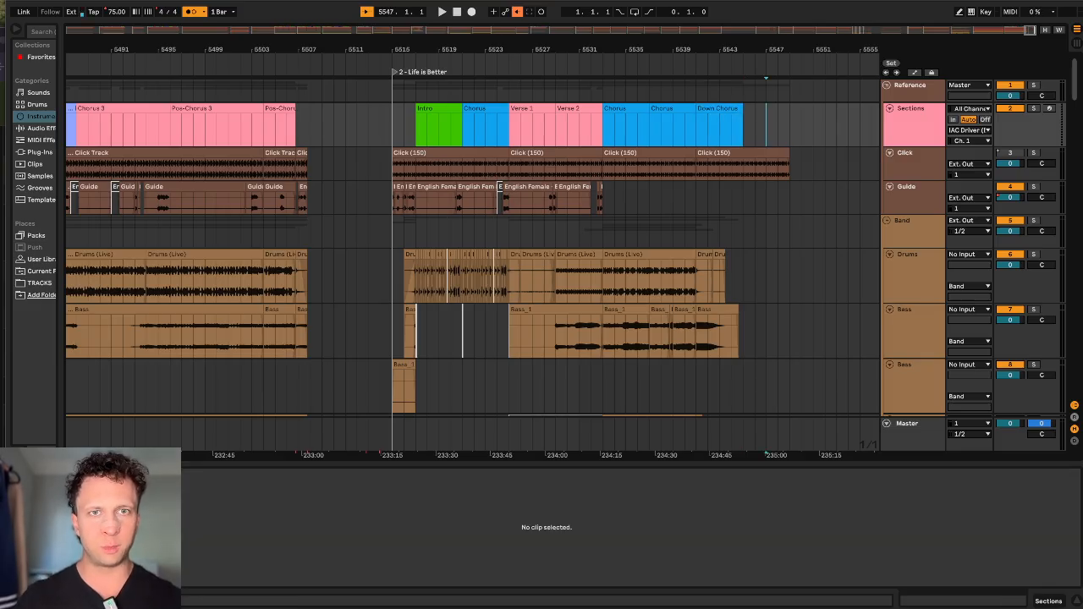
{"action": "scroll", "coordinate": [610, 254], "scroll_direction": "up", "scroll_amount": 2}
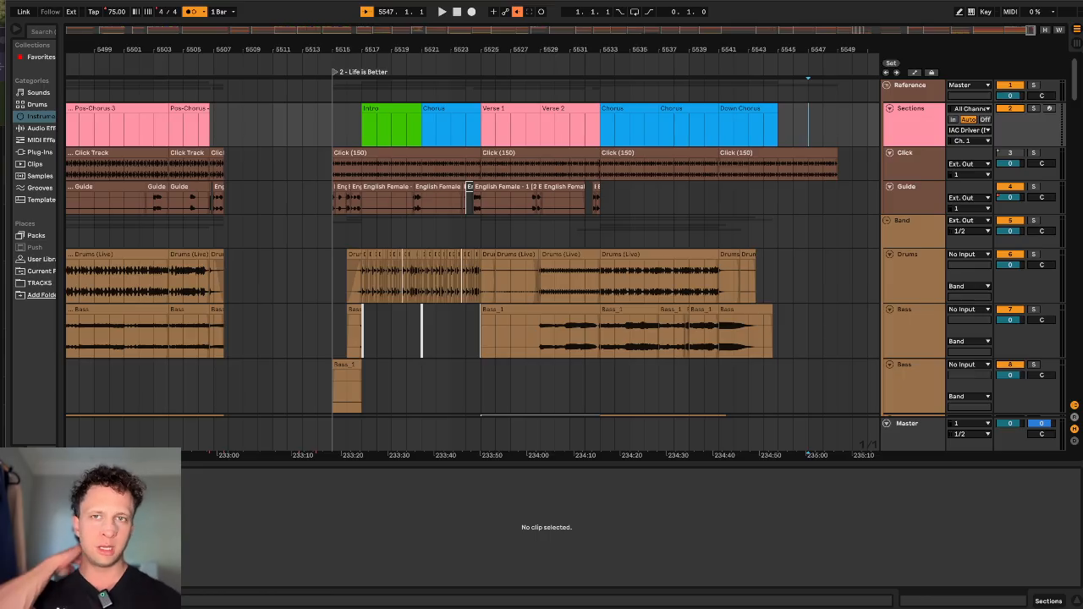
{"action": "left_click", "coordinate": [70, 1]}
{"action": "left_click", "coordinate": [100, 92]}
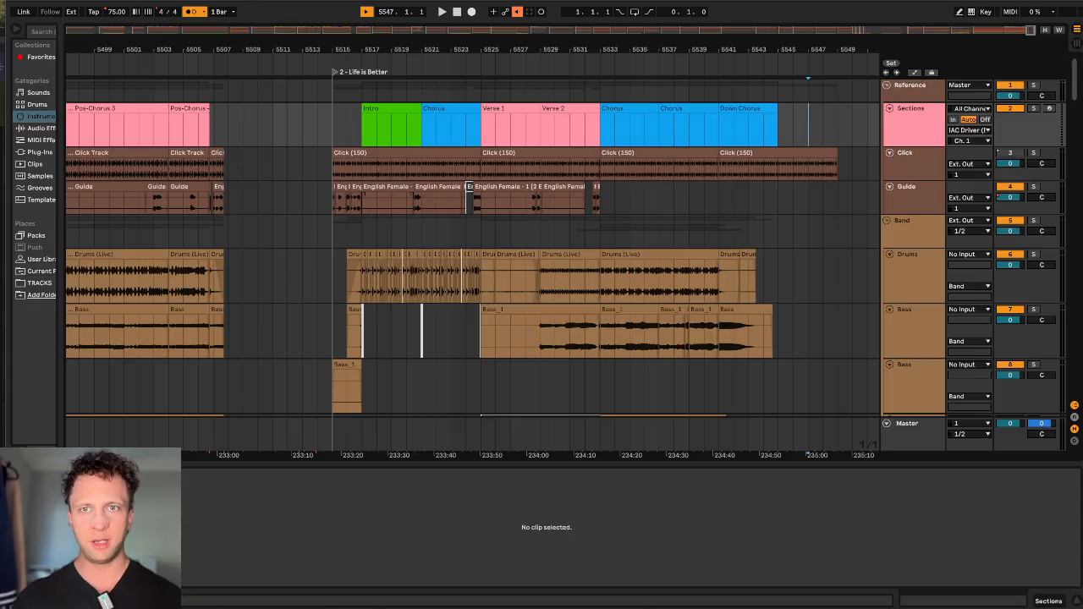
{"action": "scroll", "coordinate": [364, 203], "scroll_direction": "up", "scroll_amount": 5}
{"action": "scroll", "coordinate": [364, 203], "scroll_direction": "down", "scroll_amount": 7}
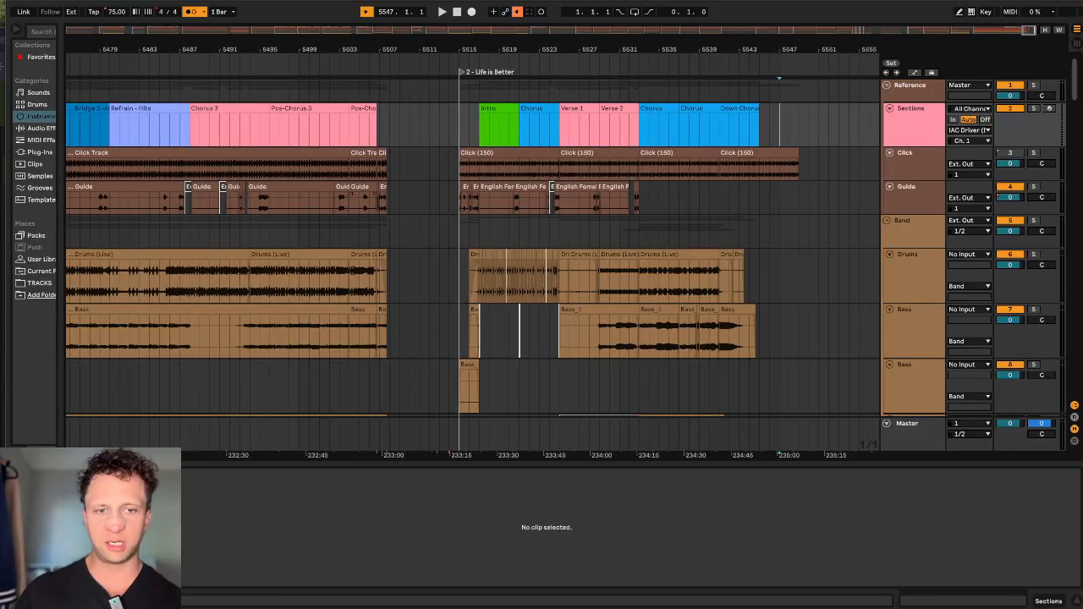
- Switch to Planning Center, close the Life is Better song details and check the service order, and return to Ableton Live
{"action": "left_click", "coordinate": [744, 607]}
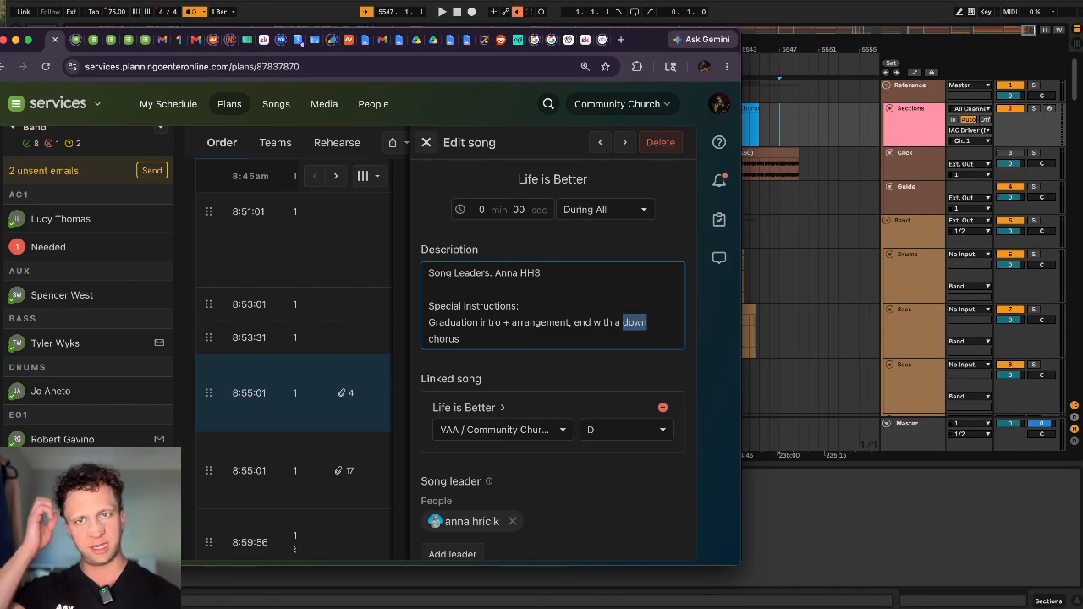
{"action": "left_click", "coordinate": [427, 142]}
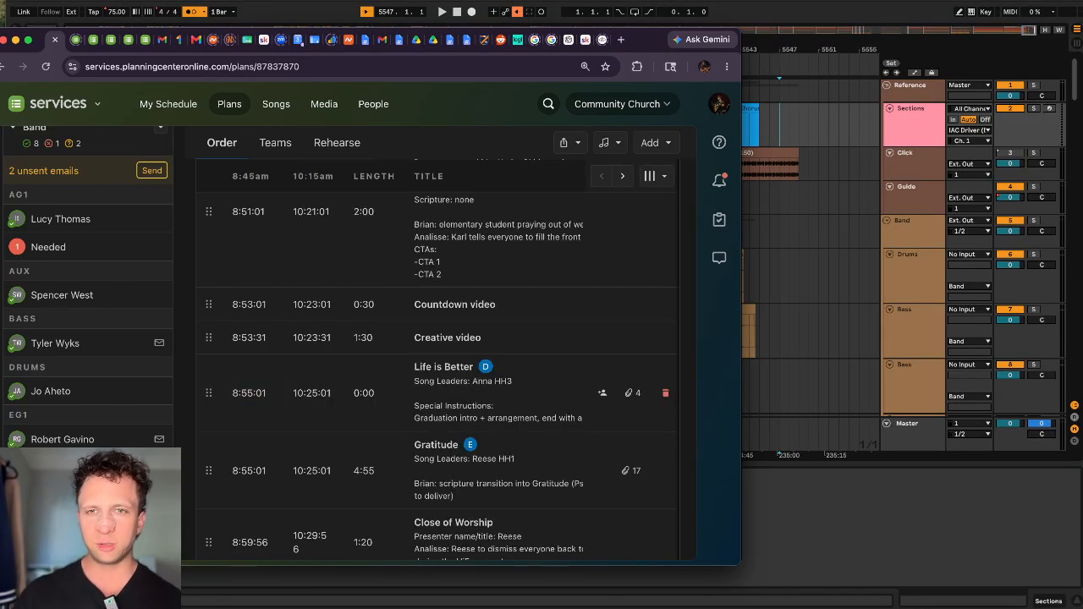
{"action": "scroll", "coordinate": [436, 359], "scroll_direction": "up", "scroll_amount": 5}
{"action": "scroll", "coordinate": [437, 360], "scroll_direction": "down", "scroll_amount": 6}
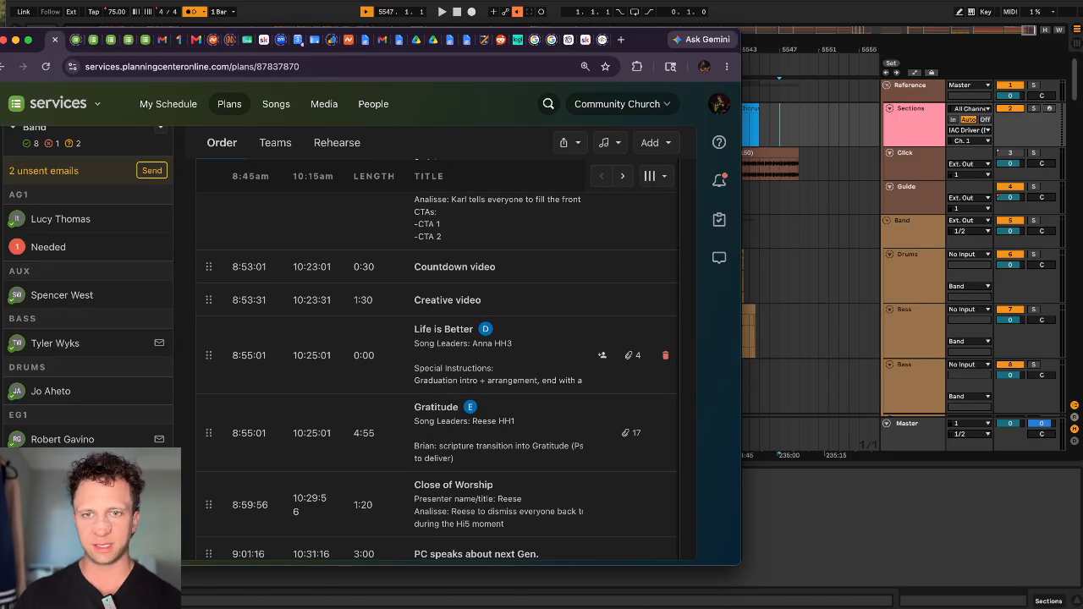
{"action": "key", "text": "super+Tab"}
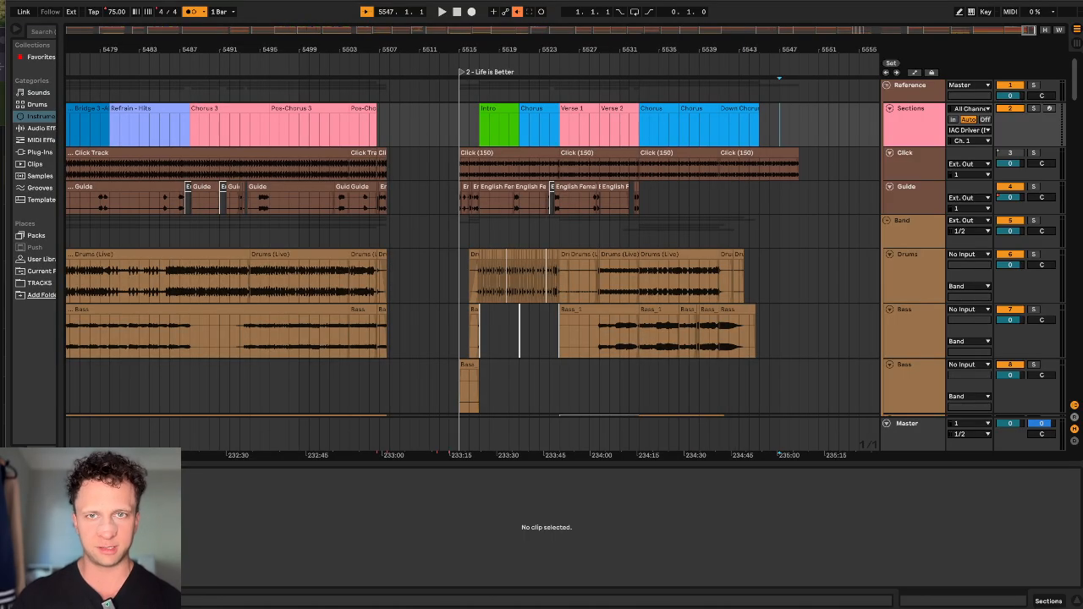
- Select the Life is Better clips on the Sections track from the Intro at bar 5517 through the Down Chorus's end at bar 5545
{"action": "left_click_drag", "start_coordinate": [481, 128], "coordinate": [636, 129]}
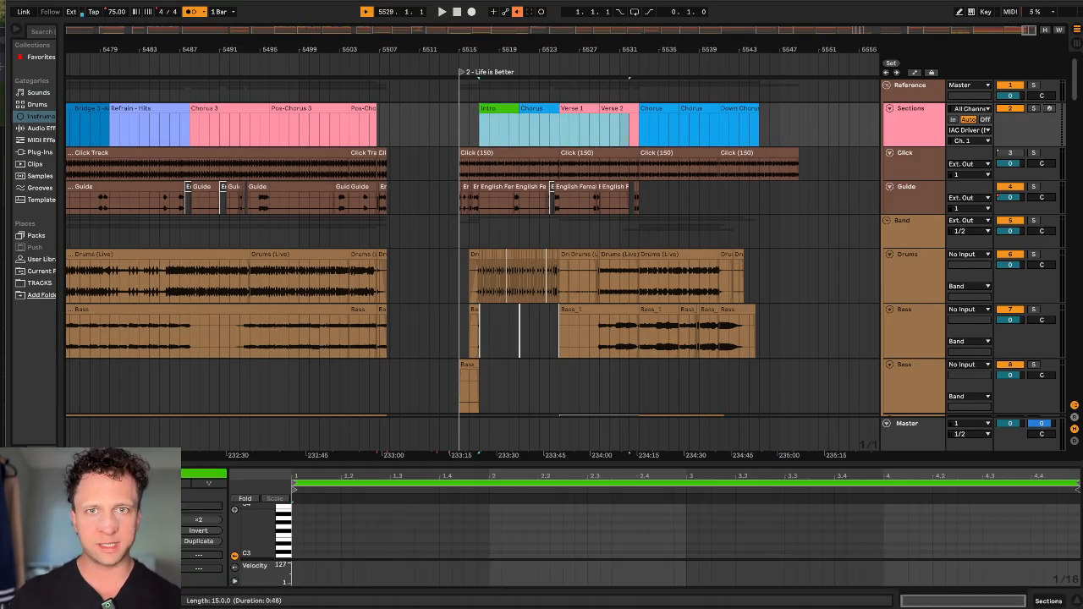
{"action": "scroll", "coordinate": [507, 128], "scroll_direction": "up", "scroll_amount": 5}
{"action": "scroll", "coordinate": [507, 129], "scroll_direction": "up", "scroll_amount": 2}
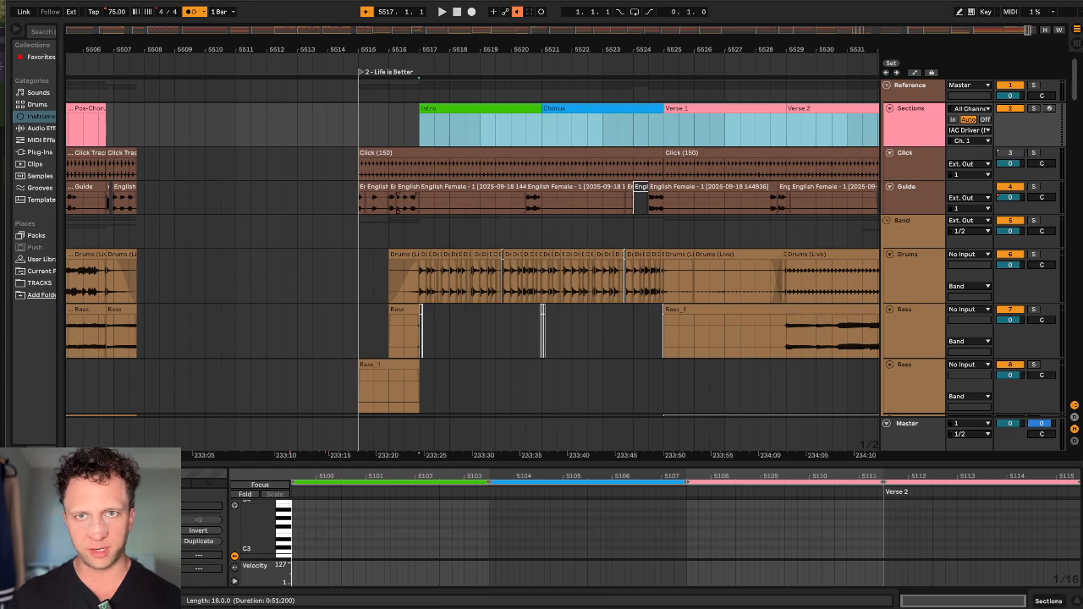
{"action": "left_click", "coordinate": [421, 129]}
{"action": "scroll", "coordinate": [621, 129], "scroll_direction": "down", "scroll_amount": 5}
{"action": "scroll", "coordinate": [622, 128], "scroll_direction": "down", "scroll_amount": 1}
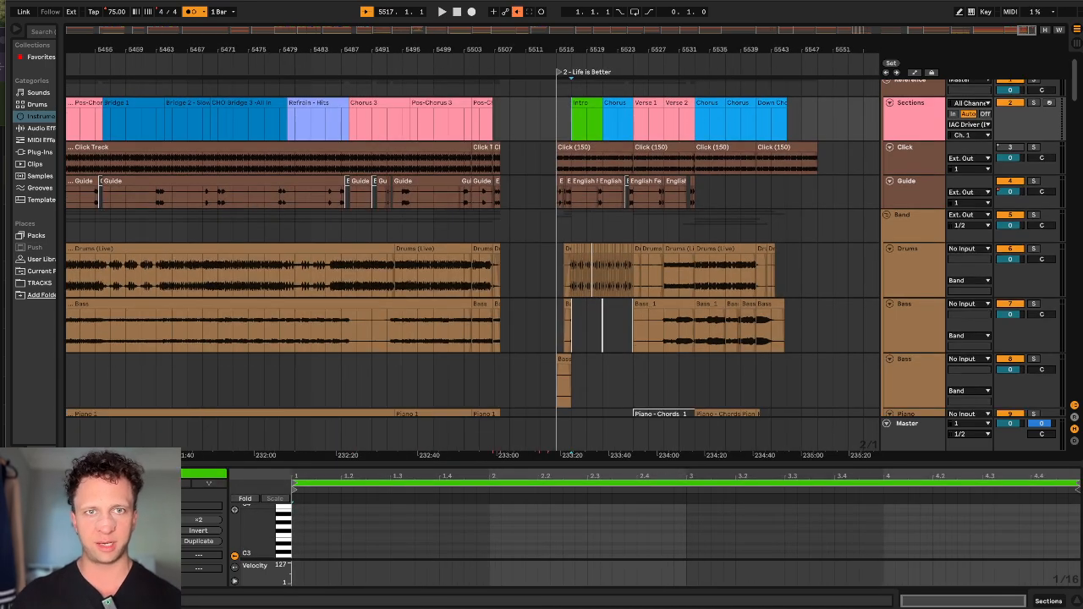
{"action": "scroll", "coordinate": [808, 128], "scroll_direction": "up", "scroll_amount": 6}
{"action": "left_click", "coordinate": [623, 127], "text": "shift"}
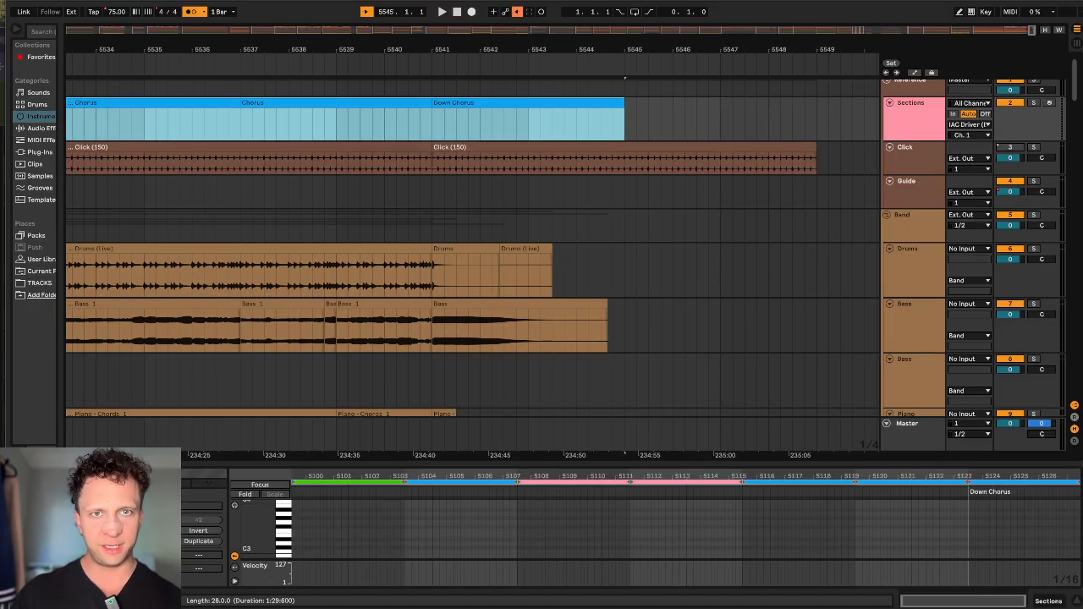
{"action": "scroll", "coordinate": [624, 127], "scroll_direction": "down", "scroll_amount": 10}
{"action": "scroll", "coordinate": [623, 127], "scroll_direction": "down", "scroll_amount": 10}
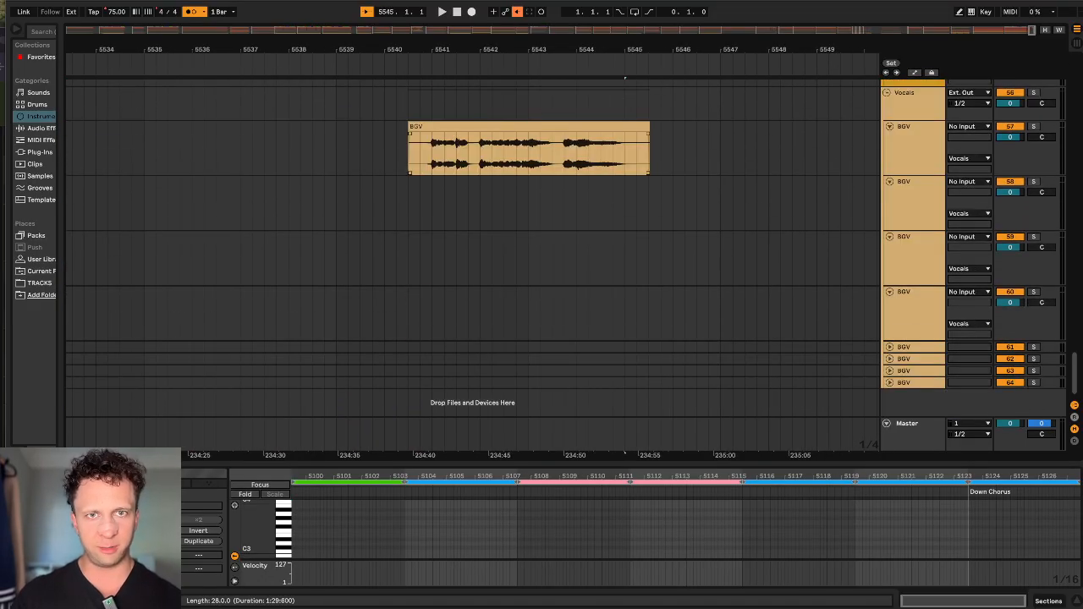
{"action": "scroll", "coordinate": [624, 127], "scroll_direction": "up", "scroll_amount": 20}
{"action": "scroll", "coordinate": [623, 127], "scroll_direction": "left", "scroll_amount": 5}
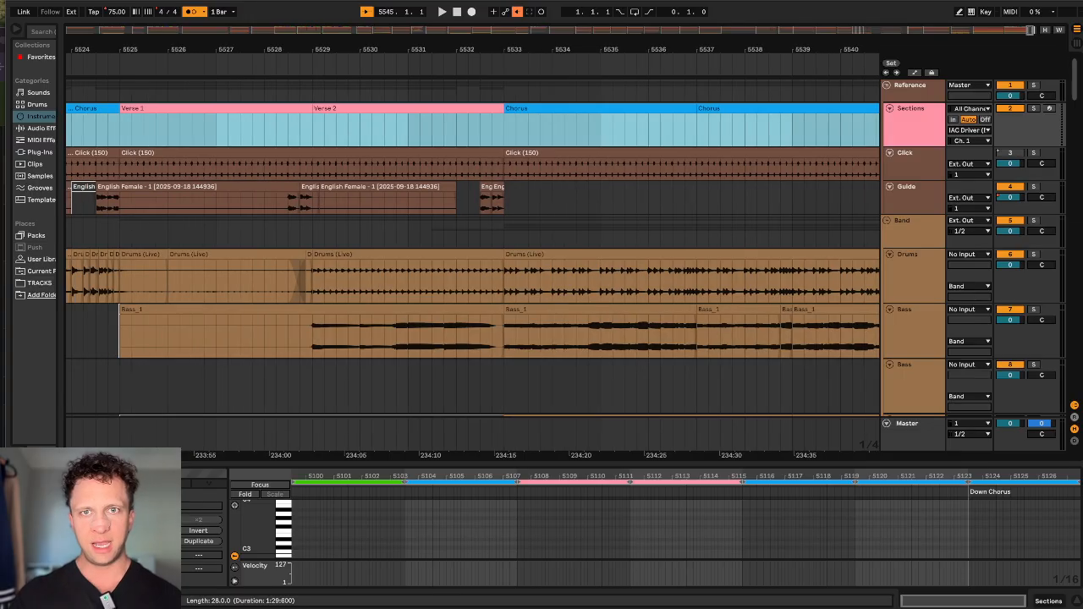
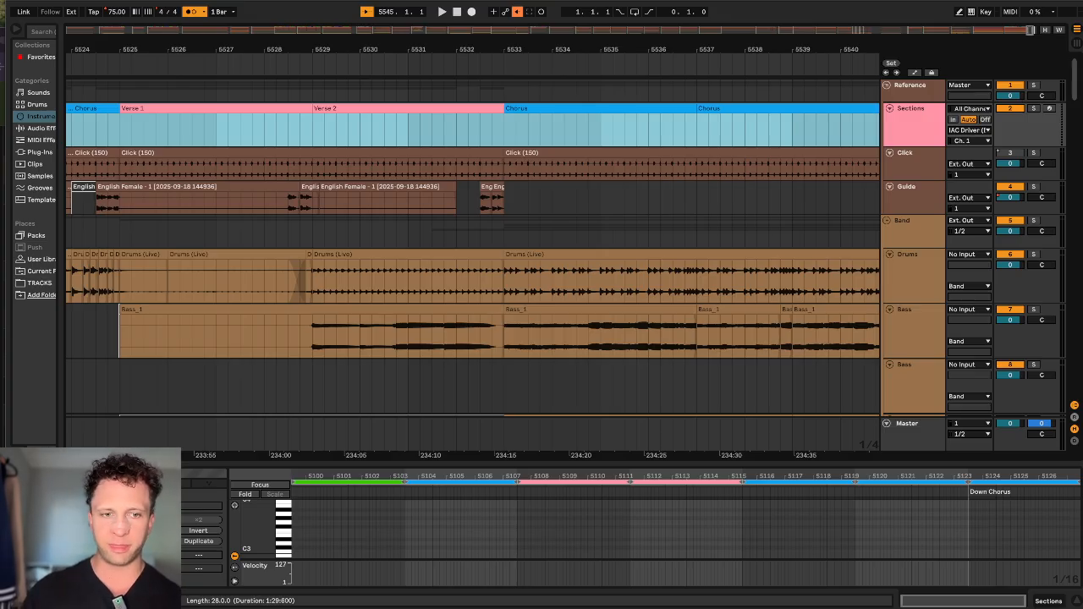
- Switch to Planning Center and set the length of the Life is Better song to 1 min 30 sec
{"action": "left_click", "coordinate": [744, 606]}
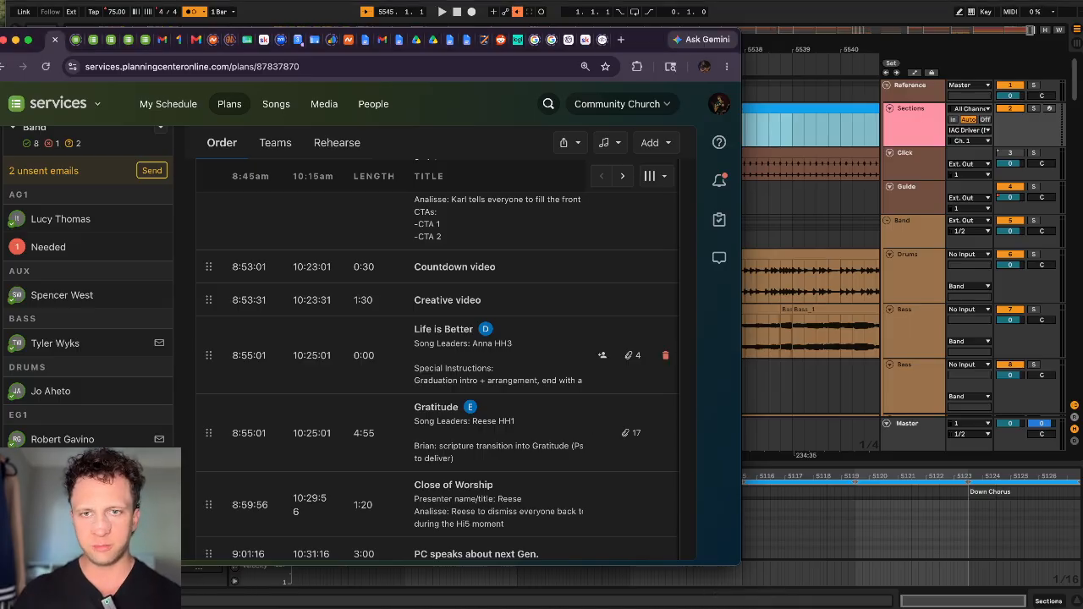
{"action": "left_click", "coordinate": [496, 362]}
{"action": "left_click", "coordinate": [482, 210]}
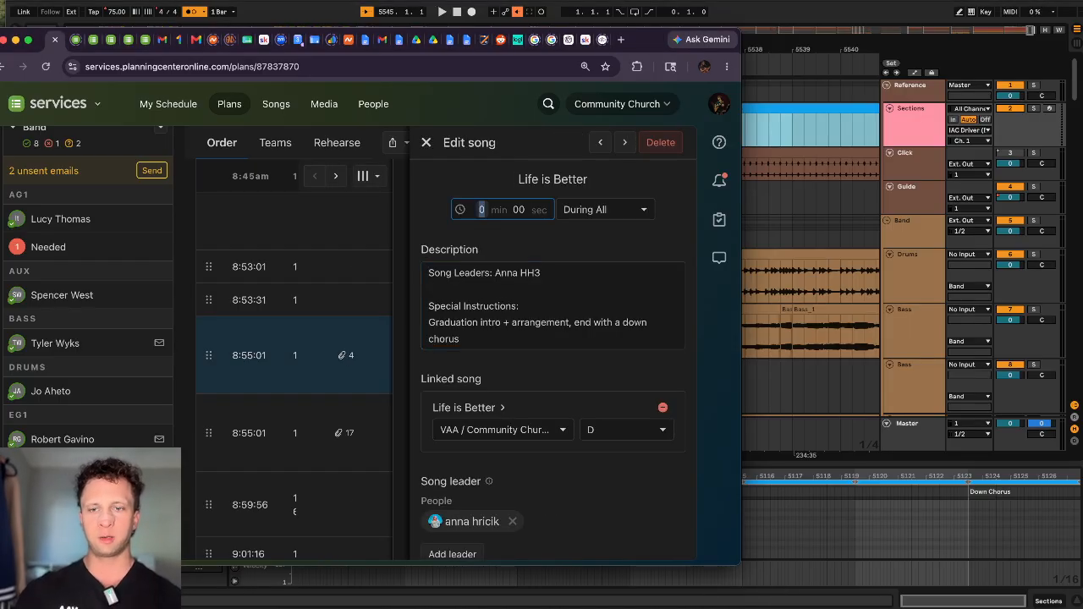
{"action": "type", "text": "1:"}
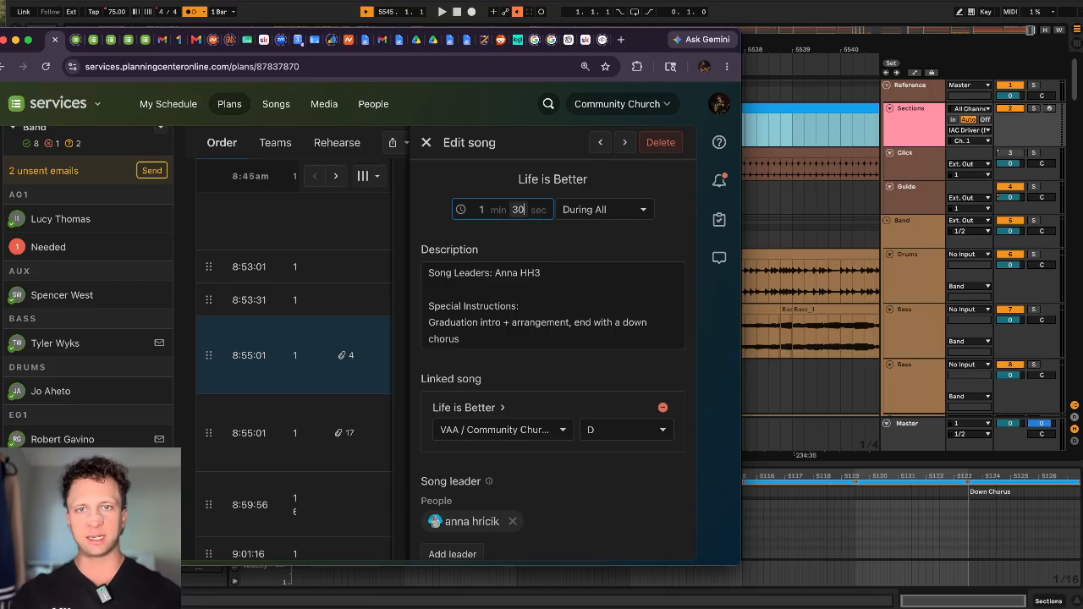
{"action": "type", "text": "30"}
{"action": "key", "text": "Return"}
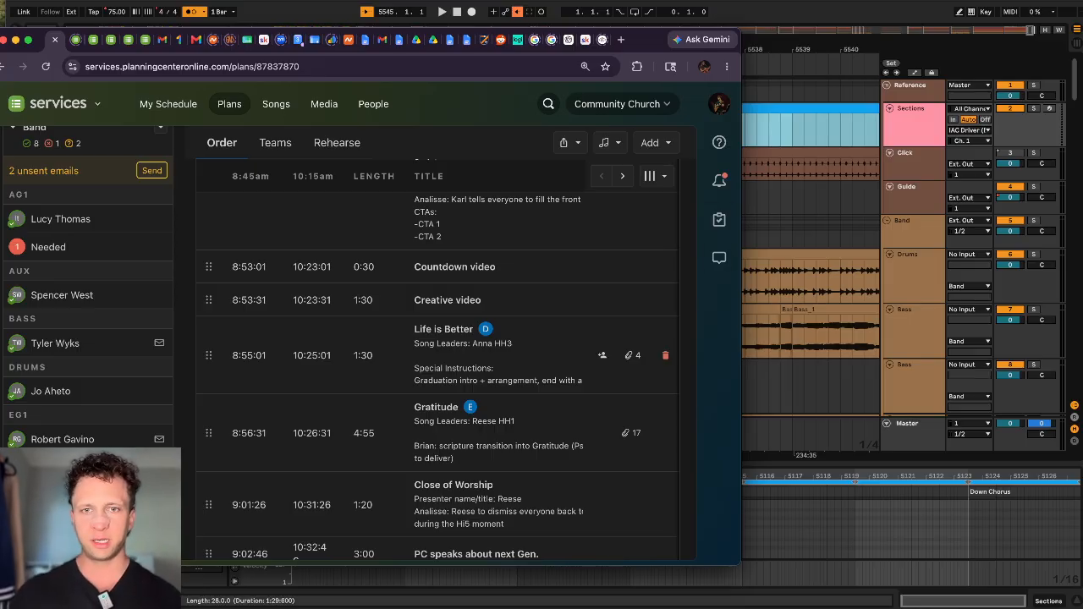
- Review the service order around Life is Better, return to Ableton Live, and bring TGIF and Life is Better into view
{"action": "scroll", "coordinate": [508, 372], "scroll_direction": "up", "scroll_amount": 5}
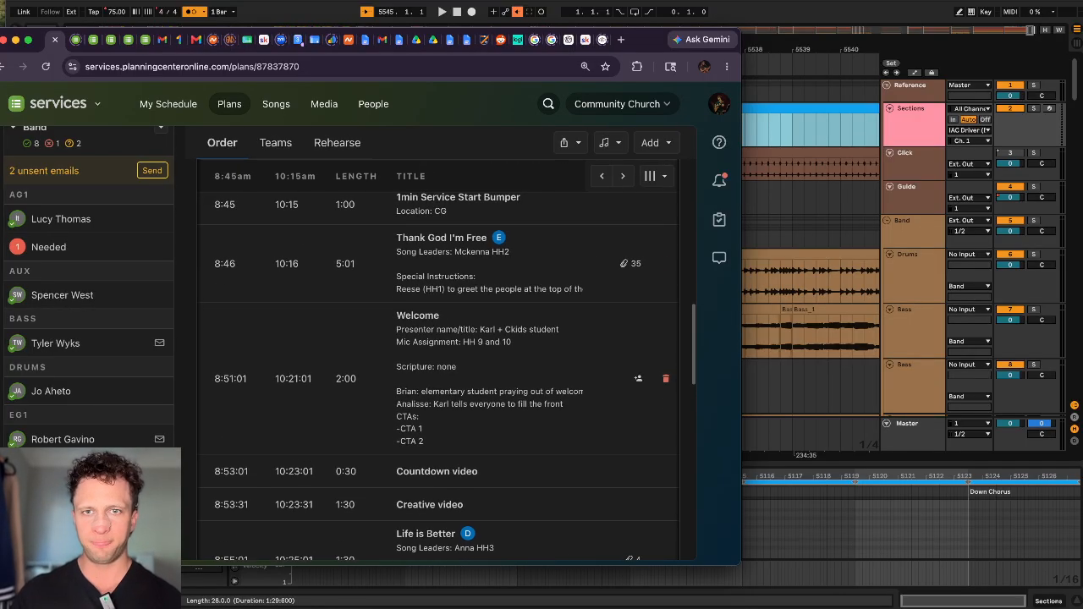
{"action": "scroll", "coordinate": [507, 412], "scroll_direction": "down", "scroll_amount": 3}
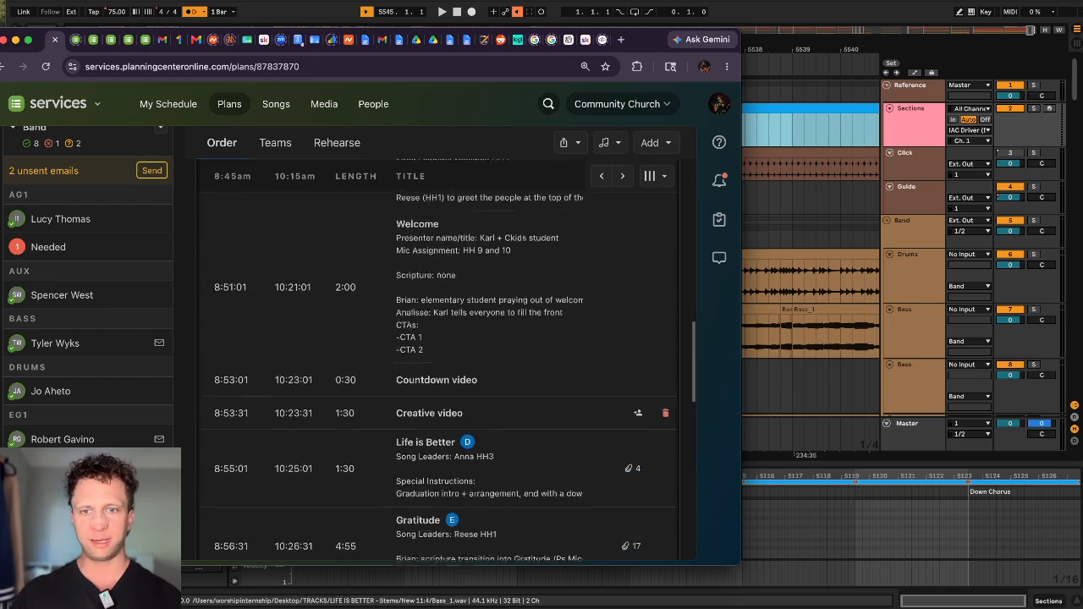
{"action": "left_click", "coordinate": [786, 385]}
{"action": "scroll", "coordinate": [786, 385], "scroll_direction": "down", "scroll_amount": 5}
{"action": "scroll", "coordinate": [812, 385], "scroll_direction": "down", "scroll_amount": 5}
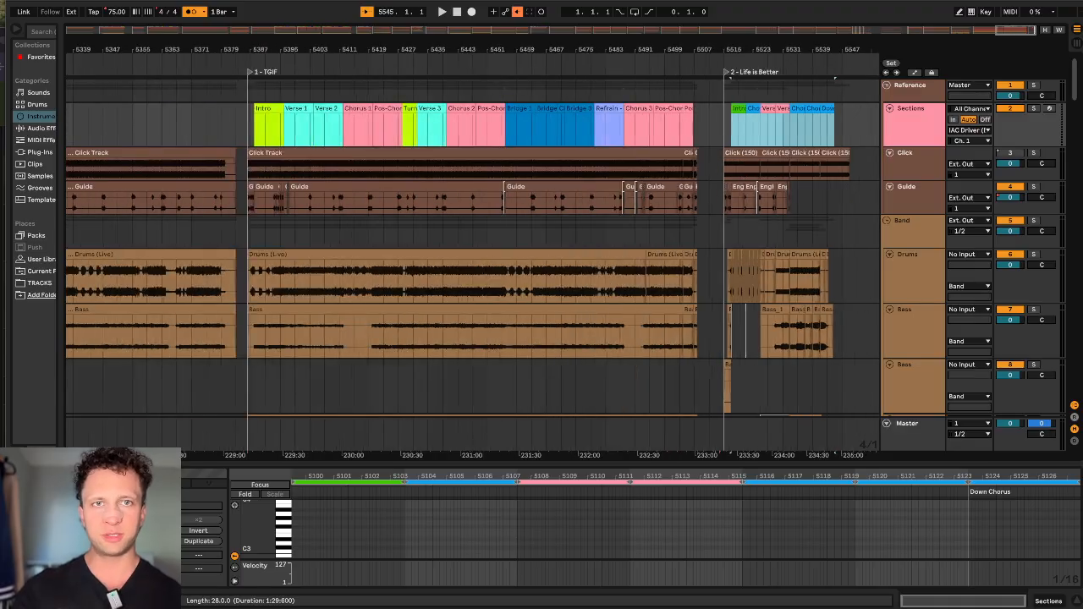
- Check the key mappings of the song locators, and clear the clip selection on the Sections track past Life is Better
{"action": "key", "text": "super+k"}
{"action": "scroll", "coordinate": [615, 279], "scroll_direction": "right", "scroll_amount": 5}
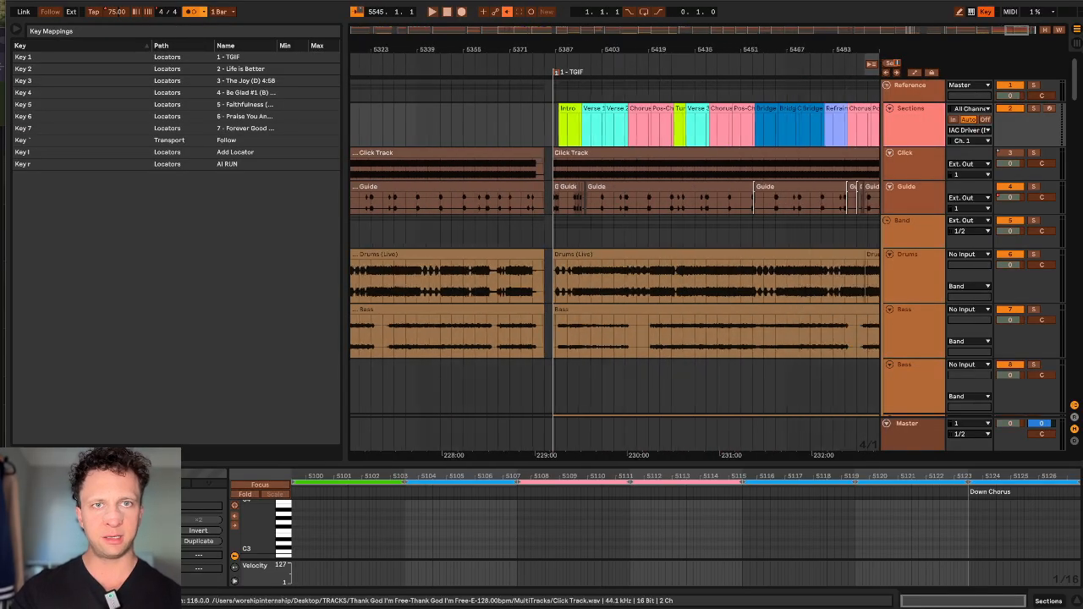
{"action": "key", "text": "super+k"}
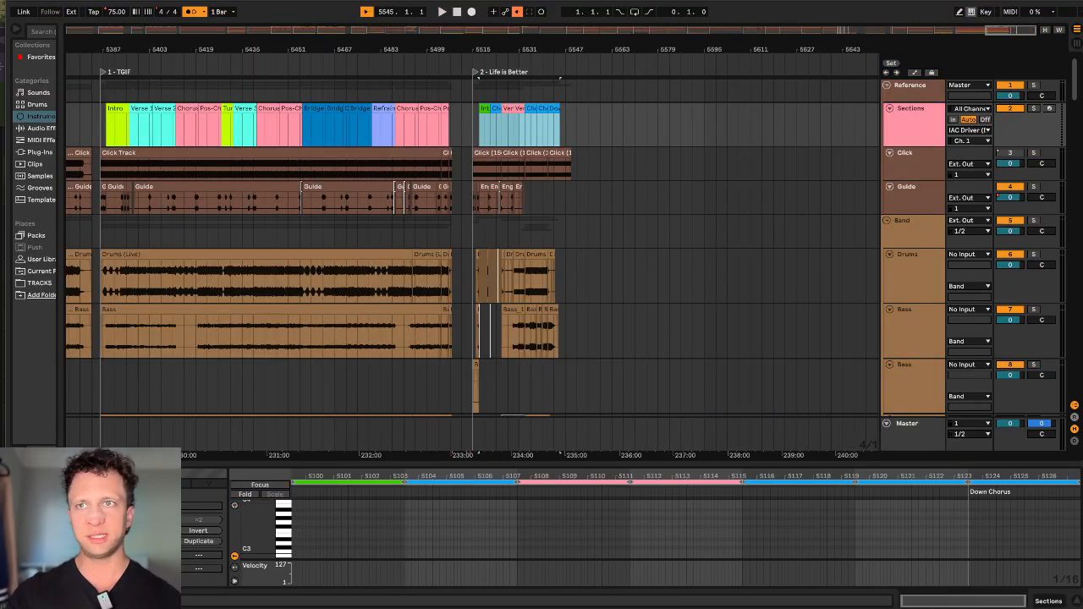
{"action": "left_click", "coordinate": [70, 0]}
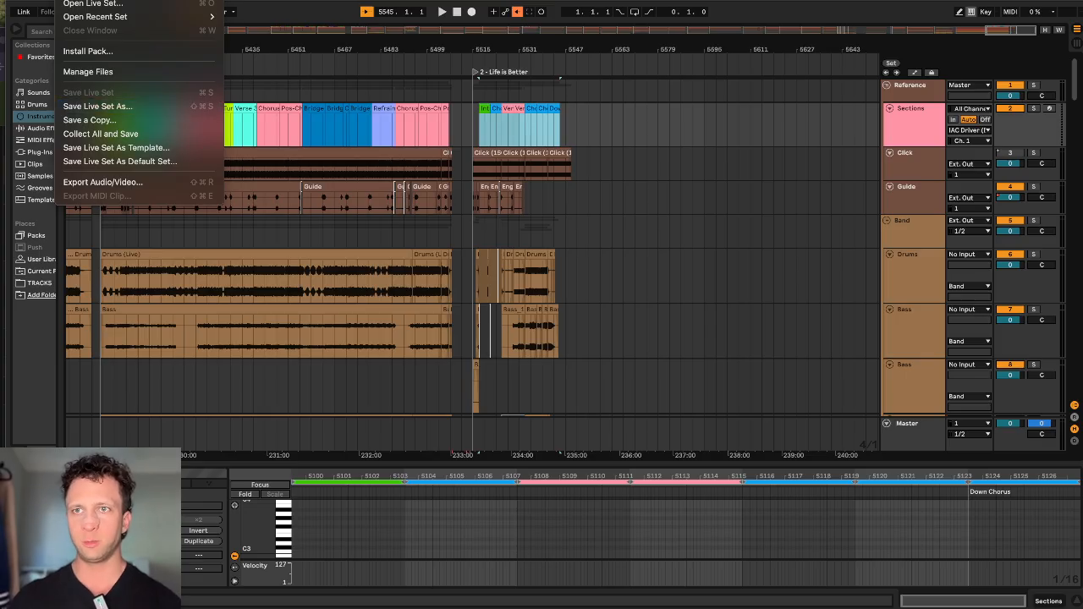
{"action": "left_click", "coordinate": [623, 125]}
{"action": "left_click", "coordinate": [623, 125]}
{"action": "scroll", "coordinate": [623, 125], "scroll_direction": "up", "scroll_amount": 1}
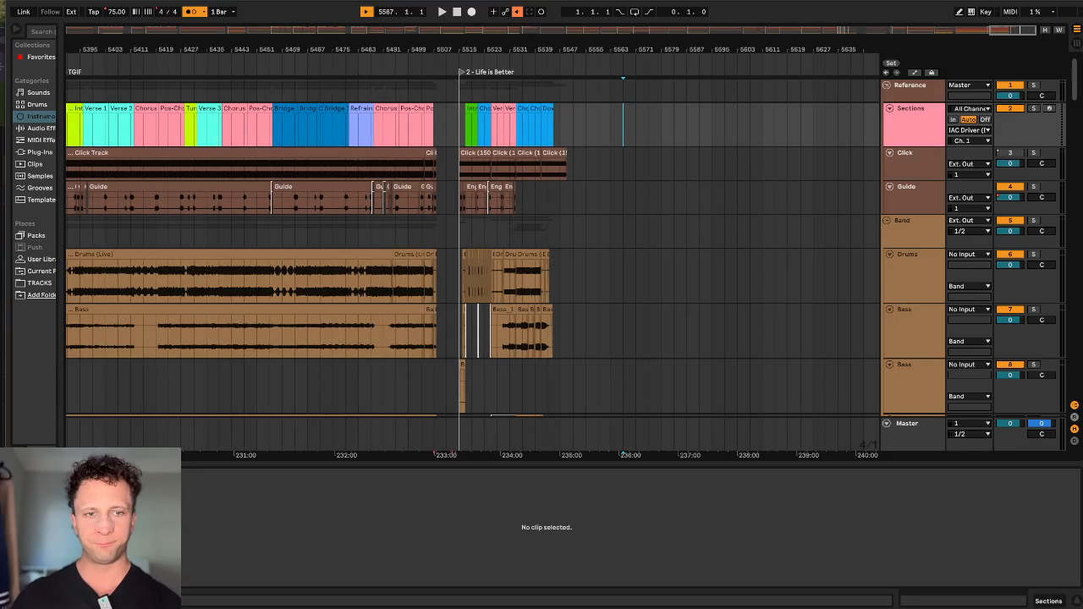
- Check the song after Life is Better in Planning Center, return to Ableton Live, and locate the Gratitude versions in the arrangement
{"action": "left_click", "coordinate": [738, 604]}
{"action": "scroll", "coordinate": [445, 381], "scroll_direction": "down", "scroll_amount": 2}
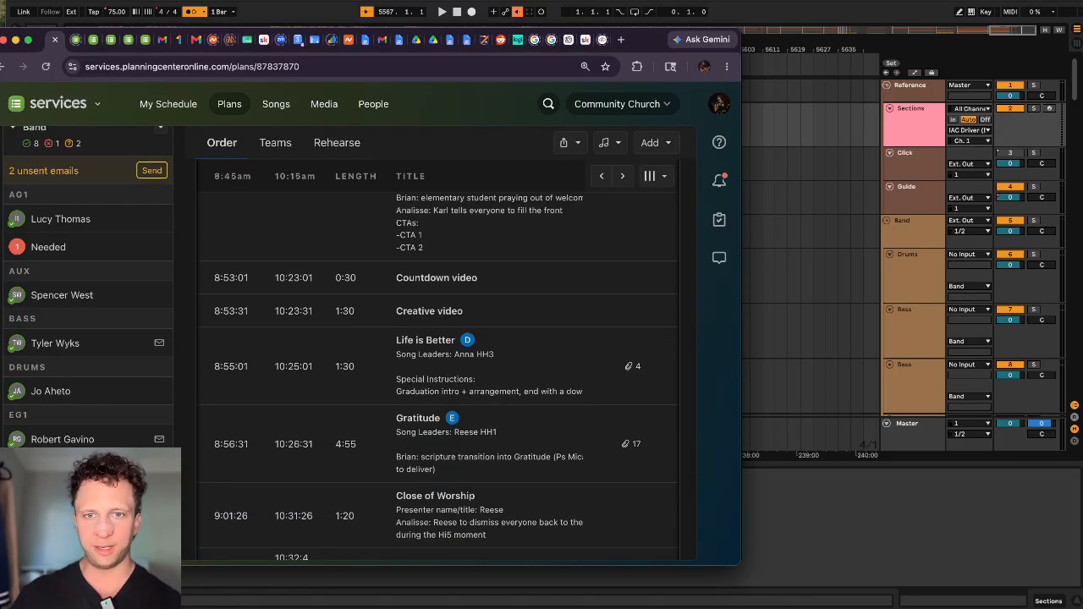
{"action": "key", "text": "super+Tab"}
{"action": "key", "text": "minus"}
{"action": "key", "text": "minus"}
{"action": "key", "text": "minus"}
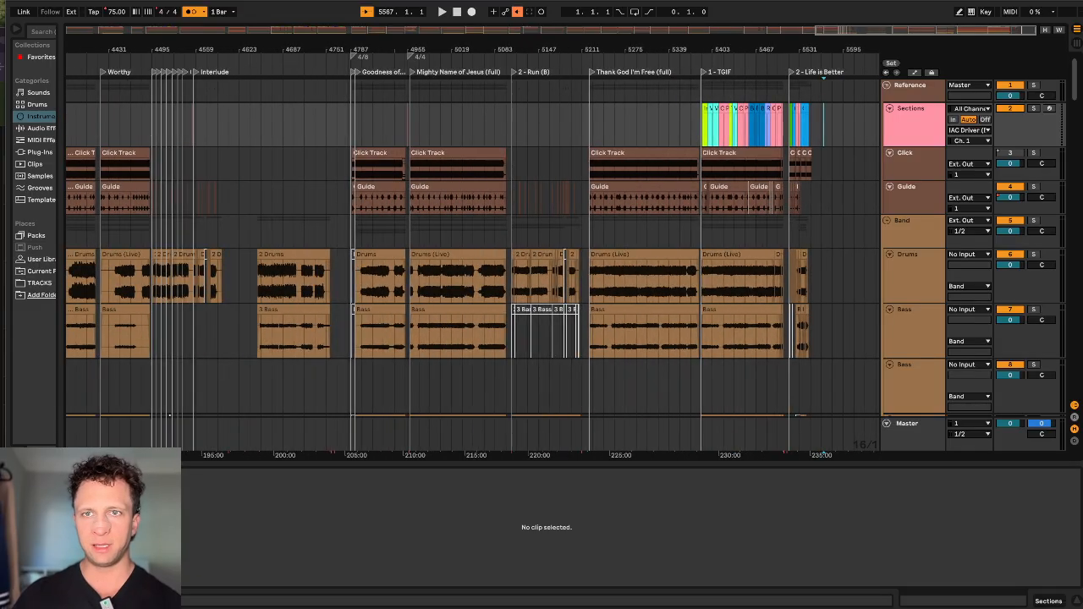
{"action": "scroll", "coordinate": [474, 254], "scroll_direction": "left", "scroll_amount": 15}
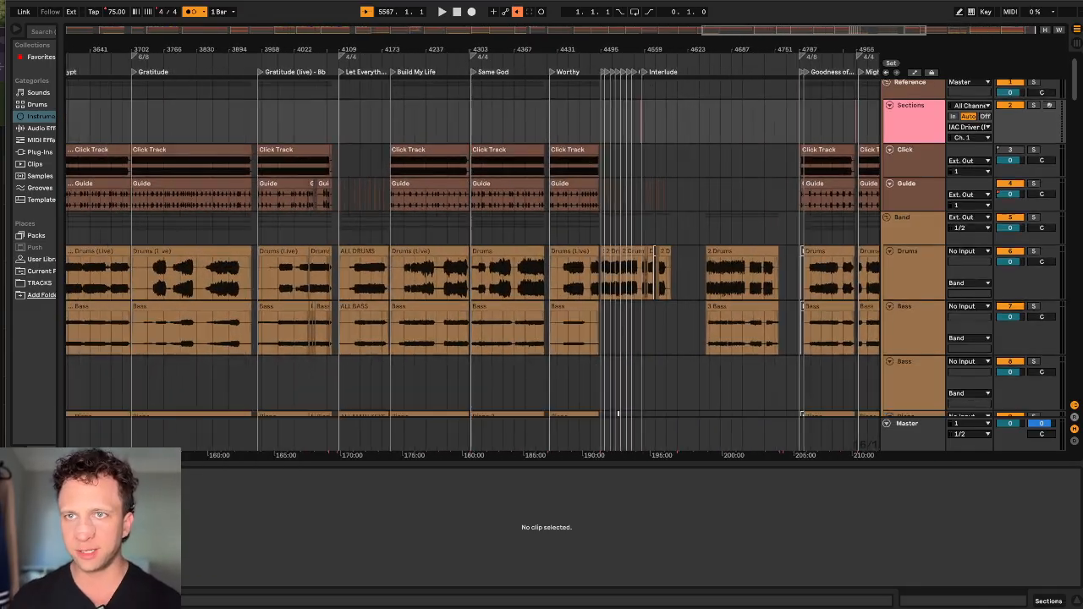
{"action": "key", "text": "plus"}
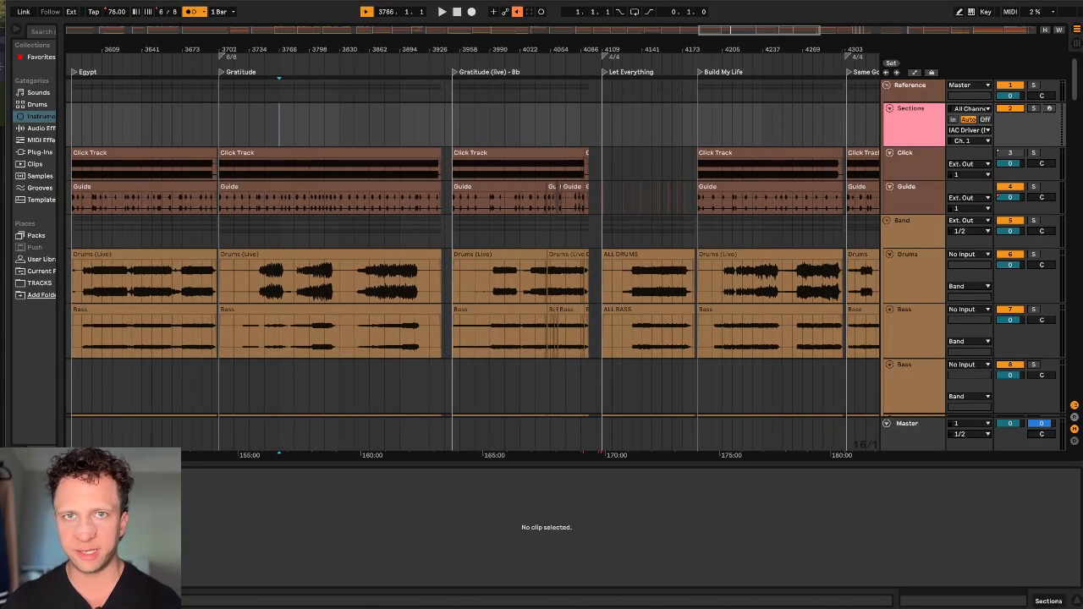
{"action": "left_click", "coordinate": [489, 125]}
{"action": "left_click_drag", "start_coordinate": [489, 51], "coordinate": [771, 110]}
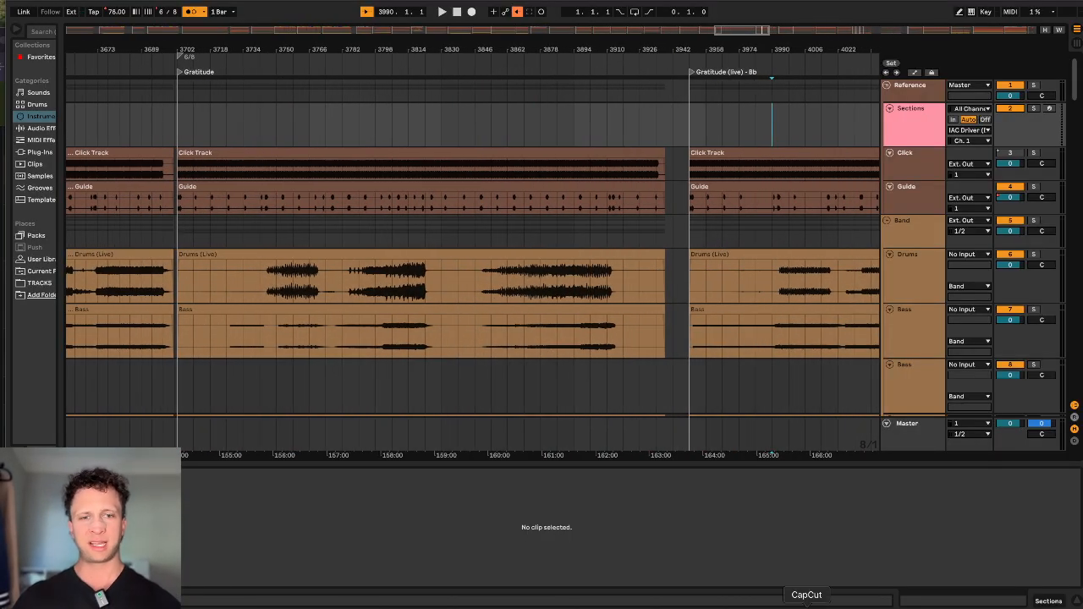
- Switch to Planning Center, open the Gratitude song details, read the scripture transition note in the description, and close the details
{"action": "left_click", "coordinate": [744, 607]}
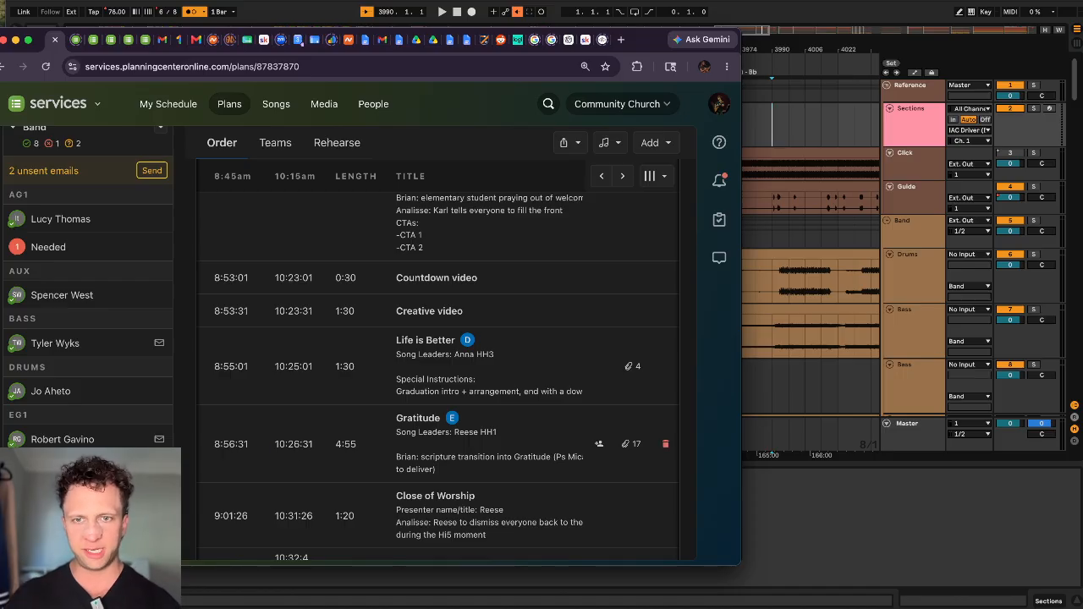
{"action": "left_click", "coordinate": [470, 443]}
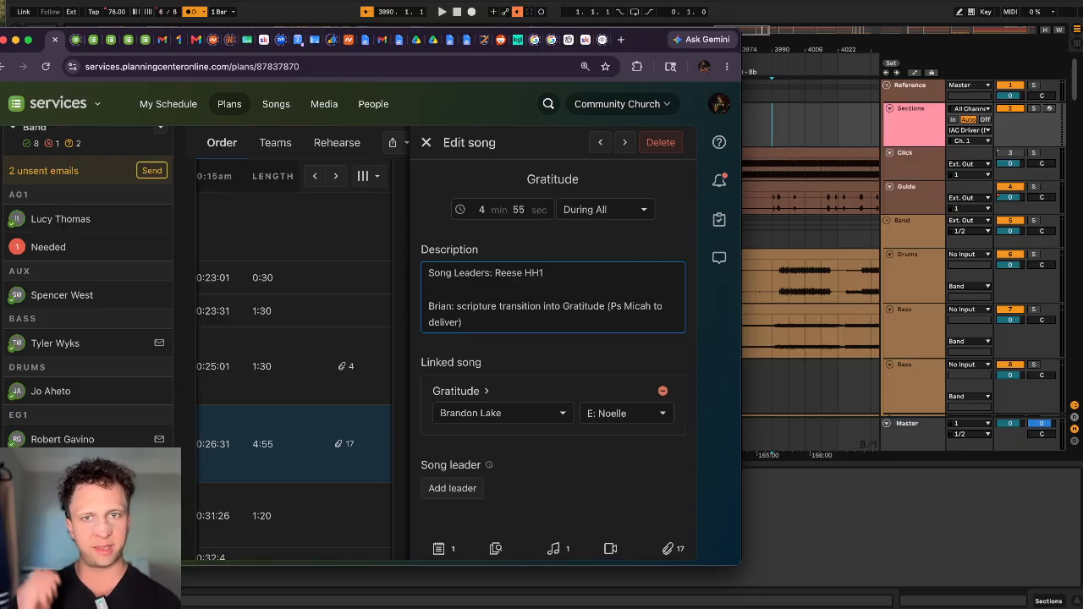
{"action": "double_click", "coordinate": [471, 305]}
{"action": "left_click", "coordinate": [461, 306]}
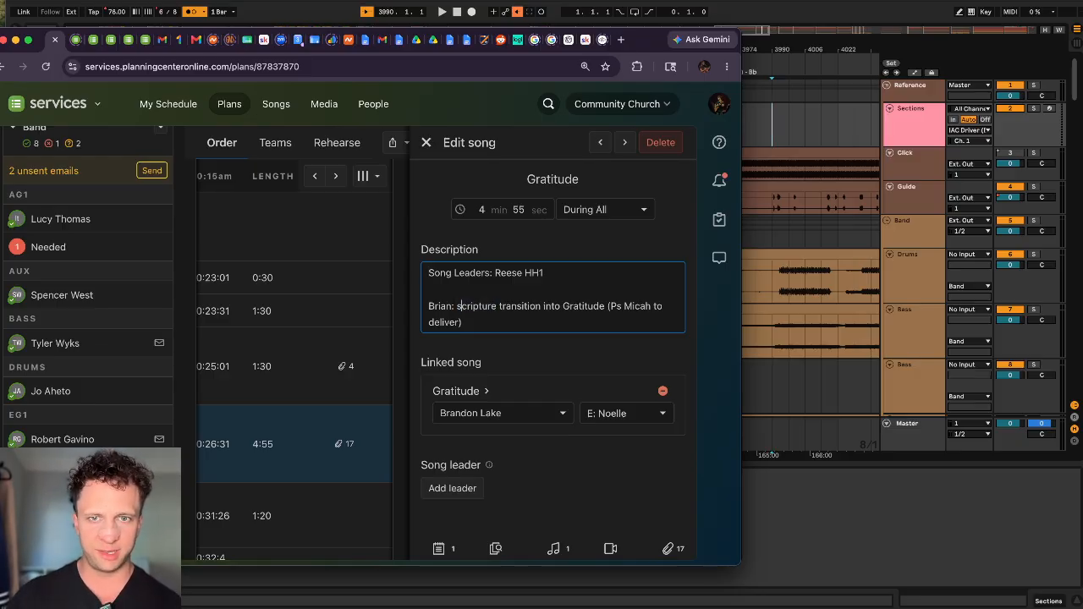
{"action": "mouse_move", "coordinate": [456, 306]}
{"action": "left_mouse_down"}
{"action": "mouse_move", "coordinate": [605, 305]}
{"action": "mouse_move", "coordinate": [462, 322]}
{"action": "left_mouse_up"}
{"action": "left_click", "coordinate": [461, 323]}
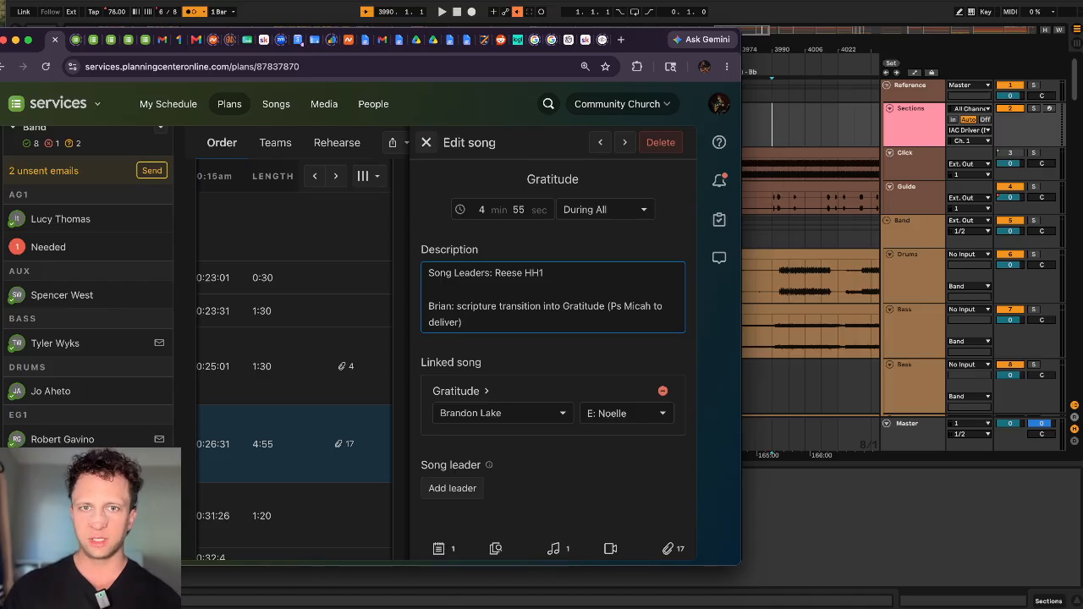
{"action": "key", "text": "Escape"}
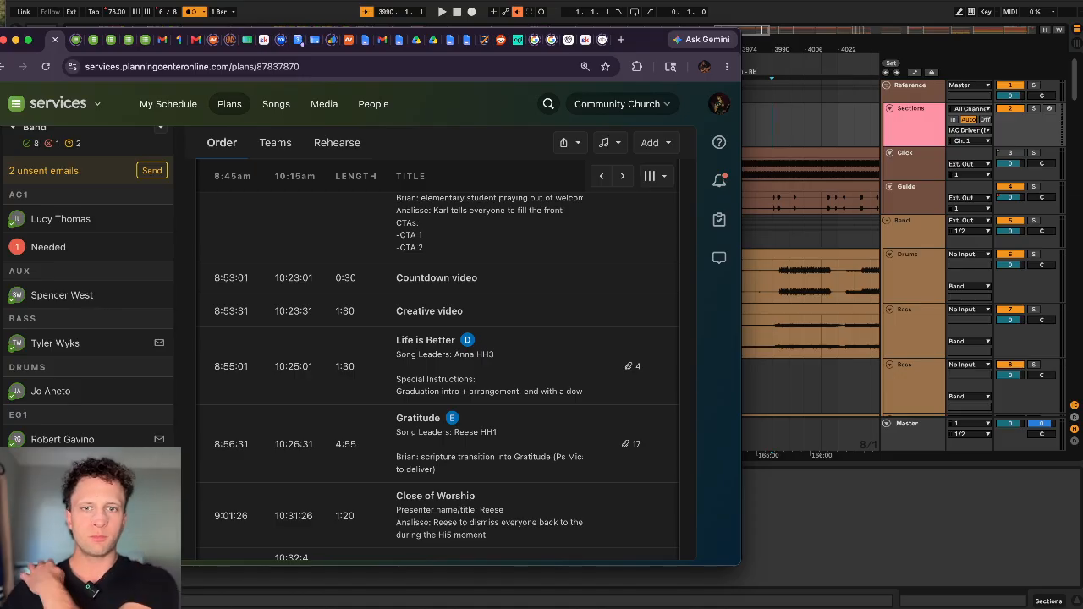
- Return to Ableton Live and examine the Gratitude click, guide, drums and bass clips around the song's start at bar 3702
{"action": "key", "text": "super+Tab"}
{"action": "scroll", "coordinate": [473, 253], "scroll_direction": "down", "scroll_amount": 5}
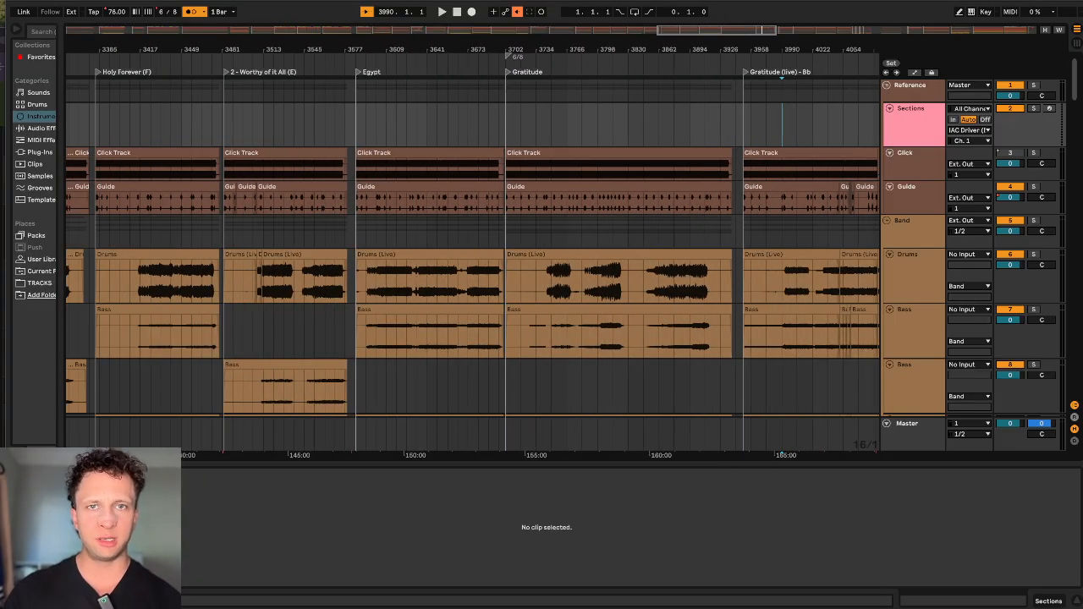
{"action": "scroll", "coordinate": [473, 254], "scroll_direction": "right", "scroll_amount": 6}
{"action": "scroll", "coordinate": [473, 253], "scroll_direction": "left", "scroll_amount": 5}
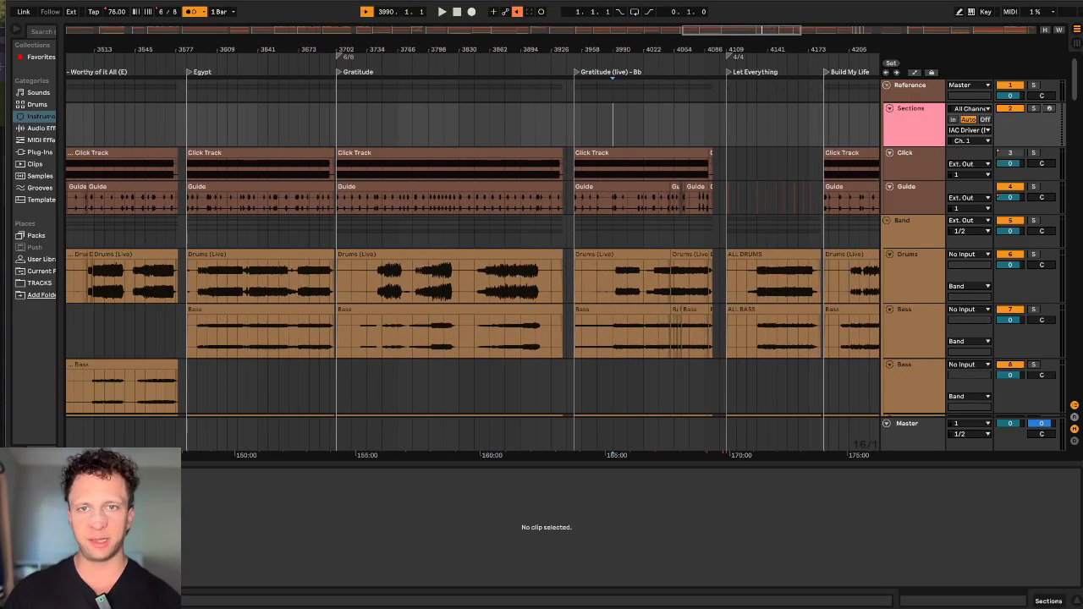
{"action": "scroll", "coordinate": [330, 278], "scroll_direction": "up", "scroll_amount": 5}
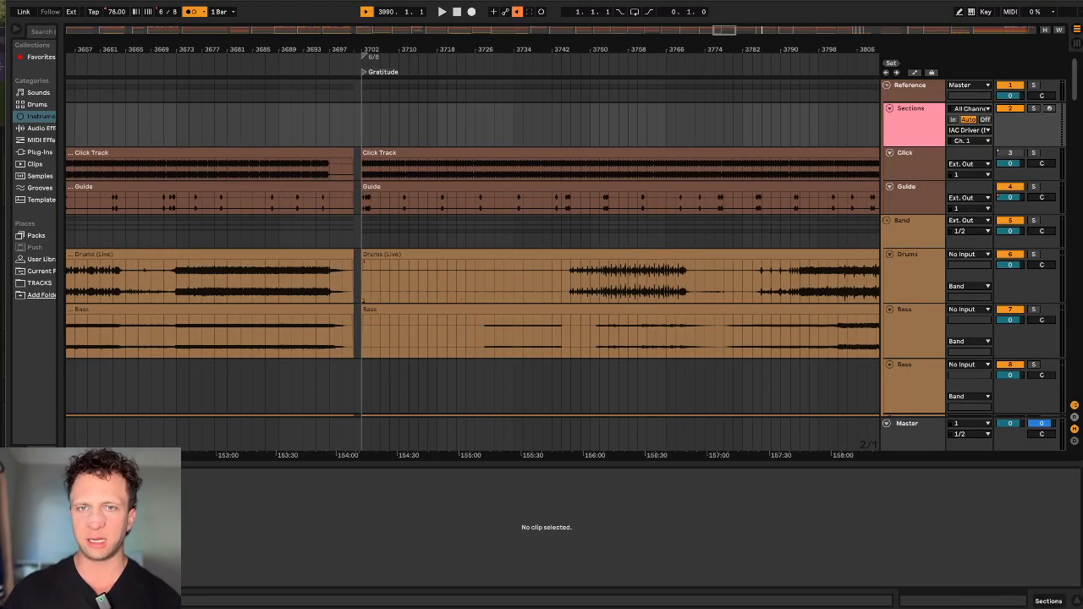
{"action": "scroll", "coordinate": [390, 279], "scroll_direction": "up", "scroll_amount": 3}
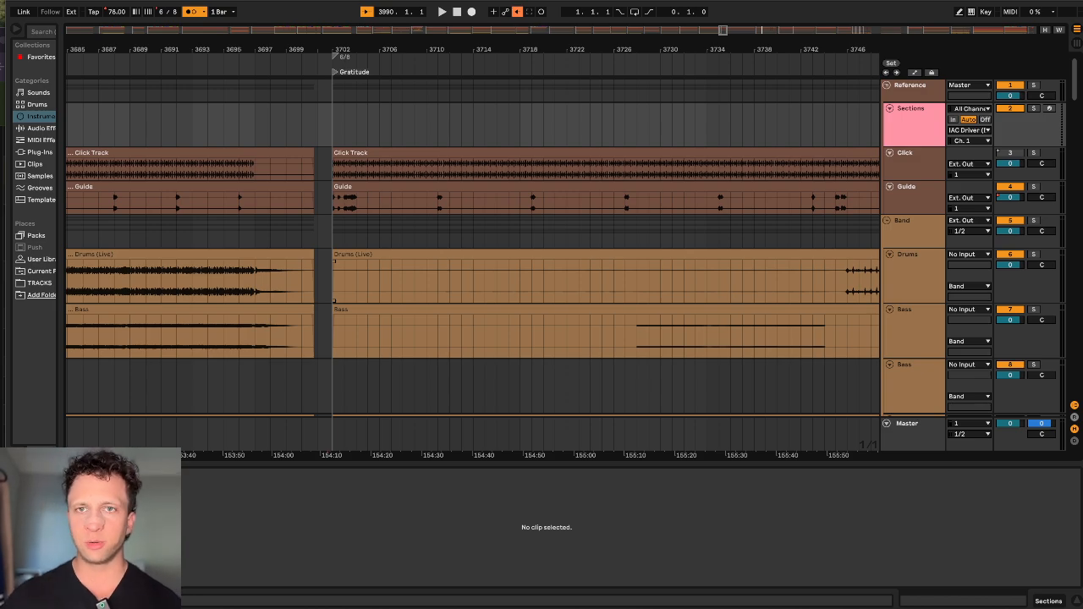
{"action": "scroll", "coordinate": [372, 278], "scroll_direction": "down", "scroll_amount": 5}
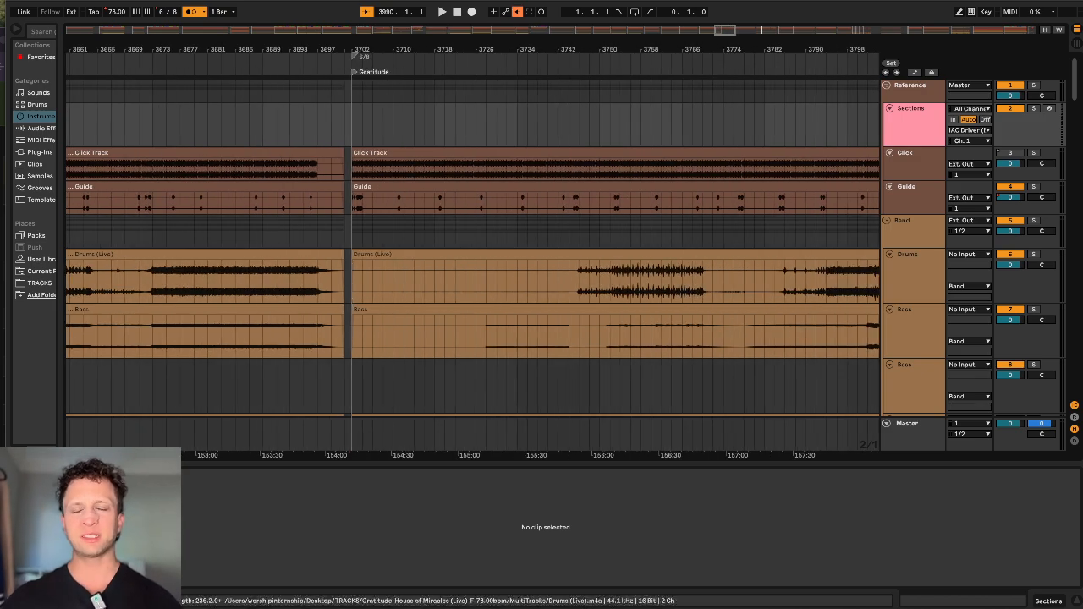
{"action": "scroll", "coordinate": [372, 278], "scroll_direction": "up", "scroll_amount": 7}
{"action": "scroll", "coordinate": [377, 278], "scroll_direction": "down", "scroll_amount": 1}
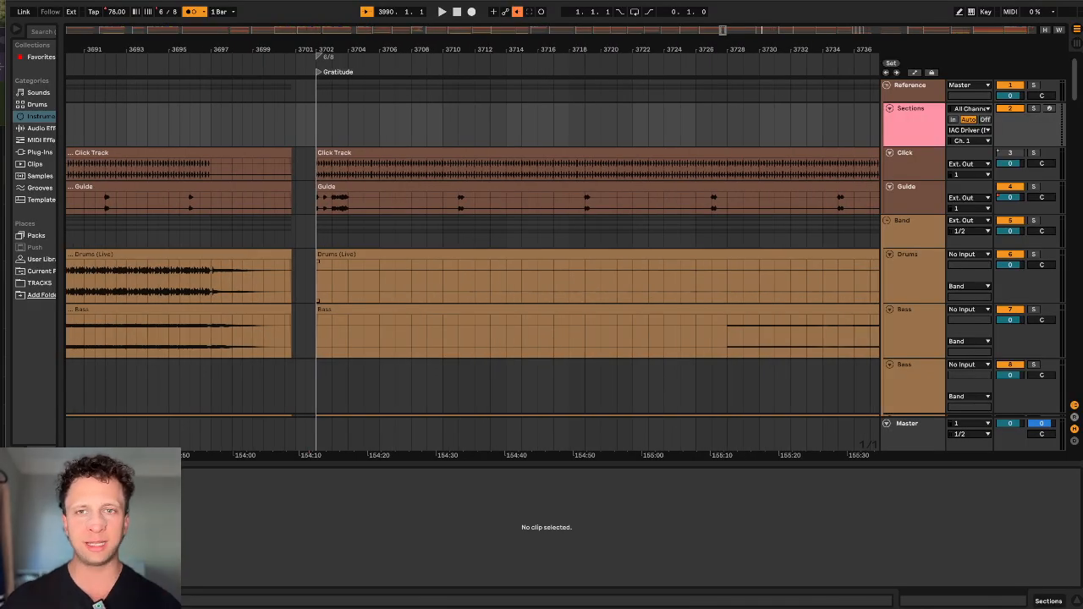
- Play Gratitude from bar 3704 to hear its opening, and raise the system volume
{"action": "left_click", "coordinate": [348, 279]}
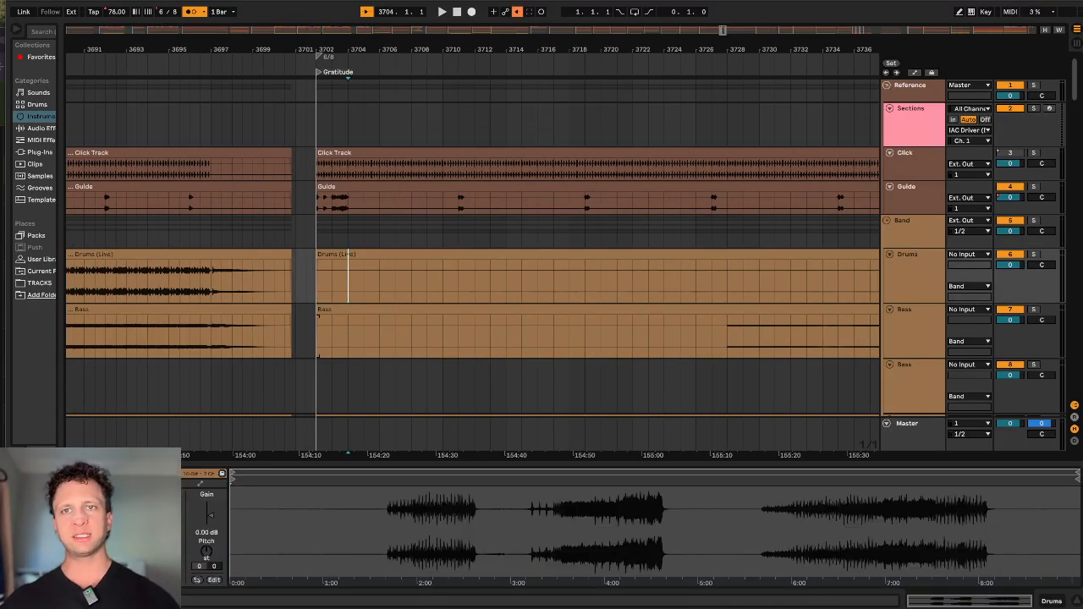
{"action": "scroll", "coordinate": [376, 325], "scroll_direction": "down", "scroll_amount": 6}
{"action": "scroll", "coordinate": [376, 325], "scroll_direction": "left", "scroll_amount": 2}
{"action": "key", "text": "space"}
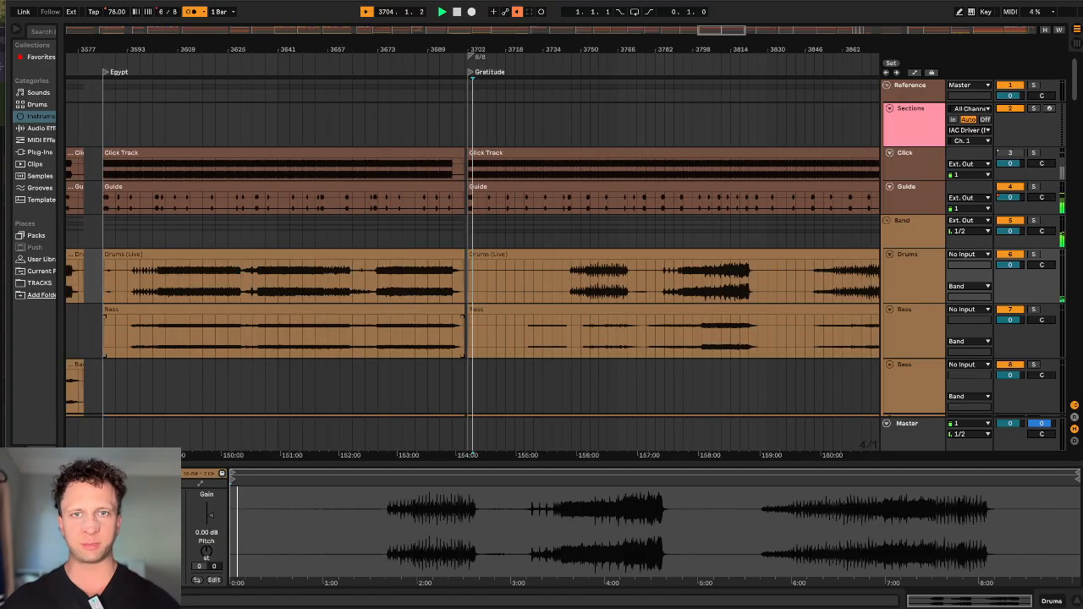
{"action": "scroll", "coordinate": [480, 279], "scroll_direction": "up", "scroll_amount": 2}
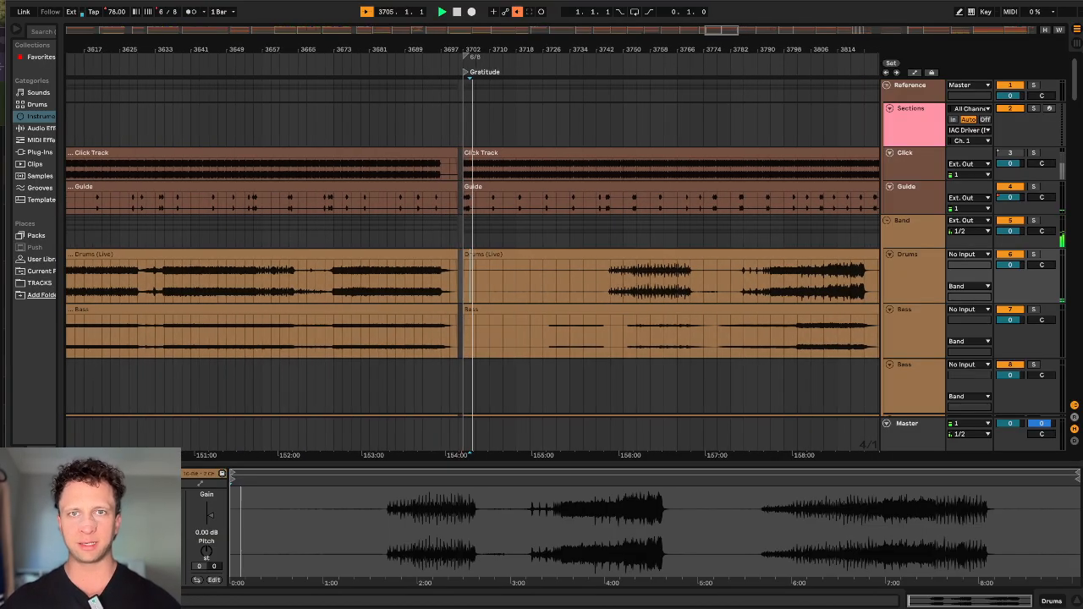
{"action": "scroll", "coordinate": [480, 279], "scroll_direction": "up", "scroll_amount": 3}
{"action": "key", "text": "XF86AudioRaiseVolume"}
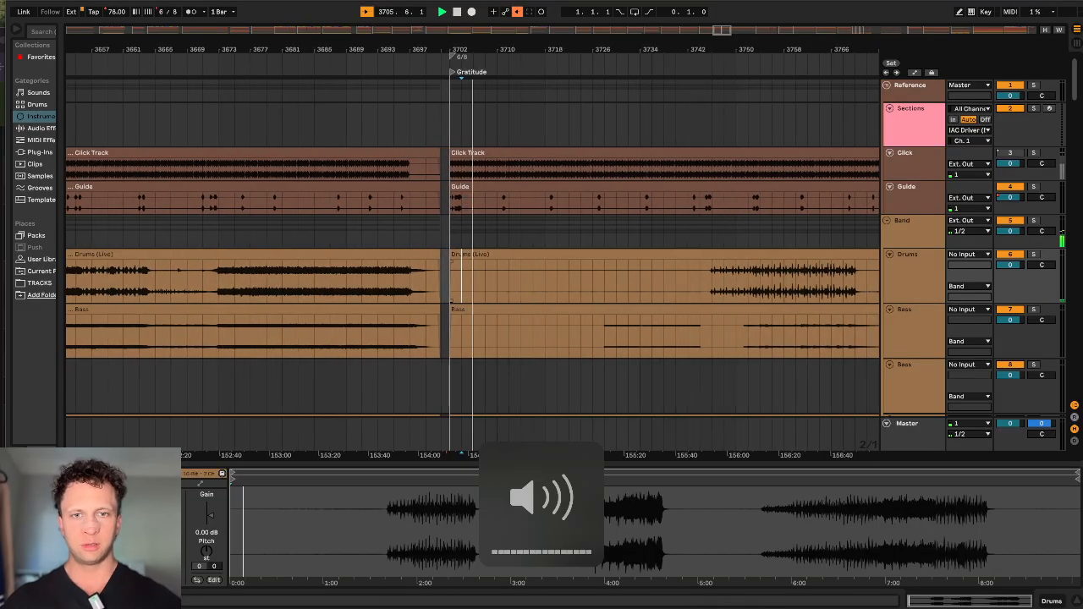
- Play the Gratitude (live) - Bb version from just after its locator to audition it against the other version
{"action": "scroll", "coordinate": [481, 280], "scroll_direction": "down", "scroll_amount": 3}
{"action": "scroll", "coordinate": [480, 279], "scroll_direction": "right", "scroll_amount": 4}
{"action": "scroll", "coordinate": [481, 279], "scroll_direction": "down", "scroll_amount": 4}
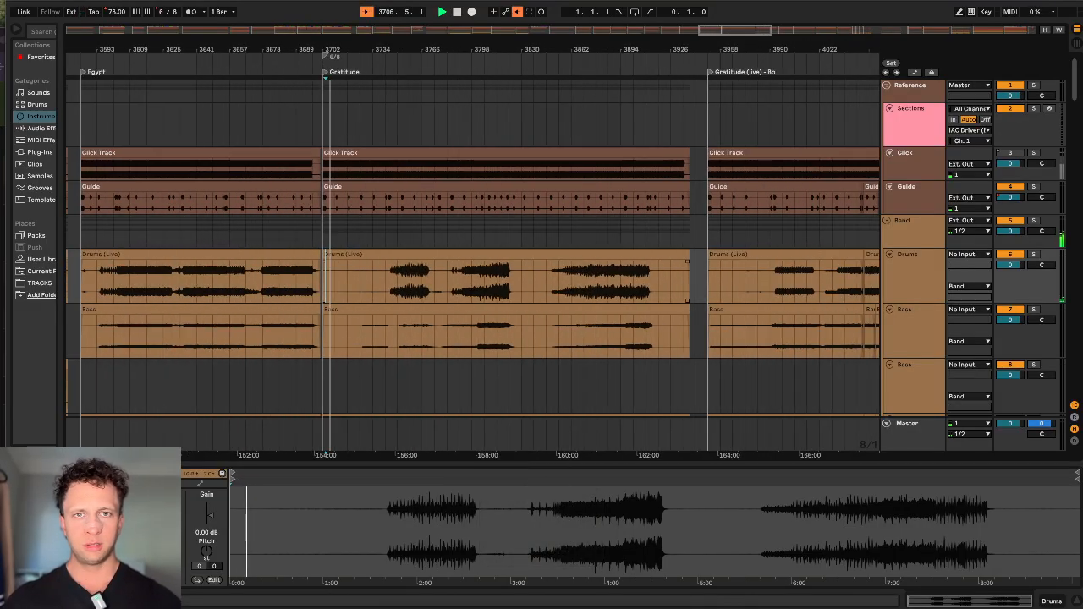
{"action": "scroll", "coordinate": [756, 279], "scroll_direction": "up", "scroll_amount": 5}
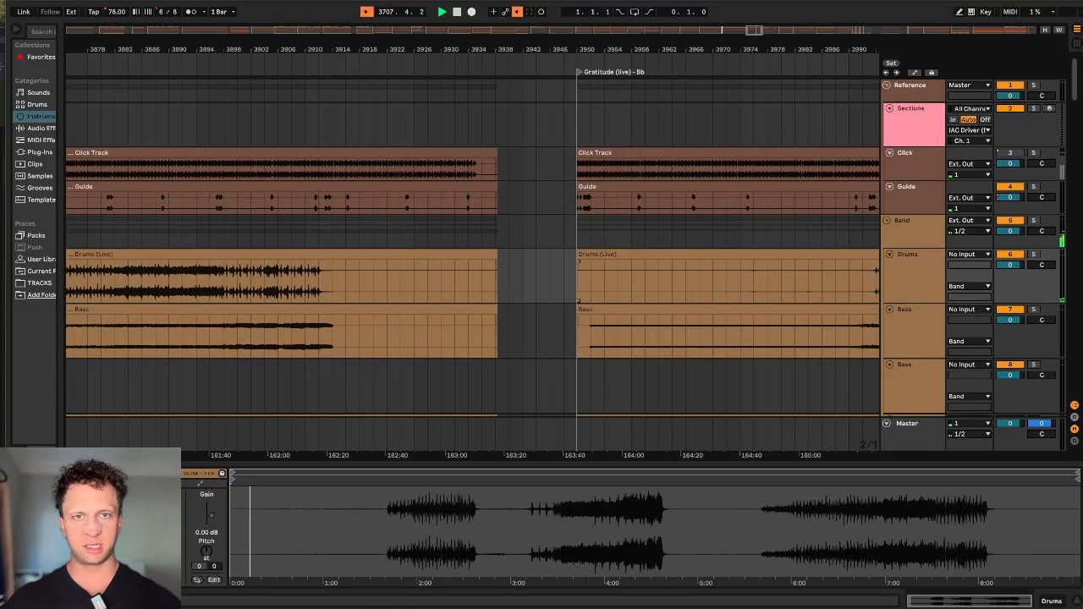
{"action": "left_click", "coordinate": [589, 279]}
{"action": "key", "text": "space"}
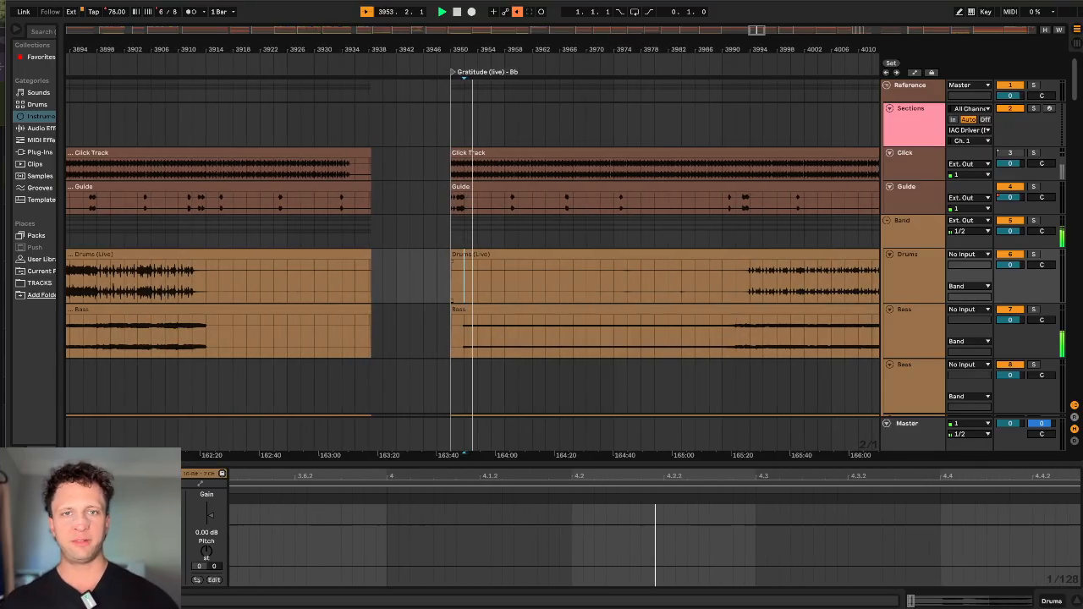
{"action": "scroll", "coordinate": [472, 279], "scroll_direction": "down", "scroll_amount": 5}
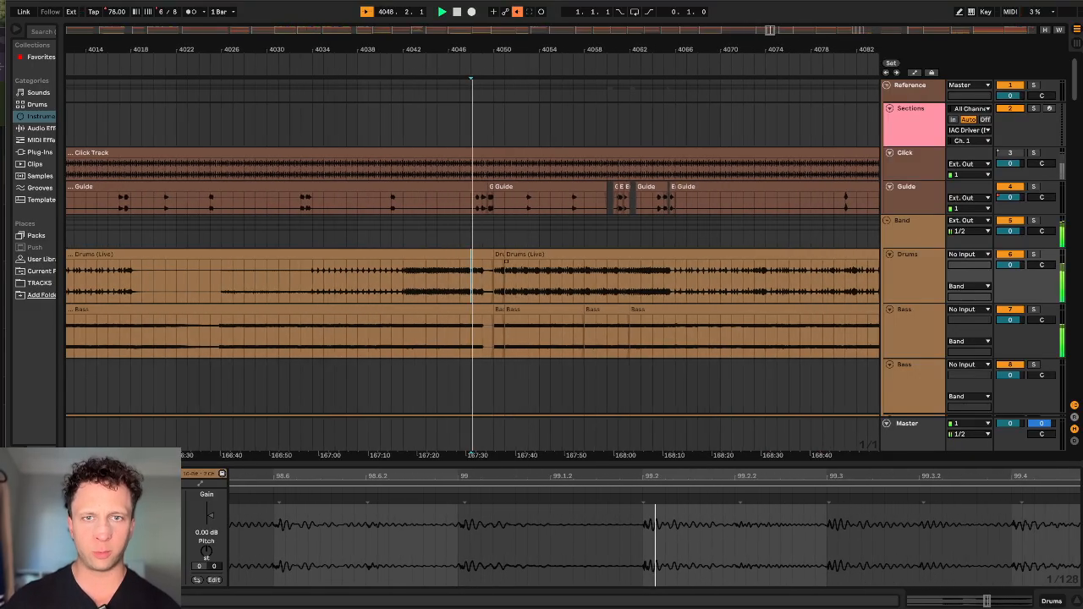
- Listen to the Gratitude (live) - Bb version through its edit point near bar 4049, and stop playback
{"action": "scroll", "coordinate": [472, 254], "scroll_direction": "down", "scroll_amount": 5}
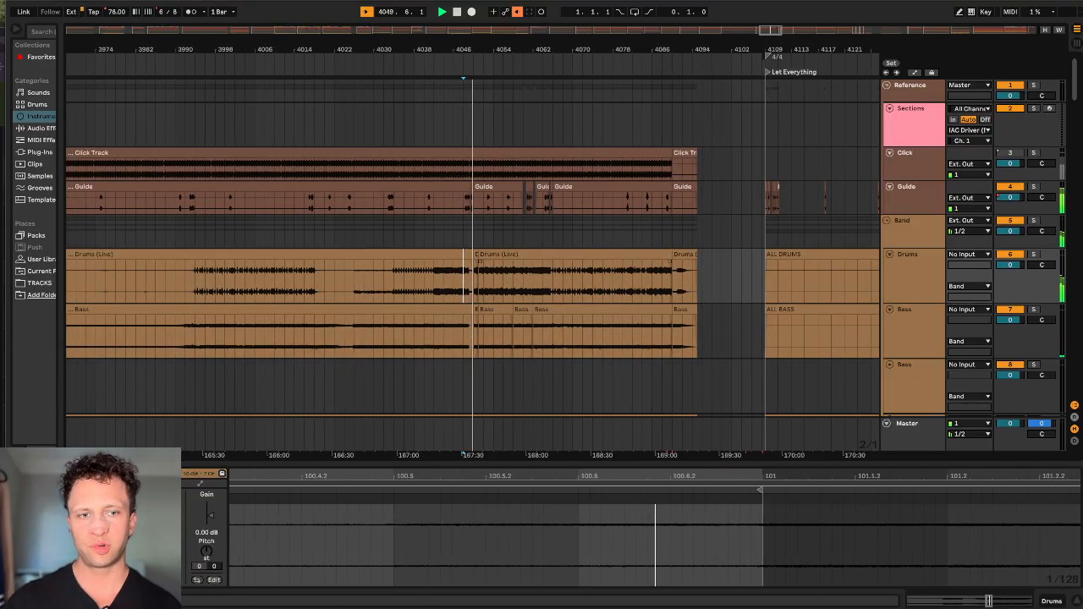
{"action": "key", "text": "minus"}
{"action": "key", "text": "space"}
- Switch to Planning Center, open the Gratitude song details to check its arrangement and key, and close them
{"action": "left_click", "coordinate": [745, 607]}
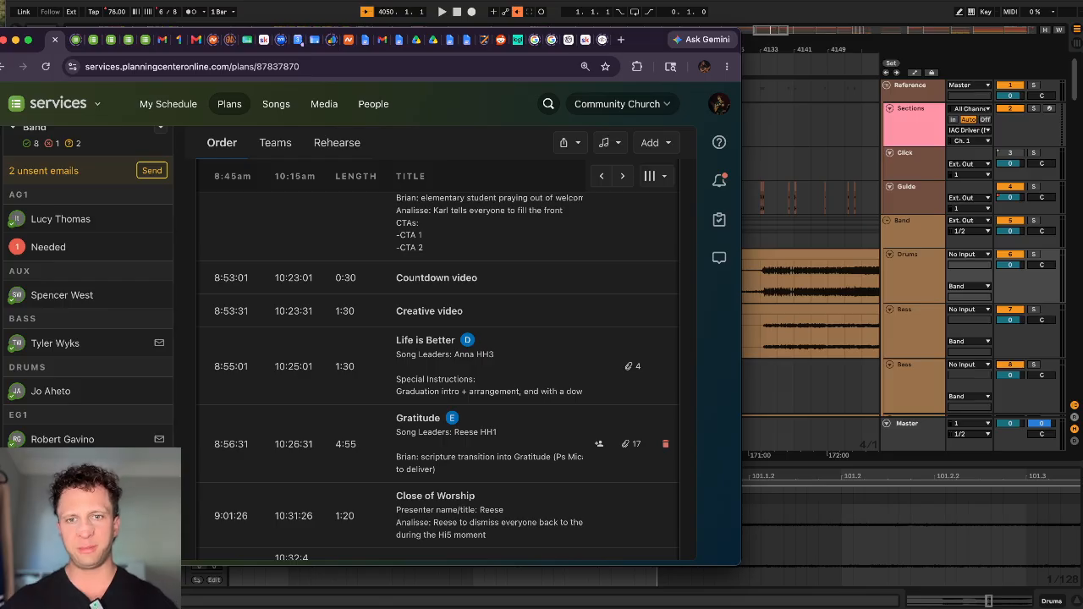
{"action": "left_click", "coordinate": [483, 445]}
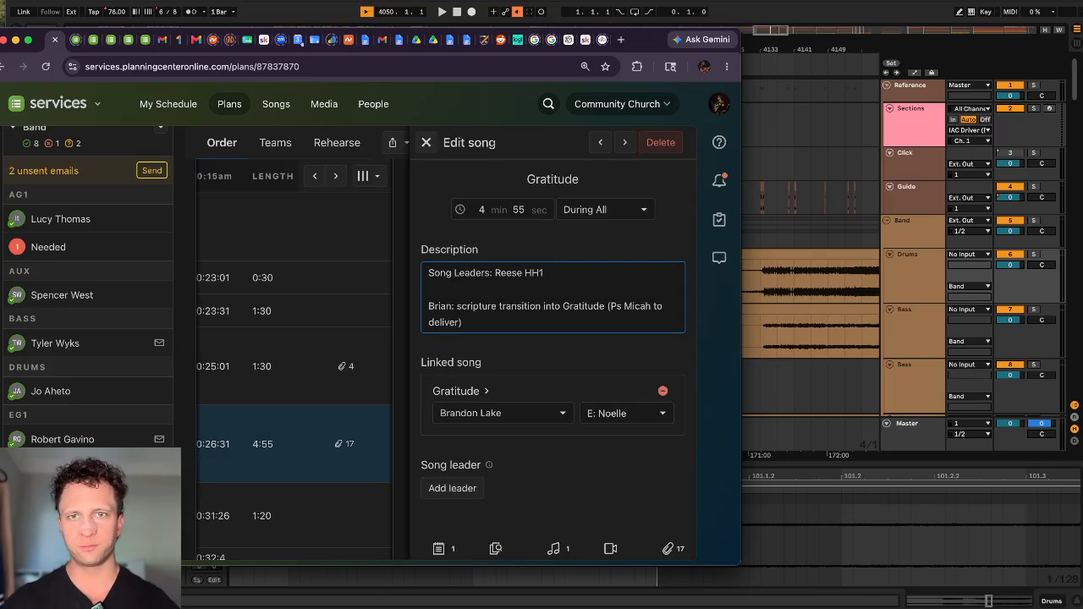
{"action": "left_click", "coordinate": [426, 142]}
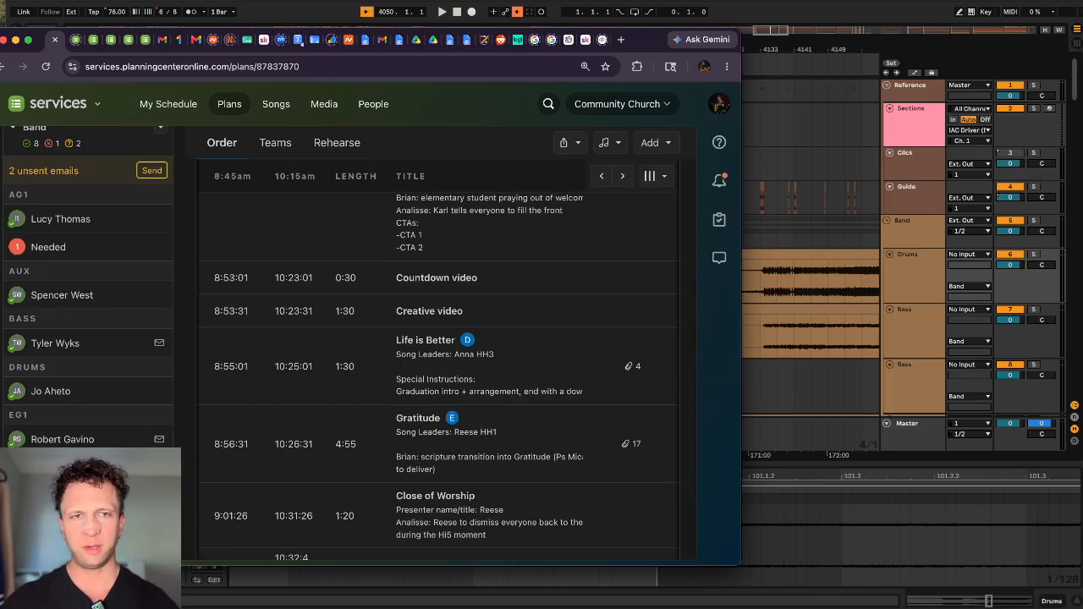
- Return to Ableton Live, play the first Gratitude version from bar 3818, and stop
{"action": "key", "text": "super+Tab"}
{"action": "scroll", "coordinate": [452, 276], "scroll_direction": "down", "scroll_amount": 4}
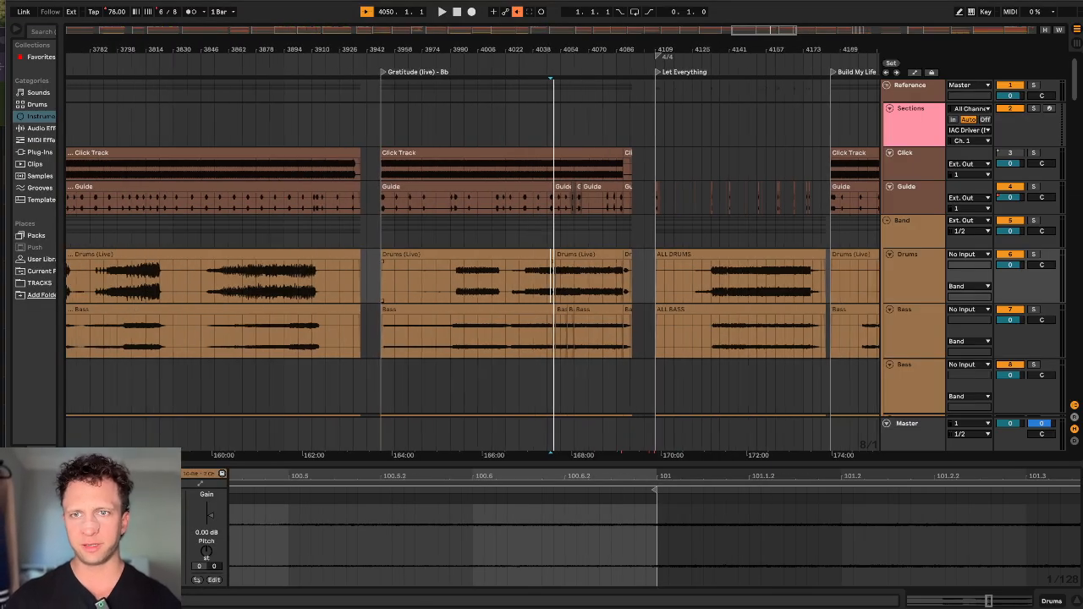
{"action": "scroll", "coordinate": [453, 275], "scroll_direction": "left", "scroll_amount": 5}
{"action": "left_click", "coordinate": [453, 276]}
{"action": "scroll", "coordinate": [467, 276], "scroll_direction": "up", "scroll_amount": 5}
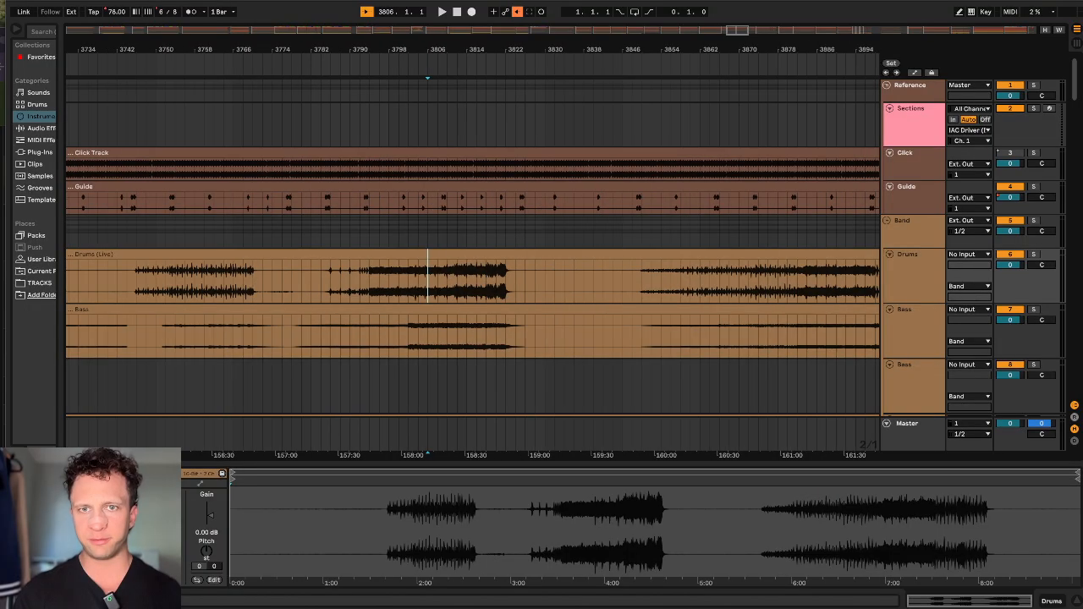
{"action": "scroll", "coordinate": [487, 276], "scroll_direction": "down", "scroll_amount": 5}
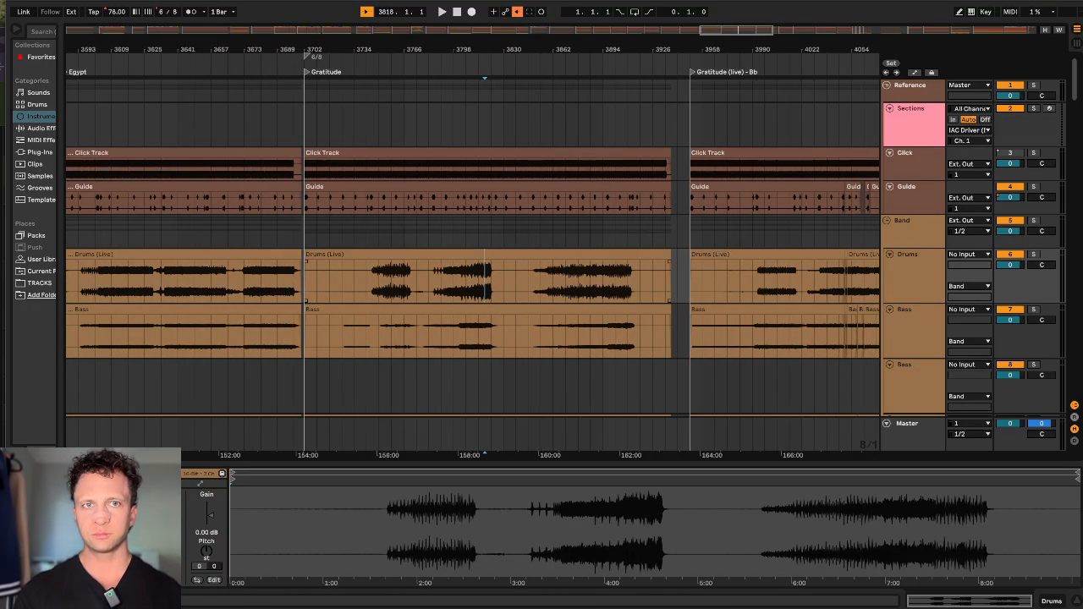
{"action": "scroll", "coordinate": [487, 276], "scroll_direction": "up", "scroll_amount": 5}
{"action": "key", "text": "space"}
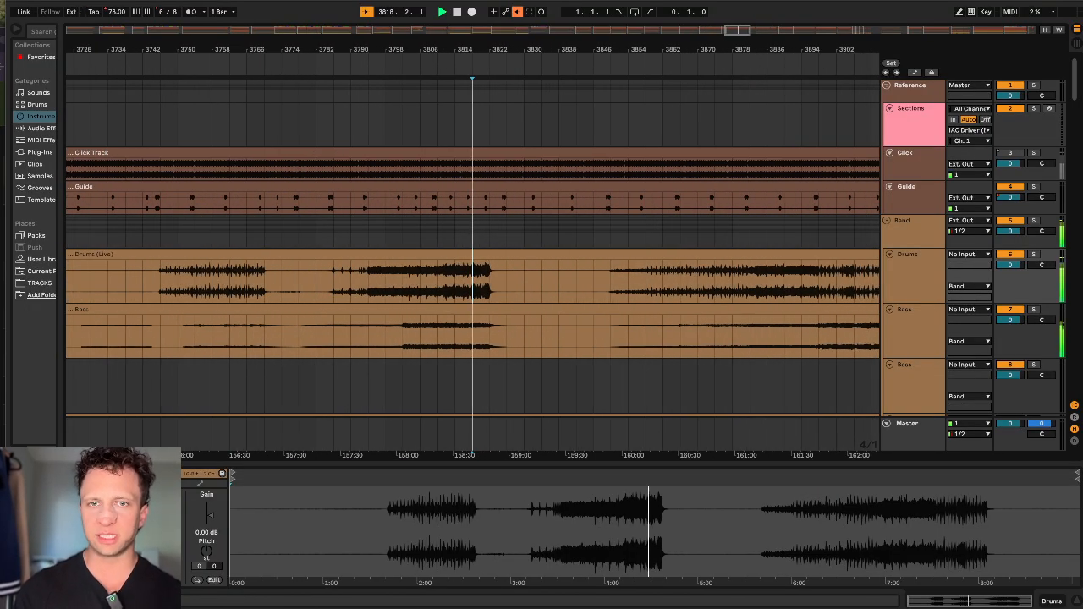
{"action": "scroll", "coordinate": [486, 276], "scroll_direction": "down", "scroll_amount": 5}
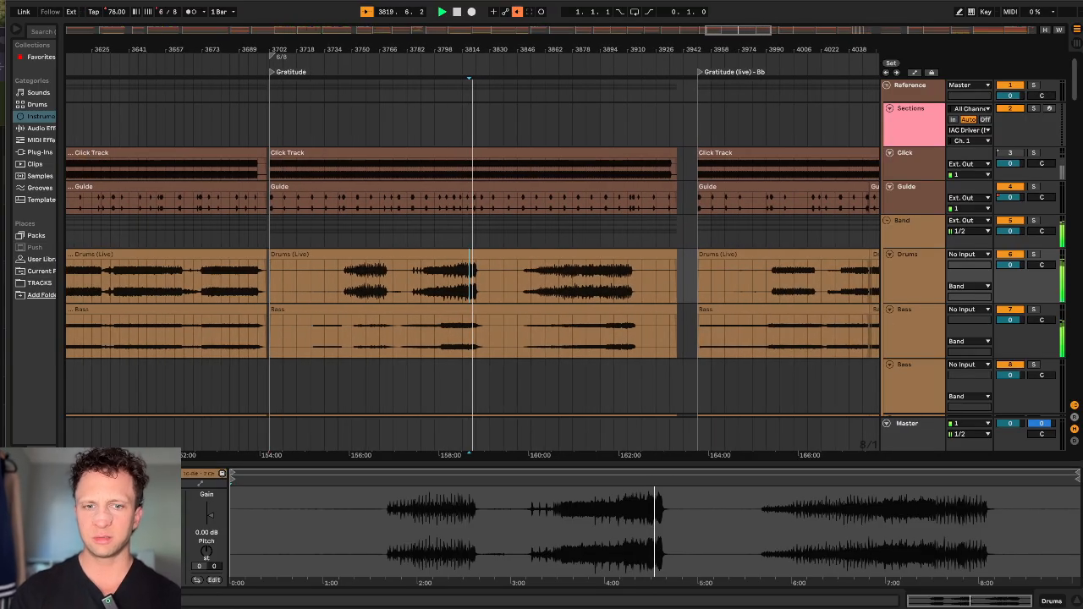
{"action": "key", "text": "space"}
- Switch to GarageBand and play neighbouring notes on the Musical Typing piano to identify the track's key
{"action": "left_click", "coordinate": [776, 607]}
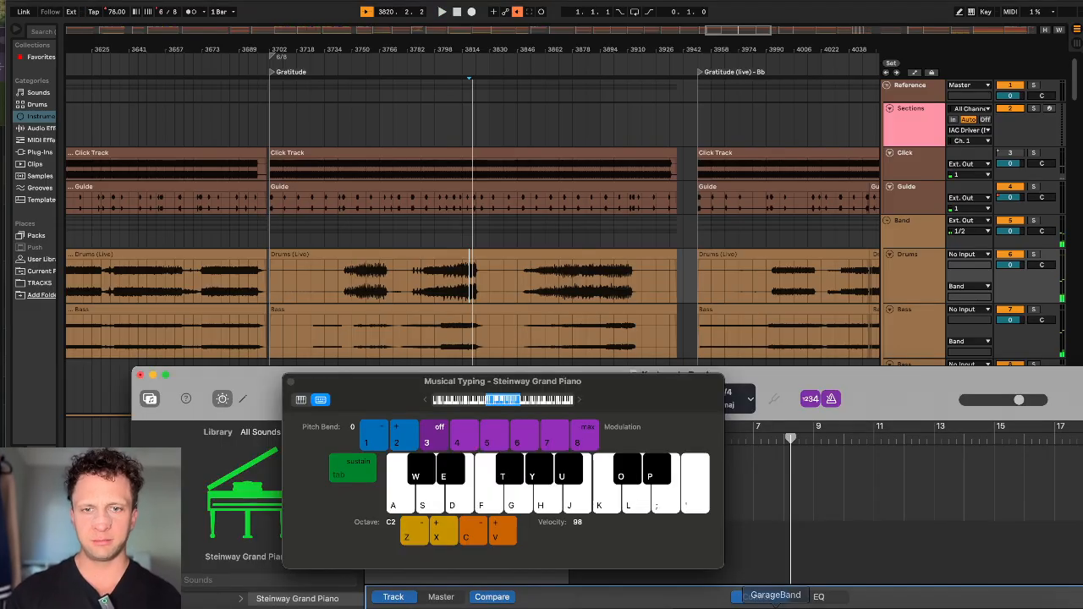
{"action": "key", "text": "d"}
{"action": "key", "text": "f"}
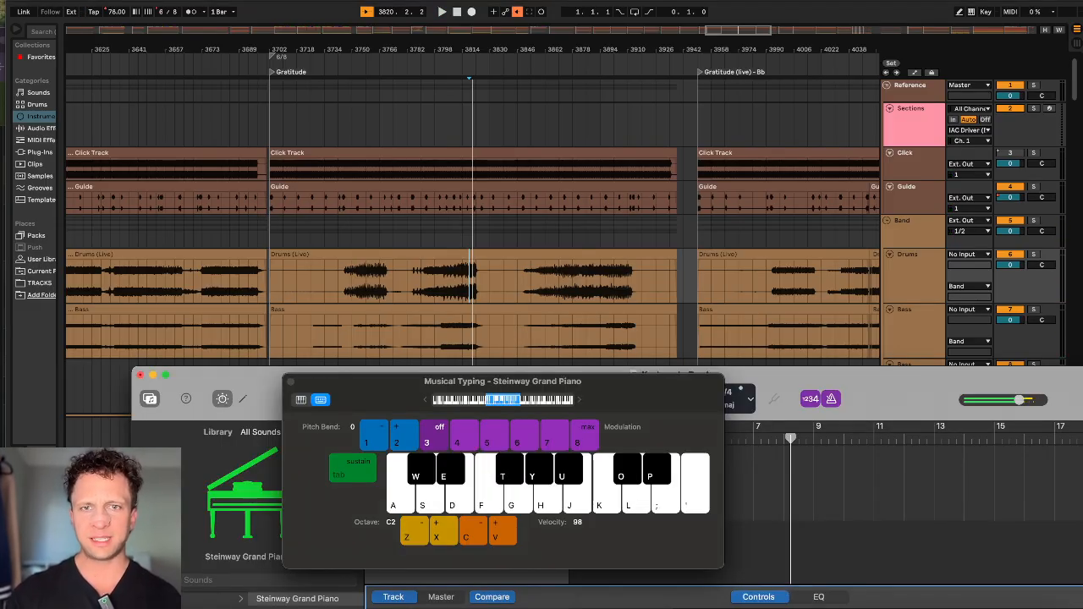
- Return to Ableton Live, play the first Gratitude version from around bar 3790, and stop
{"action": "key", "text": "super+Tab"}
{"action": "left_click", "coordinate": [450, 326]}
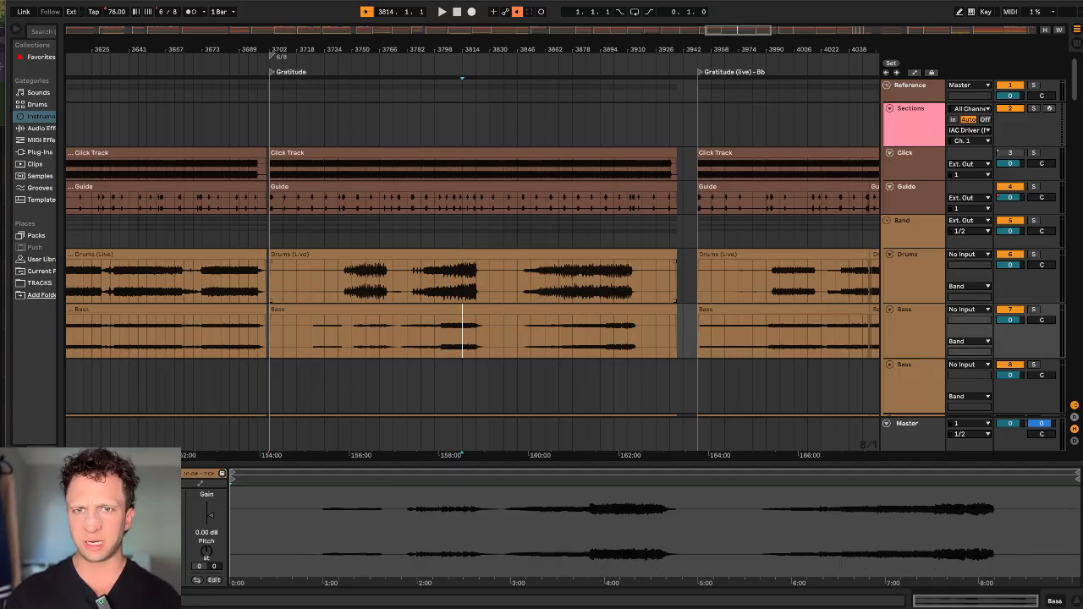
{"action": "left_click", "coordinate": [420, 282]}
{"action": "scroll", "coordinate": [420, 282], "scroll_direction": "left", "scroll_amount": 2}
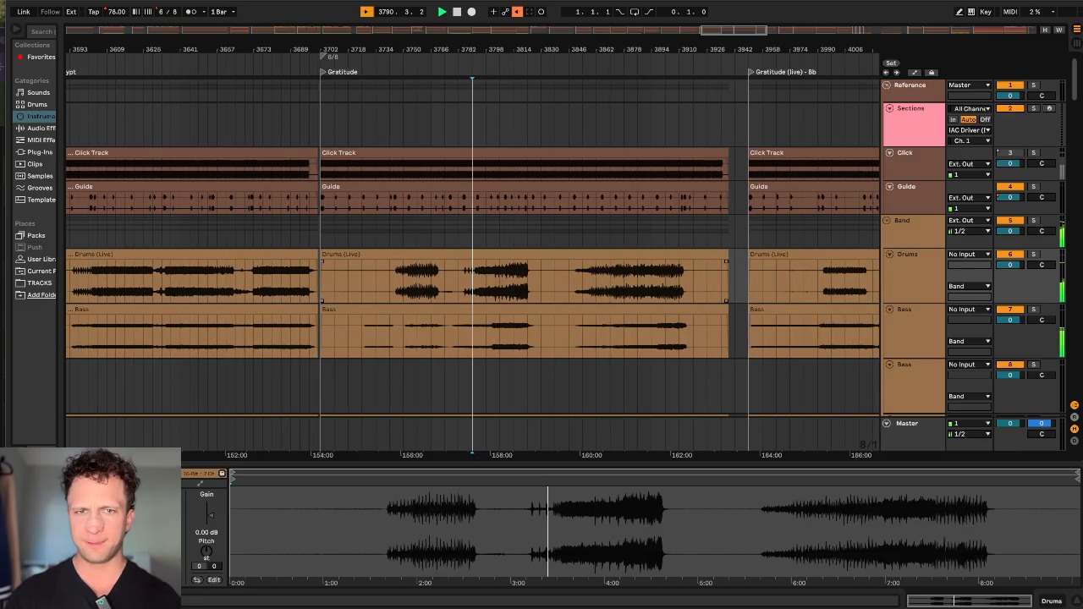
{"action": "key", "text": "space"}
- Play the Gratitude (live) - Bb version from around bar 3982 for comparison, and stop
{"action": "scroll", "coordinate": [420, 281], "scroll_direction": "right", "scroll_amount": 3}
{"action": "left_click", "coordinate": [679, 281]}
{"action": "key", "text": "space"}
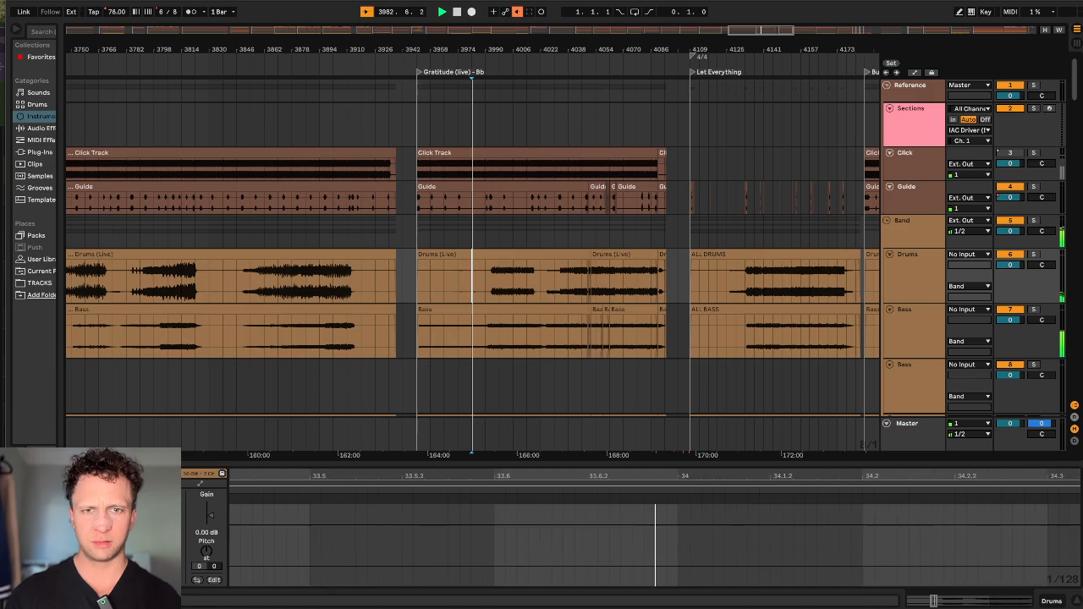
{"action": "scroll", "coordinate": [473, 254], "scroll_direction": "down", "scroll_amount": 3}
{"action": "scroll", "coordinate": [491, 339], "scroll_direction": "down", "scroll_amount": 5}
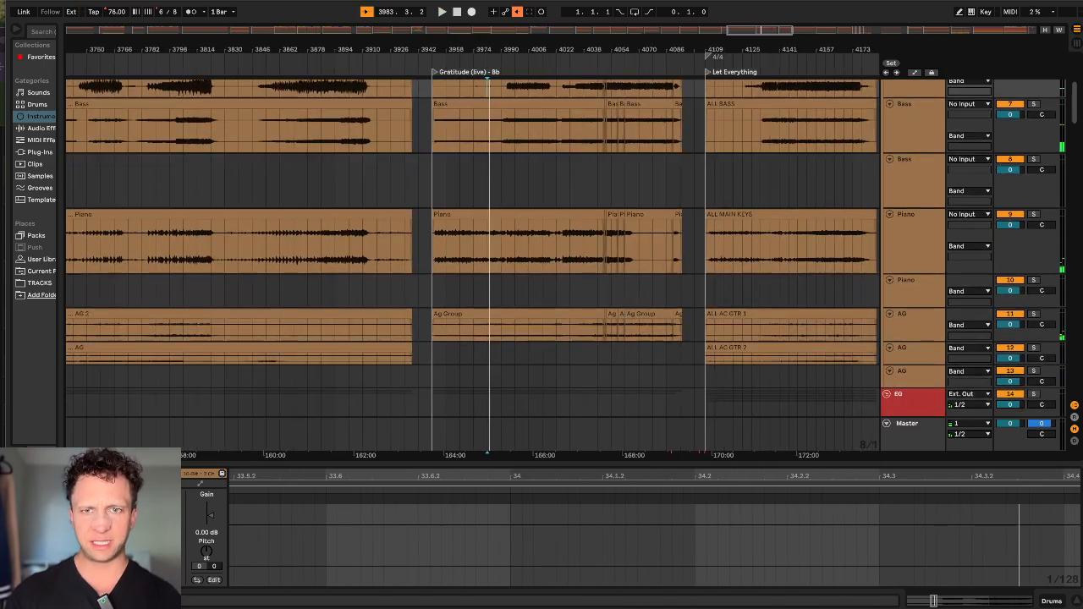
{"action": "key", "text": "space"}
- Examine the acoustic guitar, electric guitar and drums clips across the two Gratitude versions
{"action": "left_click", "coordinate": [491, 297]}
{"action": "scroll", "coordinate": [525, 339], "scroll_direction": "down", "scroll_amount": 5}
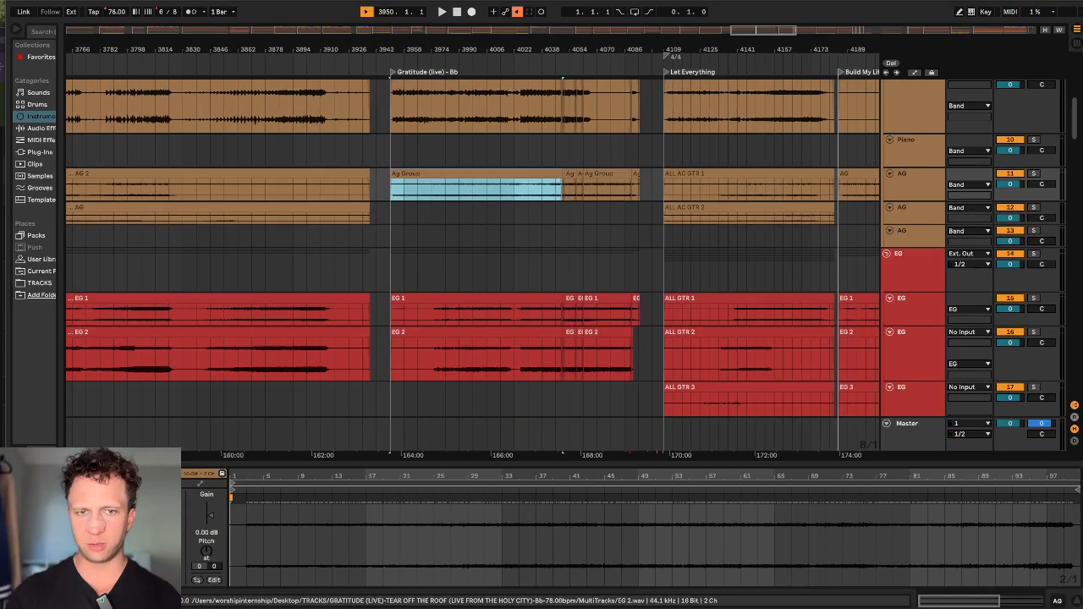
{"action": "scroll", "coordinate": [524, 338], "scroll_direction": "left", "scroll_amount": 4}
{"action": "left_click", "coordinate": [330, 302]}
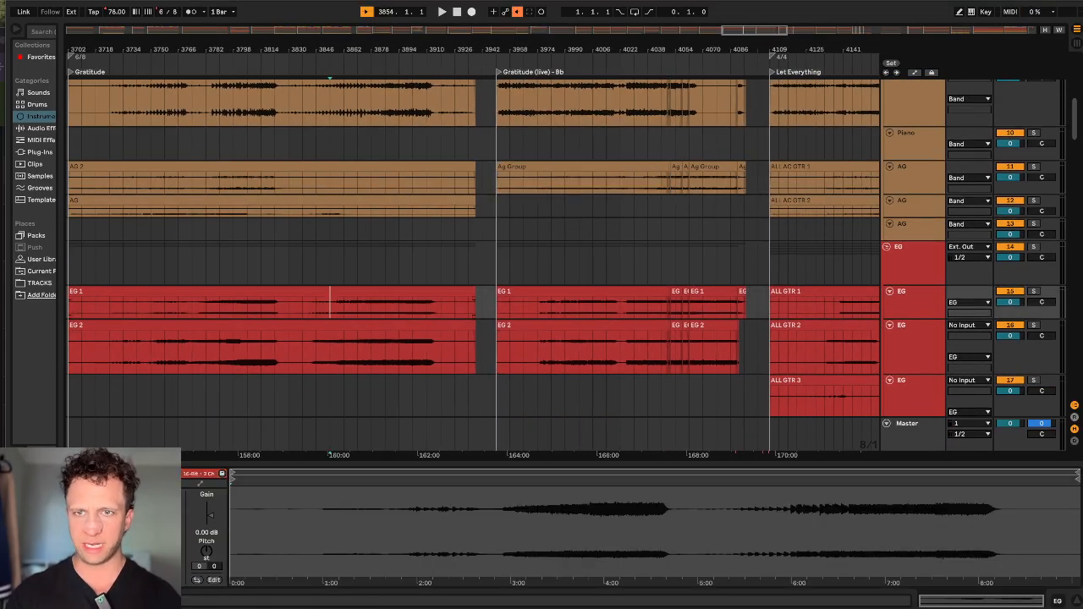
{"action": "scroll", "coordinate": [330, 302], "scroll_direction": "left", "scroll_amount": 4}
{"action": "scroll", "coordinate": [330, 302], "scroll_direction": "up", "scroll_amount": 1}
{"action": "left_click", "coordinate": [330, 230]}
{"action": "left_click", "coordinate": [330, 218]}
{"action": "scroll", "coordinate": [330, 218], "scroll_direction": "up", "scroll_amount": 5}
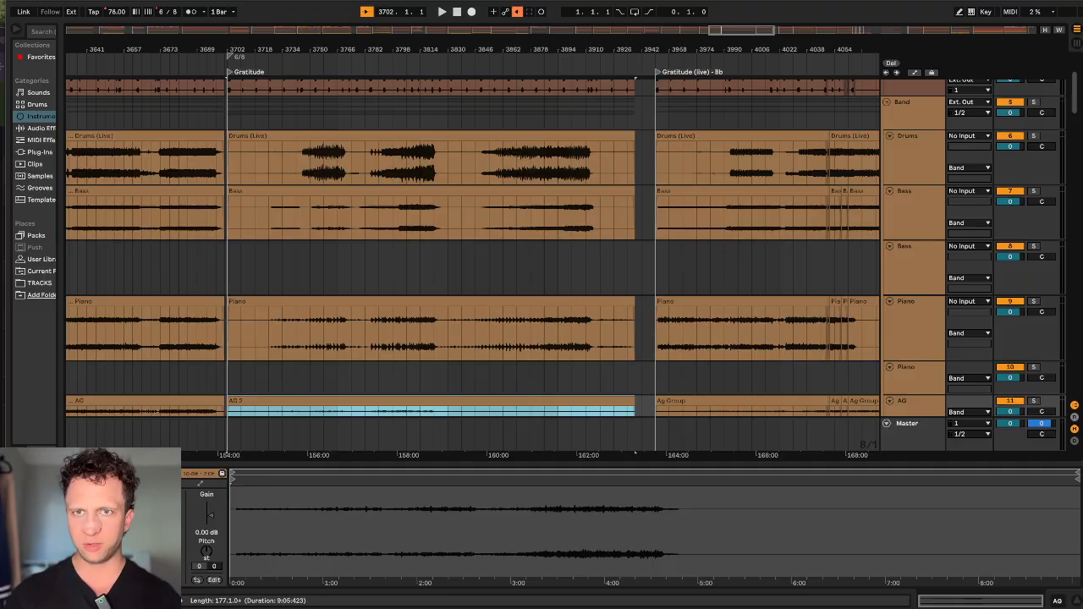
{"action": "left_click", "coordinate": [550, 135]}
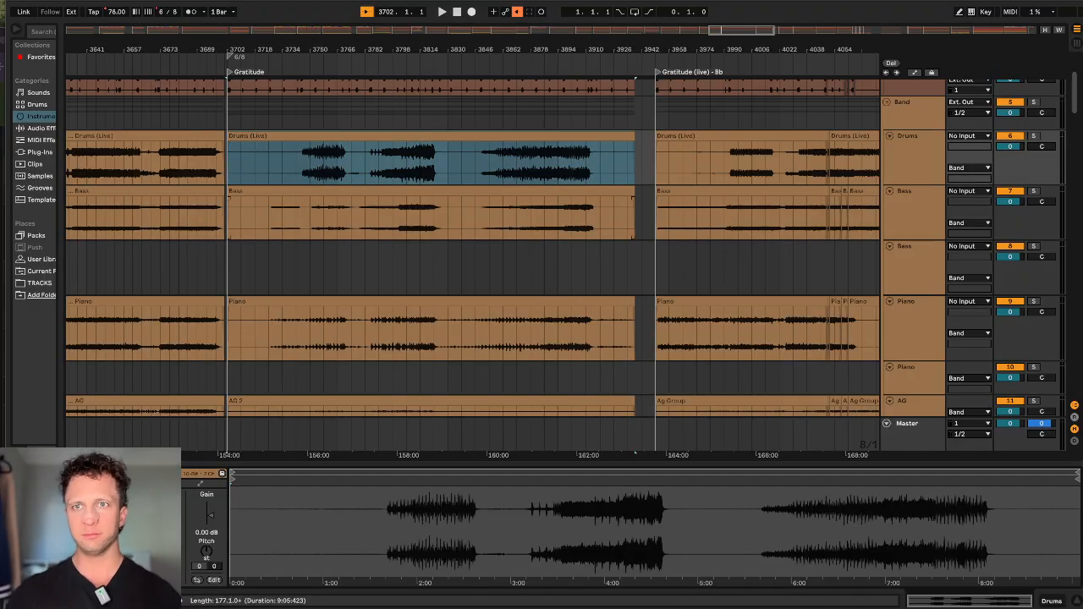
{"action": "scroll", "coordinate": [622, 198], "scroll_direction": "up", "scroll_amount": 1}
{"action": "scroll", "coordinate": [622, 199], "scroll_direction": "right", "scroll_amount": 1}
{"action": "scroll", "coordinate": [318, 203], "scroll_direction": "up", "scroll_amount": 4}
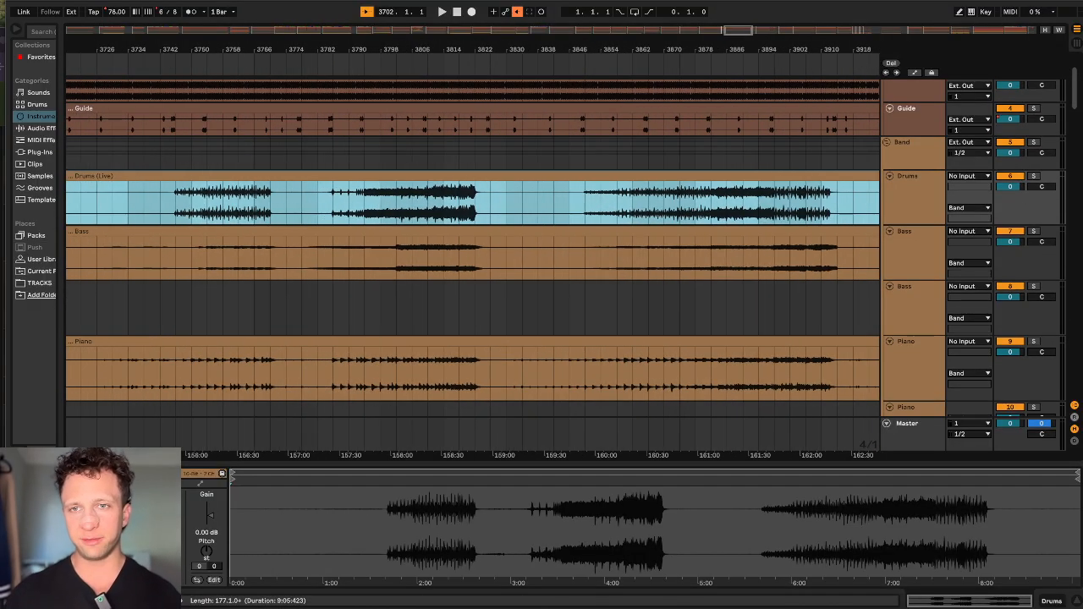
{"action": "scroll", "coordinate": [318, 203], "scroll_direction": "left", "scroll_amount": 3}
- Play the first Gratitude version from around bar 3890 while checking which tracks it uses, and stop
{"action": "left_click", "coordinate": [263, 204]}
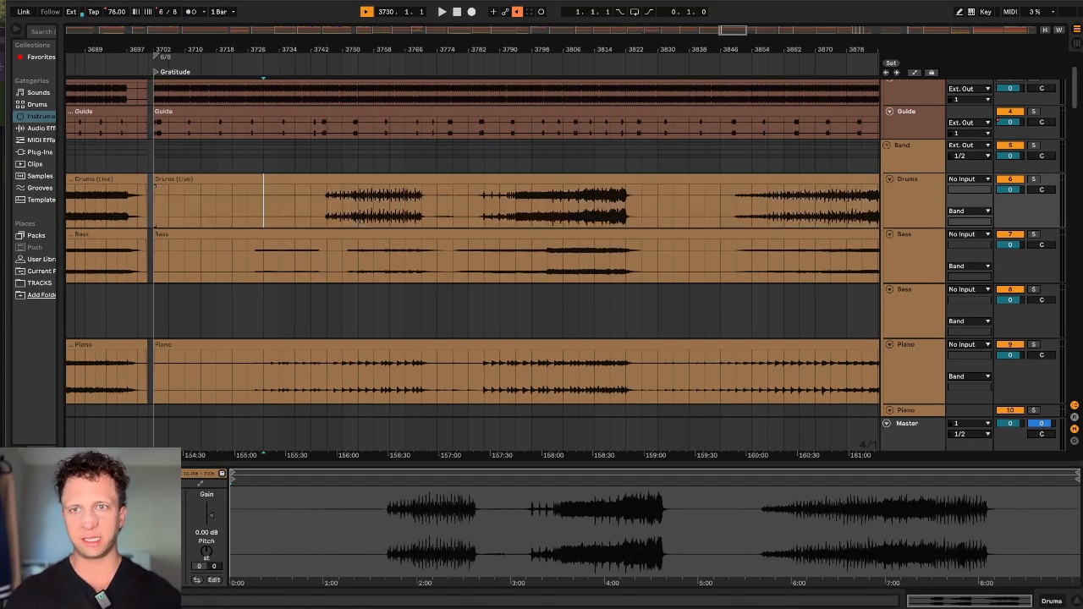
{"action": "key", "text": "space"}
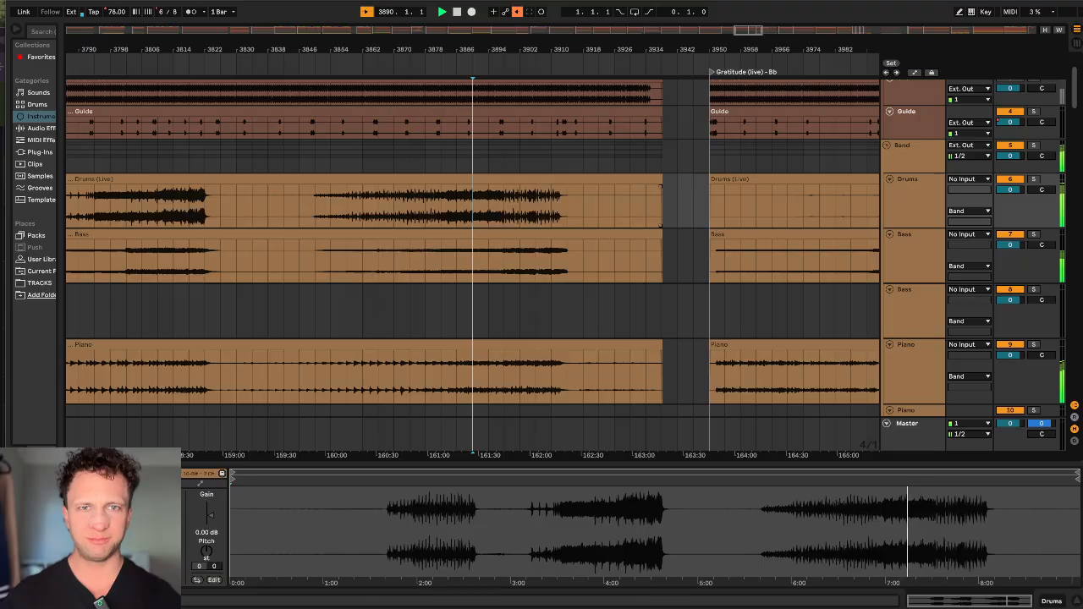
{"action": "scroll", "coordinate": [473, 254], "scroll_direction": "down", "scroll_amount": 15}
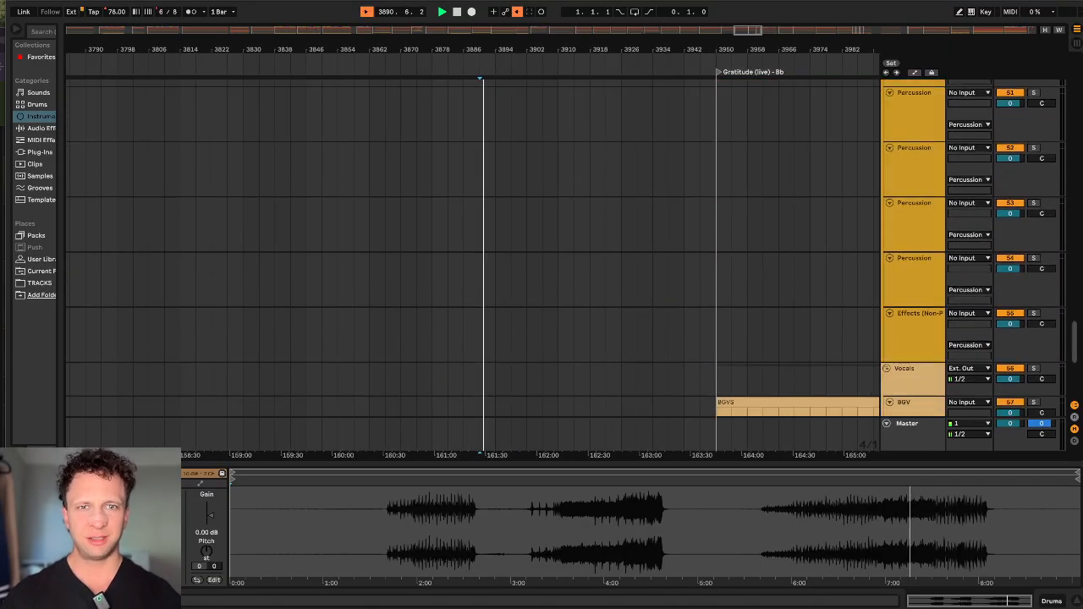
{"action": "scroll", "coordinate": [473, 254], "scroll_direction": "up", "scroll_amount": 20}
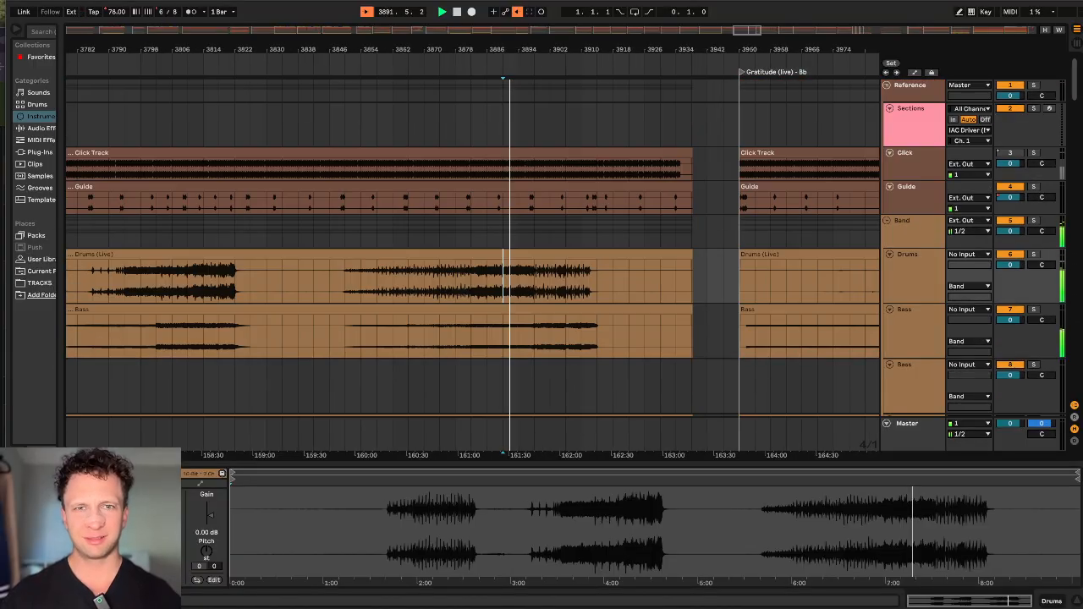
{"action": "scroll", "coordinate": [541, 246], "scroll_direction": "down", "scroll_amount": 6}
{"action": "key", "text": "space"}
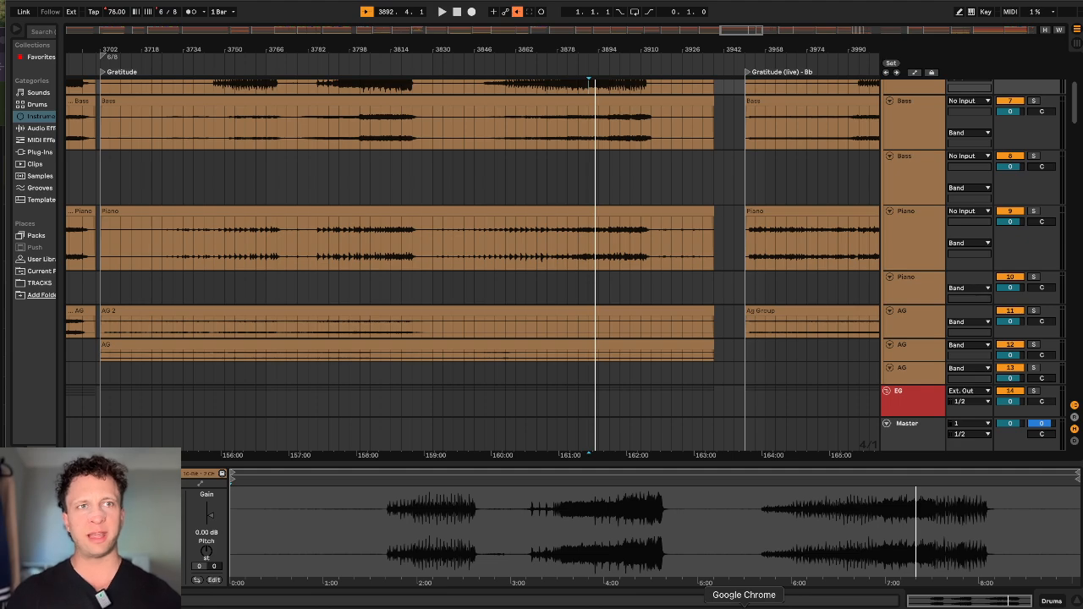
- Look over the Gratitude clips again, and switch to Planning Center to check the song's planned key
{"action": "scroll", "coordinate": [677, 296], "scroll_direction": "down", "scroll_amount": 1}
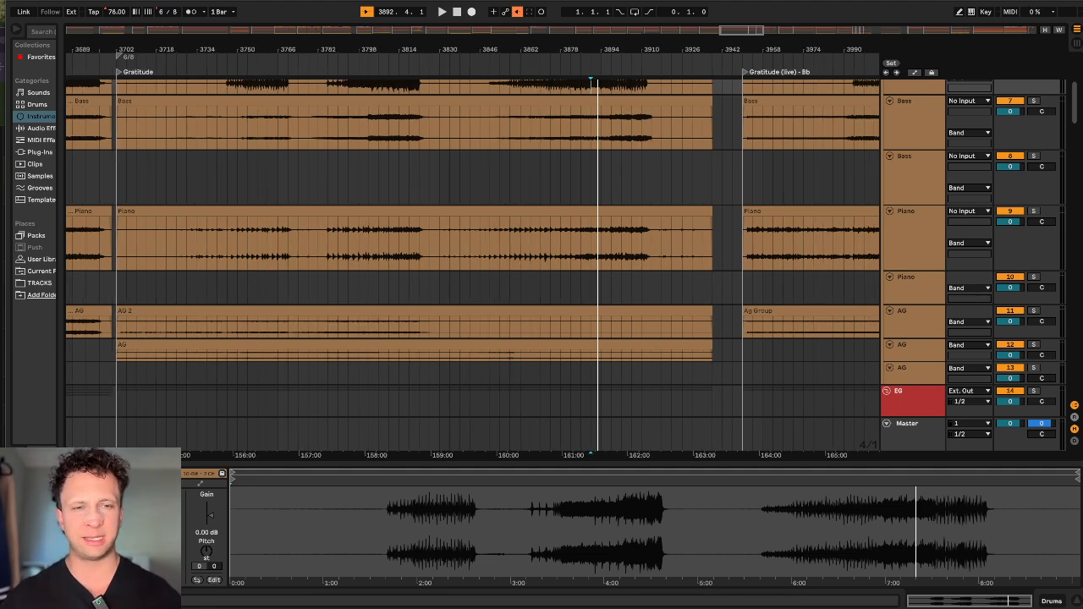
{"action": "scroll", "coordinate": [677, 296], "scroll_direction": "right", "scroll_amount": 3}
{"action": "scroll", "coordinate": [677, 296], "scroll_direction": "up", "scroll_amount": 3}
{"action": "left_click", "coordinate": [743, 604]}
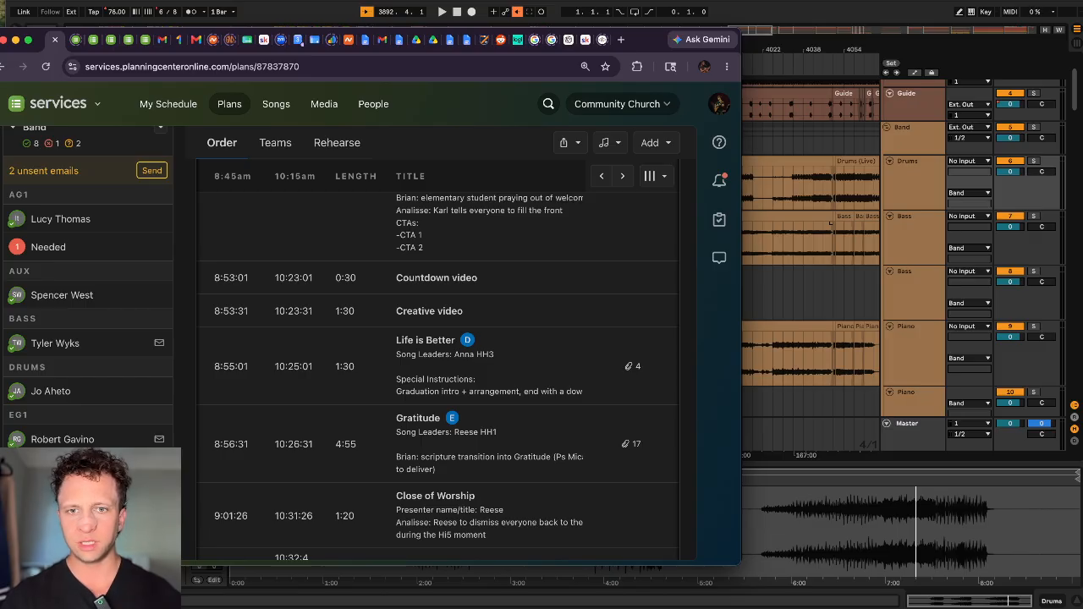
- Return to Ableton Live, play the first Gratitude version from bar 3734 to hear its opening, and stop
{"action": "key", "text": "super+Tab"}
{"action": "scroll", "coordinate": [579, 254], "scroll_direction": "down", "scroll_amount": 6}
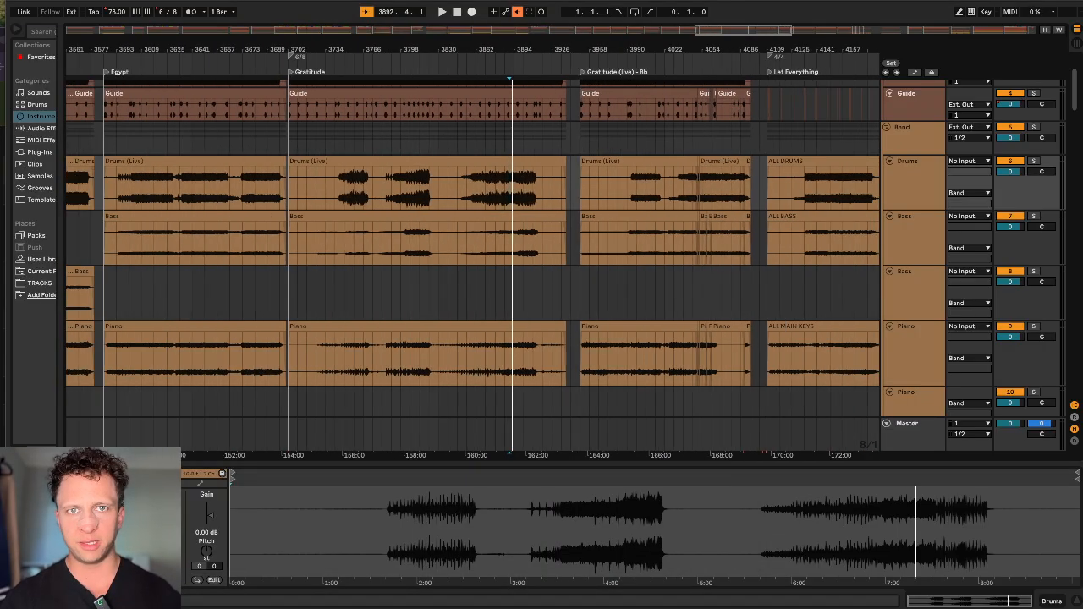
{"action": "left_click", "coordinate": [376, 187]}
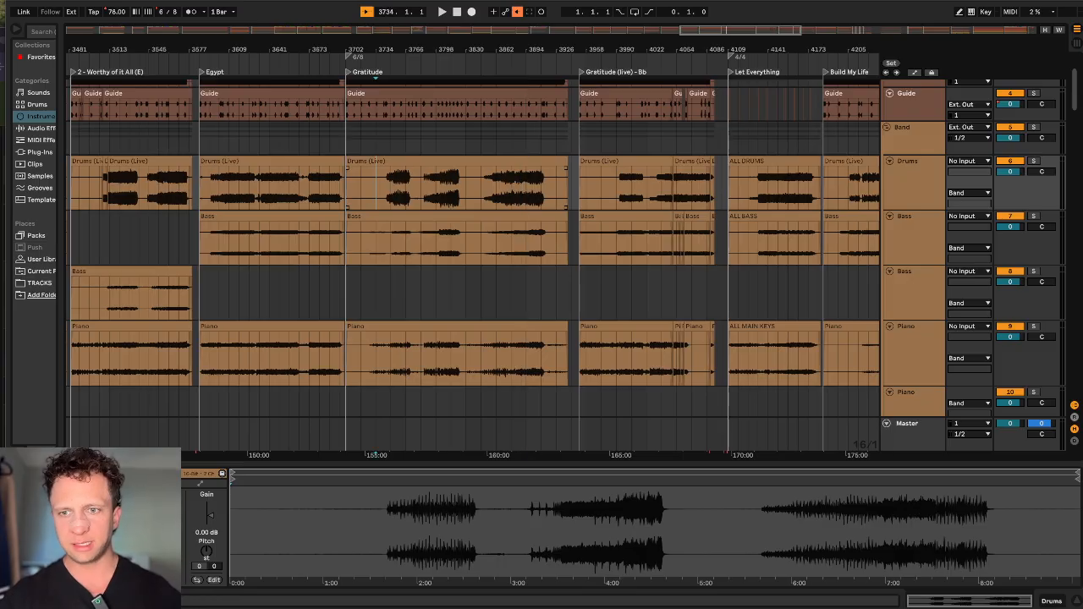
{"action": "left_click", "coordinate": [360, 186]}
{"action": "left_click", "coordinate": [364, 161]}
{"action": "scroll", "coordinate": [366, 161], "scroll_direction": "up", "scroll_amount": 3}
{"action": "left_click", "coordinate": [383, 186]}
{"action": "key", "text": "space"}
{"action": "scroll", "coordinate": [383, 186], "scroll_direction": "left", "scroll_amount": 2}
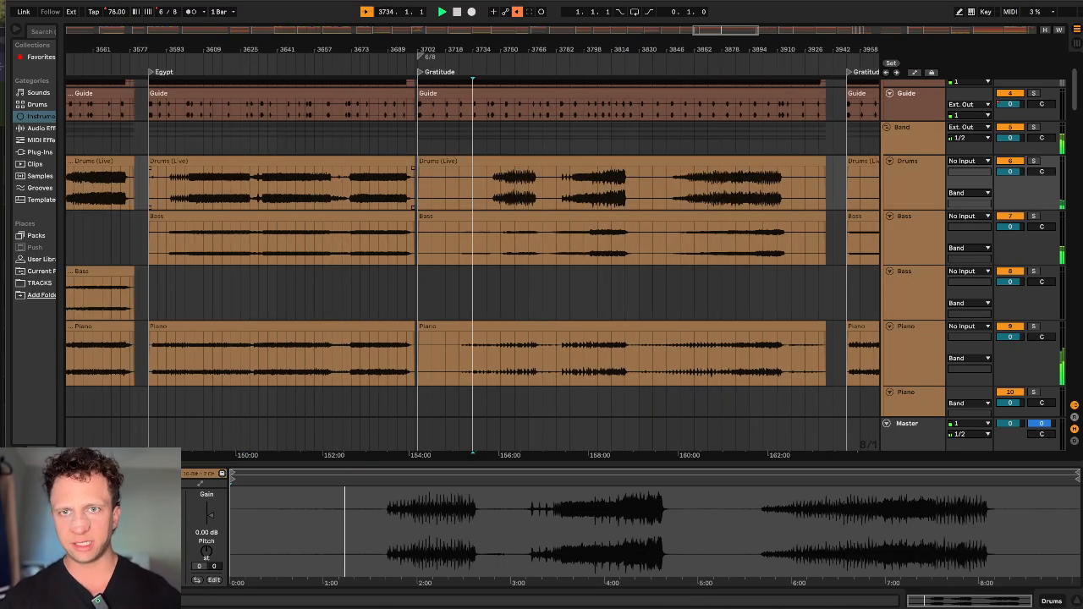
{"action": "key", "text": "space"}
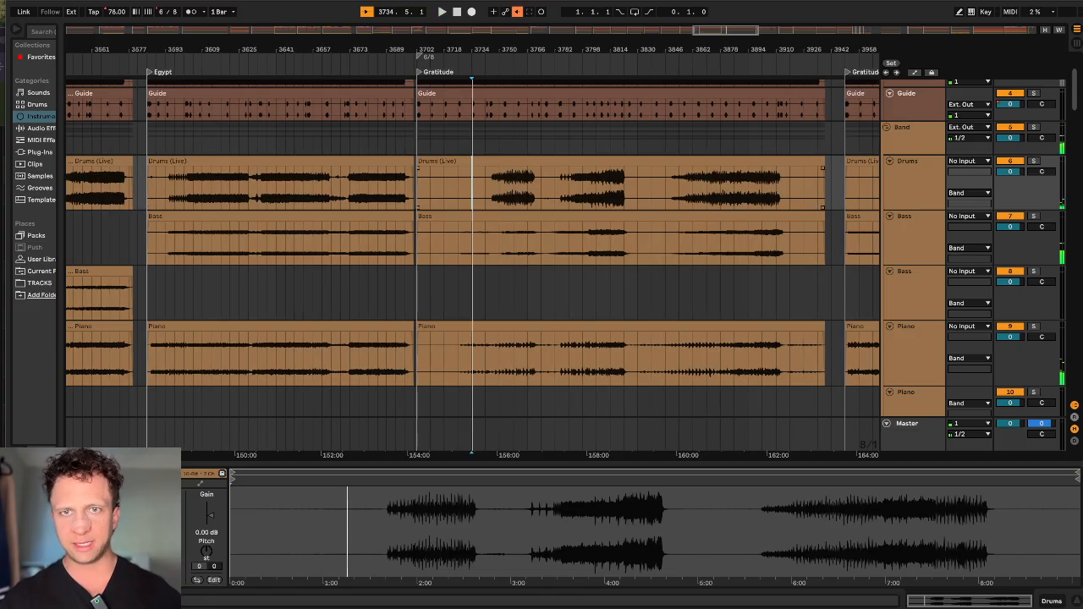
- Select the first Gratitude version's clips from bar 3702 on the Drums track through the second BGV track
{"action": "left_click", "coordinate": [472, 161]}
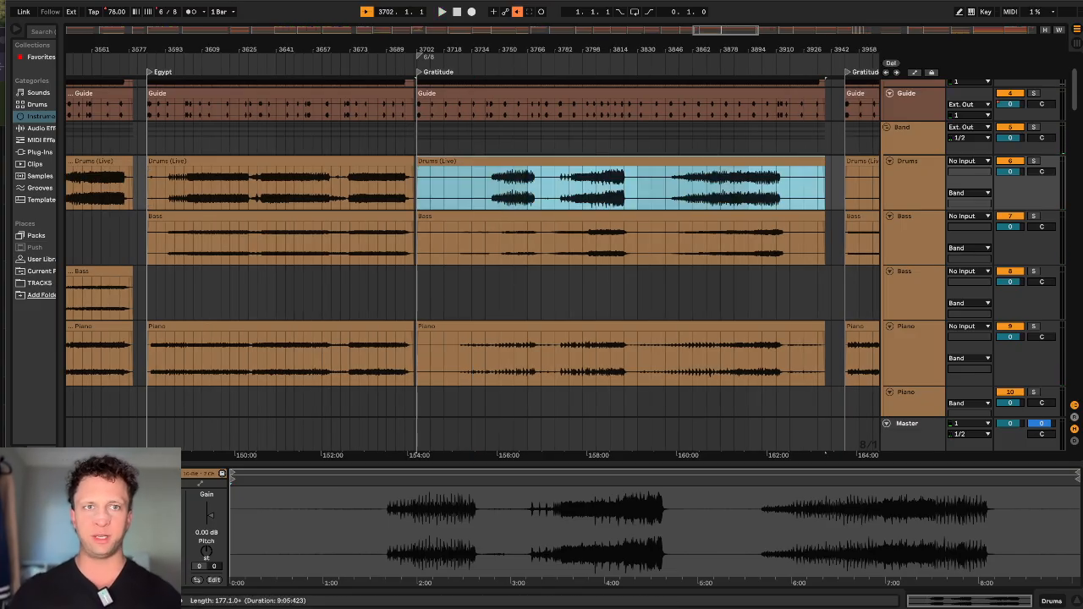
{"action": "scroll", "coordinate": [733, 203], "scroll_direction": "down", "scroll_amount": 20}
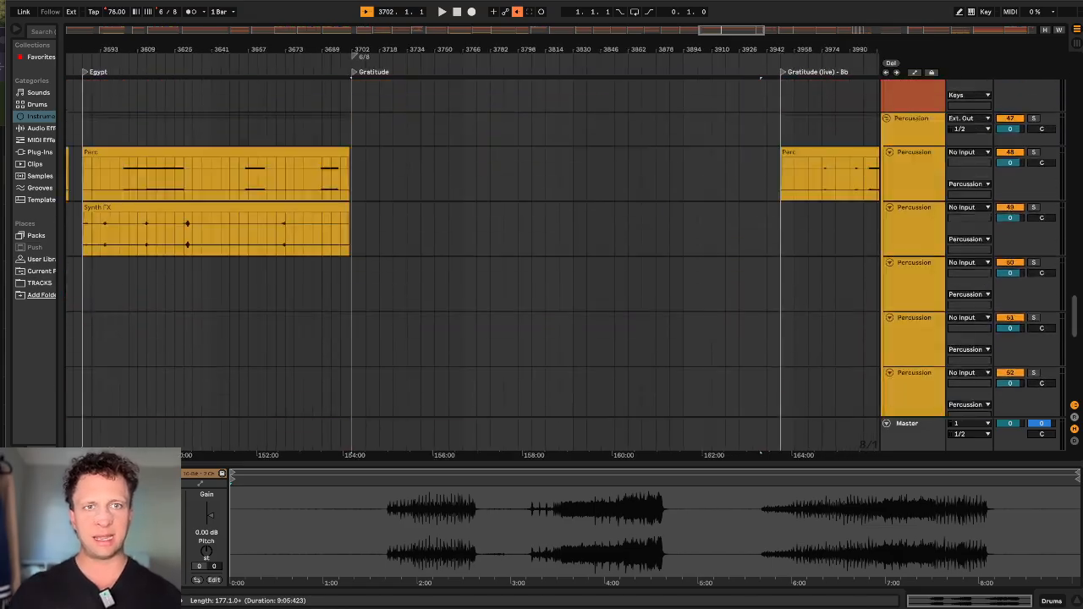
{"action": "left_click", "coordinate": [732, 203], "text": "shift"}
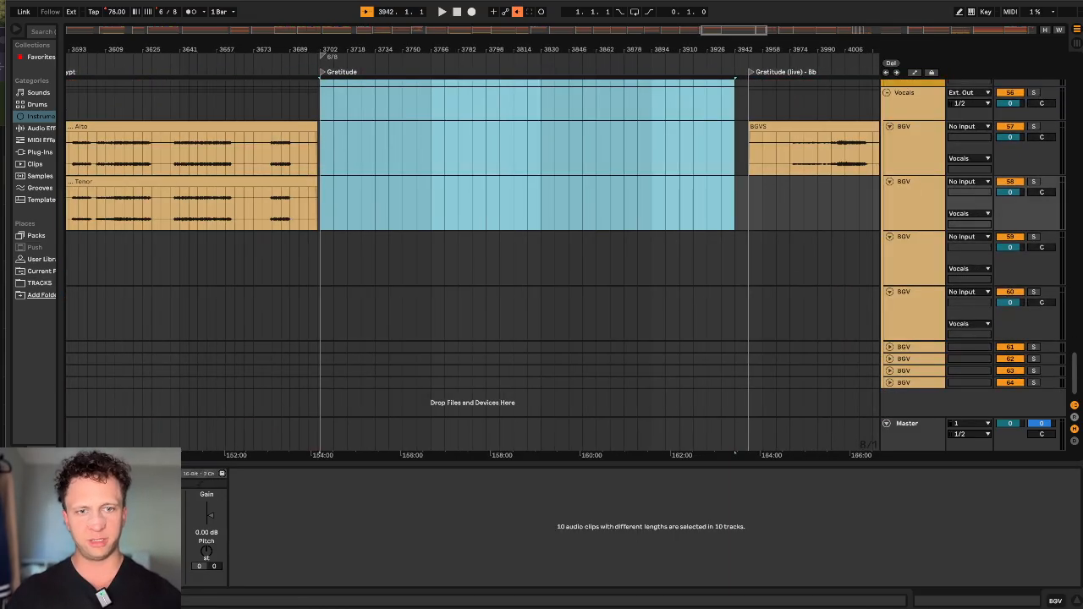
- Sound a reference note in GarageBand's Musical Typing keyboard, return to Ableton Live, and set the selected Gratitude clips' pitch to -1 semitone
{"action": "left_click", "coordinate": [776, 607]}
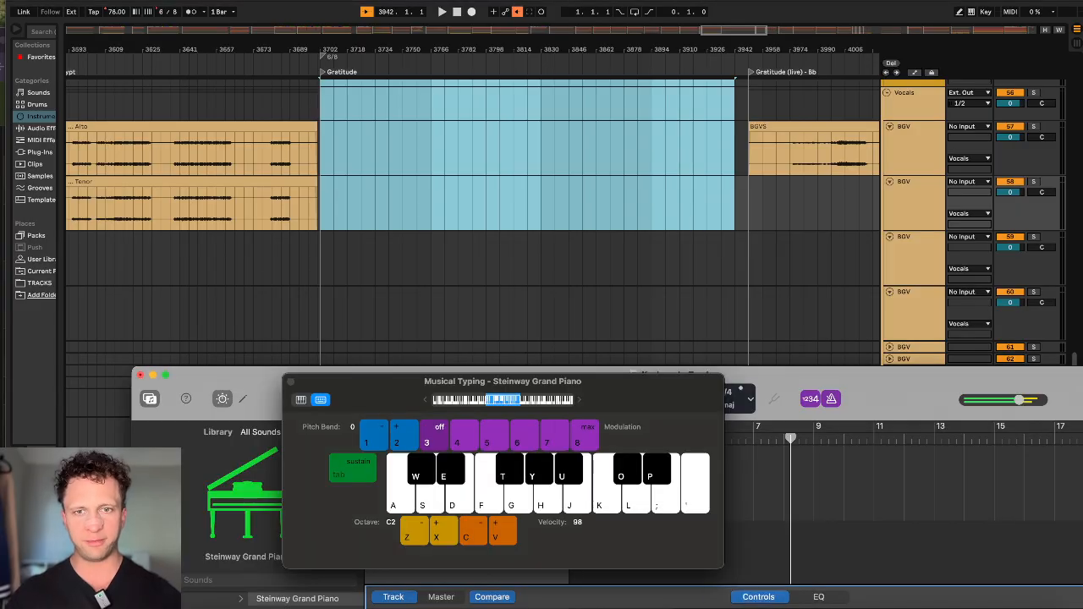
{"action": "key", "text": "d"}
{"action": "key", "text": "super+Tab"}
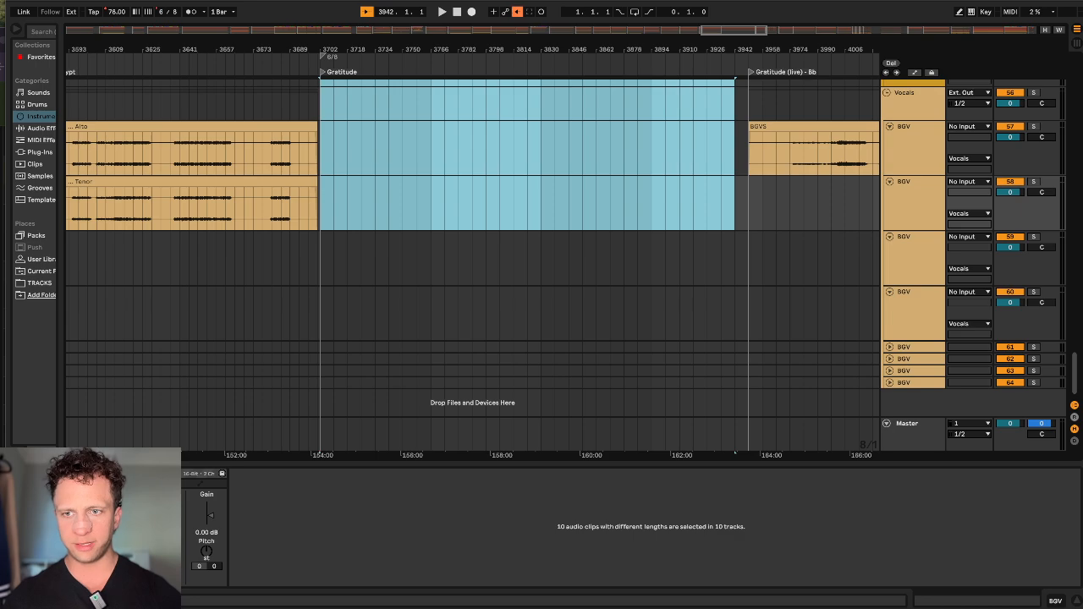
{"action": "key", "text": "super+Tab"}
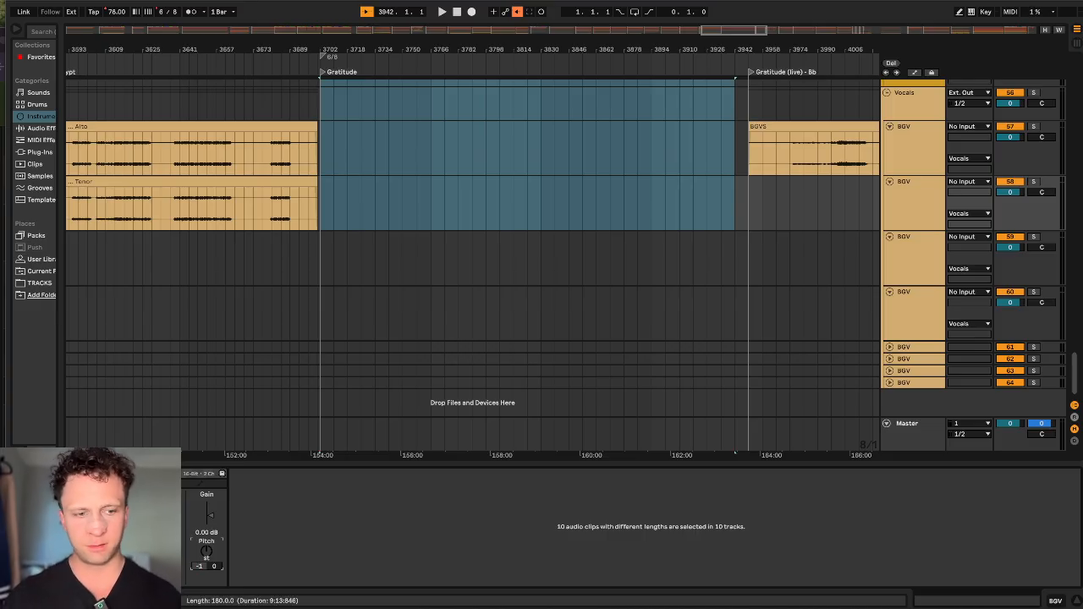
- Play the transposed Gratitude keys from around bar 3730, compare them with GarageBand's keyboard, return to Ableton Live, and stop playback
{"action": "left_click", "coordinate": [362, 313]}
{"action": "scroll", "coordinate": [362, 313], "scroll_direction": "up", "scroll_amount": 5}
{"action": "scroll", "coordinate": [362, 313], "scroll_direction": "up", "scroll_amount": 15}
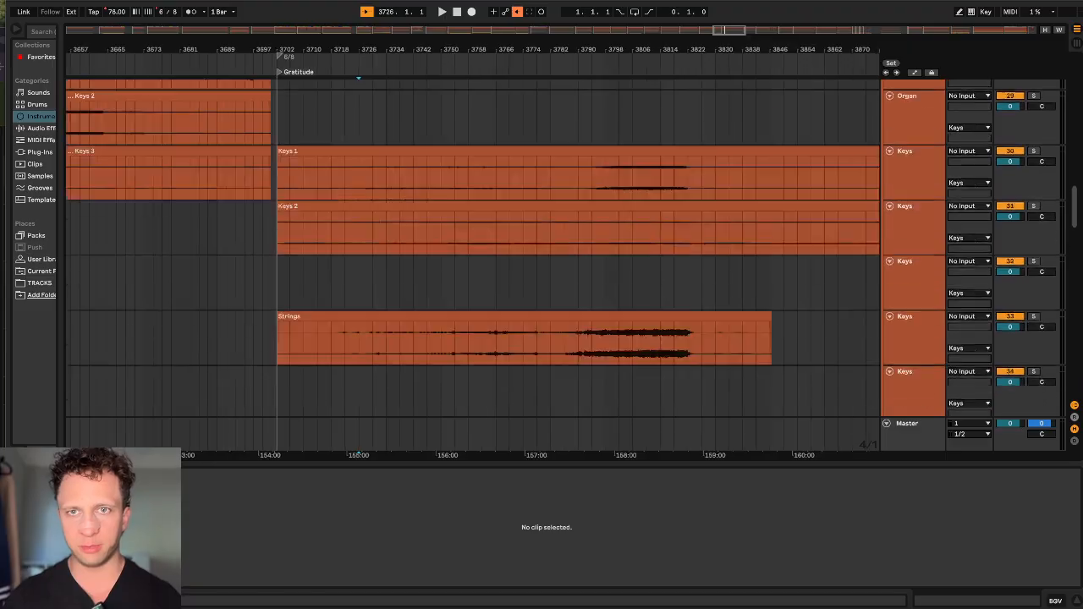
{"action": "scroll", "coordinate": [471, 287], "scroll_direction": "up", "scroll_amount": 4}
{"action": "scroll", "coordinate": [472, 288], "scroll_direction": "left", "scroll_amount": 4}
{"action": "left_click", "coordinate": [471, 287]}
{"action": "key", "text": "space"}
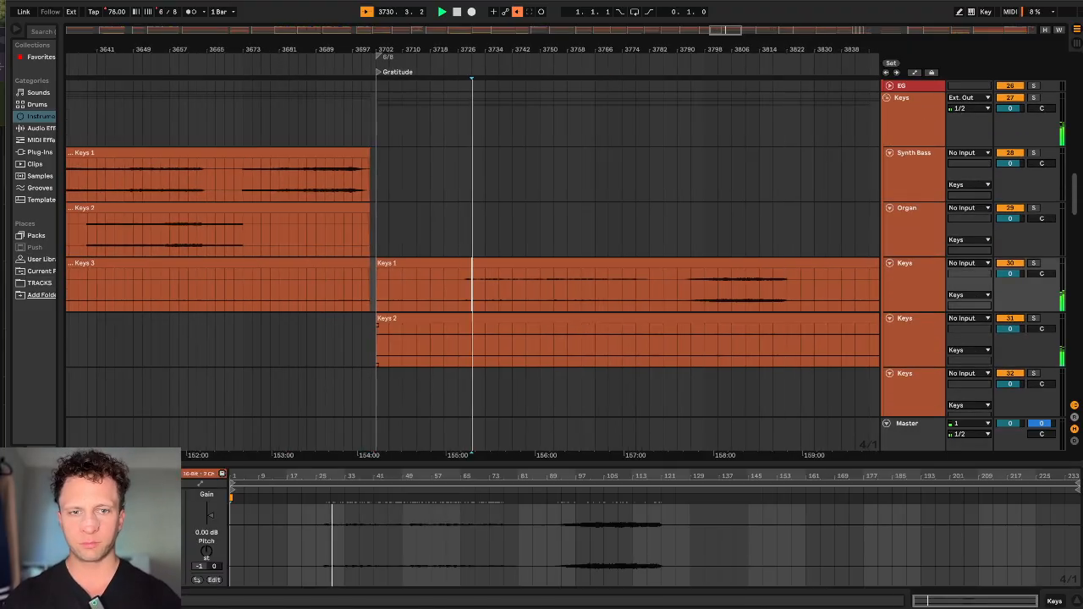
{"action": "left_click", "coordinate": [781, 606]}
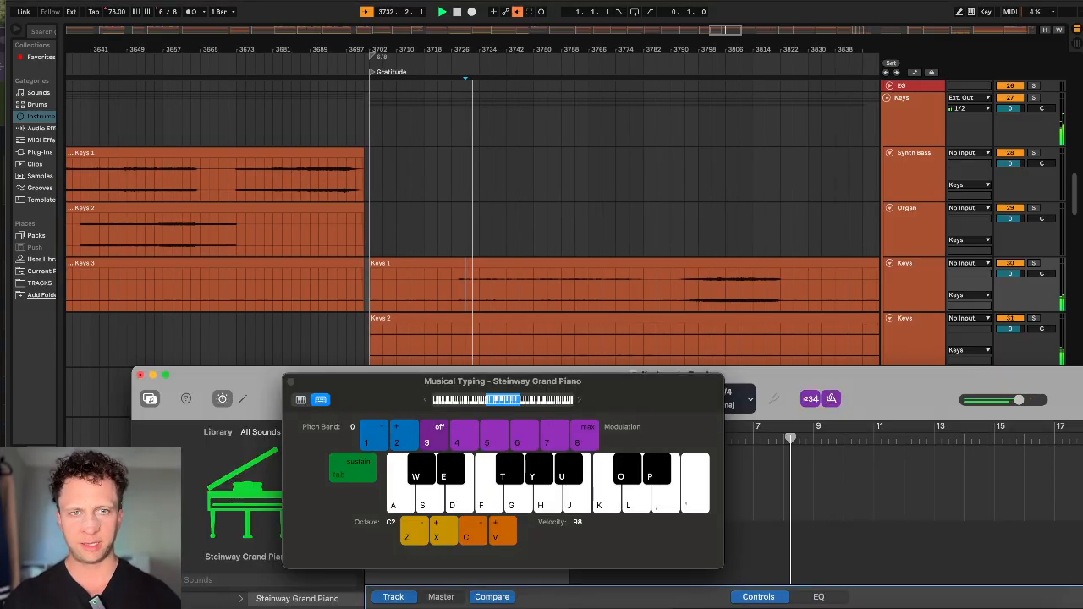
{"action": "key", "text": "super+Tab"}
{"action": "key", "text": "space"}
- Rename the locator at bar 3702 as Gratitude (E)
{"action": "scroll", "coordinate": [471, 263], "scroll_direction": "up", "scroll_amount": 10}
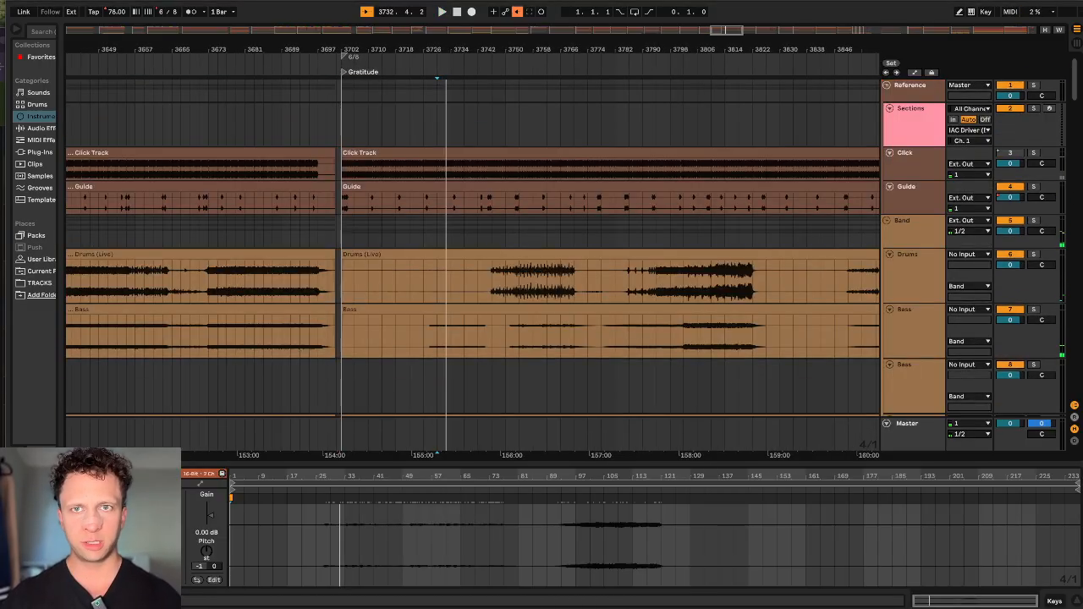
{"action": "scroll", "coordinate": [471, 262], "scroll_direction": "right", "scroll_amount": 1}
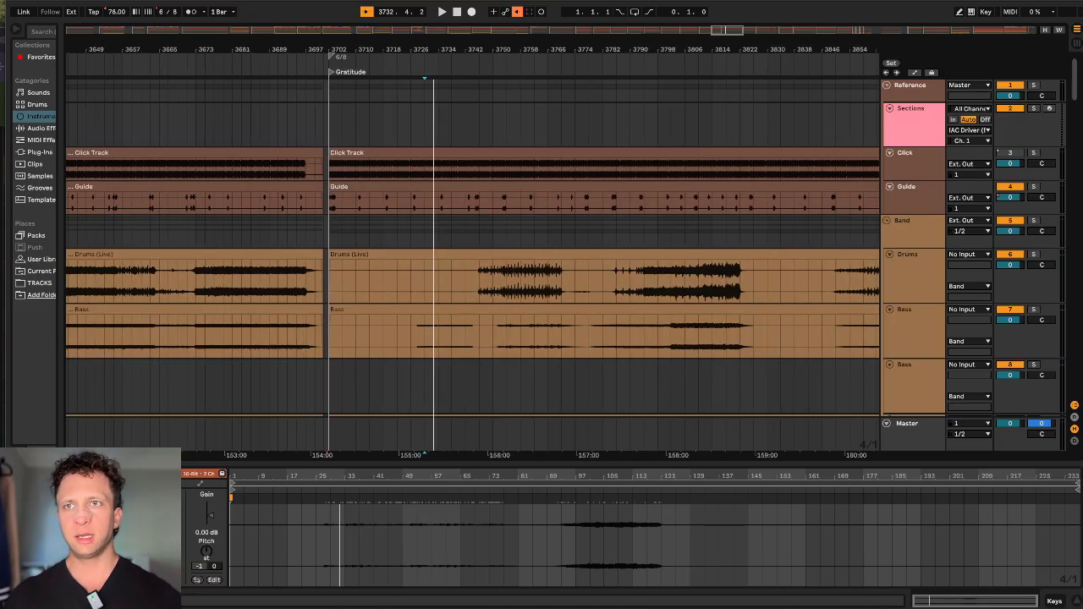
{"action": "left_click", "coordinate": [329, 125]}
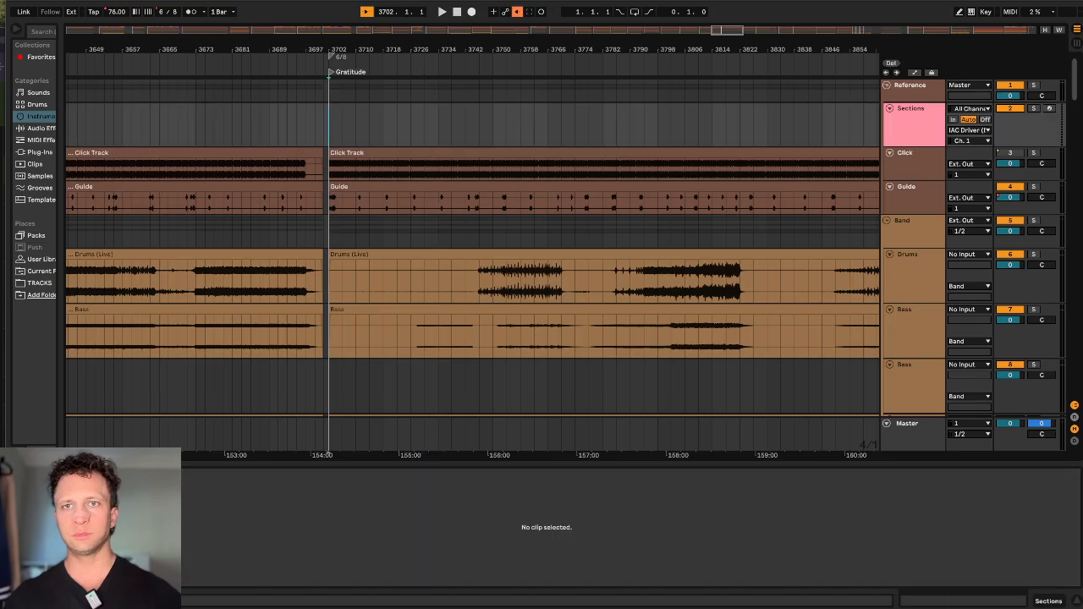
{"action": "key", "text": "super+r"}
{"action": "key", "text": "Right"}
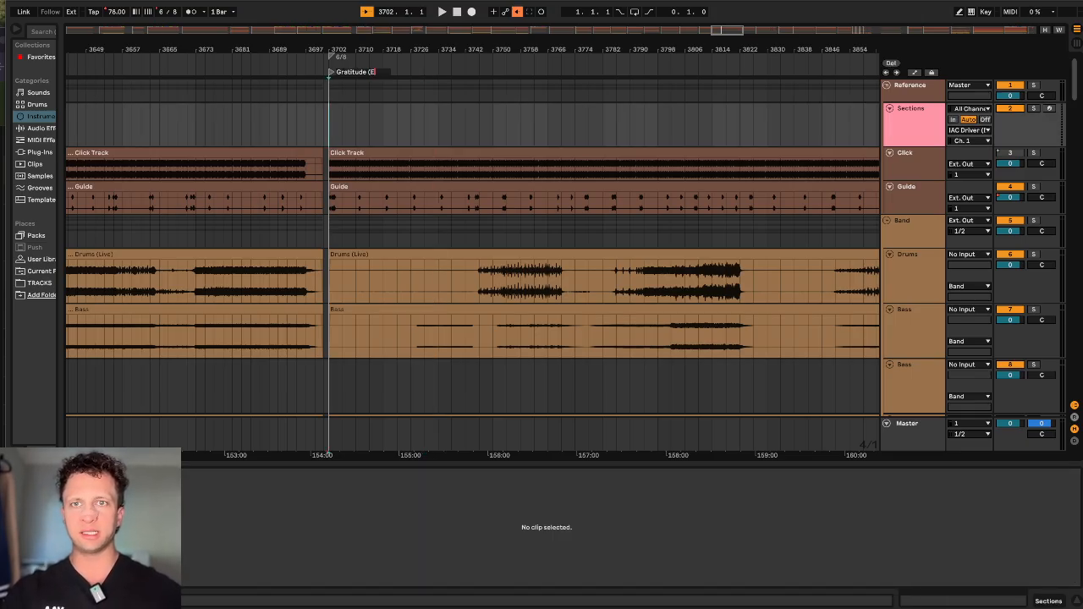
{"action": "key", "text": "Return"}
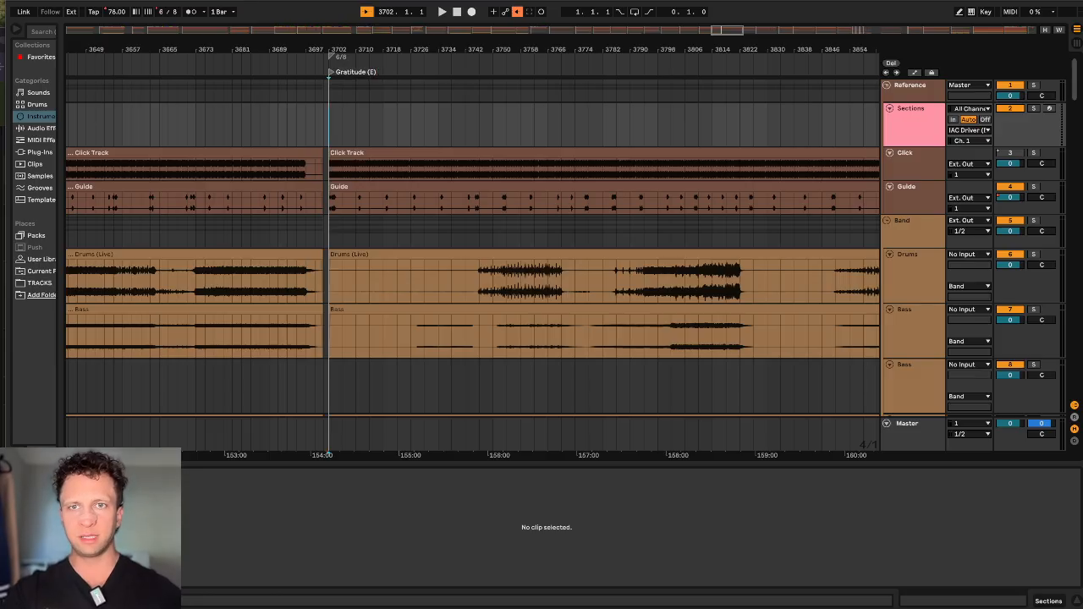
- Show automation, cut the Gratitude (E) time from bar 3702 to 3942, and undo the cut to keep the original in place
{"action": "scroll", "coordinate": [253, 125], "scroll_direction": "down", "scroll_amount": 5}
{"action": "left_click_drag", "start_coordinate": [257, 125], "coordinate": [633, 125]}
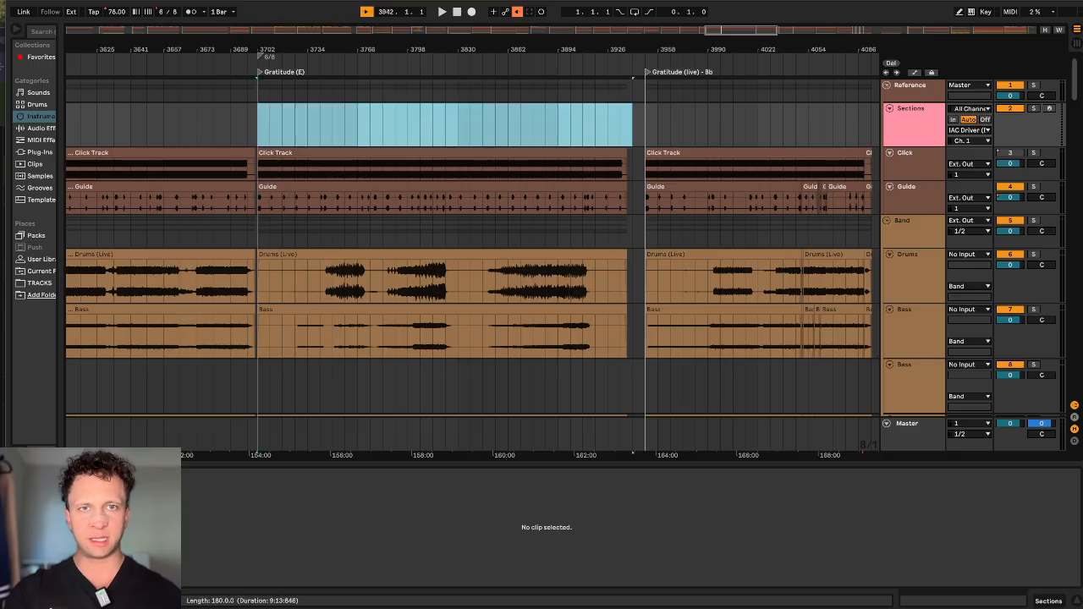
{"action": "key", "text": "a"}
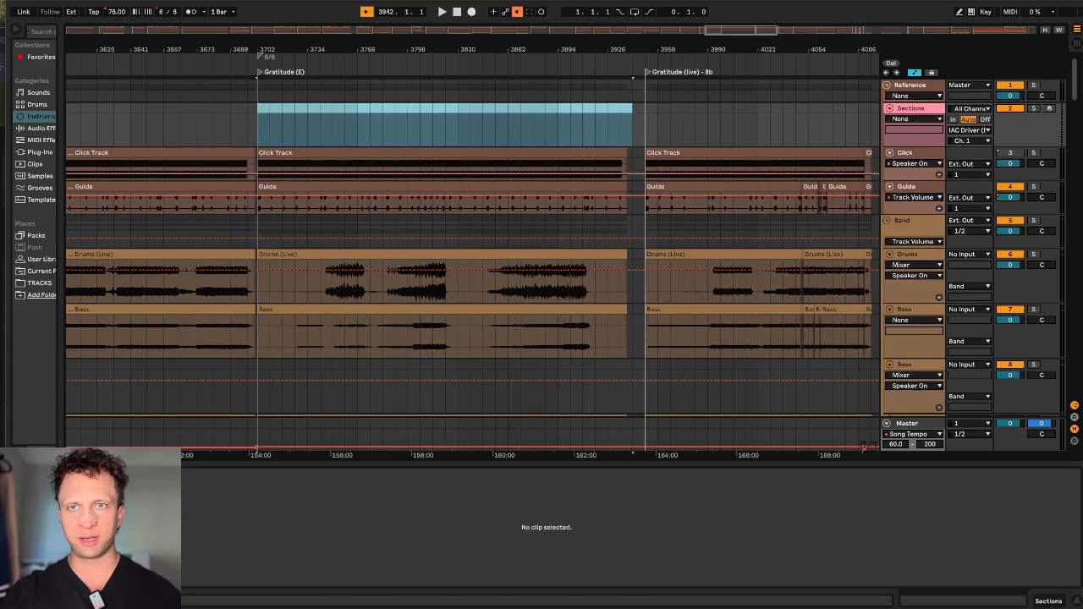
{"action": "left_click", "coordinate": [94, 2]}
{"action": "left_click", "coordinate": [118, 202]}
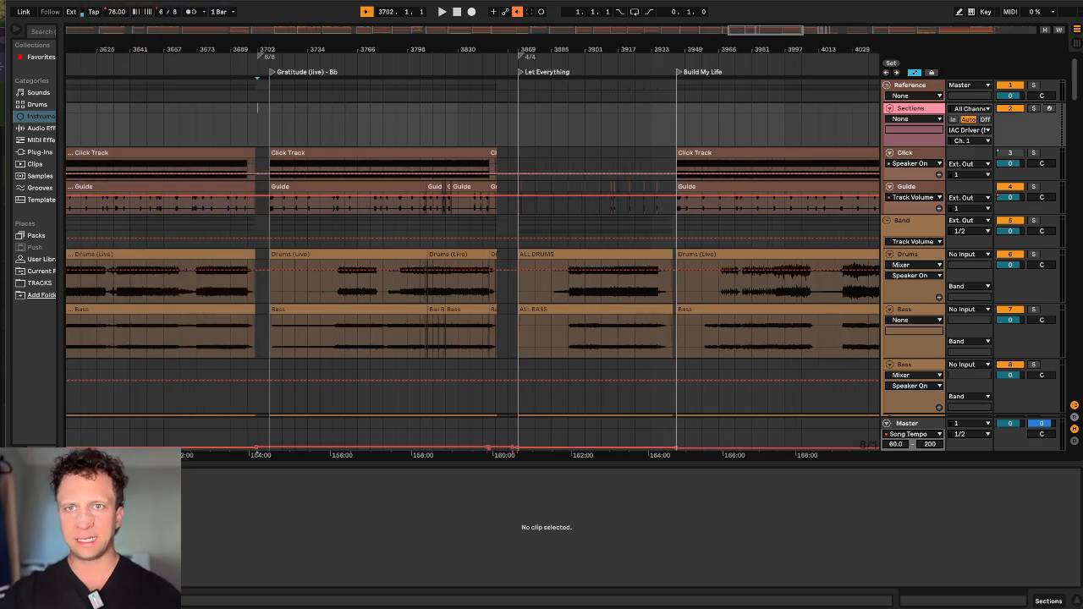
{"action": "key", "text": "super+z"}
- Paste the copied Gratitude time at bar 5551, after the 2 - Life is Better song
{"action": "scroll", "coordinate": [599, 197], "scroll_direction": "down", "scroll_amount": 10}
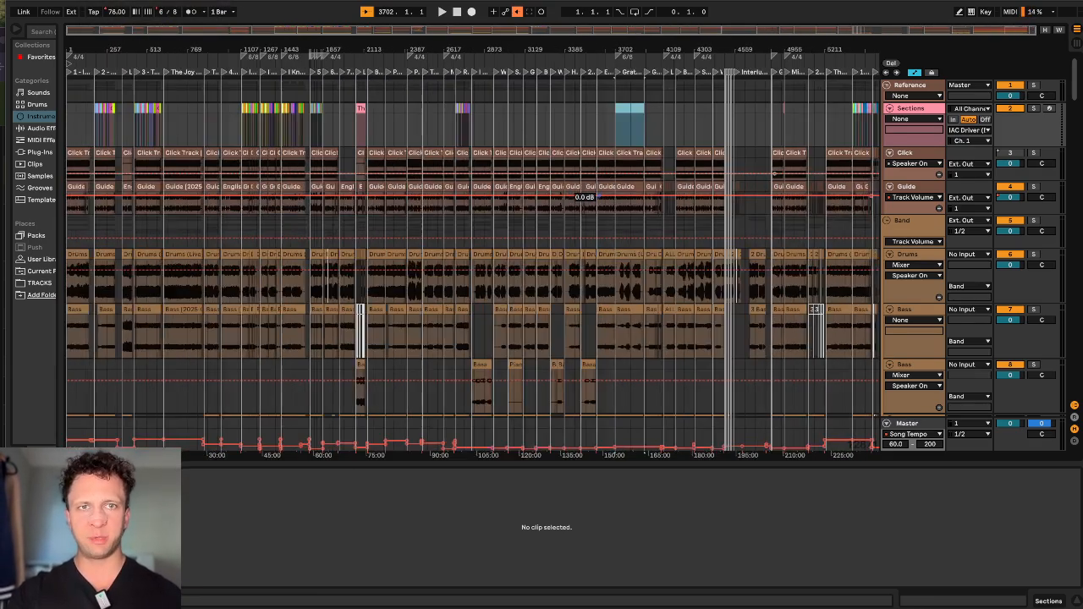
{"action": "scroll", "coordinate": [869, 109], "scroll_direction": "up", "scroll_amount": 10}
{"action": "scroll", "coordinate": [868, 108], "scroll_direction": "right", "scroll_amount": 3}
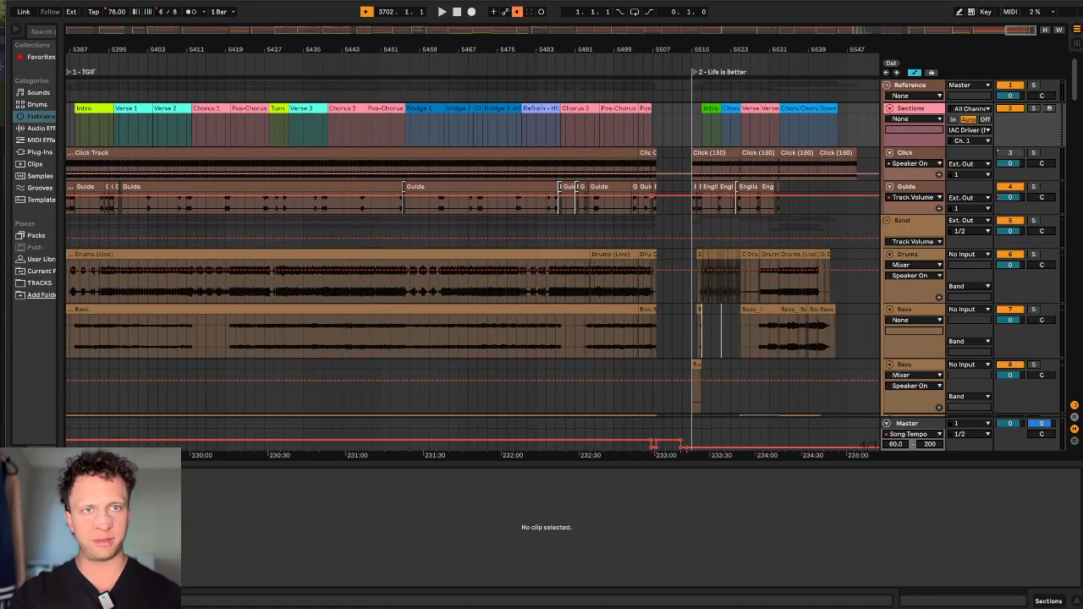
{"action": "scroll", "coordinate": [866, 109], "scroll_direction": "up", "scroll_amount": 2}
{"action": "left_click", "coordinate": [866, 108]}
{"action": "scroll", "coordinate": [866, 109], "scroll_direction": "up", "scroll_amount": 4}
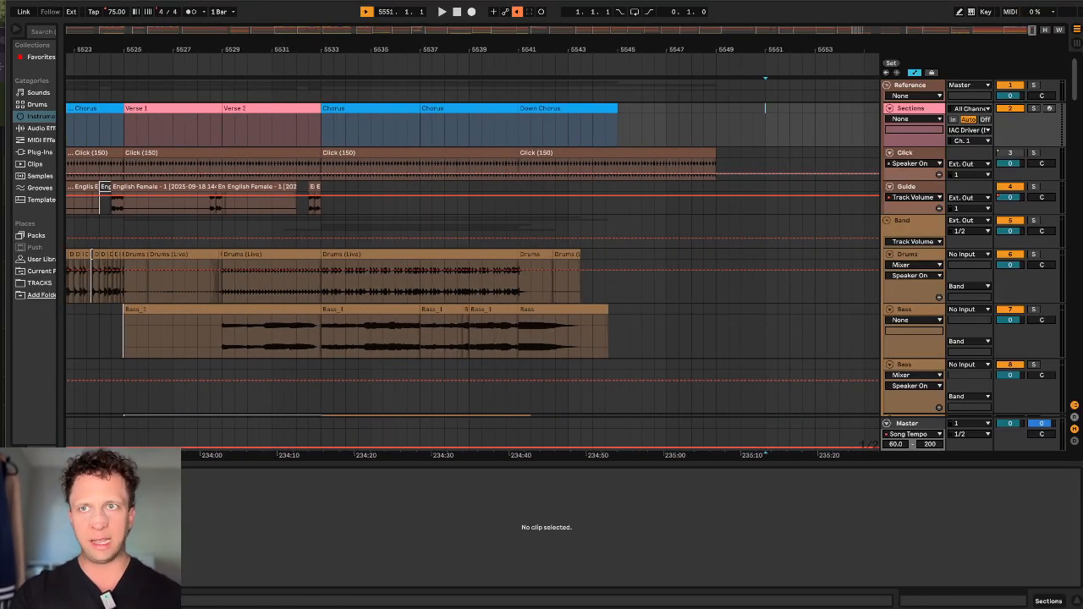
{"action": "left_click", "coordinate": [93, 6]}
{"action": "left_click", "coordinate": [127, 216]}
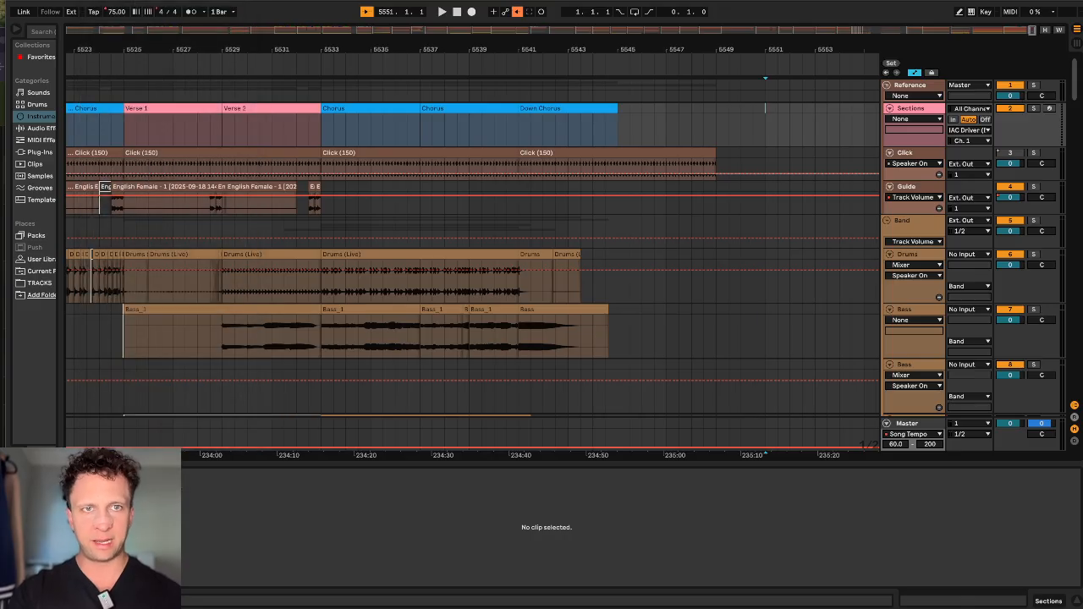
- Rename the last three songs' locators as 3 - Gratitude (E), 2 - Life is Better (D) and 1 - TGIF (E)
{"action": "key", "text": "Left"}
{"action": "key", "text": "l"}
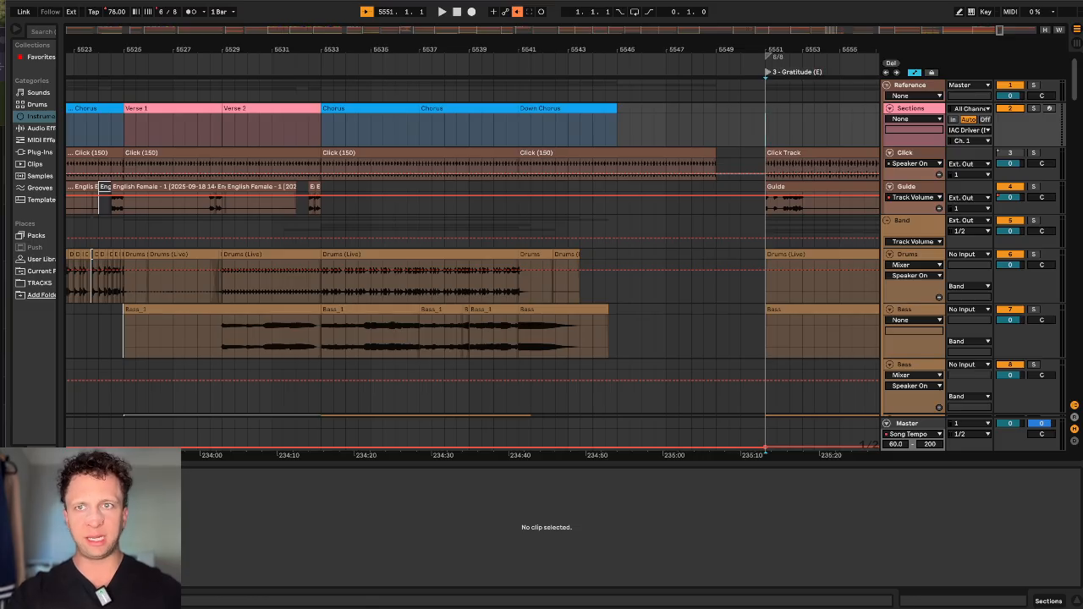
{"action": "scroll", "coordinate": [739, 254], "scroll_direction": "down", "scroll_amount": 5}
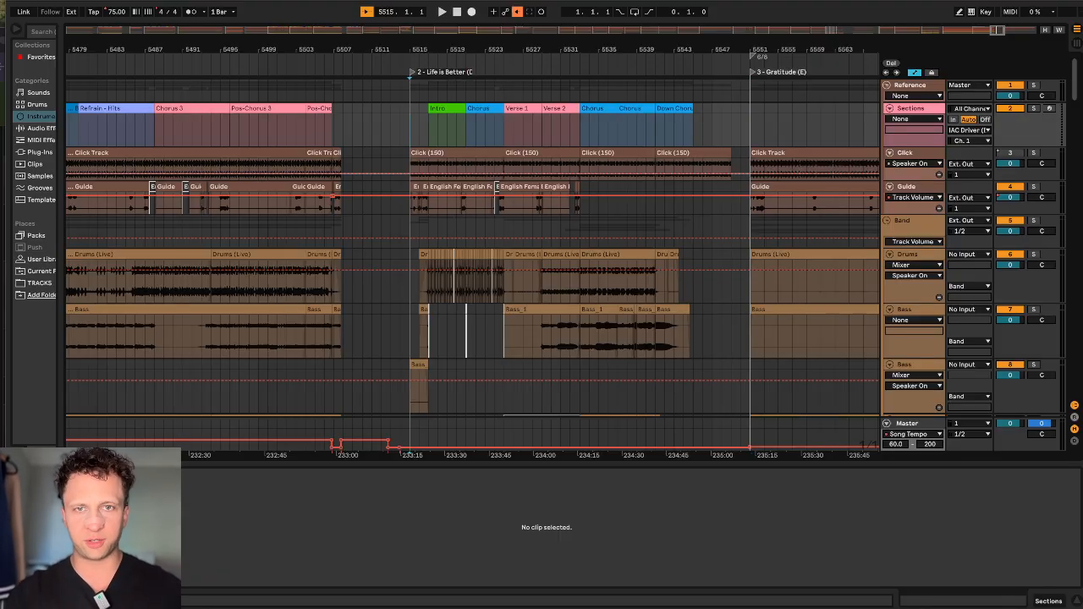
{"action": "scroll", "coordinate": [474, 253], "scroll_direction": "down", "scroll_amount": 3}
{"action": "scroll", "coordinate": [474, 253], "scroll_direction": "left", "scroll_amount": 10}
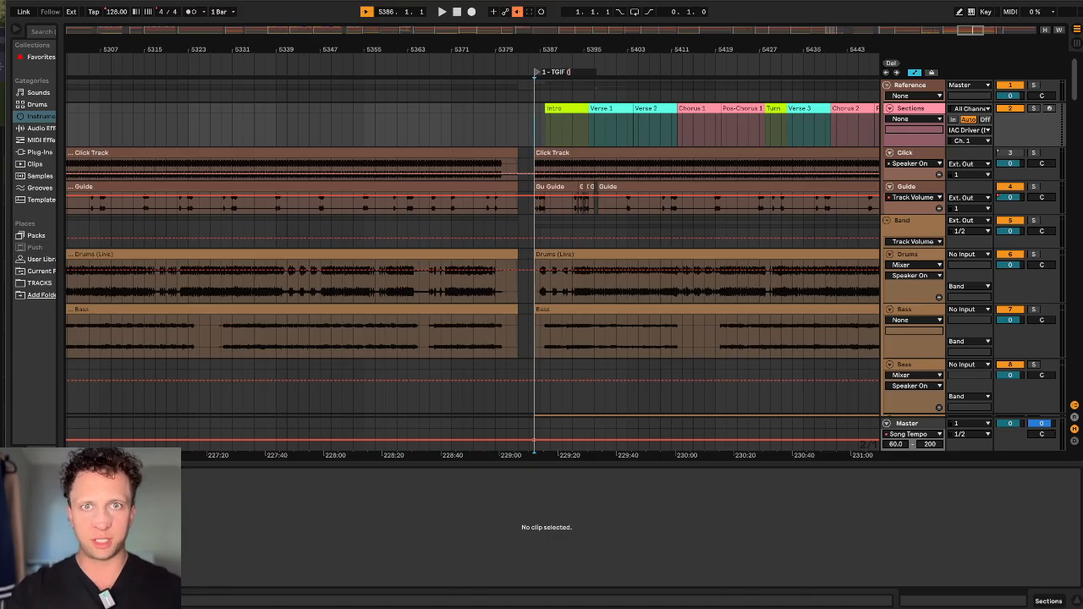
{"action": "scroll", "coordinate": [596, 253], "scroll_direction": "up", "scroll_amount": 5}
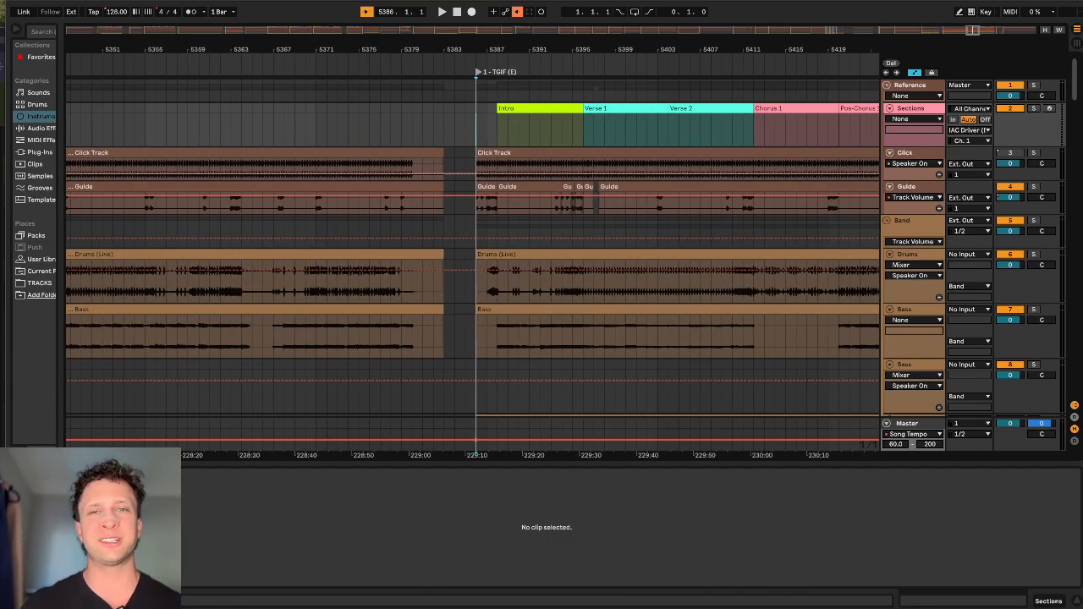
- Hide the automation, play the opening of 3 - Gratitude (E) from about bar 5552 to hear its guide, and stop
{"action": "scroll", "coordinate": [538, 254], "scroll_direction": "up", "scroll_amount": 7}
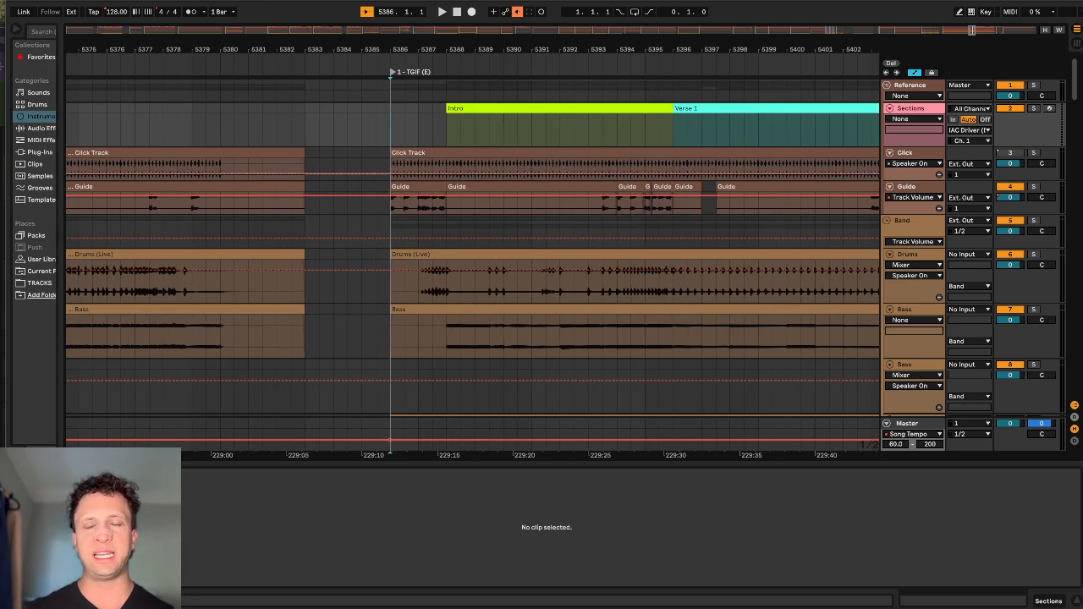
{"action": "scroll", "coordinate": [305, 188], "scroll_direction": "right", "scroll_amount": 5}
{"action": "scroll", "coordinate": [305, 188], "scroll_direction": "down", "scroll_amount": 7}
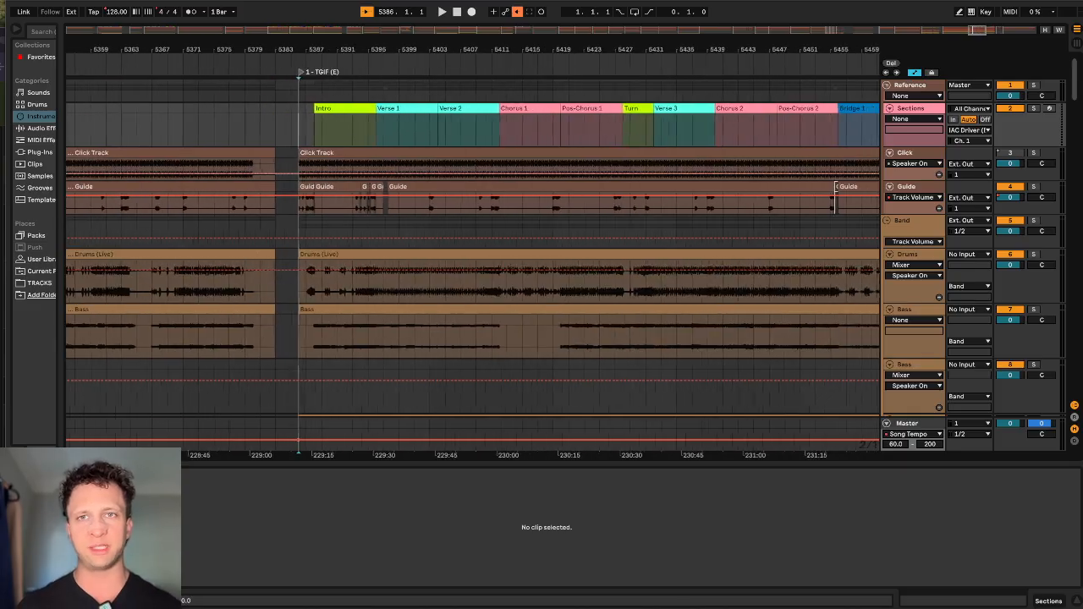
{"action": "scroll", "coordinate": [305, 188], "scroll_direction": "right", "scroll_amount": 12}
{"action": "scroll", "coordinate": [306, 188], "scroll_direction": "right", "scroll_amount": 4}
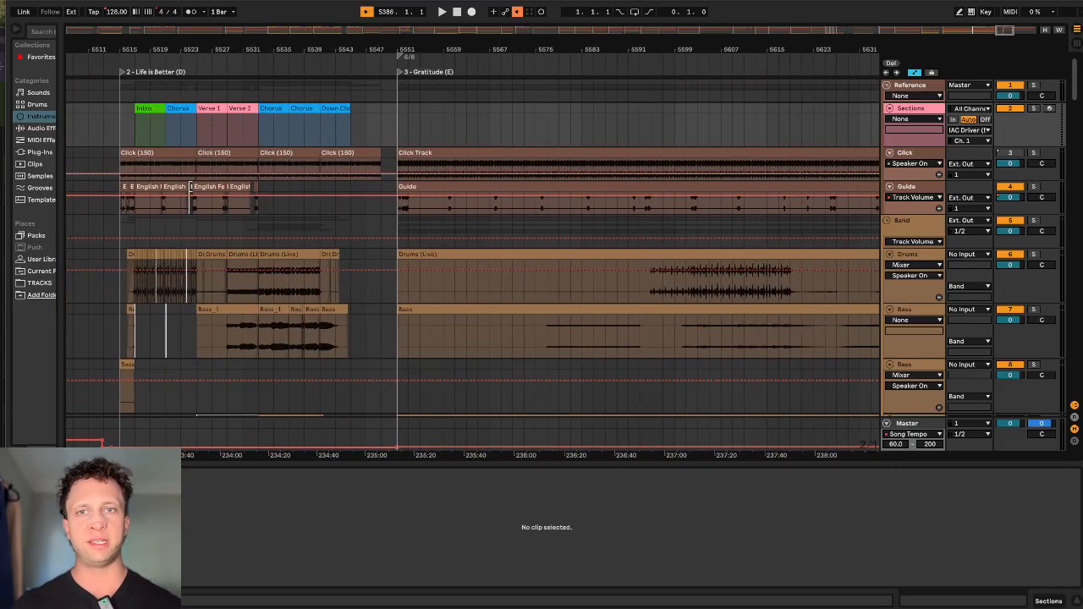
{"action": "scroll", "coordinate": [441, 254], "scroll_direction": "up", "scroll_amount": 7}
{"action": "key", "text": "a"}
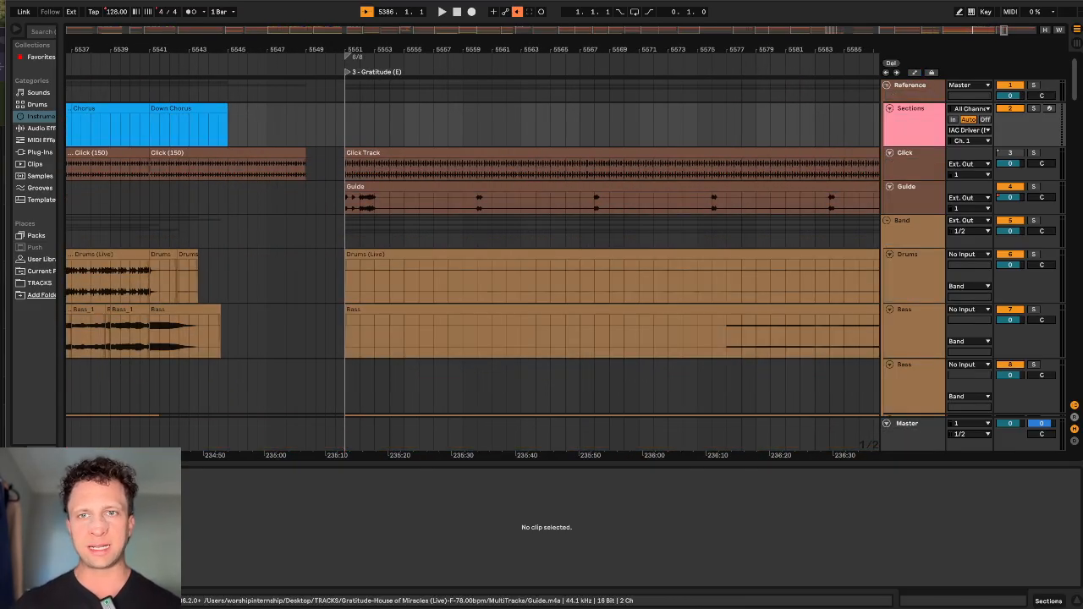
{"action": "left_click", "coordinate": [360, 200]}
{"action": "key", "text": "space"}
{"action": "key", "text": "plus"}
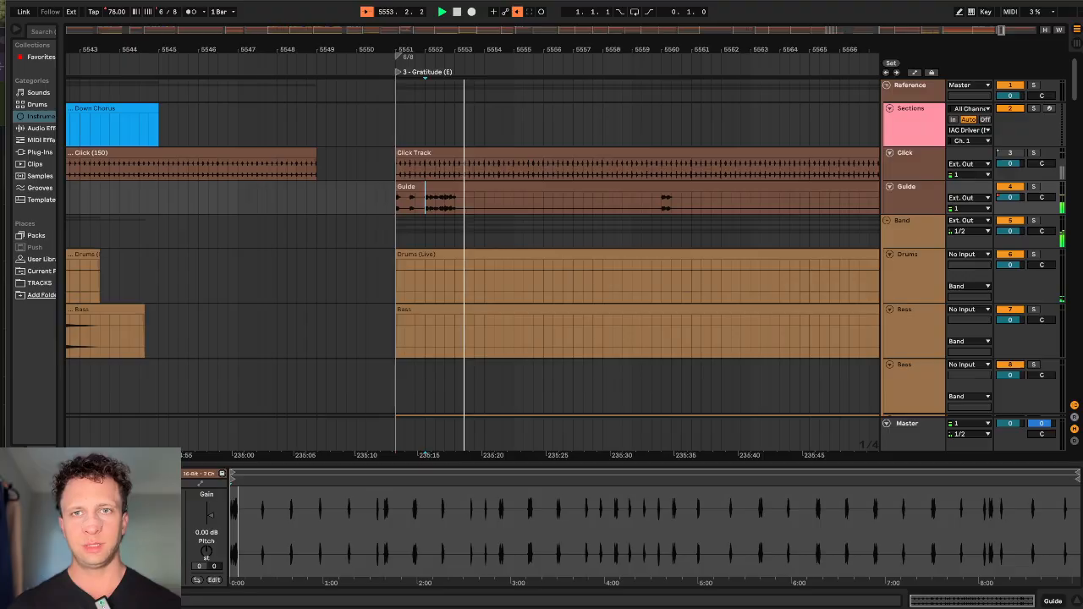
{"action": "key", "text": "minus"}
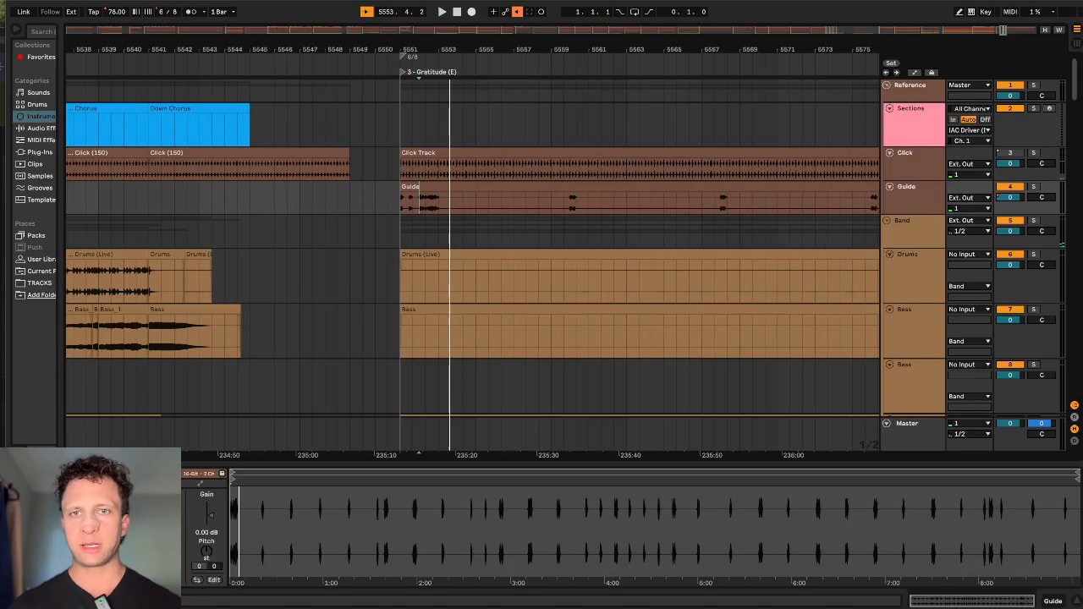
- Play 3 - Gratitude (E) from around bar 5561 to check the section after the guide's introduction
{"action": "key", "text": "minus"}
{"action": "key", "text": "minus"}
{"action": "key", "text": "minus"}
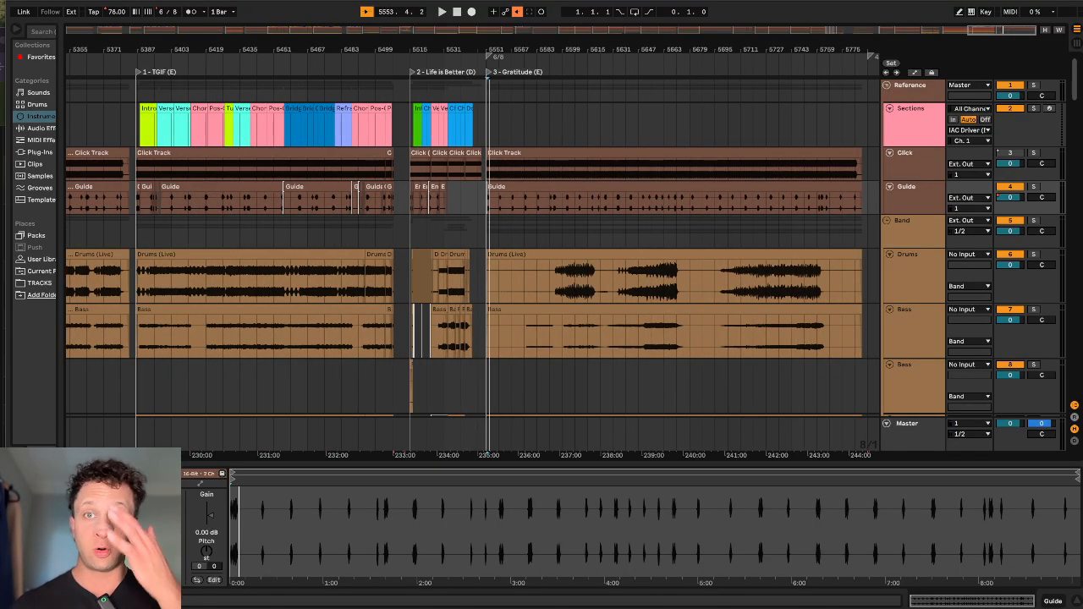
{"action": "key", "text": "plus"}
{"action": "key", "text": "plus"}
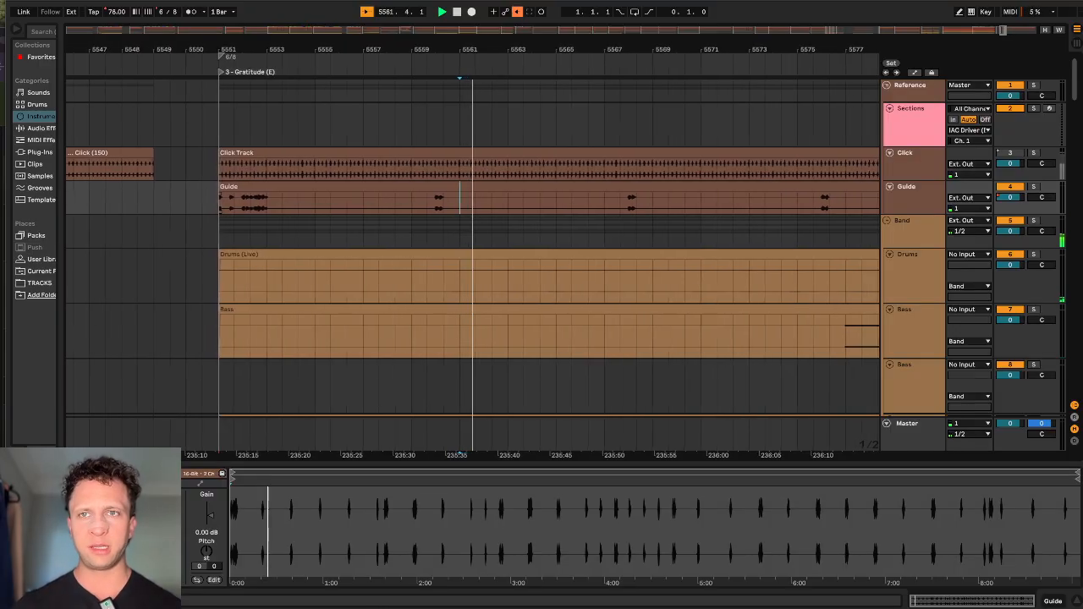
{"action": "scroll", "coordinate": [406, 203], "scroll_direction": "down", "scroll_amount": 10}
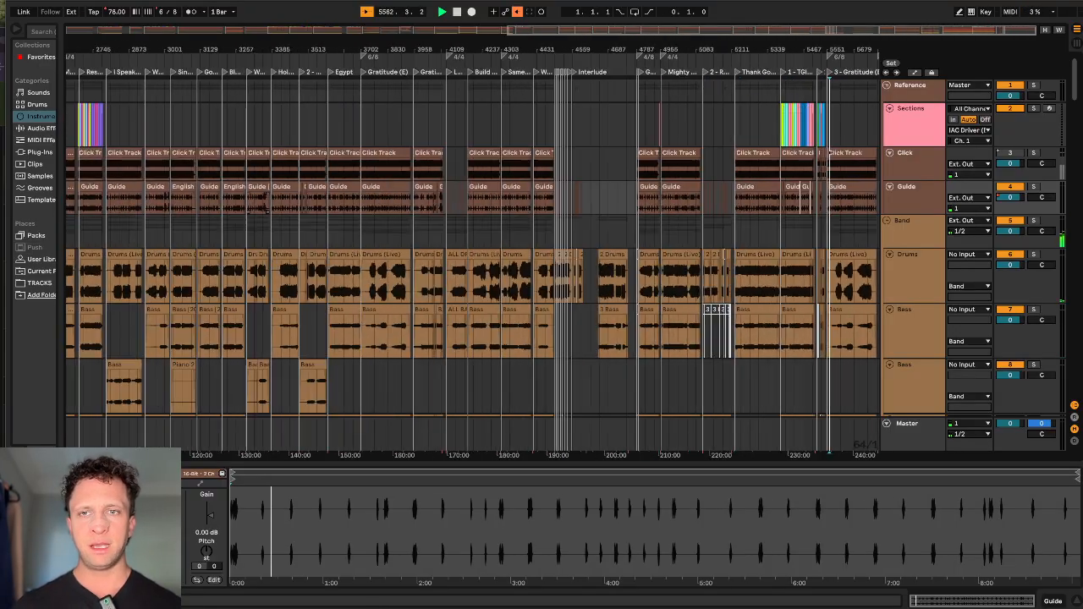
- Play the opening of Gratitude (live) - Bb from bar 3952 to hear how the song begins
{"action": "scroll", "coordinate": [253, 203], "scroll_direction": "up", "scroll_amount": 8}
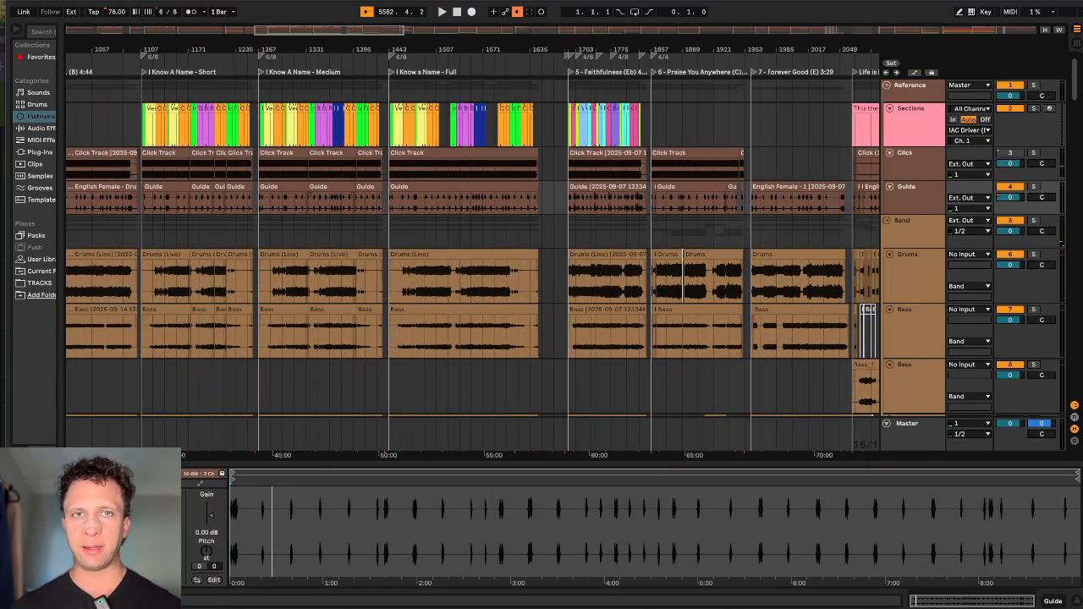
{"action": "scroll", "coordinate": [474, 254], "scroll_direction": "right", "scroll_amount": 20}
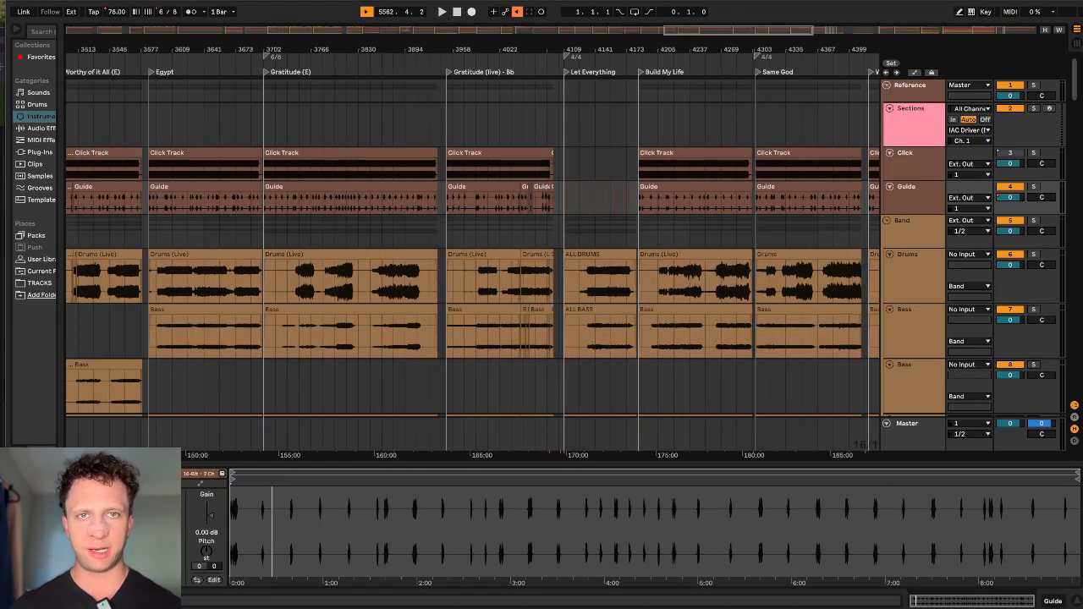
{"action": "scroll", "coordinate": [474, 253], "scroll_direction": "right", "scroll_amount": 10}
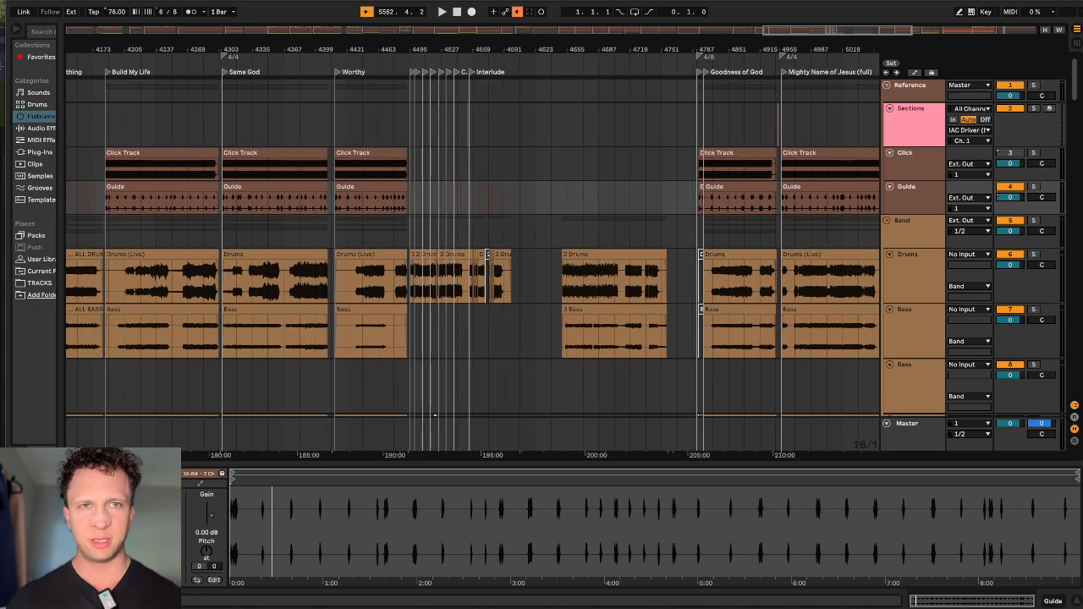
{"action": "scroll", "coordinate": [448, 170], "scroll_direction": "left", "scroll_amount": 5}
{"action": "scroll", "coordinate": [448, 170], "scroll_direction": "down", "scroll_amount": 5}
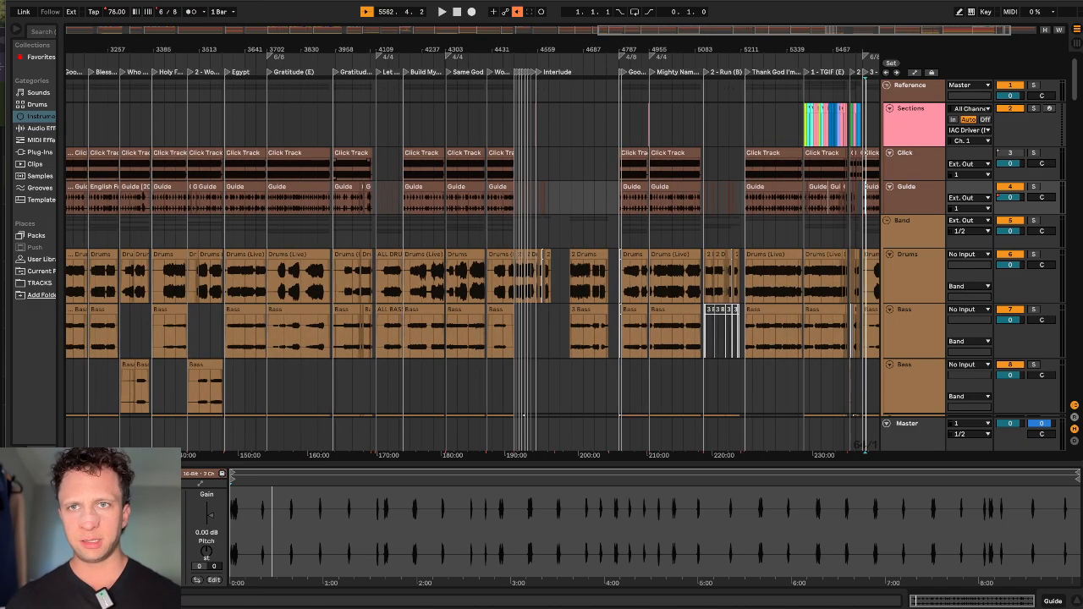
{"action": "left_click", "coordinate": [352, 126]}
{"action": "scroll", "coordinate": [349, 191], "scroll_direction": "up", "scroll_amount": 10}
{"action": "scroll", "coordinate": [349, 246], "scroll_direction": "down", "scroll_amount": 1}
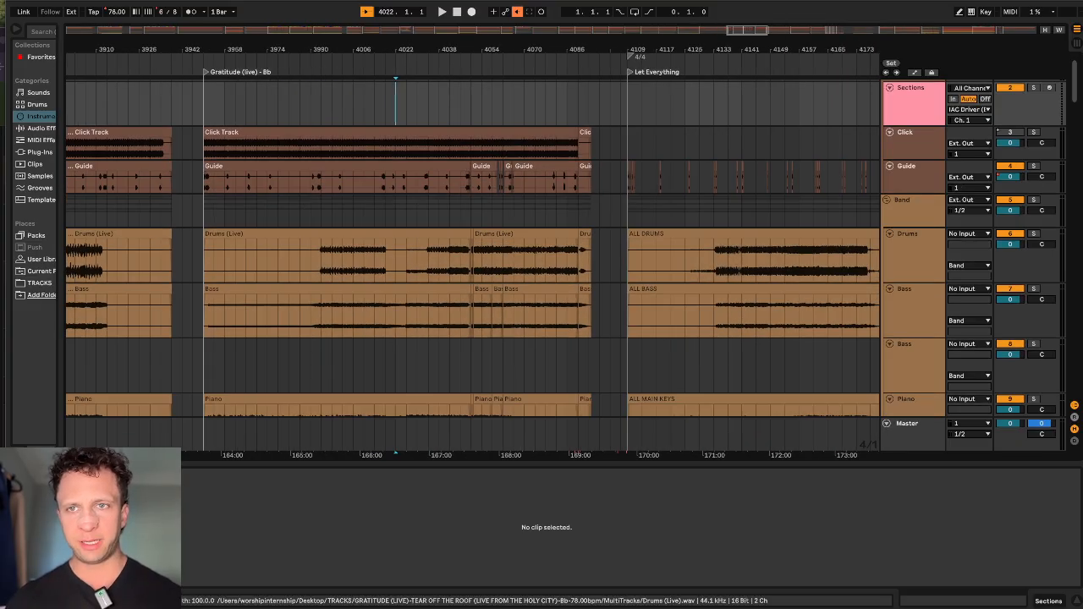
{"action": "scroll", "coordinate": [338, 245], "scroll_direction": "up", "scroll_amount": 3}
{"action": "scroll", "coordinate": [216, 245], "scroll_direction": "up", "scroll_amount": 3}
{"action": "left_click", "coordinate": [172, 256]}
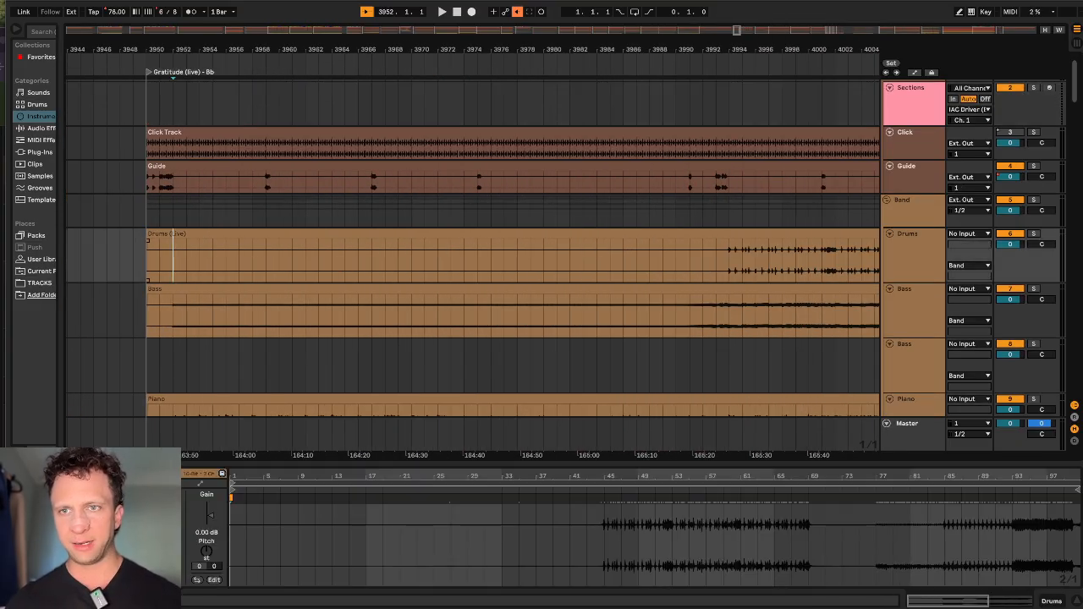
{"action": "key", "text": "space"}
{"action": "scroll", "coordinate": [172, 257], "scroll_direction": "down", "scroll_amount": 5}
- Select the first Piano clip of Gratitude (live) - Bb and try to paste it near the start of 3 - Gratitude (E)
{"action": "left_click", "coordinate": [497, 191]}
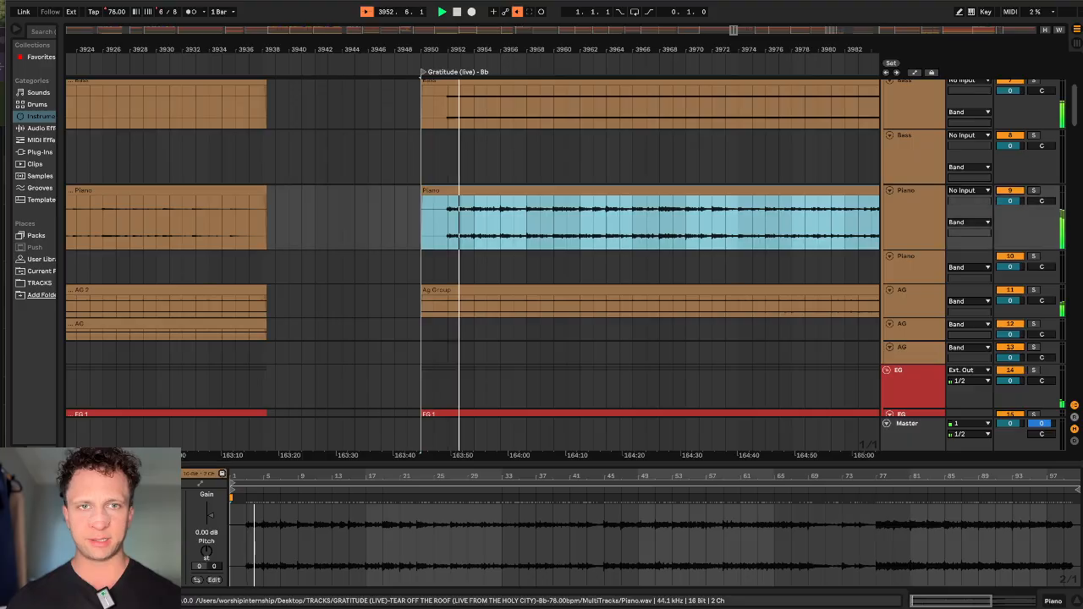
{"action": "scroll", "coordinate": [497, 191], "scroll_direction": "down", "scroll_amount": 3}
{"action": "scroll", "coordinate": [498, 191], "scroll_direction": "right", "scroll_amount": 5}
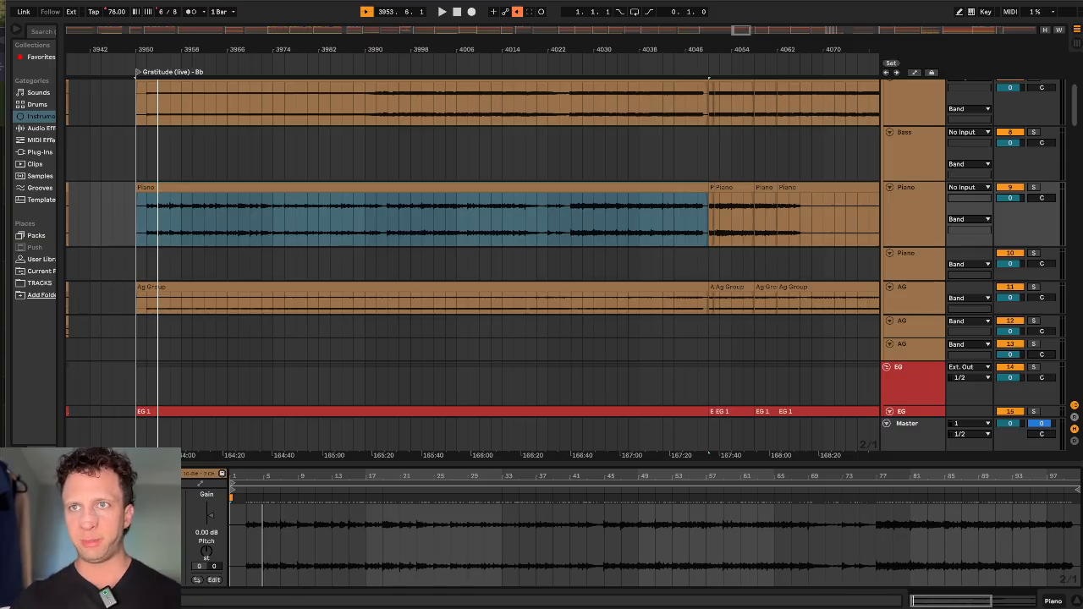
{"action": "scroll", "coordinate": [235, 215], "scroll_direction": "down", "scroll_amount": 10}
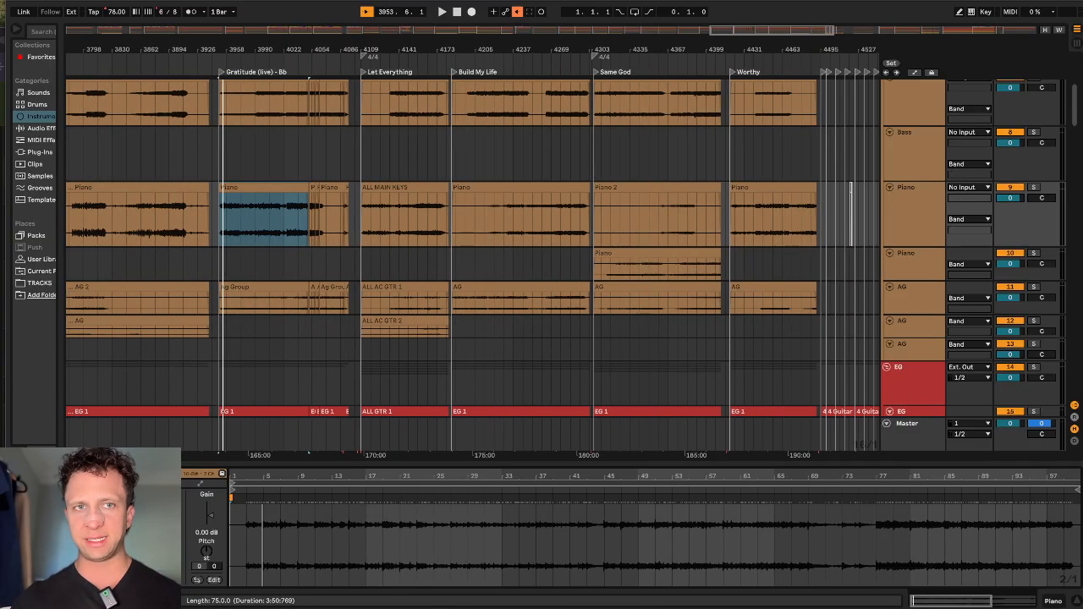
{"action": "key", "text": "z"}
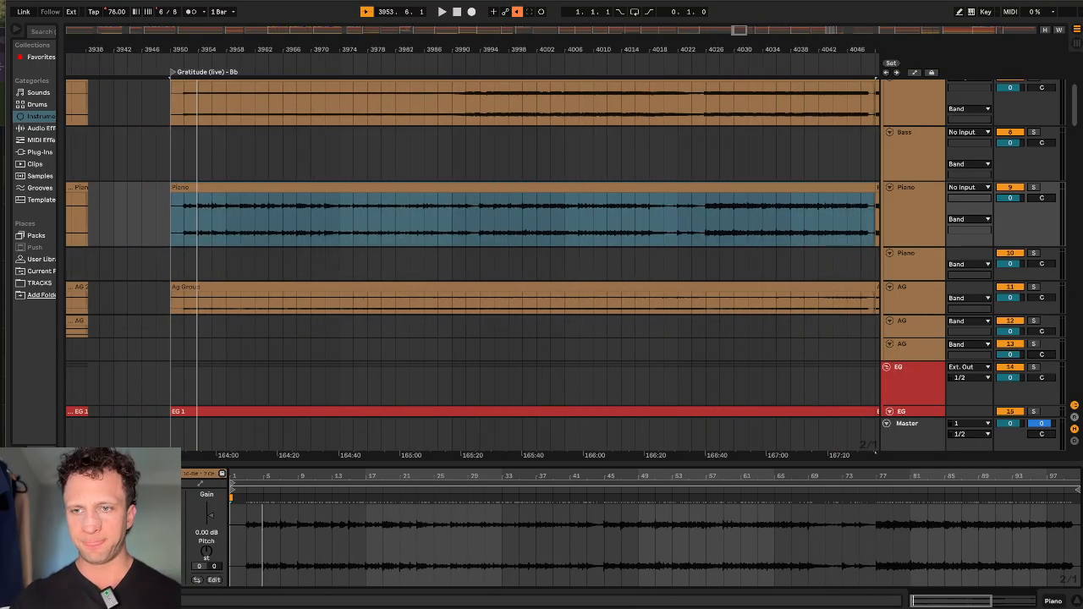
{"action": "key", "text": "x"}
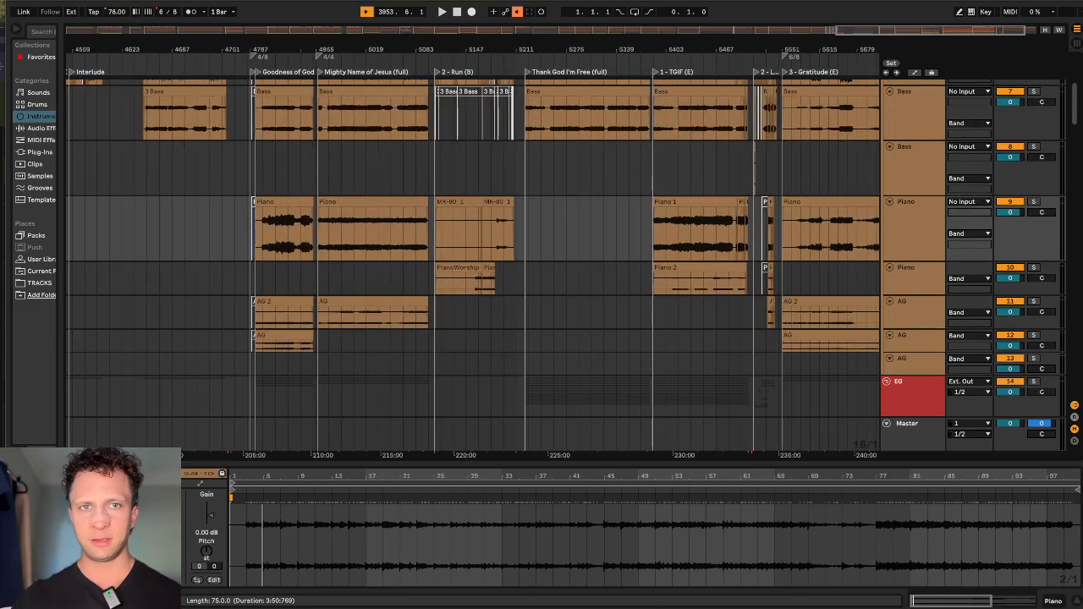
{"action": "scroll", "coordinate": [778, 245], "scroll_direction": "up", "scroll_amount": 10}
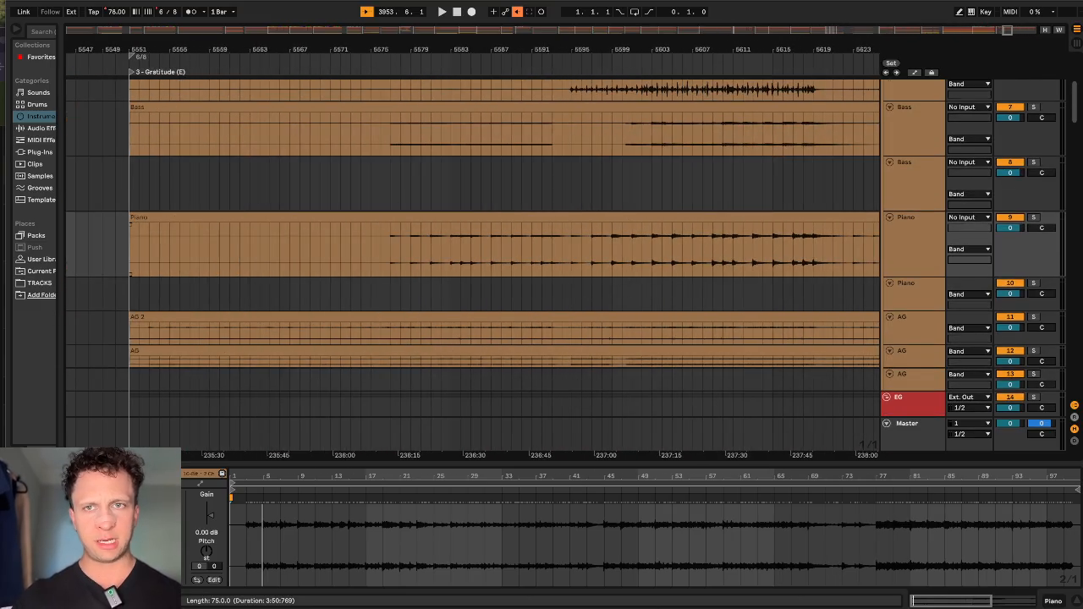
{"action": "scroll", "coordinate": [779, 245], "scroll_direction": "left", "scroll_amount": 4}
{"action": "scroll", "coordinate": [778, 245], "scroll_direction": "up", "scroll_amount": 3}
{"action": "left_click", "coordinate": [349, 331]}
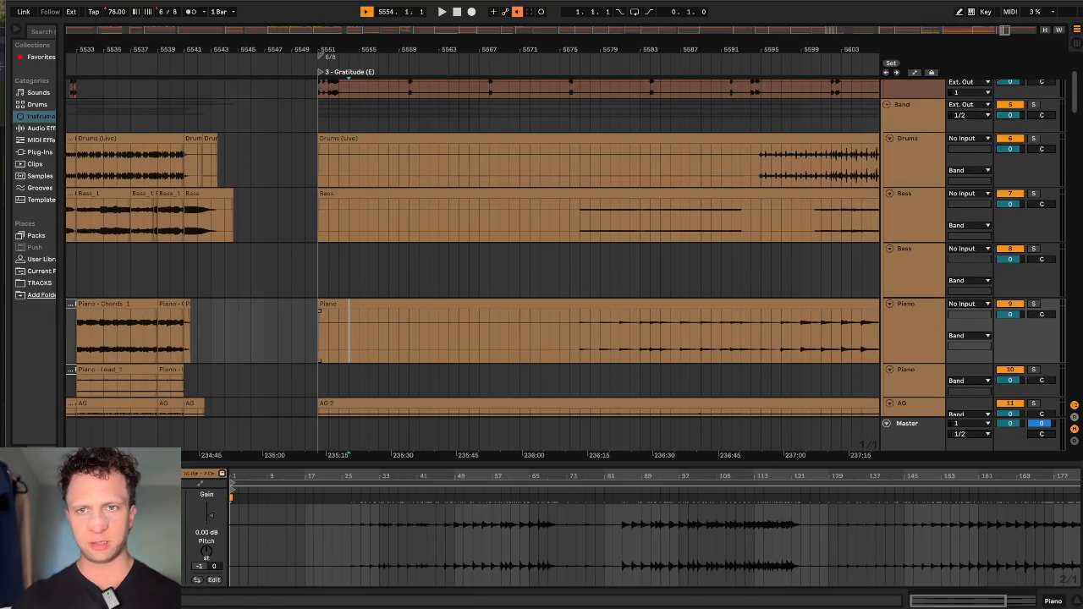
{"action": "left_click", "coordinate": [338, 331]}
{"action": "key", "text": "super+v"}
{"action": "left_click", "coordinate": [339, 313]}
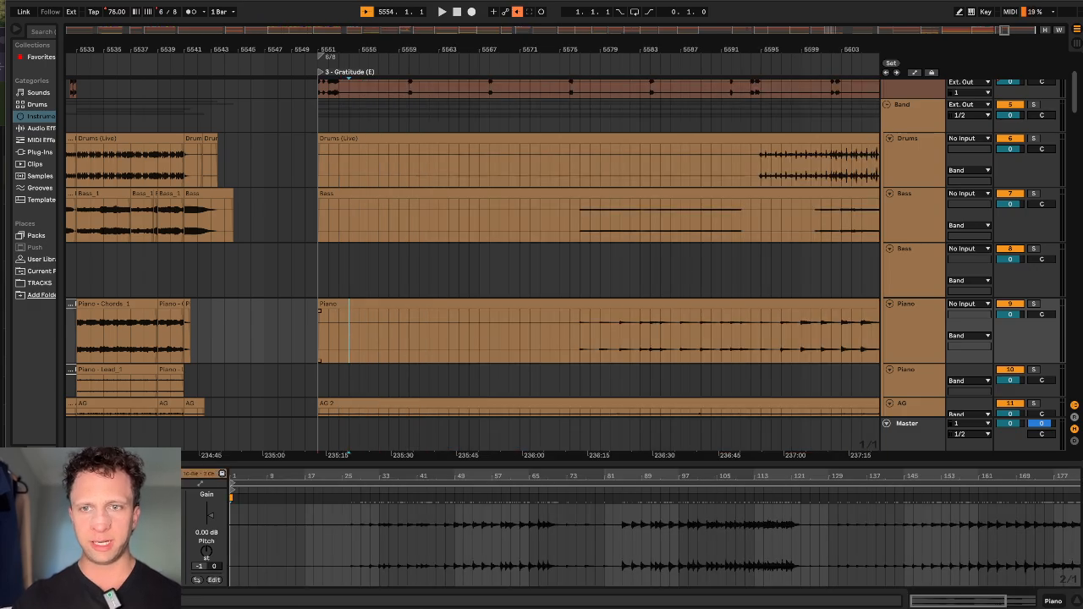
- Copy the first Piano clip of Gratitude (live) - Bb, starting at bar 3950
{"action": "scroll", "coordinate": [347, 331], "scroll_direction": "down", "scroll_amount": 10}
{"action": "scroll", "coordinate": [474, 254], "scroll_direction": "left", "scroll_amount": 15}
{"action": "scroll", "coordinate": [473, 253], "scroll_direction": "up", "scroll_amount": 1}
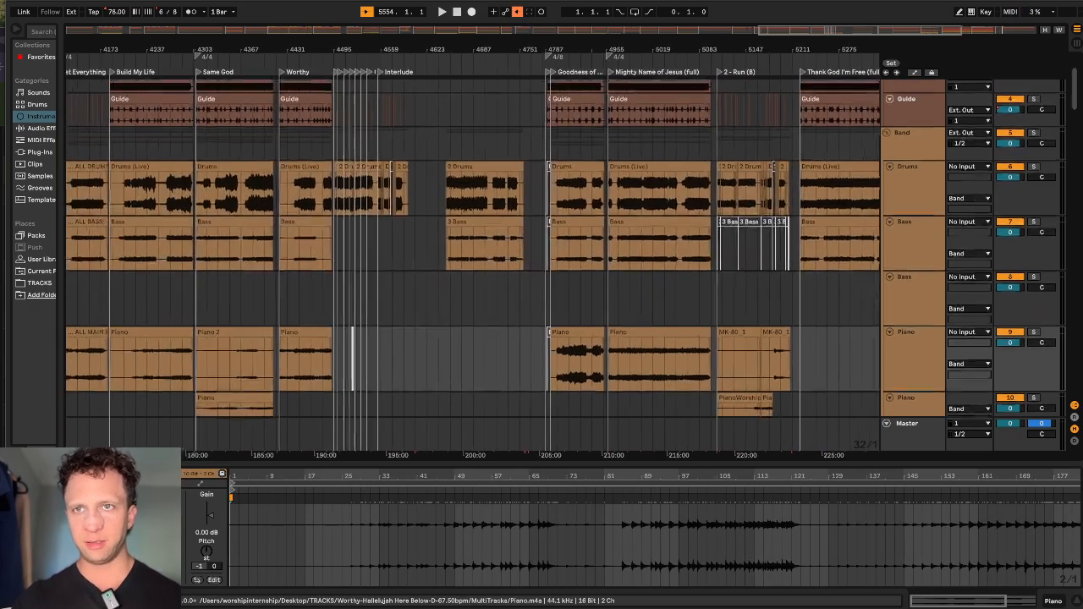
{"action": "scroll", "coordinate": [340, 347], "scroll_direction": "left", "scroll_amount": 5}
{"action": "scroll", "coordinate": [340, 347], "scroll_direction": "up", "scroll_amount": 10}
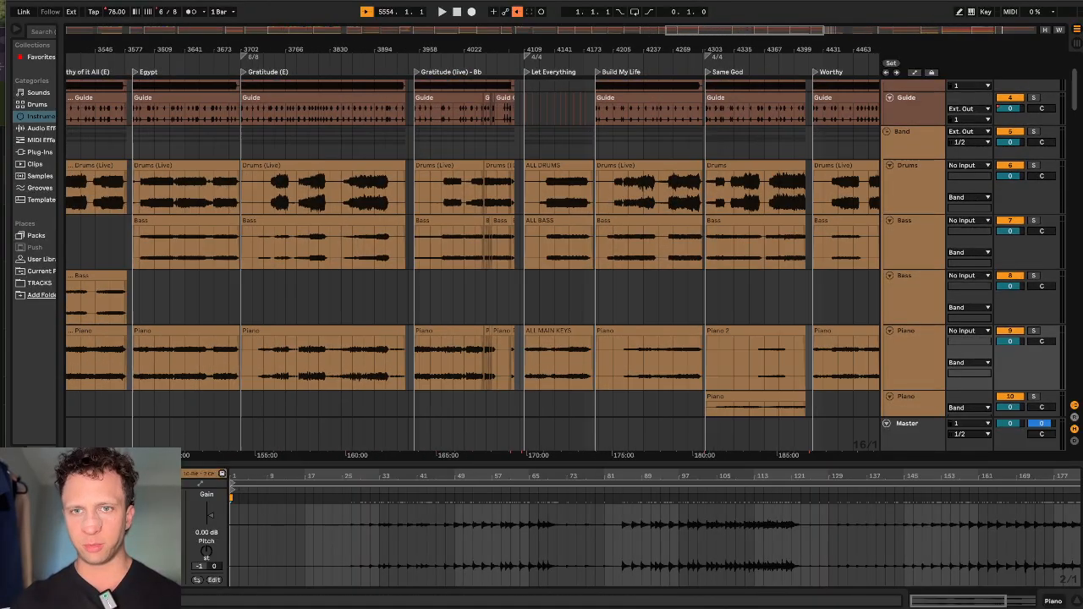
{"action": "scroll", "coordinate": [391, 344], "scroll_direction": "left", "scroll_amount": 3}
{"action": "left_click", "coordinate": [390, 344]}
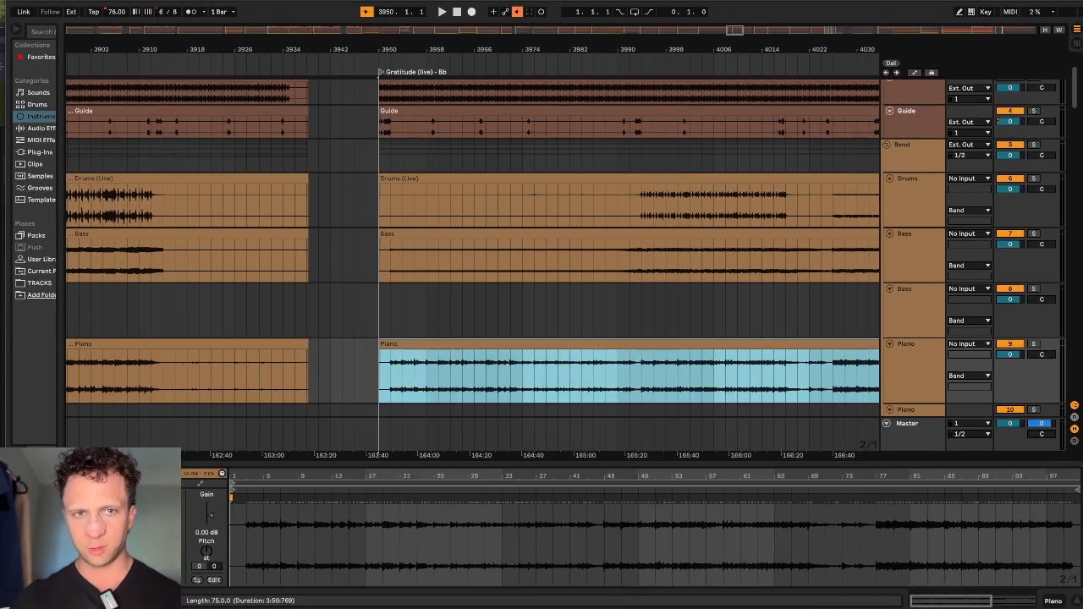
- Paste the copied piano clip on the main Piano track at bar 5551, where 3 - Gratitude (E) starts
{"action": "scroll", "coordinate": [391, 344], "scroll_direction": "down", "scroll_amount": 4}
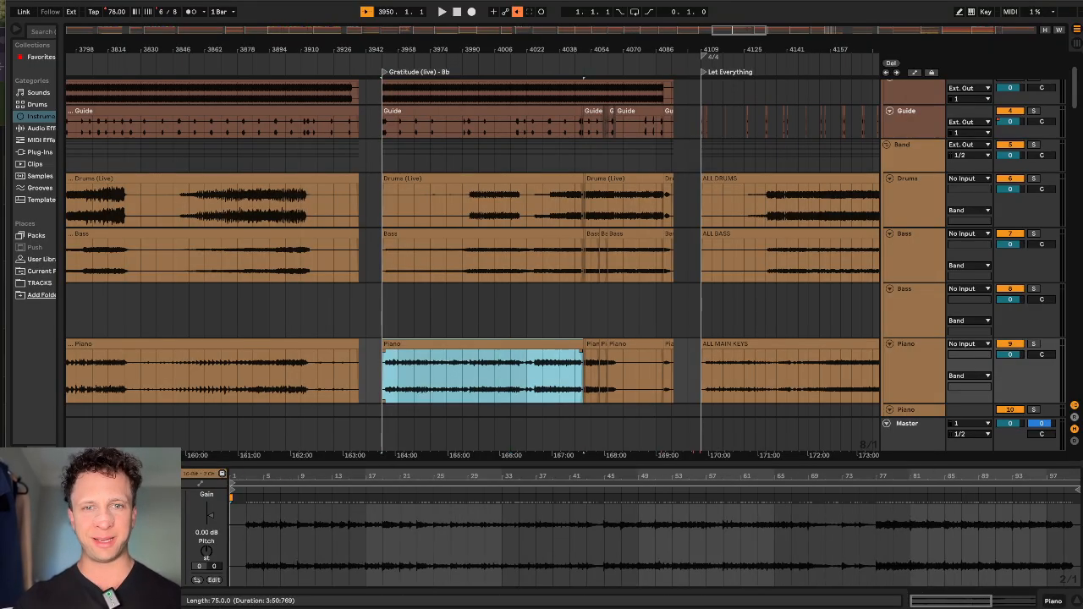
{"action": "scroll", "coordinate": [736, 254], "scroll_direction": "right", "scroll_amount": 15}
{"action": "scroll", "coordinate": [736, 253], "scroll_direction": "down", "scroll_amount": 4}
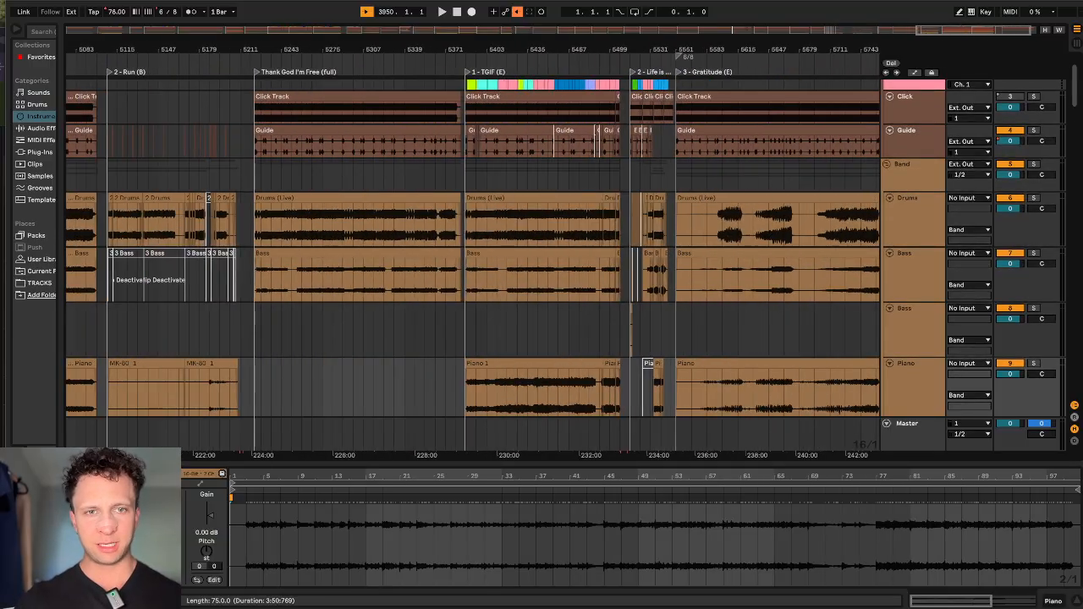
{"action": "scroll", "coordinate": [676, 338], "scroll_direction": "up", "scroll_amount": 6}
{"action": "scroll", "coordinate": [677, 339], "scroll_direction": "down", "scroll_amount": 2}
{"action": "scroll", "coordinate": [677, 338], "scroll_direction": "right", "scroll_amount": 3}
{"action": "left_click", "coordinate": [574, 342]}
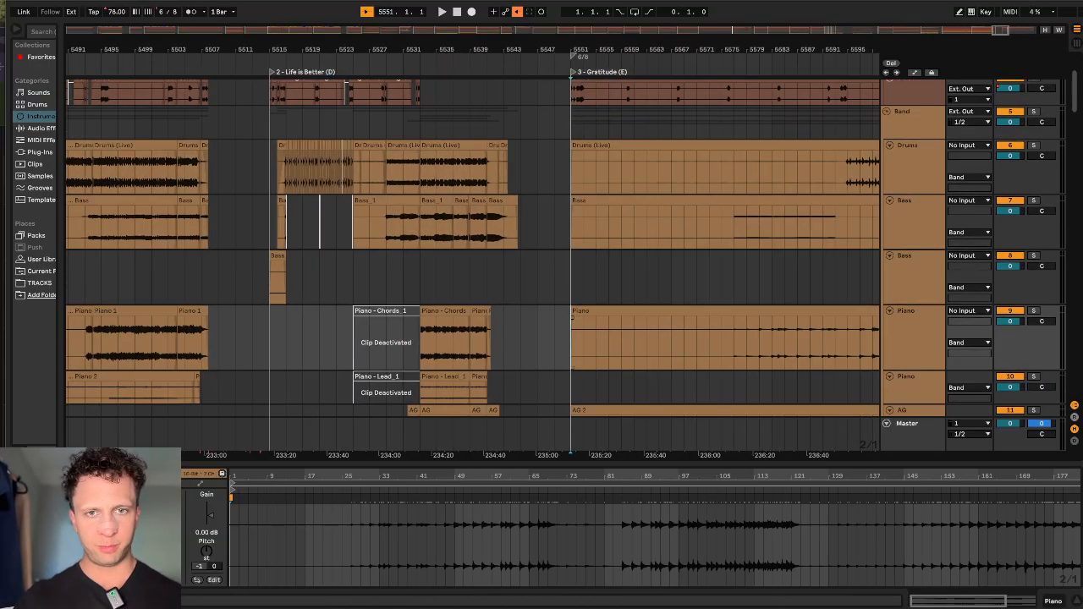
{"action": "key", "text": "super+v"}
- Play 3 - Gratitude (E) from the guide cue near bar 5552 to hear the pasted piano, select its clip, and stop
{"action": "scroll", "coordinate": [609, 338], "scroll_direction": "up", "scroll_amount": 8}
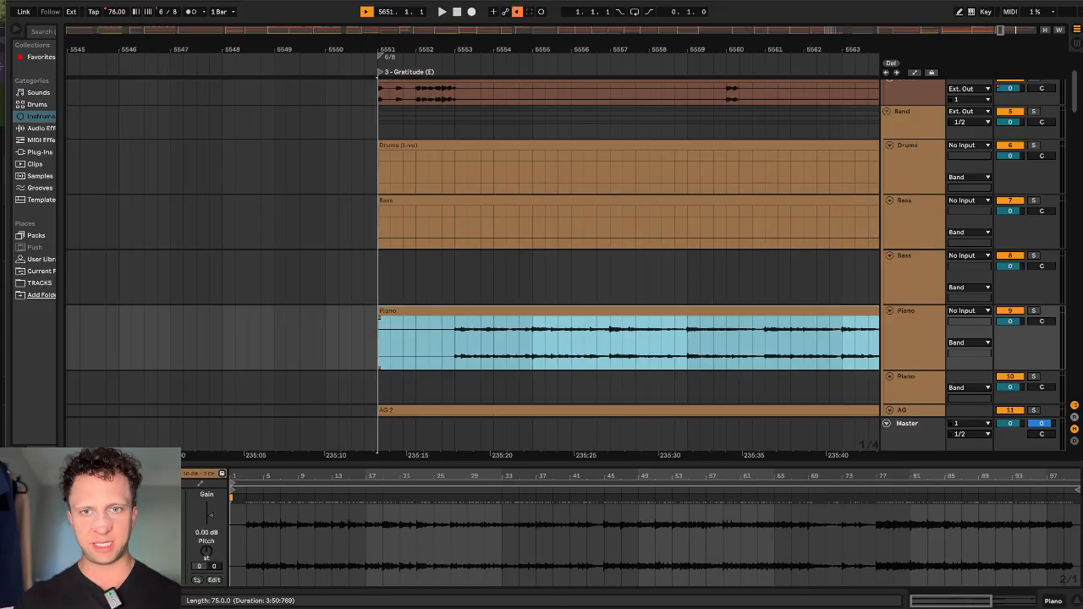
{"action": "left_click", "coordinate": [455, 342]}
{"action": "scroll", "coordinate": [457, 338], "scroll_direction": "up", "scroll_amount": 1}
{"action": "scroll", "coordinate": [456, 339], "scroll_direction": "left", "scroll_amount": 1}
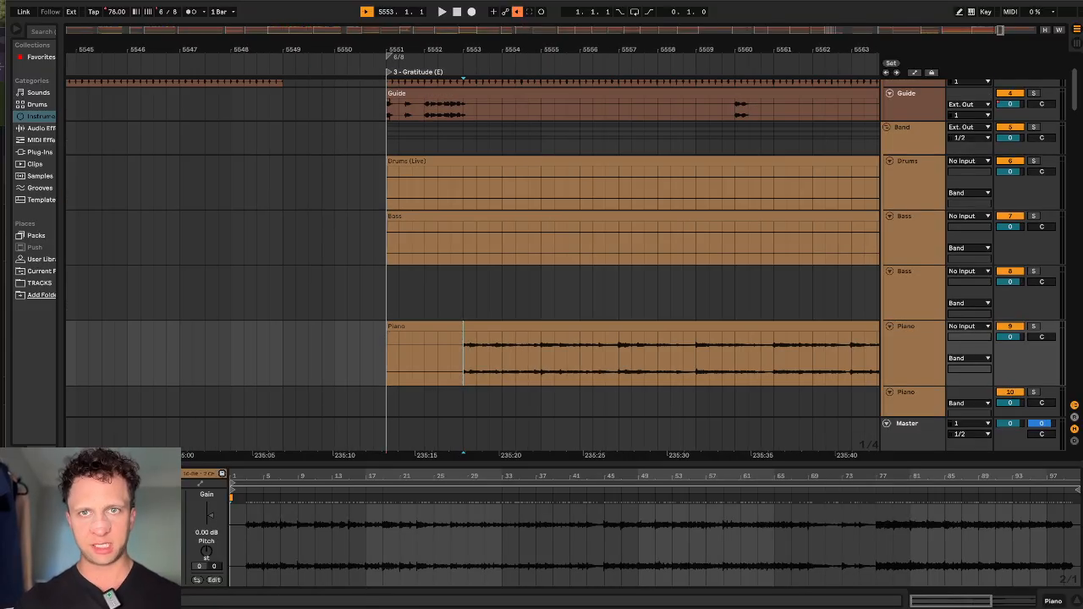
{"action": "left_click", "coordinate": [425, 108]}
{"action": "key", "text": "space"}
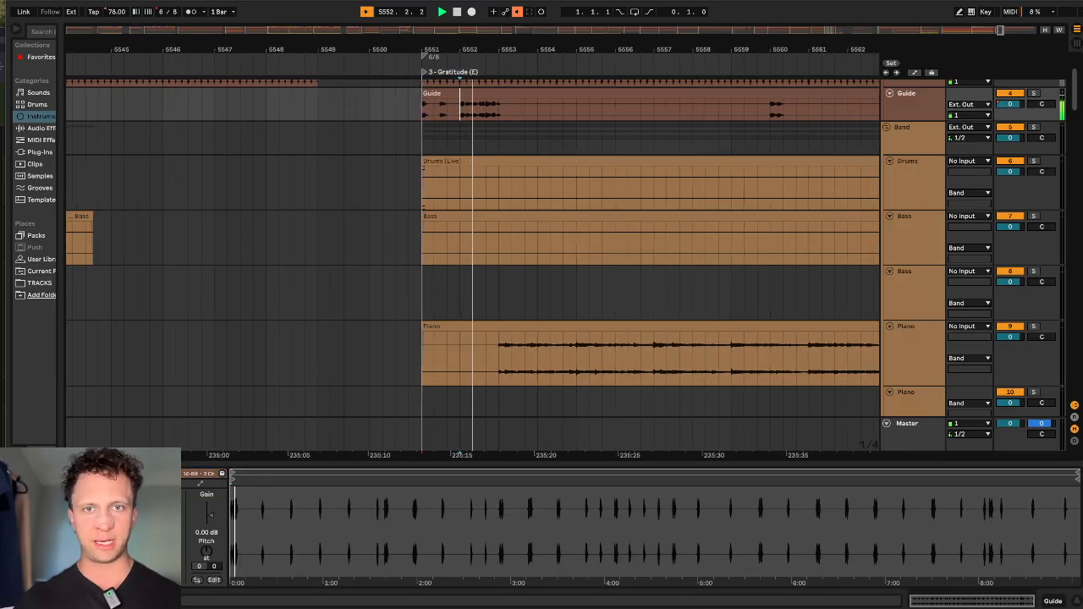
{"action": "scroll", "coordinate": [440, 288], "scroll_direction": "down", "scroll_amount": 2}
{"action": "scroll", "coordinate": [440, 288], "scroll_direction": "right", "scroll_amount": 3}
{"action": "left_click", "coordinate": [407, 288]}
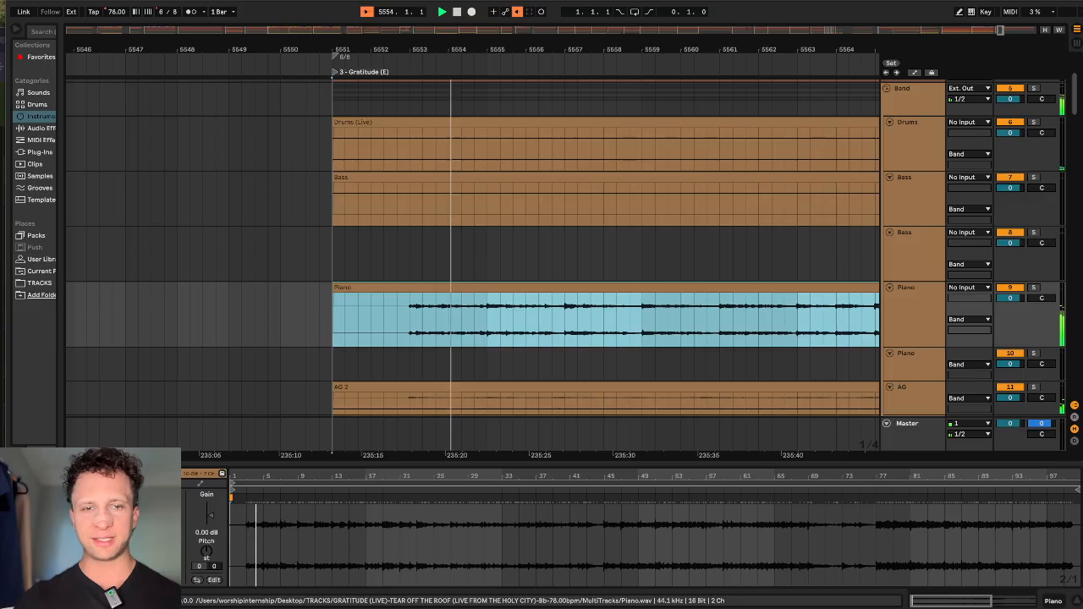
{"action": "key", "text": "space"}
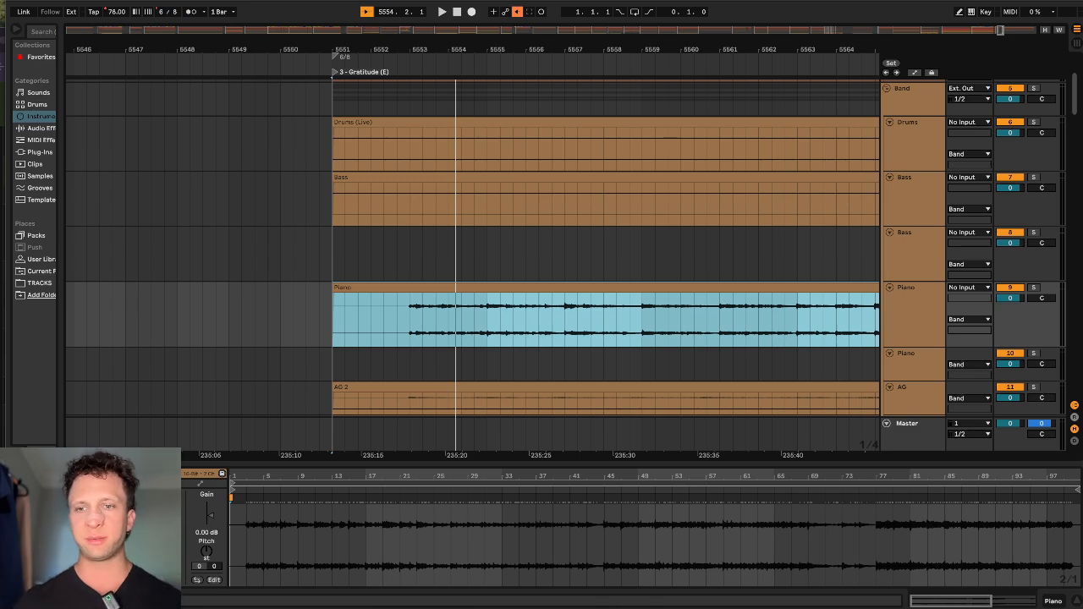
- Transpose the pasted Piano clip up 6 semitones and play it soloed from bar 5553
{"action": "left_click", "coordinate": [206, 551]}
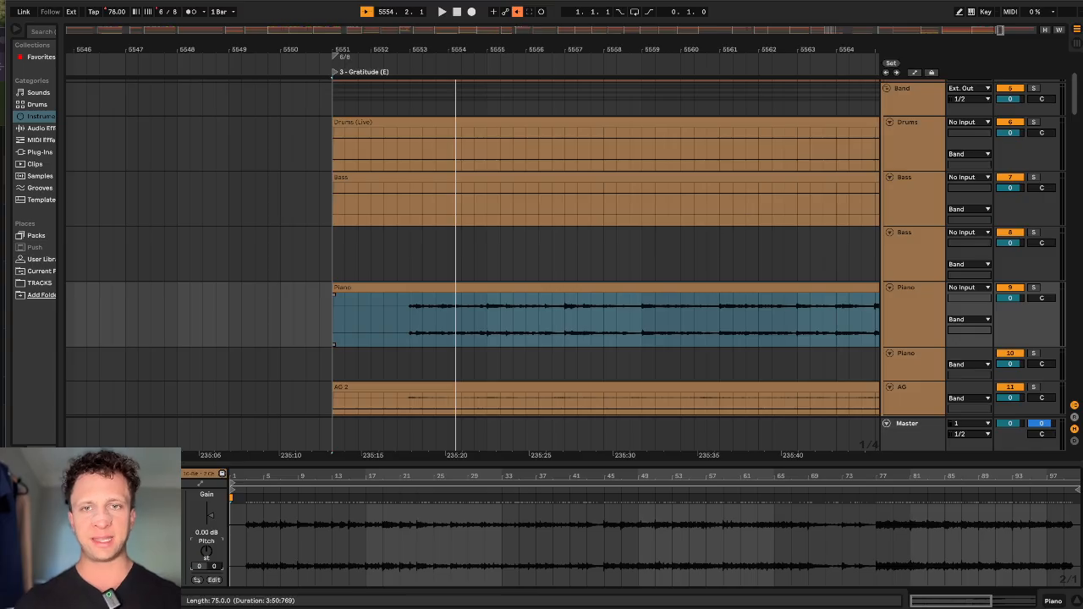
{"action": "left_click", "coordinate": [541, 288]}
{"action": "left_click", "coordinate": [1034, 288]}
{"action": "key", "text": "space"}
{"action": "scroll", "coordinate": [540, 317], "scroll_direction": "left", "scroll_amount": 3}
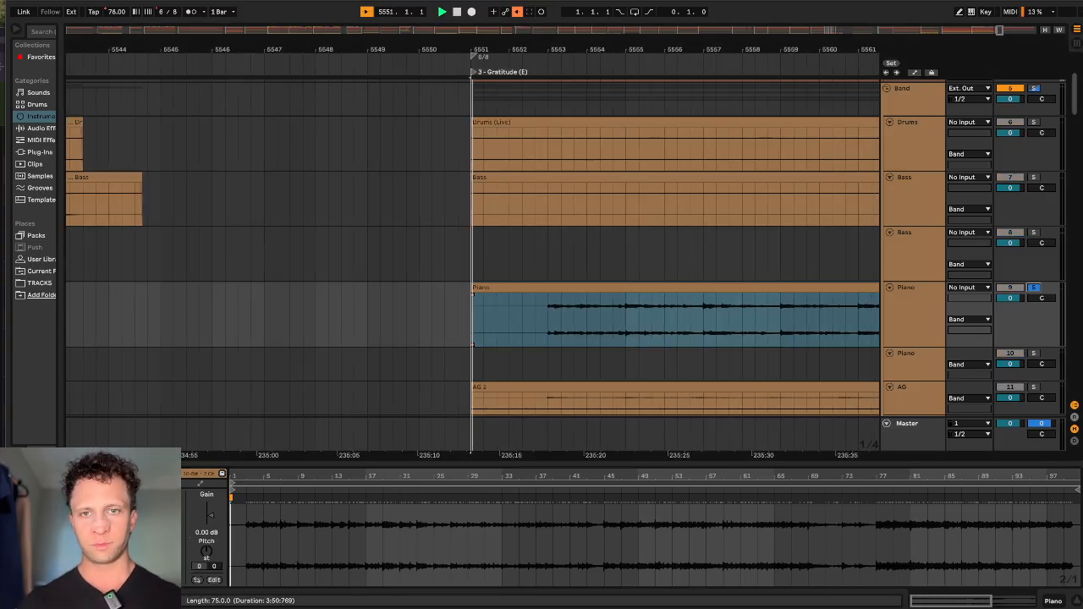
{"action": "left_click", "coordinate": [539, 288]}
{"action": "left_click", "coordinate": [540, 318]}
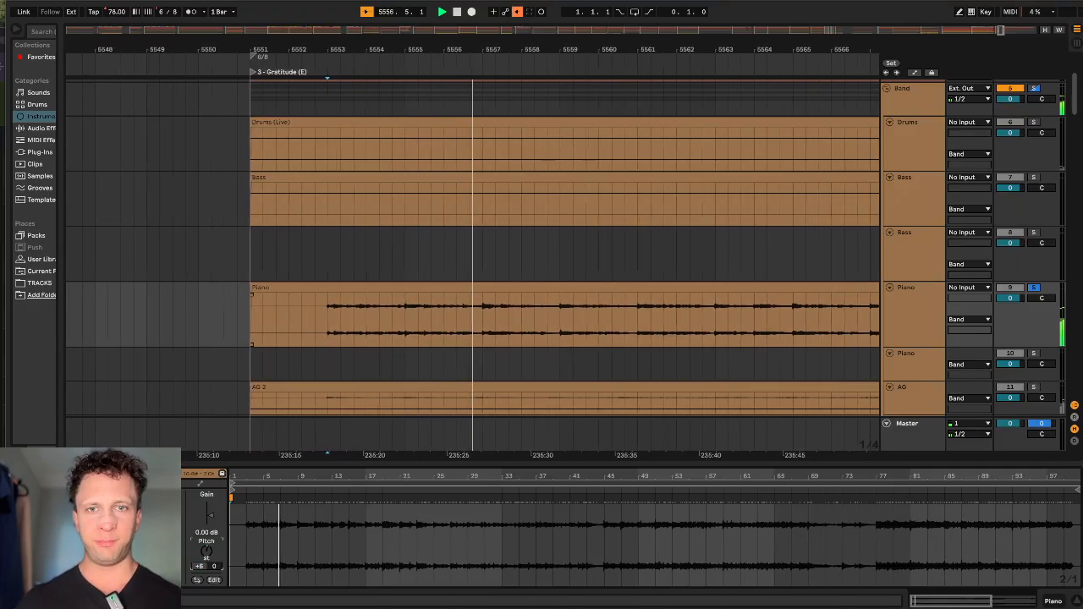
- Stop playback and turn off the solo on the main Piano track
{"action": "scroll", "coordinate": [472, 266], "scroll_direction": "down", "scroll_amount": 2}
{"action": "scroll", "coordinate": [472, 265], "scroll_direction": "right", "scroll_amount": 2}
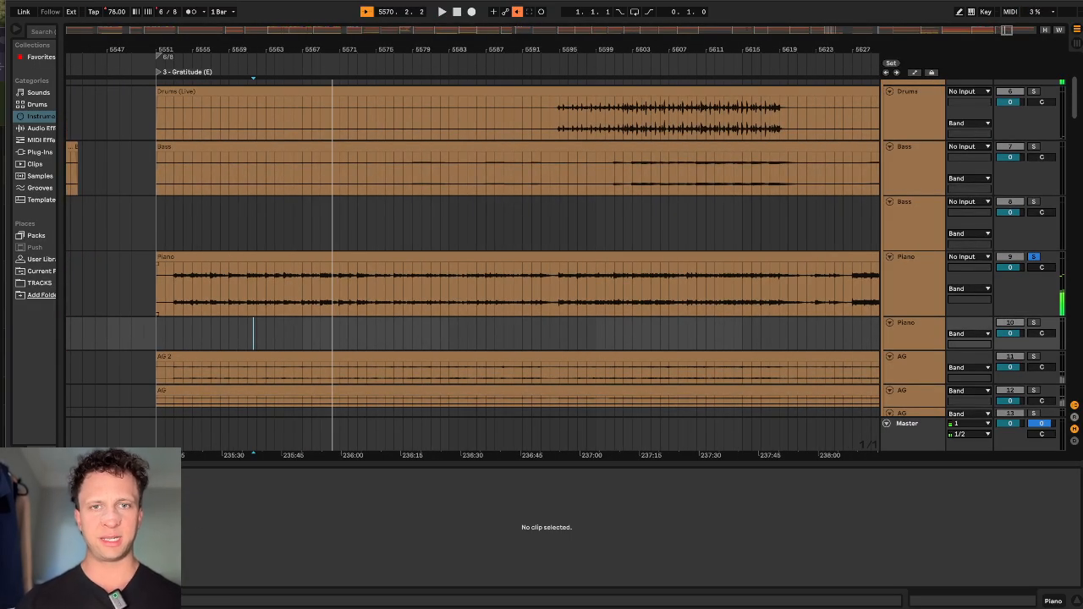
{"action": "key", "text": "minus"}
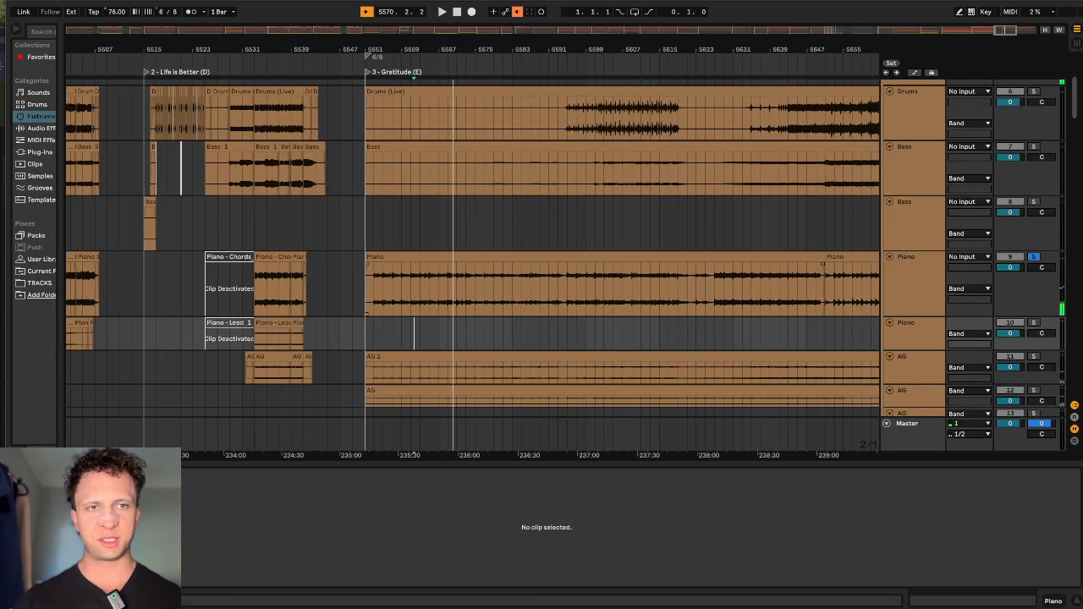
{"action": "key", "text": "plus"}
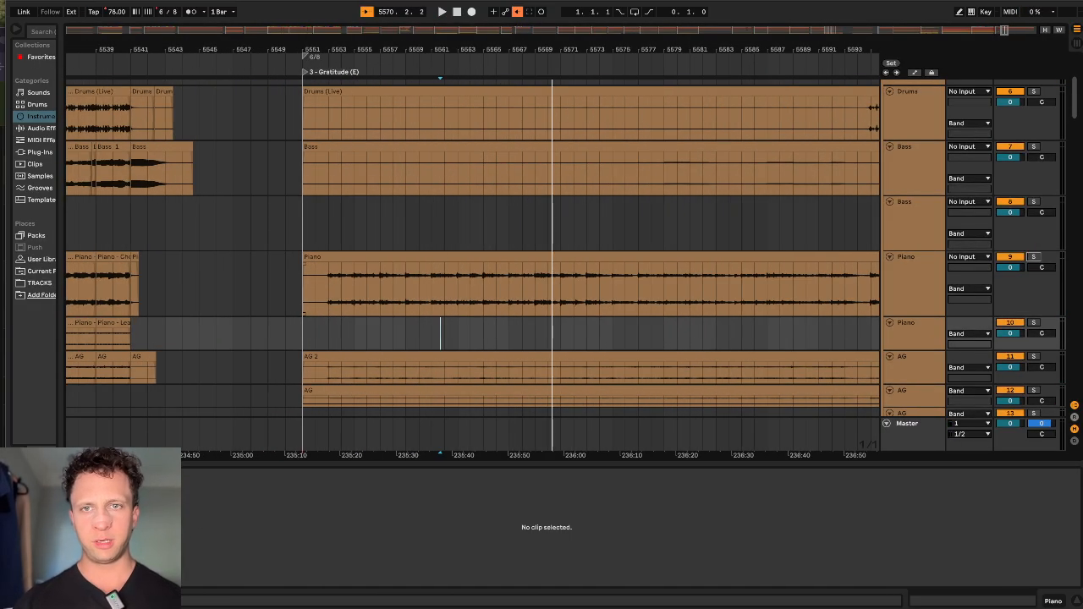
- Play 3 - Gratitude (E) from bar 5552 to hear the transposed piano with the click, guide and band
{"action": "left_click", "coordinate": [329, 284]}
{"action": "key", "text": "Left"}
{"action": "key", "text": "space"}
{"action": "key", "text": "plus"}
{"action": "key", "text": "plus"}
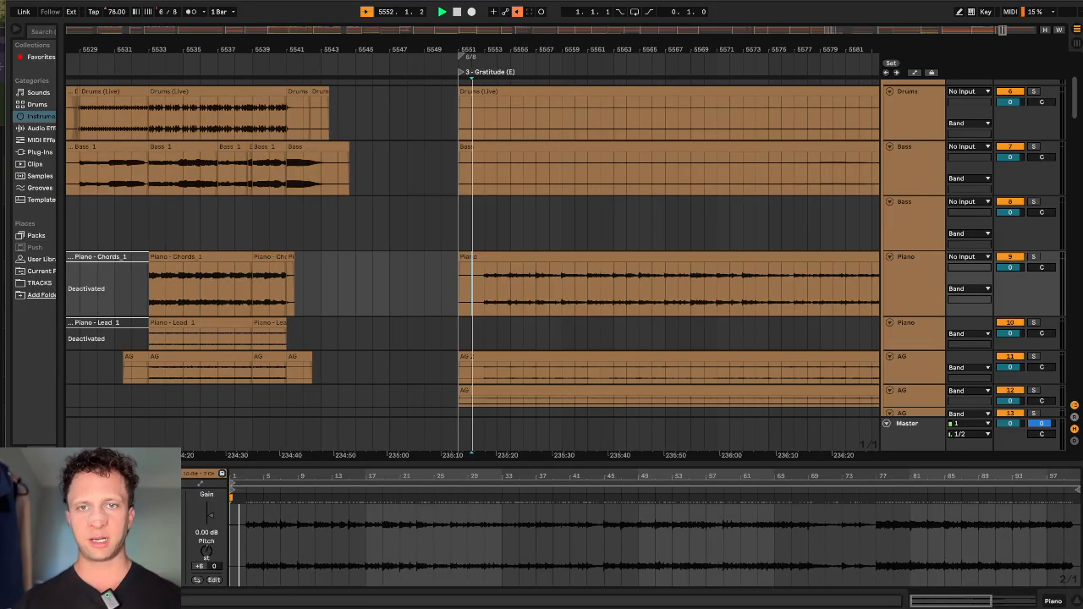
{"action": "scroll", "coordinate": [473, 283], "scroll_direction": "right", "scroll_amount": 4}
{"action": "scroll", "coordinate": [473, 283], "scroll_direction": "up", "scroll_amount": 2}
{"action": "scroll", "coordinate": [473, 254], "scroll_direction": "up", "scroll_amount": 1}
{"action": "scroll", "coordinate": [473, 254], "scroll_direction": "right", "scroll_amount": 1}
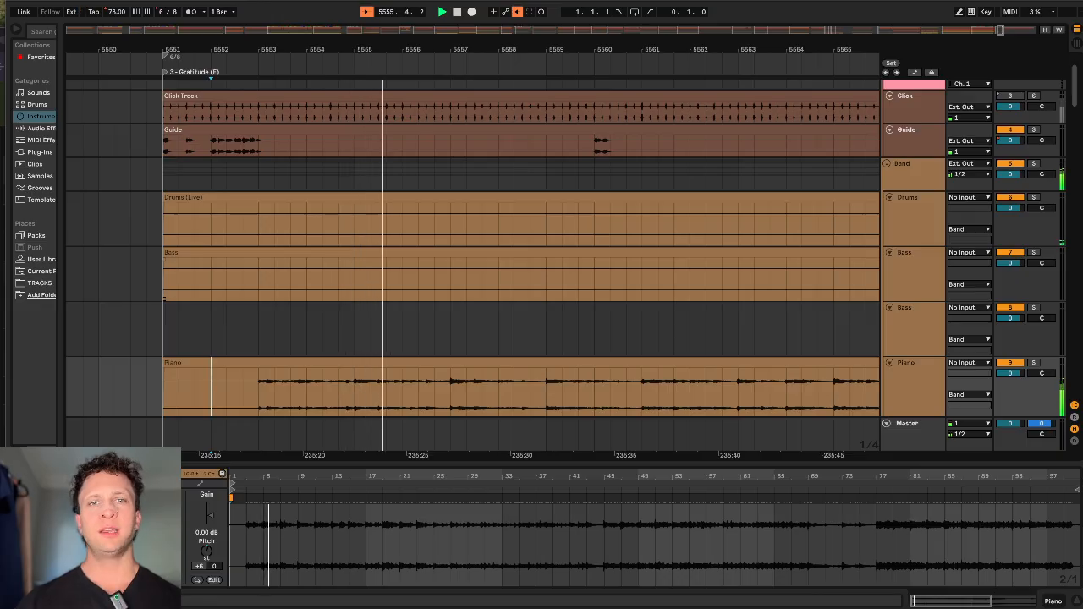
{"action": "scroll", "coordinate": [538, 222], "scroll_direction": "down", "scroll_amount": 3}
{"action": "scroll", "coordinate": [522, 142], "scroll_direction": "up", "scroll_amount": 8}
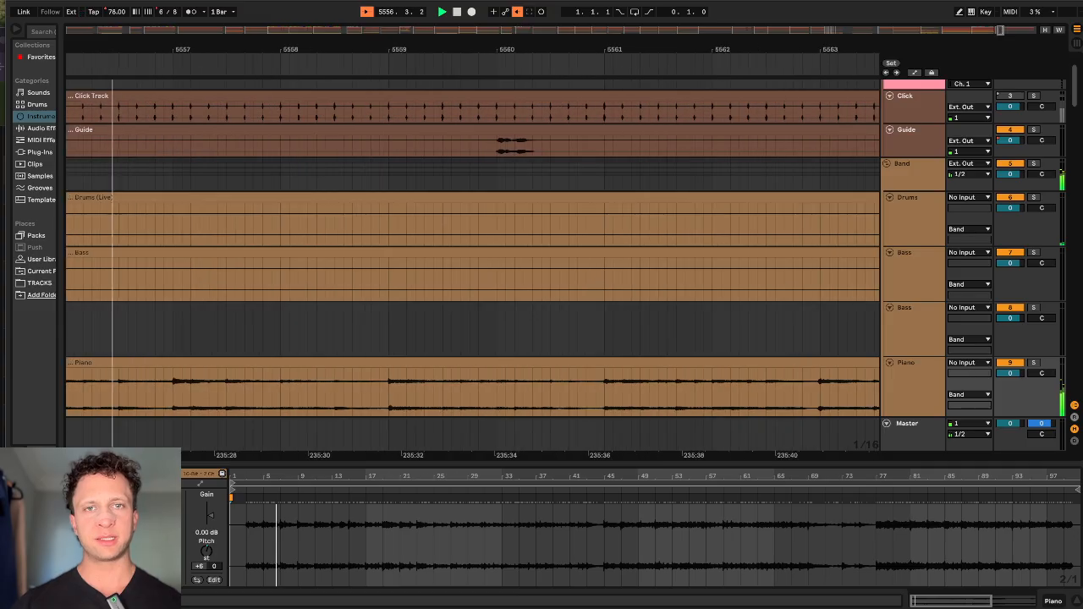
- Play 3 - Gratitude (E) from the guide cue near bar 5560 to check it against the new piano intro
{"action": "left_click", "coordinate": [505, 142]}
{"action": "left_click", "coordinate": [497, 142]}
{"action": "key", "text": "space"}
{"action": "key", "text": "space"}
{"action": "scroll", "coordinate": [496, 142], "scroll_direction": "down", "scroll_amount": 1}
{"action": "scroll", "coordinate": [490, 144], "scroll_direction": "down", "scroll_amount": 5}
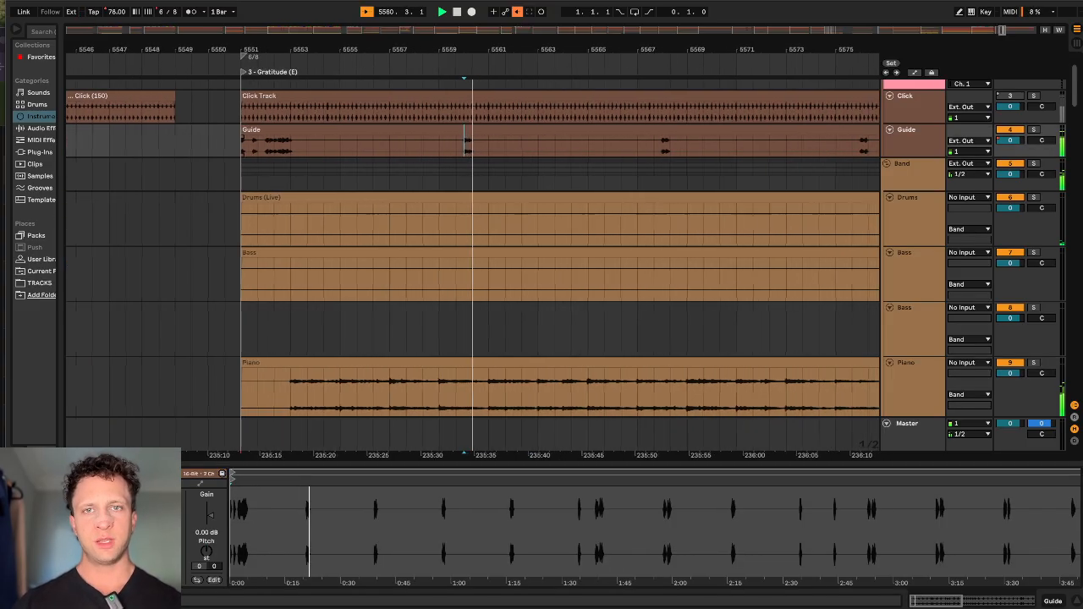
- Stop playback and split out the Guide count from 5552.2 to 5553 as its own clip
{"action": "scroll", "coordinate": [491, 144], "scroll_direction": "up", "scroll_amount": 4}
{"action": "key", "text": "space"}
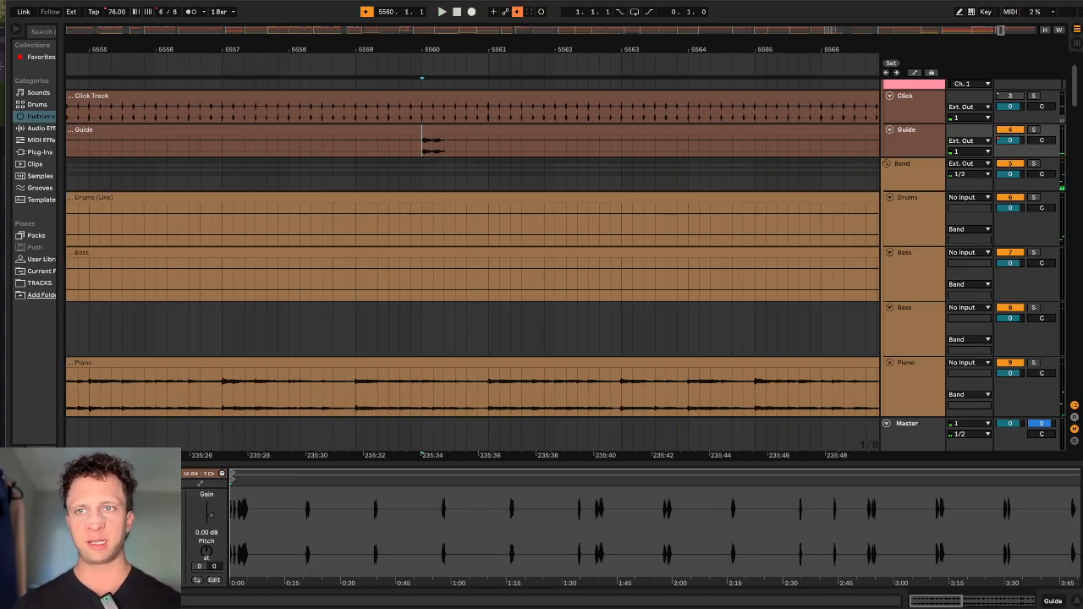
{"action": "scroll", "coordinate": [491, 144], "scroll_direction": "left", "scroll_amount": 5}
{"action": "left_click_drag", "start_coordinate": [307, 155], "coordinate": [362, 156]}
{"action": "key", "text": "super+e"}
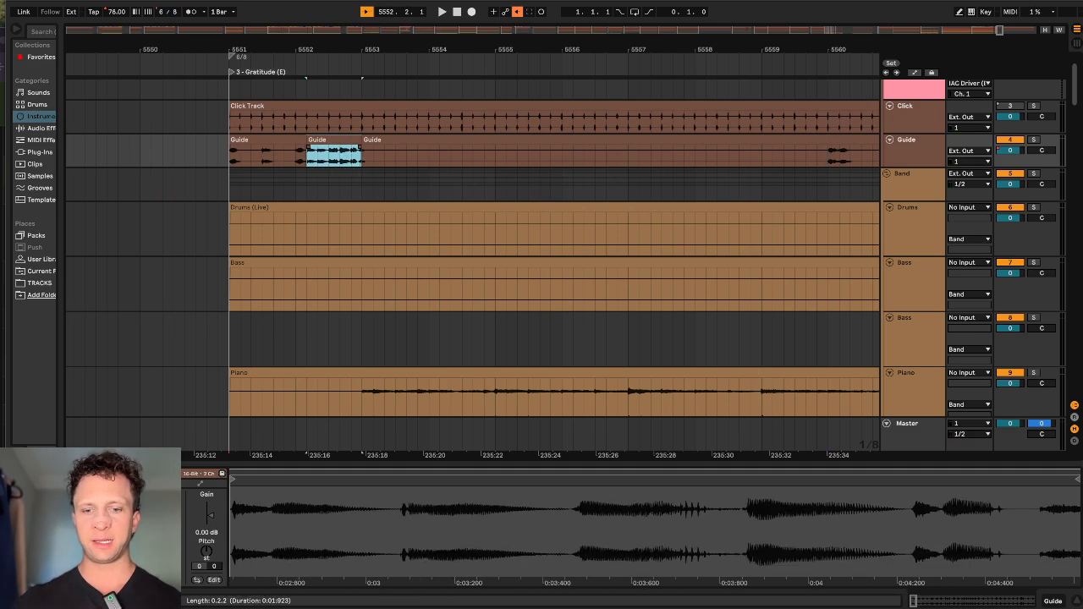
- Play the Guide from bar 5552 to hear the cue and the separated count
{"action": "scroll", "coordinate": [318, 156], "scroll_direction": "up", "scroll_amount": 4}
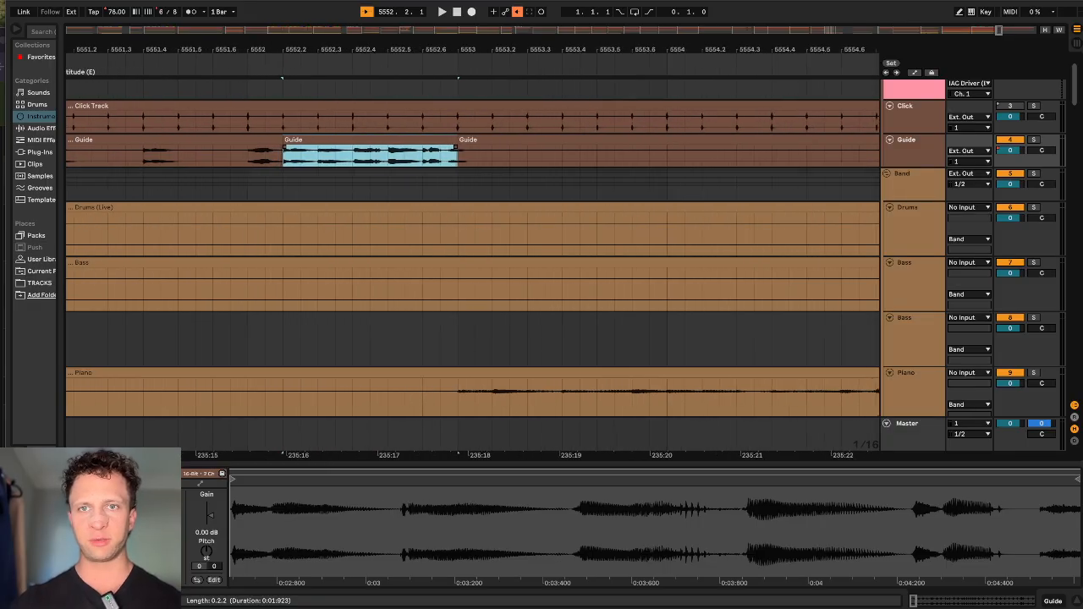
{"action": "left_click", "coordinate": [248, 155]}
{"action": "key", "text": "space"}
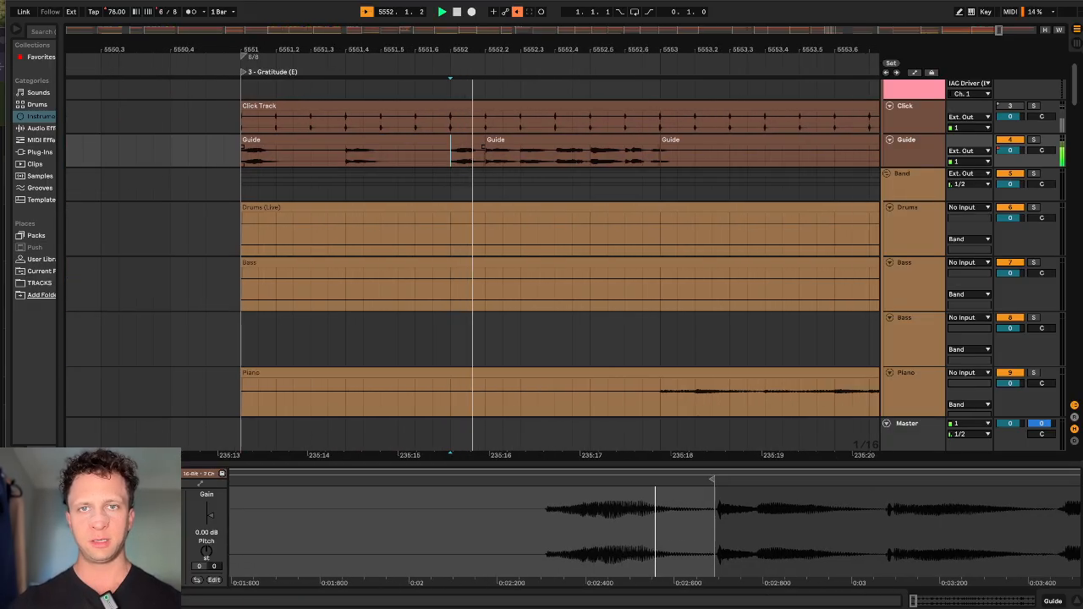
- Paste the copied count clip into the Guide track at 5560.2, just after the start of the existing cue
{"action": "scroll", "coordinate": [249, 154], "scroll_direction": "down", "scroll_amount": 4}
{"action": "scroll", "coordinate": [249, 155], "scroll_direction": "right", "scroll_amount": 4}
{"action": "scroll", "coordinate": [583, 161], "scroll_direction": "right", "scroll_amount": 4}
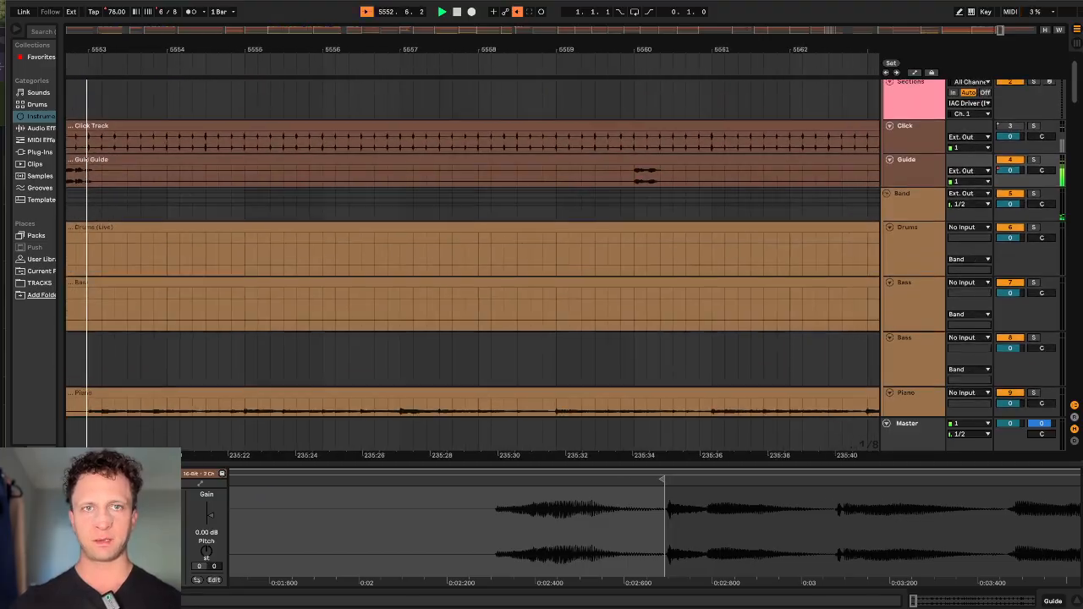
{"action": "scroll", "coordinate": [584, 169], "scroll_direction": "up", "scroll_amount": 4}
{"action": "scroll", "coordinate": [524, 172], "scroll_direction": "right", "scroll_amount": 1}
{"action": "left_click", "coordinate": [458, 171]}
{"action": "key", "text": "space"}
{"action": "key", "text": "space"}
- Play the Guide around bar 5560 to check how the pasted count runs into bar 5561
{"action": "key", "text": "space"}
{"action": "left_click", "coordinate": [482, 172]}
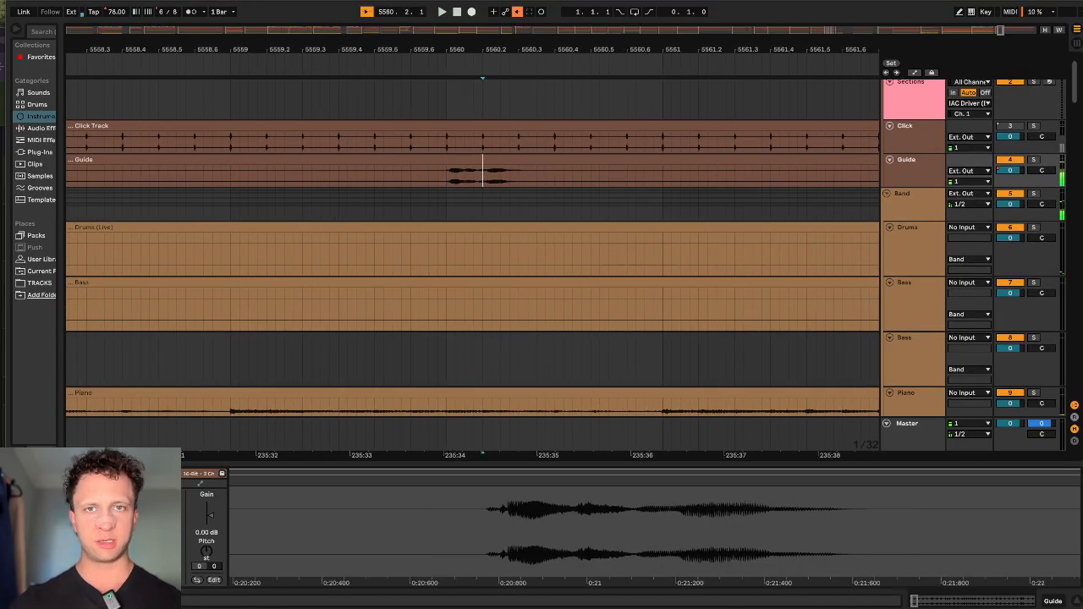
{"action": "key", "text": "super+v"}
{"action": "left_click", "coordinate": [439, 171]}
{"action": "key", "text": "space"}
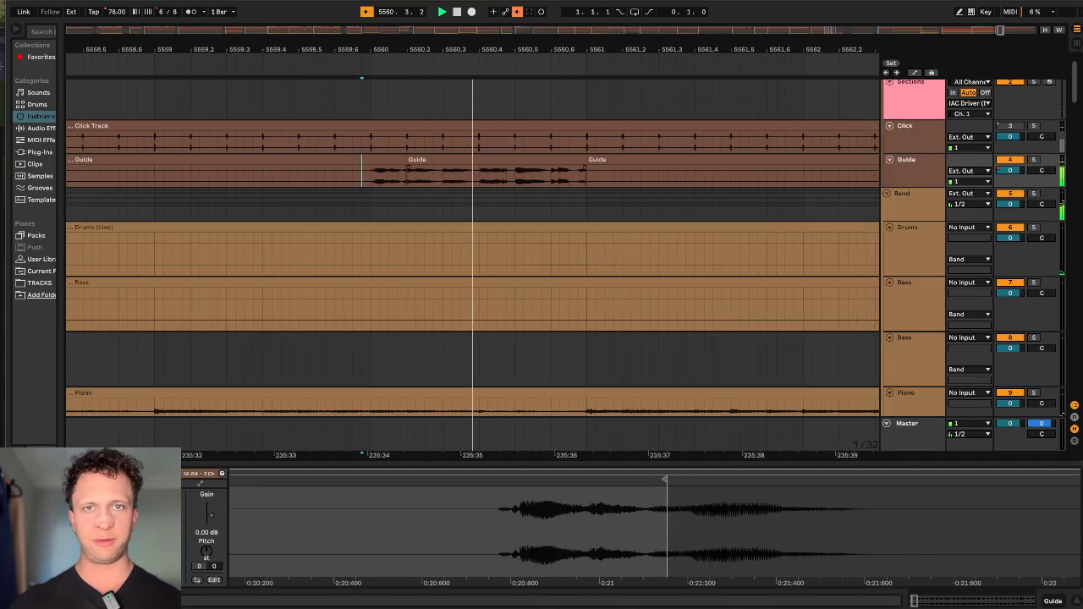
{"action": "key", "text": "space"}
{"action": "left_click", "coordinate": [463, 171]}
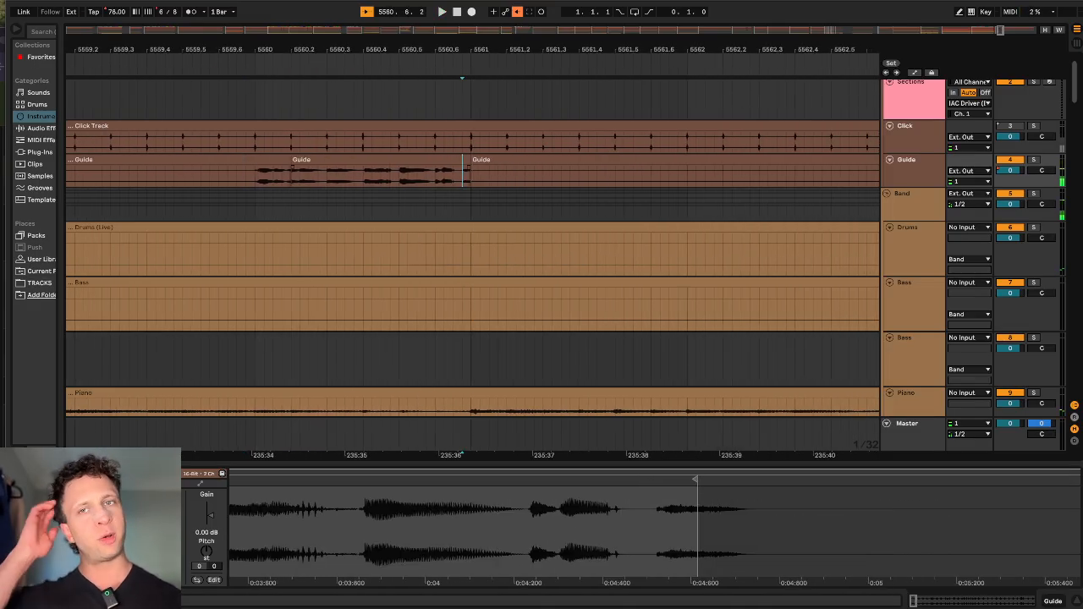
{"action": "left_click", "coordinate": [255, 172]}
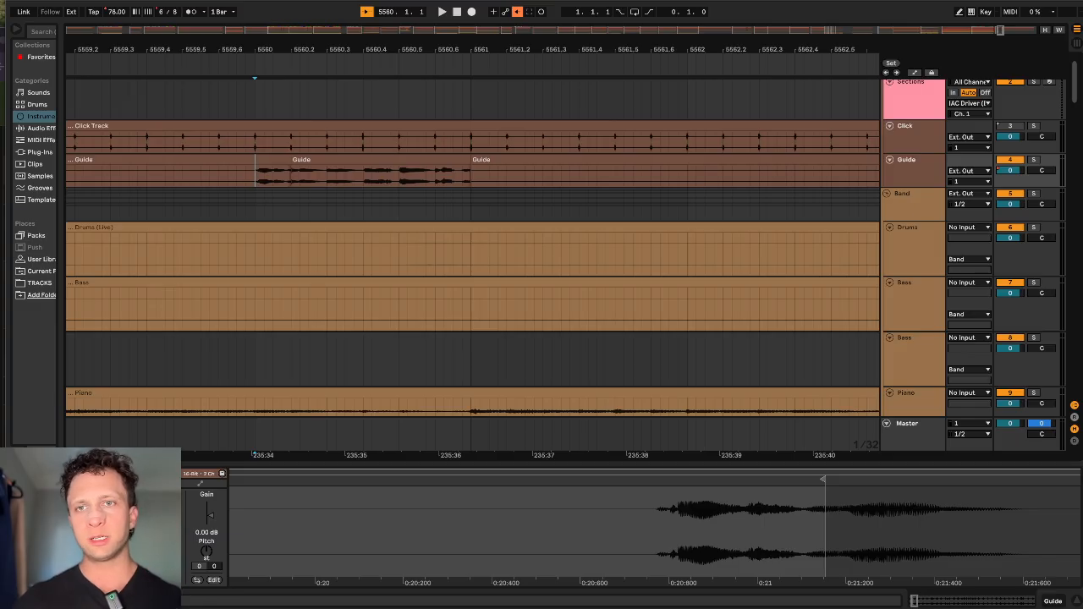
{"action": "key", "text": "space"}
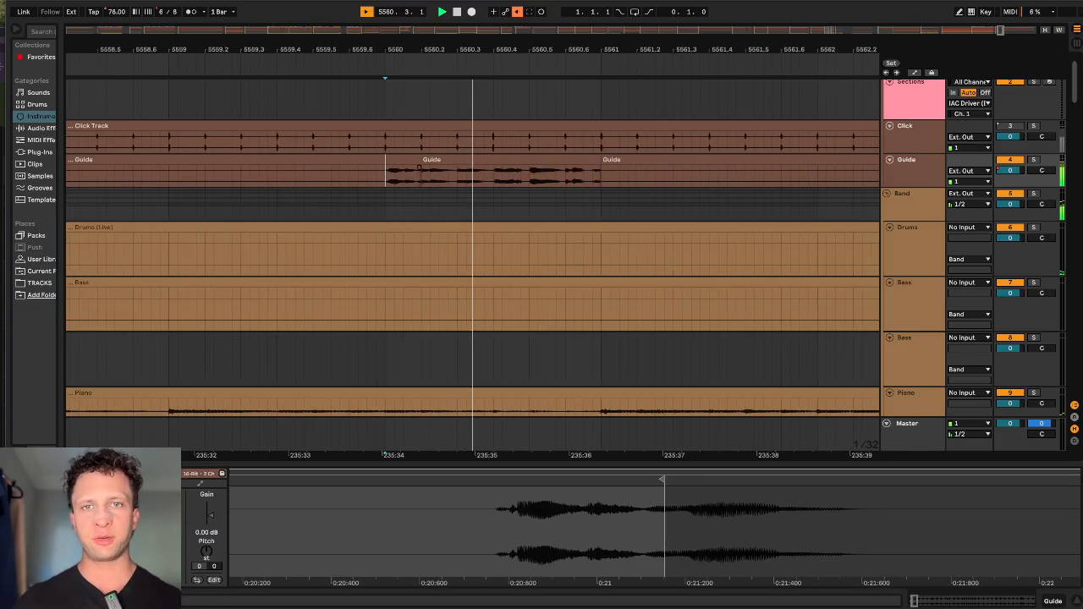
{"action": "key", "text": "space"}
- Deactivate the last part of the pasted Guide count, from 5560.5 to 5561
{"action": "left_click_drag", "start_coordinate": [478, 176], "coordinate": [550, 176]}
{"action": "key", "text": "0"}
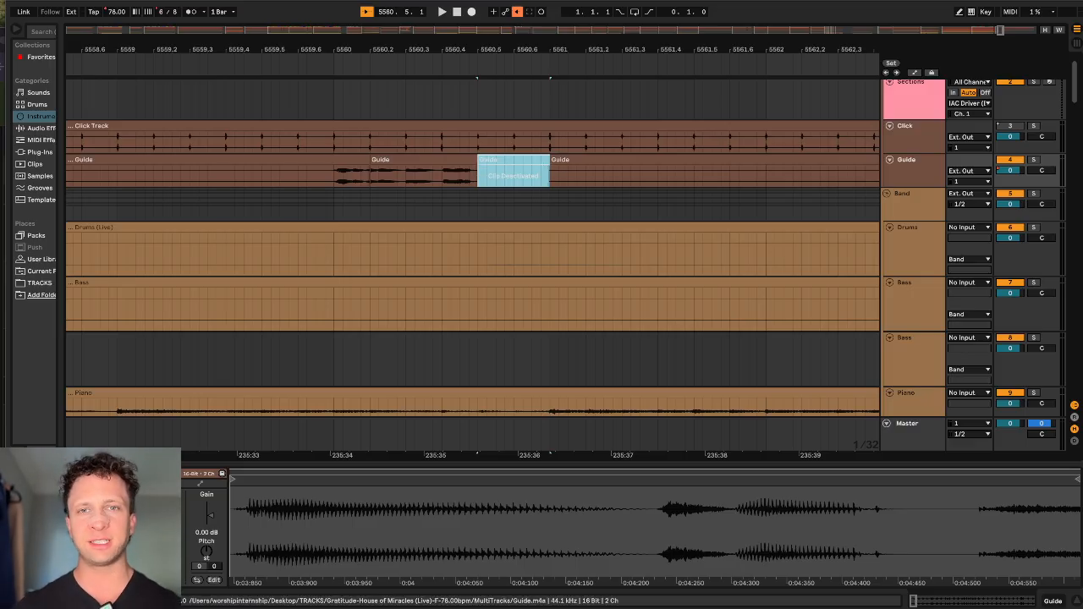
{"action": "key", "text": "0"}
{"action": "key", "text": "0"}
{"action": "key", "text": "0"}
{"action": "key", "text": "0"}
{"action": "key", "text": "0"}
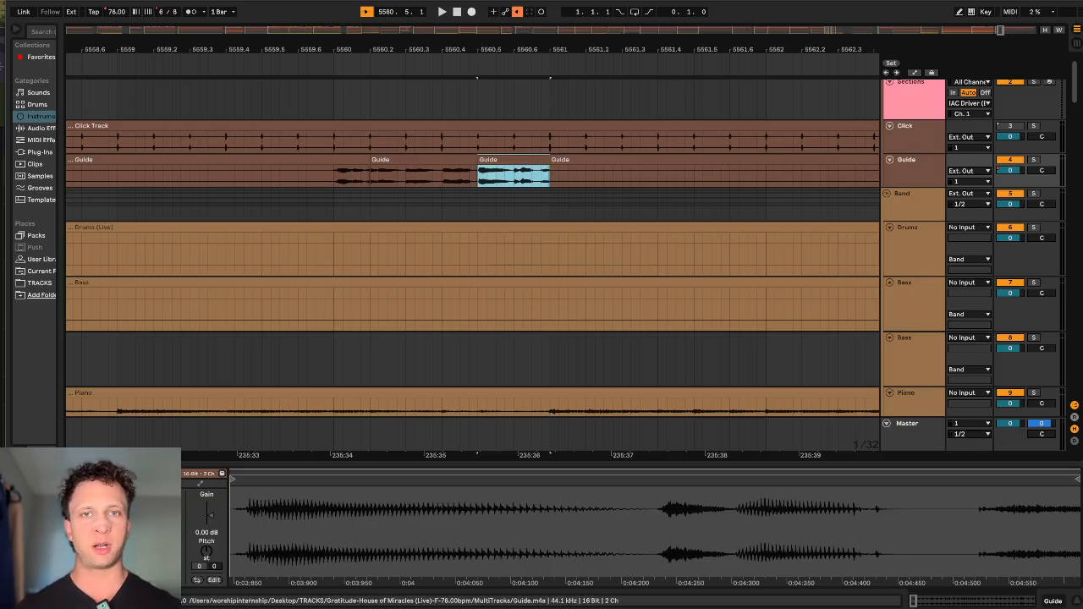
{"action": "key", "text": "0"}
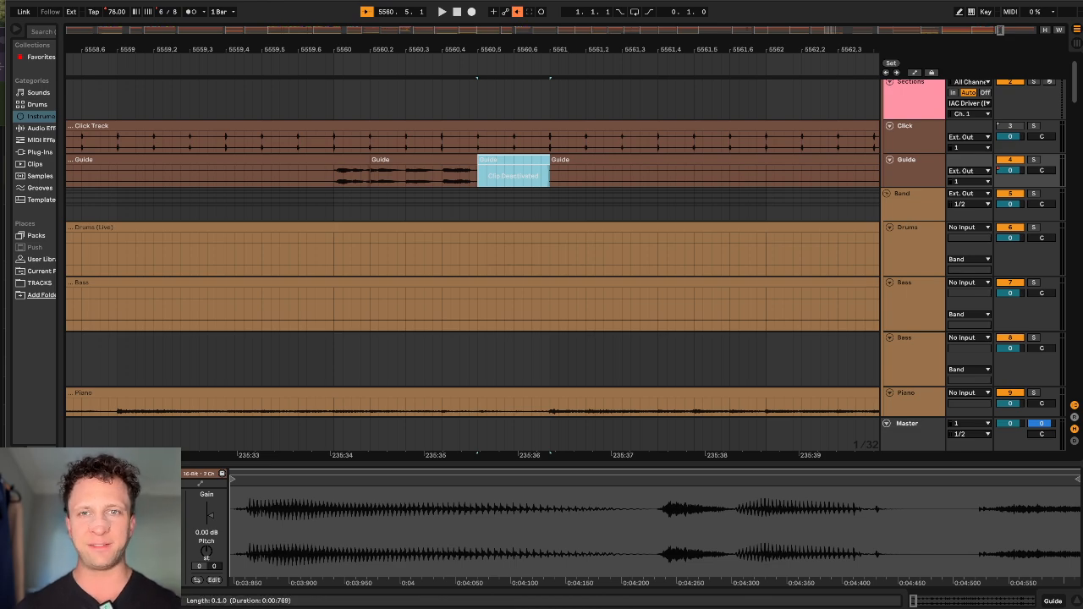
{"action": "key", "text": "0"}
{"action": "key", "text": "0"}
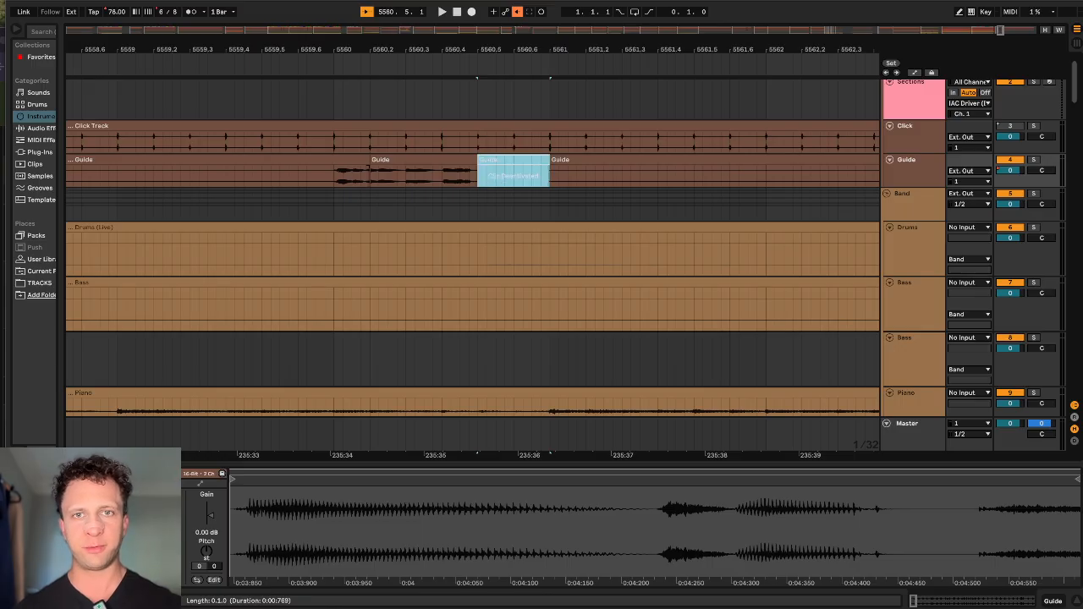
{"action": "key", "text": "0"}
{"action": "key", "text": "0"}
- Play from bar 5560 to hear the shortened count lead into bar 5561
{"action": "left_click", "coordinate": [334, 176]}
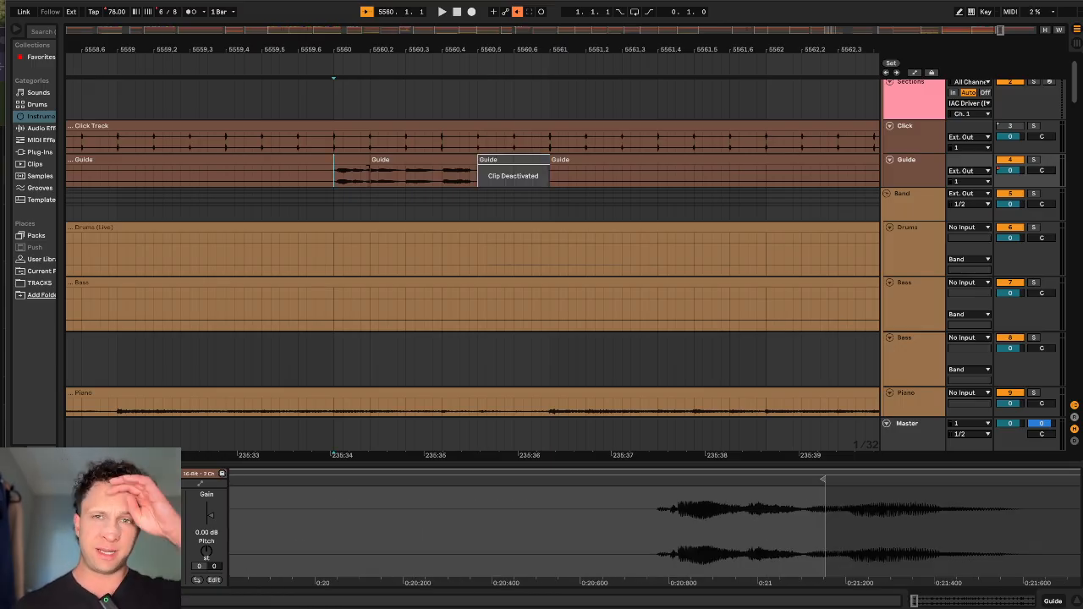
{"action": "key", "text": "space"}
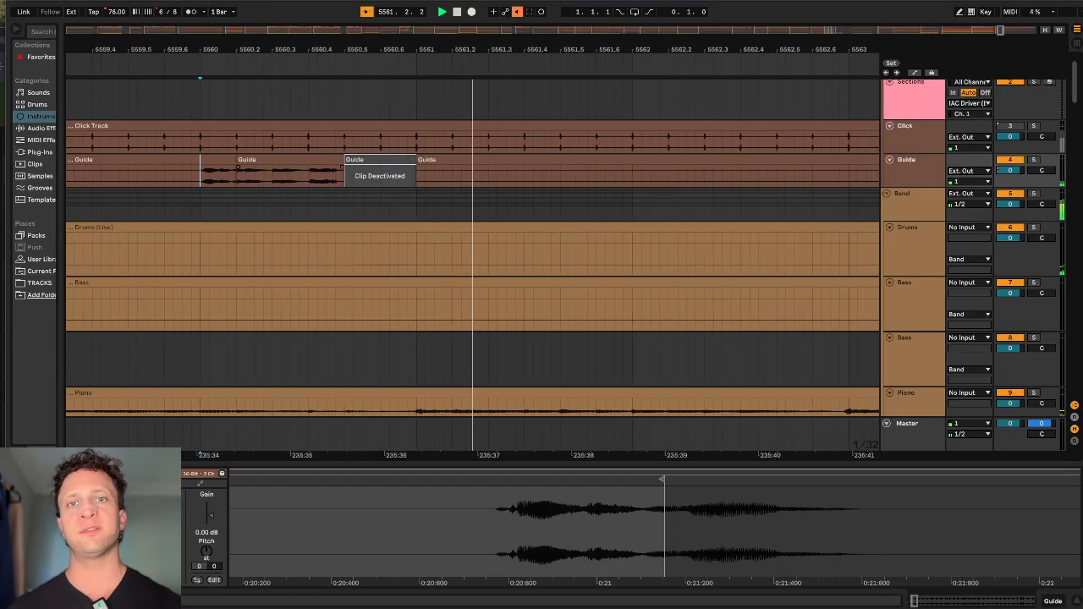
{"action": "key", "text": "space"}
- Mark the Guide range from bar 5553 to 5560.5 to review the stretch between the two counts
{"action": "scroll", "coordinate": [422, 174], "scroll_direction": "down", "scroll_amount": 4}
{"action": "scroll", "coordinate": [423, 175], "scroll_direction": "down", "scroll_amount": 3}
{"action": "scroll", "coordinate": [422, 175], "scroll_direction": "left", "scroll_amount": 4}
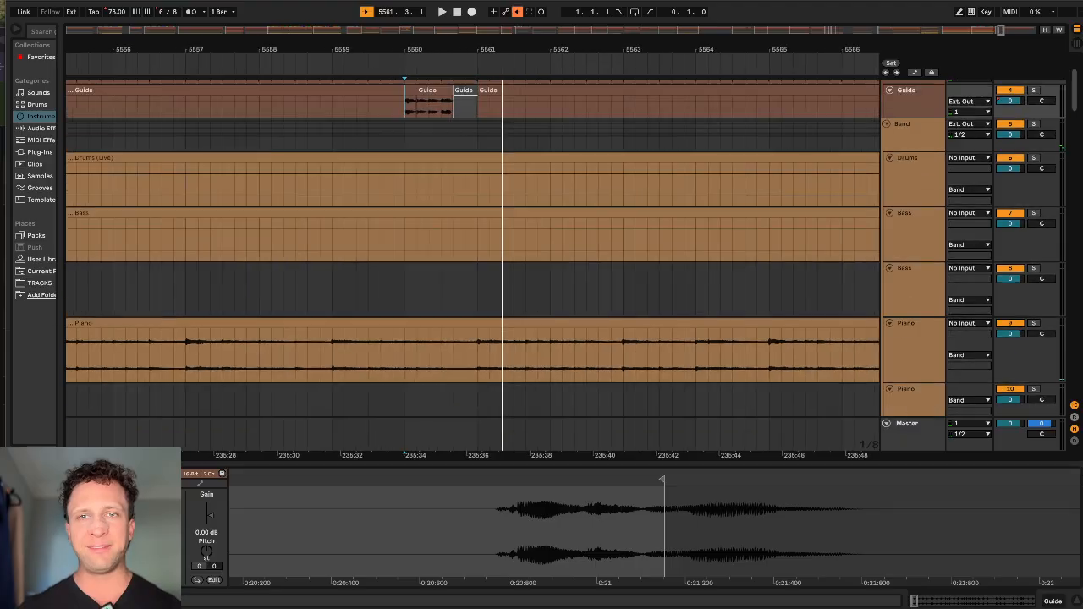
{"action": "scroll", "coordinate": [422, 174], "scroll_direction": "up", "scroll_amount": 4}
{"action": "left_click", "coordinate": [524, 186]}
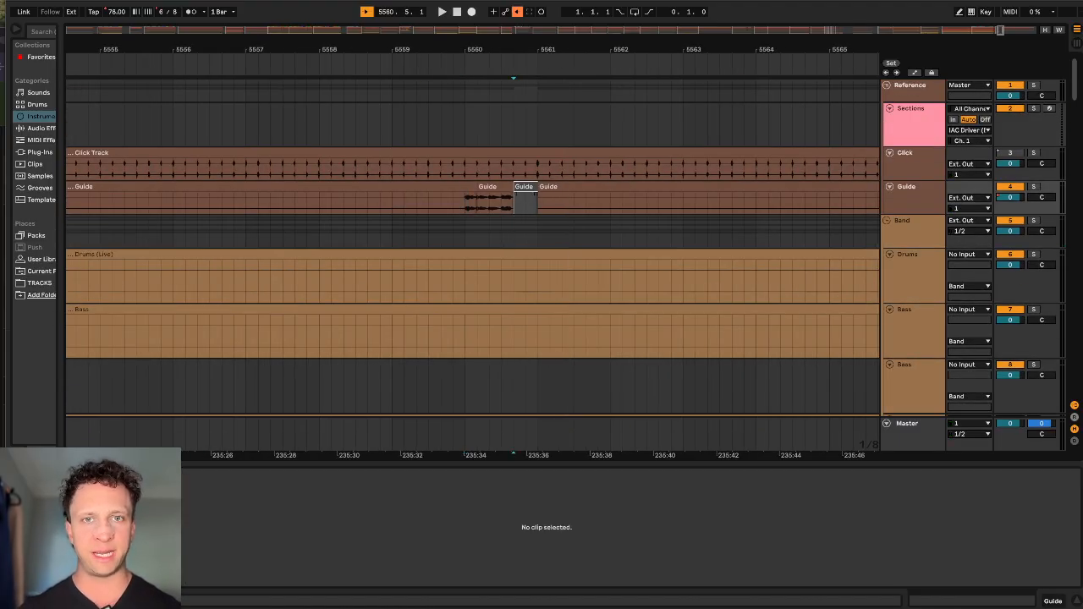
{"action": "left_click", "coordinate": [467, 202]}
{"action": "mouse_move", "coordinate": [516, 202]}
{"action": "left_mouse_down"}
{"action": "mouse_move", "coordinate": [501, 135]}
{"action": "mouse_move", "coordinate": [479, 131]}
{"action": "mouse_move", "coordinate": [307, 202]}
{"action": "left_mouse_up"}
{"action": "scroll", "coordinate": [308, 201], "scroll_direction": "left", "scroll_amount": 5}
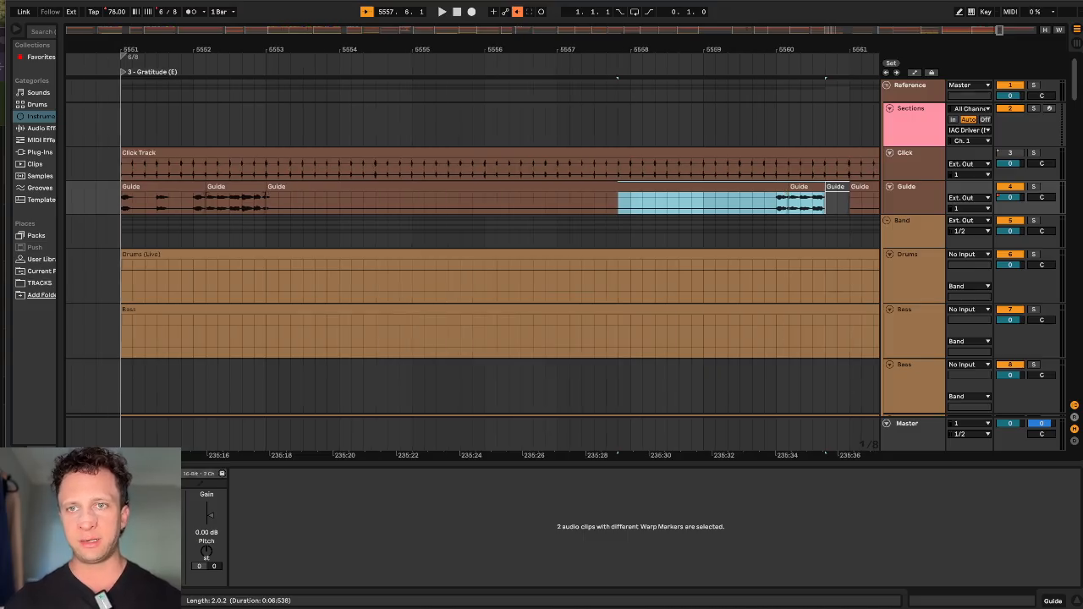
{"action": "left_click", "coordinate": [267, 201], "text": "shift"}
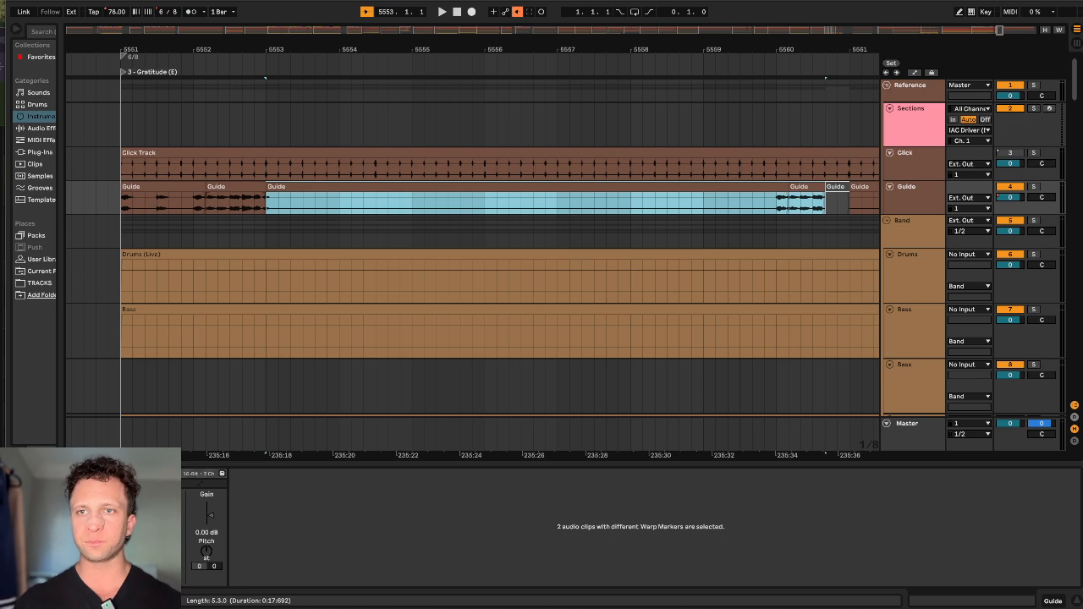
- Mark the Guide and Band range from bar 5553 to 5561 to review the full intro length
{"action": "left_click", "coordinate": [193, 231]}
{"action": "scroll", "coordinate": [265, 231], "scroll_direction": "down", "scroll_amount": 3}
{"action": "scroll", "coordinate": [248, 230], "scroll_direction": "down", "scroll_amount": 3}
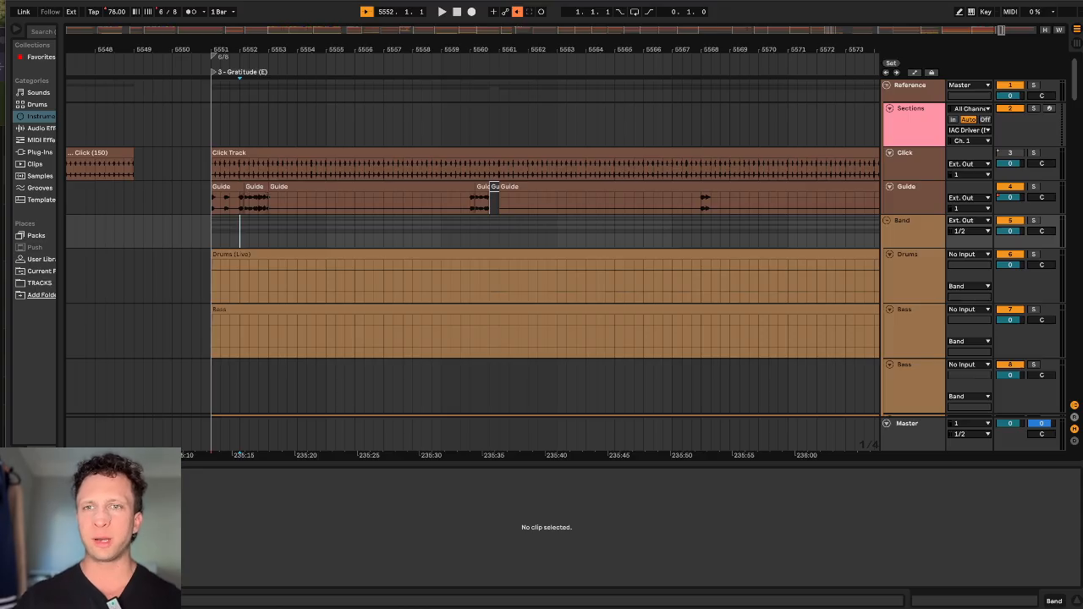
{"action": "scroll", "coordinate": [241, 230], "scroll_direction": "down", "scroll_amount": 2}
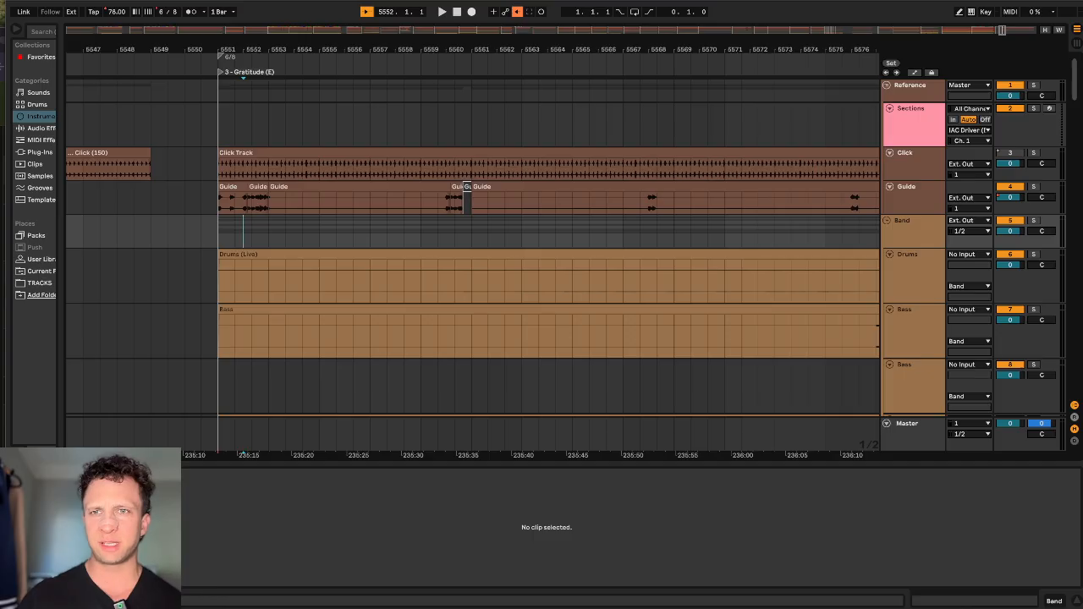
{"action": "scroll", "coordinate": [243, 230], "scroll_direction": "down", "scroll_amount": 3}
{"action": "scroll", "coordinate": [258, 230], "scroll_direction": "up", "scroll_amount": 5}
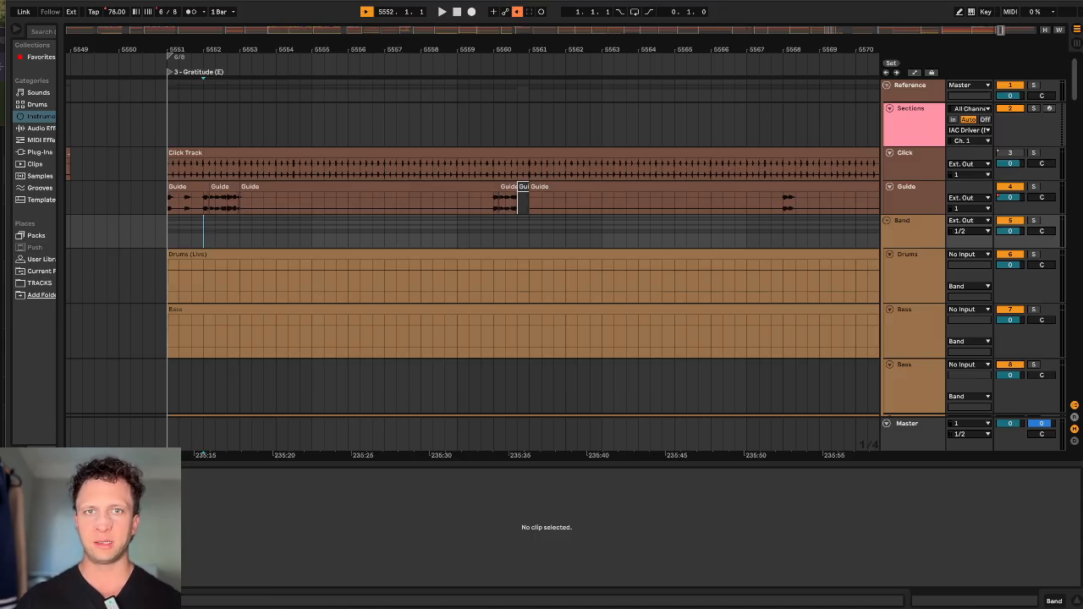
{"action": "left_click_drag", "start_coordinate": [240, 230], "coordinate": [529, 201]}
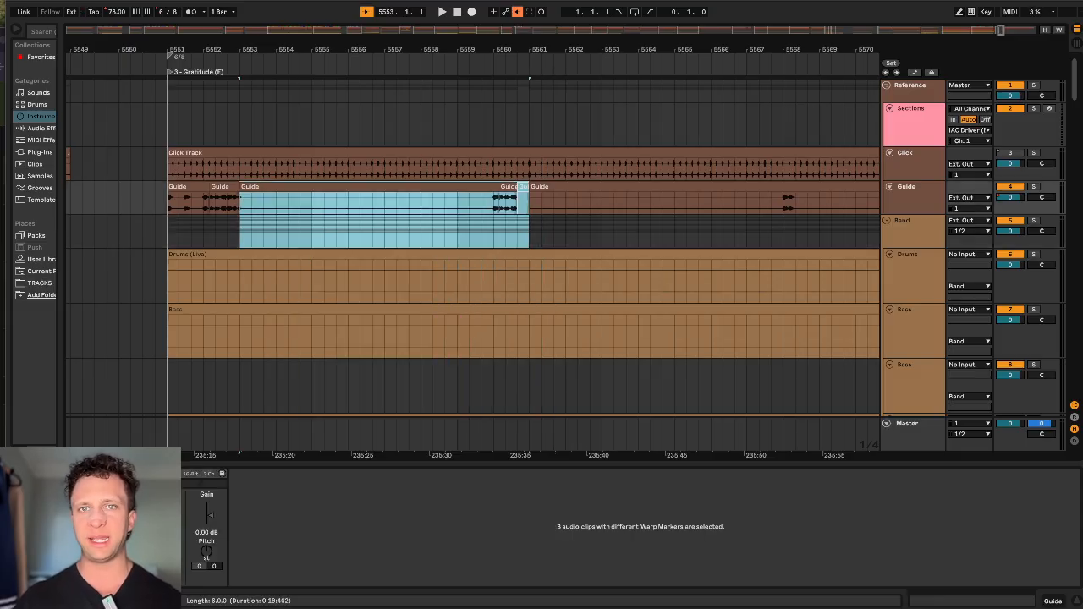
{"action": "left_click", "coordinate": [445, 125]}
- Play 3 - Gratitude (E) from bar 5552 to check the opening count and the piano's entry
{"action": "scroll", "coordinate": [446, 126], "scroll_direction": "down", "scroll_amount": 5}
{"action": "scroll", "coordinate": [446, 126], "scroll_direction": "down", "scroll_amount": 2}
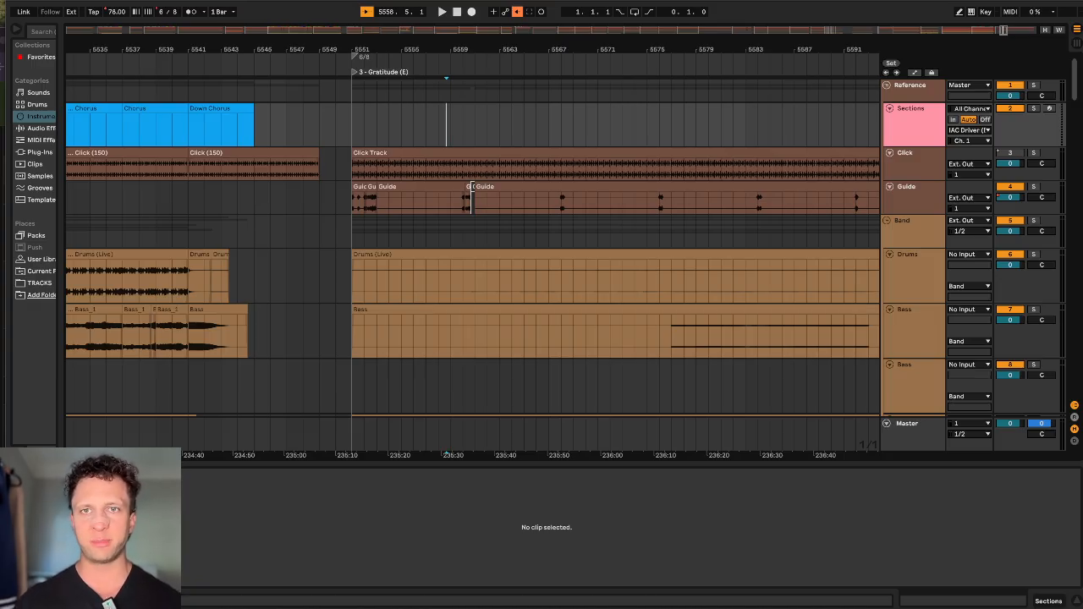
{"action": "scroll", "coordinate": [446, 125], "scroll_direction": "up", "scroll_amount": 4}
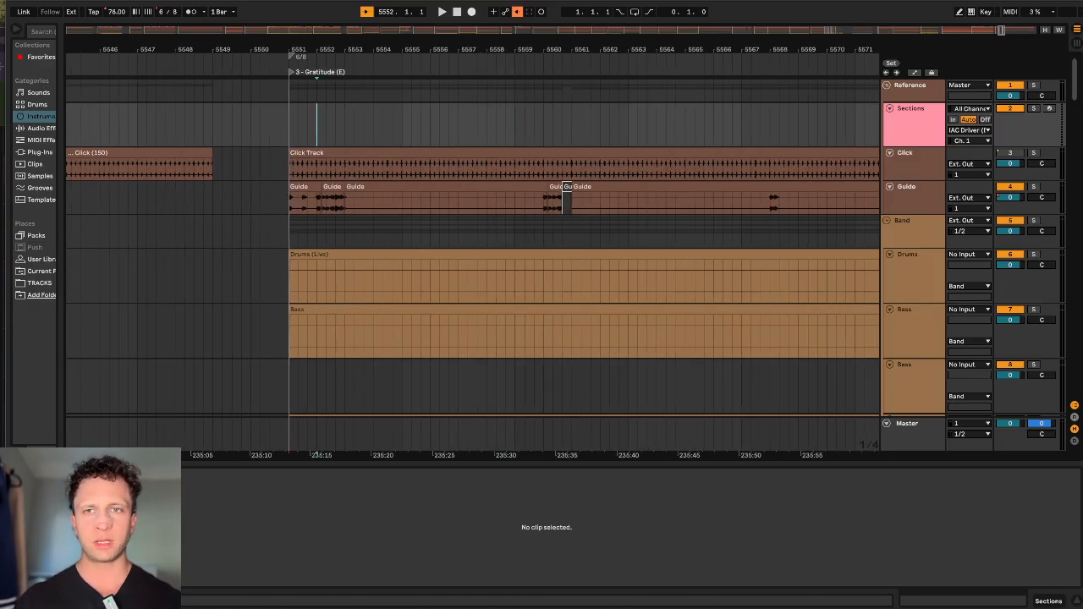
{"action": "scroll", "coordinate": [355, 125], "scroll_direction": "up", "scroll_amount": 4}
{"action": "scroll", "coordinate": [354, 125], "scroll_direction": "down", "scroll_amount": 6}
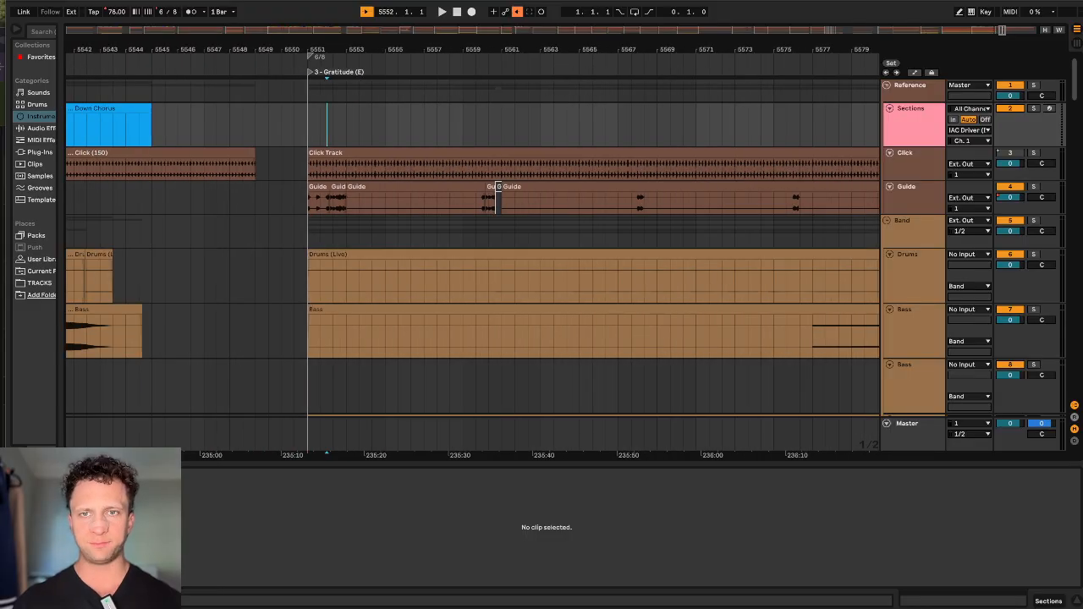
{"action": "key", "text": "space"}
{"action": "scroll", "coordinate": [472, 126], "scroll_direction": "up", "scroll_amount": 4}
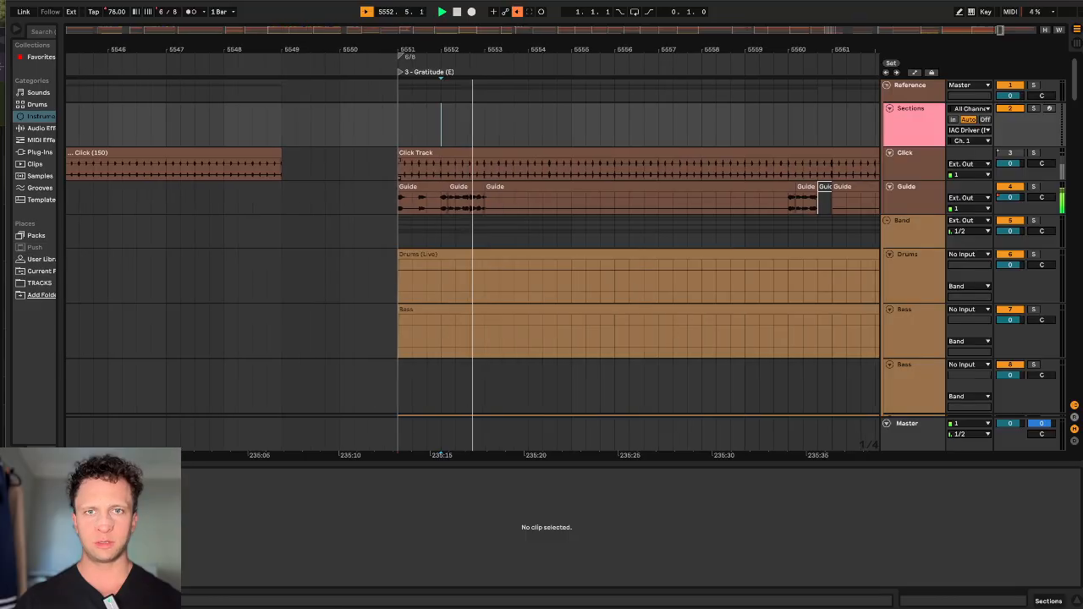
{"action": "scroll", "coordinate": [472, 125], "scroll_direction": "down", "scroll_amount": 4}
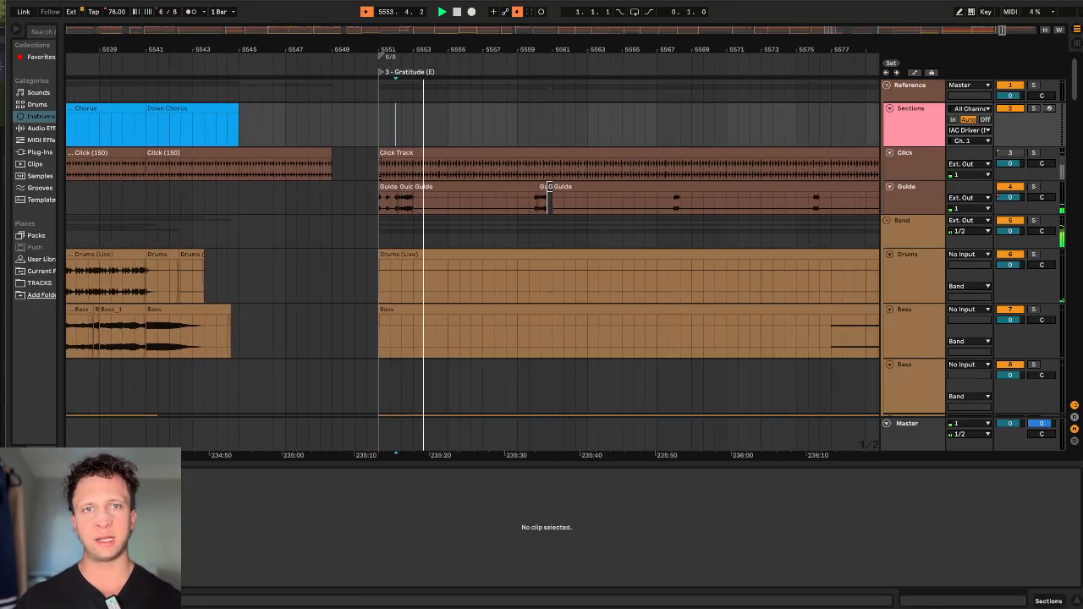
- Play the song from bar 5560 to check the second count going into the next section
{"action": "scroll", "coordinate": [416, 125], "scroll_direction": "up", "scroll_amount": 3}
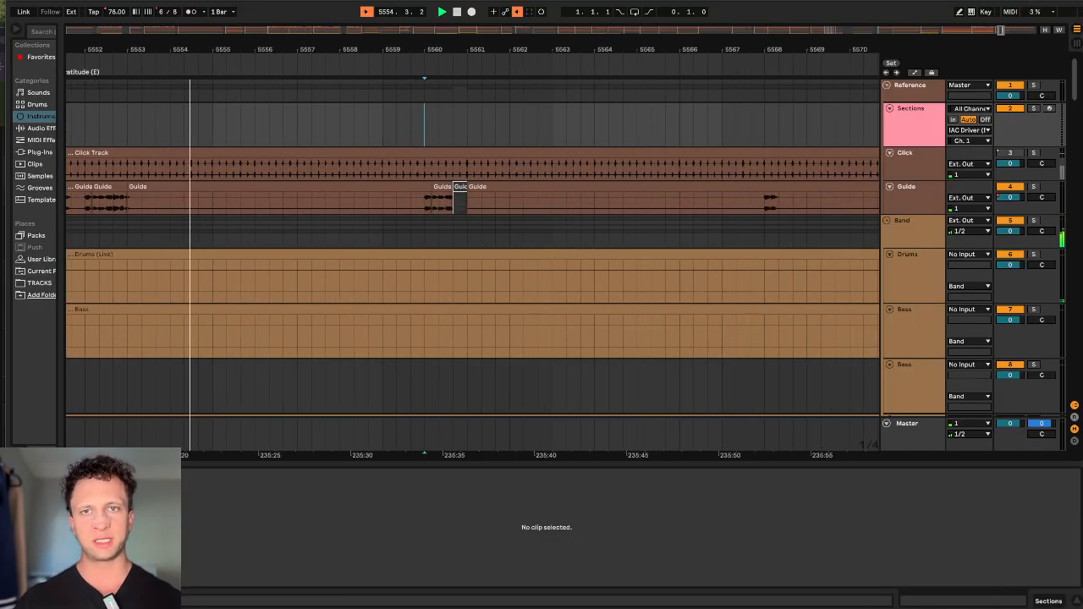
{"action": "key", "text": "space"}
{"action": "key", "text": "space"}
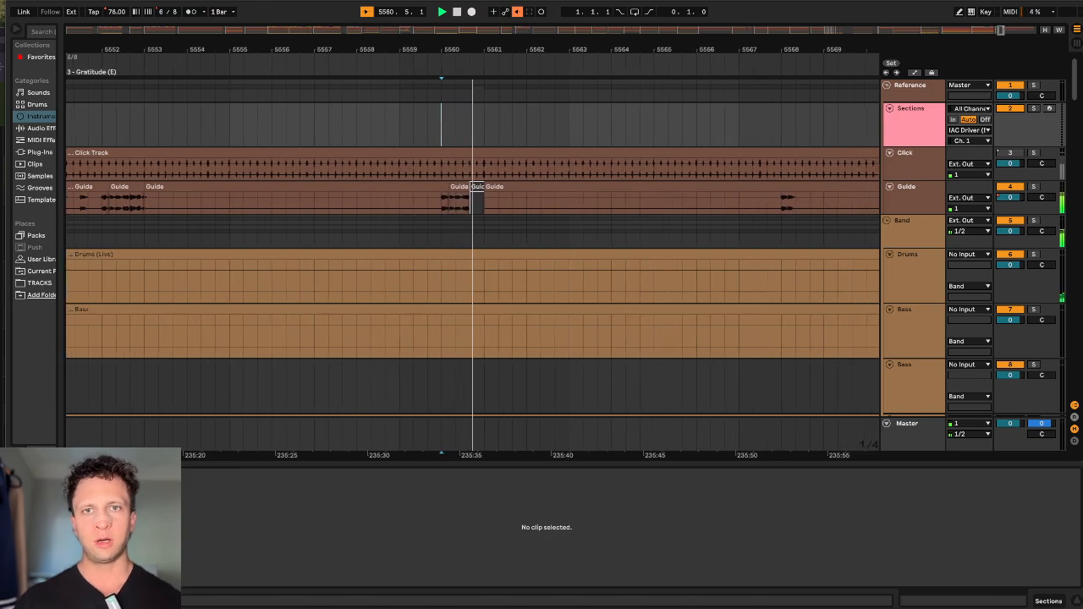
{"action": "scroll", "coordinate": [472, 164], "scroll_direction": "down", "scroll_amount": 4}
{"action": "scroll", "coordinate": [472, 164], "scroll_direction": "right", "scroll_amount": 2}
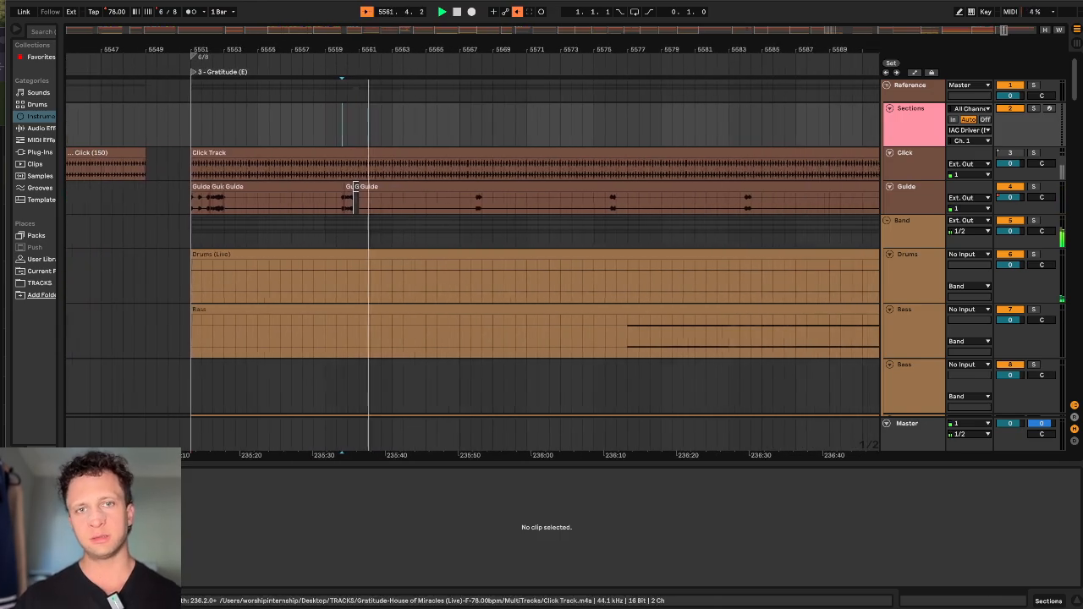
- Play the Guide cue near bar 5568 and examine the following cues up to the drum entry
{"action": "scroll", "coordinate": [472, 254], "scroll_direction": "right", "scroll_amount": 1}
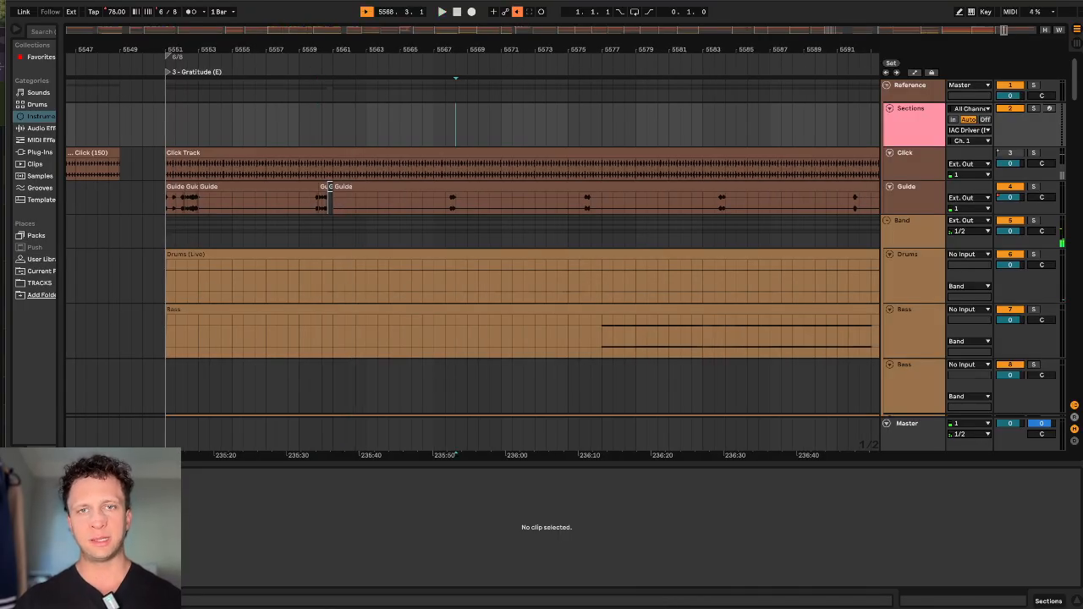
{"action": "scroll", "coordinate": [455, 125], "scroll_direction": "up", "scroll_amount": 5}
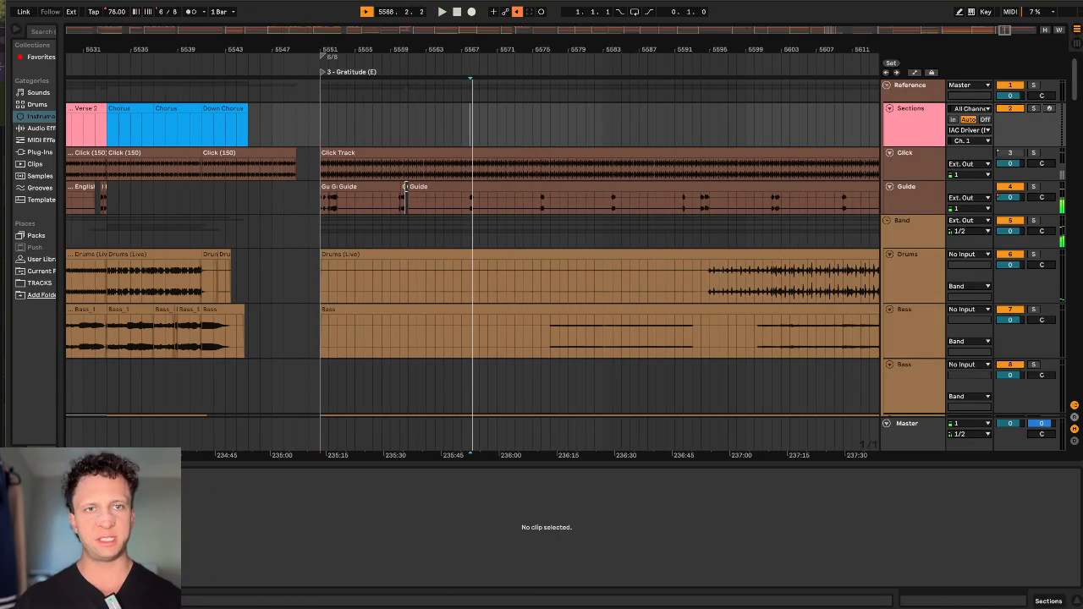
{"action": "scroll", "coordinate": [570, 330], "scroll_direction": "up", "scroll_amount": 3}
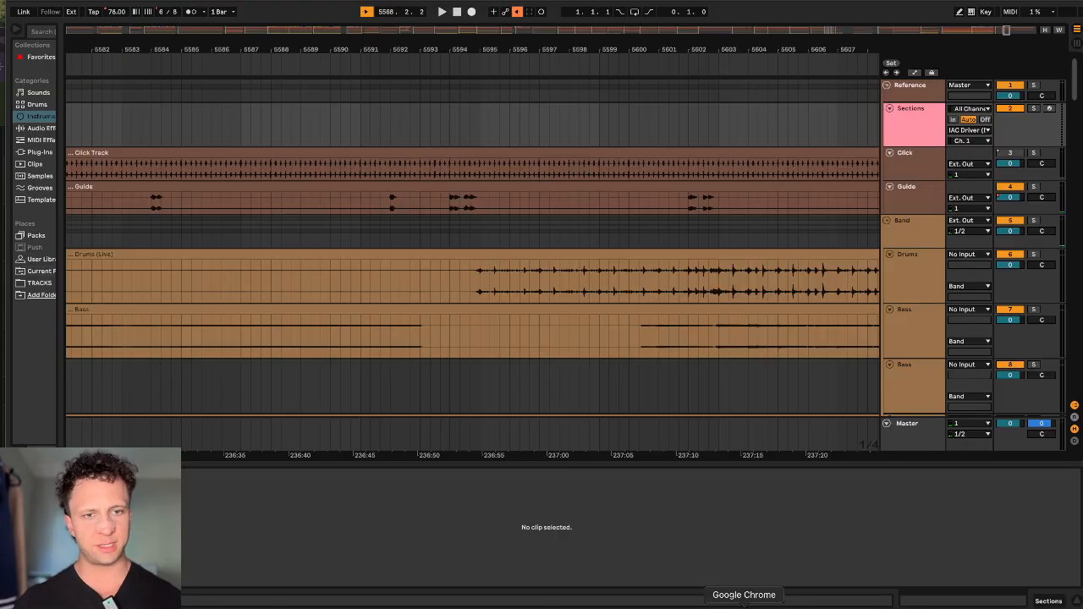
- Switch to Chrome, check the Gratitude song notes in the Planning Center plan, and return to Ableton Live
{"action": "left_click", "coordinate": [745, 606]}
{"action": "left_click", "coordinate": [489, 457]}
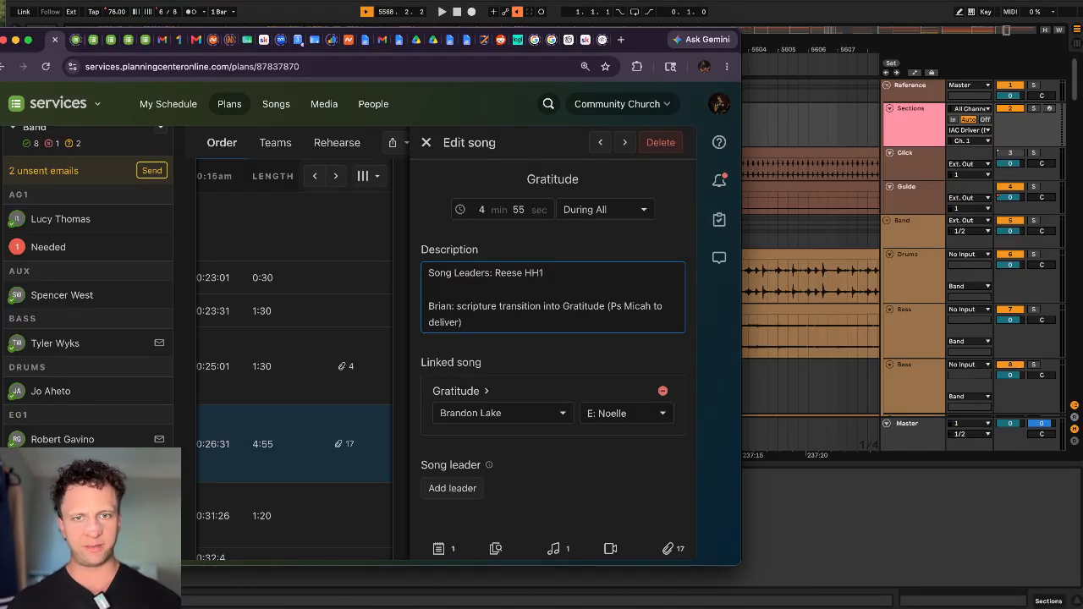
{"action": "key", "text": "super+Tab"}
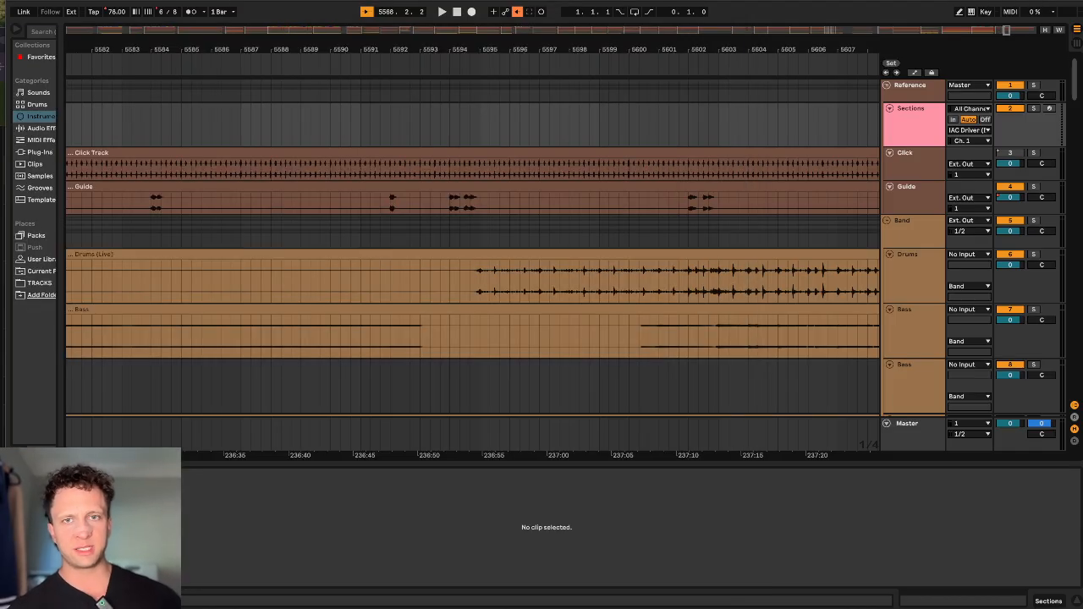
- Play Gratitude from bar 5595 and from about bar 5625 to check the Guide cues
{"action": "left_click", "coordinate": [471, 203]}
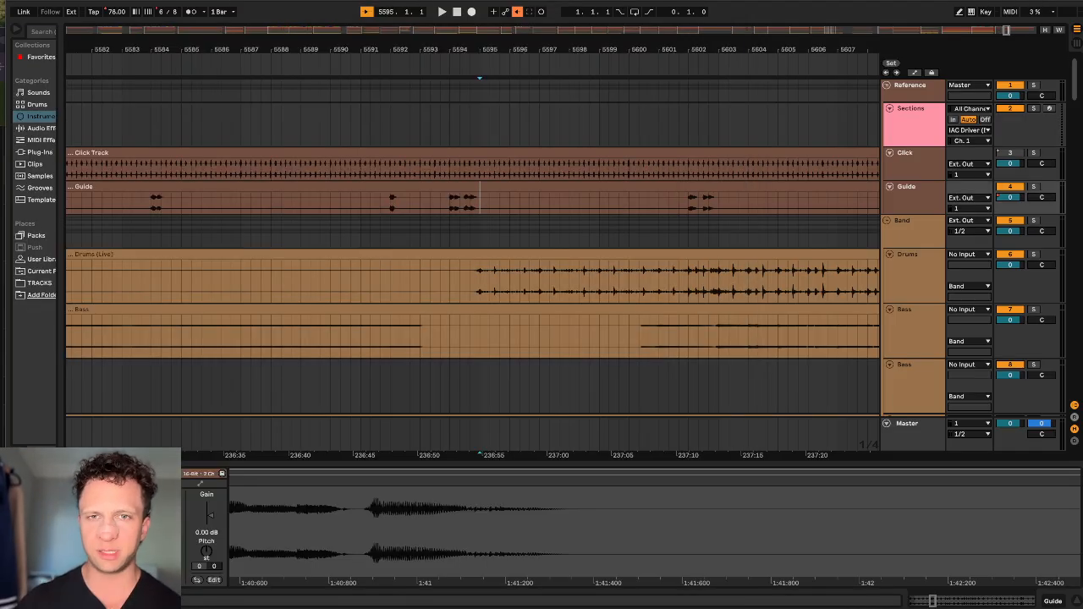
{"action": "key", "text": "space"}
{"action": "key", "text": "minus"}
{"action": "key", "text": "minus"}
{"action": "key", "text": "minus"}
{"action": "key", "text": "minus"}
{"action": "key", "text": "minus"}
{"action": "key", "text": "minus"}
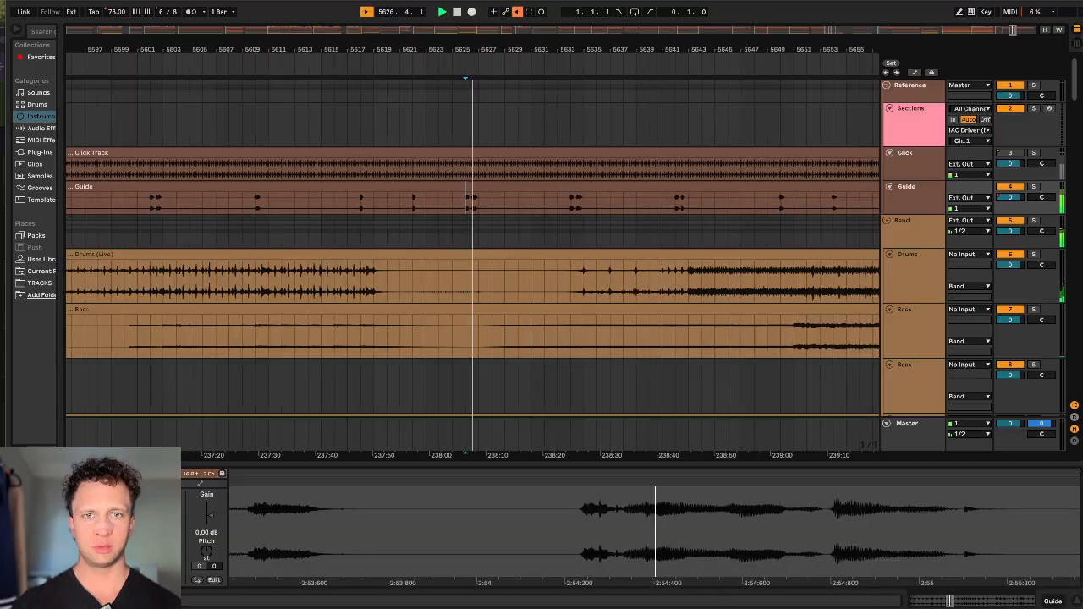
- Extend the start of the second Piano clip in Gratitude back to about bar 5626
{"action": "scroll", "coordinate": [474, 254], "scroll_direction": "down", "scroll_amount": 5}
{"action": "scroll", "coordinate": [542, 254], "scroll_direction": "down", "scroll_amount": 1}
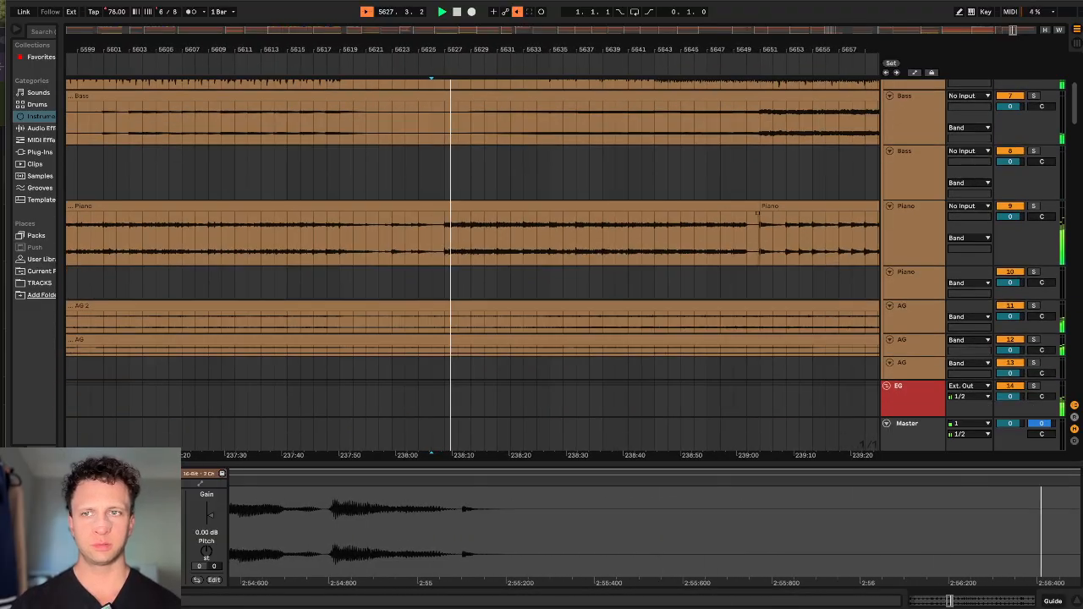
{"action": "scroll", "coordinate": [542, 254], "scroll_direction": "down", "scroll_amount": 5}
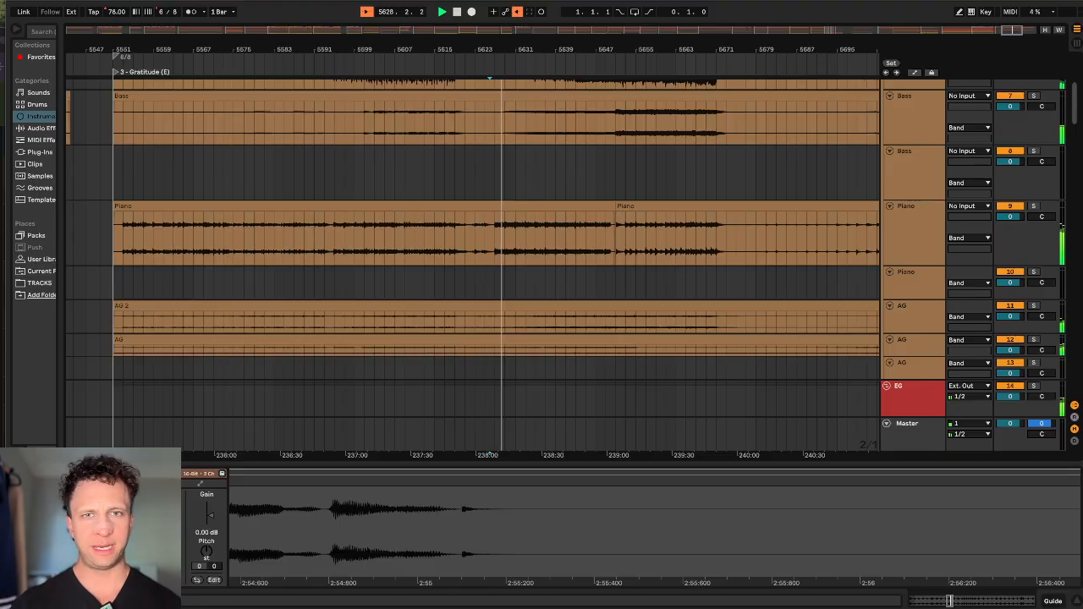
{"action": "left_click", "coordinate": [1033, 206]}
{"action": "left_click", "coordinate": [1033, 205]}
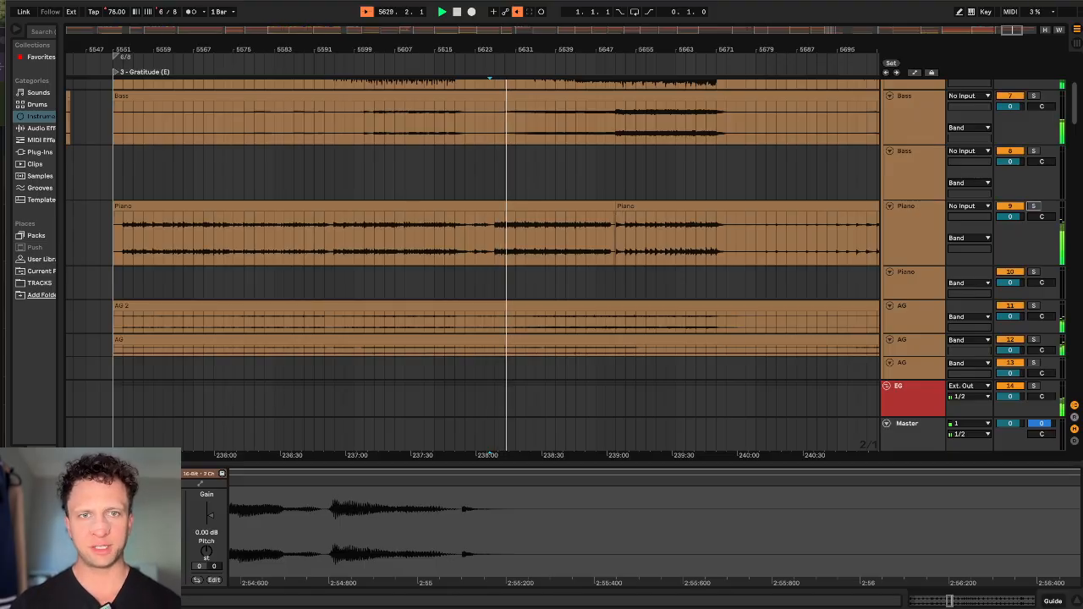
{"action": "scroll", "coordinate": [480, 253], "scroll_direction": "right", "scroll_amount": 3}
{"action": "scroll", "coordinate": [481, 254], "scroll_direction": "up", "scroll_amount": 3}
{"action": "left_click_drag", "start_coordinate": [430, 212], "coordinate": [241, 212]}
{"action": "scroll", "coordinate": [431, 213], "scroll_direction": "left", "scroll_amount": 1}
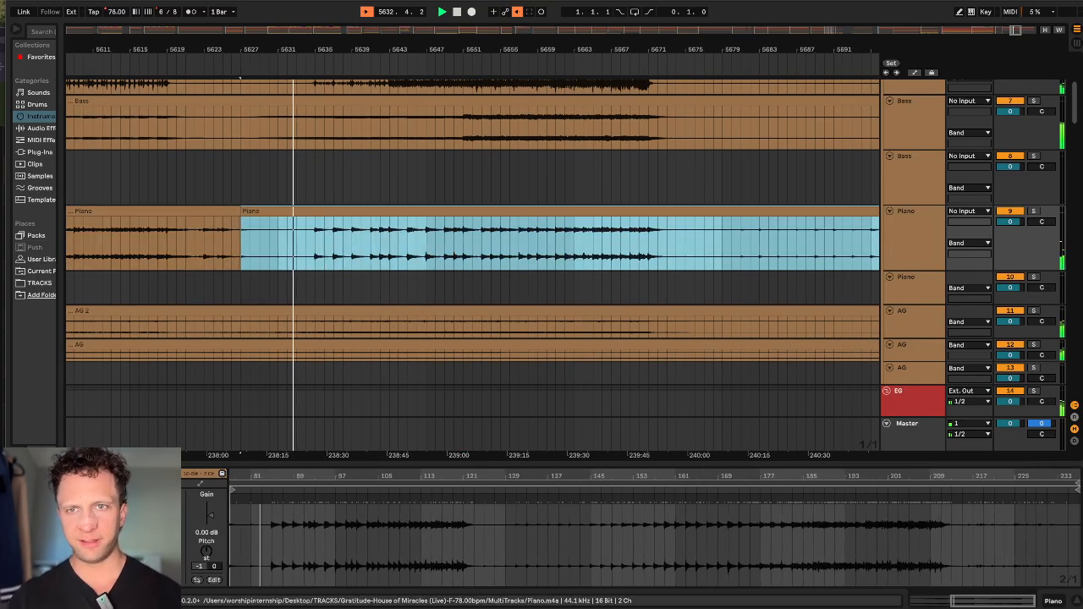
- Examine how the two Piano clips of Gratitude meet and compare their clip settings
{"action": "scroll", "coordinate": [473, 267], "scroll_direction": "left", "scroll_amount": 2}
{"action": "scroll", "coordinate": [474, 266], "scroll_direction": "up", "scroll_amount": 1}
{"action": "scroll", "coordinate": [330, 262], "scroll_direction": "down", "scroll_amount": 5}
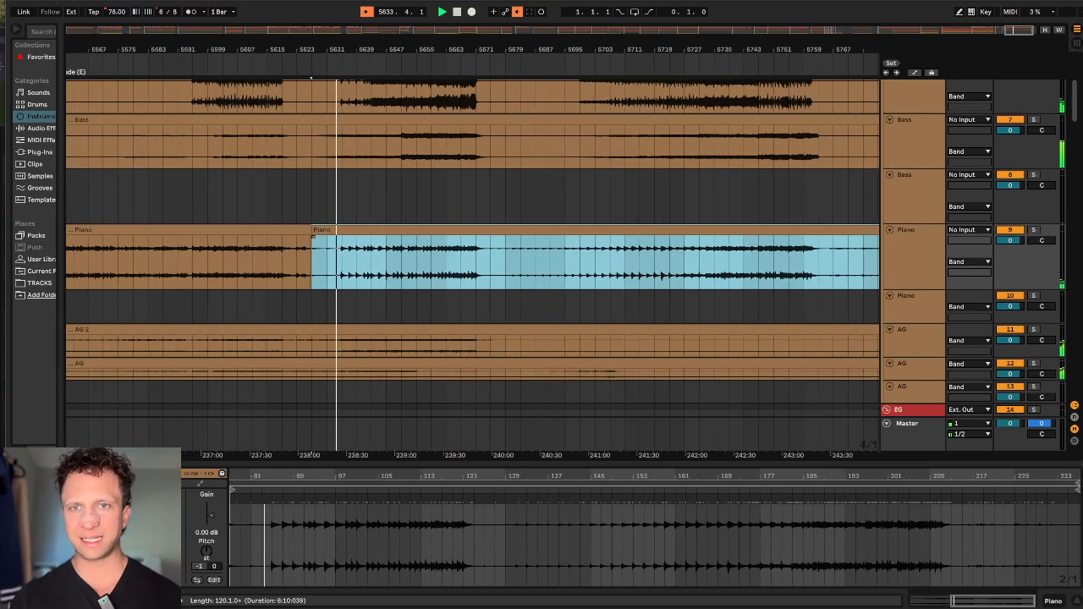
{"action": "scroll", "coordinate": [330, 263], "scroll_direction": "left", "scroll_amount": 4}
{"action": "scroll", "coordinate": [330, 262], "scroll_direction": "up", "scroll_amount": 1}
{"action": "scroll", "coordinate": [474, 266], "scroll_direction": "up", "scroll_amount": 3}
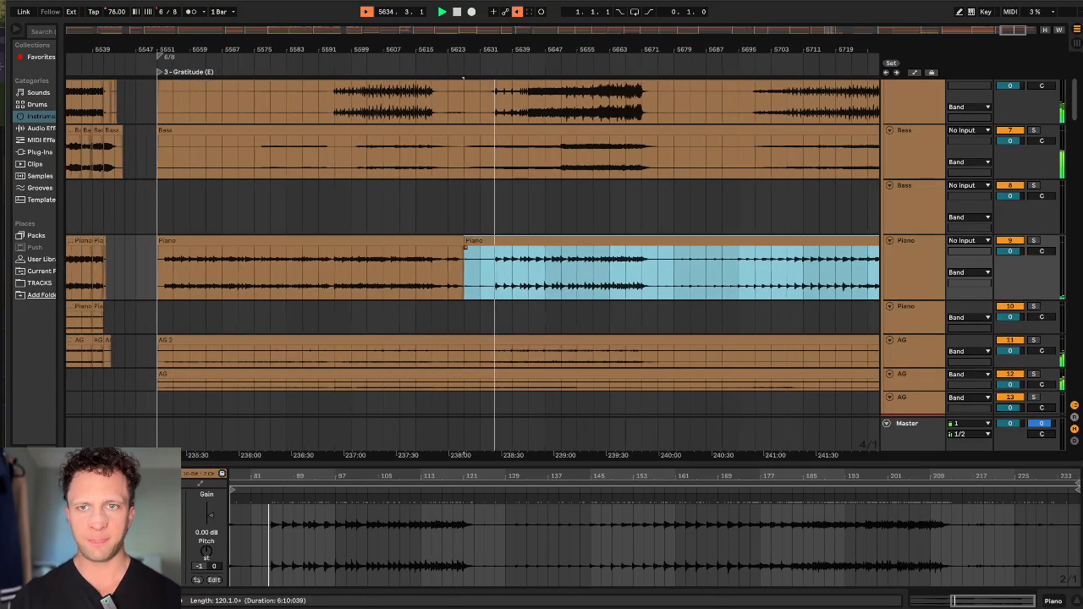
{"action": "scroll", "coordinate": [474, 266], "scroll_direction": "down", "scroll_amount": 1}
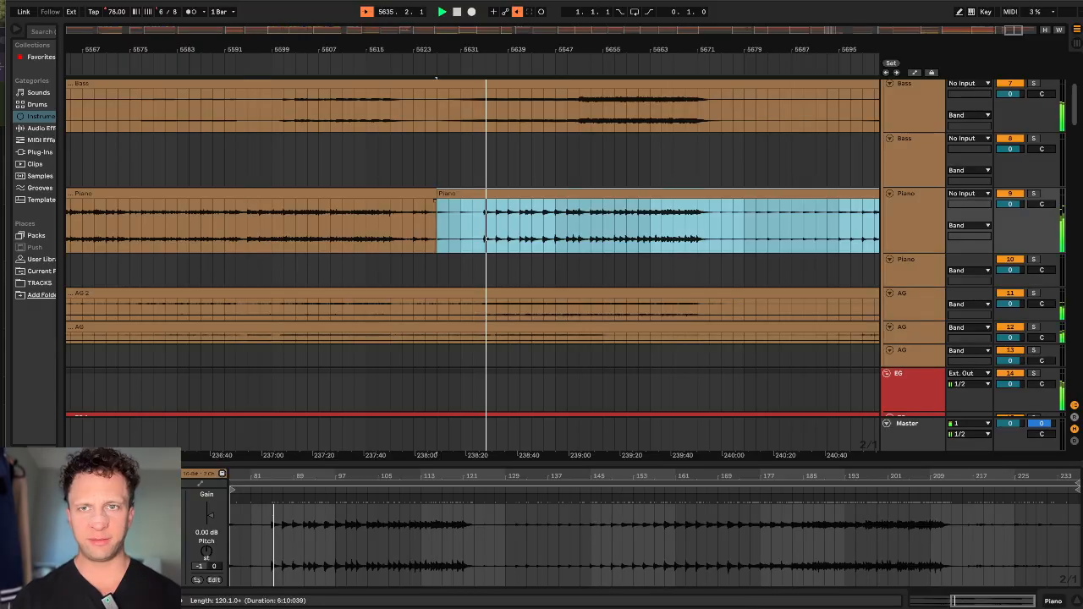
{"action": "left_click", "coordinate": [406, 194]}
{"action": "scroll", "coordinate": [339, 194], "scroll_direction": "down", "scroll_amount": 3}
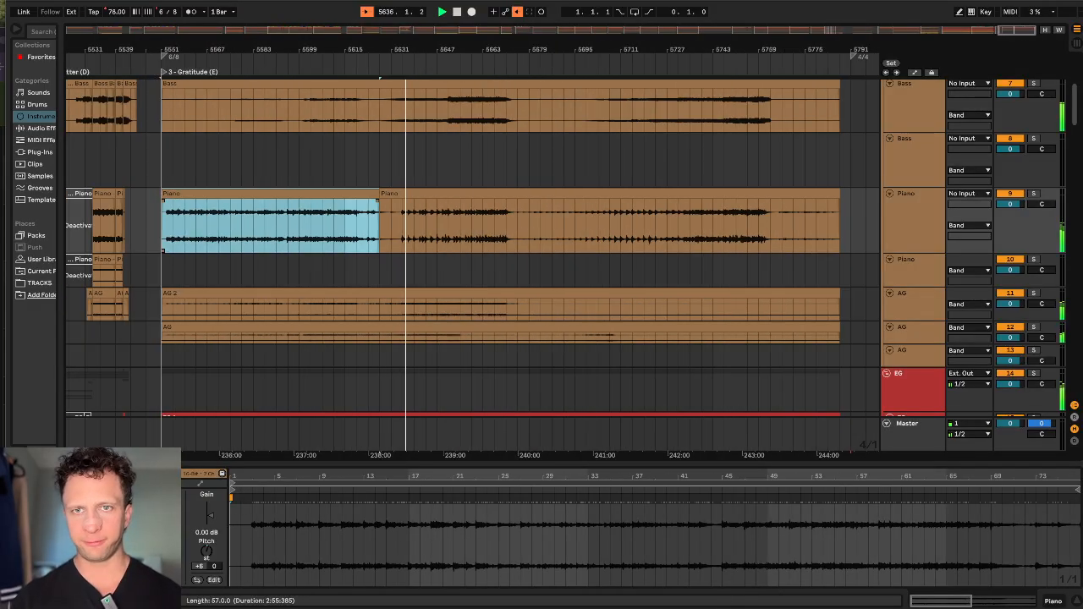
{"action": "left_click", "coordinate": [415, 193]}
{"action": "scroll", "coordinate": [415, 194], "scroll_direction": "down", "scroll_amount": 2}
{"action": "scroll", "coordinate": [415, 194], "scroll_direction": "left", "scroll_amount": 3}
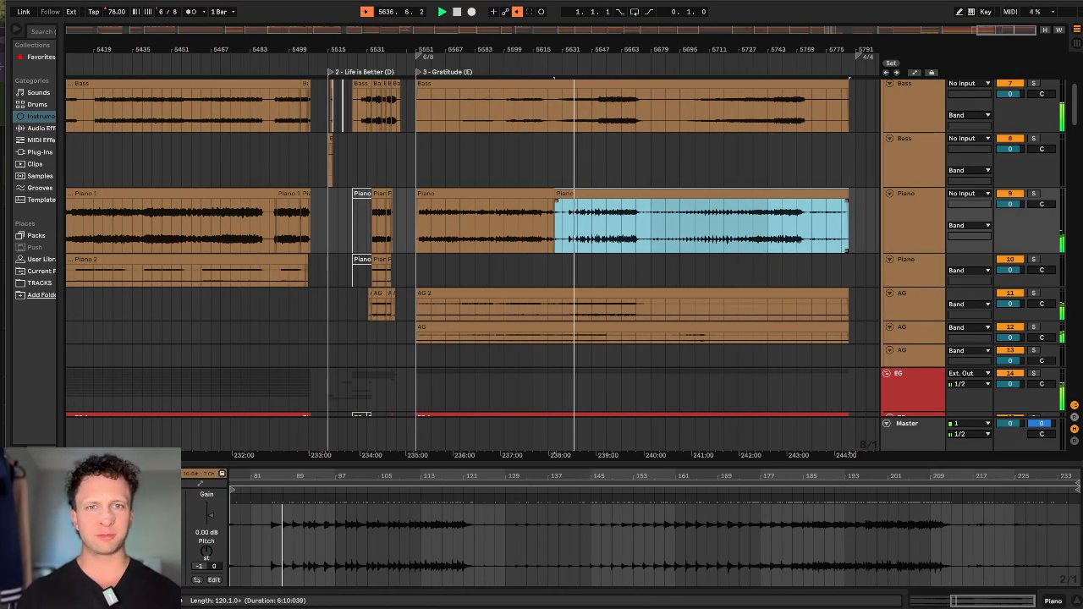
- Play Gratitude from the Guide cue near bar 5642 to check the full drum entry
{"action": "scroll", "coordinate": [625, 262], "scroll_direction": "up", "scroll_amount": 5}
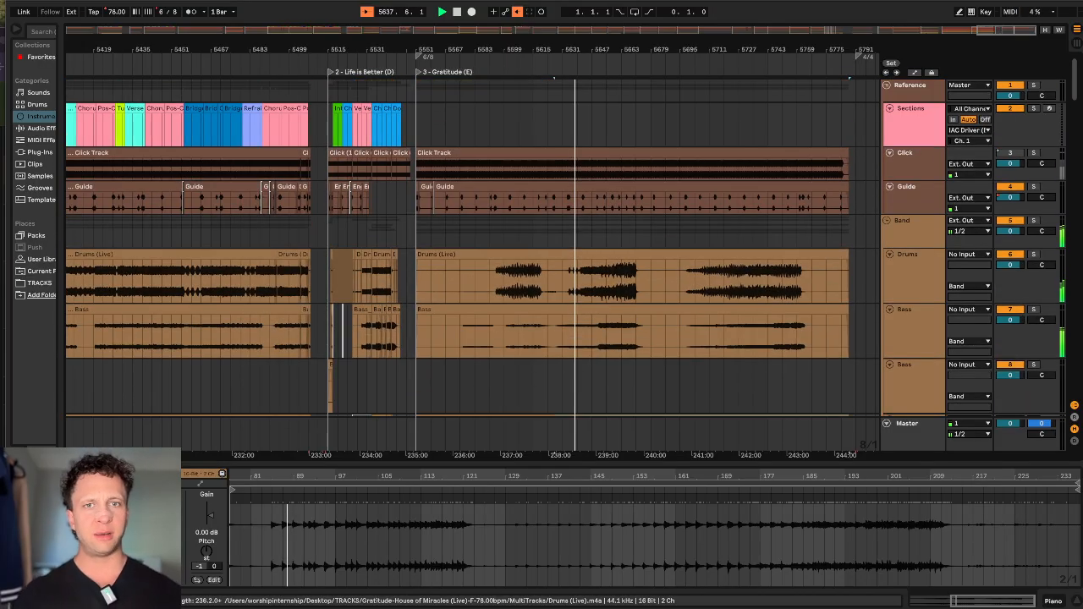
{"action": "scroll", "coordinate": [625, 262], "scroll_direction": "up", "scroll_amount": 4}
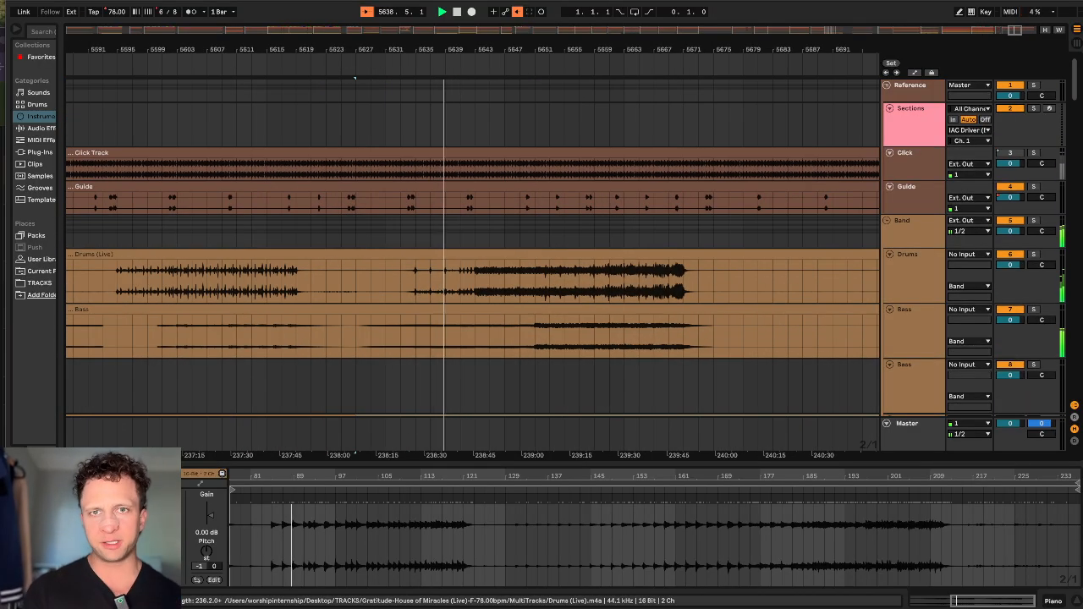
{"action": "scroll", "coordinate": [474, 262], "scroll_direction": "up", "scroll_amount": 5}
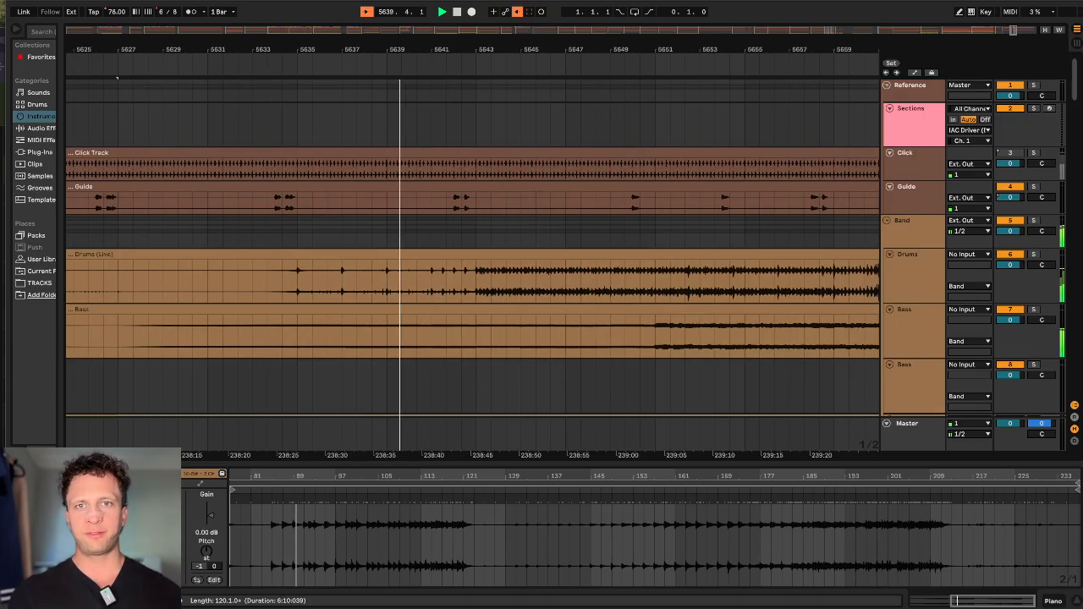
{"action": "key", "text": "space"}
{"action": "left_click", "coordinate": [462, 198]}
{"action": "key", "text": "space"}
{"action": "scroll", "coordinate": [466, 198], "scroll_direction": "up", "scroll_amount": 4}
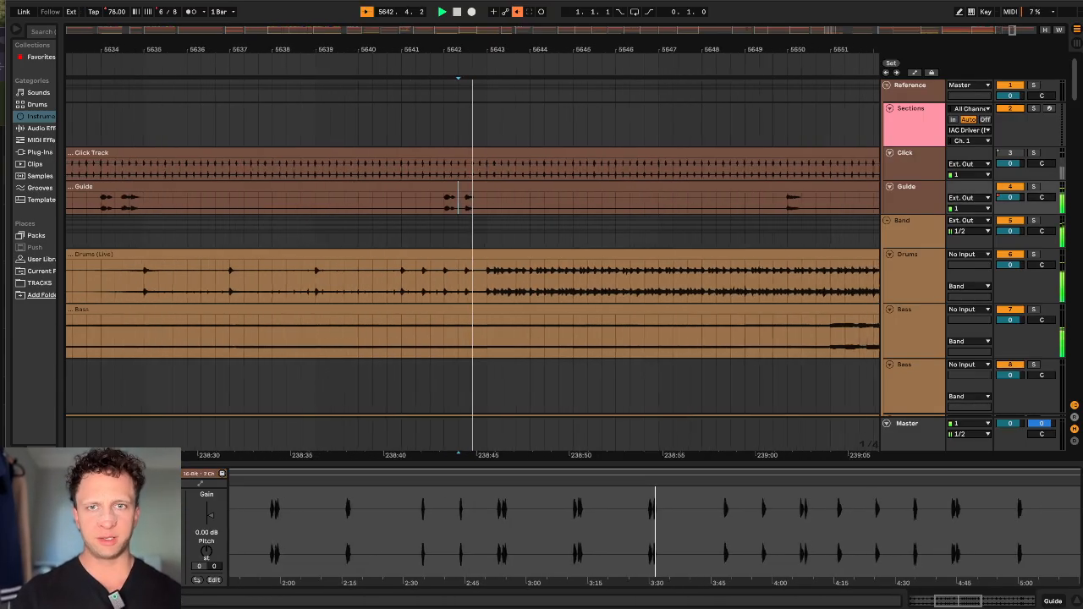
{"action": "scroll", "coordinate": [472, 198], "scroll_direction": "down", "scroll_amount": 8}
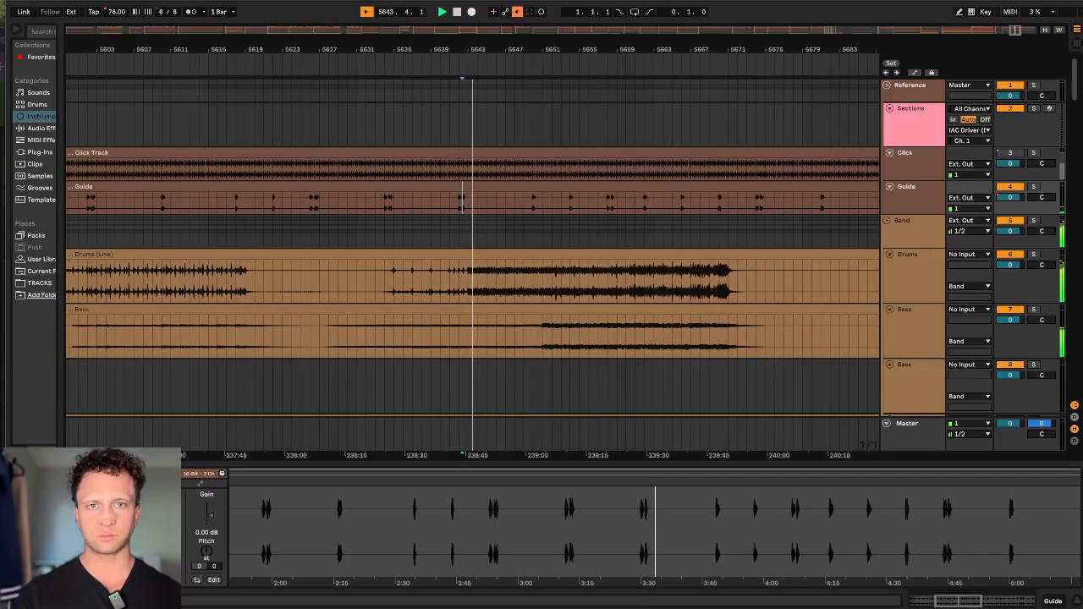
- Play the Guide cue near bar 5670 to check where the drums drop out
{"action": "key", "text": "space"}
{"action": "left_click", "coordinate": [606, 198]}
{"action": "key", "text": "space"}
{"action": "left_click", "coordinate": [581, 198]}
{"action": "key", "text": "space"}
{"action": "key", "text": "space"}
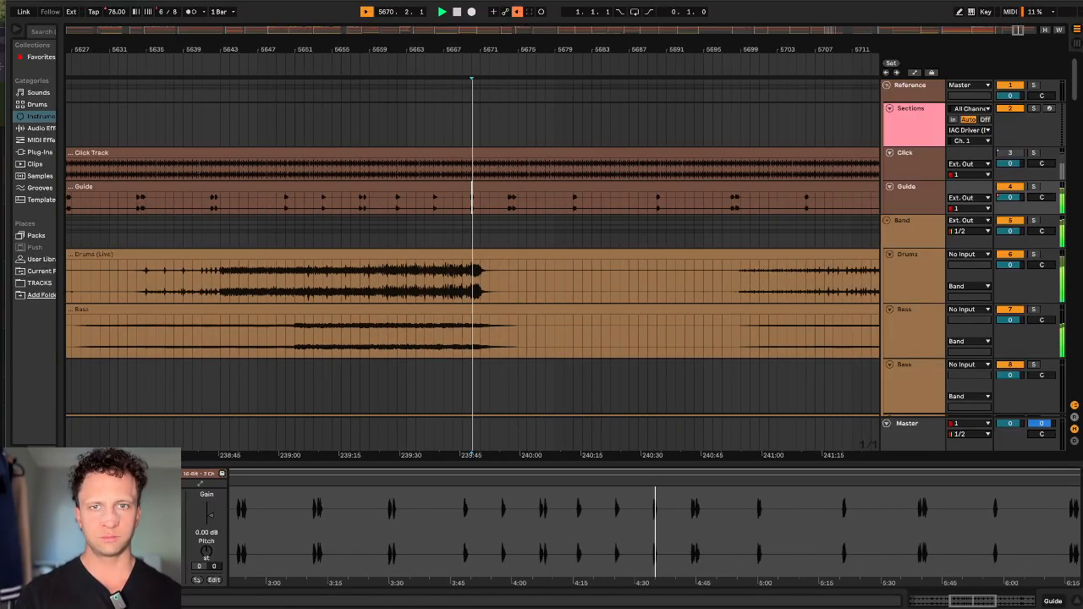
{"action": "scroll", "coordinate": [472, 197], "scroll_direction": "up", "scroll_amount": 4}
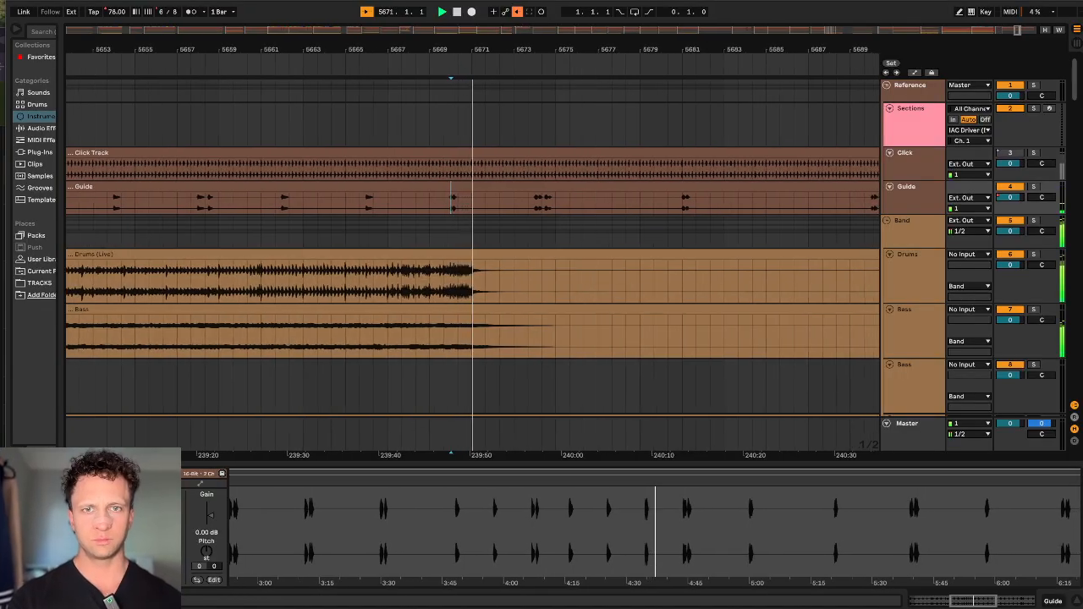
{"action": "scroll", "coordinate": [472, 198], "scroll_direction": "down", "scroll_amount": 2}
{"action": "scroll", "coordinate": [454, 198], "scroll_direction": "down", "scroll_amount": 3}
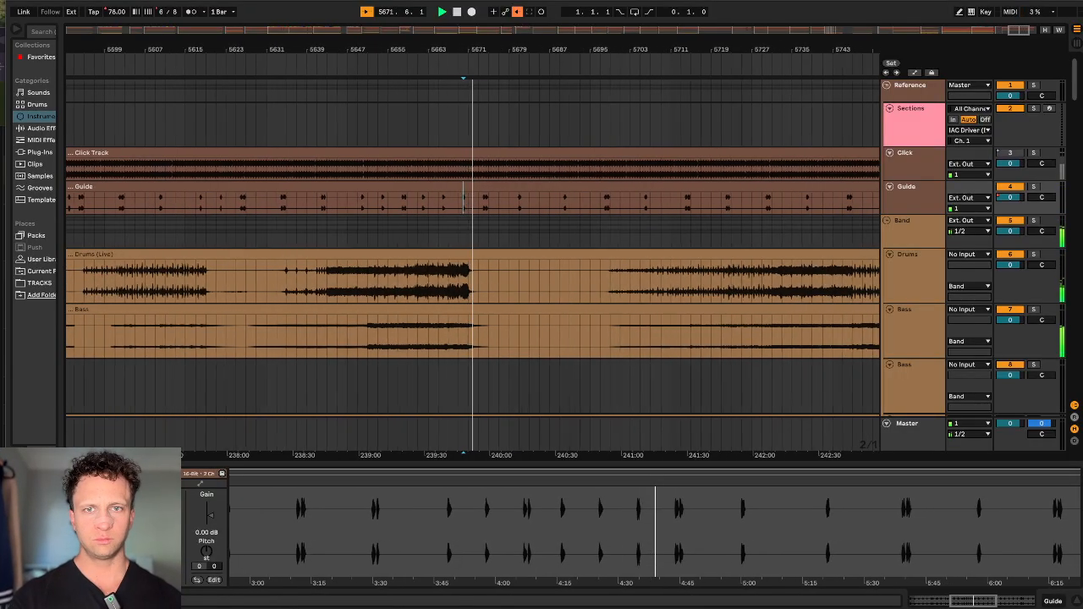
- Stop playback and play the Guide cue just before bar 5650 to identify the section it announces
{"action": "scroll", "coordinate": [507, 212], "scroll_direction": "left", "scroll_amount": 4}
{"action": "left_click", "coordinate": [524, 231]}
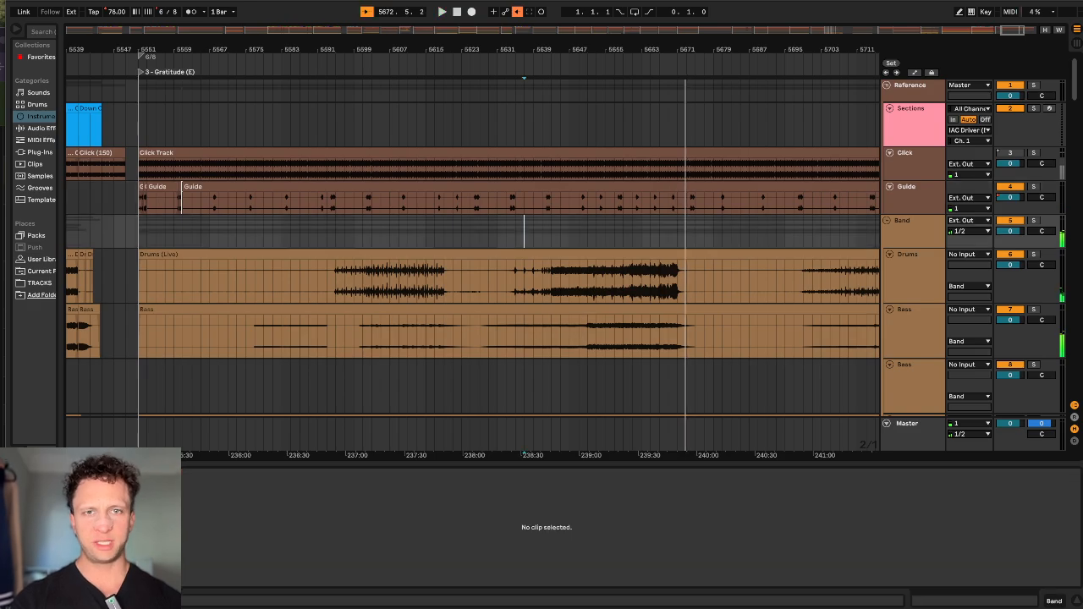
{"action": "key", "text": "space"}
{"action": "scroll", "coordinate": [523, 230], "scroll_direction": "up", "scroll_amount": 3}
{"action": "scroll", "coordinate": [605, 230], "scroll_direction": "up", "scroll_amount": 3}
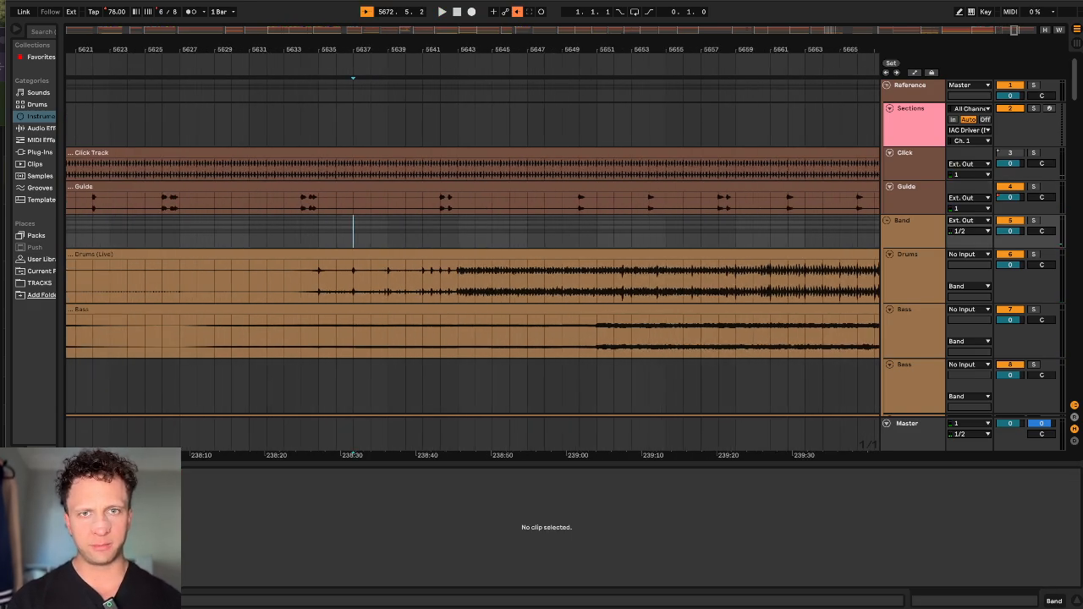
{"action": "left_click", "coordinate": [580, 203]}
{"action": "key", "text": "space"}
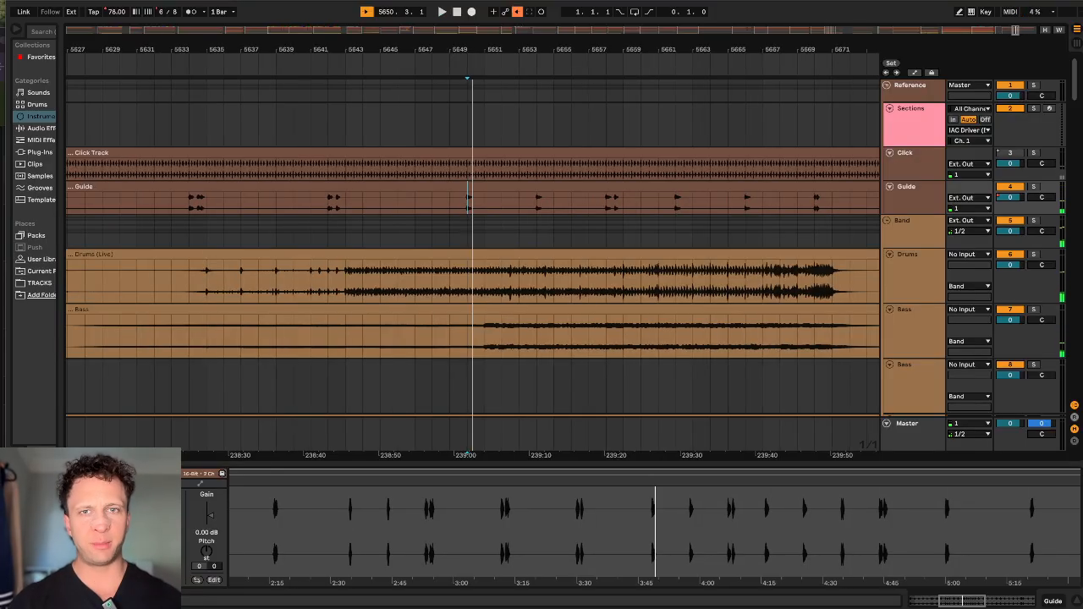
- Insert an empty MIDI clip on the Sections track from bar 5651 to bar 5671
{"action": "left_click_drag", "start_coordinate": [483, 125], "coordinate": [832, 125]}
{"action": "right_click", "coordinate": [814, 134]}
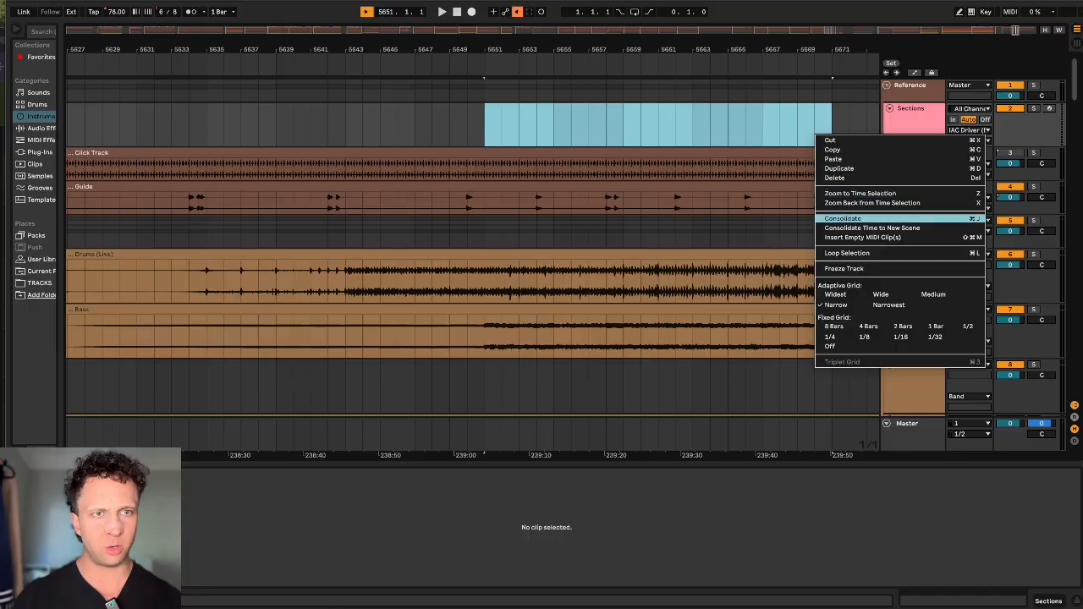
{"action": "left_click", "coordinate": [880, 238]}
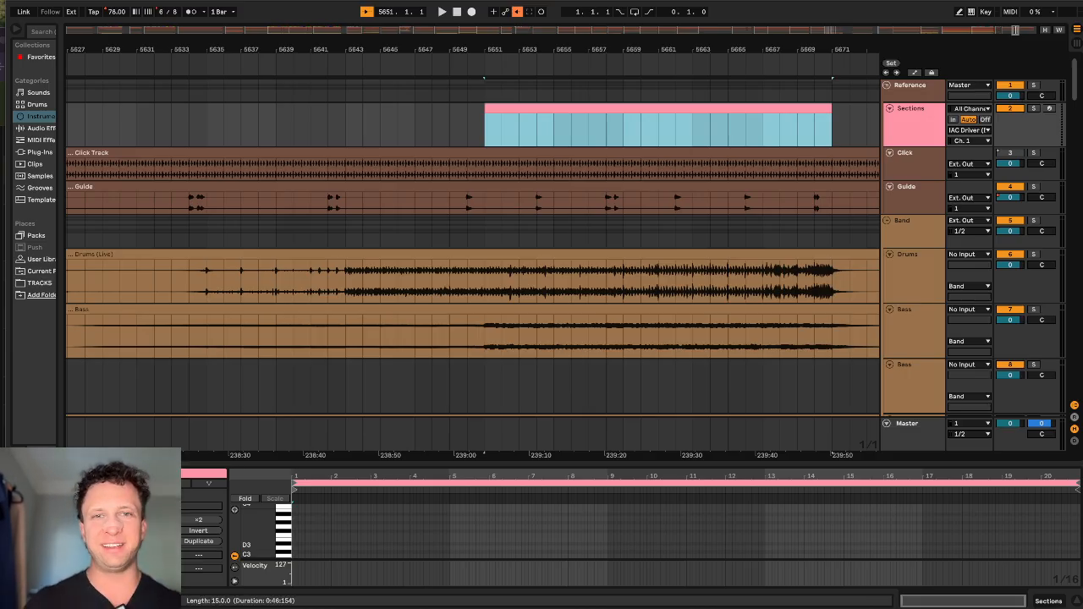
- Mark the ranges from bar 5651 to 5655 and 5655 to 5659 in the Sections clip to count its four-bar phrases
{"action": "scroll", "coordinate": [594, 254], "scroll_direction": "up", "scroll_amount": 1}
{"action": "left_click_drag", "start_coordinate": [476, 128], "coordinate": [550, 129]}
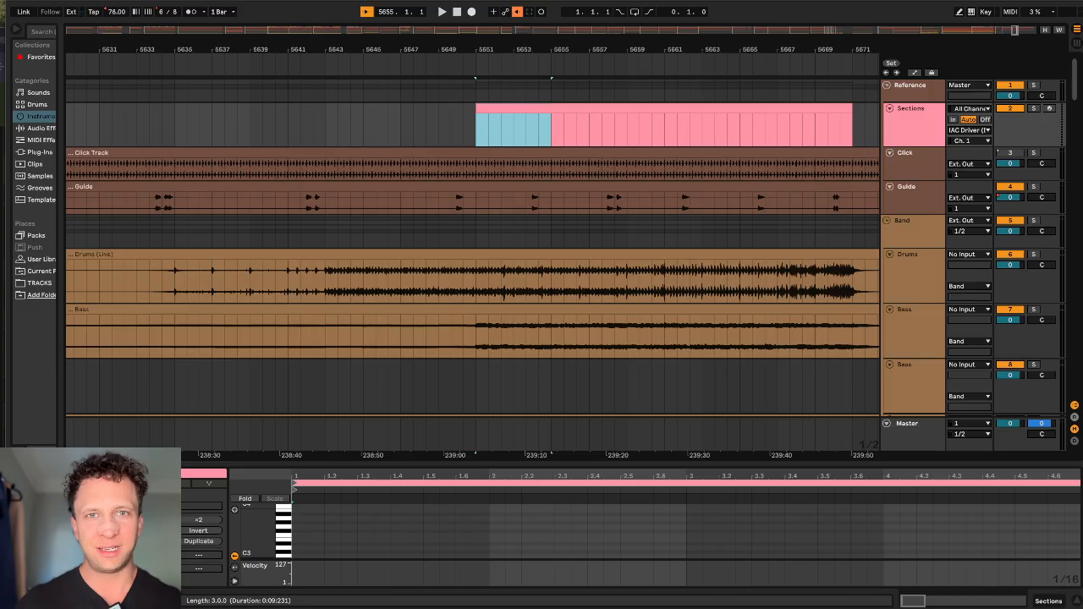
{"action": "scroll", "coordinate": [550, 128], "scroll_direction": "up", "scroll_amount": 5}
{"action": "scroll", "coordinate": [551, 129], "scroll_direction": "up", "scroll_amount": 2}
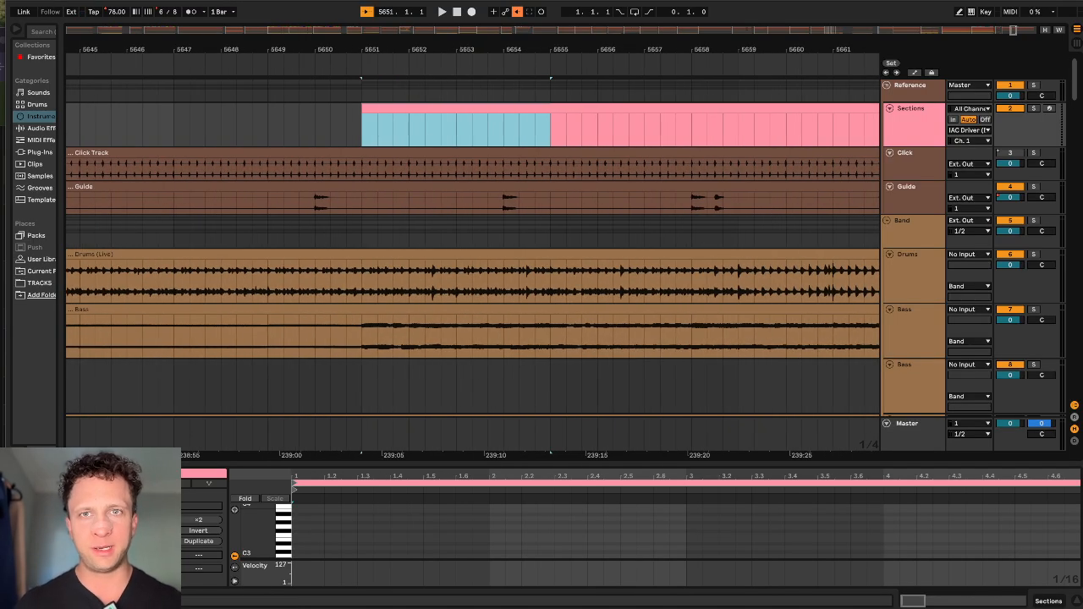
{"action": "left_click", "coordinate": [551, 129]}
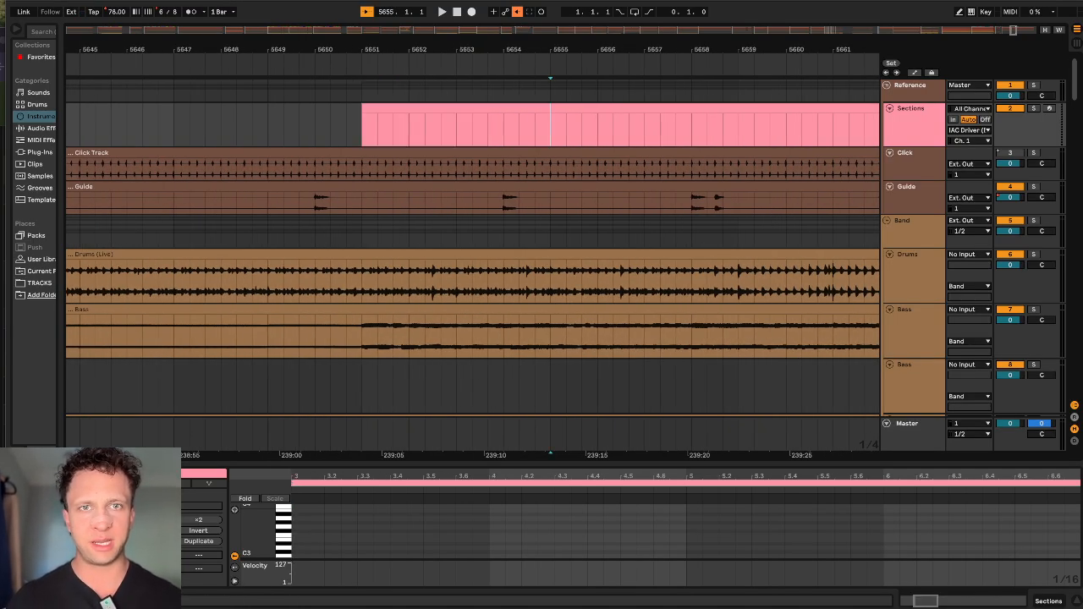
{"action": "left_click_drag", "start_coordinate": [551, 129], "coordinate": [740, 129]}
{"action": "scroll", "coordinate": [740, 129], "scroll_direction": "right", "scroll_amount": 3}
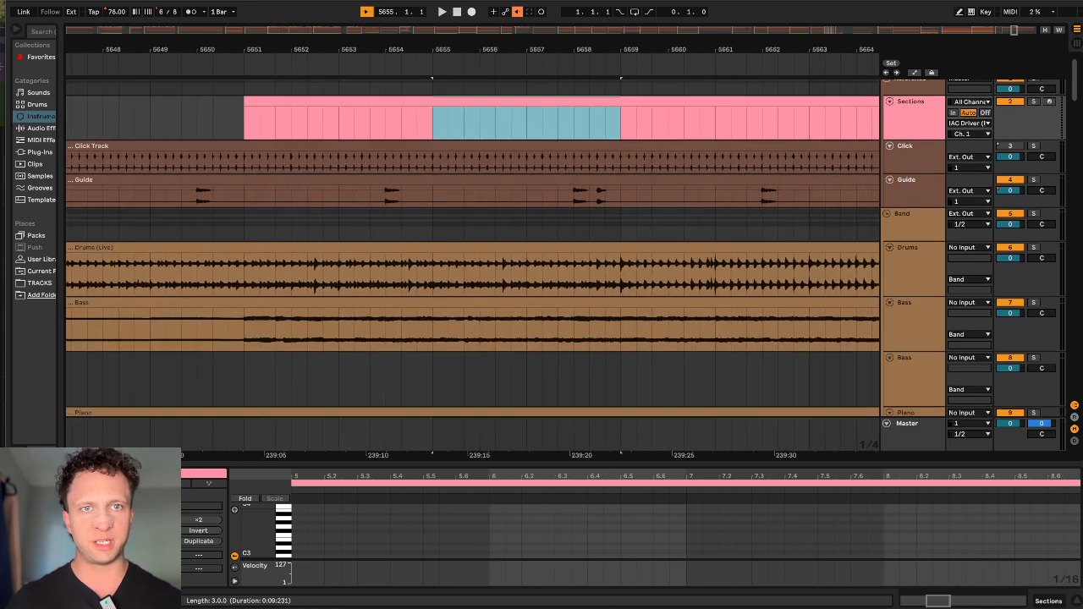
- Mark the Sections range from bar 5659 to 5663 and the following range from bar 5663 to count the next phrases
{"action": "scroll", "coordinate": [740, 129], "scroll_direction": "right", "scroll_amount": 2}
{"action": "mouse_move", "coordinate": [489, 129]}
{"action": "left_mouse_down"}
{"action": "mouse_move", "coordinate": [725, 128]}
{"action": "mouse_move", "coordinate": [678, 129]}
{"action": "left_mouse_up"}
{"action": "scroll", "coordinate": [678, 129], "scroll_direction": "right", "scroll_amount": 4}
{"action": "left_click", "coordinate": [476, 128]}
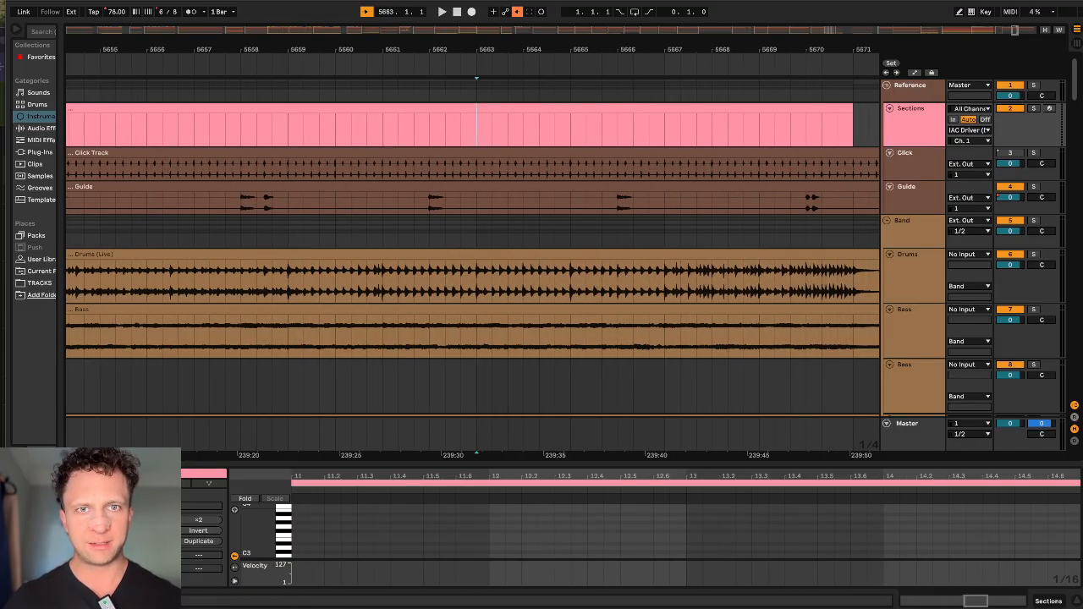
{"action": "left_click_drag", "start_coordinate": [476, 128], "coordinate": [648, 129]}
{"action": "scroll", "coordinate": [648, 129], "scroll_direction": "right", "scroll_amount": 3}
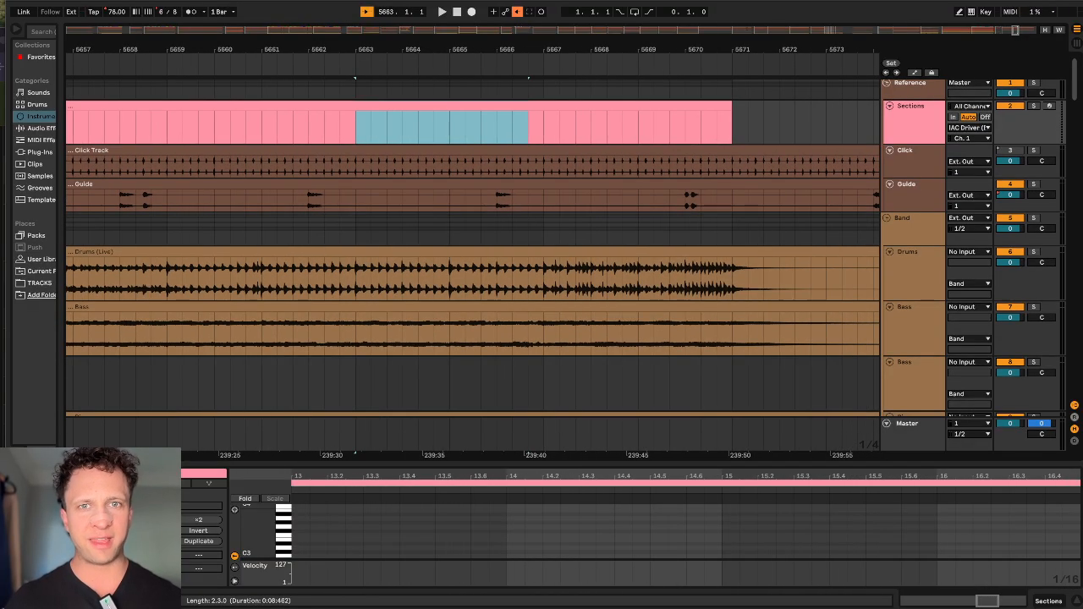
- Mark the last part of the Sections clip up to bar 5671 and place the insertion marker at bar 5667
{"action": "left_click_drag", "start_coordinate": [528, 128], "coordinate": [732, 129]}
{"action": "scroll", "coordinate": [658, 129], "scroll_direction": "down", "scroll_amount": 5}
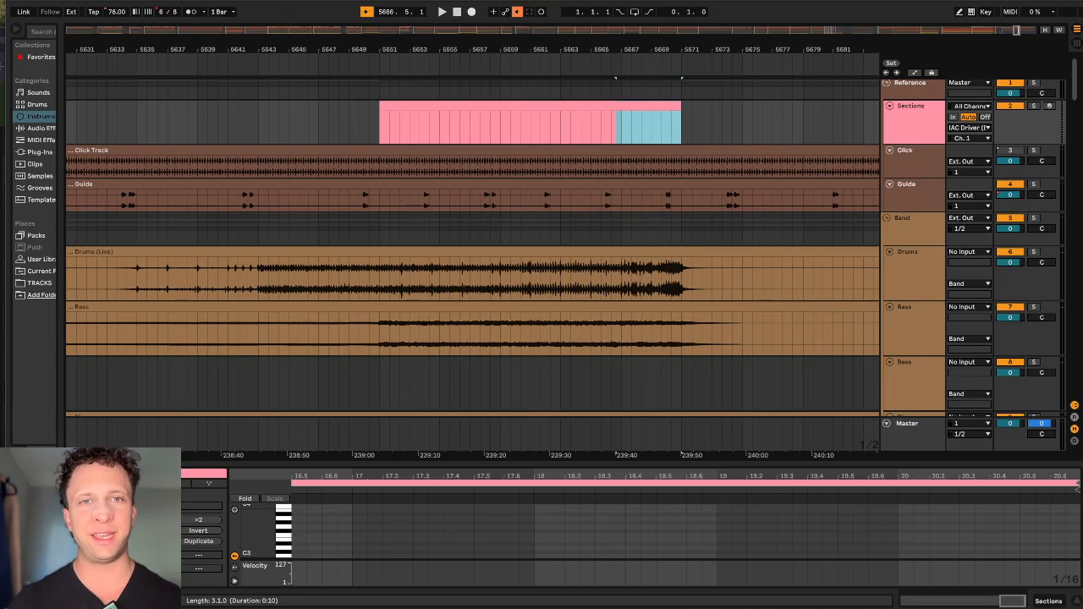
{"action": "scroll", "coordinate": [634, 129], "scroll_direction": "up", "scroll_amount": 5}
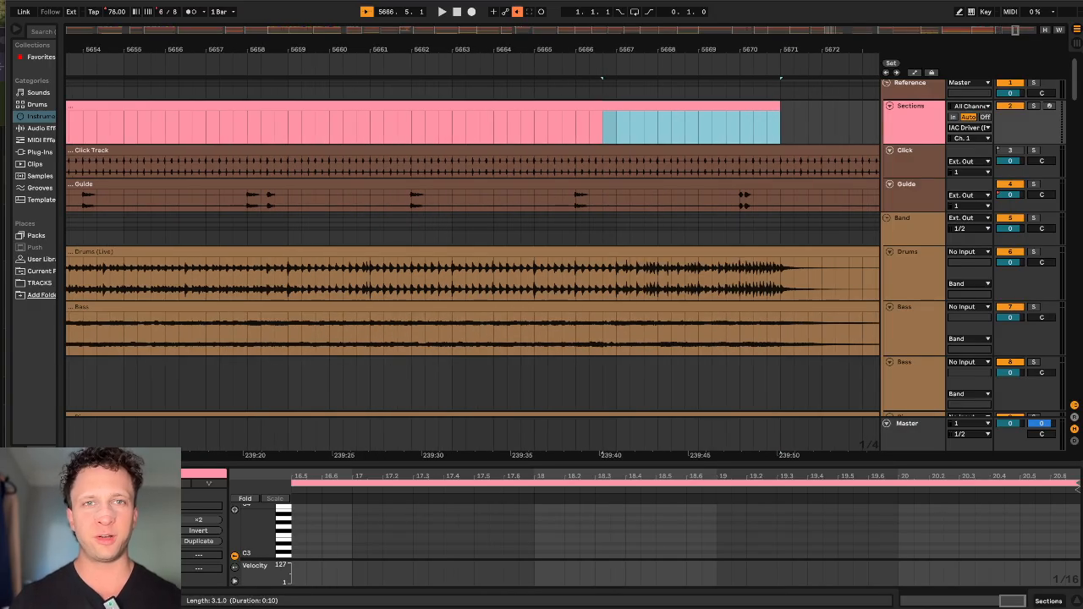
{"action": "scroll", "coordinate": [612, 128], "scroll_direction": "up", "scroll_amount": 2}
{"action": "left_click", "coordinate": [618, 128]}
{"action": "scroll", "coordinate": [474, 254], "scroll_direction": "right", "scroll_amount": 2}
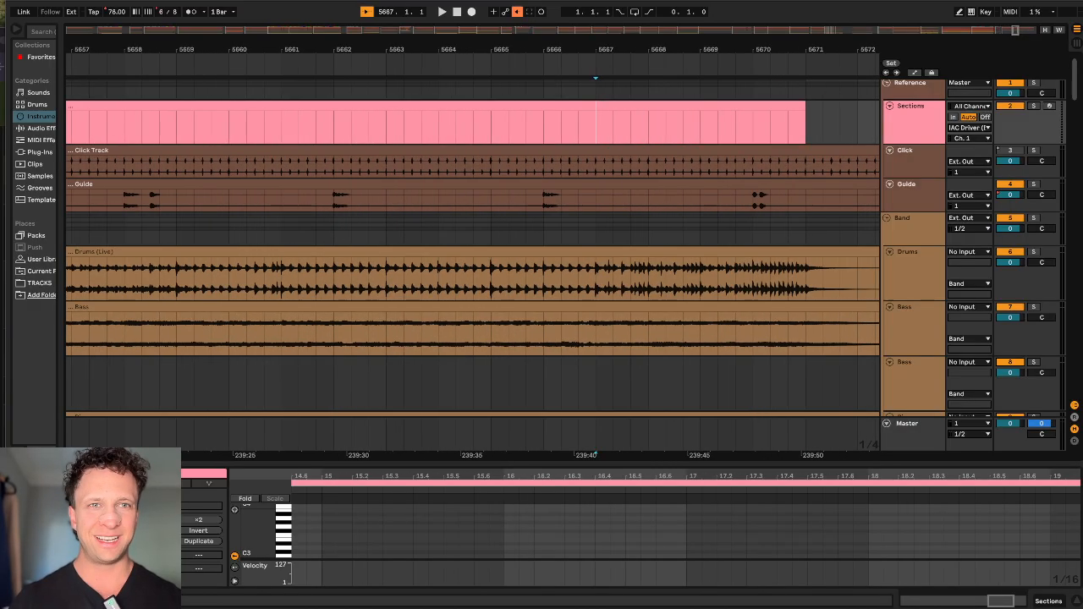
- Mark bars 5663 to 5667 in the Sections clip and compare that phrase with the Drums waveform
{"action": "scroll", "coordinate": [474, 253], "scroll_direction": "right", "scroll_amount": 1}
{"action": "scroll", "coordinate": [474, 254], "scroll_direction": "down", "scroll_amount": 1}
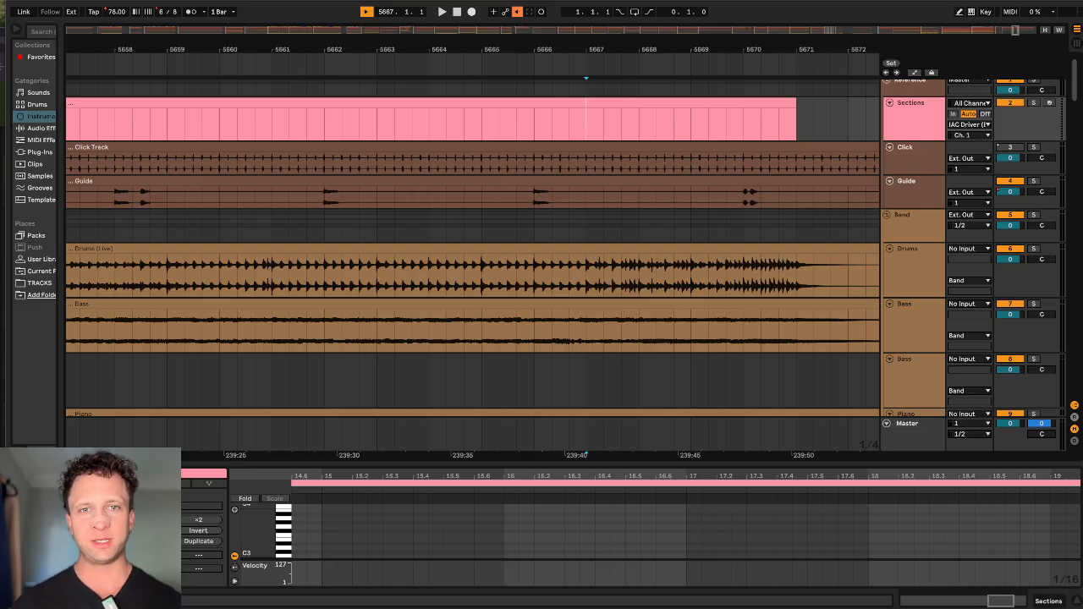
{"action": "left_click_drag", "start_coordinate": [586, 127], "coordinate": [375, 127]}
{"action": "scroll", "coordinate": [376, 127], "scroll_direction": "down", "scroll_amount": 5}
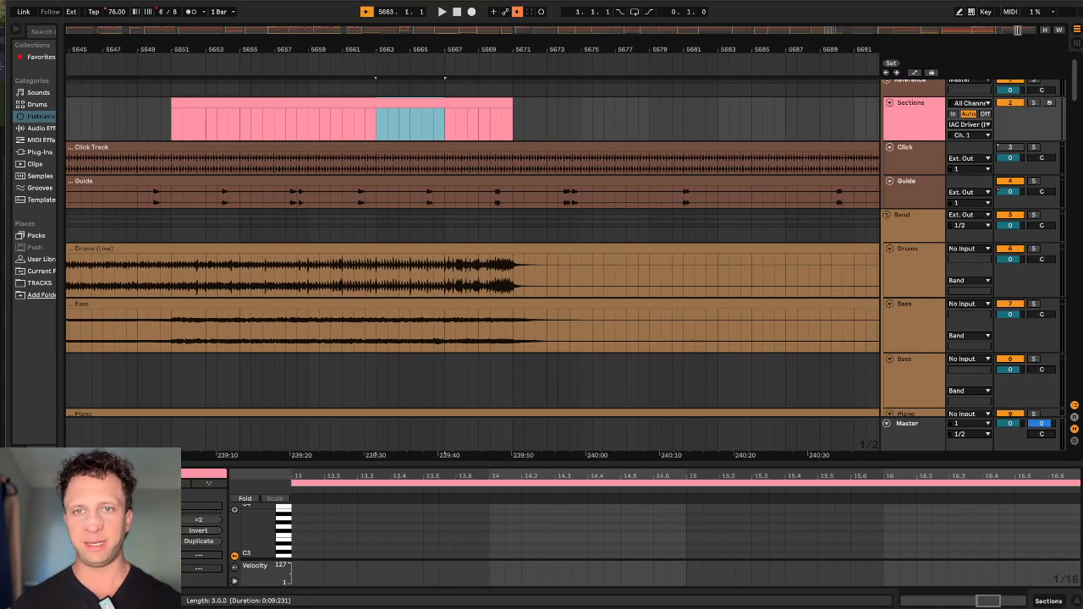
{"action": "mouse_move", "coordinate": [445, 274]}
{"action": "left_mouse_down"}
{"action": "mouse_move", "coordinate": [513, 275]}
{"action": "mouse_move", "coordinate": [193, 275]}
{"action": "left_mouse_up"}
{"action": "left_click", "coordinate": [478, 275]}
{"action": "scroll", "coordinate": [478, 275], "scroll_direction": "up", "scroll_amount": 3}
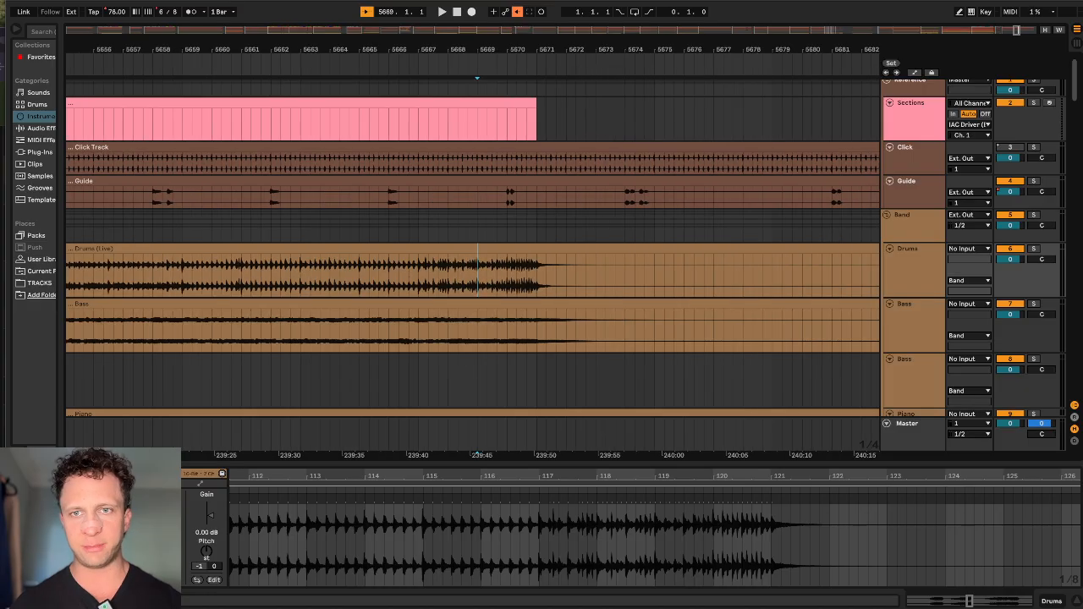
- Solo the Drums track and listen to its ending from bar 5666
{"action": "left_click", "coordinate": [389, 275]}
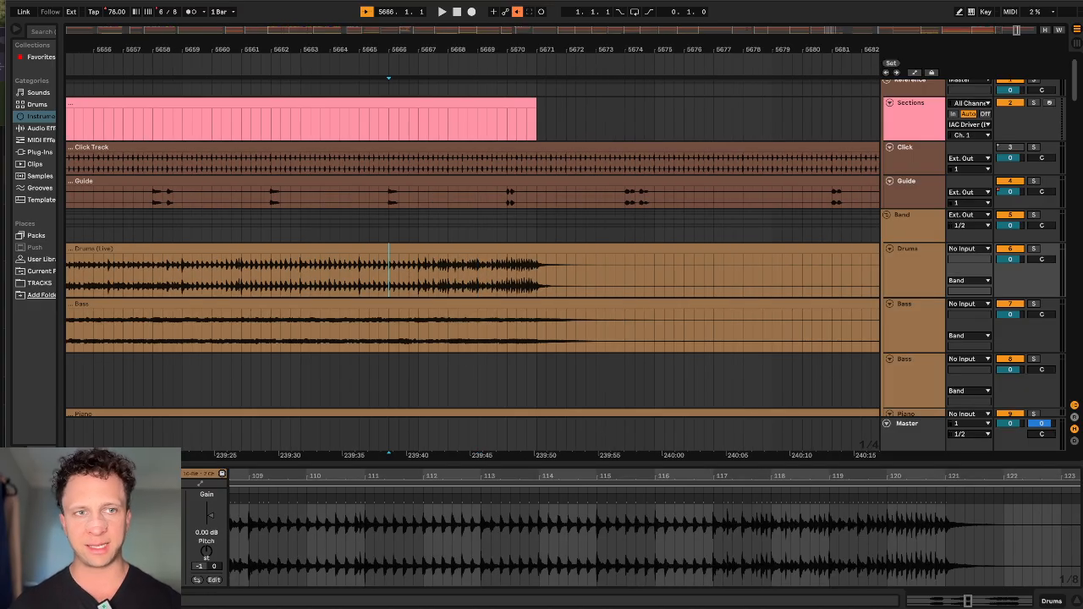
{"action": "left_click", "coordinate": [1010, 249]}
{"action": "left_click", "coordinate": [1011, 249]}
{"action": "left_click", "coordinate": [1034, 249]}
{"action": "key", "text": "space"}
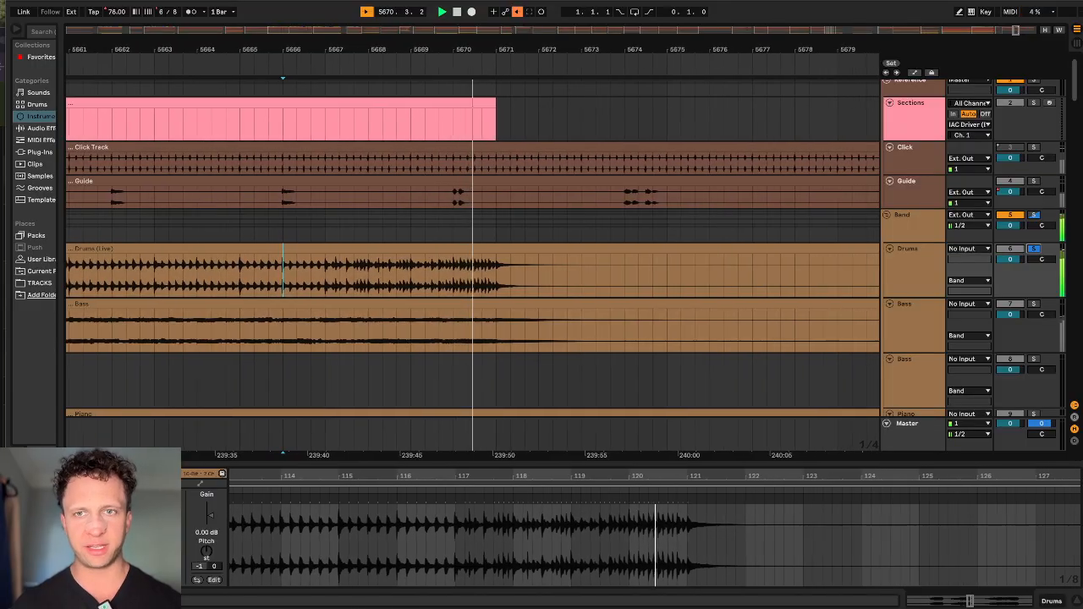
{"action": "key", "text": "space"}
- Cut the time from bar 5662 to bar 5666 out of the whole arrangement
{"action": "left_click_drag", "start_coordinate": [250, 276], "coordinate": [214, 277]}
{"action": "scroll", "coordinate": [472, 262], "scroll_direction": "left", "scroll_amount": 2}
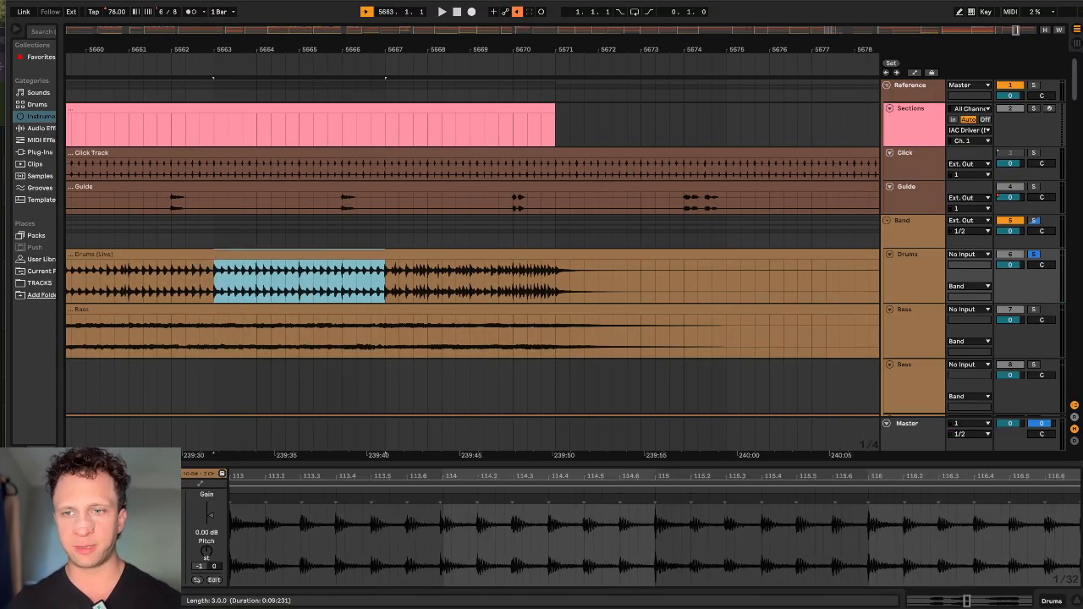
{"action": "scroll", "coordinate": [472, 263], "scroll_direction": "left", "scroll_amount": 3}
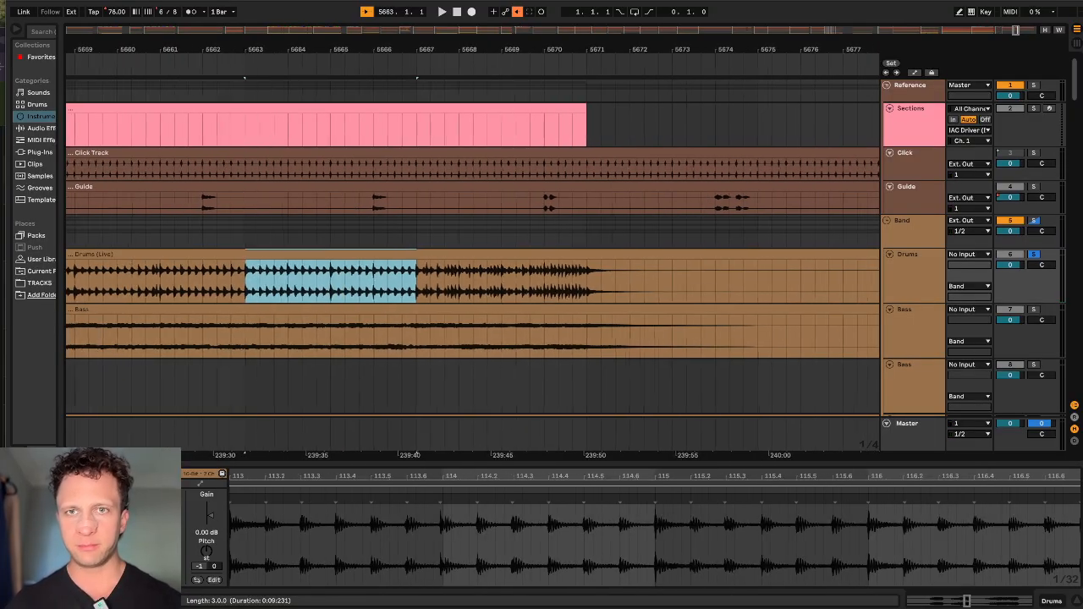
{"action": "left_click_drag", "start_coordinate": [430, 275], "coordinate": [258, 275]}
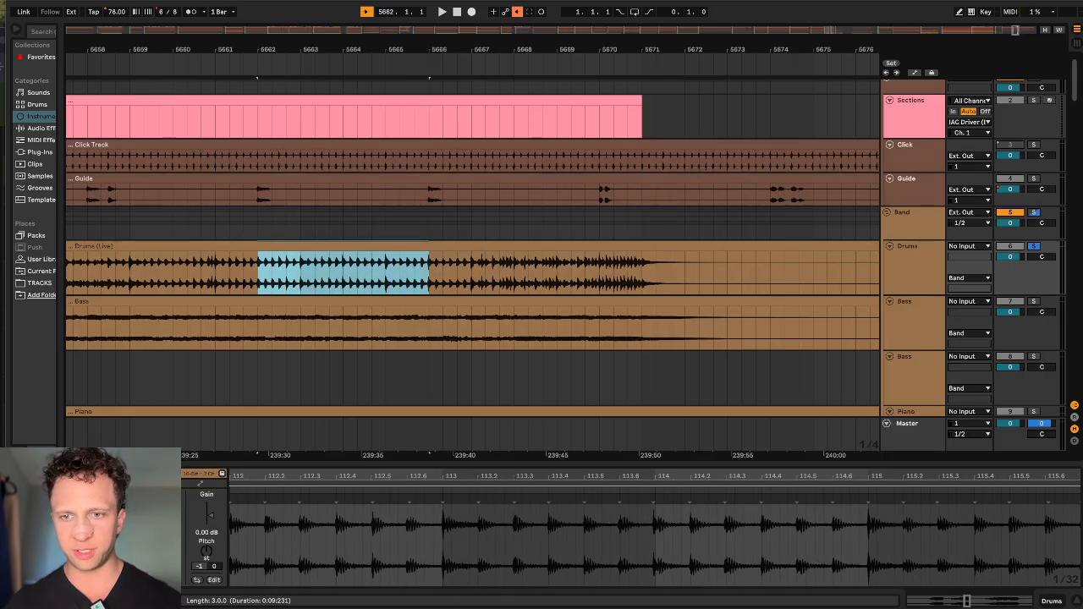
{"action": "scroll", "coordinate": [275, 275], "scroll_direction": "up", "scroll_amount": 5}
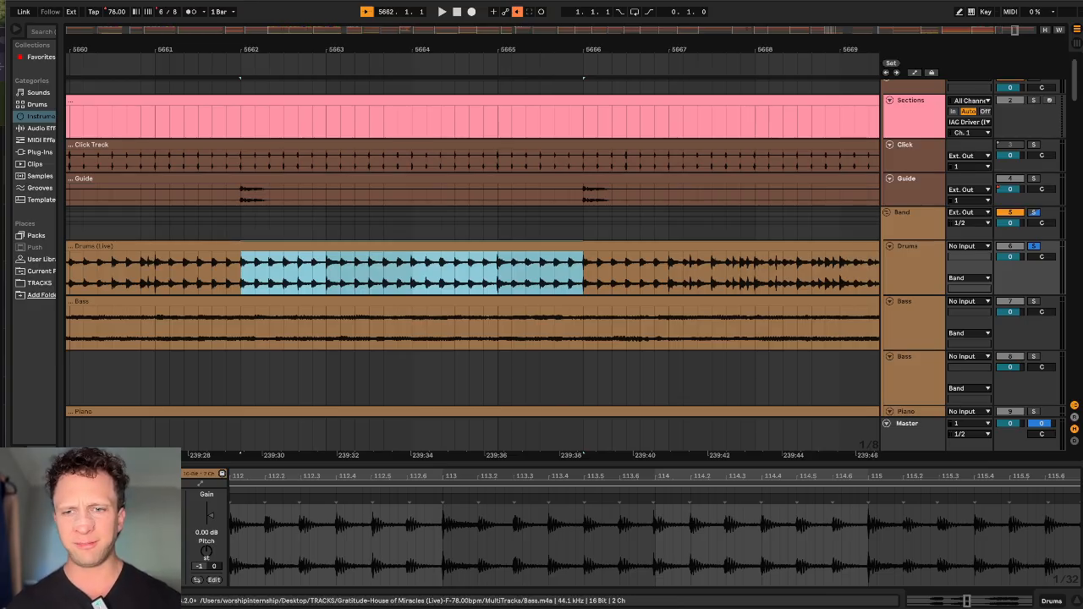
{"action": "key", "text": "minus"}
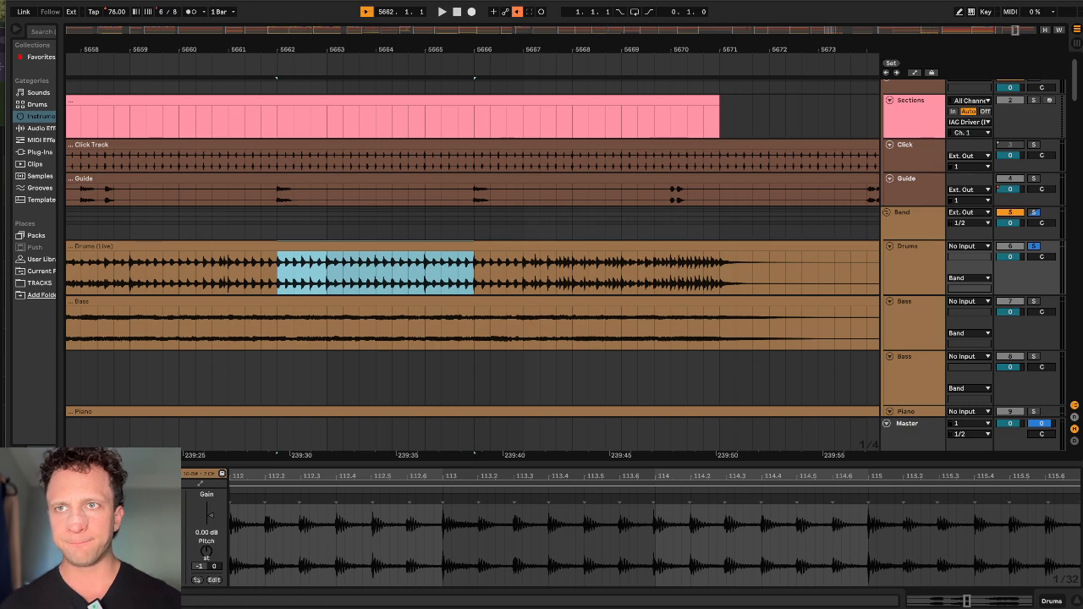
{"action": "right_click", "coordinate": [76, 262]}
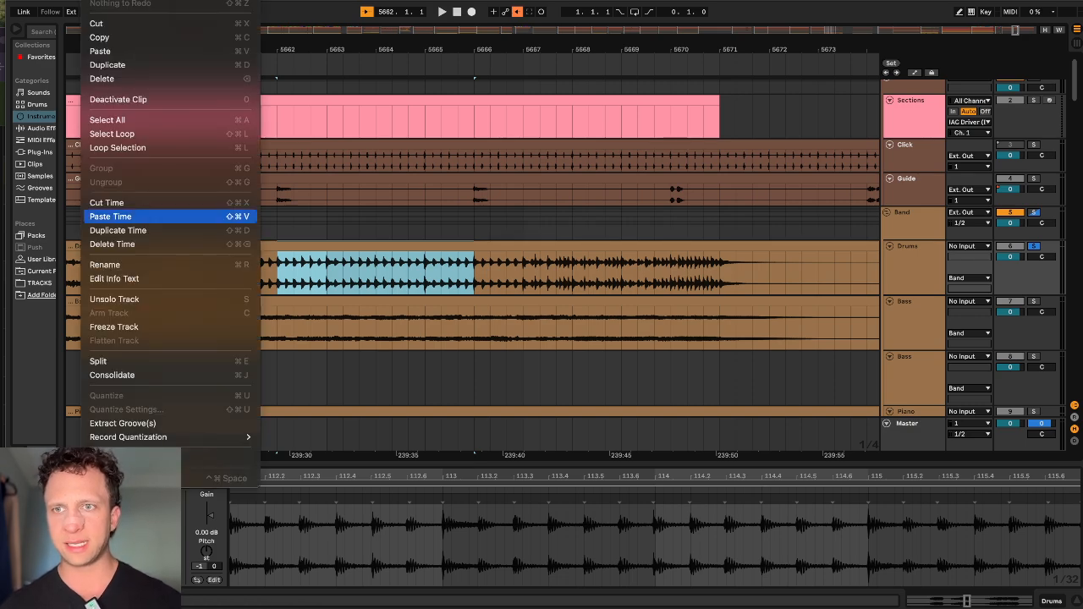
{"action": "left_click", "coordinate": [85, 201]}
{"action": "scroll", "coordinate": [367, 118], "scroll_direction": "down", "scroll_amount": 5}
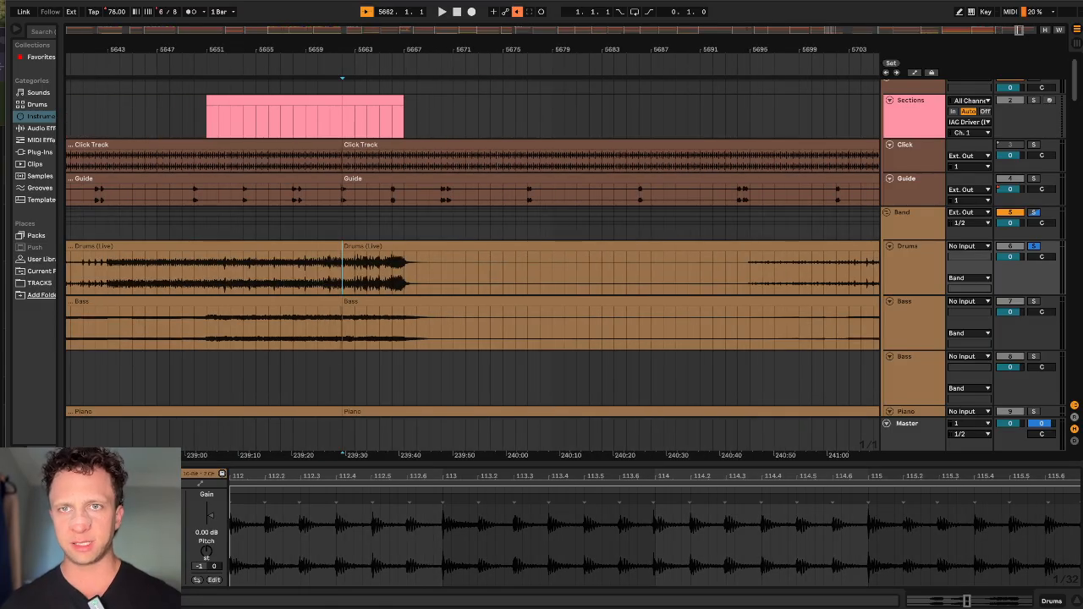
- Inspect the Guide cues between bar 5649 and the edit point at bar 5662
{"action": "left_click", "coordinate": [367, 120]}
{"action": "scroll", "coordinate": [367, 120], "scroll_direction": "up", "scroll_amount": 3}
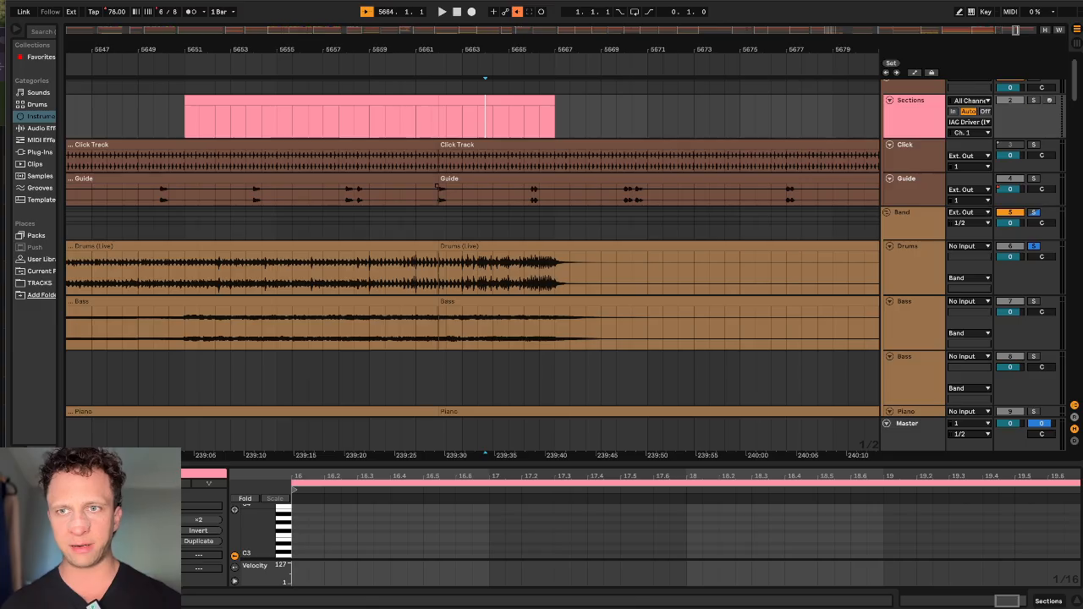
{"action": "left_click", "coordinate": [161, 193]}
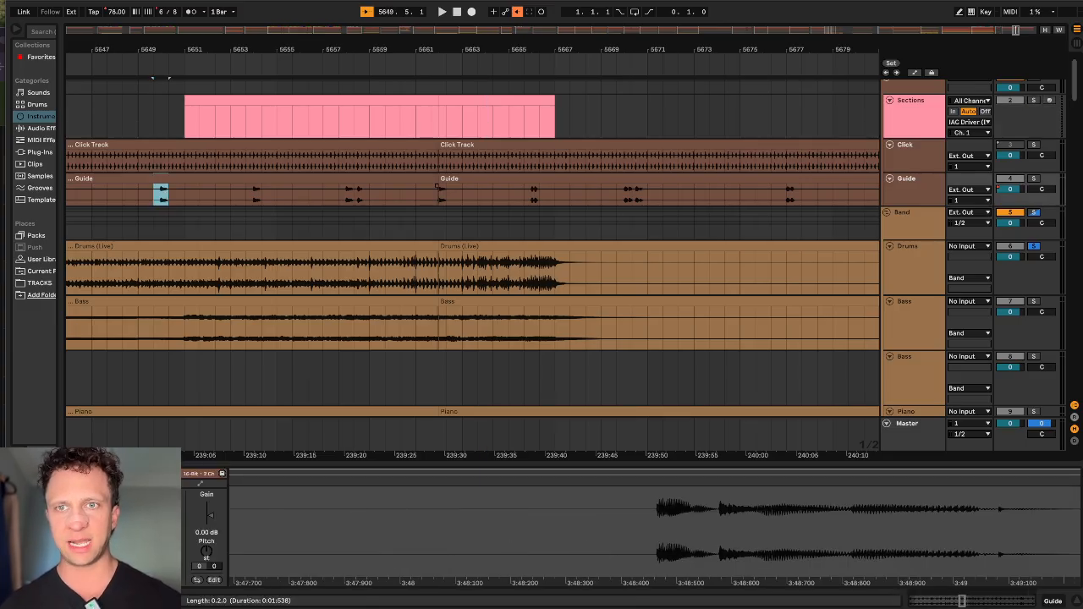
{"action": "left_click", "coordinate": [261, 195]}
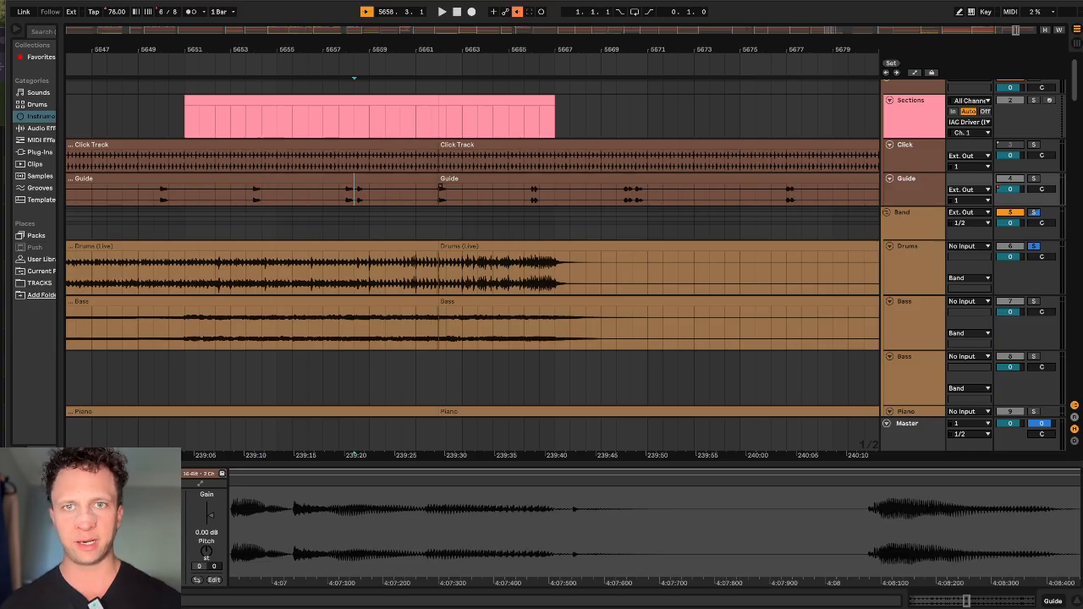
{"action": "left_click", "coordinate": [439, 192]}
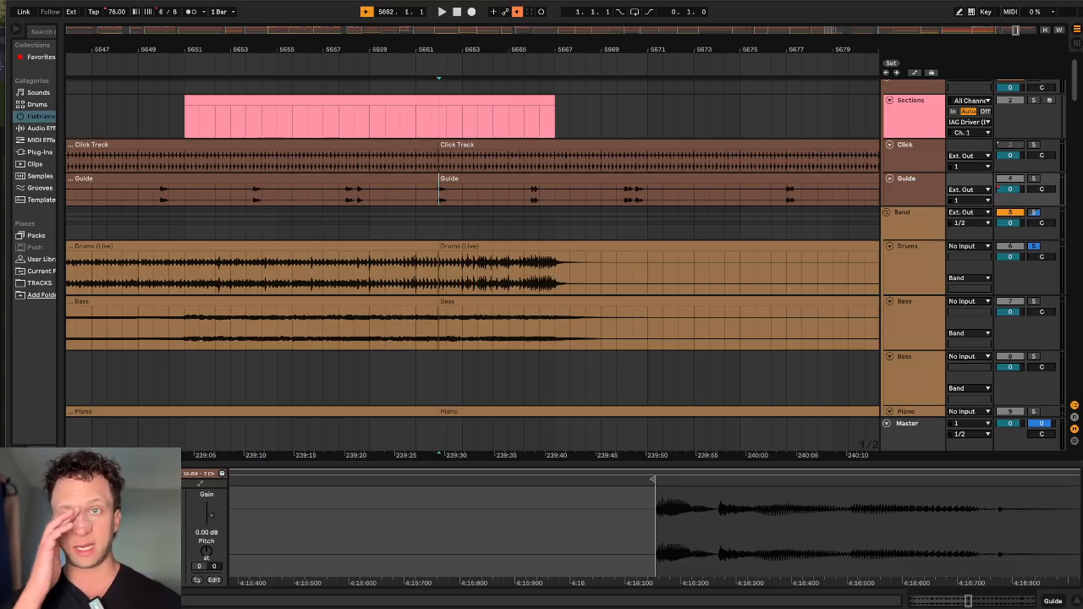
- Split the Sections clip at bars 5655, 5659 and 5663 into four-bar clips
{"action": "scroll", "coordinate": [198, 161], "scroll_direction": "up", "scroll_amount": 4}
{"action": "left_click_drag", "start_coordinate": [188, 127], "coordinate": [236, 127]}
{"action": "left_click", "coordinate": [333, 129]}
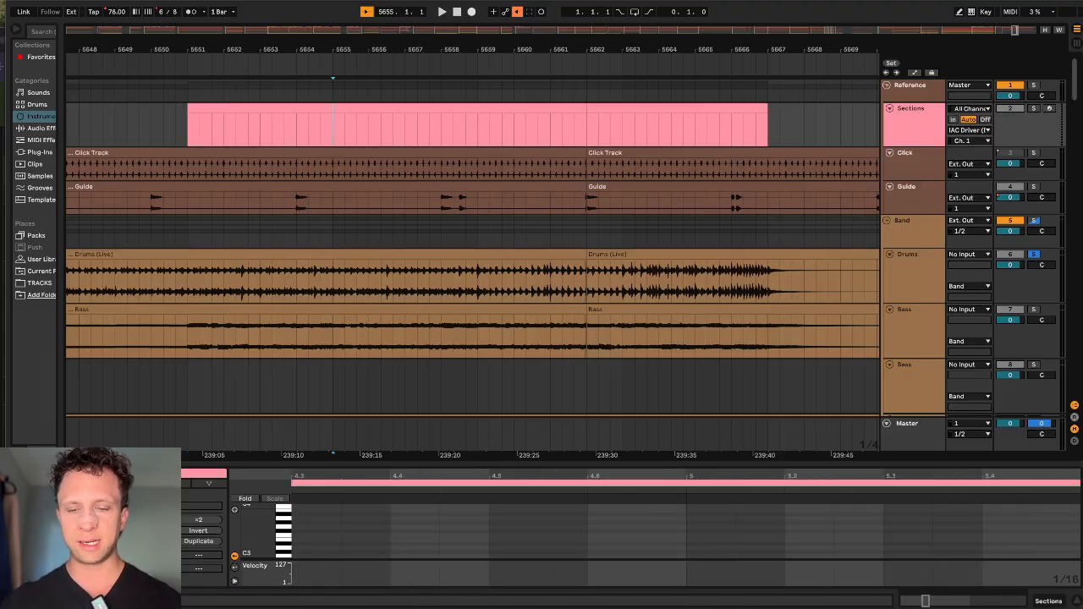
{"action": "key", "text": "super+e"}
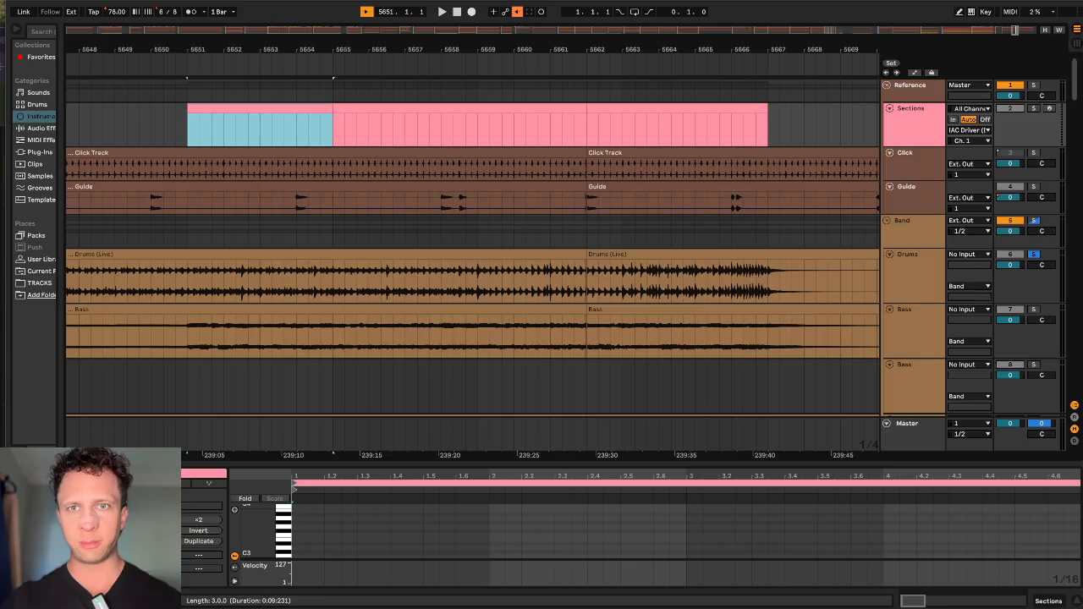
{"action": "left_click", "coordinate": [478, 129]}
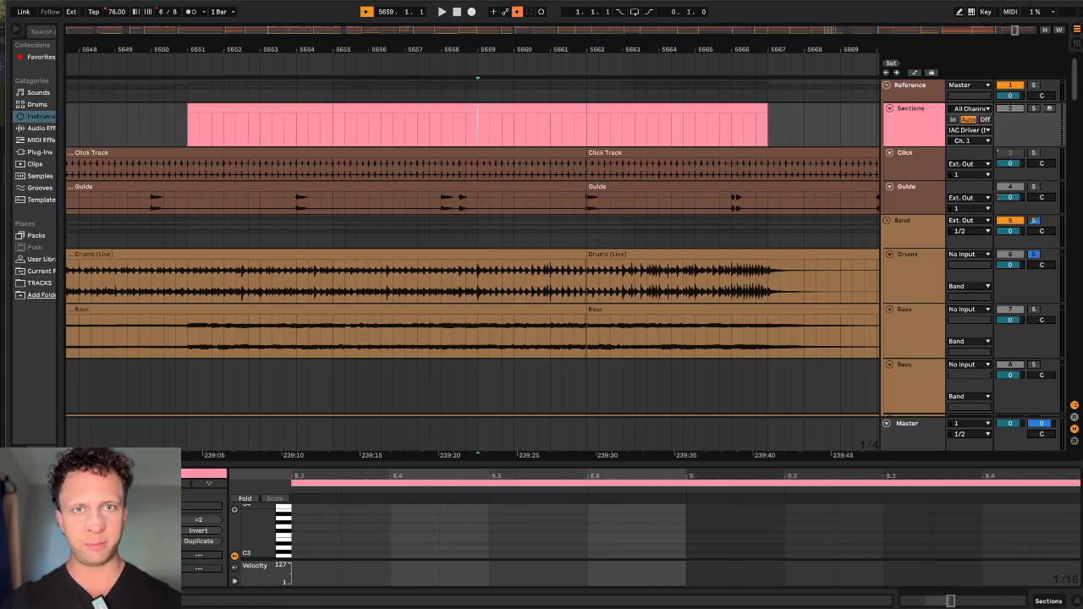
{"action": "left_click_drag", "start_coordinate": [478, 129], "coordinate": [622, 129]}
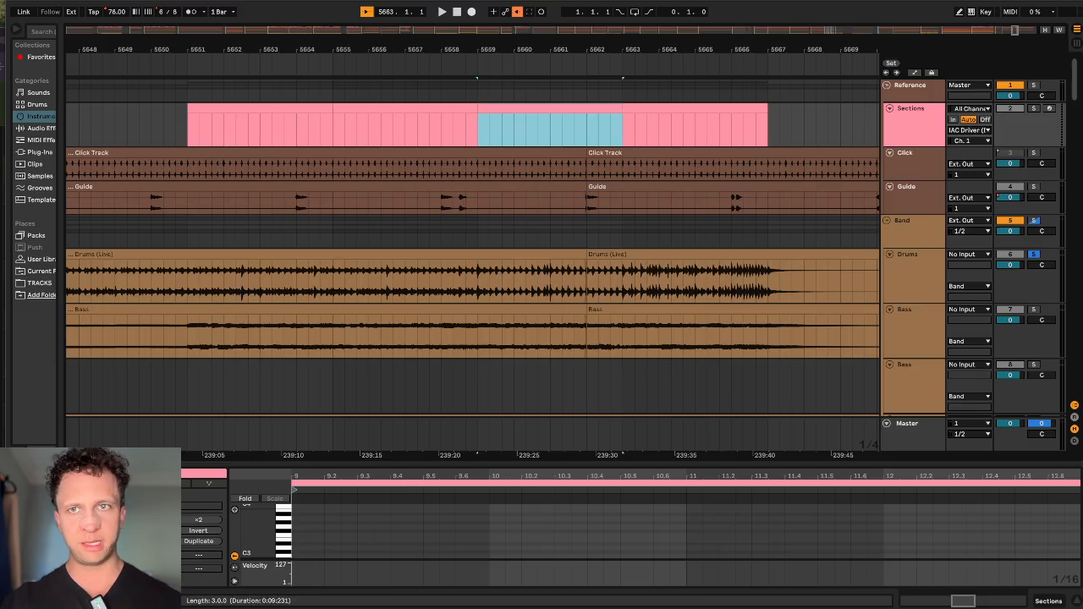
- Rename the first four-bar Sections clip, starting at bar 5651, as Interlude 1
{"action": "left_click", "coordinate": [254, 108]}
{"action": "key", "text": "super+r"}
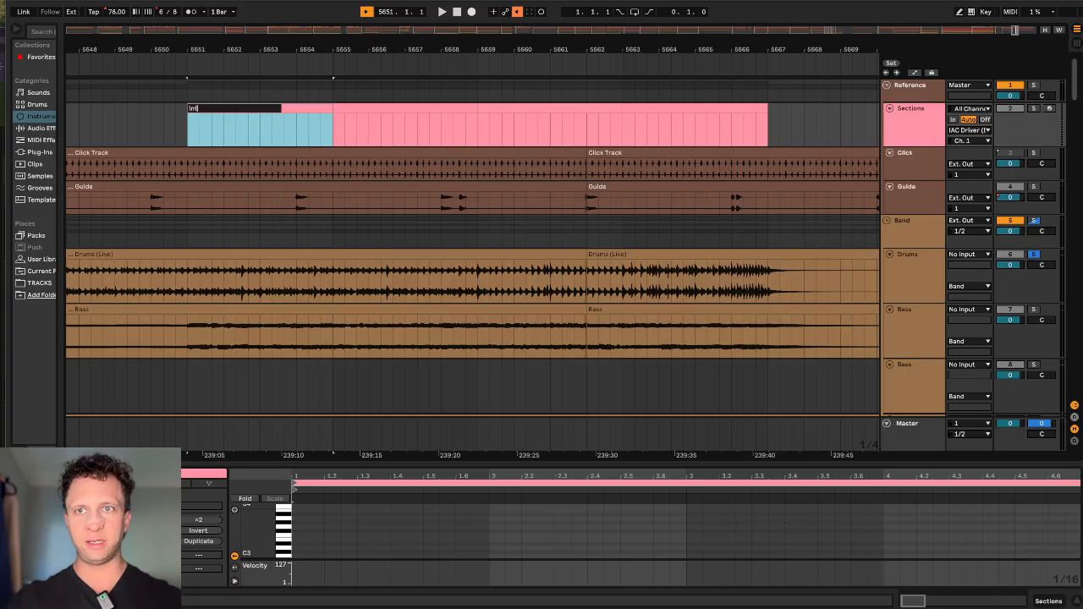
{"action": "left_click", "coordinate": [398, 108]}
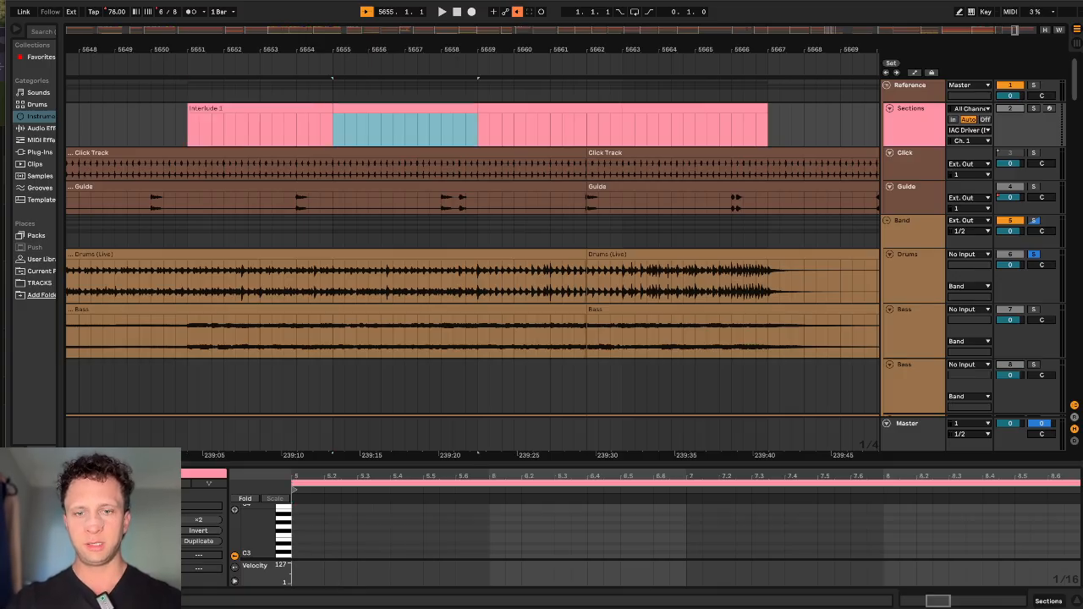
{"action": "key", "text": "super+r"}
- Duplicate the Interlude 1 clip three times so the copies replace the unnamed clips up to bar 5667
{"action": "left_click", "coordinate": [254, 109]}
{"action": "key", "text": "super+d"}
{"action": "key", "text": "super+d"}
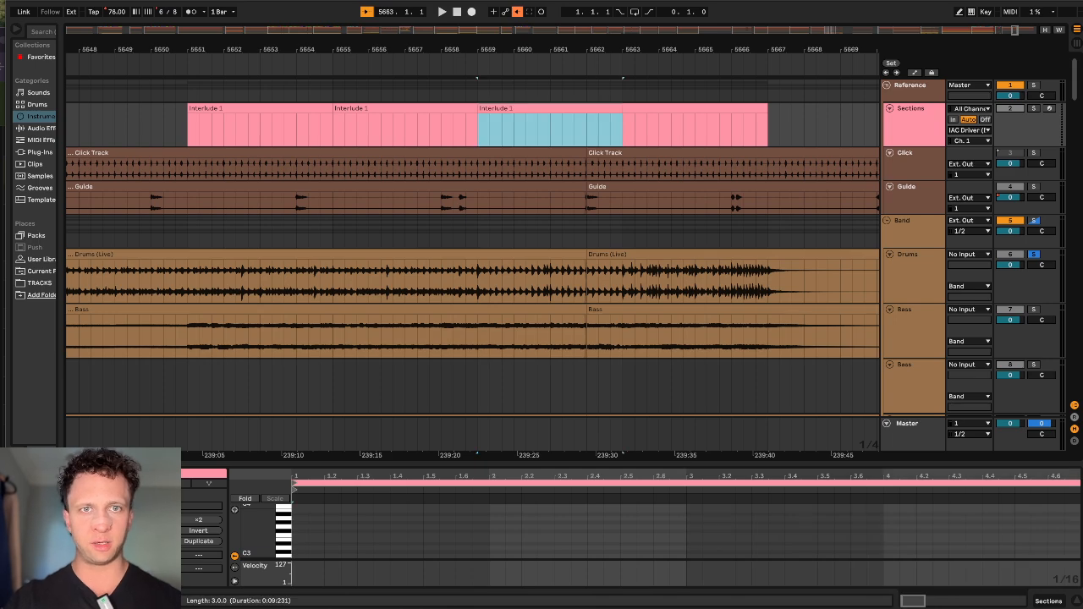
{"action": "key", "text": "super+d"}
- Rename the Sections clip at bar 5655 as Interlude 2
{"action": "left_click", "coordinate": [356, 127]}
{"action": "left_click", "coordinate": [356, 109]}
{"action": "key", "text": "super+r"}
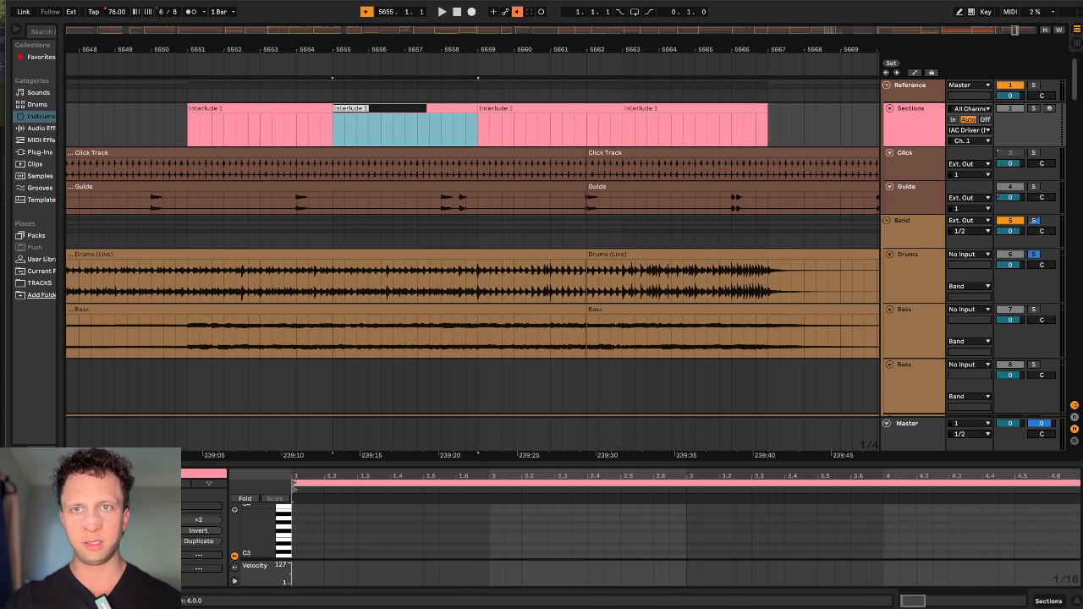
{"action": "key", "text": "Right"}
{"action": "key", "text": "BackSpace"}
{"action": "type", "text": "2"}
- Rename the Sections clip at bar 5659 as Interlude 3
{"action": "left_click", "coordinate": [527, 127]}
{"action": "left_click", "coordinate": [527, 108]}
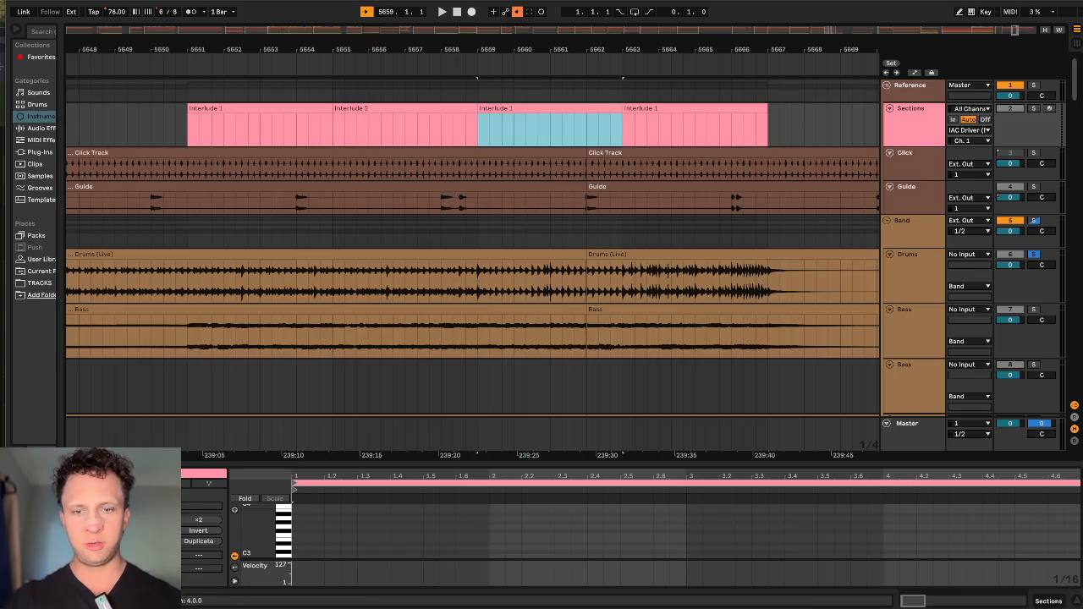
{"action": "key", "text": "super+r"}
{"action": "key", "text": "Right"}
{"action": "key", "text": "BackSpace"}
{"action": "type", "text": "3"}
- Rename the Sections clip at bar 5663 as Interlude 4
{"action": "left_click", "coordinate": [672, 108]}
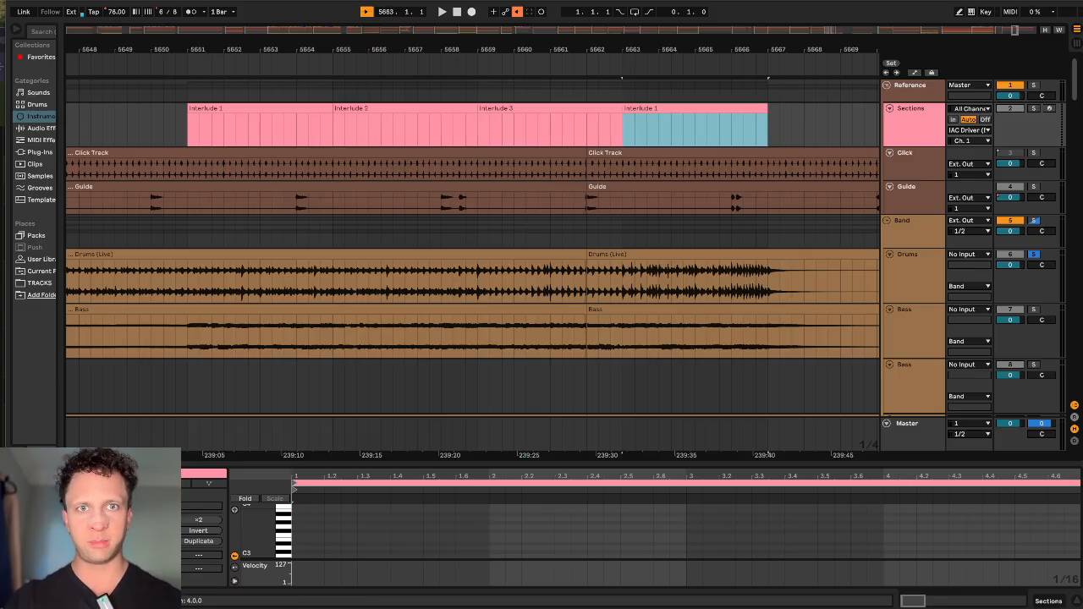
{"action": "key", "text": "super+r"}
{"action": "key", "text": "Right"}
{"action": "key", "text": "BackSpace"}
{"action": "type", "text": "4"}
{"action": "key", "text": "Return"}
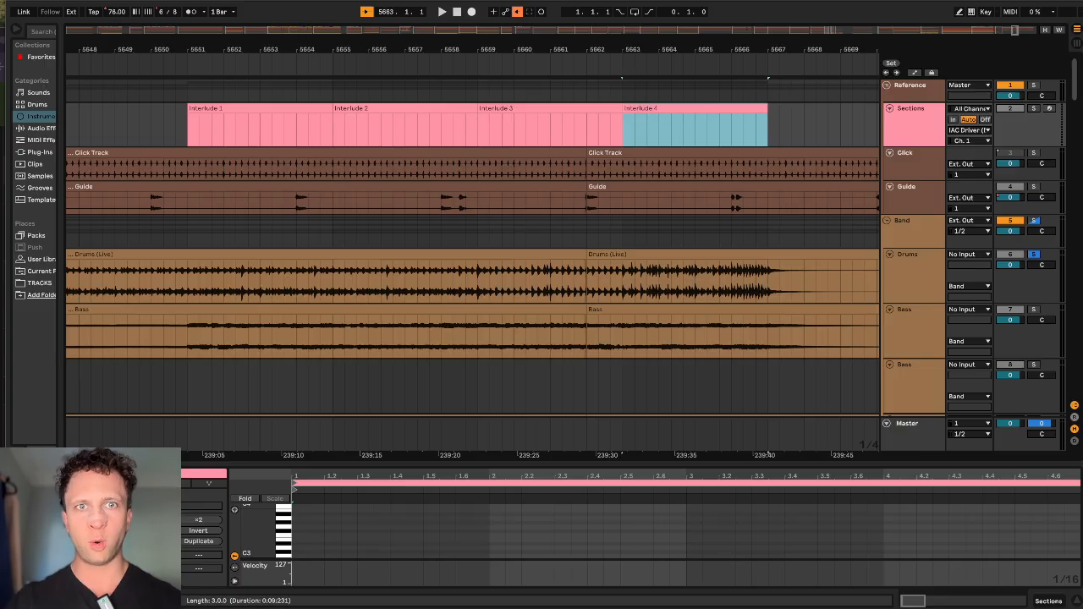
- Extend the name of the last interlude clip to Interlude 4 (BUILD)
{"action": "left_click", "coordinate": [527, 186]}
{"action": "scroll", "coordinate": [417, 188], "scroll_direction": "down", "scroll_amount": 5}
{"action": "scroll", "coordinate": [391, 188], "scroll_direction": "up", "scroll_amount": 3}
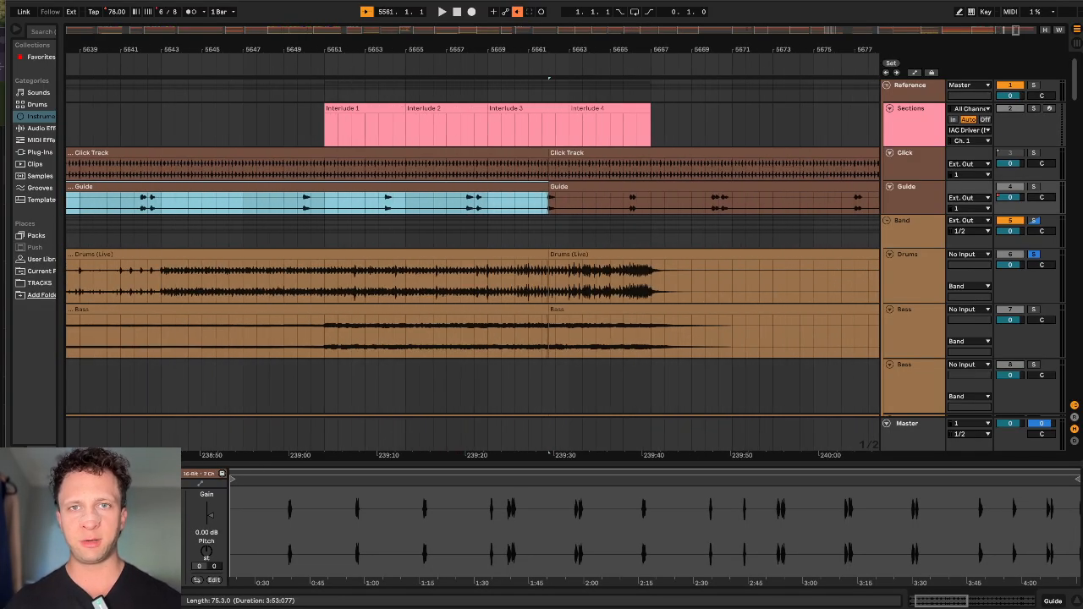
{"action": "left_click", "coordinate": [609, 109]}
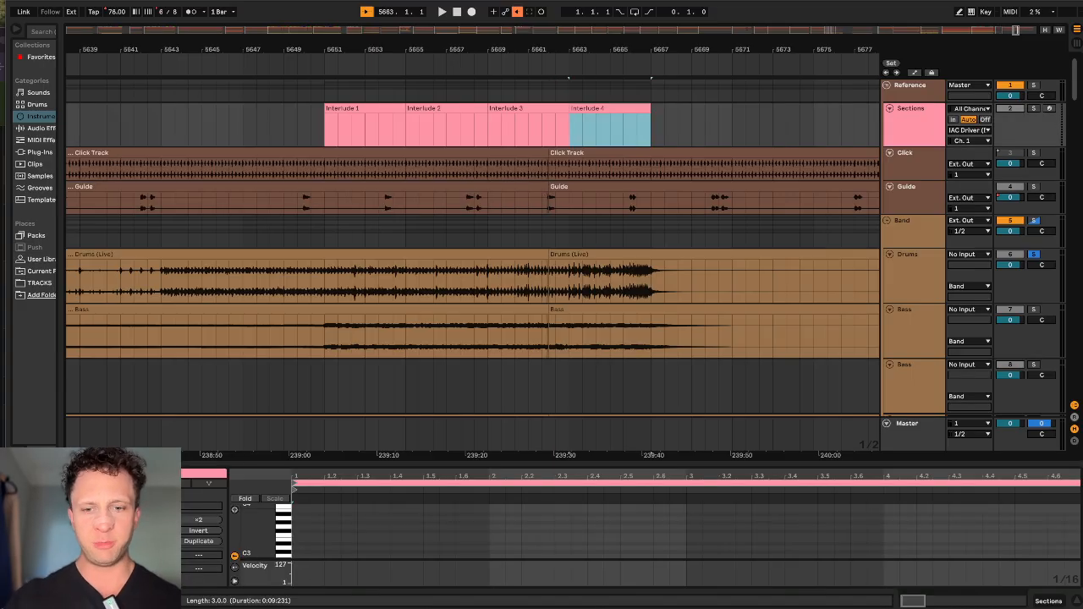
{"action": "key", "text": "super+r"}
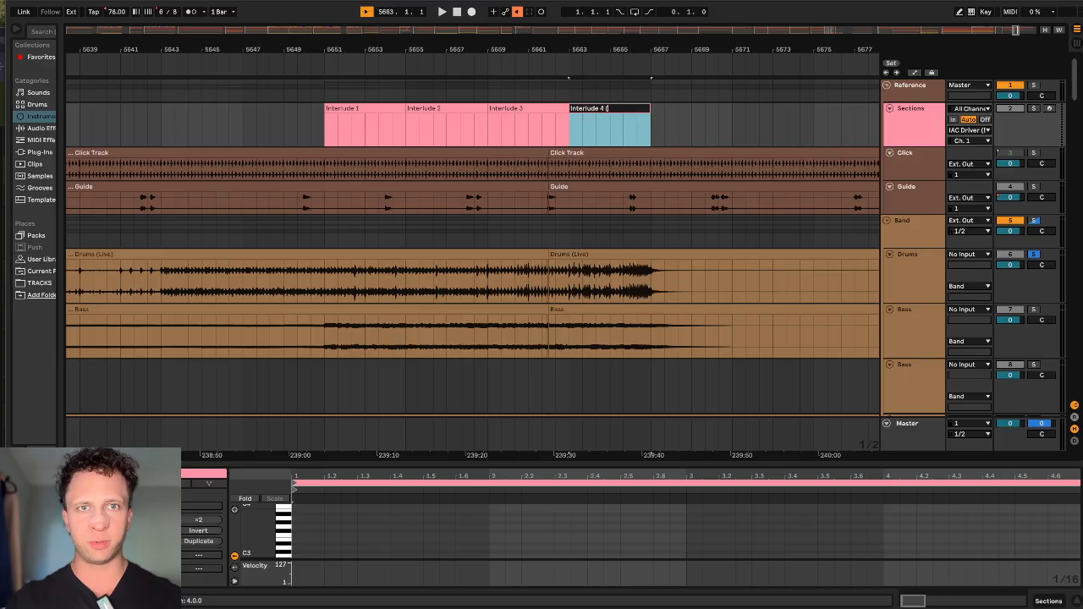
{"action": "key", "text": "BackSpace"}
{"action": "key", "text": "BackSpace"}
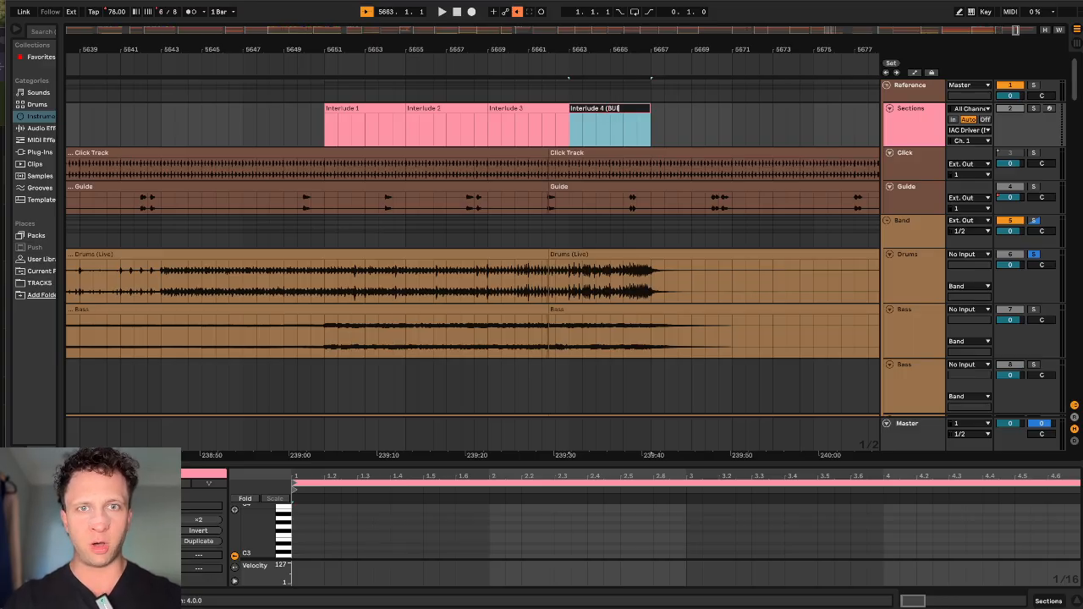
{"action": "type", "text": "BUILD)"}
{"action": "key", "text": "Return"}
- Look over the arrangement around the four interlude clips and scan the instrument tracks below them
{"action": "scroll", "coordinate": [612, 163], "scroll_direction": "up", "scroll_amount": 5}
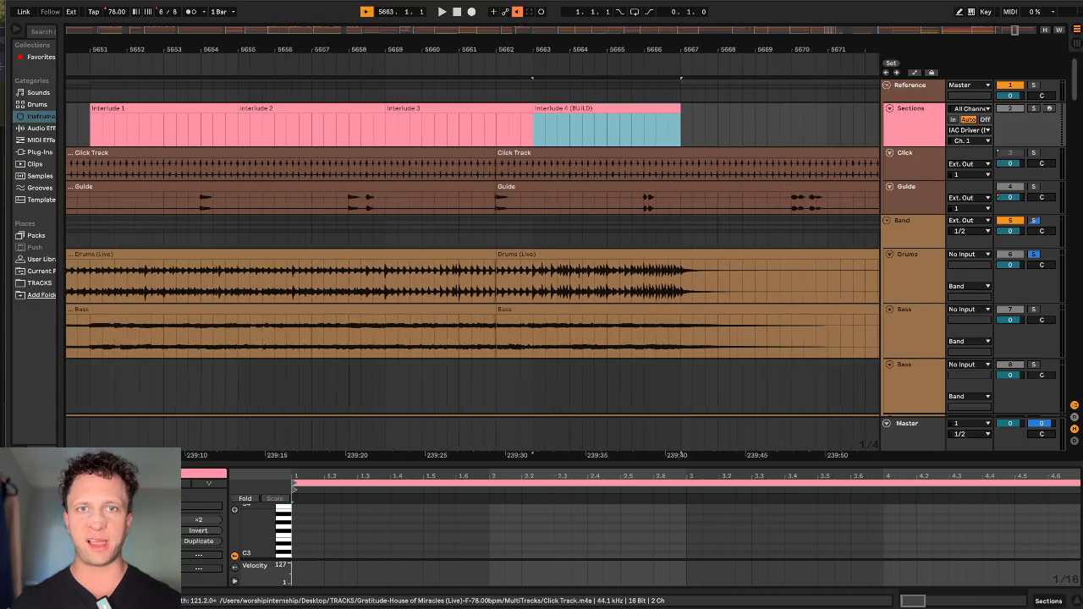
{"action": "scroll", "coordinate": [612, 163], "scroll_direction": "down", "scroll_amount": 1}
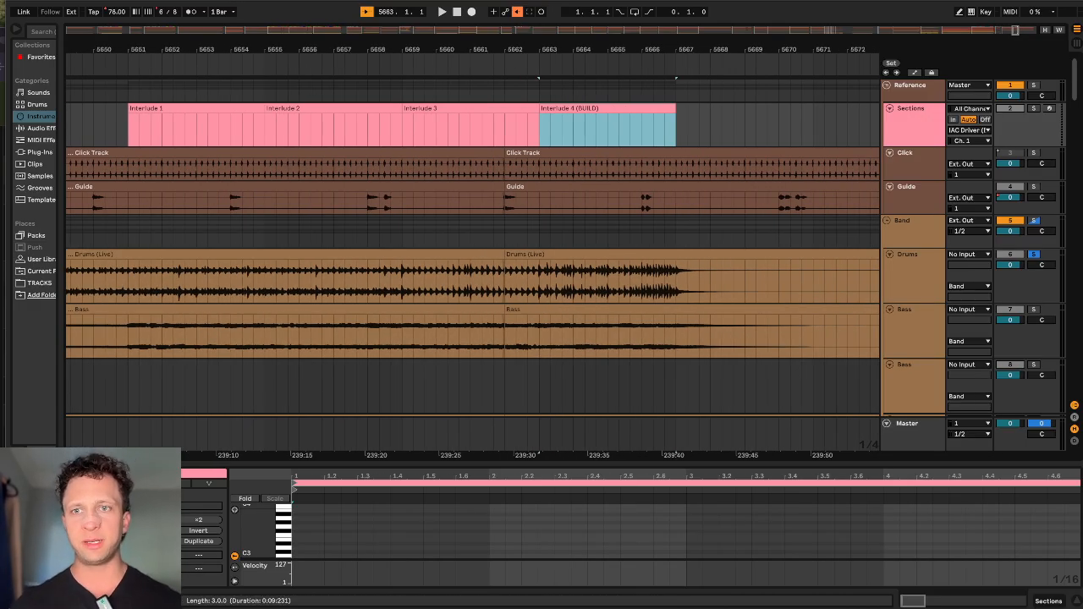
{"action": "scroll", "coordinate": [600, 164], "scroll_direction": "down", "scroll_amount": 3}
{"action": "left_click", "coordinate": [589, 281]}
{"action": "scroll", "coordinate": [589, 281], "scroll_direction": "down", "scroll_amount": 5}
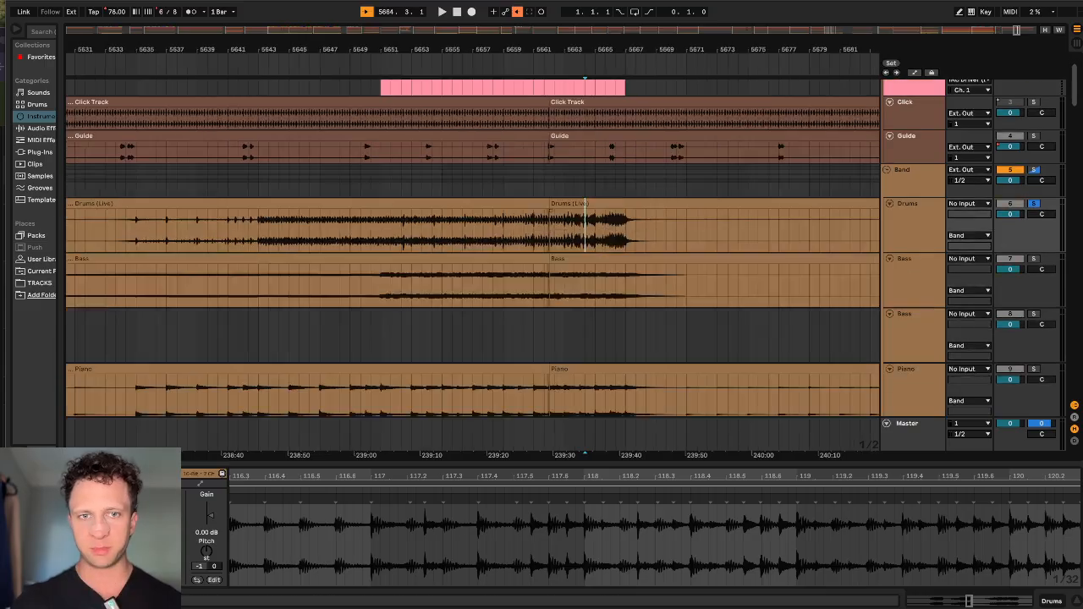
{"action": "scroll", "coordinate": [583, 203], "scroll_direction": "down", "scroll_amount": 8}
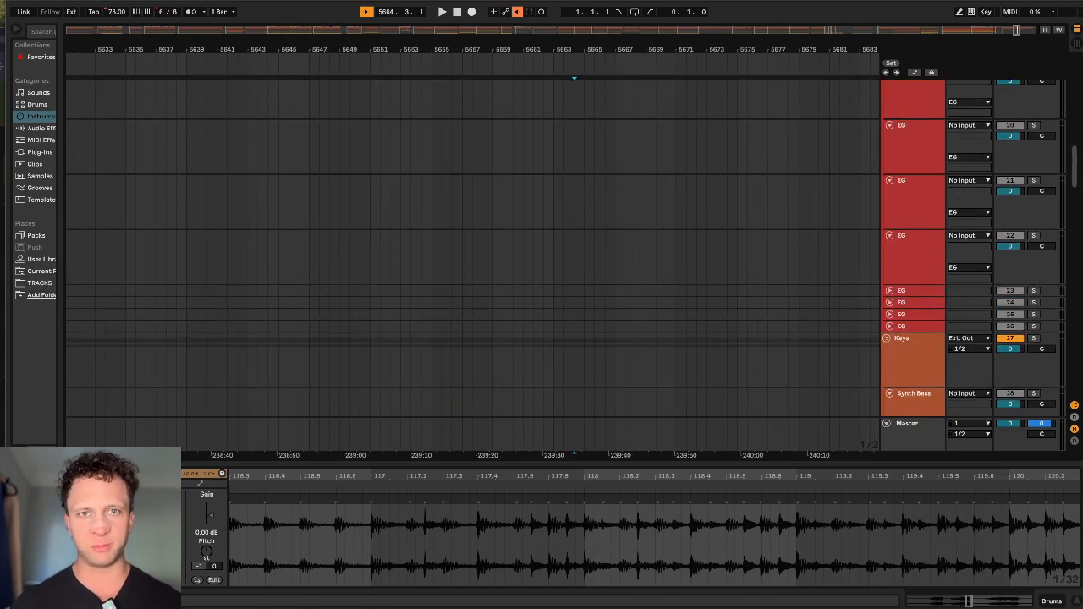
{"action": "scroll", "coordinate": [584, 203], "scroll_direction": "up", "scroll_amount": 12}
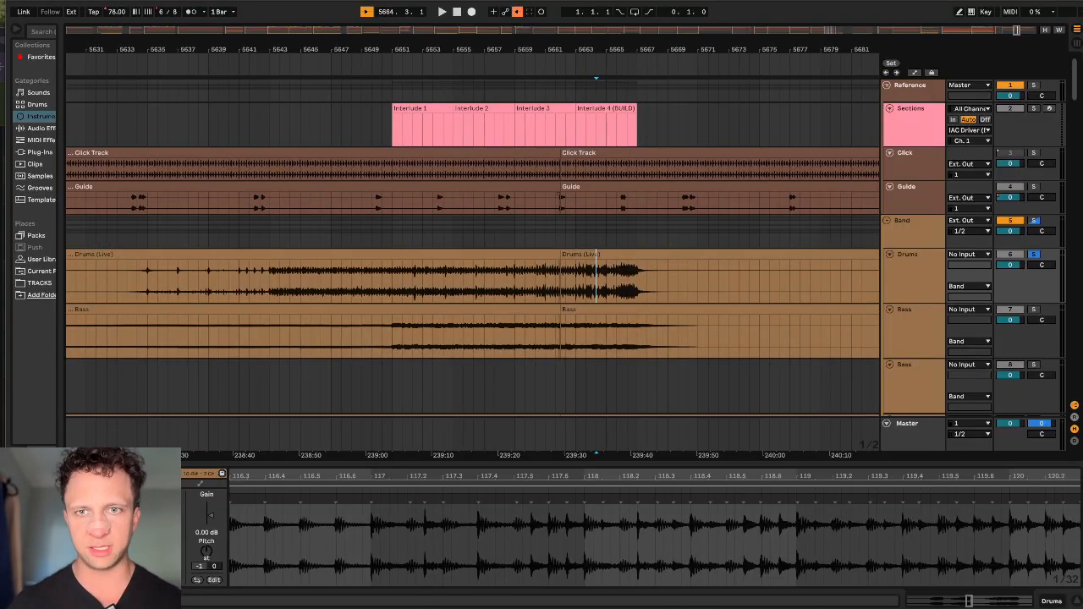
{"action": "scroll", "coordinate": [369, 127], "scroll_direction": "up", "scroll_amount": 3}
{"action": "scroll", "coordinate": [369, 127], "scroll_direction": "left", "scroll_amount": 2}
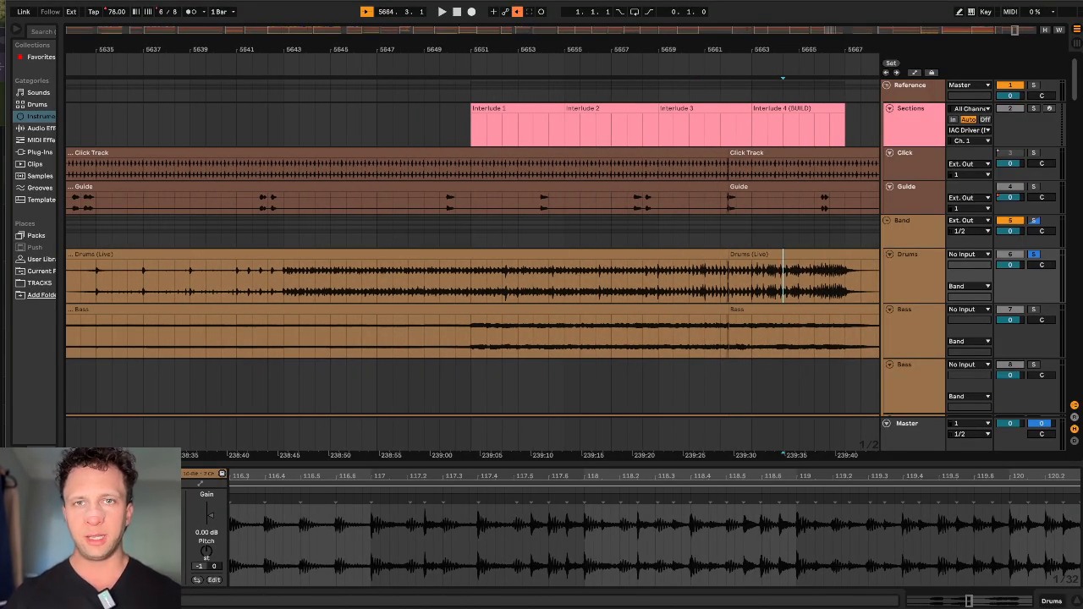
- Copy the Interlude 1 clip to bar 5643 on the Sections track and extend the copy to bar 5651
{"action": "left_click", "coordinate": [506, 109]}
{"action": "scroll", "coordinate": [506, 118], "scroll_direction": "left", "scroll_amount": 2}
{"action": "scroll", "coordinate": [506, 119], "scroll_direction": "down", "scroll_amount": 1}
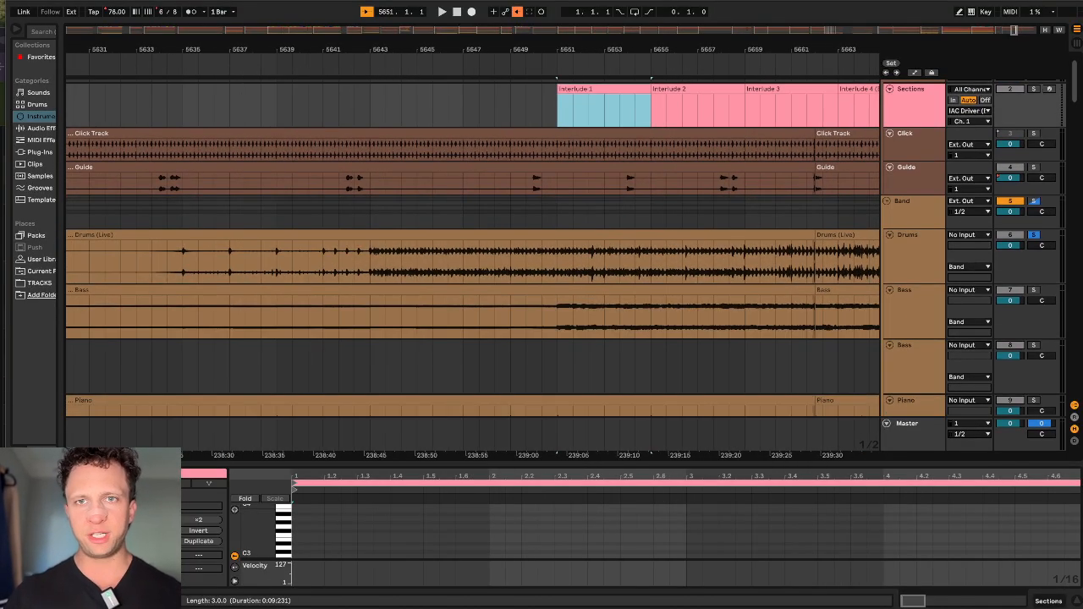
{"action": "left_click", "coordinate": [369, 108]}
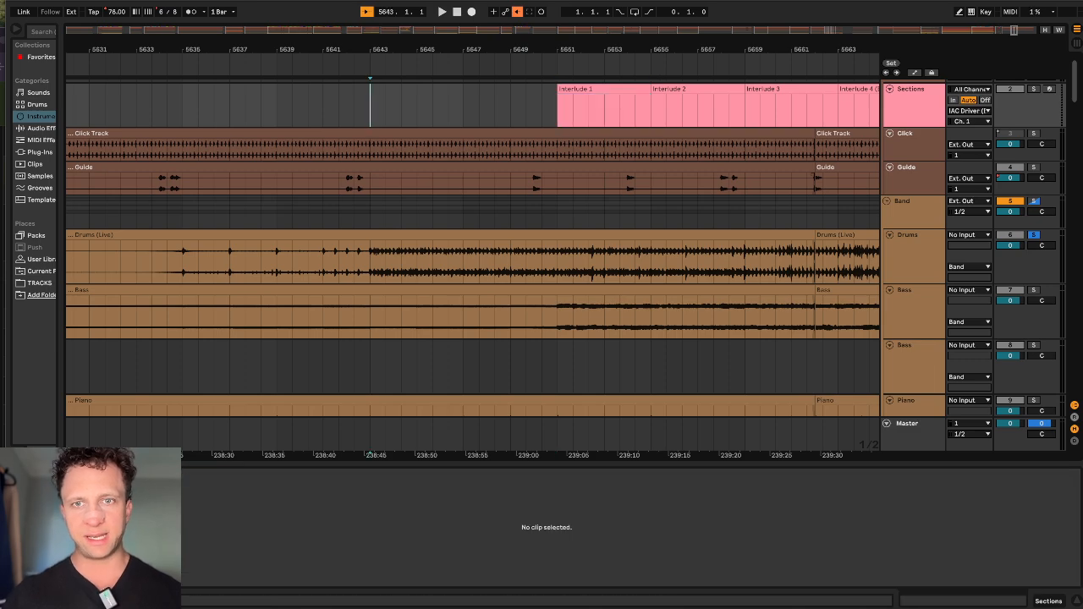
{"action": "left_click_drag", "start_coordinate": [370, 263], "coordinate": [573, 262]}
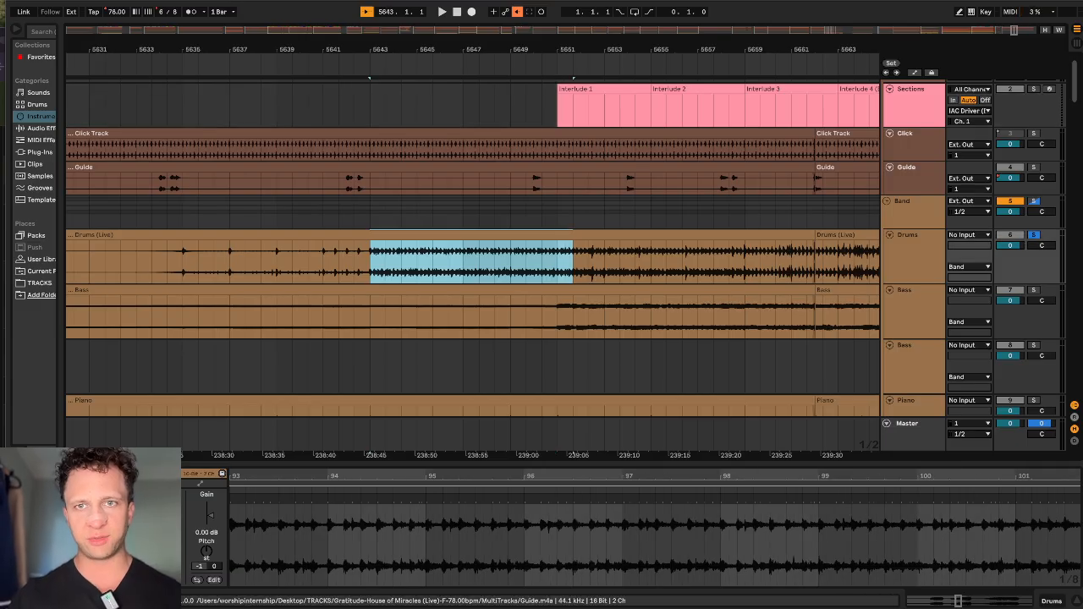
{"action": "left_click", "coordinate": [385, 108]}
{"action": "left_click", "coordinate": [371, 108]}
{"action": "key", "text": "super+v"}
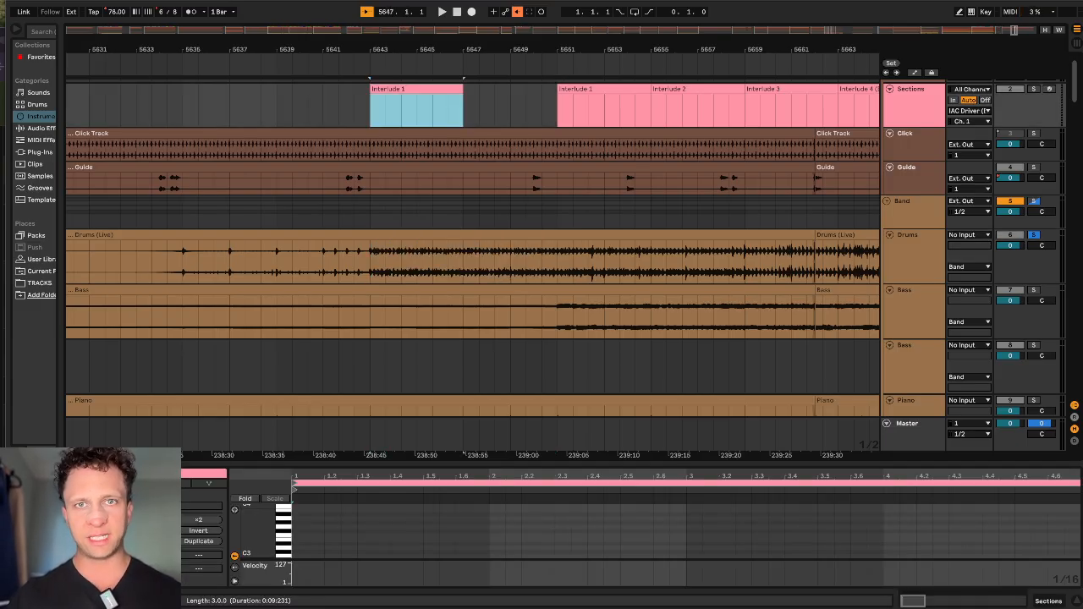
{"action": "left_click_drag", "start_coordinate": [463, 89], "coordinate": [556, 89]}
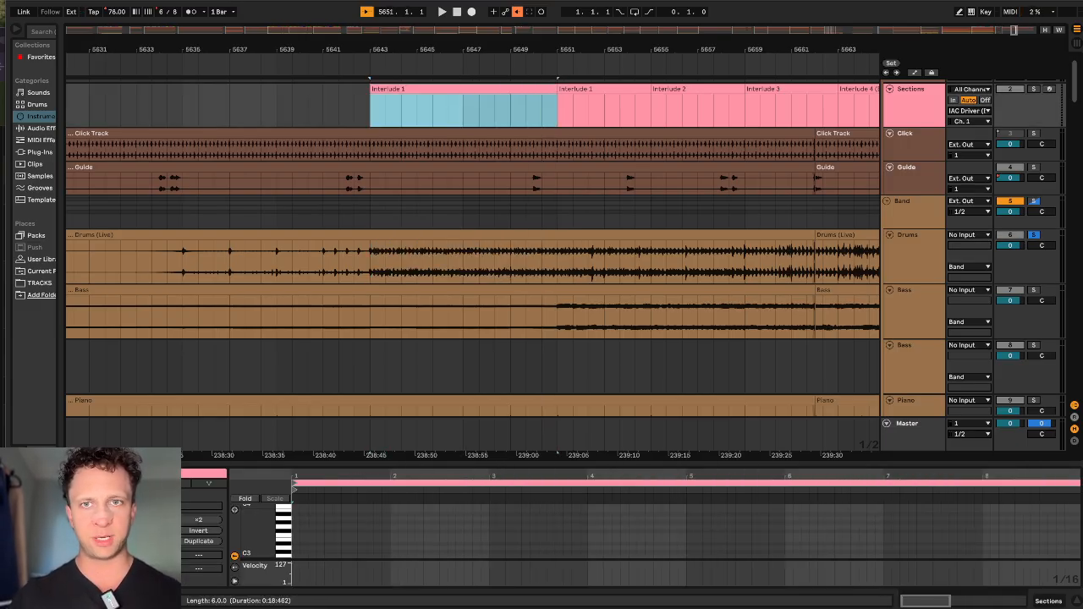
- Rename the Sections clip at bar 5643 as Bridge 3
{"action": "key", "text": "super+r"}
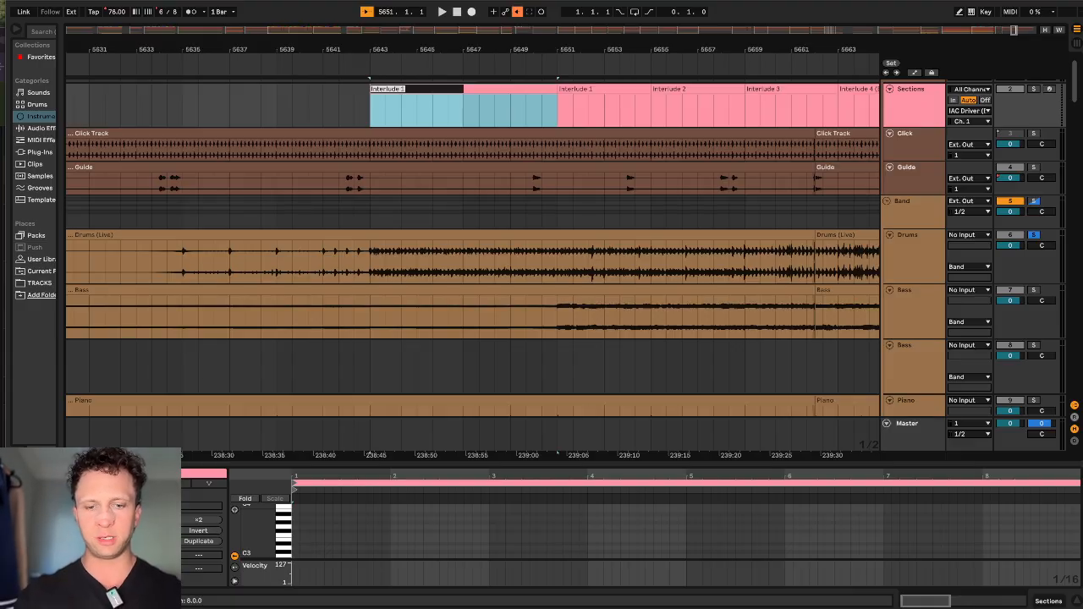
{"action": "type", "text": "Bridge 34"}
{"action": "key", "text": "BackSpace"}
{"action": "key", "text": "Return"}
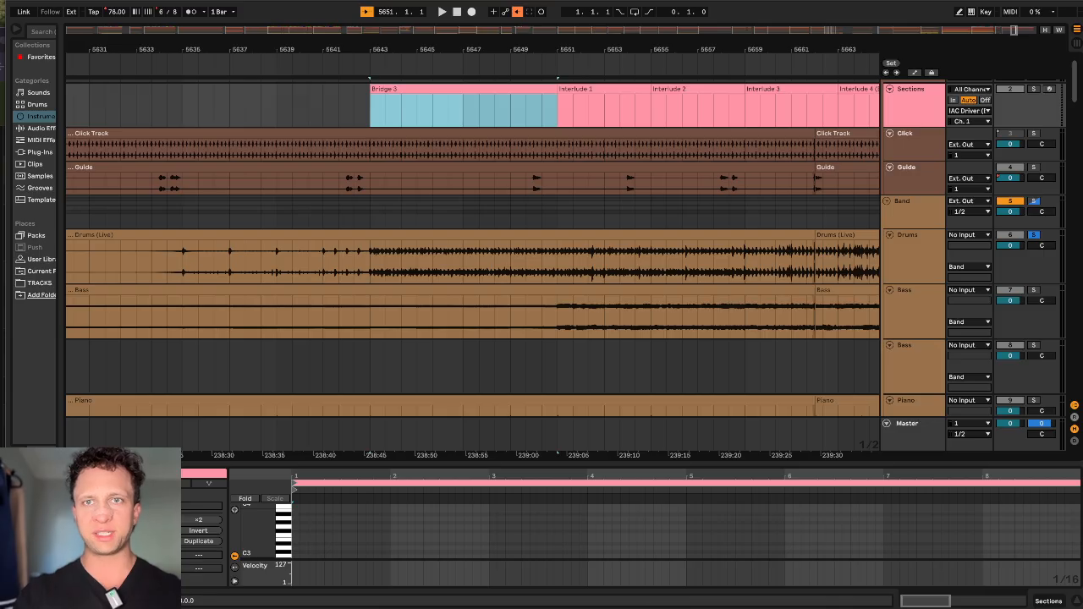
- Try bright green and periwinkle blue as the color of the Bridge 3 clip
{"action": "scroll", "coordinate": [473, 246], "scroll_direction": "left", "scroll_amount": 3}
{"action": "scroll", "coordinate": [473, 245], "scroll_direction": "up", "scroll_amount": 1}
{"action": "right_click", "coordinate": [526, 99]}
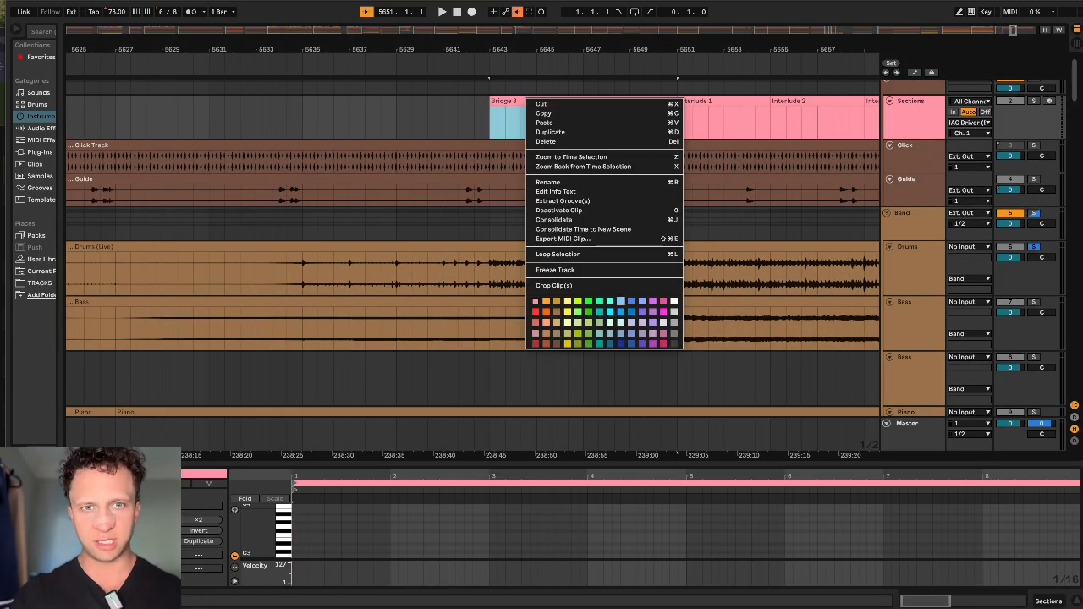
{"action": "left_click", "coordinate": [589, 302]}
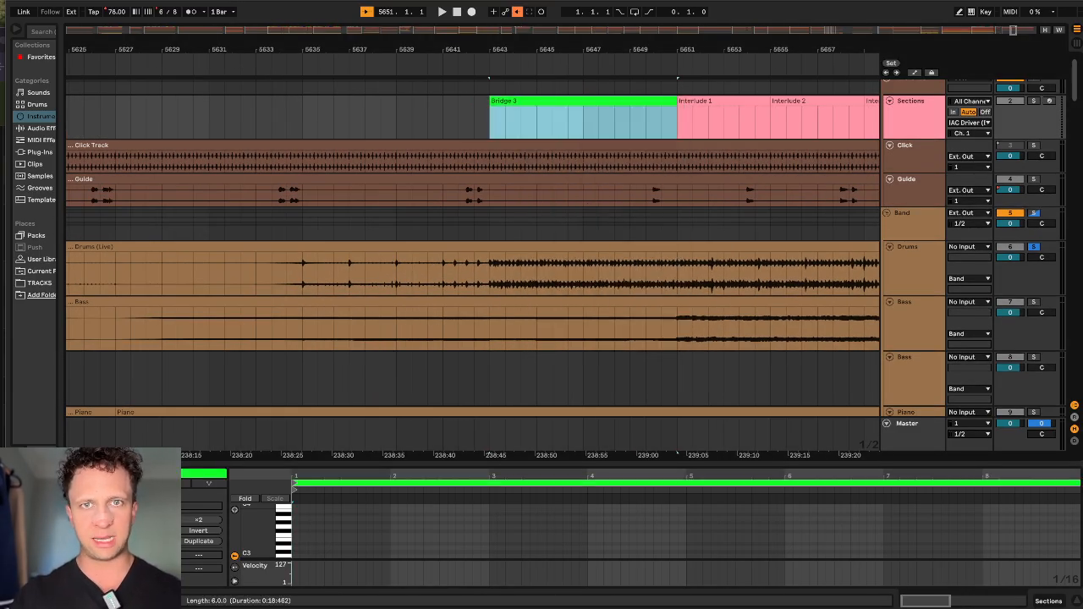
{"action": "right_click", "coordinate": [525, 107]}
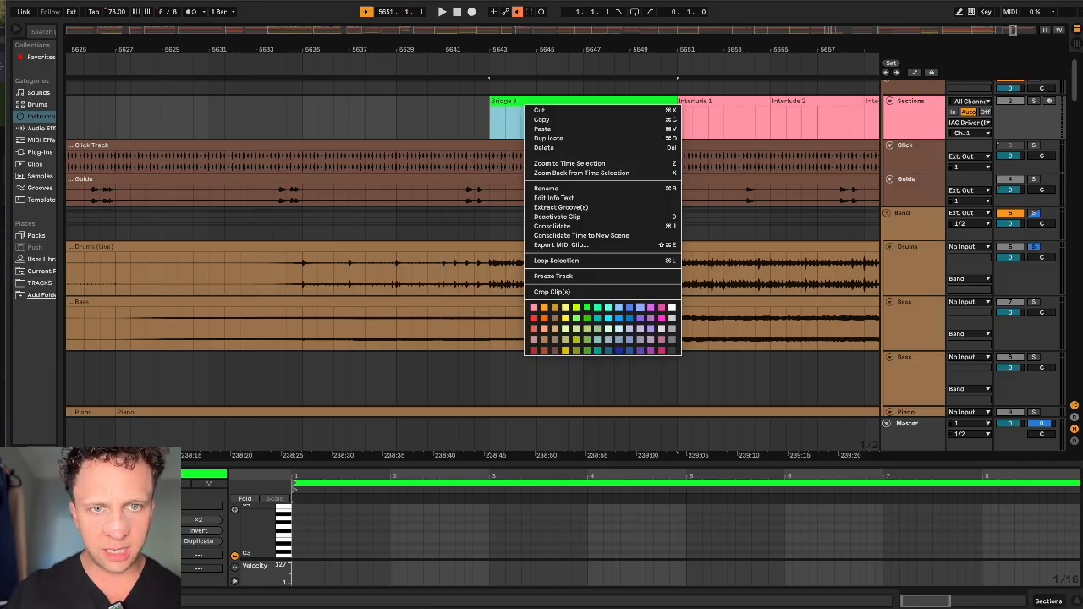
{"action": "left_click", "coordinate": [640, 307]}
- Recolor the Bridge 3 clip turquoise
{"action": "right_click", "coordinate": [562, 102]}
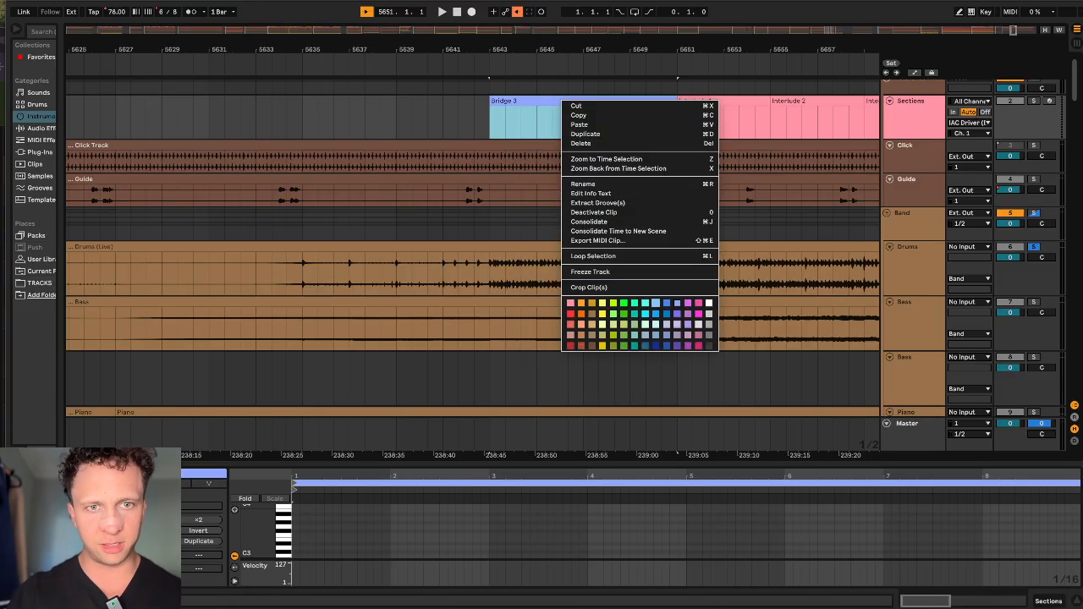
{"action": "left_click", "coordinate": [644, 303]}
{"action": "left_click", "coordinate": [584, 122]}
- Place copies of the Bridge 3 clip at bars 5635 and 5627 on the Sections track
{"action": "scroll", "coordinate": [582, 123], "scroll_direction": "down", "scroll_amount": 5}
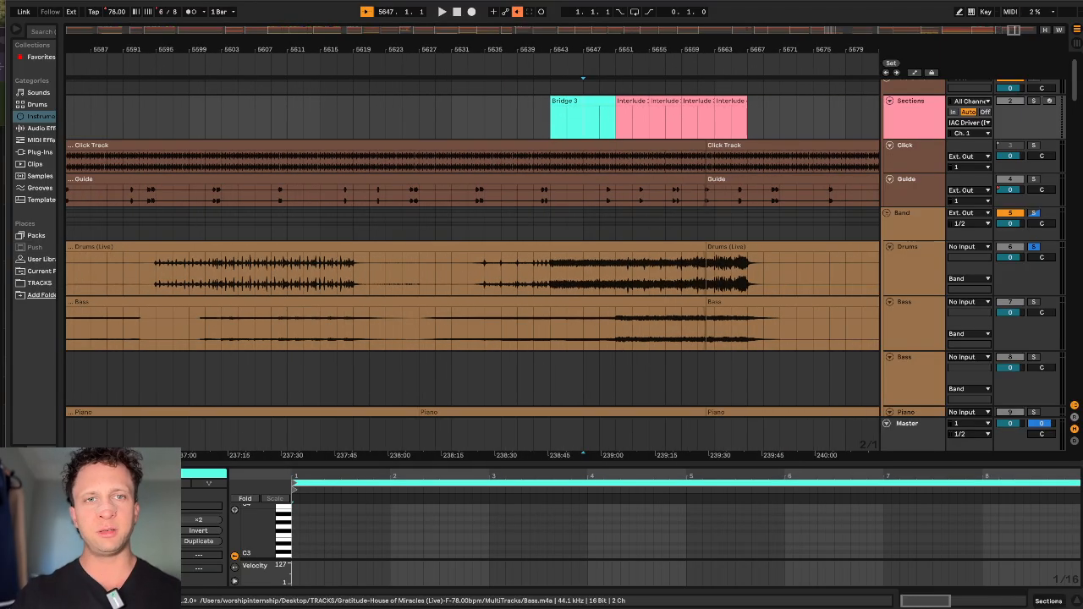
{"action": "scroll", "coordinate": [582, 253], "scroll_direction": "down", "scroll_amount": 10}
{"action": "scroll", "coordinate": [582, 254], "scroll_direction": "right", "scroll_amount": 3}
{"action": "scroll", "coordinate": [582, 253], "scroll_direction": "up", "scroll_amount": 15}
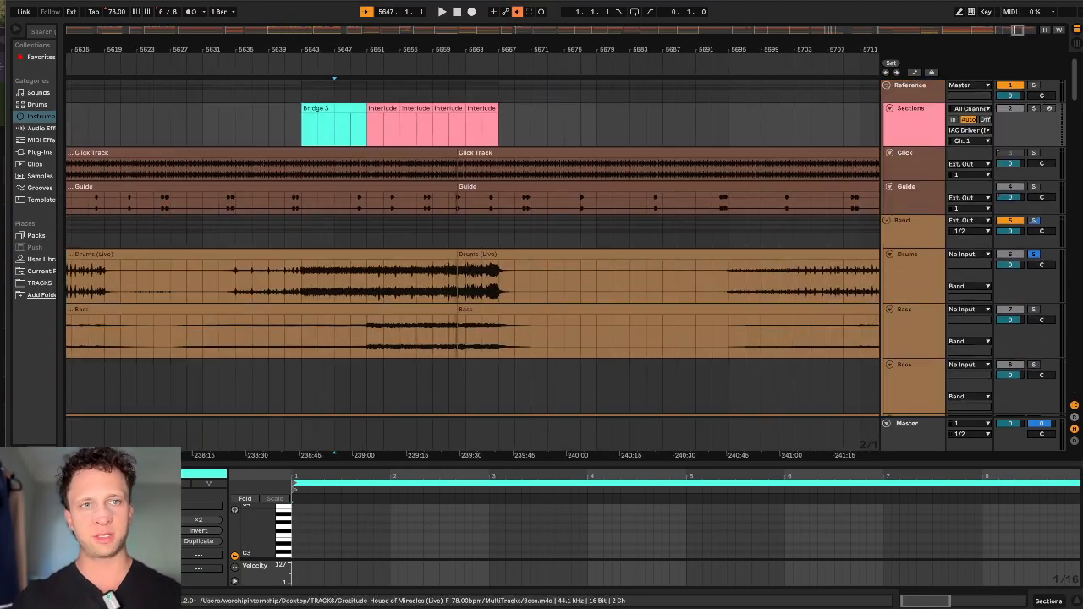
{"action": "scroll", "coordinate": [473, 254], "scroll_direction": "left", "scroll_amount": 4}
{"action": "left_click", "coordinate": [591, 109]}
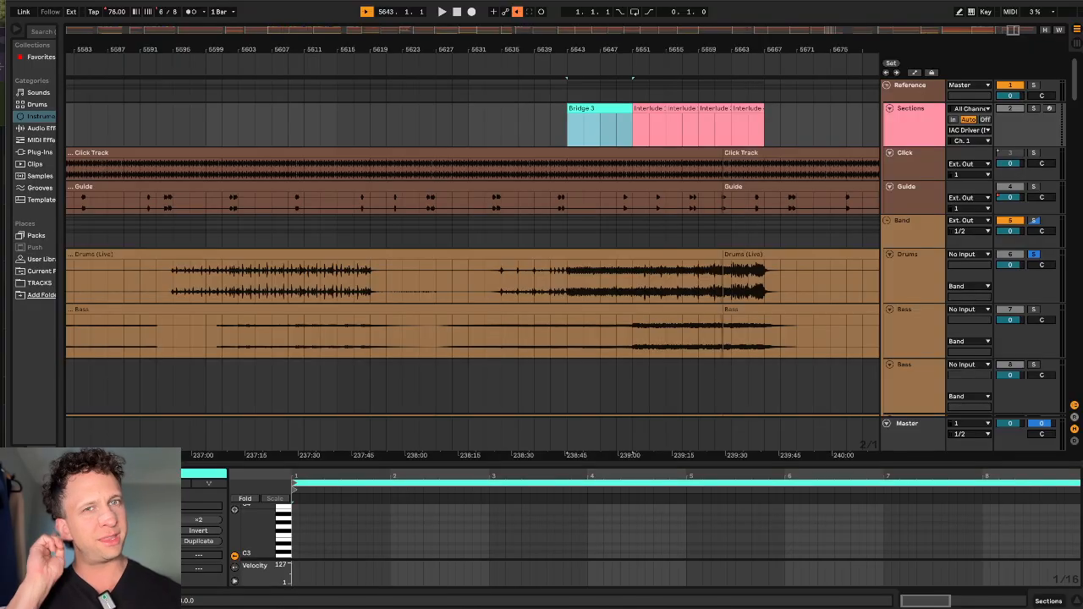
{"action": "scroll", "coordinate": [592, 110], "scroll_direction": "up", "scroll_amount": 5}
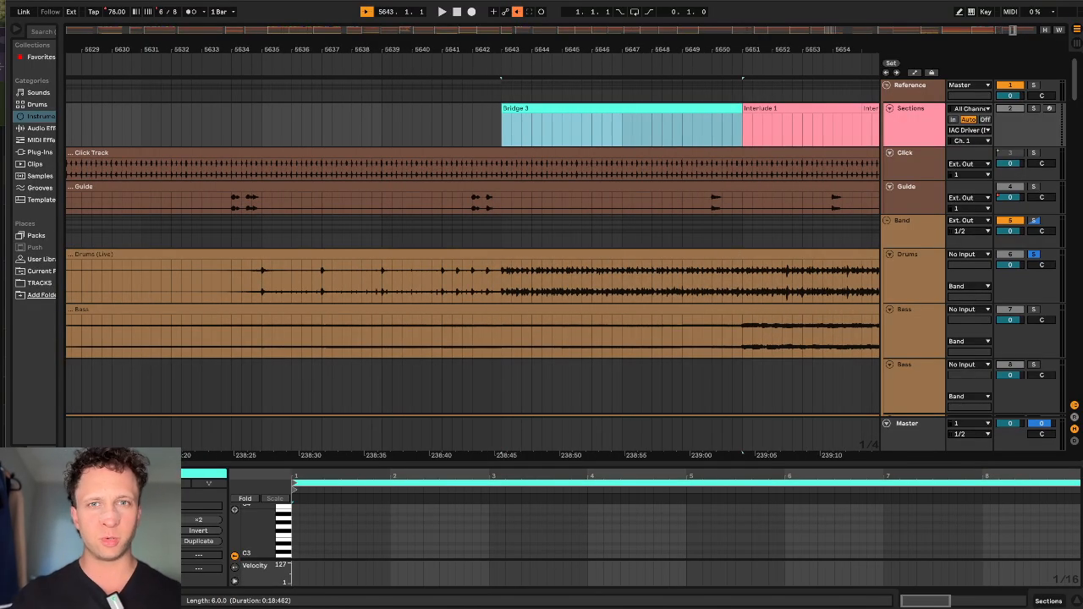
{"action": "scroll", "coordinate": [473, 125], "scroll_direction": "left", "scroll_amount": 2}
{"action": "left_click", "coordinate": [355, 118]}
{"action": "key", "text": "super+v"}
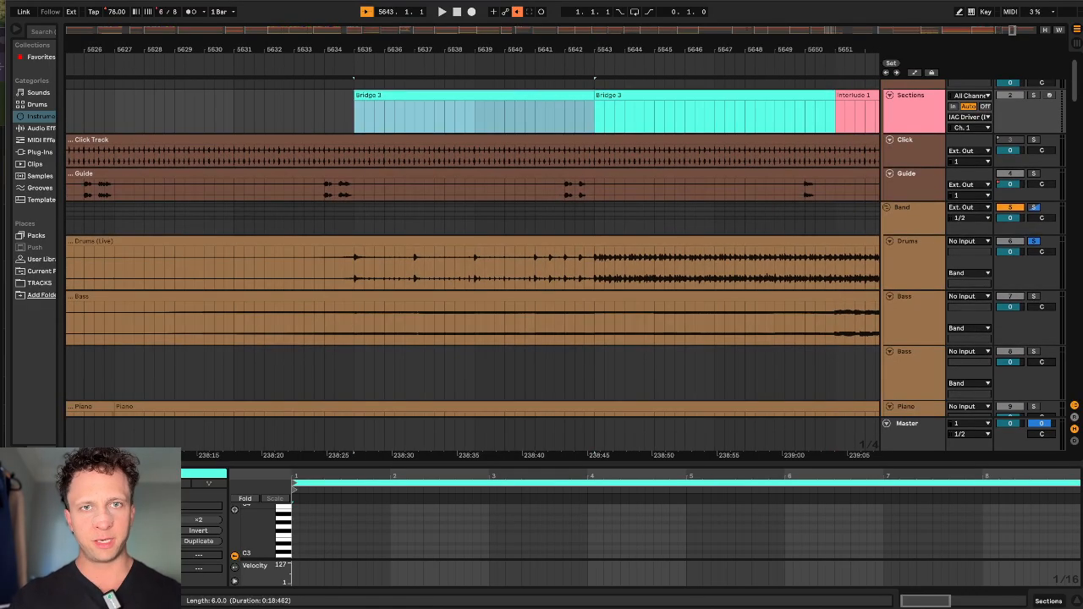
{"action": "scroll", "coordinate": [354, 118], "scroll_direction": "left", "scroll_amount": 5}
{"action": "left_click", "coordinate": [375, 118]}
{"action": "key", "text": "super+v"}
- Turn off the Band and Drums solos and listen to the guide cues from bar 5626
{"action": "left_click", "coordinate": [336, 192]}
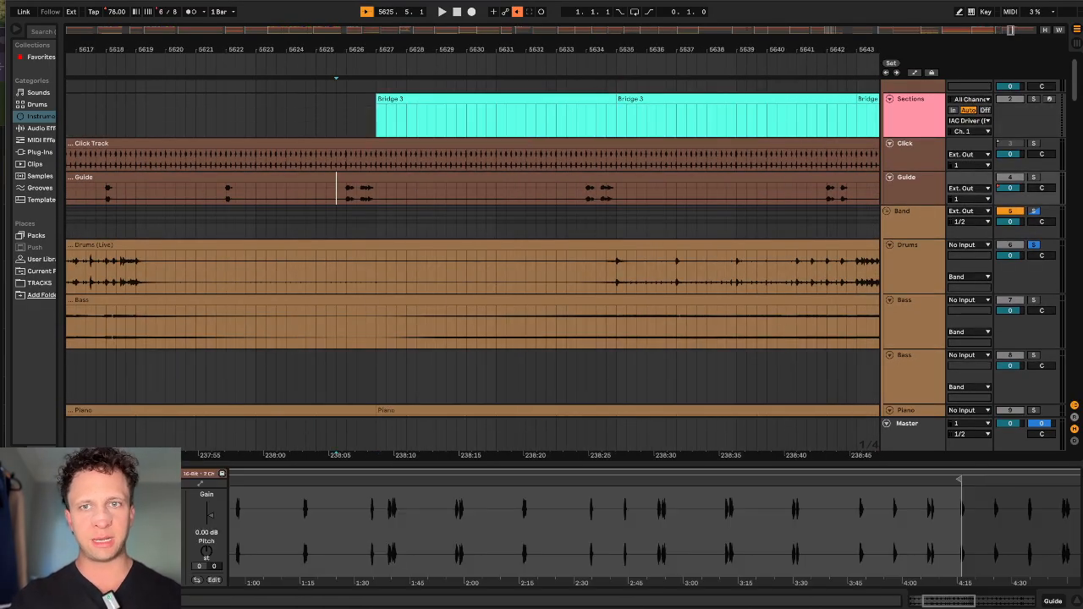
{"action": "left_click", "coordinate": [346, 193]}
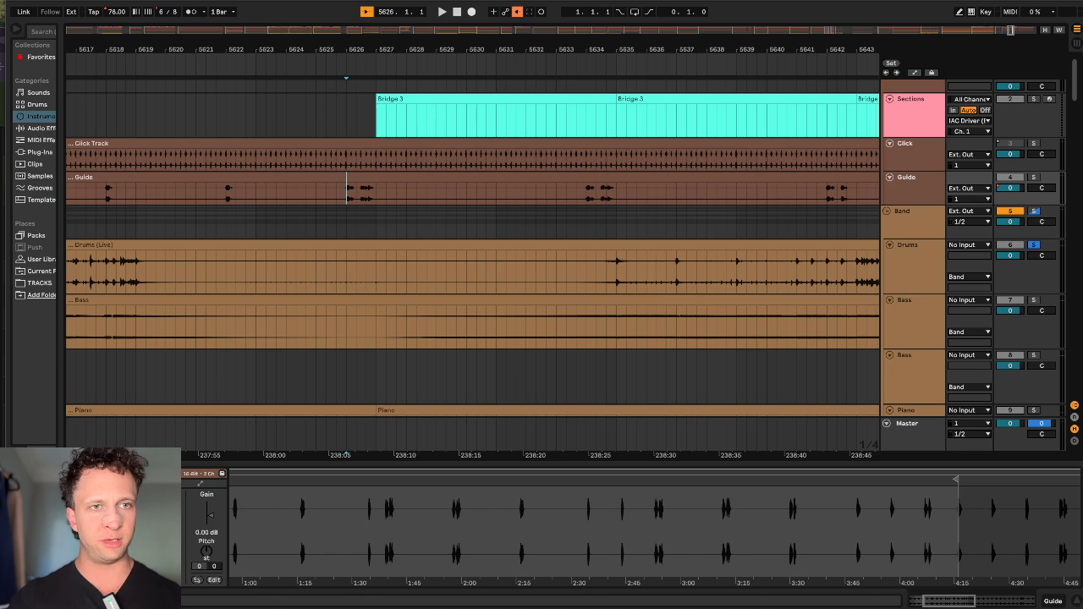
{"action": "left_click", "coordinate": [1033, 212]}
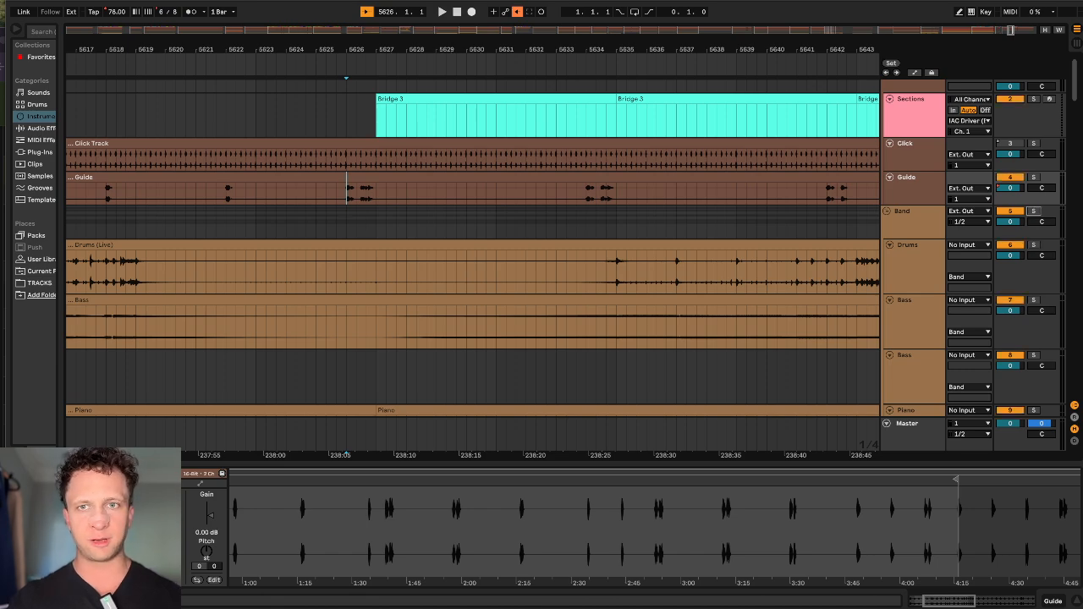
{"action": "key", "text": "space"}
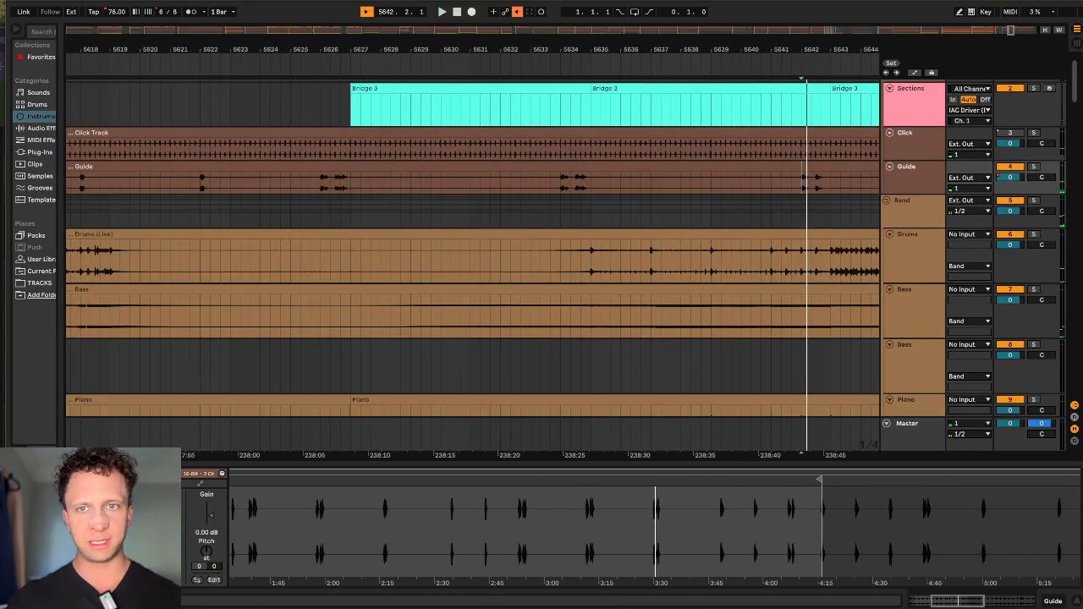
- Listen to the soloed Drums track from bar 5627, ending with playback stopped and the solo off
{"action": "left_click_drag", "start_coordinate": [351, 263], "coordinate": [590, 262]}
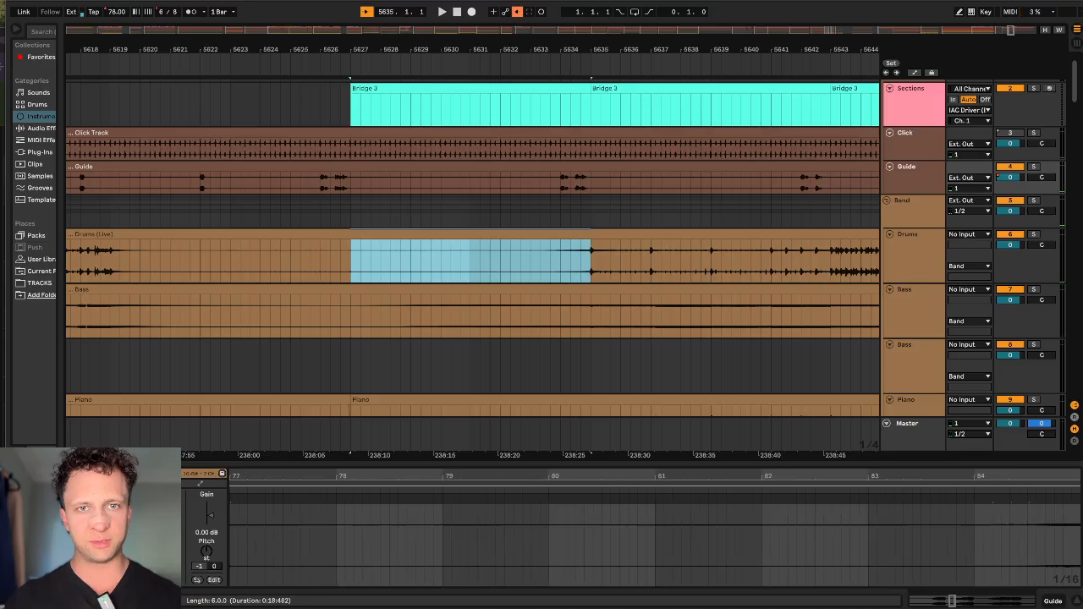
{"action": "left_click", "coordinate": [360, 262]}
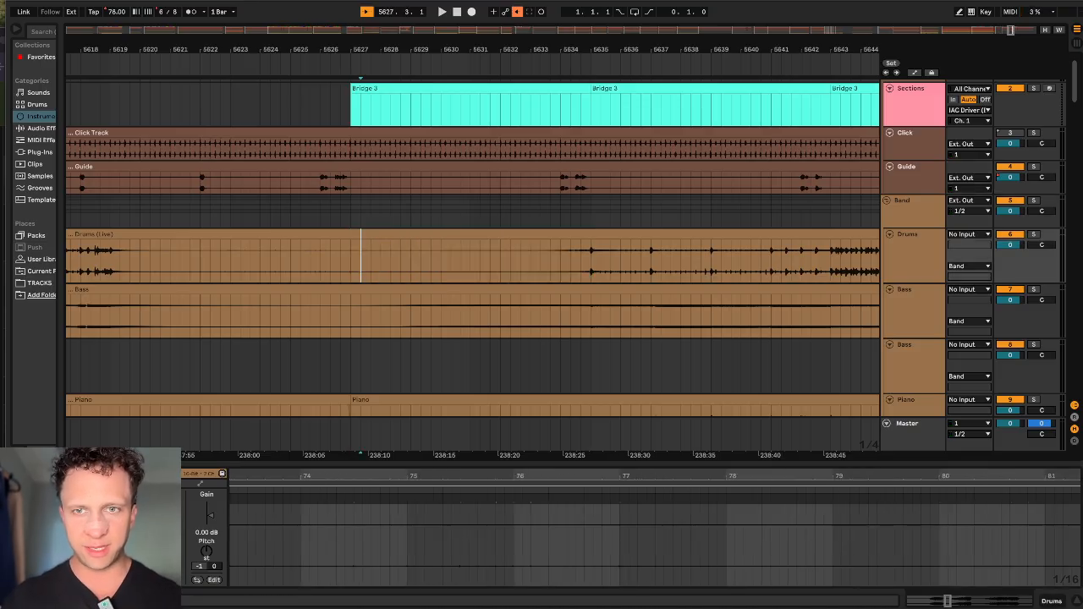
{"action": "scroll", "coordinate": [360, 262], "scroll_direction": "up", "scroll_amount": 5}
{"action": "left_click", "coordinate": [322, 262]}
{"action": "scroll", "coordinate": [323, 263], "scroll_direction": "down", "scroll_amount": 5}
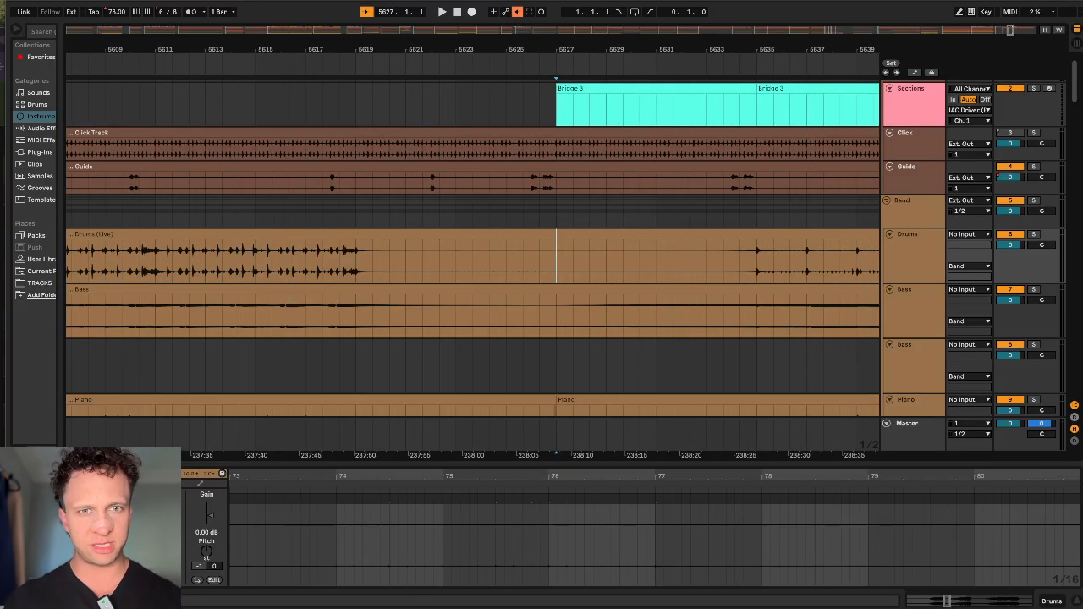
{"action": "key", "text": "s"}
{"action": "key", "text": "space"}
{"action": "scroll", "coordinate": [472, 262], "scroll_direction": "right", "scroll_amount": 3}
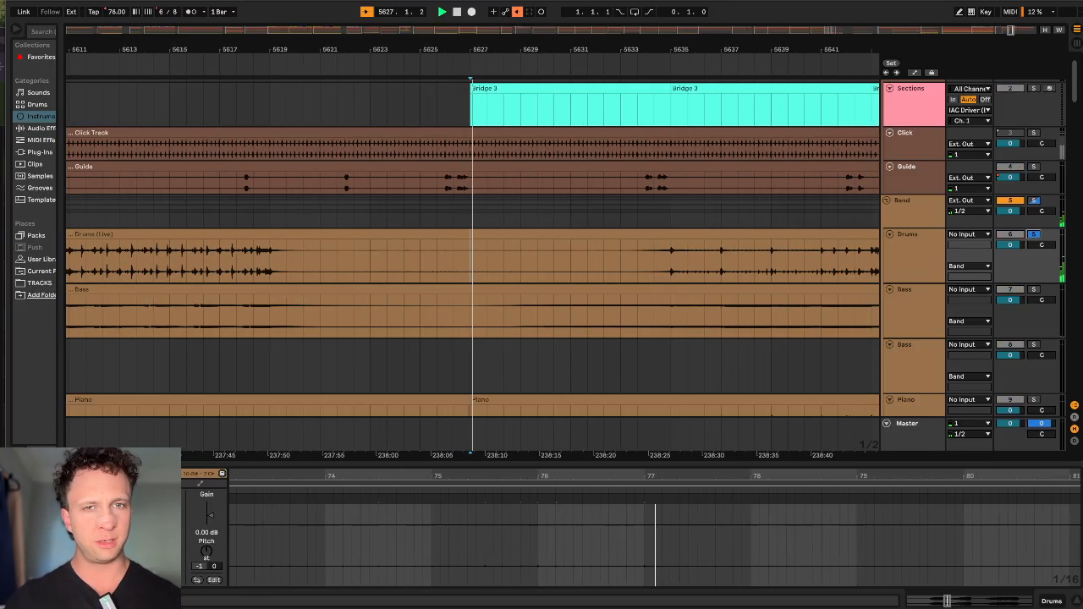
{"action": "scroll", "coordinate": [473, 262], "scroll_direction": "down", "scroll_amount": 1}
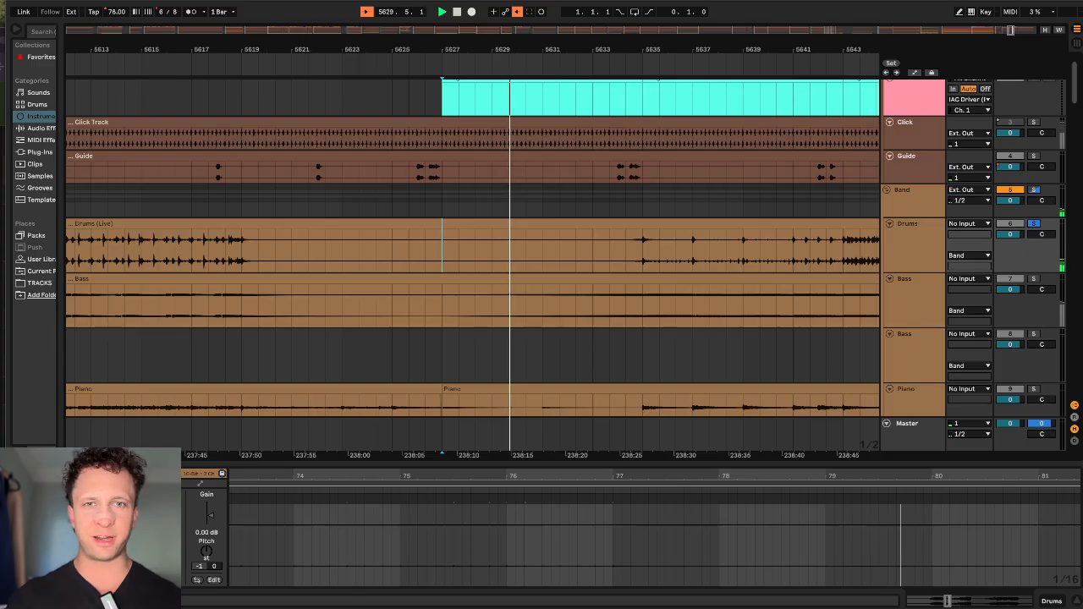
{"action": "left_click", "coordinate": [542, 252]}
{"action": "key", "text": "space"}
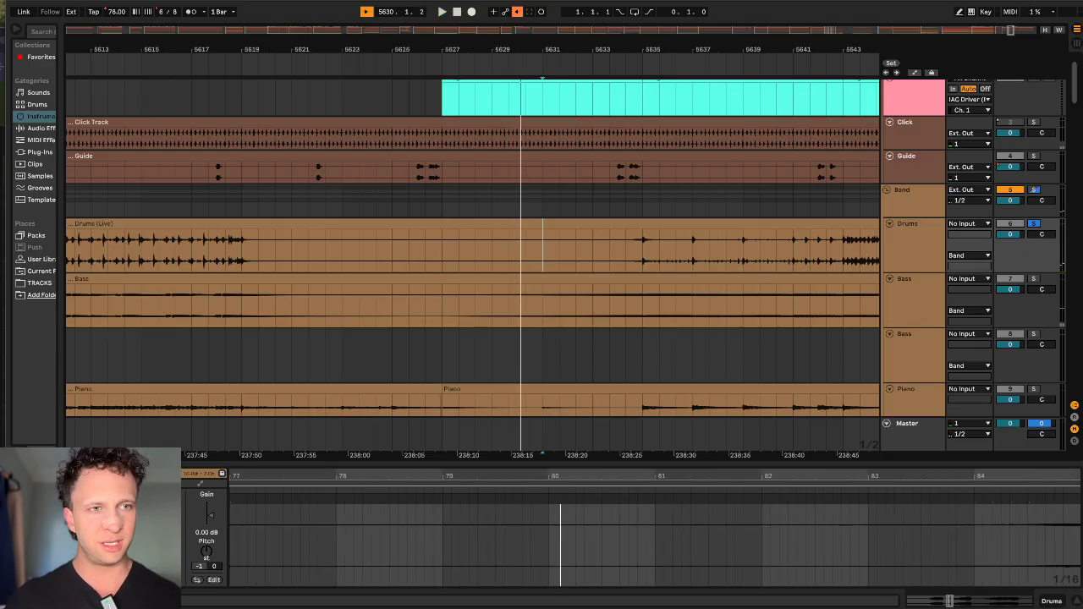
{"action": "left_click", "coordinate": [1033, 224]}
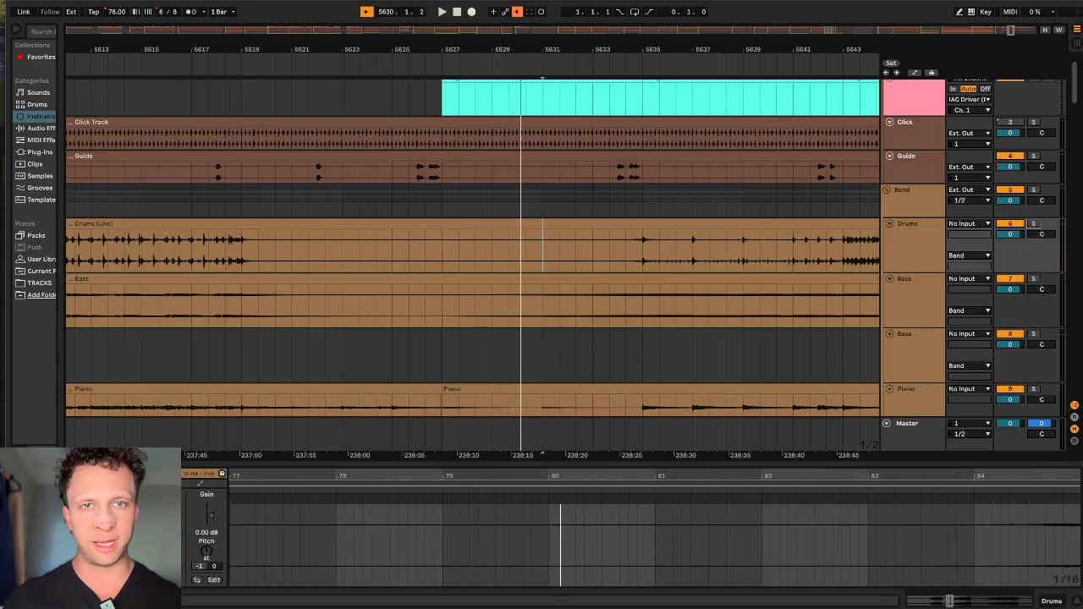
{"action": "scroll", "coordinate": [541, 254], "scroll_direction": "up", "scroll_amount": 2}
{"action": "scroll", "coordinate": [474, 254], "scroll_direction": "right", "scroll_amount": 3}
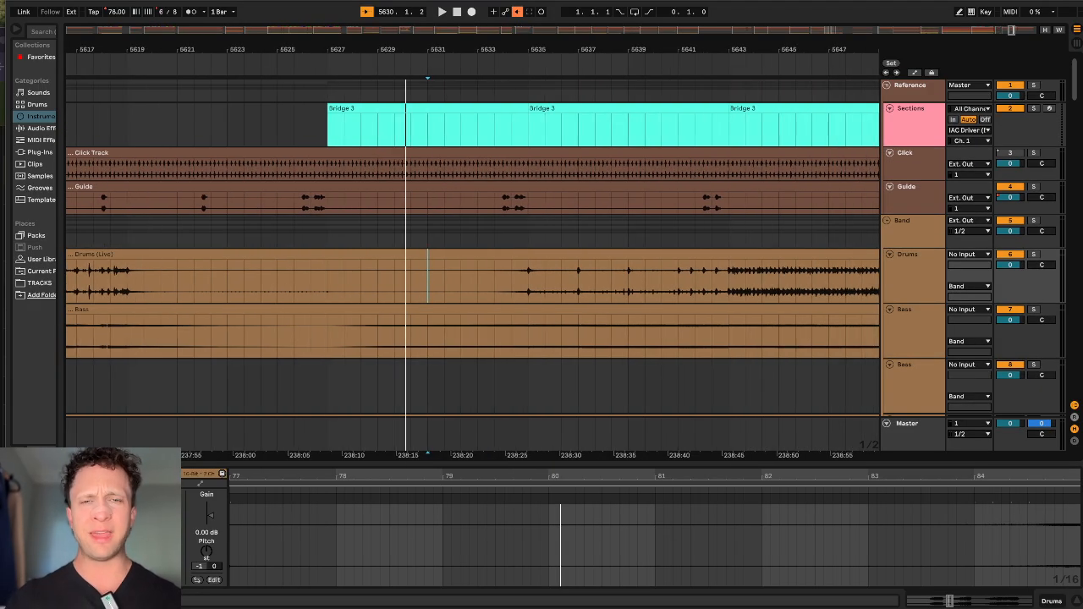
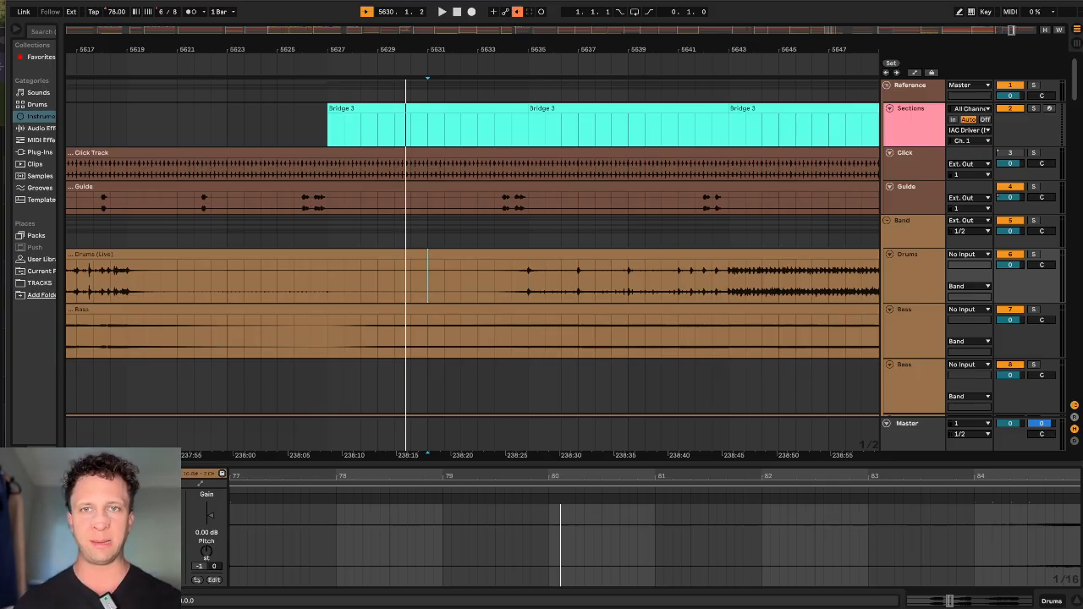
- Rename the first two Bridge 3 clips on the Sections track as Bridge 1 and Bridge 2
{"action": "left_click", "coordinate": [406, 108]}
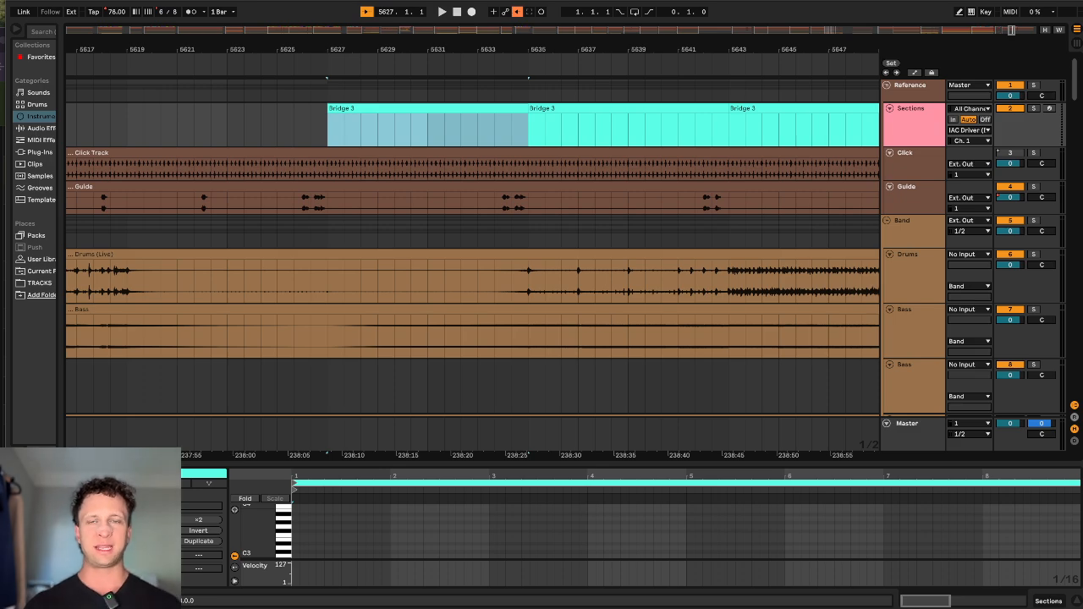
{"action": "key", "text": "super+r"}
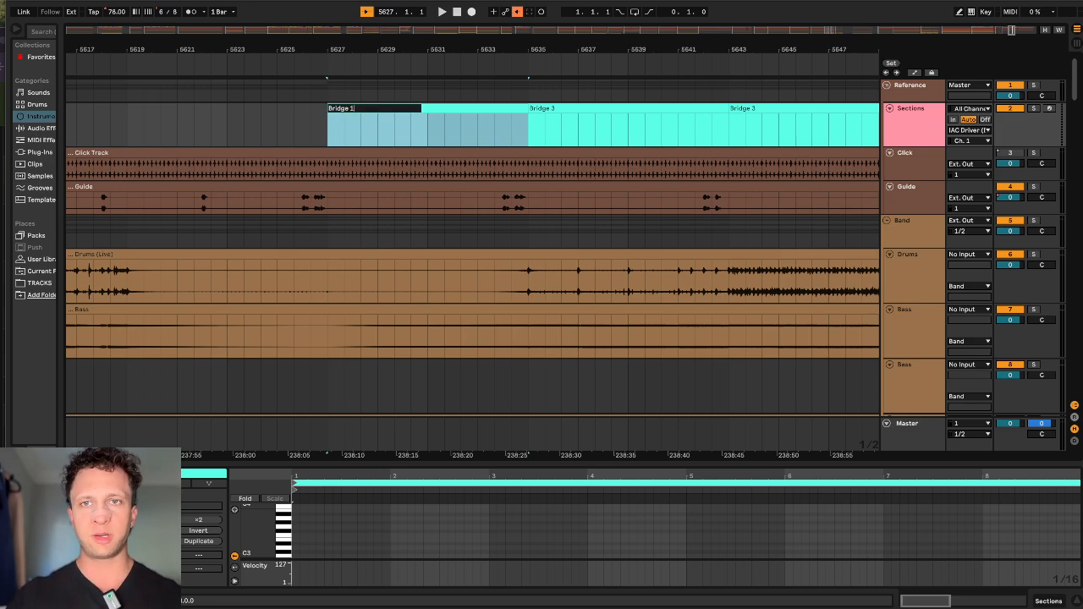
{"action": "key", "text": "Tab"}
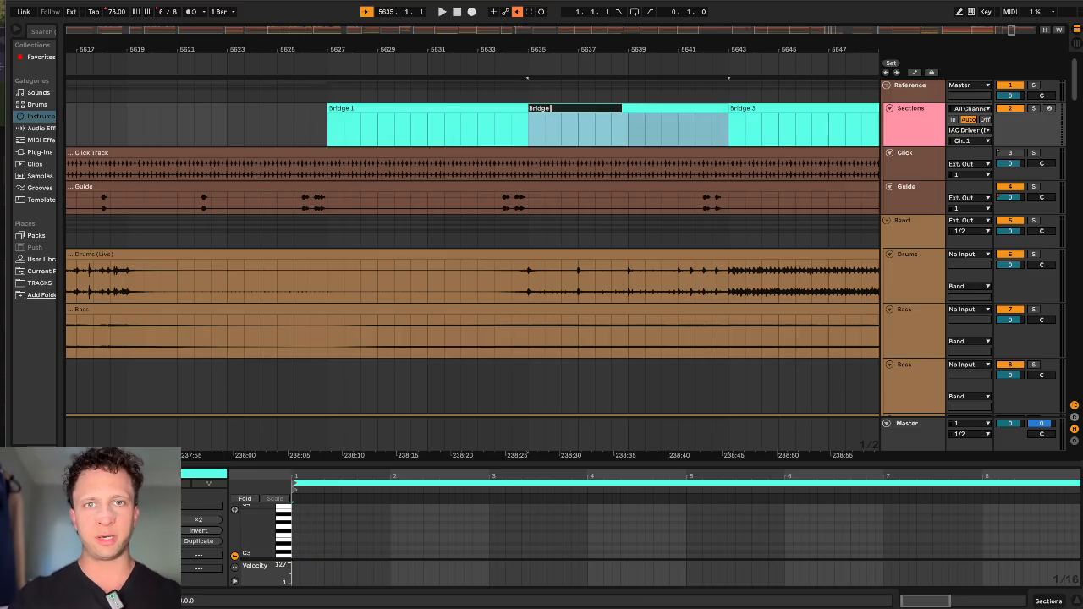
{"action": "type", "text": "Bridge 2"}
{"action": "key", "text": "Return"}
{"action": "key", "text": "minus"}
{"action": "key", "text": "minus"}
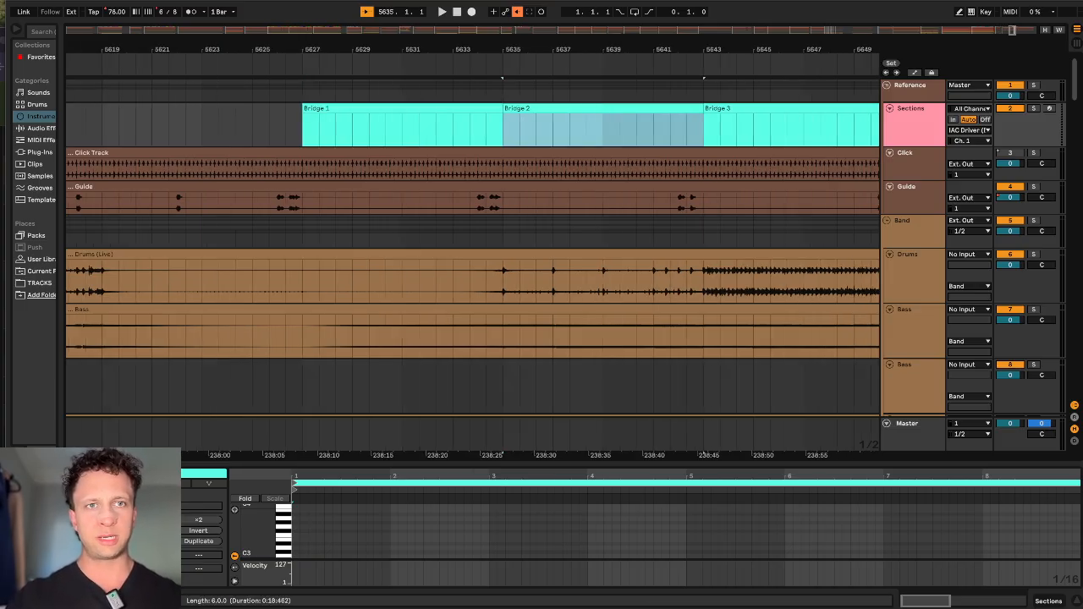
- Play the song around bar 5618 to hear the unlabelled section ahead of the Bridge 1 clip
{"action": "left_click", "coordinate": [656, 164]}
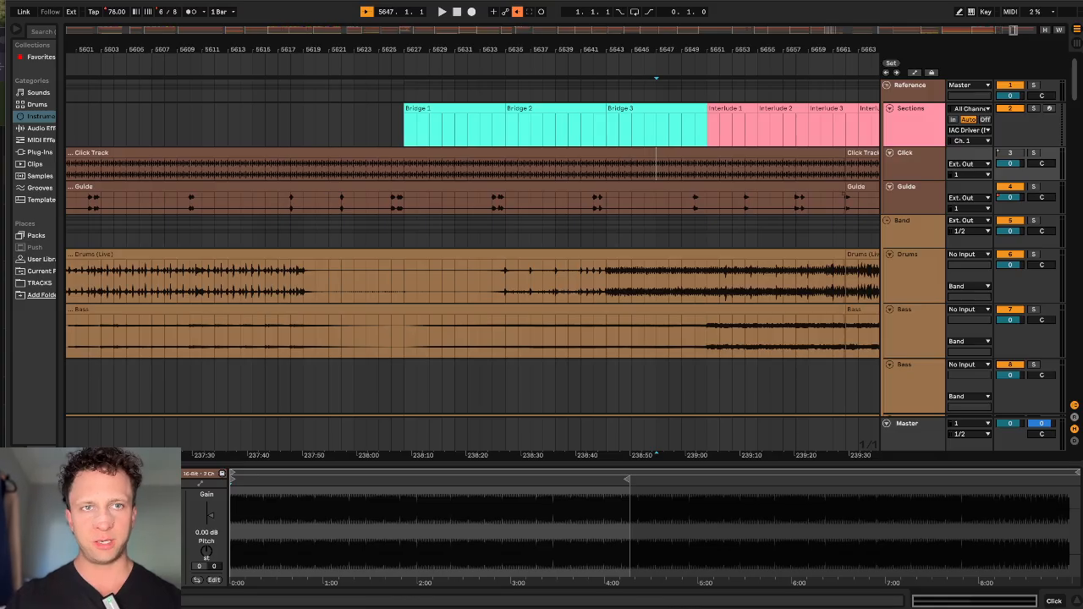
{"action": "scroll", "coordinate": [657, 165], "scroll_direction": "right", "scroll_amount": 4}
{"action": "scroll", "coordinate": [473, 254], "scroll_direction": "left", "scroll_amount": 5}
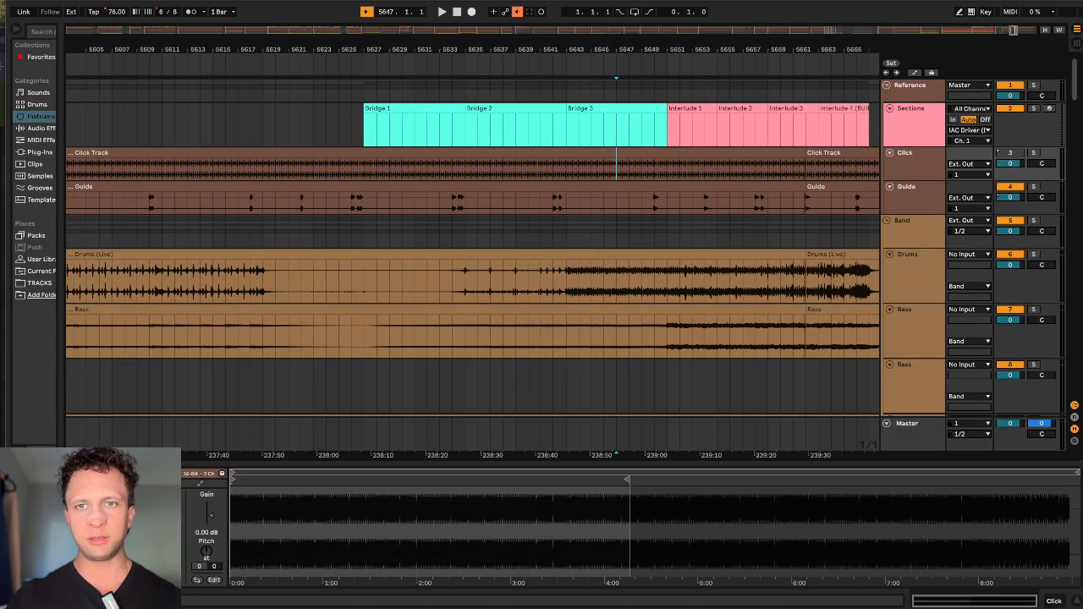
{"action": "left_click", "coordinate": [425, 126]}
{"action": "key", "text": "space"}
{"action": "scroll", "coordinate": [424, 126], "scroll_direction": "left", "scroll_amount": 1}
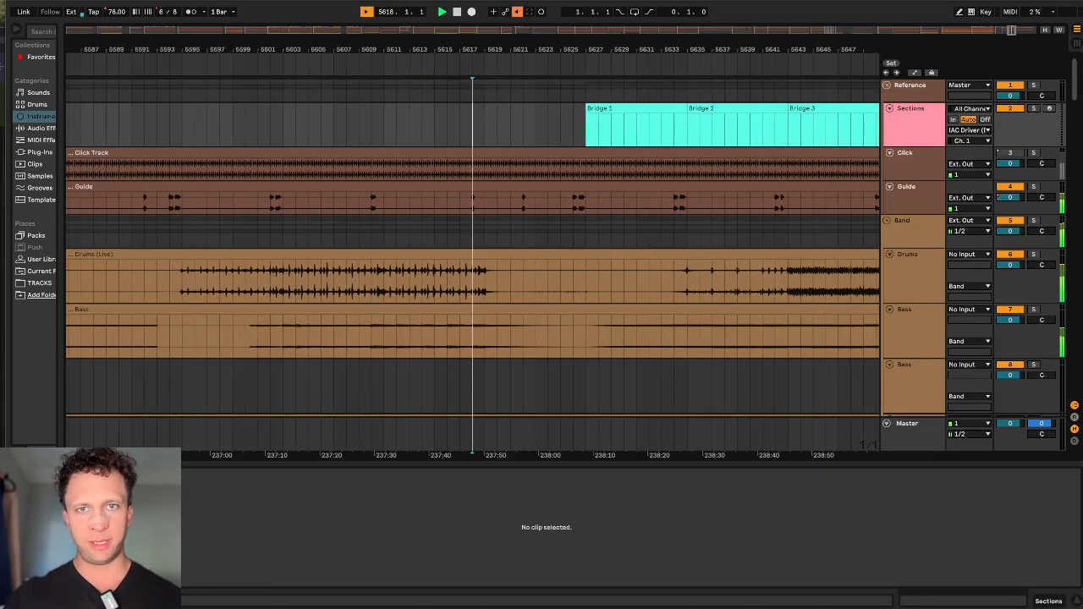
- Copy the Interlude 1 section clip to the drum drop-out before Bridge 1 and extend it to the start of Bridge 1
{"action": "scroll", "coordinate": [424, 125], "scroll_direction": "right", "scroll_amount": 3}
{"action": "left_click", "coordinate": [728, 108]}
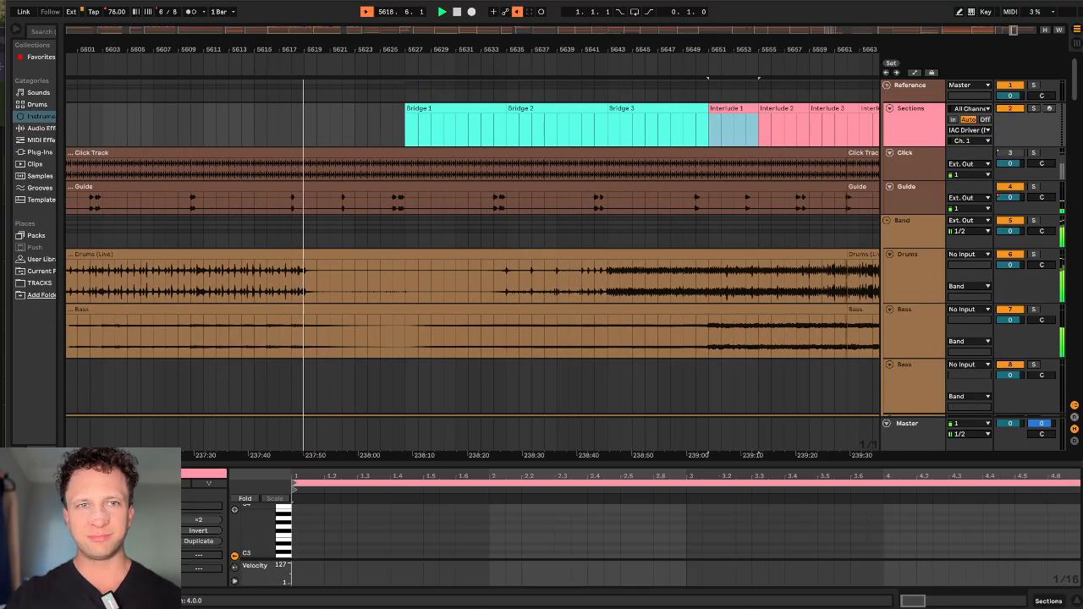
{"action": "key", "text": "super+c"}
{"action": "left_click", "coordinate": [307, 123]}
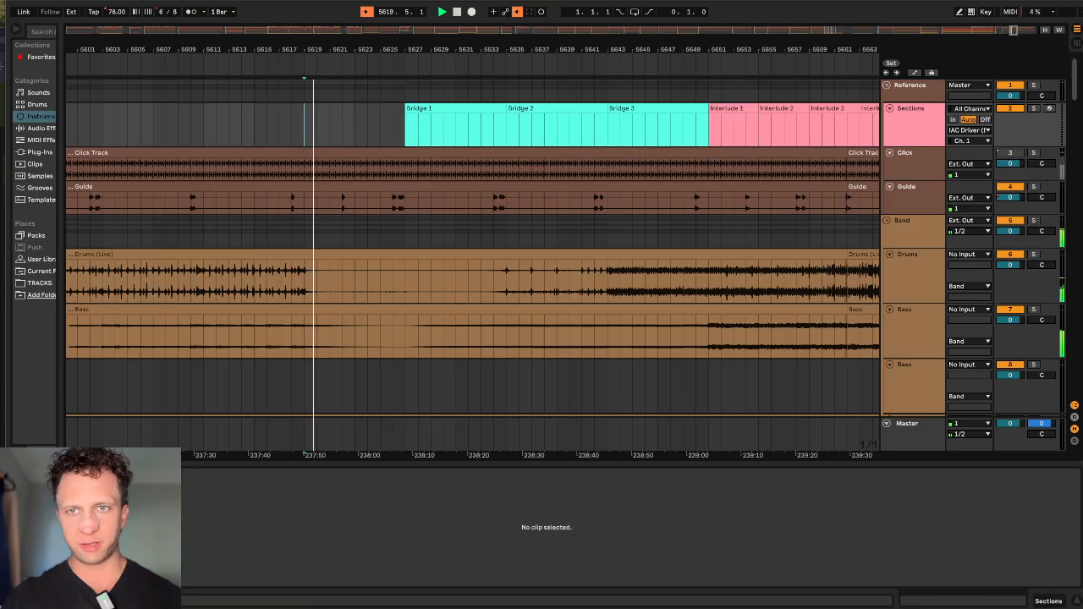
{"action": "key", "text": "super+v"}
{"action": "left_click_drag", "start_coordinate": [354, 108], "coordinate": [405, 108]}
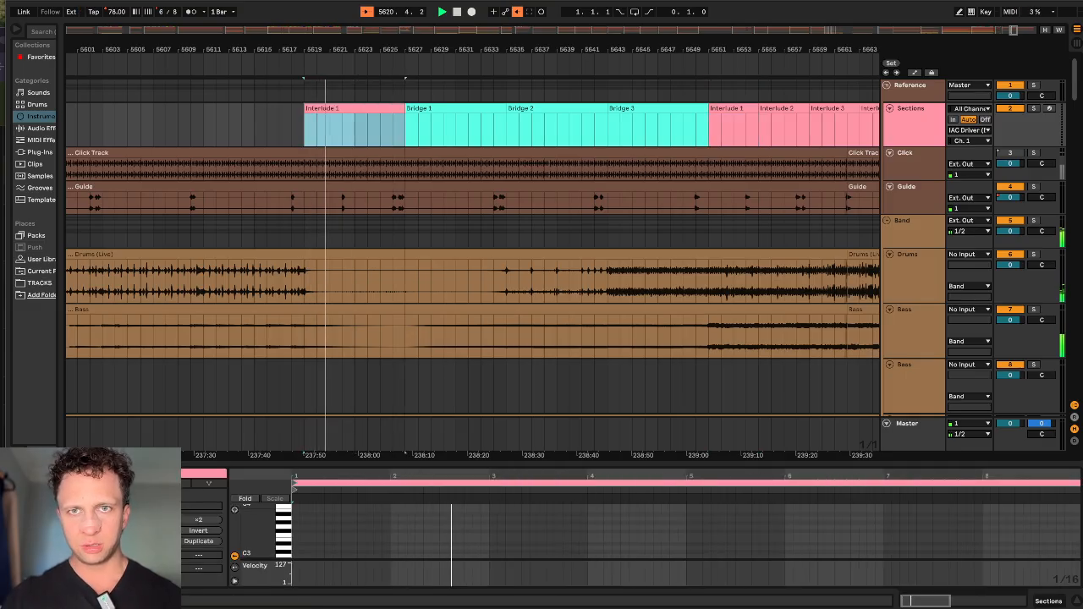
- Rename the copied section clip as Vamp and stop playback
{"action": "key", "text": "super+r"}
{"action": "type", "text": "Vasm"}
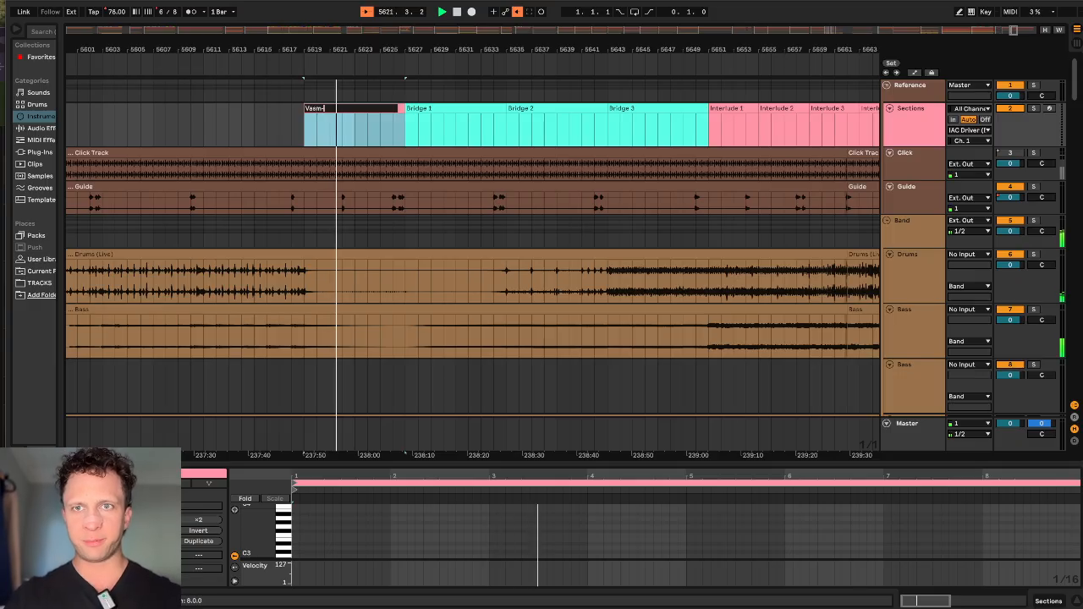
{"action": "key", "text": "BackSpace"}
{"action": "key", "text": "BackSpace"}
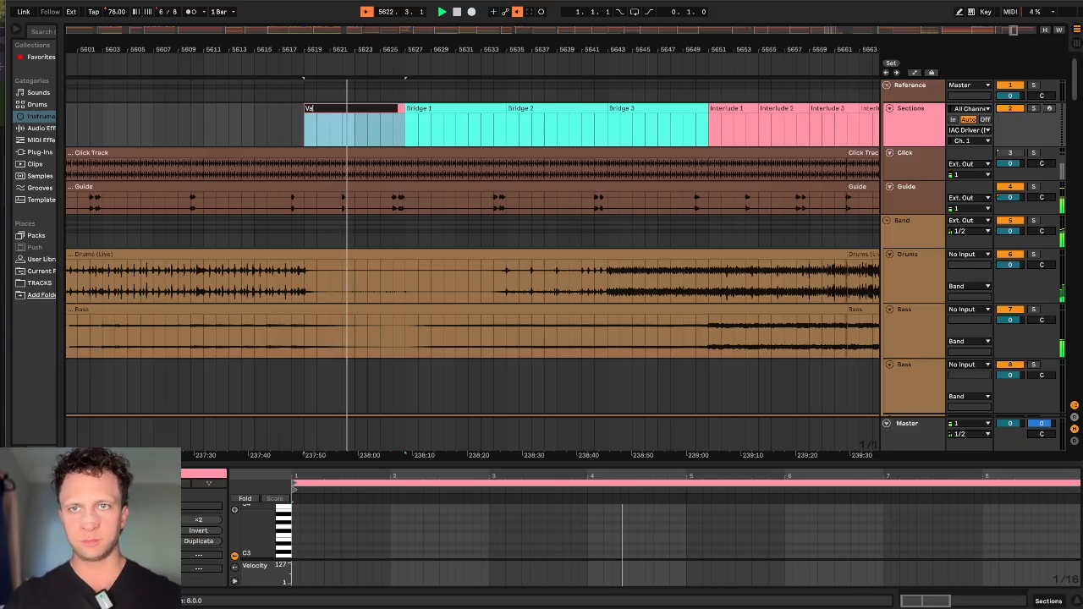
{"action": "type", "text": "mp"}
{"action": "key", "text": "Return"}
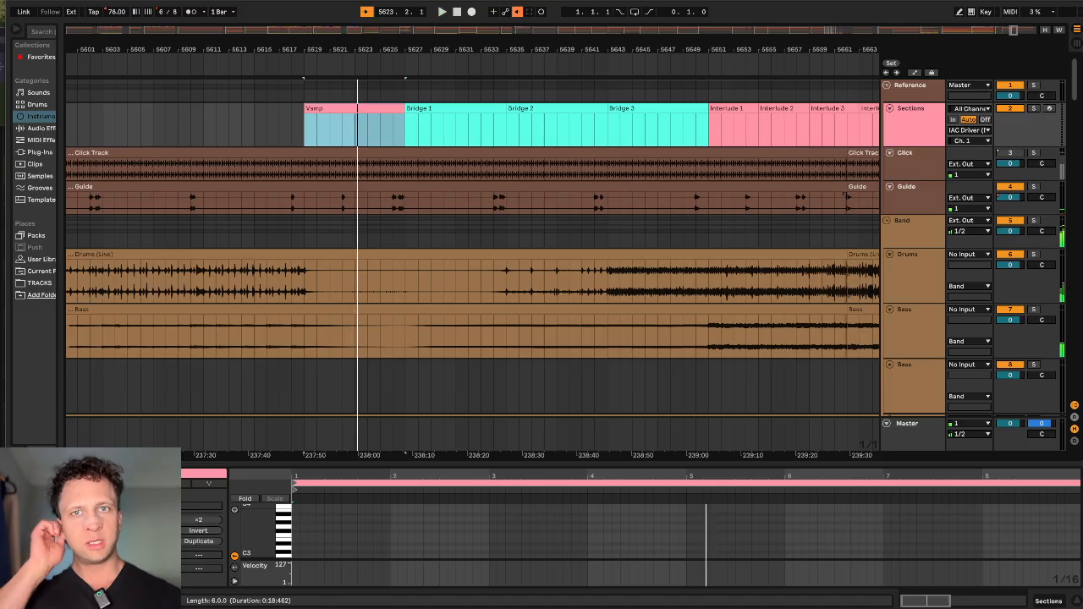
- Place the insert marker at the end of the Interlude 4 clip and examine the arrangement after it
{"action": "key", "text": "minus"}
{"action": "scroll", "coordinate": [472, 254], "scroll_direction": "left", "scroll_amount": 3}
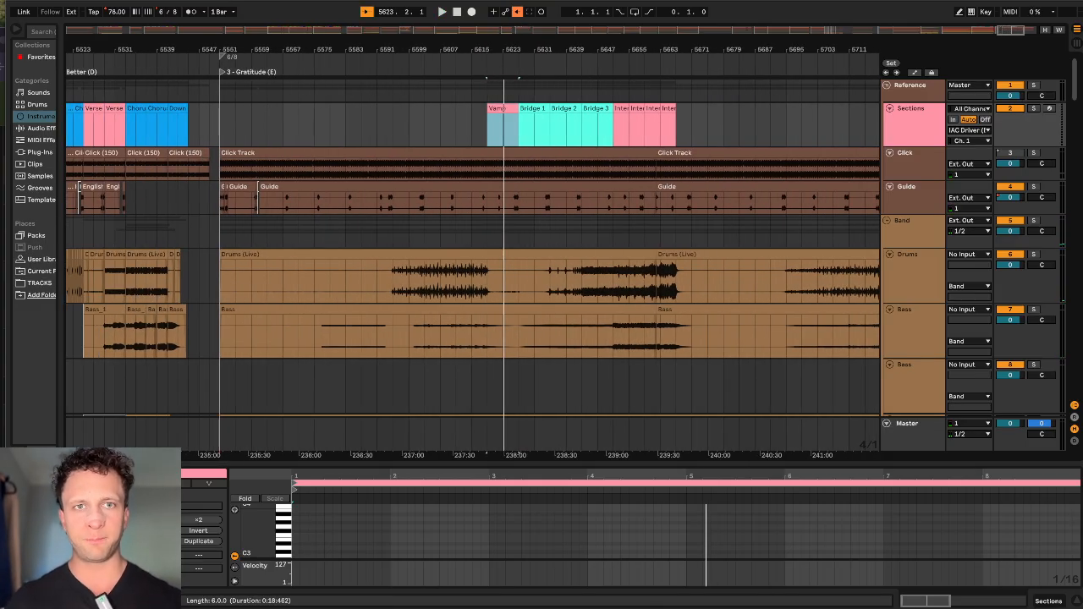
{"action": "left_click", "coordinate": [675, 127]}
{"action": "scroll", "coordinate": [675, 127], "scroll_direction": "up", "scroll_amount": 5}
{"action": "scroll", "coordinate": [675, 127], "scroll_direction": "right", "scroll_amount": 1}
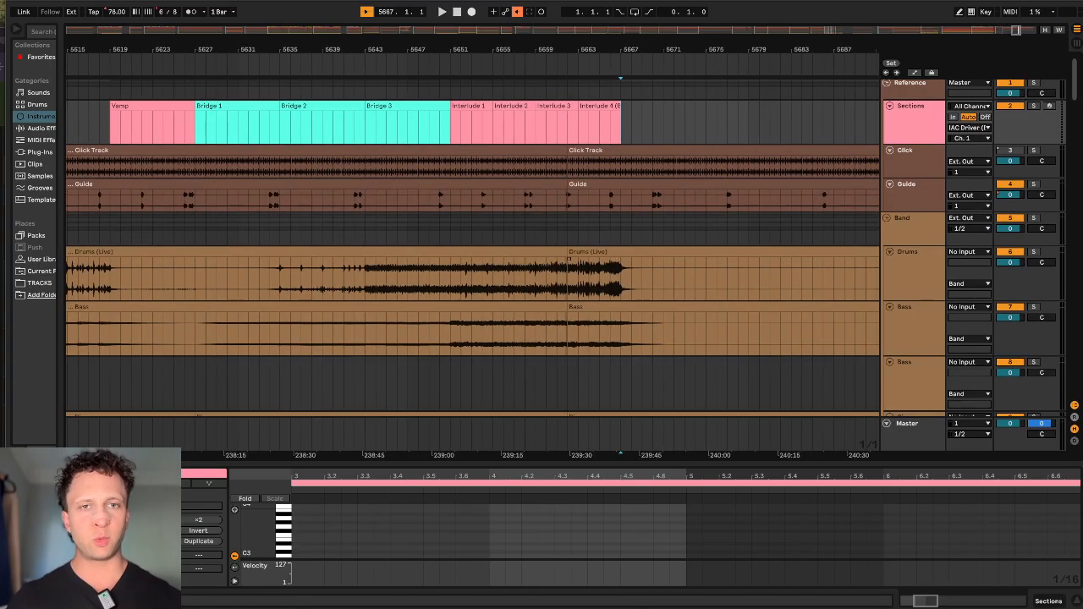
- Switch to the Planning Center service plan, review the Close of Worship item after Gratitude, and return to Ableton Live
{"action": "left_click", "coordinate": [762, 602]}
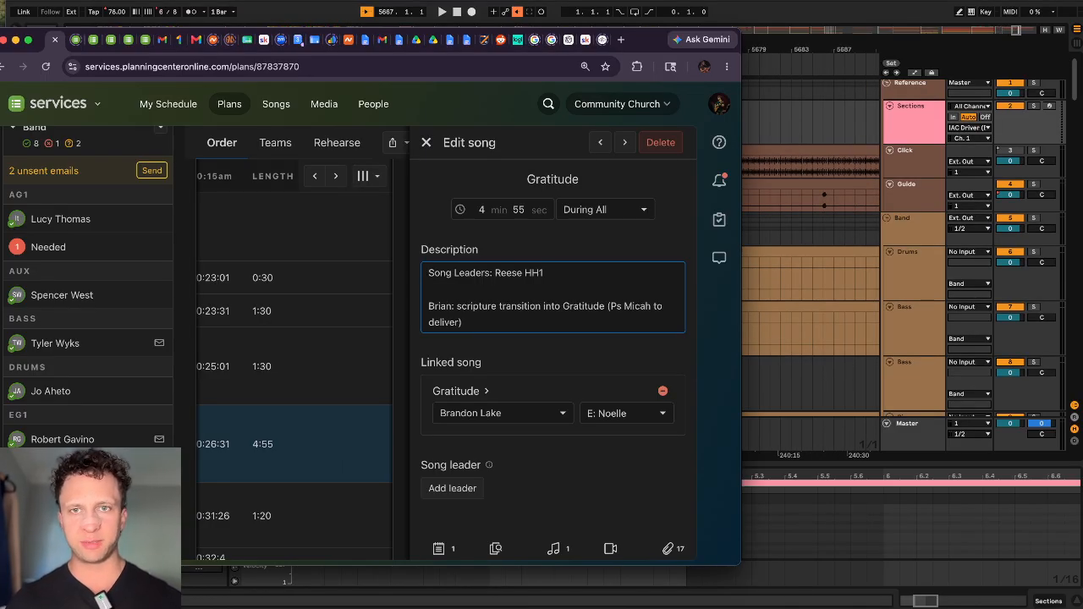
{"action": "left_click", "coordinate": [427, 142]}
{"action": "left_click_drag", "start_coordinate": [648, 40], "coordinate": [717, 14]}
{"action": "scroll", "coordinate": [592, 285], "scroll_direction": "down", "scroll_amount": 2}
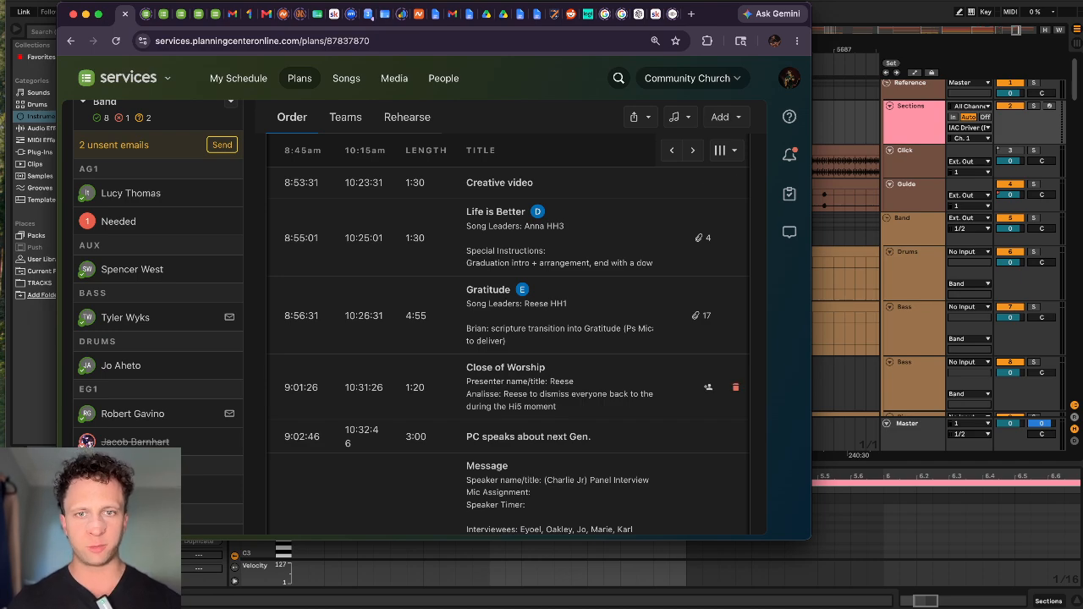
{"action": "left_click", "coordinate": [525, 381]}
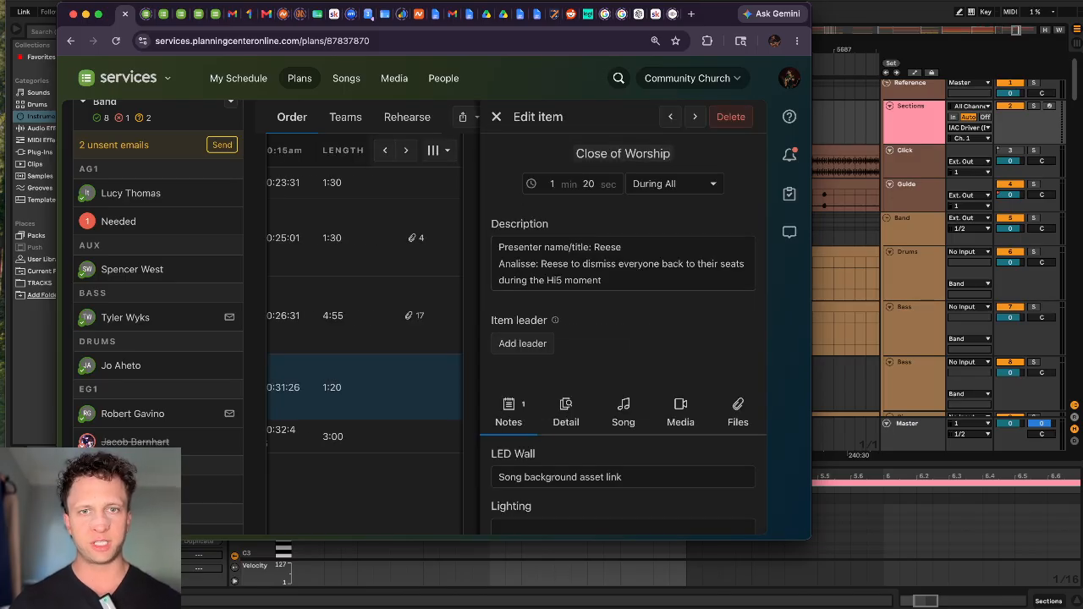
{"action": "left_click", "coordinate": [497, 117]}
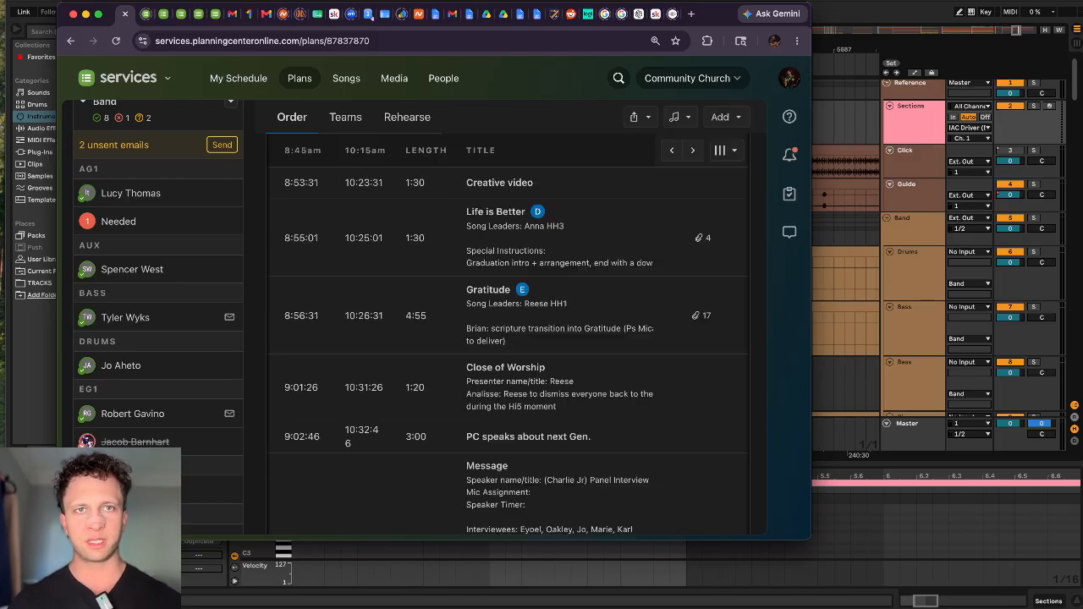
{"action": "left_click_drag", "start_coordinate": [717, 14], "coordinate": [539, 48]}
{"action": "left_click", "coordinate": [681, 127]}
- Select the Drums clips across the whole Gratitude song and examine the part following Interlude 4
{"action": "scroll", "coordinate": [681, 126], "scroll_direction": "down", "scroll_amount": 3}
{"action": "scroll", "coordinate": [682, 127], "scroll_direction": "down", "scroll_amount": 5}
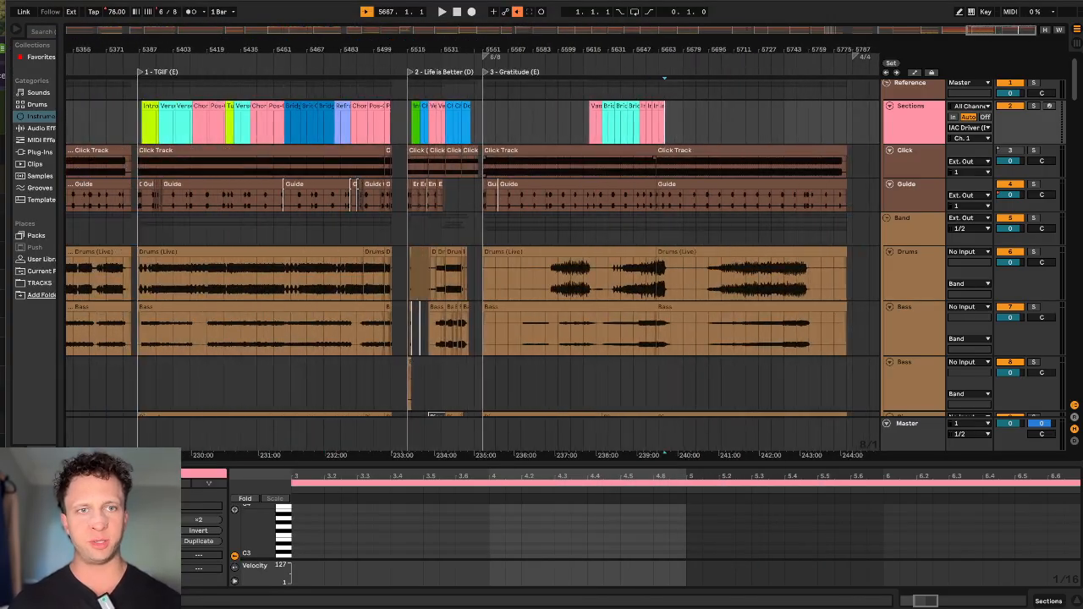
{"action": "left_click_drag", "start_coordinate": [484, 278], "coordinate": [846, 278]}
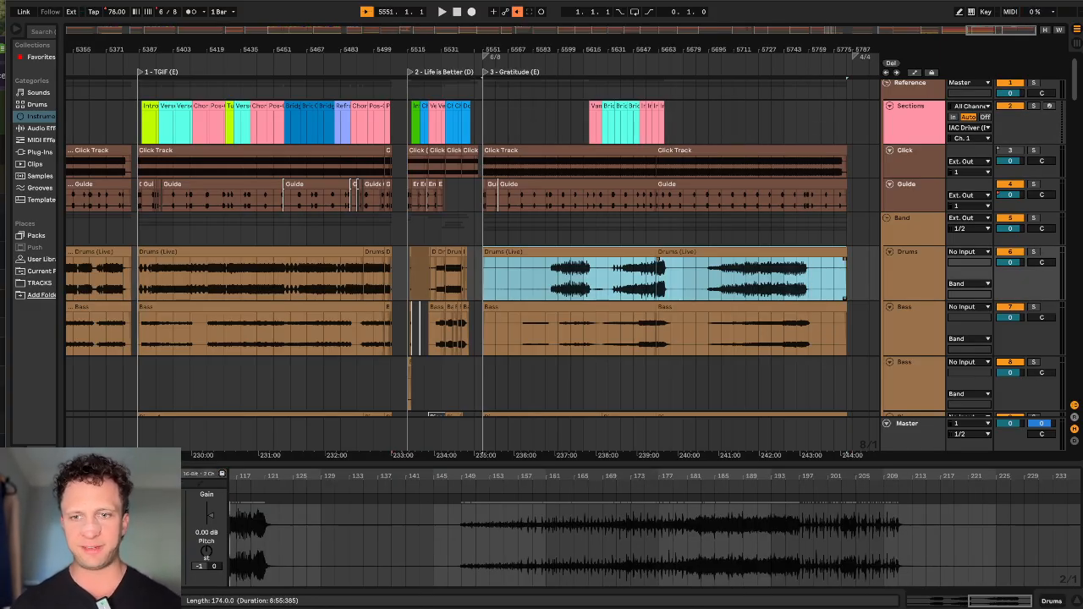
{"action": "scroll", "coordinate": [697, 273], "scroll_direction": "up", "scroll_amount": 5}
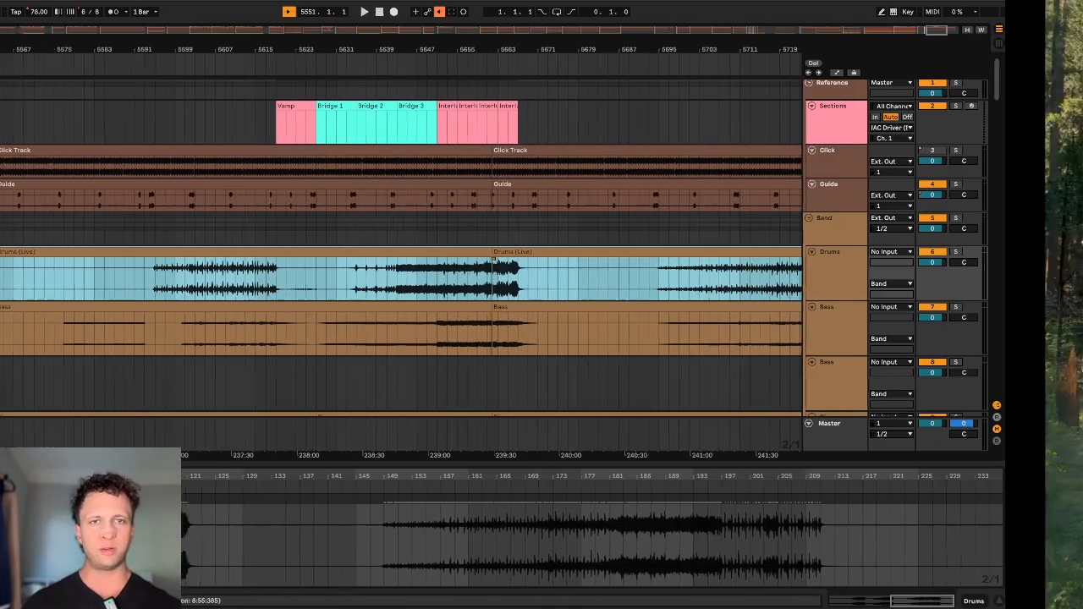
{"action": "scroll", "coordinate": [697, 273], "scroll_direction": "right", "scroll_amount": 3}
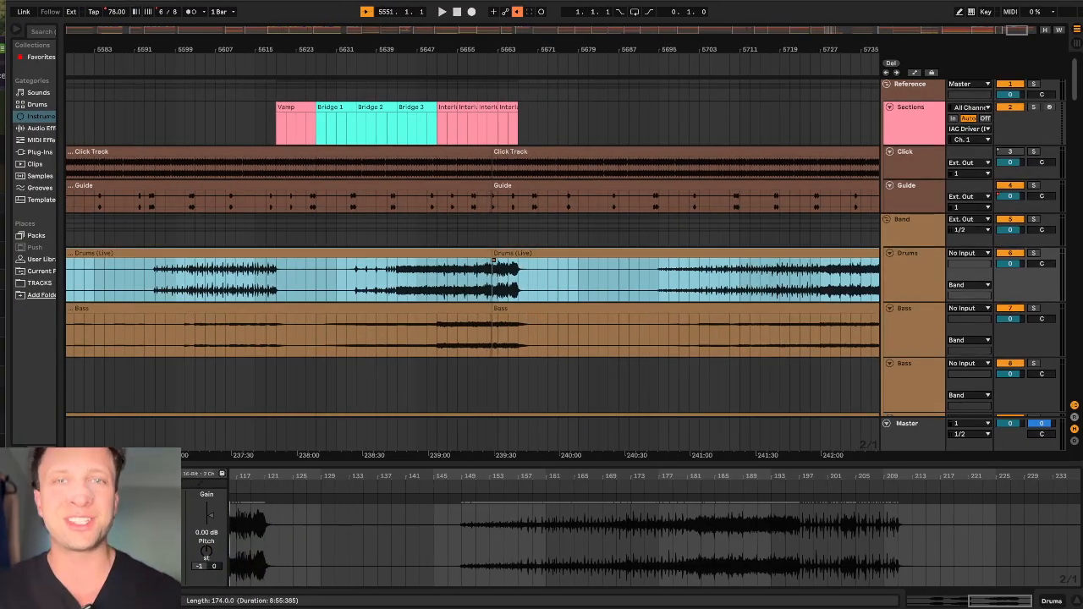
{"action": "scroll", "coordinate": [565, 273], "scroll_direction": "up", "scroll_amount": 3}
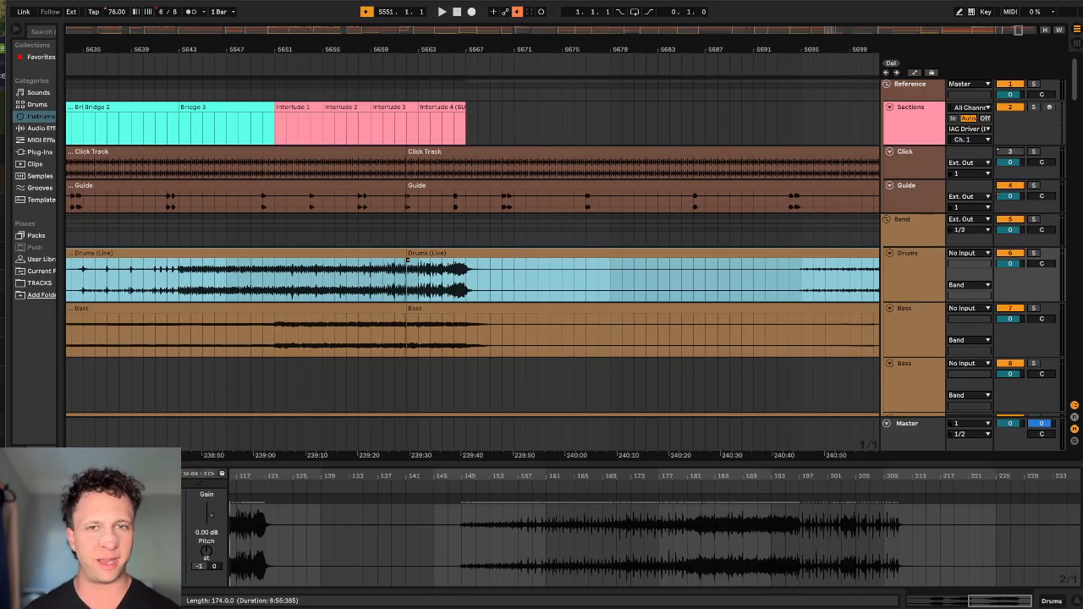
- Play the guide cue just before bar 5671 to check where the next section starts
{"action": "left_click_drag", "start_coordinate": [515, 279], "coordinate": [550, 279]}
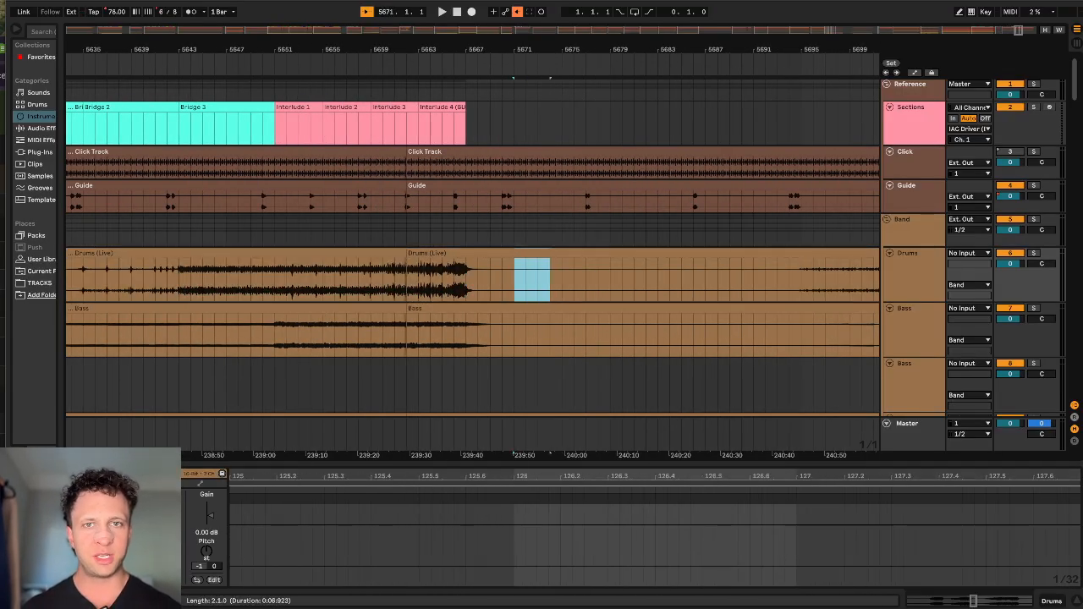
{"action": "left_click", "coordinate": [503, 200]}
{"action": "key", "text": "space"}
{"action": "scroll", "coordinate": [503, 199], "scroll_direction": "up", "scroll_amount": 3}
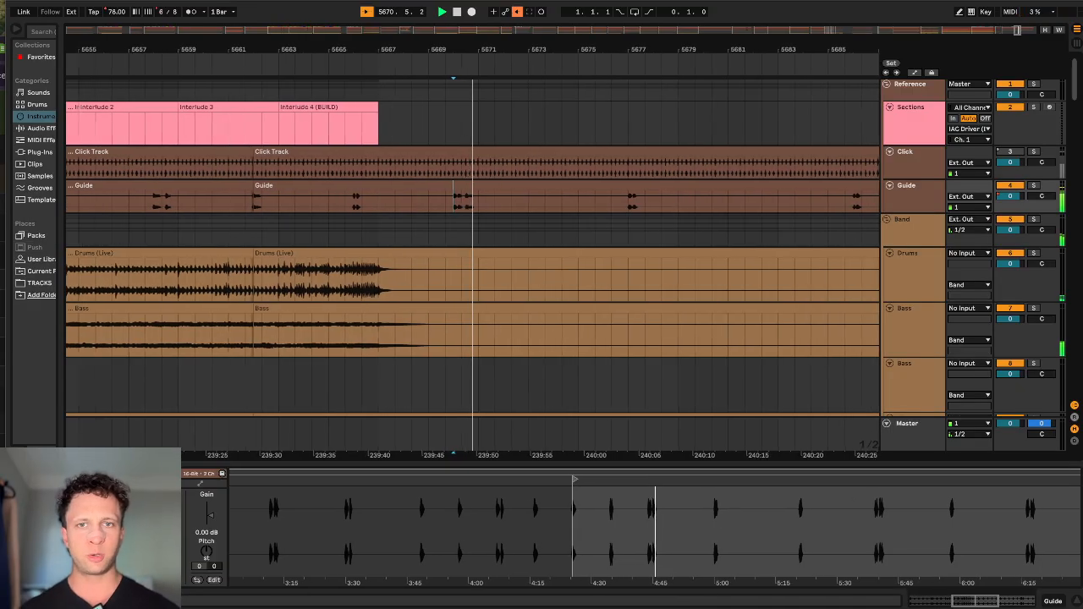
{"action": "key", "text": "space"}
- Cut the time from bar 5671 to bar 5791, and delete the 4/4 time signature change at the cut point
{"action": "left_click_drag", "start_coordinate": [473, 280], "coordinate": [723, 281]}
{"action": "scroll", "coordinate": [724, 280], "scroll_direction": "down", "scroll_amount": 3}
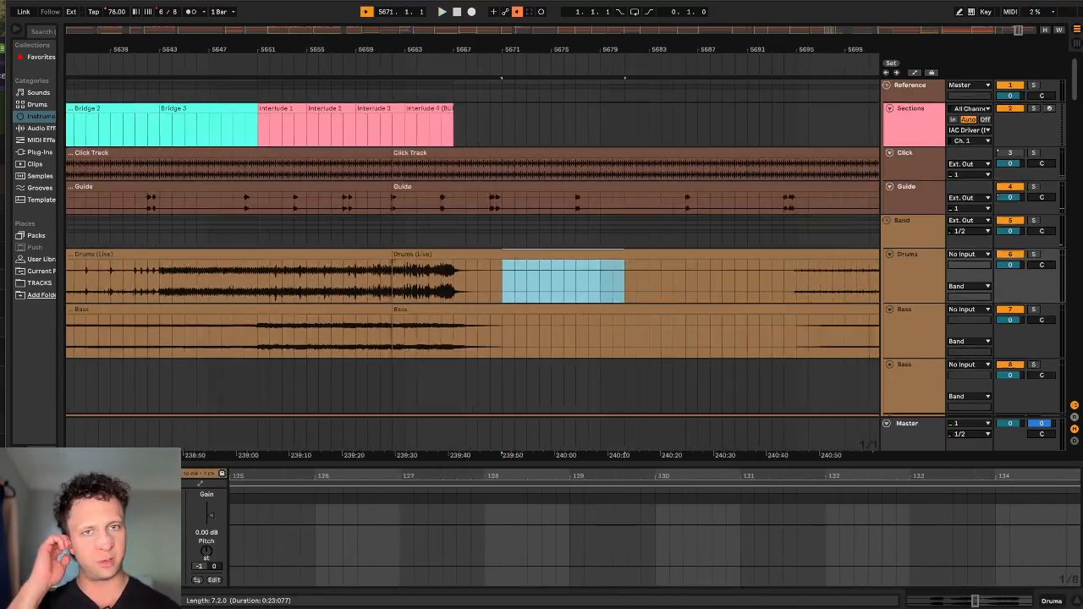
{"action": "scroll", "coordinate": [558, 281], "scroll_direction": "down", "scroll_amount": 5}
{"action": "scroll", "coordinate": [558, 281], "scroll_direction": "right", "scroll_amount": 2}
{"action": "left_click", "coordinate": [846, 281], "text": "shift"}
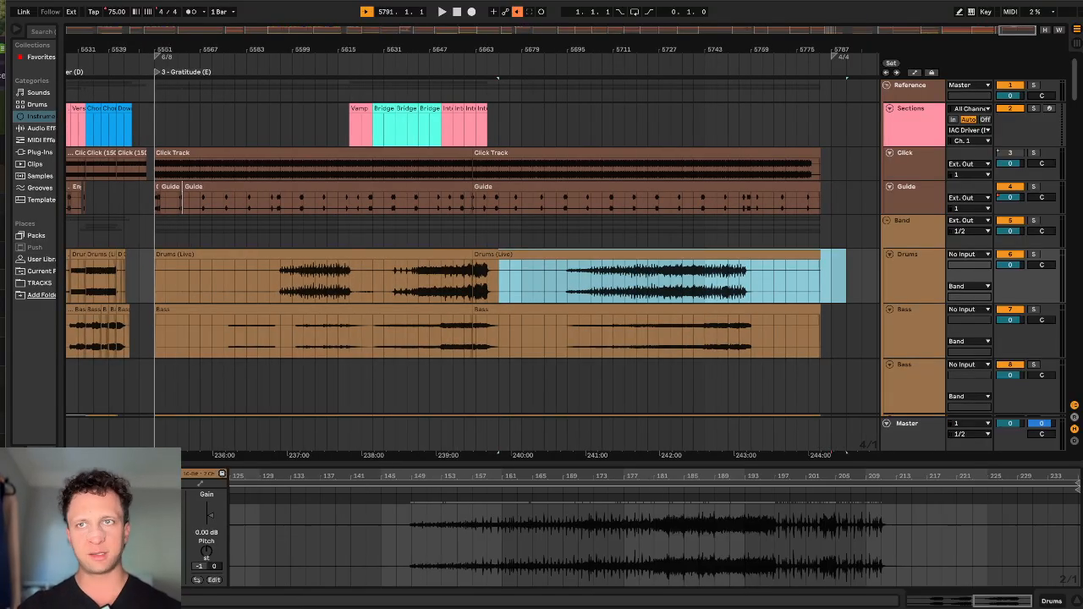
{"action": "left_click", "coordinate": [68, 0]}
{"action": "mouse_move", "coordinate": [95, 1]}
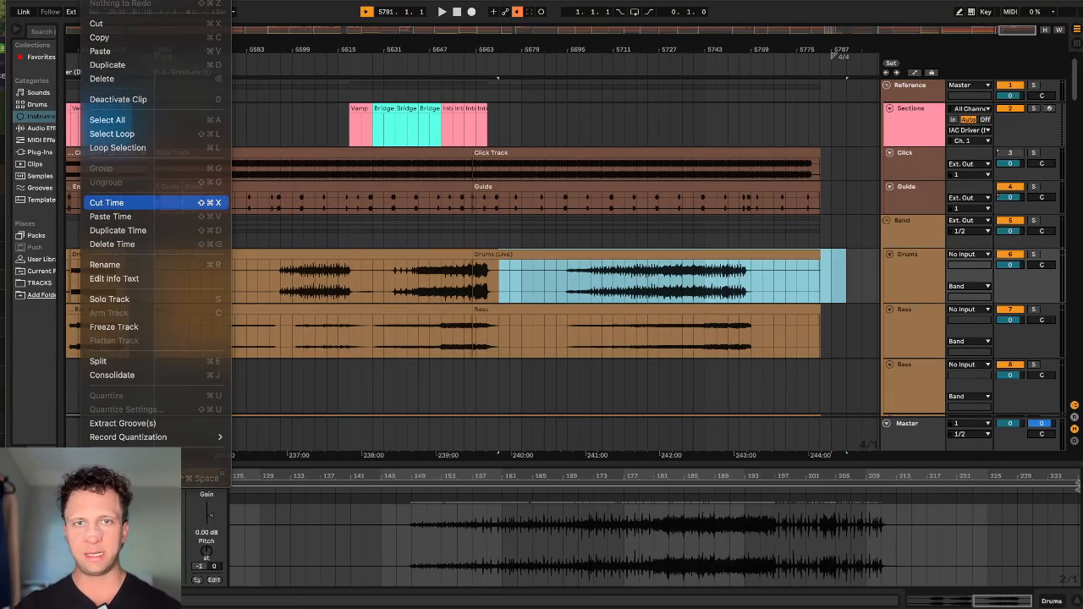
{"action": "left_click", "coordinate": [106, 203]}
{"action": "scroll", "coordinate": [511, 281], "scroll_direction": "up", "scroll_amount": 2}
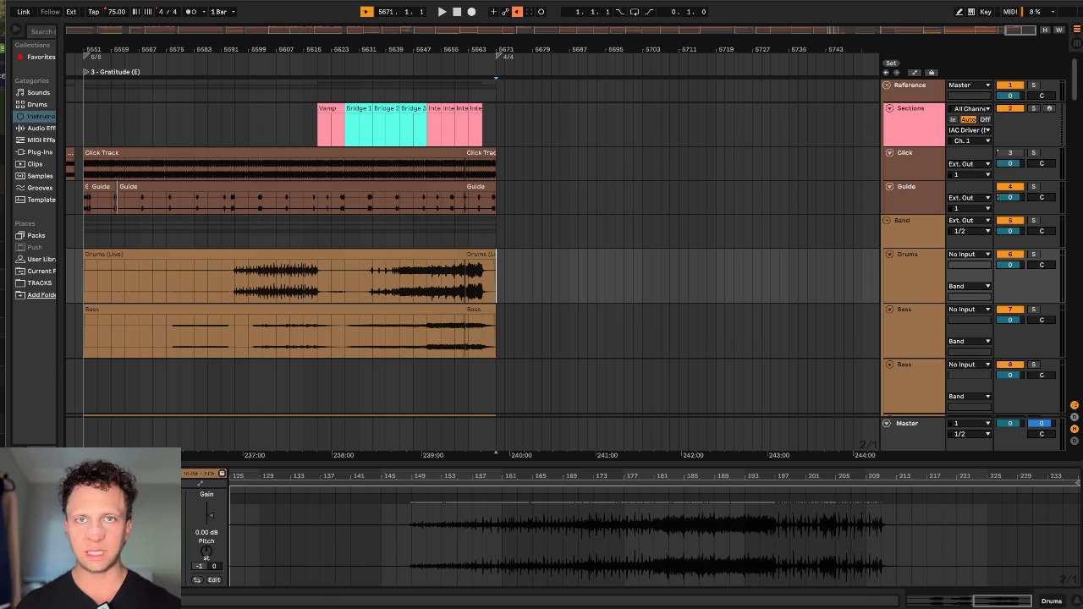
{"action": "key", "text": "Delete"}
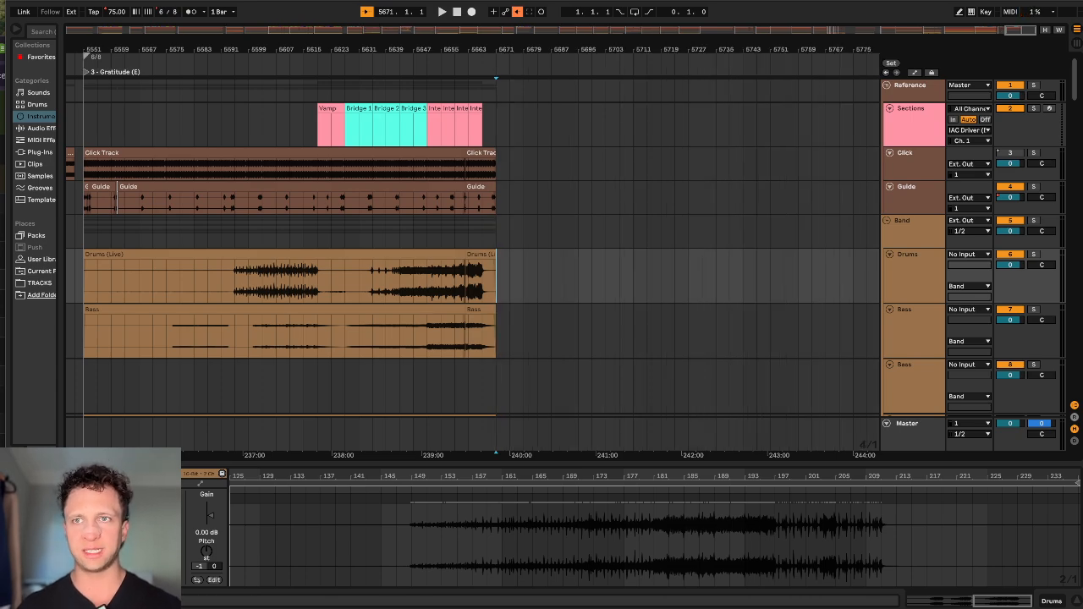
- Play the last bar of Gratitude leading into the cut at bar 5671
{"action": "scroll", "coordinate": [514, 279], "scroll_direction": "up", "scroll_amount": 5}
{"action": "left_click", "coordinate": [493, 198]}
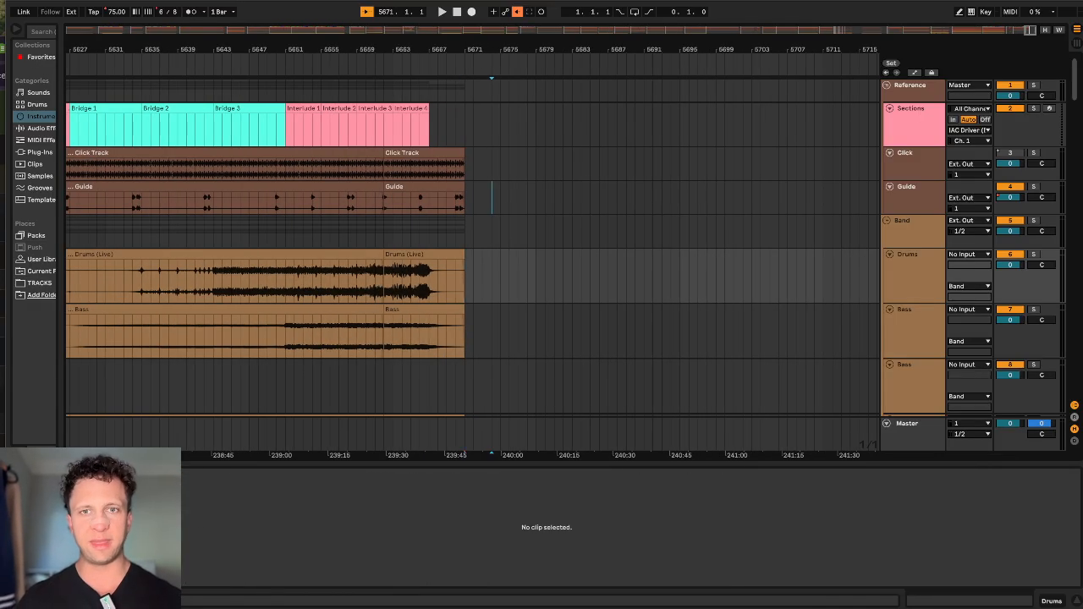
{"action": "scroll", "coordinate": [450, 276], "scroll_direction": "up", "scroll_amount": 4}
{"action": "scroll", "coordinate": [480, 275], "scroll_direction": "up", "scroll_amount": 1}
{"action": "left_click", "coordinate": [471, 232]}
{"action": "key", "text": "space"}
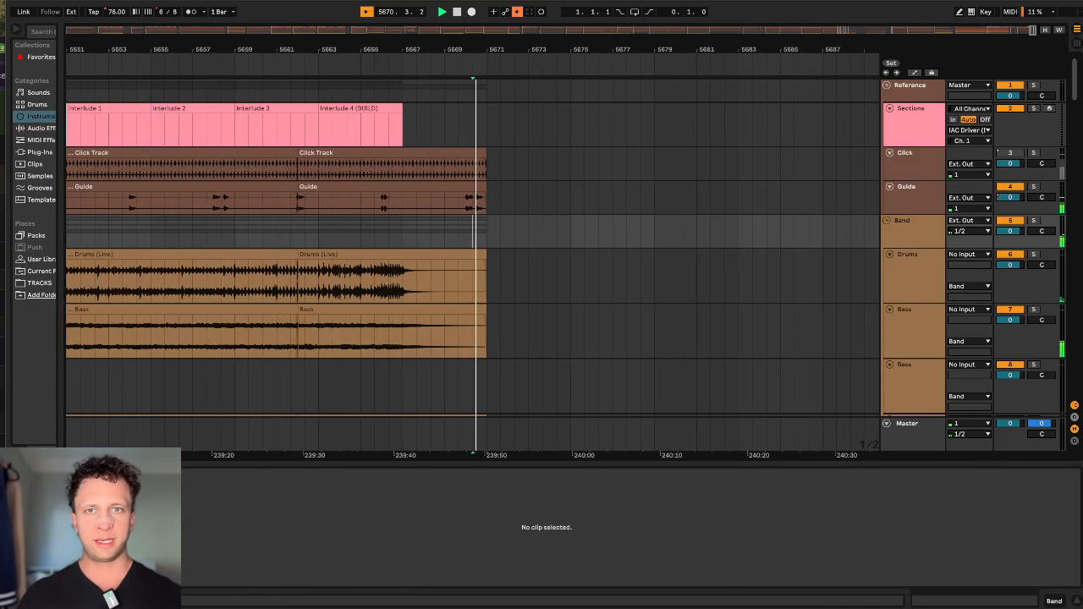
{"action": "key", "text": "space"}
- Replay the song's ending from slightly earlier and inspect the clip ends down through the AG and EG tracks
{"action": "left_click", "coordinate": [457, 232]}
{"action": "key", "text": "space"}
{"action": "scroll", "coordinate": [486, 245], "scroll_direction": "up", "scroll_amount": 4}
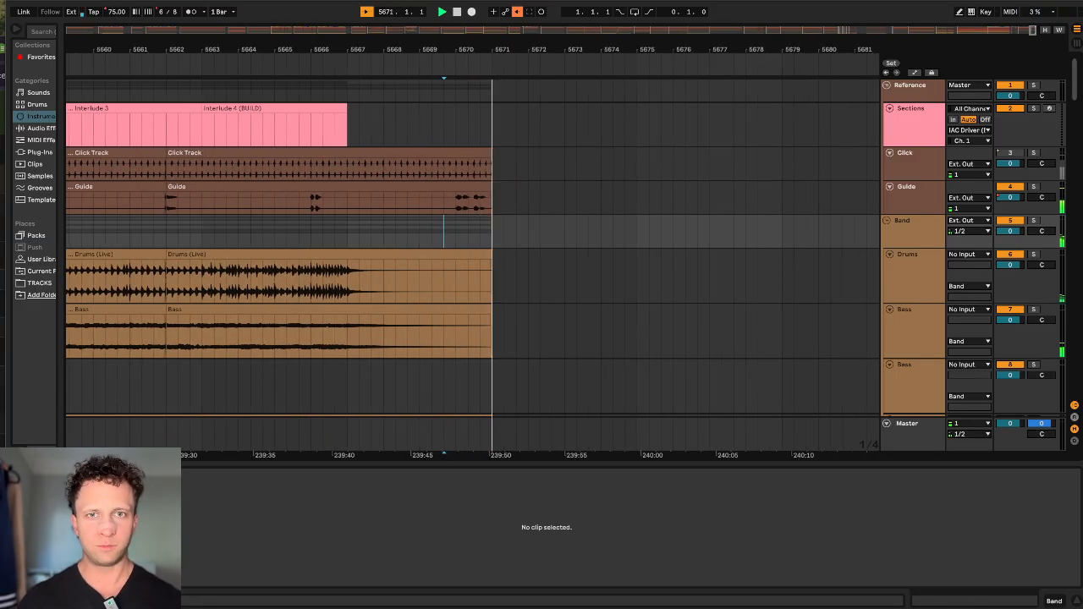
{"action": "scroll", "coordinate": [474, 254], "scroll_direction": "down", "scroll_amount": 5}
{"action": "scroll", "coordinate": [474, 253], "scroll_direction": "down", "scroll_amount": 1}
{"action": "key", "text": "space"}
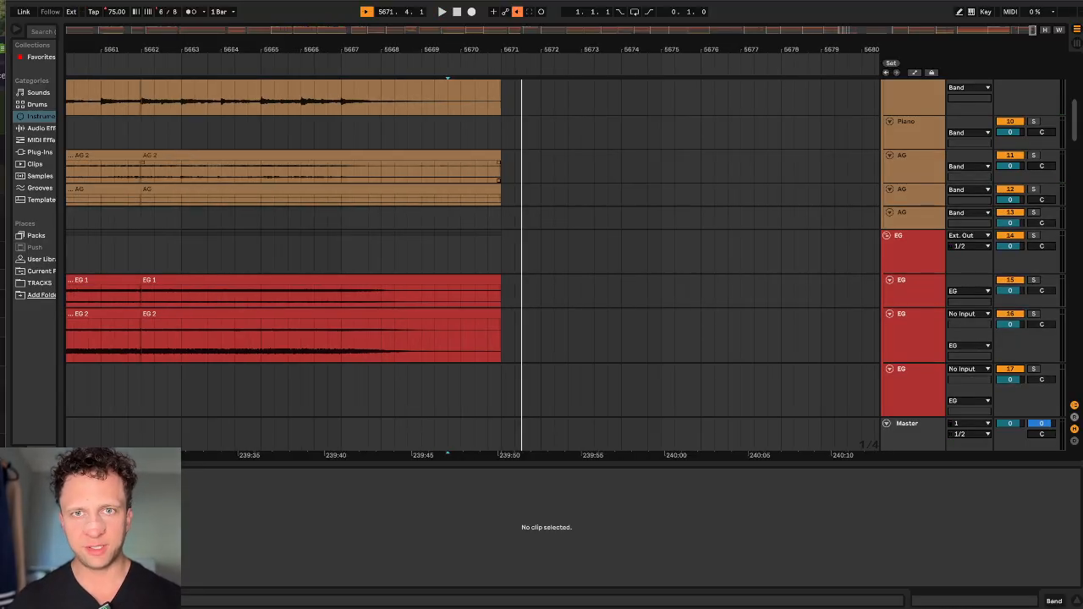
- Add fade-outs to the ends of the AG 2, EG 1 and EG 2 clips, starting the AG 2 fade at about bar 5667
{"action": "key", "text": "a"}
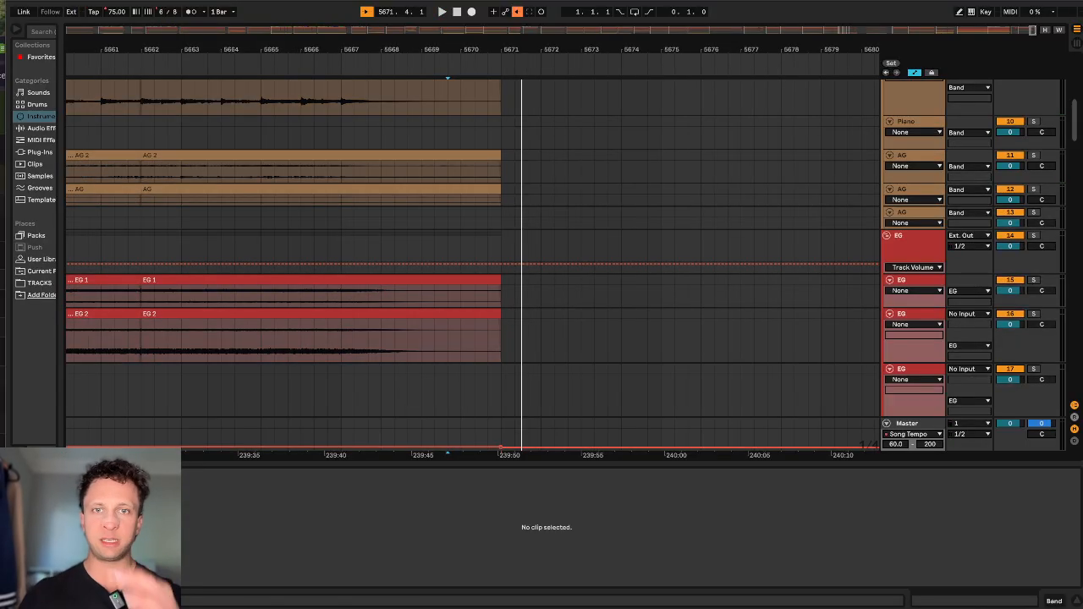
{"action": "key", "text": "a"}
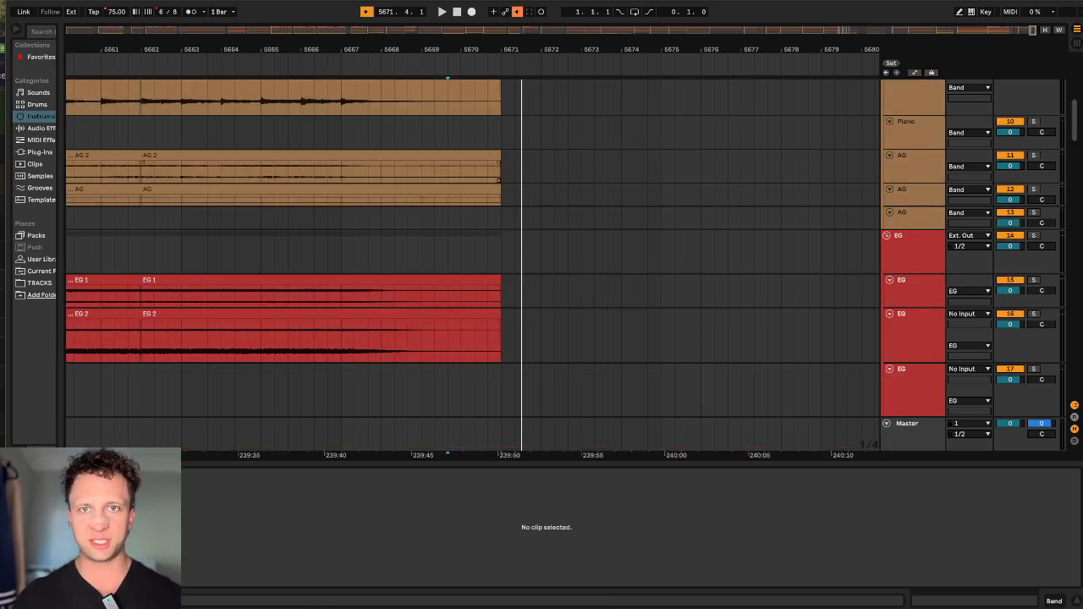
{"action": "left_click_drag", "start_coordinate": [498, 162], "coordinate": [356, 163]}
{"action": "scroll", "coordinate": [473, 254], "scroll_direction": "down", "scroll_amount": 2}
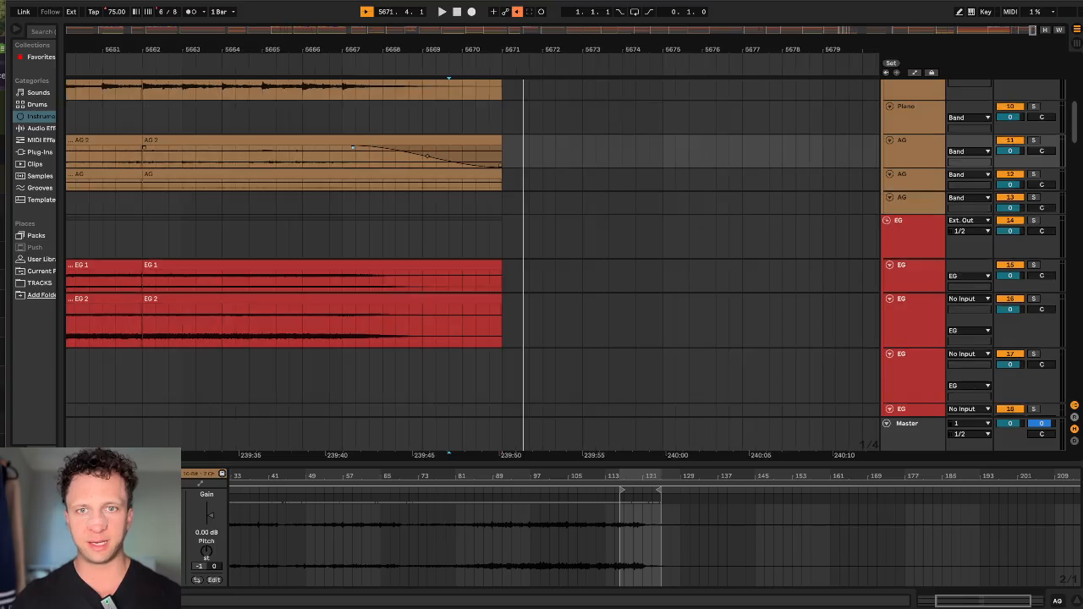
{"action": "left_click_drag", "start_coordinate": [506, 247], "coordinate": [455, 247]}
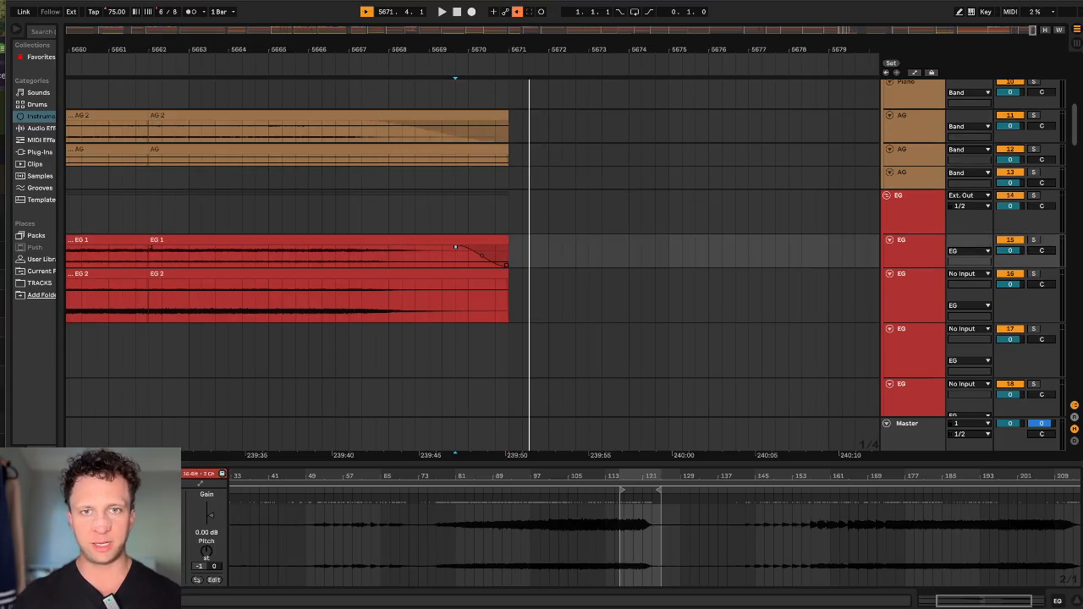
{"action": "left_click_drag", "start_coordinate": [506, 281], "coordinate": [451, 281]}
- Shorten the Keys 1 clip so that it ends at bar 5669
{"action": "scroll", "coordinate": [452, 281], "scroll_direction": "down", "scroll_amount": 12}
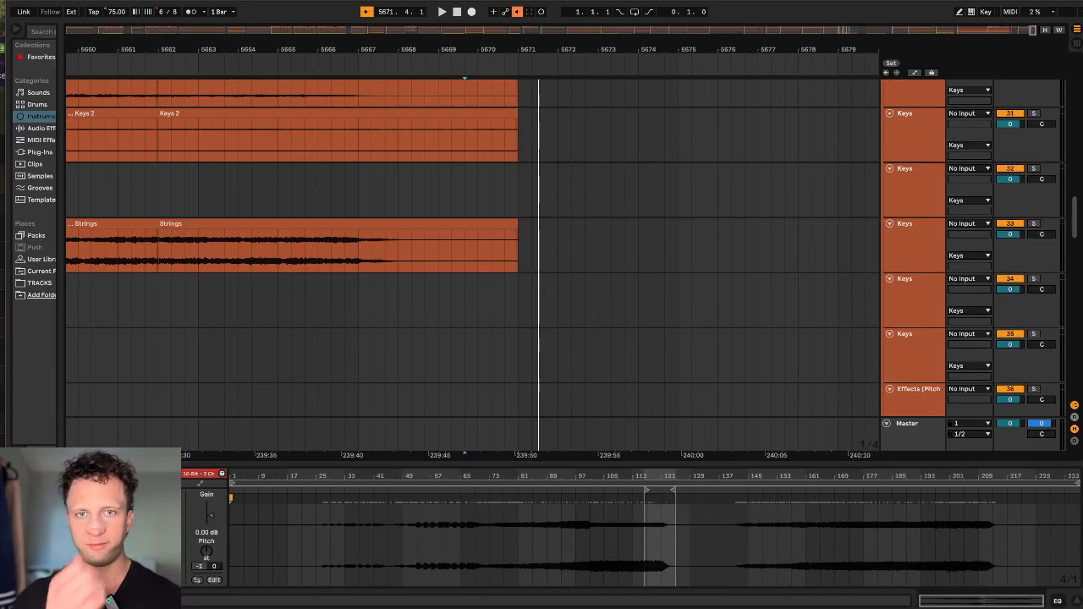
{"action": "scroll", "coordinate": [474, 254], "scroll_direction": "up", "scroll_amount": 8}
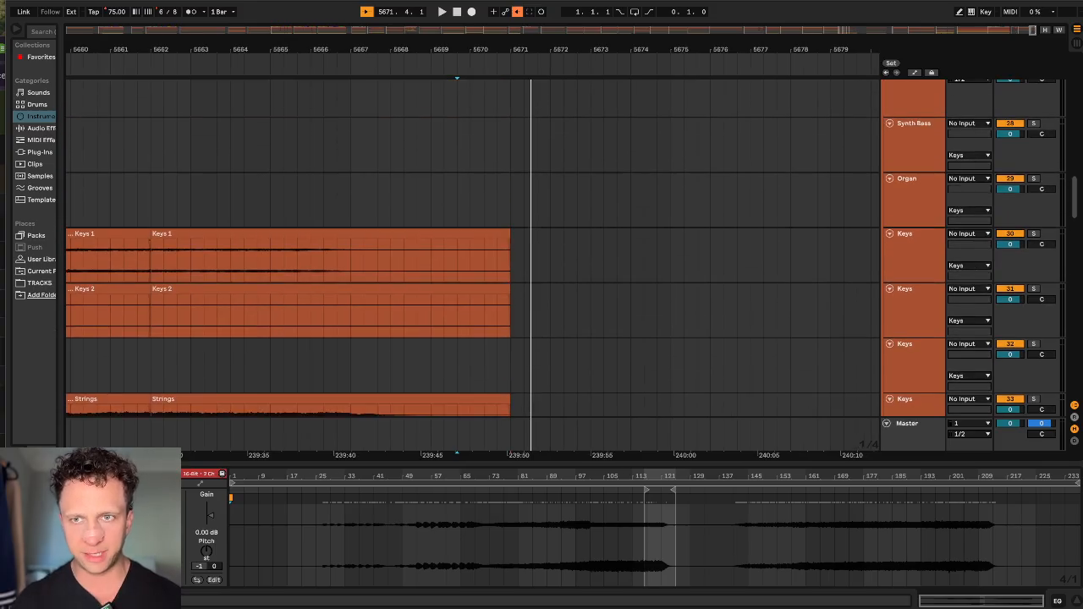
{"action": "left_click_drag", "start_coordinate": [510, 235], "coordinate": [430, 234]}
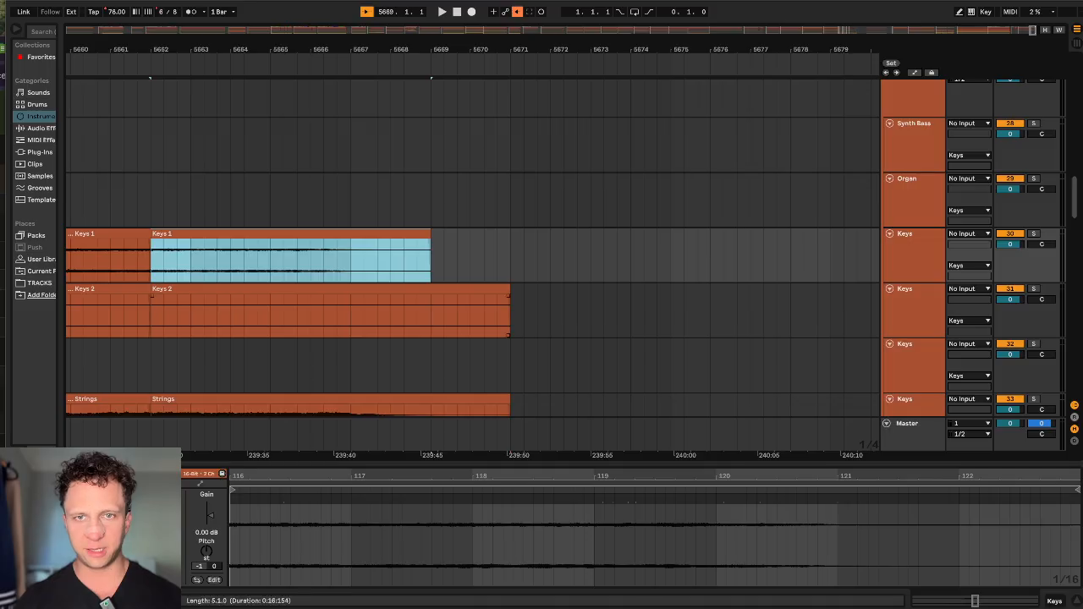
- Solo the Keys 2 track, play its tail, and extend the clip to about bar 5676
{"action": "left_click", "coordinate": [416, 313]}
{"action": "key", "text": "s"}
{"action": "key", "text": "space"}
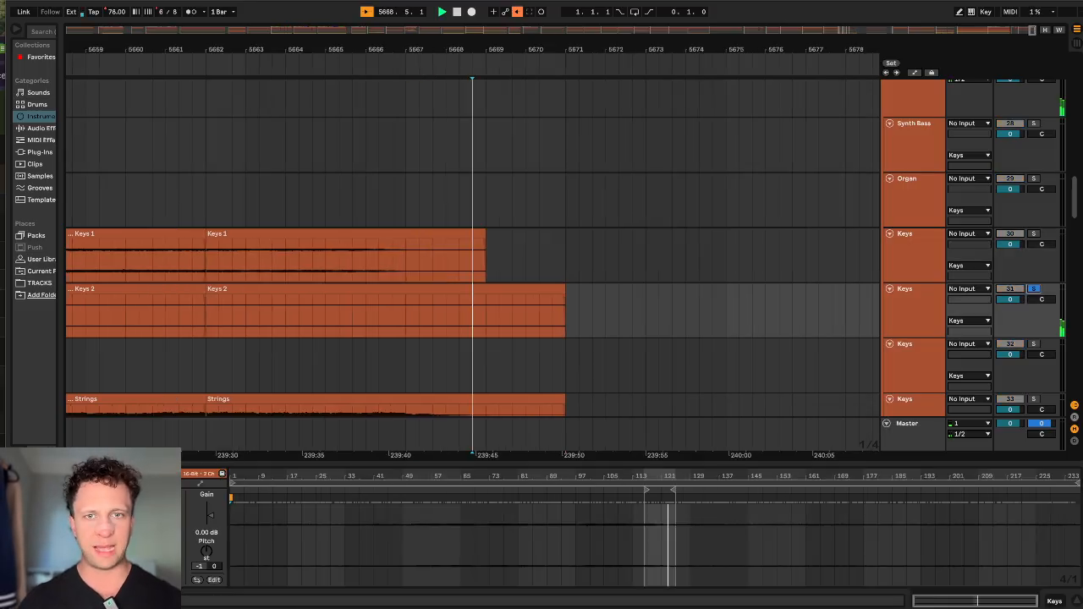
{"action": "left_click", "coordinate": [566, 312]}
{"action": "left_click_drag", "start_coordinate": [552, 311], "coordinate": [767, 311]}
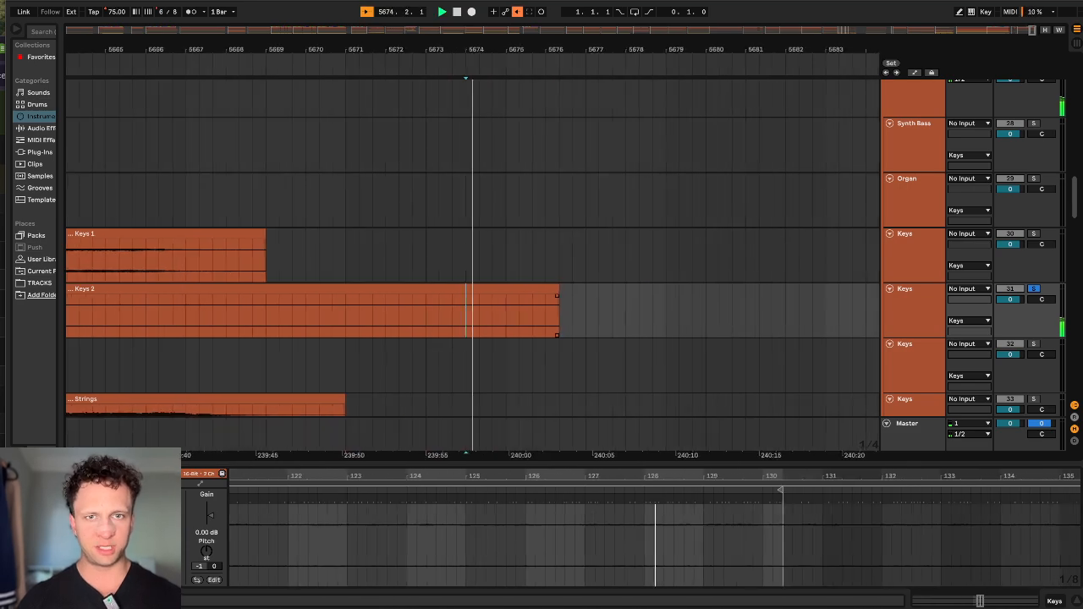
- Trim the Keys 2 clip to end at bar 5675 and give it a long fade-out starting at about bar 5666
{"action": "key", "text": "space"}
{"action": "left_click_drag", "start_coordinate": [492, 289], "coordinate": [439, 289]}
{"action": "scroll", "coordinate": [439, 289], "scroll_direction": "left", "scroll_amount": 3}
{"action": "left_click", "coordinate": [557, 291]}
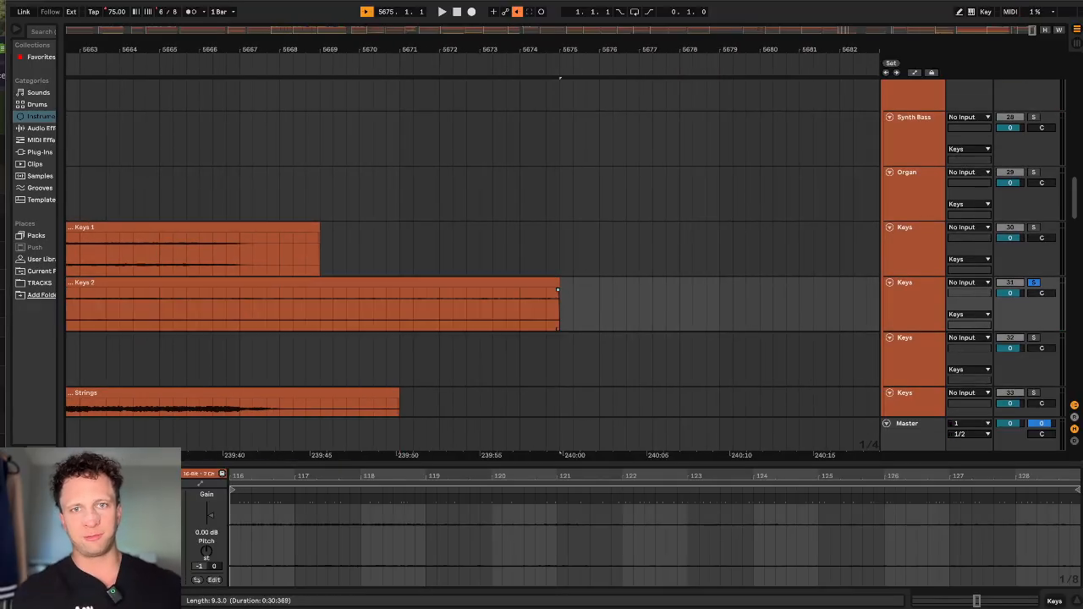
{"action": "left_click_drag", "start_coordinate": [558, 290], "coordinate": [302, 290]}
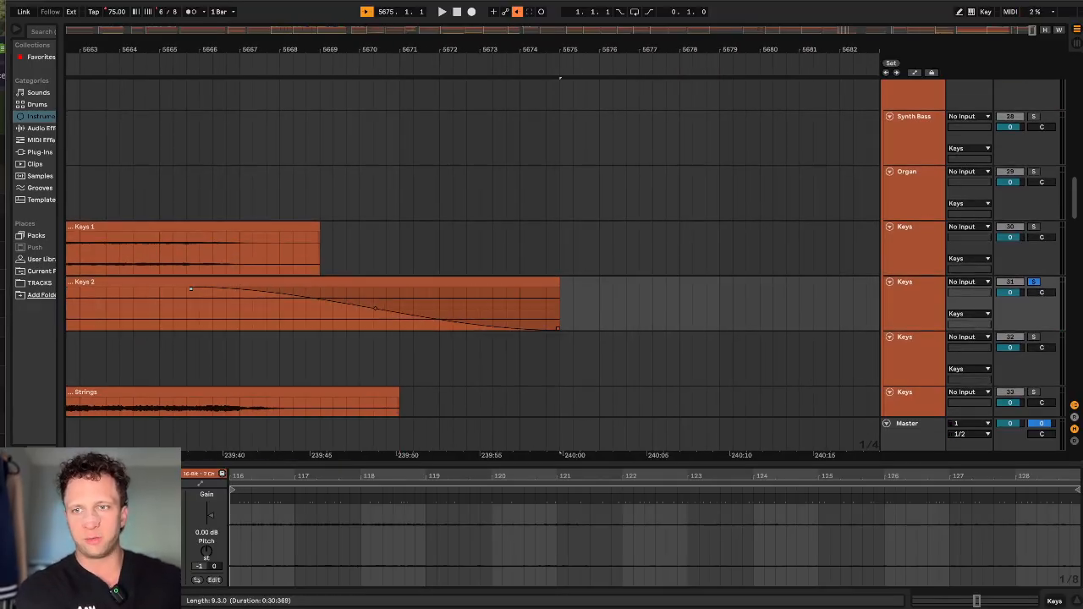
- Check the remaining Keys tracks for clip ends, and play the Strings clip soloed from bar 5670
{"action": "scroll", "coordinate": [474, 254], "scroll_direction": "down", "scroll_amount": 2}
{"action": "scroll", "coordinate": [473, 254], "scroll_direction": "left", "scroll_amount": 1}
{"action": "scroll", "coordinate": [302, 295], "scroll_direction": "down", "scroll_amount": 10}
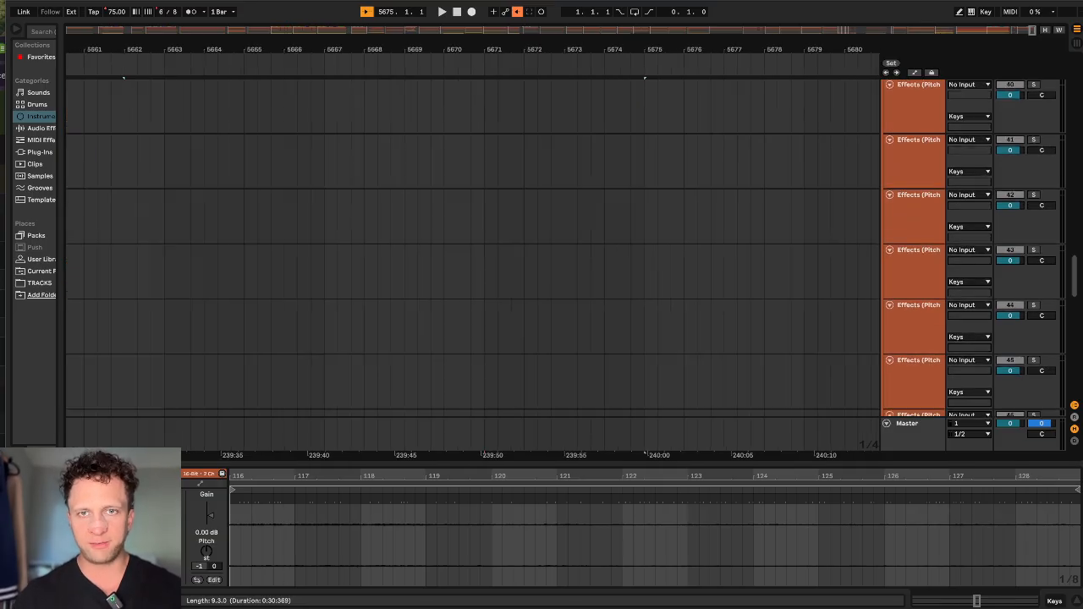
{"action": "scroll", "coordinate": [302, 294], "scroll_direction": "up", "scroll_amount": 10}
{"action": "scroll", "coordinate": [457, 279], "scroll_direction": "down", "scroll_amount": 3}
{"action": "left_click", "coordinate": [454, 306]}
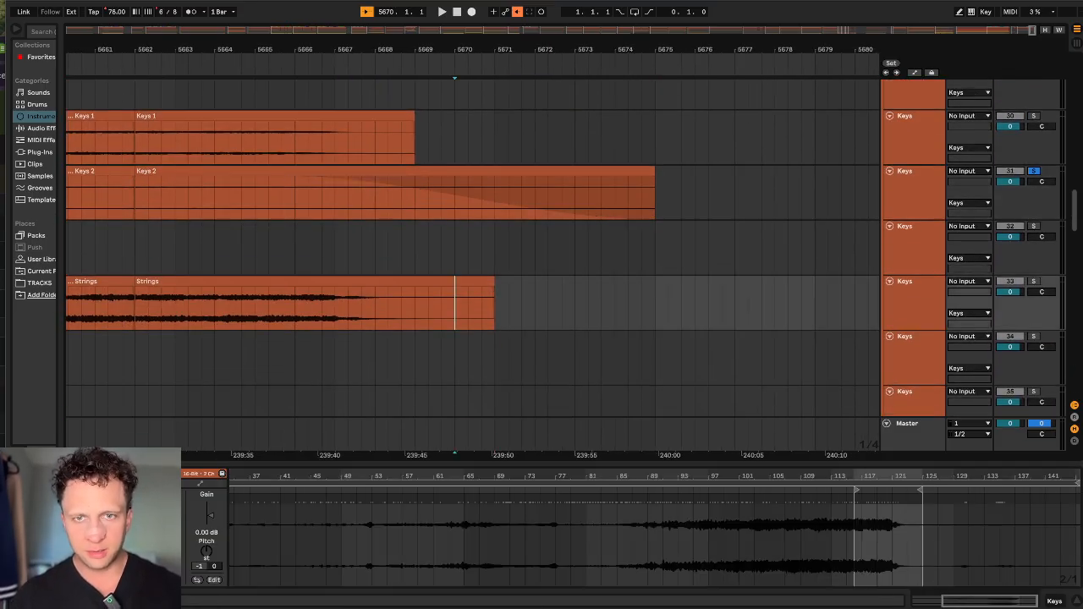
{"action": "key", "text": "space"}
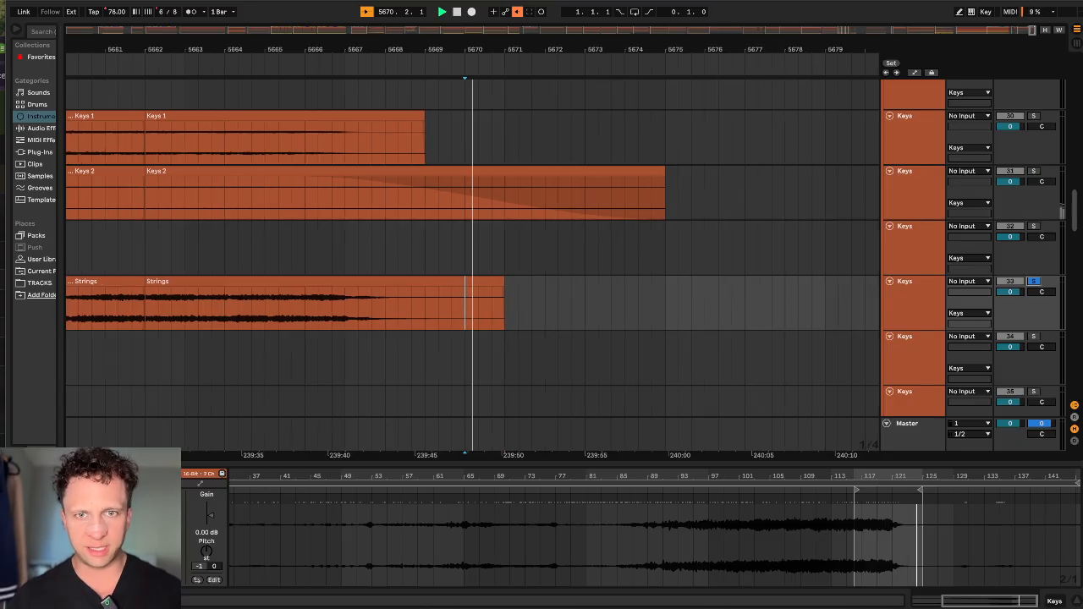
{"action": "key", "text": "space"}
- Play the song's ending with the full band from bar 5666, and listen to the guide cue at bar 5670
{"action": "scroll", "coordinate": [454, 296], "scroll_direction": "down", "scroll_amount": 10}
{"action": "scroll", "coordinate": [474, 254], "scroll_direction": "up", "scroll_amount": 15}
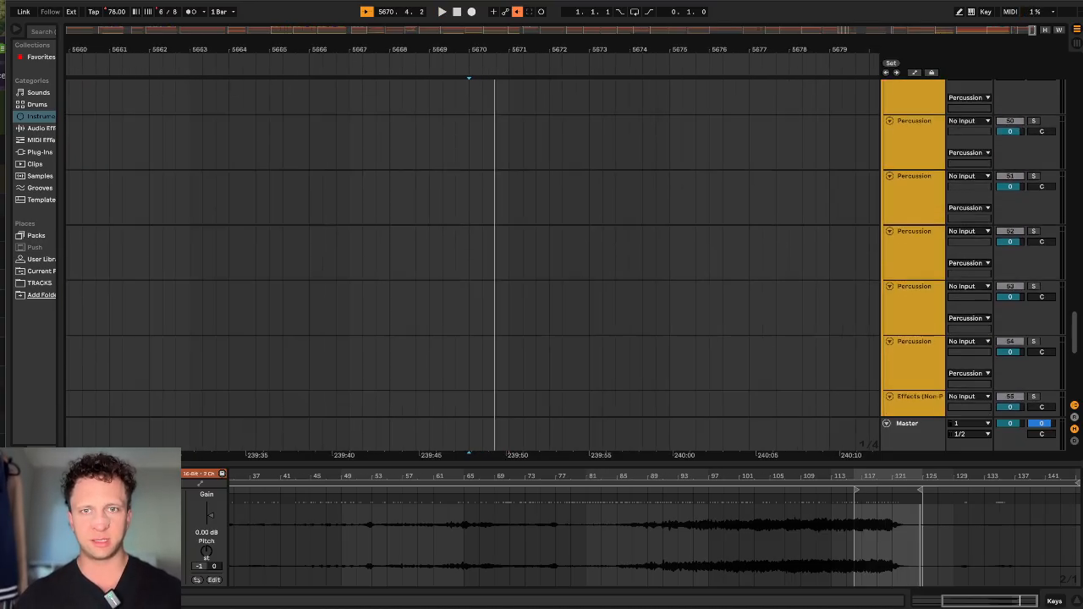
{"action": "scroll", "coordinate": [474, 254], "scroll_direction": "left", "scroll_amount": 1}
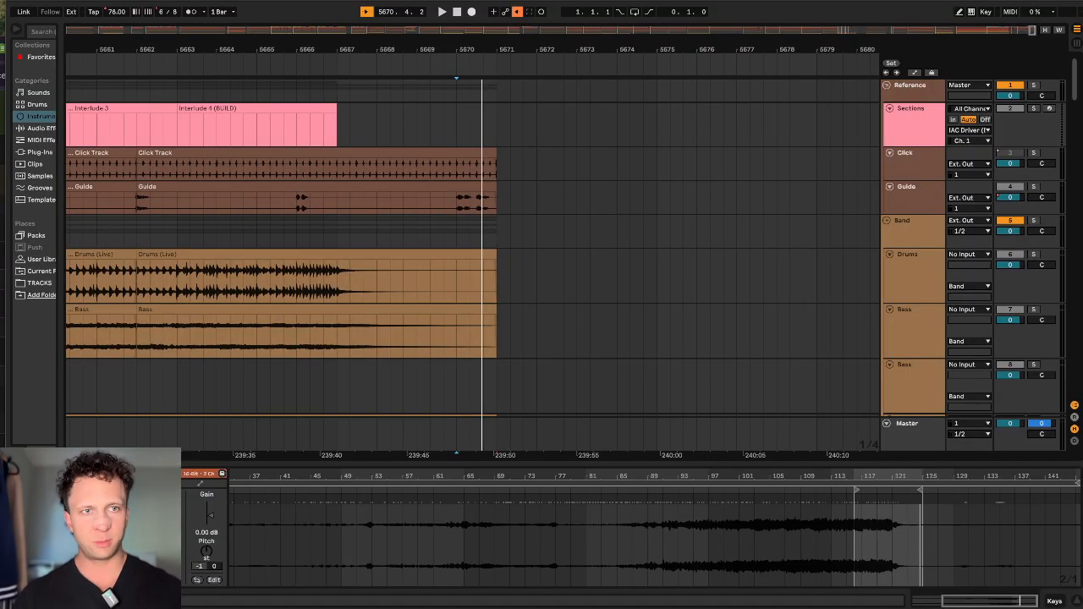
{"action": "left_click", "coordinate": [297, 281]}
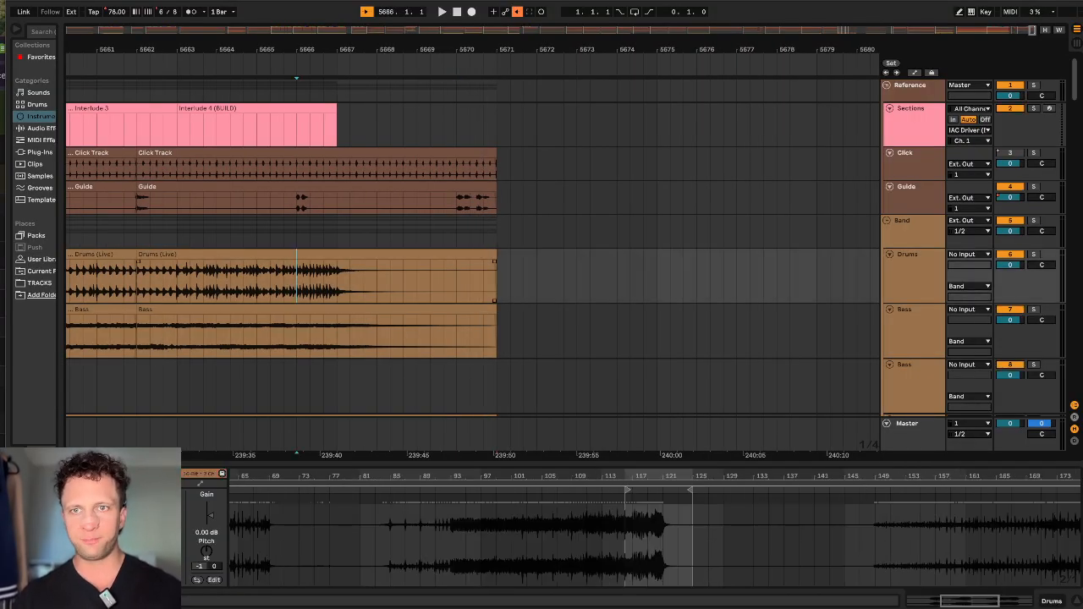
{"action": "key", "text": "space"}
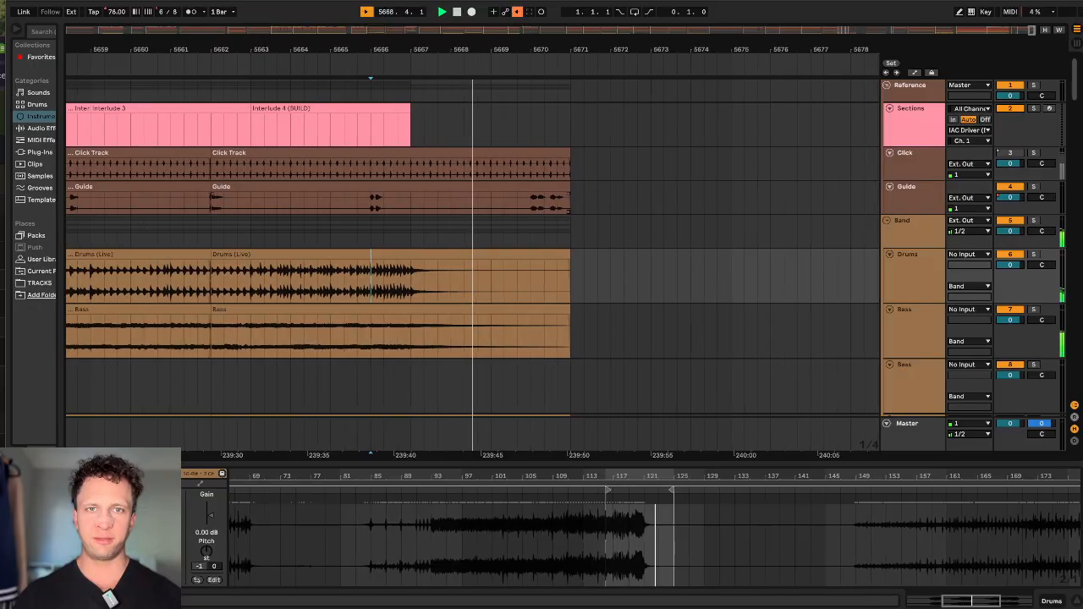
{"action": "left_click", "coordinate": [521, 200]}
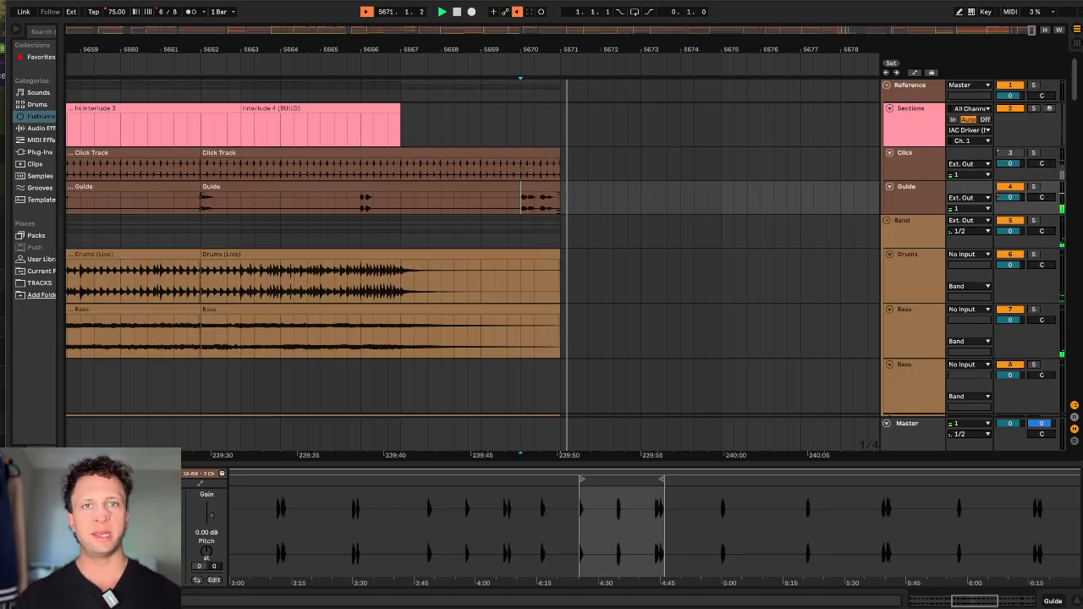
{"action": "key", "text": "minus"}
{"action": "key", "text": "minus"}
{"action": "key", "text": "minus"}
{"action": "key", "text": "space"}
- Add a locator at bar 5672, just after the end of Gratitude, and name it "e"
{"action": "key", "text": "plus"}
{"action": "key", "text": "plus"}
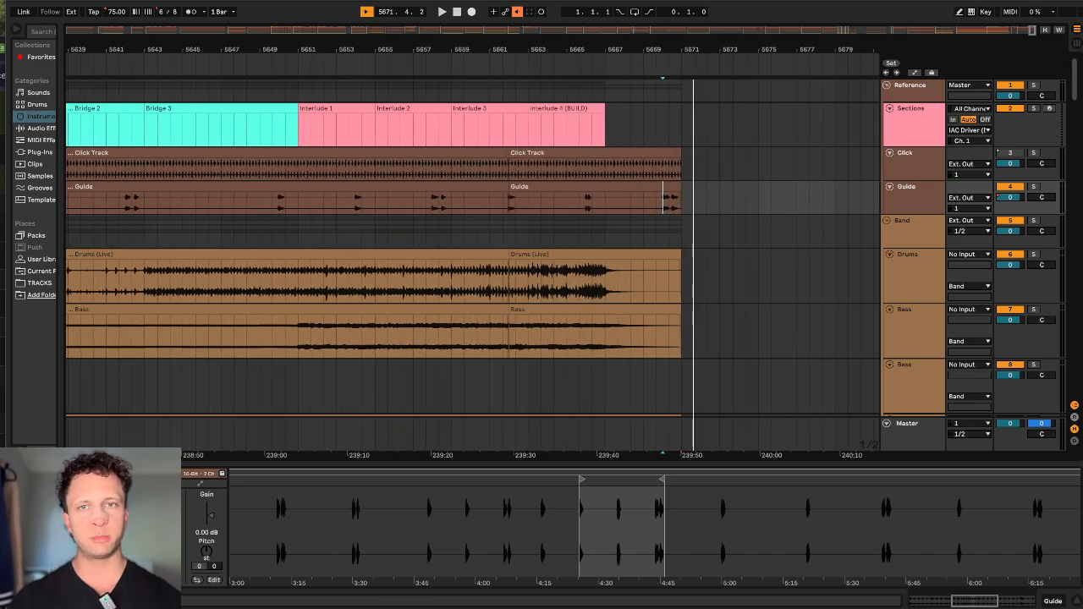
{"action": "key", "text": "plus"}
{"action": "left_click", "coordinate": [665, 125]}
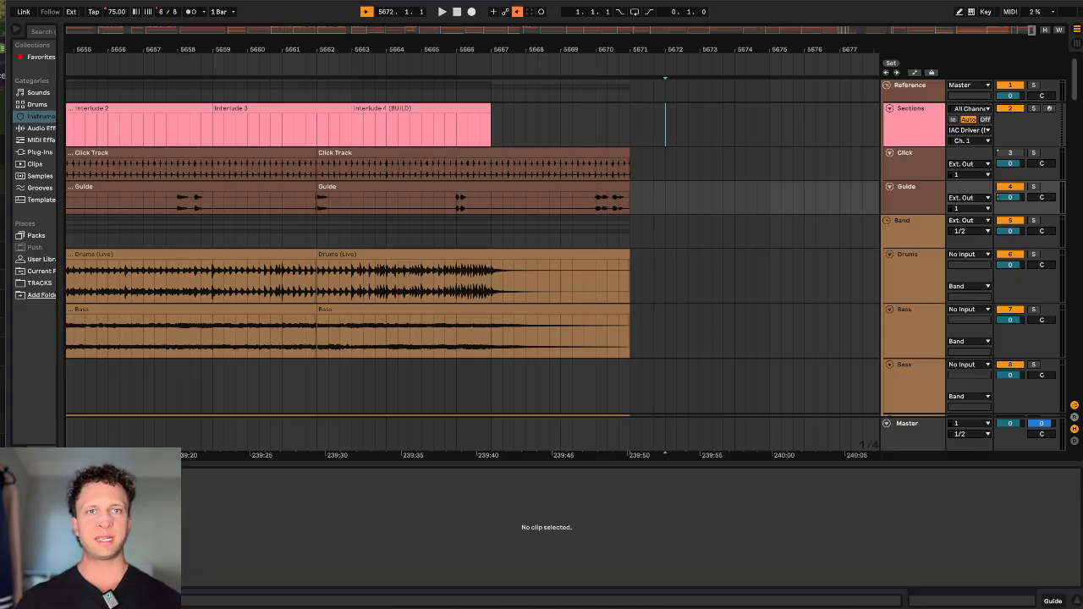
{"action": "left_click", "coordinate": [890, 63]}
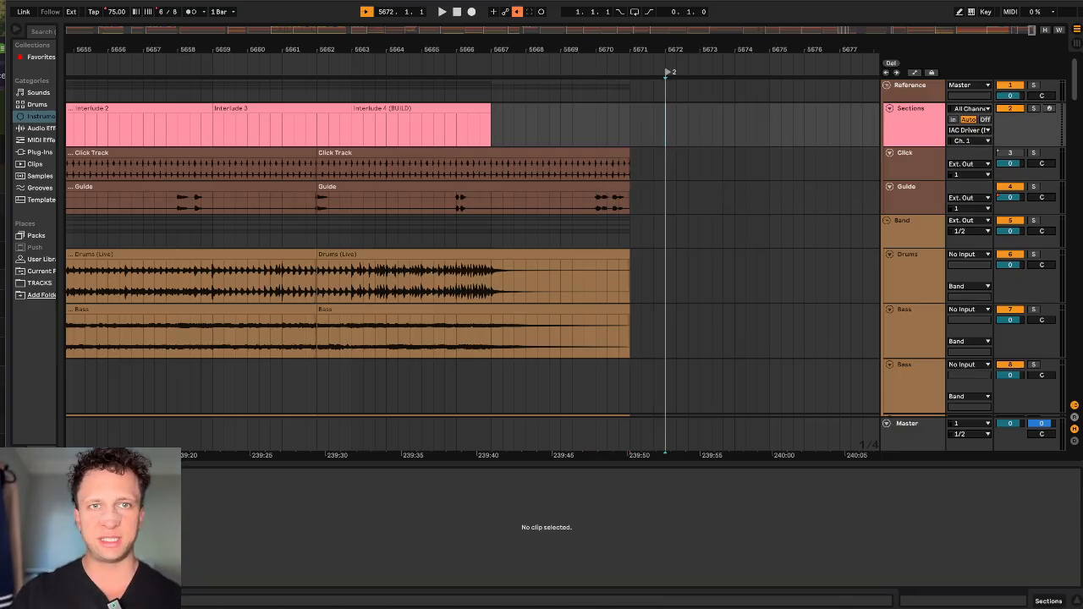
{"action": "key", "text": "super+r"}
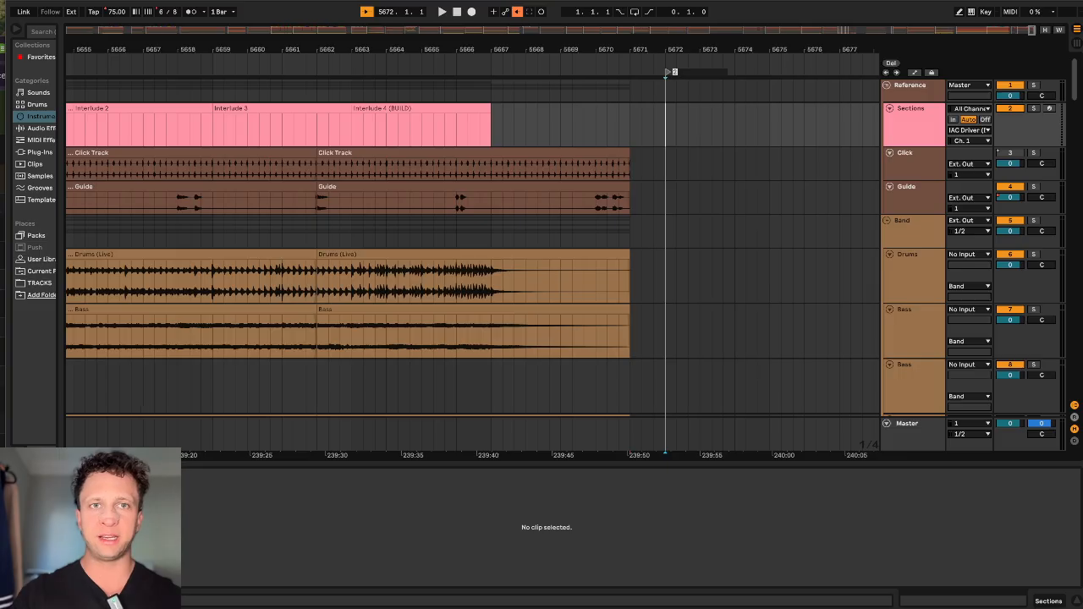
{"action": "scroll", "coordinate": [472, 262], "scroll_direction": "down", "scroll_amount": 10}
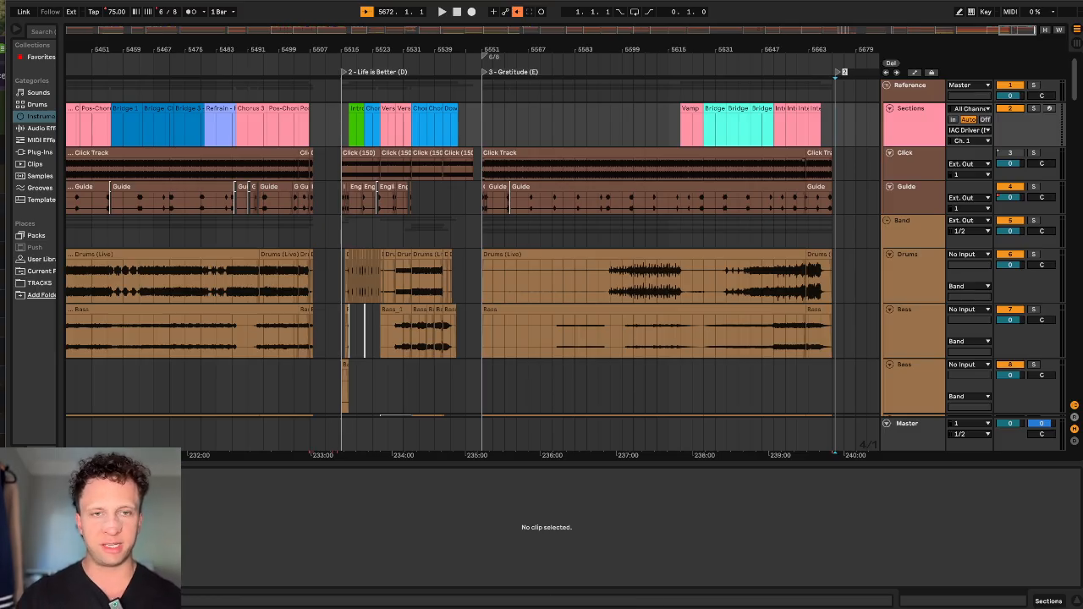
{"action": "key", "text": "Return"}
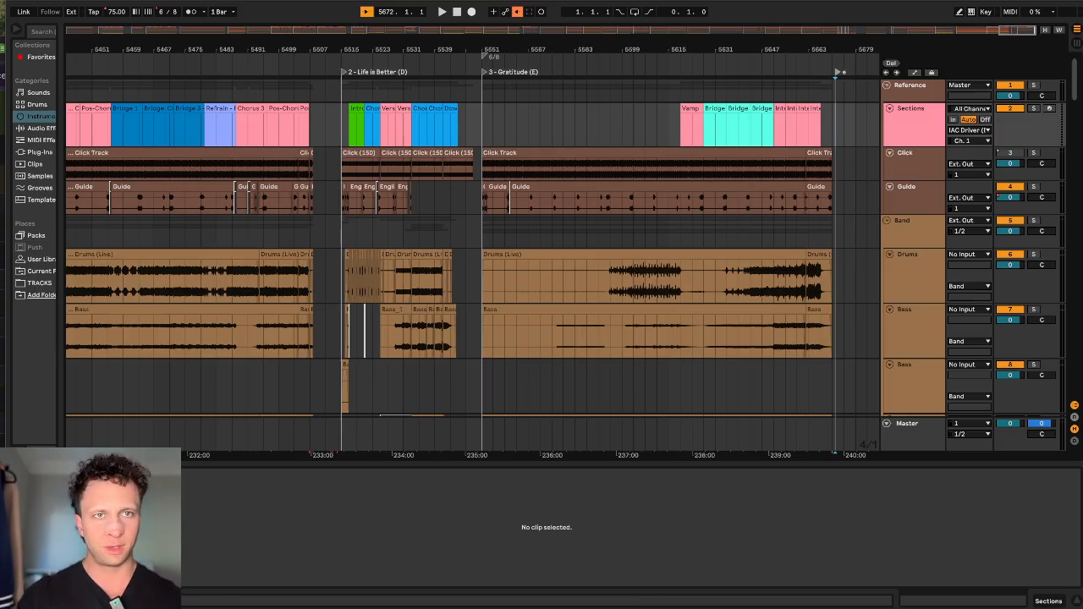
- Map the computer key E to the new "e" locator at bar 5672
{"action": "scroll", "coordinate": [847, 125], "scroll_direction": "up", "scroll_amount": 5}
{"action": "scroll", "coordinate": [847, 125], "scroll_direction": "right", "scroll_amount": 2}
{"action": "key", "text": "super+k"}
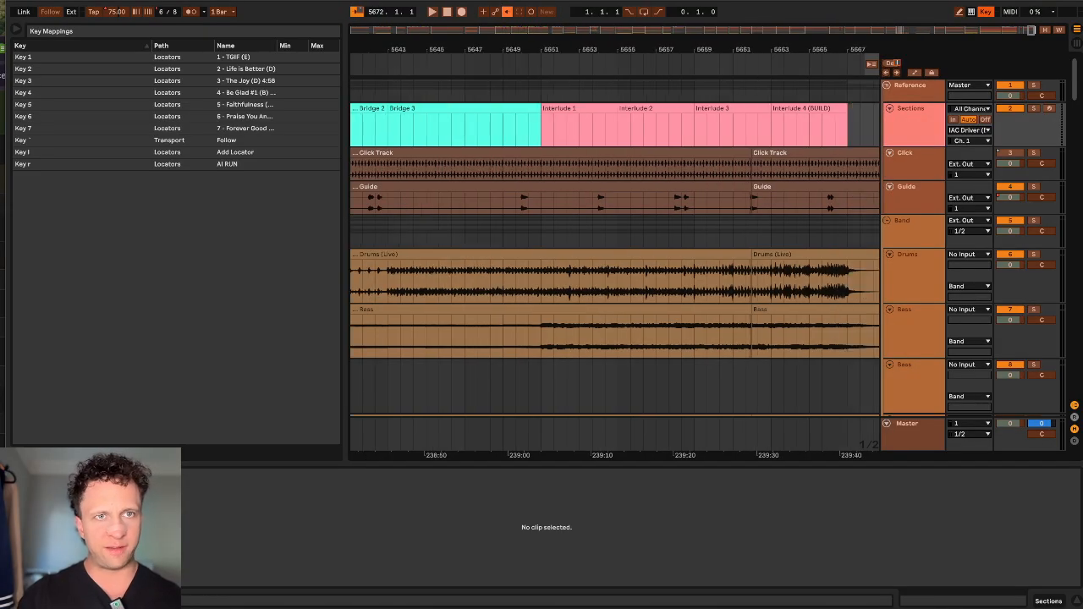
{"action": "left_click", "coordinate": [595, 72]}
{"action": "key", "text": "e"}
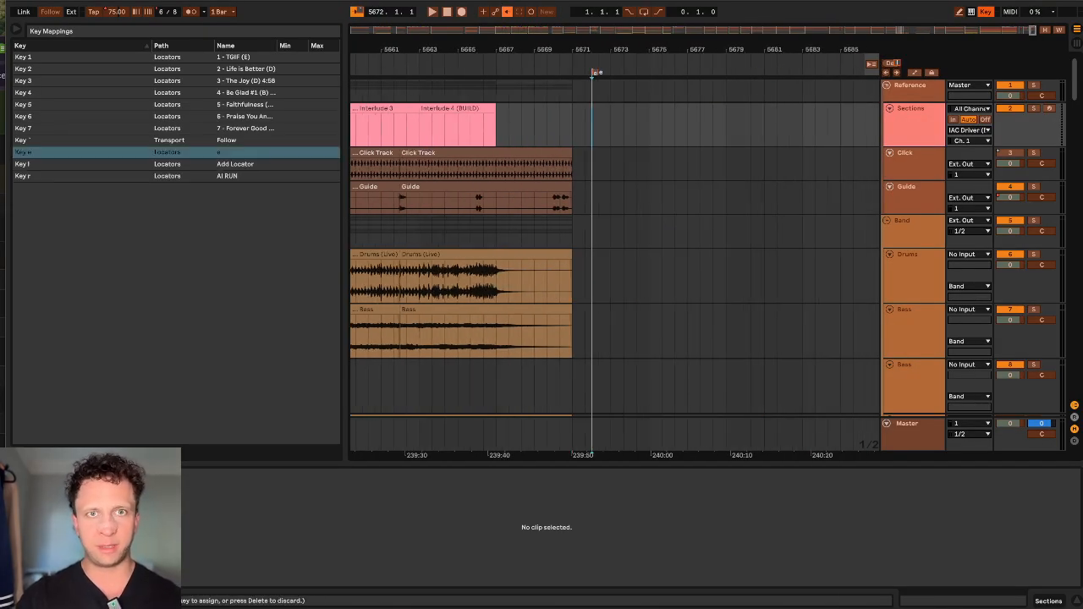
{"action": "key", "text": "super+k"}
- Play the empty stretch from the "e" locator at bar 5672 and turn on the metronome
{"action": "scroll", "coordinate": [472, 254], "scroll_direction": "left", "scroll_amount": 4}
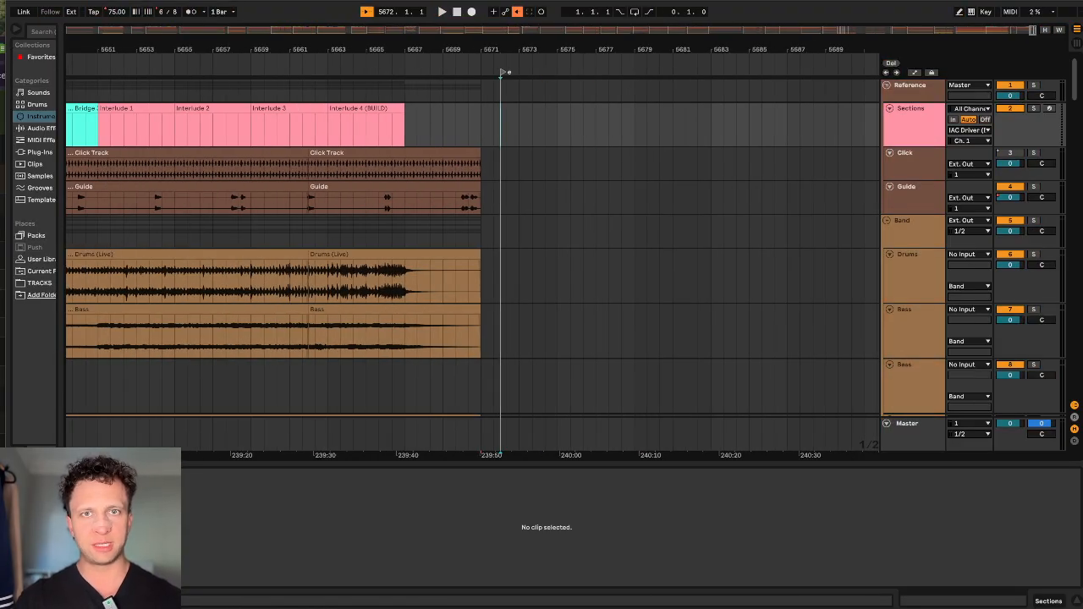
{"action": "scroll", "coordinate": [511, 254], "scroll_direction": "up", "scroll_amount": 6}
{"action": "key", "text": "space"}
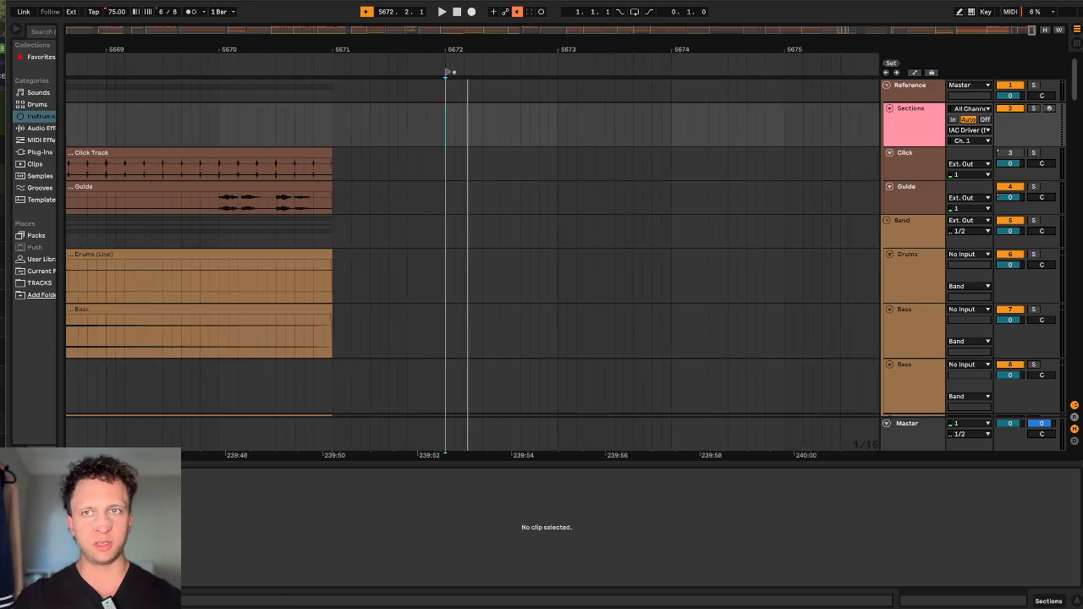
{"action": "key", "text": "space"}
{"action": "key", "text": "space"}
{"action": "key", "text": "space"}
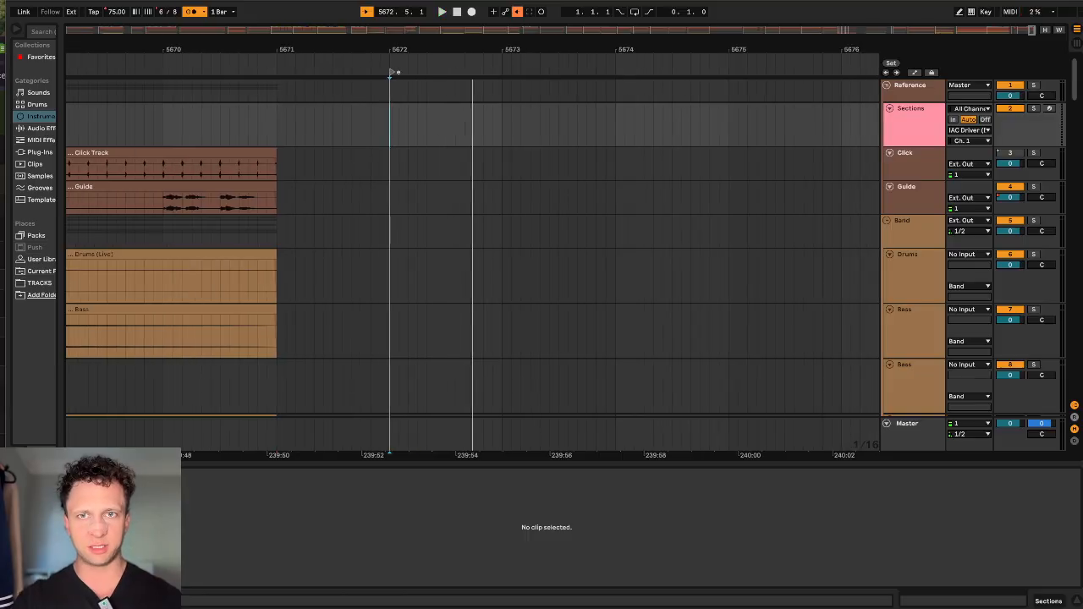
- Insert an empty MIDI clip one sixteenth note long on the Sections track at bar 5672
{"action": "key", "text": "plus"}
{"action": "key", "text": "space"}
{"action": "key", "text": "shift+Right"}
{"action": "key", "text": "Right"}
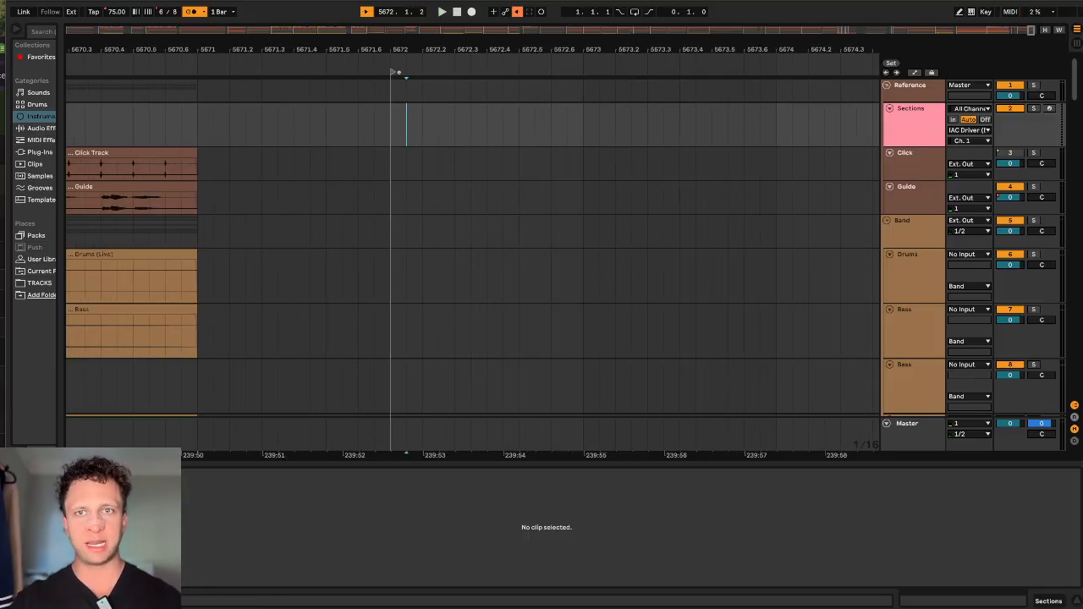
{"action": "key", "text": "shift+Left"}
{"action": "key", "text": "super+shift+m"}
- Add a C8 note spanning the full length of the short Sections clip at bar 5672
{"action": "key", "text": "minus"}
{"action": "key", "text": "minus"}
{"action": "key", "text": "minus"}
{"action": "key", "text": "minus"}
{"action": "key", "text": "minus"}
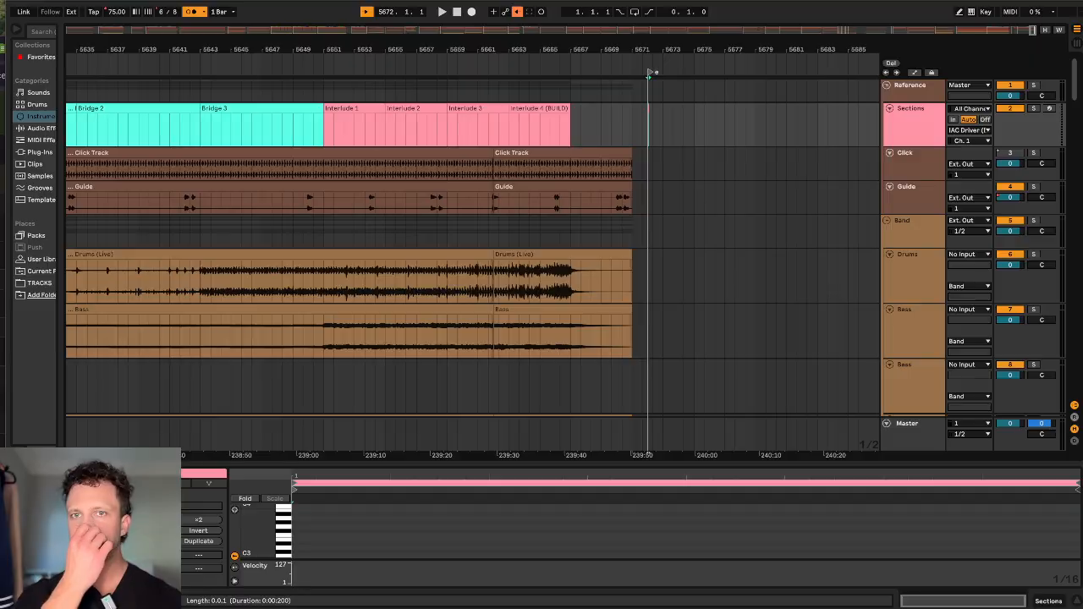
{"action": "left_click", "coordinate": [292, 129]}
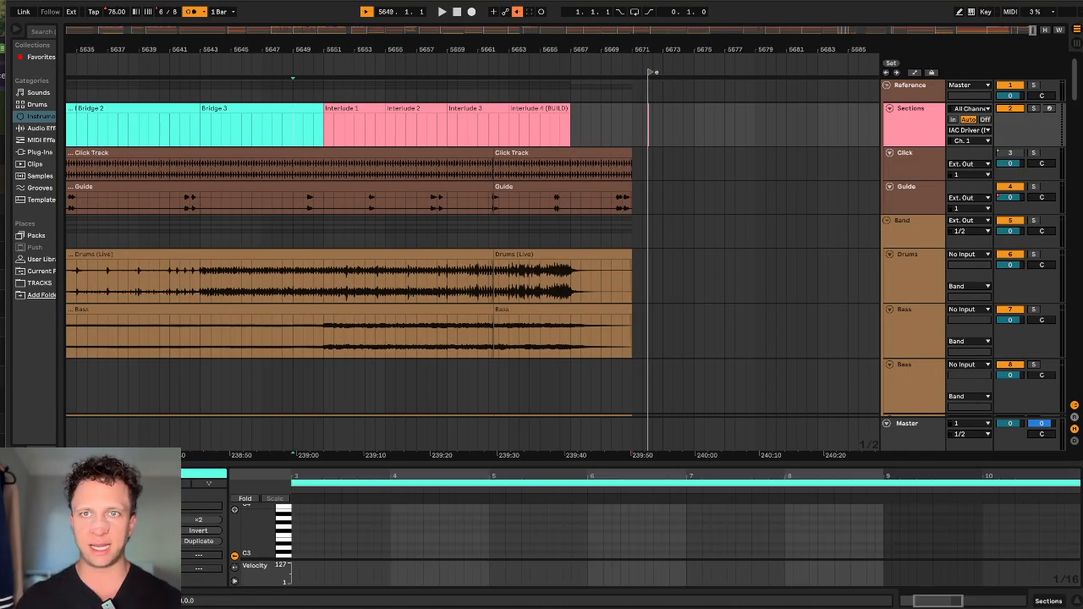
{"action": "key", "text": "Right"}
{"action": "key", "text": "Right"}
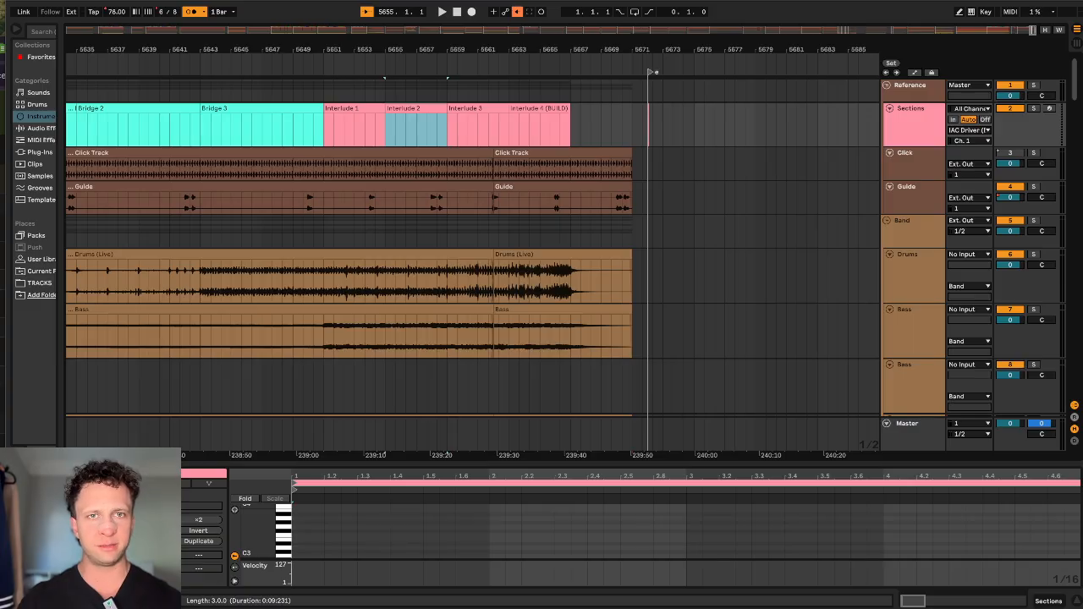
{"action": "scroll", "coordinate": [653, 127], "scroll_direction": "up", "scroll_amount": 10}
{"action": "left_click", "coordinate": [538, 109]}
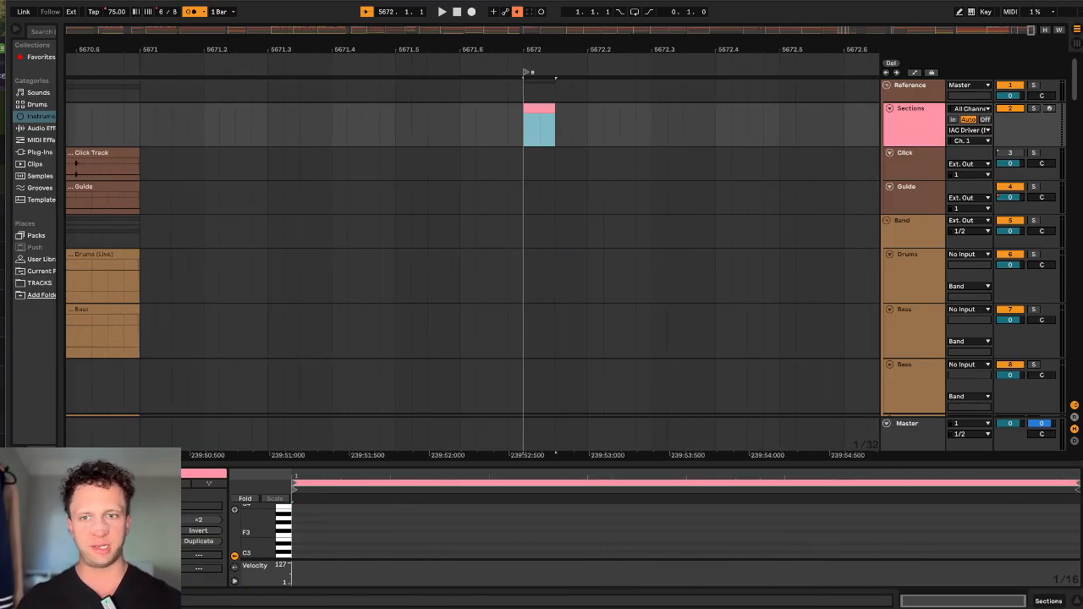
{"action": "left_click", "coordinate": [559, 527]}
{"action": "scroll", "coordinate": [558, 528], "scroll_direction": "up", "scroll_amount": 10}
{"action": "double_click", "coordinate": [558, 527]}
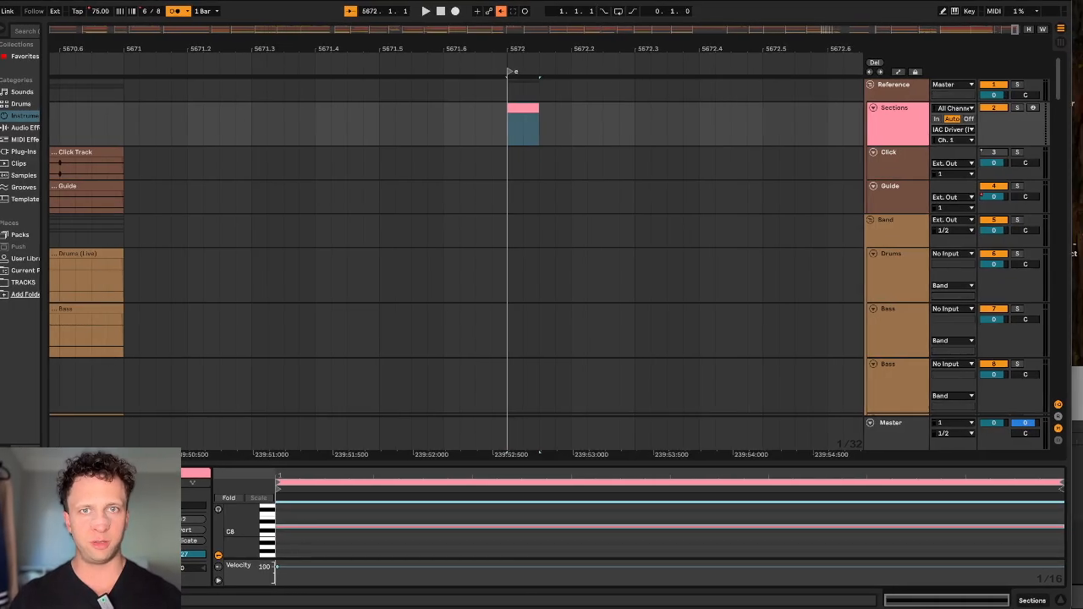
- MIDI-map the "e" locator to the note sent by the short Sections clip at bar 5672
{"action": "key", "text": "super+m"}
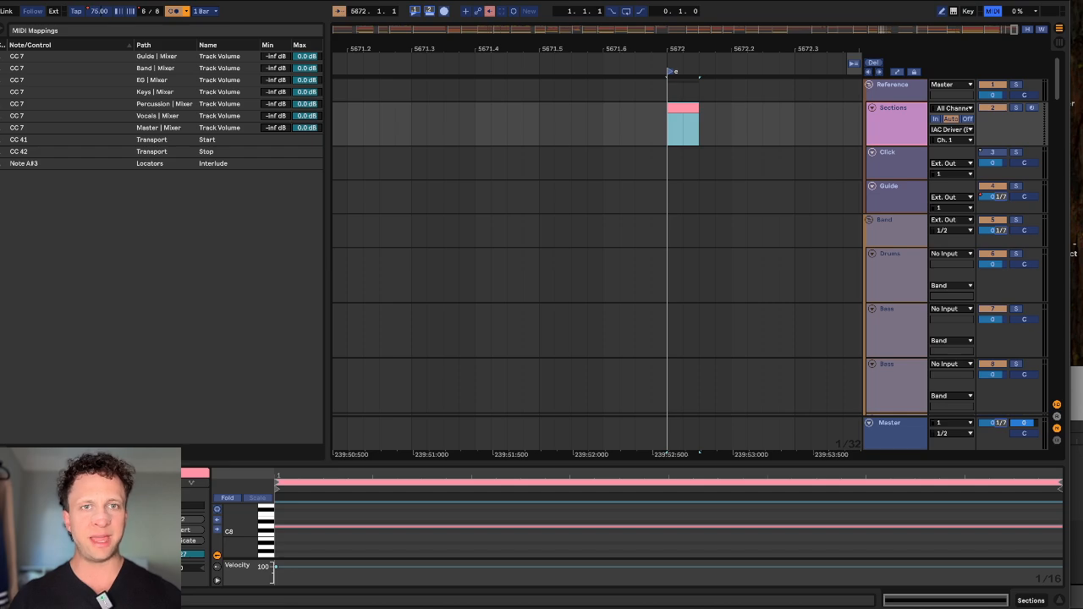
{"action": "left_click", "coordinate": [670, 72]}
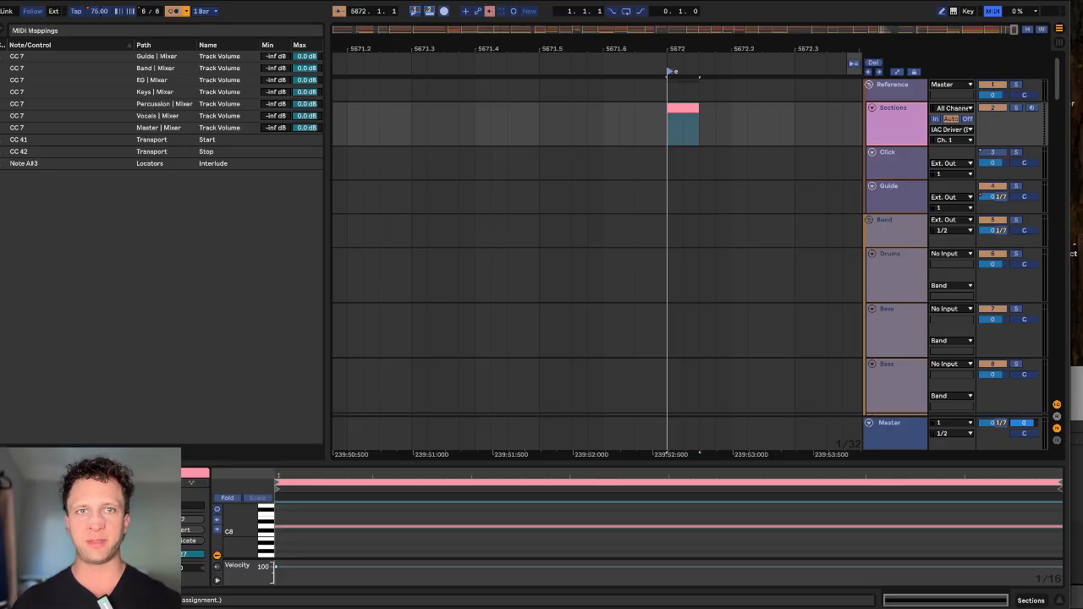
{"action": "key", "text": "space"}
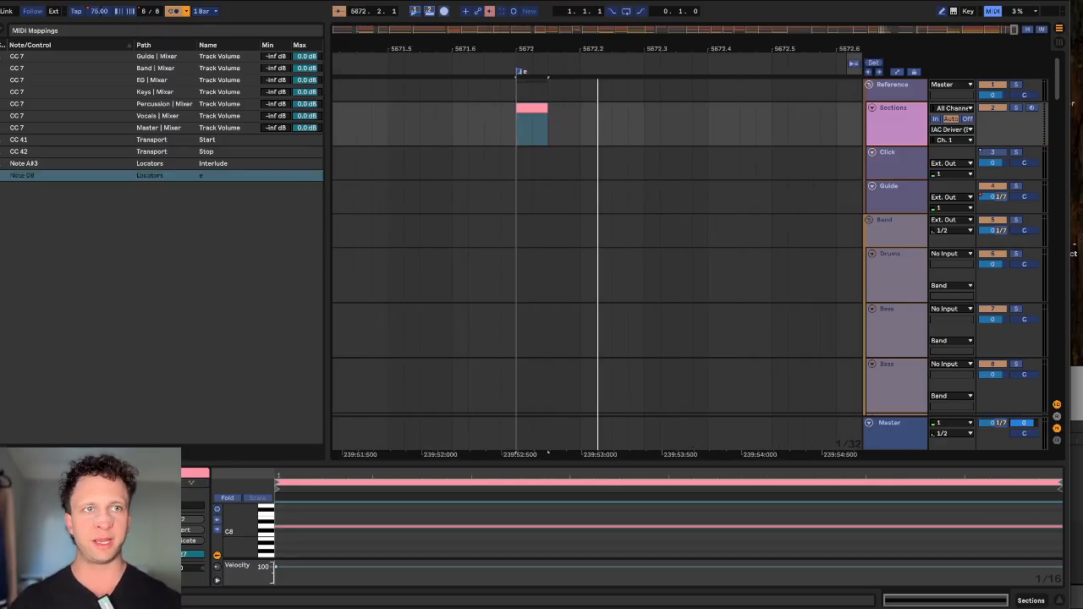
{"action": "left_click", "coordinate": [992, 11]}
- Switch to GarageBand, close the "Keyboard" project with its changes saved, and dismiss the project chooser
{"action": "scroll", "coordinate": [559, 254], "scroll_direction": "down", "scroll_amount": 5}
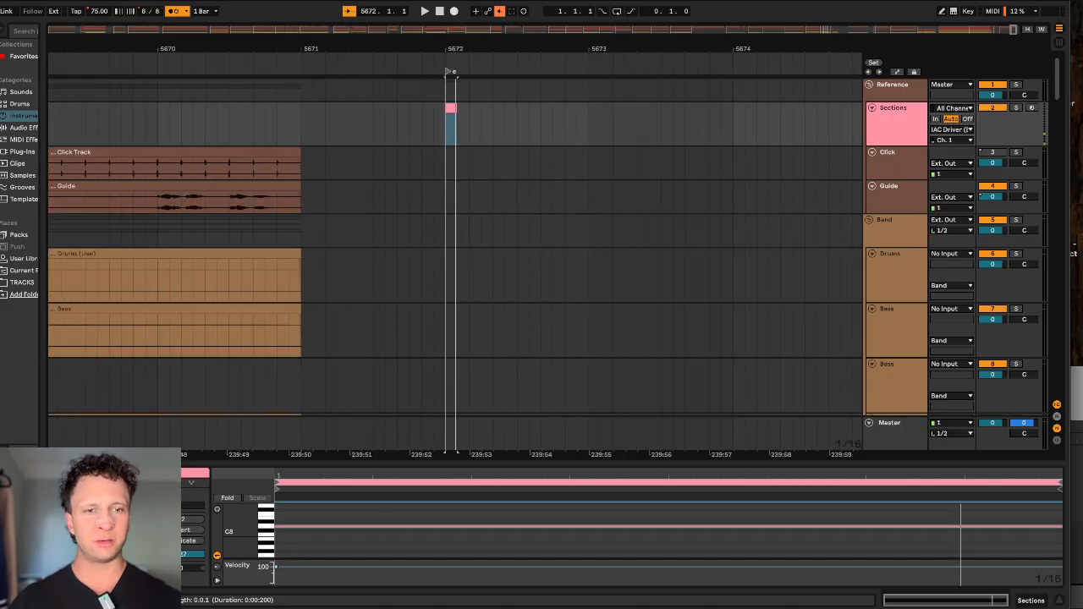
{"action": "left_click", "coordinate": [777, 608]}
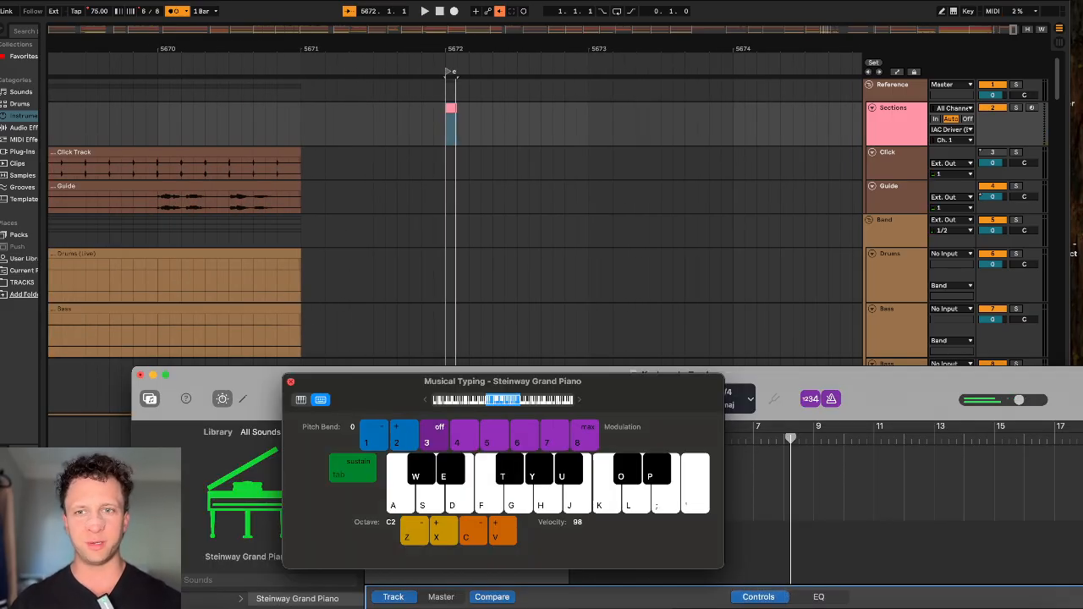
{"action": "key", "text": "super+w"}
{"action": "key", "text": "super+w"}
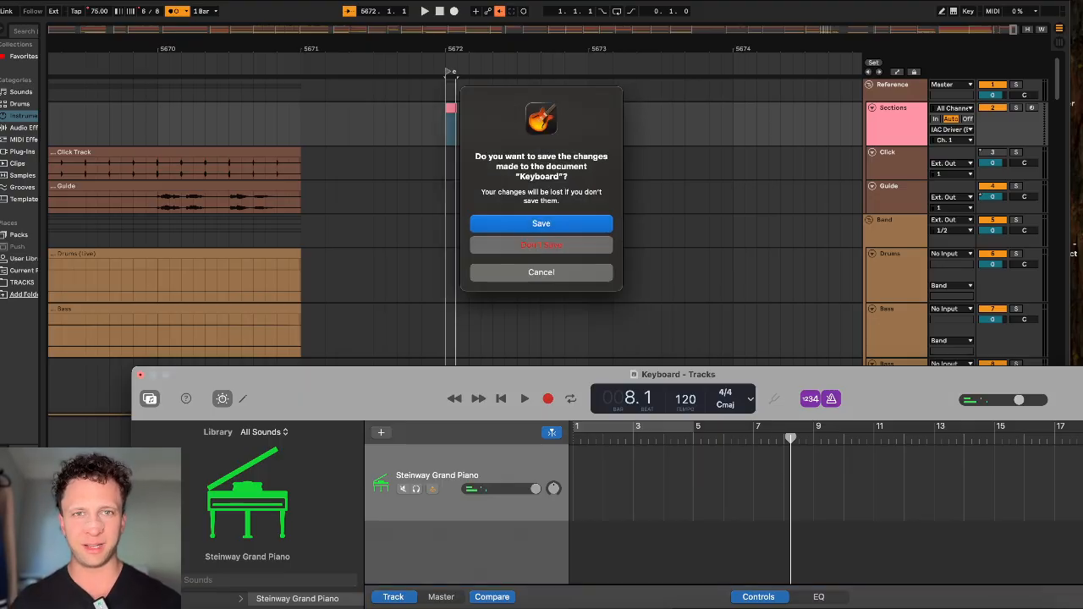
{"action": "key", "text": "Return"}
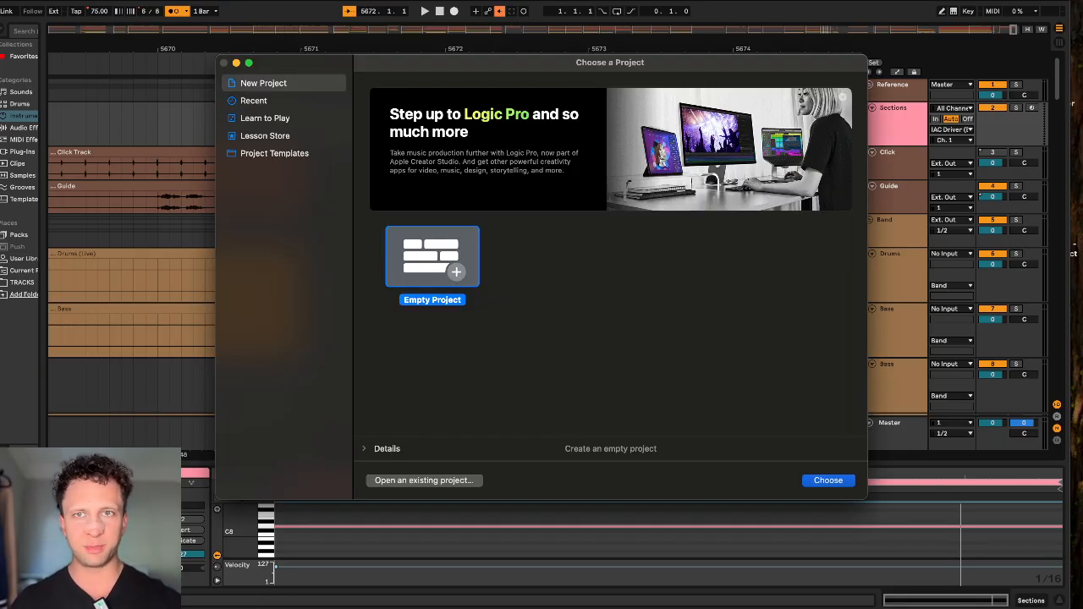
{"action": "left_click_drag", "start_coordinate": [609, 62], "coordinate": [734, 607]}
- Play from the "e" locator at bar 5672 to test the loop and examine the ending of the Keys tracks
{"action": "key", "text": "space"}
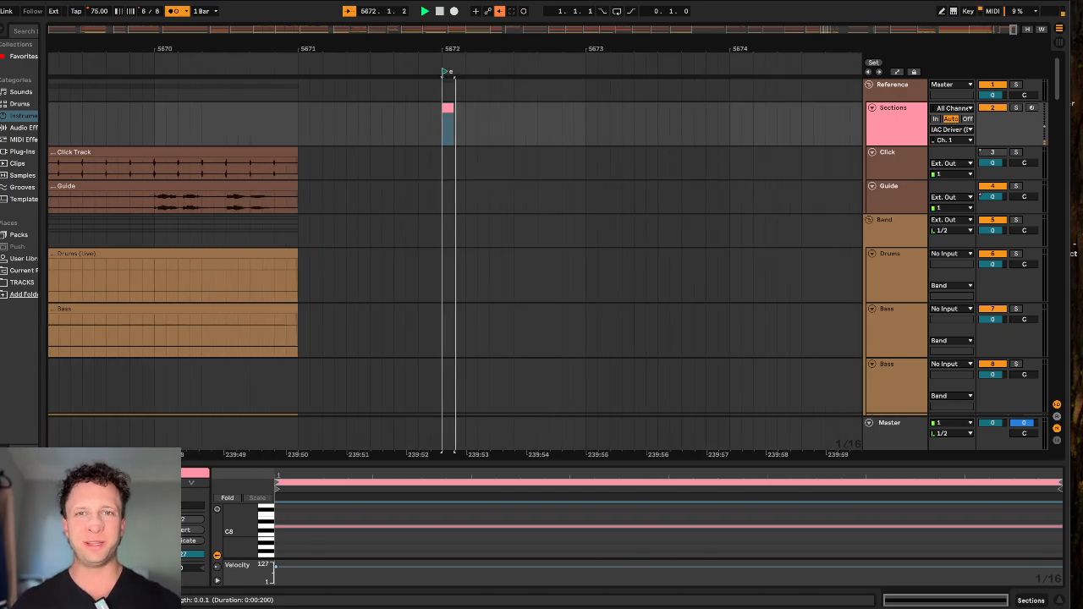
{"action": "scroll", "coordinate": [457, 253], "scroll_direction": "down", "scroll_amount": 15}
{"action": "scroll", "coordinate": [457, 254], "scroll_direction": "down", "scroll_amount": 5}
{"action": "scroll", "coordinate": [457, 254], "scroll_direction": "up", "scroll_amount": 8}
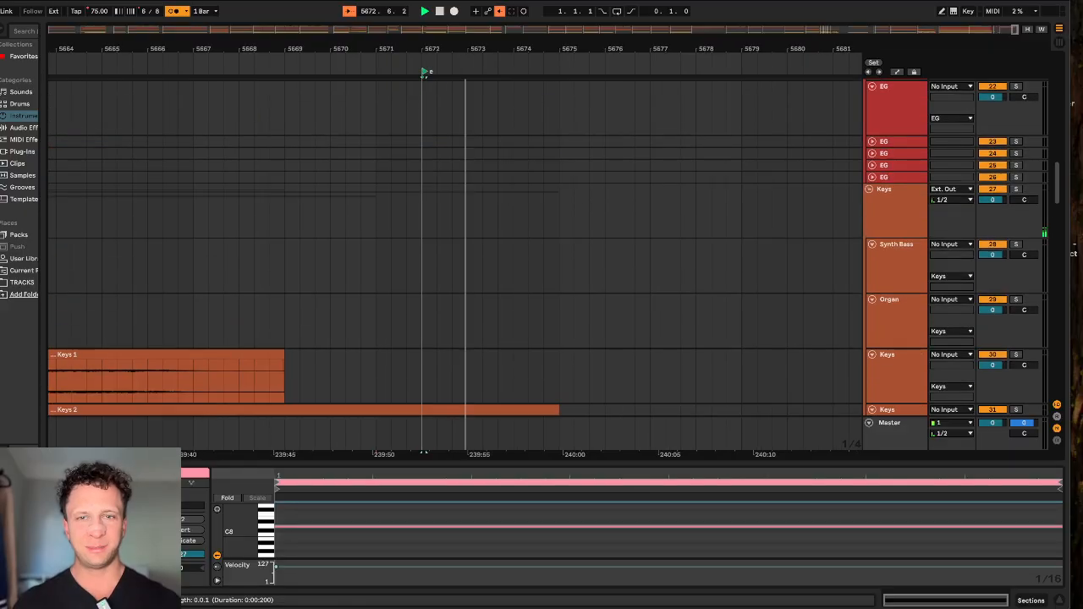
- Move the "e" locator and its Sections trigger clip to bar 5675, just after the end of the Keys 2 clip
{"action": "scroll", "coordinate": [457, 254], "scroll_direction": "down", "scroll_amount": 1}
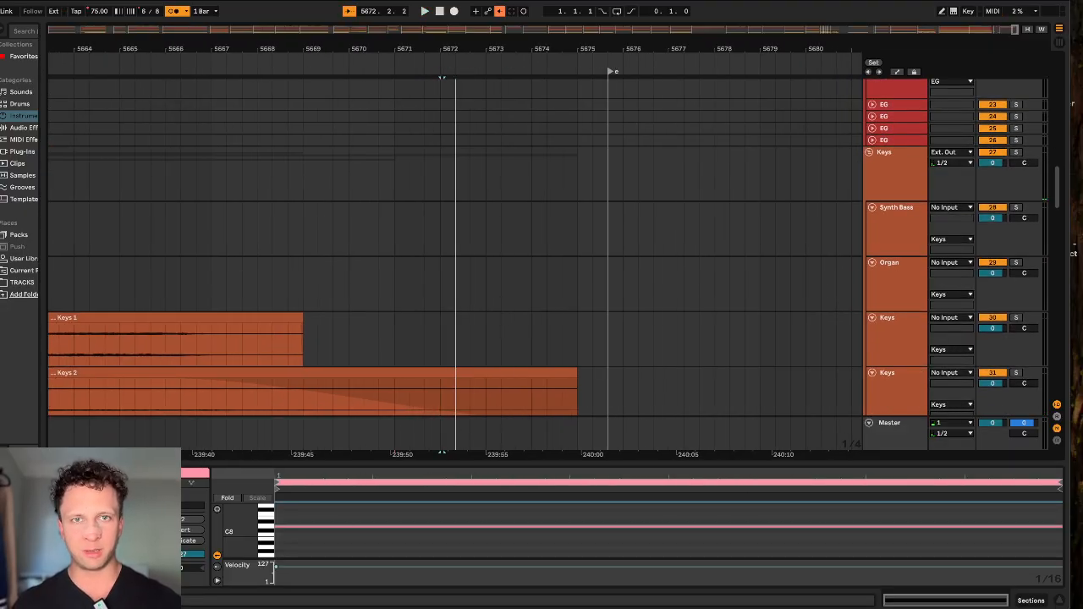
{"action": "scroll", "coordinate": [559, 73], "scroll_direction": "up", "scroll_amount": 5}
{"action": "scroll", "coordinate": [559, 73], "scroll_direction": "up", "scroll_amount": 10}
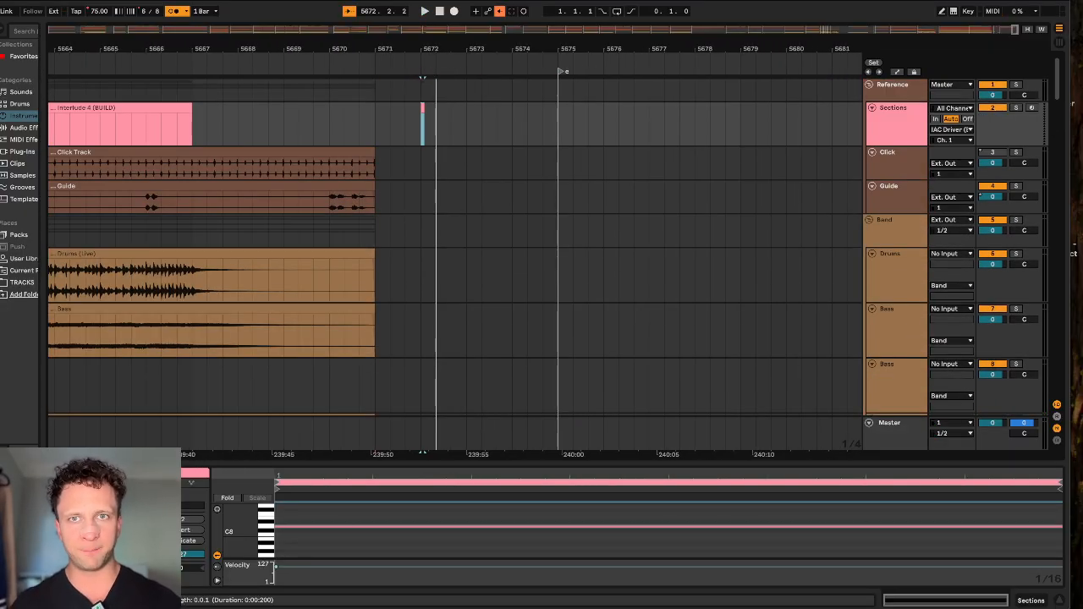
{"action": "scroll", "coordinate": [423, 108], "scroll_direction": "up", "scroll_amount": 5}
{"action": "mouse_move", "coordinate": [417, 108]}
{"action": "left_mouse_down"}
{"action": "mouse_move", "coordinate": [844, 108]}
{"action": "mouse_move", "coordinate": [821, 108]}
{"action": "left_mouse_up"}
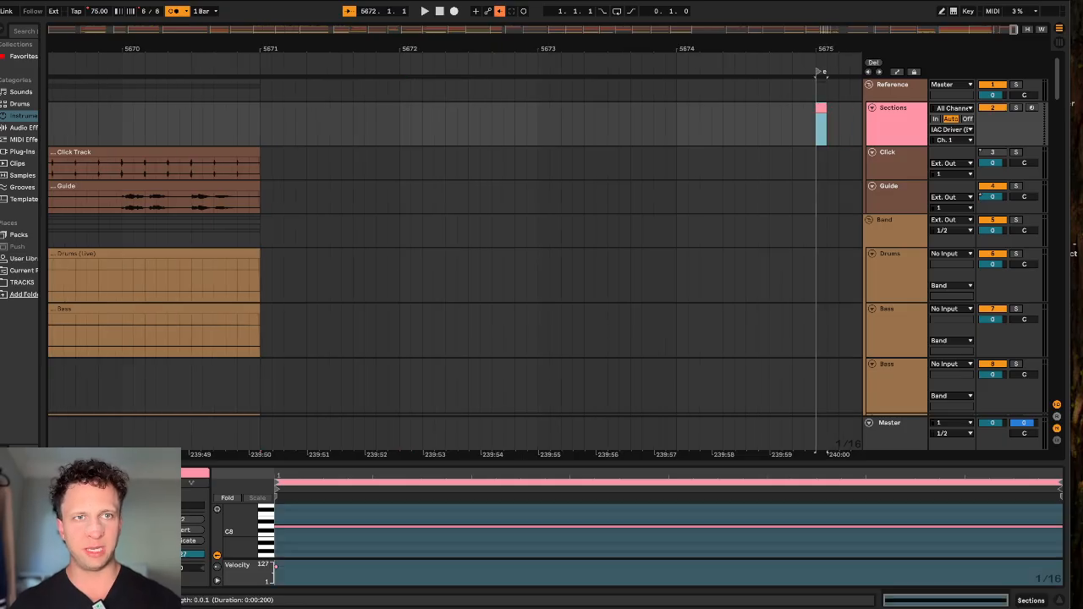
{"action": "scroll", "coordinate": [822, 108], "scroll_direction": "right", "scroll_amount": 4}
{"action": "scroll", "coordinate": [811, 108], "scroll_direction": "down", "scroll_amount": 2}
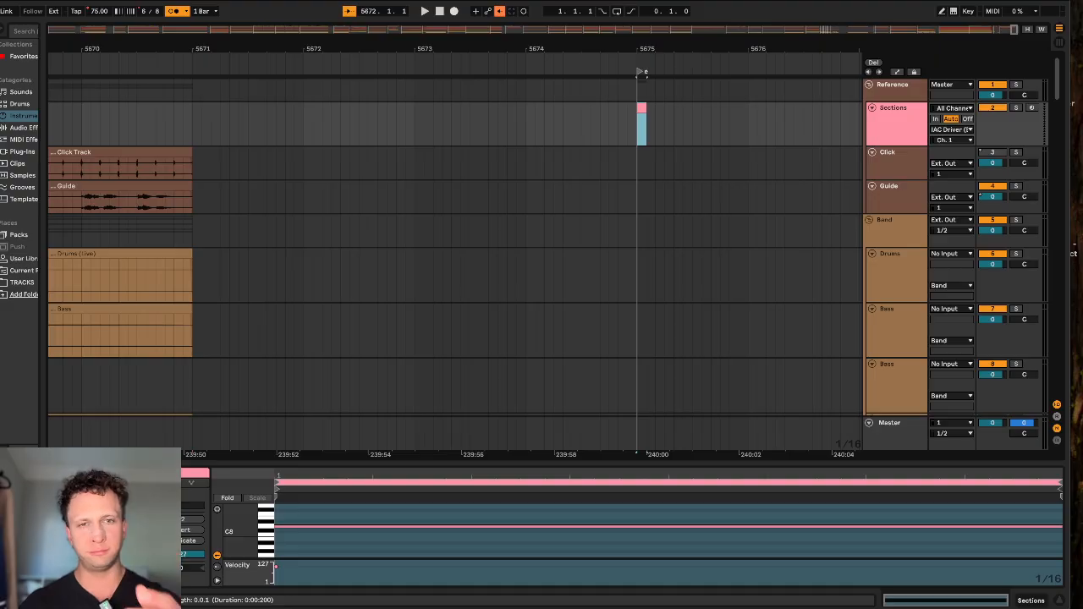
{"action": "scroll", "coordinate": [645, 72], "scroll_direction": "down", "scroll_amount": 2}
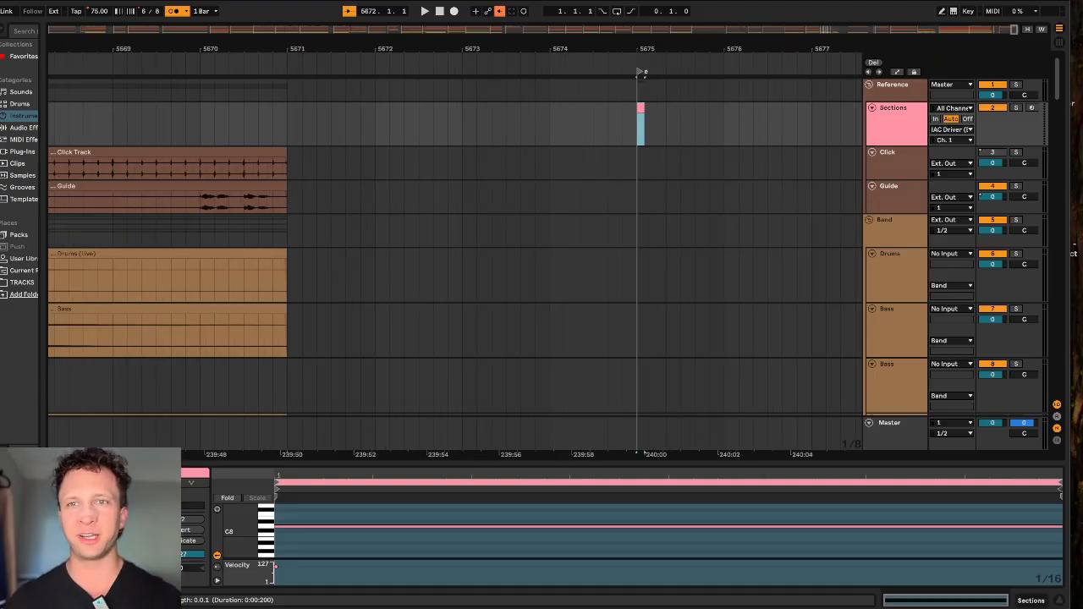
- Play a short stretch near the end of Gratitude from bar 5670
{"action": "left_click", "coordinate": [214, 124]}
{"action": "key", "text": "Left"}
{"action": "scroll", "coordinate": [214, 123], "scroll_direction": "left", "scroll_amount": 4}
{"action": "key", "text": "space"}
{"action": "key", "text": "space"}
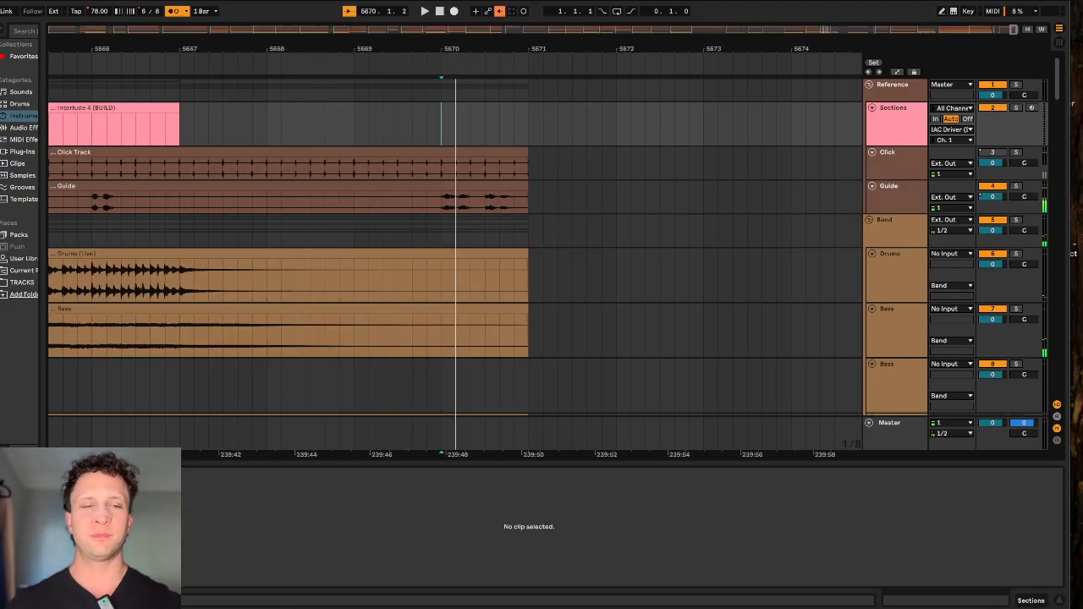
{"action": "scroll", "coordinate": [579, 124], "scroll_direction": "down", "scroll_amount": 3}
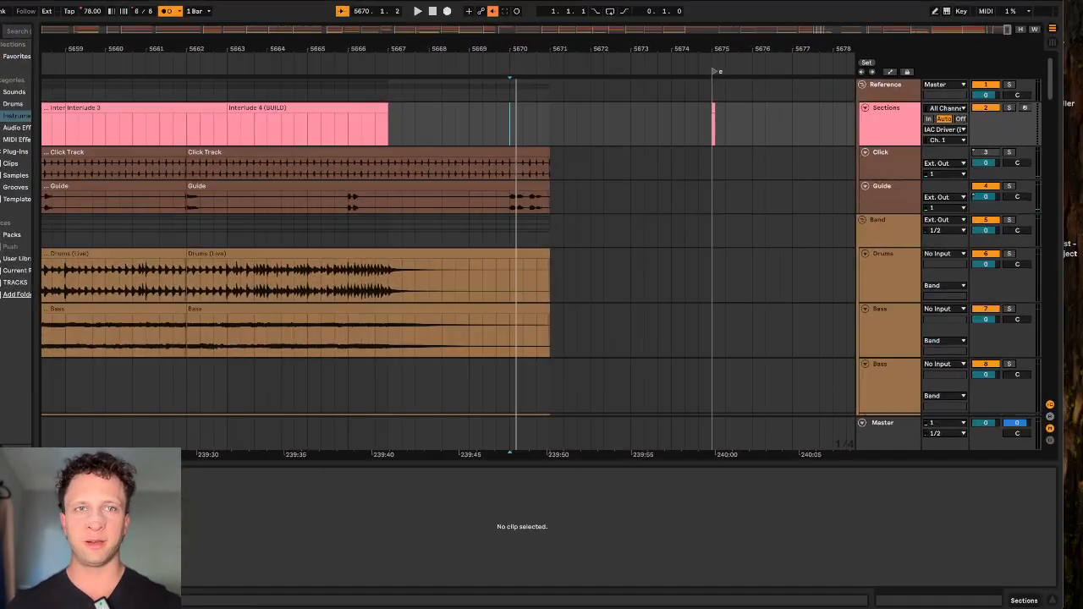
- Play from the "e" locator at bar 5675 to test the looping trigger clip
{"action": "left_click", "coordinate": [713, 123]}
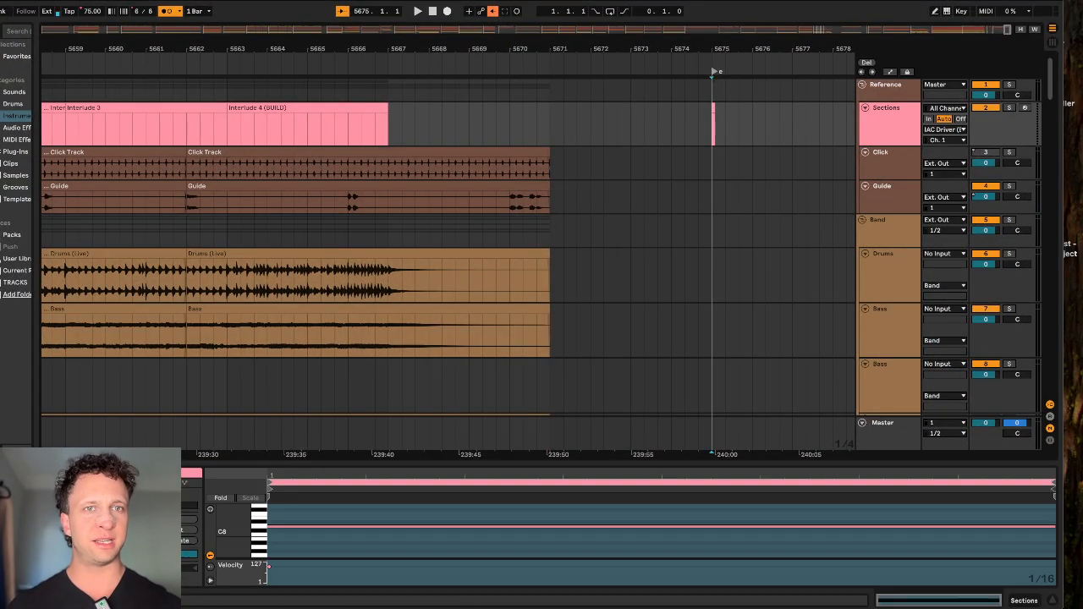
{"action": "key", "text": "space"}
{"action": "scroll", "coordinate": [713, 123], "scroll_direction": "up", "scroll_amount": 3}
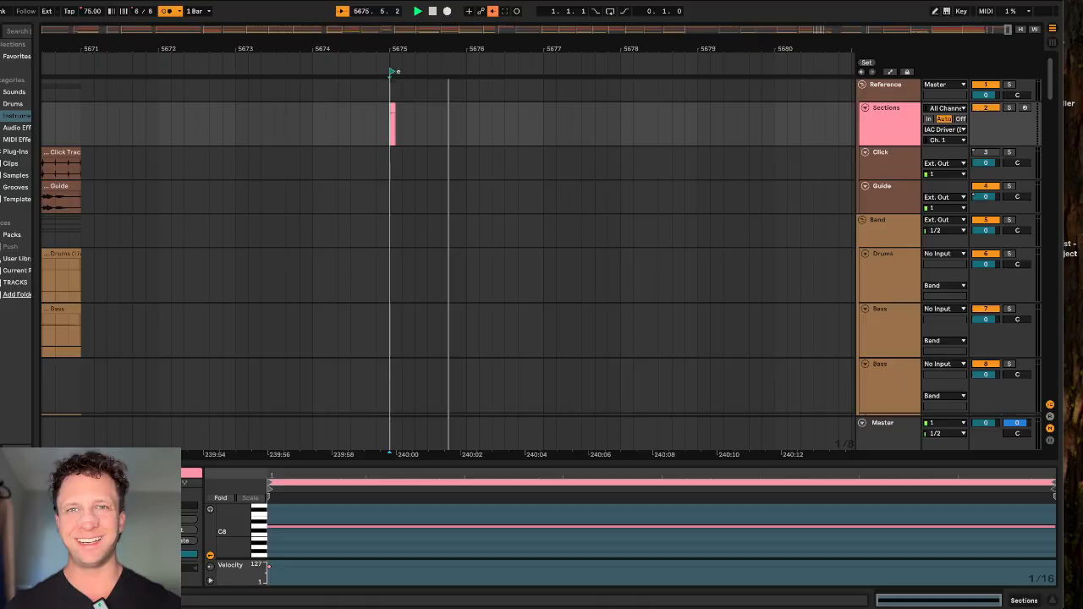
{"action": "scroll", "coordinate": [448, 123], "scroll_direction": "down", "scroll_amount": 5}
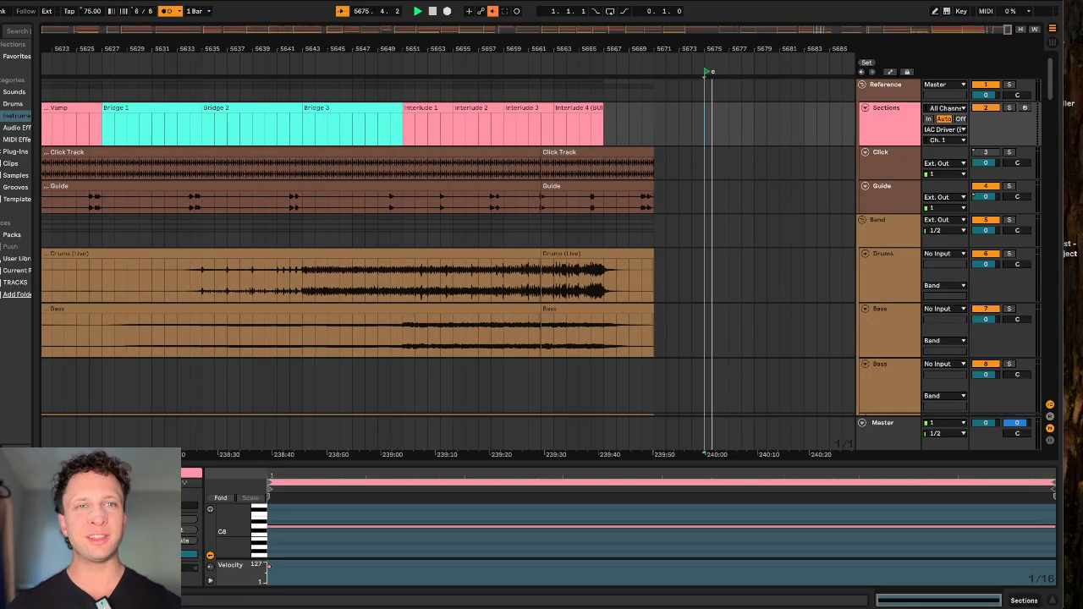
{"action": "scroll", "coordinate": [448, 254], "scroll_direction": "up", "scroll_amount": 5}
{"action": "key", "text": "space"}
- Inspect the trigger clip at bar 5675 and view the global quantization options without changing them
{"action": "key", "text": "Right"}
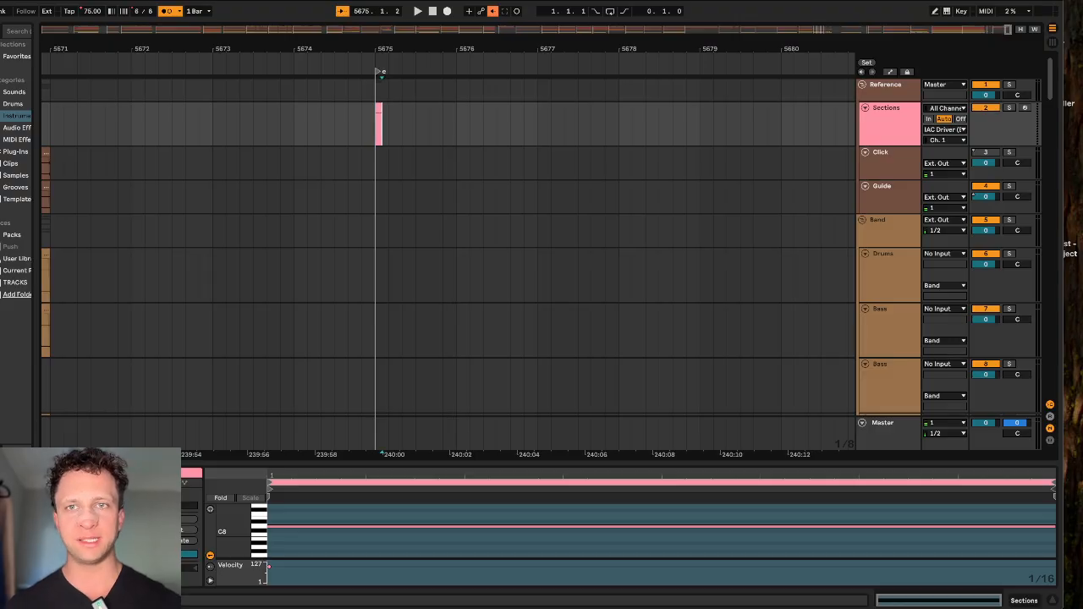
{"action": "double_click", "coordinate": [379, 107]}
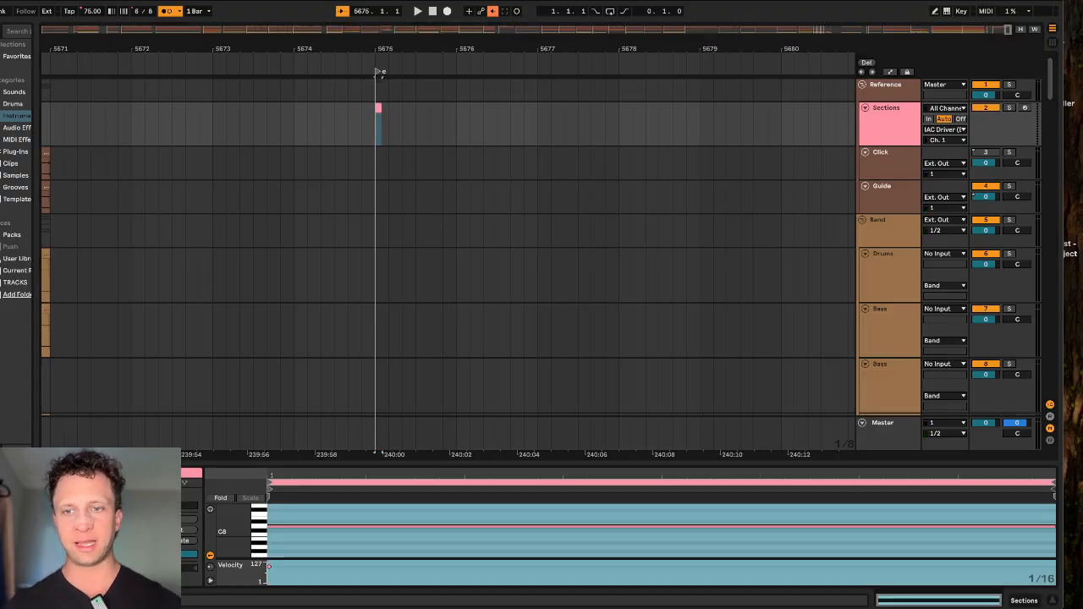
{"action": "left_click", "coordinate": [377, 127]}
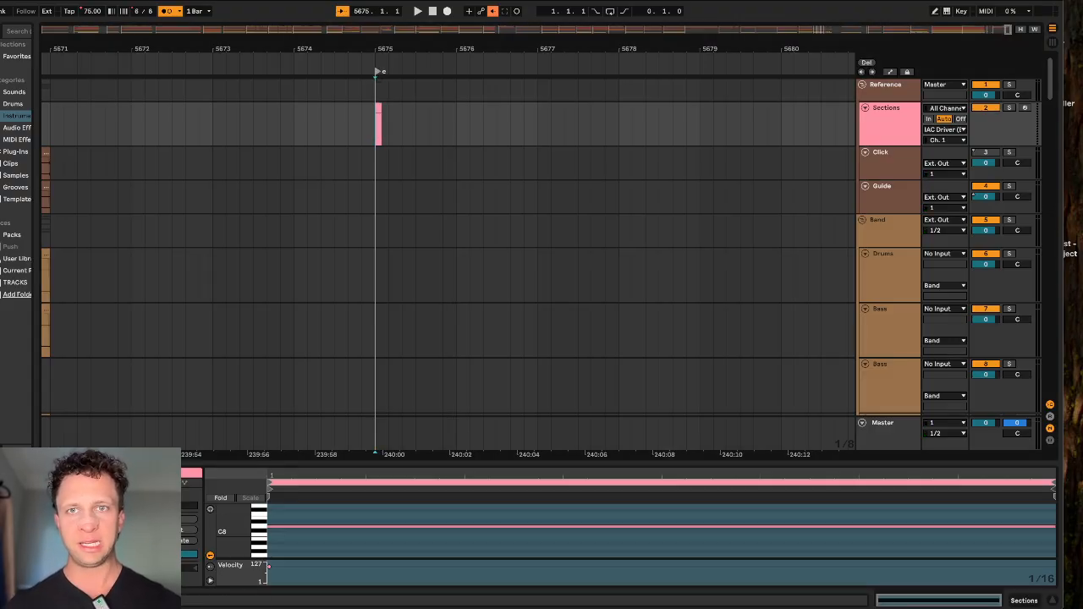
{"action": "scroll", "coordinate": [382, 127], "scroll_direction": "up", "scroll_amount": 3}
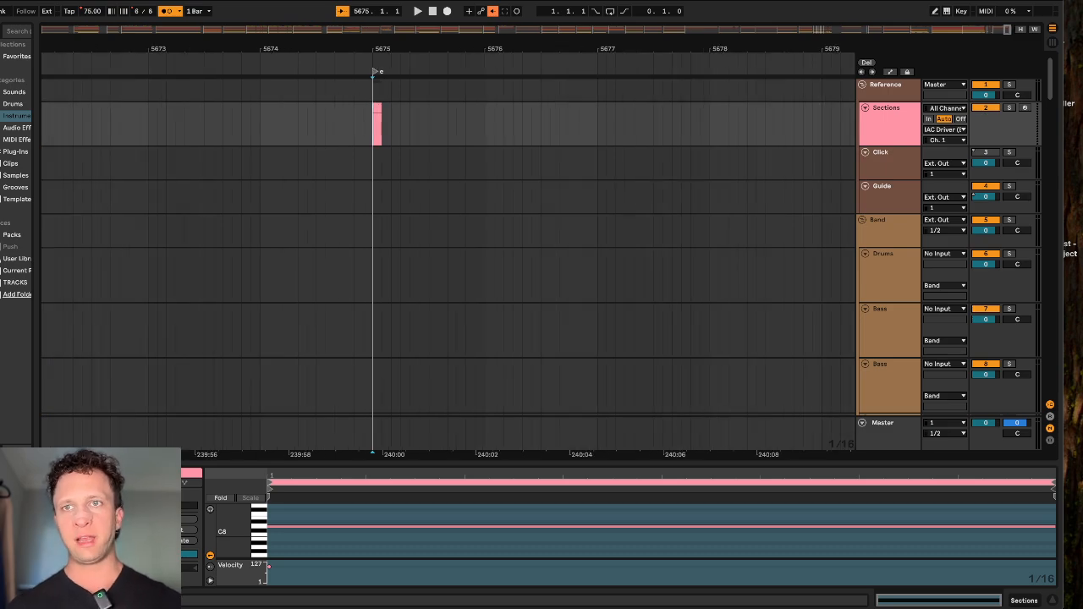
{"action": "left_click", "coordinate": [198, 11]}
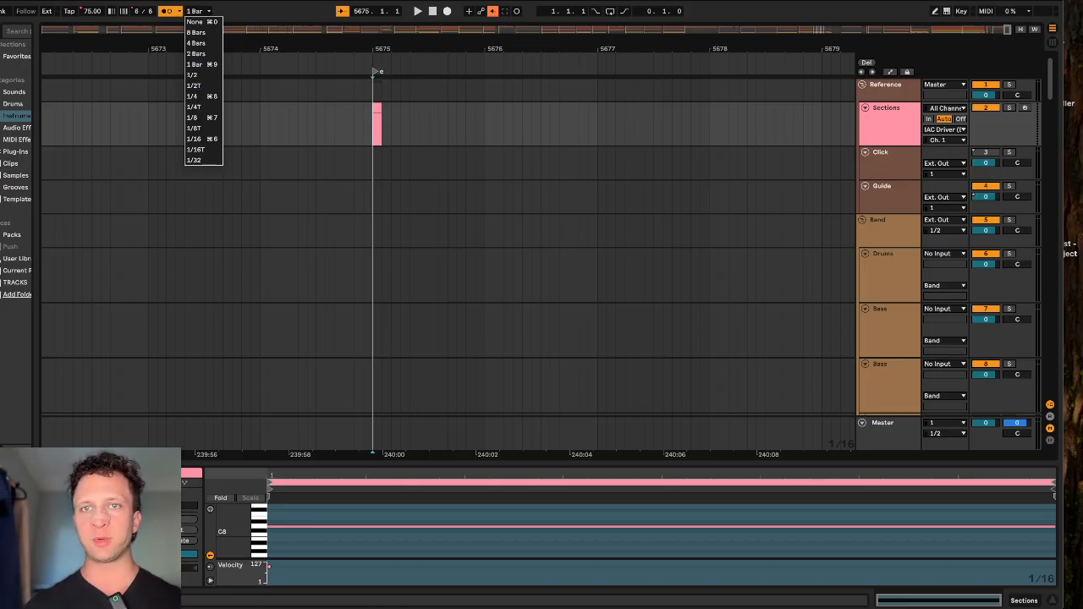
{"action": "key", "text": "Escape"}
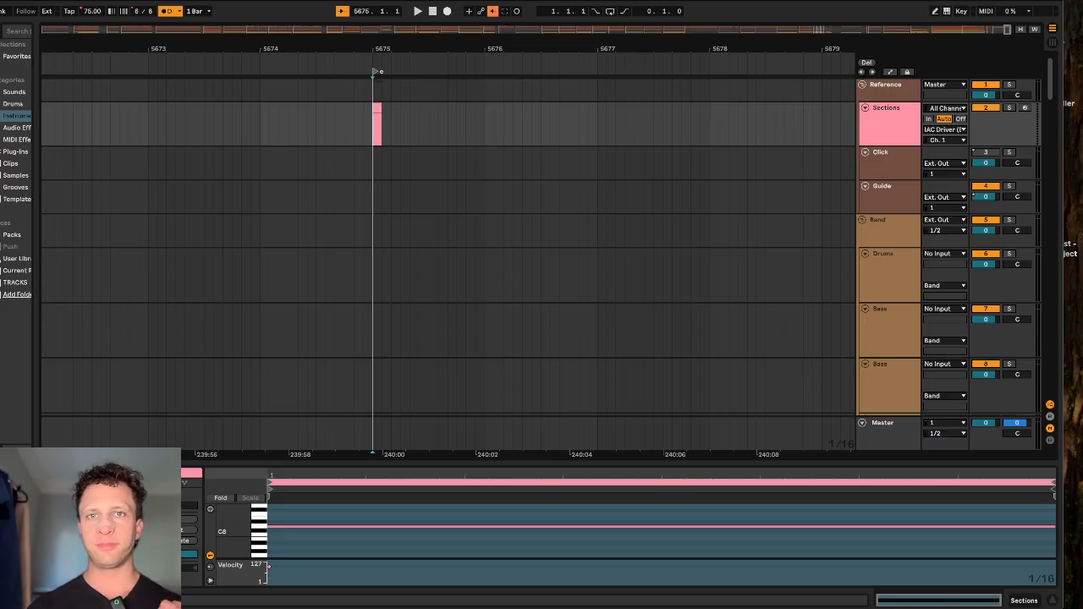
- Try playing with the trigger clip placed about half a bar past the "e" locator, and move it back to bar 5675
{"action": "key", "text": "space"}
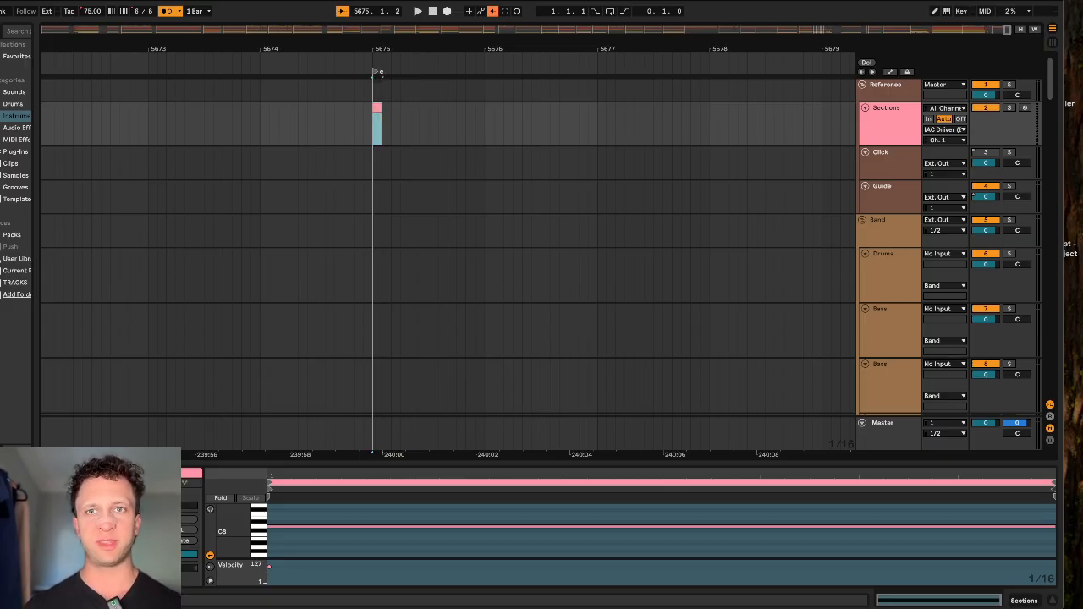
{"action": "key", "text": "space"}
{"action": "left_click_drag", "start_coordinate": [378, 107], "coordinate": [442, 107]}
{"action": "left_click", "coordinate": [373, 126]}
{"action": "key", "text": "space"}
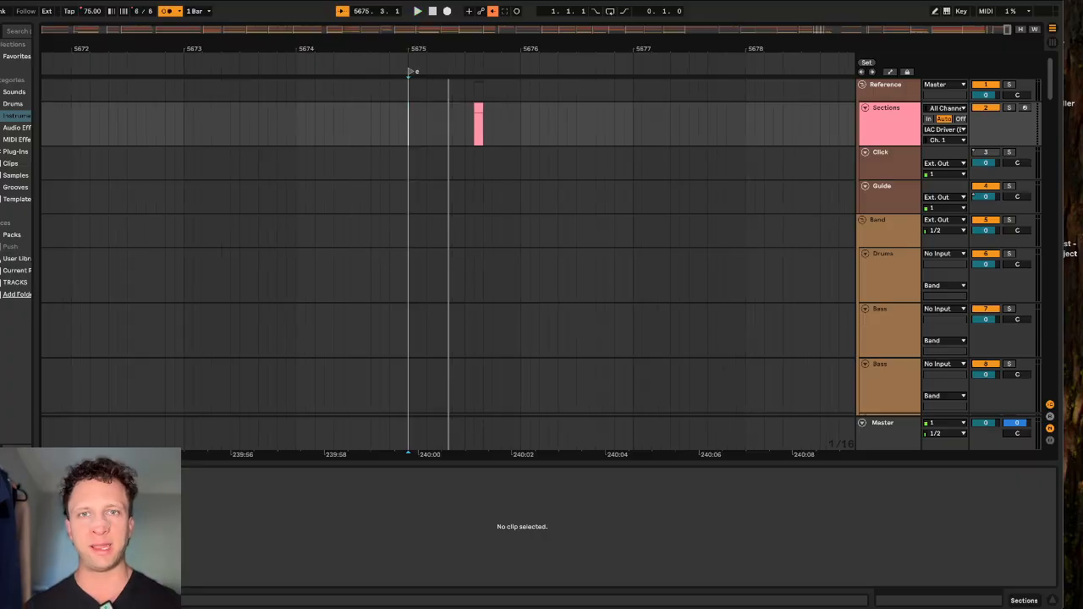
{"action": "left_click_drag", "start_coordinate": [478, 107], "coordinate": [412, 107]}
- Play the start of "3 - The Joy (D)" at bar 433 and return the view to the set's last three songs and the "e" locator
{"action": "double_click", "coordinate": [411, 72]}
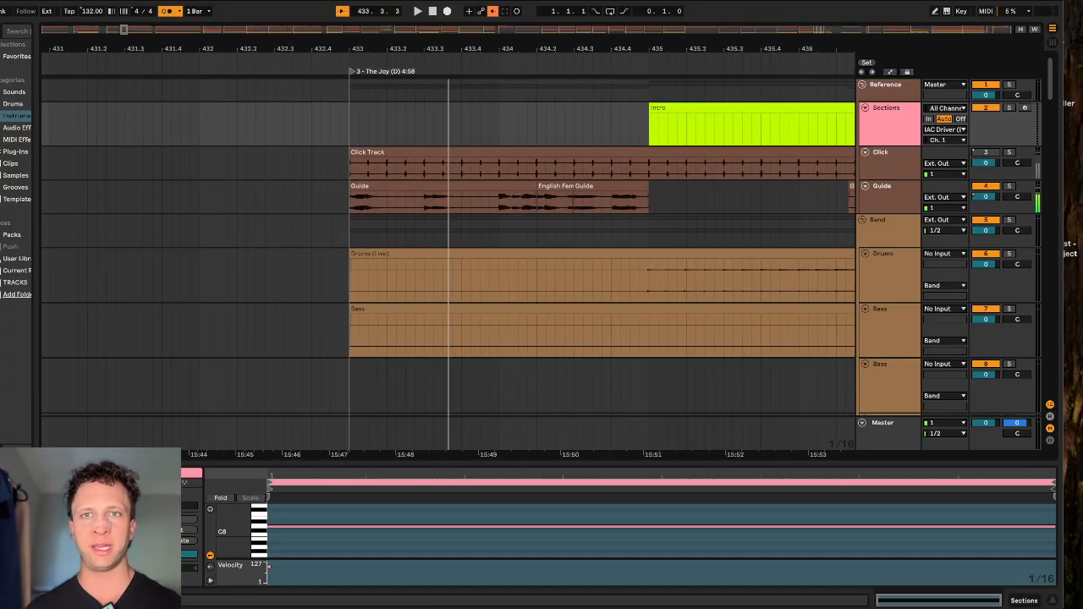
{"action": "scroll", "coordinate": [448, 254], "scroll_direction": "right", "scroll_amount": 15}
{"action": "scroll", "coordinate": [448, 253], "scroll_direction": "down", "scroll_amount": 10}
{"action": "scroll", "coordinate": [449, 253], "scroll_direction": "right", "scroll_amount": 10}
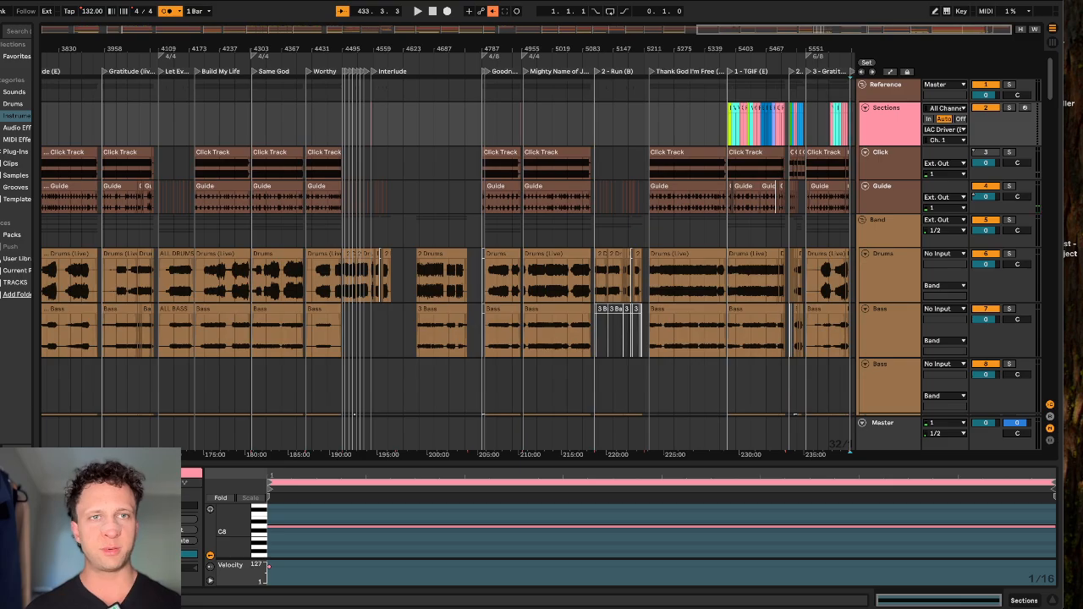
{"action": "scroll", "coordinate": [812, 254], "scroll_direction": "up", "scroll_amount": 10}
{"action": "scroll", "coordinate": [812, 253], "scroll_direction": "right", "scroll_amount": 5}
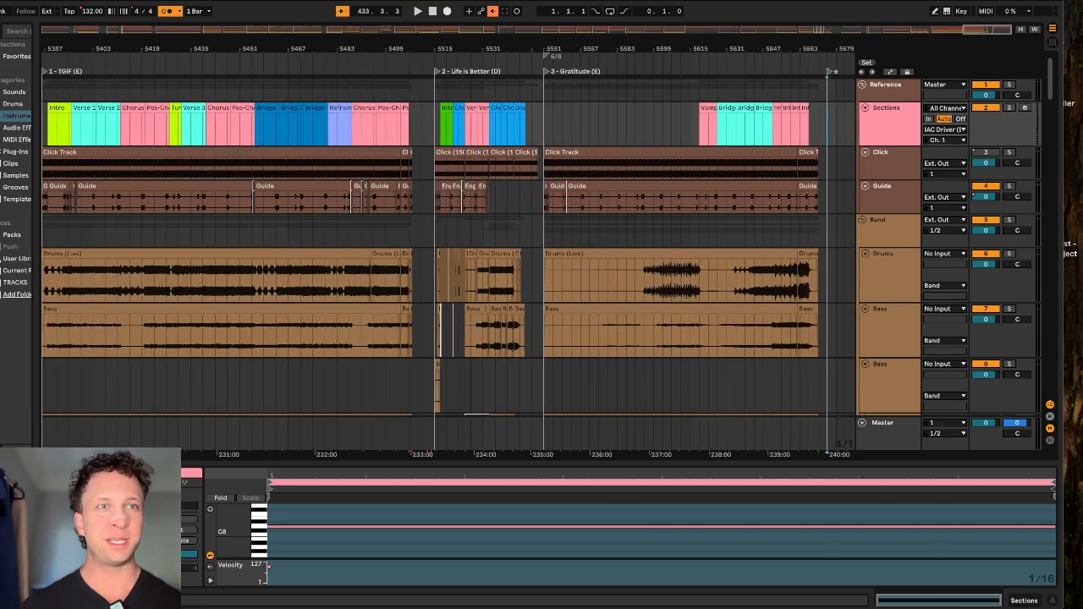
- Map the 3 key to the "3 - Gratitude (E)" locator, replacing its previous mapping to "3 - The Joy (D)"
{"action": "key", "text": "super+k"}
{"action": "left_click", "coordinate": [547, 72]}
{"action": "key", "text": "3"}
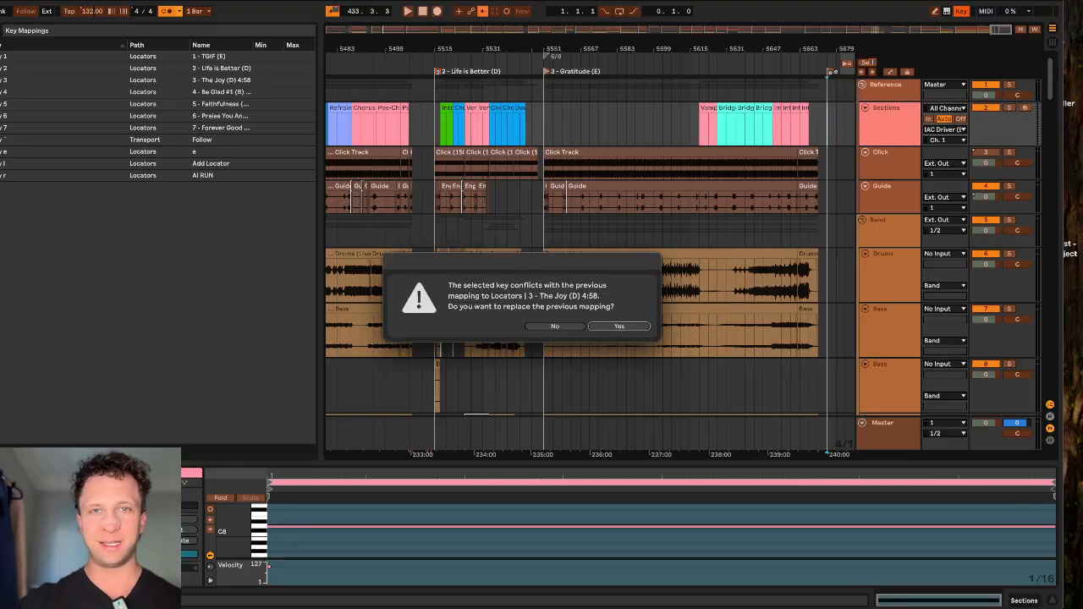
{"action": "key", "text": "Return"}
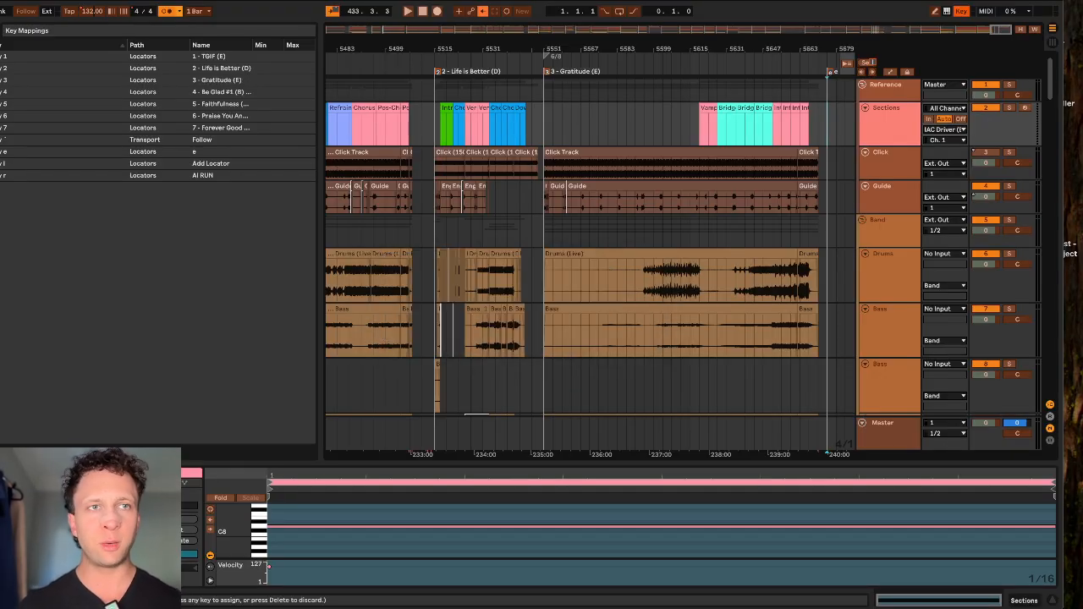
{"action": "key", "text": "super+k"}
- Review the arrangement of TGIF, Life is Better and Gratitude, inspecting the Vamp clip on the Sections track
{"action": "scroll", "coordinate": [592, 254], "scroll_direction": "down", "scroll_amount": 5}
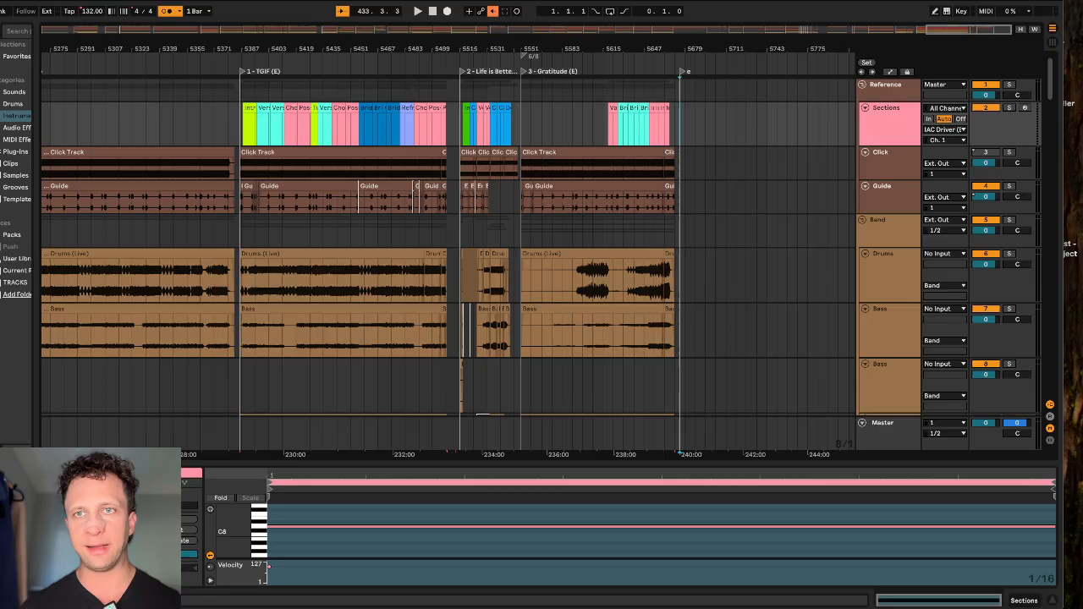
{"action": "scroll", "coordinate": [680, 254], "scroll_direction": "up", "scroll_amount": 5}
{"action": "scroll", "coordinate": [680, 253], "scroll_direction": "up", "scroll_amount": 3}
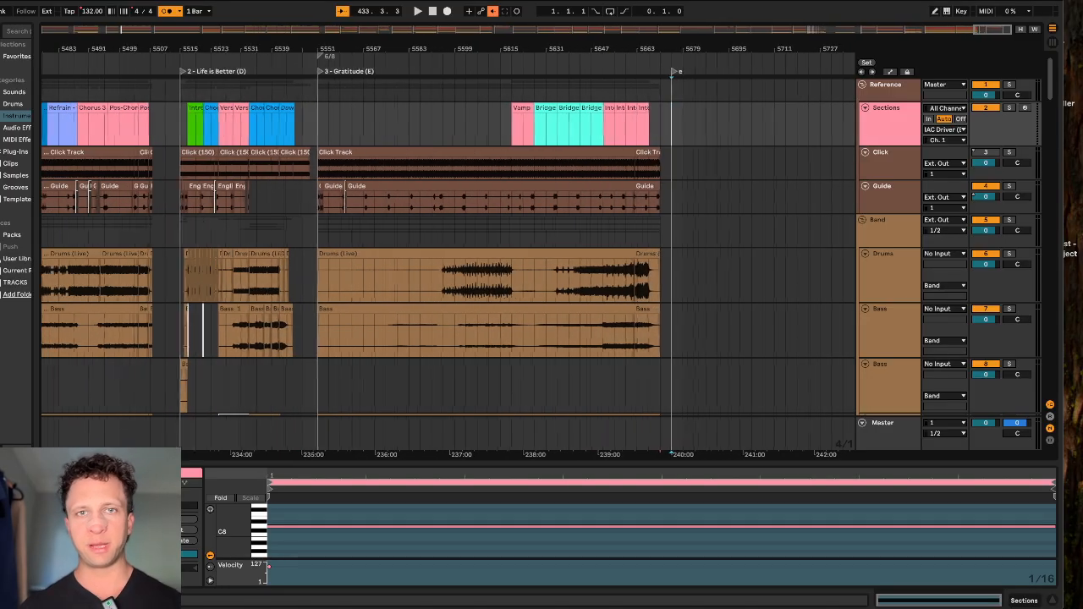
{"action": "scroll", "coordinate": [679, 254], "scroll_direction": "down", "scroll_amount": 3}
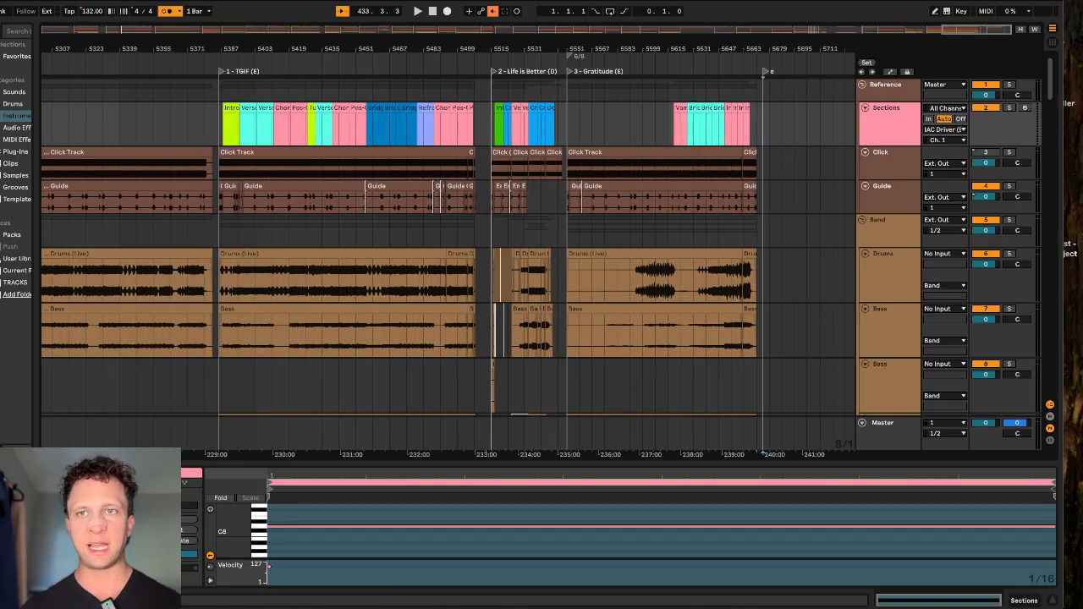
{"action": "left_click", "coordinate": [286, 455]}
{"action": "left_click", "coordinate": [643, 454]}
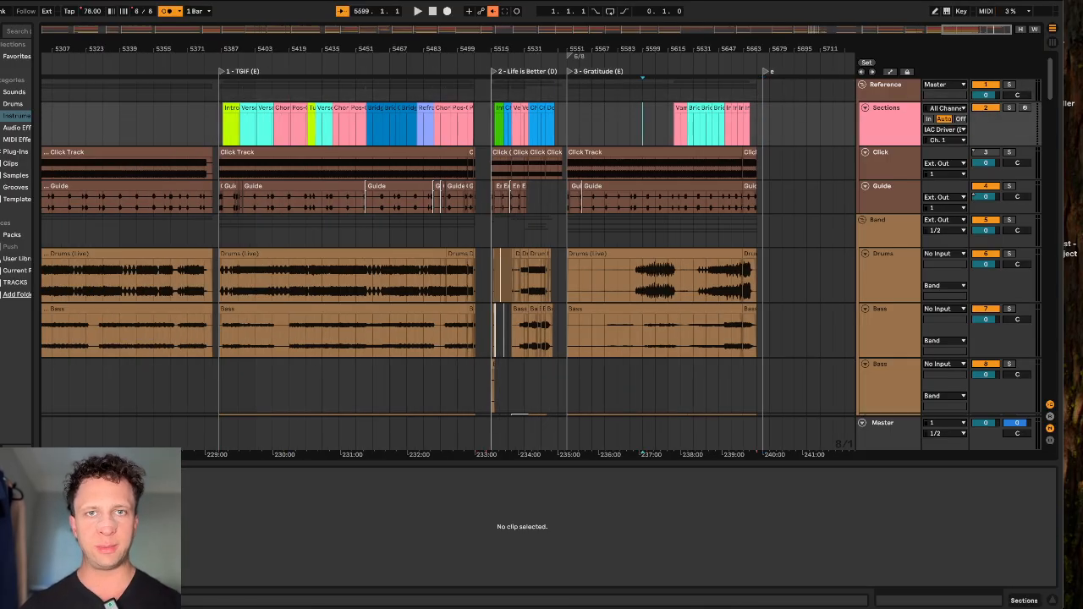
{"action": "scroll", "coordinate": [681, 254], "scroll_direction": "up", "scroll_amount": 3}
{"action": "scroll", "coordinate": [680, 107], "scroll_direction": "up", "scroll_amount": 3}
{"action": "left_click", "coordinate": [679, 108]}
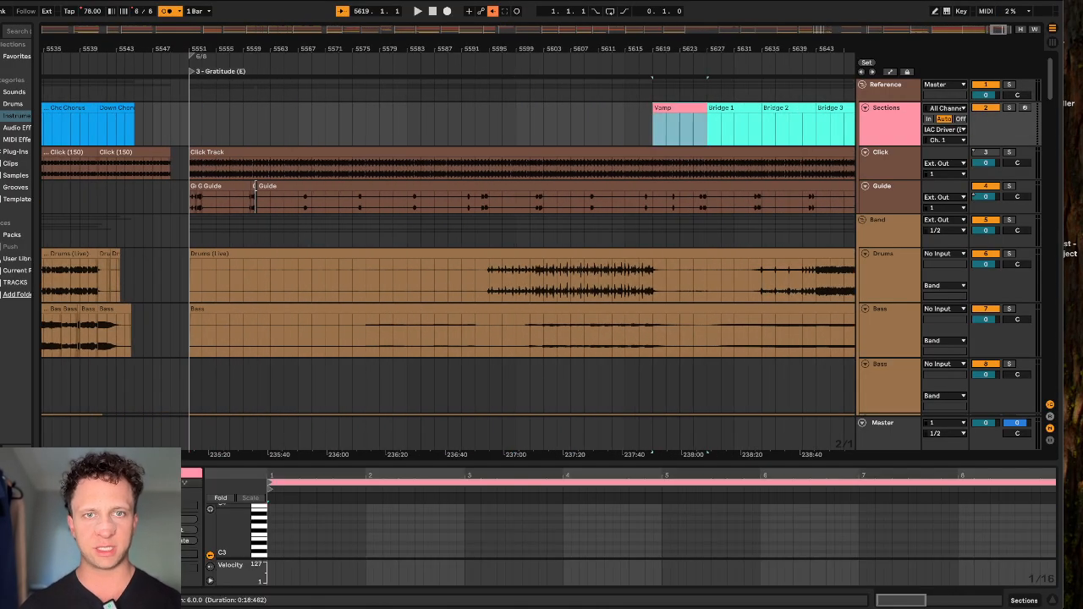
{"action": "scroll", "coordinate": [674, 125], "scroll_direction": "down", "scroll_amount": 3}
{"action": "scroll", "coordinate": [675, 125], "scroll_direction": "right", "scroll_amount": 1}
{"action": "scroll", "coordinate": [674, 125], "scroll_direction": "down", "scroll_amount": 3}
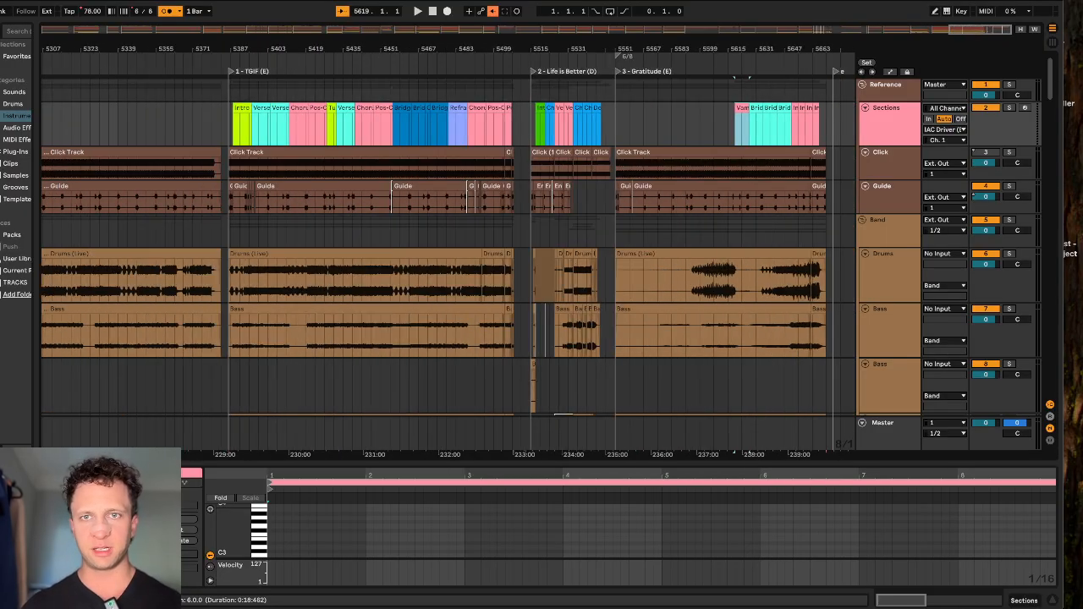
{"action": "scroll", "coordinate": [628, 125], "scroll_direction": "up", "scroll_amount": 3}
{"action": "scroll", "coordinate": [626, 124], "scroll_direction": "down", "scroll_amount": 2}
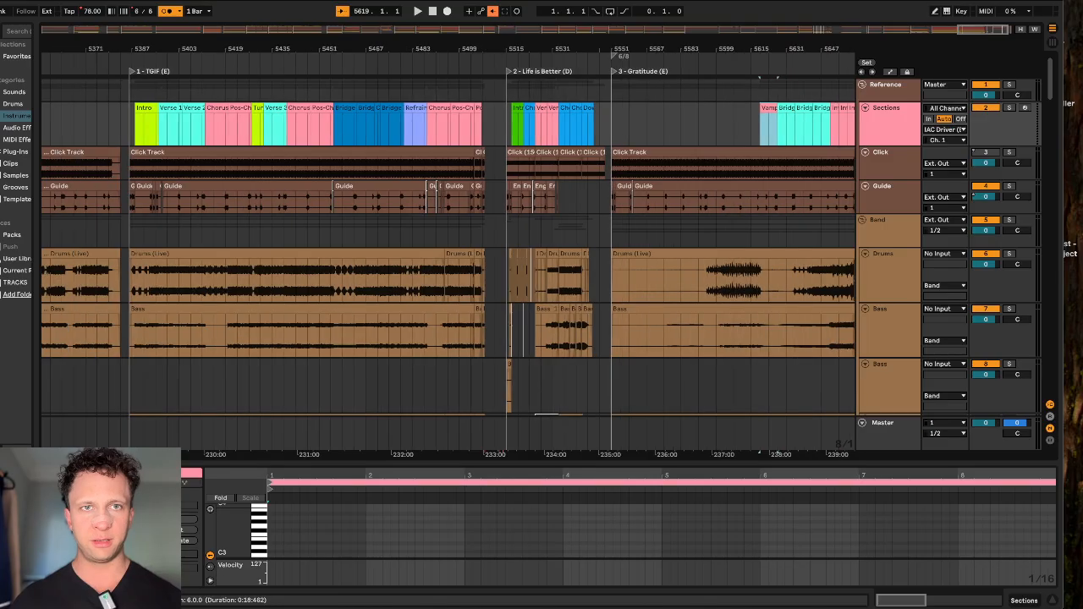
{"action": "scroll", "coordinate": [626, 124], "scroll_direction": "right", "scroll_amount": 2}
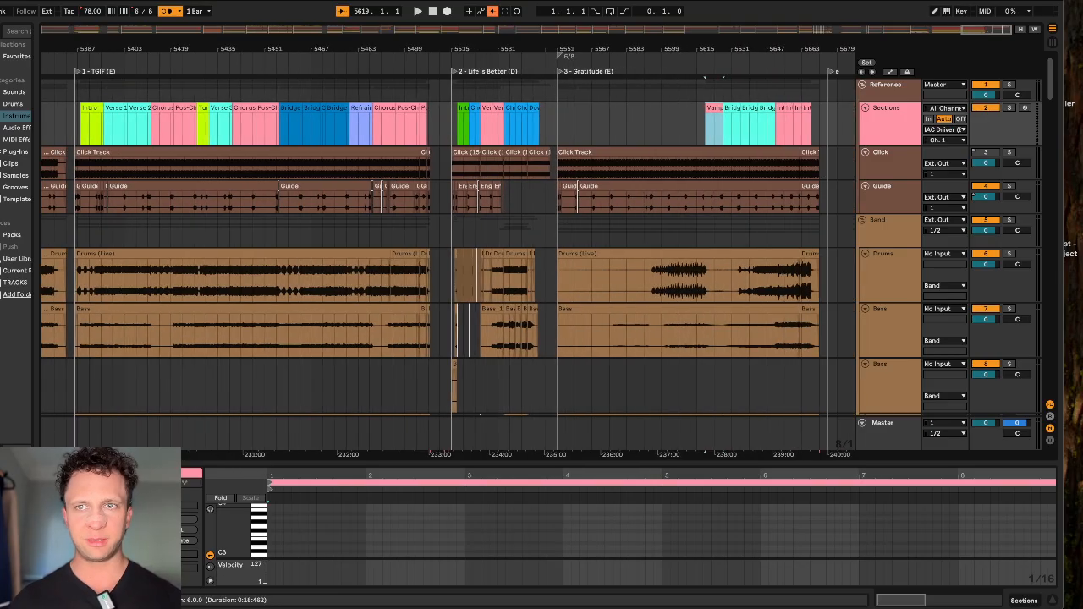
- Go to the "e" locator and review the end of the set against the preceding songs
{"action": "left_click", "coordinate": [831, 72]}
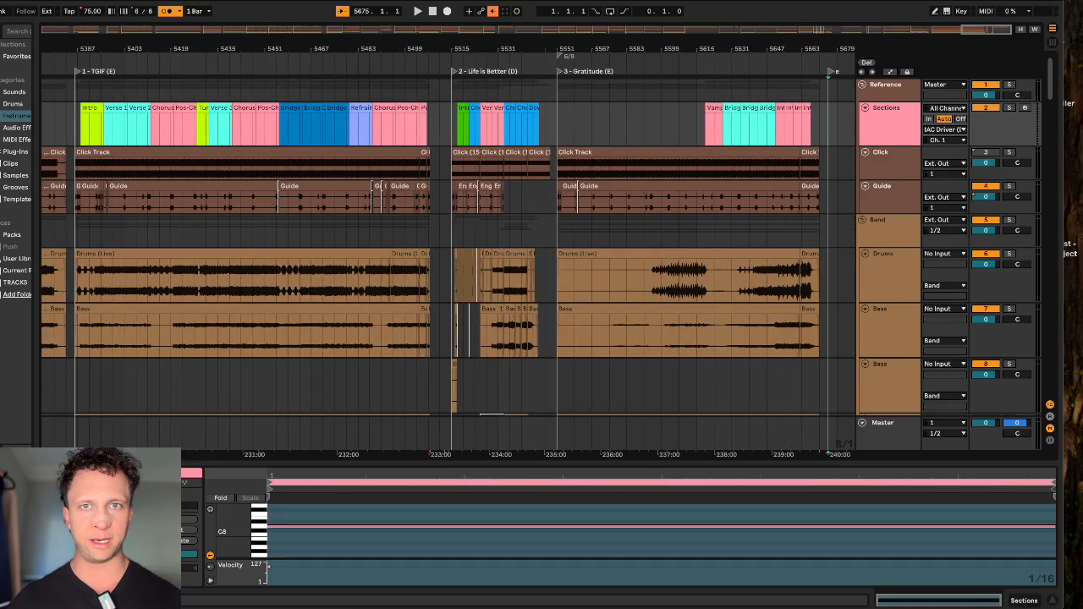
{"action": "scroll", "coordinate": [829, 72], "scroll_direction": "up", "scroll_amount": 3}
{"action": "scroll", "coordinate": [828, 72], "scroll_direction": "right", "scroll_amount": 2}
{"action": "scroll", "coordinate": [828, 72], "scroll_direction": "down", "scroll_amount": 3}
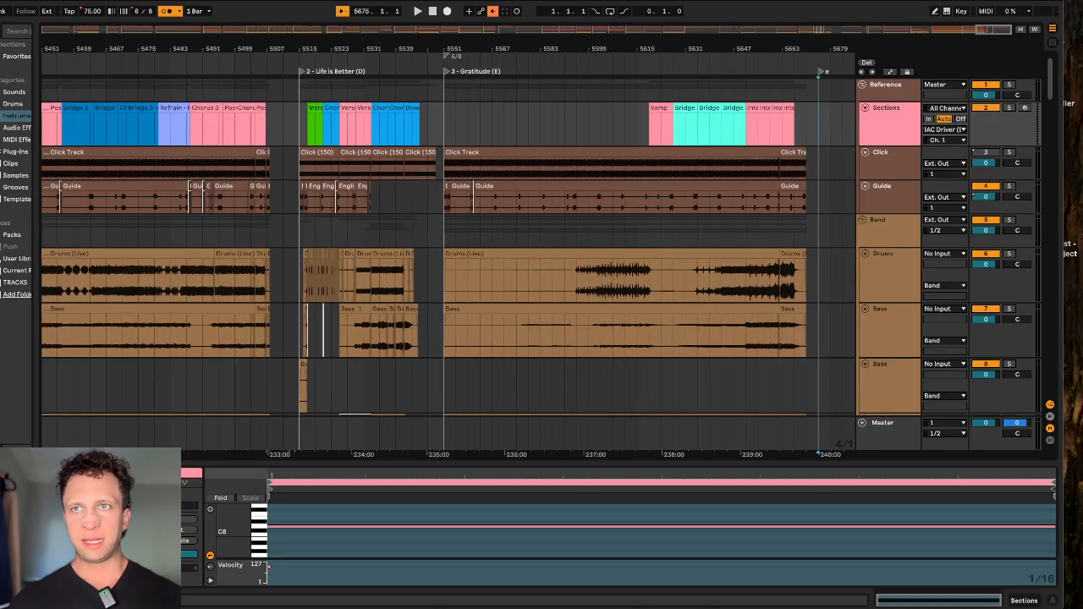
{"action": "left_click", "coordinate": [67, 0]}
{"action": "left_click", "coordinate": [88, 93]}
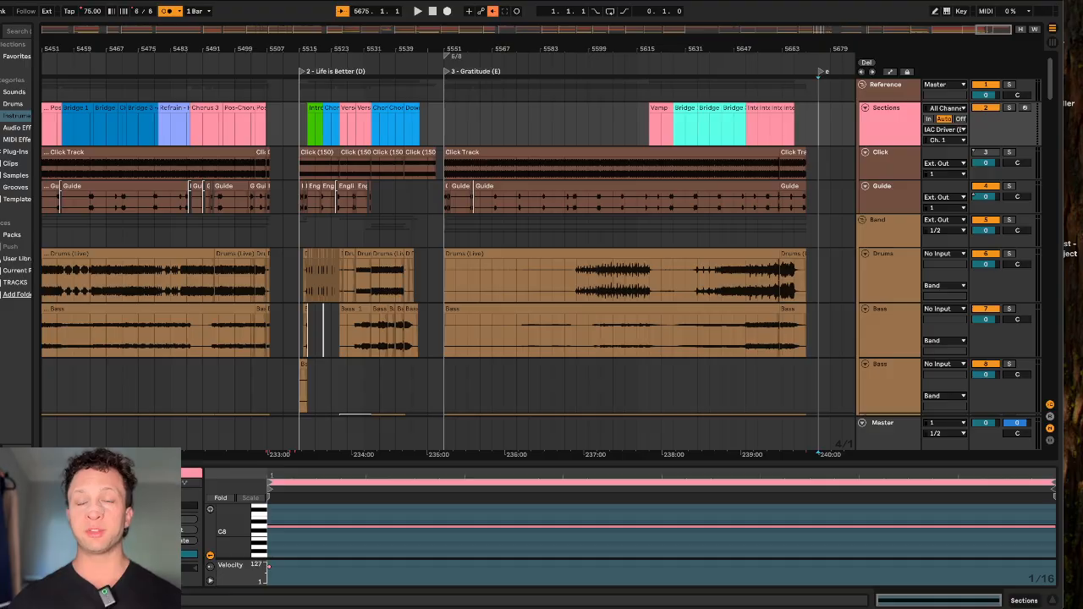
{"action": "scroll", "coordinate": [449, 252], "scroll_direction": "down", "scroll_amount": 5}
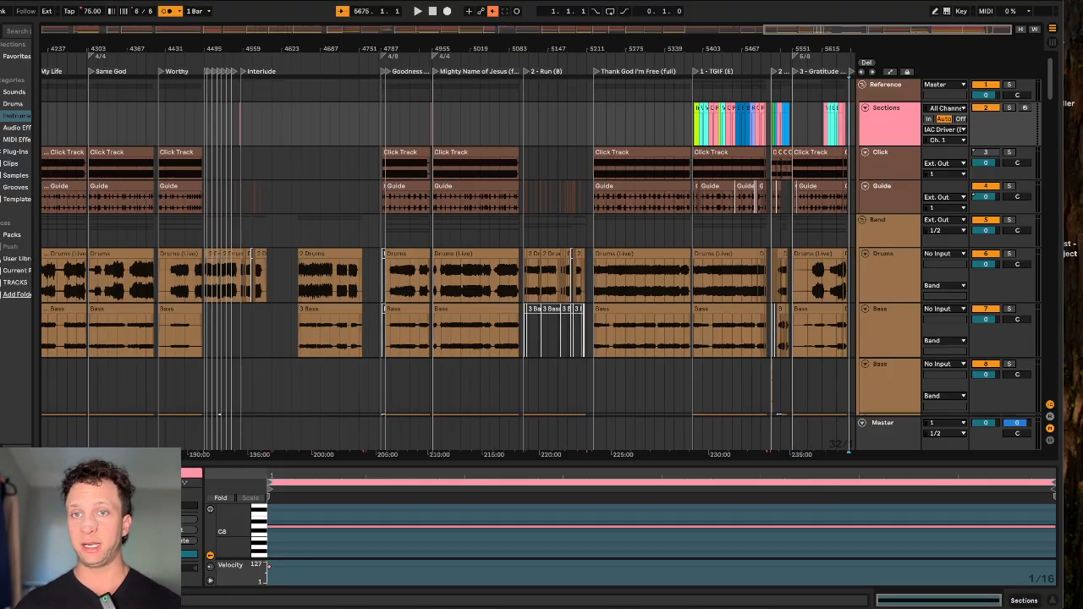
{"action": "scroll", "coordinate": [831, 73], "scroll_direction": "up", "scroll_amount": 5}
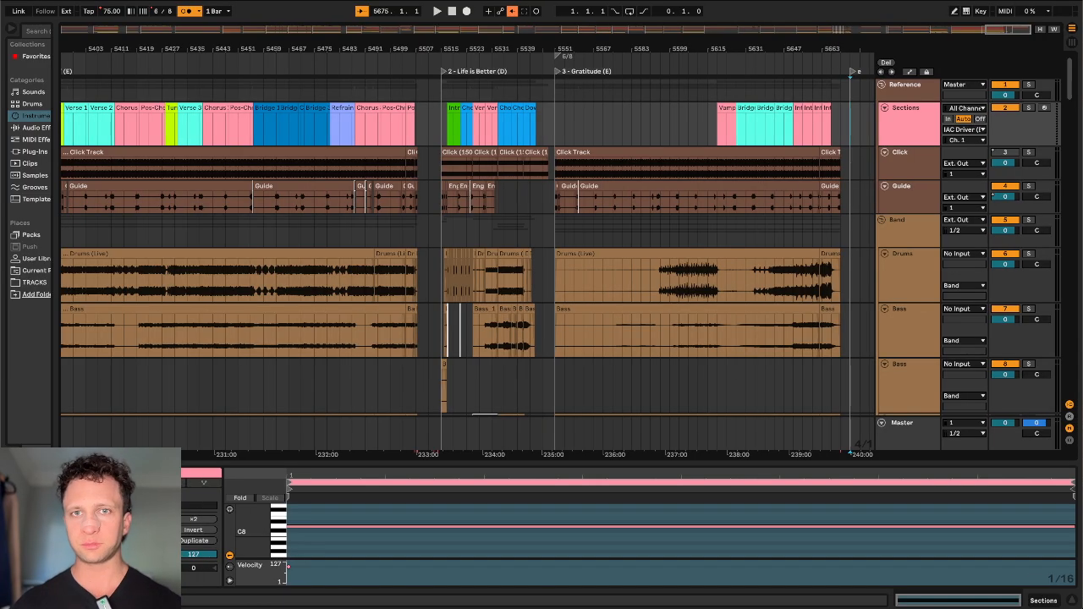
{"action": "scroll", "coordinate": [831, 74], "scroll_direction": "down", "scroll_amount": 5}
{"action": "scroll", "coordinate": [832, 73], "scroll_direction": "up", "scroll_amount": 4}
{"action": "scroll", "coordinate": [832, 74], "scroll_direction": "right", "scroll_amount": 2}
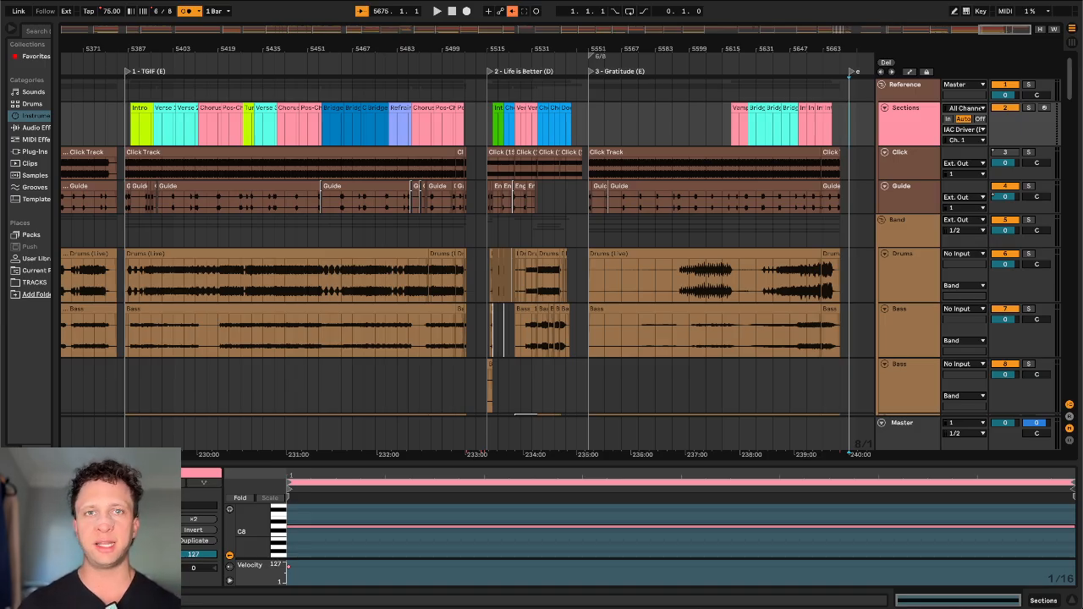
- Switch to Google Chrome and check the Planning Center service order for the song that follows Gratitude
{"action": "left_click", "coordinate": [745, 606]}
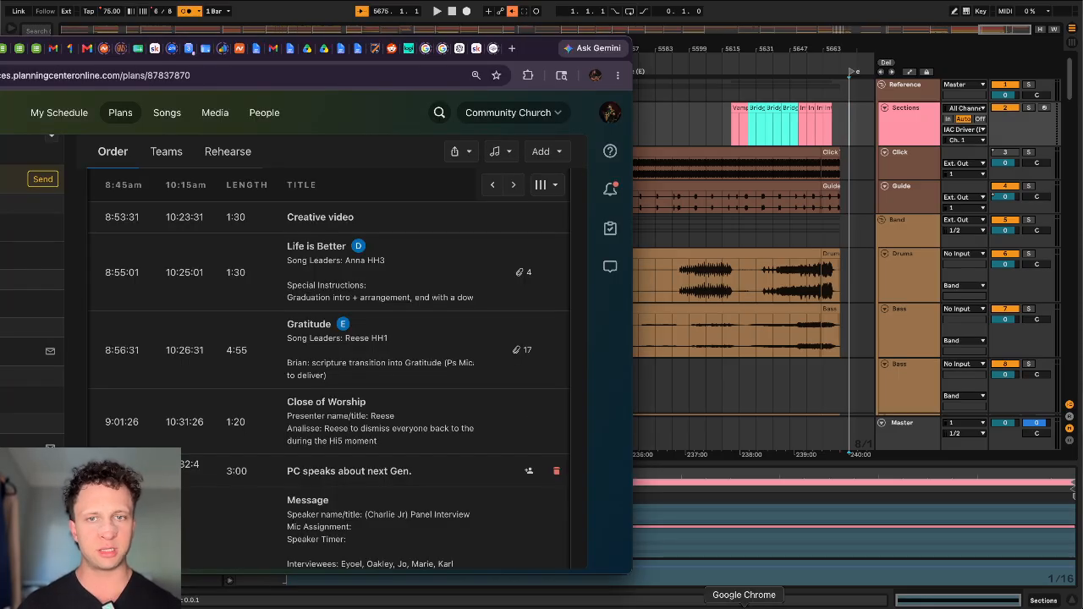
{"action": "scroll", "coordinate": [423, 415], "scroll_direction": "down", "scroll_amount": 4}
{"action": "scroll", "coordinate": [330, 385], "scroll_direction": "down", "scroll_amount": 4}
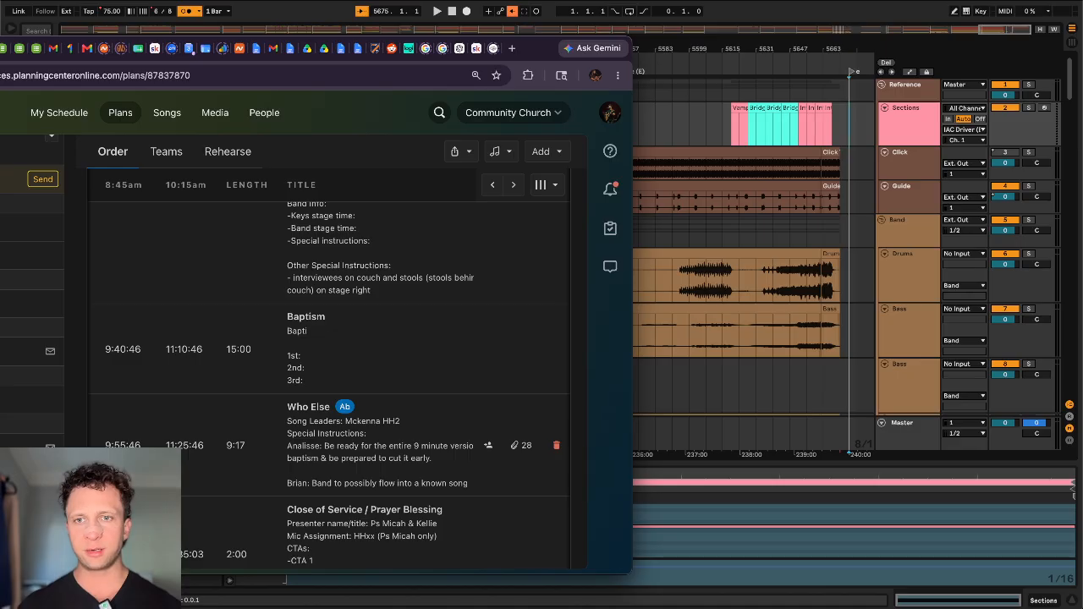
{"action": "scroll", "coordinate": [330, 385], "scroll_direction": "down", "scroll_amount": 2}
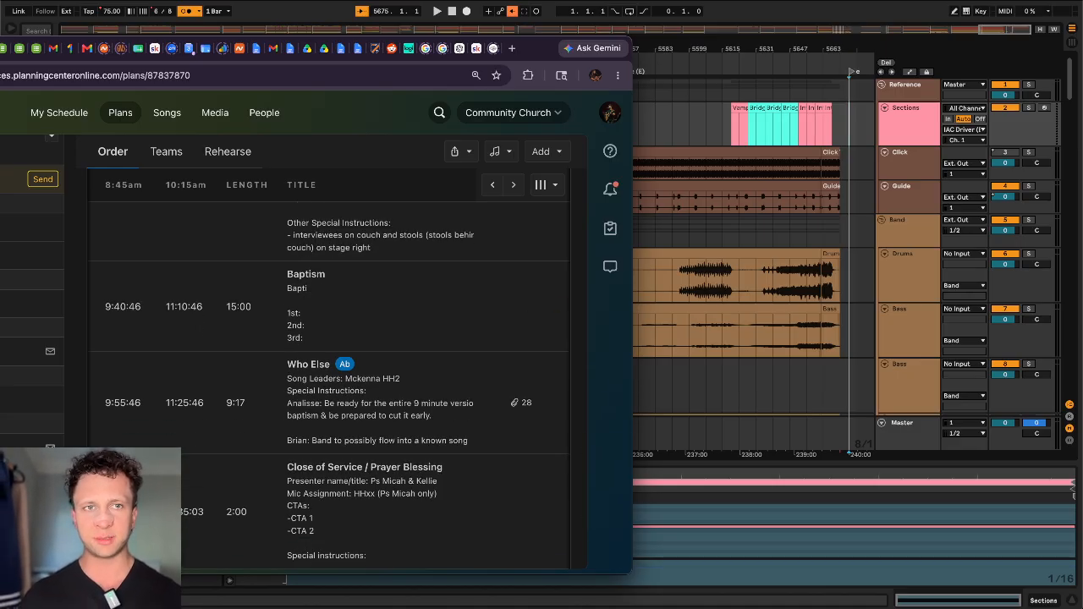
- Switch back to Ableton Live and add a locator named "4 - Who Else (Ab)" at bar 5681
{"action": "key", "text": "super+Tab"}
{"action": "scroll", "coordinate": [847, 124], "scroll_direction": "up", "scroll_amount": 4}
{"action": "scroll", "coordinate": [846, 124], "scroll_direction": "right", "scroll_amount": 1}
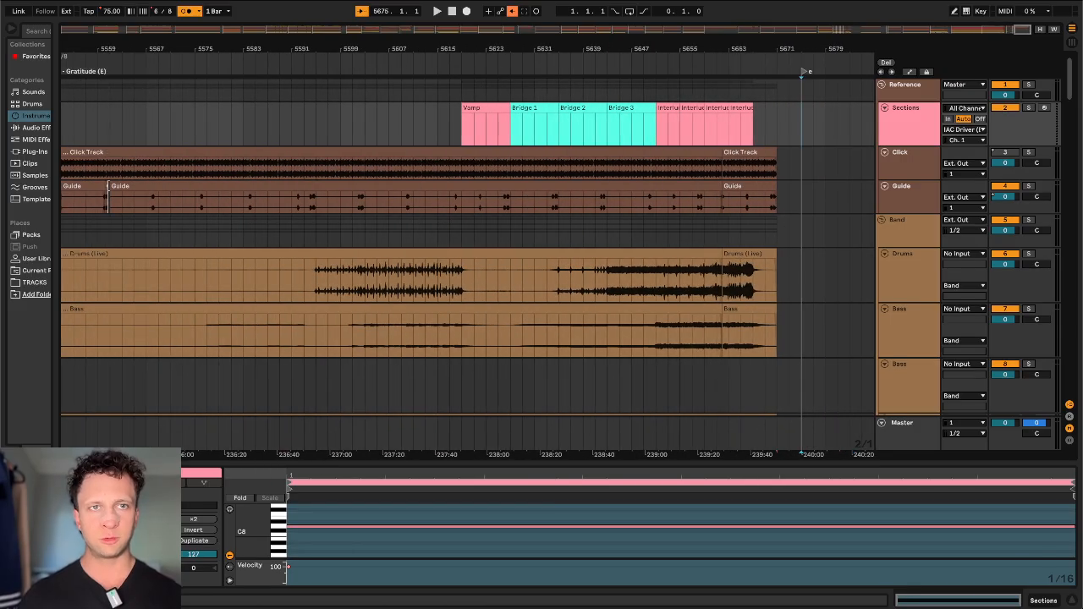
{"action": "left_click", "coordinate": [839, 124]}
{"action": "scroll", "coordinate": [839, 124], "scroll_direction": "up", "scroll_amount": 4}
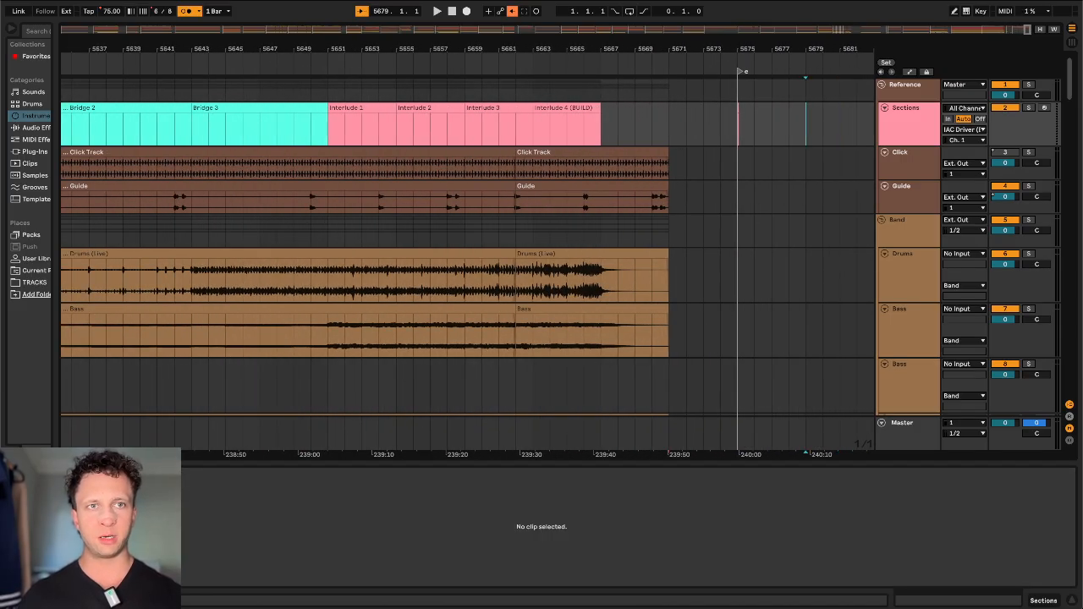
{"action": "left_click", "coordinate": [840, 124]}
{"action": "left_click", "coordinate": [886, 63]}
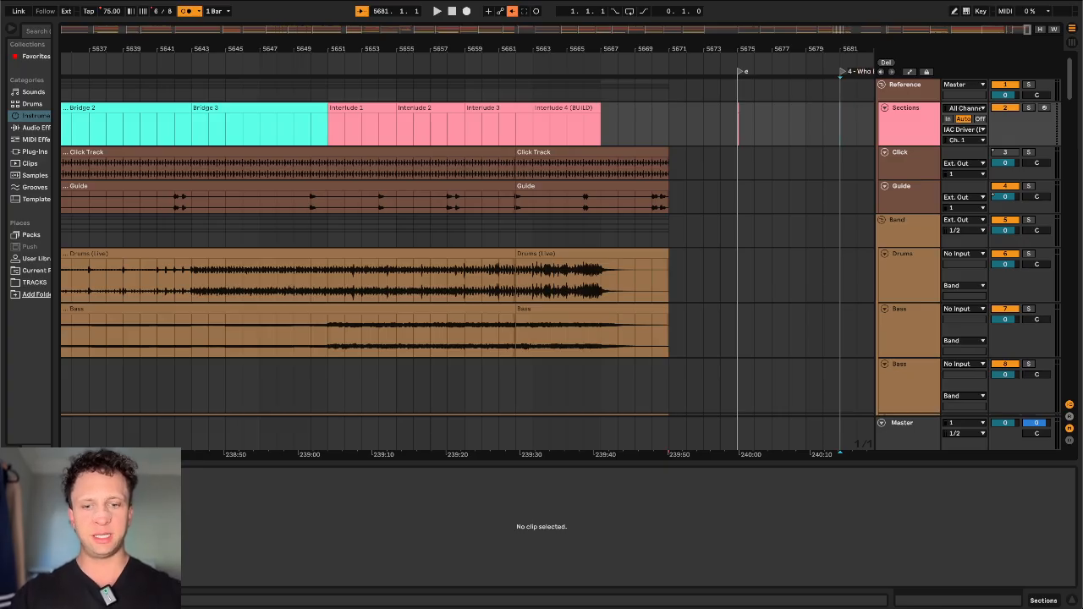
{"action": "key", "text": "Return"}
{"action": "scroll", "coordinate": [467, 263], "scroll_direction": "right", "scroll_amount": 2}
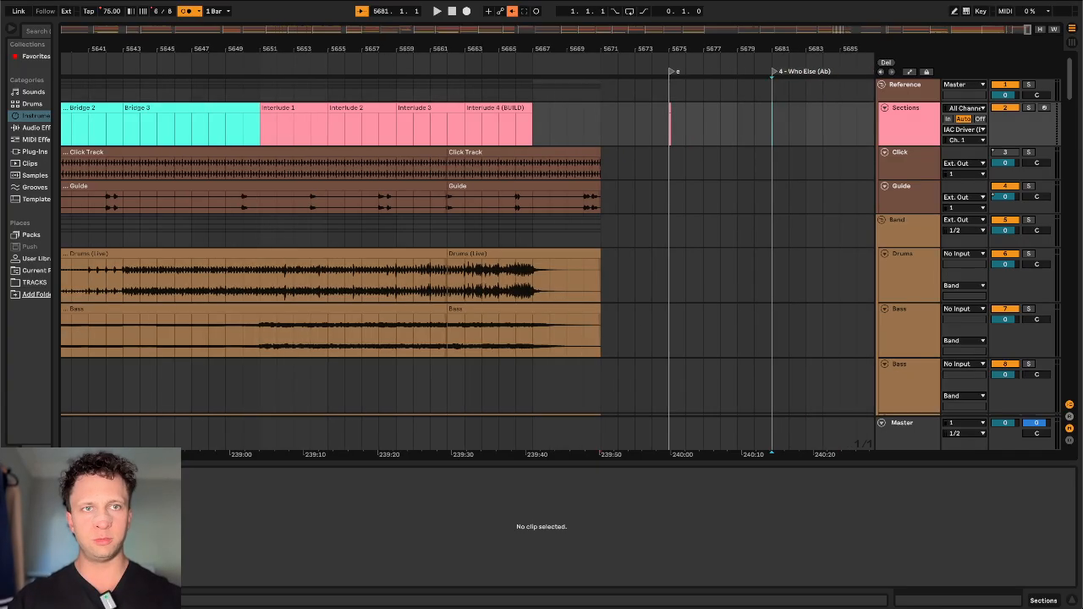
- Look through the earlier songs in the arrangement for the existing "Who Else" tracks
{"action": "key", "text": "minus"}
{"action": "key", "text": "minus"}
{"action": "key", "text": "minus"}
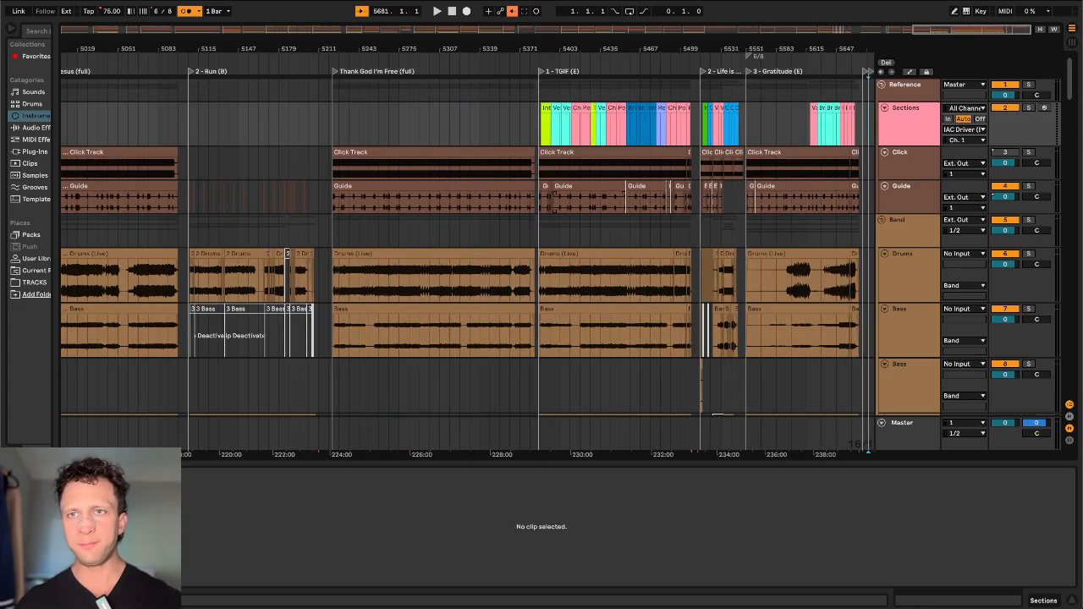
{"action": "scroll", "coordinate": [467, 254], "scroll_direction": "left", "scroll_amount": 20}
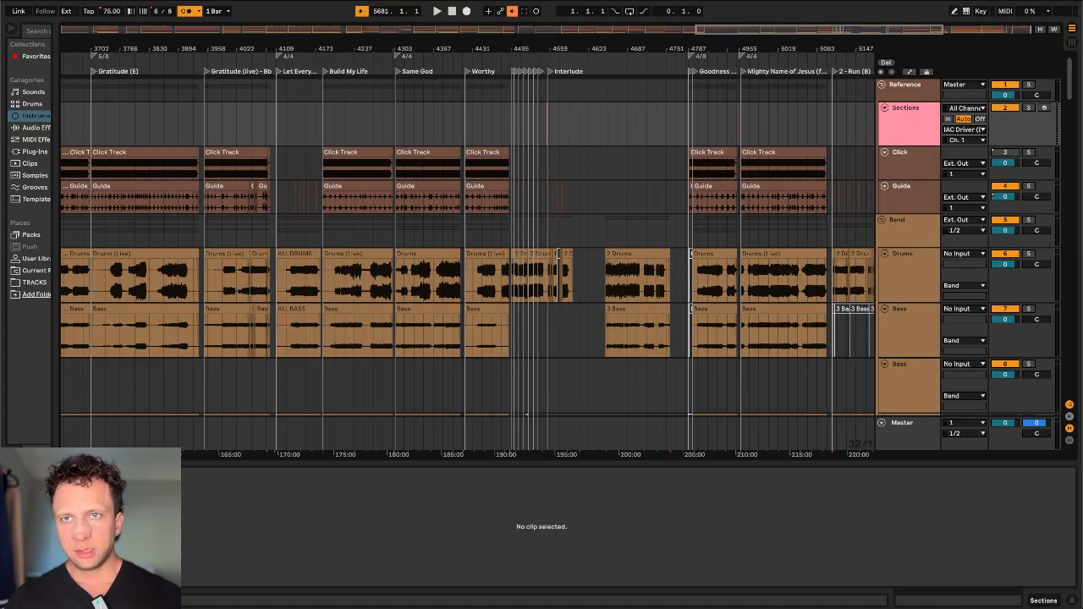
{"action": "scroll", "coordinate": [274, 254], "scroll_direction": "left", "scroll_amount": 1}
{"action": "scroll", "coordinate": [274, 254], "scroll_direction": "up", "scroll_amount": 5}
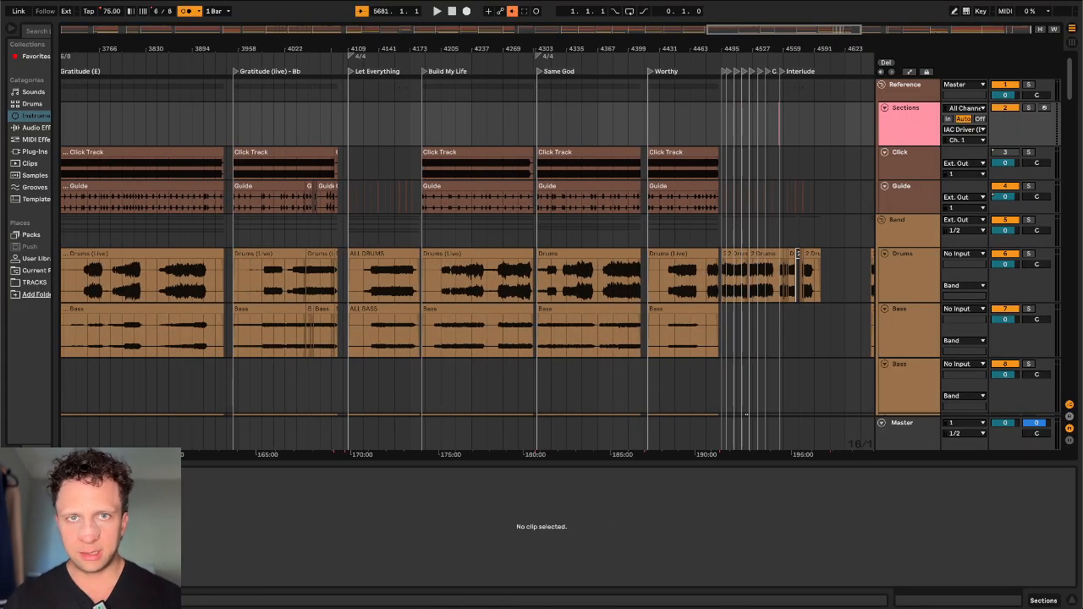
{"action": "scroll", "coordinate": [467, 254], "scroll_direction": "left", "scroll_amount": 10}
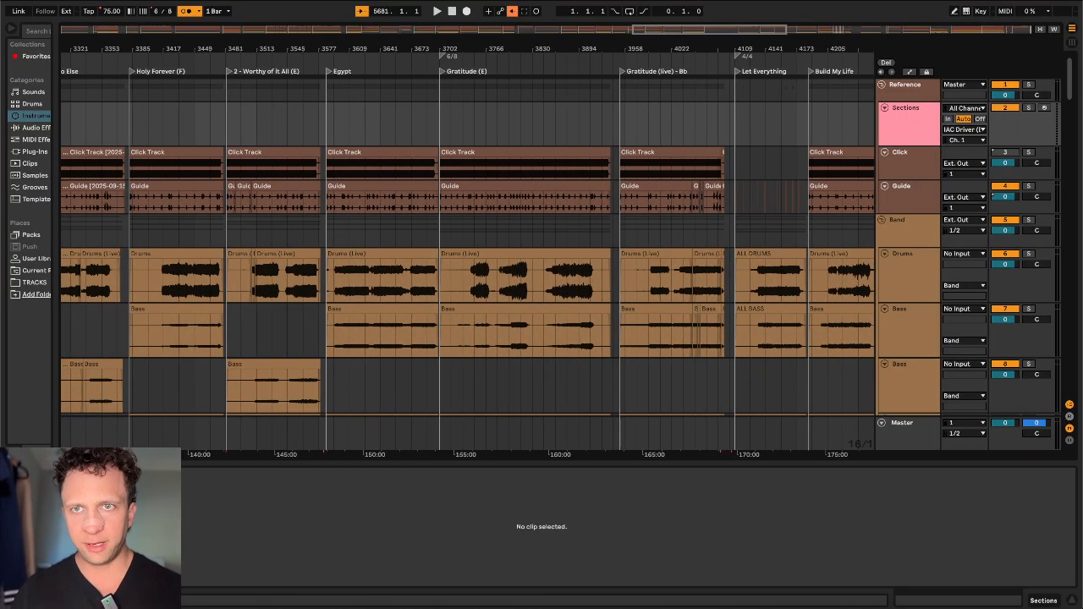
{"action": "scroll", "coordinate": [467, 254], "scroll_direction": "left", "scroll_amount": 1}
{"action": "scroll", "coordinate": [467, 254], "scroll_direction": "left", "scroll_amount": 8}
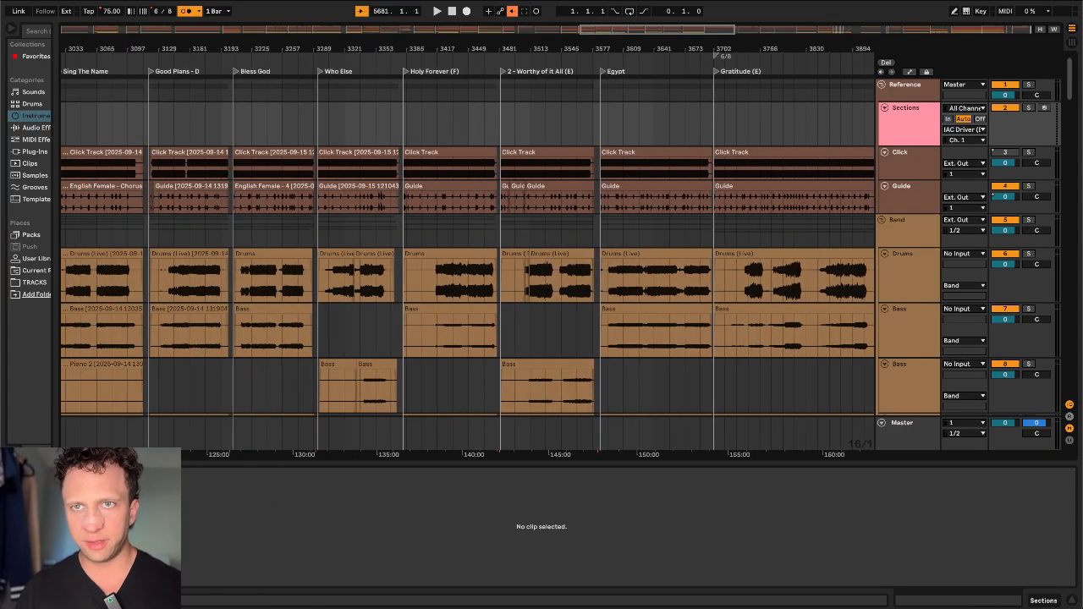
- Play the existing "Who Else" song from bar 3321 and check its drum, bass and piano clips
{"action": "left_click", "coordinate": [342, 124]}
{"action": "scroll", "coordinate": [340, 127], "scroll_direction": "up", "scroll_amount": 8}
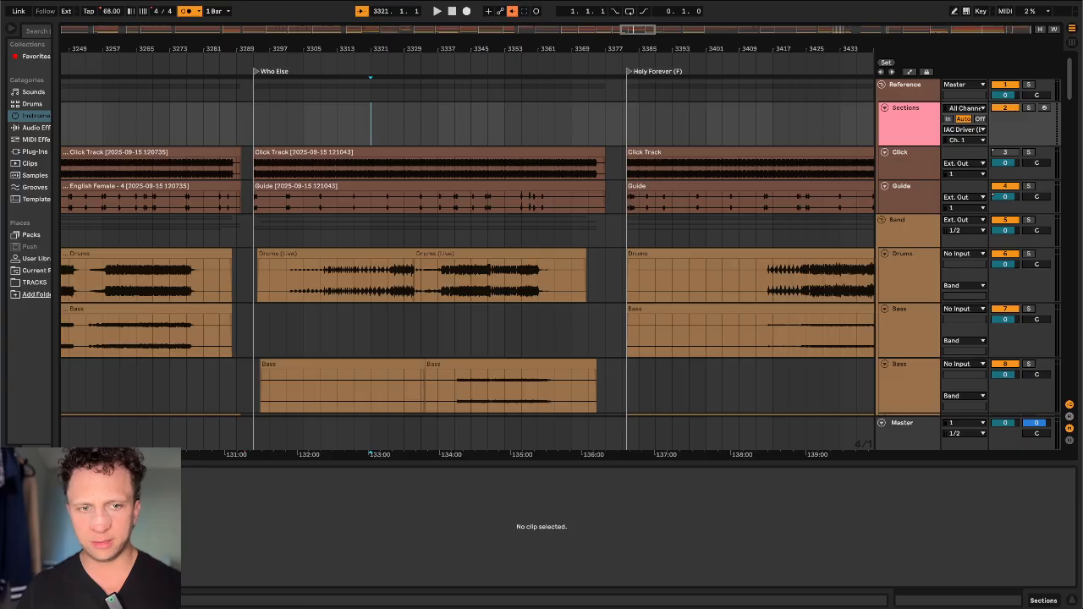
{"action": "key", "text": "space"}
{"action": "scroll", "coordinate": [466, 254], "scroll_direction": "up", "scroll_amount": 5}
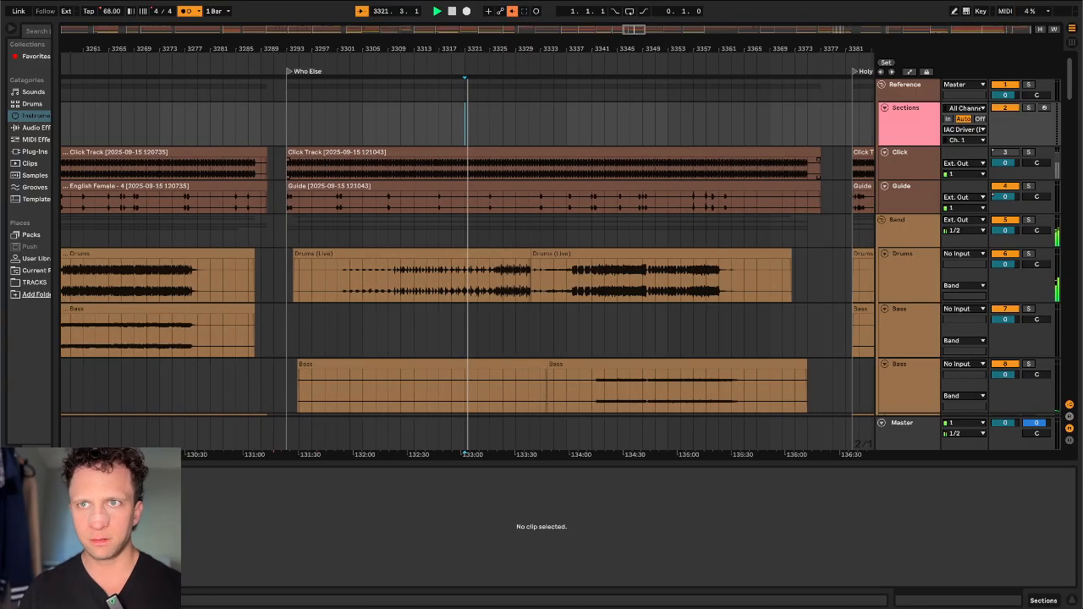
{"action": "scroll", "coordinate": [467, 254], "scroll_direction": "up", "scroll_amount": 3}
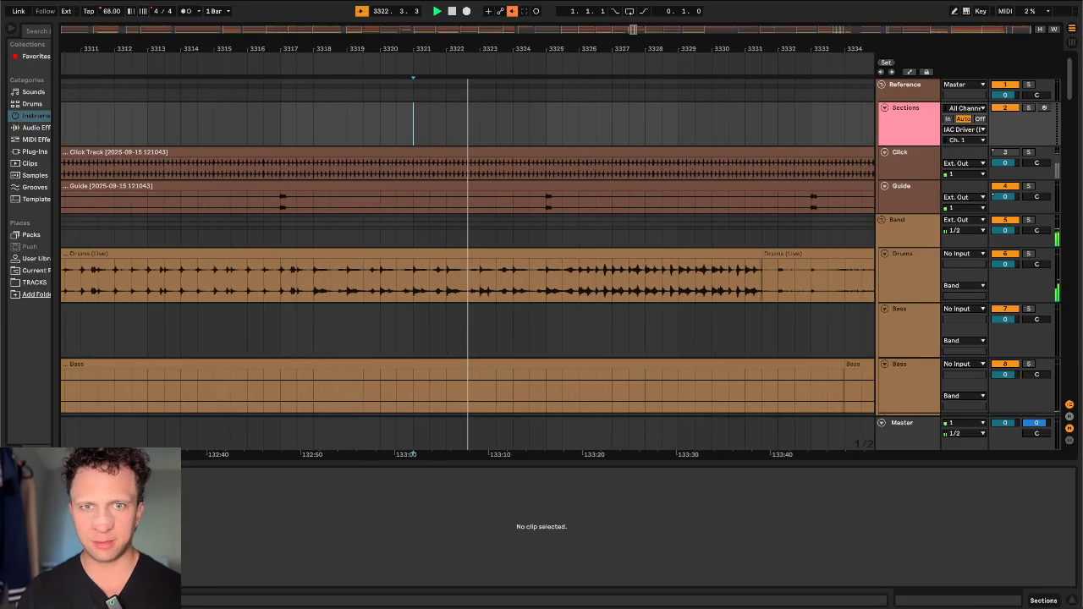
{"action": "scroll", "coordinate": [467, 254], "scroll_direction": "down", "scroll_amount": 5}
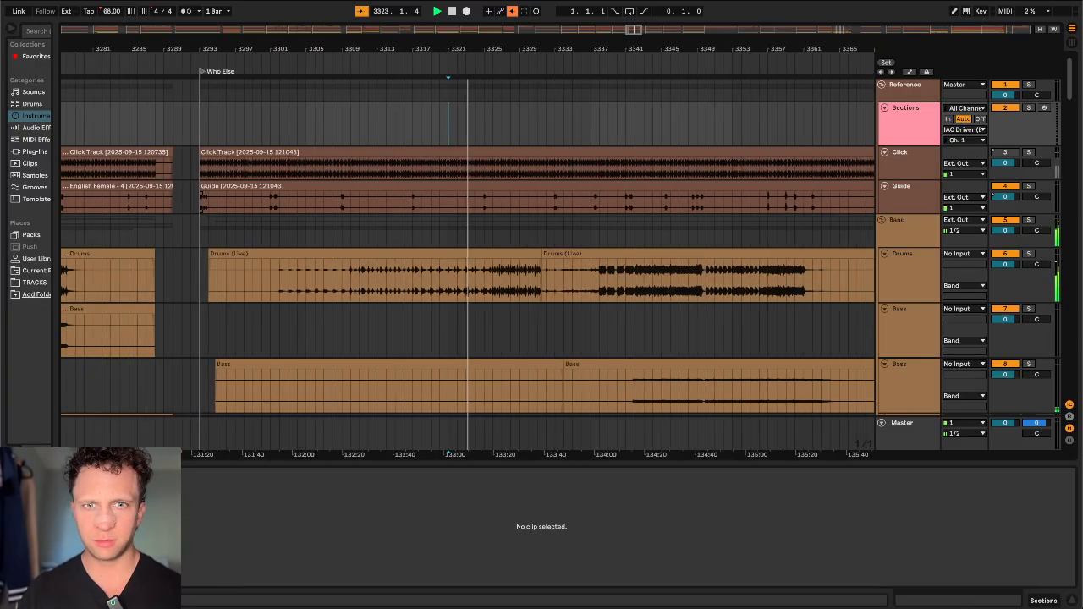
{"action": "scroll", "coordinate": [467, 254], "scroll_direction": "down", "scroll_amount": 3}
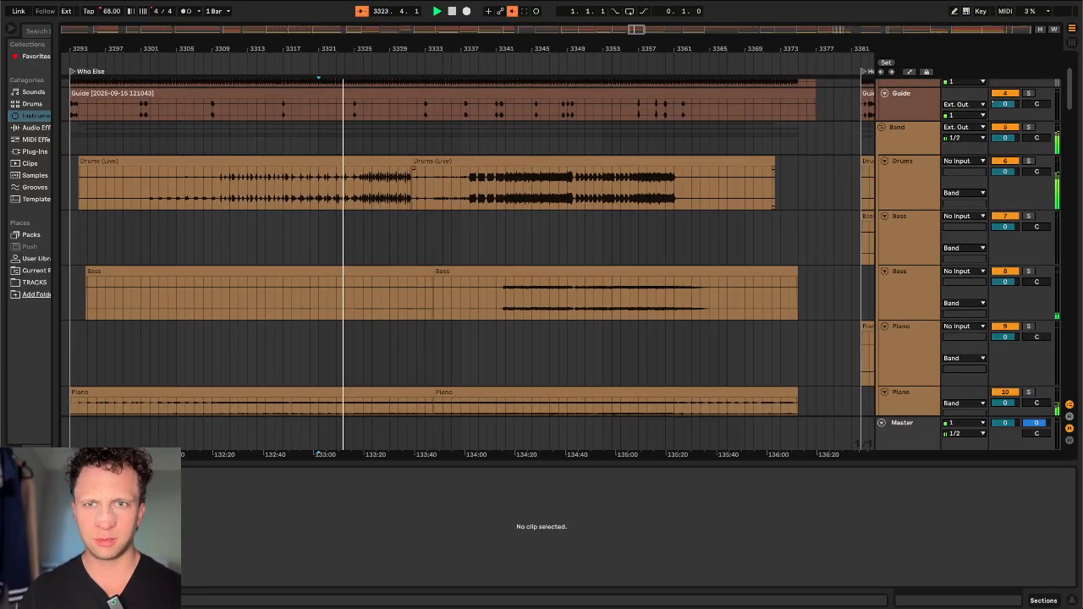
- Stop playback and listen to "Who Else" from bar 3335, within the second Drums (Live) clip
{"action": "left_click", "coordinate": [362, 135]}
{"action": "left_click", "coordinate": [345, 184]}
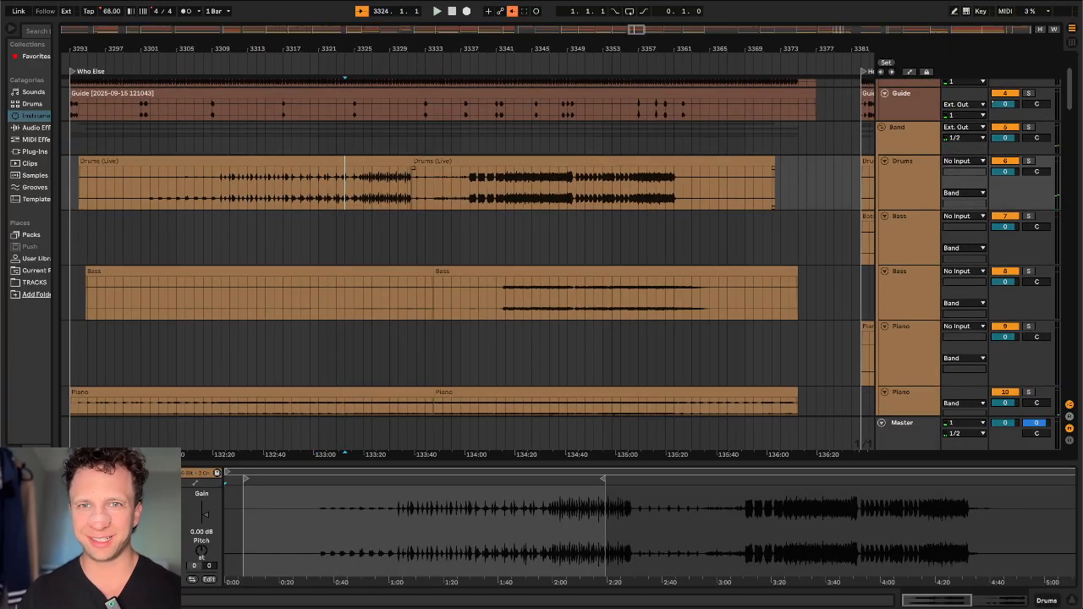
{"action": "left_click", "coordinate": [441, 185]}
{"action": "key", "text": "space"}
{"action": "scroll", "coordinate": [441, 184], "scroll_direction": "up", "scroll_amount": 5}
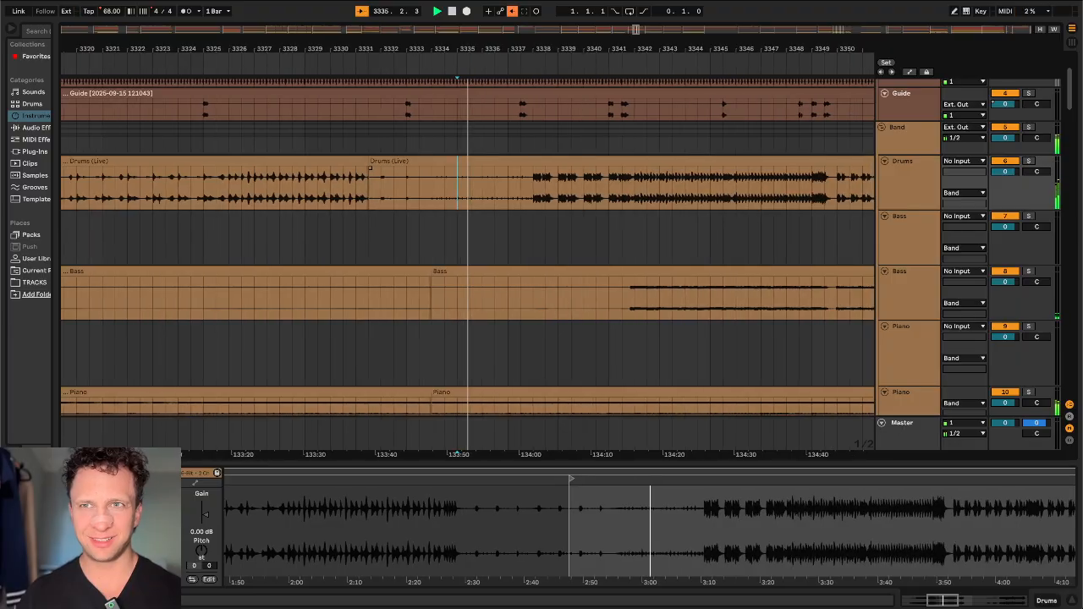
- Stop playback and select the second Drums (Live) clip of the existing "Who Else" to inspect it
{"action": "scroll", "coordinate": [442, 185], "scroll_direction": "up", "scroll_amount": 2}
{"action": "key", "text": "space"}
{"action": "left_click", "coordinate": [423, 161]}
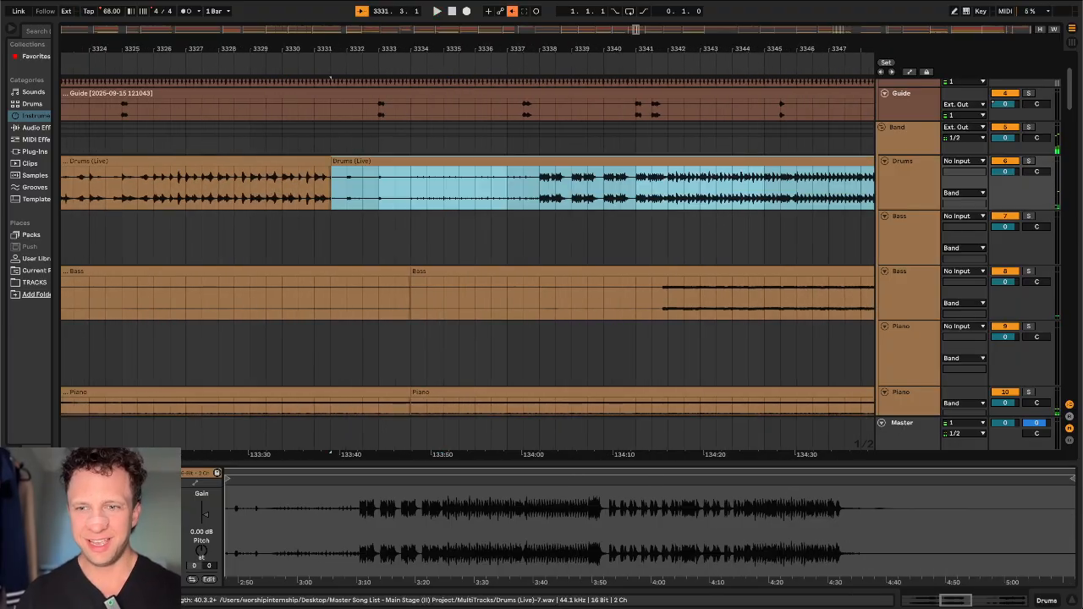
- Solo the Drums track and listen briefly to "Who Else" from bar 3357, near the end of the second drum clip
{"action": "scroll", "coordinate": [483, 179], "scroll_direction": "down", "scroll_amount": 3}
{"action": "left_click", "coordinate": [634, 188]}
{"action": "scroll", "coordinate": [635, 188], "scroll_direction": "up", "scroll_amount": 2}
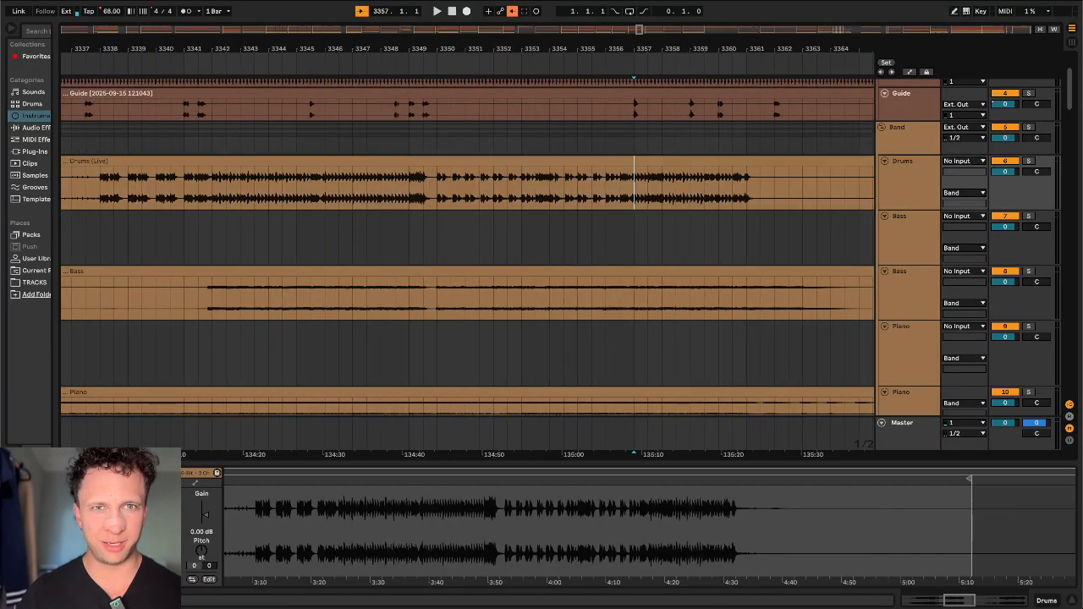
{"action": "scroll", "coordinate": [635, 188], "scroll_direction": "right", "scroll_amount": 3}
{"action": "key", "text": "s"}
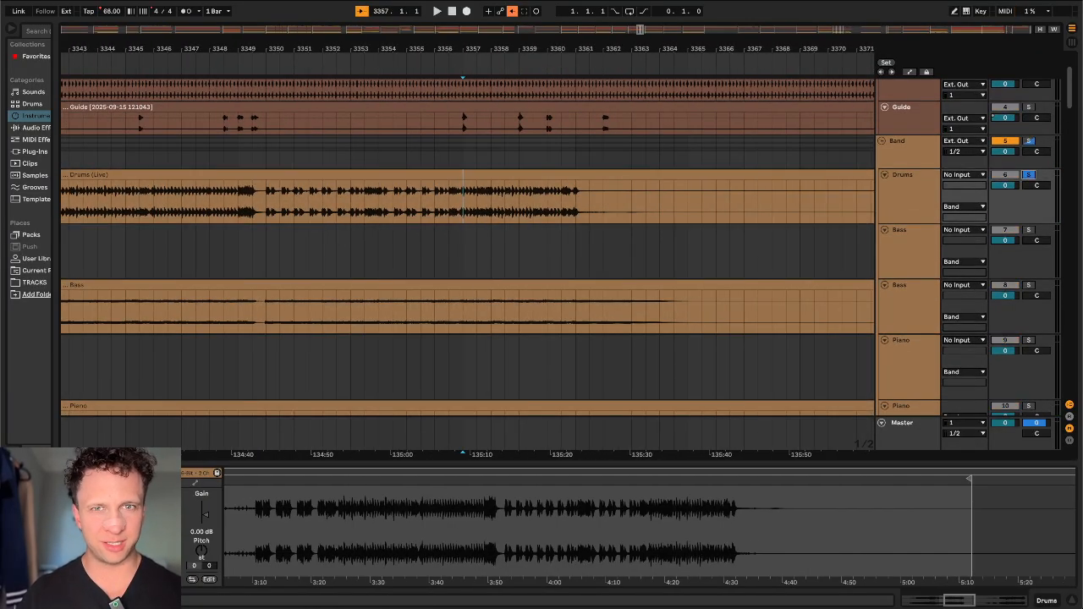
{"action": "key", "text": "space"}
{"action": "scroll", "coordinate": [478, 187], "scroll_direction": "up", "scroll_amount": 5}
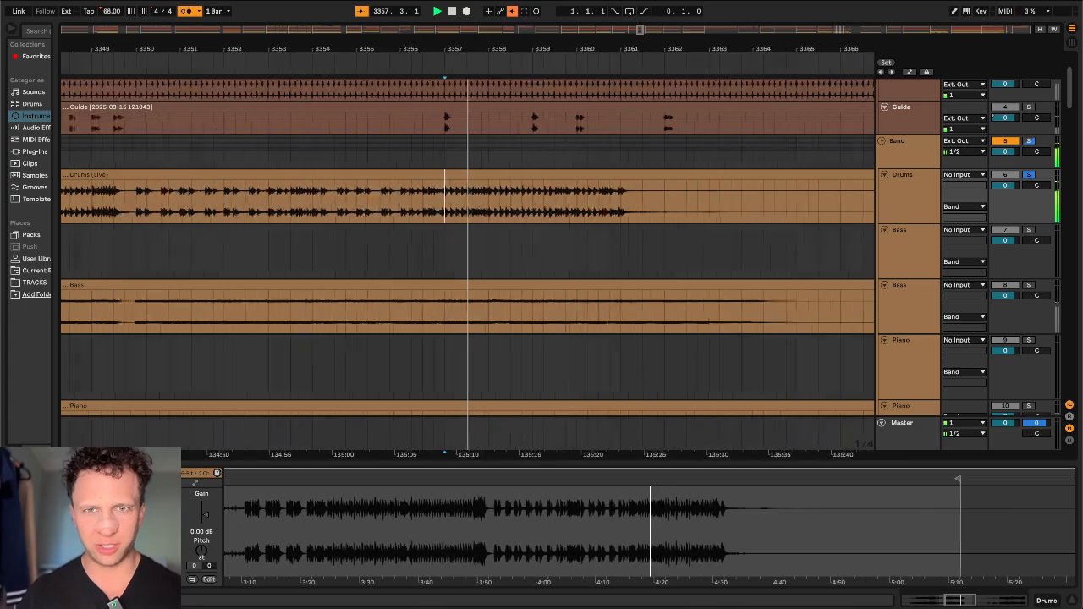
{"action": "key", "text": "space"}
{"action": "scroll", "coordinate": [365, 188], "scroll_direction": "up", "scroll_amount": 2}
{"action": "scroll", "coordinate": [366, 187], "scroll_direction": "down", "scroll_amount": 6}
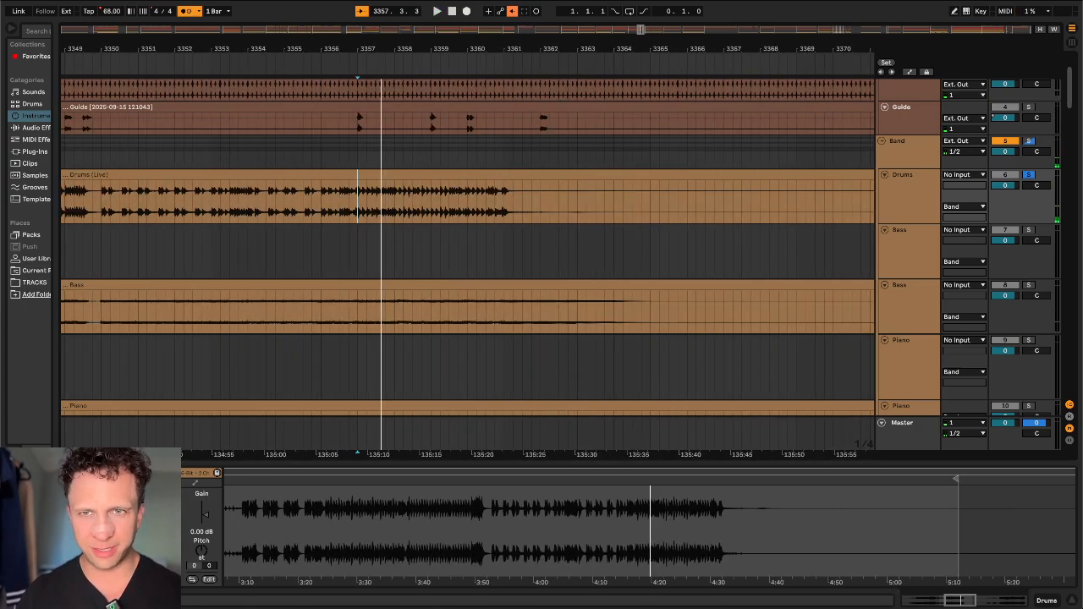
- Inspect both Drums (Live) clips of "Who Else" and play the song briefly from bar 3302
{"action": "left_click", "coordinate": [366, 182]}
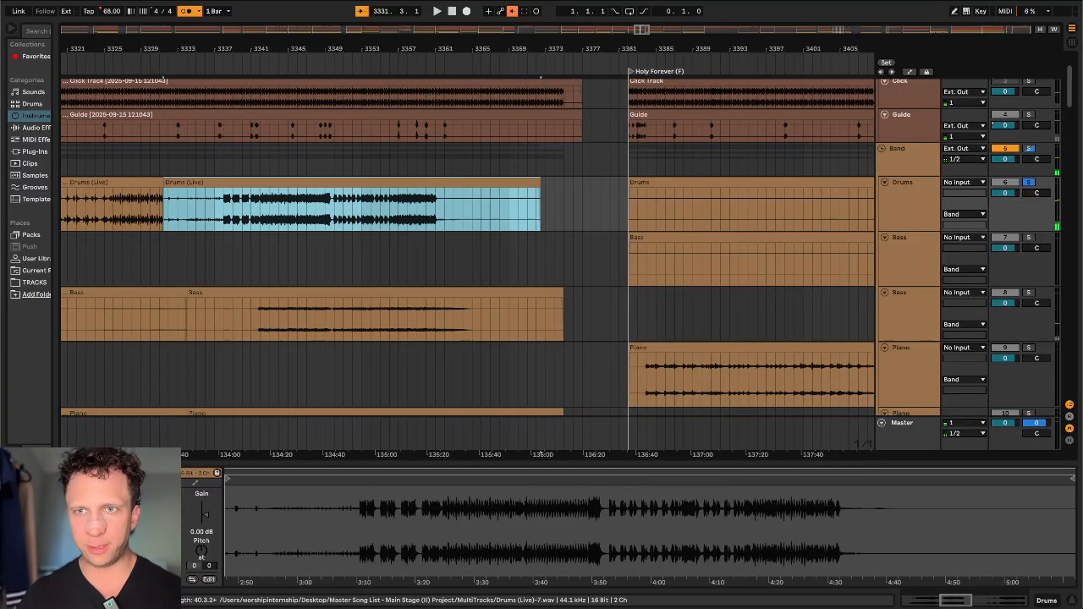
{"action": "scroll", "coordinate": [365, 188], "scroll_direction": "left", "scroll_amount": 5}
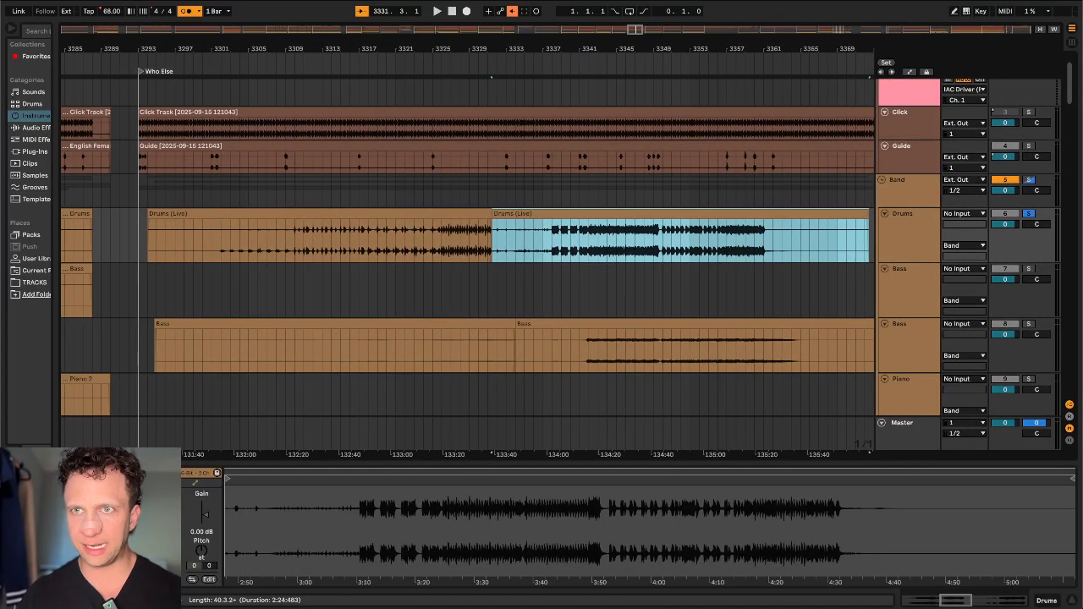
{"action": "left_click", "coordinate": [221, 214]}
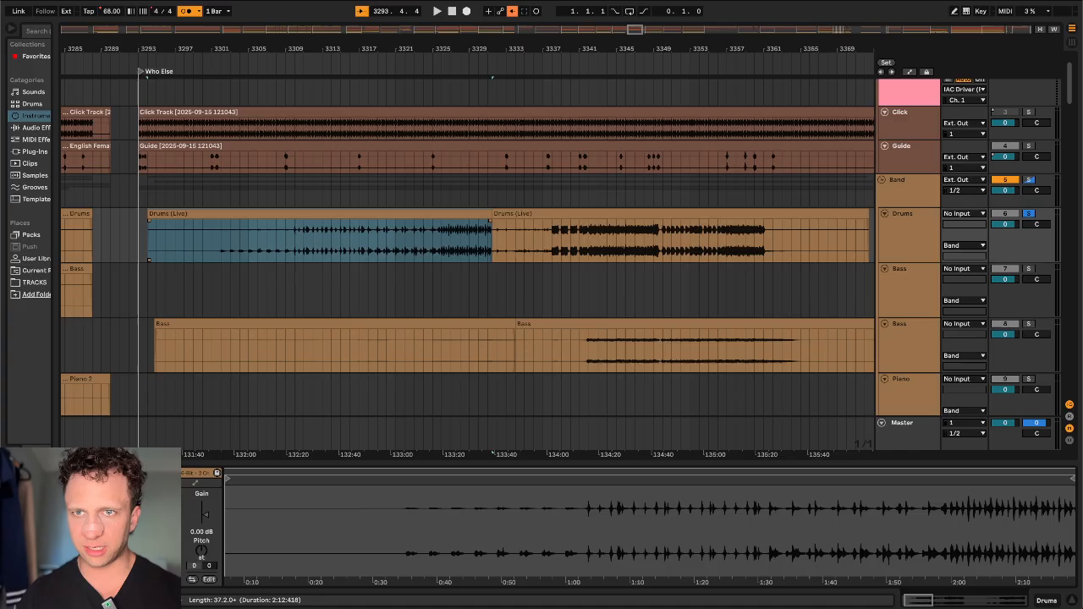
{"action": "left_click", "coordinate": [220, 240]}
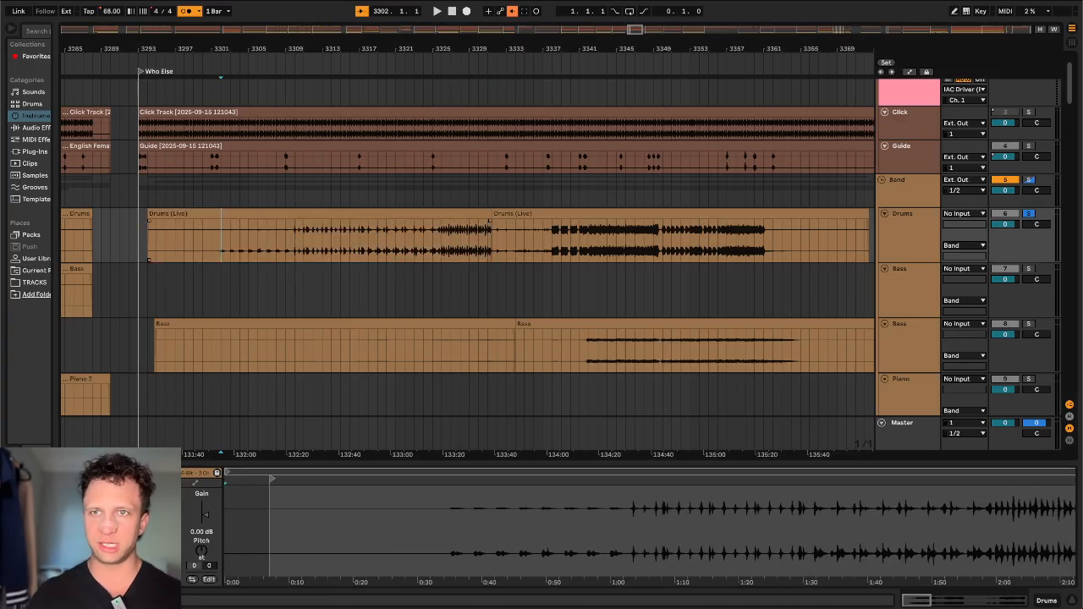
{"action": "key", "text": "space"}
{"action": "key", "text": "space"}
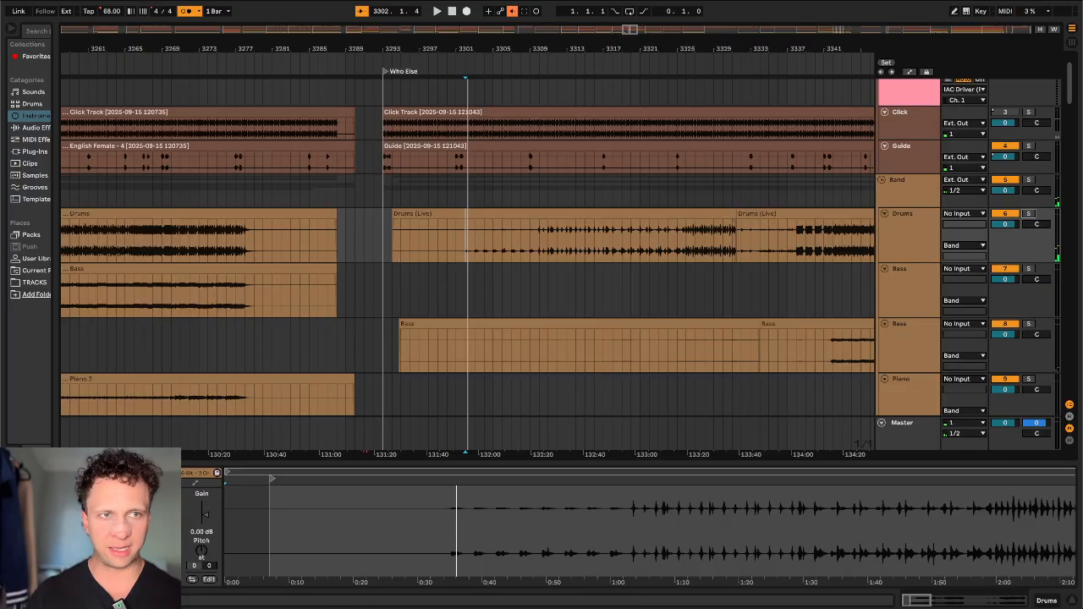
- Examine how the first Drums (Live) clip lines up with the grid around bar 3310
{"action": "scroll", "coordinate": [469, 230], "scroll_direction": "up", "scroll_amount": 5}
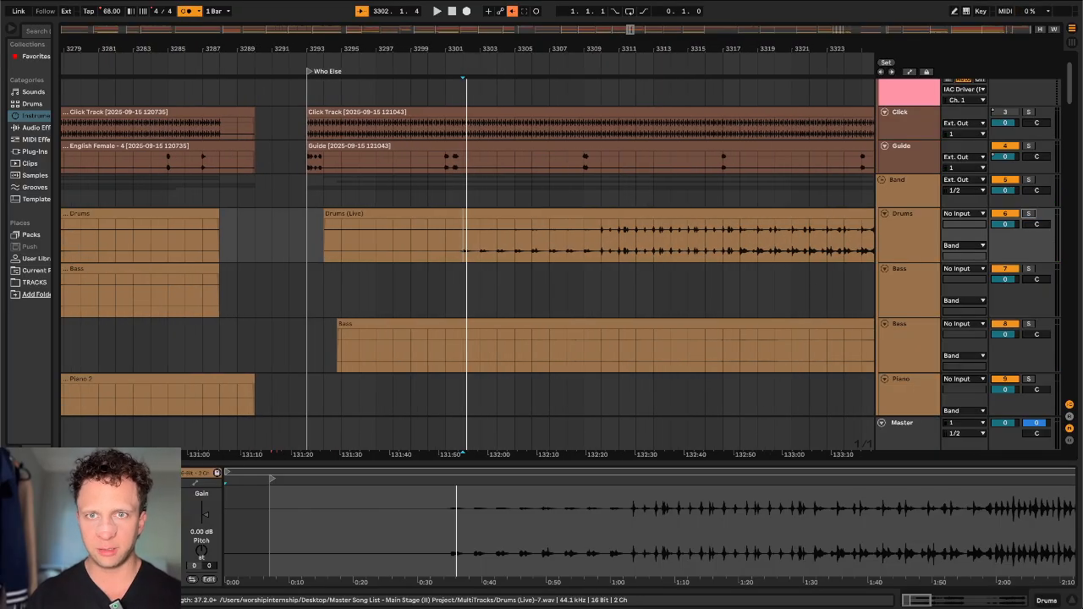
{"action": "left_click", "coordinate": [469, 214]}
{"action": "left_click", "coordinate": [468, 214]}
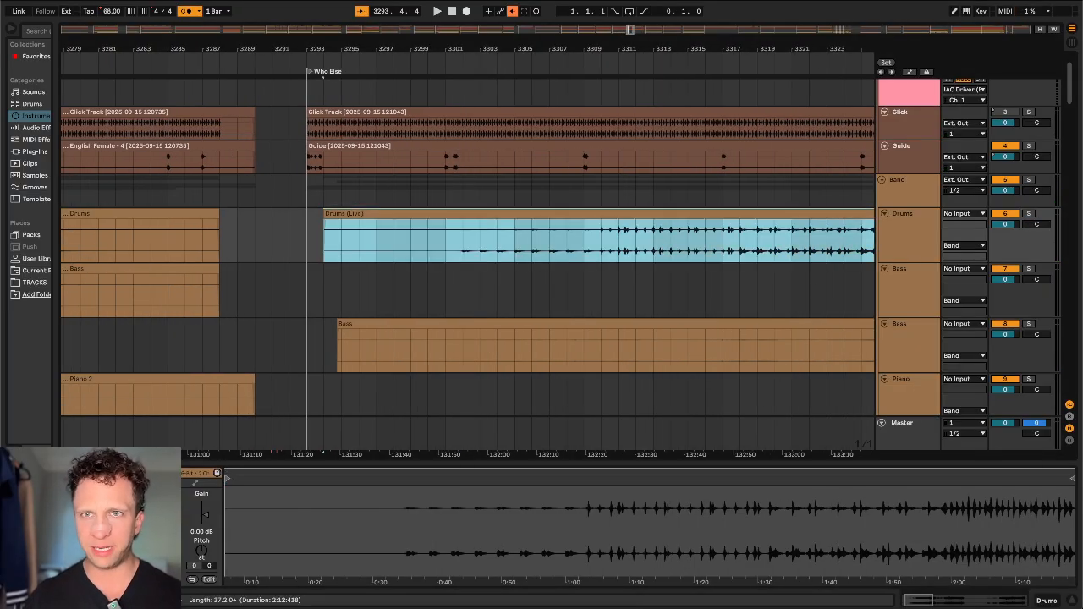
{"action": "scroll", "coordinate": [496, 236], "scroll_direction": "up", "scroll_amount": 3}
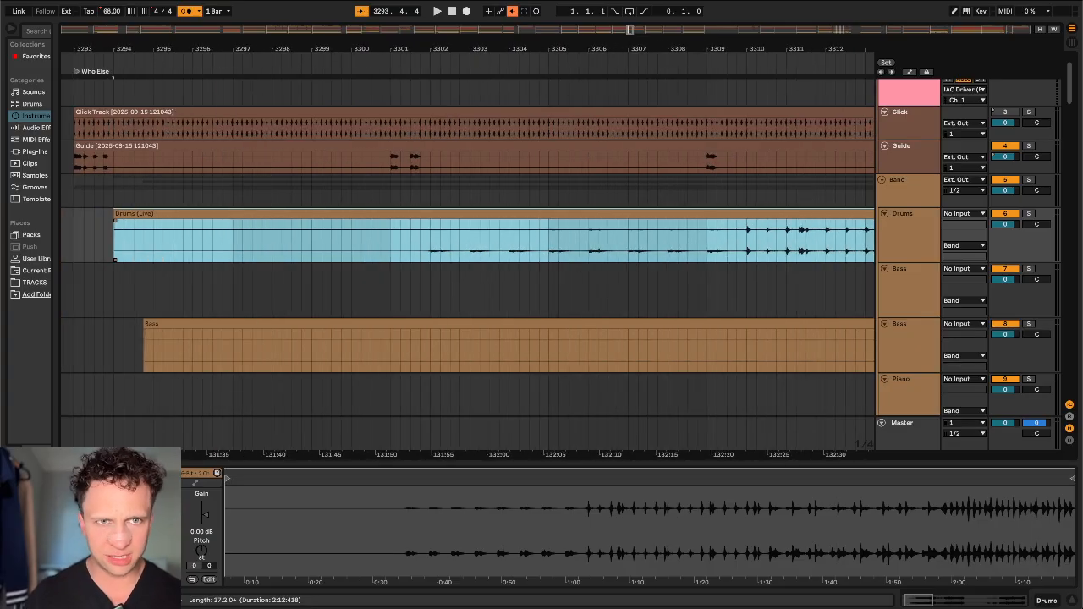
{"action": "left_click", "coordinate": [747, 238]}
- Switch to Finder and look in the Desktop's TRACKS folder for the "Who Else (Live)" multitrack folder in G at 68 bpm
{"action": "key", "text": "super+i"}
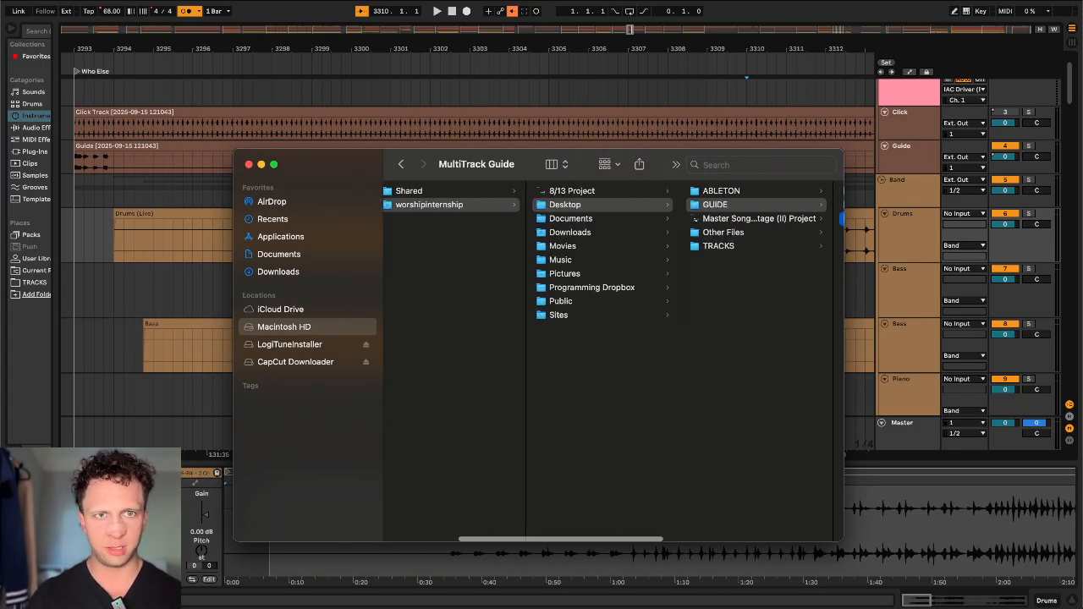
{"action": "left_click", "coordinate": [729, 246]}
{"action": "left_click_drag", "start_coordinate": [507, 164], "coordinate": [350, 160]}
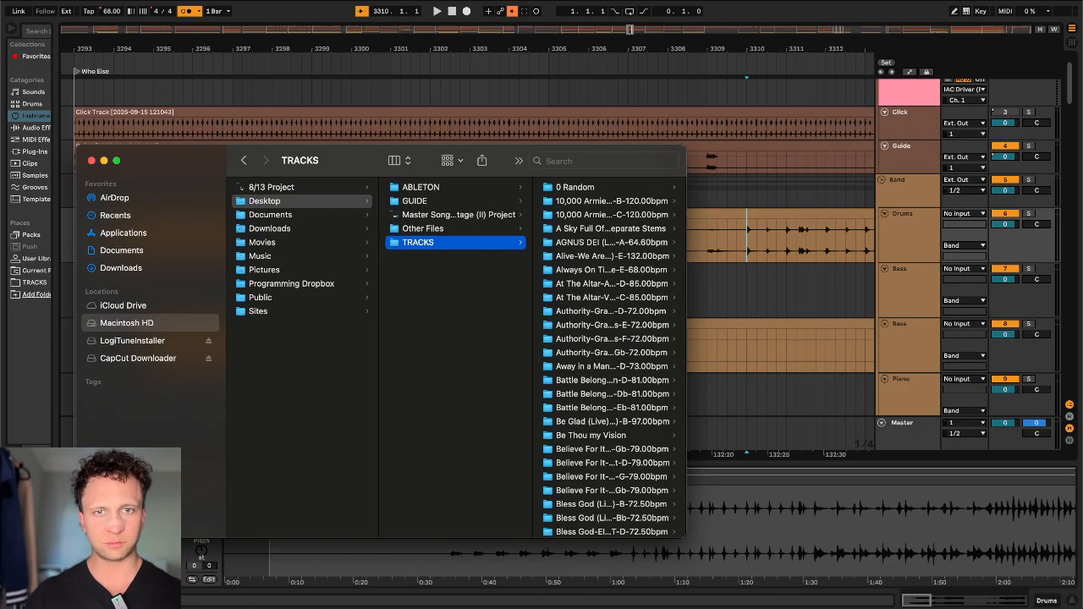
{"action": "key", "text": "Right"}
{"action": "key", "text": "w"}
{"action": "scroll", "coordinate": [458, 363], "scroll_direction": "down", "scroll_amount": 3}
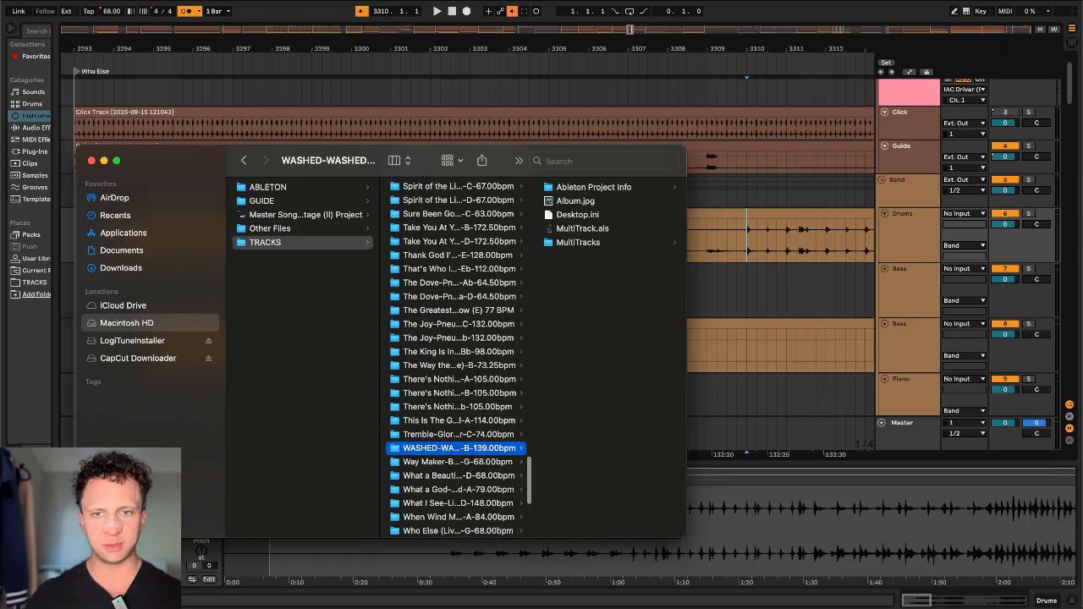
{"action": "left_click", "coordinate": [457, 523]}
{"action": "scroll", "coordinate": [458, 364], "scroll_direction": "down", "scroll_amount": 2}
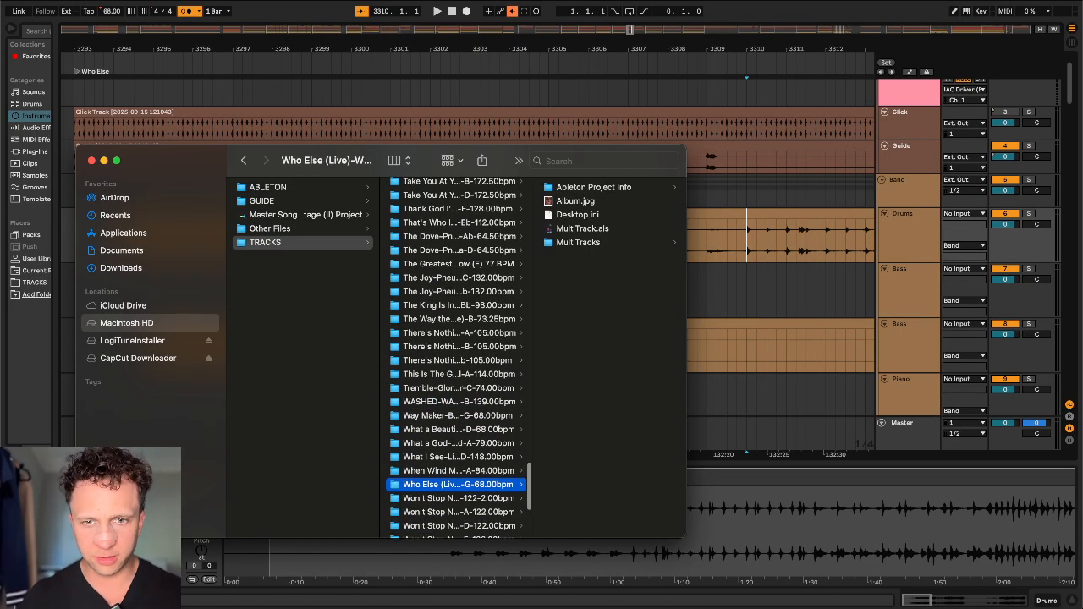
{"action": "double_click", "coordinate": [458, 484]}
- Switch back to Ableton Live and compare the first Drums (Live) clip's hits with the grid up to bar 3319
{"action": "left_click", "coordinate": [451, 127]}
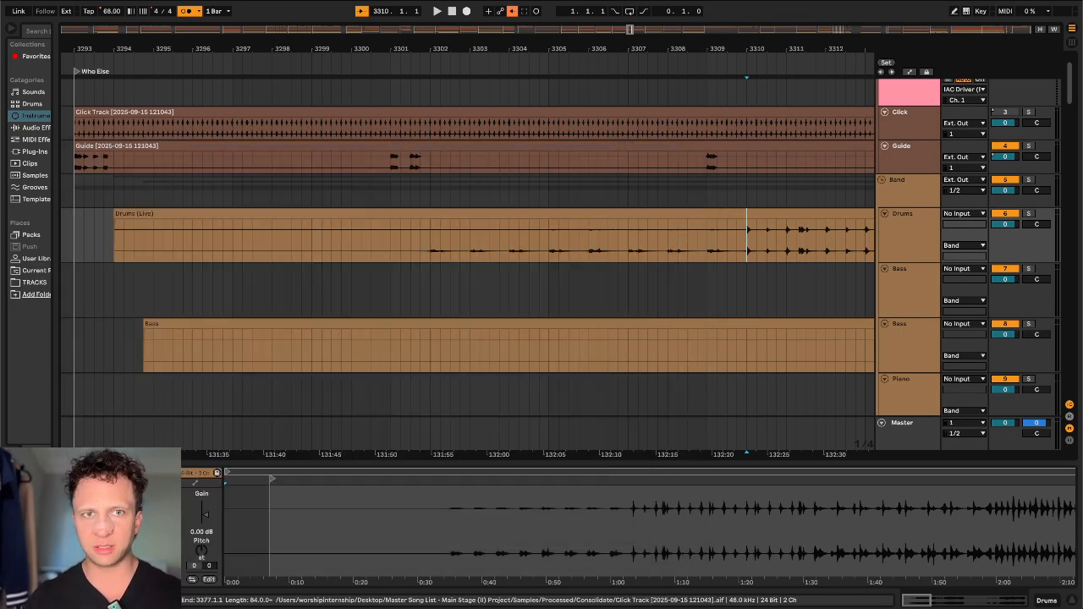
{"action": "left_click", "coordinate": [431, 240]}
{"action": "left_click", "coordinate": [448, 215]}
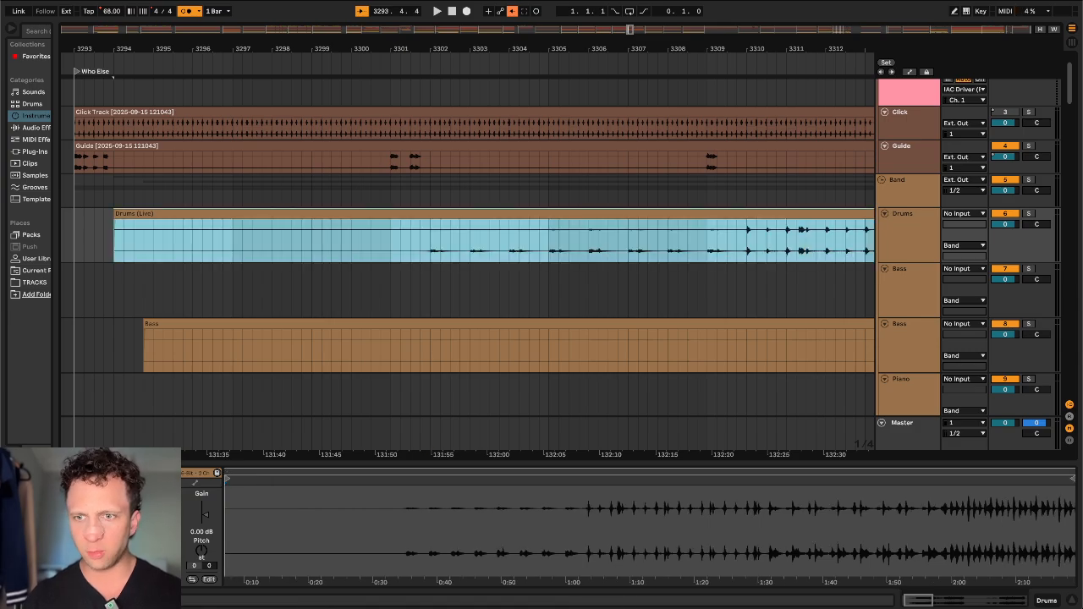
{"action": "scroll", "coordinate": [450, 214], "scroll_direction": "down", "scroll_amount": 3}
{"action": "scroll", "coordinate": [444, 214], "scroll_direction": "down", "scroll_amount": 2}
{"action": "left_click", "coordinate": [671, 240]}
{"action": "scroll", "coordinate": [674, 241], "scroll_direction": "up", "scroll_amount": 10}
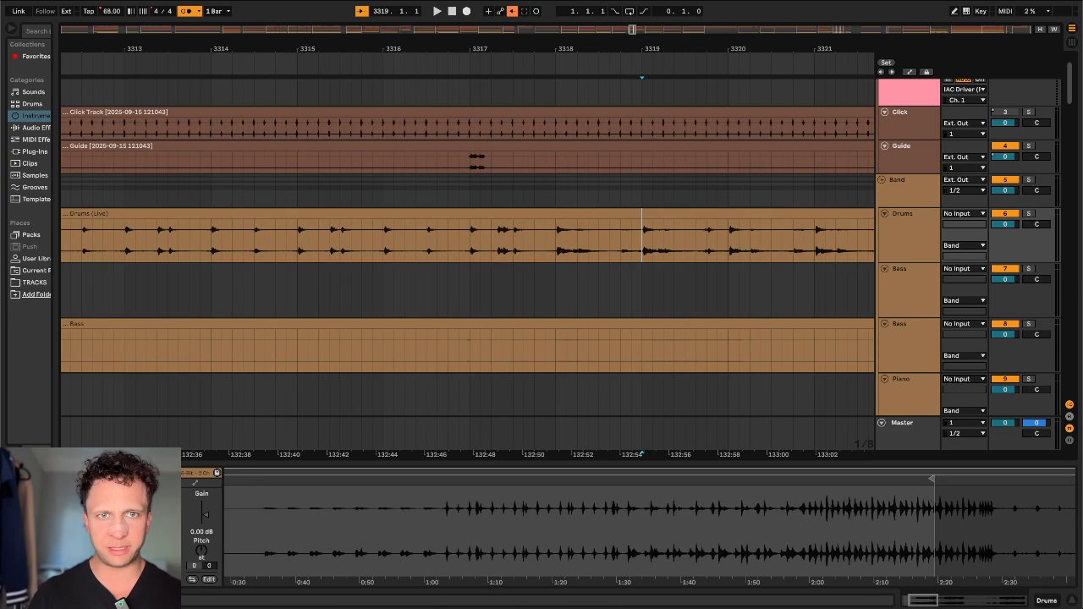
{"action": "scroll", "coordinate": [550, 240], "scroll_direction": "down", "scroll_amount": 4}
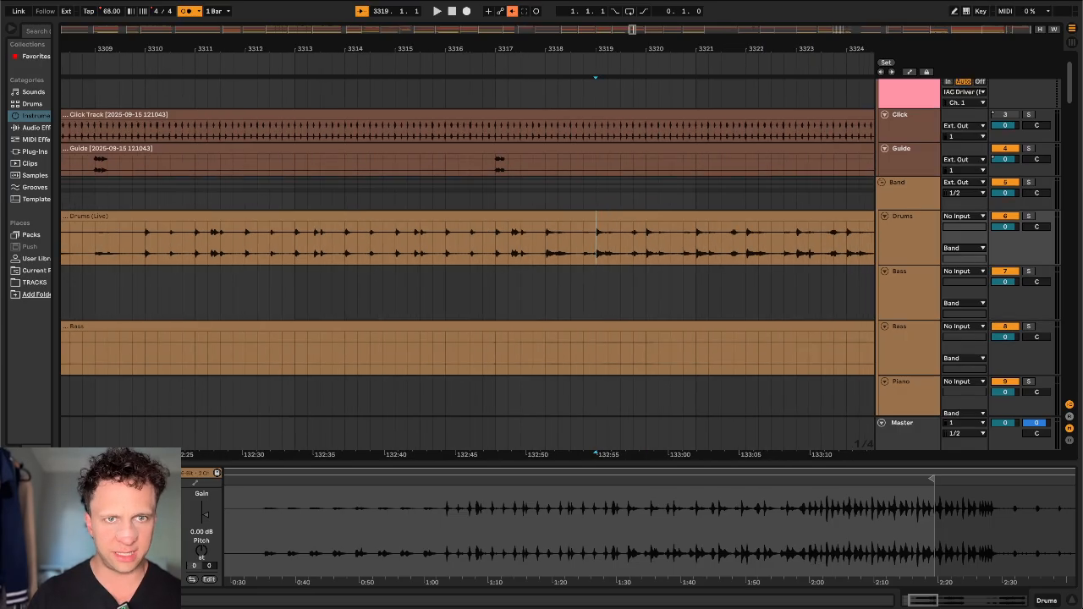
- Adjust the start of the first Drums (Live) clip in "Who Else" so it begins exactly at bar 3294
{"action": "scroll", "coordinate": [550, 240], "scroll_direction": "left", "scroll_amount": 12}
{"action": "scroll", "coordinate": [450, 254], "scroll_direction": "left", "scroll_amount": 1}
{"action": "scroll", "coordinate": [450, 254], "scroll_direction": "up", "scroll_amount": 5}
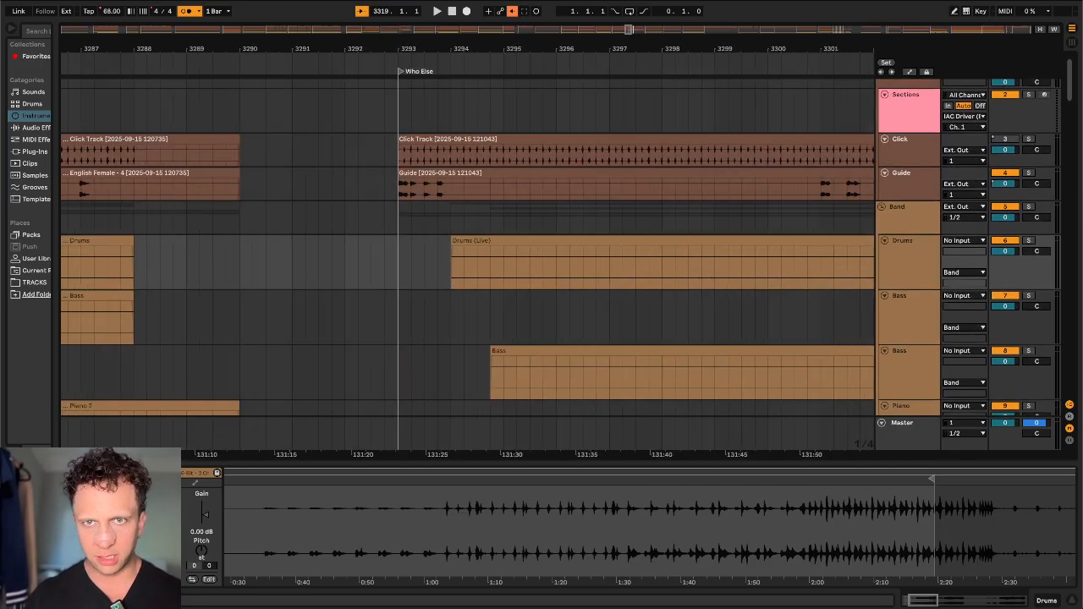
{"action": "mouse_move", "coordinate": [453, 240]}
{"action": "left_mouse_down"}
{"action": "mouse_move", "coordinate": [313, 241]}
{"action": "mouse_move", "coordinate": [452, 240]}
{"action": "left_mouse_up"}
- Check the rest of the "Who Else" drum clips and listen to the song from bar 3341
{"action": "scroll", "coordinate": [440, 254], "scroll_direction": "down", "scroll_amount": 5}
{"action": "scroll", "coordinate": [452, 254], "scroll_direction": "right", "scroll_amount": 10}
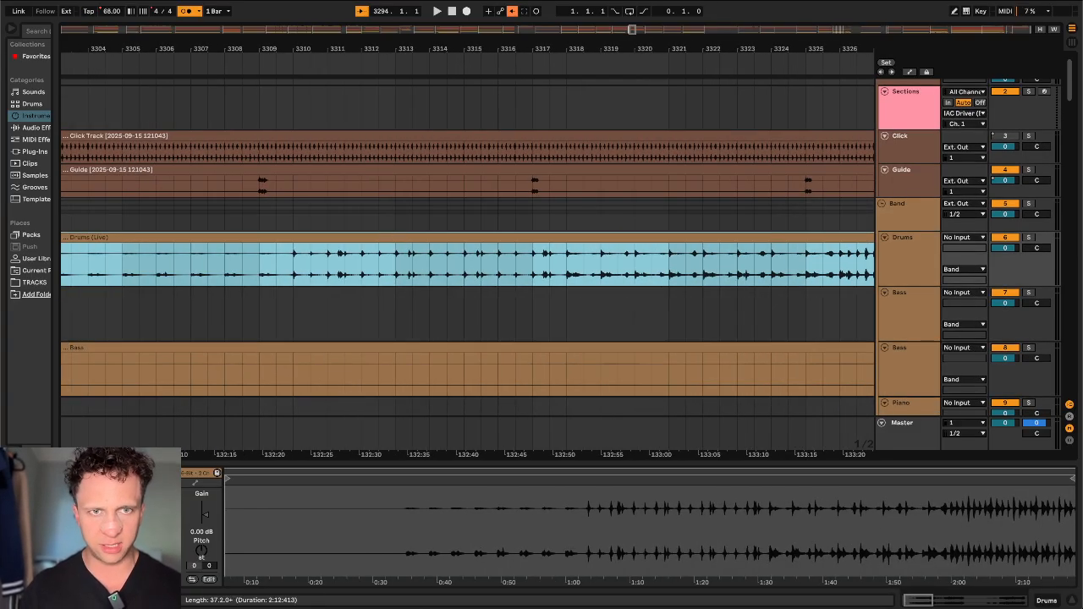
{"action": "scroll", "coordinate": [457, 253], "scroll_direction": "down", "scroll_amount": 5}
{"action": "left_click", "coordinate": [630, 263]}
{"action": "scroll", "coordinate": [630, 263], "scroll_direction": "right", "scroll_amount": 3}
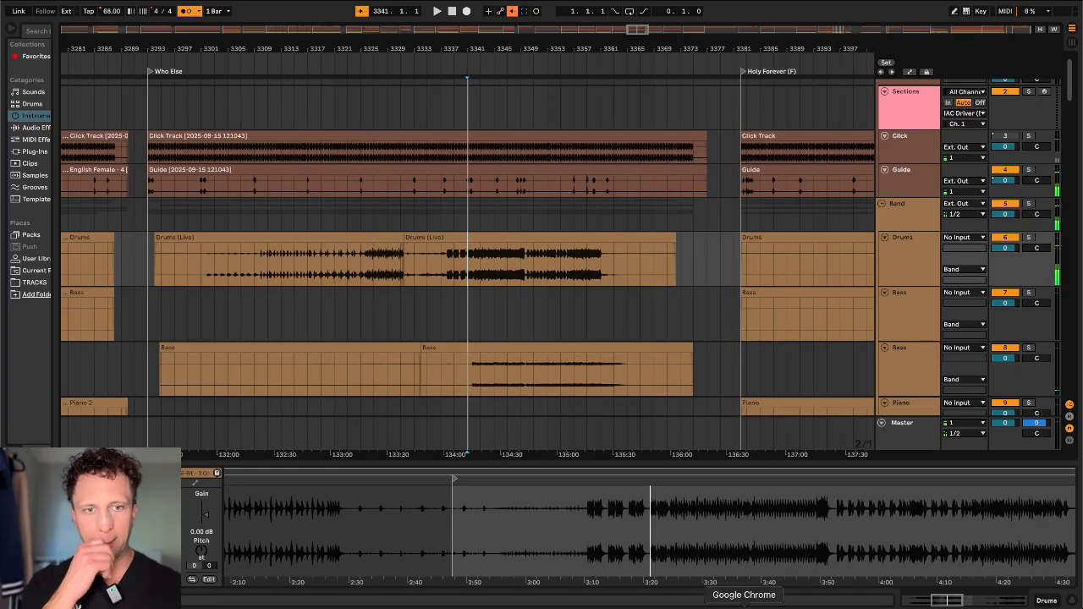
- Switch to the Planning Center plan in Chrome, open the "Who Else" item and read its special instructions about the song version
{"action": "left_click", "coordinate": [744, 606]}
{"action": "scroll", "coordinate": [330, 372], "scroll_direction": "down", "scroll_amount": 2}
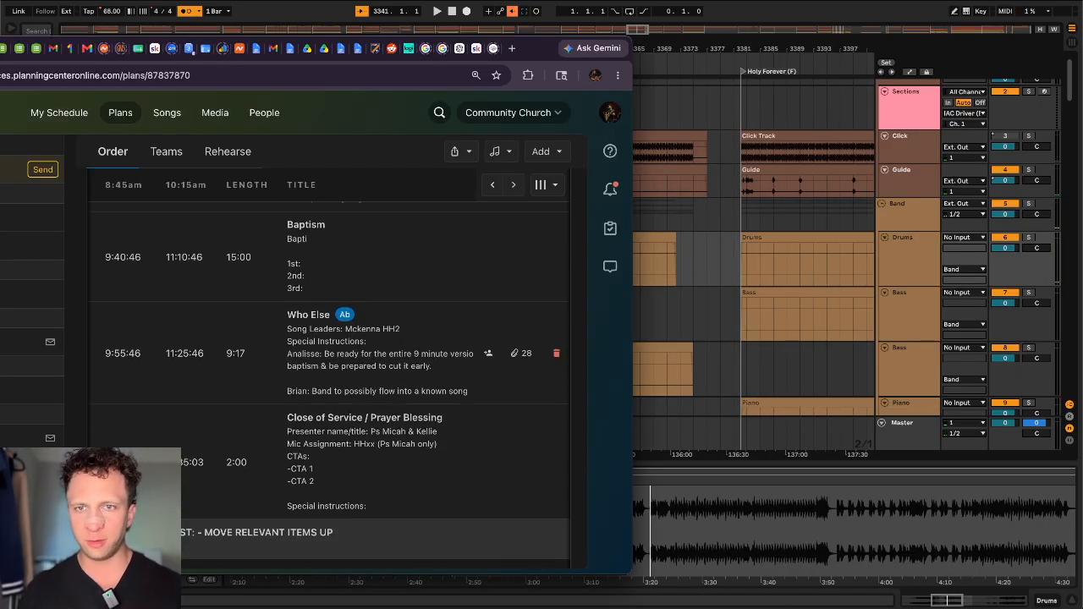
{"action": "left_click", "coordinate": [364, 354]}
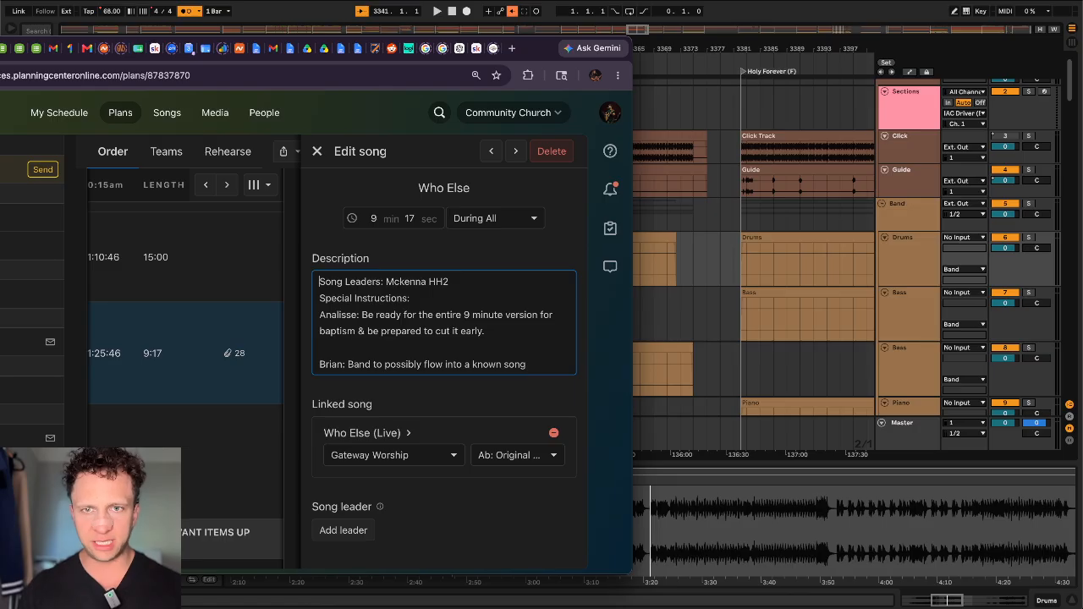
{"action": "left_click_drag", "start_coordinate": [365, 314], "coordinate": [489, 331]}
{"action": "left_click", "coordinate": [489, 341]}
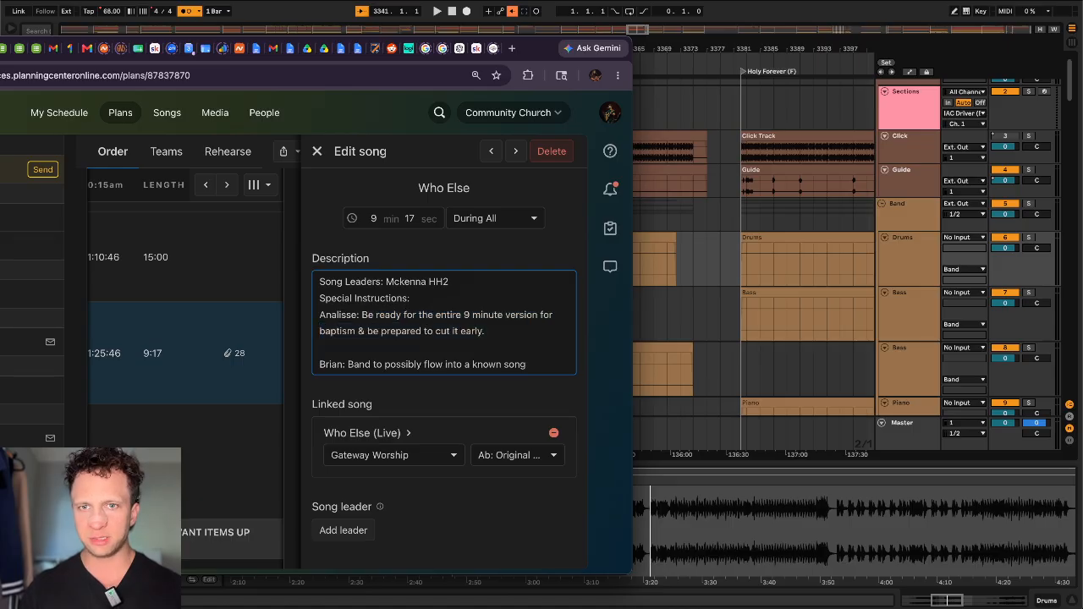
{"action": "left_click_drag", "start_coordinate": [357, 315], "coordinate": [488, 330]}
{"action": "left_click", "coordinate": [487, 331]}
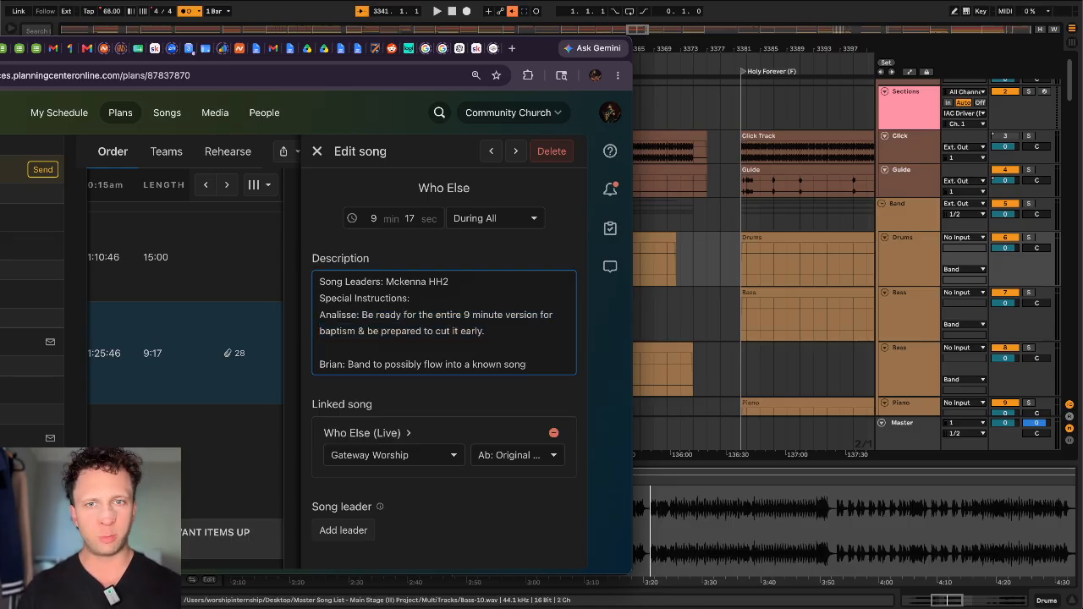
{"action": "left_click_drag", "start_coordinate": [361, 315], "coordinate": [472, 314]}
{"action": "left_click", "coordinate": [487, 331]}
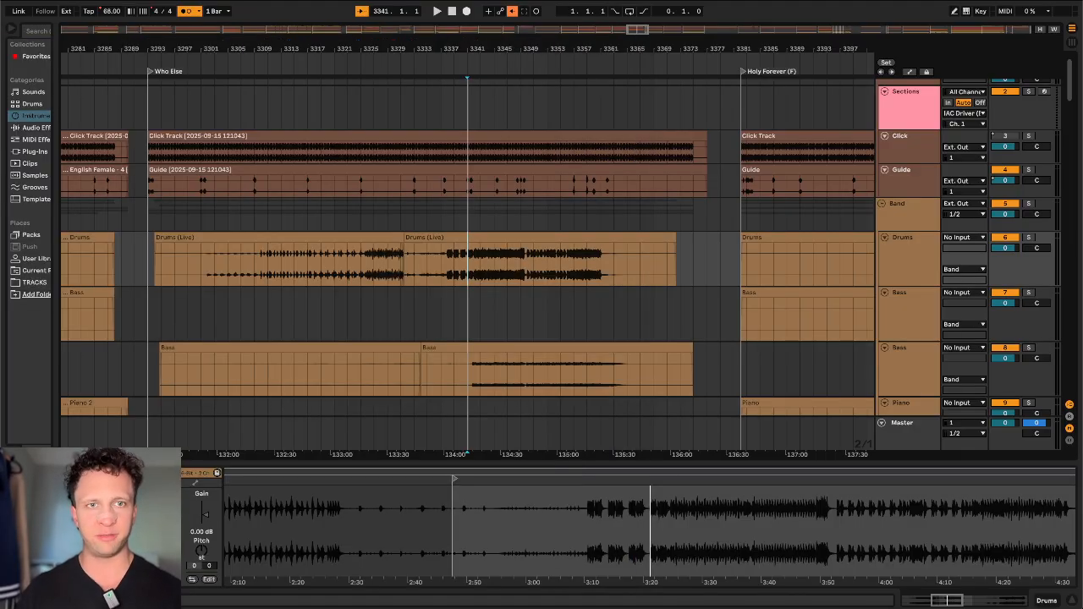
- Switch back to Ableton Live and map key 4 to the "4 - Who Else (Ab)" locator at bar 5681
{"action": "scroll", "coordinate": [465, 254], "scroll_direction": "right", "scroll_amount": 15}
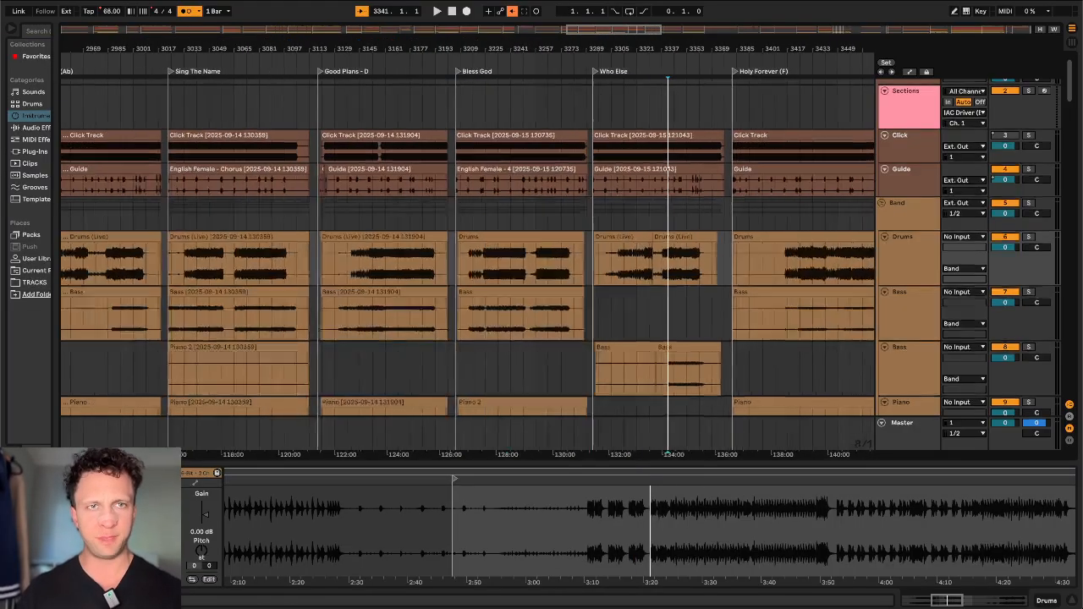
{"action": "scroll", "coordinate": [863, 254], "scroll_direction": "up", "scroll_amount": 10}
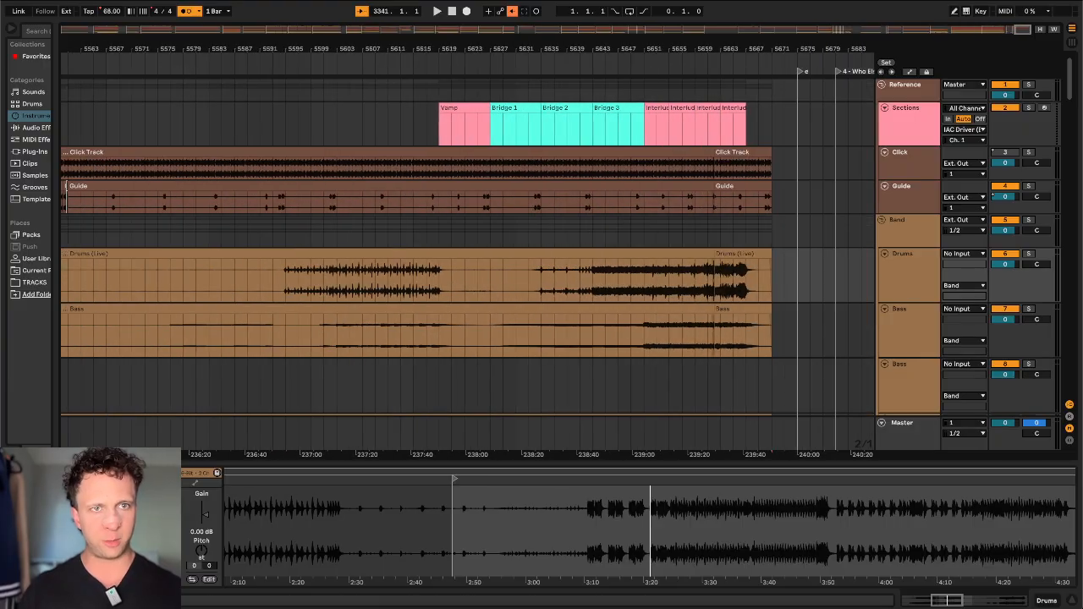
{"action": "left_click", "coordinate": [836, 164]}
{"action": "scroll", "coordinate": [836, 163], "scroll_direction": "up", "scroll_amount": 8}
{"action": "left_click_drag", "start_coordinate": [835, 163], "coordinate": [628, 163]}
{"action": "left_click", "coordinate": [704, 164]}
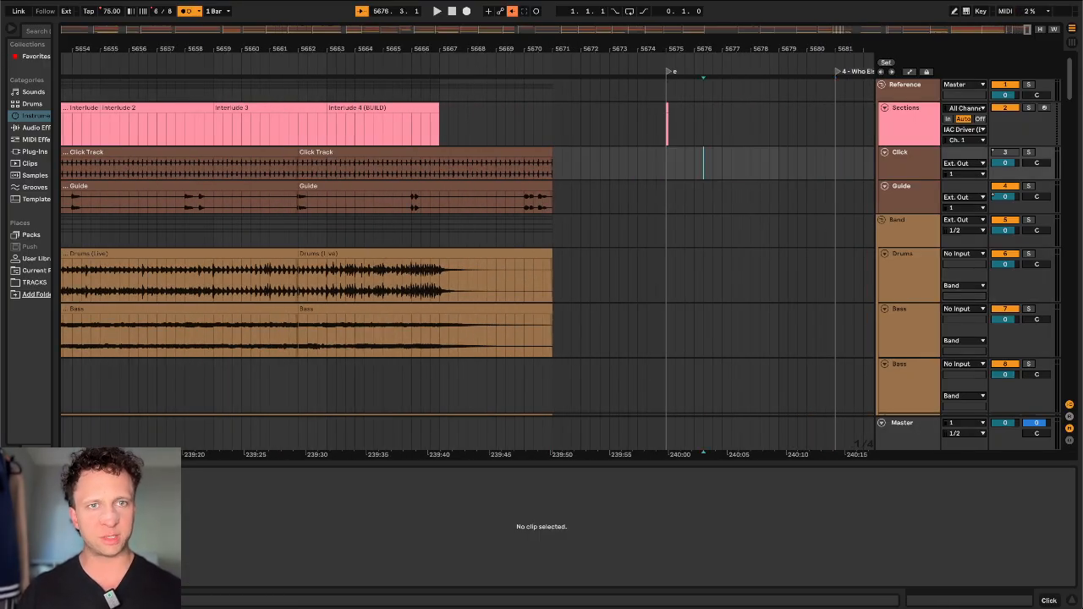
{"action": "scroll", "coordinate": [704, 163], "scroll_direction": "right", "scroll_amount": 3}
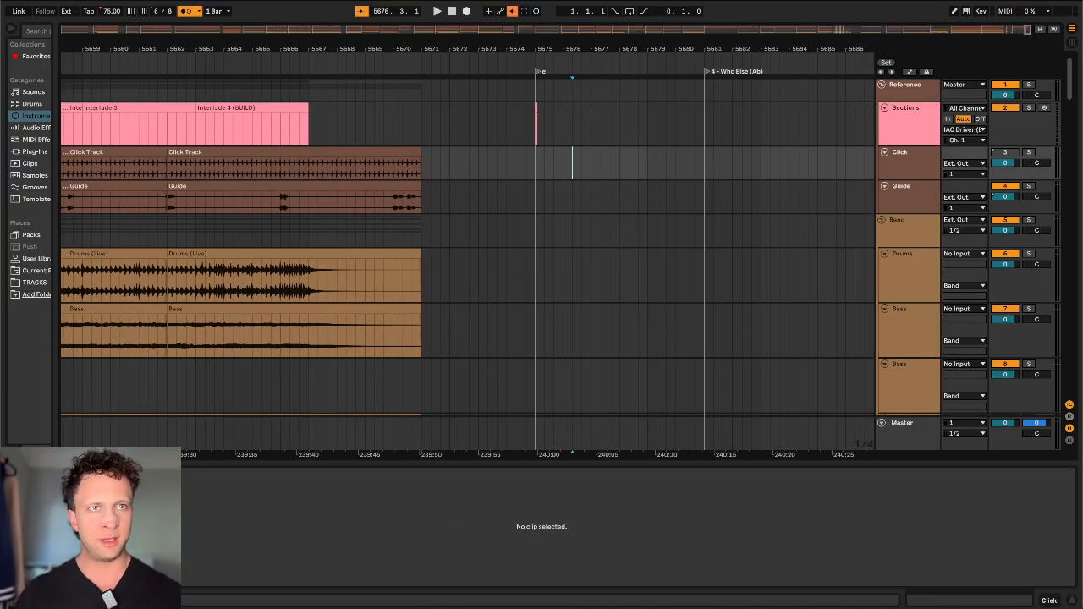
{"action": "key", "text": "super+k"}
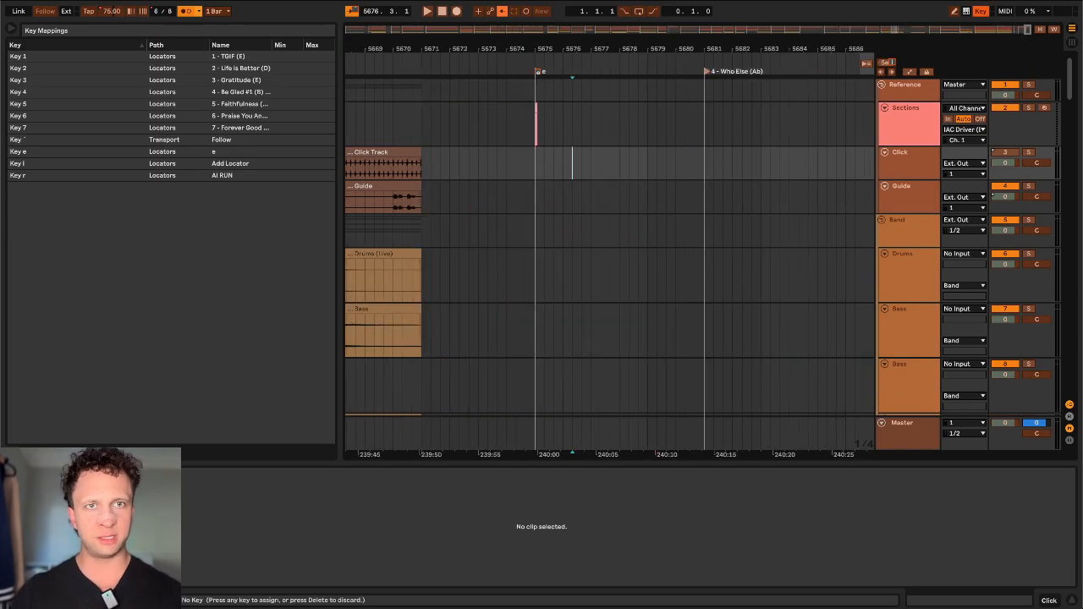
{"action": "key", "text": "4"}
{"action": "key", "text": "Return"}
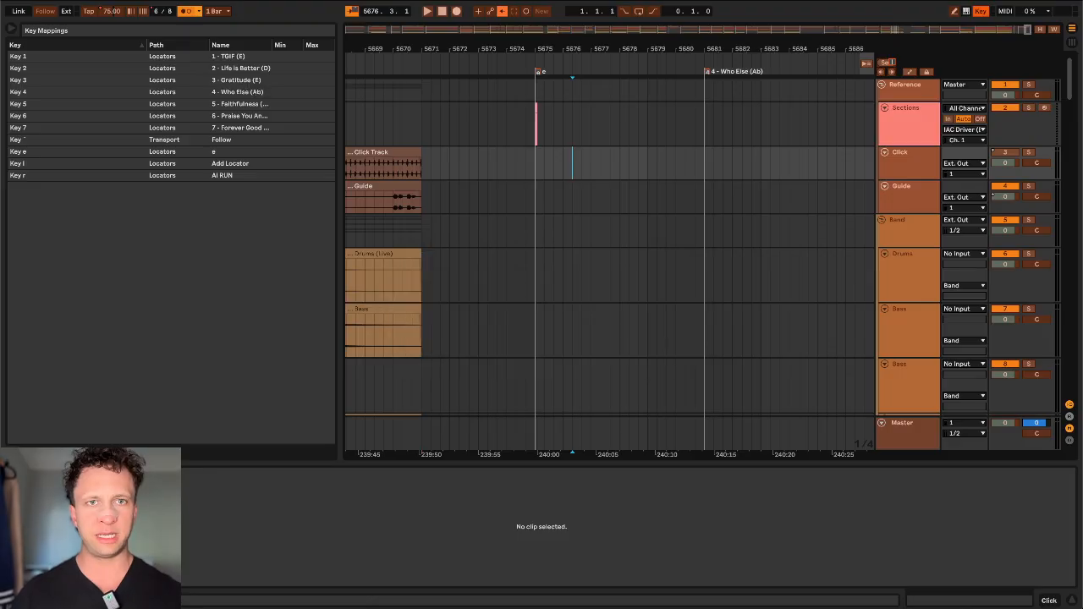
{"action": "key", "text": "super+k"}
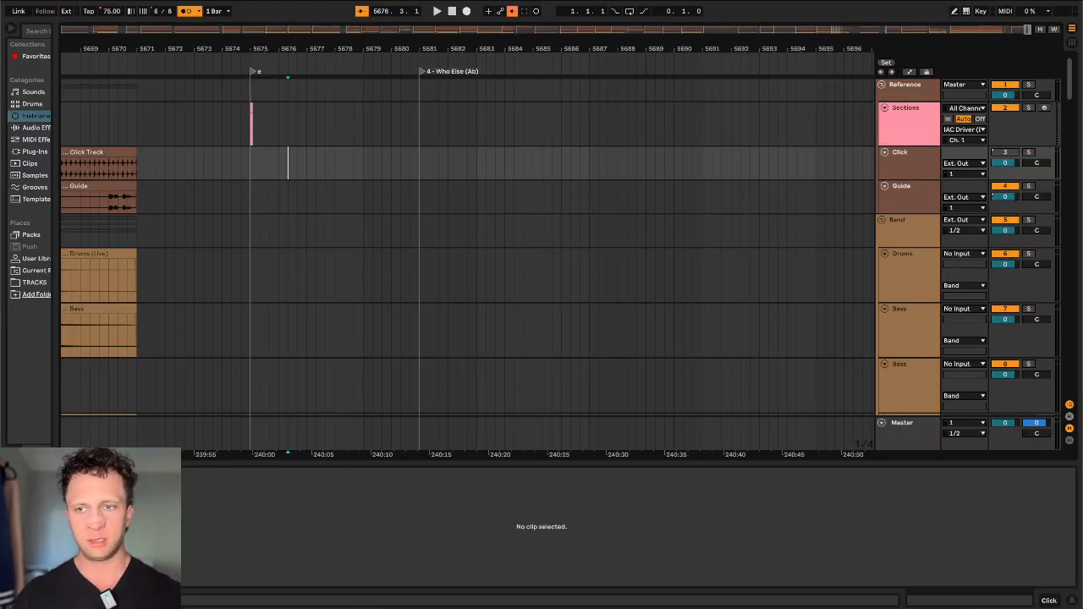
- Switch to Finder and check the full name of the "Who Else (Live)" multitrack folder for the song's tempo
{"action": "key", "text": "super+Tab"}
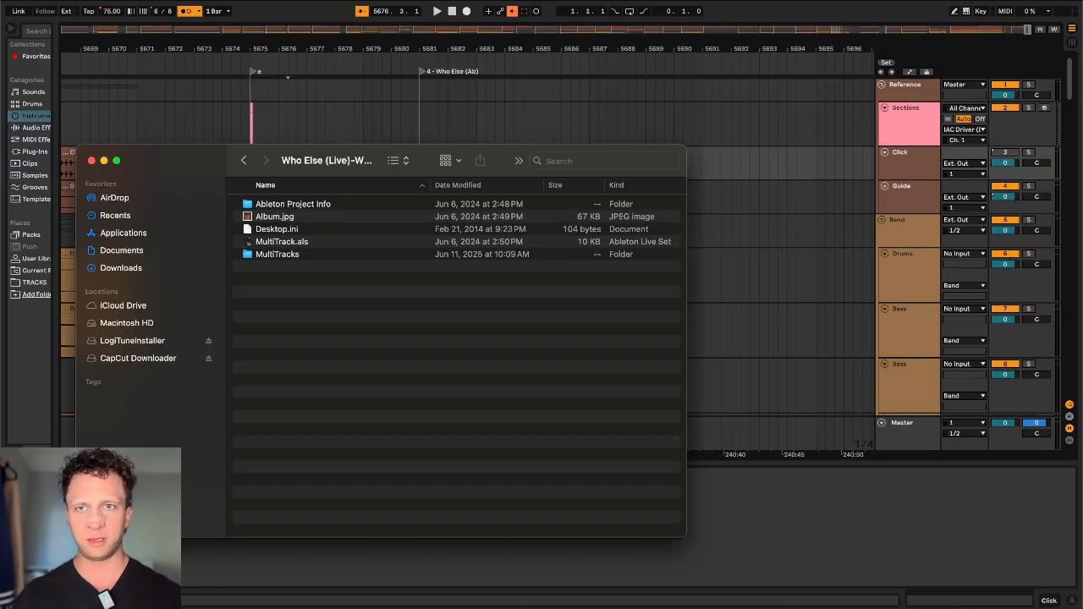
{"action": "double_click", "coordinate": [339, 160]}
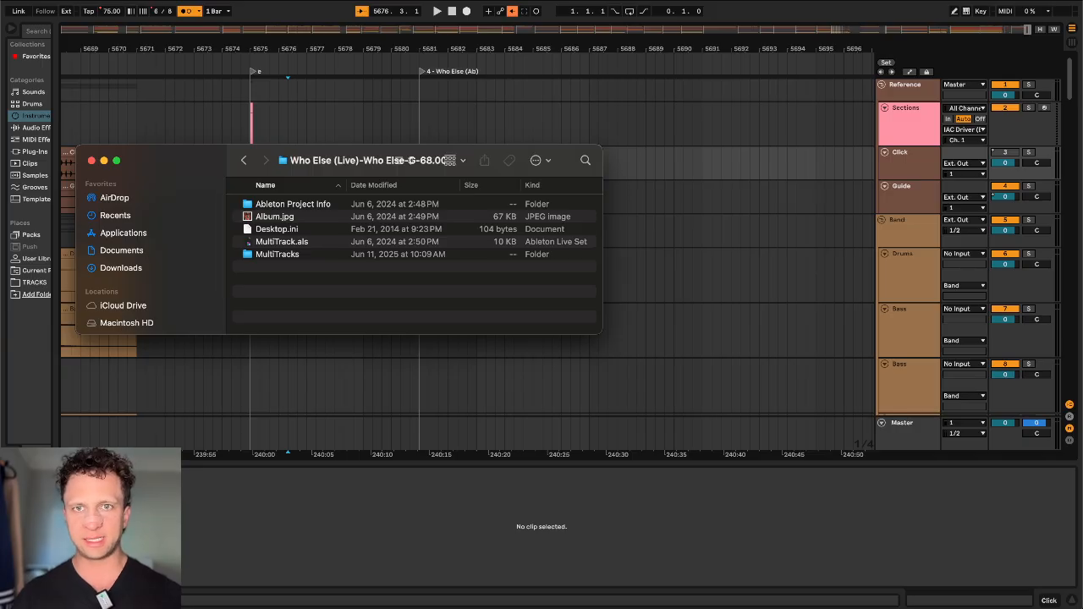
{"action": "left_click", "coordinate": [364, 124]}
- In Ableton Live, record a song tempo change to 68 BPM from bar 5679, leading into the "4 - Who Else (Ab)" locator
{"action": "left_click", "coordinate": [364, 124]}
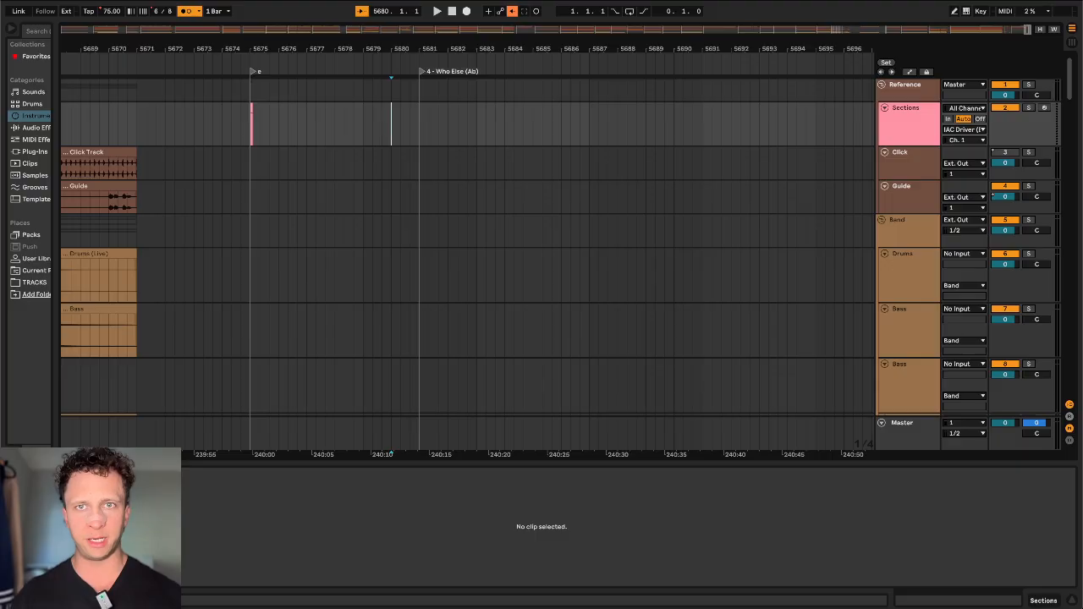
{"action": "key", "text": "Left"}
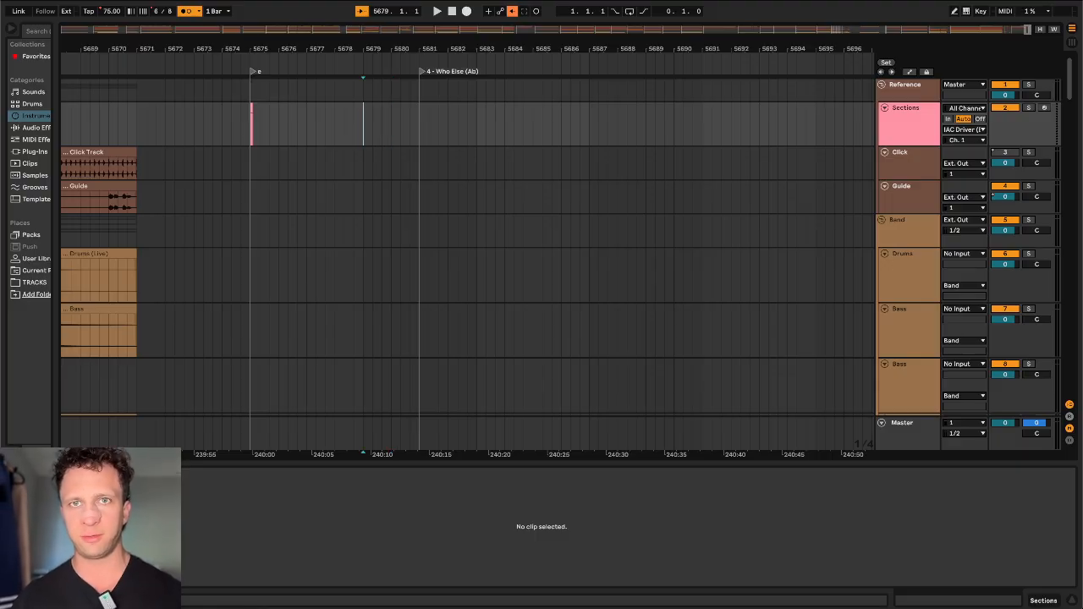
{"action": "key", "text": "F9"}
{"action": "left_click", "coordinate": [111, 11]}
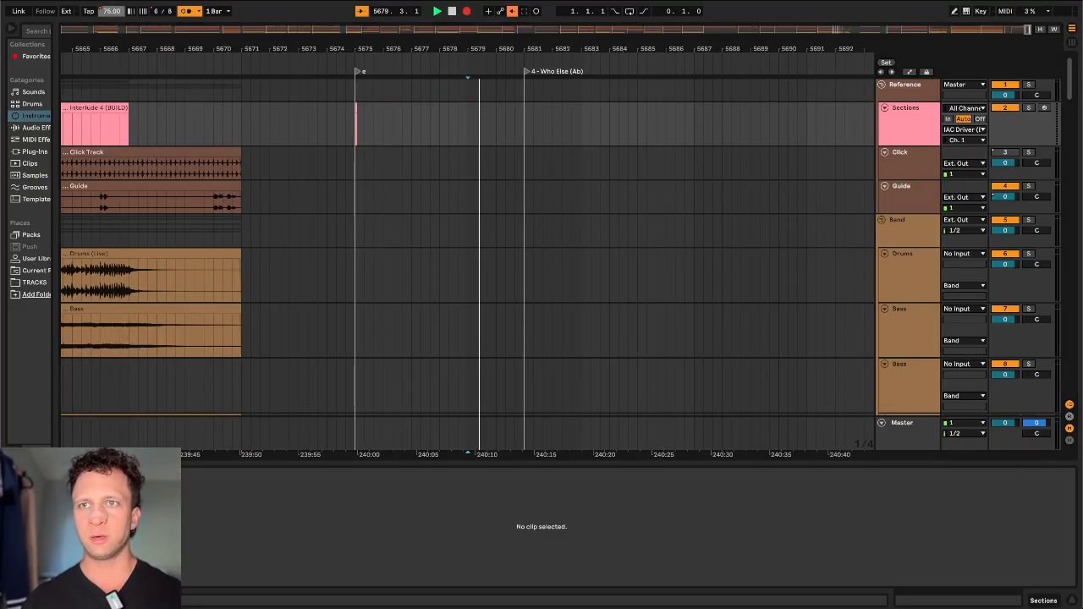
{"action": "type", "text": "6"}
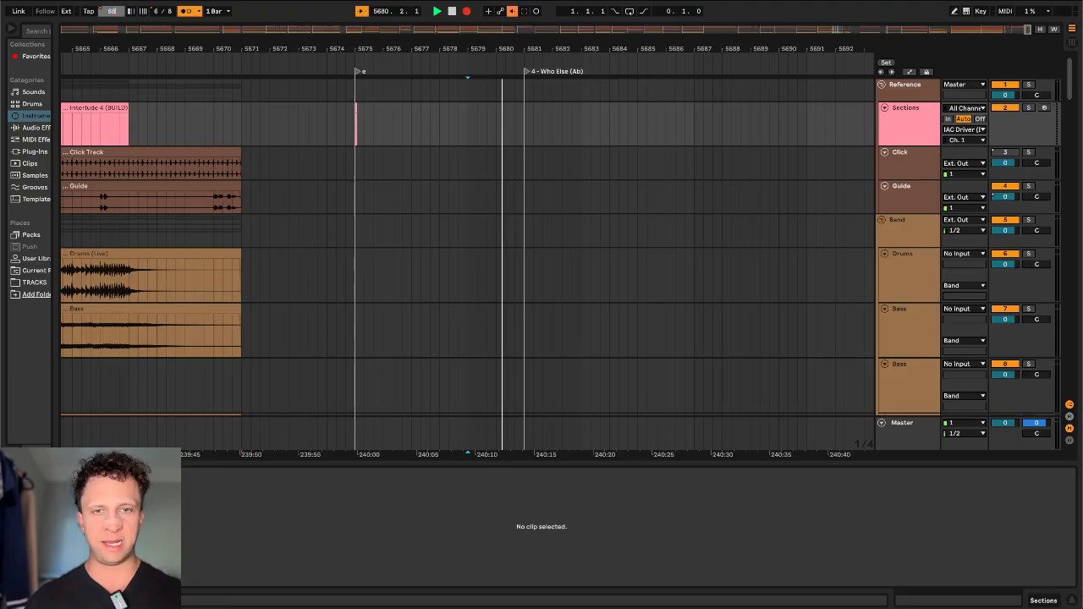
{"action": "type", "text": "8"}
{"action": "key", "text": "Return"}
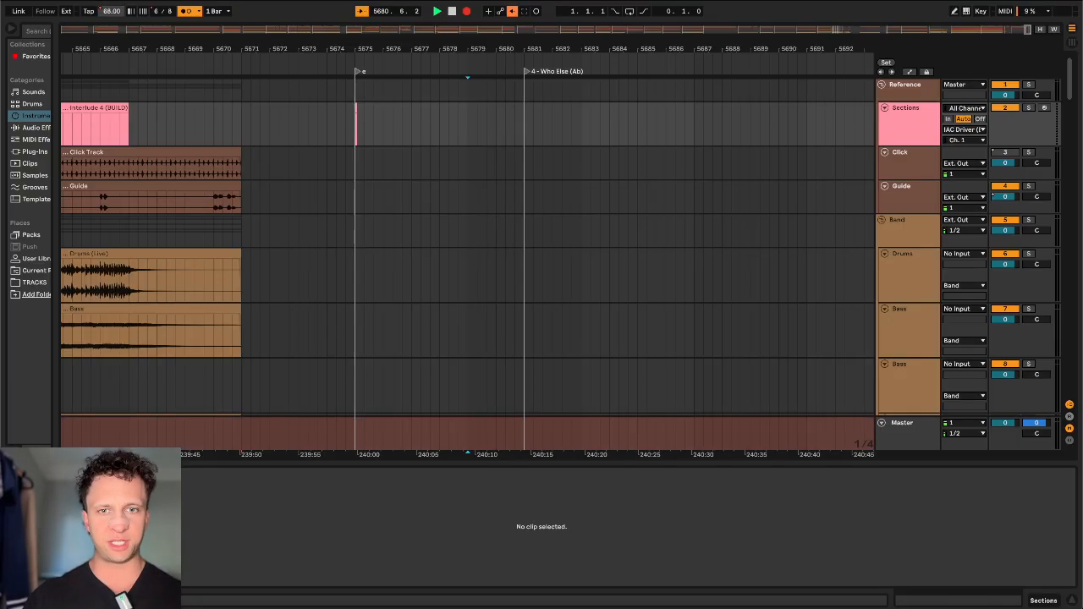
{"action": "key", "text": "space"}
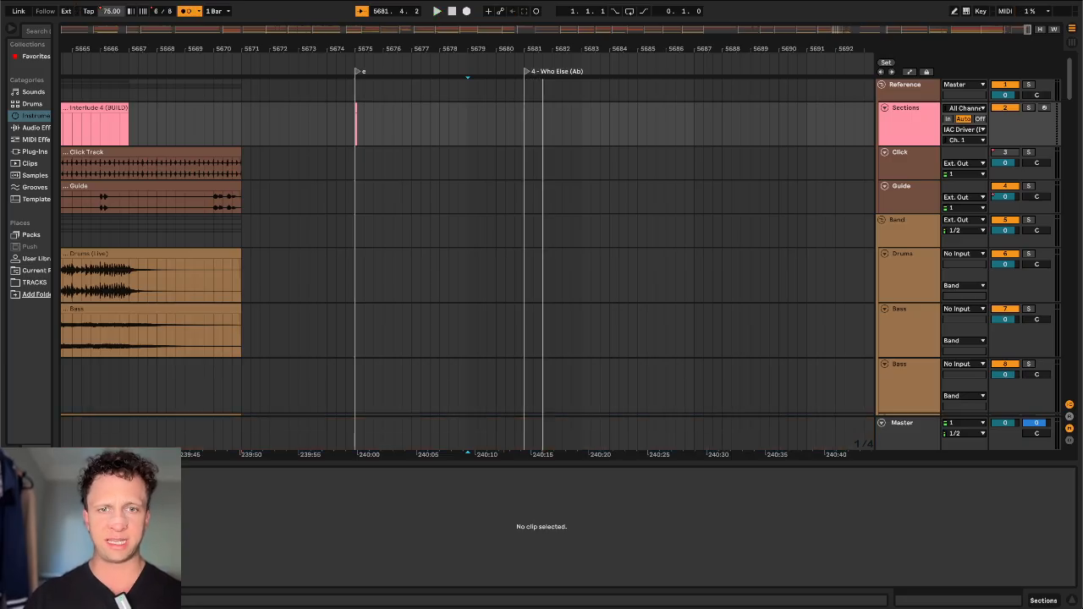
- Show the automation lanes and examine the song tempo and click automation around the "4 - Who Else (Ab)" locator
{"action": "key", "text": "a"}
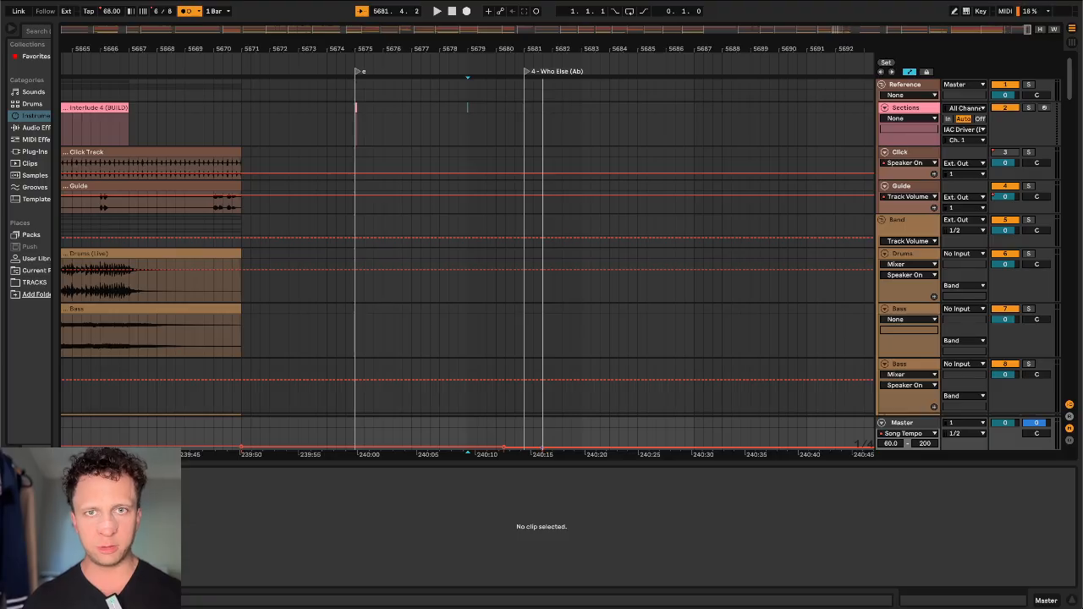
{"action": "left_click", "coordinate": [526, 71]}
{"action": "scroll", "coordinate": [527, 71], "scroll_direction": "up", "scroll_amount": 5}
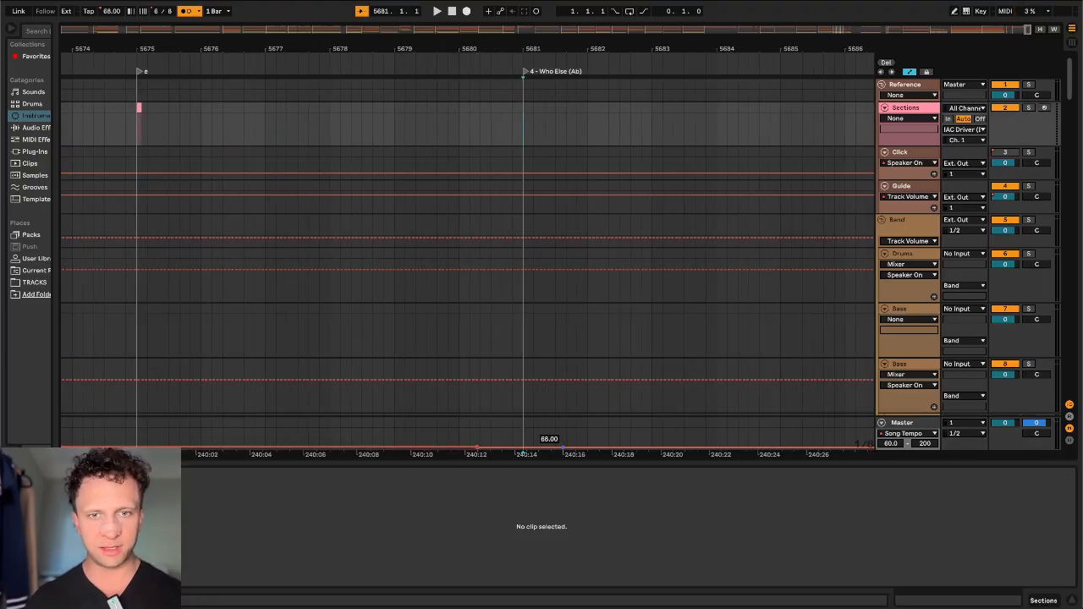
{"action": "left_click", "coordinate": [577, 415]}
{"action": "scroll", "coordinate": [577, 415], "scroll_direction": "down", "scroll_amount": 5}
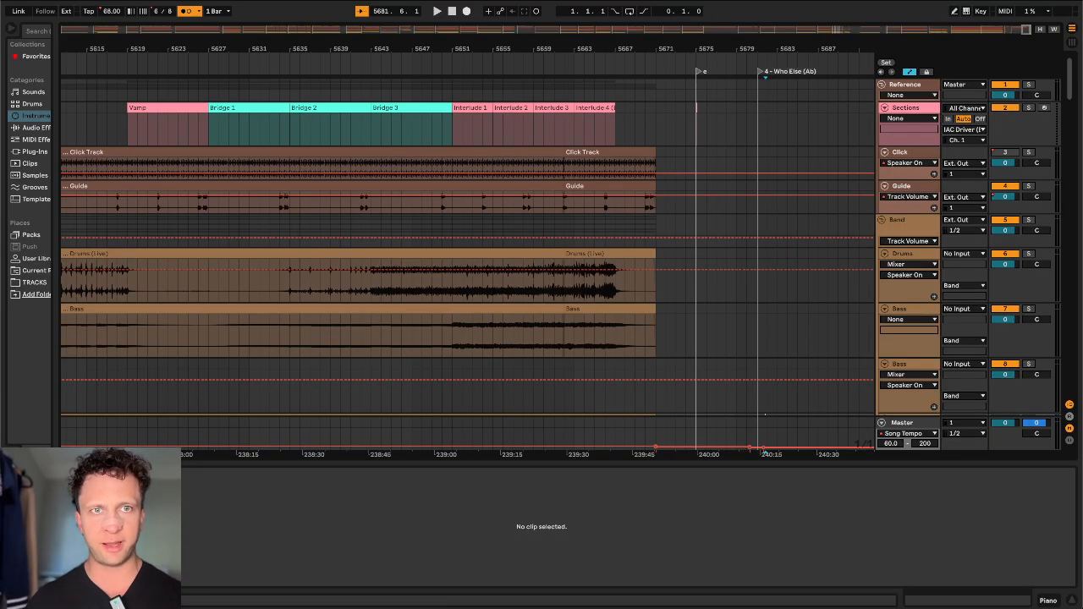
{"action": "left_click", "coordinate": [831, 107]}
{"action": "scroll", "coordinate": [831, 108], "scroll_direction": "up", "scroll_amount": 4}
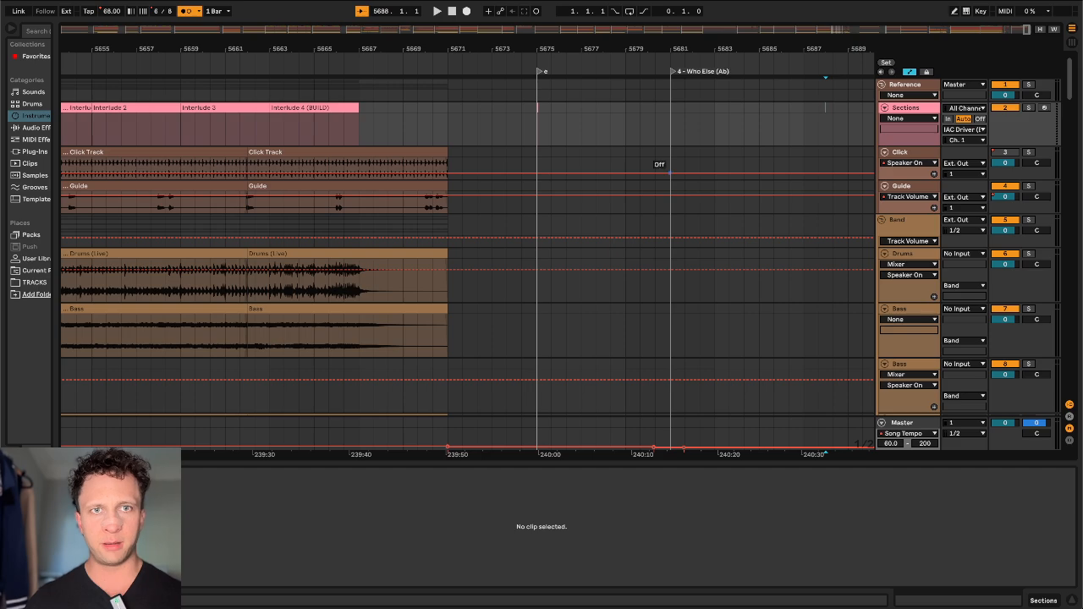
- Insert a 4/4 time signature change at bar 5681, on the "4 - Who Else (Ab)" locator
{"action": "left_click", "coordinate": [671, 89]}
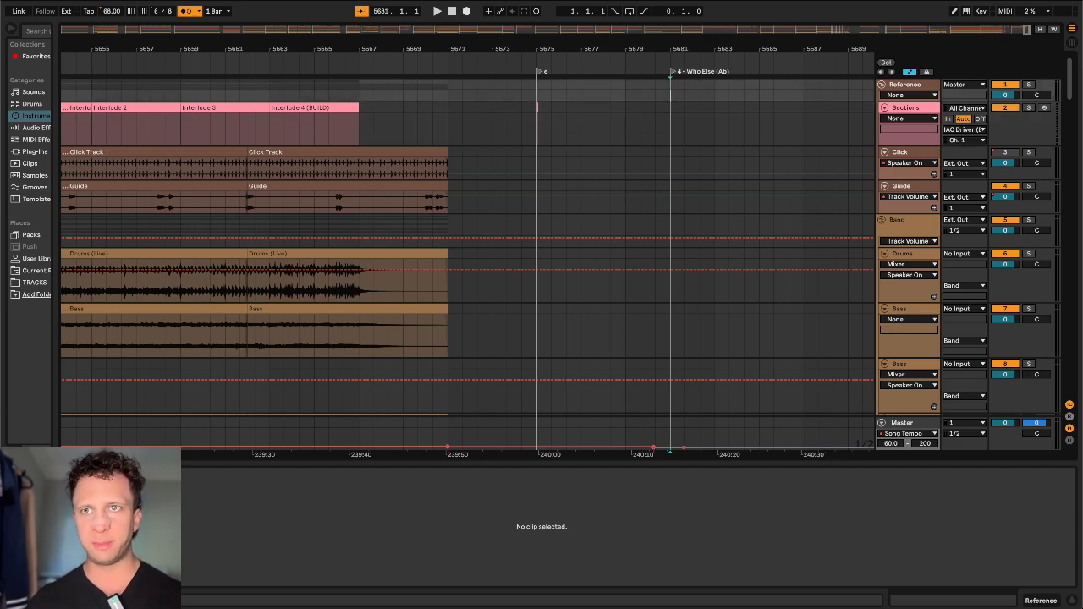
{"action": "left_click", "coordinate": [130, 0]}
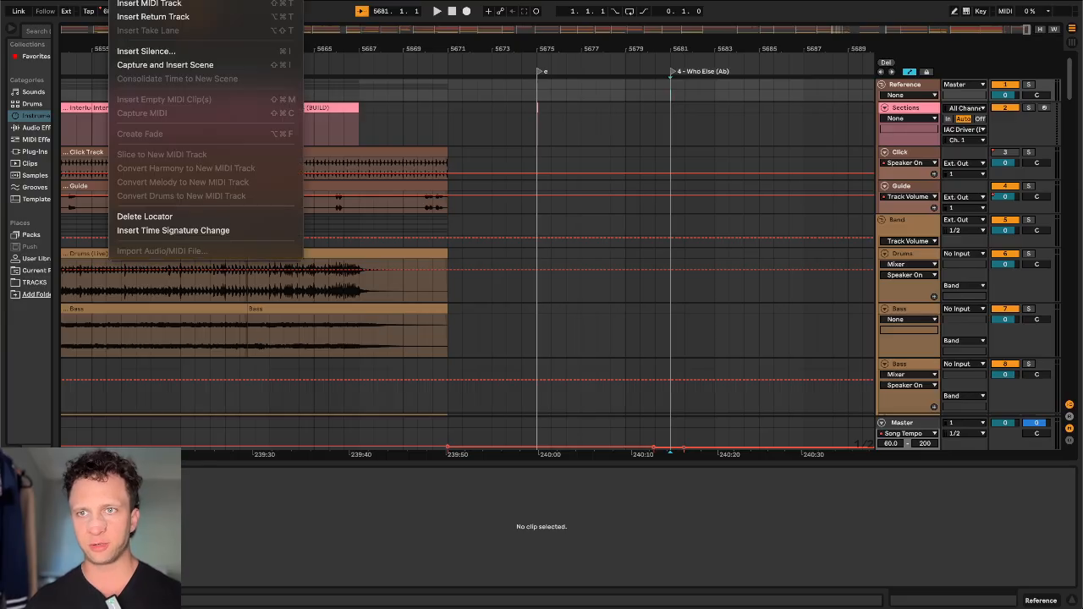
{"action": "left_click", "coordinate": [172, 230]}
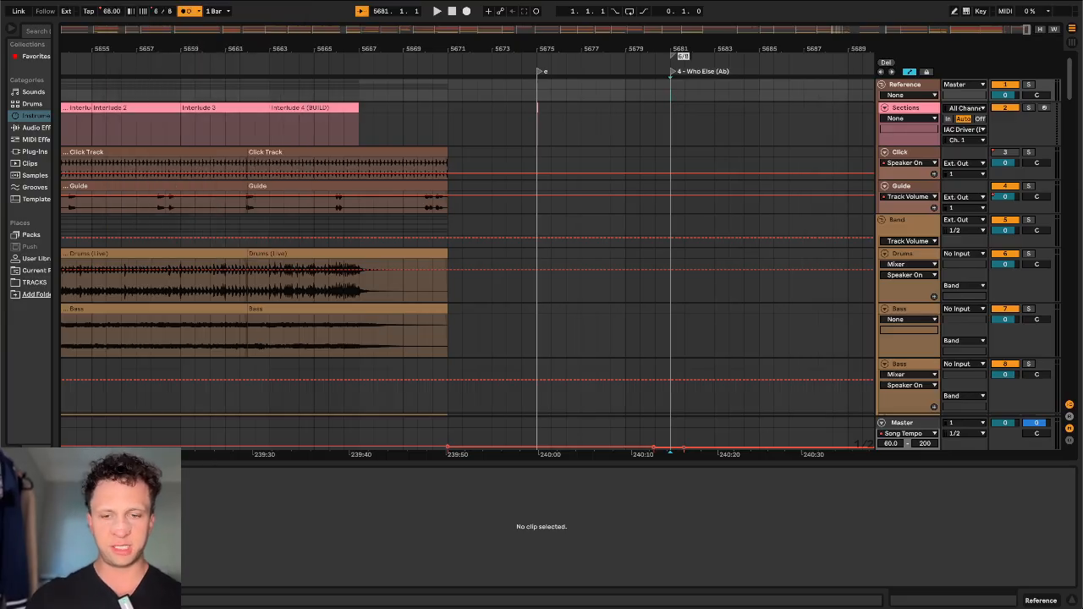
{"action": "type", "text": "4/4"}
{"action": "key", "text": "Return"}
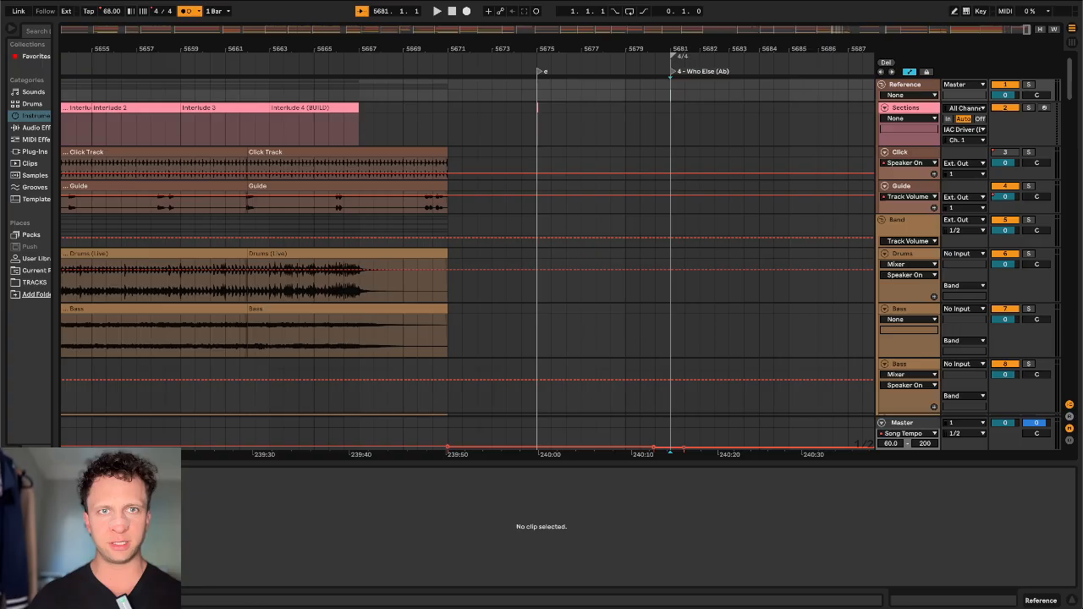
- Switch to Finder, open the song's MultiTracks folder, resize its window to fit beside the locator and look through the stems
{"action": "left_click", "coordinate": [671, 128]}
{"action": "scroll", "coordinate": [671, 128], "scroll_direction": "right", "scroll_amount": 4}
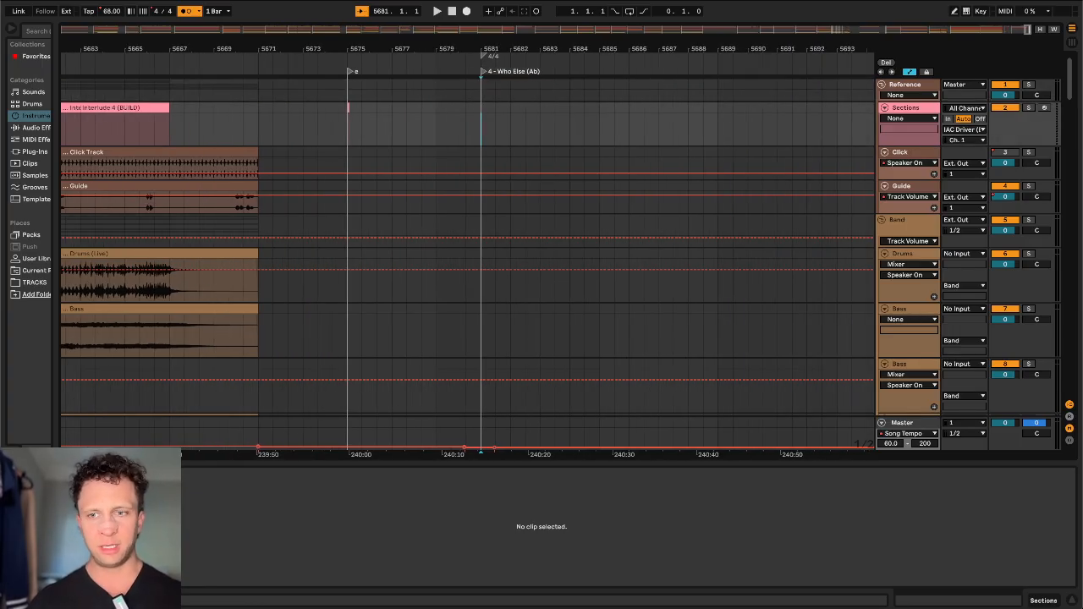
{"action": "key", "text": "super+Tab"}
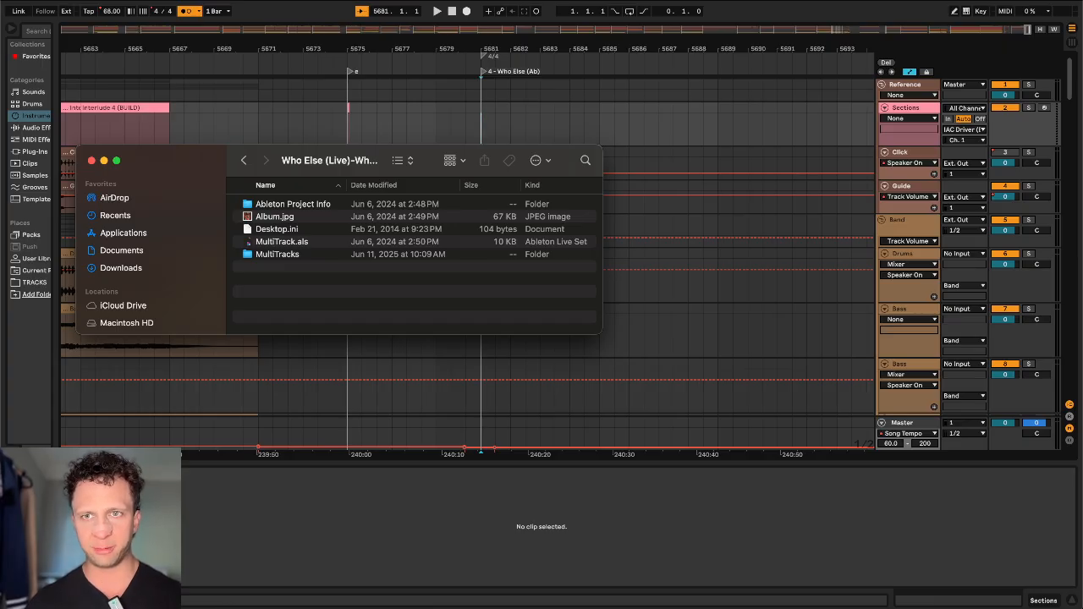
{"action": "double_click", "coordinate": [277, 254]}
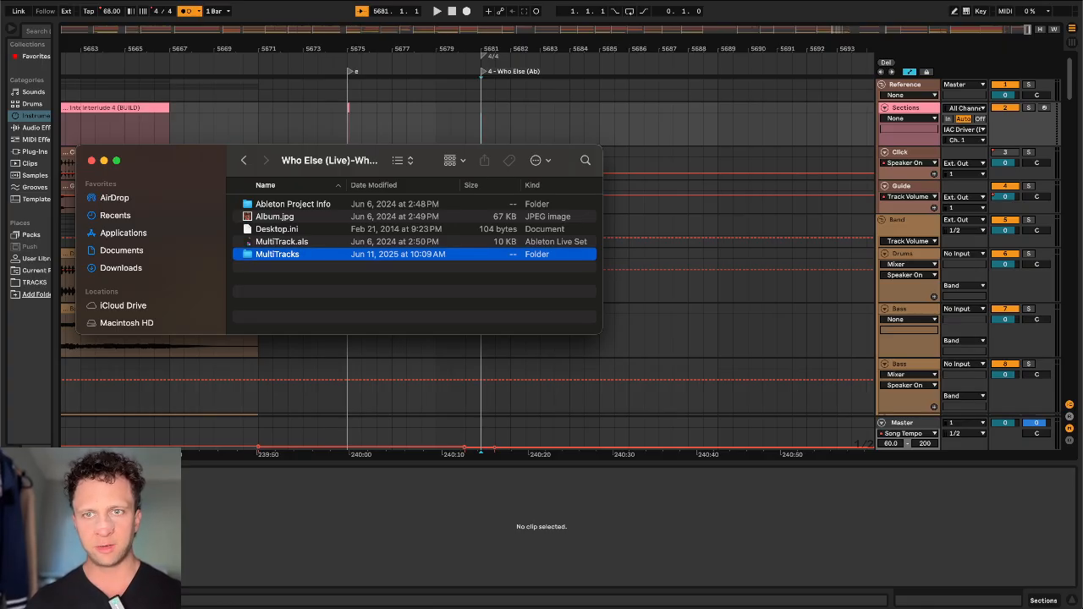
{"action": "left_click_drag", "start_coordinate": [602, 334], "coordinate": [309, 486]}
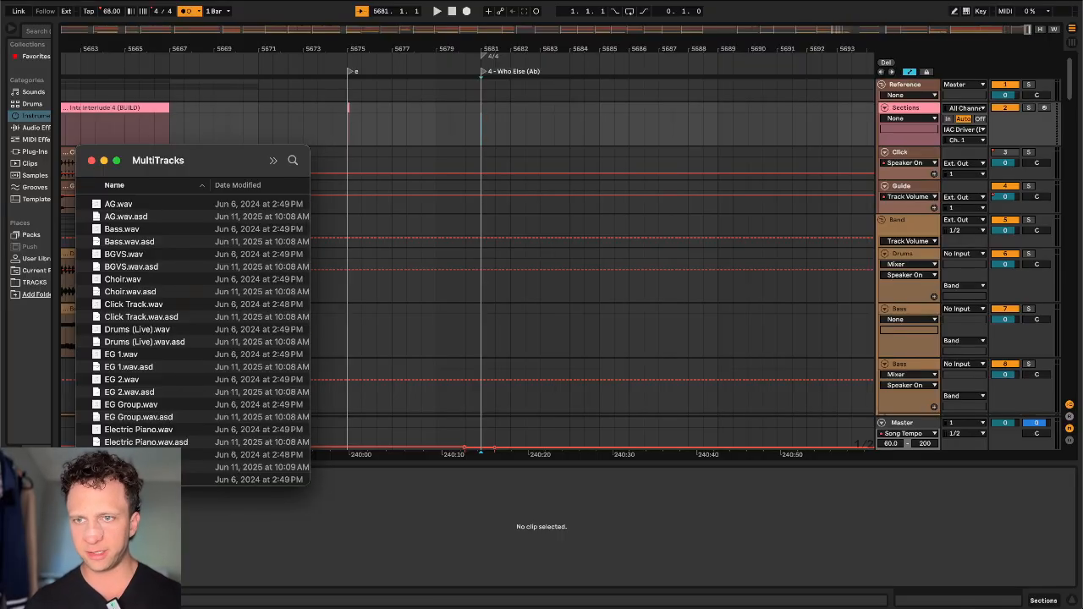
{"action": "scroll", "coordinate": [192, 338], "scroll_direction": "down", "scroll_amount": 5}
{"action": "scroll", "coordinate": [193, 338], "scroll_direction": "up", "scroll_amount": 5}
{"action": "scroll", "coordinate": [193, 339], "scroll_direction": "down", "scroll_amount": 15}
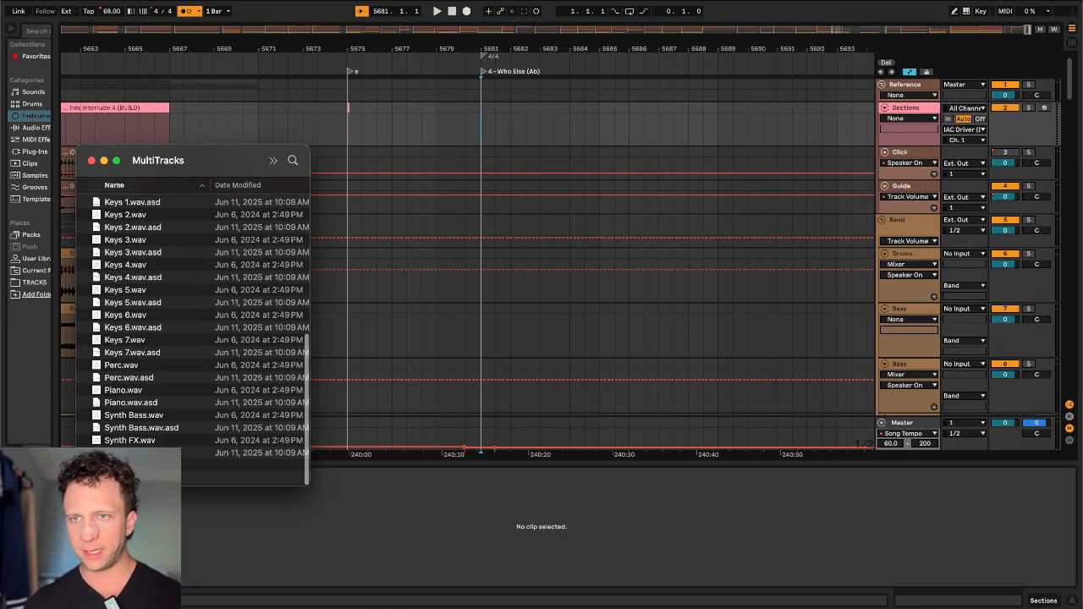
{"action": "scroll", "coordinate": [193, 338], "scroll_direction": "up", "scroll_amount": 10}
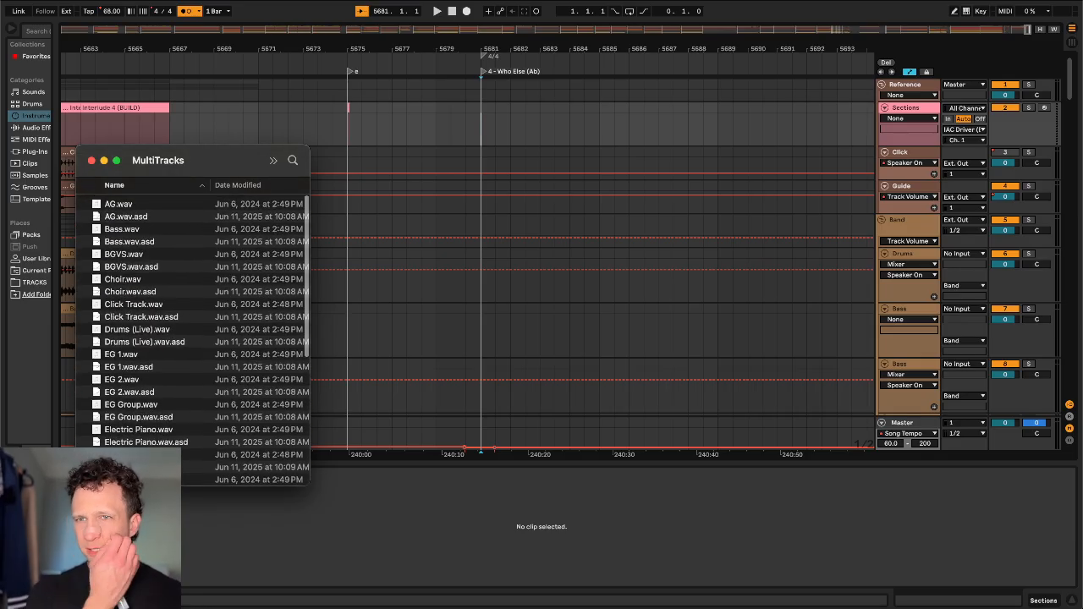
- Place AG.wav on the first AG track and Bass.wav on the first Bass track, both starting at bar 5681
{"action": "scroll", "coordinate": [550, 254], "scroll_direction": "down", "scroll_amount": 5}
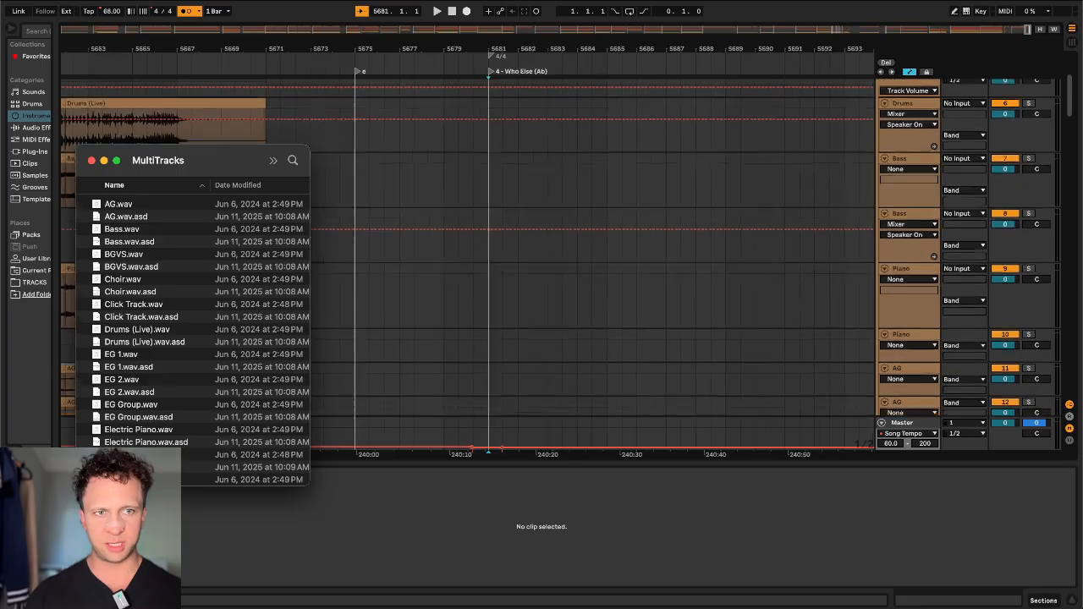
{"action": "scroll", "coordinate": [550, 254], "scroll_direction": "down", "scroll_amount": 3}
{"action": "left_click_drag", "start_coordinate": [118, 204], "coordinate": [505, 297]}
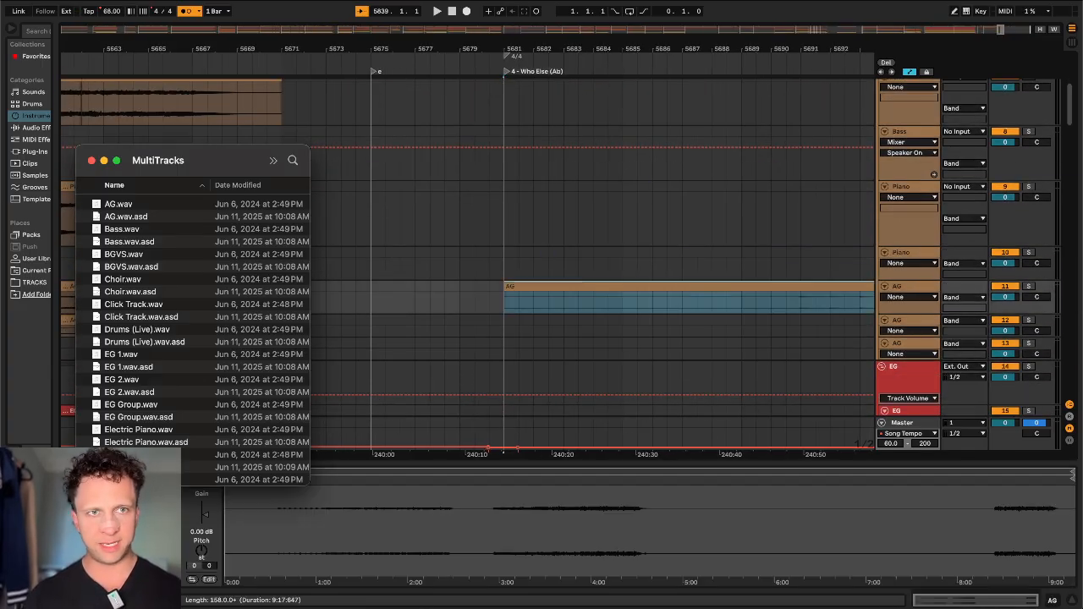
{"action": "left_click_drag", "start_coordinate": [122, 228], "coordinate": [489, 110]}
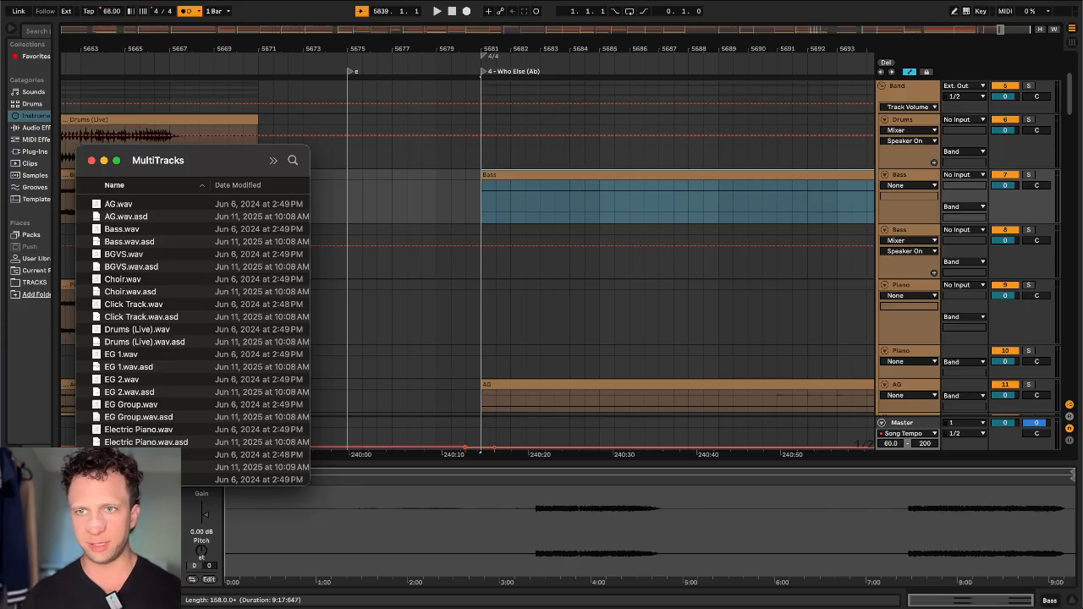
- Place BGVS.wav and Choir.wav together on the first two BGV tracks in the Vocals group, starting at bar 5681
{"action": "left_click", "coordinate": [124, 254]}
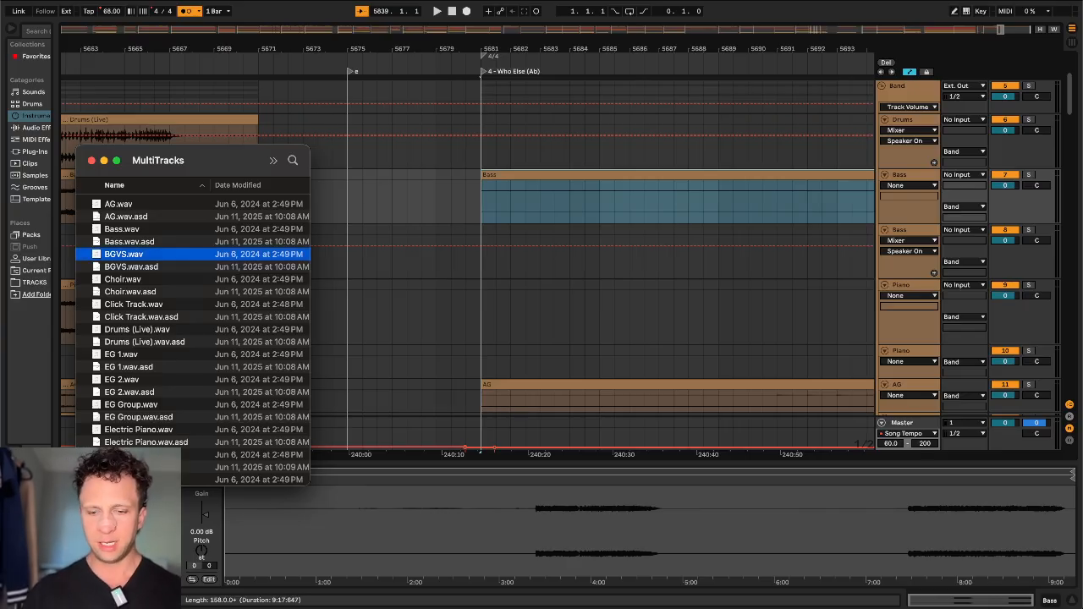
{"action": "scroll", "coordinate": [592, 262], "scroll_direction": "down", "scroll_amount": 20}
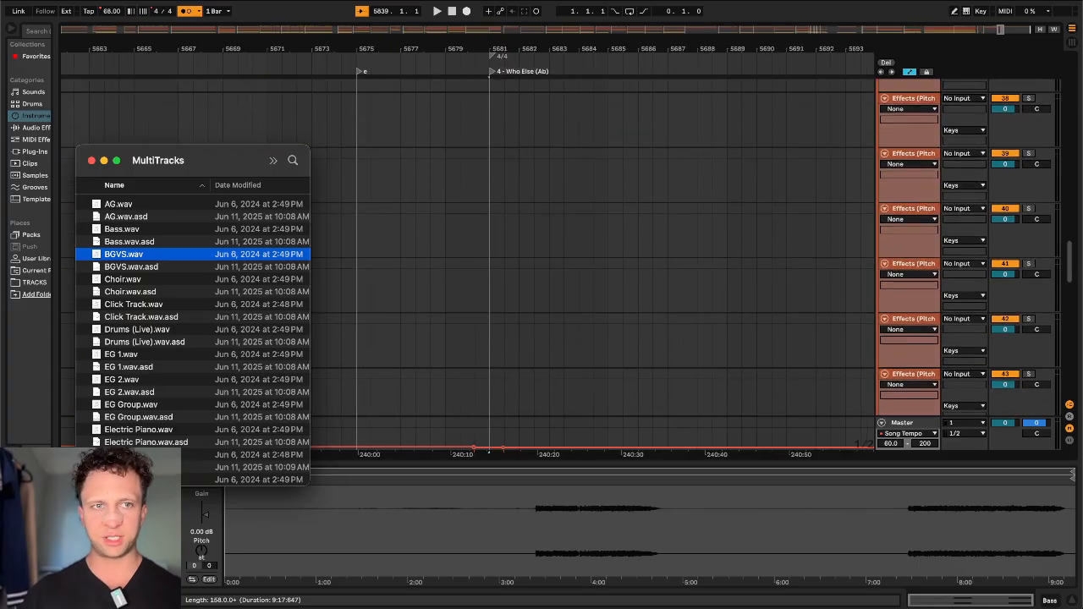
{"action": "scroll", "coordinate": [592, 263], "scroll_direction": "up", "scroll_amount": 1}
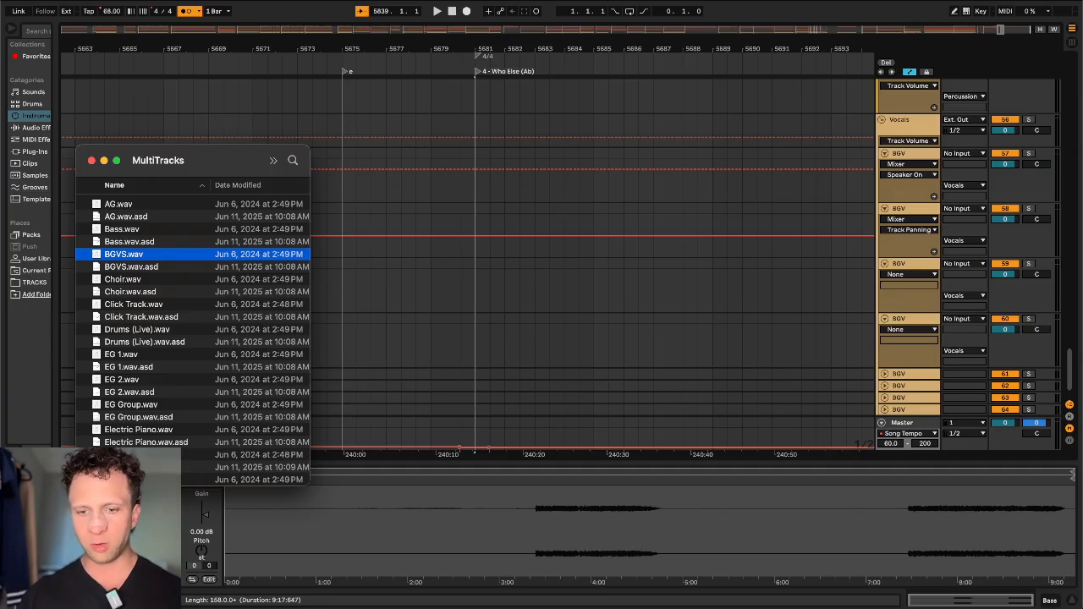
{"action": "left_click", "coordinate": [124, 279], "text": "super"}
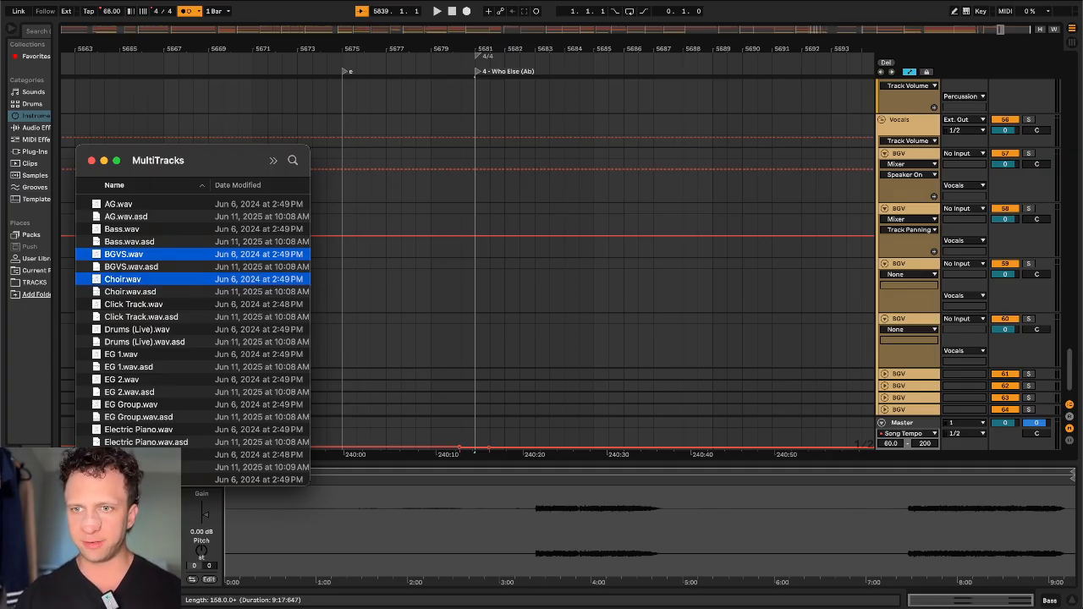
{"action": "scroll", "coordinate": [193, 339], "scroll_direction": "down", "scroll_amount": 15}
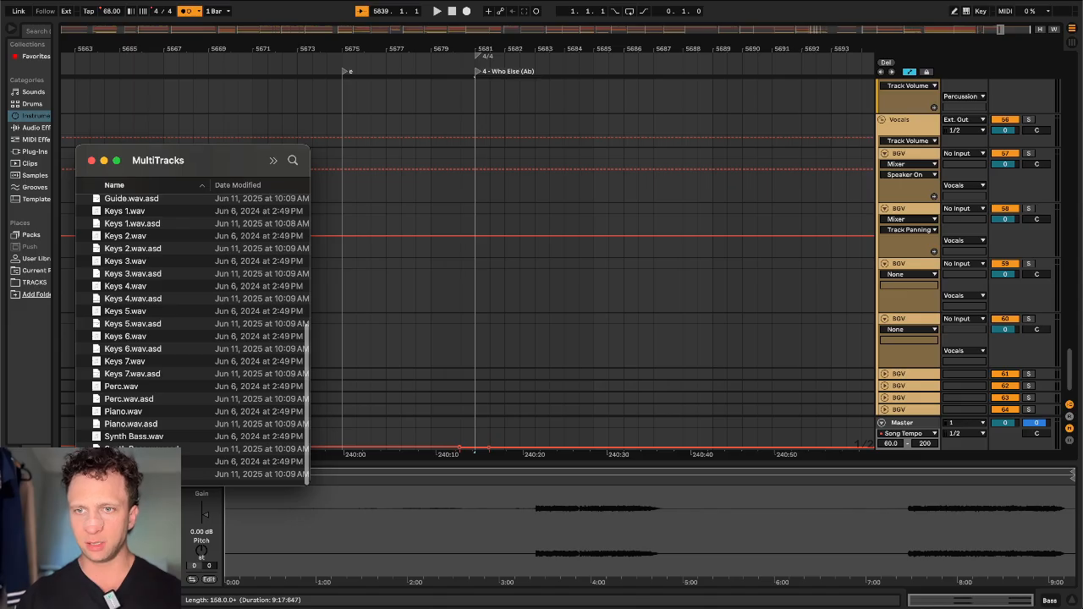
{"action": "scroll", "coordinate": [193, 338], "scroll_direction": "up", "scroll_amount": 5}
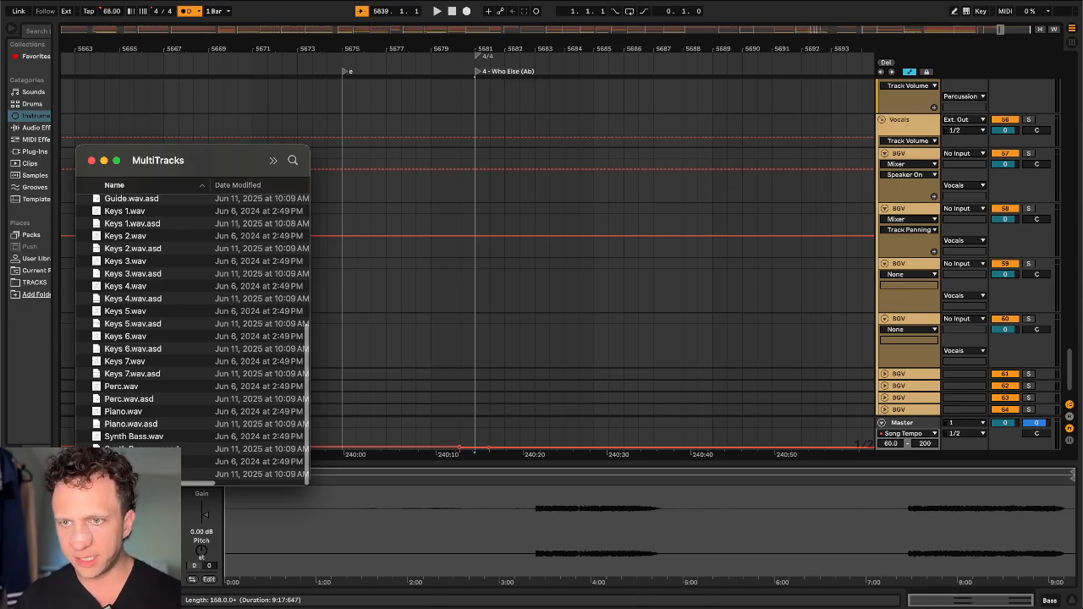
{"action": "scroll", "coordinate": [193, 338], "scroll_direction": "up", "scroll_amount": 3}
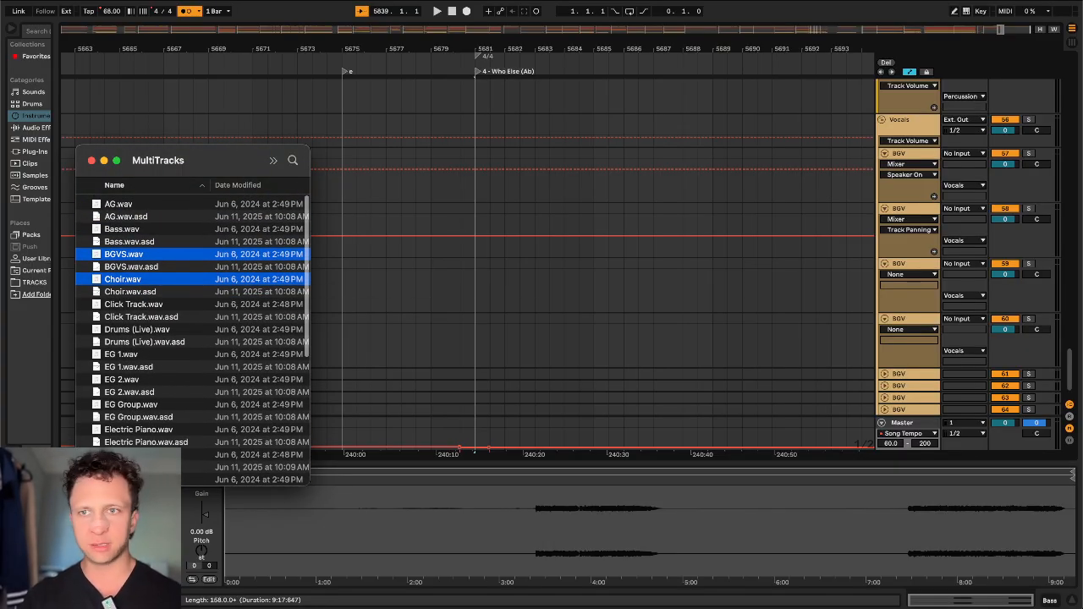
{"action": "left_click_drag", "start_coordinate": [123, 254], "coordinate": [478, 179]}
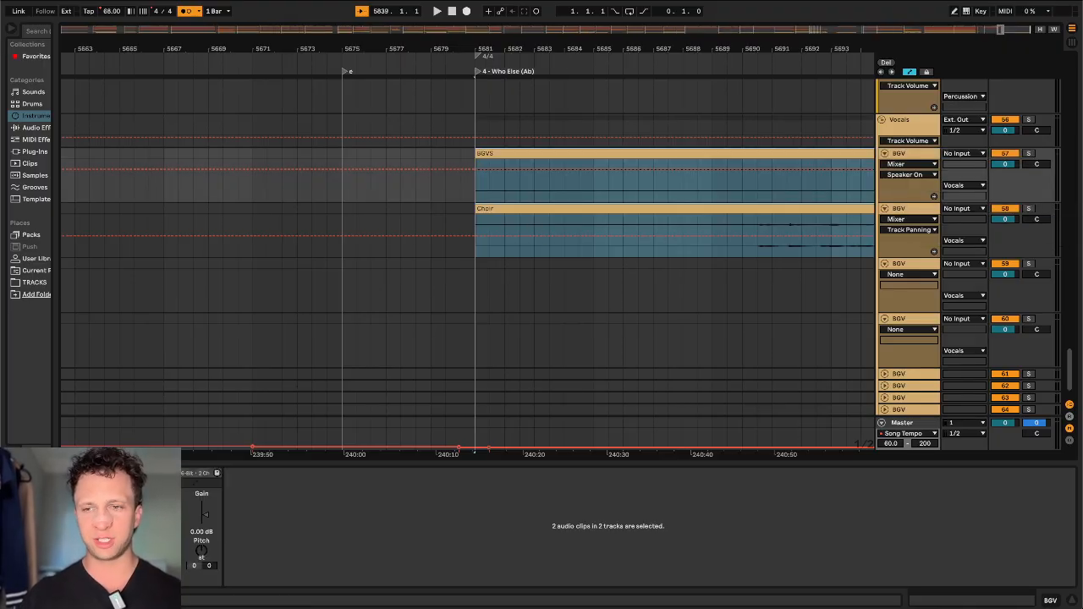
- Place Click Track.wav on the Click track and Drums (Live).wav on the Drums track, both starting at bar 5681
{"action": "key", "text": "super+Tab"}
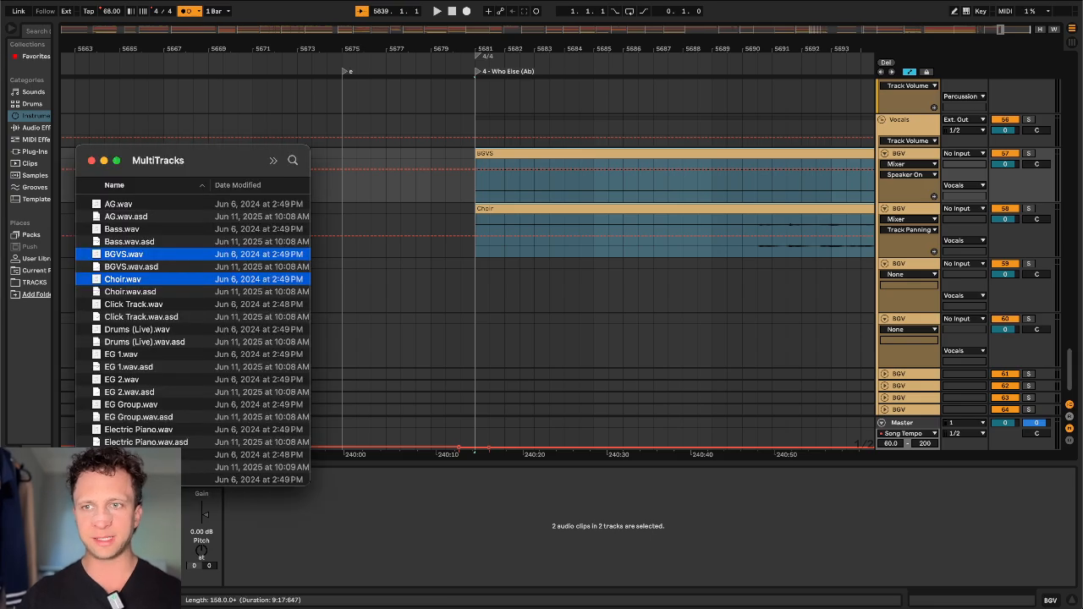
{"action": "scroll", "coordinate": [592, 253], "scroll_direction": "up", "scroll_amount": 15}
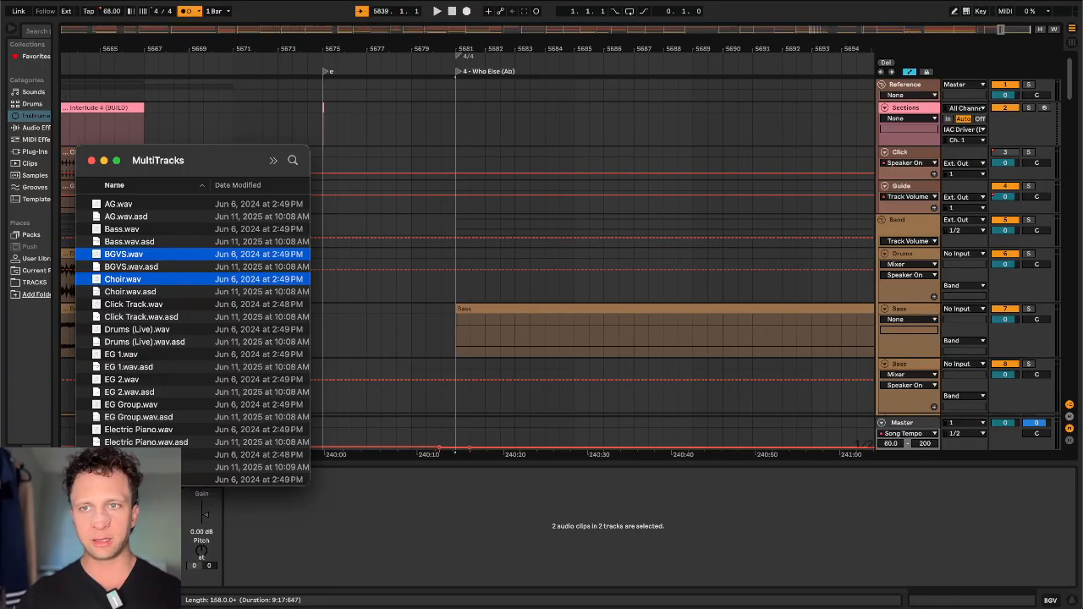
{"action": "left_click_drag", "start_coordinate": [135, 304], "coordinate": [457, 158]}
{"action": "left_click_drag", "start_coordinate": [135, 329], "coordinate": [456, 258]}
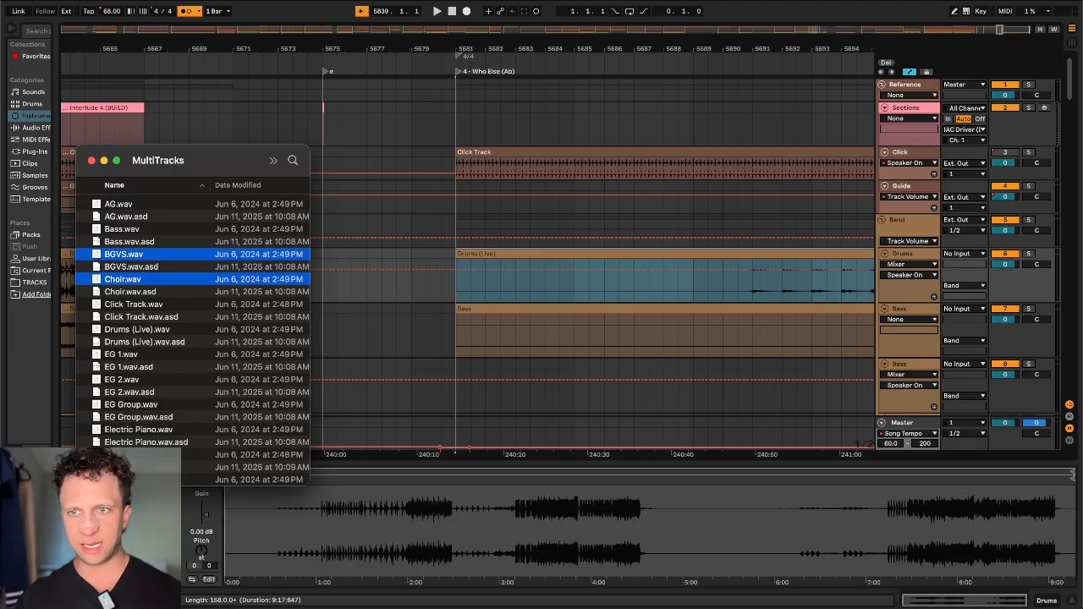
- Place EG 1.wav, EG 2.wav and EG Group.wav together on the first three tracks in the EG group, starting at bar 5681
{"action": "left_click", "coordinate": [123, 355]}
{"action": "left_click", "coordinate": [138, 418], "text": "shift"}
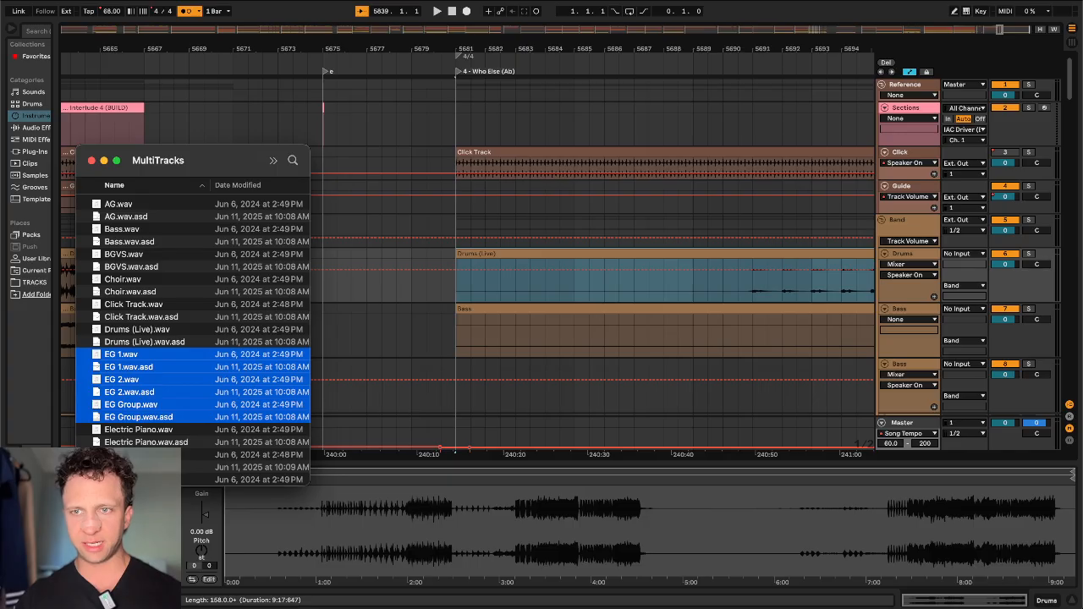
{"action": "scroll", "coordinate": [465, 254], "scroll_direction": "down", "scroll_amount": 5}
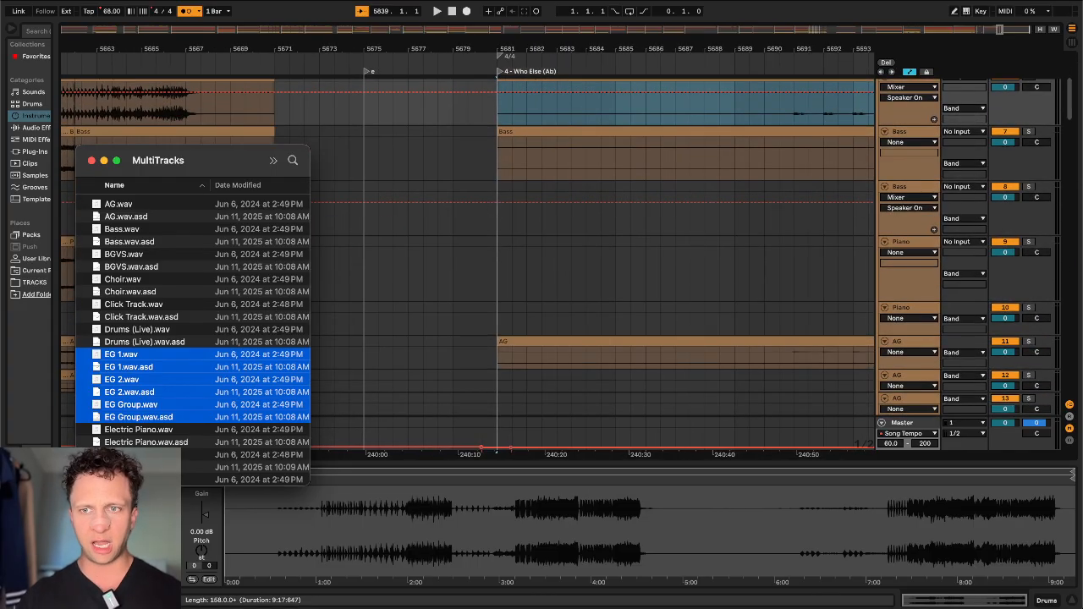
{"action": "scroll", "coordinate": [465, 253], "scroll_direction": "down", "scroll_amount": 5}
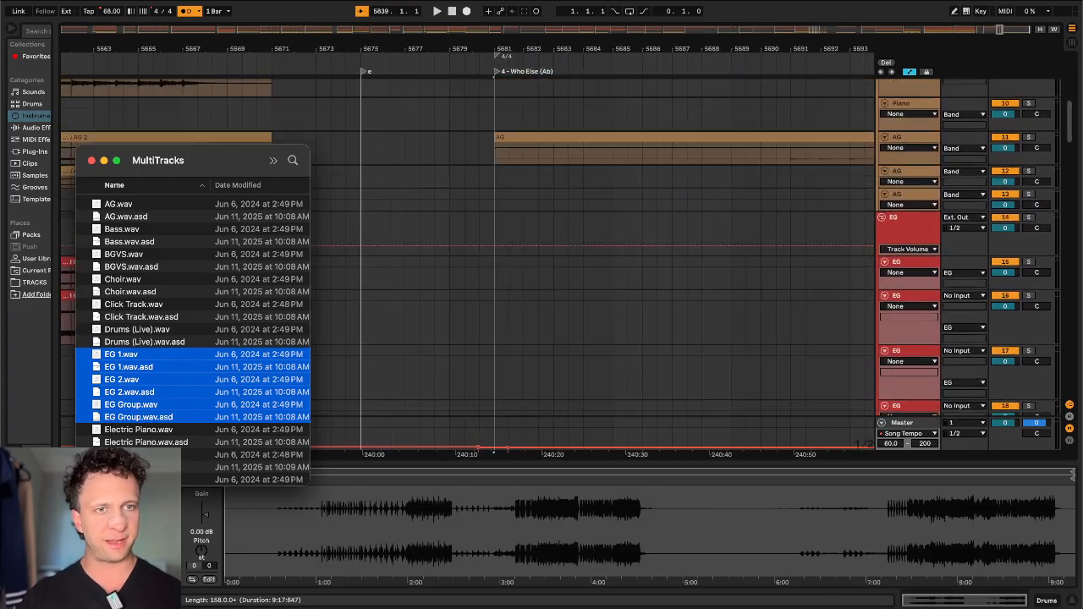
{"action": "left_click_drag", "start_coordinate": [118, 353], "coordinate": [490, 244]}
- Place Electric Piano.wav on the second Piano track, starting at bar 5681
{"action": "scroll", "coordinate": [144, 380], "scroll_direction": "down", "scroll_amount": 1}
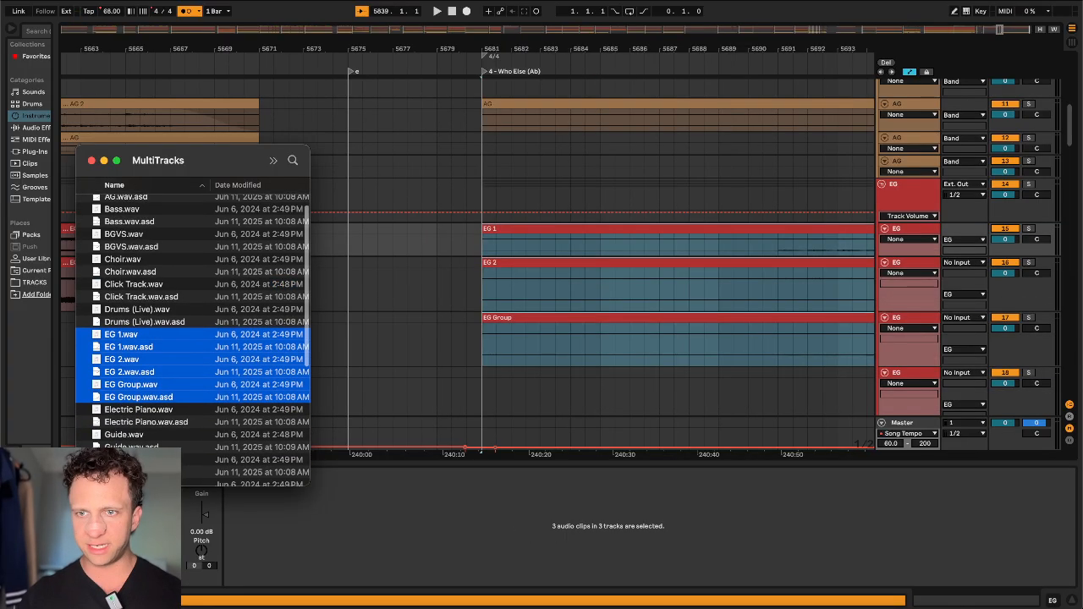
{"action": "left_click", "coordinate": [137, 410]}
{"action": "scroll", "coordinate": [465, 253], "scroll_direction": "up", "scroll_amount": 7}
{"action": "scroll", "coordinate": [465, 254], "scroll_direction": "down", "scroll_amount": 6}
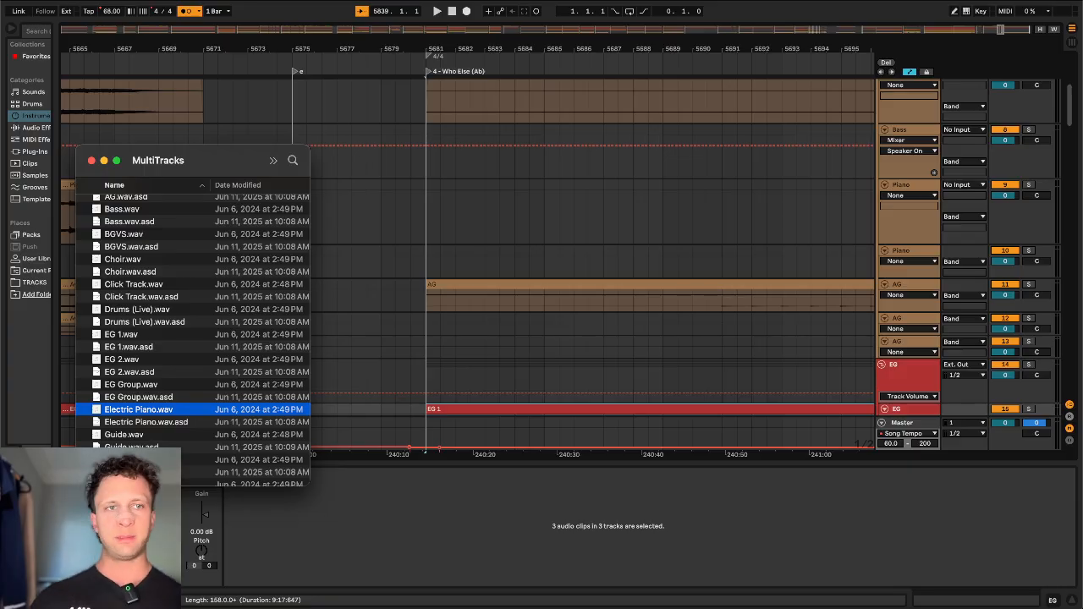
{"action": "scroll", "coordinate": [465, 254], "scroll_direction": "down", "scroll_amount": 3}
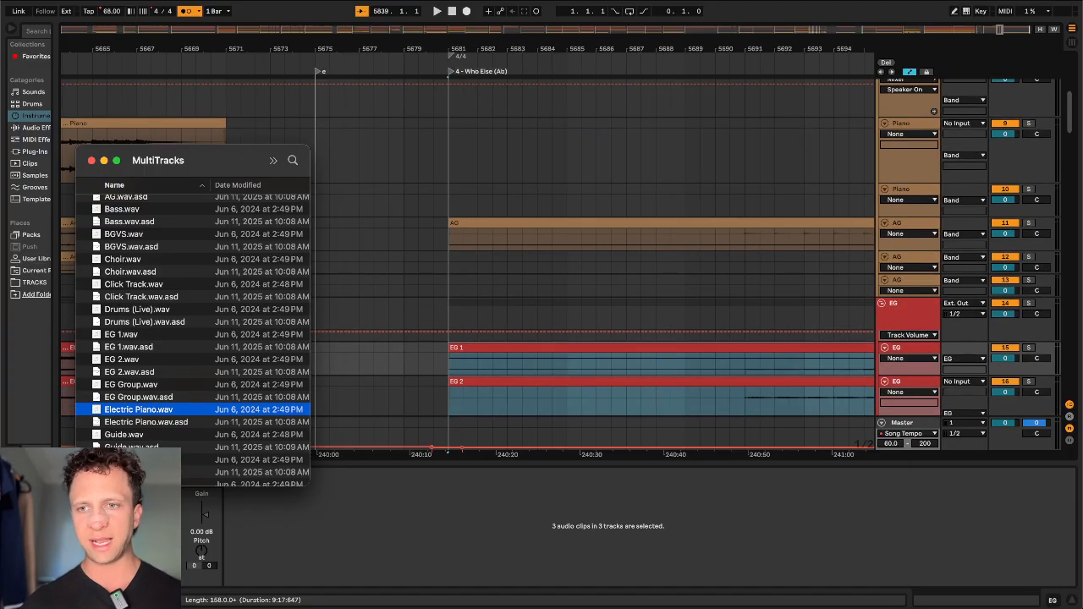
{"action": "scroll", "coordinate": [466, 254], "scroll_direction": "up", "scroll_amount": 5}
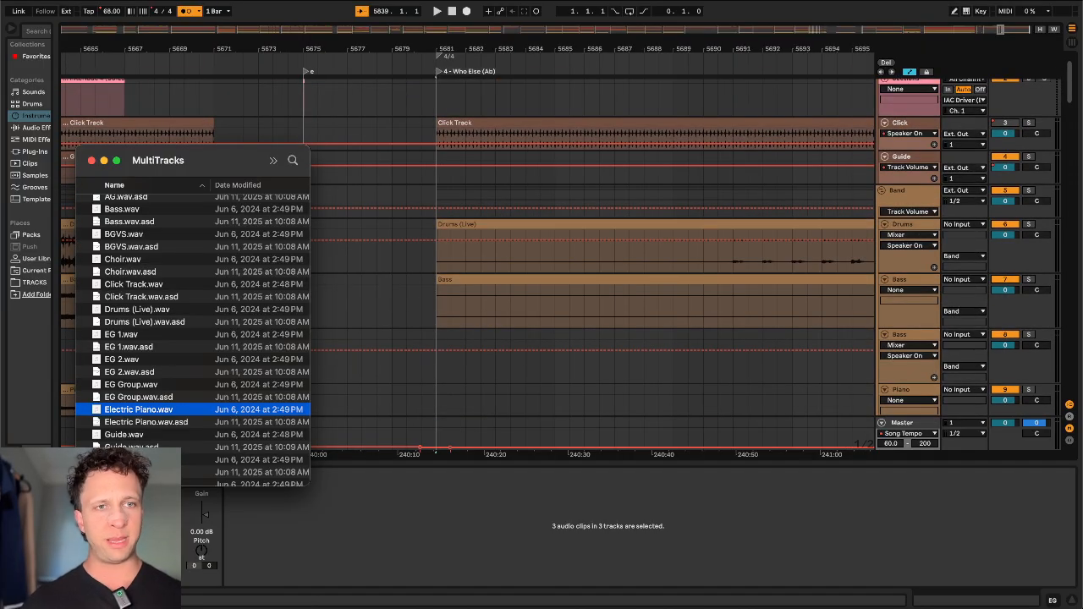
{"action": "scroll", "coordinate": [592, 254], "scroll_direction": "down", "scroll_amount": 5}
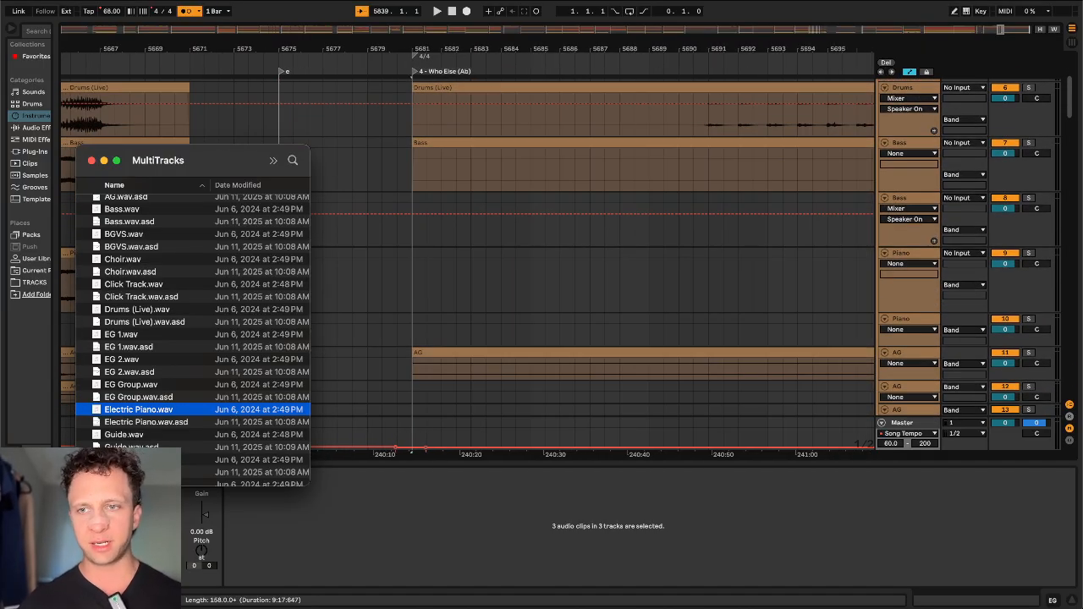
{"action": "scroll", "coordinate": [550, 254], "scroll_direction": "down", "scroll_amount": 9}
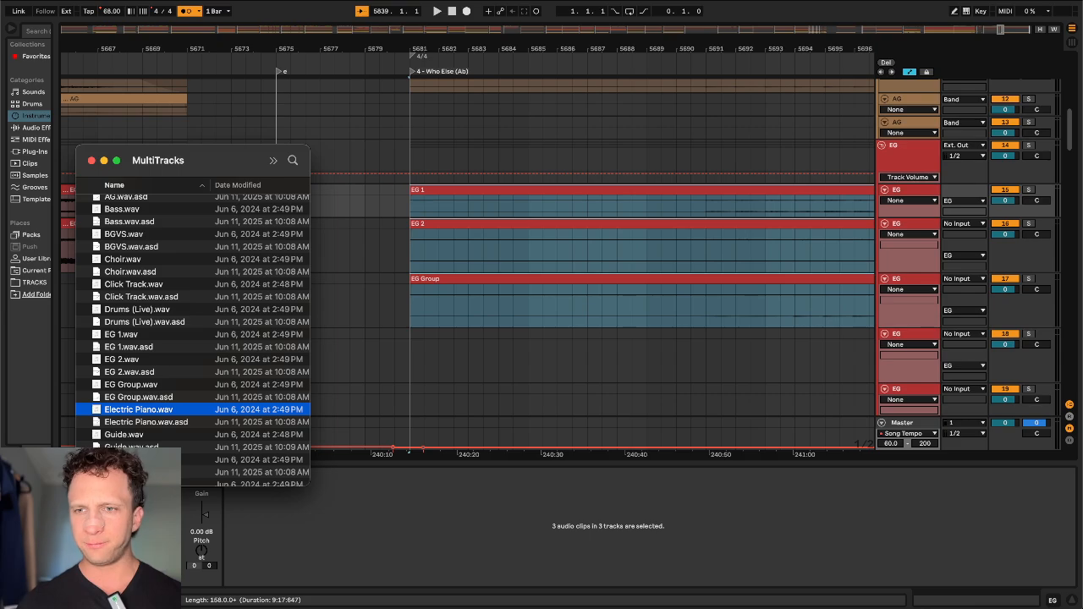
{"action": "scroll", "coordinate": [592, 253], "scroll_direction": "down", "scroll_amount": 2}
{"action": "scroll", "coordinate": [592, 253], "scroll_direction": "up", "scroll_amount": 7}
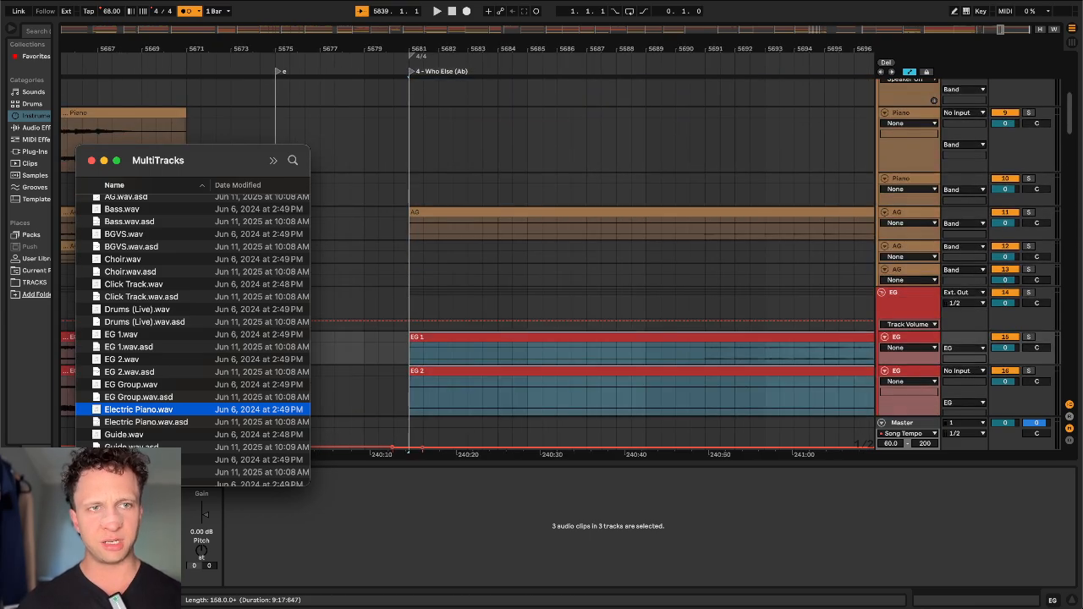
{"action": "left_click_drag", "start_coordinate": [137, 409], "coordinate": [474, 230]}
{"action": "scroll", "coordinate": [473, 230], "scroll_direction": "right", "scroll_amount": 9}
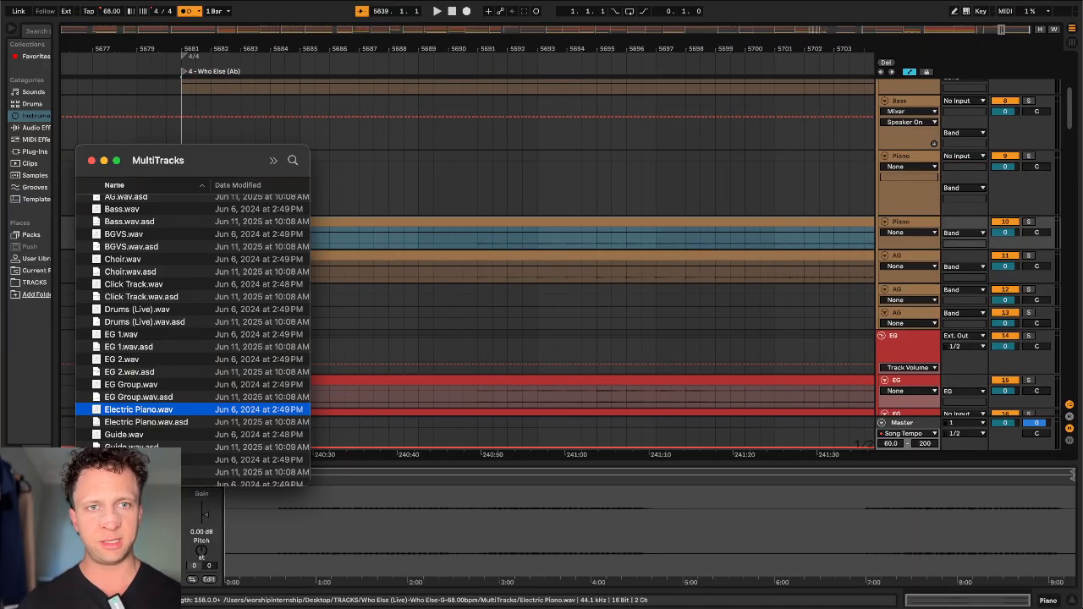
{"action": "scroll", "coordinate": [474, 254], "scroll_direction": "left", "scroll_amount": 8}
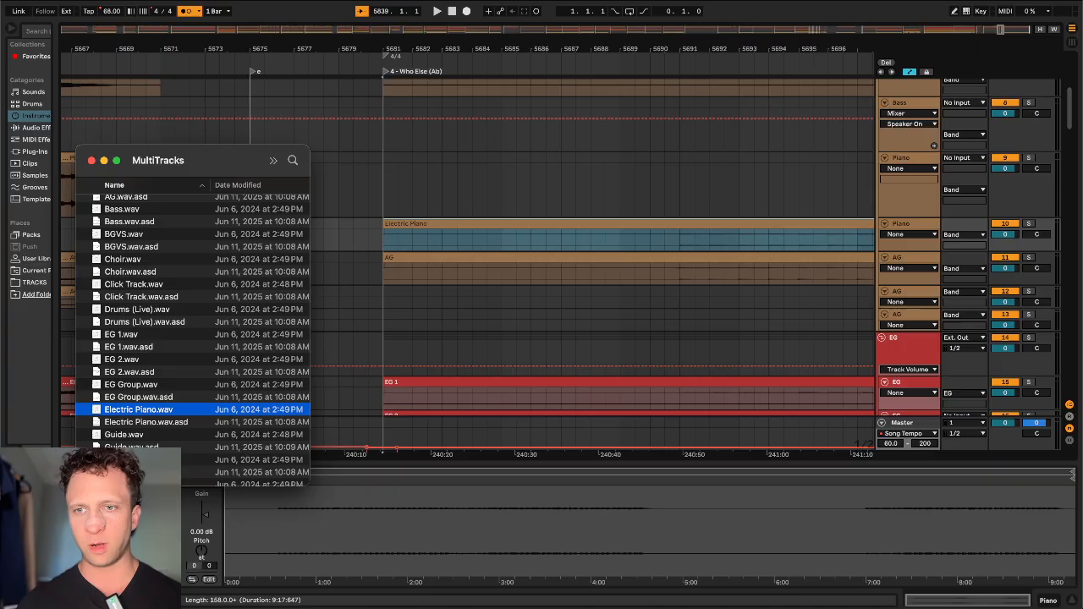
- Place Guide.wav on the Guide track, starting at bar 5681
{"action": "scroll", "coordinate": [474, 254], "scroll_direction": "up", "scroll_amount": 4}
{"action": "scroll", "coordinate": [473, 254], "scroll_direction": "up", "scroll_amount": 5}
{"action": "scroll", "coordinate": [474, 254], "scroll_direction": "left", "scroll_amount": 1}
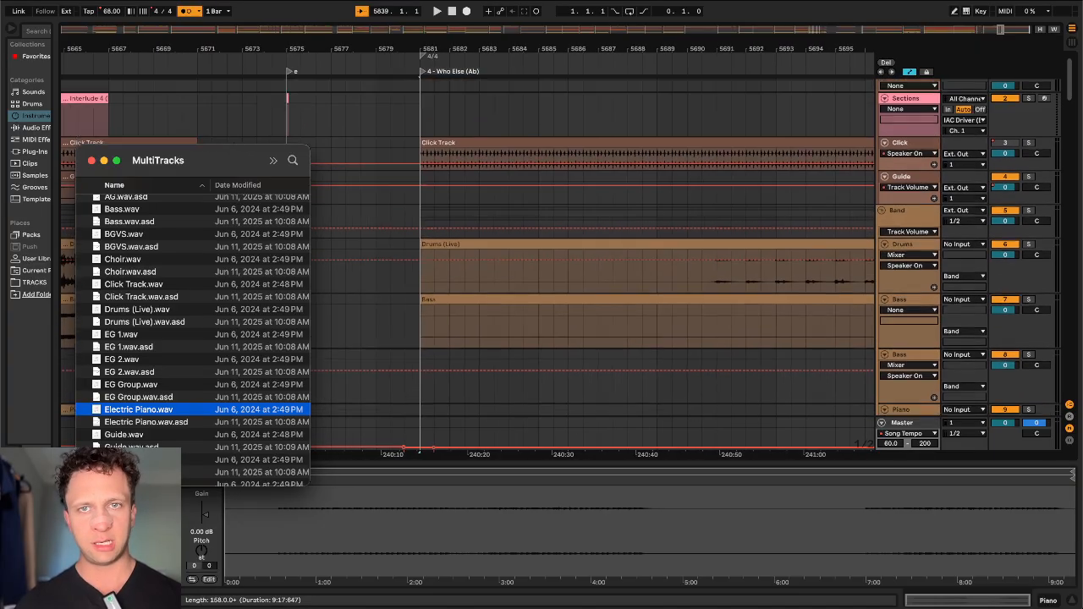
{"action": "left_click_drag", "start_coordinate": [123, 434], "coordinate": [406, 197]}
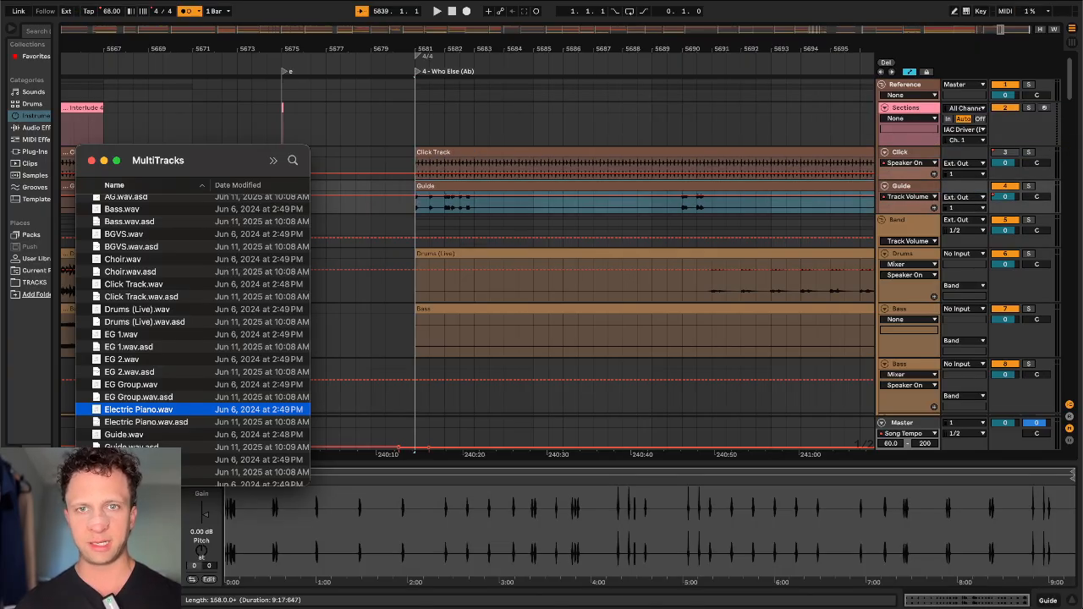
- Switch back to Ableton Live and hide the automation in the arrangement
{"action": "key", "text": "super+Tab"}
{"action": "key", "text": "a"}
{"action": "key", "text": "a"}
{"action": "key", "text": "a"}
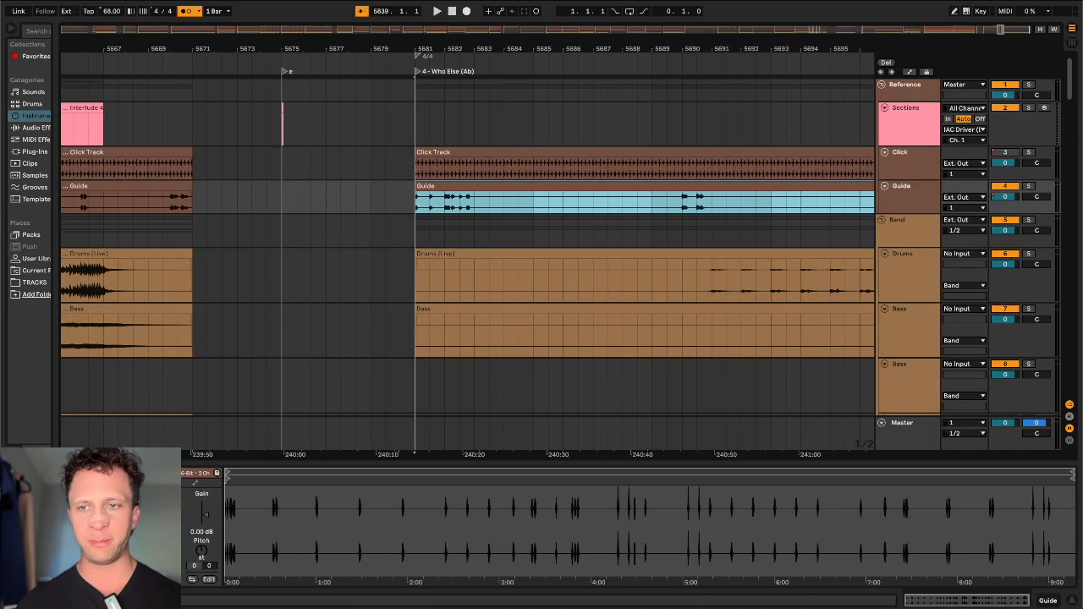
- Select Keys 1.wav through Keys 7.wav in Finder and place them on consecutive Keys tracks, beginning with the first, at bar 5681
{"action": "key", "text": "super+Tab"}
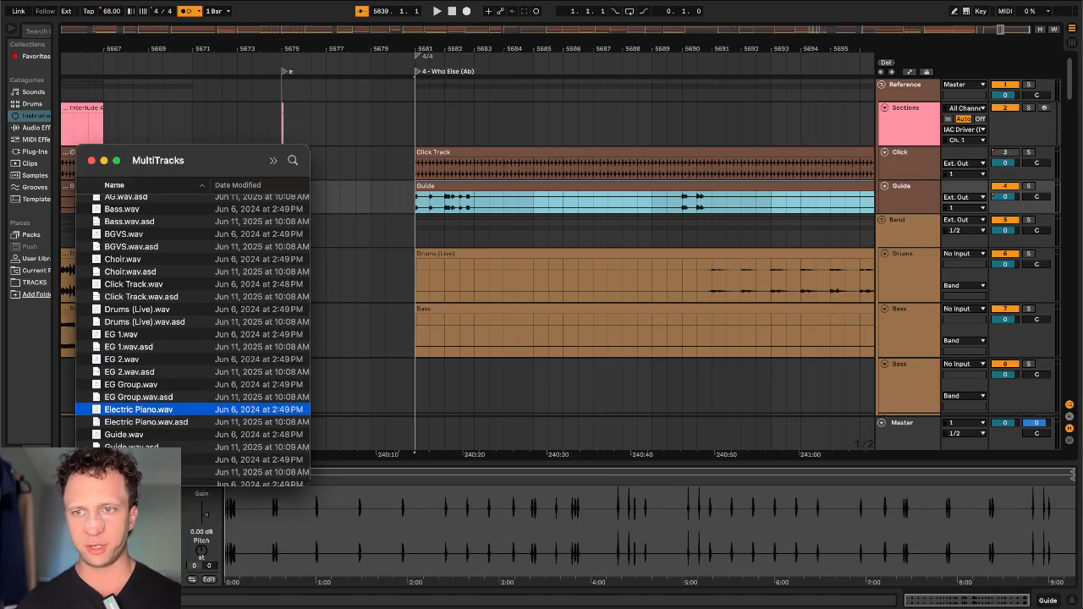
{"action": "scroll", "coordinate": [193, 338], "scroll_direction": "down", "scroll_amount": 3}
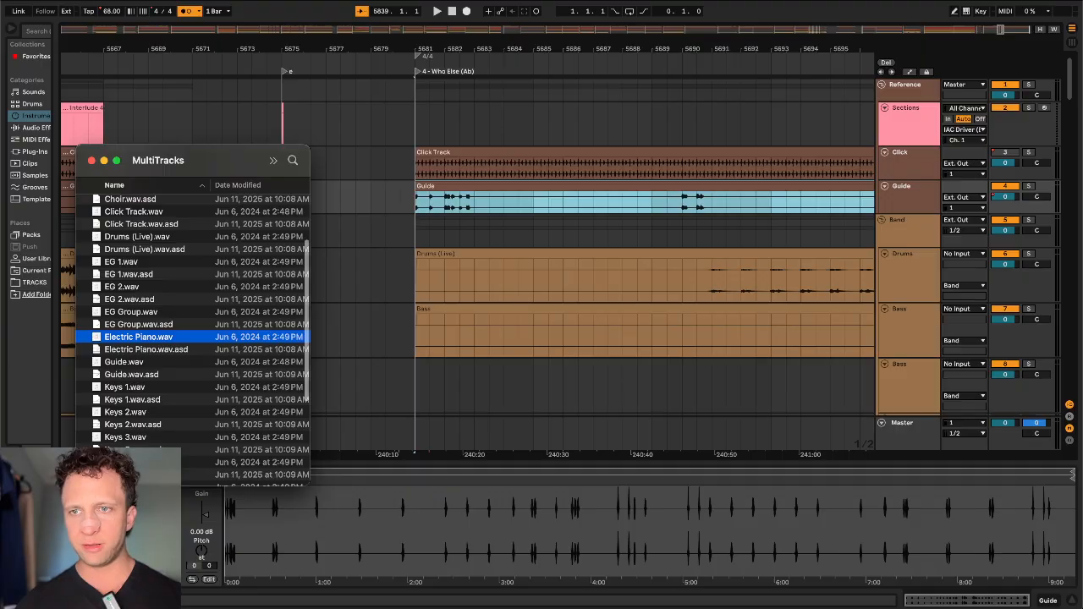
{"action": "left_click", "coordinate": [125, 386]}
{"action": "scroll", "coordinate": [125, 386], "scroll_direction": "down", "scroll_amount": 5}
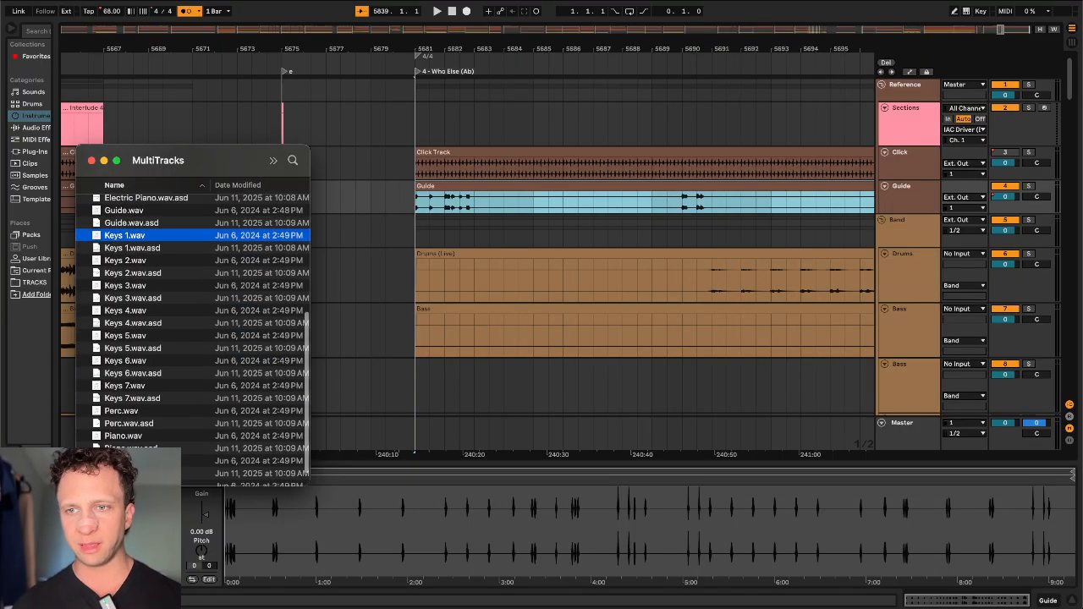
{"action": "left_click", "coordinate": [132, 399], "text": "shift"}
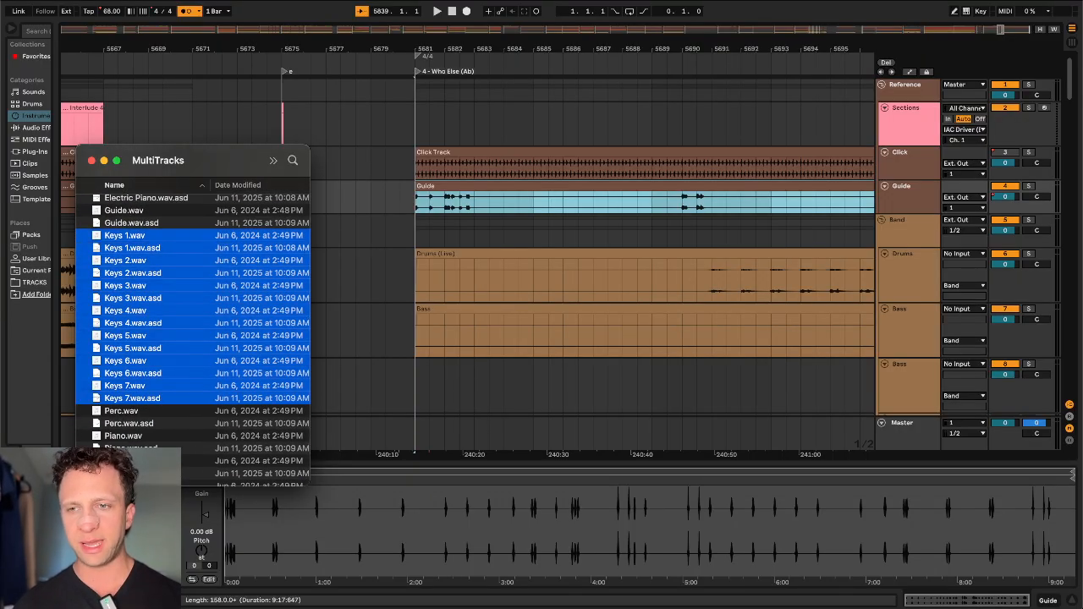
{"action": "scroll", "coordinate": [507, 338], "scroll_direction": "down", "scroll_amount": 1}
{"action": "scroll", "coordinate": [193, 338], "scroll_direction": "down", "scroll_amount": 2}
{"action": "scroll", "coordinate": [192, 338], "scroll_direction": "up", "scroll_amount": 1}
{"action": "scroll", "coordinate": [507, 271], "scroll_direction": "down", "scroll_amount": 15}
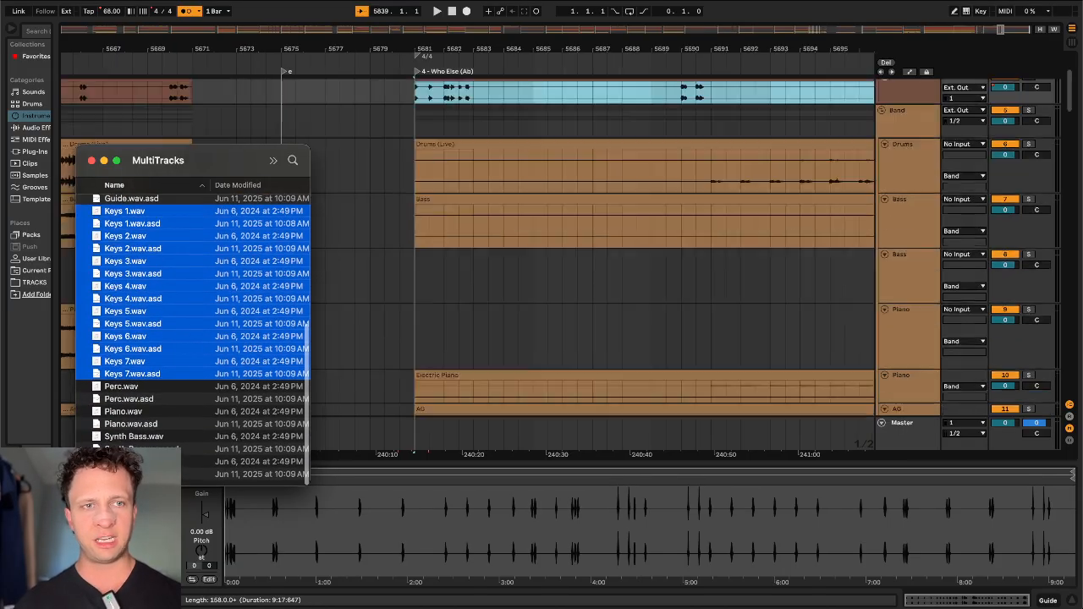
{"action": "scroll", "coordinate": [507, 271], "scroll_direction": "down", "scroll_amount": 10}
{"action": "scroll", "coordinate": [507, 270], "scroll_direction": "down", "scroll_amount": 3}
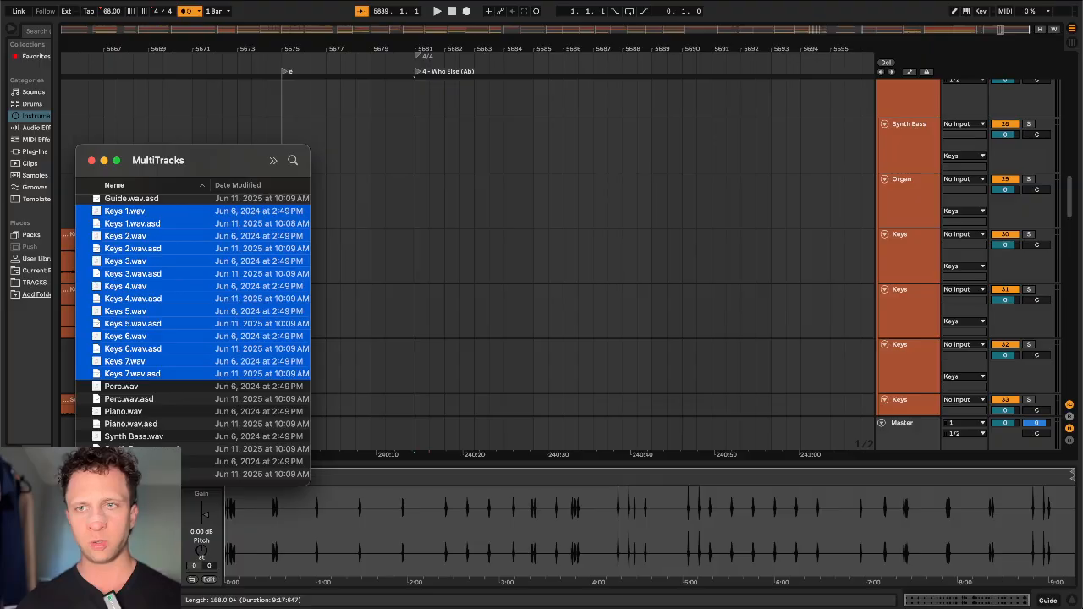
{"action": "left_click_drag", "start_coordinate": [178, 236], "coordinate": [416, 239]}
- Place Synth Bass.wav on the Synth Bass track in the Keys group, starting at bar 5681
{"action": "scroll", "coordinate": [508, 270], "scroll_direction": "down", "scroll_amount": 5}
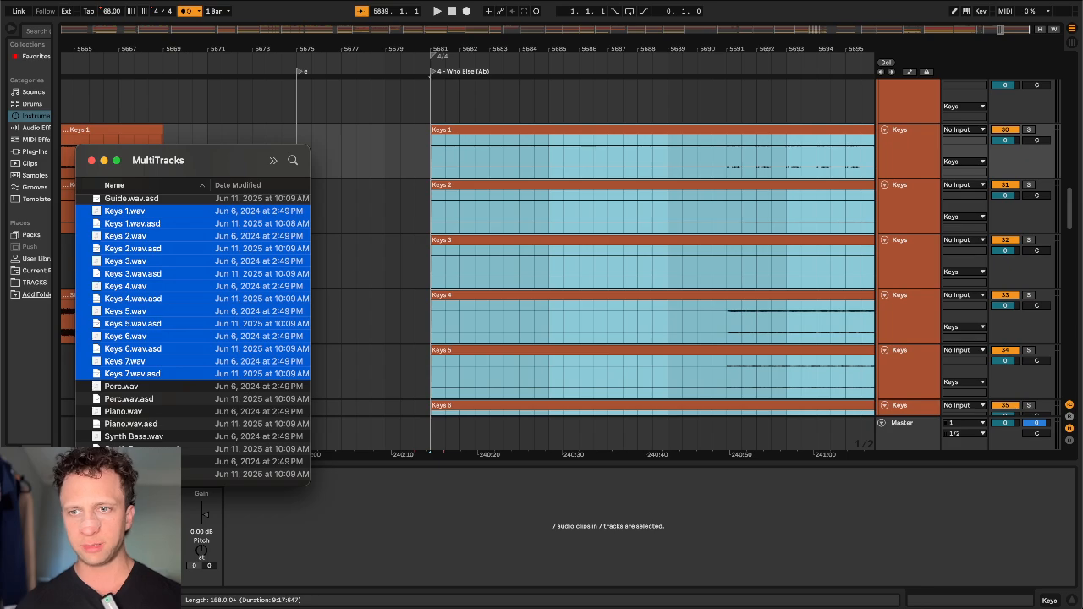
{"action": "scroll", "coordinate": [508, 271], "scroll_direction": "up", "scroll_amount": 5}
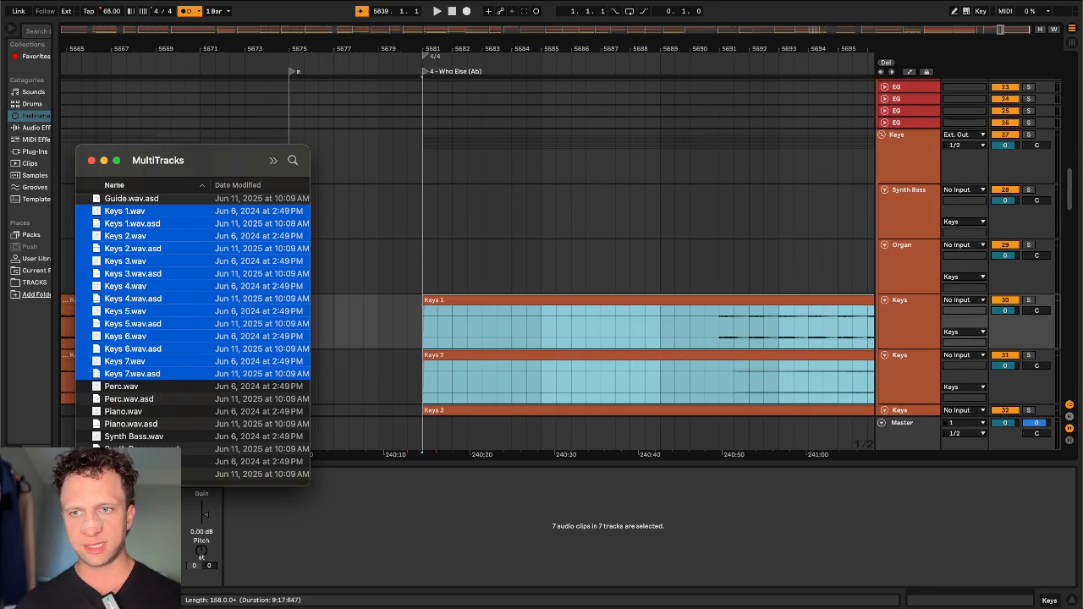
{"action": "left_click_drag", "start_coordinate": [134, 436], "coordinate": [423, 212]}
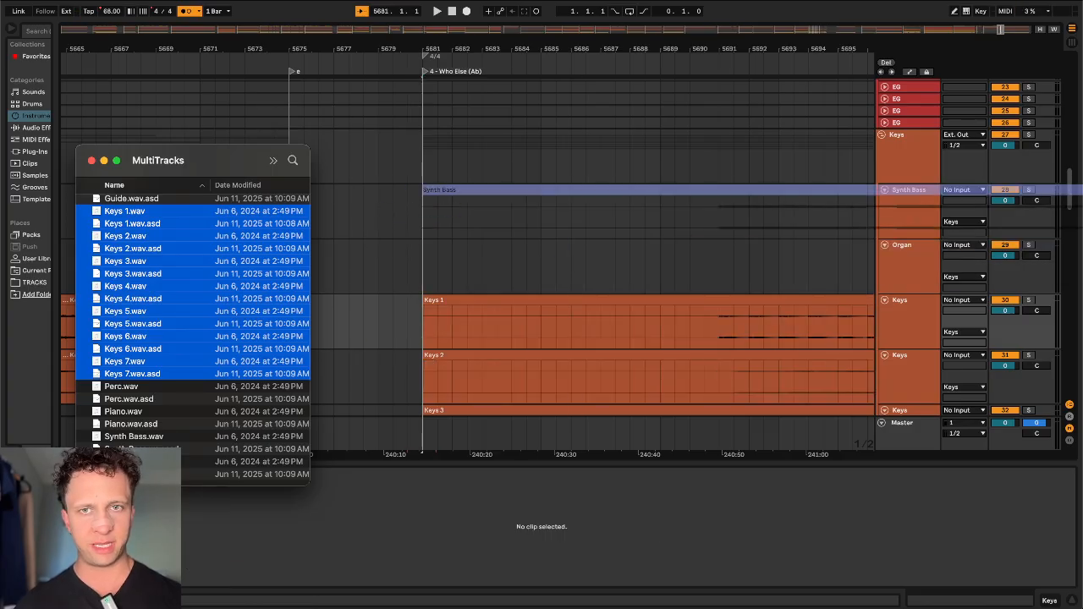
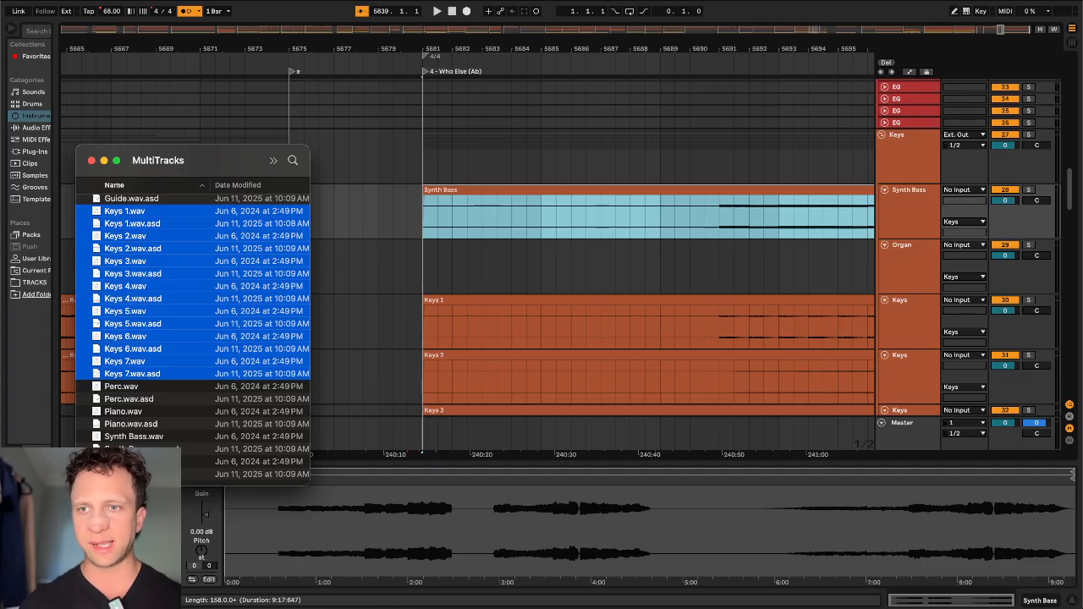
- Place Perc.wav from the MultiTracks folder on the first Percussion track, starting at bar 5681
{"action": "left_click", "coordinate": [121, 386]}
{"action": "scroll", "coordinate": [507, 271], "scroll_direction": "down", "scroll_amount": 18}
{"action": "scroll", "coordinate": [508, 271], "scroll_direction": "up", "scroll_amount": 4}
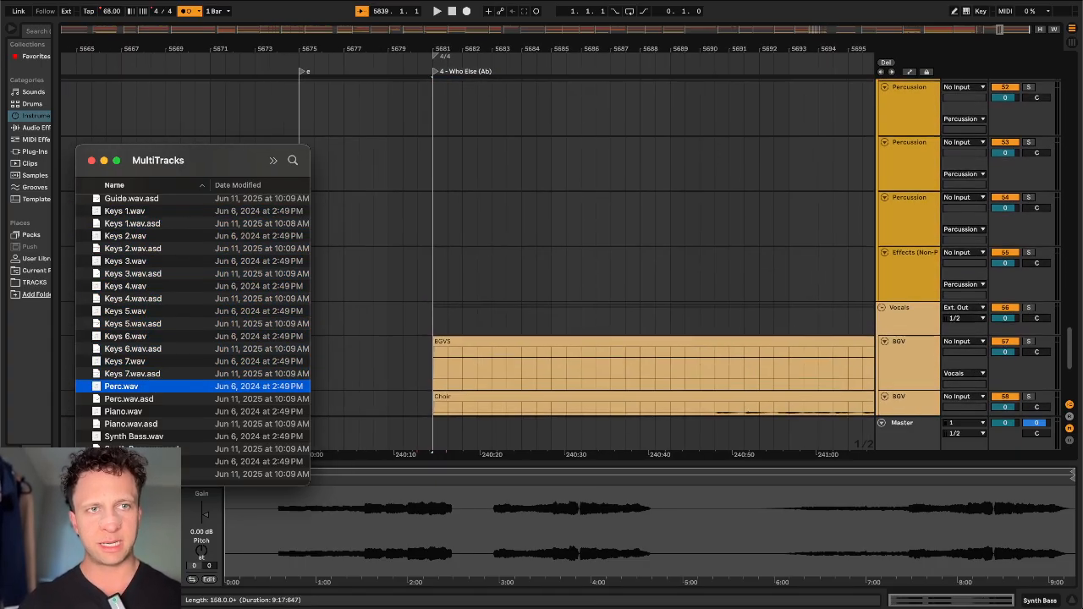
{"action": "scroll", "coordinate": [508, 271], "scroll_direction": "up", "scroll_amount": 5}
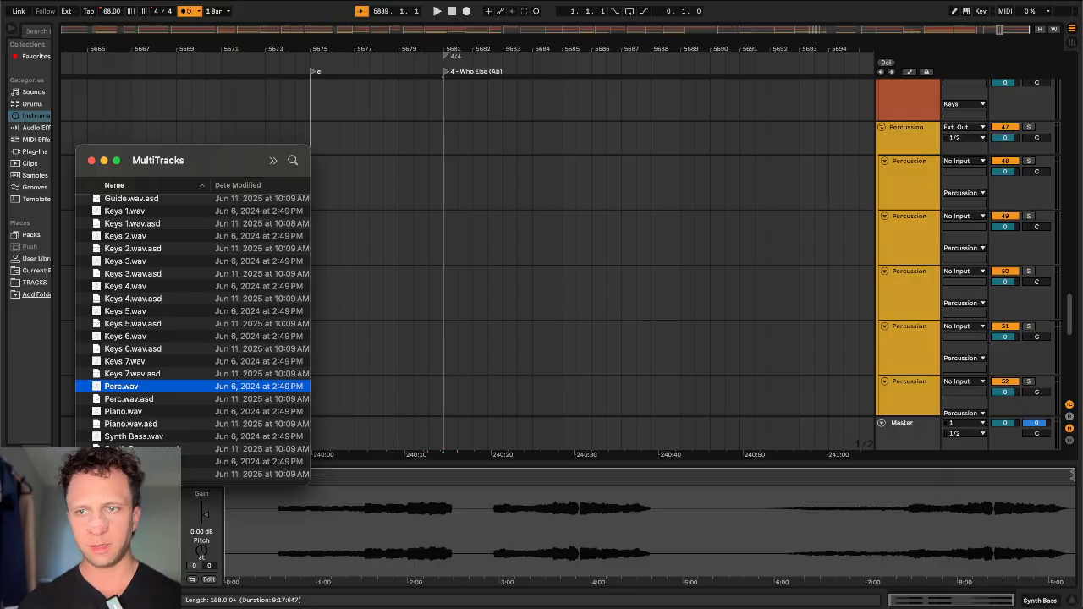
{"action": "left_click_drag", "start_coordinate": [120, 386], "coordinate": [440, 181]}
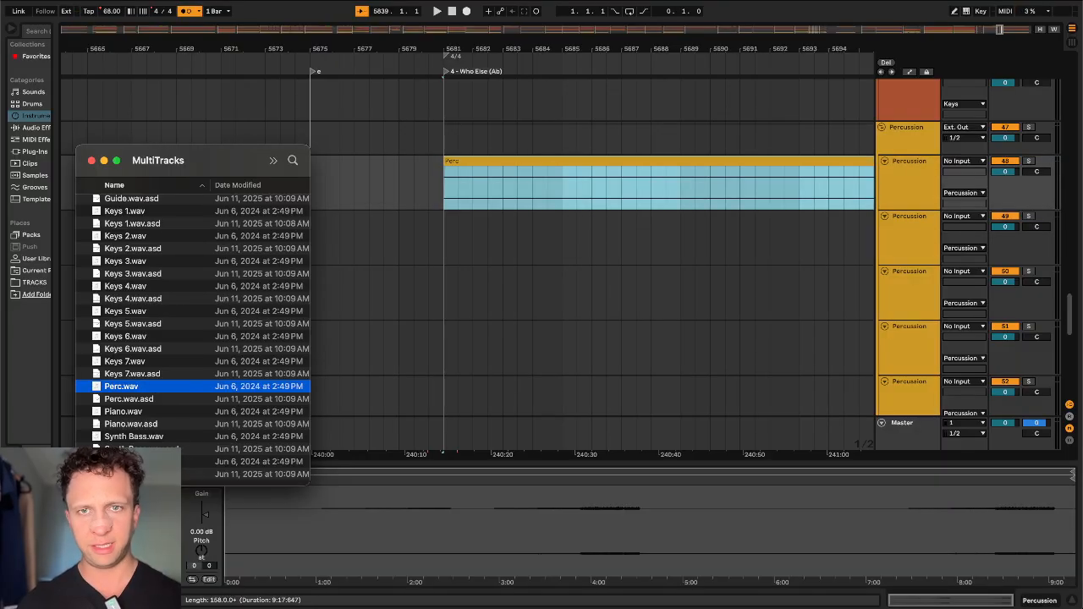
- Select Piano.wav in the MultiTracks folder for the Band group's Piano track
{"action": "left_click", "coordinate": [123, 411]}
{"action": "scroll", "coordinate": [508, 271], "scroll_direction": "up", "scroll_amount": 20}
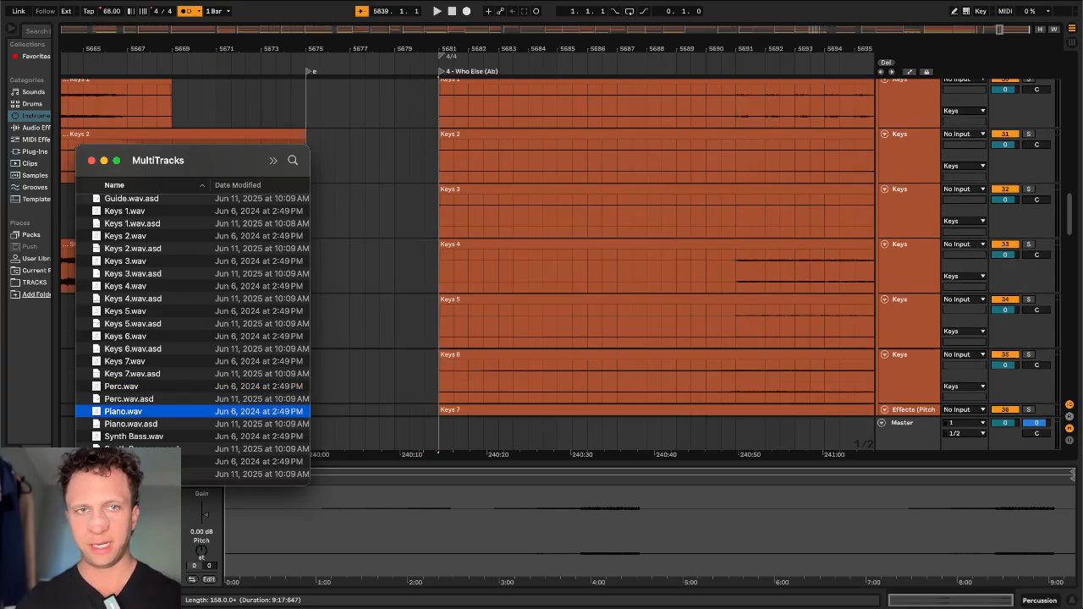
{"action": "scroll", "coordinate": [507, 271], "scroll_direction": "up", "scroll_amount": 6}
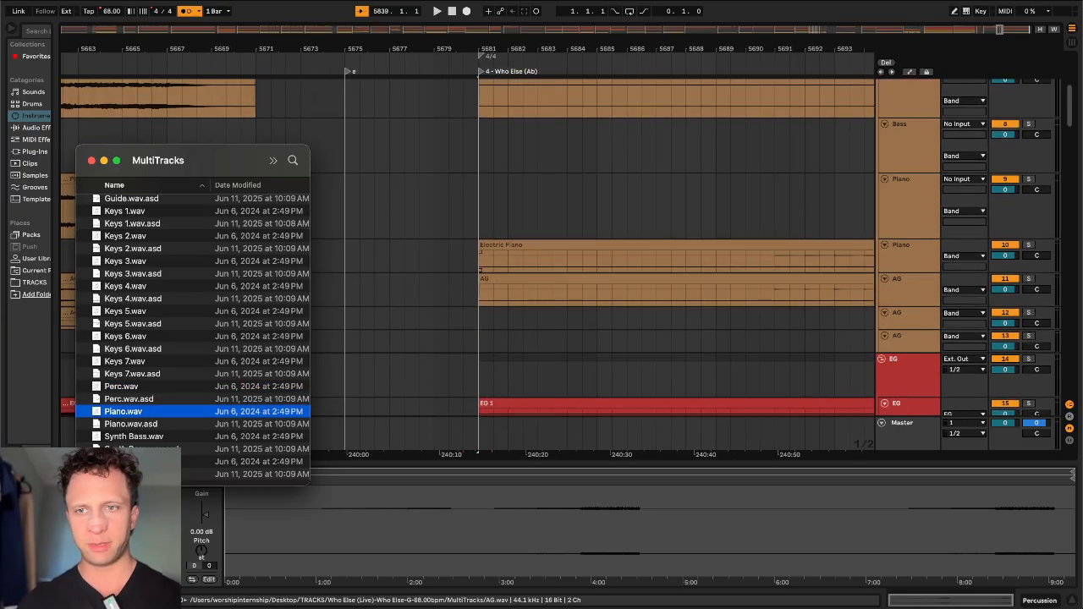
{"action": "key", "text": "Down"}
{"action": "key", "text": "super+Tab"}
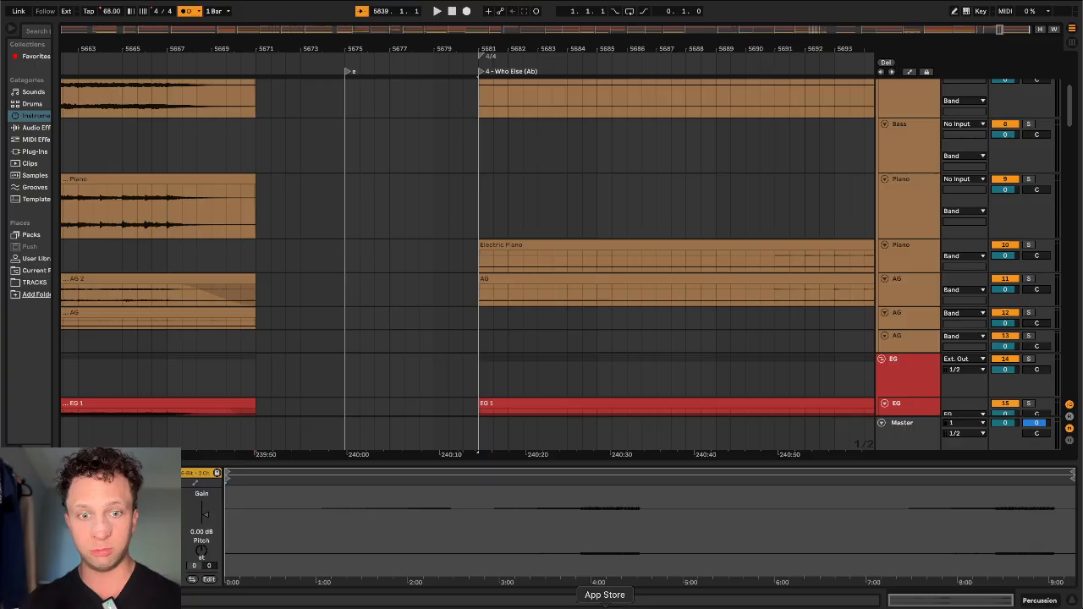
{"action": "key", "text": "super+Tab"}
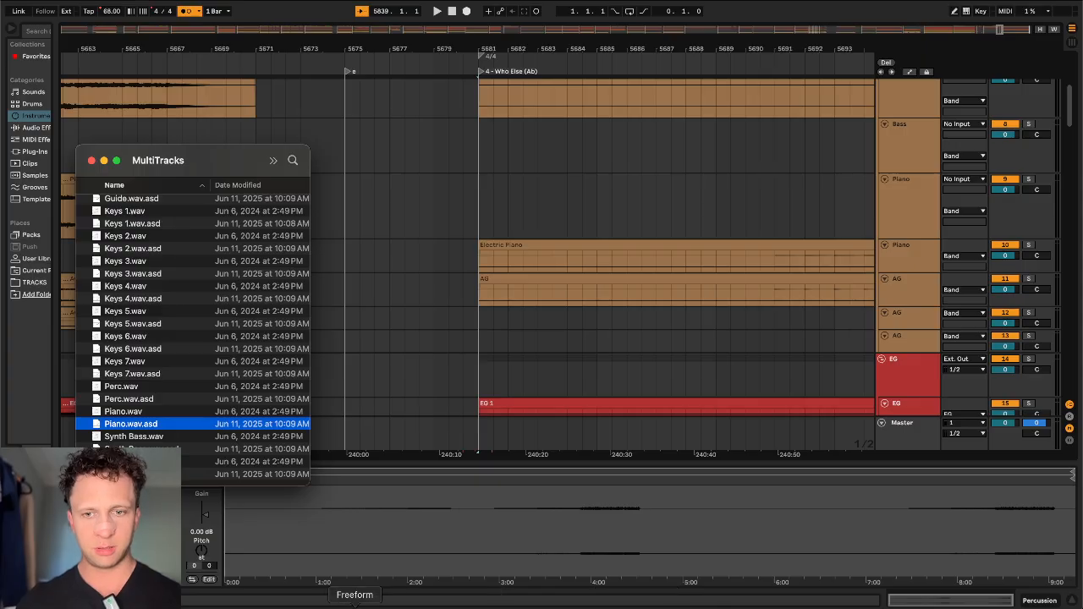
{"action": "left_click", "coordinate": [417, 608]}
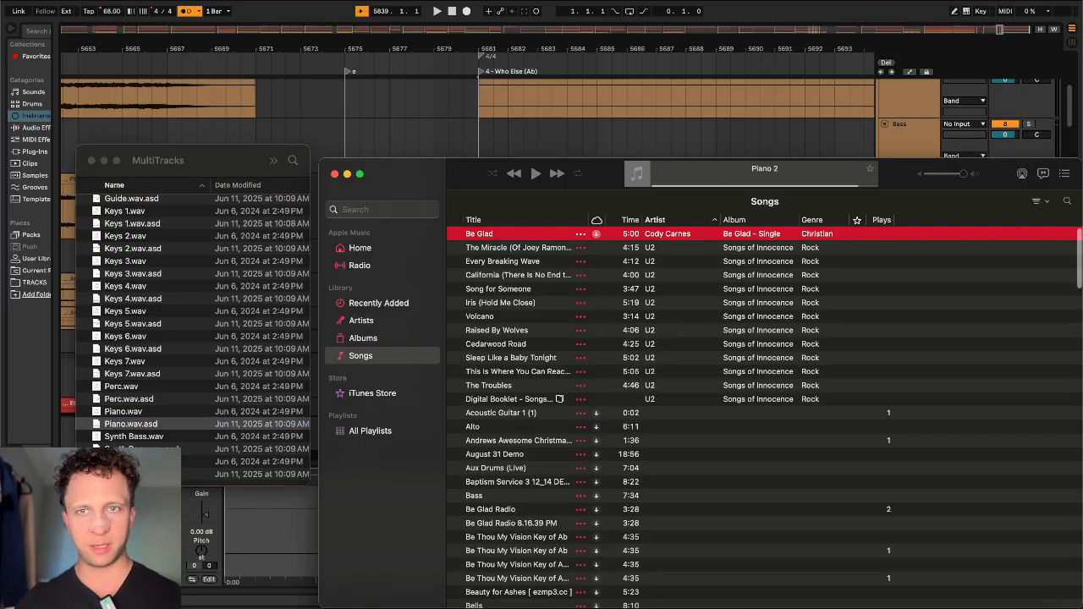
{"action": "left_click", "coordinate": [347, 174]}
{"action": "left_click", "coordinate": [217, 161]}
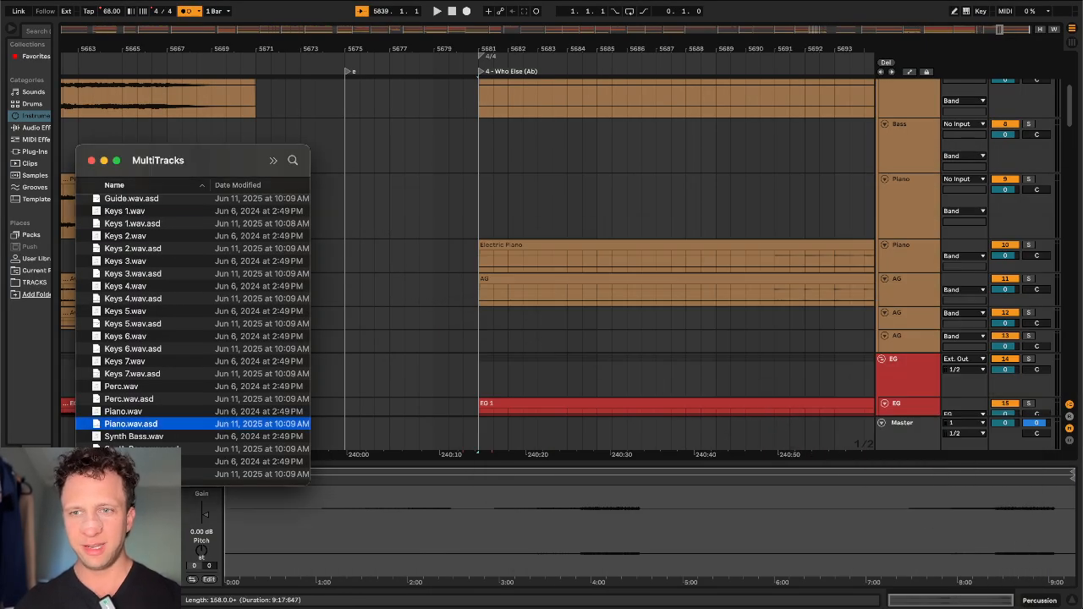
- Place Piano.wav on the first Piano track in the Band group, starting at bar 5681
{"action": "left_click", "coordinate": [124, 411]}
{"action": "left_click_drag", "start_coordinate": [124, 411], "coordinate": [481, 203]}
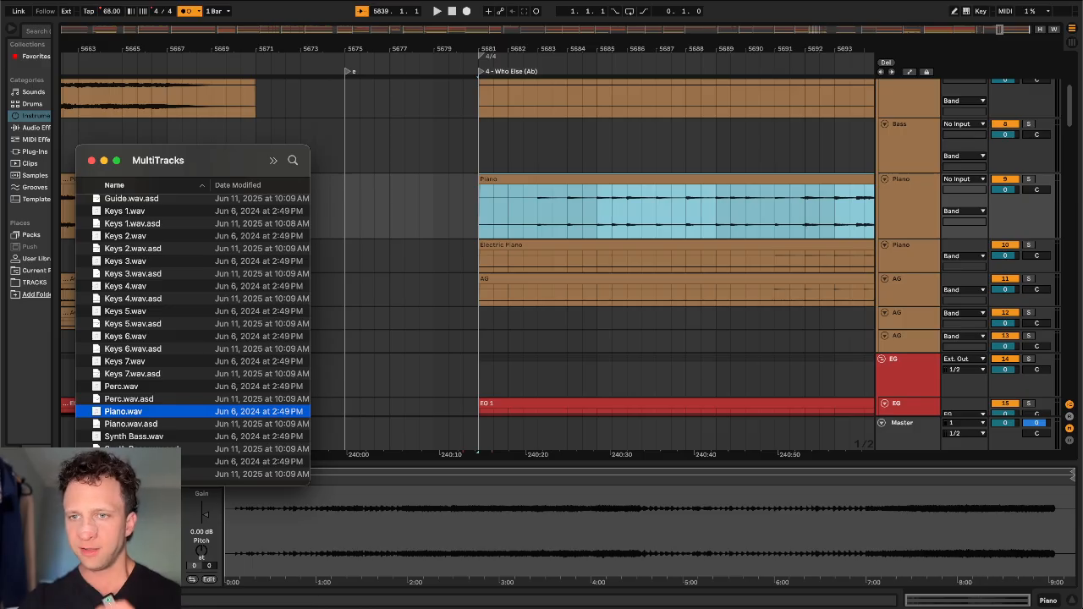
- Place the Synth FX stem on the second Percussion track, directly below Perc, starting at bar 5681
{"action": "scroll", "coordinate": [193, 338], "scroll_direction": "down", "scroll_amount": 2}
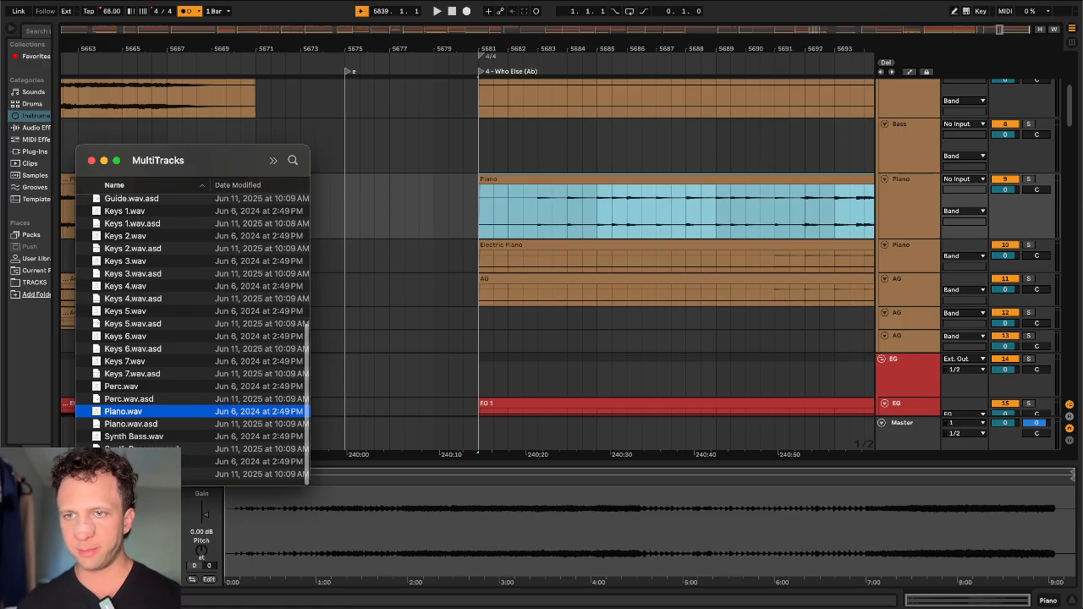
{"action": "scroll", "coordinate": [592, 254], "scroll_direction": "down", "scroll_amount": 15}
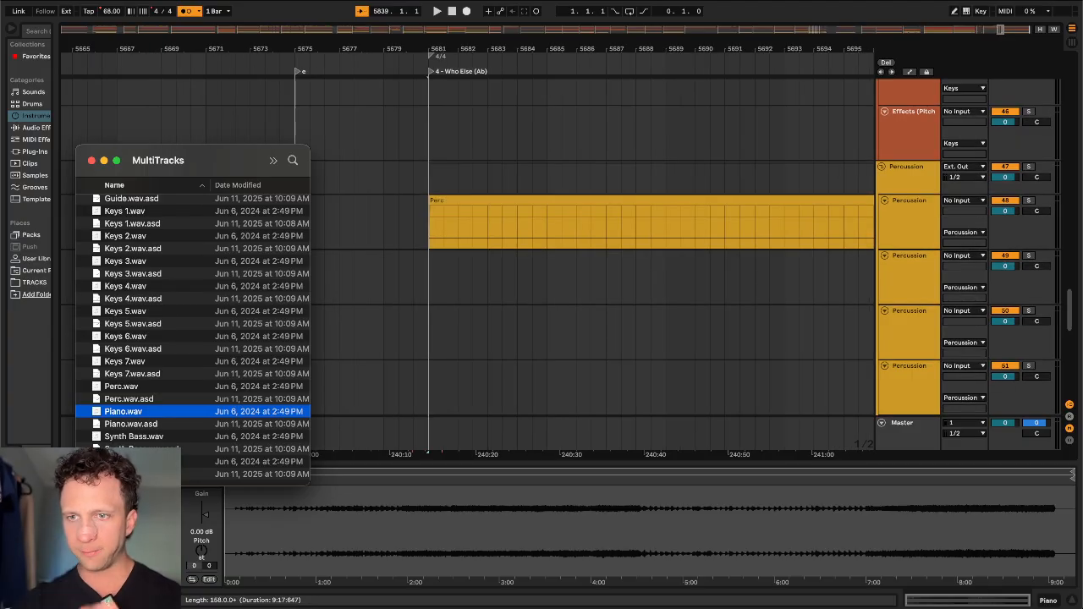
{"action": "left_click", "coordinate": [140, 461]}
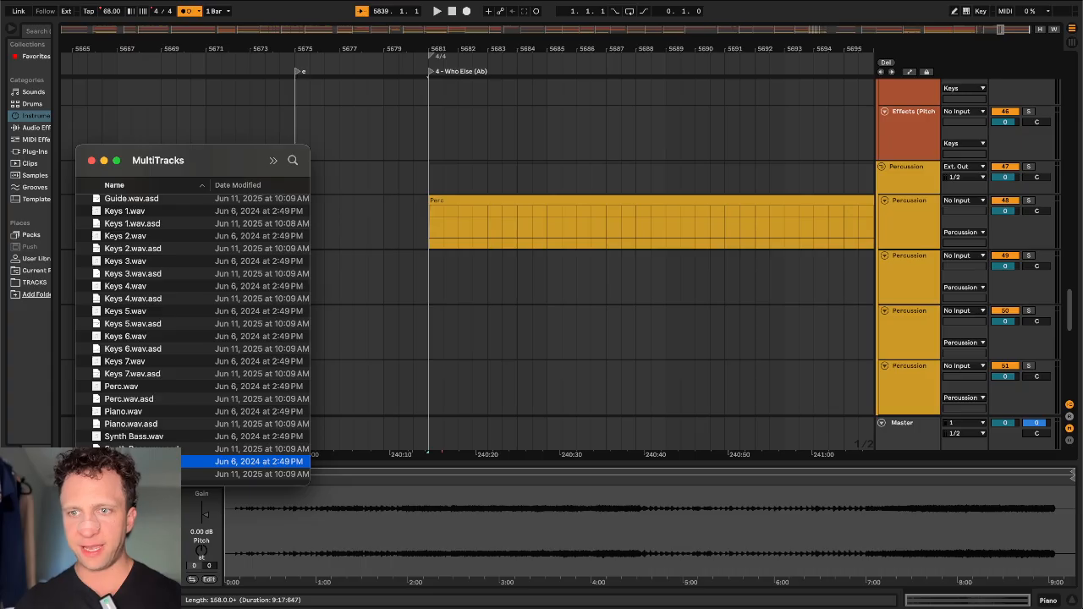
{"action": "scroll", "coordinate": [592, 253], "scroll_direction": "up", "scroll_amount": 3}
{"action": "scroll", "coordinate": [592, 254], "scroll_direction": "down", "scroll_amount": 5}
{"action": "scroll", "coordinate": [592, 254], "scroll_direction": "up", "scroll_amount": 2}
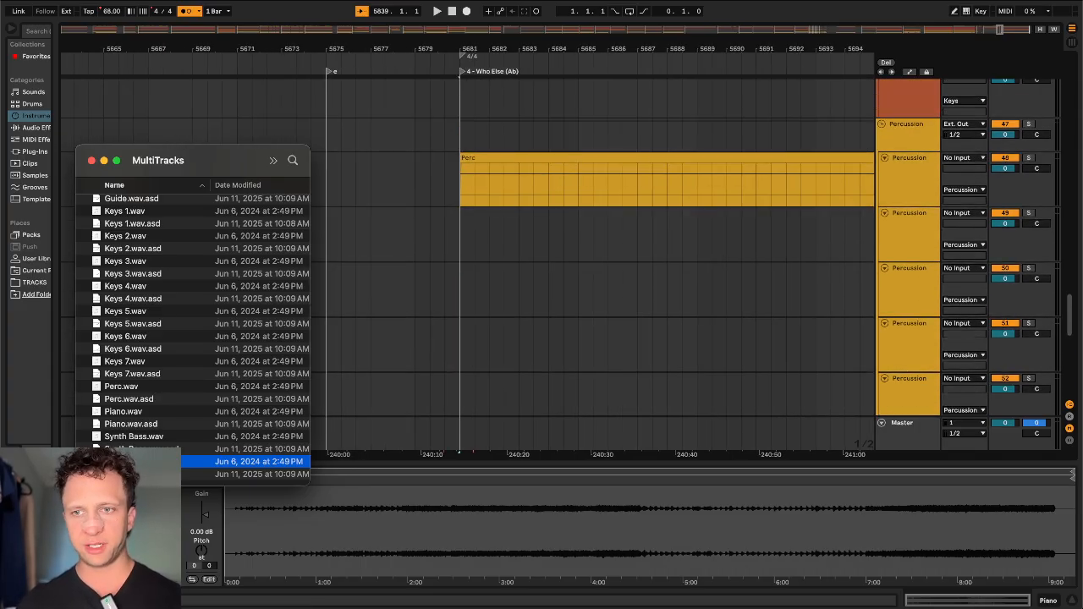
{"action": "left_click_drag", "start_coordinate": [140, 461], "coordinate": [461, 233]}
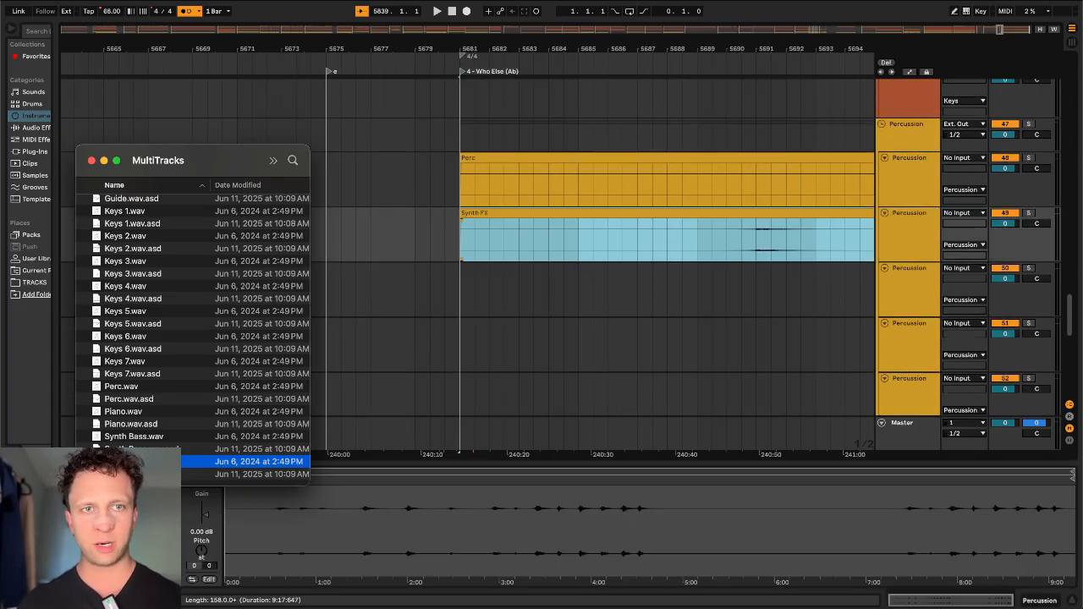
- Solo the Percussion track holding the Synth FX clip and play it briefly from bar 5715
{"action": "key", "text": "minus"}
{"action": "key", "text": "minus"}
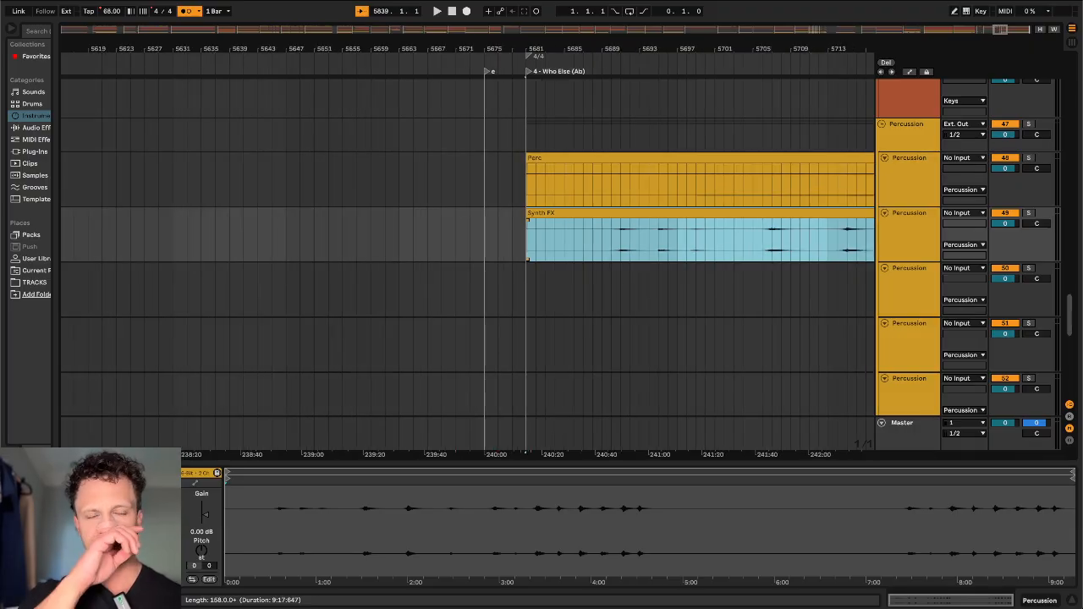
{"action": "scroll", "coordinate": [617, 240], "scroll_direction": "up", "scroll_amount": 2}
{"action": "scroll", "coordinate": [616, 239], "scroll_direction": "right", "scroll_amount": 5}
{"action": "left_click", "coordinate": [616, 239]}
{"action": "scroll", "coordinate": [616, 239], "scroll_direction": "up", "scroll_amount": 4}
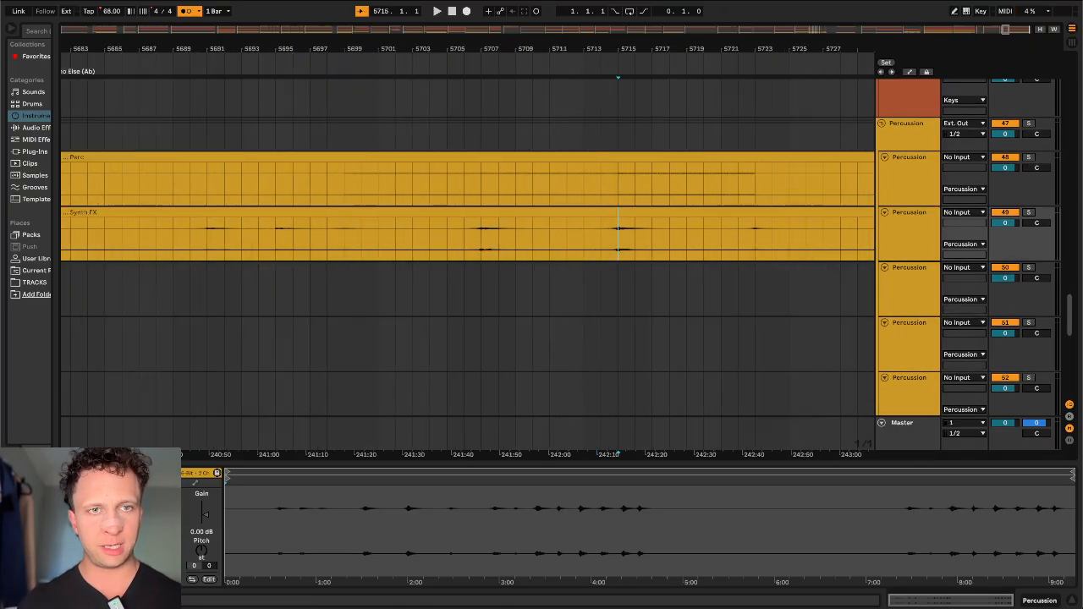
{"action": "key", "text": "s"}
{"action": "key", "text": "space"}
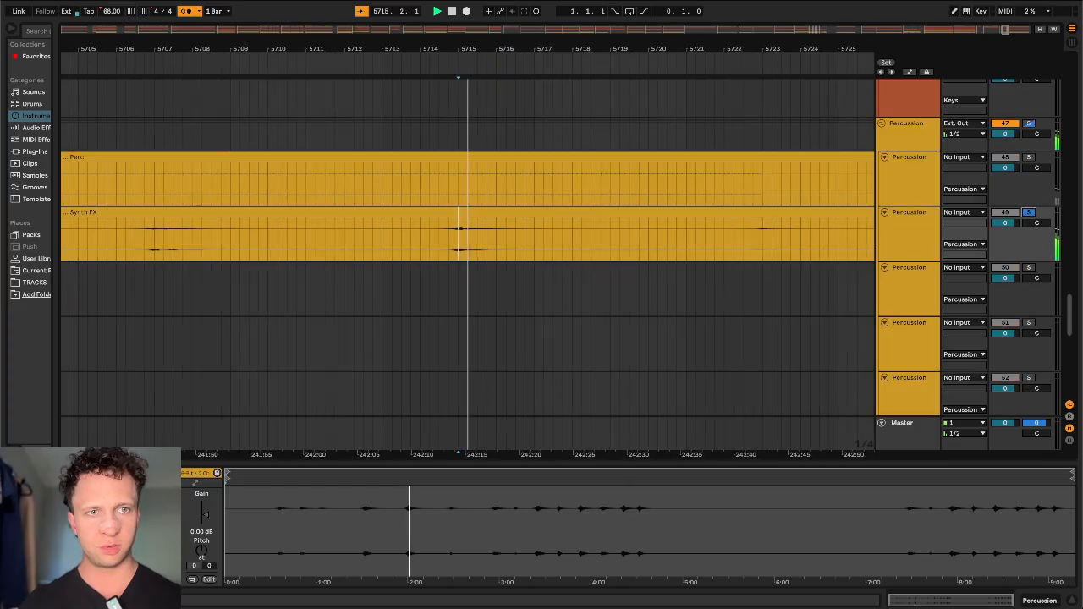
{"action": "scroll", "coordinate": [463, 233], "scroll_direction": "down", "scroll_amount": 4}
{"action": "scroll", "coordinate": [541, 233], "scroll_direction": "right", "scroll_amount": 4}
{"action": "key", "text": "space"}
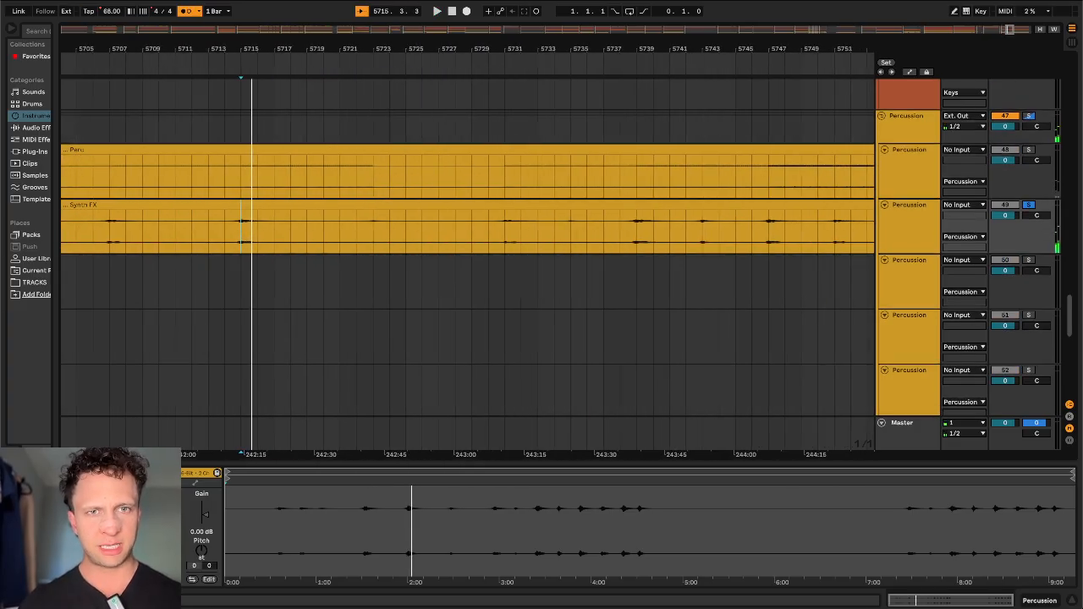
- Audition the soloed Synth FX clip from bar 5738 and again around bar 5751
{"action": "left_click", "coordinate": [636, 233]}
{"action": "scroll", "coordinate": [628, 232], "scroll_direction": "up", "scroll_amount": 4}
{"action": "left_click", "coordinate": [630, 232]}
{"action": "key", "text": "space"}
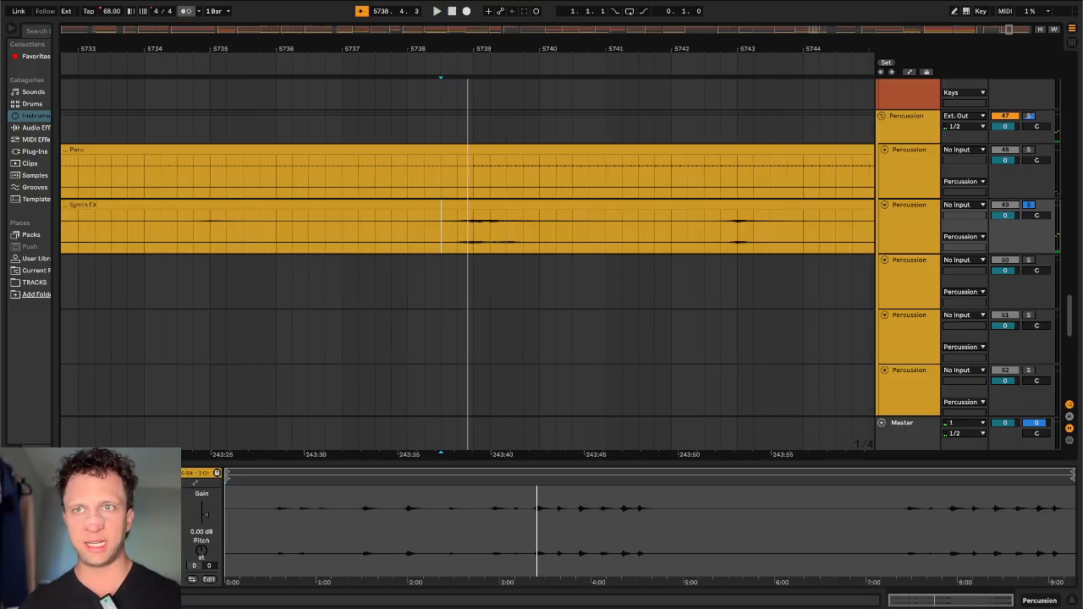
{"action": "scroll", "coordinate": [468, 233], "scroll_direction": "down", "scroll_amount": 3}
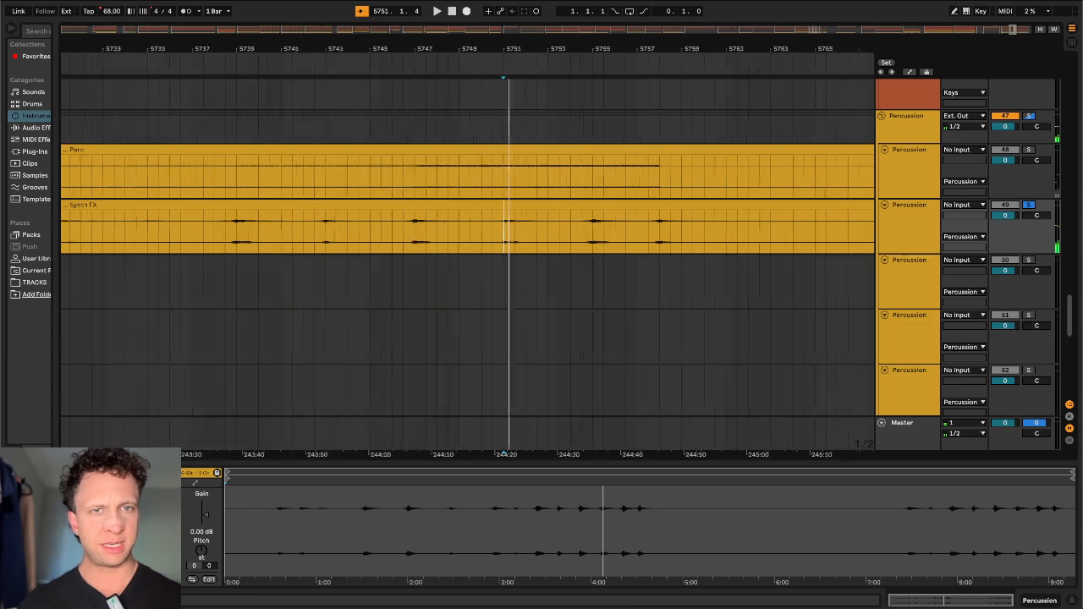
{"action": "scroll", "coordinate": [468, 262], "scroll_direction": "right", "scroll_amount": 5}
{"action": "scroll", "coordinate": [626, 262], "scroll_direction": "down", "scroll_amount": 3}
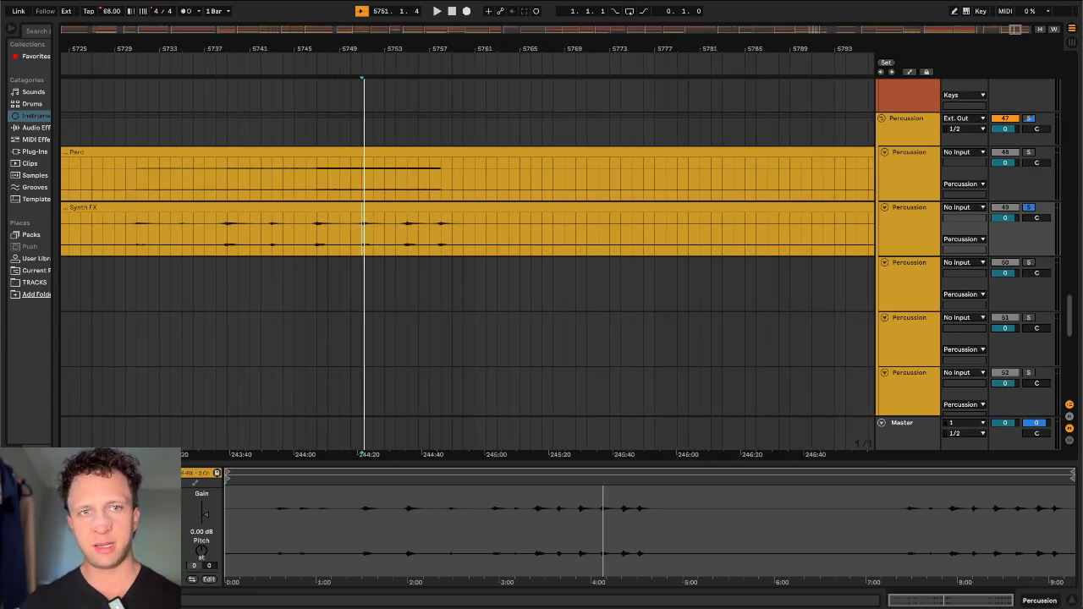
- Audition the Synth FX clip around bar 5816 near its end and turn off the track's solo
{"action": "scroll", "coordinate": [626, 262], "scroll_direction": "right", "scroll_amount": 5}
{"action": "scroll", "coordinate": [468, 262], "scroll_direction": "right", "scroll_amount": 3}
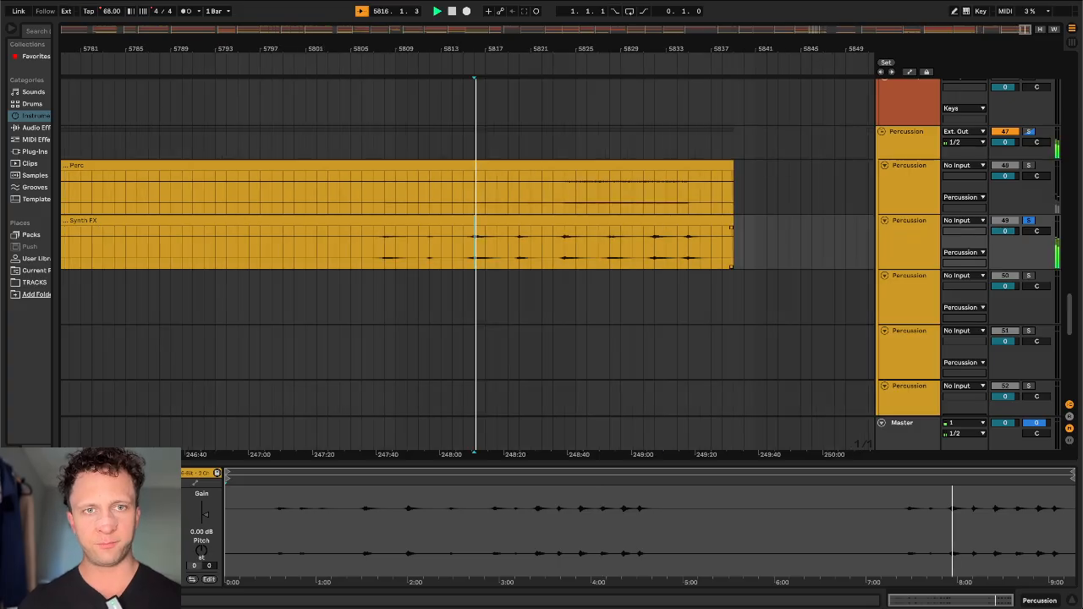
{"action": "scroll", "coordinate": [468, 262], "scroll_direction": "down", "scroll_amount": 5}
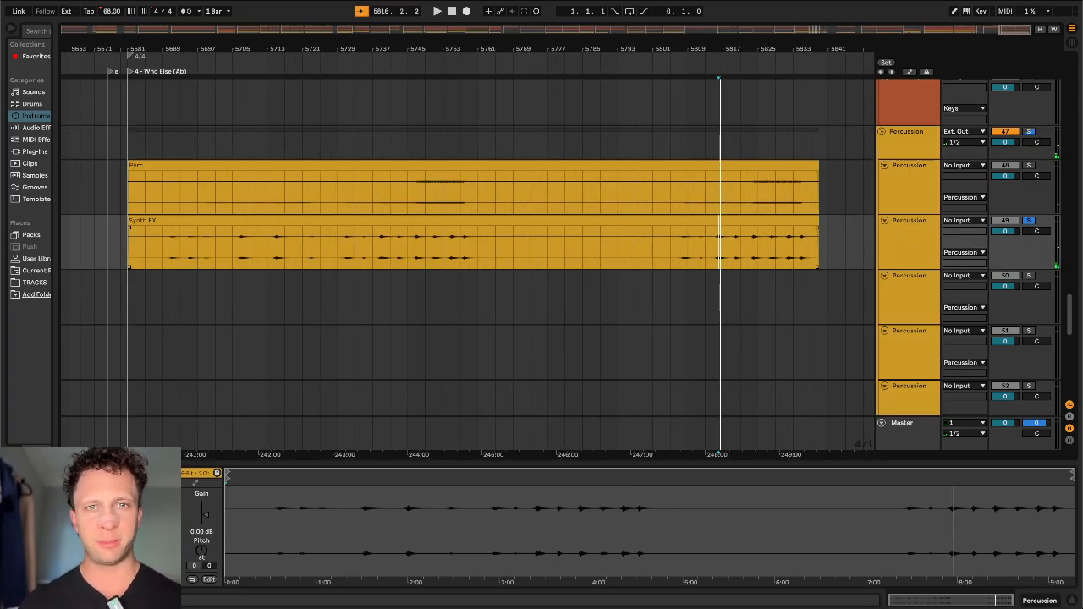
{"action": "left_click", "coordinate": [1028, 221]}
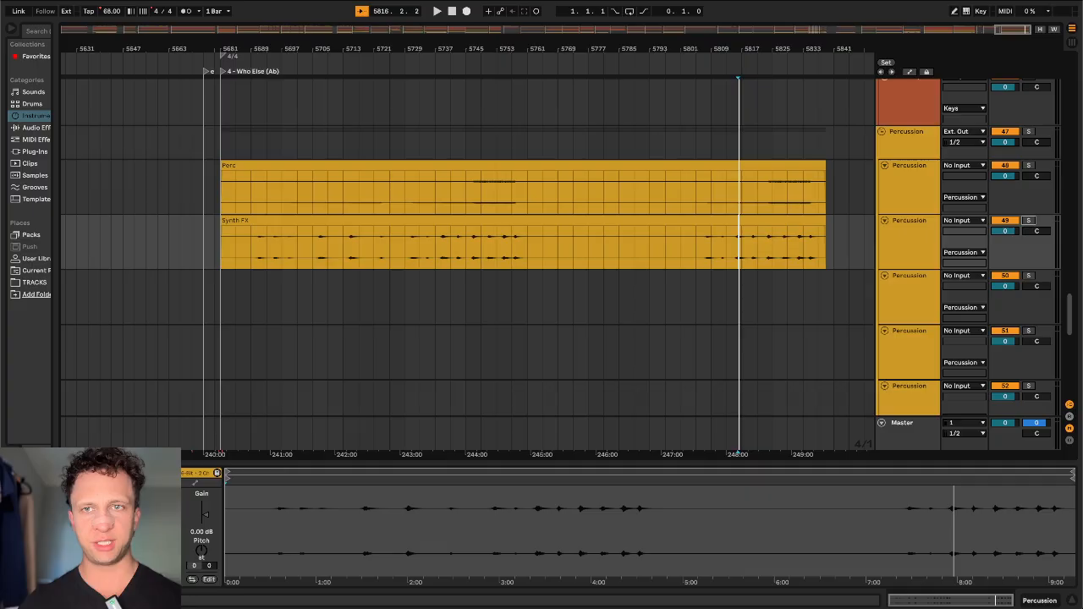
- Look over the stems of Who Else across the tracks, compared with the three preceding songs
{"action": "scroll", "coordinate": [795, 259], "scroll_direction": "up", "scroll_amount": 3}
{"action": "scroll", "coordinate": [795, 259], "scroll_direction": "down", "scroll_amount": 5}
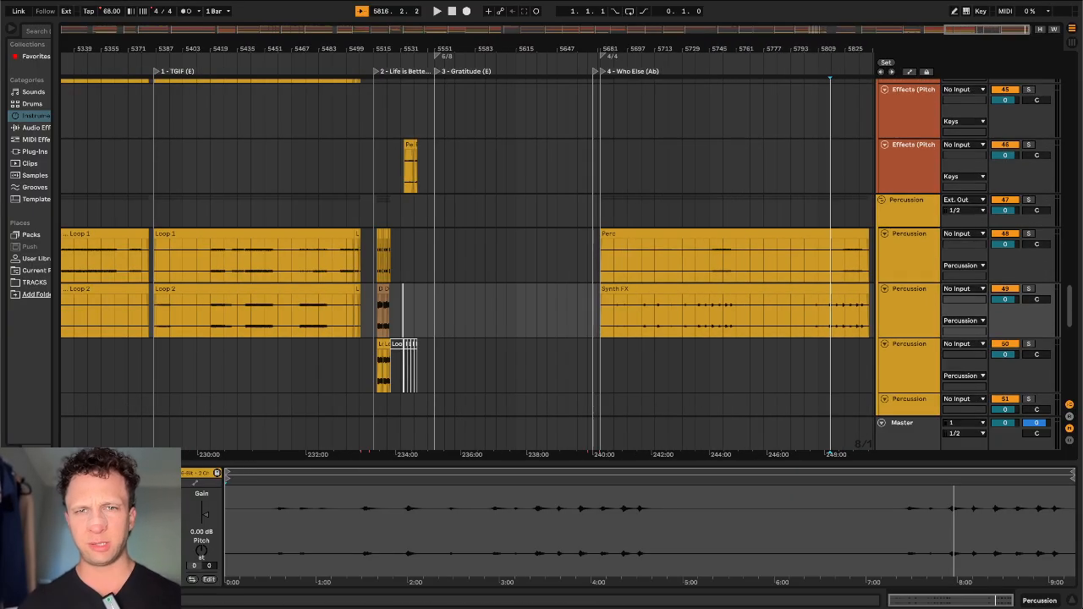
{"action": "scroll", "coordinate": [468, 245], "scroll_direction": "up", "scroll_amount": 10}
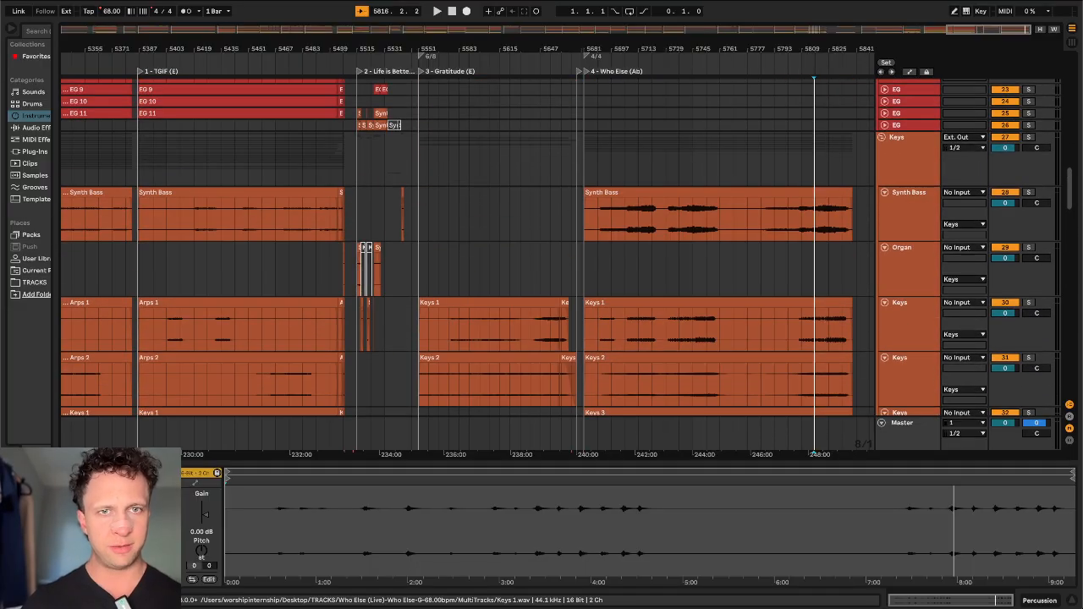
{"action": "scroll", "coordinate": [710, 254], "scroll_direction": "up", "scroll_amount": 5}
{"action": "scroll", "coordinate": [711, 254], "scroll_direction": "down", "scroll_amount": 2}
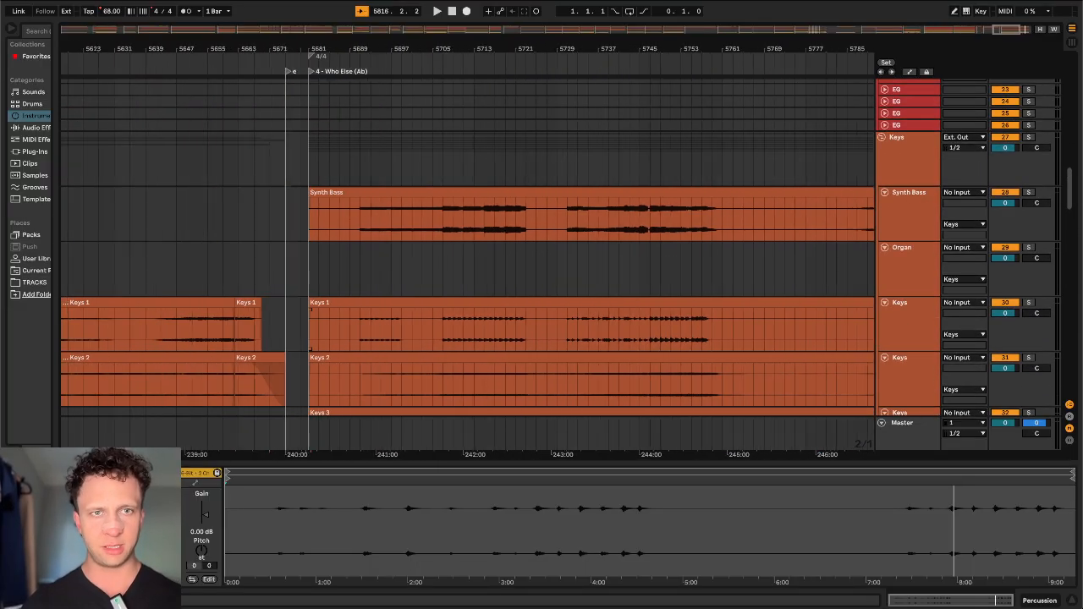
{"action": "scroll", "coordinate": [710, 254], "scroll_direction": "right", "scroll_amount": 3}
{"action": "scroll", "coordinate": [711, 254], "scroll_direction": "up", "scroll_amount": 6}
{"action": "scroll", "coordinate": [711, 254], "scroll_direction": "down", "scroll_amount": 3}
{"action": "scroll", "coordinate": [711, 254], "scroll_direction": "up", "scroll_amount": 6}
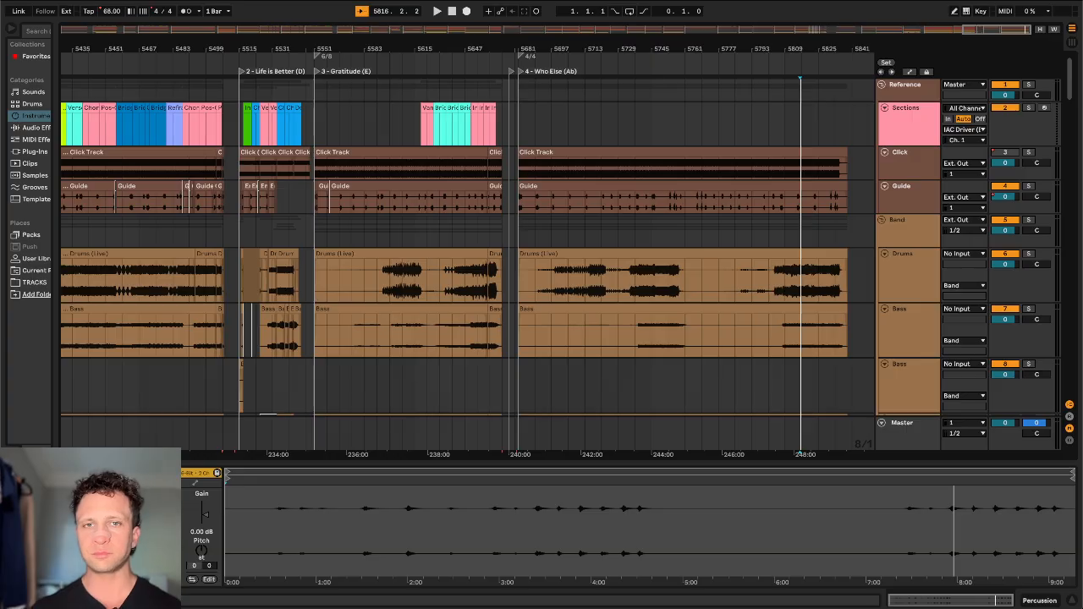
- Play Gratitude's interlude from bar 5661 and look over its ending across the EG, Keys, Percussion and Band tracks
{"action": "scroll", "coordinate": [520, 253], "scroll_direction": "up", "scroll_amount": 8}
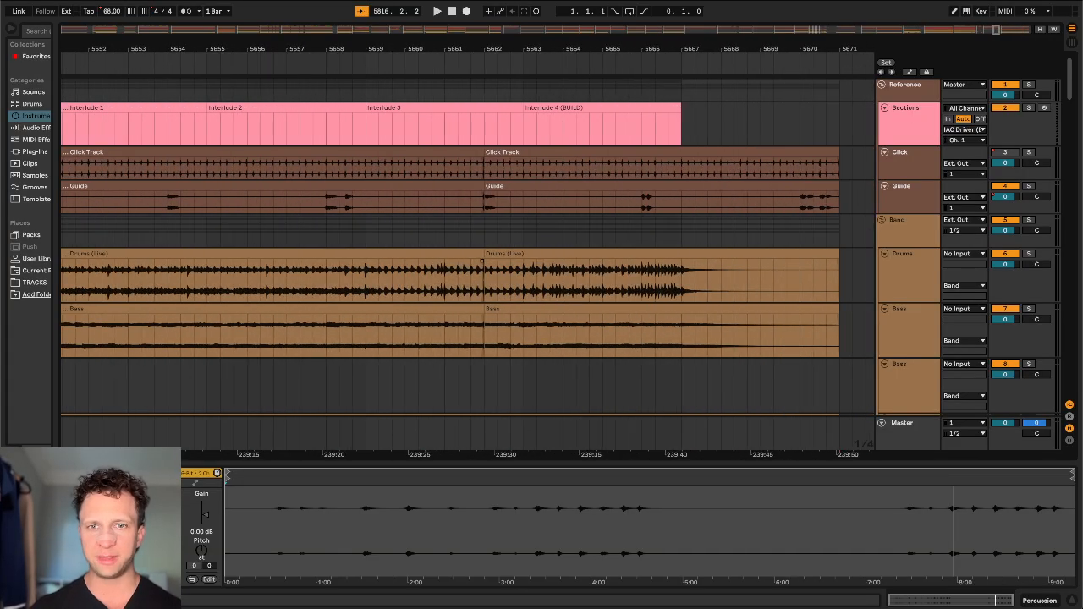
{"action": "left_click", "coordinate": [444, 274]}
{"action": "scroll", "coordinate": [444, 275], "scroll_direction": "left", "scroll_amount": 1}
{"action": "key", "text": "space"}
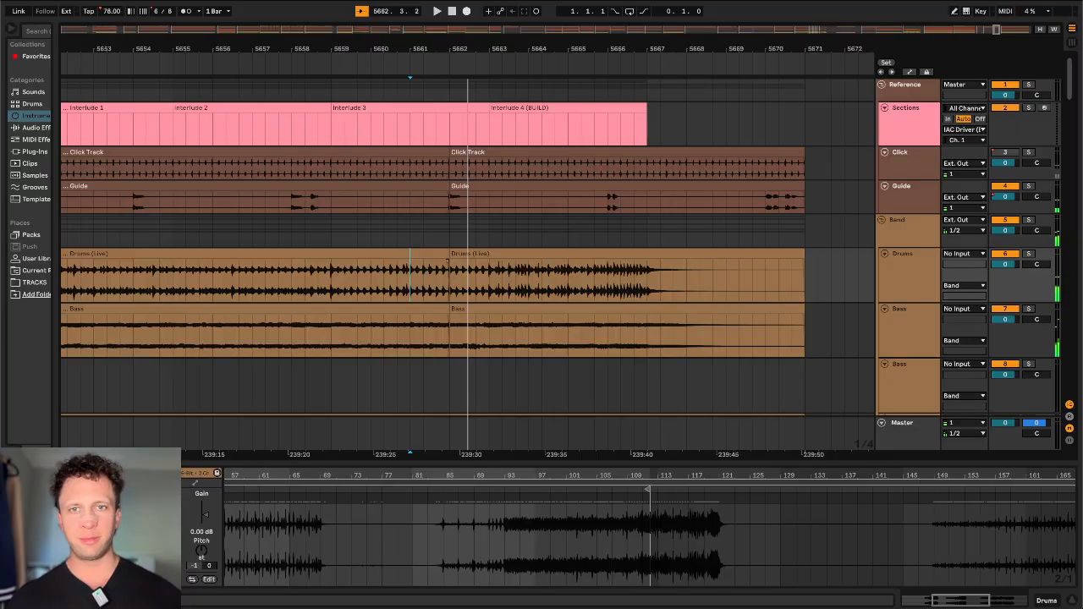
{"action": "key", "text": "plus"}
{"action": "scroll", "coordinate": [467, 264], "scroll_direction": "down", "scroll_amount": 7}
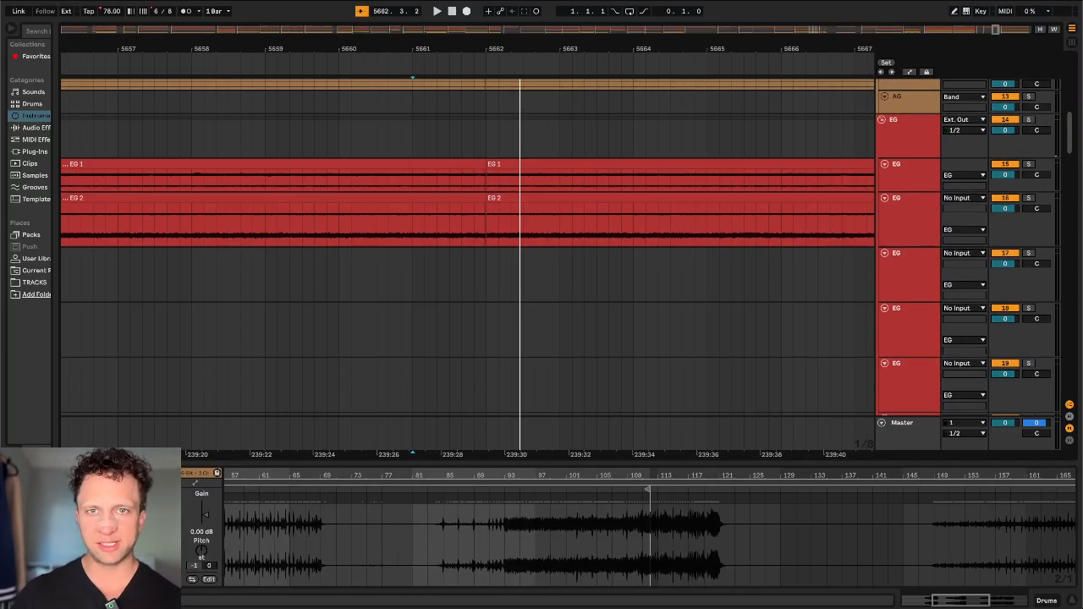
{"action": "scroll", "coordinate": [467, 263], "scroll_direction": "down", "scroll_amount": 10}
{"action": "scroll", "coordinate": [467, 264], "scroll_direction": "down", "scroll_amount": 15}
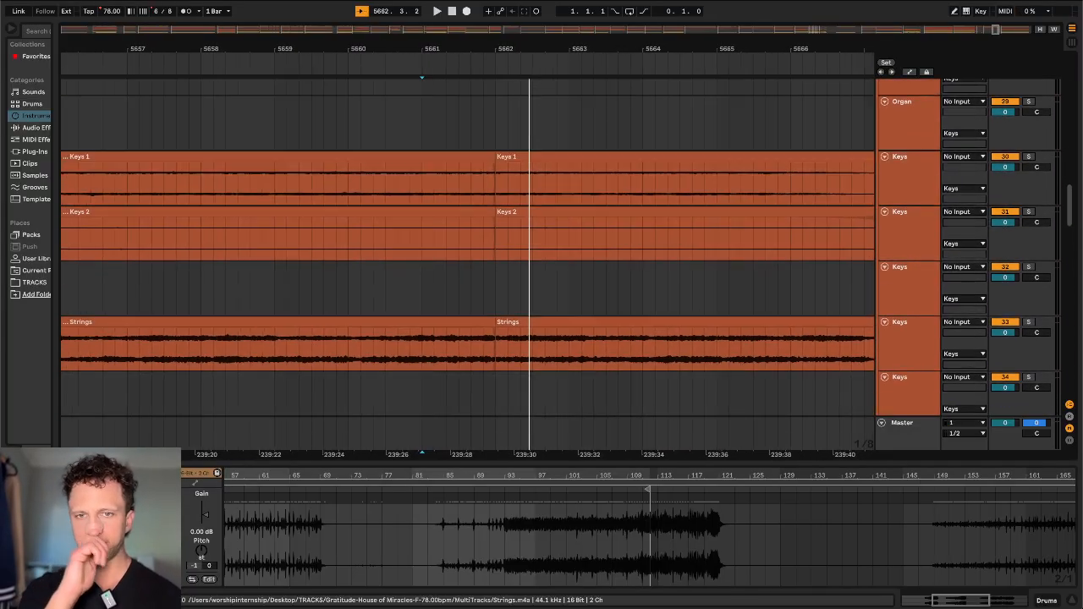
{"action": "scroll", "coordinate": [467, 264], "scroll_direction": "up", "scroll_amount": 20}
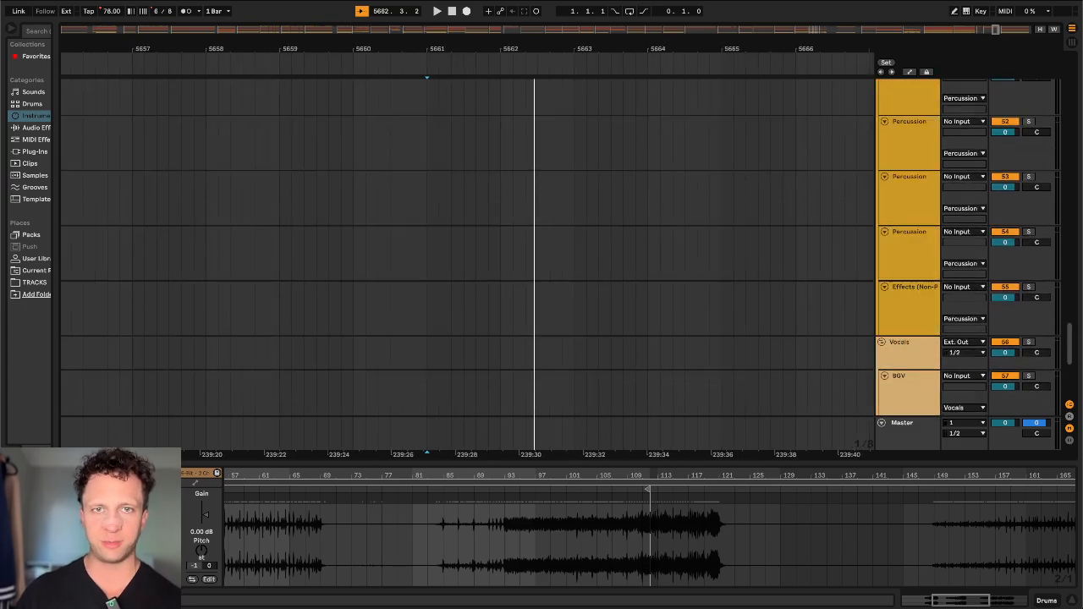
{"action": "scroll", "coordinate": [467, 284], "scroll_direction": "down", "scroll_amount": 5}
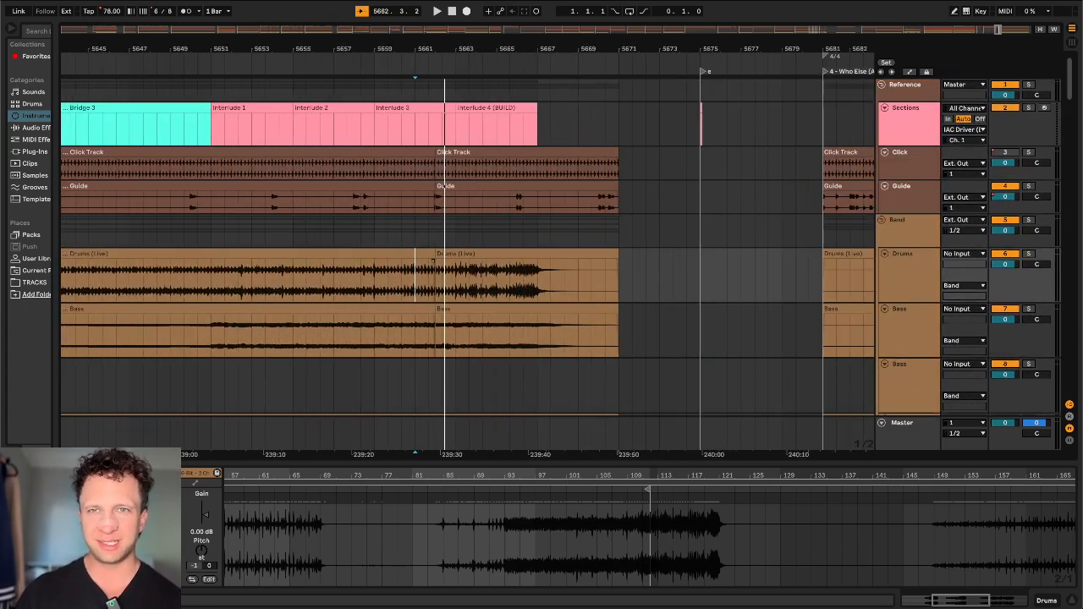
- Look over the arrangement of Who Else compared with Life is Better, Gratitude and the earlier songs of the set
{"action": "scroll", "coordinate": [467, 284], "scroll_direction": "down", "scroll_amount": 5}
{"action": "scroll", "coordinate": [467, 284], "scroll_direction": "right", "scroll_amount": 14}
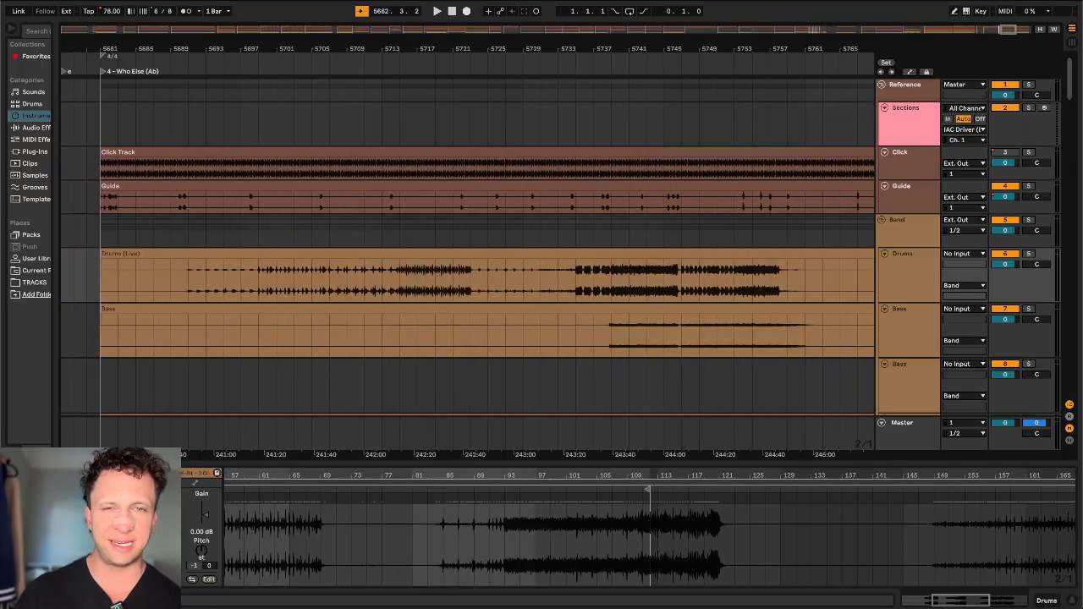
{"action": "scroll", "coordinate": [467, 283], "scroll_direction": "down", "scroll_amount": 5}
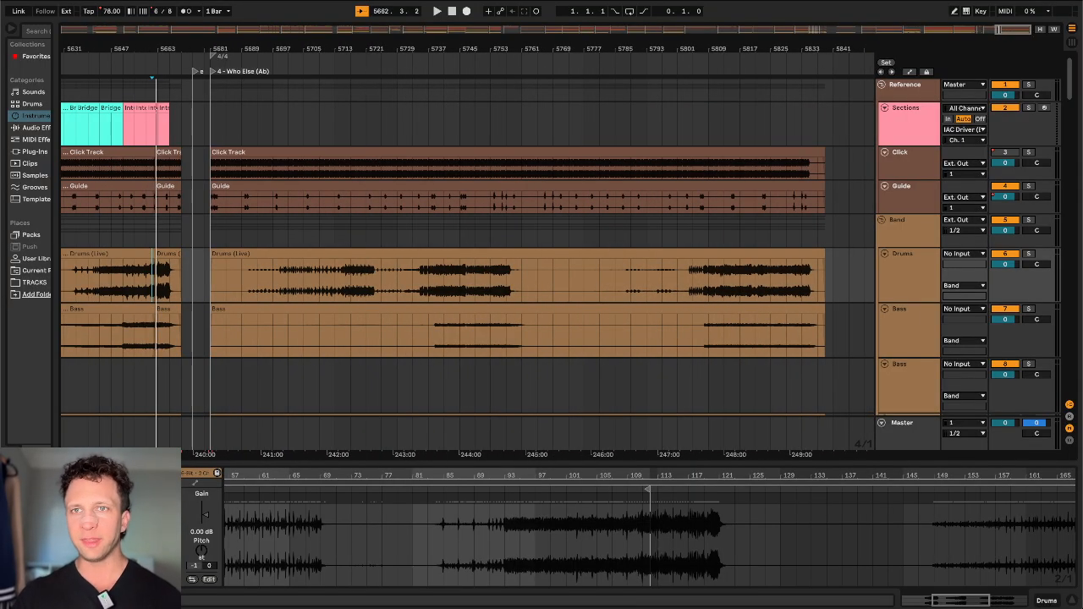
{"action": "scroll", "coordinate": [216, 195], "scroll_direction": "up", "scroll_amount": 2}
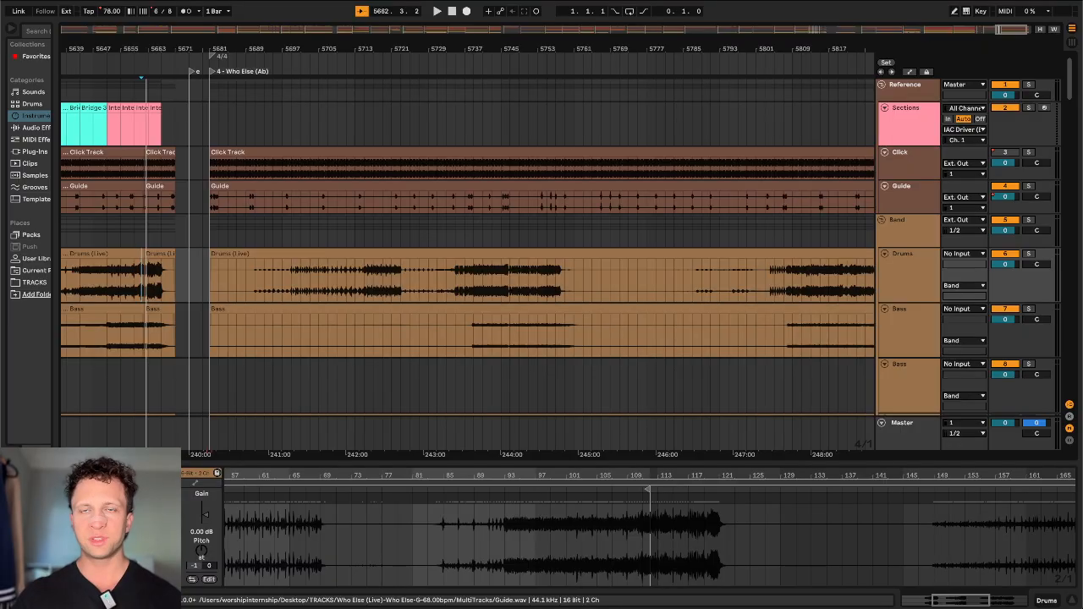
{"action": "scroll", "coordinate": [215, 195], "scroll_direction": "down", "scroll_amount": 5}
{"action": "scroll", "coordinate": [216, 195], "scroll_direction": "left", "scroll_amount": 5}
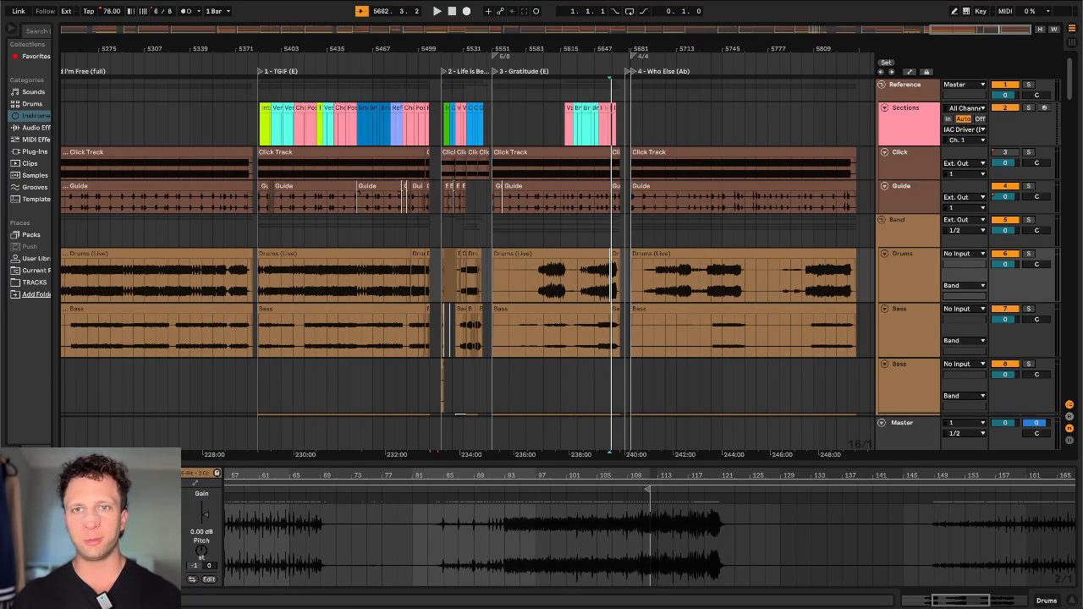
{"action": "scroll", "coordinate": [385, 195], "scroll_direction": "up", "scroll_amount": 10}
{"action": "scroll", "coordinate": [385, 195], "scroll_direction": "right", "scroll_amount": 5}
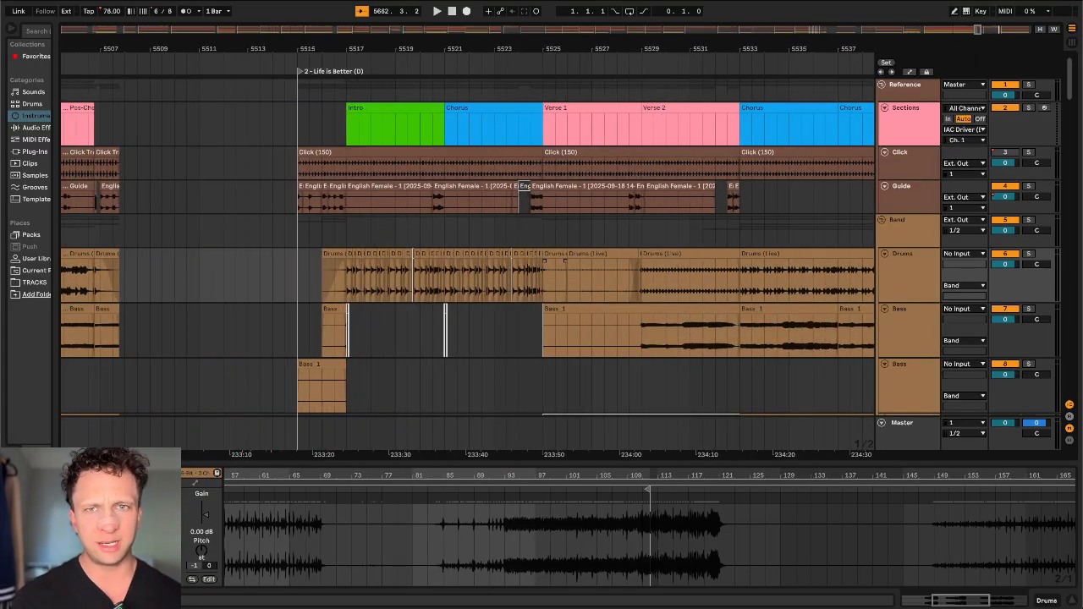
{"action": "scroll", "coordinate": [385, 194], "scroll_direction": "down", "scroll_amount": 5}
{"action": "scroll", "coordinate": [385, 194], "scroll_direction": "right", "scroll_amount": 10}
{"action": "scroll", "coordinate": [385, 194], "scroll_direction": "down", "scroll_amount": 3}
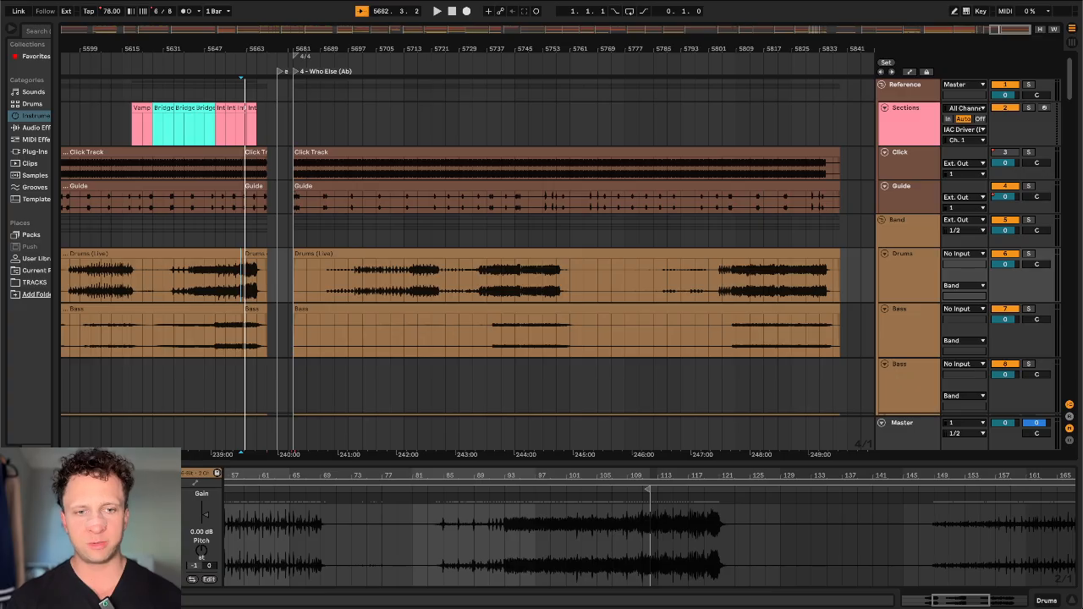
- Switch to Planning Center and read the baptism instruction in Who Else's description, then return to Ableton Live
{"action": "left_click", "coordinate": [723, 608]}
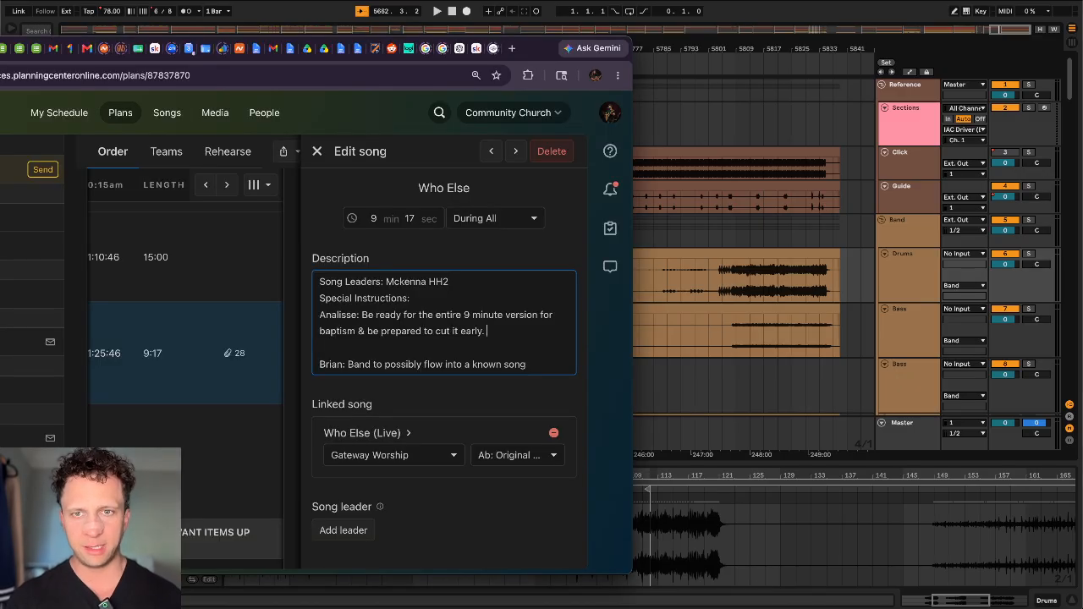
{"action": "left_click_drag", "start_coordinate": [362, 315], "coordinate": [486, 330]}
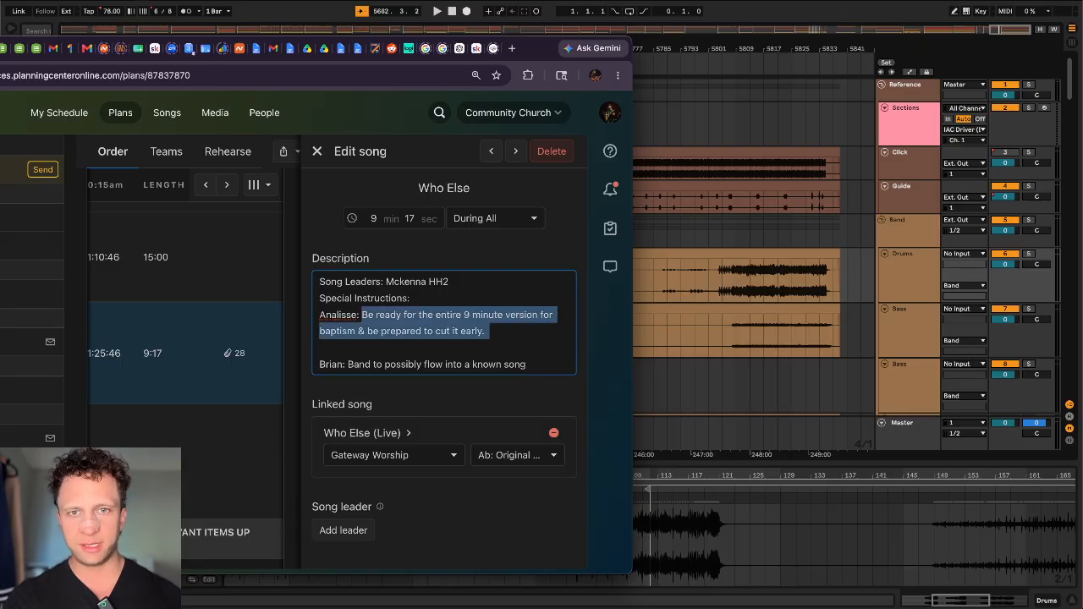
{"action": "left_click", "coordinate": [487, 331]}
{"action": "key", "text": "super+Tab"}
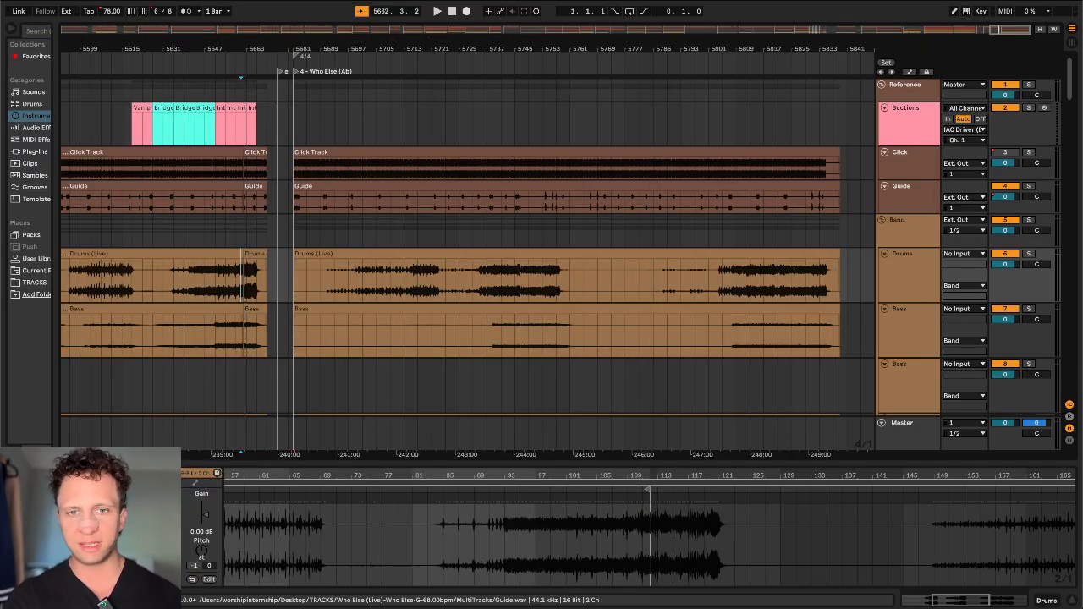
- Check the Baptism item and the preceding Message and Close of Worship entries in the Planning Center plan, then return to Ableton Live
{"action": "left_click", "coordinate": [723, 605]}
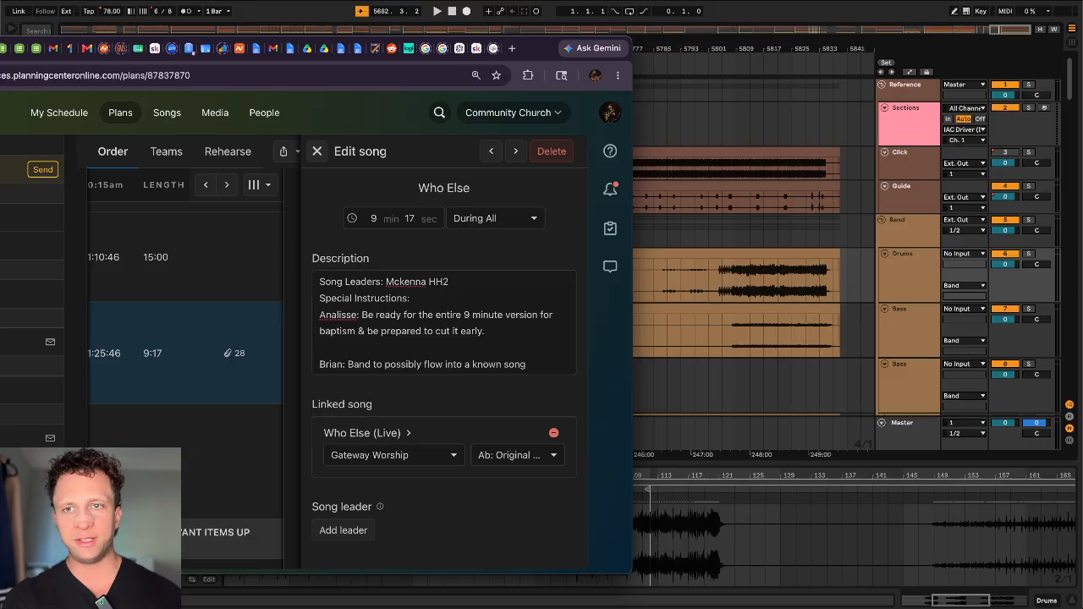
{"action": "left_click", "coordinate": [317, 151]}
{"action": "scroll", "coordinate": [338, 325], "scroll_direction": "up", "scroll_amount": 1}
{"action": "left_click", "coordinate": [326, 315]}
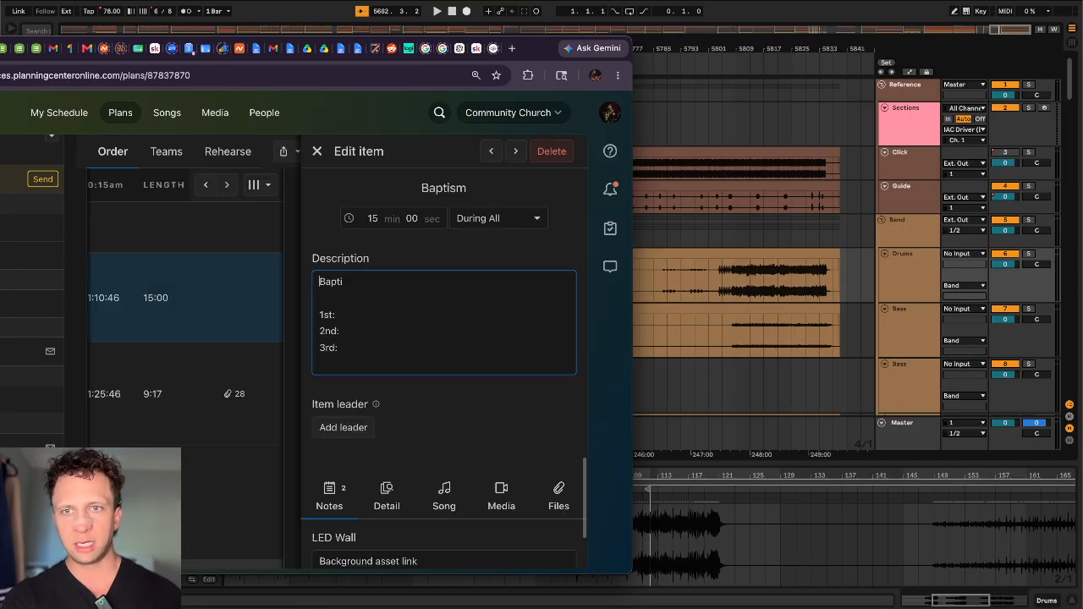
{"action": "left_click", "coordinate": [316, 150]}
{"action": "scroll", "coordinate": [338, 314], "scroll_direction": "up", "scroll_amount": 4}
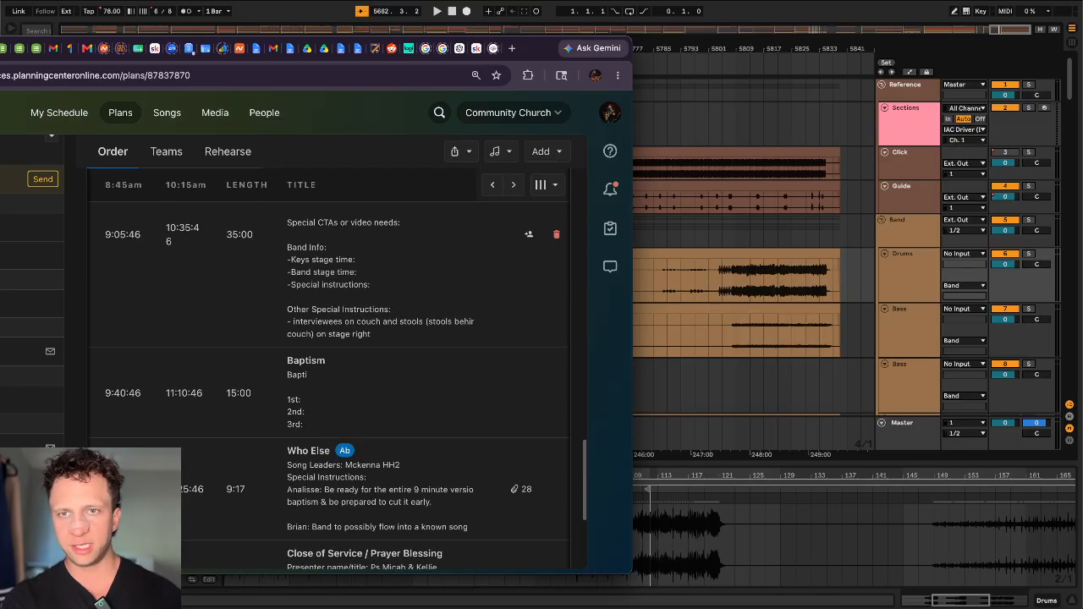
{"action": "scroll", "coordinate": [338, 338], "scroll_direction": "up", "scroll_amount": 1}
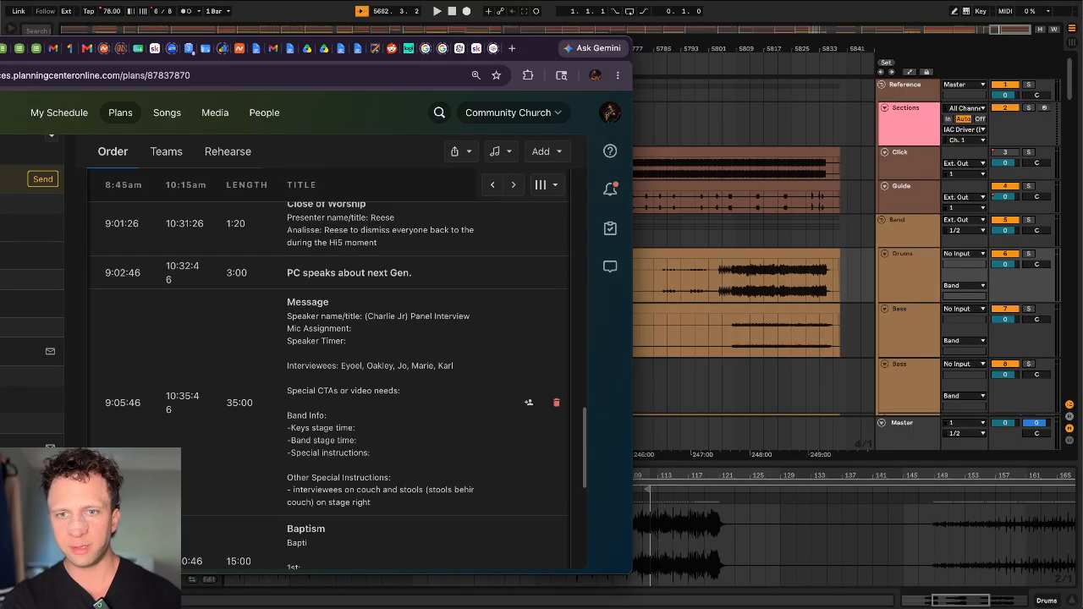
{"action": "scroll", "coordinate": [338, 339], "scroll_direction": "down", "scroll_amount": 1}
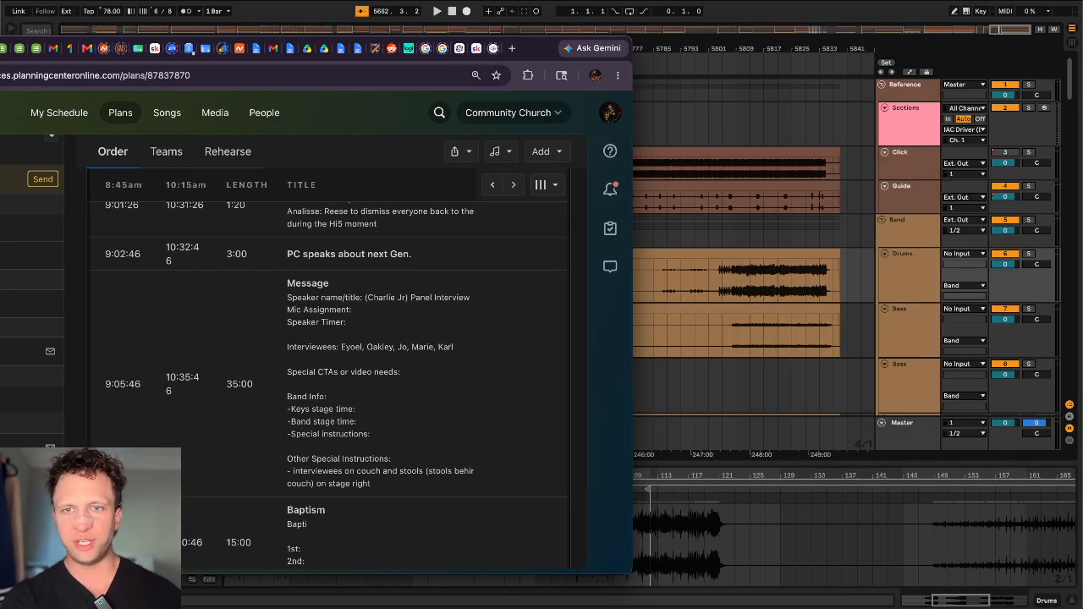
{"action": "key", "text": "super+Tab"}
- Place the cursor at bar 5690 in Who Else's Guide and check the original key in the multitrack folder's name in Finder
{"action": "scroll", "coordinate": [313, 169], "scroll_direction": "up", "scroll_amount": 5}
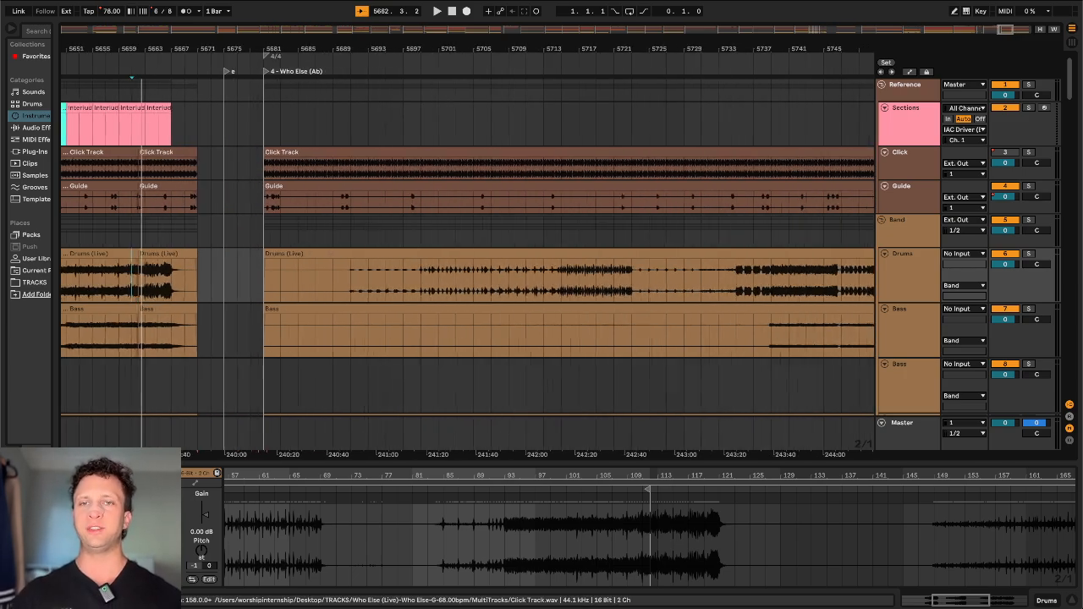
{"action": "left_click", "coordinate": [368, 199]}
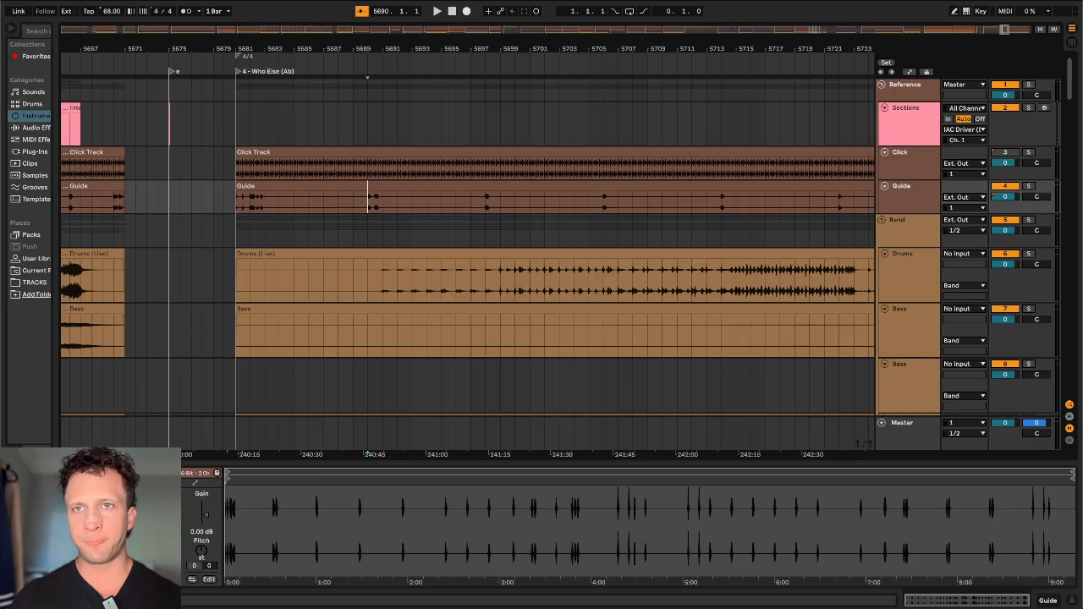
{"action": "key", "text": "super+Tab"}
{"action": "left_click_drag", "start_coordinate": [311, 146], "coordinate": [711, 87]}
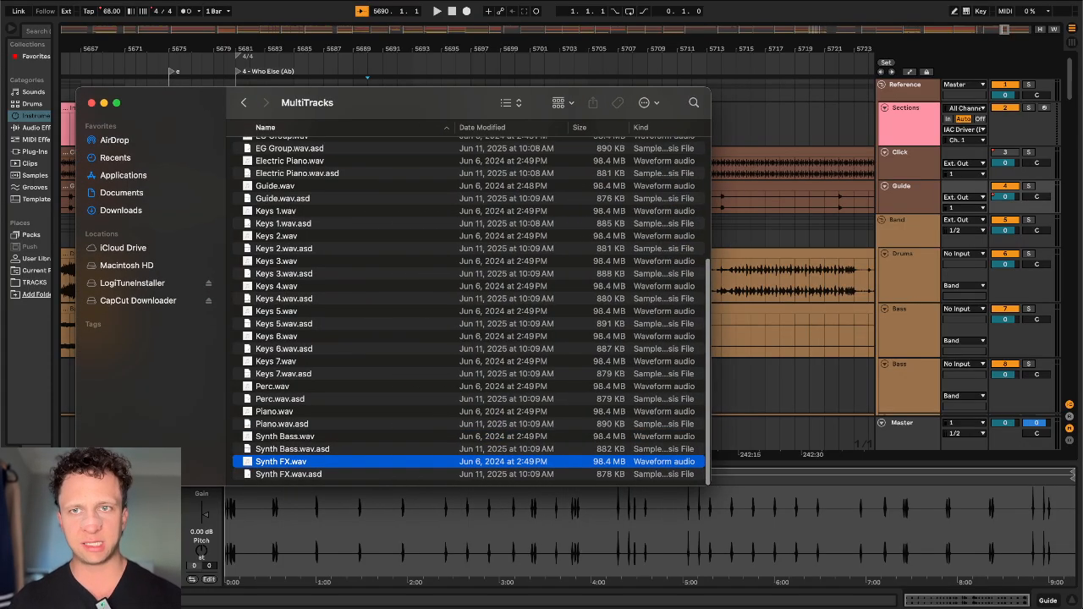
{"action": "left_click", "coordinate": [244, 102]}
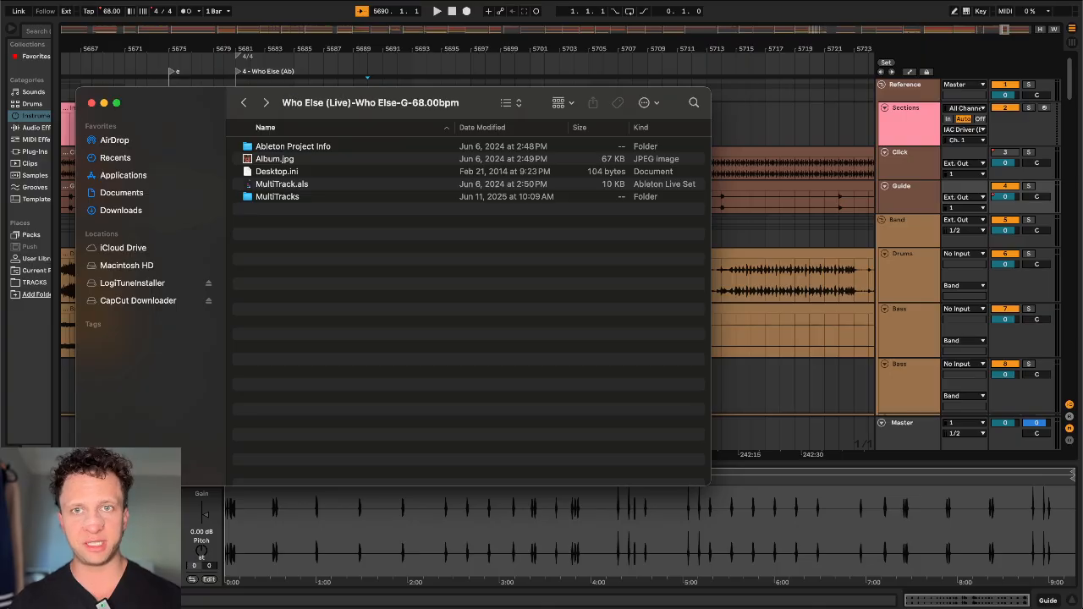
{"action": "key", "text": "super+Tab"}
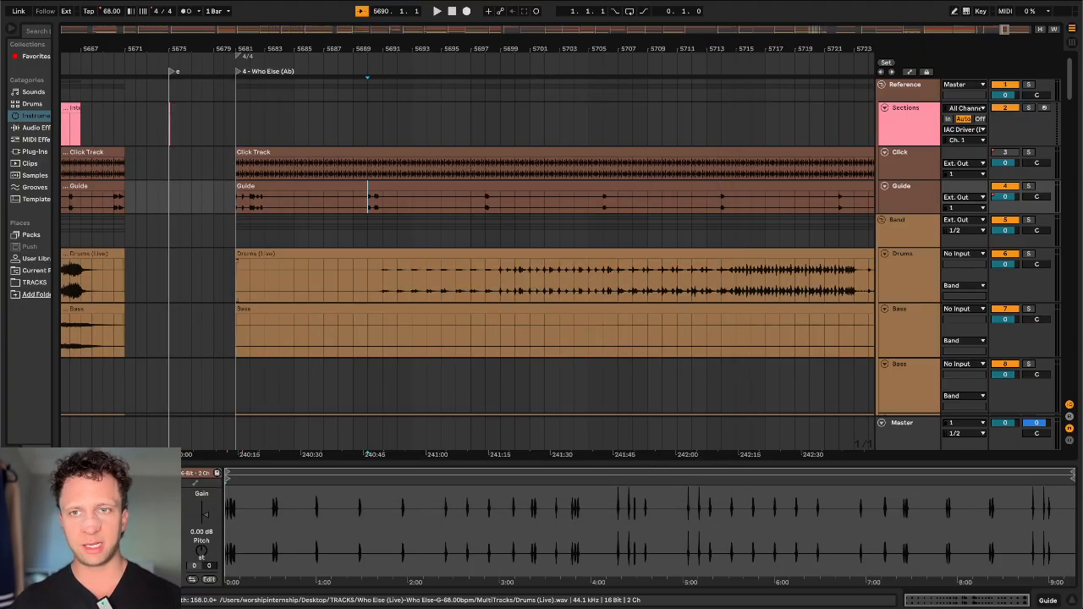
- Select Who Else's stems from the Drums track down through the BGV tracks, turn on warping and transpose them by +1 semitone
{"action": "left_click", "coordinate": [338, 254]}
{"action": "scroll", "coordinate": [338, 258], "scroll_direction": "down", "scroll_amount": 5}
{"action": "scroll", "coordinate": [854, 451], "scroll_direction": "down", "scroll_amount": 1}
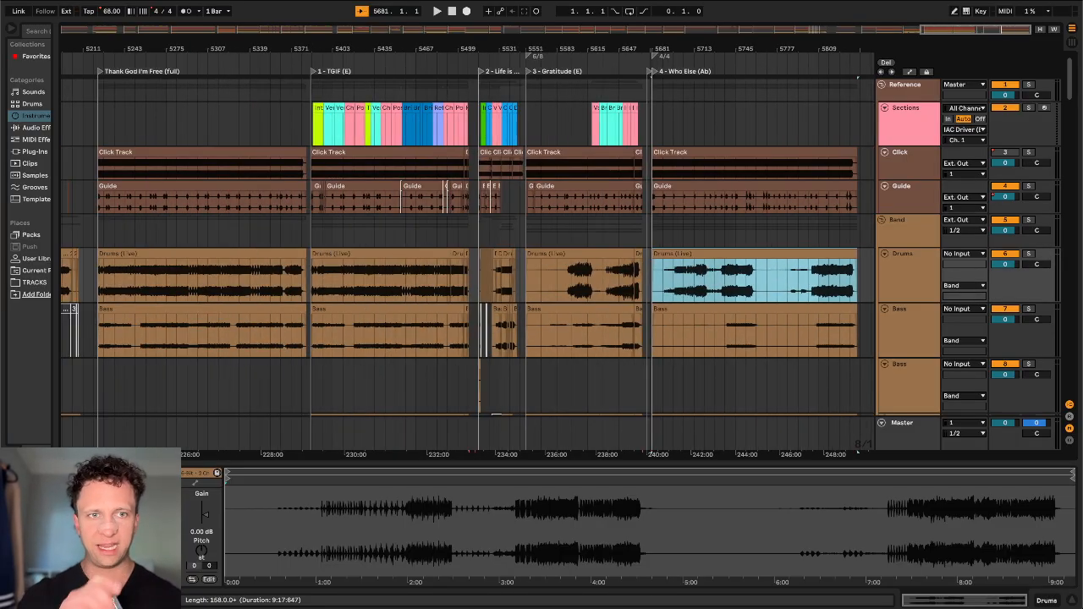
{"action": "scroll", "coordinate": [857, 451], "scroll_direction": "down", "scroll_amount": 15}
{"action": "left_click", "coordinate": [870, 258], "text": "shift"}
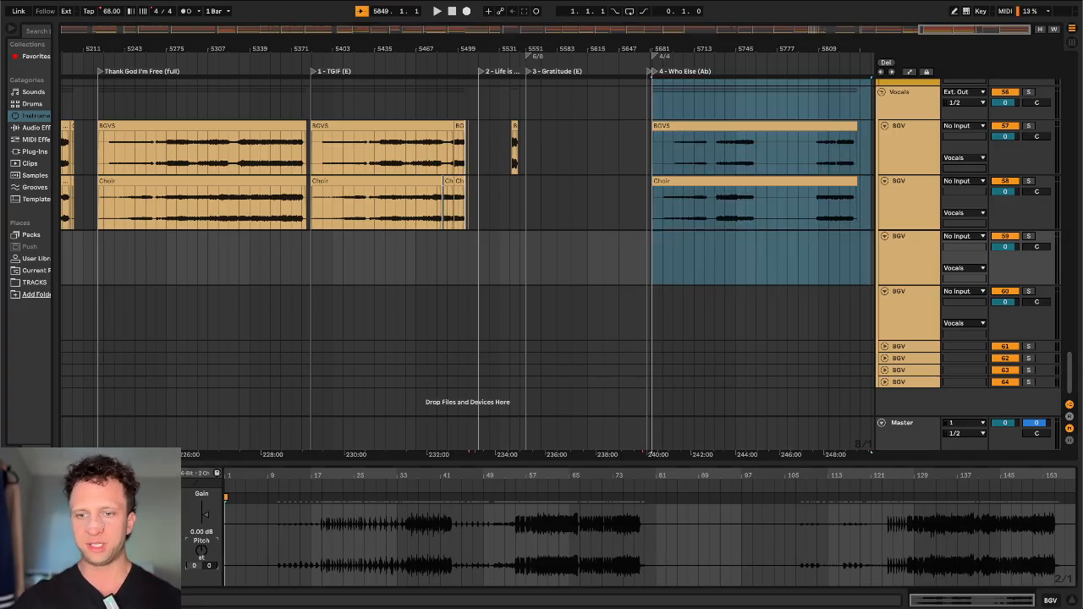
{"action": "key", "text": "Return"}
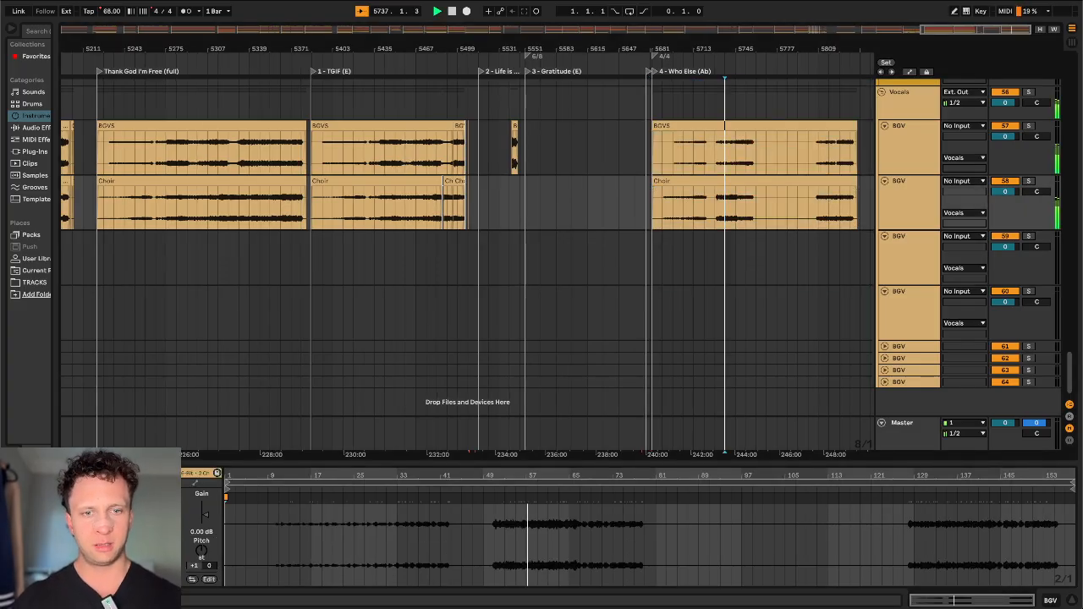
- Audition the transposed Who Else stems from about bar 5737 and quit GarageBand
{"action": "left_click", "coordinate": [754, 608]}
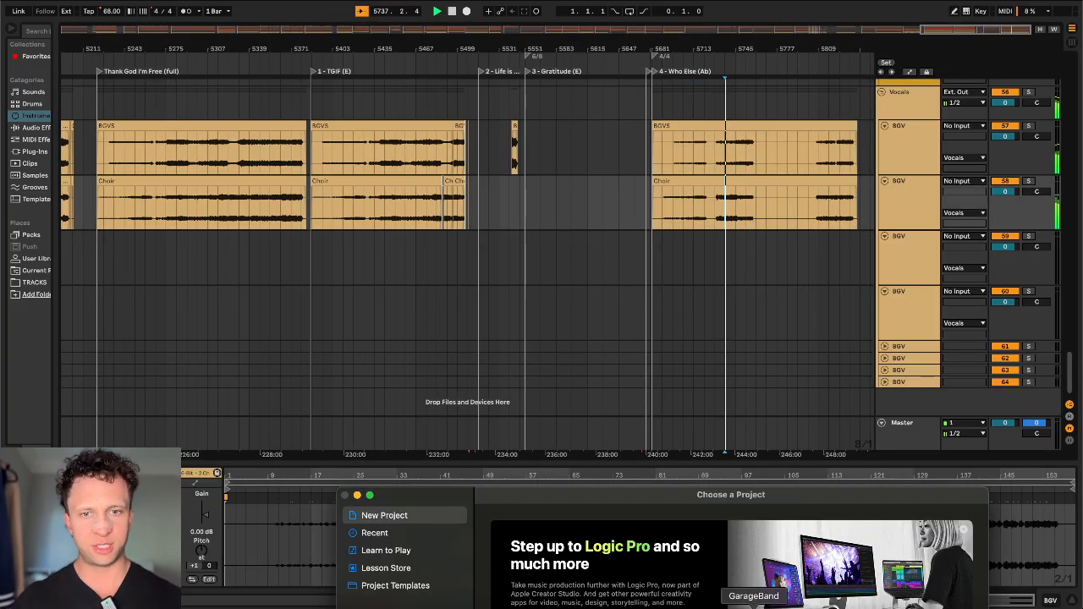
{"action": "key", "text": "super+q"}
{"action": "key", "text": "space"}
- Look over the transition from Gratitude into Who Else and its place among the other songs of the set
{"action": "scroll", "coordinate": [702, 200], "scroll_direction": "up", "scroll_amount": 20}
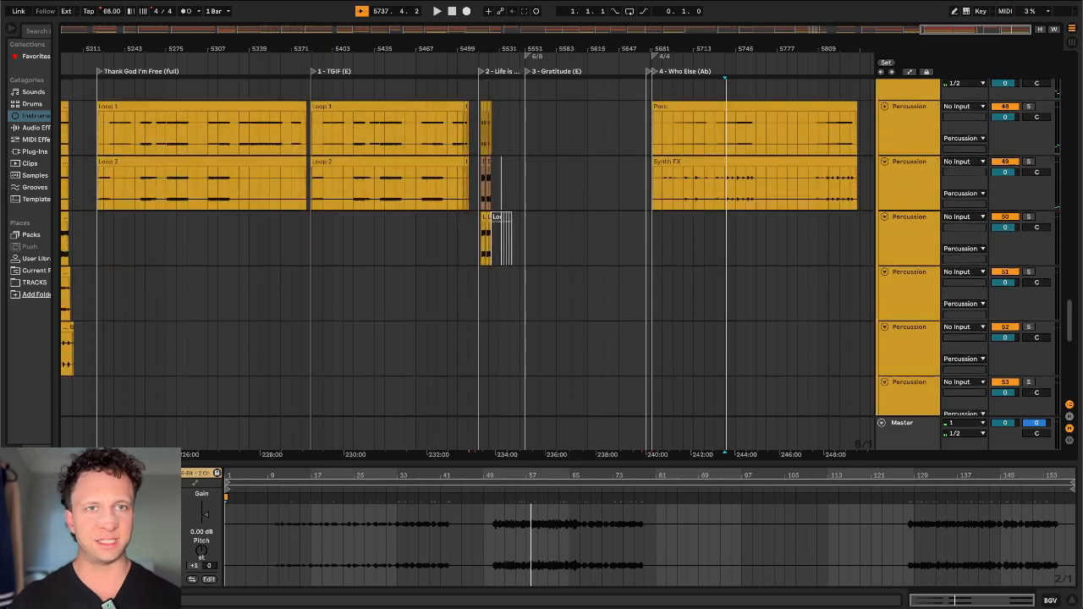
{"action": "scroll", "coordinate": [703, 200], "scroll_direction": "up", "scroll_amount": 5}
{"action": "scroll", "coordinate": [703, 200], "scroll_direction": "up", "scroll_amount": 2}
{"action": "scroll", "coordinate": [702, 199], "scroll_direction": "right", "scroll_amount": 5}
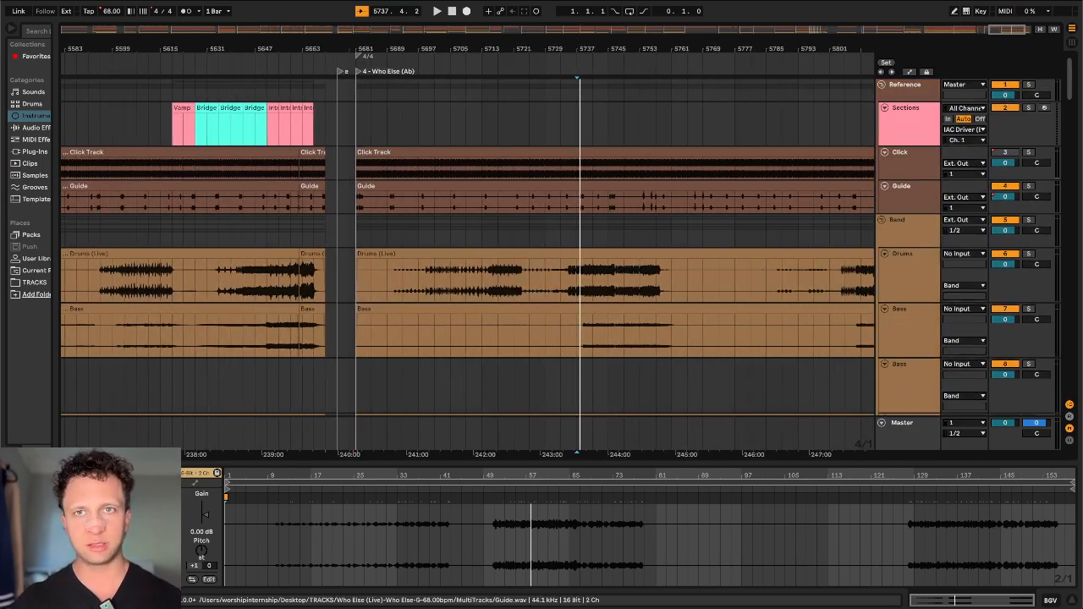
{"action": "scroll", "coordinate": [372, 254], "scroll_direction": "up", "scroll_amount": 3}
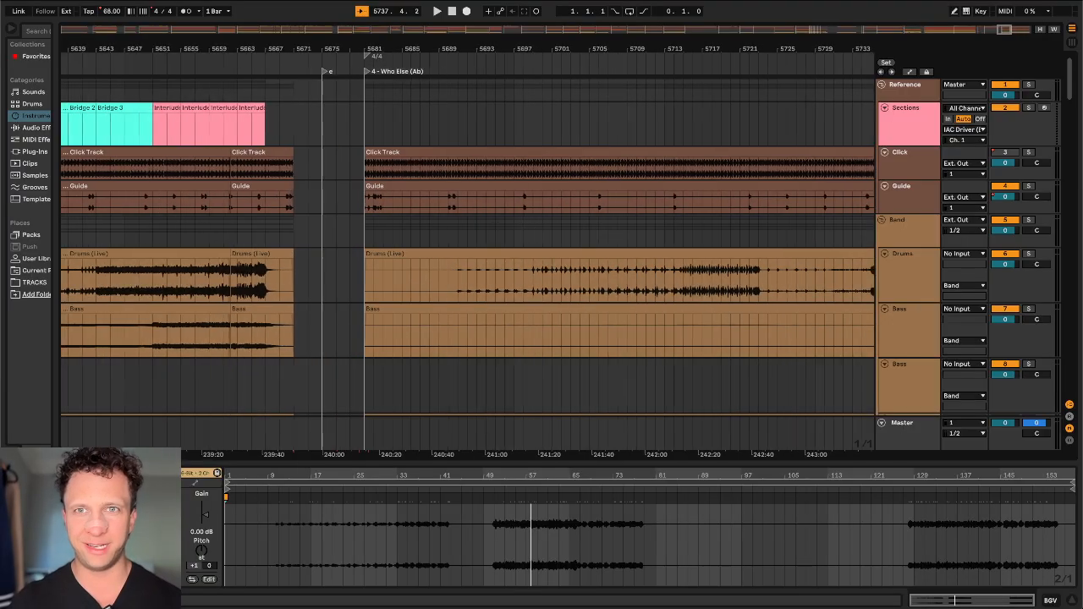
{"action": "scroll", "coordinate": [616, 253], "scroll_direction": "down", "scroll_amount": 6}
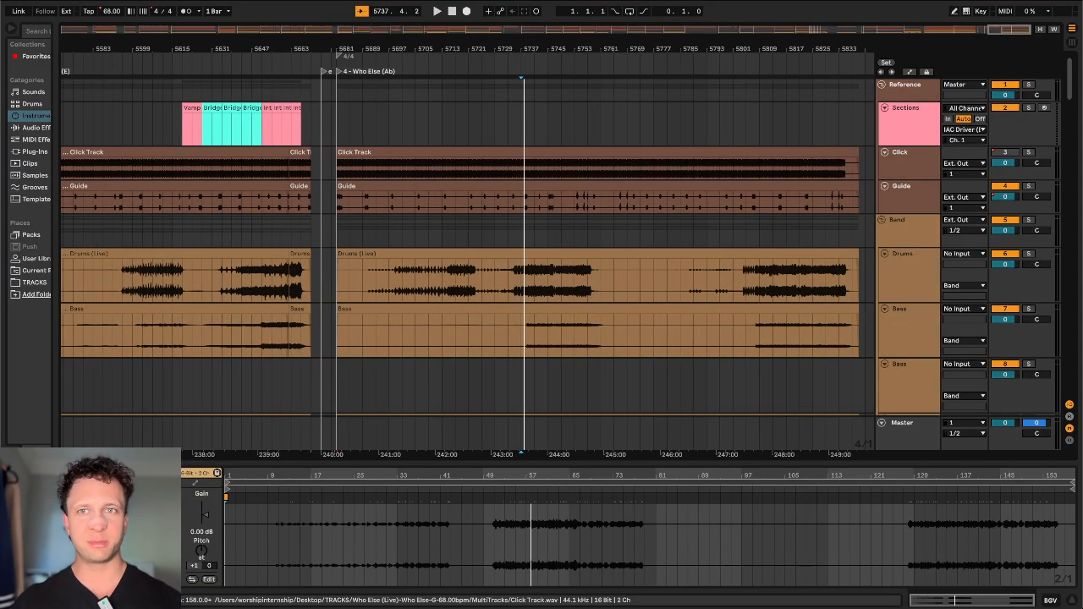
{"action": "scroll", "coordinate": [544, 254], "scroll_direction": "up", "scroll_amount": 6}
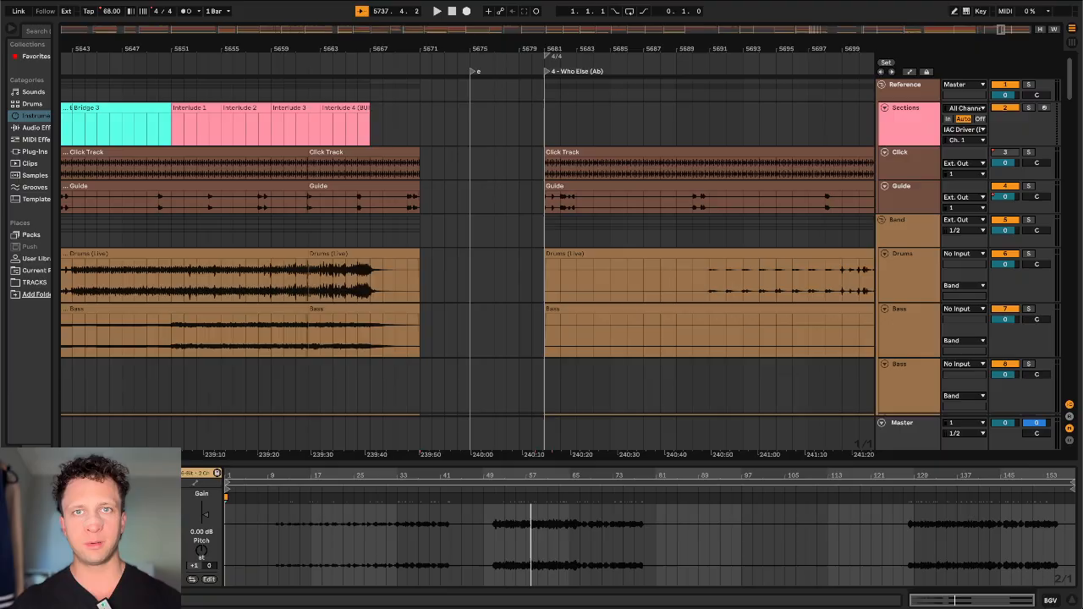
{"action": "scroll", "coordinate": [496, 254], "scroll_direction": "up", "scroll_amount": 6}
{"action": "scroll", "coordinate": [382, 254], "scroll_direction": "down", "scroll_amount": 10}
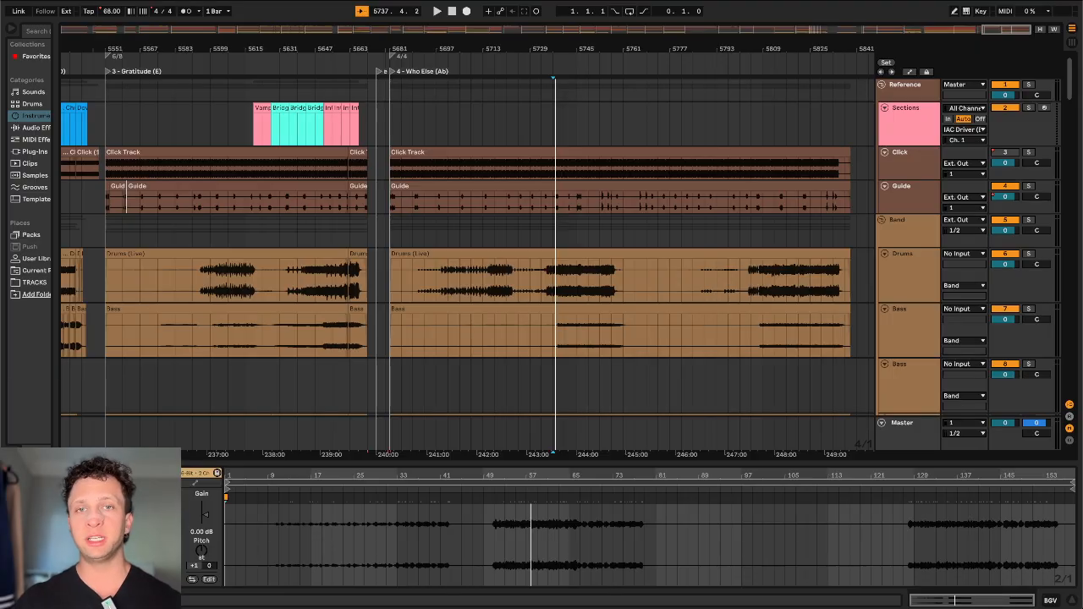
{"action": "scroll", "coordinate": [846, 253], "scroll_direction": "down", "scroll_amount": 5}
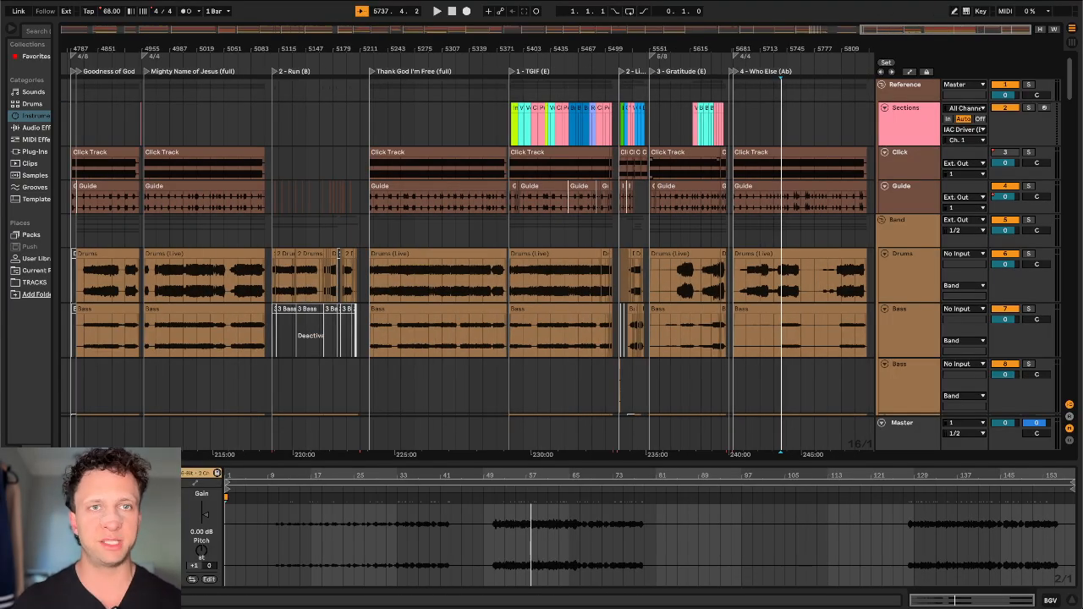
{"action": "scroll", "coordinate": [846, 254], "scroll_direction": "up", "scroll_amount": 5}
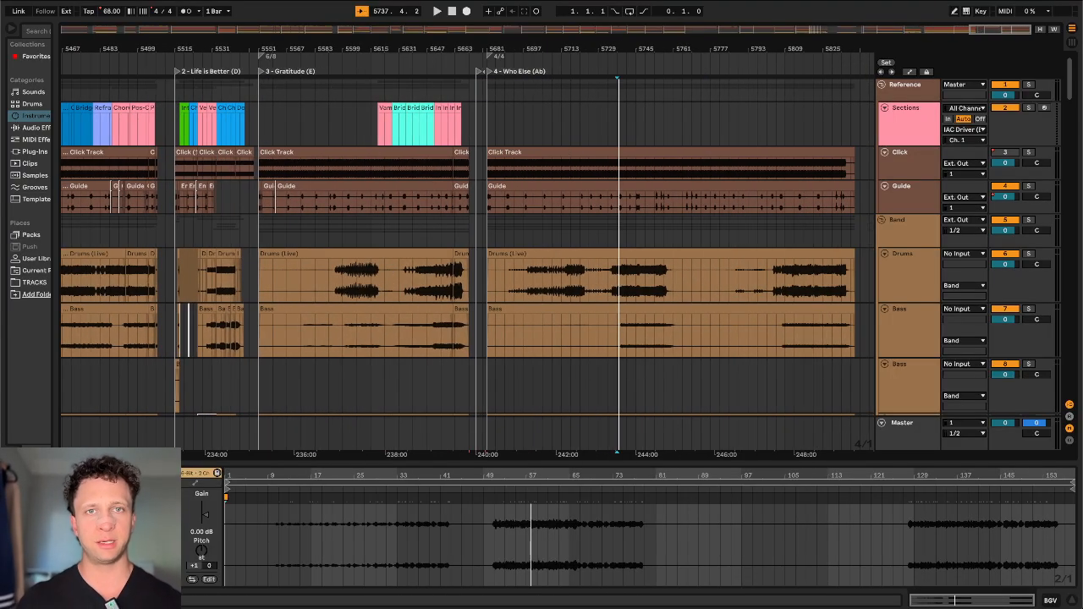
{"action": "scroll", "coordinate": [644, 254], "scroll_direction": "up", "scroll_amount": 5}
- Measure the length of Who Else's Drums clip from bar 5683 to its end at bar 5839
{"action": "left_click_drag", "start_coordinate": [325, 279], "coordinate": [498, 280]}
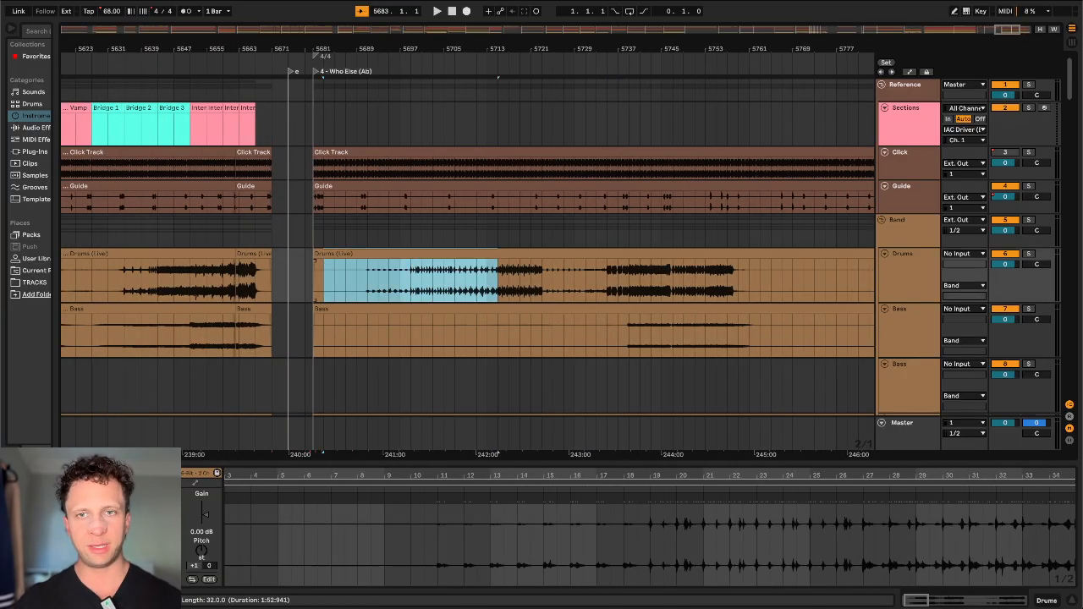
{"action": "scroll", "coordinate": [498, 279], "scroll_direction": "right", "scroll_amount": 5}
{"action": "left_click", "coordinate": [819, 279], "text": "shift"}
{"action": "left_click", "coordinate": [829, 279], "text": "shift"}
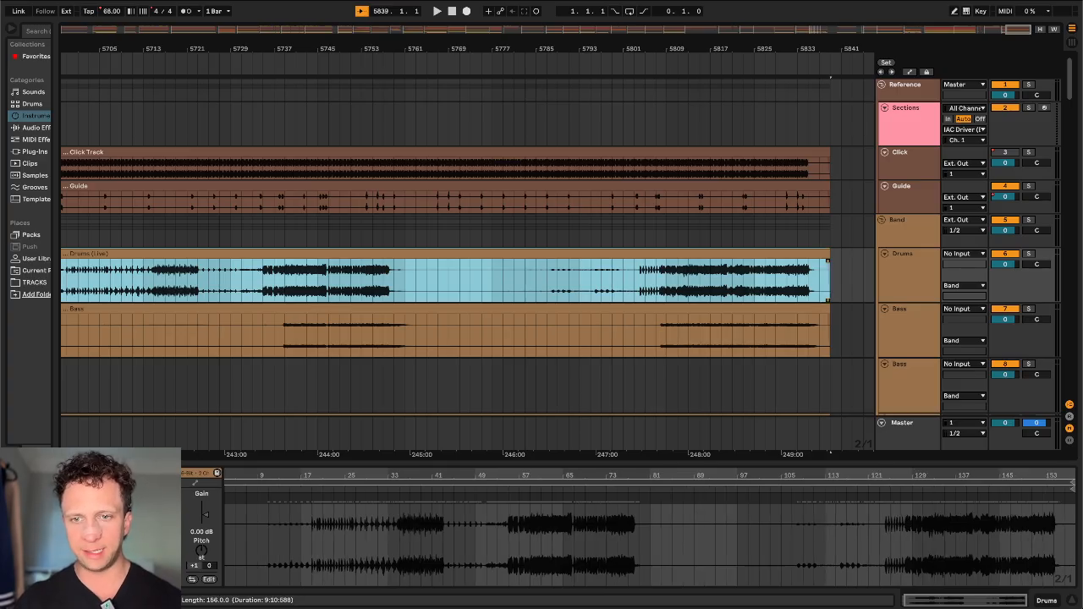
{"action": "scroll", "coordinate": [828, 279], "scroll_direction": "left", "scroll_amount": 10}
{"action": "scroll", "coordinate": [692, 279], "scroll_direction": "up", "scroll_amount": 5}
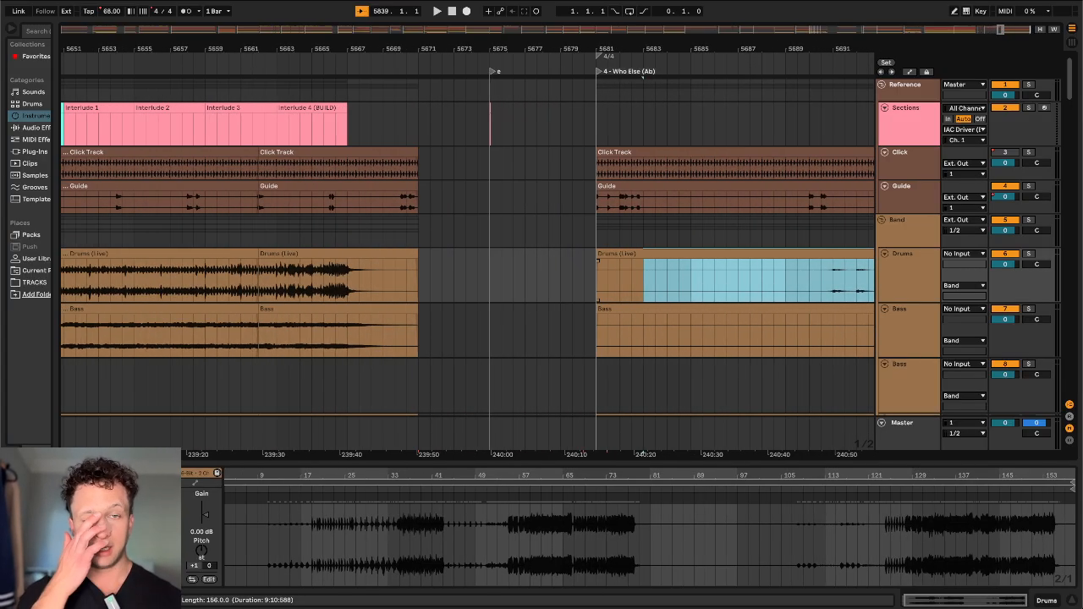
- Examine the first two bars of Who Else's Guide clip and place the cursor at its start, bar 5681
{"action": "left_click_drag", "start_coordinate": [598, 204], "coordinate": [642, 203]}
{"action": "scroll", "coordinate": [643, 203], "scroll_direction": "up", "scroll_amount": 2}
{"action": "left_click", "coordinate": [565, 203]}
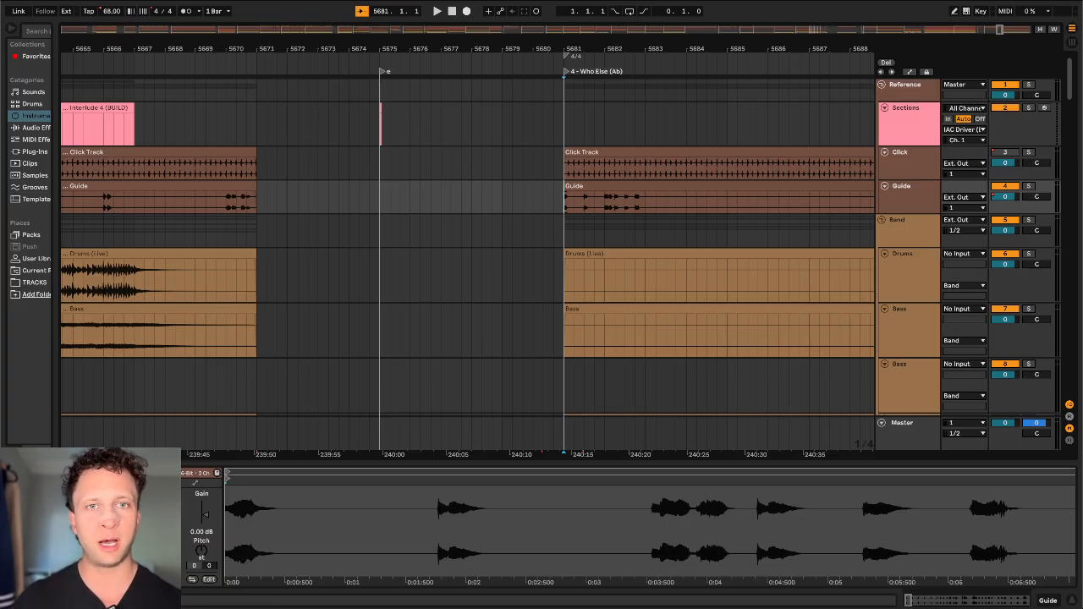
- Audition Who Else's opening guide cues and move the "4 - Who Else (Ab)" locator to bar 5682
{"action": "scroll", "coordinate": [574, 203], "scroll_direction": "up", "scroll_amount": 2}
{"action": "scroll", "coordinate": [573, 203], "scroll_direction": "right", "scroll_amount": 2}
{"action": "key", "text": "space"}
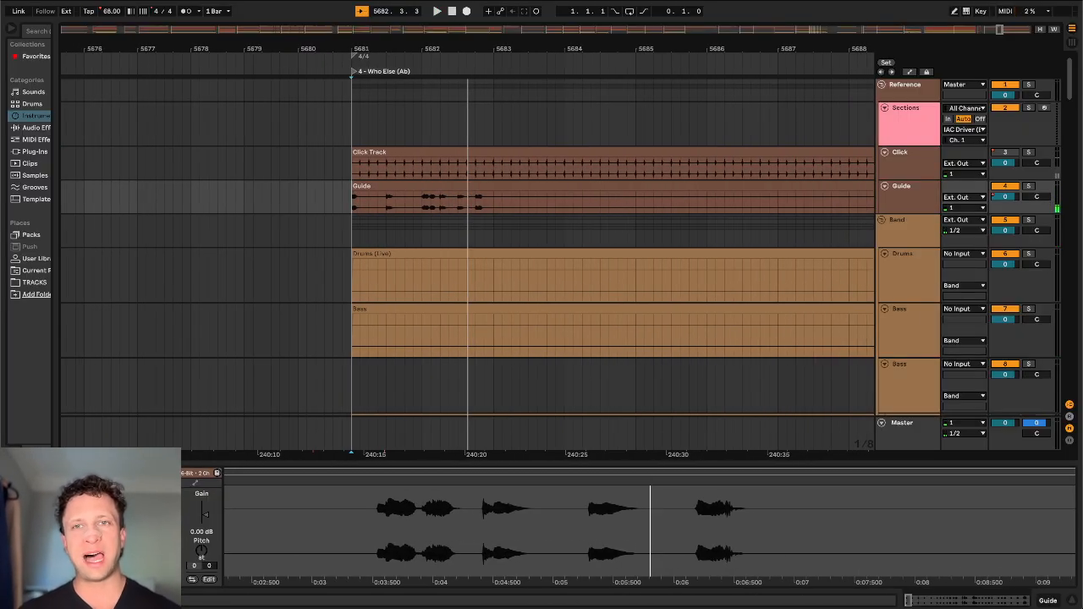
{"action": "left_click_drag", "start_coordinate": [355, 71], "coordinate": [425, 71]}
{"action": "left_click", "coordinate": [423, 203]}
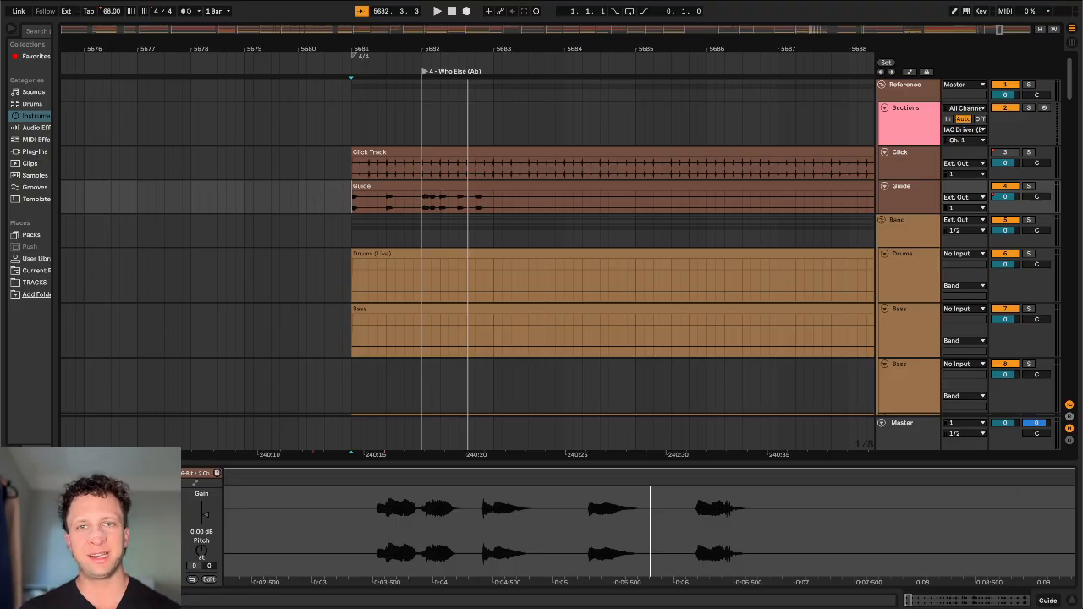
- Look through Who Else's instrument stems for audio in the first bar, from 5681 to 5682
{"action": "key", "text": "space"}
{"action": "scroll", "coordinate": [424, 220], "scroll_direction": "down", "scroll_amount": 10}
{"action": "scroll", "coordinate": [468, 262], "scroll_direction": "down", "scroll_amount": 15}
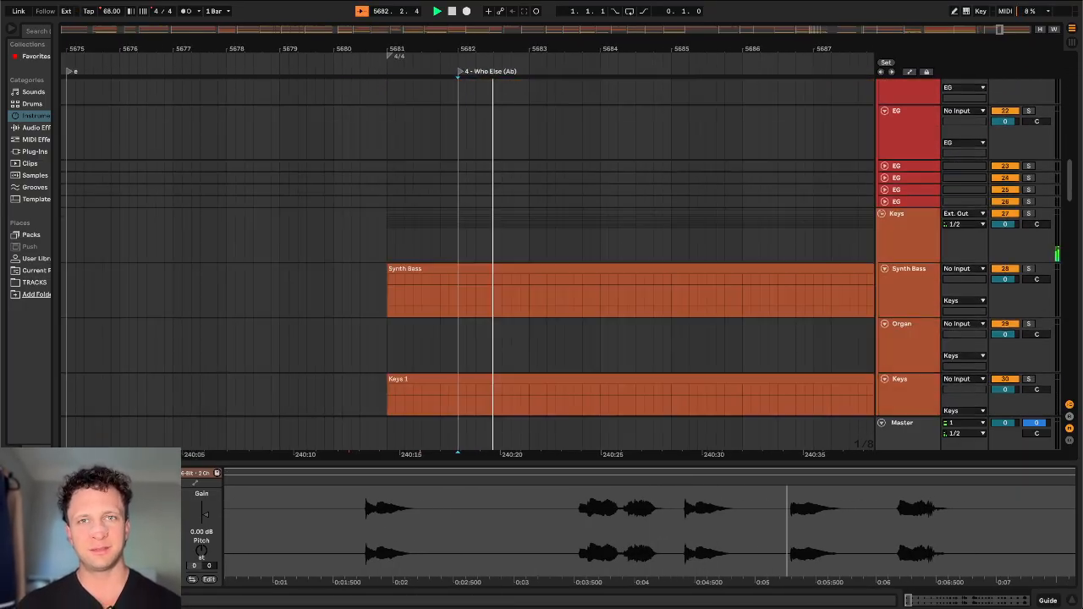
{"action": "left_click_drag", "start_coordinate": [457, 220], "coordinate": [388, 220]}
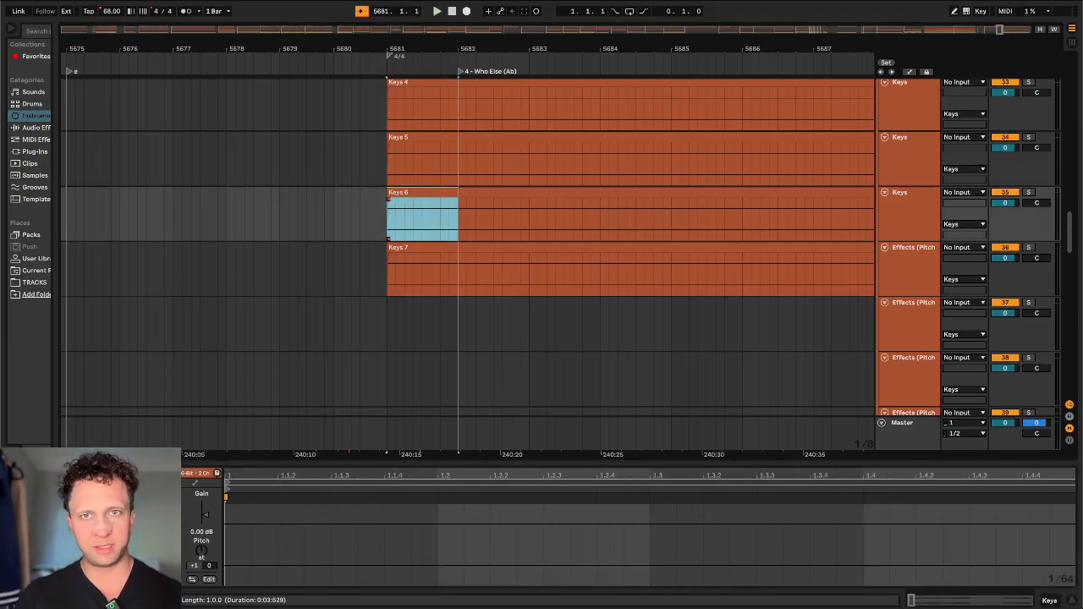
{"action": "scroll", "coordinate": [468, 254], "scroll_direction": "down", "scroll_amount": 15}
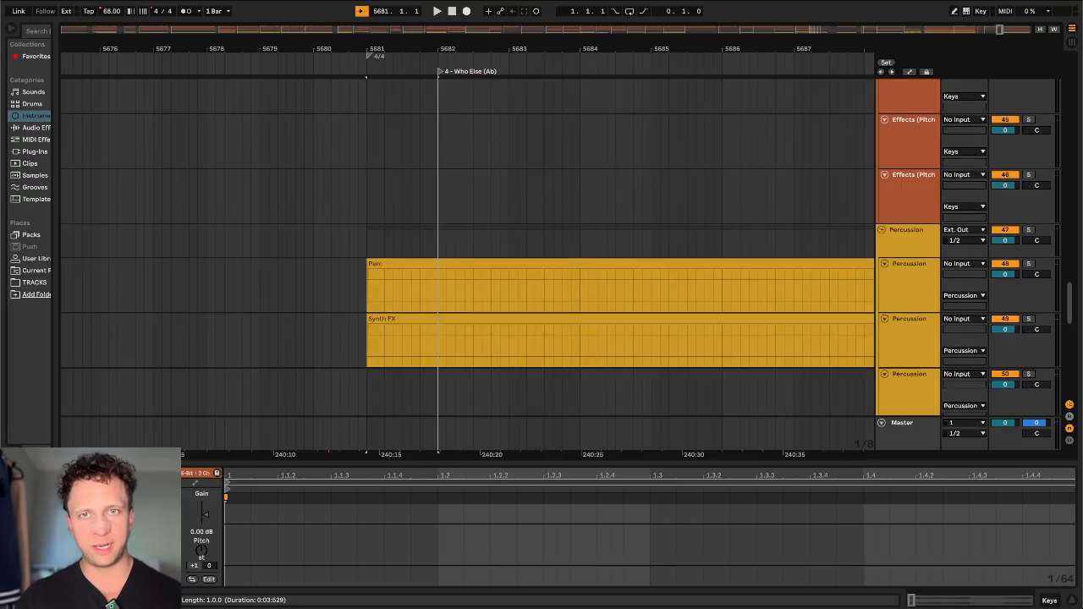
{"action": "scroll", "coordinate": [468, 254], "scroll_direction": "up", "scroll_amount": 20}
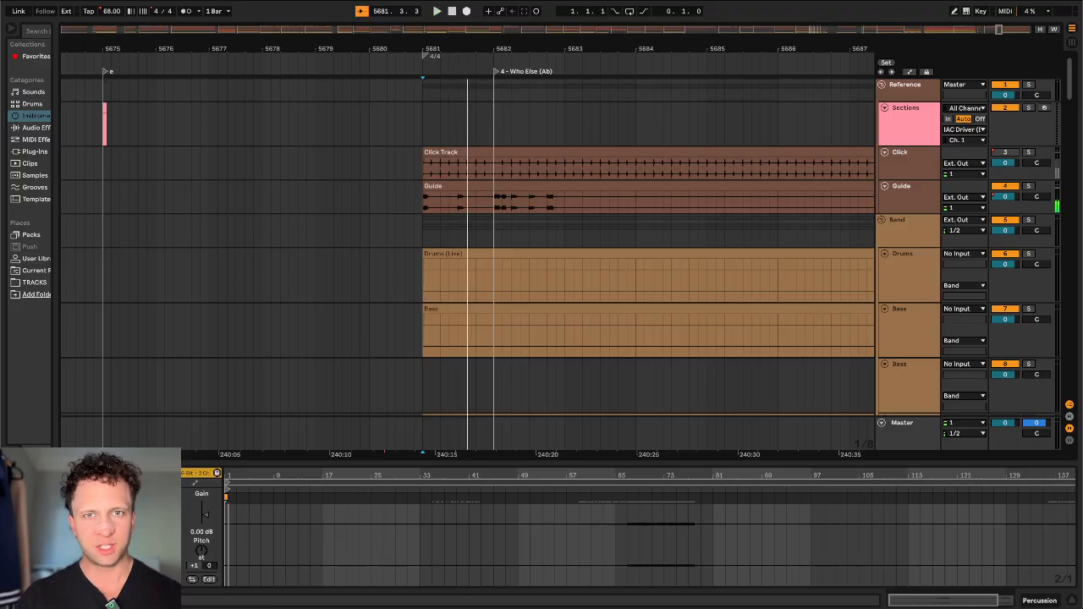
- Audition the opening Guide cues around bars 5681 to 5683 and play from the Who Else locator
{"action": "left_click", "coordinate": [271, 202]}
{"action": "key", "text": "space"}
{"action": "scroll", "coordinate": [271, 202], "scroll_direction": "left", "scroll_amount": 5}
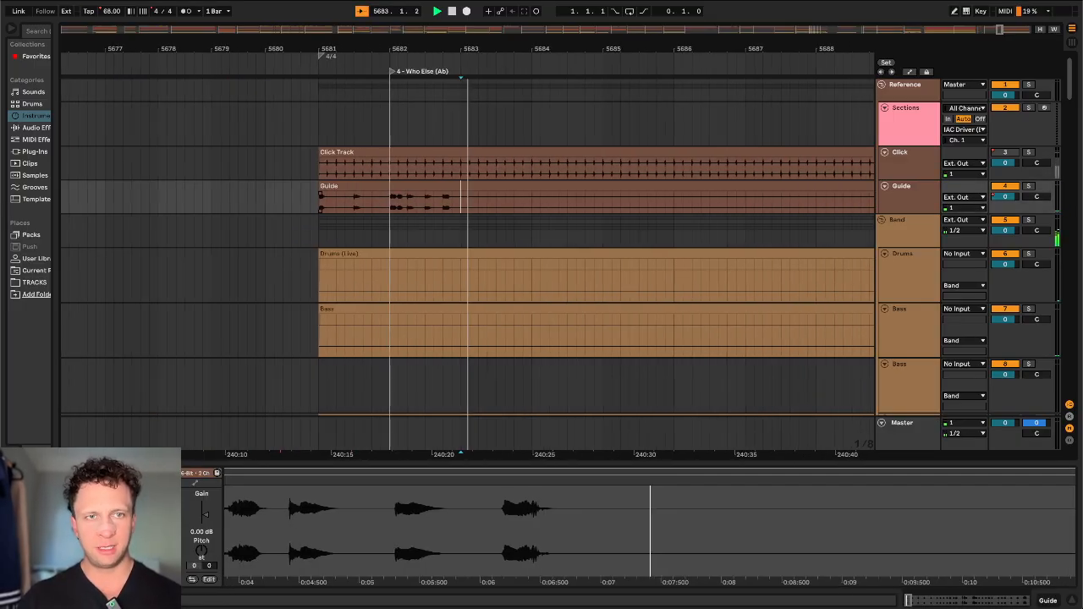
{"action": "scroll", "coordinate": [270, 201], "scroll_direction": "right", "scroll_amount": 10}
{"action": "key", "text": "space"}
{"action": "scroll", "coordinate": [423, 199], "scroll_direction": "left", "scroll_amount": 10}
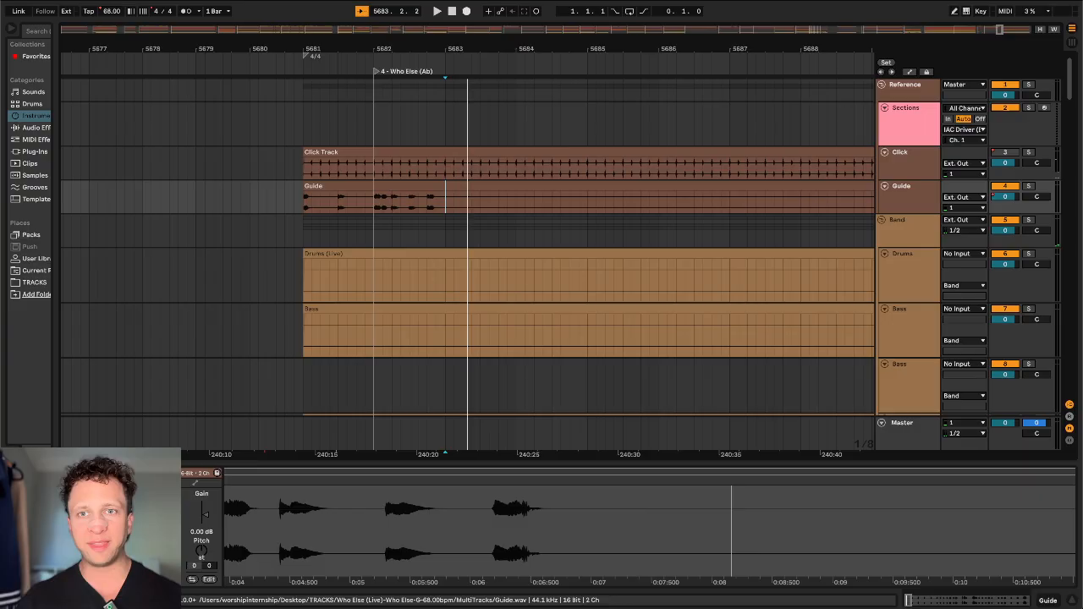
{"action": "left_click", "coordinate": [376, 72]}
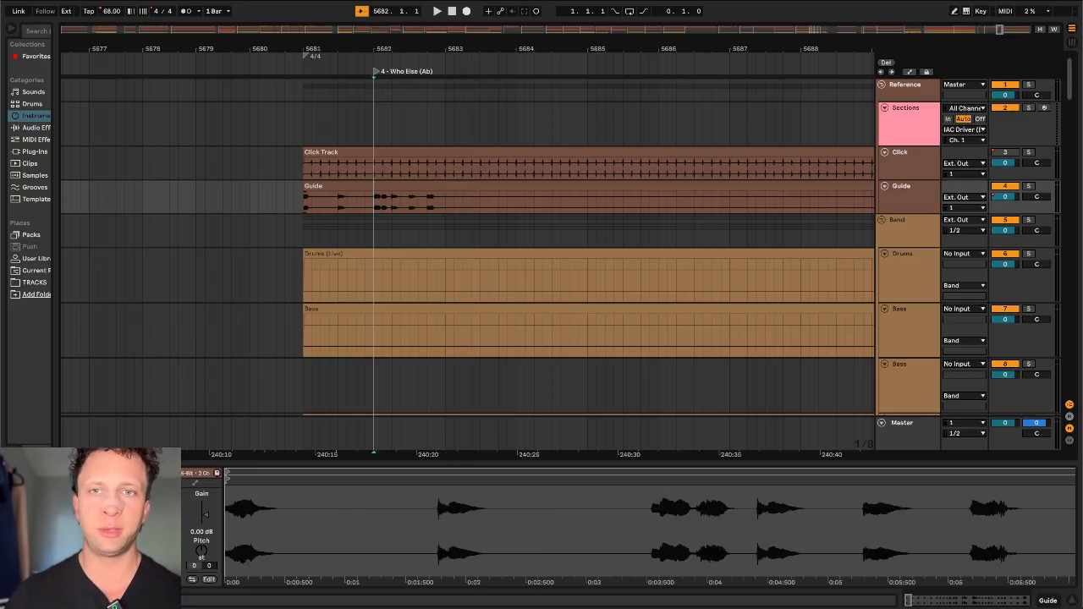
{"action": "key", "text": "space"}
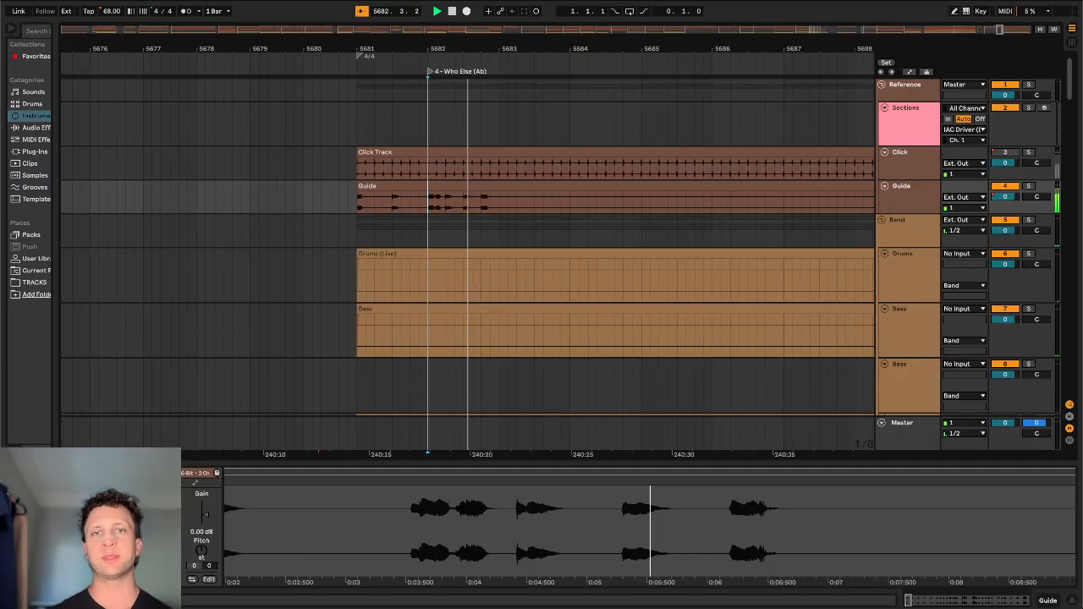
{"action": "key", "text": "space"}
- Try deleting the eight bars of arrangement time between bars 5683 and 5691 in Who Else
{"action": "scroll", "coordinate": [476, 201], "scroll_direction": "down", "scroll_amount": 5}
{"action": "left_click_drag", "start_coordinate": [482, 202], "coordinate": [717, 203]}
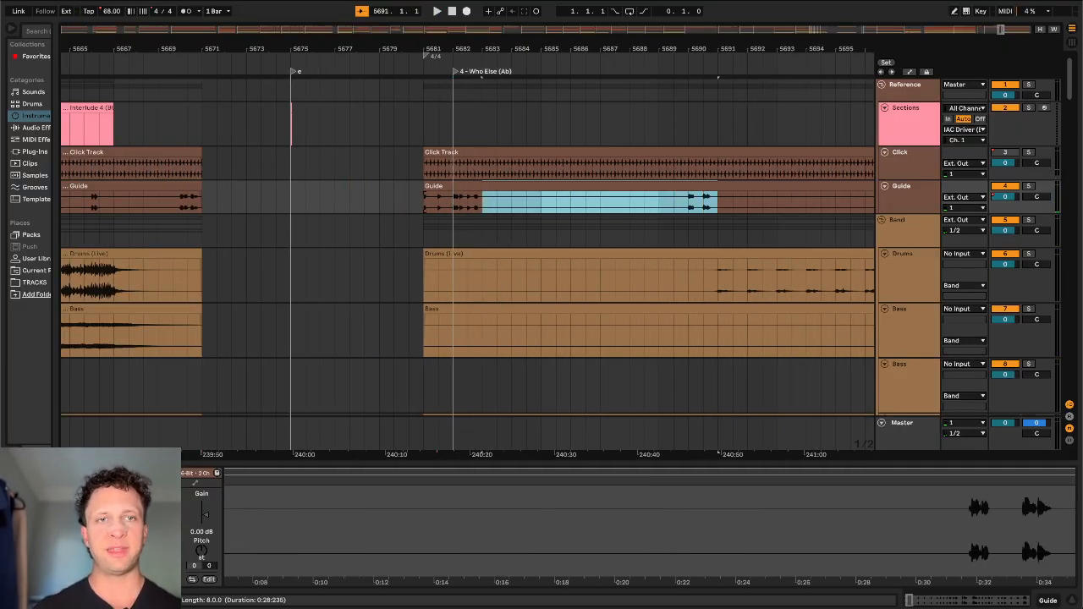
{"action": "left_click", "coordinate": [98, 3]}
{"action": "left_click", "coordinate": [110, 203]}
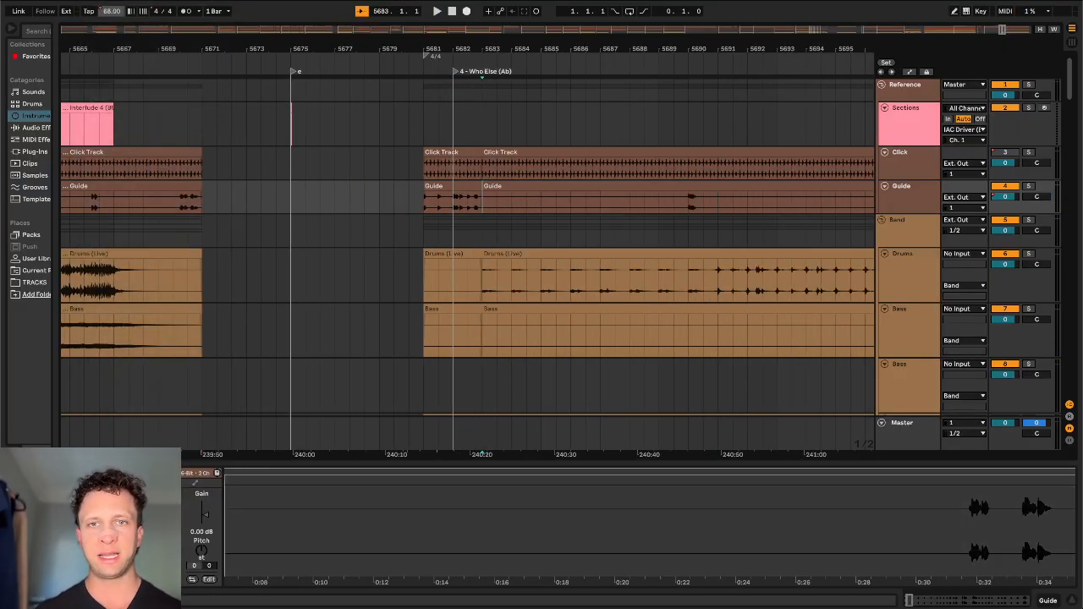
- Try extending the split Drums and Piano clips back to beat 3 of bar 5682 and crossfading the Piano join
{"action": "scroll", "coordinate": [477, 292], "scroll_direction": "up", "scroll_amount": 5}
{"action": "left_click_drag", "start_coordinate": [497, 254], "coordinate": [453, 253]}
{"action": "scroll", "coordinate": [453, 253], "scroll_direction": "down", "scroll_amount": 3}
{"action": "left_click_drag", "start_coordinate": [474, 340], "coordinate": [431, 340]}
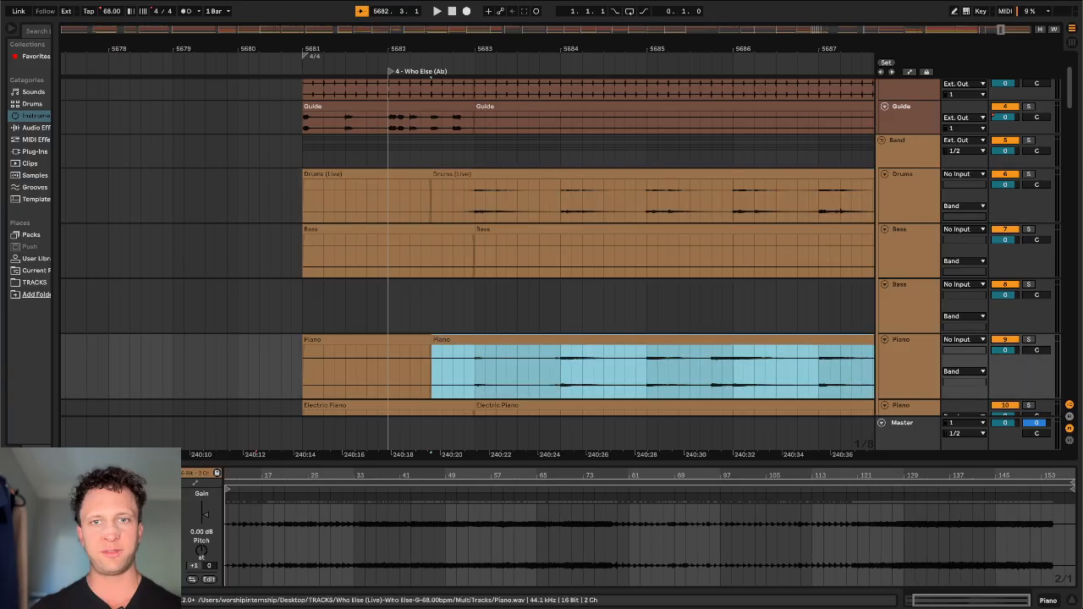
{"action": "scroll", "coordinate": [431, 340], "scroll_direction": "down", "scroll_amount": 3}
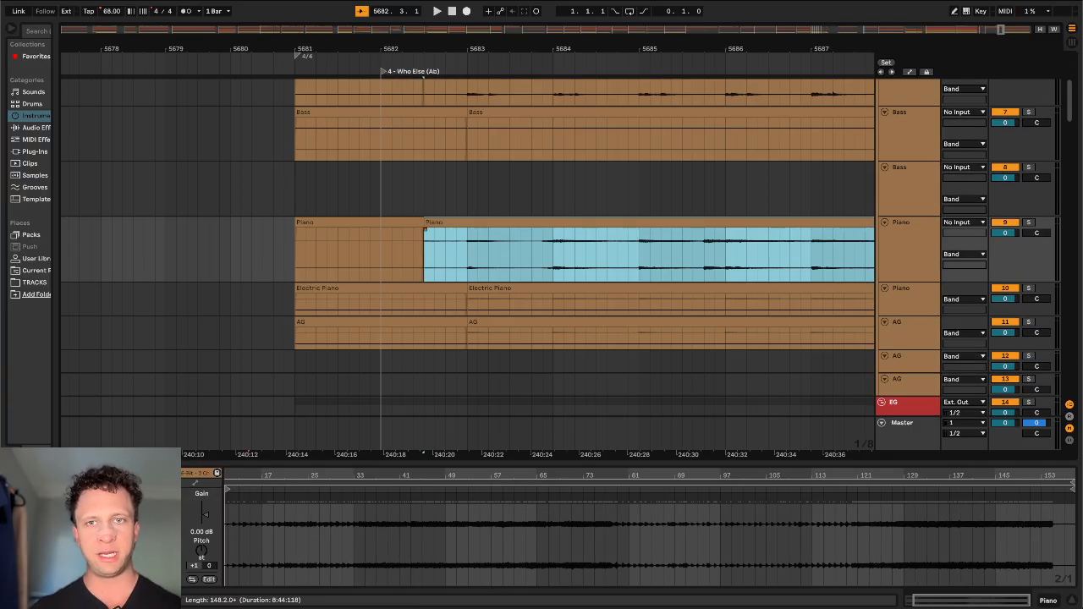
{"action": "left_click_drag", "start_coordinate": [425, 228], "coordinate": [464, 229]}
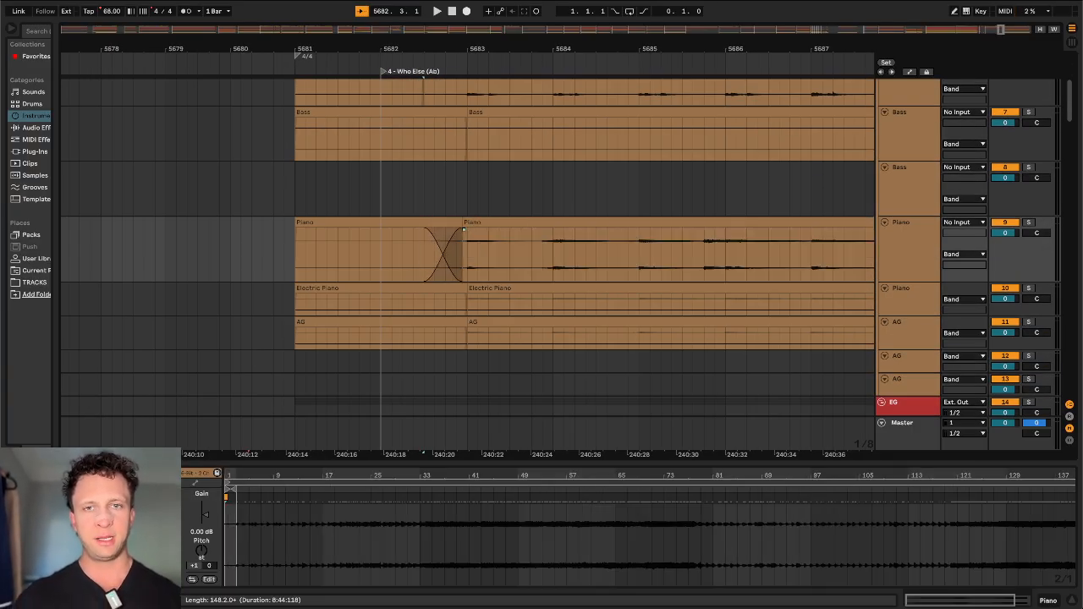
- Undo the Piano crossfade, the clip extensions and the eight-bar time deletion
{"action": "scroll", "coordinate": [464, 230], "scroll_direction": "down", "scroll_amount": 3}
{"action": "scroll", "coordinate": [464, 230], "scroll_direction": "up", "scroll_amount": 8}
{"action": "key", "text": "super+z"}
{"action": "key", "text": "super+z"}
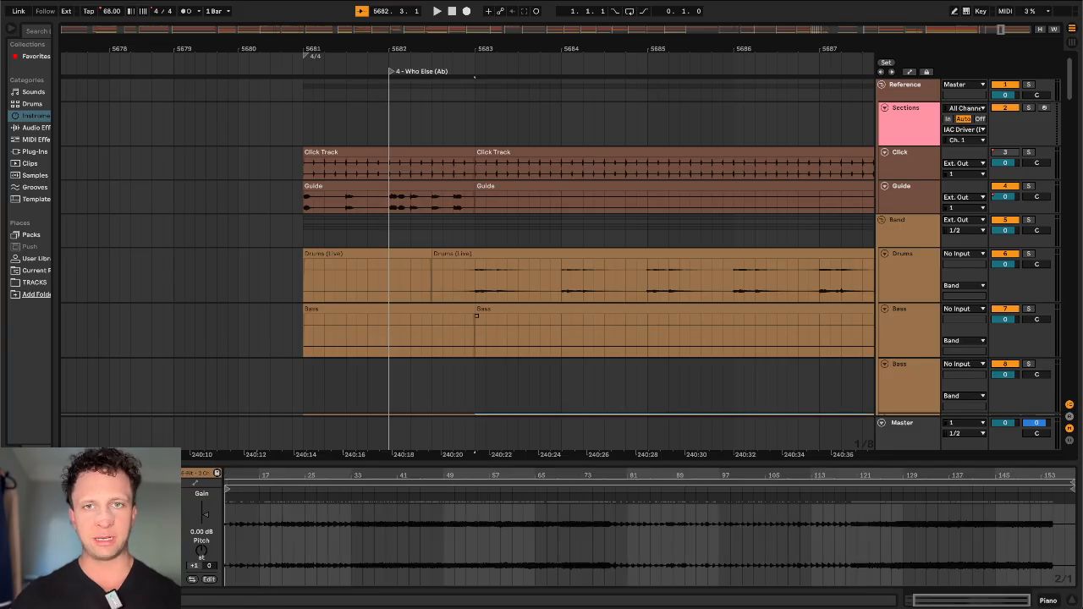
{"action": "key", "text": "super+z"}
{"action": "key", "text": "super+z"}
{"action": "key", "text": "super+z"}
- Split the Guide cue on beat 4 of bar 5682 into its own one-beat clip and deactivate it
{"action": "key", "text": "space"}
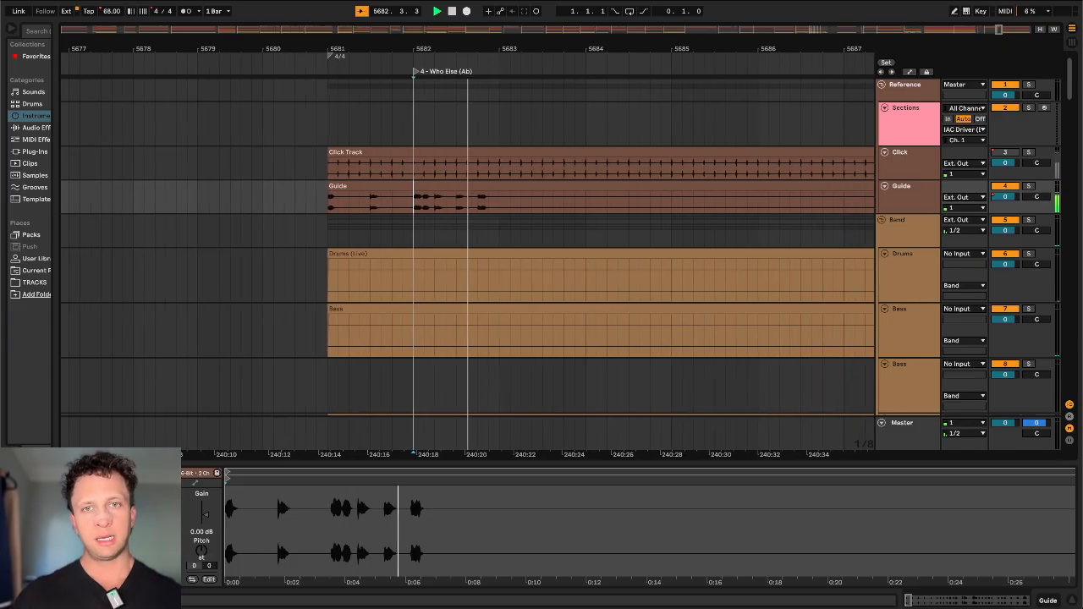
{"action": "left_click_drag", "start_coordinate": [470, 202], "coordinate": [492, 202]}
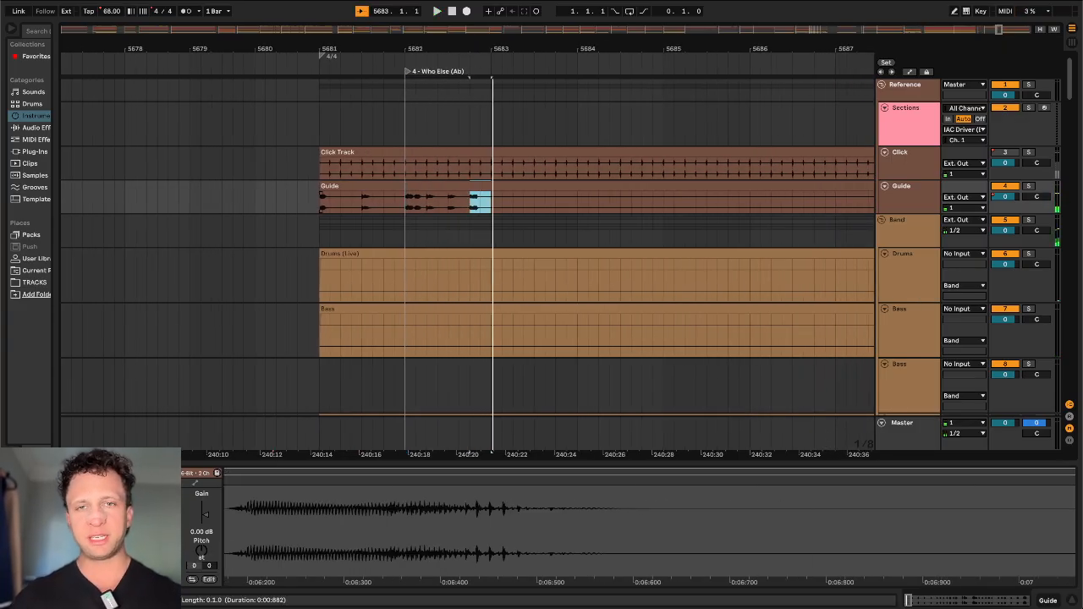
{"action": "key", "text": "plus"}
{"action": "key", "text": "super+e"}
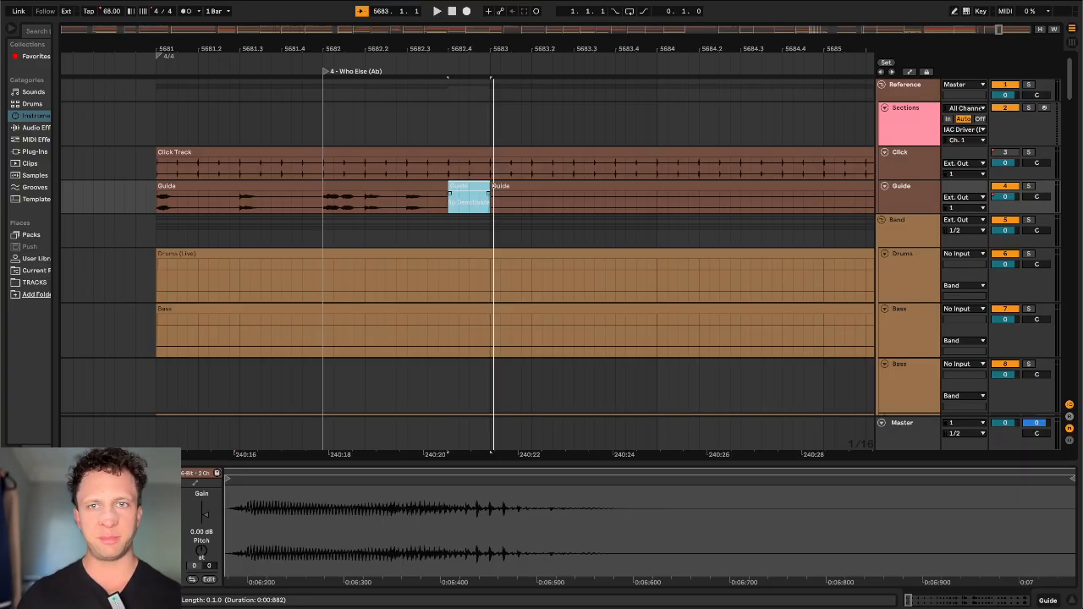
{"action": "left_click", "coordinate": [323, 202]}
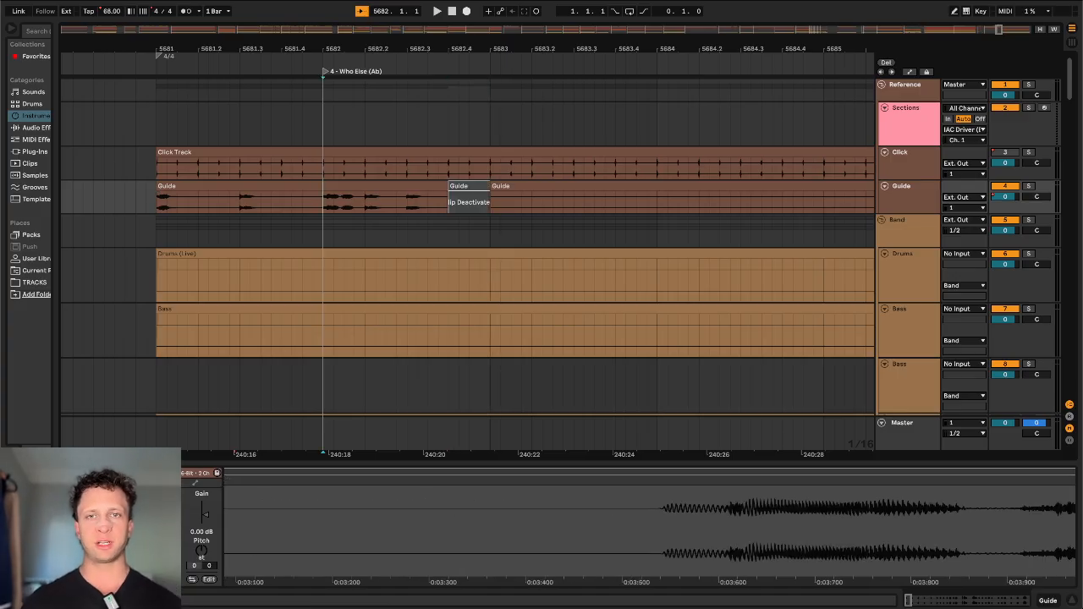
- Reactivate the one-beat Guide clip before bar 5683 and deactivate it again
{"action": "left_click", "coordinate": [469, 186]}
{"action": "key", "text": "0"}
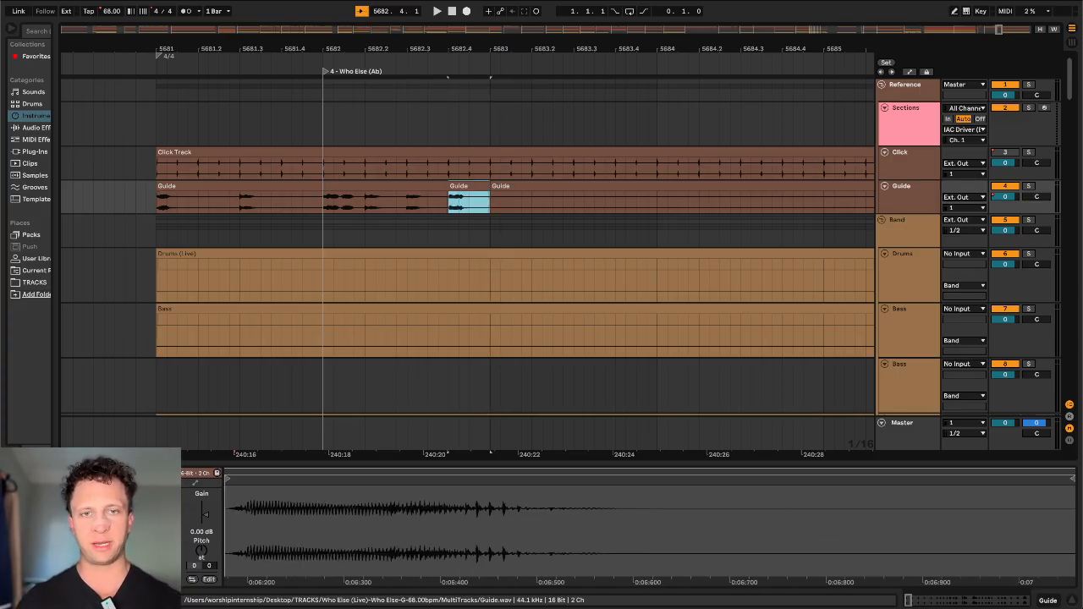
{"action": "key", "text": "0"}
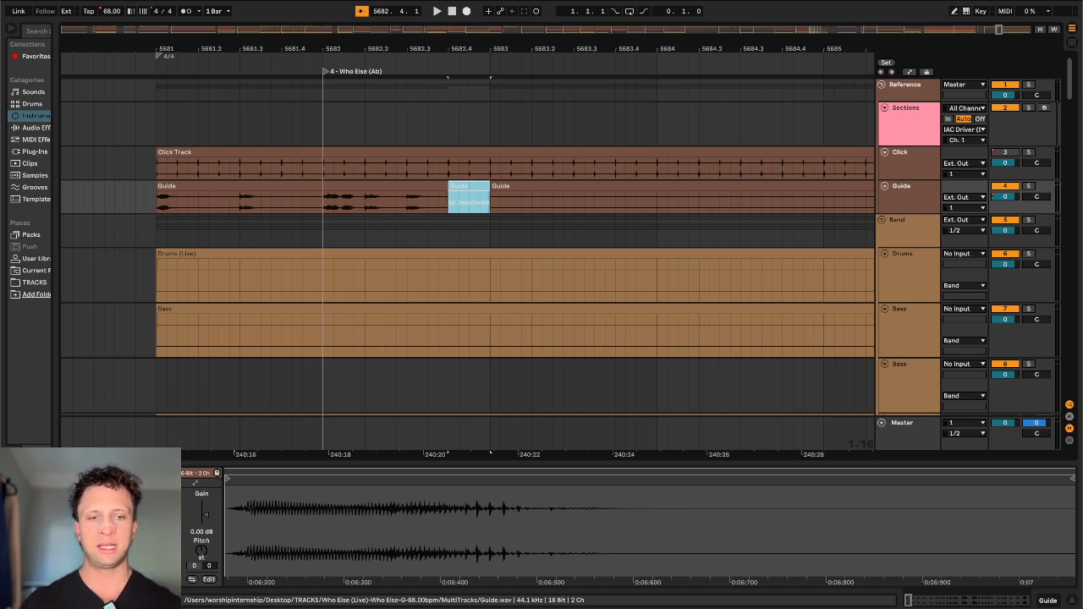
{"action": "key", "text": "0"}
{"action": "key", "text": "0"}
- Audition the count-in from bar 5682 with the one-beat Guide clip deactivated
{"action": "left_click", "coordinate": [323, 204]}
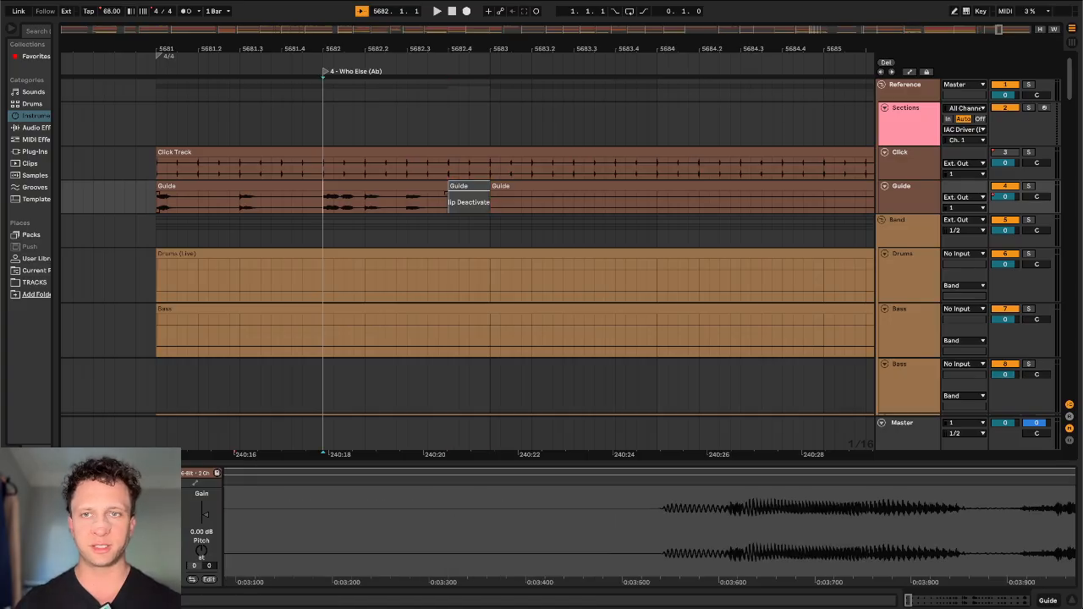
{"action": "key", "text": "space"}
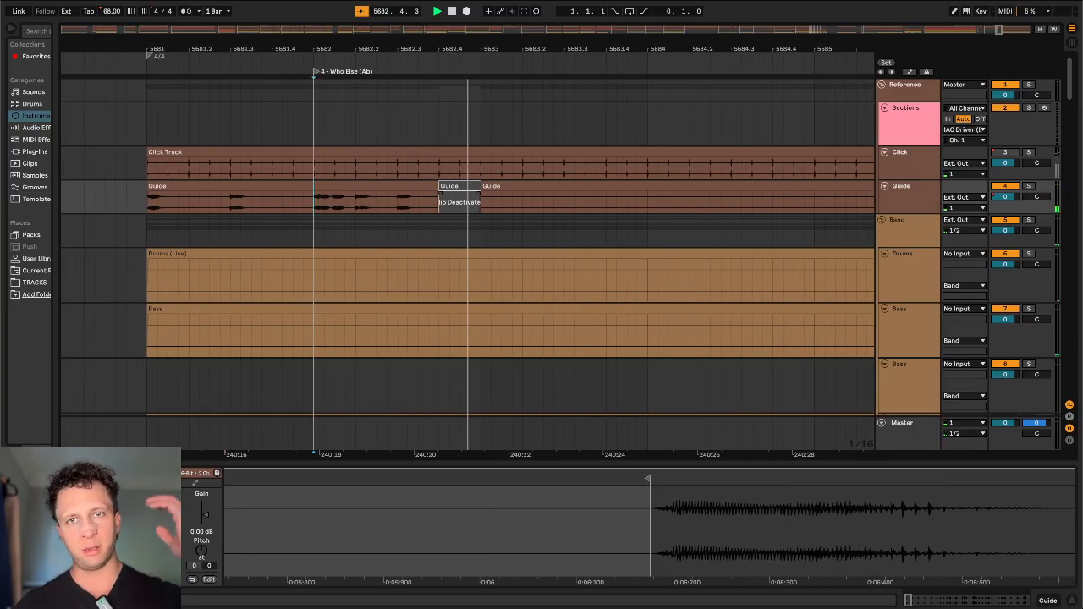
{"action": "scroll", "coordinate": [473, 275], "scroll_direction": "down", "scroll_amount": 10}
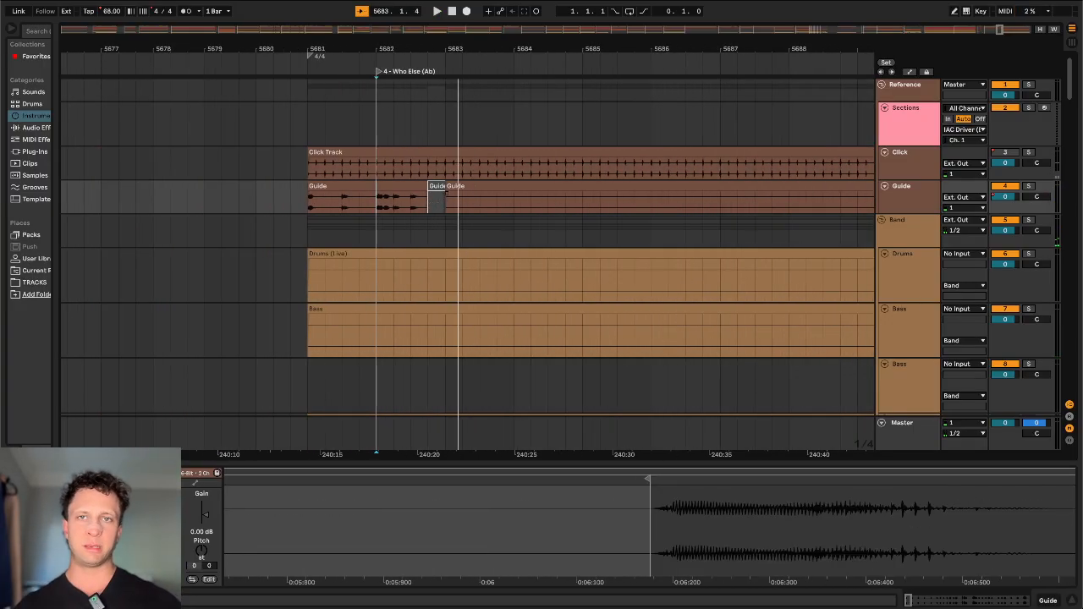
- Examine the Guide cues further into Who Else from bar 5721 and audition the section starting at bar 5757
{"action": "scroll", "coordinate": [474, 275], "scroll_direction": "right", "scroll_amount": 3}
{"action": "scroll", "coordinate": [474, 275], "scroll_direction": "down", "scroll_amount": 5}
{"action": "scroll", "coordinate": [437, 190], "scroll_direction": "down", "scroll_amount": 3}
{"action": "scroll", "coordinate": [437, 190], "scroll_direction": "right", "scroll_amount": 4}
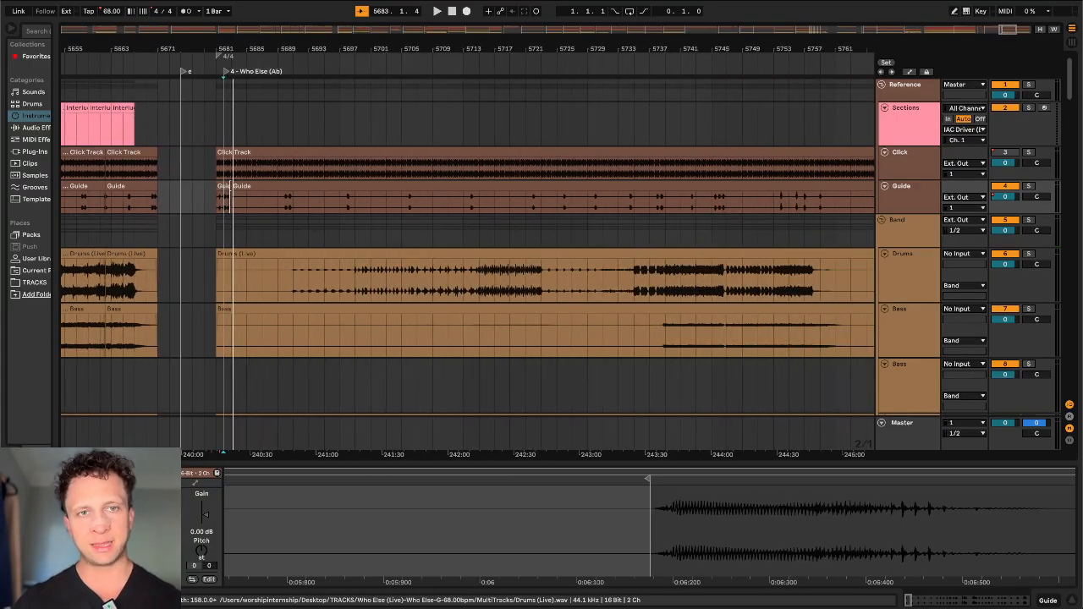
{"action": "left_click", "coordinate": [525, 198]}
{"action": "key", "text": "plus"}
{"action": "key", "text": "plus"}
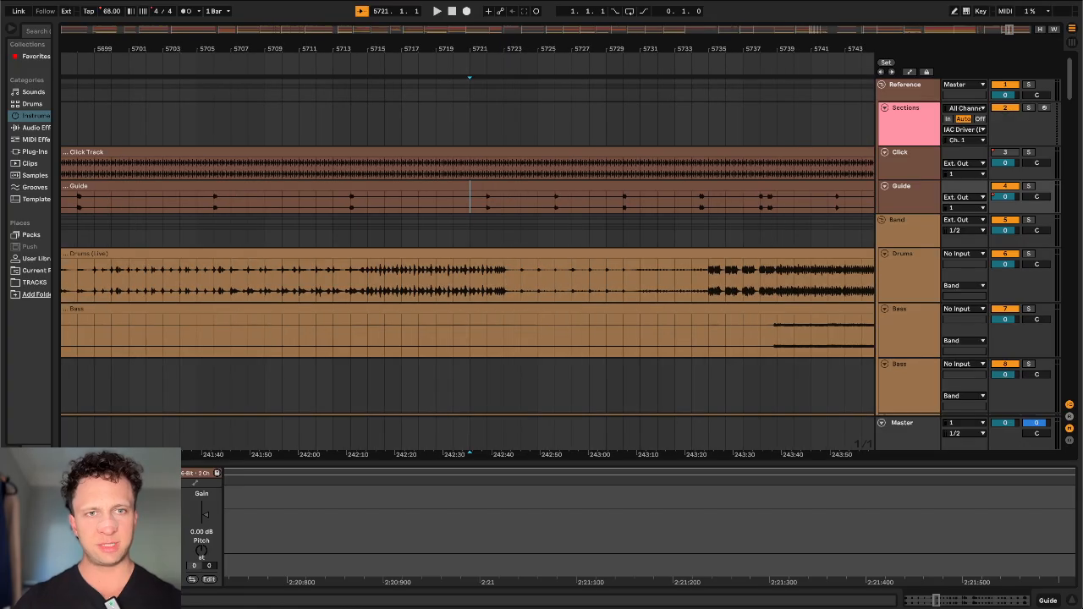
{"action": "left_click", "coordinate": [725, 198]}
{"action": "key", "text": "space"}
{"action": "scroll", "coordinate": [725, 197], "scroll_direction": "right", "scroll_amount": 3}
{"action": "left_click", "coordinate": [604, 198]}
{"action": "key", "text": "space"}
{"action": "key", "text": "space"}
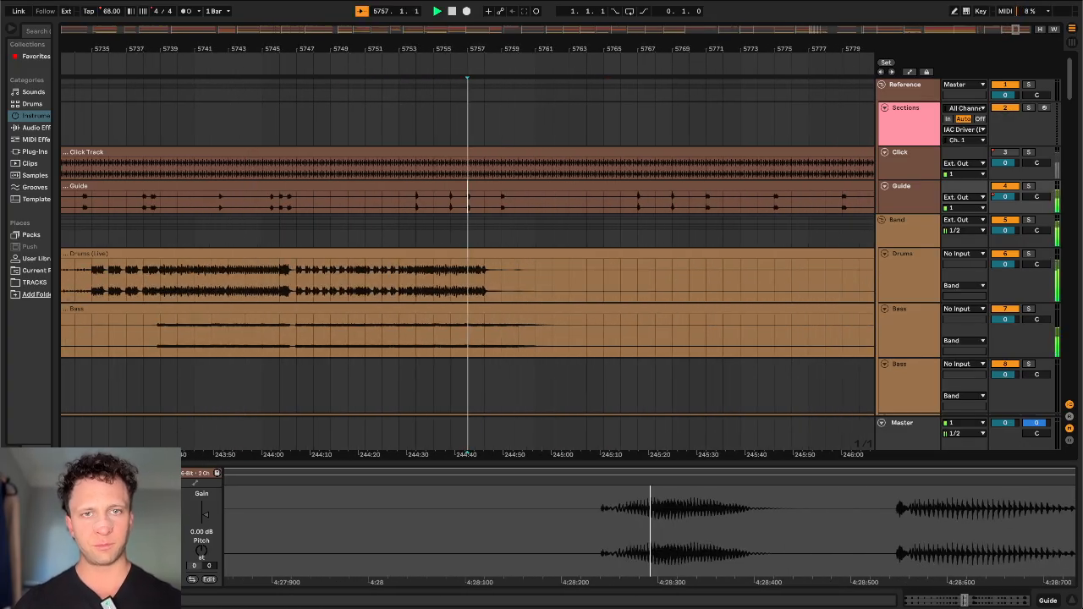
{"action": "scroll", "coordinate": [604, 198], "scroll_direction": "up", "scroll_amount": 5}
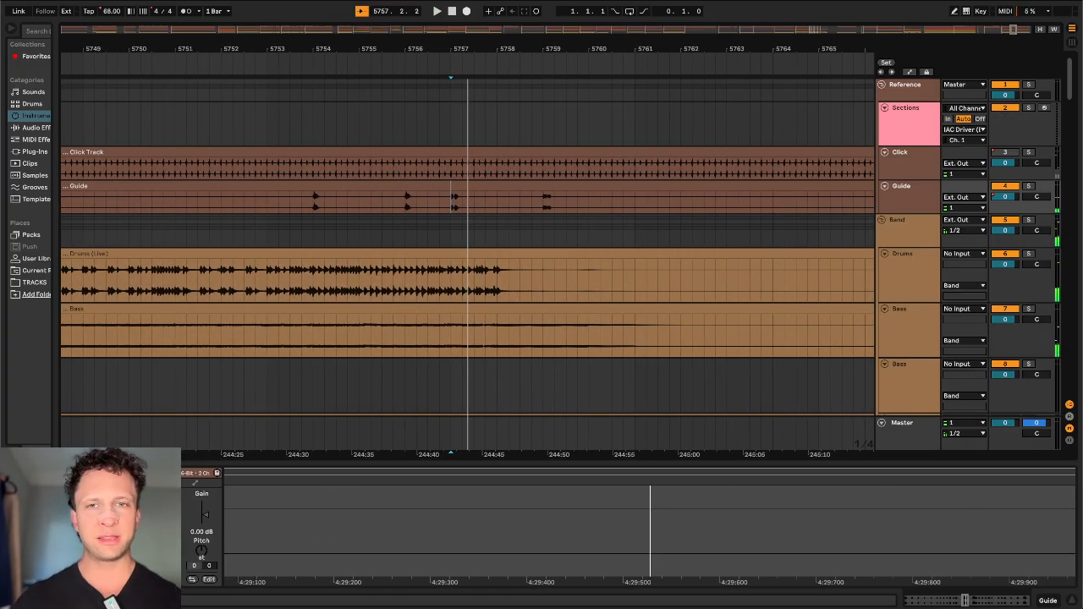
{"action": "scroll", "coordinate": [458, 198], "scroll_direction": "down", "scroll_amount": 3}
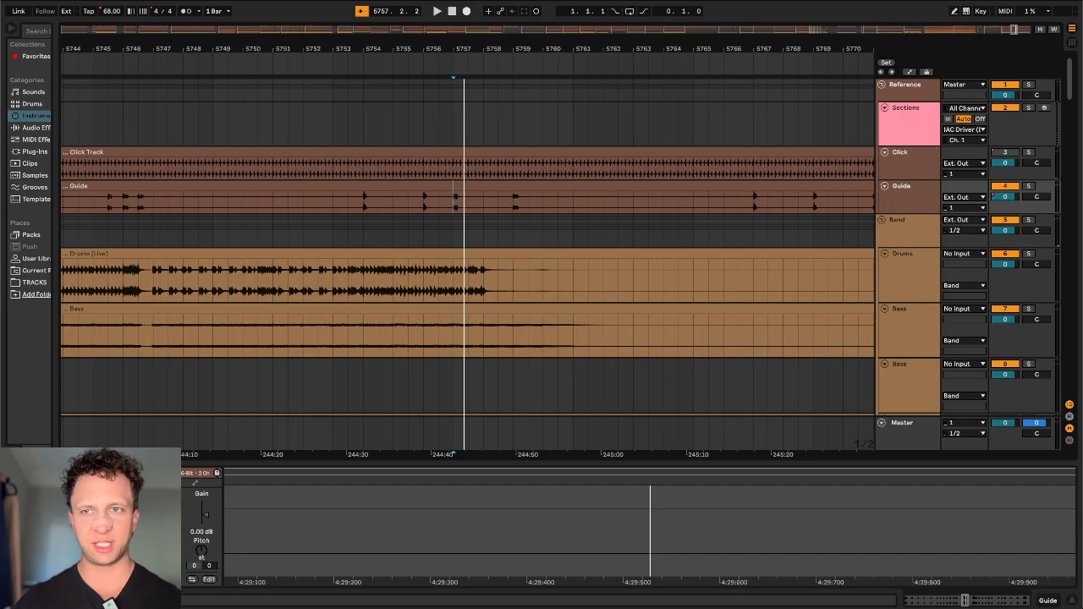
- Audition the guide count and the drum and bass break from bar 5746 into bar 5747
{"action": "left_click", "coordinate": [138, 277]}
{"action": "scroll", "coordinate": [138, 277], "scroll_direction": "up", "scroll_amount": 3}
{"action": "scroll", "coordinate": [138, 277], "scroll_direction": "left", "scroll_amount": 2}
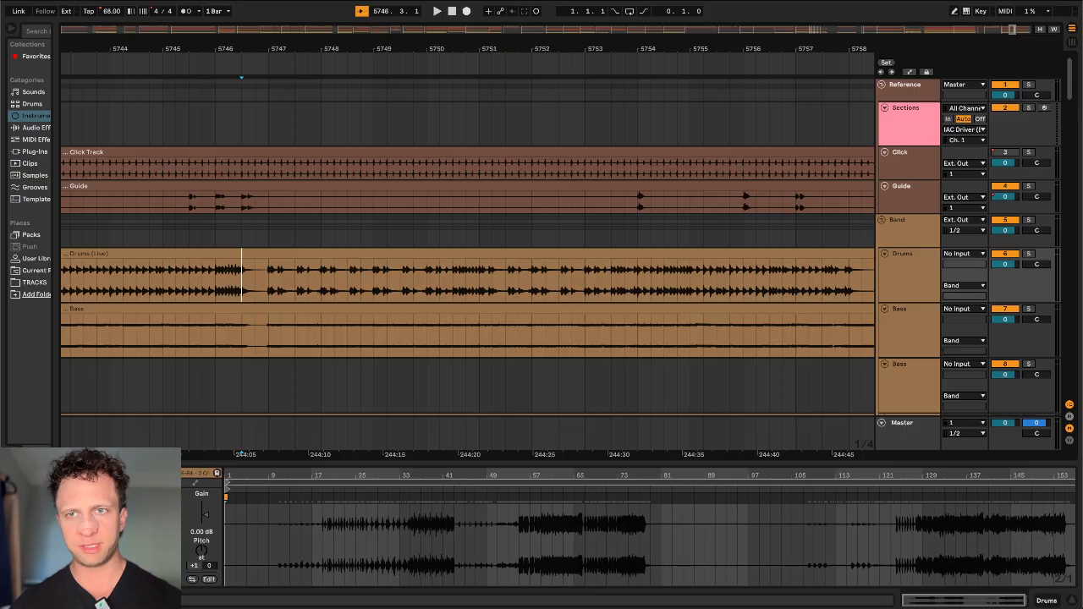
{"action": "left_click", "coordinate": [216, 198]}
{"action": "key", "text": "space"}
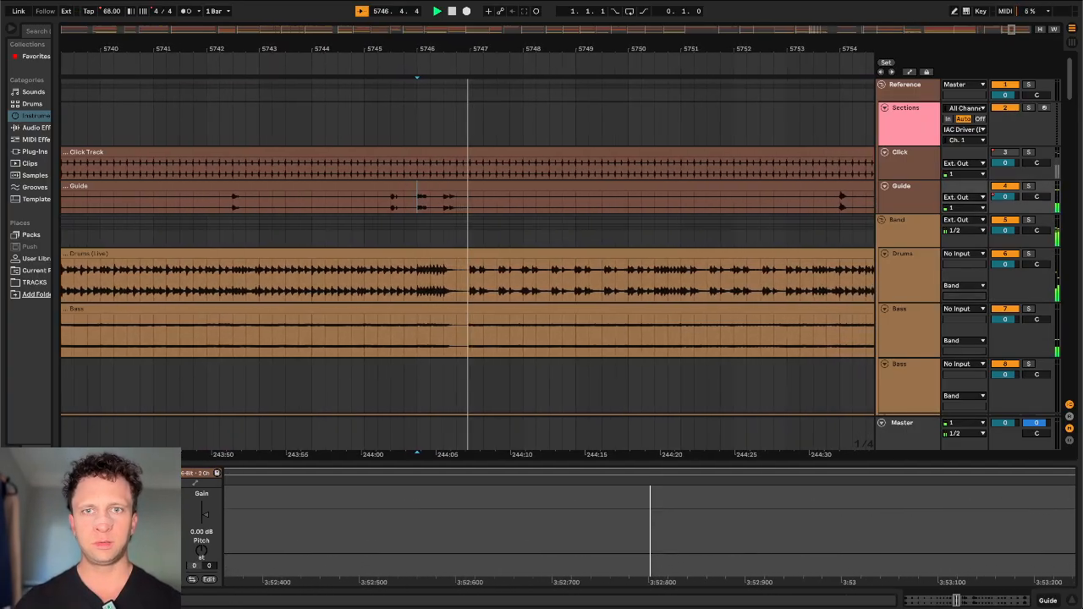
{"action": "key", "text": "space"}
{"action": "key", "text": "plus"}
{"action": "key", "text": "plus"}
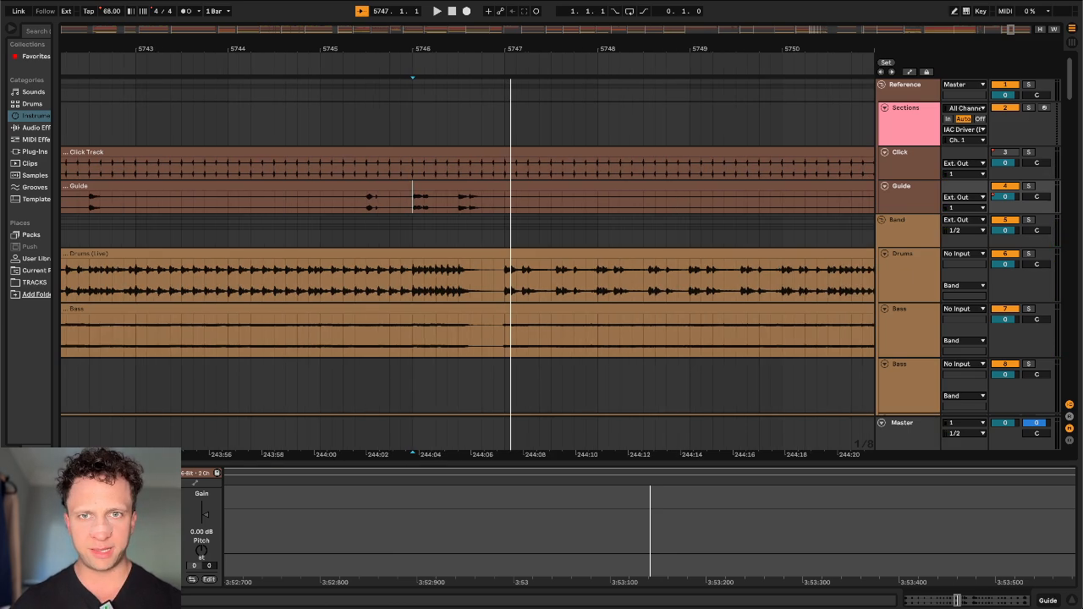
- Switch to Finder and open the MultiTrack Guide folder inside GUIDE in column view
{"action": "key", "text": "super+Tab"}
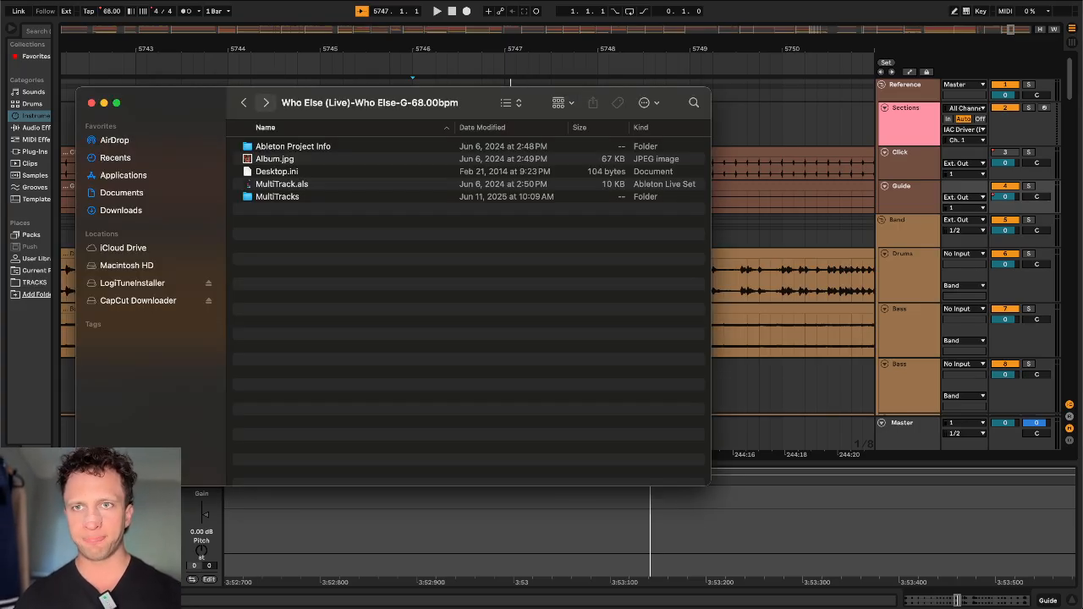
{"action": "key", "text": "super+3"}
{"action": "key", "text": "Up"}
{"action": "key", "text": "Up"}
{"action": "key", "text": "Left"}
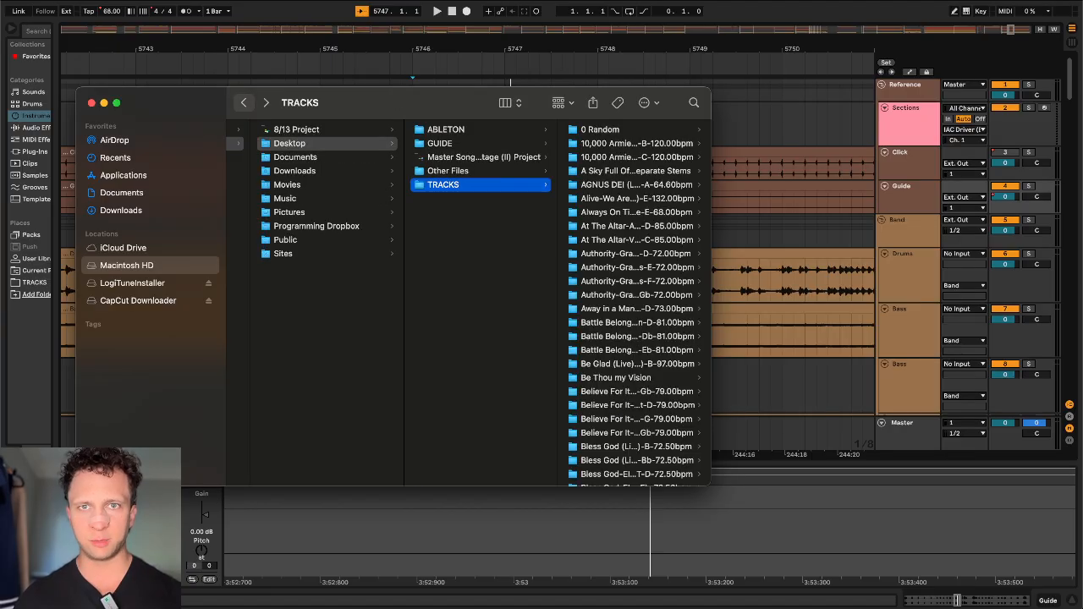
{"action": "left_click", "coordinate": [243, 102]}
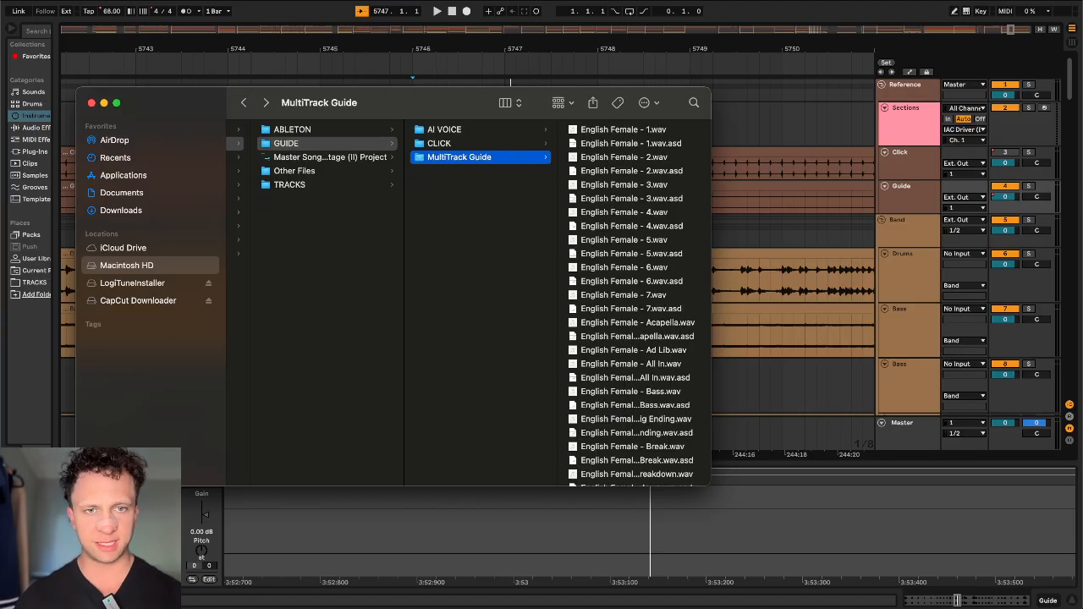
{"action": "scroll", "coordinate": [634, 304], "scroll_direction": "down", "scroll_amount": 10}
{"action": "scroll", "coordinate": [634, 304], "scroll_direction": "up", "scroll_amount": 10}
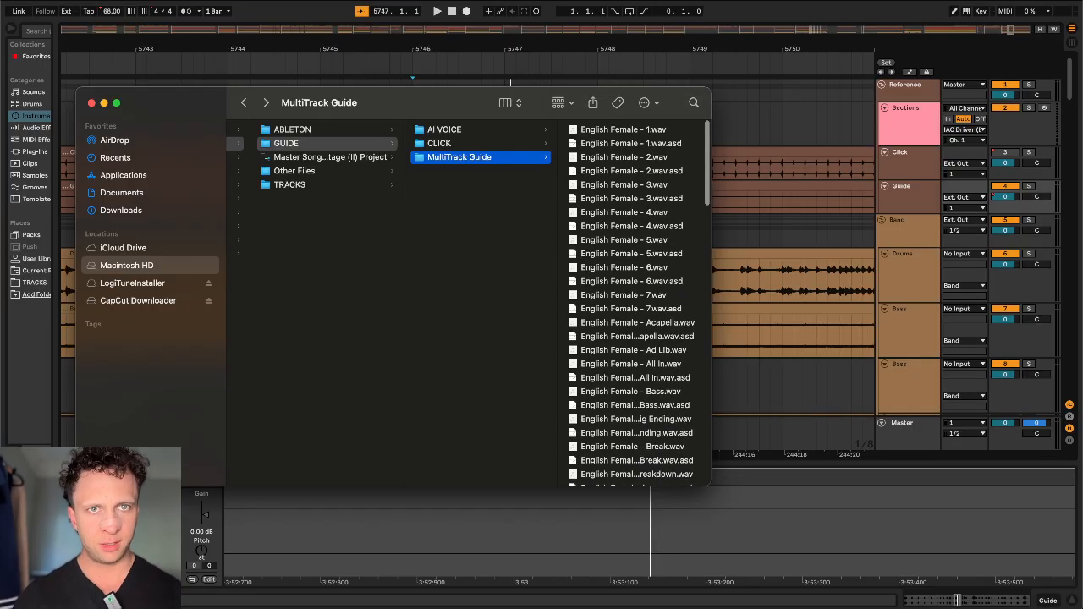
- Enlarge and reposition the Finder window so both the English Female guide files and Live's Guide track can be reached
{"action": "left_click_drag", "start_coordinate": [711, 87], "coordinate": [909, 85]}
{"action": "left_click_drag", "start_coordinate": [734, 95], "coordinate": [479, 156]}
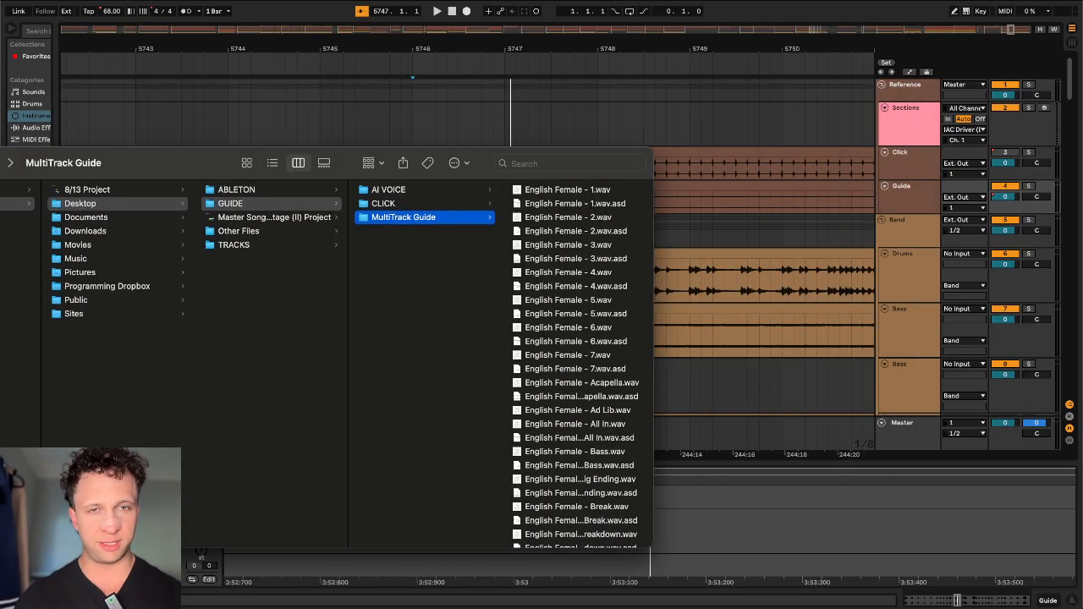
{"action": "left_click_drag", "start_coordinate": [502, 288], "coordinate": [452, 287]}
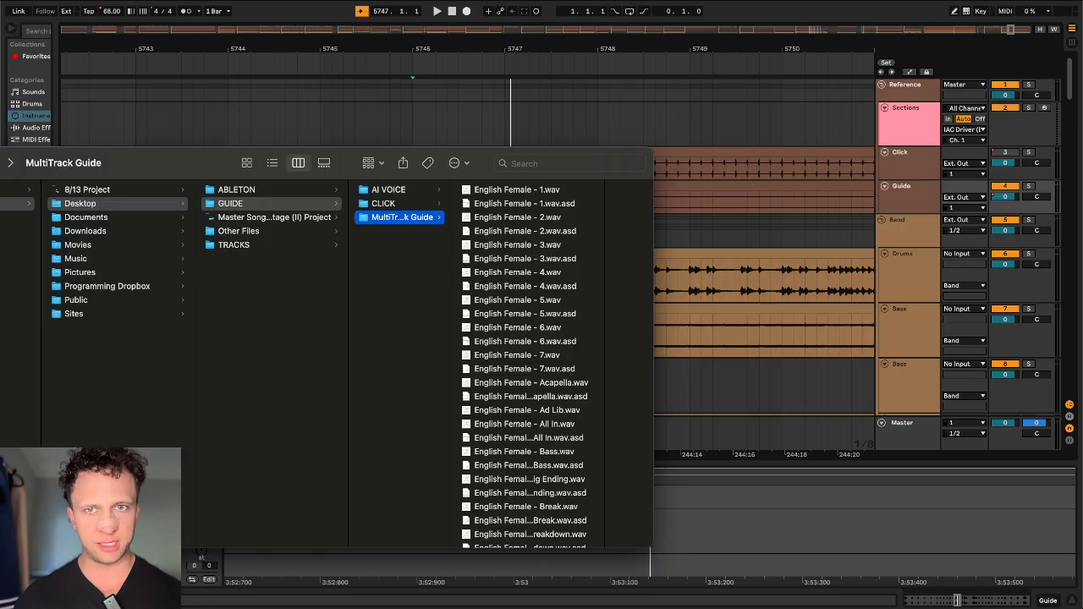
{"action": "left_click_drag", "start_coordinate": [479, 157], "coordinate": [368, 246]}
{"action": "scroll", "coordinate": [415, 423], "scroll_direction": "down", "scroll_amount": 2}
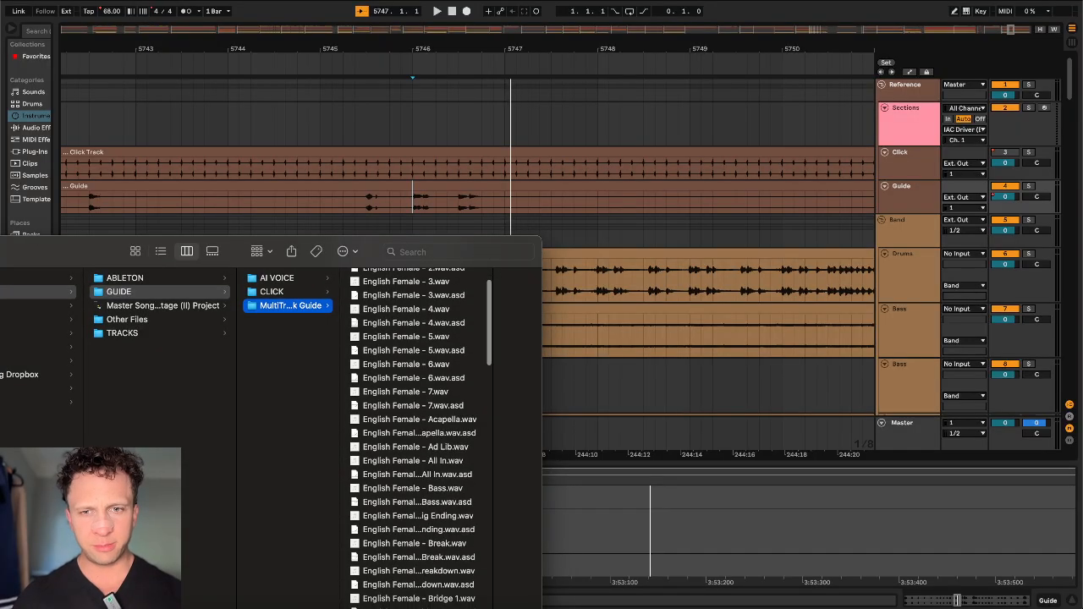
{"action": "scroll", "coordinate": [414, 432], "scroll_direction": "down", "scroll_amount": 5}
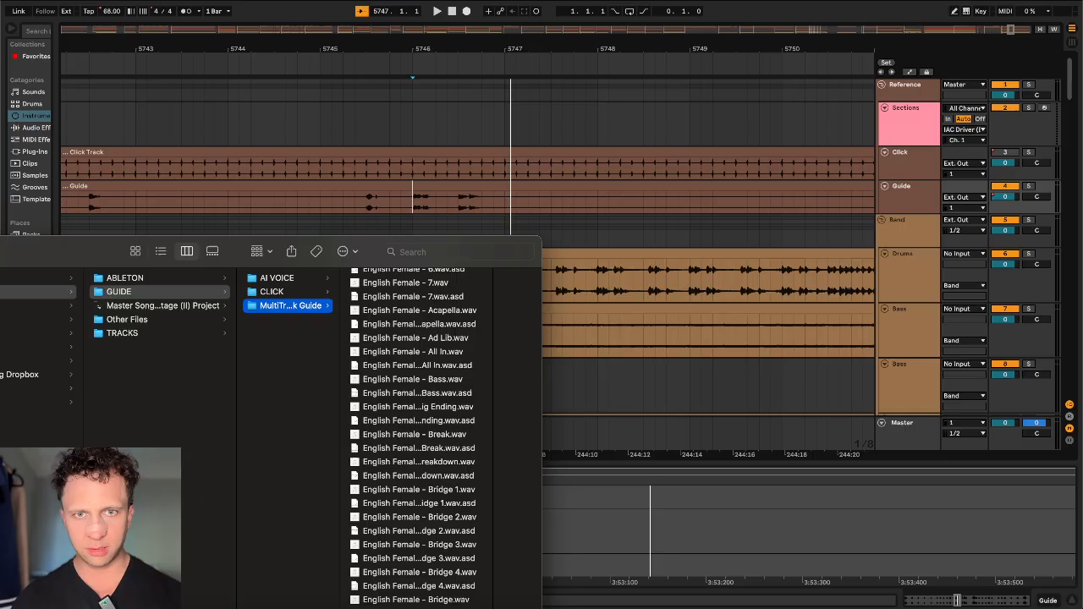
{"action": "left_click_drag", "start_coordinate": [542, 406], "coordinate": [654, 406]}
- Place English Female - Break.wav on the Guide track at 5746.2, trimmed to half a beat
{"action": "left_click", "coordinate": [415, 434]}
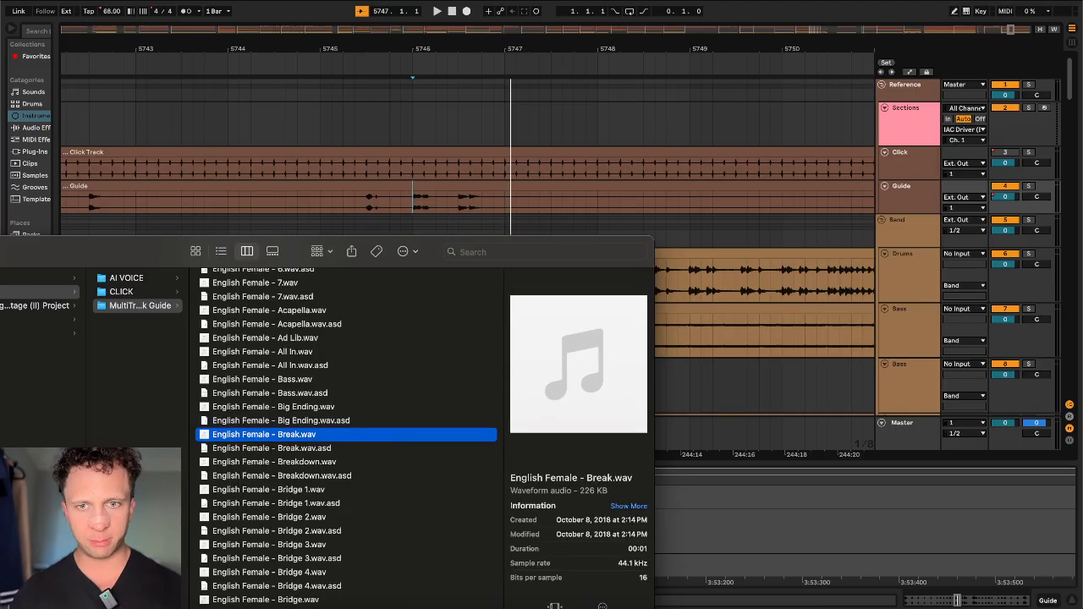
{"action": "left_click_drag", "start_coordinate": [271, 434], "coordinate": [594, 203]}
{"action": "scroll", "coordinate": [542, 203], "scroll_direction": "up", "scroll_amount": 1}
{"action": "key", "text": "Delete"}
{"action": "left_click_drag", "start_coordinate": [529, 187], "coordinate": [347, 188]}
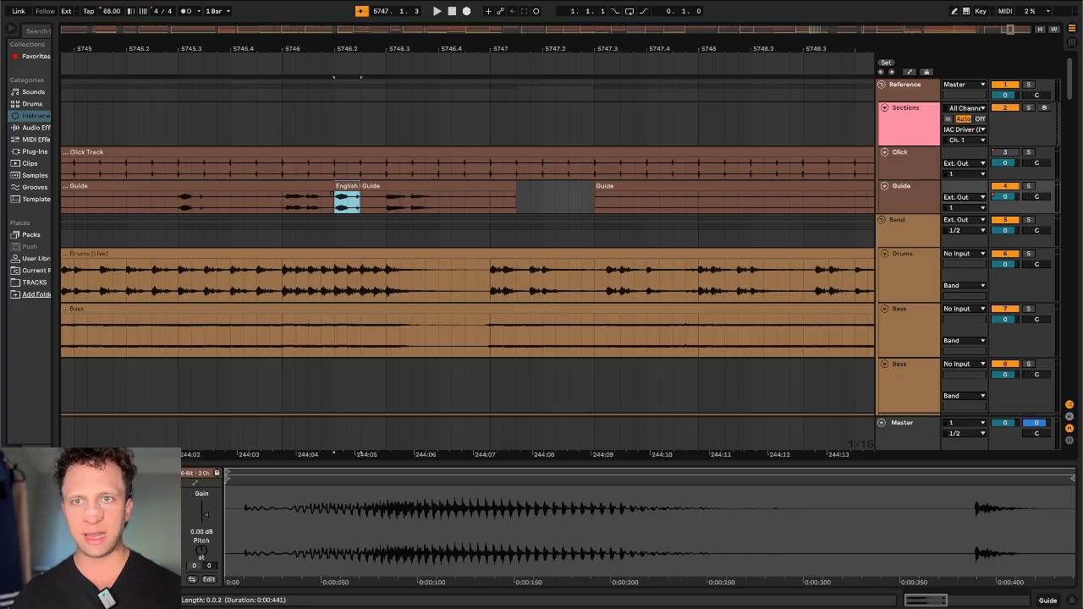
- Audition the inserted Break cue from bar 5746
{"action": "left_click", "coordinate": [282, 203]}
{"action": "key", "text": "space"}
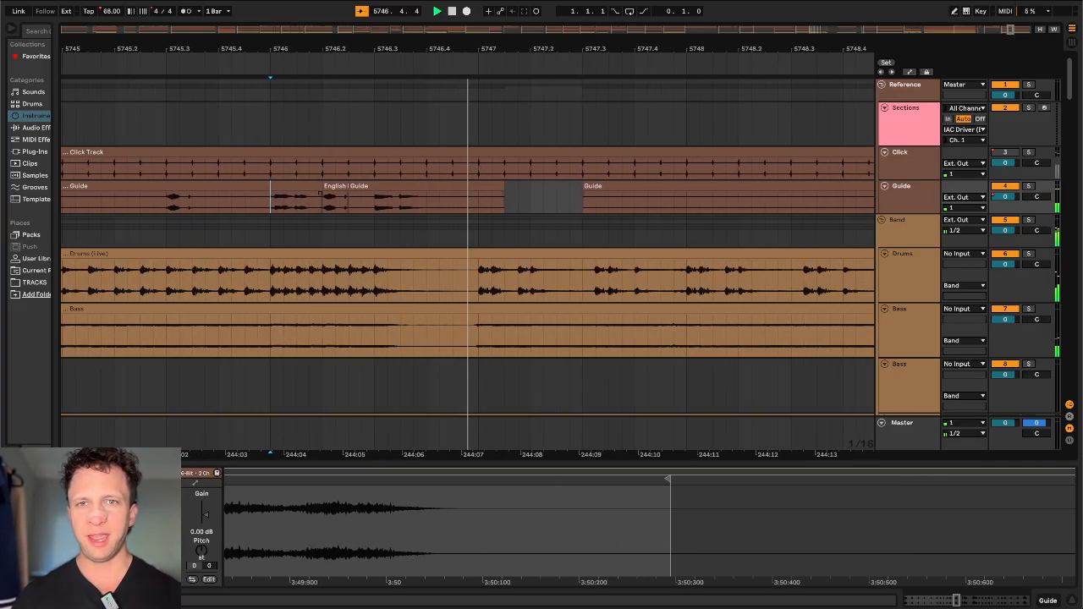
{"action": "key", "text": "space"}
- Delete the Guide audio from 5746.4 to 5747.1.4 and audition the break from bar 5746
{"action": "left_click_drag", "start_coordinate": [415, 202], "coordinate": [506, 202]}
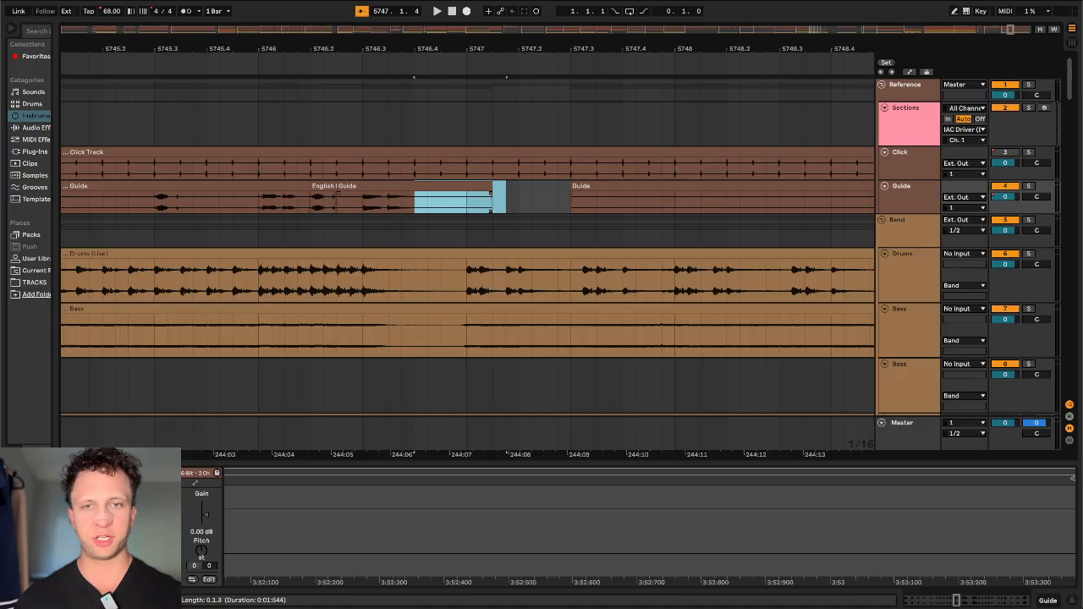
{"action": "key", "text": "Delete"}
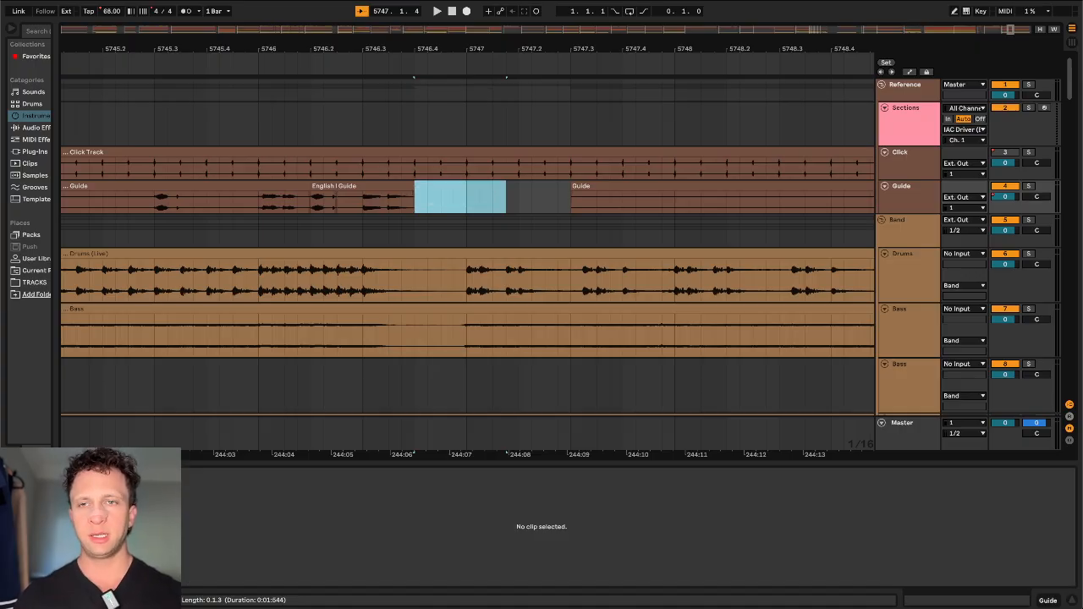
{"action": "left_click", "coordinate": [259, 203]}
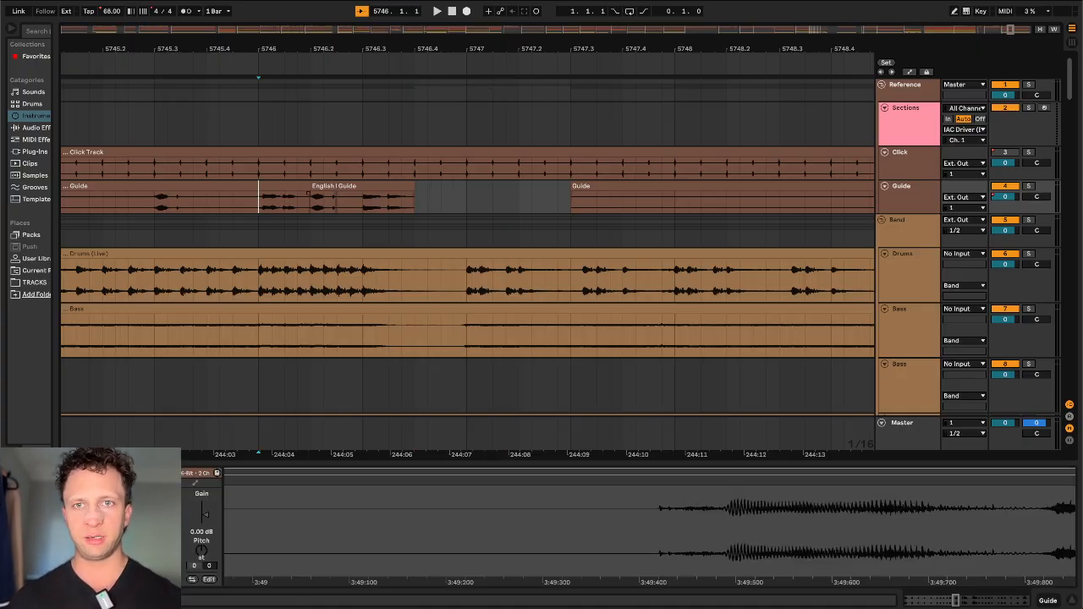
{"action": "key", "text": "space"}
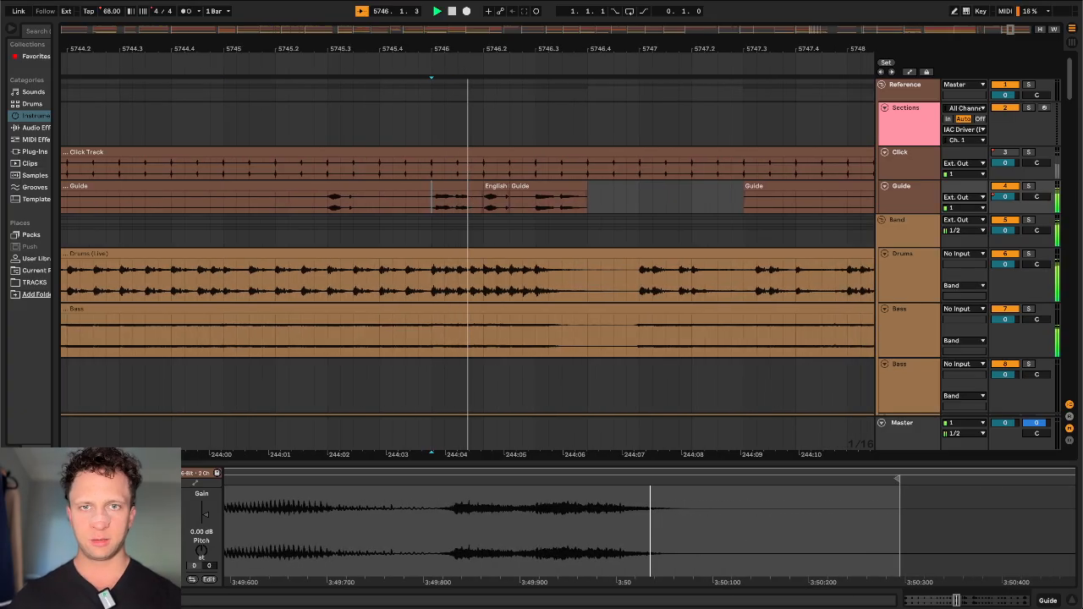
{"action": "key", "text": "space"}
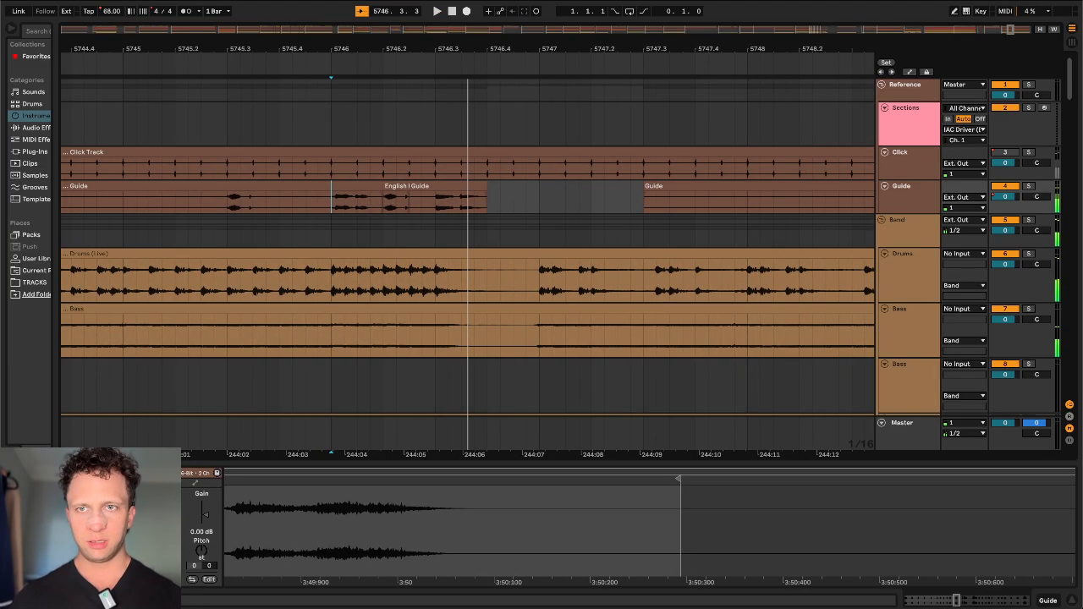
- Audition the Guide cue at 5745.3 and cut out the one-beat clip that starts there
{"action": "left_click", "coordinate": [227, 203]}
{"action": "key", "text": "space"}
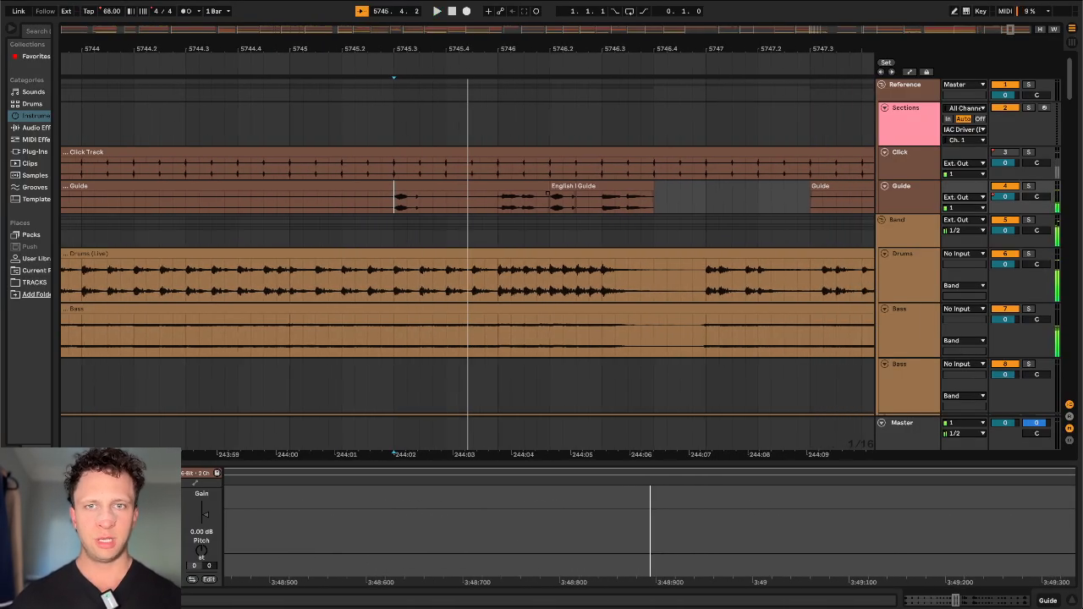
{"action": "key", "text": "space"}
{"action": "key", "text": "shift+Right"}
{"action": "key", "text": "shift+Right"}
{"action": "key", "text": "shift+Right"}
{"action": "key", "text": "shift+Right"}
{"action": "key", "text": "super+e"}
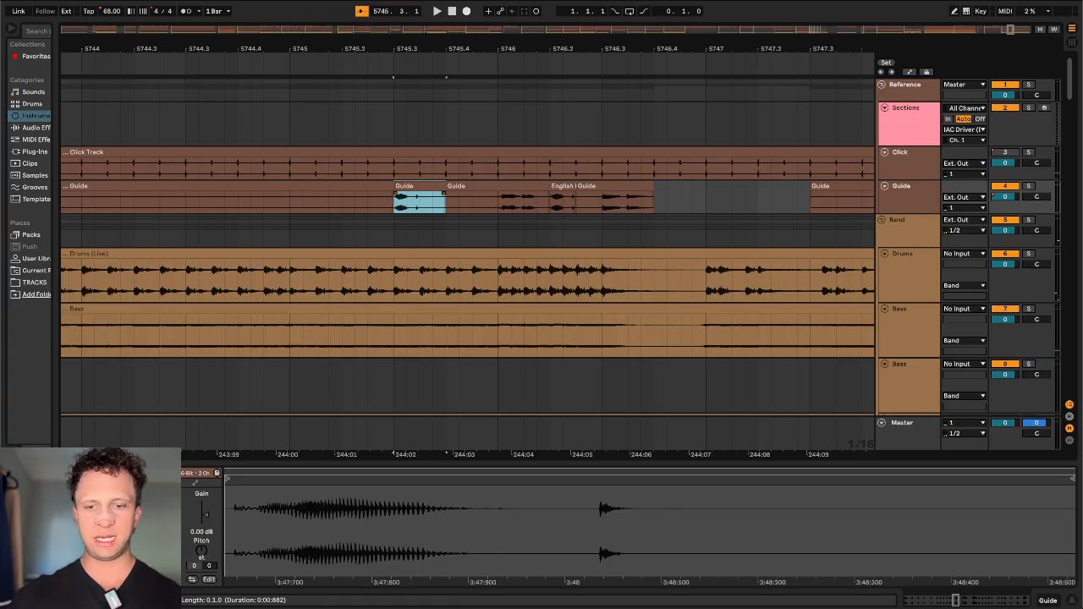
{"action": "key", "text": "Delete"}
- Try replacing the Break cue at 5746.2 with the cut one-beat Guide clip and undo the placement
{"action": "key", "text": "Right"}
{"action": "key", "text": "Right"}
{"action": "key", "text": "Right"}
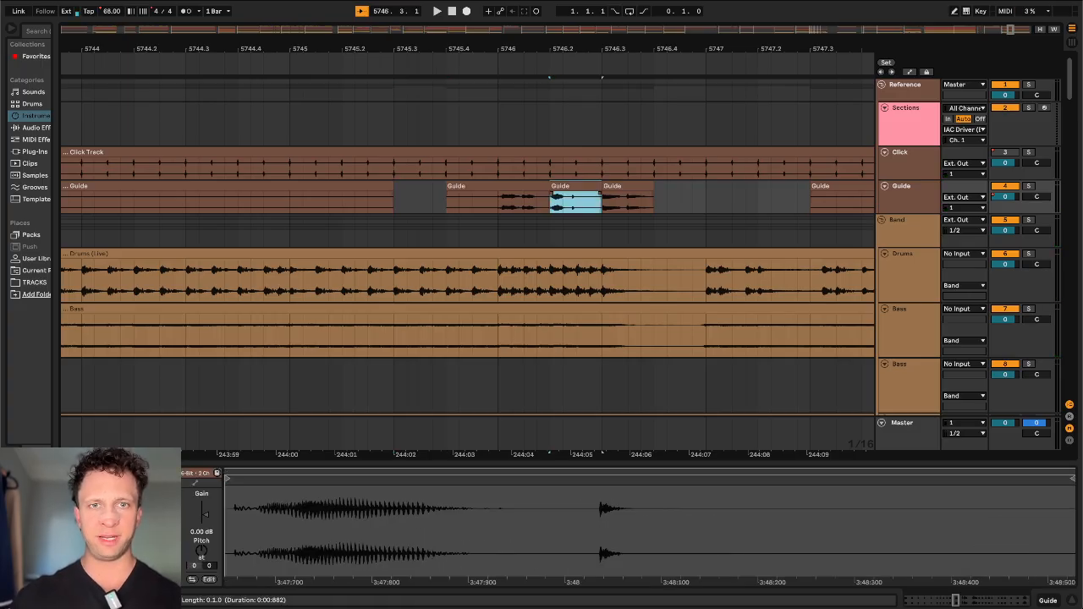
{"action": "key", "text": "super+z"}
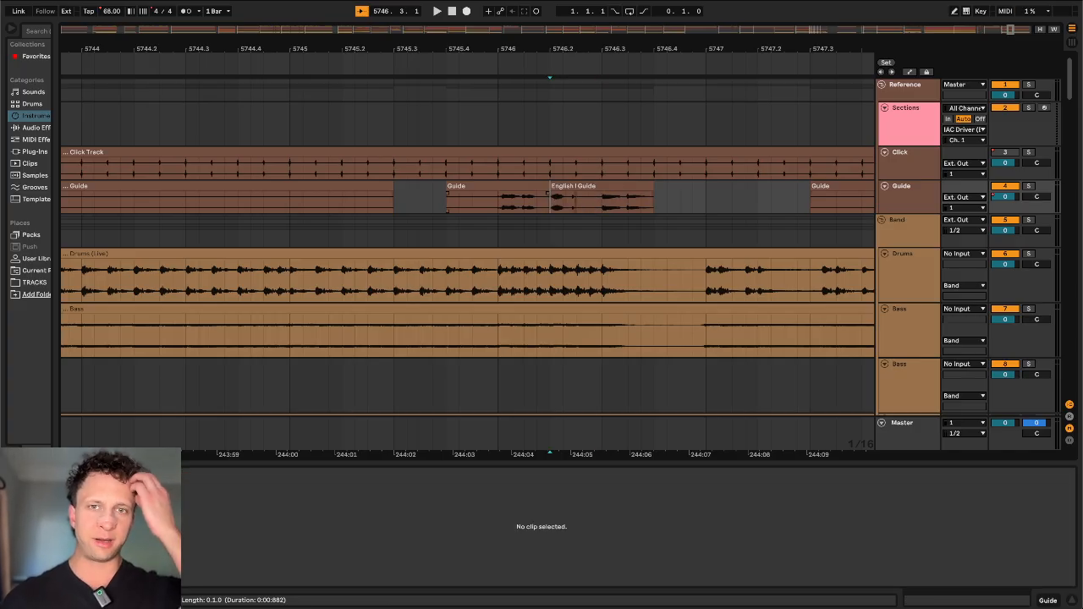
- Clear the Guide audio from 5744.4.4 up to bar 5746
{"action": "left_click_drag", "start_coordinate": [497, 199], "coordinate": [275, 199]}
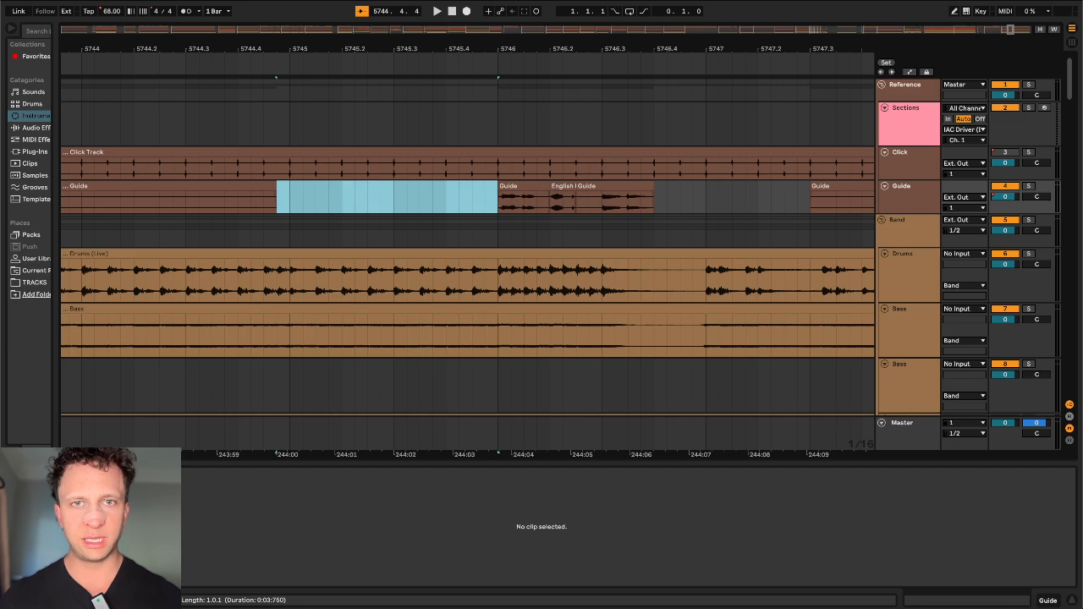
{"action": "left_click", "coordinate": [497, 199]}
{"action": "scroll", "coordinate": [497, 199], "scroll_direction": "right", "scroll_amount": 2}
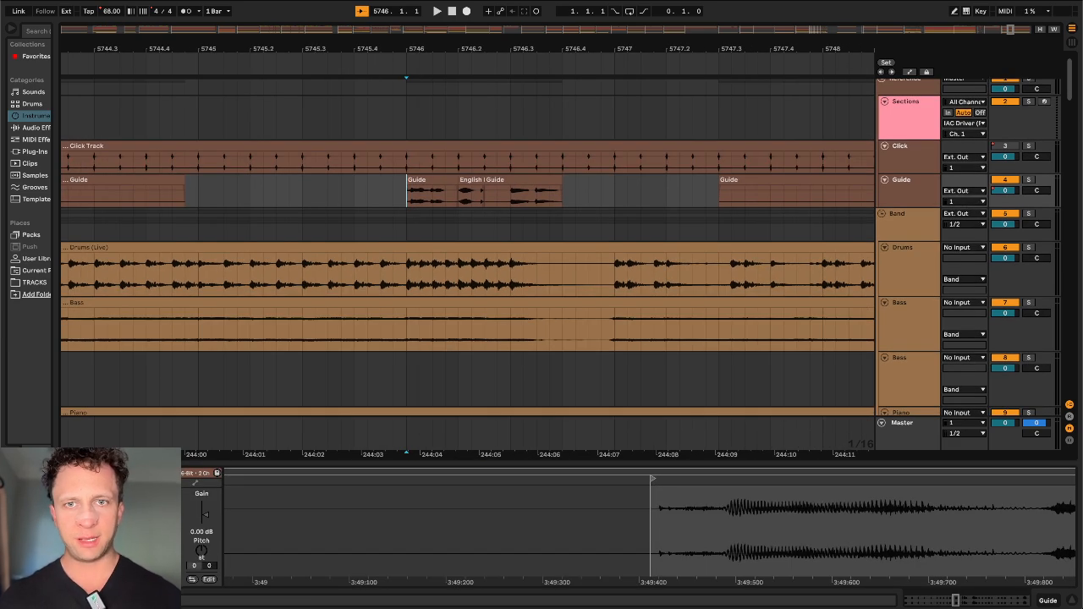
{"action": "left_click_drag", "start_coordinate": [289, 195], "coordinate": [316, 195]}
{"action": "left_click", "coordinate": [315, 195]}
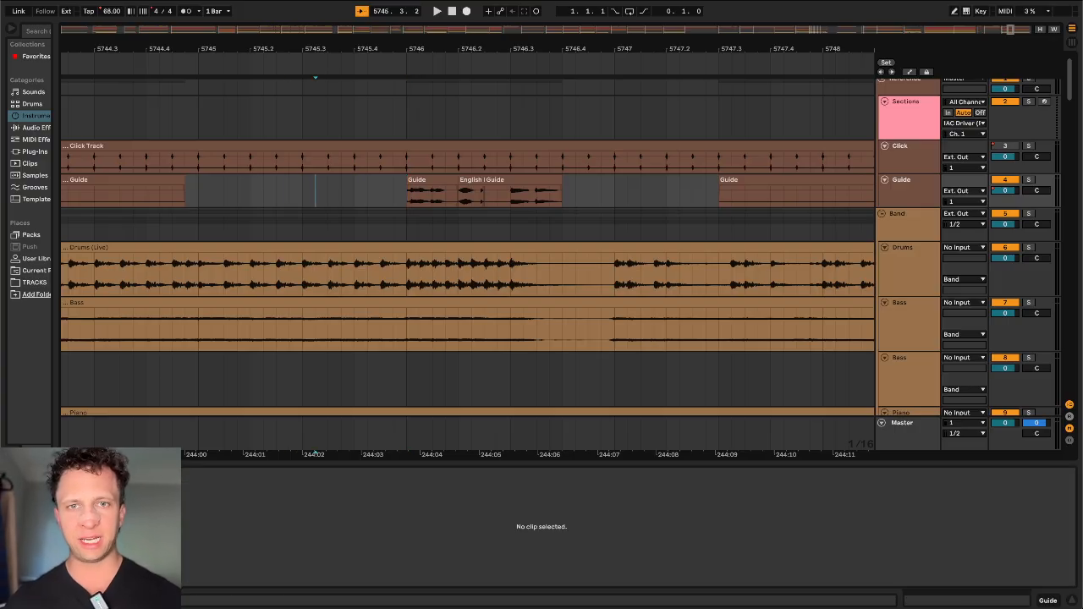
- Audition the cleaned-up Guide cues from bar 5746 into bar 5747
{"action": "left_click", "coordinate": [407, 197]}
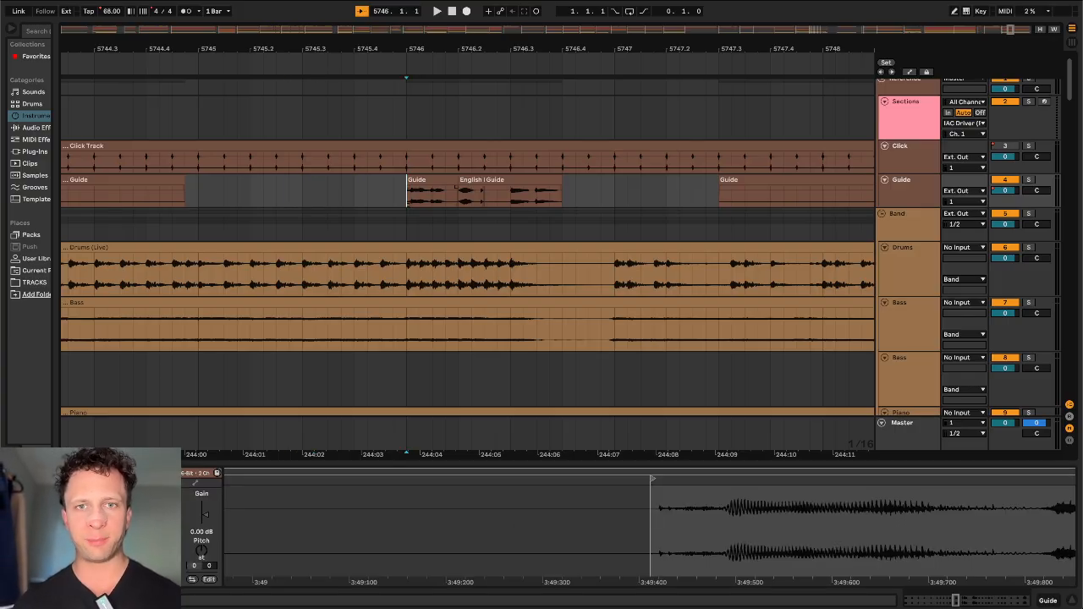
{"action": "key", "text": "space"}
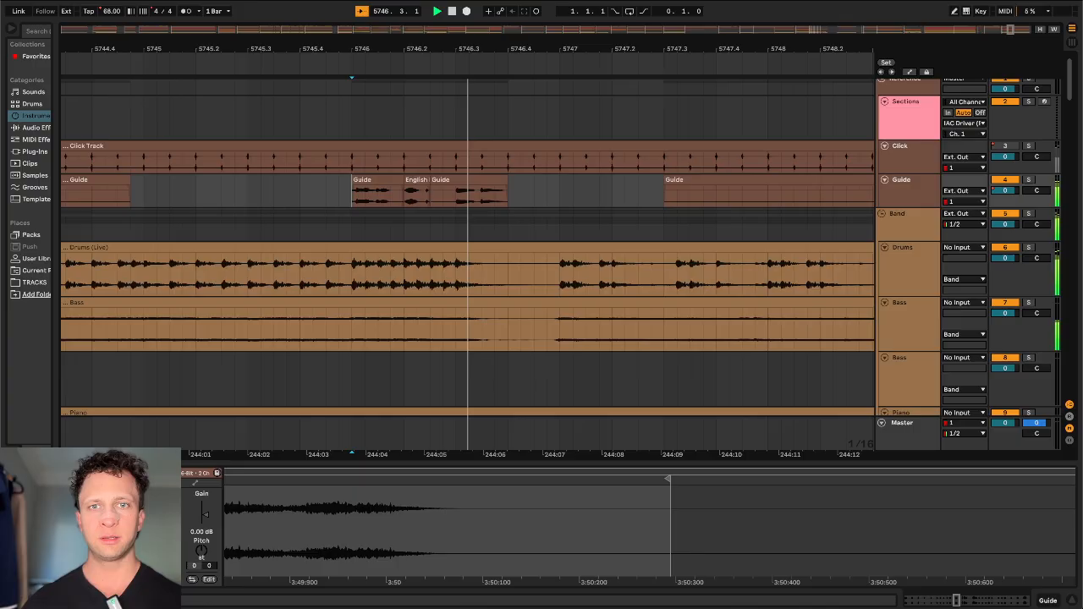
{"action": "key", "text": "space"}
- Review the earlier Guide cues in Who Else and audition the one at bar 5698
{"action": "key", "text": "minus"}
{"action": "key", "text": "minus"}
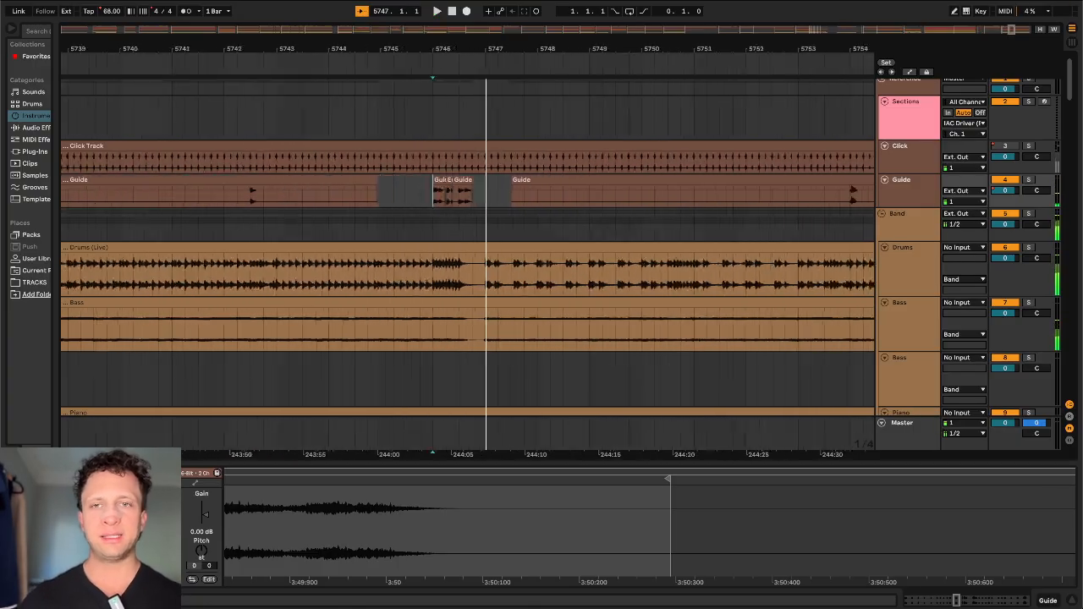
{"action": "key", "text": "minus"}
{"action": "scroll", "coordinate": [407, 197], "scroll_direction": "left", "scroll_amount": 3}
{"action": "left_click", "coordinate": [403, 196]}
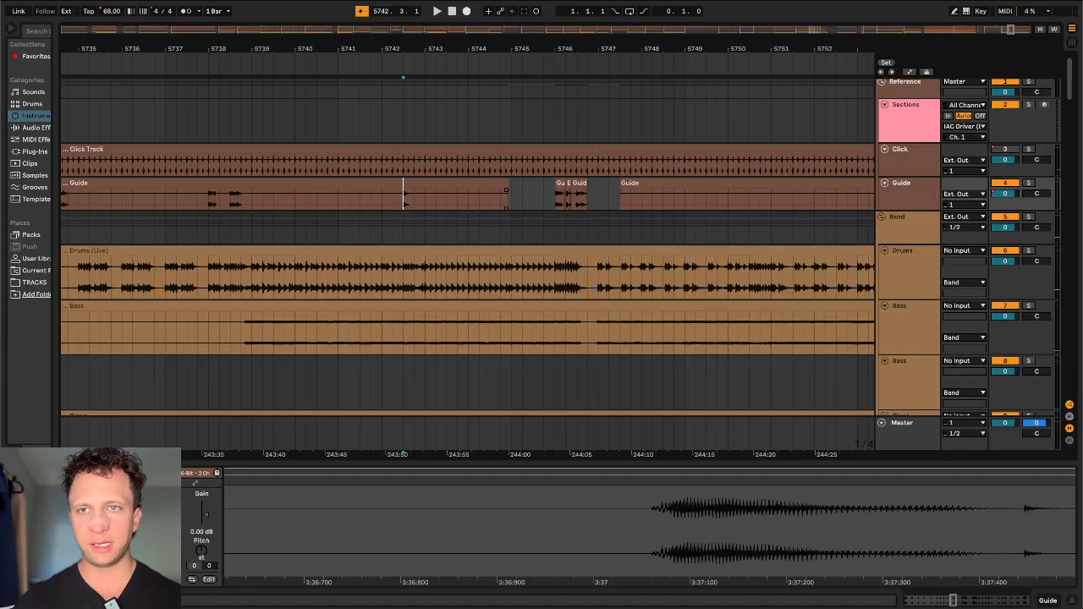
{"action": "scroll", "coordinate": [404, 196], "scroll_direction": "left", "scroll_amount": 9}
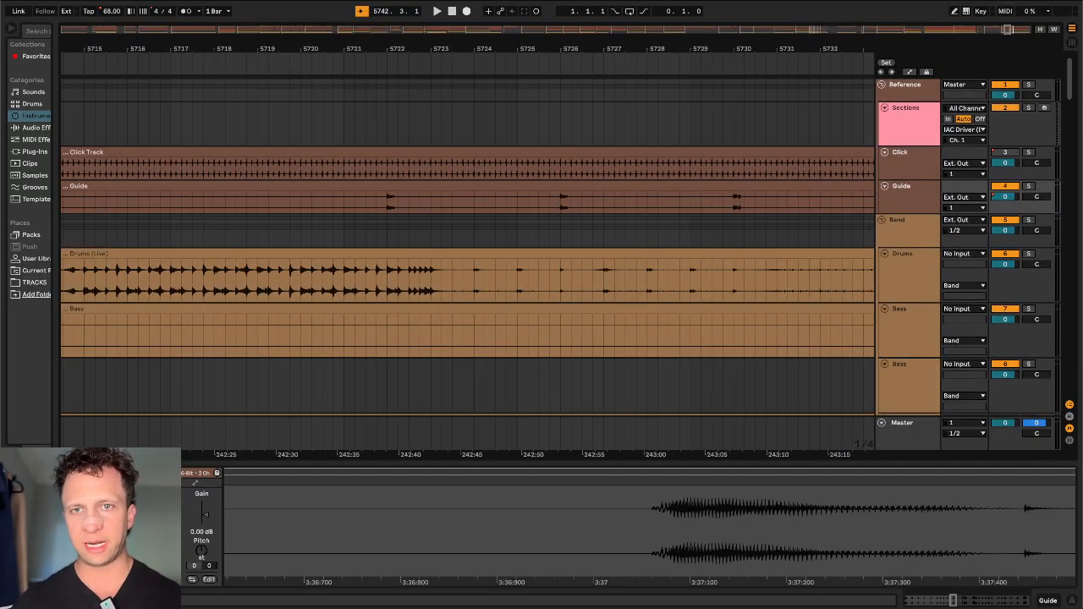
{"action": "scroll", "coordinate": [404, 195], "scroll_direction": "left", "scroll_amount": 10}
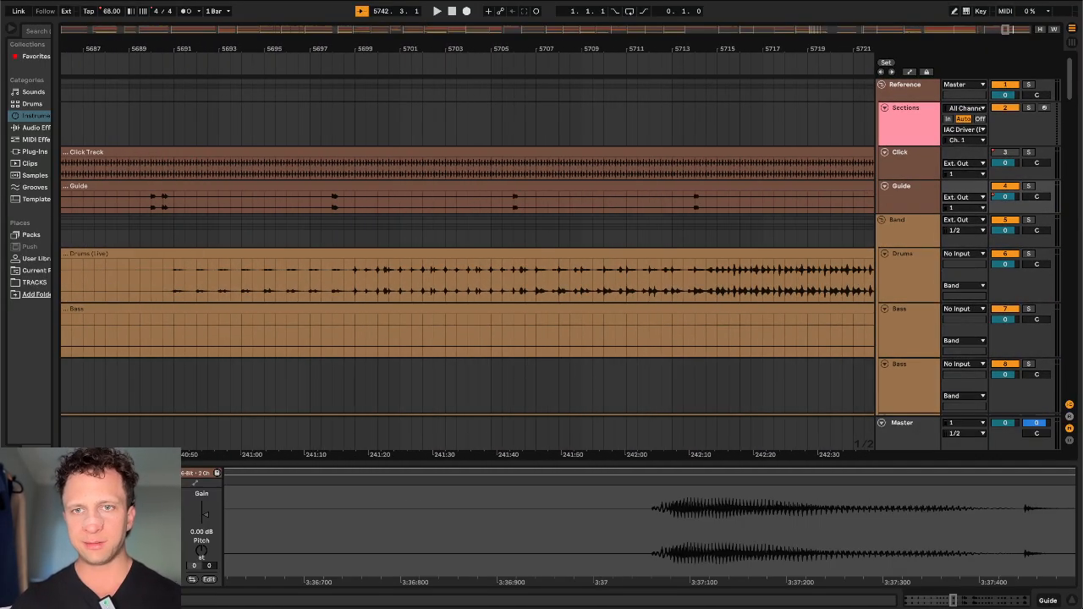
{"action": "left_click", "coordinate": [321, 196]}
{"action": "left_click", "coordinate": [333, 196]}
{"action": "scroll", "coordinate": [333, 195], "scroll_direction": "left", "scroll_amount": 4}
{"action": "key", "text": "space"}
{"action": "scroll", "coordinate": [333, 195], "scroll_direction": "left", "scroll_amount": 1}
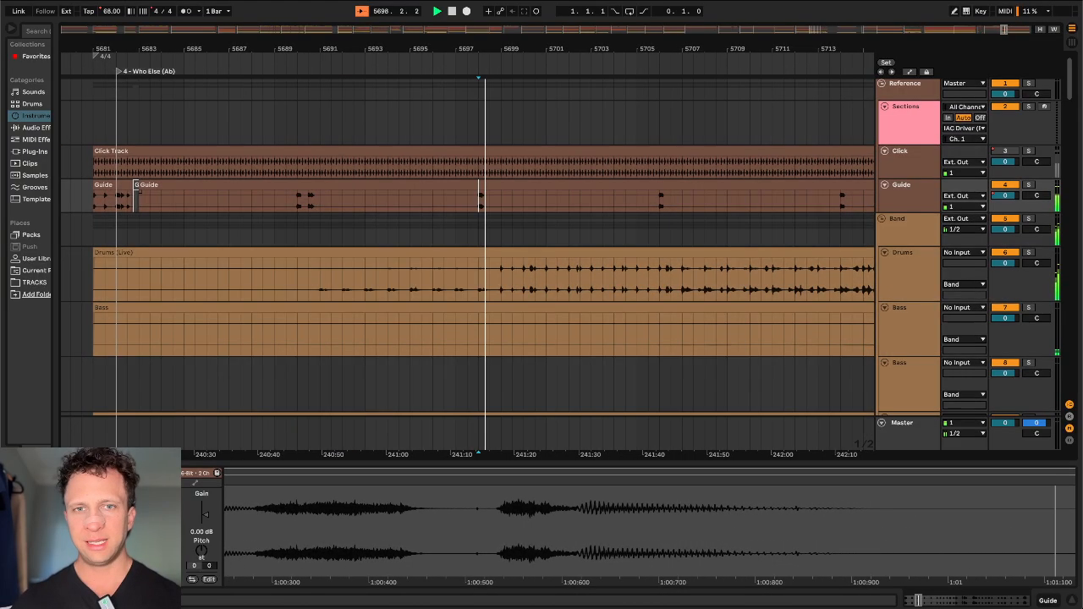
- Audition the pair of Guide cues from bar 5690 to bar 5691
{"action": "left_click", "coordinate": [296, 195]}
{"action": "key", "text": "space"}
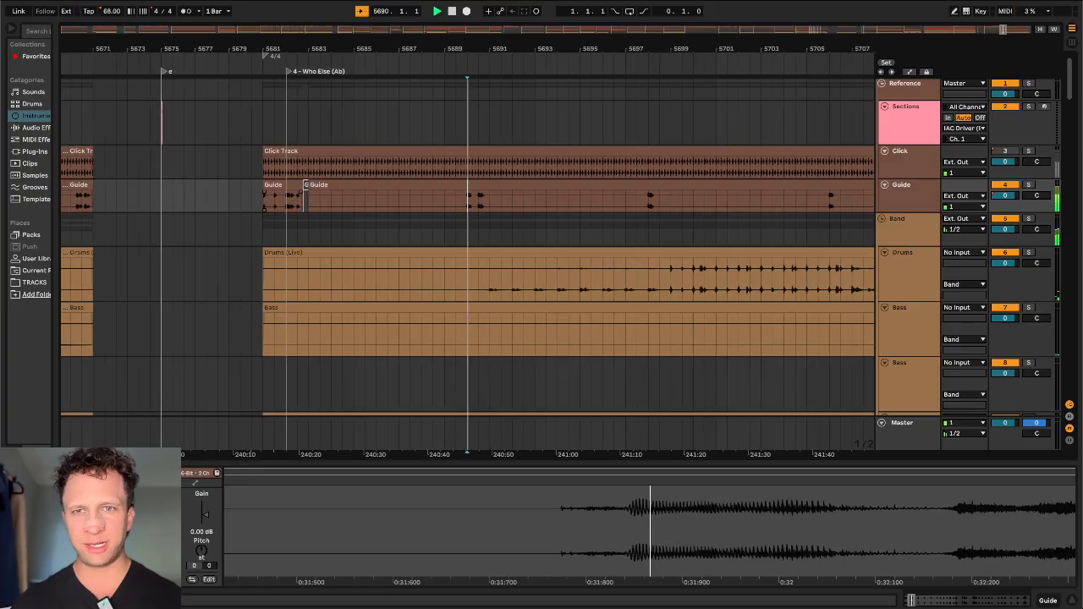
{"action": "key", "text": "plus"}
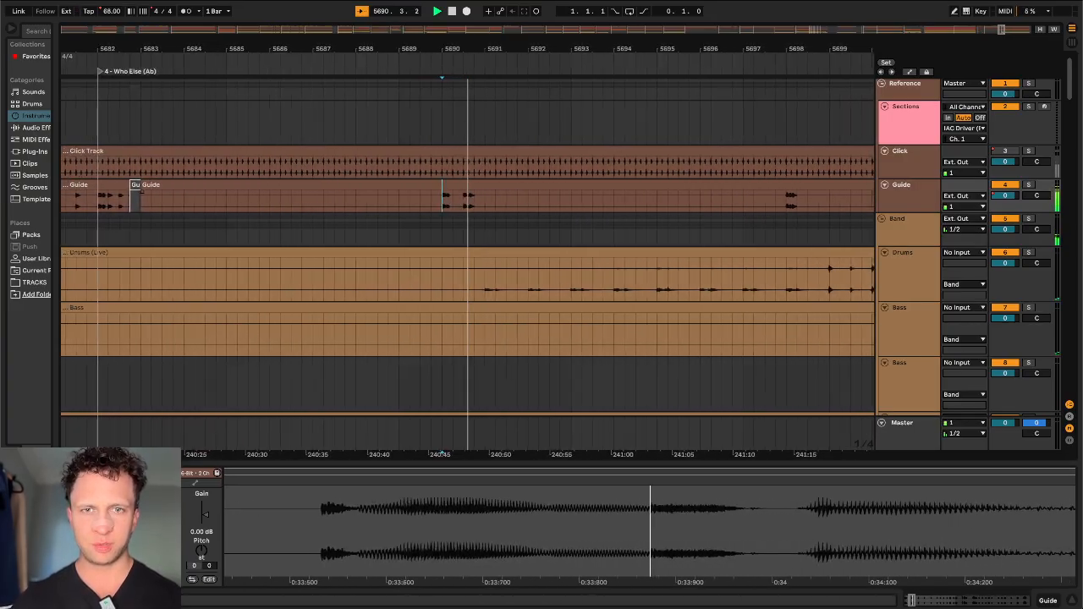
{"action": "scroll", "coordinate": [297, 195], "scroll_direction": "right", "scroll_amount": 3}
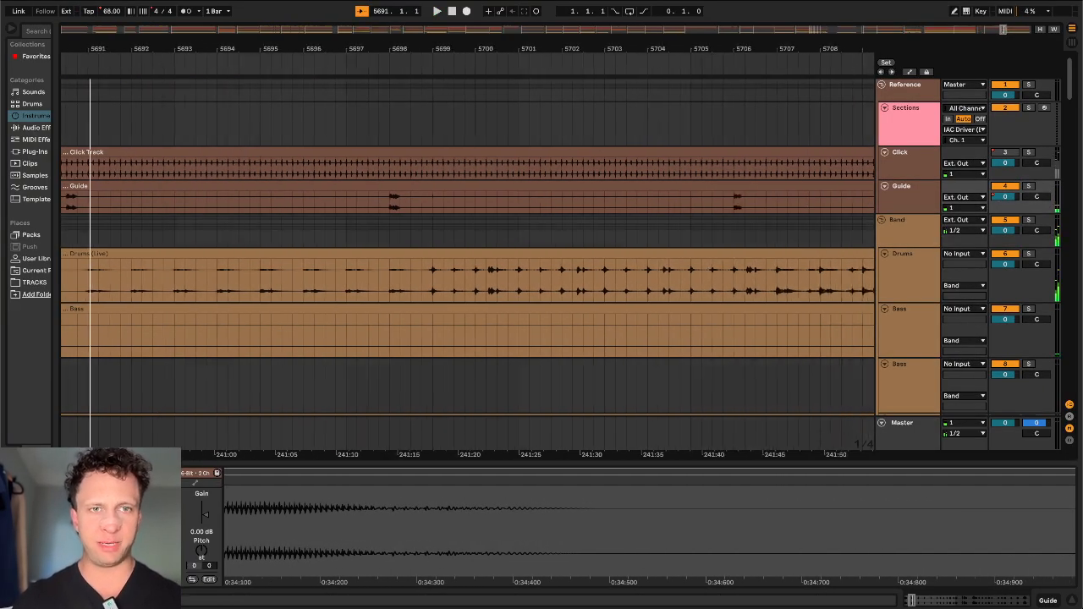
- Audition the Guide cues at bars 5706 and 5714
{"action": "left_click", "coordinate": [649, 197]}
{"action": "key", "text": "space"}
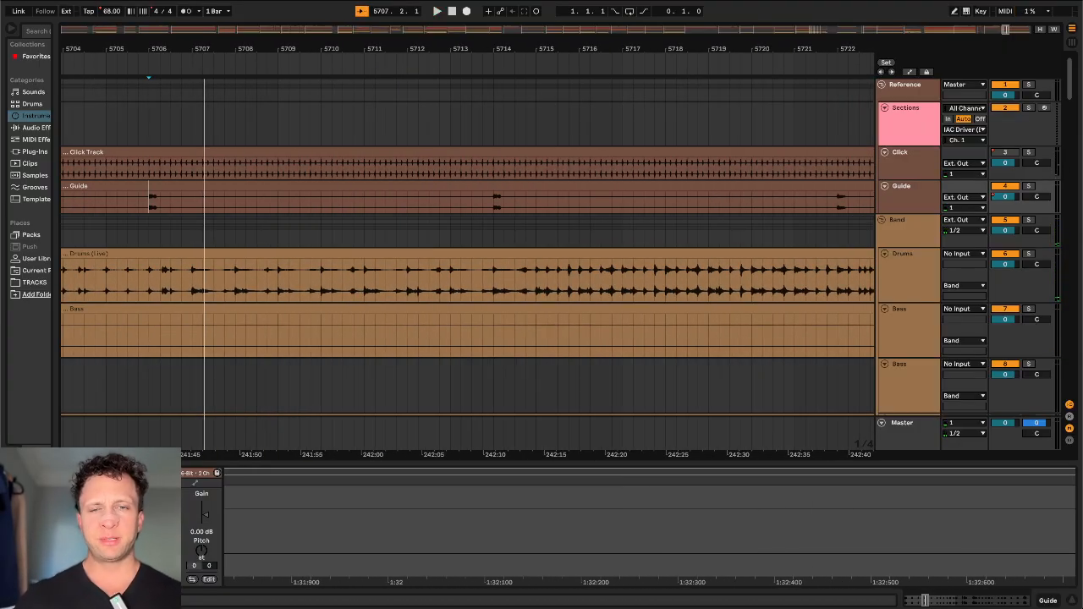
{"action": "left_click", "coordinate": [493, 202]}
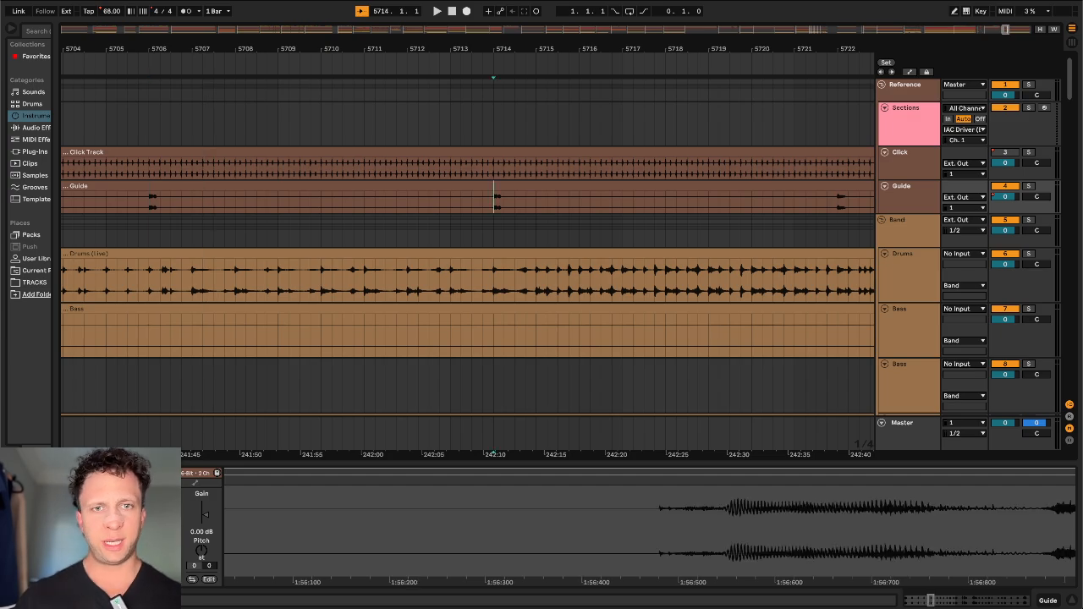
{"action": "scroll", "coordinate": [493, 201], "scroll_direction": "right", "scroll_amount": 3}
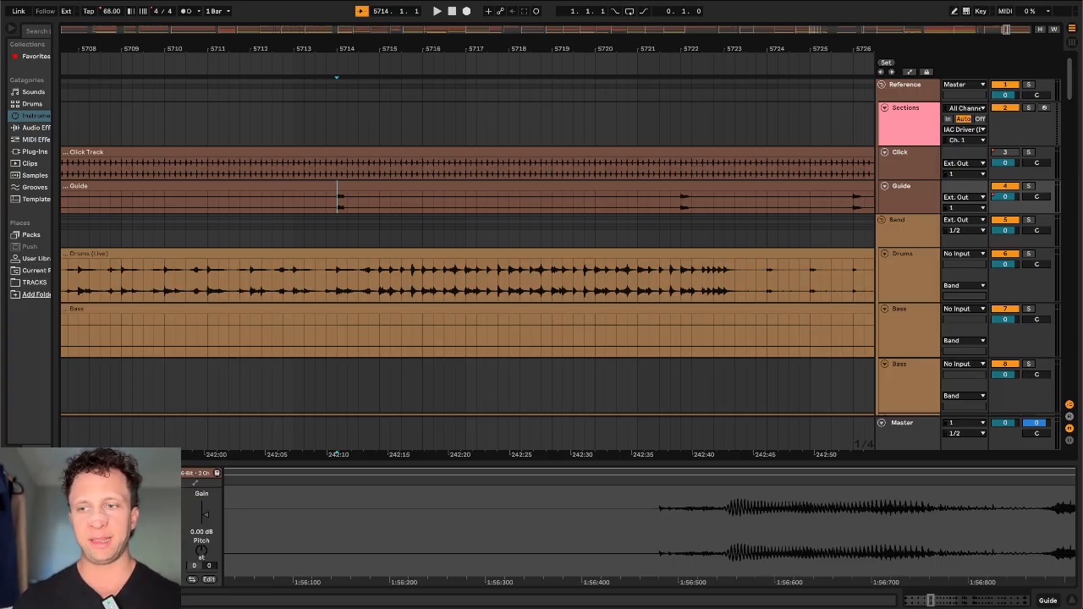
{"action": "key", "text": "space"}
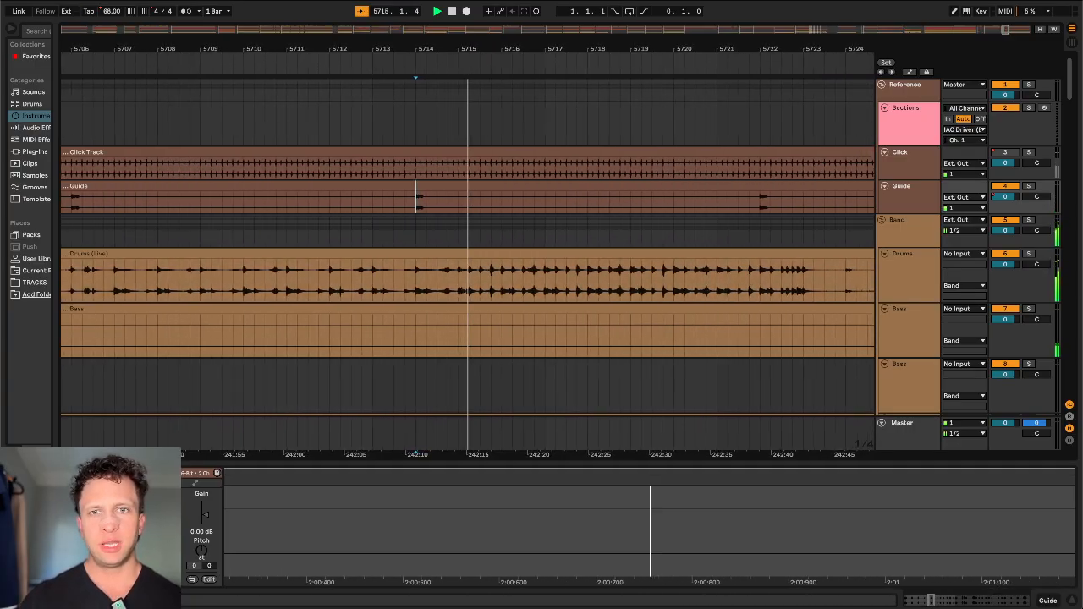
- Play the passage from bar 5707 again to judge the section leading into the bar 5714 cue
{"action": "scroll", "coordinate": [468, 275], "scroll_direction": "left", "scroll_amount": 3}
{"action": "scroll", "coordinate": [256, 533], "scroll_direction": "down", "scroll_amount": 4}
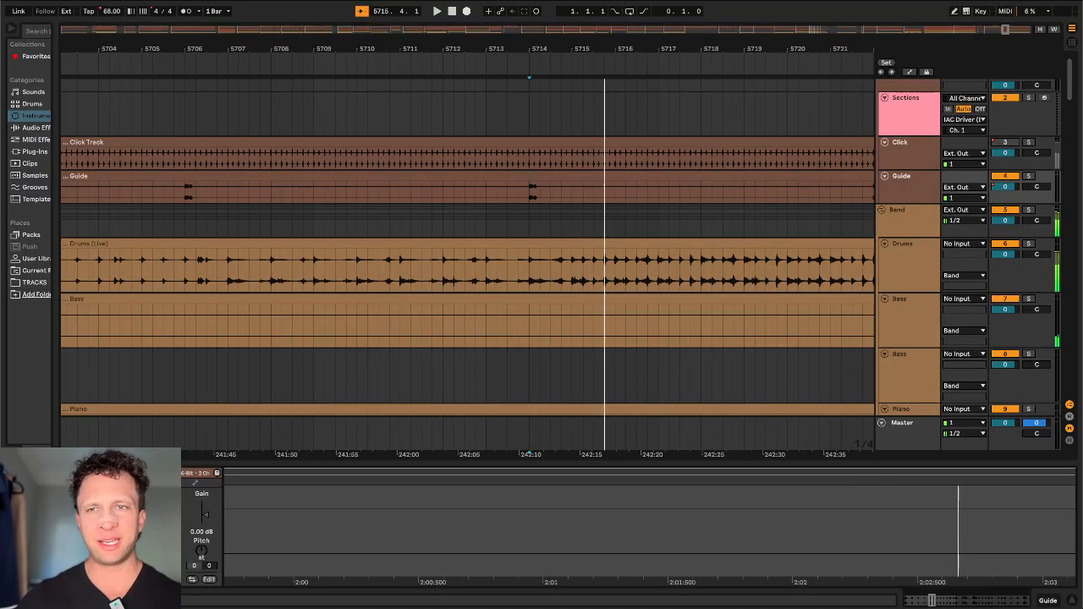
{"action": "scroll", "coordinate": [466, 187], "scroll_direction": "left", "scroll_amount": 3}
{"action": "left_click", "coordinate": [466, 188]}
{"action": "key", "text": "space"}
{"action": "scroll", "coordinate": [541, 195], "scroll_direction": "right", "scroll_amount": 3}
{"action": "key", "text": "space"}
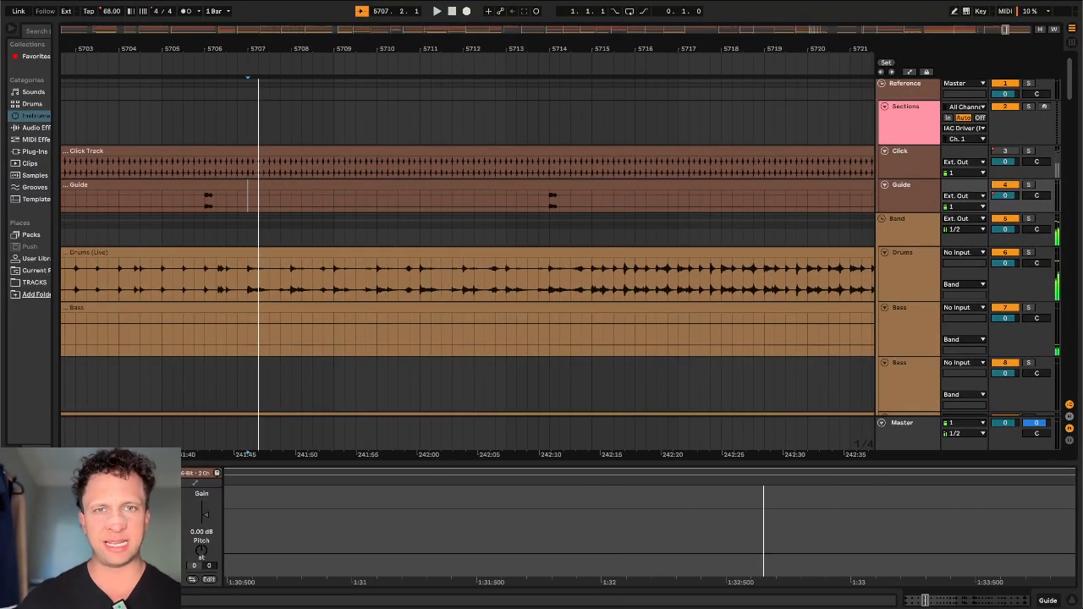
- Switch to the MultiTrack Guide folder in Finder and add English Female - Slowly Build.wav to the Guide track at 5714.2
{"action": "left_click", "coordinate": [549, 195]}
{"action": "key", "text": "super+Tab"}
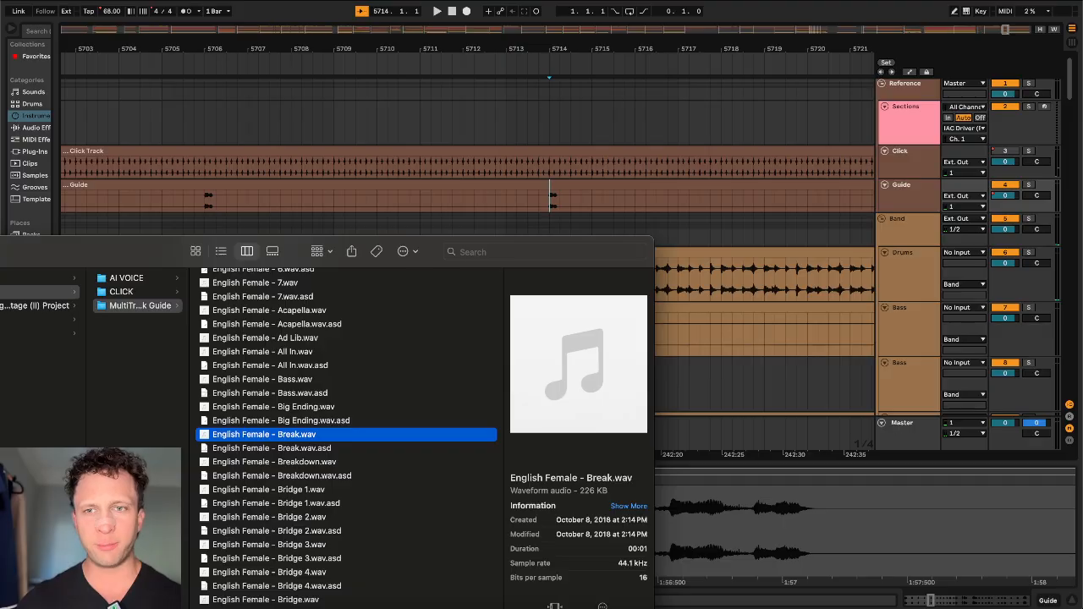
{"action": "scroll", "coordinate": [347, 436], "scroll_direction": "down", "scroll_amount": 15}
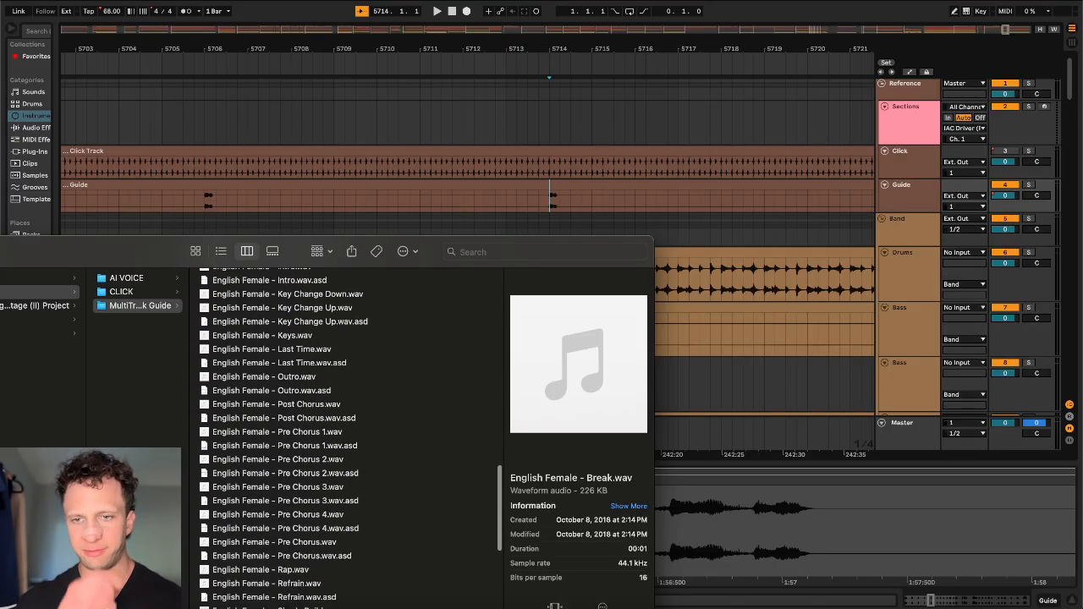
{"action": "scroll", "coordinate": [347, 435], "scroll_direction": "down", "scroll_amount": 10}
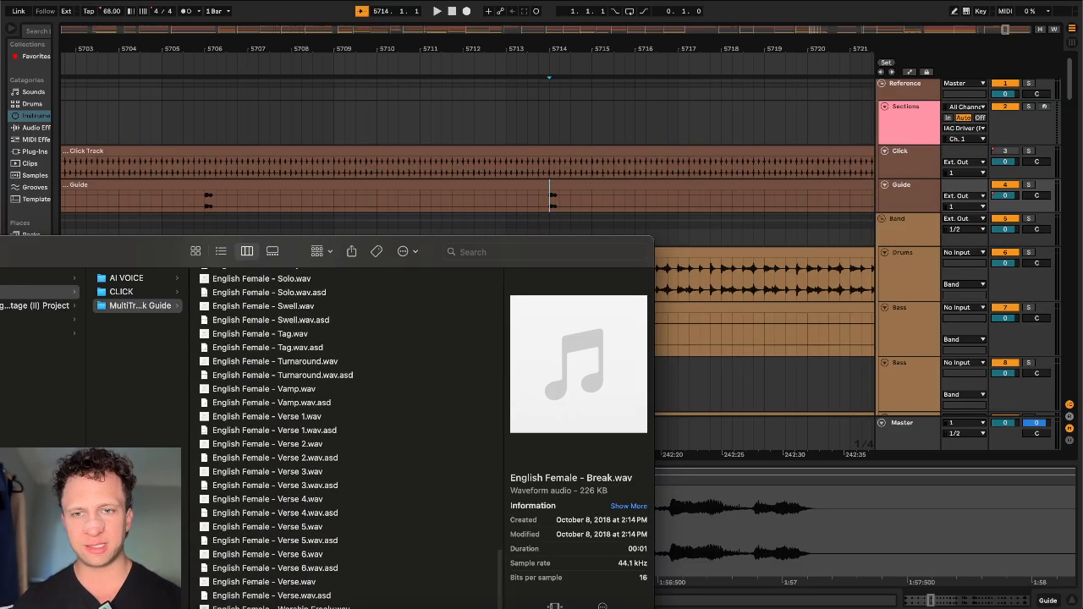
{"action": "left_click_drag", "start_coordinate": [292, 251], "coordinate": [360, 125]}
{"action": "scroll", "coordinate": [415, 330], "scroll_direction": "up", "scroll_amount": 5}
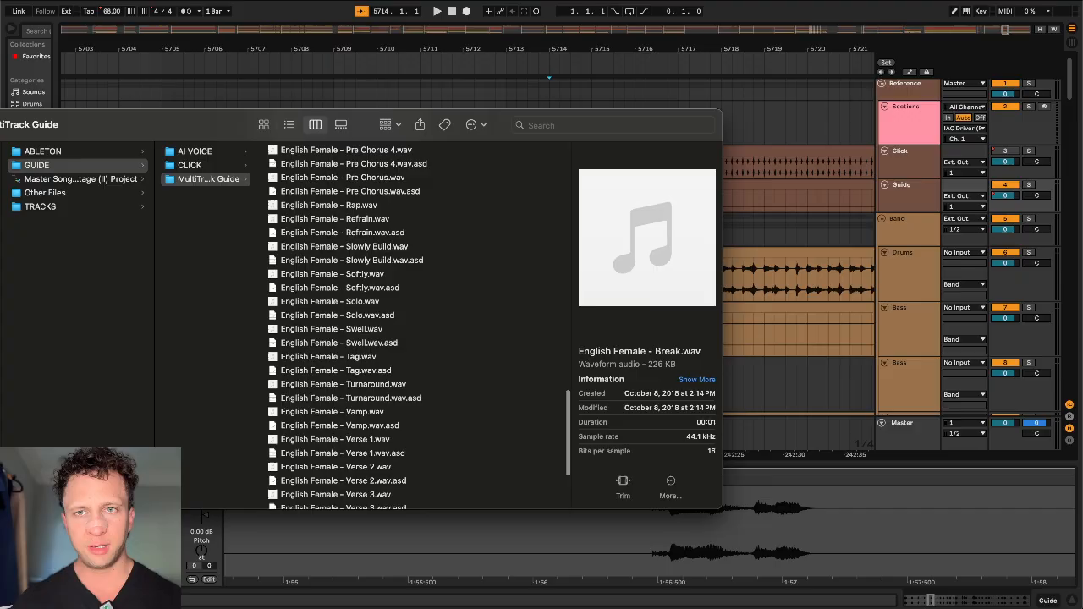
{"action": "scroll", "coordinate": [415, 330], "scroll_direction": "up", "scroll_amount": 3}
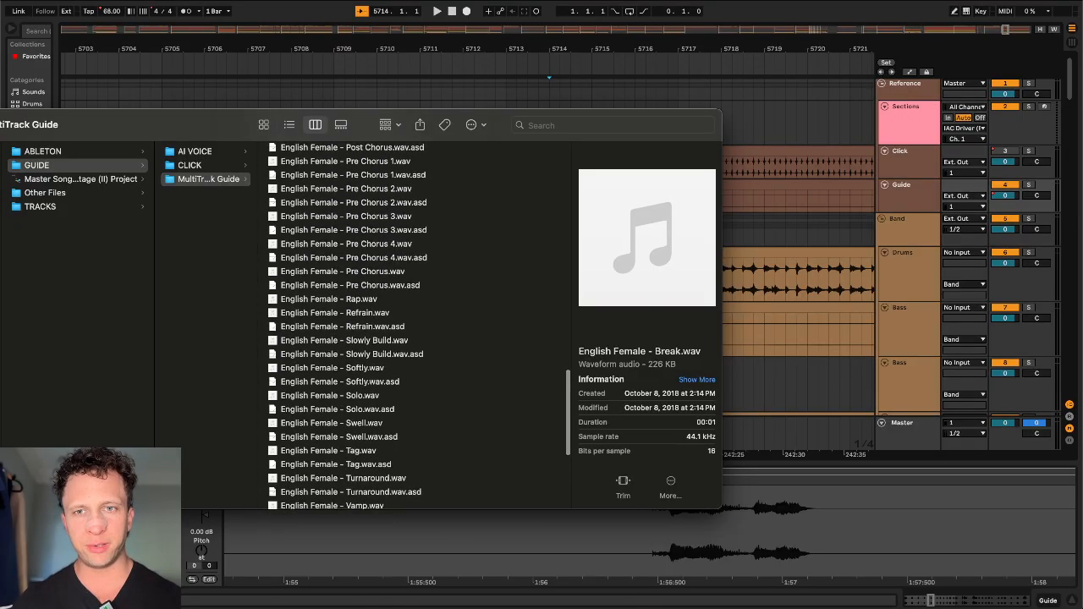
{"action": "scroll", "coordinate": [415, 330], "scroll_direction": "up", "scroll_amount": 2}
{"action": "left_click_drag", "start_coordinate": [457, 124], "coordinate": [402, 237]}
{"action": "left_click_drag", "start_coordinate": [313, 495], "coordinate": [561, 201]}
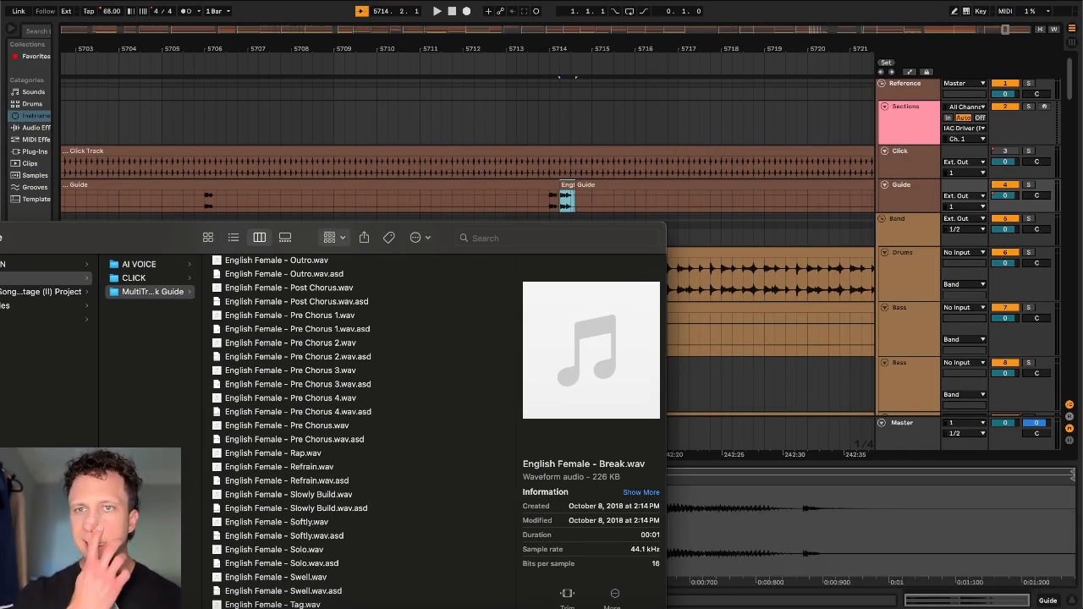
- Look through the AI VOICE folder's cue files, reopen the MultiTrack Guide folder and switch back to Ableton Live
{"action": "left_click_drag", "start_coordinate": [441, 230], "coordinate": [502, 229]}
{"action": "left_click", "coordinate": [200, 264]}
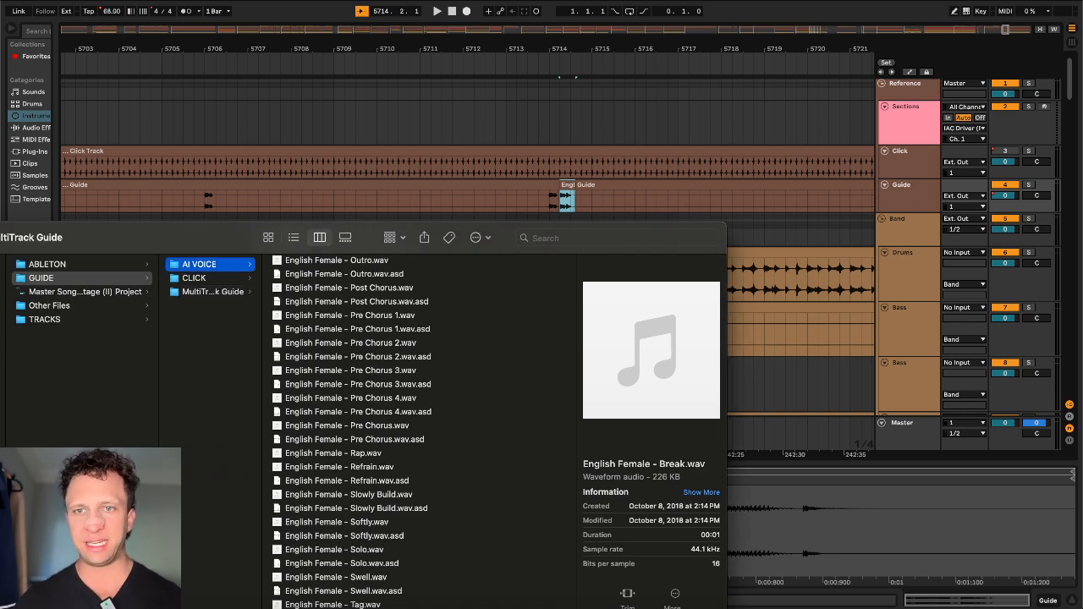
{"action": "scroll", "coordinate": [313, 406], "scroll_direction": "down", "scroll_amount": 5}
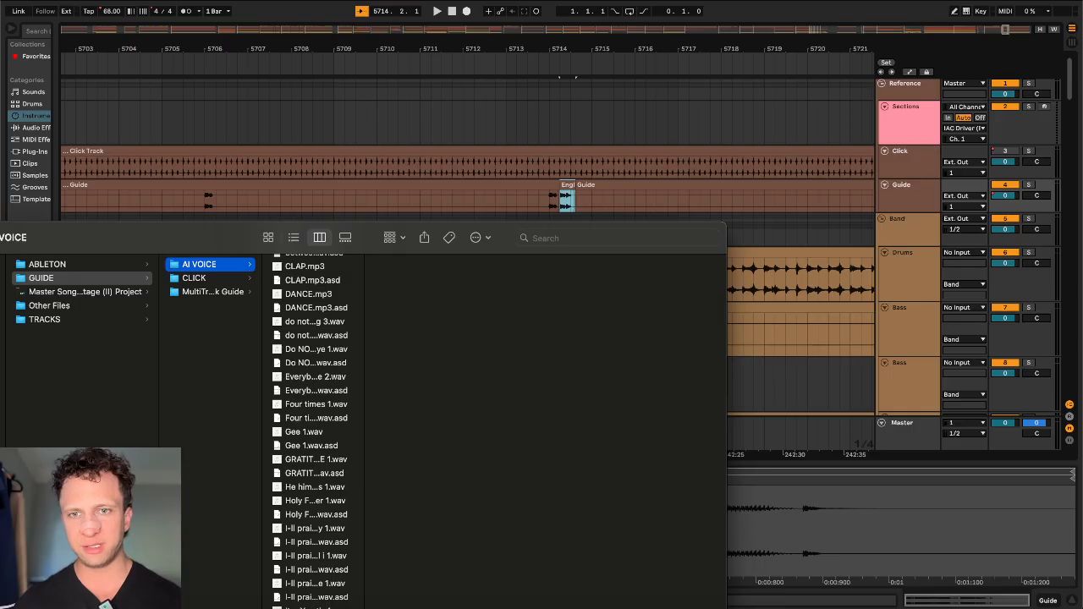
{"action": "scroll", "coordinate": [390, 431], "scroll_direction": "up", "scroll_amount": 5}
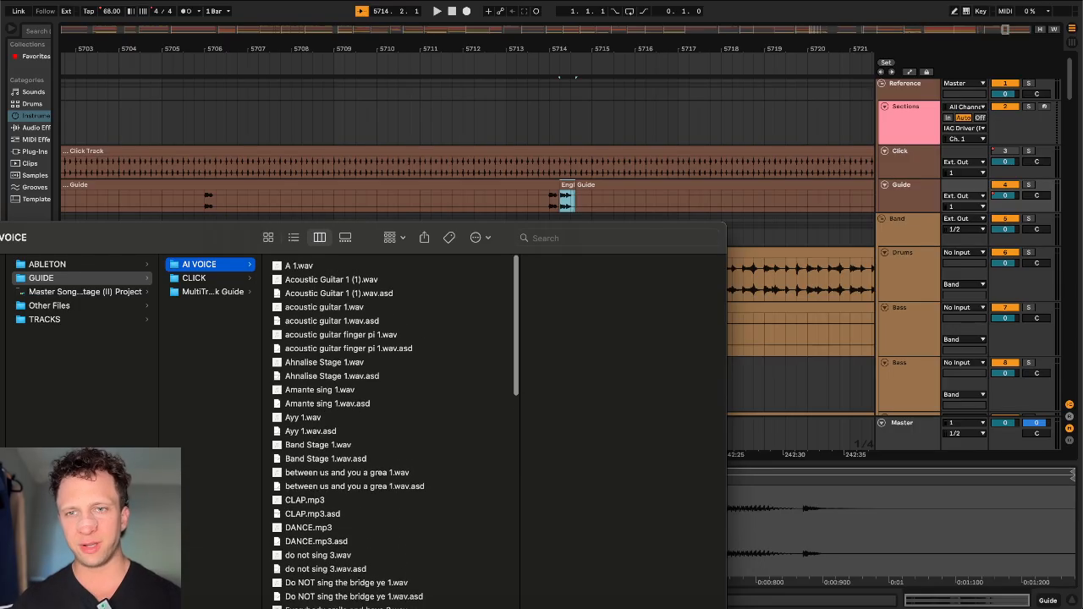
{"action": "left_click", "coordinate": [212, 292]}
{"action": "key", "text": "super+Tab"}
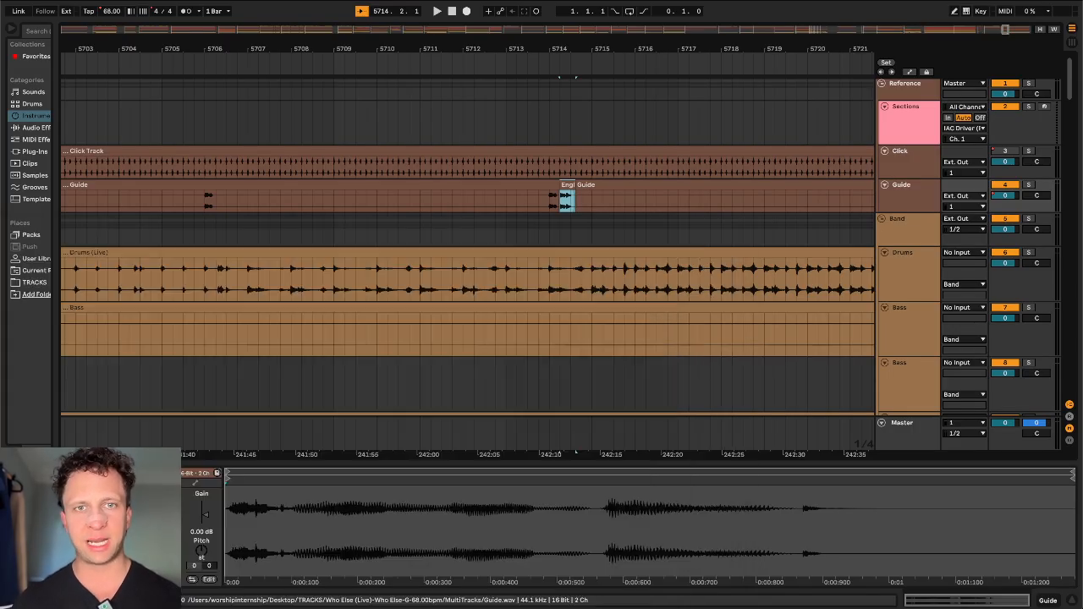
- Move the Slowly Build cue on the Guide track one beat later, to 5714.3
{"action": "left_click", "coordinate": [550, 193]}
{"action": "scroll", "coordinate": [550, 194], "scroll_direction": "up", "scroll_amount": 4}
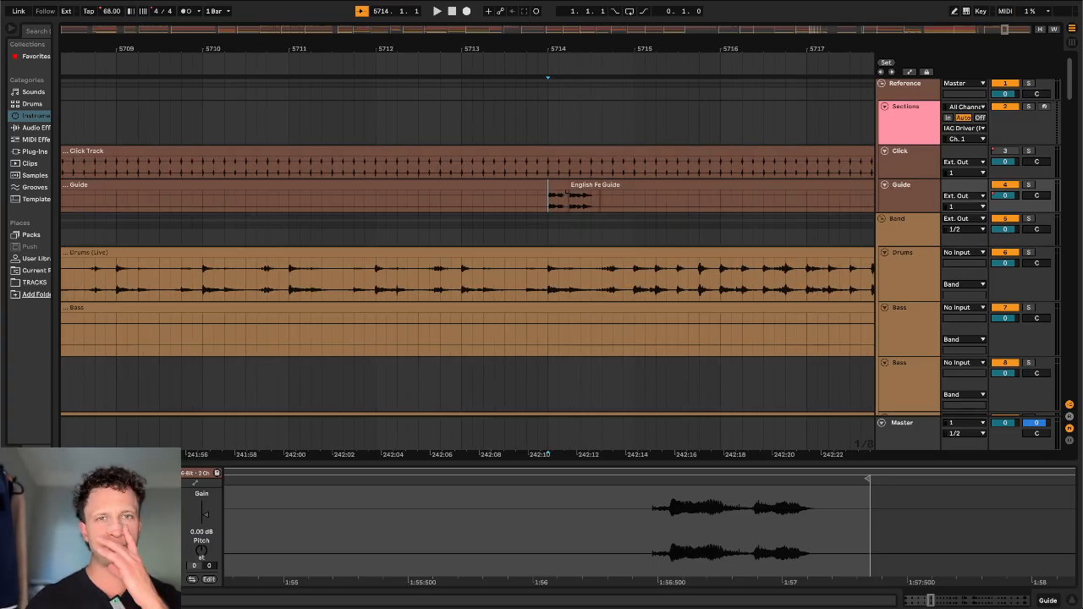
{"action": "scroll", "coordinate": [566, 193], "scroll_direction": "up", "scroll_amount": 3}
{"action": "left_click_drag", "start_coordinate": [589, 184], "coordinate": [625, 185]}
- Audition the Guide track from bar 5714 into bar 5715 to check the timing of the added Slowly Build cue
{"action": "left_click", "coordinate": [541, 196]}
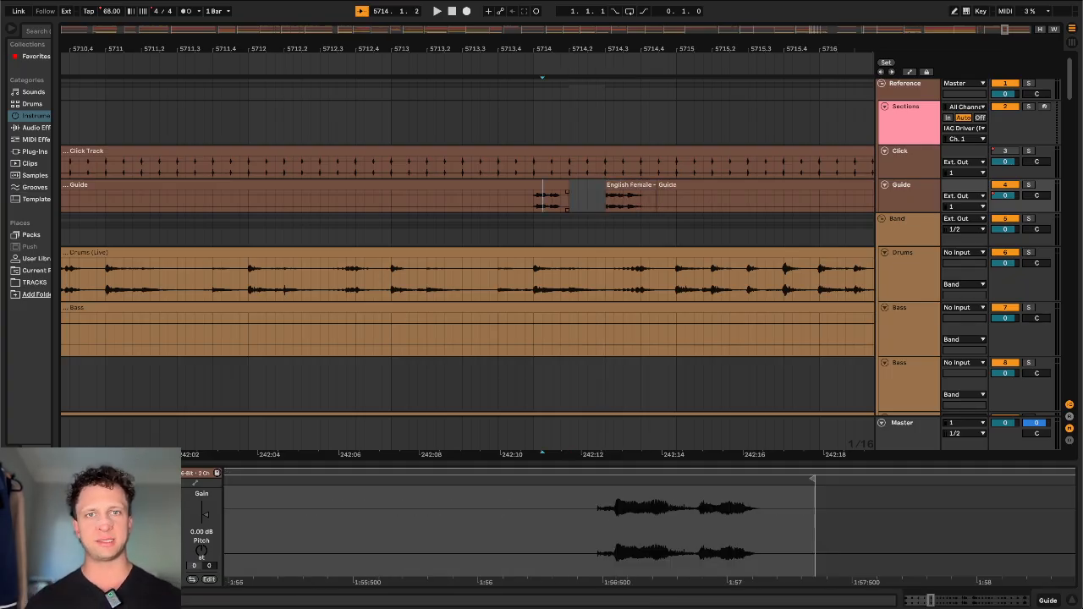
{"action": "left_click", "coordinate": [534, 196]}
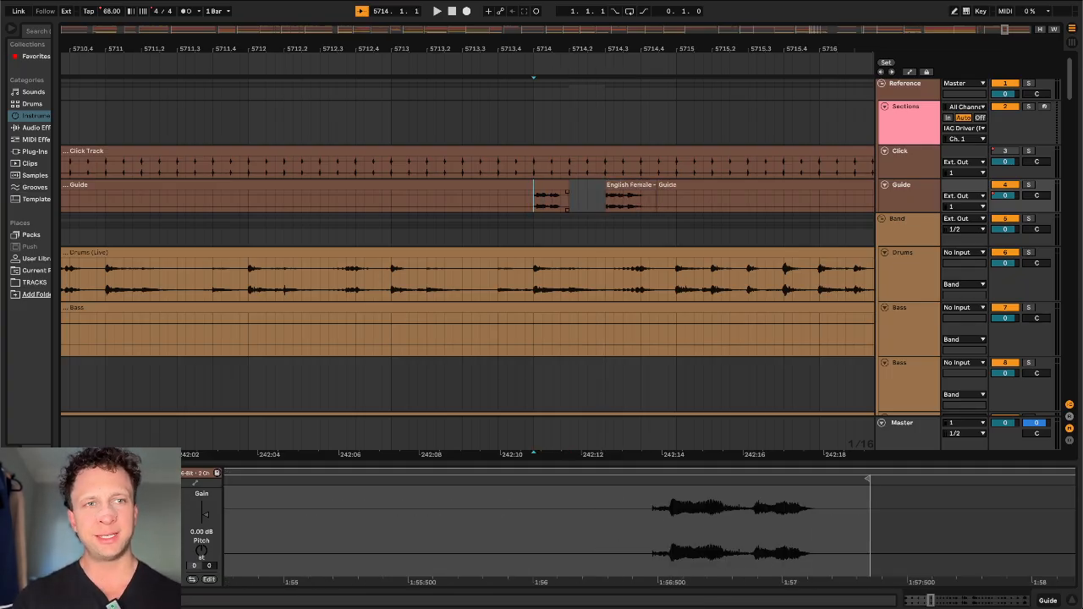
{"action": "scroll", "coordinate": [567, 193], "scroll_direction": "right", "scroll_amount": 5}
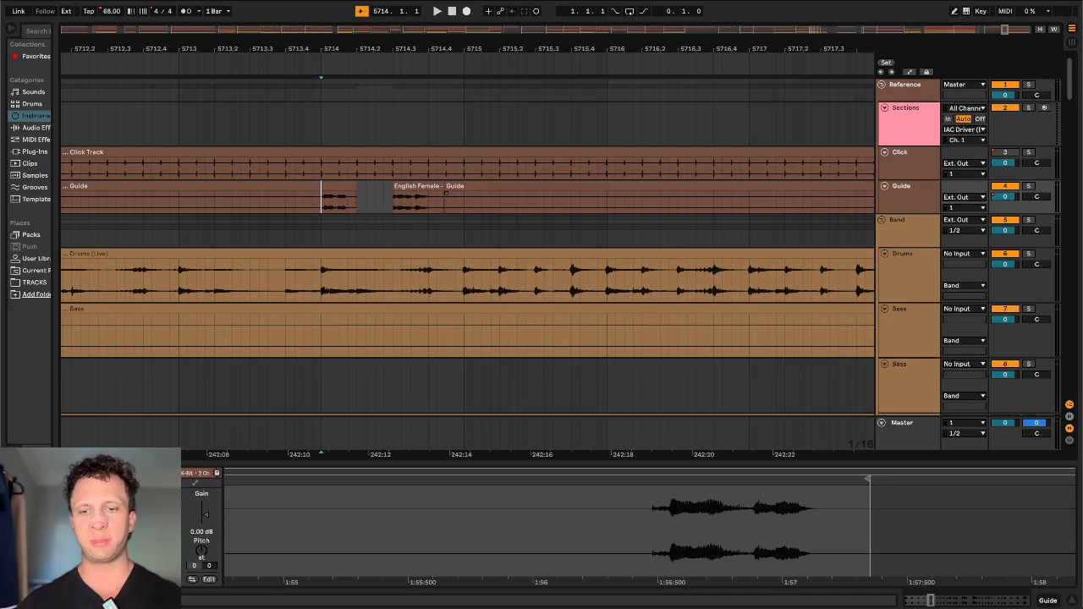
{"action": "key", "text": "space"}
{"action": "scroll", "coordinate": [467, 193], "scroll_direction": "right", "scroll_amount": 6}
{"action": "scroll", "coordinate": [467, 192], "scroll_direction": "down", "scroll_amount": 1}
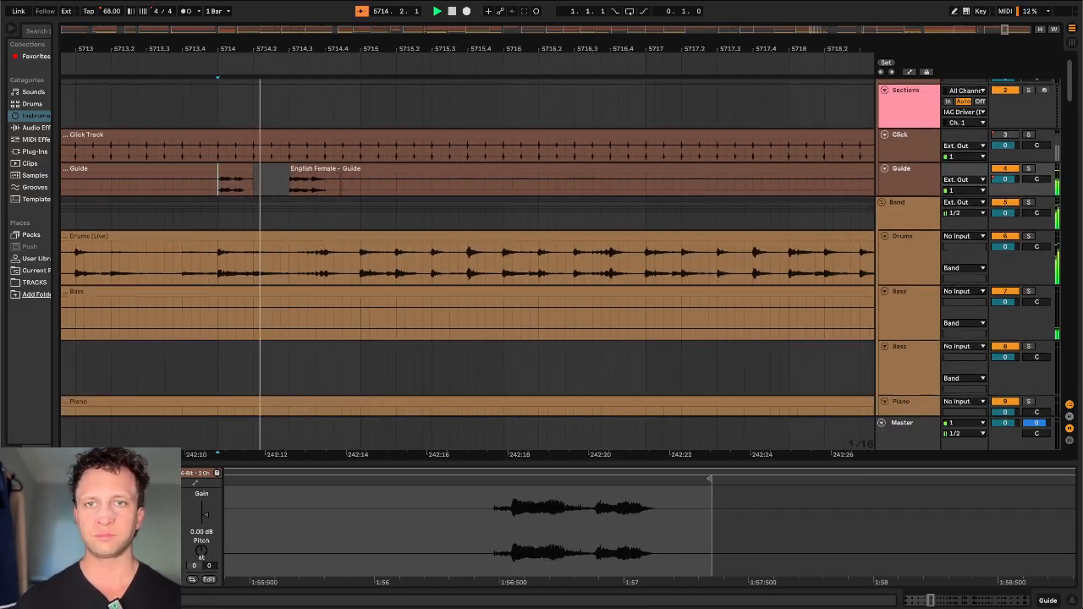
{"action": "scroll", "coordinate": [454, 254], "scroll_direction": "down", "scroll_amount": 5}
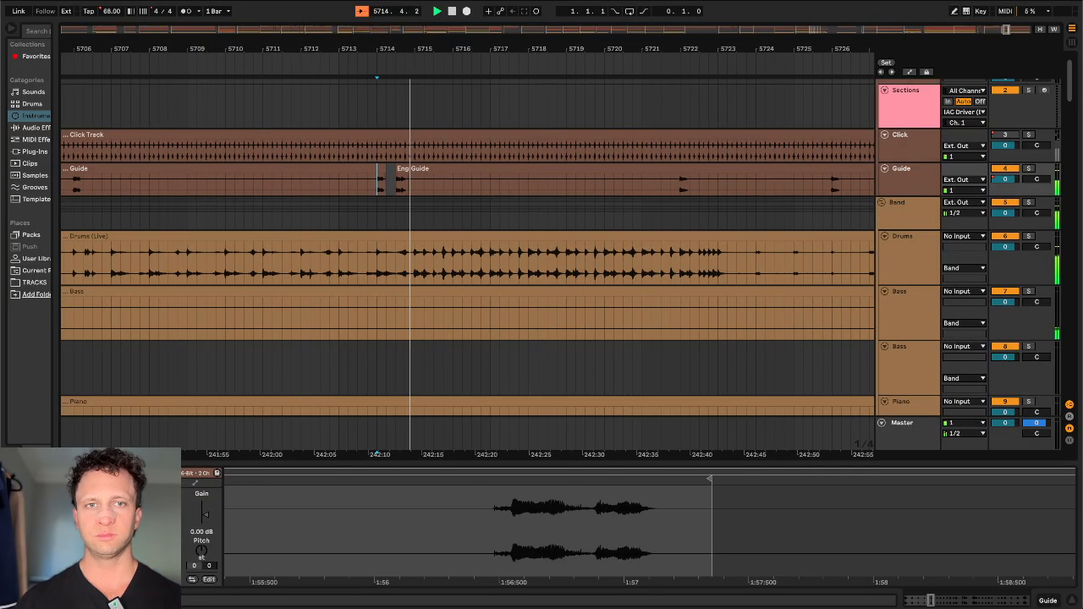
{"action": "scroll", "coordinate": [453, 254], "scroll_direction": "right", "scroll_amount": 6}
{"action": "scroll", "coordinate": [453, 254], "scroll_direction": "up", "scroll_amount": 1}
{"action": "scroll", "coordinate": [449, 258], "scroll_direction": "down", "scroll_amount": 5}
{"action": "scroll", "coordinate": [428, 255], "scroll_direction": "up", "scroll_amount": 5}
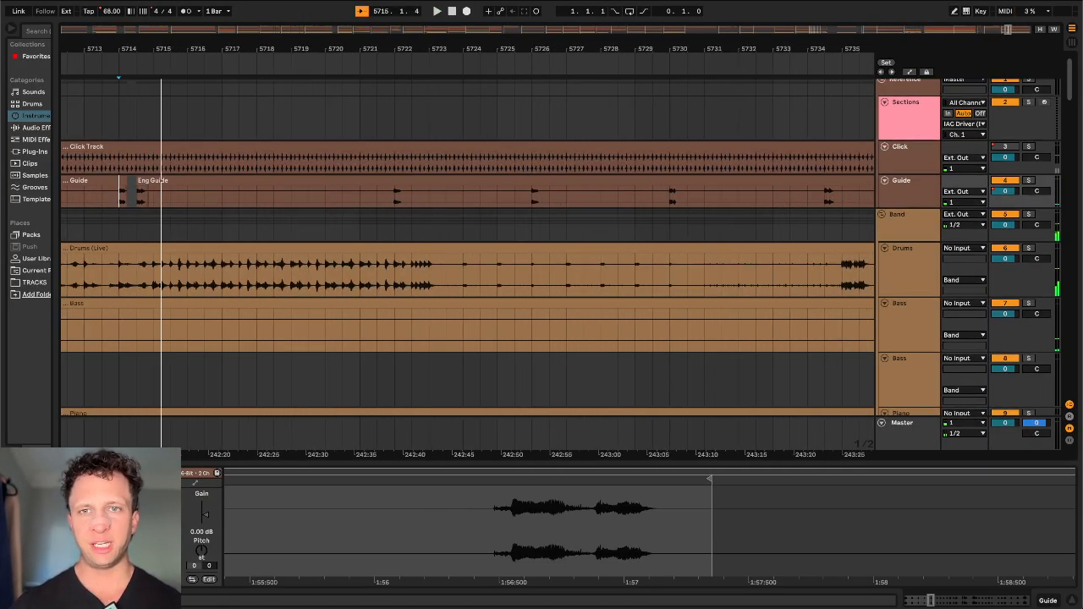
{"action": "key", "text": "space"}
{"action": "key", "text": "space"}
- Audition the Guide cue at bar 5722
{"action": "key", "text": "space"}
{"action": "left_click", "coordinate": [739, 194]}
{"action": "key", "text": "space"}
{"action": "key", "text": "space"}
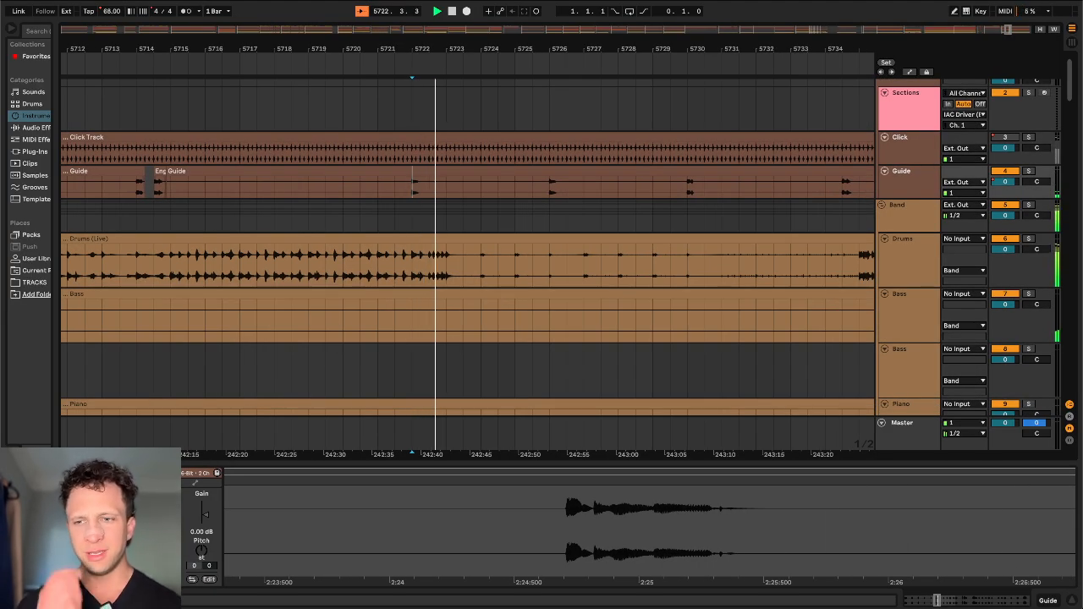
- Add English Female - Breakdown.wav from the MultiTrack Guide folder in Finder to the Guide track at 5722.3
{"action": "key", "text": "super+Tab"}
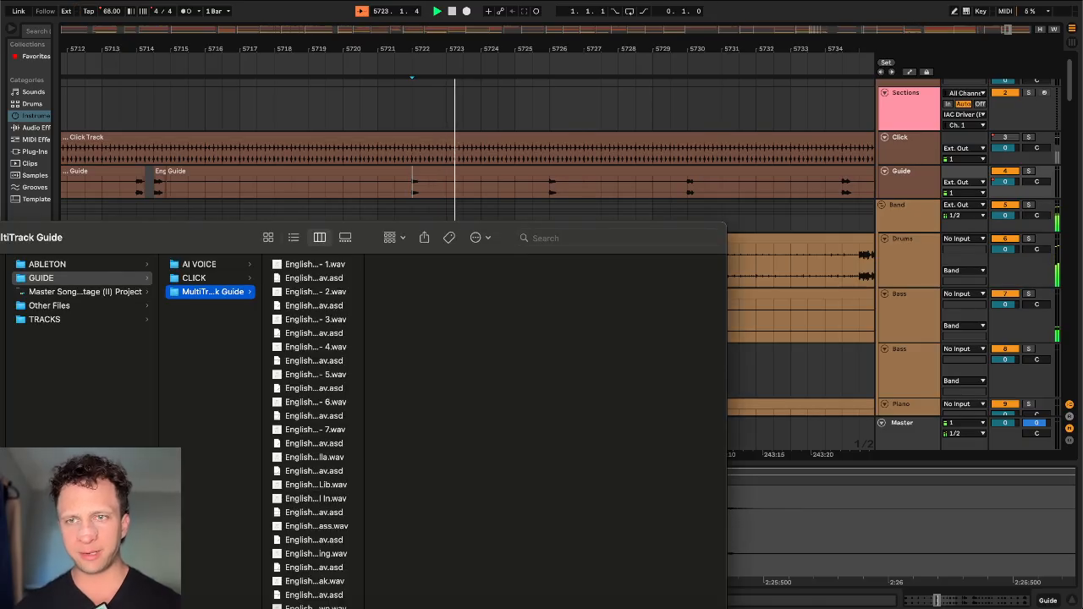
{"action": "double_click", "coordinate": [363, 423]}
{"action": "scroll", "coordinate": [449, 423], "scroll_direction": "down", "scroll_amount": 2}
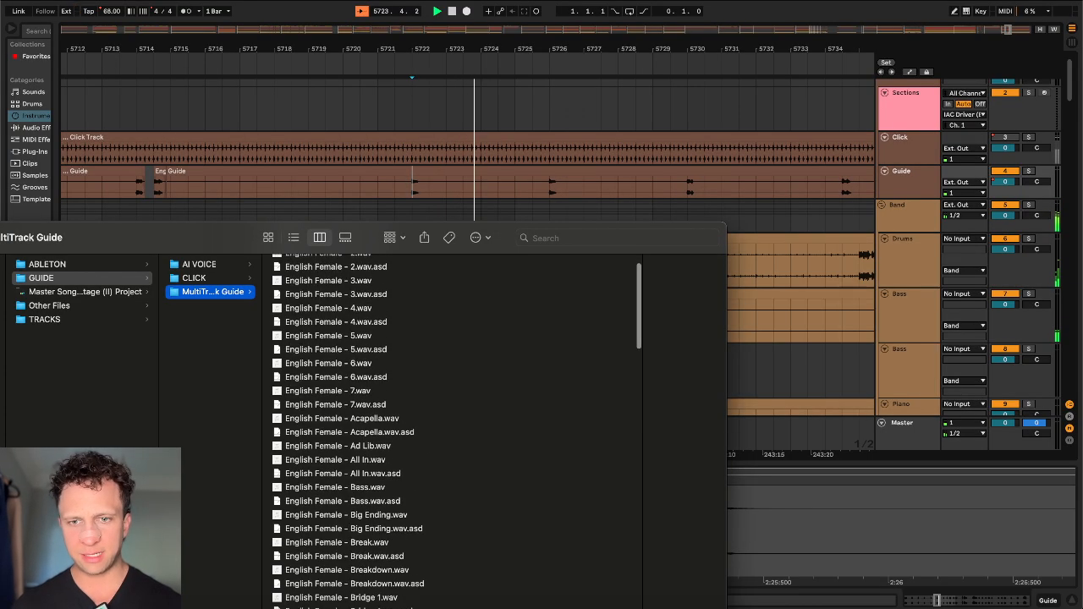
{"action": "left_click_drag", "start_coordinate": [347, 563], "coordinate": [447, 186]}
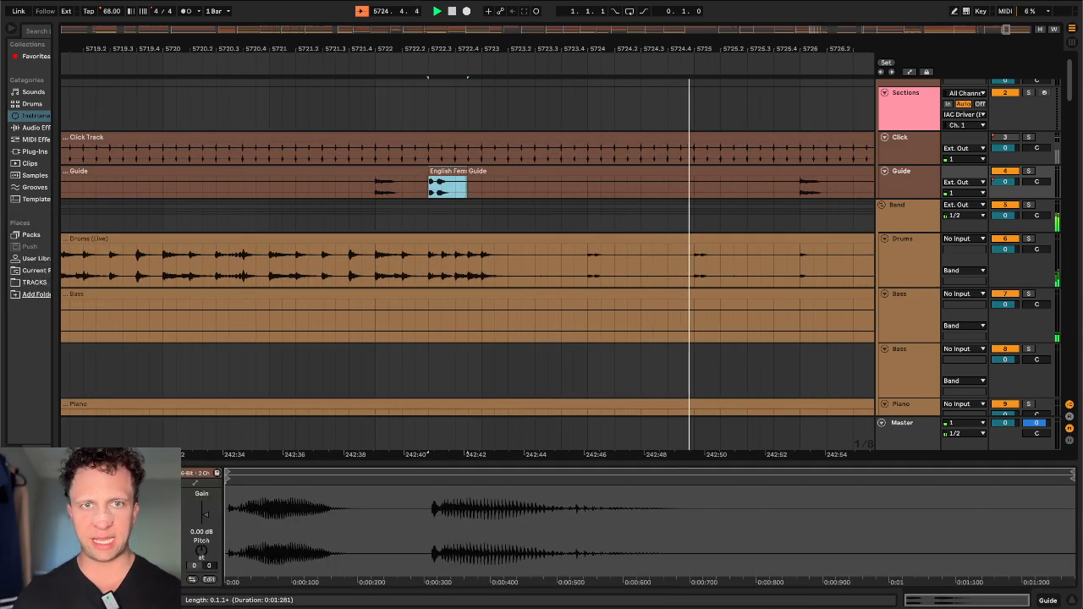
{"action": "key", "text": "minus"}
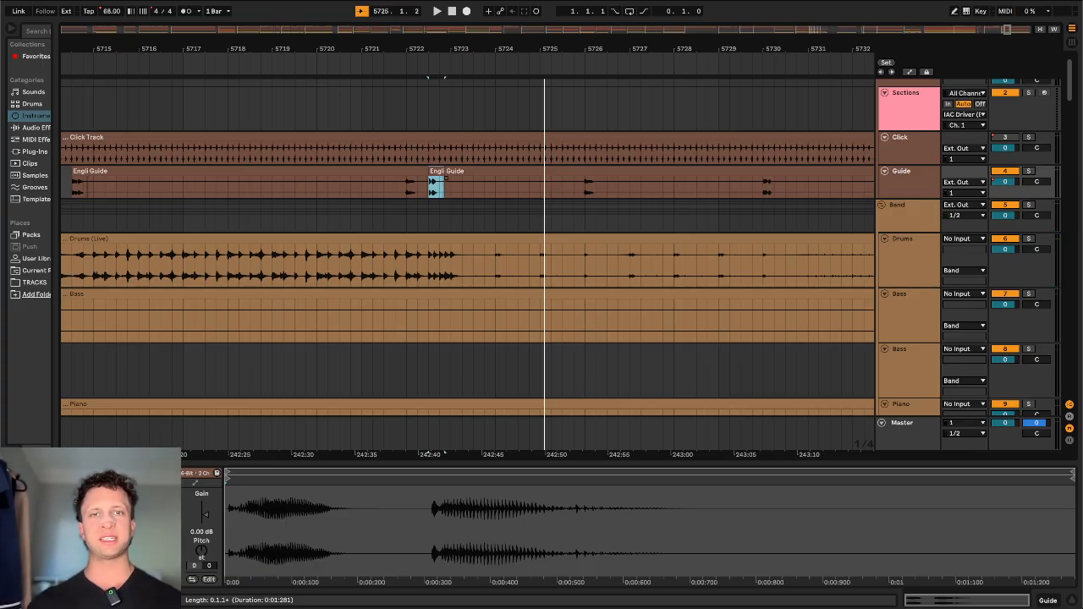
- Check the Guide cues at bars 5726 and 5730, and audition the passage from bar 5757
{"action": "left_click", "coordinate": [585, 187]}
{"action": "scroll", "coordinate": [585, 187], "scroll_direction": "right", "scroll_amount": 3}
{"action": "scroll", "coordinate": [584, 187], "scroll_direction": "up", "scroll_amount": 1}
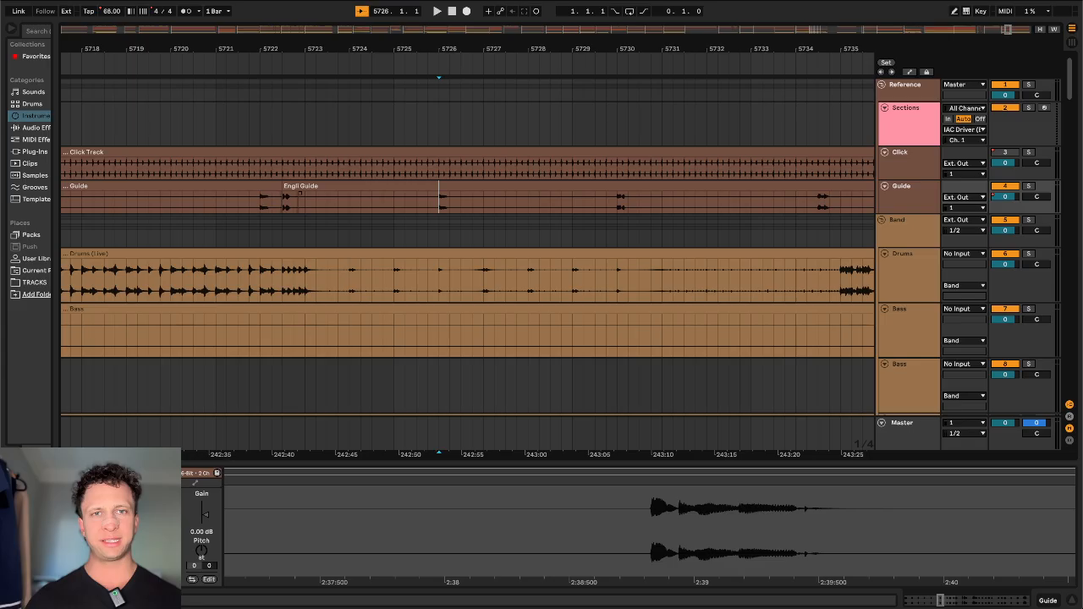
{"action": "left_click", "coordinate": [617, 198]}
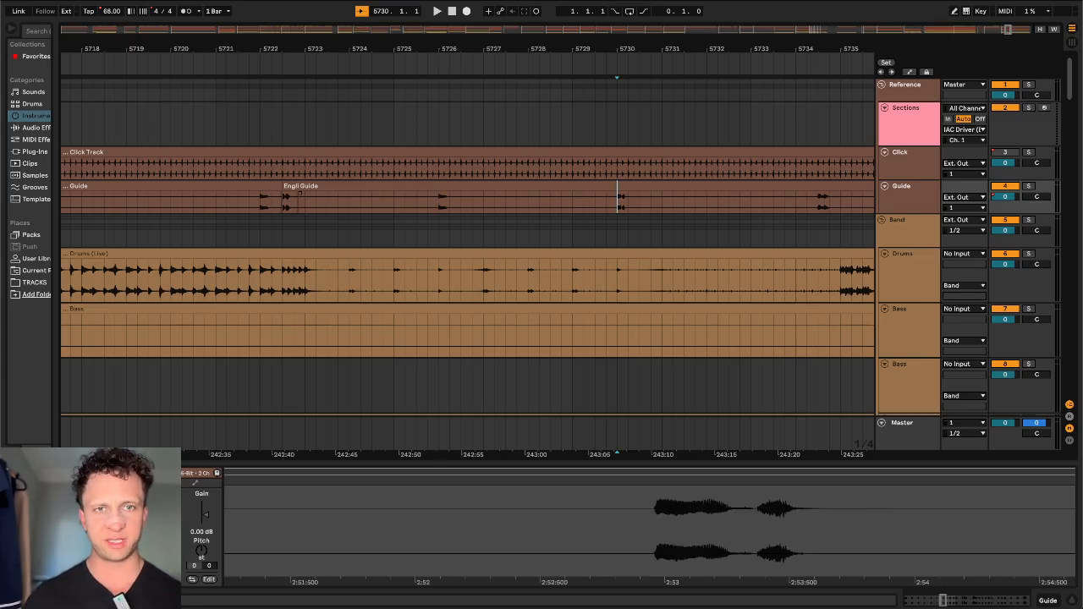
{"action": "key", "text": "space"}
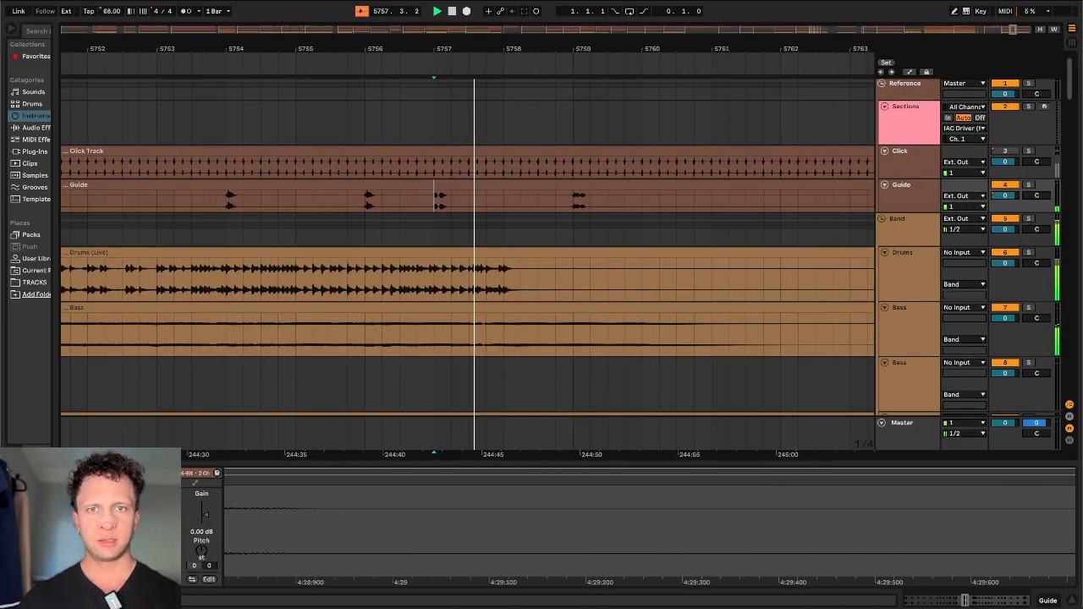
{"action": "key", "text": "space"}
- Split the Guide audio at the start of Who Else (Ab) around the range from 5682.2 to bar 5683
{"action": "scroll", "coordinate": [445, 229], "scroll_direction": "down", "scroll_amount": 8}
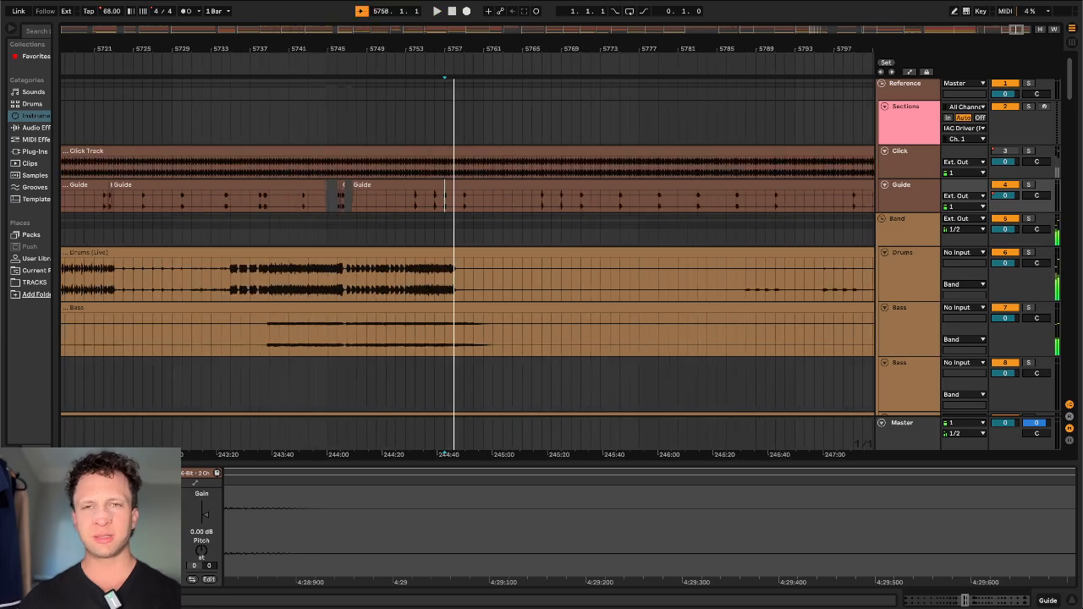
{"action": "scroll", "coordinate": [445, 229], "scroll_direction": "left", "scroll_amount": 10}
{"action": "scroll", "coordinate": [445, 228], "scroll_direction": "up", "scroll_amount": 8}
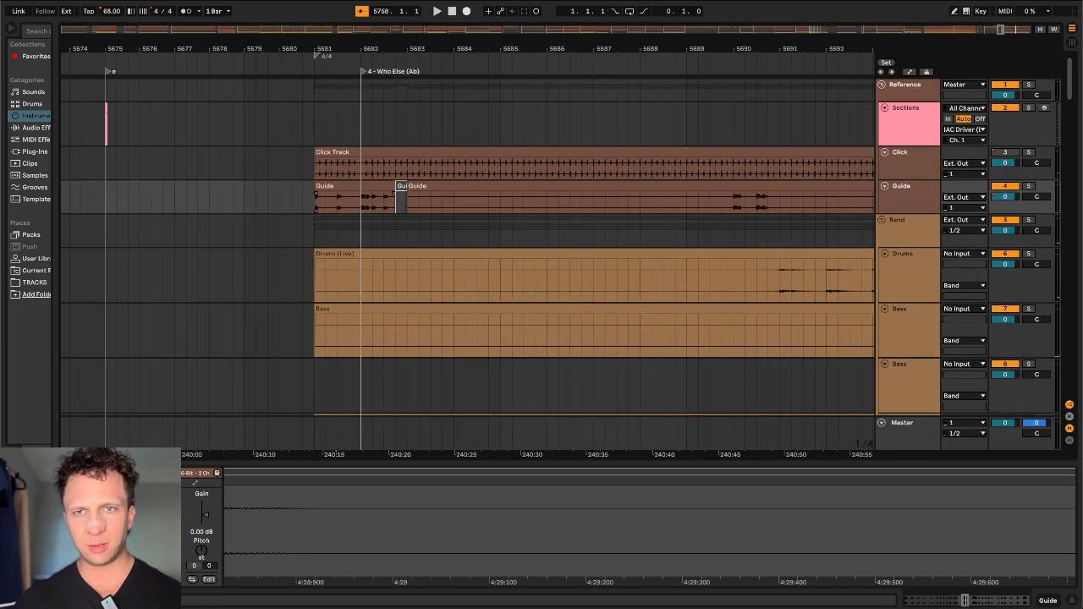
{"action": "left_click_drag", "start_coordinate": [372, 198], "coordinate": [408, 194]}
{"action": "key", "text": "super+e"}
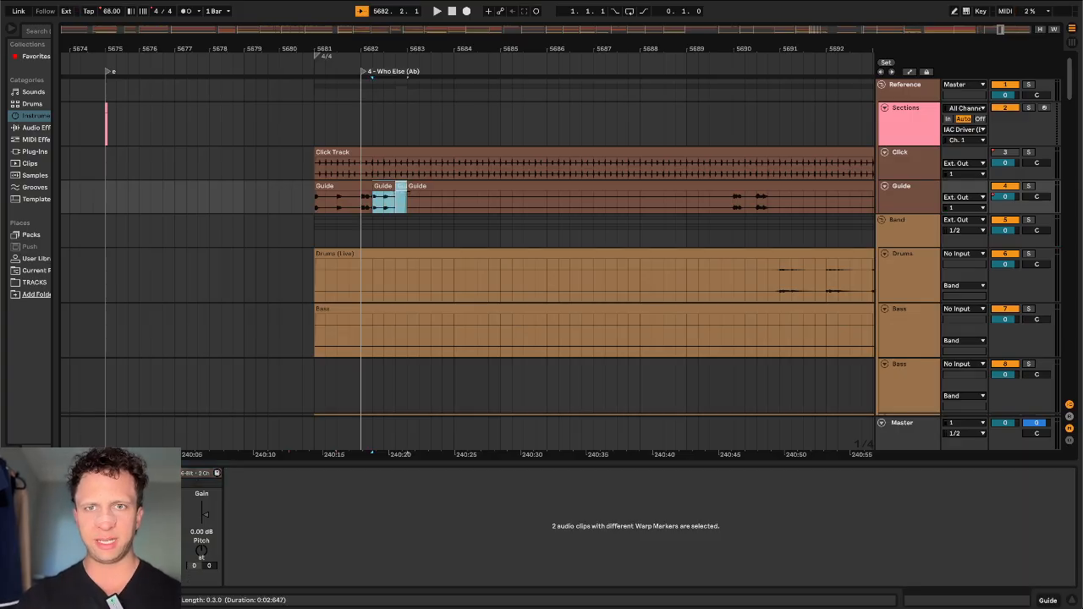
{"action": "scroll", "coordinate": [468, 254], "scroll_direction": "right", "scroll_amount": 10}
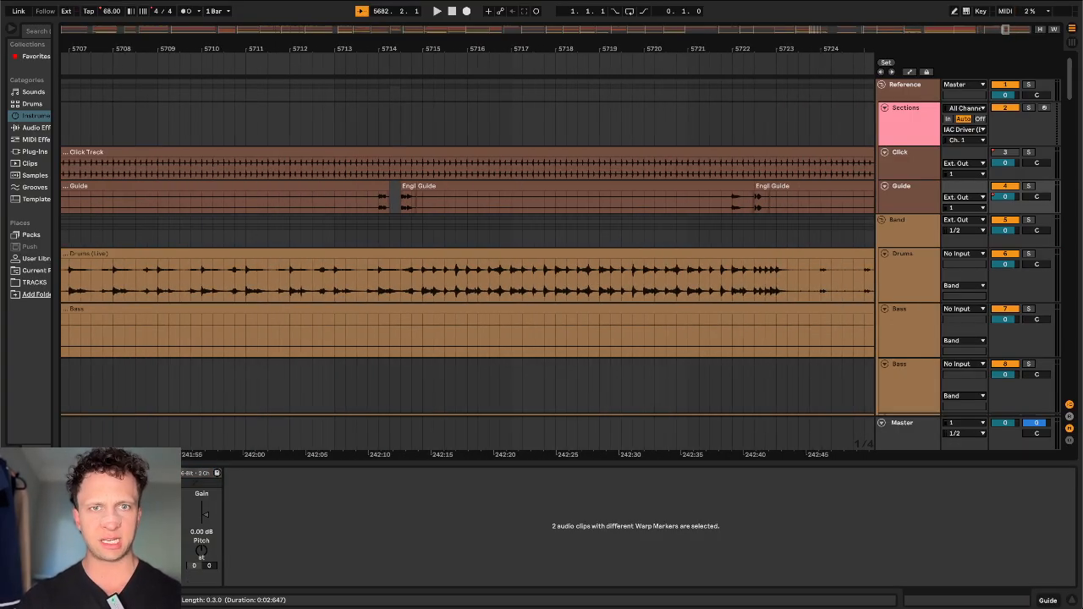
- Paste the copied Guide audio from the start of Who Else (Ab) onto the Guide track at 5757.2
{"action": "scroll", "coordinate": [467, 271], "scroll_direction": "right", "scroll_amount": 8}
{"action": "scroll", "coordinate": [468, 271], "scroll_direction": "down", "scroll_amount": 8}
{"action": "scroll", "coordinate": [468, 271], "scroll_direction": "right", "scroll_amount": 10}
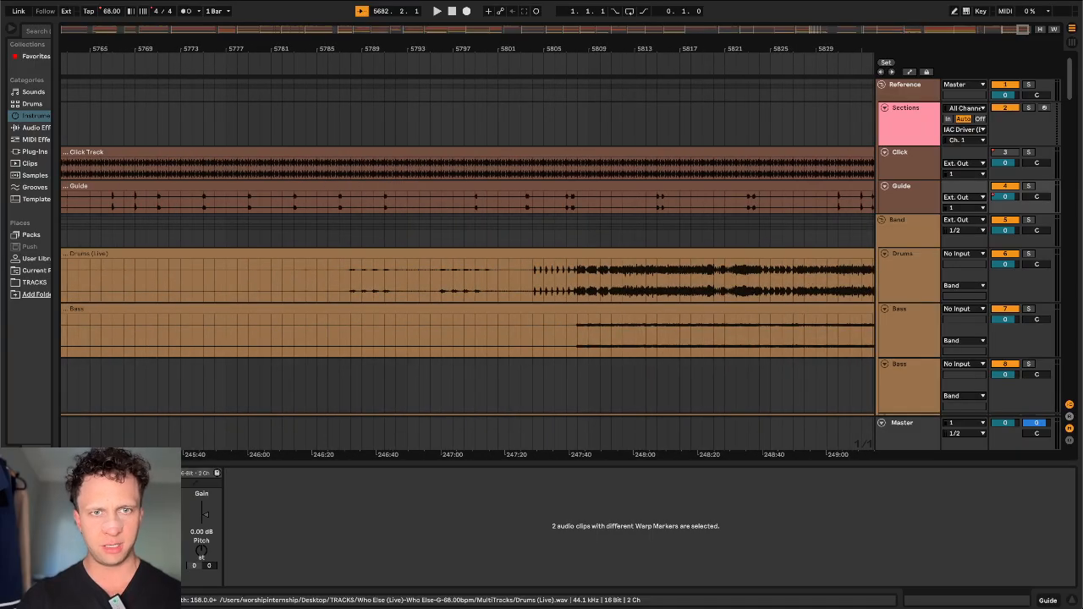
{"action": "scroll", "coordinate": [468, 271], "scroll_direction": "up", "scroll_amount": 5}
{"action": "scroll", "coordinate": [468, 271], "scroll_direction": "left", "scroll_amount": 10}
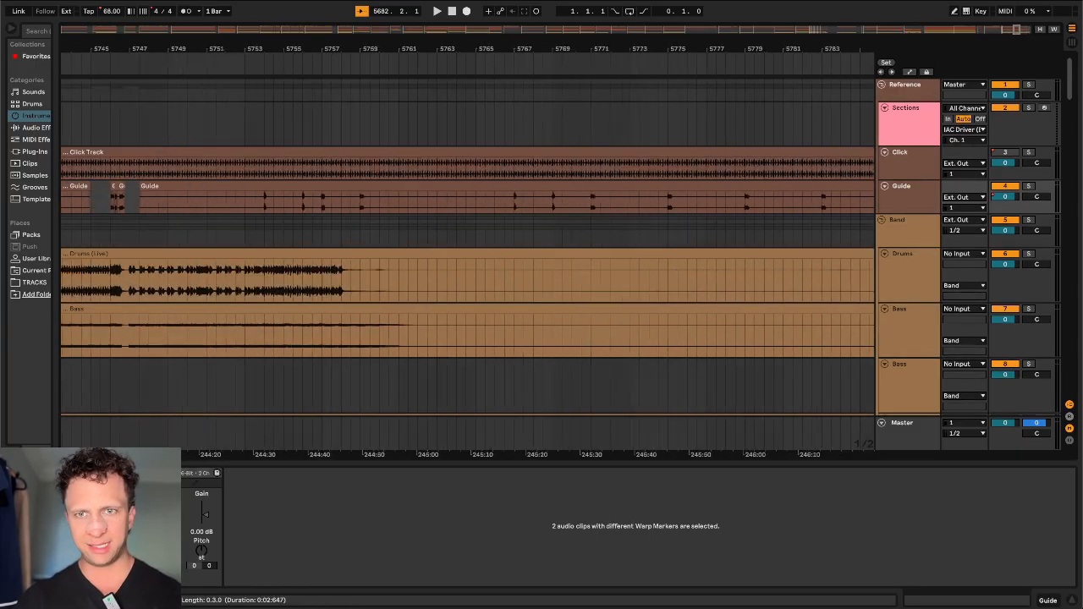
{"action": "left_click", "coordinate": [301, 202]}
{"action": "key", "text": "super+v"}
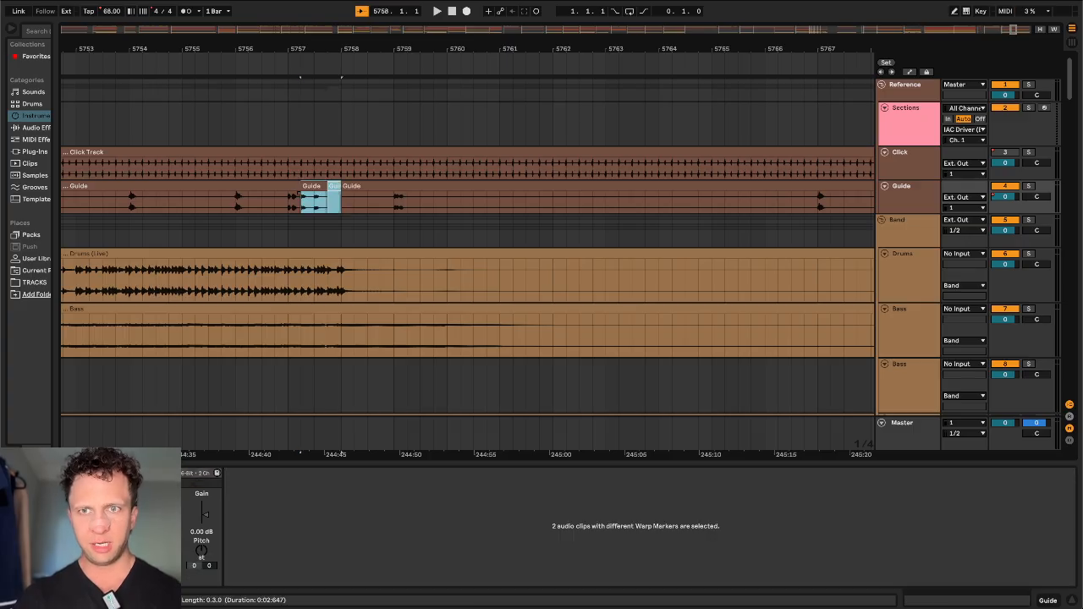
- Reactivate the Guide clip at 5757.4 and audition the guide from bar 5757
{"action": "left_click", "coordinate": [289, 202]}
{"action": "left_click", "coordinate": [334, 186]}
{"action": "scroll", "coordinate": [341, 202], "scroll_direction": "up", "scroll_amount": 5}
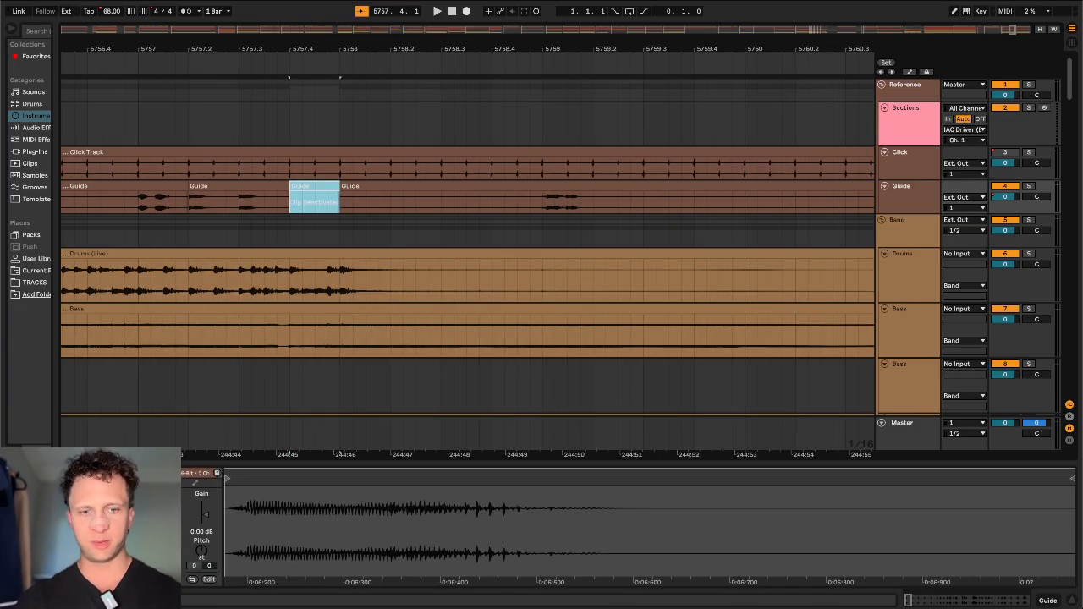
{"action": "left_click", "coordinate": [139, 202]}
{"action": "key", "text": "space"}
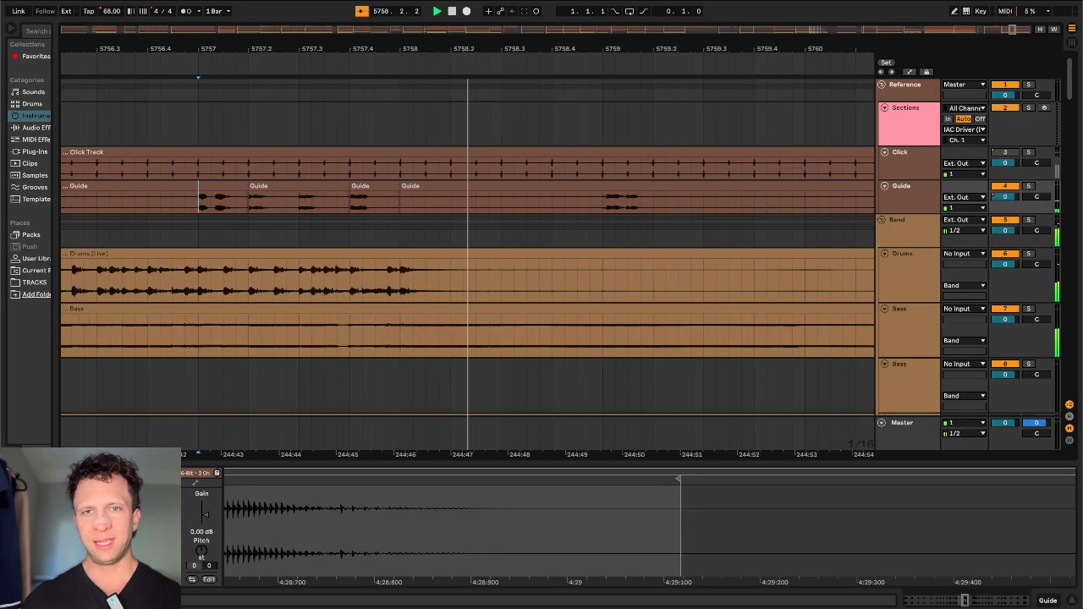
{"action": "left_click", "coordinate": [260, 203]}
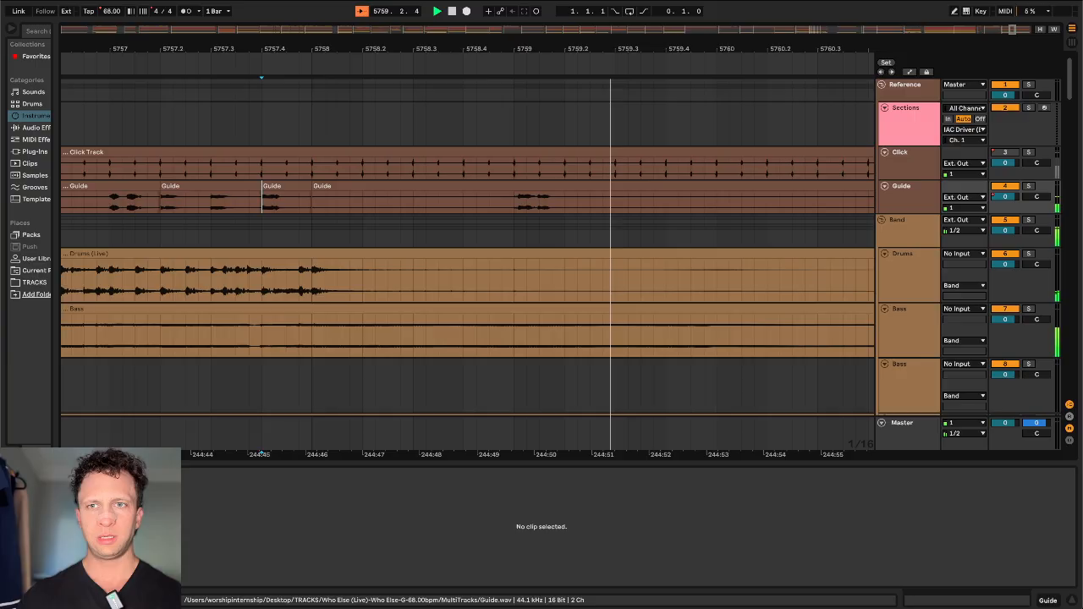
- Copy the two Guide clips between 5757.2 and bar 5758 and paste them at 5759.2
{"action": "key", "text": "minus"}
{"action": "left_click", "coordinate": [230, 186]}
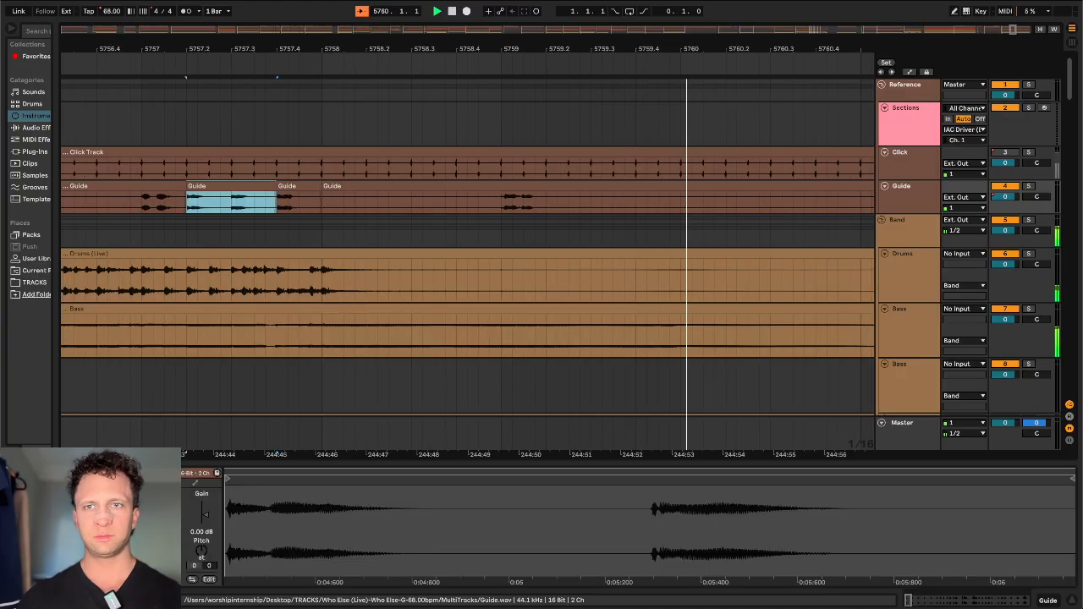
{"action": "left_click", "coordinate": [296, 186], "text": "shift"}
{"action": "left_click", "coordinate": [545, 203]}
{"action": "key", "text": "super+v"}
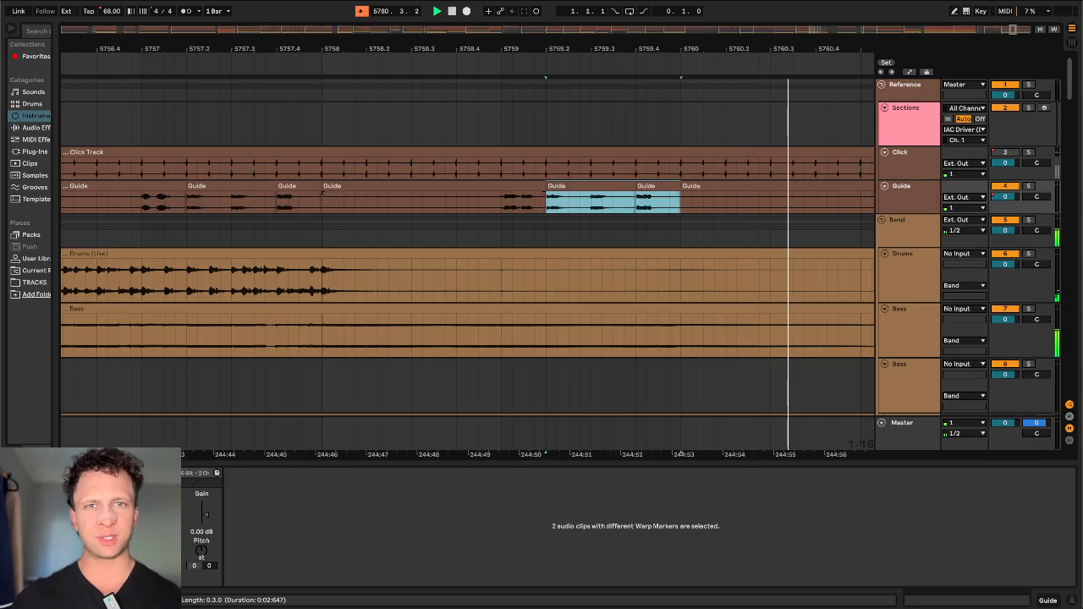
- Audition the Guide track from bar 5759 to check the cue and the pasted clips
{"action": "key", "text": "space"}
{"action": "left_click", "coordinate": [501, 203]}
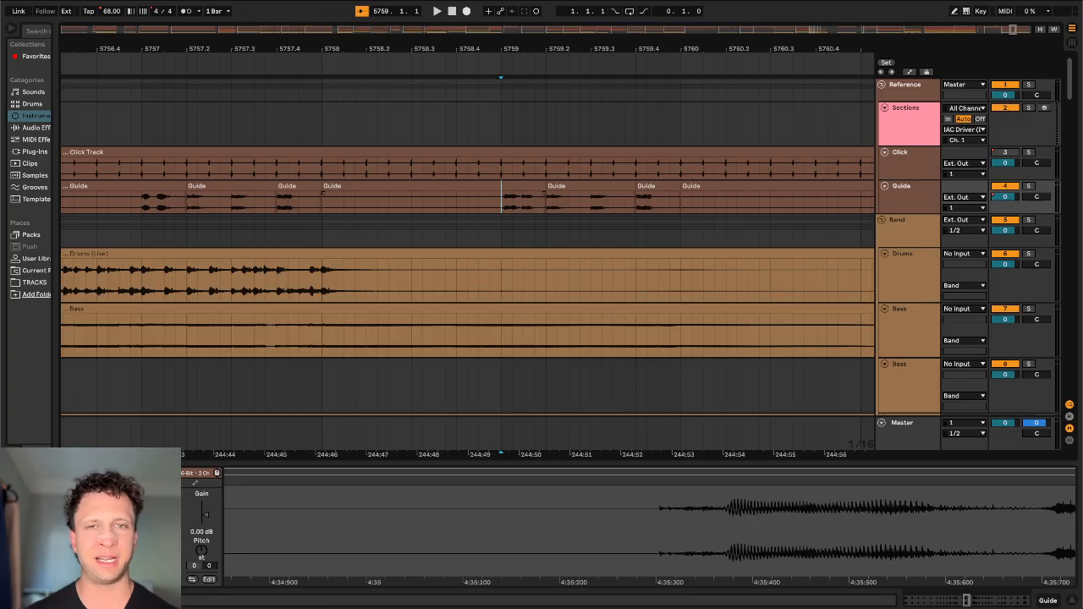
{"action": "key", "text": "space"}
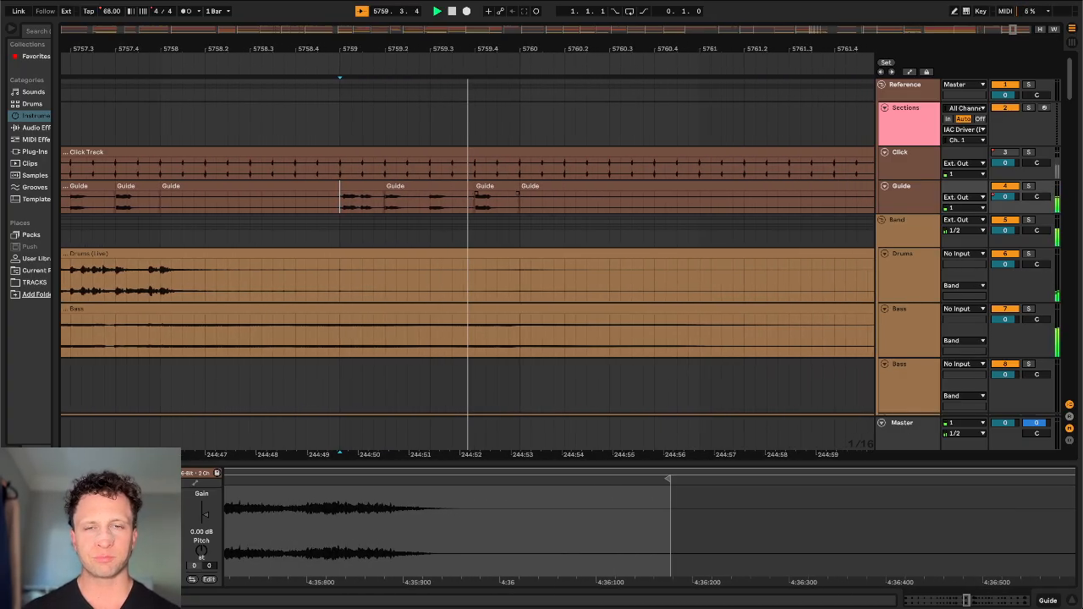
{"action": "key", "text": "minus"}
{"action": "key", "text": "minus"}
{"action": "key", "text": "minus"}
{"action": "key", "text": "minus"}
{"action": "key", "text": "minus"}
{"action": "key", "text": "minus"}
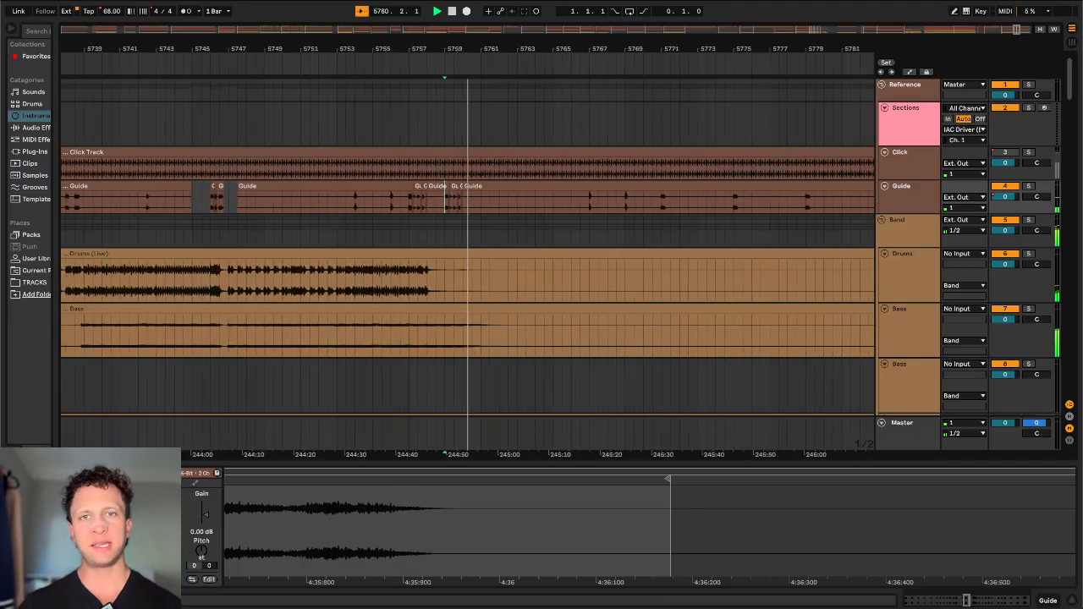
- Examine the Drums audio of Who Else (Ab) from its start to bar 5761 and from there to its end
{"action": "left_click_drag", "start_coordinate": [557, 282], "coordinate": [265, 282]}
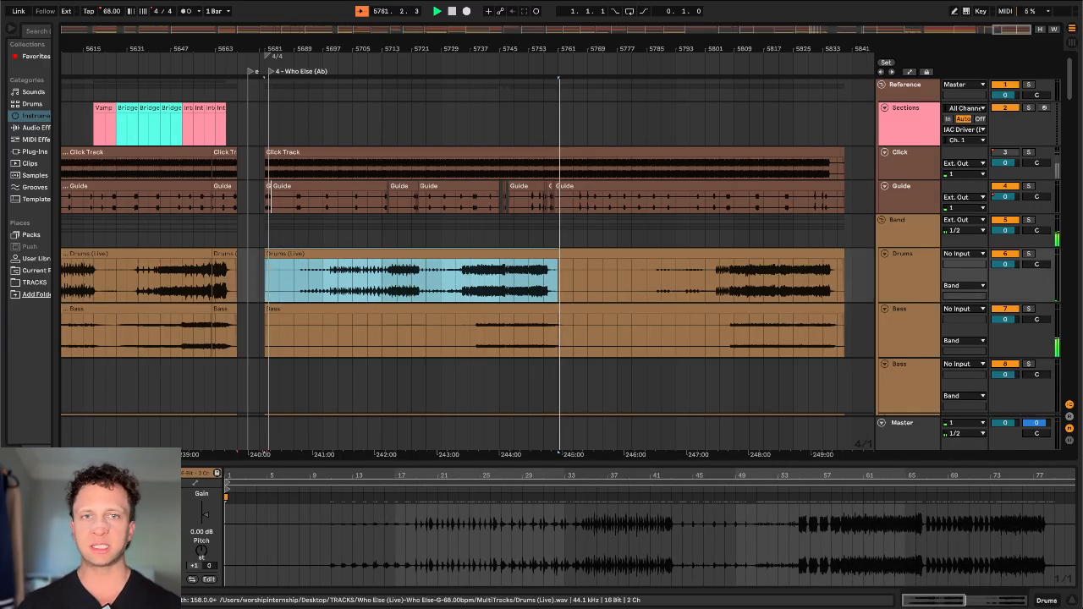
{"action": "key", "text": "plus"}
{"action": "key", "text": "plus"}
{"action": "key", "text": "minus"}
{"action": "key", "text": "minus"}
{"action": "key", "text": "minus"}
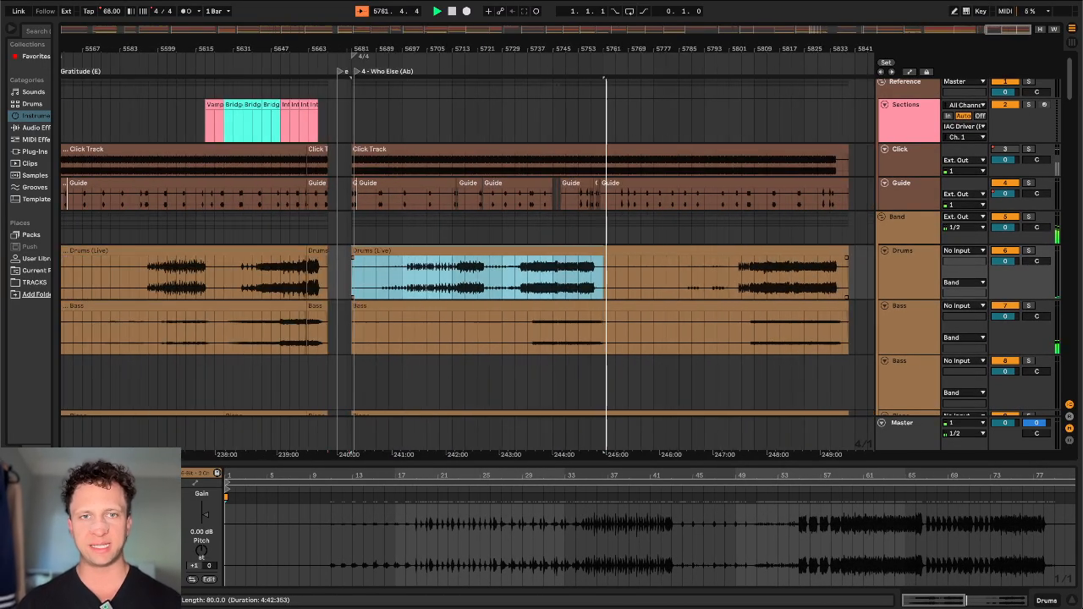
{"action": "left_click_drag", "start_coordinate": [603, 280], "coordinate": [843, 280]}
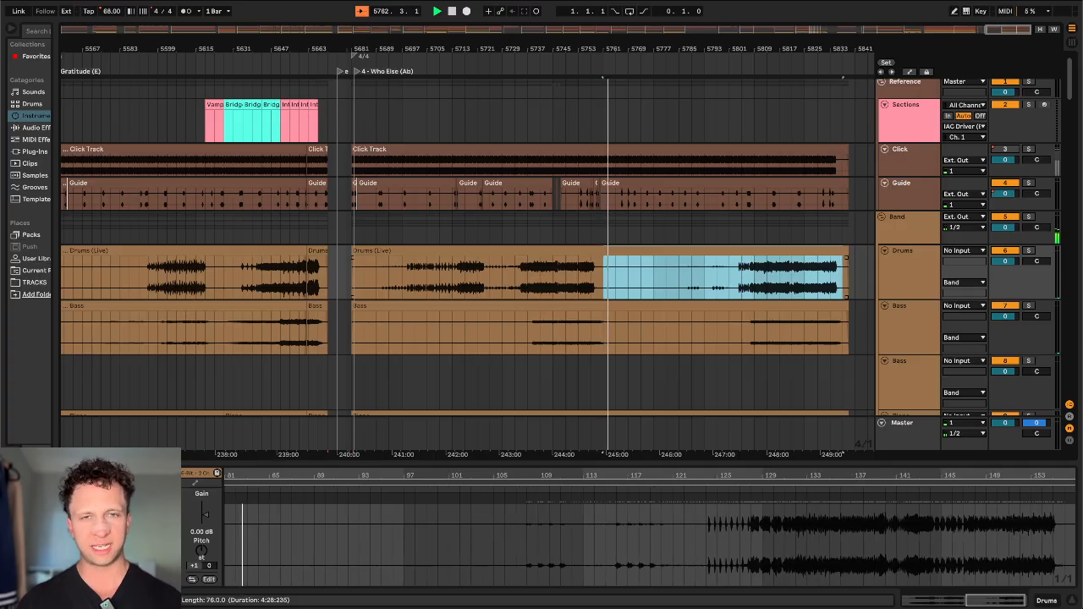
{"action": "key", "text": "plus"}
{"action": "key", "text": "plus"}
{"action": "key", "text": "plus"}
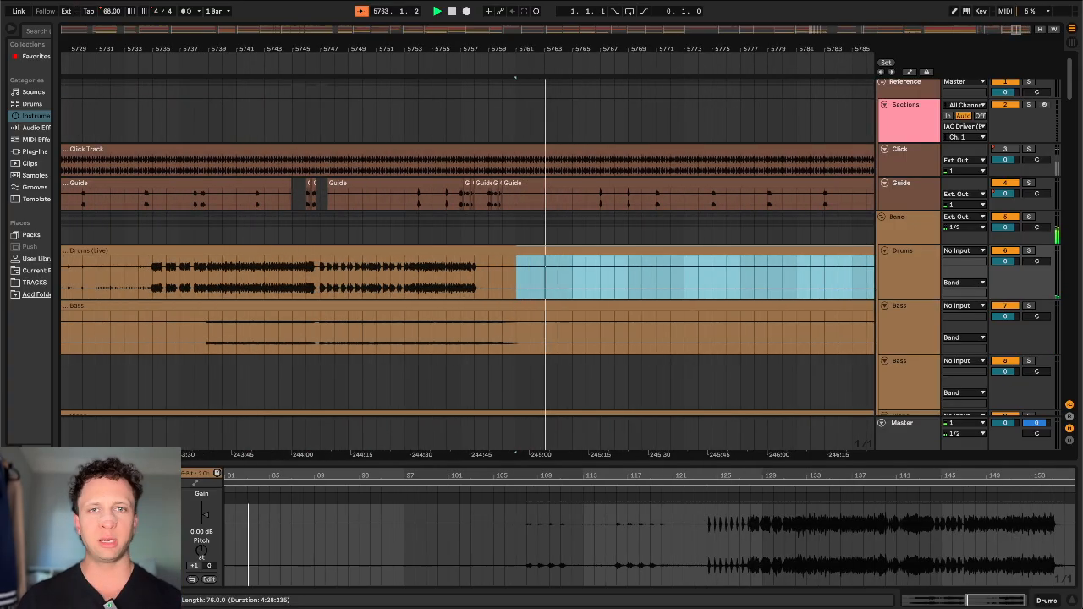
{"action": "key", "text": "plus"}
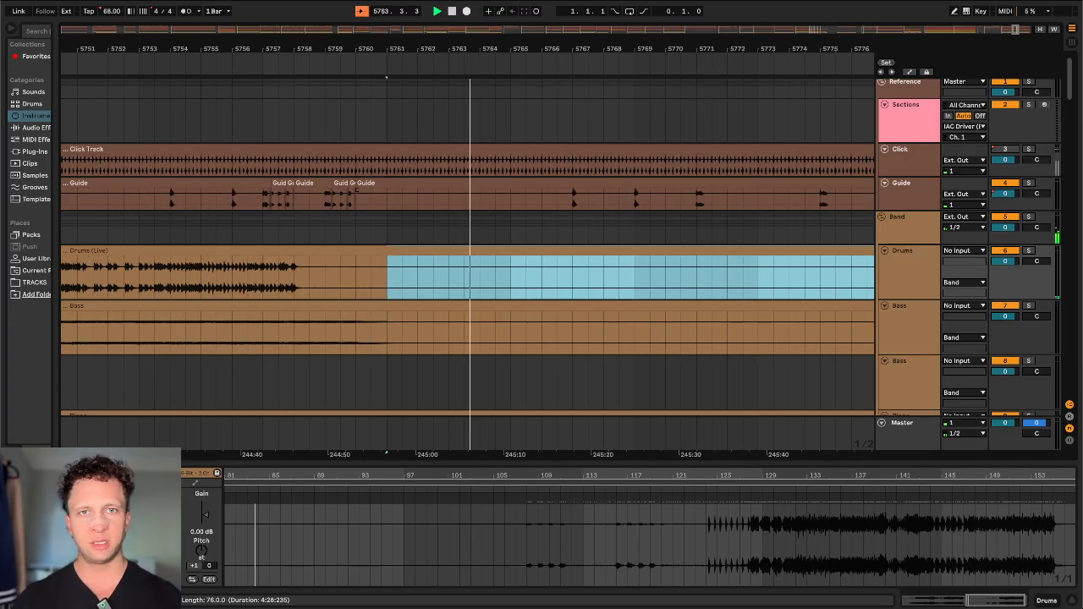
- Audition the Guide cue at bar 5767
{"action": "left_click", "coordinate": [574, 195]}
{"action": "key", "text": "space"}
{"action": "key", "text": "space"}
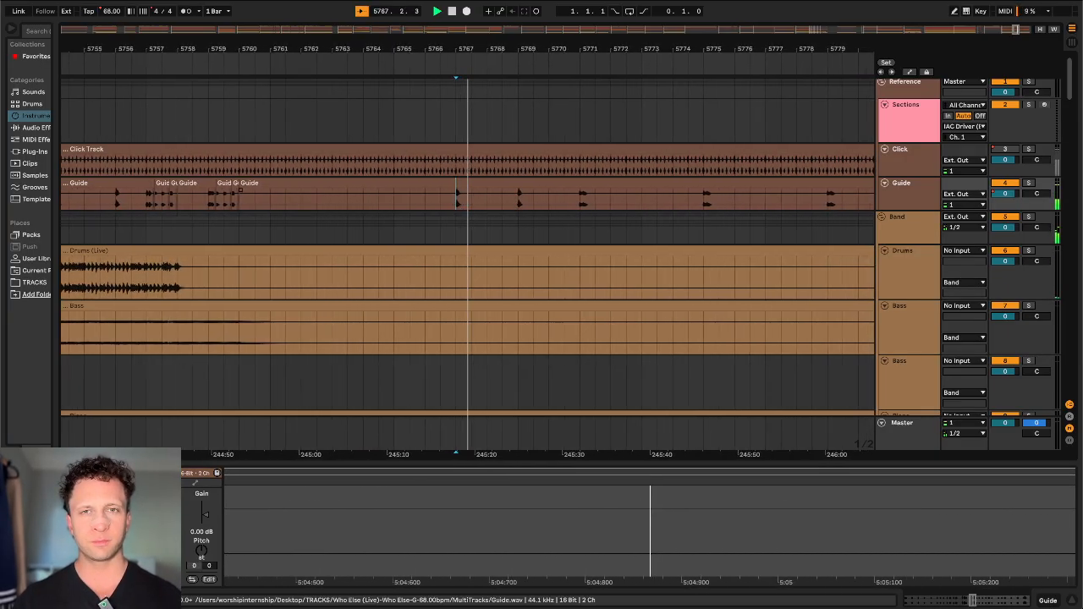
{"action": "key", "text": "plus"}
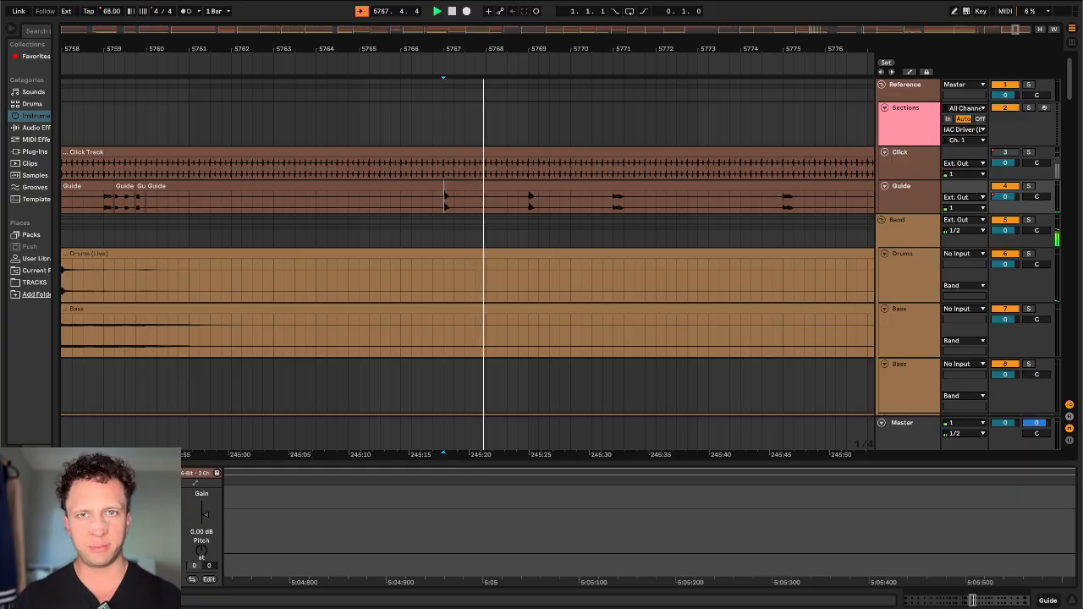
- Create a MIDI clip on the Sections track from 5767.4 to bar 5770, colour it green and name it Tag
{"action": "key", "text": "plus"}
{"action": "left_click_drag", "start_coordinate": [477, 124], "coordinate": [581, 124]}
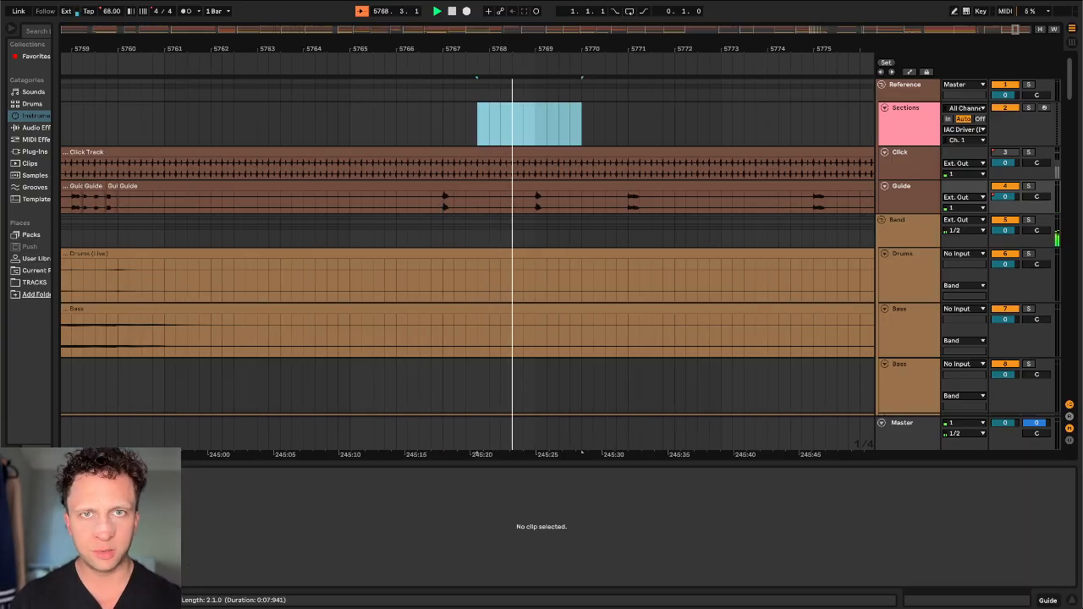
{"action": "right_click", "coordinate": [570, 135]}
{"action": "left_click", "coordinate": [618, 227]}
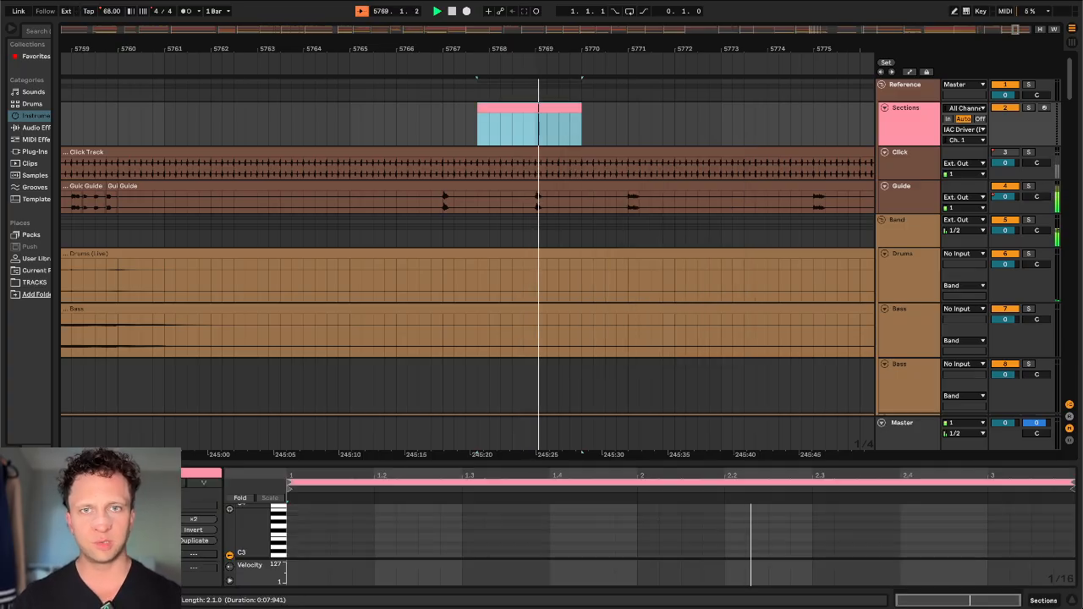
{"action": "right_click", "coordinate": [544, 110]}
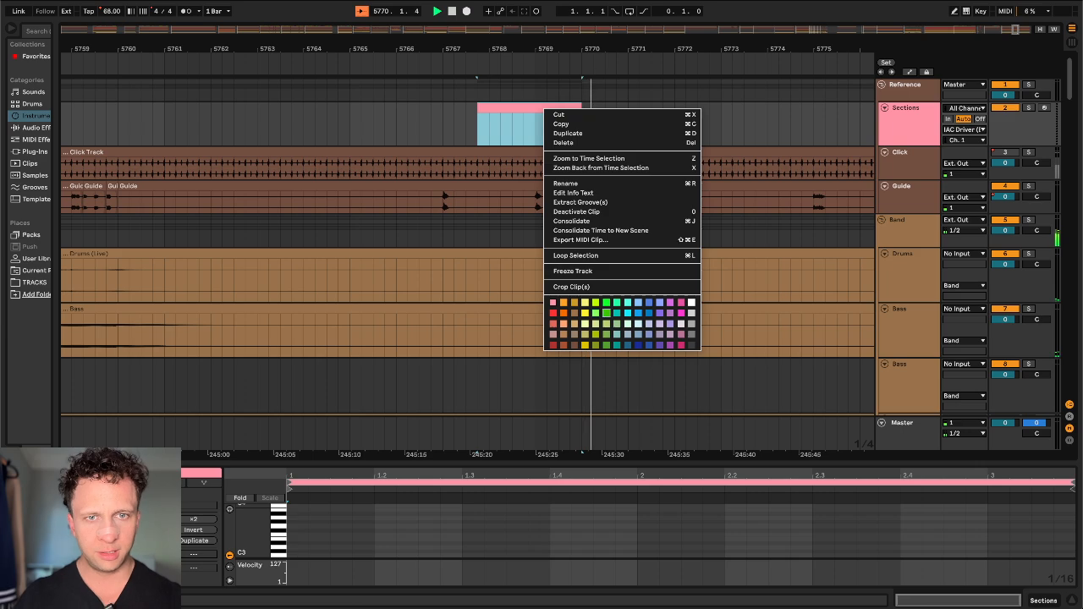
{"action": "left_click", "coordinate": [605, 313]}
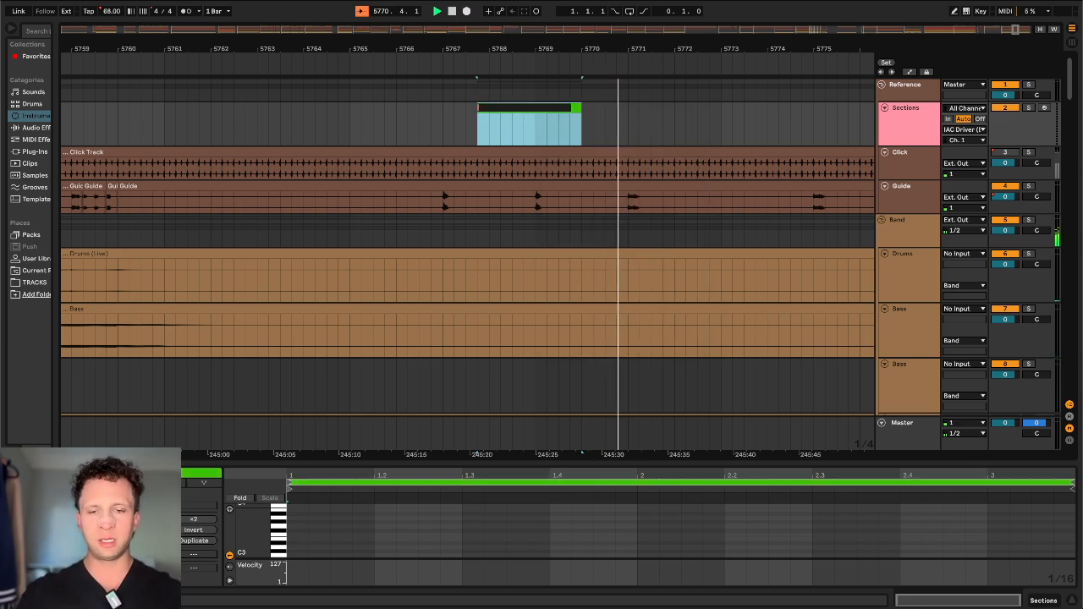
{"action": "key", "text": "Return"}
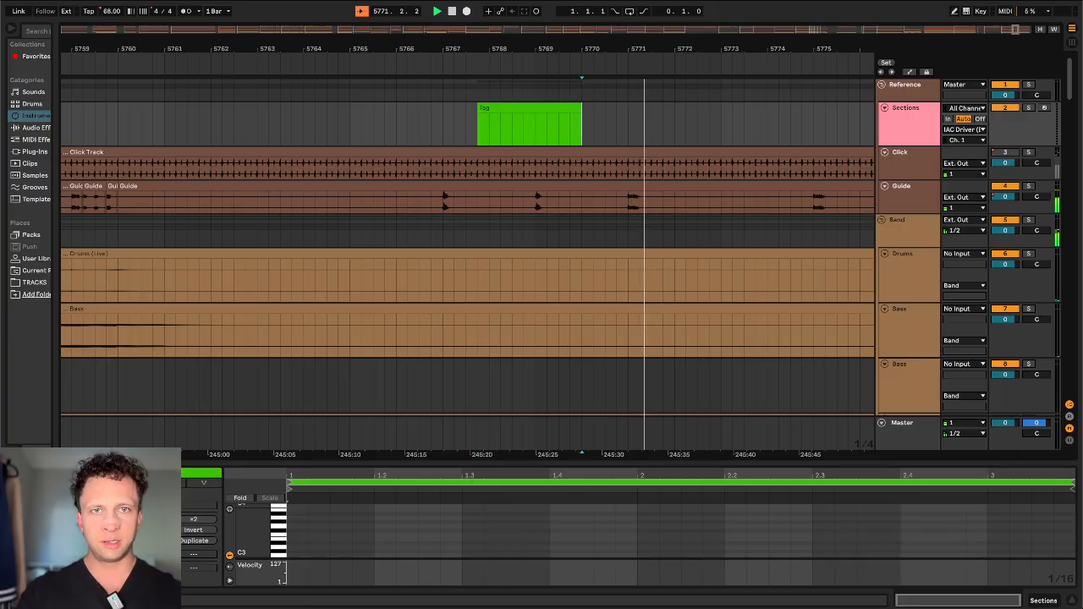
- Duplicate the Tag clip twice, rename the last copy Instrumental and colour it red
{"action": "key", "text": "ctrl+d"}
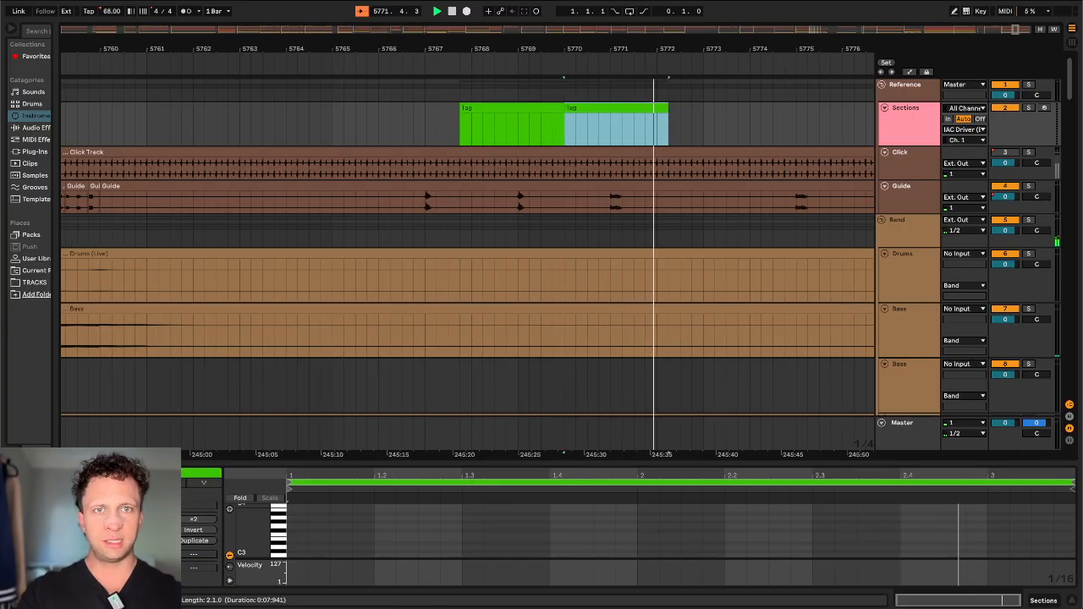
{"action": "key", "text": "ctrl+d"}
{"action": "key", "text": "ctrl+r"}
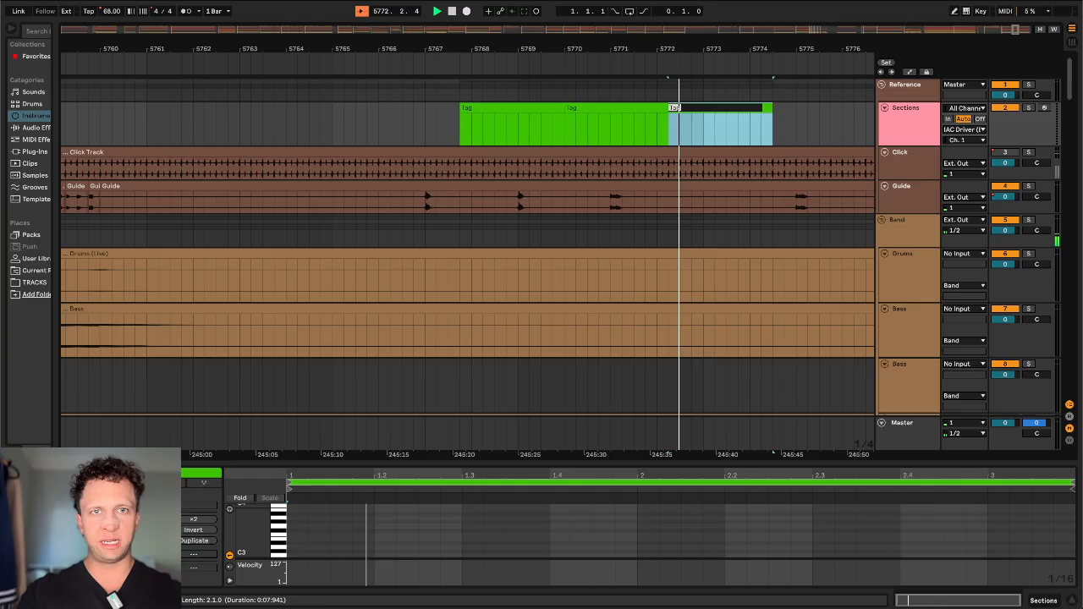
{"action": "type", "text": "Instrumental"}
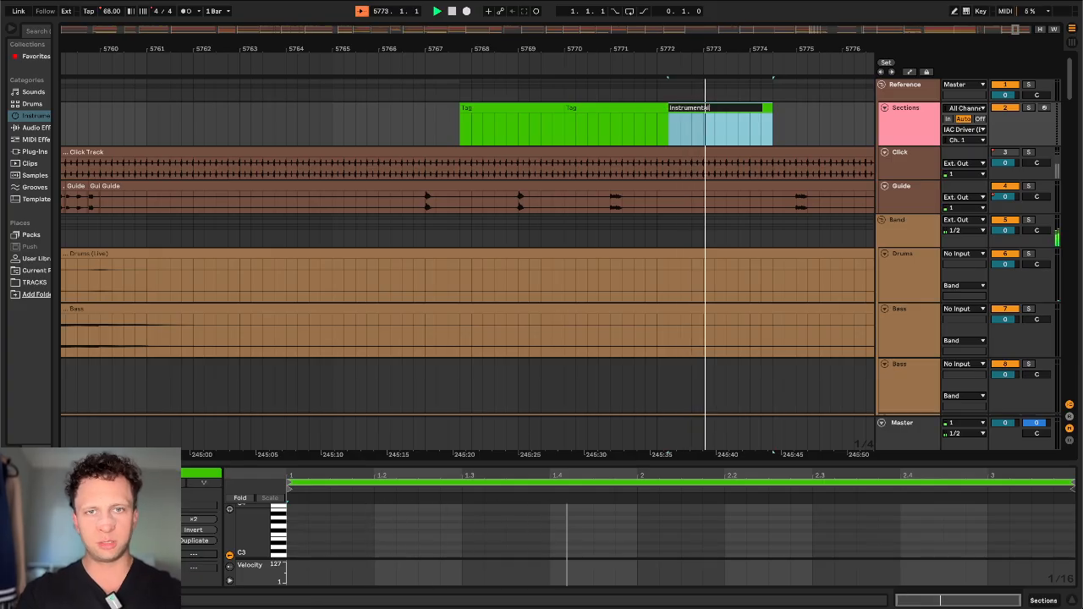
{"action": "left_click", "coordinate": [784, 119]}
{"action": "left_click", "coordinate": [725, 109]}
{"action": "right_click", "coordinate": [725, 110]}
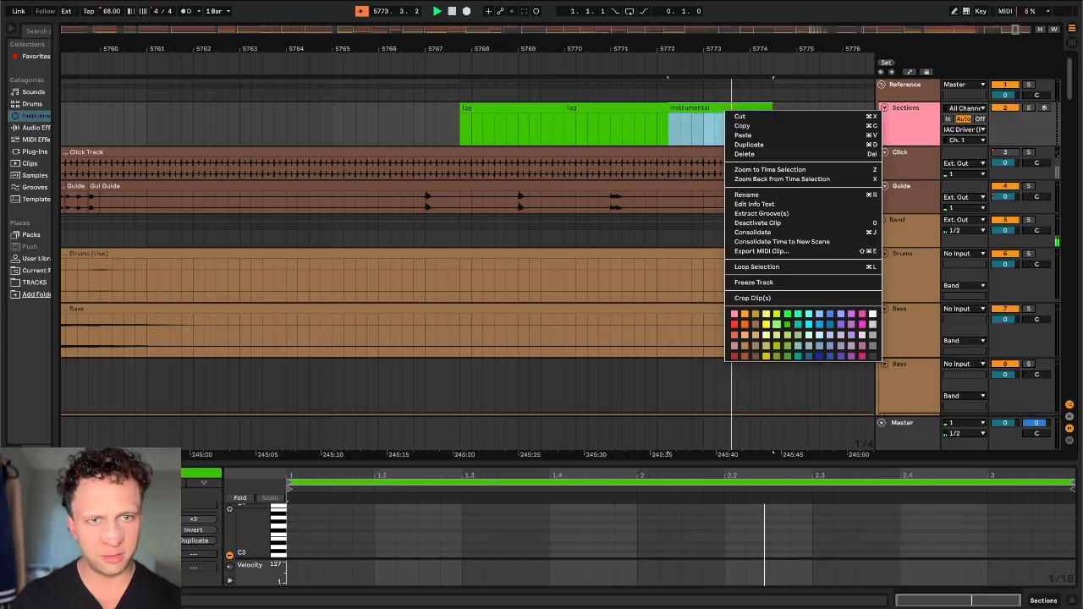
{"action": "left_click", "coordinate": [734, 324]}
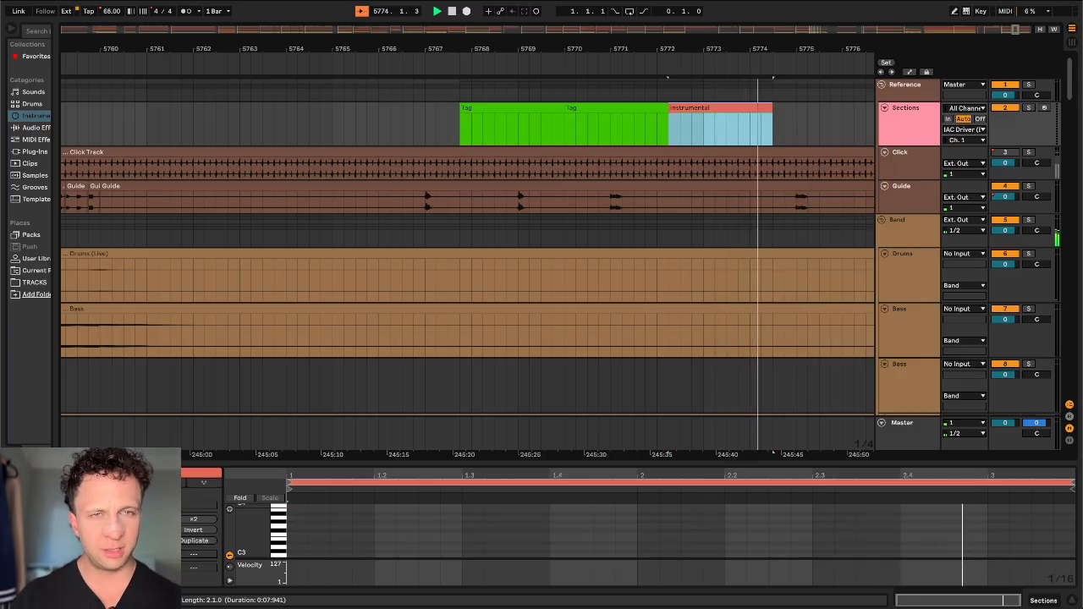
- Move the Instrumental clip one beat earlier to bar 5772 and trim the first Tag clip to start at bar 5768
{"action": "left_click", "coordinate": [626, 127]}
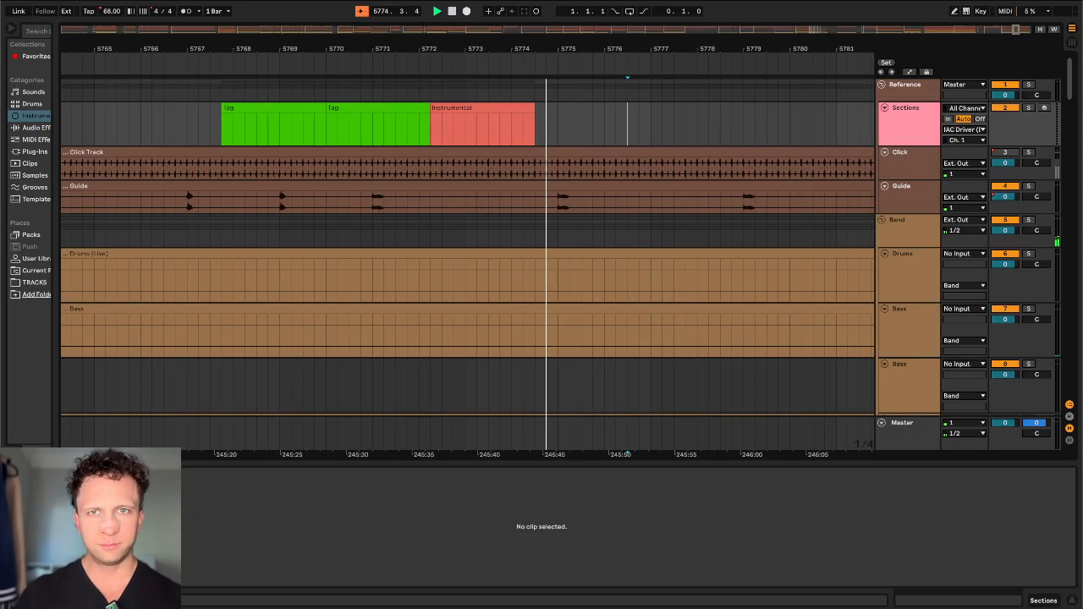
{"action": "left_click_drag", "start_coordinate": [474, 109], "coordinate": [462, 109]}
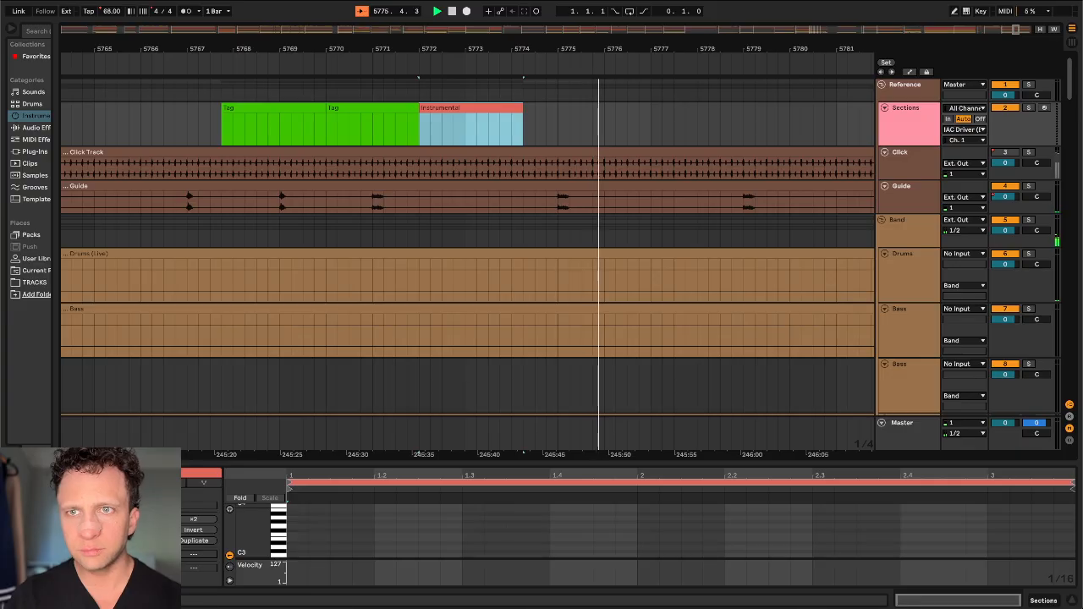
{"action": "left_click_drag", "start_coordinate": [224, 108], "coordinate": [235, 108]}
{"action": "scroll", "coordinate": [467, 264], "scroll_direction": "right", "scroll_amount": 2}
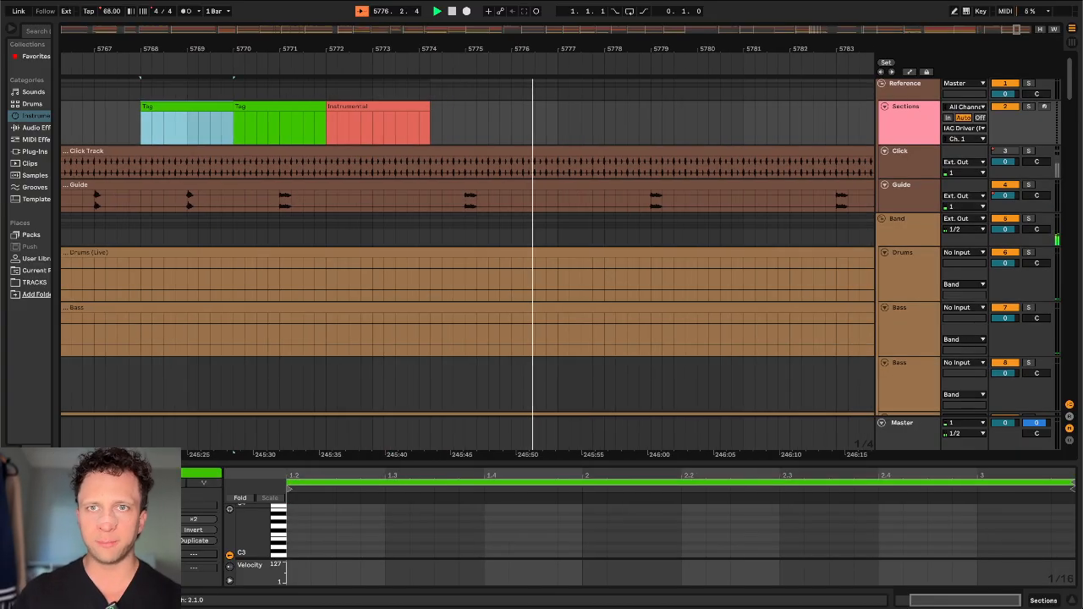
- Extend the Instrumental clip to bar 5776 and duplicate it directly behind itself
{"action": "left_click", "coordinate": [426, 107]}
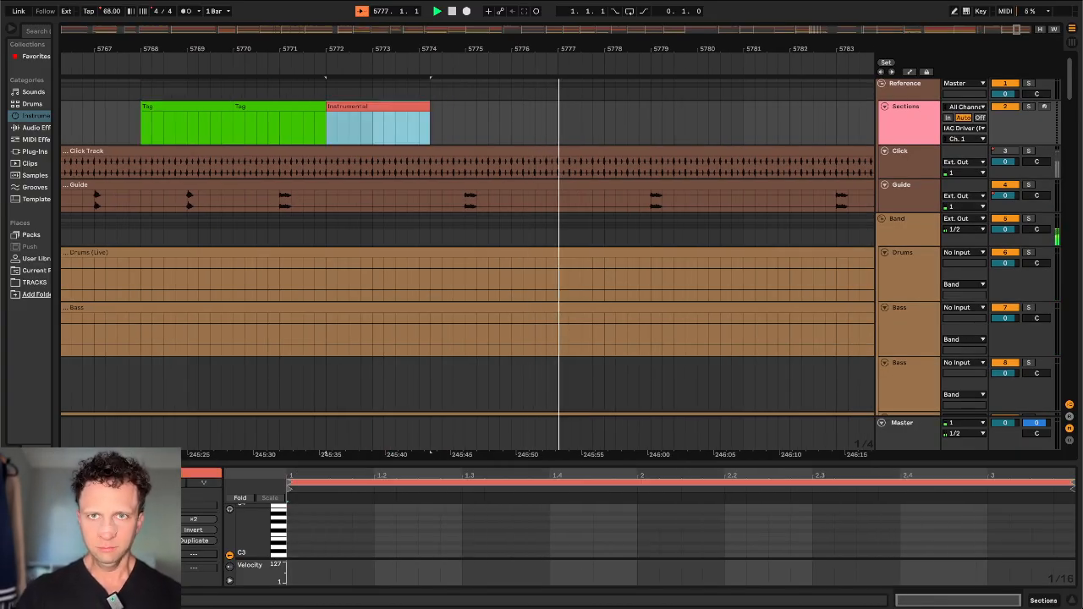
{"action": "left_click_drag", "start_coordinate": [429, 127], "coordinate": [511, 127]}
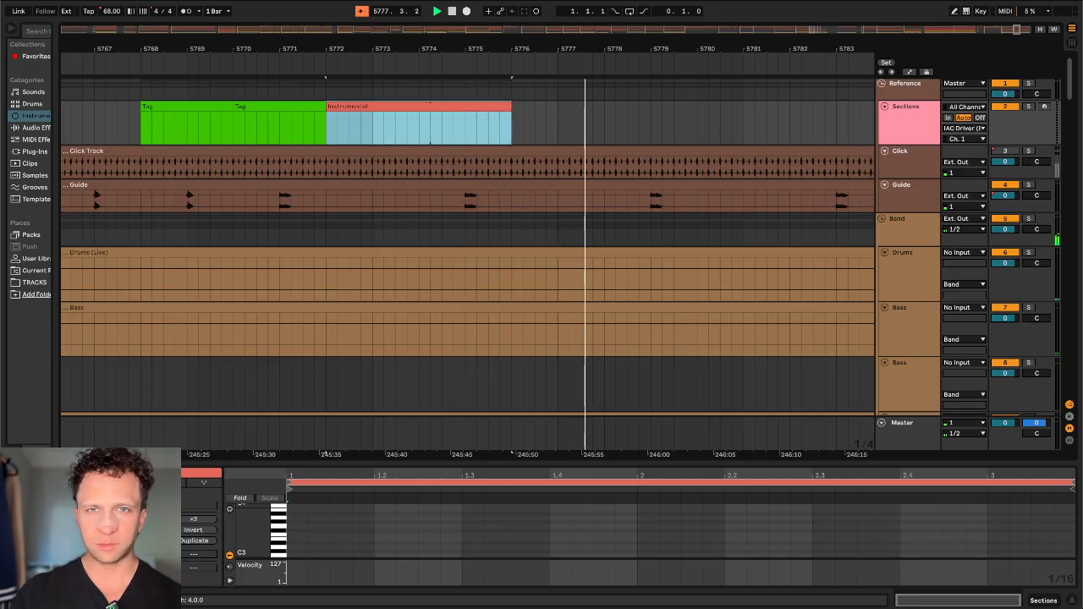
{"action": "key", "text": "super+d"}
{"action": "scroll", "coordinate": [579, 196], "scroll_direction": "right", "scroll_amount": 2}
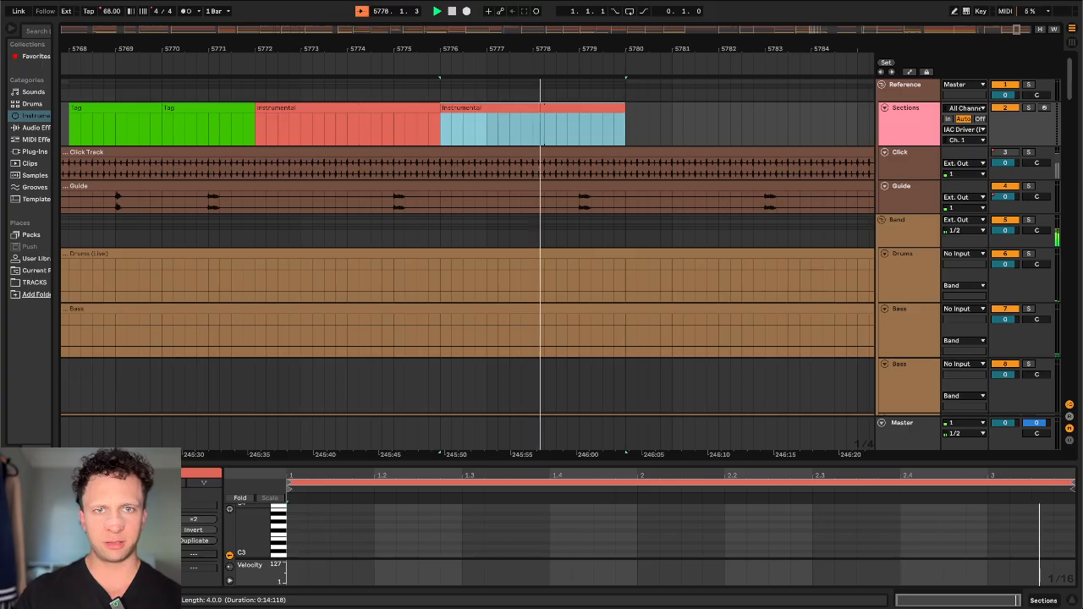
- Audition the Guide cue at bar 5779 and select the second Instrumental clip
{"action": "left_click", "coordinate": [579, 198]}
{"action": "key", "text": "space"}
{"action": "key", "text": "space"}
{"action": "scroll", "coordinate": [580, 198], "scroll_direction": "right", "scroll_amount": 3}
{"action": "scroll", "coordinate": [467, 264], "scroll_direction": "down", "scroll_amount": 1}
{"action": "scroll", "coordinate": [467, 264], "scroll_direction": "up", "scroll_amount": 1}
{"action": "left_click", "coordinate": [416, 107]}
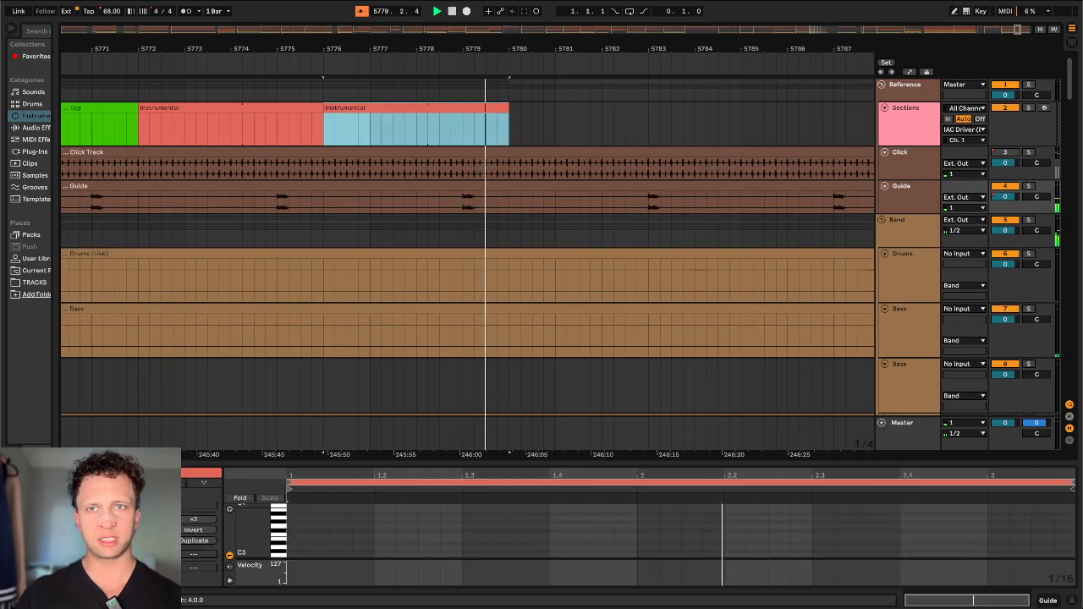
- Duplicate the last Instrumental clip directly behind itself so the copy starts at bar 5780
{"action": "key", "text": "super+d"}
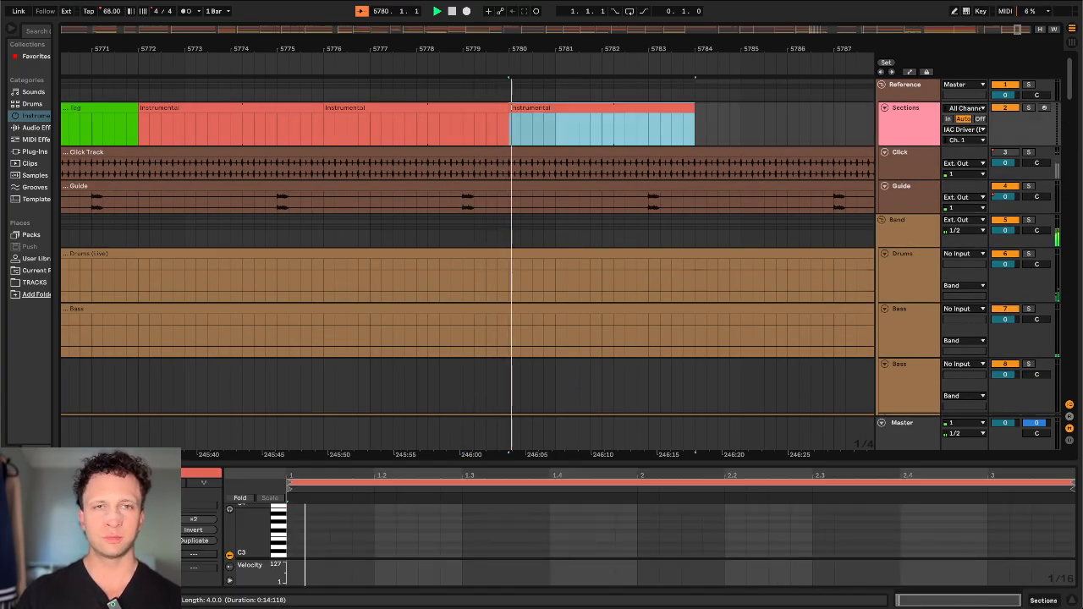
{"action": "scroll", "coordinate": [647, 264], "scroll_direction": "down", "scroll_amount": 5}
{"action": "scroll", "coordinate": [647, 264], "scroll_direction": "down", "scroll_amount": 1}
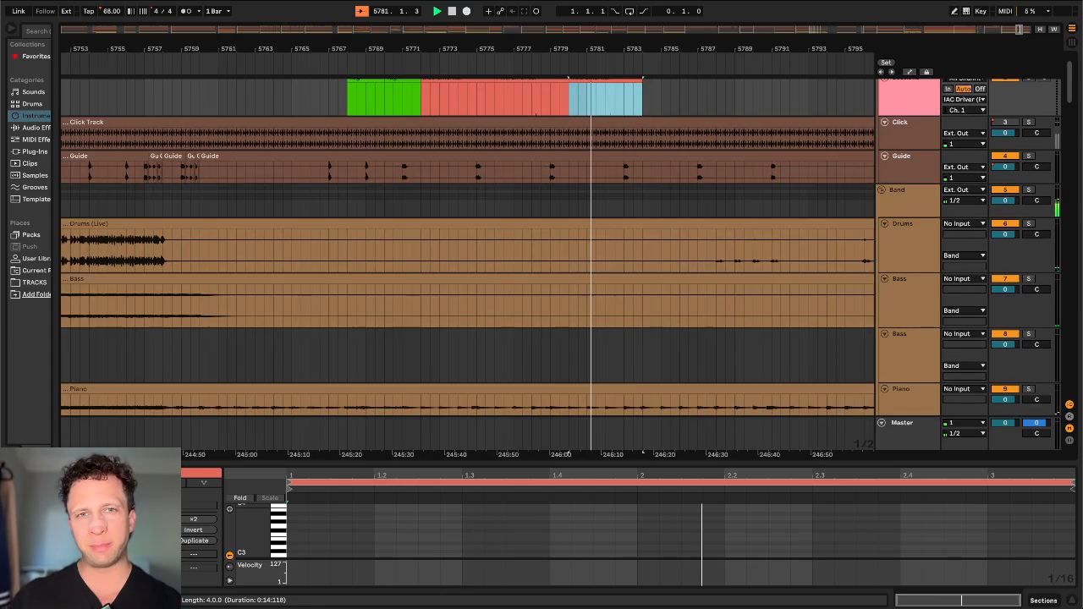
{"action": "scroll", "coordinate": [584, 109], "scroll_direction": "up", "scroll_amount": 2}
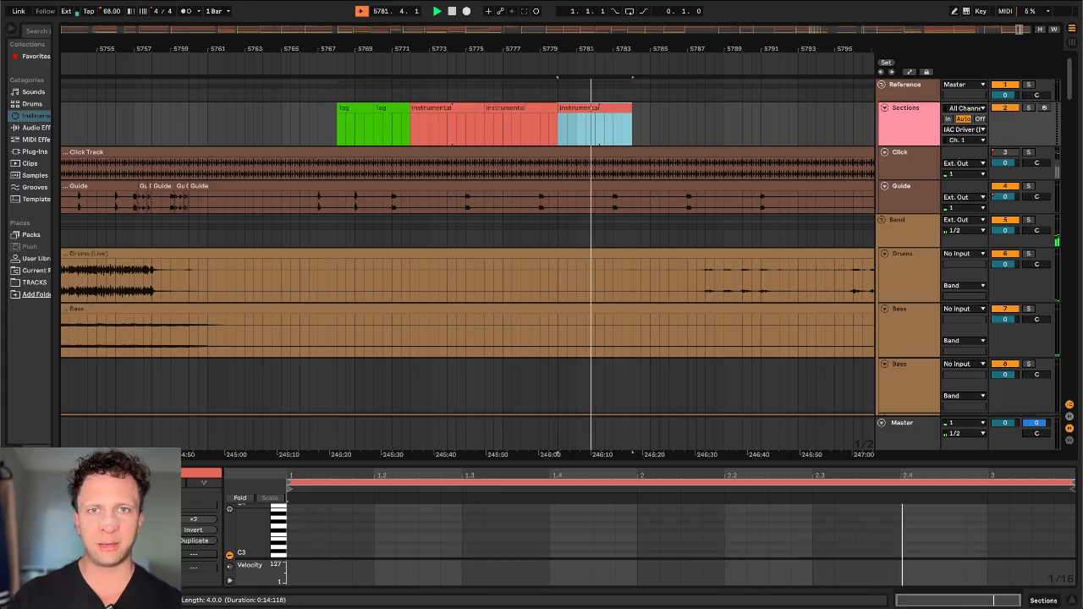
{"action": "scroll", "coordinate": [631, 124], "scroll_direction": "up", "scroll_amount": 5}
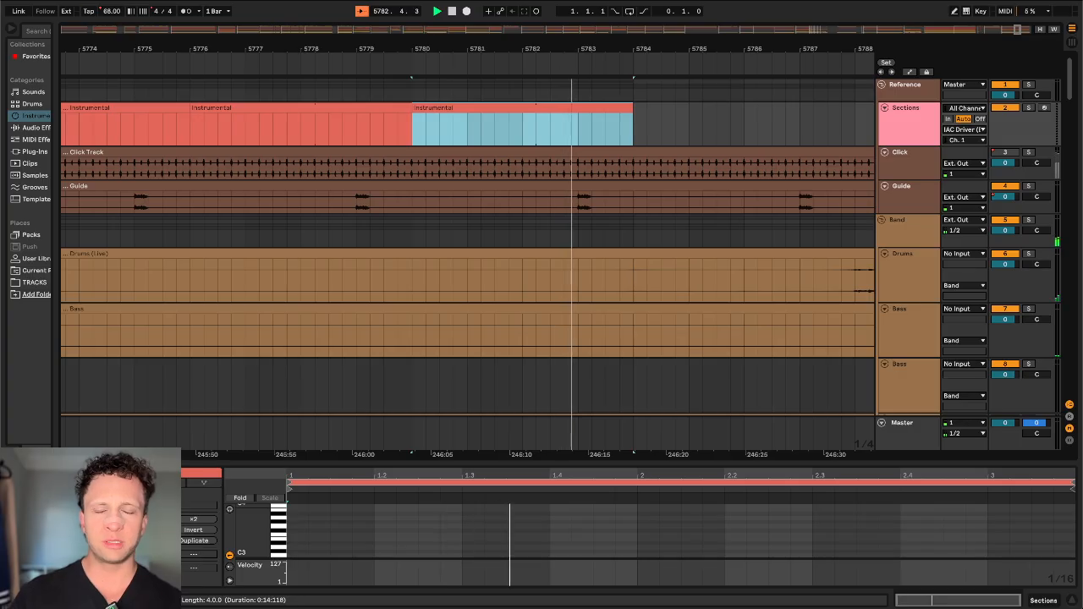
- Paste another four-bar Instrumental clip at bar 5784 on the Sections track
{"action": "left_click", "coordinate": [633, 129]}
{"action": "scroll", "coordinate": [634, 128], "scroll_direction": "right", "scroll_amount": 1}
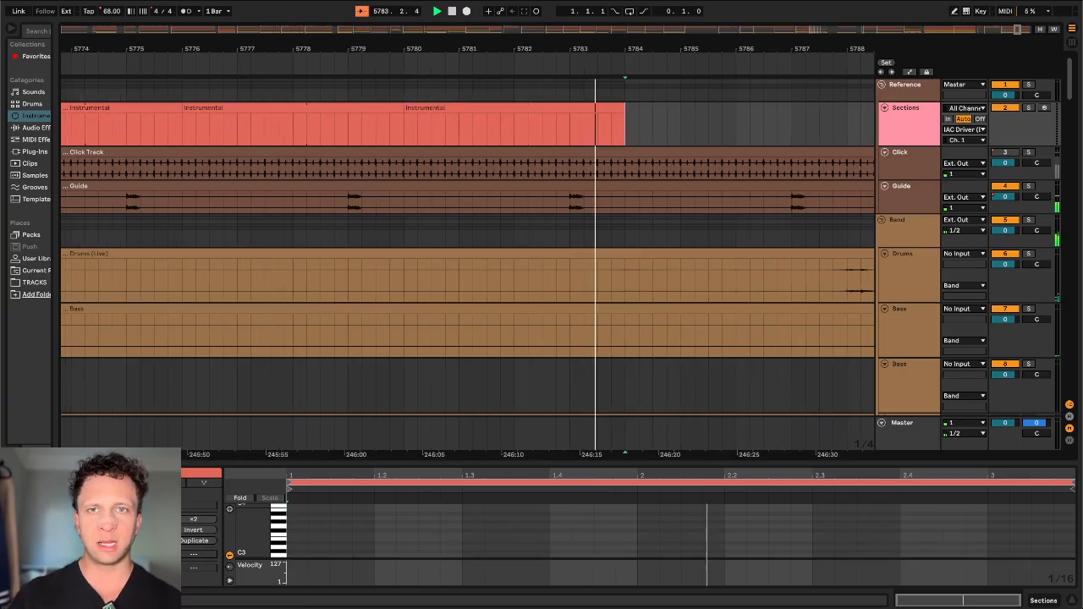
{"action": "scroll", "coordinate": [673, 127], "scroll_direction": "down", "scroll_amount": 6}
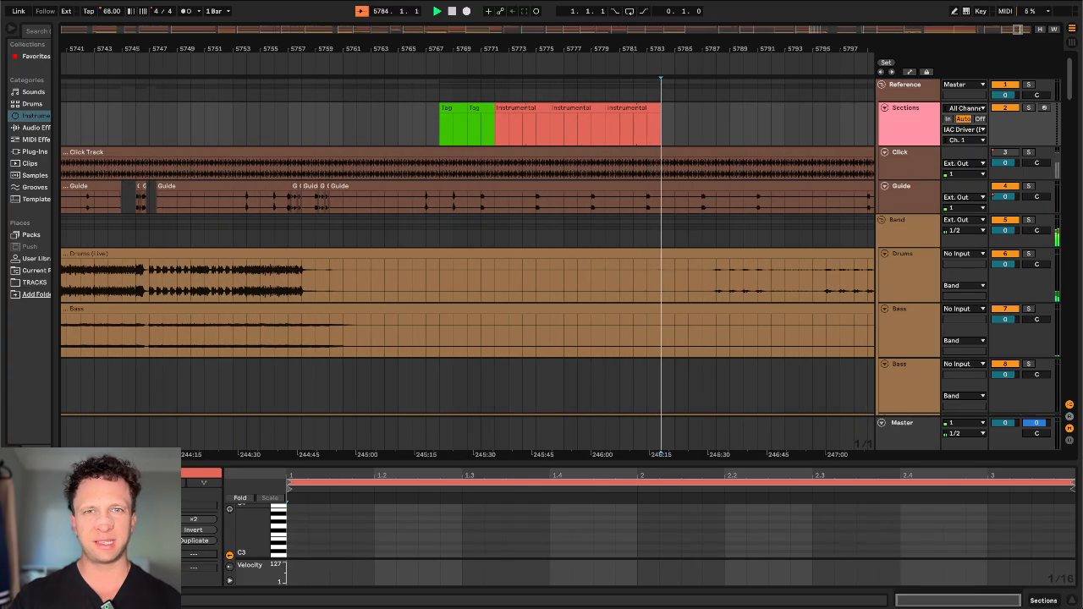
{"action": "scroll", "coordinate": [675, 127], "scroll_direction": "up", "scroll_amount": 5}
{"action": "key", "text": "super+v"}
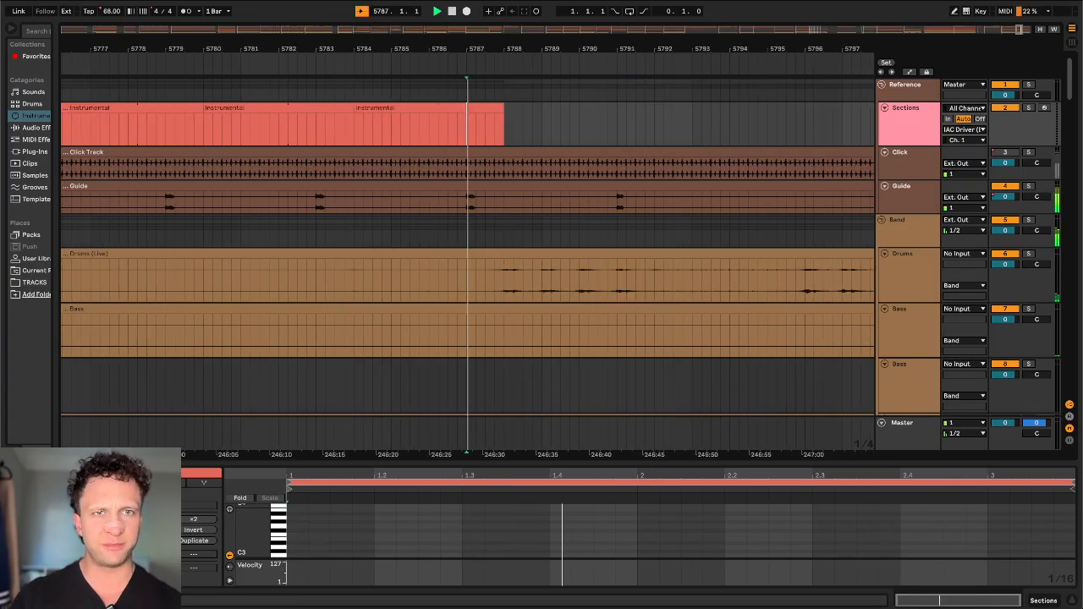
- Set the insert marker on the Guide track right after the cue at bar 5787
{"action": "scroll", "coordinate": [386, 129], "scroll_direction": "right", "scroll_amount": 3}
{"action": "left_click", "coordinate": [386, 129]}
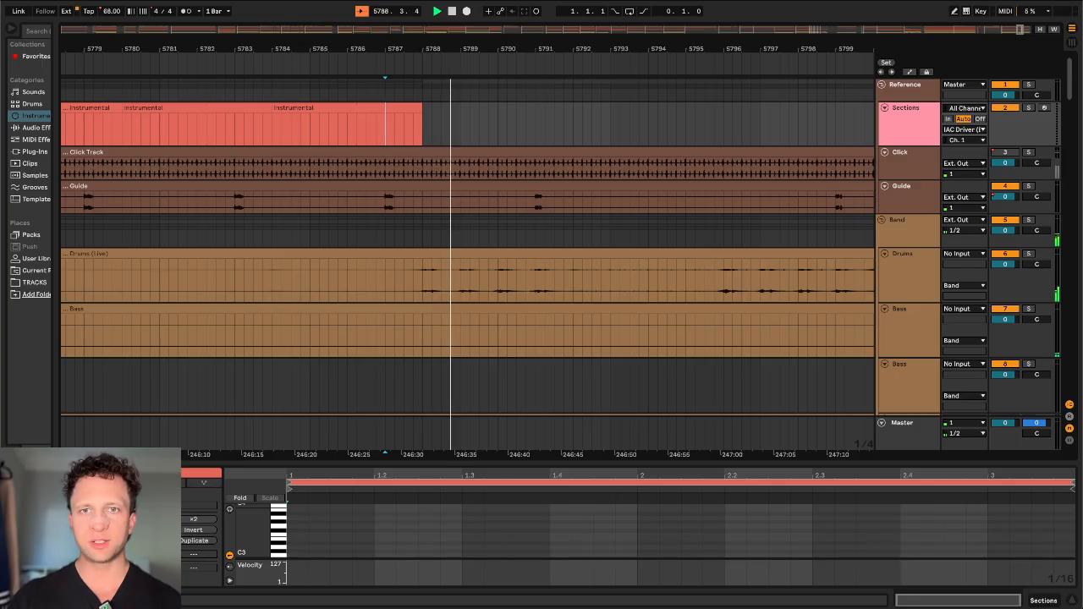
{"action": "scroll", "coordinate": [422, 196], "scroll_direction": "up", "scroll_amount": 3}
{"action": "left_click", "coordinate": [392, 198]}
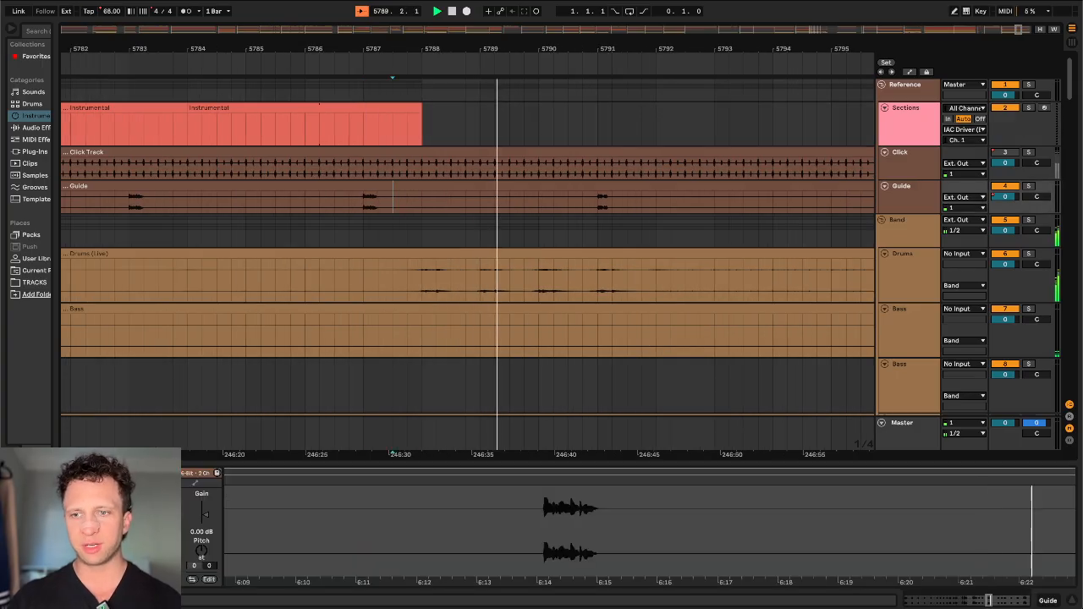
- Switch to Finder and add an English Female cue from the MultiTrack Guide folder to the Guide track at 5787.3
{"action": "key", "text": "super+Tab"}
{"action": "scroll", "coordinate": [457, 431], "scroll_direction": "down", "scroll_amount": 12}
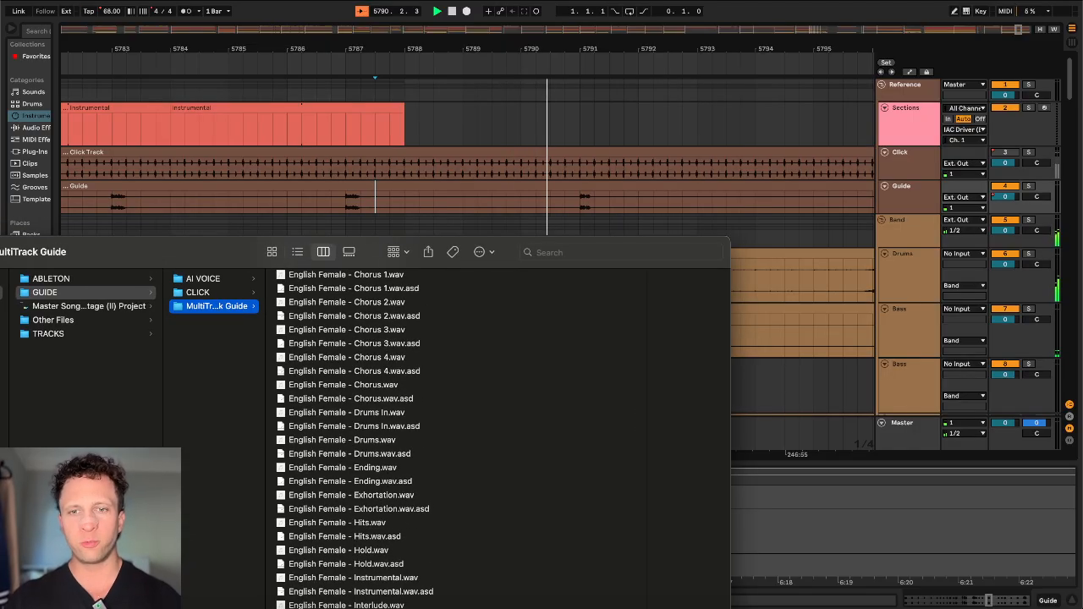
{"action": "scroll", "coordinate": [457, 431], "scroll_direction": "down", "scroll_amount": 5}
{"action": "key", "text": "super+Tab"}
{"action": "scroll", "coordinate": [372, 197], "scroll_direction": "down", "scroll_amount": 8}
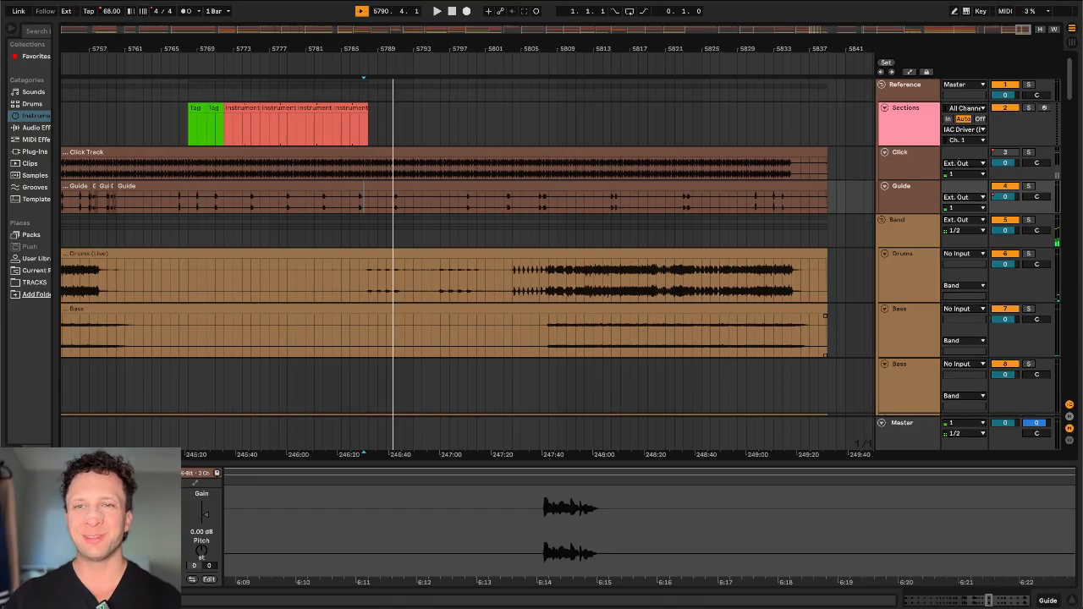
{"action": "scroll", "coordinate": [373, 196], "scroll_direction": "up", "scroll_amount": 6}
{"action": "key", "text": "super+Tab"}
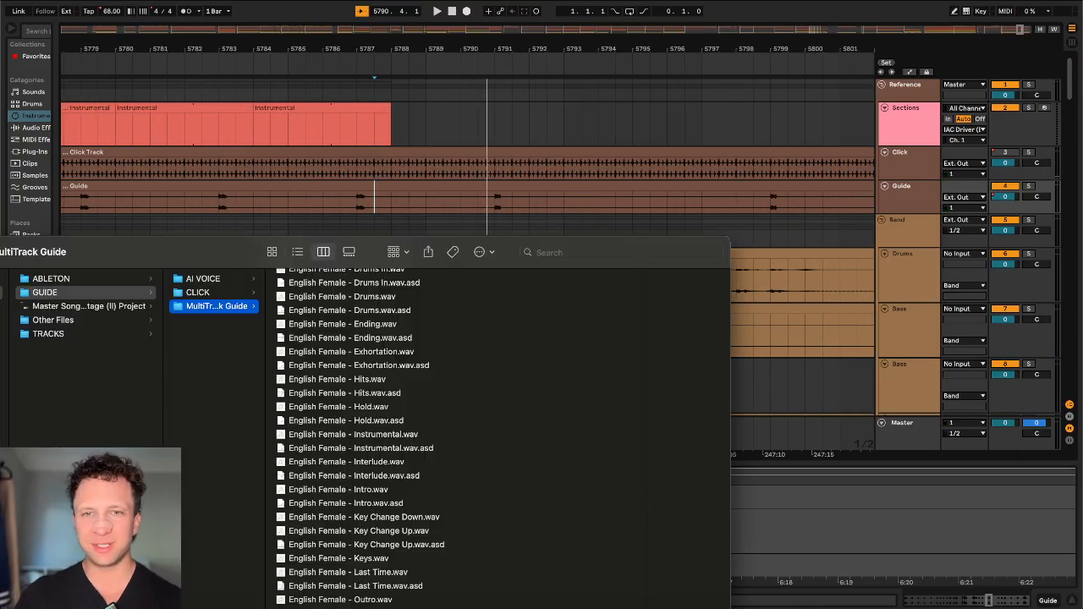
{"action": "scroll", "coordinate": [456, 440], "scroll_direction": "down", "scroll_amount": 20}
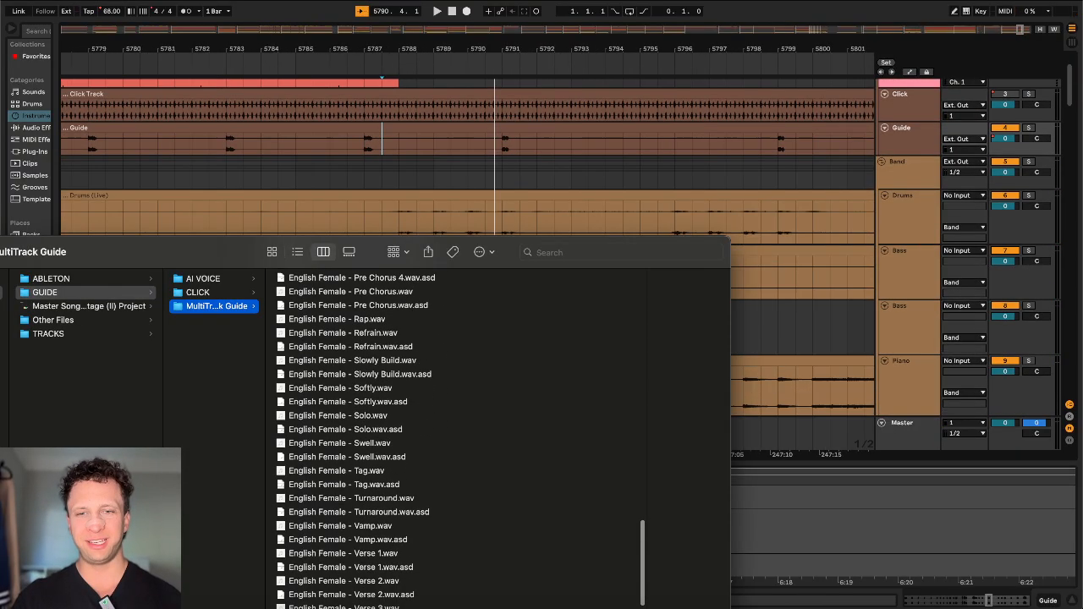
{"action": "key", "text": "Right"}
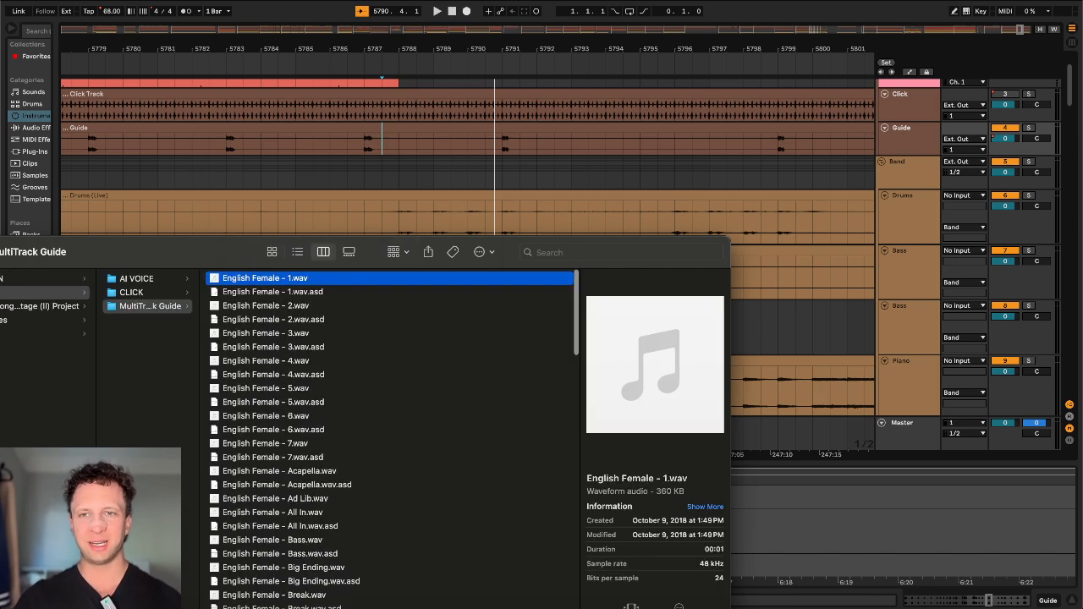
{"action": "scroll", "coordinate": [389, 440], "scroll_direction": "down", "scroll_amount": 5}
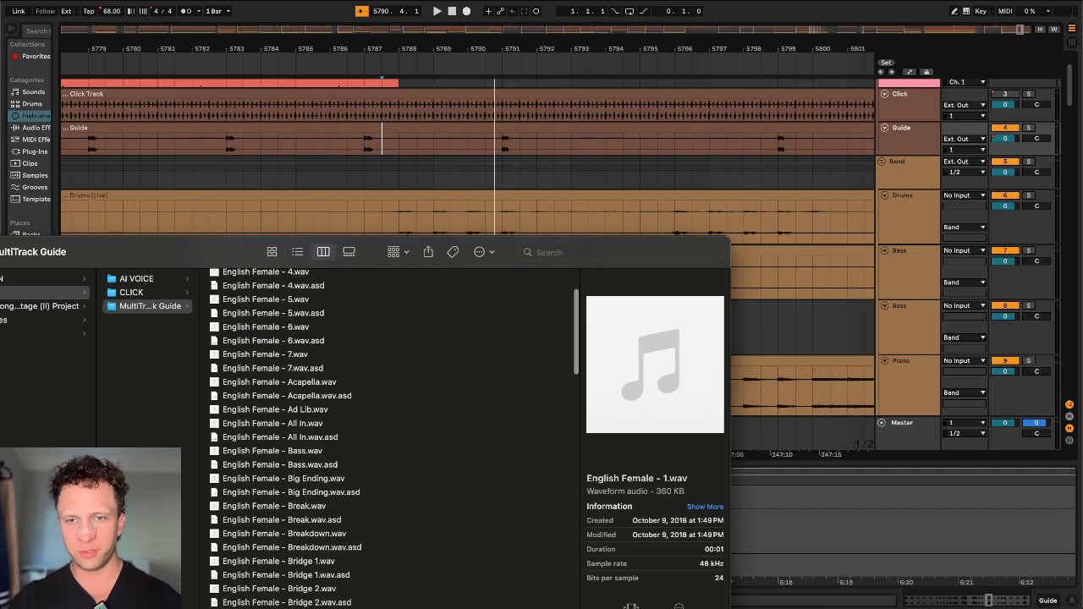
{"action": "scroll", "coordinate": [389, 440], "scroll_direction": "down", "scroll_amount": 10}
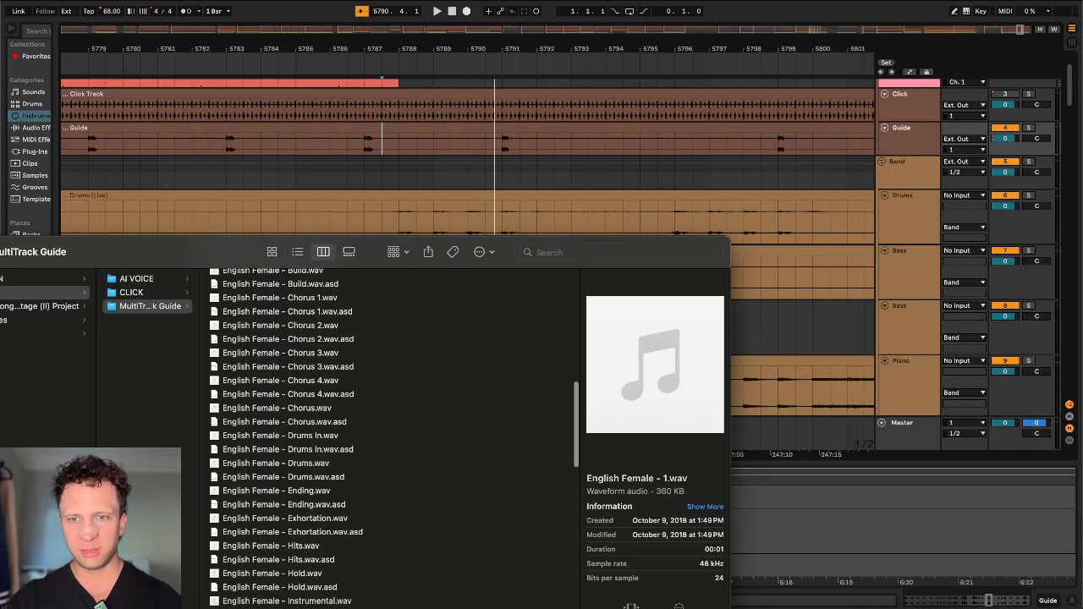
{"action": "scroll", "coordinate": [389, 440], "scroll_direction": "down", "scroll_amount": 1}
{"action": "left_click_drag", "start_coordinate": [308, 430], "coordinate": [384, 135]}
{"action": "left_click", "coordinate": [388, 132]}
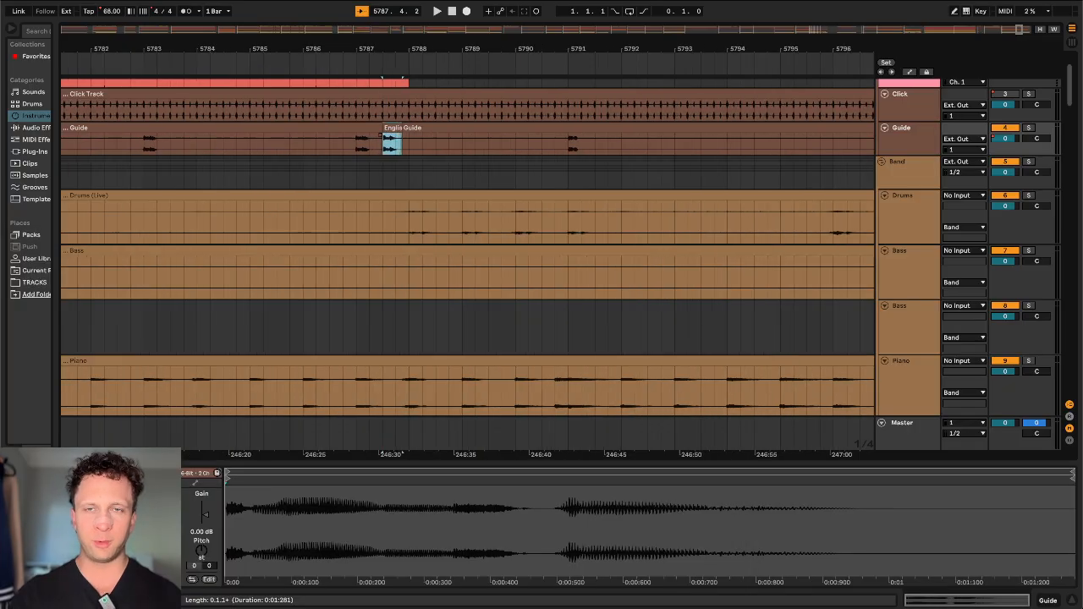
{"action": "scroll", "coordinate": [381, 140], "scroll_direction": "up", "scroll_amount": 4}
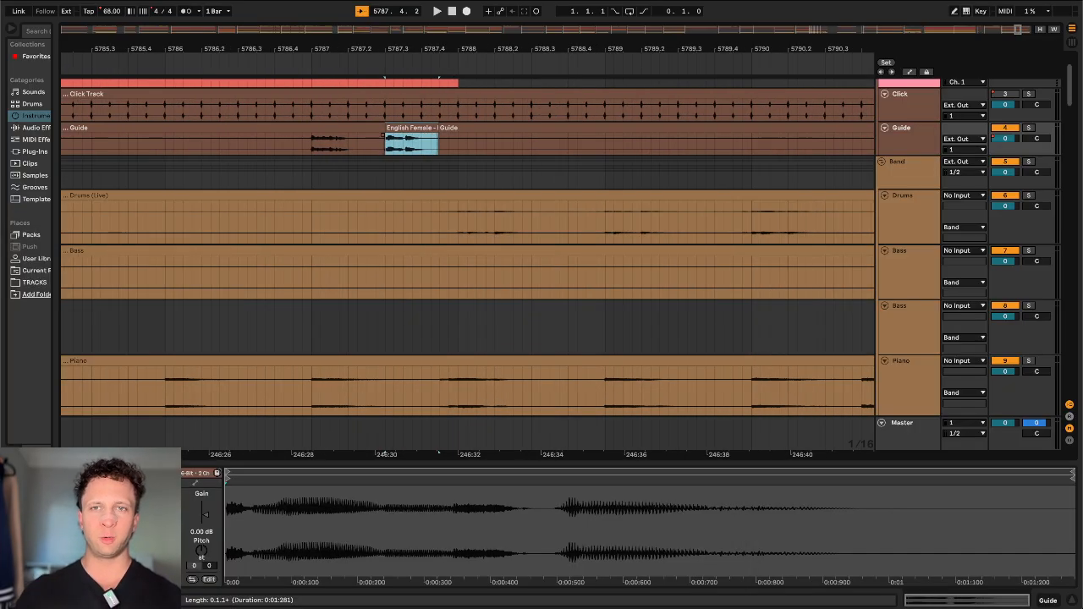
- Play the Guide track from bar 5787 to audition the added English Female cue with the drum entry
{"action": "left_click", "coordinate": [309, 144]}
{"action": "scroll", "coordinate": [310, 143], "scroll_direction": "down", "scroll_amount": 4}
{"action": "scroll", "coordinate": [310, 144], "scroll_direction": "up", "scroll_amount": 1}
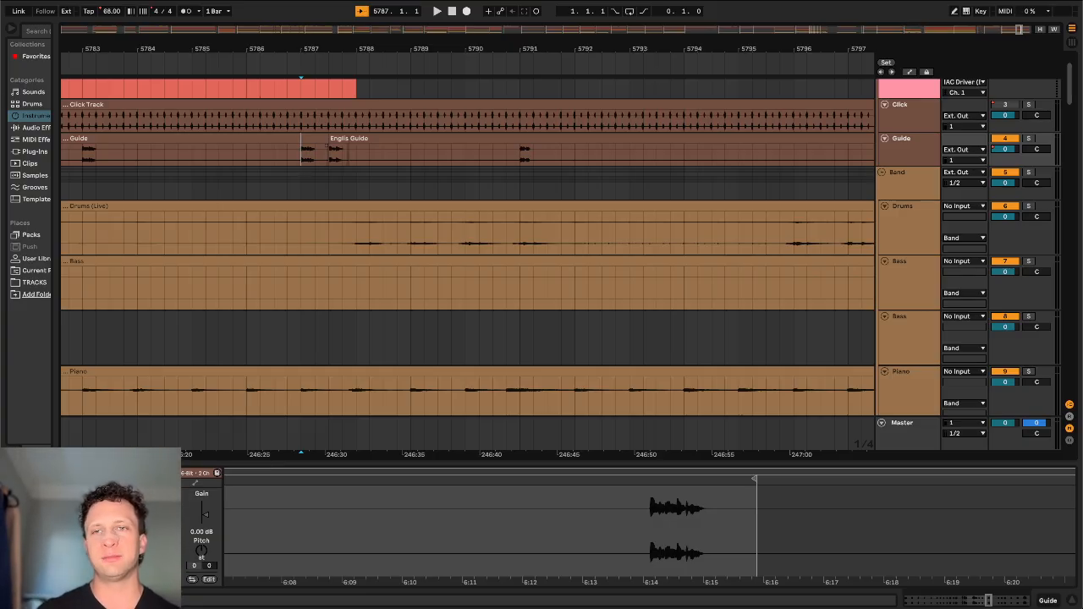
{"action": "scroll", "coordinate": [327, 145], "scroll_direction": "down", "scroll_amount": 3}
{"action": "scroll", "coordinate": [327, 146], "scroll_direction": "up", "scroll_amount": 5}
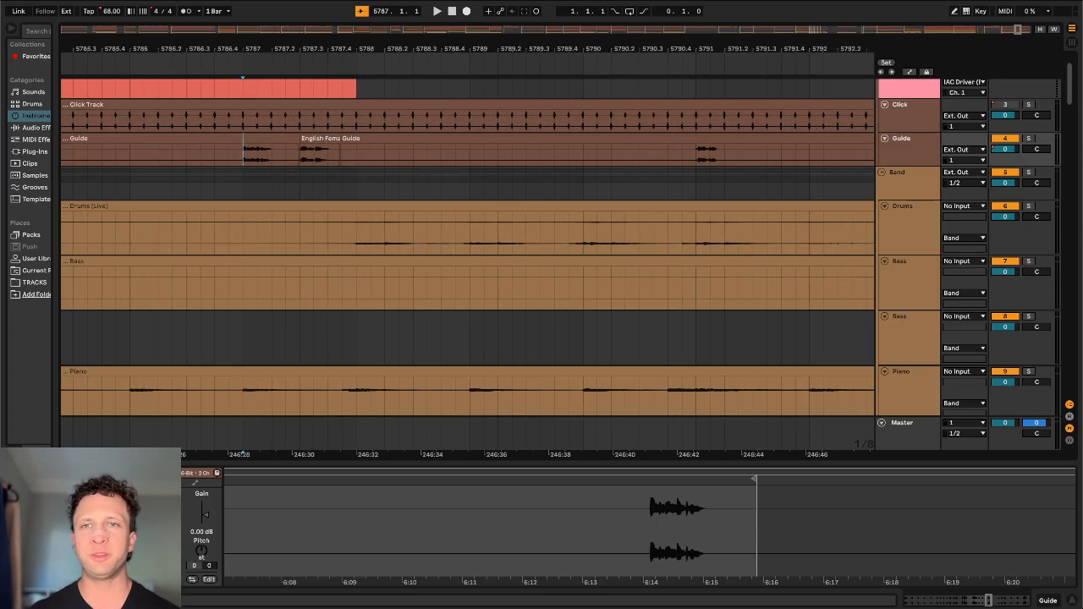
{"action": "scroll", "coordinate": [328, 146], "scroll_direction": "up", "scroll_amount": 2}
{"action": "scroll", "coordinate": [328, 145], "scroll_direction": "left", "scroll_amount": 1}
{"action": "key", "text": "space"}
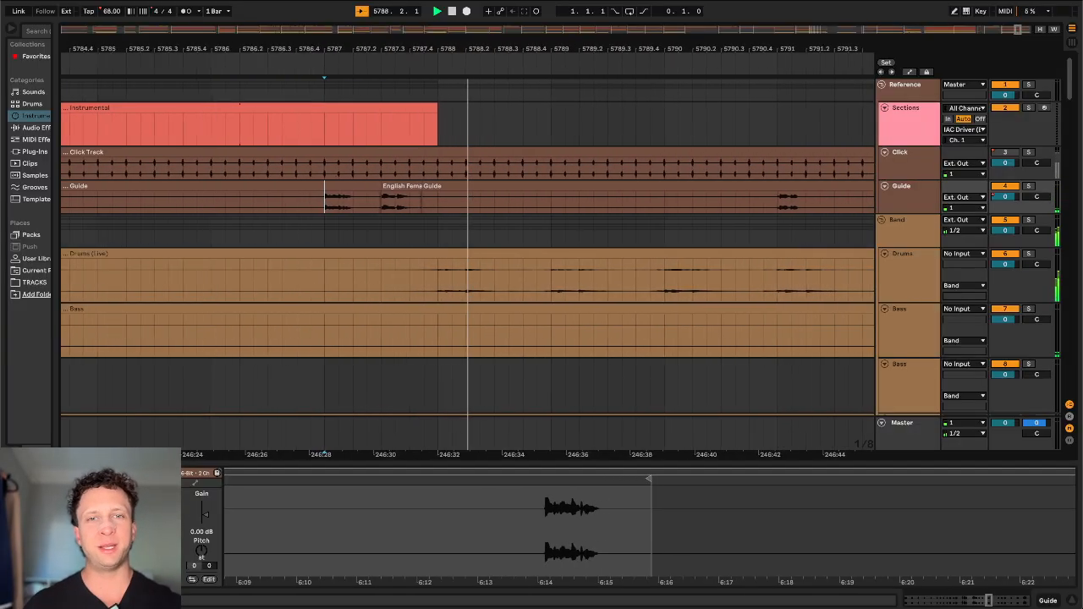
{"action": "scroll", "coordinate": [467, 229], "scroll_direction": "down", "scroll_amount": 5}
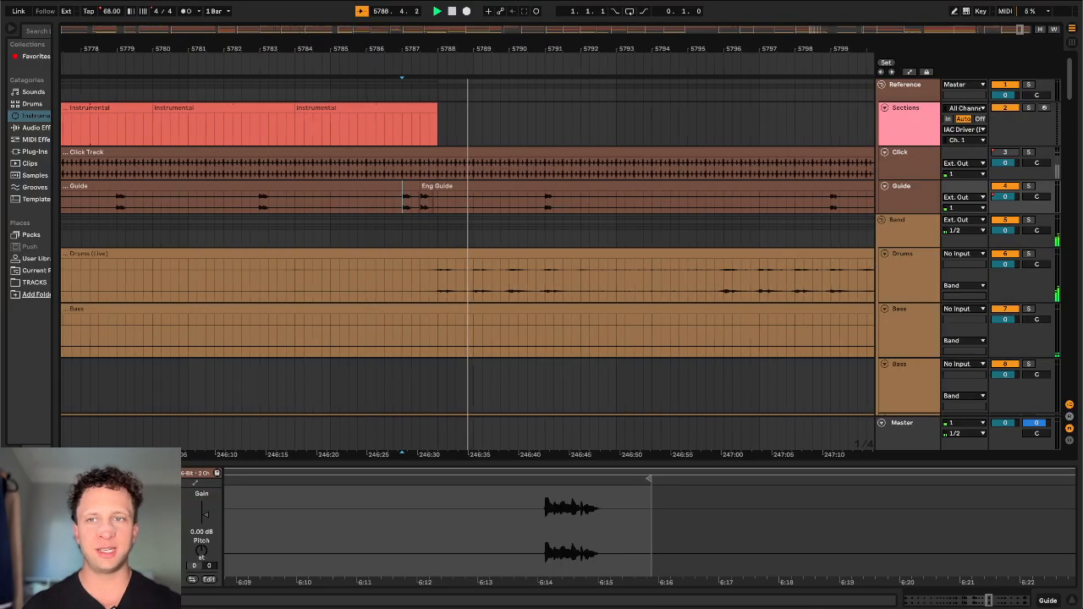
{"action": "scroll", "coordinate": [467, 229], "scroll_direction": "up", "scroll_amount": 4}
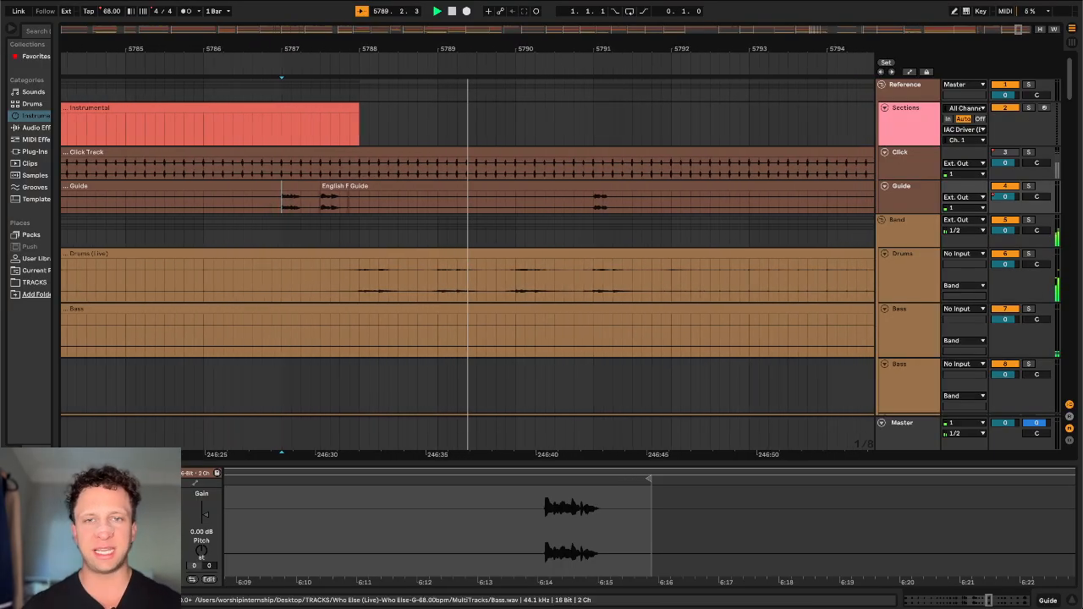
- Examine the Drums hits around bars 5789 to 5791 and mark the Guide cue at bar 5791
{"action": "left_click", "coordinate": [432, 280]}
{"action": "left_click_drag", "start_coordinate": [489, 280], "coordinate": [617, 280]}
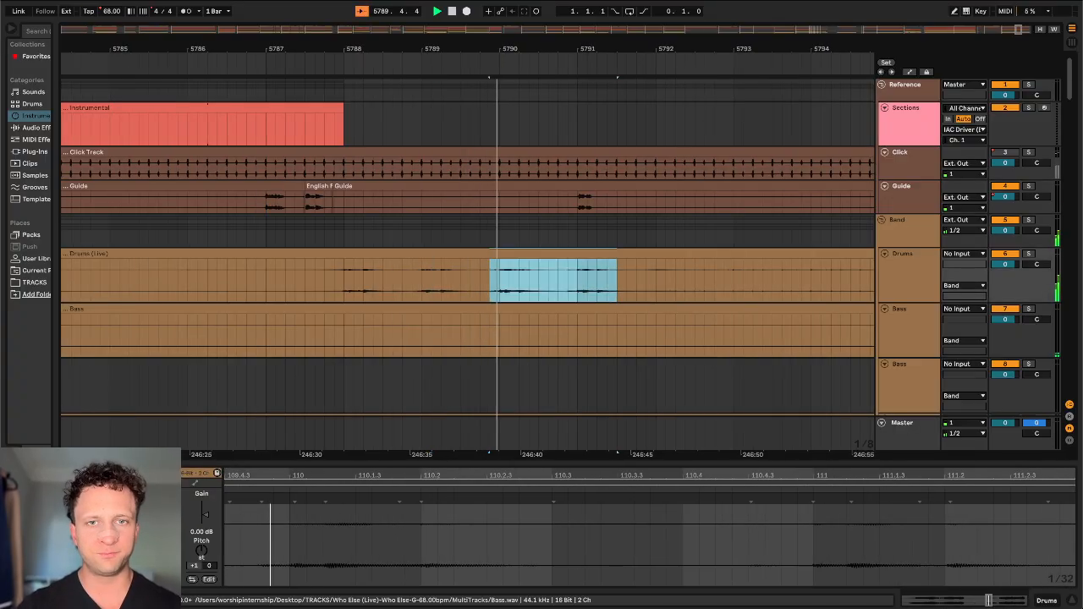
{"action": "left_click", "coordinate": [510, 280]}
{"action": "scroll", "coordinate": [503, 263], "scroll_direction": "right", "scroll_amount": 2}
{"action": "left_click", "coordinate": [490, 231]}
{"action": "scroll", "coordinate": [467, 262], "scroll_direction": "right", "scroll_amount": 3}
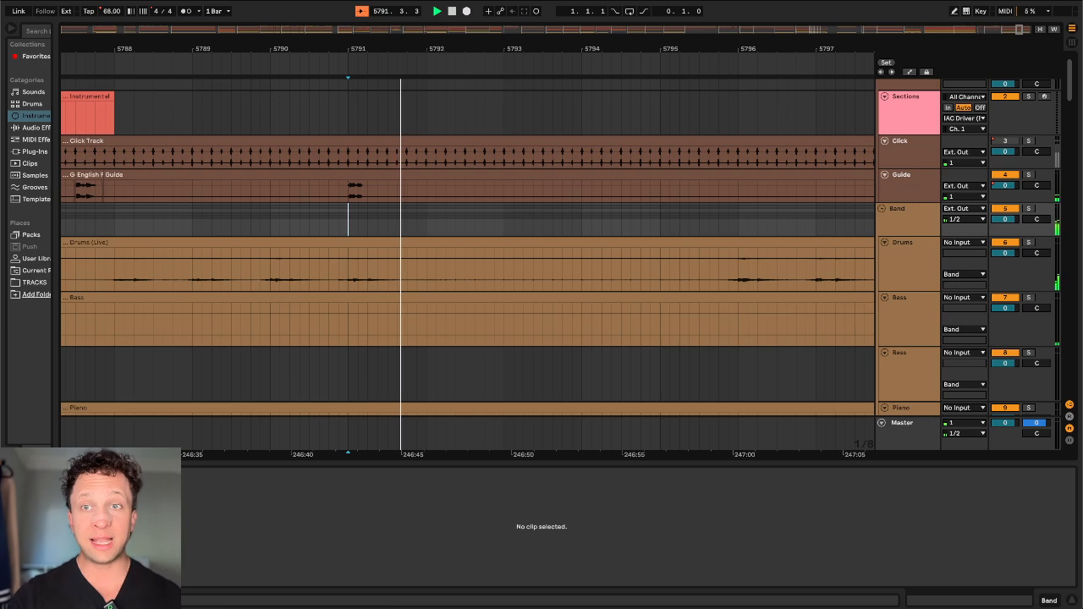
- Duplicate the last Instrumental clip so the copy covers bars 5788 to 5792
{"action": "scroll", "coordinate": [421, 188], "scroll_direction": "down", "scroll_amount": 5}
{"action": "left_click", "coordinate": [319, 96]}
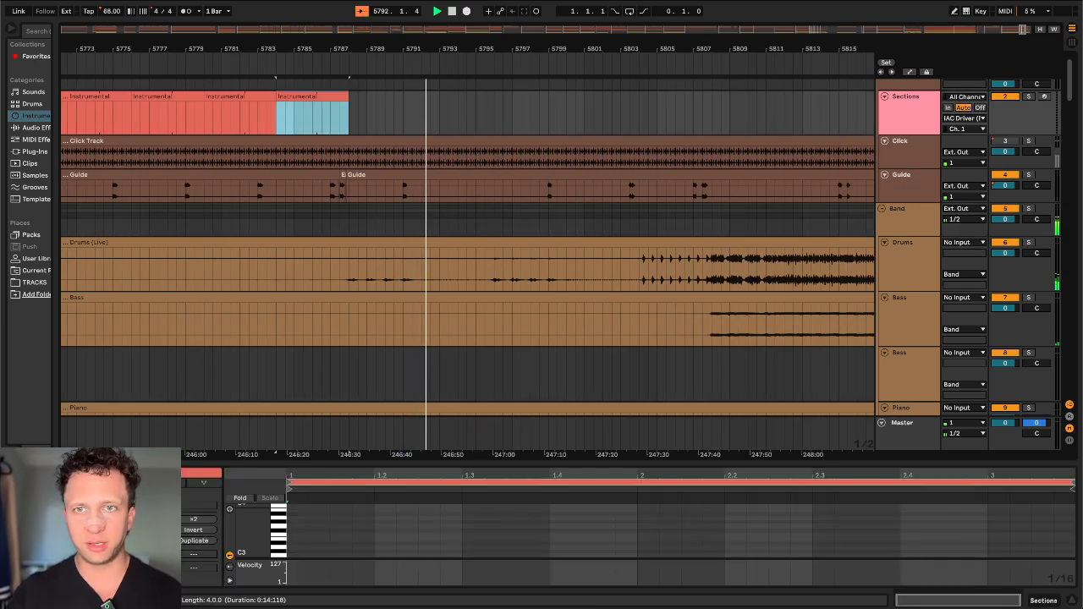
{"action": "key", "text": "super+d"}
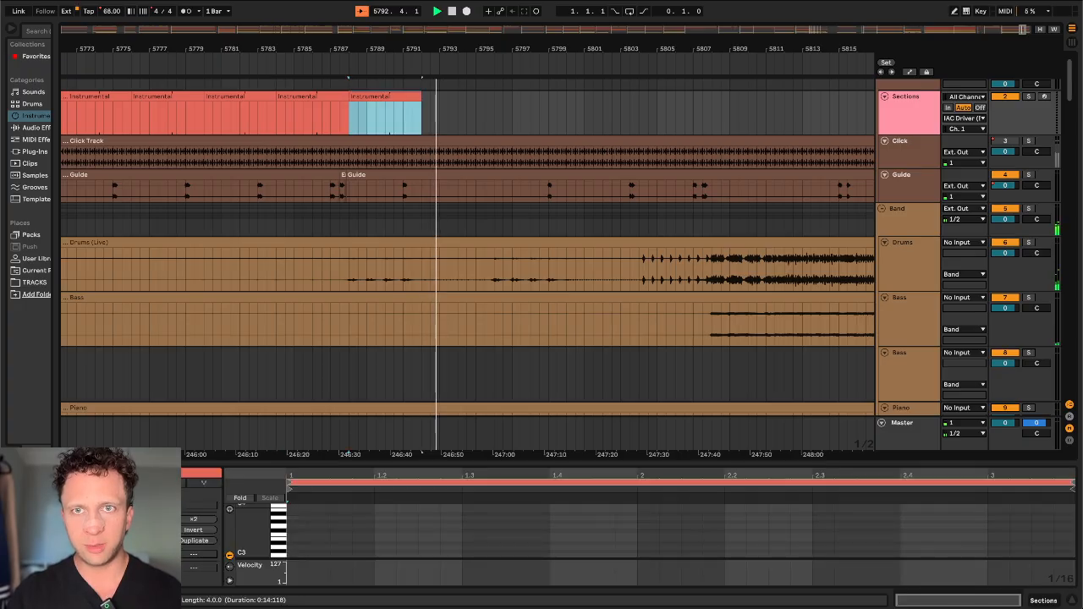
- Duplicate the last Instrumental clip to bar 5792, rename the copy Chorus and colour it light blue
{"action": "scroll", "coordinate": [351, 113], "scroll_direction": "down", "scroll_amount": 1}
{"action": "key", "text": "super+d"}
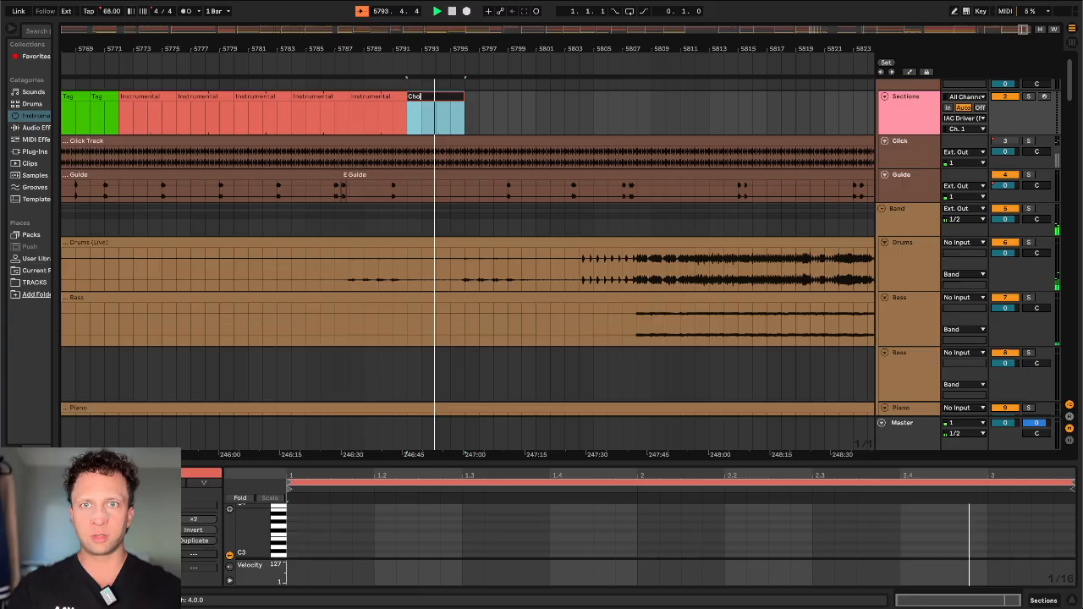
{"action": "right_click", "coordinate": [421, 99]}
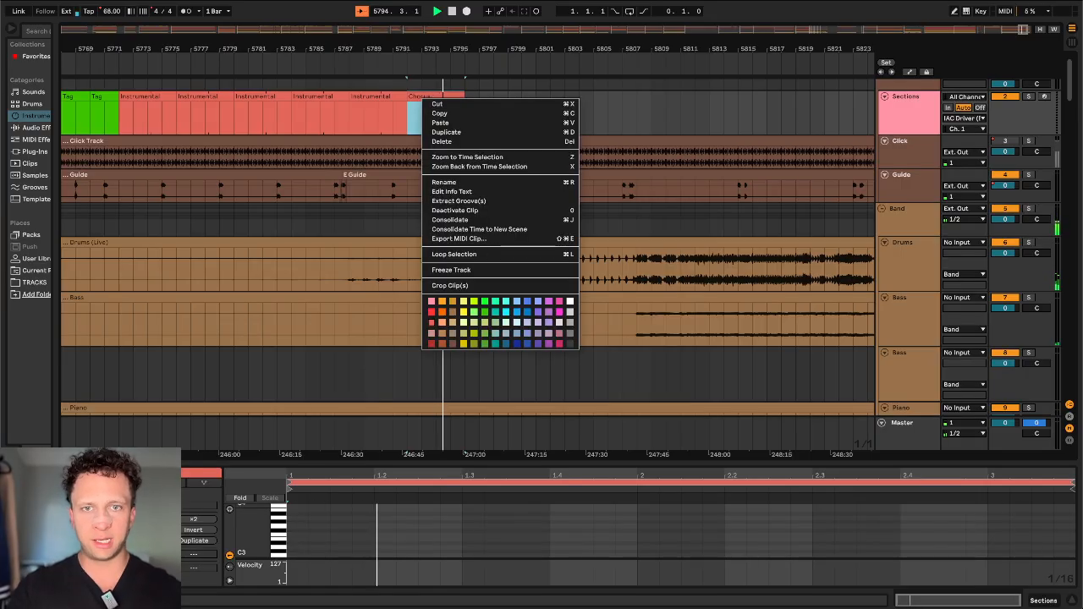
{"action": "left_click", "coordinate": [517, 301]}
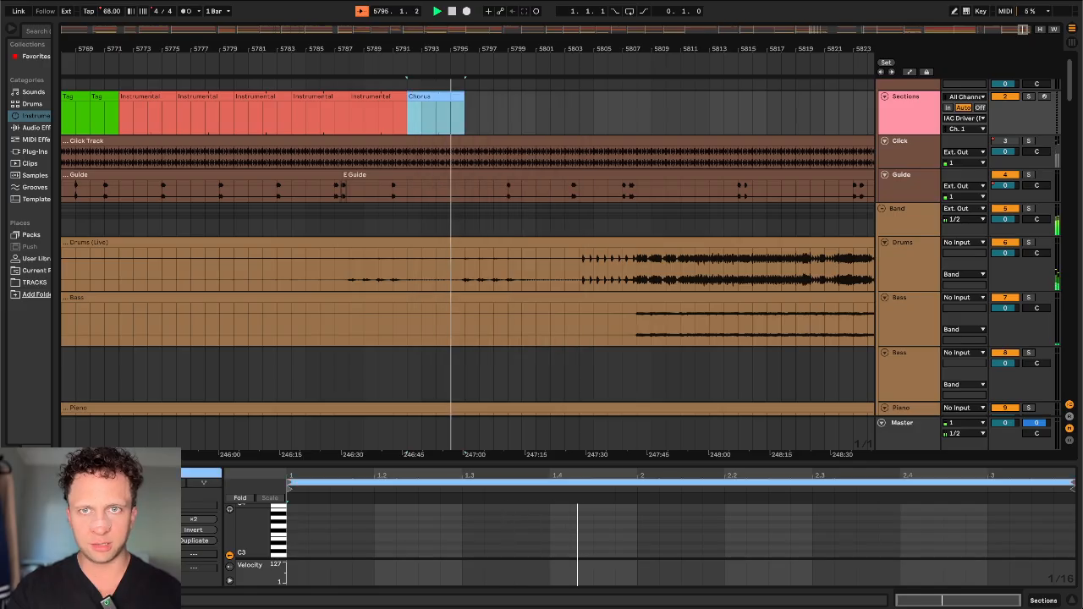
- Check the Drums pattern around bars 5796 to 5799 and extend the Chorus clip to bar 5800
{"action": "left_click", "coordinate": [536, 113]}
{"action": "scroll", "coordinate": [487, 113], "scroll_direction": "up", "scroll_amount": 5}
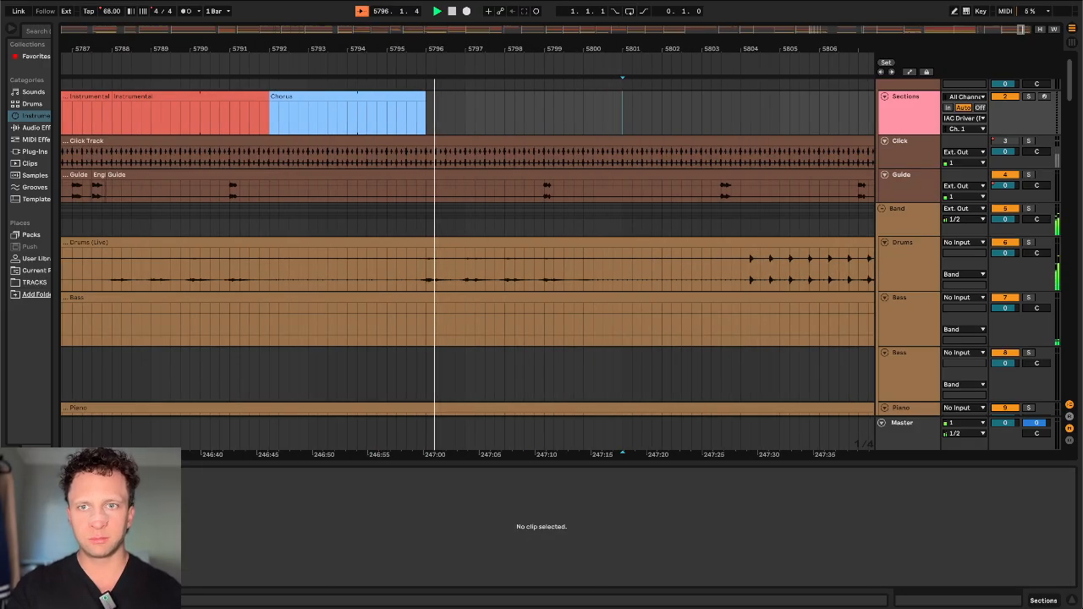
{"action": "left_click_drag", "start_coordinate": [426, 269], "coordinate": [574, 269]}
{"action": "mouse_move", "coordinate": [269, 269]}
{"action": "left_mouse_down"}
{"action": "mouse_move", "coordinate": [425, 269]}
{"action": "mouse_move", "coordinate": [416, 269]}
{"action": "left_mouse_up"}
{"action": "left_click", "coordinate": [544, 269]}
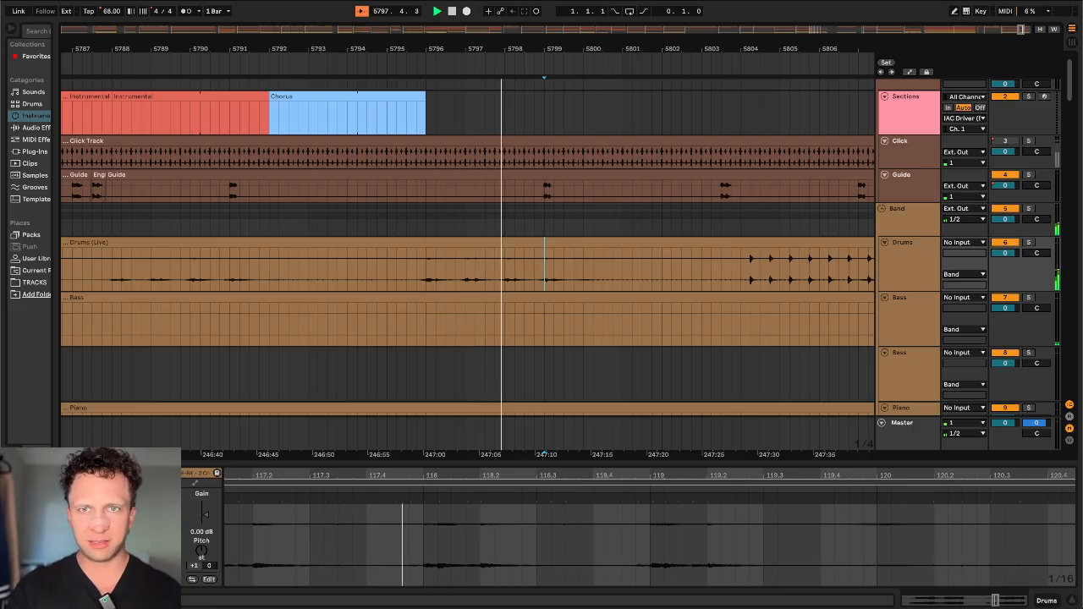
{"action": "left_click_drag", "start_coordinate": [425, 96], "coordinate": [583, 97]}
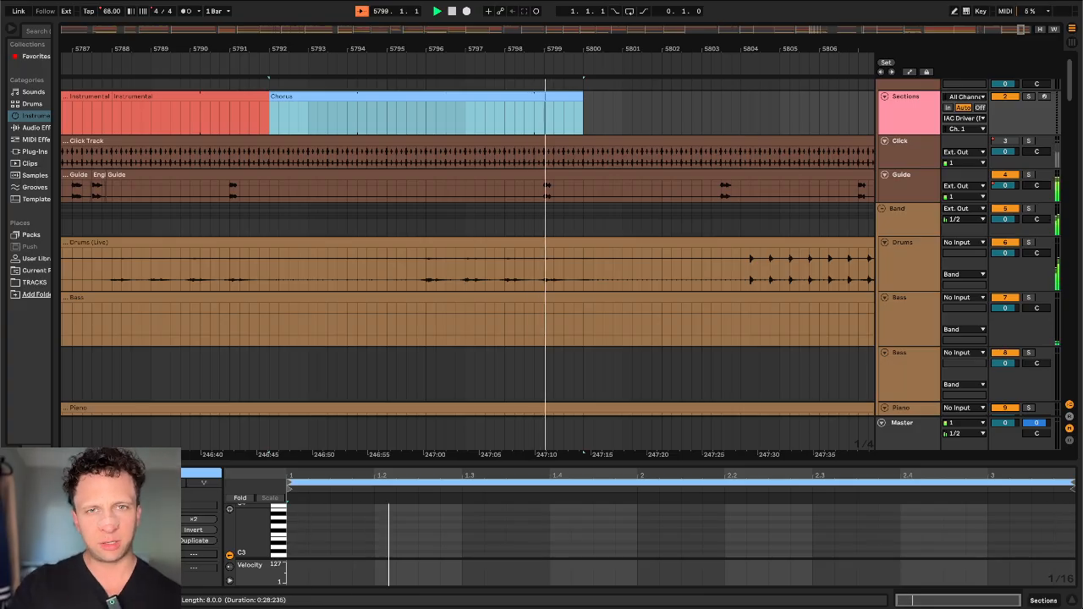
- Duplicate the Chorus clip so the copy covers bars 5800 to 5808
{"action": "key", "text": "super+d"}
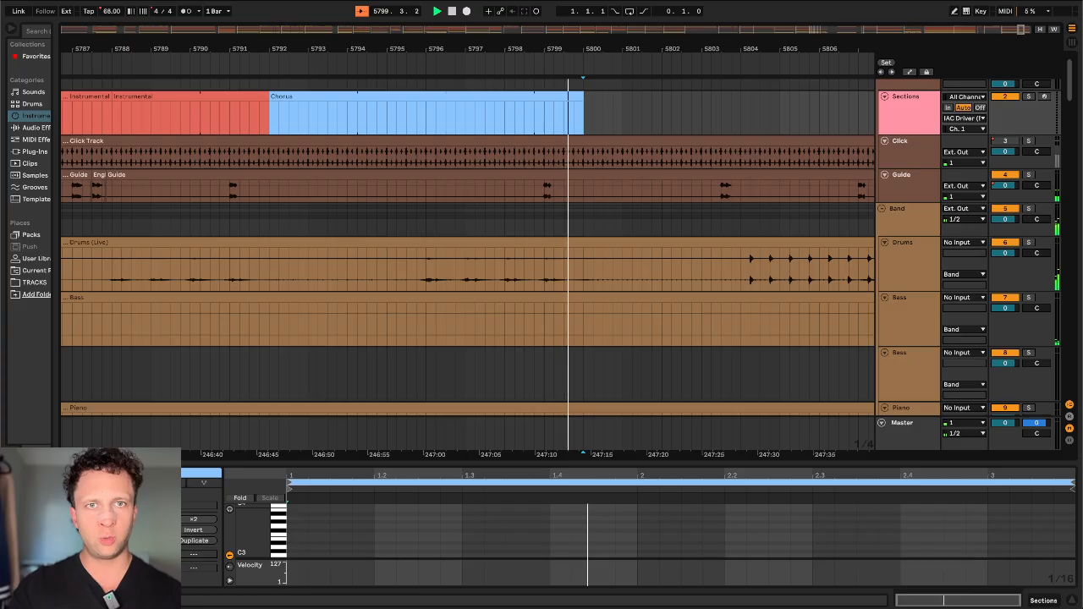
{"action": "key", "text": "minus"}
{"action": "key", "text": "minus"}
{"action": "key", "text": "minus"}
{"action": "key", "text": "minus"}
{"action": "key", "text": "plus"}
{"action": "left_click", "coordinate": [599, 119]}
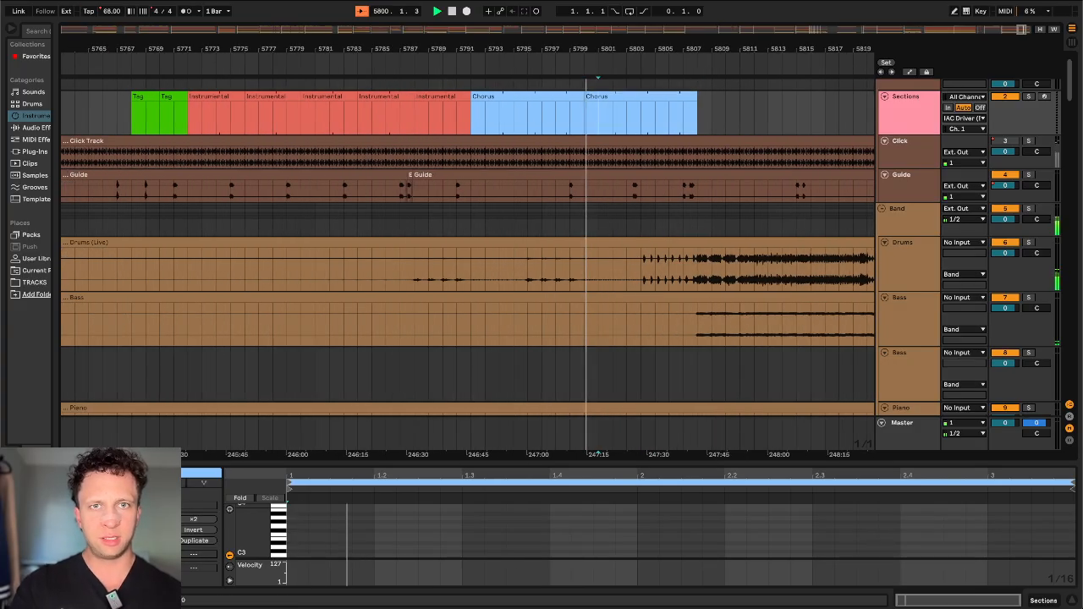
- Rename the copied section clip at bar 5800 Bridge and colour it yellow
{"action": "left_click", "coordinate": [598, 96]}
{"action": "key", "text": "super+r"}
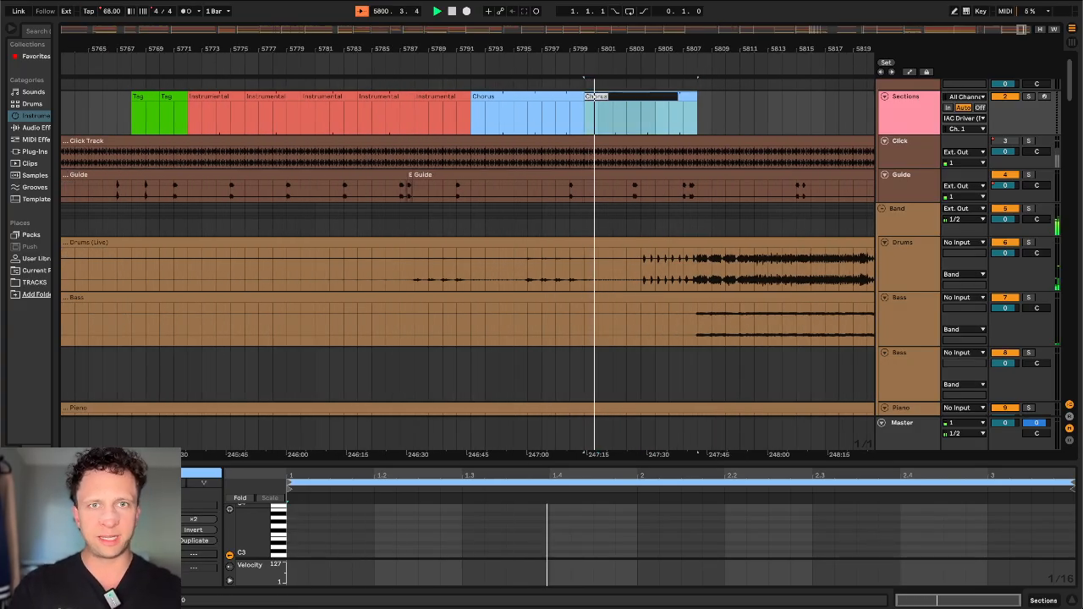
{"action": "type", "text": "Bridge"}
{"action": "key", "text": "Return"}
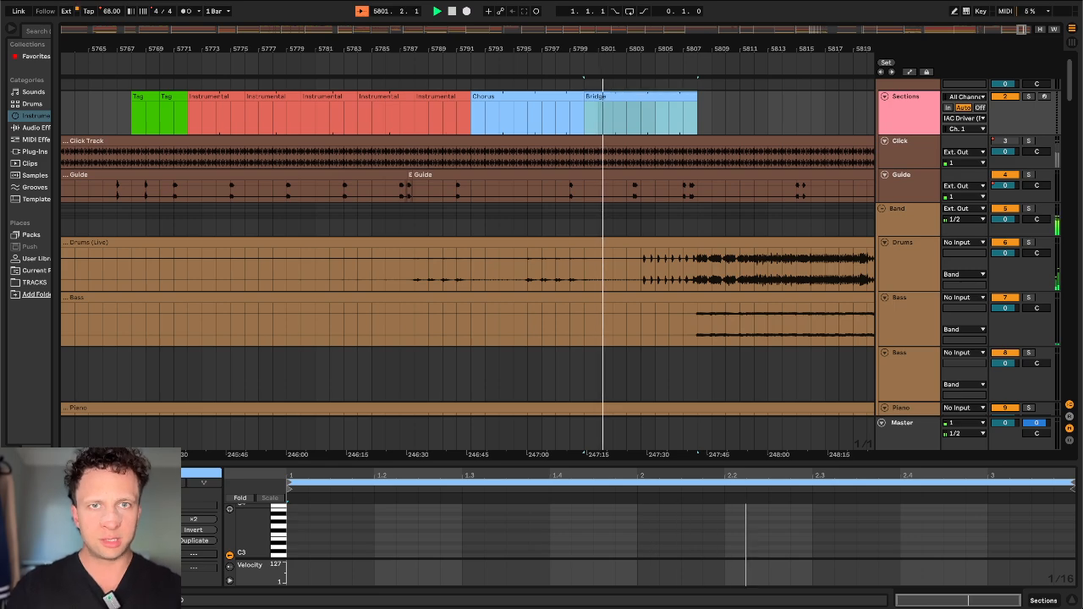
{"action": "right_click", "coordinate": [596, 98]}
{"action": "left_click", "coordinate": [635, 302]}
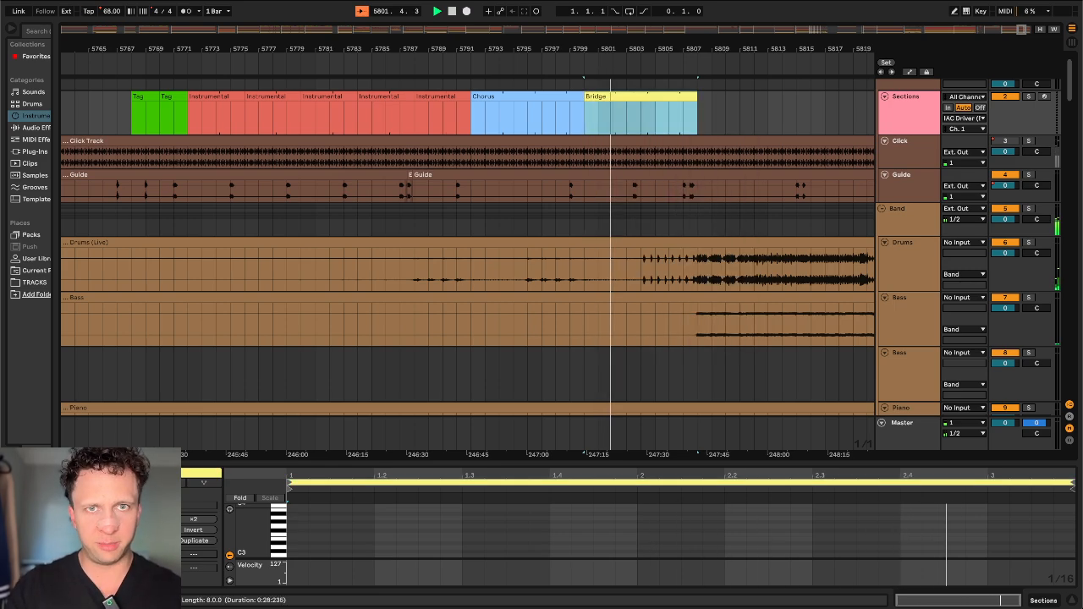
{"action": "left_click", "coordinate": [726, 113]}
- Examine the Drums and Guide tracks around the start of the Bridge and play them from bar 5799
{"action": "scroll", "coordinate": [699, 113], "scroll_direction": "up", "scroll_amount": 4}
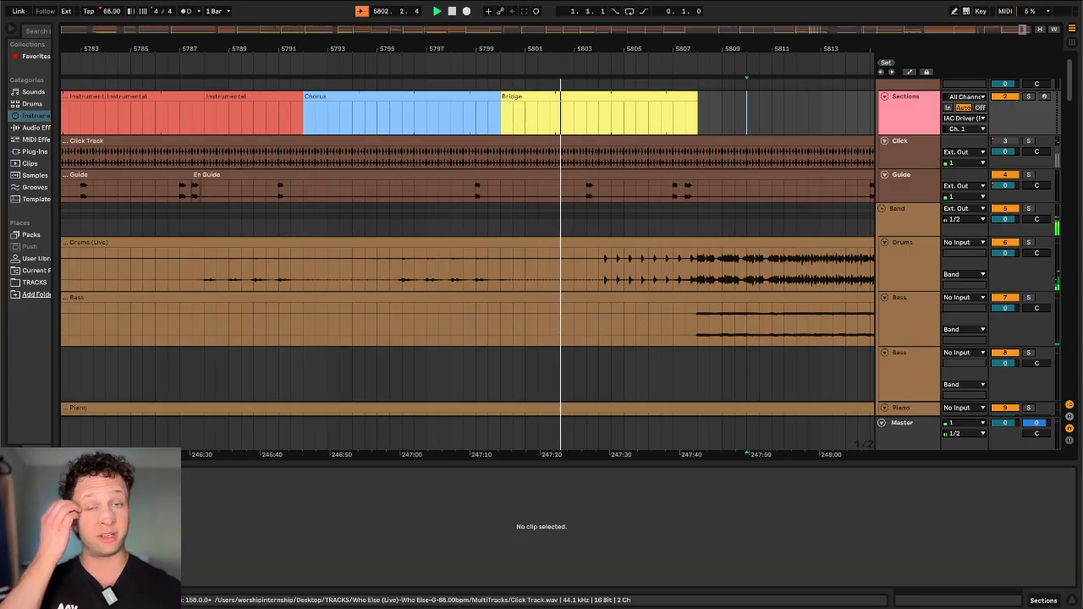
{"action": "scroll", "coordinate": [699, 154], "scroll_direction": "up", "scroll_amount": 3}
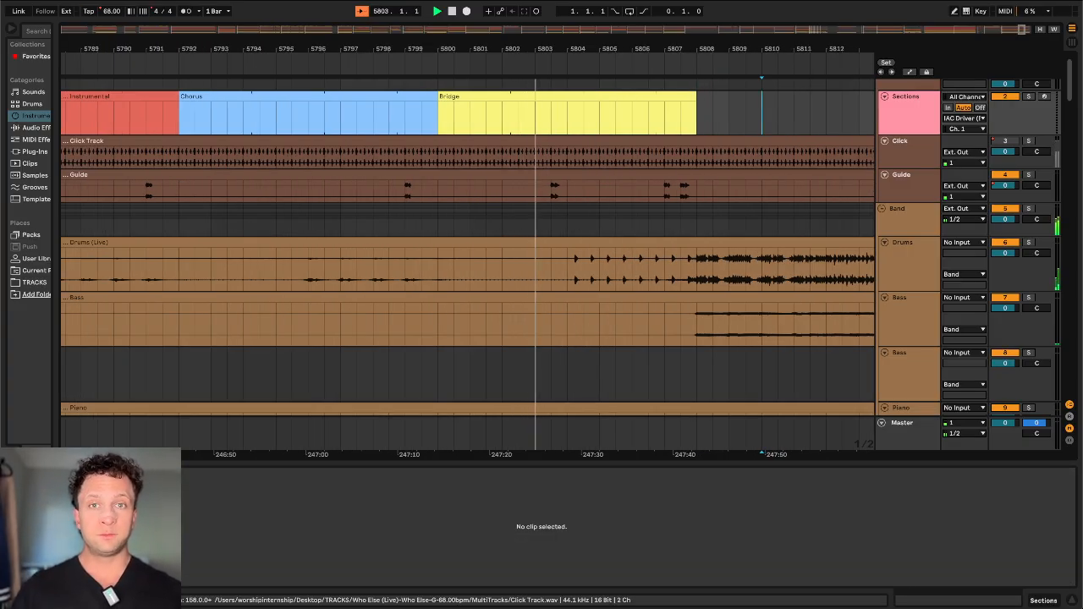
{"action": "scroll", "coordinate": [622, 113], "scroll_direction": "up", "scroll_amount": 2}
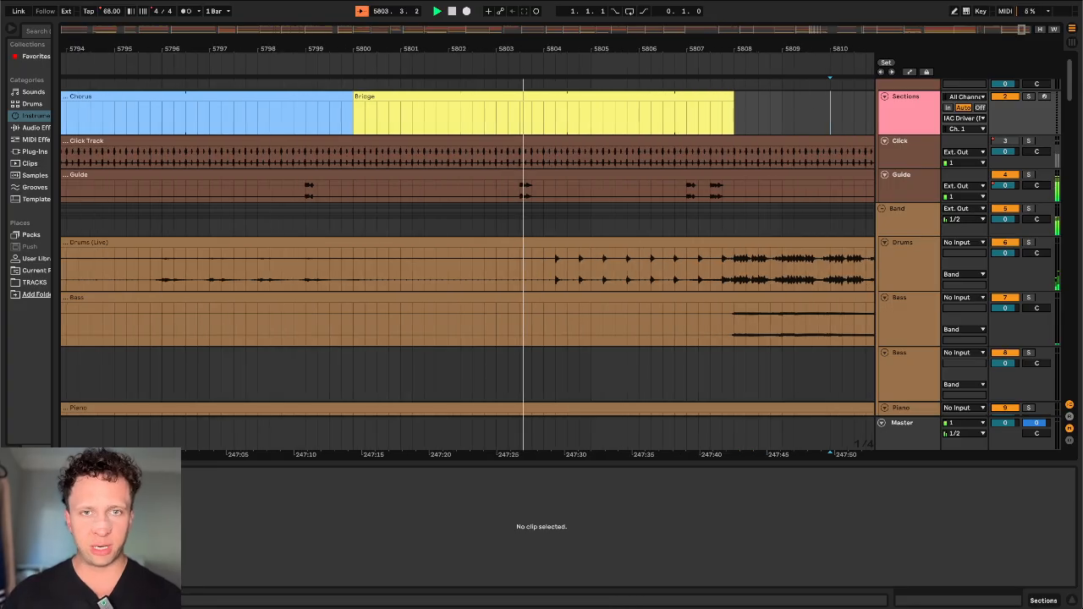
{"action": "left_click", "coordinate": [365, 269]}
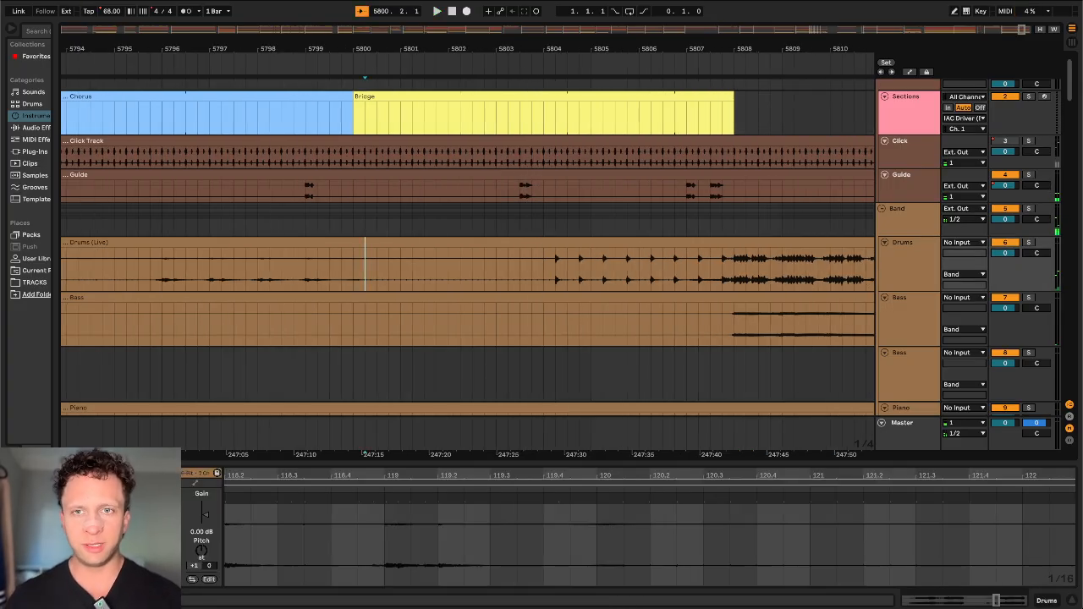
{"action": "left_click", "coordinate": [306, 269]}
{"action": "key", "text": "space"}
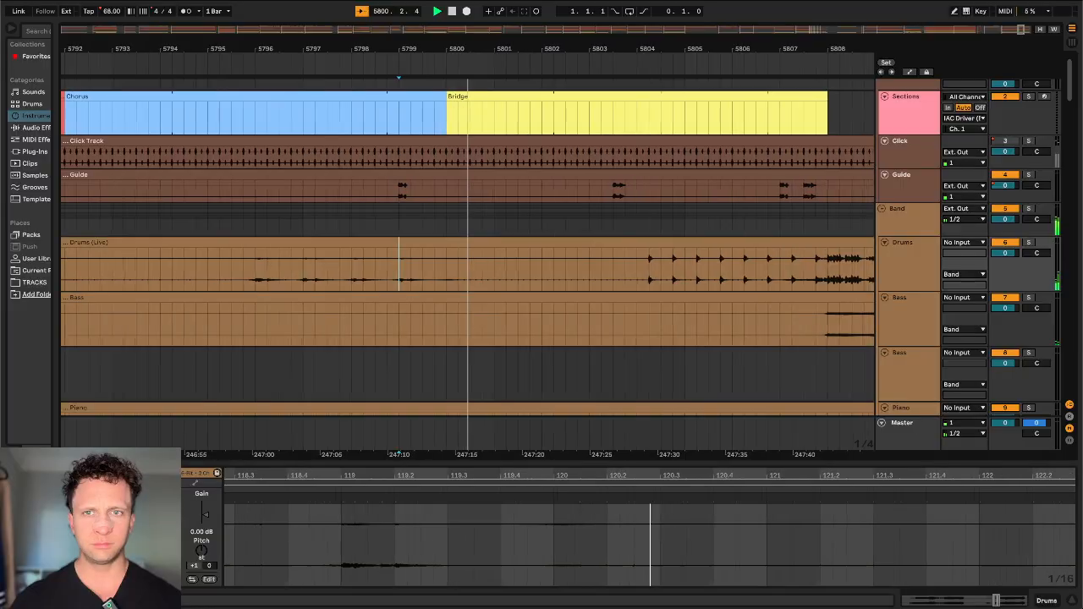
{"action": "scroll", "coordinate": [467, 264], "scroll_direction": "down", "scroll_amount": 3}
{"action": "scroll", "coordinate": [467, 264], "scroll_direction": "left", "scroll_amount": 4}
{"action": "scroll", "coordinate": [467, 264], "scroll_direction": "left", "scroll_amount": 1}
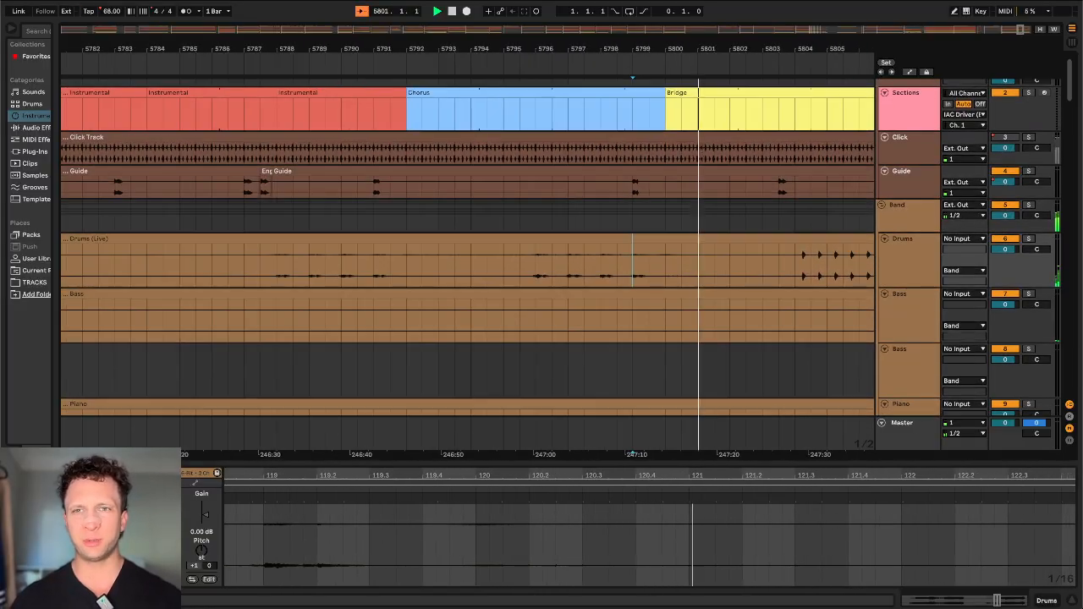
- Listen to the English Female - Drums In cue at bar 5787.3 on the Guide track
{"action": "left_click", "coordinate": [267, 172]}
{"action": "scroll", "coordinate": [268, 171], "scroll_direction": "up", "scroll_amount": 5}
{"action": "key", "text": "space"}
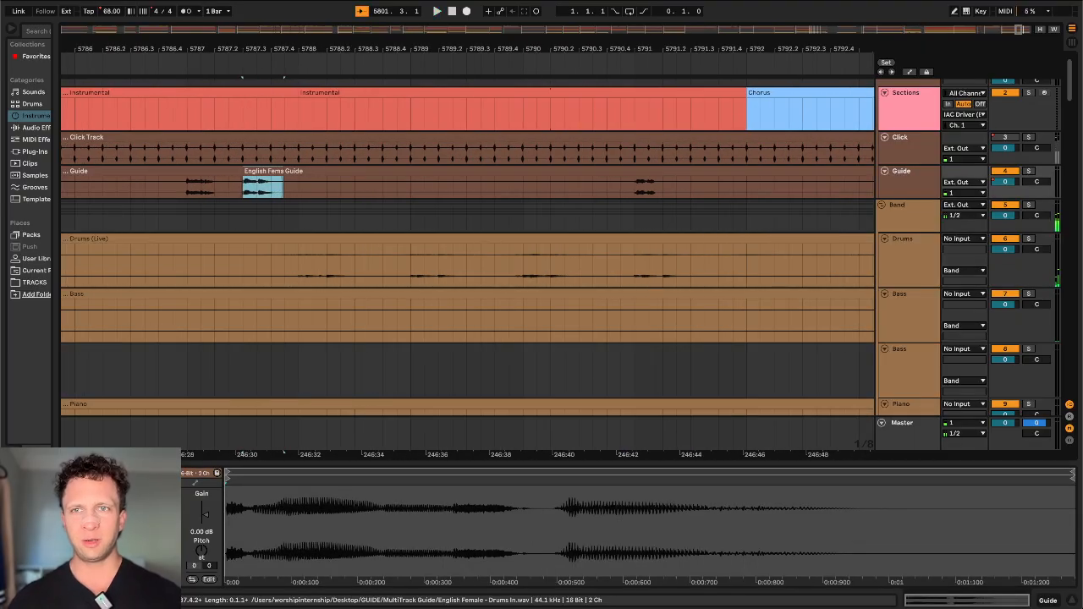
{"action": "left_click", "coordinate": [242, 183]}
{"action": "key", "text": "space"}
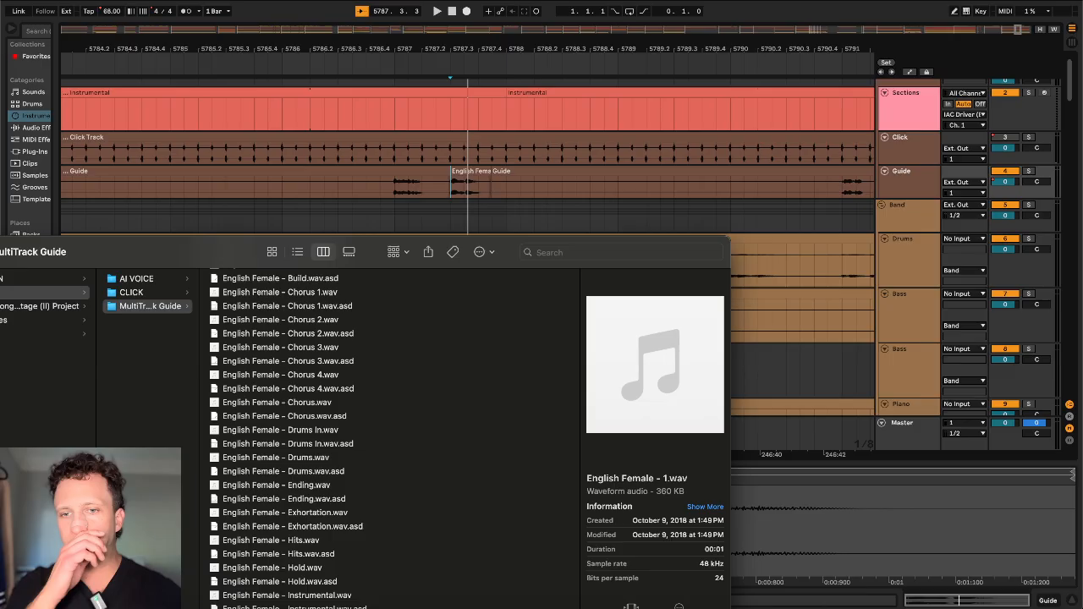
- Add English Female - Softly.wav from the MultiTrack Guide folder to the Guide track at bar 5787.4, directly after the Drums In cue
{"action": "scroll", "coordinate": [394, 438], "scroll_direction": "up", "scroll_amount": 9}
{"action": "scroll", "coordinate": [395, 439], "scroll_direction": "down", "scroll_amount": 20}
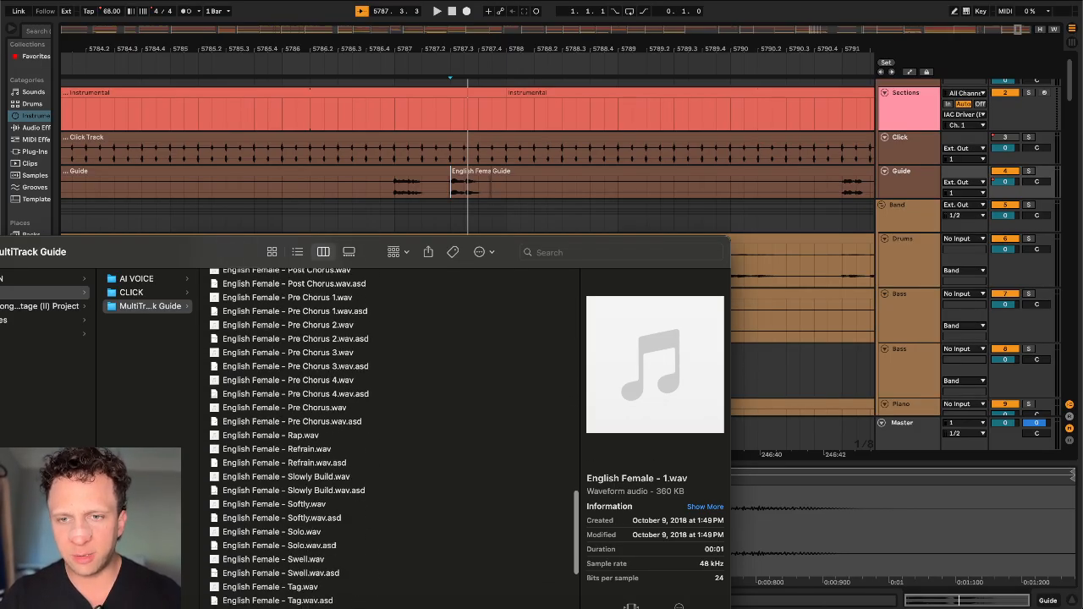
{"action": "scroll", "coordinate": [394, 439], "scroll_direction": "down", "scroll_amount": 3}
{"action": "mouse_move", "coordinate": [270, 430]}
{"action": "left_mouse_down"}
{"action": "mouse_move", "coordinate": [446, 189]}
{"action": "mouse_move", "coordinate": [482, 185]}
{"action": "left_mouse_up"}
{"action": "left_click", "coordinate": [485, 173]}
{"action": "scroll", "coordinate": [485, 175], "scroll_direction": "up", "scroll_amount": 5}
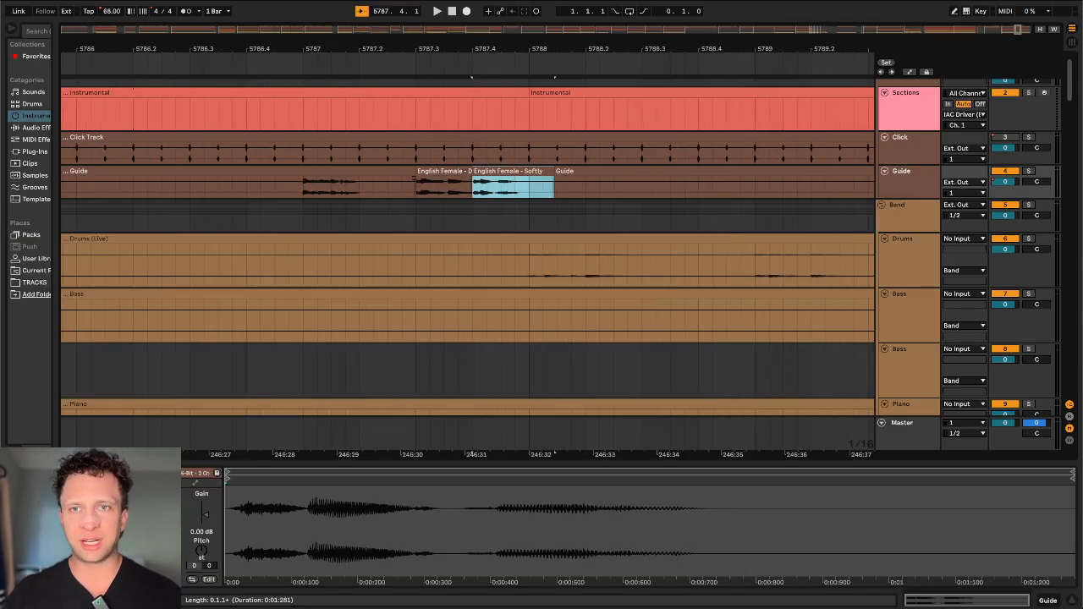
- Play the sequence of Guide cues from bar 5787 to check their timing
{"action": "left_click", "coordinate": [304, 183]}
{"action": "key", "text": "space"}
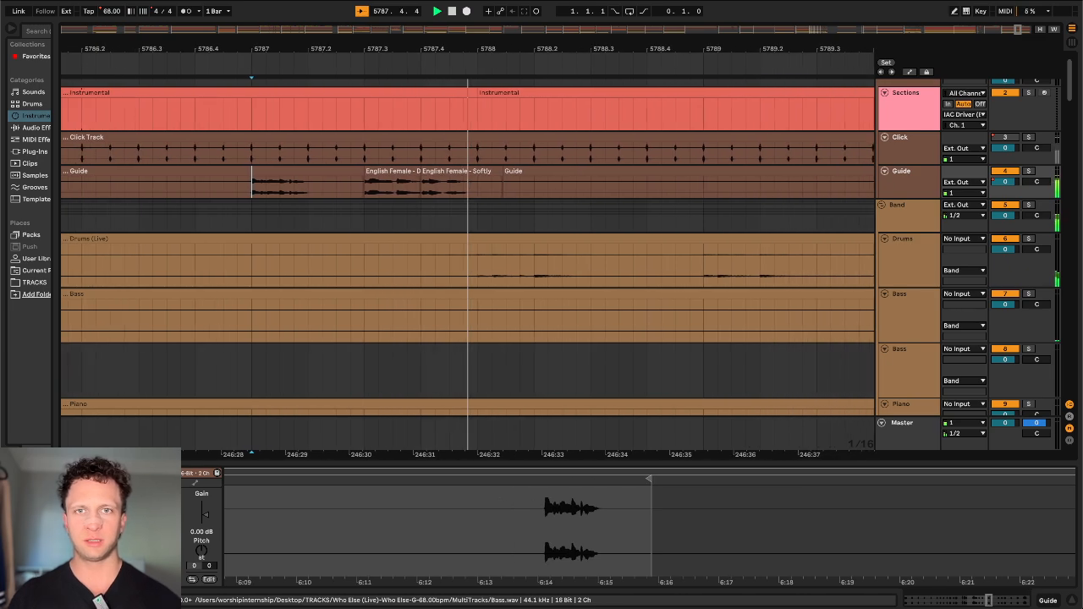
{"action": "key", "text": "space"}
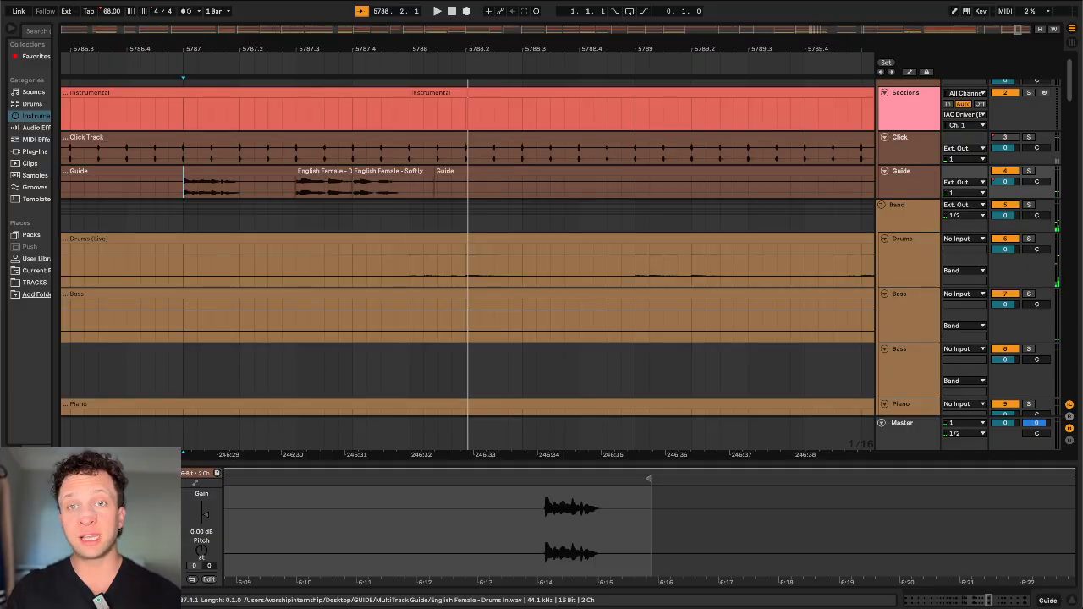
- Move the Drums In and Softly cues together one beat earlier, so they start at bar 5787.2
{"action": "left_click", "coordinate": [325, 172]}
{"action": "left_click", "coordinate": [388, 172], "text": "shift"}
{"action": "left_click_drag", "start_coordinate": [387, 172], "coordinate": [330, 172]}
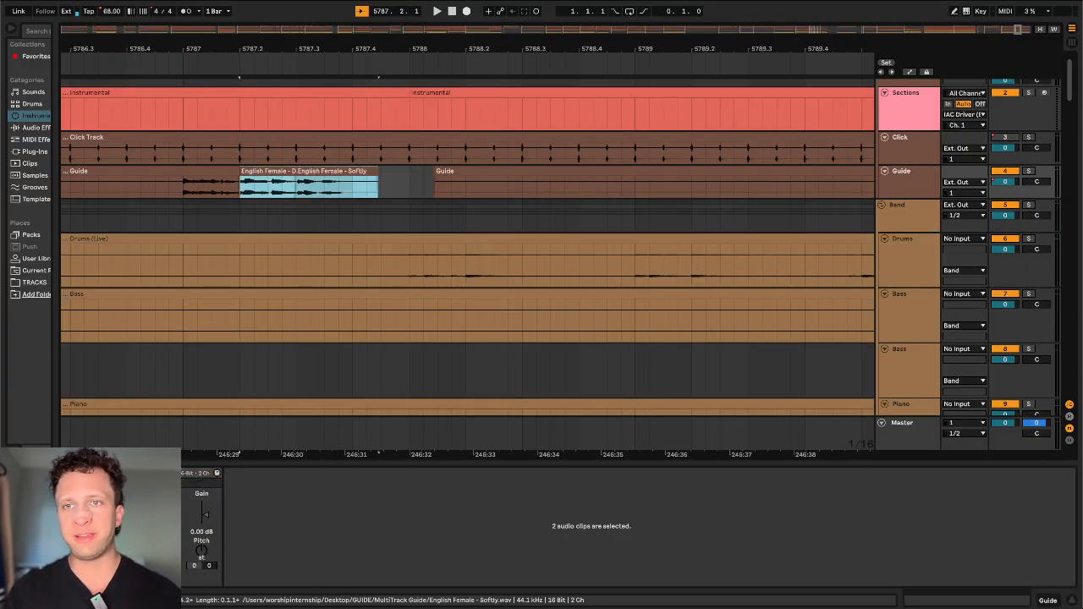
- Play the moved cues from bar 5787, undo their move and replay them for comparison
{"action": "left_click", "coordinate": [240, 182]}
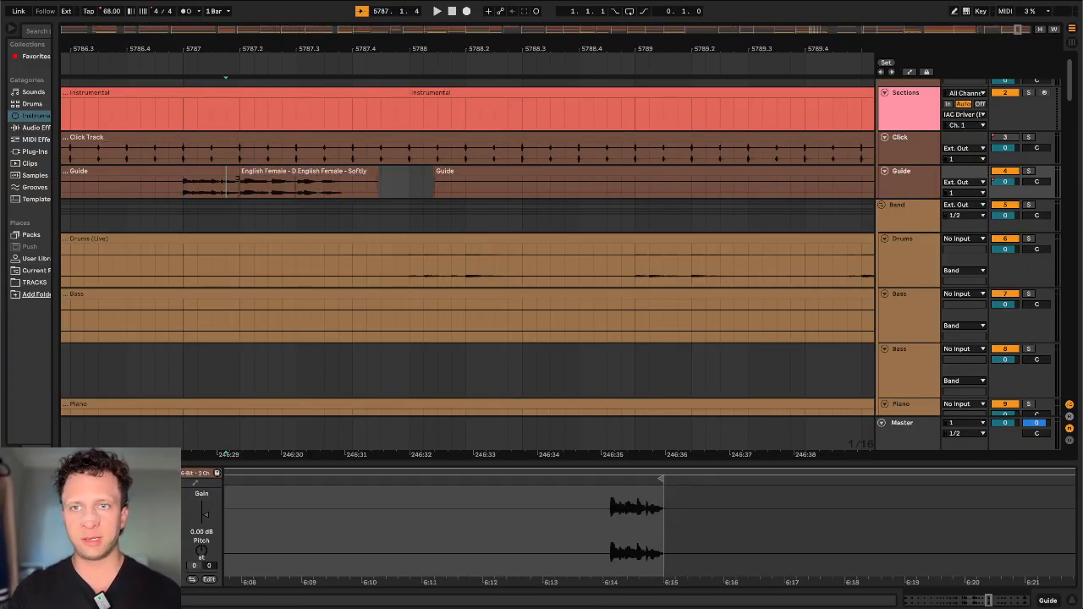
{"action": "left_click", "coordinate": [352, 182]}
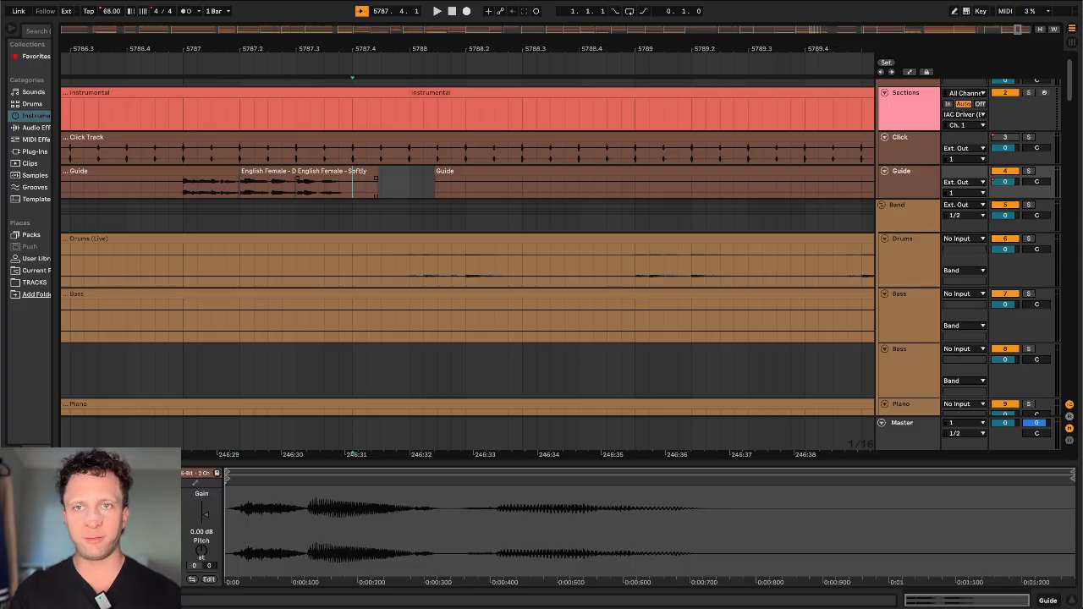
{"action": "key", "text": "space"}
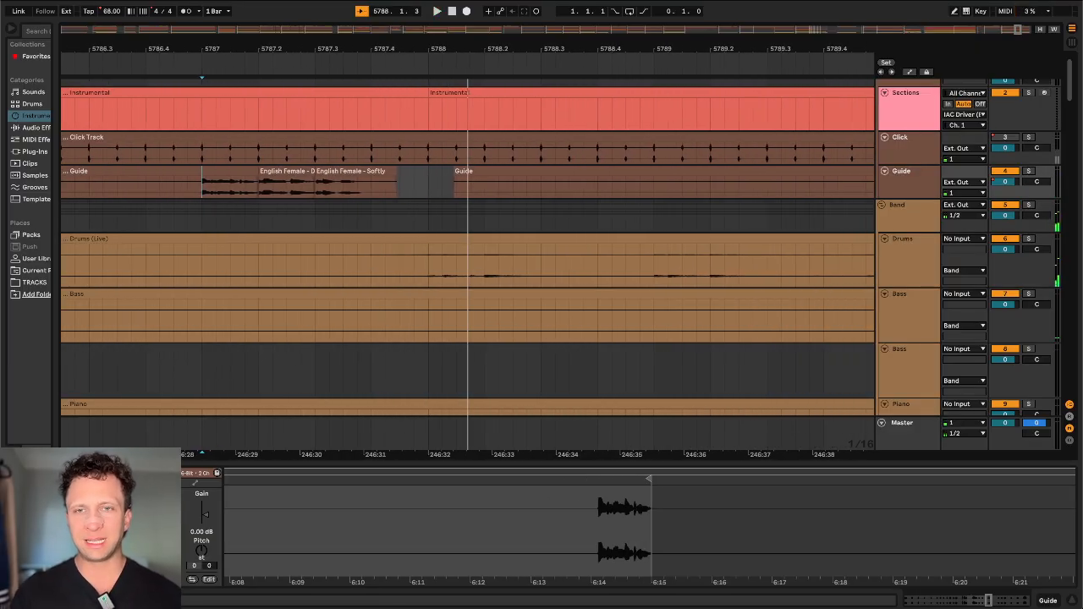
{"action": "key", "text": "space"}
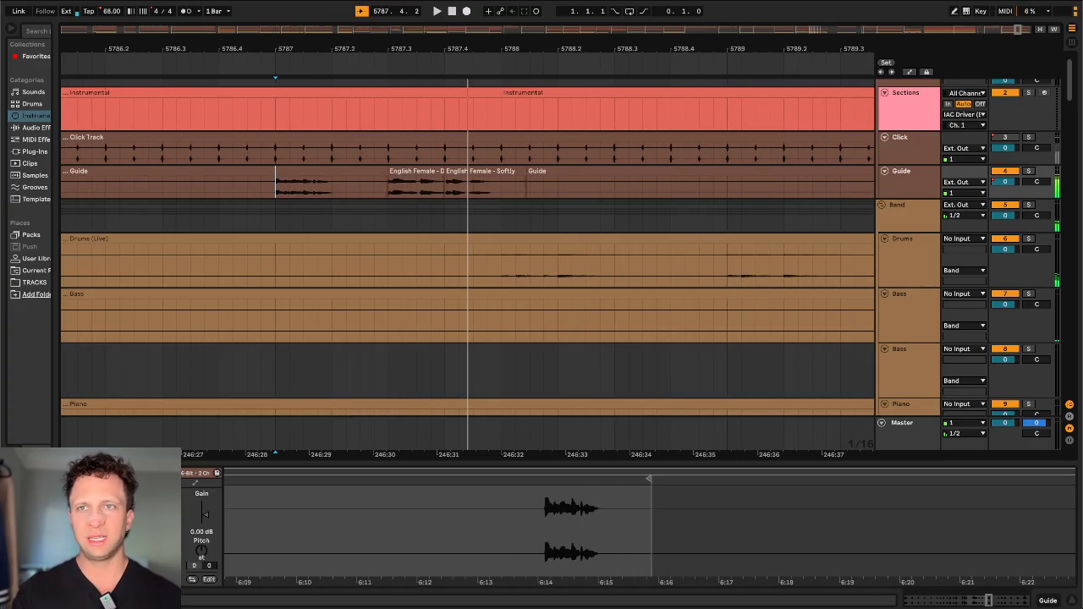
- Redo the move of the Drums In and Softly cues and return the playback start to bar 5787
{"action": "left_click", "coordinate": [95, 0]}
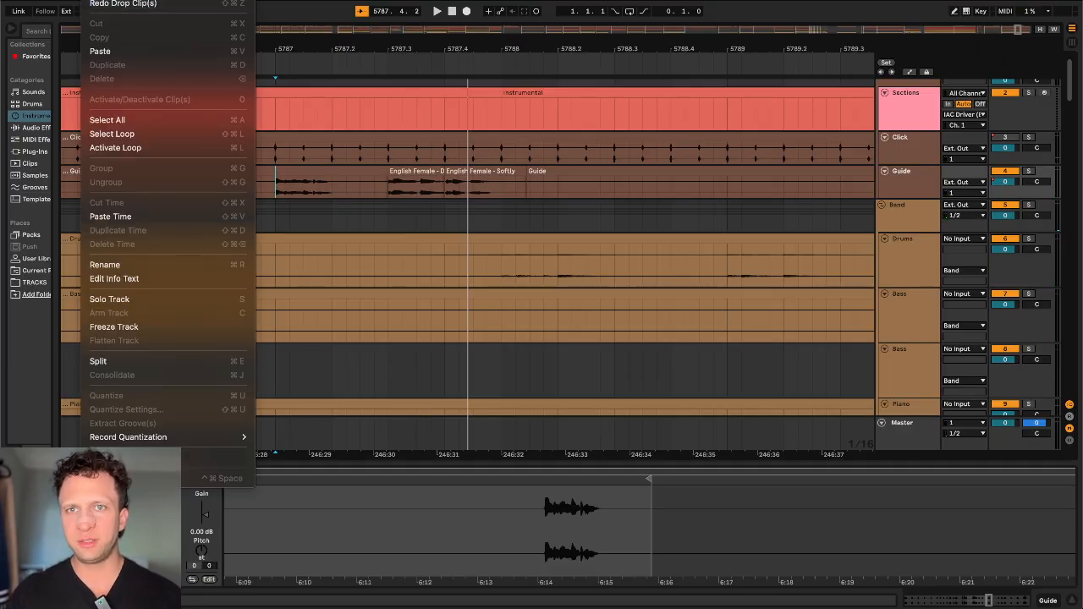
{"action": "left_click", "coordinate": [135, 3]}
{"action": "left_click", "coordinate": [276, 187]}
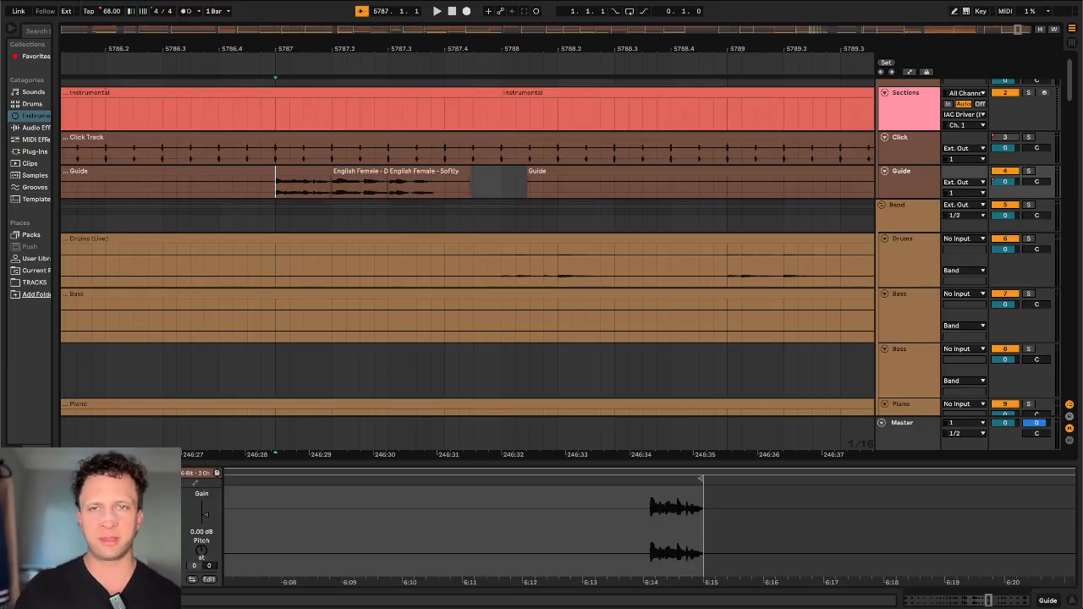
- Delete the tail of the Softly cue from bar 5787.4 onward and play back the shortened cues
{"action": "left_click", "coordinate": [431, 187]}
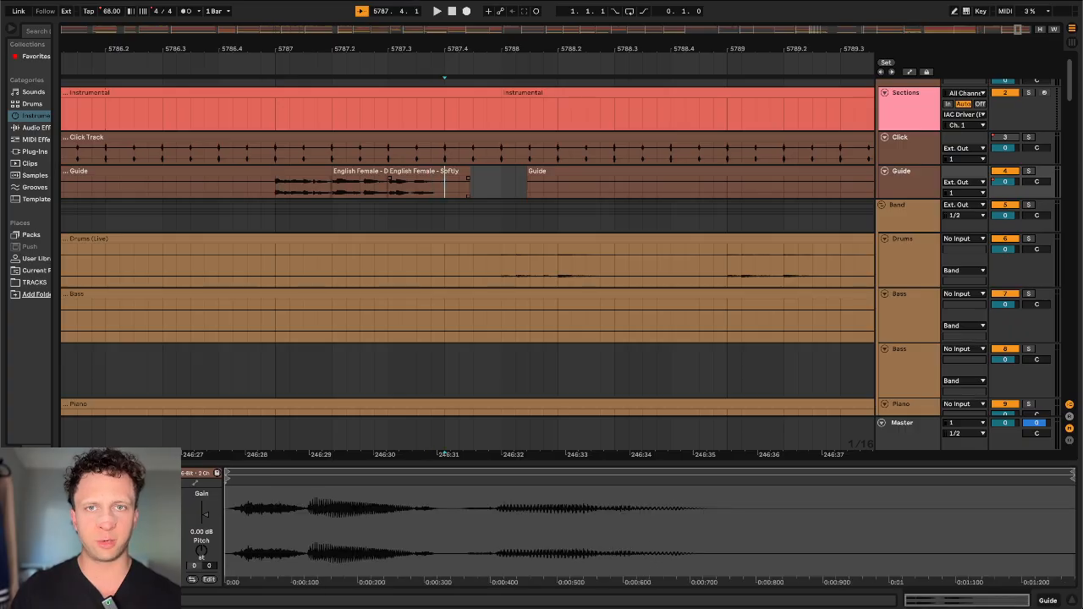
{"action": "left_click_drag", "start_coordinate": [444, 187], "coordinate": [487, 187]}
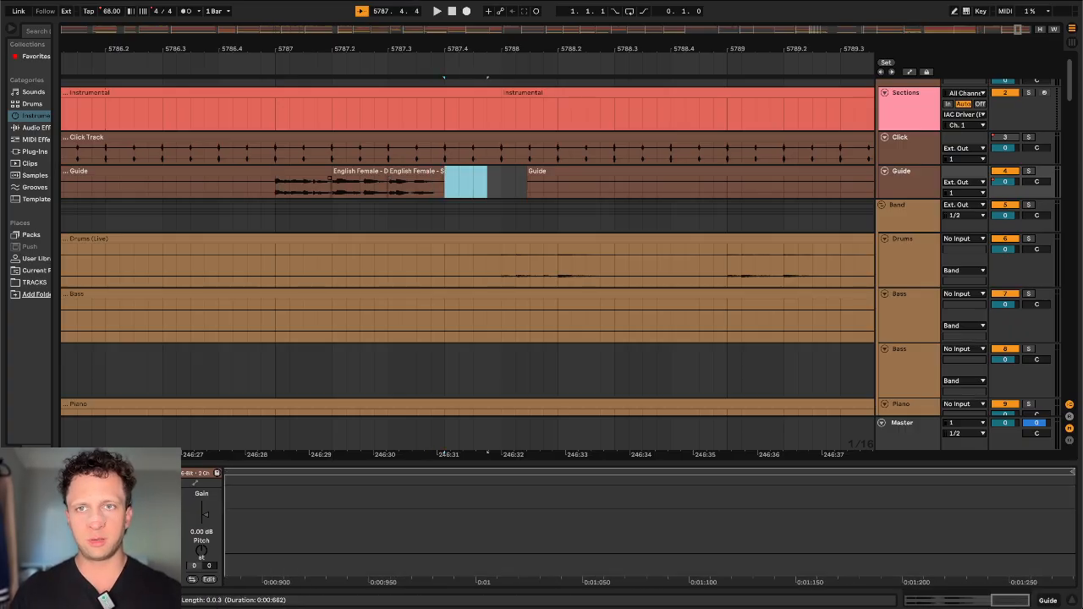
{"action": "key", "text": "space"}
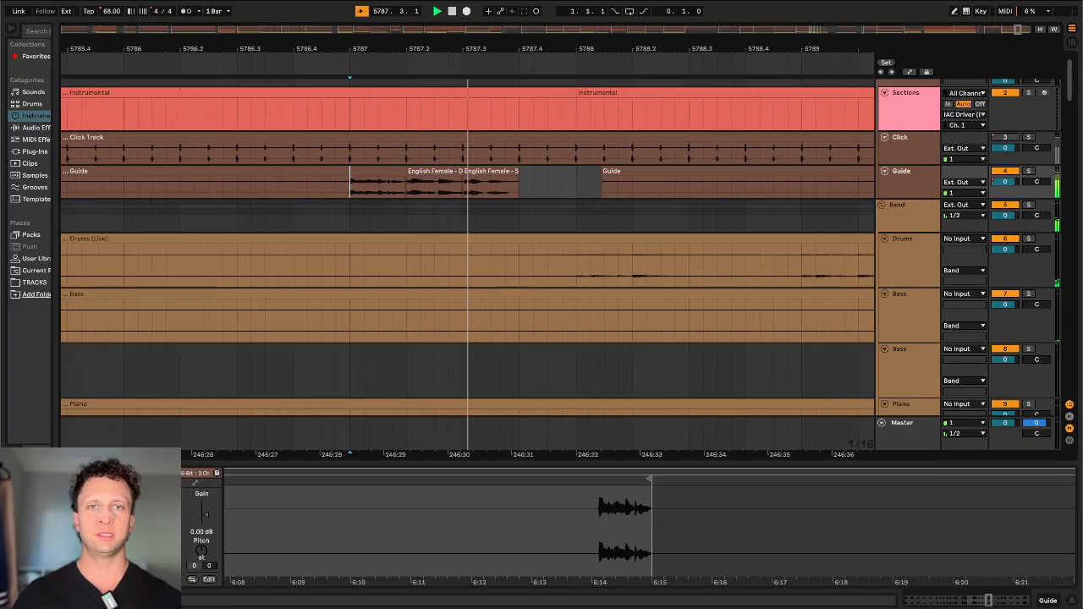
- Listen to the Guide cue at bar 5803.3, within the Bridge section
{"action": "scroll", "coordinate": [576, 254], "scroll_direction": "right", "scroll_amount": 3}
{"action": "scroll", "coordinate": [575, 254], "scroll_direction": "down", "scroll_amount": 5}
{"action": "scroll", "coordinate": [575, 254], "scroll_direction": "right", "scroll_amount": 1}
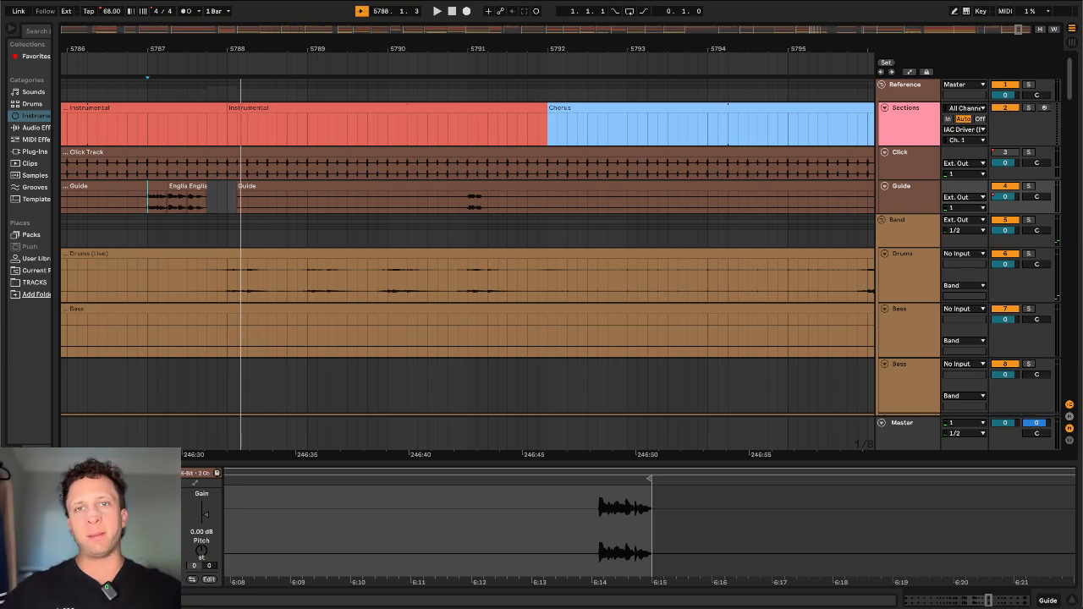
{"action": "scroll", "coordinate": [570, 254], "scroll_direction": "down", "scroll_amount": 5}
{"action": "scroll", "coordinate": [569, 254], "scroll_direction": "right", "scroll_amount": 3}
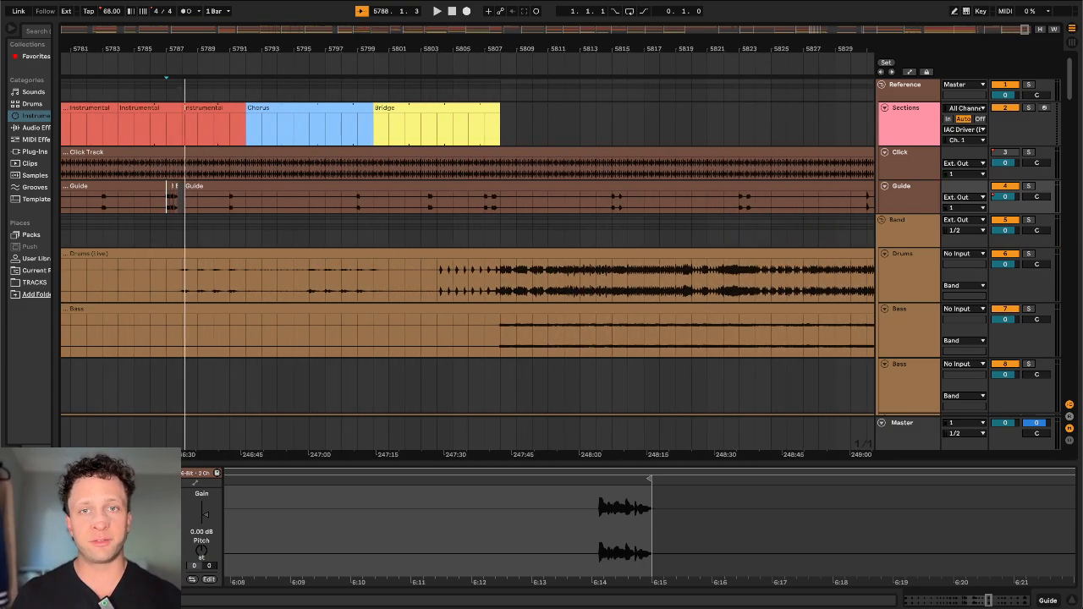
{"action": "left_click", "coordinate": [322, 202]}
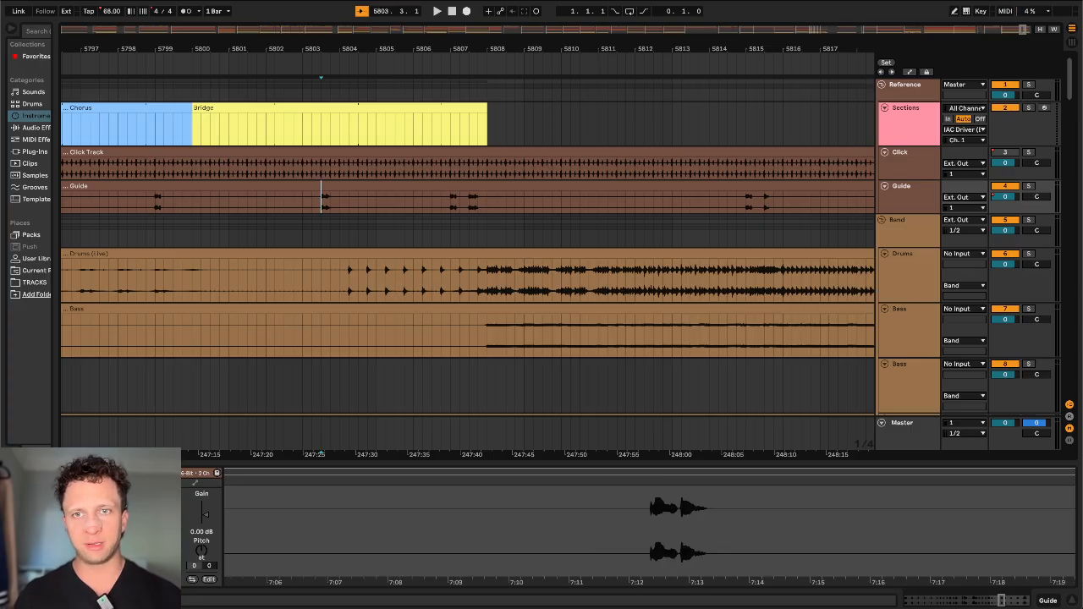
{"action": "key", "text": "space"}
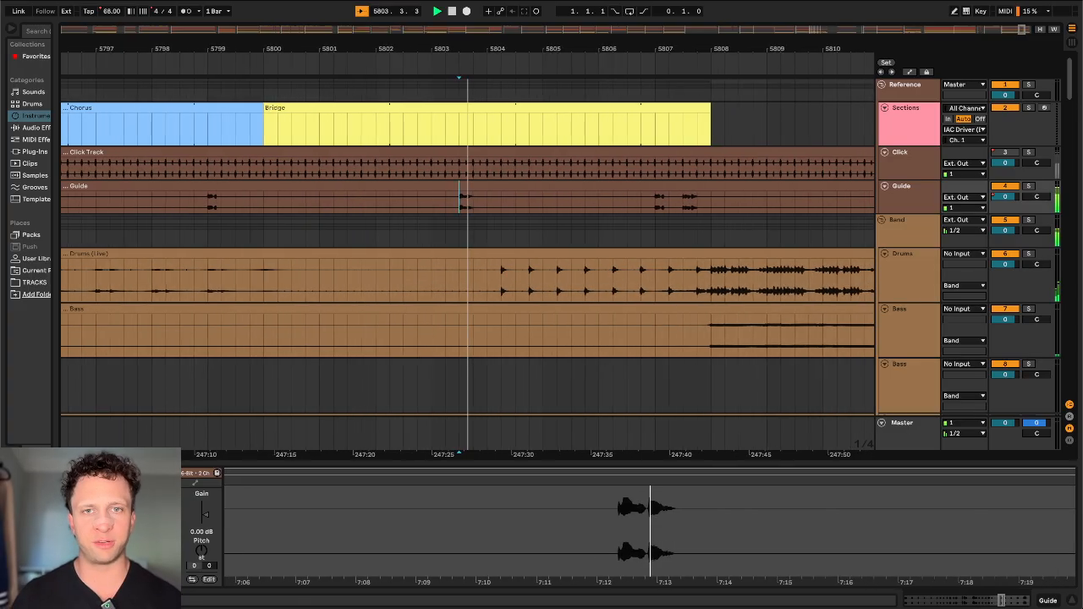
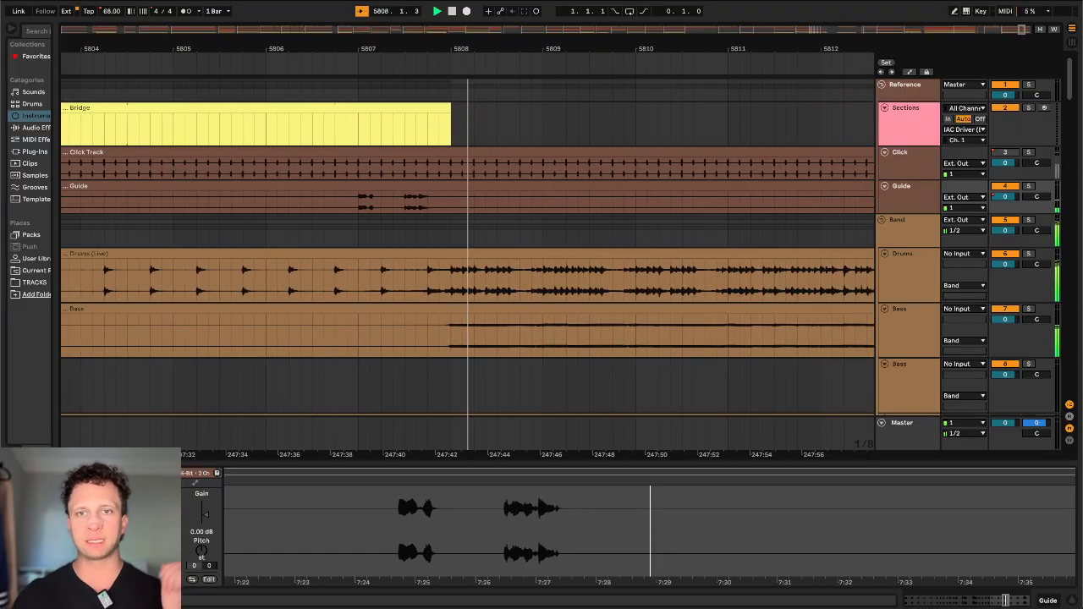
- Duplicate the Bridge section clip so a second eight-bar Bridge starts at bar 5808
{"action": "key", "text": "minus"}
{"action": "key", "text": "minus"}
{"action": "left_click", "coordinate": [375, 109]}
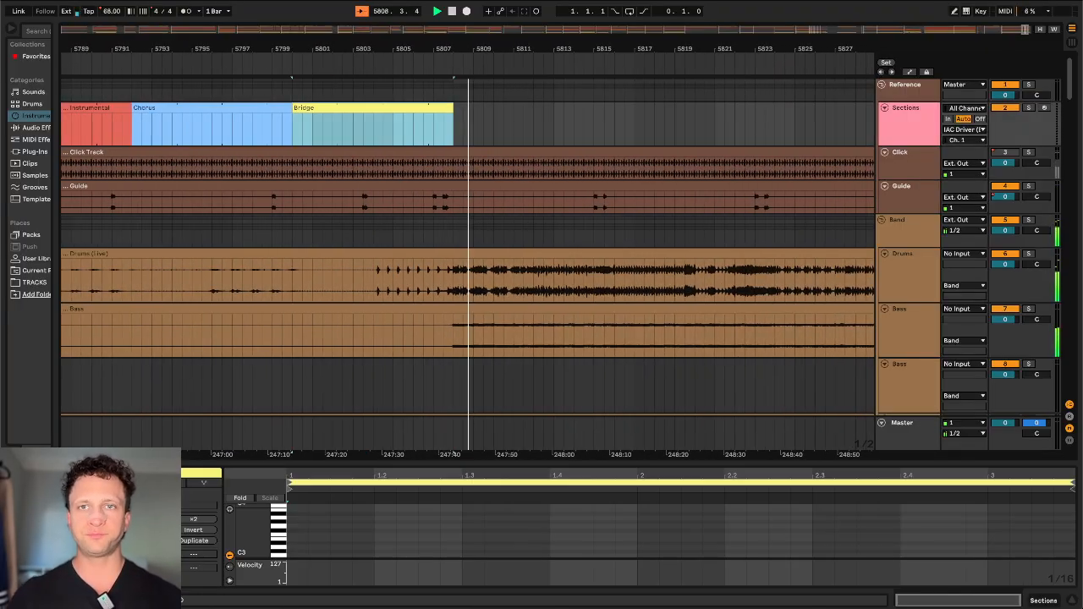
- Play the Guide cue at bar 5815 and duplicate the second Bridge clip to bar 5816
{"action": "left_click", "coordinate": [594, 199]}
{"action": "key", "text": "space"}
{"action": "key", "text": "space"}
{"action": "key", "text": "plus"}
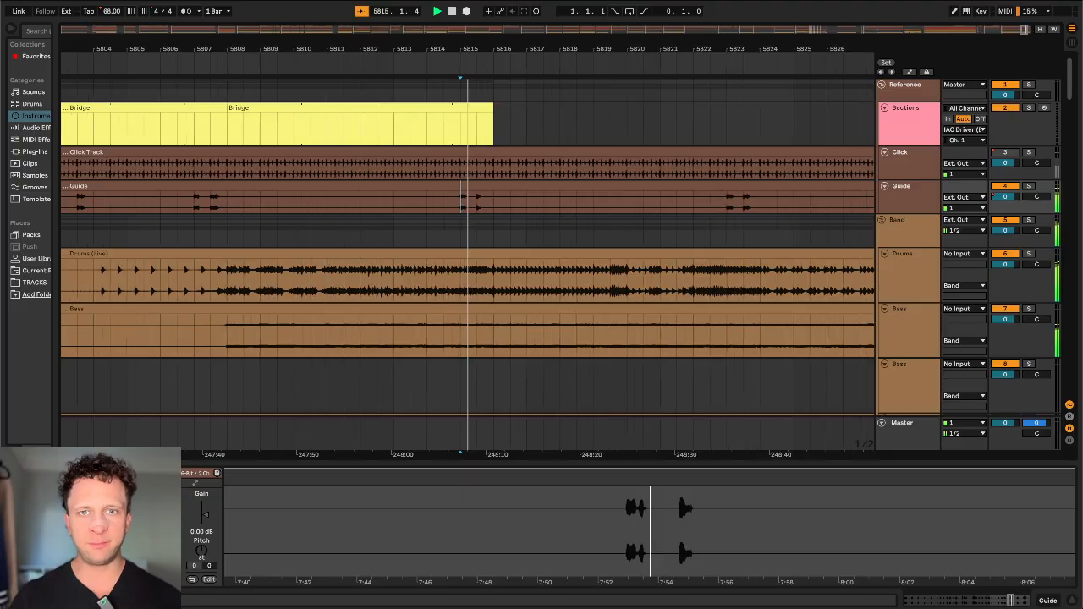
{"action": "left_click", "coordinate": [381, 108]}
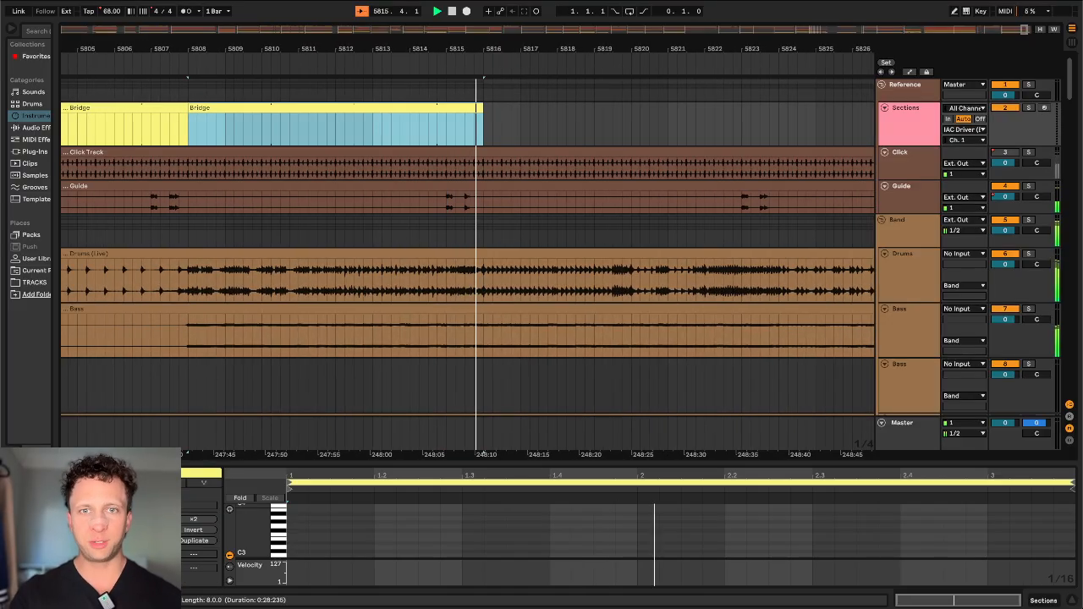
{"action": "key", "text": "ctrl+d"}
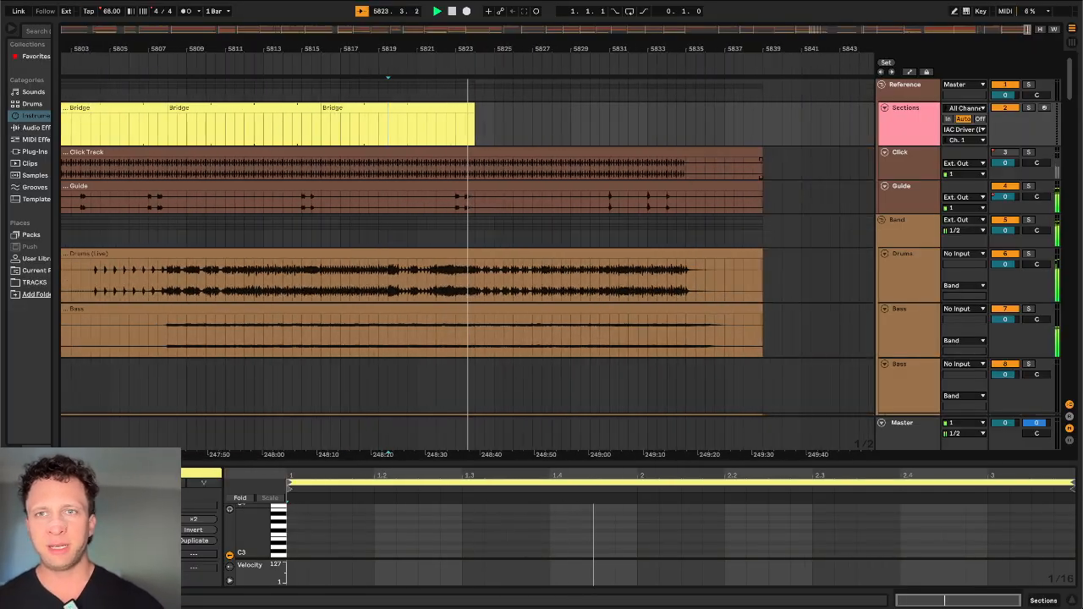
- Copy the Chorus section clip to bar 5824 and play the Guide cue at bar 5831
{"action": "left_click", "coordinate": [254, 108]}
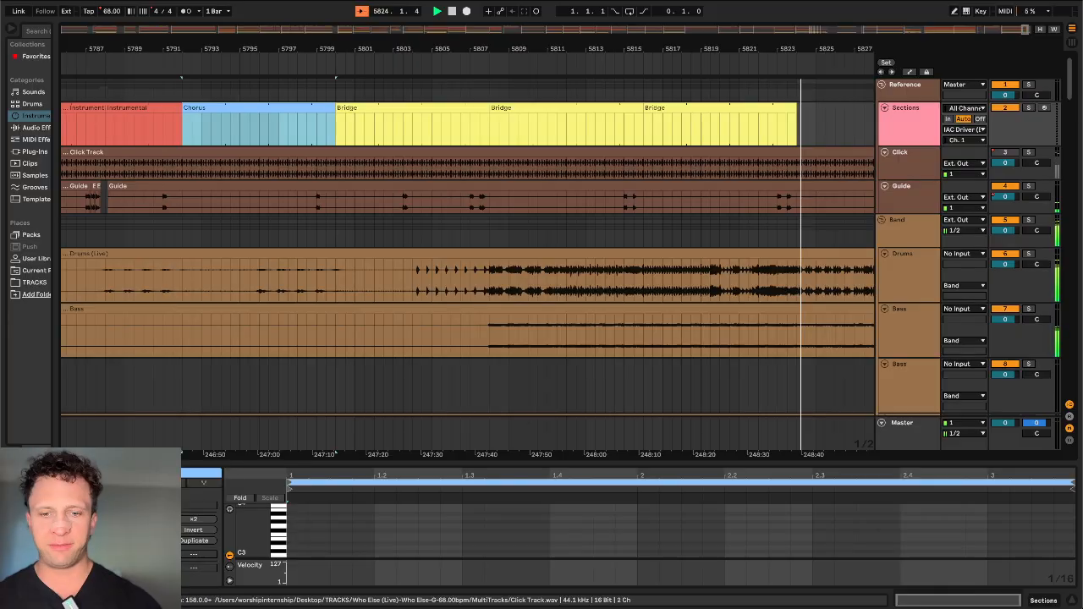
{"action": "scroll", "coordinate": [542, 126], "scroll_direction": "right", "scroll_amount": 2}
{"action": "left_click", "coordinate": [432, 127]}
{"action": "key", "text": "super+v"}
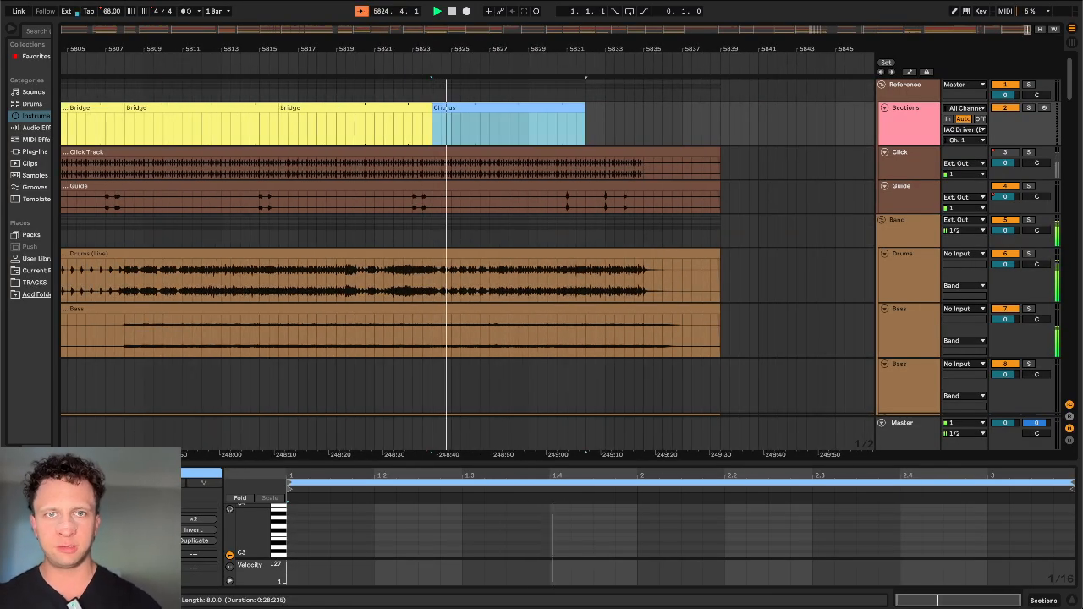
{"action": "left_click", "coordinate": [572, 126]}
{"action": "key", "text": "space"}
{"action": "key", "text": "space"}
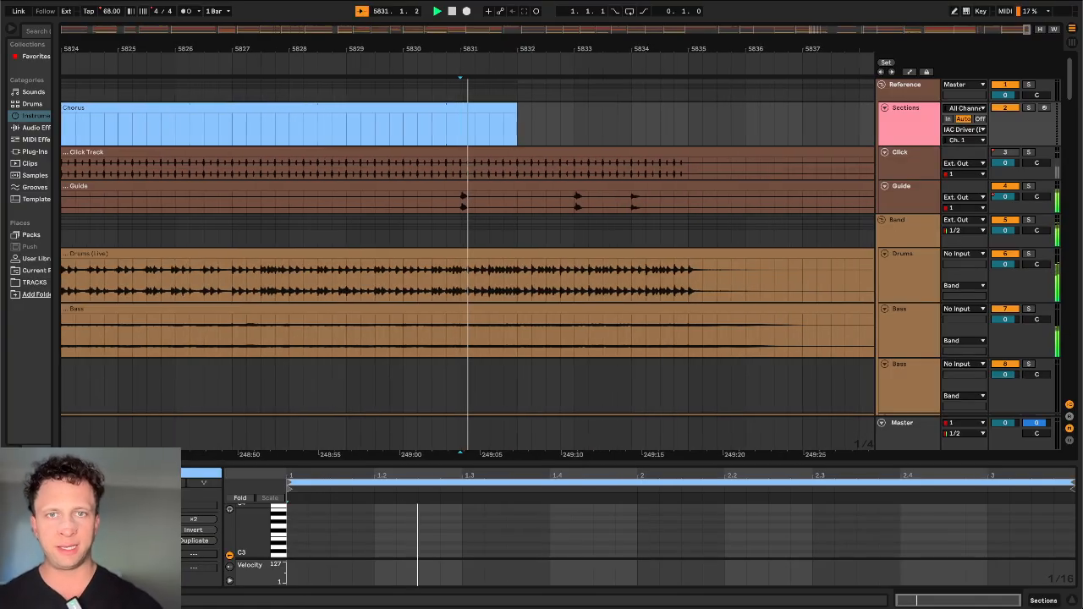
- Copy the first Tag section clip and paste it at bar 5832, directly after the last Chorus
{"action": "scroll", "coordinate": [468, 254], "scroll_direction": "down", "scroll_amount": 1}
{"action": "scroll", "coordinate": [468, 254], "scroll_direction": "down", "scroll_amount": 5}
{"action": "scroll", "coordinate": [468, 254], "scroll_direction": "left", "scroll_amount": 4}
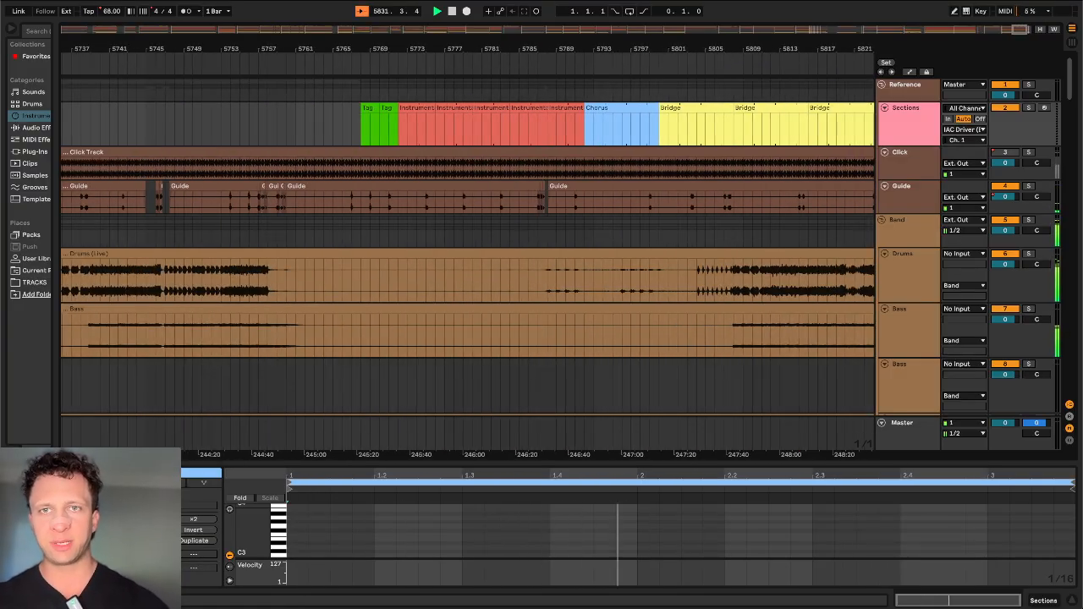
{"action": "left_click", "coordinate": [370, 108]}
{"action": "scroll", "coordinate": [370, 109], "scroll_direction": "right", "scroll_amount": 3}
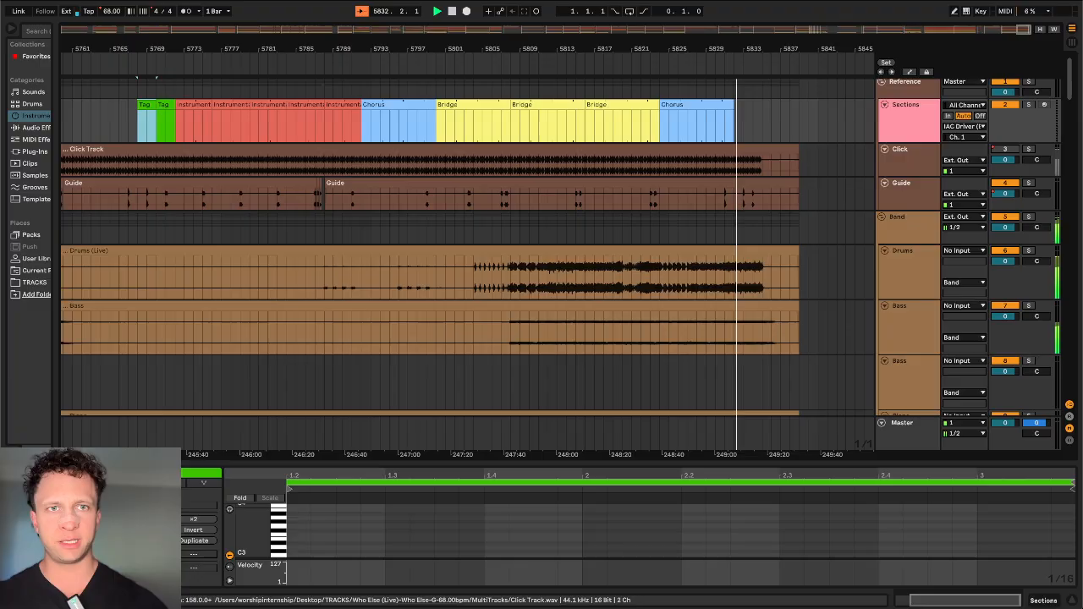
{"action": "left_click", "coordinate": [735, 123]}
{"action": "scroll", "coordinate": [735, 123], "scroll_direction": "up", "scroll_amount": 4}
{"action": "key", "text": "super+v"}
{"action": "scroll", "coordinate": [752, 124], "scroll_direction": "right", "scroll_amount": 1}
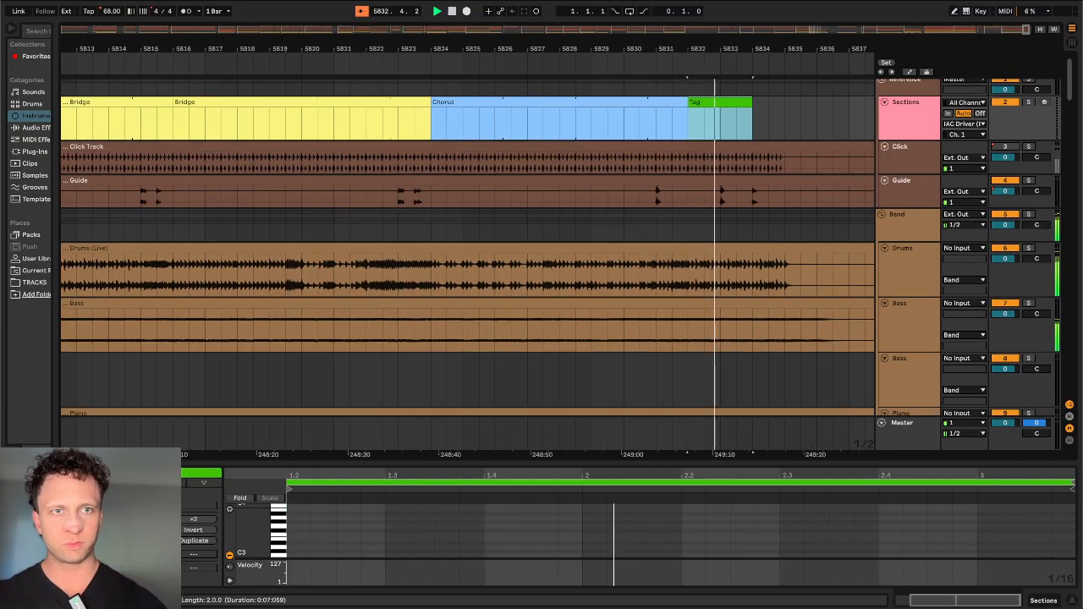
- Try shortening the Tag clip at bar 5832 to one bar and duplicating it to bar 5833
{"action": "scroll", "coordinate": [753, 124], "scroll_direction": "up", "scroll_amount": 1}
{"action": "scroll", "coordinate": [750, 102], "scroll_direction": "up", "scroll_amount": 1}
{"action": "left_click_drag", "start_coordinate": [749, 103], "coordinate": [698, 103]}
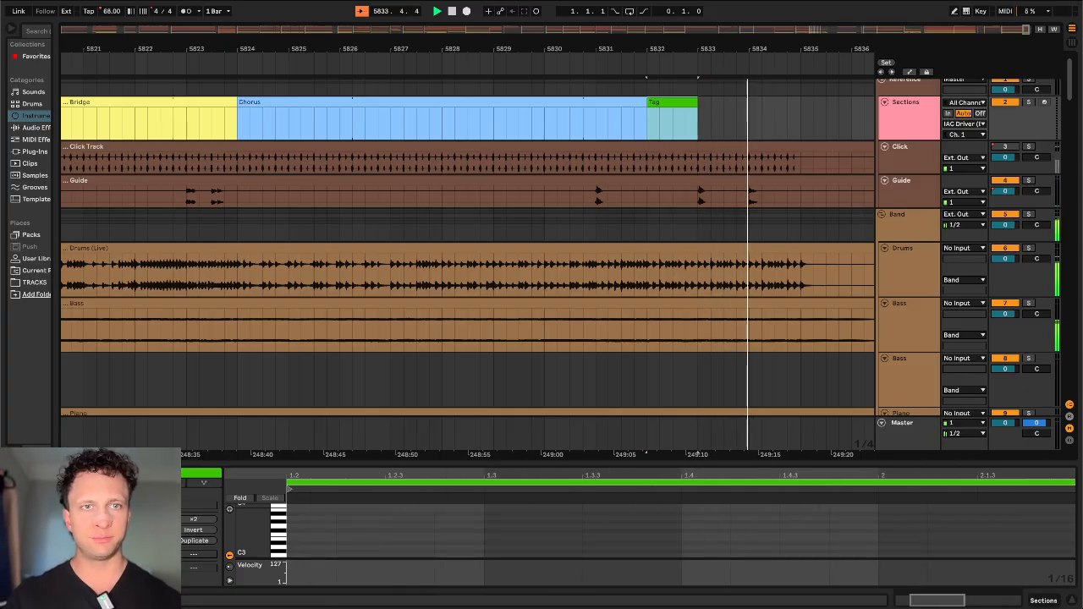
{"action": "key", "text": "super+d"}
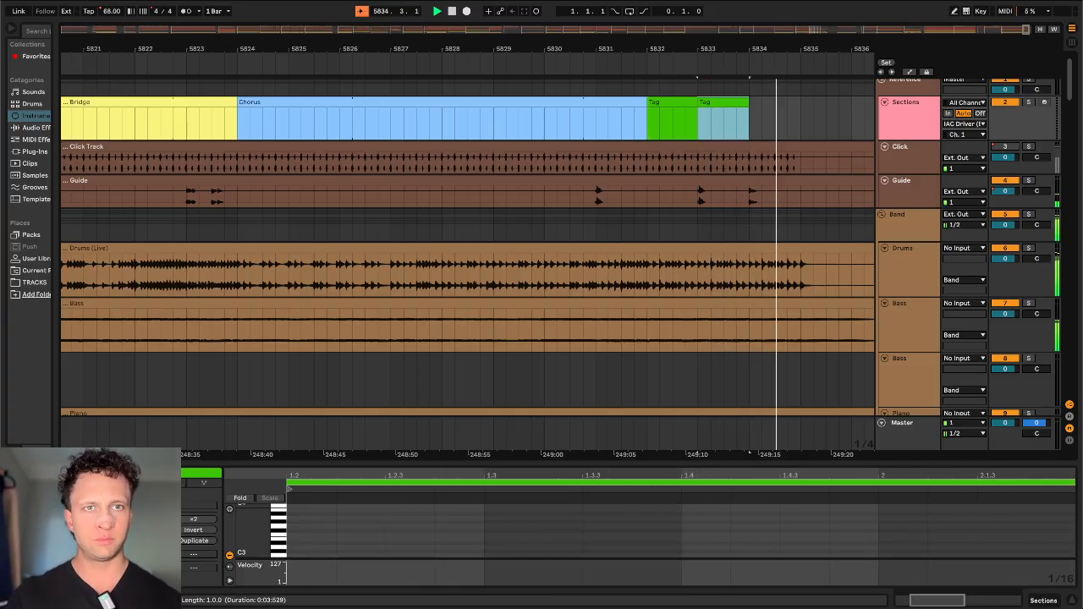
{"action": "key", "text": "super+j"}
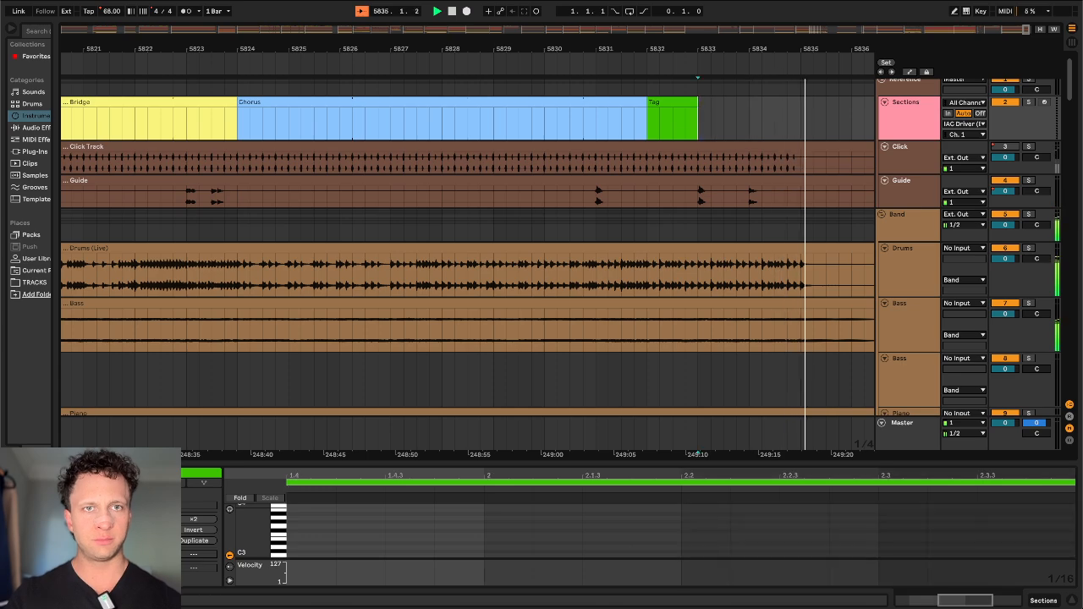
- Restore the Tag clip at bar 5832 to two bars and duplicate it to bar 5834
{"action": "key", "text": "super+d"}
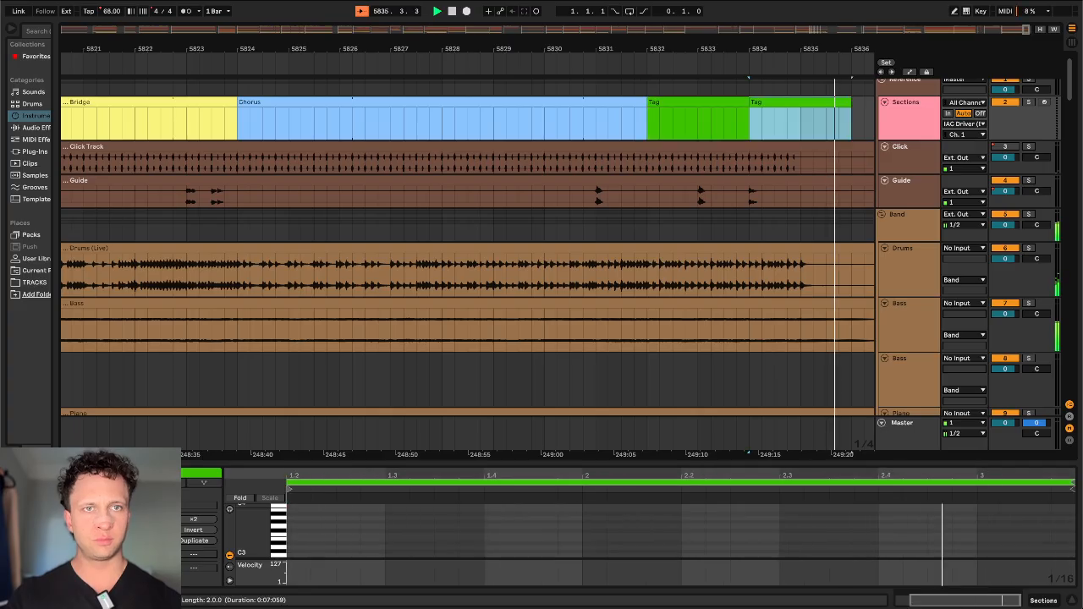
{"action": "scroll", "coordinate": [765, 279], "scroll_direction": "right", "scroll_amount": 1}
{"action": "scroll", "coordinate": [764, 280], "scroll_direction": "right", "scroll_amount": 3}
{"action": "scroll", "coordinate": [765, 279], "scroll_direction": "up", "scroll_amount": 1}
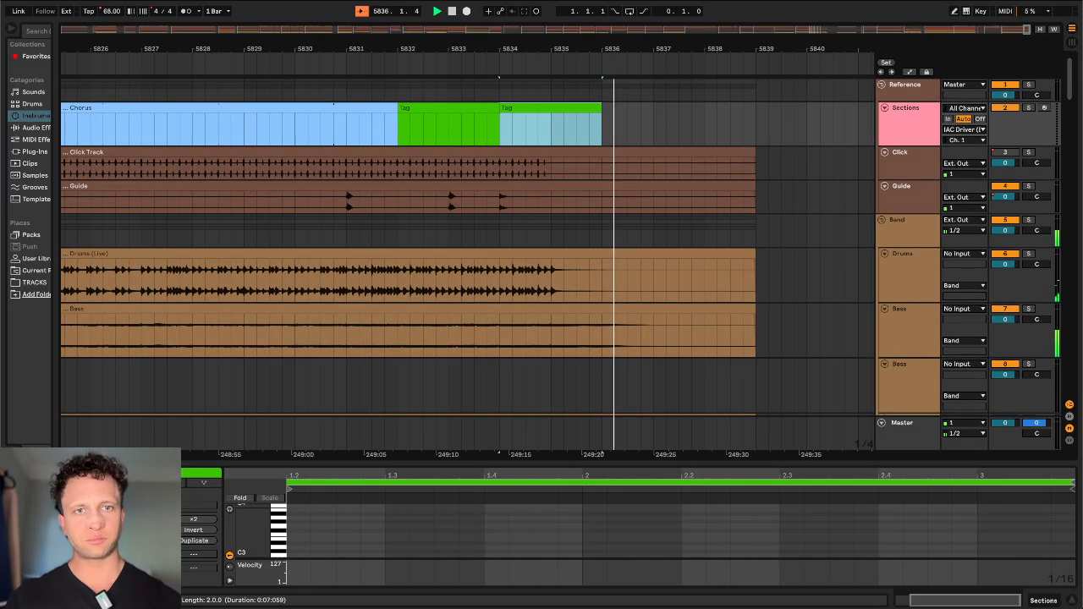
{"action": "scroll", "coordinate": [765, 280], "scroll_direction": "down", "scroll_amount": 5}
{"action": "scroll", "coordinate": [765, 279], "scroll_direction": "down", "scroll_amount": 5}
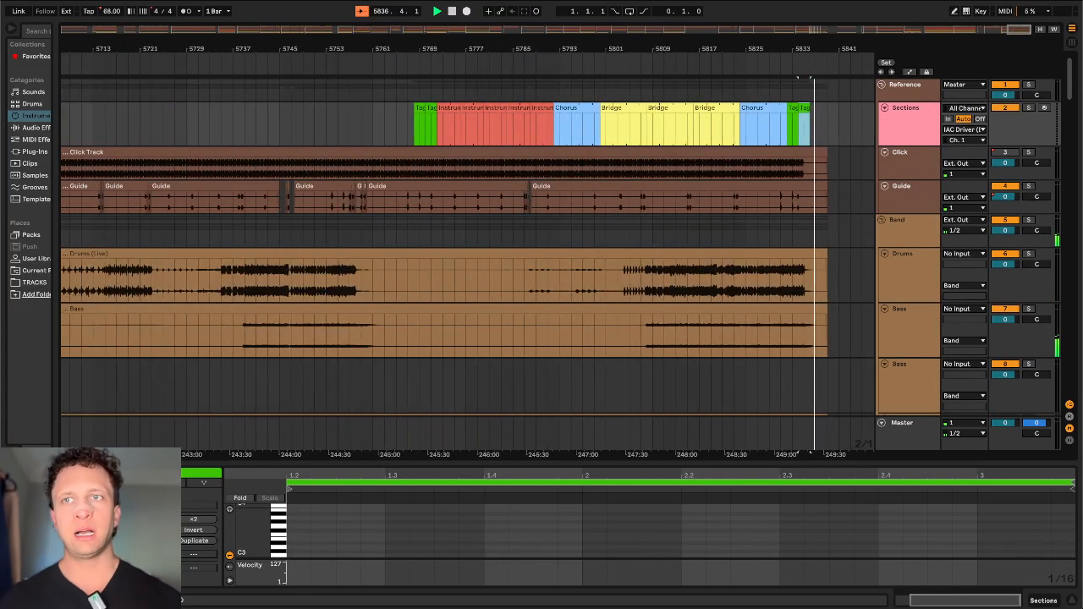
- Add a locator named r at bar 5840, just past the end of Who Else
{"action": "left_click", "coordinate": [838, 125]}
{"action": "scroll", "coordinate": [839, 126], "scroll_direction": "down", "scroll_amount": 5}
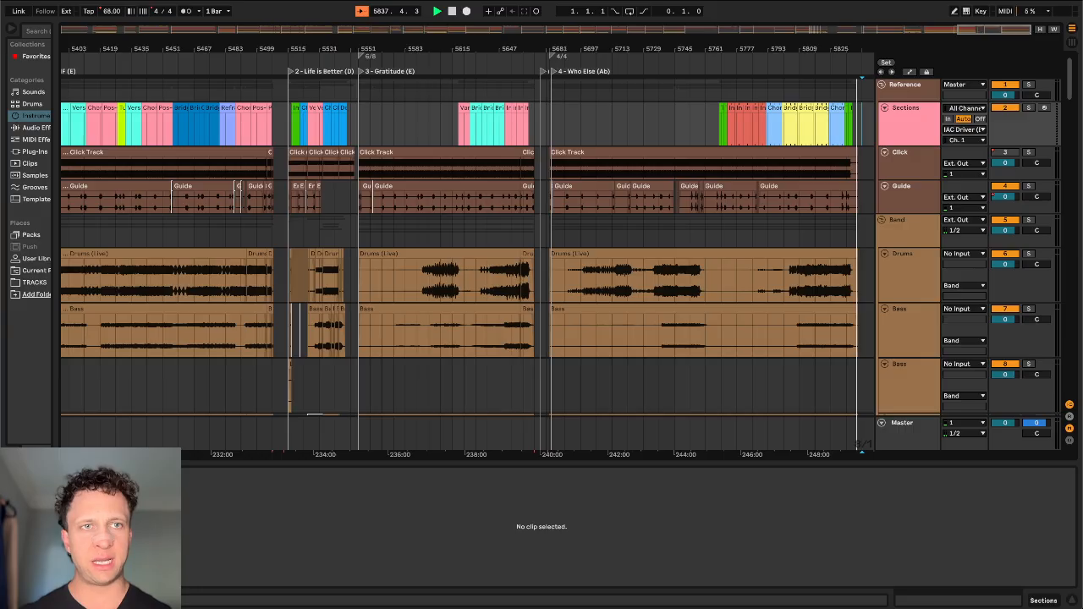
{"action": "scroll", "coordinate": [859, 125], "scroll_direction": "up", "scroll_amount": 5}
{"action": "scroll", "coordinate": [859, 125], "scroll_direction": "right", "scroll_amount": 1}
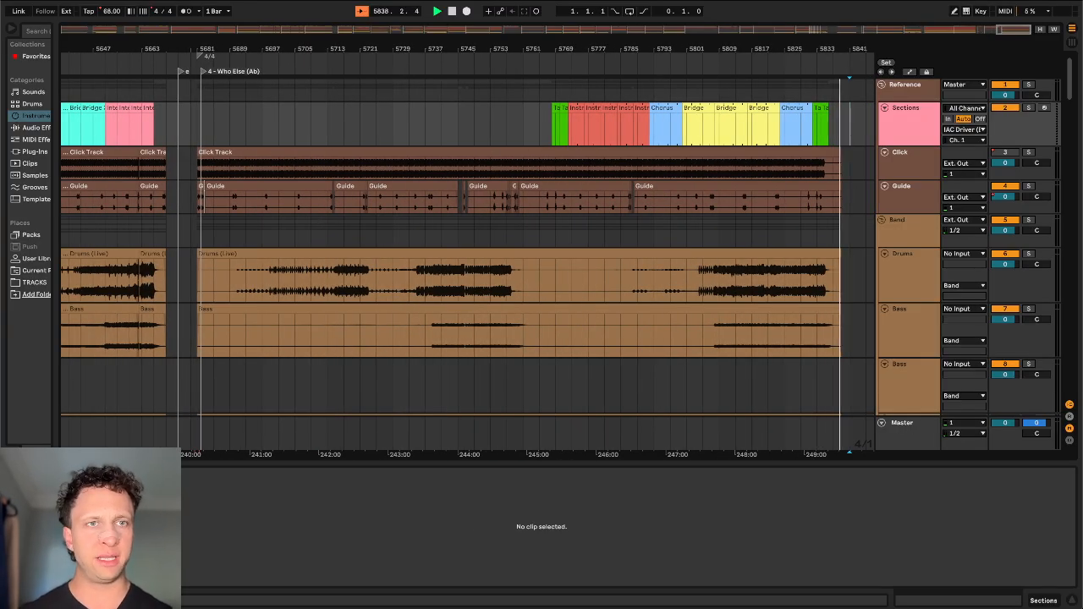
{"action": "scroll", "coordinate": [819, 125], "scroll_direction": "up", "scroll_amount": 5}
{"action": "scroll", "coordinate": [819, 125], "scroll_direction": "right", "scroll_amount": 3}
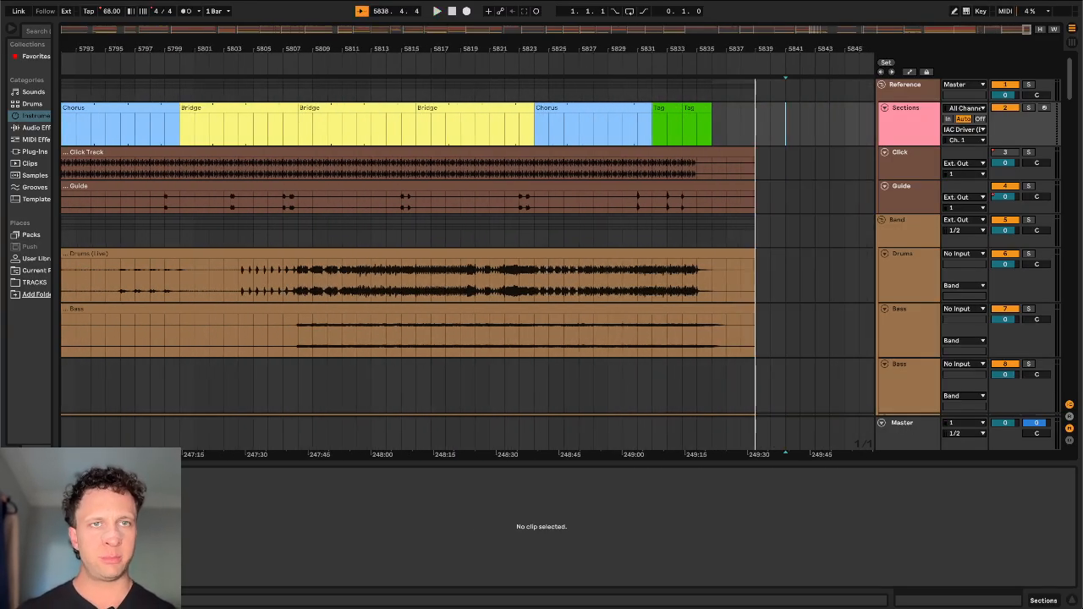
{"action": "scroll", "coordinate": [810, 125], "scroll_direction": "up", "scroll_amount": 3}
{"action": "left_click", "coordinate": [718, 455]}
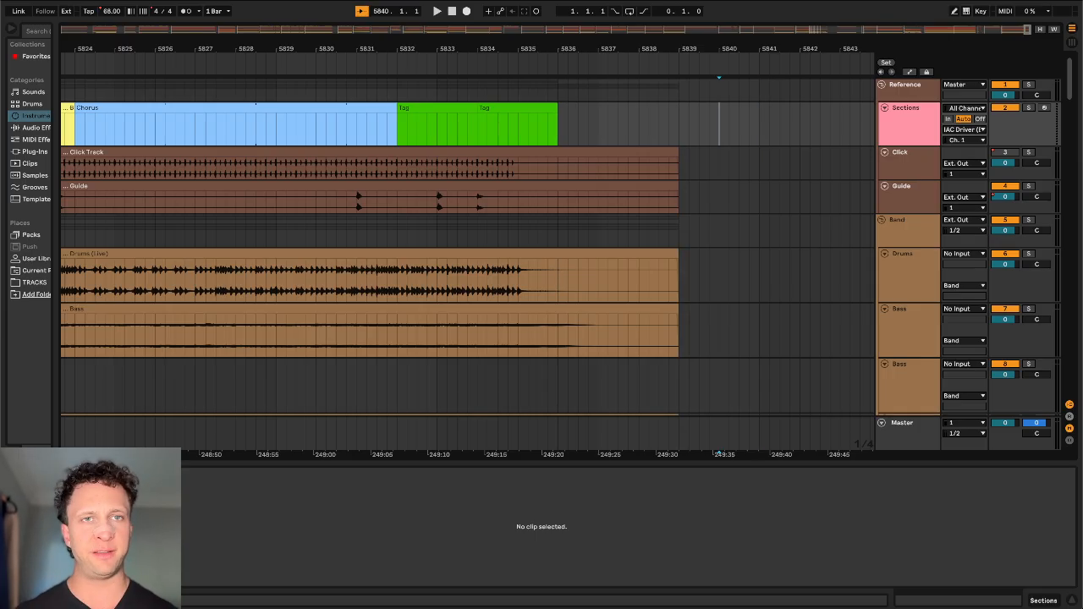
{"action": "left_click", "coordinate": [886, 62]}
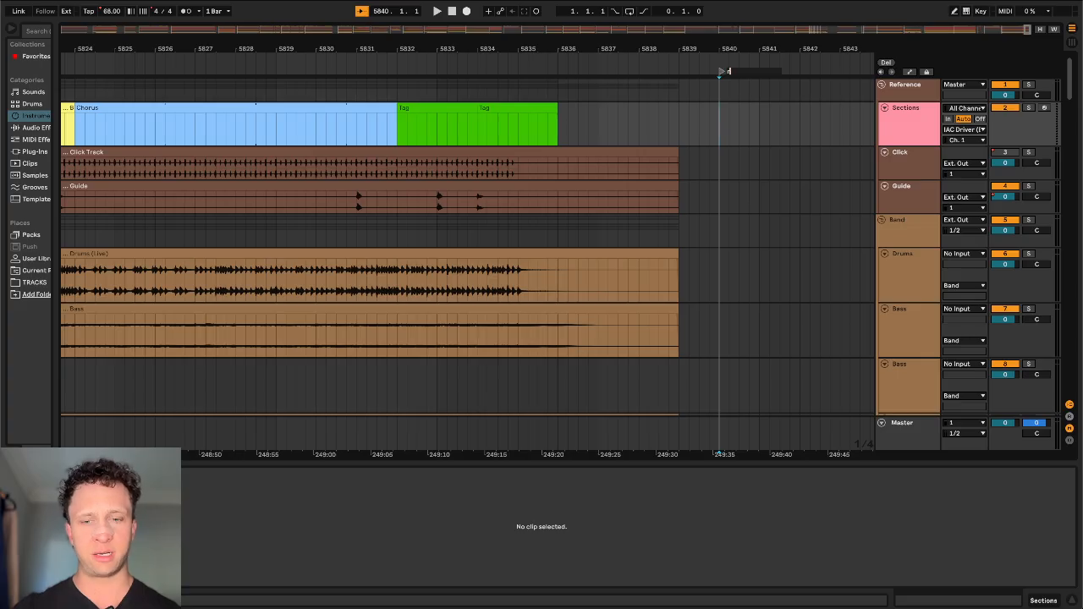
- Map the computer key R to the new r locator, replacing the existing AI RUN mapping
{"action": "key", "text": "super+k"}
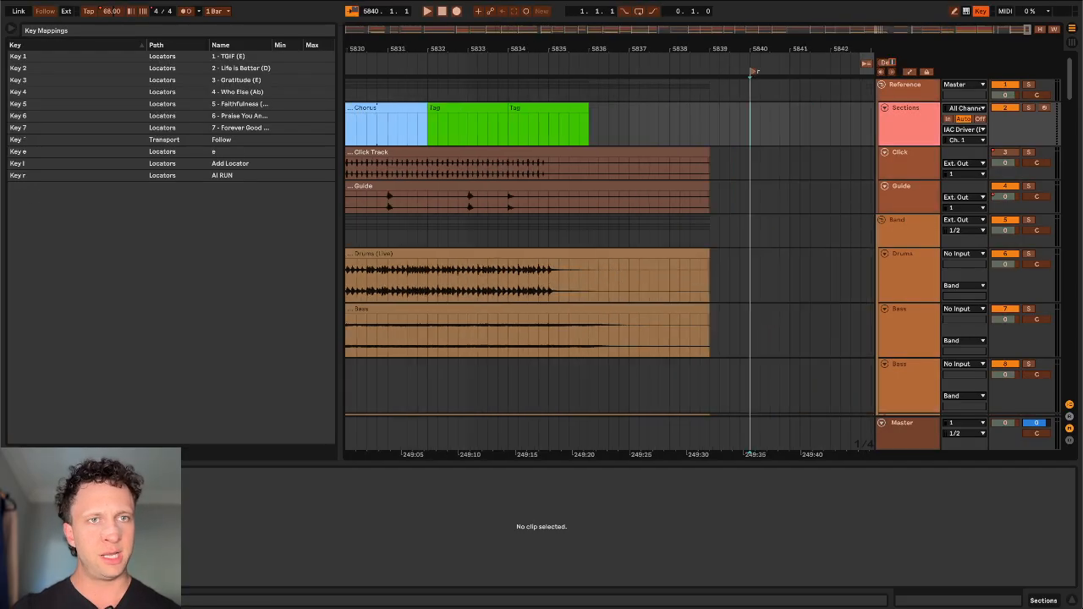
{"action": "key", "text": "r"}
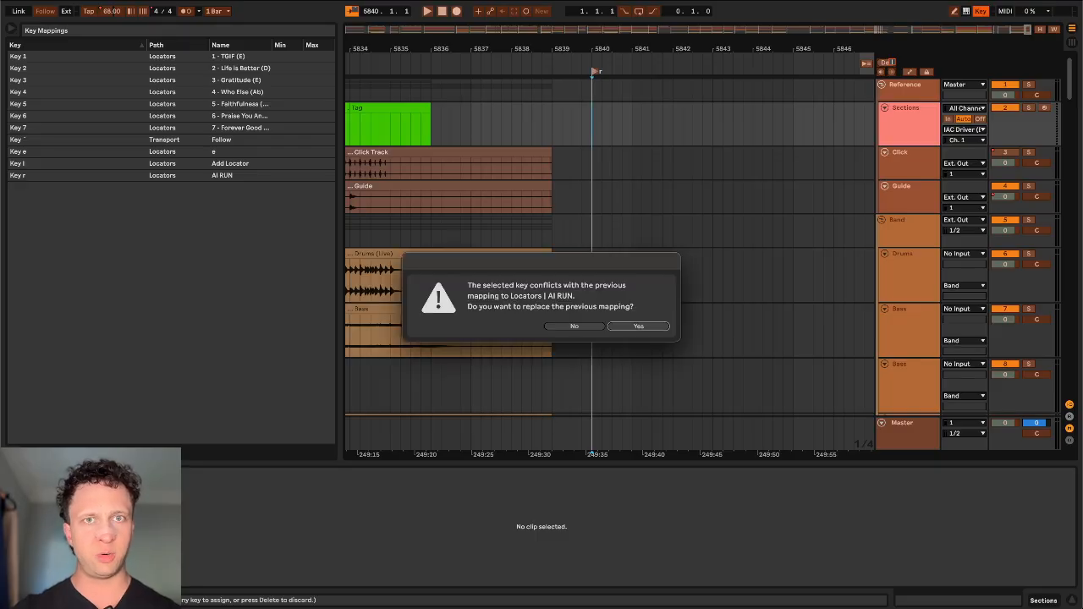
{"action": "key", "text": "Return"}
- Insert an empty 1/8-long MIDI clip at bar 5840 on the Sections track and draw a 1/16 A#7 note at its start
{"action": "key", "text": "super+m"}
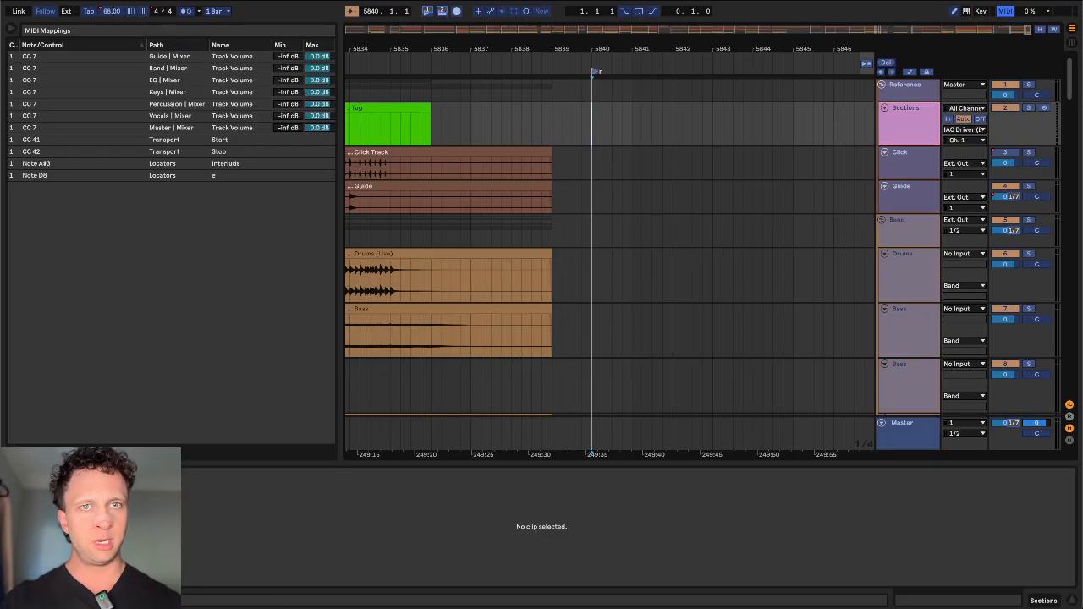
{"action": "key", "text": "plus"}
{"action": "right_click", "coordinate": [559, 124]}
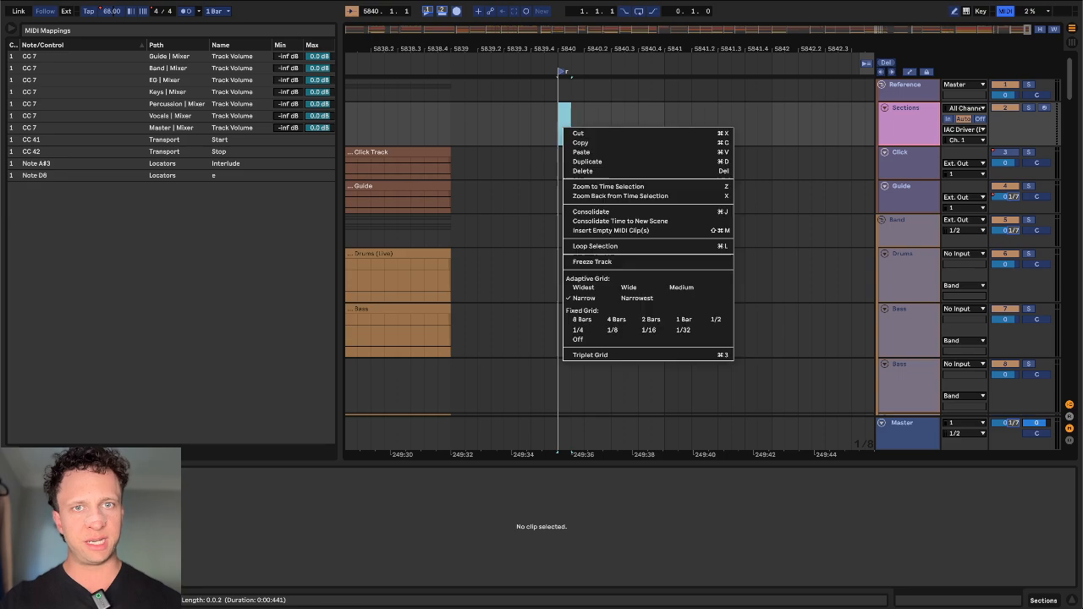
{"action": "left_click", "coordinate": [626, 227]}
{"action": "scroll", "coordinate": [372, 532], "scroll_direction": "up", "scroll_amount": 10}
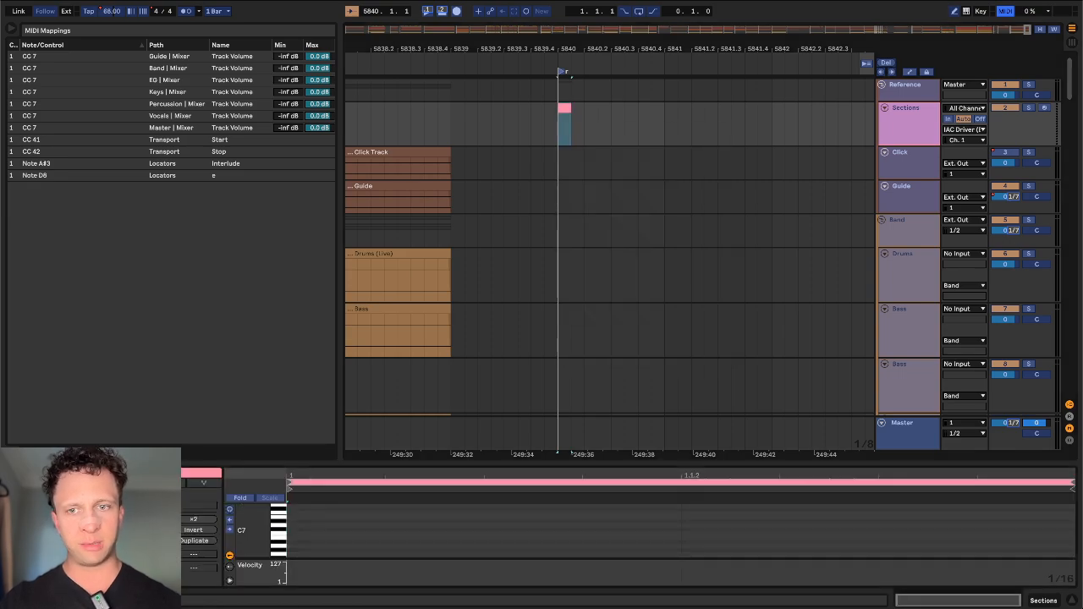
{"action": "double_click", "coordinate": [372, 543]}
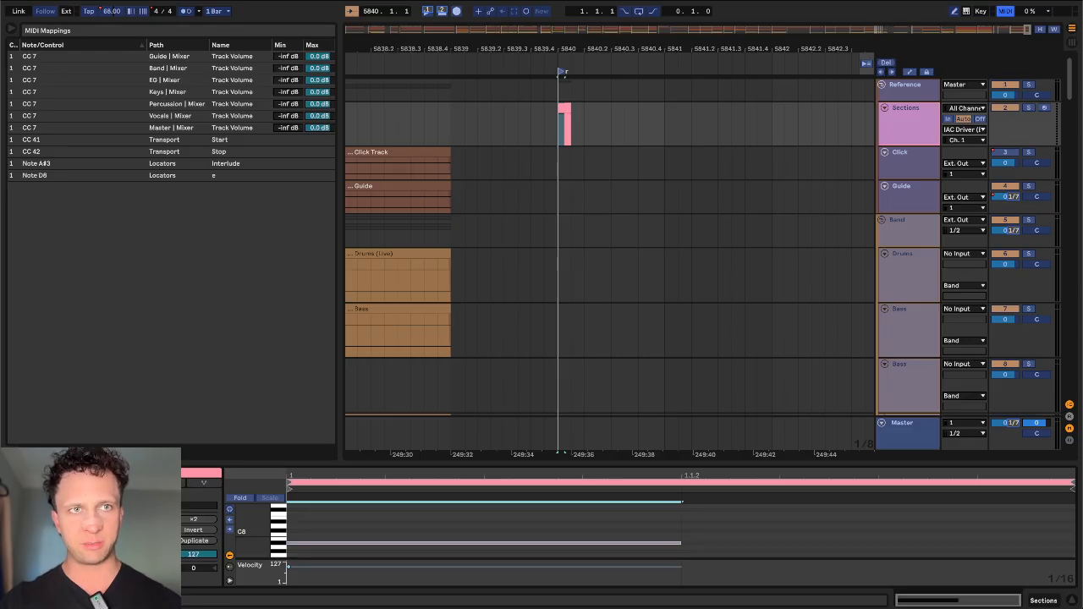
- MIDI-map the r locator to note A#7 by playing the new clip, leave MIDI mapping and play back from the locator
{"action": "left_click", "coordinate": [561, 72]}
{"action": "key", "text": "space"}
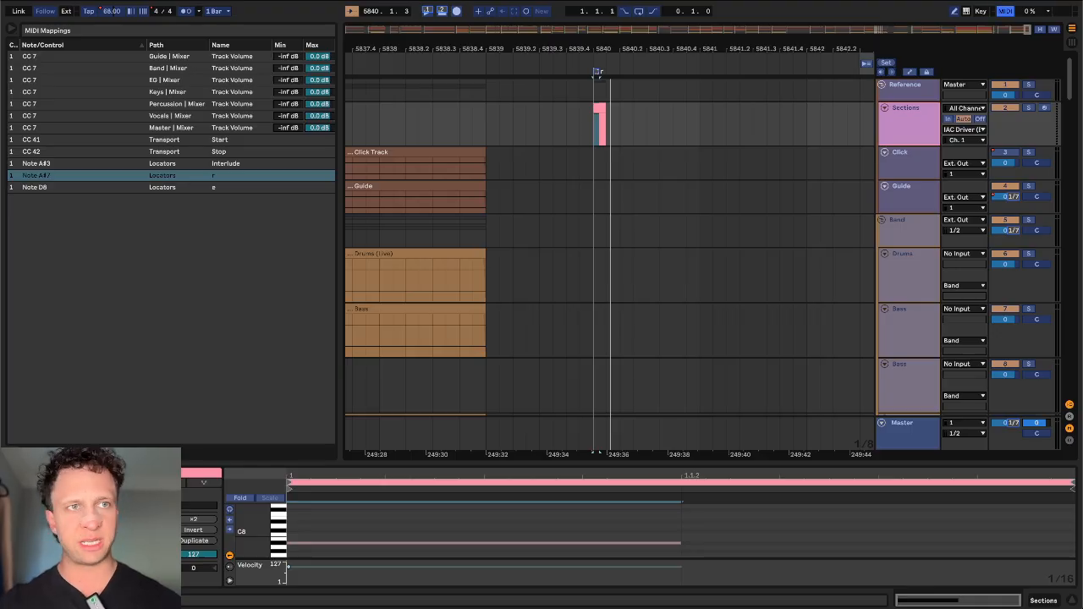
{"action": "key", "text": "super+m"}
{"action": "key", "text": "space"}
{"action": "scroll", "coordinate": [631, 254], "scroll_direction": "down", "scroll_amount": 5}
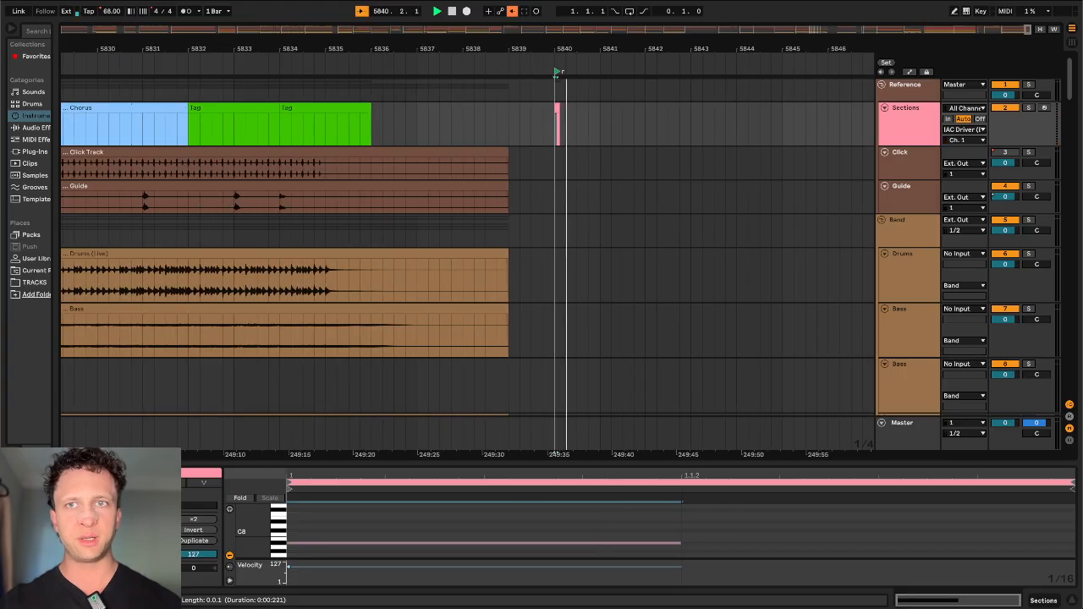
- Turn on the metronome and test playback from the r locator and from the 4 - Who Else locator
{"action": "key", "text": "o"}
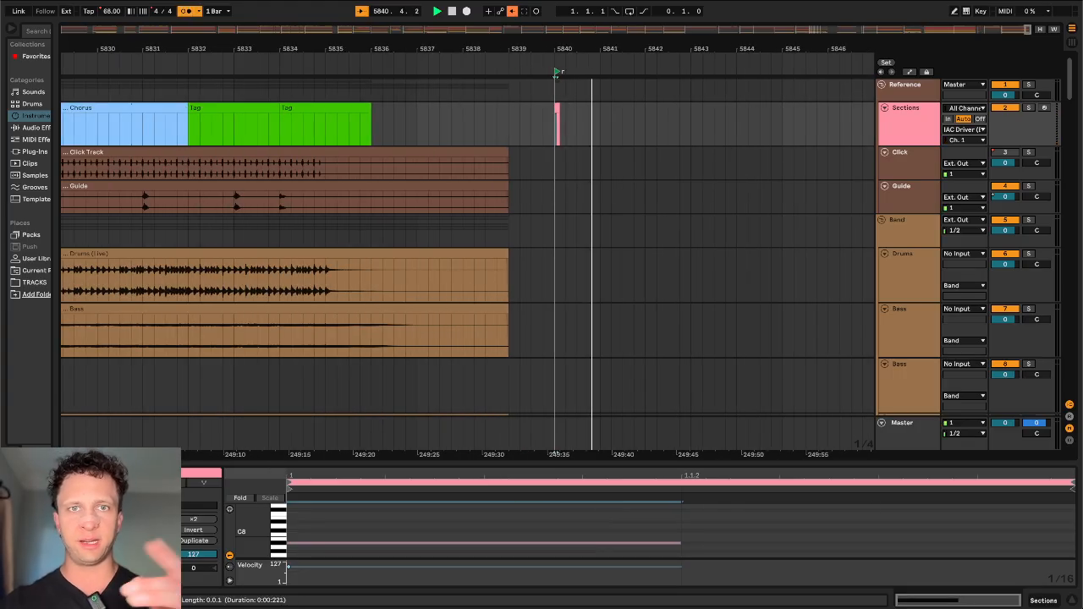
{"action": "left_click", "coordinate": [555, 72]}
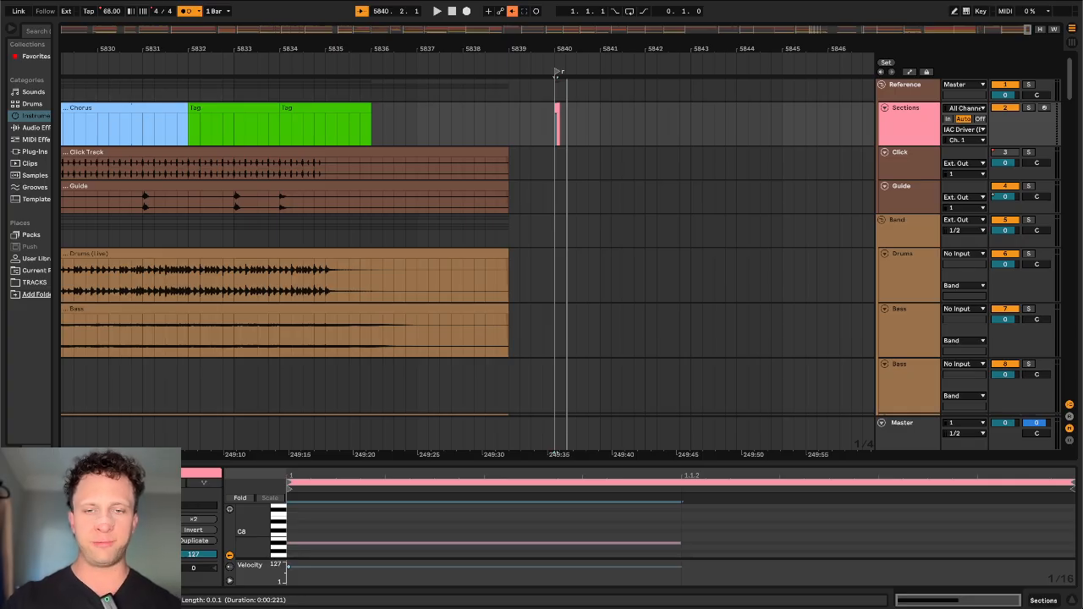
{"action": "key", "text": "space"}
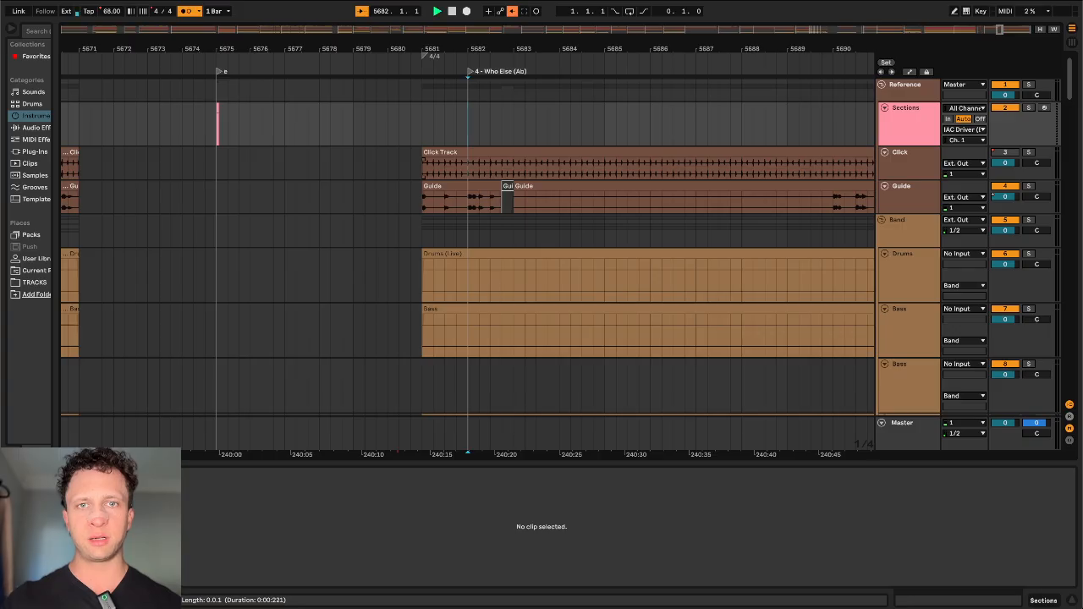
{"action": "scroll", "coordinate": [468, 188], "scroll_direction": "down", "scroll_amount": 6}
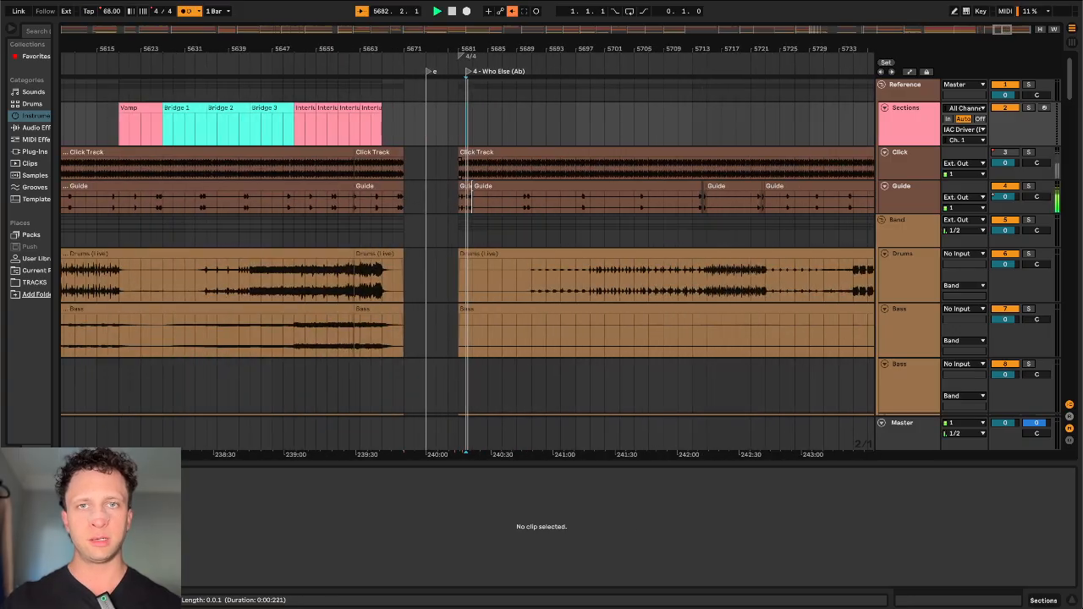
{"action": "key", "text": "space"}
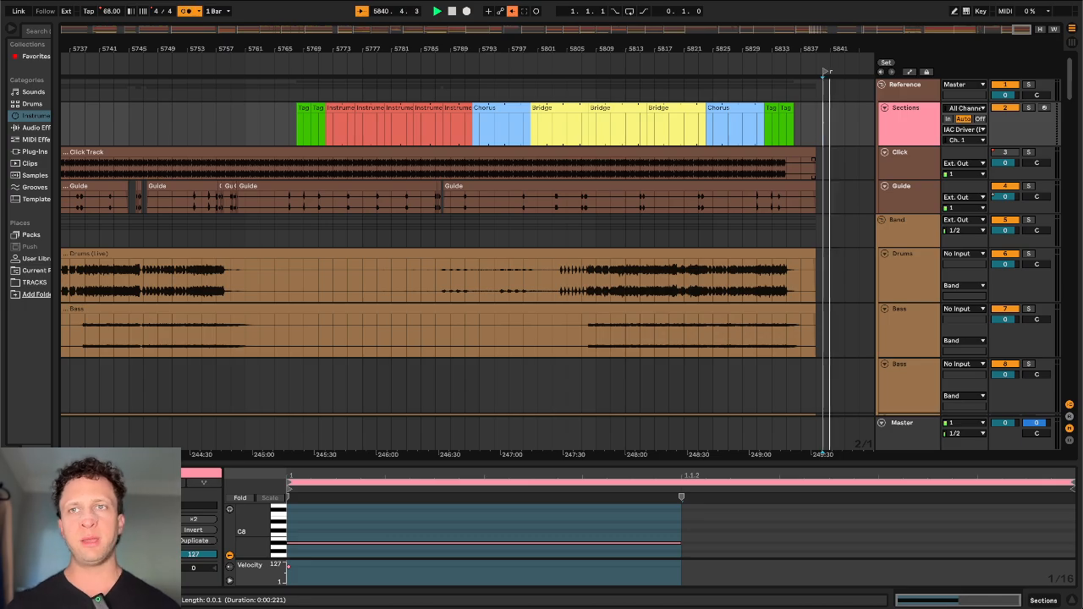
{"action": "scroll", "coordinate": [470, 187], "scroll_direction": "up", "scroll_amount": 2}
{"action": "scroll", "coordinate": [470, 187], "scroll_direction": "up", "scroll_amount": 1}
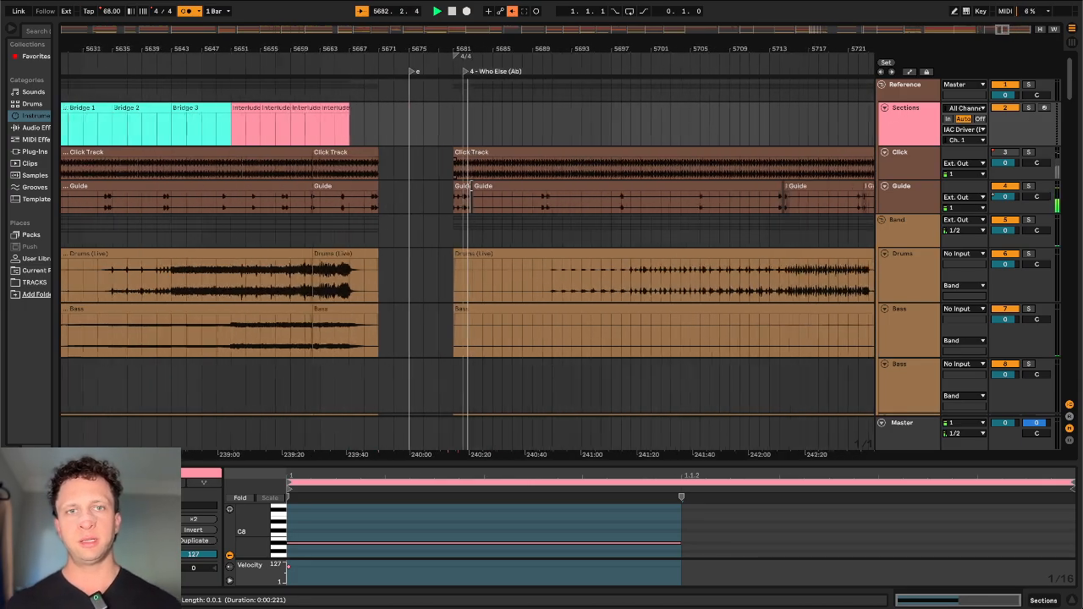
- Copy the 8-bar Chorus clip at bar 5792 and paste it at bar 5760 on the Sections track after auditioning from bar 5757
{"action": "scroll", "coordinate": [470, 188], "scroll_direction": "down", "scroll_amount": 4}
{"action": "scroll", "coordinate": [471, 188], "scroll_direction": "right", "scroll_amount": 4}
{"action": "scroll", "coordinate": [653, 156], "scroll_direction": "up", "scroll_amount": 3}
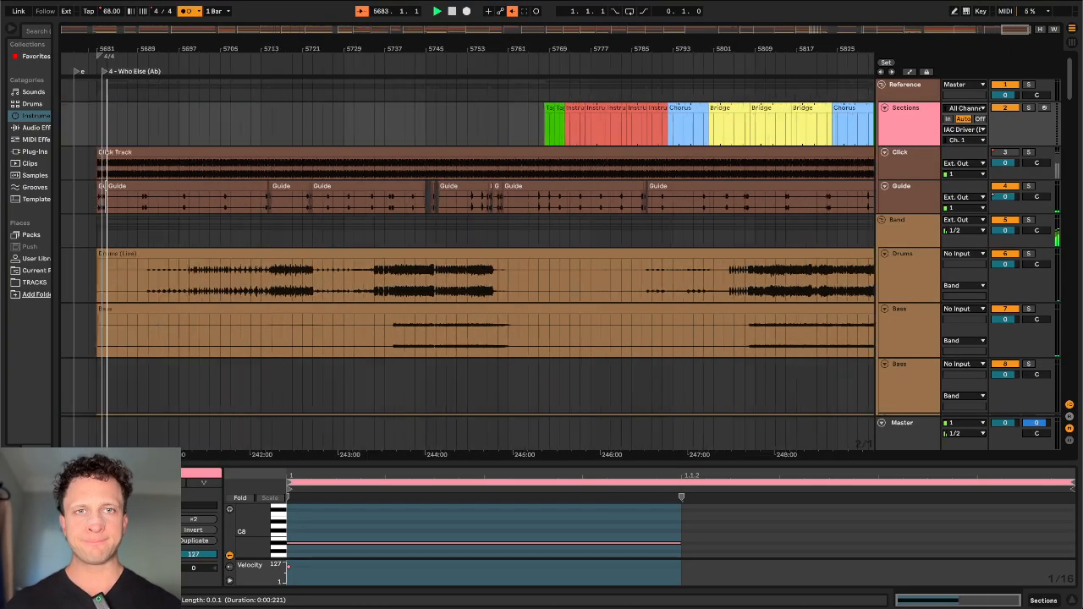
{"action": "left_click", "coordinate": [690, 108]}
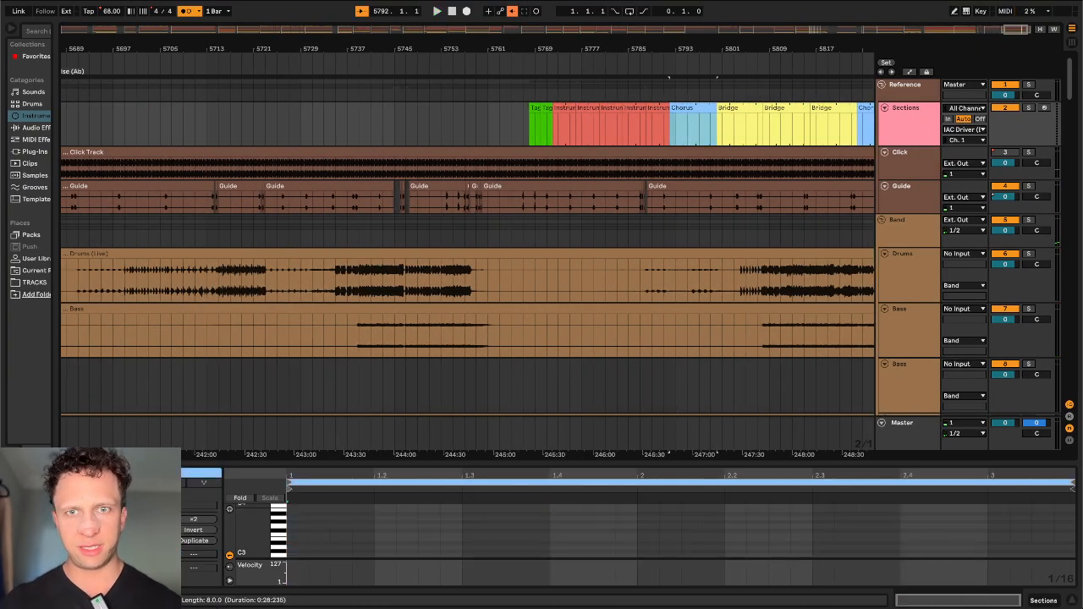
{"action": "scroll", "coordinate": [431, 127], "scroll_direction": "up", "scroll_amount": 3}
{"action": "left_click", "coordinate": [498, 125]}
{"action": "scroll", "coordinate": [501, 126], "scroll_direction": "up", "scroll_amount": 3}
{"action": "key", "text": "space"}
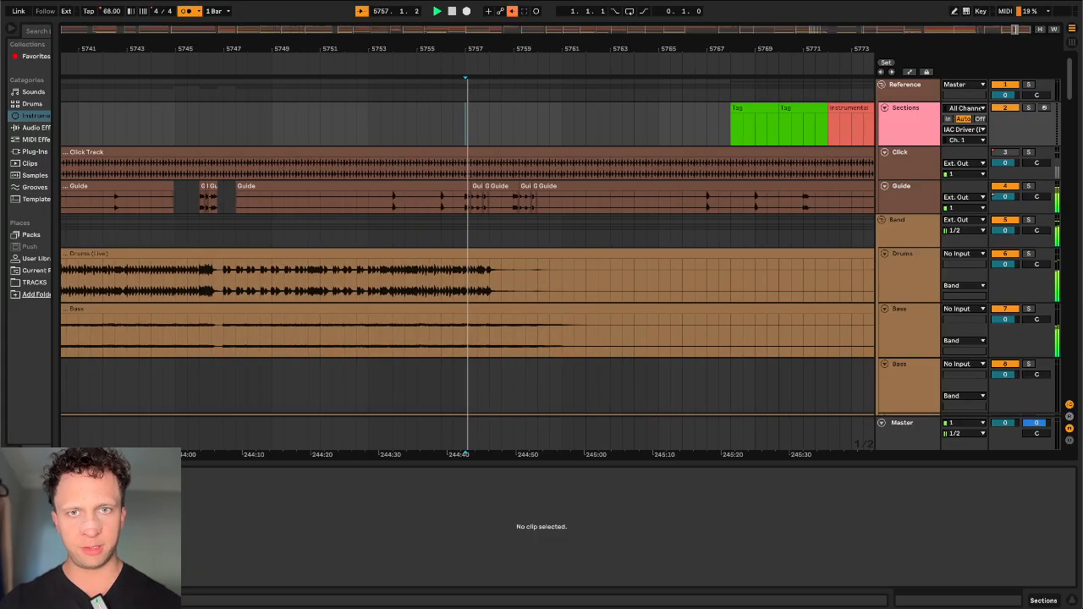
{"action": "key", "text": "space"}
{"action": "left_click", "coordinate": [547, 125]}
{"action": "left_click", "coordinate": [536, 125]}
{"action": "key", "text": "super+v"}
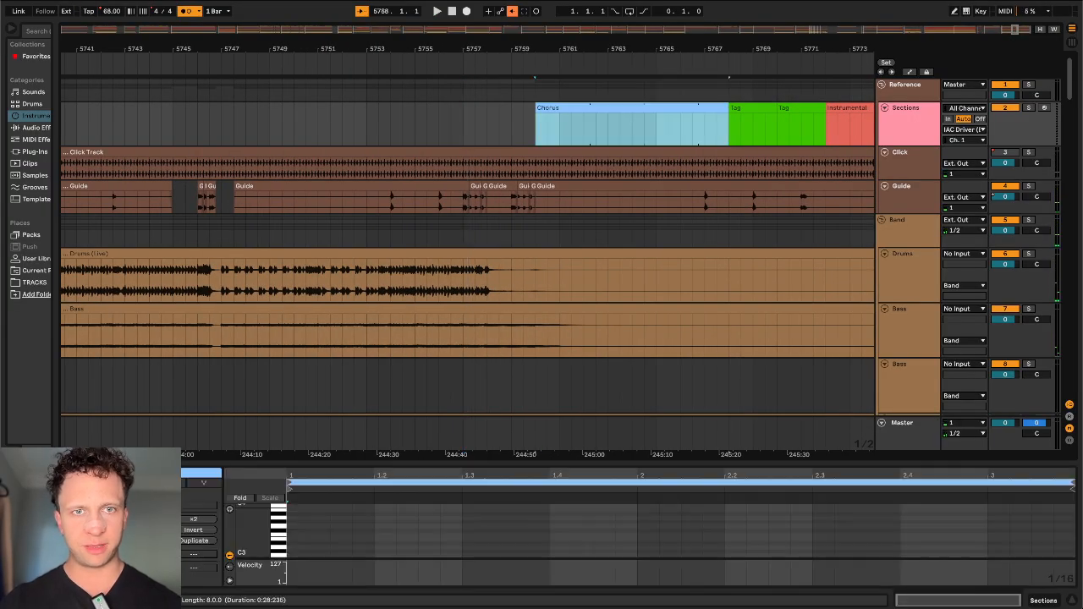
- Audition the song from bar 5746 and paste the copied Chorus clip at bar 5747 on the Sections track
{"action": "scroll", "coordinate": [339, 178], "scroll_direction": "left", "scroll_amount": 2}
{"action": "left_click", "coordinate": [286, 122]}
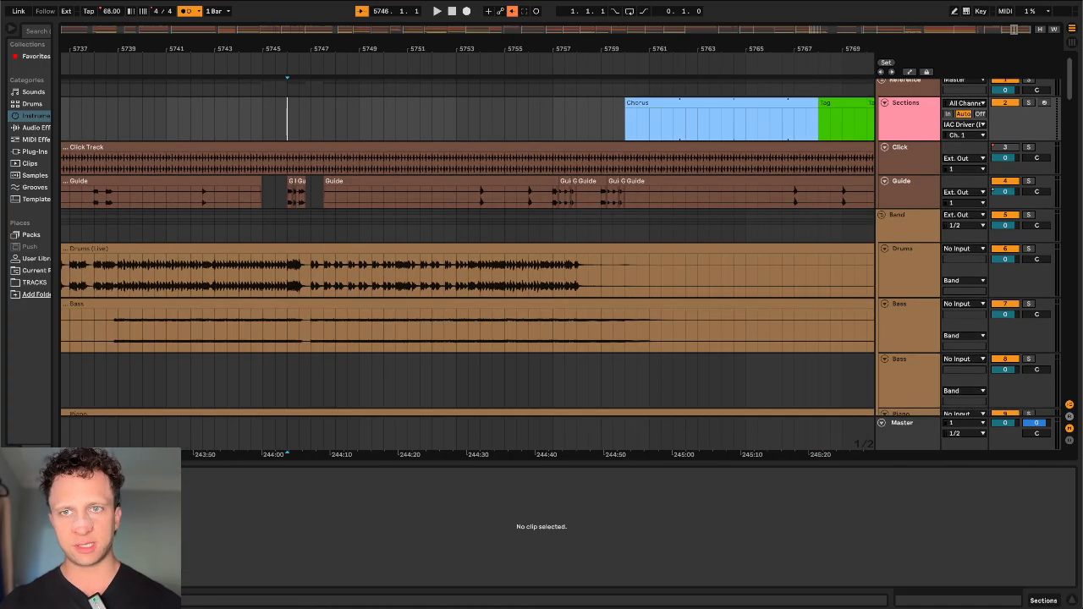
{"action": "key", "text": "space"}
{"action": "scroll", "coordinate": [467, 122], "scroll_direction": "up", "scroll_amount": 2}
{"action": "left_click", "coordinate": [485, 122]}
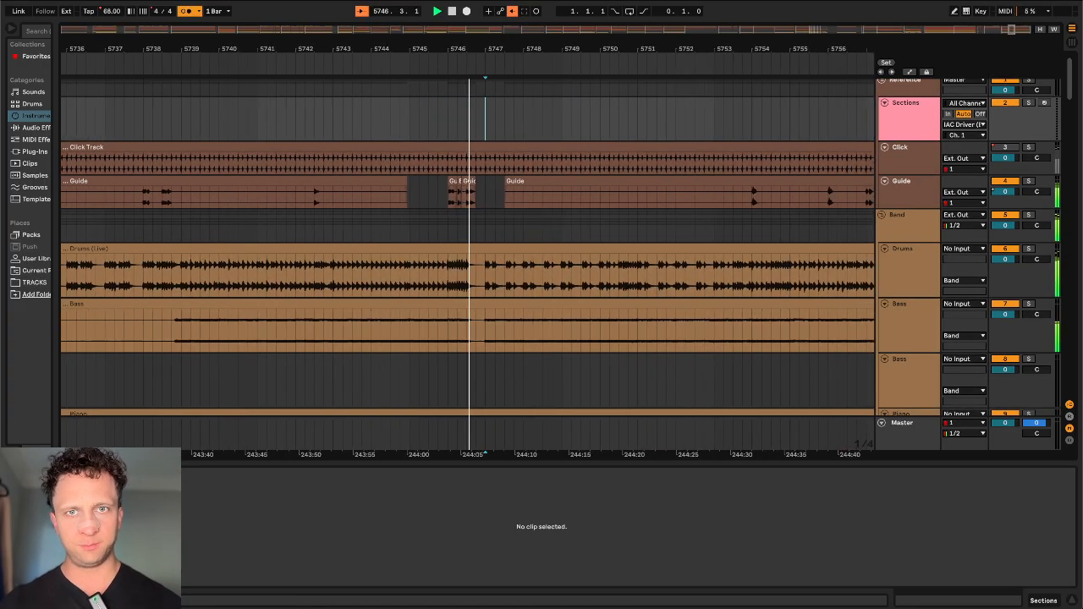
{"action": "key", "text": "super+v"}
{"action": "scroll", "coordinate": [485, 122], "scroll_direction": "right", "scroll_amount": 2}
{"action": "scroll", "coordinate": [467, 254], "scroll_direction": "right", "scroll_amount": 3}
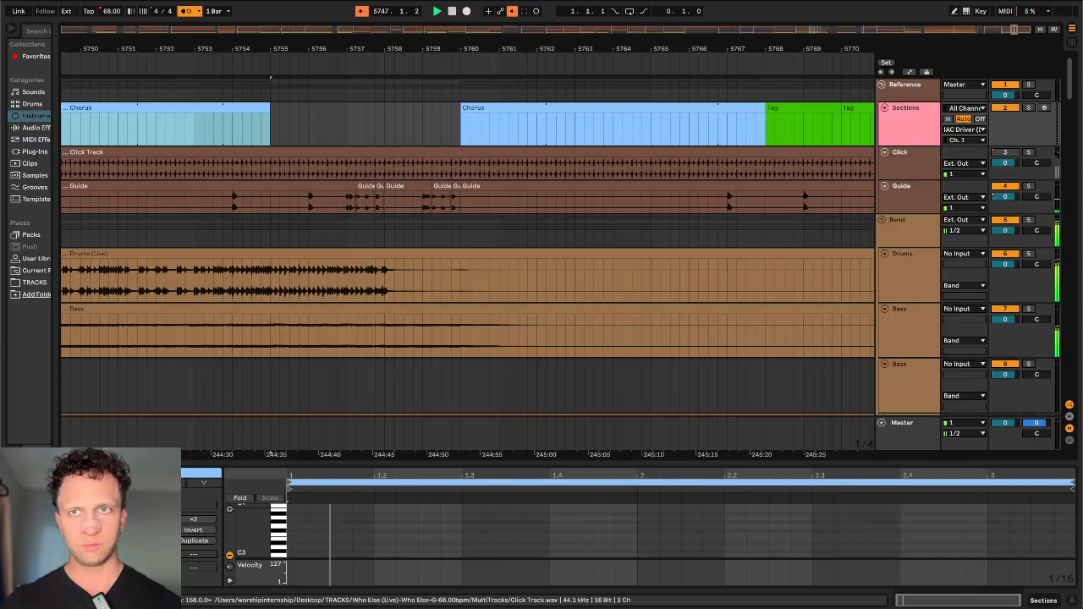
{"action": "scroll", "coordinate": [271, 78], "scroll_direction": "down", "scroll_amount": 4}
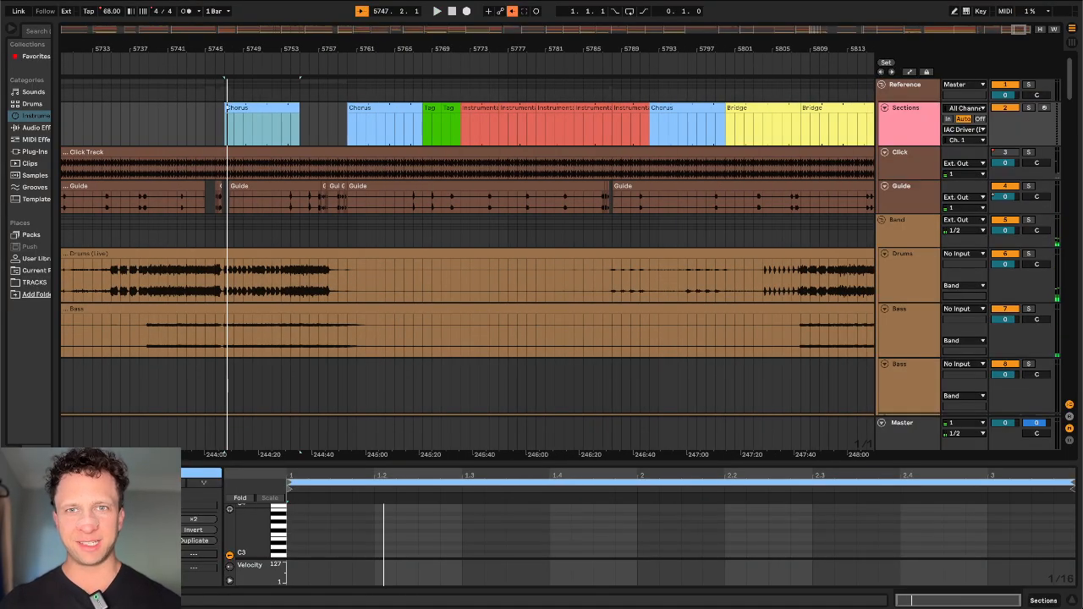
- Copy the two Tag clips spanning bars 5768 to 5772 and paste them at bar 5755, right behind the first Chorus
{"action": "left_click_drag", "start_coordinate": [460, 125], "coordinate": [423, 125]}
{"action": "scroll", "coordinate": [309, 125], "scroll_direction": "up", "scroll_amount": 4}
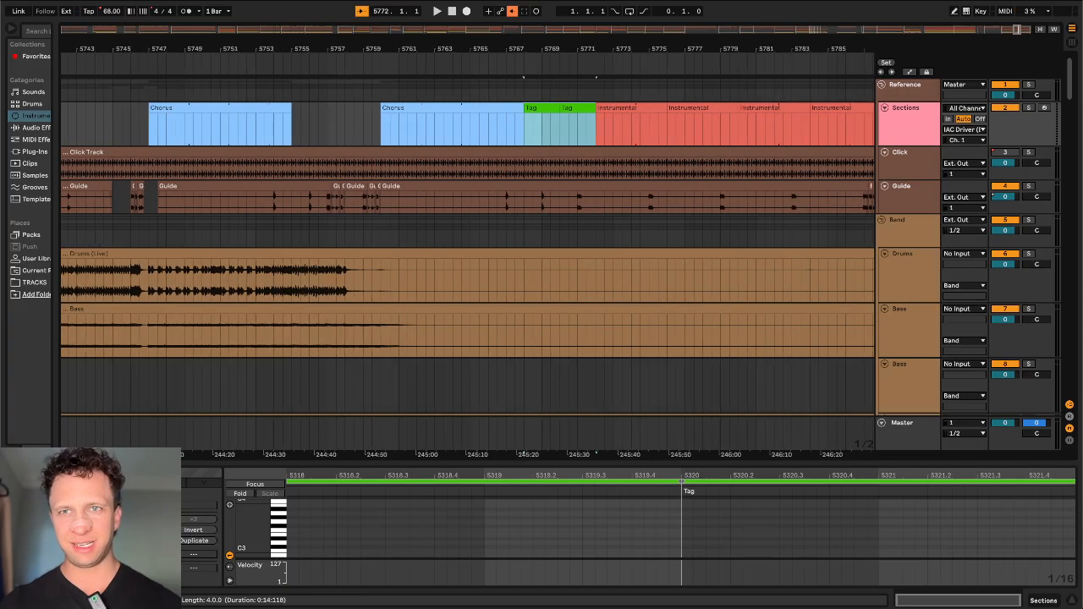
{"action": "left_click", "coordinate": [298, 125]}
{"action": "left_click", "coordinate": [289, 126]}
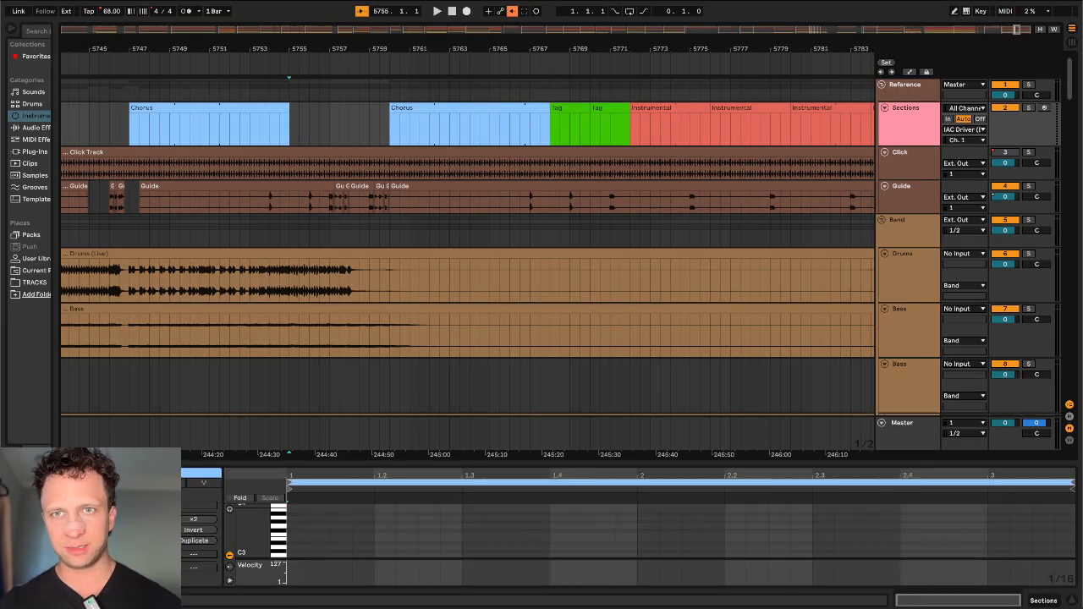
{"action": "key", "text": "ctrl+v"}
{"action": "left_click", "coordinate": [369, 125]}
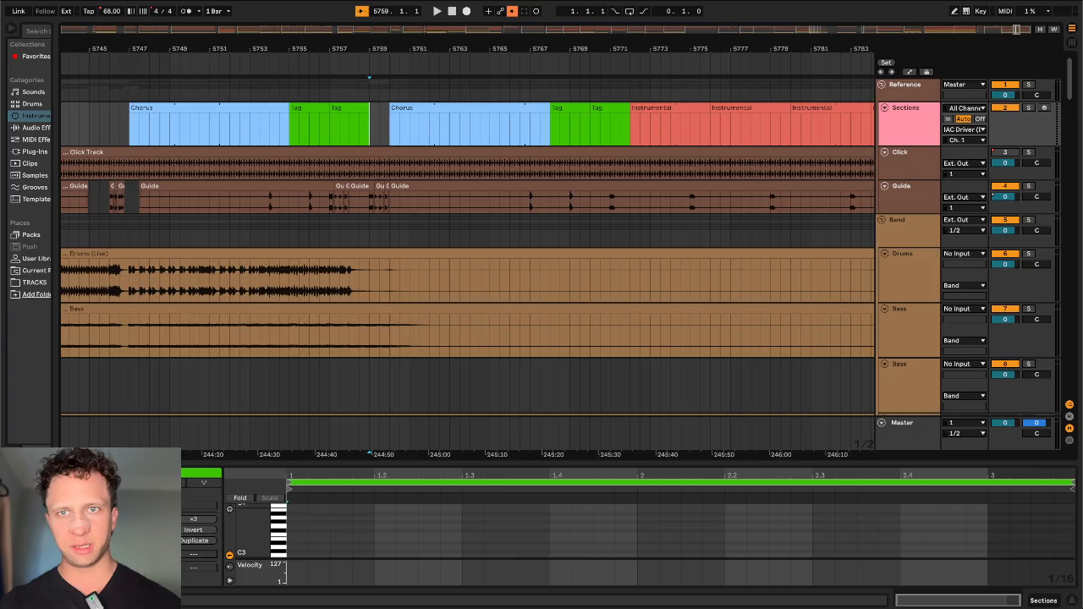
{"action": "left_click_drag", "start_coordinate": [370, 125], "coordinate": [390, 125]}
{"action": "left_click", "coordinate": [368, 125]}
{"action": "scroll", "coordinate": [410, 125], "scroll_direction": "down", "scroll_amount": 5}
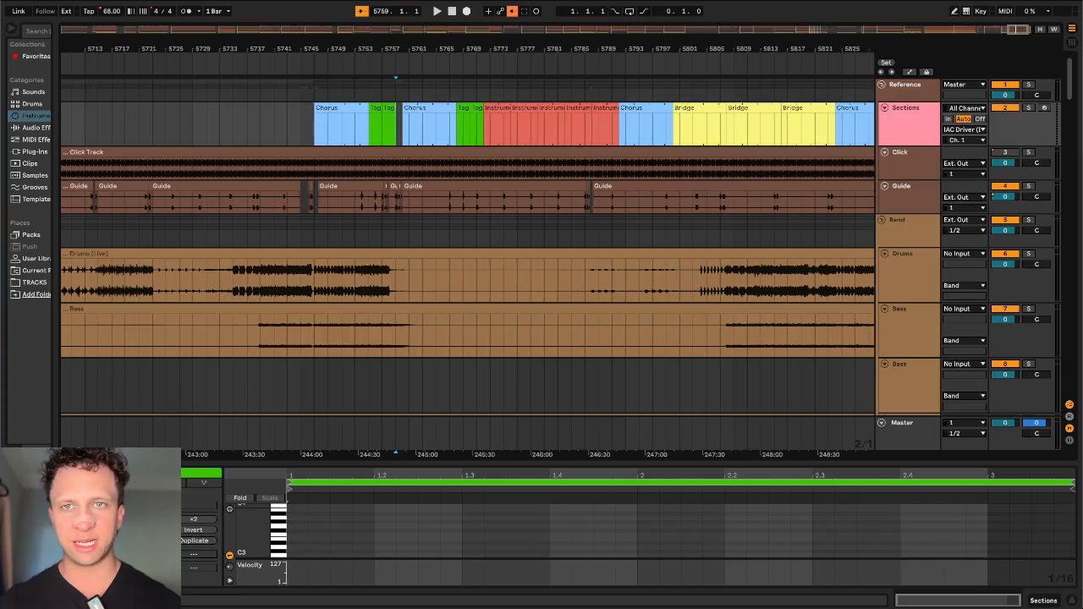
- Copy the three Bridge clips starting at bar 5800 and play back from bar 5741
{"action": "left_click", "coordinate": [696, 108]}
{"action": "left_click", "coordinate": [805, 108], "text": "shift"}
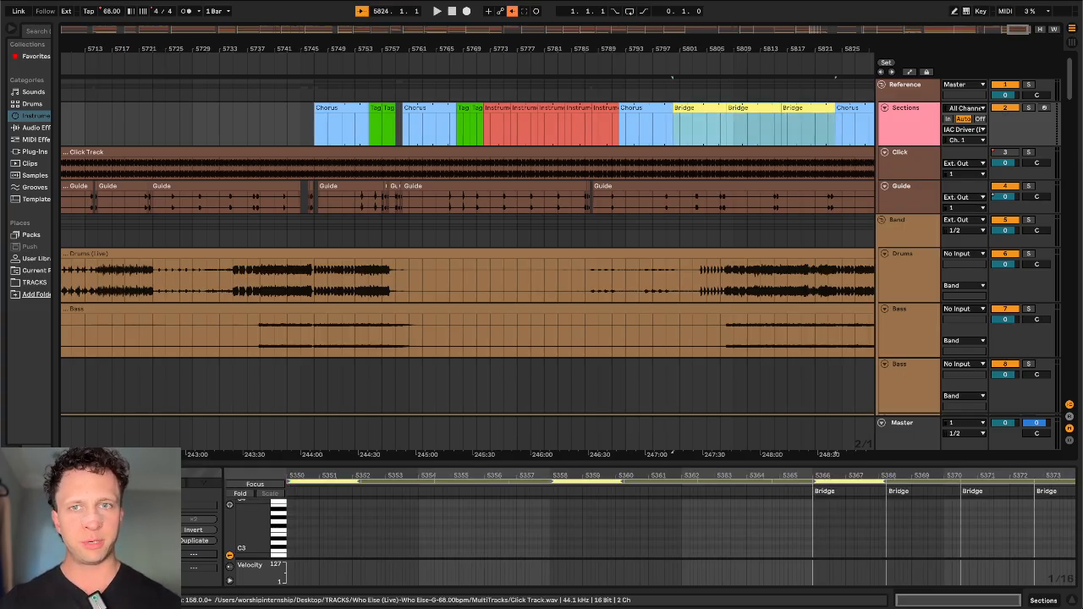
{"action": "scroll", "coordinate": [805, 112], "scroll_direction": "left", "scroll_amount": 1}
{"action": "left_click", "coordinate": [302, 124]}
{"action": "key", "text": "space"}
{"action": "scroll", "coordinate": [302, 124], "scroll_direction": "left", "scroll_amount": 3}
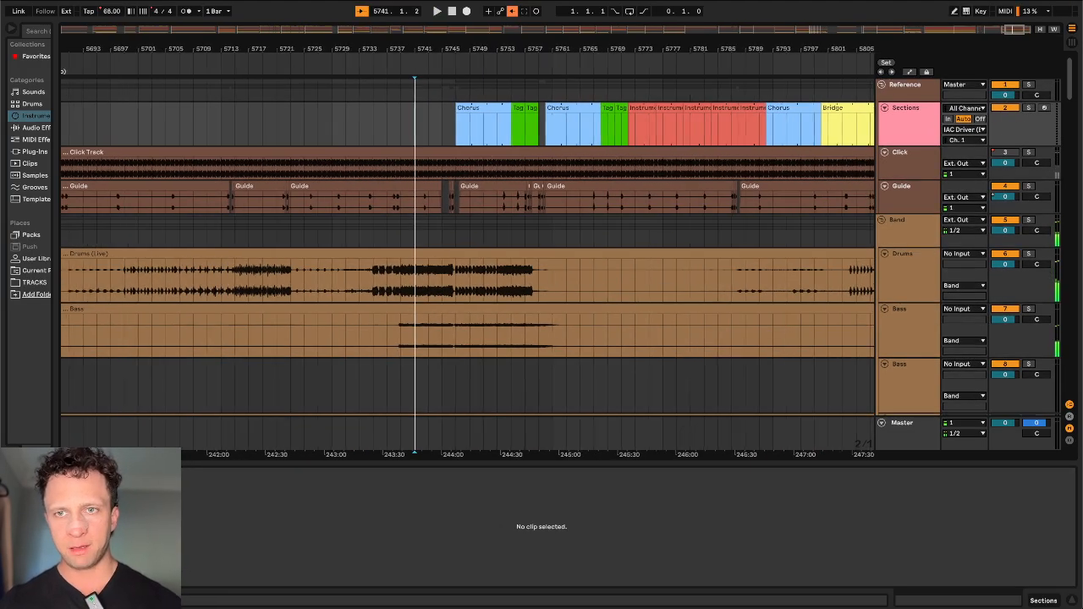
- Audition several points between bars 5722 and 5730 to find where the Bridge section starts
{"action": "scroll", "coordinate": [292, 123], "scroll_direction": "up", "scroll_amount": 5}
{"action": "scroll", "coordinate": [467, 123], "scroll_direction": "left", "scroll_amount": 4}
{"action": "left_click", "coordinate": [467, 124]}
{"action": "key", "text": "space"}
{"action": "key", "text": "space"}
{"action": "scroll", "coordinate": [467, 199], "scroll_direction": "right", "scroll_amount": 1}
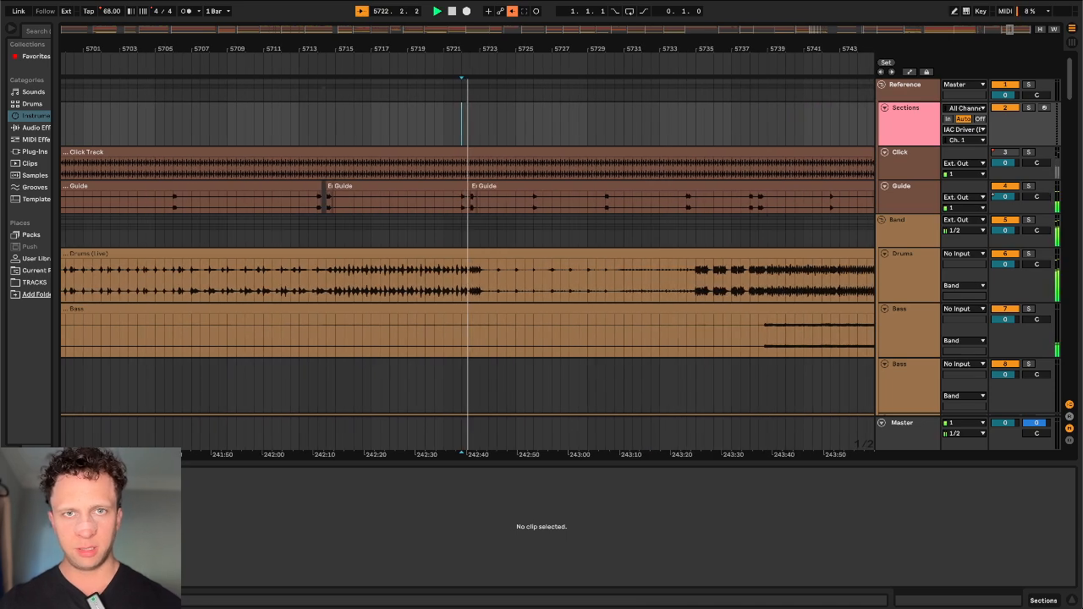
{"action": "left_click", "coordinate": [533, 124]}
{"action": "key", "text": "space"}
{"action": "key", "text": "space"}
{"action": "scroll", "coordinate": [508, 123], "scroll_direction": "right", "scroll_amount": 3}
{"action": "left_click", "coordinate": [466, 124]}
{"action": "key", "text": "space"}
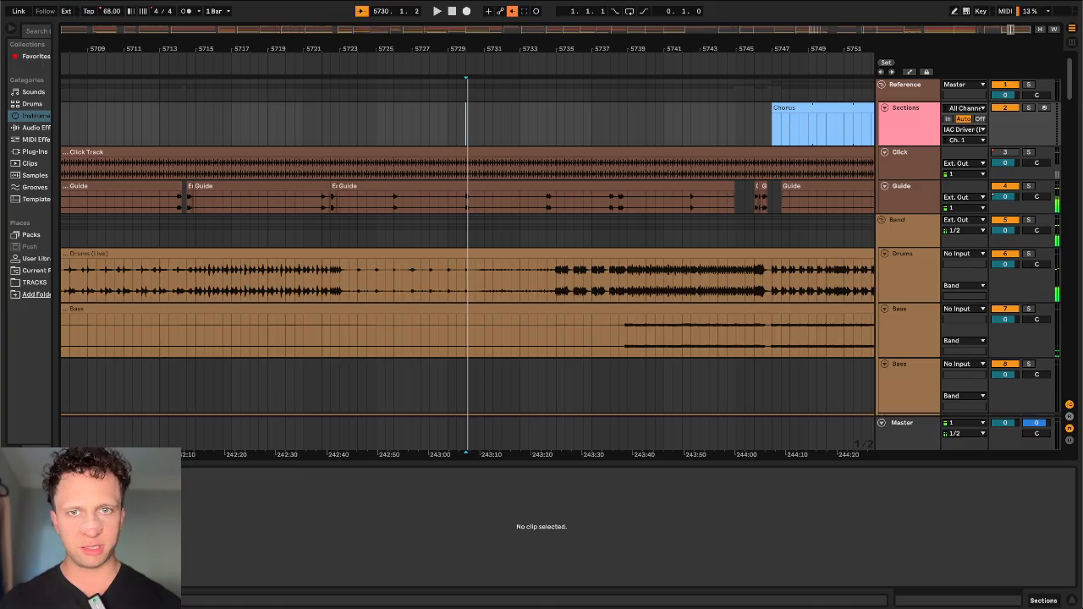
- Play back the guide cue at bar 5730 through to the downbeat of bar 5731
{"action": "scroll", "coordinate": [474, 196], "scroll_direction": "up", "scroll_amount": 5}
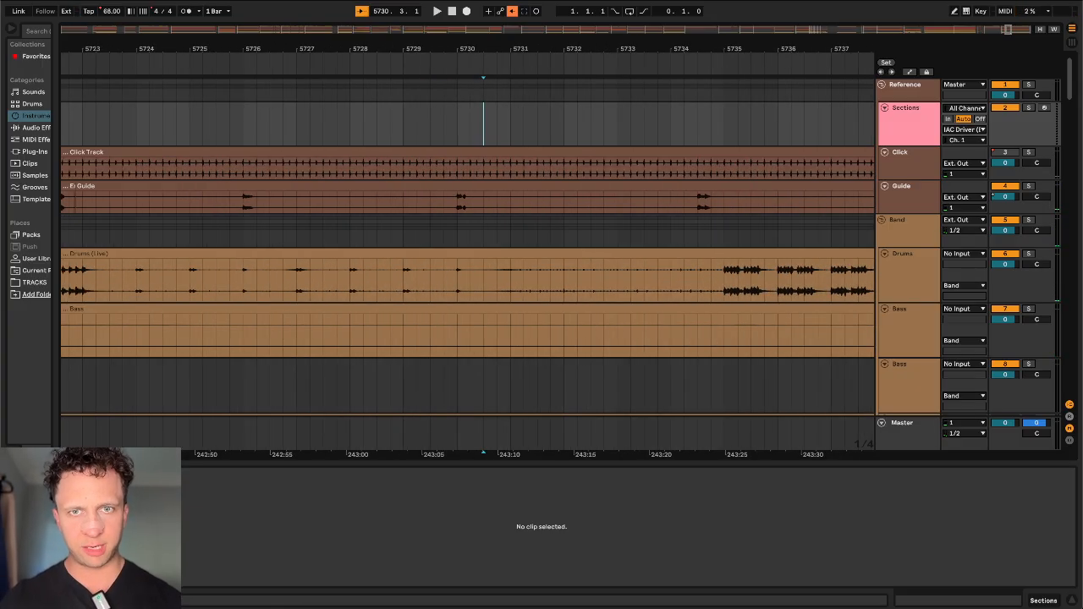
{"action": "left_click", "coordinate": [457, 198]}
{"action": "key", "text": "space"}
{"action": "scroll", "coordinate": [466, 199], "scroll_direction": "up", "scroll_amount": 4}
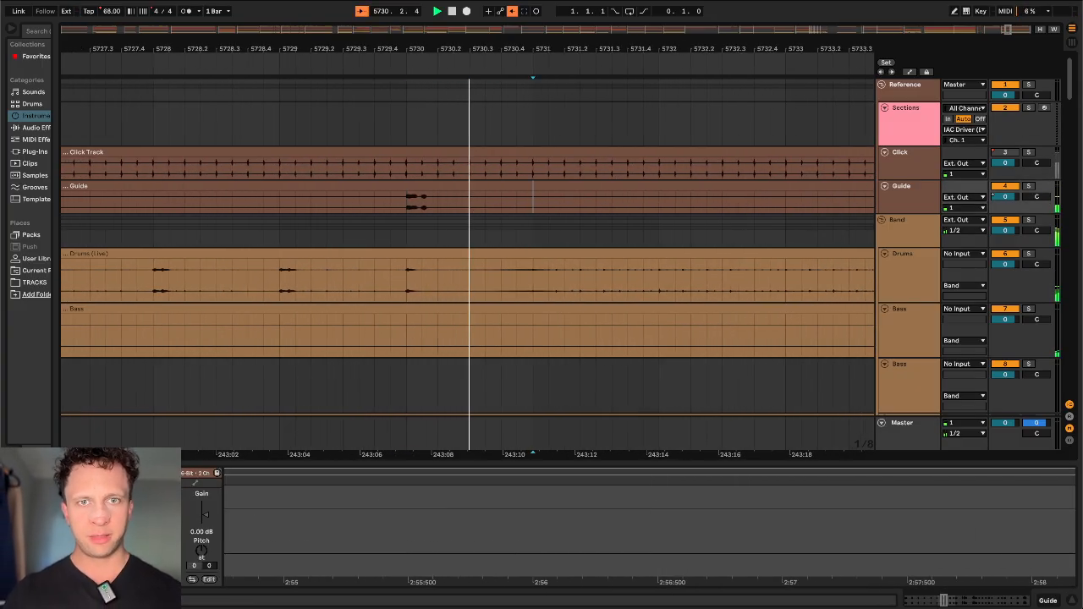
{"action": "key", "text": "space"}
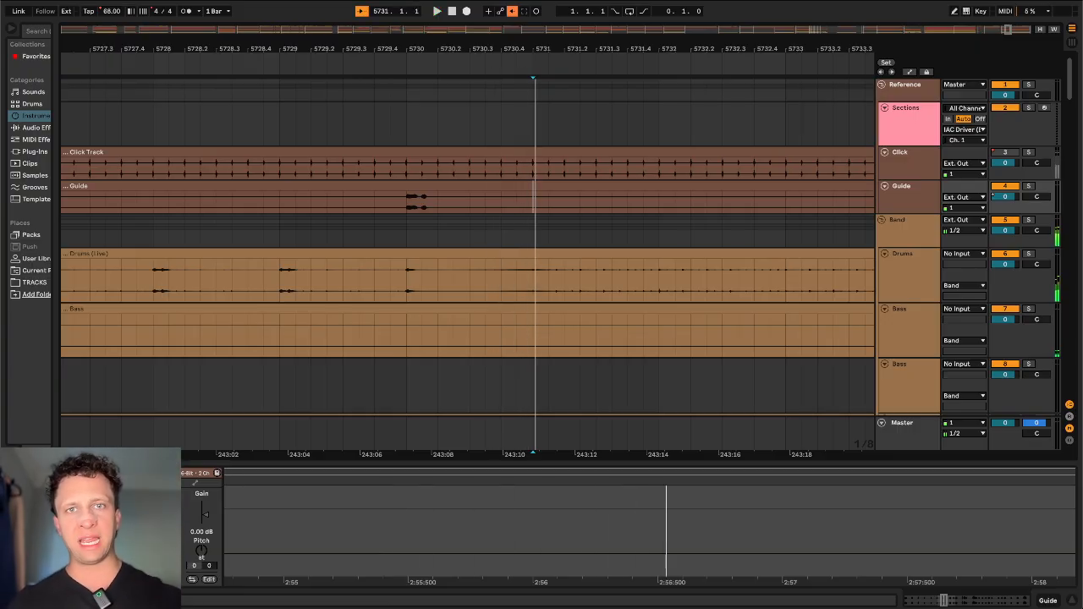
- Paste the three copied Bridge clips at bar 5731 on the Sections track and undo the paste
{"action": "left_click", "coordinate": [533, 125]}
{"action": "scroll", "coordinate": [533, 124], "scroll_direction": "left", "scroll_amount": 1}
{"action": "scroll", "coordinate": [533, 124], "scroll_direction": "down", "scroll_amount": 10}
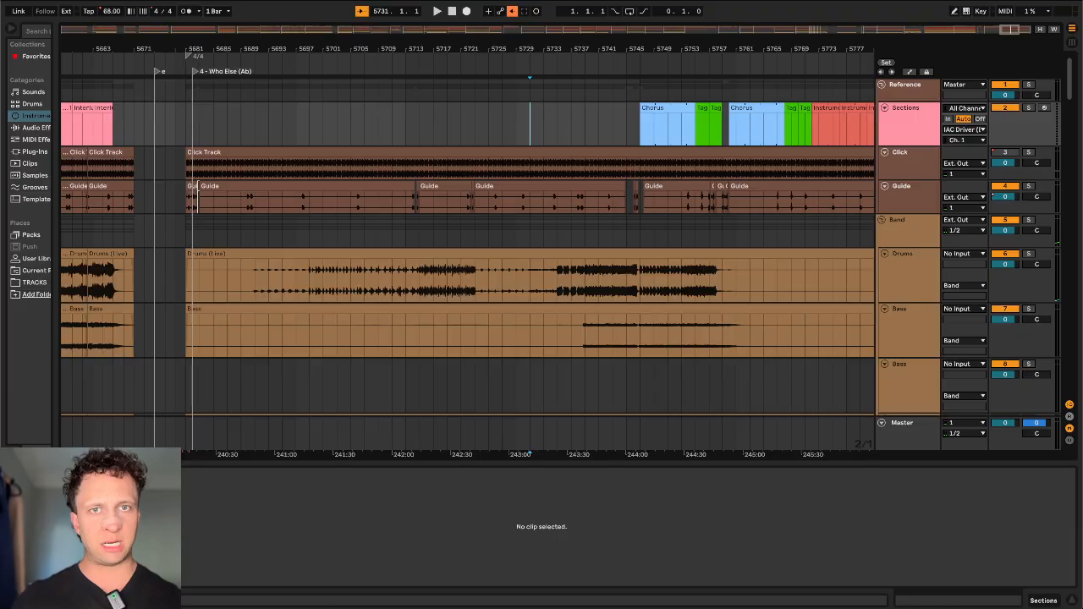
{"action": "key", "text": "super+v"}
{"action": "key", "text": "super+z"}
{"action": "scroll", "coordinate": [533, 125], "scroll_direction": "down", "scroll_amount": 10}
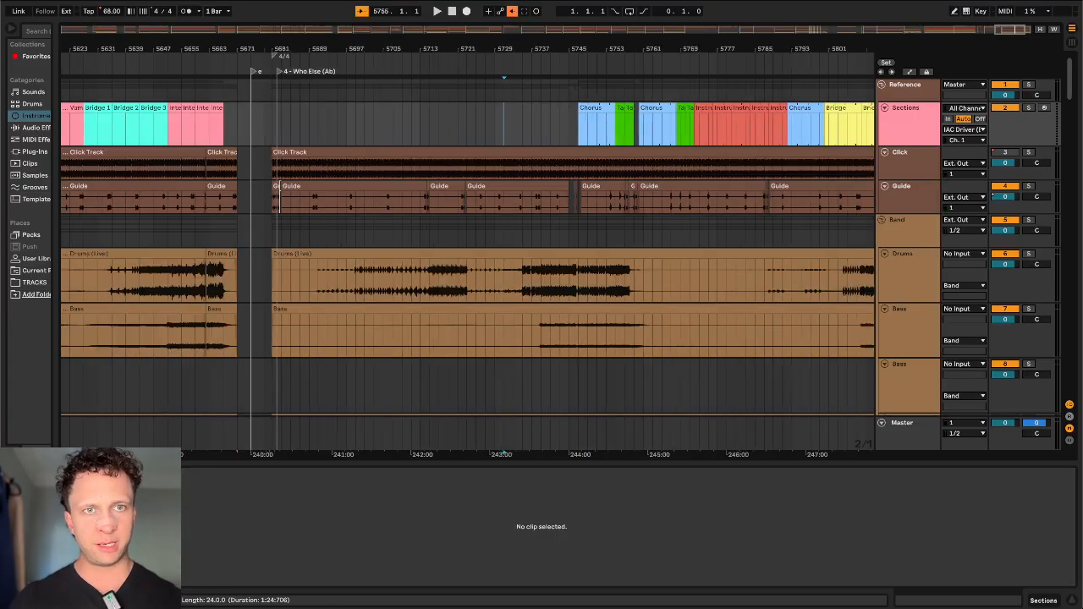
{"action": "scroll", "coordinate": [833, 125], "scroll_direction": "up", "scroll_amount": 10}
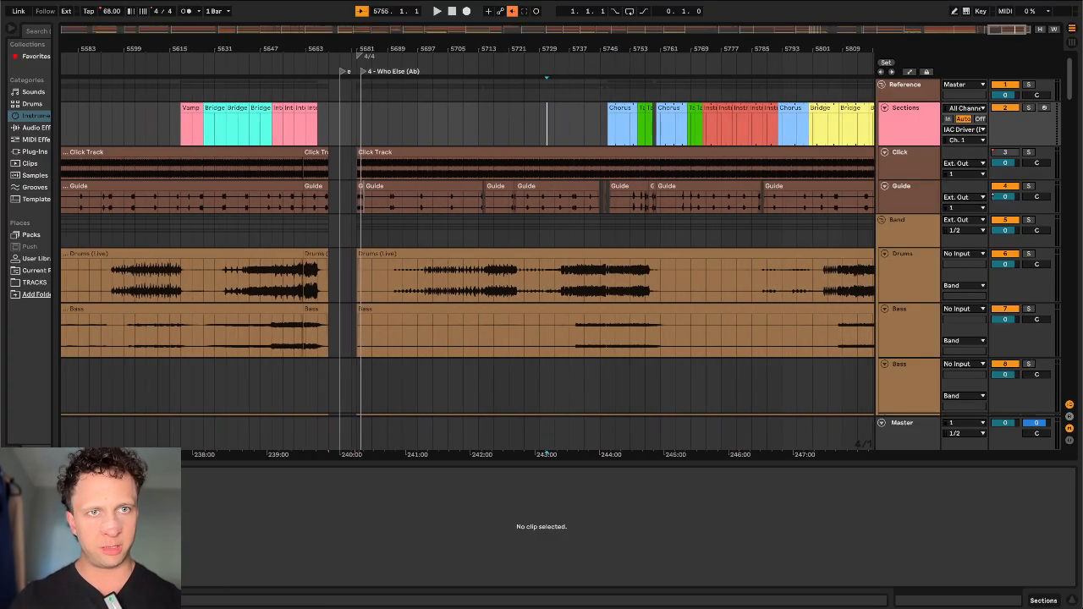
- Copy the single 8-bar Bridge clip at bar 5800, audition bars 5723 to 5730, and paste it at bar 5731
{"action": "scroll", "coordinate": [795, 125], "scroll_direction": "right", "scroll_amount": 2}
{"action": "left_click", "coordinate": [785, 108]}
{"action": "scroll", "coordinate": [489, 124], "scroll_direction": "up", "scroll_amount": 10}
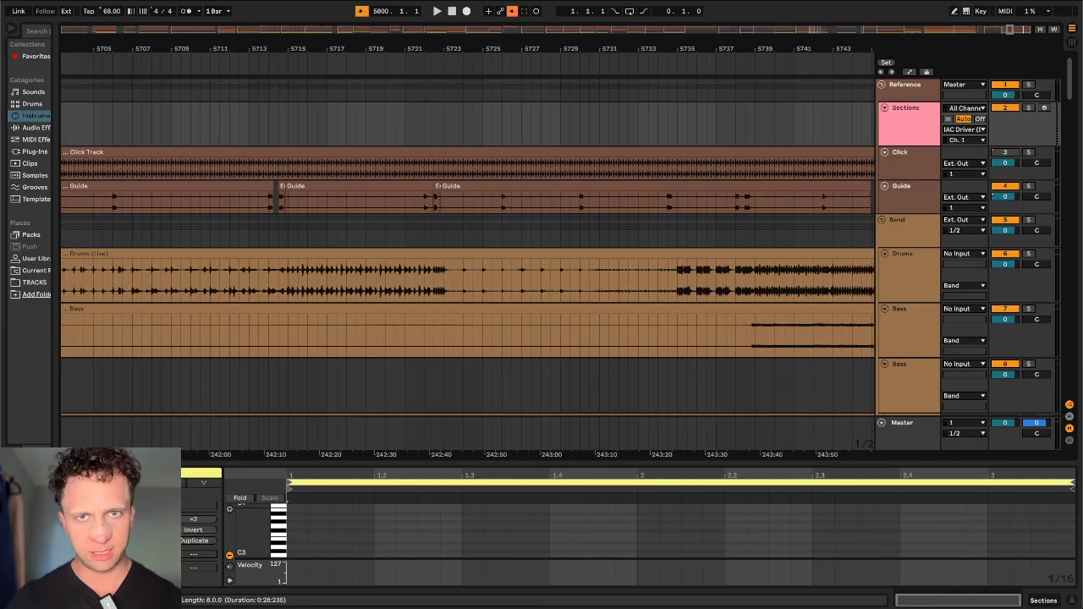
{"action": "left_click", "coordinate": [444, 124]}
{"action": "key", "text": "space"}
{"action": "scroll", "coordinate": [445, 125], "scroll_direction": "left", "scroll_amount": 1}
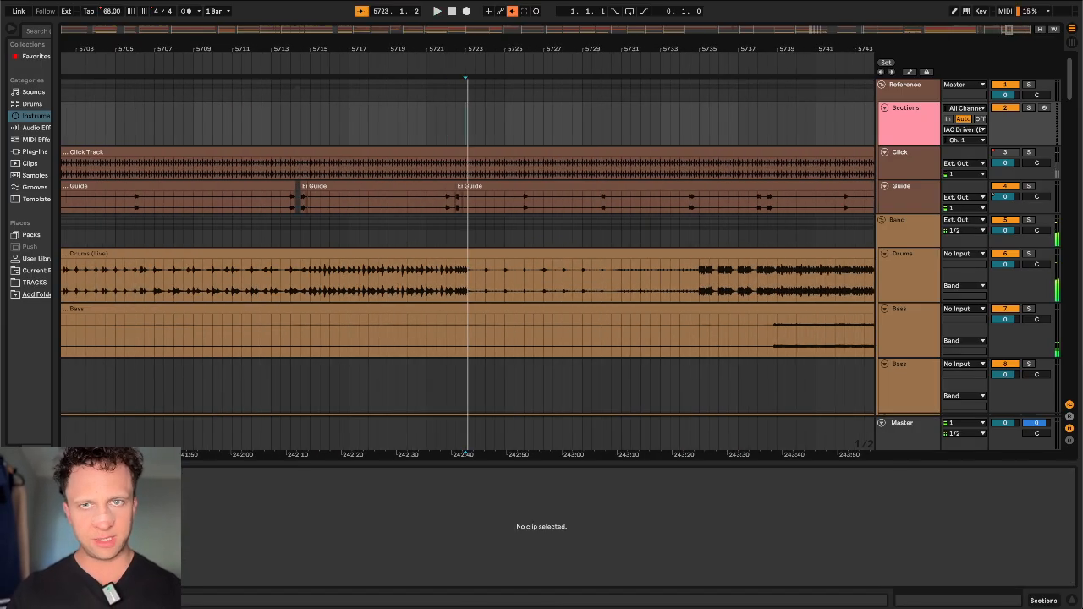
{"action": "left_click", "coordinate": [446, 124]}
{"action": "key", "text": "space"}
{"action": "key", "text": "space"}
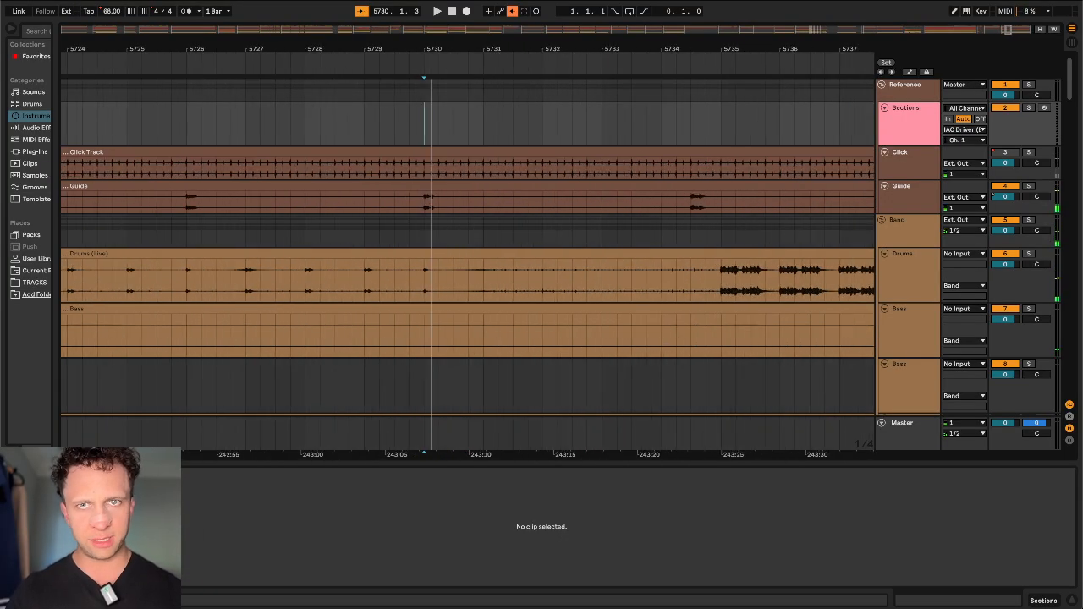
{"action": "key", "text": "space"}
{"action": "left_click", "coordinate": [483, 124]}
{"action": "key", "text": "super+v"}
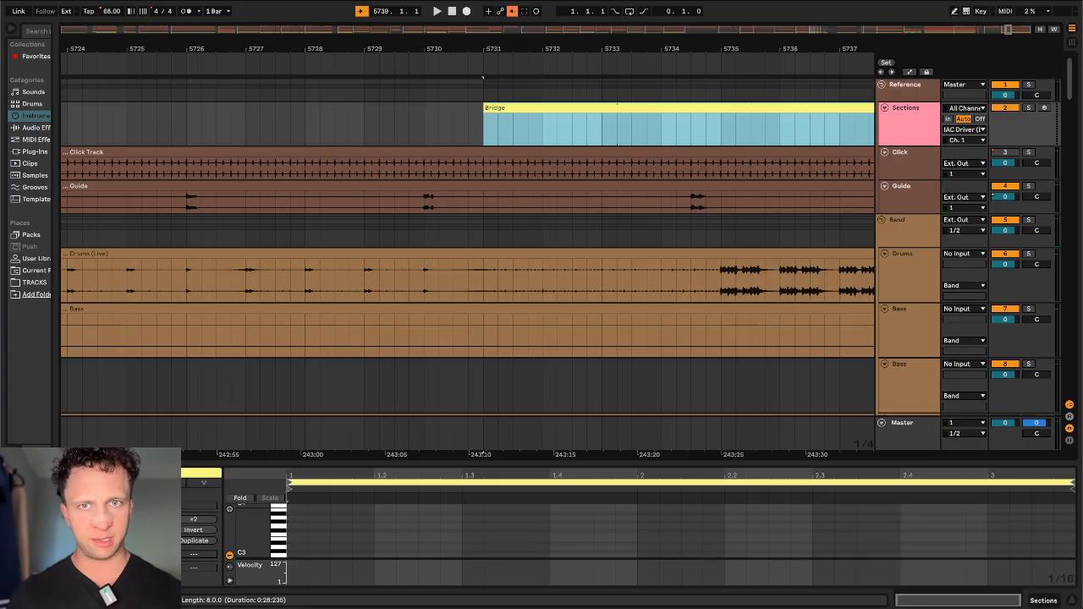
- Paste a second copy of the Bridge clip at bar 5739, directly before the first Chorus
{"action": "scroll", "coordinate": [457, 124], "scroll_direction": "down", "scroll_amount": 6}
{"action": "scroll", "coordinate": [457, 124], "scroll_direction": "right", "scroll_amount": 1}
{"action": "left_click", "coordinate": [507, 124]}
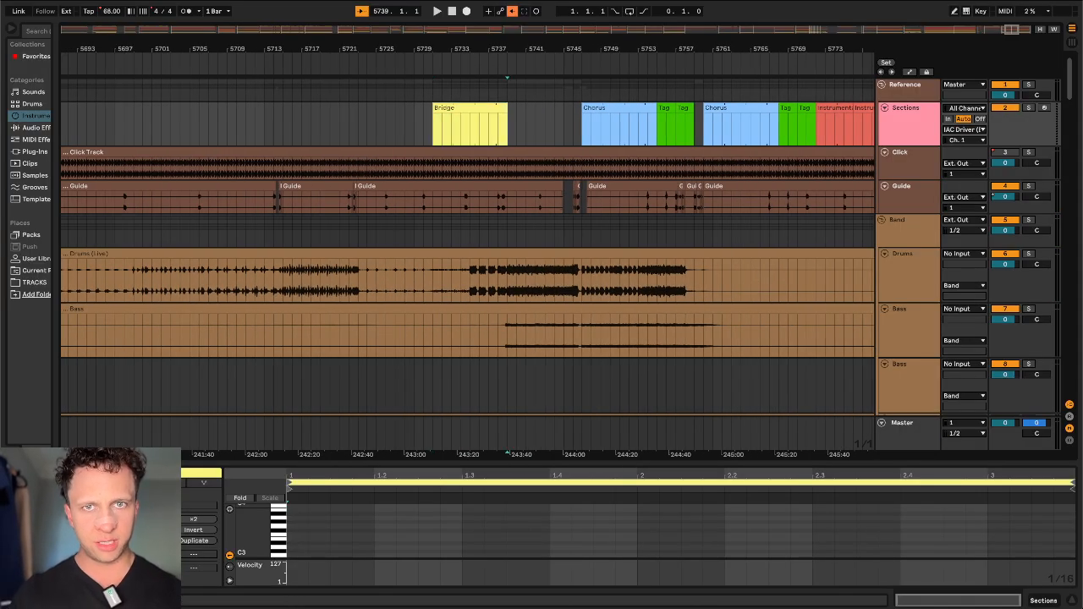
{"action": "key", "text": "super+v"}
{"action": "key", "text": "minus"}
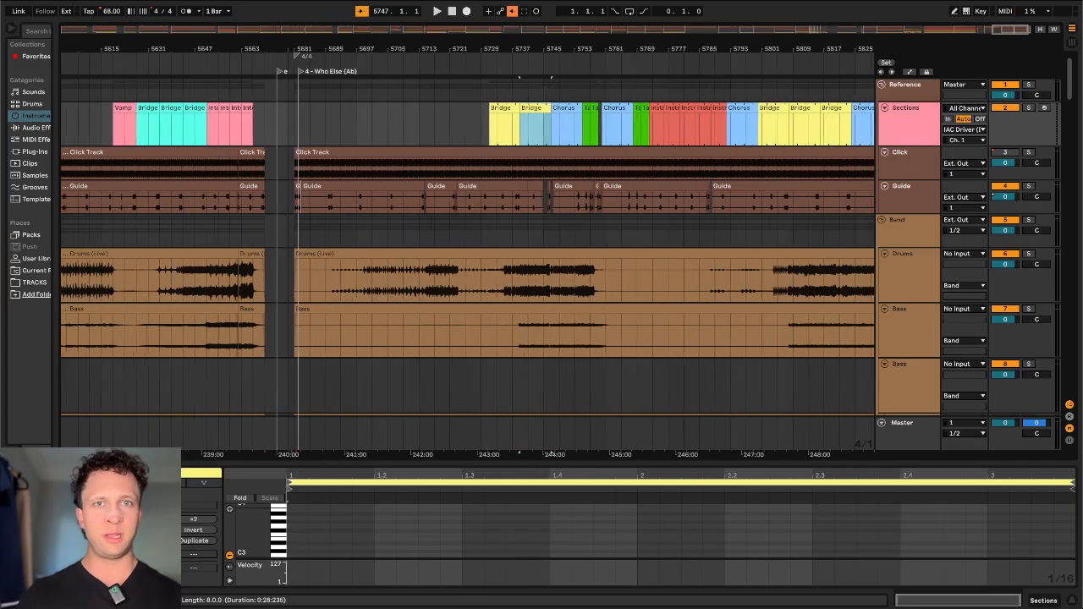
- Review the Sections clips of Who Else up to the r locator and compare them with the earlier songs in the set
{"action": "scroll", "coordinate": [468, 254], "scroll_direction": "right", "scroll_amount": 2}
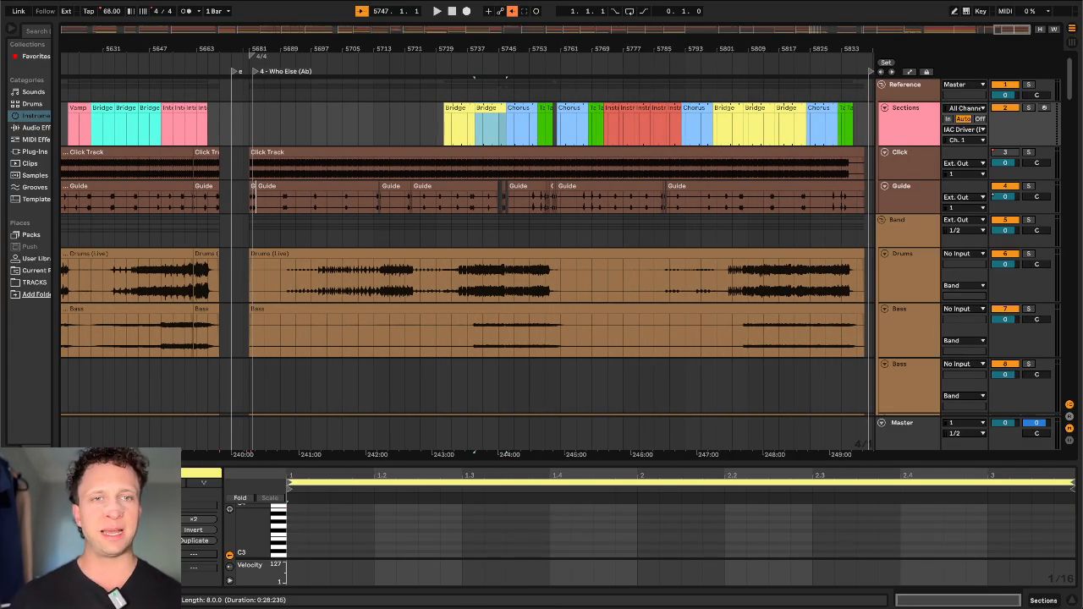
{"action": "scroll", "coordinate": [468, 254], "scroll_direction": "left", "scroll_amount": 10}
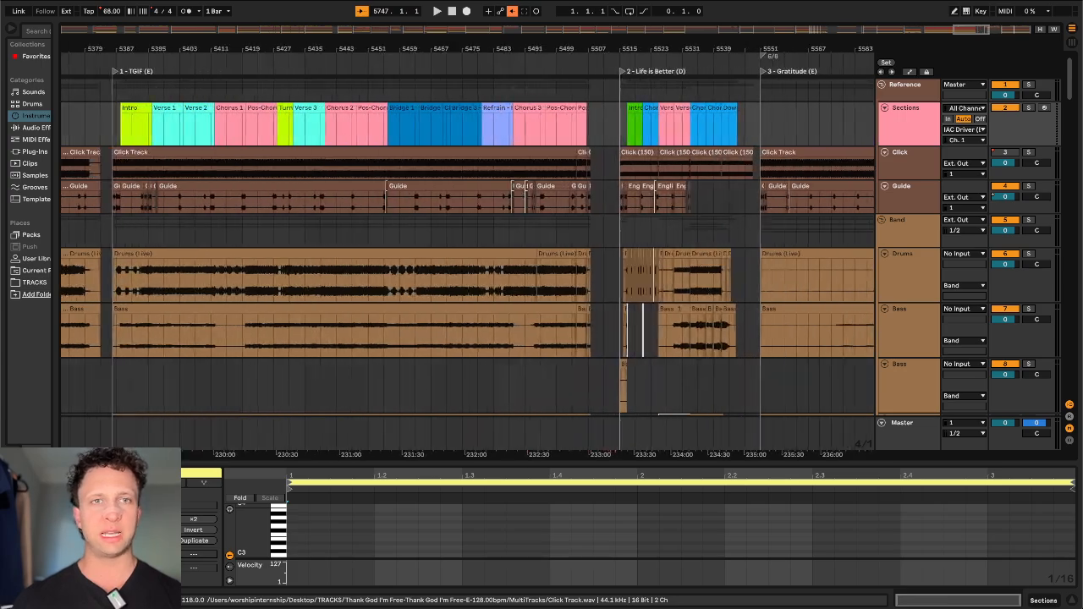
{"action": "scroll", "coordinate": [468, 254], "scroll_direction": "right", "scroll_amount": 10}
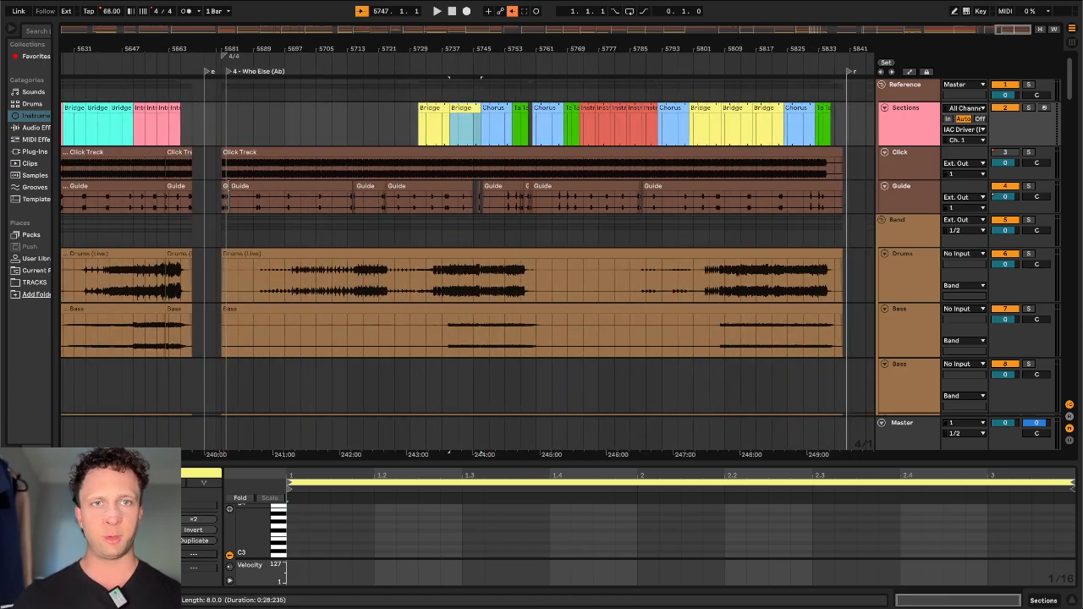
{"action": "scroll", "coordinate": [613, 127], "scroll_direction": "up", "scroll_amount": 3}
{"action": "left_click", "coordinate": [356, 129]}
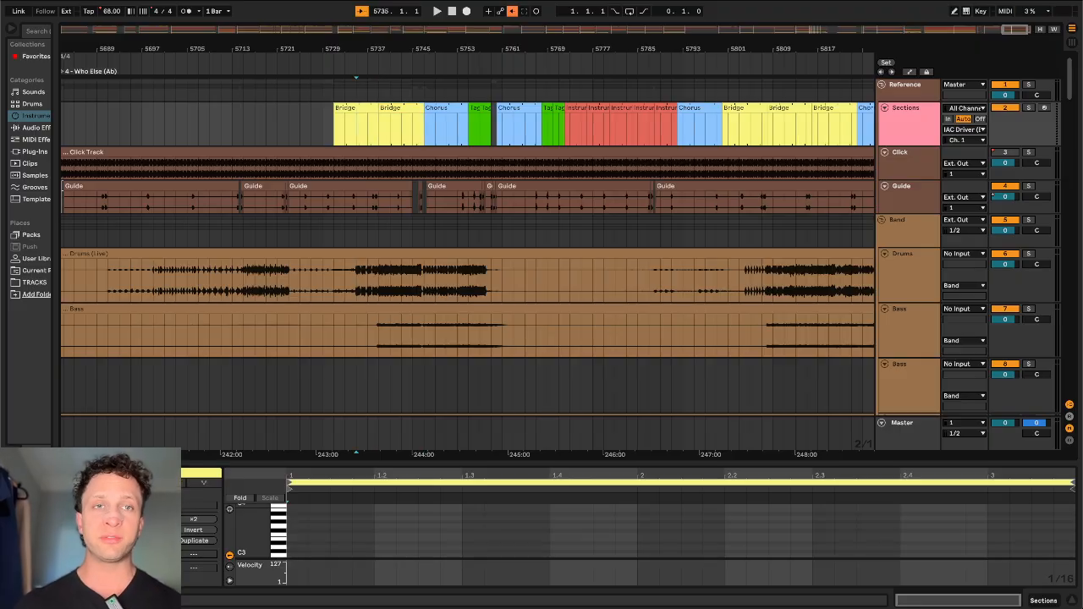
{"action": "scroll", "coordinate": [468, 254], "scroll_direction": "right", "scroll_amount": 2}
{"action": "scroll", "coordinate": [468, 254], "scroll_direction": "down", "scroll_amount": 1}
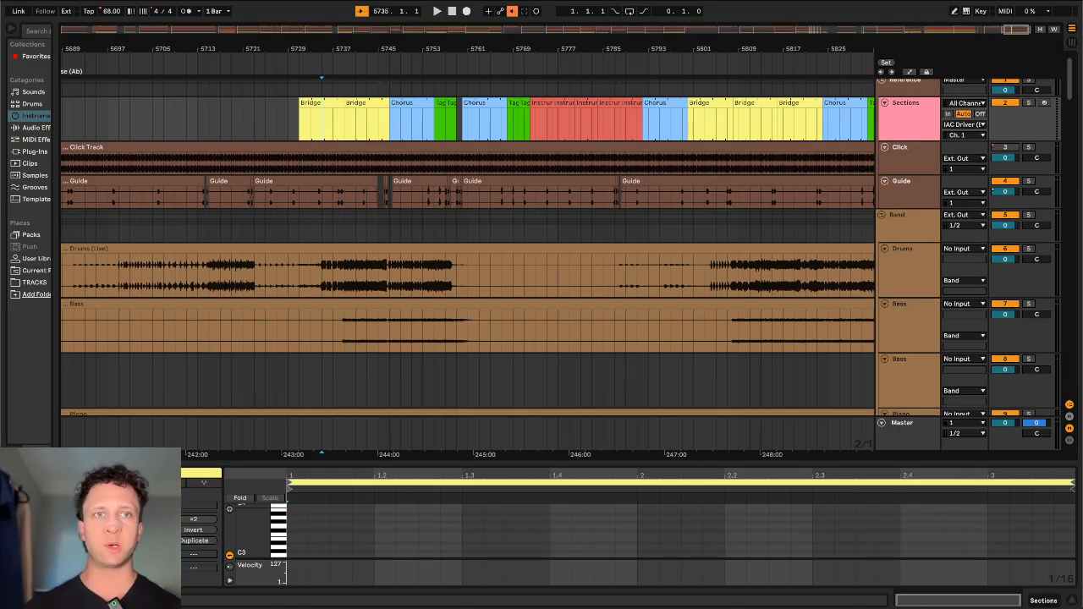
{"action": "scroll", "coordinate": [467, 254], "scroll_direction": "right", "scroll_amount": 3}
{"action": "scroll", "coordinate": [468, 254], "scroll_direction": "up", "scroll_amount": 1}
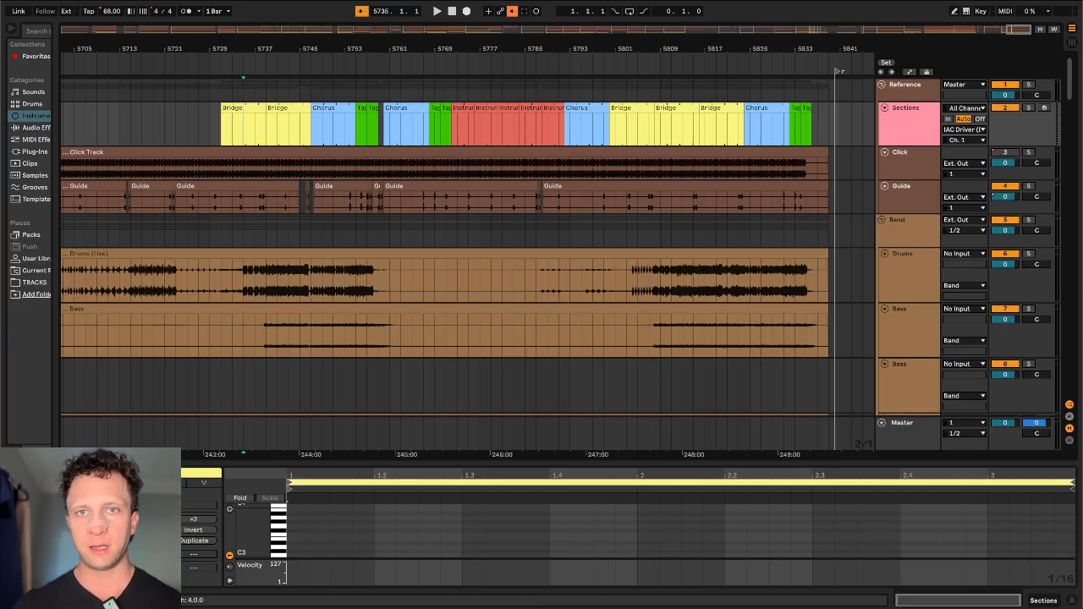
- Copy the first Instrumental clip at bar 5772 on the Sections track and paste it at bar 5723
{"action": "left_click", "coordinate": [463, 108]}
{"action": "scroll", "coordinate": [462, 109], "scroll_direction": "left", "scroll_amount": 5}
{"action": "scroll", "coordinate": [359, 108], "scroll_direction": "up", "scroll_amount": 4}
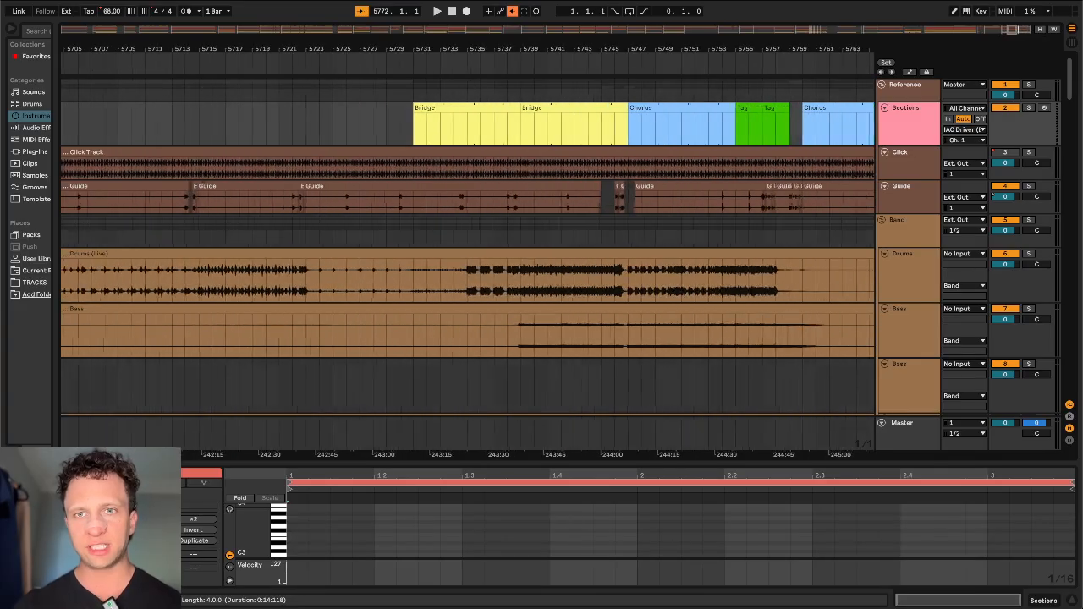
{"action": "scroll", "coordinate": [359, 109], "scroll_direction": "up", "scroll_amount": 2}
{"action": "left_click", "coordinate": [294, 123]}
{"action": "key", "text": "super+v"}
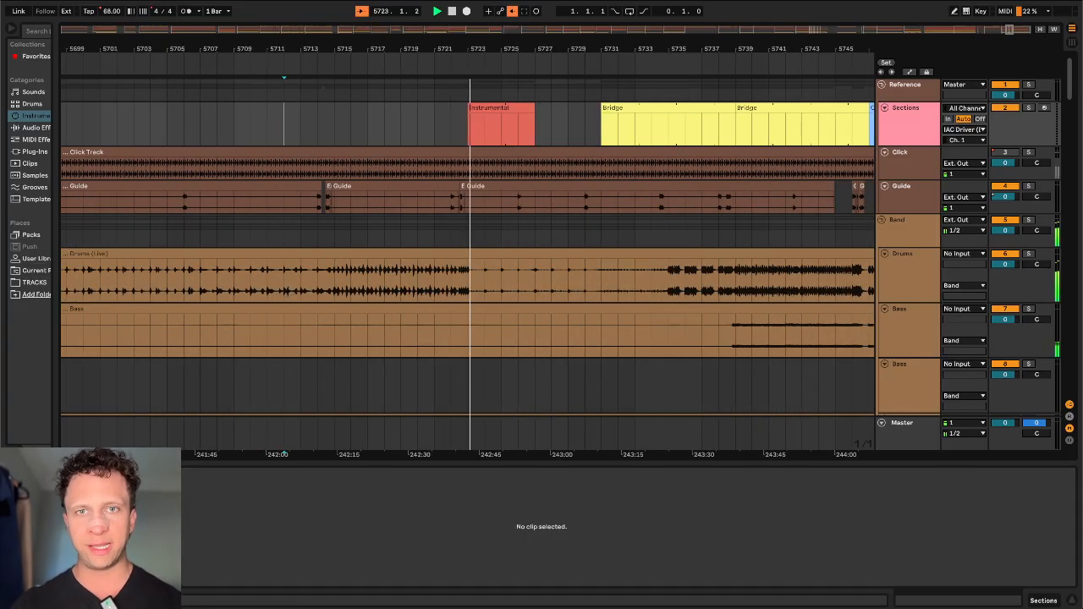
- Audition the audio around bar 5722 and duplicate the new Instrumental clip to fill bars 5727 to 5730, directly before the Bridge
{"action": "key", "text": "space"}
{"action": "left_click", "coordinate": [452, 125]}
{"action": "scroll", "coordinate": [452, 125], "scroll_direction": "left", "scroll_amount": 1}
{"action": "key", "text": "space"}
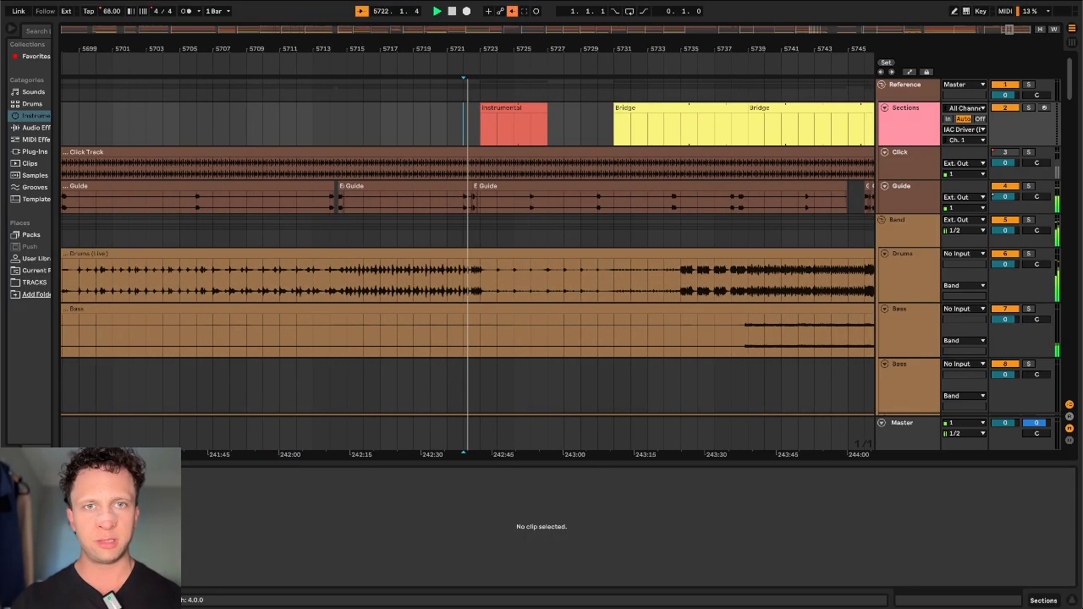
{"action": "scroll", "coordinate": [499, 109], "scroll_direction": "right", "scroll_amount": 1}
{"action": "left_click", "coordinate": [505, 108]}
{"action": "key", "text": "super+d"}
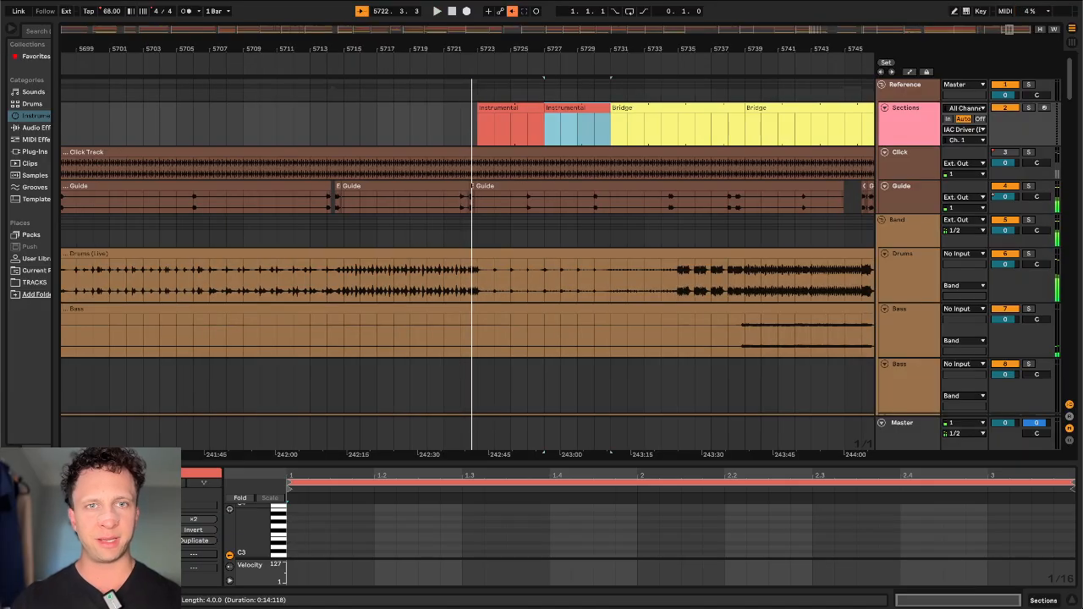
{"action": "left_click", "coordinate": [544, 127]}
{"action": "key", "text": "space"}
{"action": "scroll", "coordinate": [544, 127], "scroll_direction": "right", "scroll_amount": 2}
{"action": "key", "text": "space"}
{"action": "scroll", "coordinate": [516, 127], "scroll_direction": "down", "scroll_amount": 4}
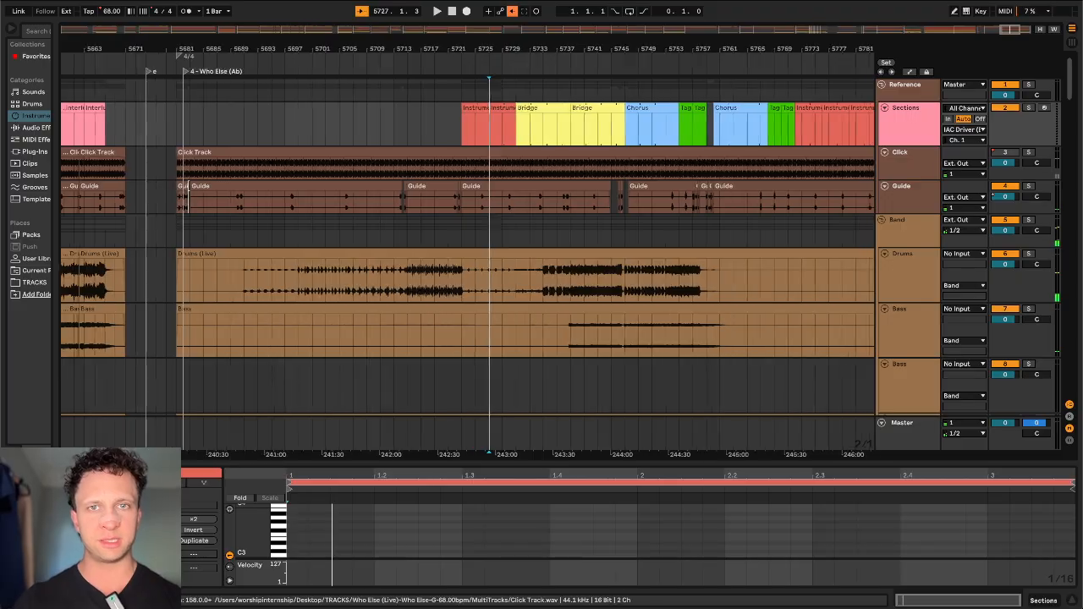
- Copy the Chorus clip at bar 5760, audition the guide cue near bar 5714, and paste the clip at bar 5715
{"action": "scroll", "coordinate": [468, 254], "scroll_direction": "right", "scroll_amount": 2}
{"action": "left_click", "coordinate": [659, 108]}
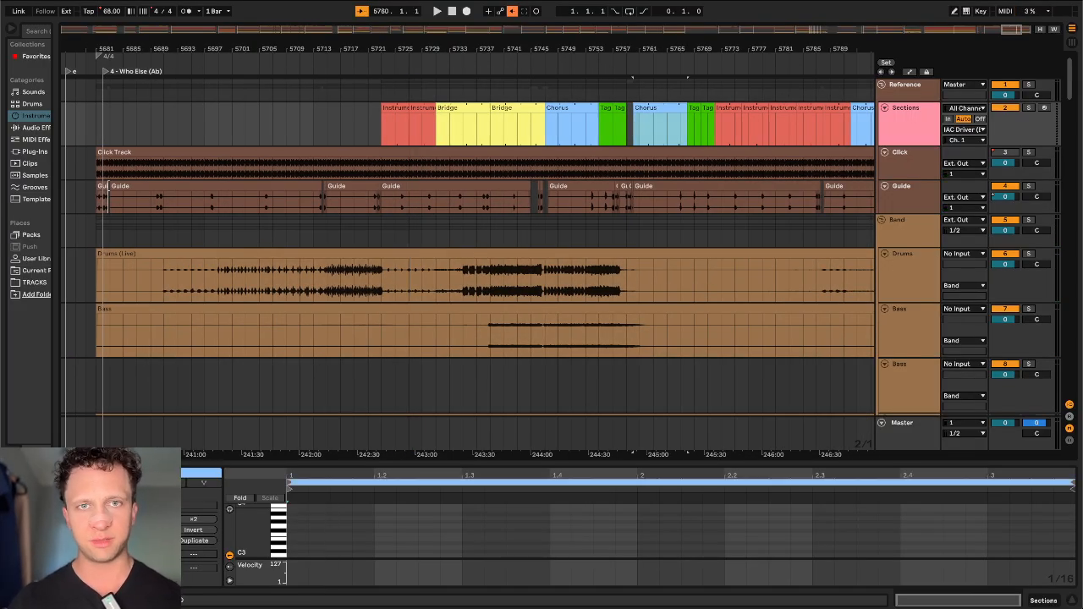
{"action": "left_click", "coordinate": [317, 127]}
{"action": "scroll", "coordinate": [320, 127], "scroll_direction": "up", "scroll_amount": 5}
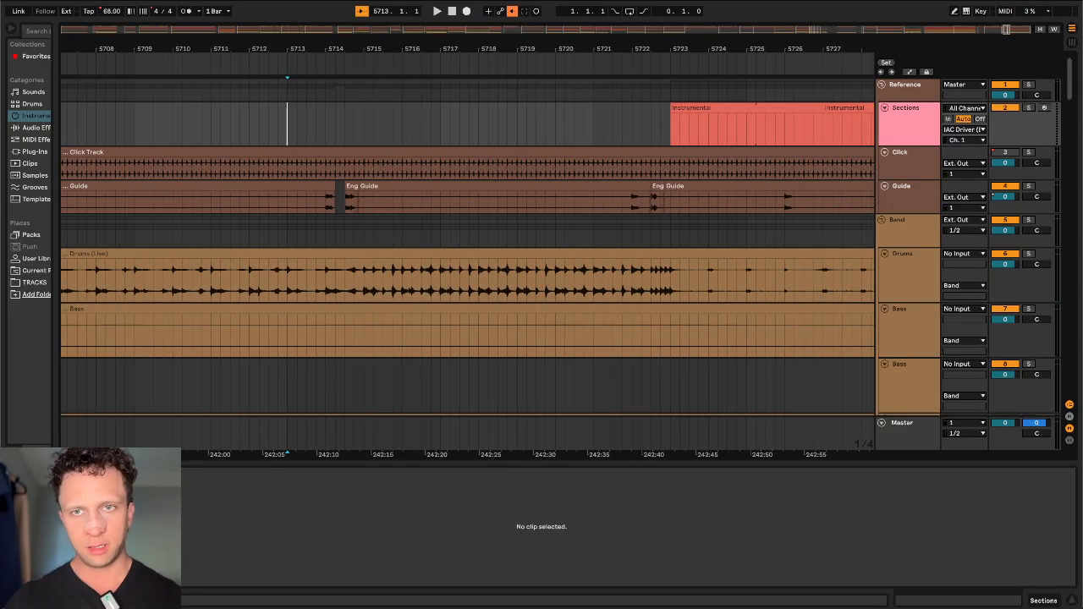
{"action": "left_click", "coordinate": [324, 127]}
{"action": "key", "text": "space"}
{"action": "scroll", "coordinate": [479, 127], "scroll_direction": "up", "scroll_amount": 3}
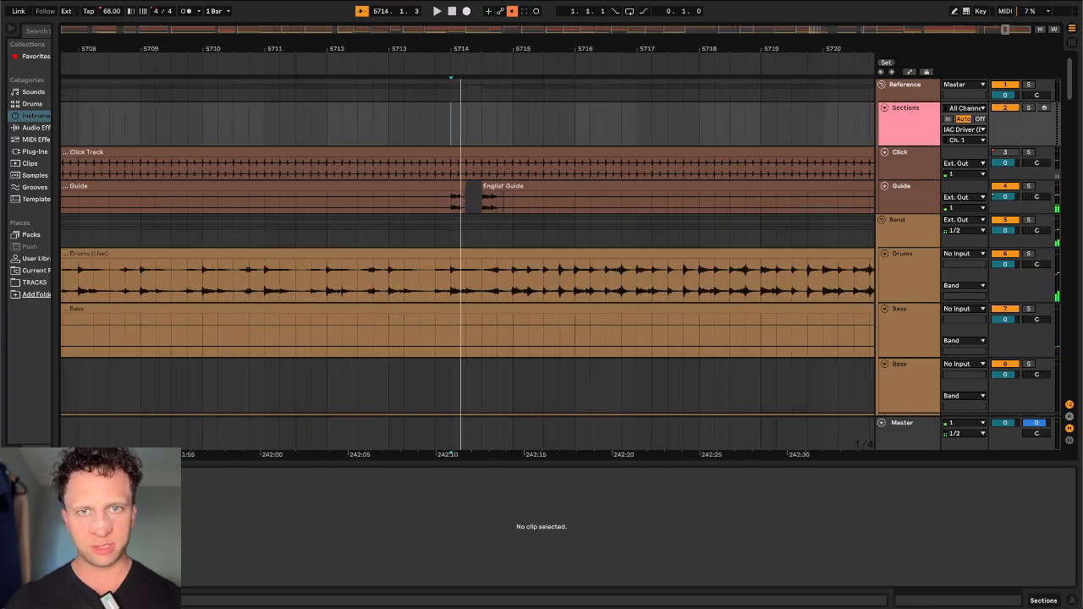
{"action": "left_click", "coordinate": [512, 127]}
{"action": "key", "text": "super+v"}
{"action": "scroll", "coordinate": [521, 127], "scroll_direction": "down", "scroll_amount": 5}
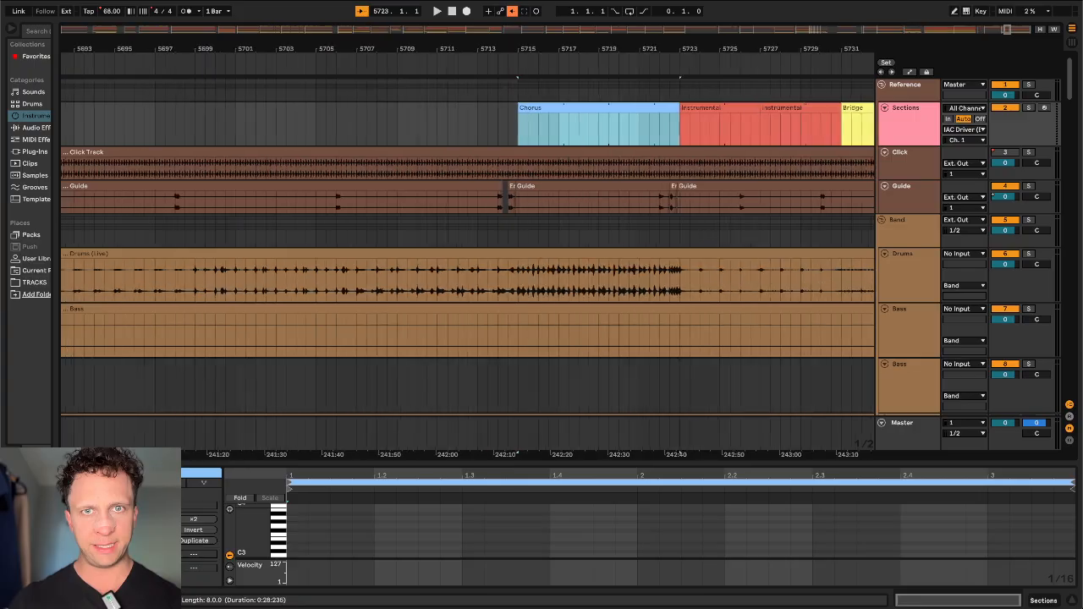
- Paste a second copy of the Chorus clip at bar 5707, directly before the one at bar 5715
{"action": "left_click", "coordinate": [362, 127]}
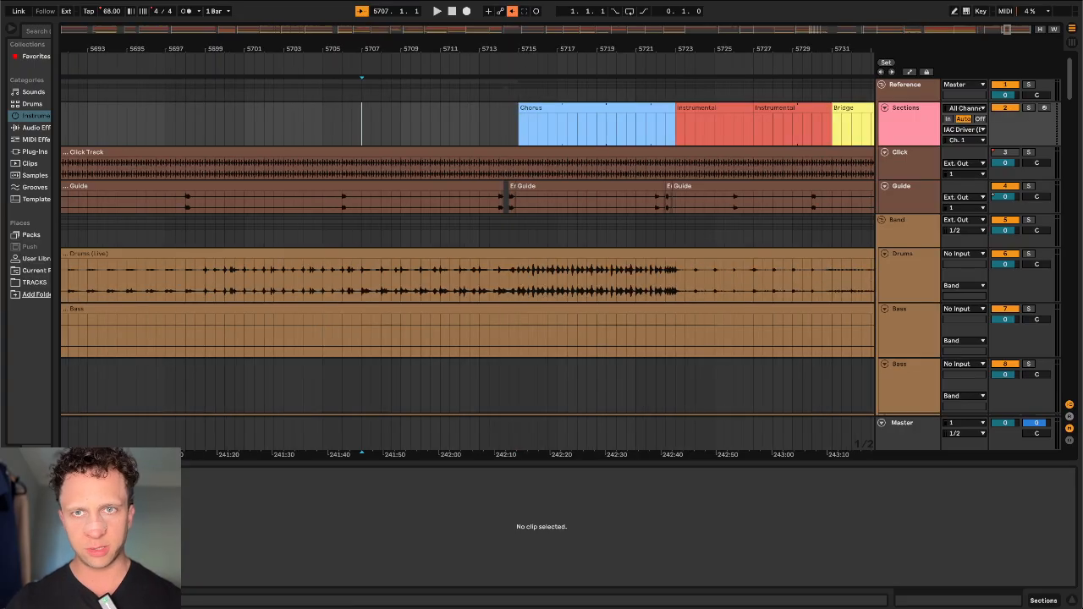
{"action": "key", "text": "super+v"}
{"action": "scroll", "coordinate": [362, 127], "scroll_direction": "down", "scroll_amount": 4}
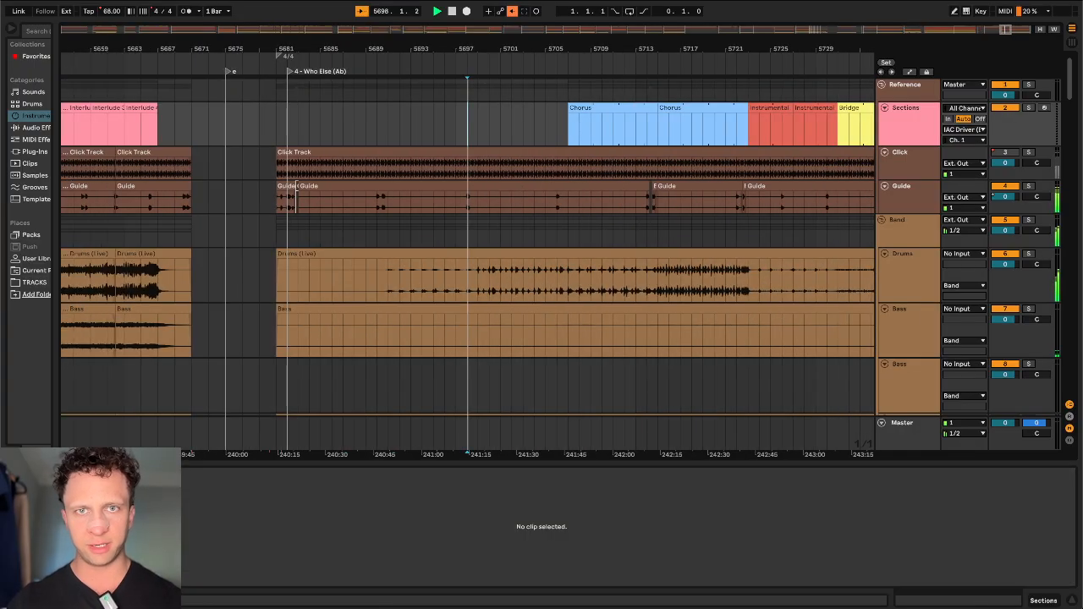
- Audition from bar 5696, copy the Chorus clip at bar 5715 to bar 5699, and rename the copy Verse
{"action": "key", "text": "space"}
{"action": "scroll", "coordinate": [467, 254], "scroll_direction": "right", "scroll_amount": 7}
{"action": "scroll", "coordinate": [467, 254], "scroll_direction": "left", "scroll_amount": 3}
{"action": "scroll", "coordinate": [467, 253], "scroll_direction": "left", "scroll_amount": 6}
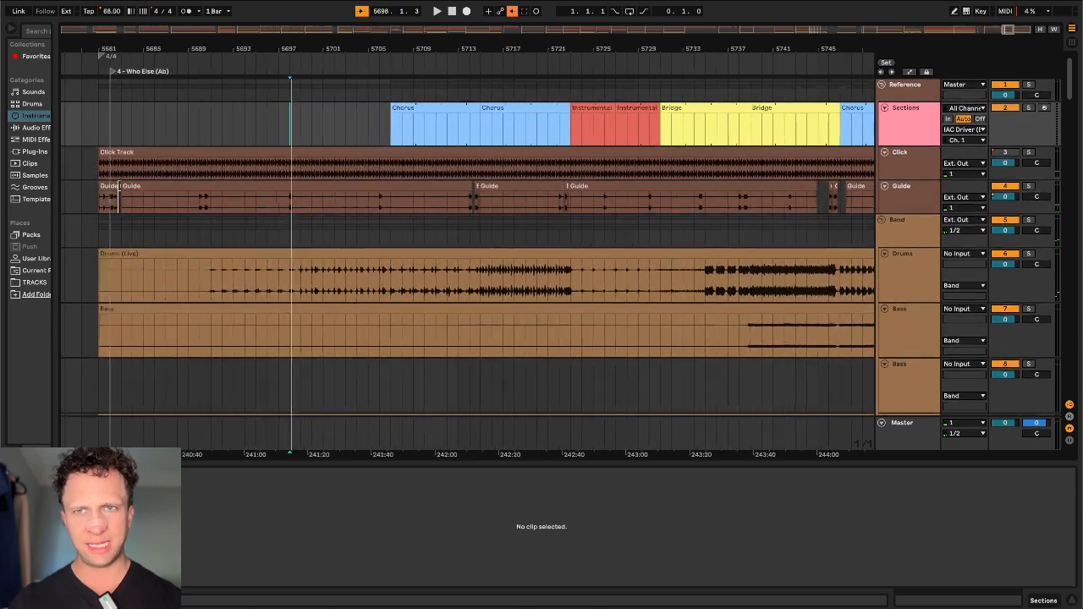
{"action": "left_click", "coordinate": [506, 107]}
{"action": "left_click", "coordinate": [369, 126]}
{"action": "scroll", "coordinate": [372, 125], "scroll_direction": "up", "scroll_amount": 5}
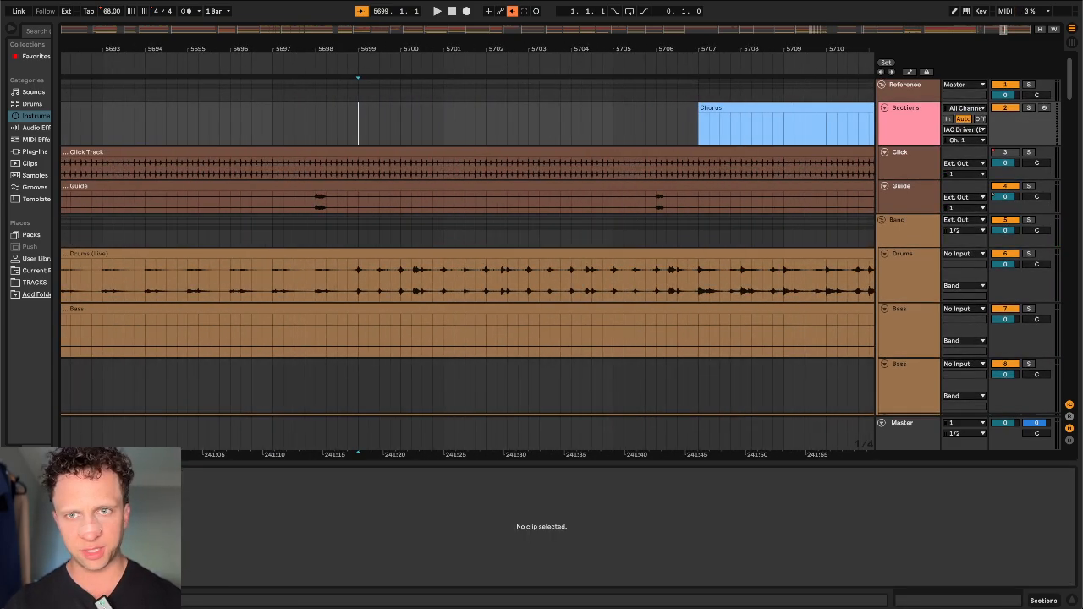
{"action": "key", "text": "super+v"}
{"action": "scroll", "coordinate": [372, 125], "scroll_direction": "down", "scroll_amount": 4}
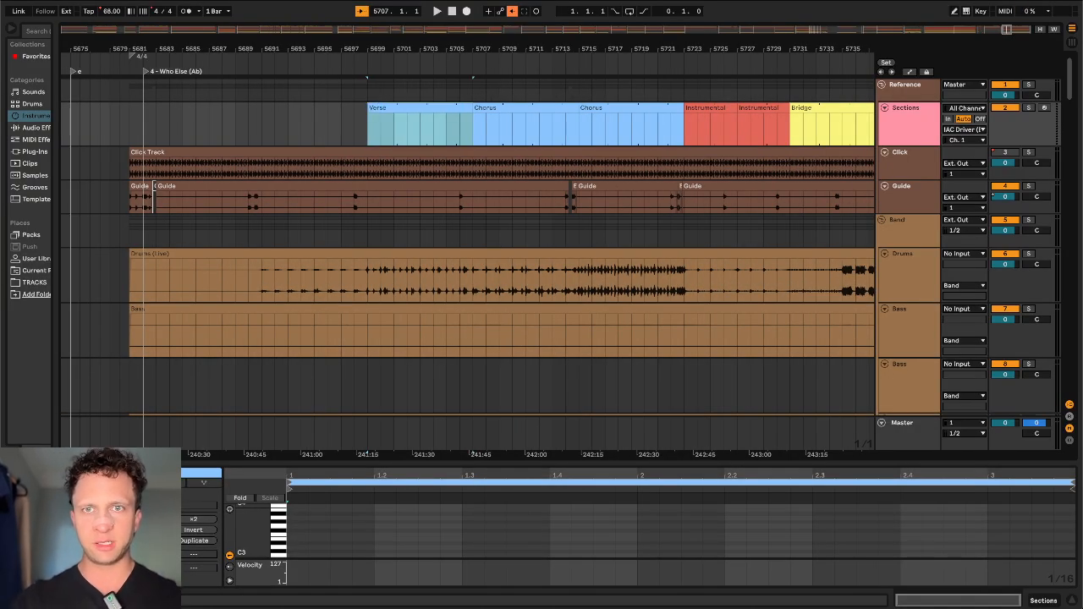
- Recolor the Verse clip at bar 5699 light purple and paste a copy of it at bar 5691
{"action": "right_click", "coordinate": [376, 108]}
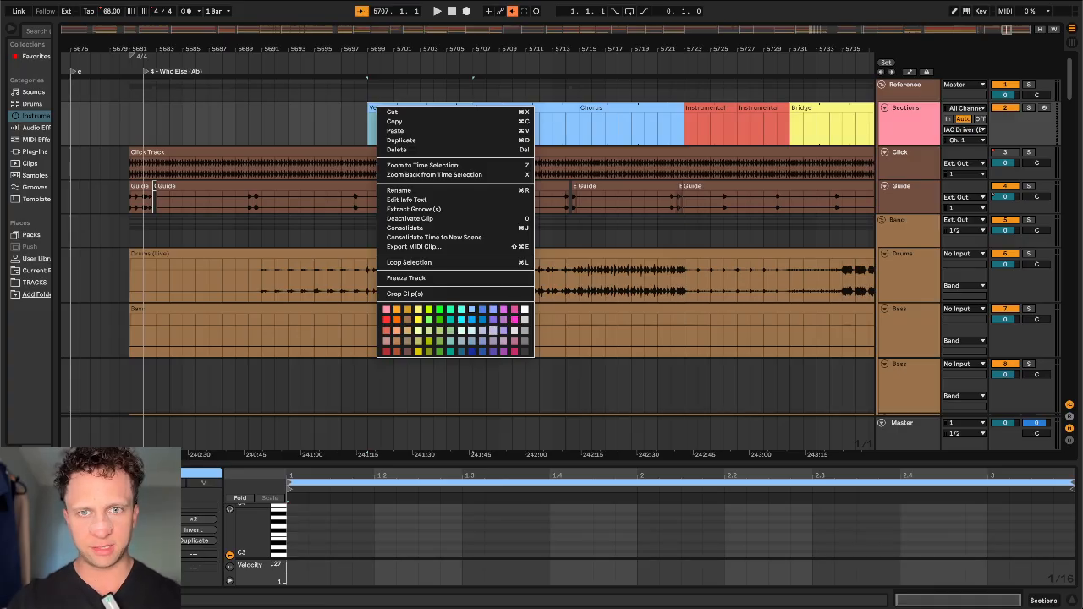
{"action": "left_click", "coordinate": [503, 331]}
{"action": "scroll", "coordinate": [503, 331], "scroll_direction": "down", "scroll_amount": 5}
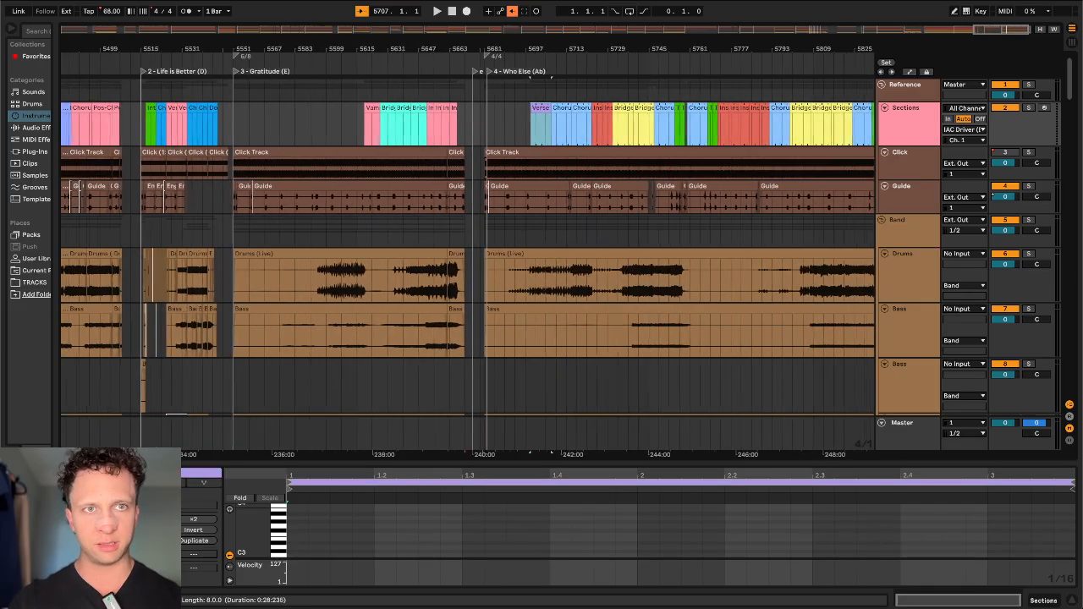
{"action": "scroll", "coordinate": [503, 331], "scroll_direction": "up", "scroll_amount": 5}
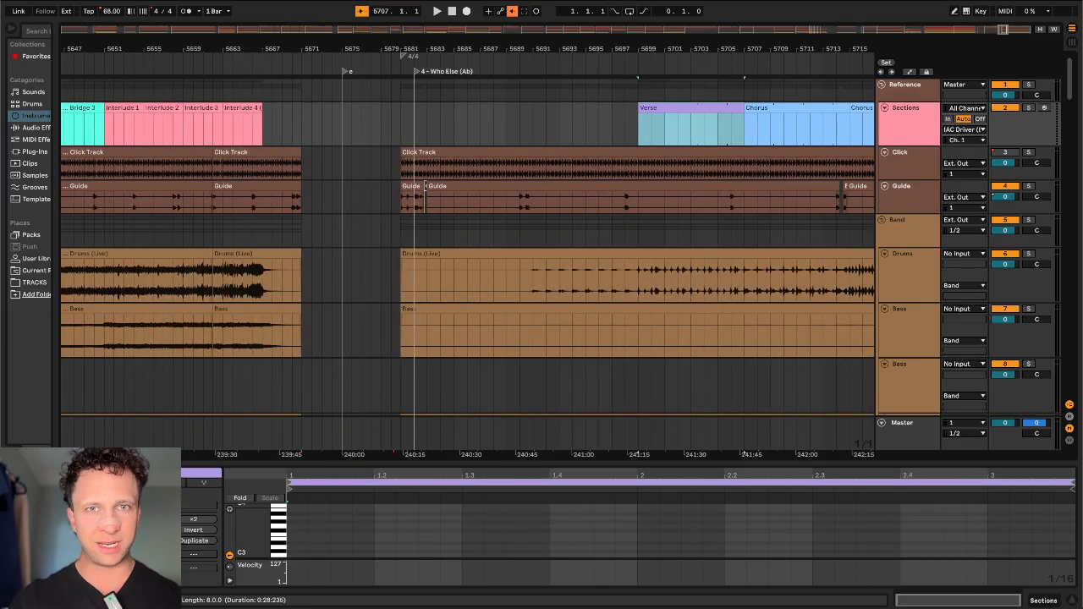
{"action": "left_click", "coordinate": [532, 125]}
{"action": "key", "text": "super+v"}
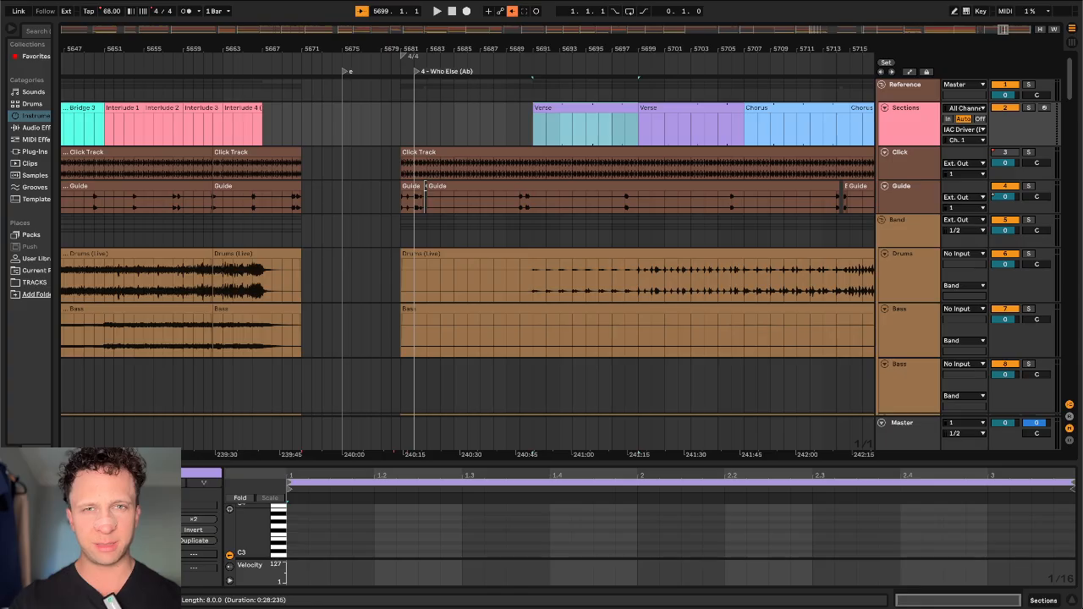
- Audition the guide cues near bars 5690 and 5698, and paste a copy of the Verse clip at bar 5683
{"action": "left_click", "coordinate": [520, 200]}
{"action": "key", "text": "space"}
{"action": "scroll", "coordinate": [520, 200], "scroll_direction": "right", "scroll_amount": 2}
{"action": "key", "text": "space"}
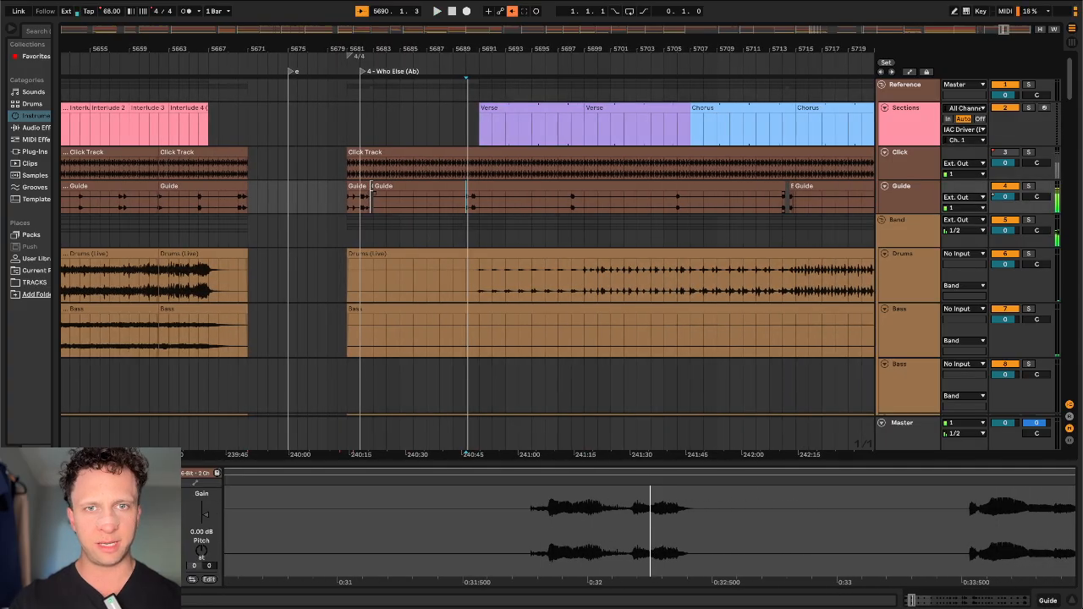
{"action": "left_click", "coordinate": [572, 200]}
{"action": "key", "text": "space"}
{"action": "key", "text": "space"}
{"action": "left_click", "coordinate": [550, 108]}
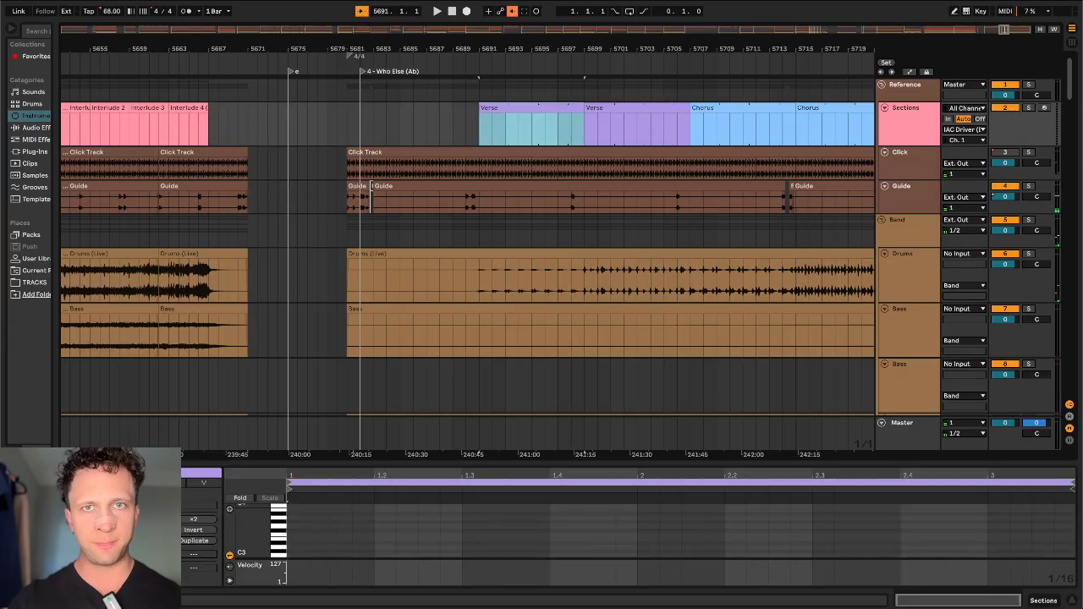
{"action": "left_click", "coordinate": [373, 126]}
{"action": "scroll", "coordinate": [373, 125], "scroll_direction": "up", "scroll_amount": 3}
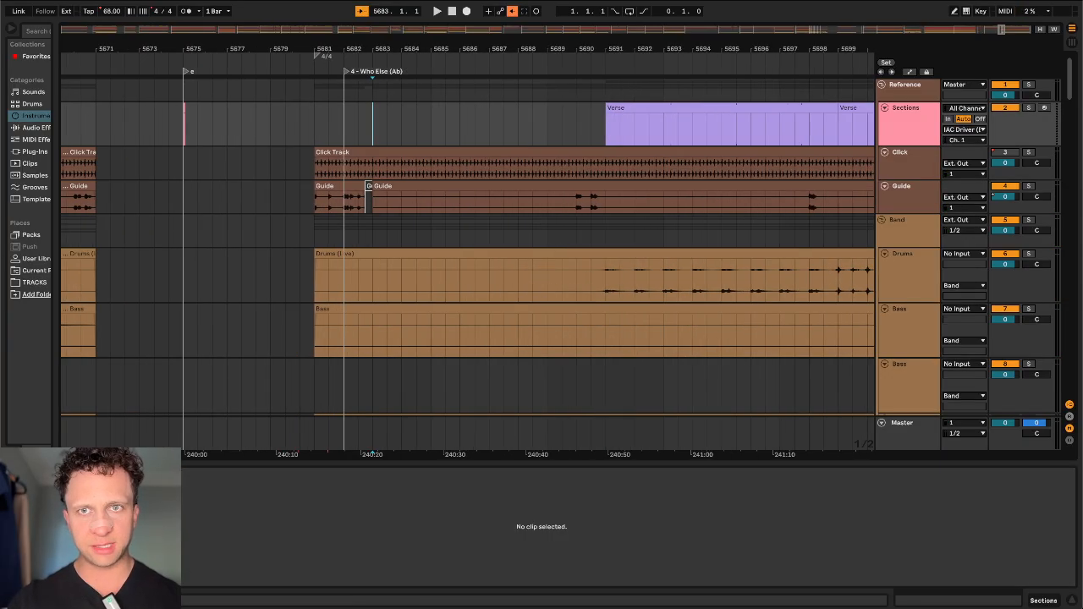
{"action": "key", "text": "super+v"}
{"action": "scroll", "coordinate": [373, 125], "scroll_direction": "down", "scroll_amount": 5}
- Replace the Verse clip at bar 5691 with a copy of the Chorus clip and audition the guide cue just before it
{"action": "left_click", "coordinate": [633, 108]}
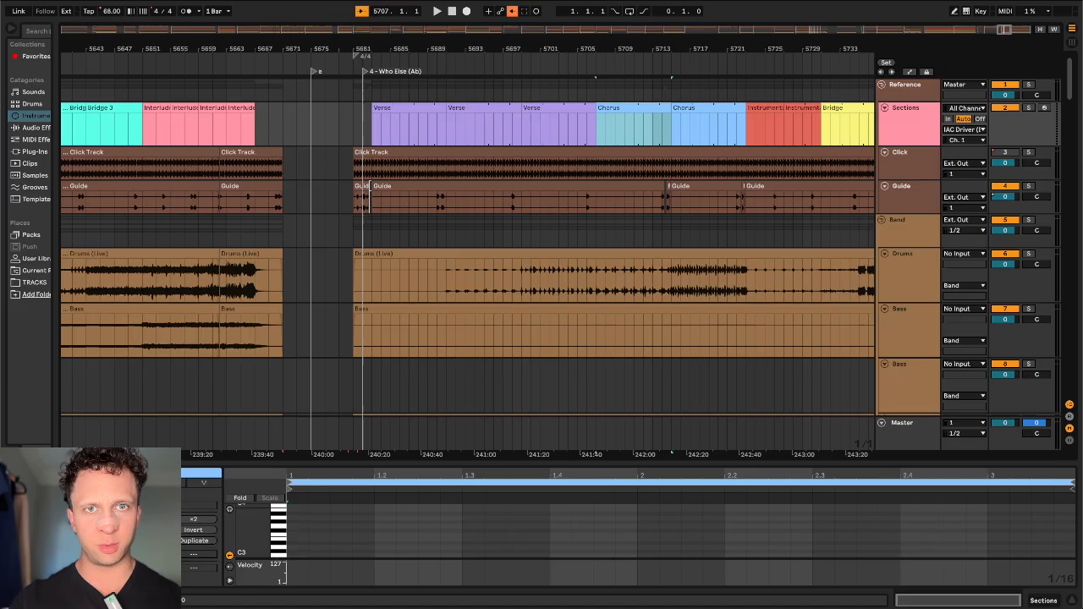
{"action": "left_click", "coordinate": [446, 125]}
{"action": "key", "text": "super+v"}
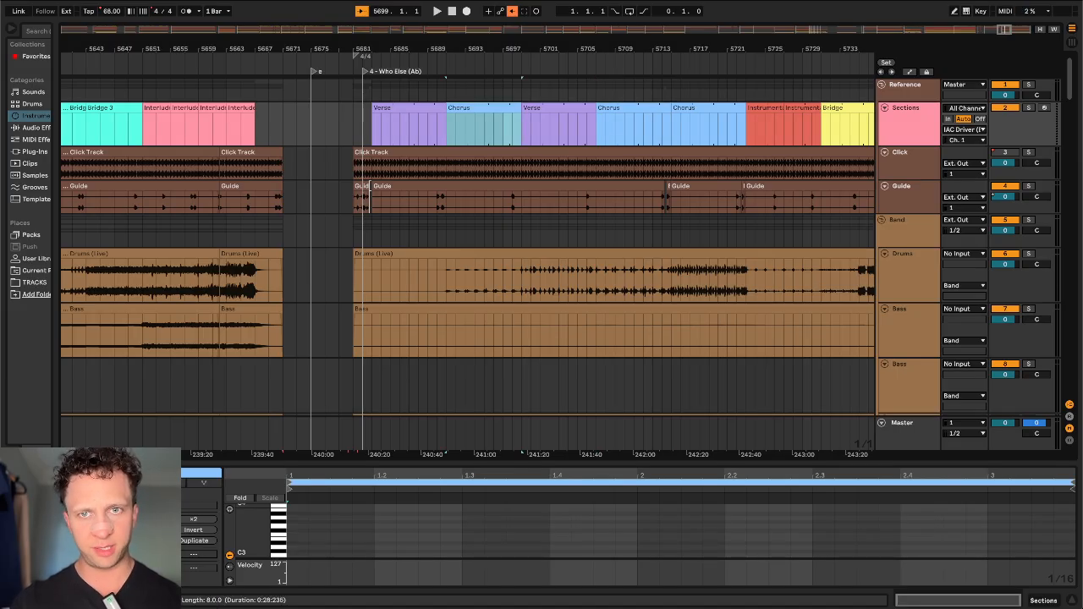
{"action": "left_click", "coordinate": [437, 199]}
{"action": "key", "text": "space"}
{"action": "scroll", "coordinate": [436, 199], "scroll_direction": "left", "scroll_amount": 1}
{"action": "scroll", "coordinate": [401, 191], "scroll_direction": "down", "scroll_amount": 2}
{"action": "scroll", "coordinate": [403, 190], "scroll_direction": "up", "scroll_amount": 1}
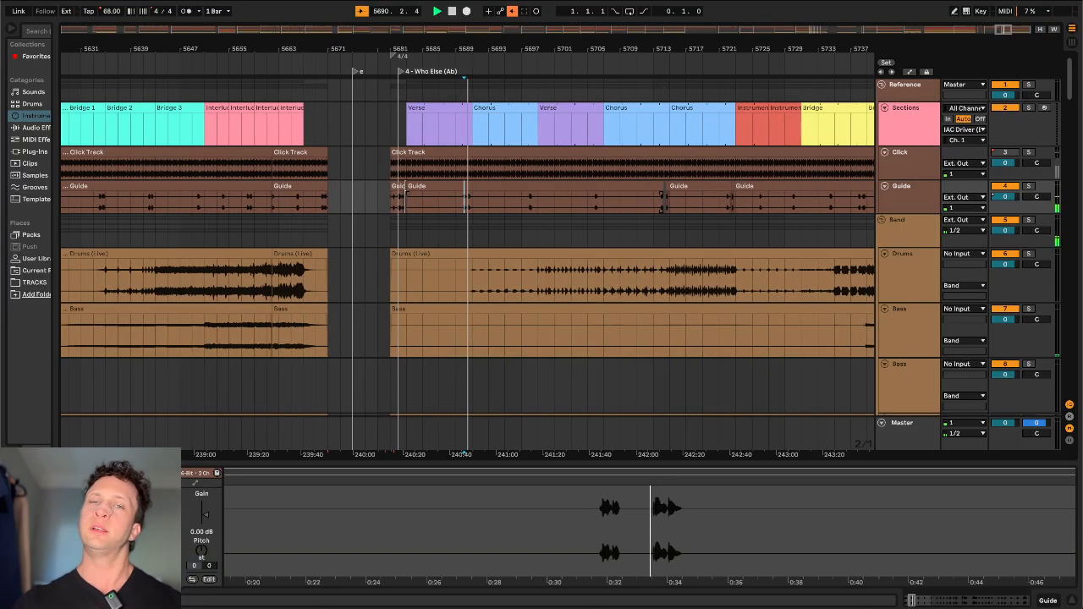
{"action": "key", "text": "space"}
- Review the Who Else section clips from the first Verse to the r locator, comparing them with the Guide and Drums tracks
{"action": "scroll", "coordinate": [465, 254], "scroll_direction": "right", "scroll_amount": 5}
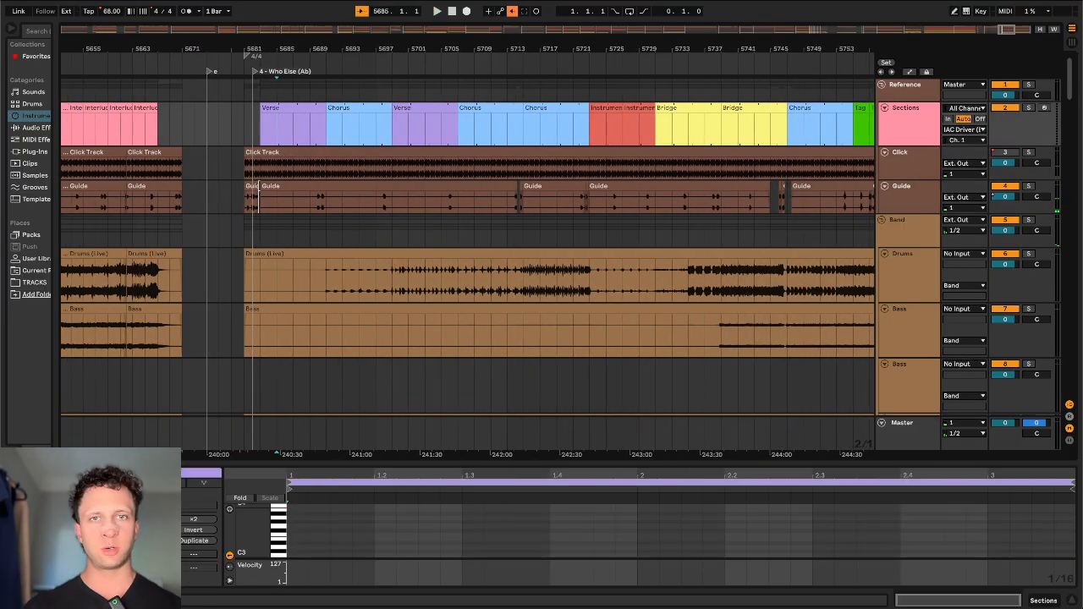
{"action": "scroll", "coordinate": [465, 254], "scroll_direction": "left", "scroll_amount": 3}
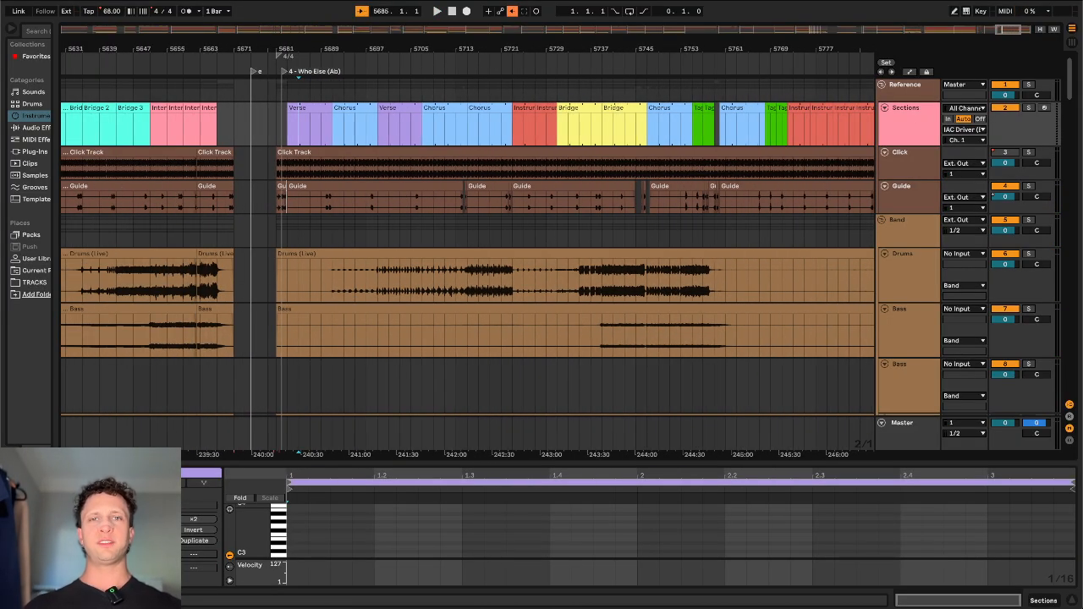
{"action": "scroll", "coordinate": [513, 253], "scroll_direction": "up", "scroll_amount": 3}
{"action": "scroll", "coordinate": [468, 251], "scroll_direction": "right", "scroll_amount": 2}
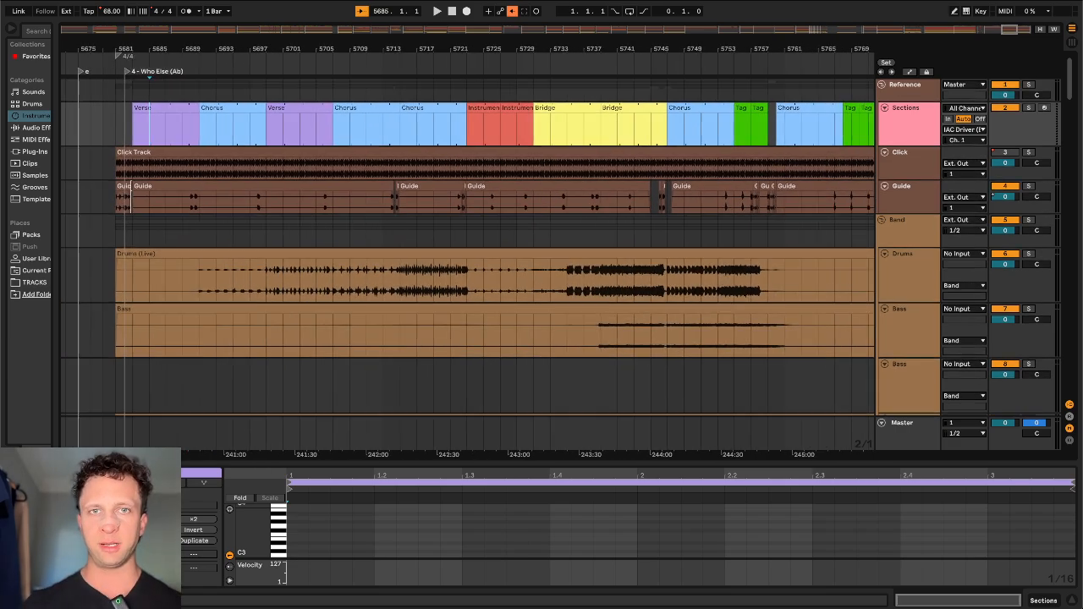
{"action": "scroll", "coordinate": [468, 252], "scroll_direction": "right", "scroll_amount": 12}
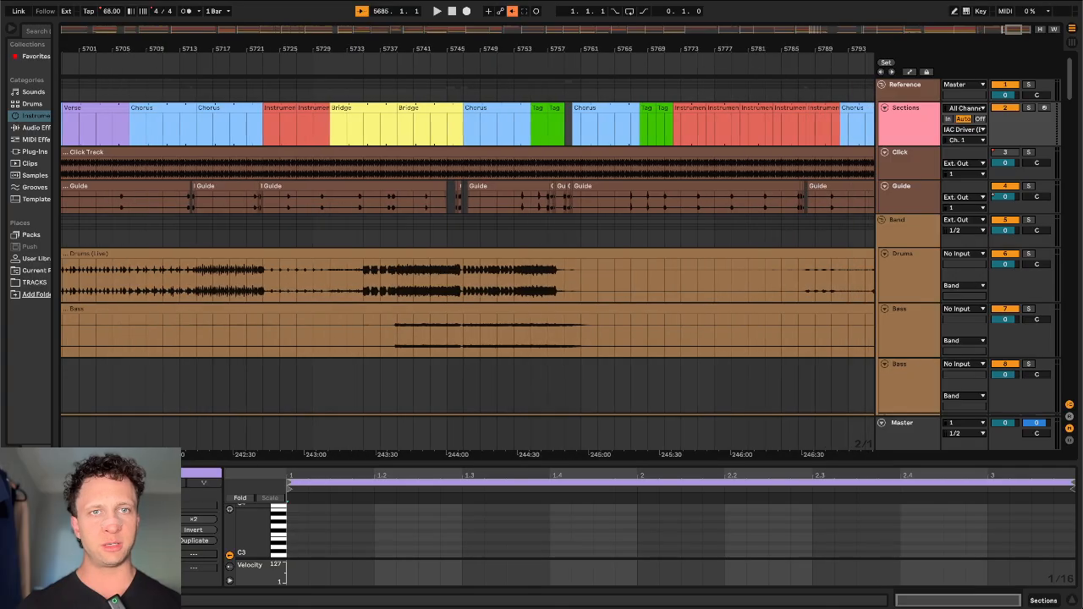
{"action": "scroll", "coordinate": [468, 252], "scroll_direction": "right", "scroll_amount": 7}
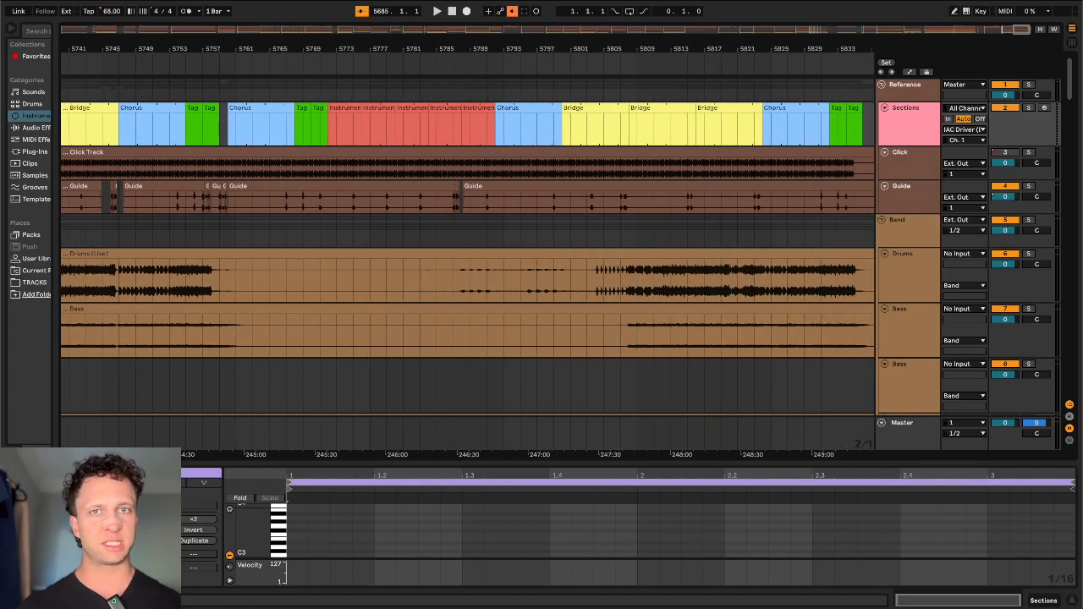
{"action": "scroll", "coordinate": [467, 252], "scroll_direction": "right", "scroll_amount": 3}
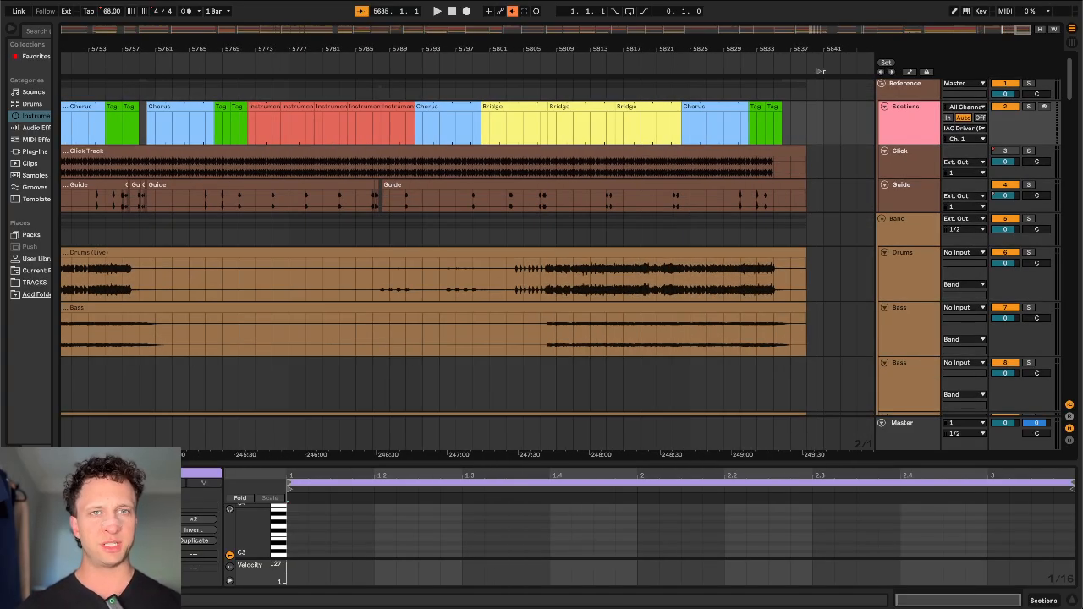
{"action": "left_click", "coordinate": [673, 200]}
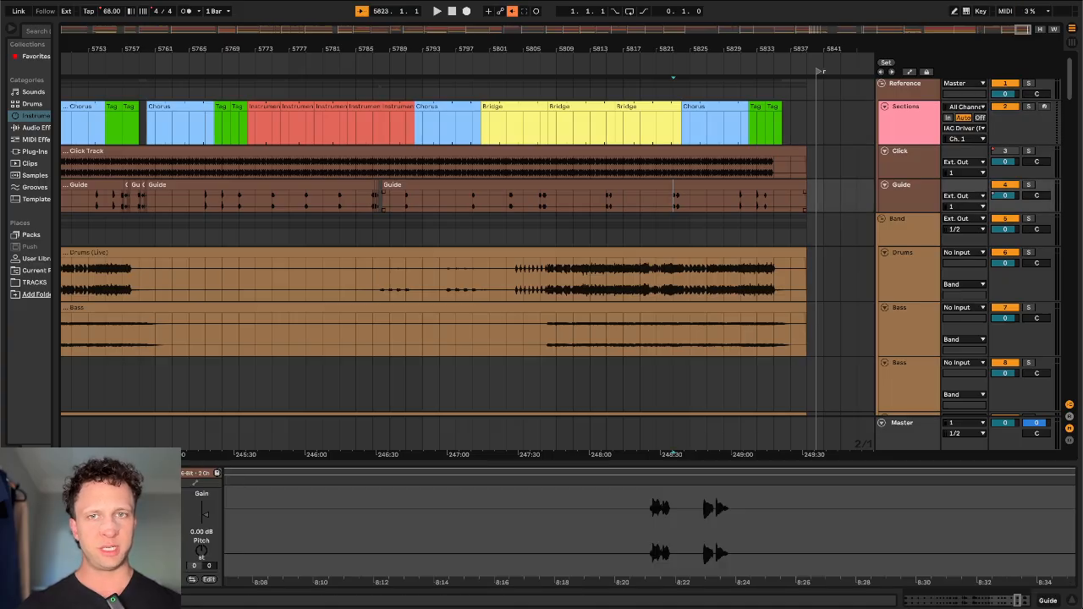
{"action": "left_click_drag", "start_coordinate": [422, 199], "coordinate": [488, 277]}
{"action": "left_click", "coordinate": [423, 277]}
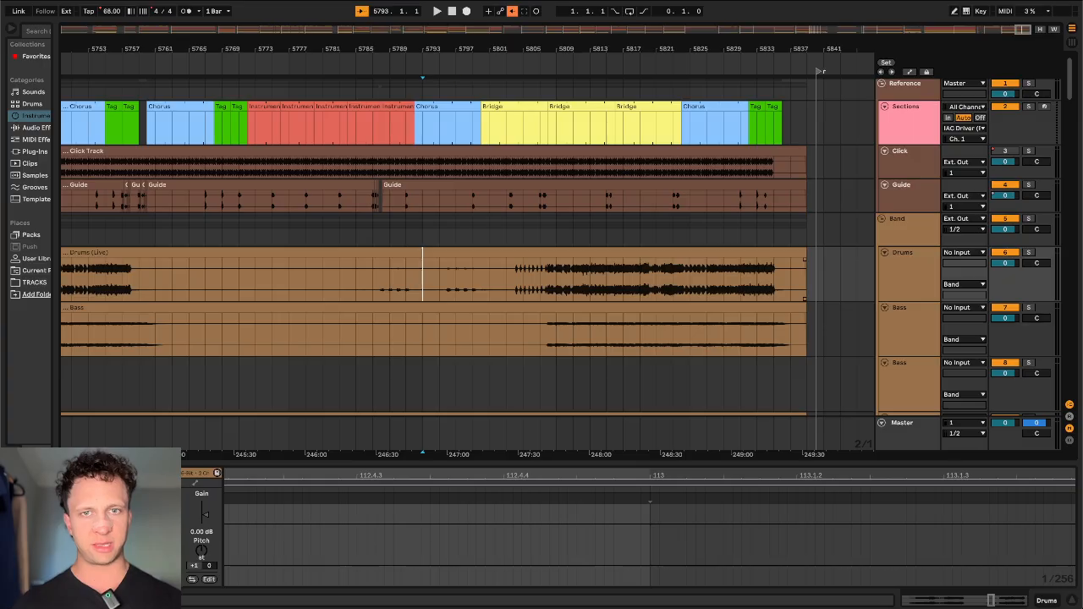
{"action": "left_click", "coordinate": [456, 277]}
{"action": "scroll", "coordinate": [456, 277], "scroll_direction": "down", "scroll_amount": 2}
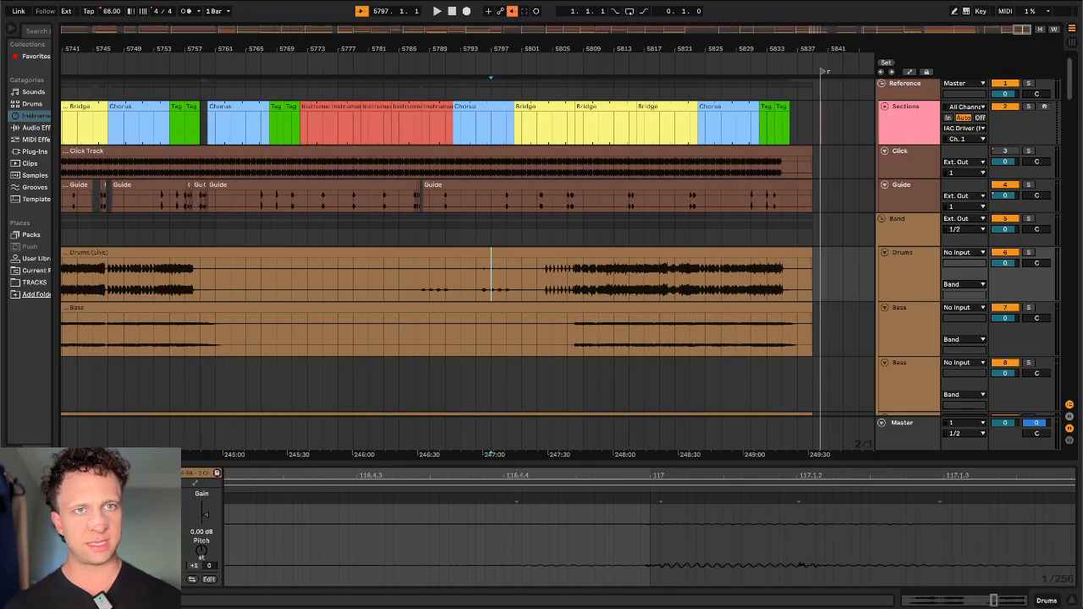
{"action": "scroll", "coordinate": [456, 278], "scroll_direction": "down", "scroll_amount": 8}
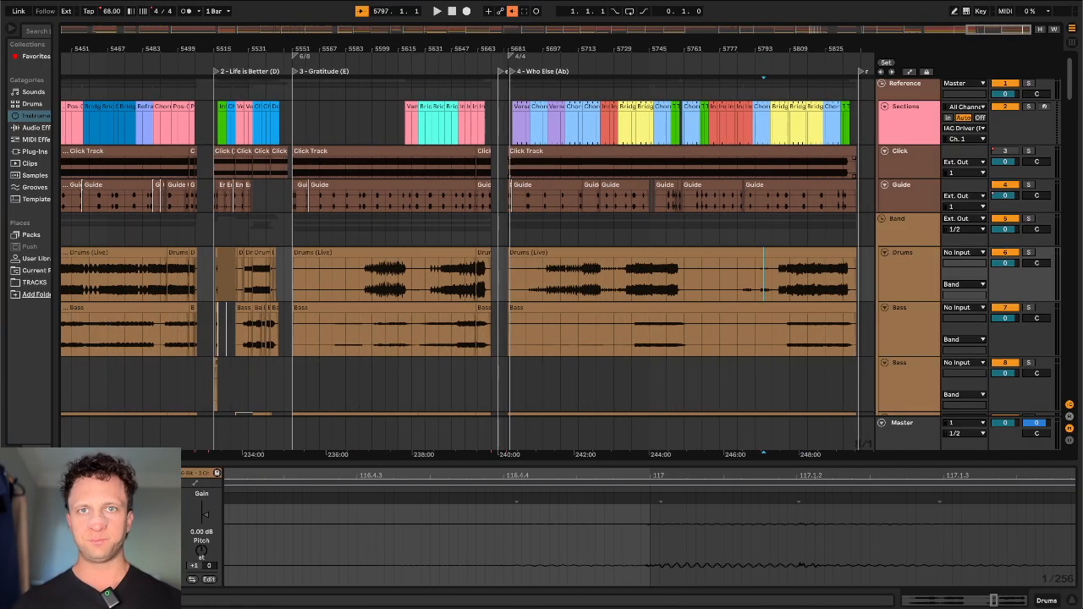
- Move the insert marker to the 4 - Who Else (Ab) locator at bar 5682
{"action": "scroll", "coordinate": [208, 186], "scroll_direction": "up", "scroll_amount": 7}
{"action": "scroll", "coordinate": [207, 186], "scroll_direction": "up", "scroll_amount": 5}
{"action": "key", "text": "Right"}
{"action": "key", "text": "Right"}
{"action": "key", "text": "Right"}
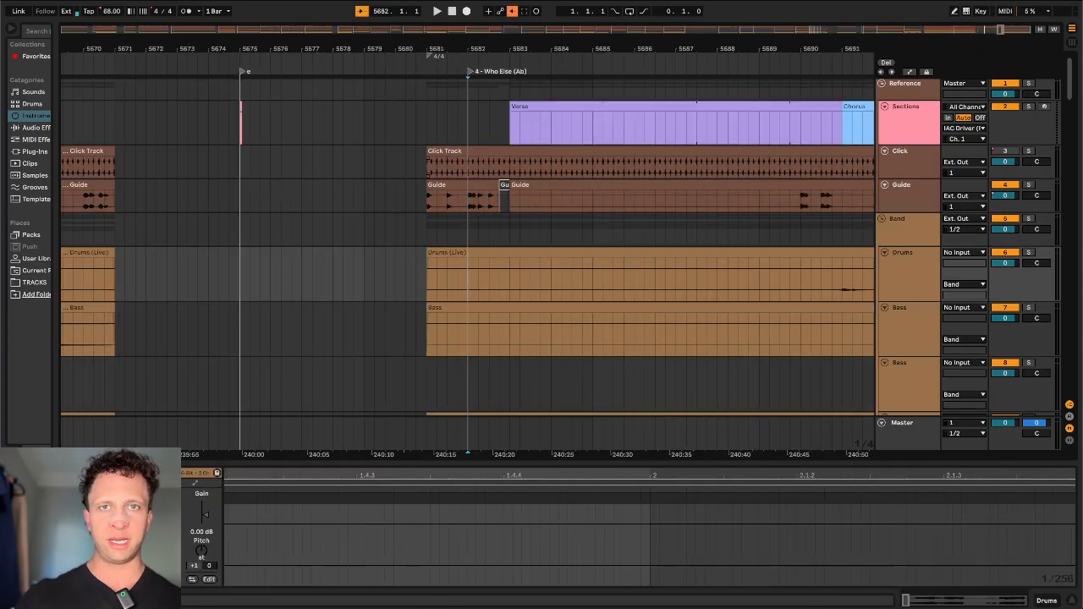
- Examine the Guide cues and click between the 4 - Who Else (Ab) locator and the start of the Verse section clip
{"action": "scroll", "coordinate": [622, 254], "scroll_direction": "up", "scroll_amount": 5}
{"action": "key", "text": "1"}
{"action": "key", "text": "2"}
{"action": "key", "text": "3"}
{"action": "key", "text": "4"}
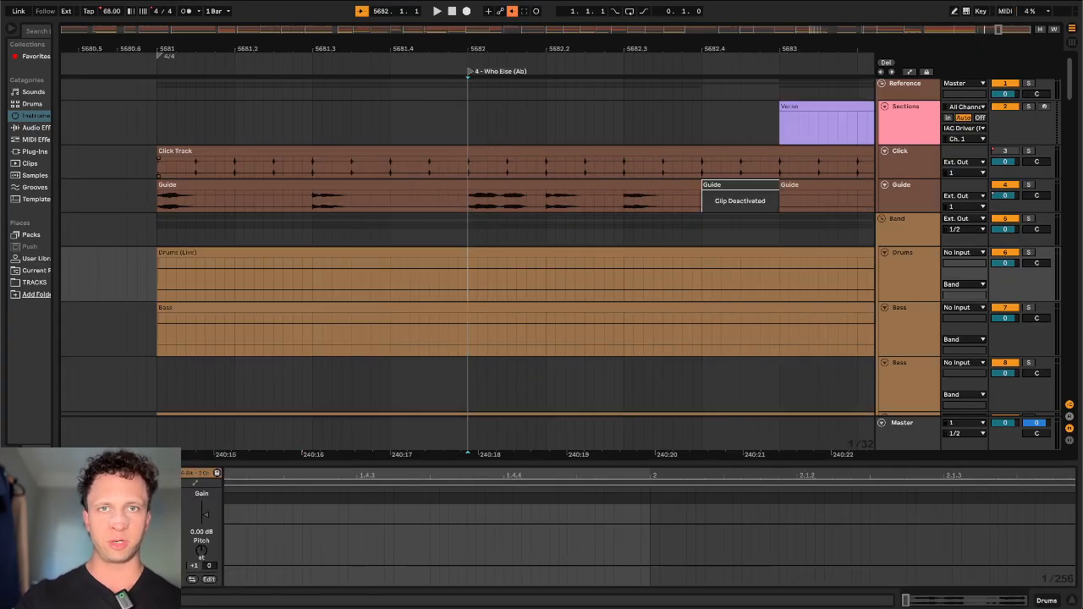
{"action": "key", "text": "1"}
{"action": "key", "text": "2"}
{"action": "key", "text": "3"}
{"action": "key", "text": "4"}
- Save the Live Set
{"action": "scroll", "coordinate": [467, 262], "scroll_direction": "down", "scroll_amount": 10}
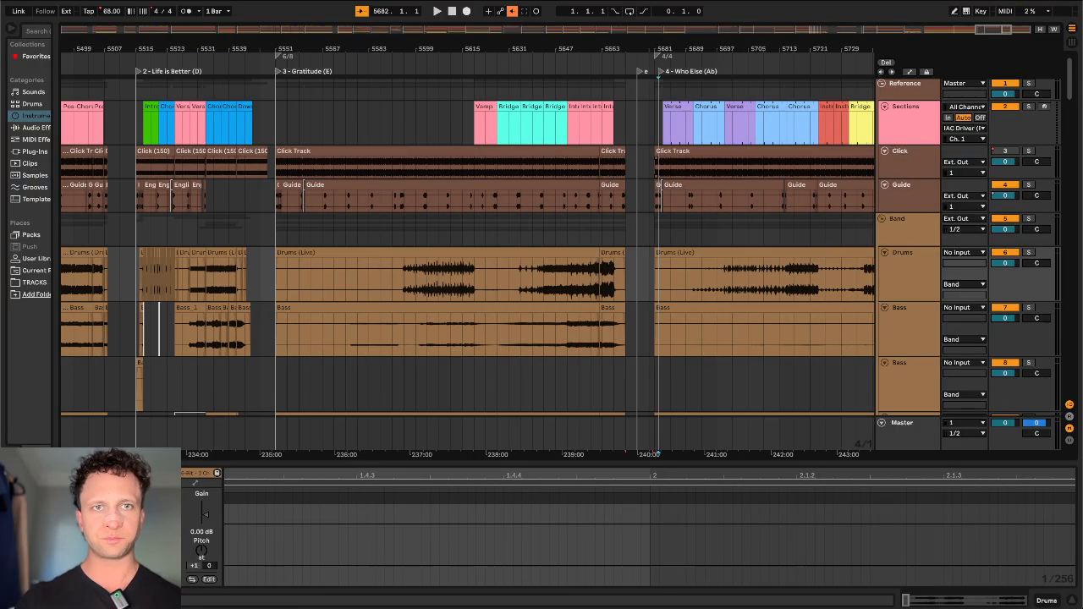
{"action": "scroll", "coordinate": [467, 262], "scroll_direction": "down", "scroll_amount": 2}
{"action": "left_click", "coordinate": [68, 1]}
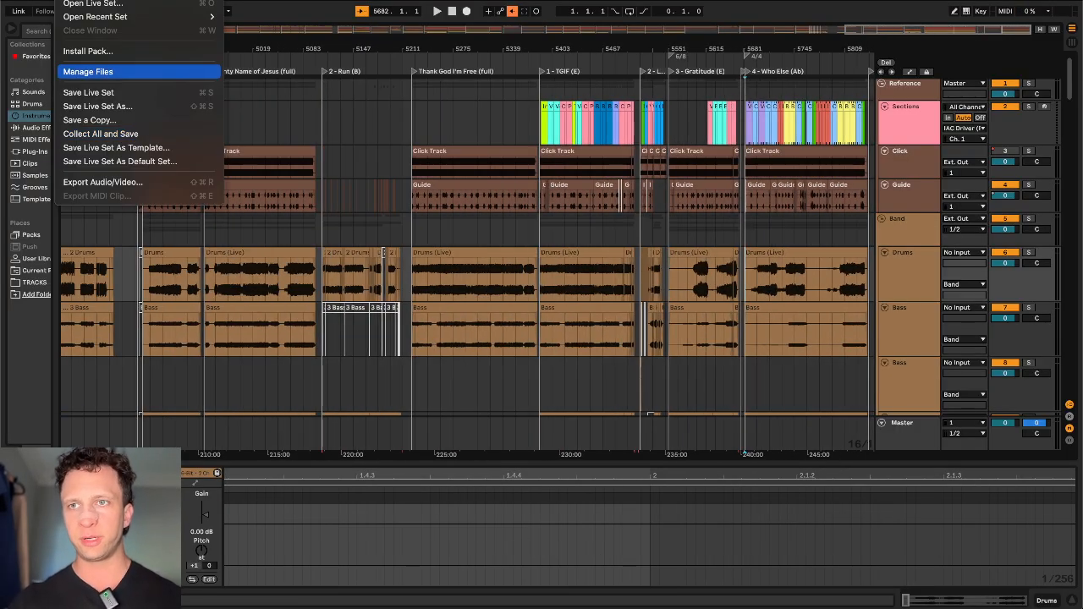
{"action": "left_click", "coordinate": [89, 92]}
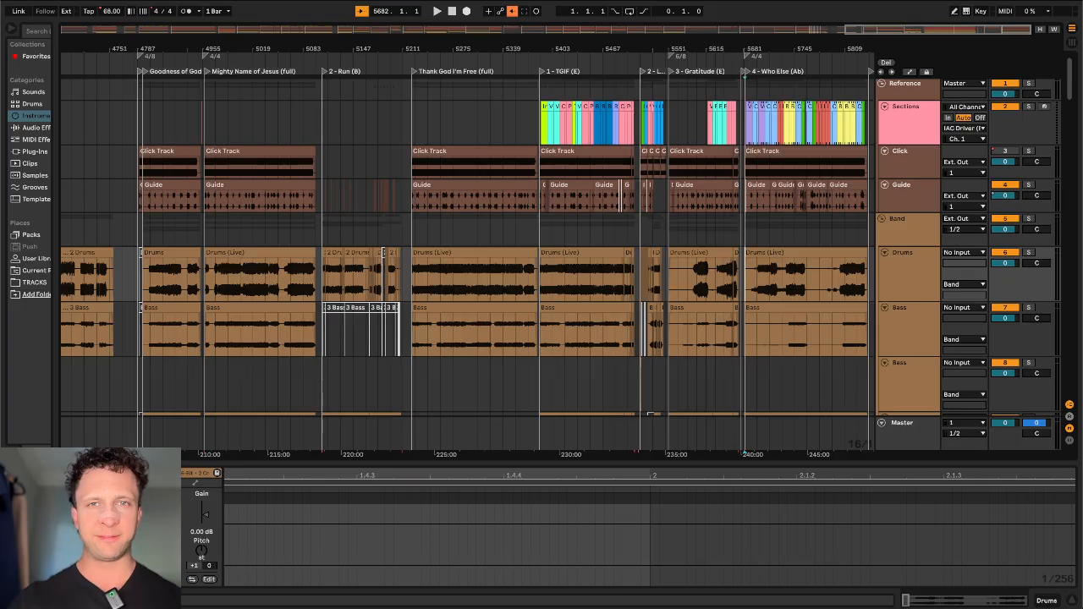
- Switch to the Planning Center plan in Chrome and check the service order entries for Who Else and Thank God I'm Free
{"action": "key", "text": "1"}
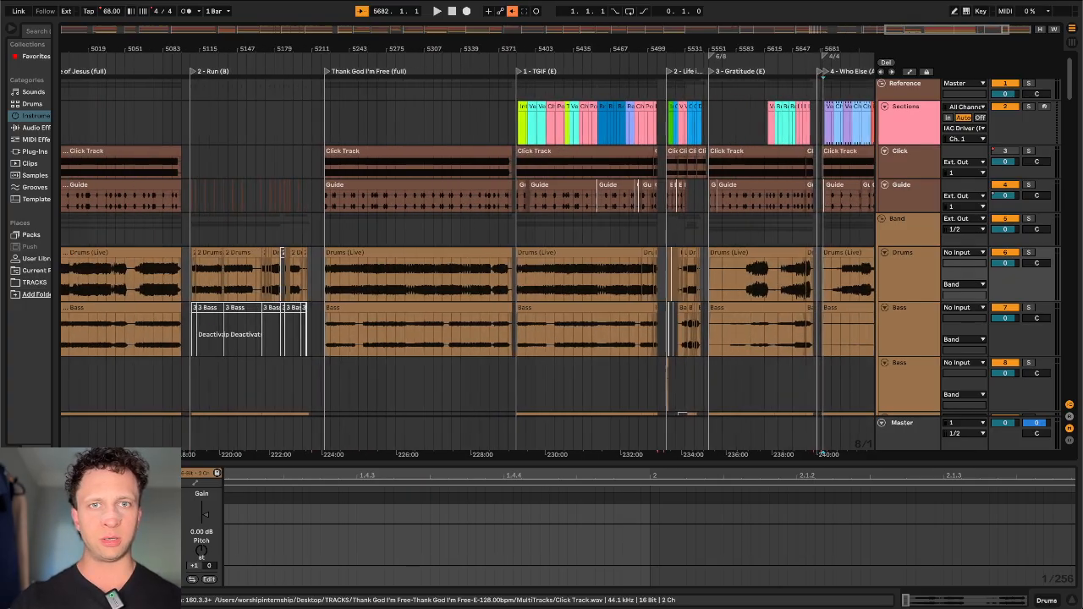
{"action": "scroll", "coordinate": [569, 262], "scroll_direction": "right", "scroll_amount": 4}
{"action": "scroll", "coordinate": [569, 262], "scroll_direction": "up", "scroll_amount": 2}
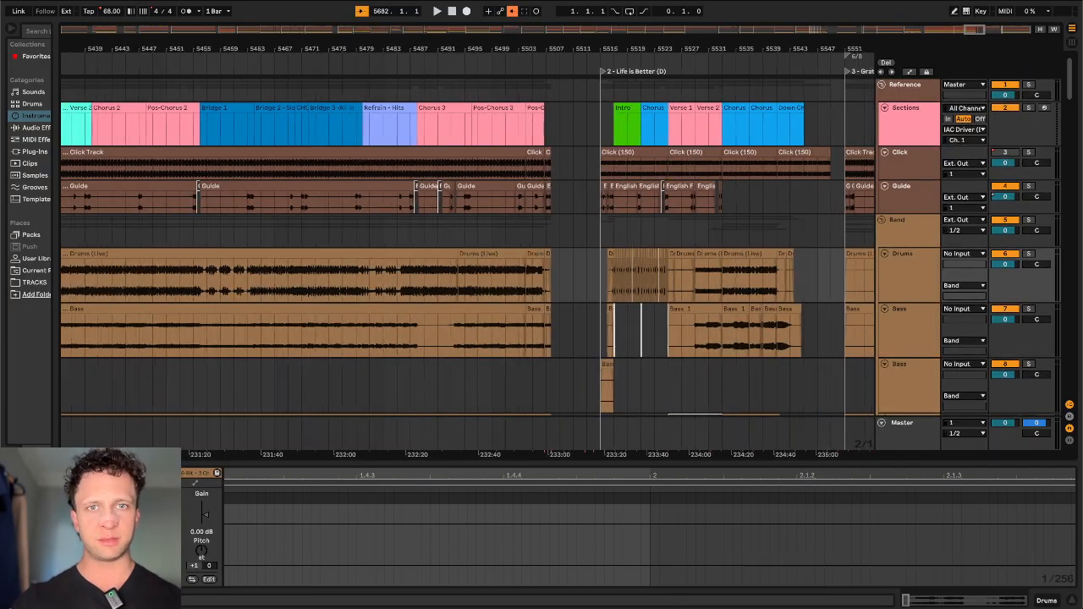
{"action": "left_click", "coordinate": [723, 606]}
{"action": "scroll", "coordinate": [330, 356], "scroll_direction": "down", "scroll_amount": 10}
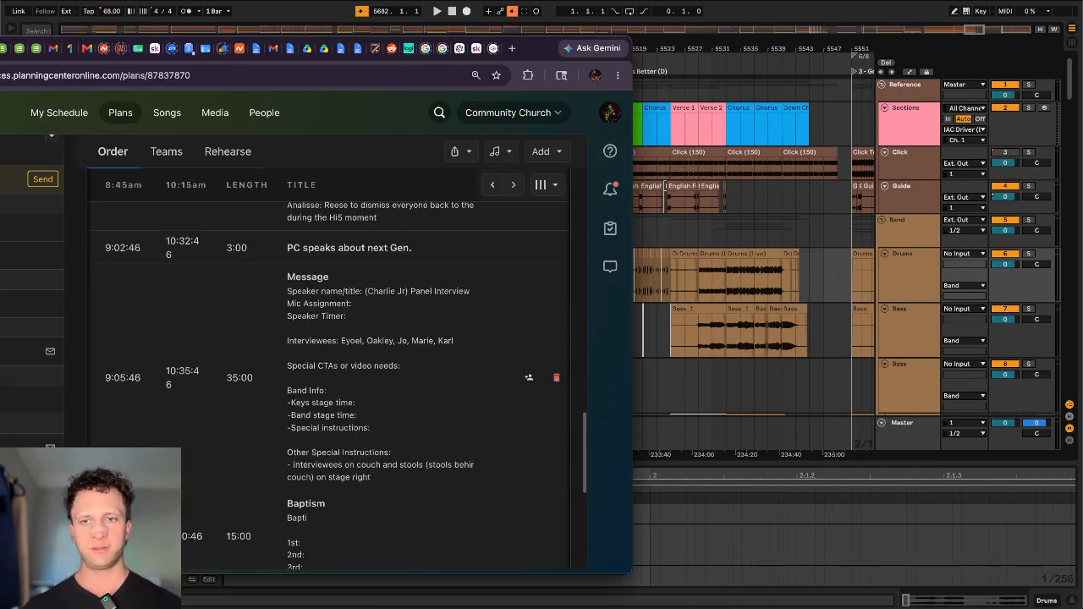
{"action": "scroll", "coordinate": [330, 355], "scroll_direction": "up", "scroll_amount": 8}
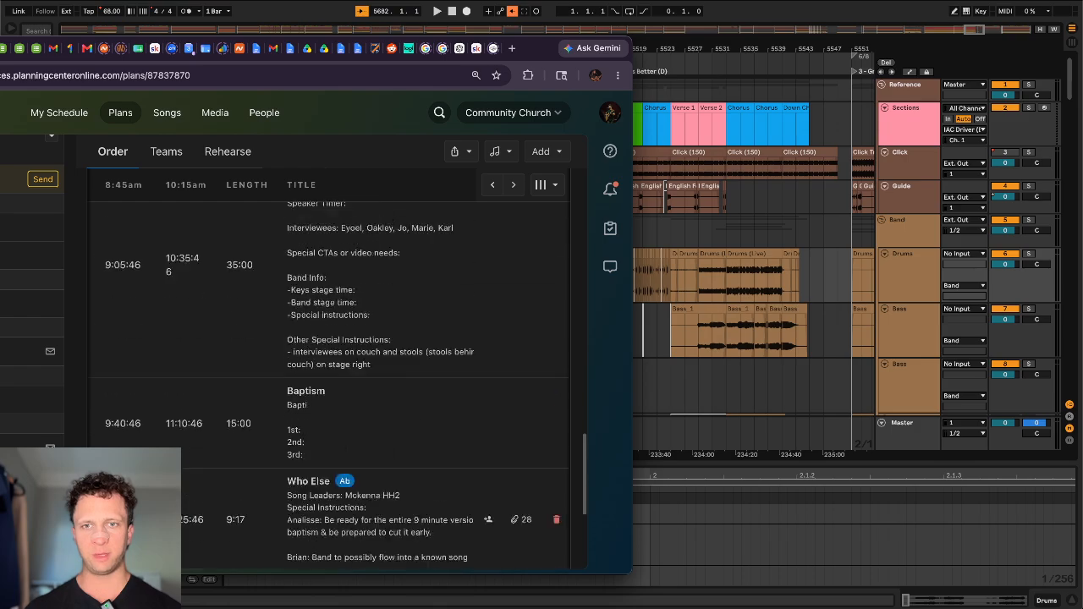
{"action": "scroll", "coordinate": [330, 355], "scroll_direction": "up", "scroll_amount": 6}
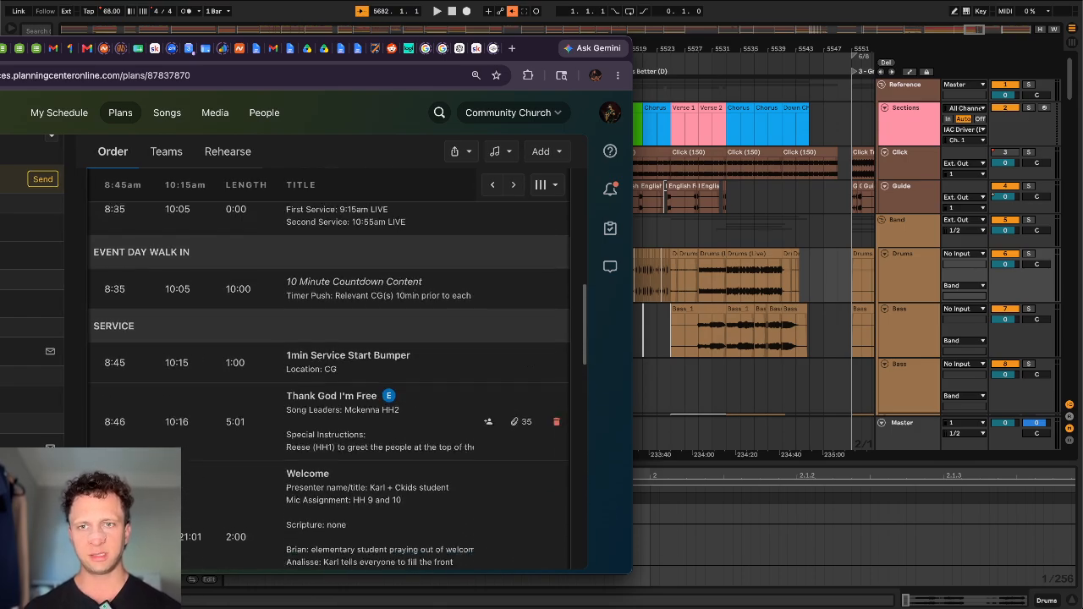
- Return to Ableton Live and review the section clips from the 1 - TGIF (E) locator to 2 - Life is Better (D)
{"action": "scroll", "coordinate": [753, 253], "scroll_direction": "left", "scroll_amount": 5}
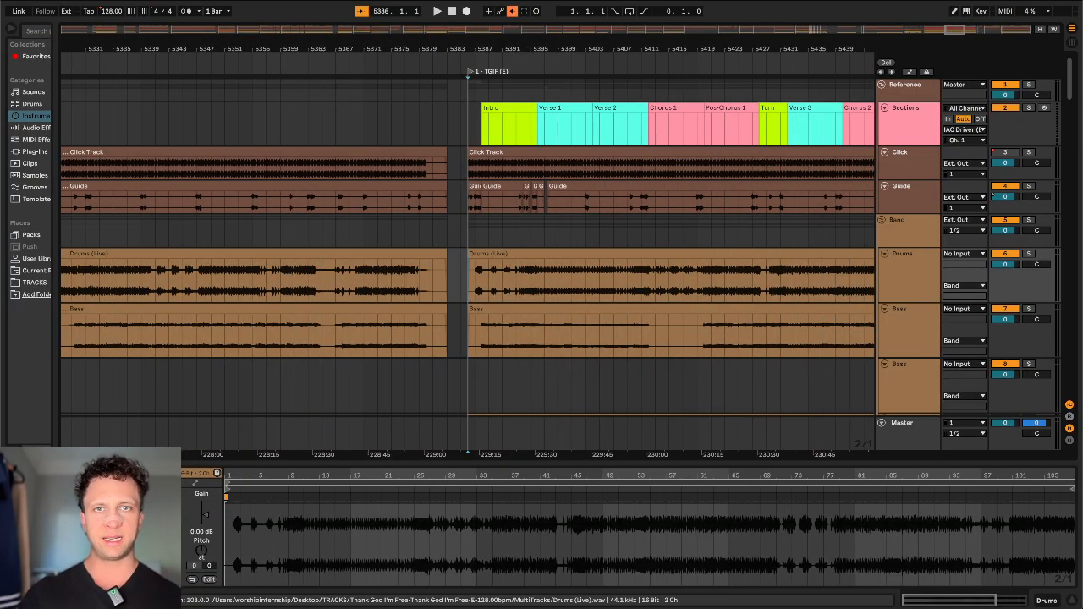
{"action": "scroll", "coordinate": [481, 254], "scroll_direction": "up", "scroll_amount": 5}
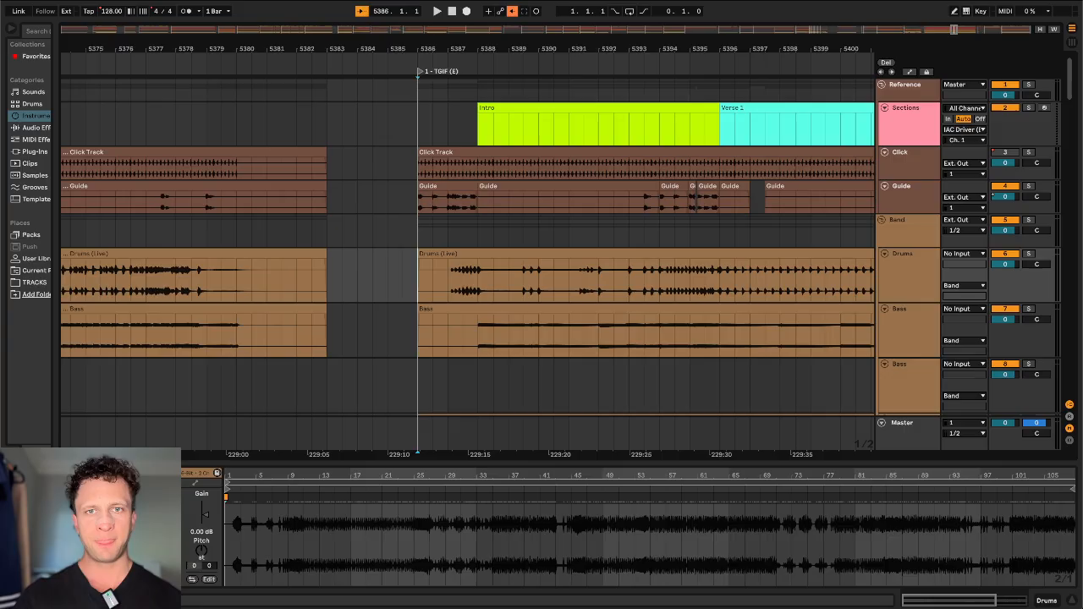
{"action": "scroll", "coordinate": [478, 254], "scroll_direction": "down", "scroll_amount": 5}
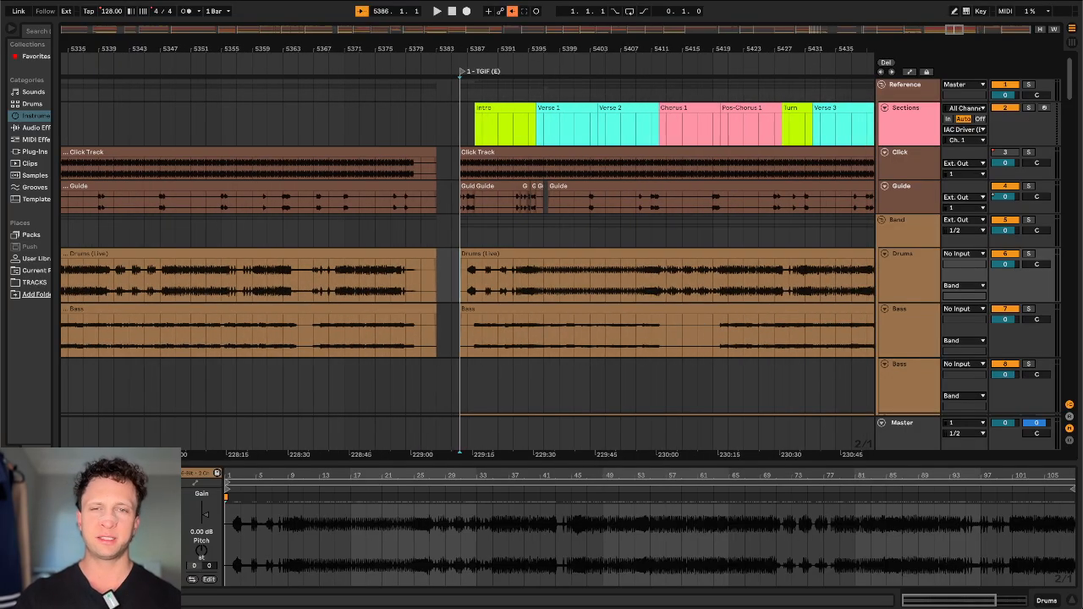
{"action": "scroll", "coordinate": [478, 254], "scroll_direction": "right", "scroll_amount": 10}
{"action": "scroll", "coordinate": [478, 254], "scroll_direction": "right", "scroll_amount": 2}
{"action": "scroll", "coordinate": [478, 254], "scroll_direction": "left", "scroll_amount": 5}
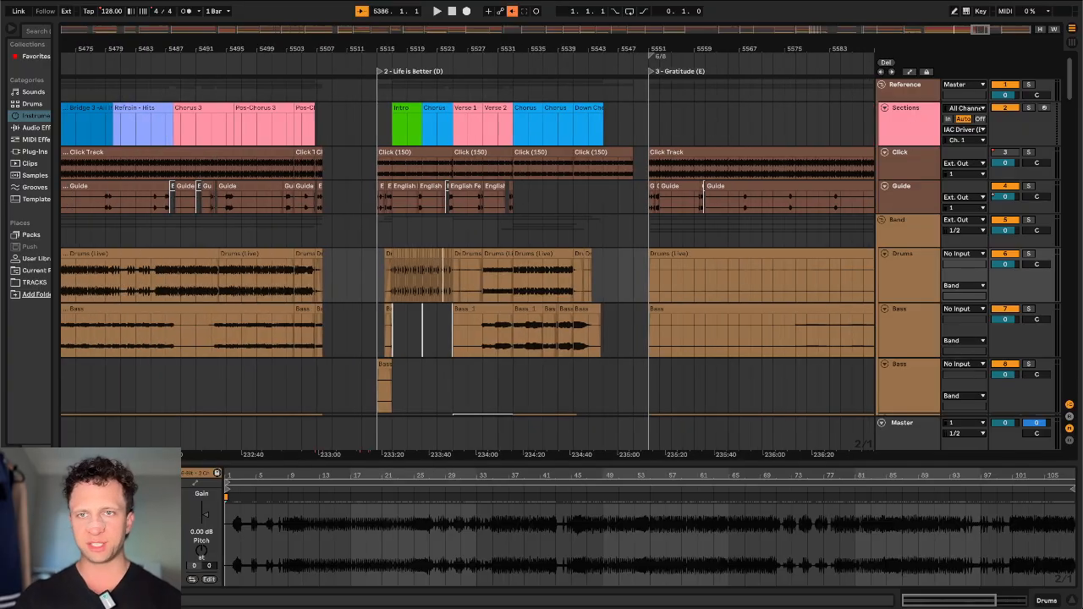
{"action": "scroll", "coordinate": [478, 254], "scroll_direction": "up", "scroll_amount": 5}
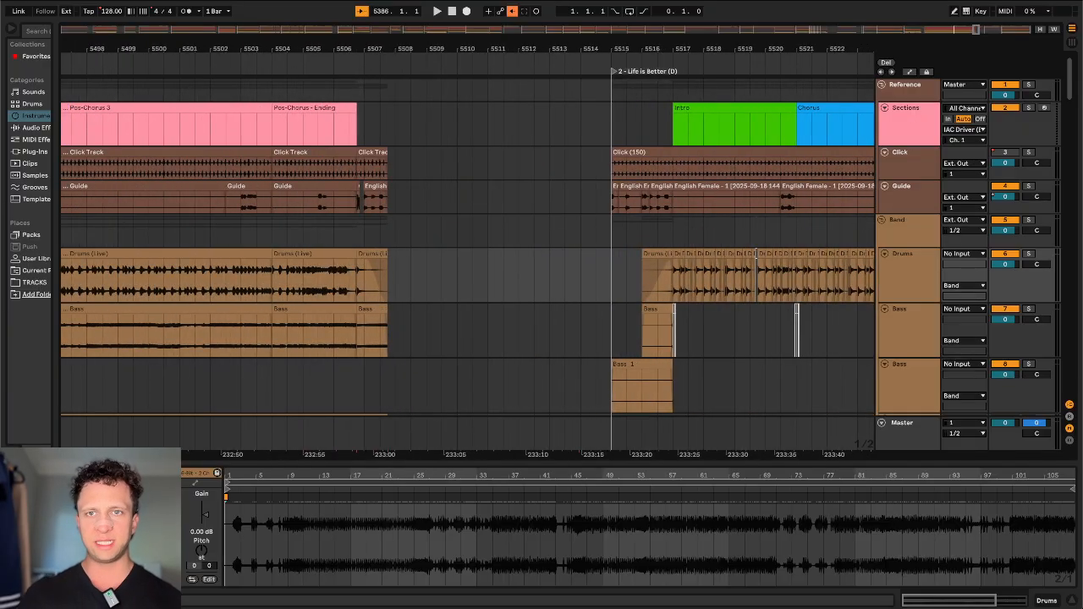
- Audition the TGIF ending from the last Guide cue and again from bar 5503 through the end of the song
{"action": "left_click", "coordinate": [318, 197]}
{"action": "key", "text": "space"}
{"action": "key", "text": "plus"}
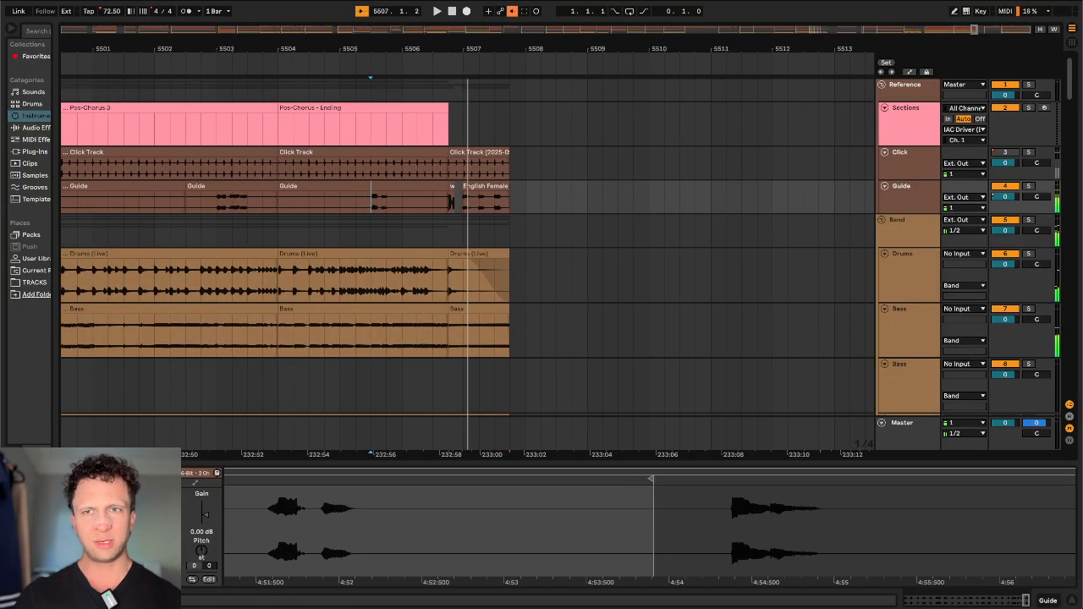
{"action": "left_click", "coordinate": [217, 231]}
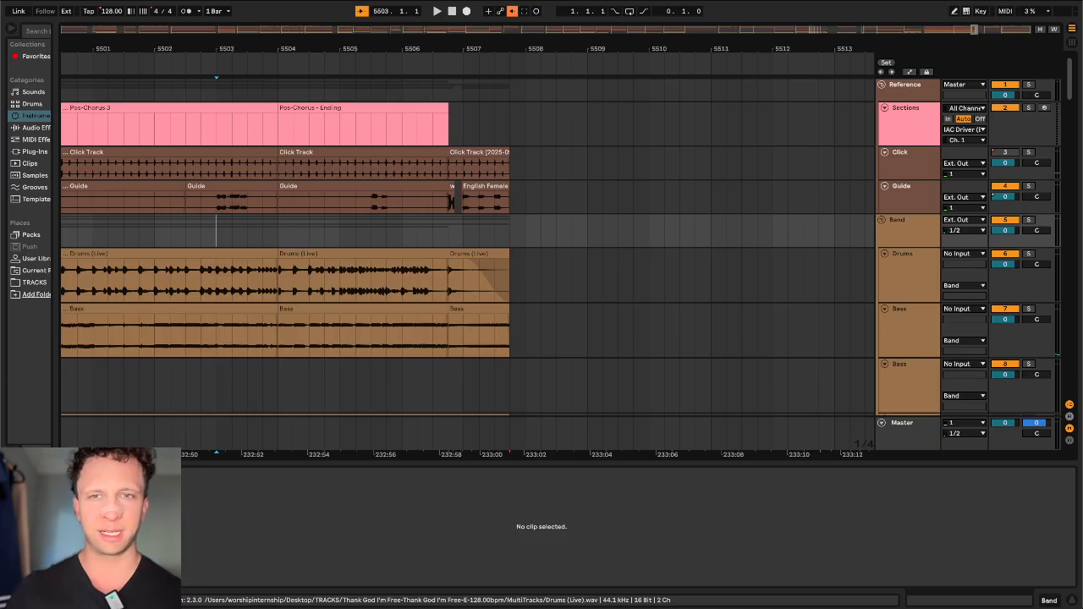
{"action": "key", "text": "space"}
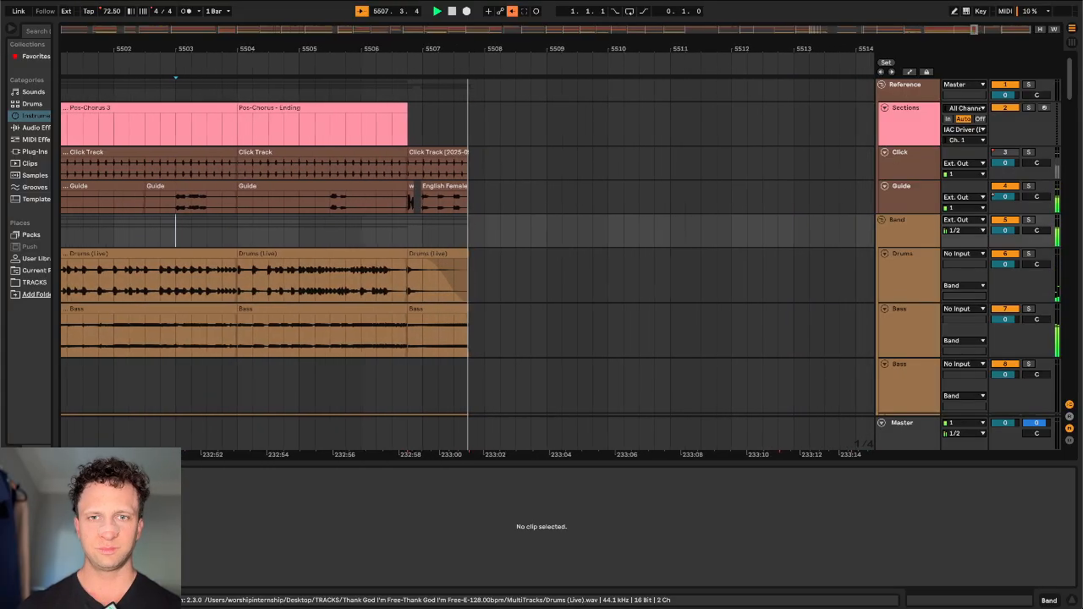
{"action": "scroll", "coordinate": [465, 253], "scroll_direction": "down", "scroll_amount": 15}
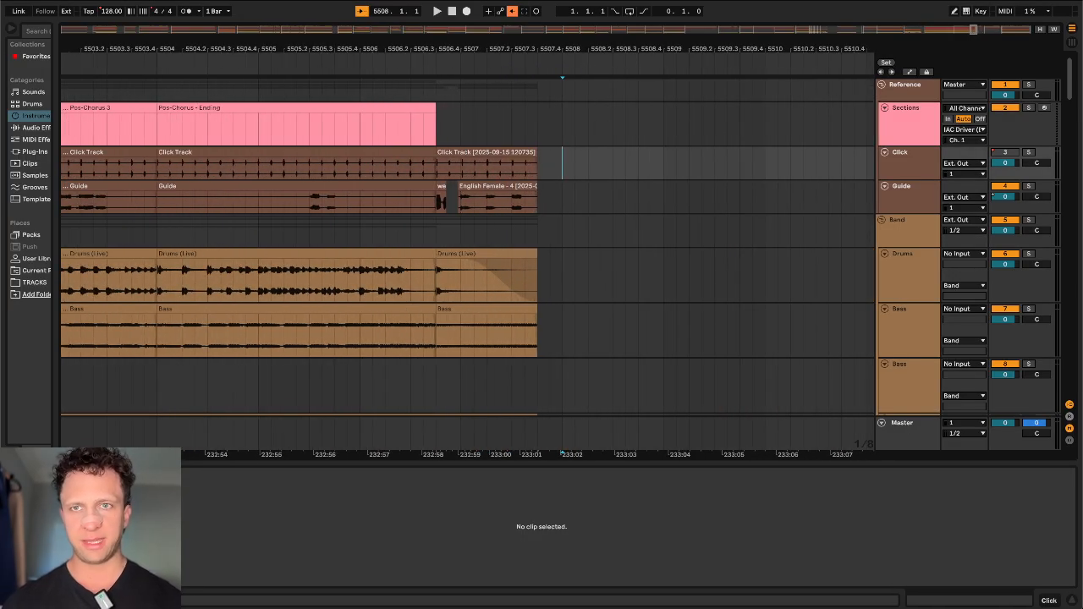
- Place the insert marker at the end of the Pos-Chorus - Ending clip on the Sections track
{"action": "left_click", "coordinate": [901, 195]}
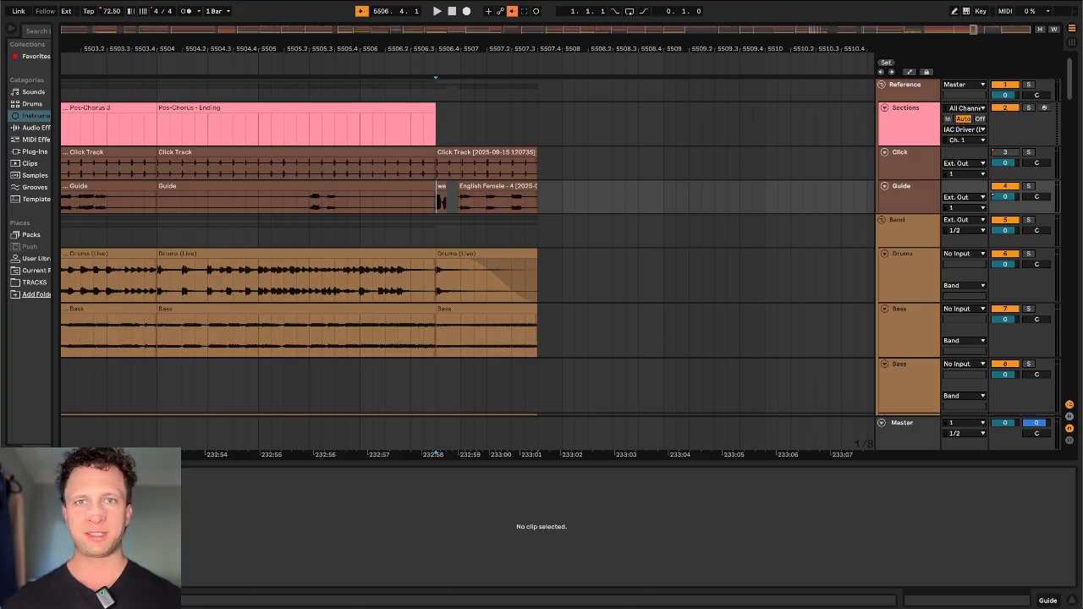
{"action": "left_click", "coordinate": [562, 125]}
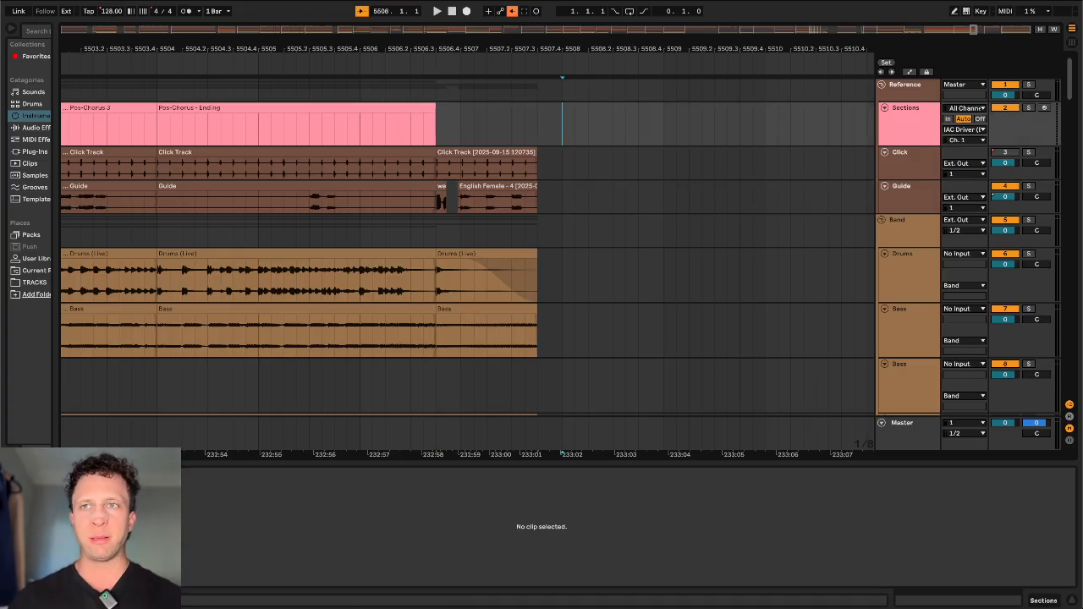
{"action": "left_click", "coordinate": [436, 126]}
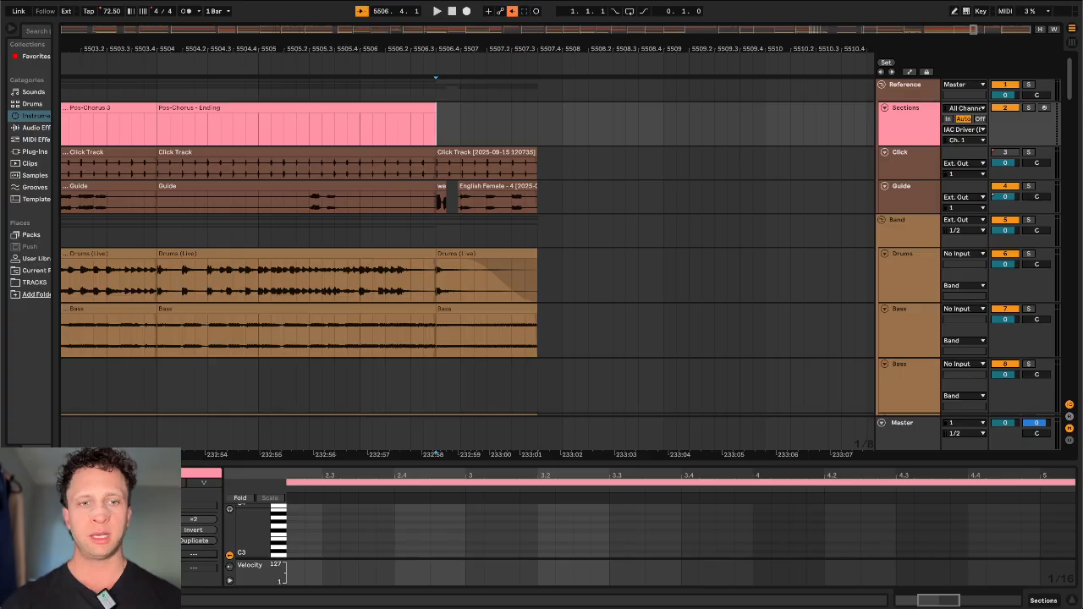
{"action": "scroll", "coordinate": [628, 253], "scroll_direction": "down", "scroll_amount": 10}
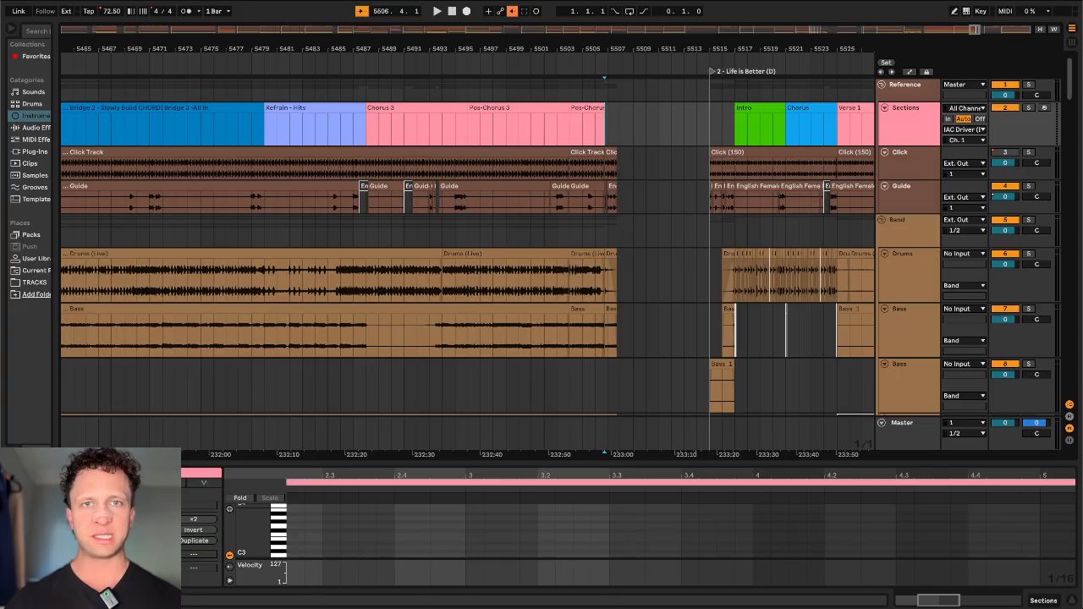
{"action": "scroll", "coordinate": [570, 329], "scroll_direction": "down", "scroll_amount": 4}
{"action": "scroll", "coordinate": [549, 330], "scroll_direction": "up", "scroll_amount": 4}
- Switch to the Planning Center plan in Chrome and review the items and instructions between Thank God I'm Free and Gratitude
{"action": "left_click", "coordinate": [724, 604]}
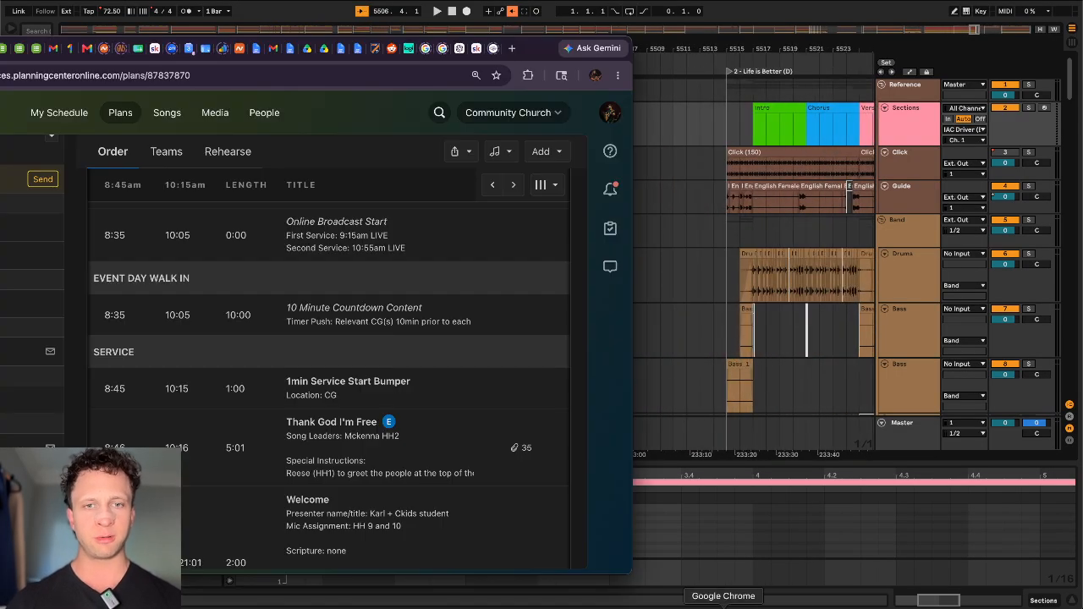
{"action": "scroll", "coordinate": [719, 380], "scroll_direction": "down", "scroll_amount": 1}
{"action": "scroll", "coordinate": [328, 381], "scroll_direction": "down", "scroll_amount": 5}
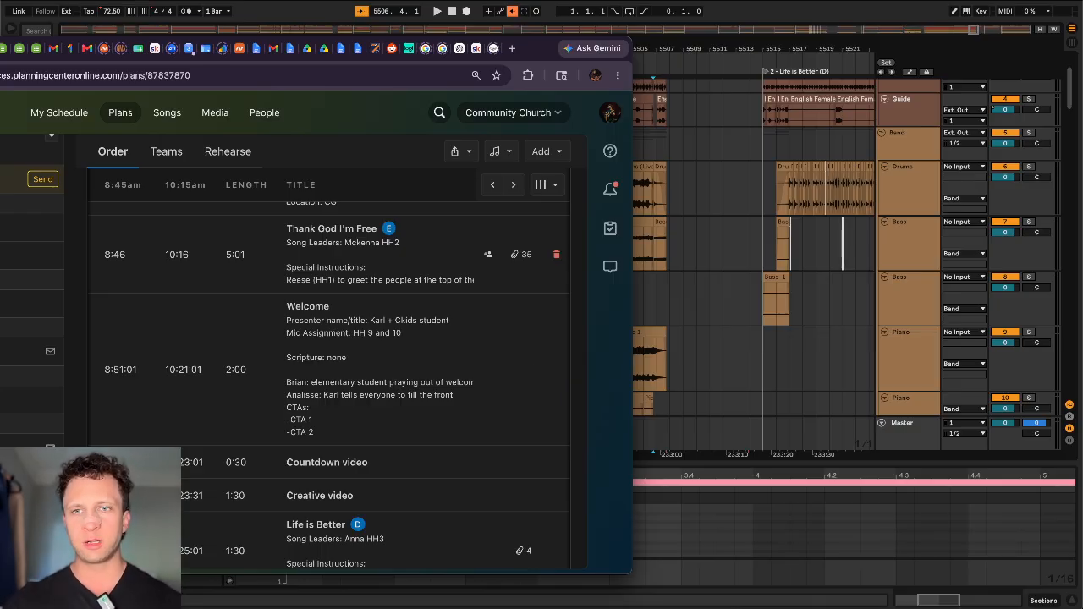
{"action": "scroll", "coordinate": [329, 381], "scroll_direction": "down", "scroll_amount": 2}
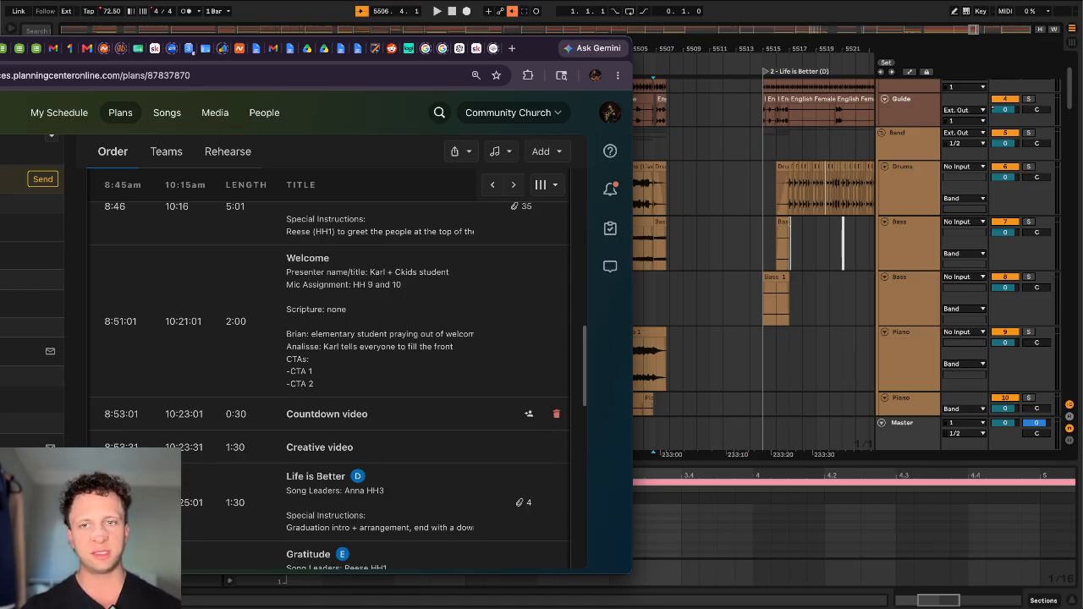
{"action": "scroll", "coordinate": [330, 380], "scroll_direction": "up", "scroll_amount": 2}
{"action": "scroll", "coordinate": [330, 381], "scroll_direction": "down", "scroll_amount": 3}
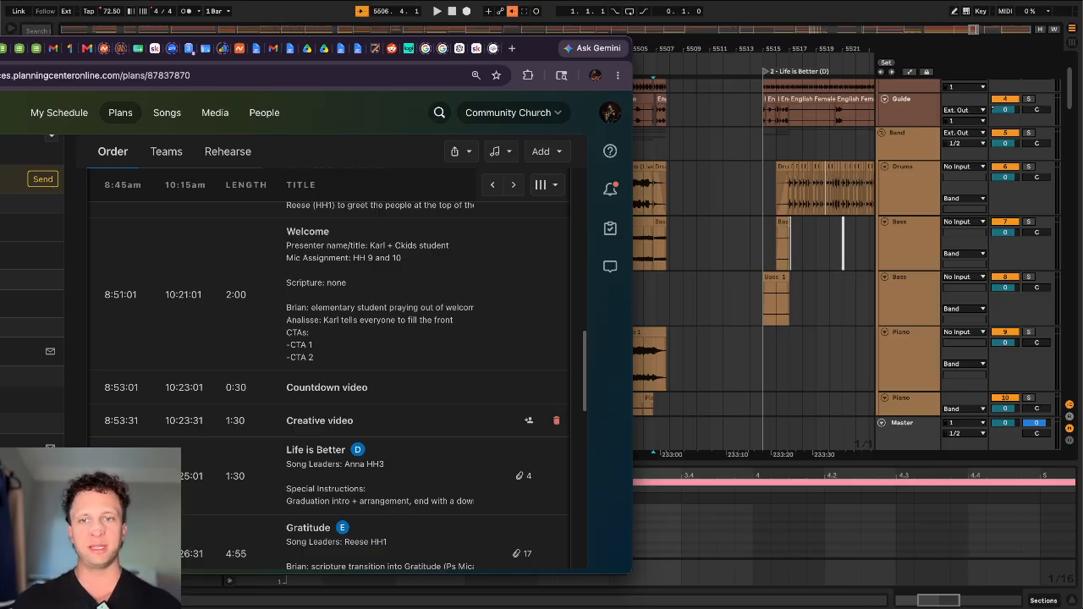
{"action": "scroll", "coordinate": [330, 381], "scroll_direction": "up", "scroll_amount": 5}
{"action": "scroll", "coordinate": [330, 381], "scroll_direction": "down", "scroll_amount": 4}
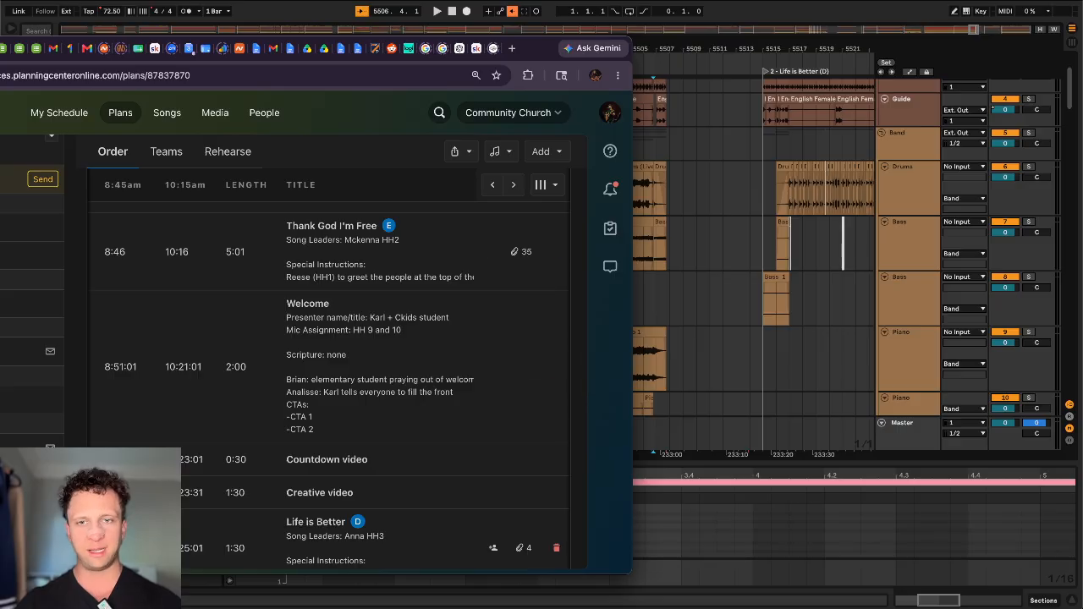
{"action": "scroll", "coordinate": [330, 381], "scroll_direction": "down", "scroll_amount": 2}
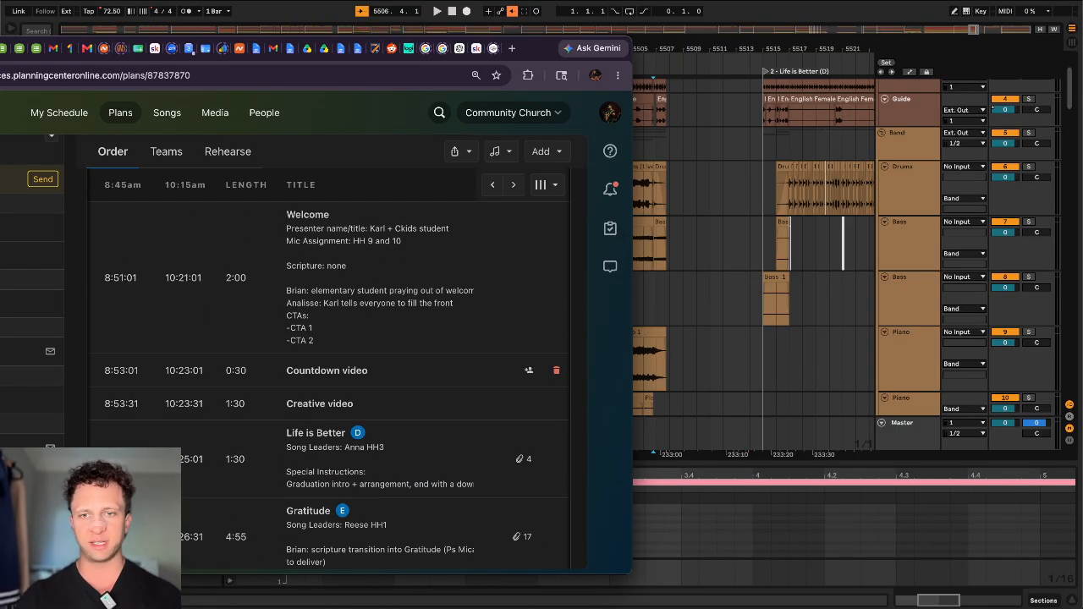
{"action": "scroll", "coordinate": [388, 335], "scroll_direction": "up", "scroll_amount": 5}
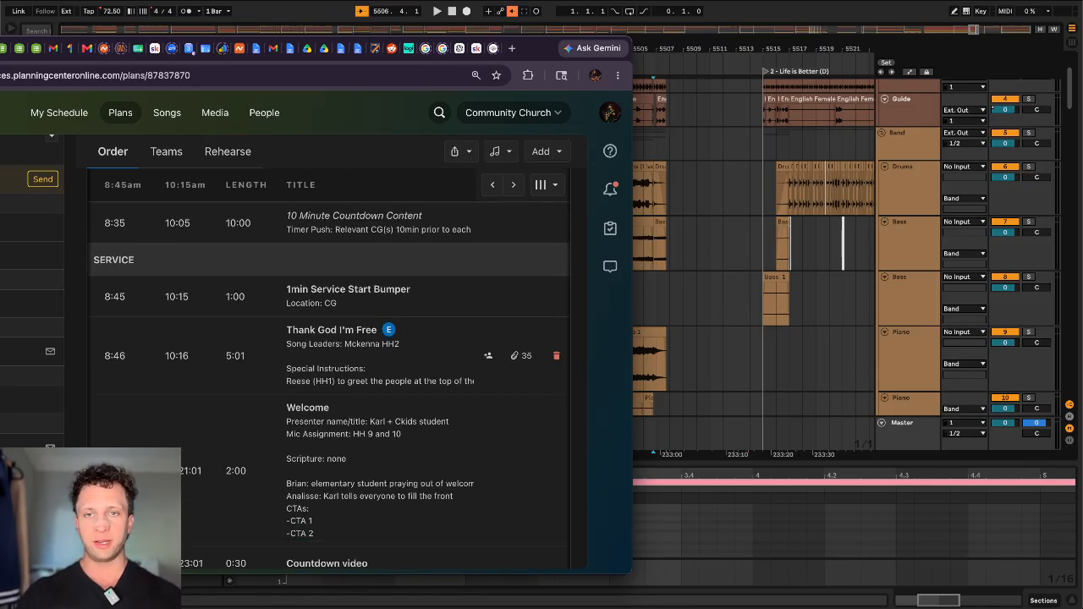
- Return to Ableton Live, place the insert marker at bar 5508, and show the Master track's Song Tempo automation
{"action": "scroll", "coordinate": [338, 391], "scroll_direction": "down", "scroll_amount": 1}
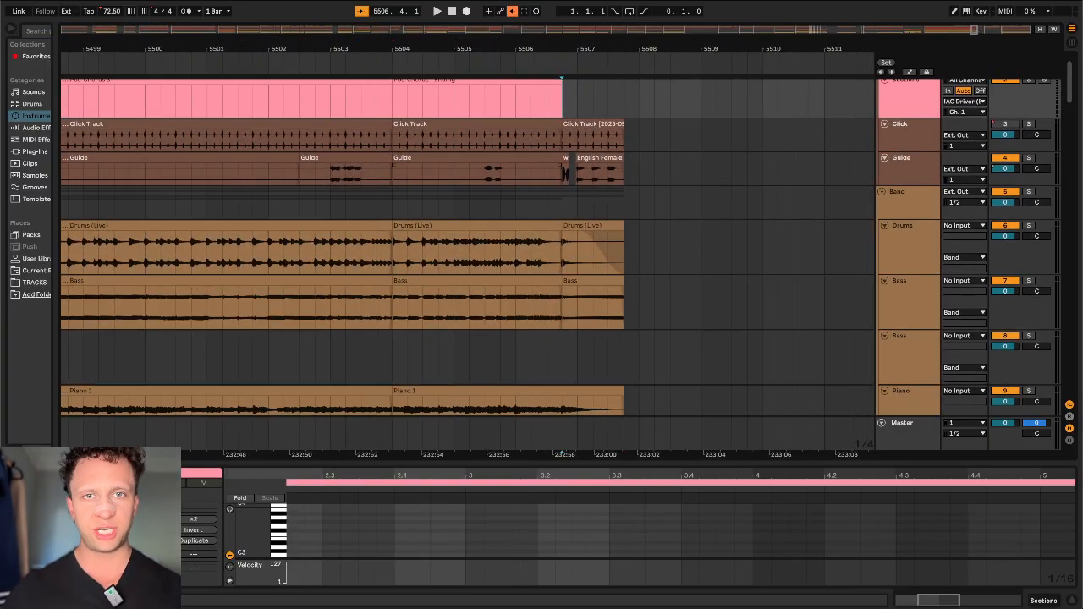
{"action": "scroll", "coordinate": [467, 254], "scroll_direction": "right", "scroll_amount": 3}
{"action": "left_click", "coordinate": [495, 211]}
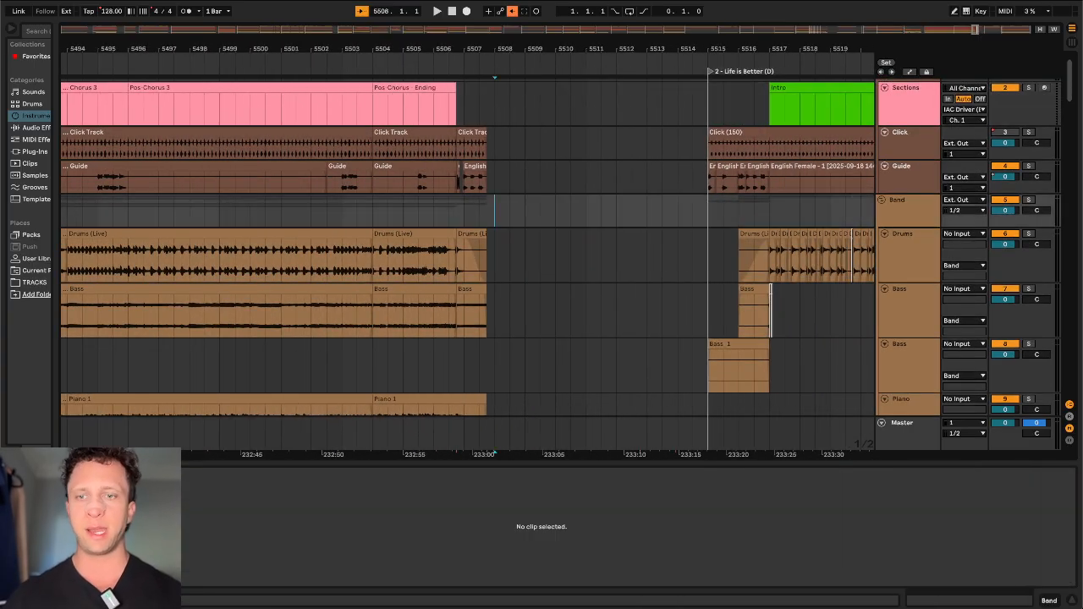
{"action": "key", "text": "a"}
{"action": "left_click", "coordinate": [910, 433]}
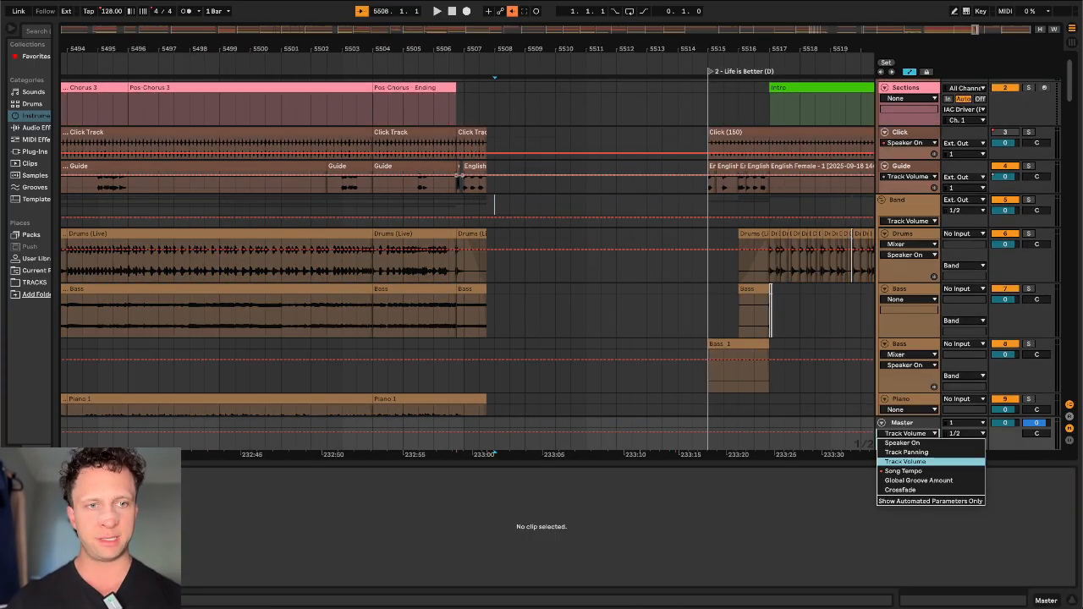
{"action": "left_click", "coordinate": [903, 471]}
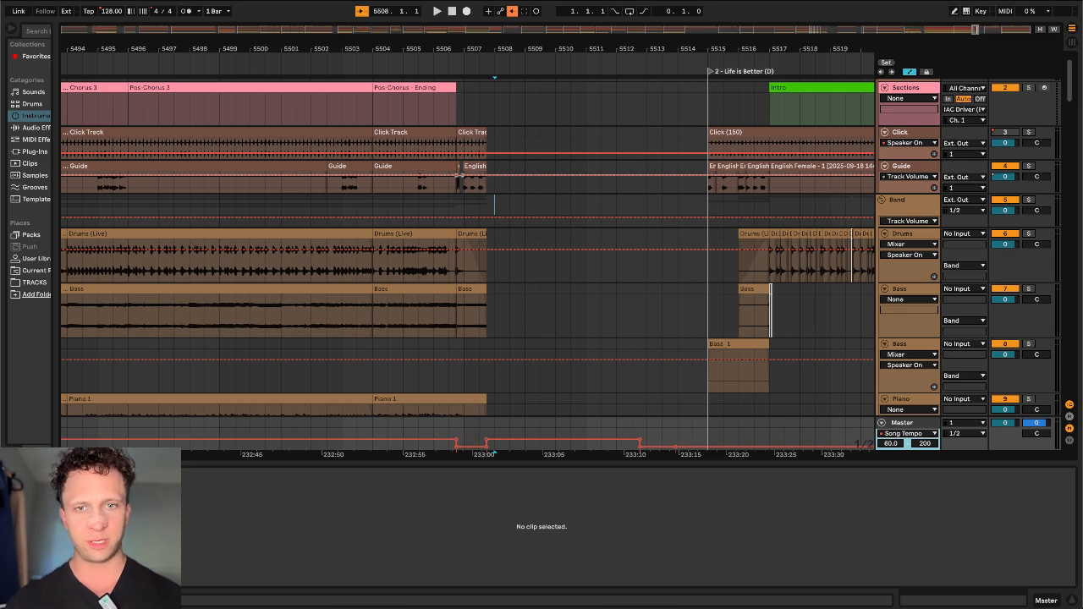
- Select the range from 5506.4 to 5508 across the Band through Master tracks, including the Song Tempo automation
{"action": "scroll", "coordinate": [440, 437], "scroll_direction": "right", "scroll_amount": 1}
{"action": "scroll", "coordinate": [440, 436], "scroll_direction": "up", "scroll_amount": 3}
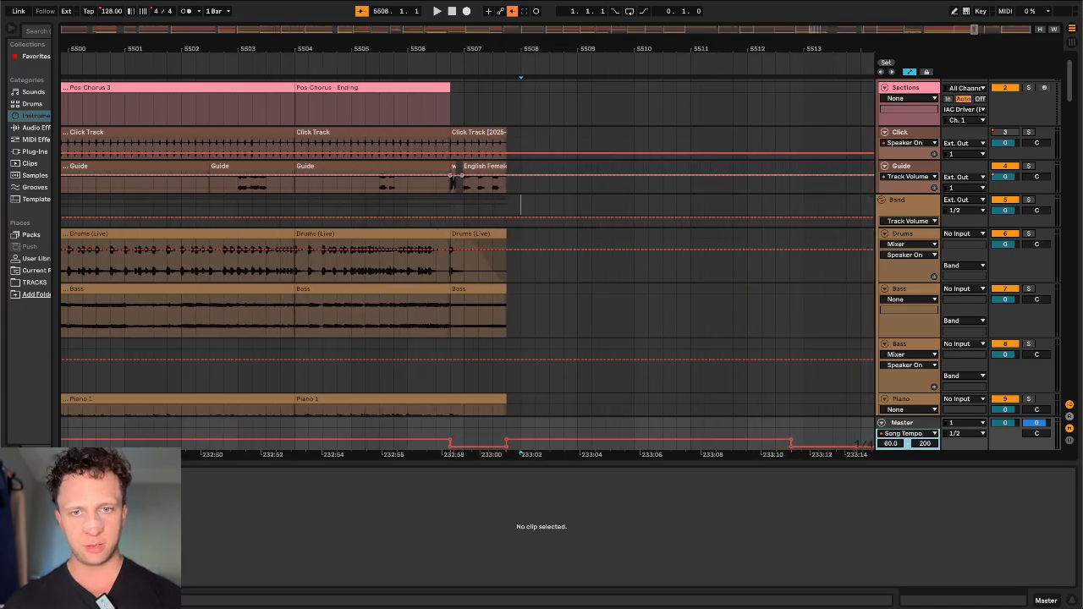
{"action": "left_click", "coordinate": [451, 430], "text": "shift"}
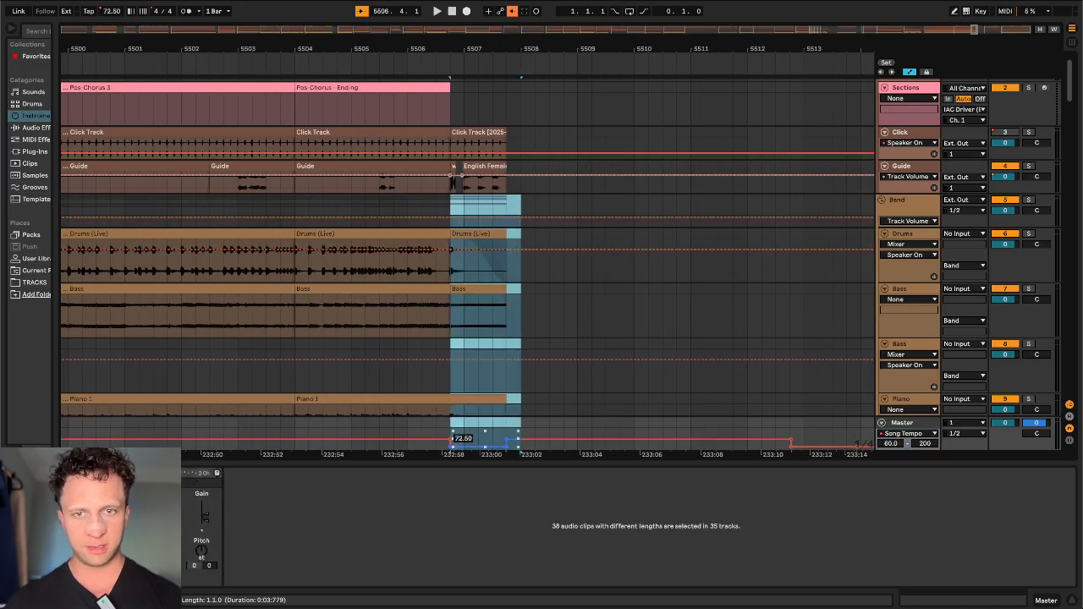
- Remove the Song Tempo automation dip after the Pos-Chorus - Ending clip, holding the tempo at 128.00 through the ending
{"action": "left_click_drag", "start_coordinate": [456, 446], "coordinate": [455, 447]}
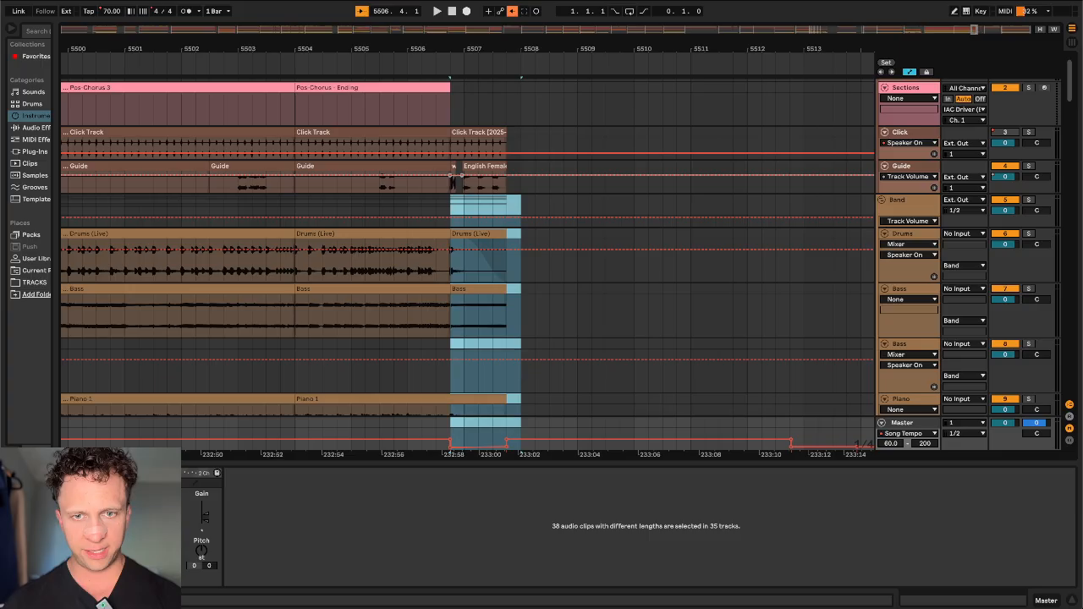
{"action": "left_click", "coordinate": [507, 446]}
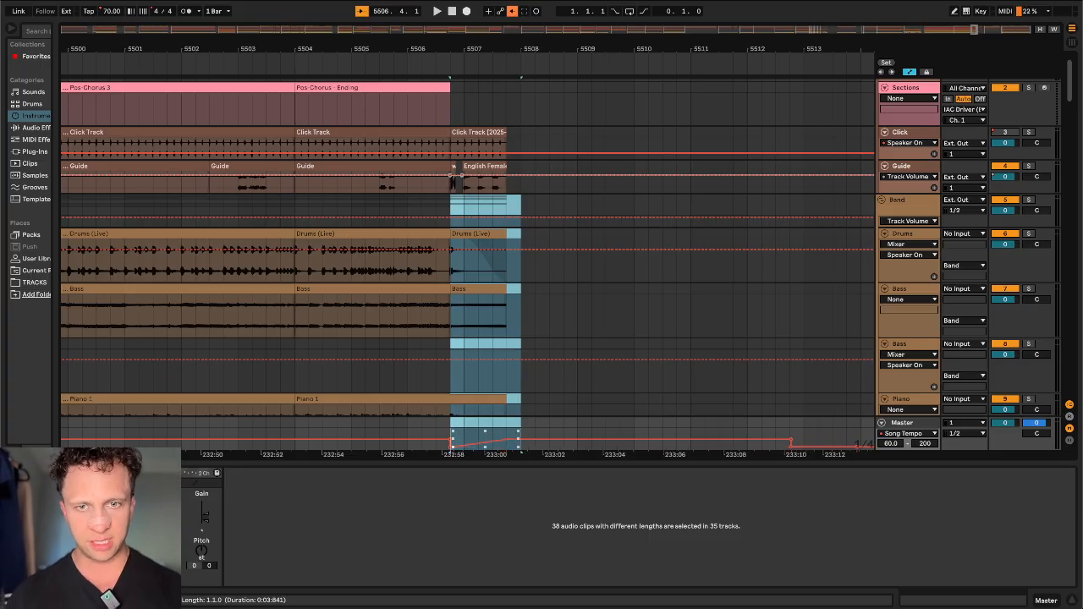
{"action": "left_click", "coordinate": [451, 446]}
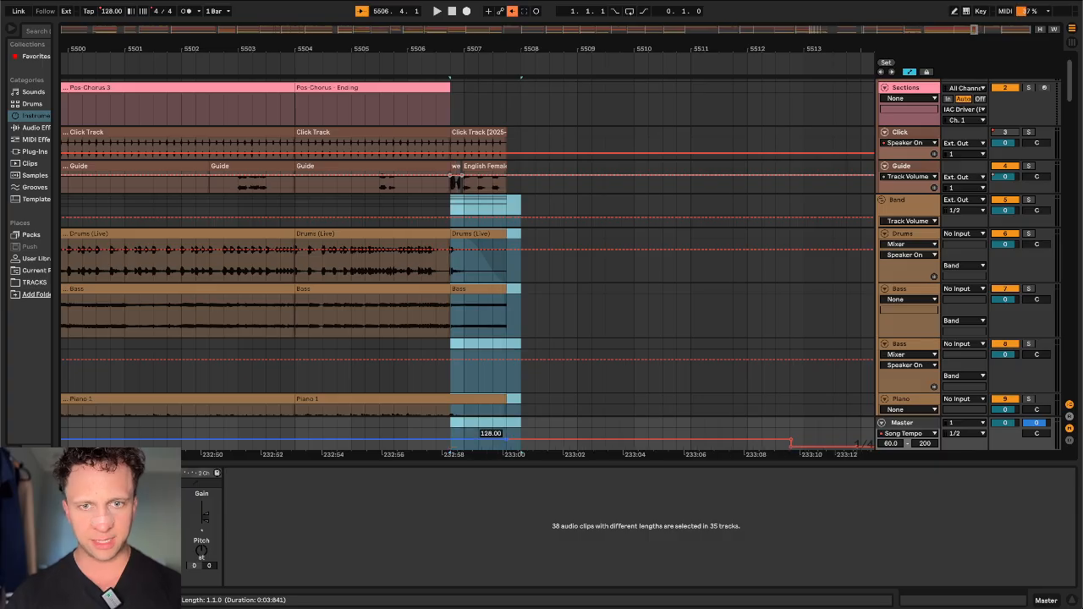
{"action": "scroll", "coordinate": [533, 107], "scroll_direction": "up", "scroll_amount": 4}
{"action": "left_click", "coordinate": [530, 109]}
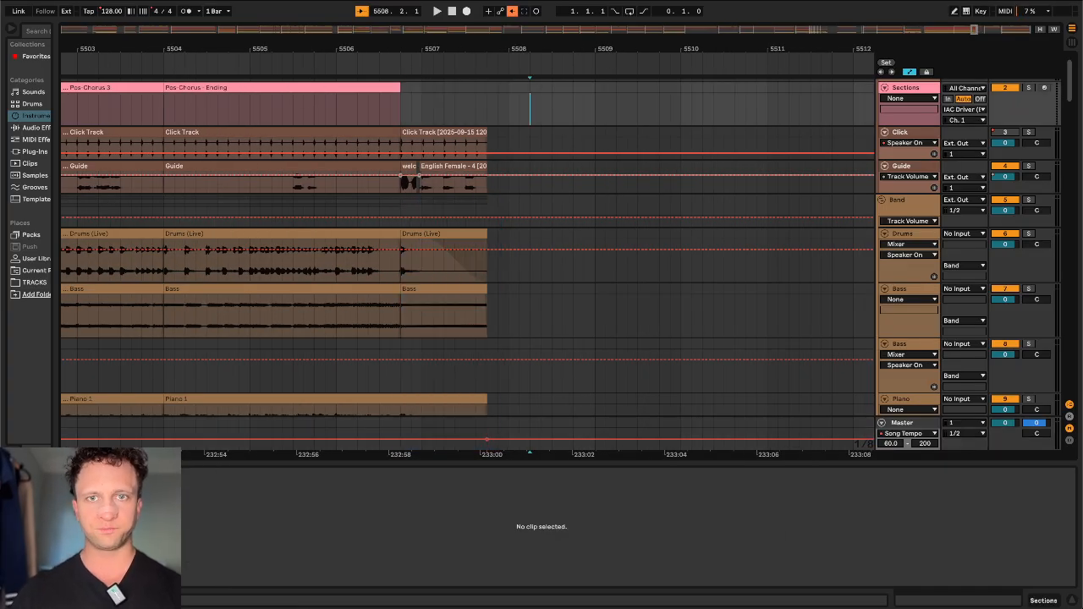
- Add a locator at bar 5508, in the empty gap between the song ending and 2 - Life is Better (D)
{"action": "scroll", "coordinate": [530, 108], "scroll_direction": "down", "scroll_amount": 6}
{"action": "scroll", "coordinate": [524, 108], "scroll_direction": "down", "scroll_amount": 1}
{"action": "left_click", "coordinate": [509, 108]}
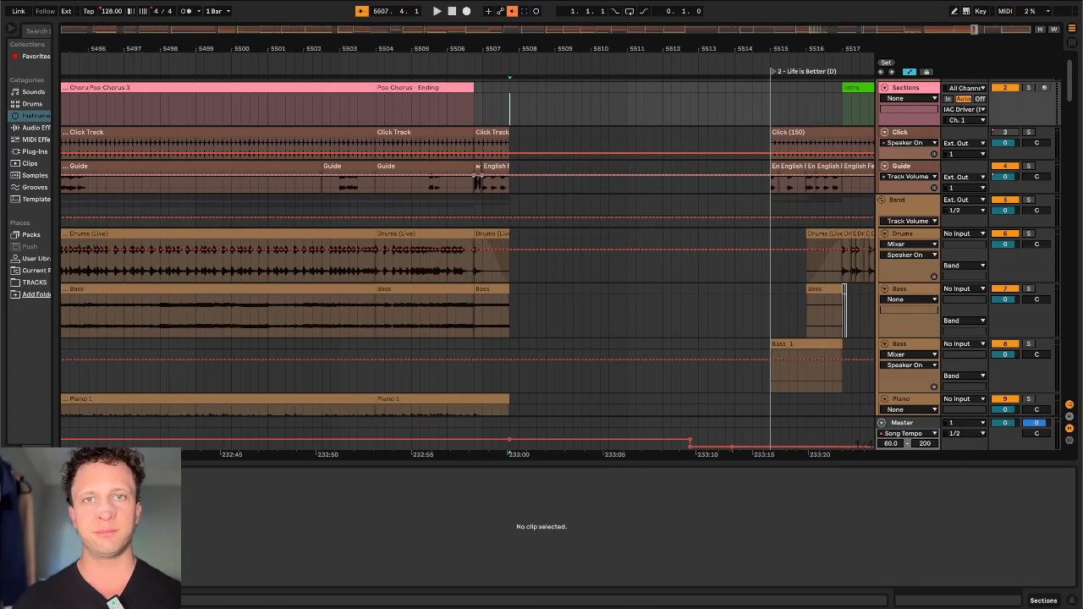
{"action": "scroll", "coordinate": [510, 109], "scroll_direction": "up", "scroll_amount": 3}
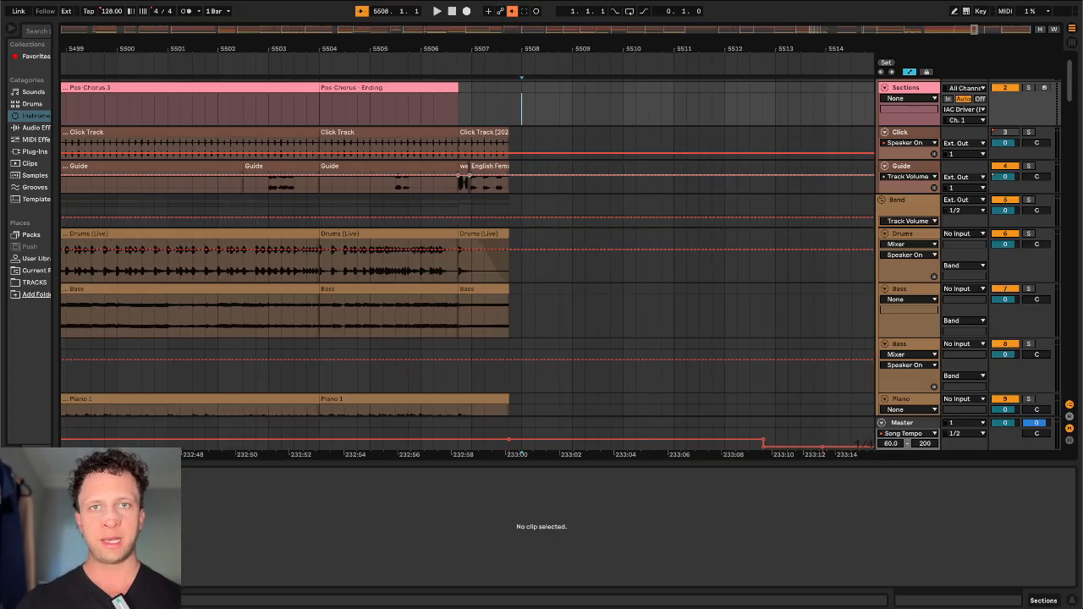
{"action": "left_click", "coordinate": [522, 72]}
{"action": "scroll", "coordinate": [522, 254], "scroll_direction": "down", "scroll_amount": 10}
{"action": "scroll", "coordinate": [522, 254], "scroll_direction": "up", "scroll_amount": 10}
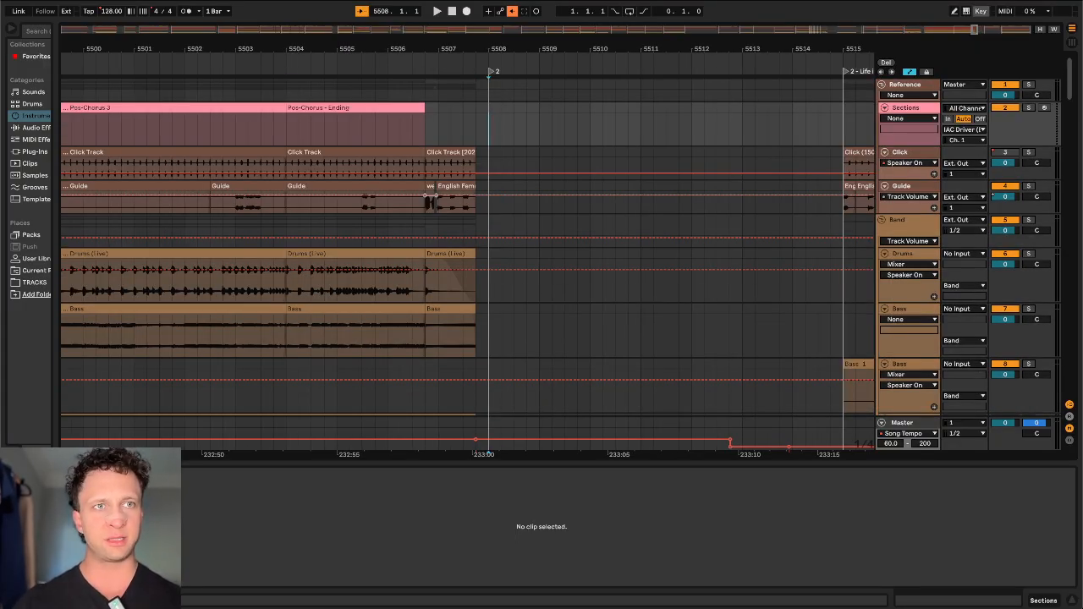
- Rename the locator at bar 5508 to q and assign the computer key q to it in the key mappings
{"action": "key", "text": "super+k"}
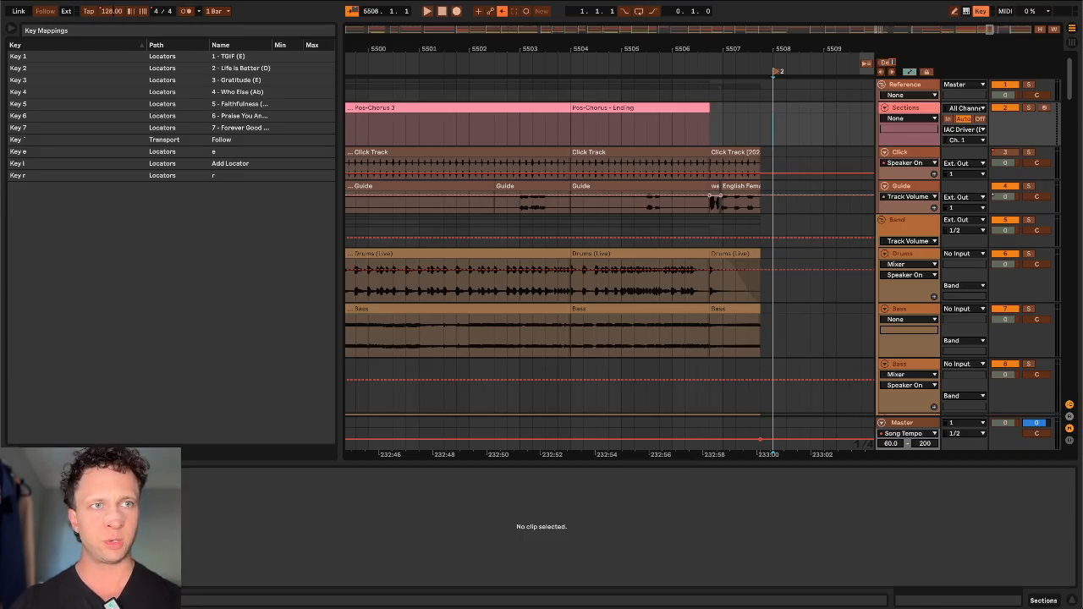
{"action": "key", "text": "super+k"}
{"action": "scroll", "coordinate": [491, 254], "scroll_direction": "up", "scroll_amount": 5}
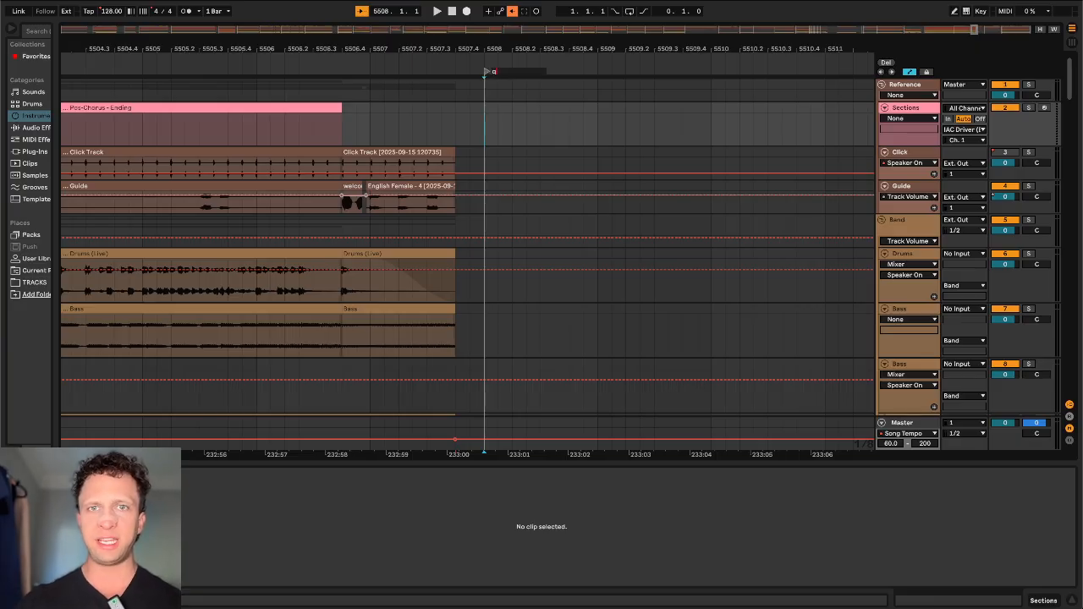
{"action": "key", "text": "super+k"}
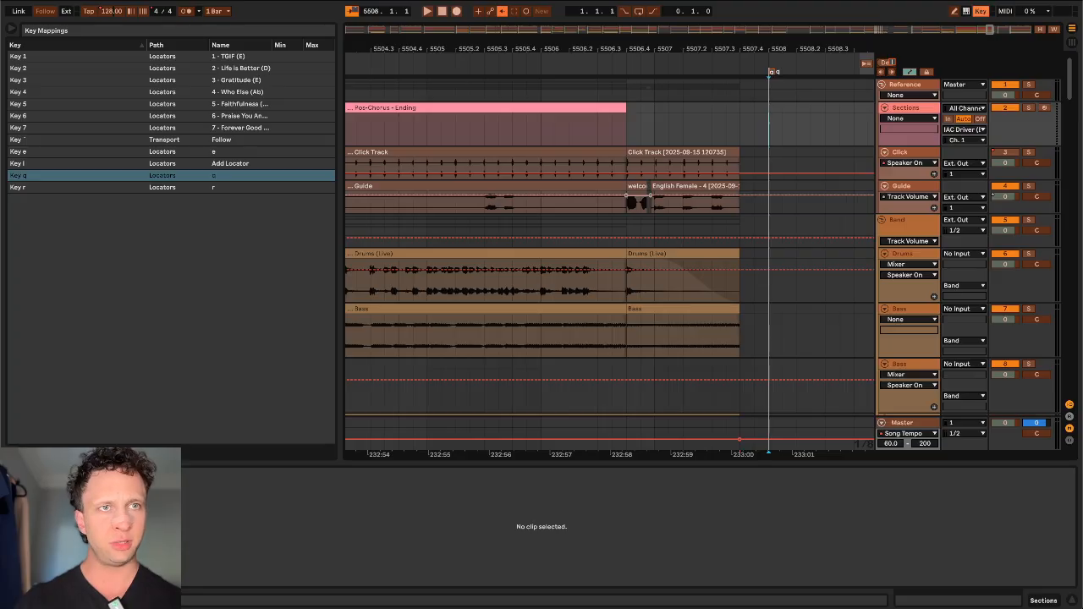
{"action": "key", "text": "super+k"}
- Insert a 1/16-long MIDI clip on the Sections track at bar 5508 with a single trigger note
{"action": "scroll", "coordinate": [496, 127], "scroll_direction": "up", "scroll_amount": 5}
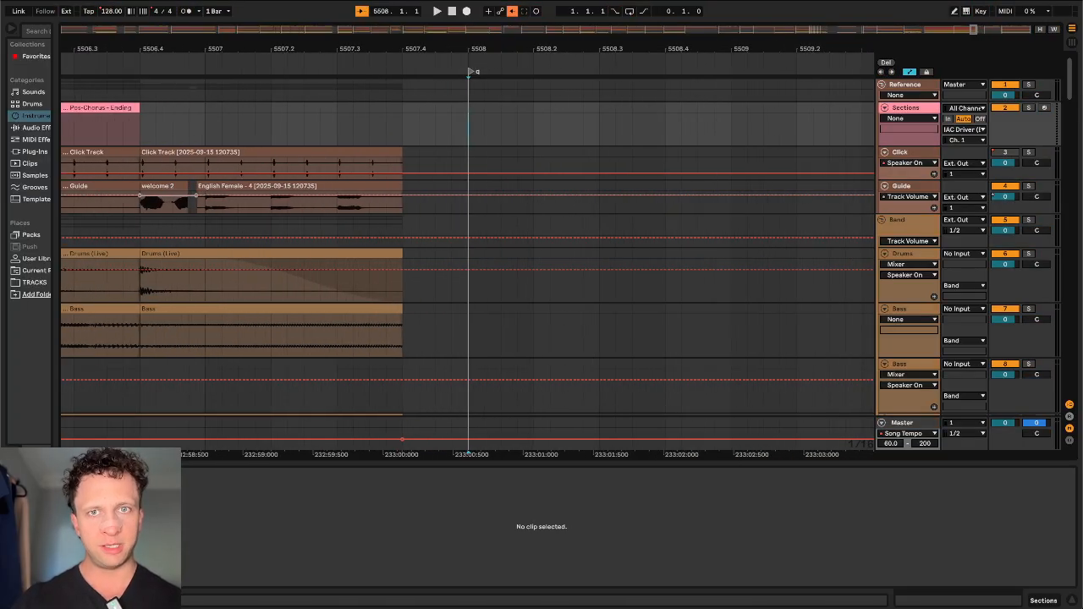
{"action": "left_click_drag", "start_coordinate": [485, 126], "coordinate": [473, 126]}
{"action": "right_click", "coordinate": [474, 126]}
{"action": "left_click", "coordinate": [522, 171]}
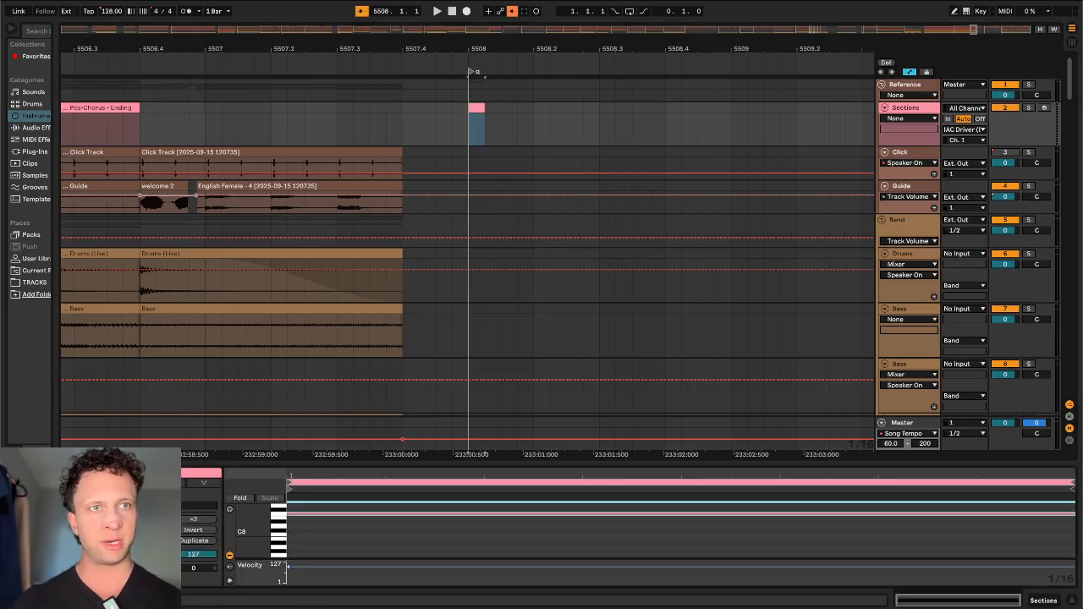
- MIDI-map the q locator to the note in the new Sections clip by playing the clip in MIDI map mode
{"action": "key", "text": "super+m"}
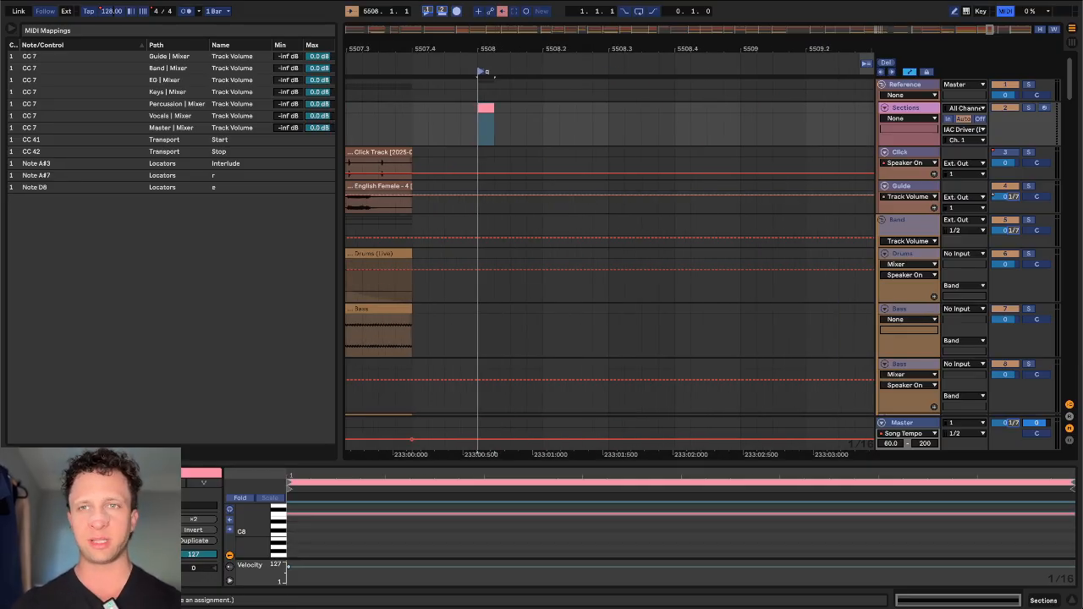
{"action": "key", "text": "space"}
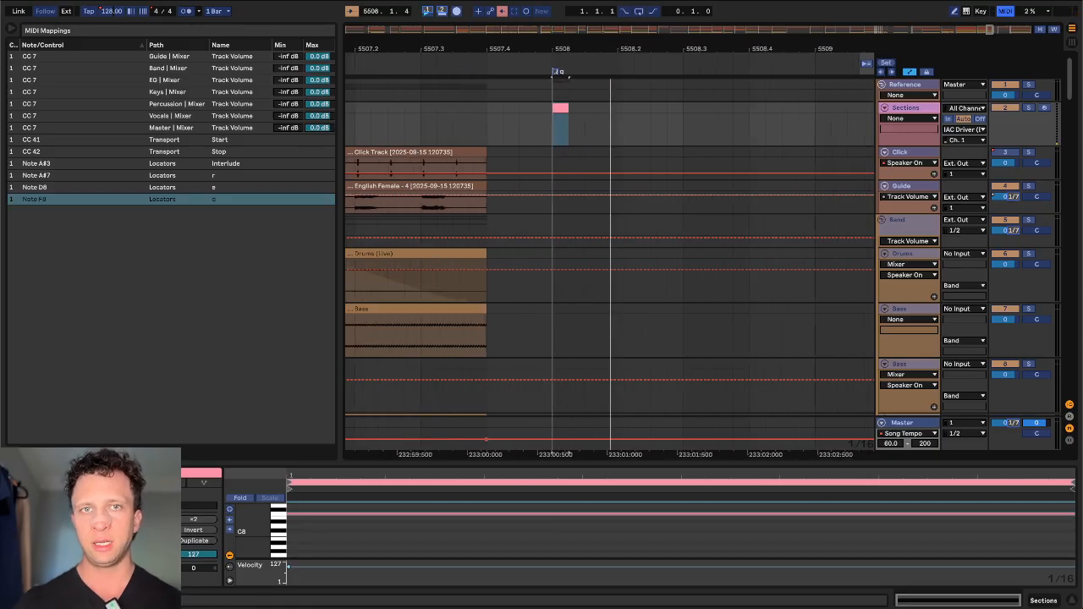
{"action": "key", "text": "space"}
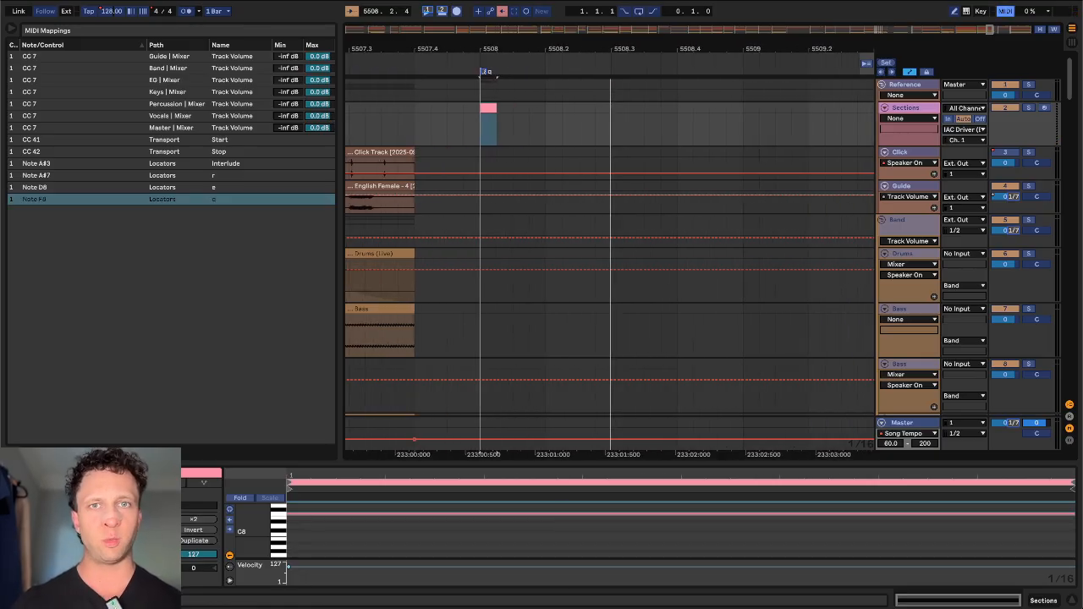
{"action": "key", "text": "super+m"}
- Hide the automation lanes and play from the q locator at bar 5508 to test the looping trigger
{"action": "key", "text": "minus"}
{"action": "key", "text": "minus"}
{"action": "key", "text": "minus"}
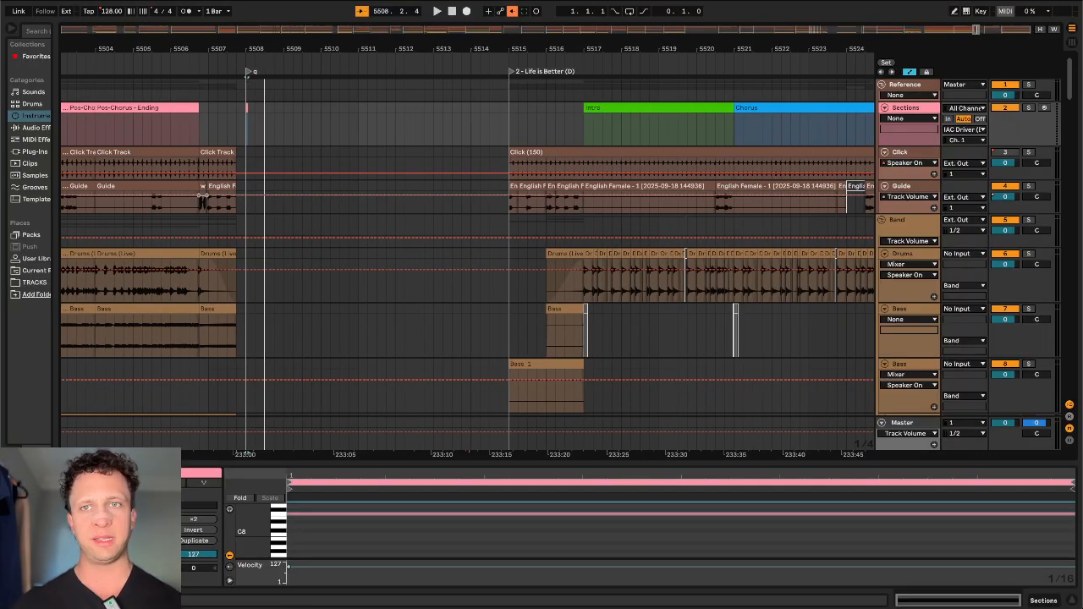
{"action": "key", "text": "plus"}
{"action": "key", "text": "plus"}
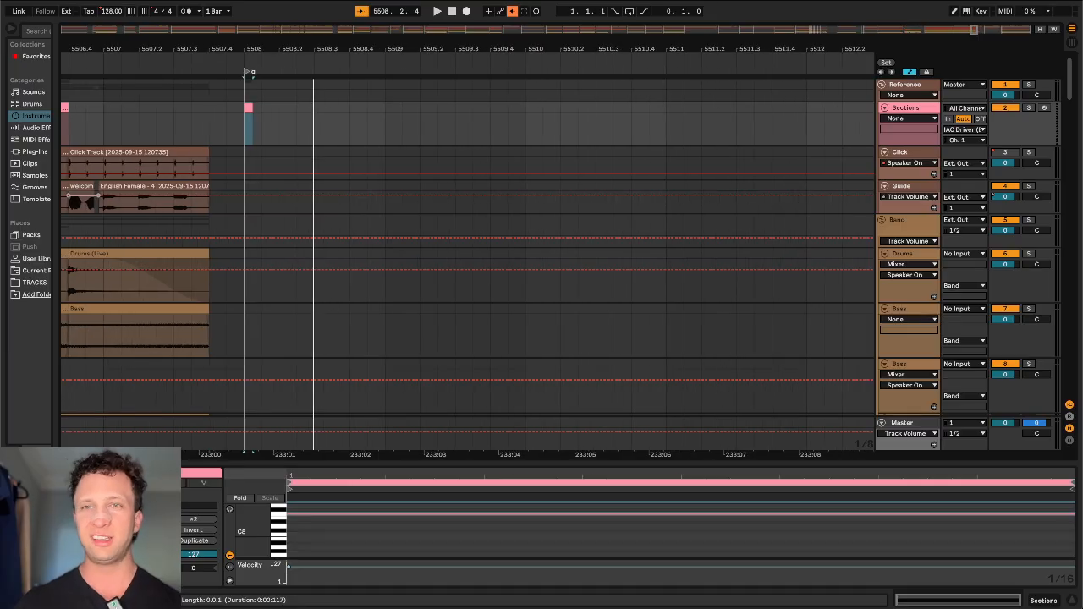
{"action": "key", "text": "a"}
{"action": "left_click", "coordinate": [246, 72]}
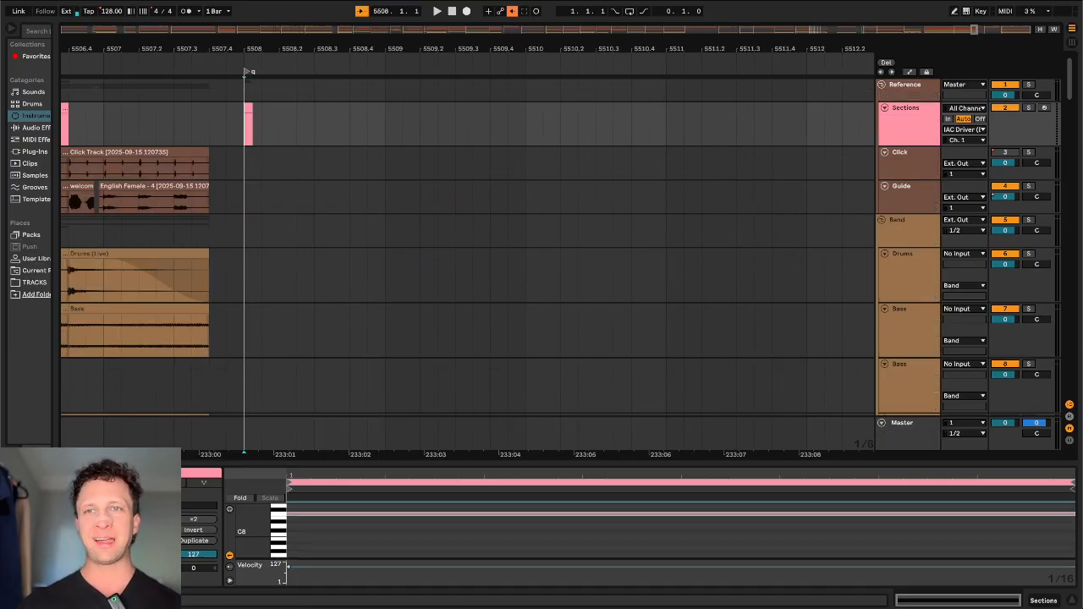
{"action": "key", "text": "space"}
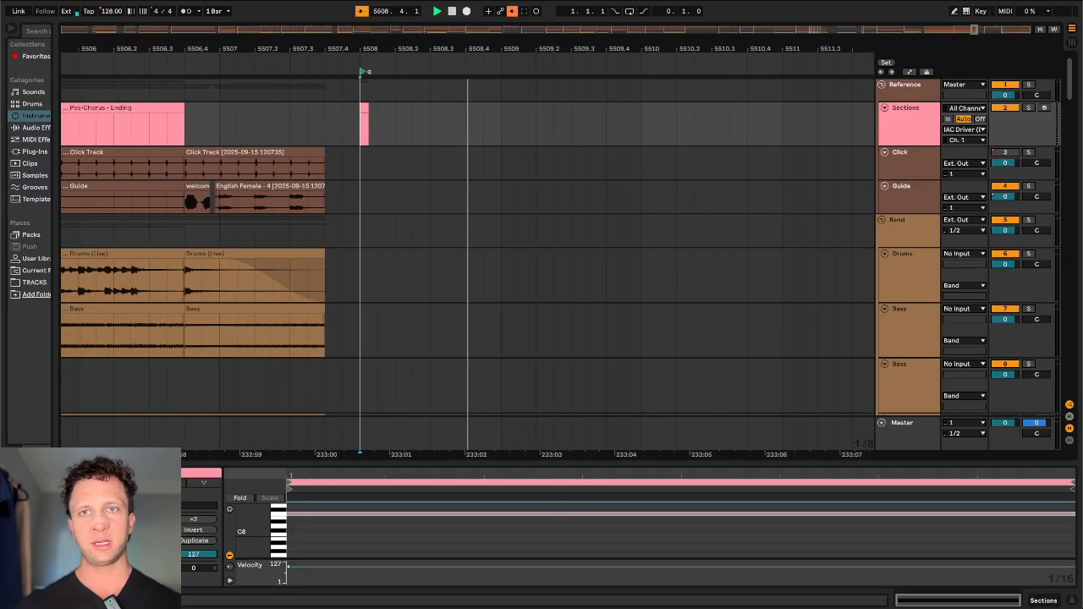
{"action": "key", "text": "space"}
- Play the song ending from 5505.3 through the final guide cues into the q locator to check the transition
{"action": "scroll", "coordinate": [405, 254], "scroll_direction": "down", "scroll_amount": 10}
{"action": "scroll", "coordinate": [405, 254], "scroll_direction": "left", "scroll_amount": 10}
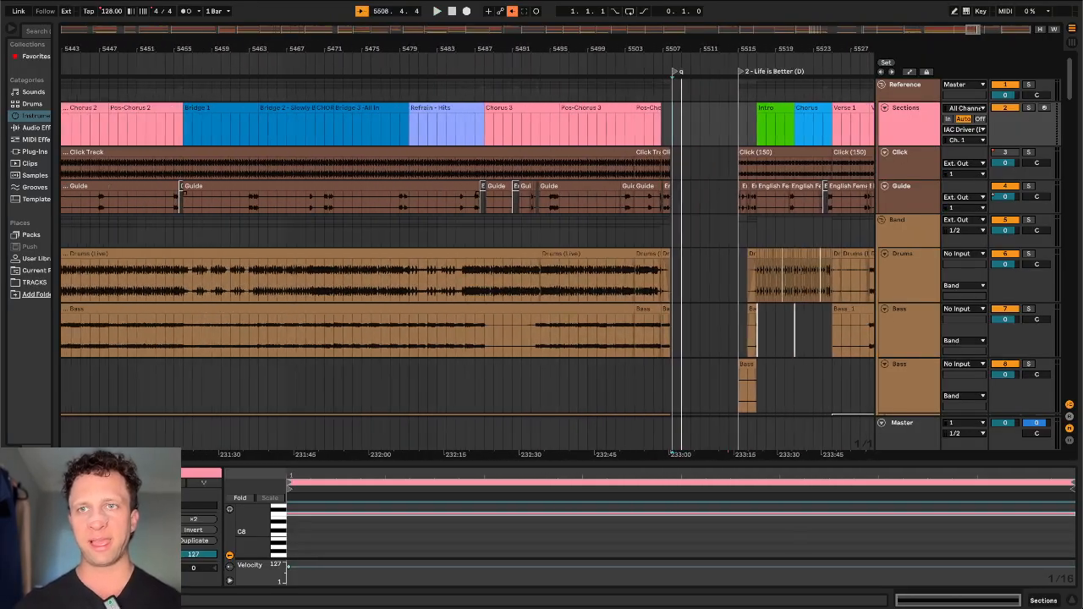
{"action": "scroll", "coordinate": [691, 188], "scroll_direction": "right", "scroll_amount": 10}
{"action": "scroll", "coordinate": [691, 187], "scroll_direction": "up", "scroll_amount": 8}
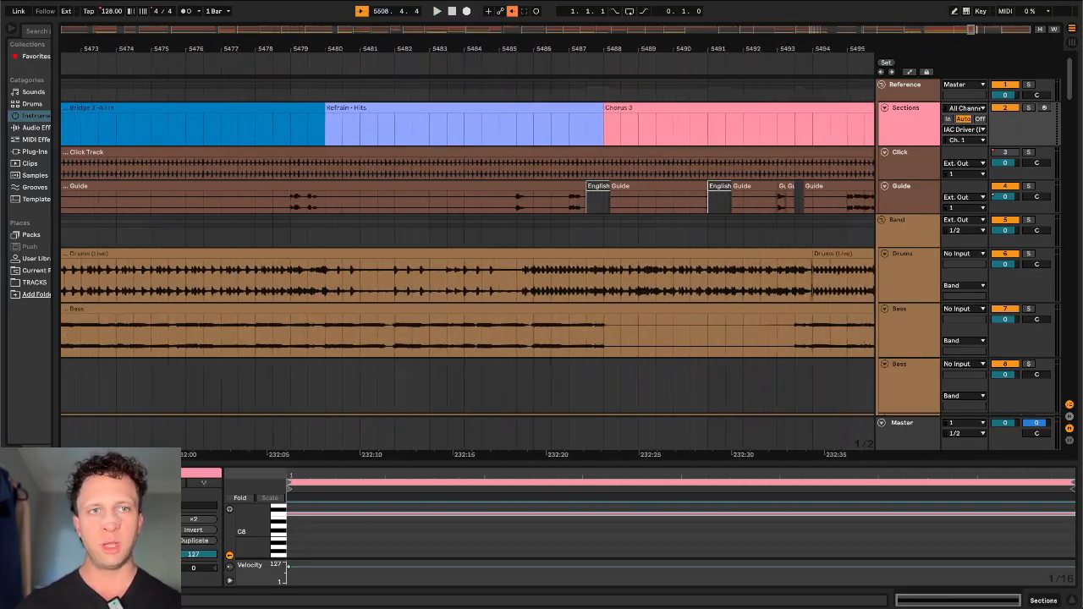
{"action": "scroll", "coordinate": [643, 201], "scroll_direction": "up", "scroll_amount": 5}
{"action": "left_click", "coordinate": [565, 201]}
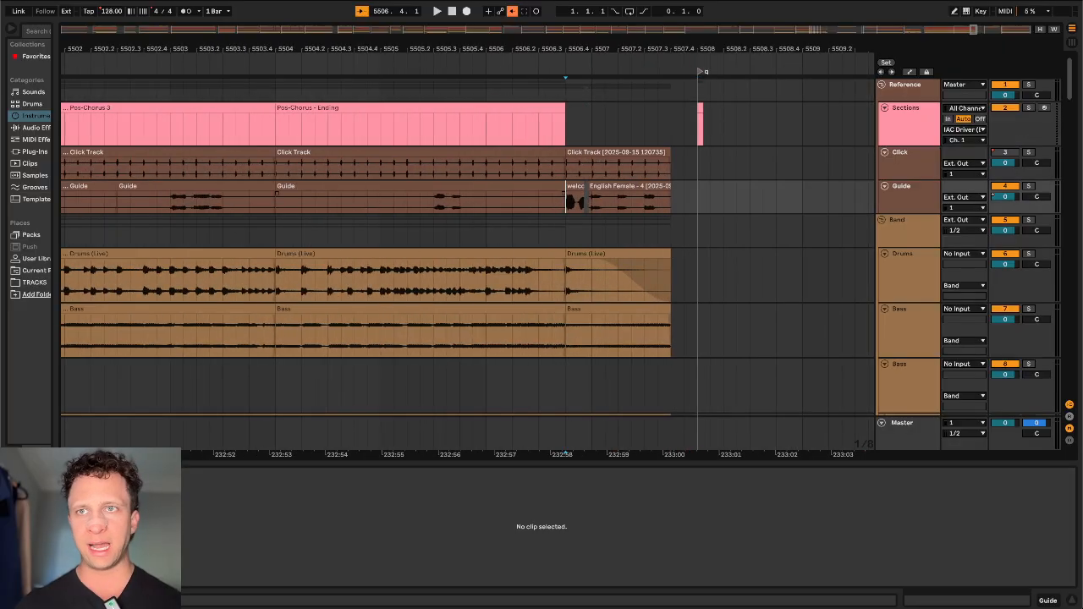
{"action": "left_click", "coordinate": [592, 201]}
{"action": "left_click", "coordinate": [632, 201]}
{"action": "left_click", "coordinate": [434, 201]}
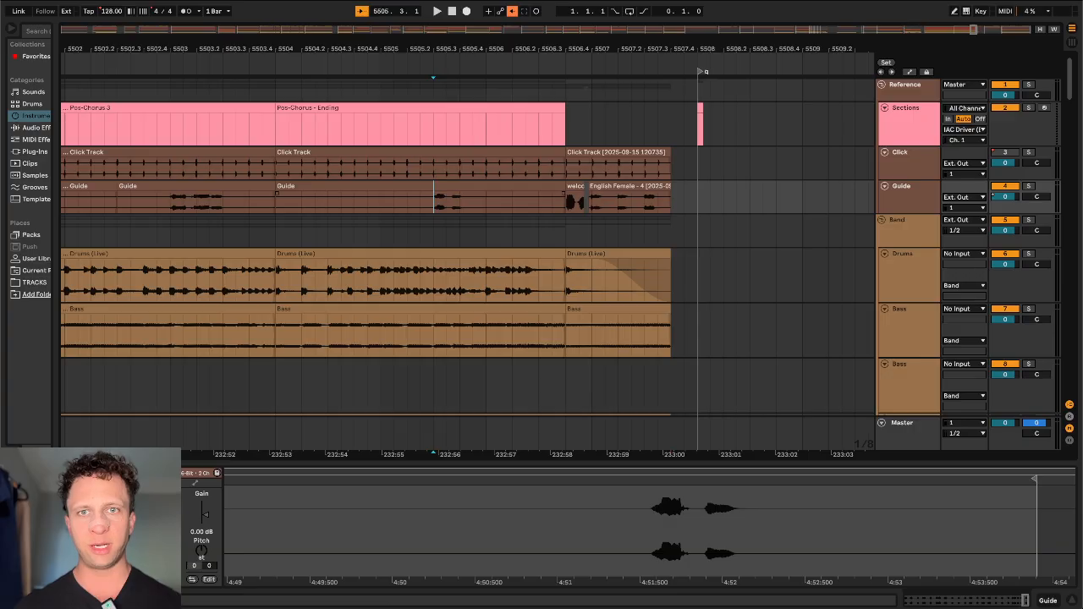
{"action": "key", "text": "space"}
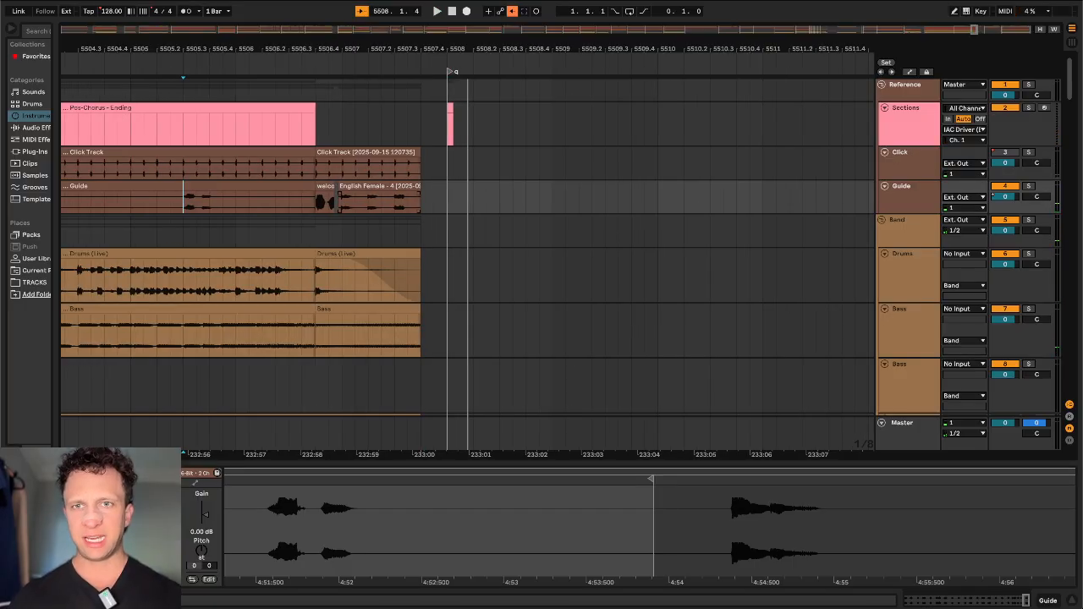
- Play the ending from bar 5506 on the Drums track to check the final hit and the welcome 2 guide cue
{"action": "scroll", "coordinate": [356, 200], "scroll_direction": "up", "scroll_amount": 3}
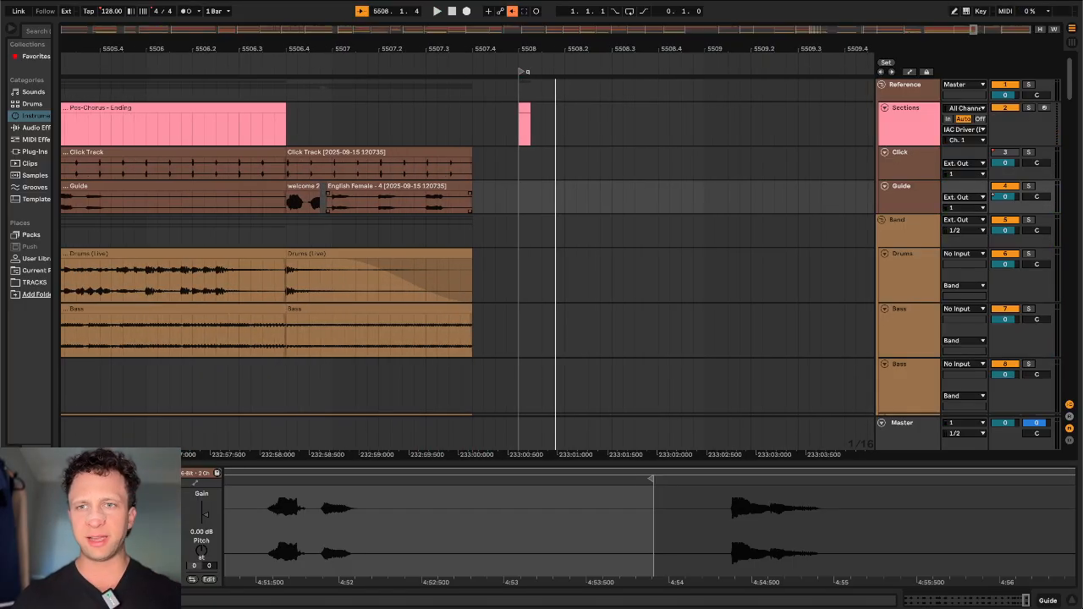
{"action": "scroll", "coordinate": [366, 200], "scroll_direction": "down", "scroll_amount": 4}
{"action": "scroll", "coordinate": [337, 200], "scroll_direction": "up", "scroll_amount": 4}
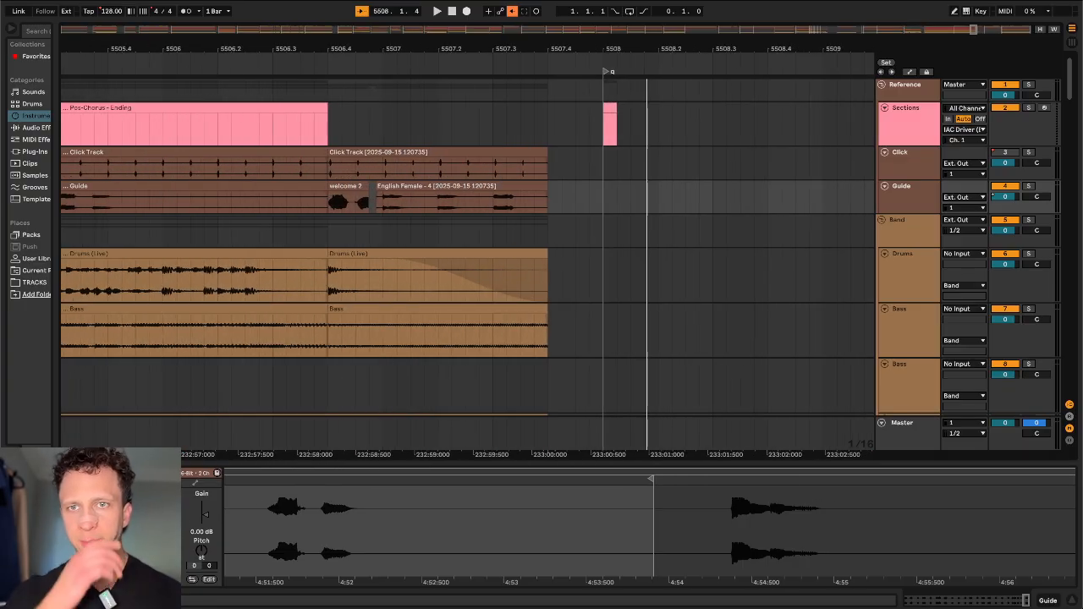
{"action": "scroll", "coordinate": [327, 199], "scroll_direction": "down", "scroll_amount": 1}
{"action": "left_click", "coordinate": [327, 199]}
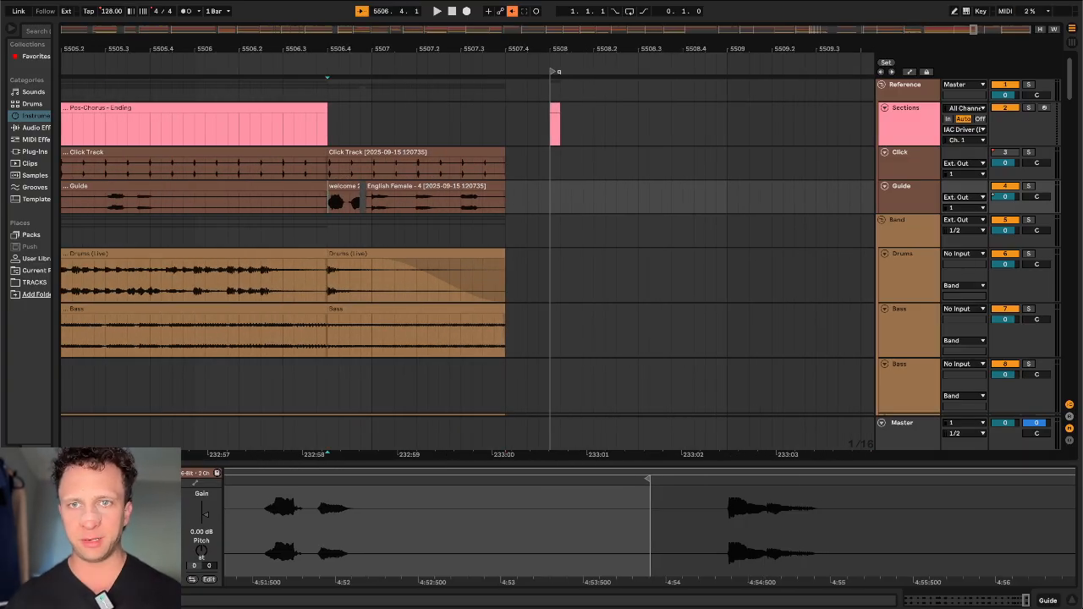
{"action": "left_click", "coordinate": [327, 231]}
{"action": "scroll", "coordinate": [327, 231], "scroll_direction": "left", "scroll_amount": 3}
{"action": "scroll", "coordinate": [327, 231], "scroll_direction": "down", "scroll_amount": 1}
{"action": "left_click", "coordinate": [448, 229]}
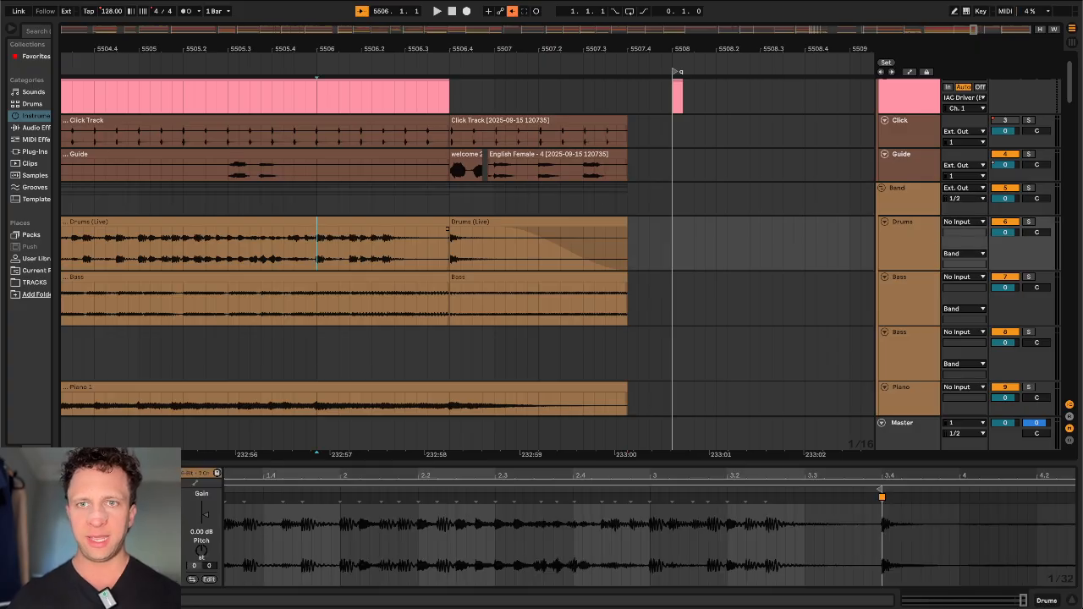
{"action": "left_click", "coordinate": [448, 228]}
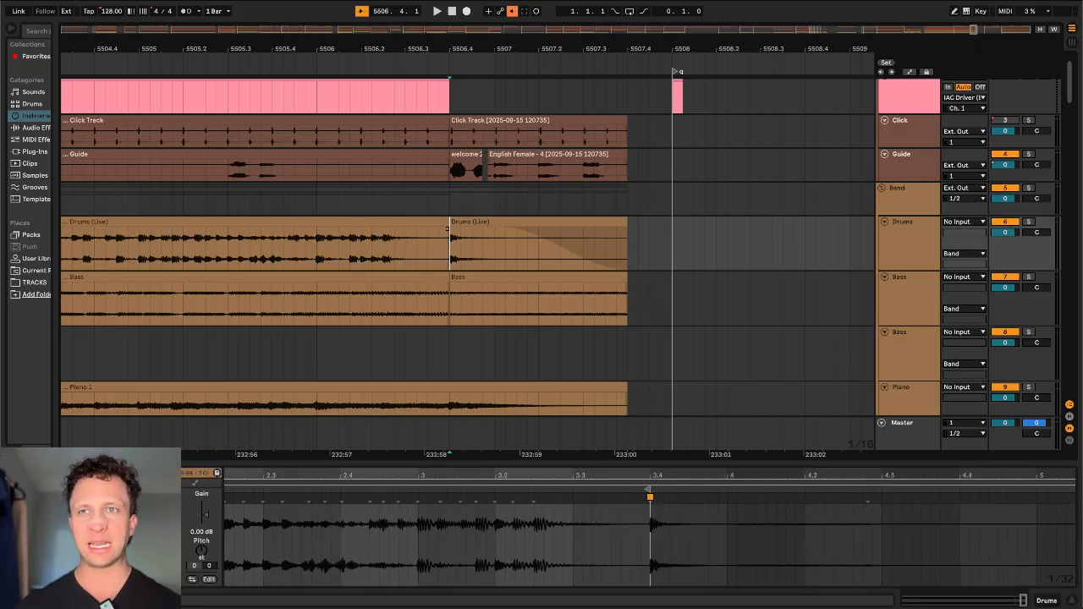
{"action": "key", "text": "space"}
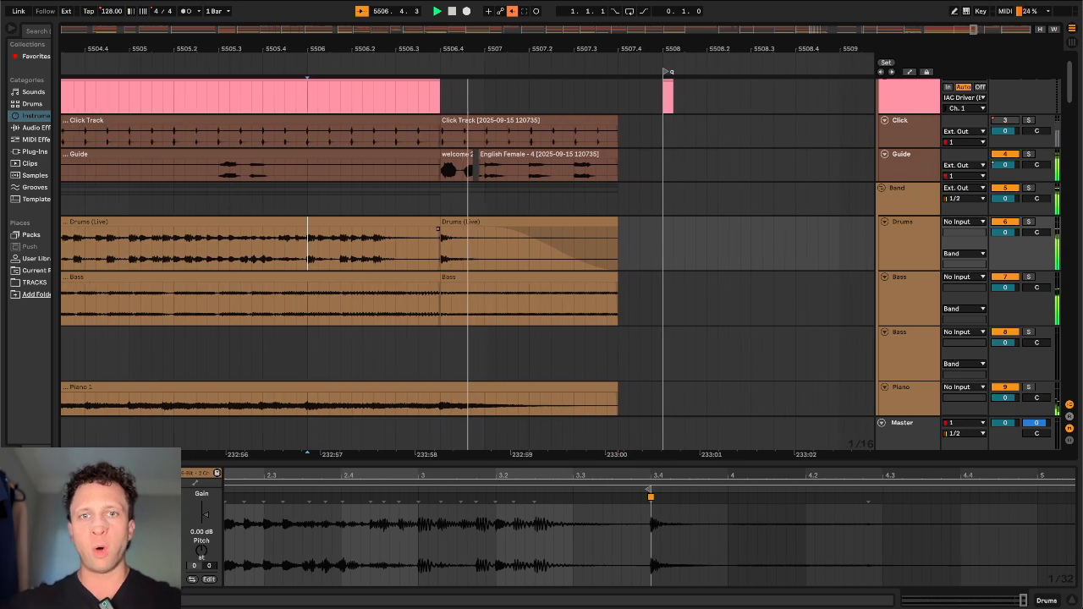
{"action": "key", "text": "space"}
- Insert one bar of silence at bar 5508, moving the q locator and its trigger clip to bar 5509
{"action": "scroll", "coordinate": [465, 246], "scroll_direction": "down", "scroll_amount": 3}
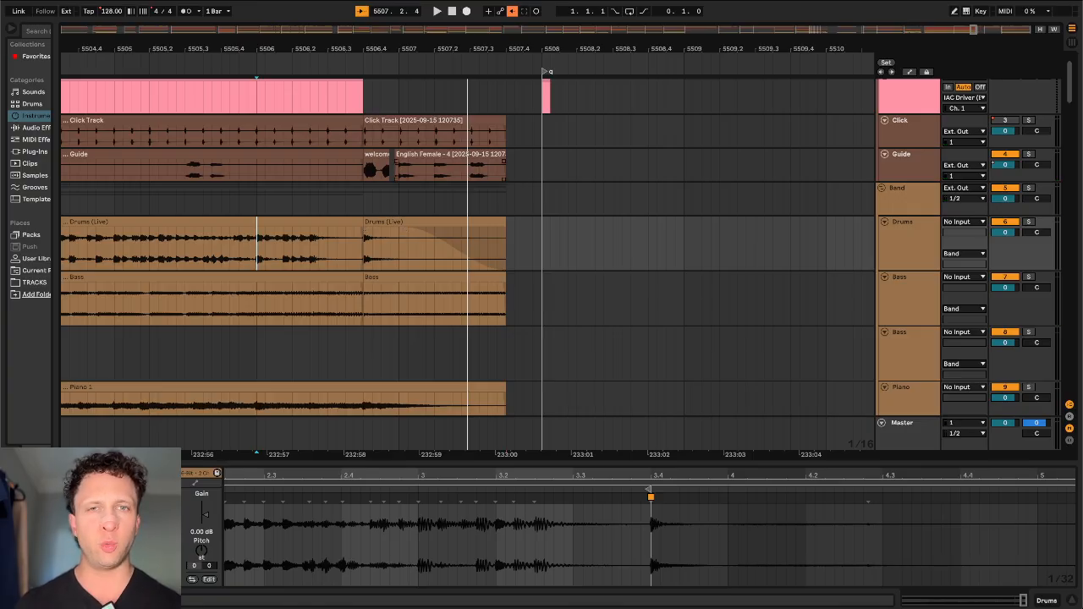
{"action": "scroll", "coordinate": [417, 114], "scroll_direction": "down", "scroll_amount": 3}
{"action": "scroll", "coordinate": [418, 114], "scroll_direction": "up", "scroll_amount": 1}
{"action": "scroll", "coordinate": [418, 114], "scroll_direction": "right", "scroll_amount": 1}
{"action": "left_click", "coordinate": [420, 115]}
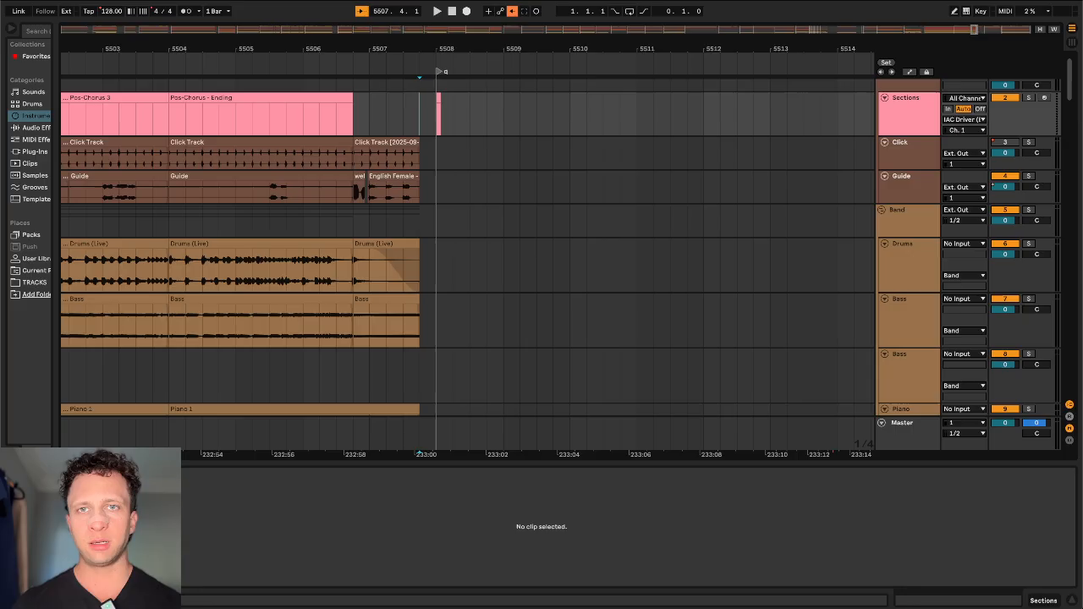
{"action": "left_click", "coordinate": [436, 115]}
{"action": "left_click", "coordinate": [128, 0]}
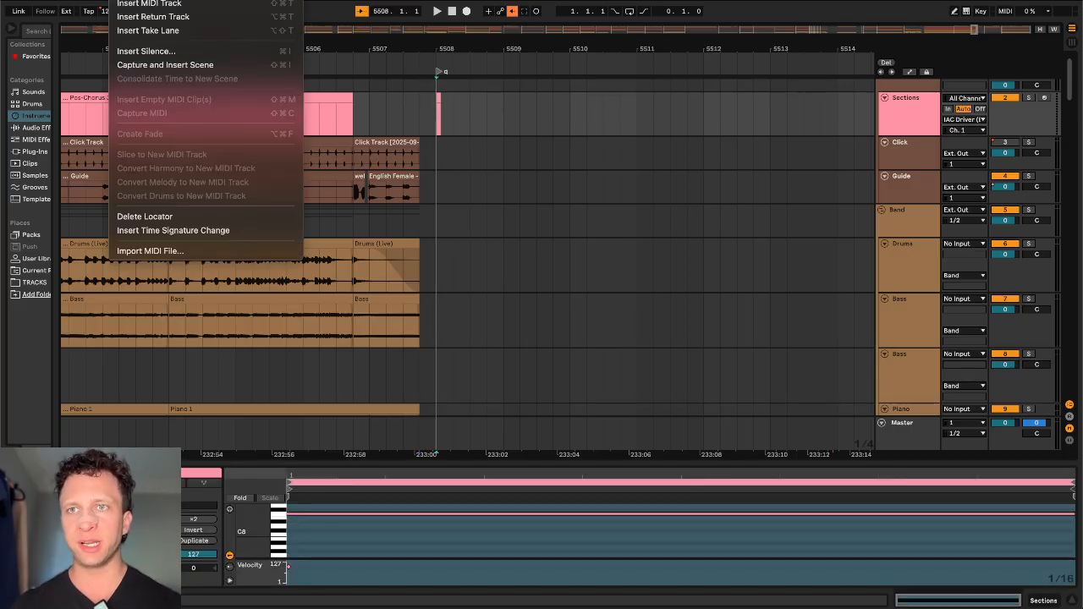
{"action": "left_click", "coordinate": [146, 51]}
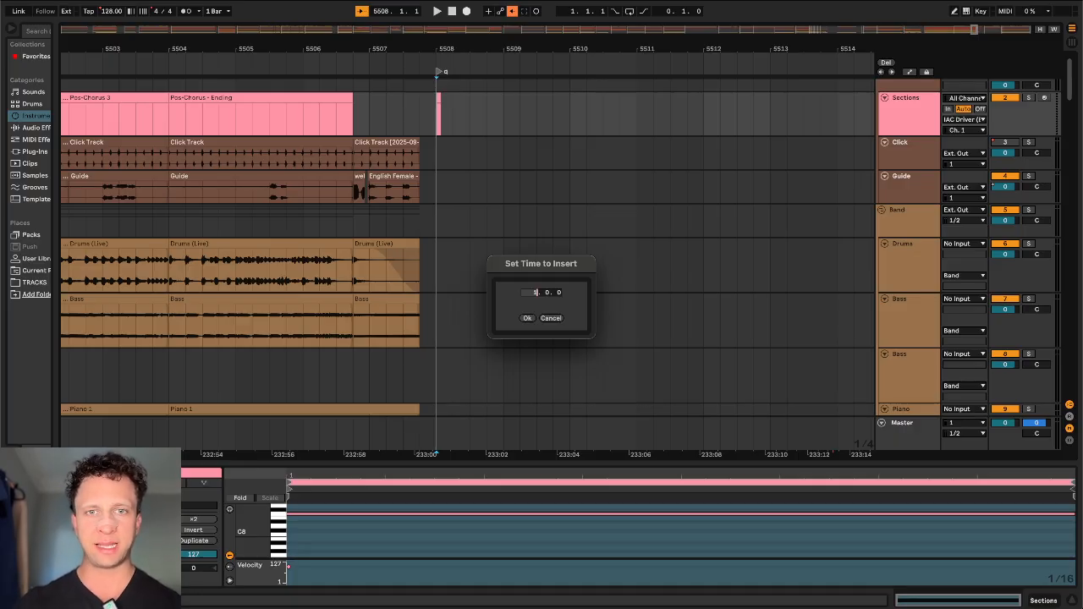
{"action": "type", "text": "1"}
{"action": "key", "text": "Return"}
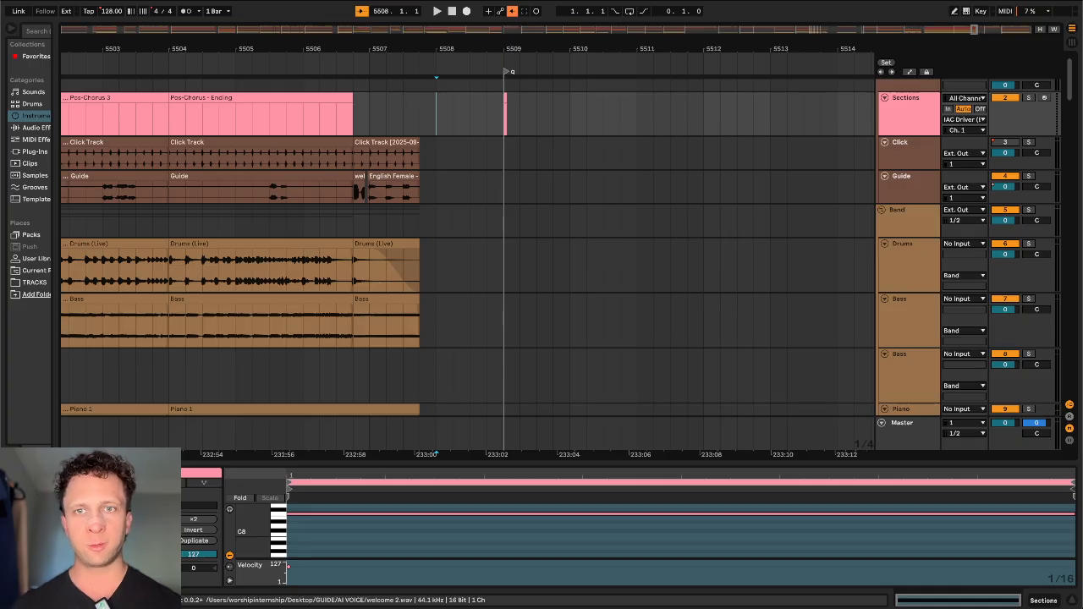
- Solo the Guide track and play the welcome 2 cue from the end of the Pos-Chorus - Ending section, then unsolo it
{"action": "left_click", "coordinate": [359, 192]}
{"action": "left_click", "coordinate": [354, 188]}
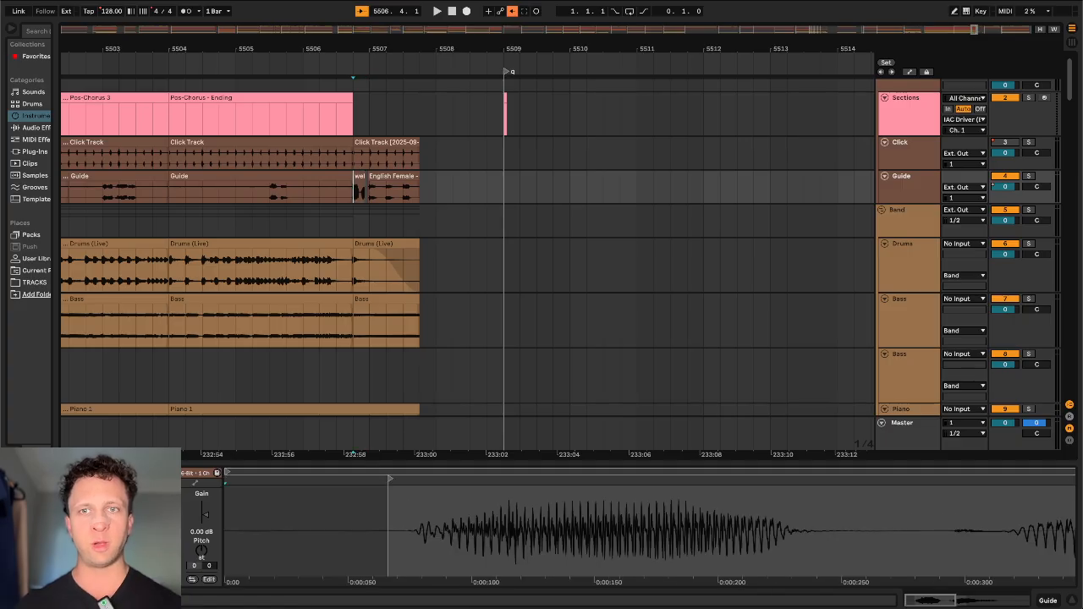
{"action": "key", "text": "s"}
{"action": "key", "text": "space"}
{"action": "key", "text": "space"}
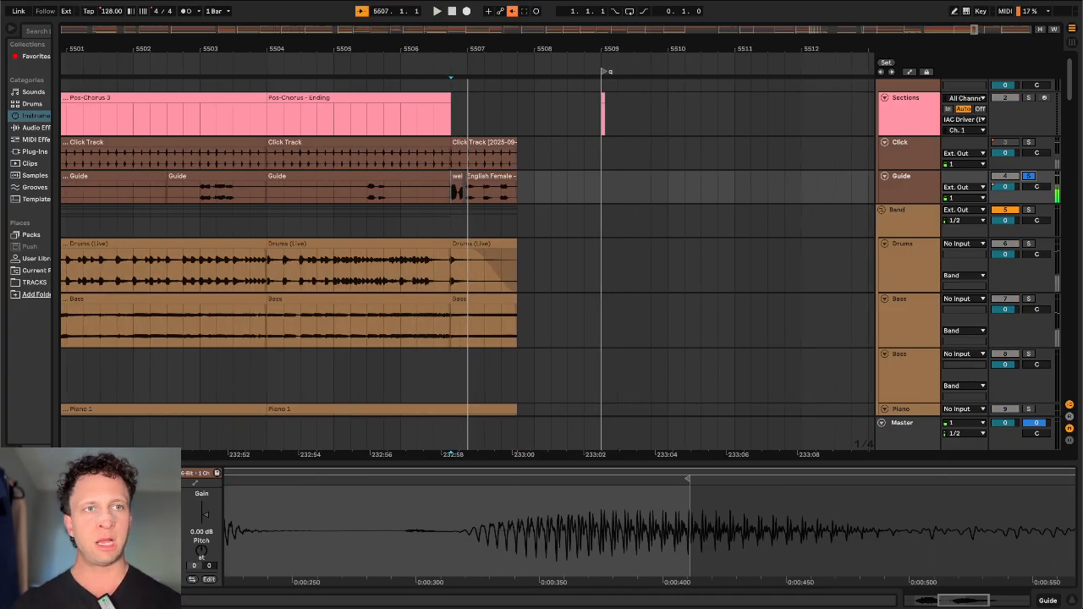
{"action": "key", "text": "s"}
- Extend the end of the welcome 2 clip on the Guide track to bar 5507
{"action": "scroll", "coordinate": [455, 190], "scroll_direction": "up", "scroll_amount": 5}
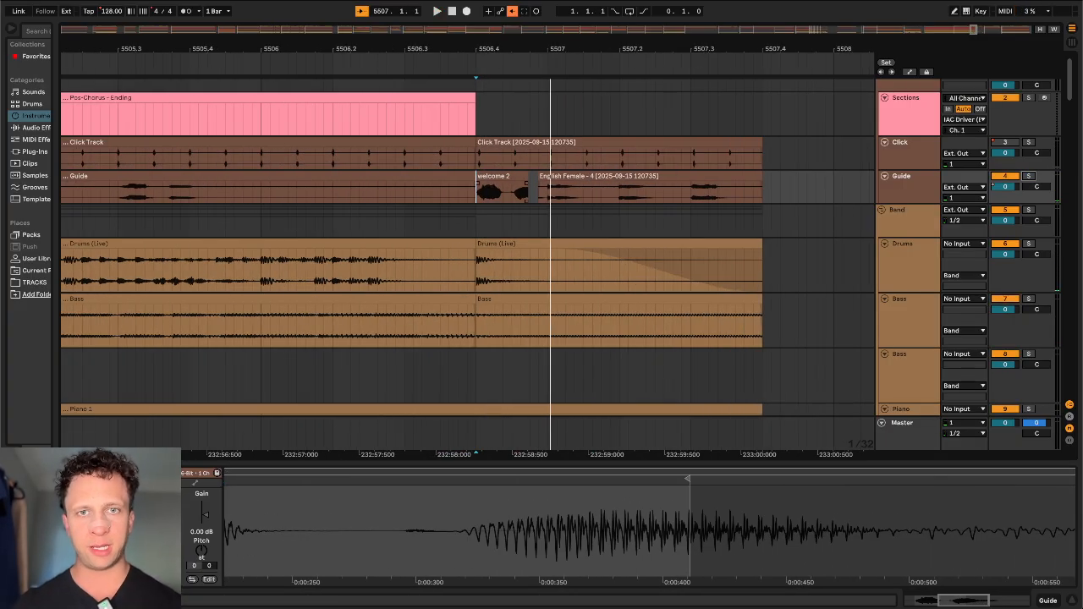
{"action": "left_click_drag", "start_coordinate": [529, 176], "coordinate": [546, 176]}
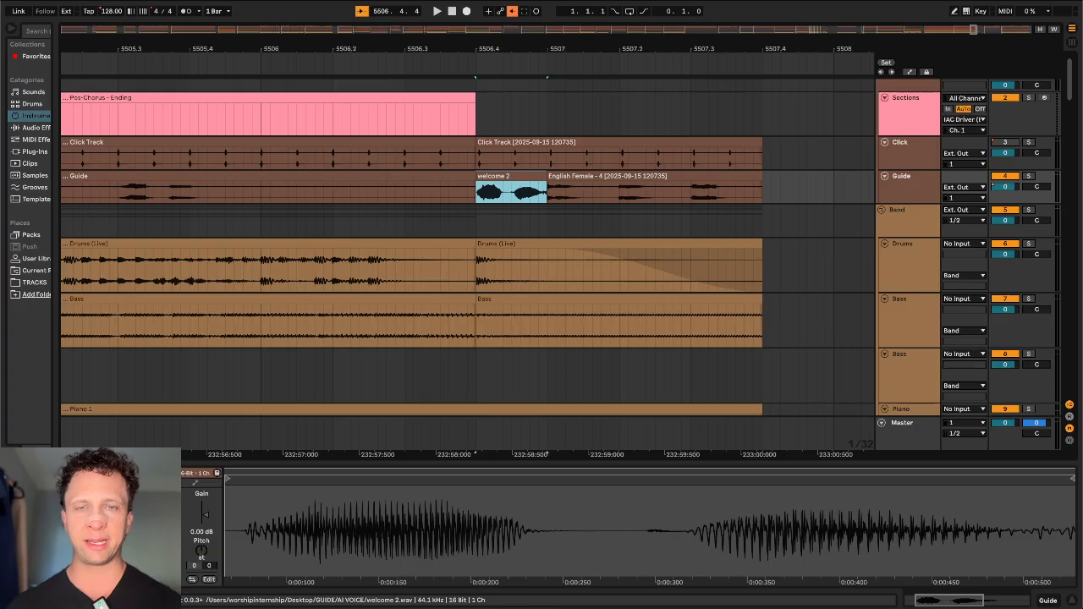
{"action": "key", "text": "minus"}
{"action": "key", "text": "minus"}
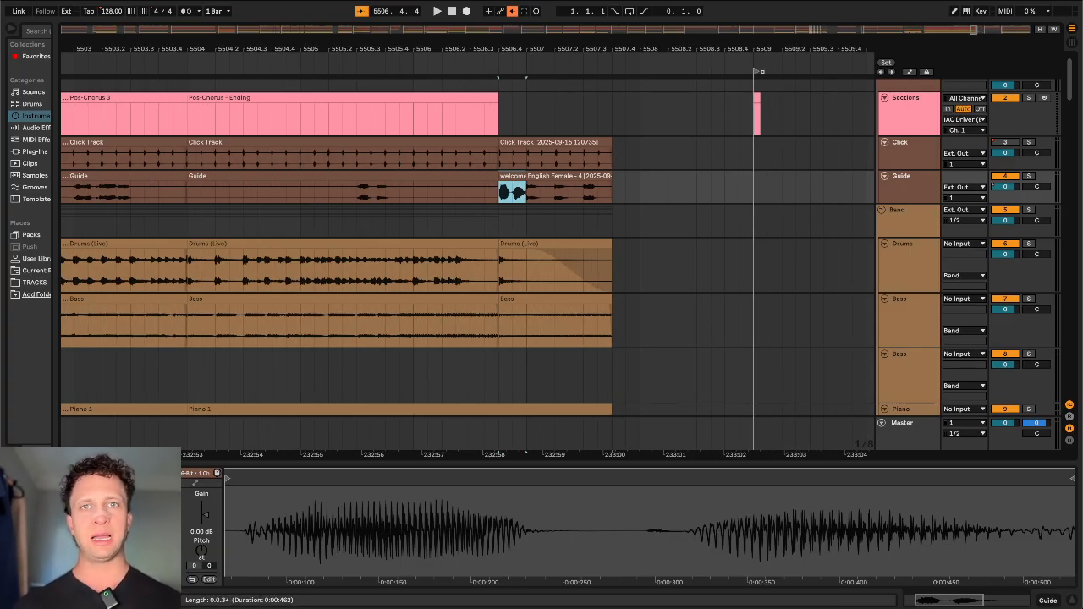
- Insert a 4/4 time signature change at the end of the Pos-Chorus - Ending clip
{"action": "left_click", "coordinate": [500, 119]}
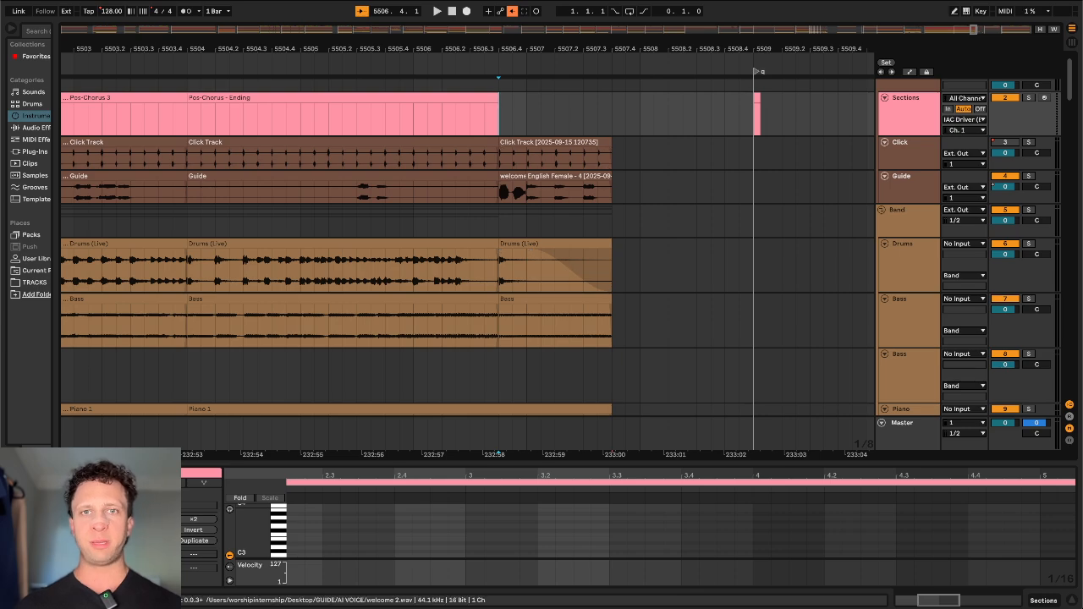
{"action": "left_click", "coordinate": [126, 0]}
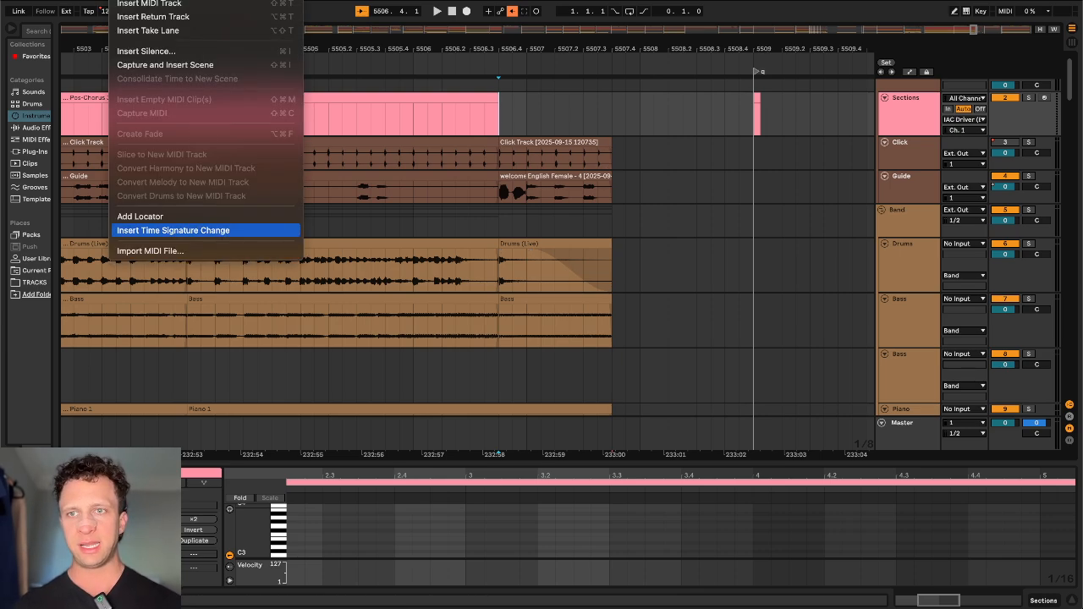
{"action": "left_click", "coordinate": [173, 230]}
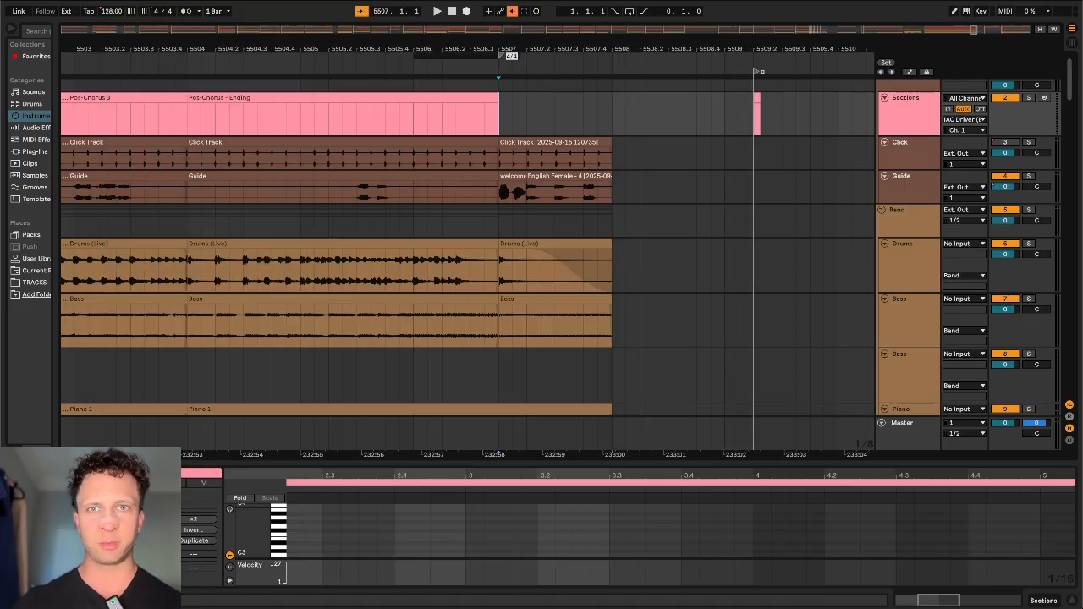
- Select the last three beats of the ending section, then play from 5505.3 into the guide cues to check the count
{"action": "left_click_drag", "start_coordinate": [413, 119], "coordinate": [497, 120]}
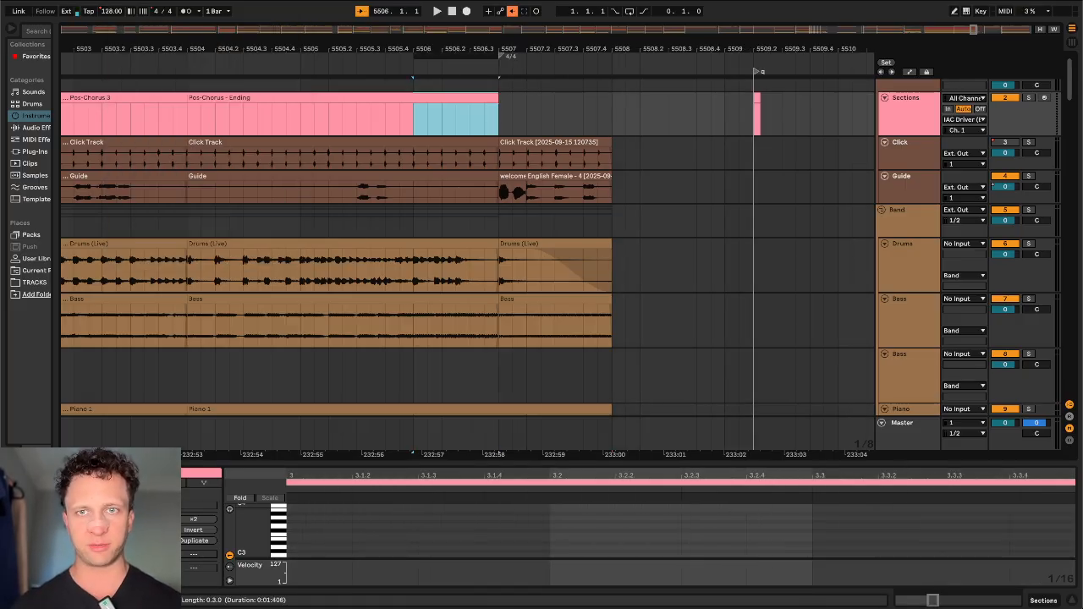
{"action": "left_click", "coordinate": [356, 119]}
{"action": "key", "text": "space"}
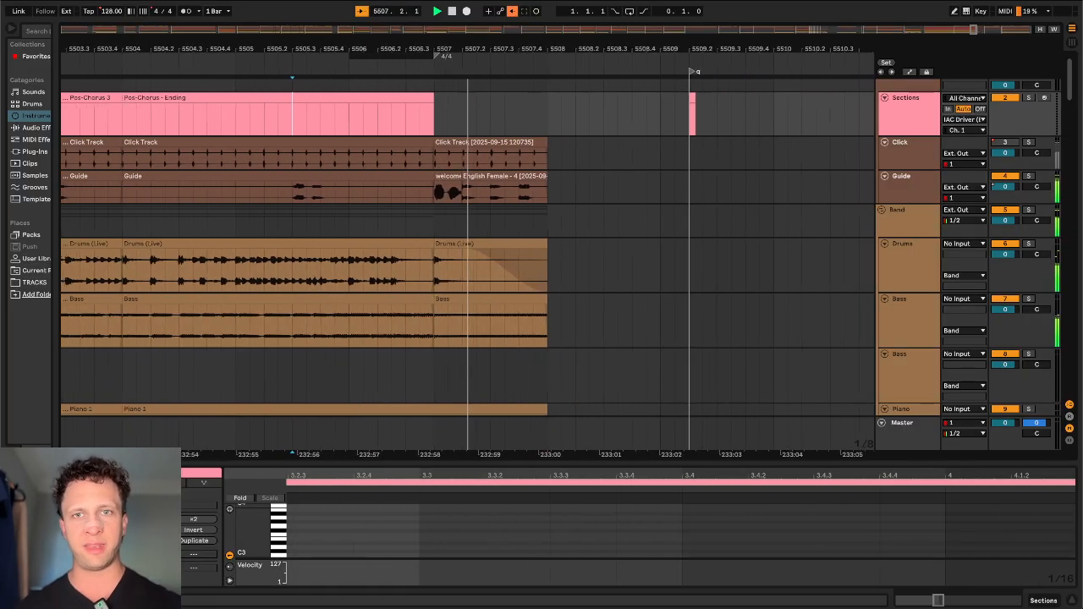
{"action": "key", "text": "space"}
- Move the welcome 2 and English Female - 4 clips together on the Guide track so they start at bar 5508
{"action": "left_click", "coordinate": [414, 176]}
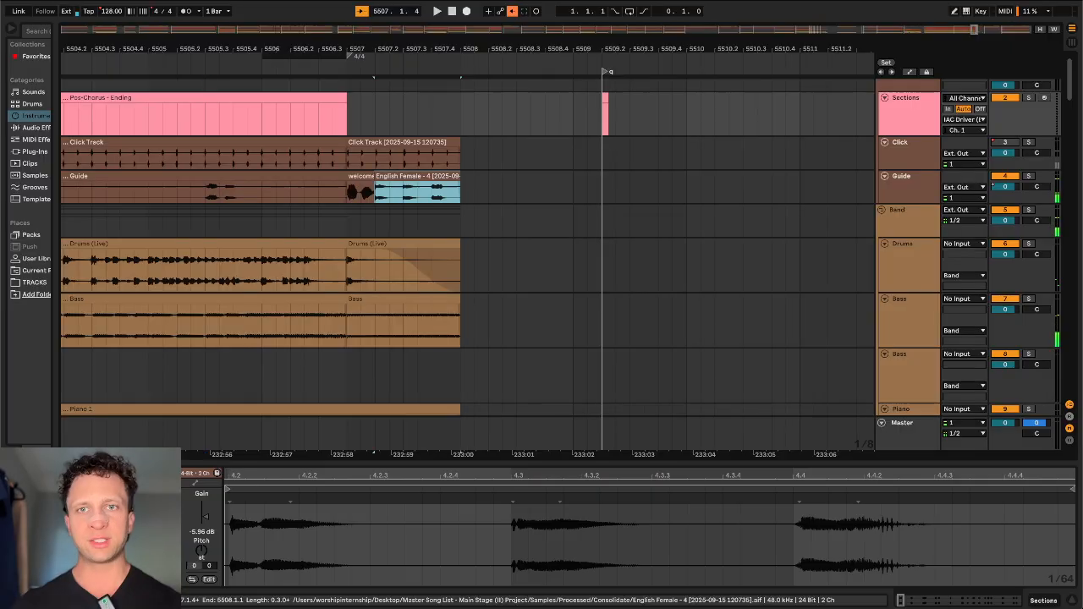
{"action": "left_click", "coordinate": [360, 176], "text": "shift"}
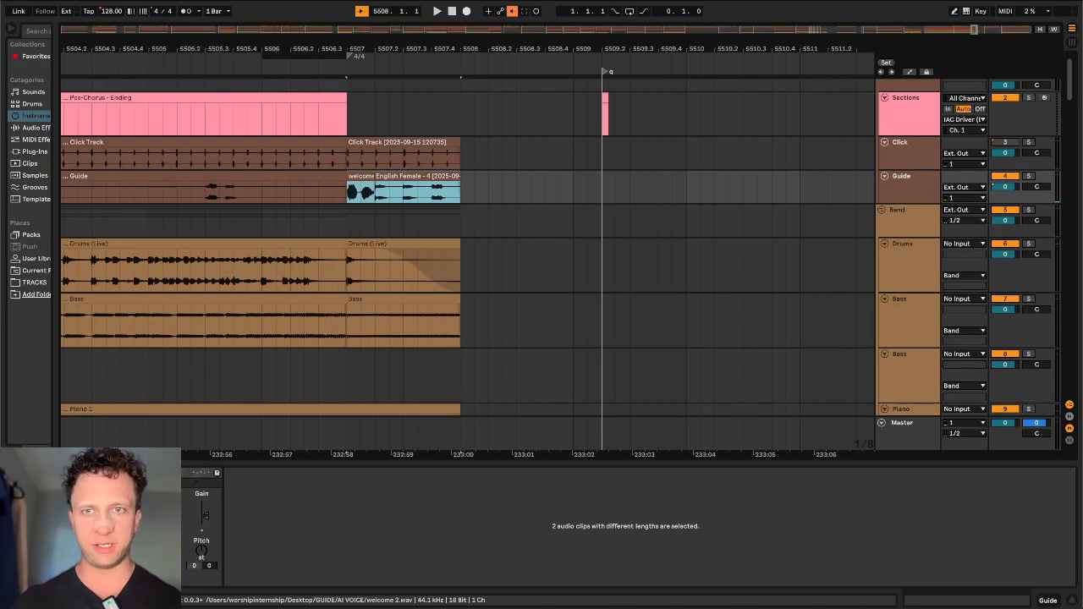
{"action": "left_click_drag", "start_coordinate": [360, 176], "coordinate": [473, 176]}
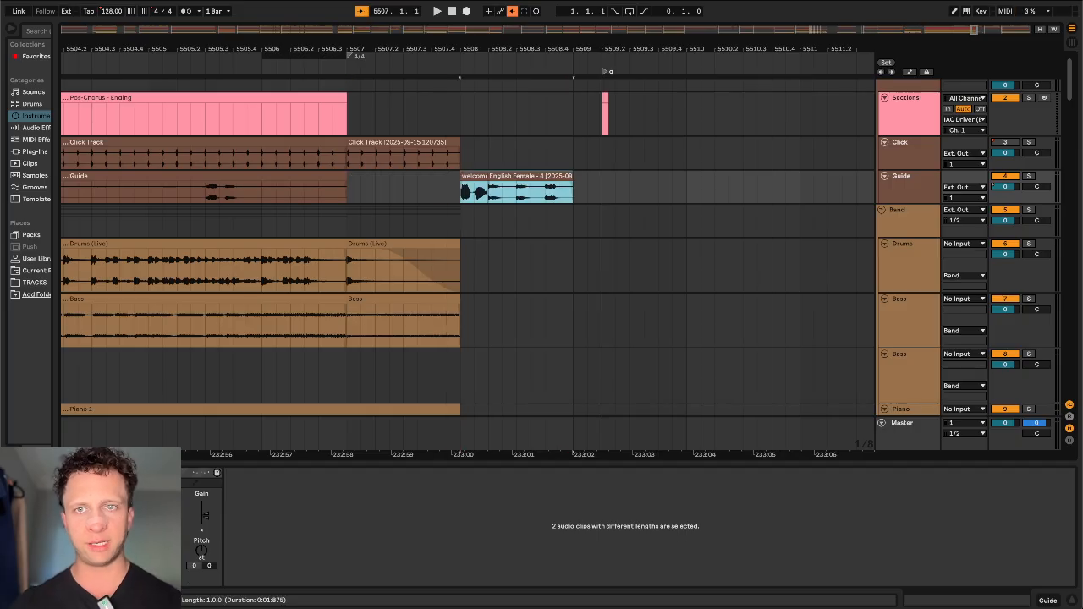
- Switch to Finder and add English Female - 1.wav and English Female - 2.wav from the MultiTrack Guide folder to the Guide track at 5507 and 5507.3
{"action": "left_click", "coordinate": [348, 190]}
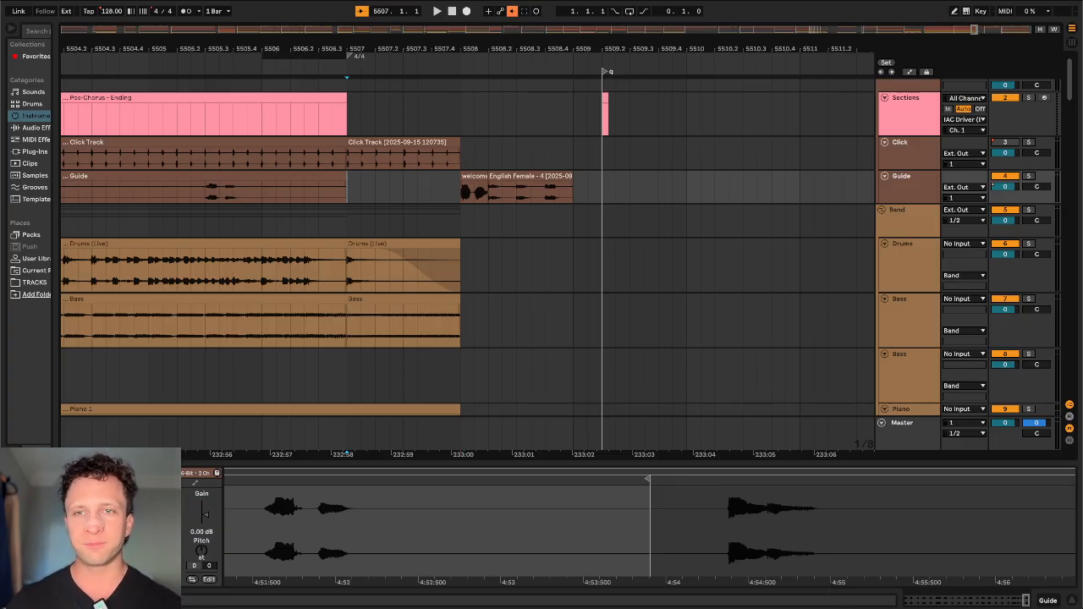
{"action": "key", "text": "super+Tab"}
{"action": "left_click", "coordinate": [349, 252]}
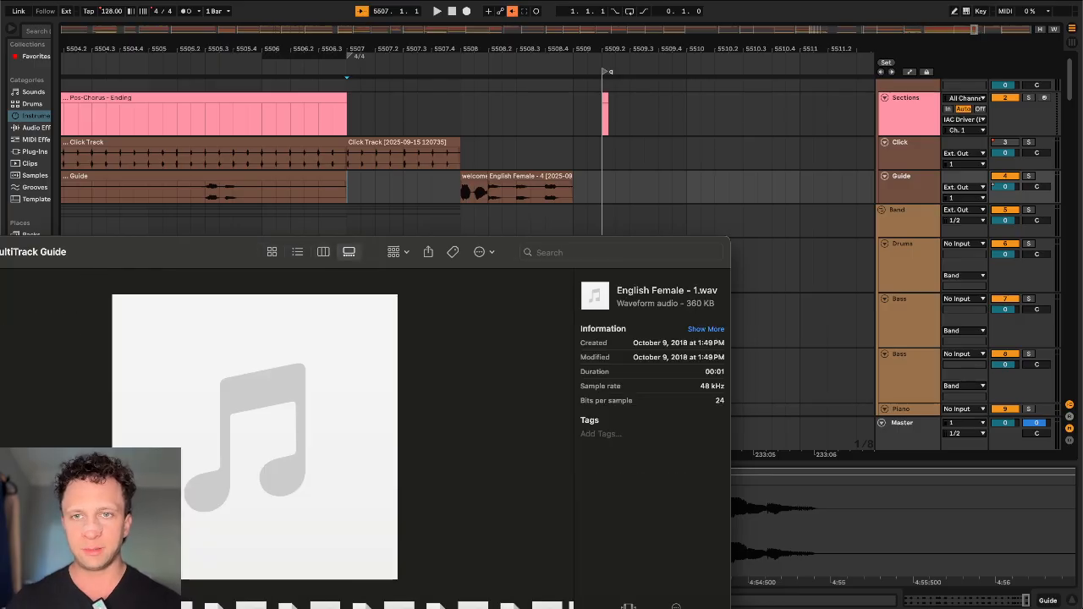
{"action": "left_click_drag", "start_coordinate": [212, 252], "coordinate": [233, 322]}
{"action": "left_click", "coordinate": [584, 155]}
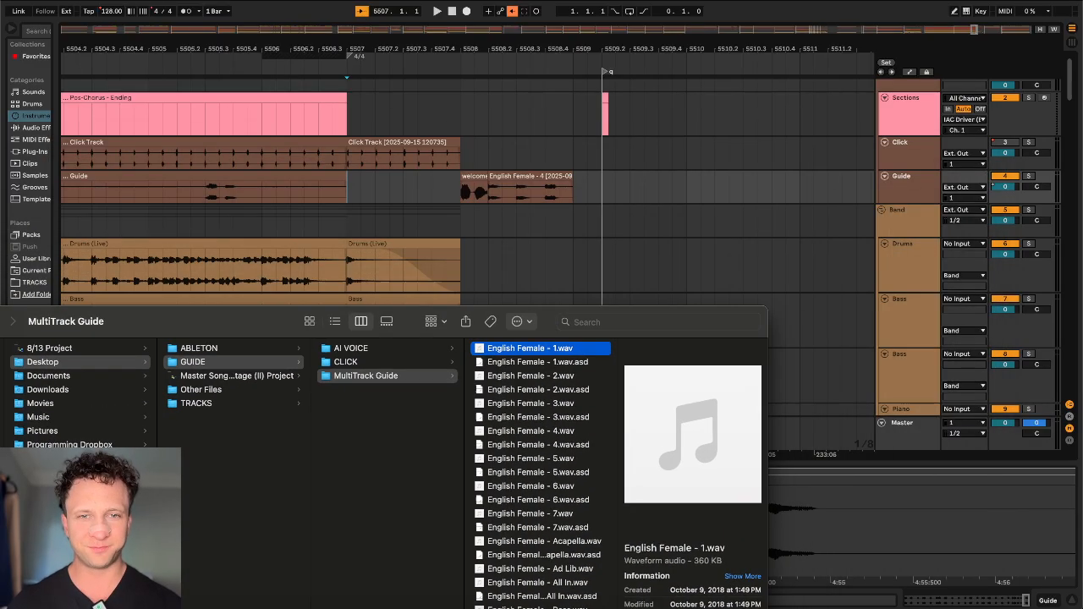
{"action": "scroll", "coordinate": [457, 229], "scroll_direction": "right", "scroll_amount": 1}
{"action": "scroll", "coordinate": [457, 229], "scroll_direction": "up", "scroll_amount": 1}
{"action": "left_click_drag", "start_coordinate": [530, 348], "coordinate": [317, 200]}
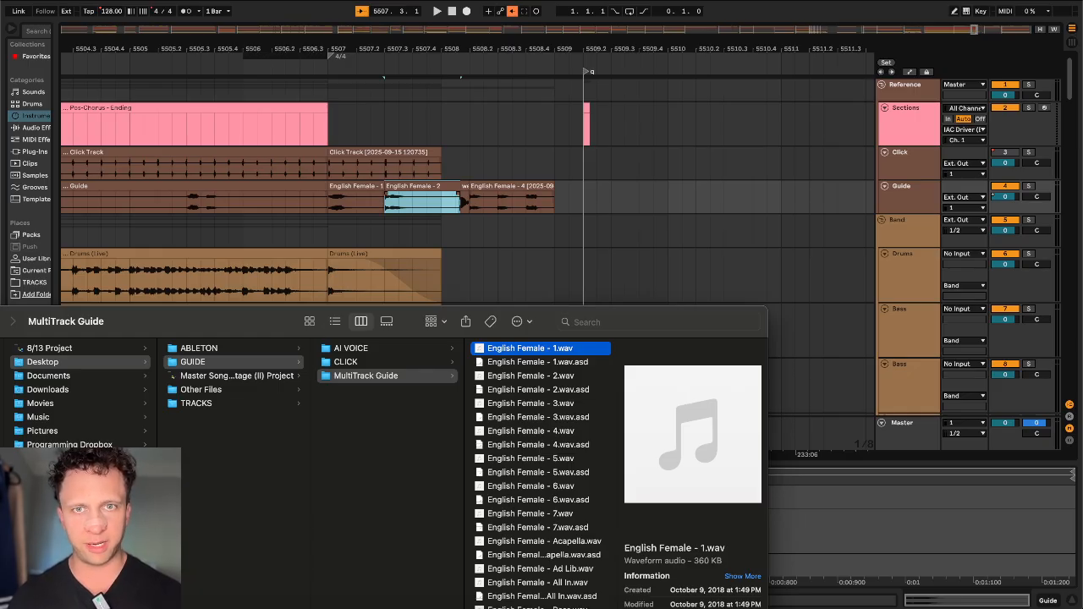
- Extend the covered start of the welcome 2 clip on the Guide track back to just before bar 5508
{"action": "left_click", "coordinate": [460, 187]}
{"action": "scroll", "coordinate": [460, 187], "scroll_direction": "up", "scroll_amount": 5}
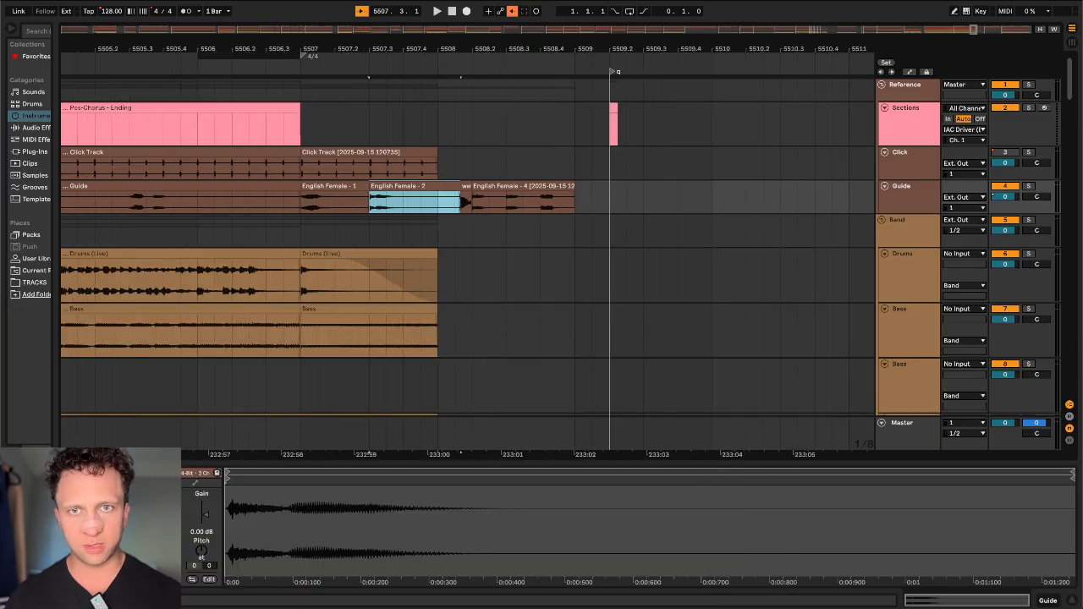
{"action": "left_click_drag", "start_coordinate": [458, 187], "coordinate": [363, 187]}
{"action": "scroll", "coordinate": [363, 187], "scroll_direction": "down", "scroll_amount": 5}
{"action": "scroll", "coordinate": [369, 201], "scroll_direction": "up", "scroll_amount": 5}
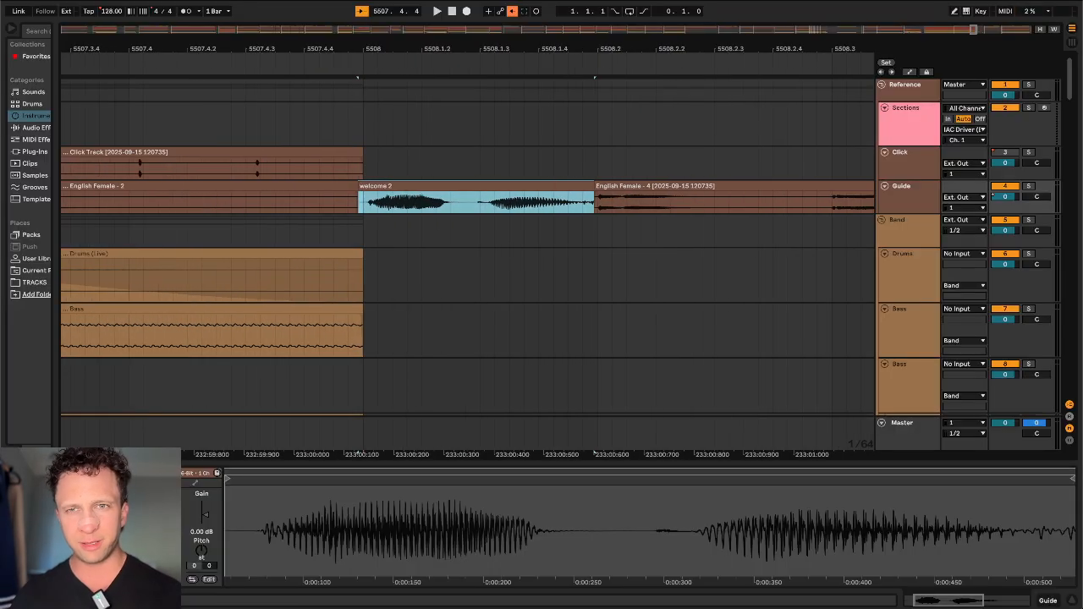
{"action": "left_click", "coordinate": [364, 202]}
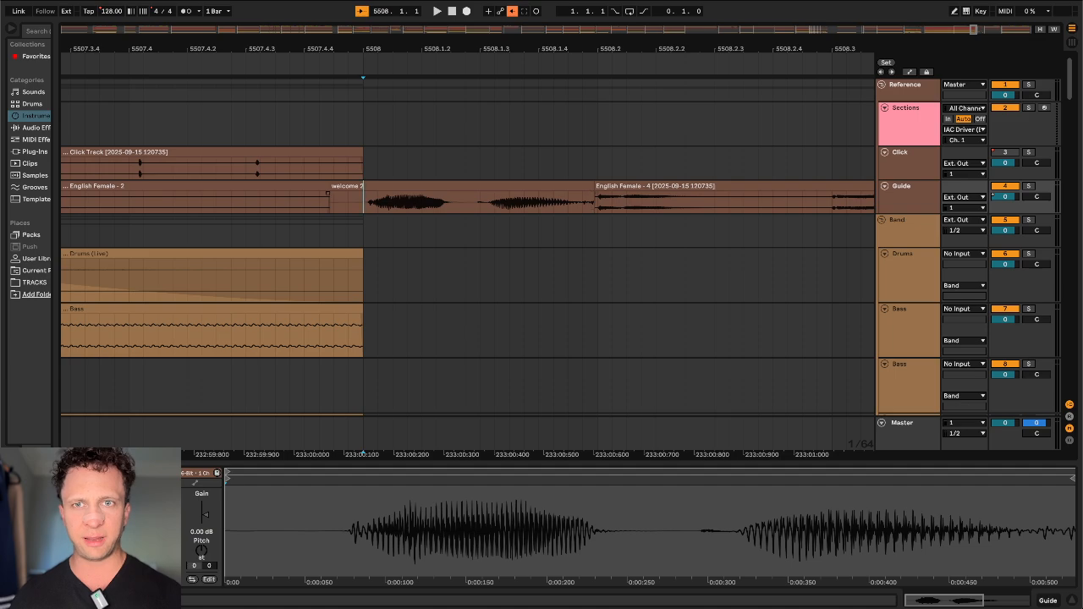
- Delete the silent portion at the beginning of the welcome 2 clip
{"action": "scroll", "coordinate": [376, 202], "scroll_direction": "up", "scroll_amount": 4}
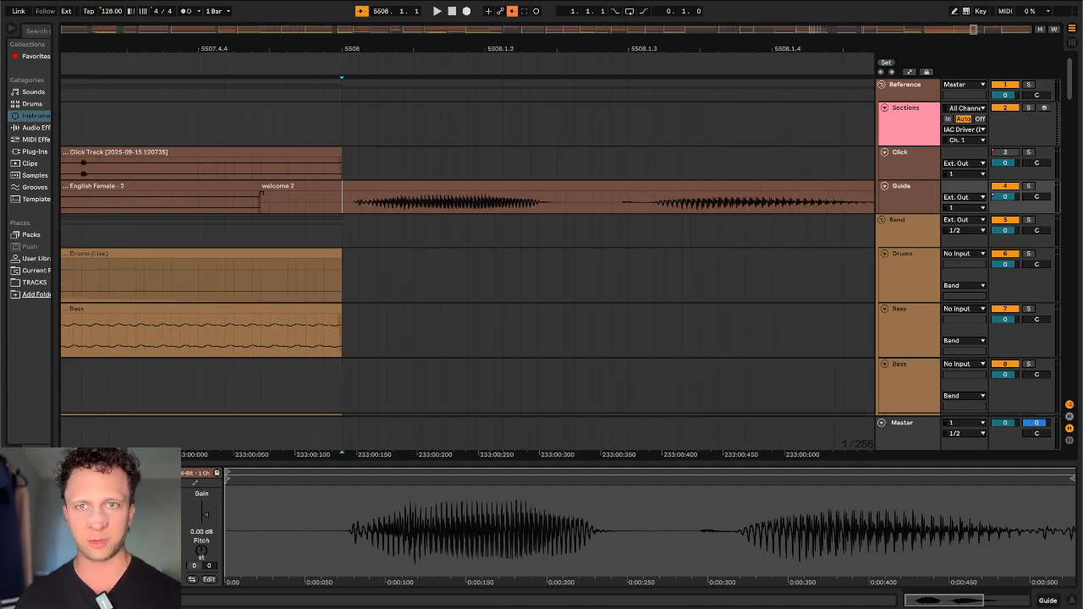
{"action": "left_click_drag", "start_coordinate": [350, 203], "coordinate": [187, 203]}
{"action": "scroll", "coordinate": [350, 205], "scroll_direction": "up", "scroll_amount": 4}
{"action": "scroll", "coordinate": [244, 203], "scroll_direction": "down", "scroll_amount": 3}
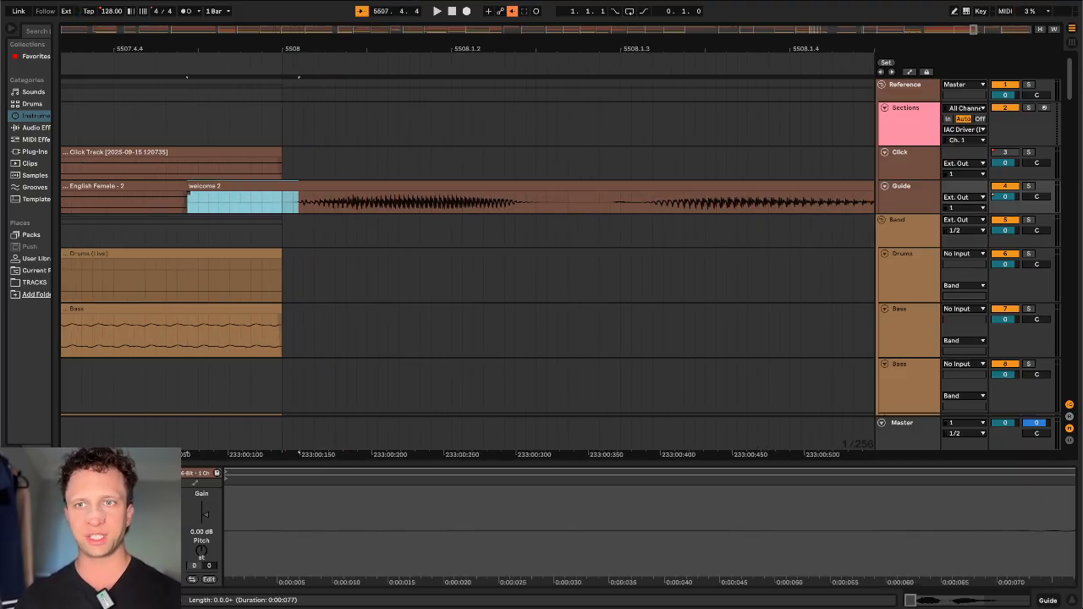
{"action": "key", "text": "Delete"}
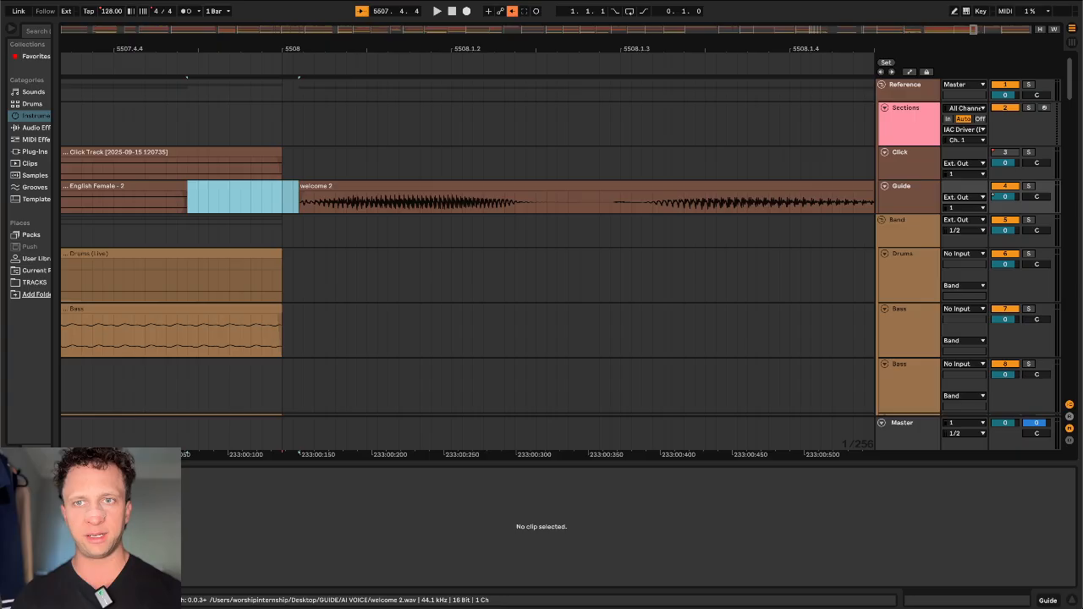
- Move the welcome 2 clip to start exactly at bar 5508 and extend its end to 5508.2
{"action": "scroll", "coordinate": [303, 186], "scroll_direction": "up", "scroll_amount": 3}
{"action": "left_click_drag", "start_coordinate": [305, 186], "coordinate": [282, 186]}
{"action": "scroll", "coordinate": [284, 186], "scroll_direction": "down", "scroll_amount": 5}
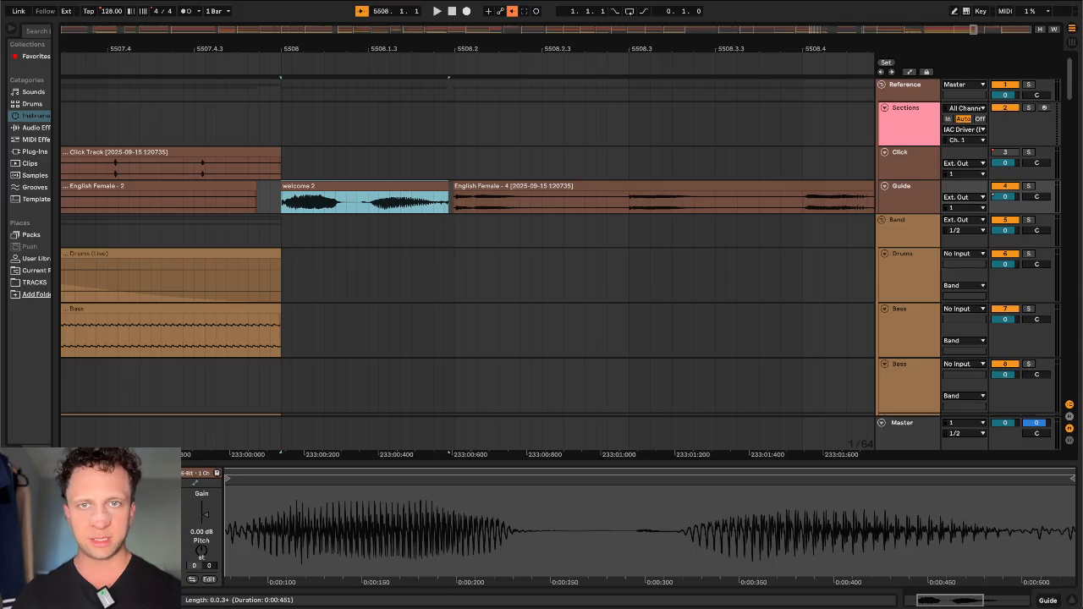
{"action": "left_click_drag", "start_coordinate": [448, 186], "coordinate": [455, 187]}
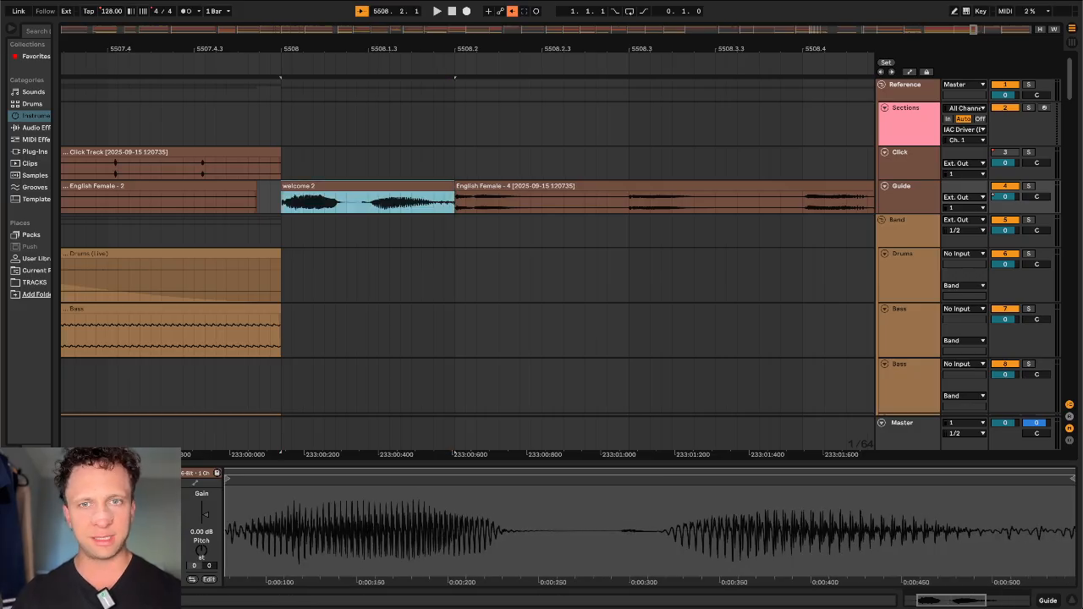
{"action": "scroll", "coordinate": [454, 186], "scroll_direction": "down", "scroll_amount": 4}
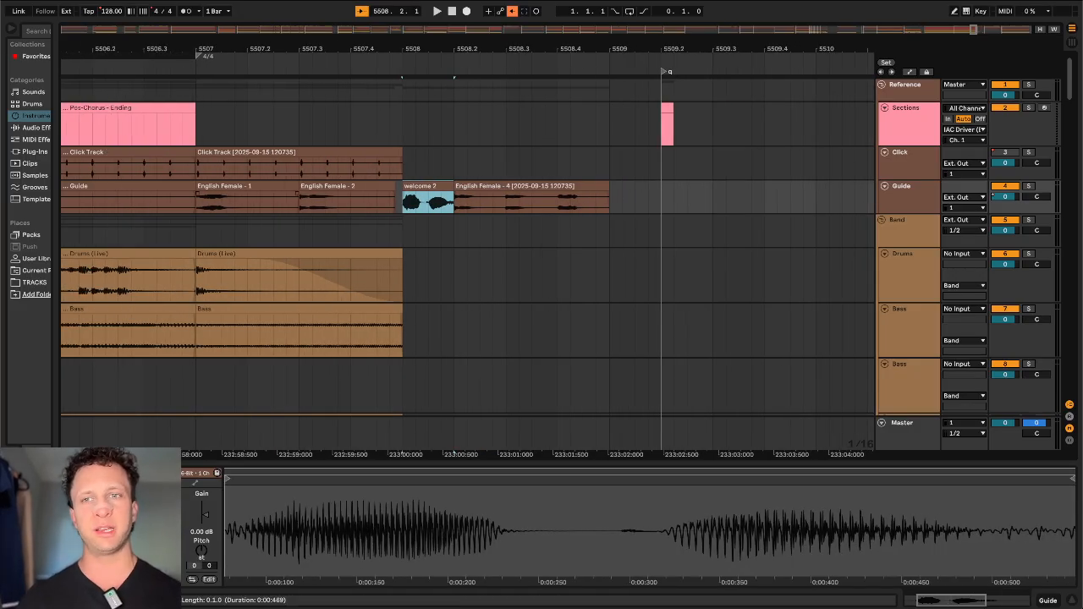
- Play the Guide track from bar 5507 through the count and welcome 2 cues to the q locator
{"action": "scroll", "coordinate": [292, 193], "scroll_direction": "up", "scroll_amount": 2}
{"action": "scroll", "coordinate": [292, 193], "scroll_direction": "down", "scroll_amount": 1}
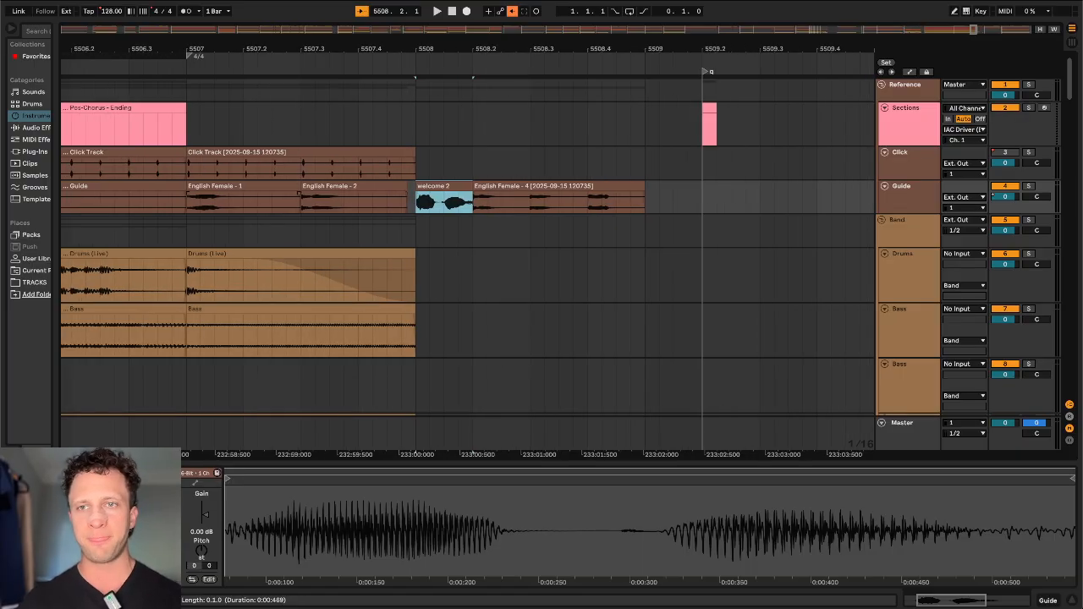
{"action": "left_click", "coordinate": [187, 203]}
{"action": "key", "text": "space"}
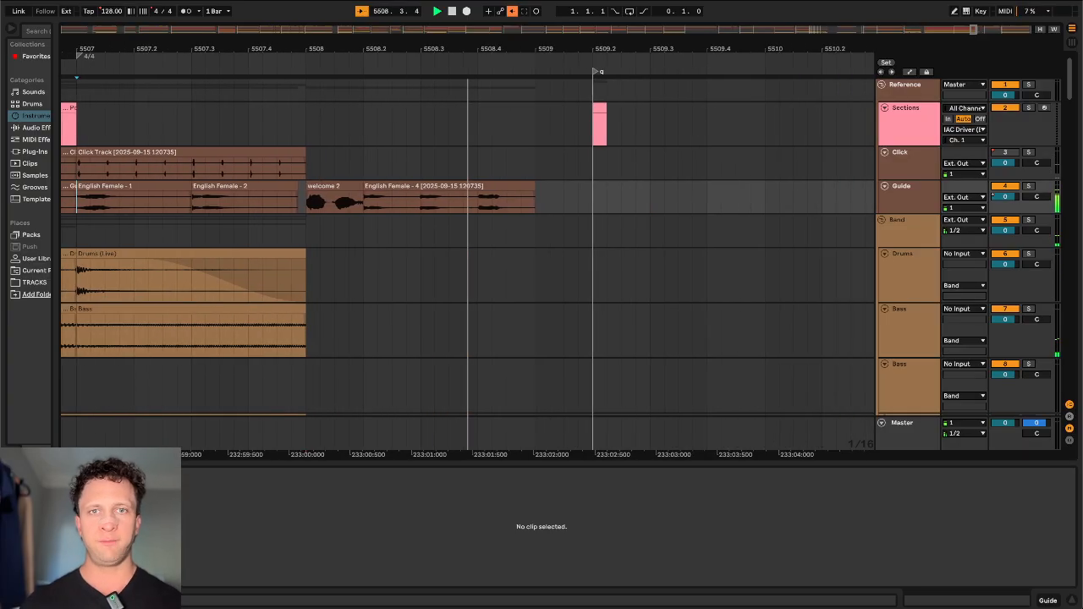
{"action": "scroll", "coordinate": [417, 203], "scroll_direction": "down", "scroll_amount": 4}
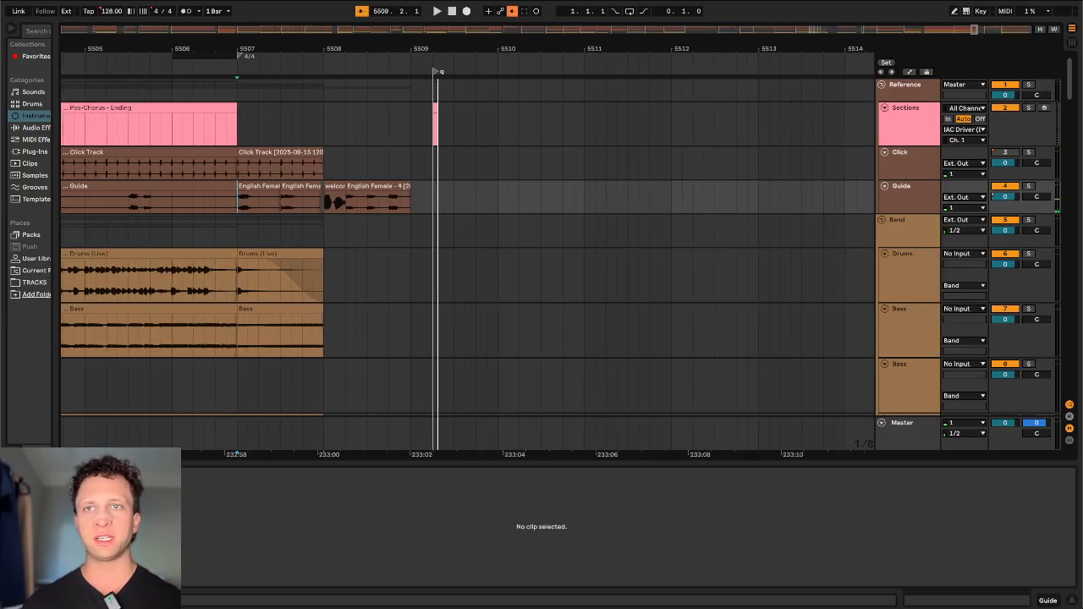
{"action": "scroll", "coordinate": [435, 203], "scroll_direction": "down", "scroll_amount": 1}
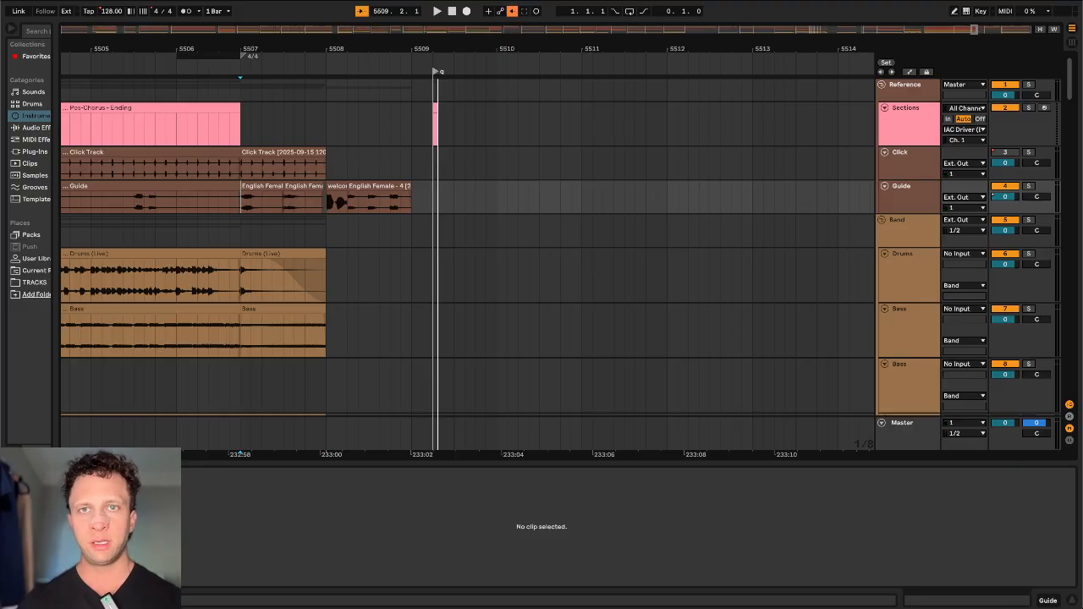
- Move the q locator and its trigger clip on the Sections track to the start of bar 5509
{"action": "left_click_drag", "start_coordinate": [435, 108], "coordinate": [424, 108]}
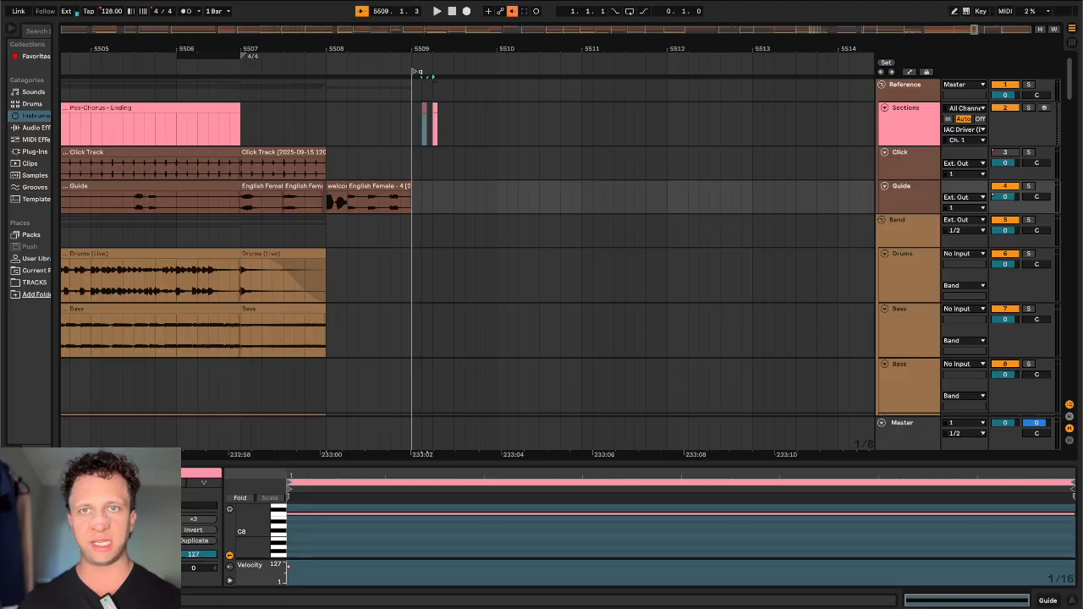
{"action": "scroll", "coordinate": [414, 203], "scroll_direction": "down", "scroll_amount": 4}
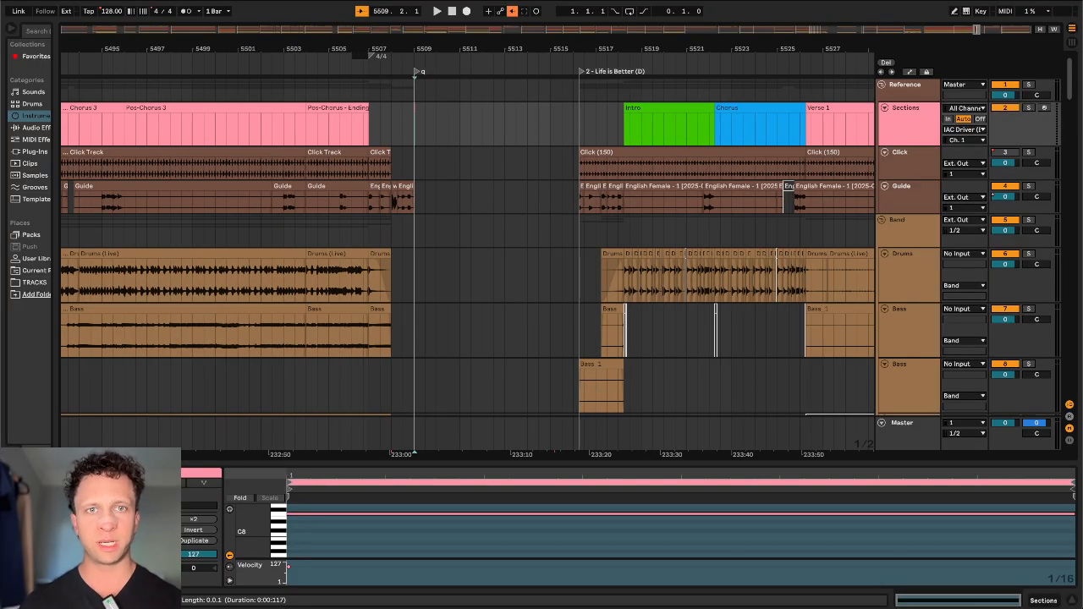
- Play the song ending with the band tracks from bar 5507 into the welcome cue
{"action": "scroll", "coordinate": [351, 253], "scroll_direction": "up", "scroll_amount": 4}
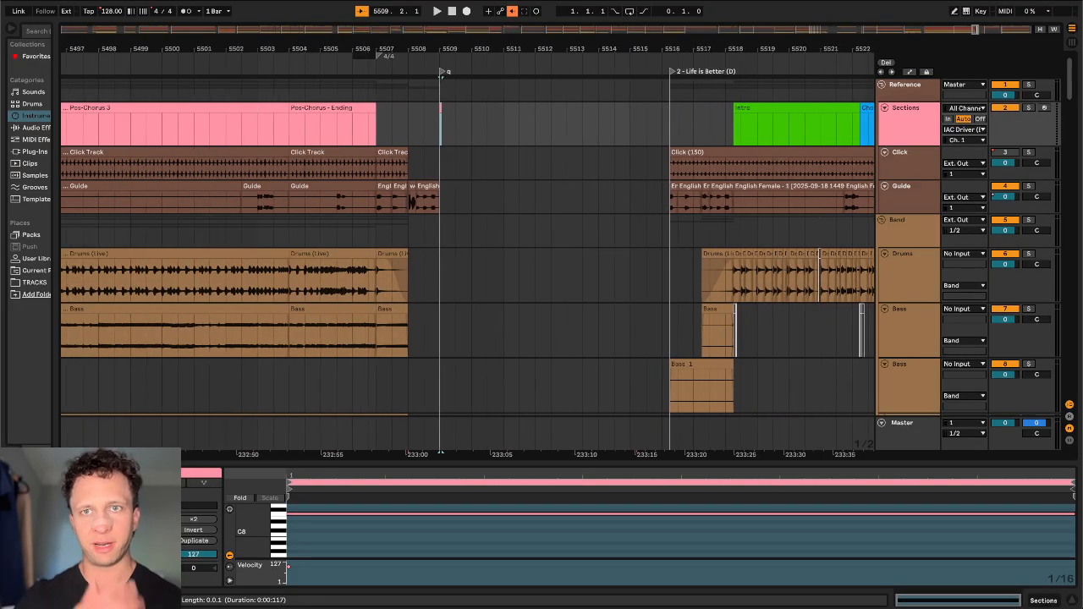
{"action": "scroll", "coordinate": [398, 254], "scroll_direction": "up", "scroll_amount": 3}
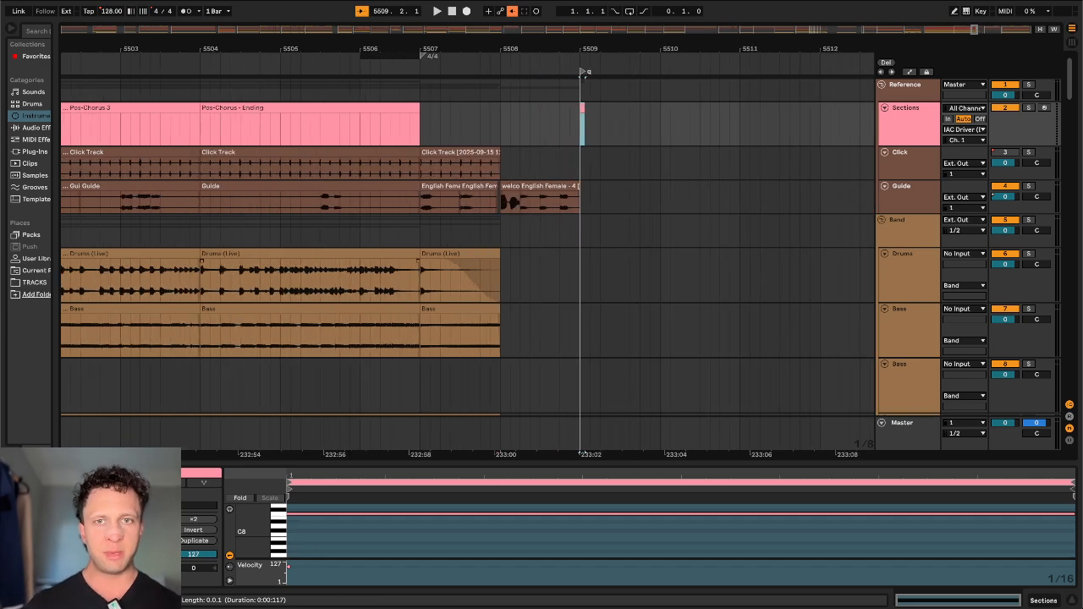
{"action": "left_click", "coordinate": [421, 280]}
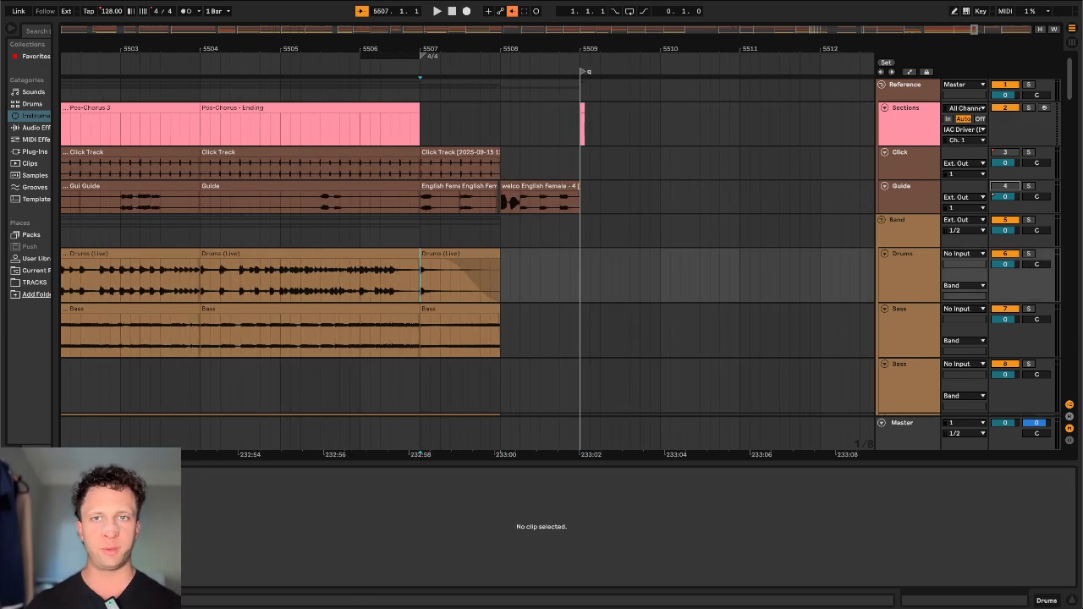
{"action": "key", "text": "space"}
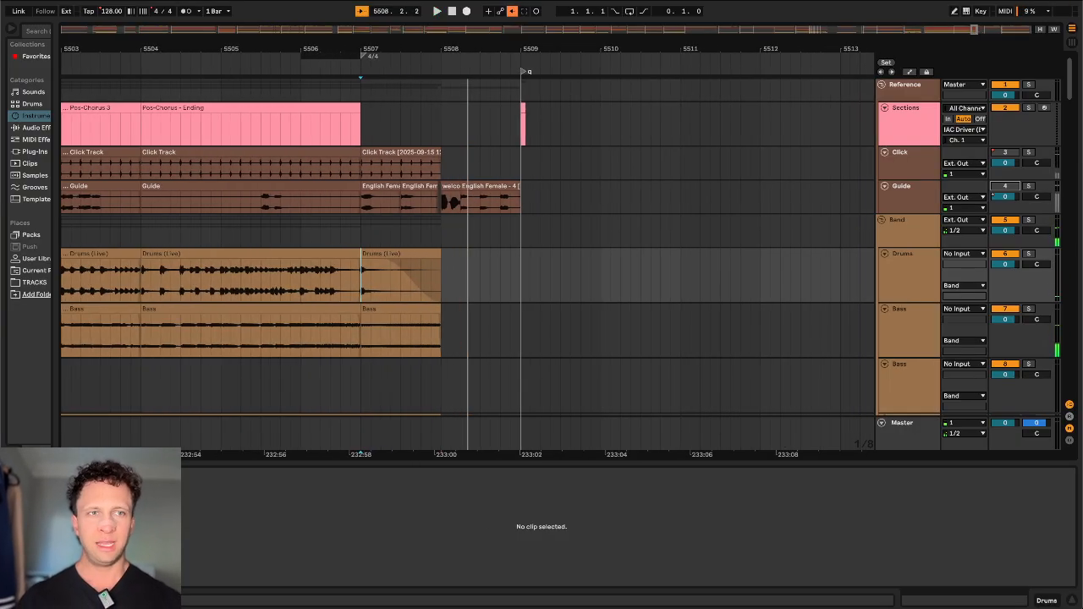
{"action": "scroll", "coordinate": [465, 254], "scroll_direction": "down", "scroll_amount": 3}
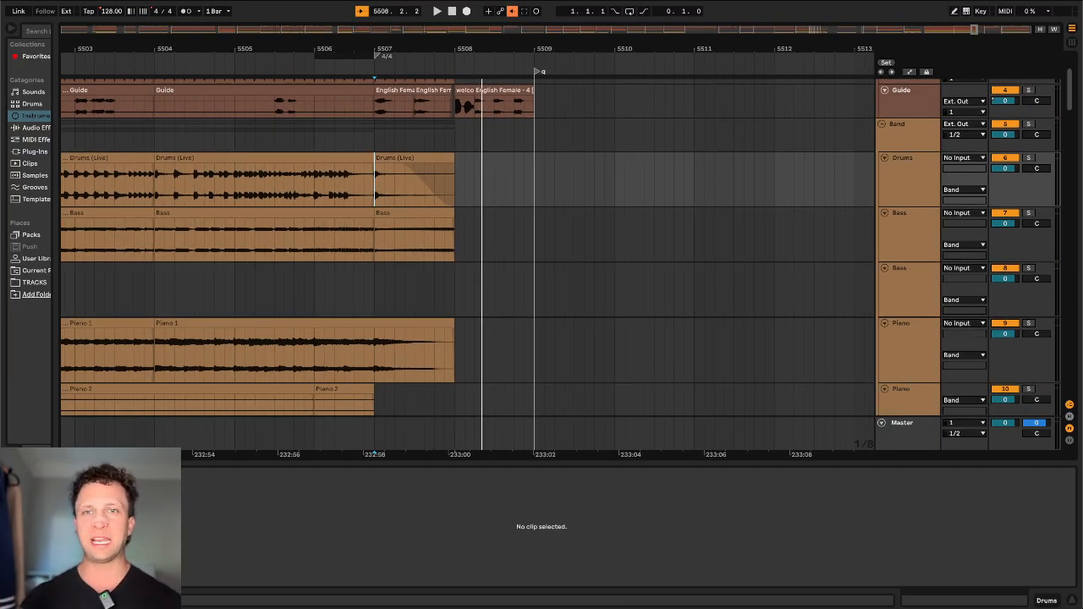
{"action": "scroll", "coordinate": [465, 254], "scroll_direction": "down", "scroll_amount": 2}
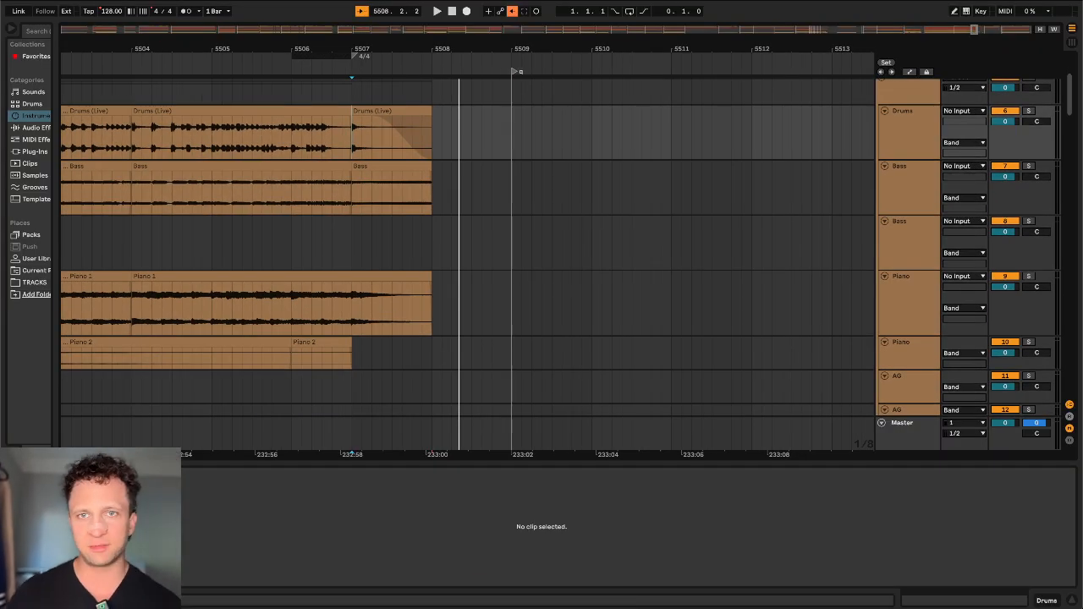
{"action": "left_click", "coordinate": [390, 111]}
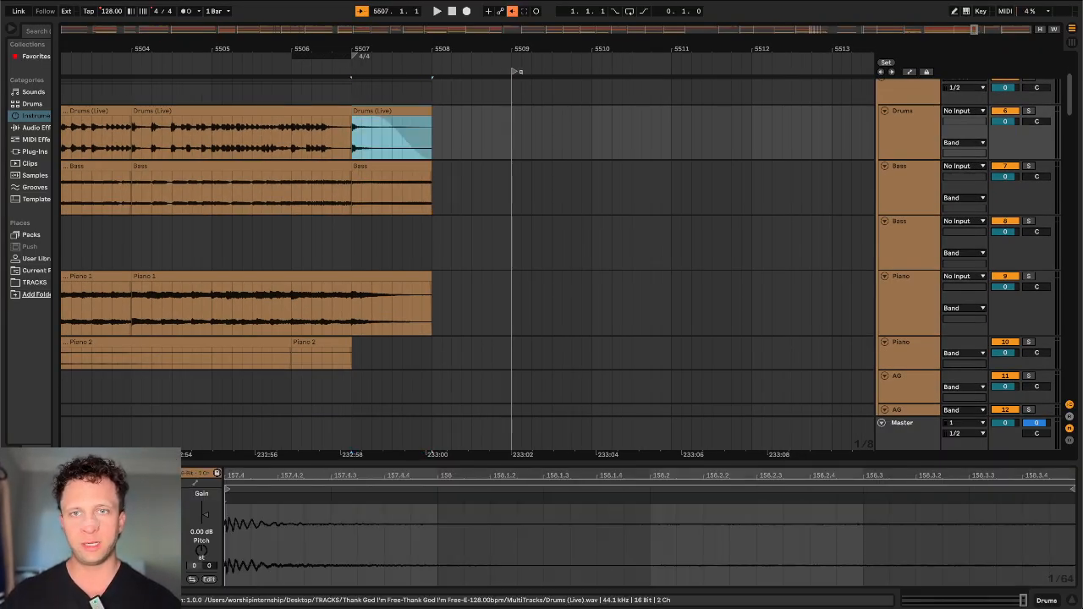
{"action": "scroll", "coordinate": [391, 119], "scroll_direction": "down", "scroll_amount": 20}
{"action": "scroll", "coordinate": [381, 280], "scroll_direction": "down", "scroll_amount": 20}
{"action": "scroll", "coordinate": [381, 280], "scroll_direction": "up", "scroll_amount": 7}
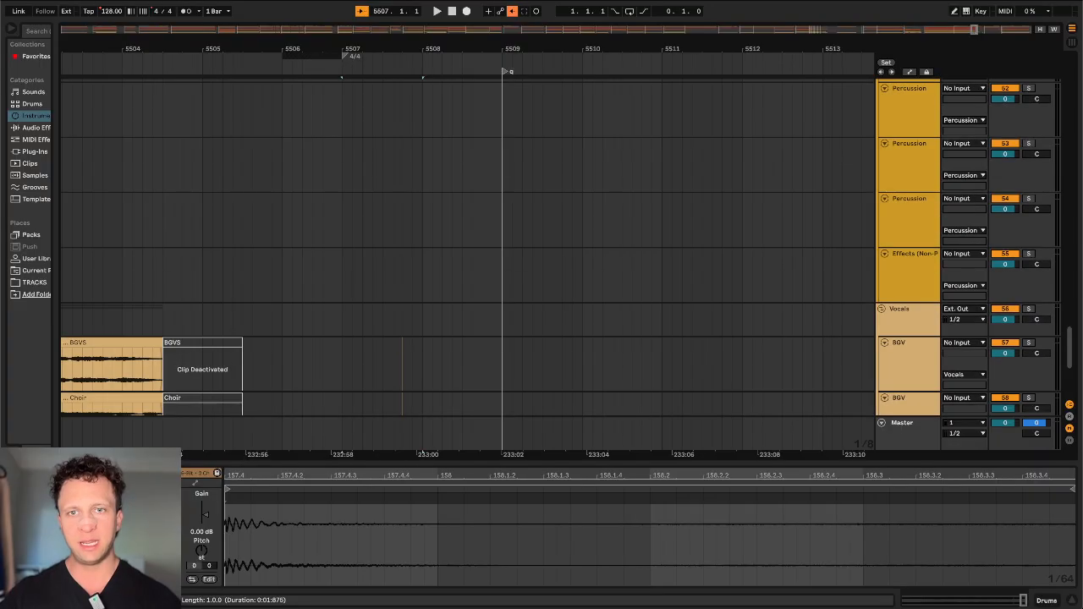
{"action": "left_click_drag", "start_coordinate": [372, 288], "coordinate": [453, 403]}
{"action": "scroll", "coordinate": [453, 338], "scroll_direction": "down", "scroll_amount": 7}
{"action": "scroll", "coordinate": [453, 254], "scroll_direction": "up", "scroll_amount": 16}
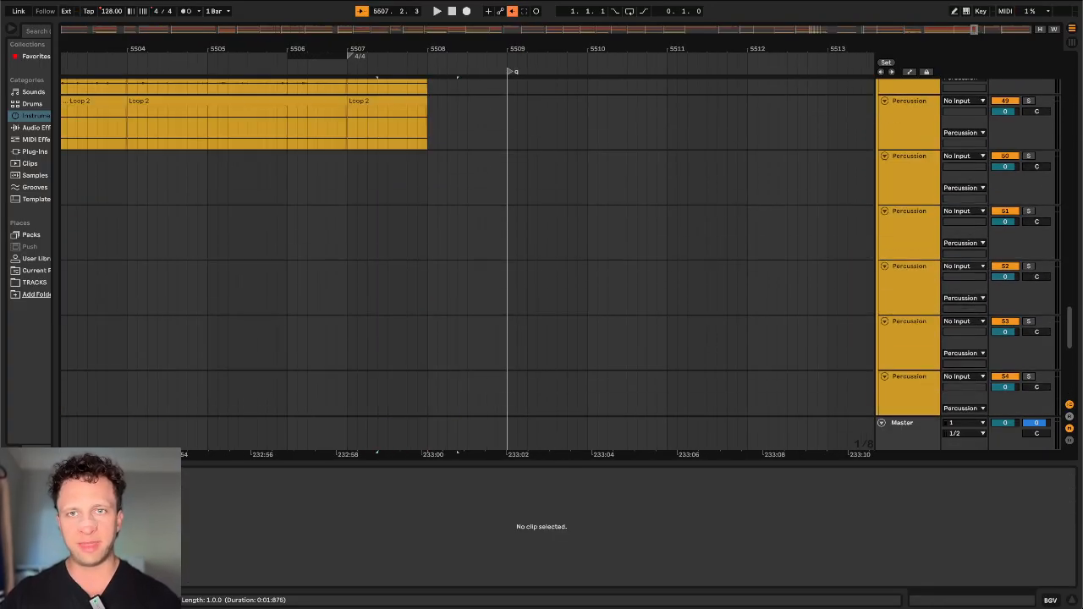
{"action": "left_click_drag", "start_coordinate": [446, 199], "coordinate": [456, 247]}
{"action": "scroll", "coordinate": [455, 254], "scroll_direction": "up", "scroll_amount": 7}
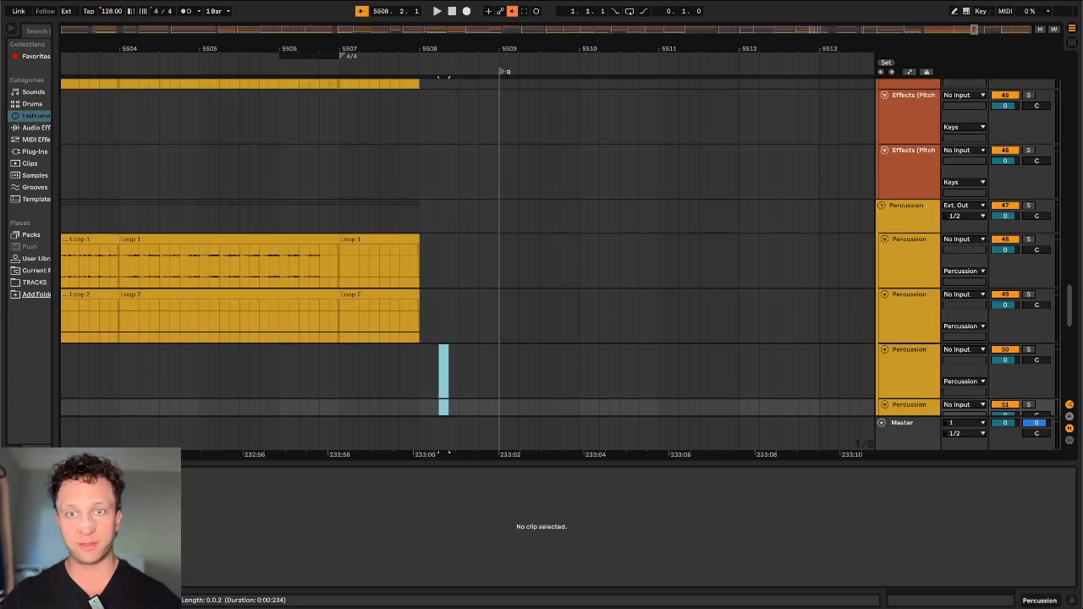
- Delete the tail ends of the final song clips from 5507.4.3 onward, across all tracks from Drums down to the Percussion loops
{"action": "left_click_drag", "start_coordinate": [390, 372], "coordinate": [448, 314]}
{"action": "scroll", "coordinate": [449, 287], "scroll_direction": "up", "scroll_amount": 10}
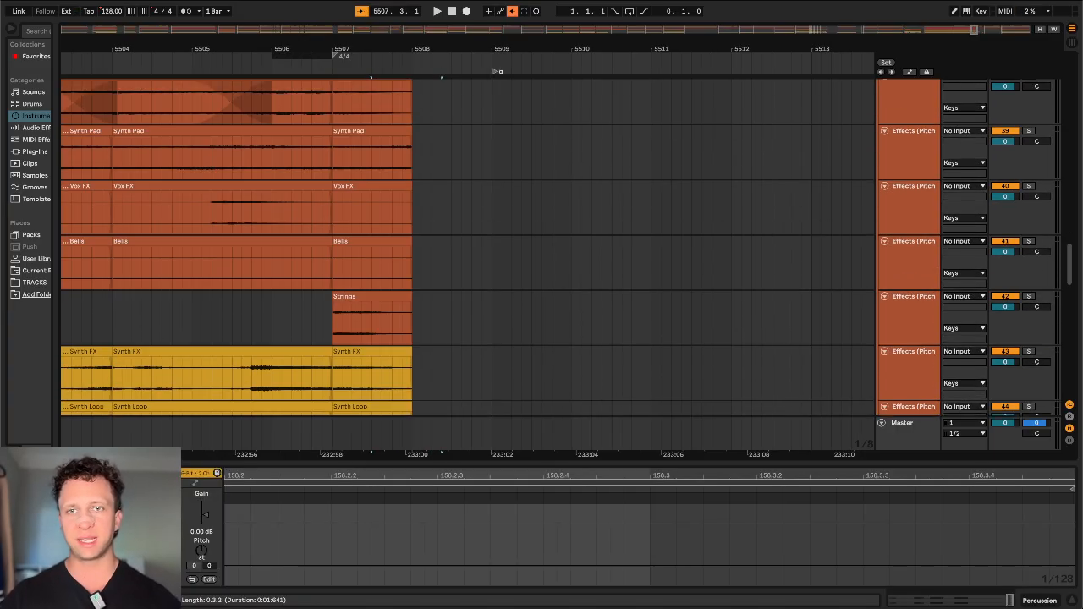
{"action": "scroll", "coordinate": [448, 254], "scroll_direction": "up", "scroll_amount": 12}
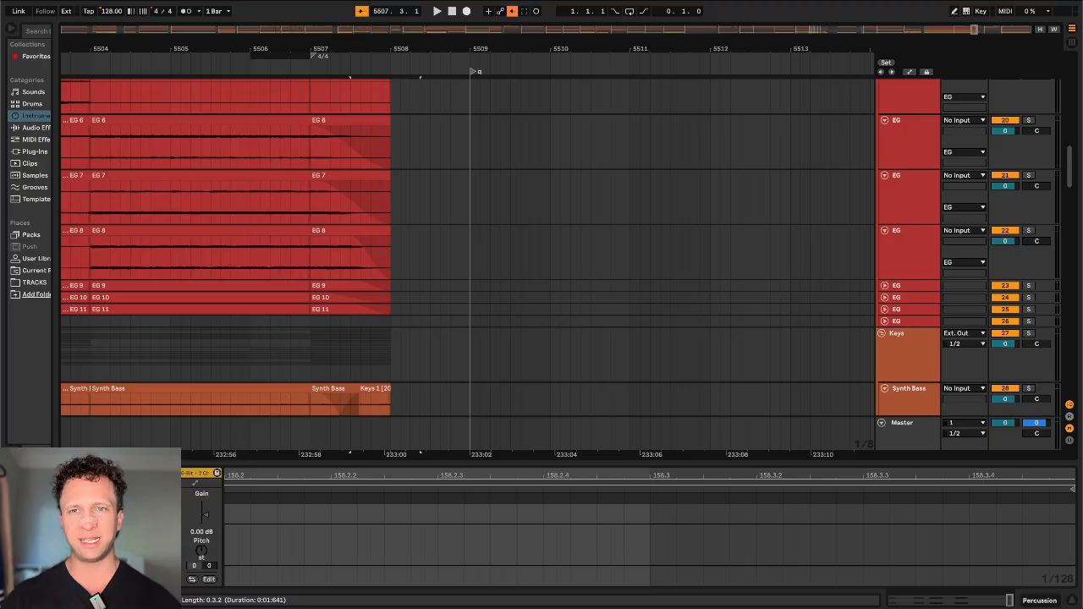
{"action": "scroll", "coordinate": [465, 254], "scroll_direction": "down", "scroll_amount": 20}
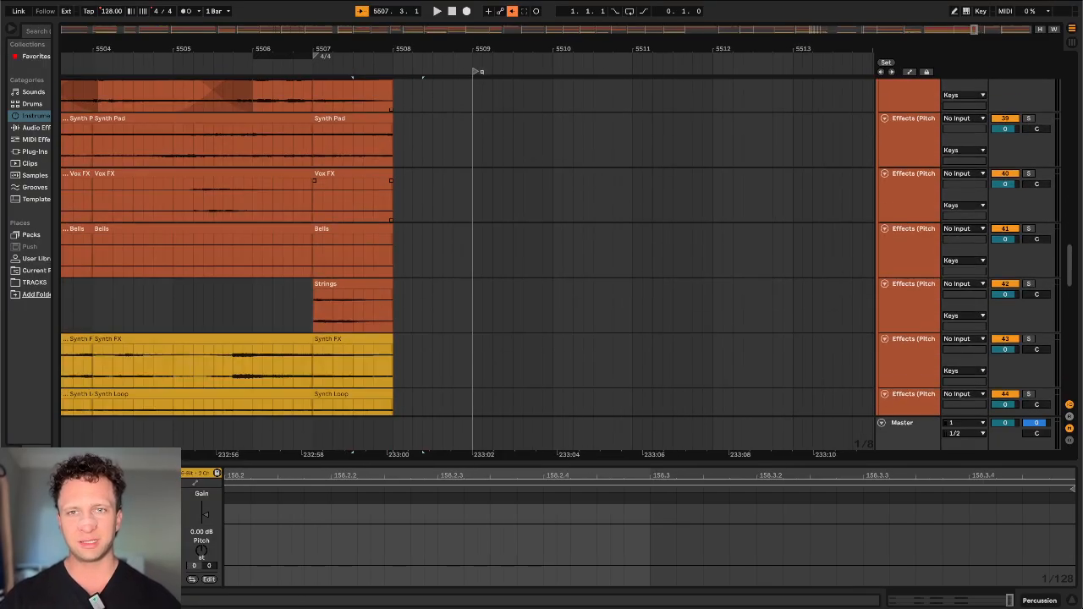
{"action": "scroll", "coordinate": [440, 254], "scroll_direction": "down", "scroll_amount": 5}
{"action": "left_click_drag", "start_coordinate": [391, 243], "coordinate": [462, 95]}
{"action": "scroll", "coordinate": [462, 169], "scroll_direction": "up", "scroll_amount": 20}
{"action": "scroll", "coordinate": [457, 237], "scroll_direction": "up", "scroll_amount": 2}
{"action": "left_click", "coordinate": [454, 275], "text": "shift"}
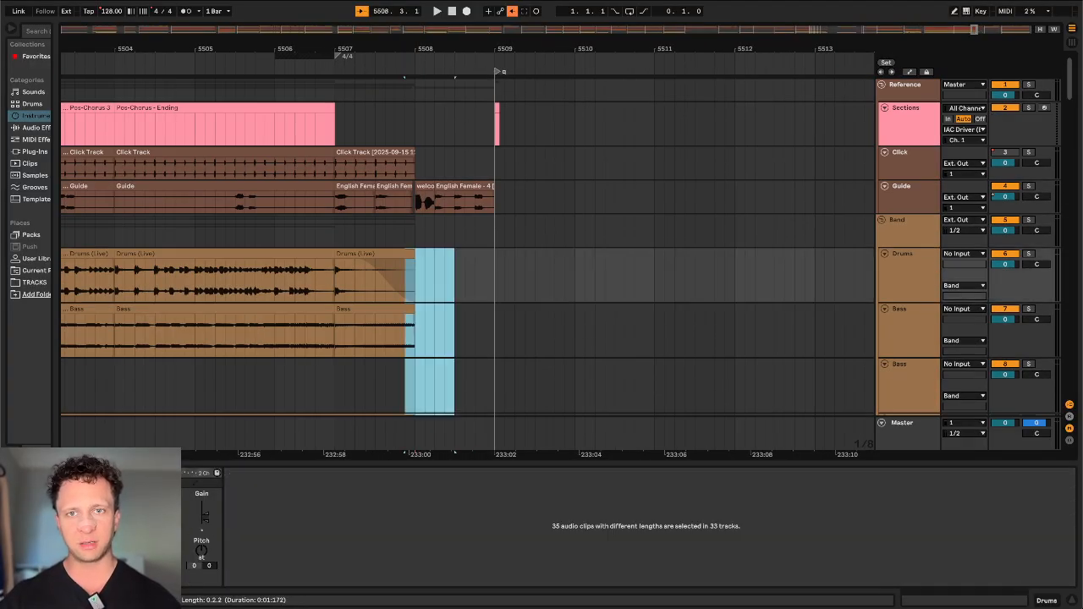
{"action": "key", "text": "Delete"}
- Select the final clips starting at bar 5507, from Drums down to the Percussion loops, and extend their ends to bar 5509
{"action": "left_click", "coordinate": [381, 254]}
{"action": "scroll", "coordinate": [389, 263], "scroll_direction": "down", "scroll_amount": 20}
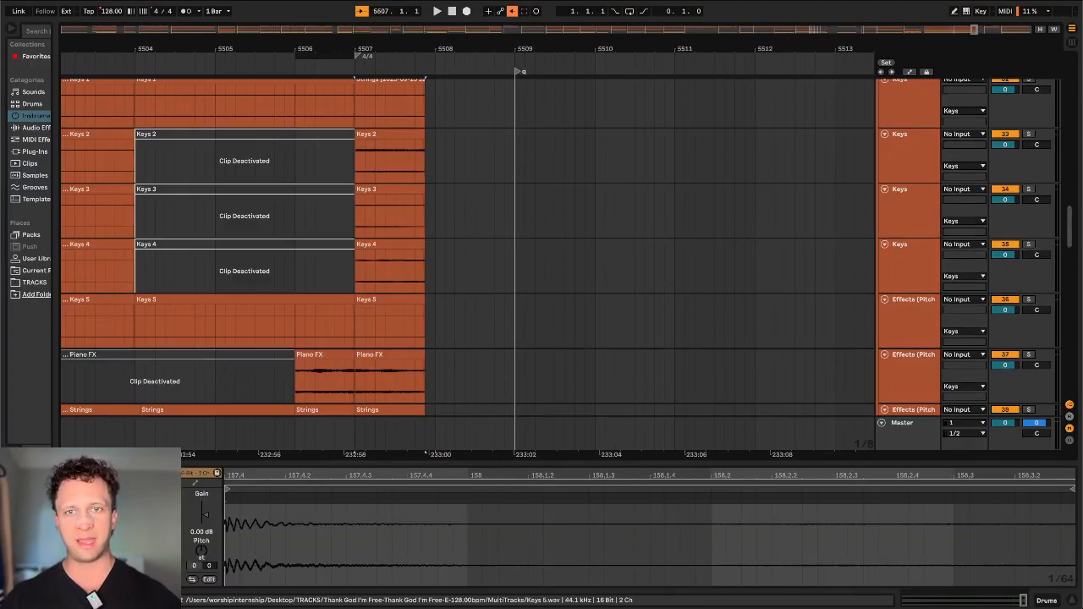
{"action": "scroll", "coordinate": [410, 271], "scroll_direction": "up", "scroll_amount": 10}
{"action": "scroll", "coordinate": [409, 287], "scroll_direction": "down", "scroll_amount": 3}
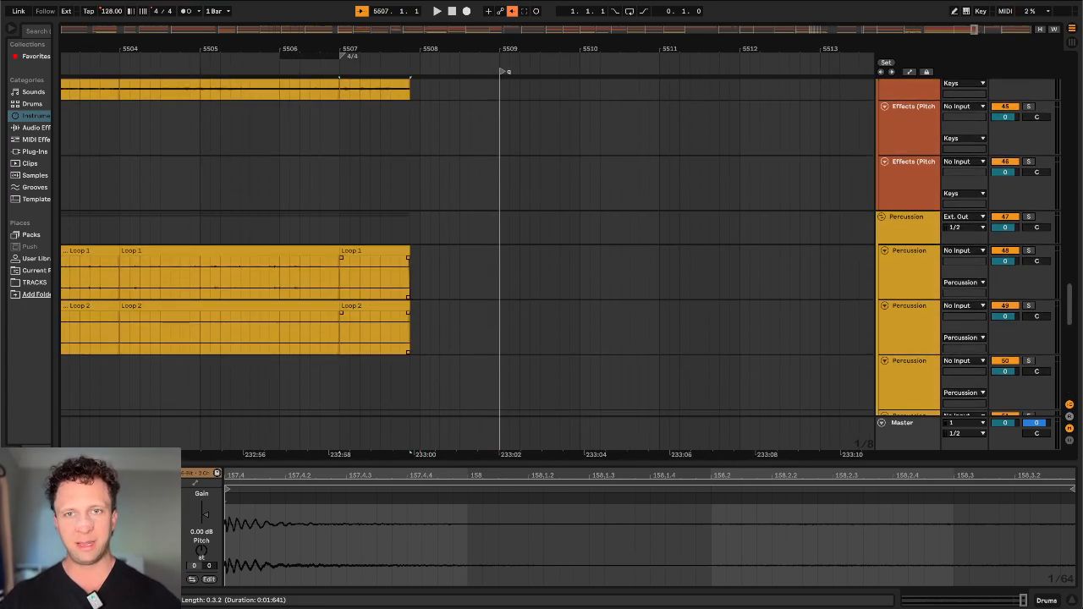
{"action": "left_click", "coordinate": [408, 328], "text": "shift"}
{"action": "scroll", "coordinate": [370, 280], "scroll_direction": "up", "scroll_amount": 20}
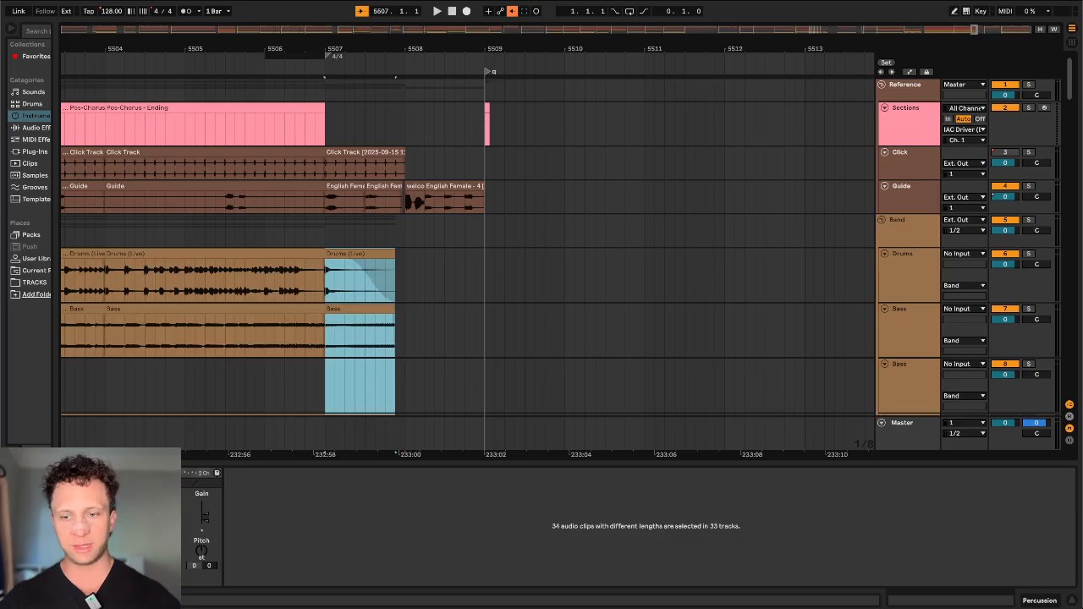
{"action": "left_click_drag", "start_coordinate": [394, 259], "coordinate": [485, 258]}
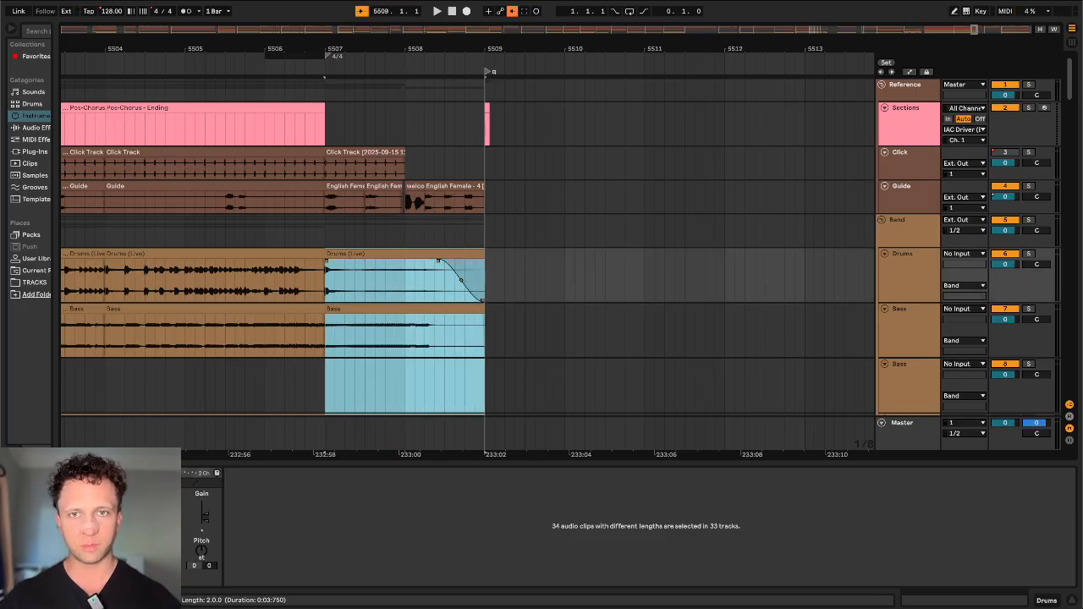
- Lengthen the fade-out of the final Drums clip so it begins just after bar 5508
{"action": "left_click", "coordinate": [474, 269]}
{"action": "left_click_drag", "start_coordinate": [437, 261], "coordinate": [377, 261]}
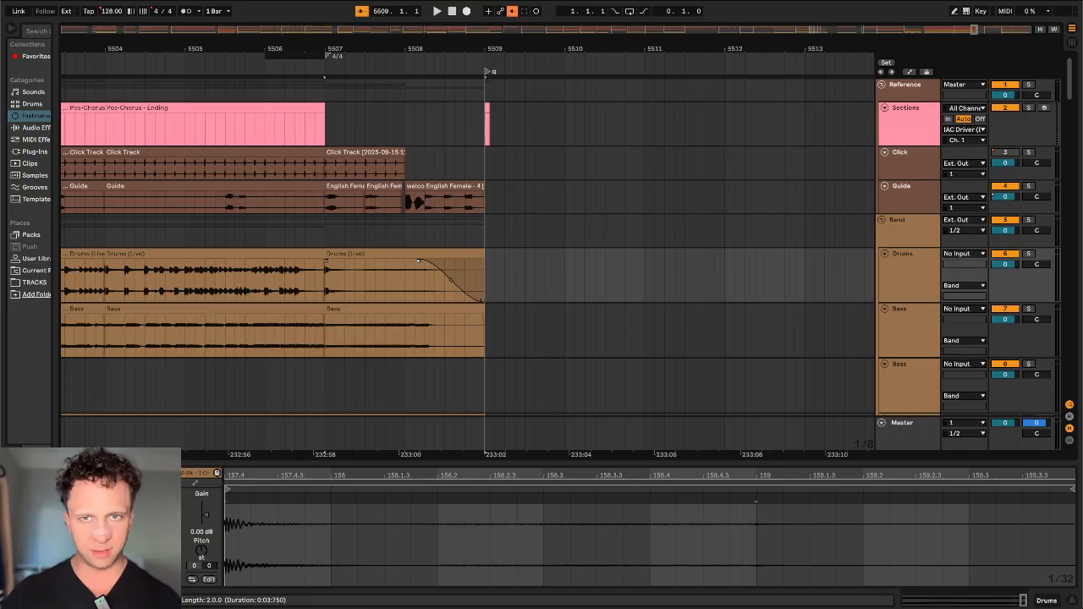
{"action": "mouse_move", "coordinate": [419, 261]}
{"action": "left_mouse_down"}
{"action": "mouse_move", "coordinate": [356, 261]}
{"action": "mouse_move", "coordinate": [413, 261]}
{"action": "left_mouse_up"}
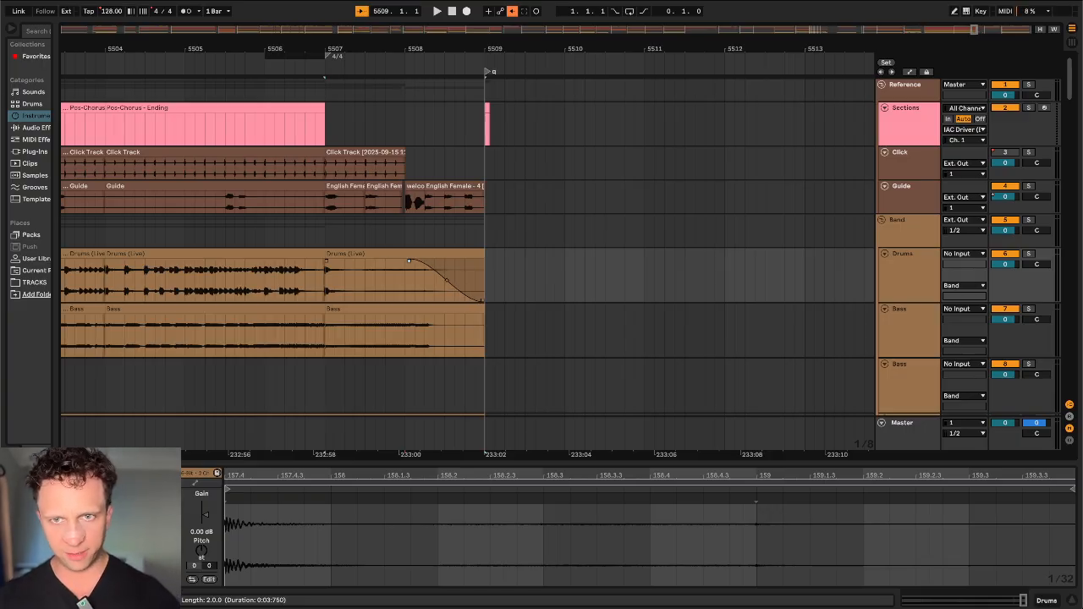
- Lengthen the fade-outs of the final EG 1 and EG 2 clips, starting them at about bar 5508 and 5508.2
{"action": "left_click", "coordinate": [453, 335]}
{"action": "scroll", "coordinate": [452, 335], "scroll_direction": "up", "scroll_amount": 5}
{"action": "scroll", "coordinate": [451, 335], "scroll_direction": "down", "scroll_amount": 5}
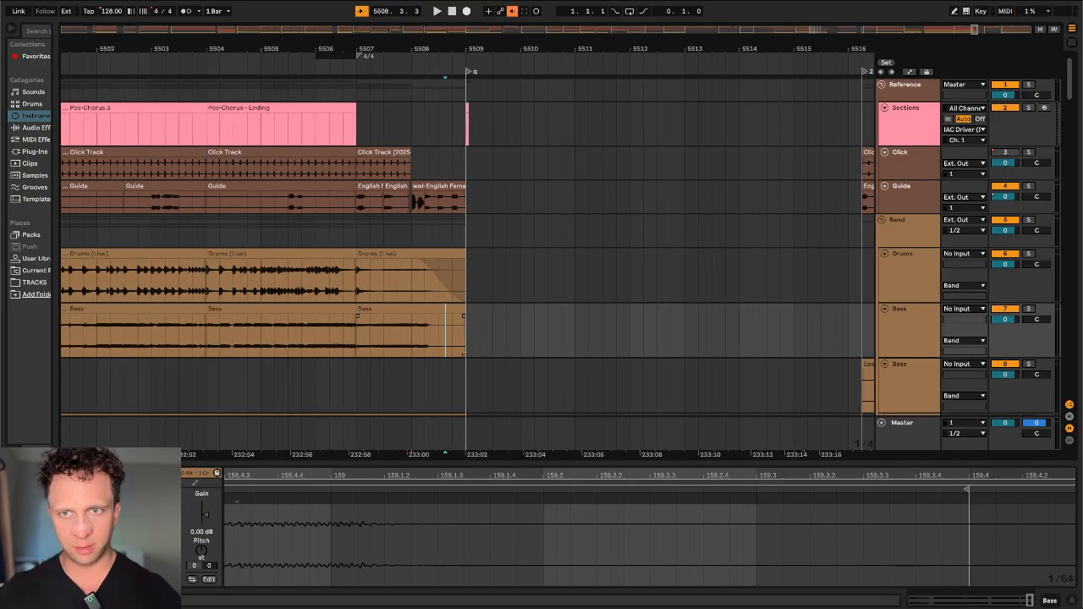
{"action": "scroll", "coordinate": [465, 254], "scroll_direction": "down", "scroll_amount": 5}
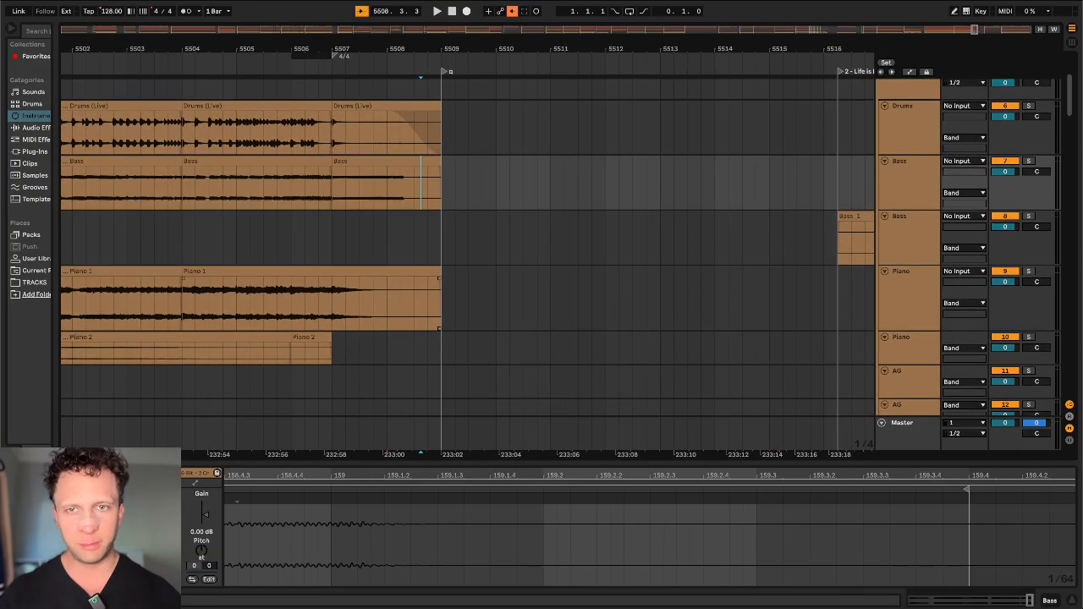
{"action": "scroll", "coordinate": [419, 287], "scroll_direction": "down", "scroll_amount": 8}
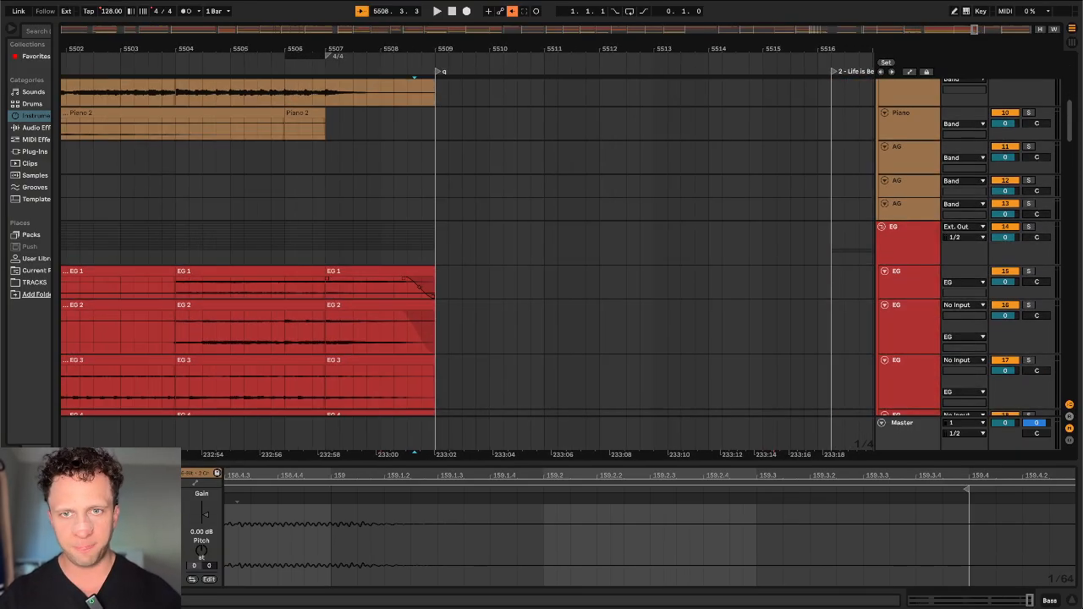
{"action": "left_click", "coordinate": [433, 278]}
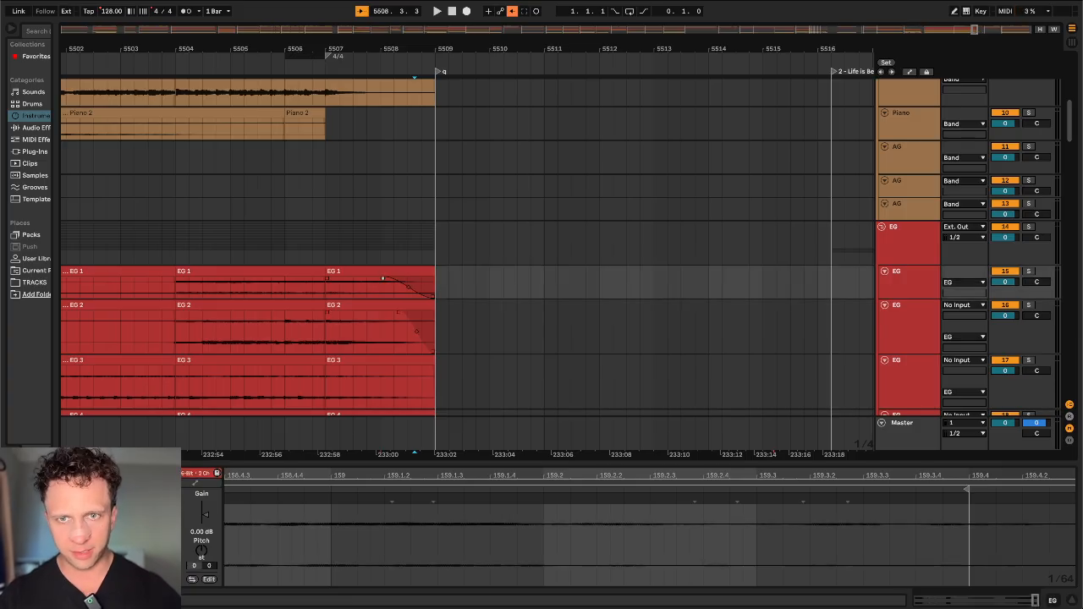
{"action": "left_click_drag", "start_coordinate": [403, 312], "coordinate": [390, 313]}
{"action": "scroll", "coordinate": [390, 312], "scroll_direction": "down", "scroll_amount": 2}
{"action": "left_click", "coordinate": [432, 301]}
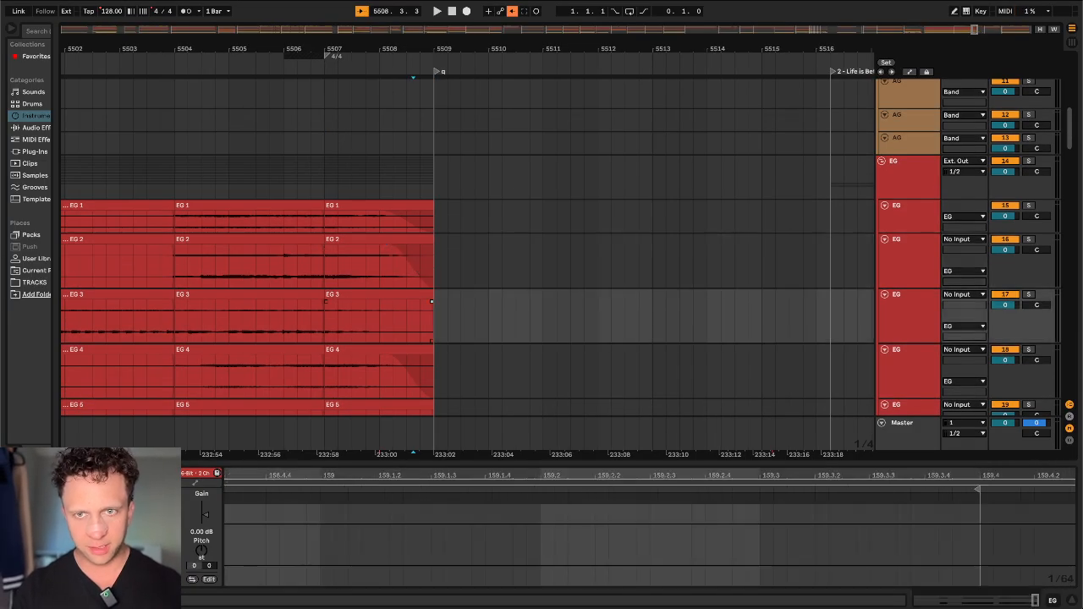
- Unfold the tracks holding the EG 9, EG 10 and EG 11 clips and the last EG track below them
{"action": "scroll", "coordinate": [432, 301], "scroll_direction": "down", "scroll_amount": 3}
{"action": "scroll", "coordinate": [456, 254], "scroll_direction": "down", "scroll_amount": 6}
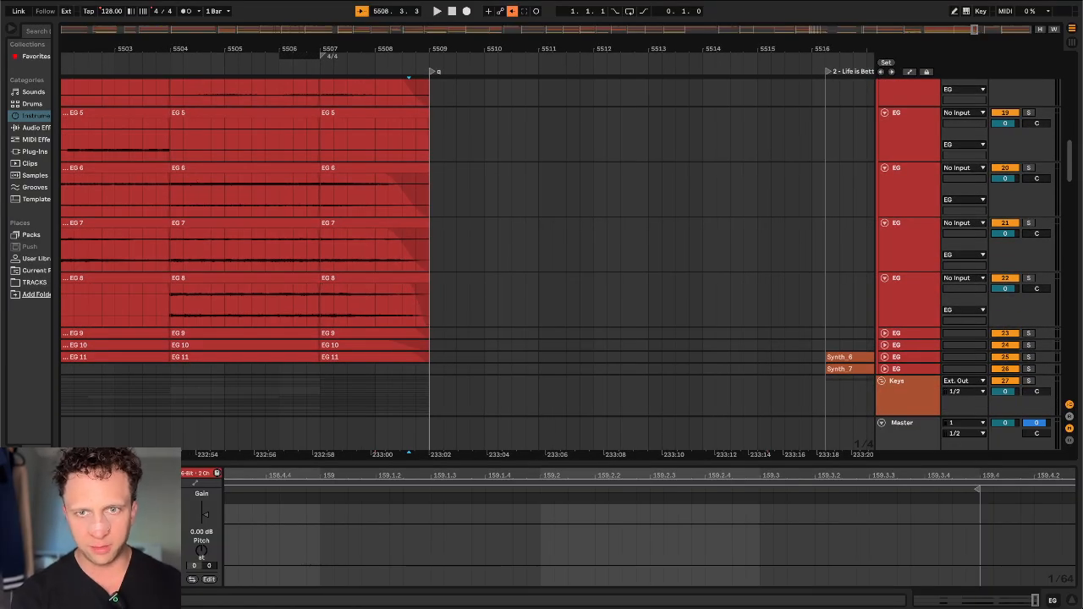
{"action": "left_click", "coordinate": [885, 333]}
{"action": "scroll", "coordinate": [885, 333], "scroll_direction": "down", "scroll_amount": 4}
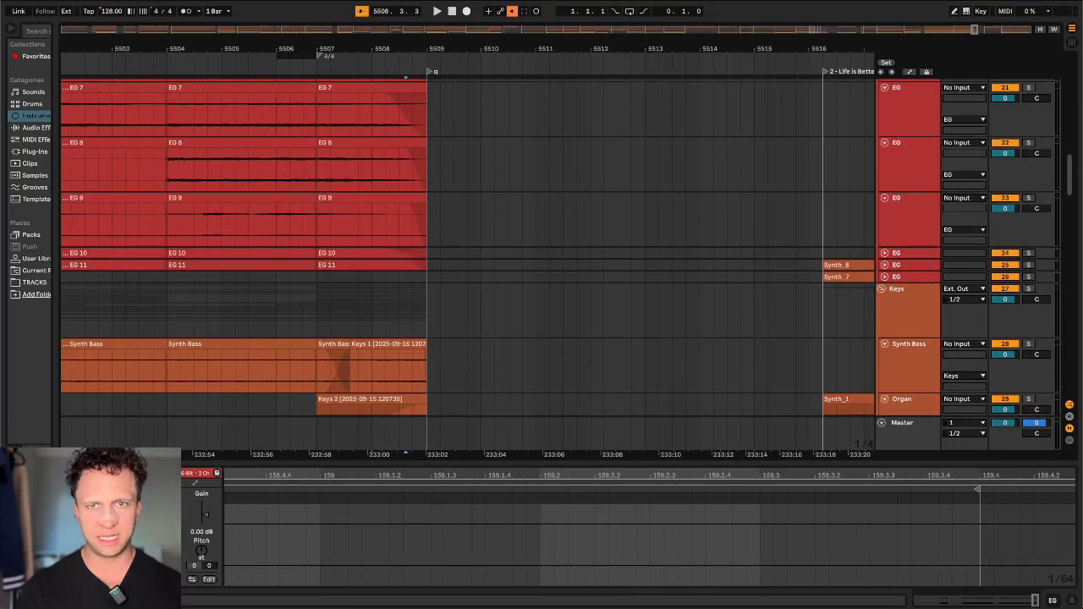
{"action": "left_click", "coordinate": [888, 253]}
{"action": "left_click", "coordinate": [909, 277], "text": "shift"}
{"action": "key", "text": "u"}
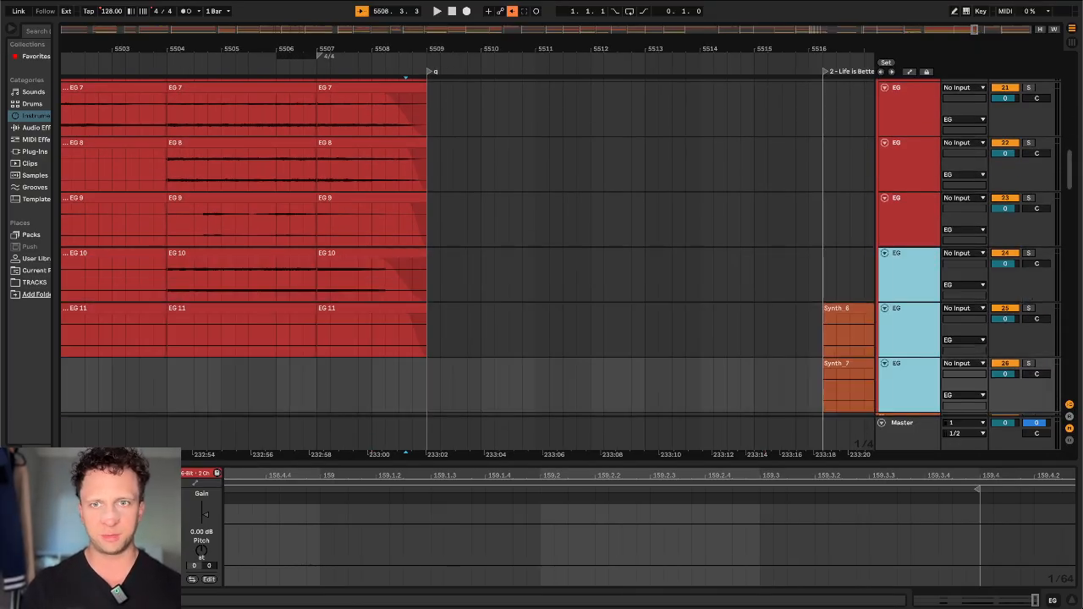
- Shorten the final EG 10 clip's fade-out to start at about 5508.3 and lengthen EG 11's to start at about bar 5508
{"action": "left_click", "coordinate": [467, 273]}
{"action": "scroll", "coordinate": [379, 260], "scroll_direction": "up", "scroll_amount": 5}
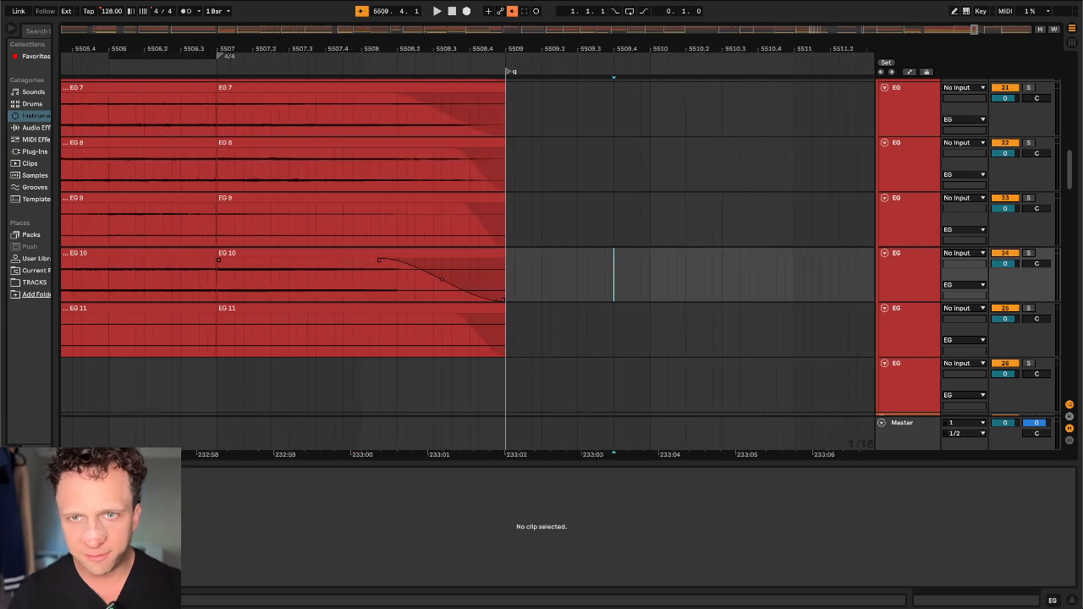
{"action": "left_click_drag", "start_coordinate": [380, 259], "coordinate": [430, 259]}
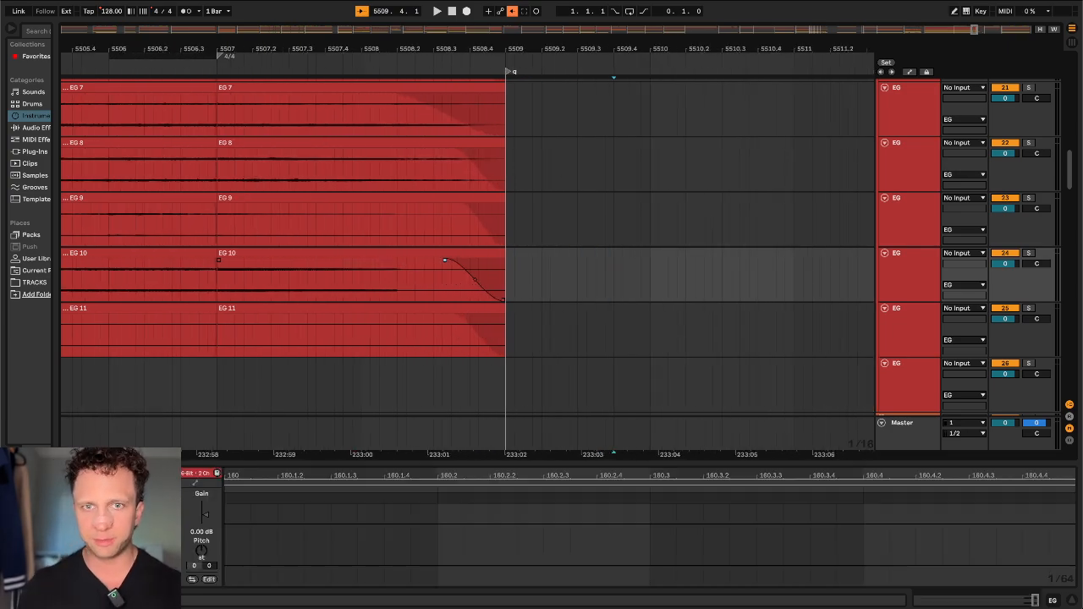
{"action": "left_click_drag", "start_coordinate": [451, 315], "coordinate": [356, 314]}
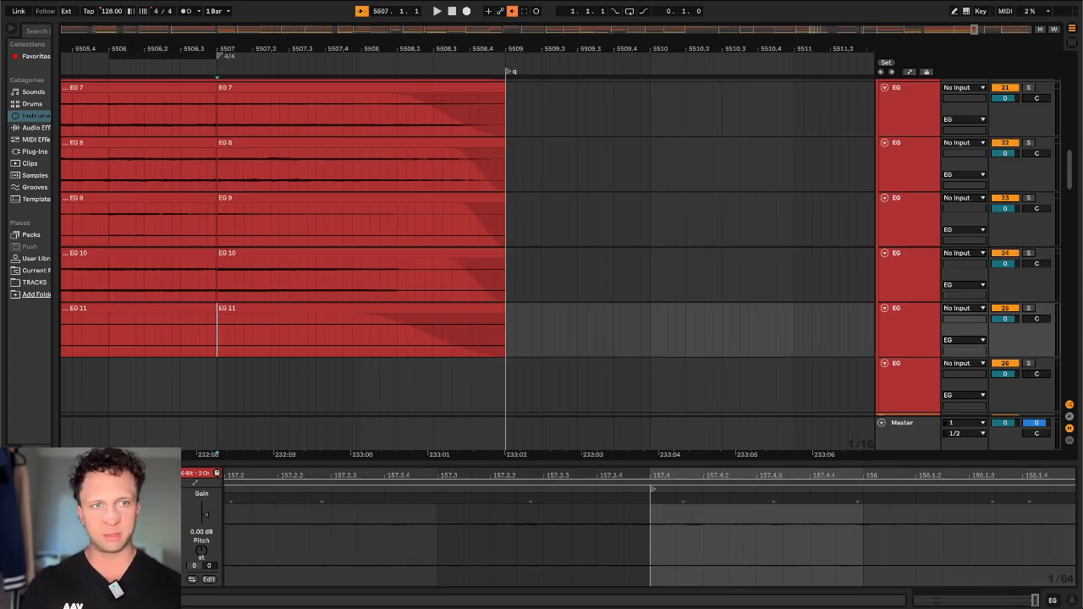
- Solo the EG 11 track, play its ending, and lengthen the final clip's fade-out to start at bar 5507
{"action": "key", "text": "s"}
{"action": "key", "text": "space"}
{"action": "left_click", "coordinate": [526, 335]}
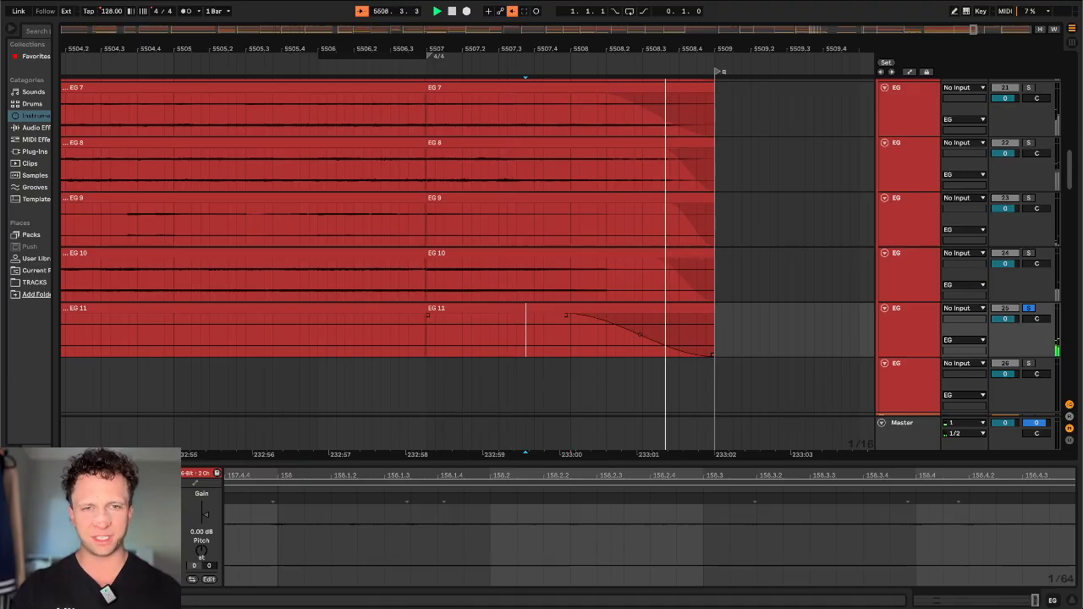
{"action": "left_click_drag", "start_coordinate": [566, 315], "coordinate": [430, 315]}
- Replay the soloed EG 11 ending from just after bar 5507, then unsolo the track
{"action": "key", "text": "space"}
{"action": "left_click", "coordinate": [435, 335]}
{"action": "key", "text": "space"}
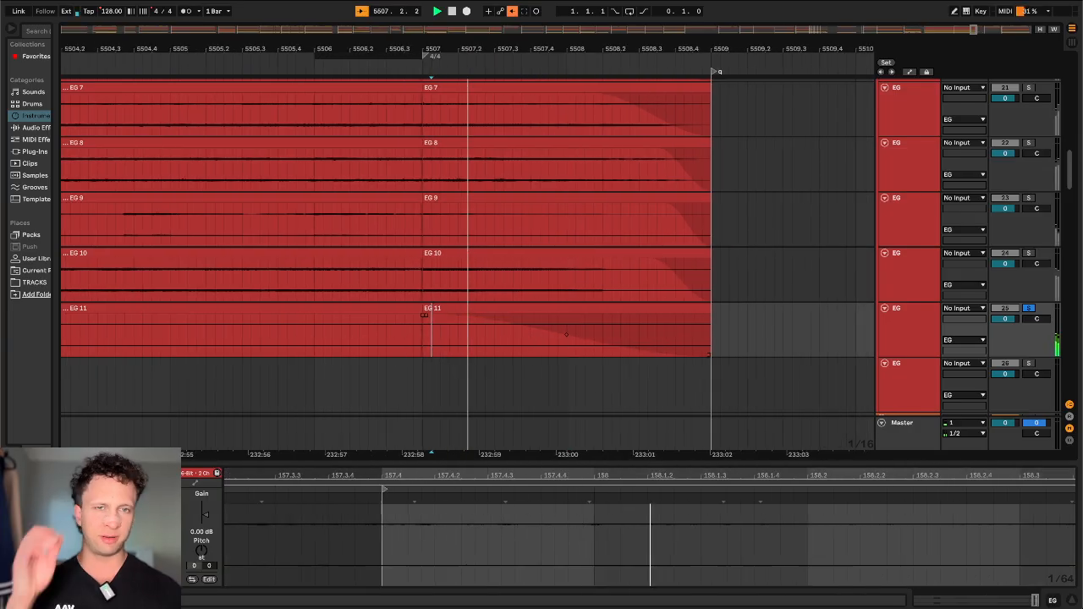
{"action": "key", "text": "s"}
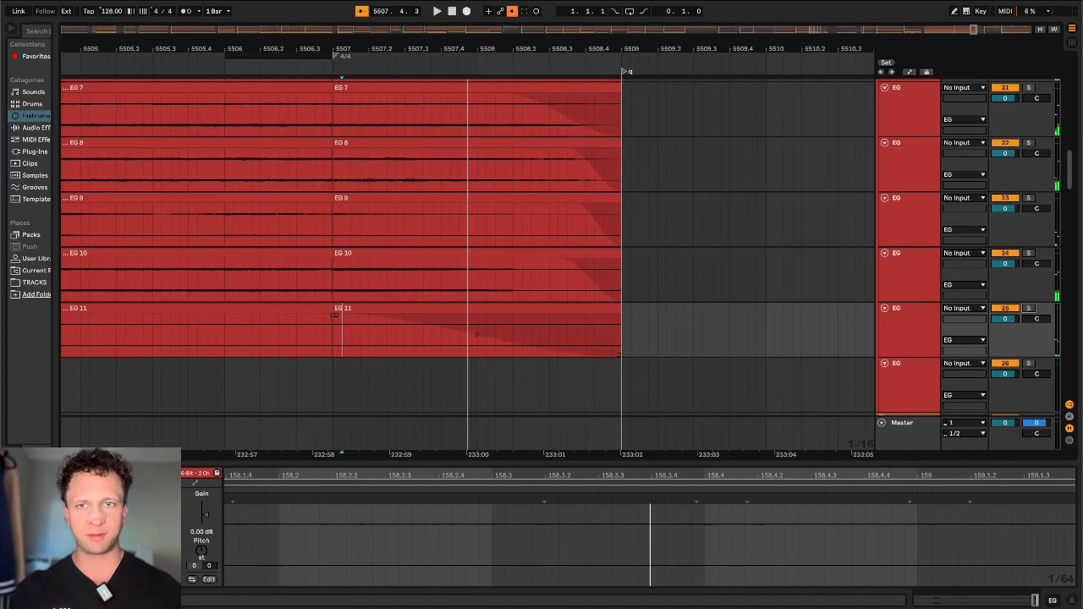
- Solo the EG 10 track and play its ending from bar 5507
{"action": "left_click", "coordinate": [334, 279]}
{"action": "left_click", "coordinate": [1028, 253]}
{"action": "key", "text": "space"}
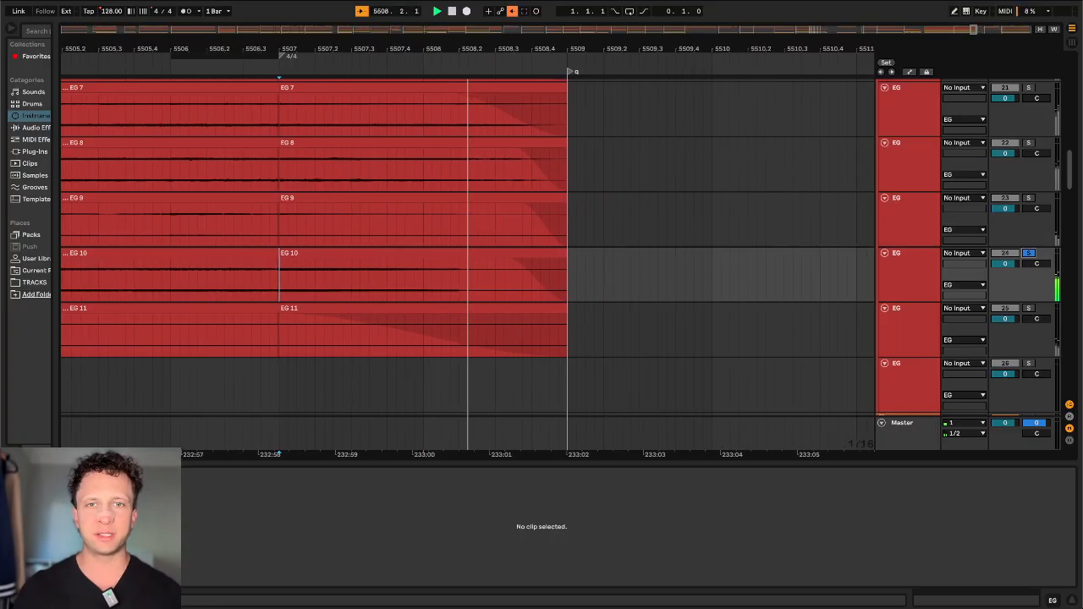
- Play the soloed EG 10 ending from bar 5508 and shorten its final clip's fade-out to start at about 5508.4
{"action": "left_click", "coordinate": [394, 279]}
{"action": "key", "text": "space"}
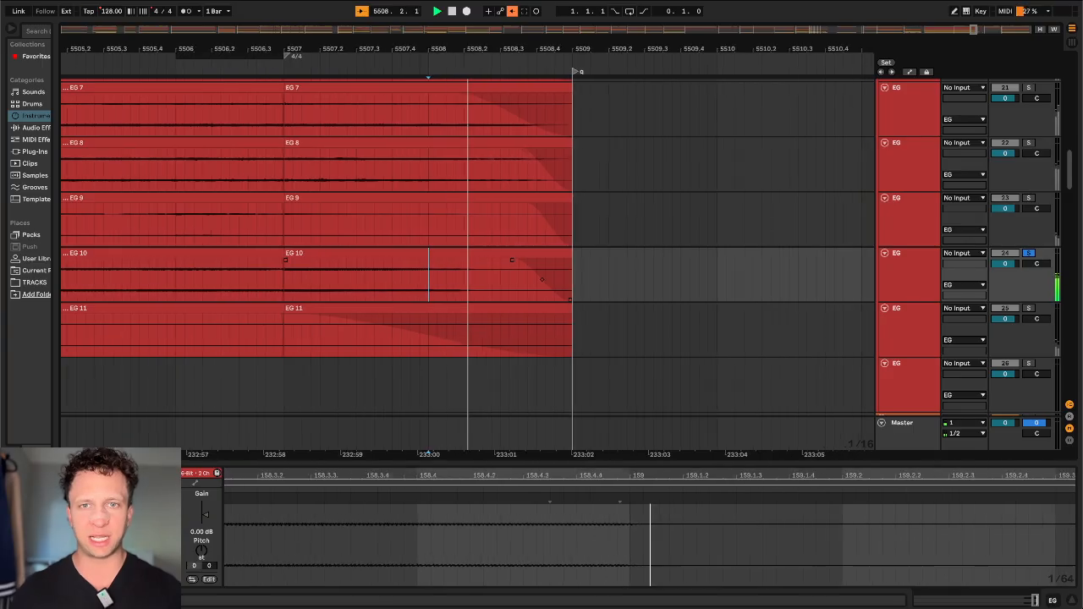
{"action": "key", "text": "space"}
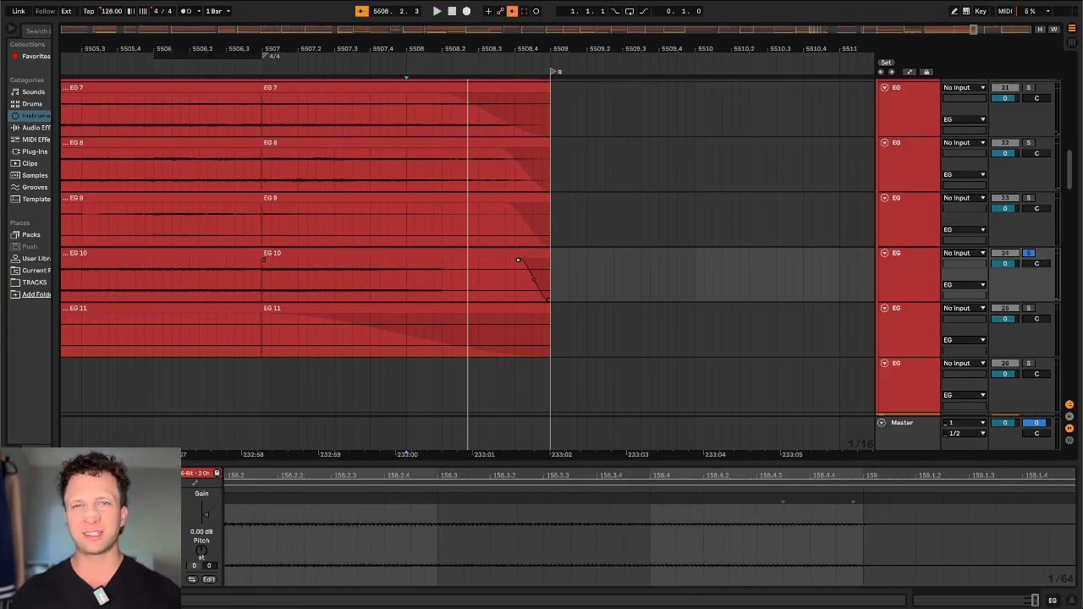
- Review the ending fades across the EG tracks and unsolo the EG 10 track
{"action": "scroll", "coordinate": [467, 262], "scroll_direction": "up", "scroll_amount": 3}
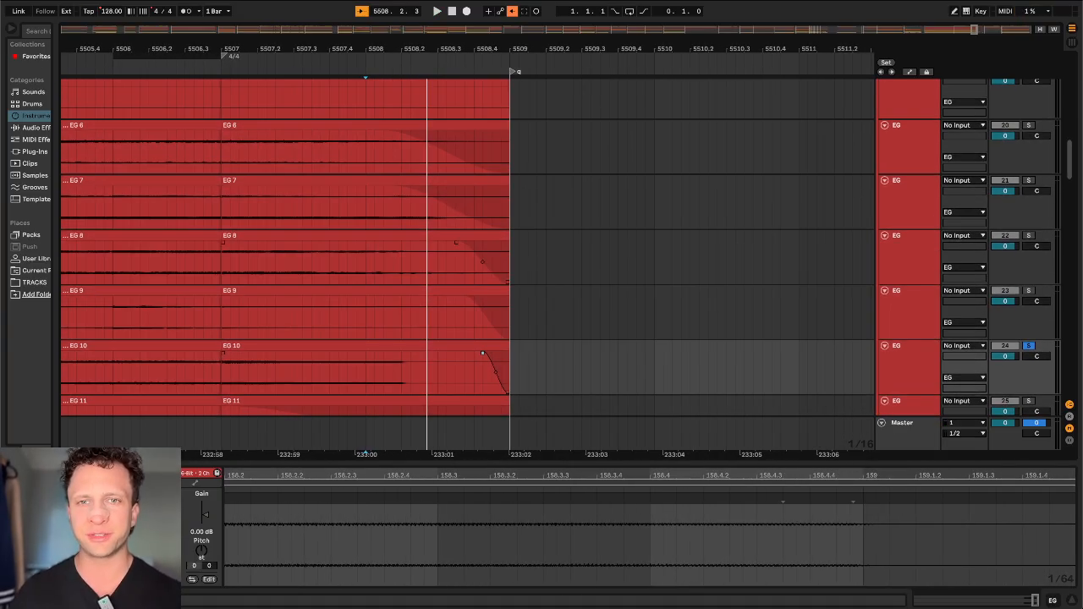
{"action": "scroll", "coordinate": [467, 262], "scroll_direction": "up", "scroll_amount": 10}
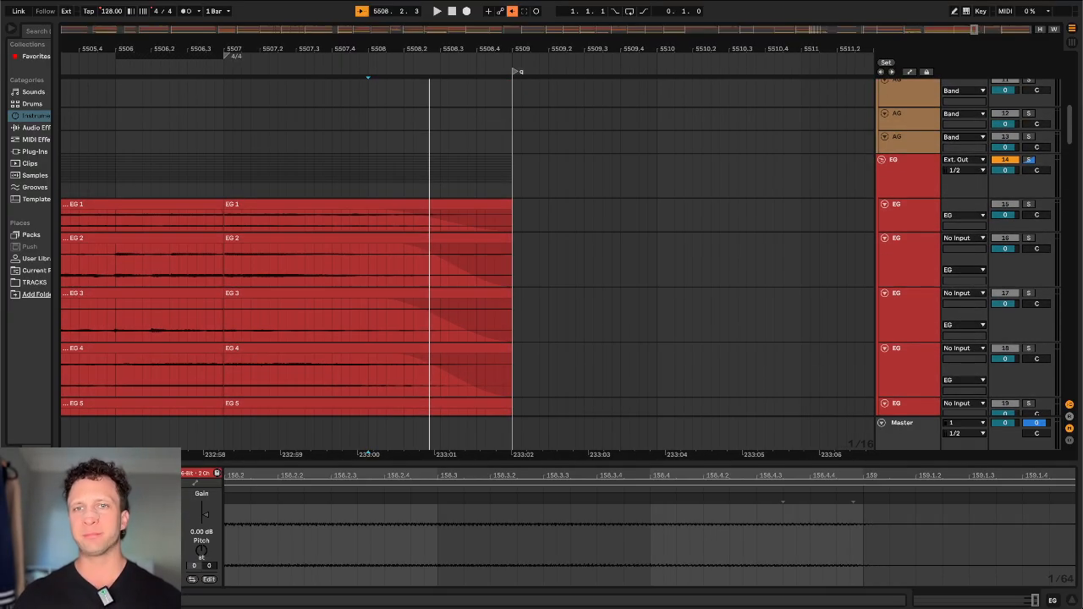
{"action": "scroll", "coordinate": [467, 254], "scroll_direction": "down", "scroll_amount": 12}
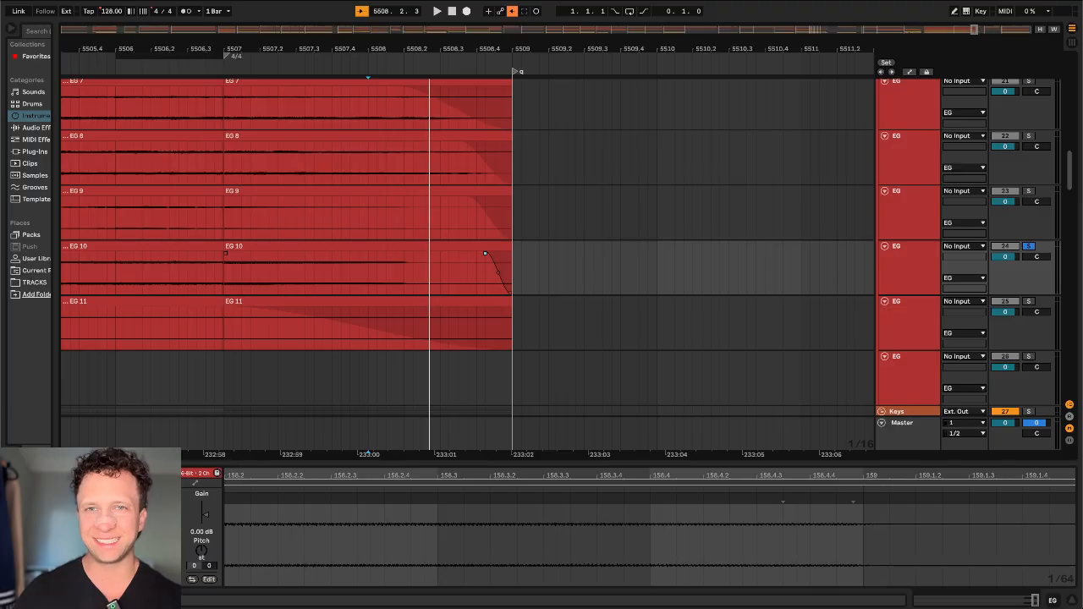
{"action": "scroll", "coordinate": [467, 262], "scroll_direction": "up", "scroll_amount": 1}
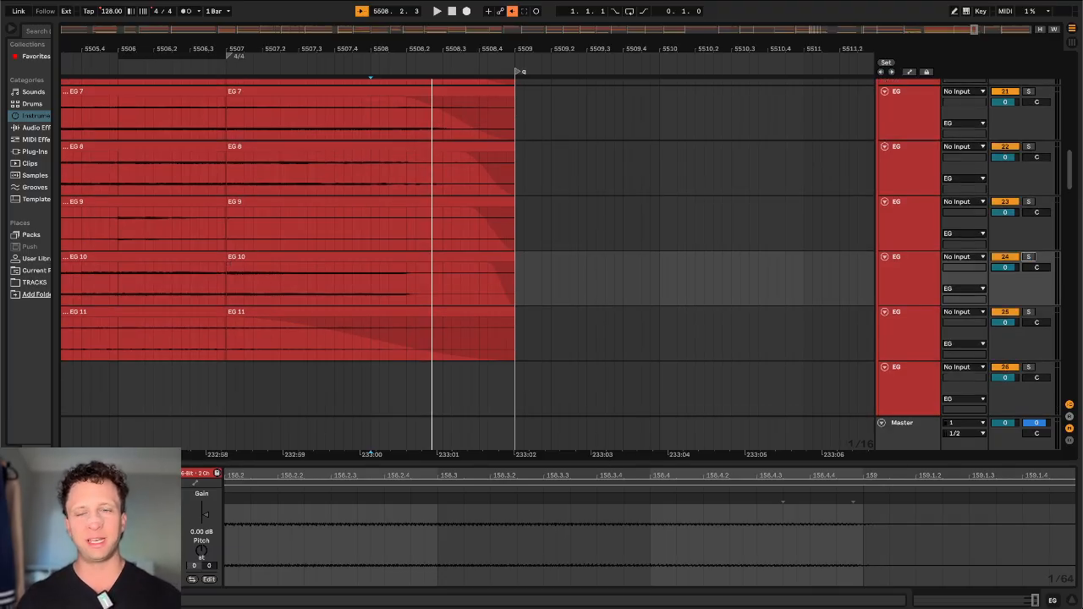
- Solo the EG 11 track, play its ending from bar 5507, and unsolo it
{"action": "left_click", "coordinate": [226, 319]}
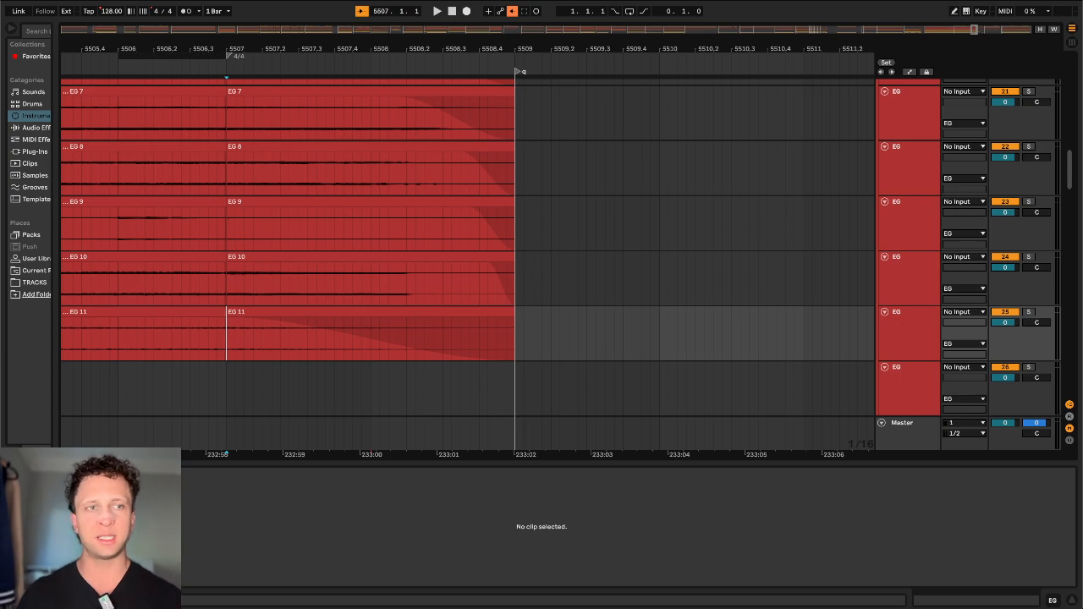
{"action": "left_click", "coordinate": [1028, 312]}
{"action": "key", "text": "space"}
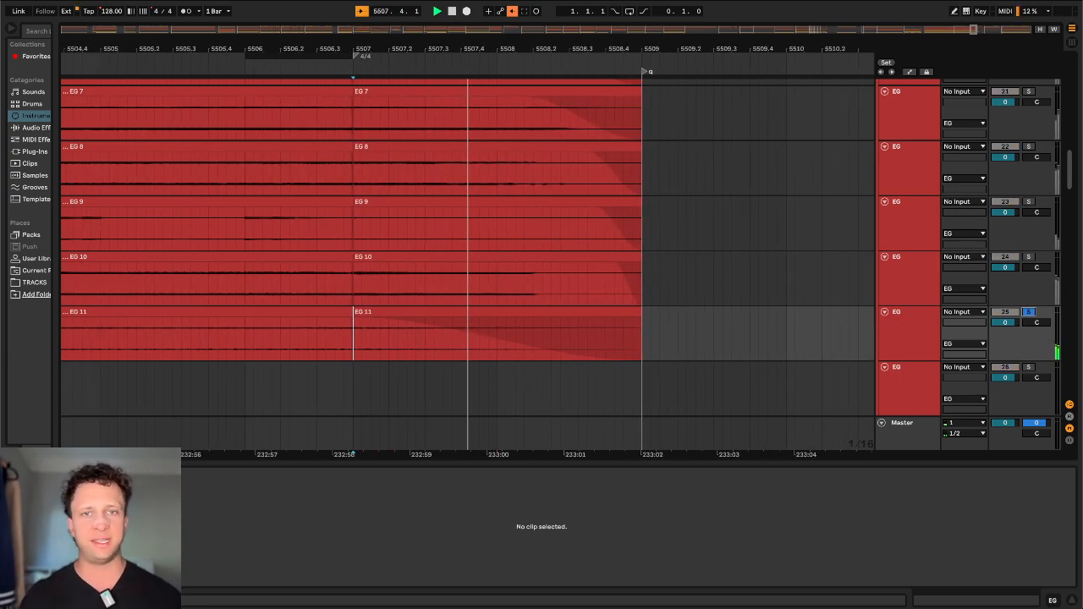
{"action": "key", "text": "space"}
{"action": "left_click", "coordinate": [1028, 311]}
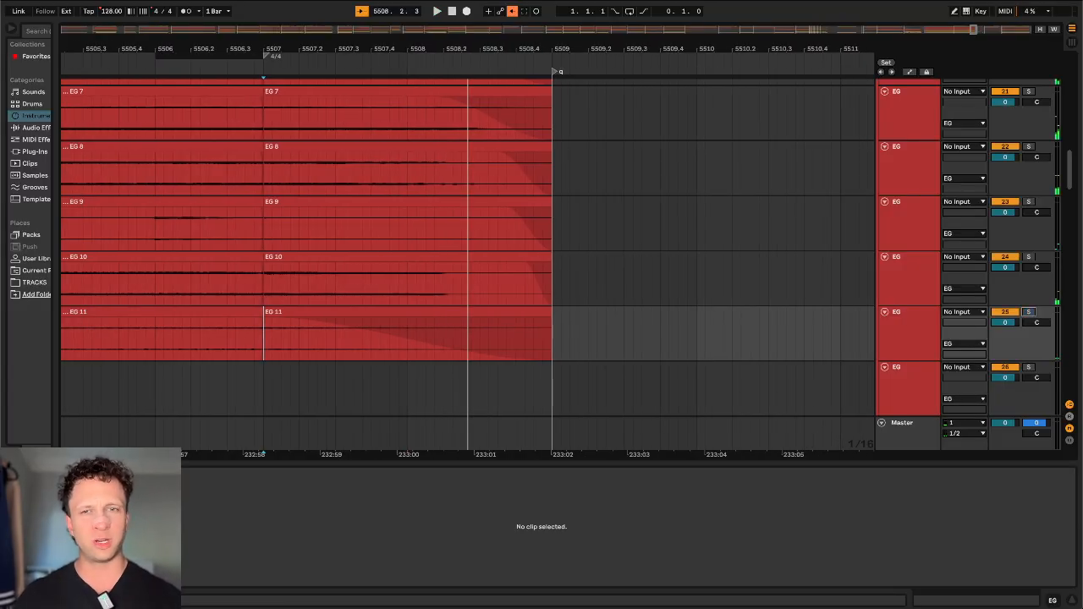
- Delete the consolidated Keys 2 clip between bar 5507 and the q locator on the Organ track
{"action": "scroll", "coordinate": [558, 247], "scroll_direction": "down", "scroll_amount": 5}
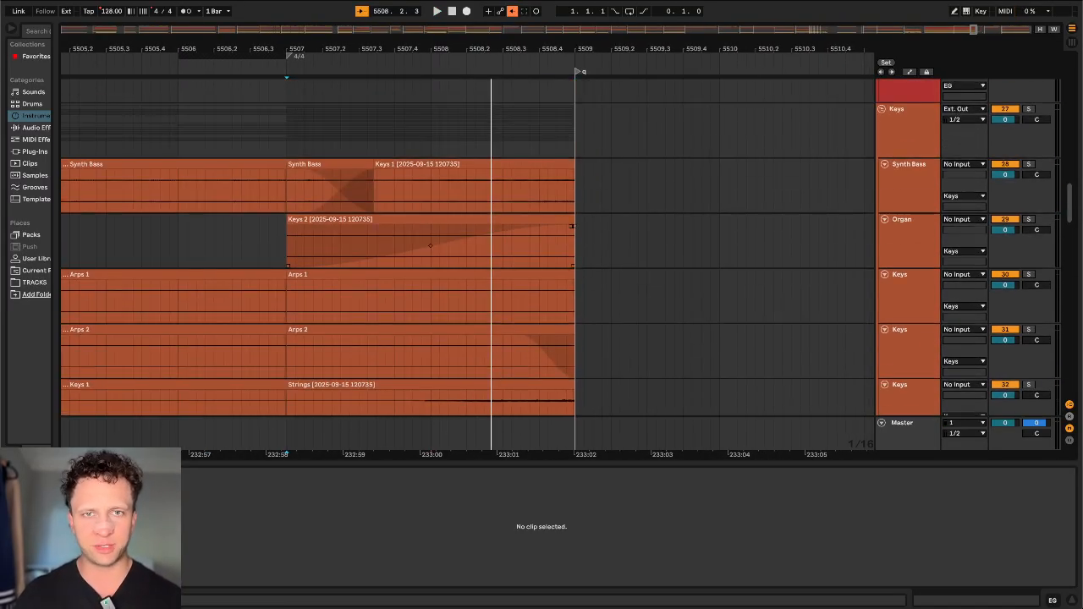
{"action": "scroll", "coordinate": [482, 241], "scroll_direction": "down", "scroll_amount": 10}
{"action": "scroll", "coordinate": [482, 241], "scroll_direction": "up", "scroll_amount": 4}
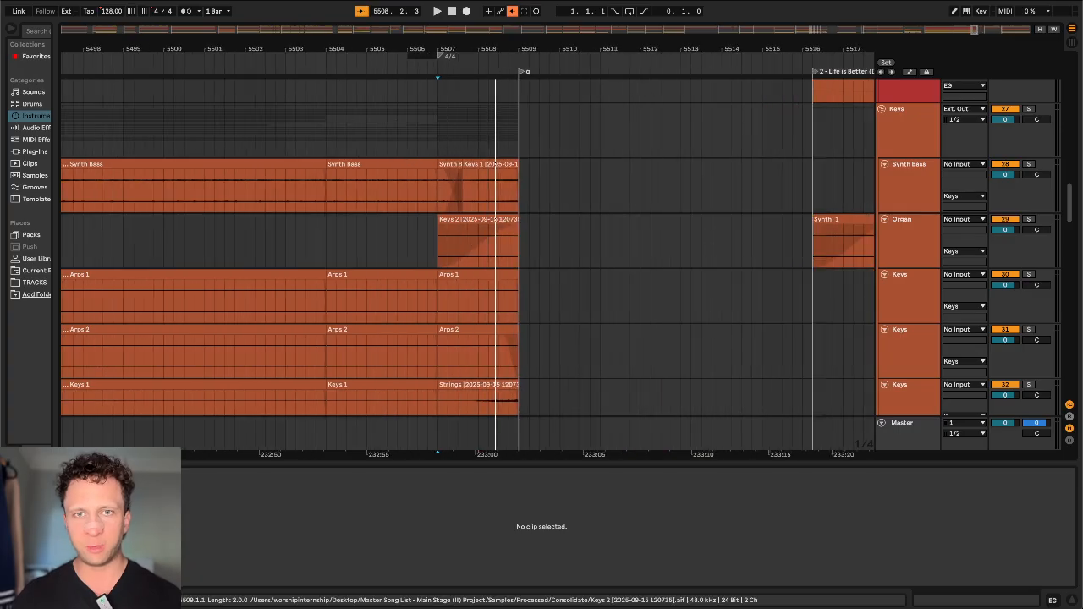
{"action": "scroll", "coordinate": [478, 220], "scroll_direction": "up", "scroll_amount": 5}
{"action": "left_click", "coordinate": [478, 220]}
{"action": "scroll", "coordinate": [479, 220], "scroll_direction": "up", "scroll_amount": 5}
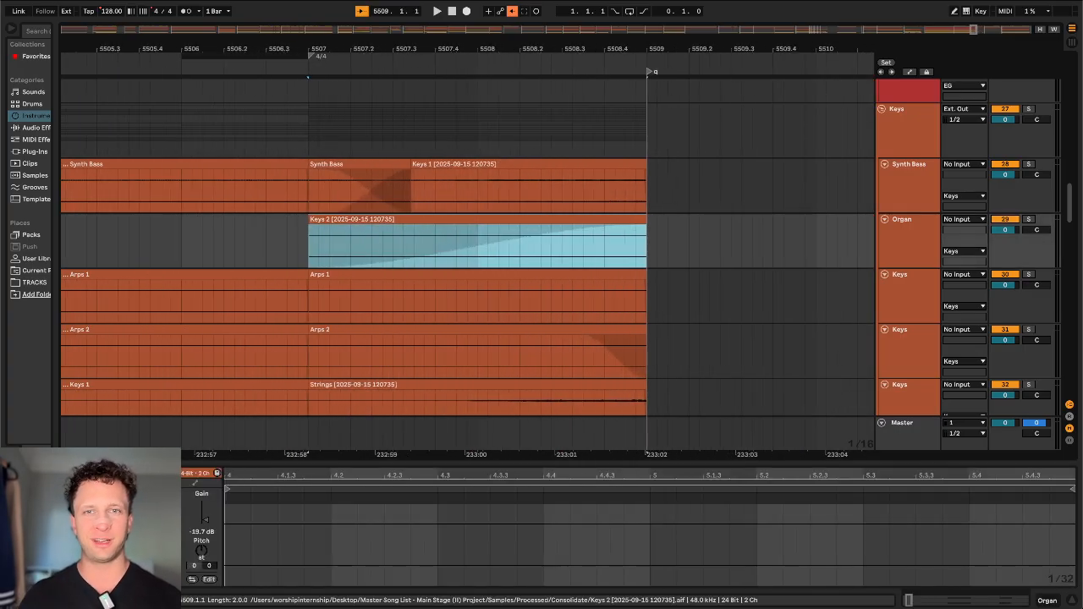
{"action": "key", "text": "Delete"}
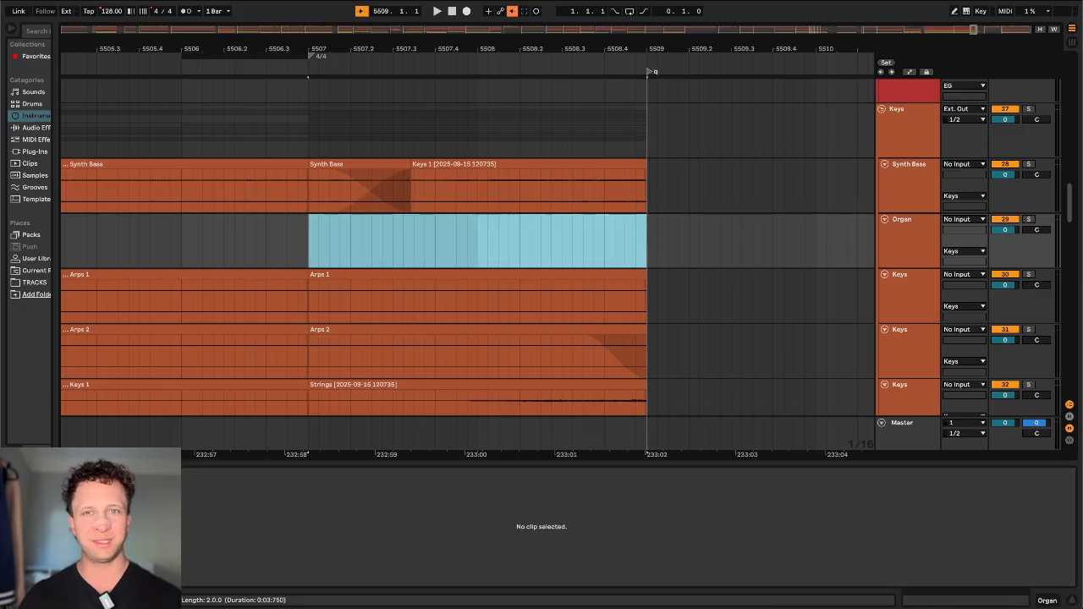
- Solo the Synth Bass track, play its ending from about 5507.4, and delete the consolidated Keys 1 clip before the q locator
{"action": "left_click", "coordinate": [457, 191]}
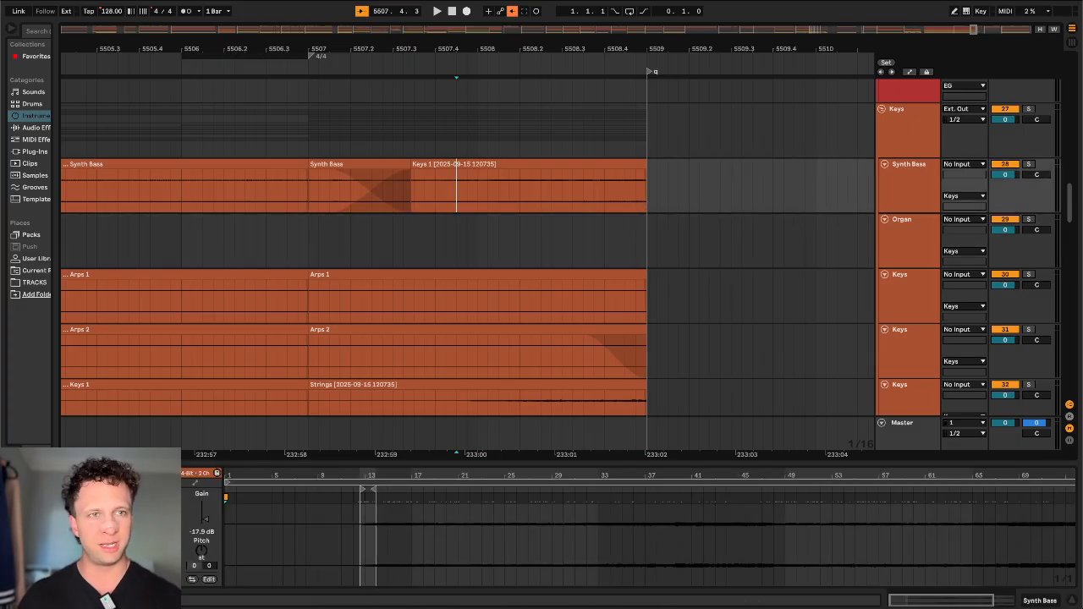
{"action": "key", "text": "space"}
{"action": "left_click", "coordinate": [591, 191]}
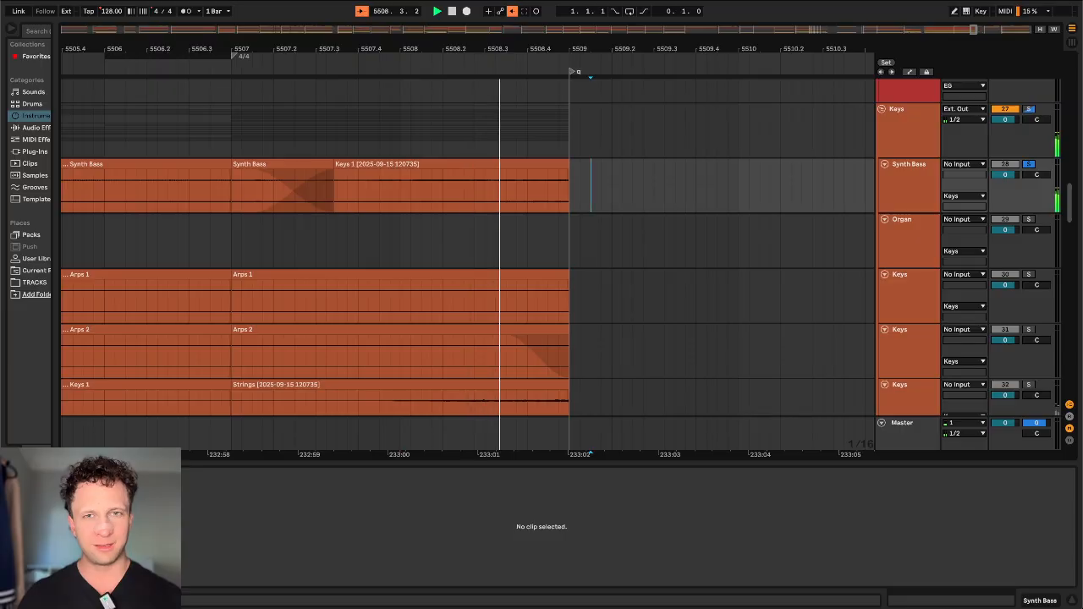
{"action": "scroll", "coordinate": [588, 191], "scroll_direction": "down", "scroll_amount": 3}
{"action": "key", "text": "space"}
{"action": "left_click", "coordinate": [541, 164]}
{"action": "key", "text": "Delete"}
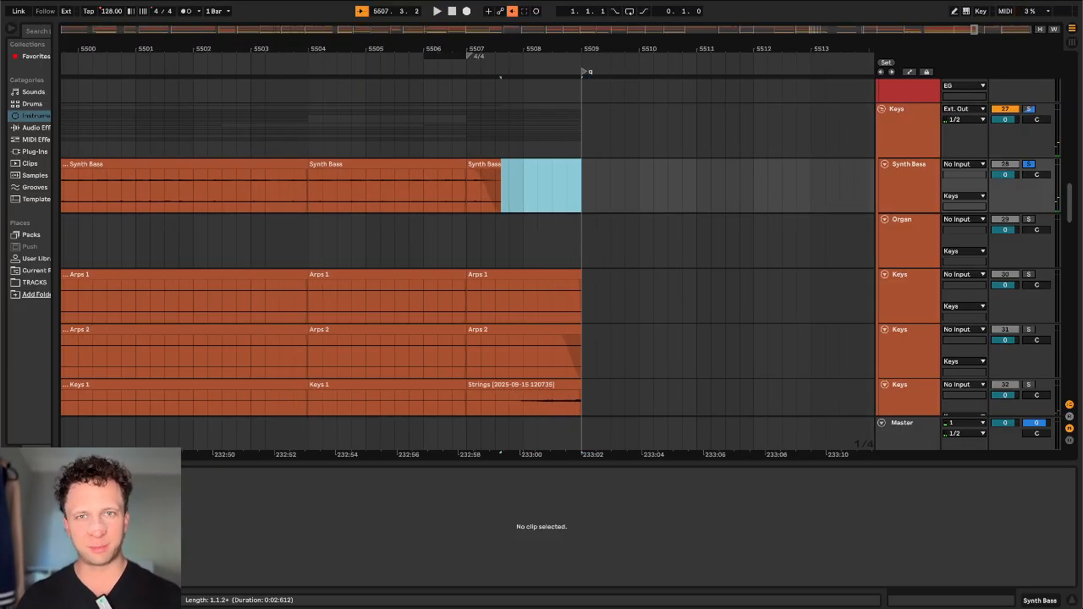
- Extend the final Synth Bass clip, trim its end to just before 5508.4, and play its ending
{"action": "left_click", "coordinate": [495, 164]}
{"action": "scroll", "coordinate": [496, 165], "scroll_direction": "up", "scroll_amount": 4}
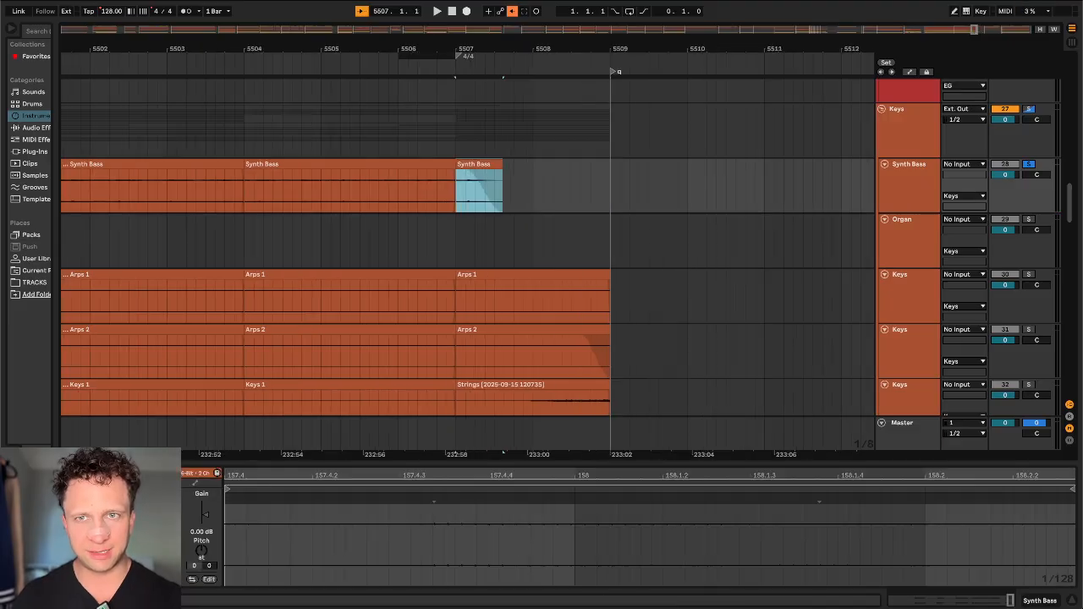
{"action": "left_click_drag", "start_coordinate": [510, 186], "coordinate": [768, 186]}
{"action": "left_click", "coordinate": [650, 191]}
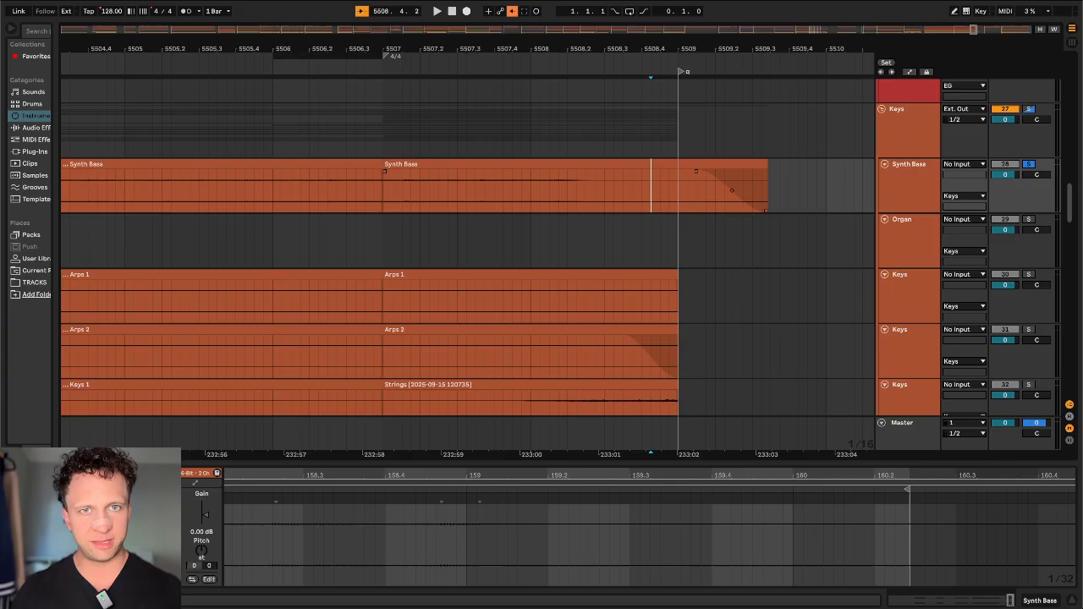
{"action": "left_click_drag", "start_coordinate": [632, 190], "coordinate": [771, 190]}
{"action": "key", "text": "Delete"}
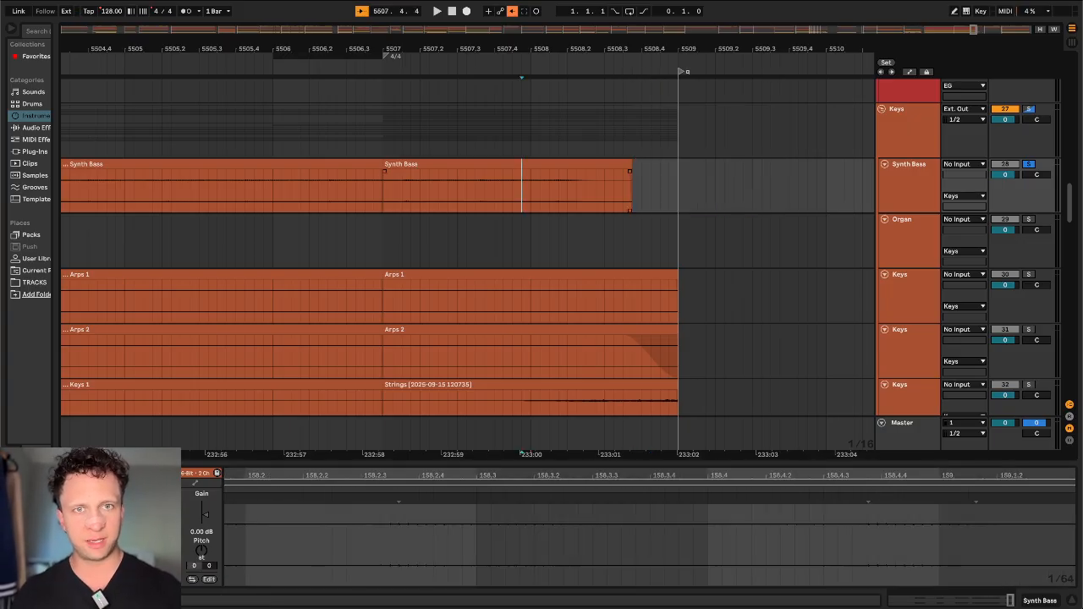
{"action": "key", "text": "space"}
{"action": "scroll", "coordinate": [465, 254], "scroll_direction": "down", "scroll_amount": 3}
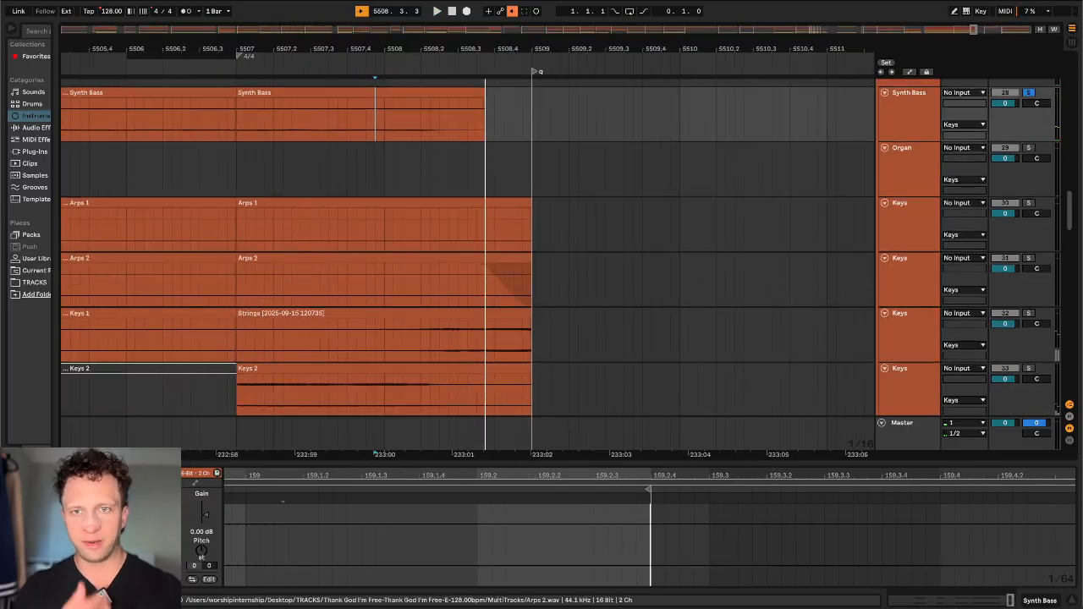
- Solo the Keys track holding the consolidated Strings clip, play it from just before bar 5508, and delete that clip
{"action": "left_click", "coordinate": [440, 291]}
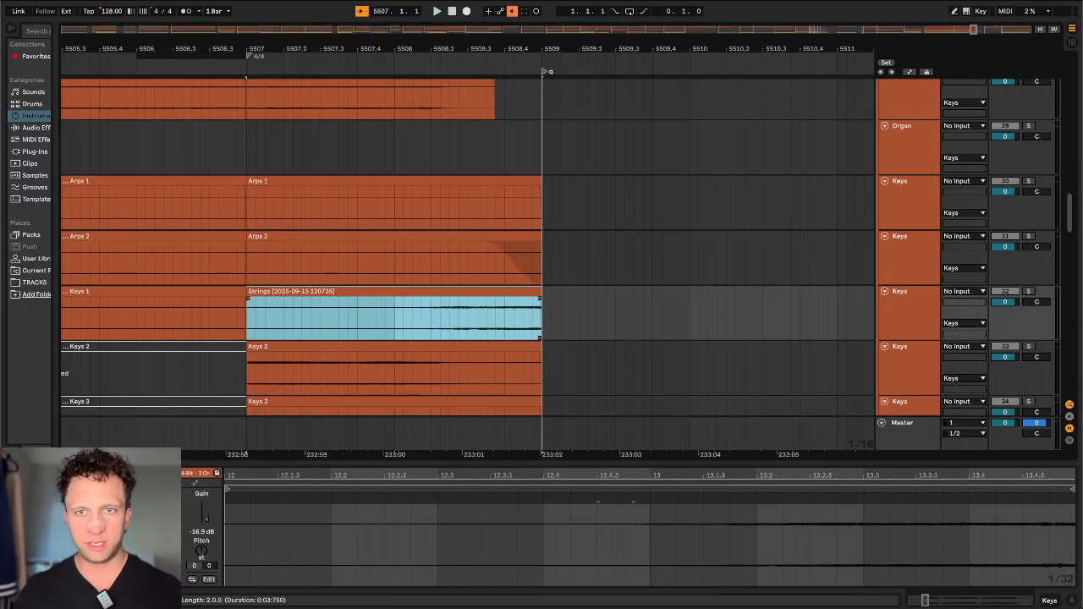
{"action": "left_click", "coordinate": [385, 318]}
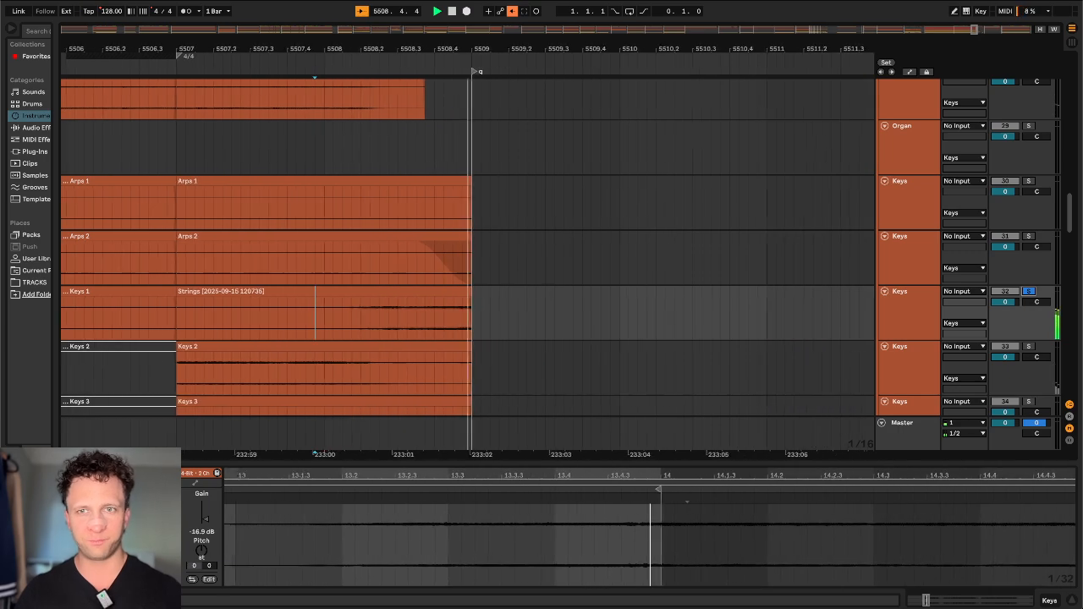
{"action": "key", "text": "space"}
{"action": "scroll", "coordinate": [392, 313], "scroll_direction": "down", "scroll_amount": 4}
{"action": "left_click", "coordinate": [385, 291]}
{"action": "key", "text": "Delete"}
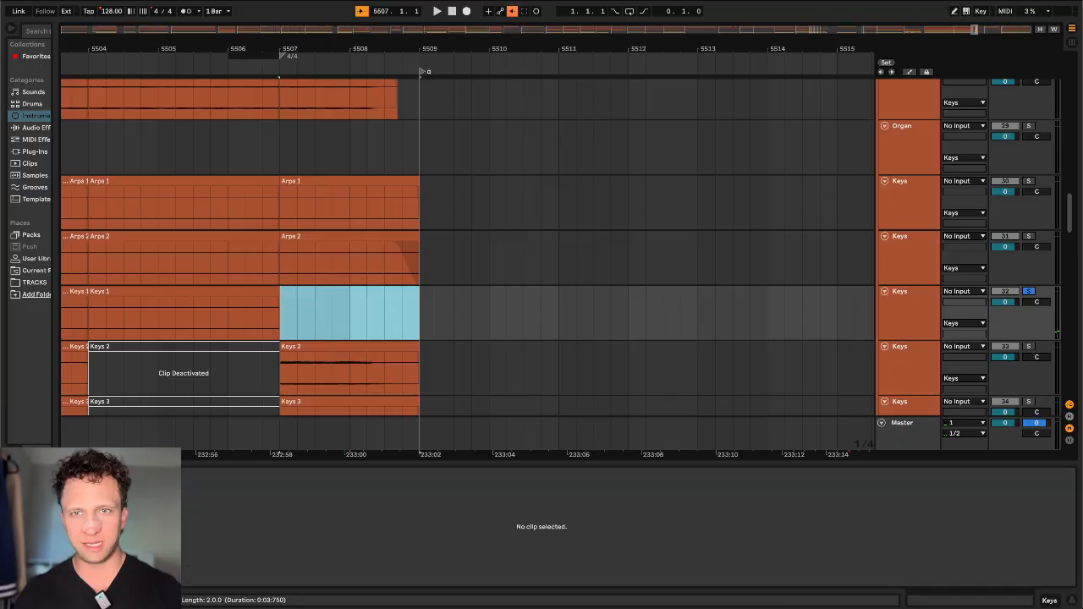
- Delete the final Arps 2 and Arps 1 clips between bar 5507 and the q locator
{"action": "key", "text": "Up"}
{"action": "key", "text": "Delete"}
{"action": "key", "text": "Up"}
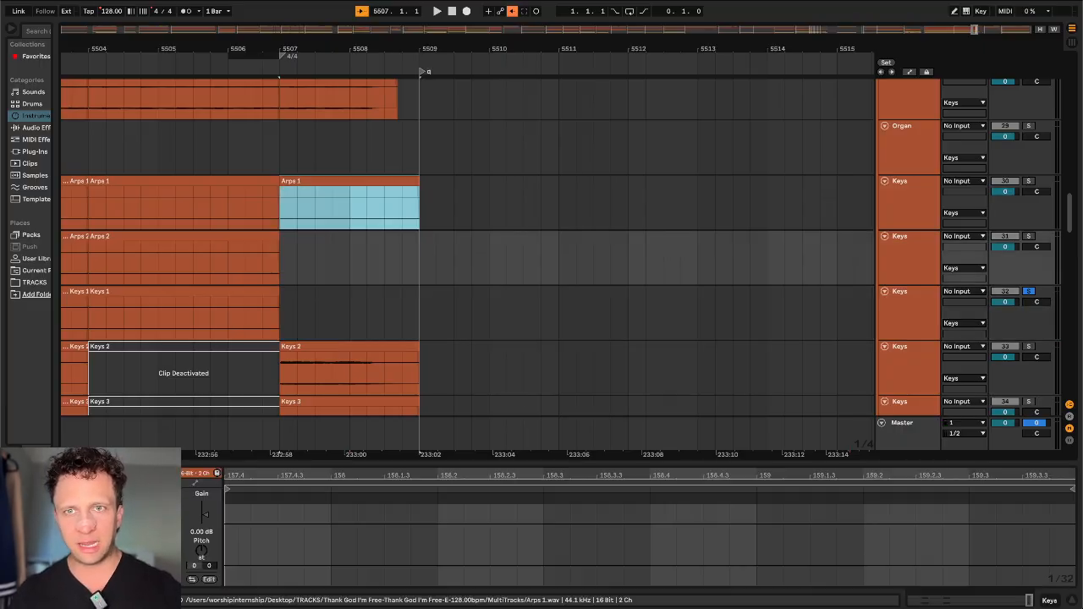
{"action": "key", "text": "Delete"}
- Solo the Keys 2 track instead of the Keys 1 track and play its final clip from bar 5507
{"action": "scroll", "coordinate": [385, 269], "scroll_direction": "up", "scroll_amount": 3}
{"action": "scroll", "coordinate": [406, 269], "scroll_direction": "down", "scroll_amount": 4}
{"action": "scroll", "coordinate": [414, 269], "scroll_direction": "down", "scroll_amount": 5}
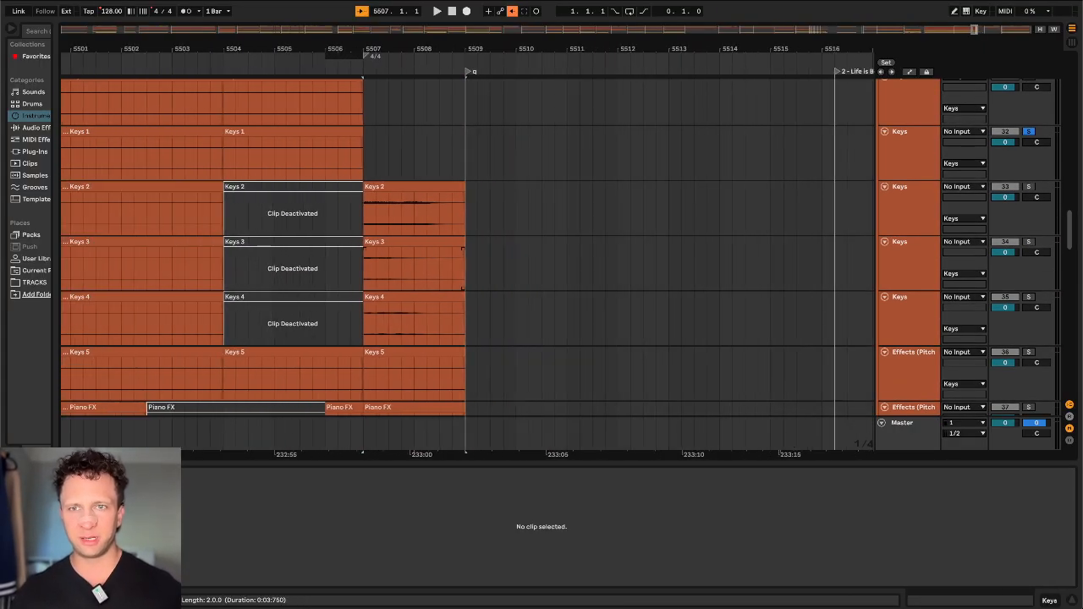
{"action": "scroll", "coordinate": [415, 269], "scroll_direction": "down", "scroll_amount": 1}
{"action": "left_click", "coordinate": [377, 212]}
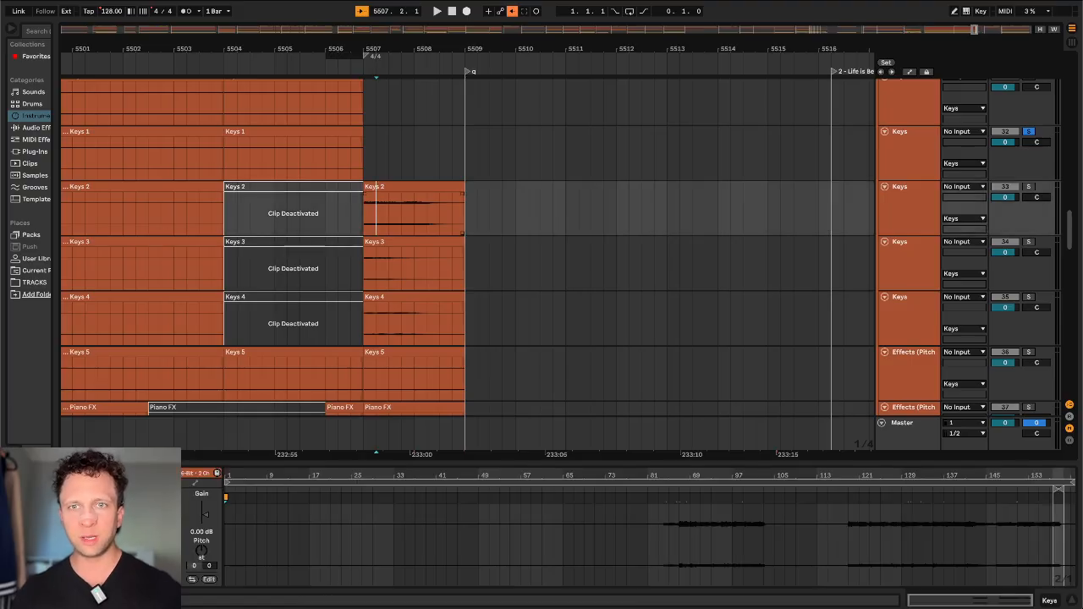
{"action": "scroll", "coordinate": [377, 212], "scroll_direction": "up", "scroll_amount": 3}
{"action": "scroll", "coordinate": [378, 211], "scroll_direction": "down", "scroll_amount": 3}
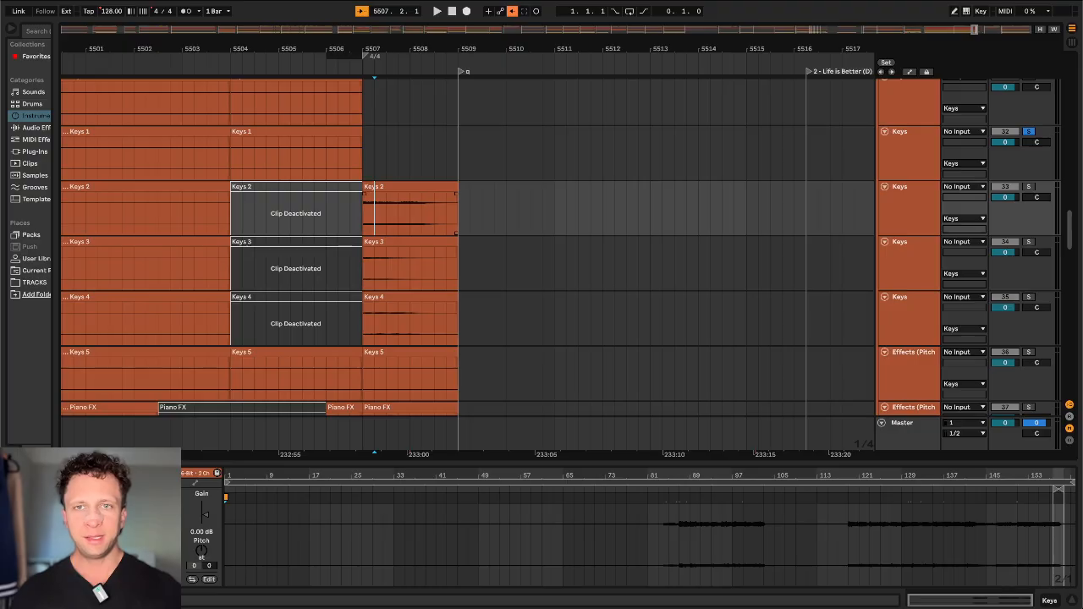
{"action": "key", "text": "space"}
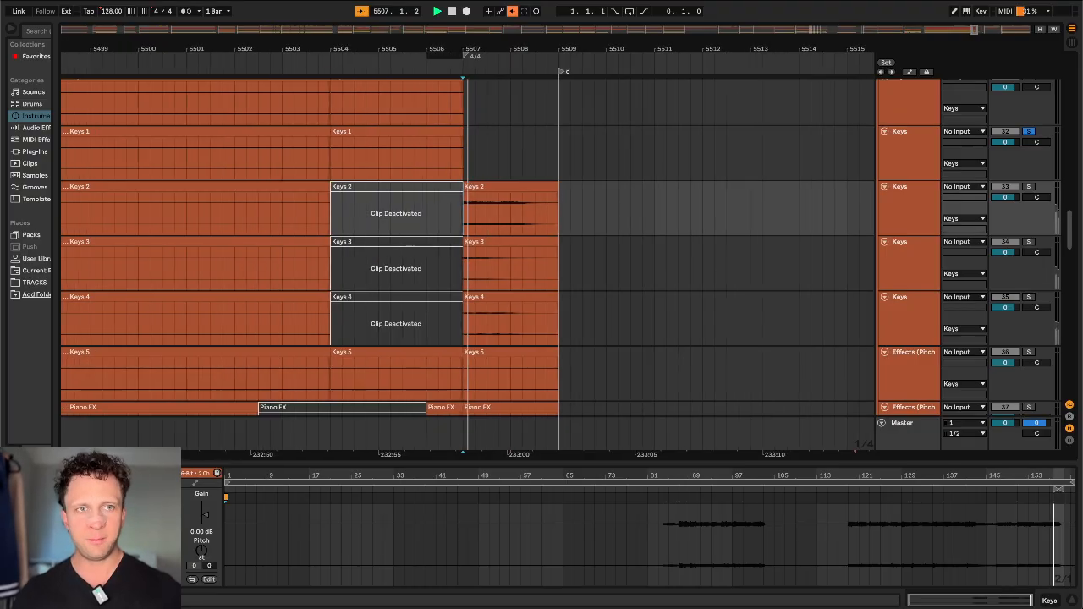
{"action": "key", "text": "space"}
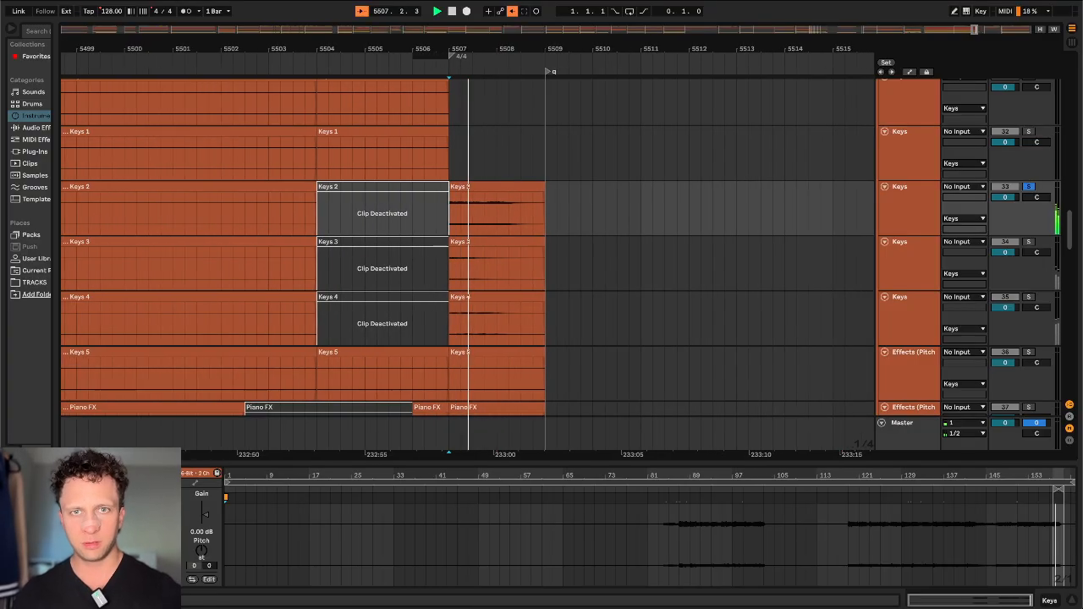
{"action": "scroll", "coordinate": [468, 245], "scroll_direction": "left", "scroll_amount": 2}
{"action": "scroll", "coordinate": [467, 245], "scroll_direction": "down", "scroll_amount": 1}
{"action": "key", "text": "space"}
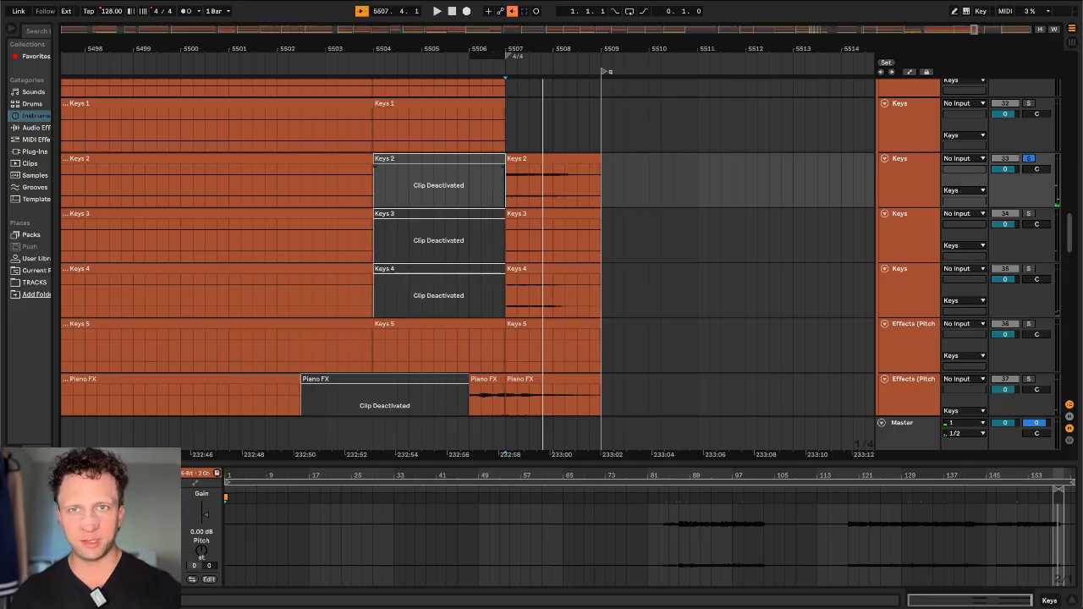
- Extend the start of the final Keys 2 clip back to bar 5504 over the deactivated clip and play it from just before there
{"action": "scroll", "coordinate": [508, 190], "scroll_direction": "up", "scroll_amount": 4}
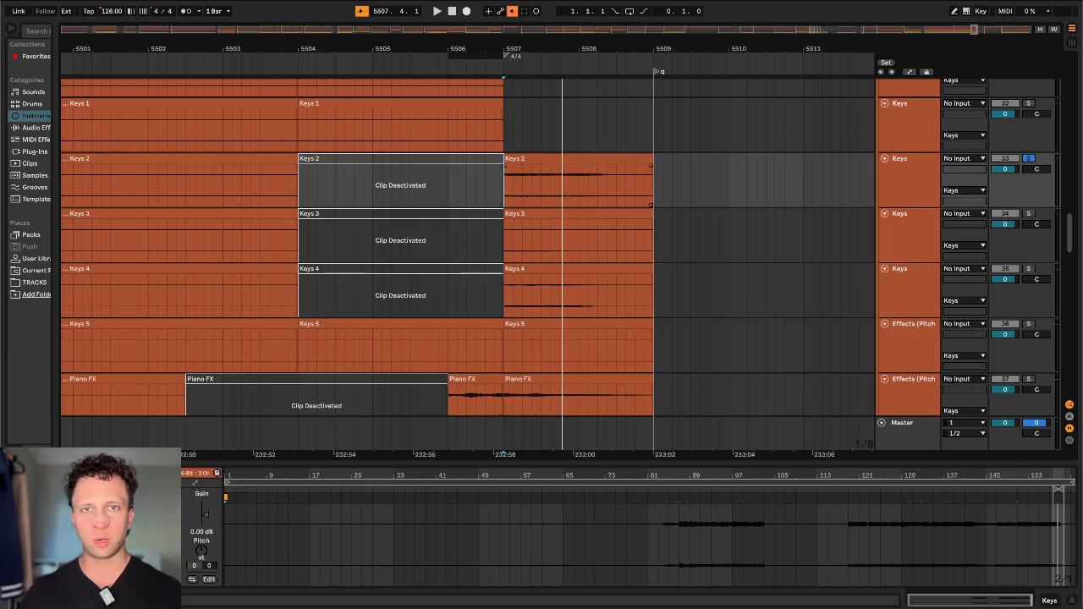
{"action": "left_click_drag", "start_coordinate": [505, 159], "coordinate": [298, 159]}
{"action": "left_click", "coordinate": [289, 180]}
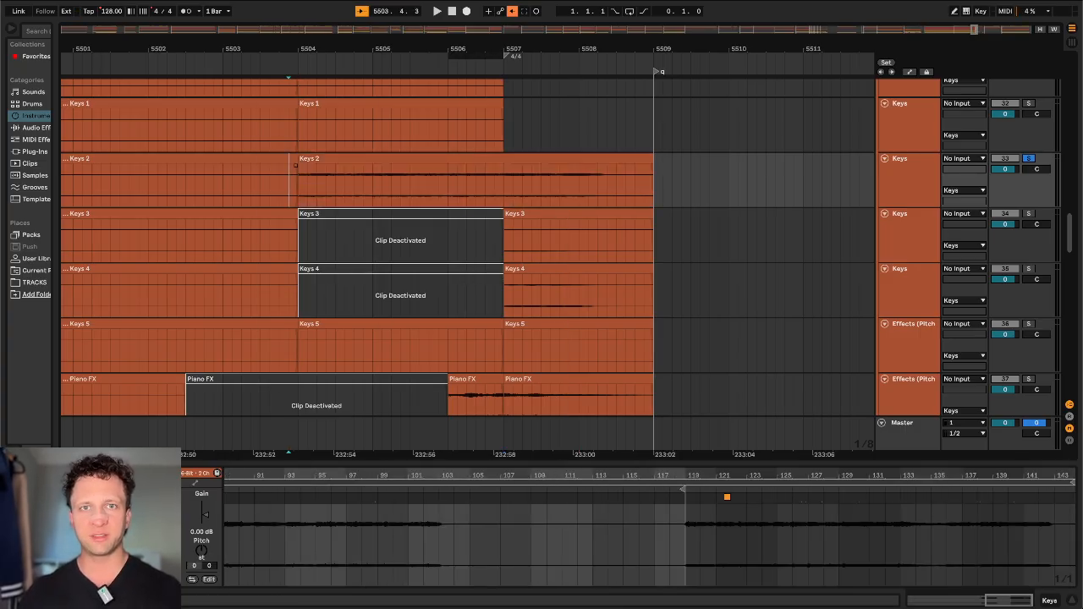
{"action": "key", "text": "space"}
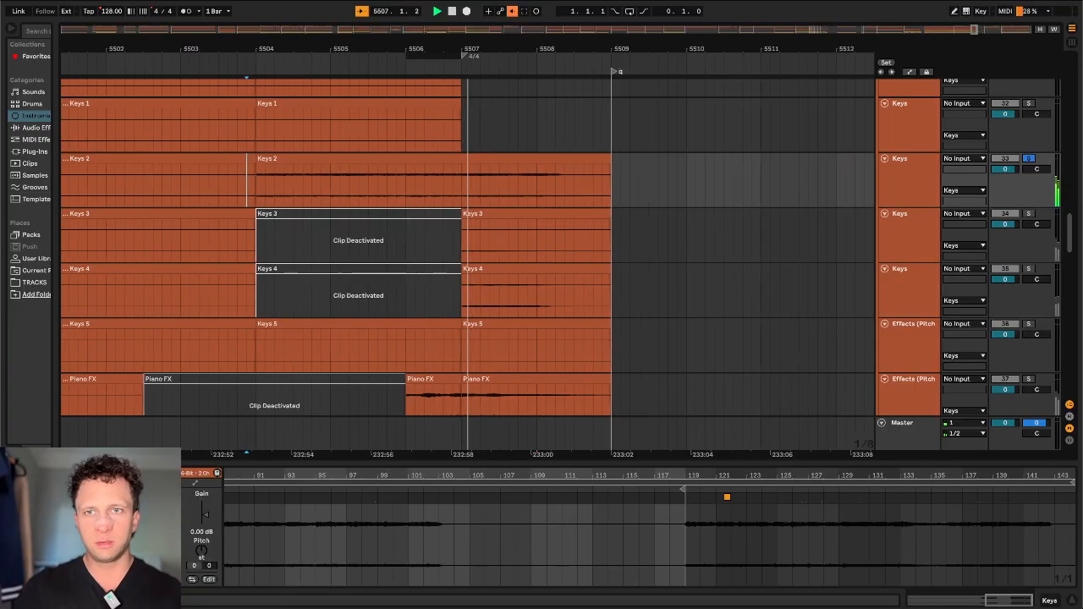
{"action": "key", "text": "minus"}
{"action": "key", "text": "space"}
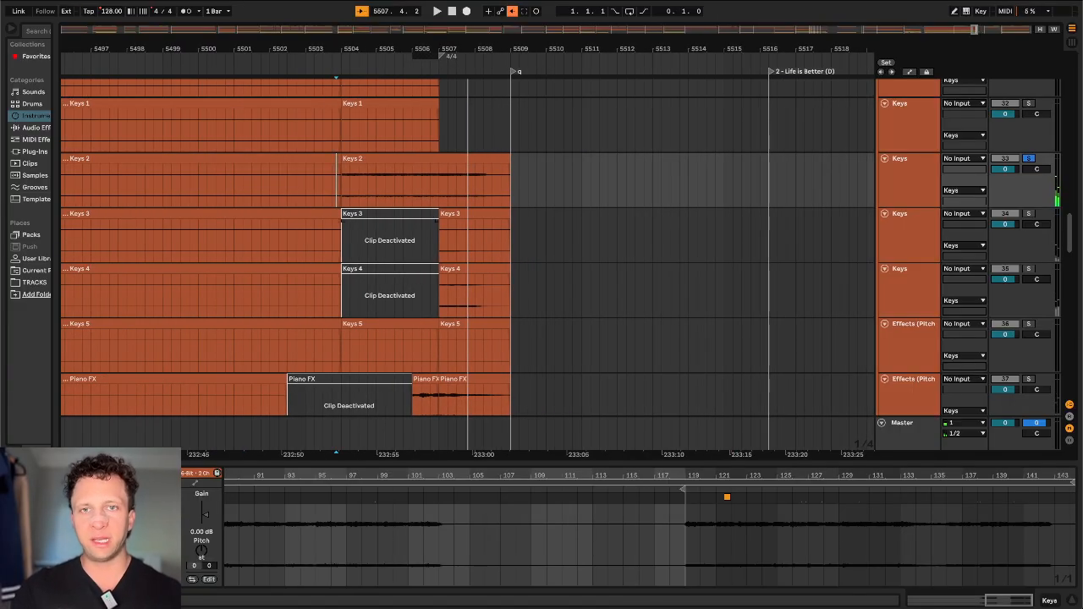
- Solo the Keys 3 track instead of the Keys 2 track and play its final clip from bar 5507
{"action": "left_click", "coordinate": [440, 240]}
{"action": "scroll", "coordinate": [440, 241], "scroll_direction": "up", "scroll_amount": 1}
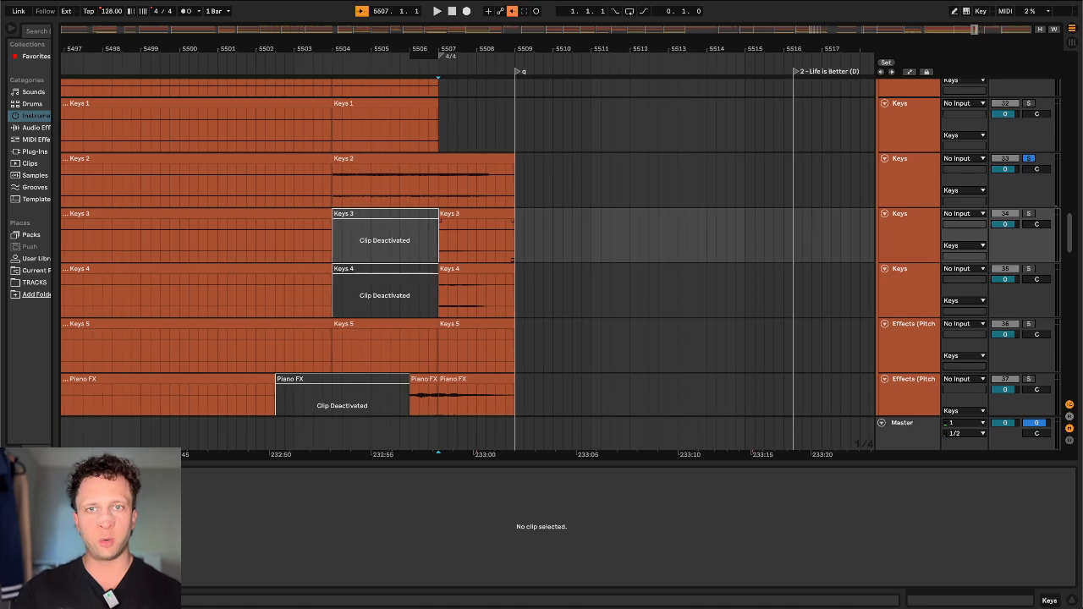
{"action": "key", "text": "space"}
{"action": "left_click", "coordinate": [501, 292]}
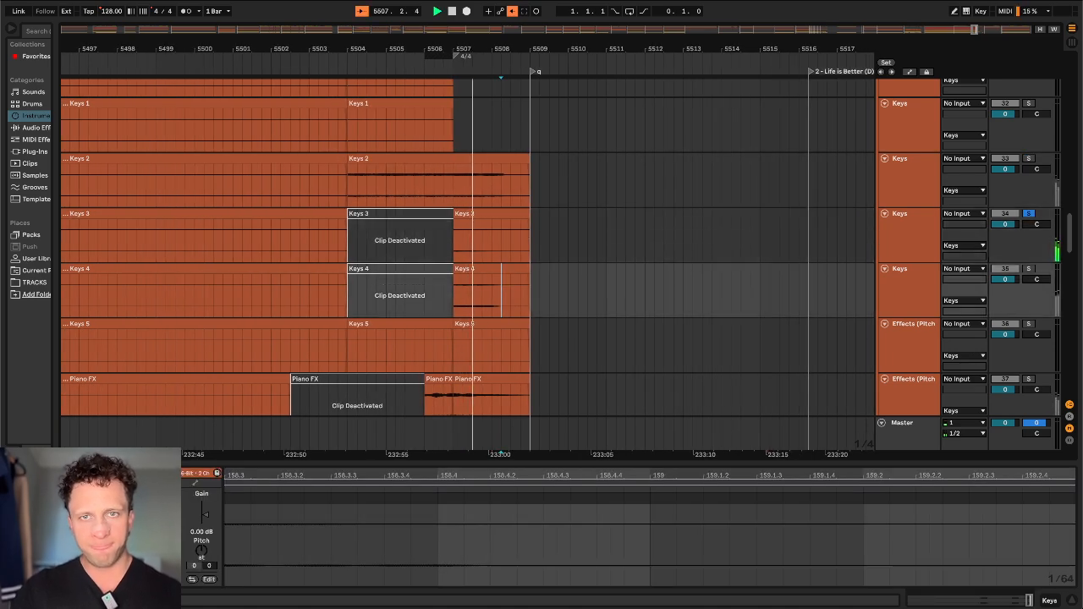
- Extend the start of the final Keys 3 clip back to bar 5504 over the deactivated clip and play from there
{"action": "scroll", "coordinate": [501, 292], "scroll_direction": "up", "scroll_amount": 3}
{"action": "mouse_move", "coordinate": [415, 213]}
{"action": "left_mouse_down"}
{"action": "mouse_move", "coordinate": [170, 213]}
{"action": "mouse_move", "coordinate": [222, 213]}
{"action": "left_mouse_up"}
{"action": "left_click", "coordinate": [223, 240]}
{"action": "key", "text": "space"}
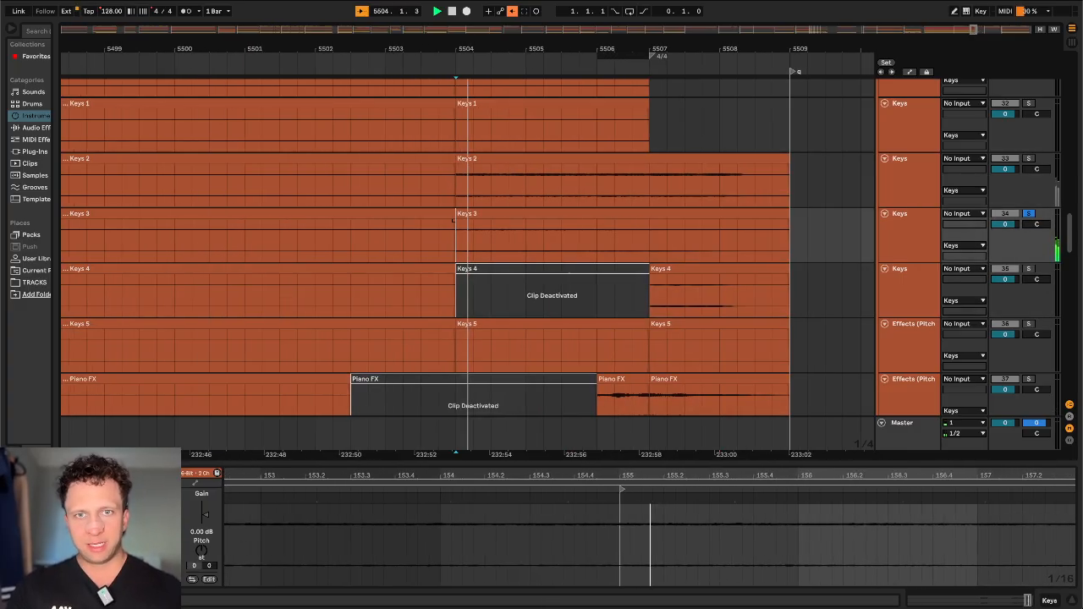
- Extend the final Keys 4 clip back to bar 5504 over the deactivated clip, and play it from there with its track soloed
{"action": "left_click", "coordinate": [660, 269]}
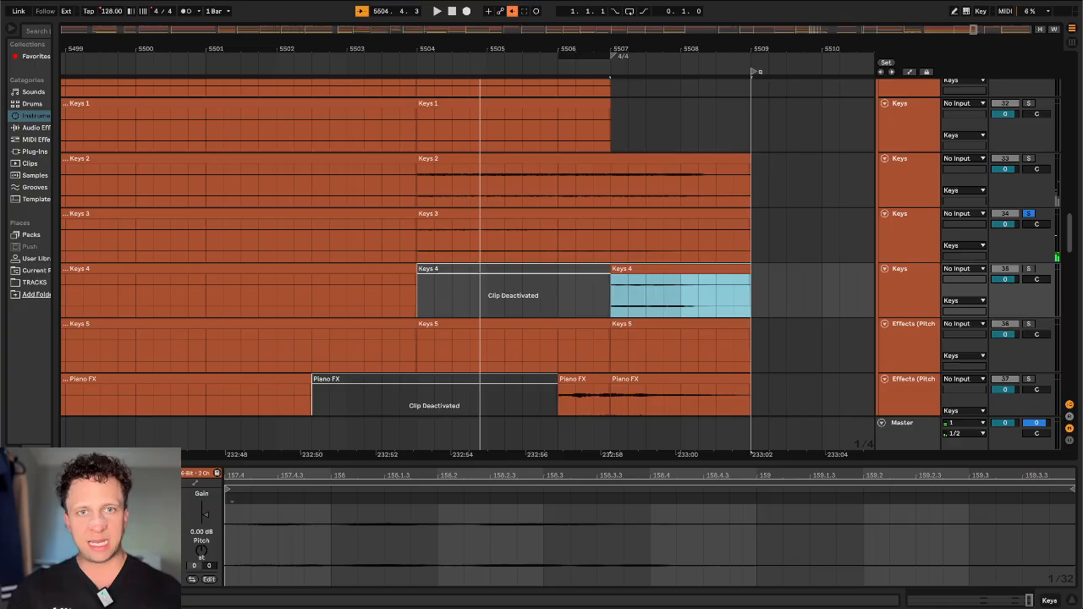
{"action": "left_click_drag", "start_coordinate": [611, 269], "coordinate": [418, 269]}
{"action": "left_click", "coordinate": [419, 295]}
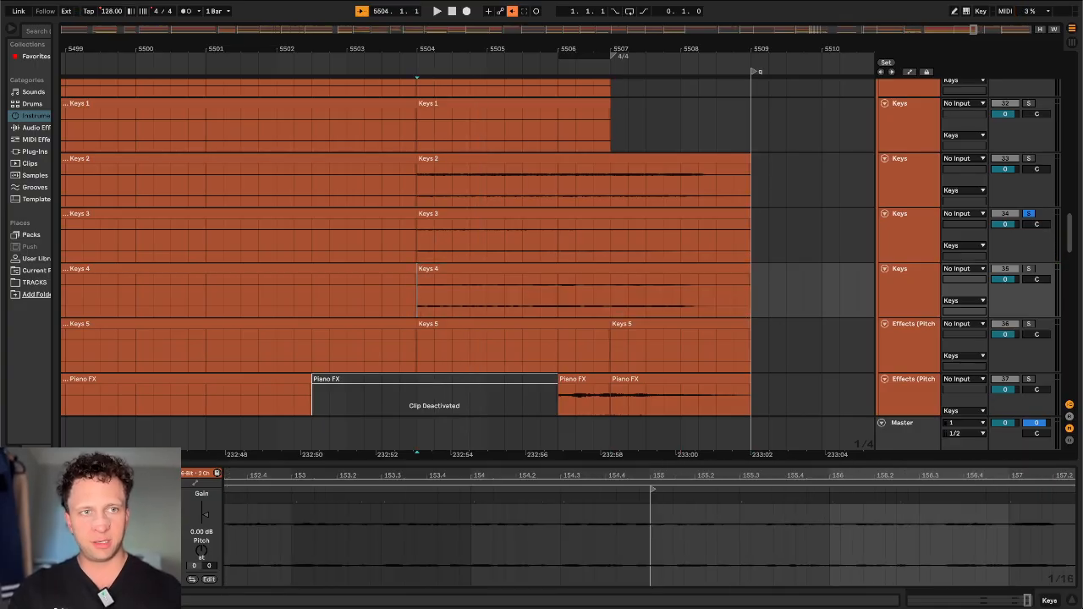
{"action": "key", "text": "space"}
{"action": "scroll", "coordinate": [465, 254], "scroll_direction": "down", "scroll_amount": 1}
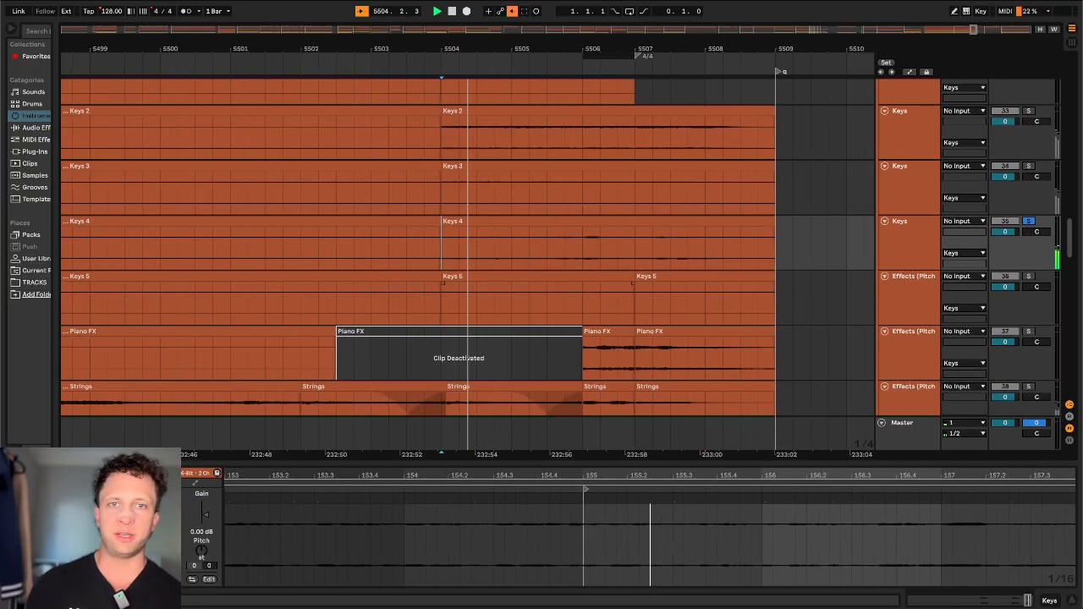
- Play the end of the extended Keys 4 clip from just after bar 5507
{"action": "scroll", "coordinate": [466, 254], "scroll_direction": "down", "scroll_amount": 1}
{"action": "left_click", "coordinate": [592, 218]}
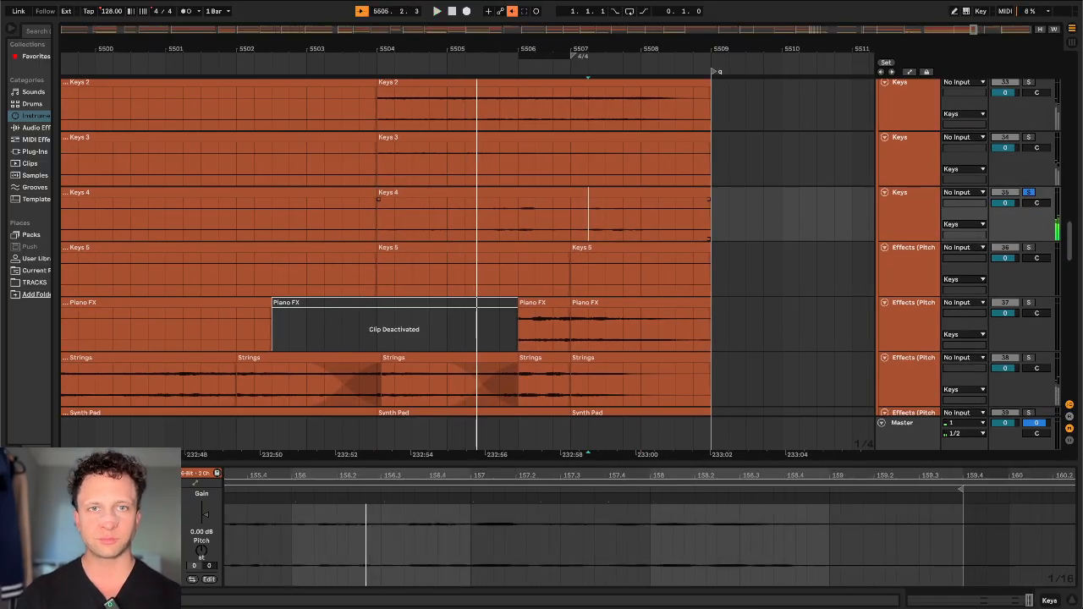
{"action": "key", "text": "space"}
{"action": "key", "text": "space"}
- Solo the Piano FX track instead of the Keys 4 track and play its ending clips from bar 5506
{"action": "scroll", "coordinate": [465, 254], "scroll_direction": "down", "scroll_amount": 1}
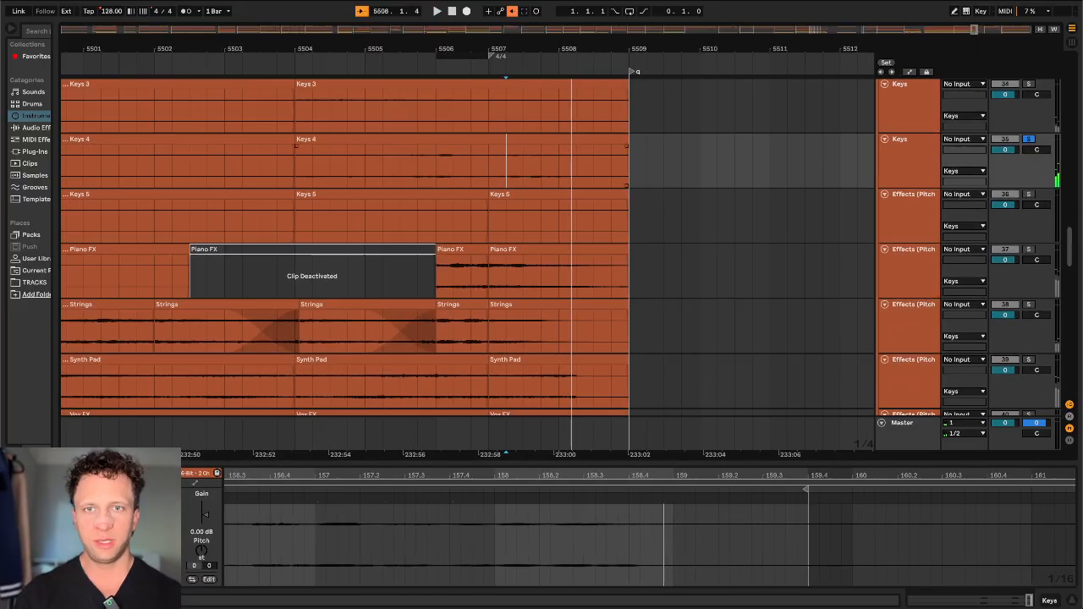
{"action": "left_click", "coordinate": [438, 277]}
{"action": "key", "text": "space"}
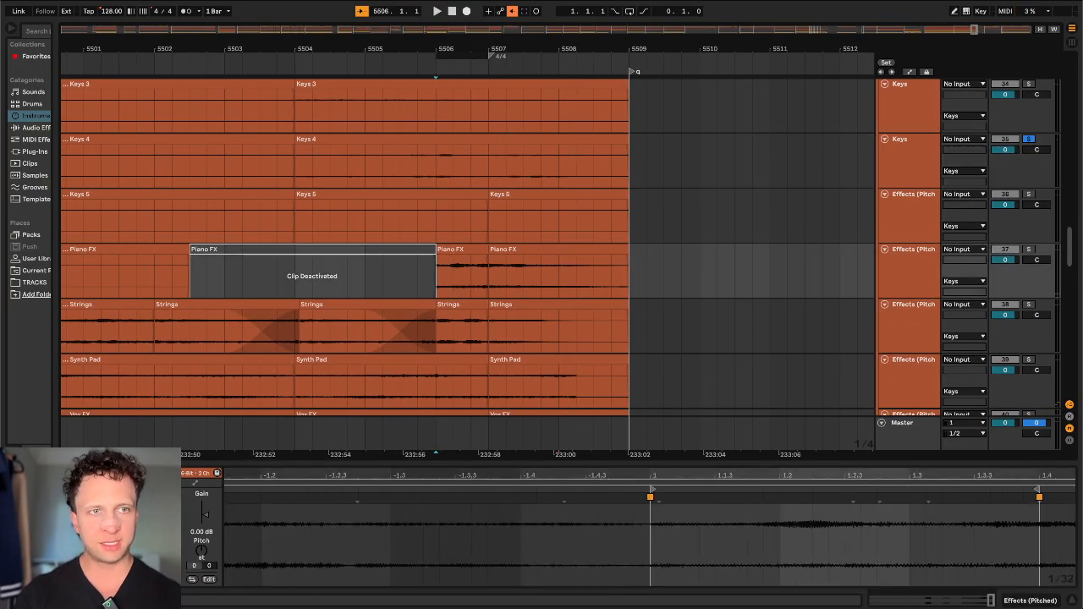
{"action": "key", "text": "space"}
{"action": "scroll", "coordinate": [466, 254], "scroll_direction": "down", "scroll_amount": 1}
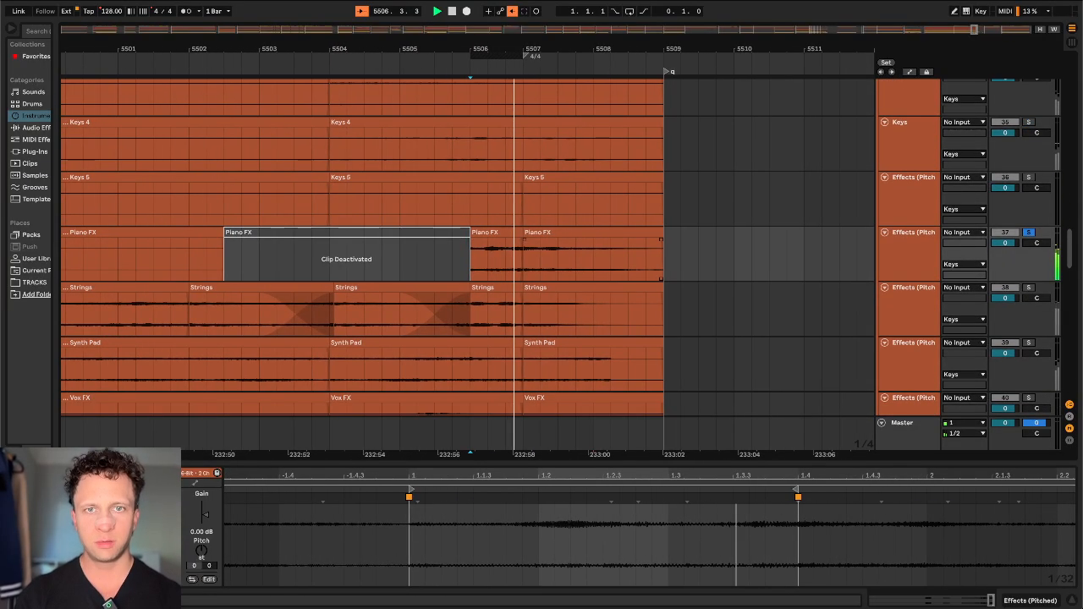
{"action": "key", "text": "space"}
- Extend the start of the final Piano FX clip back to about bar 5502.4, playing it from bar 5506 along the way
{"action": "left_click_drag", "start_coordinate": [523, 232], "coordinate": [294, 233]}
{"action": "left_click", "coordinate": [470, 261]}
{"action": "key", "text": "space"}
{"action": "scroll", "coordinate": [470, 260], "scroll_direction": "right", "scroll_amount": 1}
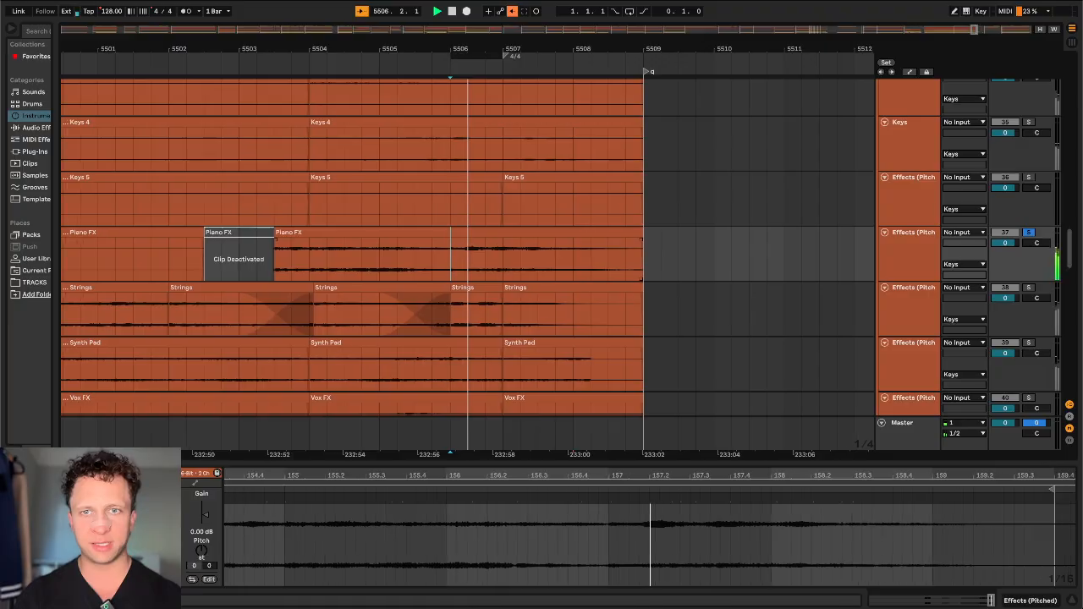
{"action": "scroll", "coordinate": [470, 260], "scroll_direction": "left", "scroll_amount": 2}
{"action": "left_click_drag", "start_coordinate": [334, 218], "coordinate": [279, 218]}
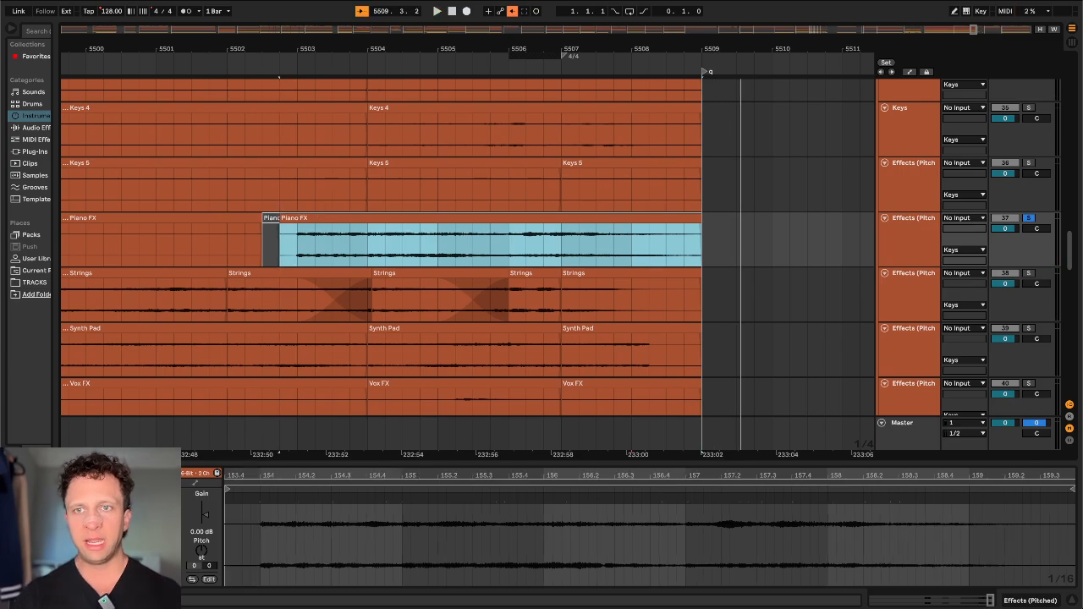
- Try extending the start of the final Piano FX clip back to bar 5494.3 and play it from bar 5499
{"action": "key", "text": "minus"}
{"action": "scroll", "coordinate": [747, 181], "scroll_direction": "left", "scroll_amount": 5}
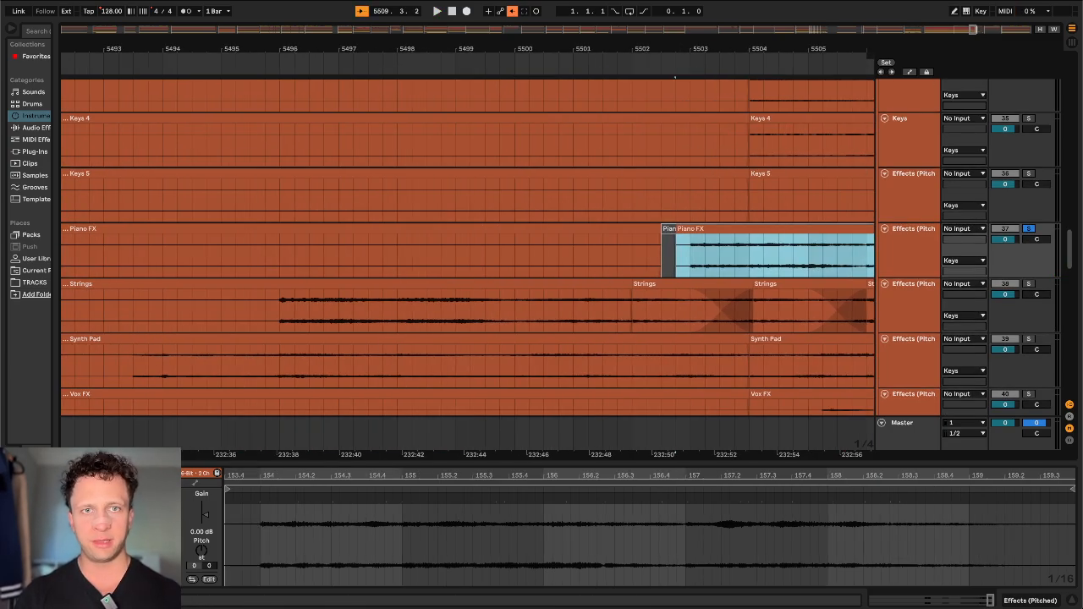
{"action": "left_click_drag", "start_coordinate": [675, 254], "coordinate": [192, 253]}
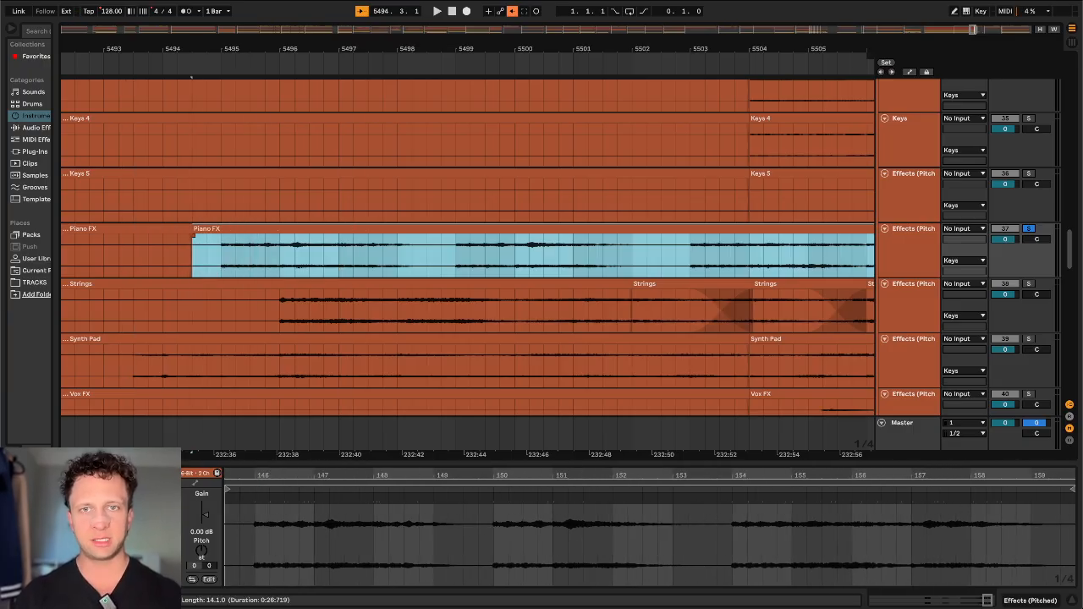
{"action": "left_click", "coordinate": [455, 254]}
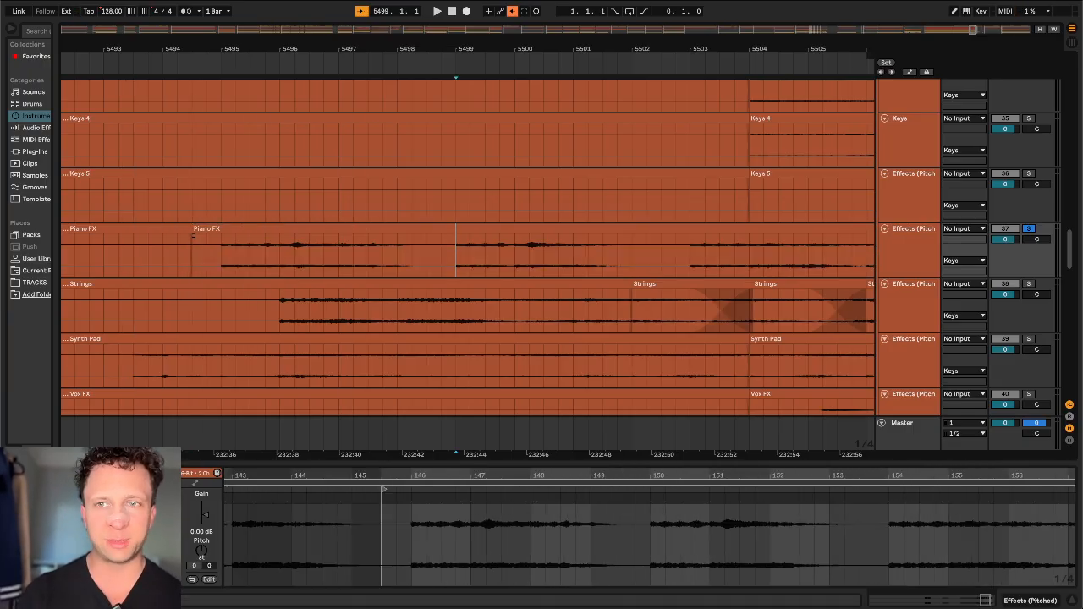
{"action": "key", "text": "space"}
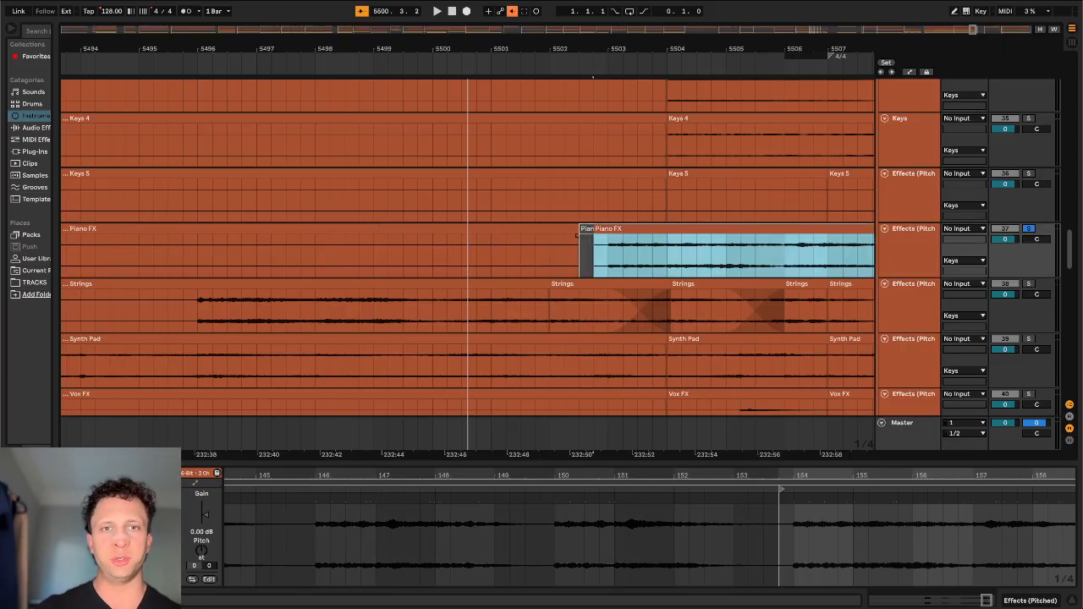
- Undo the last Piano FX extension, then solo the Strings effects track and play it from bar 5502.2
{"action": "scroll", "coordinate": [633, 291], "scroll_direction": "right", "scroll_amount": 3}
{"action": "scroll", "coordinate": [633, 292], "scroll_direction": "down", "scroll_amount": 2}
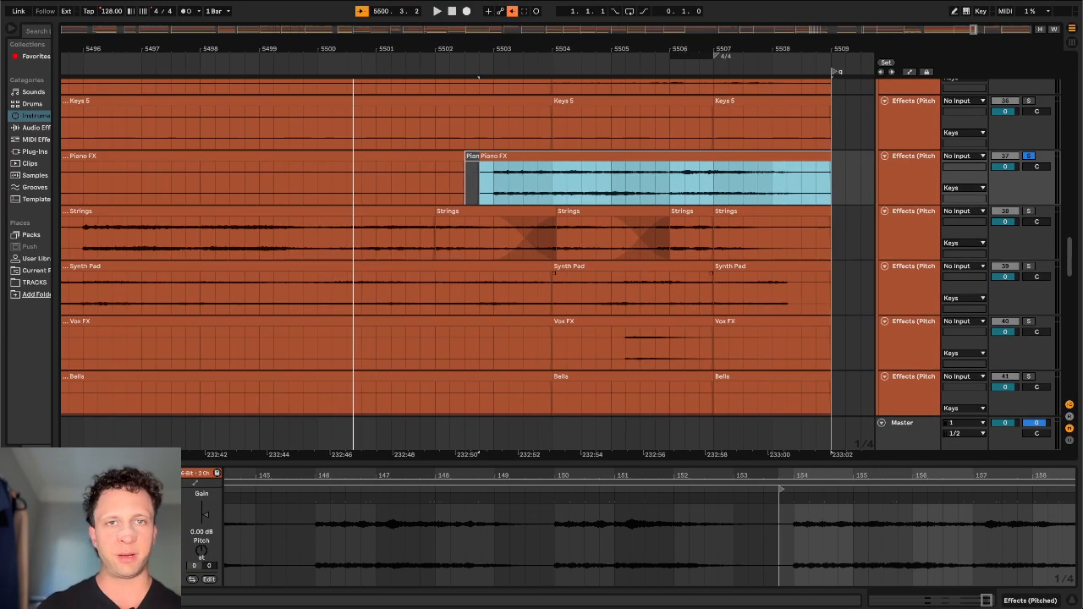
{"action": "left_click", "coordinate": [449, 231]}
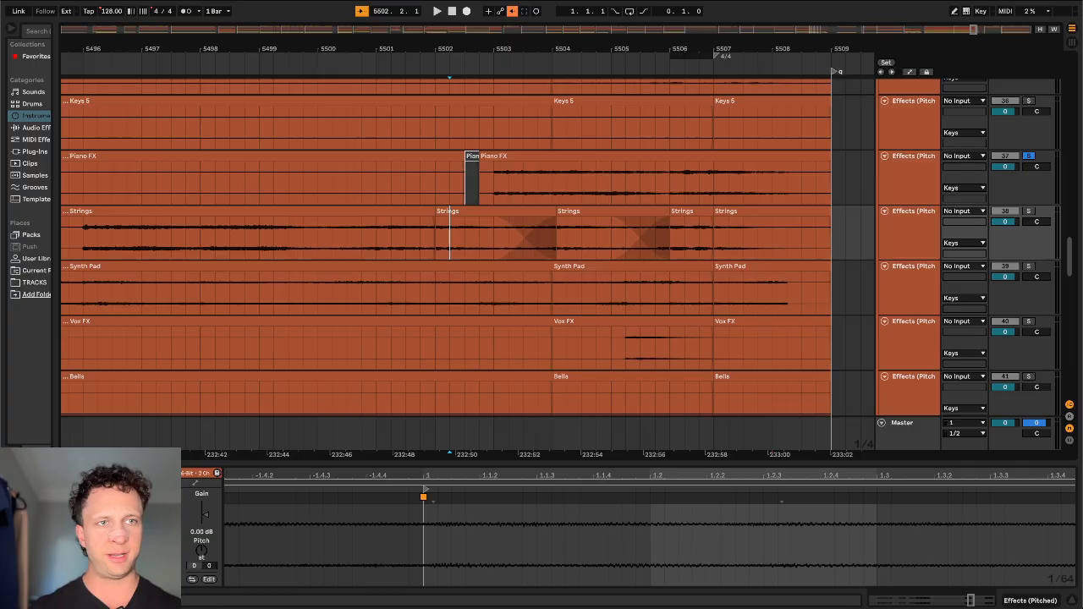
{"action": "key", "text": "space"}
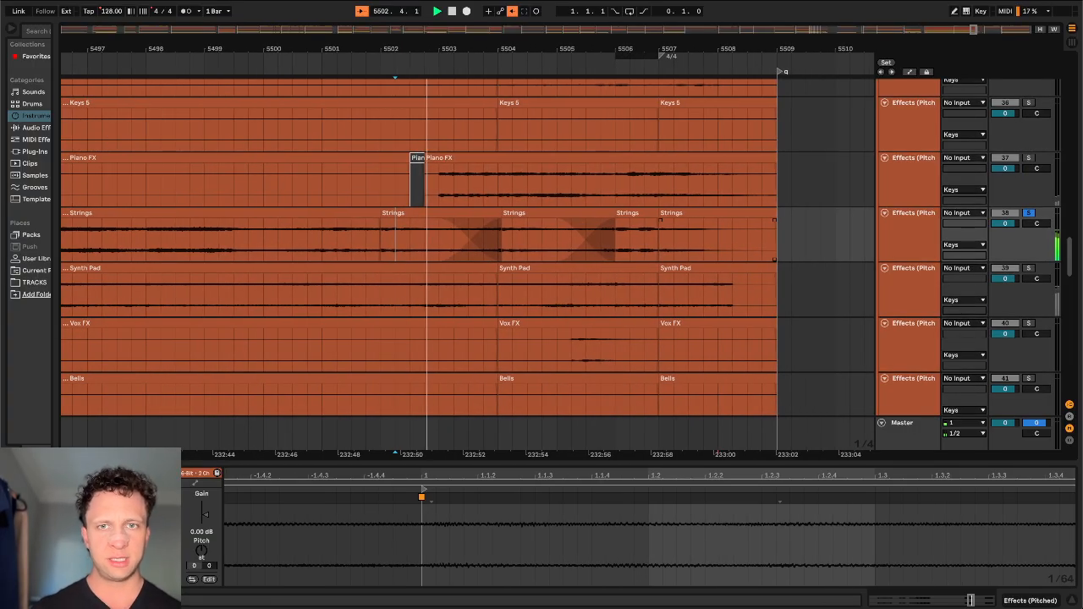
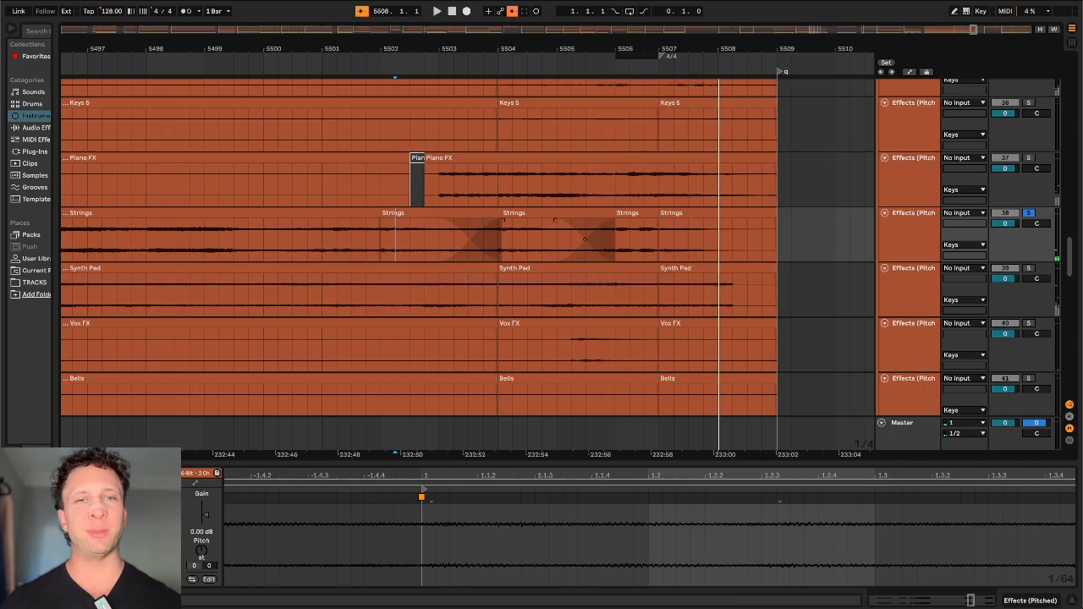
- Play the soloed Strings track across its ending clips from about bar 5505
{"action": "left_click", "coordinate": [557, 241]}
{"action": "key", "text": "space"}
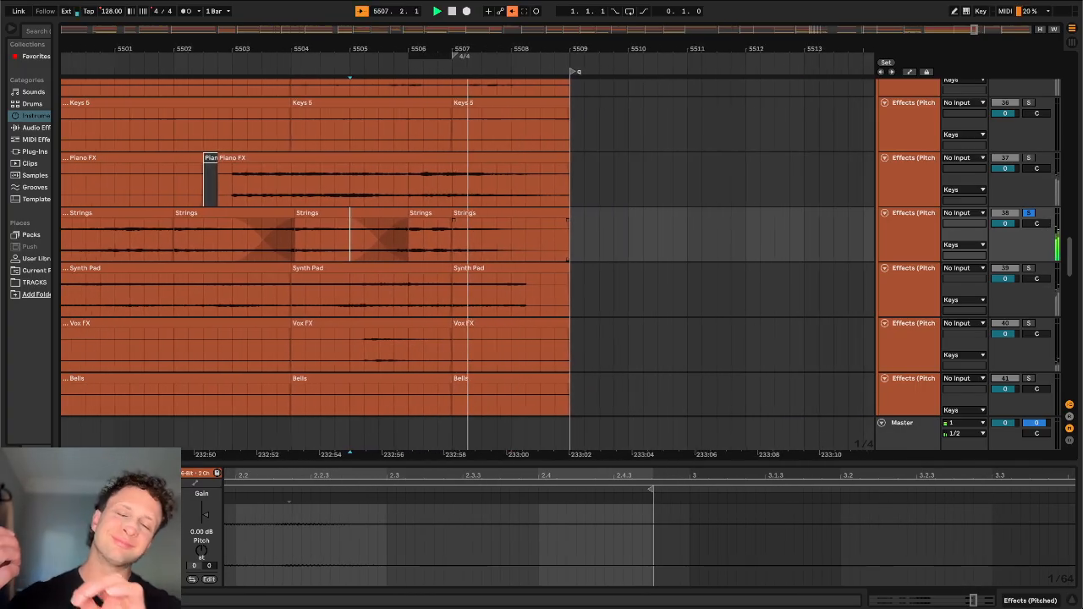
{"action": "key", "text": "space"}
{"action": "scroll", "coordinate": [442, 279], "scroll_direction": "down", "scroll_amount": 2}
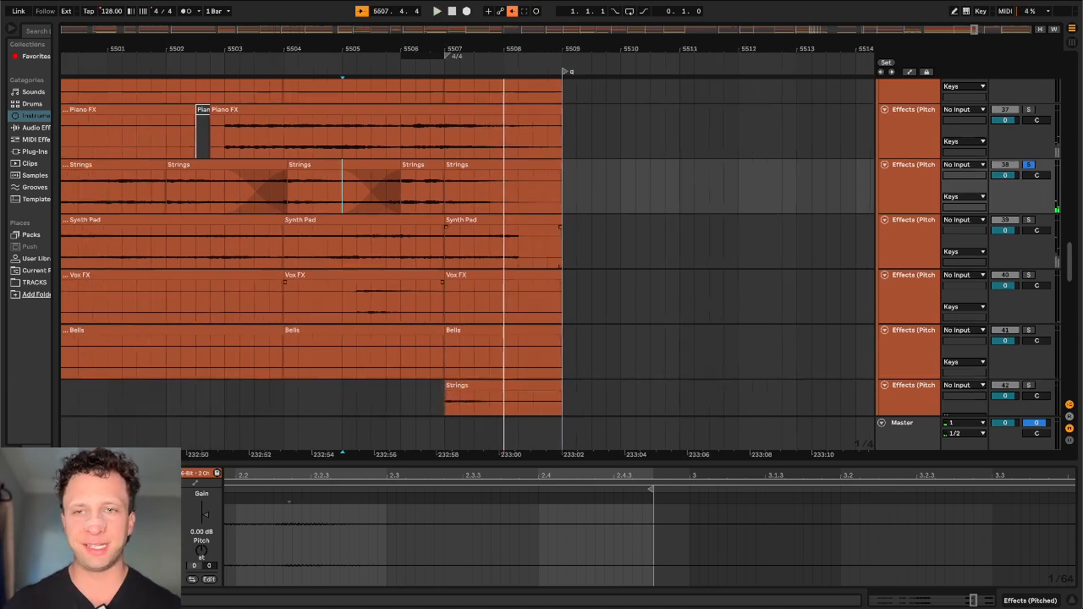
- Solo the Synth Pad track and play its ending clips from bar 5505.4
{"action": "left_click", "coordinate": [391, 238]}
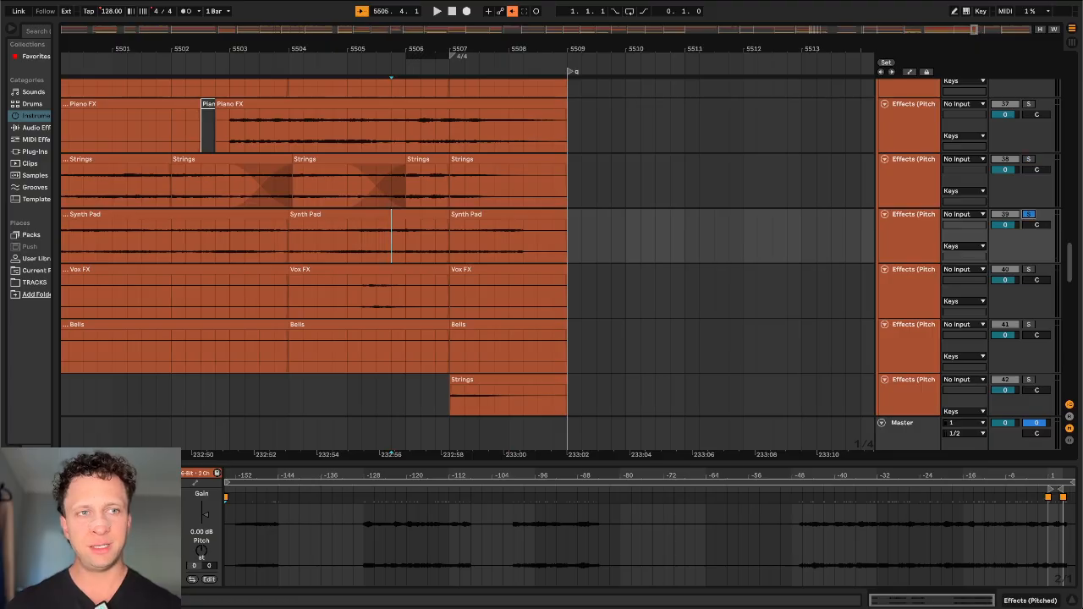
{"action": "key", "text": "space"}
{"action": "scroll", "coordinate": [565, 288], "scroll_direction": "down", "scroll_amount": 5}
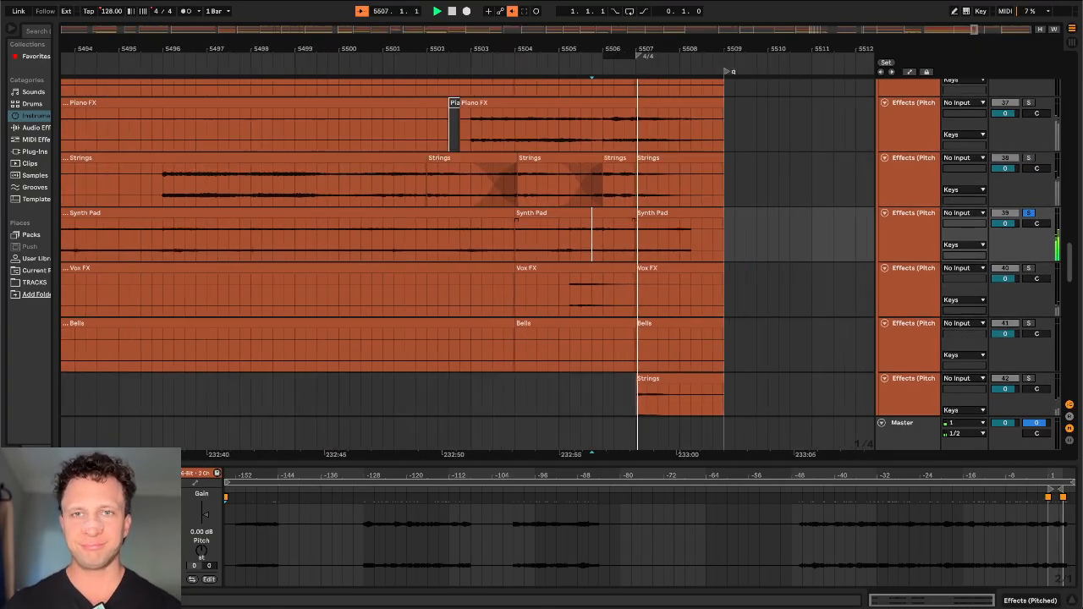
{"action": "key", "text": "space"}
- Solo the Vox FX track instead of the Synth Pad and play its ending from bar 5505
{"action": "left_click", "coordinate": [562, 292]}
{"action": "scroll", "coordinate": [563, 291], "scroll_direction": "up", "scroll_amount": 4}
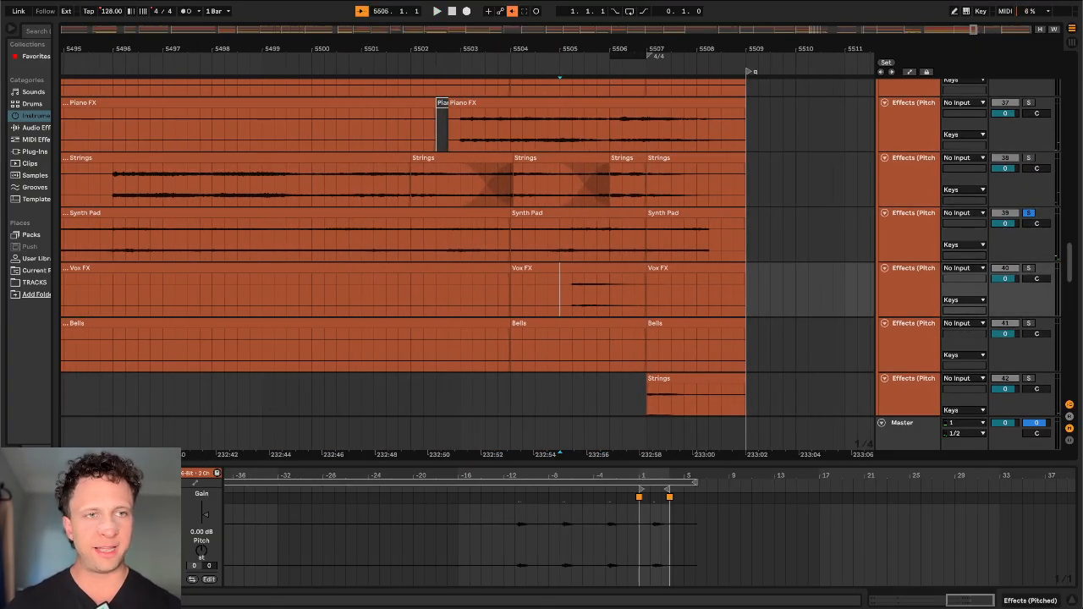
{"action": "key", "text": "s"}
{"action": "key", "text": "space"}
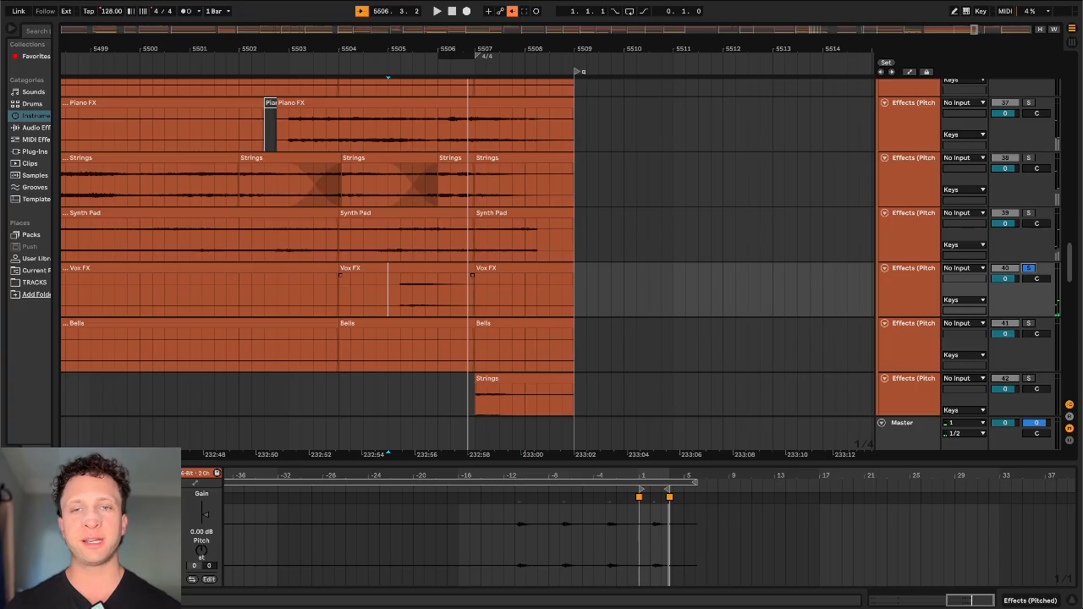
{"action": "scroll", "coordinate": [413, 291], "scroll_direction": "up", "scroll_amount": 4}
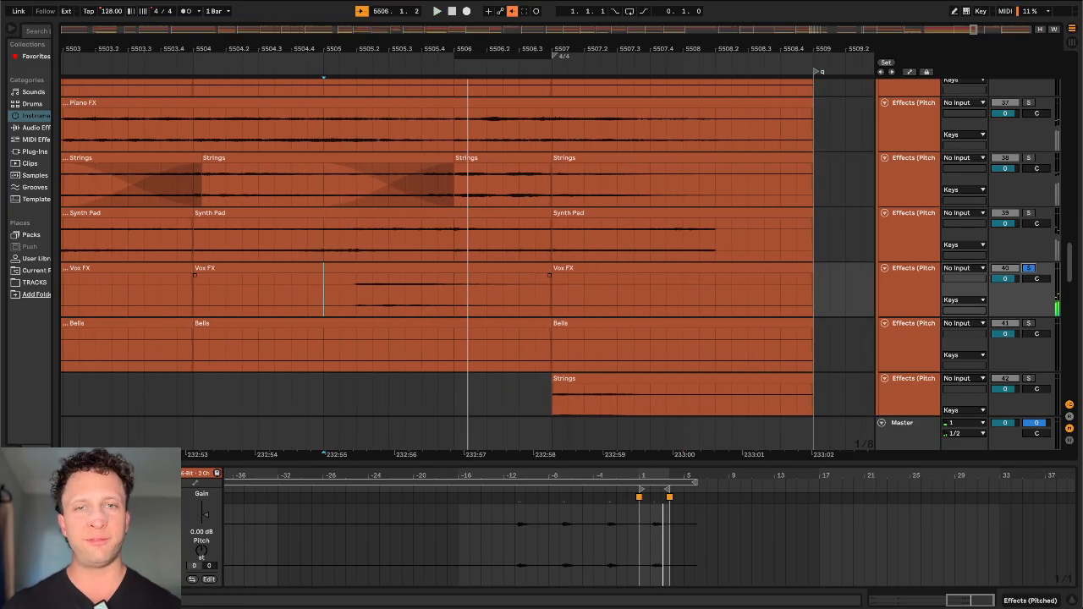
{"action": "scroll", "coordinate": [448, 253], "scroll_direction": "down", "scroll_amount": 3}
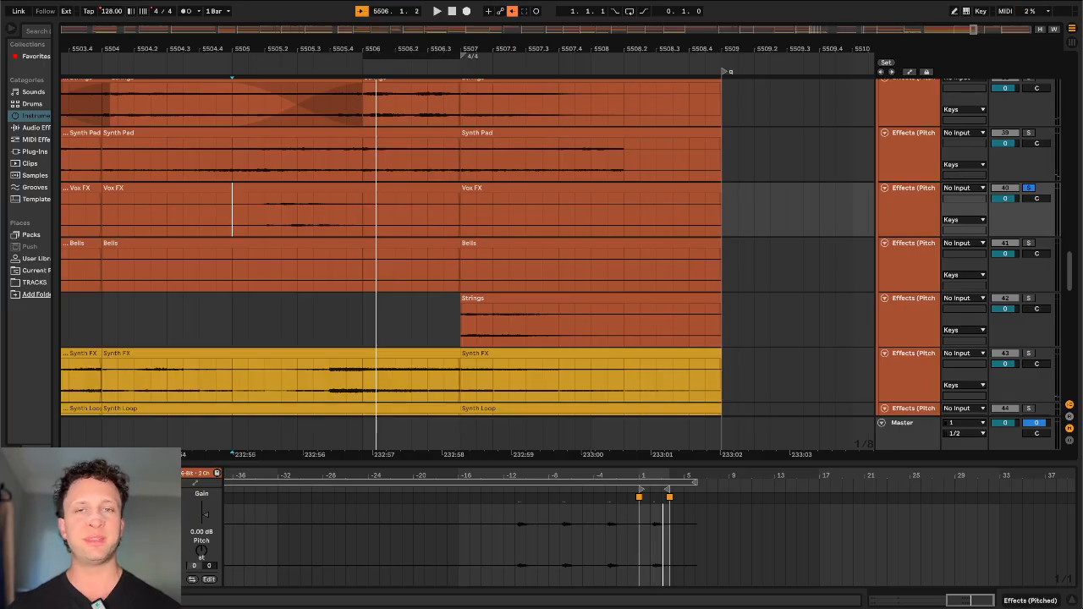
{"action": "scroll", "coordinate": [460, 253], "scroll_direction": "down", "scroll_amount": 3}
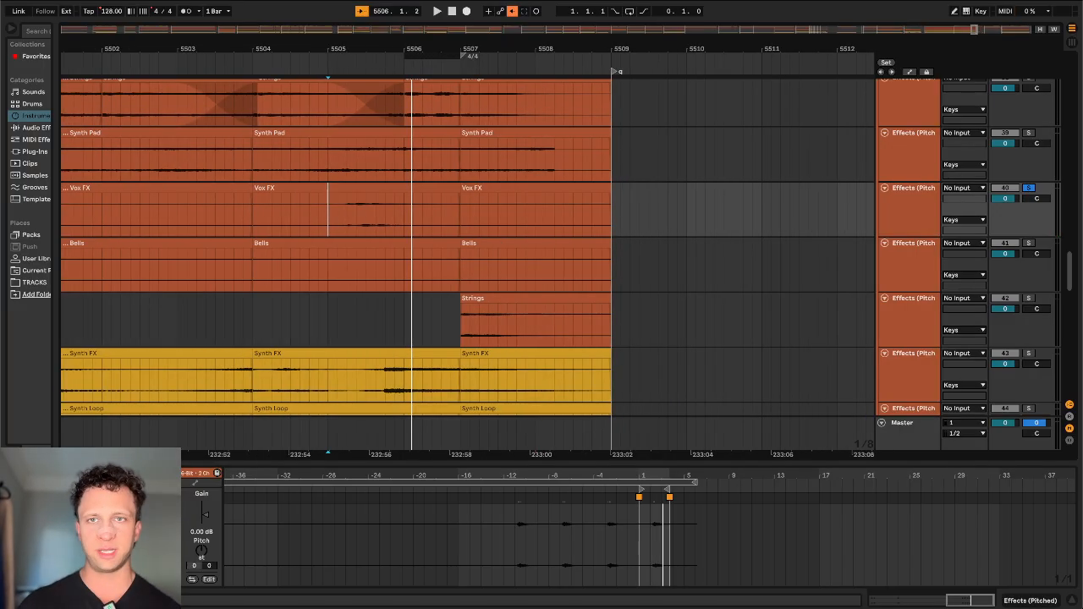
- Solo the lower Strings effects track beneath Bells and play its short clip from bar 5507
{"action": "left_click", "coordinate": [461, 320]}
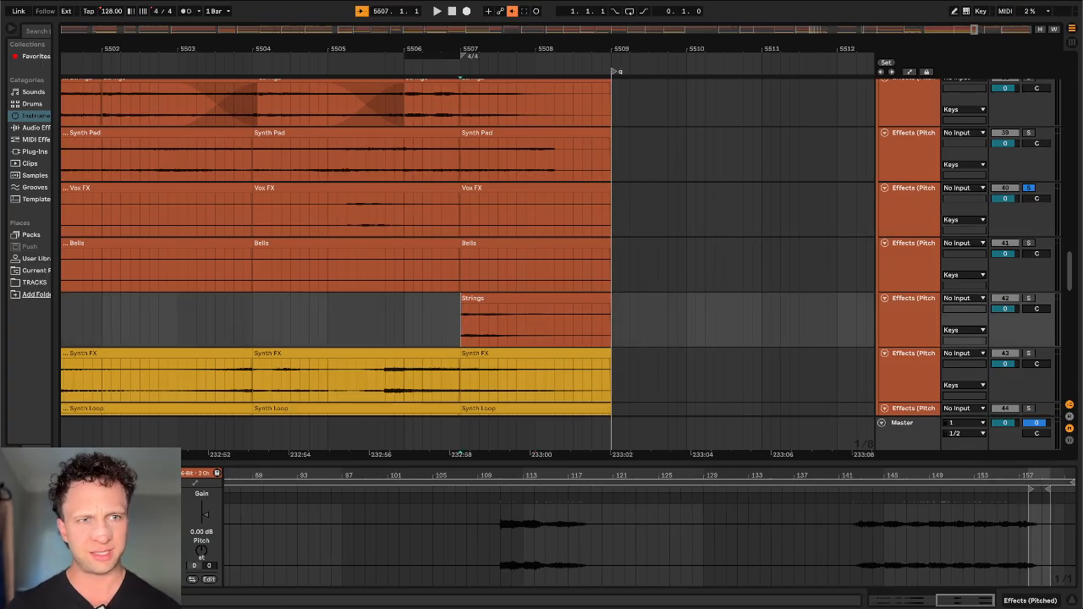
{"action": "key", "text": "s"}
{"action": "key", "text": "space"}
{"action": "scroll", "coordinate": [461, 254], "scroll_direction": "right", "scroll_amount": 1}
{"action": "scroll", "coordinate": [461, 254], "scroll_direction": "up", "scroll_amount": 3}
{"action": "key", "text": "space"}
{"action": "scroll", "coordinate": [461, 254], "scroll_direction": "down", "scroll_amount": 2}
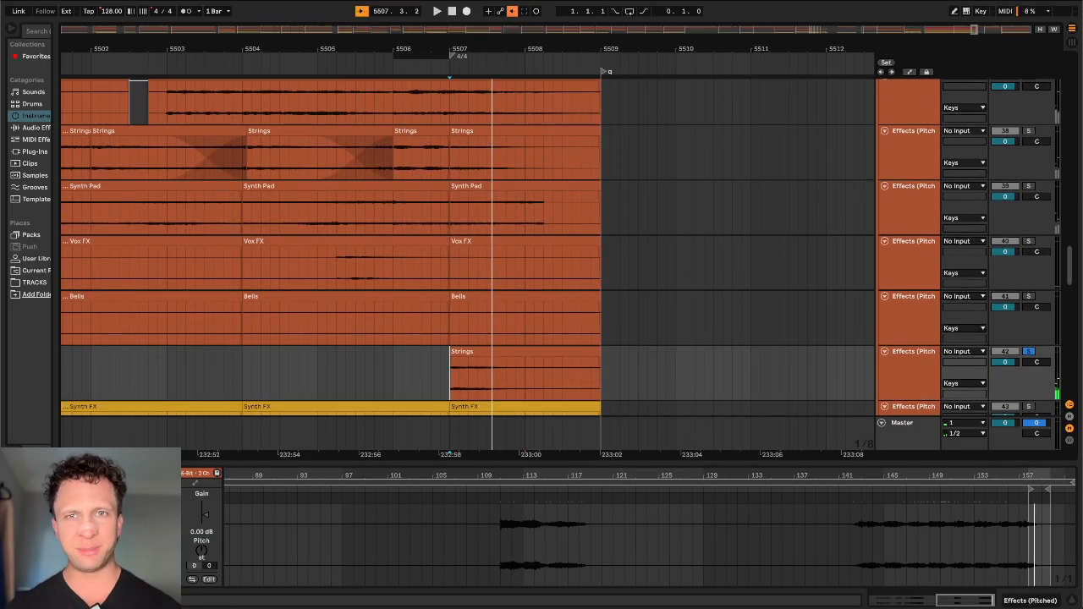
- Delete the short Strings clip spanning bars 5507 to 5509 on the effects track beneath Bells
{"action": "left_click", "coordinate": [501, 351]}
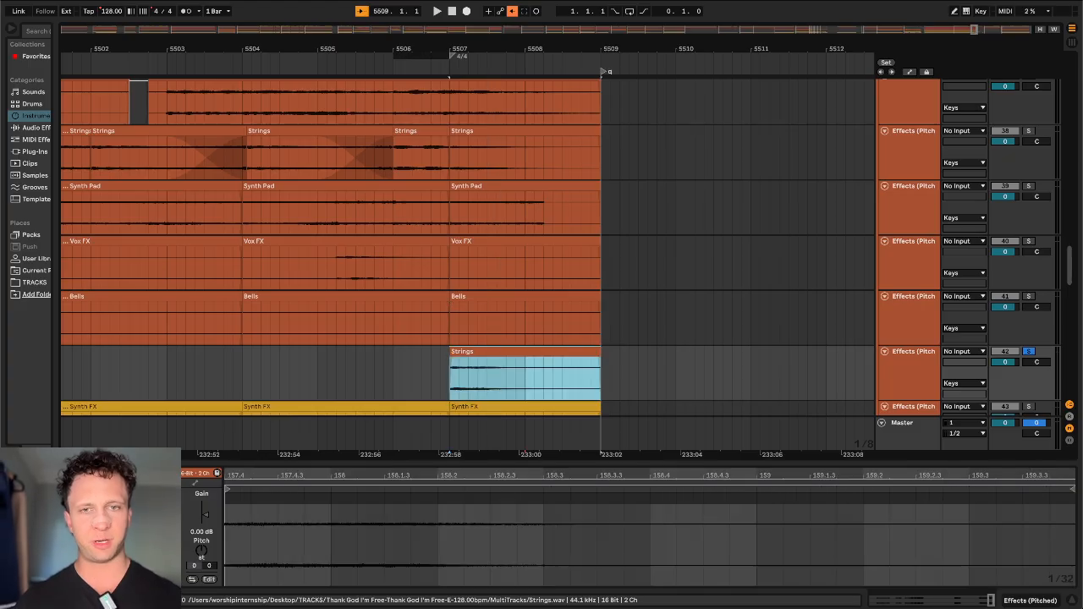
{"action": "key", "text": "Delete"}
{"action": "scroll", "coordinate": [465, 253], "scroll_direction": "down", "scroll_amount": 3}
{"action": "scroll", "coordinate": [466, 254], "scroll_direction": "up", "scroll_amount": 15}
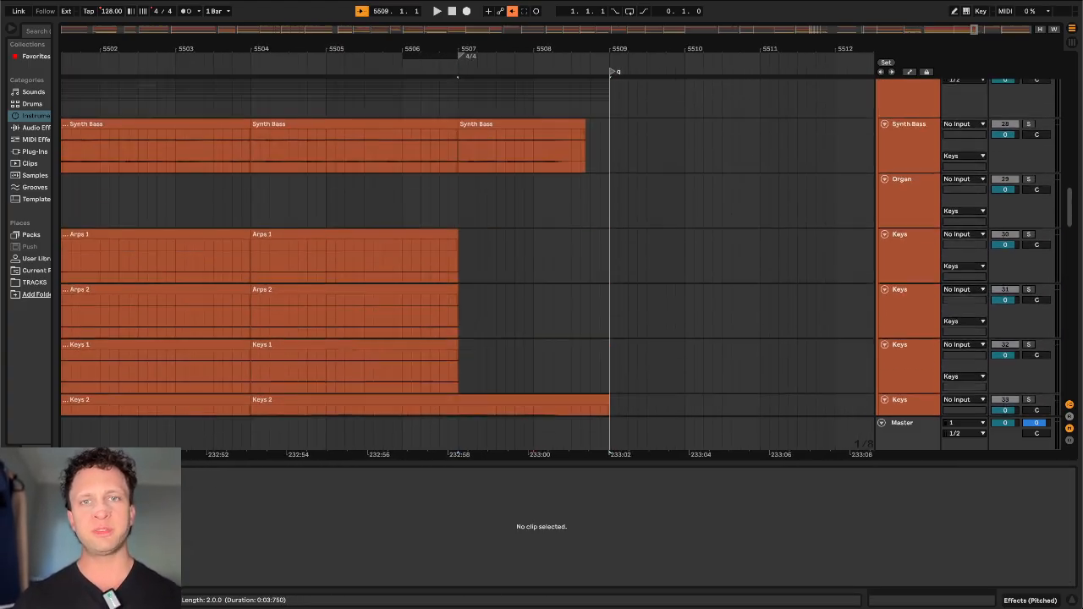
{"action": "scroll", "coordinate": [465, 254], "scroll_direction": "down", "scroll_amount": 13}
{"action": "scroll", "coordinate": [466, 254], "scroll_direction": "down", "scroll_amount": 3}
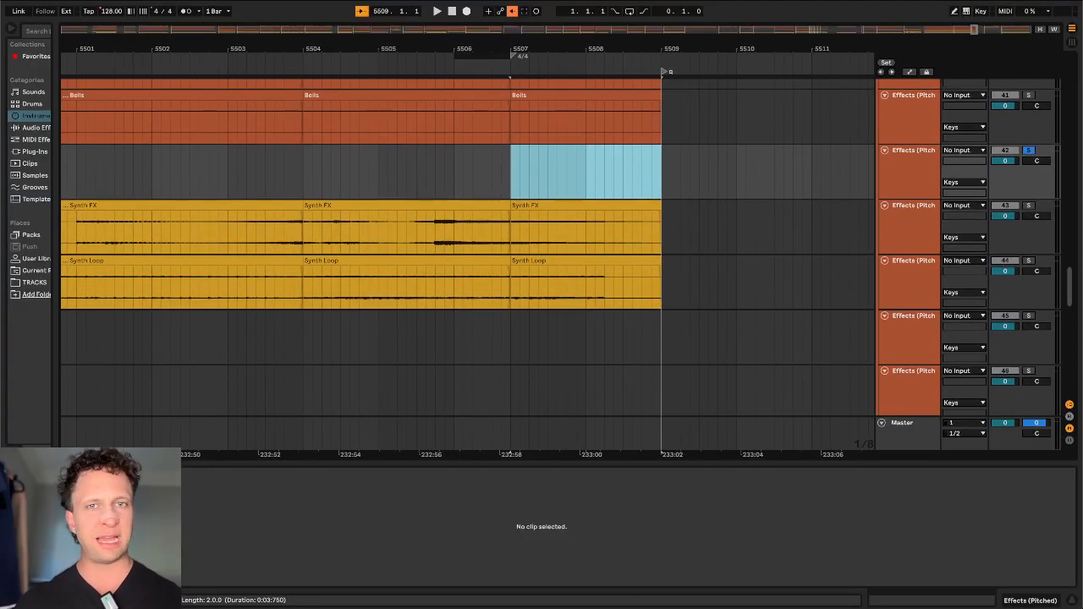
- Check the Synth FX clip boundary at bar 5504, then solo the track and play it from about bar 5503.2
{"action": "left_click", "coordinate": [264, 230]}
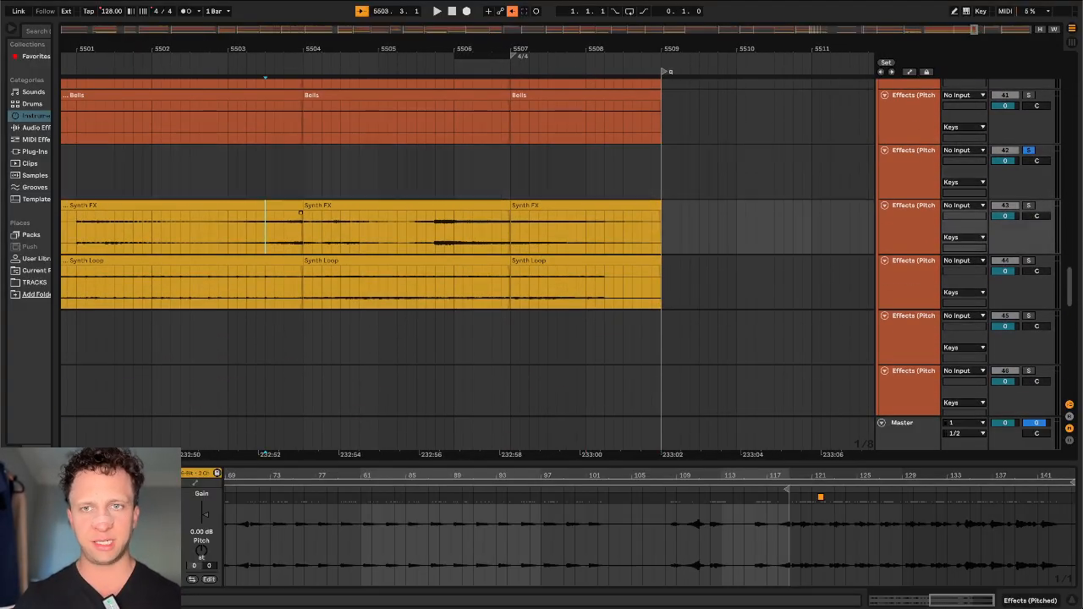
{"action": "key", "text": "plus"}
{"action": "key", "text": "plus"}
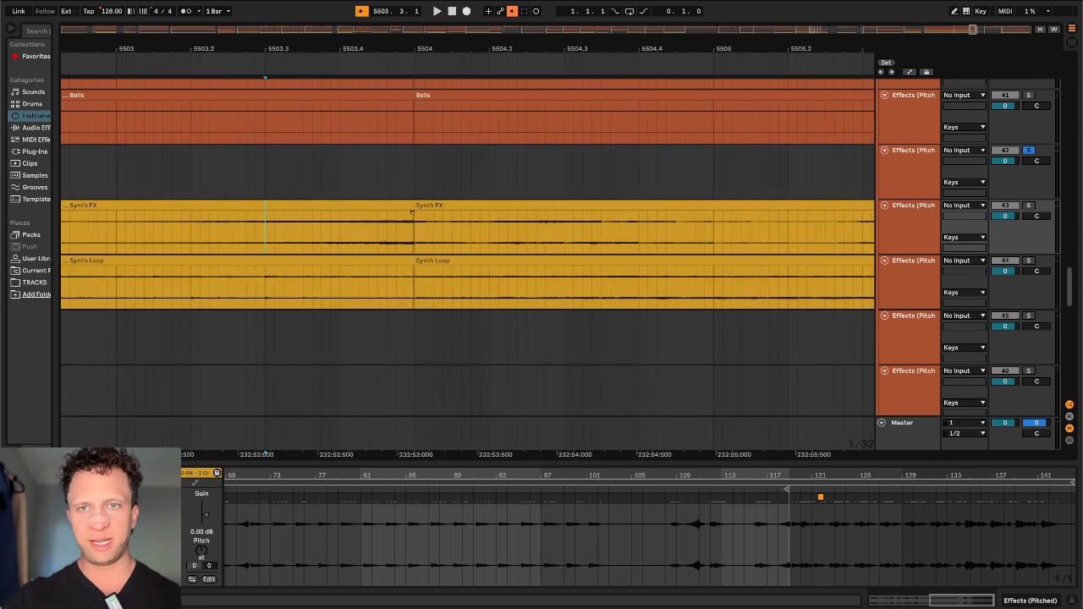
{"action": "mouse_move", "coordinate": [413, 206]}
{"action": "left_mouse_down"}
{"action": "mouse_move", "coordinate": [620, 205]}
{"action": "mouse_move", "coordinate": [415, 205]}
{"action": "left_mouse_up"}
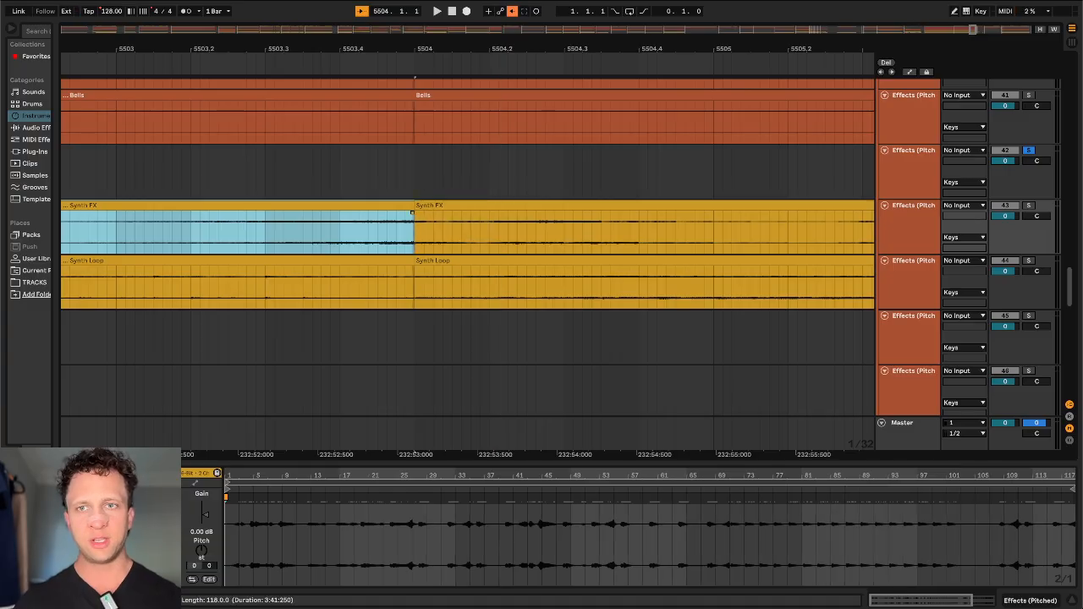
{"action": "left_click", "coordinate": [248, 230]}
{"action": "key", "text": "minus"}
{"action": "key", "text": "minus"}
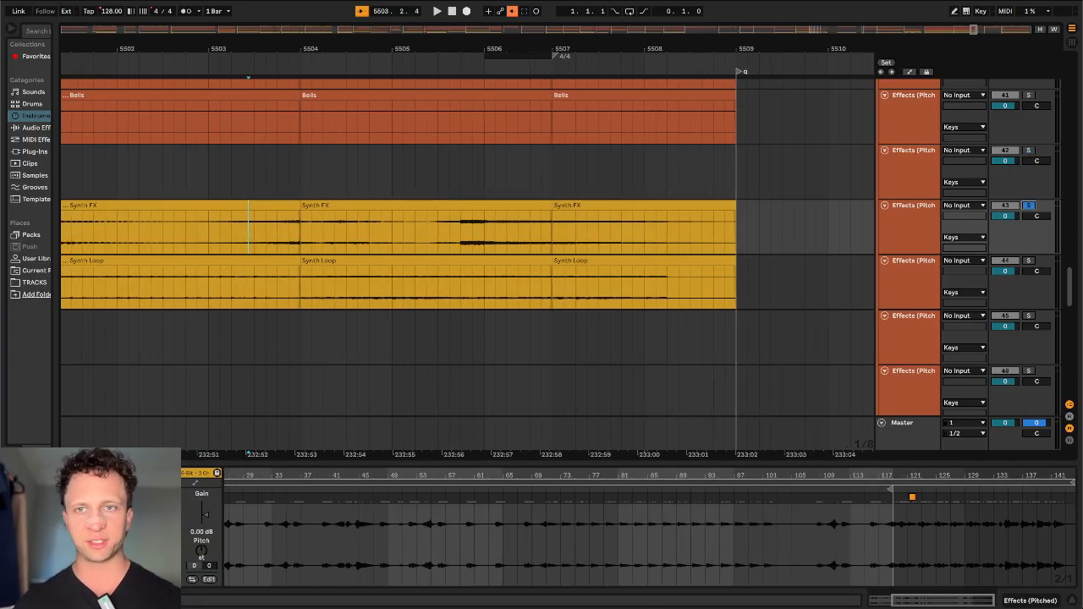
{"action": "key", "text": "space"}
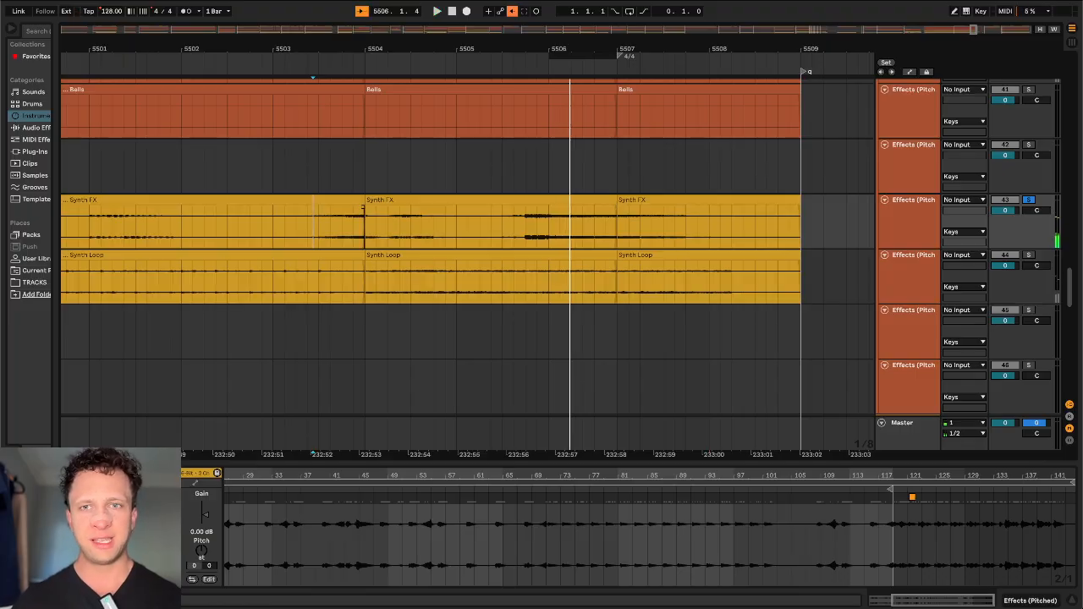
- Try to adjust the fade where the Synth FX clips meet at bar 5504 and replay the join from bar 5503.2
{"action": "left_click_drag", "start_coordinate": [364, 208], "coordinate": [339, 207]}
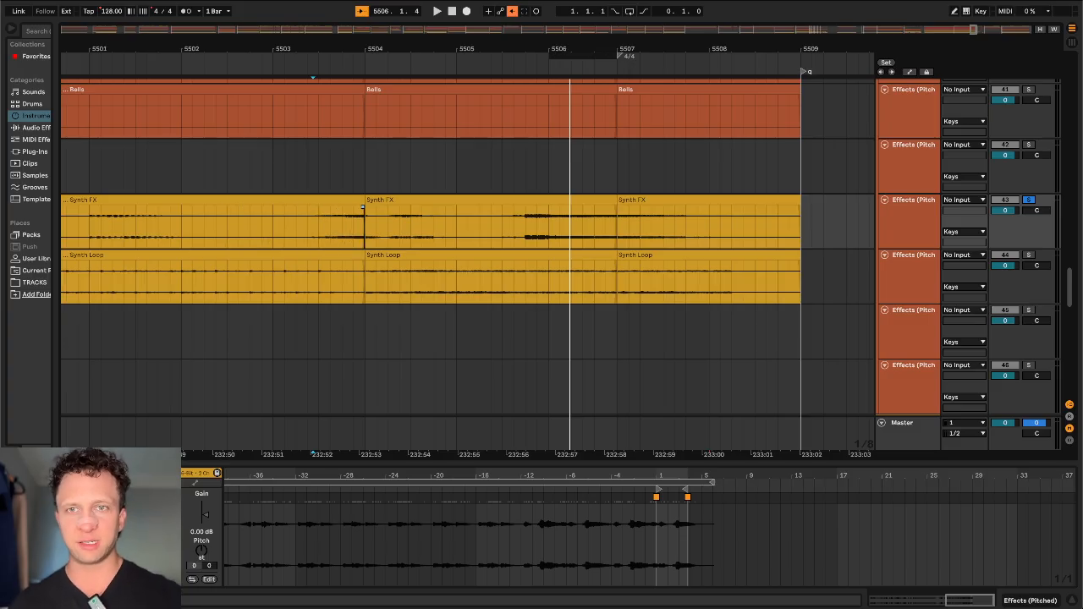
{"action": "left_click", "coordinate": [307, 226]}
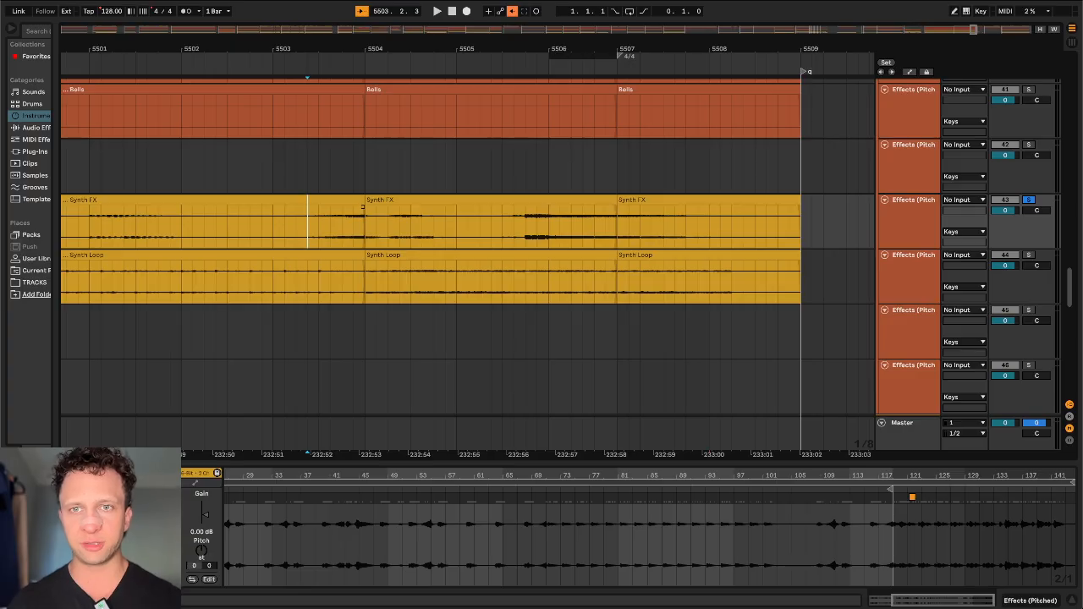
{"action": "key", "text": "space"}
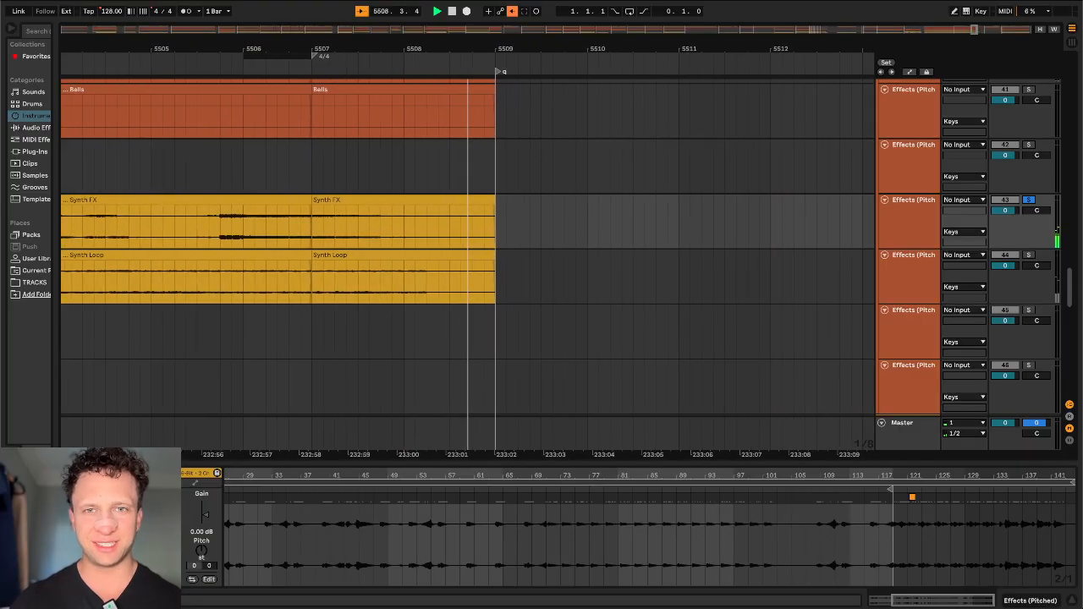
- Fade out the final Synth FX clip from just after bar 5508 to its end and play it from bar 5507.4
{"action": "left_click", "coordinate": [452, 207]}
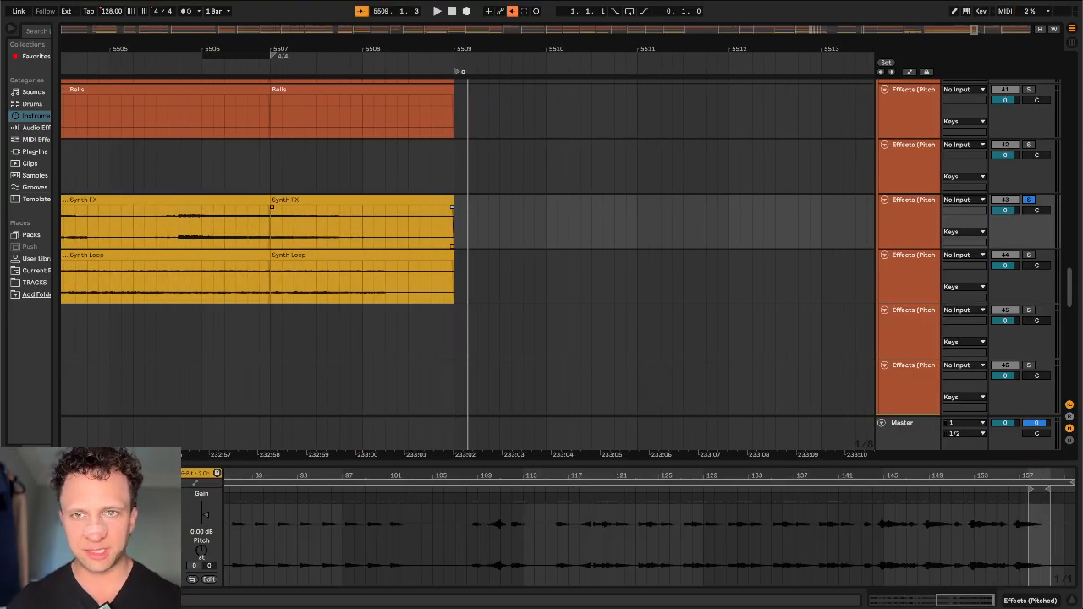
{"action": "key", "text": "space"}
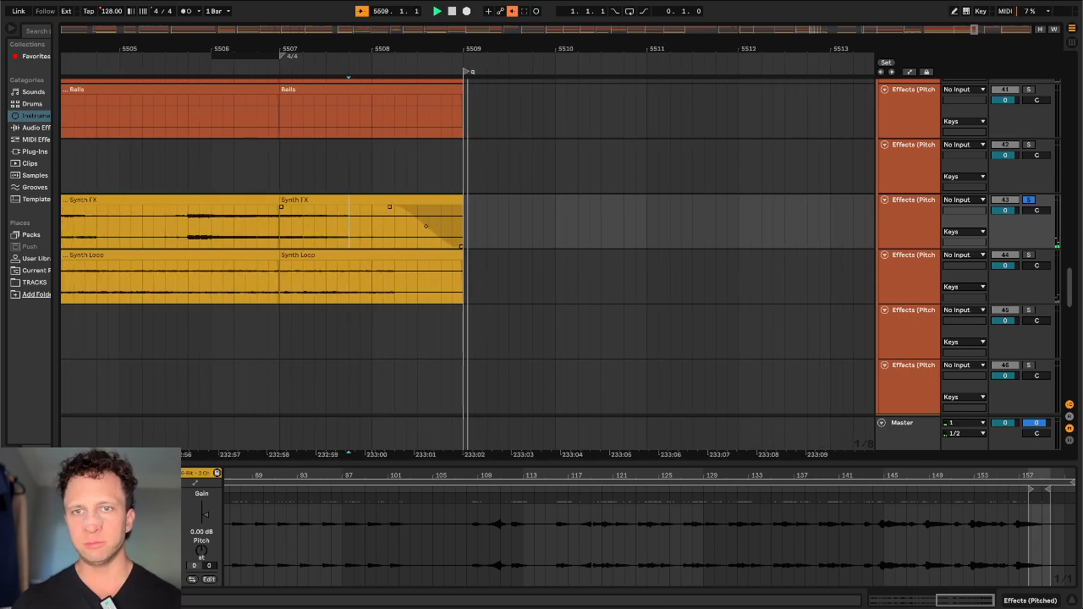
{"action": "key", "text": "space"}
- Solo the Synth Loop track and play its ending clips from bar 5507, then from about bar 5503.2
{"action": "left_click", "coordinate": [277, 280]}
{"action": "key", "text": "space"}
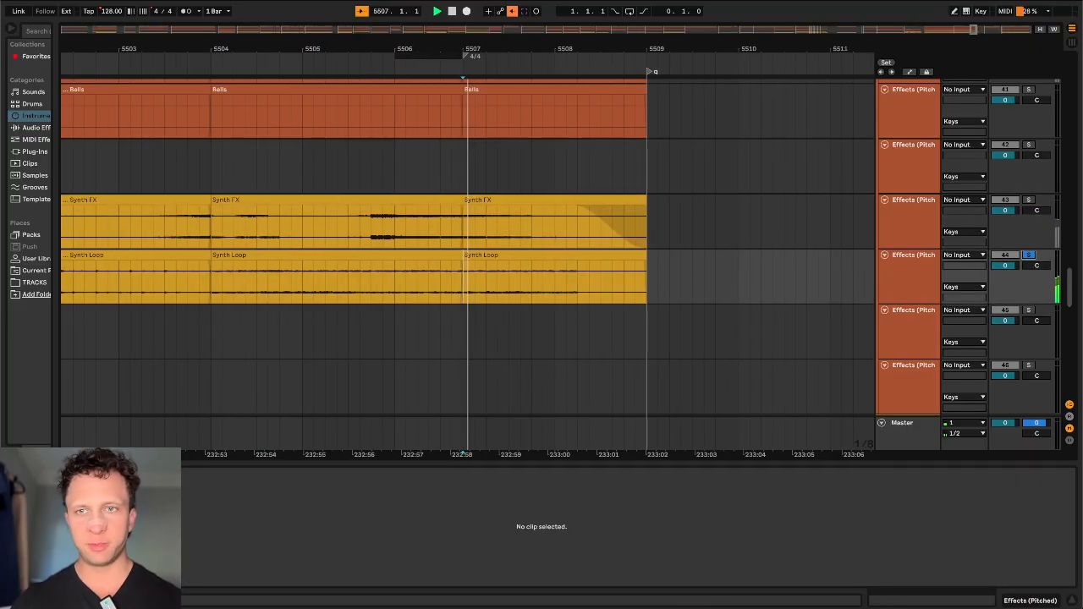
{"action": "key", "text": "minus"}
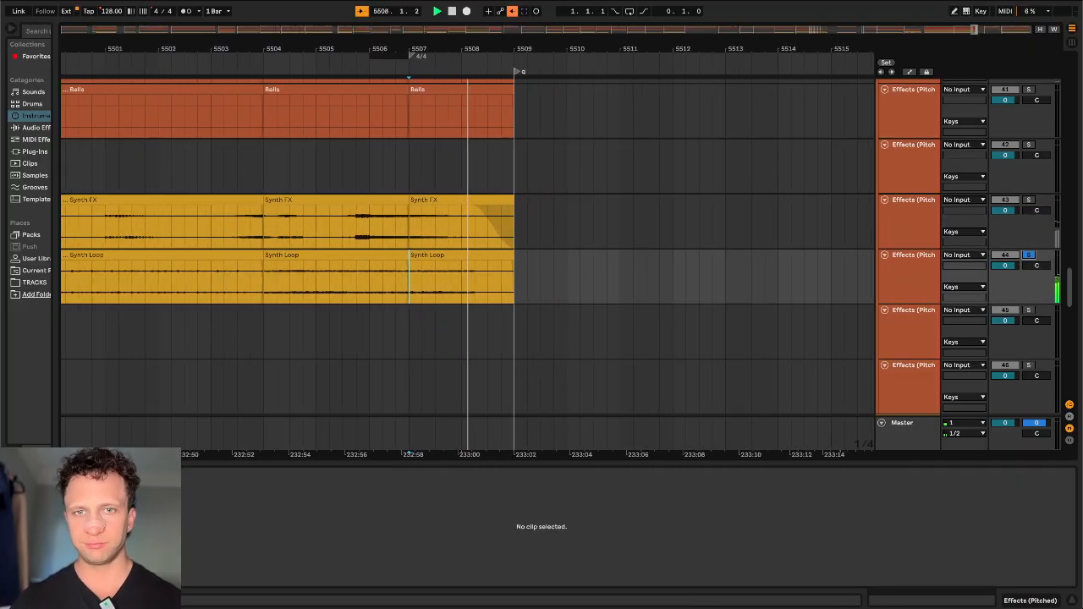
{"action": "key", "text": "space"}
{"action": "left_click", "coordinate": [208, 280]}
{"action": "key", "text": "space"}
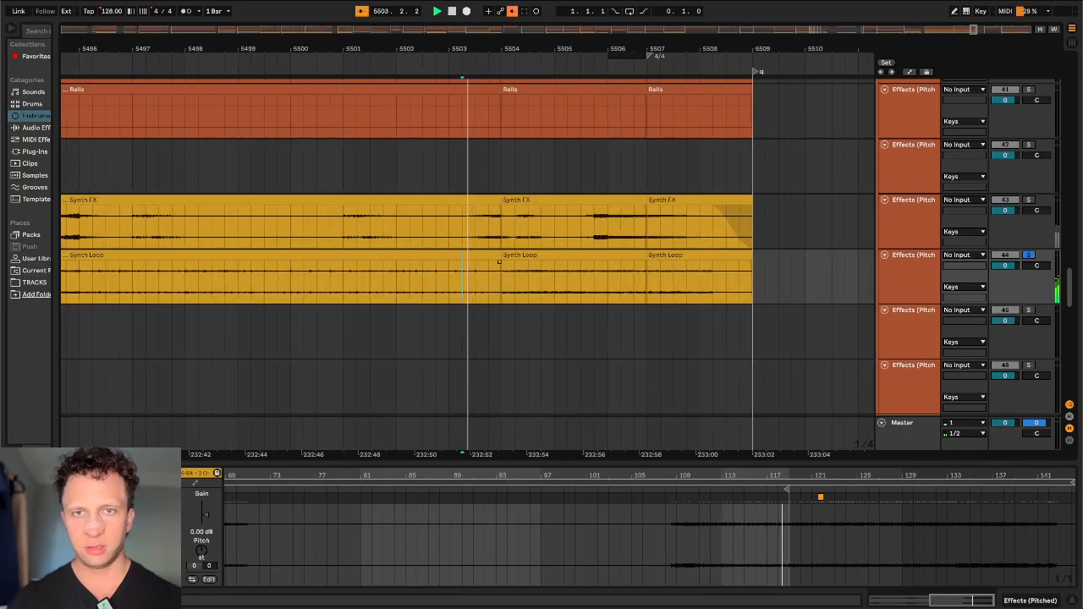
{"action": "scroll", "coordinate": [381, 253], "scroll_direction": "down", "scroll_amount": 2}
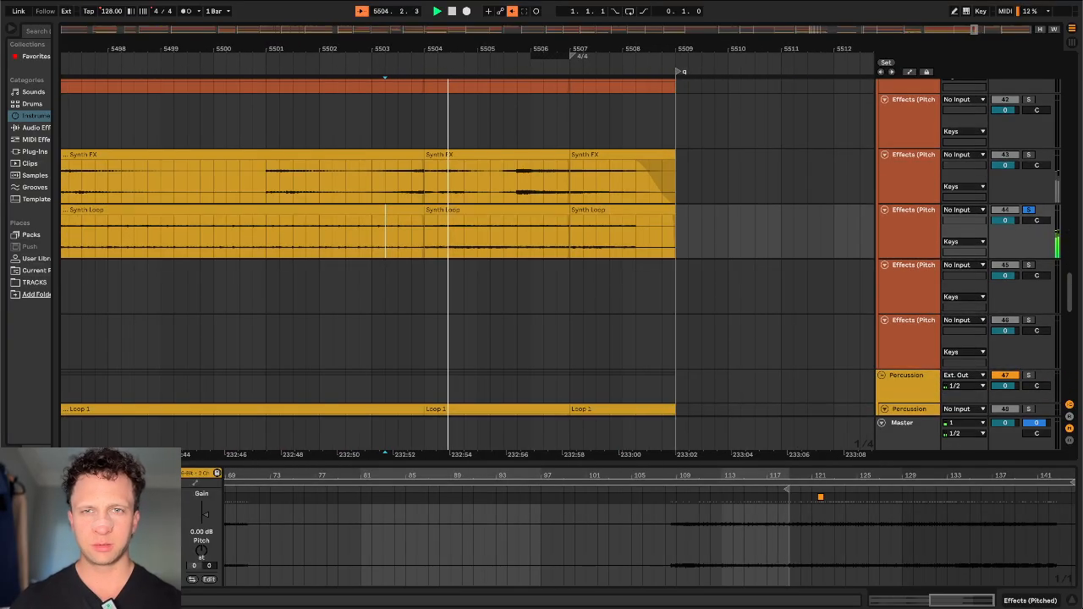
- Try starting the middle Synth Loop clip at bar 5503, play the join, and return the clip boundary to bar 5504
{"action": "left_click_drag", "start_coordinate": [569, 232], "coordinate": [372, 233]}
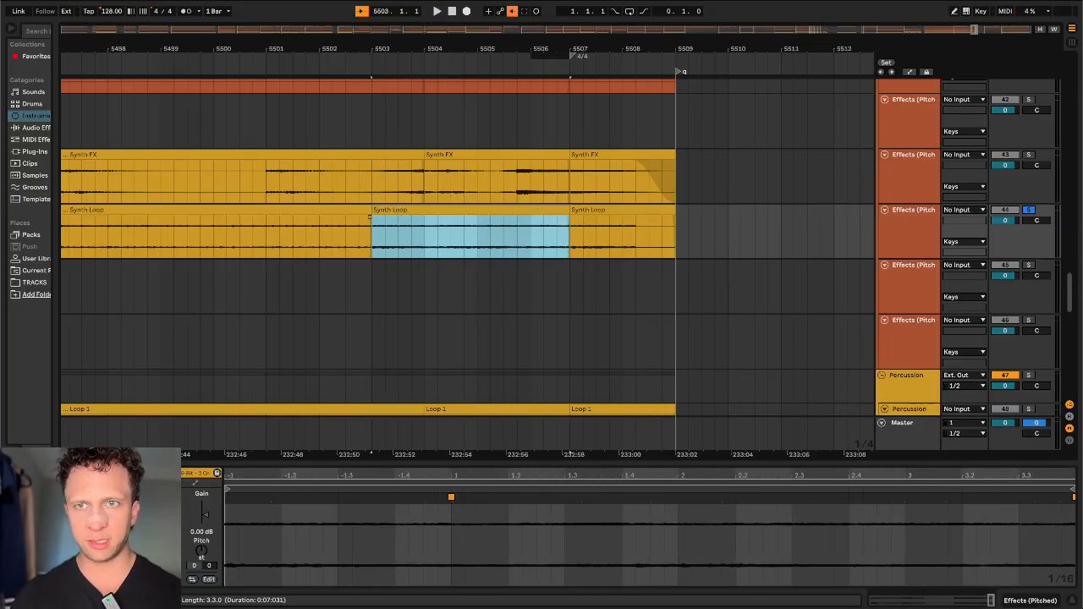
{"action": "left_click", "coordinate": [266, 236]}
{"action": "key", "text": "space"}
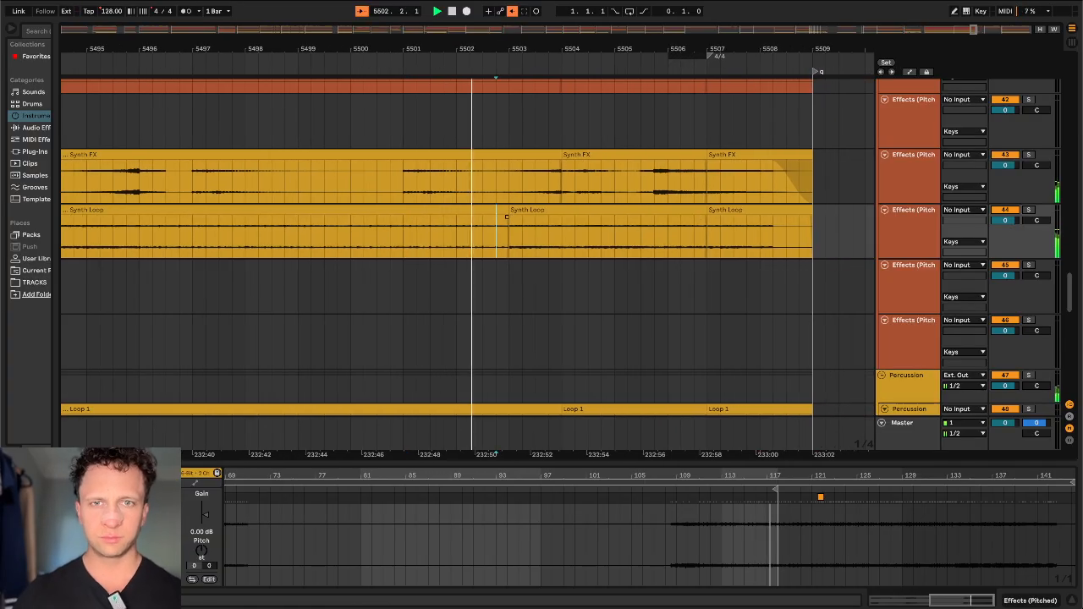
{"action": "left_click_drag", "start_coordinate": [509, 210], "coordinate": [562, 210]}
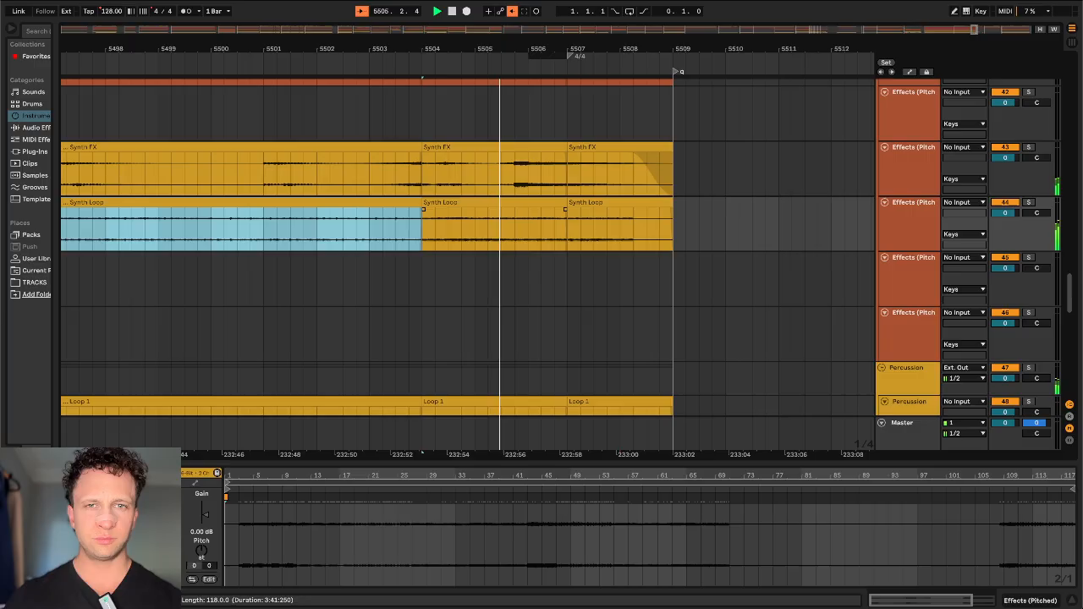
{"action": "left_click", "coordinate": [565, 211]}
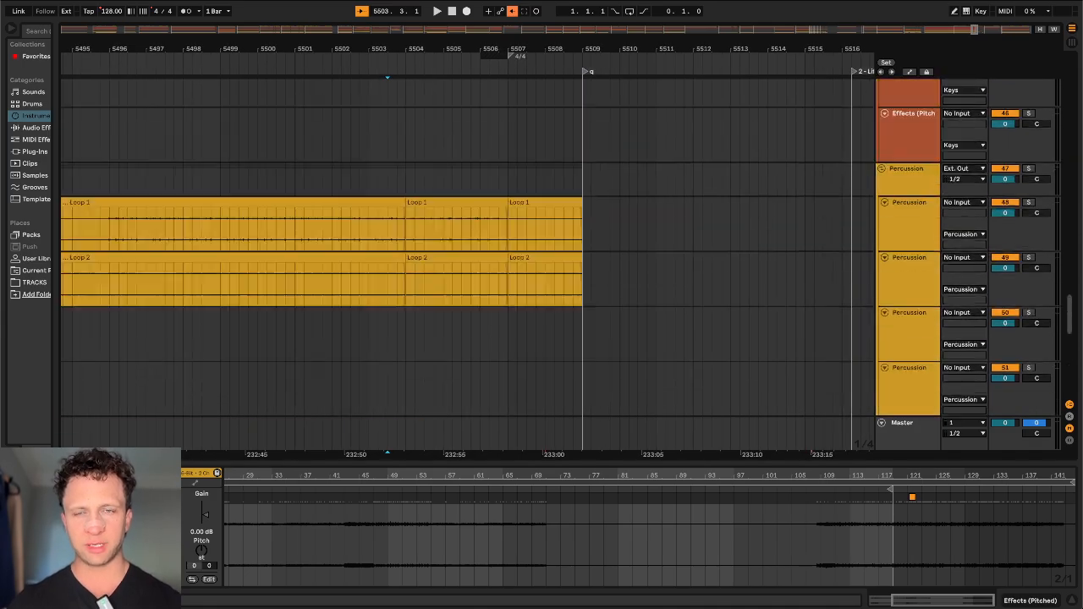
- Solo the Keys 2 track and play it across the clip boundary from bar 5503.4
{"action": "scroll", "coordinate": [467, 263], "scroll_direction": "up", "scroll_amount": 10}
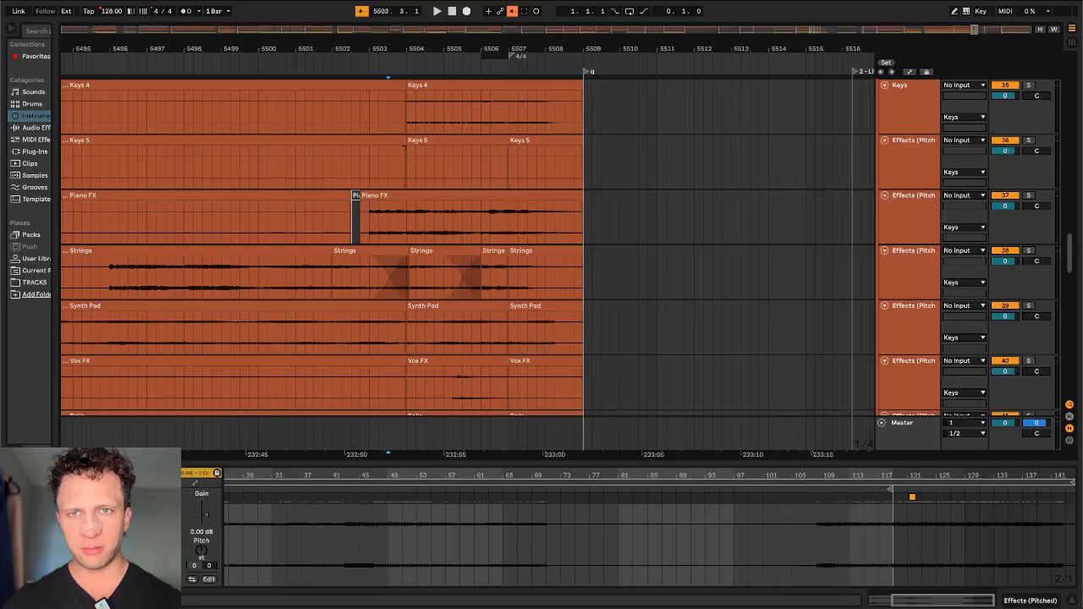
{"action": "scroll", "coordinate": [405, 173], "scroll_direction": "up", "scroll_amount": 5}
{"action": "scroll", "coordinate": [405, 174], "scroll_direction": "up", "scroll_amount": 4}
{"action": "left_click", "coordinate": [378, 185]}
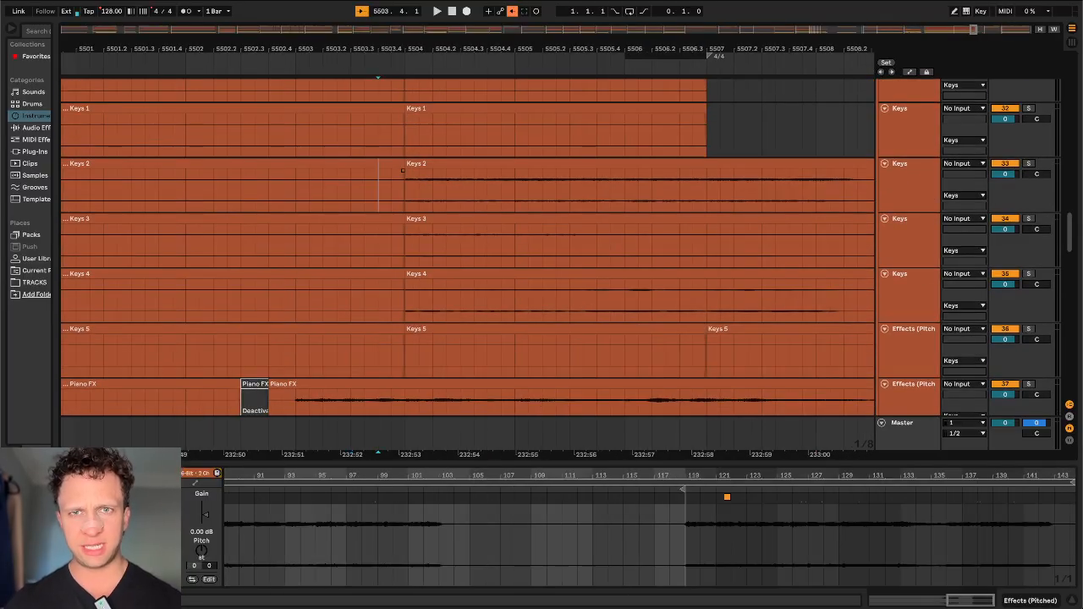
{"action": "key", "text": "space"}
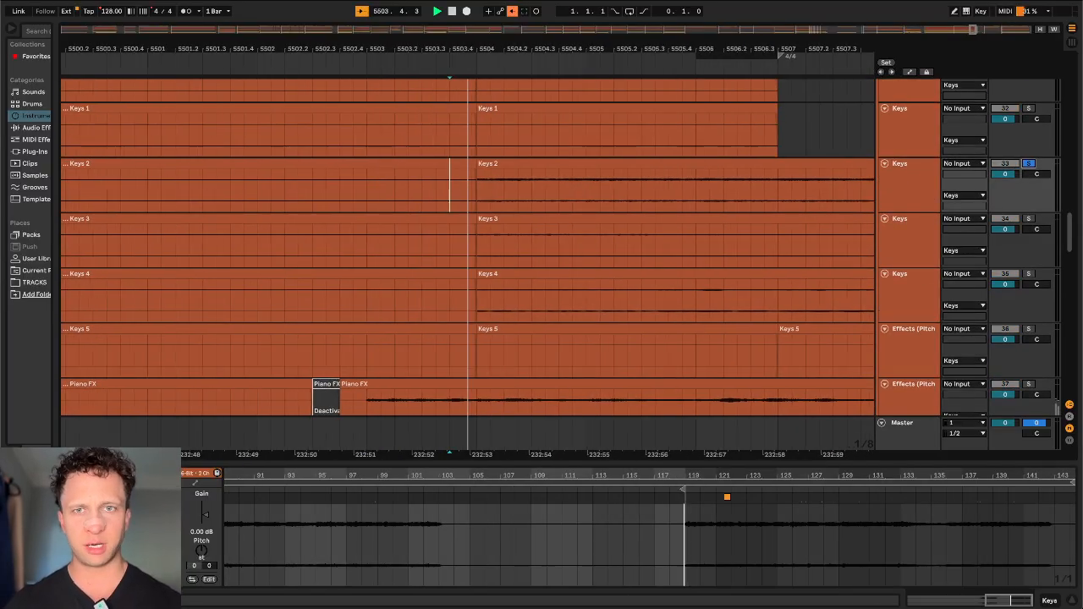
- Crossfade the clip joins on Keys 2, Keys 3 and Keys 4 from about bar 5503 to bar 5504
{"action": "left_click_drag", "start_coordinate": [426, 170], "coordinate": [273, 170]}
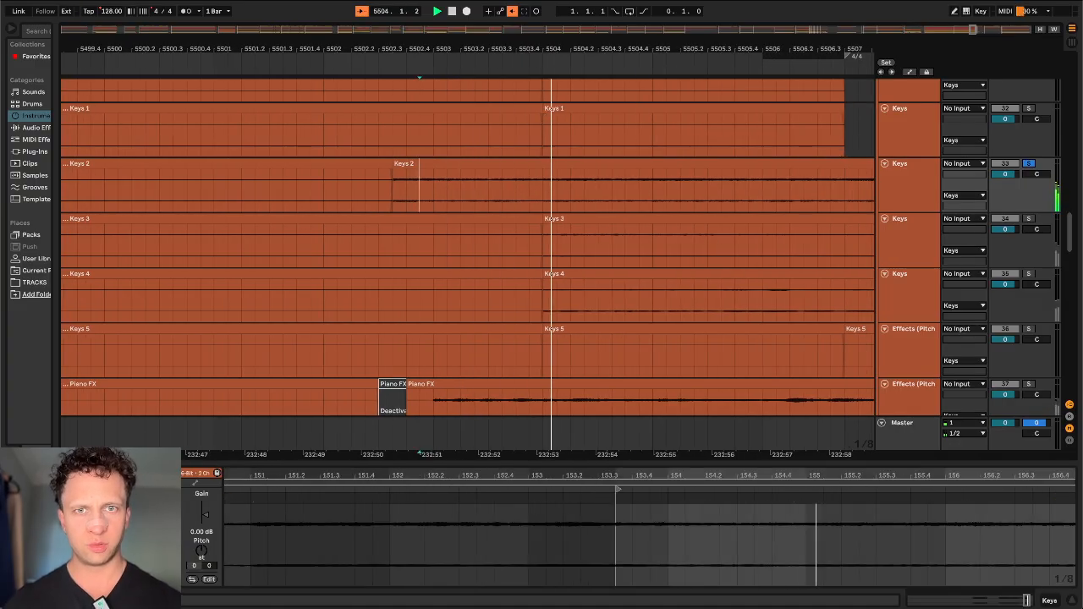
{"action": "left_click_drag", "start_coordinate": [391, 163], "coordinate": [549, 170]}
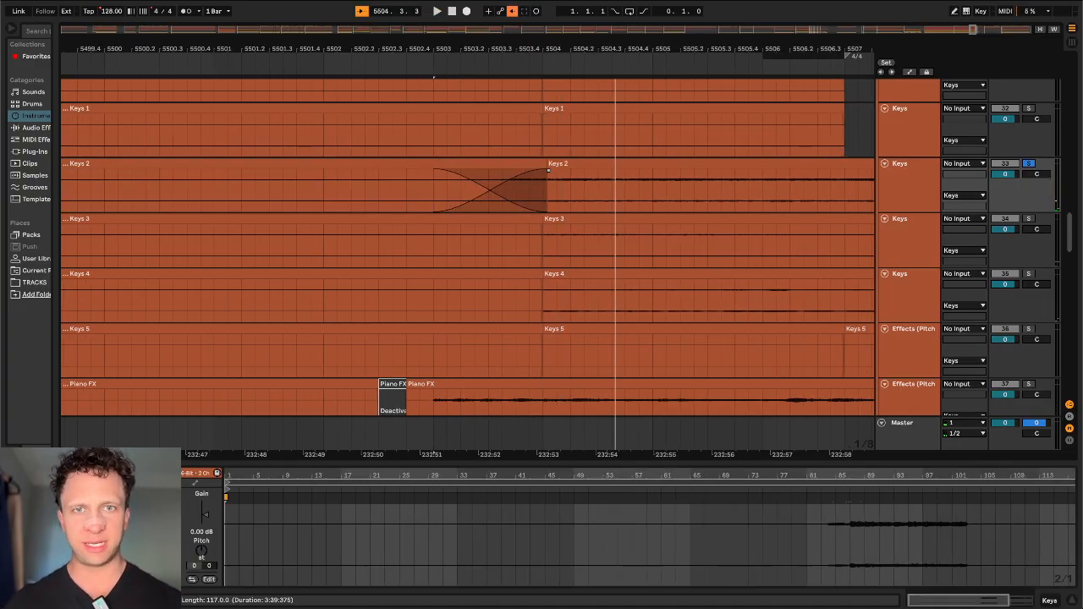
{"action": "left_click", "coordinate": [556, 273]}
{"action": "left_click", "coordinate": [554, 218], "text": "shift"}
{"action": "mouse_move", "coordinate": [544, 219]}
{"action": "left_mouse_down"}
{"action": "mouse_move", "coordinate": [433, 218]}
{"action": "mouse_move", "coordinate": [539, 225]}
{"action": "left_mouse_up"}
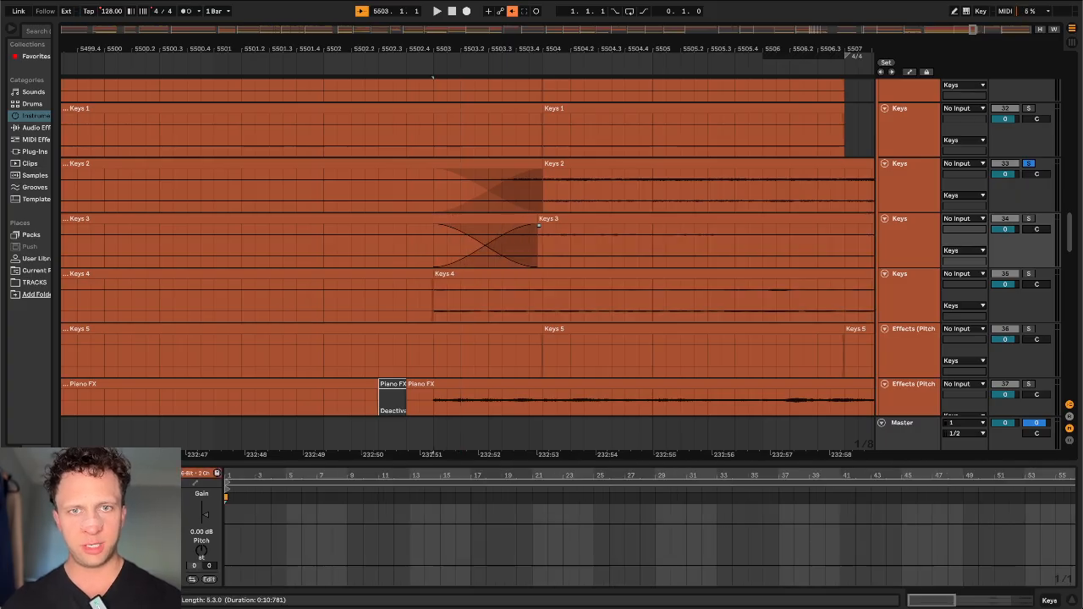
{"action": "left_click_drag", "start_coordinate": [434, 280], "coordinate": [539, 280]}
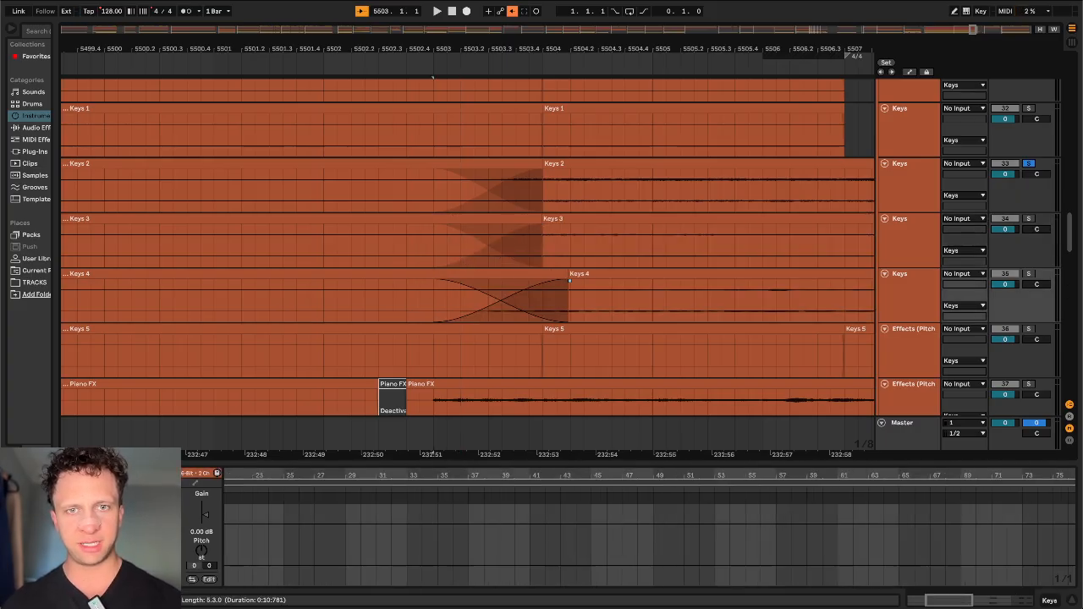
{"action": "scroll", "coordinate": [542, 280], "scroll_direction": "down", "scroll_amount": 5}
{"action": "scroll", "coordinate": [507, 271], "scroll_direction": "up", "scroll_amount": 5}
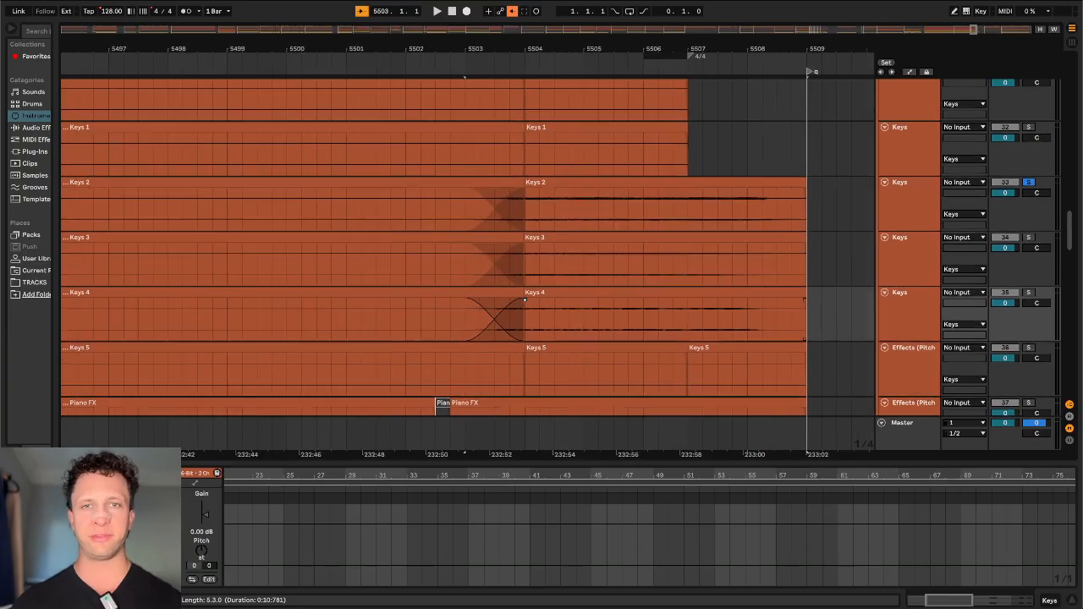
- Clear the Keys 2 solo and play the crossfaded ending from bar 5502.3
{"action": "left_click", "coordinate": [425, 220]}
{"action": "scroll", "coordinate": [465, 245], "scroll_direction": "up", "scroll_amount": 4}
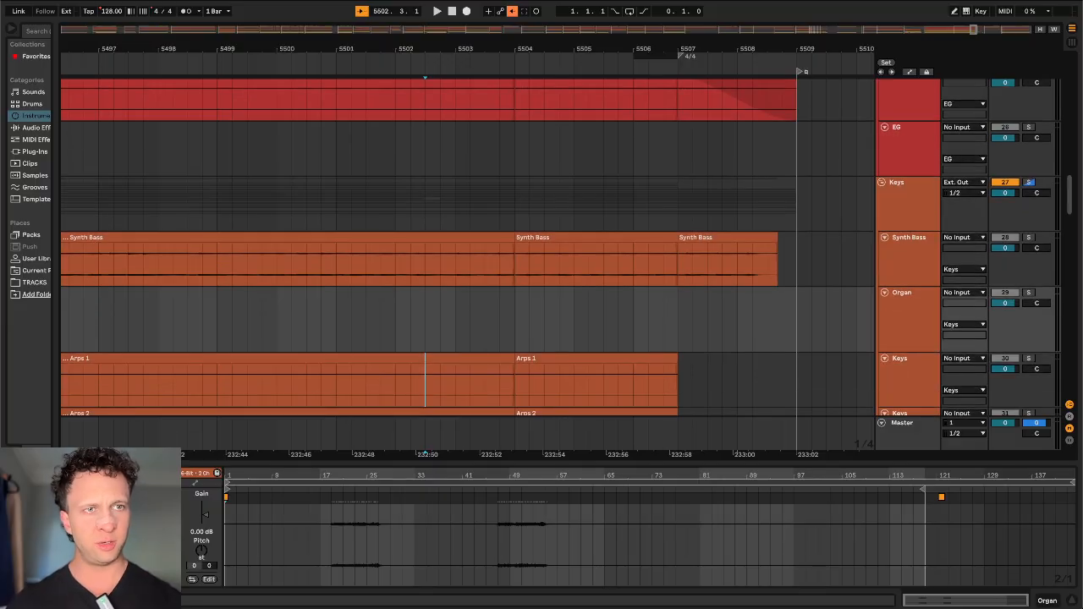
{"action": "scroll", "coordinate": [465, 254], "scroll_direction": "down", "scroll_amount": 6}
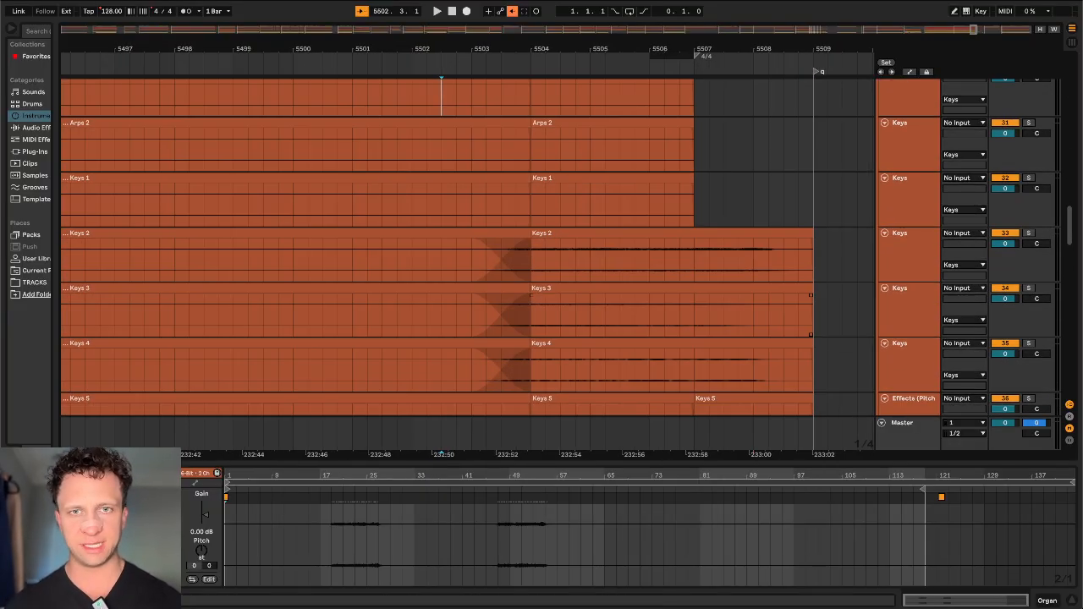
{"action": "key", "text": "space"}
{"action": "scroll", "coordinate": [466, 288], "scroll_direction": "down", "scroll_amount": 3}
{"action": "scroll", "coordinate": [465, 288], "scroll_direction": "right", "scroll_amount": 2}
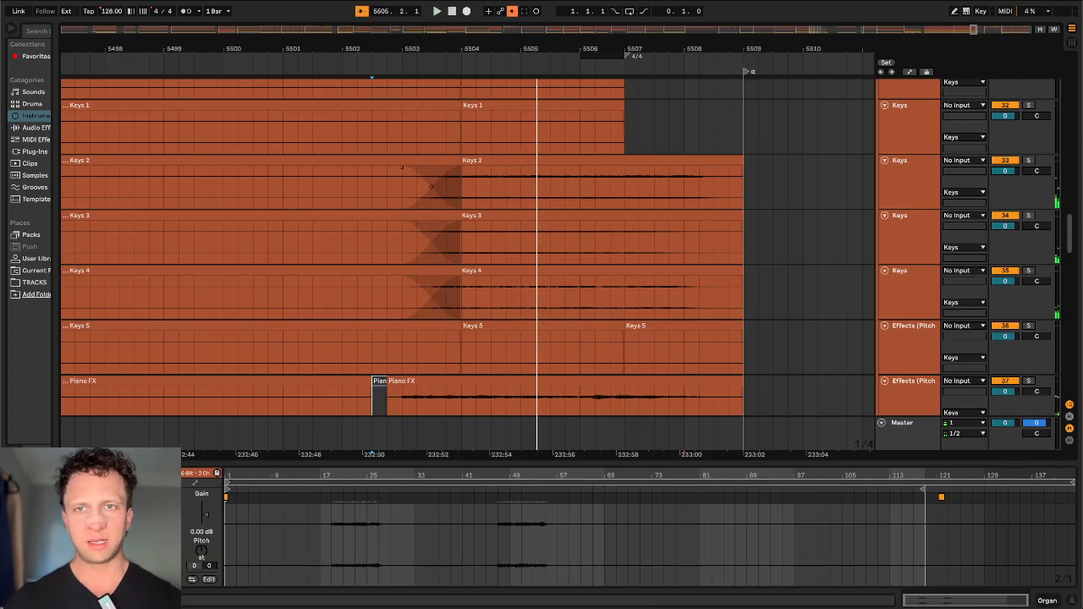
- Play the song ending again from bar 5502 until just past the q locator
{"action": "left_click", "coordinate": [343, 187]}
{"action": "key", "text": "space"}
{"action": "scroll", "coordinate": [343, 187], "scroll_direction": "left", "scroll_amount": 3}
{"action": "scroll", "coordinate": [508, 237], "scroll_direction": "up", "scroll_amount": 2}
{"action": "scroll", "coordinate": [508, 237], "scroll_direction": "right", "scroll_amount": 2}
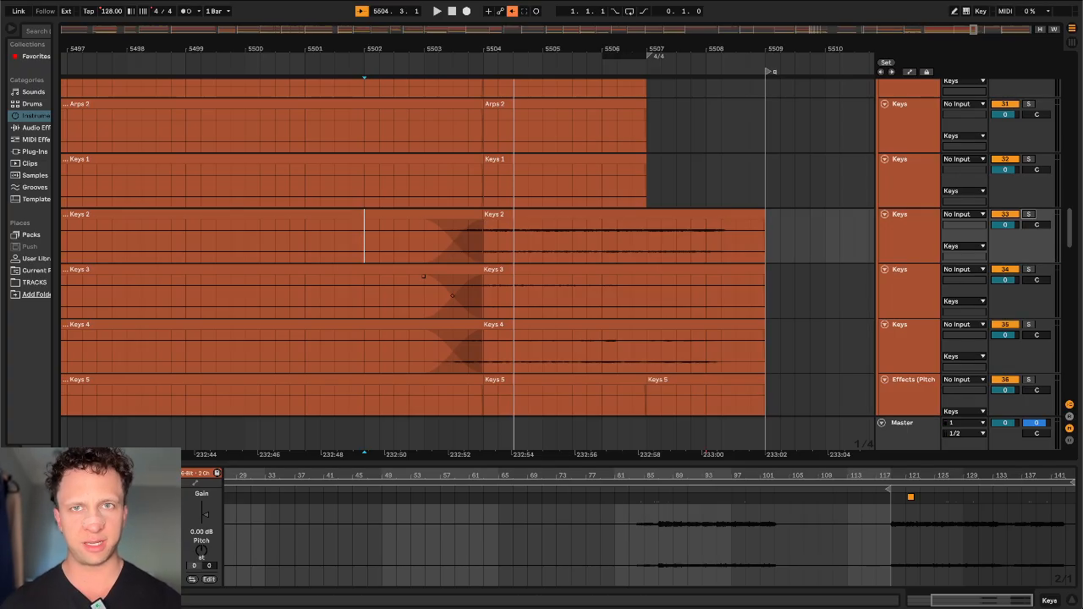
{"action": "key", "text": "space"}
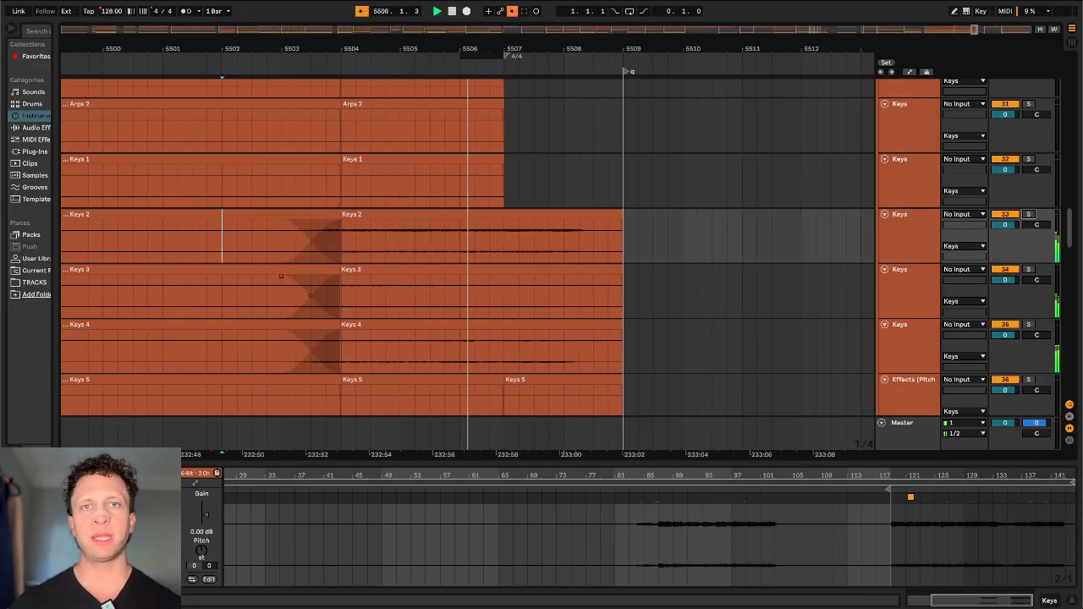
- Remove the fade-out from the final Drums (Live) clip before the q locator
{"action": "scroll", "coordinate": [467, 254], "scroll_direction": "up", "scroll_amount": 20}
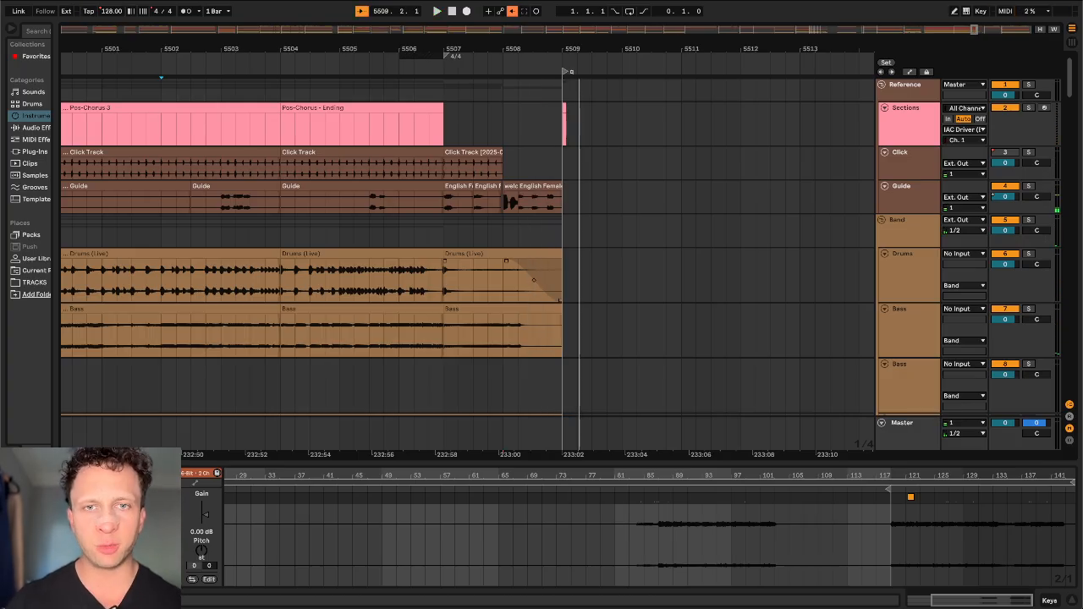
{"action": "left_click_drag", "start_coordinate": [506, 260], "coordinate": [560, 262]}
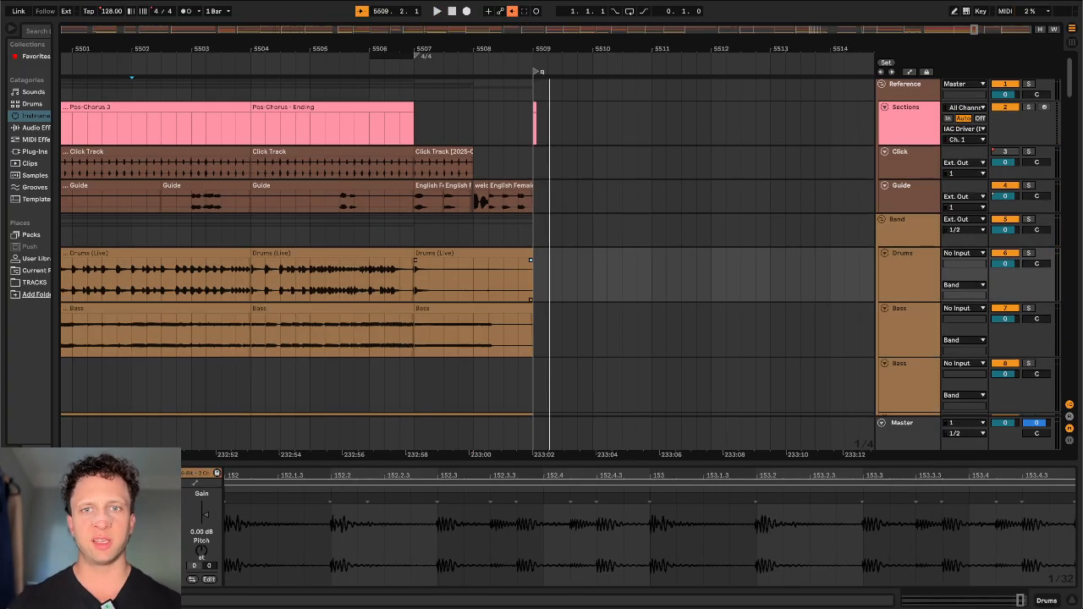
{"action": "left_click", "coordinate": [562, 230]}
{"action": "left_click", "coordinate": [528, 277]}
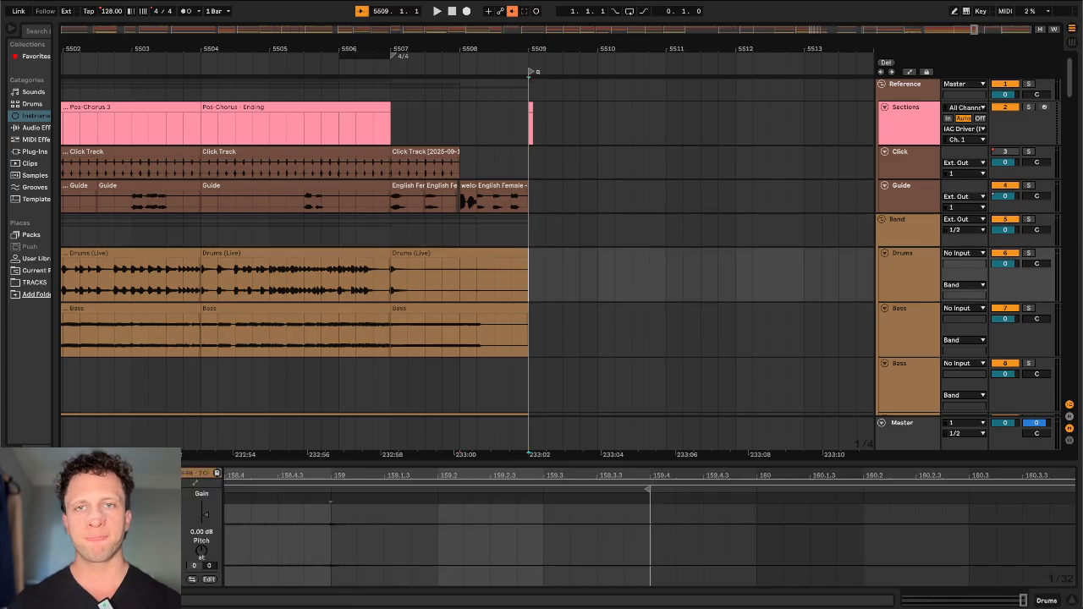
- Examine the Band and EG ending clips before the q locator and select the EG 2 clip between bars 5504 and 5507
{"action": "scroll", "coordinate": [528, 277], "scroll_direction": "down", "scroll_amount": 5}
{"action": "scroll", "coordinate": [528, 277], "scroll_direction": "left", "scroll_amount": 3}
{"action": "scroll", "coordinate": [528, 277], "scroll_direction": "down", "scroll_amount": 10}
{"action": "scroll", "coordinate": [528, 276], "scroll_direction": "up", "scroll_amount": 10}
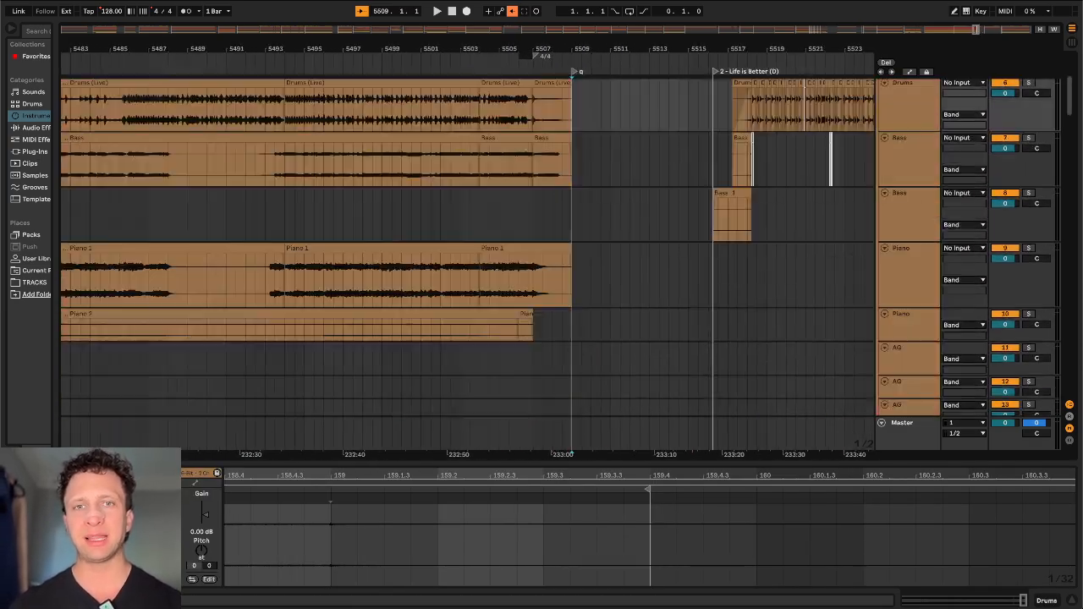
{"action": "scroll", "coordinate": [510, 277], "scroll_direction": "down", "scroll_amount": 10}
{"action": "scroll", "coordinate": [510, 277], "scroll_direction": "up", "scroll_amount": 5}
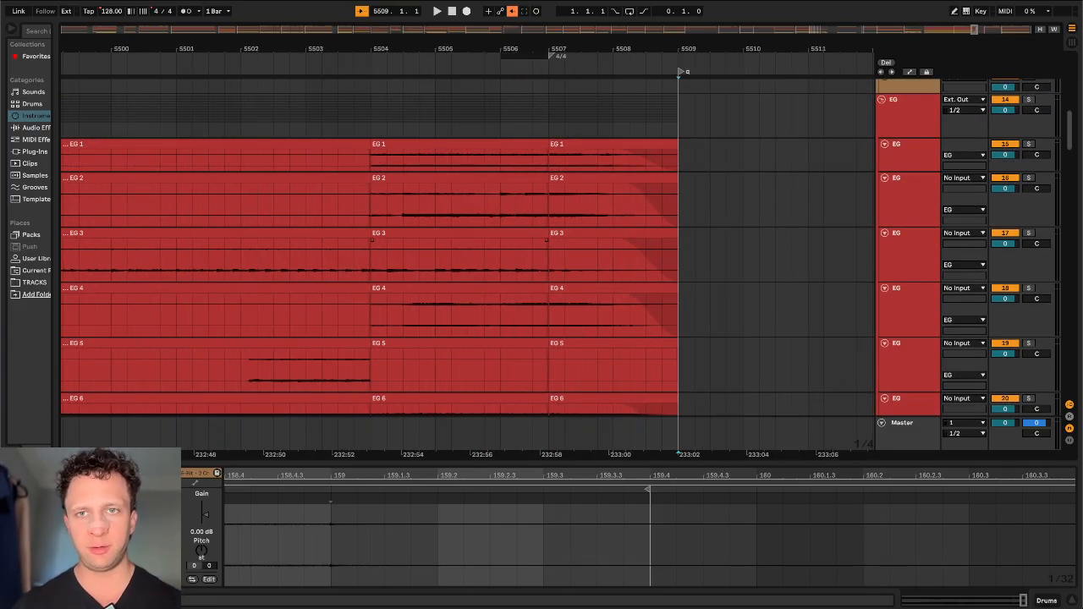
{"action": "left_click_drag", "start_coordinate": [548, 203], "coordinate": [370, 203]}
{"action": "scroll", "coordinate": [467, 264], "scroll_direction": "down", "scroll_amount": 2}
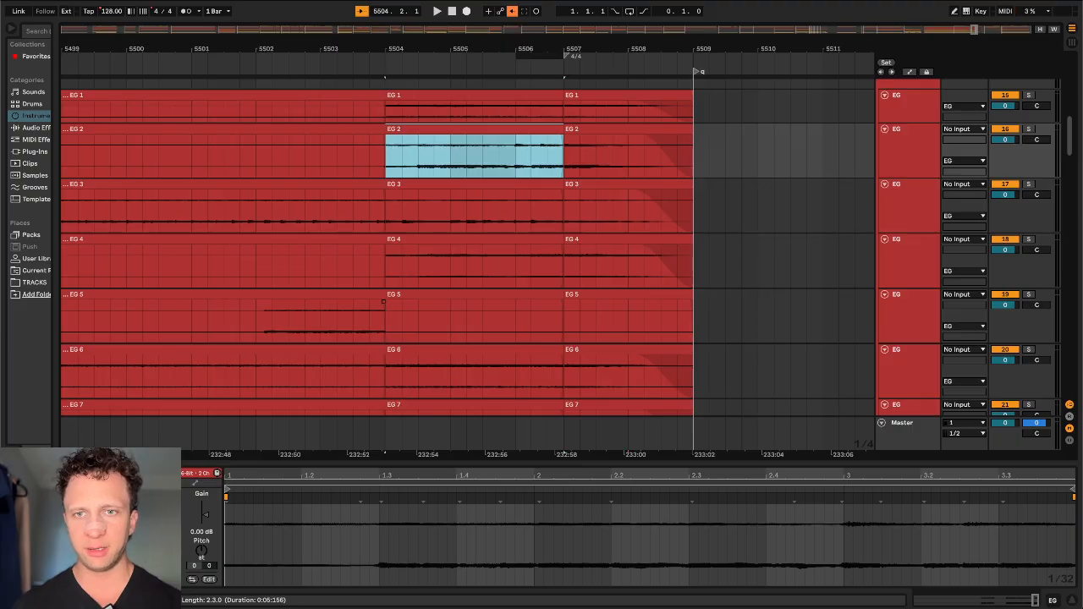
- Compare the EG 5 and EG 4 tracks in solo, playing from bar 5503.3 and from bar 5504
{"action": "left_click", "coordinate": [353, 315]}
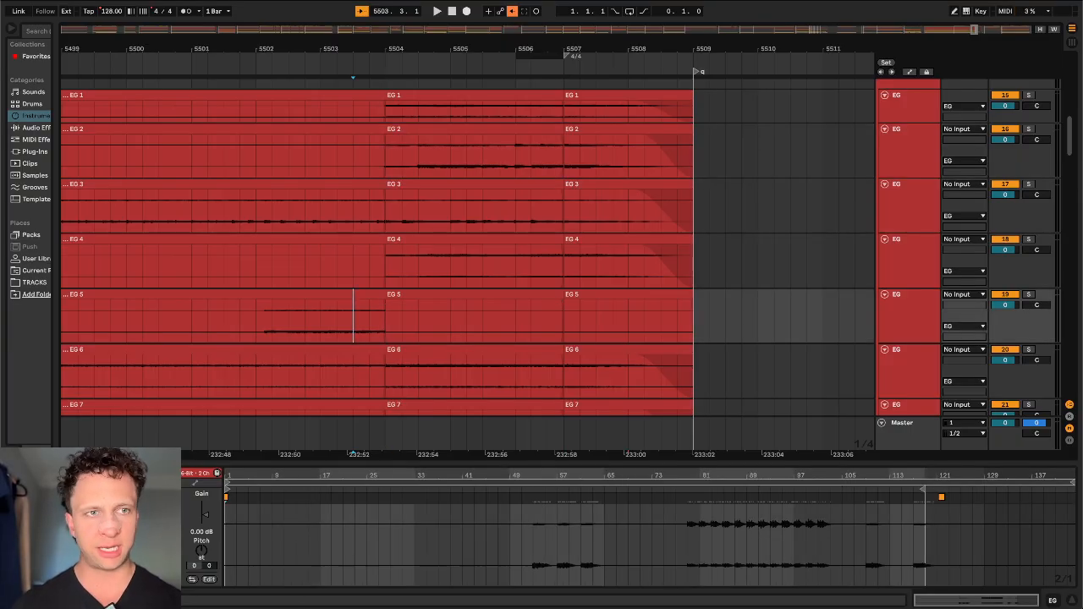
{"action": "left_click", "coordinate": [1029, 239]}
{"action": "key", "text": "space"}
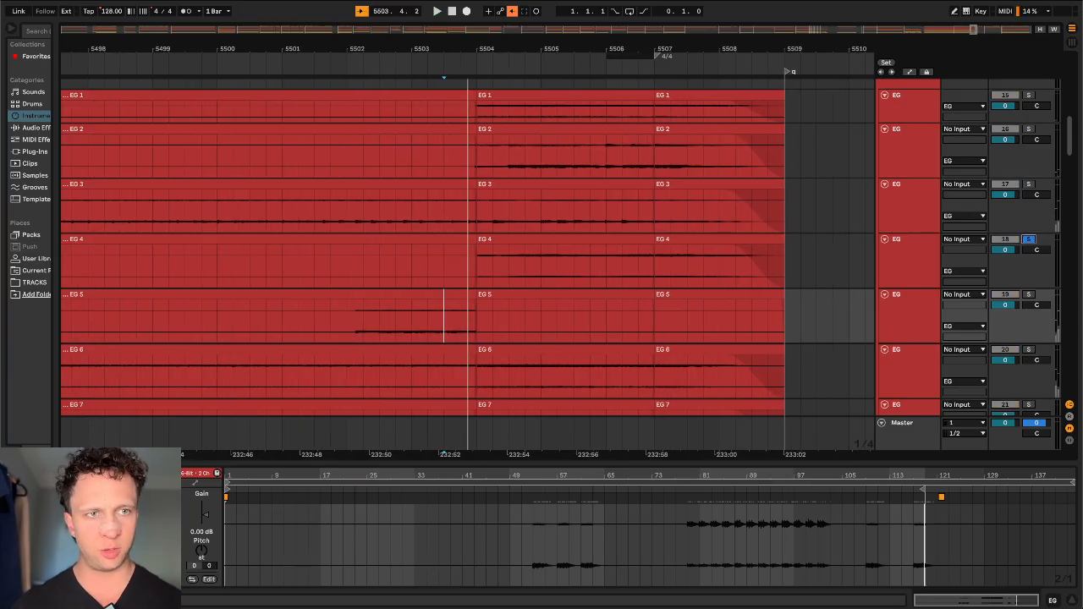
{"action": "left_click", "coordinate": [1029, 294]}
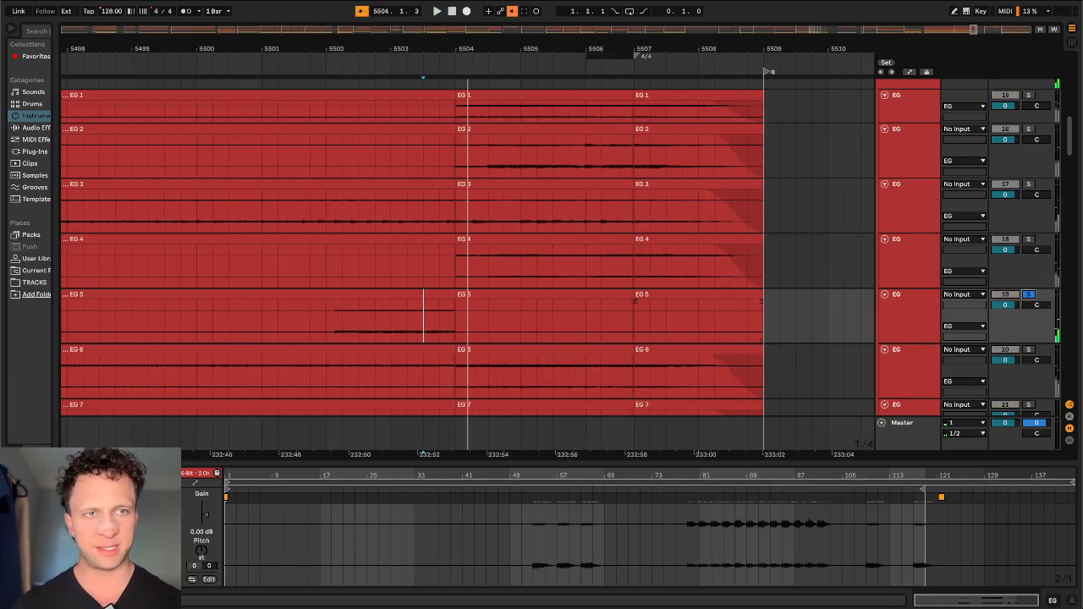
{"action": "left_click", "coordinate": [455, 263]}
{"action": "key", "text": "space"}
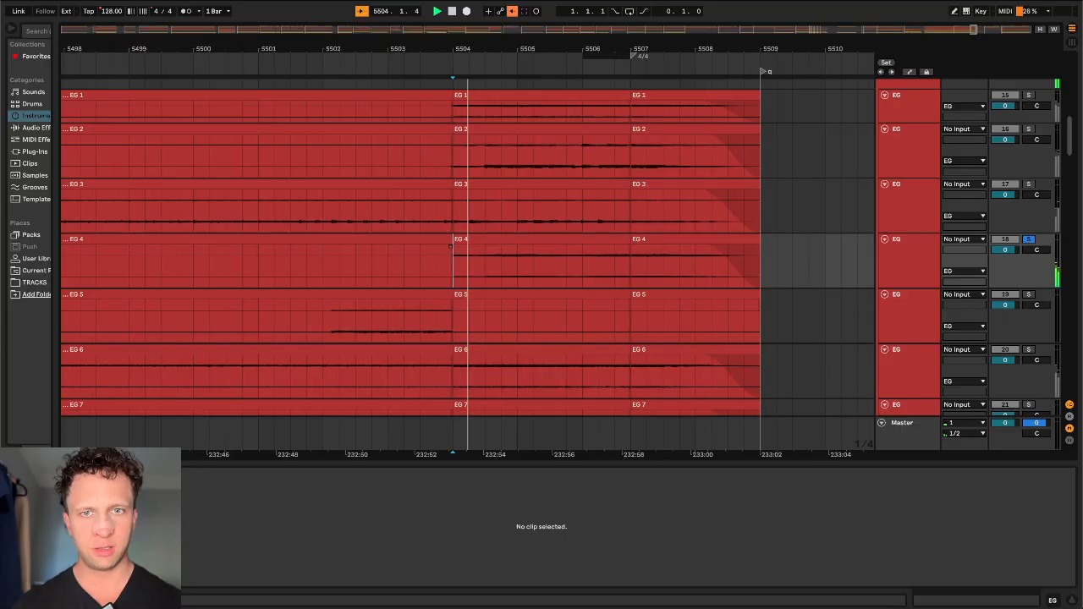
{"action": "key", "text": "space"}
- Try moving the EG 5 section between bars 5502 and 5504 onto the EG 4 track and play it from bar 5503.3
{"action": "left_click", "coordinate": [414, 294]}
{"action": "scroll", "coordinate": [423, 298], "scroll_direction": "left", "scroll_amount": 5}
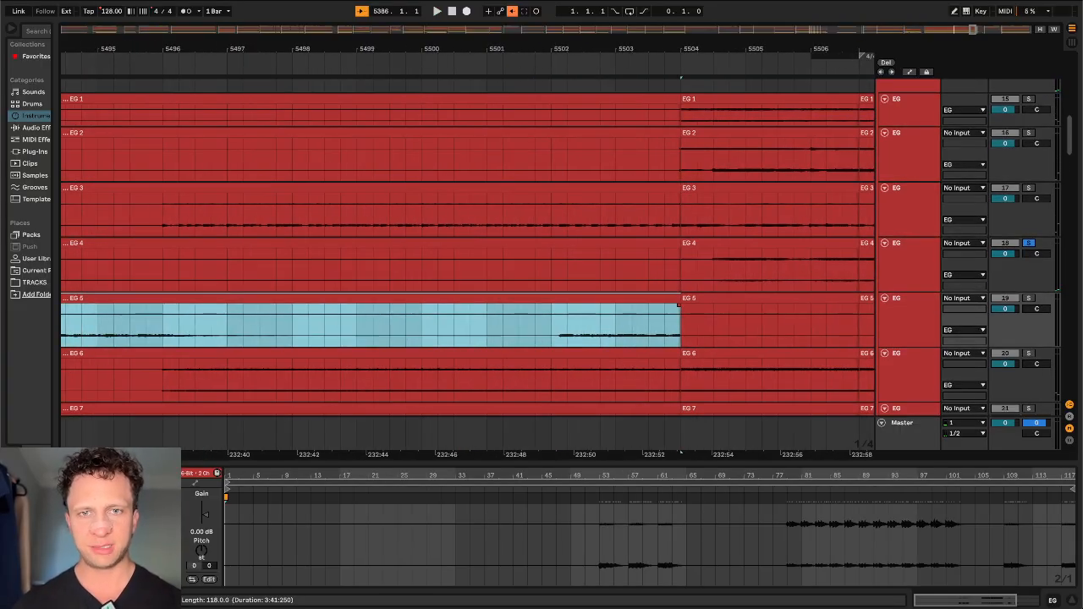
{"action": "left_click", "coordinate": [551, 326]}
{"action": "left_click_drag", "start_coordinate": [584, 297], "coordinate": [584, 244]}
{"action": "left_click", "coordinate": [583, 266]}
{"action": "left_click", "coordinate": [648, 266]}
{"action": "scroll", "coordinate": [648, 265], "scroll_direction": "right", "scroll_amount": 4}
{"action": "key", "text": "space"}
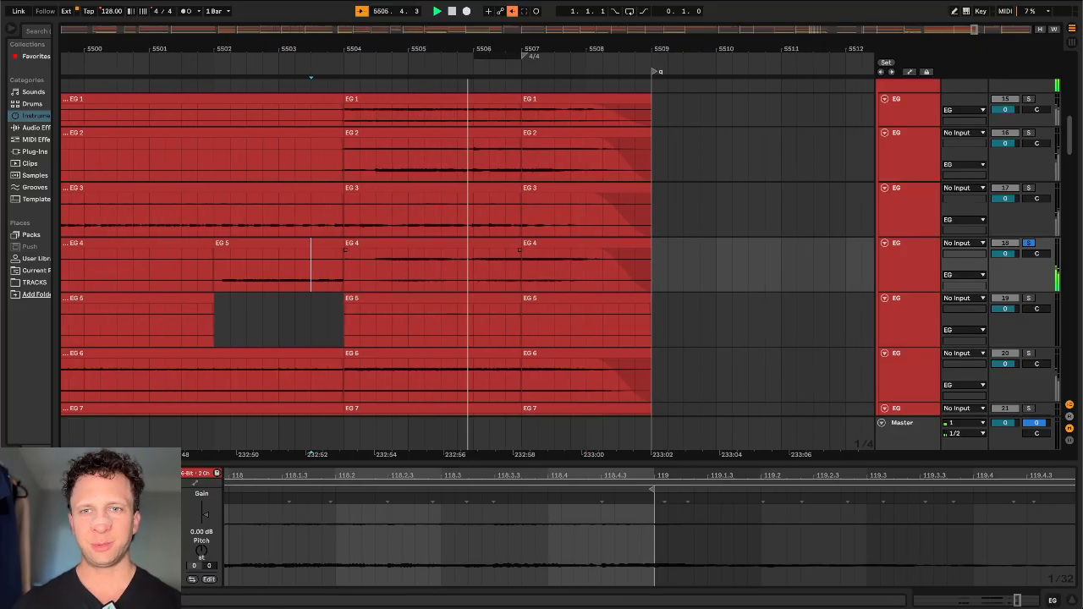
{"action": "key", "text": "space"}
- Try starting the EG 4 ending clip at bar 5503, play it from bar 5503.2, and undo the EG 4 track edits
{"action": "left_click", "coordinate": [308, 243]}
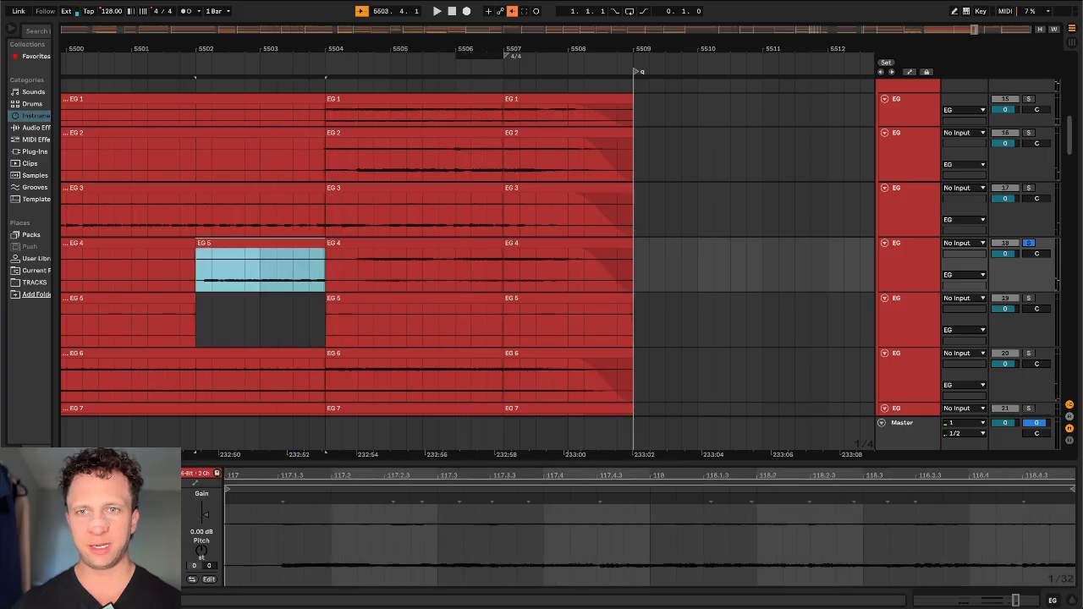
{"action": "left_click_drag", "start_coordinate": [325, 262], "coordinate": [260, 262]}
{"action": "left_click", "coordinate": [275, 262]}
{"action": "key", "text": "space"}
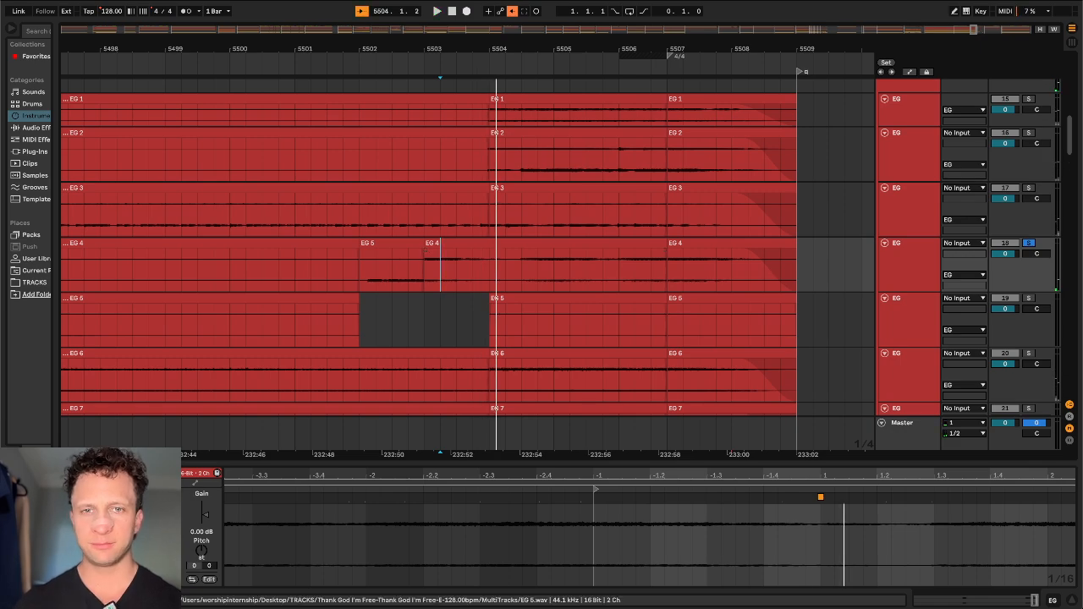
{"action": "key", "text": "super+z"}
{"action": "key", "text": "super+z"}
- Extend the EG 5 clip that starts at bar 5502 to bar 5507 and play it in solo from bar 5503.3
{"action": "left_click_drag", "start_coordinate": [488, 298], "coordinate": [667, 298]}
{"action": "left_click", "coordinate": [505, 326]}
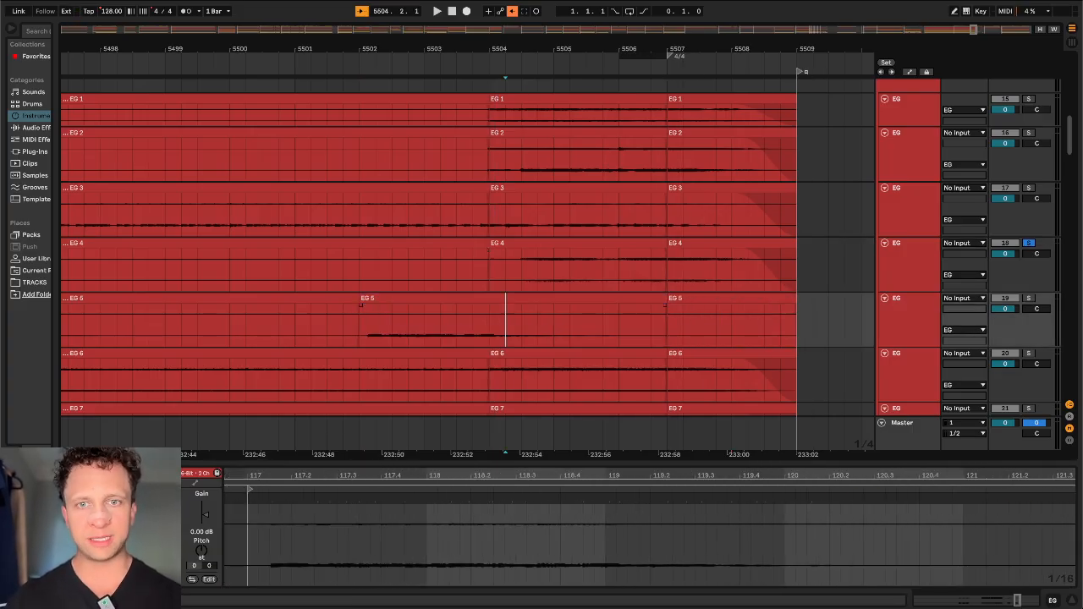
{"action": "left_click", "coordinate": [456, 325]}
{"action": "key", "text": "space"}
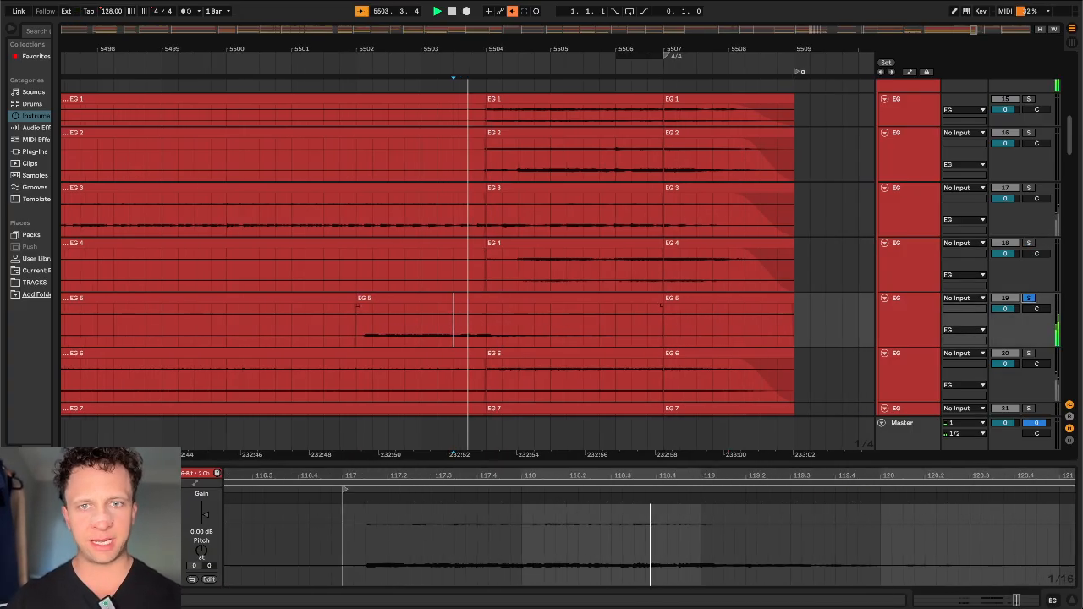
- Crossfade the EG 4 clip join from about bar 5503 to bar 5504 and play it in solo from bar 5503
{"action": "mouse_move", "coordinate": [481, 266]}
{"action": "left_mouse_down"}
{"action": "mouse_move", "coordinate": [272, 267]}
{"action": "mouse_move", "coordinate": [483, 266]}
{"action": "mouse_move", "coordinate": [415, 267]}
{"action": "mouse_move", "coordinate": [485, 251]}
{"action": "left_mouse_up"}
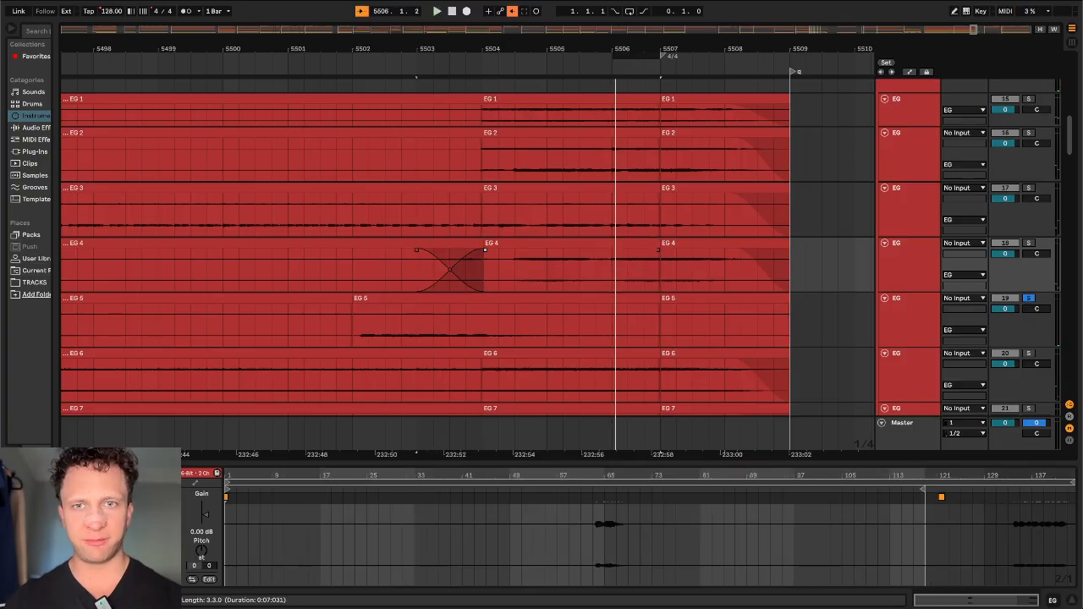
{"action": "key", "text": "space"}
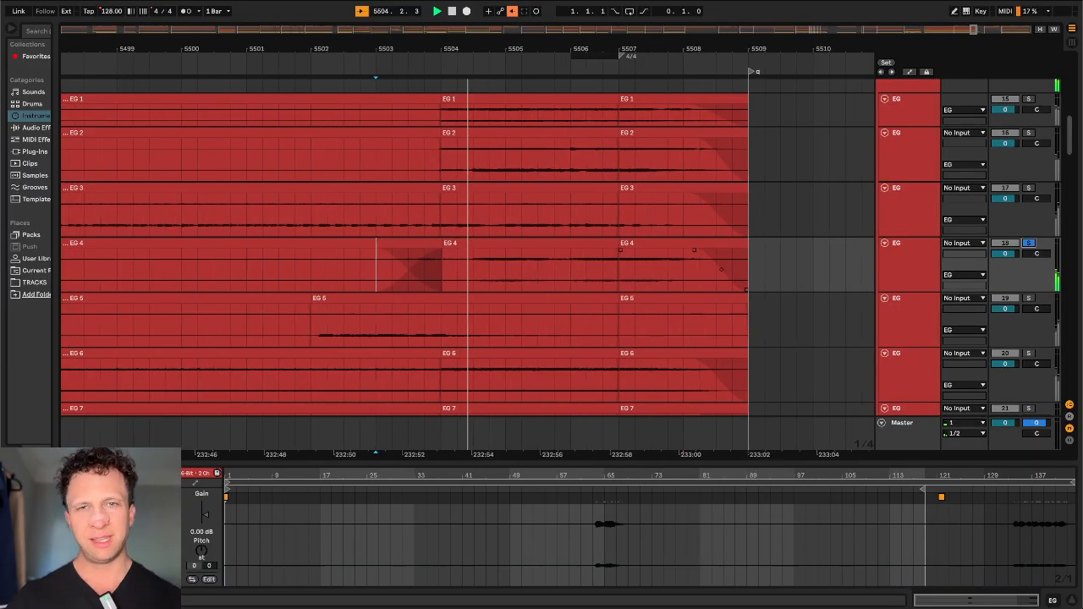
{"action": "scroll", "coordinate": [524, 254], "scroll_direction": "up", "scroll_amount": 2}
{"action": "key", "text": "space"}
- Solo the EG 8 track and play its ending clips from bar 5504
{"action": "mouse_move", "coordinate": [425, 166]}
{"action": "left_mouse_down"}
{"action": "mouse_move", "coordinate": [246, 166]}
{"action": "mouse_move", "coordinate": [424, 166]}
{"action": "left_mouse_up"}
{"action": "scroll", "coordinate": [440, 212], "scroll_direction": "down", "scroll_amount": 2}
{"action": "scroll", "coordinate": [389, 254], "scroll_direction": "down", "scroll_amount": 5}
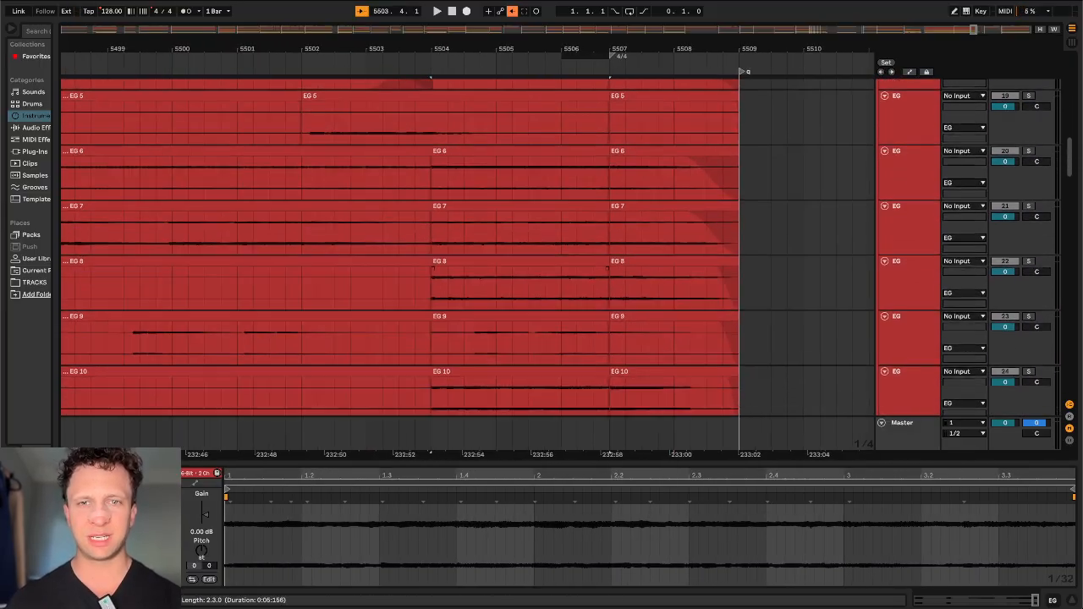
{"action": "left_click", "coordinate": [431, 254]}
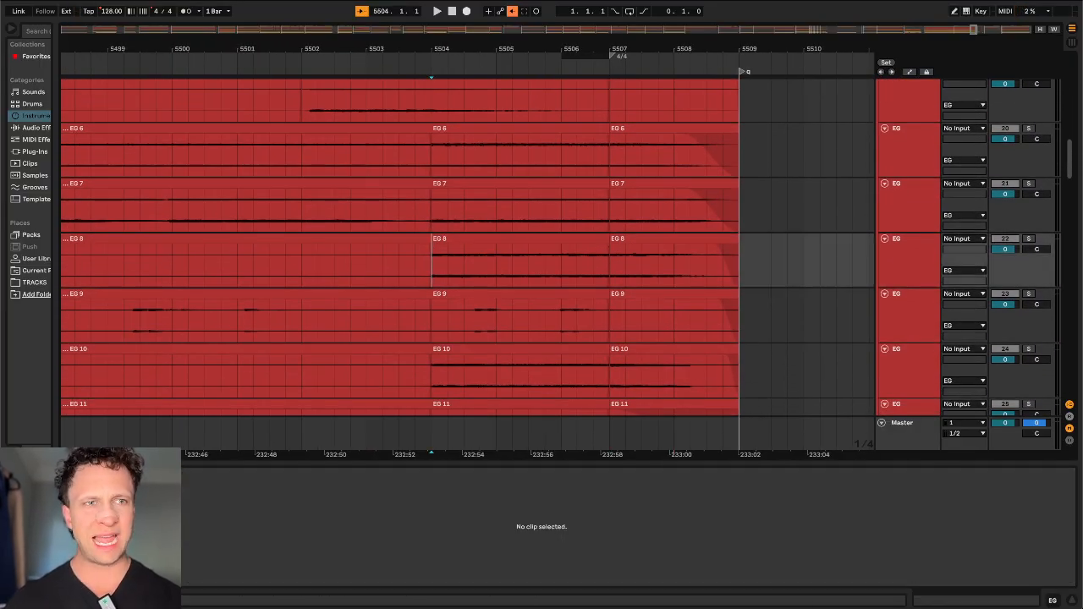
{"action": "key", "text": "s"}
{"action": "key", "text": "space"}
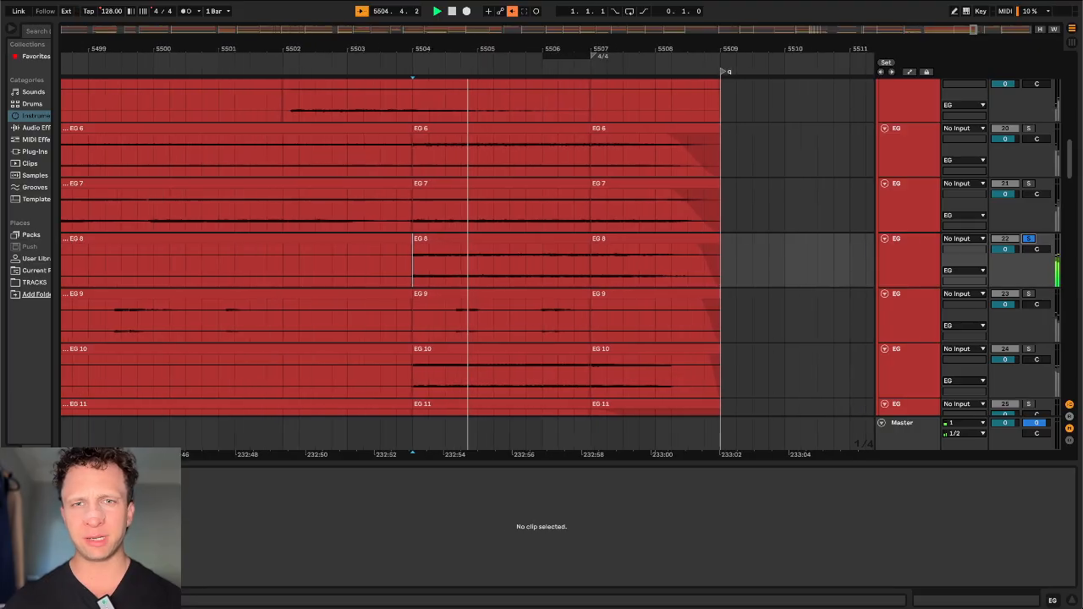
{"action": "scroll", "coordinate": [389, 254], "scroll_direction": "down", "scroll_amount": 2}
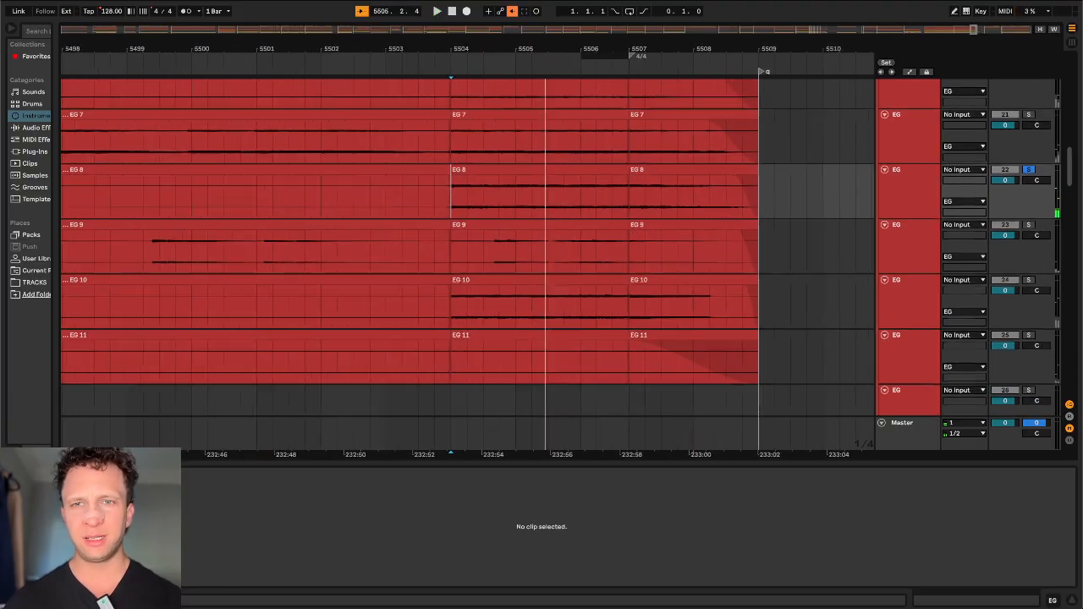
{"action": "scroll", "coordinate": [541, 245], "scroll_direction": "down", "scroll_amount": 1}
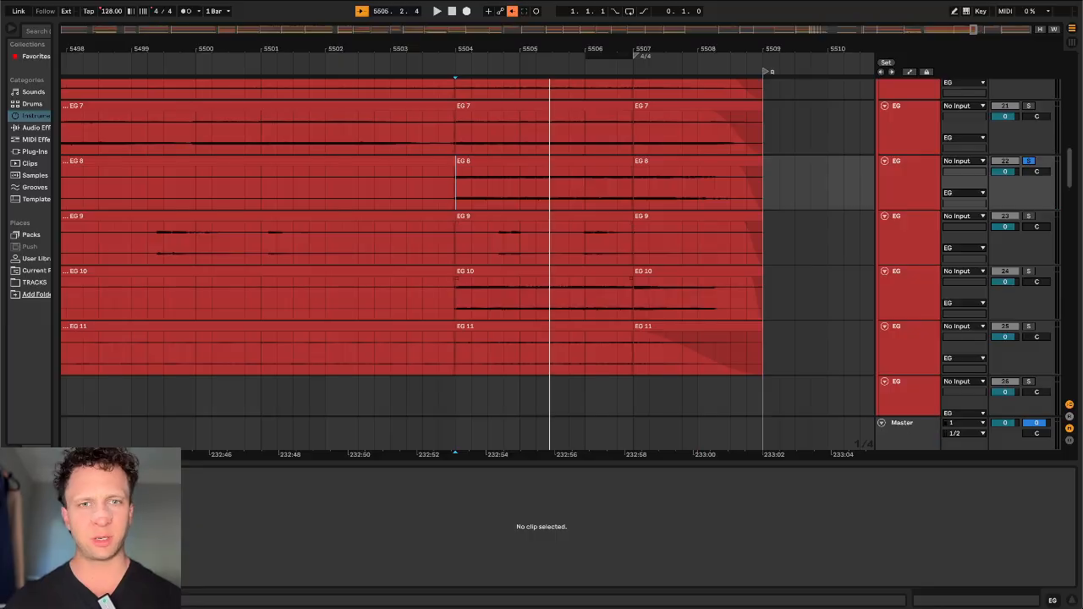
- Clear the EG 8 solo and review the arrangement between the q locator and 2 - Life is Better
{"action": "scroll", "coordinate": [466, 254], "scroll_direction": "up", "scroll_amount": 8}
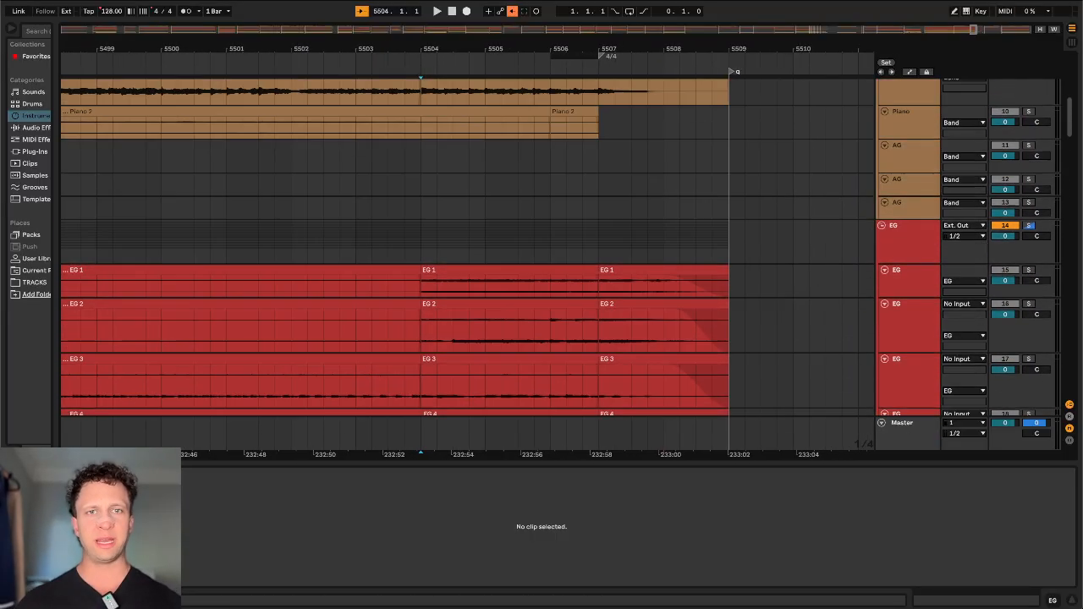
{"action": "scroll", "coordinate": [448, 254], "scroll_direction": "down", "scroll_amount": 10}
{"action": "scroll", "coordinate": [448, 254], "scroll_direction": "up", "scroll_amount": 8}
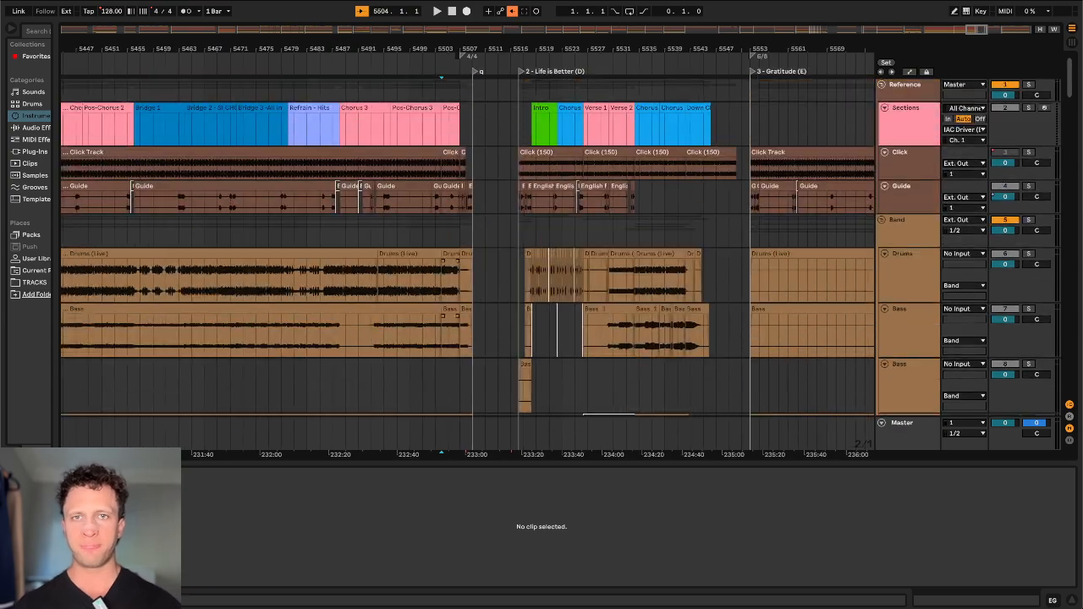
{"action": "scroll", "coordinate": [450, 271], "scroll_direction": "left", "scroll_amount": 1}
{"action": "scroll", "coordinate": [449, 230], "scroll_direction": "up", "scroll_amount": 6}
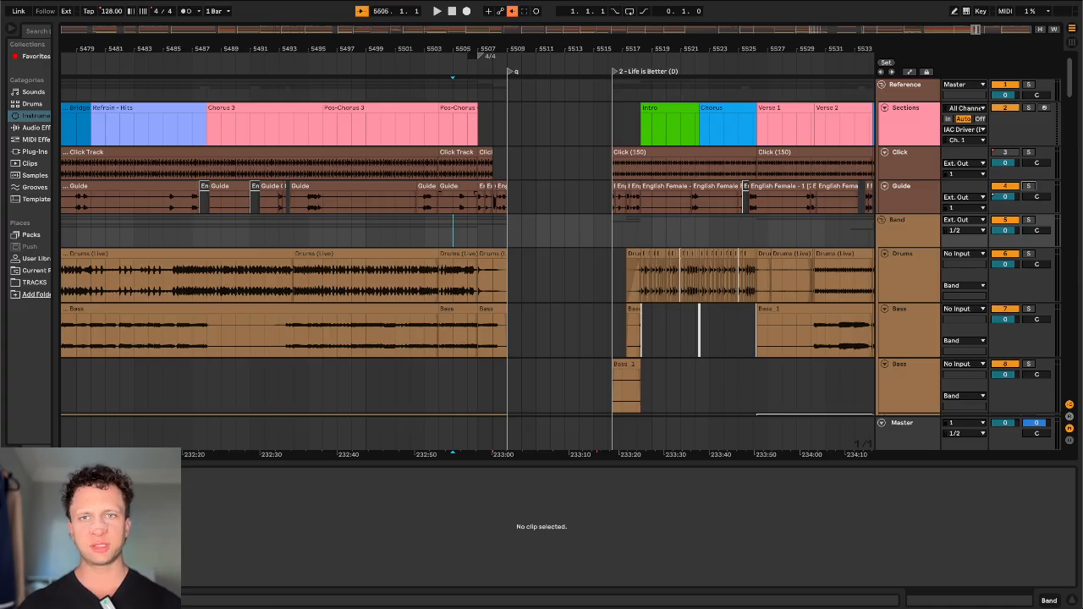
- Play the song ending with its guide cues from bar 5503
{"action": "scroll", "coordinate": [481, 229], "scroll_direction": "up", "scroll_amount": 4}
{"action": "left_click", "coordinate": [359, 201]}
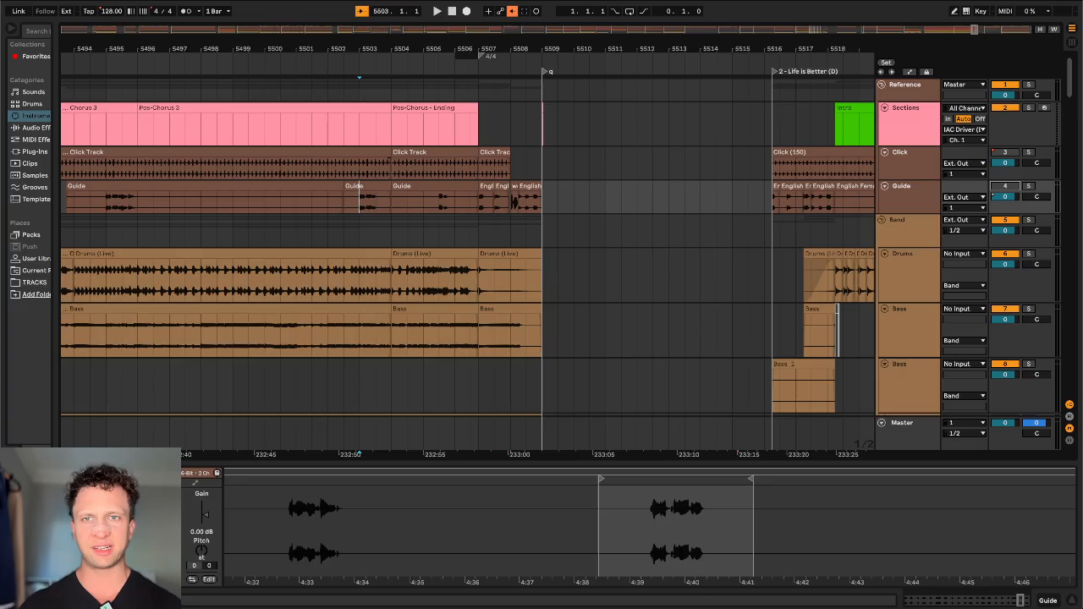
{"action": "scroll", "coordinate": [359, 201], "scroll_direction": "up", "scroll_amount": 1}
{"action": "key", "text": "space"}
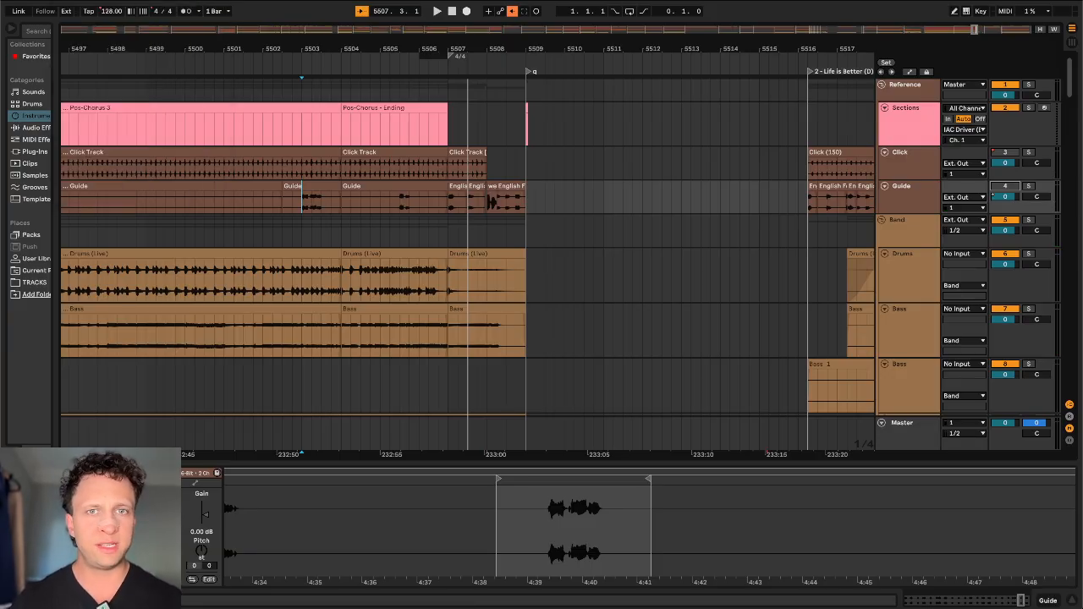
- Play the set from the q locator at bar 5509, viewing the gap before 2 - Life is Better
{"action": "left_click", "coordinate": [526, 163]}
{"action": "key", "text": "minus"}
{"action": "key", "text": "minus"}
{"action": "key", "text": "minus"}
{"action": "key", "text": "minus"}
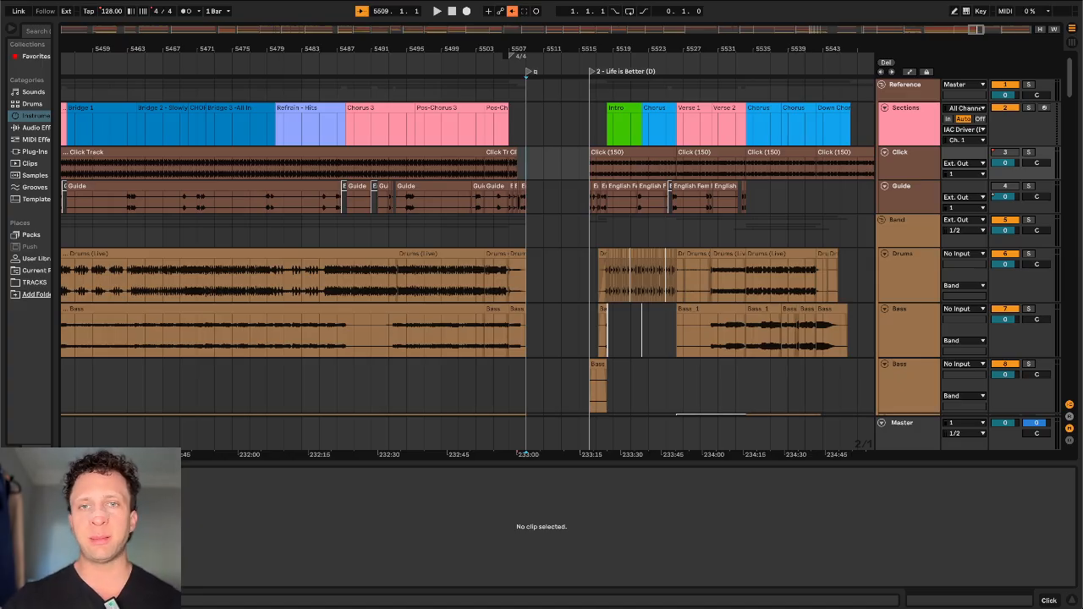
{"action": "key", "text": "plus"}
{"action": "key", "text": "plus"}
{"action": "key", "text": "plus"}
{"action": "key", "text": "plus"}
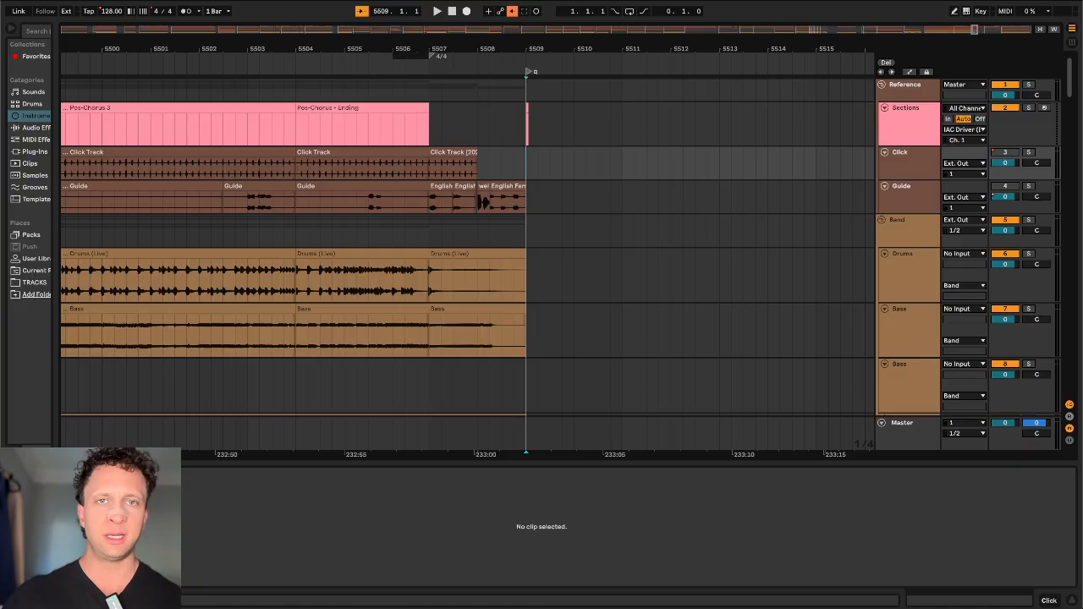
{"action": "key", "text": "space"}
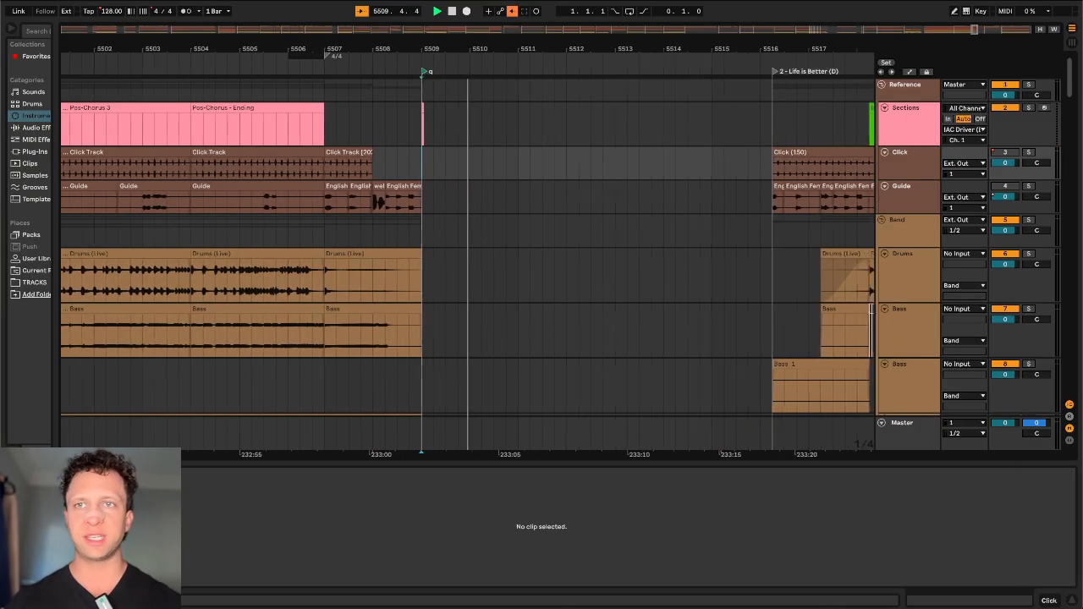
{"action": "key", "text": "minus"}
{"action": "key", "text": "minus"}
{"action": "key", "text": "minus"}
{"action": "key", "text": "minus"}
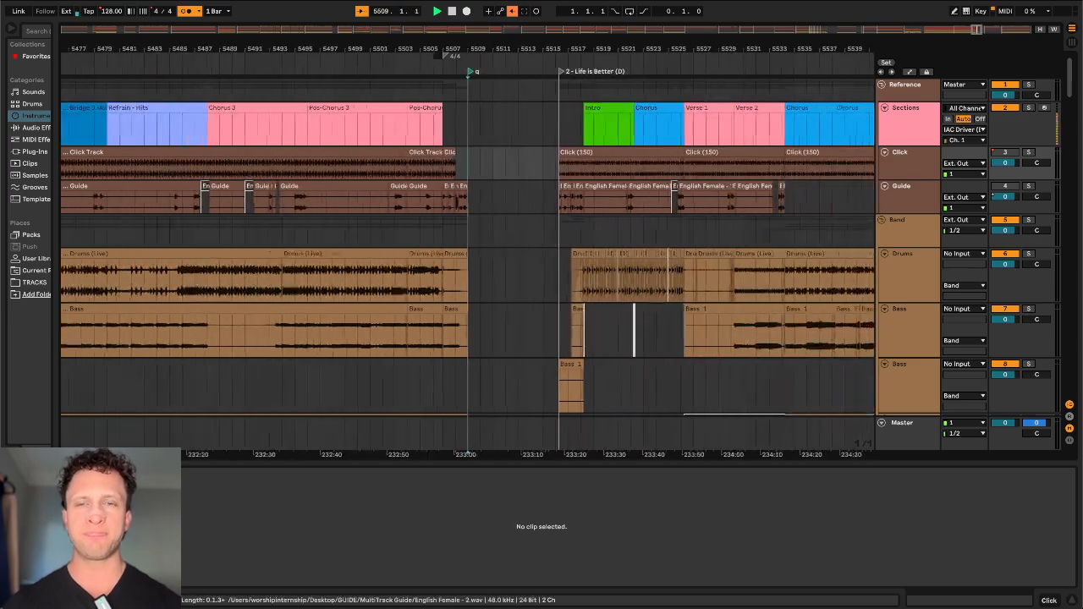
{"action": "key", "text": "space"}
- Switch to the Planning Center plan in Chrome and open the Welcome item to read its description
{"action": "left_click", "coordinate": [724, 604]}
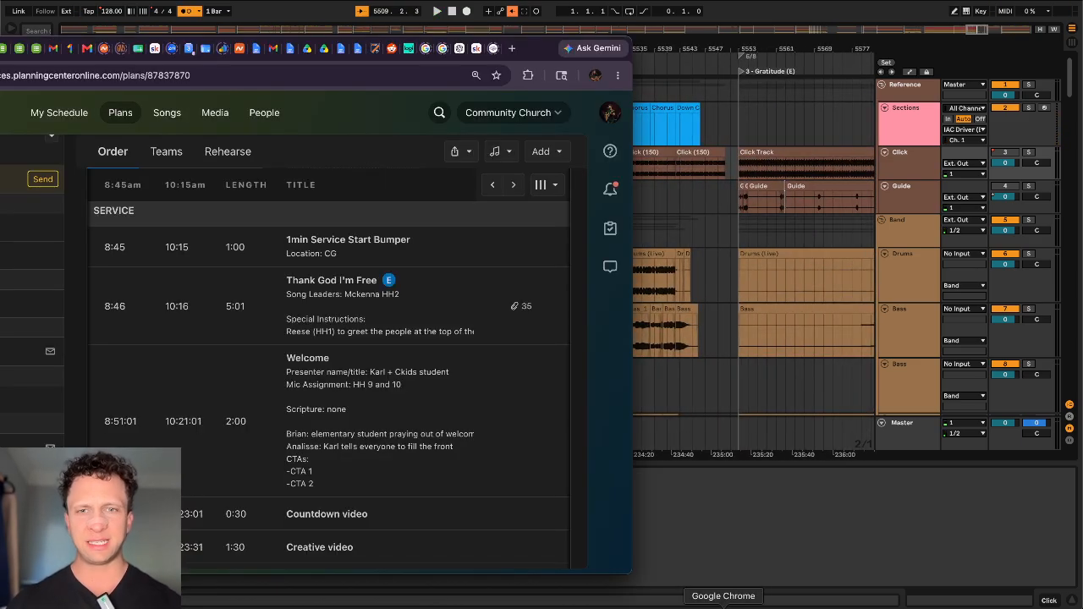
{"action": "scroll", "coordinate": [330, 381], "scroll_direction": "down", "scroll_amount": 3}
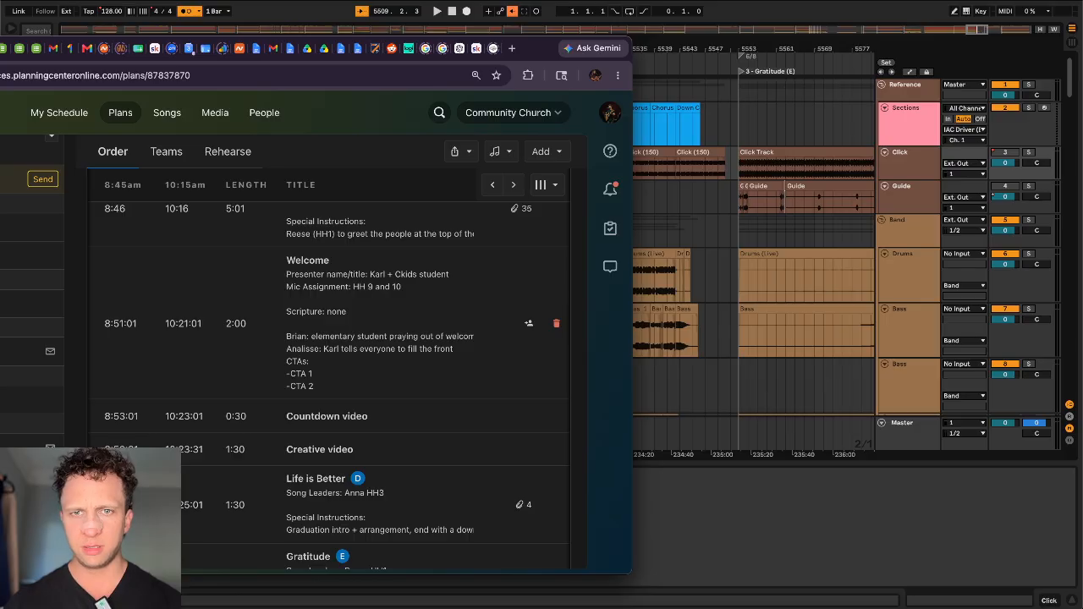
{"action": "left_click", "coordinate": [355, 337]}
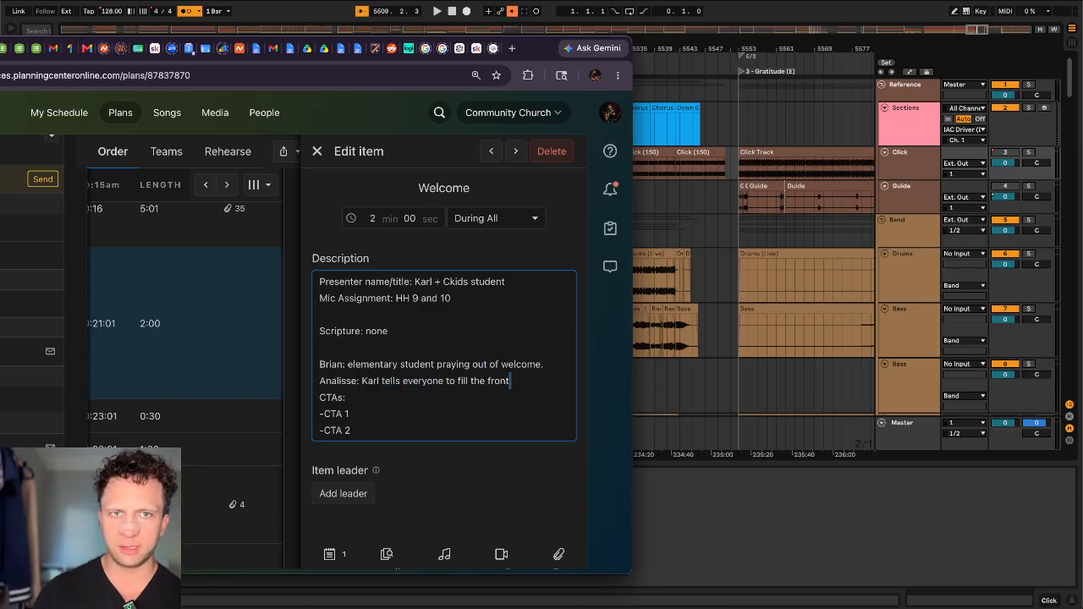
- Switch back to Ableton Live and play the 1 - TGIF song from Verse 2 at bar 5404
{"action": "key", "text": "super+Tab"}
{"action": "scroll", "coordinate": [466, 271], "scroll_direction": "left", "scroll_amount": 10}
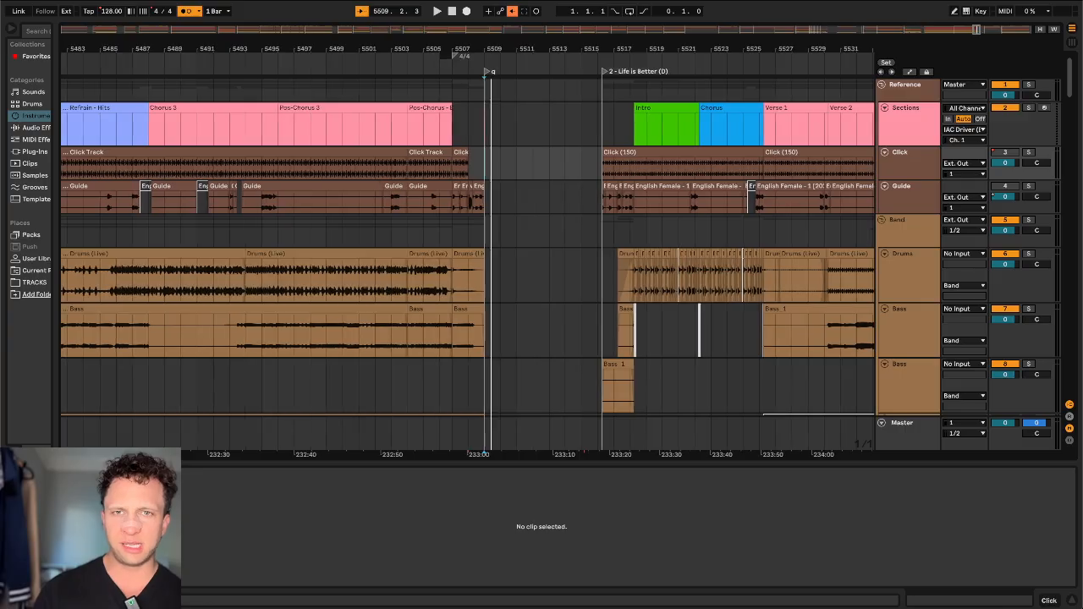
{"action": "scroll", "coordinate": [453, 275], "scroll_direction": "left", "scroll_amount": 3}
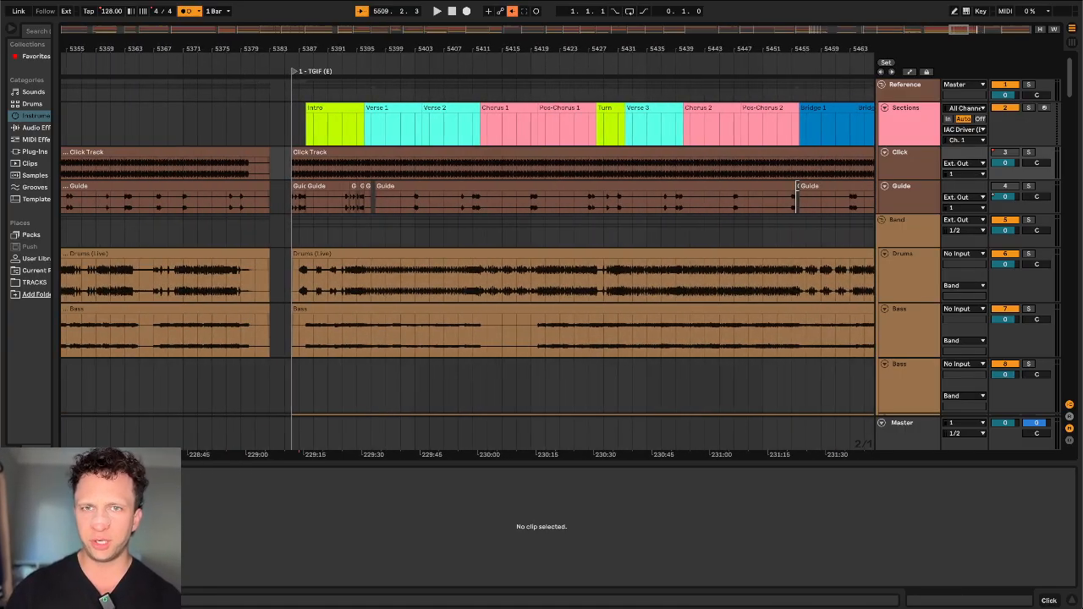
{"action": "scroll", "coordinate": [453, 275], "scroll_direction": "up", "scroll_amount": 5}
{"action": "left_click", "coordinate": [396, 231]}
{"action": "key", "text": "space"}
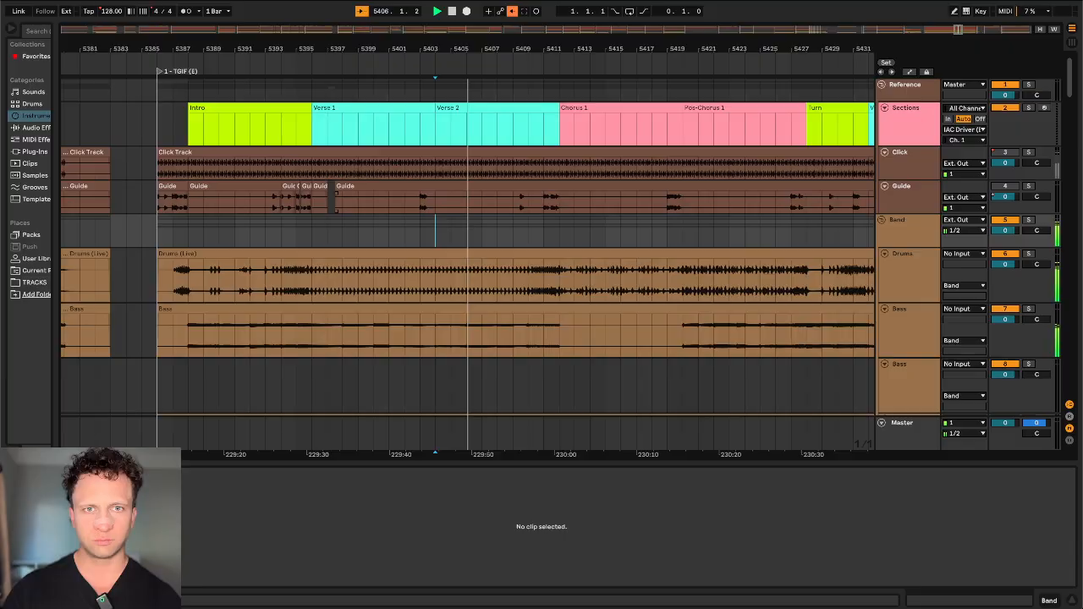
- Stop playback and review the arrangement from 1 - TGIF through the q locator to 2 - Life is Better
{"action": "scroll", "coordinate": [453, 263], "scroll_direction": "down", "scroll_amount": 5}
{"action": "scroll", "coordinate": [453, 263], "scroll_direction": "right", "scroll_amount": 1}
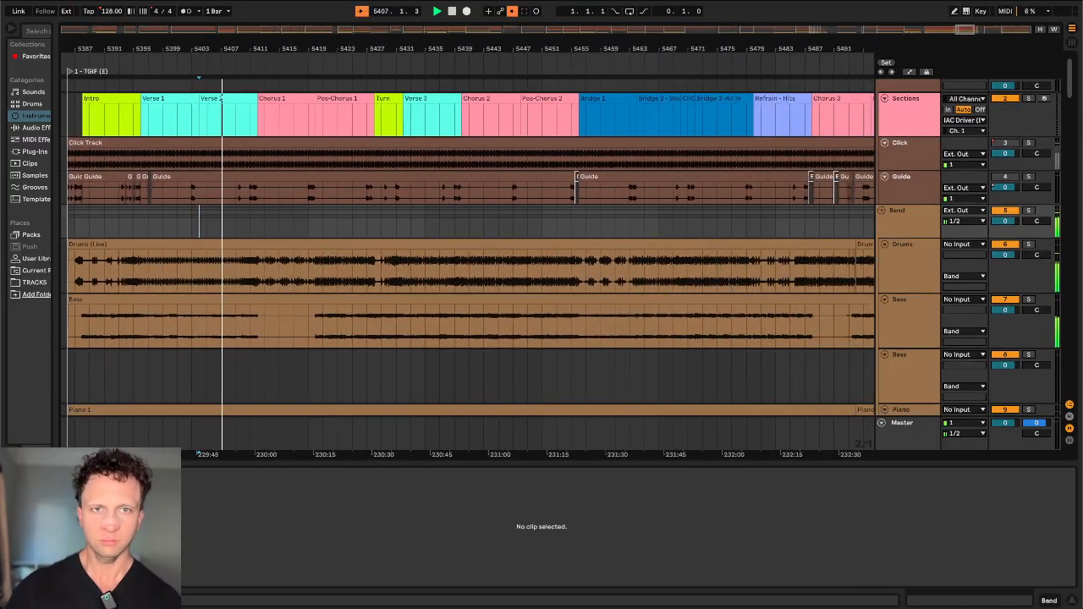
{"action": "scroll", "coordinate": [467, 262], "scroll_direction": "right", "scroll_amount": 5}
{"action": "scroll", "coordinate": [468, 263], "scroll_direction": "up", "scroll_amount": 1}
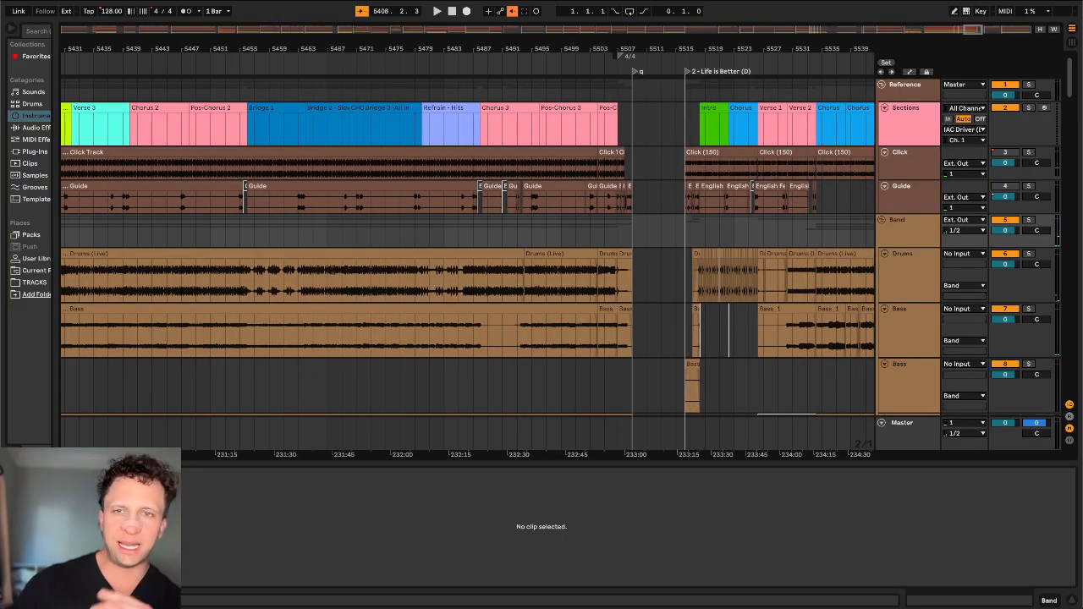
{"action": "scroll", "coordinate": [467, 262], "scroll_direction": "left", "scroll_amount": 4}
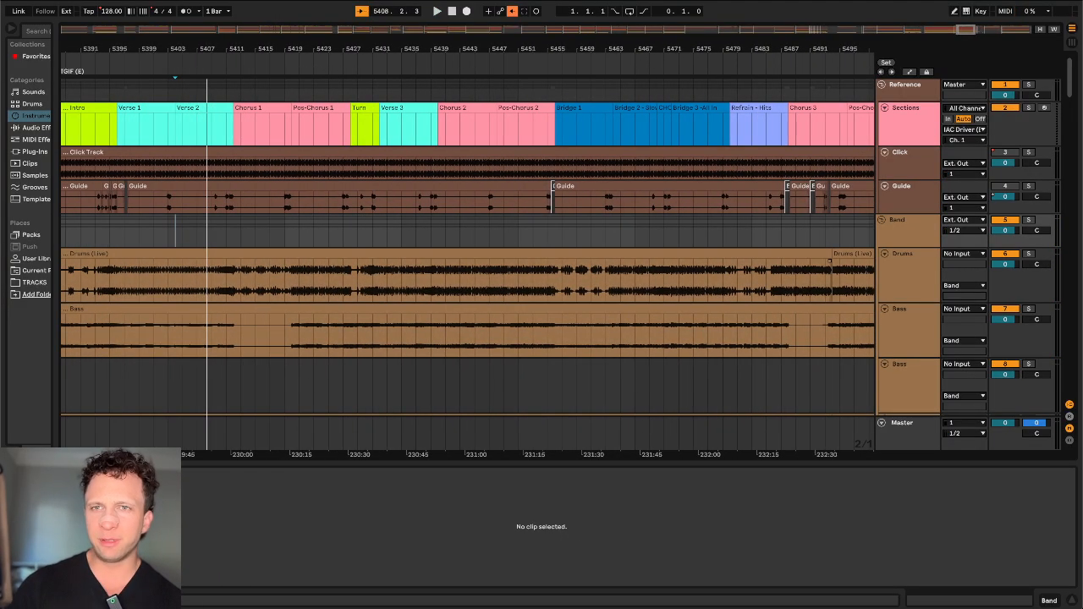
{"action": "scroll", "coordinate": [499, 262], "scroll_direction": "down", "scroll_amount": 2}
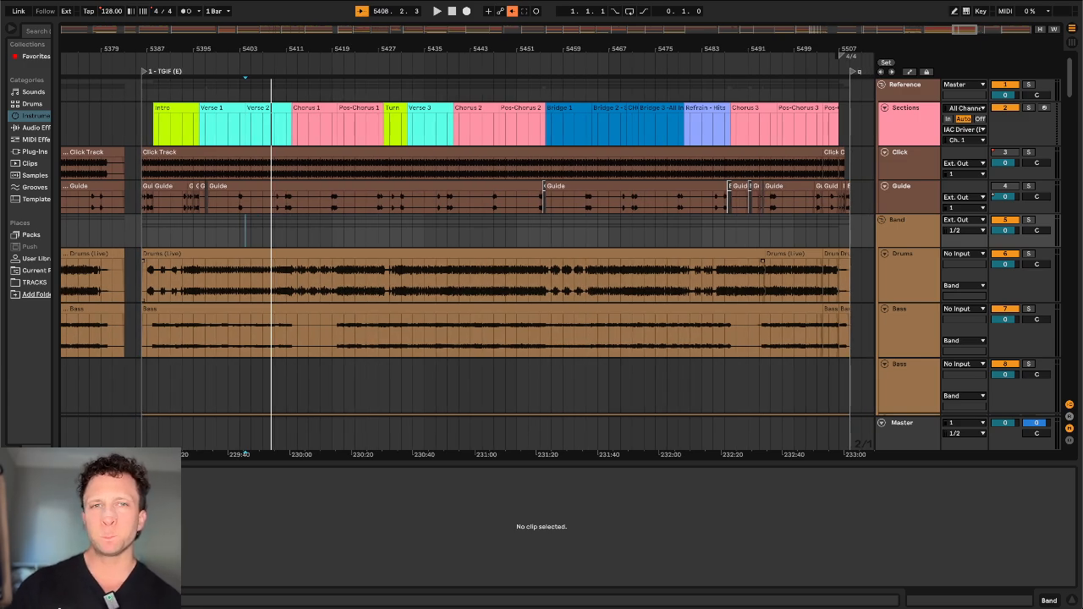
{"action": "scroll", "coordinate": [467, 262], "scroll_direction": "right", "scroll_amount": 5}
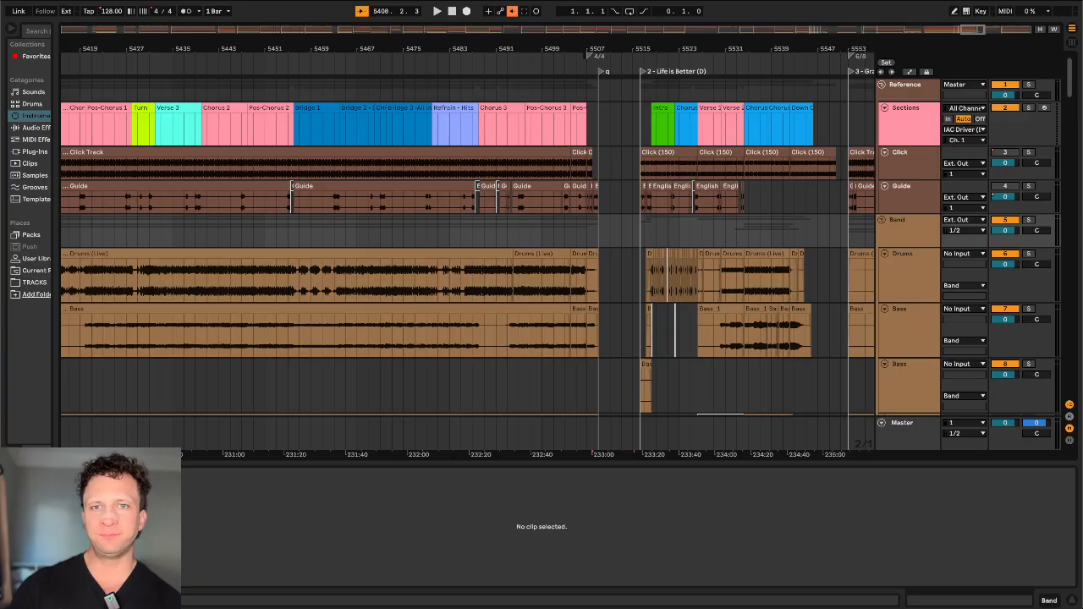
{"action": "scroll", "coordinate": [615, 262], "scroll_direction": "up", "scroll_amount": 5}
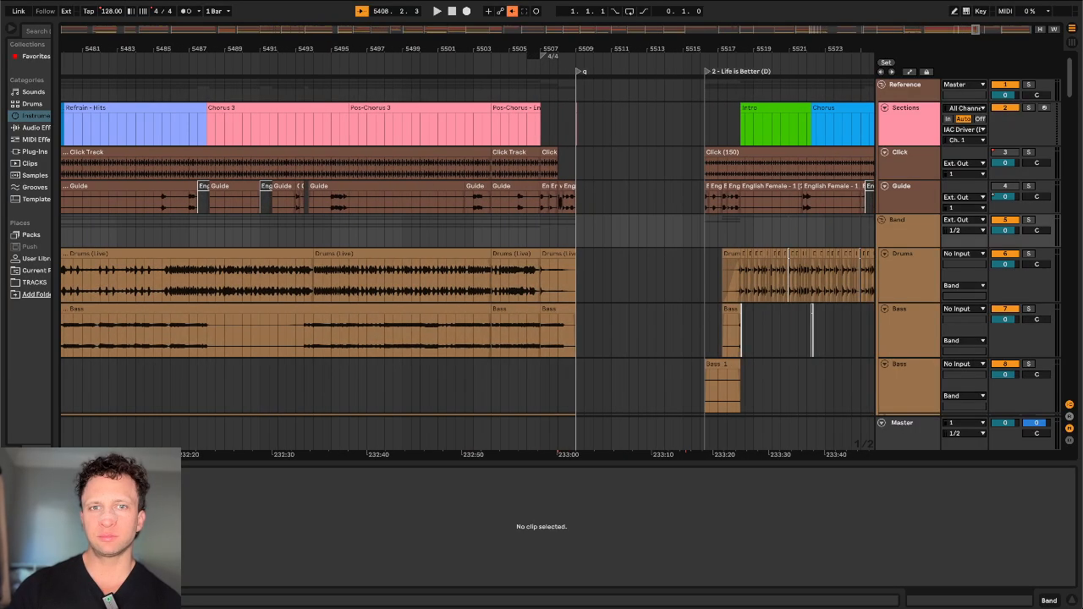
{"action": "scroll", "coordinate": [622, 263], "scroll_direction": "up", "scroll_amount": 5}
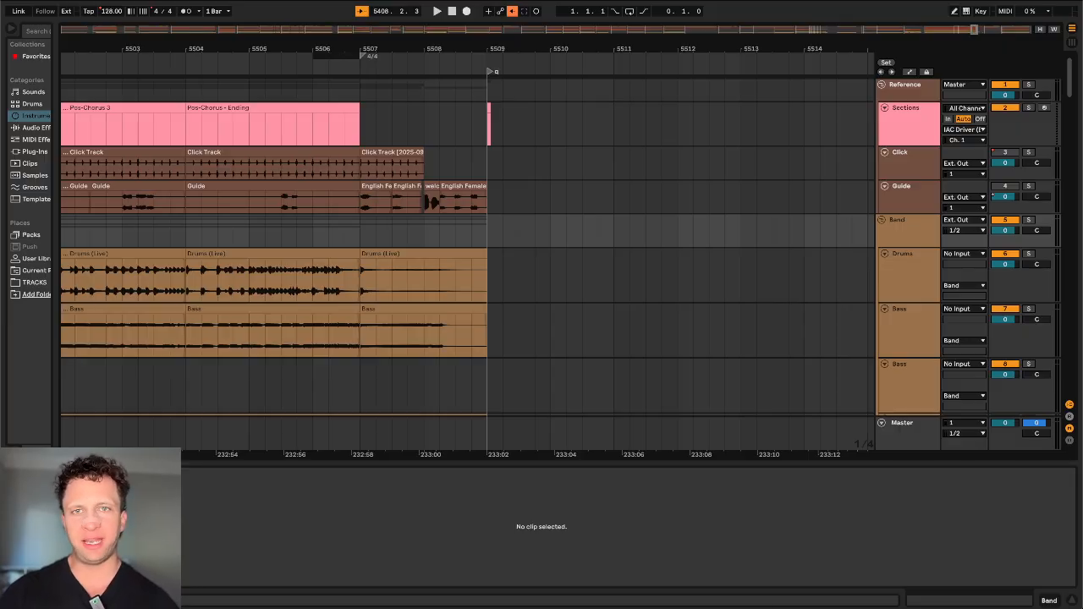
{"action": "scroll", "coordinate": [480, 262], "scroll_direction": "down", "scroll_amount": 10}
{"action": "scroll", "coordinate": [480, 262], "scroll_direction": "left", "scroll_amount": 5}
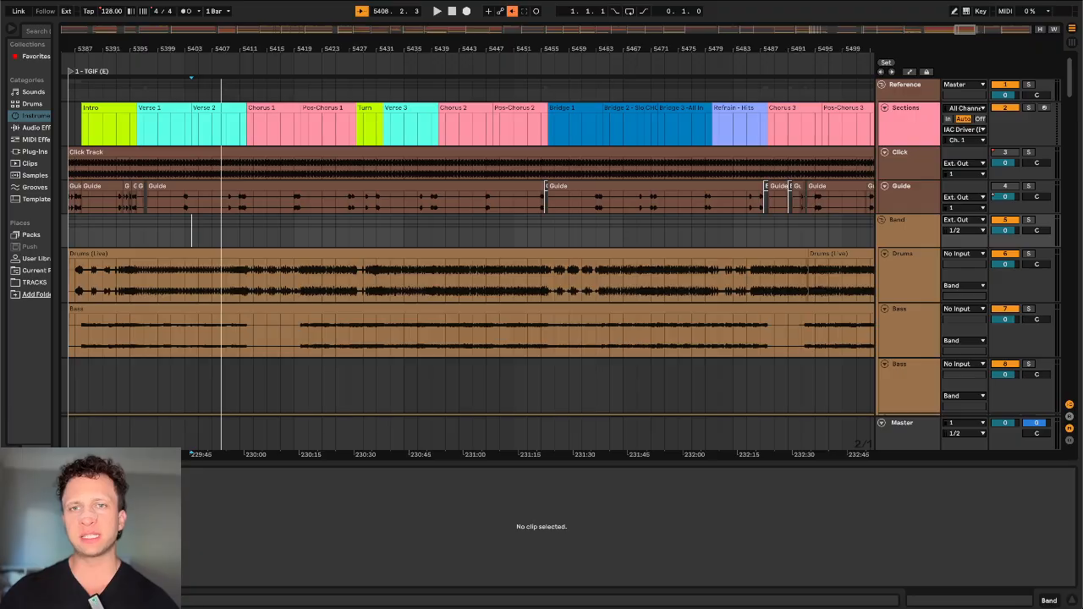
- Try to cut the time of the TGIF Verse 2 section out of the arrangement, and undo the cut
{"action": "scroll", "coordinate": [468, 251], "scroll_direction": "left", "scroll_amount": 2}
{"action": "left_click_drag", "start_coordinate": [261, 279], "coordinate": [331, 280]}
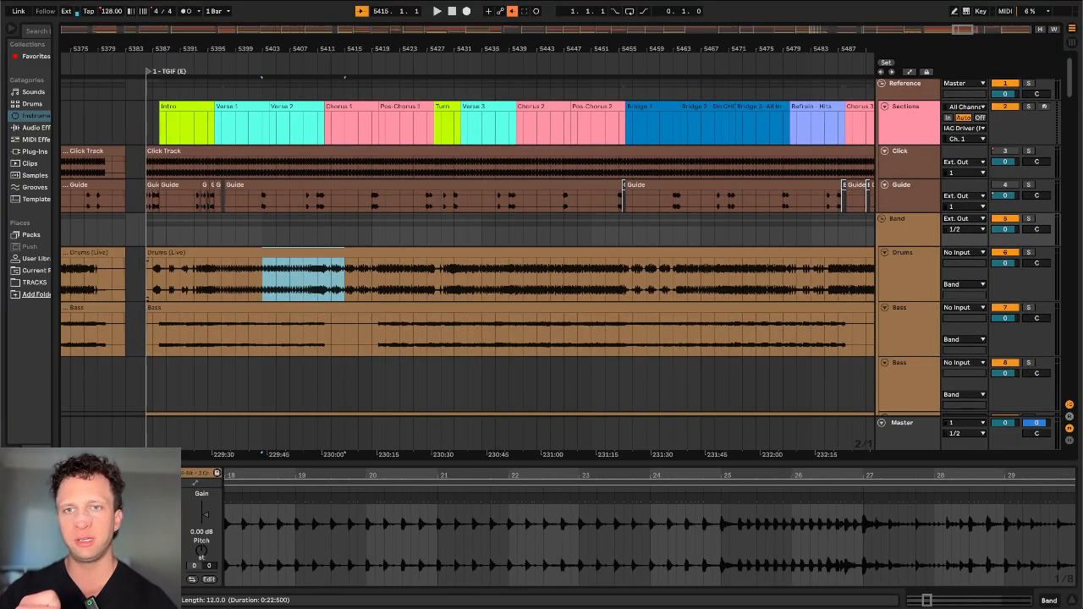
{"action": "key", "text": "a"}
{"action": "scroll", "coordinate": [317, 268], "scroll_direction": "up", "scroll_amount": 8}
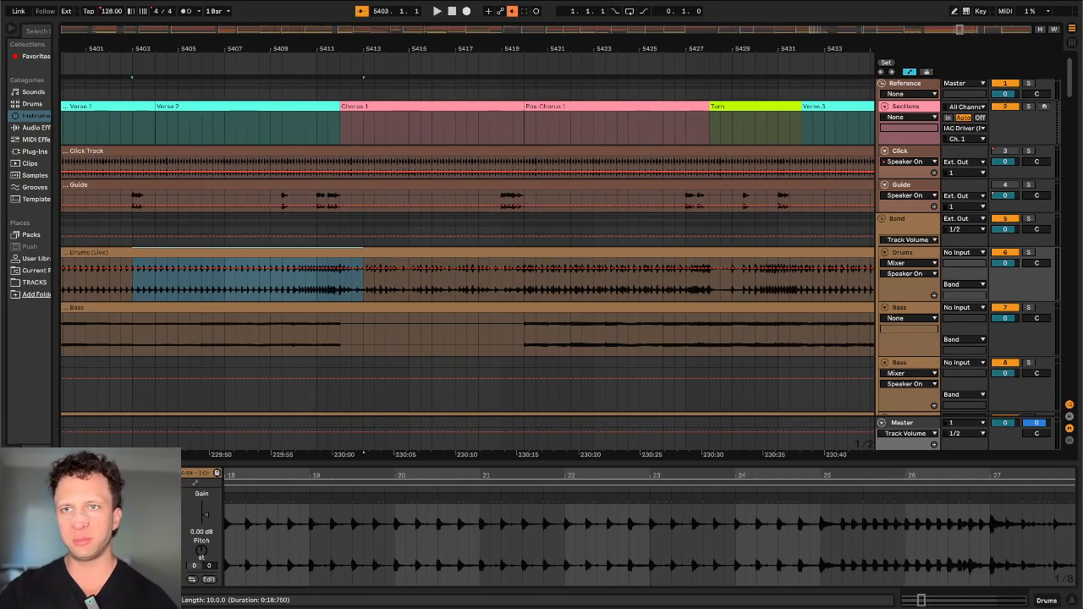
{"action": "left_click_drag", "start_coordinate": [156, 128], "coordinate": [340, 128]}
{"action": "left_click", "coordinate": [92, 2]}
{"action": "left_click", "coordinate": [126, 204]}
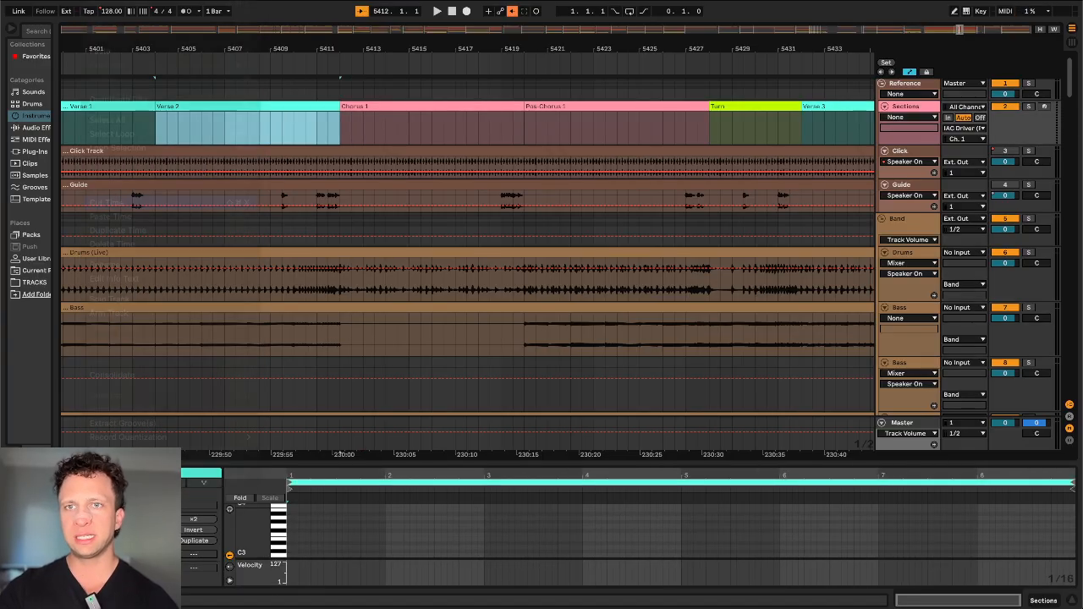
{"action": "key", "text": "super+z"}
- Select the short Sections clip at the q locator and review the arrangement back to 1 - TGIF
{"action": "scroll", "coordinate": [493, 254], "scroll_direction": "down", "scroll_amount": 10}
{"action": "scroll", "coordinate": [493, 254], "scroll_direction": "right", "scroll_amount": 10}
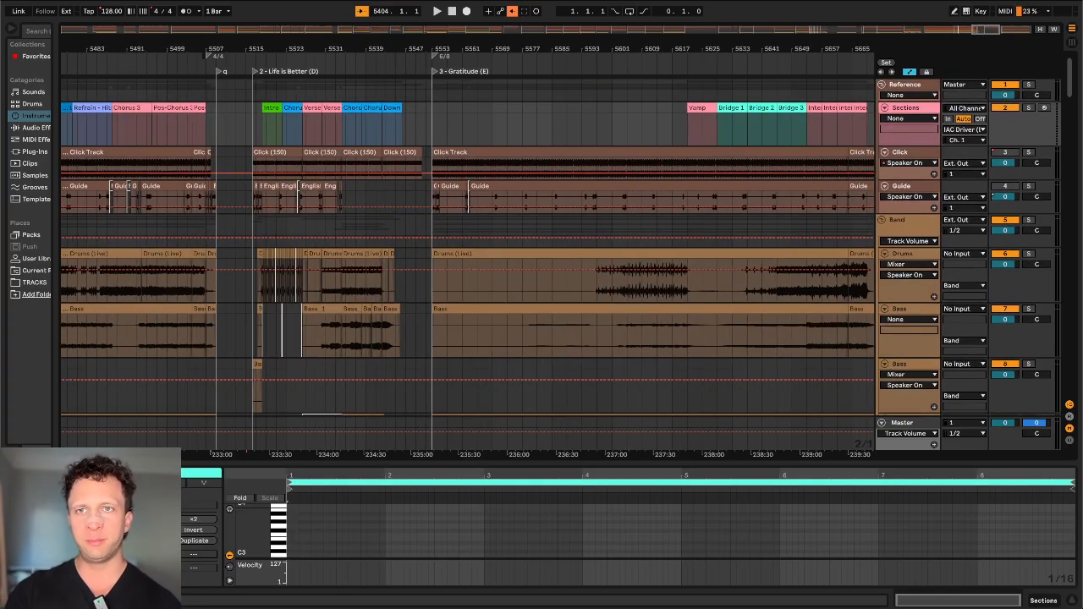
{"action": "left_click", "coordinate": [217, 127]}
{"action": "scroll", "coordinate": [217, 128], "scroll_direction": "left", "scroll_amount": 3}
{"action": "scroll", "coordinate": [304, 128], "scroll_direction": "up", "scroll_amount": 5}
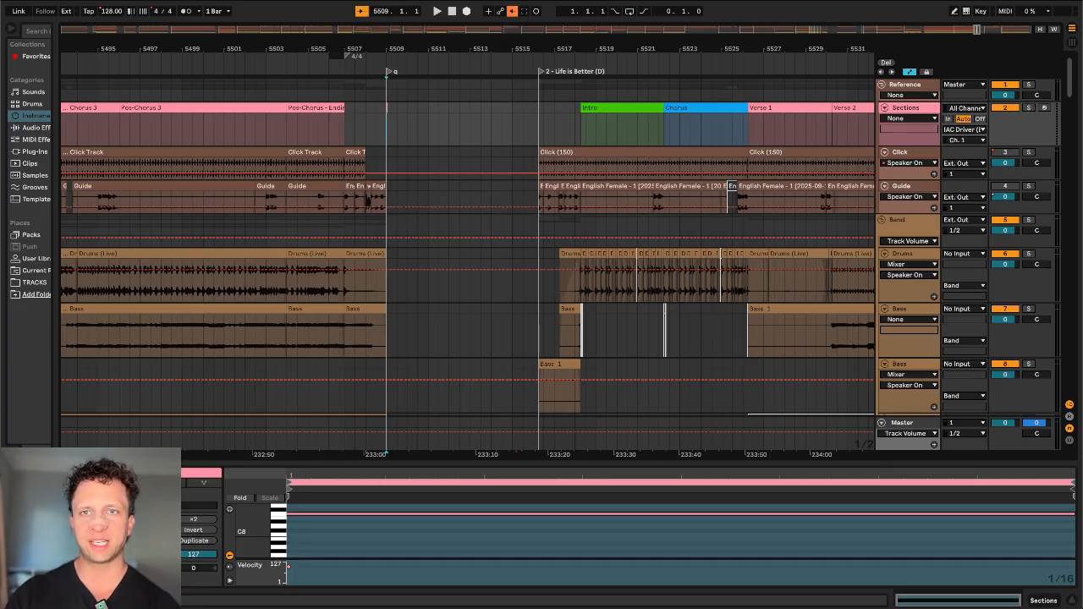
{"action": "scroll", "coordinate": [654, 197], "scroll_direction": "down", "scroll_amount": 6}
{"action": "scroll", "coordinate": [453, 128], "scroll_direction": "left", "scroll_amount": 2}
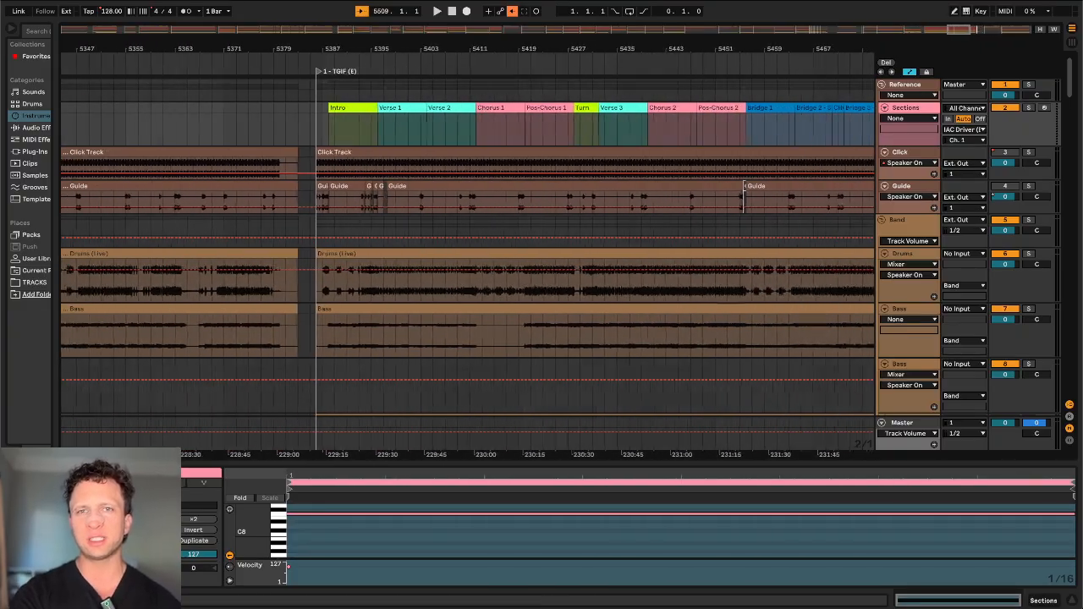
- Place the insertion point at bar 5511 in the Sections track and save the Live Set
{"action": "scroll", "coordinate": [453, 128], "scroll_direction": "right", "scroll_amount": 10}
{"action": "left_click", "coordinate": [453, 129]}
{"action": "scroll", "coordinate": [453, 129], "scroll_direction": "up", "scroll_amount": 5}
{"action": "scroll", "coordinate": [454, 129], "scroll_direction": "up", "scroll_amount": 4}
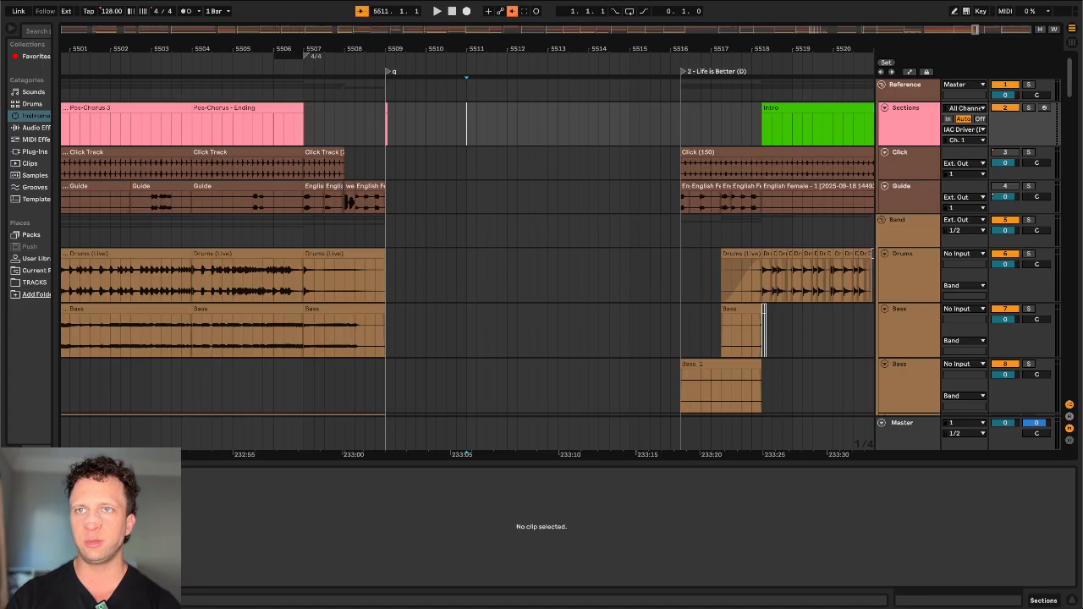
{"action": "left_click", "coordinate": [68, 1]}
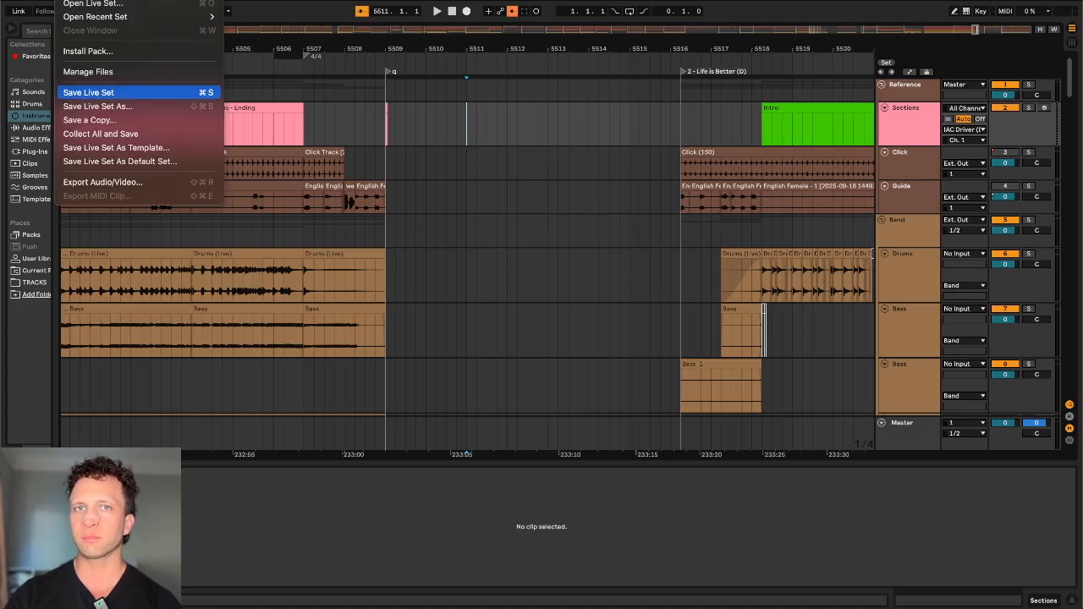
{"action": "left_click", "coordinate": [89, 92]}
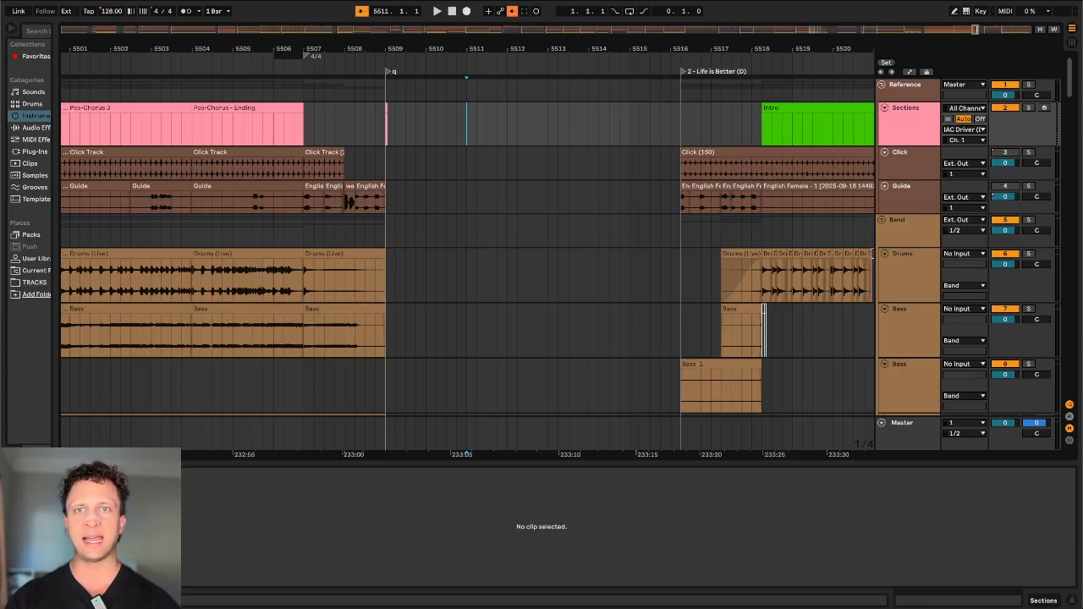
- Select the q locator and briefly play the set from it
{"action": "left_click", "coordinate": [388, 72]}
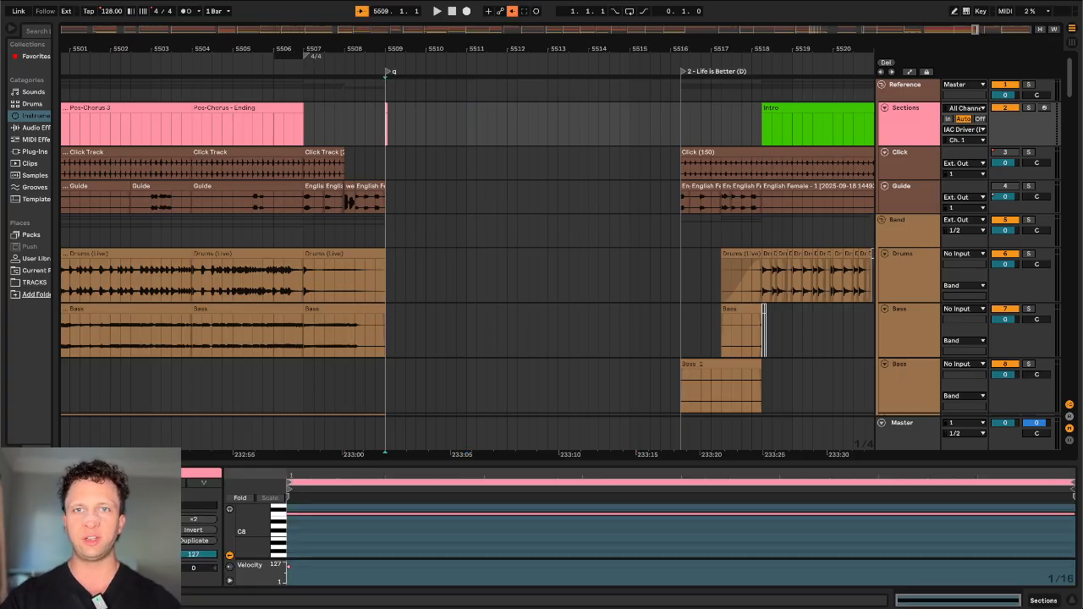
{"action": "key", "text": "space"}
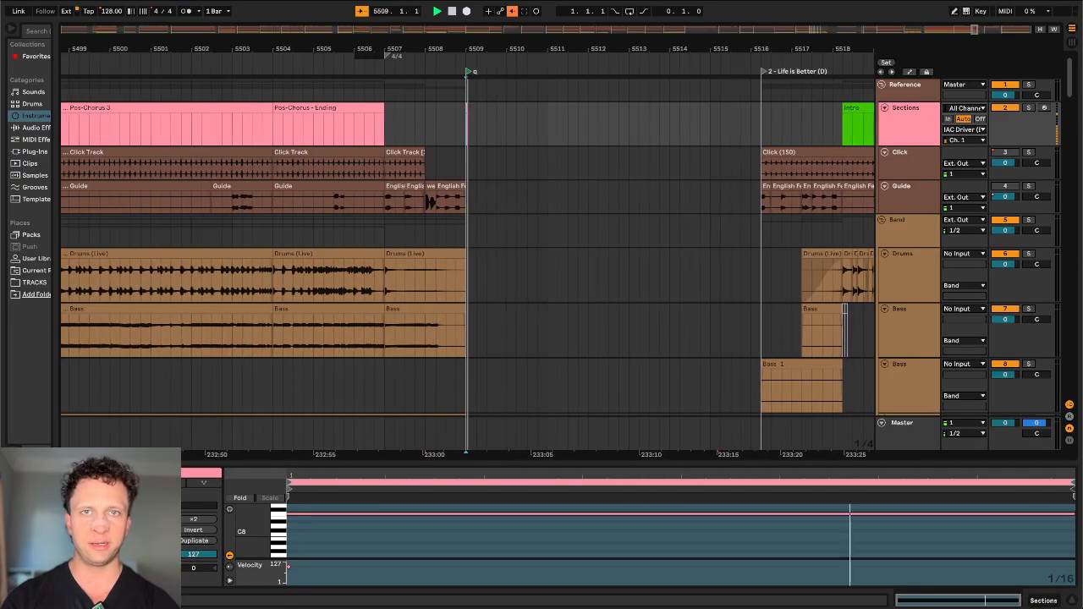
{"action": "scroll", "coordinate": [507, 253], "scroll_direction": "down", "scroll_amount": 3}
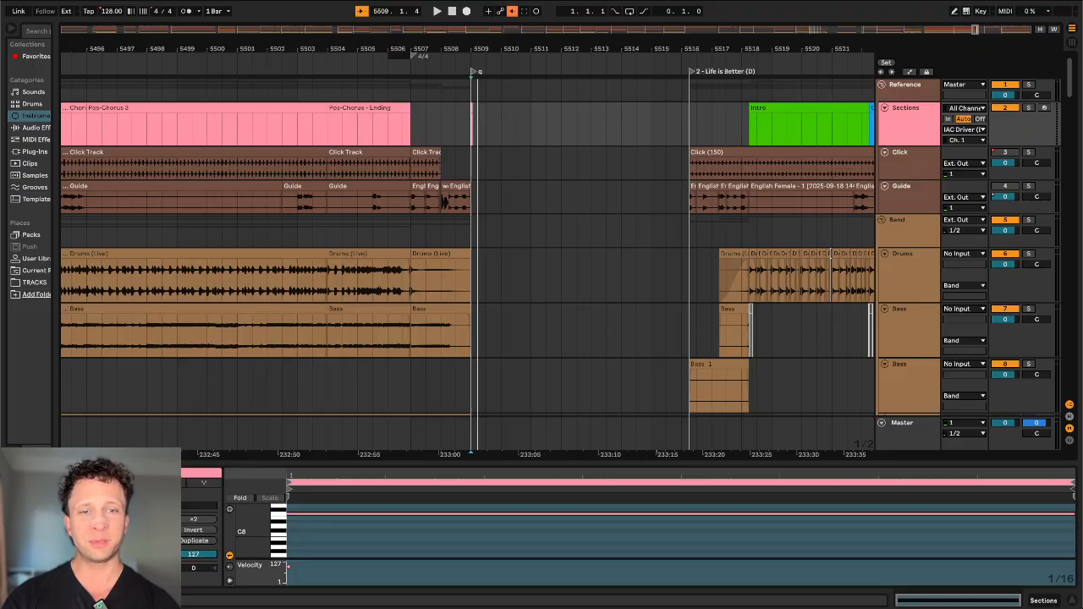
- Switch to the Planning Center plan, close the Welcome item and open the Life is Better song's description
{"action": "left_click", "coordinate": [723, 604]}
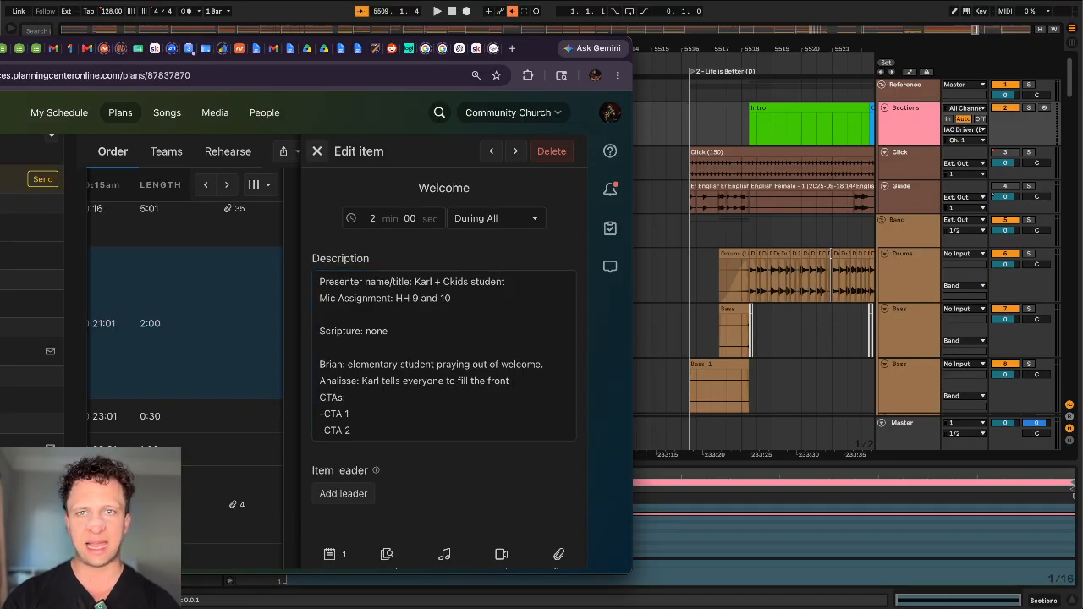
{"action": "left_click", "coordinate": [316, 150]}
{"action": "left_click_drag", "start_coordinate": [540, 48], "coordinate": [678, 11]}
{"action": "scroll", "coordinate": [508, 313], "scroll_direction": "down", "scroll_amount": 3}
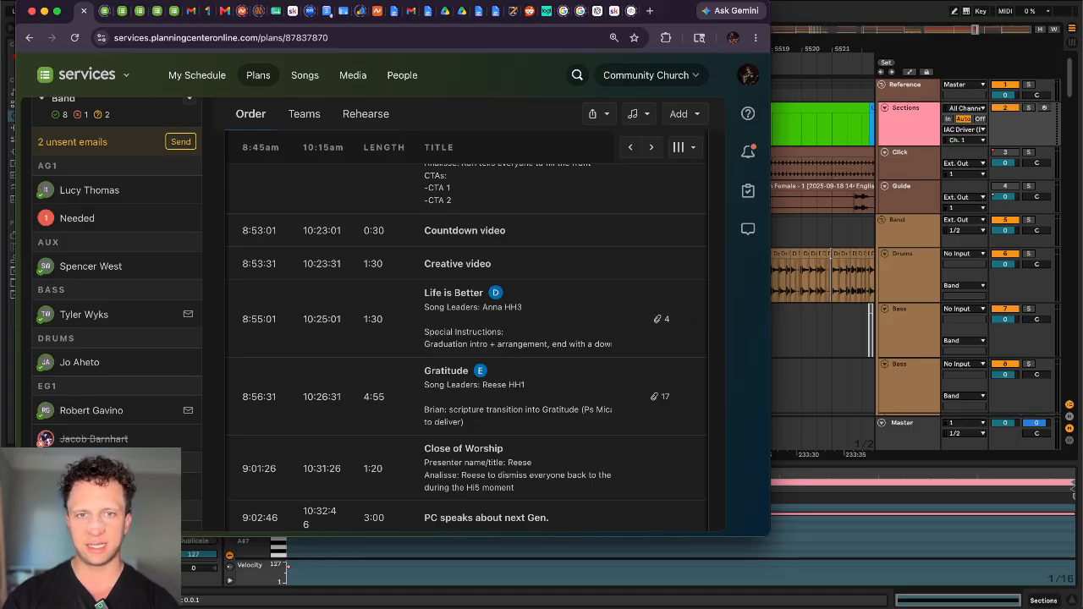
{"action": "left_click", "coordinate": [509, 325]}
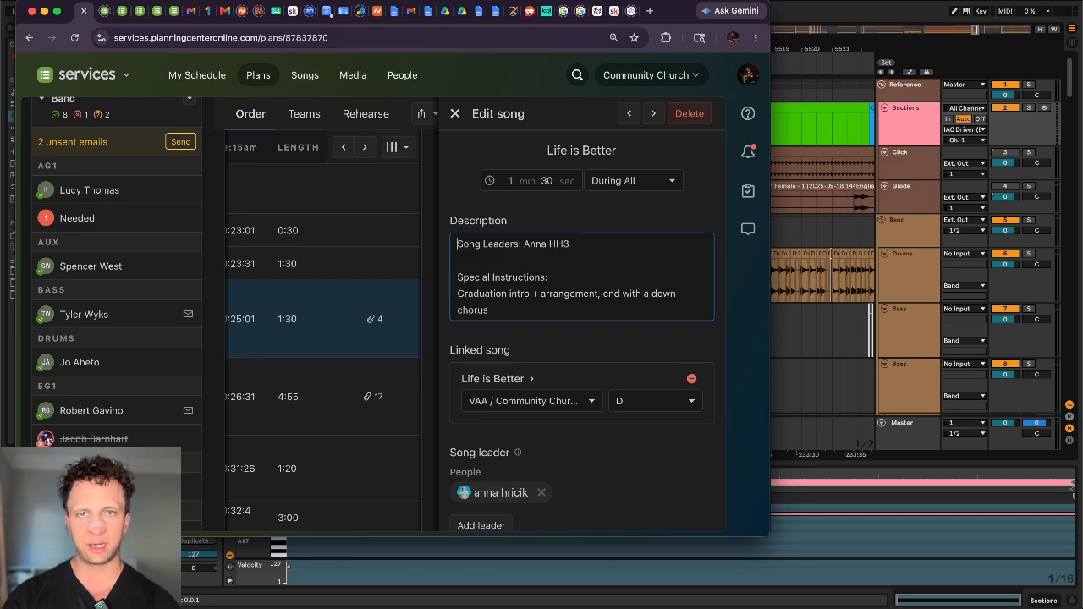
- Return to the Live Set and insert a 4/4 time signature change at the 2 - Life is Better (D) locator
{"action": "left_click", "coordinate": [831, 253]}
{"action": "left_click", "coordinate": [696, 127]}
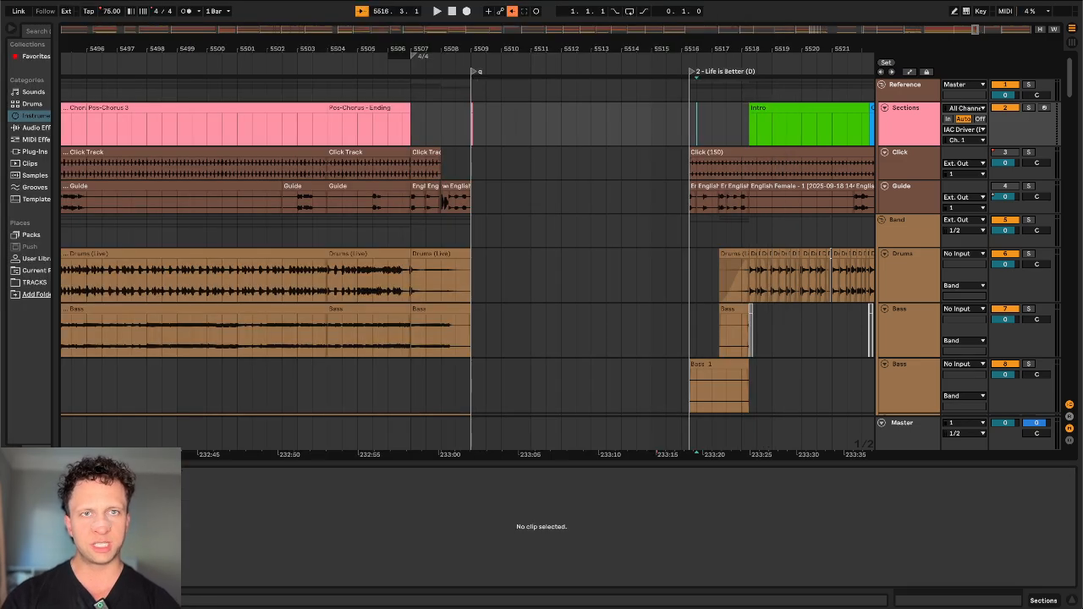
{"action": "key", "text": "plus"}
{"action": "key", "text": "plus"}
{"action": "key", "text": "plus"}
{"action": "key", "text": "plus"}
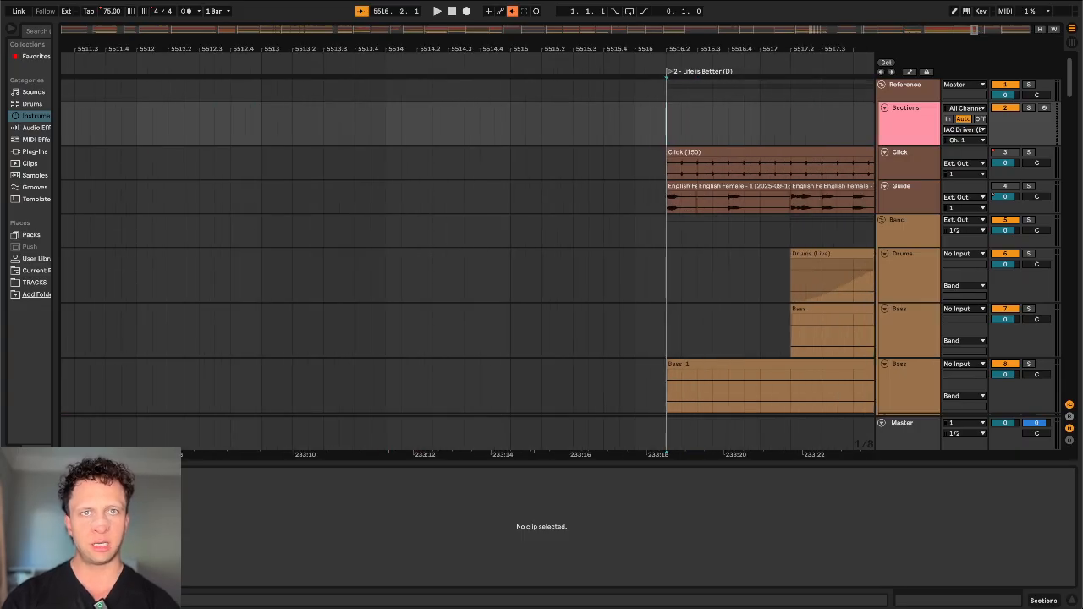
{"action": "scroll", "coordinate": [667, 254], "scroll_direction": "down", "scroll_amount": 5}
{"action": "scroll", "coordinate": [667, 254], "scroll_direction": "right", "scroll_amount": 3}
{"action": "scroll", "coordinate": [556, 254], "scroll_direction": "up", "scroll_amount": 4}
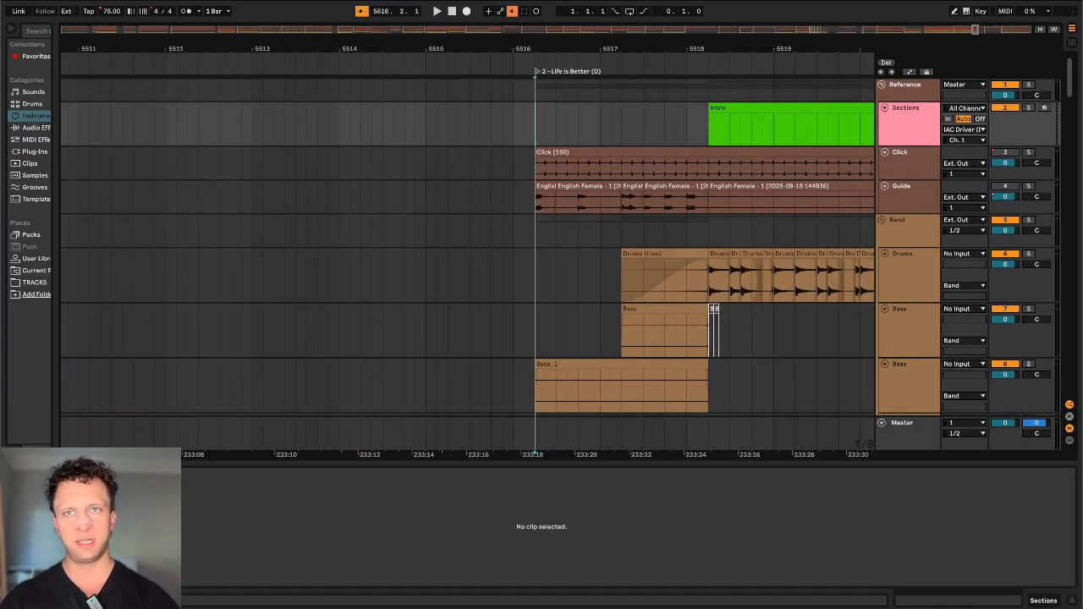
{"action": "left_click", "coordinate": [130, 0]}
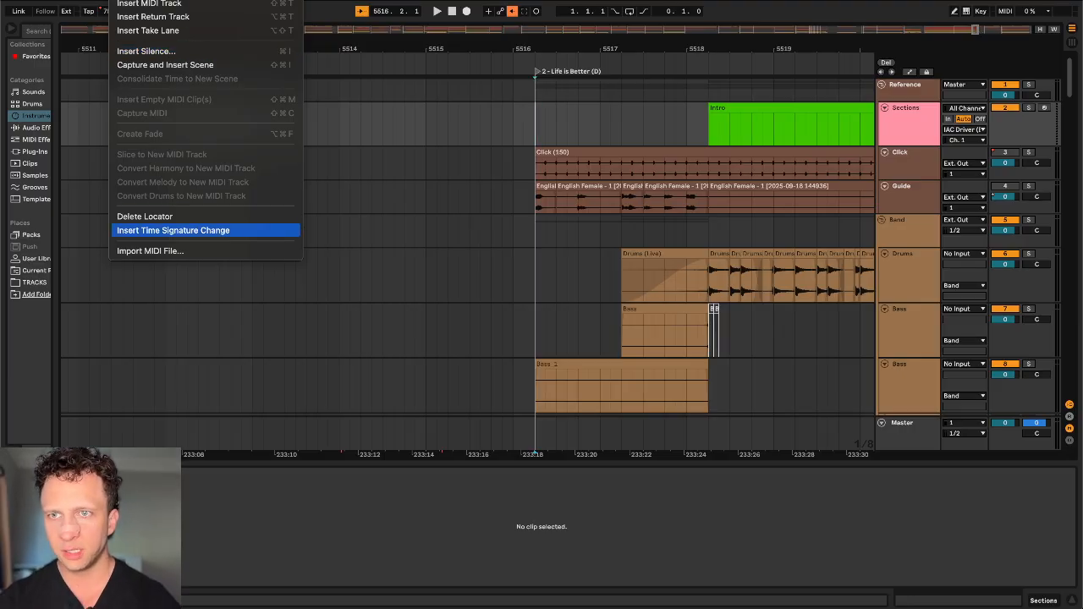
{"action": "left_click", "coordinate": [174, 230]}
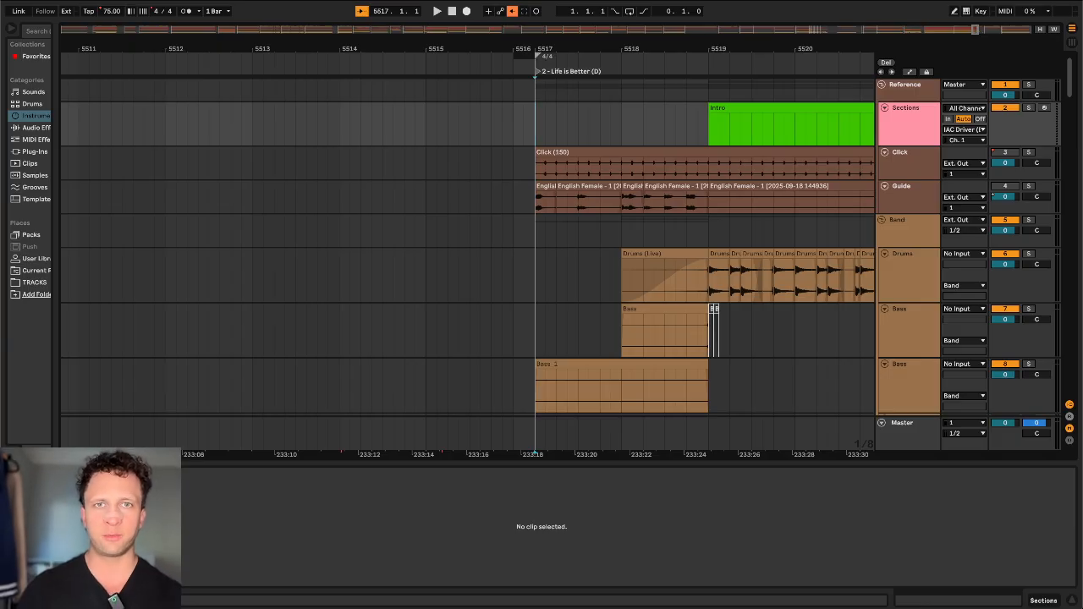
- Cut the time of the partial bar just before the 2 - Life is Better (D) locator so the song starts at bar 5516
{"action": "left_click_drag", "start_coordinate": [535, 125], "coordinate": [514, 124]}
{"action": "left_click", "coordinate": [94, 1]}
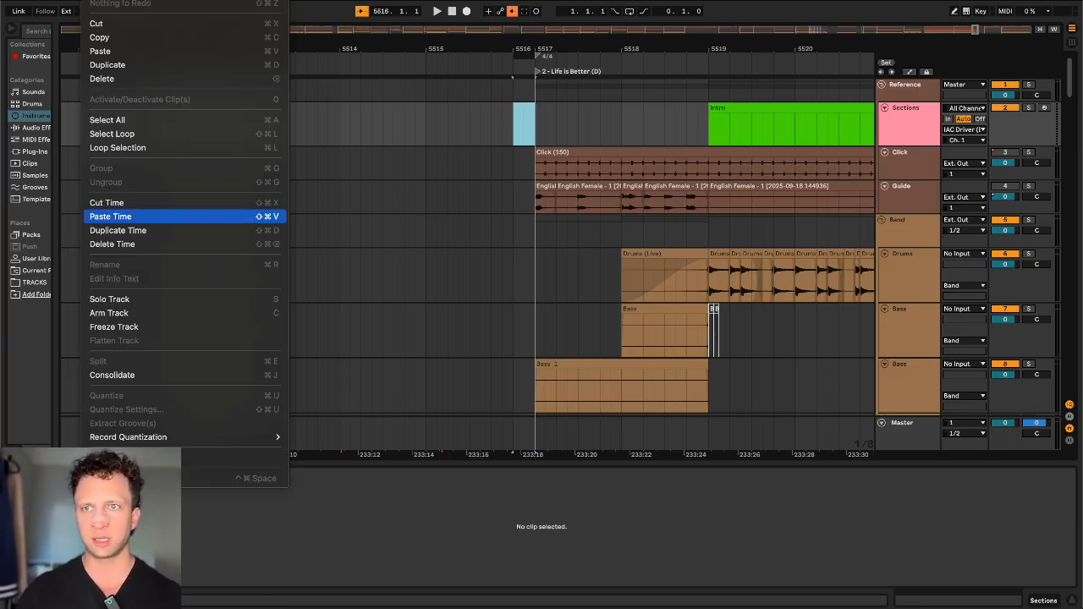
{"action": "left_click", "coordinate": [119, 203]}
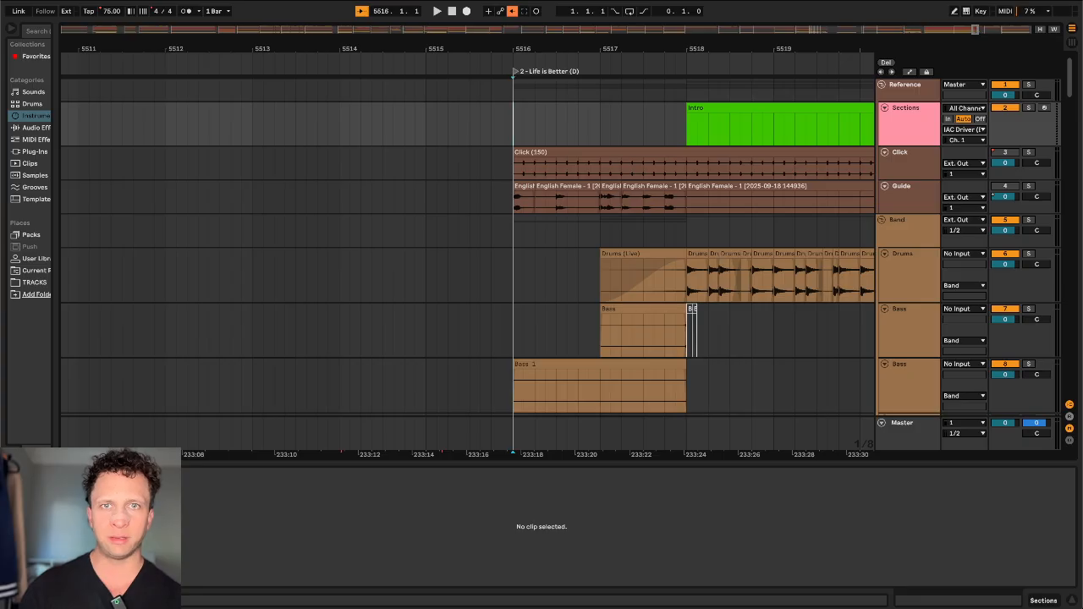
- Play the song's opening and move the 2 - Life is Better (D) locator to bar 5517
{"action": "scroll", "coordinate": [514, 254], "scroll_direction": "down", "scroll_amount": 5}
{"action": "scroll", "coordinate": [515, 253], "scroll_direction": "up", "scroll_amount": 6}
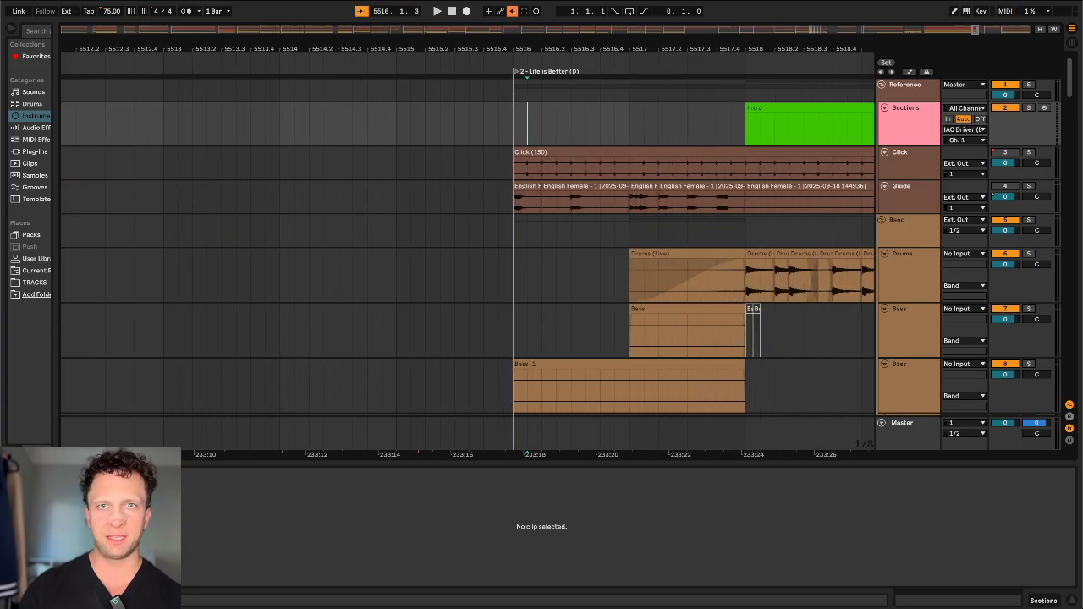
{"action": "key", "text": "space"}
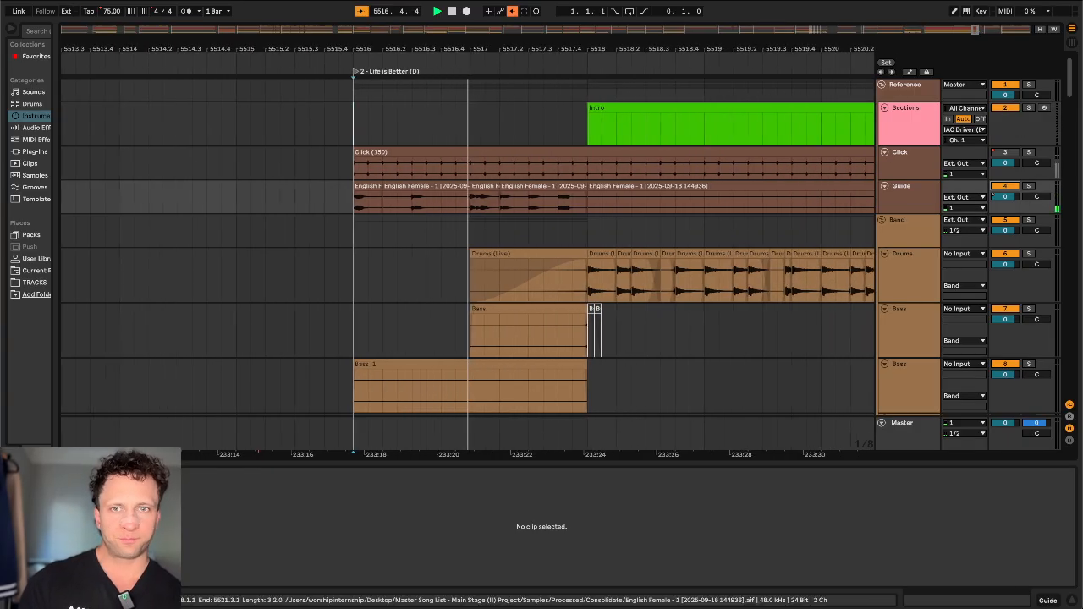
{"action": "left_click_drag", "start_coordinate": [331, 72], "coordinate": [449, 72]}
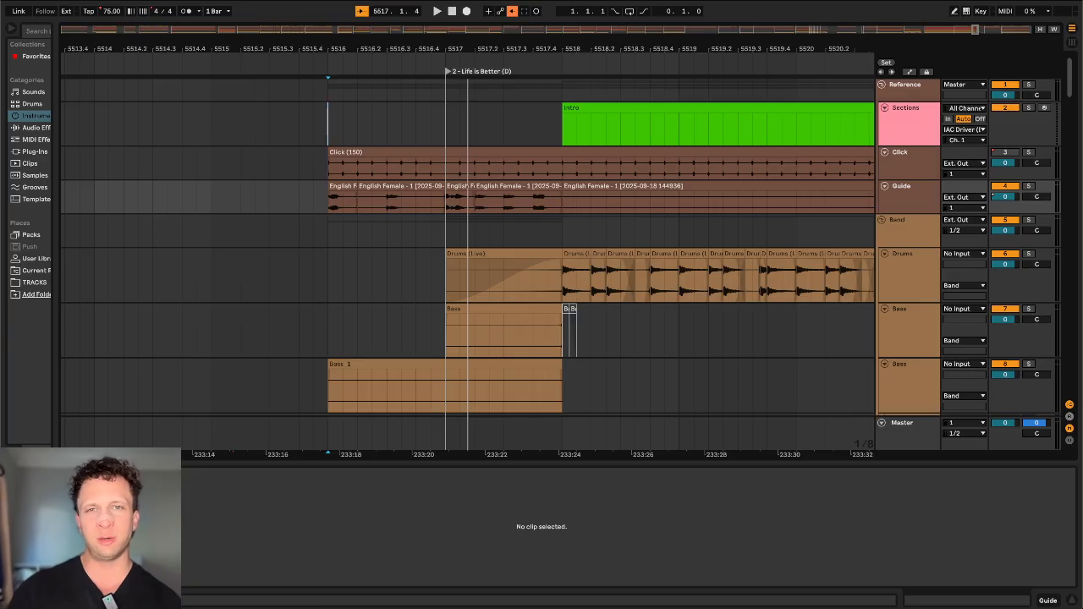
{"action": "key", "text": "space"}
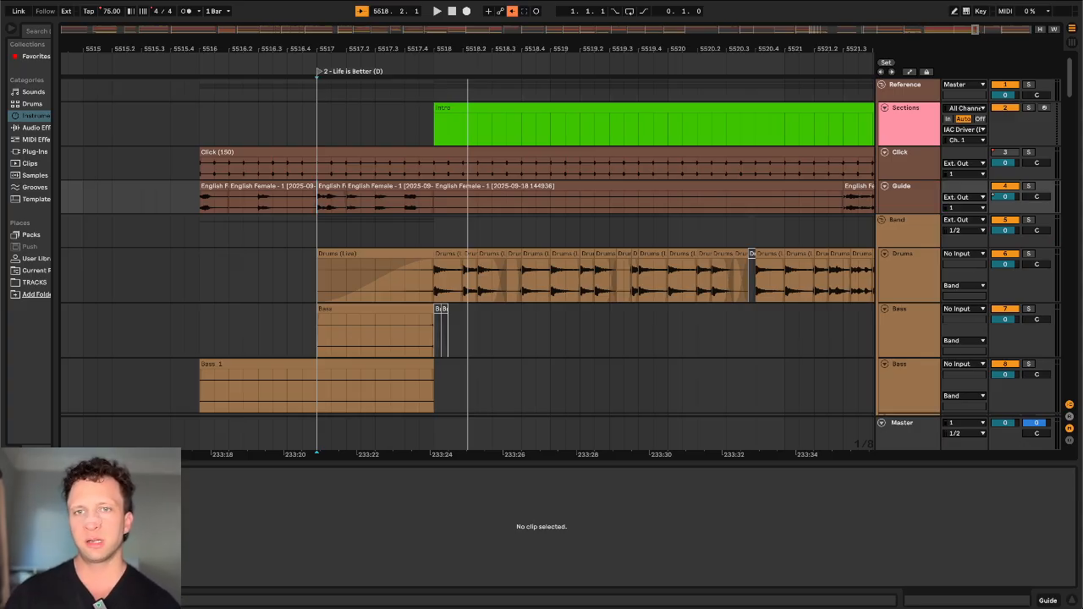
- Try deactivating the first bar of Synth_1 on the Organ track, with a crossfade into the rest of the clip
{"action": "scroll", "coordinate": [550, 253], "scroll_direction": "down", "scroll_amount": 15}
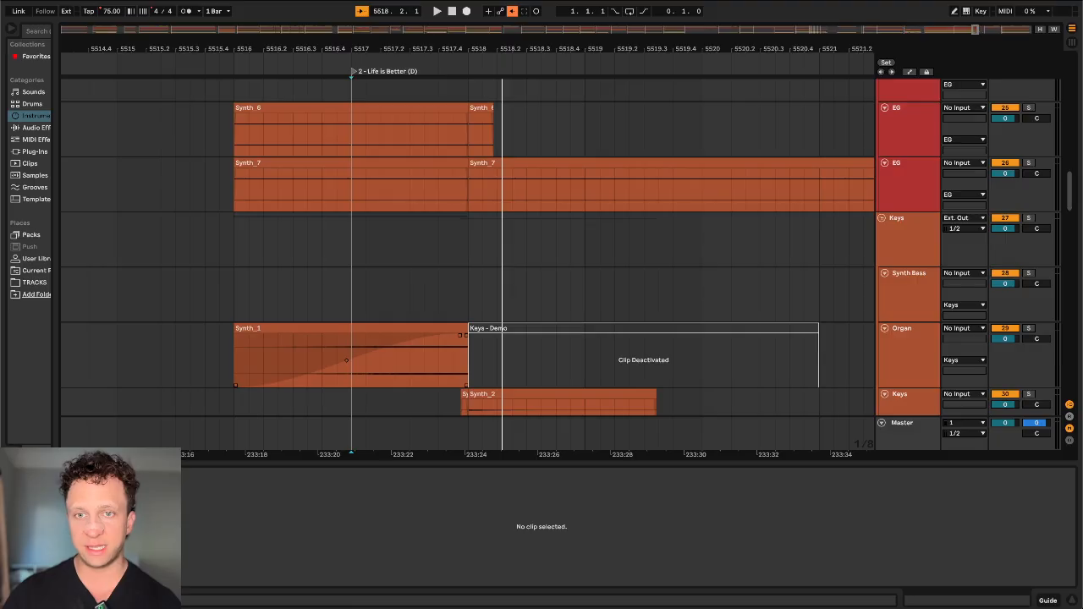
{"action": "left_click_drag", "start_coordinate": [351, 355], "coordinate": [234, 355]}
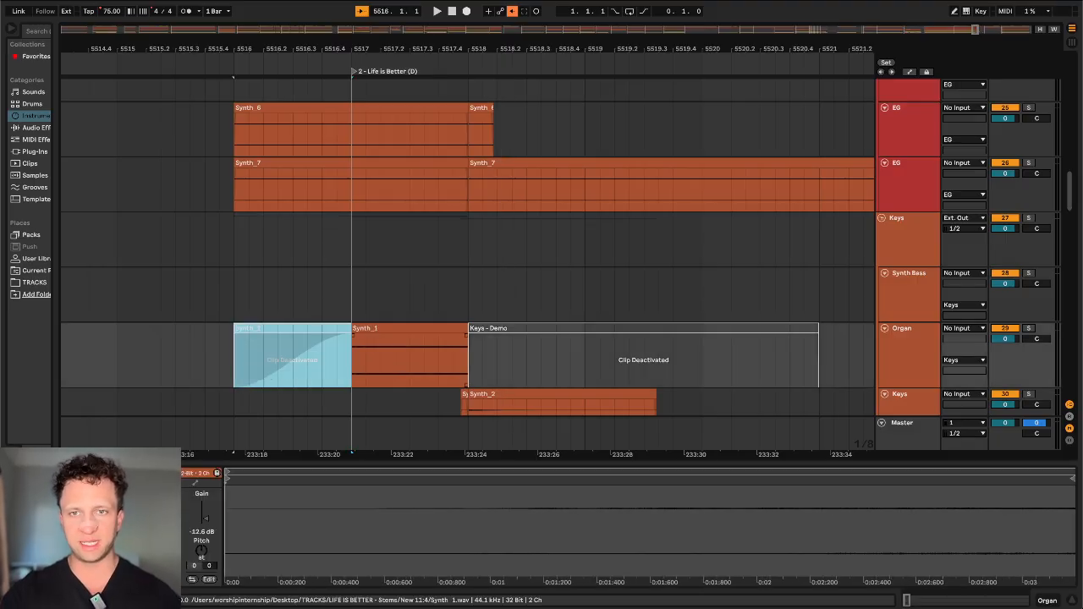
{"action": "key", "text": "0"}
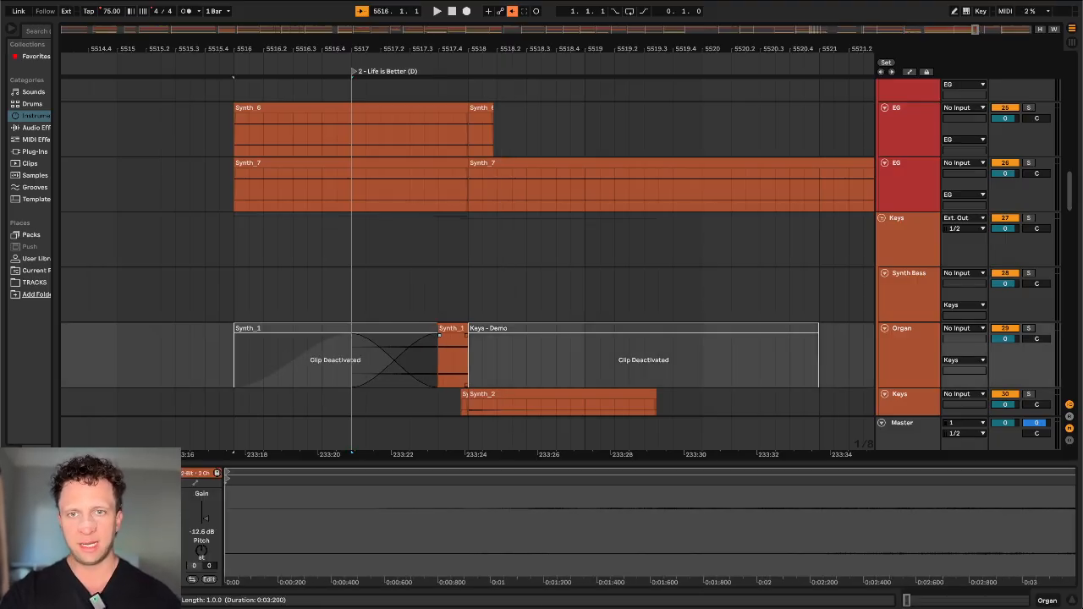
{"action": "scroll", "coordinate": [466, 254], "scroll_direction": "down", "scroll_amount": 8}
{"action": "scroll", "coordinate": [466, 254], "scroll_direction": "up", "scroll_amount": 5}
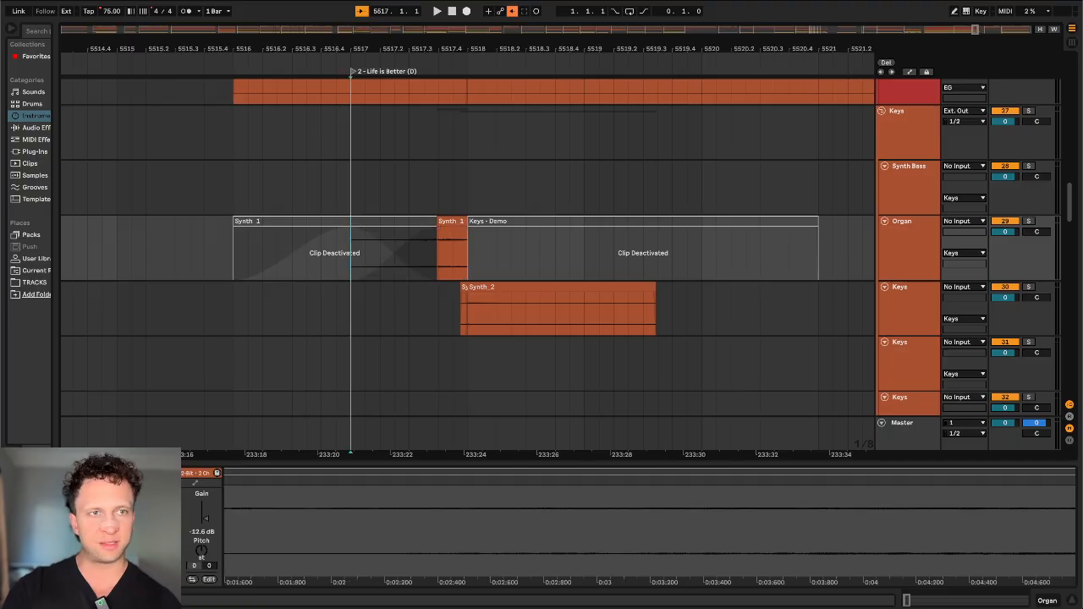
- Solo the Organ track, play from bar 5517 and undo the Synth_1 deactivation
{"action": "left_click", "coordinate": [1028, 221]}
{"action": "key", "text": "space"}
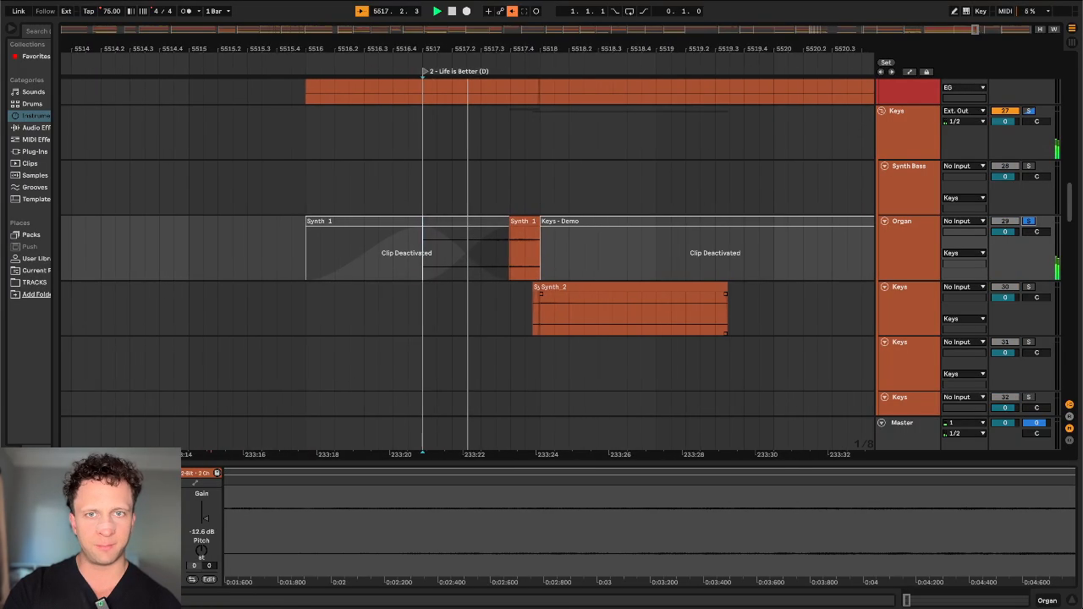
{"action": "key", "text": "0"}
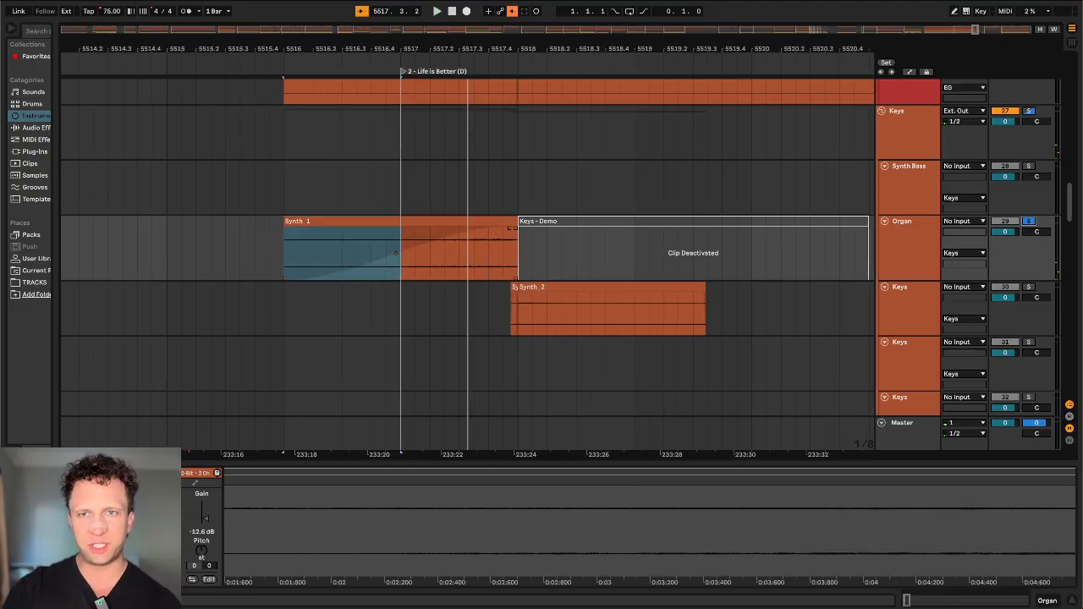
- Split the Organ track's Synth_1 clip at 5516.3 and move its opening half bar to start at bar 5517
{"action": "left_click", "coordinate": [342, 254]}
{"action": "key", "text": "super+e"}
{"action": "left_click_drag", "start_coordinate": [315, 221], "coordinate": [428, 229]}
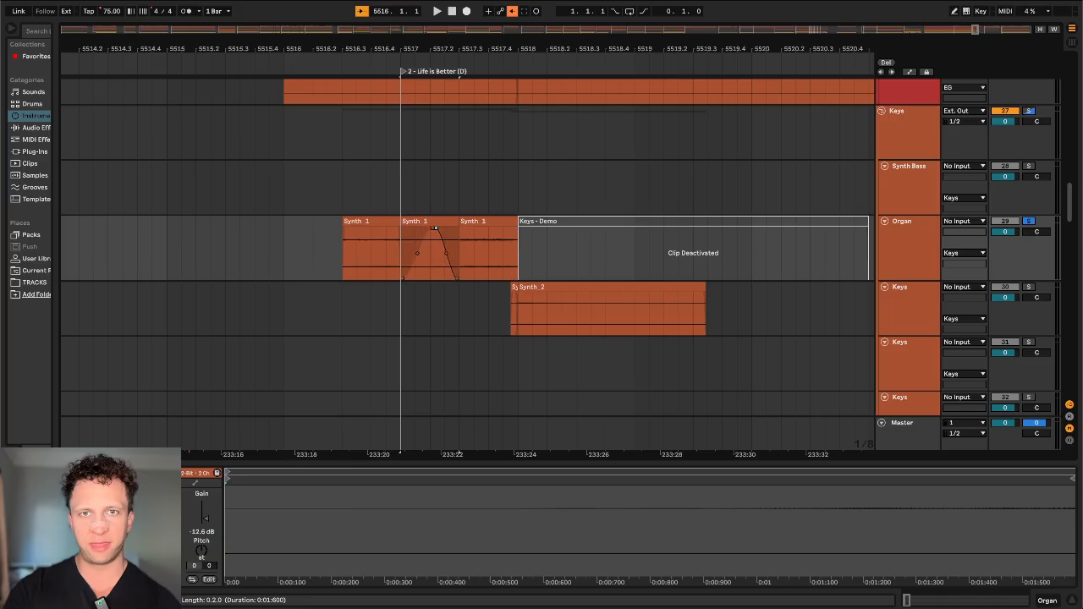
- Crossfade the moved half bar into the next Synth_1 clip and delete the leftover Synth_1 piece before bar 5517
{"action": "left_click_drag", "start_coordinate": [460, 278], "coordinate": [437, 279]}
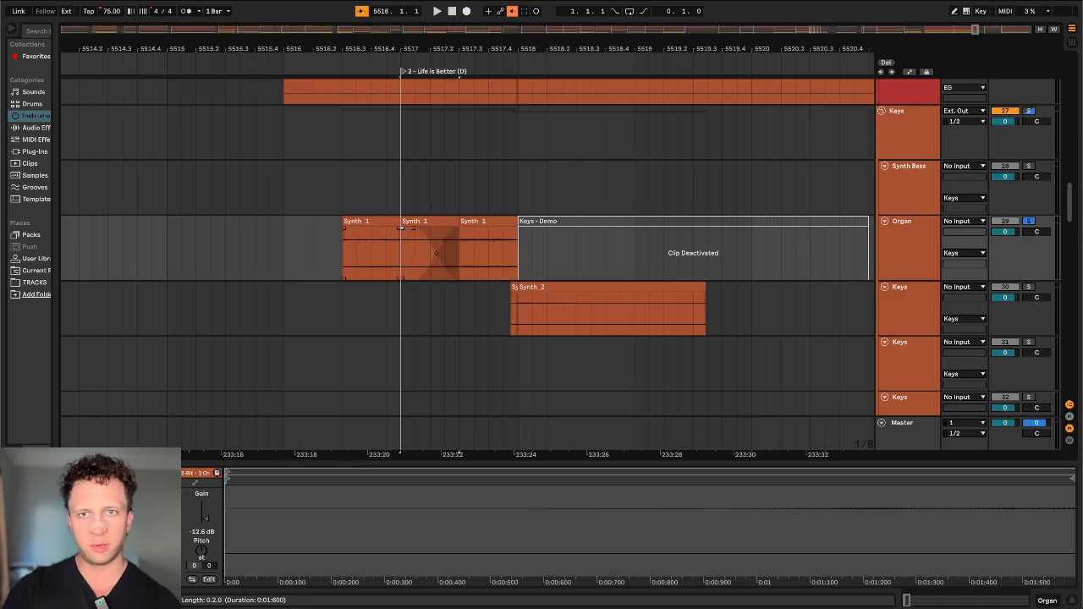
{"action": "left_click", "coordinate": [387, 254]}
{"action": "left_click", "coordinate": [387, 221]}
{"action": "key", "text": "Delete"}
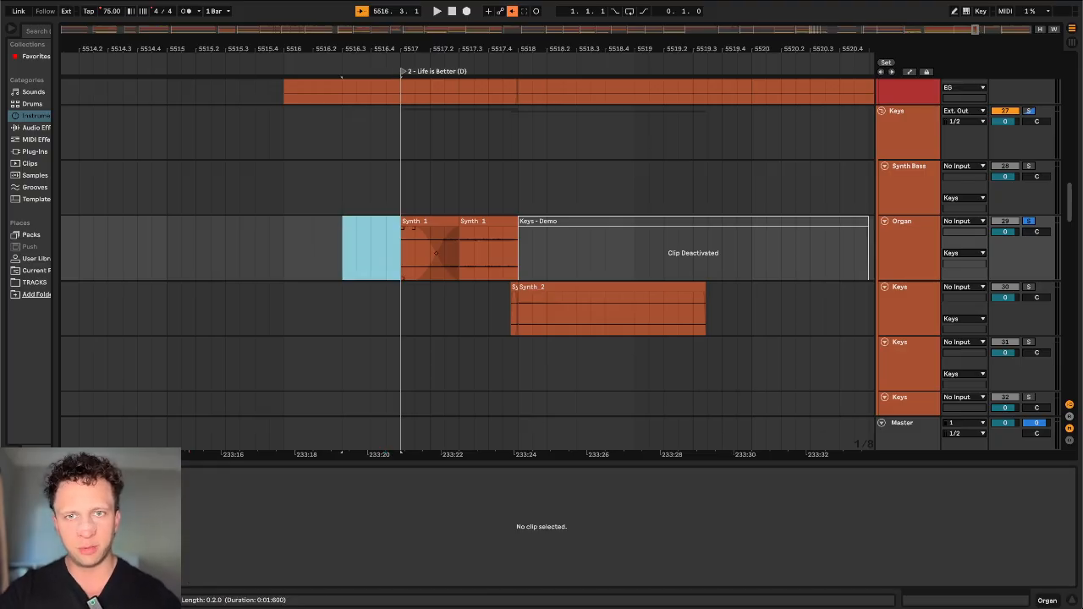
- Listen to the Organ track's Synth_1 crossfade from the start of bar 5517
{"action": "left_click", "coordinate": [404, 253]}
{"action": "key", "text": "space"}
{"action": "scroll", "coordinate": [502, 254], "scroll_direction": "left", "scroll_amount": 2}
{"action": "scroll", "coordinate": [502, 254], "scroll_direction": "right", "scroll_amount": 1}
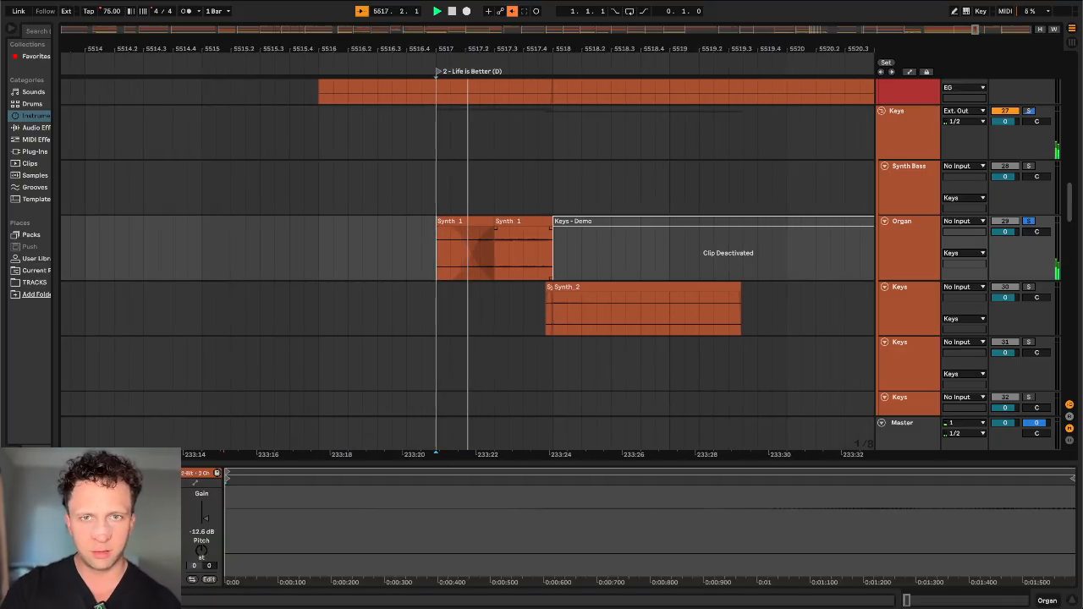
{"action": "left_click", "coordinate": [503, 254]}
{"action": "key", "text": "space"}
{"action": "left_click", "coordinate": [433, 254]}
{"action": "key", "text": "space"}
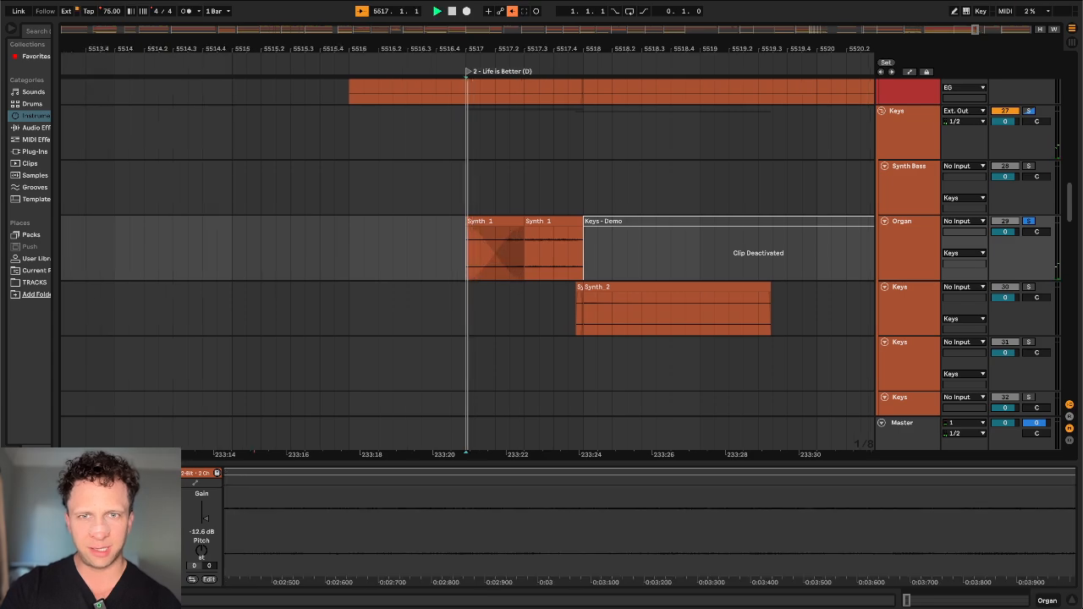
- Lengthen the crossfade between the two Synth_1 clips to span most of bar 5517 and play it back
{"action": "key", "text": "space"}
{"action": "left_click_drag", "start_coordinate": [479, 229], "coordinate": [521, 228]}
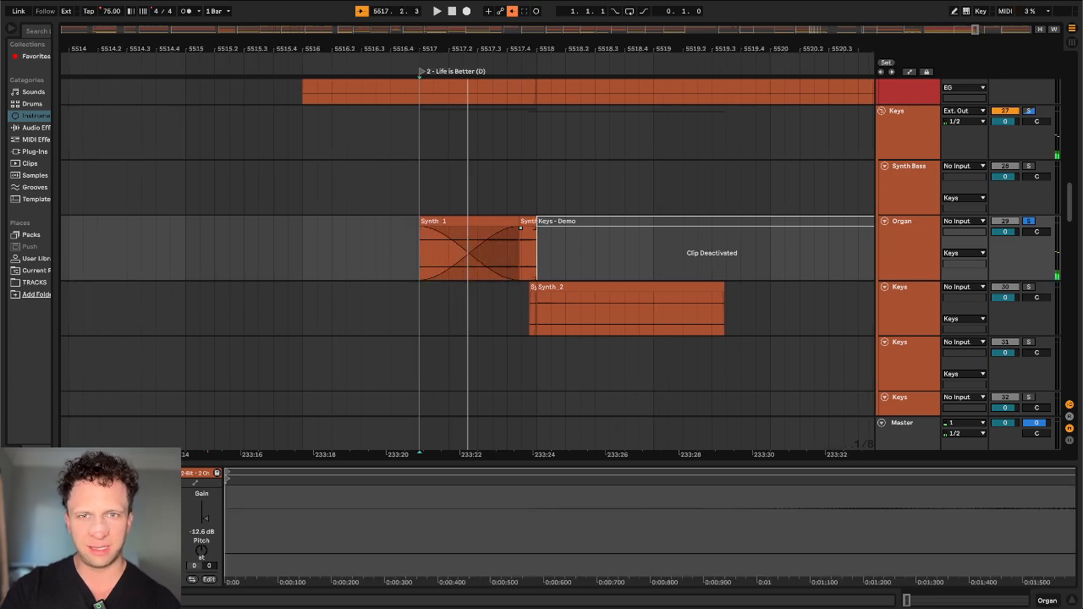
{"action": "key", "text": "space"}
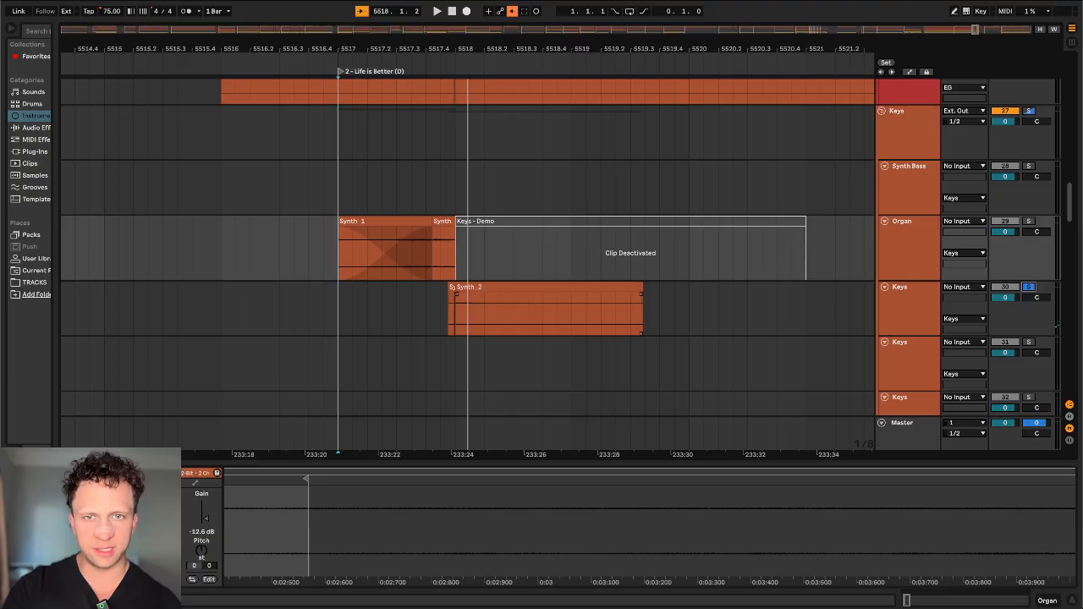
- Listen to the Synth_2 clips on the soloed Keys track around bar 5518
{"action": "left_click", "coordinate": [458, 313]}
{"action": "key", "text": "space"}
{"action": "key", "text": "space"}
{"action": "left_click", "coordinate": [421, 312]}
{"action": "key", "text": "space"}
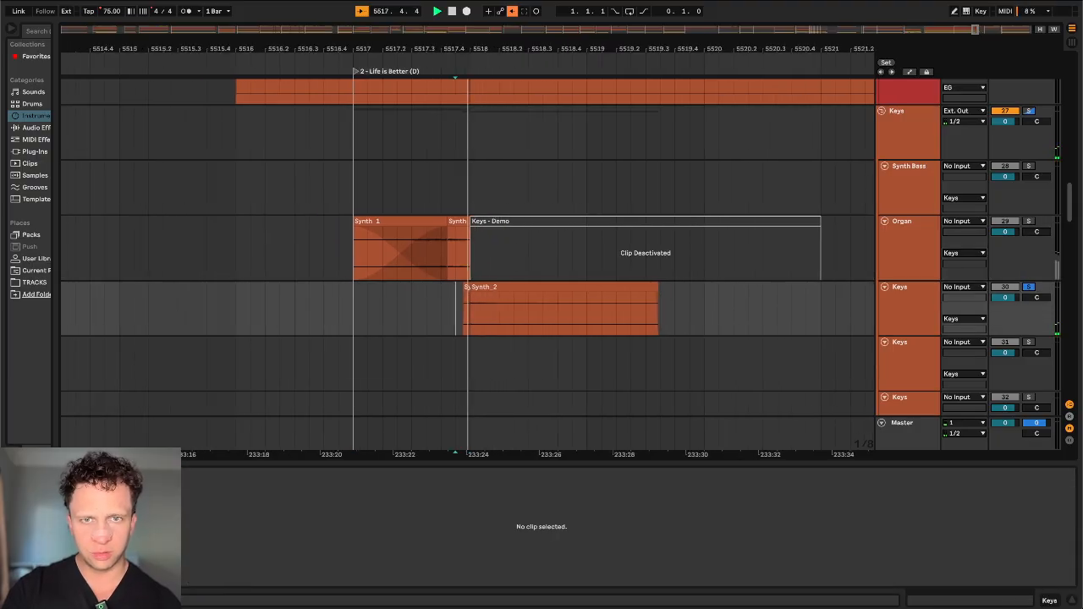
{"action": "scroll", "coordinate": [487, 309], "scroll_direction": "up", "scroll_amount": 5}
{"action": "key", "text": "space"}
- Try deleting the Synth_2 clips from the Keys track and try moving them to the Organ track, undoing both edits
{"action": "left_click", "coordinate": [474, 288]}
{"action": "scroll", "coordinate": [463, 309], "scroll_direction": "down", "scroll_amount": 5}
{"action": "left_click_drag", "start_coordinate": [625, 311], "coordinate": [386, 311]}
{"action": "key", "text": "Delete"}
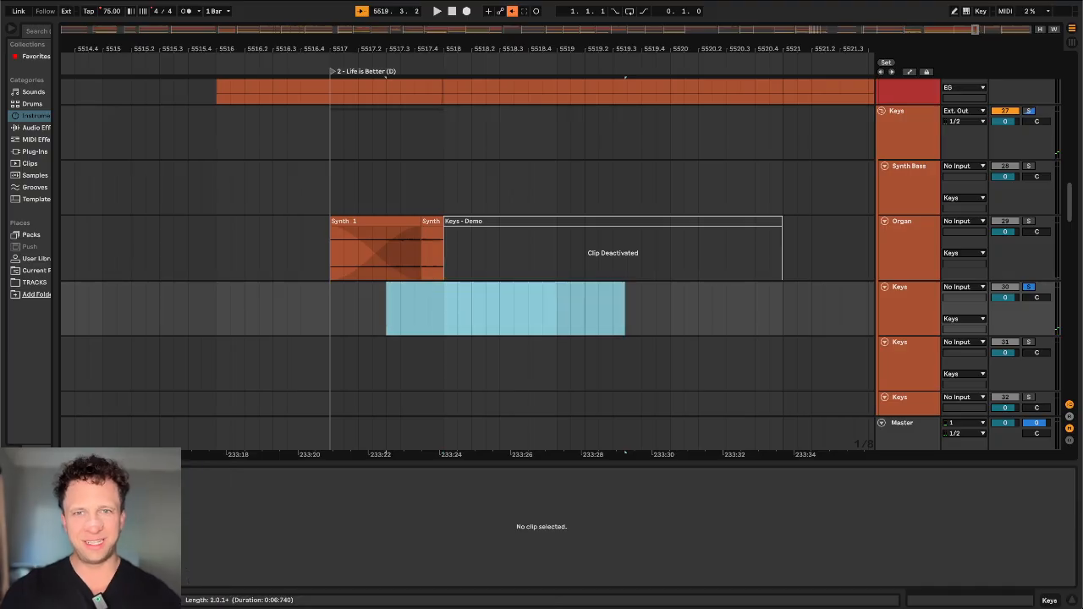
{"action": "key", "text": "ctrl+z"}
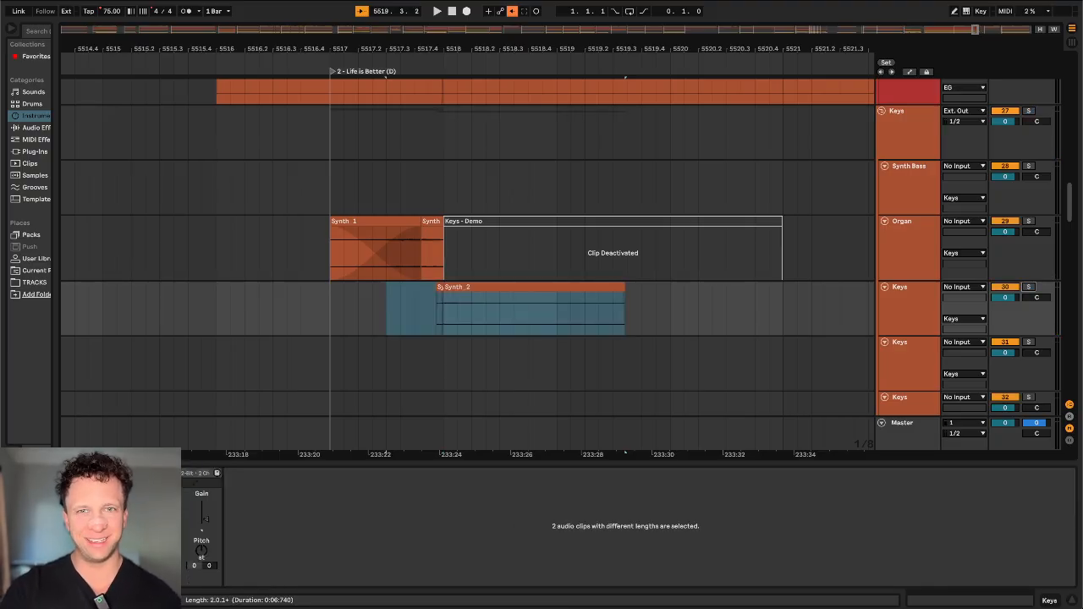
{"action": "left_click_drag", "start_coordinate": [487, 288], "coordinate": [487, 242]}
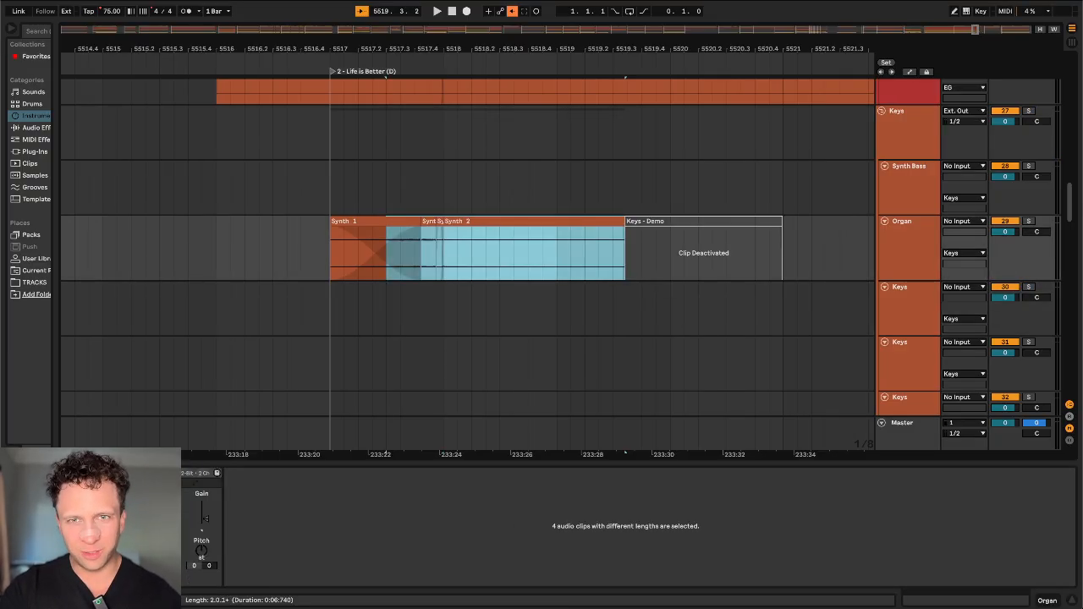
{"action": "key", "text": "super+z"}
- Move the longer Synth_2 clip from the Keys track to the Organ track at bar 5518 and play the Organ track soloed
{"action": "left_click", "coordinate": [443, 313]}
{"action": "left_click", "coordinate": [486, 288]}
{"action": "left_click_drag", "start_coordinate": [480, 288], "coordinate": [480, 229]}
{"action": "left_click", "coordinate": [401, 254]}
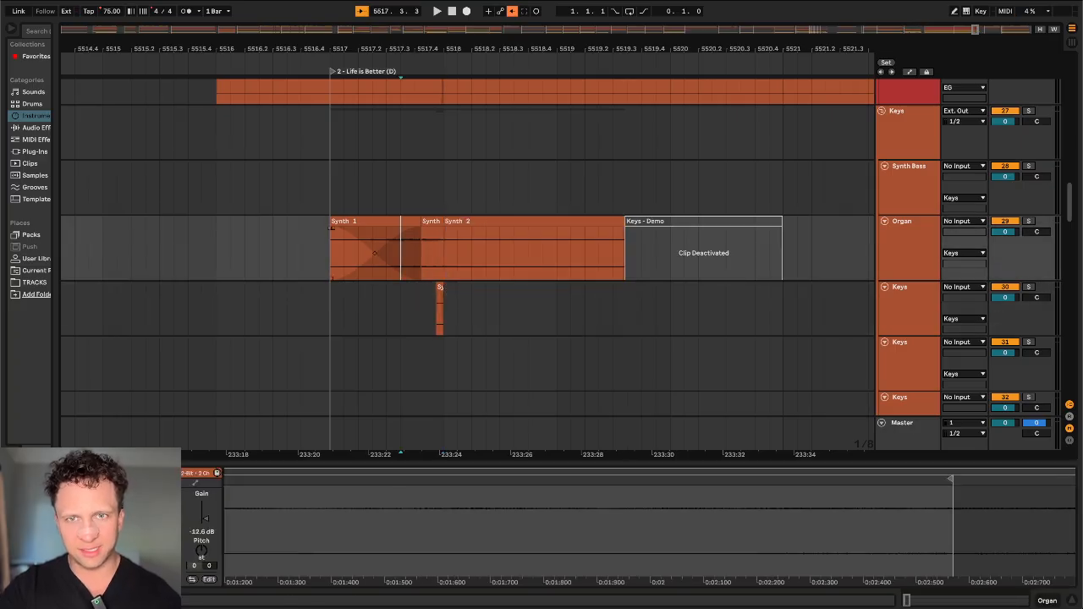
{"action": "left_click", "coordinate": [909, 166]}
{"action": "key", "text": "space"}
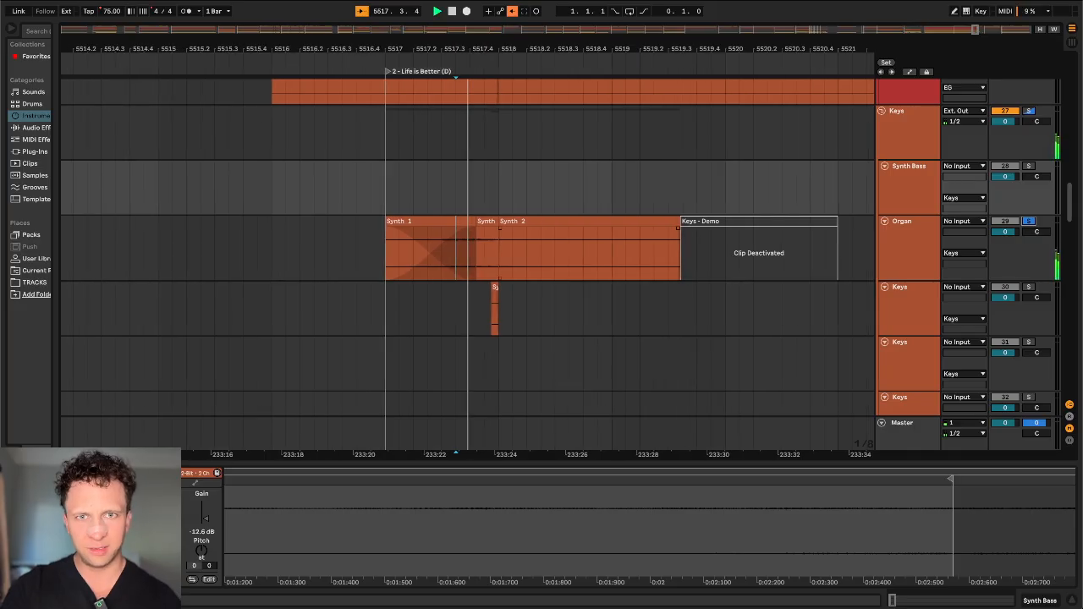
{"action": "scroll", "coordinate": [507, 221], "scroll_direction": "right", "scroll_amount": 1}
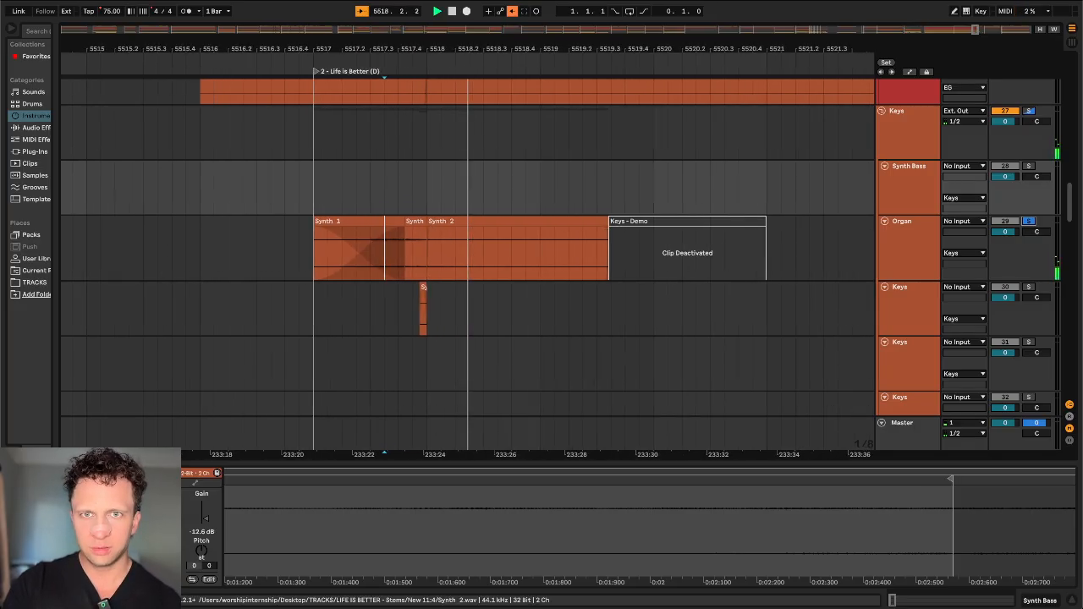
- Delete the Synth_2 clip from the Organ track and its short remnant from the Keys track
{"action": "left_click", "coordinate": [508, 222]}
{"action": "key", "text": "space"}
{"action": "key", "text": "Delete"}
{"action": "left_click", "coordinate": [423, 287]}
{"action": "key", "text": "Delete"}
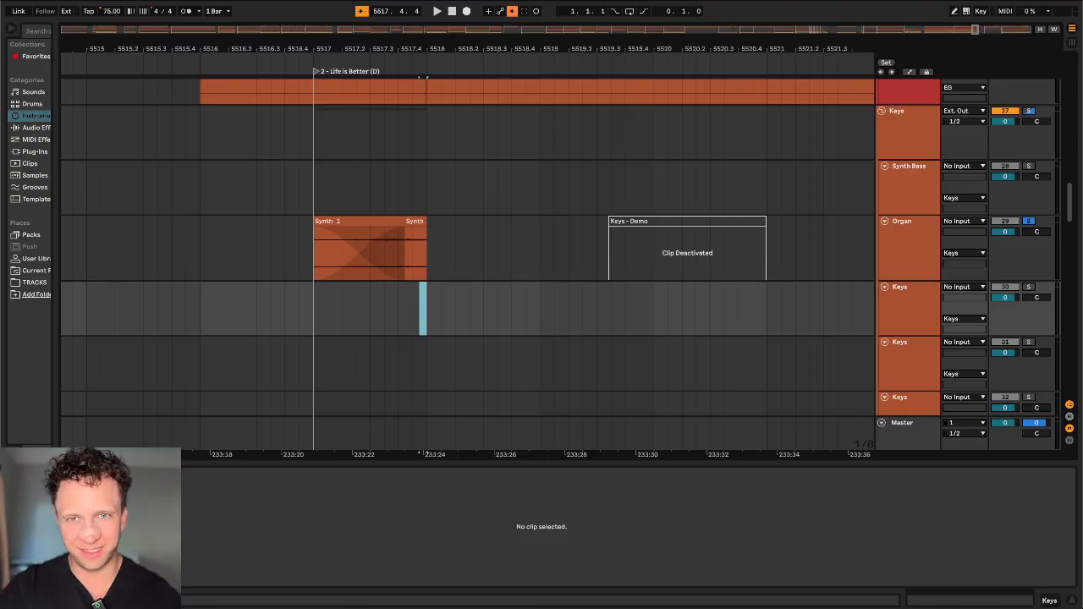
- Extend the second Synth_1 clip on the Organ track to just before bar 5521, playing it from bar 5518
{"action": "left_click_drag", "start_coordinate": [426, 221], "coordinate": [582, 222]}
{"action": "left_click", "coordinate": [428, 254]}
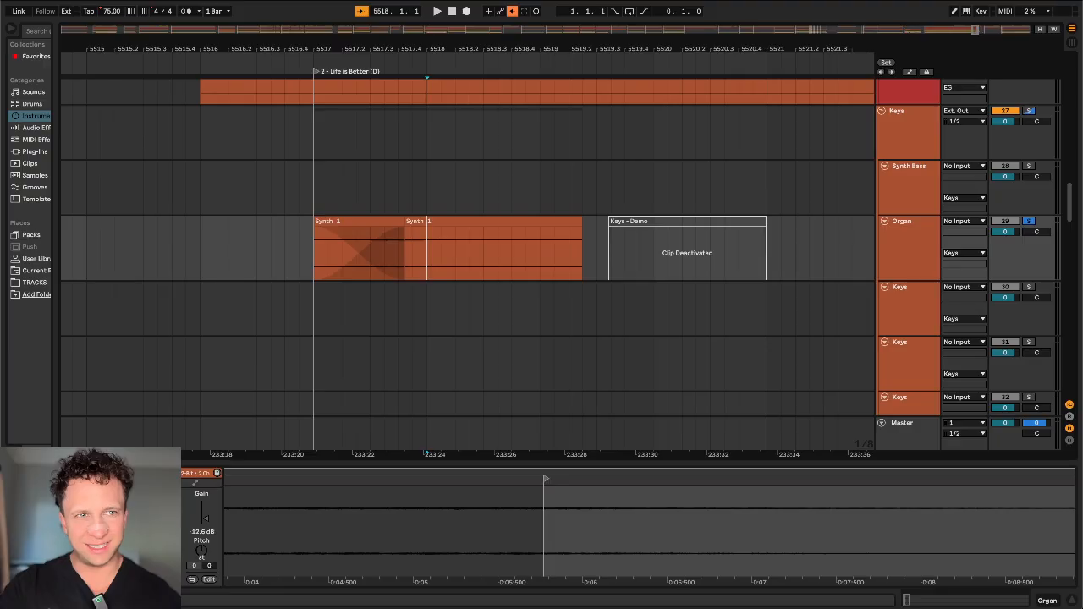
{"action": "key", "text": "space"}
{"action": "left_click", "coordinate": [522, 254]}
{"action": "left_click", "coordinate": [522, 221]}
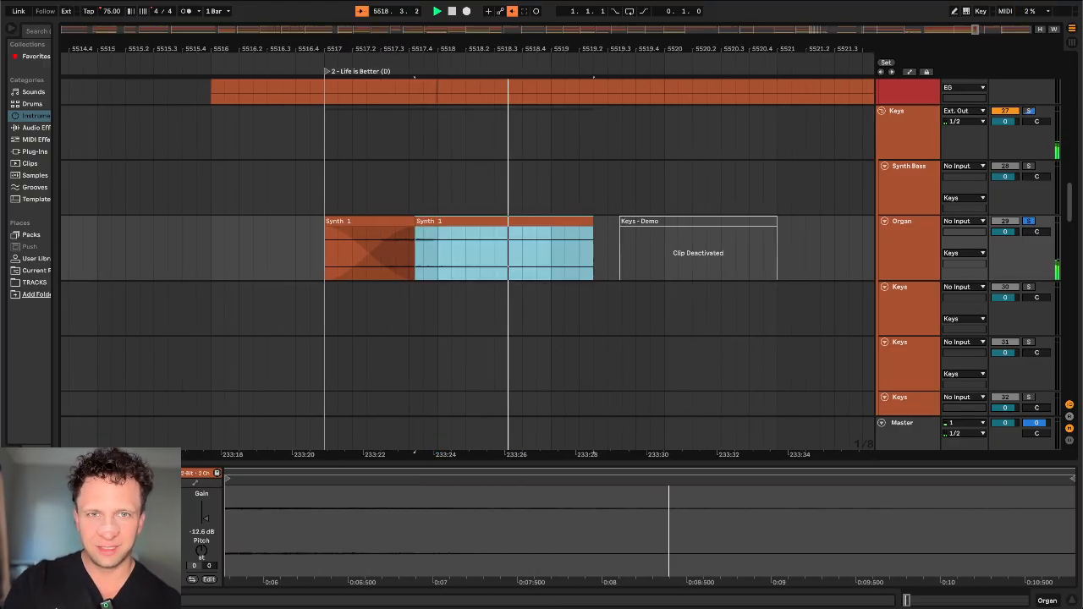
{"action": "left_click_drag", "start_coordinate": [593, 222], "coordinate": [763, 221]}
{"action": "scroll", "coordinate": [760, 221], "scroll_direction": "down", "scroll_amount": 5}
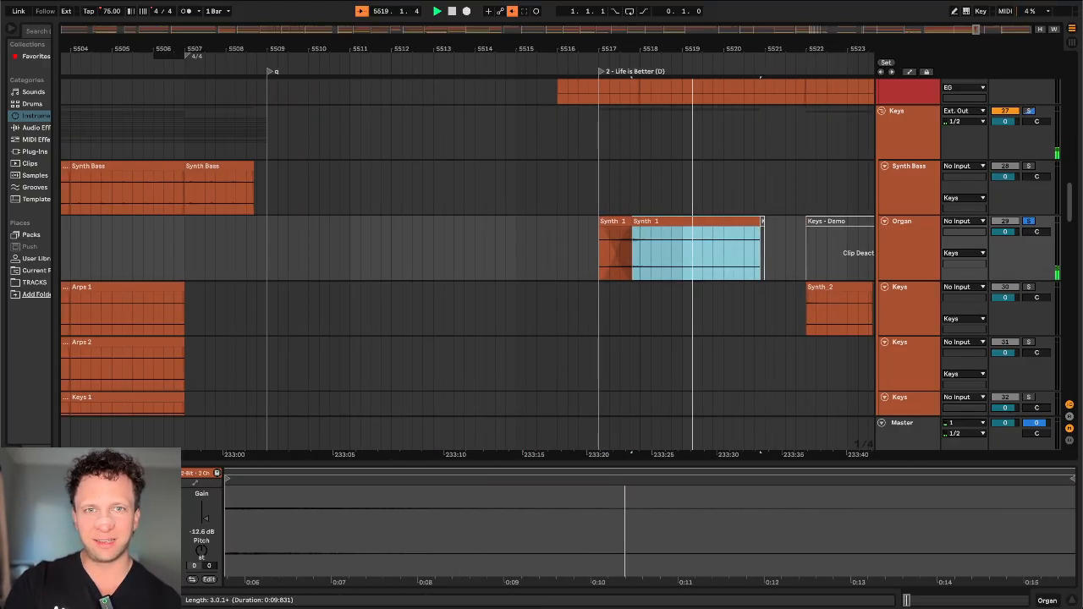
- Unsolo the Organ track and play the full mix from bar 5517 across the two Synth_1 clips
{"action": "key", "text": "space"}
{"action": "left_click", "coordinate": [1028, 221]}
{"action": "left_click", "coordinate": [599, 317]}
{"action": "key", "text": "space"}
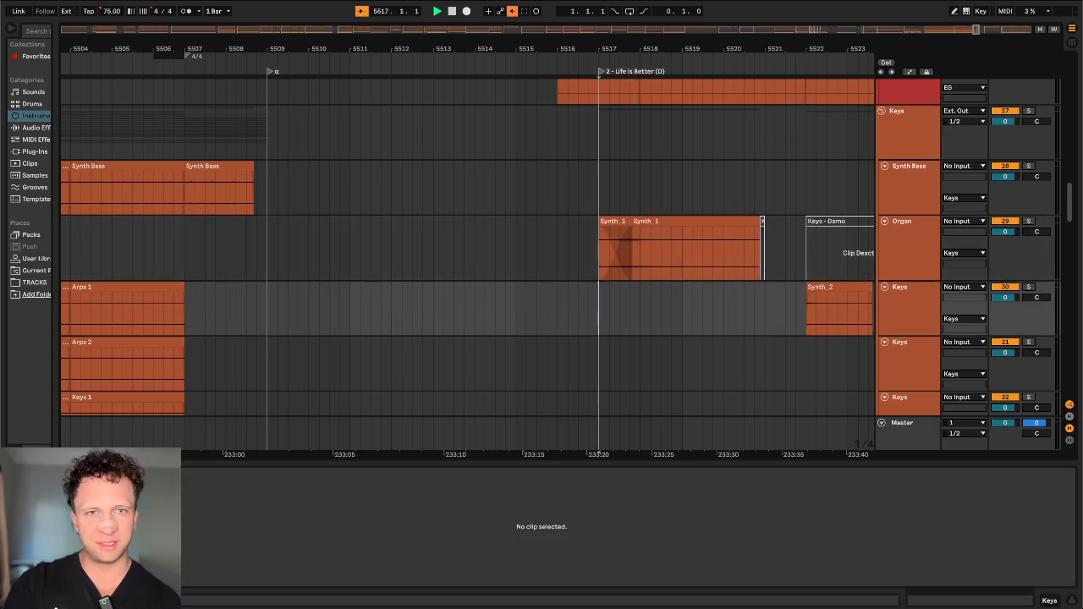
{"action": "scroll", "coordinate": [598, 317], "scroll_direction": "right", "scroll_amount": 3}
{"action": "scroll", "coordinate": [584, 317], "scroll_direction": "down", "scroll_amount": 2}
{"action": "scroll", "coordinate": [560, 296], "scroll_direction": "up", "scroll_amount": 4}
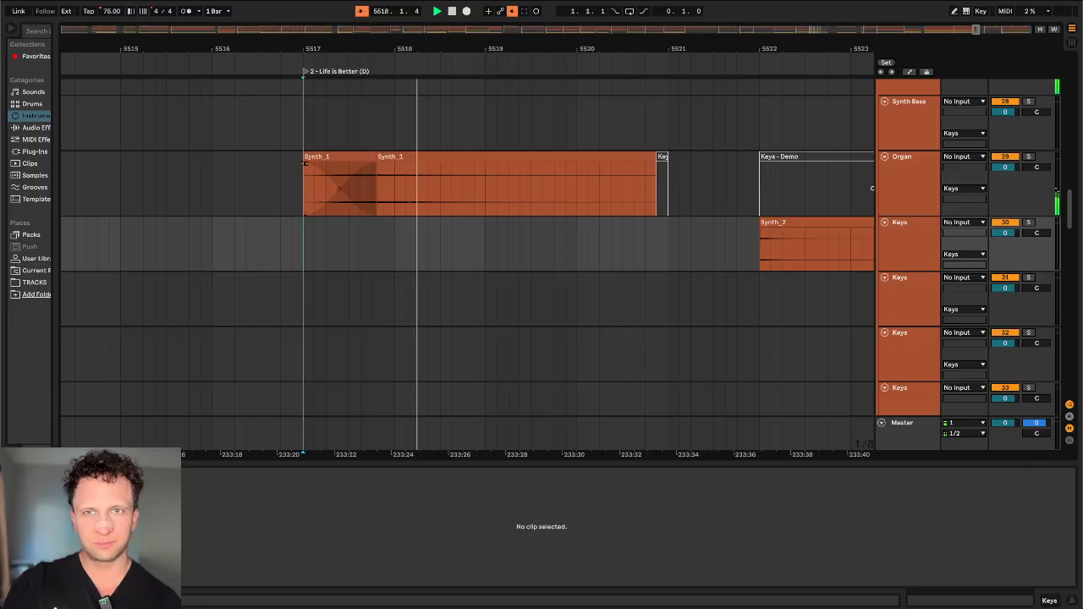
{"action": "scroll", "coordinate": [376, 195], "scroll_direction": "up", "scroll_amount": 4}
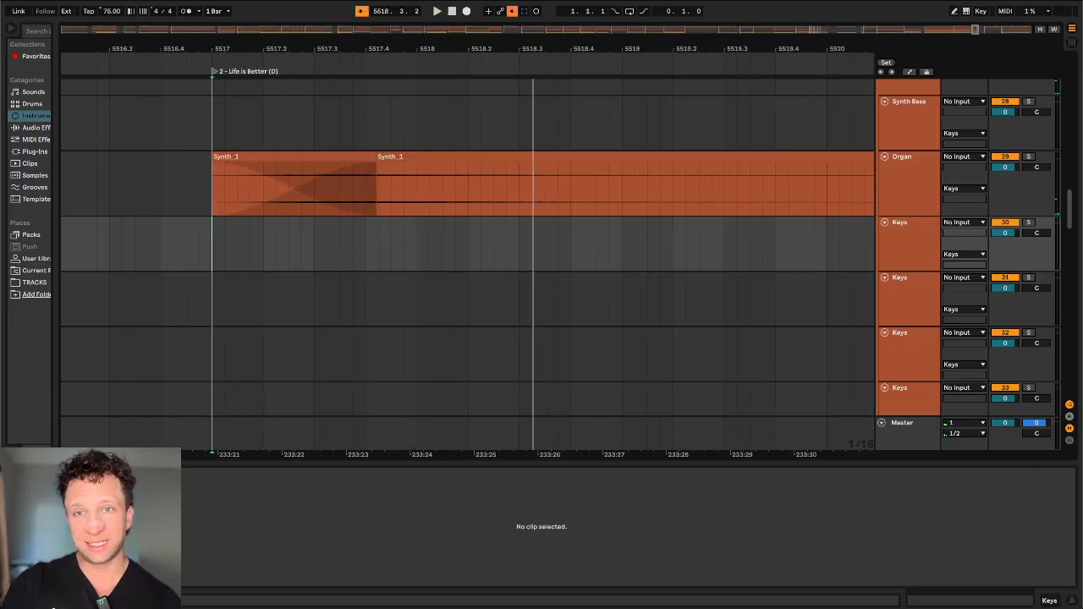
- Extend the start of the second Synth_1 clip on the Organ track back to 5517.2.3 and play it soloed from bar 5517
{"action": "left_click_drag", "start_coordinate": [376, 156], "coordinate": [288, 157]}
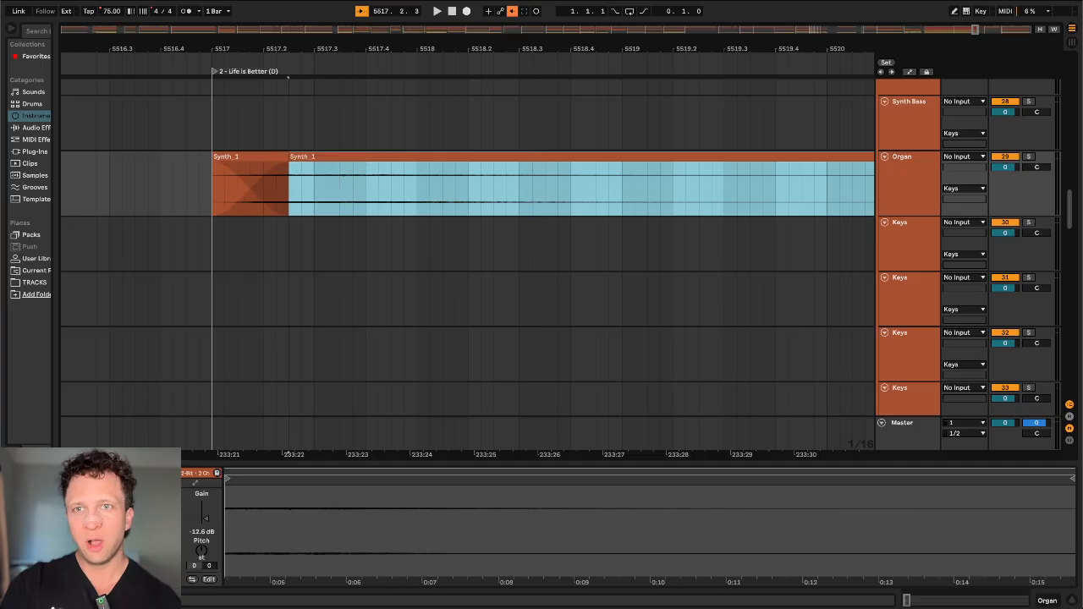
{"action": "left_click", "coordinate": [212, 74]}
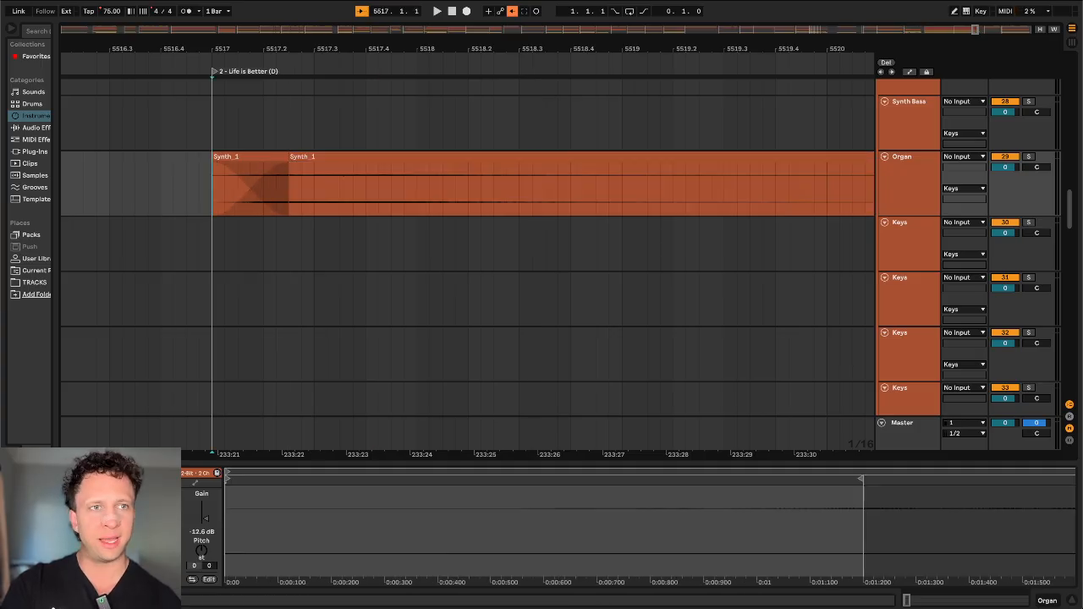
{"action": "key", "text": "space"}
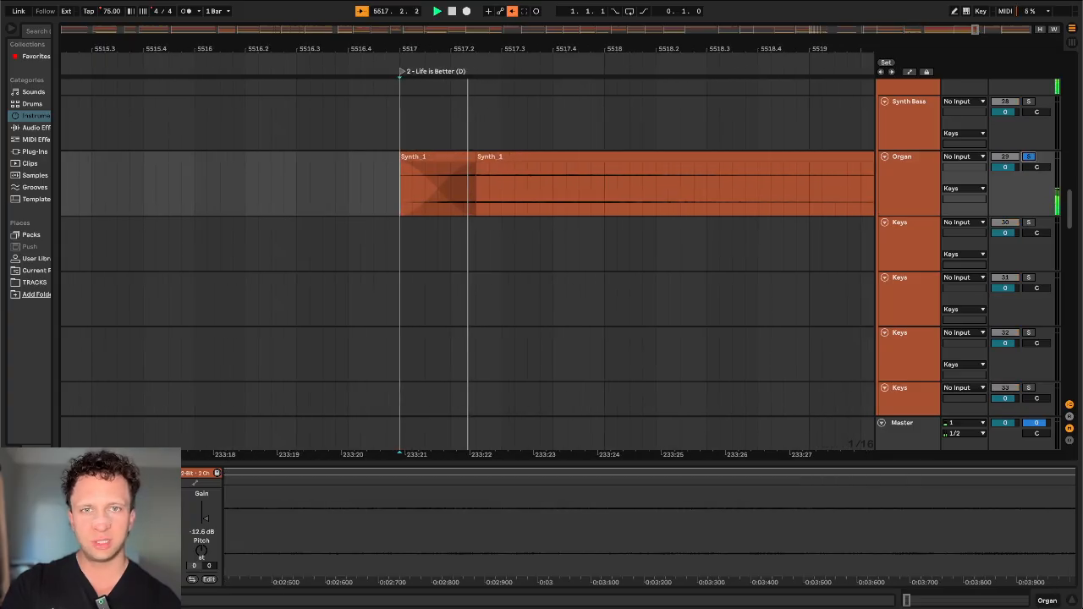
{"action": "key", "text": "space"}
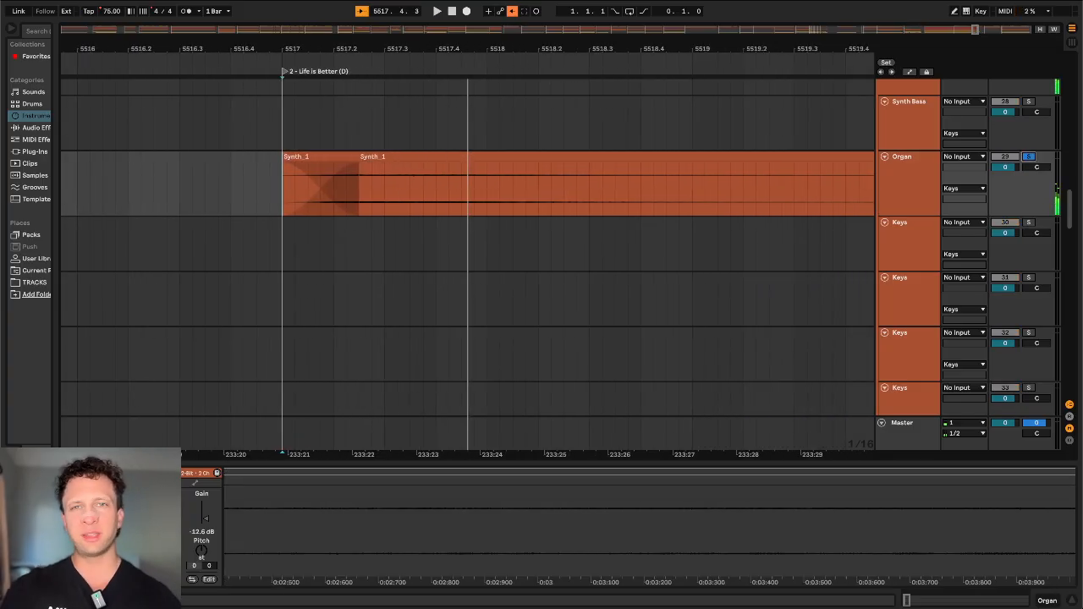
{"action": "scroll", "coordinate": [692, 264], "scroll_direction": "down", "scroll_amount": 3}
{"action": "key", "text": "s"}
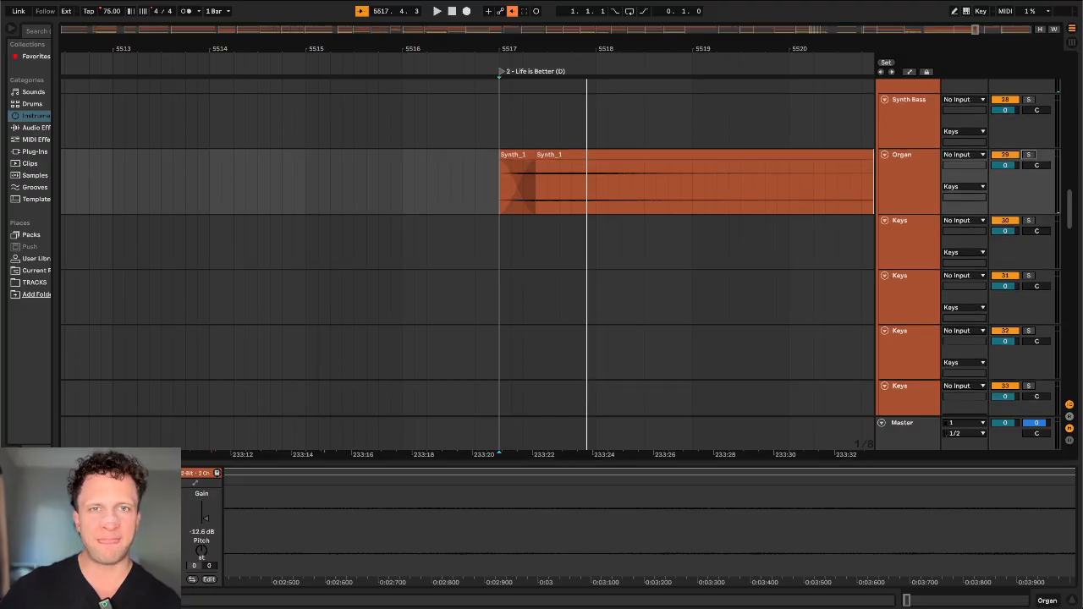
- Play the Synth_2 clip on the Keys track soloed from bar 5522, and delete both Synth_2 clips from that track
{"action": "scroll", "coordinate": [584, 264], "scroll_direction": "down", "scroll_amount": 1}
{"action": "scroll", "coordinate": [584, 264], "scroll_direction": "down", "scroll_amount": 3}
{"action": "scroll", "coordinate": [584, 264], "scroll_direction": "down", "scroll_amount": 5}
{"action": "scroll", "coordinate": [584, 264], "scroll_direction": "up", "scroll_amount": 5}
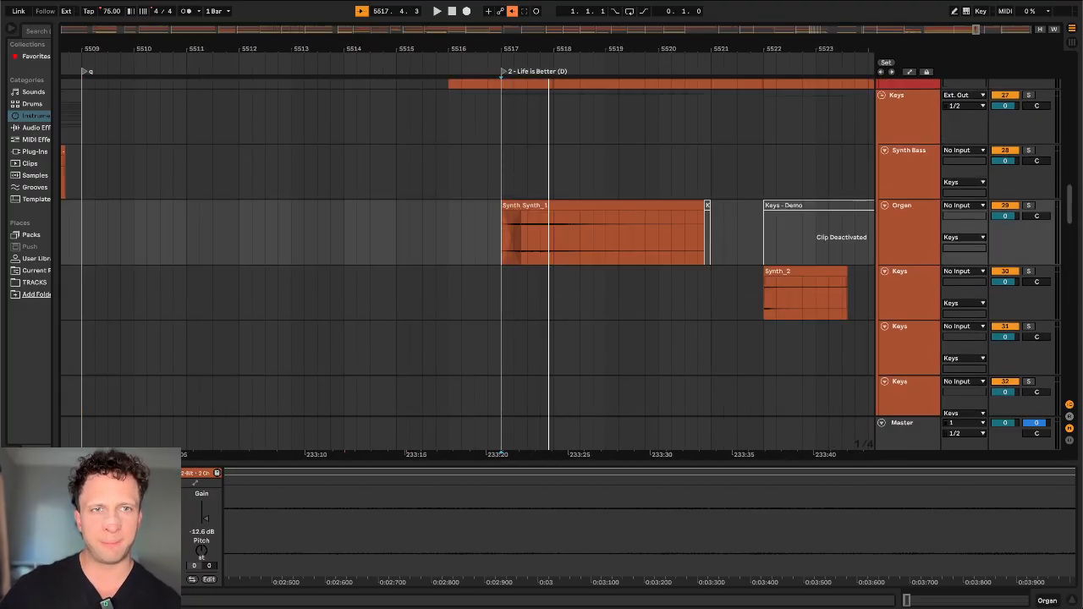
{"action": "left_click", "coordinate": [765, 294]}
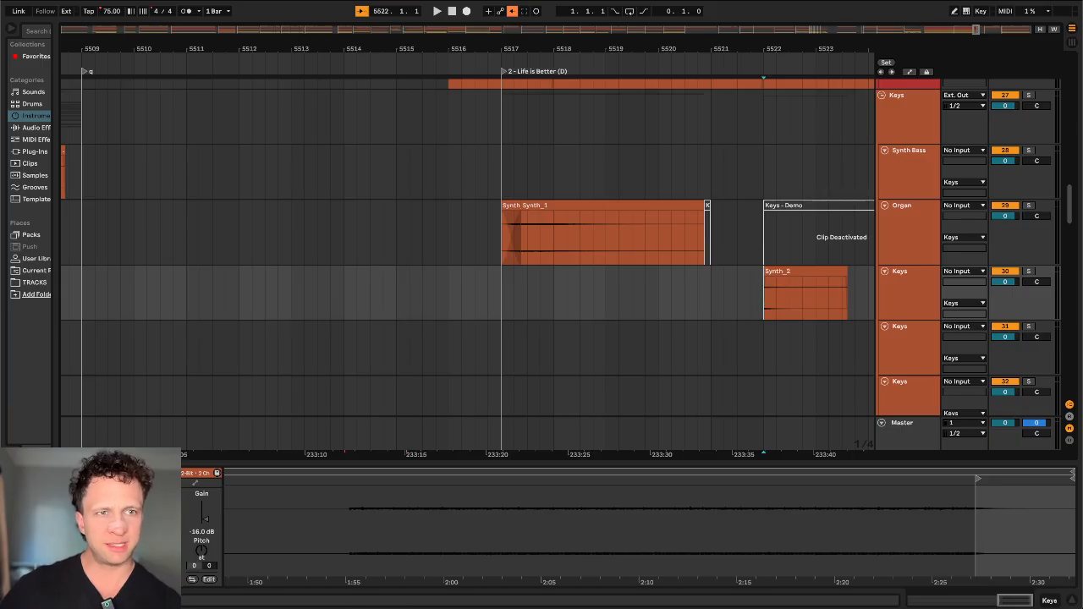
{"action": "key", "text": "s"}
{"action": "key", "text": "space"}
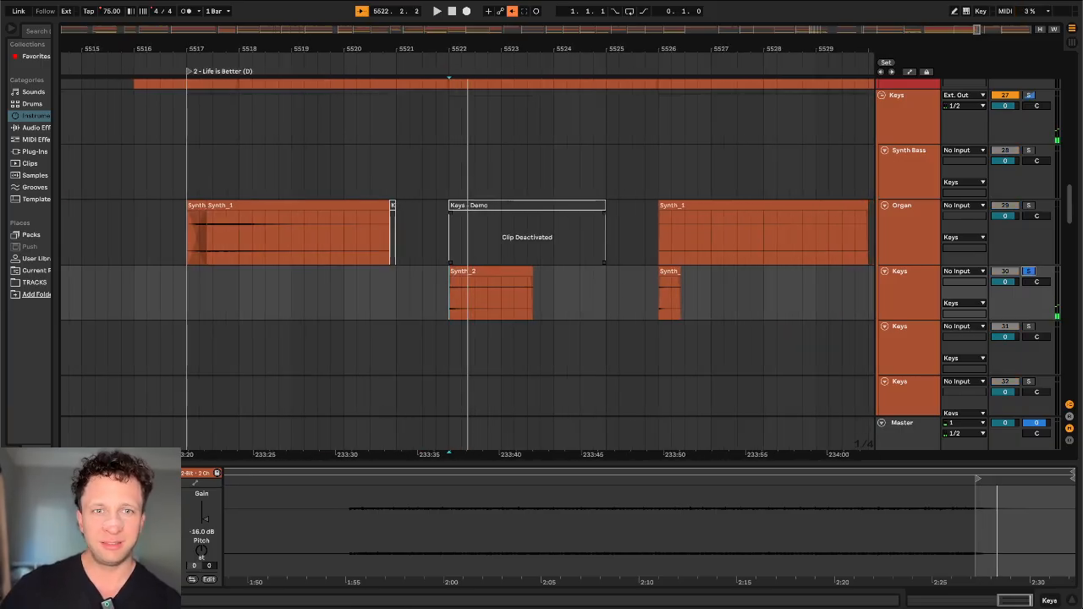
{"action": "left_click_drag", "start_coordinate": [724, 295], "coordinate": [396, 294]}
{"action": "key", "text": "Delete"}
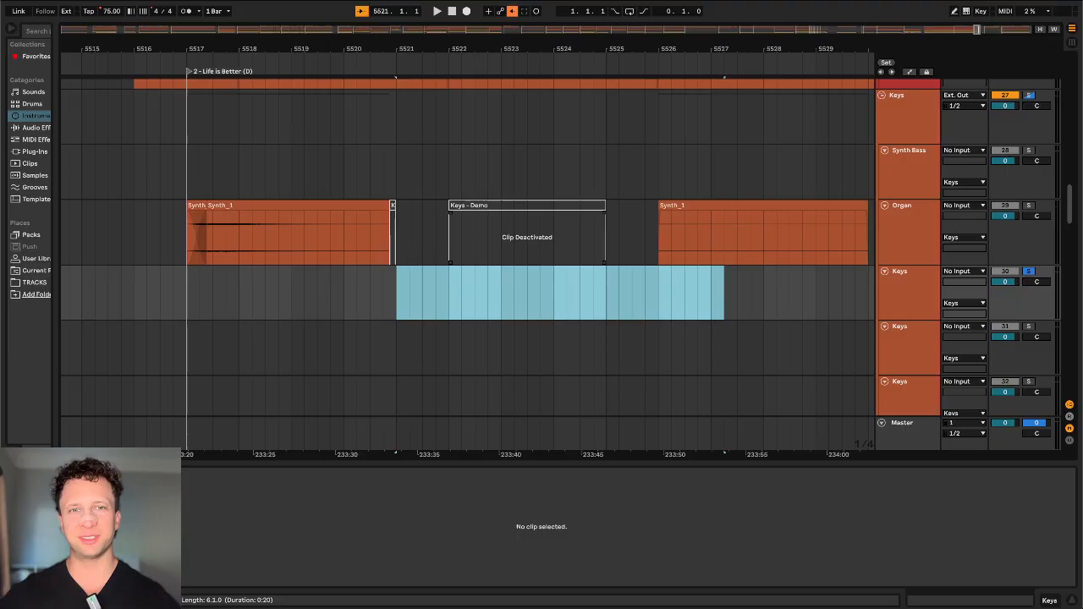
- Play the Synth_1 clip at bar 5526 with the Organ track soloed, and delete that clip
{"action": "scroll", "coordinate": [578, 293], "scroll_direction": "down", "scroll_amount": 5}
{"action": "left_click", "coordinate": [640, 206]}
{"action": "scroll", "coordinate": [639, 206], "scroll_direction": "up", "scroll_amount": 5}
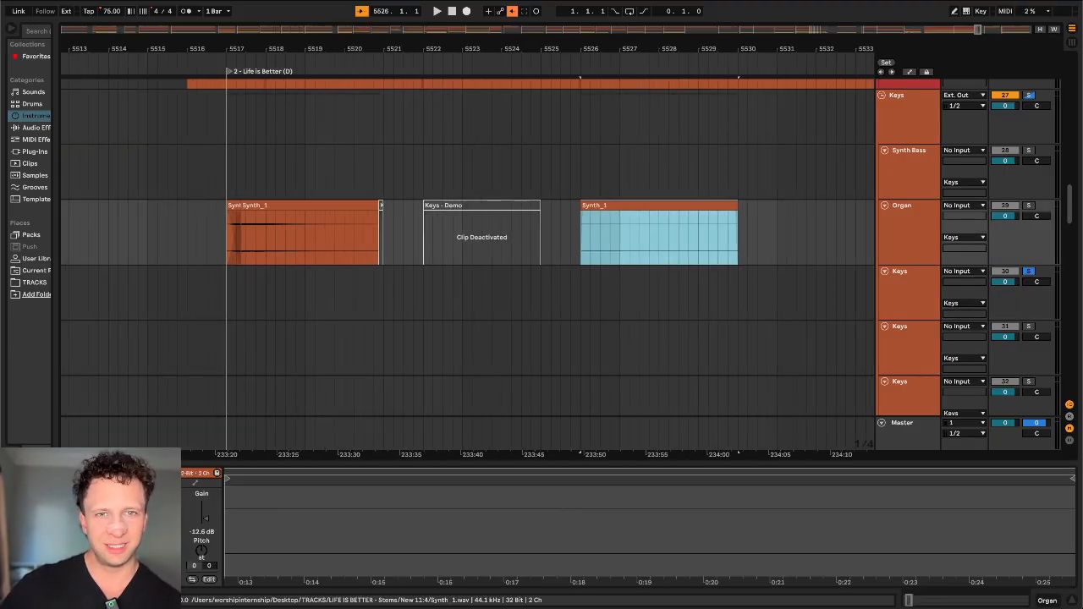
{"action": "key", "text": "space"}
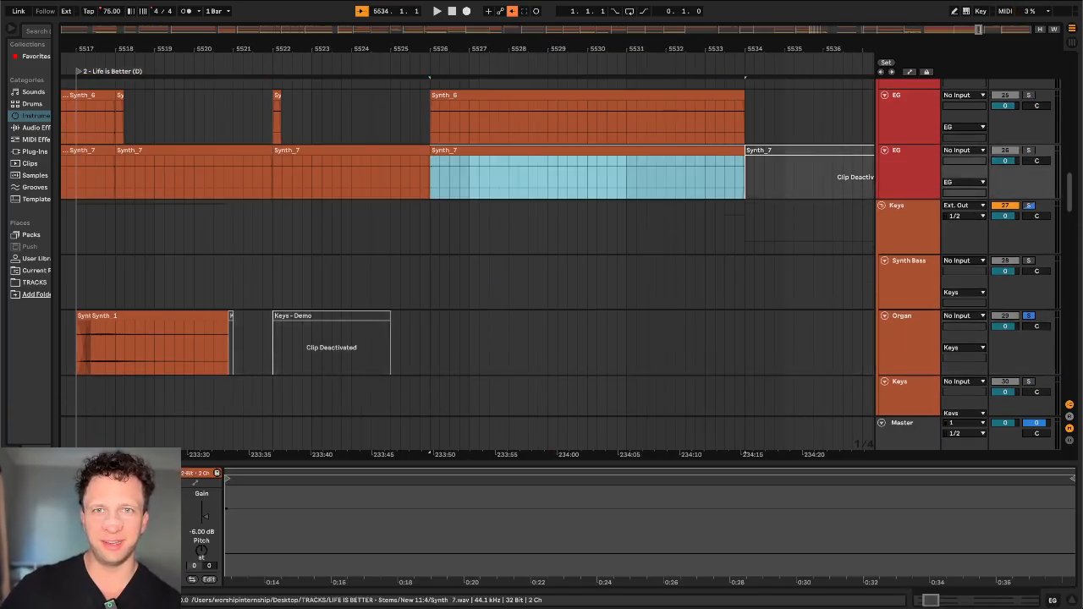
- Examine the Synth_7 and Synth_6 clips on the two lowest EG tracks and play Synth_6 soloed from 5529.3
{"action": "scroll", "coordinate": [481, 177], "scroll_direction": "up", "scroll_amount": 3}
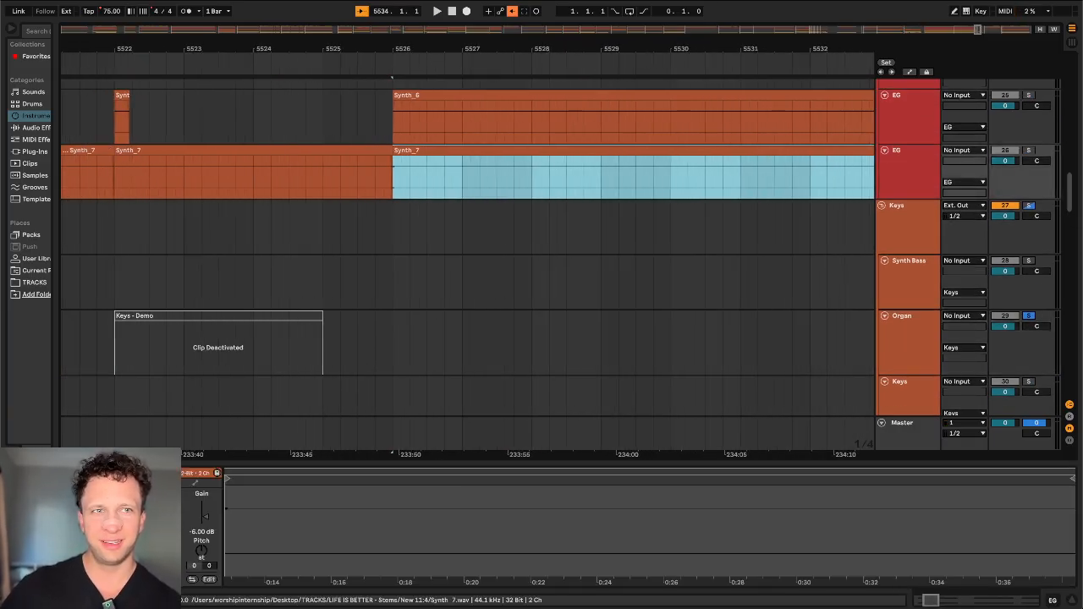
{"action": "scroll", "coordinate": [481, 177], "scroll_direction": "down", "scroll_amount": 6}
{"action": "scroll", "coordinate": [481, 177], "scroll_direction": "up", "scroll_amount": 3}
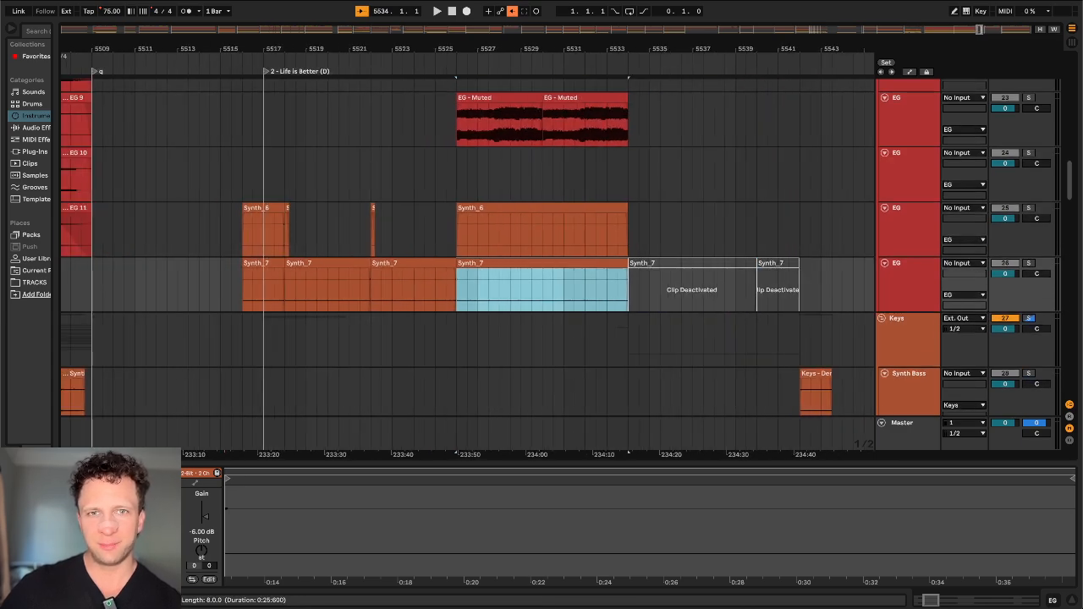
{"action": "left_click", "coordinate": [412, 263]}
{"action": "left_click", "coordinate": [328, 264]}
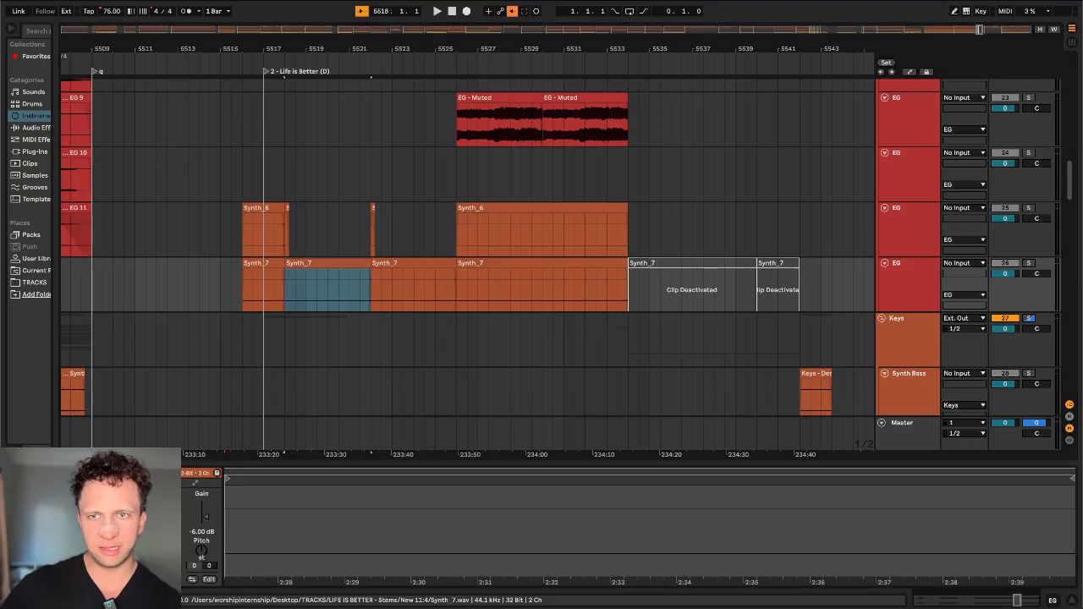
{"action": "left_click", "coordinate": [263, 263]}
{"action": "scroll", "coordinate": [597, 280], "scroll_direction": "up", "scroll_amount": 3}
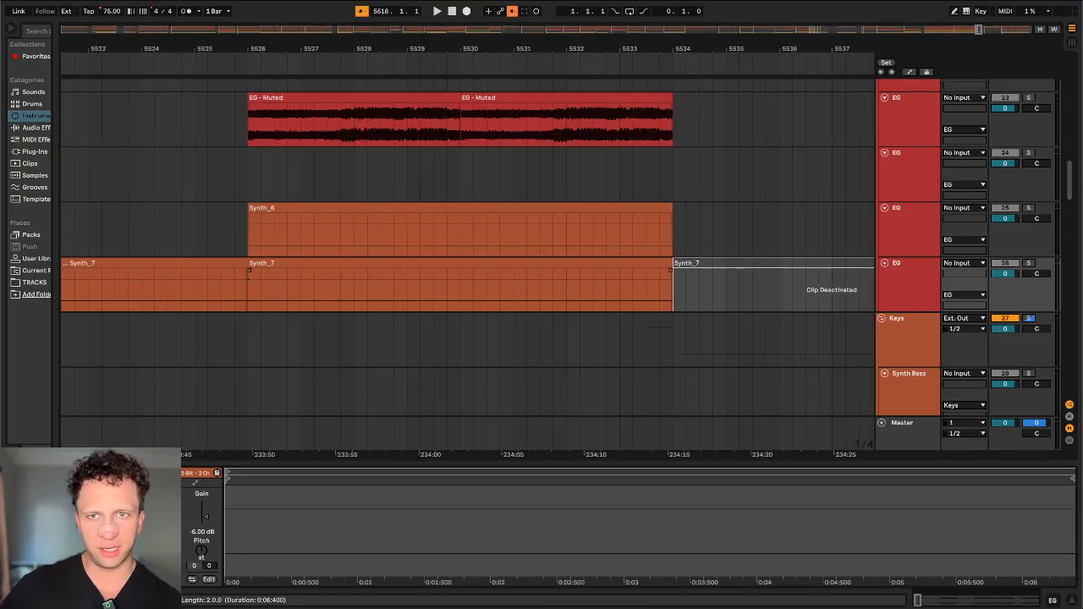
{"action": "left_click", "coordinate": [448, 175]}
{"action": "left_click", "coordinate": [447, 208]}
{"action": "left_click", "coordinate": [433, 235]}
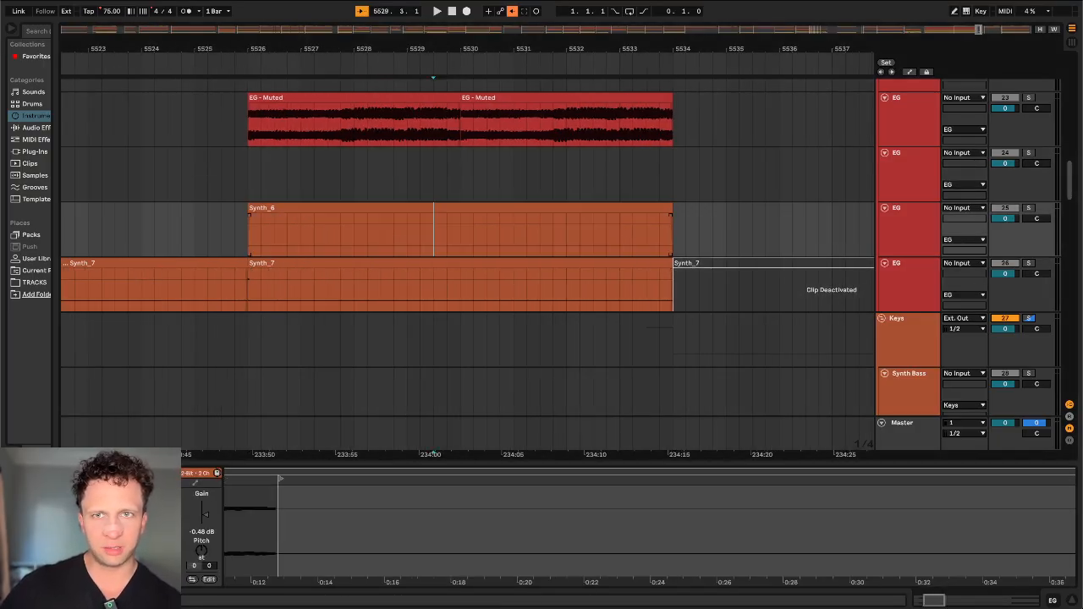
{"action": "key", "text": "s"}
{"action": "key", "text": "space"}
{"action": "key", "text": "space"}
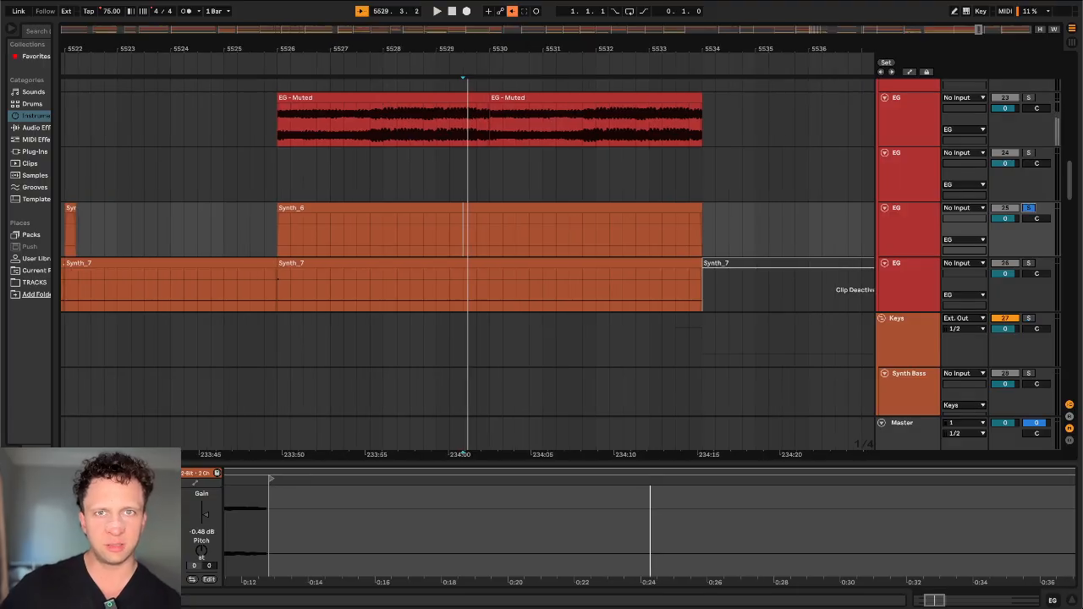
- Delete all Synth_6 and Synth_7 clips of Life is Better from the two lowest EG tracks
{"action": "scroll", "coordinate": [647, 235], "scroll_direction": "down", "scroll_amount": 5}
{"action": "left_click_drag", "start_coordinate": [467, 234], "coordinate": [757, 288]}
{"action": "key", "text": "Delete"}
- Play the EG - Muted clips from bar 5526 with their EG track soloed, and again in the full mix
{"action": "left_click", "coordinate": [576, 118]}
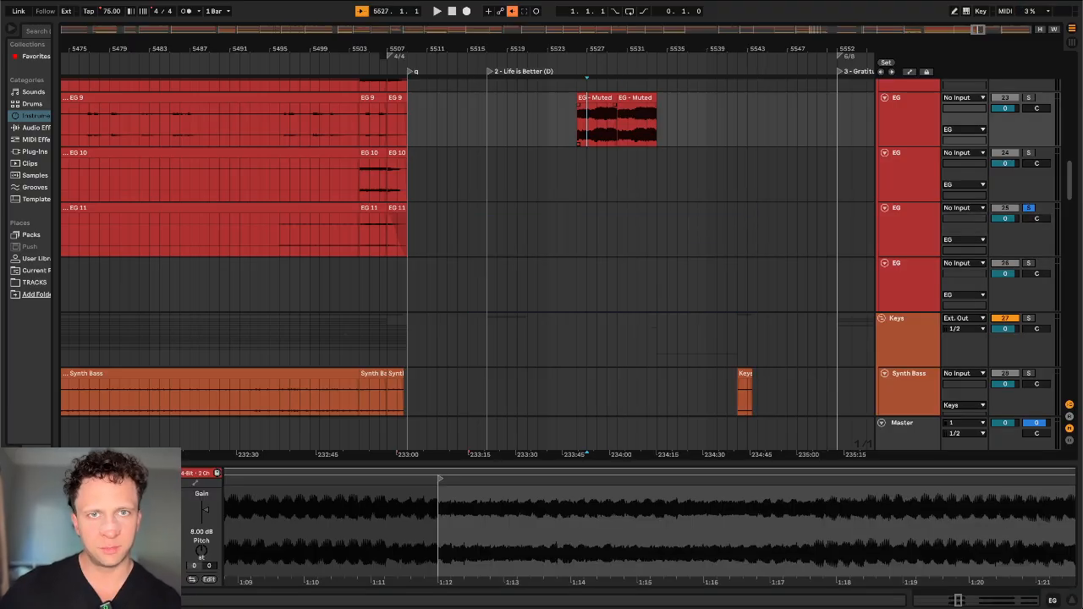
{"action": "key", "text": "s"}
{"action": "key", "text": "space"}
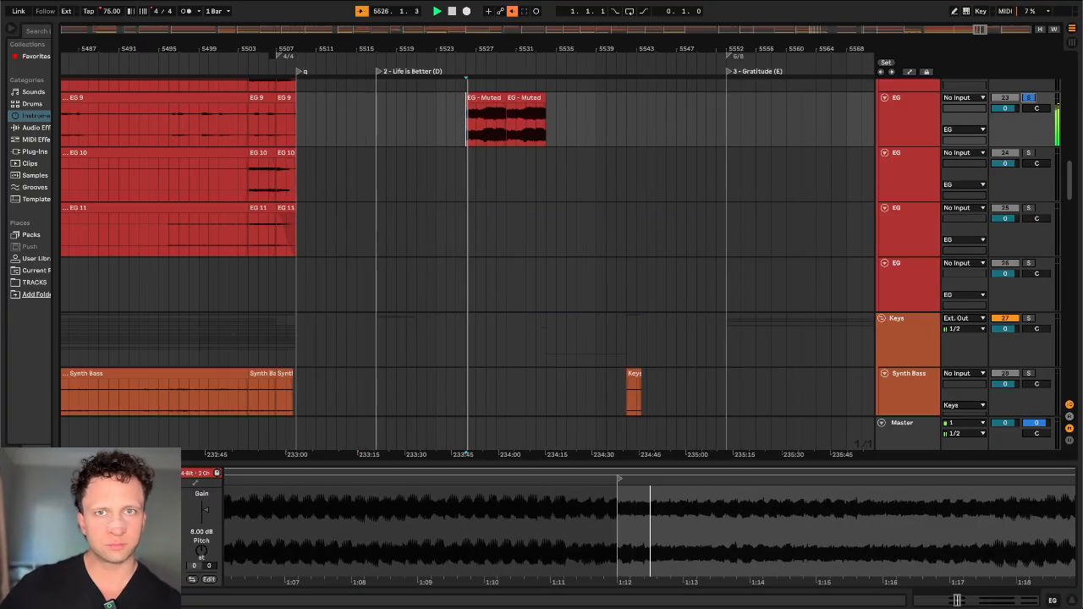
{"action": "key", "text": "space"}
{"action": "scroll", "coordinate": [576, 245], "scroll_direction": "up", "scroll_amount": 5}
{"action": "scroll", "coordinate": [506, 322], "scroll_direction": "up", "scroll_amount": 1}
{"action": "scroll", "coordinate": [505, 322], "scroll_direction": "down", "scroll_amount": 2}
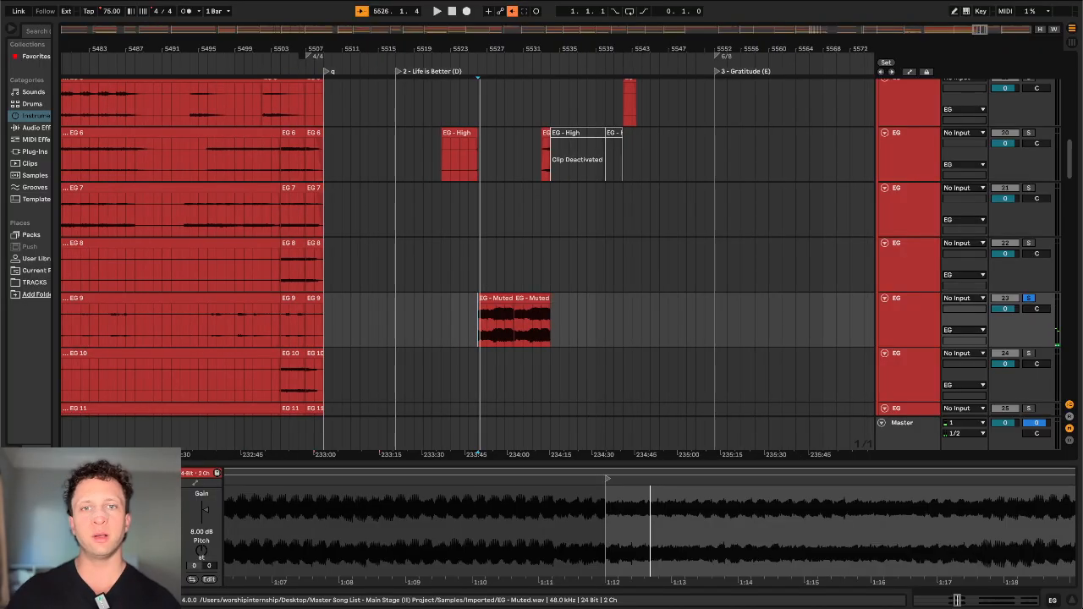
{"action": "scroll", "coordinate": [505, 322], "scroll_direction": "up", "scroll_amount": 5}
{"action": "key", "text": "s"}
{"action": "key", "text": "space"}
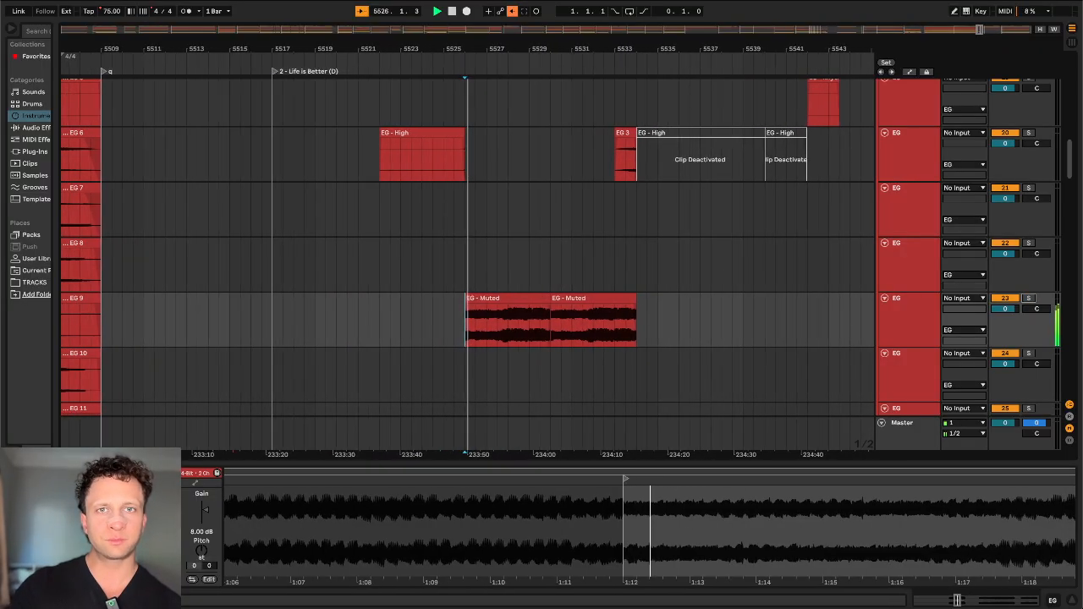
{"action": "scroll", "coordinate": [467, 264], "scroll_direction": "up", "scroll_amount": 10}
{"action": "scroll", "coordinate": [502, 245], "scroll_direction": "down", "scroll_amount": 10}
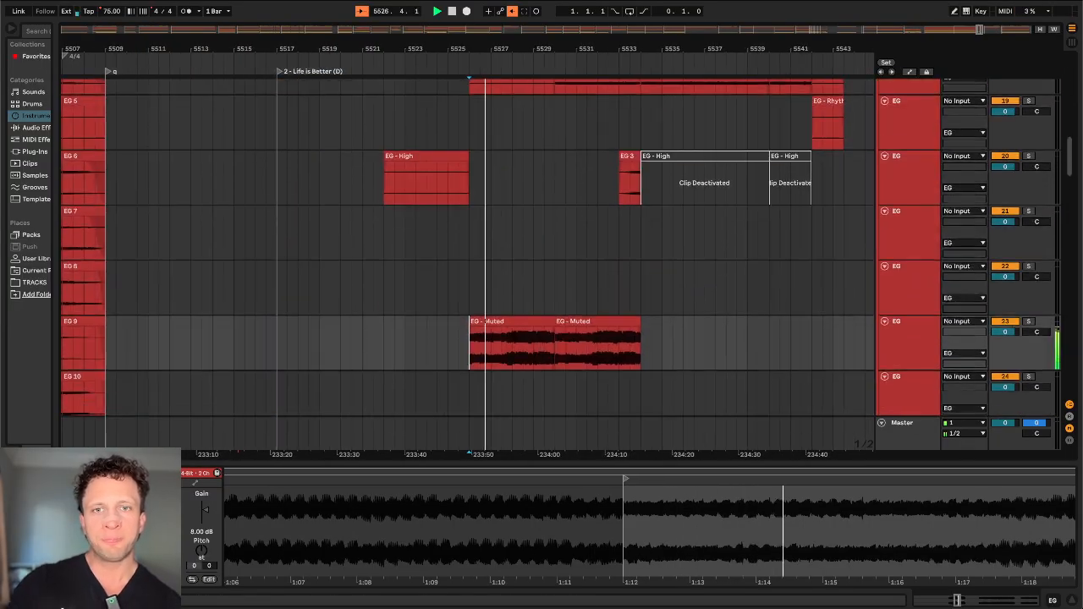
- Move the two EG - Muted clips from their EG track to Effects (Pitched) track 45 at bar 5526
{"action": "key", "text": "space"}
{"action": "left_click", "coordinate": [502, 246]}
{"action": "left_click", "coordinate": [508, 220]}
{"action": "left_click", "coordinate": [584, 220], "text": "shift"}
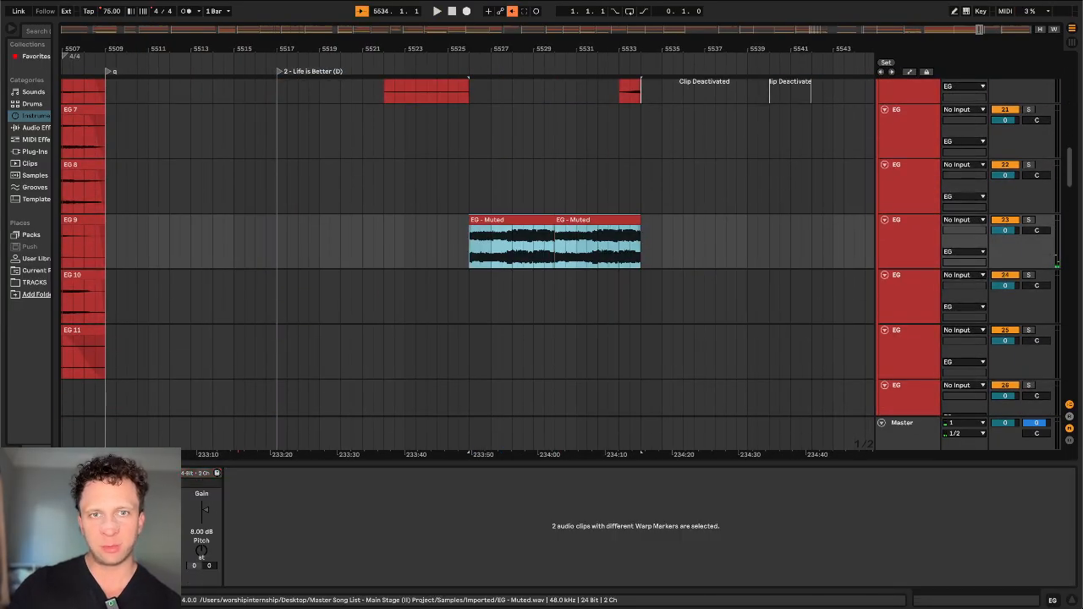
{"action": "key", "text": "Delete"}
{"action": "scroll", "coordinate": [467, 254], "scroll_direction": "down", "scroll_amount": 10}
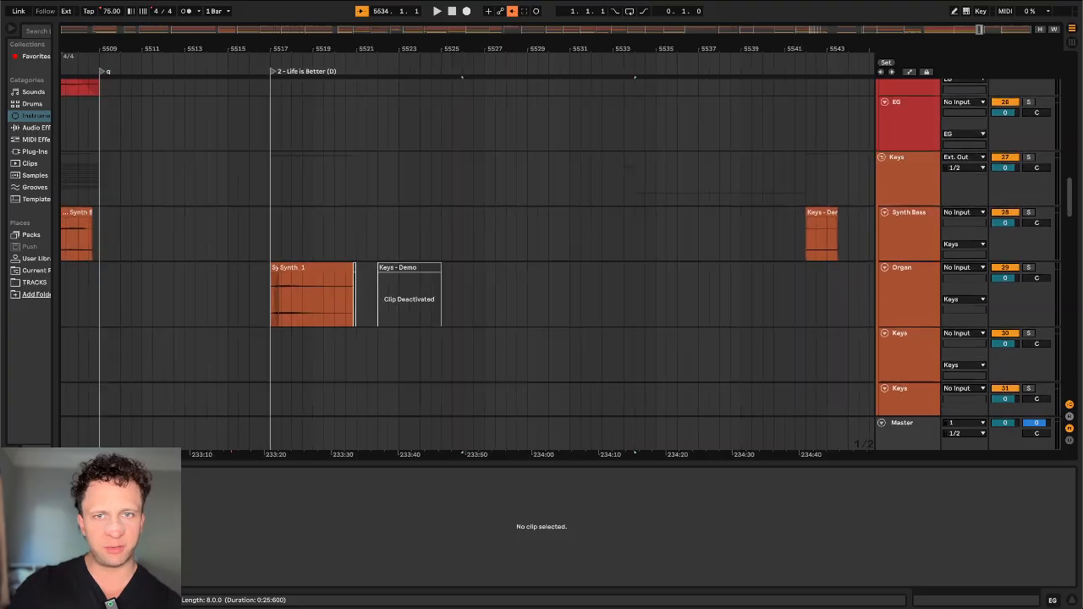
{"action": "scroll", "coordinate": [467, 254], "scroll_direction": "down", "scroll_amount": 8}
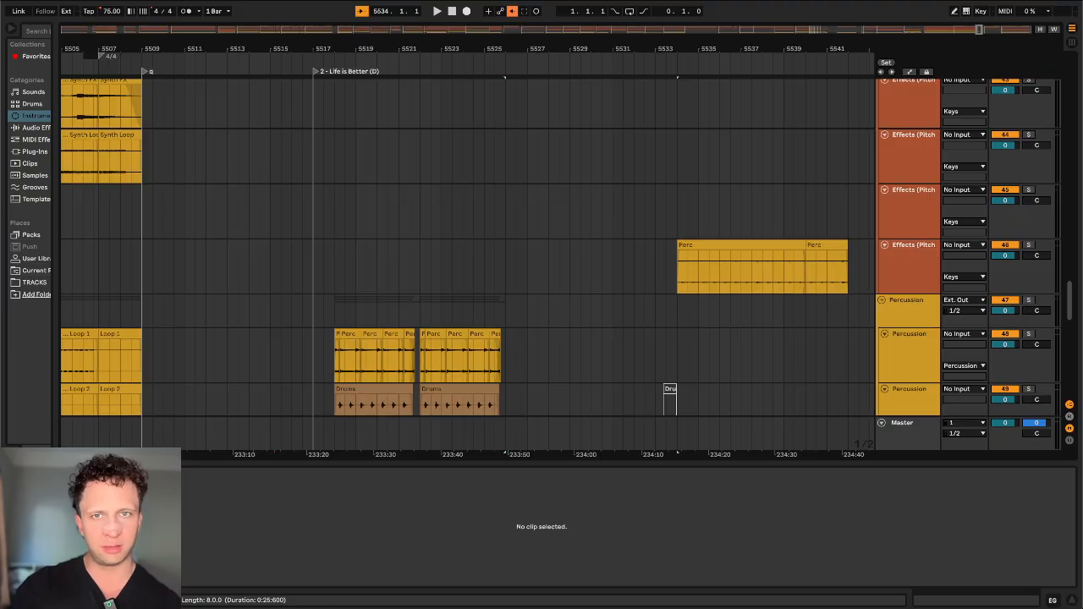
{"action": "left_click", "coordinate": [506, 211]}
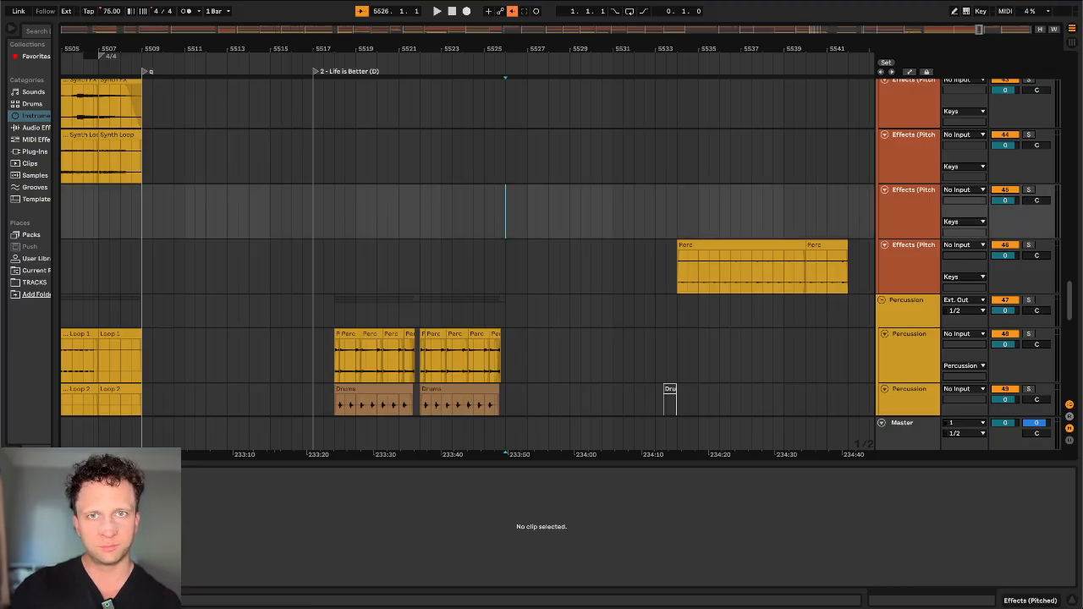
{"action": "key", "text": "super+v"}
- Move both Perc clips at bar 5534 from the Effects (Pitched) track down to the first Percussion track
{"action": "left_click", "coordinate": [734, 246]}
{"action": "scroll", "coordinate": [467, 262], "scroll_direction": "right", "scroll_amount": 3}
{"action": "scroll", "coordinate": [467, 263], "scroll_direction": "down", "scroll_amount": 2}
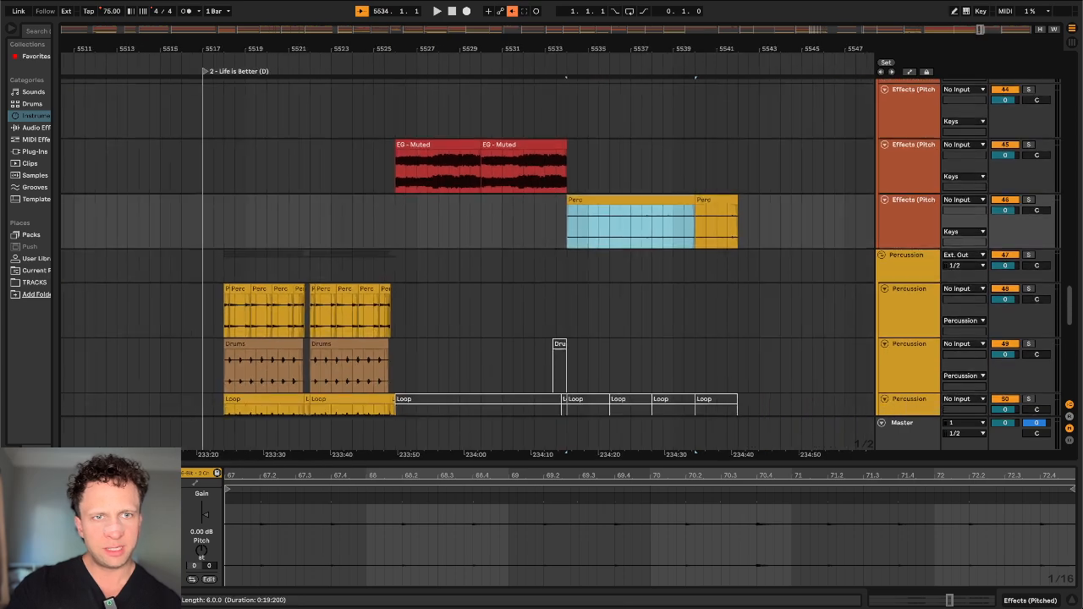
{"action": "left_click", "coordinate": [702, 193], "text": "shift"}
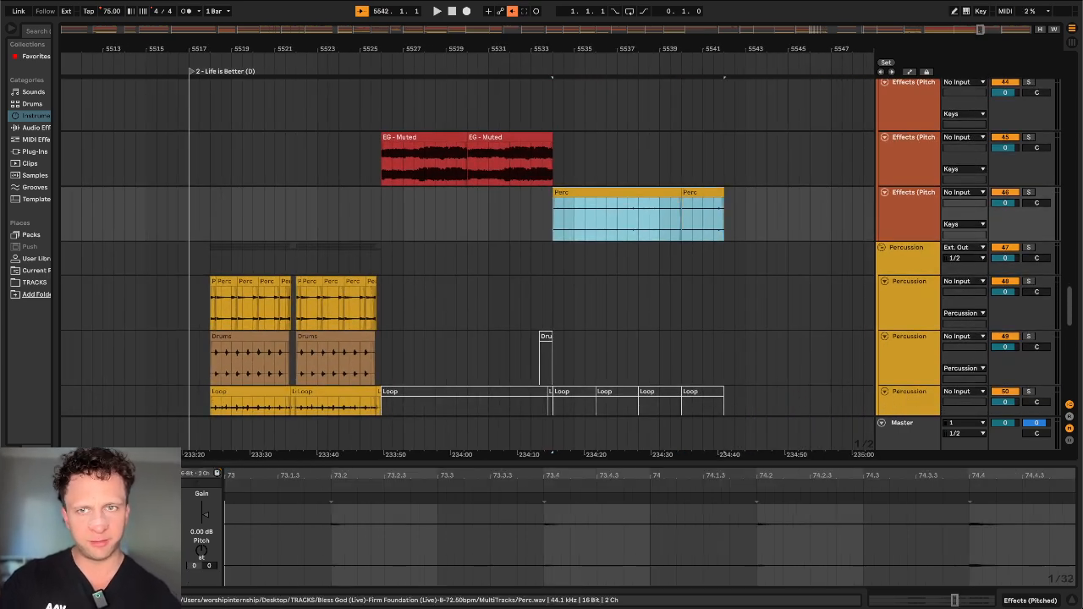
{"action": "left_click_drag", "start_coordinate": [702, 193], "coordinate": [702, 282]}
{"action": "scroll", "coordinate": [702, 282], "scroll_direction": "down", "scroll_amount": 2}
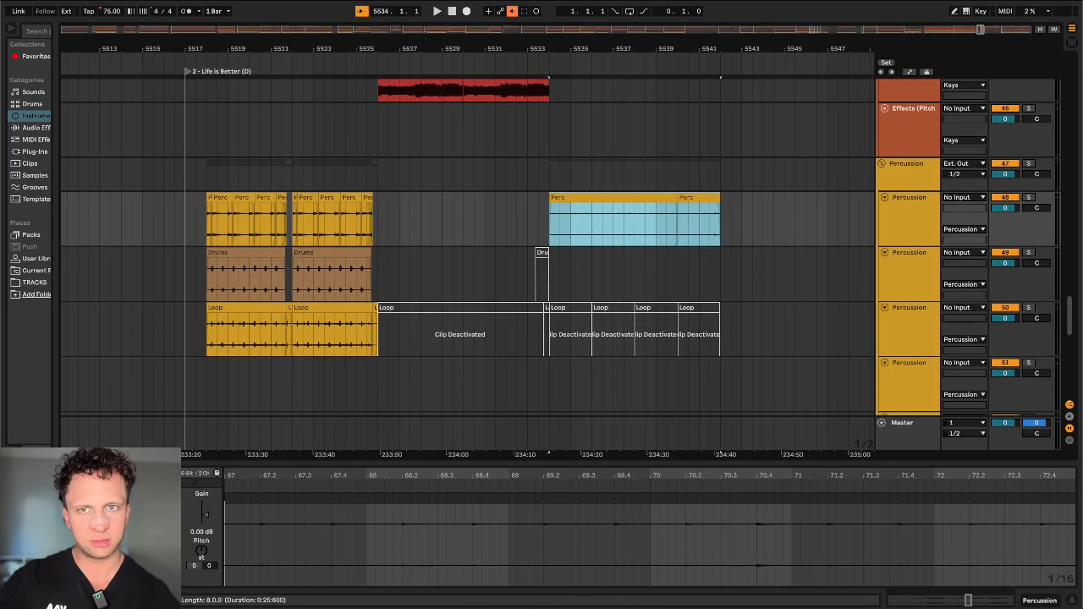
- Play the Percussion group soloed from bar 5520
{"action": "left_click", "coordinate": [250, 224]}
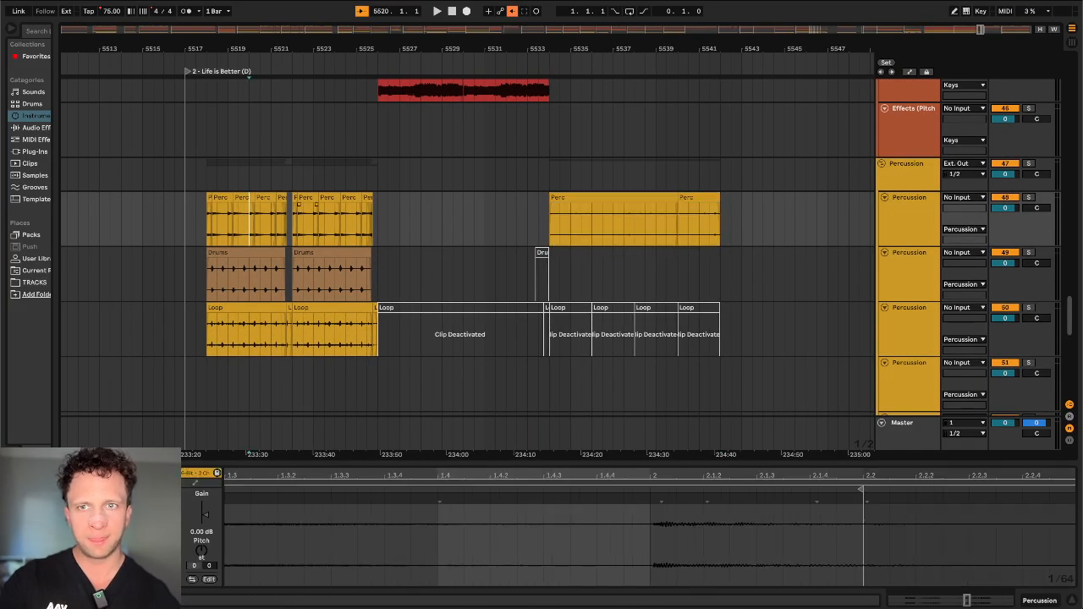
{"action": "key", "text": "space"}
{"action": "left_click", "coordinate": [1028, 164]}
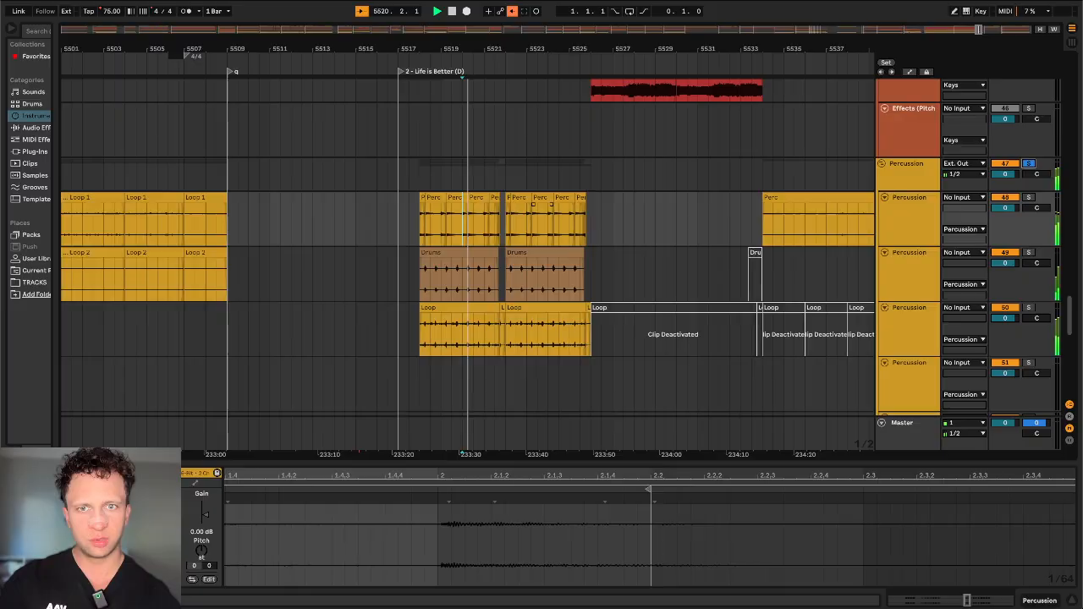
{"action": "key", "text": "plus"}
{"action": "scroll", "coordinate": [467, 264], "scroll_direction": "down", "scroll_amount": 2}
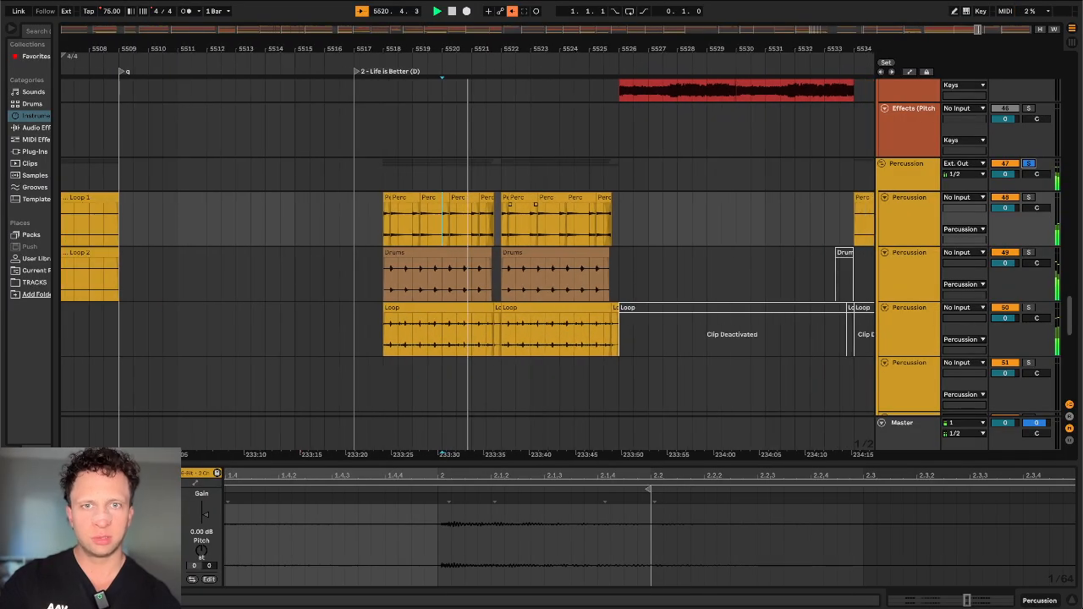
- Stop the soloed Percussion playback
{"action": "scroll", "coordinate": [467, 264], "scroll_direction": "up", "scroll_amount": 1}
{"action": "scroll", "coordinate": [467, 264], "scroll_direction": "right", "scroll_amount": 2}
{"action": "scroll", "coordinate": [467, 263], "scroll_direction": "right", "scroll_amount": 1}
{"action": "key", "text": "space"}
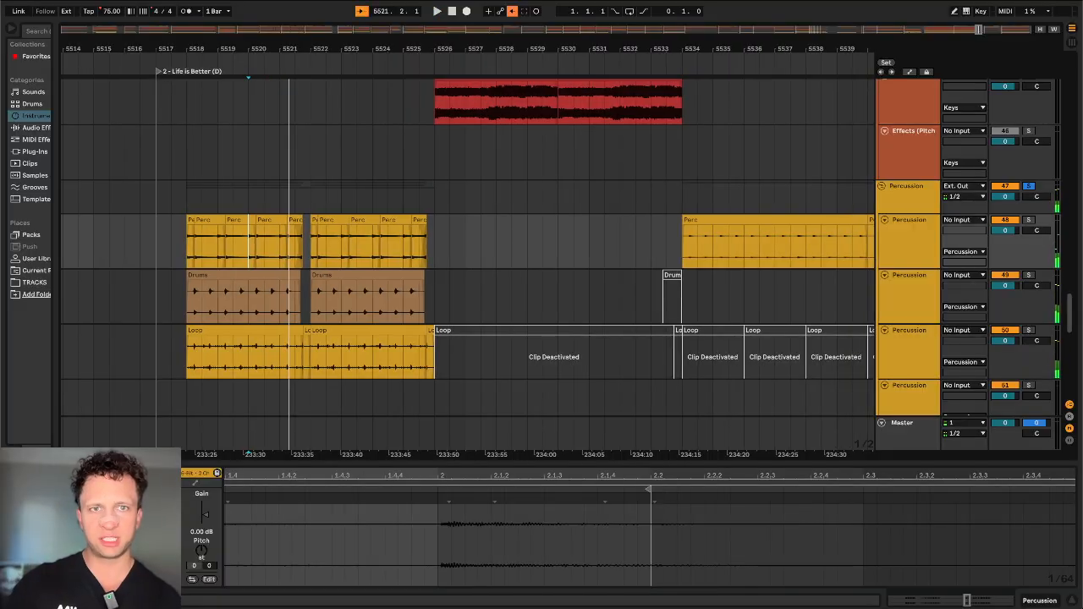
- Move the Effects (Pitched) track holding the EG - Muted clips down one place to become track 46 and show its devices
{"action": "scroll", "coordinate": [554, 264], "scroll_direction": "up", "scroll_amount": 3}
{"action": "left_click", "coordinate": [392, 180]}
{"action": "scroll", "coordinate": [392, 180], "scroll_direction": "down", "scroll_amount": 10}
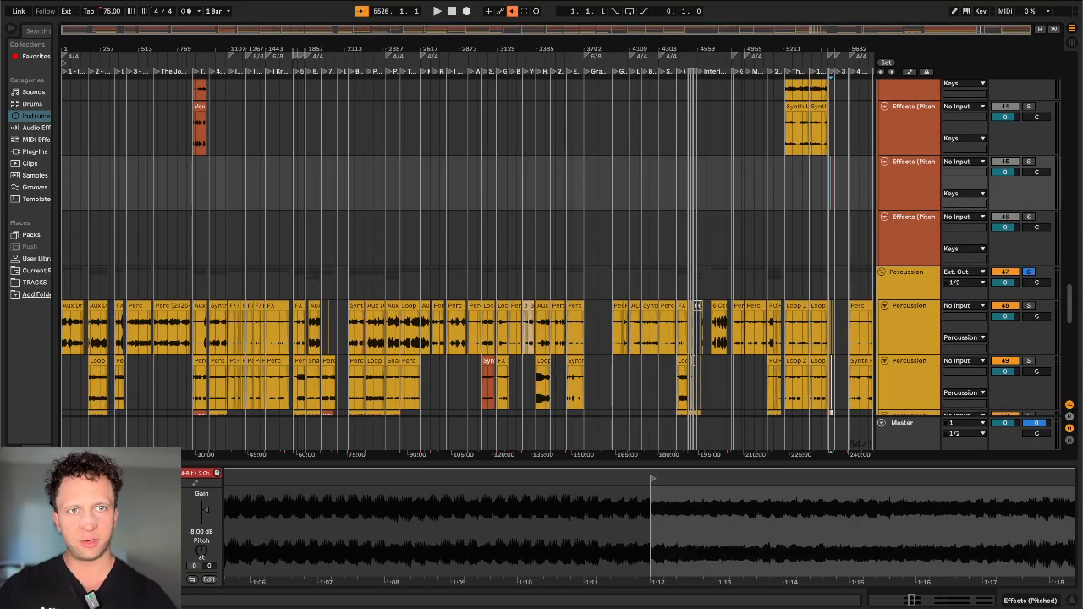
{"action": "scroll", "coordinate": [843, 183], "scroll_direction": "up", "scroll_amount": 8}
{"action": "scroll", "coordinate": [626, 182], "scroll_direction": "down", "scroll_amount": 3}
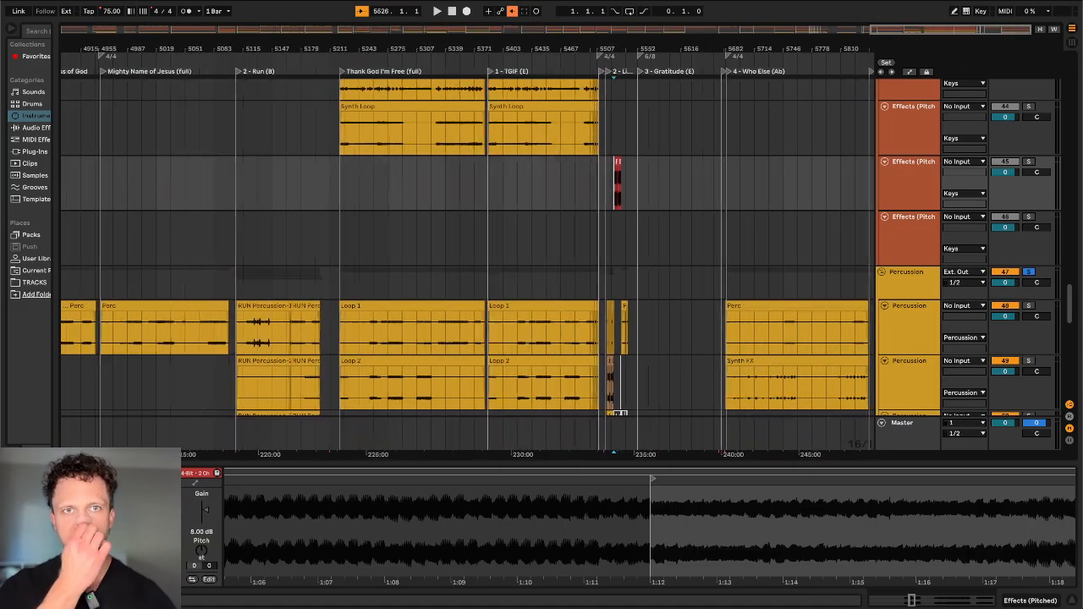
{"action": "scroll", "coordinate": [644, 254], "scroll_direction": "up", "scroll_amount": 6}
{"action": "left_click_drag", "start_coordinate": [912, 176], "coordinate": [912, 257]}
{"action": "key", "text": "shift+Tab"}
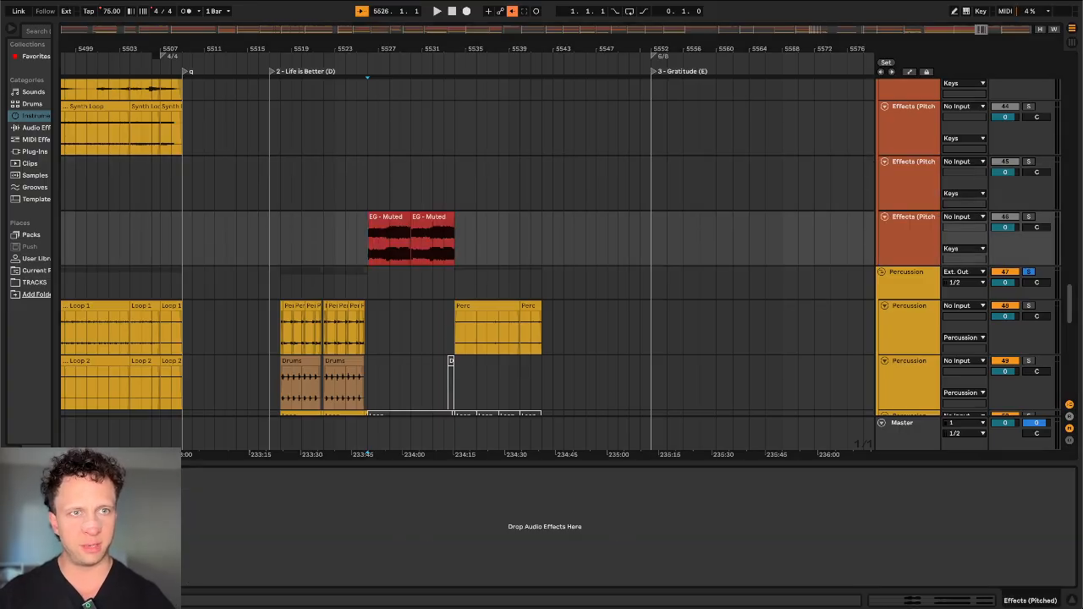
- Turn off the Percussion group's solo and play the EG - Muted clips soloed from bar 5526
{"action": "left_click", "coordinate": [1029, 272]}
{"action": "left_click", "coordinate": [912, 228]}
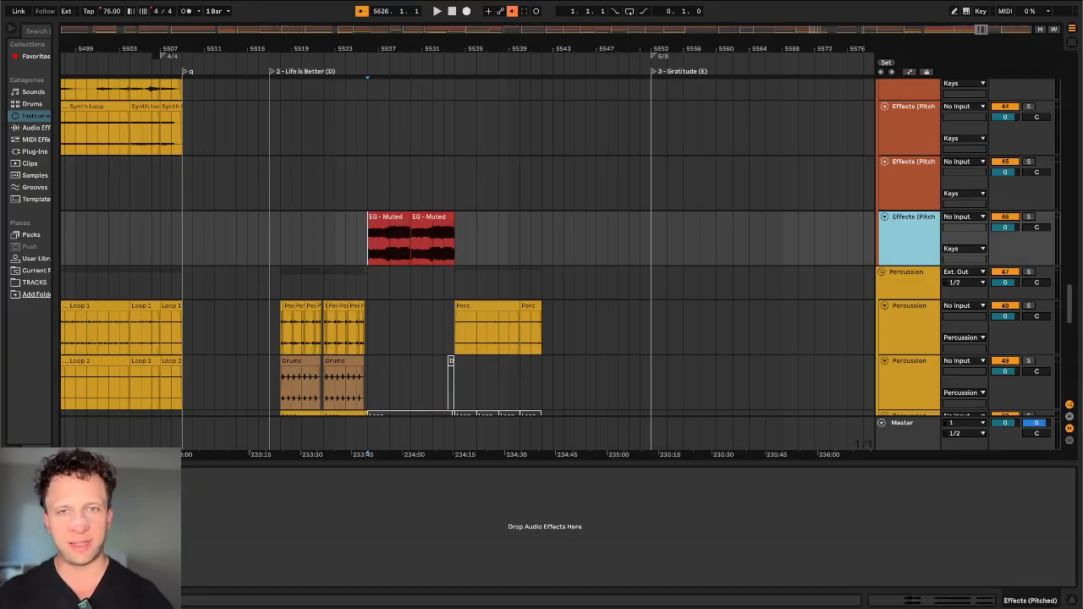
{"action": "left_click", "coordinate": [1029, 216]}
{"action": "key", "text": "space"}
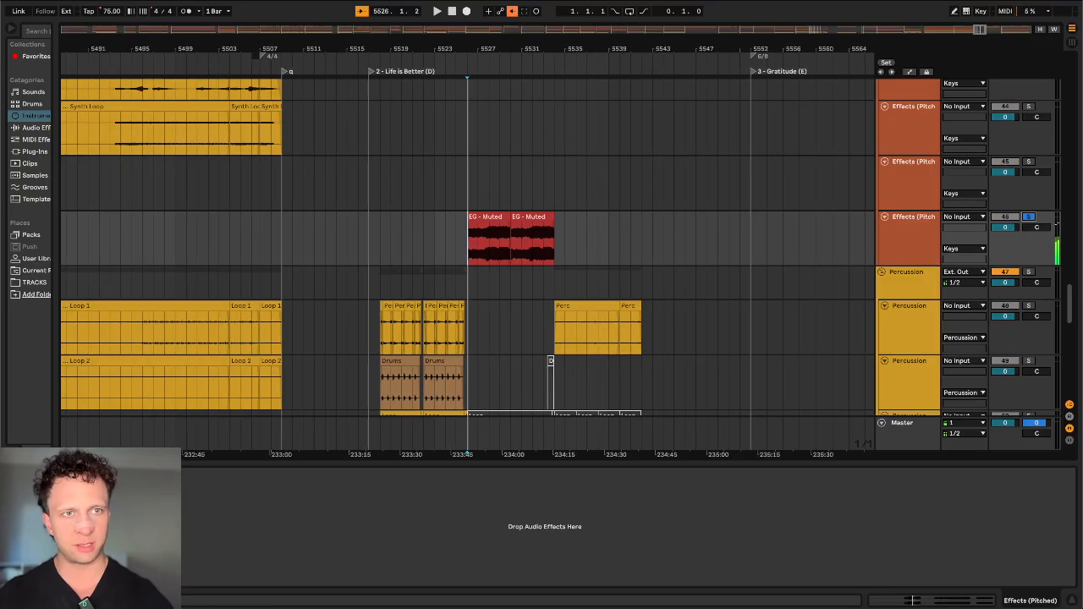
{"action": "left_click", "coordinate": [1028, 217]}
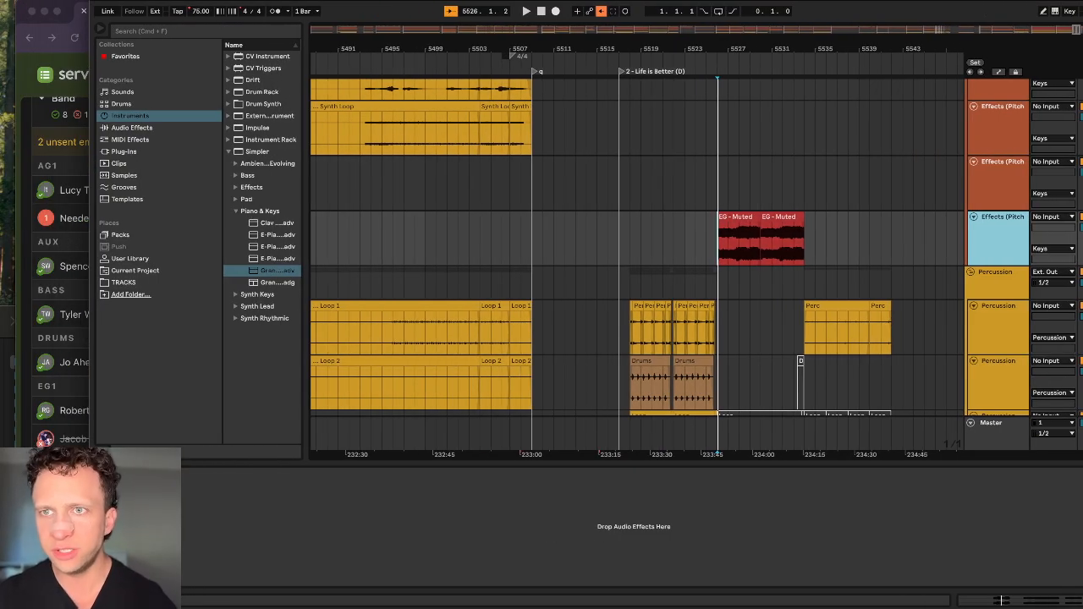
- Try an EQ Eight on the EG - Muted clips' Effects (Pitched) track and remove the device
{"action": "left_click", "coordinate": [132, 128]}
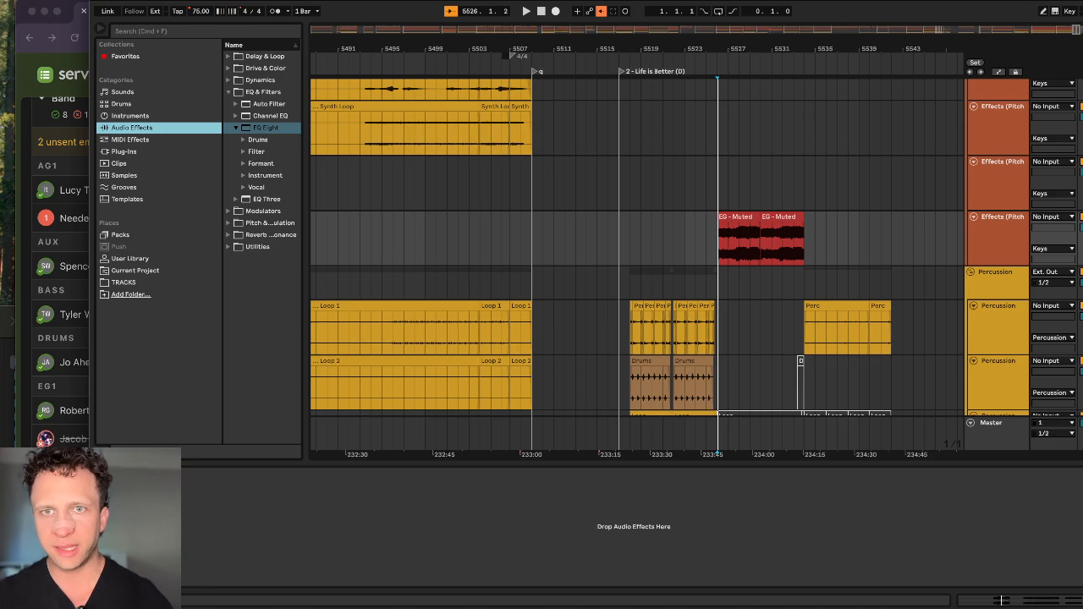
{"action": "left_click", "coordinate": [265, 127]}
{"action": "double_click", "coordinate": [265, 127]}
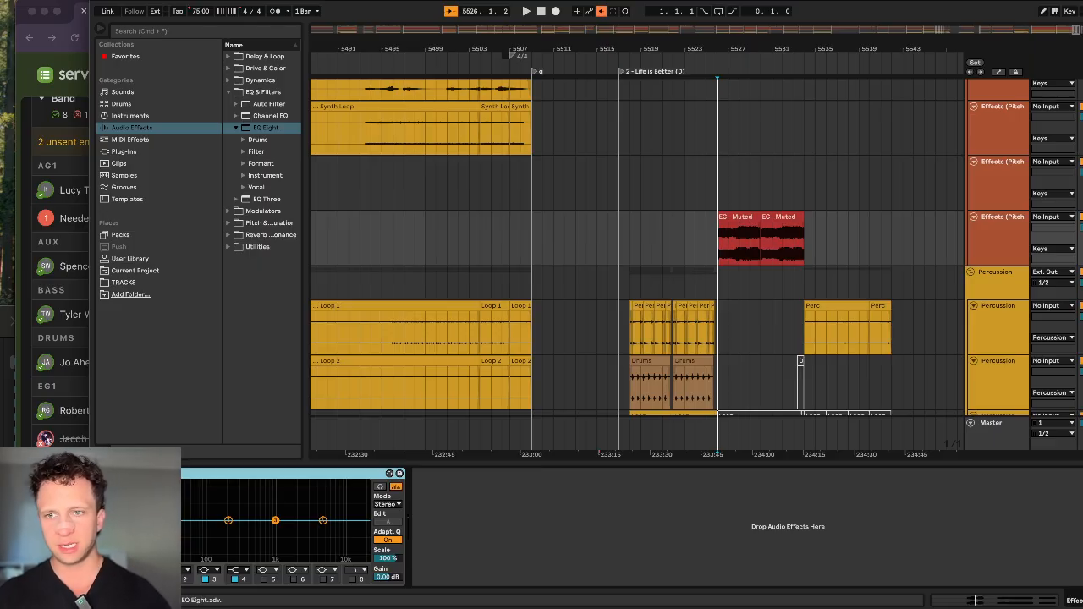
{"action": "left_click", "coordinate": [323, 520]}
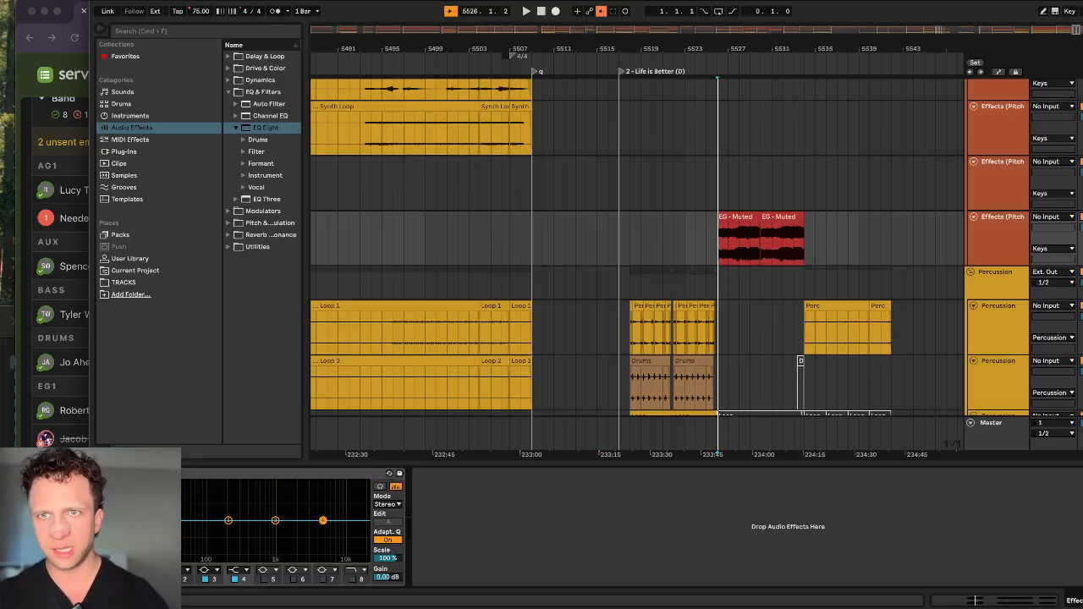
{"action": "key", "text": "Delete"}
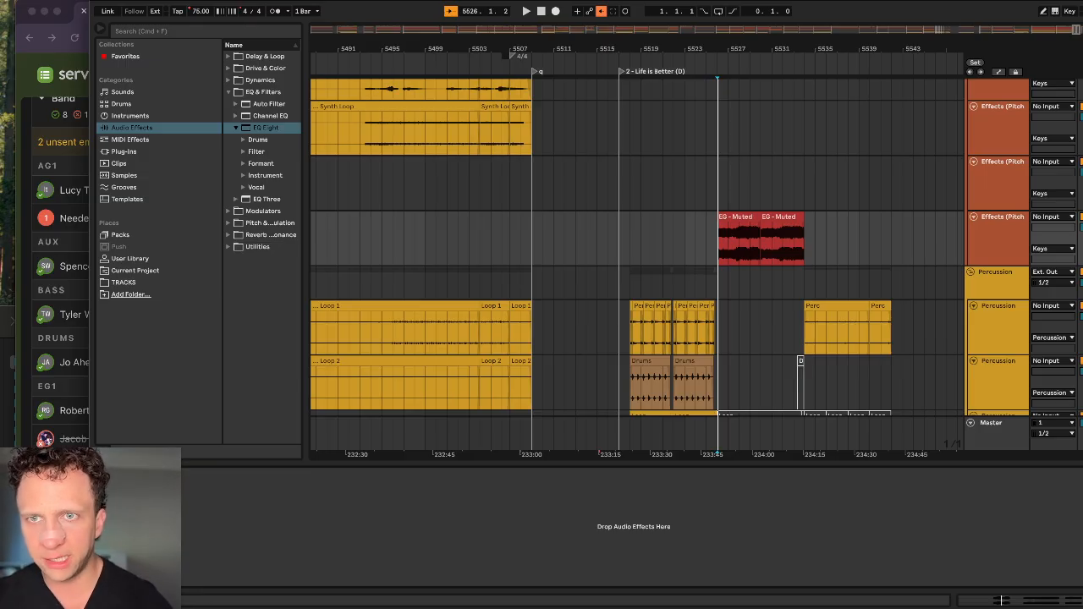
- Add the EQ Three audio effect to Effects (Pitched) track 46
{"action": "key", "text": "Left"}
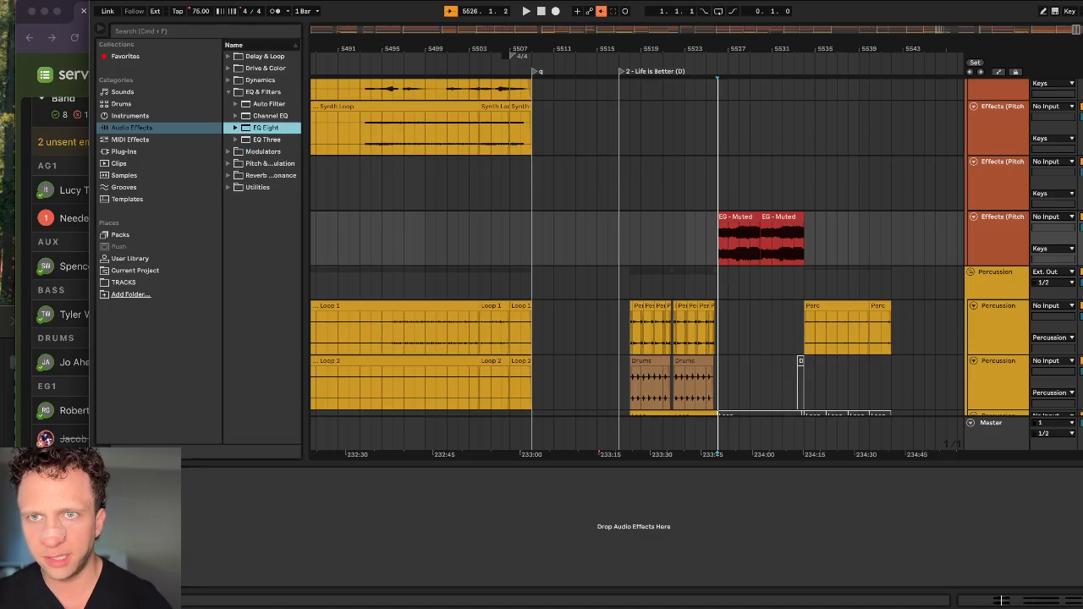
{"action": "left_click", "coordinate": [267, 139]}
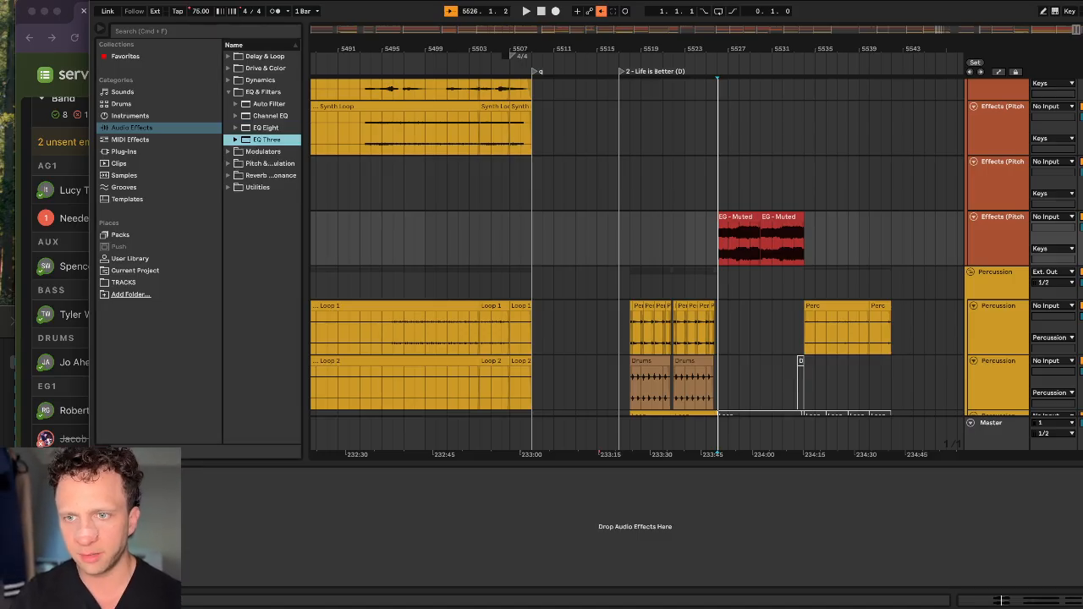
{"action": "key", "text": "Return"}
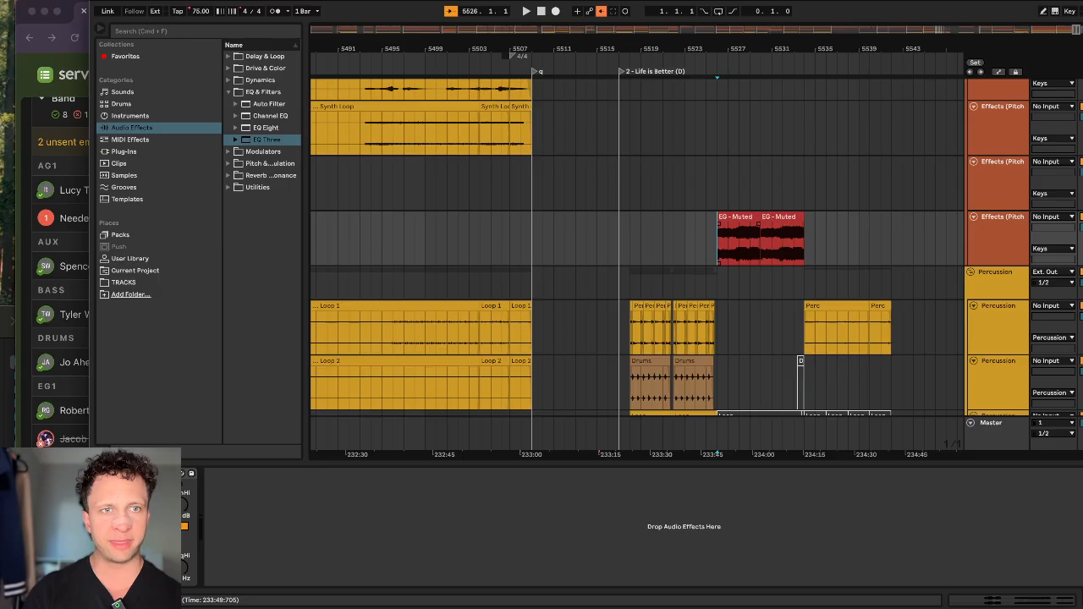
- Play the EG - Muted clips from bar 5526 with track 46 soloed
{"action": "scroll", "coordinate": [634, 254], "scroll_direction": "right", "scroll_amount": 5}
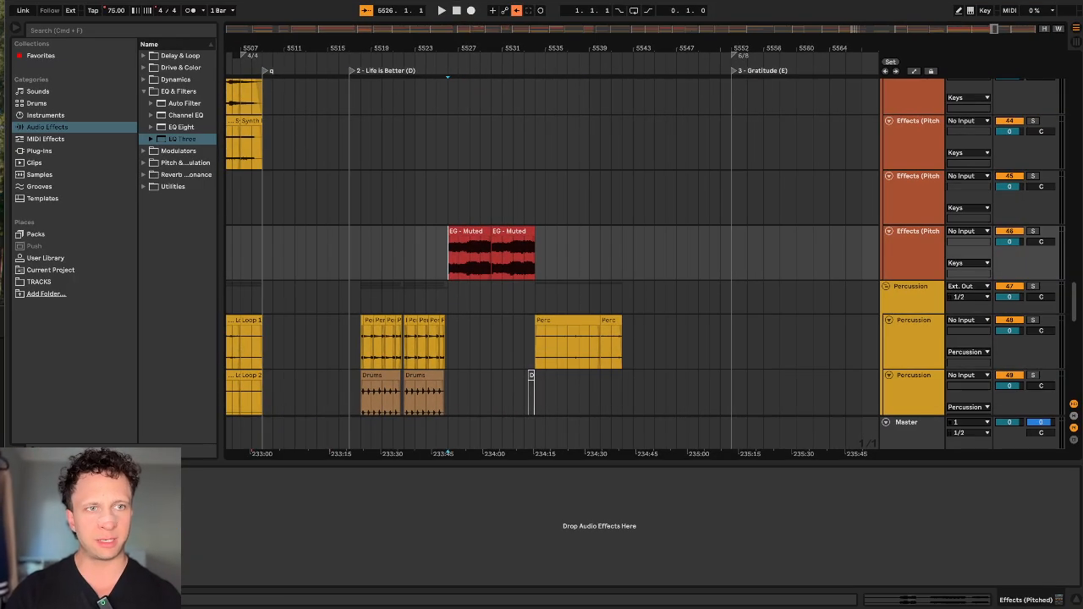
{"action": "key", "text": "s"}
{"action": "key", "text": "space"}
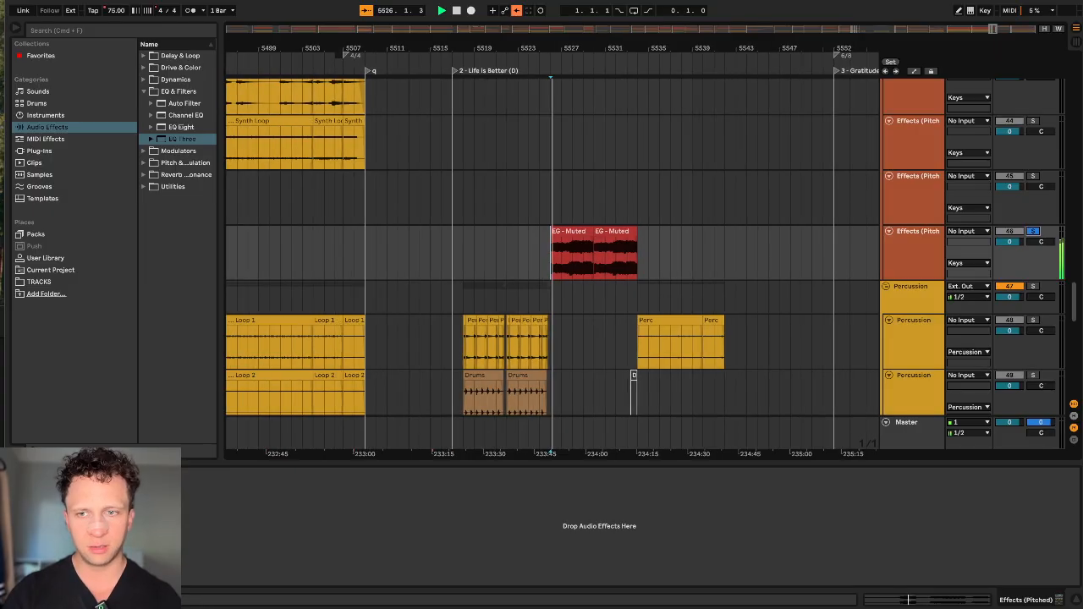
- Show track 46's EQ Three GainHi automation and draw a ramp rising from -inf dB at bar 5526 to bar 5534
{"action": "key", "text": "a"}
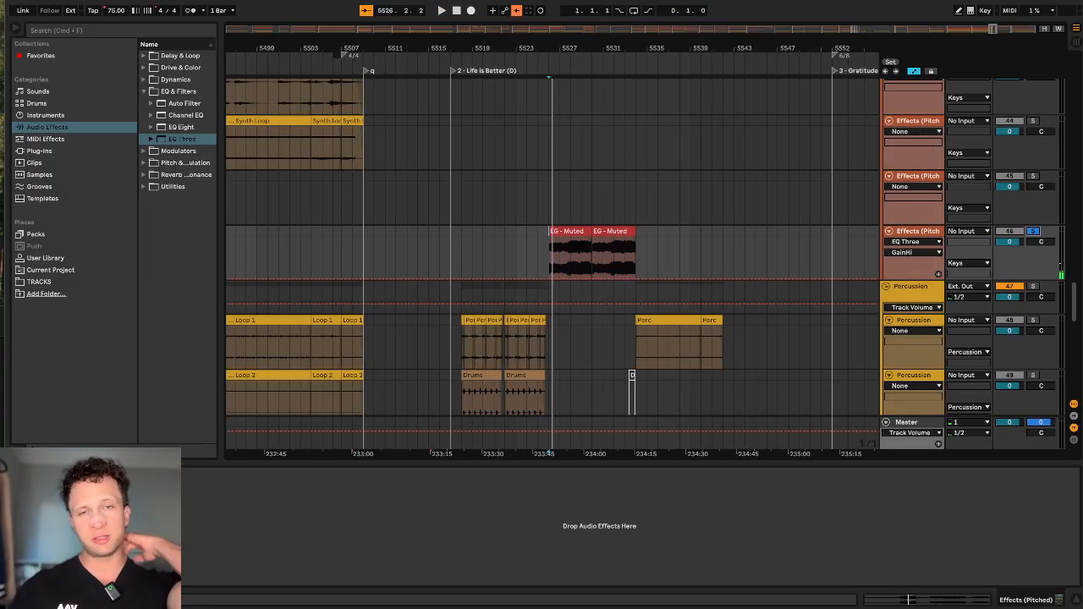
{"action": "left_click", "coordinate": [915, 242]}
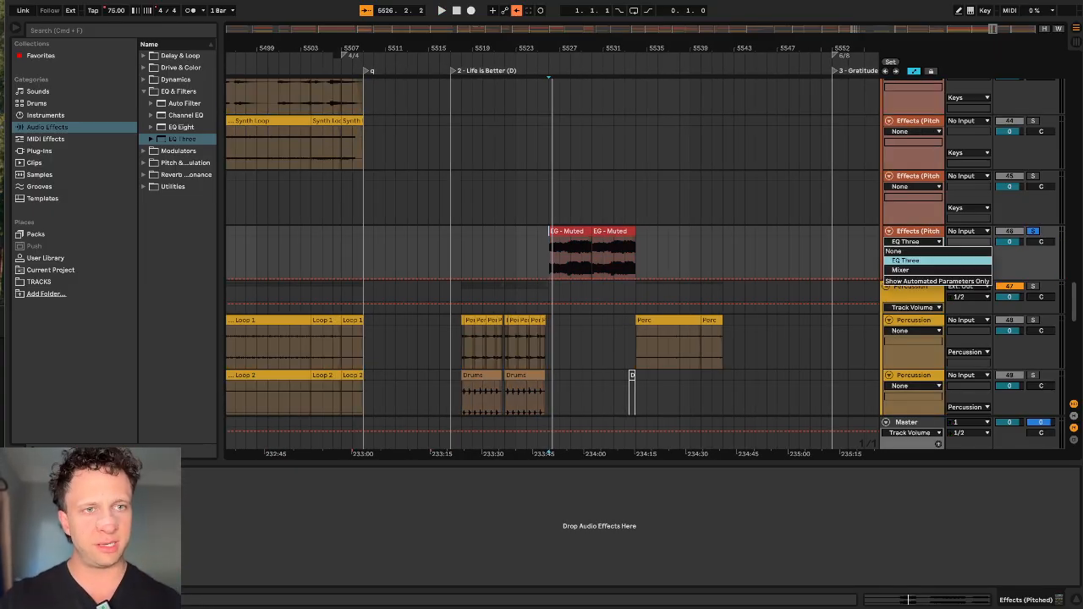
{"action": "left_click", "coordinate": [905, 261]}
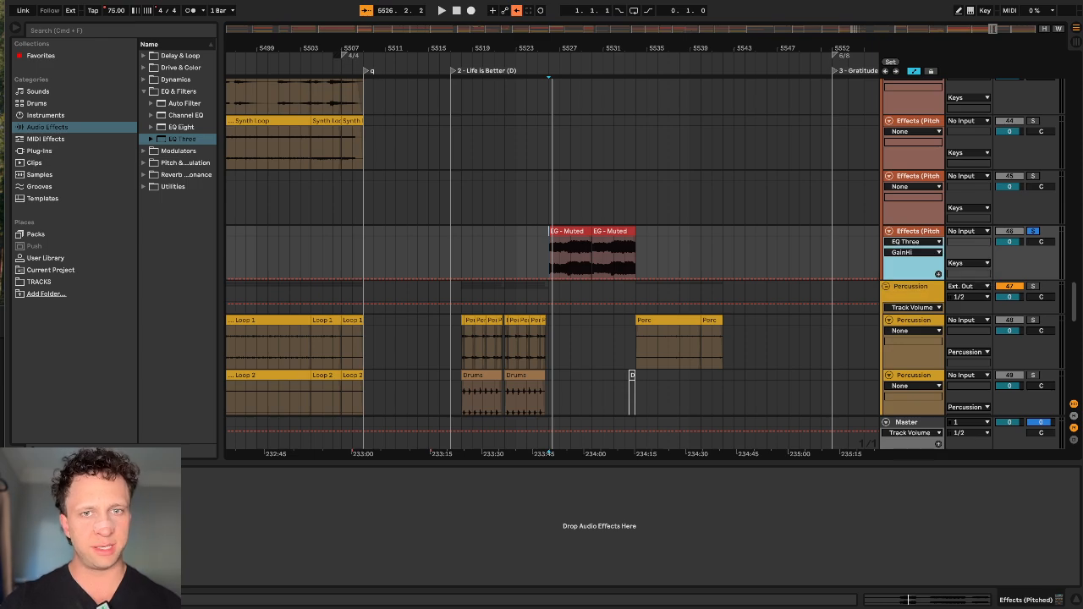
{"action": "key", "text": "plus"}
{"action": "key", "text": "plus"}
{"action": "left_click", "coordinate": [548, 283]}
{"action": "left_click", "coordinate": [548, 279]}
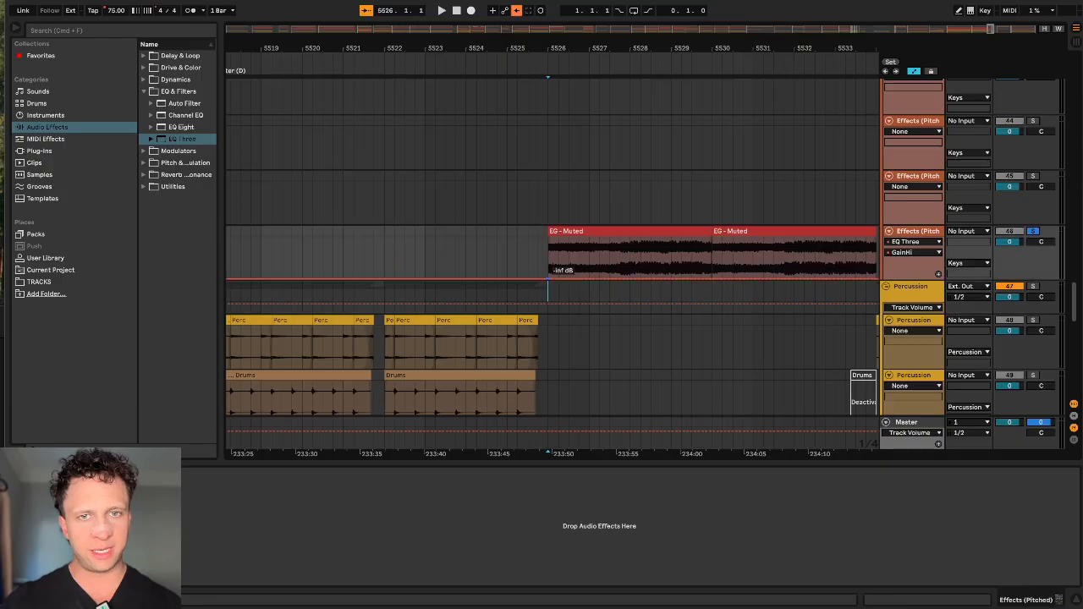
{"action": "scroll", "coordinate": [643, 269], "scroll_direction": "right", "scroll_amount": 2}
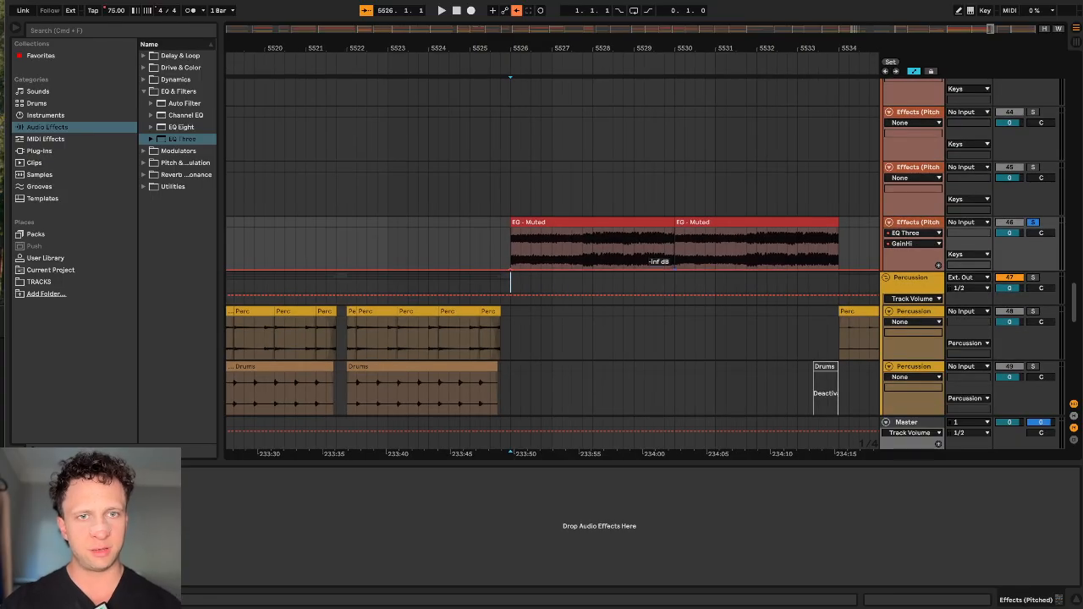
{"action": "left_click_drag", "start_coordinate": [838, 271], "coordinate": [838, 236]}
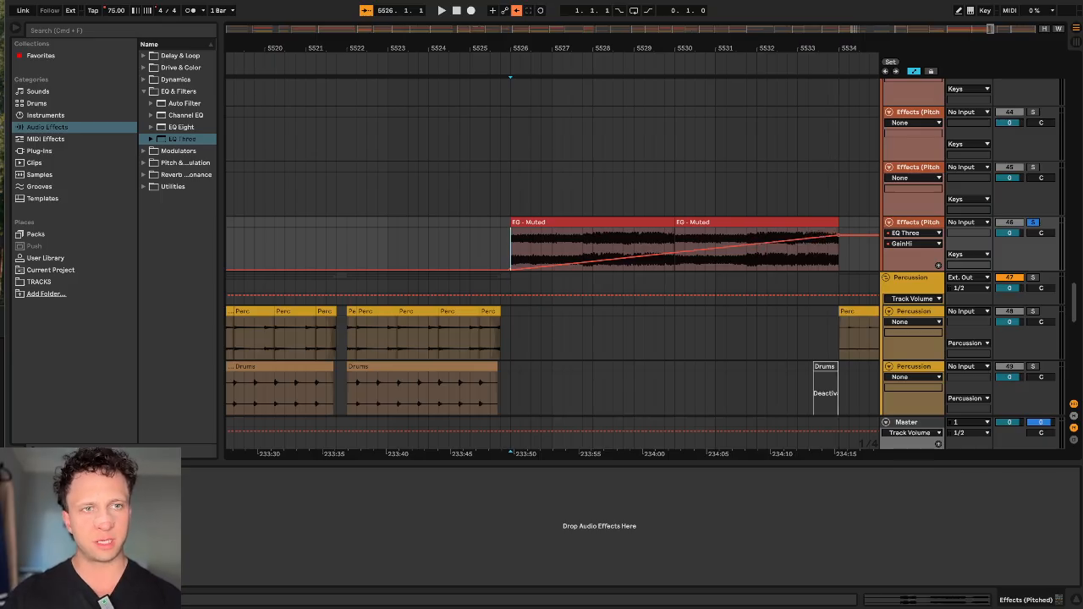
- Unsolo track 46 and play the full mix from bar 5525 through the GainHi ramp into bar 5534
{"action": "left_click", "coordinate": [1033, 222]}
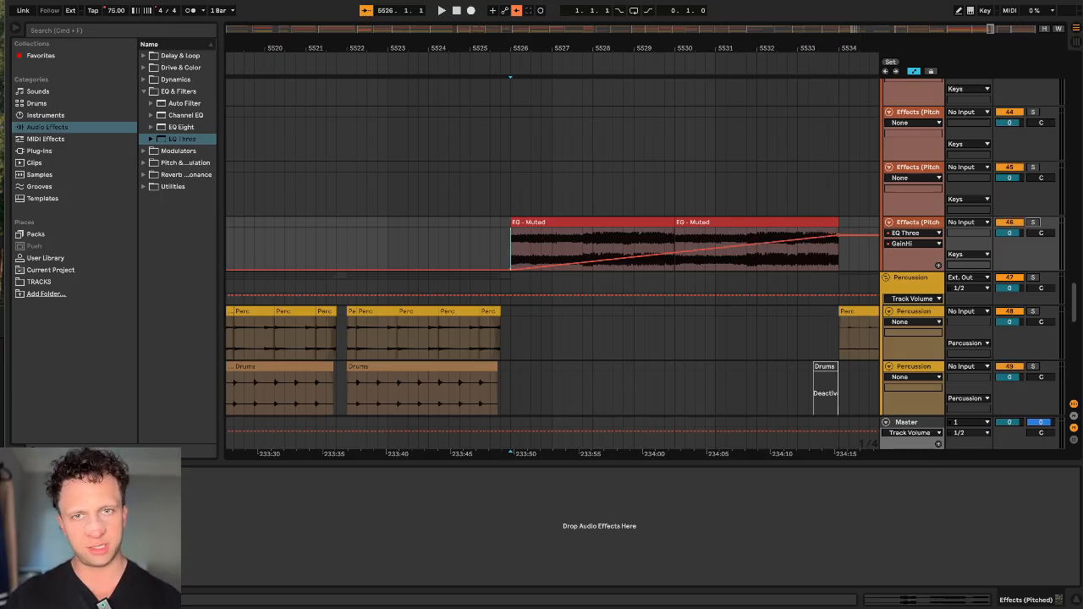
{"action": "key", "text": "space"}
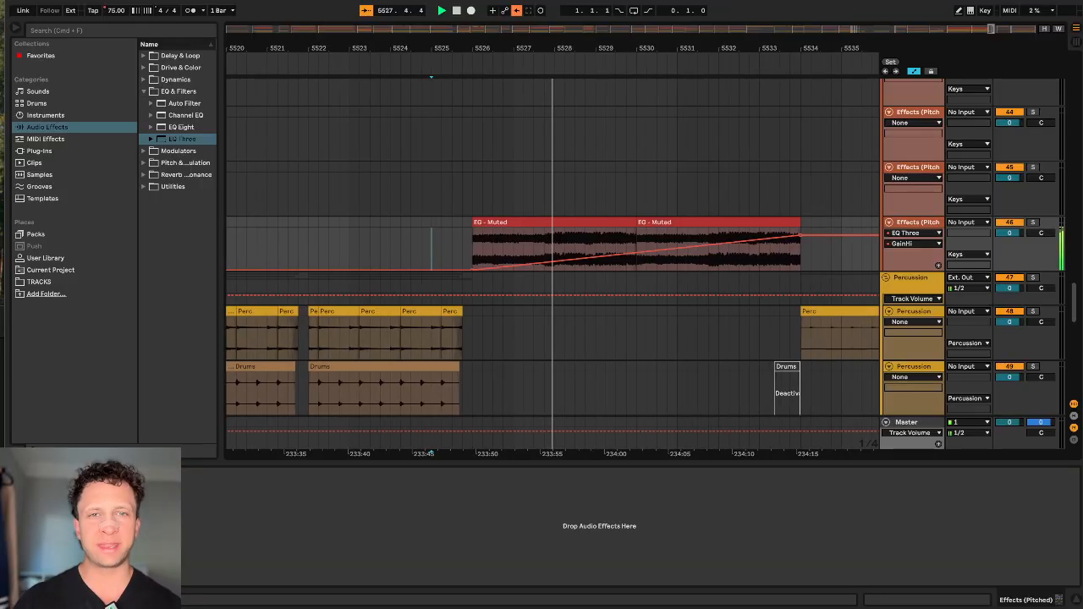
{"action": "key", "text": "minus"}
{"action": "key", "text": "minus"}
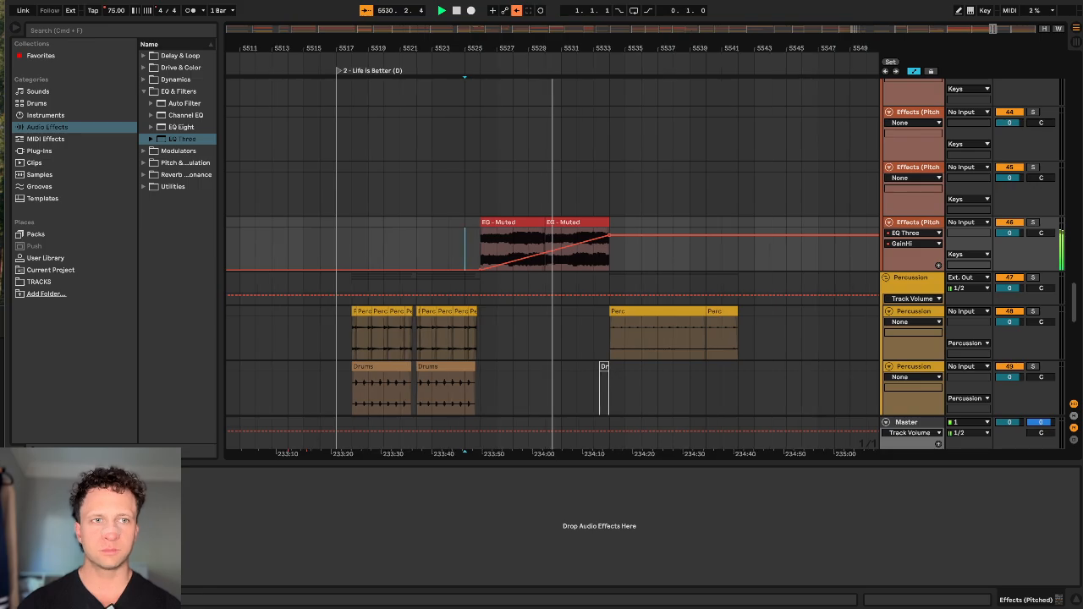
{"action": "scroll", "coordinate": [552, 254], "scroll_direction": "down", "scroll_amount": 5}
{"action": "scroll", "coordinate": [552, 253], "scroll_direction": "up", "scroll_amount": 6}
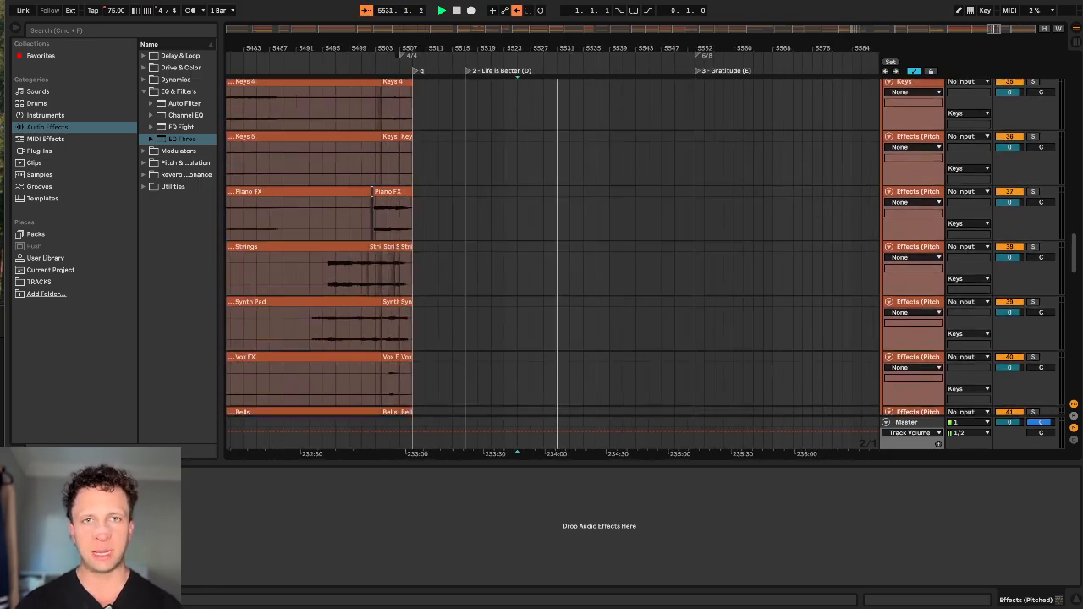
{"action": "scroll", "coordinate": [552, 254], "scroll_direction": "up", "scroll_amount": 15}
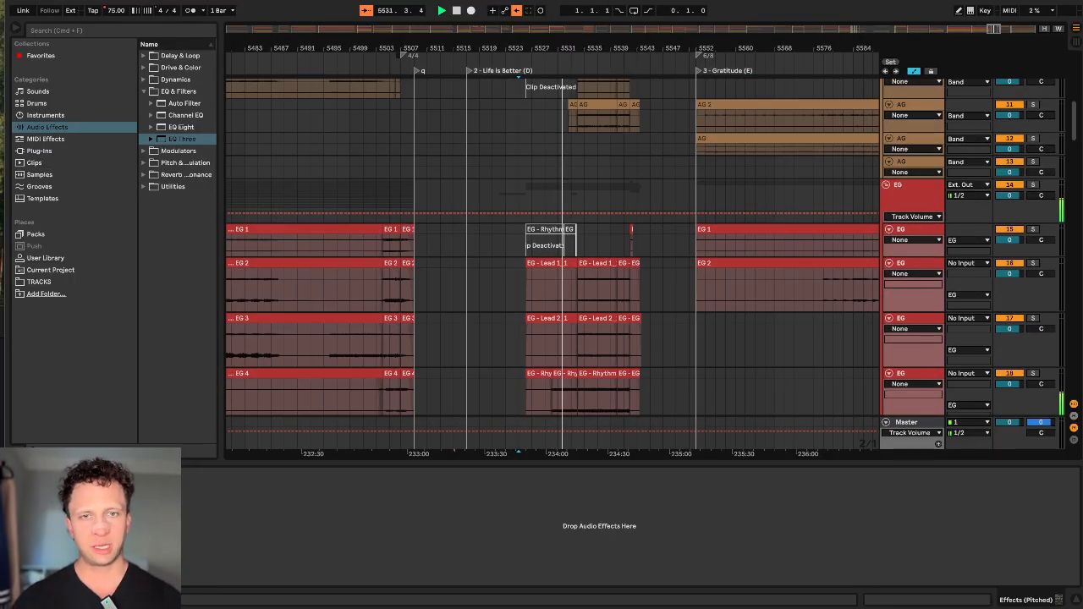
{"action": "scroll", "coordinate": [553, 253], "scroll_direction": "down", "scroll_amount": 20}
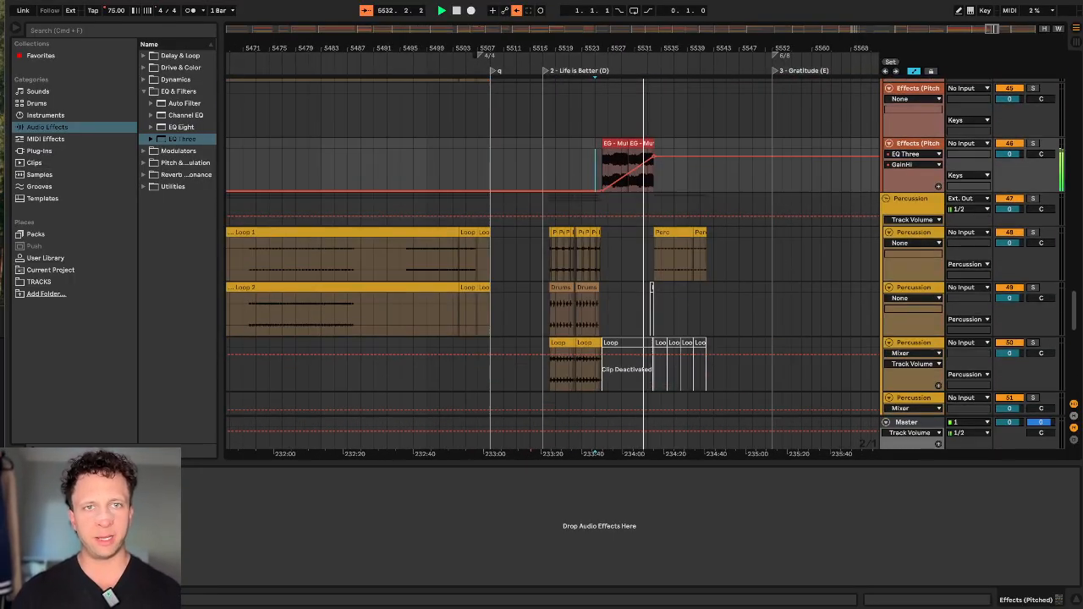
{"action": "scroll", "coordinate": [646, 254], "scroll_direction": "up", "scroll_amount": 6}
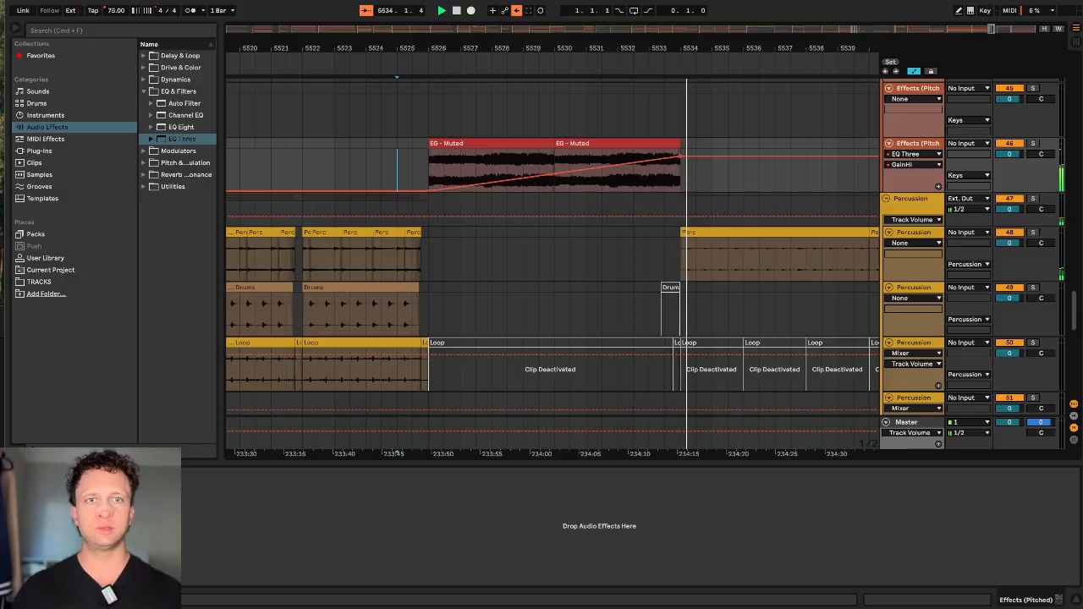
{"action": "scroll", "coordinate": [552, 254], "scroll_direction": "right", "scroll_amount": 5}
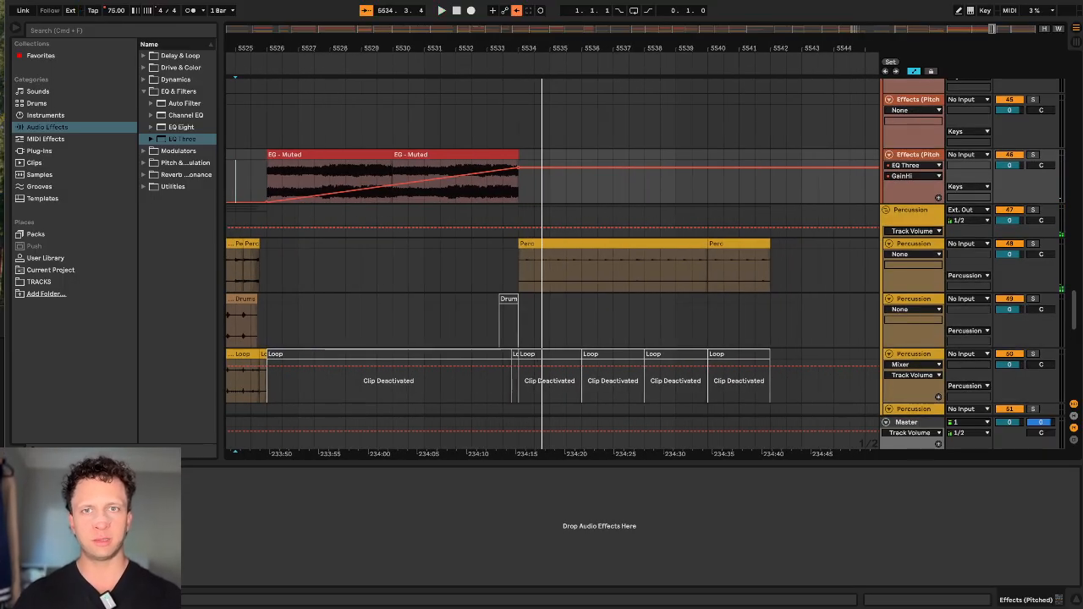
- Play the end of the GainHi ramp from bar 5532.3 with track 46 soloed
{"action": "left_click", "coordinate": [471, 186]}
{"action": "key", "text": "space"}
{"action": "key", "text": "s"}
{"action": "key", "text": "space"}
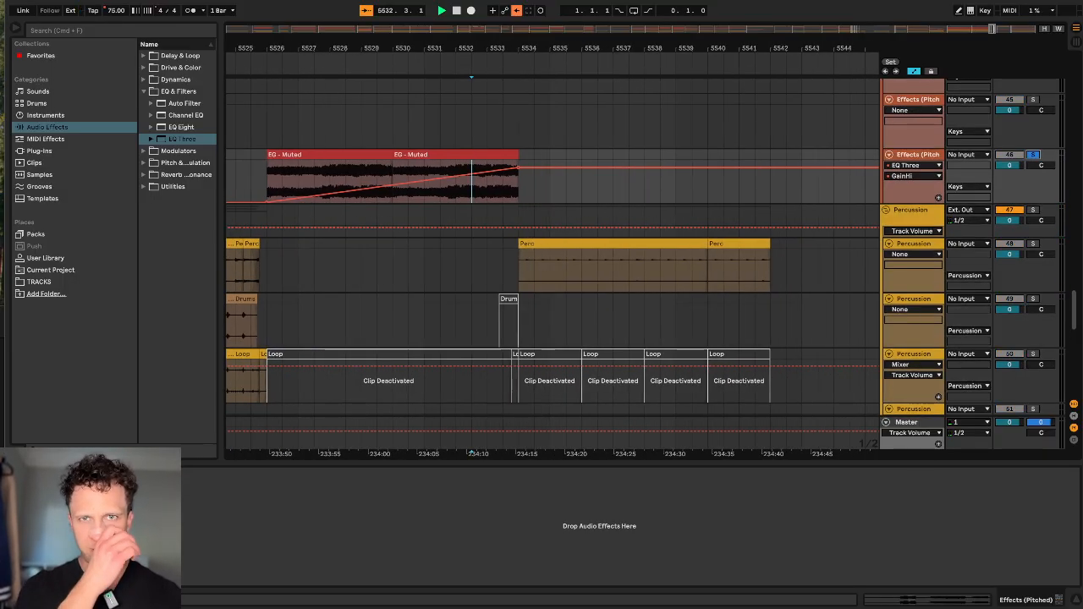
- Lower the GainHi automation point at bar 5534 to about -2.95 dB and stop playback
{"action": "scroll", "coordinate": [616, 167], "scroll_direction": "left", "scroll_amount": 2}
{"action": "scroll", "coordinate": [616, 167], "scroll_direction": "right", "scroll_amount": 1}
{"action": "scroll", "coordinate": [615, 166], "scroll_direction": "up", "scroll_amount": 1}
{"action": "scroll", "coordinate": [554, 191], "scroll_direction": "right", "scroll_amount": 1}
{"action": "scroll", "coordinate": [554, 190], "scroll_direction": "up", "scroll_amount": 1}
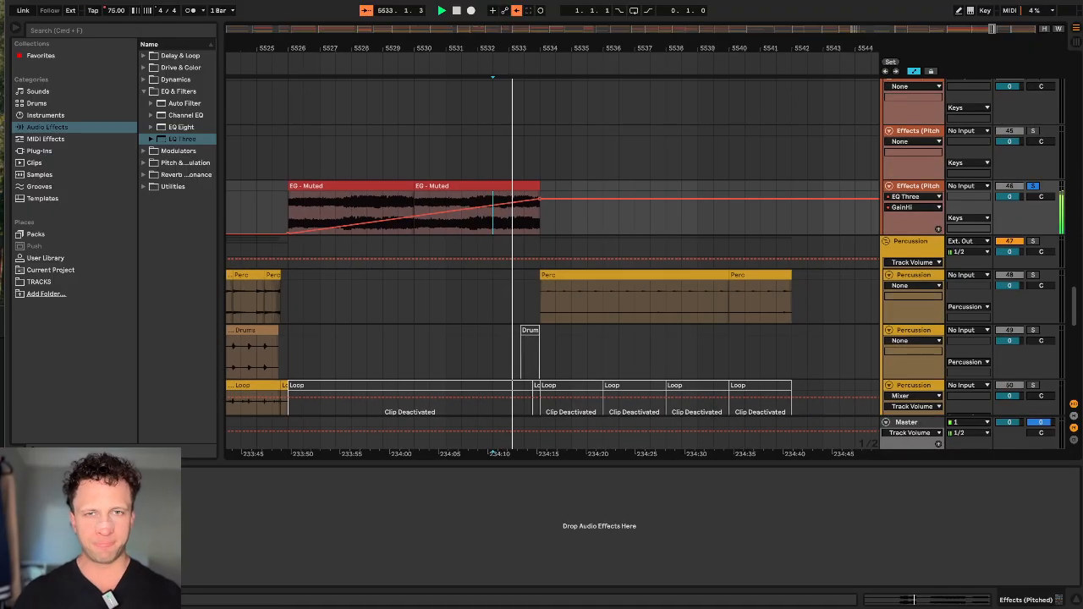
{"action": "scroll", "coordinate": [554, 199], "scroll_direction": "up", "scroll_amount": 3}
{"action": "mouse_move", "coordinate": [526, 198]}
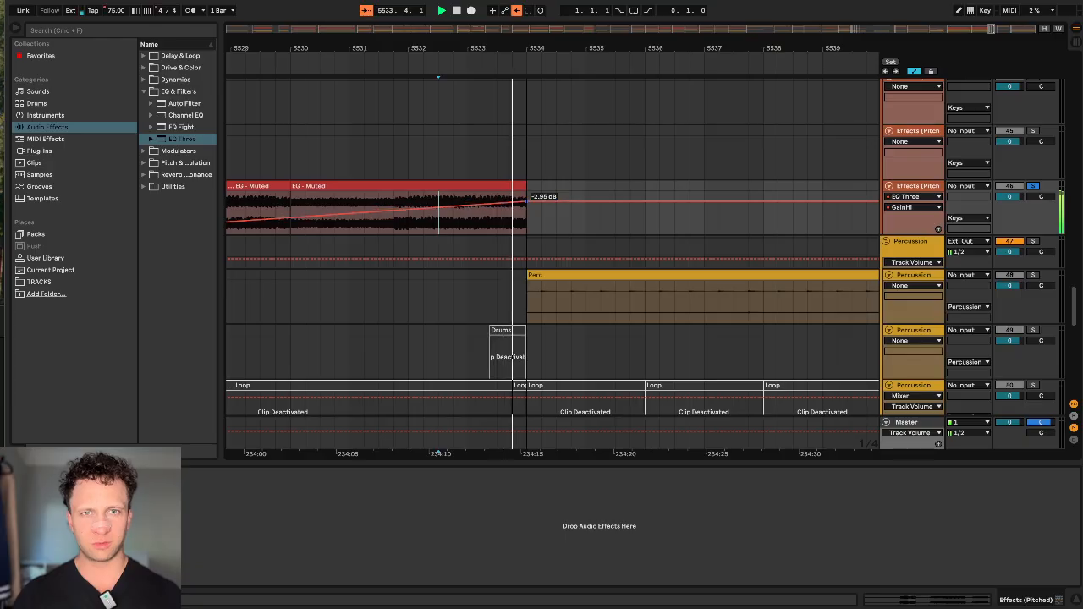
{"action": "scroll", "coordinate": [533, 199], "scroll_direction": "down", "scroll_amount": 4}
{"action": "scroll", "coordinate": [541, 199], "scroll_direction": "down", "scroll_amount": 1}
{"action": "key", "text": "space"}
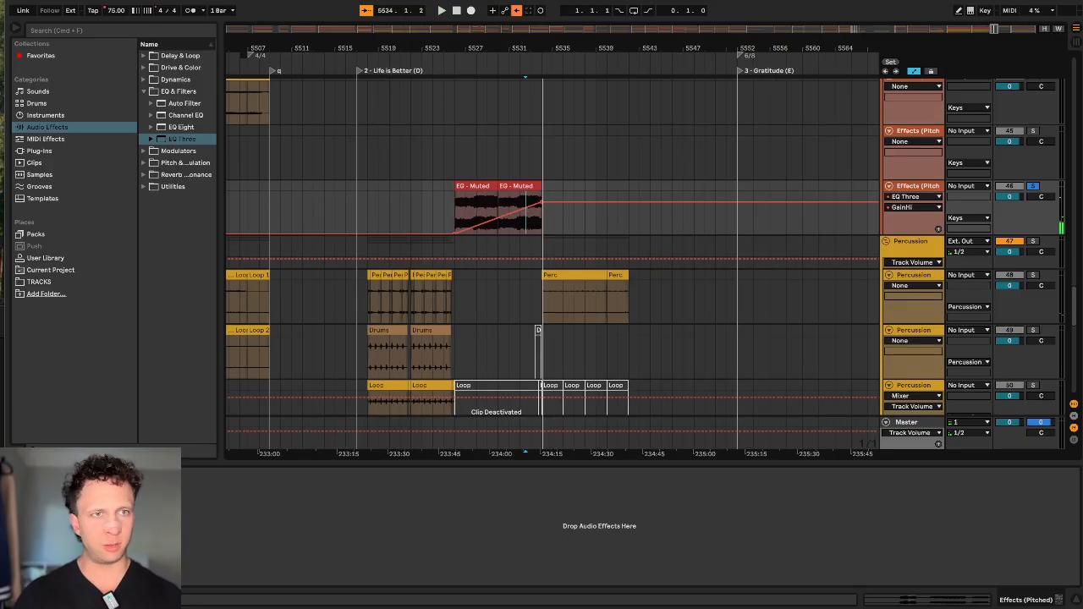
- Unsolo track 46 and reactivate the two EG - High clips on track 20 between bars 5534 and 5542
{"action": "key", "text": "s"}
{"action": "scroll", "coordinate": [541, 198], "scroll_direction": "up", "scroll_amount": 10}
{"action": "scroll", "coordinate": [542, 198], "scroll_direction": "up", "scroll_amount": 10}
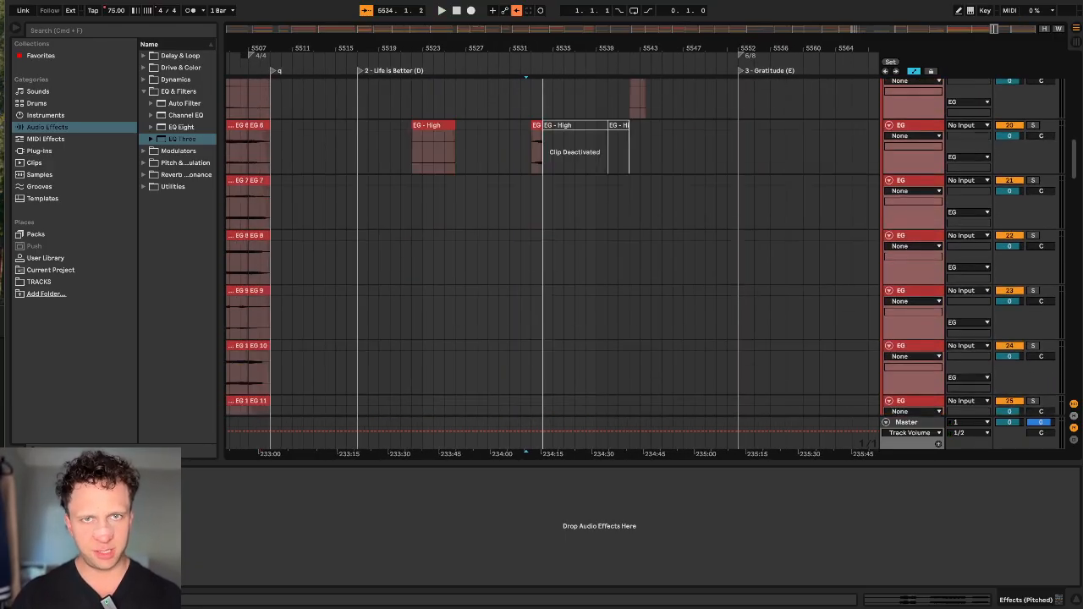
{"action": "scroll", "coordinate": [542, 198], "scroll_direction": "up", "scroll_amount": 3}
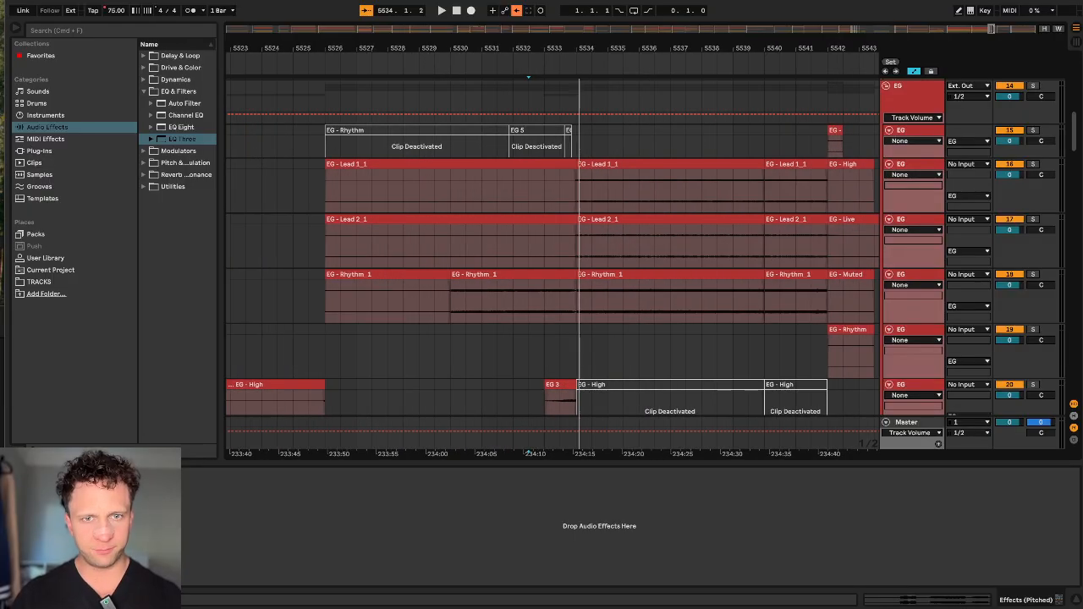
{"action": "scroll", "coordinate": [584, 246], "scroll_direction": "down", "scroll_amount": 4}
{"action": "scroll", "coordinate": [584, 245], "scroll_direction": "right", "scroll_amount": 1}
{"action": "left_click", "coordinate": [609, 232]}
{"action": "left_click", "coordinate": [736, 232], "text": "shift"}
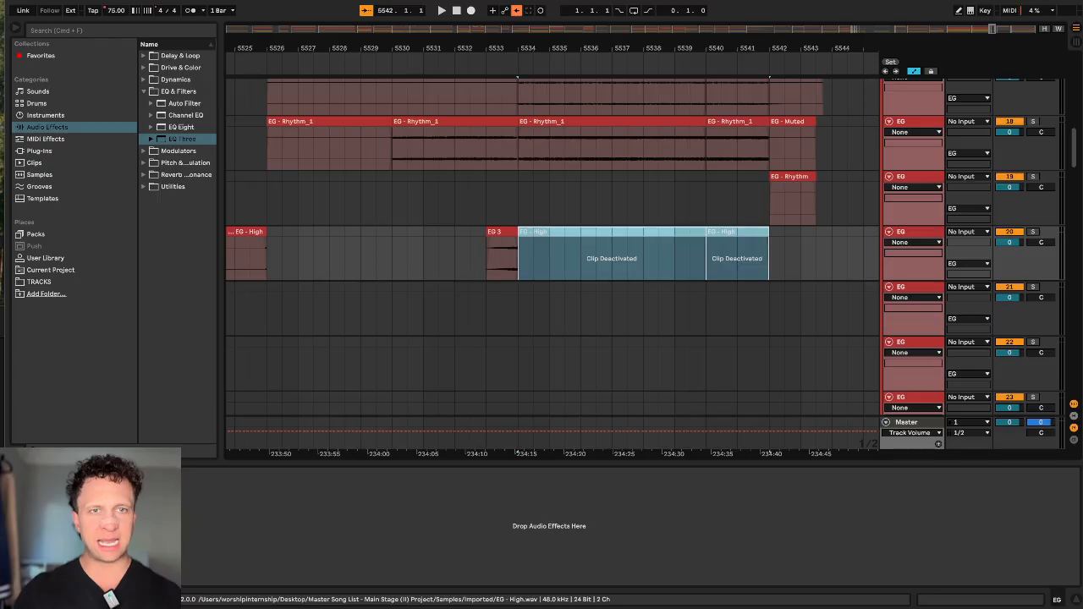
{"action": "key", "text": "0"}
- Solo track 20, play its EG 3 and EG - High clips from bar 5533 to about bar 5536, and unsolo it
{"action": "left_click", "coordinate": [501, 258]}
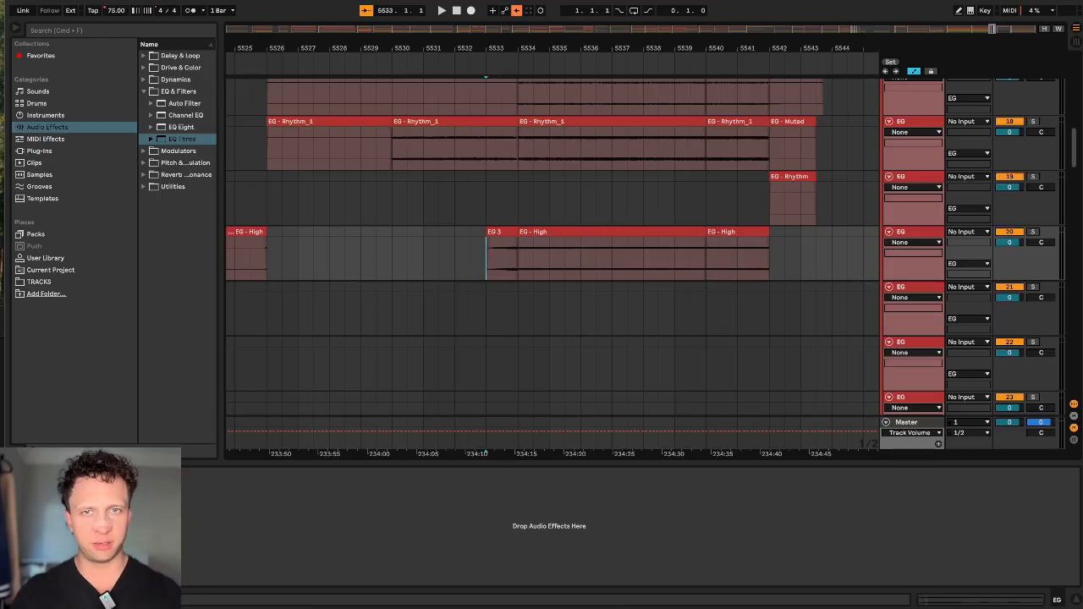
{"action": "key", "text": "s"}
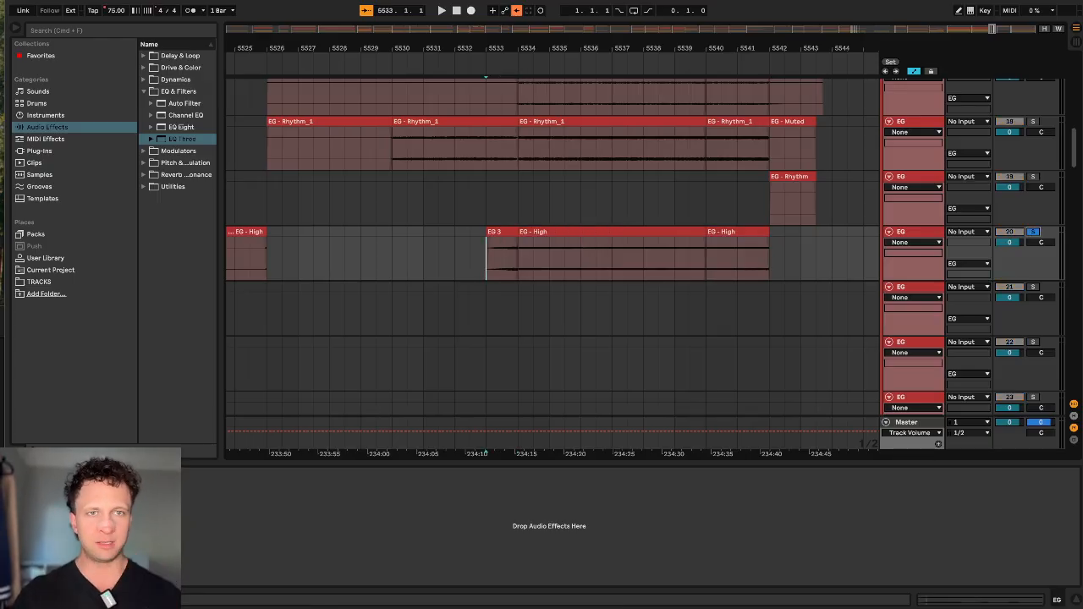
{"action": "key", "text": "space"}
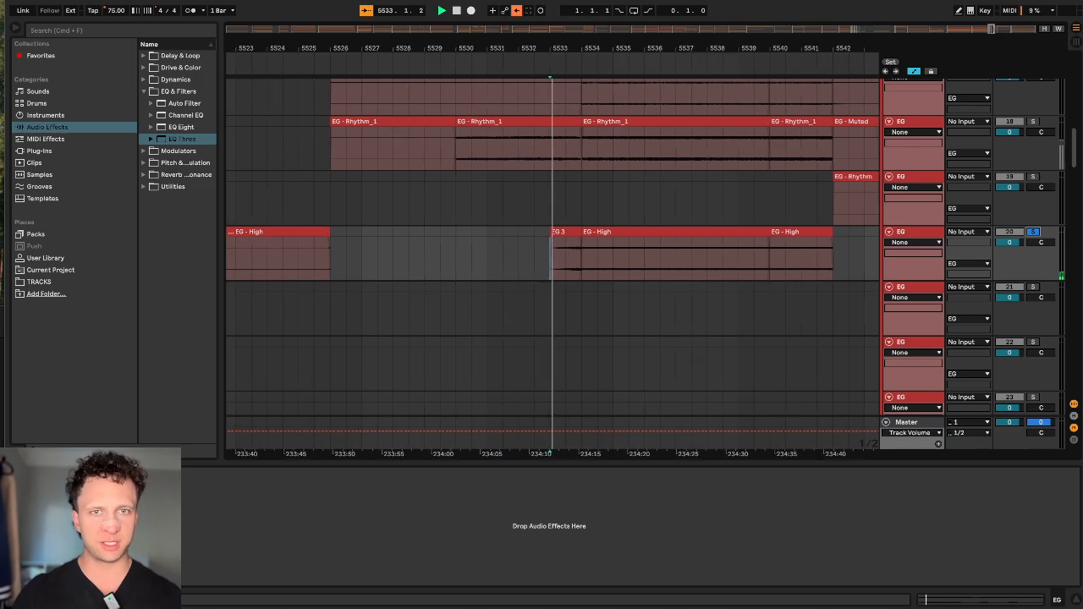
{"action": "key", "text": "plus"}
{"action": "key", "text": "plus"}
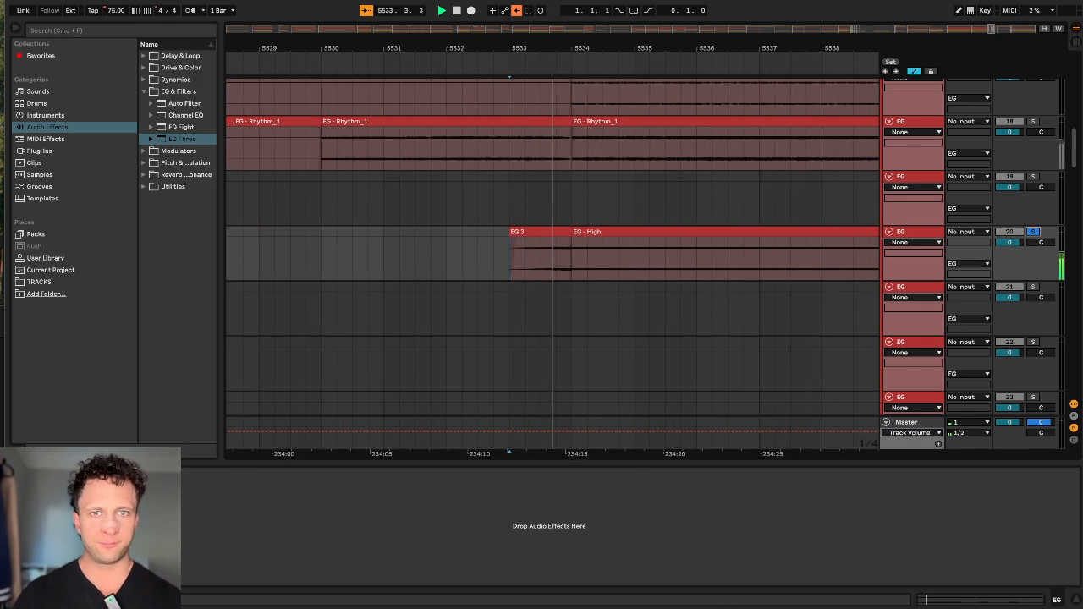
{"action": "key", "text": "XF86AudioRaiseVolume"}
{"action": "scroll", "coordinate": [552, 263], "scroll_direction": "right", "scroll_amount": 3}
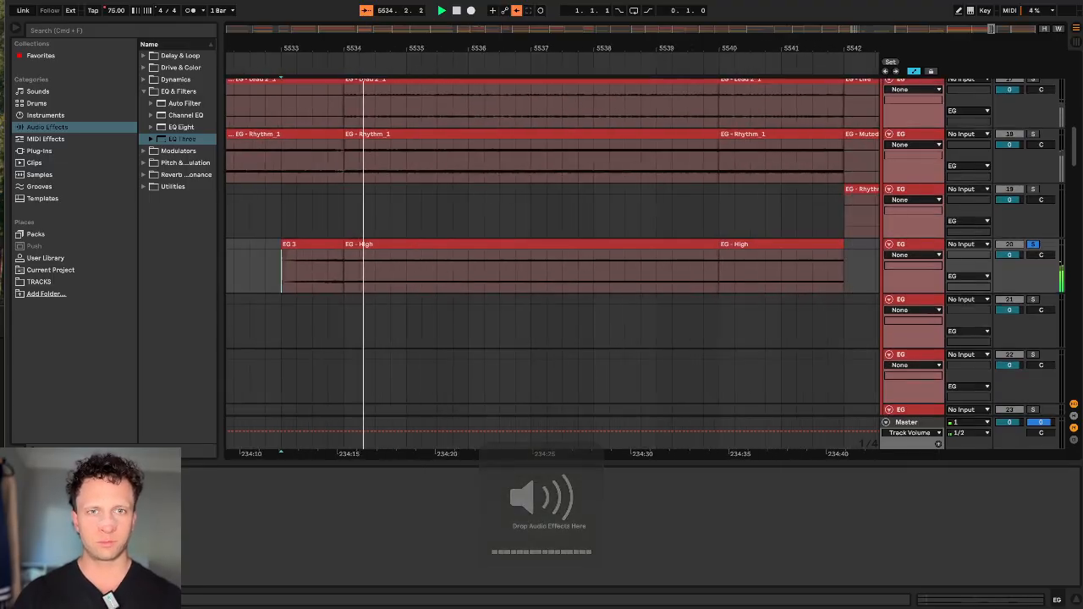
{"action": "key", "text": "minus"}
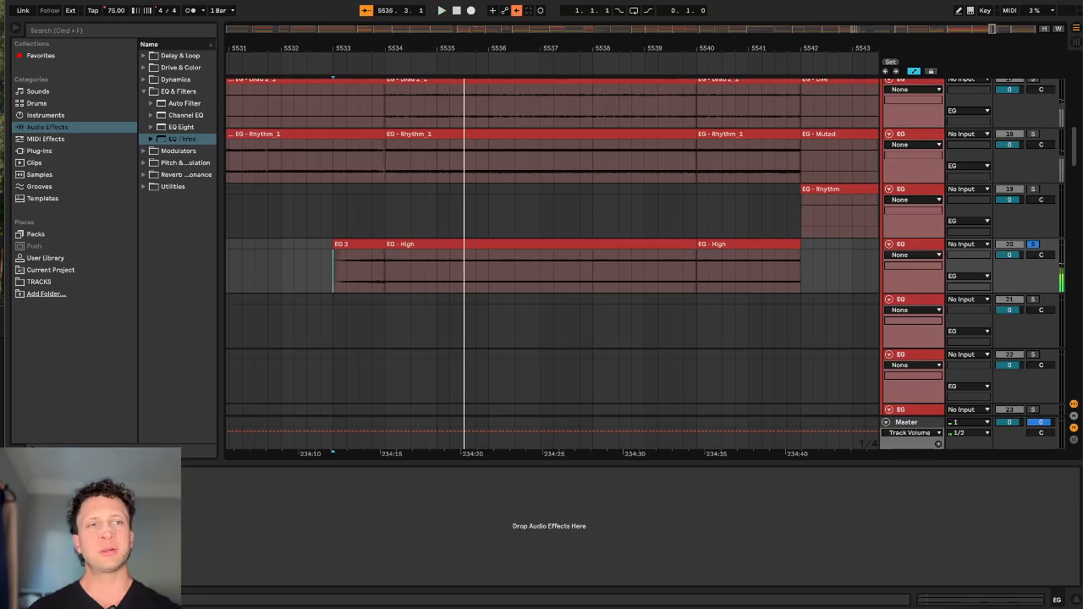
{"action": "key", "text": "s"}
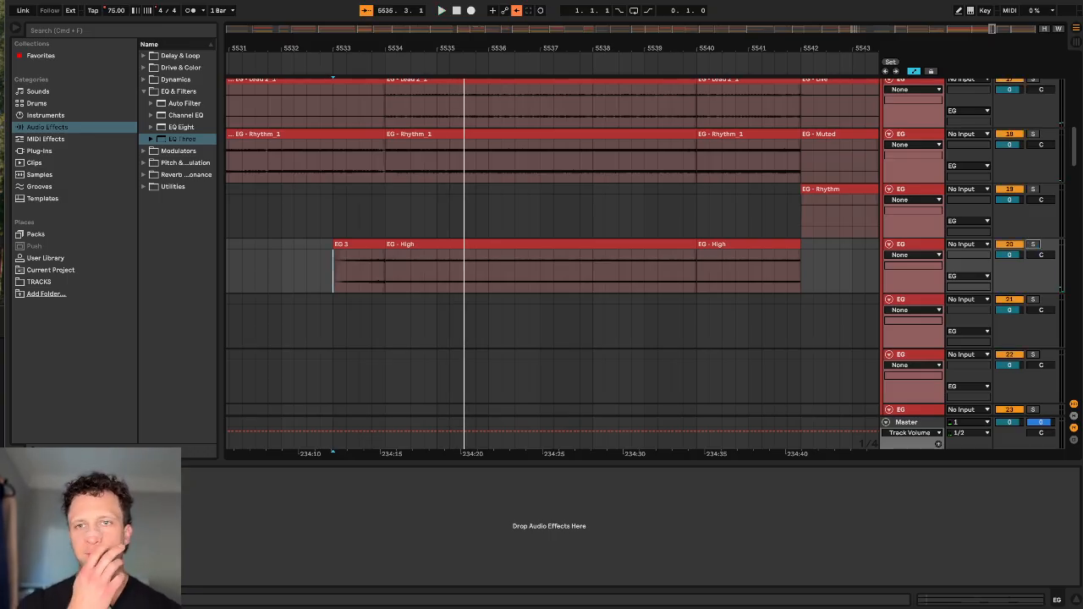
- Play the full mix briefly from bar 5534, at the start of Life is Better's chorus
{"action": "left_click", "coordinate": [385, 271]}
{"action": "key", "text": "space"}
{"action": "key", "text": "minus"}
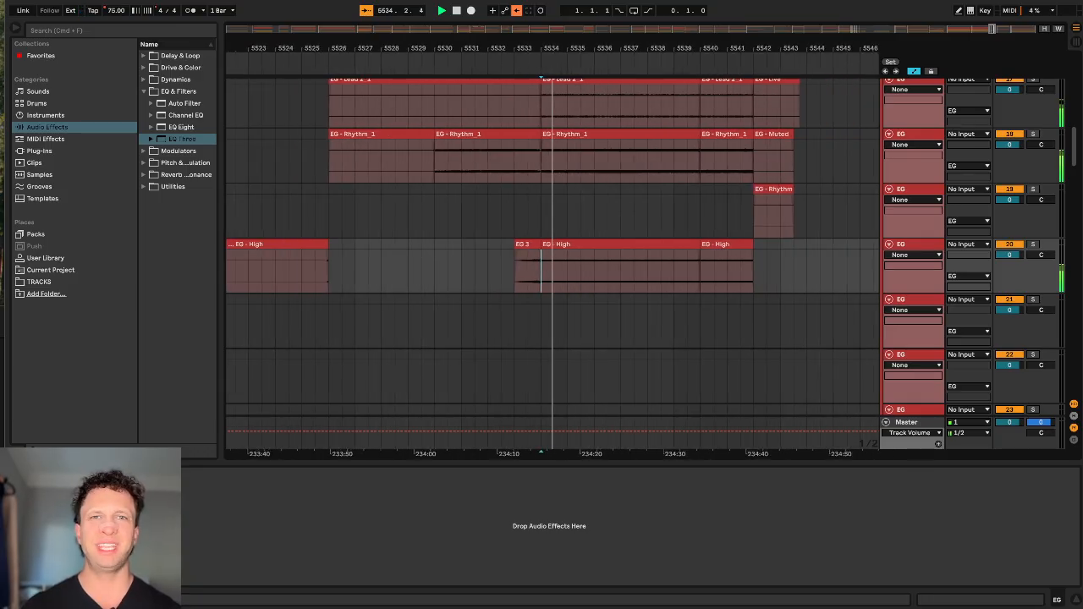
{"action": "scroll", "coordinate": [495, 241], "scroll_direction": "up", "scroll_amount": 15}
{"action": "key", "text": "space"}
{"action": "key", "text": "minus"}
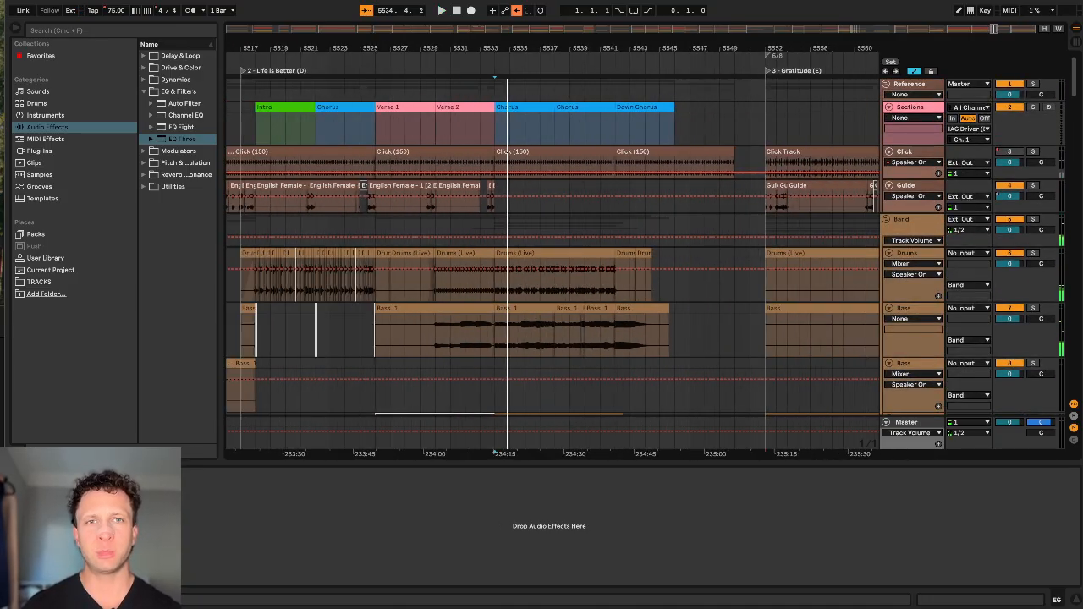
- Hide the automation lanes in the arrangement and save the Live Set
{"action": "key", "text": "minus"}
{"action": "key", "text": "a"}
{"action": "left_click", "coordinate": [564, 126]}
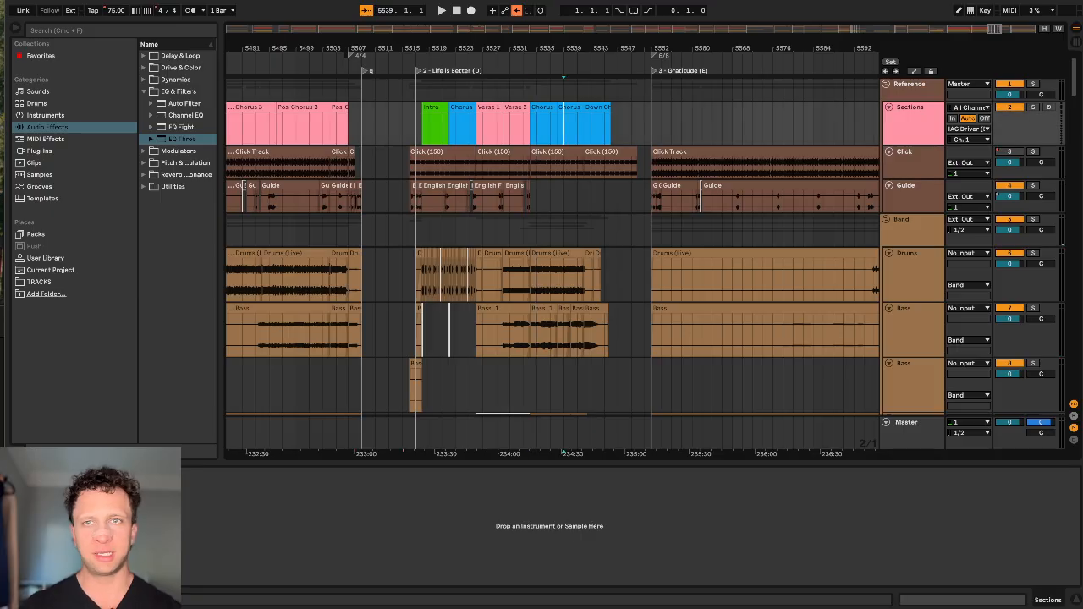
{"action": "left_click", "coordinate": [66, 0]}
{"action": "left_click", "coordinate": [95, 92]}
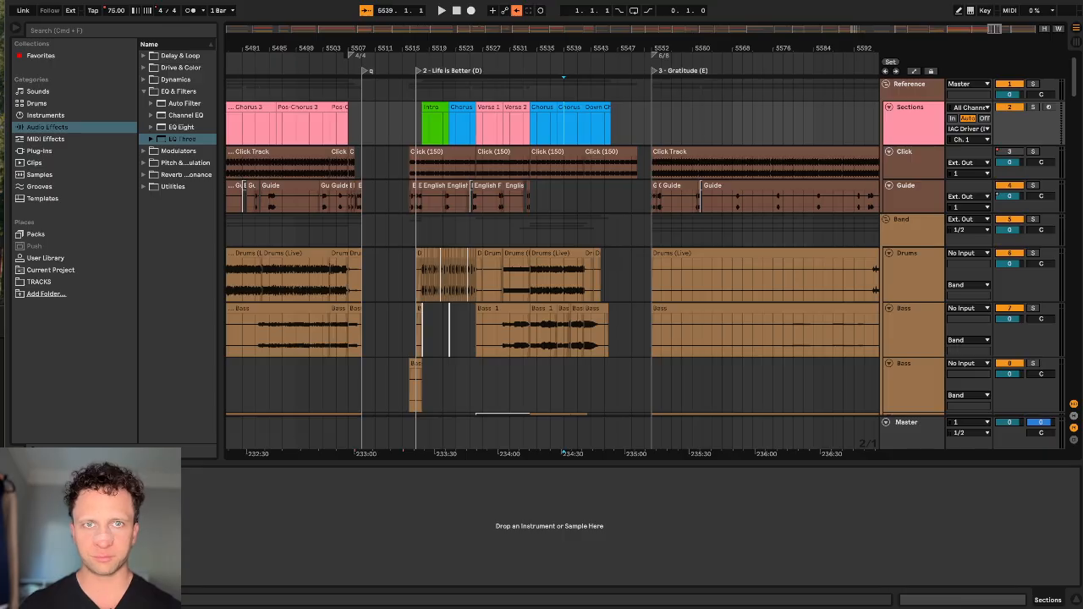
- Examine the gaps on the Sections track between Life is Better, Gratitude and Who Else, marking bars 5547 to 5552
{"action": "scroll", "coordinate": [606, 254], "scroll_direction": "down", "scroll_amount": 3}
{"action": "scroll", "coordinate": [607, 254], "scroll_direction": "right", "scroll_amount": 3}
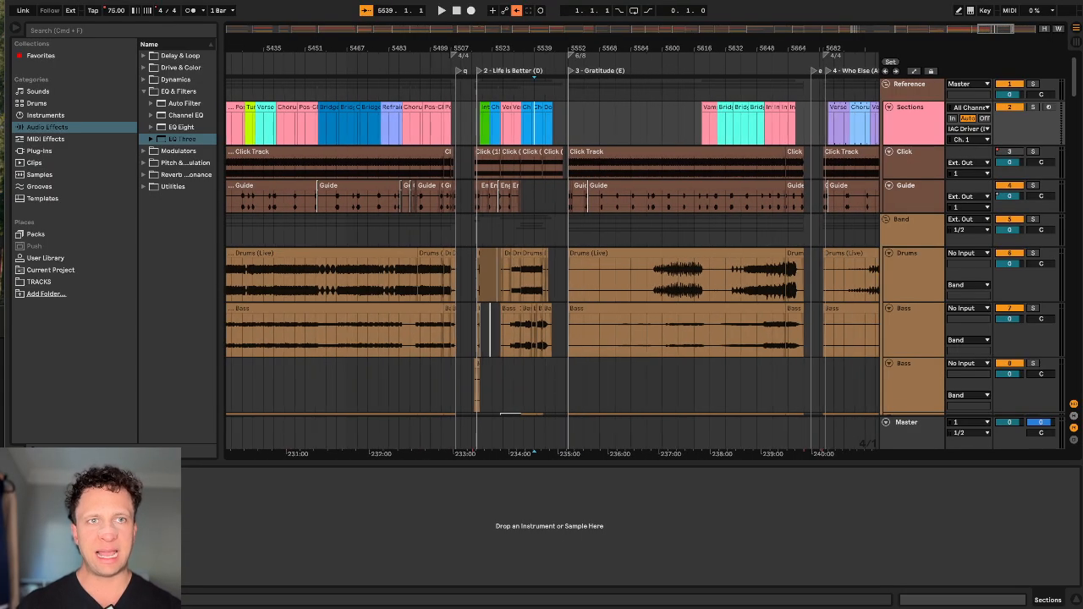
{"action": "scroll", "coordinate": [496, 126], "scroll_direction": "up", "scroll_amount": 3}
{"action": "left_click_drag", "start_coordinate": [471, 125], "coordinate": [505, 126]}
{"action": "scroll", "coordinate": [504, 125], "scroll_direction": "down", "scroll_amount": 4}
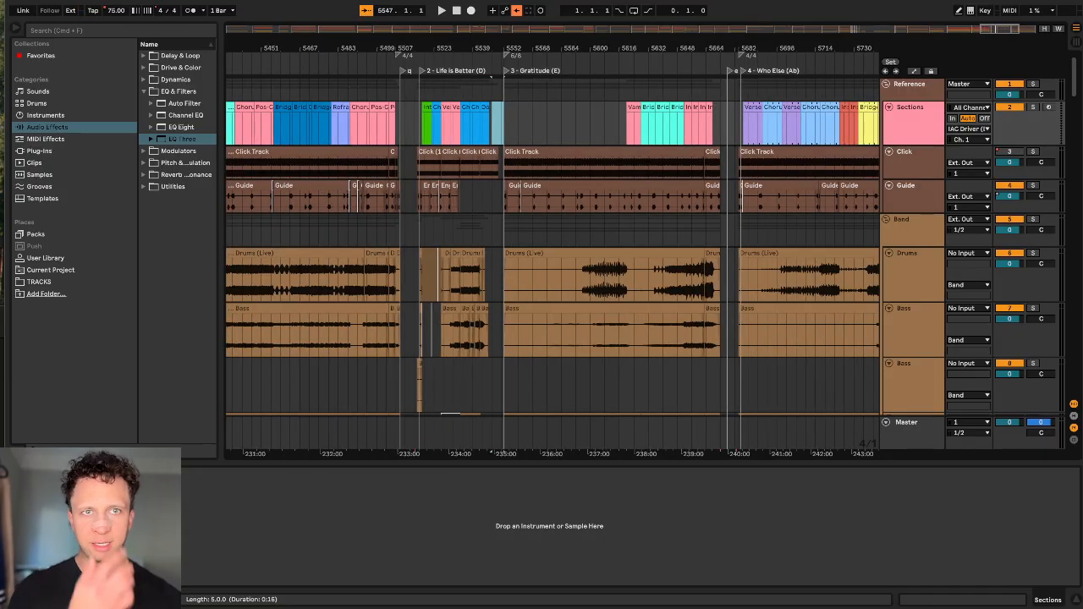
{"action": "scroll", "coordinate": [401, 125], "scroll_direction": "up", "scroll_amount": 6}
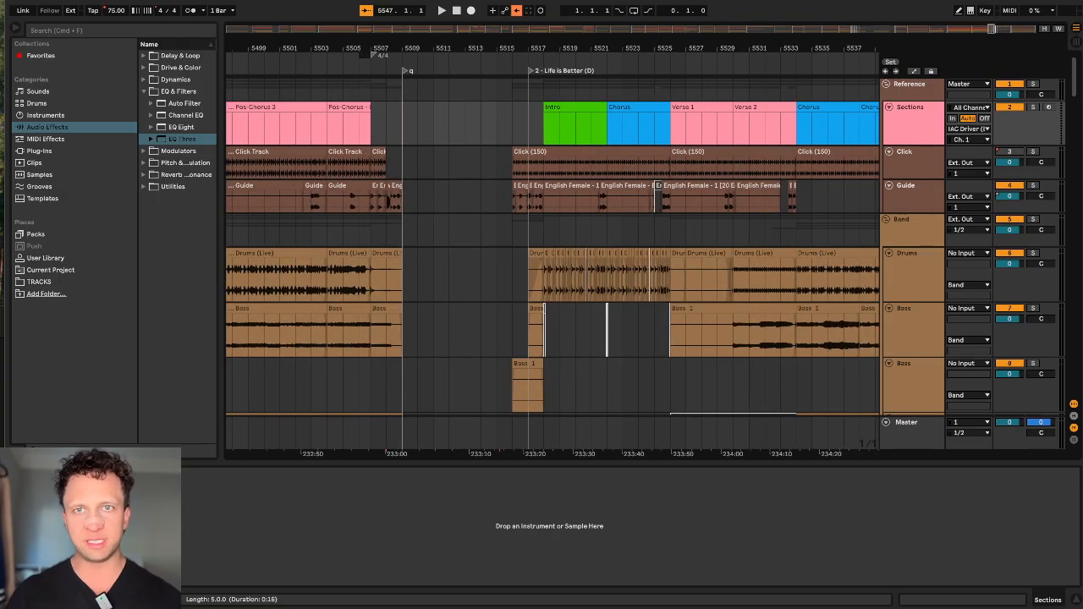
{"action": "scroll", "coordinate": [407, 125], "scroll_direction": "down", "scroll_amount": 5}
{"action": "scroll", "coordinate": [406, 125], "scroll_direction": "up", "scroll_amount": 1}
{"action": "scroll", "coordinate": [407, 125], "scroll_direction": "right", "scroll_amount": 1}
{"action": "scroll", "coordinate": [677, 125], "scroll_direction": "right", "scroll_amount": 3}
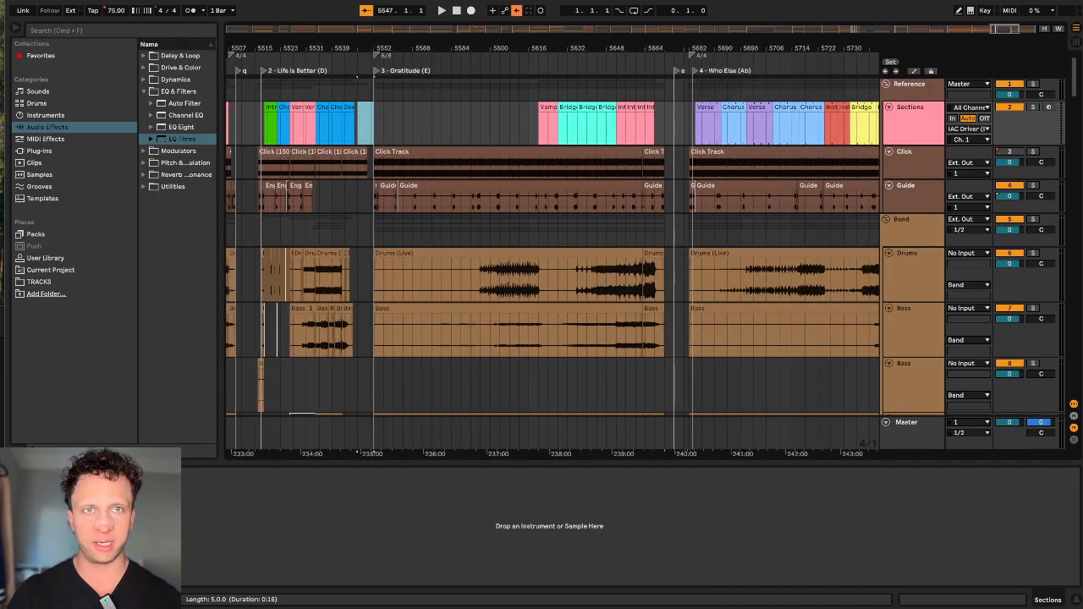
{"action": "scroll", "coordinate": [677, 125], "scroll_direction": "up", "scroll_amount": 4}
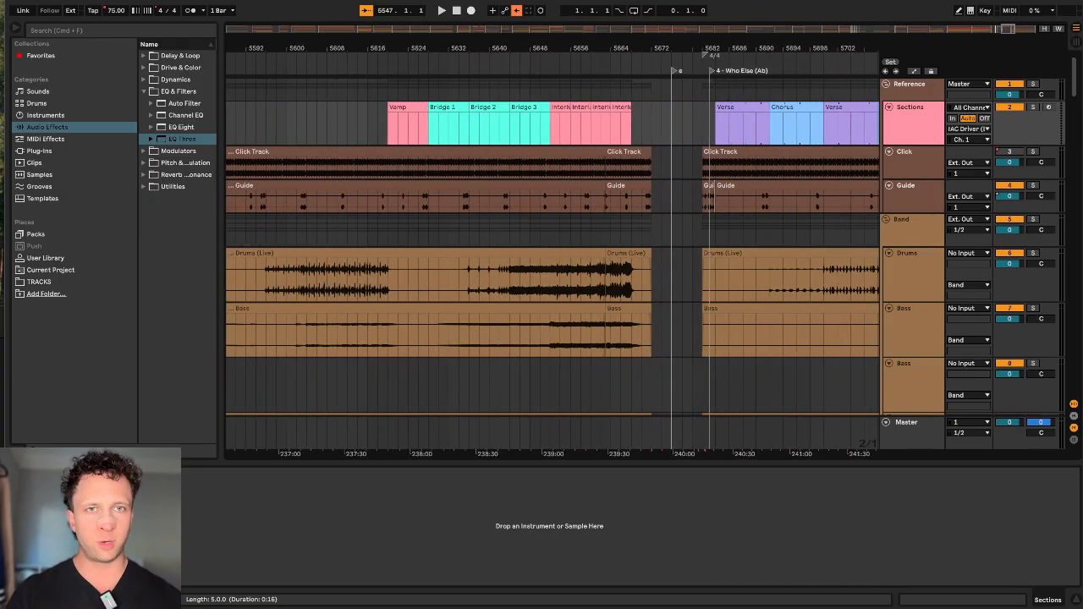
{"action": "scroll", "coordinate": [677, 125], "scroll_direction": "up", "scroll_amount": 5}
{"action": "scroll", "coordinate": [677, 125], "scroll_direction": "right", "scroll_amount": 1}
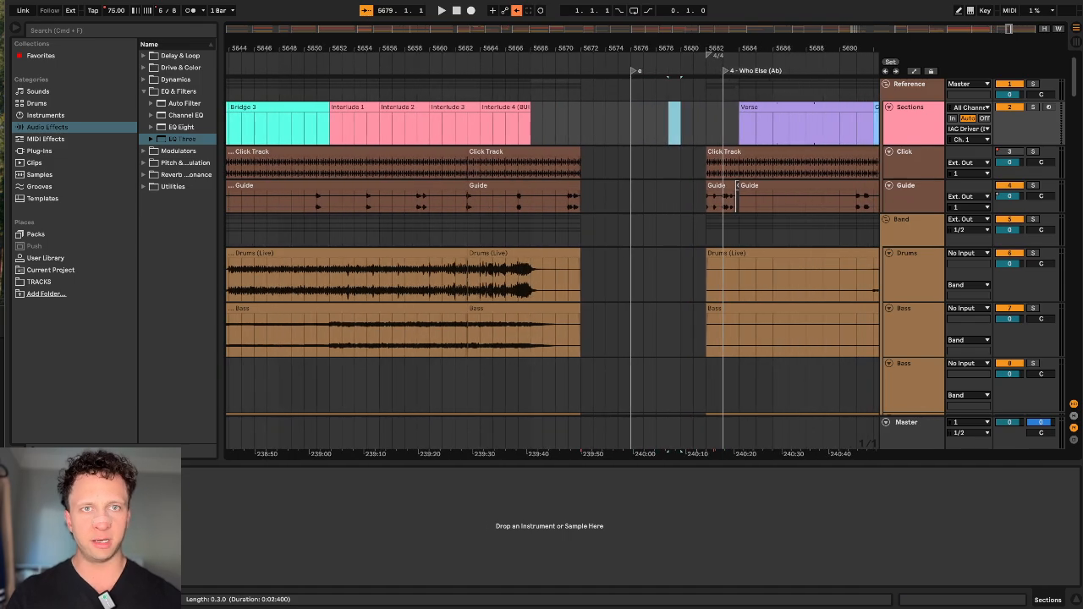
{"action": "scroll", "coordinate": [692, 126], "scroll_direction": "down", "scroll_amount": 5}
{"action": "scroll", "coordinate": [677, 125], "scroll_direction": "left", "scroll_amount": 3}
{"action": "left_click", "coordinate": [565, 125]}
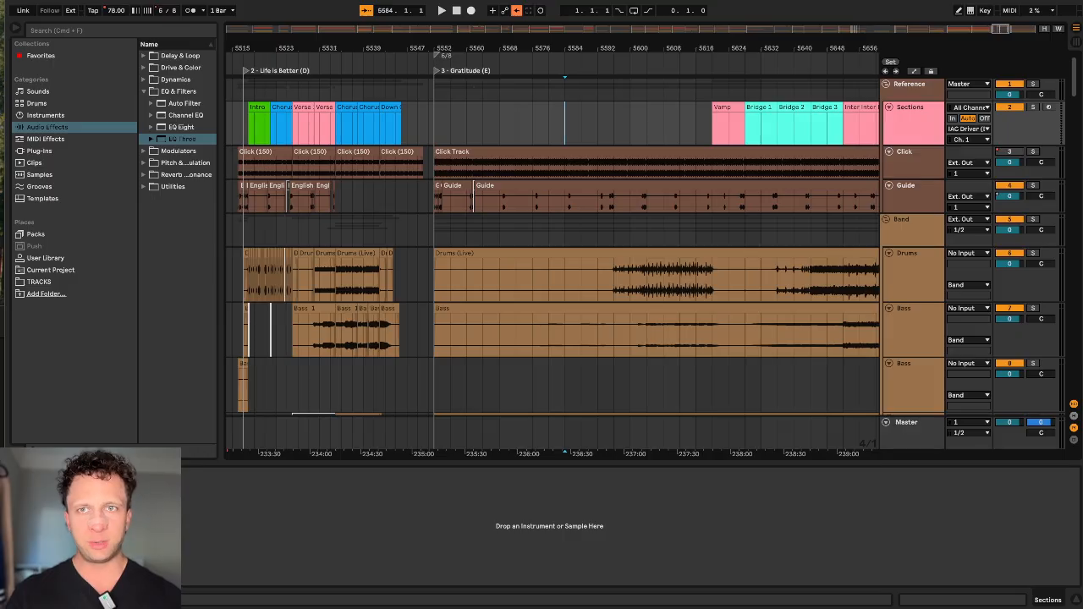
{"action": "scroll", "coordinate": [384, 125], "scroll_direction": "up", "scroll_amount": 5}
- Switch to the Planning Center plan in Chrome and read Gratitude's description about the scripture transition
{"action": "left_click", "coordinate": [725, 607]}
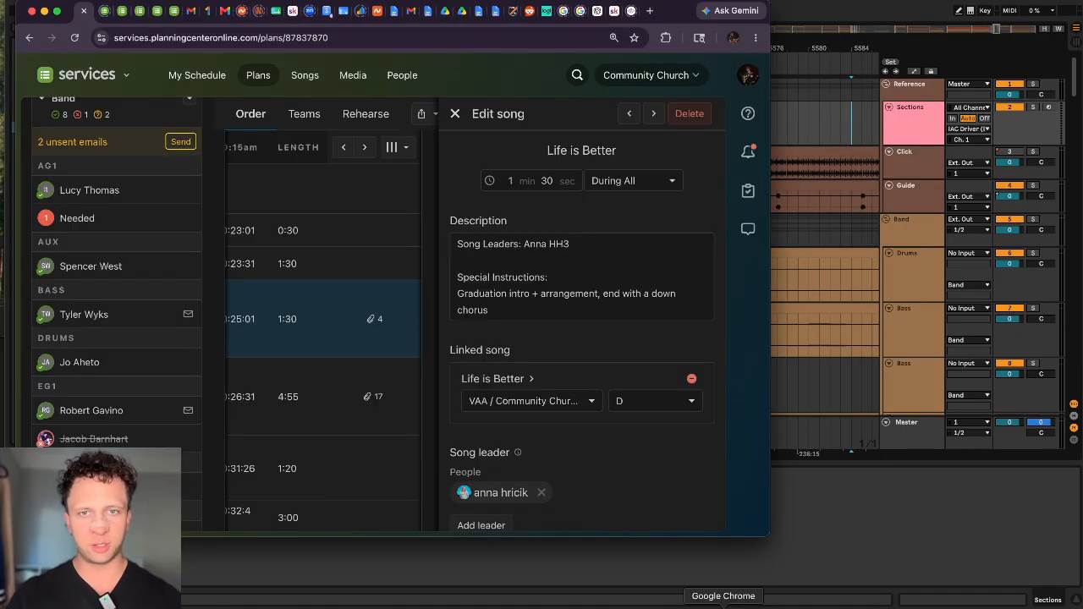
{"action": "key", "text": "Escape"}
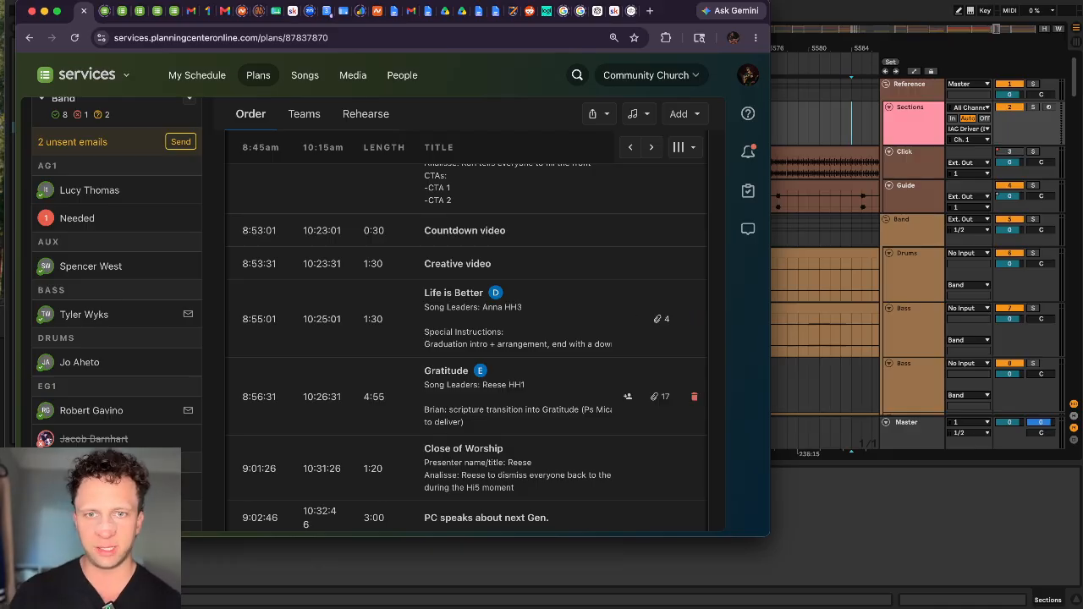
{"action": "left_click", "coordinate": [491, 396]}
{"action": "double_click", "coordinate": [505, 277]}
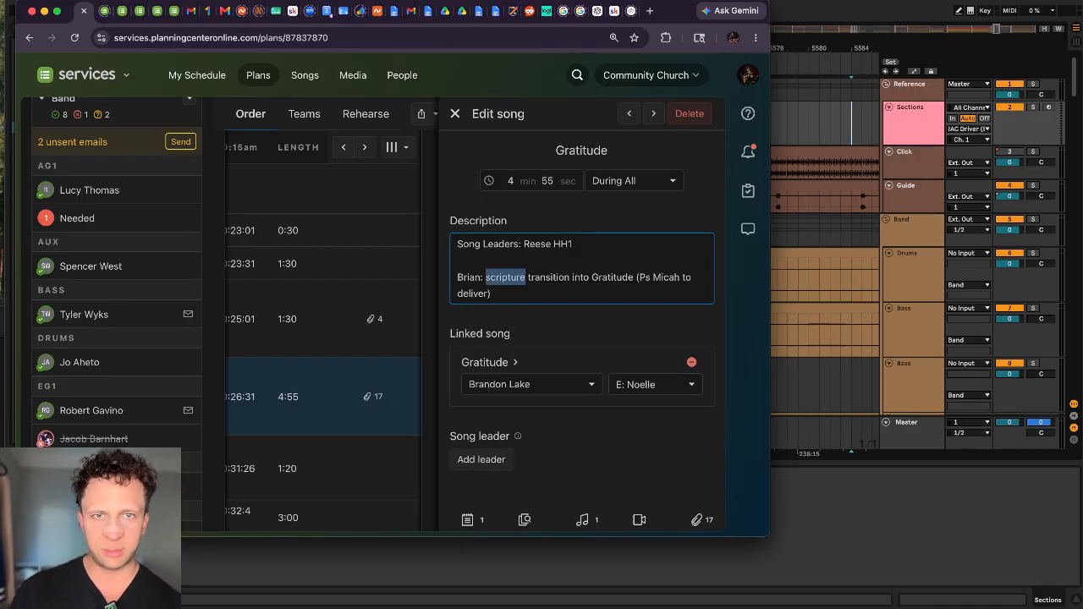
{"action": "double_click", "coordinate": [623, 276]}
{"action": "double_click", "coordinate": [665, 277]}
{"action": "double_click", "coordinate": [613, 277]}
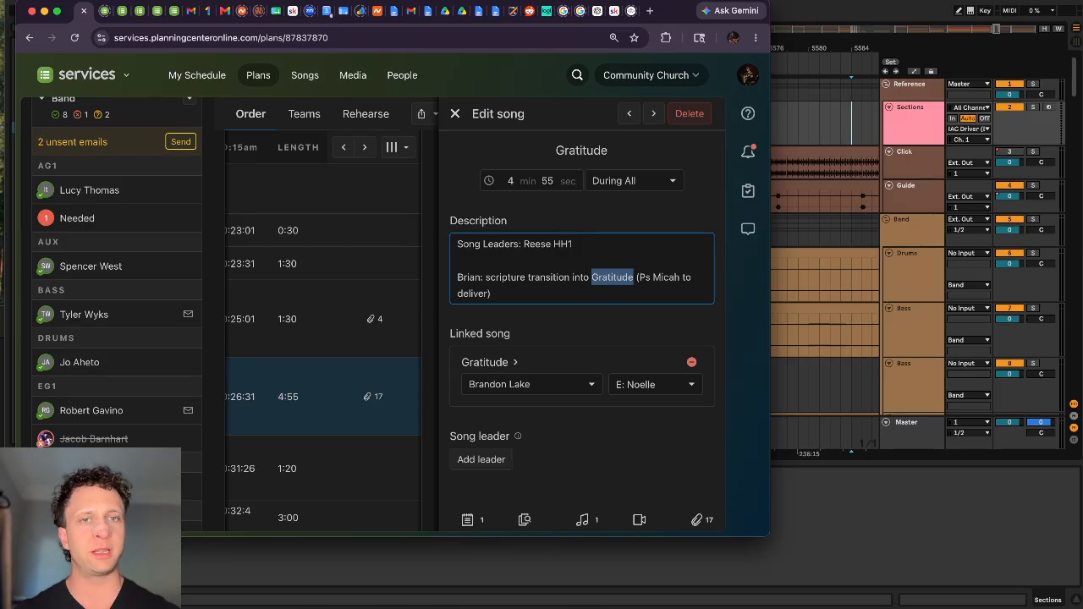
- Switch back to Ableton Live and select bars 5554 to 5562 on the Sections track in Gratitude
{"action": "key", "text": "super+Tab"}
{"action": "scroll", "coordinate": [558, 279], "scroll_direction": "up", "scroll_amount": 8}
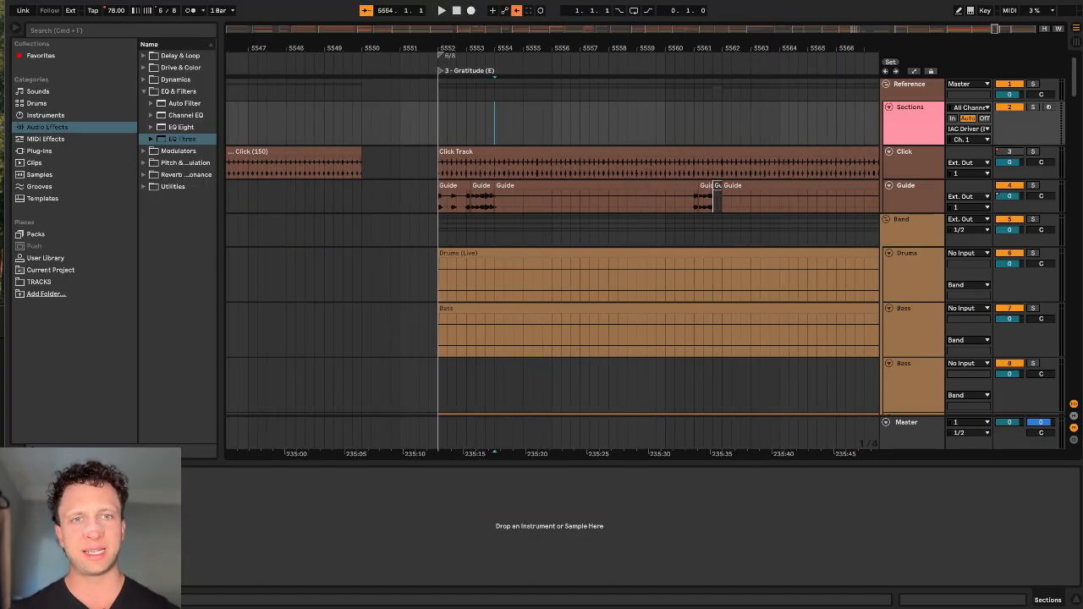
{"action": "mouse_move", "coordinate": [494, 122]}
{"action": "left_mouse_down"}
{"action": "mouse_move", "coordinate": [732, 123]}
{"action": "mouse_move", "coordinate": [722, 122]}
{"action": "left_mouse_up"}
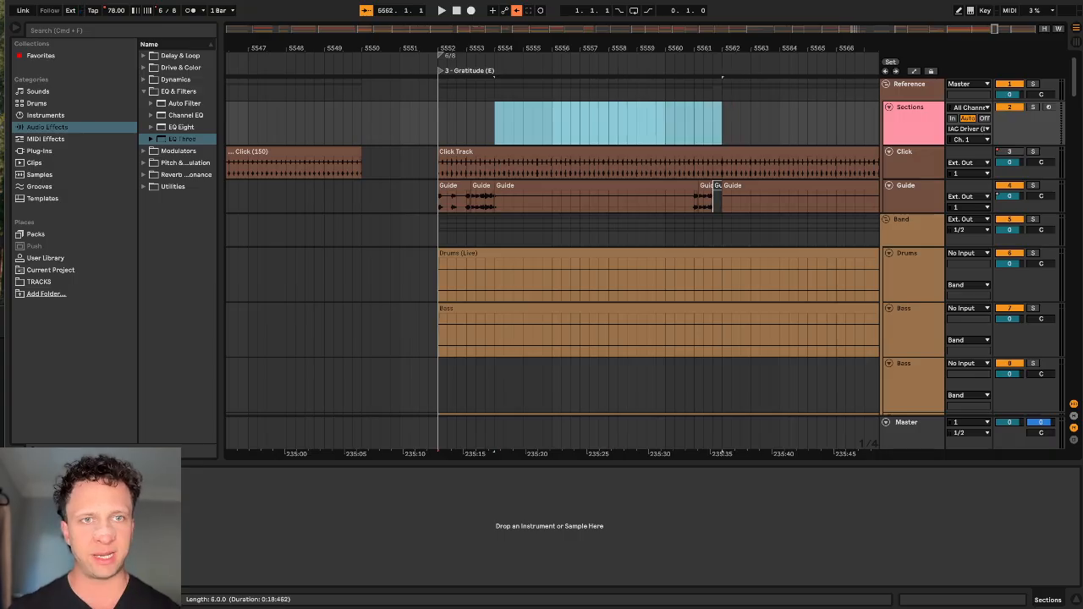
{"action": "scroll", "coordinate": [721, 454], "scroll_direction": "up", "scroll_amount": 5}
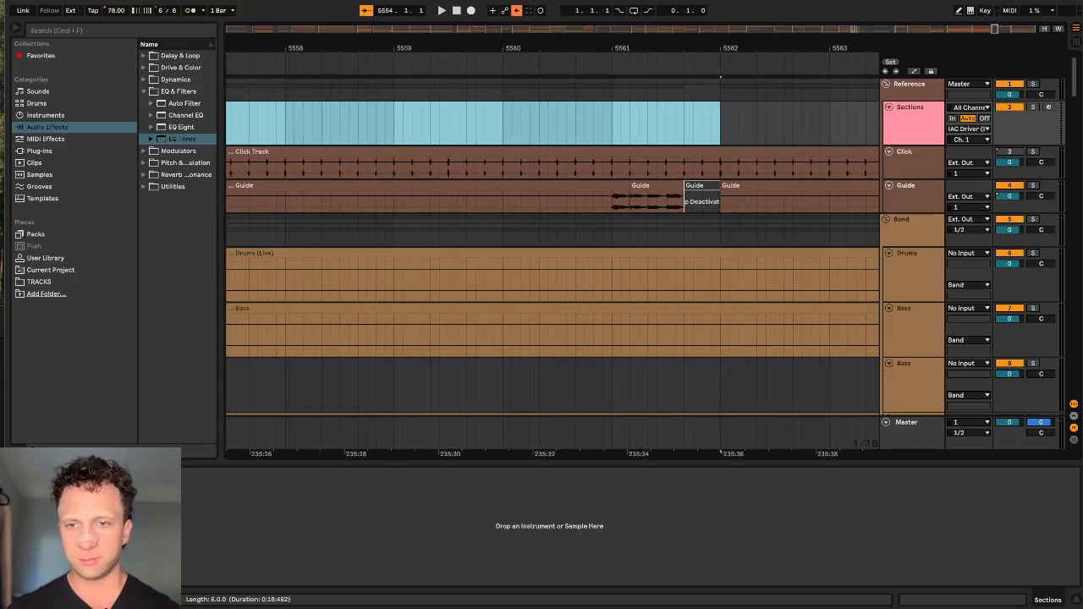
{"action": "scroll", "coordinate": [579, 123], "scroll_direction": "down", "scroll_amount": 5}
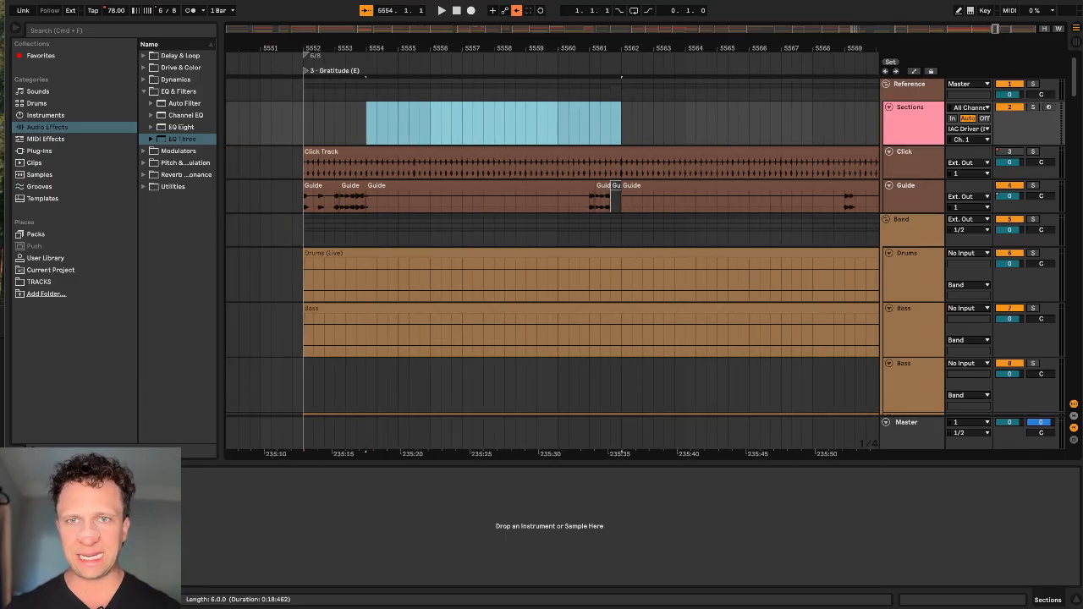
- Play the start of Gratitude from bar 5552 and stop before bar 5553
{"action": "scroll", "coordinate": [551, 123], "scroll_direction": "left", "scroll_amount": 4}
{"action": "left_click", "coordinate": [450, 124]}
{"action": "key", "text": "space"}
{"action": "scroll", "coordinate": [552, 123], "scroll_direction": "left", "scroll_amount": 3}
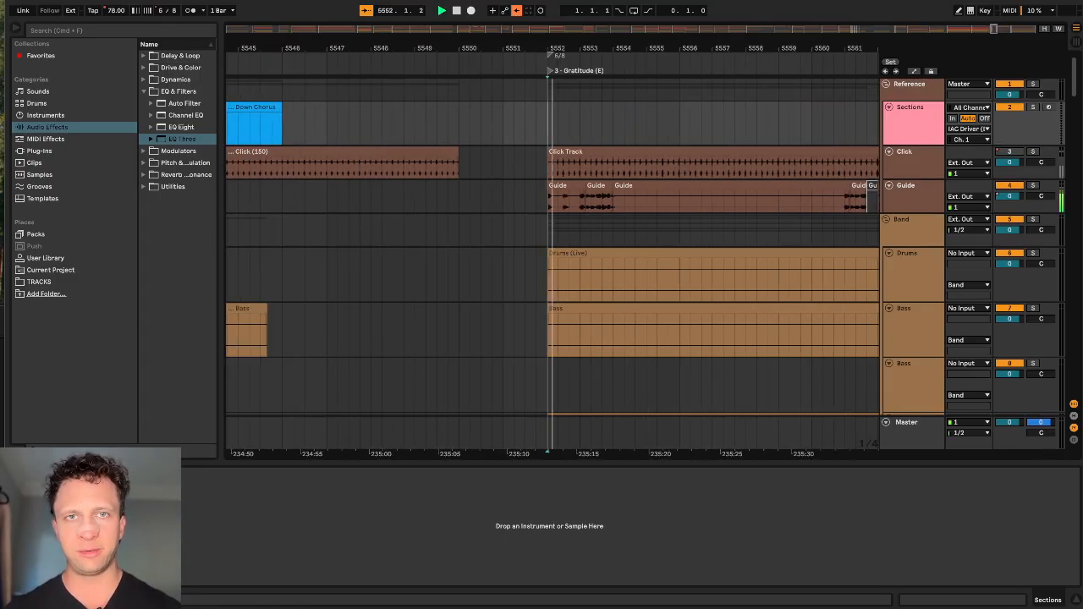
{"action": "scroll", "coordinate": [551, 124], "scroll_direction": "down", "scroll_amount": 3}
{"action": "scroll", "coordinate": [551, 124], "scroll_direction": "left", "scroll_amount": 6}
{"action": "key", "text": "space"}
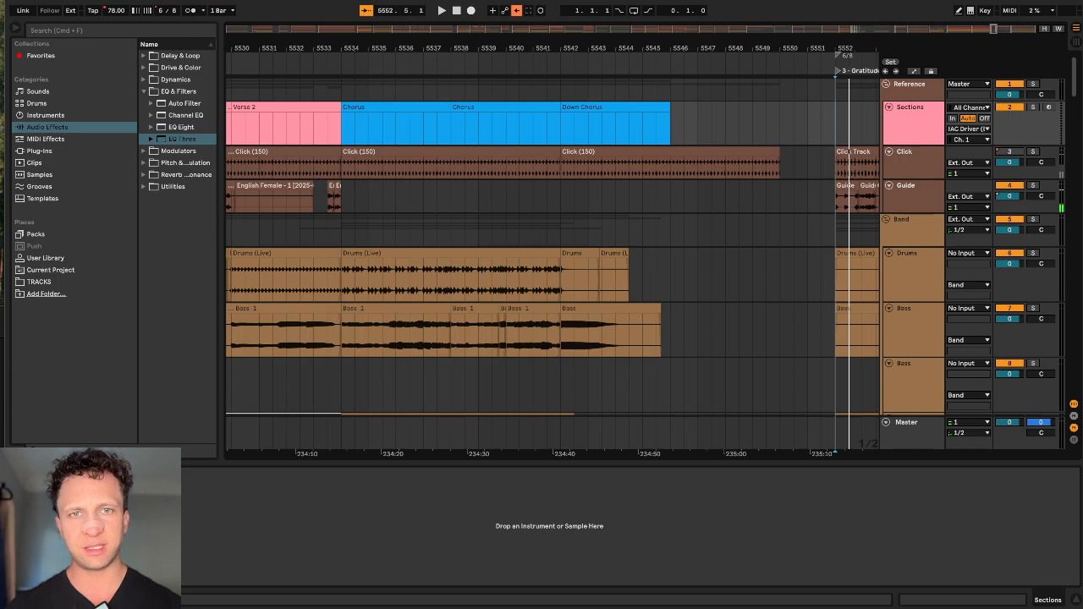
- Play Life is Better from bar 5541 into the Down Chorus, checking the clips across the band tracks
{"action": "left_click", "coordinate": [534, 197]}
{"action": "key", "text": "space"}
{"action": "scroll", "coordinate": [533, 197], "scroll_direction": "left", "scroll_amount": 1}
{"action": "scroll", "coordinate": [534, 197], "scroll_direction": "right", "scroll_amount": 1}
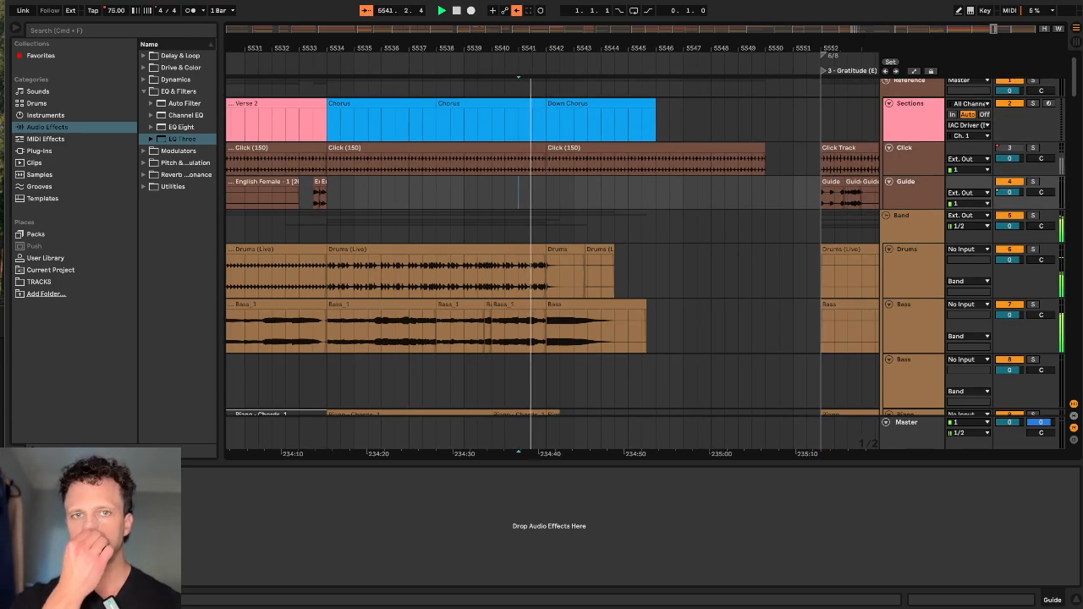
{"action": "scroll", "coordinate": [601, 197], "scroll_direction": "down", "scroll_amount": 5}
{"action": "scroll", "coordinate": [600, 198], "scroll_direction": "up", "scroll_amount": 4}
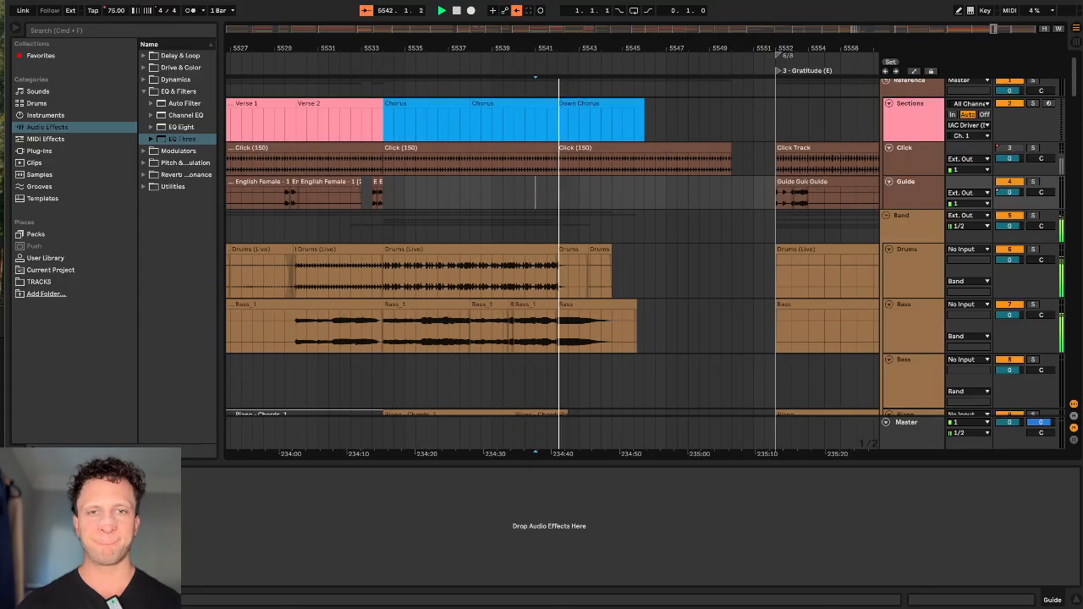
{"action": "scroll", "coordinate": [584, 254], "scroll_direction": "down", "scroll_amount": 6}
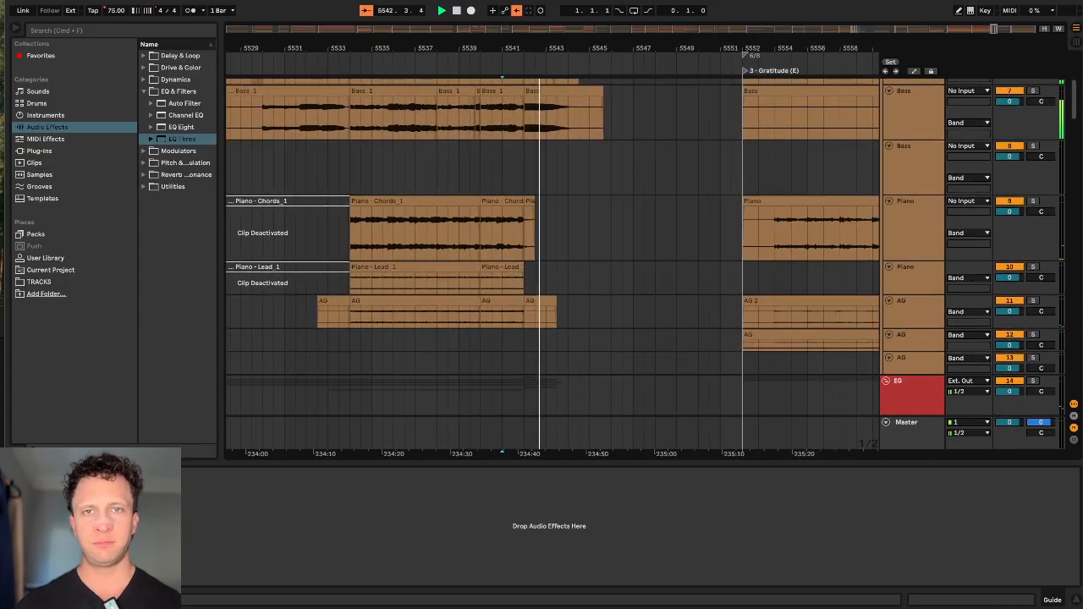
{"action": "scroll", "coordinate": [550, 254], "scroll_direction": "up", "scroll_amount": 6}
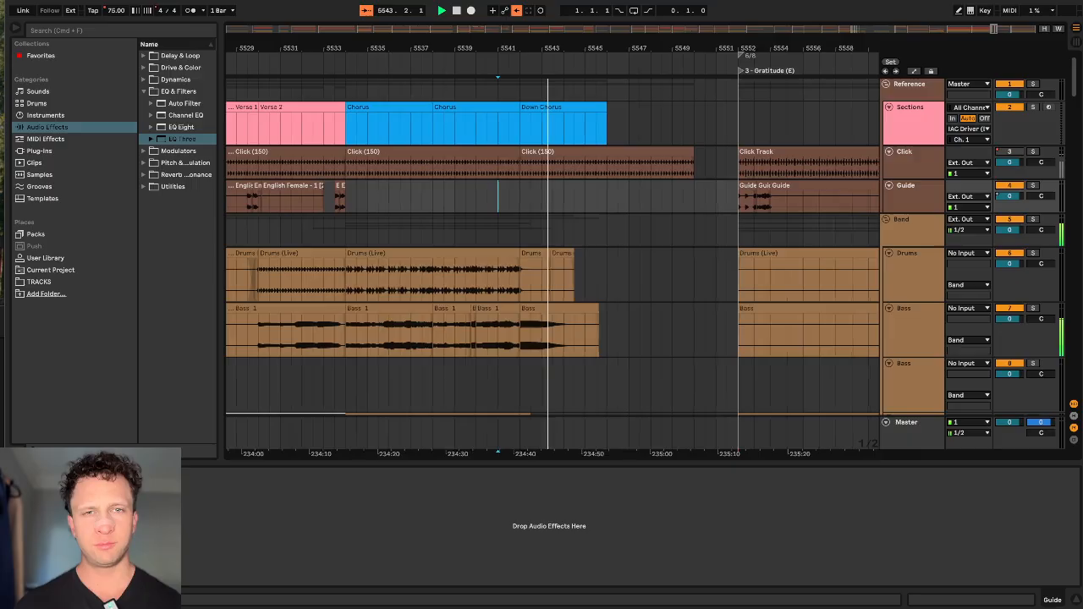
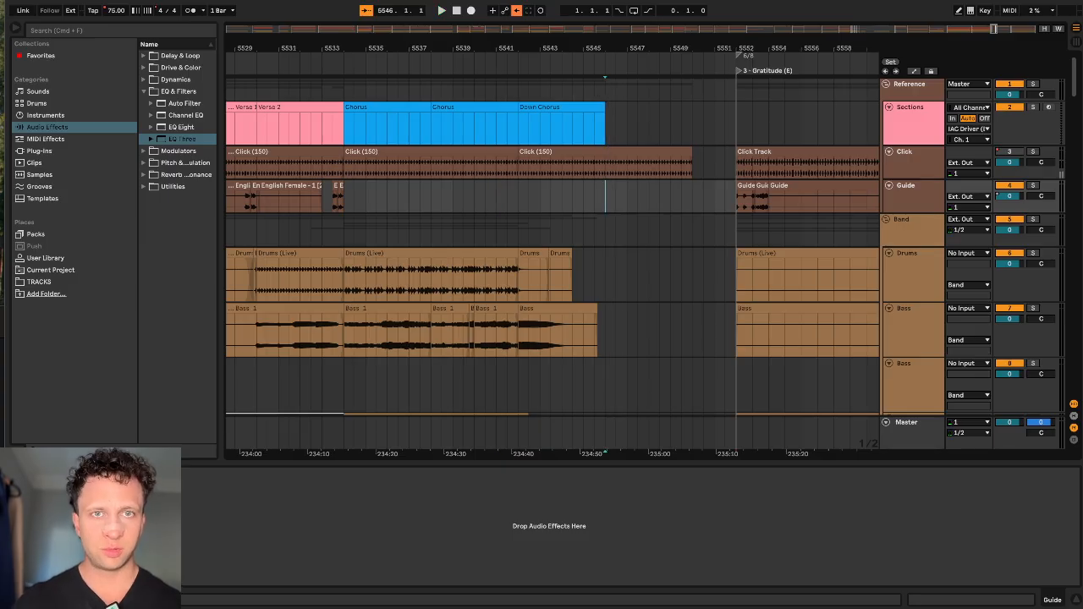
- Play the guide near the start of Gratitude and select the empty Guide track stretch before that song
{"action": "scroll", "coordinate": [608, 199], "scroll_direction": "up", "scroll_amount": 3}
{"action": "scroll", "coordinate": [608, 199], "scroll_direction": "down", "scroll_amount": 2}
{"action": "scroll", "coordinate": [553, 246], "scroll_direction": "down", "scroll_amount": 1}
{"action": "scroll", "coordinate": [553, 245], "scroll_direction": "right", "scroll_amount": 2}
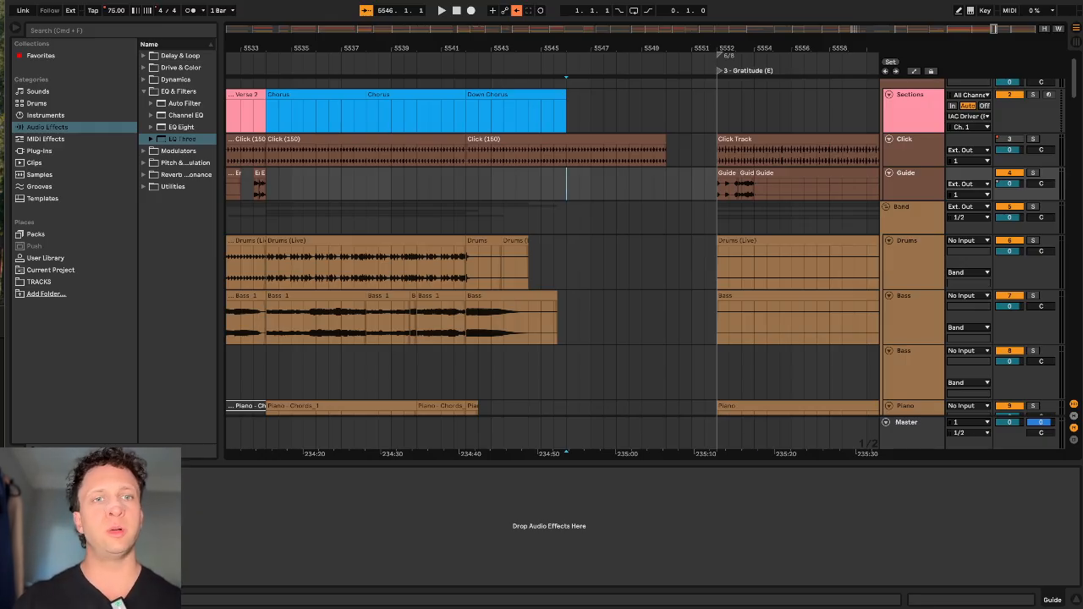
{"action": "left_click", "coordinate": [753, 188]}
{"action": "key", "text": "space"}
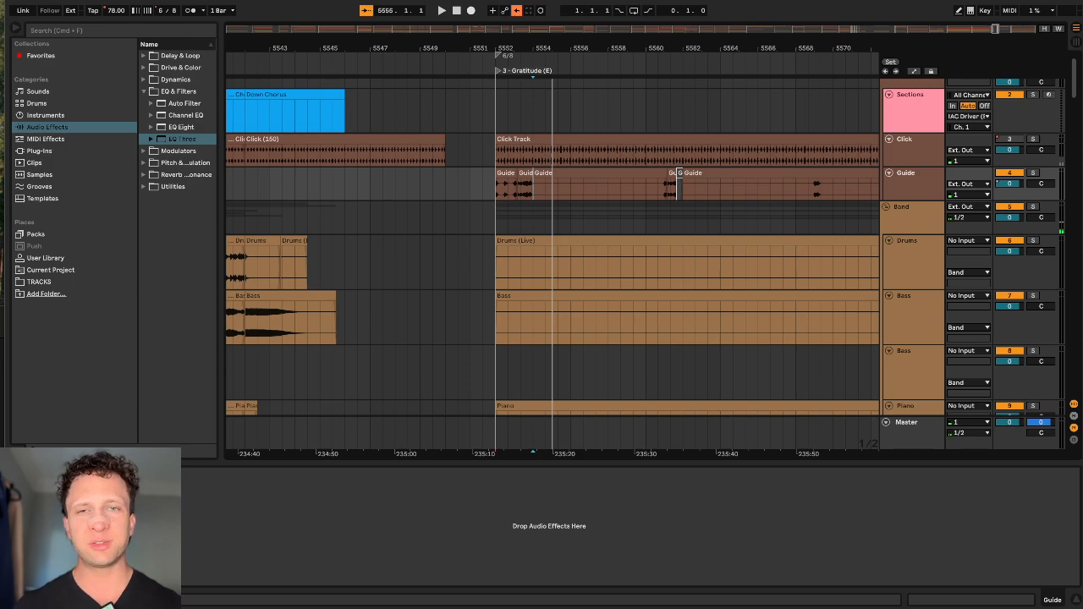
{"action": "scroll", "coordinate": [552, 254], "scroll_direction": "left", "scroll_amount": 6}
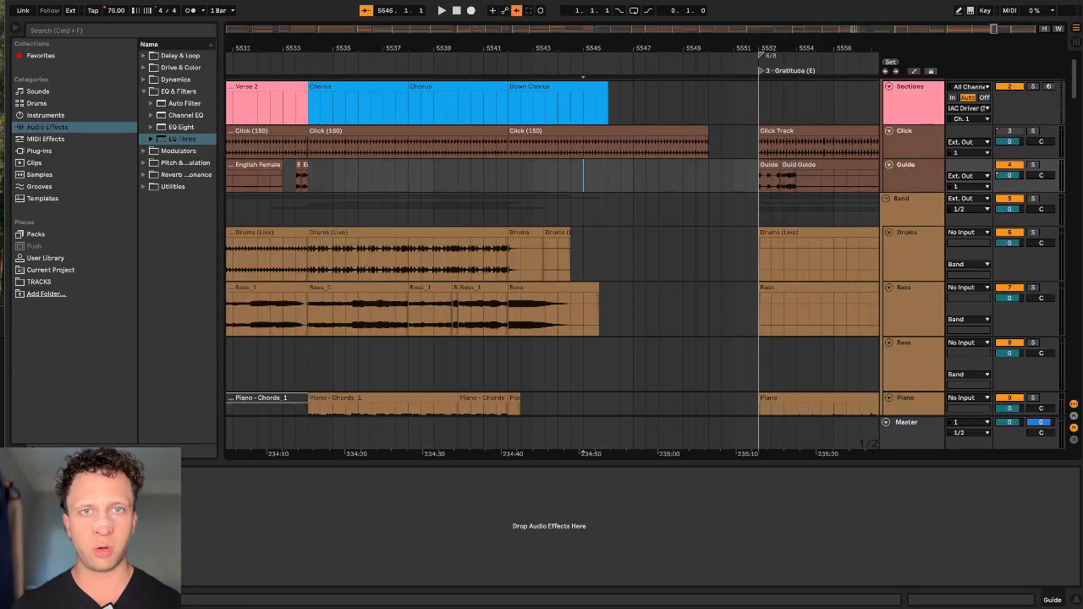
{"action": "scroll", "coordinate": [551, 254], "scroll_direction": "right", "scroll_amount": 2}
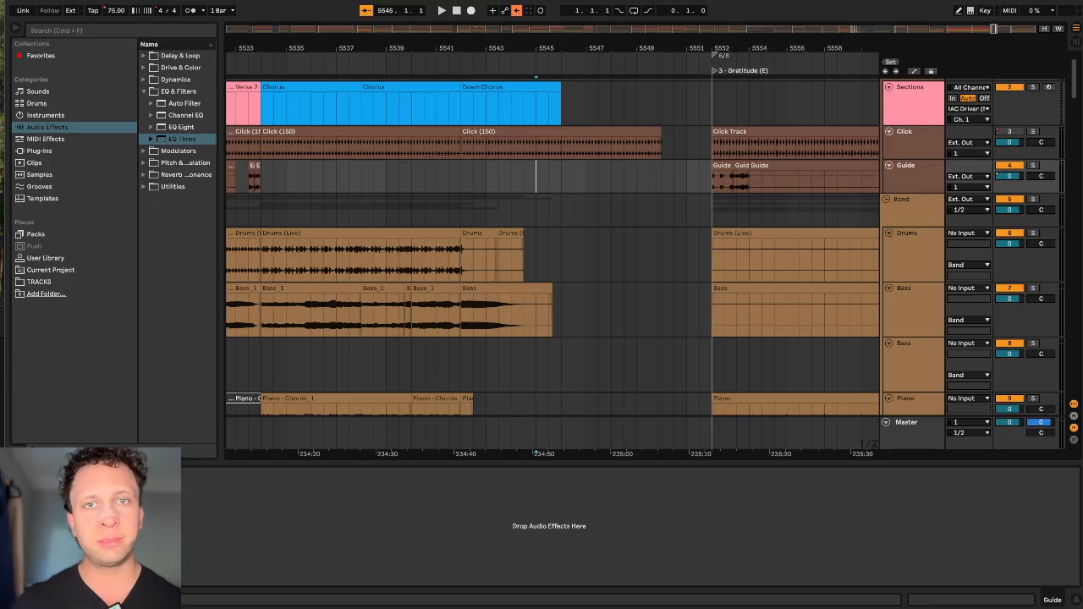
{"action": "left_click_drag", "start_coordinate": [536, 176], "coordinate": [711, 176]}
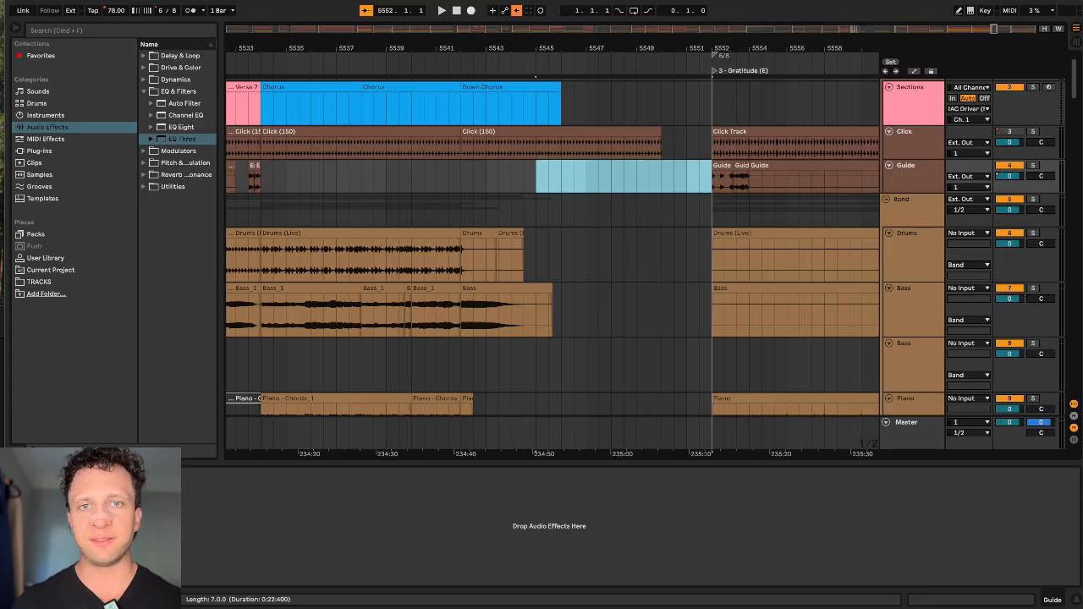
{"action": "scroll", "coordinate": [586, 176], "scroll_direction": "up", "scroll_amount": 4}
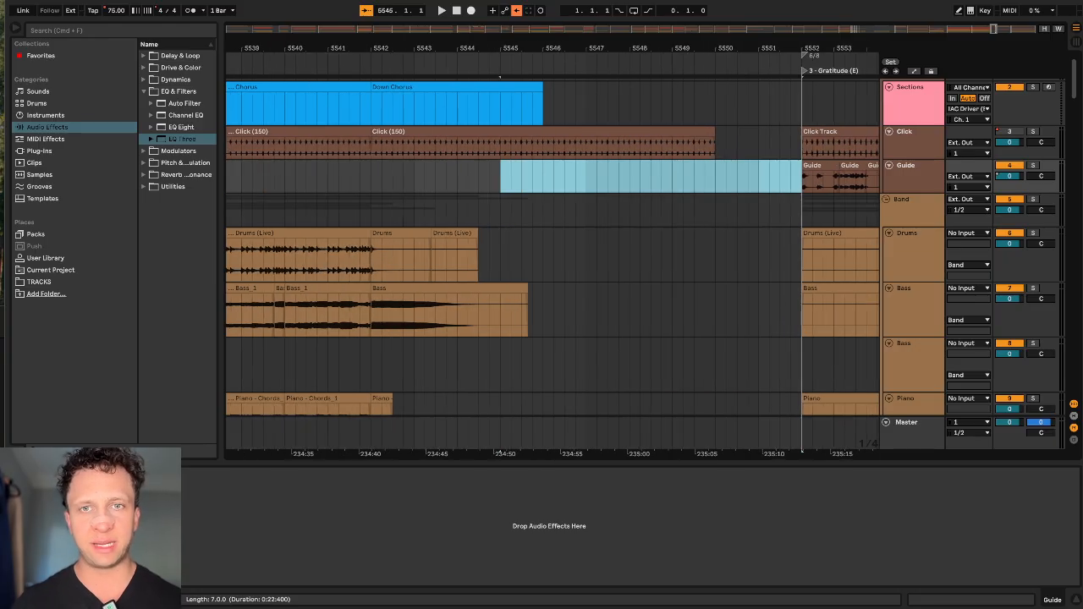
- Play the last bars of the Down Chorus to judge where the gap before Gratitude should begin
{"action": "left_click", "coordinate": [457, 176]}
{"action": "key", "text": "space"}
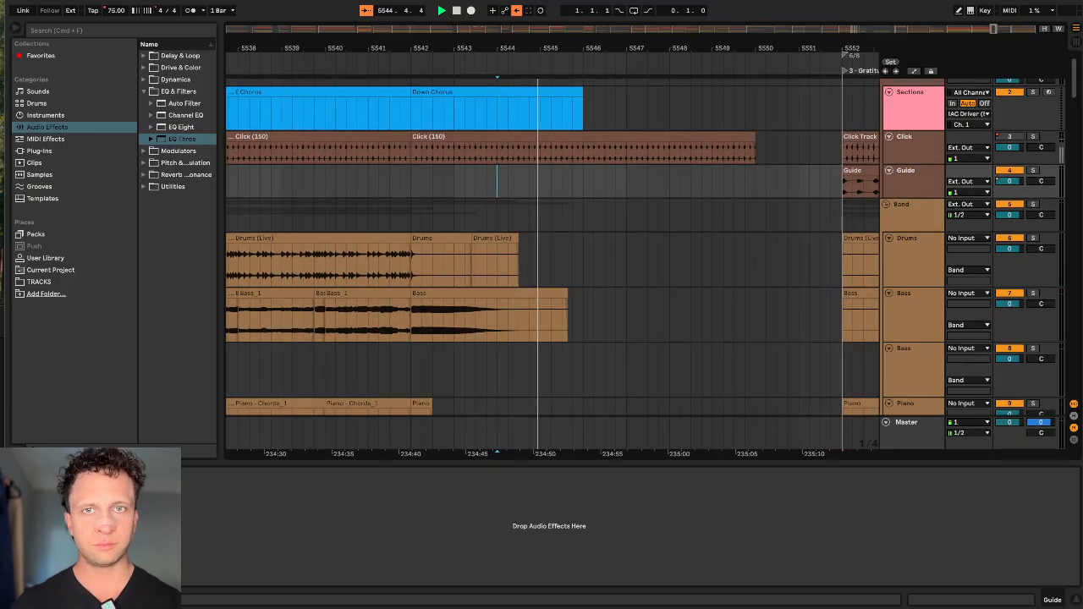
{"action": "left_click_drag", "start_coordinate": [583, 176], "coordinate": [690, 176]}
{"action": "scroll", "coordinate": [690, 176], "scroll_direction": "right", "scroll_amount": 2}
{"action": "scroll", "coordinate": [691, 176], "scroll_direction": "up", "scroll_amount": 1}
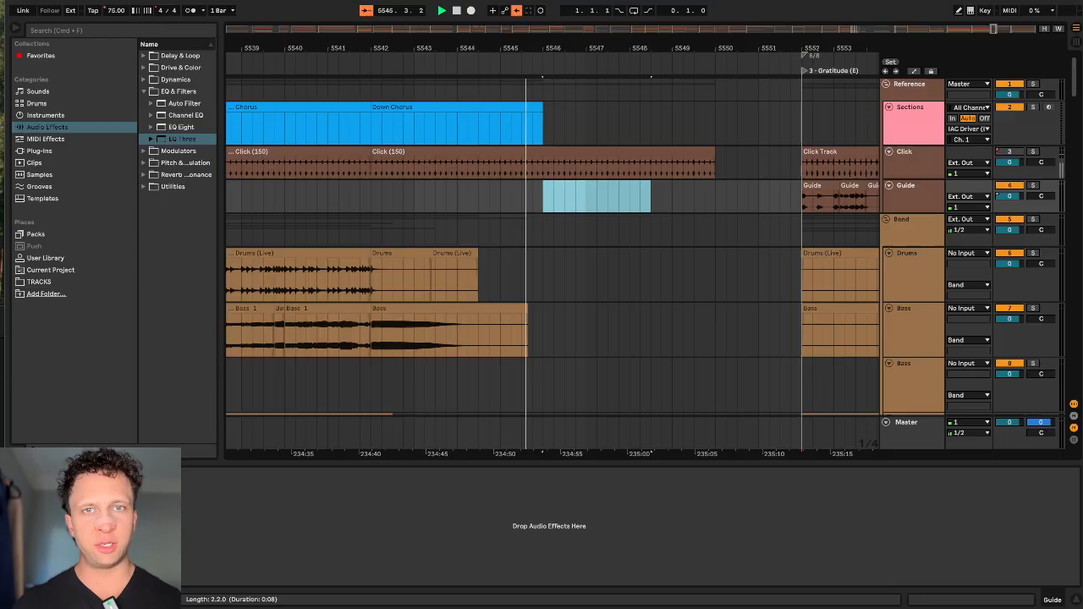
{"action": "left_click", "coordinate": [543, 125]}
{"action": "key", "text": "space"}
- Cut the time between the end of the Down Chorus at bar 5546 and the start of Gratitude at bar 5552
{"action": "left_click", "coordinate": [543, 196]}
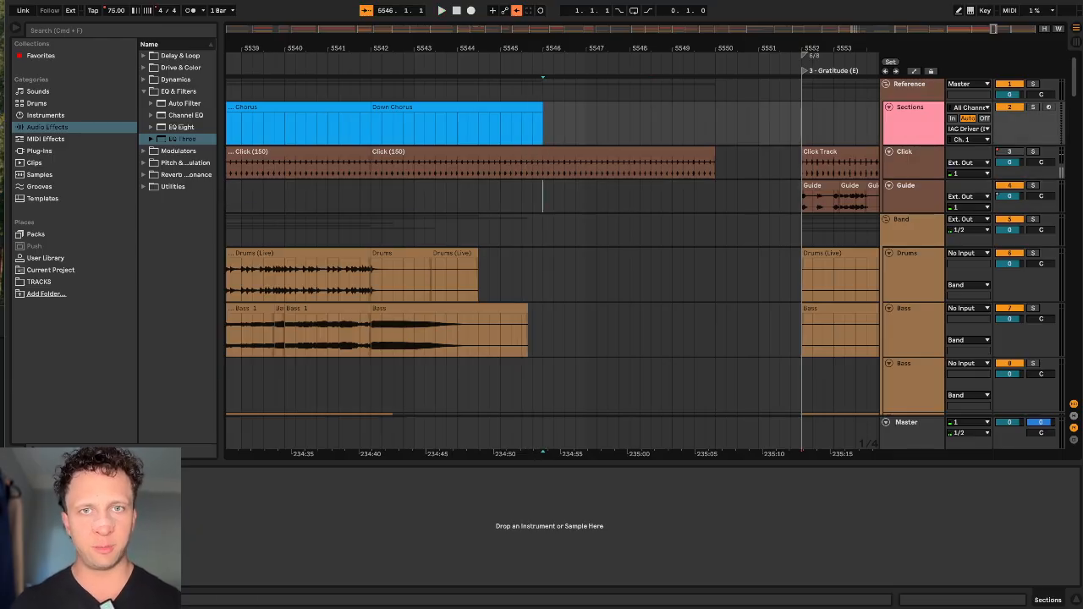
{"action": "left_click_drag", "start_coordinate": [543, 197], "coordinate": [802, 197]}
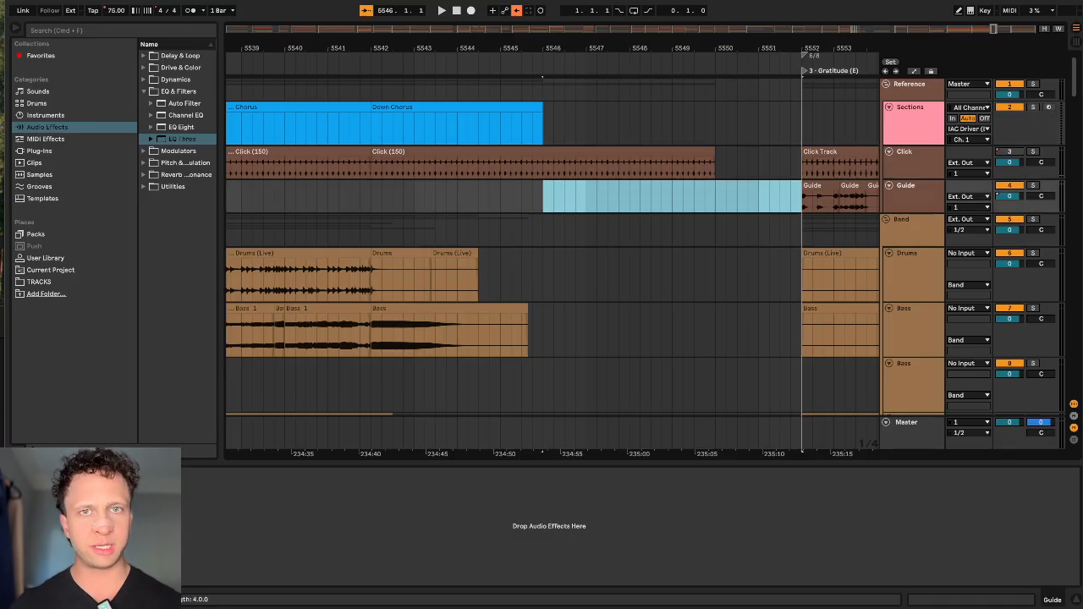
{"action": "left_click", "coordinate": [95, 1]}
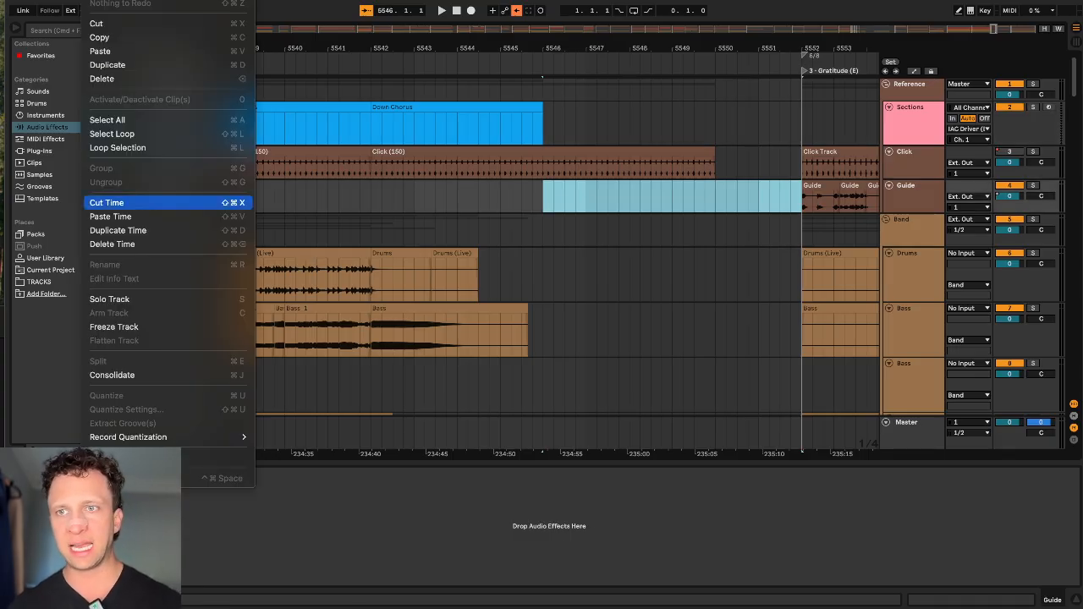
{"action": "left_click", "coordinate": [118, 203]}
- Extend the end of the BGV clip on the first Vocals track past the start of Gratitude to 5546.4
{"action": "scroll", "coordinate": [550, 254], "scroll_direction": "down", "scroll_amount": 20}
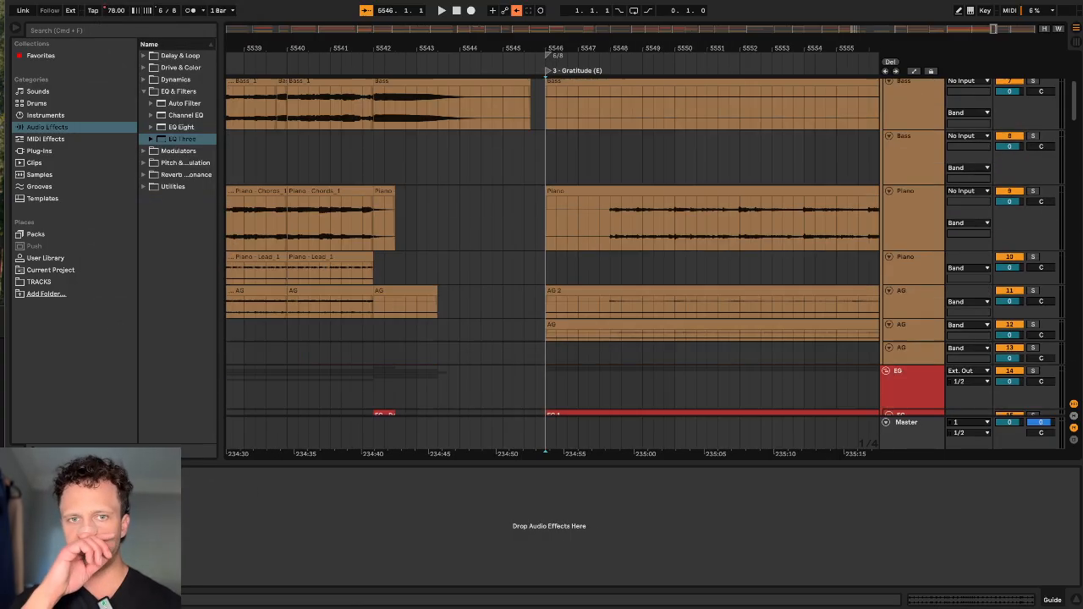
{"action": "key", "text": "plus"}
{"action": "key", "text": "plus"}
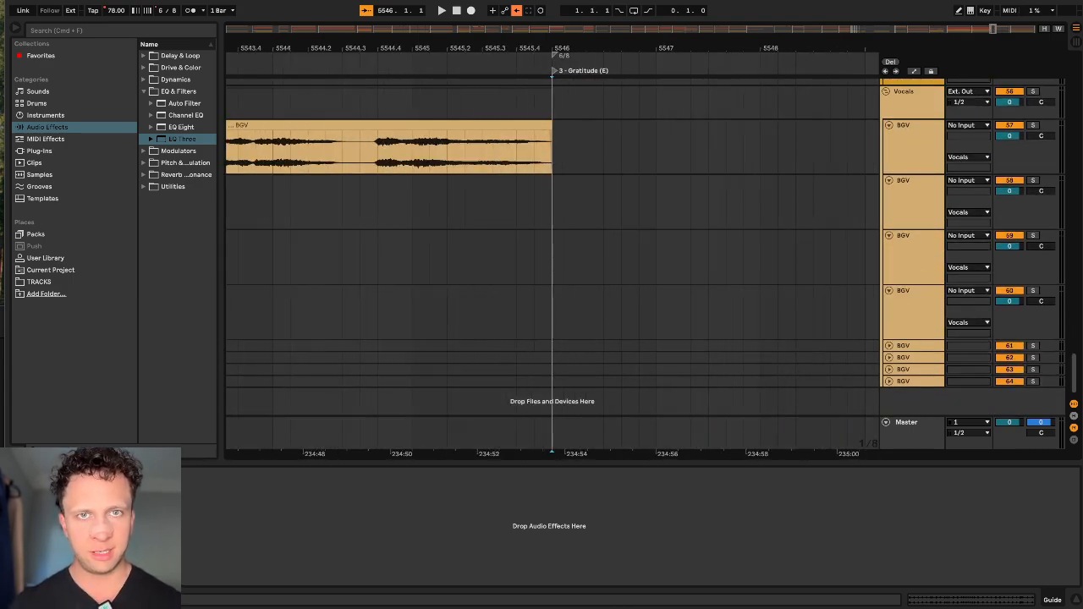
{"action": "left_click_drag", "start_coordinate": [551, 125], "coordinate": [603, 125]}
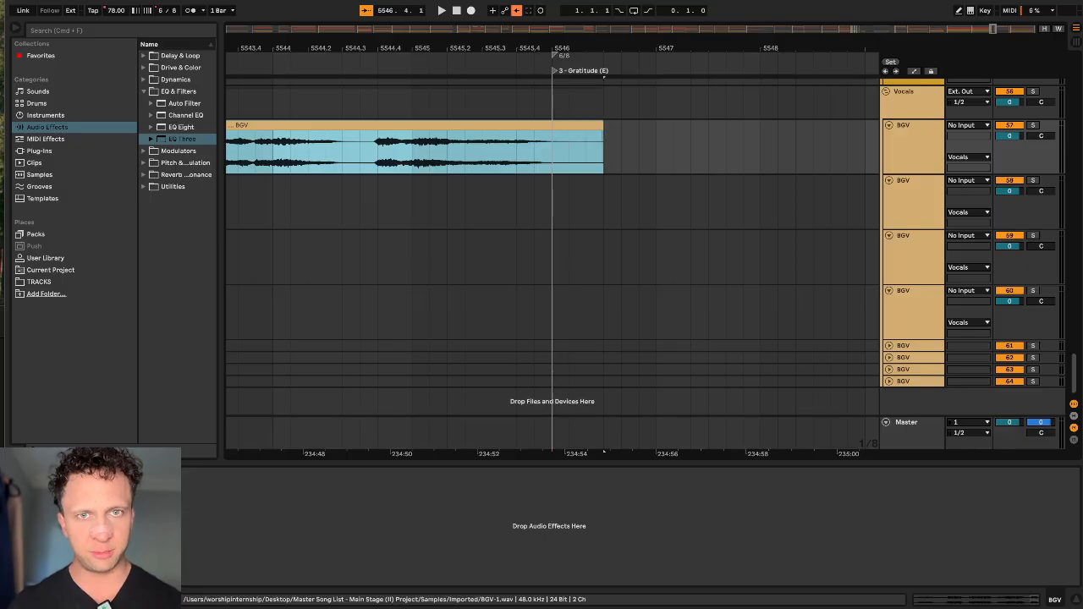
- Solo the Keys track holding the Keys 2 clip, play it from the start of Gratitude, and unsolo it
{"action": "scroll", "coordinate": [604, 451], "scroll_direction": "up", "scroll_amount": 20}
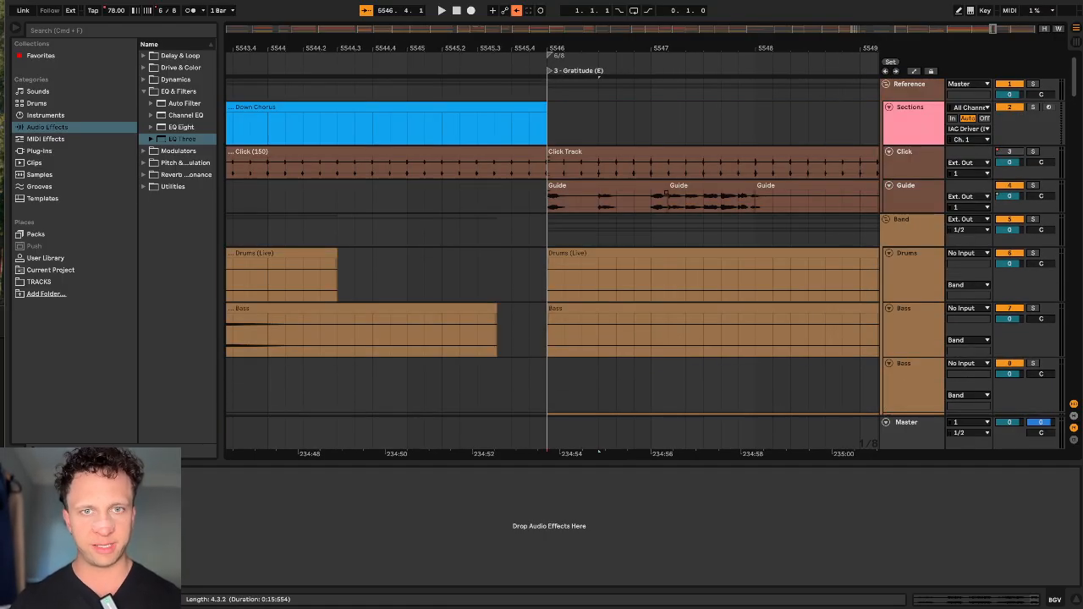
{"action": "key", "text": "minus"}
{"action": "key", "text": "minus"}
{"action": "scroll", "coordinate": [550, 254], "scroll_direction": "down", "scroll_amount": 20}
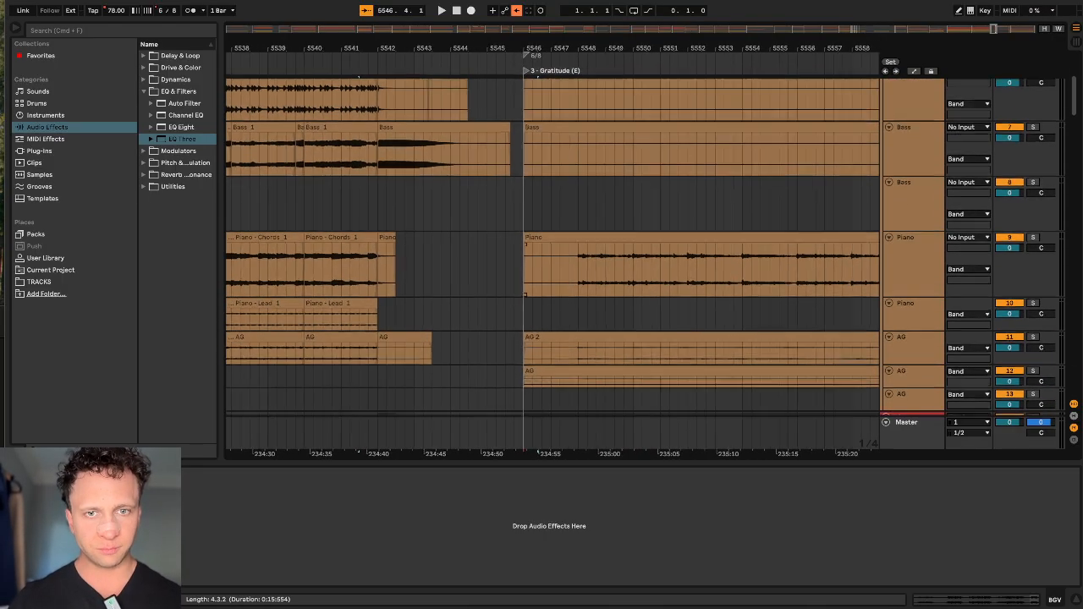
{"action": "scroll", "coordinate": [550, 271], "scroll_direction": "down", "scroll_amount": 10}
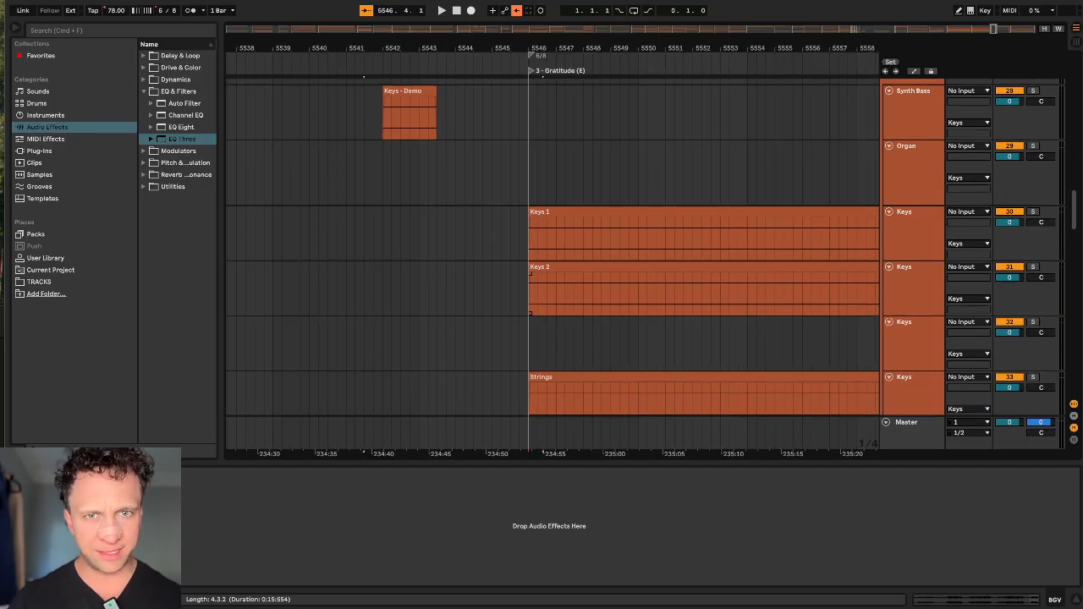
{"action": "scroll", "coordinate": [560, 289], "scroll_direction": "up", "scroll_amount": 3}
{"action": "left_click", "coordinate": [514, 292]}
{"action": "key", "text": "s"}
{"action": "key", "text": "space"}
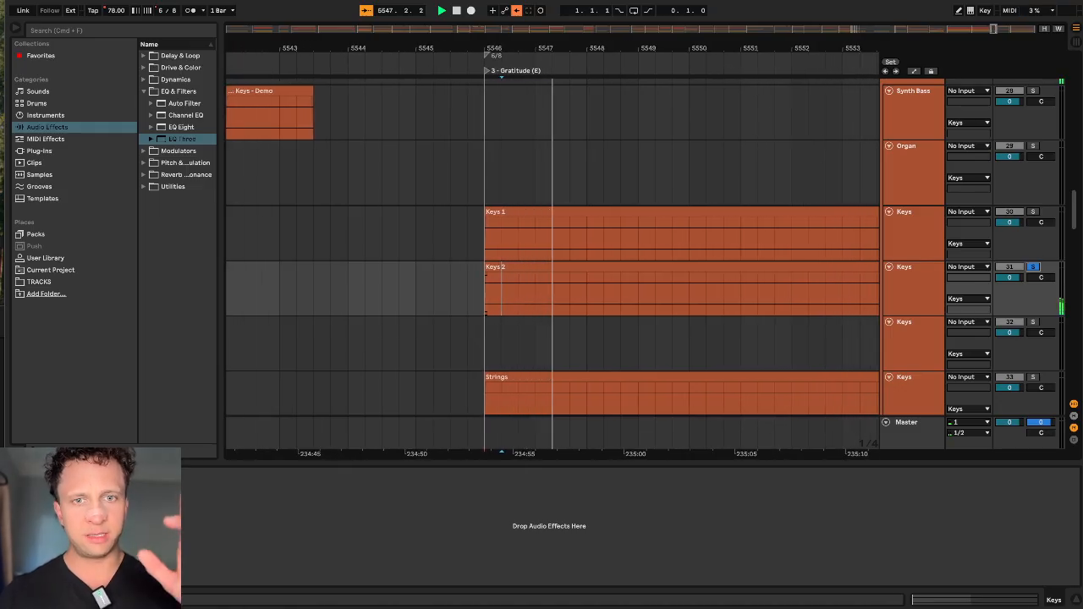
{"action": "key", "text": "space"}
{"action": "scroll", "coordinate": [535, 292], "scroll_direction": "down", "scroll_amount": 3}
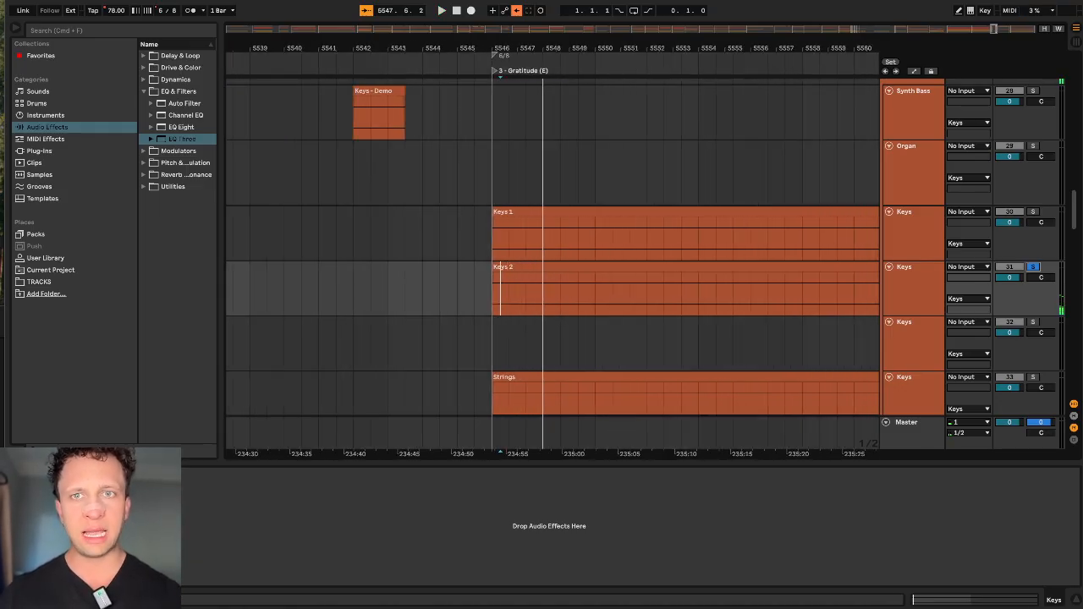
{"action": "key", "text": "s"}
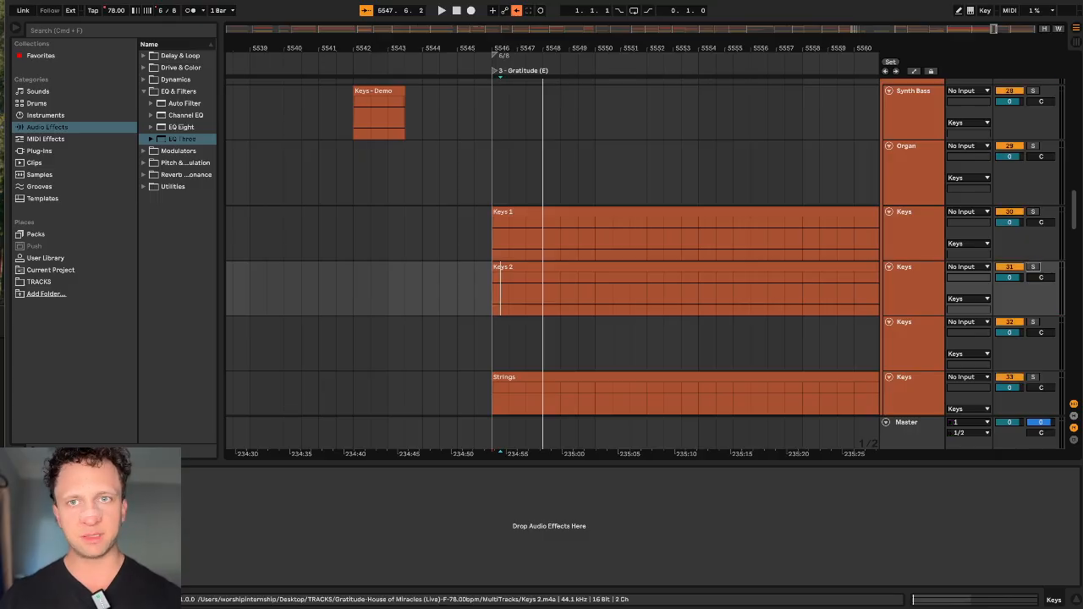
- Solo the Synth Bass track and play its Keys - Demo clip from bar 5542
{"action": "scroll", "coordinate": [525, 291], "scroll_direction": "down", "scroll_amount": 1}
{"action": "scroll", "coordinate": [525, 292], "scroll_direction": "up", "scroll_amount": 5}
{"action": "left_click", "coordinate": [396, 326]}
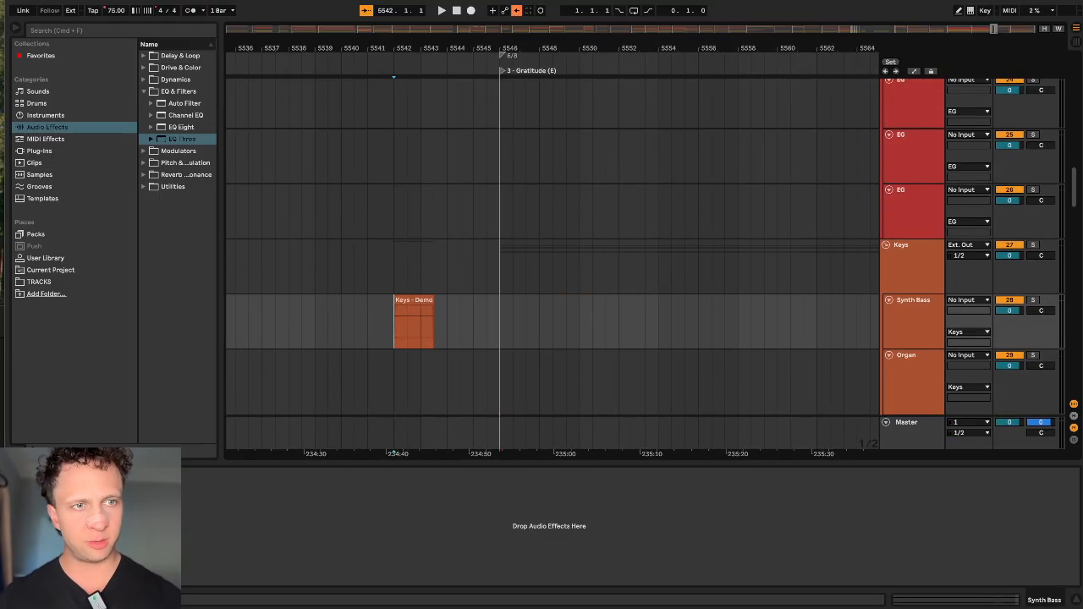
{"action": "key", "text": "s"}
{"action": "key", "text": "space"}
{"action": "scroll", "coordinate": [563, 322], "scroll_direction": "left", "scroll_amount": 4}
{"action": "scroll", "coordinate": [563, 321], "scroll_direction": "up", "scroll_amount": 3}
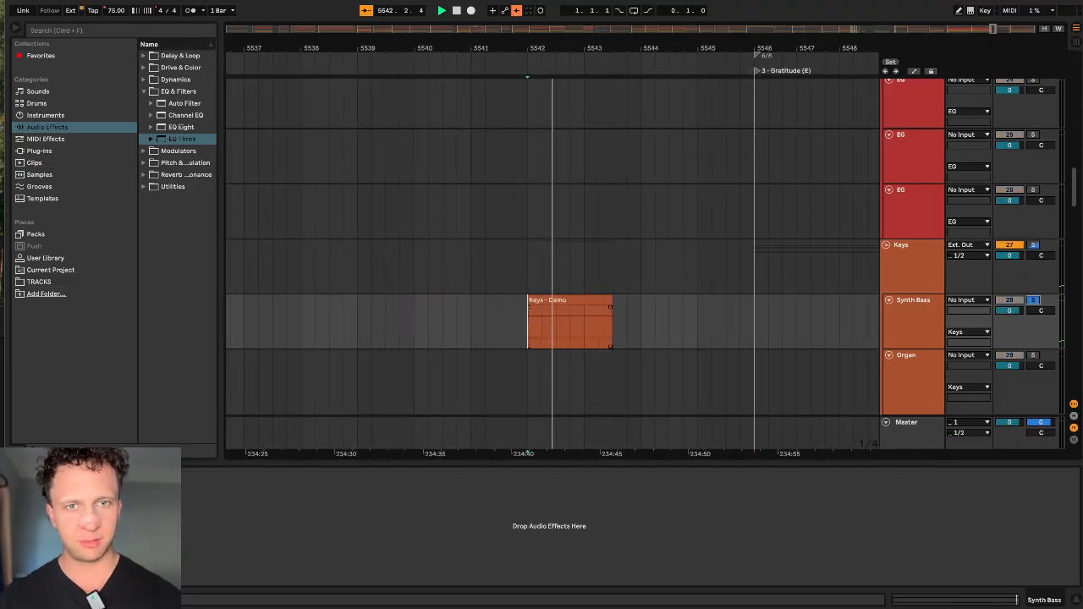
{"action": "key", "text": "space"}
{"action": "key", "text": "space"}
{"action": "key", "text": "space"}
- Extend the start of the Keys - Demo clip on the Synth Bass track back to 5536.3
{"action": "left_click", "coordinate": [572, 300]}
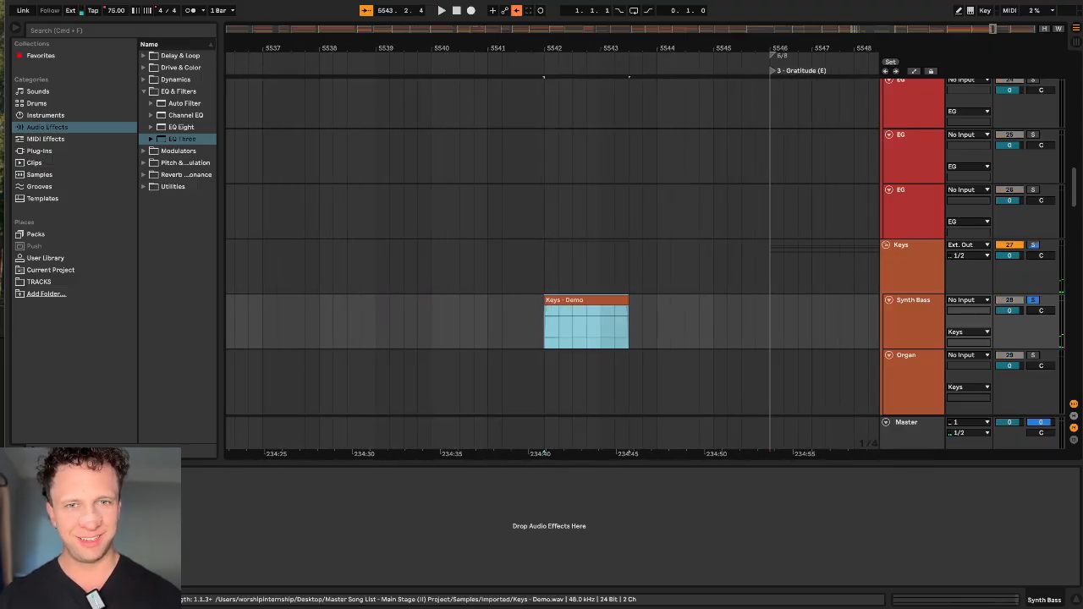
{"action": "left_click_drag", "start_coordinate": [544, 300], "coordinate": [234, 300]}
{"action": "scroll", "coordinate": [368, 313], "scroll_direction": "down", "scroll_amount": 3}
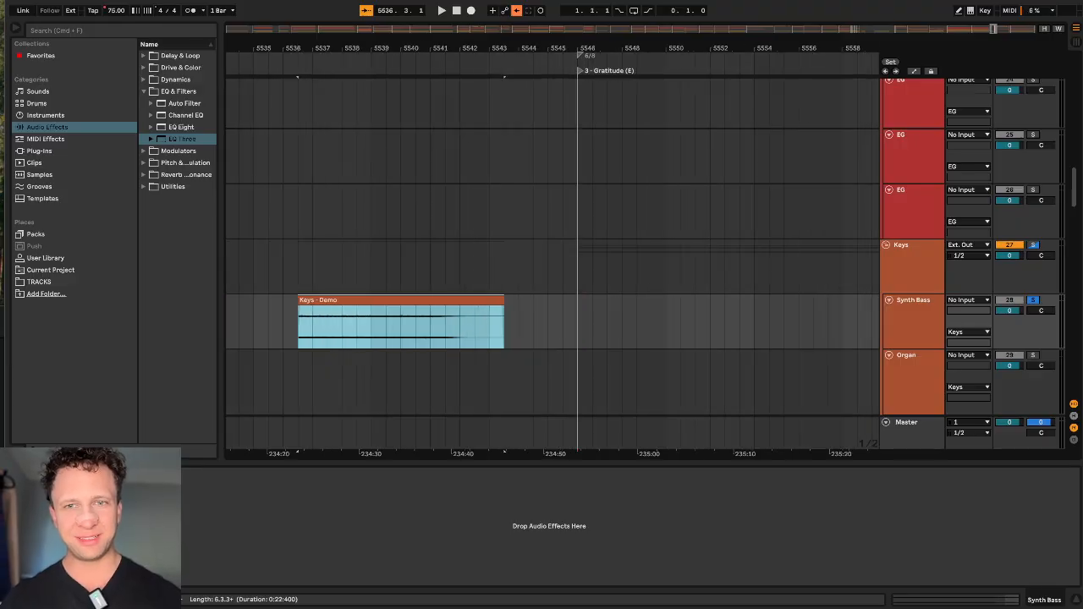
- Play the extended Keys - Demo clip from several points to identify its sound
{"action": "left_click", "coordinate": [416, 326]}
{"action": "key", "text": "space"}
{"action": "left_click", "coordinate": [485, 326]}
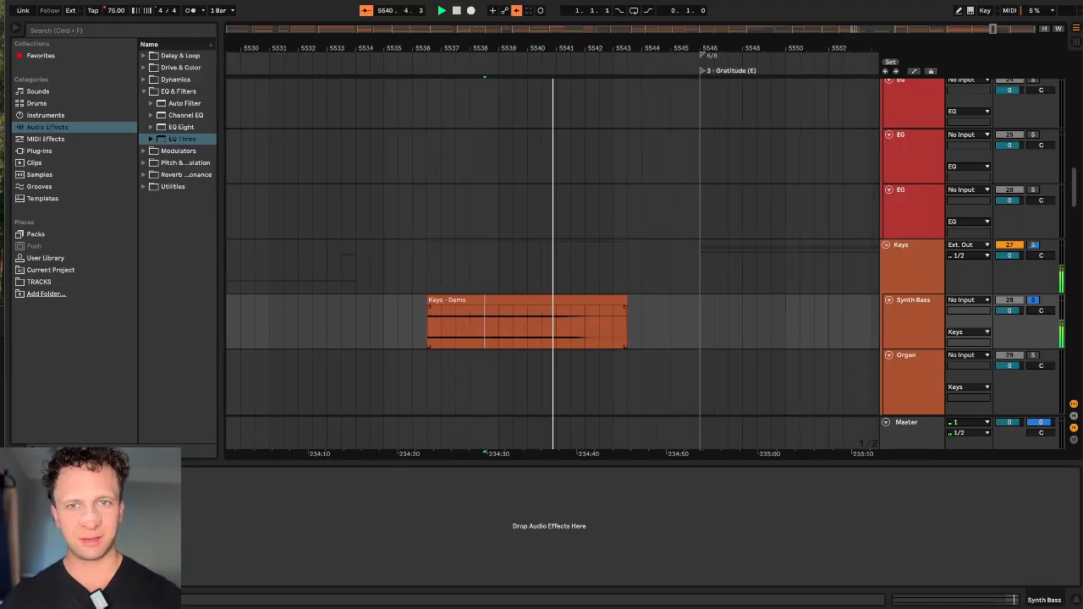
{"action": "key", "text": "space"}
{"action": "key", "text": "space"}
{"action": "scroll", "coordinate": [559, 322], "scroll_direction": "up", "scroll_amount": 3}
{"action": "scroll", "coordinate": [559, 322], "scroll_direction": "down", "scroll_amount": 6}
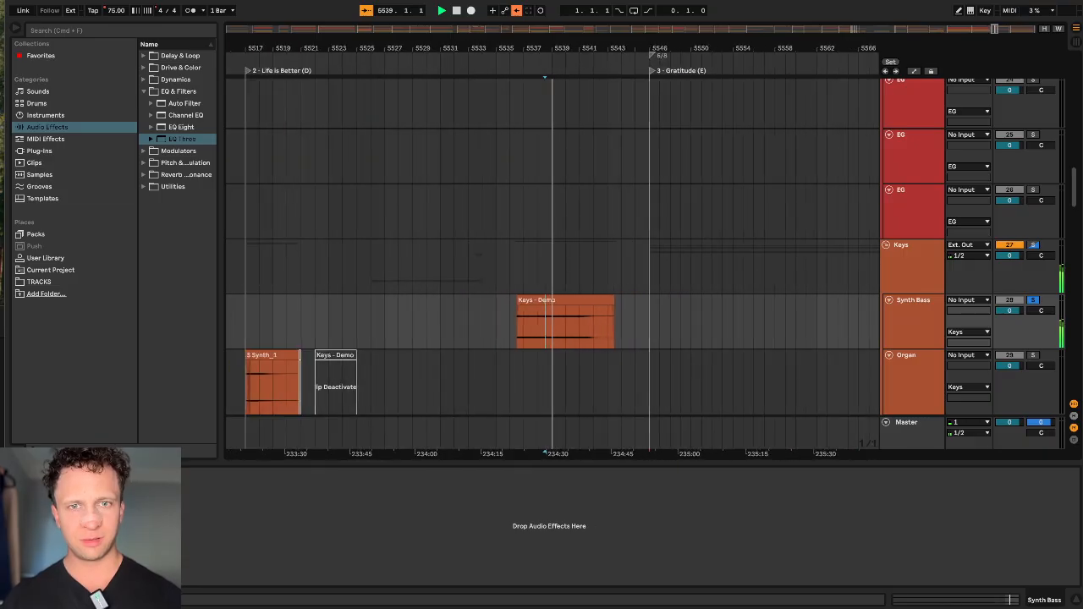
- Delete the Keys - Demo clip from the Synth Bass track and unsolo the track
{"action": "key", "text": "space"}
{"action": "left_click", "coordinate": [564, 300]}
{"action": "key", "text": "Delete"}
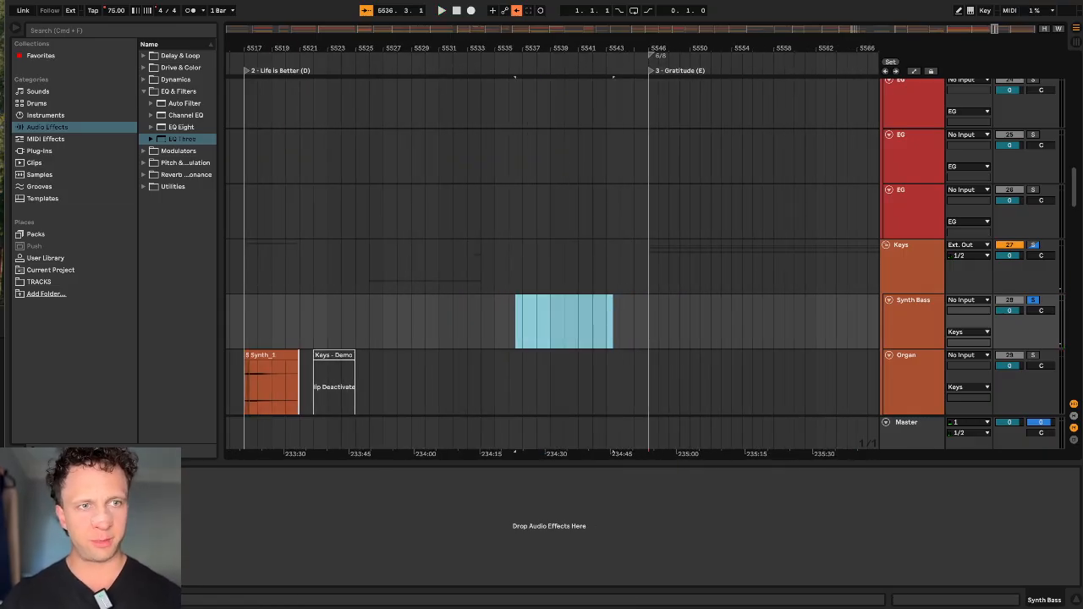
{"action": "left_click", "coordinate": [1032, 300]}
- Save the Live Set
{"action": "scroll", "coordinate": [672, 300], "scroll_direction": "down", "scroll_amount": 3}
{"action": "scroll", "coordinate": [673, 301], "scroll_direction": "up", "scroll_amount": 10}
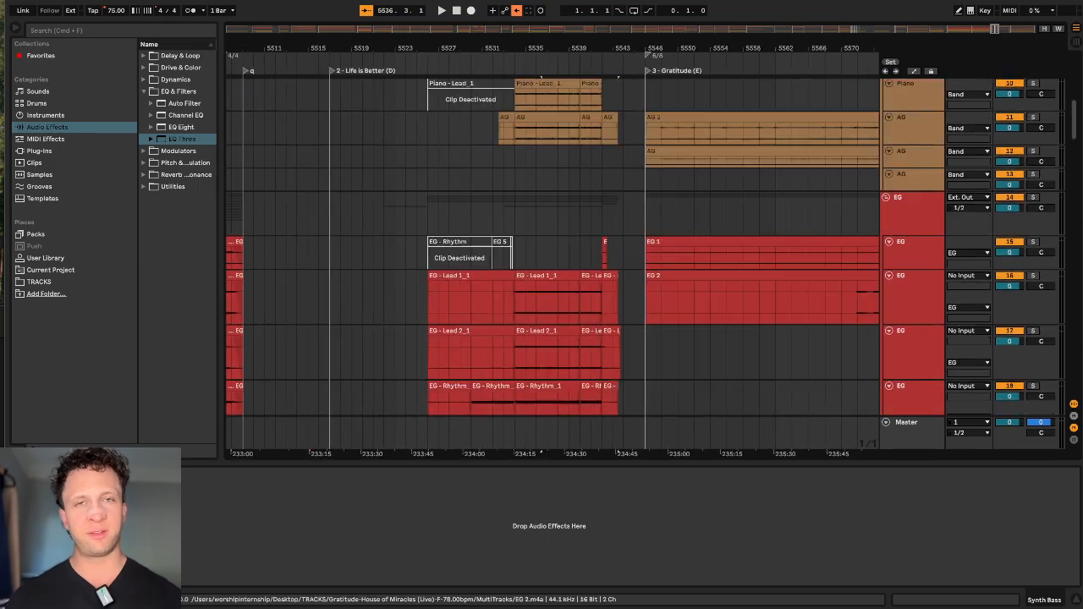
{"action": "scroll", "coordinate": [559, 254], "scroll_direction": "up", "scroll_amount": 5}
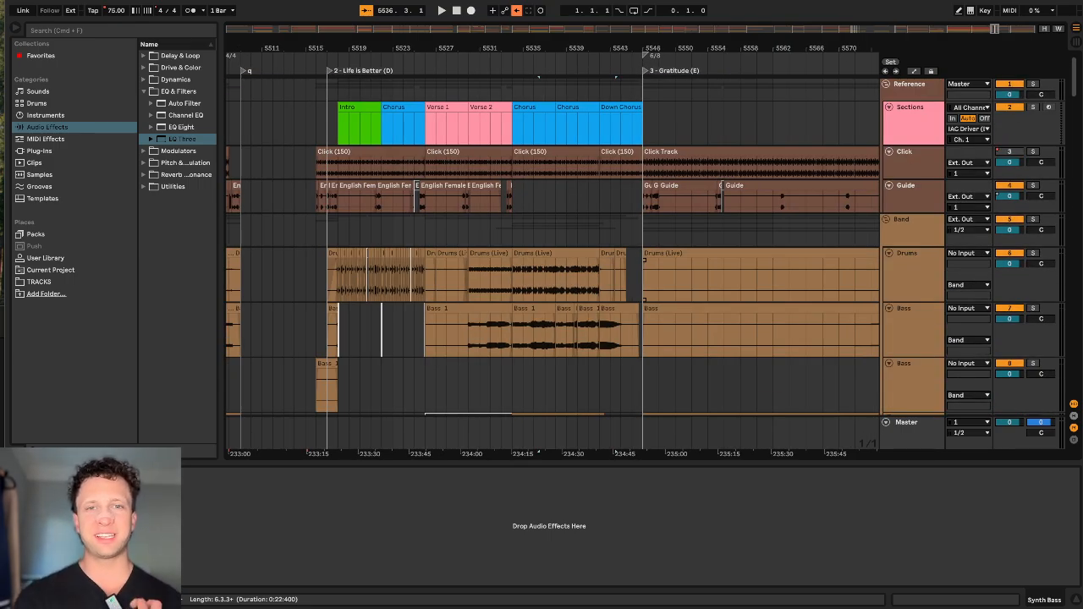
{"action": "scroll", "coordinate": [632, 254], "scroll_direction": "up", "scroll_amount": 3}
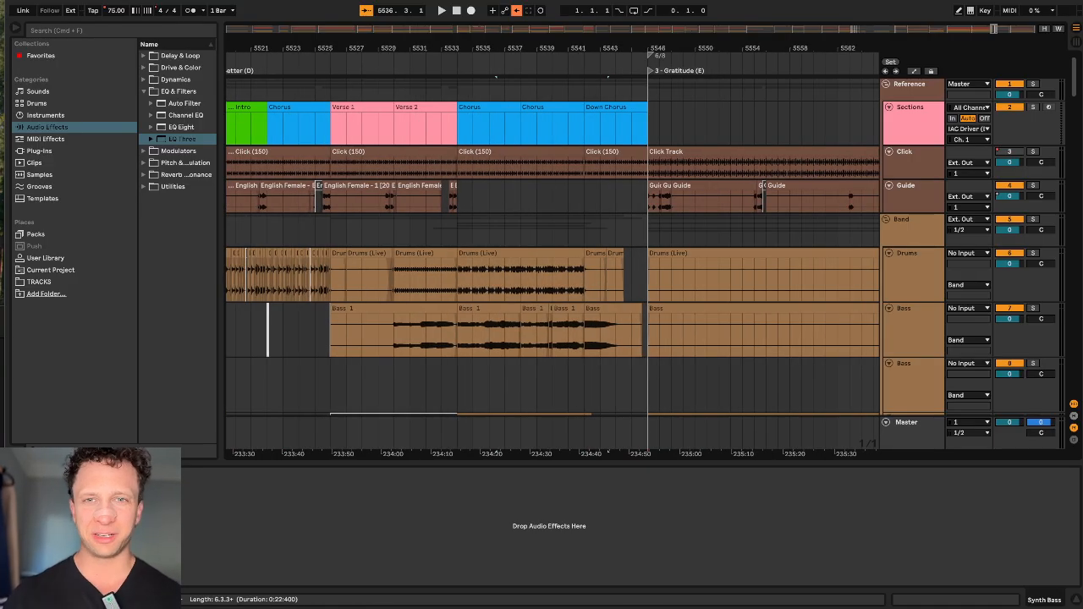
{"action": "scroll", "coordinate": [584, 254], "scroll_direction": "down", "scroll_amount": 3}
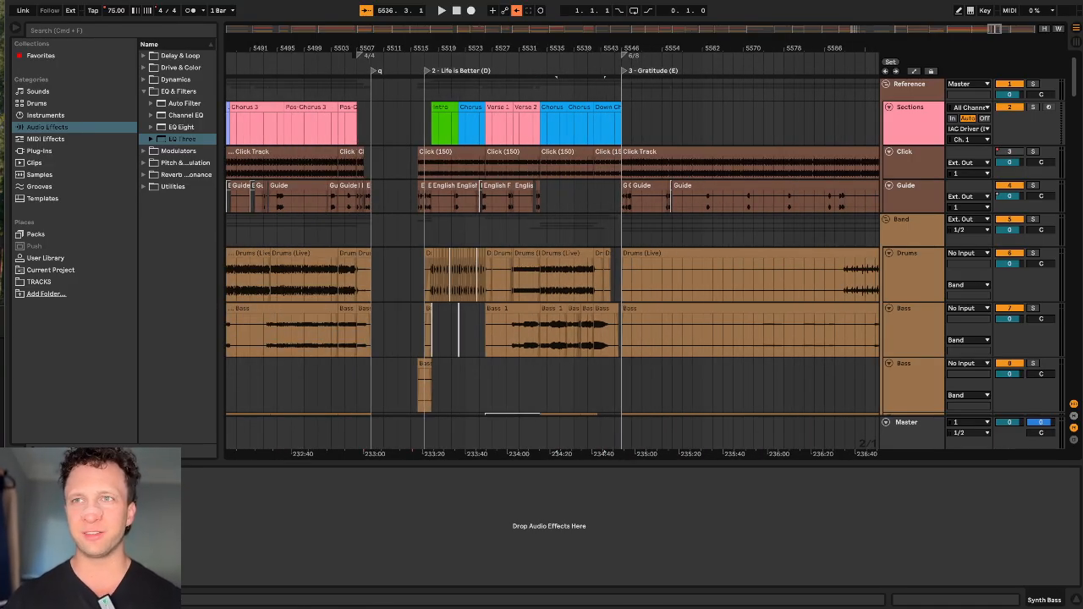
{"action": "left_click", "coordinate": [67, 1]}
{"action": "left_click", "coordinate": [88, 92]}
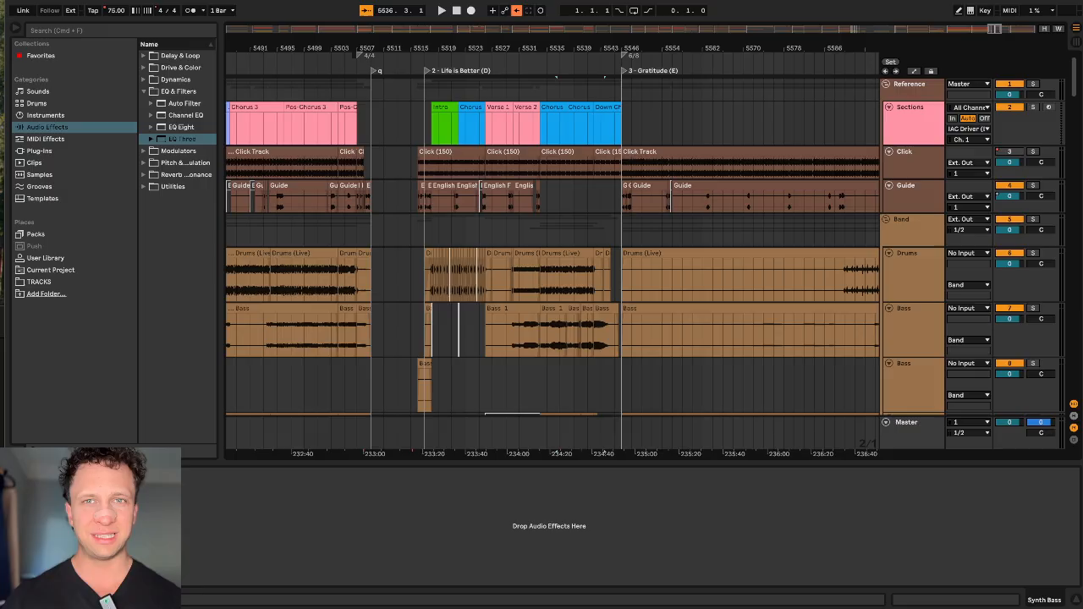
- Play the transition from the end of the Down Chorus into Gratitude
{"action": "left_click", "coordinate": [615, 127]}
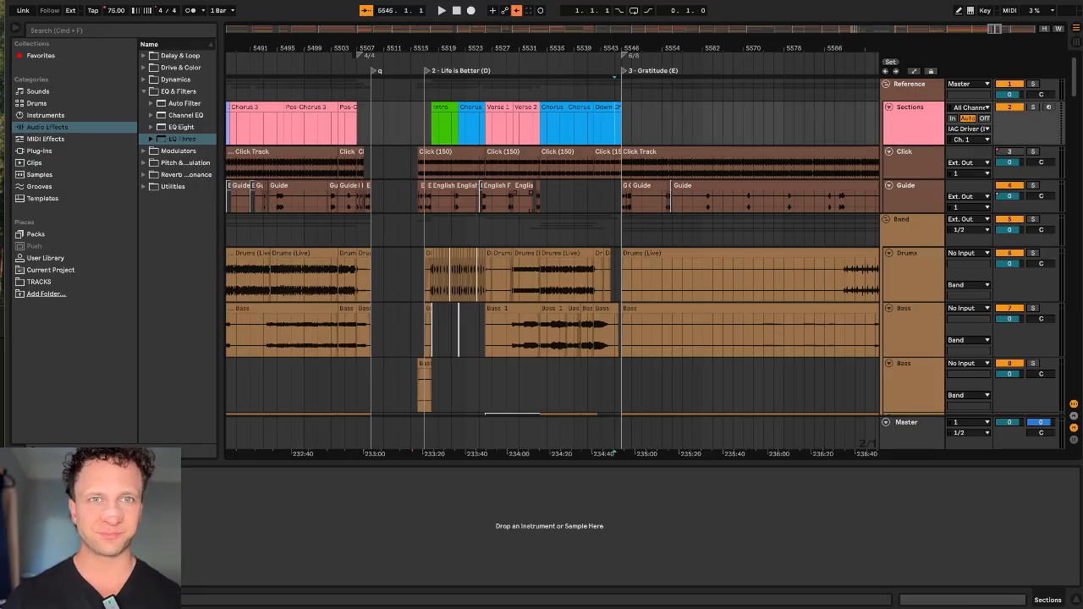
{"action": "scroll", "coordinate": [615, 127], "scroll_direction": "up", "scroll_amount": 5}
{"action": "key", "text": "space"}
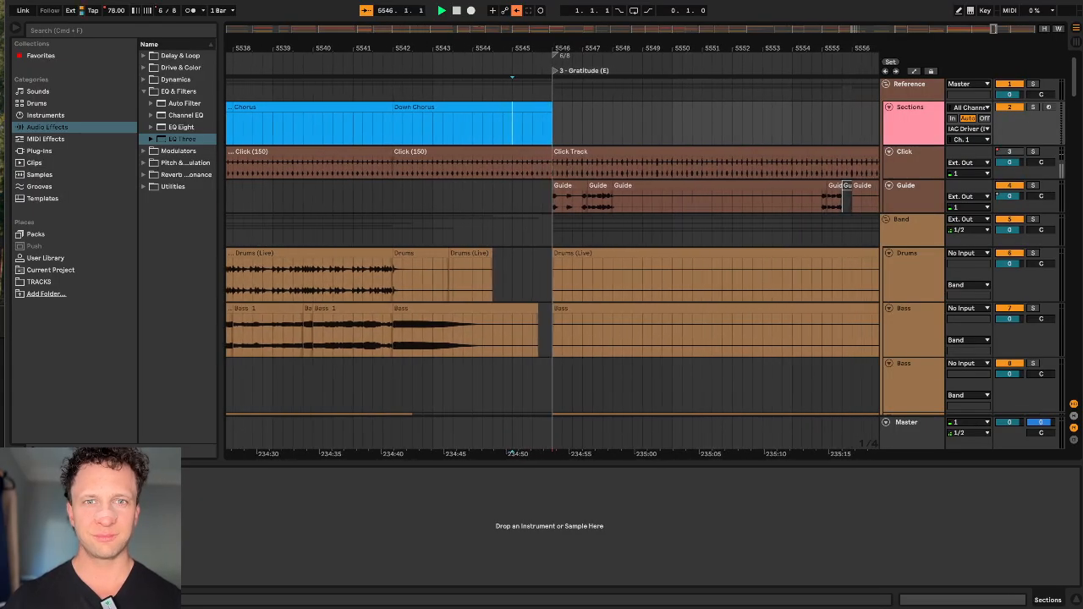
{"action": "scroll", "coordinate": [518, 85], "scroll_direction": "down", "scroll_amount": 2}
{"action": "scroll", "coordinate": [519, 84], "scroll_direction": "down", "scroll_amount": 15}
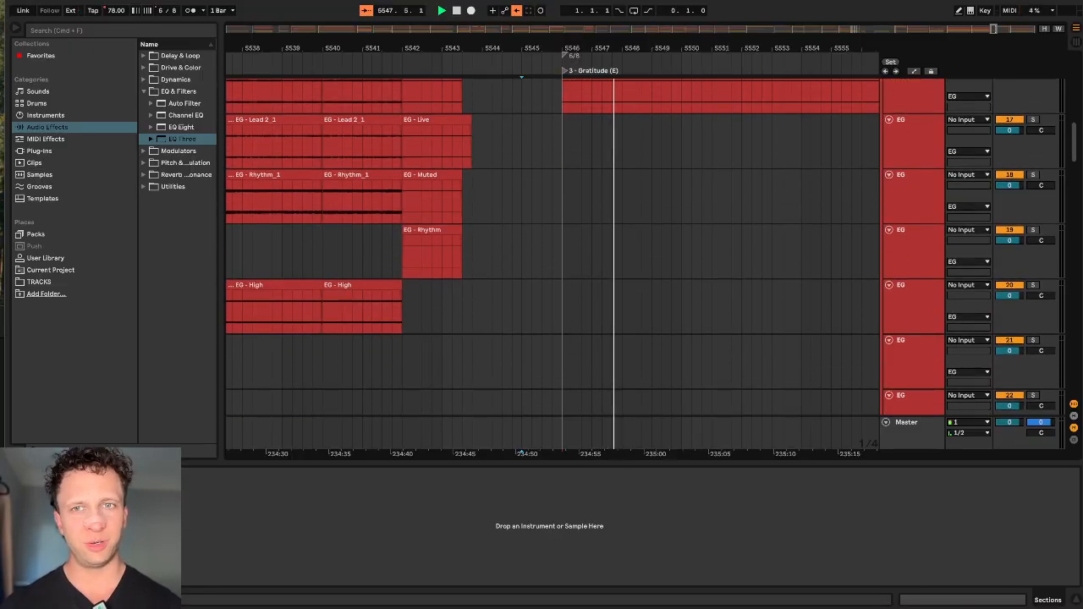
- Extend the last EG - Rhythm_1 clip over the start of EG - Muted, undo it, and play the original ending with the track soloed
{"action": "left_click_drag", "start_coordinate": [323, 196], "coordinate": [421, 197]}
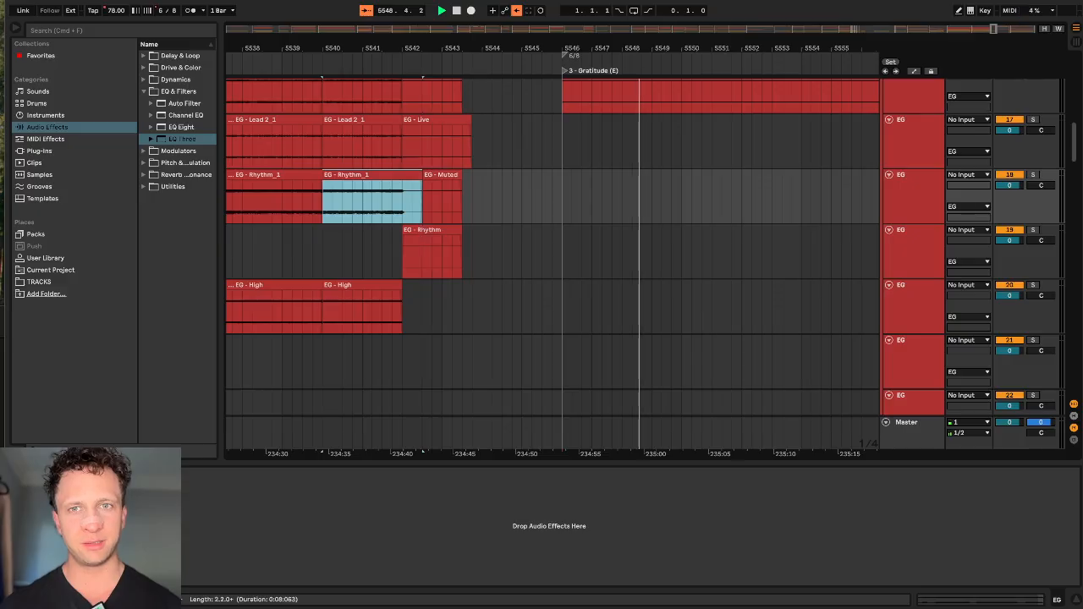
{"action": "scroll", "coordinate": [413, 198], "scroll_direction": "up", "scroll_amount": 3}
{"action": "key", "text": "super+z"}
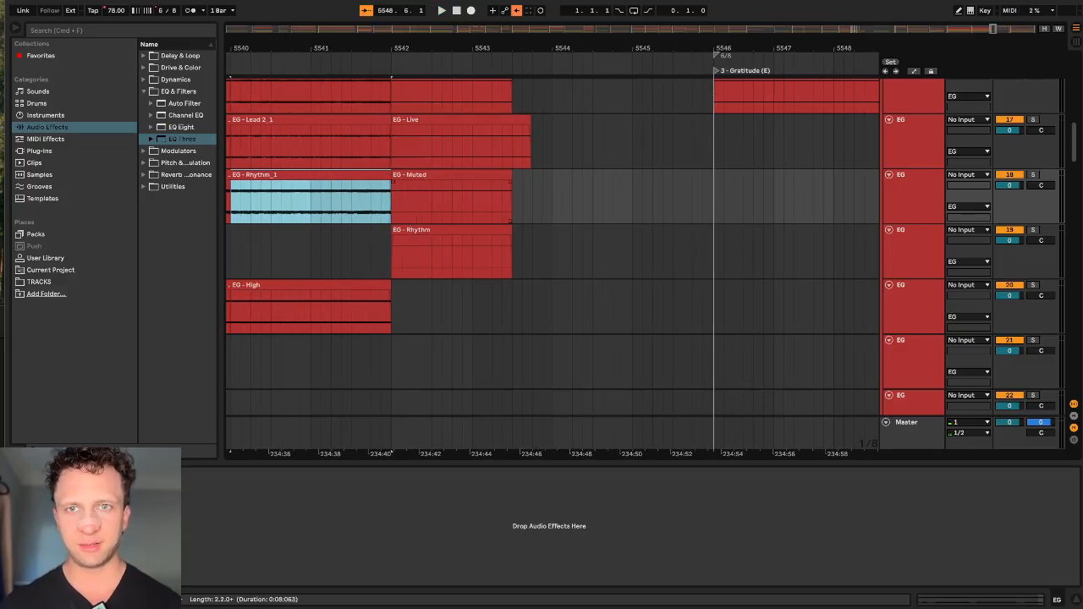
{"action": "left_click", "coordinate": [371, 199]}
{"action": "key", "text": "space"}
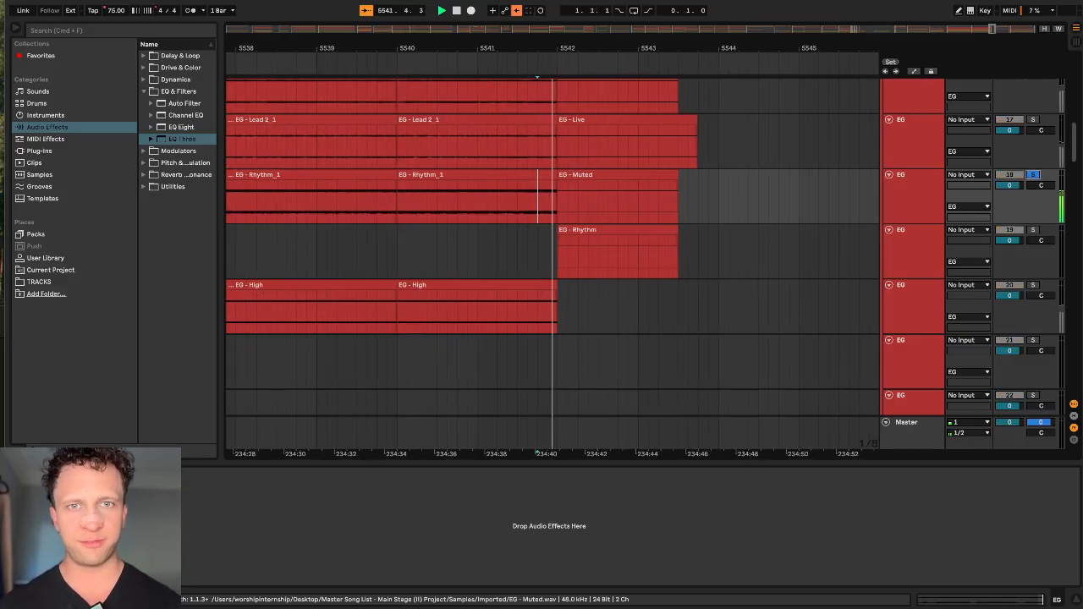
{"action": "key", "text": "space"}
- Redo the extension of the EG - Rhythm_1 clip over EG - Muted and play the soloed ending
{"action": "key", "text": "super+shift+z"}
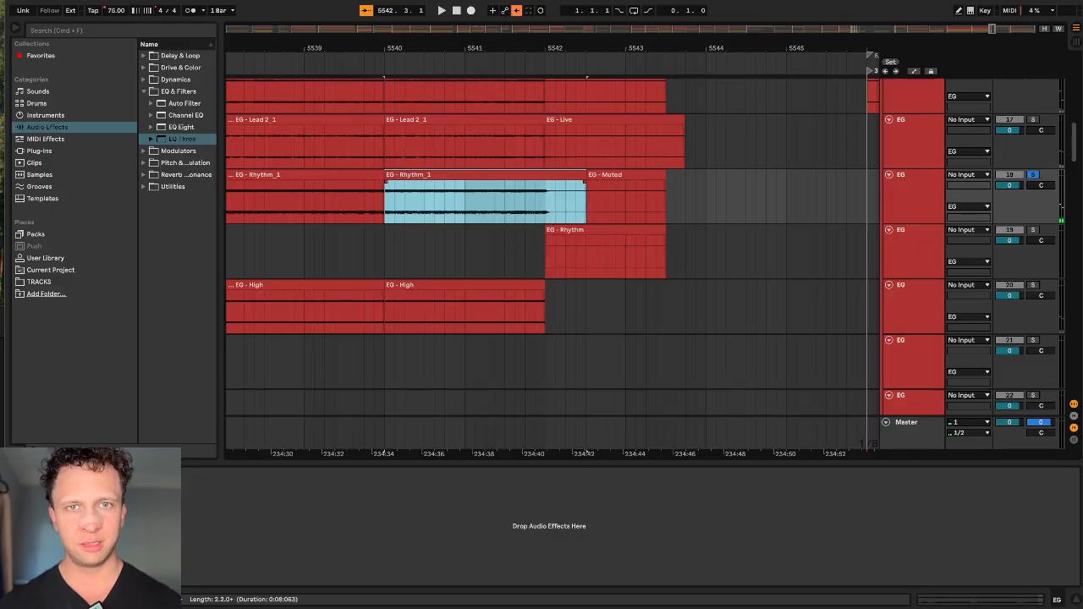
{"action": "left_click", "coordinate": [525, 199]}
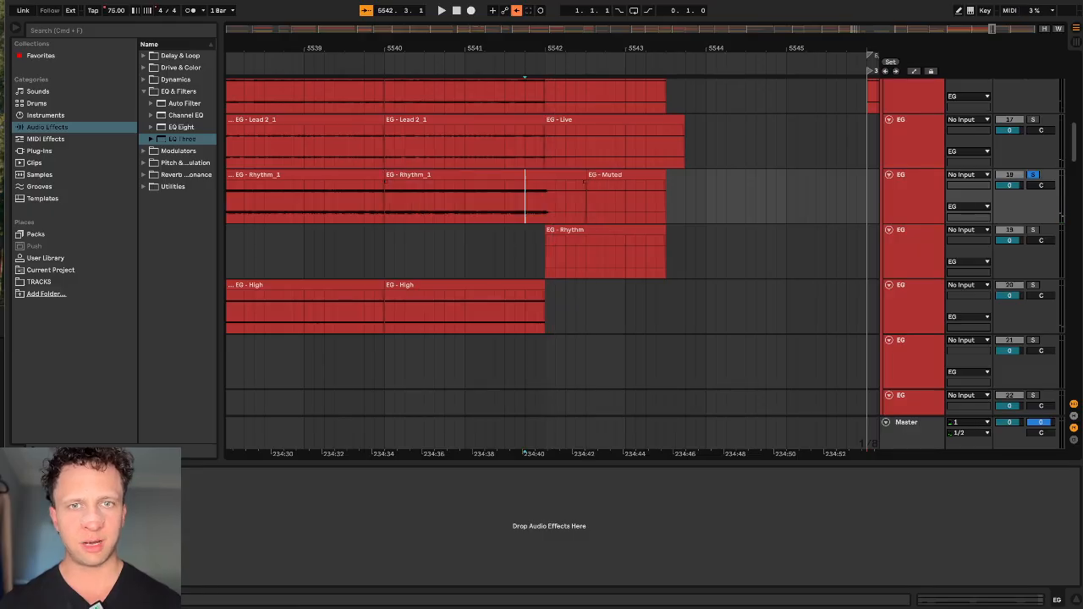
{"action": "key", "text": "space"}
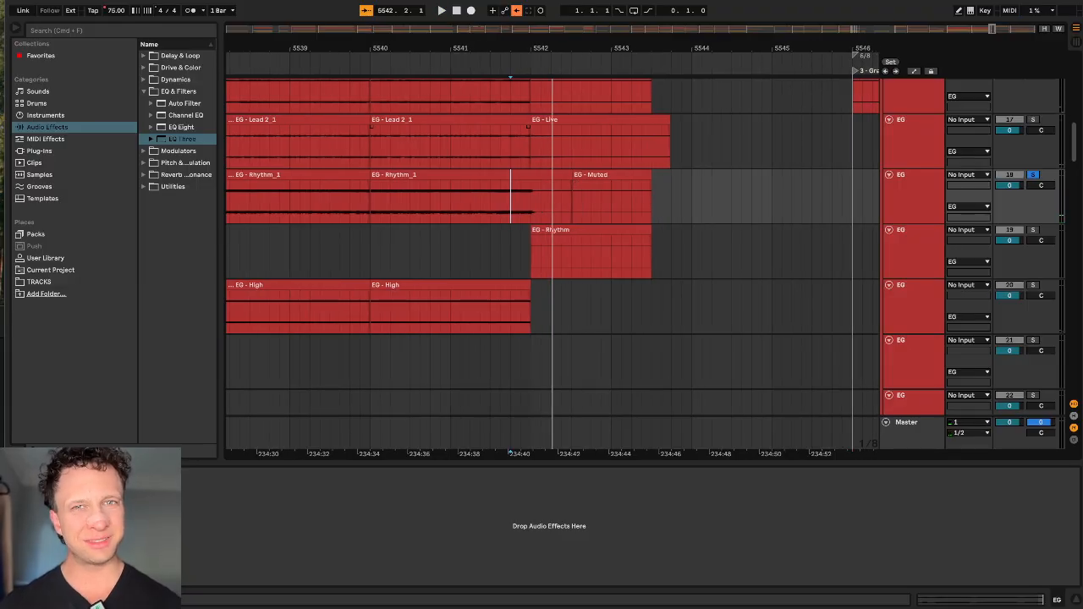
- Play EG track 16 soloed across the change from EG - Lead 1_1 to EG - High
{"action": "scroll", "coordinate": [499, 246], "scroll_direction": "up", "scroll_amount": 4}
{"action": "left_click", "coordinate": [493, 250]}
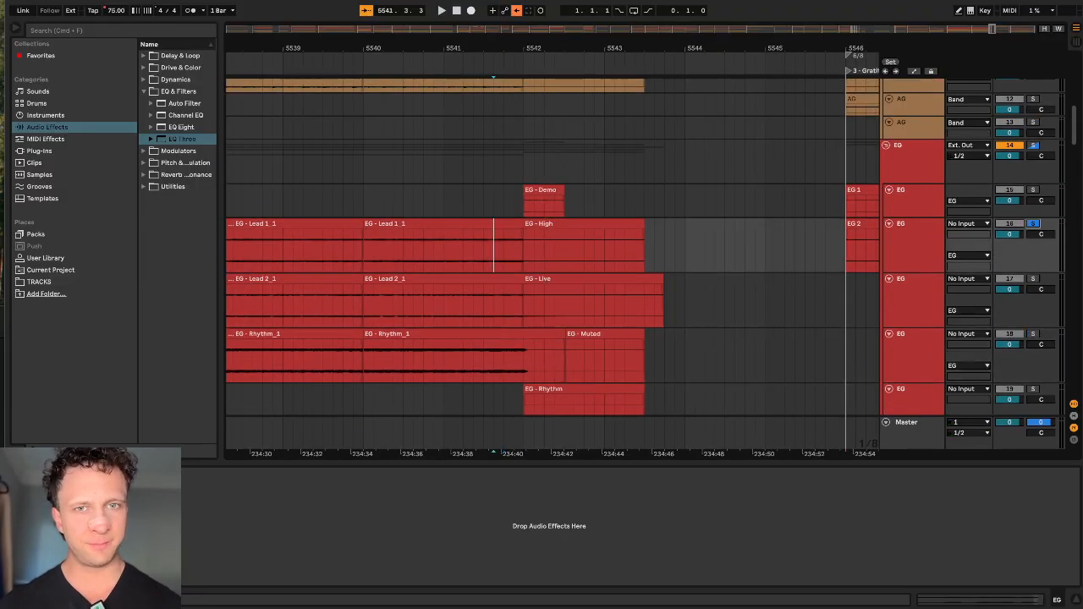
{"action": "key", "text": "space"}
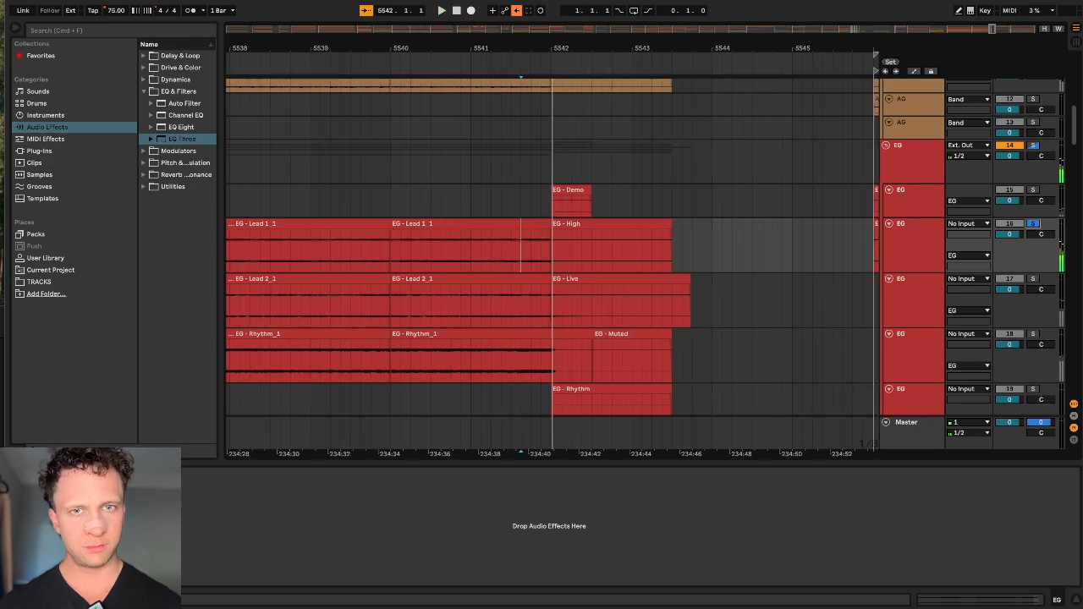
- Extend the last EG - Lead 1_1 clip over the start of EG - High, and lengthen another EG clip slightly past bar 5542
{"action": "left_click_drag", "start_coordinate": [552, 224], "coordinate": [555, 224]}
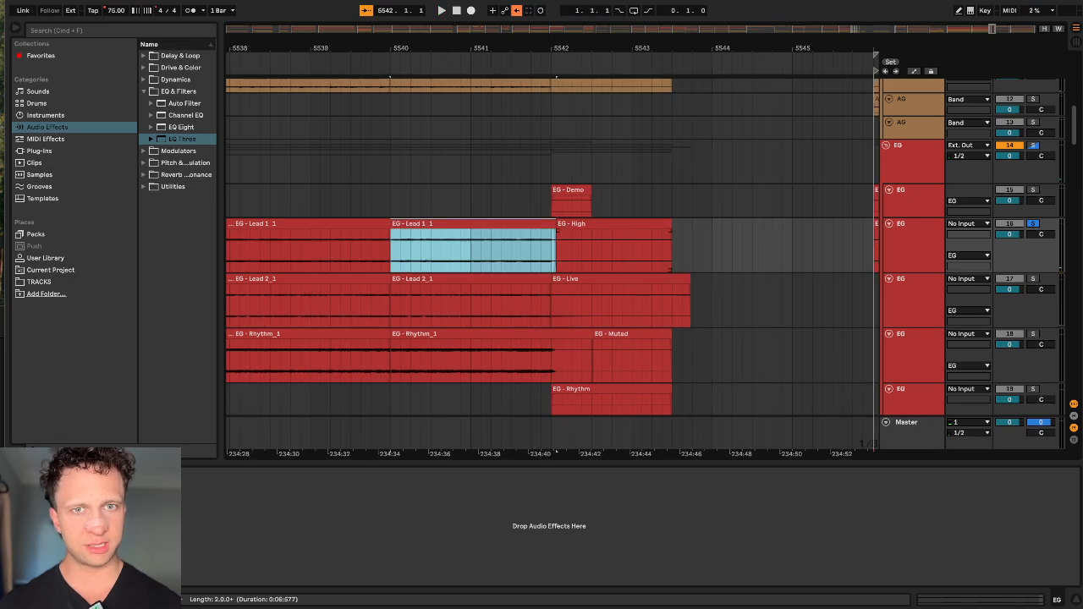
{"action": "scroll", "coordinate": [561, 241], "scroll_direction": "down", "scroll_amount": 2}
{"action": "scroll", "coordinate": [561, 241], "scroll_direction": "up", "scroll_amount": 5}
{"action": "scroll", "coordinate": [561, 233], "scroll_direction": "down", "scroll_amount": 5}
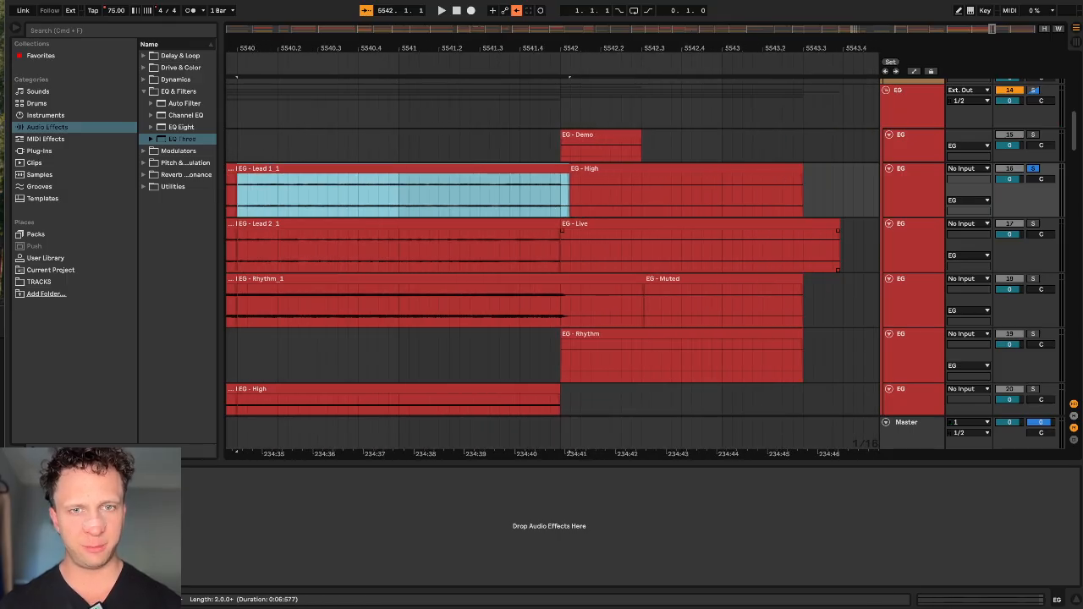
{"action": "scroll", "coordinate": [561, 232], "scroll_direction": "down", "scroll_amount": 4}
{"action": "mouse_move", "coordinate": [556, 224]}
{"action": "left_mouse_down"}
{"action": "mouse_move", "coordinate": [705, 224]}
{"action": "mouse_move", "coordinate": [576, 224]}
{"action": "left_mouse_up"}
- Unsolo EG track 16 and check the acoustic guitar, piano, bass and drum clips around the start of Gratitude
{"action": "scroll", "coordinate": [586, 227], "scroll_direction": "up", "scroll_amount": 5}
{"action": "scroll", "coordinate": [586, 226], "scroll_direction": "down", "scroll_amount": 5}
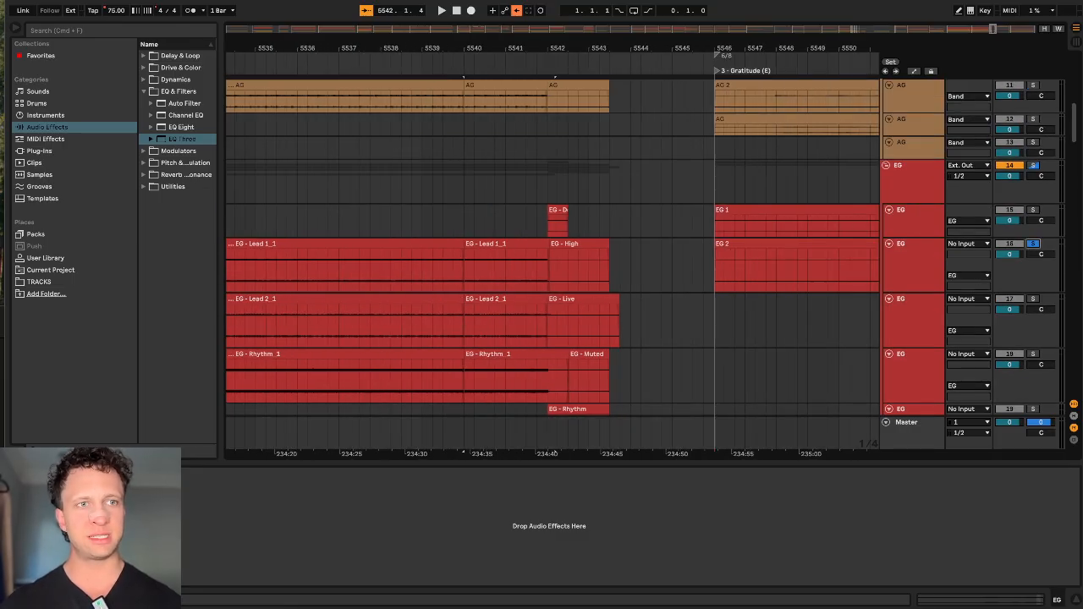
{"action": "scroll", "coordinate": [550, 253], "scroll_direction": "up", "scroll_amount": 8}
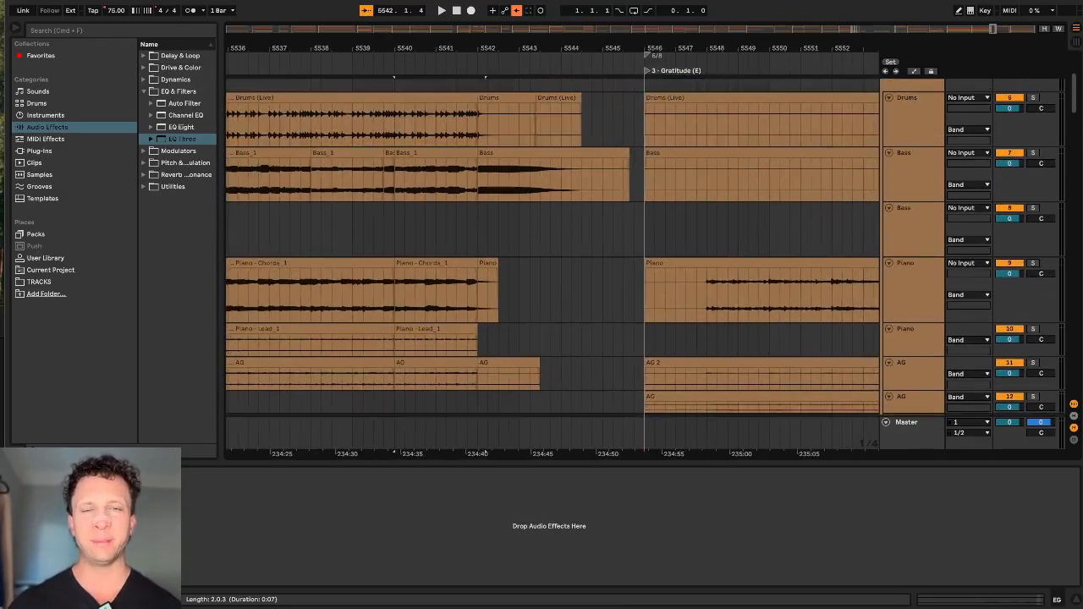
{"action": "scroll", "coordinate": [756, 209], "scroll_direction": "up", "scroll_amount": 2}
{"action": "scroll", "coordinate": [755, 203], "scroll_direction": "down", "scroll_amount": 3}
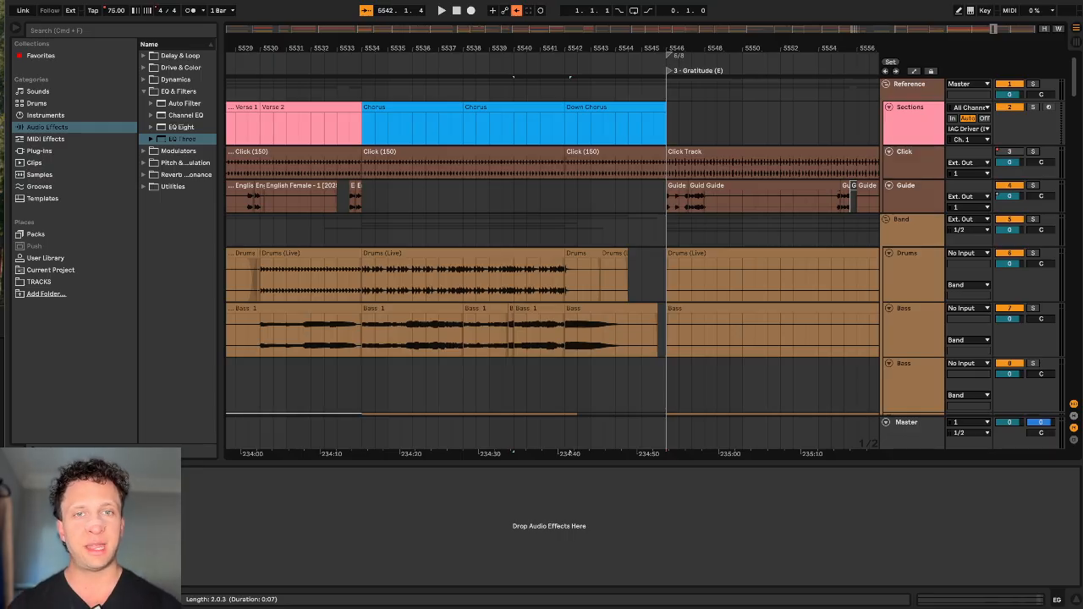
- Examine the sections, click, guide and band clips from Life is Better into the start of Gratitude
{"action": "left_click", "coordinate": [566, 197]}
{"action": "scroll", "coordinate": [673, 200], "scroll_direction": "up", "scroll_amount": 5}
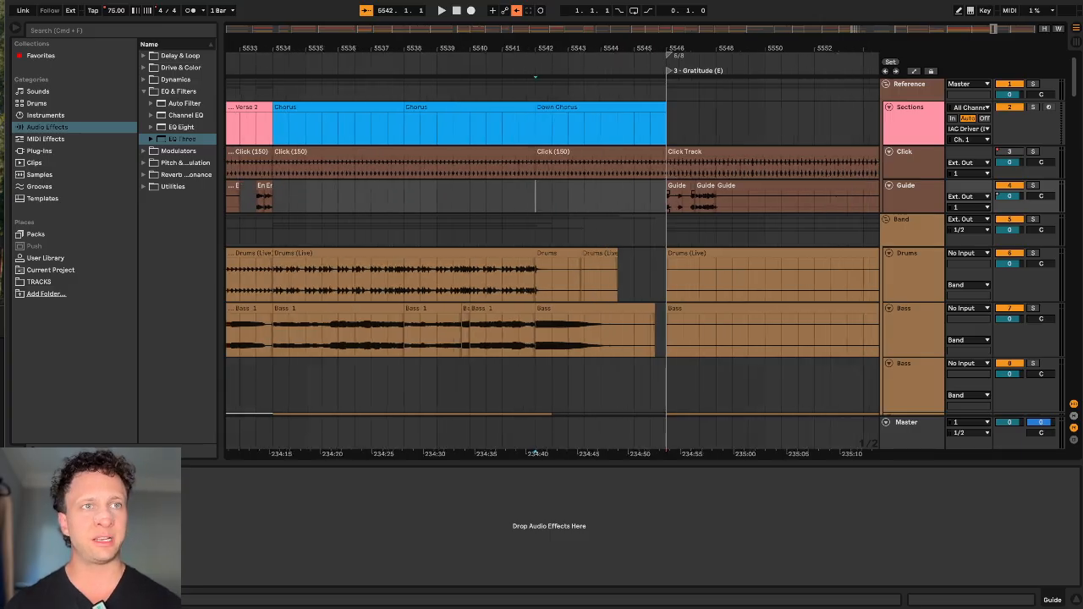
{"action": "scroll", "coordinate": [672, 200], "scroll_direction": "right", "scroll_amount": 3}
{"action": "scroll", "coordinate": [672, 200], "scroll_direction": "down", "scroll_amount": 1}
{"action": "scroll", "coordinate": [666, 193], "scroll_direction": "down", "scroll_amount": 5}
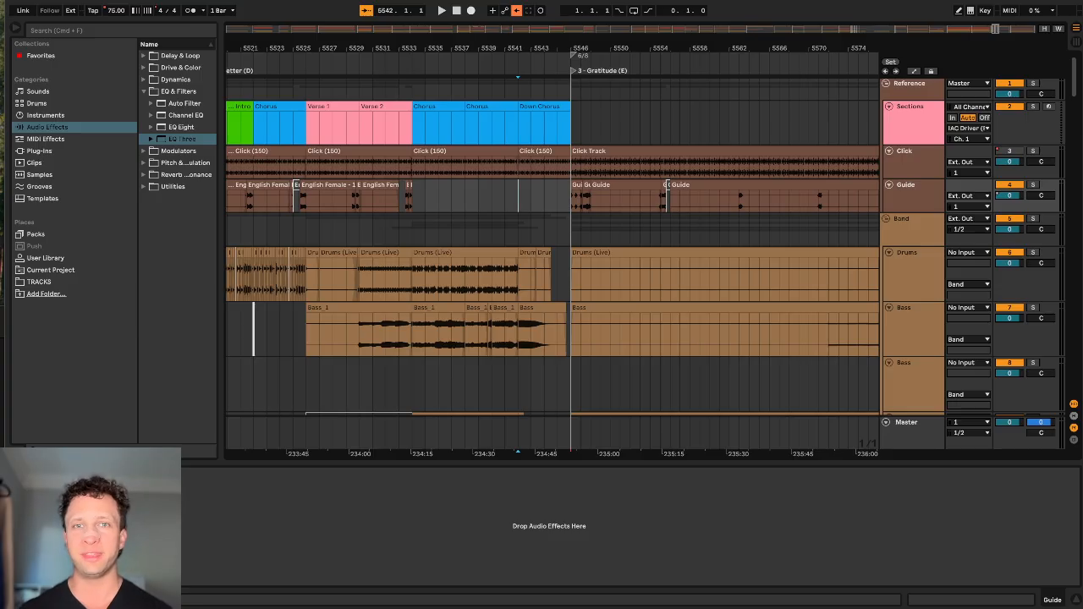
{"action": "scroll", "coordinate": [554, 194], "scroll_direction": "down", "scroll_amount": 5}
{"action": "scroll", "coordinate": [554, 195], "scroll_direction": "up", "scroll_amount": 5}
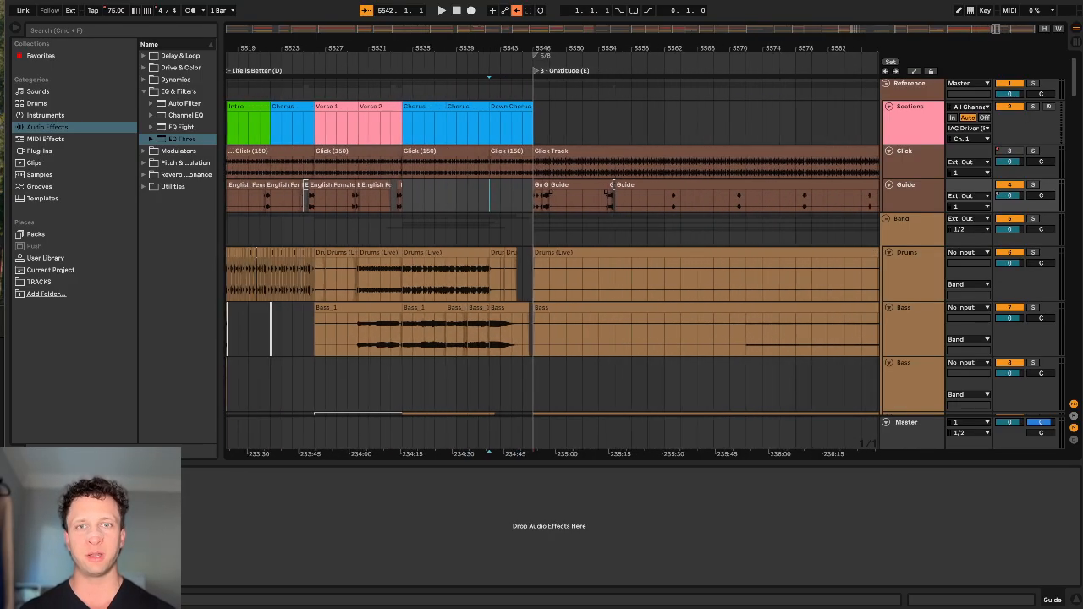
{"action": "scroll", "coordinate": [440, 194], "scroll_direction": "up", "scroll_amount": 5}
- Play the last Chorus of Life is Better briefly from bar 5540
{"action": "scroll", "coordinate": [550, 254], "scroll_direction": "down", "scroll_amount": 1}
{"action": "scroll", "coordinate": [550, 254], "scroll_direction": "right", "scroll_amount": 2}
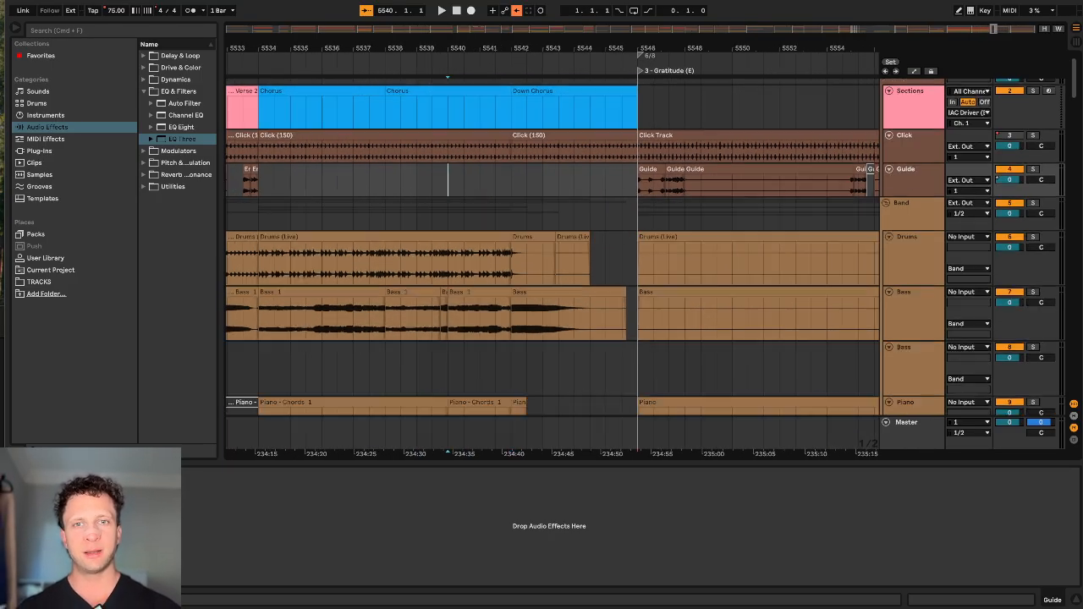
{"action": "key", "text": "space"}
{"action": "scroll", "coordinate": [552, 254], "scroll_direction": "right", "scroll_amount": 3}
{"action": "scroll", "coordinate": [551, 253], "scroll_direction": "down", "scroll_amount": 1}
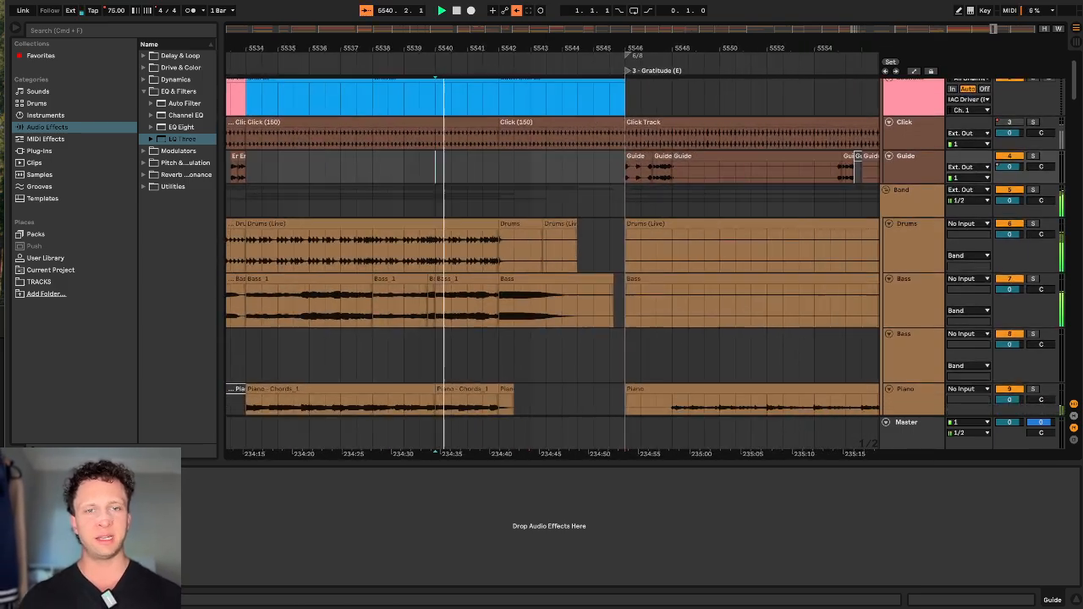
{"action": "key", "text": "space"}
- Check the vocal, percussion, keys and electric guitar tracks around the song boundary
{"action": "scroll", "coordinate": [552, 254], "scroll_direction": "down", "scroll_amount": 20}
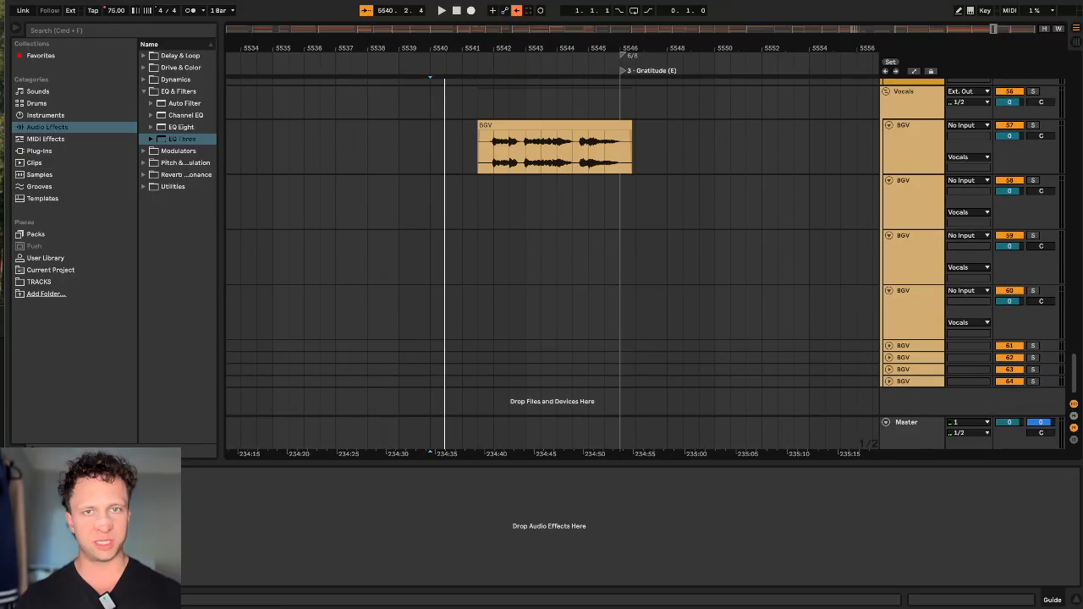
{"action": "scroll", "coordinate": [552, 254], "scroll_direction": "up", "scroll_amount": 4}
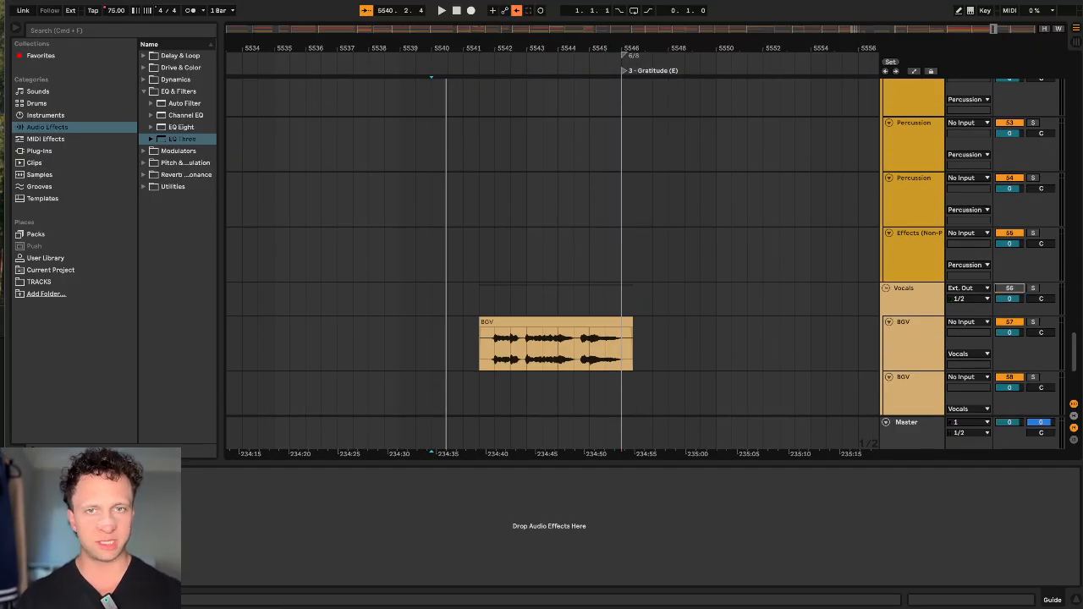
{"action": "scroll", "coordinate": [550, 254], "scroll_direction": "up", "scroll_amount": 20}
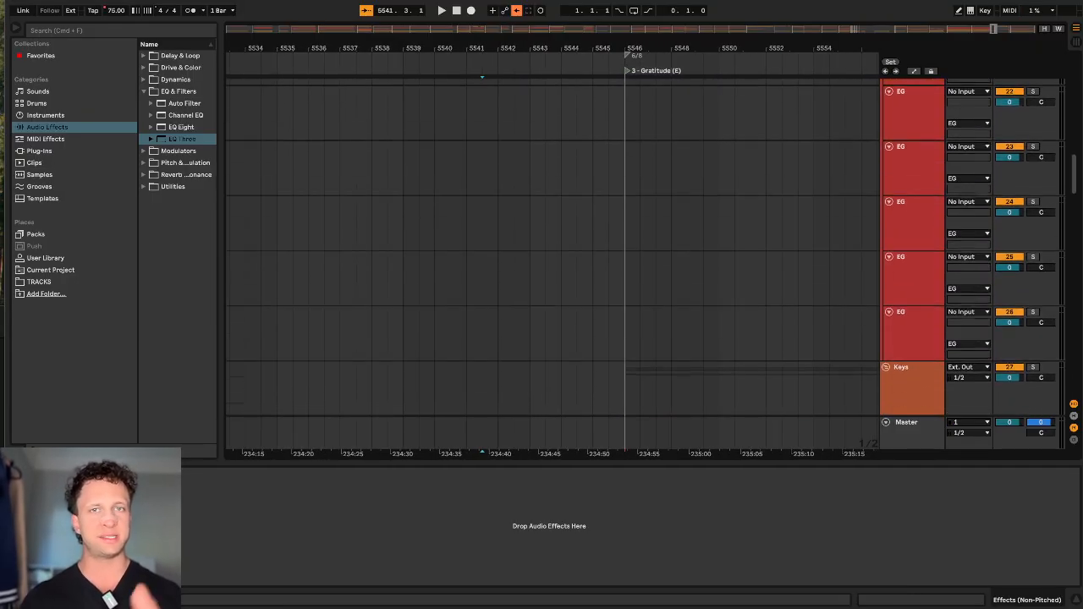
{"action": "scroll", "coordinate": [549, 254], "scroll_direction": "up", "scroll_amount": 15}
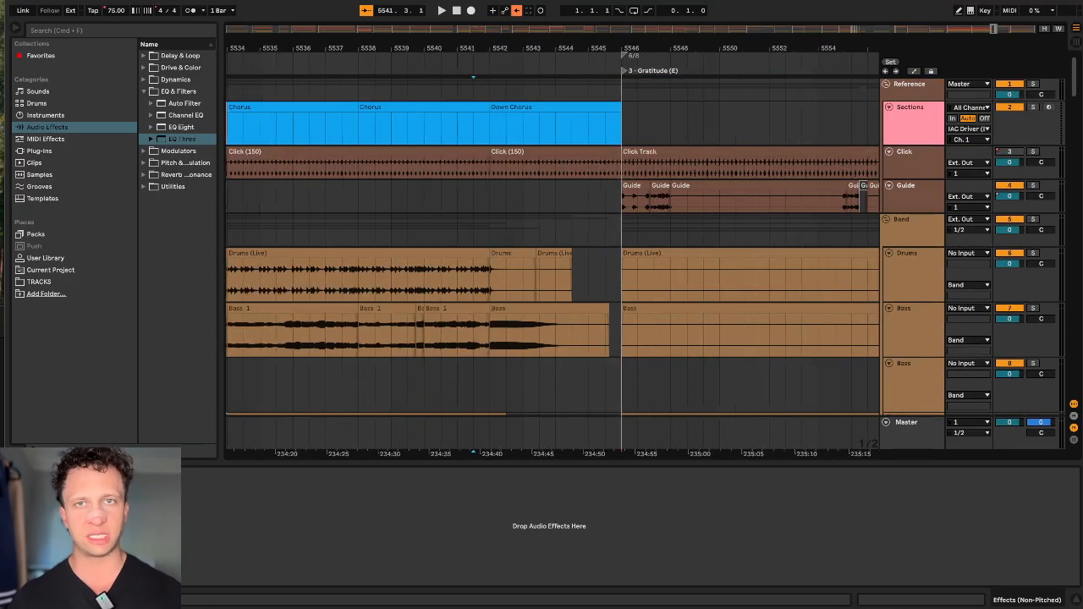
- Play from just before the Down Chorus toward Gratitude while checking the band and electric guitar clips
{"action": "scroll", "coordinate": [481, 197], "scroll_direction": "up", "scroll_amount": 5}
{"action": "left_click", "coordinate": [481, 196]}
{"action": "key", "text": "space"}
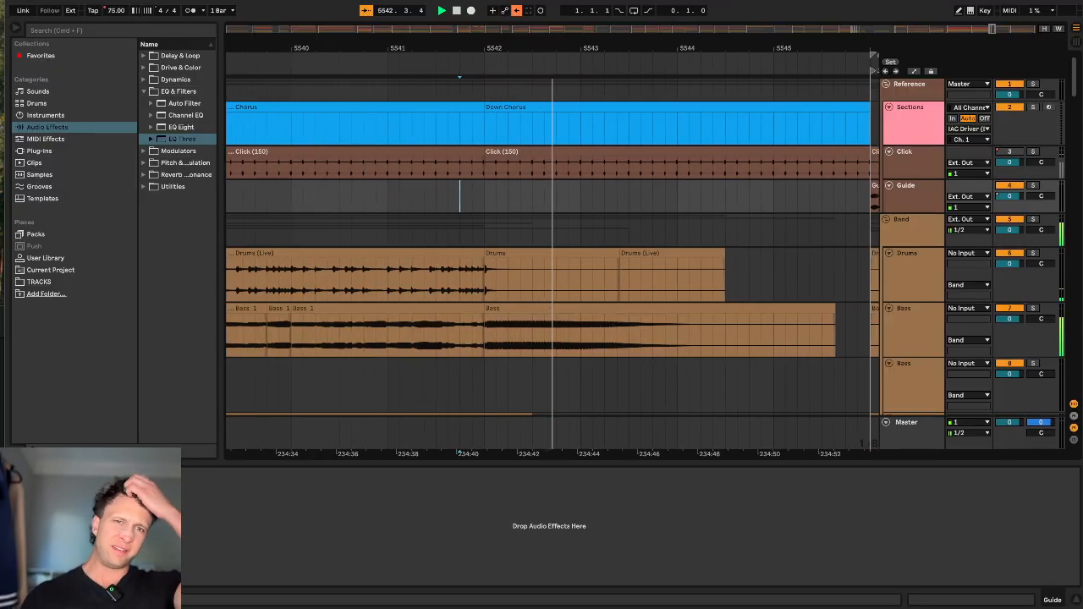
{"action": "scroll", "coordinate": [522, 253], "scroll_direction": "down", "scroll_amount": 3}
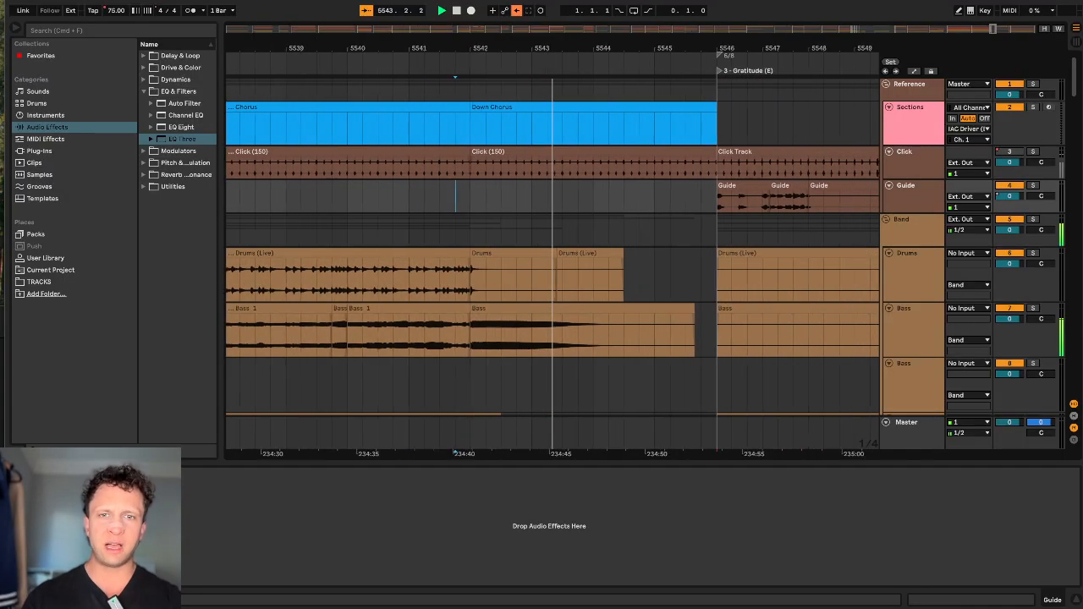
{"action": "scroll", "coordinate": [522, 253], "scroll_direction": "down", "scroll_amount": 6}
{"action": "scroll", "coordinate": [518, 254], "scroll_direction": "down", "scroll_amount": 3}
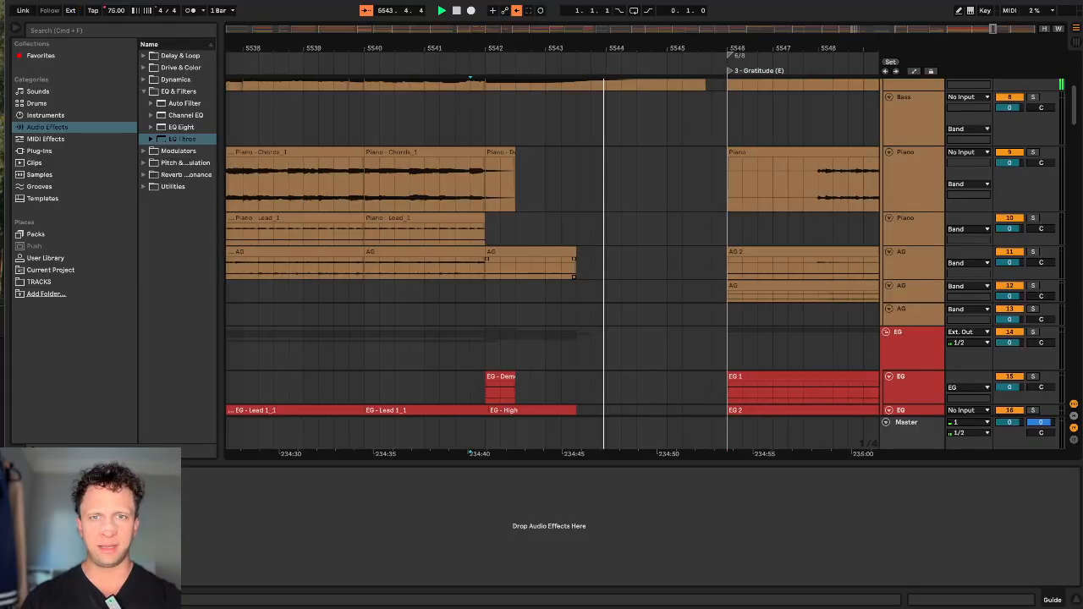
{"action": "scroll", "coordinate": [518, 254], "scroll_direction": "up", "scroll_amount": 6}
{"action": "scroll", "coordinate": [518, 280], "scroll_direction": "up", "scroll_amount": 1}
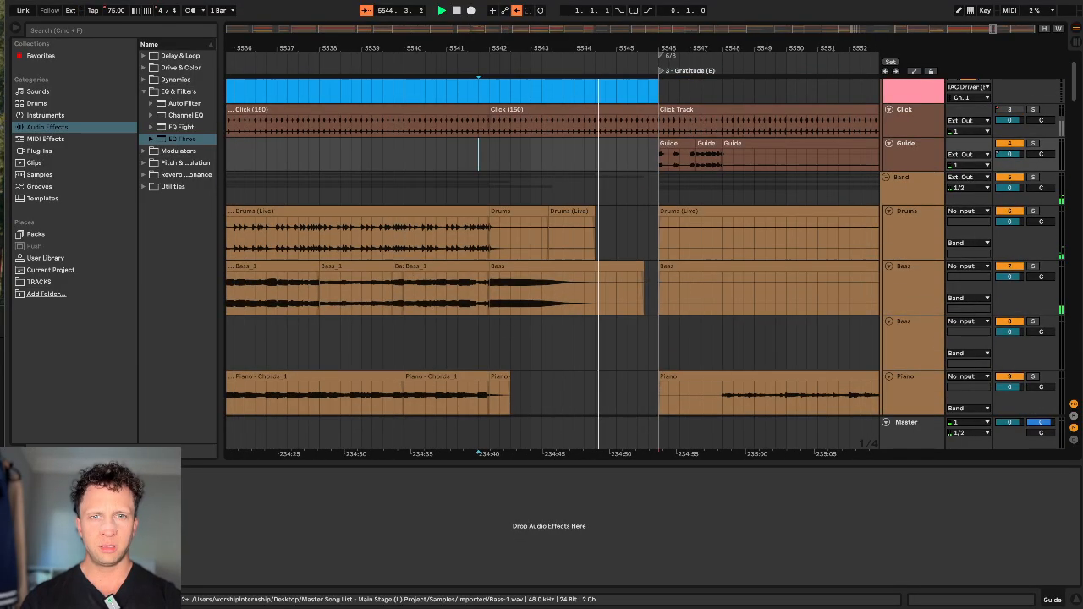
- Delete the short Drums (Live) clip in the Down Chorus and fade out the end of the preceding Drums clip
{"action": "left_click", "coordinate": [569, 212]}
{"action": "key", "text": "Delete"}
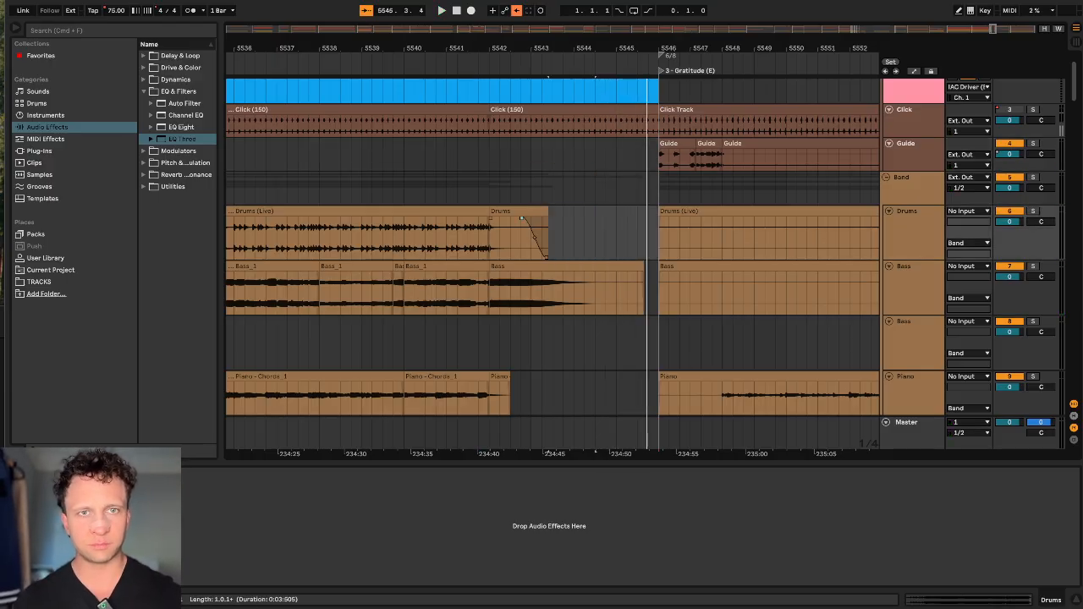
- Delete the leftover clip material starting at bar 5530 on Keys track 34 within Life is Better
{"action": "scroll", "coordinate": [549, 254], "scroll_direction": "down", "scroll_amount": 15}
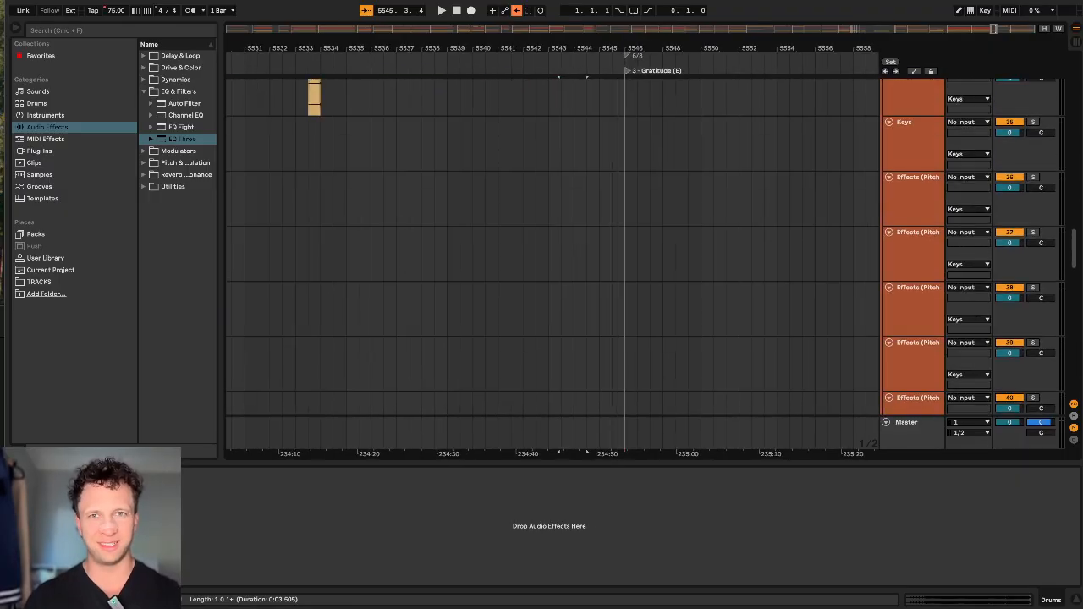
{"action": "scroll", "coordinate": [550, 254], "scroll_direction": "up", "scroll_amount": 5}
{"action": "left_click_drag", "start_coordinate": [384, 285], "coordinate": [227, 284]}
{"action": "key", "text": "Delete"}
{"action": "scroll", "coordinate": [536, 282], "scroll_direction": "down", "scroll_amount": 5}
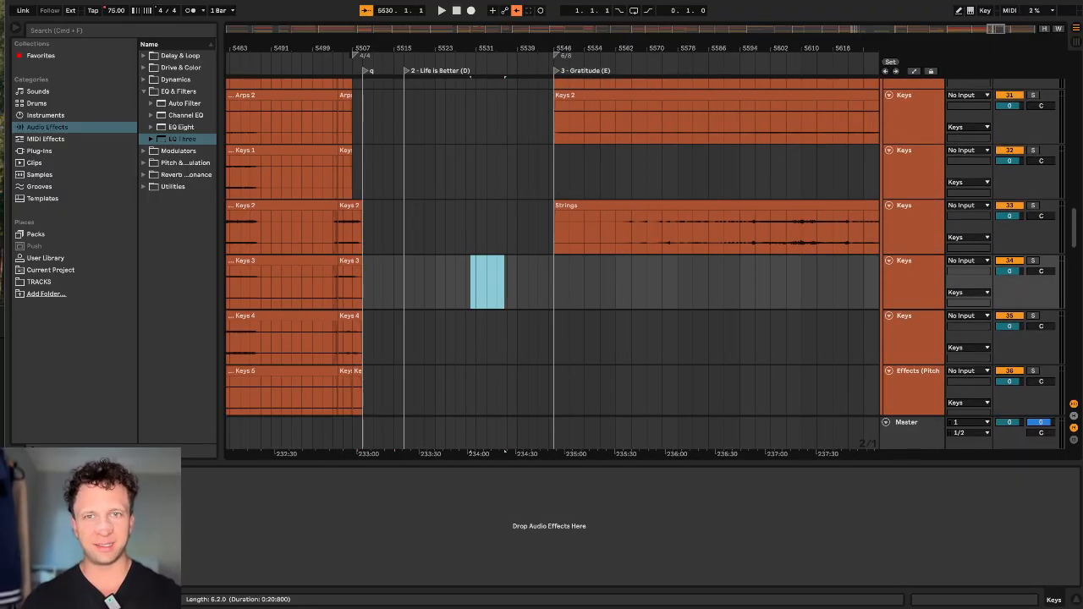
- Switch to Finder, reposition its window and browse the Desktop from the MultiTrack Guide folder to Other Files
{"action": "scroll", "coordinate": [505, 451], "scroll_direction": "up", "scroll_amount": 10}
{"action": "scroll", "coordinate": [531, 254], "scroll_direction": "up", "scroll_amount": 5}
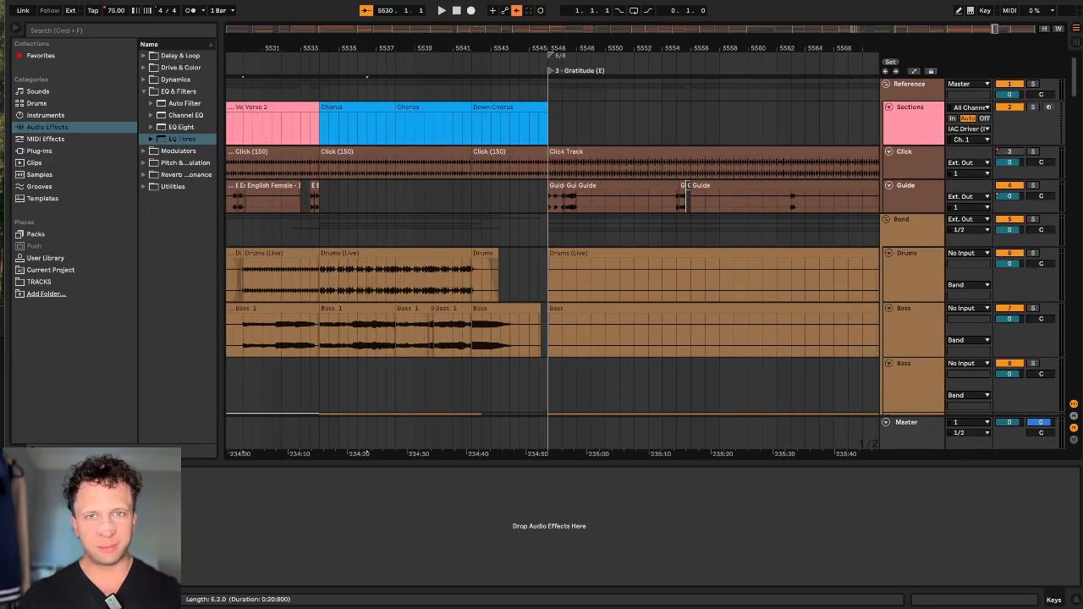
{"action": "key", "text": "super+Tab"}
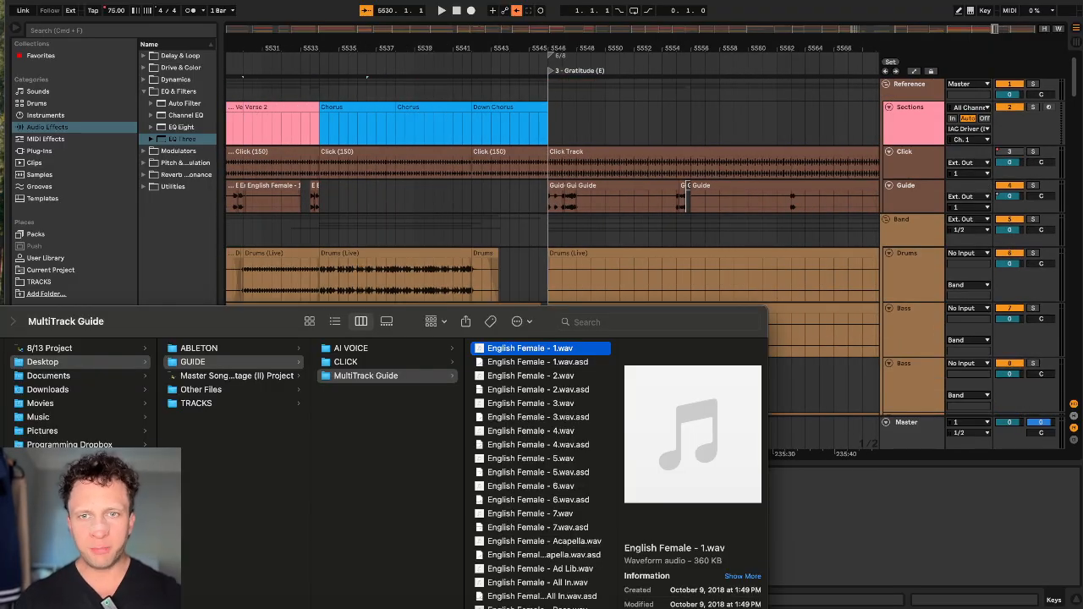
{"action": "left_click_drag", "start_coordinate": [203, 321], "coordinate": [327, 277]}
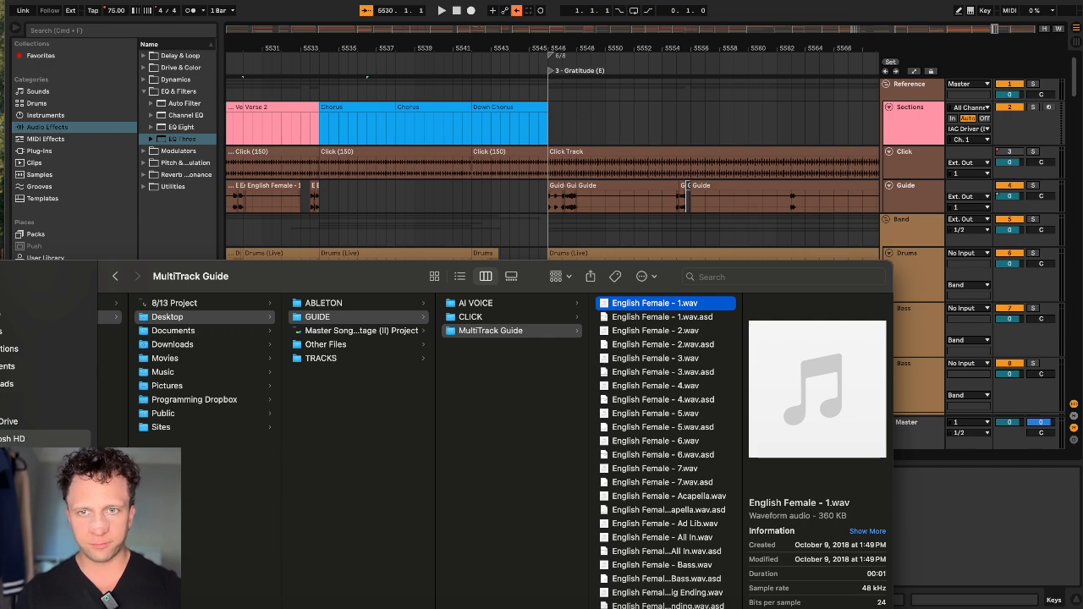
{"action": "key", "text": "Left"}
{"action": "key", "text": "Left"}
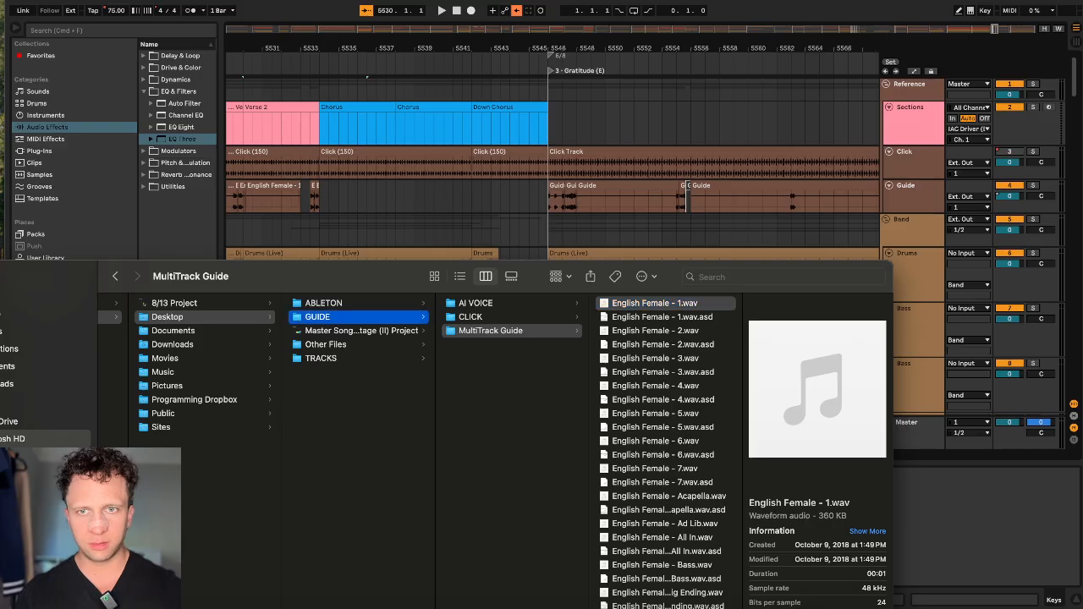
{"action": "key", "text": "Down"}
{"action": "key", "text": "Down"}
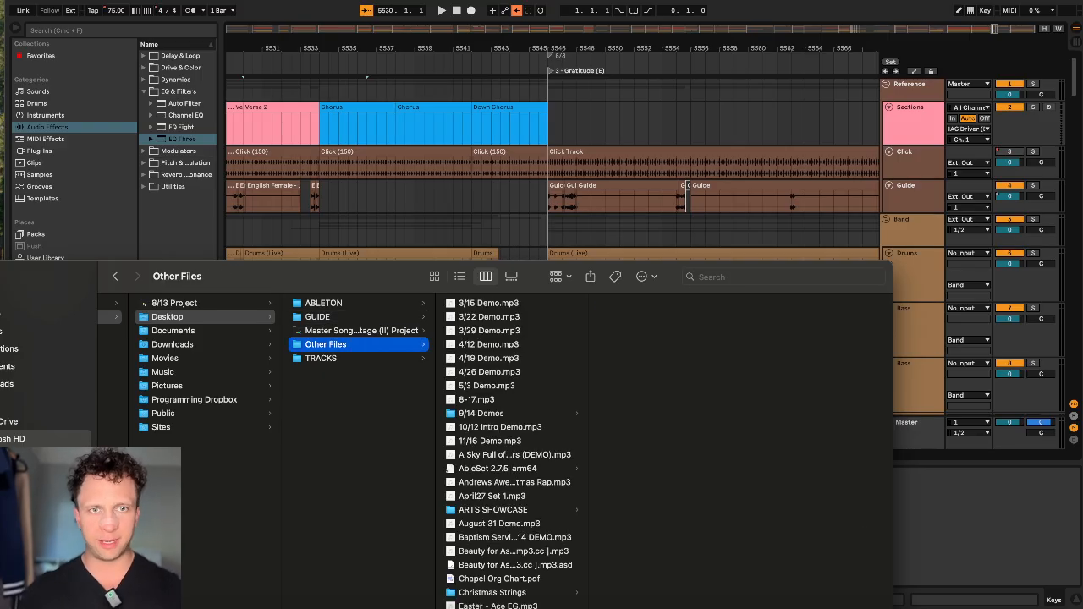
- Search this Mac for "pads", open the PADS folder and go into its FUNDAMENTAL subfolder
{"action": "key", "text": "super+f"}
{"action": "type", "text": "pads"}
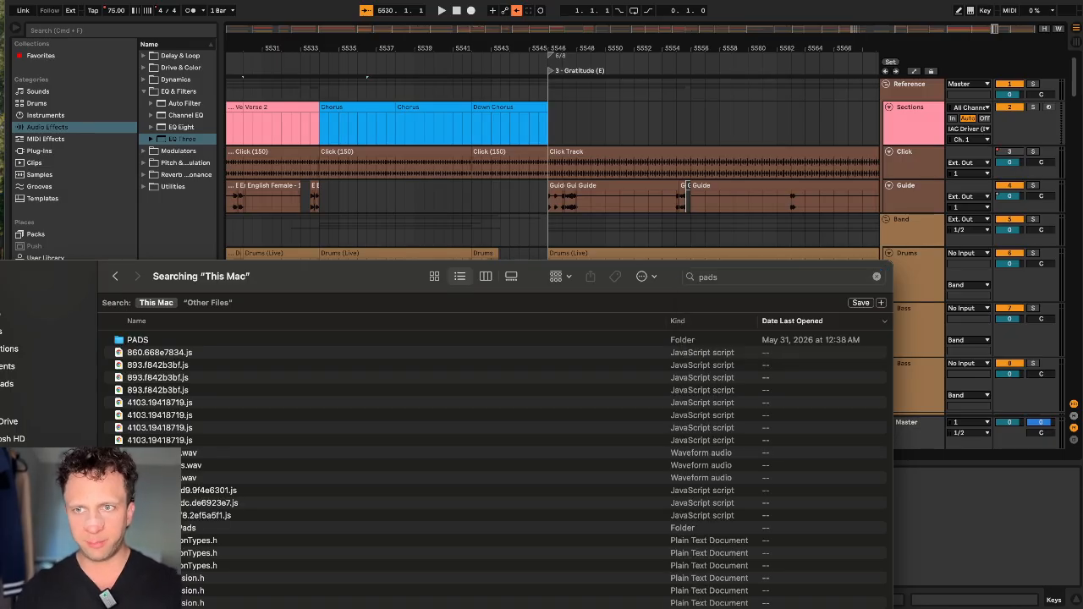
{"action": "double_click", "coordinate": [138, 340]}
{"action": "double_click", "coordinate": [156, 319]}
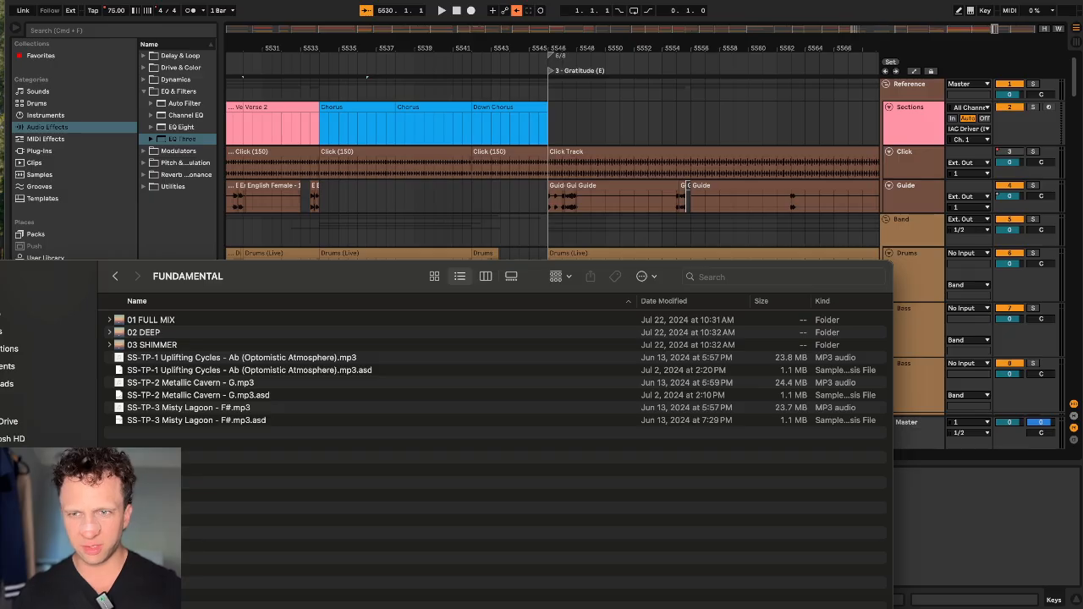
- Preview the SS-TP-3 Misty Lagoon - F#.mp3 pad, then return to the FUNDAMENTAL folder
{"action": "double_click", "coordinate": [189, 408]}
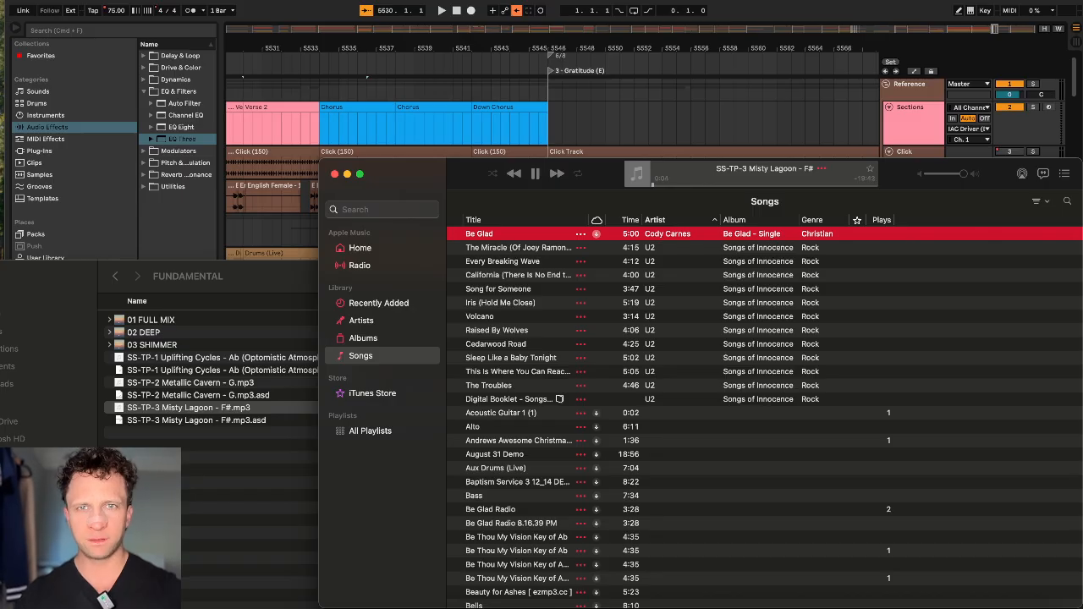
{"action": "left_click_drag", "start_coordinate": [545, 173], "coordinate": [546, 177]}
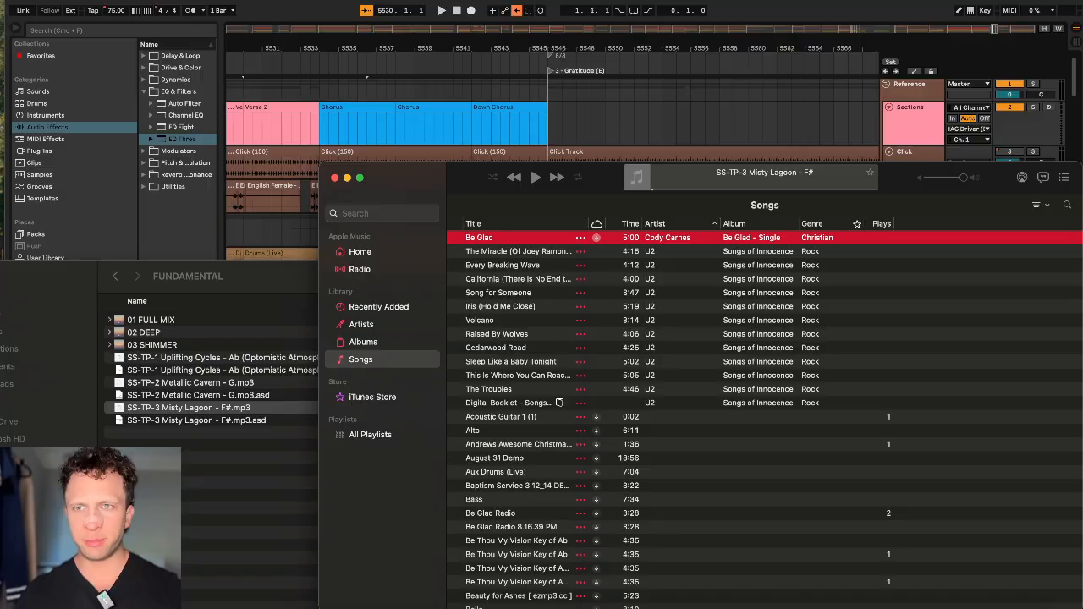
{"action": "key", "text": "super+Tab"}
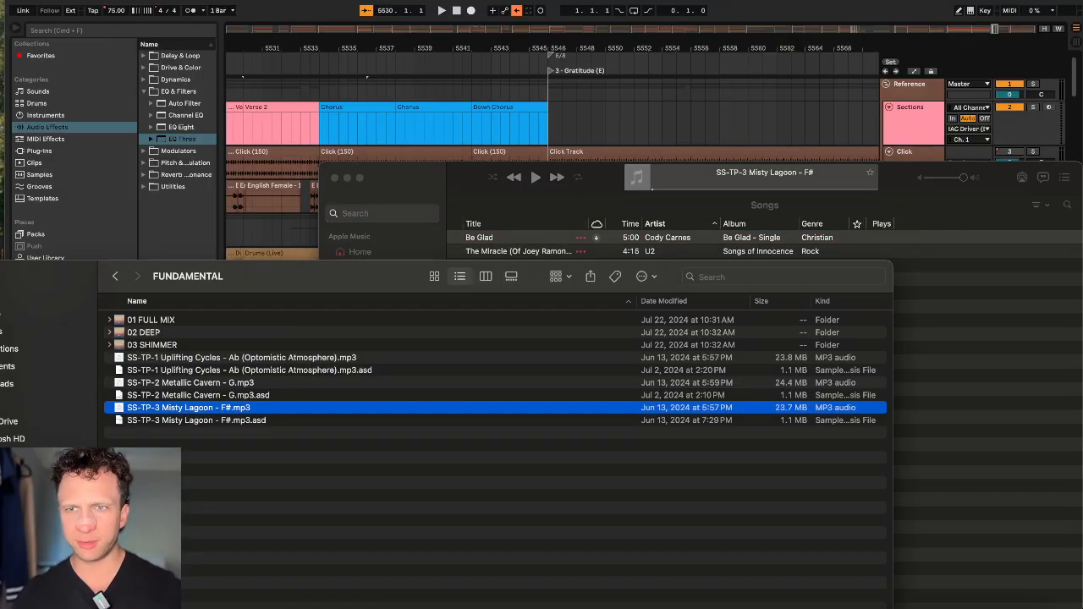
- Open the 03 SHIMMER folder and preview D SHIMMER.wav
{"action": "double_click", "coordinate": [153, 345]}
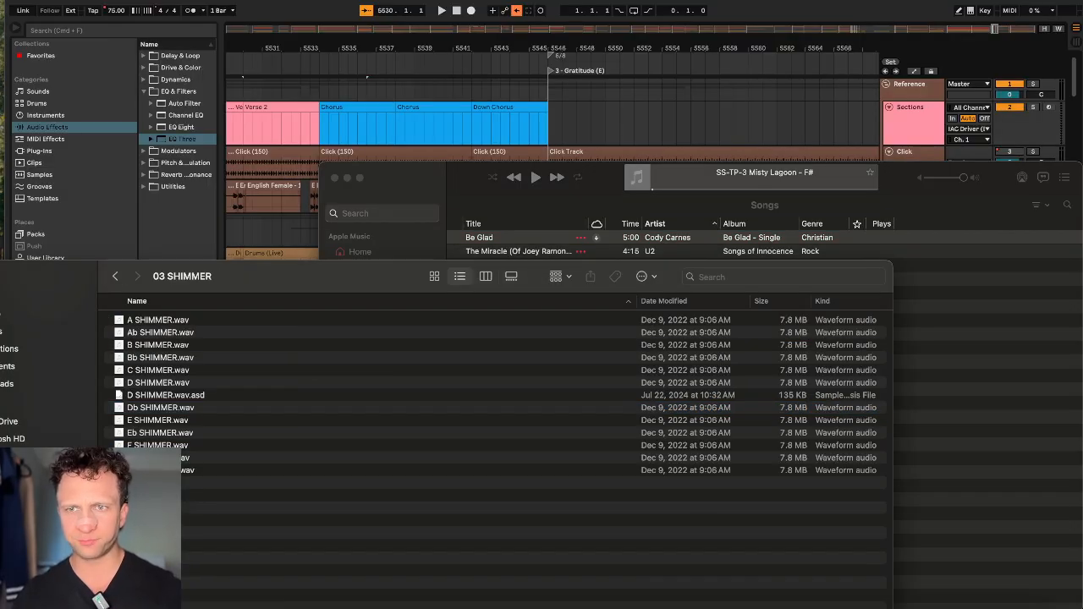
{"action": "key", "text": "super+bracketleft"}
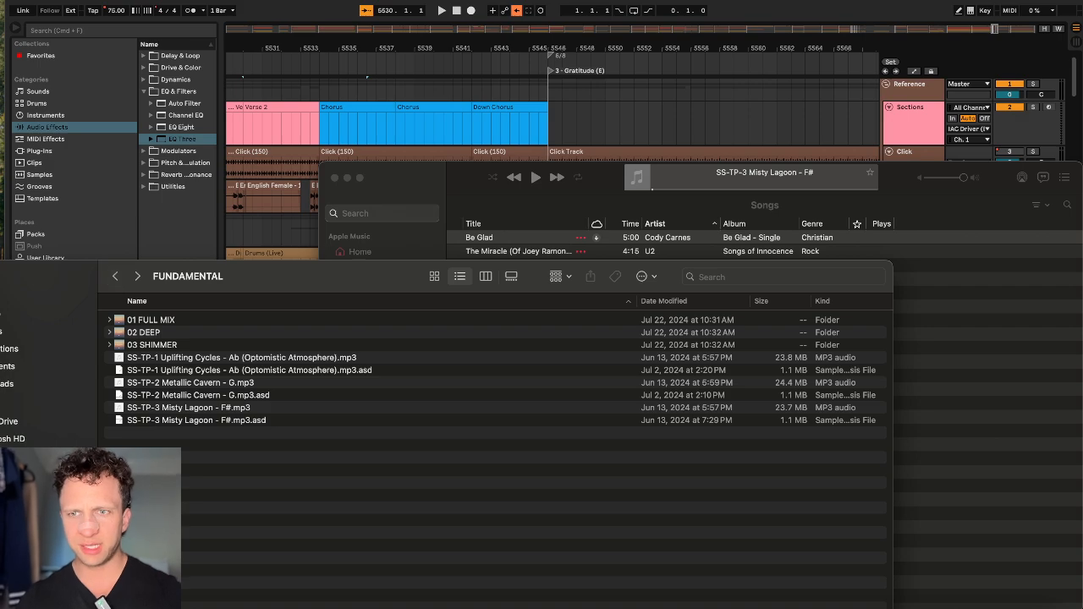
{"action": "double_click", "coordinate": [152, 345]}
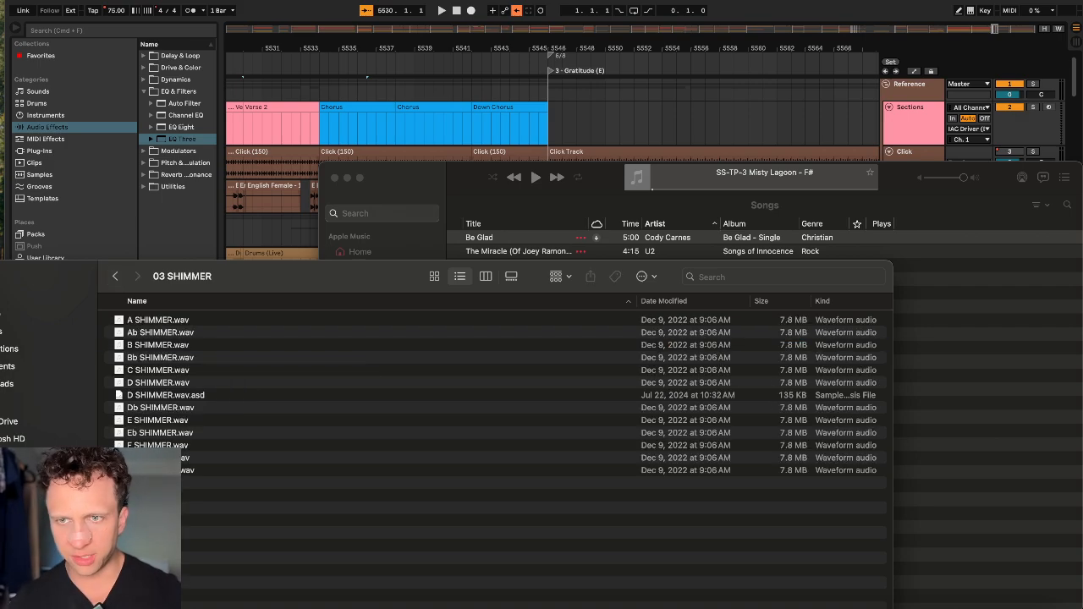
{"action": "double_click", "coordinate": [158, 383]}
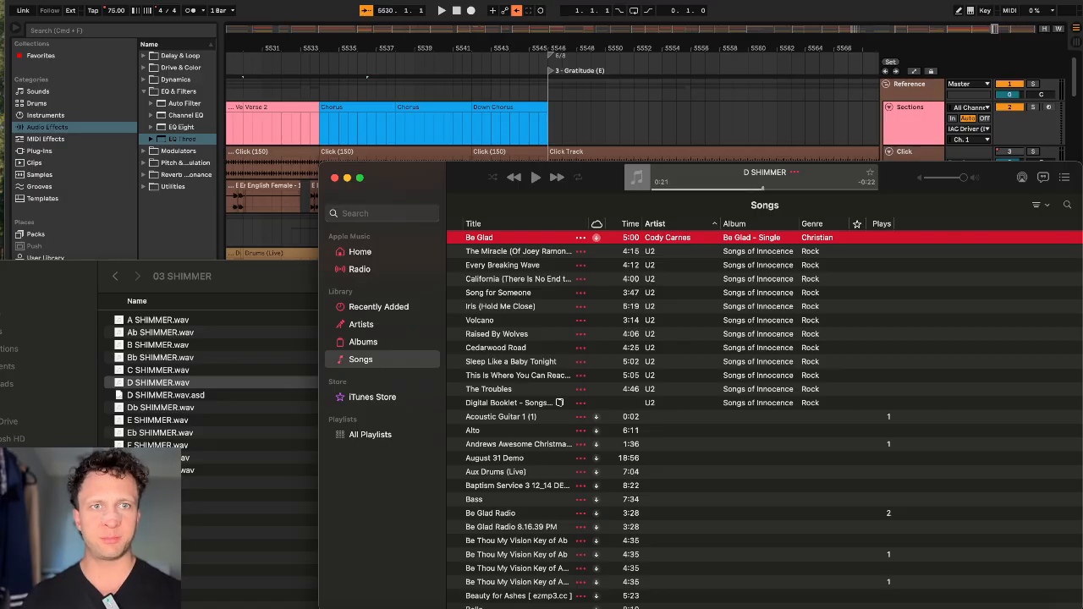
{"action": "key", "text": "space"}
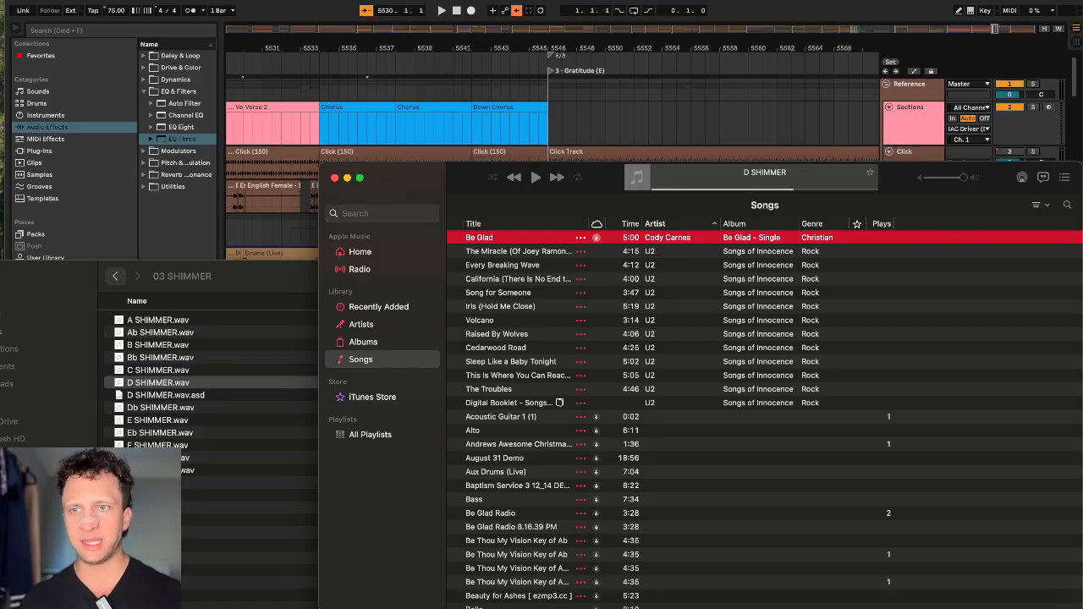
- Preview D FULL MIX.wav from the 01 FULL MIX folder and D DEEP.wav from the 02 DEEP folder
{"action": "left_click", "coordinate": [115, 277]}
{"action": "double_click", "coordinate": [150, 319]}
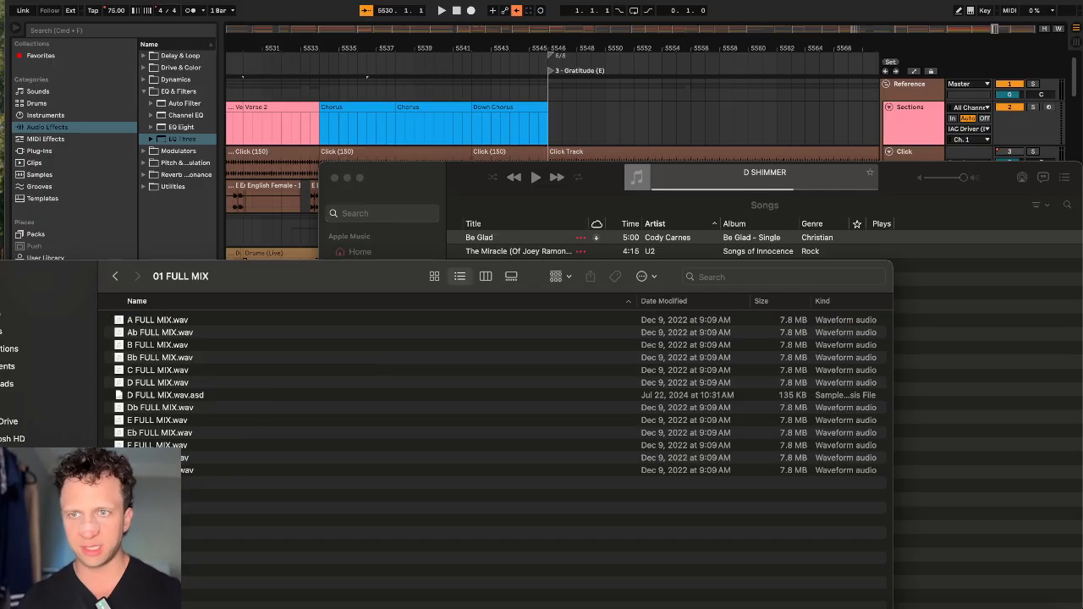
{"action": "double_click", "coordinate": [158, 382]}
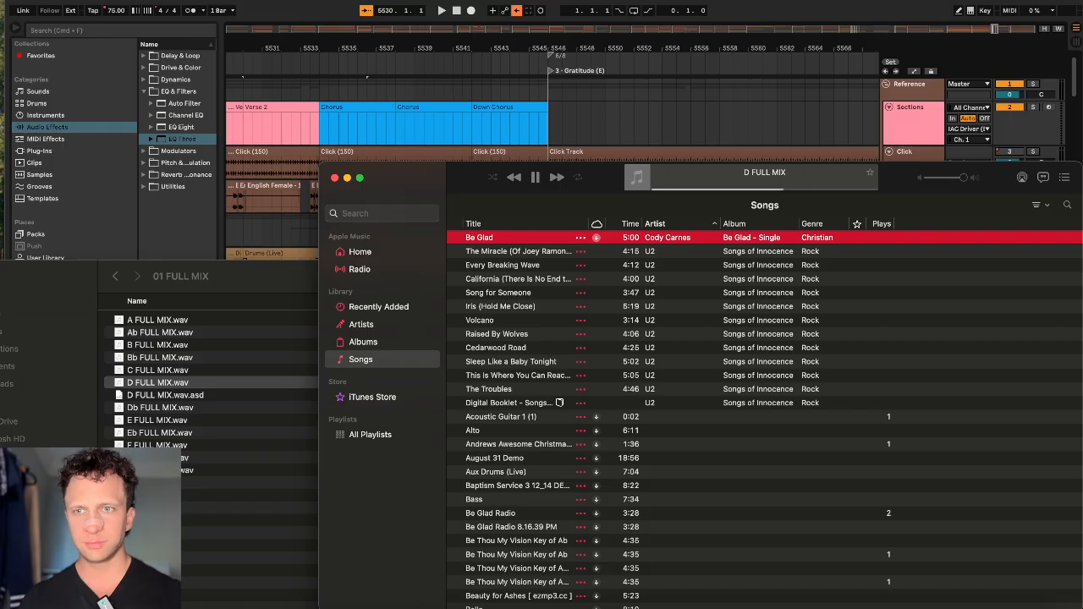
{"action": "left_click", "coordinate": [115, 277]}
{"action": "double_click", "coordinate": [143, 332]}
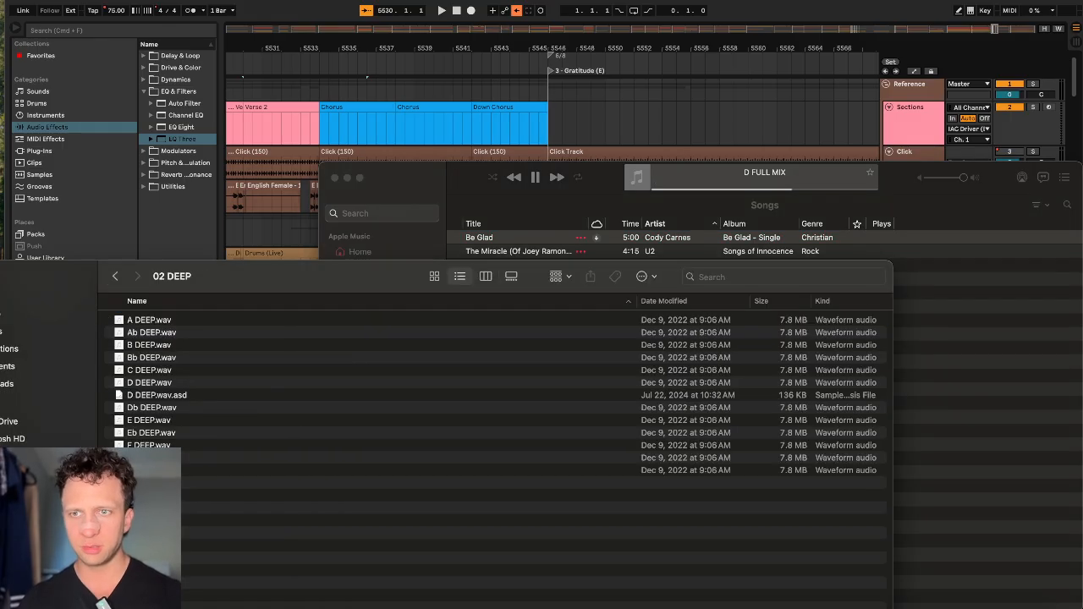
{"action": "double_click", "coordinate": [149, 382]}
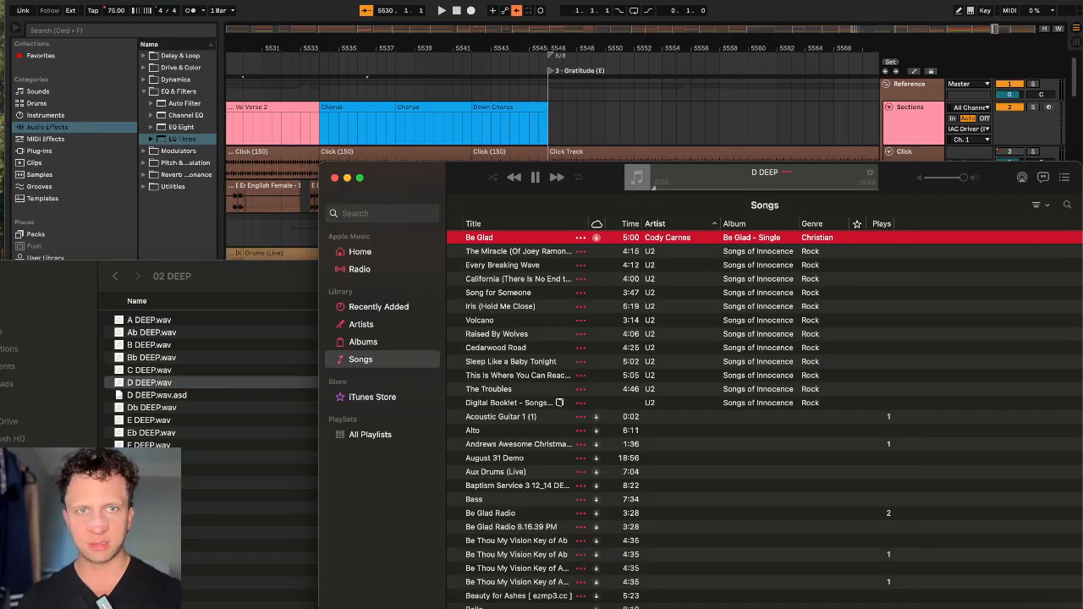
- Compare D SHIMMER.wav with D FULL MIX.wav by playing each again, then pause playback
{"action": "left_click", "coordinate": [115, 277]}
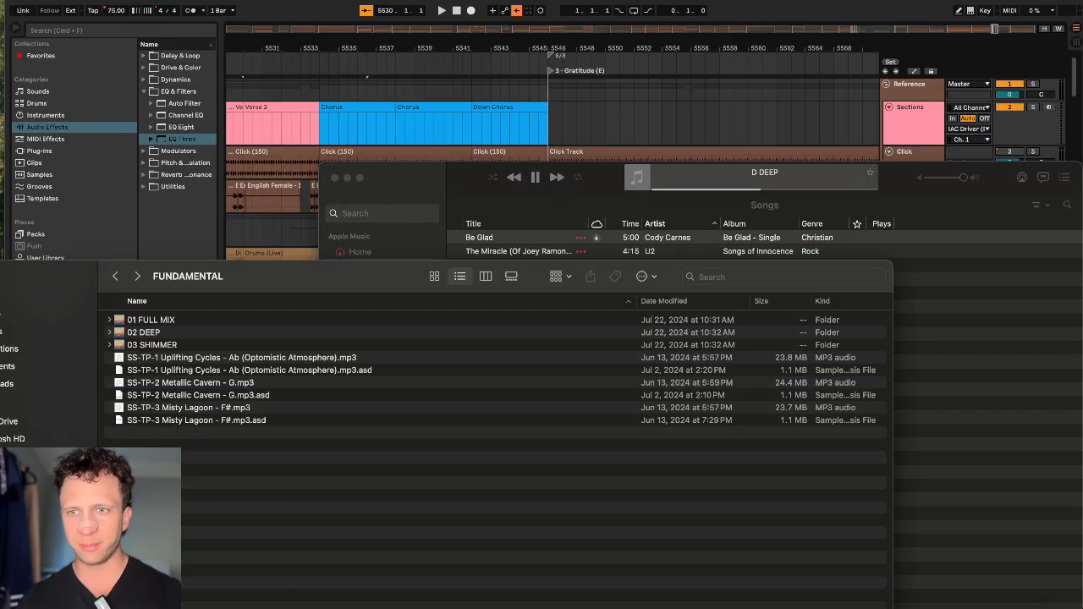
{"action": "double_click", "coordinate": [152, 345]}
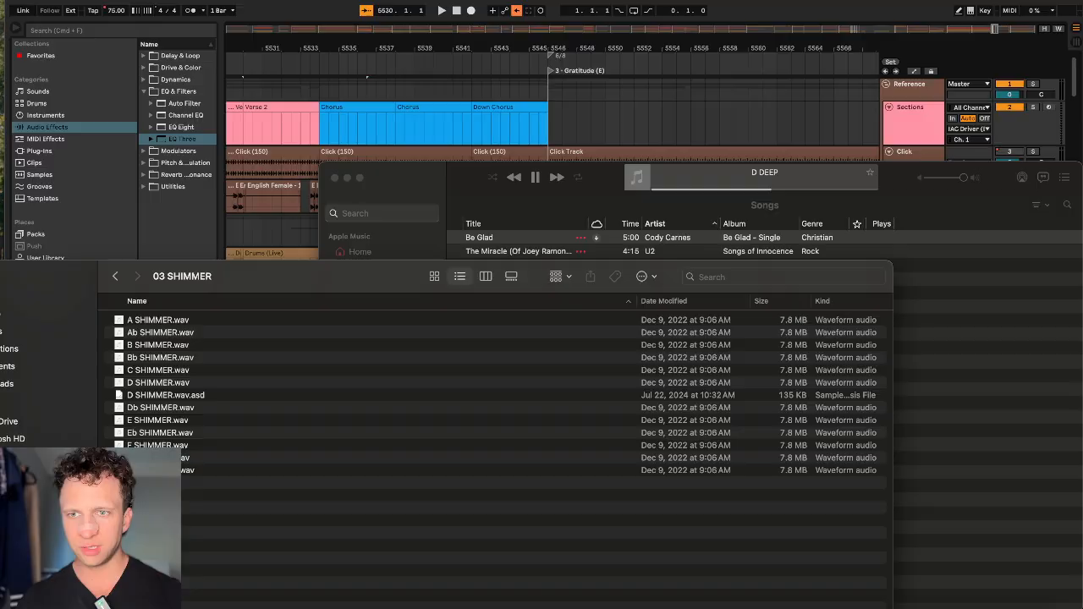
{"action": "double_click", "coordinate": [158, 382]}
{"action": "left_click", "coordinate": [115, 277]}
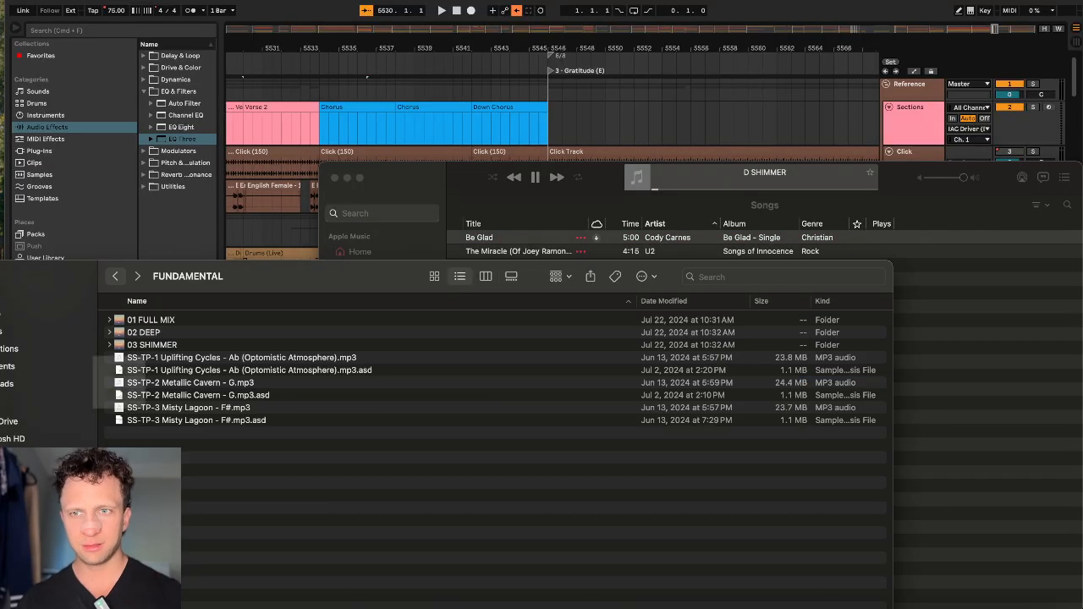
{"action": "double_click", "coordinate": [152, 320]}
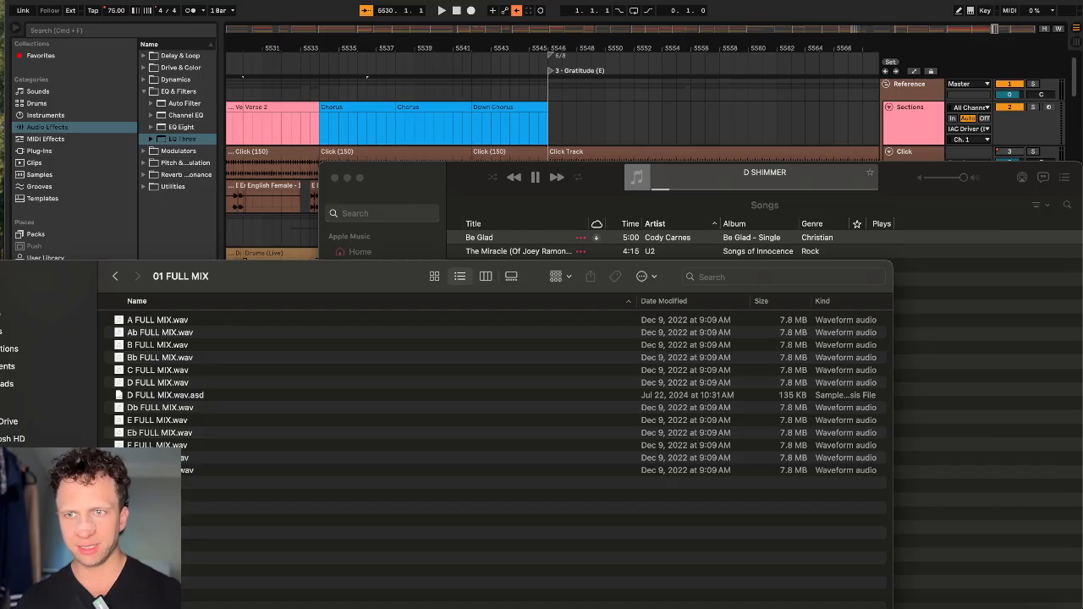
{"action": "double_click", "coordinate": [158, 382]}
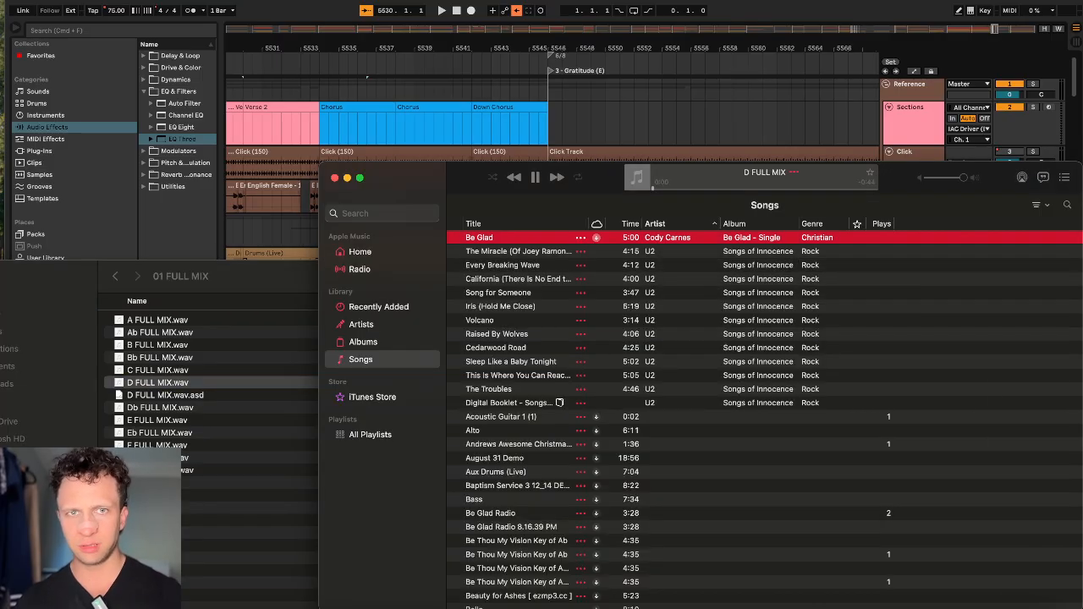
{"action": "left_click", "coordinate": [535, 177]}
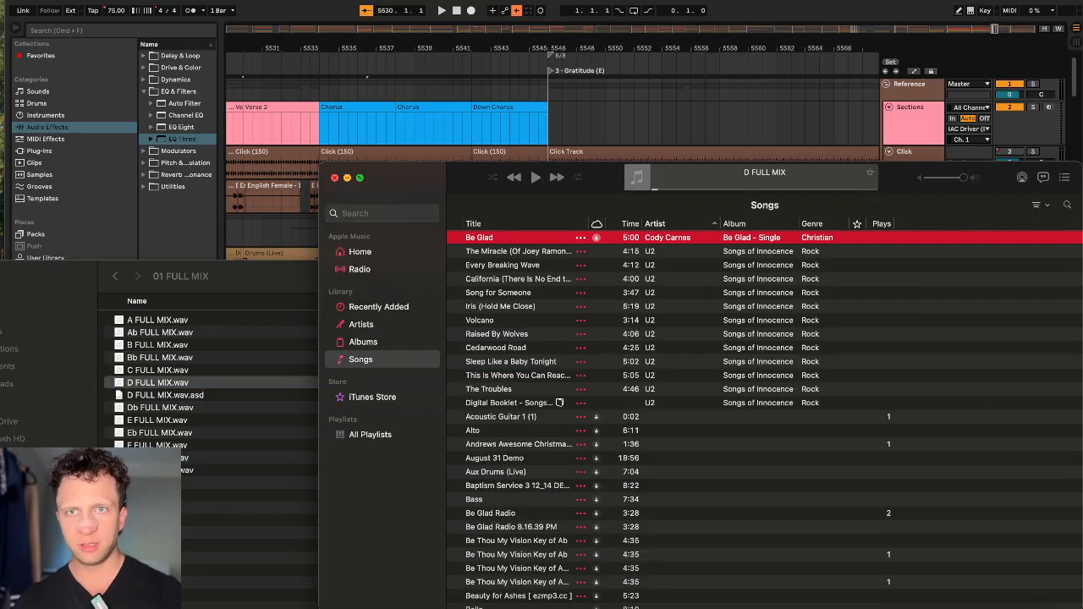
- Close the music player and place D FULL MIX.wav from Finder onto Effects (Pitched) track 45 in Ableton Live at bar 5526
{"action": "left_click", "coordinate": [334, 178]}
{"action": "left_click_drag", "start_coordinate": [339, 276], "coordinate": [426, 473]}
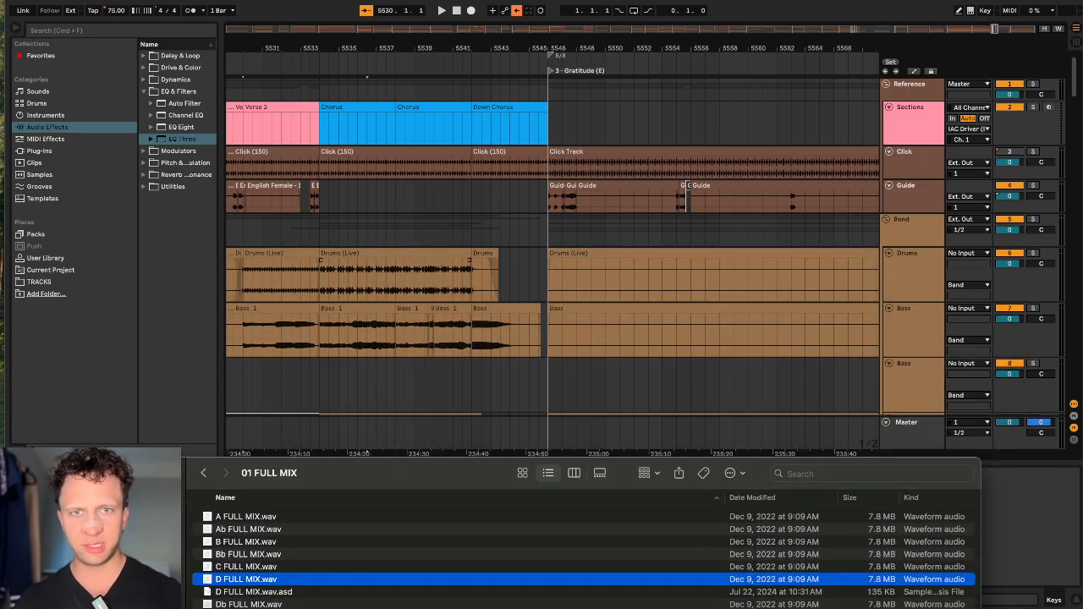
{"action": "scroll", "coordinate": [550, 254], "scroll_direction": "down", "scroll_amount": 15}
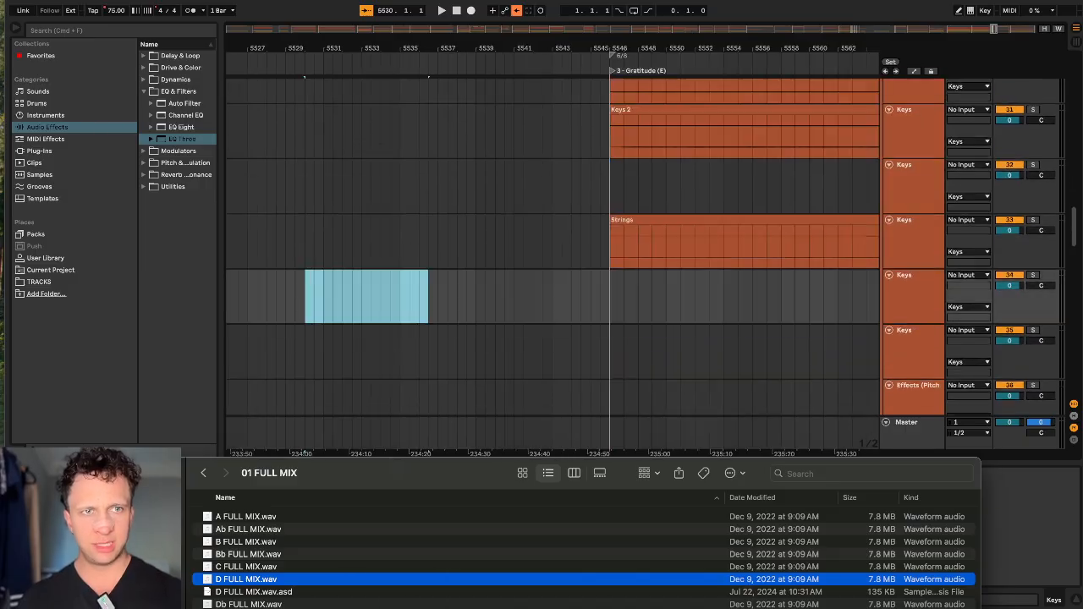
{"action": "scroll", "coordinate": [550, 254], "scroll_direction": "down", "scroll_amount": 6}
{"action": "scroll", "coordinate": [550, 254], "scroll_direction": "up", "scroll_amount": 6}
{"action": "scroll", "coordinate": [550, 254], "scroll_direction": "down", "scroll_amount": 6}
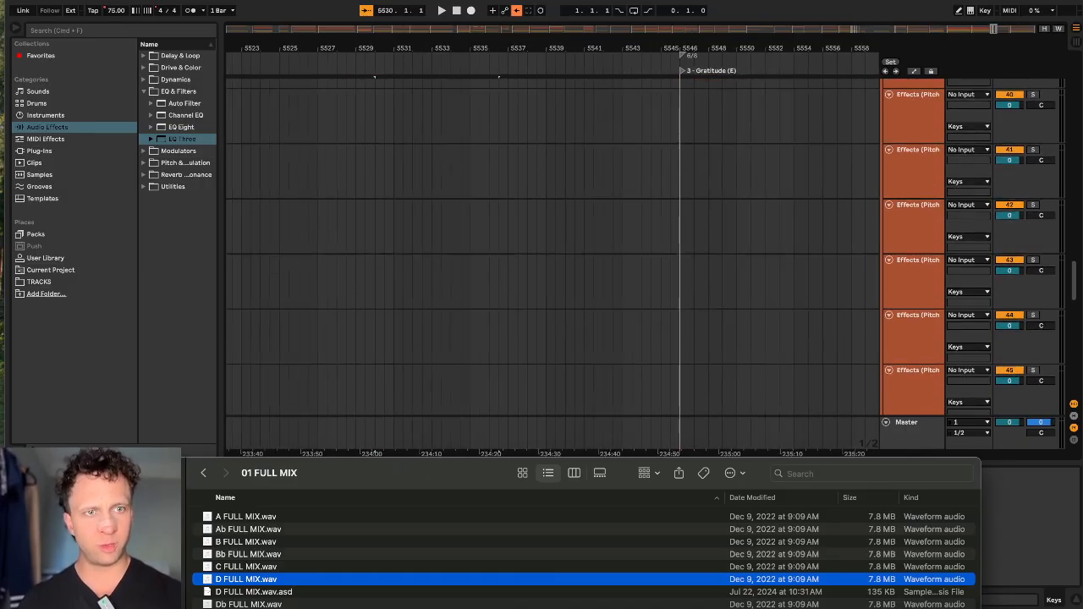
{"action": "scroll", "coordinate": [550, 254], "scroll_direction": "down", "scroll_amount": 3}
{"action": "left_click_drag", "start_coordinate": [246, 579], "coordinate": [328, 207]}
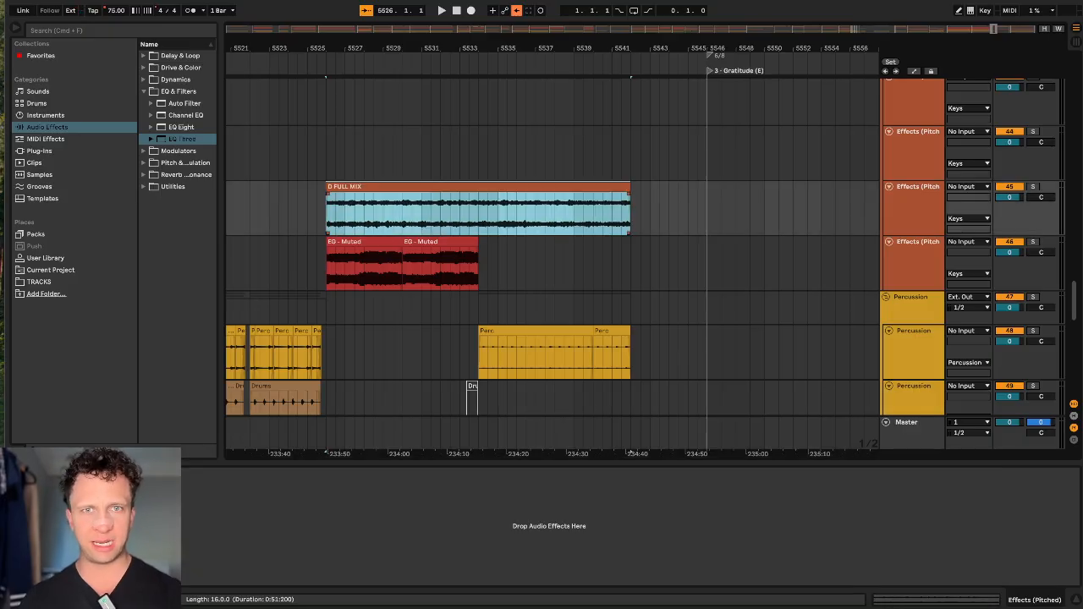
- Shorten the D FULL MIX clip to about 6.5 bars, listen to it with track 45 soloed, and turn off its warping
{"action": "left_click_drag", "start_coordinate": [630, 187], "coordinate": [450, 187]}
{"action": "left_click", "coordinate": [355, 210]}
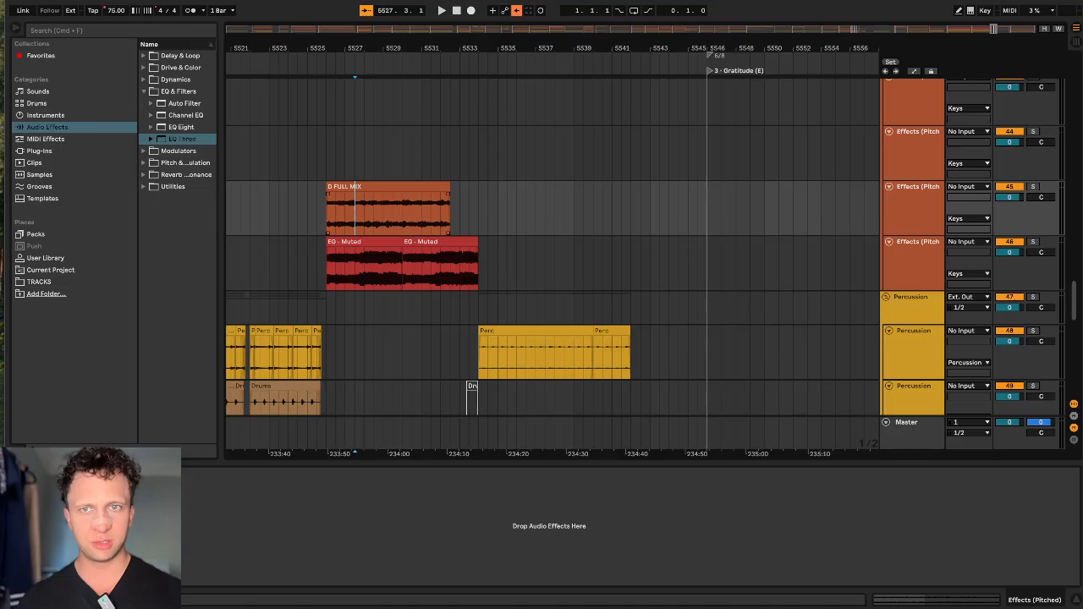
{"action": "scroll", "coordinate": [550, 254], "scroll_direction": "left", "scroll_amount": 5}
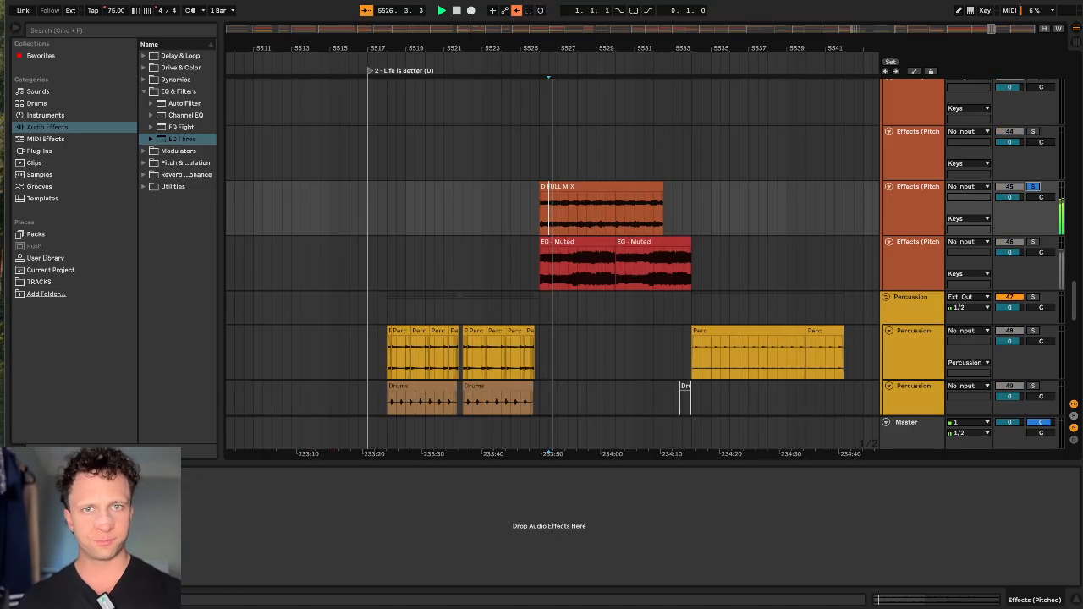
{"action": "key", "text": "space"}
{"action": "double_click", "coordinate": [592, 187]}
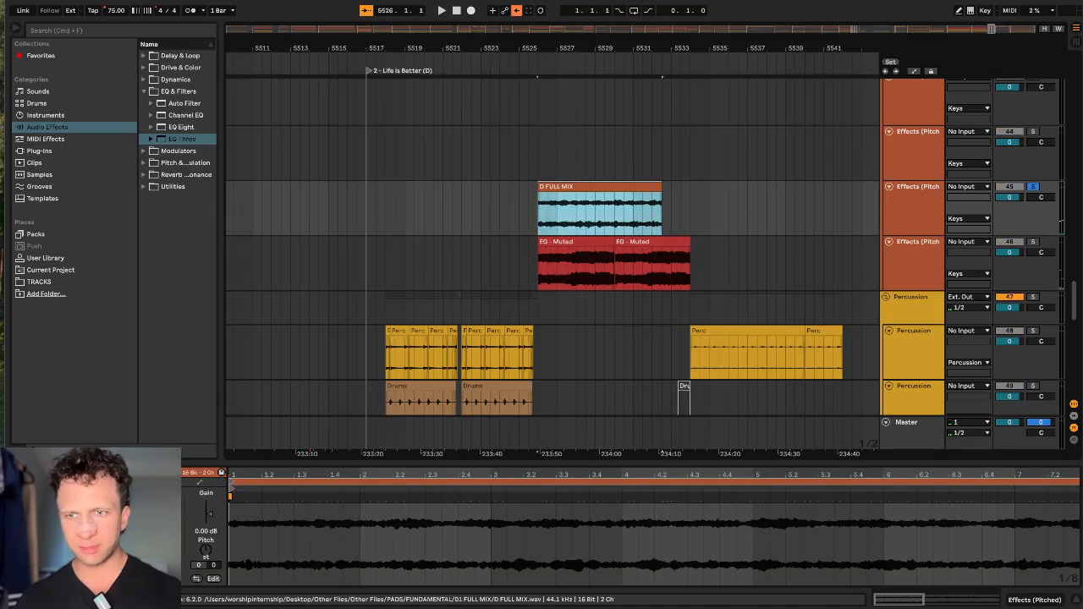
{"action": "left_click", "coordinate": [140, 494]}
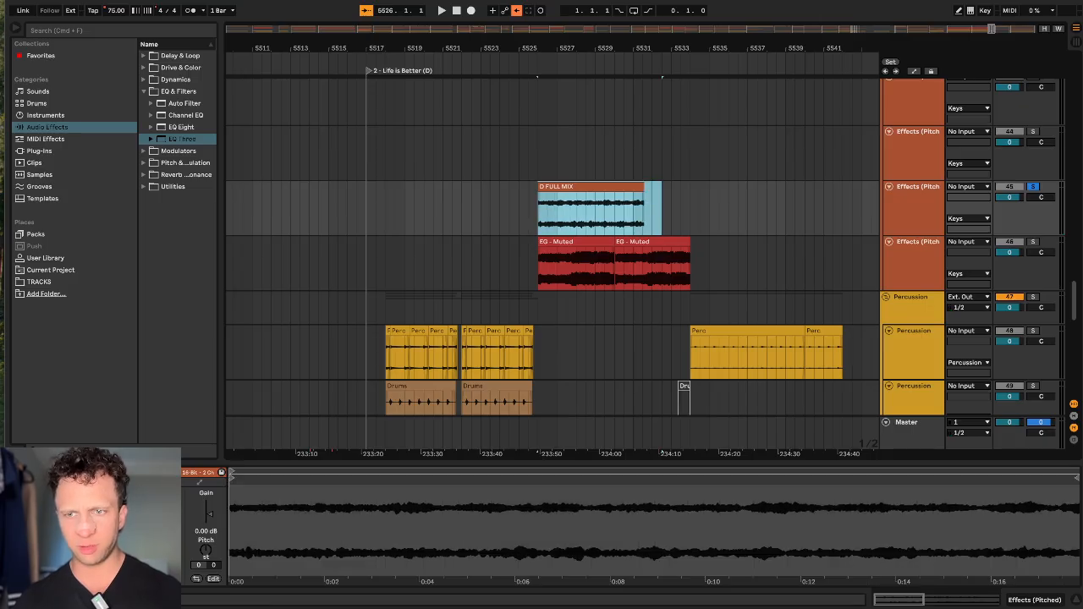
- Trim the D FULL MIX clip to about 4.5 bars and move it to end at bar 5546, where Gratitude starts
{"action": "mouse_move", "coordinate": [644, 187]}
{"action": "left_mouse_down"}
{"action": "mouse_move", "coordinate": [797, 187]}
{"action": "mouse_move", "coordinate": [624, 187]}
{"action": "left_mouse_up"}
{"action": "scroll", "coordinate": [625, 190], "scroll_direction": "right", "scroll_amount": 4}
{"action": "left_click_drag", "start_coordinate": [428, 191], "coordinate": [722, 191]}
- Play the song ending from about bar 5541 and unsolo track 45 to hear the pad with the other tracks
{"action": "scroll", "coordinate": [640, 191], "scroll_direction": "up", "scroll_amount": 4}
{"action": "left_click", "coordinate": [715, 213]}
{"action": "key", "text": "space"}
{"action": "scroll", "coordinate": [714, 214], "scroll_direction": "right", "scroll_amount": 5}
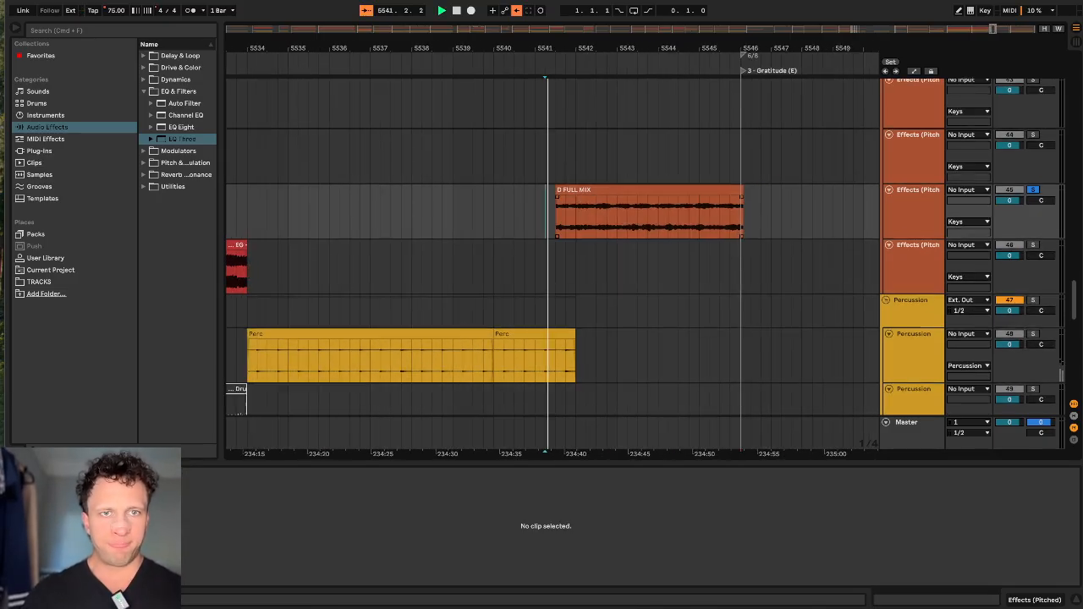
{"action": "key", "text": "s"}
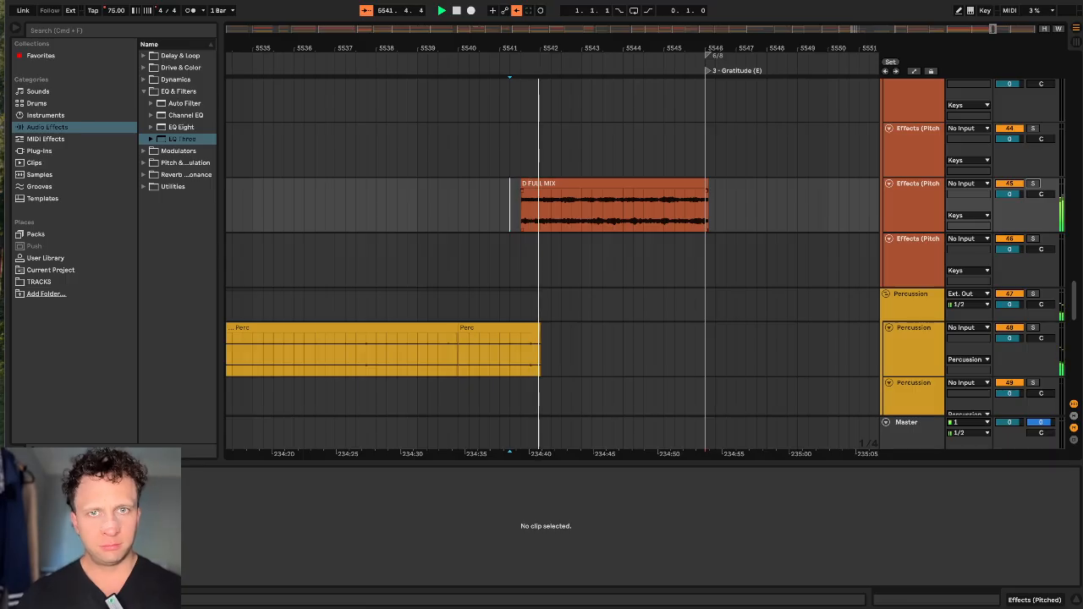
- Move the D FULL MIX clip to bar 5542, extend its start back to 5541.4 and fade it in up to bar 5542
{"action": "left_click_drag", "start_coordinate": [592, 183], "coordinate": [612, 184]}
{"action": "key", "text": "space"}
{"action": "key", "text": "plus"}
{"action": "key", "text": "plus"}
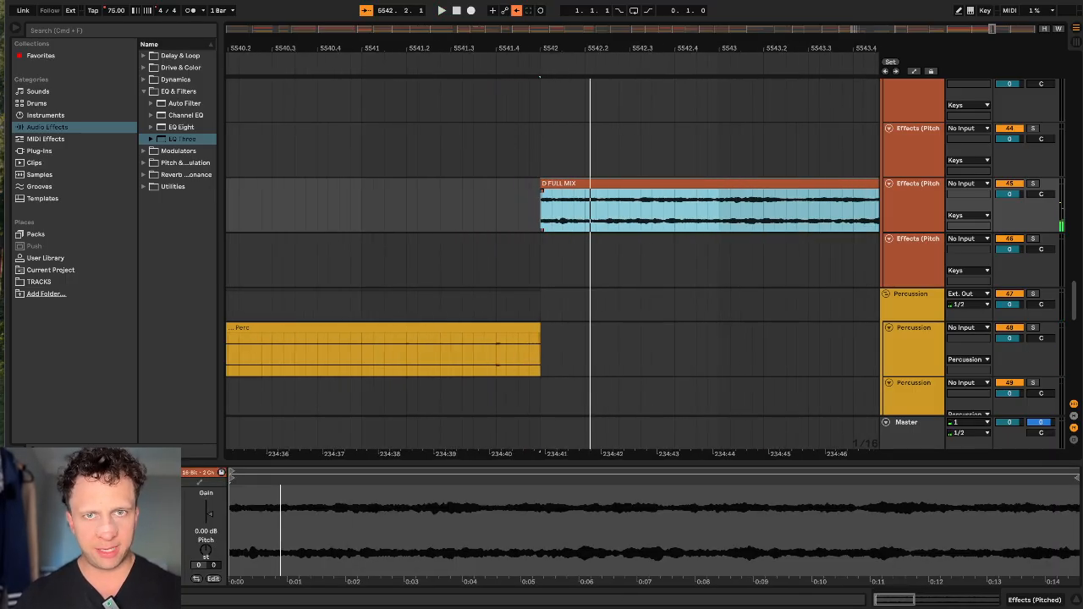
{"action": "mouse_move", "coordinate": [541, 203]}
{"action": "left_mouse_down"}
{"action": "mouse_move", "coordinate": [495, 203]}
{"action": "mouse_move", "coordinate": [500, 188]}
{"action": "mouse_move", "coordinate": [541, 191]}
{"action": "left_mouse_up"}
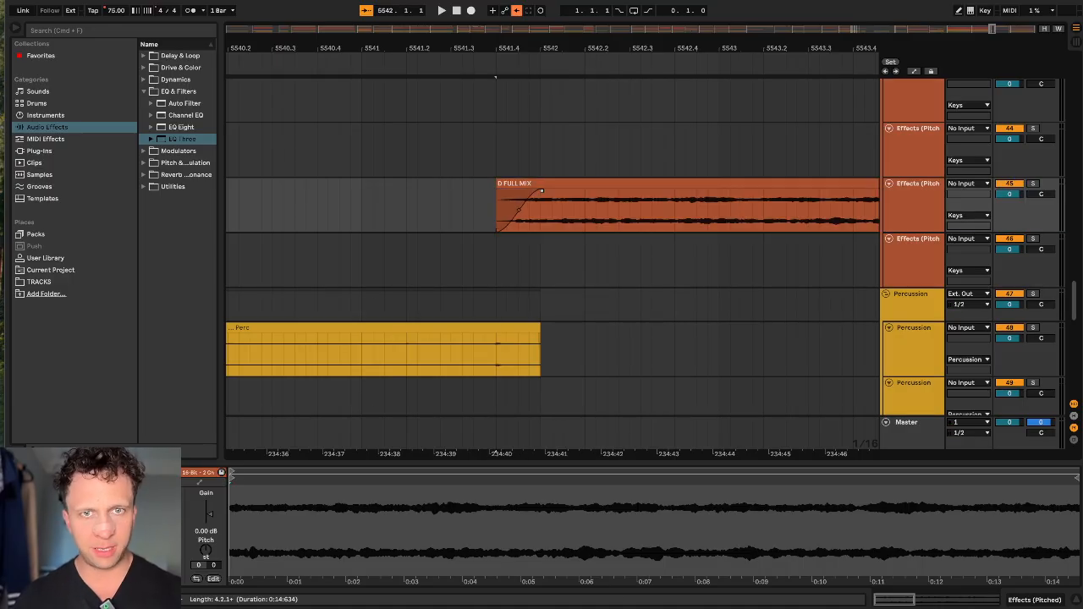
- Extend the D FULL MIX clip to bar 5547 with a fade-out from bar 5546, and play from the start of Gratitude
{"action": "key", "text": "minus"}
{"action": "key", "text": "minus"}
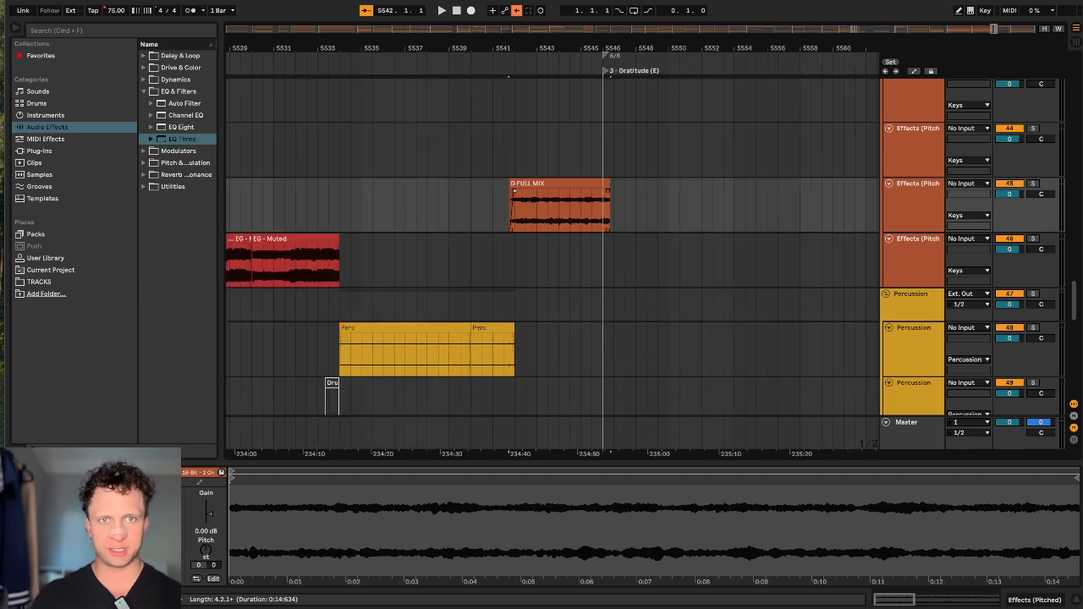
{"action": "scroll", "coordinate": [610, 190], "scroll_direction": "up", "scroll_amount": 5}
{"action": "left_click_drag", "start_coordinate": [609, 184], "coordinate": [511, 192]}
{"action": "scroll", "coordinate": [650, 77], "scroll_direction": "up", "scroll_amount": 2}
{"action": "left_click", "coordinate": [532, 209]}
{"action": "key", "text": "space"}
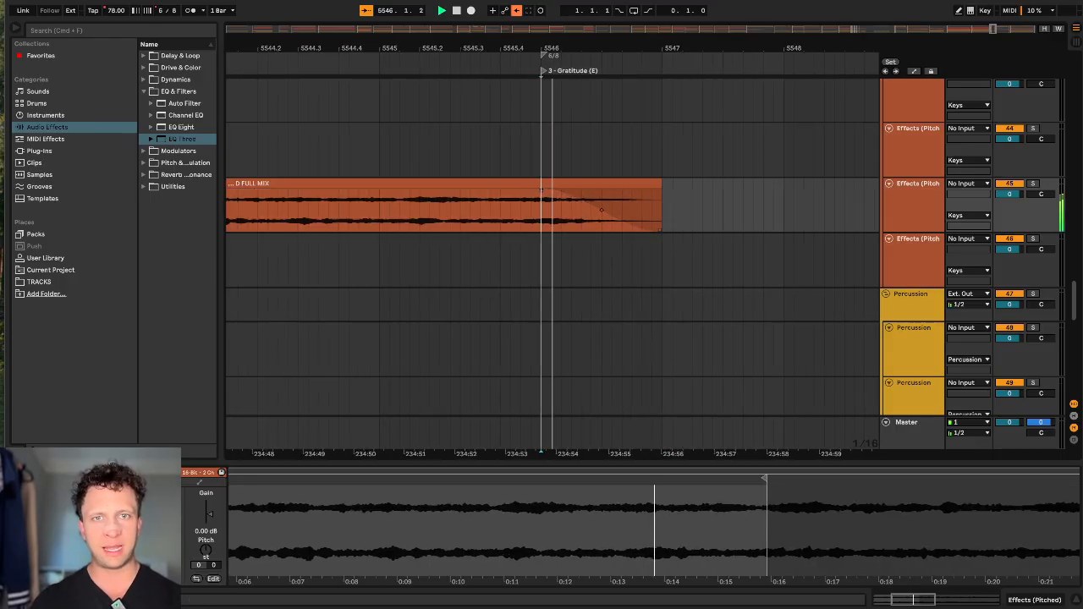
- Listen to the opening of Gratitude, stop playback and inspect bars 5546 to about 5549 of the Keys 2 clip
{"action": "scroll", "coordinate": [542, 245], "scroll_direction": "up", "scroll_amount": 10}
{"action": "scroll", "coordinate": [541, 246], "scroll_direction": "up", "scroll_amount": 2}
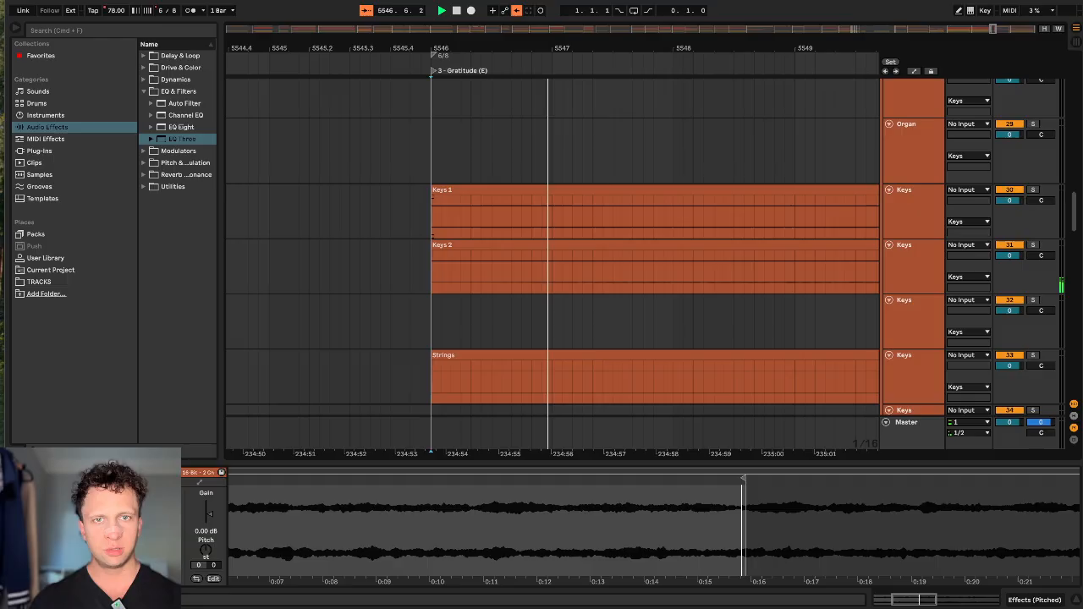
{"action": "key", "text": "minus"}
{"action": "scroll", "coordinate": [549, 254], "scroll_direction": "down", "scroll_amount": 3}
{"action": "scroll", "coordinate": [550, 254], "scroll_direction": "right", "scroll_amount": 2}
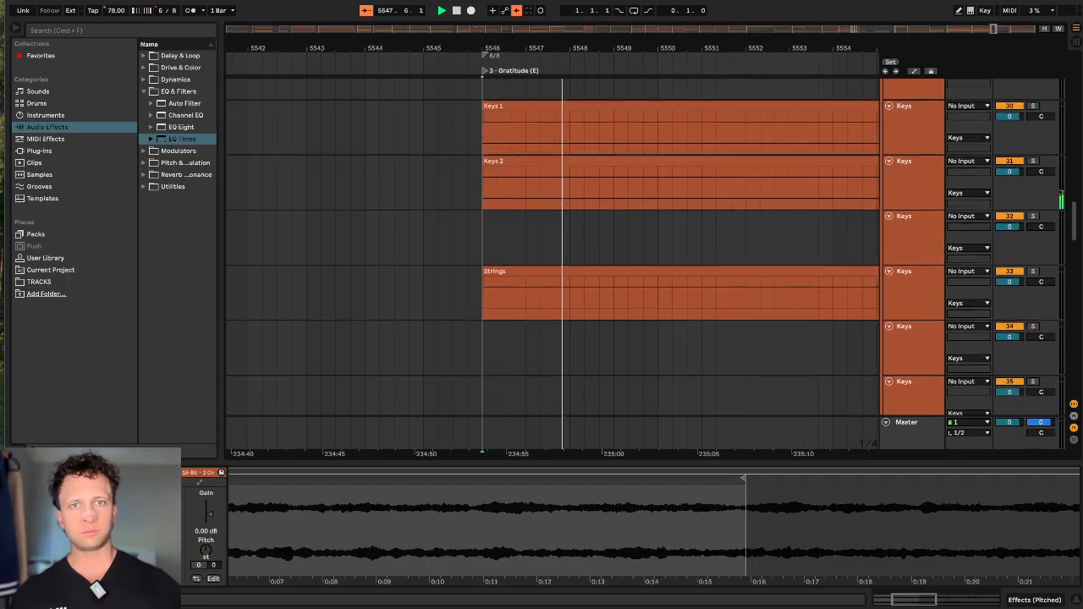
{"action": "key", "text": "space"}
{"action": "left_click_drag", "start_coordinate": [559, 178], "coordinate": [474, 178]}
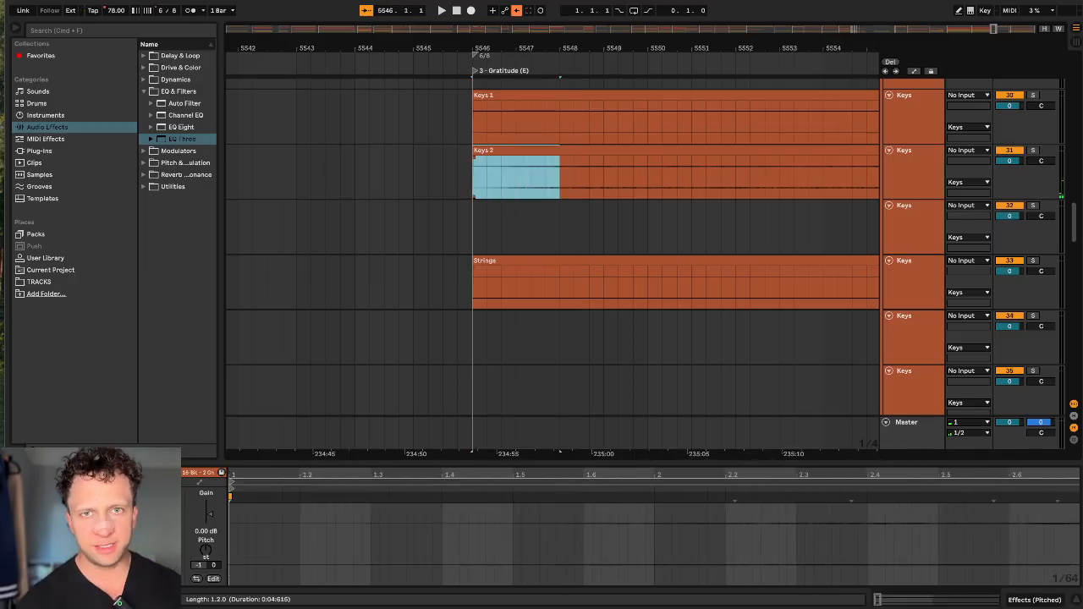
{"action": "left_click", "coordinate": [545, 178]}
{"action": "left_click_drag", "start_coordinate": [559, 178], "coordinate": [618, 178]}
{"action": "scroll", "coordinate": [619, 178], "scroll_direction": "right", "scroll_amount": 1}
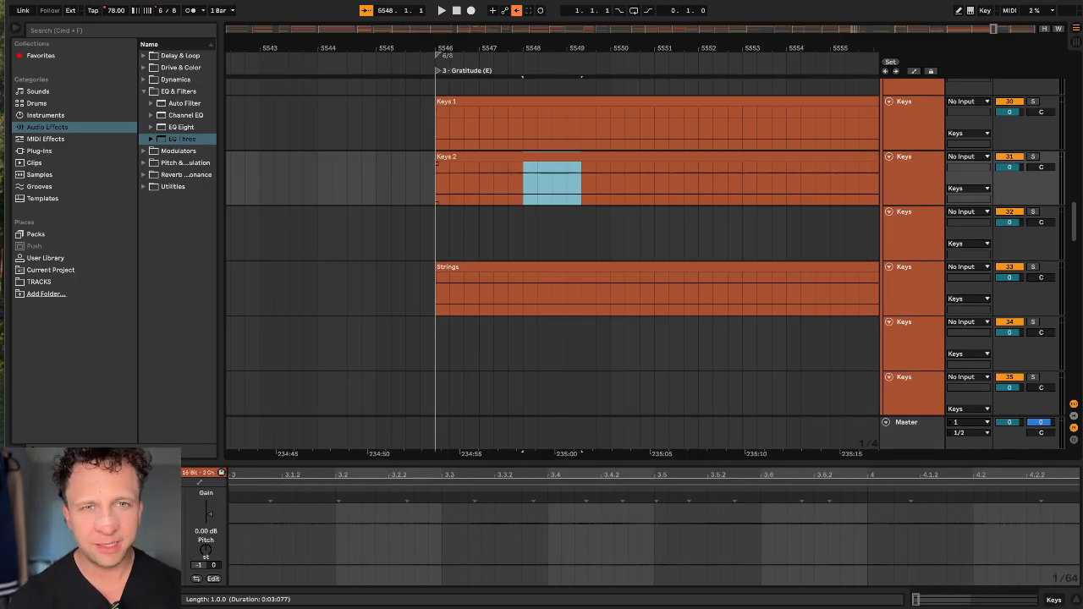
- Compare the waveform levels of the Keys and Strings clips with the D FULL MIX pad on track 45
{"action": "scroll", "coordinate": [618, 178], "scroll_direction": "down", "scroll_amount": 2}
{"action": "scroll", "coordinate": [619, 178], "scroll_direction": "up", "scroll_amount": 1}
{"action": "left_click", "coordinate": [612, 163]}
{"action": "scroll", "coordinate": [612, 163], "scroll_direction": "down", "scroll_amount": 15}
{"action": "scroll", "coordinate": [612, 163], "scroll_direction": "left", "scroll_amount": 1}
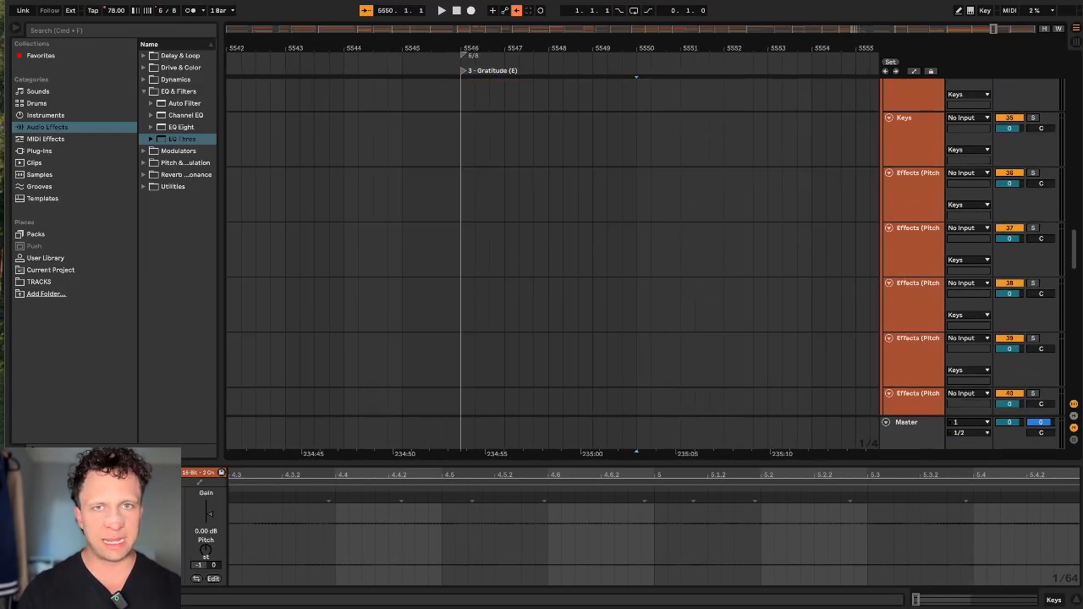
{"action": "scroll", "coordinate": [612, 163], "scroll_direction": "down", "scroll_amount": 3}
{"action": "scroll", "coordinate": [553, 259], "scroll_direction": "up", "scroll_amount": 12}
{"action": "scroll", "coordinate": [552, 259], "scroll_direction": "right", "scroll_amount": 1}
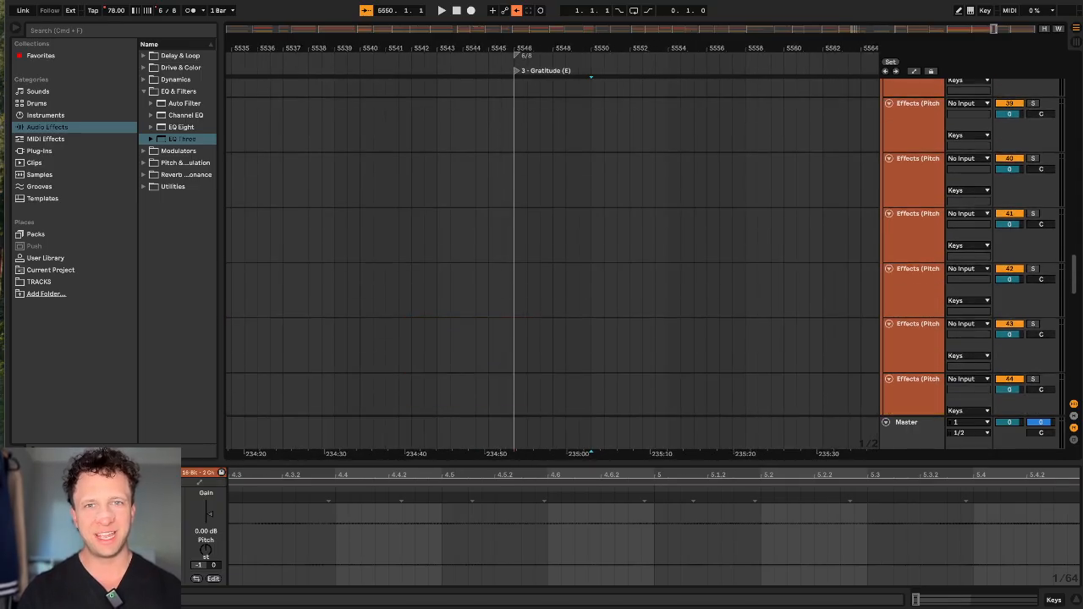
{"action": "scroll", "coordinate": [553, 259], "scroll_direction": "up", "scroll_amount": 1}
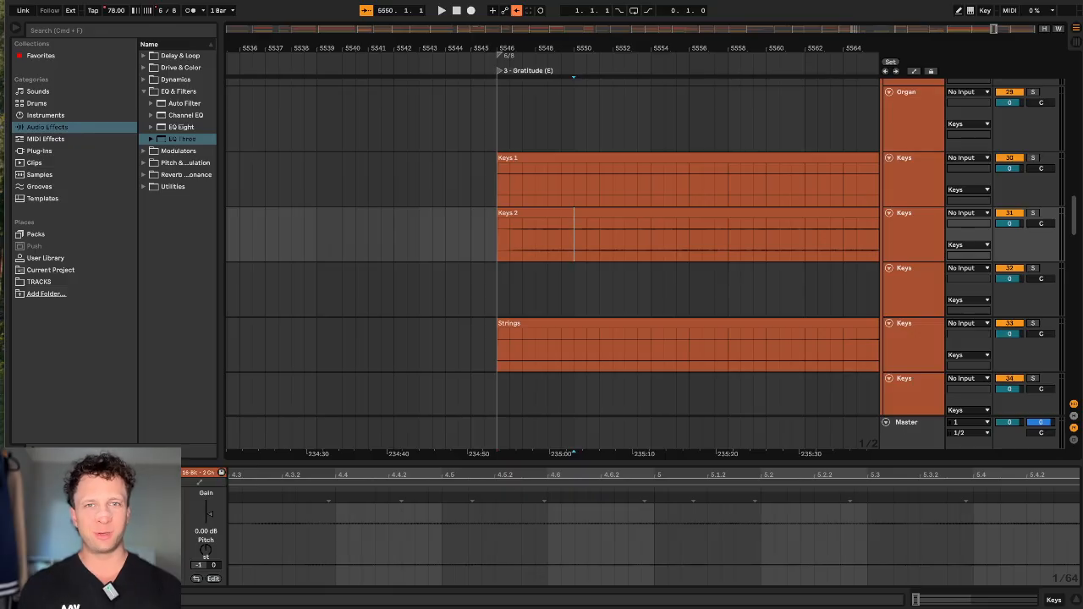
{"action": "scroll", "coordinate": [552, 259], "scroll_direction": "left", "scroll_amount": 1}
{"action": "scroll", "coordinate": [552, 258], "scroll_direction": "down", "scroll_amount": 14}
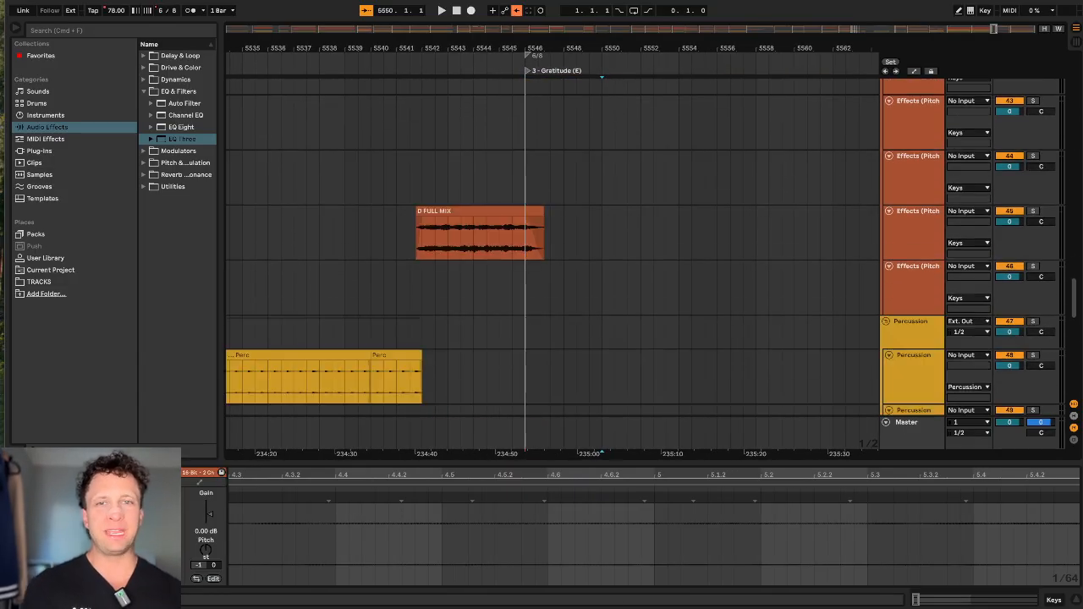
- Set the D FULL MIX clip's gain to -20 dB and compare its waveform with the Keys clips
{"action": "left_click", "coordinate": [480, 212]}
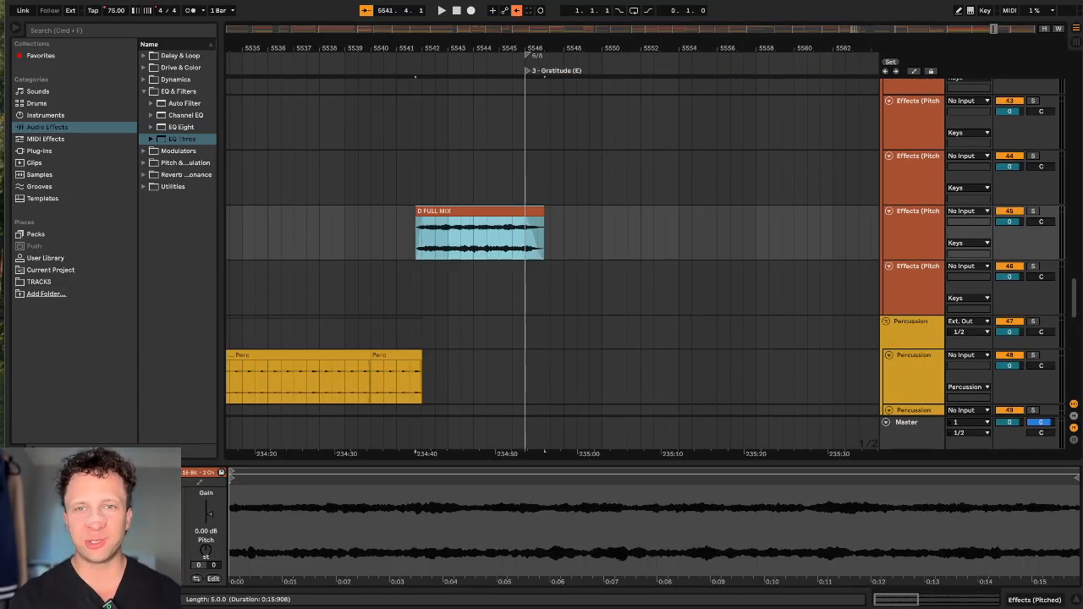
{"action": "scroll", "coordinate": [552, 259], "scroll_direction": "up", "scroll_amount": 12}
{"action": "scroll", "coordinate": [552, 259], "scroll_direction": "up", "scroll_amount": 1}
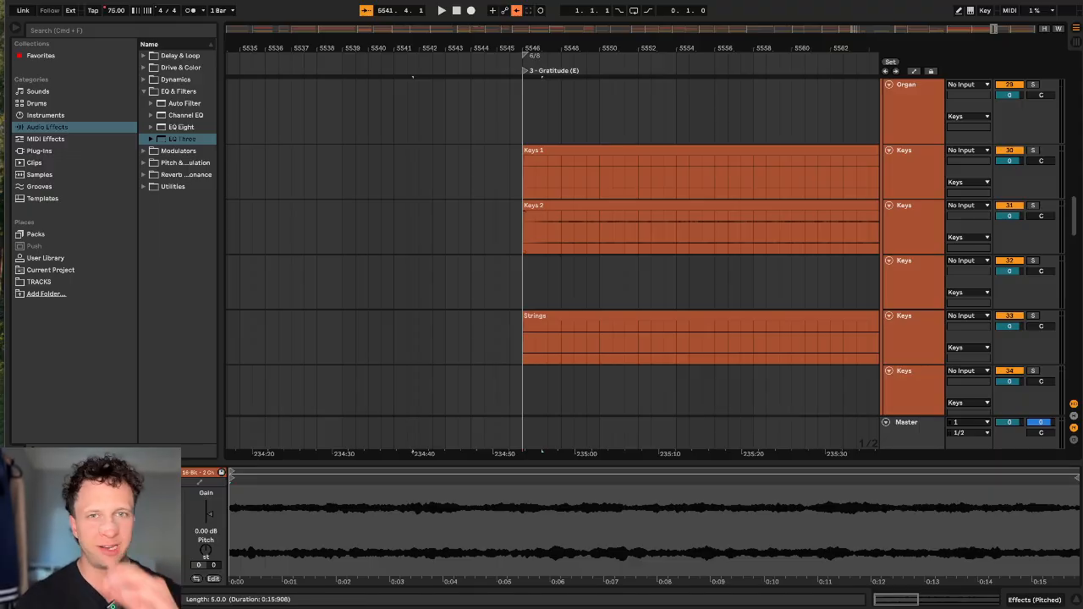
{"action": "scroll", "coordinate": [552, 259], "scroll_direction": "down", "scroll_amount": 11}
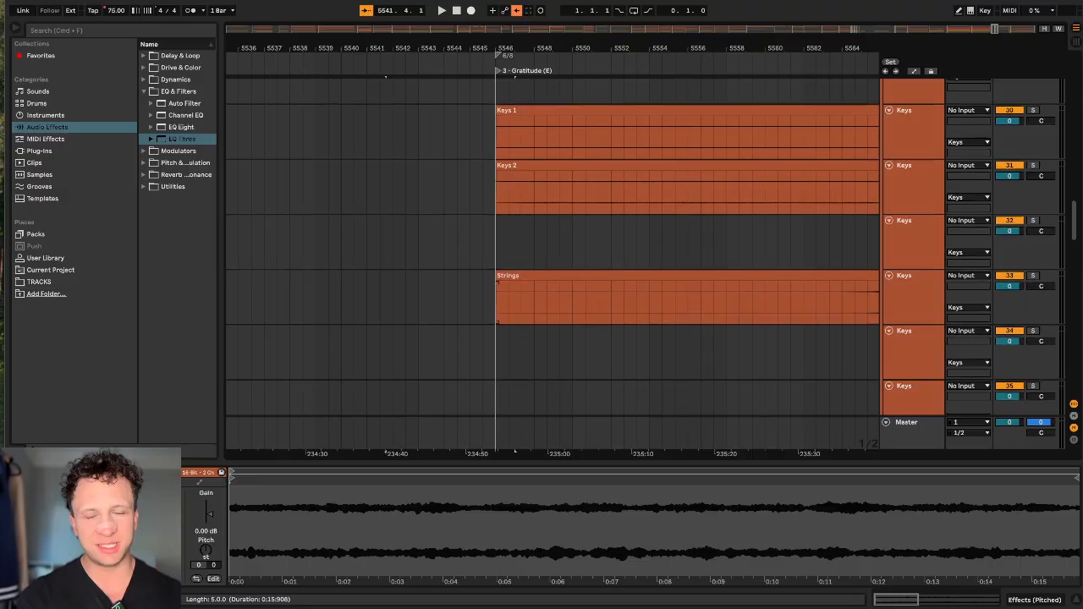
{"action": "scroll", "coordinate": [552, 259], "scroll_direction": "down", "scroll_amount": 5}
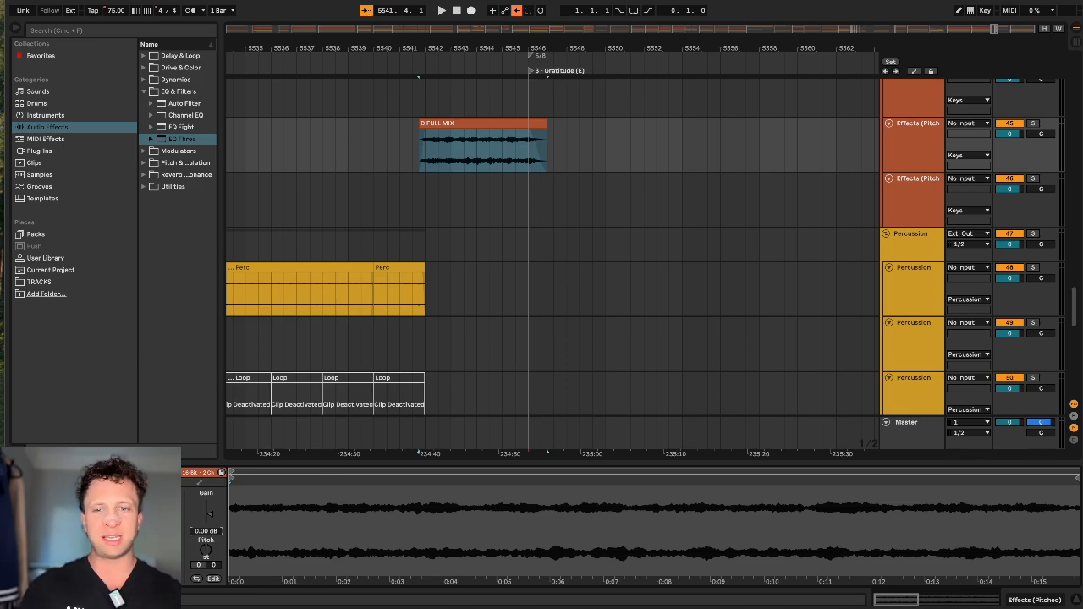
{"action": "type", "text": "-20"}
{"action": "key", "text": "Return"}
{"action": "scroll", "coordinate": [552, 259], "scroll_direction": "up", "scroll_amount": 15}
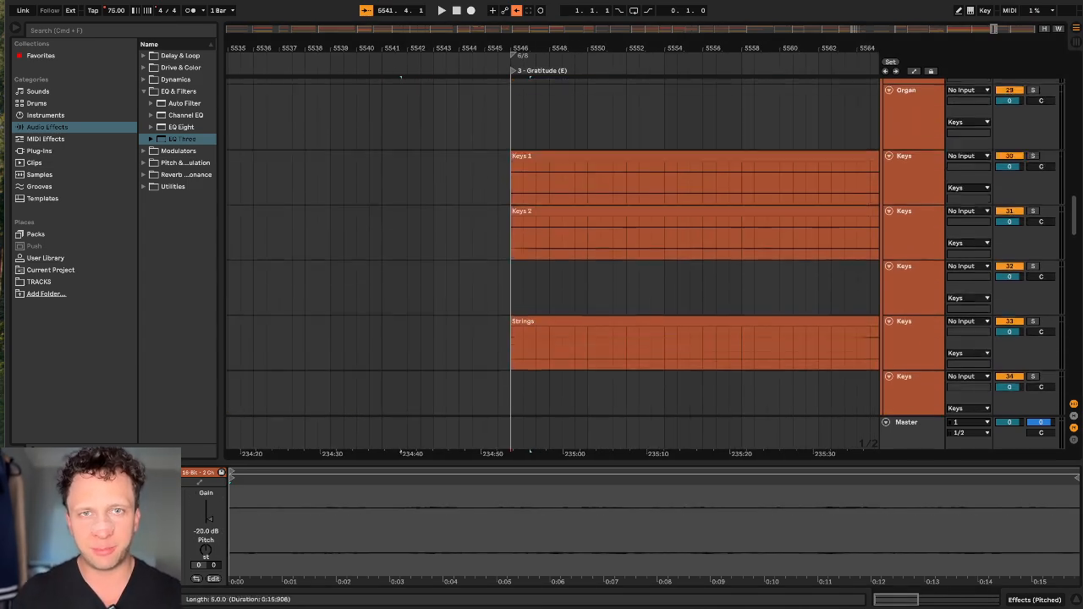
{"action": "scroll", "coordinate": [552, 259], "scroll_direction": "down", "scroll_amount": 13}
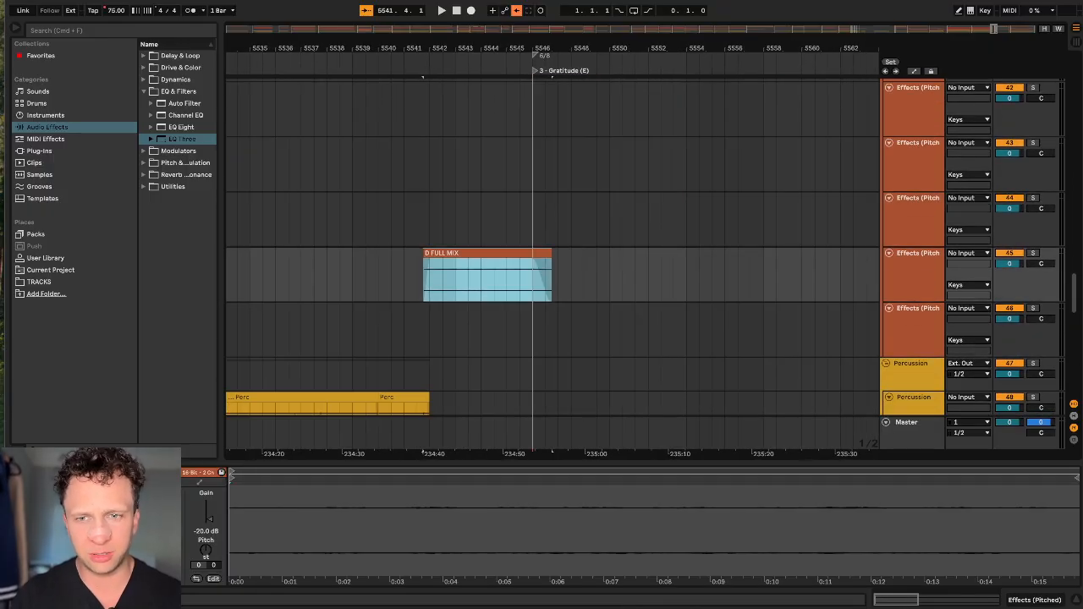
- Set the D FULL MIX clip's gain to -15 dB and check its waveform against the Keys clips
{"action": "left_click", "coordinate": [205, 532]}
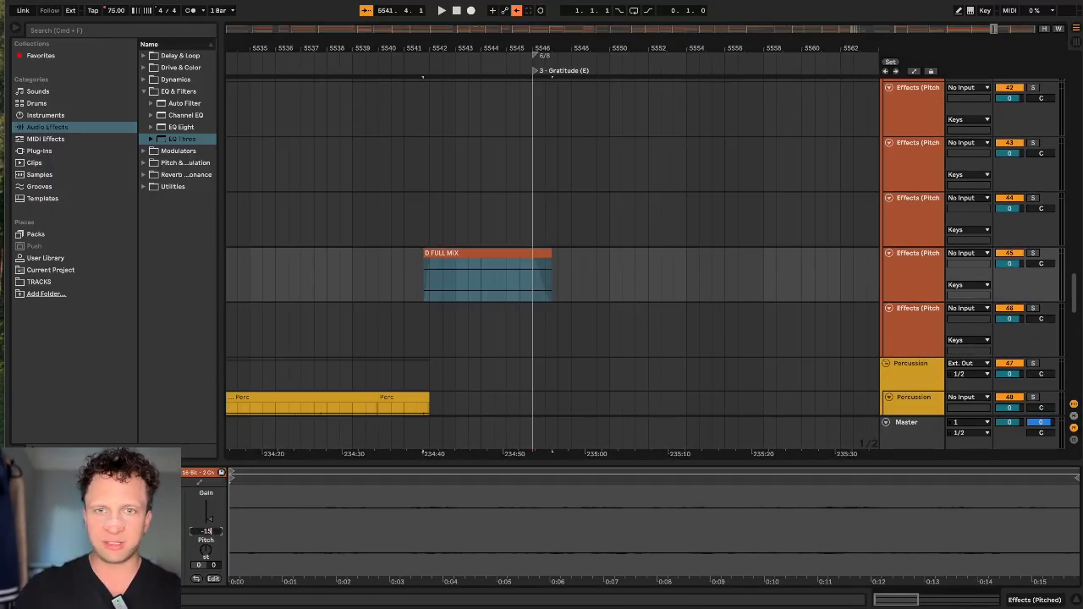
{"action": "type", "text": "-15"}
{"action": "key", "text": "Return"}
{"action": "scroll", "coordinate": [552, 259], "scroll_direction": "up", "scroll_amount": 10}
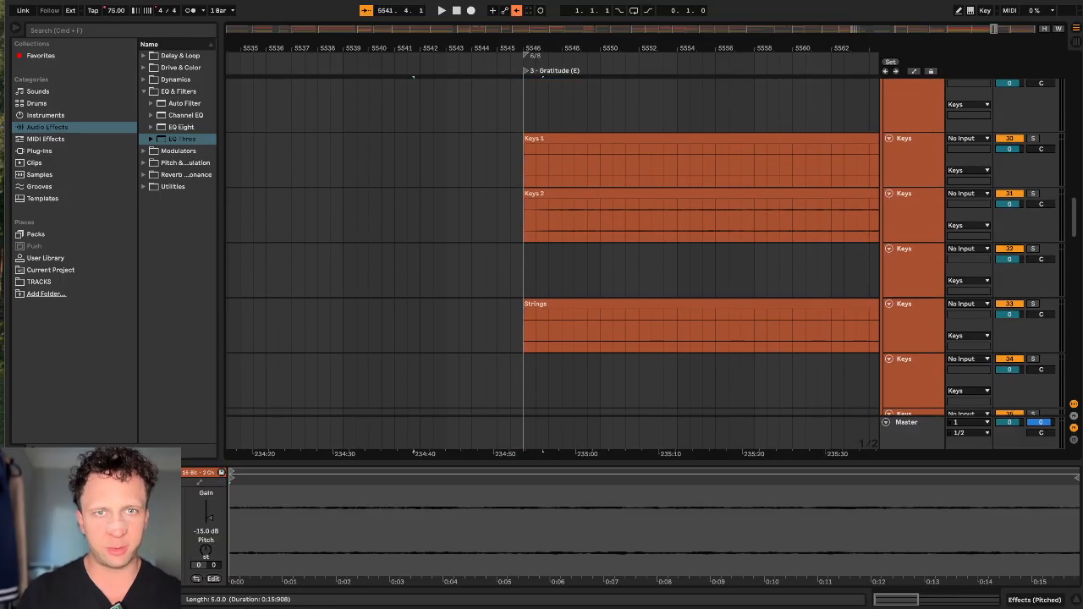
{"action": "scroll", "coordinate": [482, 254], "scroll_direction": "down", "scroll_amount": 10}
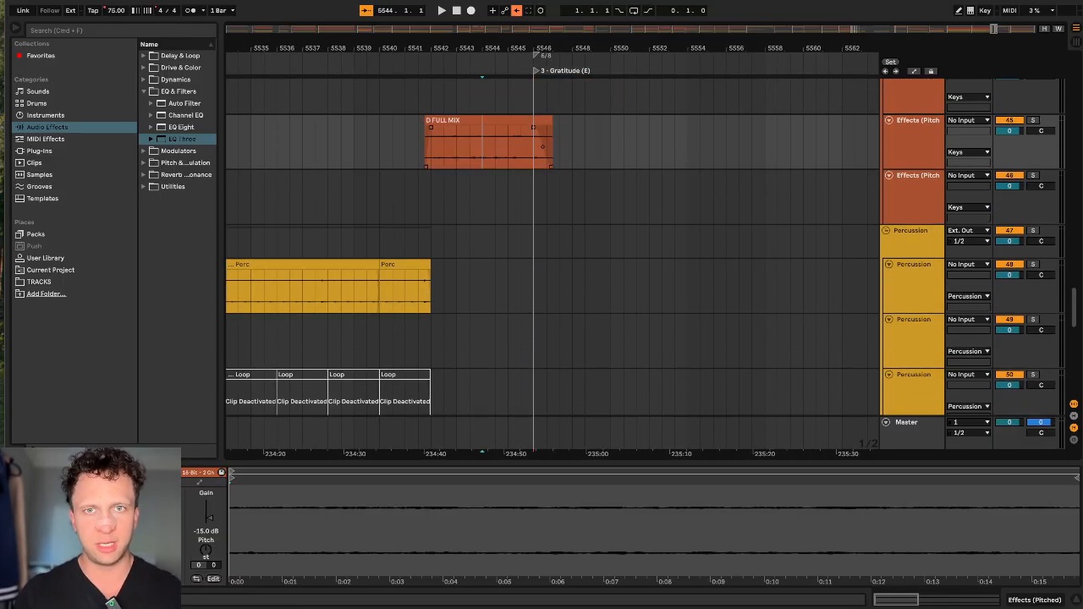
- Play the pad from bar 5544, then solo track 31 and play Keys 2 from bar 5548 to compare their volume
{"action": "key", "text": "space"}
{"action": "scroll", "coordinate": [553, 259], "scroll_direction": "up", "scroll_amount": 10}
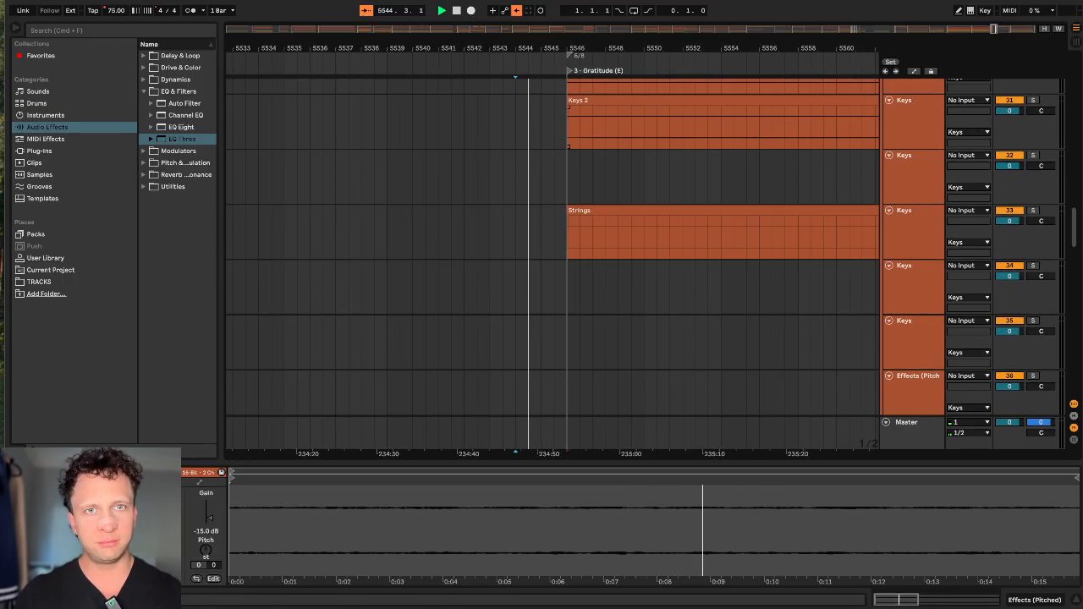
{"action": "scroll", "coordinate": [552, 259], "scroll_direction": "up", "scroll_amount": 2}
{"action": "left_click", "coordinate": [620, 190]}
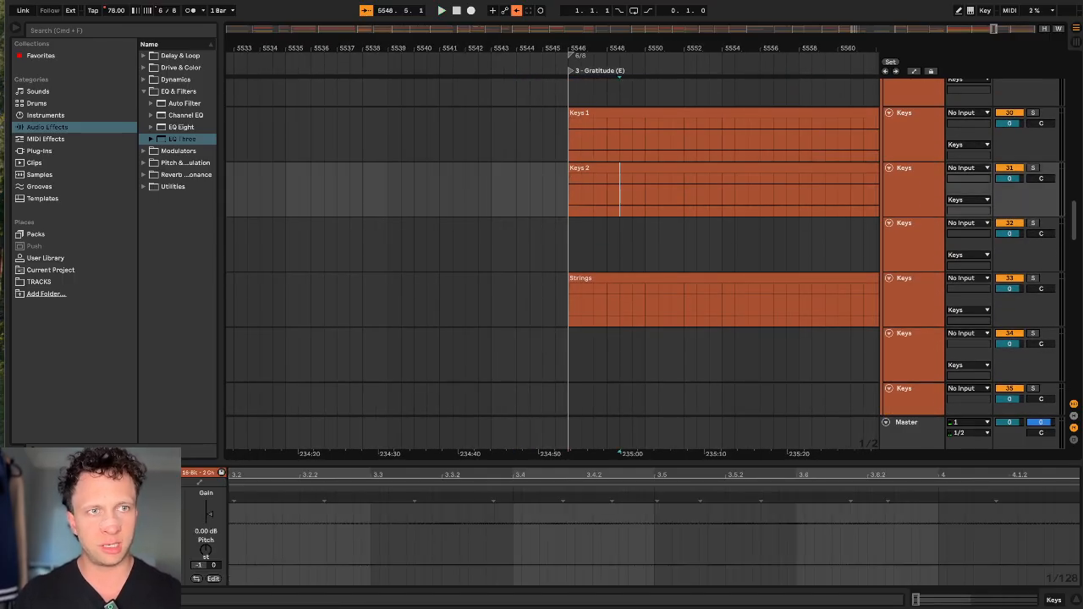
{"action": "key", "text": "s"}
{"action": "key", "text": "space"}
{"action": "scroll", "coordinate": [553, 259], "scroll_direction": "right", "scroll_amount": 1}
{"action": "scroll", "coordinate": [552, 259], "scroll_direction": "down", "scroll_amount": 10}
{"action": "scroll", "coordinate": [552, 259], "scroll_direction": "left", "scroll_amount": 2}
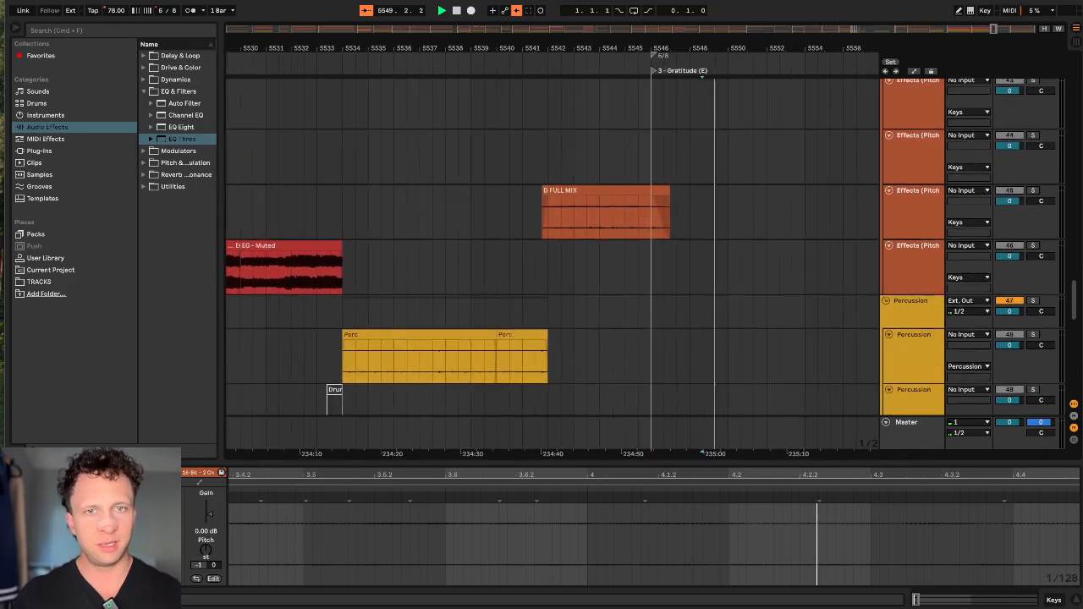
{"action": "scroll", "coordinate": [552, 259], "scroll_direction": "up", "scroll_amount": 1}
{"action": "scroll", "coordinate": [552, 259], "scroll_direction": "right", "scroll_amount": 1}
{"action": "key", "text": "space"}
- Set the D FULL MIX clip's gain to -18 dB
{"action": "left_click", "coordinate": [583, 203]}
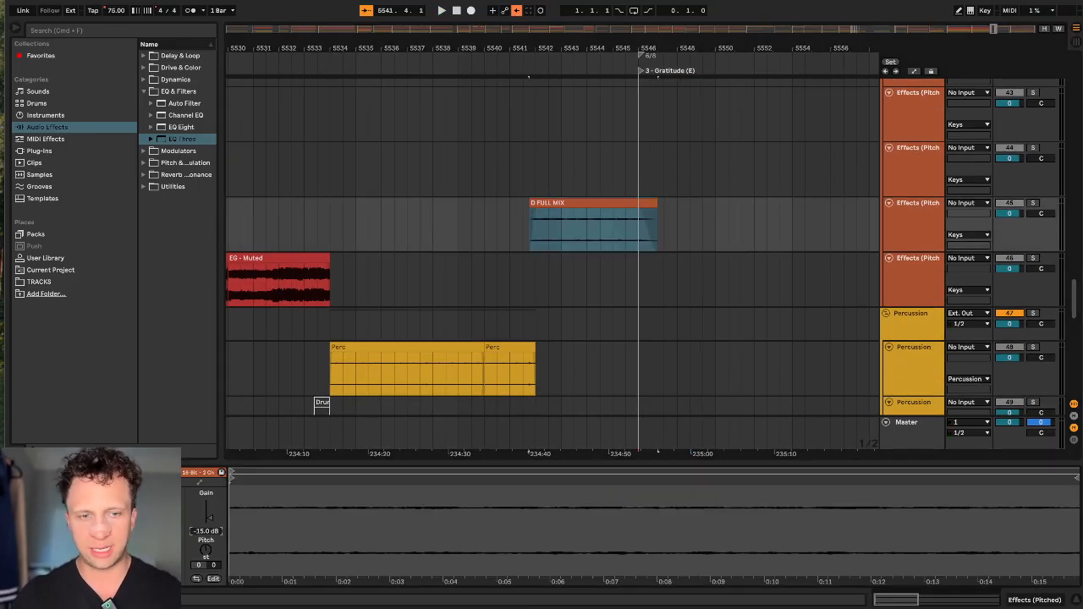
{"action": "type", "text": "-18"}
{"action": "key", "text": "Return"}
{"action": "left_click", "coordinate": [584, 203]}
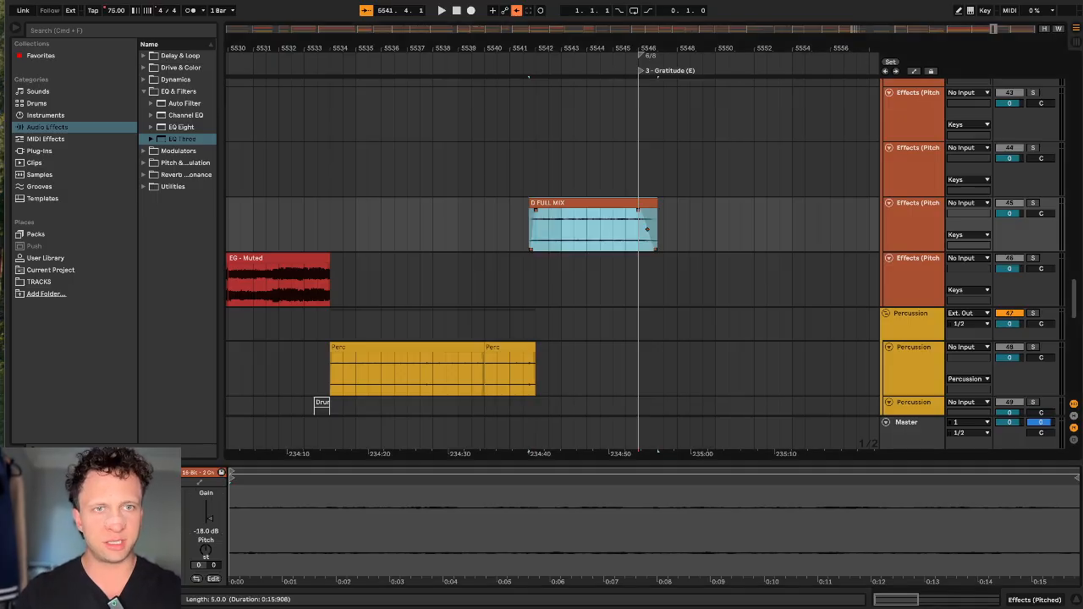
- Solo track 45 and play the D FULL MIX pad from bar 5544
{"action": "left_click", "coordinate": [1033, 203]}
{"action": "left_click", "coordinate": [584, 203]}
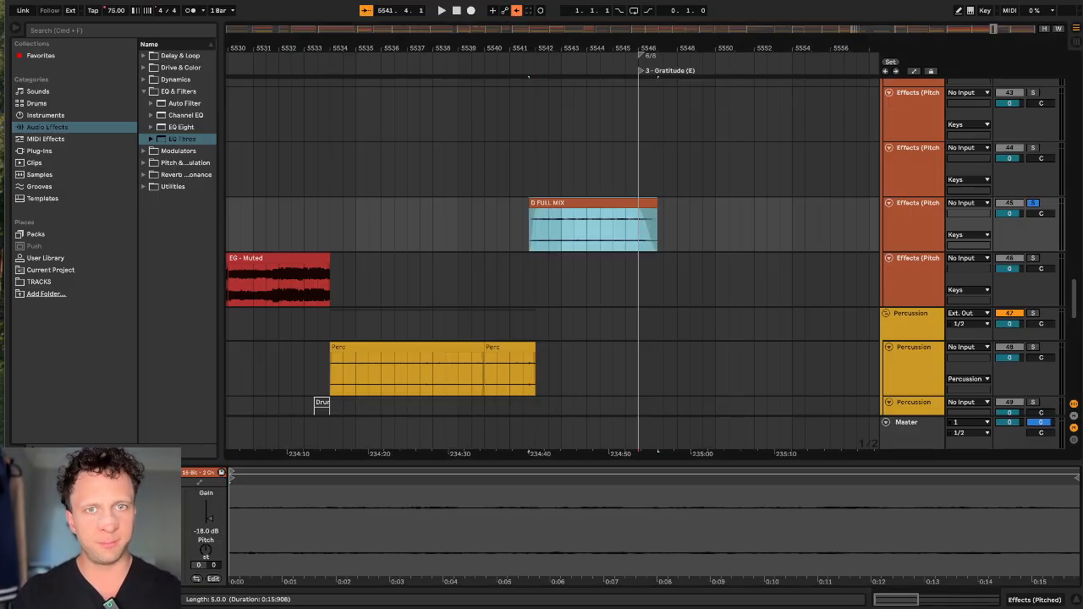
{"action": "key", "text": "space"}
{"action": "left_click", "coordinate": [608, 230]}
{"action": "key", "text": "space"}
{"action": "key", "text": "space"}
- Play Keys 2 from bar 5548 with track 31 soloed to check its level against the pad
{"action": "scroll", "coordinate": [611, 231], "scroll_direction": "up", "scroll_amount": 10}
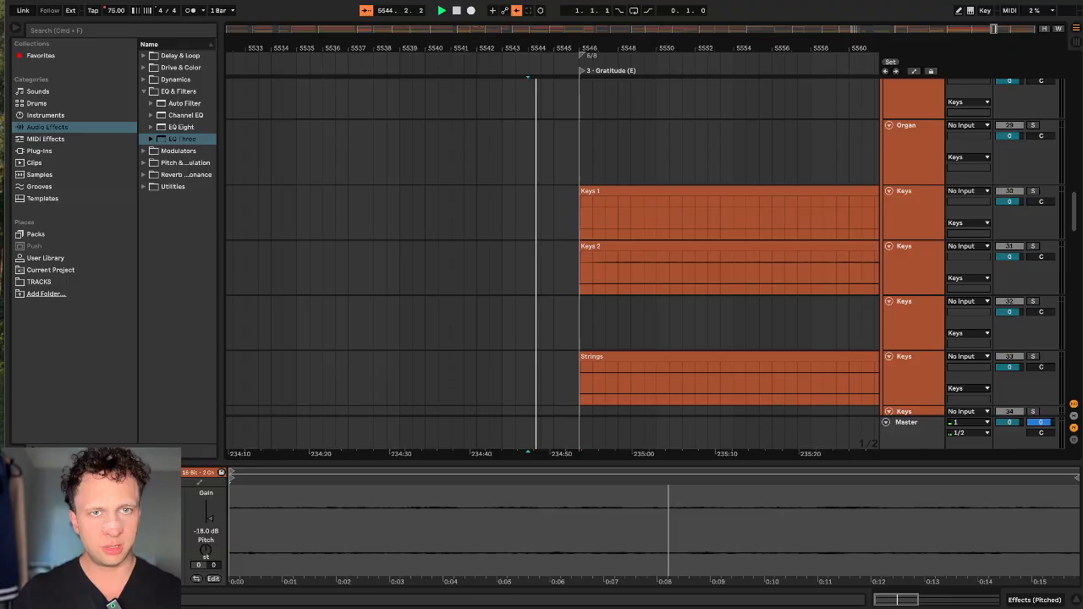
{"action": "left_click", "coordinate": [631, 270]}
{"action": "key", "text": "space"}
{"action": "key", "text": "space"}
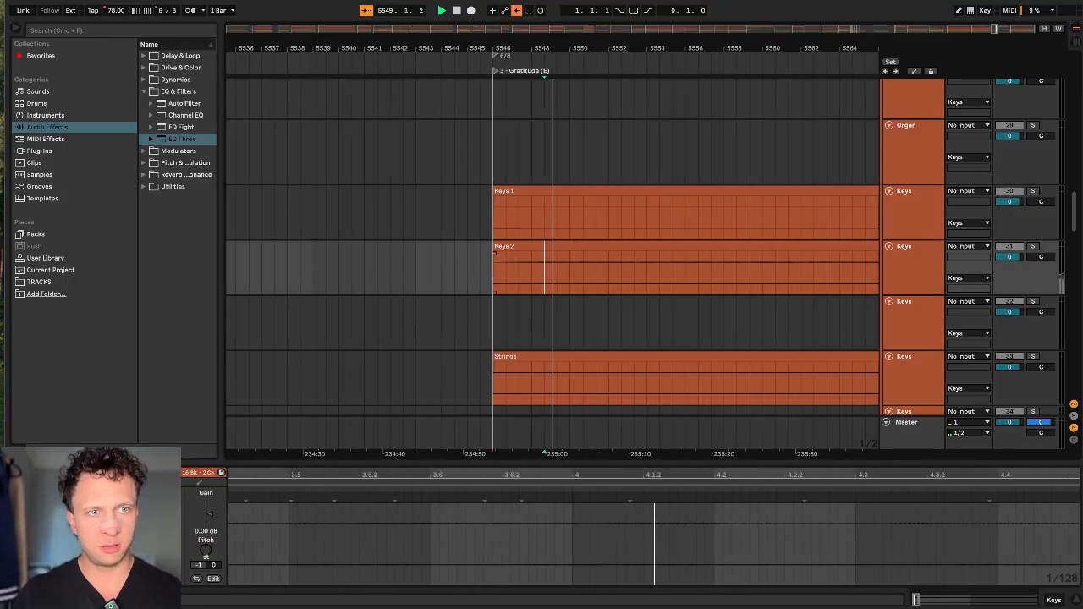
{"action": "left_click", "coordinate": [1033, 246]}
{"action": "scroll", "coordinate": [586, 262], "scroll_direction": "down", "scroll_amount": 10}
{"action": "scroll", "coordinate": [585, 262], "scroll_direction": "left", "scroll_amount": 2}
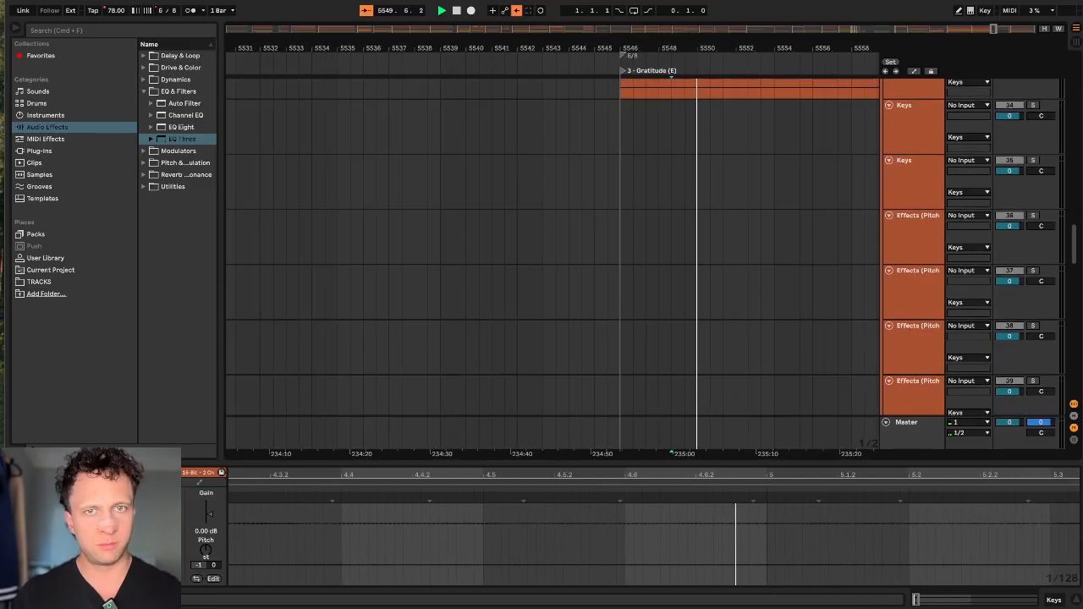
- Play the D FULL MIX pad from bar 5544 again with track 45 soloed and select the clip
{"action": "left_click", "coordinate": [586, 292]}
{"action": "key", "text": "space"}
{"action": "key", "text": "space"}
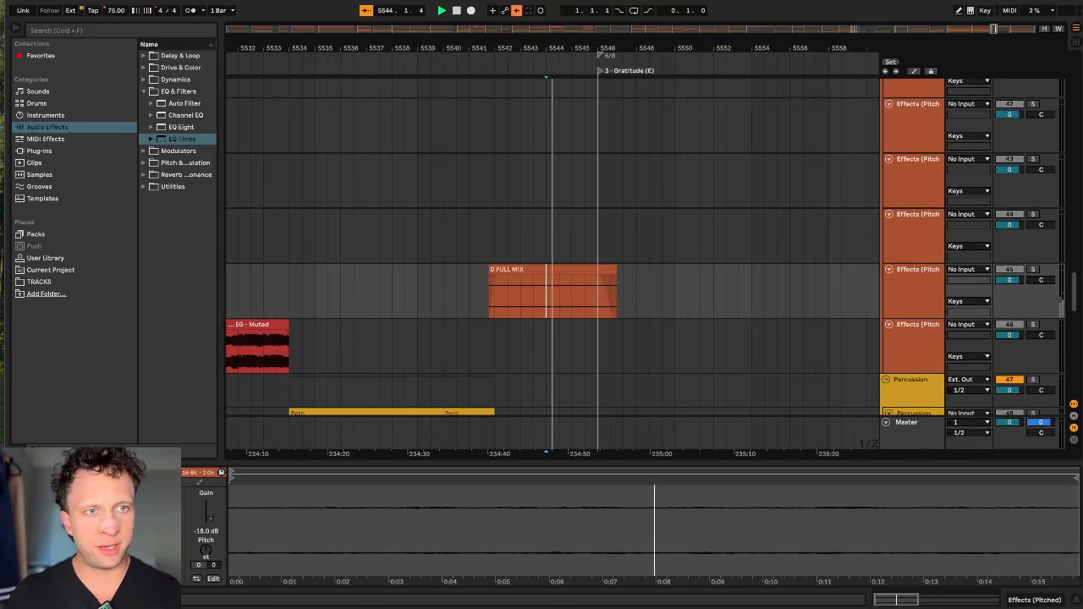
{"action": "left_click", "coordinate": [1033, 269]}
{"action": "left_click", "coordinate": [550, 269]}
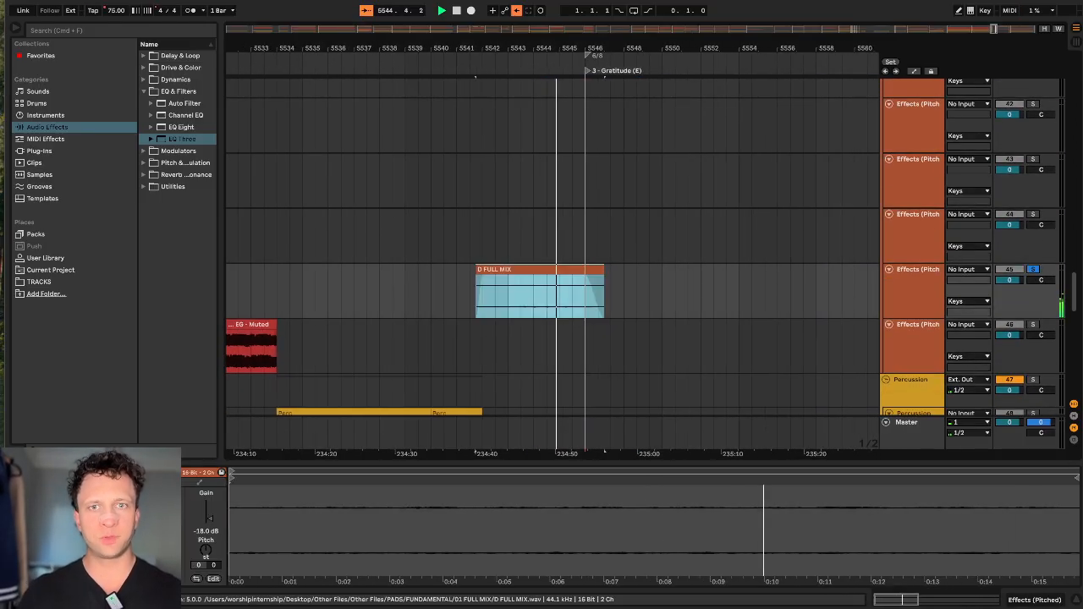
- Add an EQ Three to track 45 and listen to the pad, restarting playback from bar 5544
{"action": "key", "text": "shift+Tab"}
{"action": "left_click", "coordinate": [915, 286]}
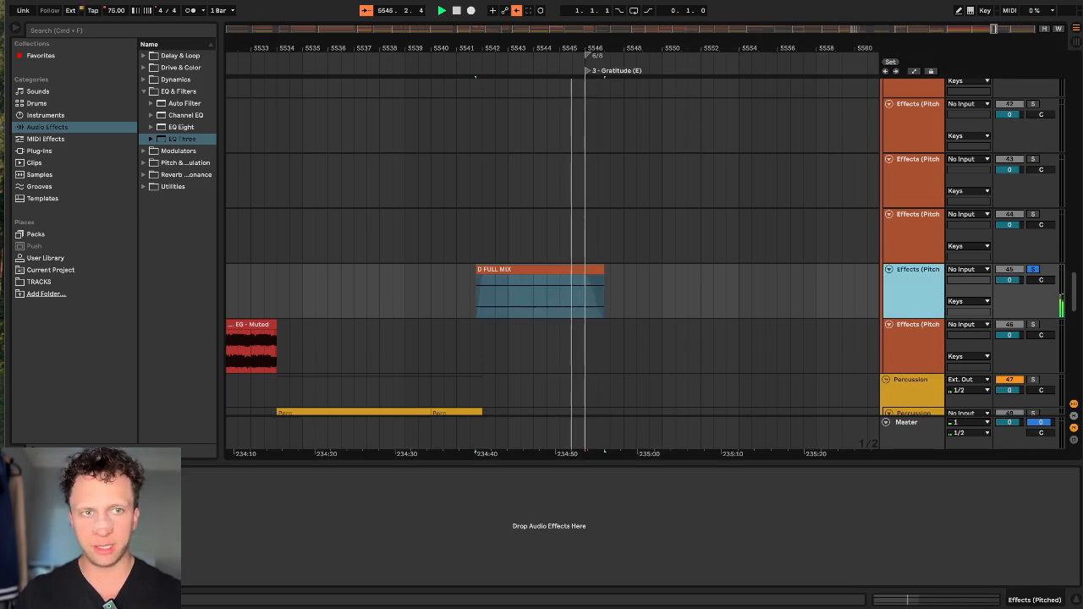
{"action": "double_click", "coordinate": [181, 139]}
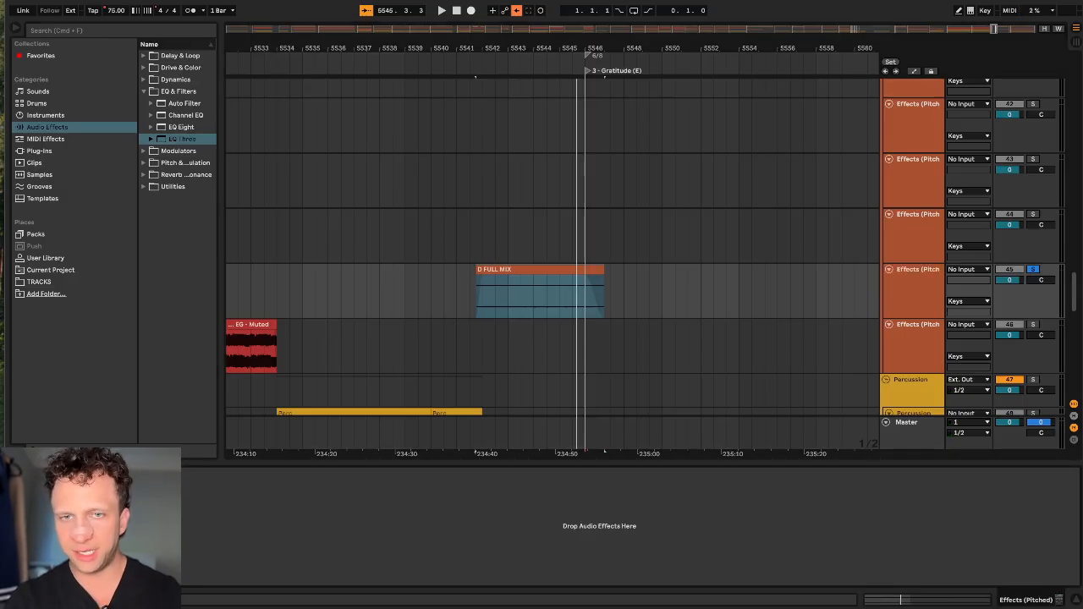
{"action": "key", "text": "space"}
{"action": "left_click", "coordinate": [582, 296]}
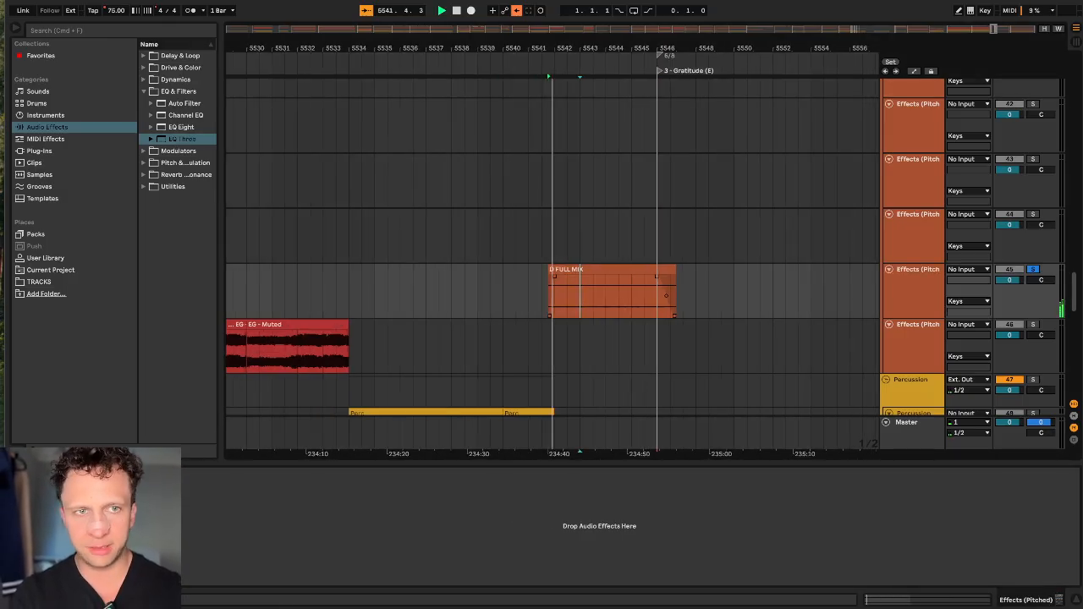
{"action": "left_click", "coordinate": [602, 296]}
{"action": "key", "text": "space"}
{"action": "key", "text": "space"}
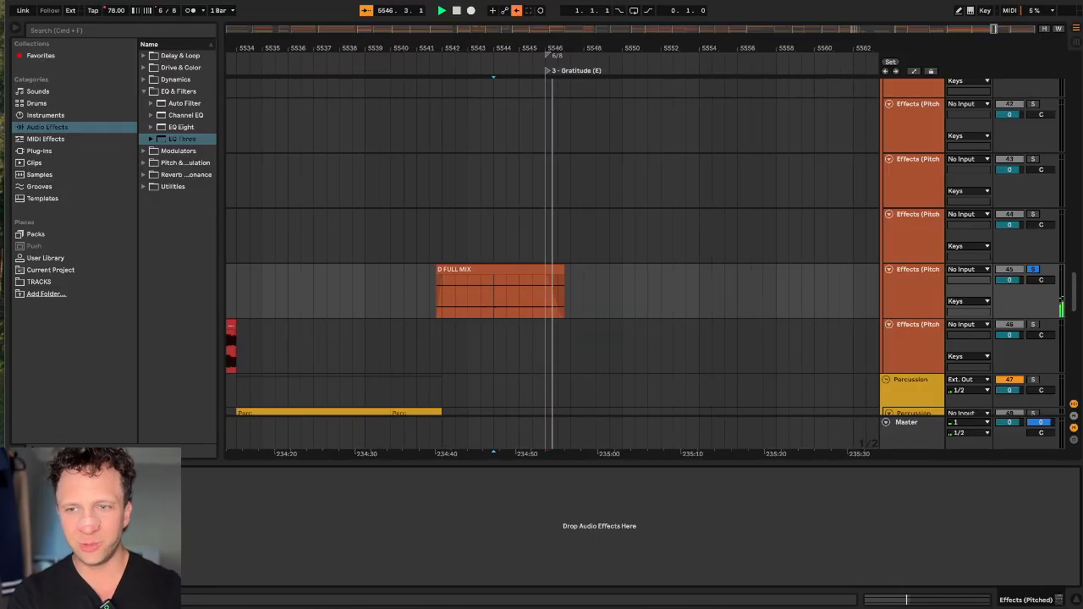
- Raise the D FULL MIX clip's gain to -15 dB and play the pad from bar 5543
{"action": "double_click", "coordinate": [500, 269]}
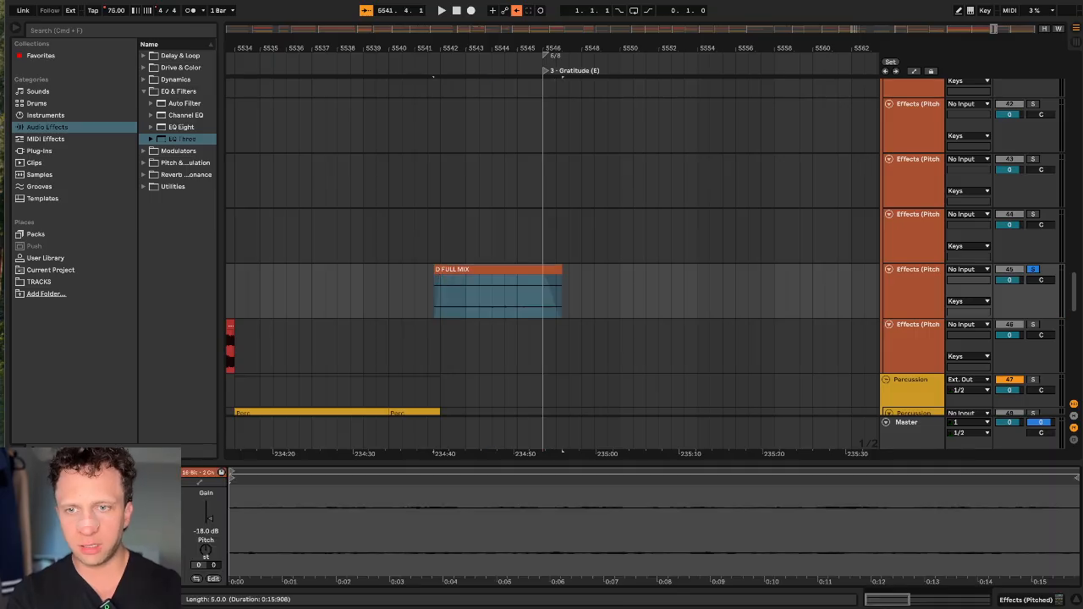
{"action": "left_click_drag", "start_coordinate": [209, 518], "coordinate": [209, 518]}
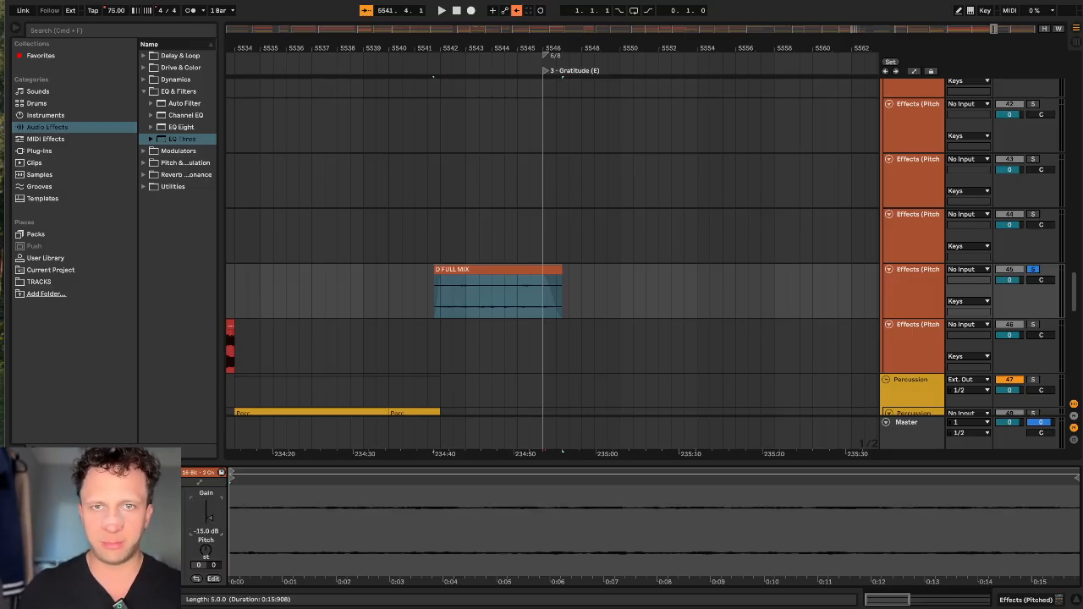
{"action": "left_click", "coordinate": [466, 293]}
{"action": "key", "text": "space"}
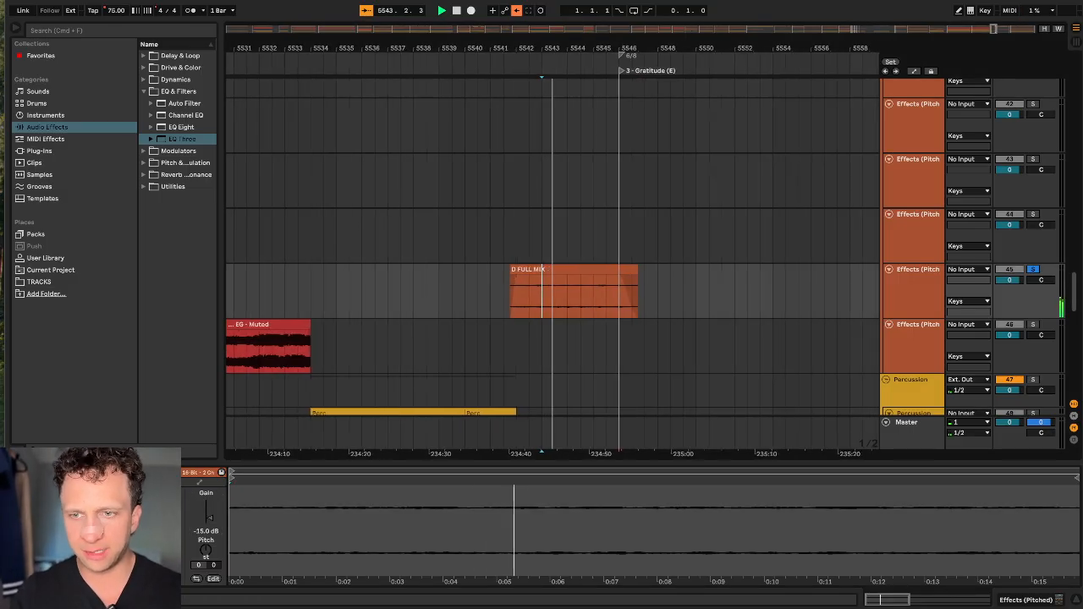
- Select the D FULL MIX clip, show track 45's devices, and play the soloed pad from bar 5542
{"action": "left_click", "coordinate": [558, 269]}
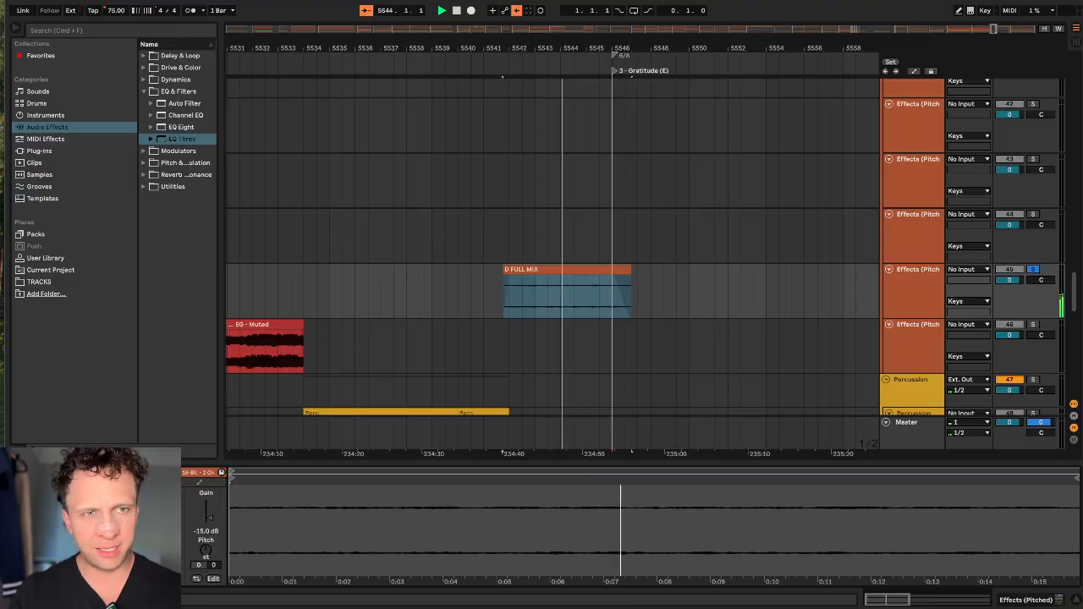
{"action": "double_click", "coordinate": [915, 271]}
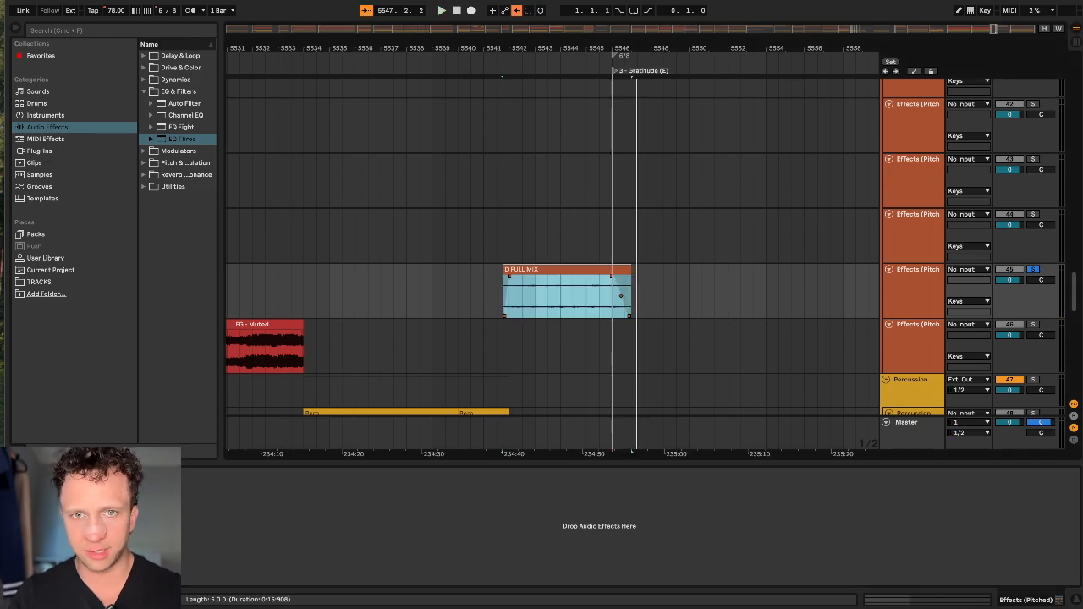
{"action": "left_click", "coordinate": [522, 296]}
{"action": "key", "text": "space"}
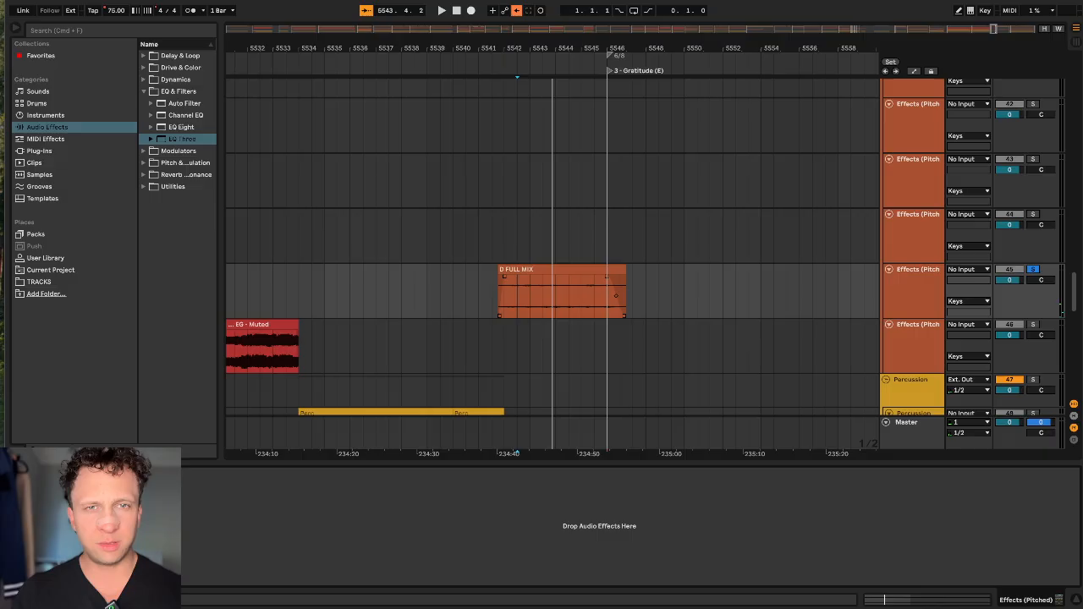
- Unsolo track 45 and play the full arrangement from bar 5541, just before the D FULL MIX clip
{"action": "scroll", "coordinate": [550, 254], "scroll_direction": "down", "scroll_amount": 3}
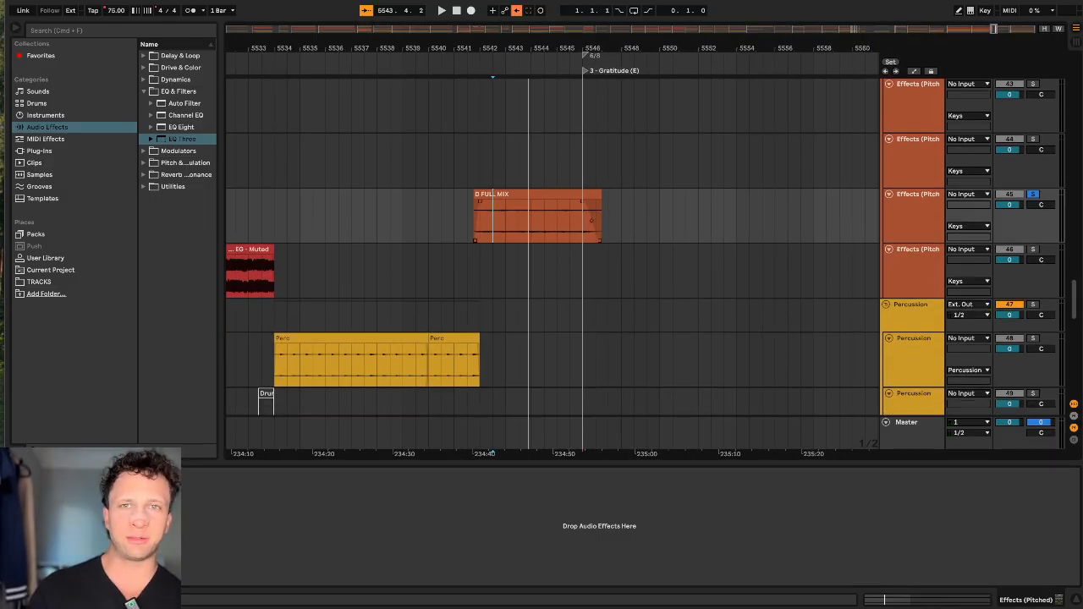
{"action": "scroll", "coordinate": [486, 217], "scroll_direction": "up", "scroll_amount": 5}
{"action": "scroll", "coordinate": [485, 217], "scroll_direction": "down", "scroll_amount": 5}
{"action": "left_click", "coordinate": [465, 216]}
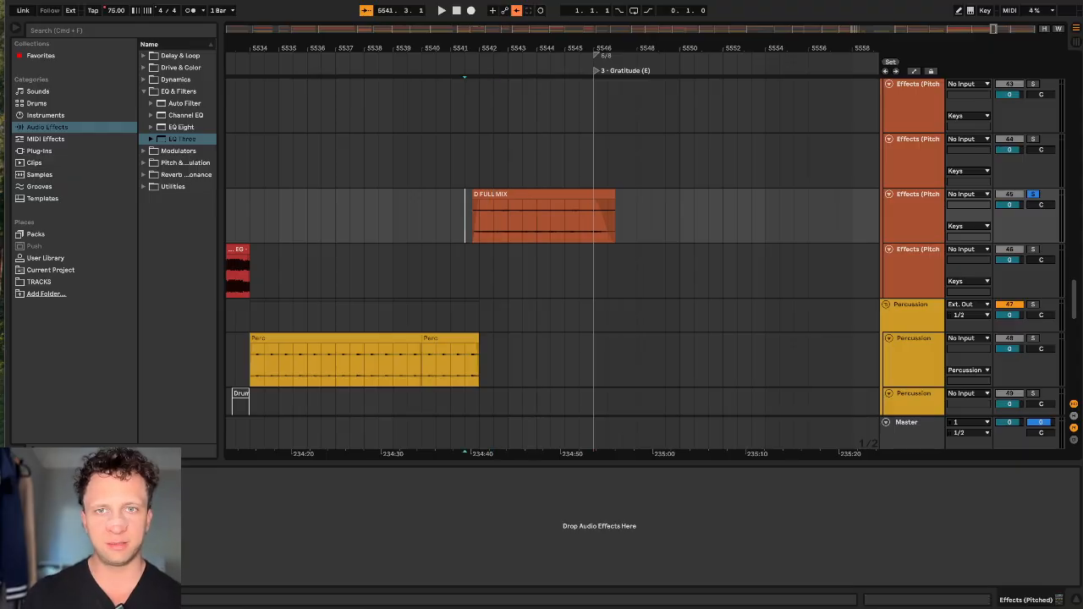
{"action": "key", "text": "s"}
{"action": "key", "text": "space"}
- Listen to the transition into Gratitude while examining the BGV, keys and pad tracks around bar 5546, and stop playback
{"action": "scroll", "coordinate": [485, 216], "scroll_direction": "up", "scroll_amount": 5}
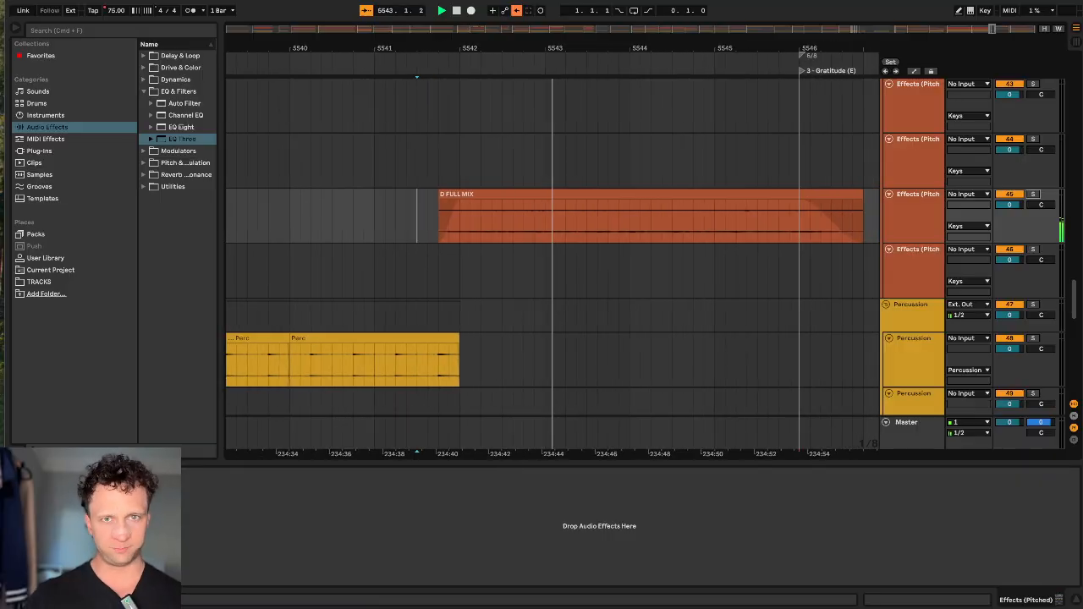
{"action": "scroll", "coordinate": [542, 217], "scroll_direction": "down", "scroll_amount": 3}
{"action": "scroll", "coordinate": [552, 254], "scroll_direction": "down", "scroll_amount": 10}
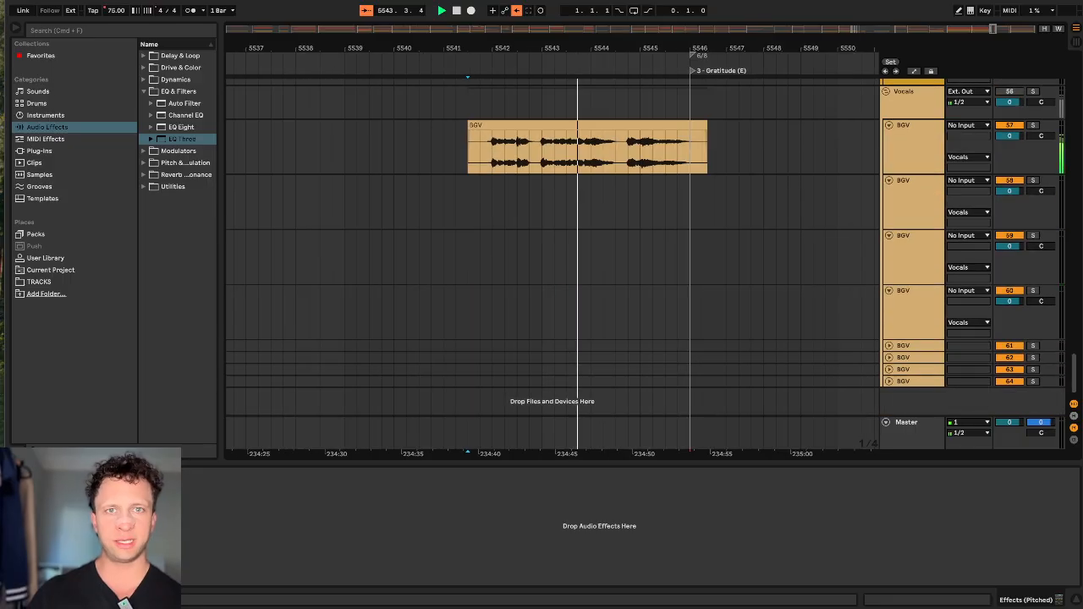
{"action": "scroll", "coordinate": [668, 254], "scroll_direction": "down", "scroll_amount": 5}
{"action": "scroll", "coordinate": [672, 254], "scroll_direction": "down", "scroll_amount": 5}
{"action": "scroll", "coordinate": [672, 253], "scroll_direction": "up", "scroll_amount": 1}
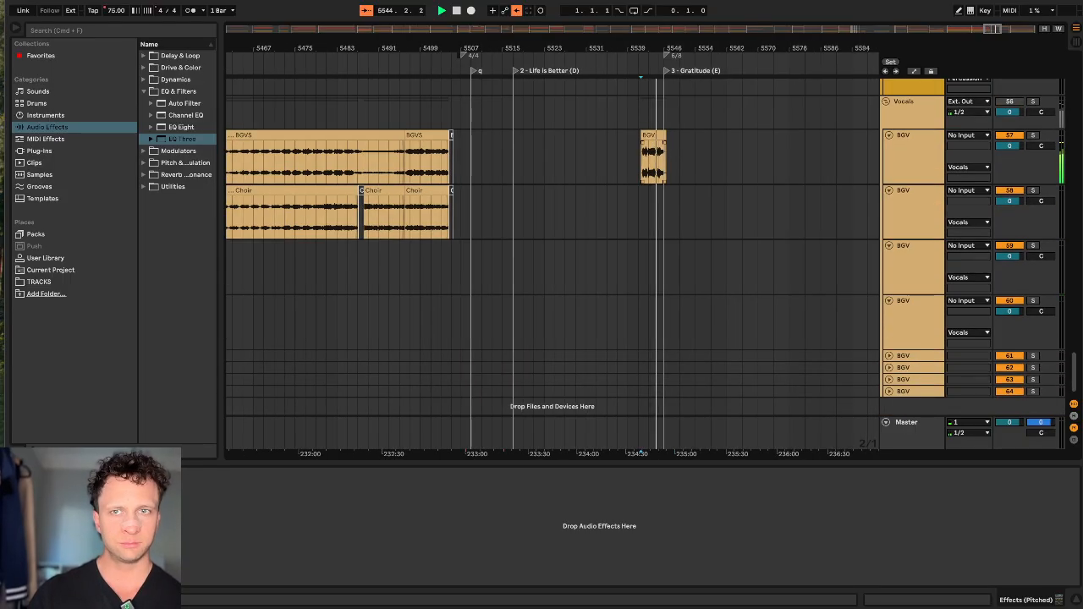
{"action": "scroll", "coordinate": [658, 254], "scroll_direction": "up", "scroll_amount": 5}
{"action": "scroll", "coordinate": [659, 254], "scroll_direction": "down", "scroll_amount": 10}
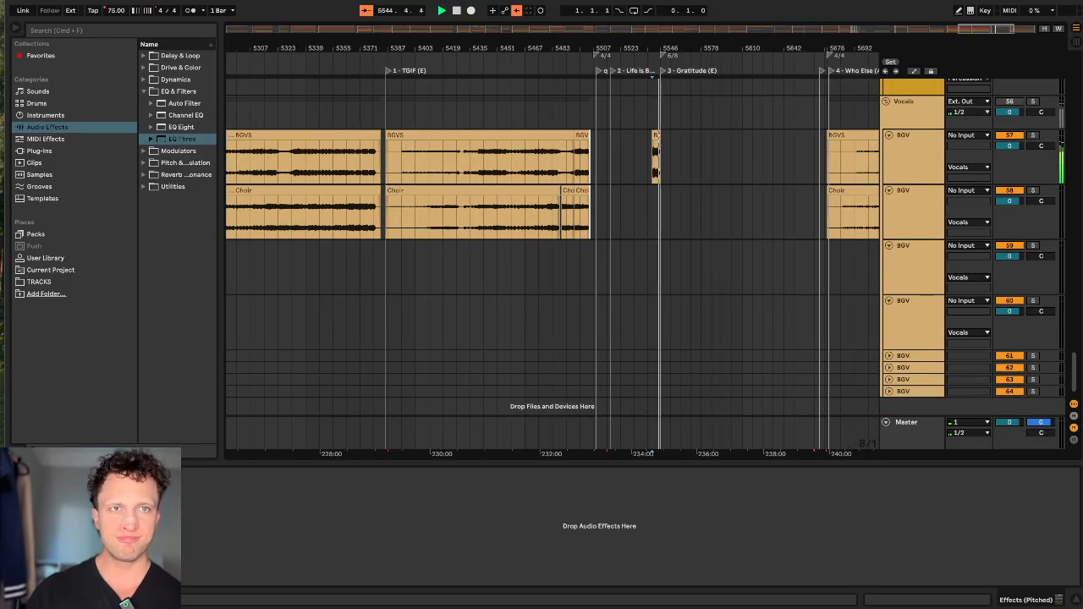
{"action": "scroll", "coordinate": [660, 254], "scroll_direction": "up", "scroll_amount": 6}
{"action": "scroll", "coordinate": [660, 254], "scroll_direction": "down", "scroll_amount": 5}
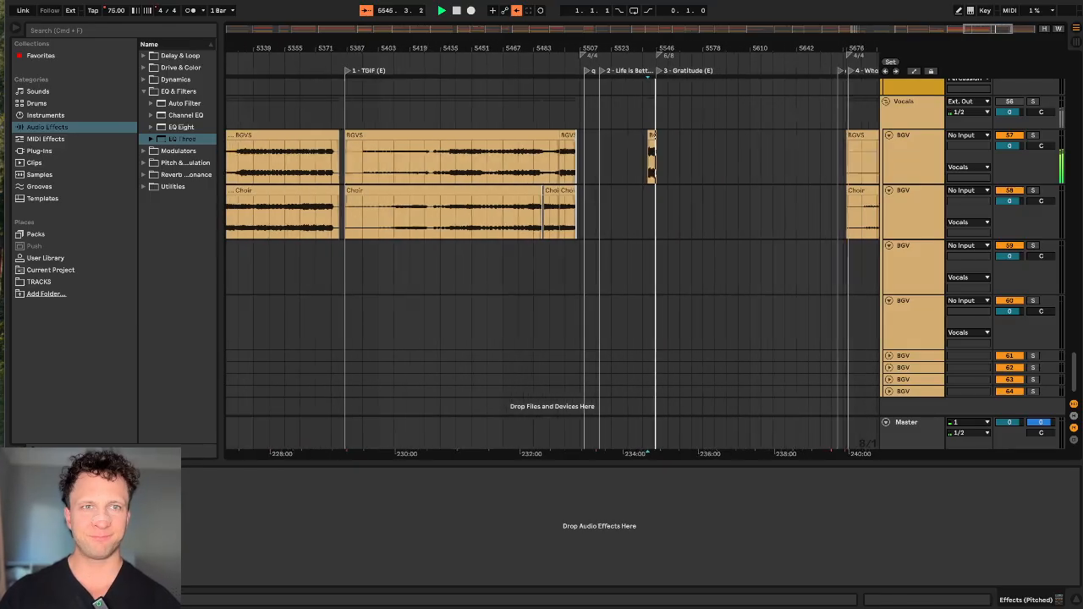
{"action": "scroll", "coordinate": [655, 137], "scroll_direction": "up", "scroll_amount": 6}
{"action": "scroll", "coordinate": [654, 137], "scroll_direction": "up", "scroll_amount": 10}
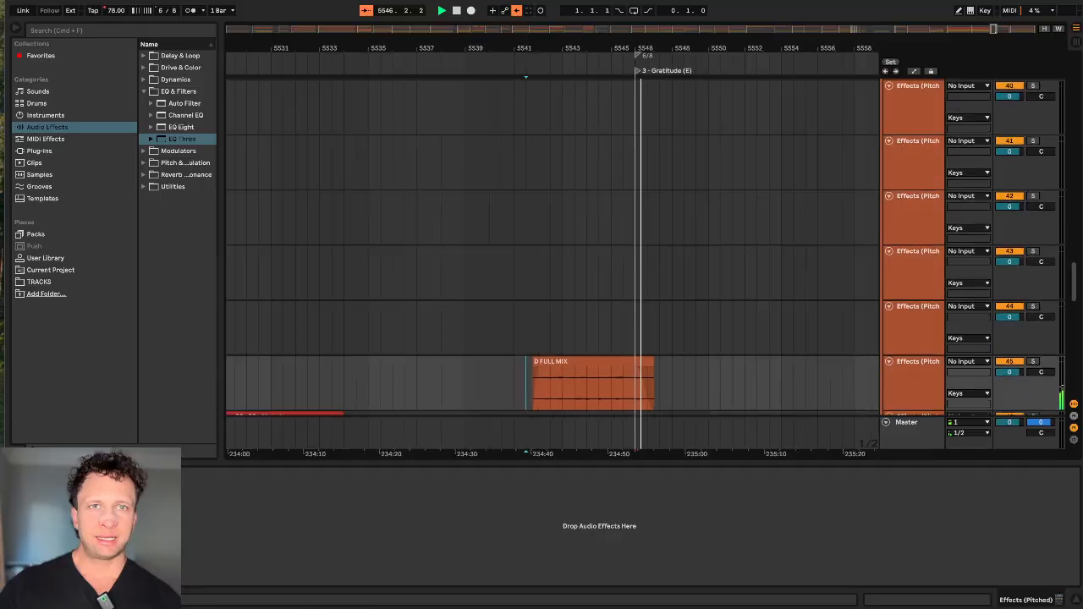
{"action": "scroll", "coordinate": [655, 211], "scroll_direction": "up", "scroll_amount": 20}
{"action": "scroll", "coordinate": [655, 211], "scroll_direction": "down", "scroll_amount": 15}
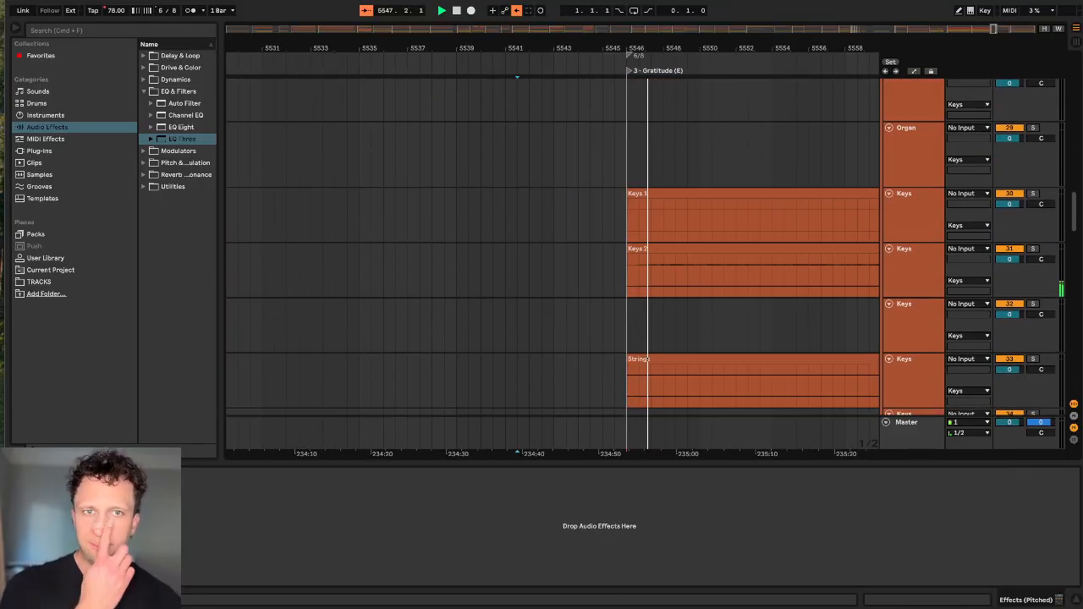
{"action": "scroll", "coordinate": [648, 254], "scroll_direction": "down", "scroll_amount": 15}
{"action": "key", "text": "space"}
- Extend the D FULL MIX clip's end to a length of 5.2.0, start its fade-out at bar 5546, and play from Gratitude's start
{"action": "scroll", "coordinate": [648, 254], "scroll_direction": "up", "scroll_amount": 2}
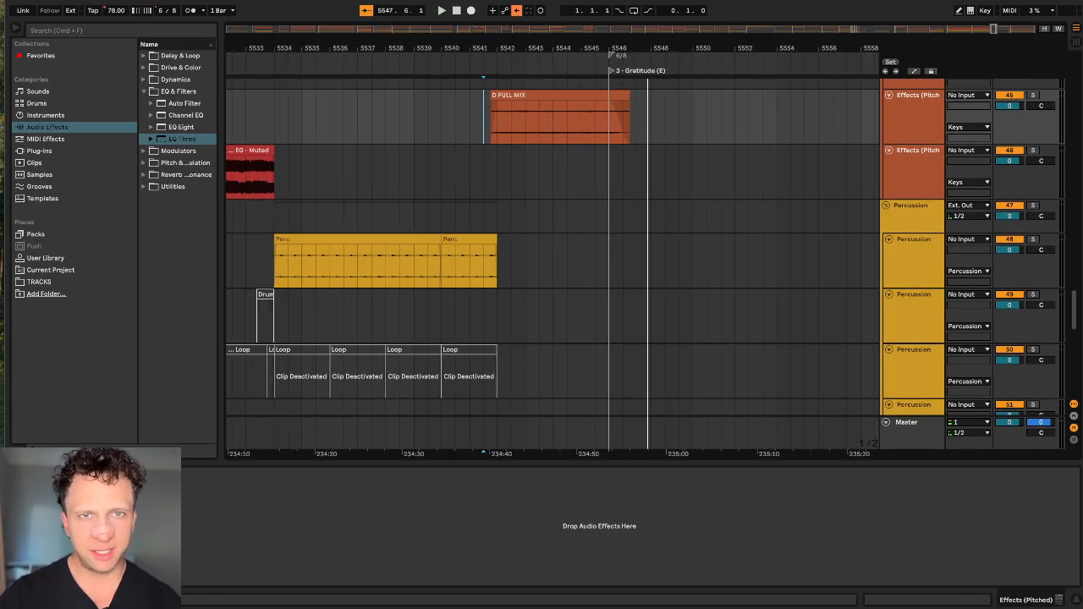
{"action": "scroll", "coordinate": [650, 169], "scroll_direction": "up", "scroll_amount": 5}
{"action": "left_click", "coordinate": [542, 95]}
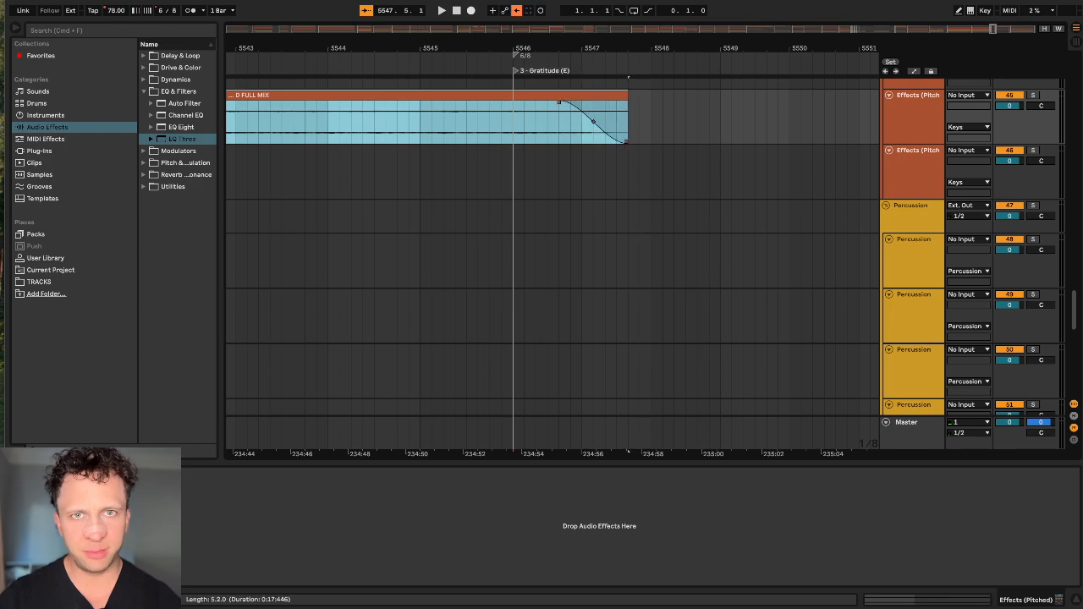
{"action": "left_click_drag", "start_coordinate": [559, 102], "coordinate": [515, 103]}
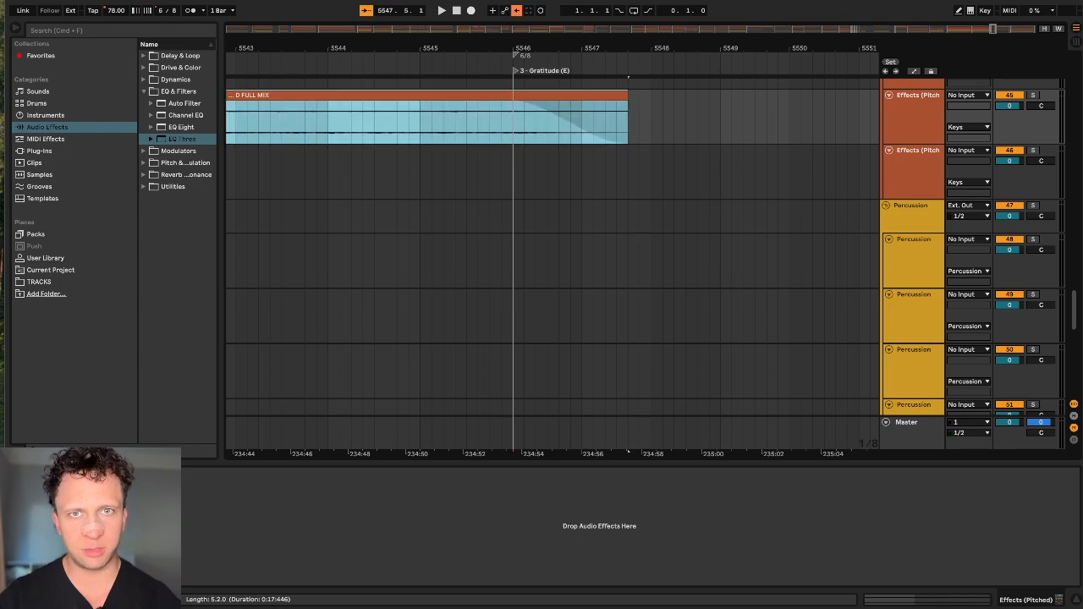
{"action": "left_click", "coordinate": [516, 72]}
{"action": "key", "text": "space"}
{"action": "scroll", "coordinate": [552, 254], "scroll_direction": "up", "scroll_amount": 1}
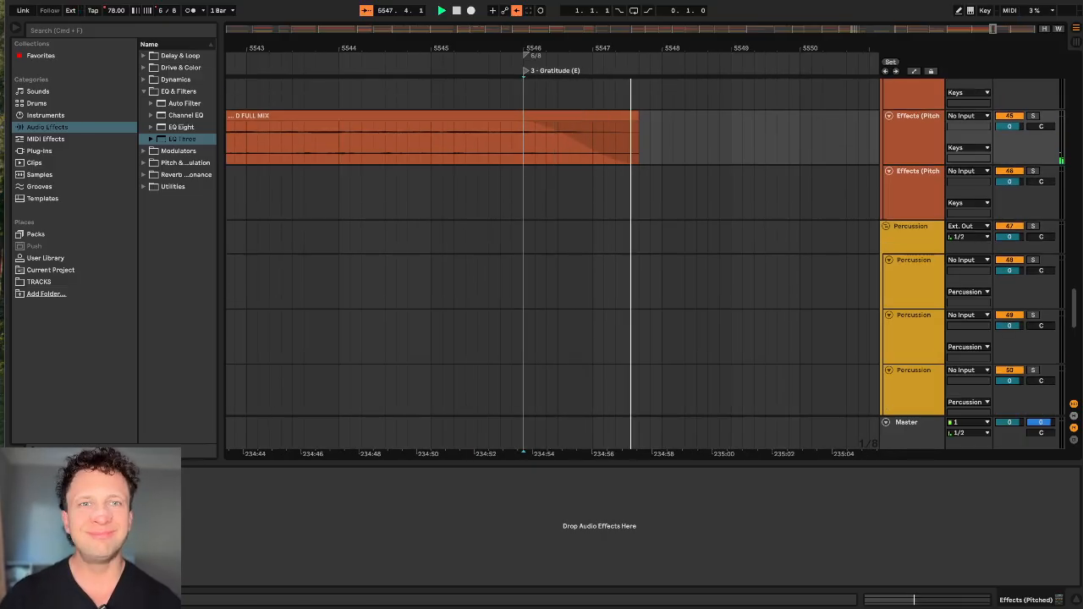
- Trim the D FULL MIX clip to a length of 5.1.2, start its fade-out just after bar 5546, and replay Gratitude's opening
{"action": "left_click_drag", "start_coordinate": [638, 116], "coordinate": [627, 116]}
{"action": "key", "text": "space"}
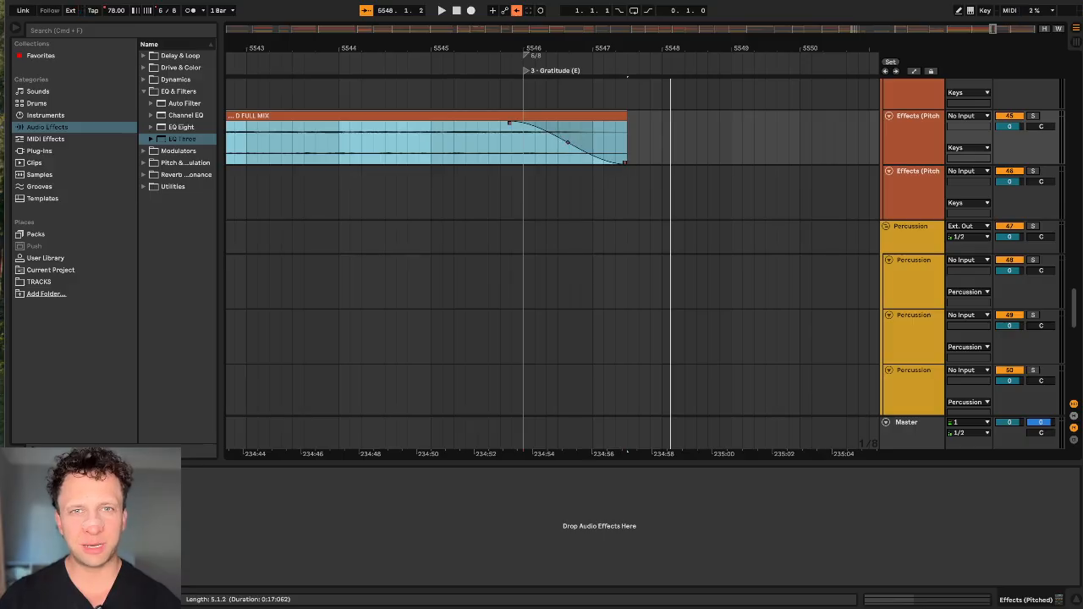
{"action": "left_click_drag", "start_coordinate": [509, 122], "coordinate": [515, 123]}
{"action": "key", "text": "space"}
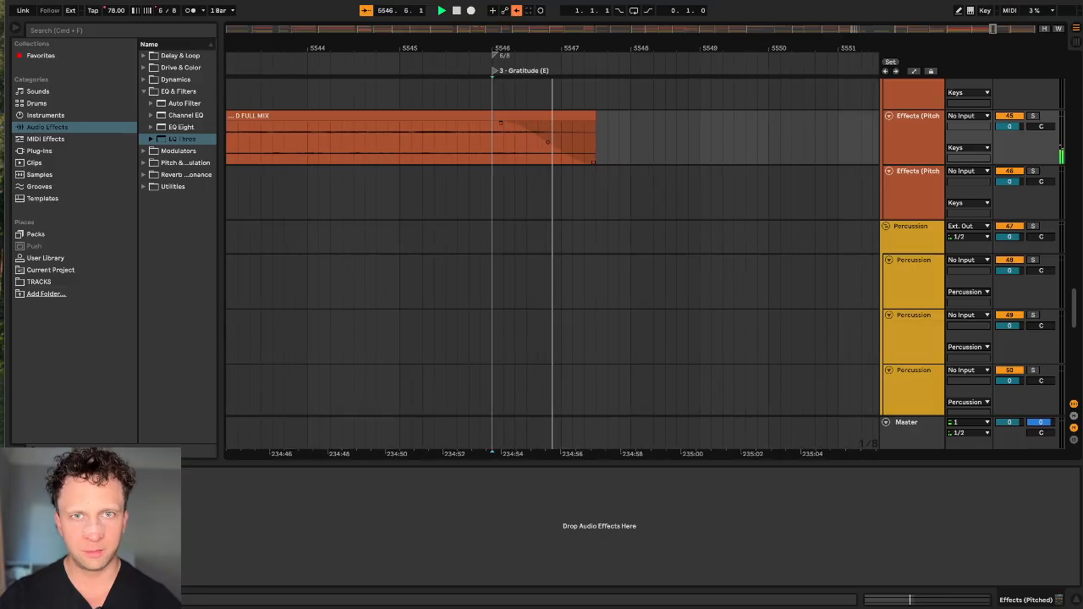
{"action": "key", "text": "minus"}
{"action": "key", "text": "minus"}
{"action": "scroll", "coordinate": [546, 254], "scroll_direction": "down", "scroll_amount": 1}
{"action": "scroll", "coordinate": [545, 254], "scroll_direction": "up", "scroll_amount": 3}
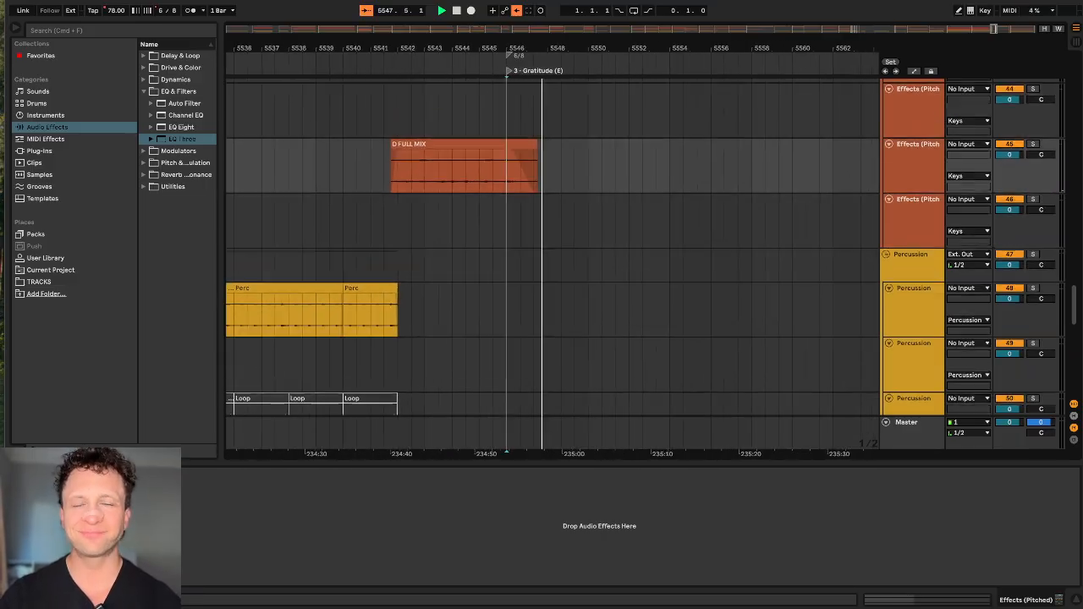
{"action": "key", "text": "space"}
- Play the transition from bar 5541 and check the band, EG and pad tracks leading into Gratitude
{"action": "left_click", "coordinate": [368, 254]}
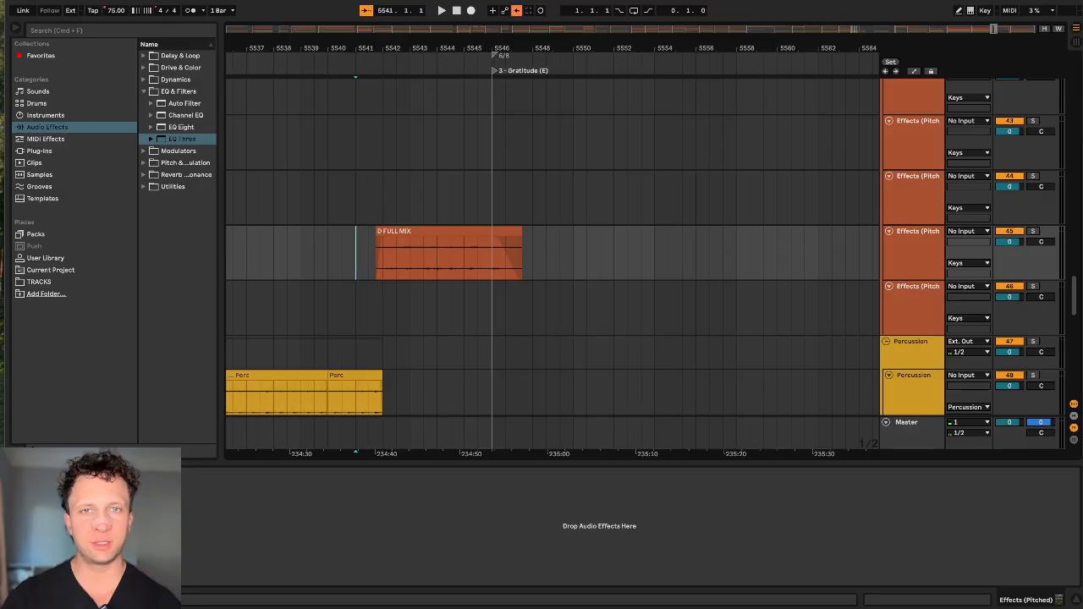
{"action": "key", "text": "space"}
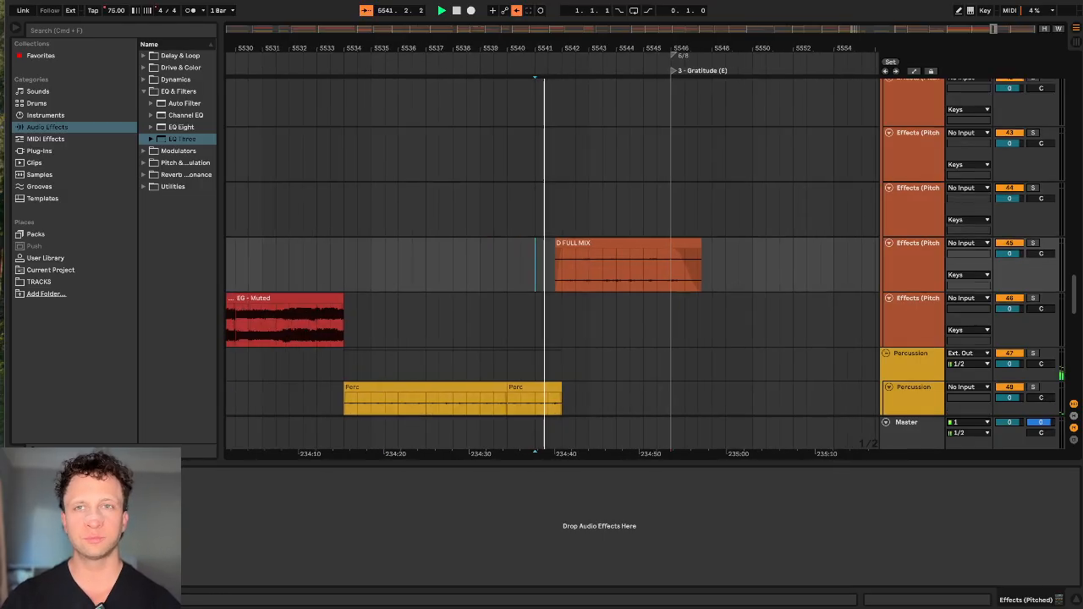
{"action": "scroll", "coordinate": [550, 254], "scroll_direction": "up", "scroll_amount": 4}
{"action": "scroll", "coordinate": [550, 254], "scroll_direction": "up", "scroll_amount": 15}
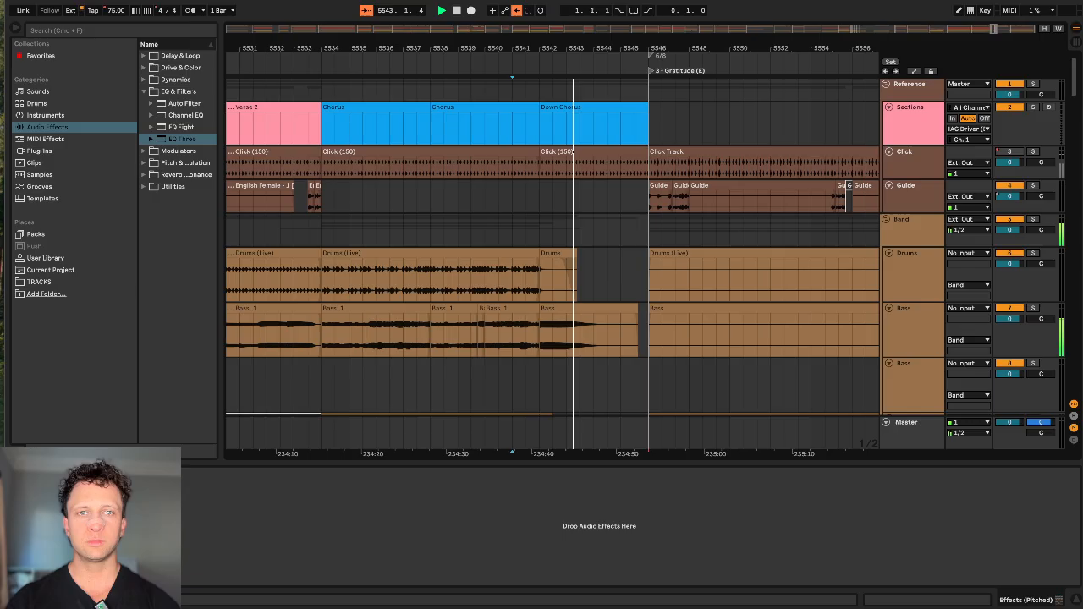
{"action": "scroll", "coordinate": [550, 254], "scroll_direction": "down", "scroll_amount": 20}
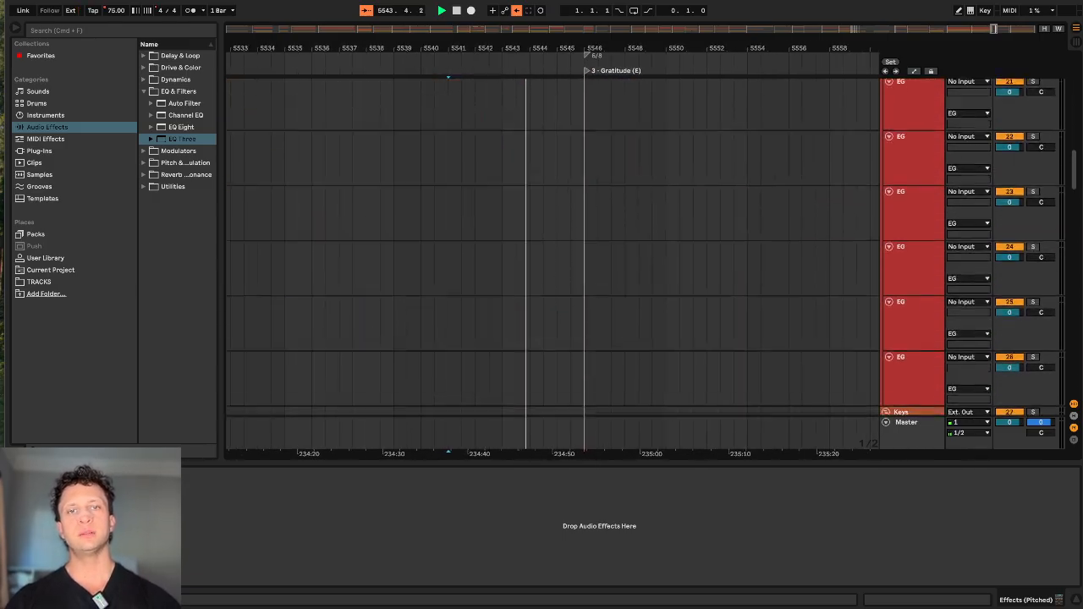
{"action": "scroll", "coordinate": [550, 254], "scroll_direction": "down", "scroll_amount": 8}
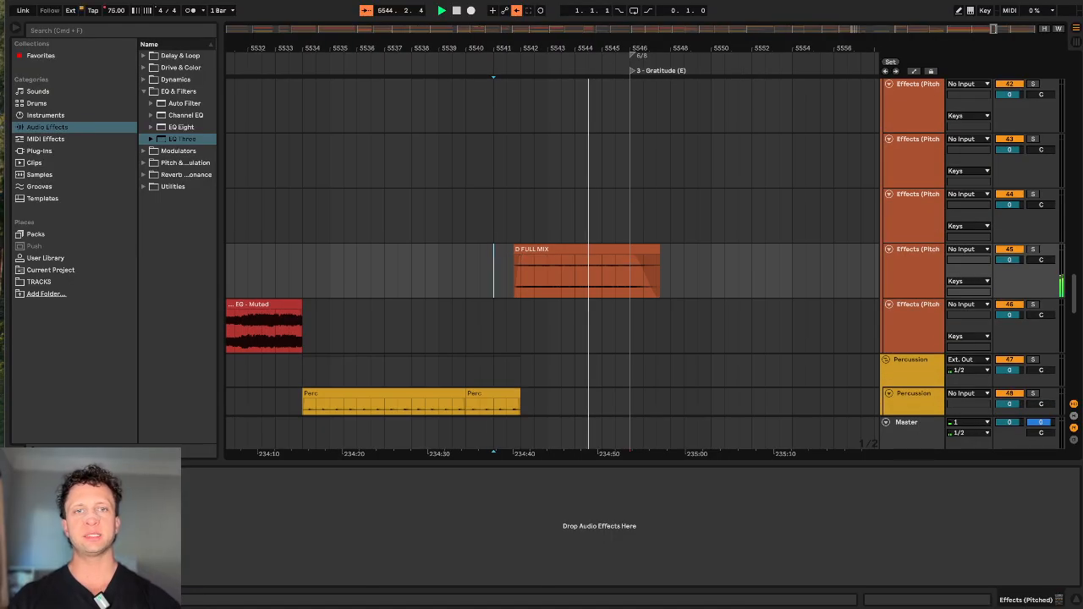
- Restart playback from bar 5546 and check the band tracks at the start of Gratitude
{"action": "left_click", "coordinate": [629, 217]}
{"action": "key", "text": "space"}
{"action": "key", "text": "space"}
{"action": "scroll", "coordinate": [630, 216], "scroll_direction": "right", "scroll_amount": 2}
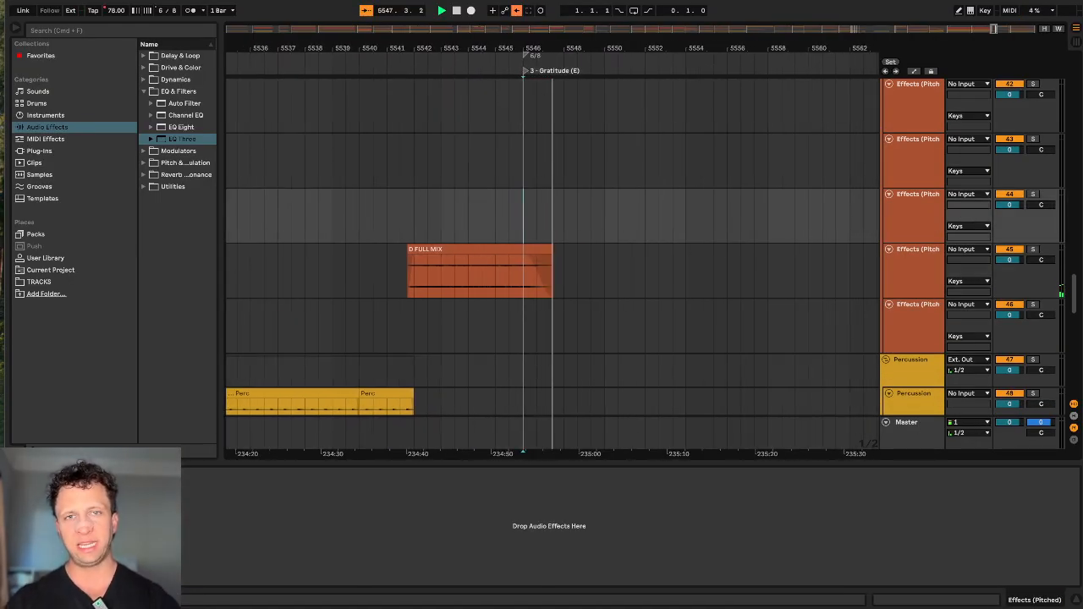
{"action": "scroll", "coordinate": [550, 253], "scroll_direction": "up", "scroll_amount": 20}
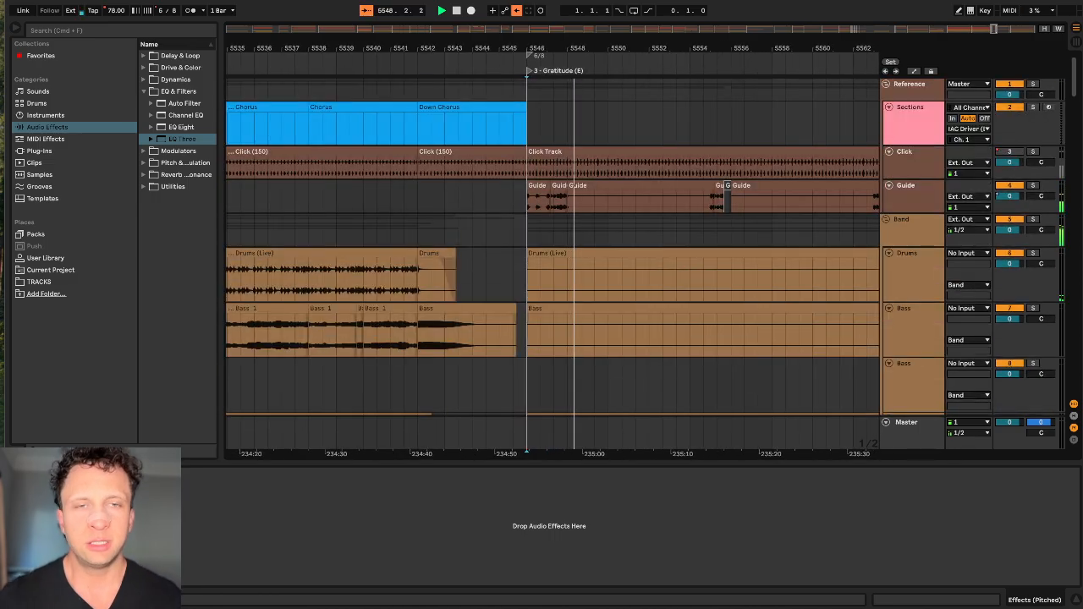
{"action": "scroll", "coordinate": [550, 254], "scroll_direction": "down", "scroll_amount": 15}
{"action": "scroll", "coordinate": [550, 254], "scroll_direction": "up", "scroll_amount": 5}
{"action": "scroll", "coordinate": [550, 254], "scroll_direction": "right", "scroll_amount": 2}
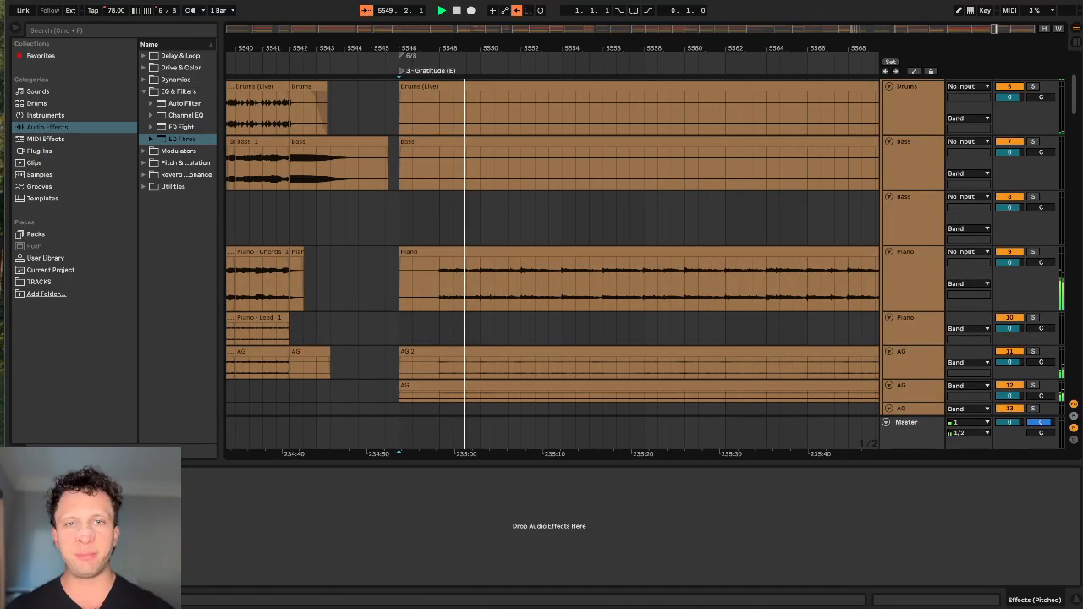
- Open Gratitude's first Piano clip and listen to track 9 soloed, ending with playback stopped and the solo cleared
{"action": "left_click", "coordinate": [451, 284]}
{"action": "key", "text": "minus"}
{"action": "key", "text": "minus"}
{"action": "key", "text": "minus"}
{"action": "key", "text": "minus"}
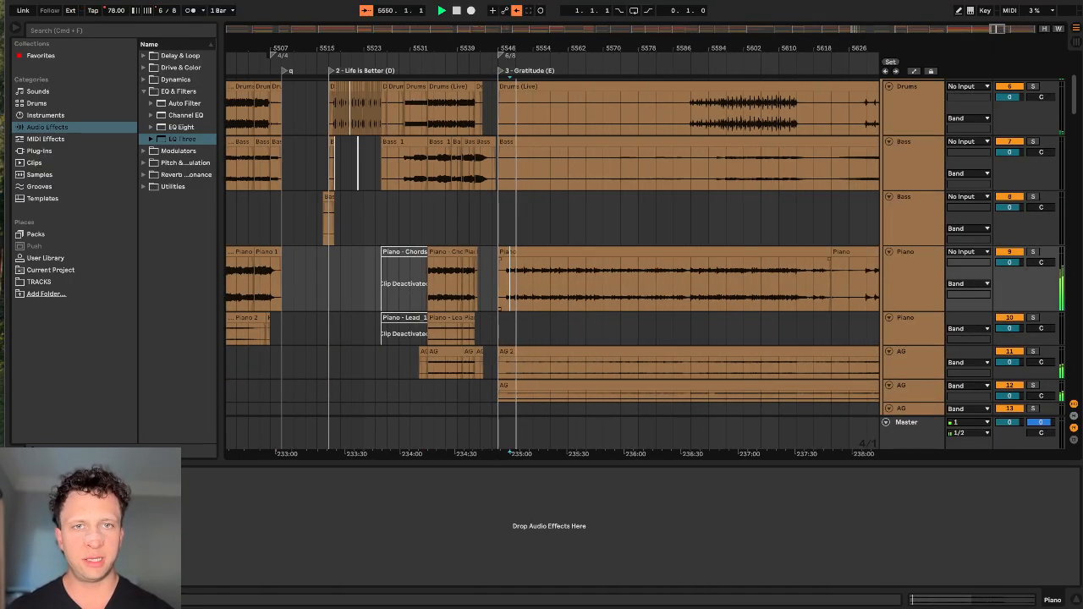
{"action": "double_click", "coordinate": [542, 252]}
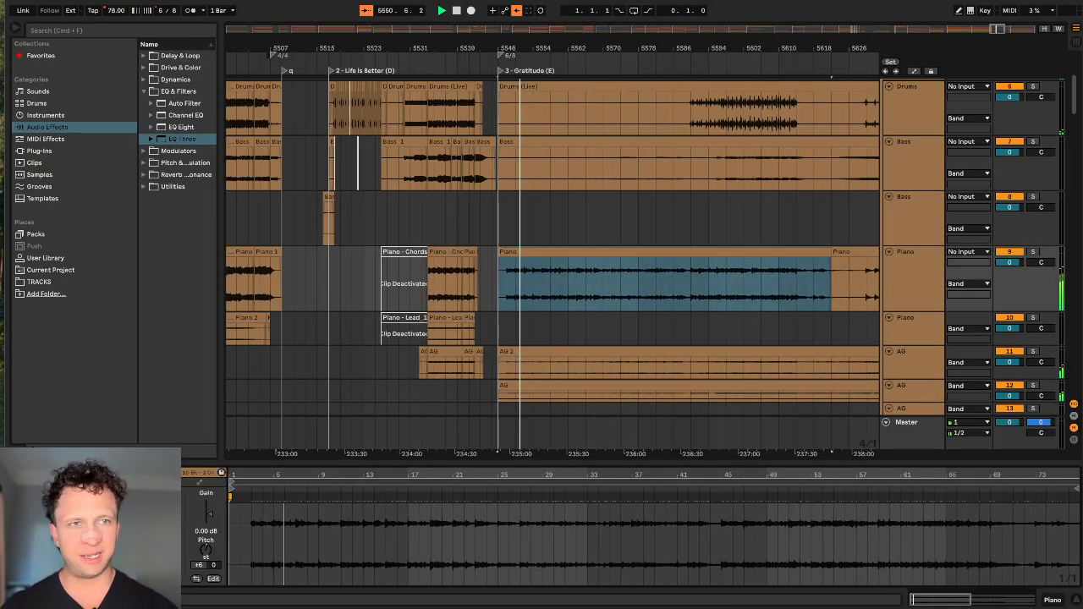
{"action": "key", "text": "s"}
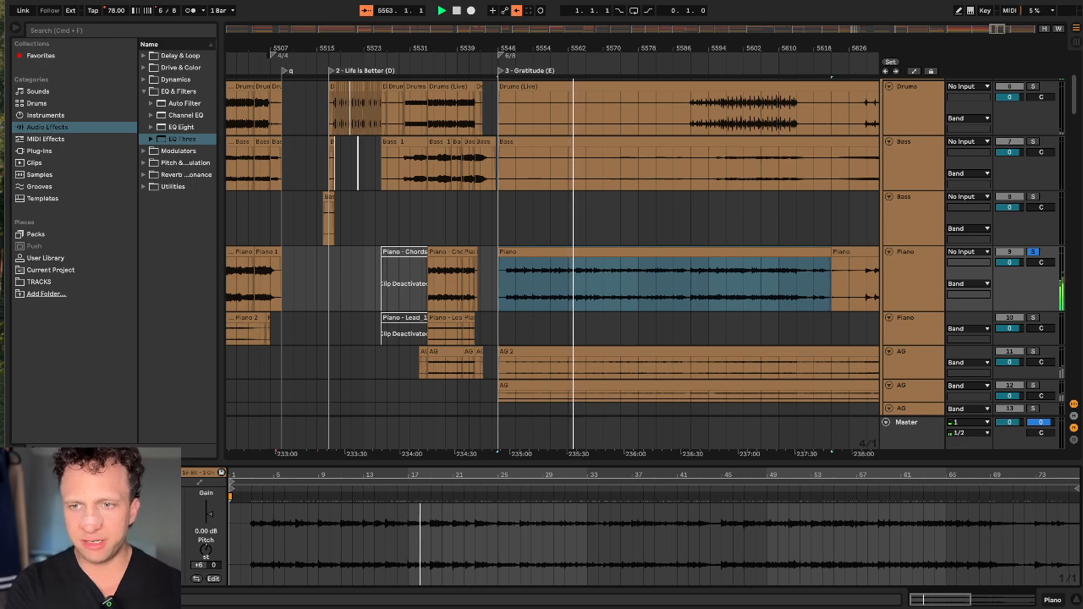
{"action": "left_click", "coordinate": [643, 252]}
{"action": "key", "text": "space"}
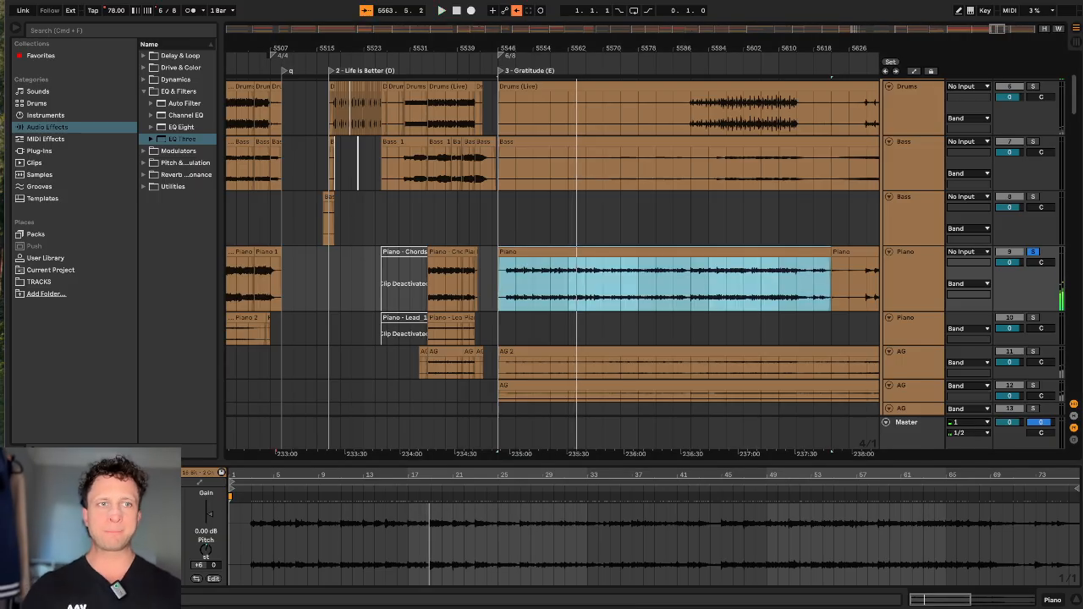
{"action": "left_click", "coordinate": [1033, 252]}
- Play the end of Life is Better into Gratitude from bar 5545 in the Down Chorus
{"action": "key", "text": "minus"}
{"action": "key", "text": "minus"}
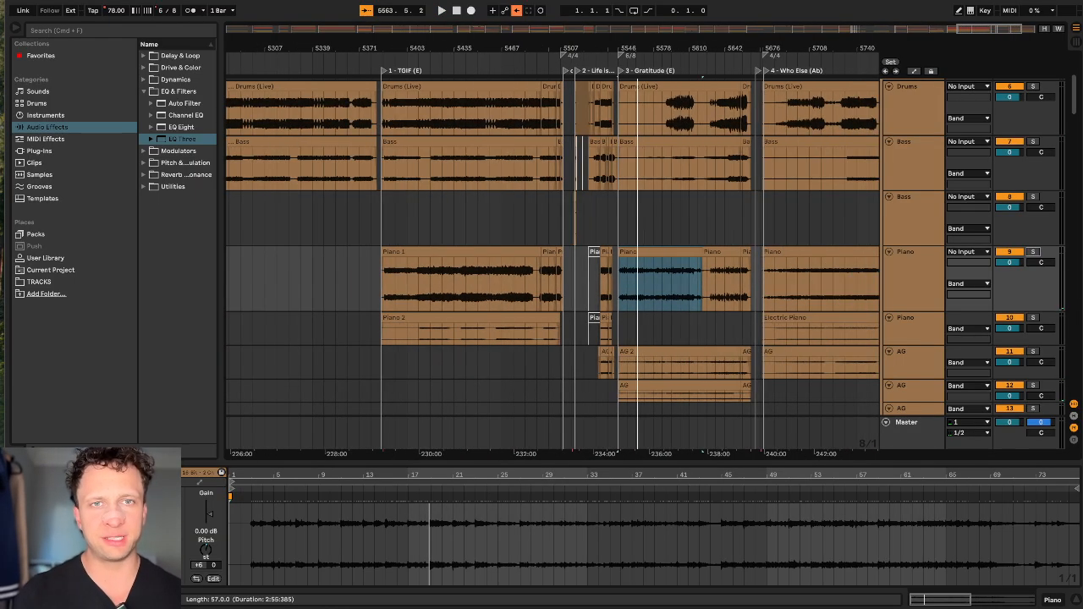
{"action": "scroll", "coordinate": [552, 252], "scroll_direction": "up", "scroll_amount": 4}
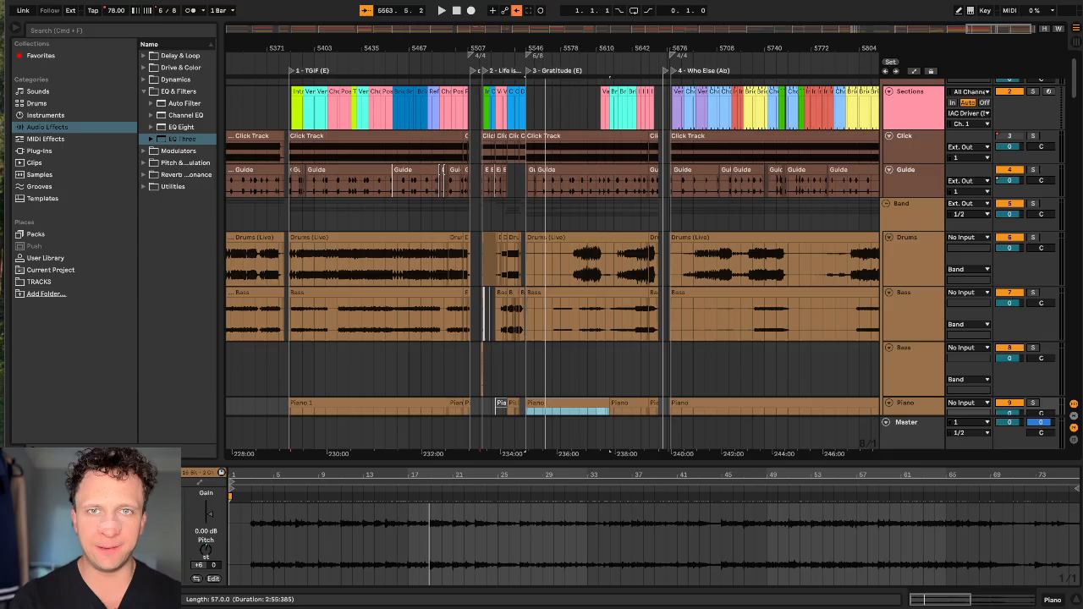
{"action": "key", "text": "plus"}
{"action": "key", "text": "plus"}
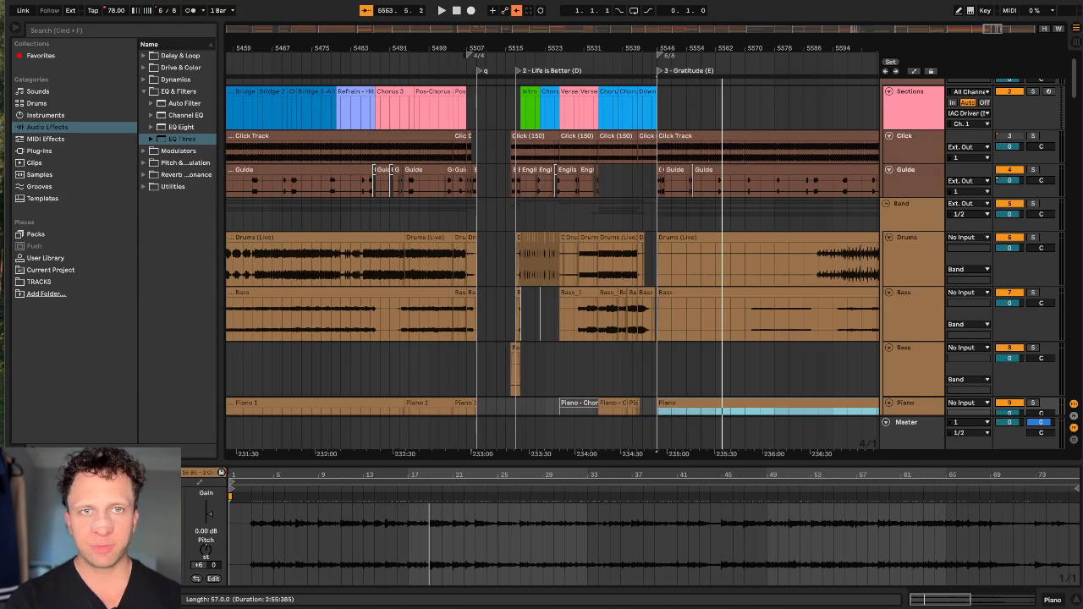
{"action": "key", "text": "plus"}
{"action": "key", "text": "plus"}
{"action": "left_click", "coordinate": [638, 111]}
{"action": "key", "text": "space"}
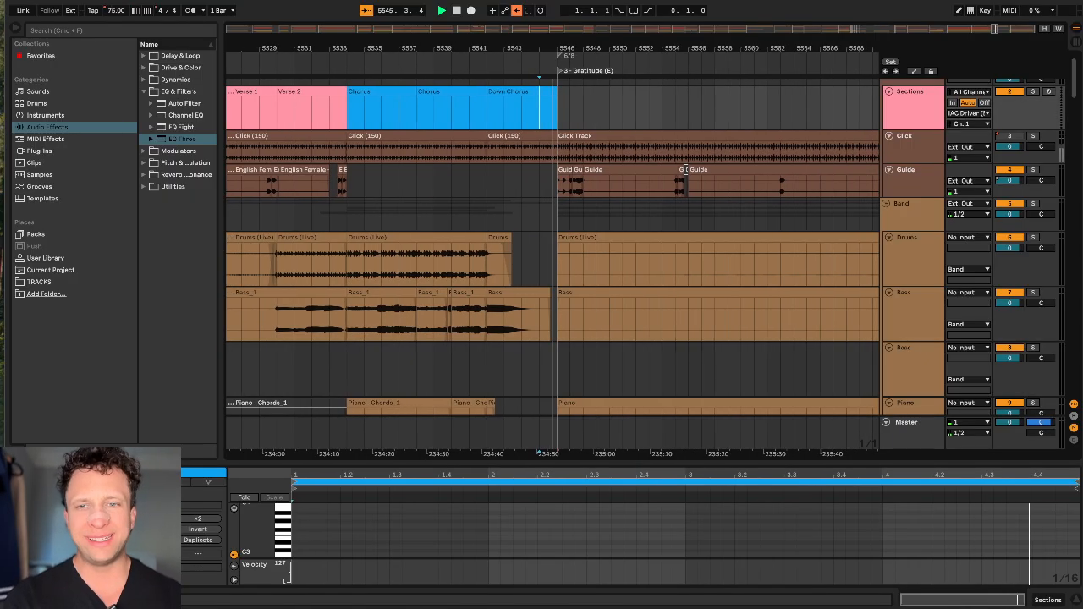
- Examine the Guide cues at Gratitude's opening by selecting ranges from bar 5548 and from bar 5546 up to the short cut clip
{"action": "left_click_drag", "start_coordinate": [582, 181], "coordinate": [731, 181]}
{"action": "left_click", "coordinate": [719, 176]}
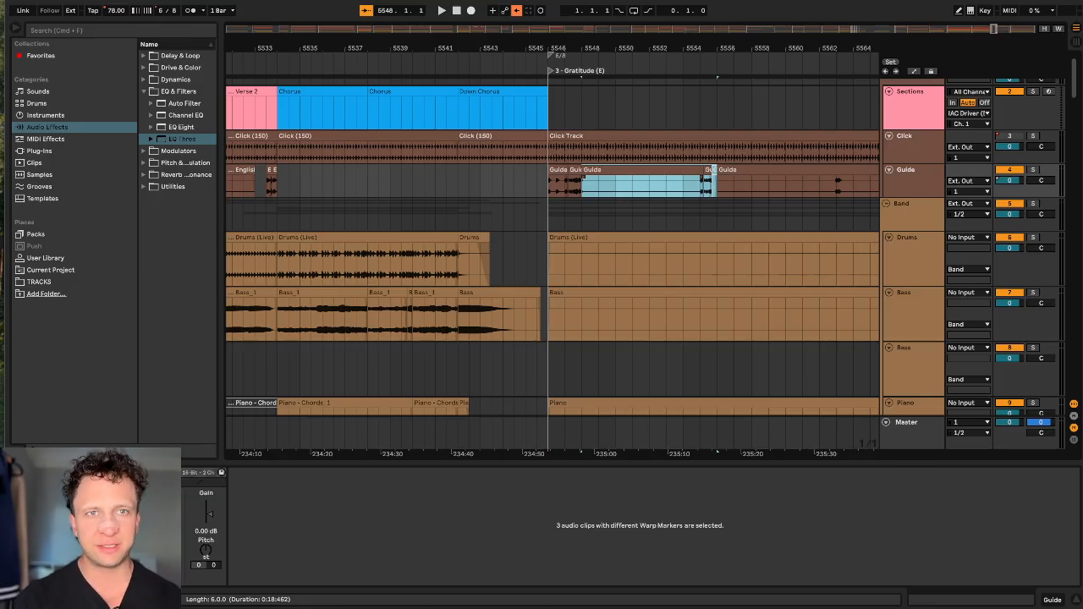
{"action": "key", "text": "z"}
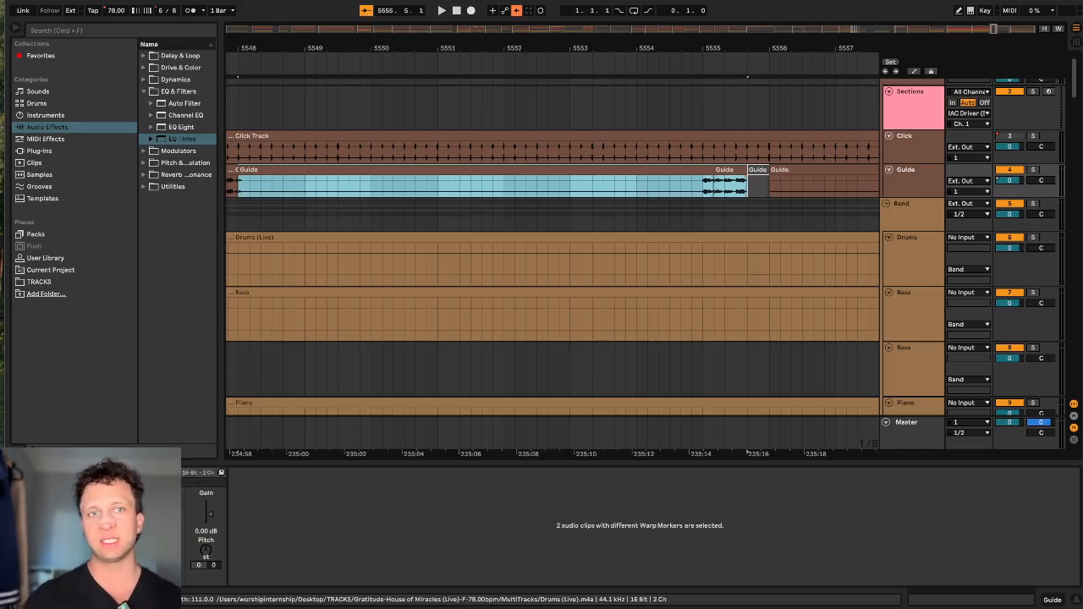
{"action": "scroll", "coordinate": [567, 262], "scroll_direction": "down", "scroll_amount": 5}
{"action": "left_click", "coordinate": [458, 185]}
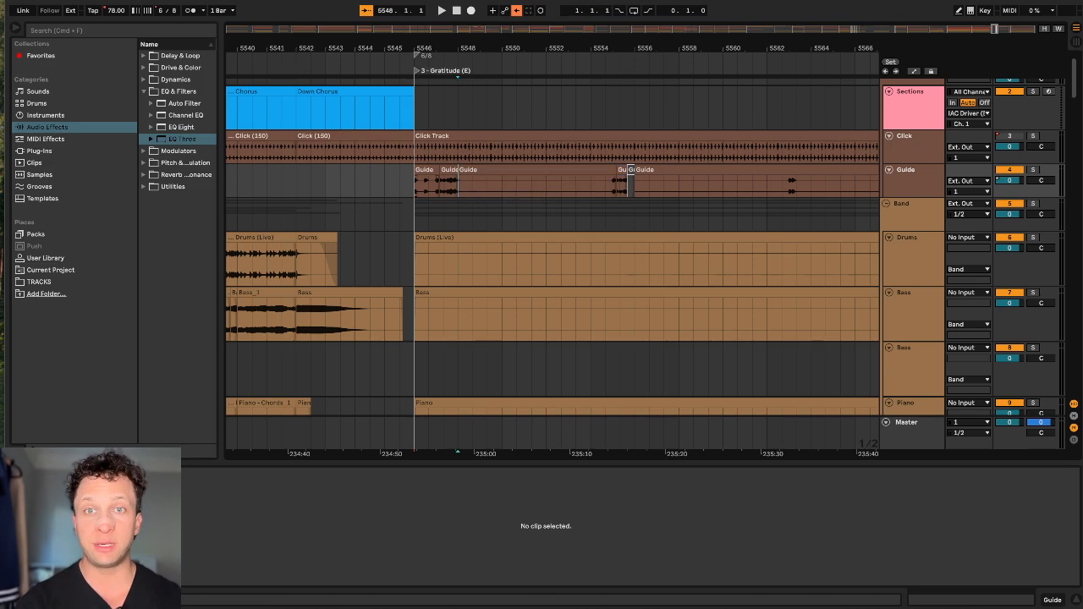
{"action": "left_click_drag", "start_coordinate": [415, 186], "coordinate": [650, 185]}
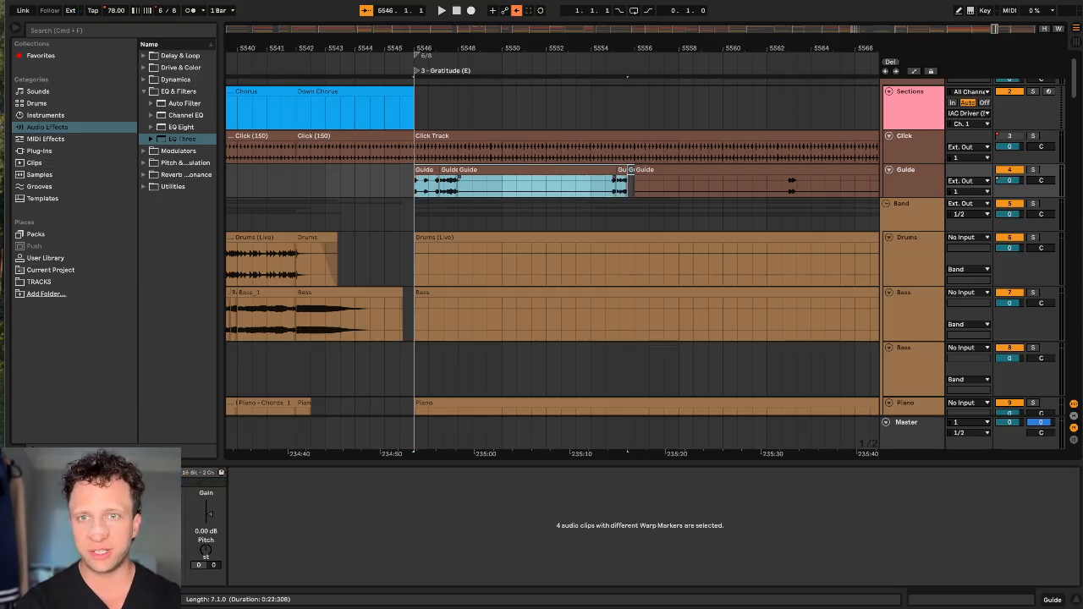
- Play the end of Life is Better into Gratitude and look through the keys and vocal tracks for parts still sounding
{"action": "scroll", "coordinate": [550, 254], "scroll_direction": "down", "scroll_amount": 1}
{"action": "scroll", "coordinate": [550, 254], "scroll_direction": "left", "scroll_amount": 2}
{"action": "left_click", "coordinate": [334, 166]}
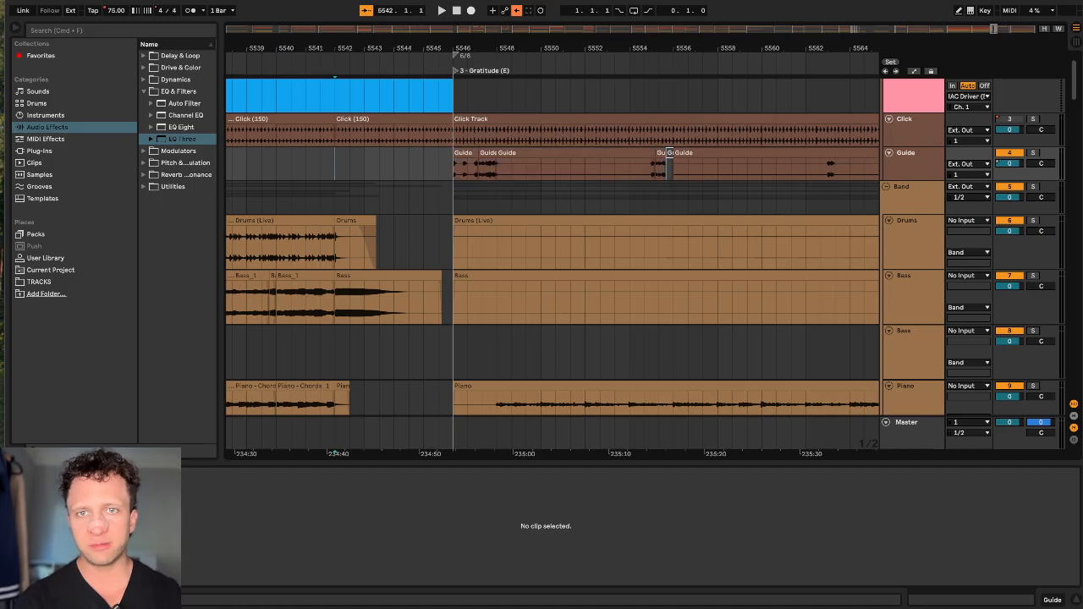
{"action": "scroll", "coordinate": [334, 166], "scroll_direction": "left", "scroll_amount": 4}
{"action": "scroll", "coordinate": [550, 254], "scroll_direction": "left", "scroll_amount": 3}
{"action": "key", "text": "space"}
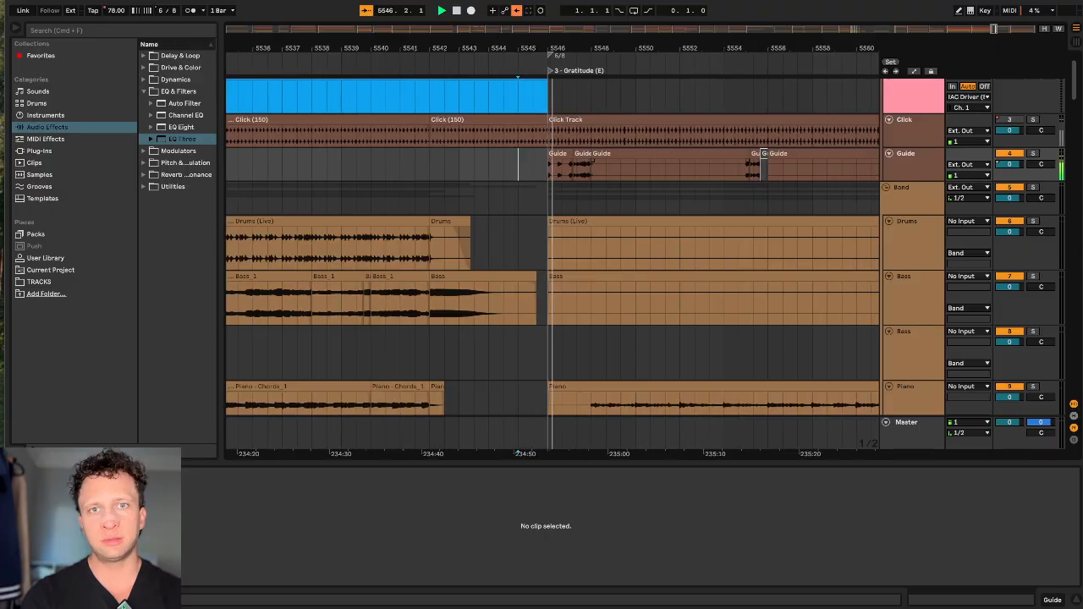
{"action": "key", "text": "space"}
{"action": "key", "text": "space"}
{"action": "scroll", "coordinate": [550, 254], "scroll_direction": "down", "scroll_amount": 1}
{"action": "scroll", "coordinate": [550, 254], "scroll_direction": "down", "scroll_amount": 20}
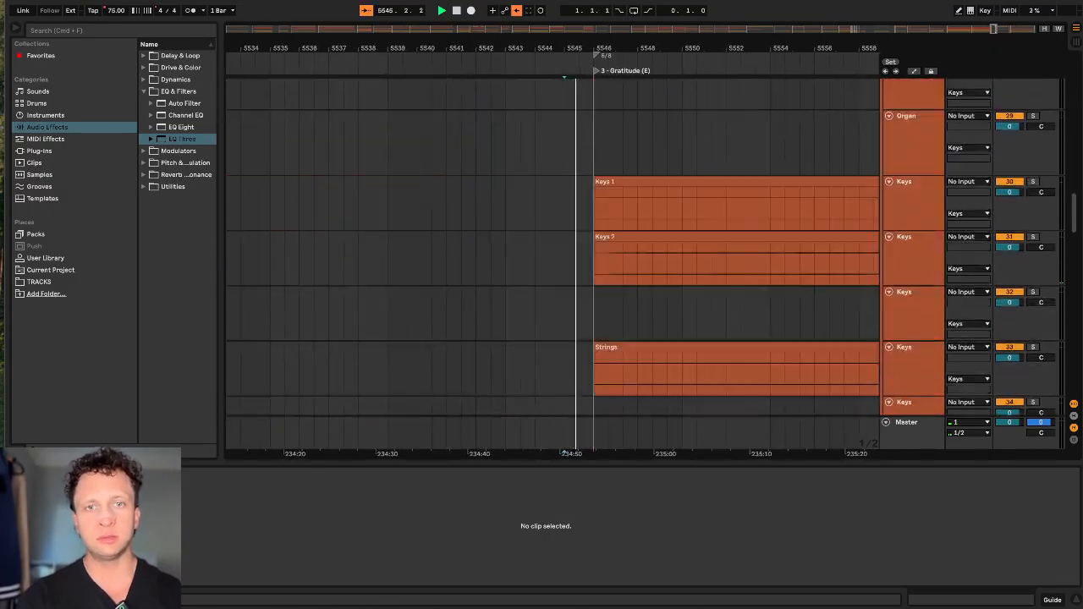
{"action": "key", "text": "space"}
{"action": "scroll", "coordinate": [550, 254], "scroll_direction": "left", "scroll_amount": 2}
{"action": "scroll", "coordinate": [550, 254], "scroll_direction": "right", "scroll_amount": 1}
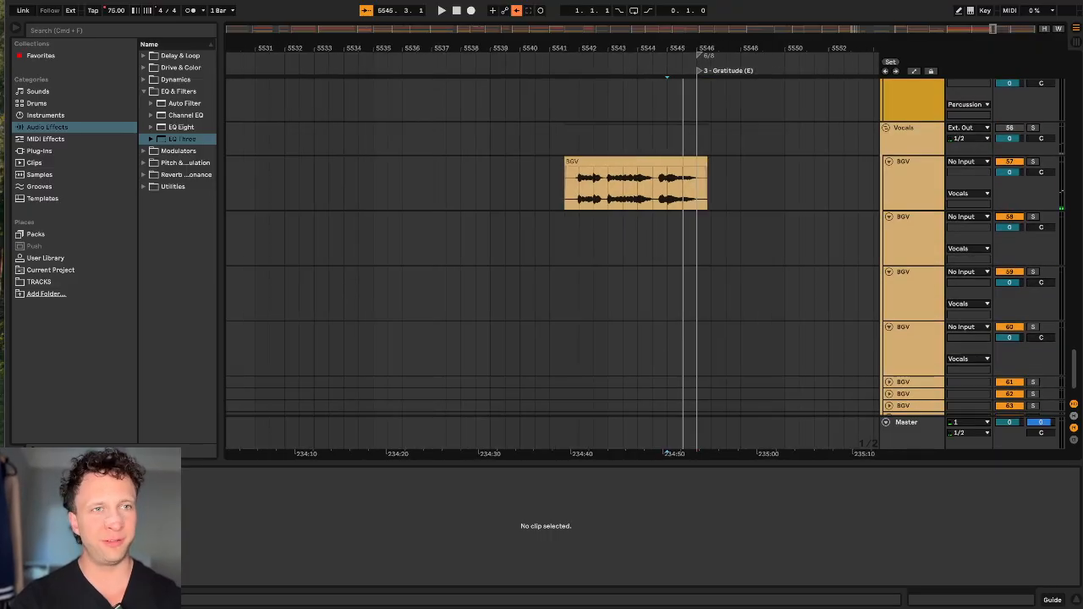
- Play the last phrase of the BGV clip on track 57 and set the clip's gain to -5 dB
{"action": "left_click", "coordinate": [654, 188]}
{"action": "key", "text": "space"}
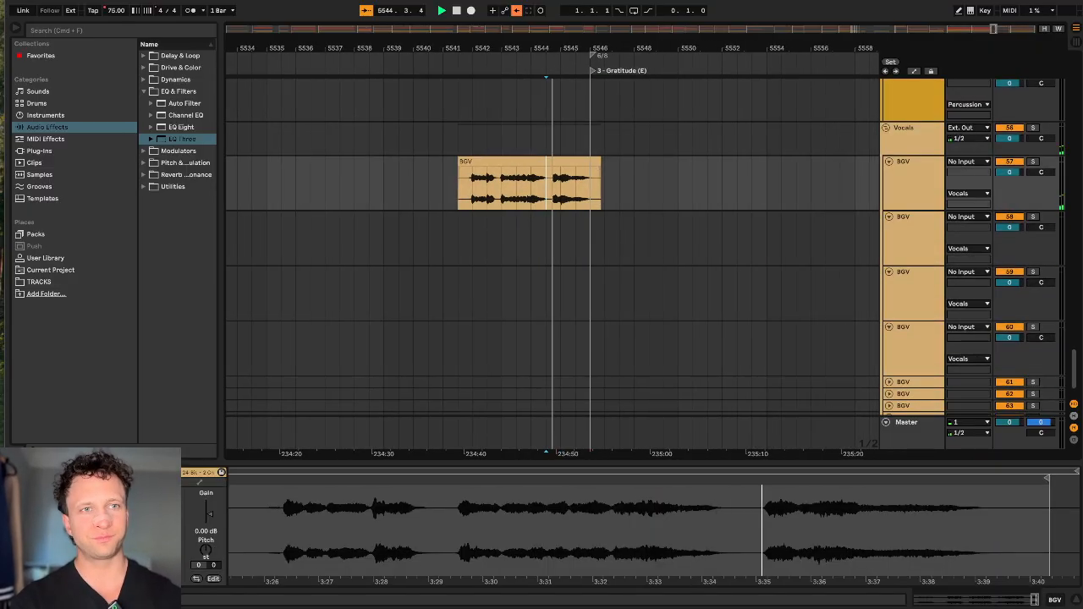
{"action": "left_click", "coordinate": [516, 161]}
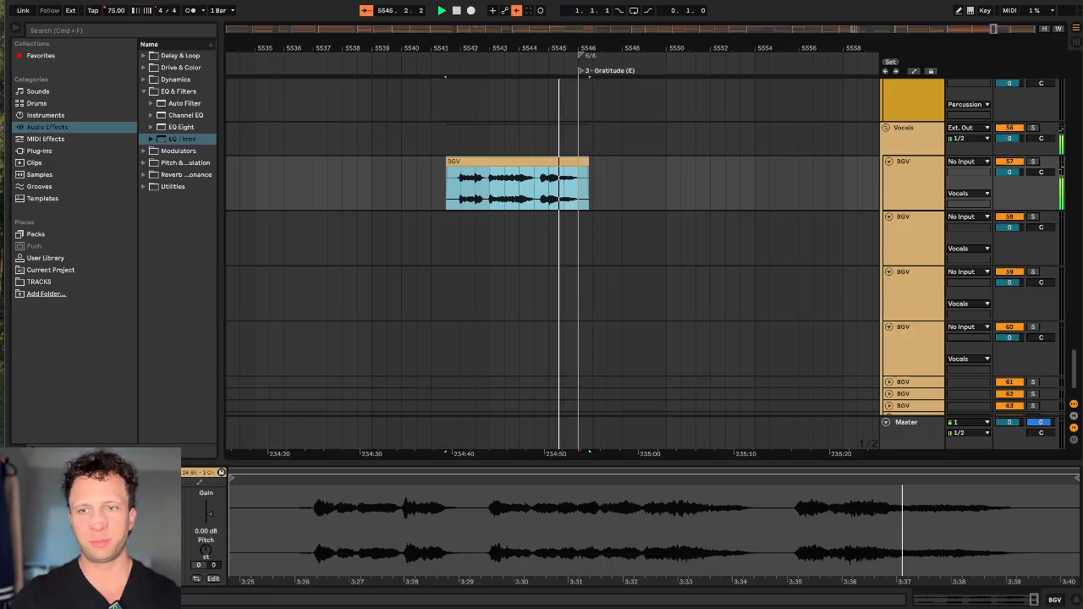
{"action": "left_click", "coordinate": [205, 531]}
{"action": "type", "text": "-5"}
{"action": "key", "text": "Return"}
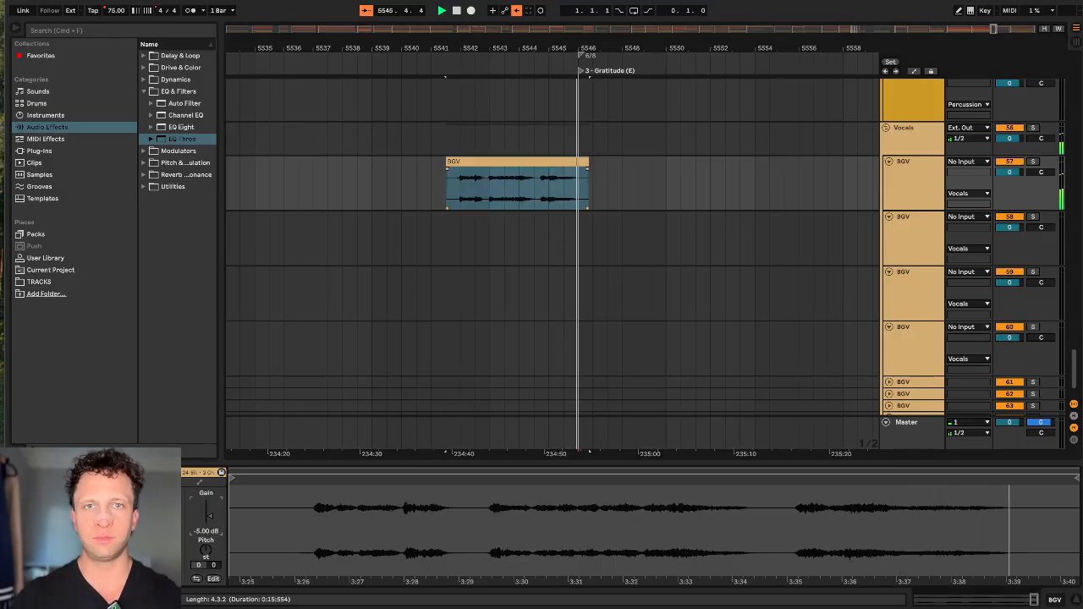
- Follow playback into Gratitude's opening on the EG, band and Piano tracks, and select the Guide cues from bar 5546
{"action": "scroll", "coordinate": [550, 254], "scroll_direction": "up", "scroll_amount": 20}
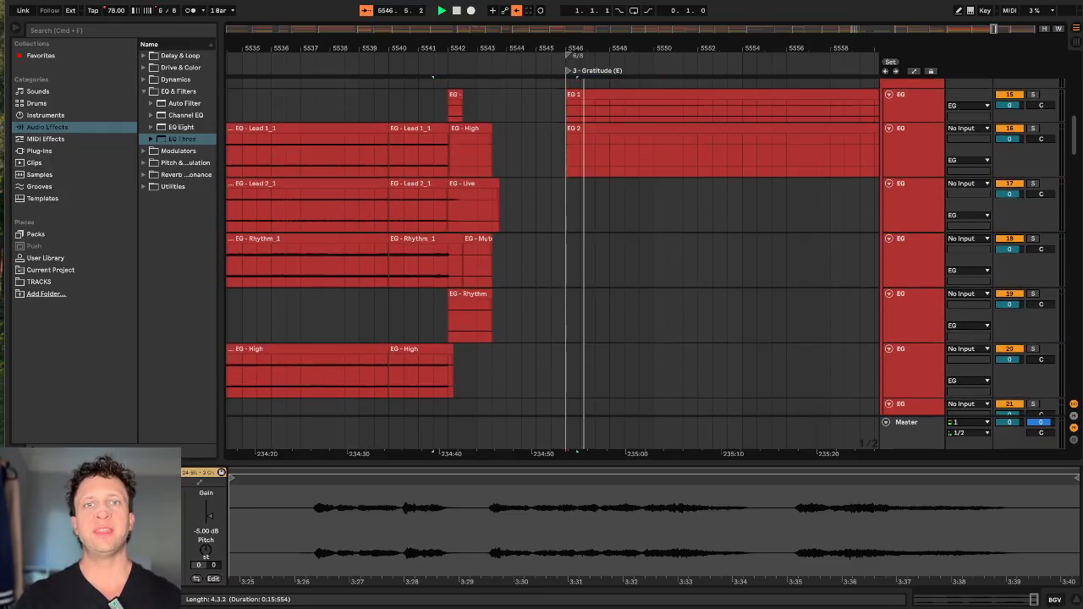
{"action": "scroll", "coordinate": [550, 253], "scroll_direction": "up", "scroll_amount": 8}
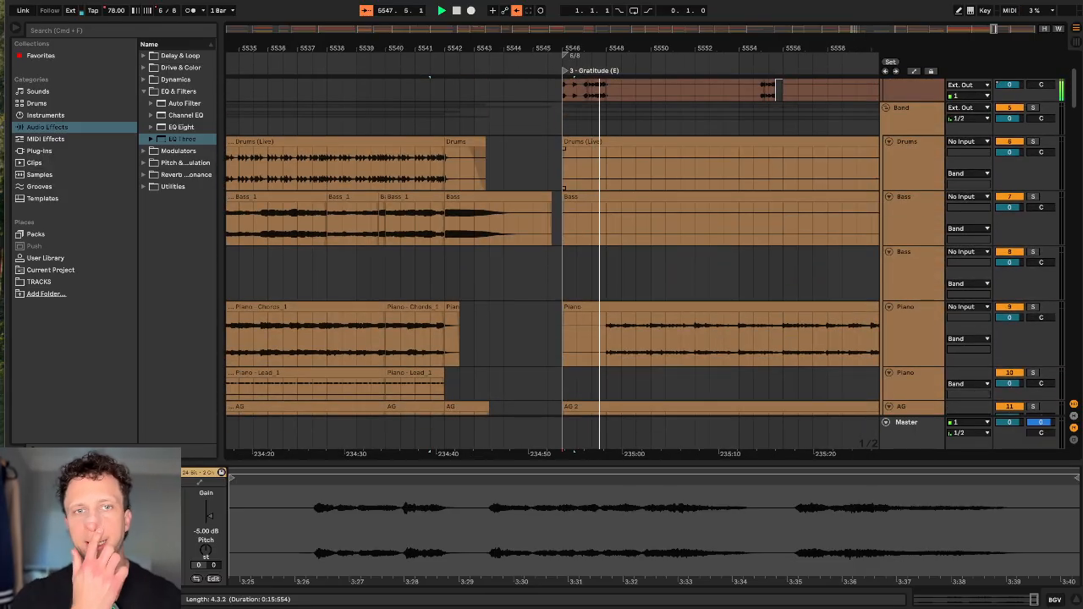
{"action": "scroll", "coordinate": [578, 254], "scroll_direction": "up", "scroll_amount": 3}
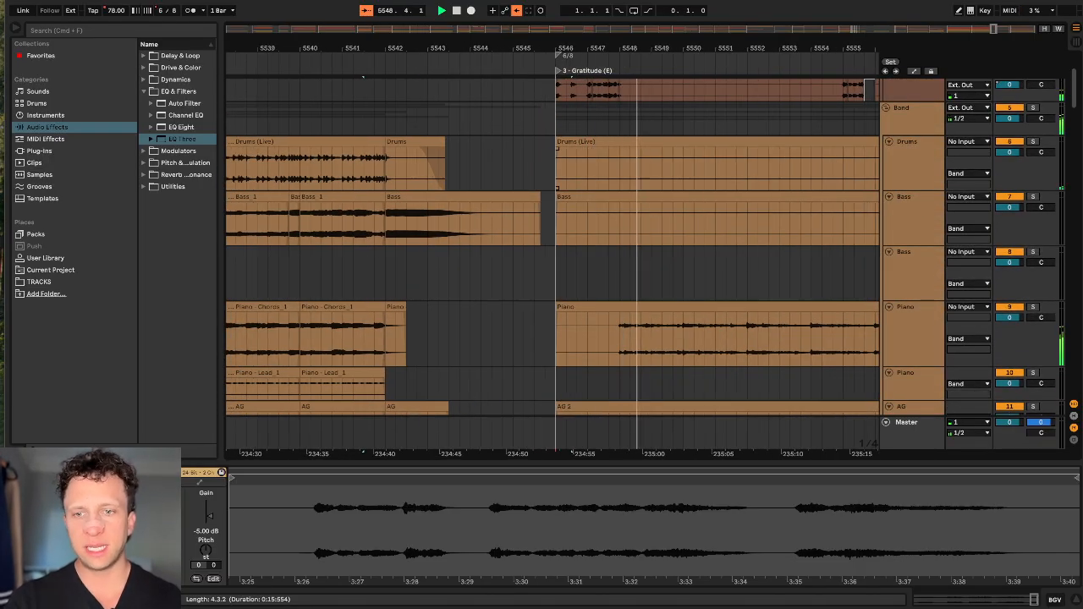
{"action": "scroll", "coordinate": [577, 144], "scroll_direction": "up", "scroll_amount": 2}
{"action": "scroll", "coordinate": [577, 143], "scroll_direction": "right", "scroll_amount": 2}
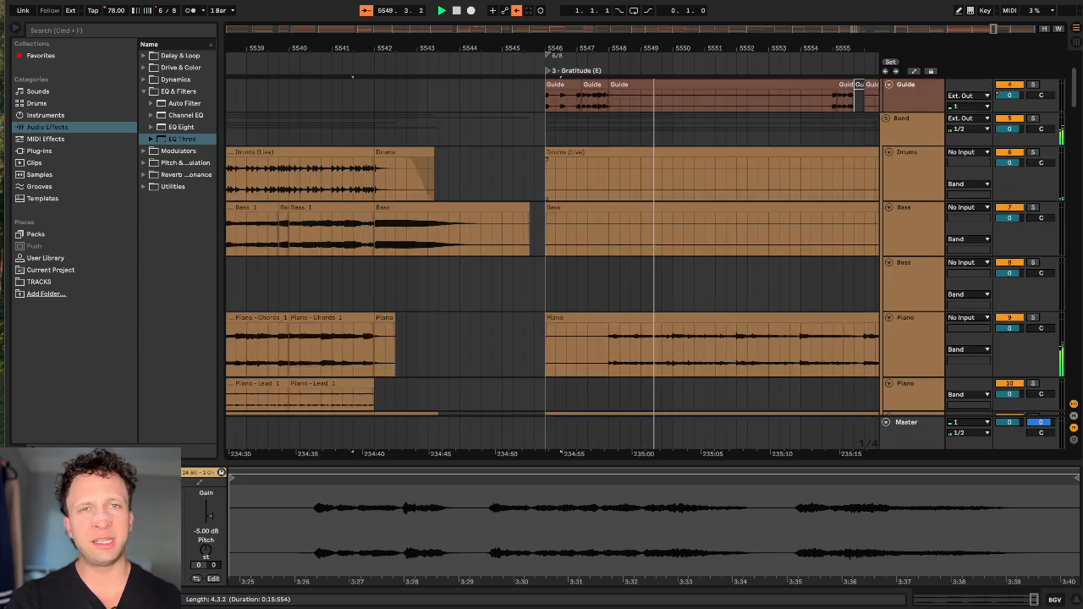
{"action": "left_click", "coordinate": [576, 132]}
{"action": "left_click_drag", "start_coordinate": [576, 134], "coordinate": [821, 134]}
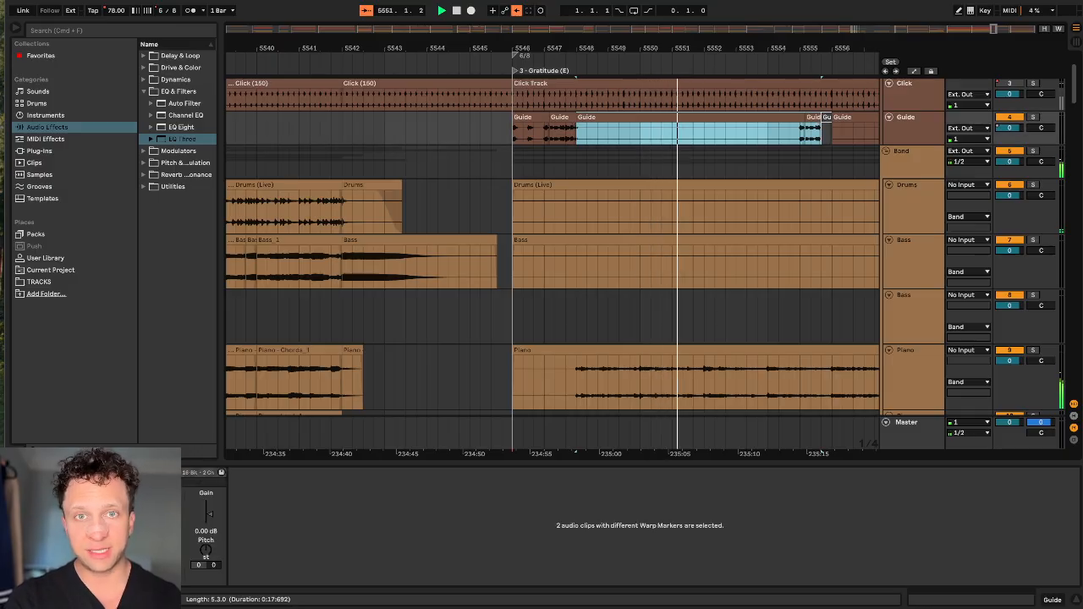
{"action": "left_click_drag", "start_coordinate": [576, 134], "coordinate": [513, 134]}
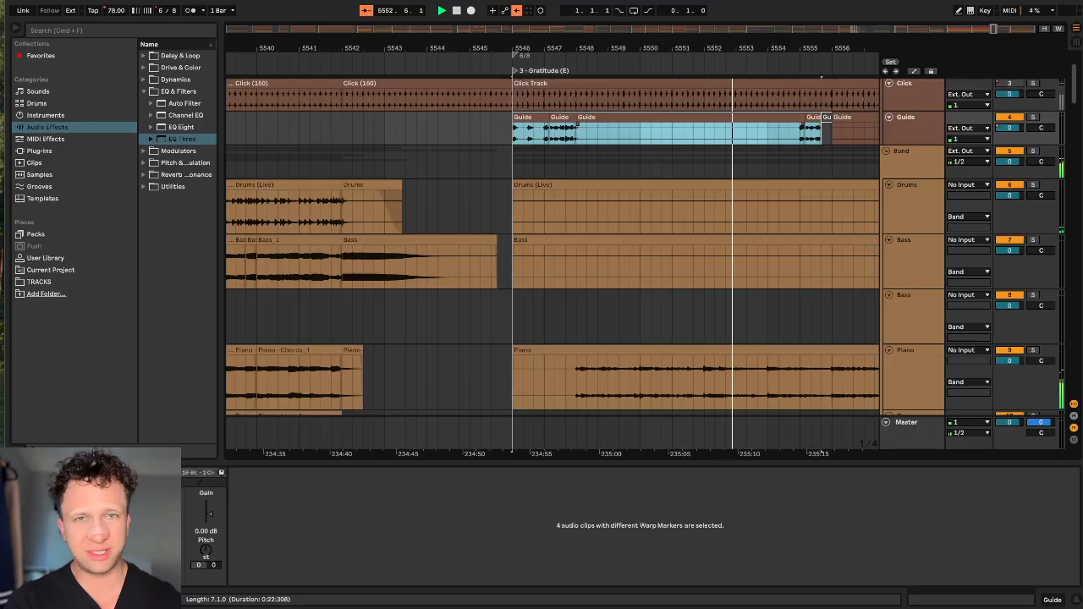
- Replay the transition from the bar before Gratitude, check the Guide cues over its opening, and stop playback
{"action": "left_click", "coordinate": [470, 129]}
{"action": "key", "text": "space"}
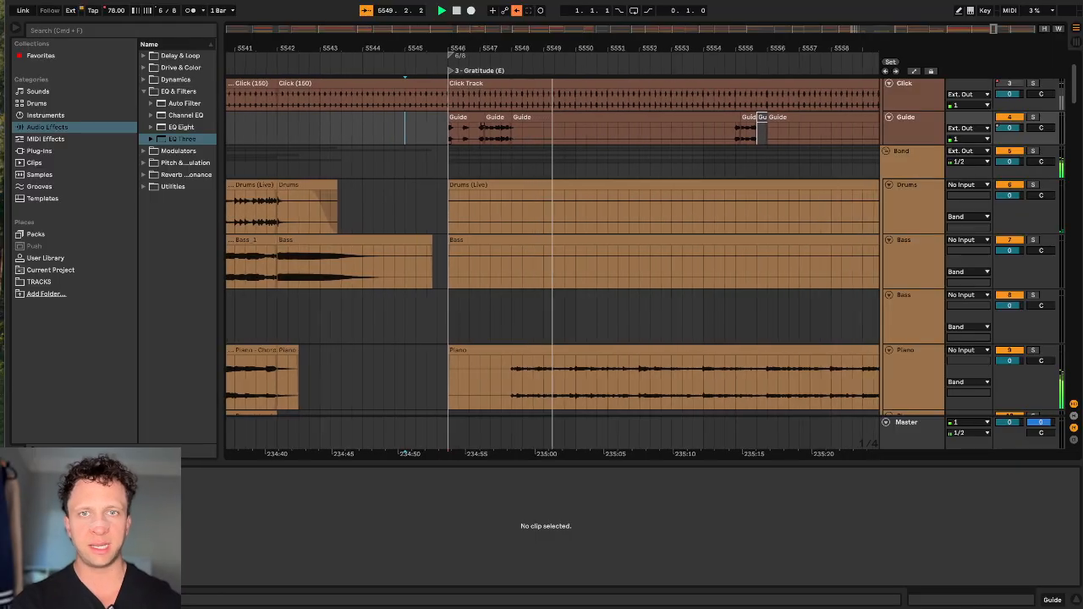
{"action": "left_click_drag", "start_coordinate": [463, 134], "coordinate": [677, 133]}
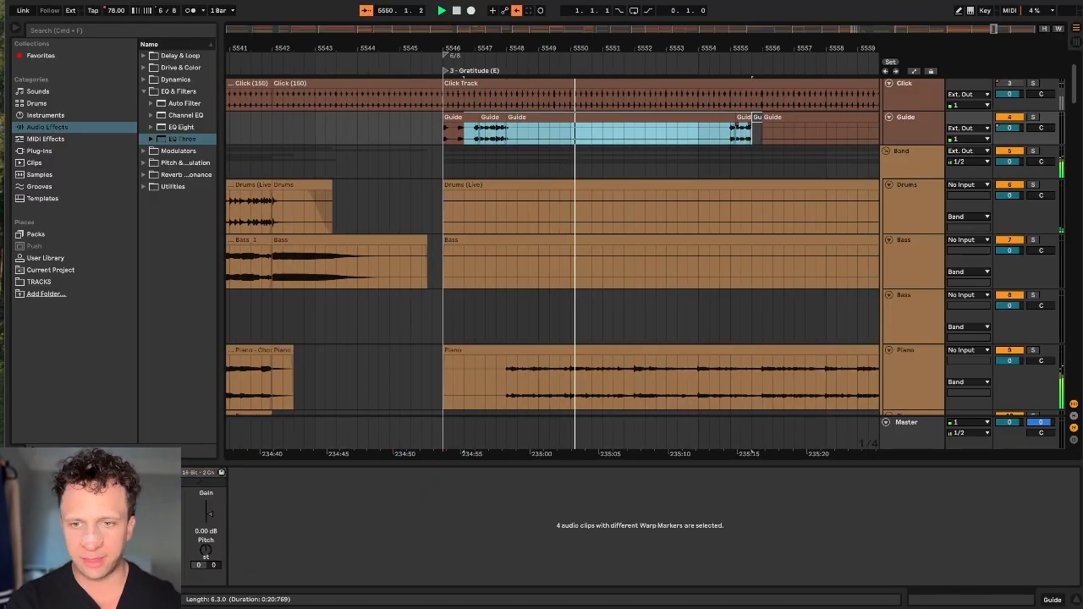
{"action": "left_click", "coordinate": [537, 133]}
{"action": "key", "text": "space"}
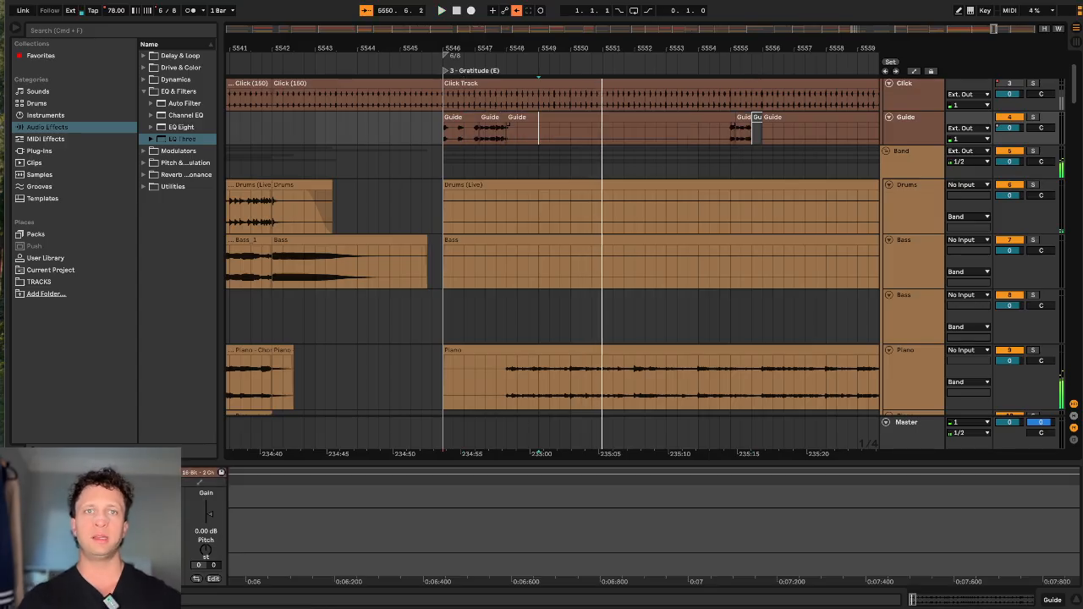
- Compare Gratitude's opening with the sections of Life is Better, and examine the Guide clips from bar 5548 to 5556
{"action": "scroll", "coordinate": [537, 134], "scroll_direction": "down", "scroll_amount": 3}
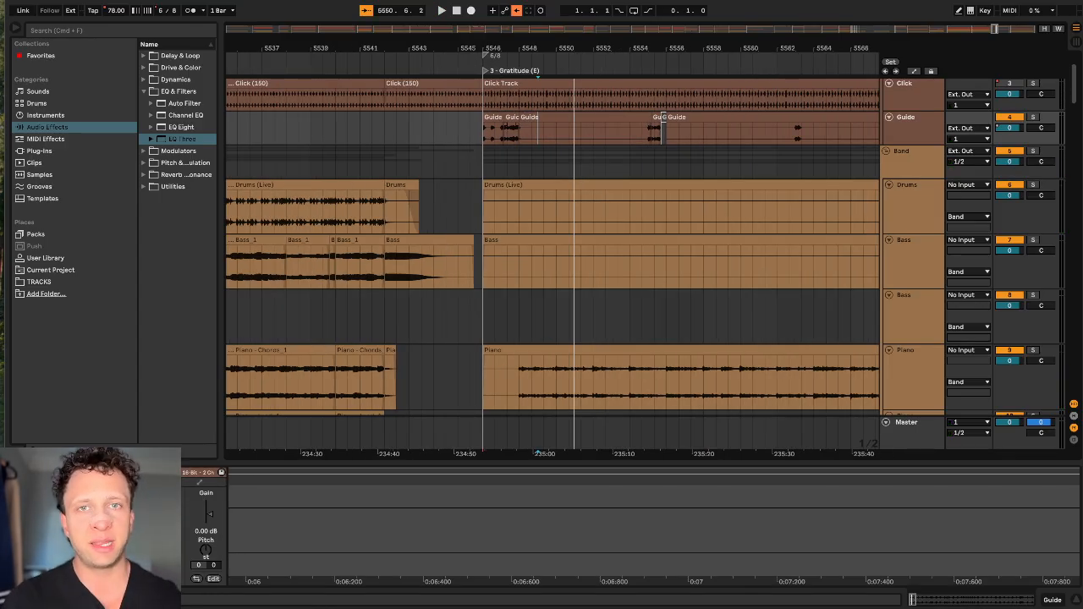
{"action": "left_click_drag", "start_coordinate": [518, 131], "coordinate": [655, 131]}
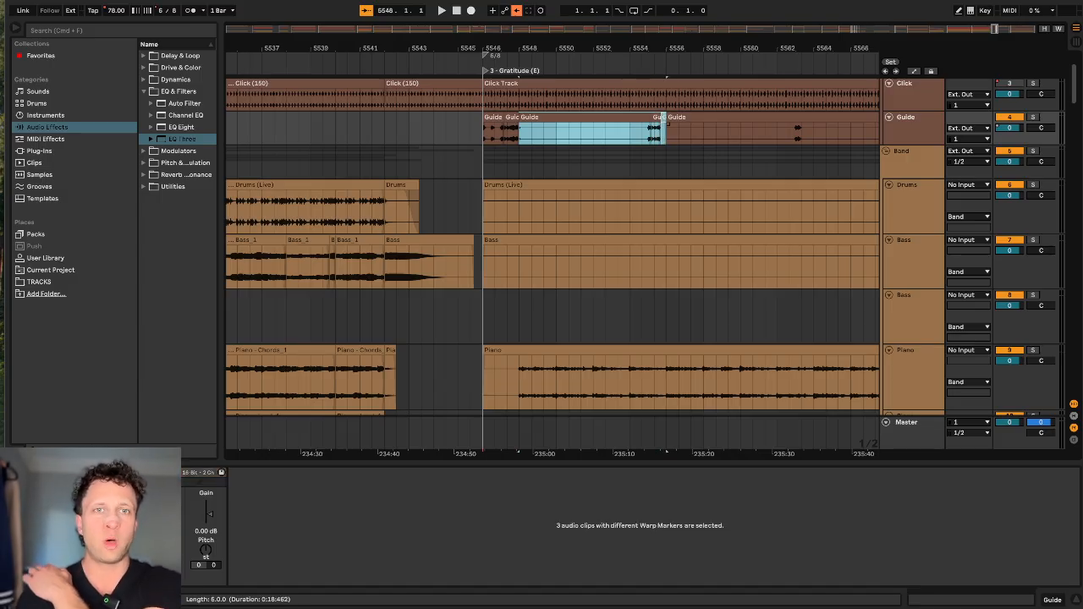
{"action": "scroll", "coordinate": [667, 124], "scroll_direction": "down", "scroll_amount": 5}
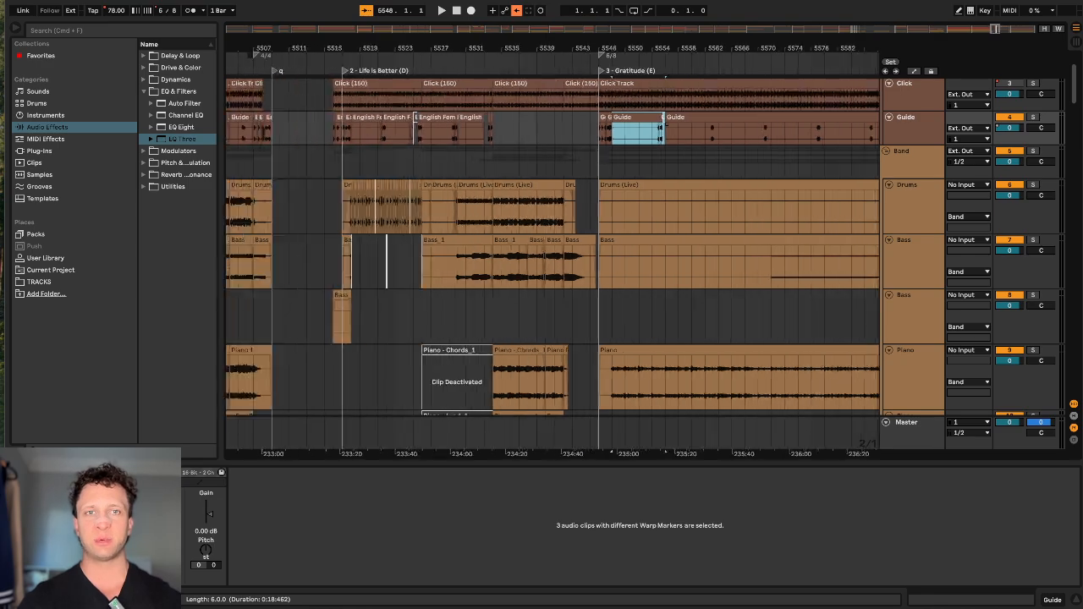
{"action": "scroll", "coordinate": [666, 124], "scroll_direction": "up", "scroll_amount": 1}
{"action": "left_click", "coordinate": [628, 181]}
{"action": "scroll", "coordinate": [538, 194], "scroll_direction": "up", "scroll_amount": 2}
{"action": "scroll", "coordinate": [538, 194], "scroll_direction": "down", "scroll_amount": 3}
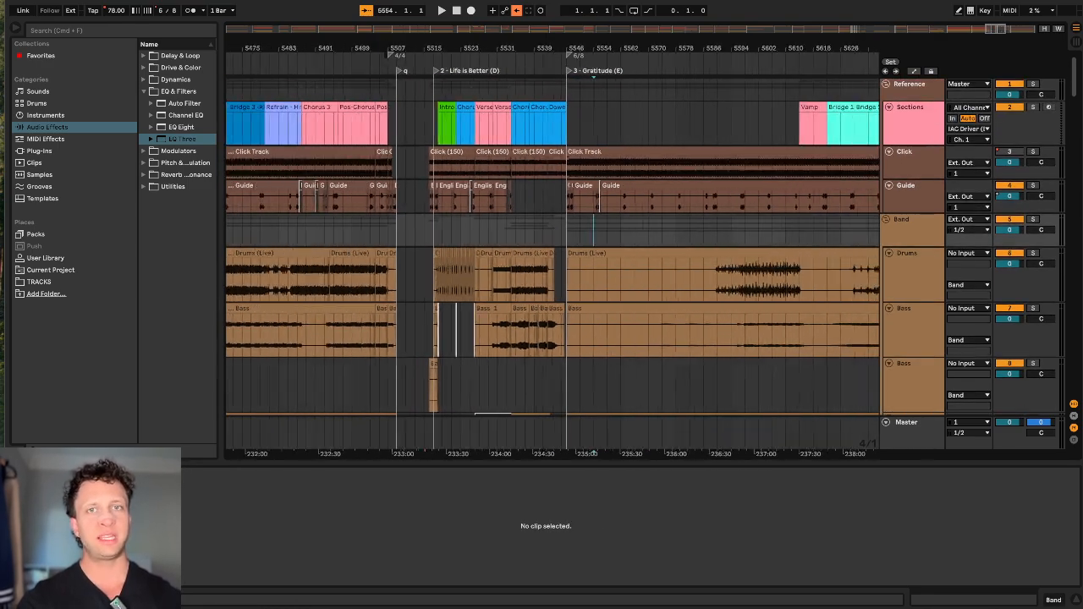
{"action": "scroll", "coordinate": [574, 200], "scroll_direction": "up", "scroll_amount": 5}
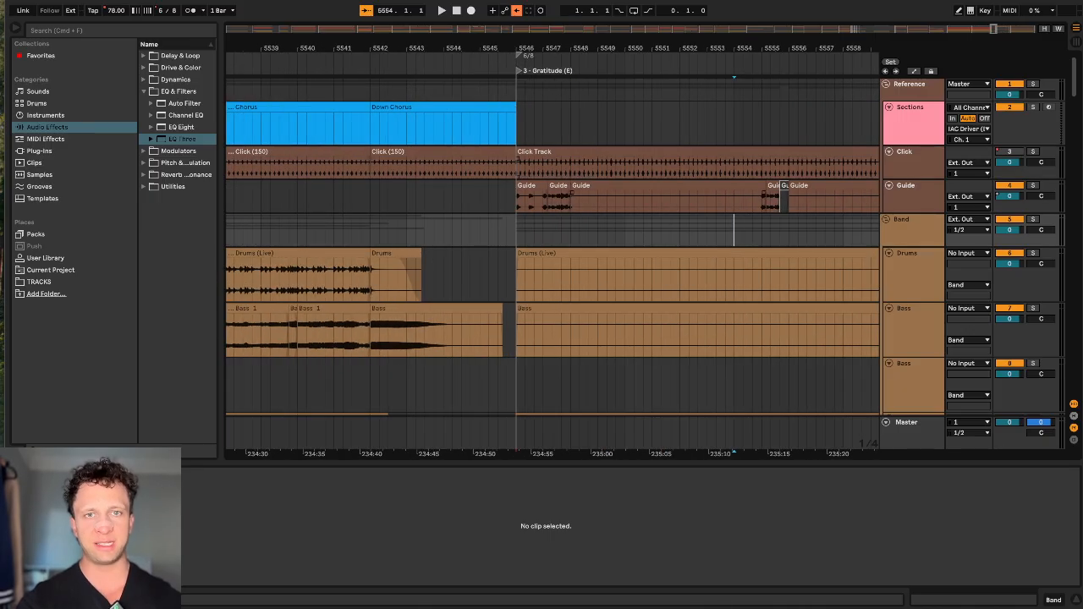
{"action": "left_click_drag", "start_coordinate": [570, 202], "coordinate": [789, 193]}
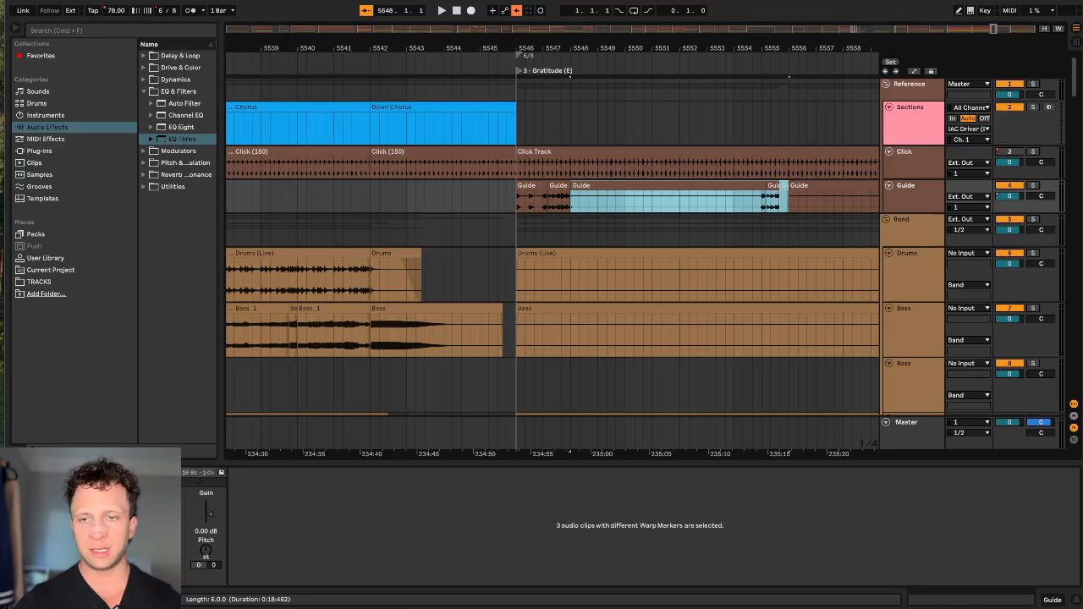
- Look over the song sections from Life is Better to Who Else and save the Live Set
{"action": "left_click", "coordinate": [634, 125]}
{"action": "scroll", "coordinate": [628, 125], "scroll_direction": "down", "scroll_amount": 5}
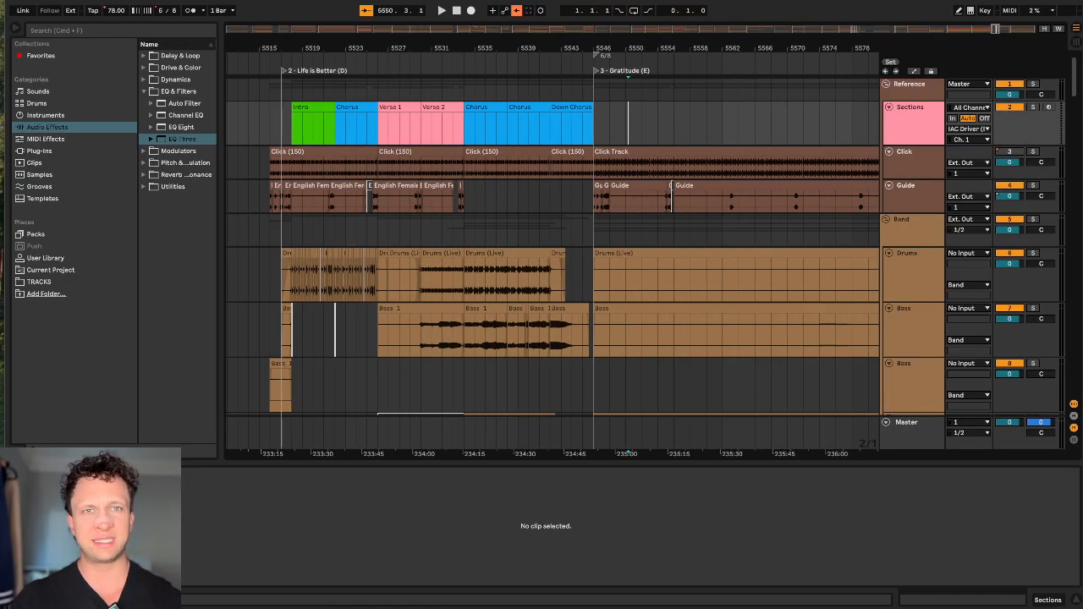
{"action": "scroll", "coordinate": [628, 124], "scroll_direction": "right", "scroll_amount": 3}
{"action": "scroll", "coordinate": [369, 124], "scroll_direction": "down", "scroll_amount": 5}
{"action": "scroll", "coordinate": [369, 124], "scroll_direction": "left", "scroll_amount": 2}
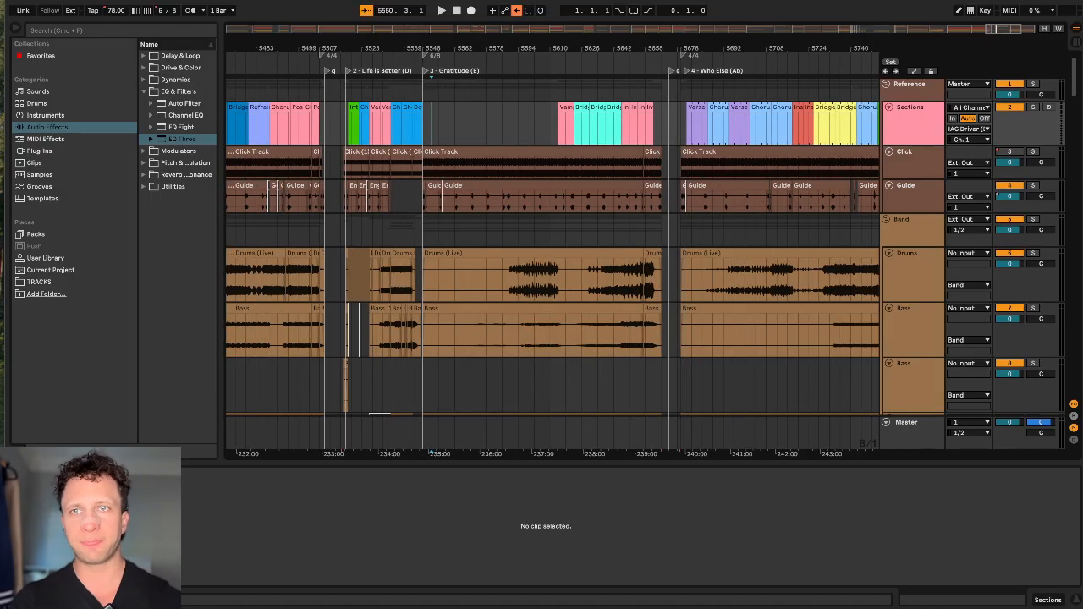
{"action": "left_click", "coordinate": [71, 1]}
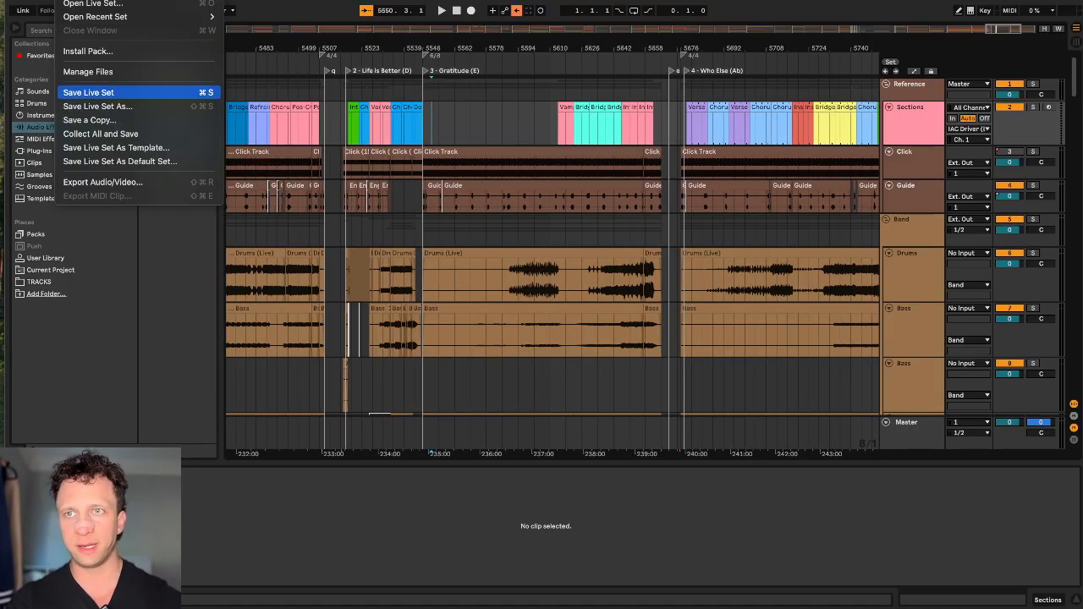
{"action": "left_click", "coordinate": [88, 92]}
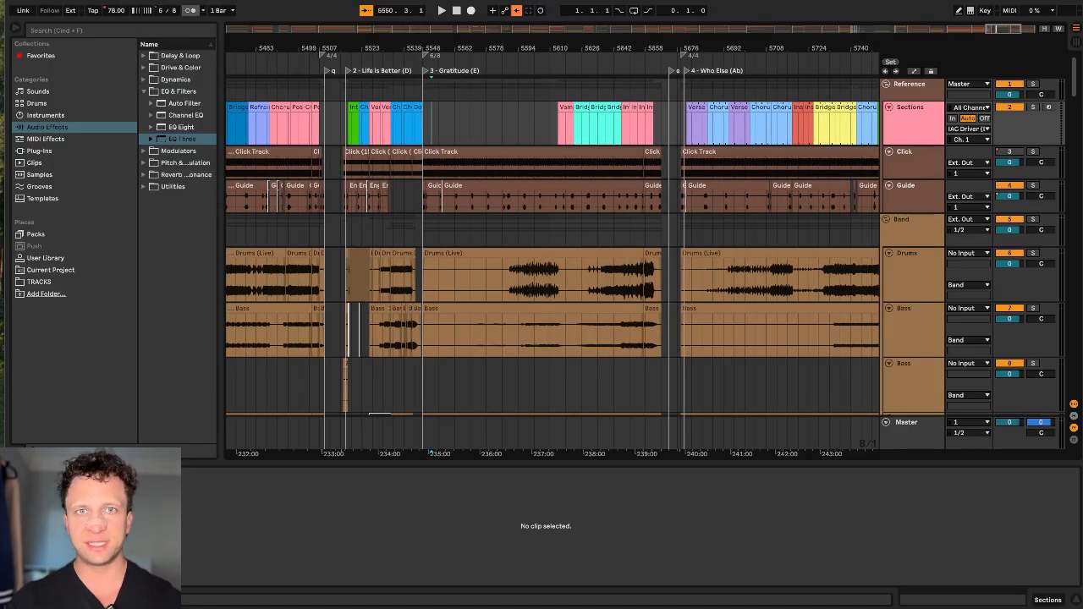
- Select the empty Sections range from bar 5548 to 5556 in Gratitude and view it against the earlier songs' sections
{"action": "scroll", "coordinate": [425, 124], "scroll_direction": "up", "scroll_amount": 10}
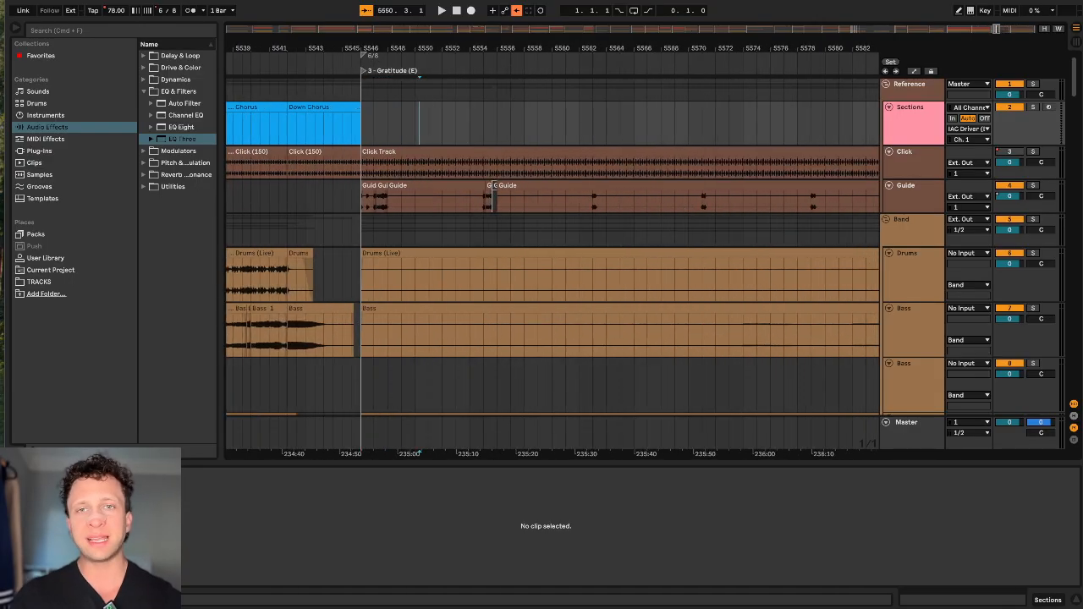
{"action": "left_click_drag", "start_coordinate": [387, 124], "coordinate": [498, 123]}
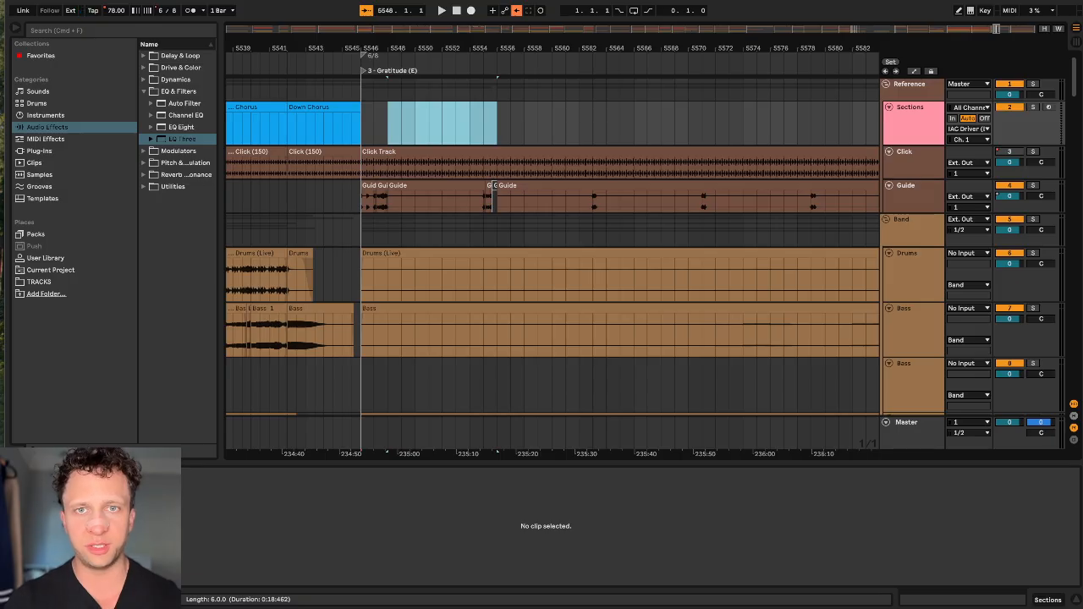
{"action": "key", "text": "z"}
{"action": "scroll", "coordinate": [425, 125], "scroll_direction": "up", "scroll_amount": 3}
{"action": "scroll", "coordinate": [426, 124], "scroll_direction": "down", "scroll_amount": 6}
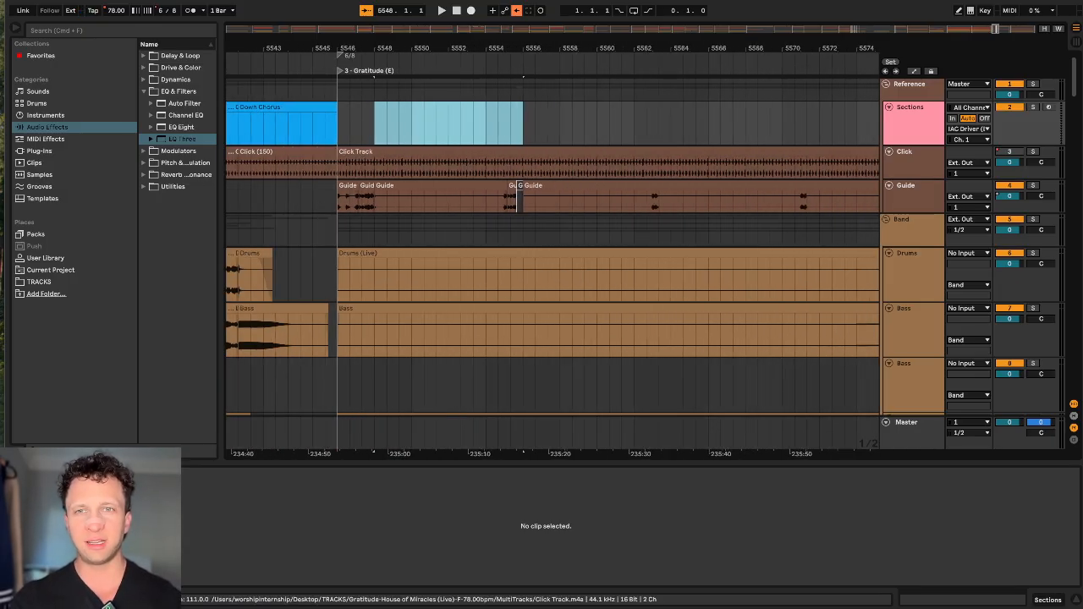
{"action": "scroll", "coordinate": [383, 124], "scroll_direction": "down", "scroll_amount": 8}
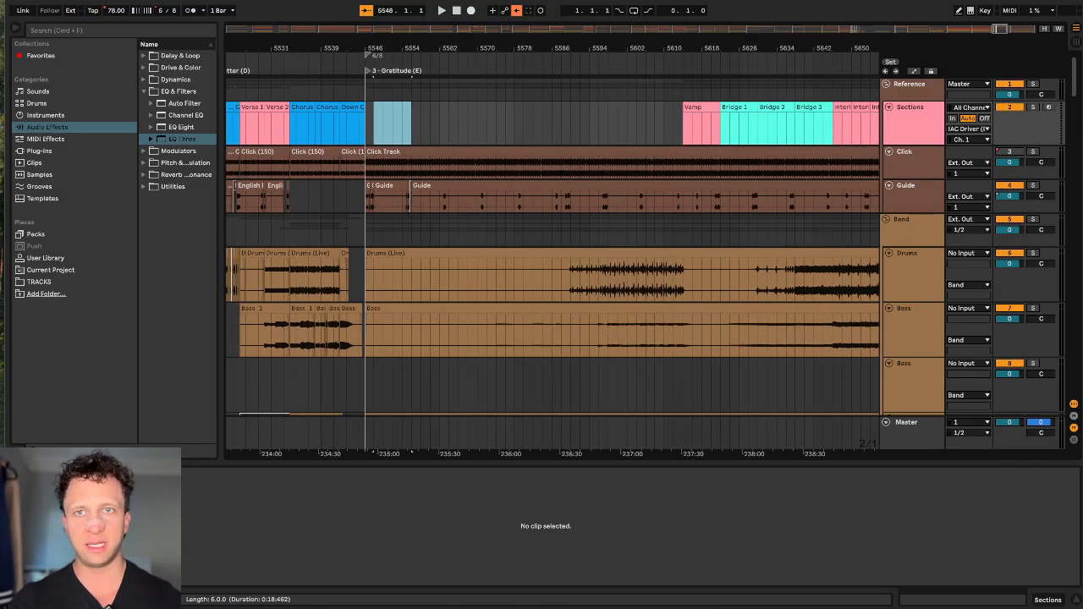
{"action": "scroll", "coordinate": [552, 253], "scroll_direction": "left", "scroll_amount": 15}
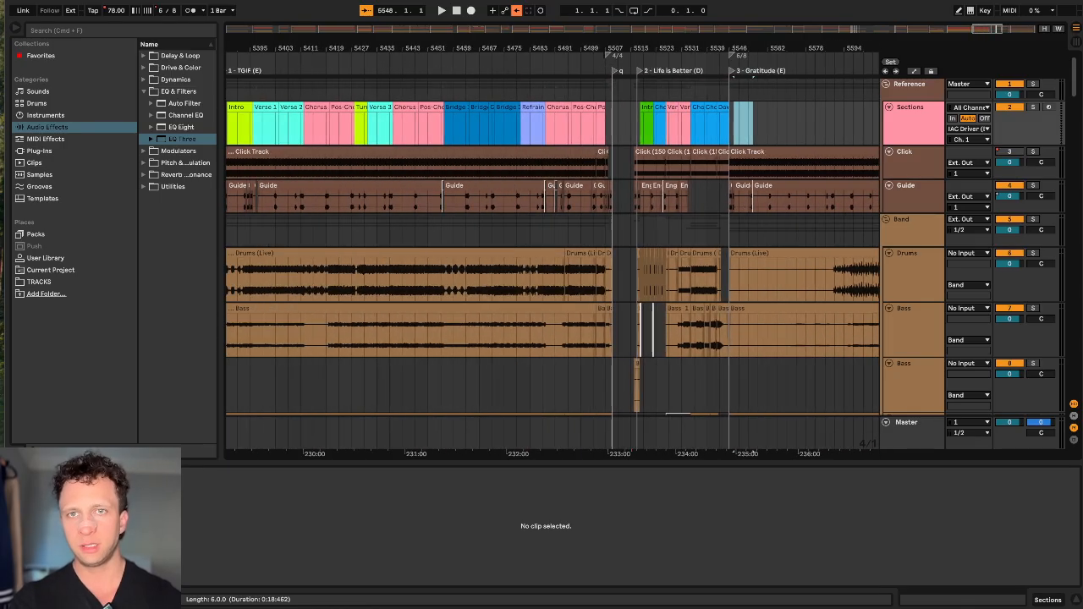
- Audition TGIF's Intro from its start at bar 5388, and again from bar 5394 towards Verse 1
{"action": "scroll", "coordinate": [570, 124], "scroll_direction": "up", "scroll_amount": 3}
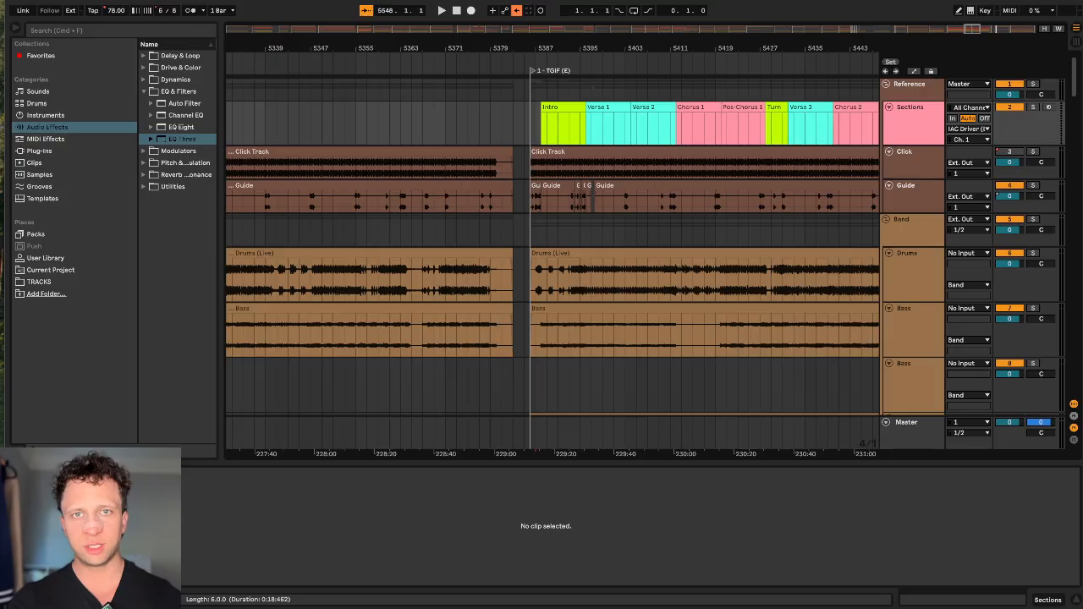
{"action": "left_click", "coordinate": [534, 125]}
{"action": "scroll", "coordinate": [533, 124], "scroll_direction": "up", "scroll_amount": 8}
{"action": "left_click", "coordinate": [565, 125]}
{"action": "key", "text": "space"}
{"action": "scroll", "coordinate": [550, 125], "scroll_direction": "right", "scroll_amount": 1}
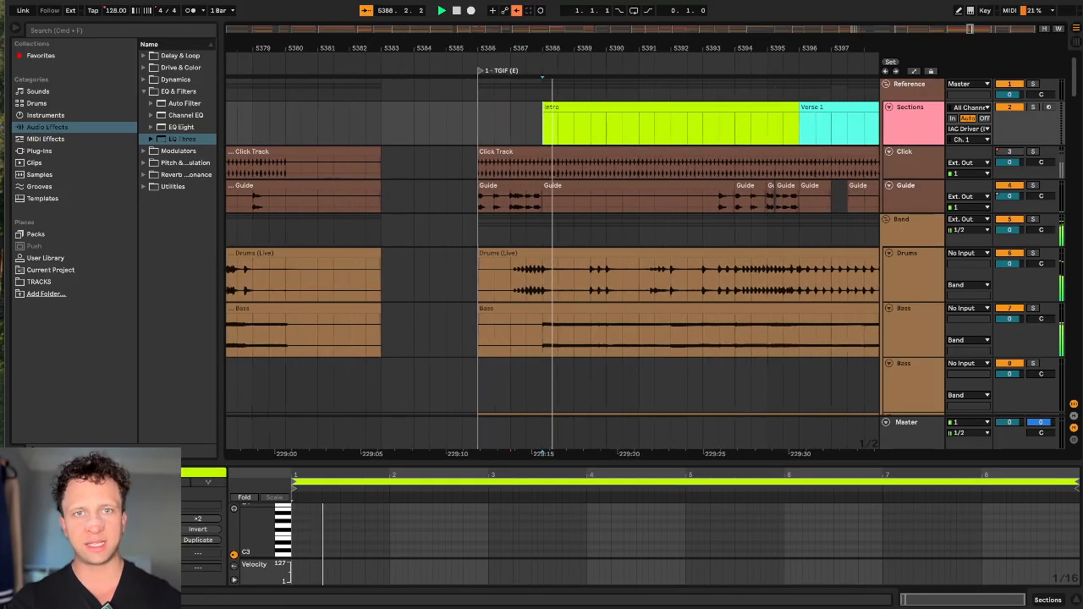
{"action": "scroll", "coordinate": [548, 124], "scroll_direction": "down", "scroll_amount": 4}
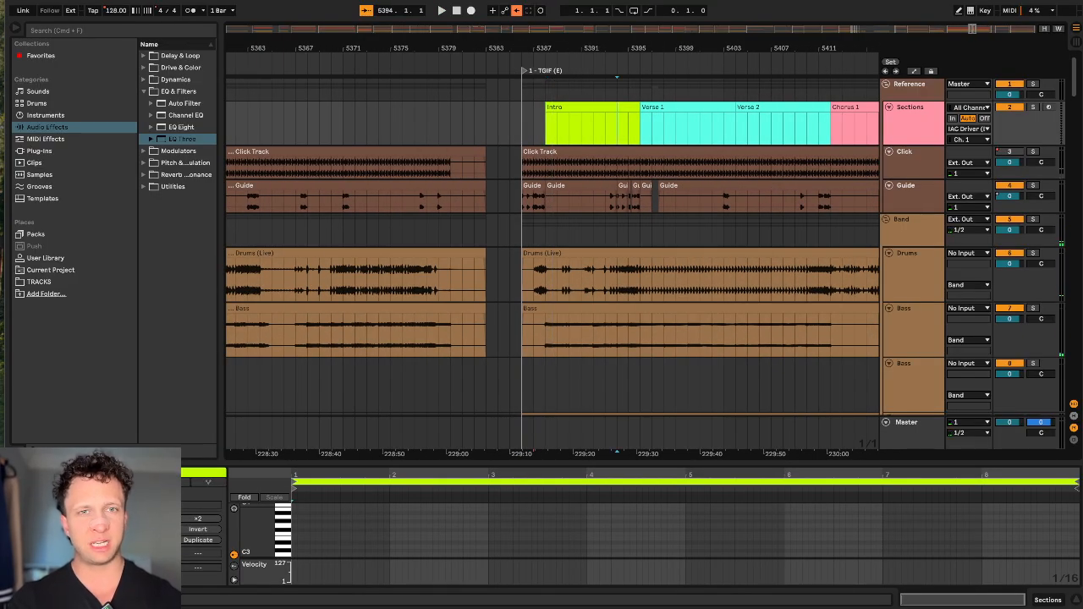
{"action": "key", "text": "space"}
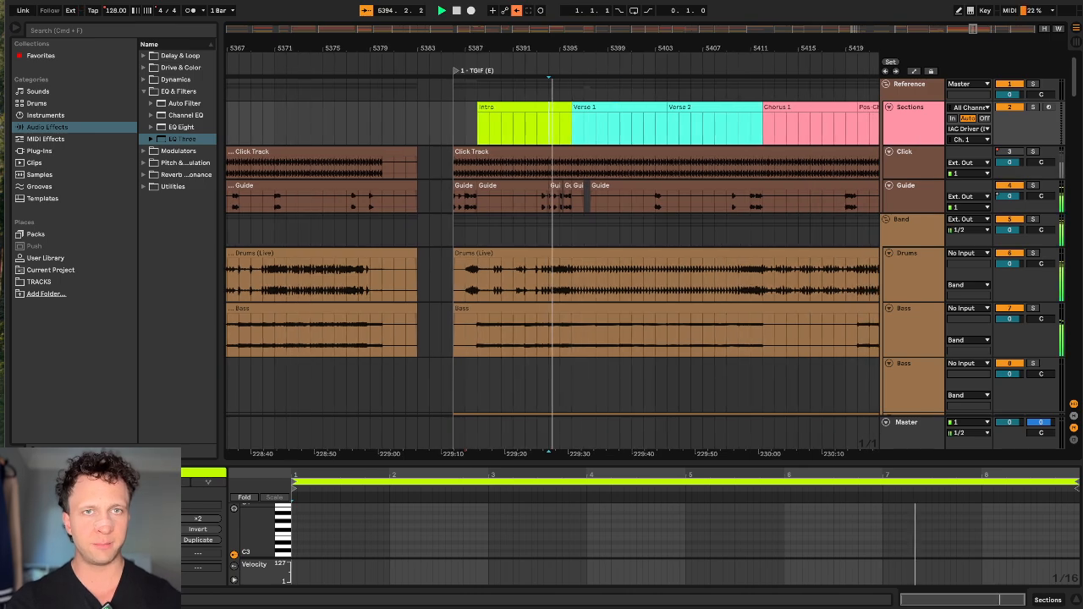
- Spot-check TGIF's playback through Verse 2, Post-Chorus 1 and Verse 3
{"action": "left_click", "coordinate": [711, 124]}
{"action": "key", "text": "space"}
{"action": "key", "text": "space"}
{"action": "left_click", "coordinate": [717, 124]}
{"action": "scroll", "coordinate": [717, 124], "scroll_direction": "right", "scroll_amount": 1}
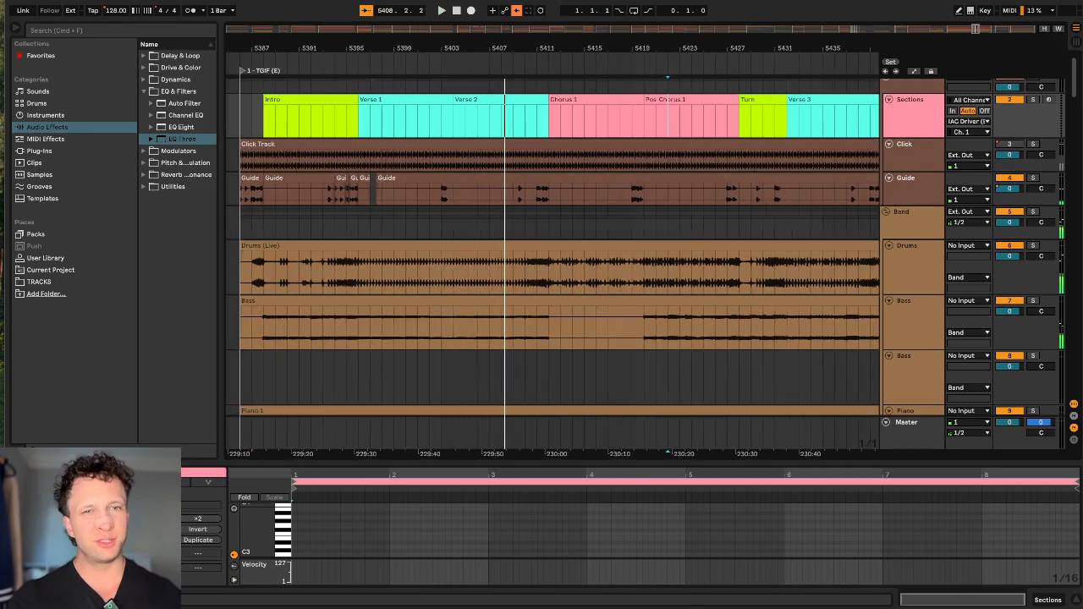
{"action": "key", "text": "space"}
{"action": "key", "text": "space"}
{"action": "left_click", "coordinate": [702, 122]}
{"action": "key", "text": "space"}
{"action": "key", "text": "space"}
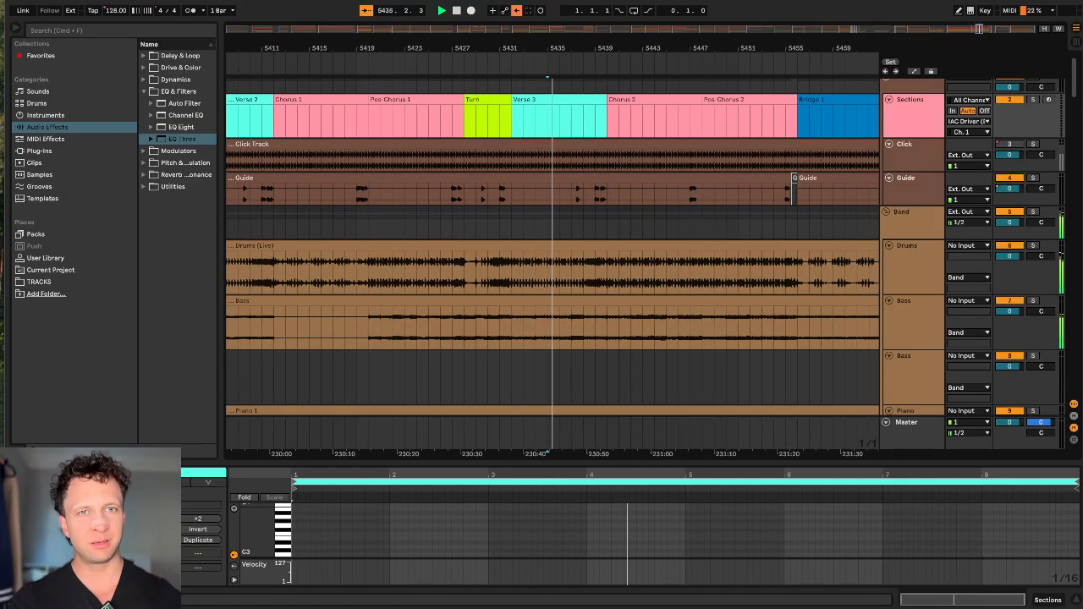
- Spot-check TGIF's playback from Post-Chorus 2 through Bridge 1 to the Refrain - Hits section
{"action": "left_click", "coordinate": [709, 123]}
{"action": "key", "text": "space"}
{"action": "key", "text": "space"}
{"action": "left_click", "coordinate": [705, 123]}
{"action": "key", "text": "space"}
{"action": "scroll", "coordinate": [552, 253], "scroll_direction": "right", "scroll_amount": 3}
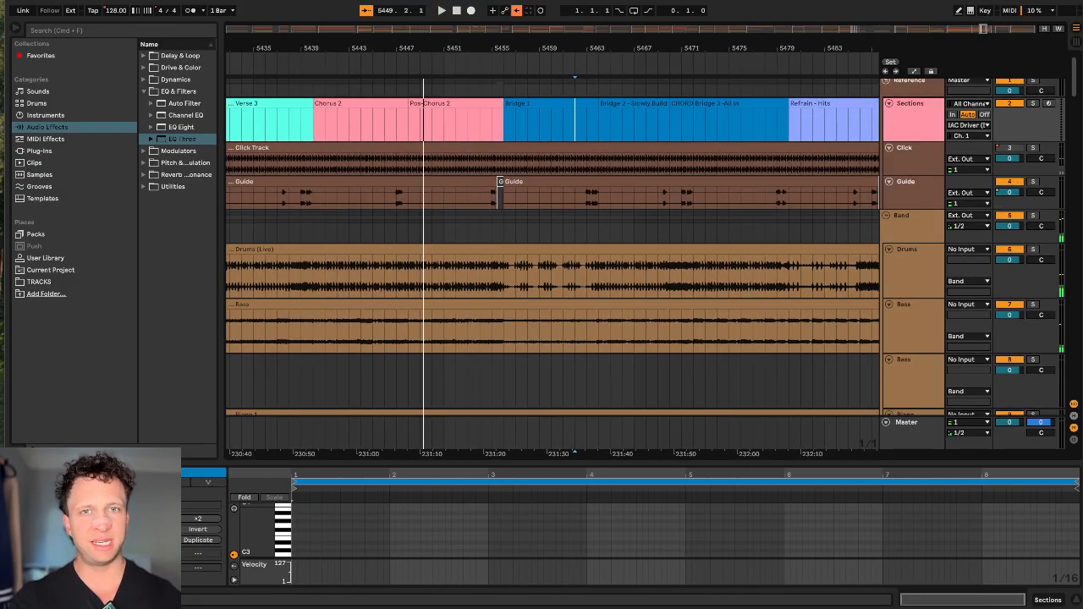
{"action": "scroll", "coordinate": [552, 254], "scroll_direction": "right", "scroll_amount": 1}
{"action": "left_click", "coordinate": [800, 124]}
{"action": "key", "text": "space"}
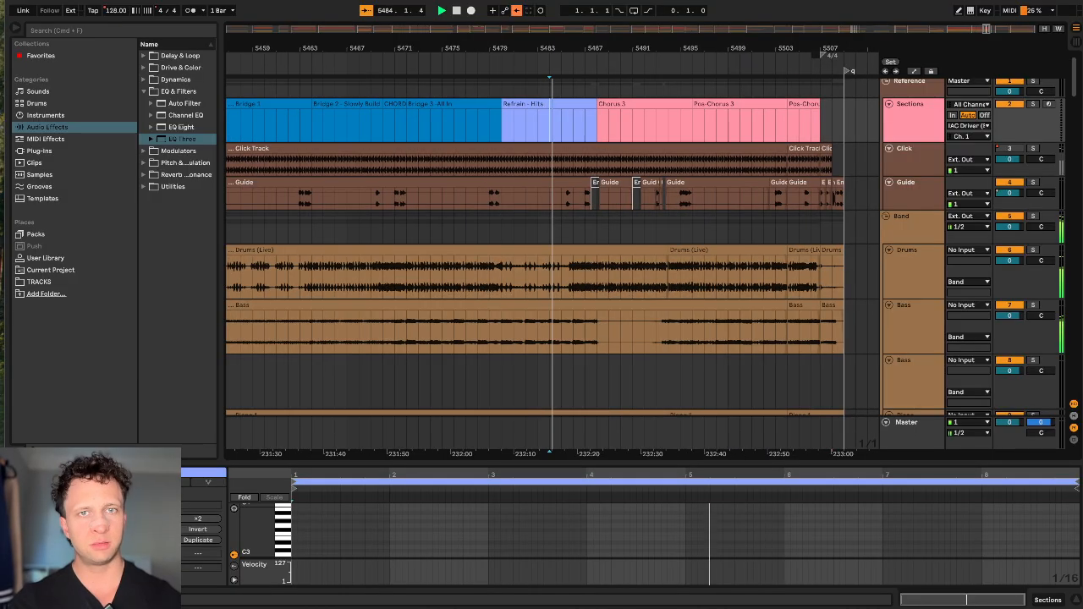
- Play TGIF from Post-Chorus 3, check its ending up to the stop marker at bar 5509, and stop playback
{"action": "left_click", "coordinate": [724, 123]}
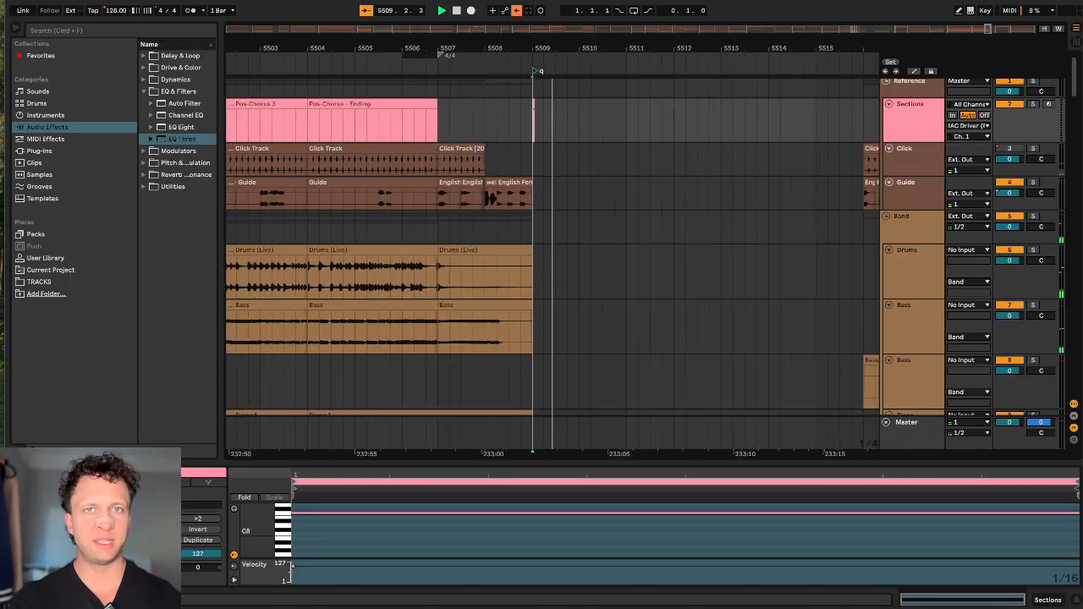
{"action": "scroll", "coordinate": [551, 253], "scroll_direction": "down", "scroll_amount": 6}
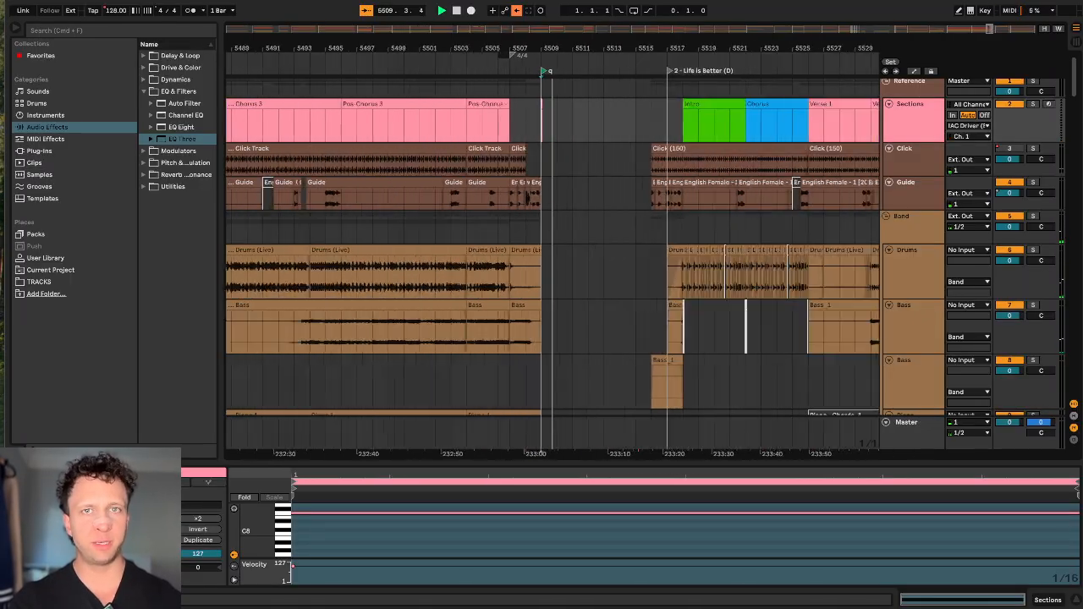
{"action": "key", "text": "space"}
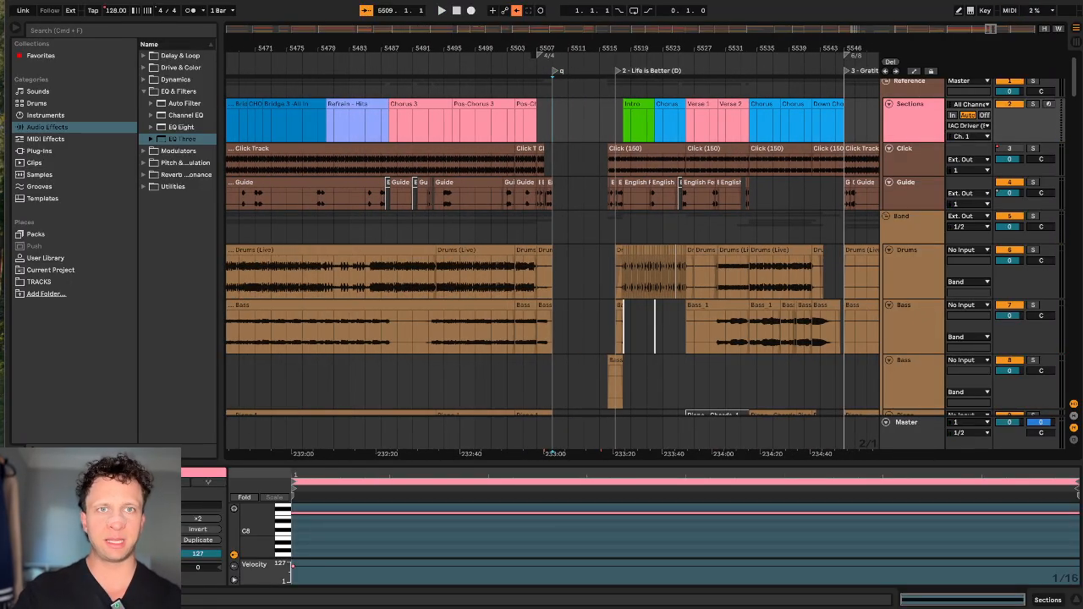
- Review the whole set in the arrangement overview and return to the gap between TGIF and Life is Better
{"action": "key", "text": "w"}
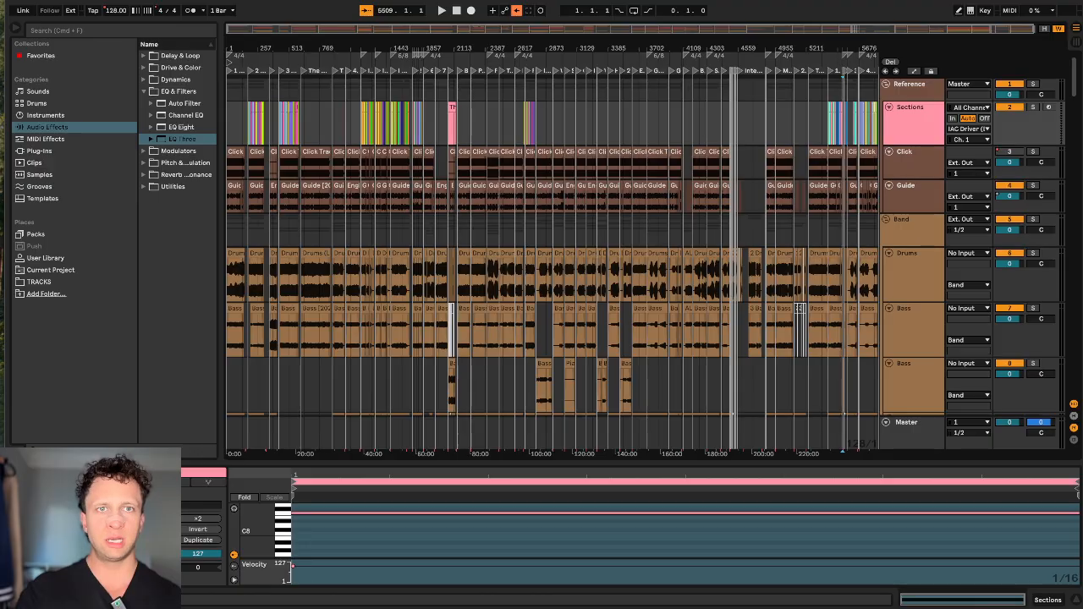
{"action": "scroll", "coordinate": [794, 254], "scroll_direction": "down", "scroll_amount": 1}
{"action": "scroll", "coordinate": [794, 254], "scroll_direction": "up", "scroll_amount": 1}
{"action": "scroll", "coordinate": [795, 254], "scroll_direction": "up", "scroll_amount": 5}
{"action": "scroll", "coordinate": [794, 254], "scroll_direction": "right", "scroll_amount": 3}
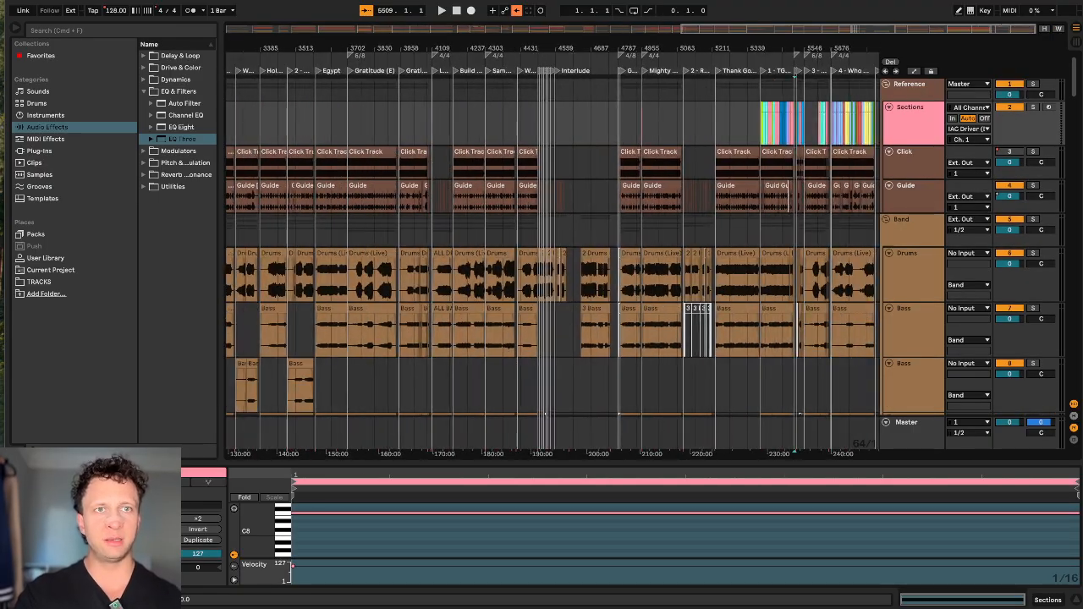
{"action": "scroll", "coordinate": [837, 254], "scroll_direction": "up", "scroll_amount": 15}
{"action": "scroll", "coordinate": [837, 254], "scroll_direction": "left", "scroll_amount": 12}
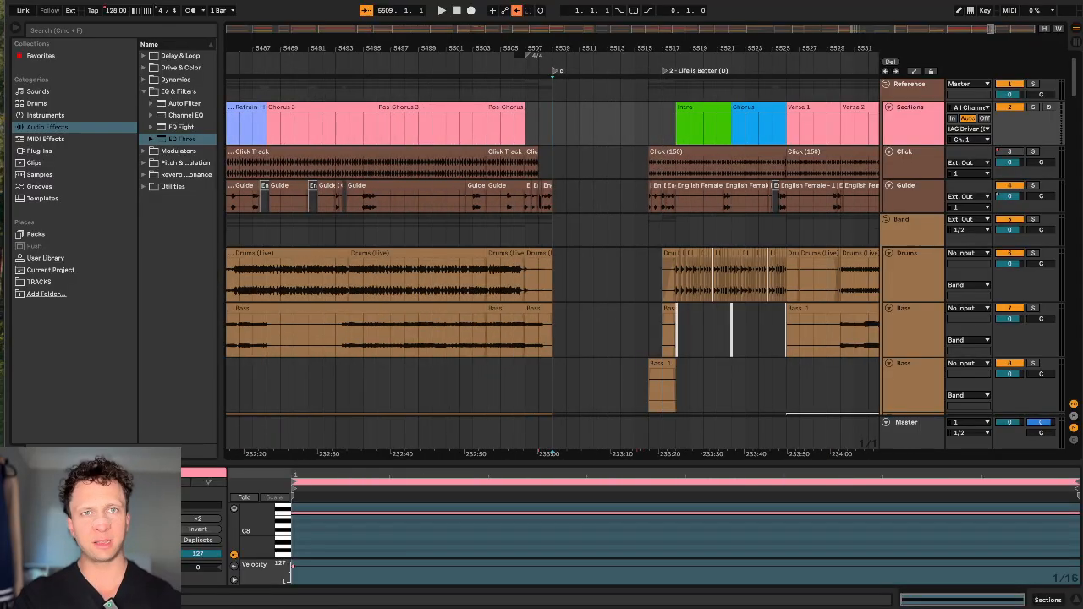
{"action": "scroll", "coordinate": [837, 254], "scroll_direction": "right", "scroll_amount": 1}
{"action": "scroll", "coordinate": [552, 253], "scroll_direction": "right", "scroll_amount": 1}
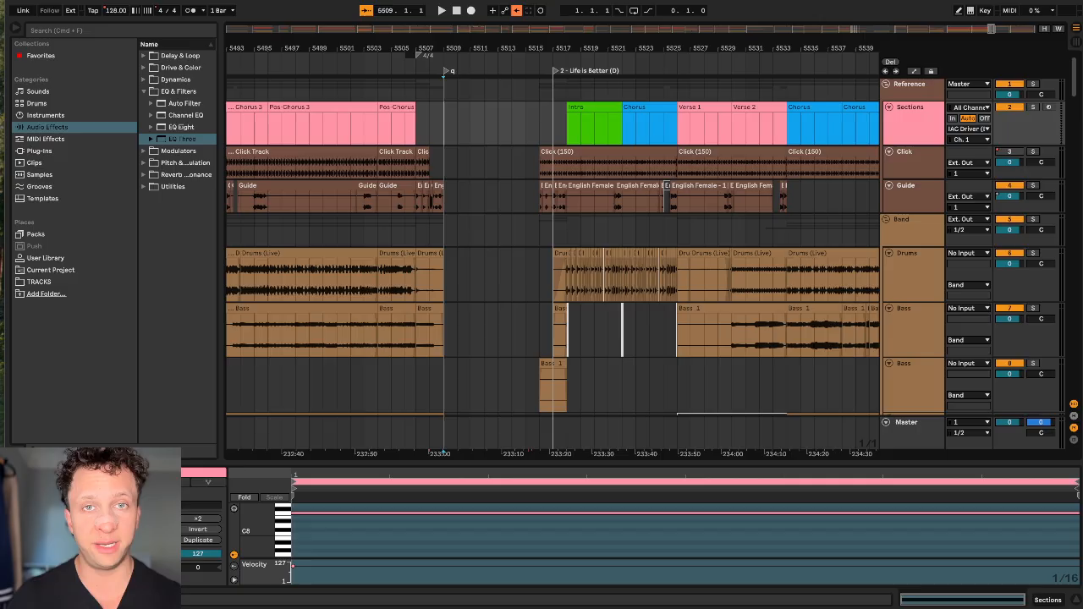
- Jump between the TGIF and Life is Better song locators and start playing Life is Better from bar 5517
{"action": "key", "text": "alt+Right"}
{"action": "key", "text": "alt+Right"}
{"action": "key", "text": "alt+Right"}
{"action": "key", "text": "alt+Right"}
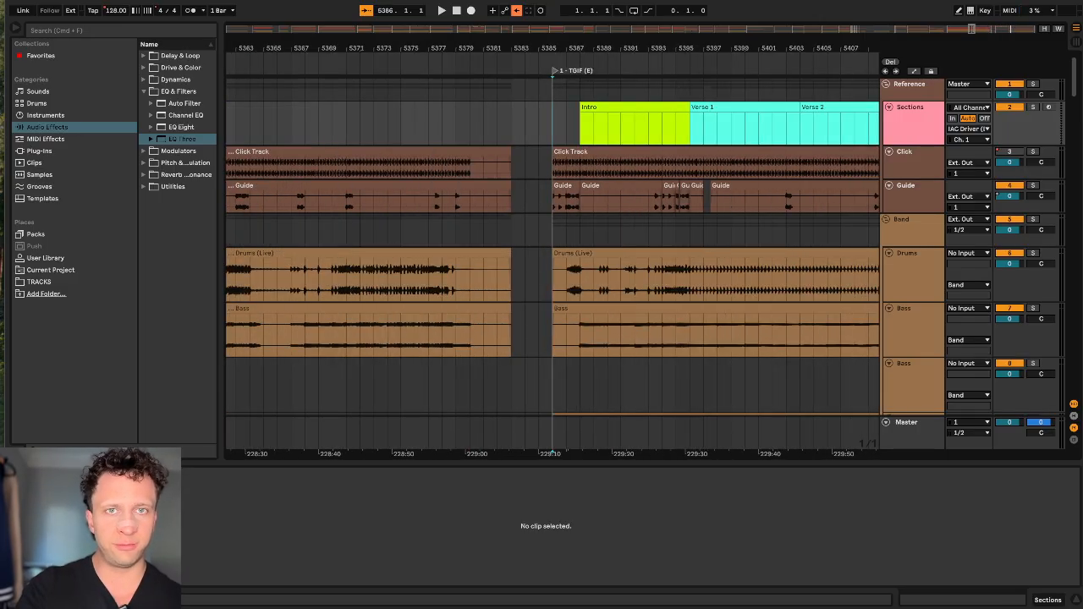
{"action": "key", "text": "3"}
{"action": "key", "text": "2"}
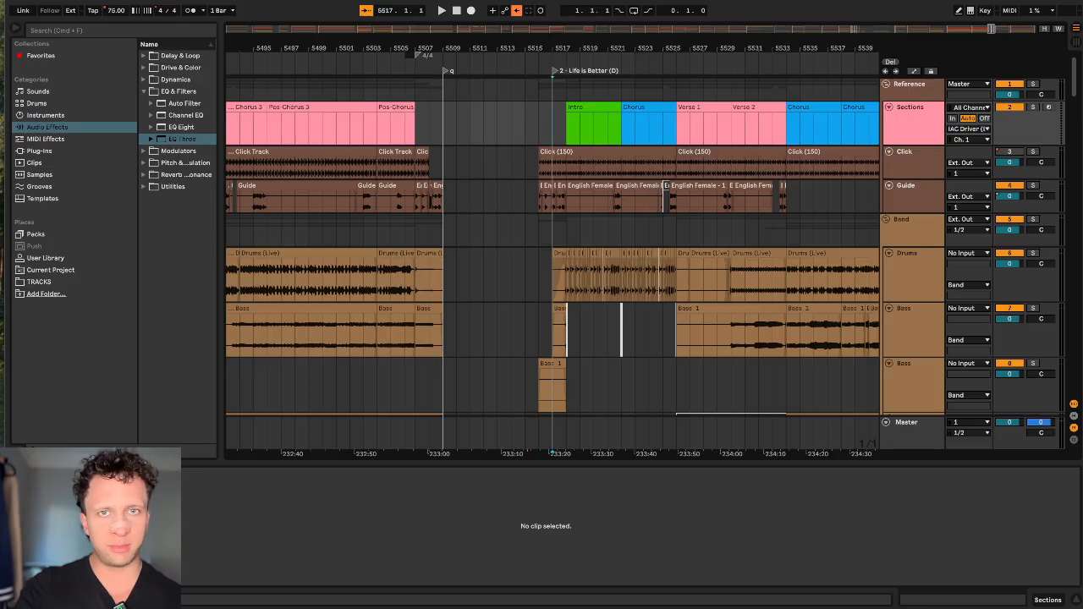
{"action": "key", "text": "3"}
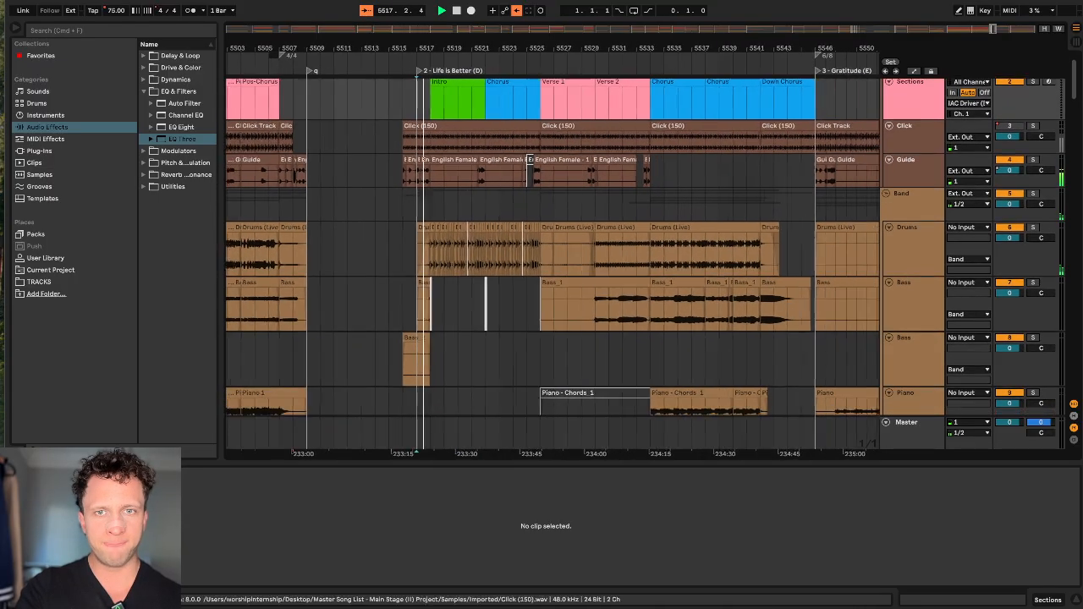
- Play from Life is Better's Down Chorus into Gratitude while examining the tracks down to the background vocals
{"action": "scroll", "coordinate": [651, 106], "scroll_direction": "up", "scroll_amount": 5}
{"action": "key", "text": "space"}
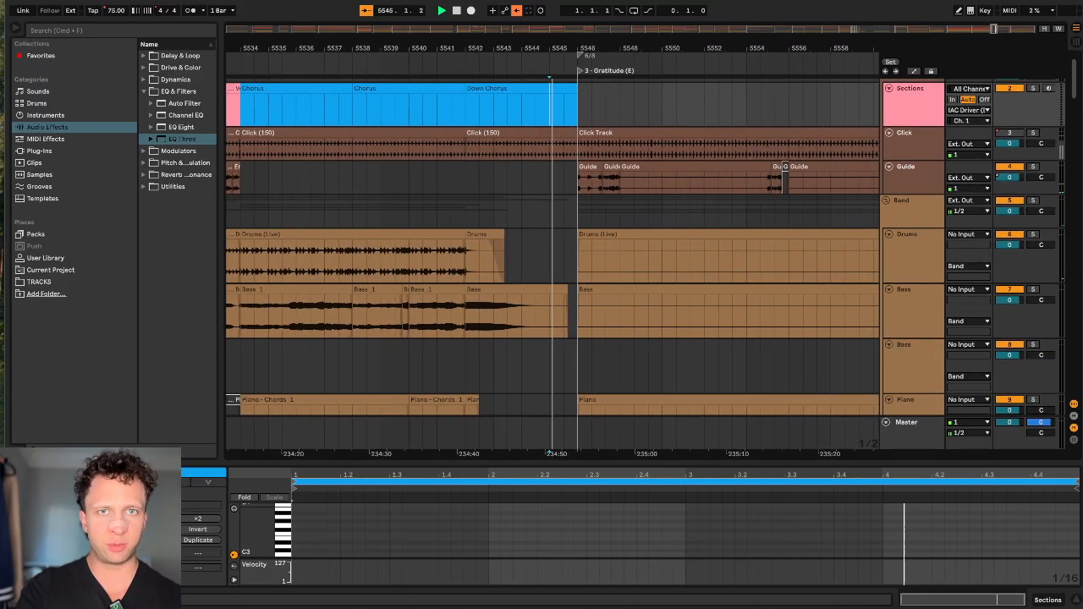
{"action": "scroll", "coordinate": [549, 254], "scroll_direction": "down", "scroll_amount": 5}
{"action": "scroll", "coordinate": [549, 254], "scroll_direction": "down", "scroll_amount": 20}
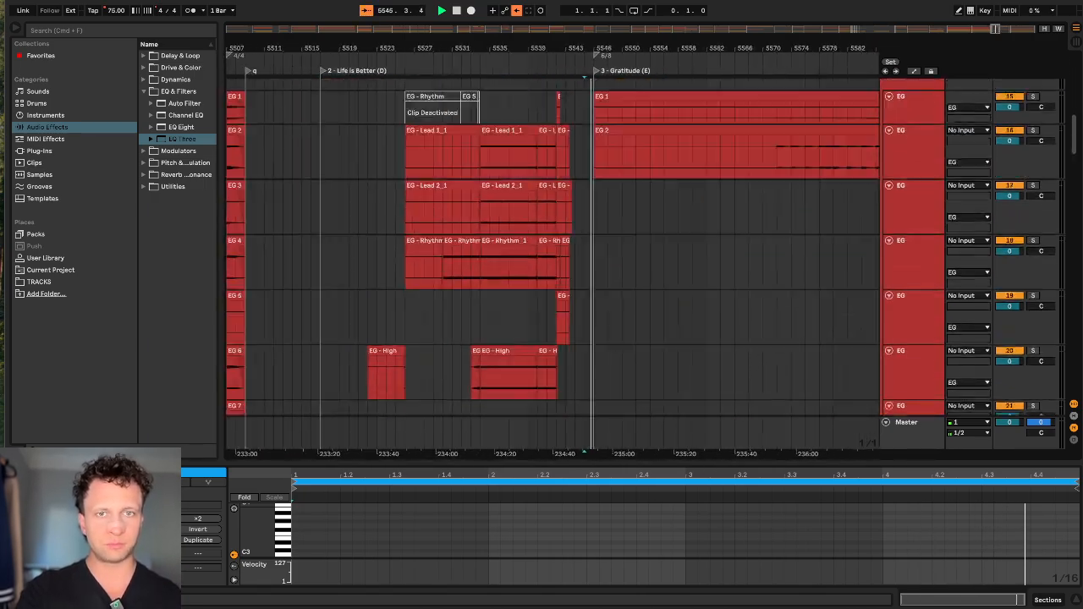
{"action": "scroll", "coordinate": [549, 254], "scroll_direction": "down", "scroll_amount": 10}
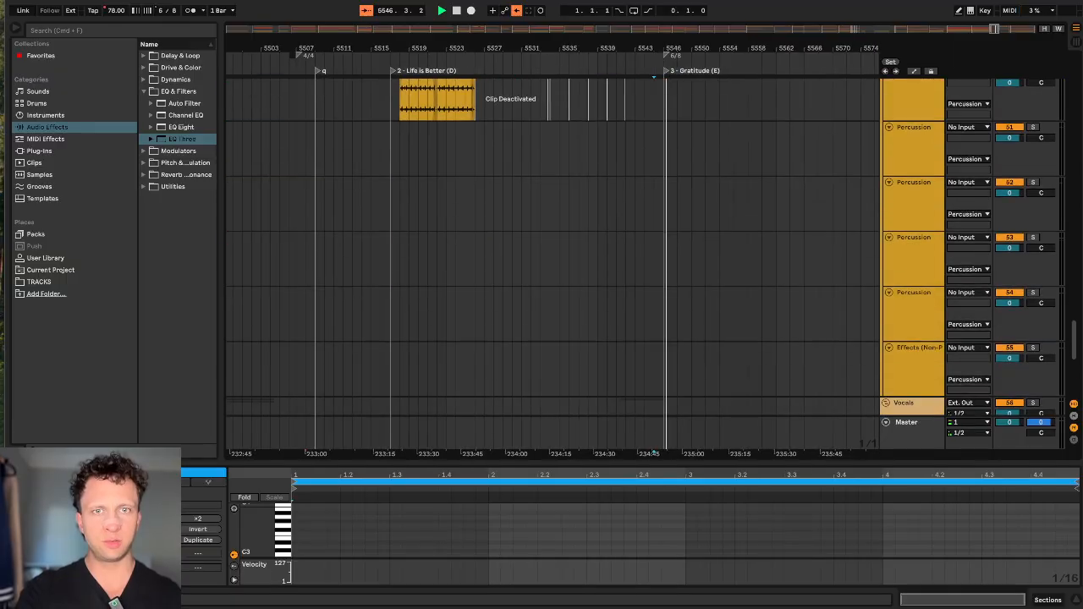
{"action": "scroll", "coordinate": [550, 254], "scroll_direction": "up", "scroll_amount": 7}
{"action": "scroll", "coordinate": [549, 254], "scroll_direction": "down", "scroll_amount": 10}
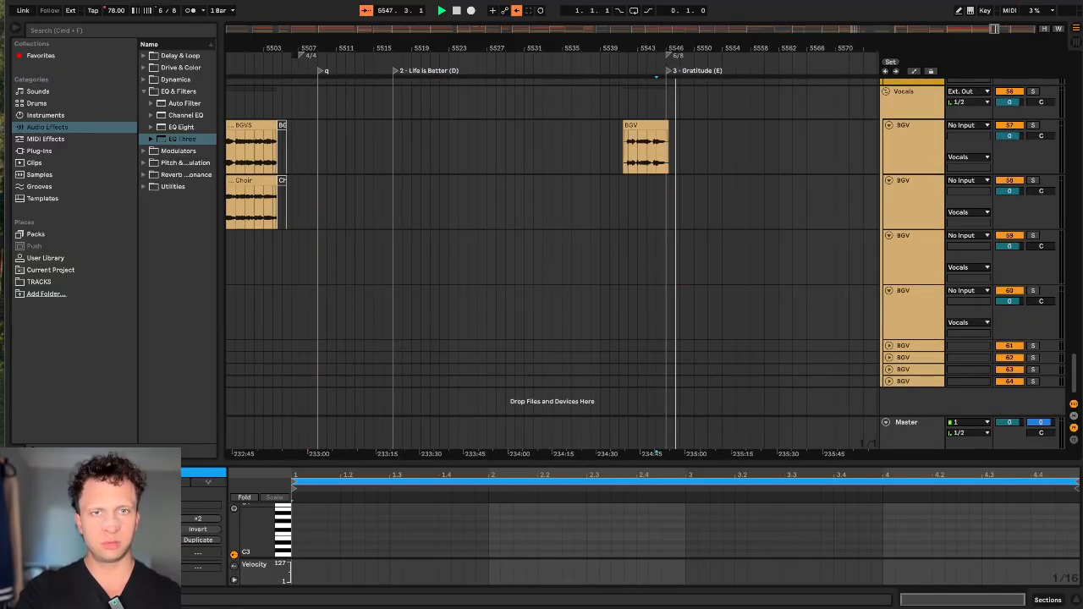
{"action": "scroll", "coordinate": [549, 254], "scroll_direction": "up", "scroll_amount": 20}
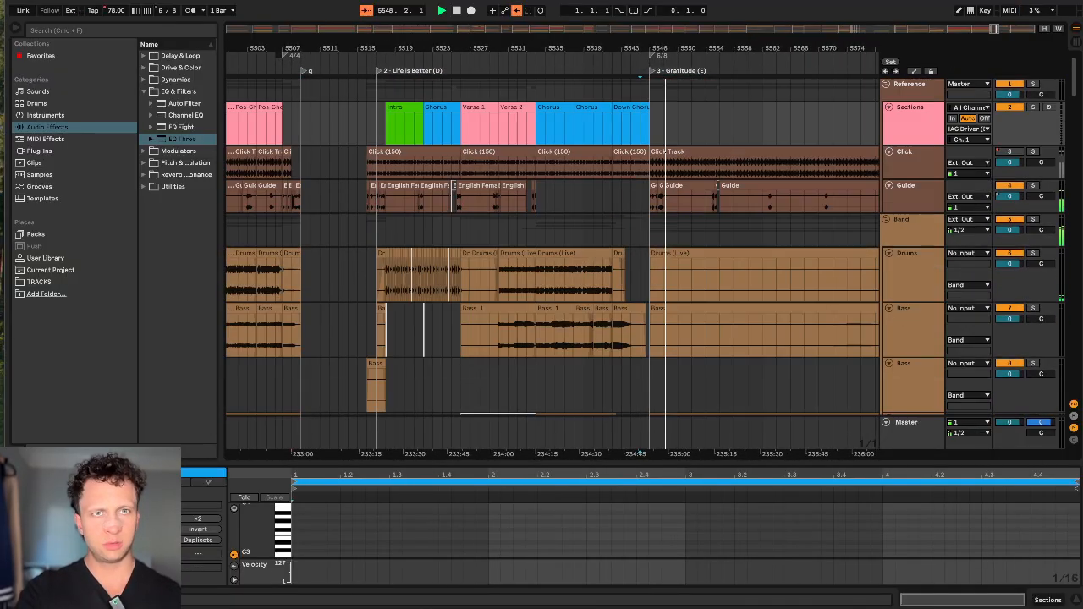
- Spot-check Gratitude's playback from bar 5600 and again around Bridge 1
{"action": "scroll", "coordinate": [631, 262], "scroll_direction": "right", "scroll_amount": 9}
{"action": "left_click", "coordinate": [631, 263]}
{"action": "key", "text": "space"}
{"action": "key", "text": "space"}
{"action": "scroll", "coordinate": [631, 262], "scroll_direction": "right", "scroll_amount": 5}
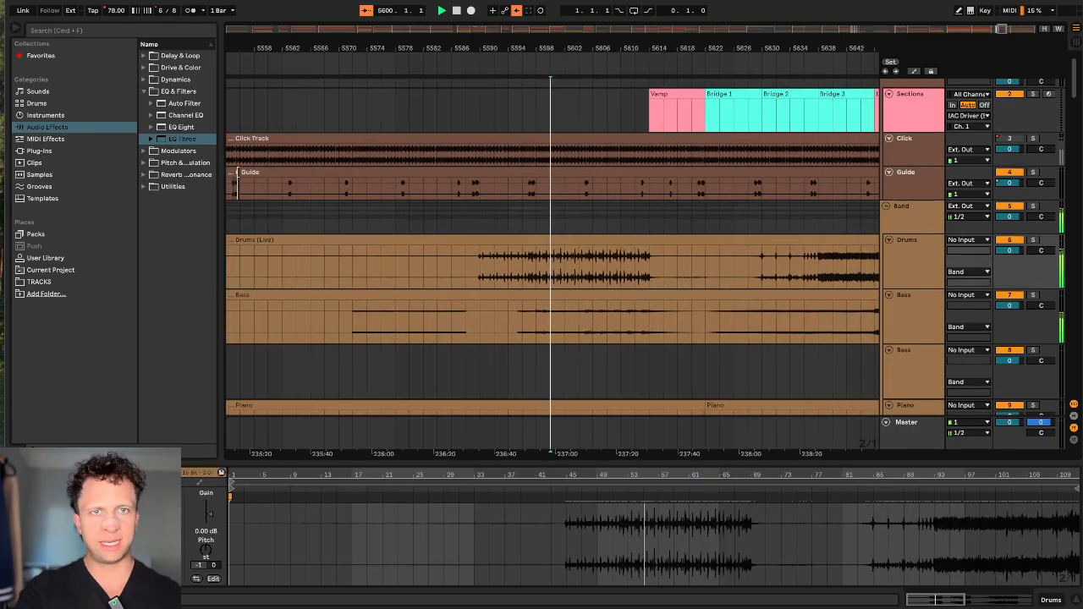
{"action": "left_click", "coordinate": [729, 262]}
{"action": "key", "text": "space"}
{"action": "key", "text": "space"}
{"action": "scroll", "coordinate": [729, 263], "scroll_direction": "right", "scroll_amount": 5}
- Spot-check Gratitude's later sections from the Interludes at bar 5656 to its closing bars
{"action": "left_click", "coordinate": [607, 262]}
{"action": "key", "text": "space"}
{"action": "key", "text": "space"}
{"action": "scroll", "coordinate": [607, 262], "scroll_direction": "right", "scroll_amount": 2}
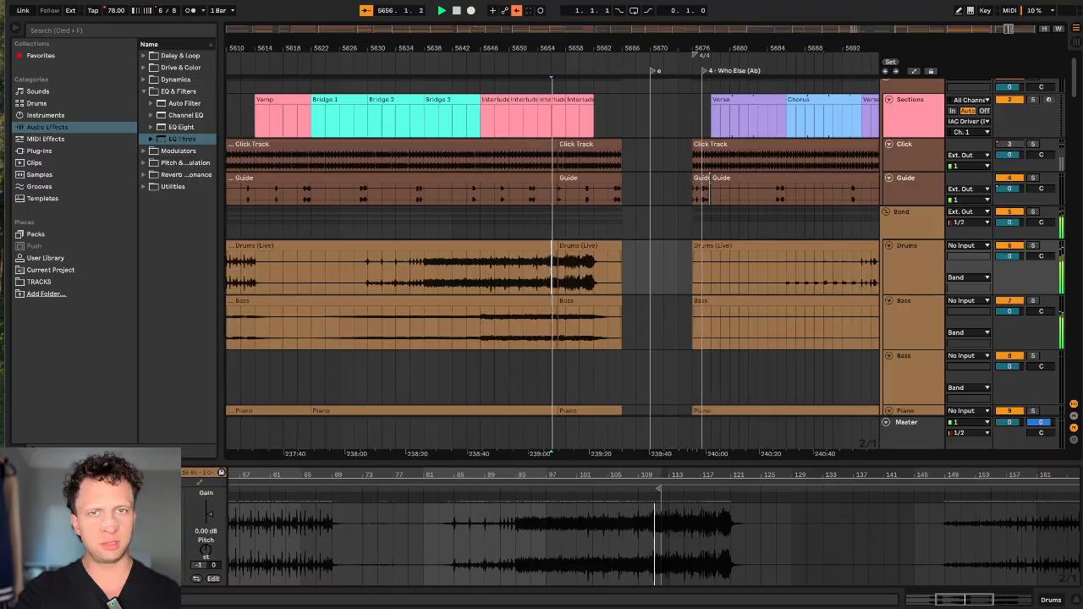
{"action": "left_click", "coordinate": [553, 264]}
{"action": "key", "text": "space"}
{"action": "key", "text": "space"}
{"action": "scroll", "coordinate": [555, 264], "scroll_direction": "up", "scroll_amount": 5}
{"action": "left_click", "coordinate": [611, 264]}
{"action": "key", "text": "space"}
{"action": "key", "text": "space"}
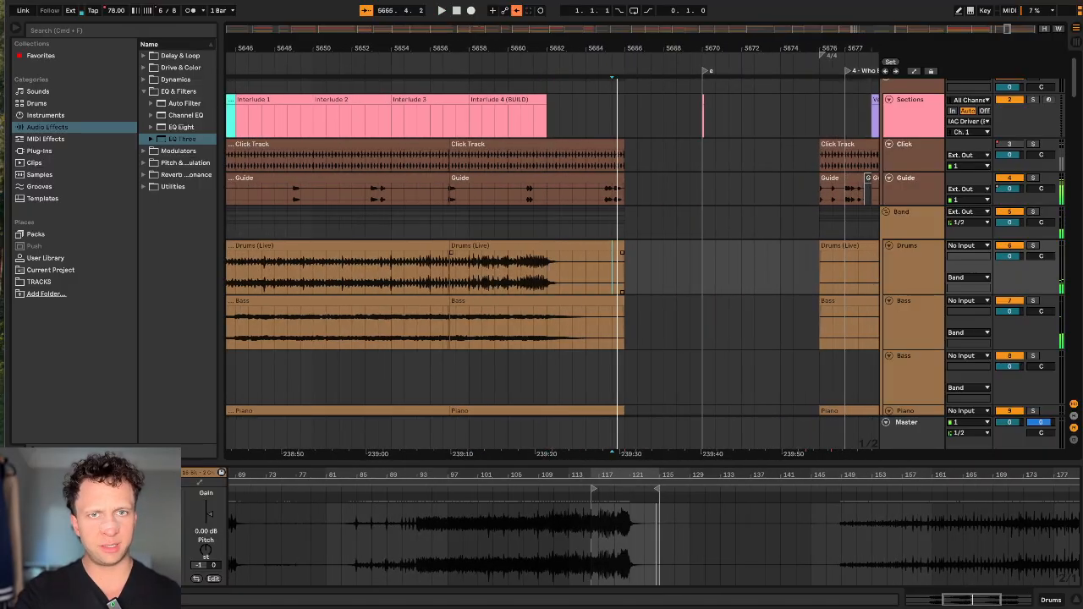
- Replay Gratitude's last bars and check the stop marker at bar 5670 before Who Else
{"action": "scroll", "coordinate": [605, 264], "scroll_direction": "up", "scroll_amount": 5}
{"action": "left_click", "coordinate": [599, 264]}
{"action": "key", "text": "space"}
{"action": "scroll", "coordinate": [551, 264], "scroll_direction": "down", "scroll_amount": 6}
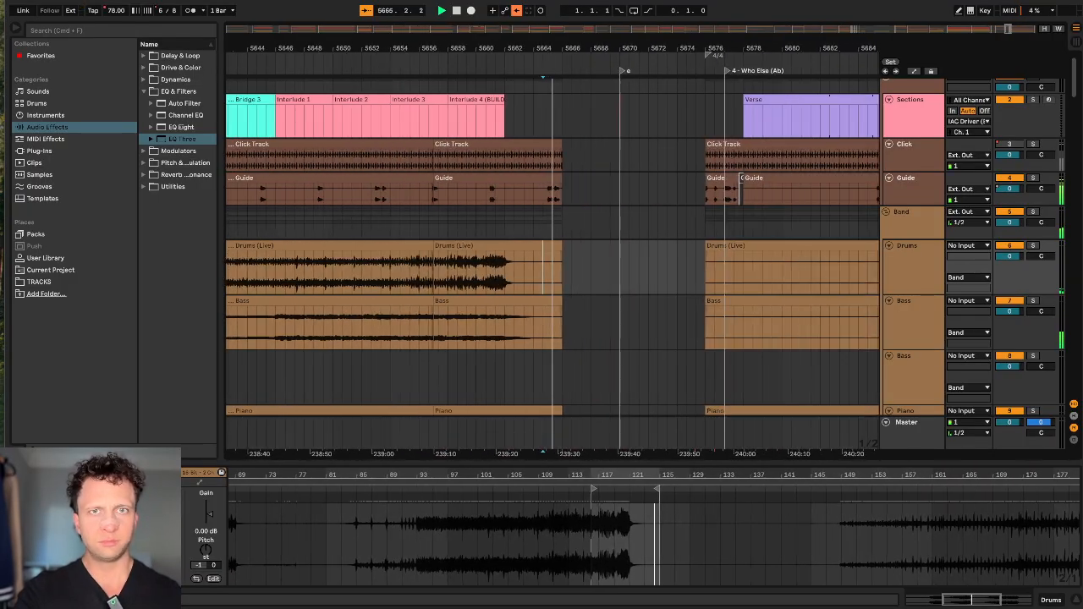
{"action": "scroll", "coordinate": [551, 264], "scroll_direction": "right", "scroll_amount": 3}
{"action": "left_click", "coordinate": [550, 264]}
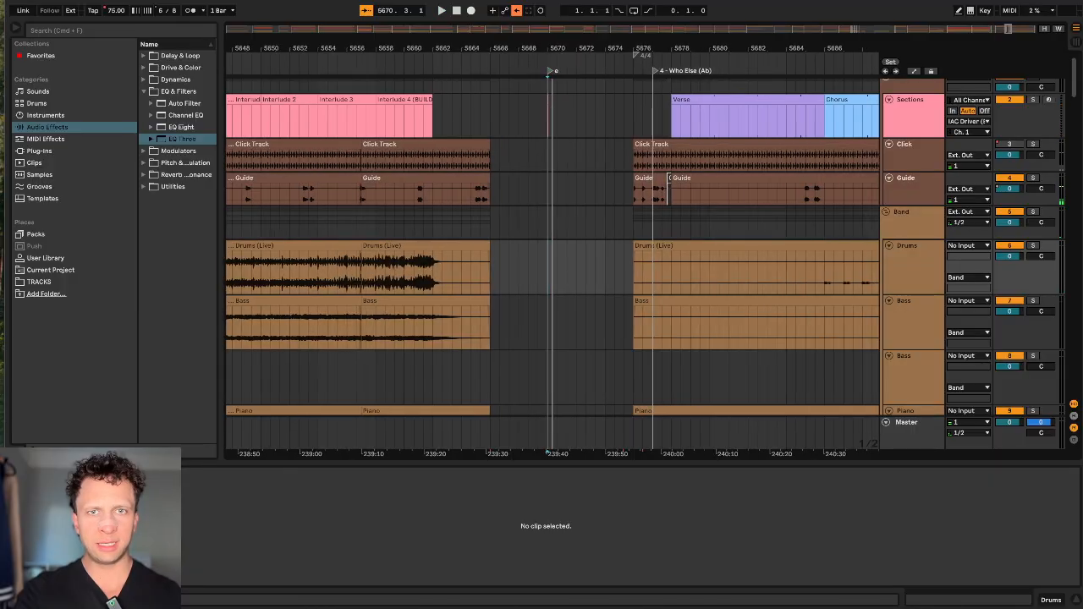
- Examine the gap after Gratitude and play the opening of Who Else from its locator at bar 5677
{"action": "scroll", "coordinate": [550, 264], "scroll_direction": "down", "scroll_amount": 4}
{"action": "scroll", "coordinate": [550, 264], "scroll_direction": "up", "scroll_amount": 4}
{"action": "scroll", "coordinate": [586, 254], "scroll_direction": "up", "scroll_amount": 4}
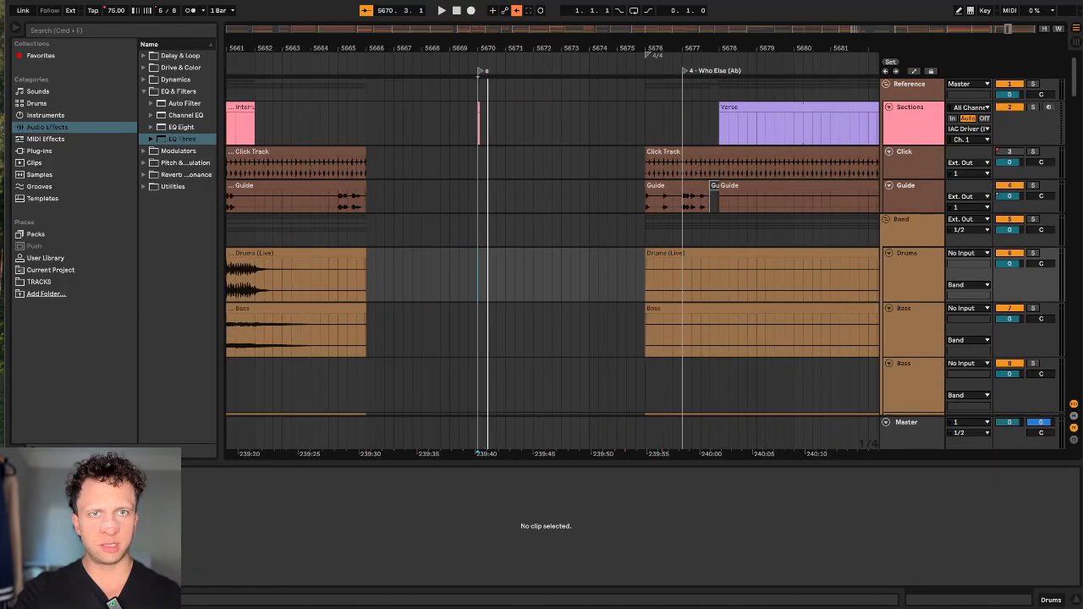
{"action": "scroll", "coordinate": [585, 253], "scroll_direction": "down", "scroll_amount": 1}
{"action": "scroll", "coordinate": [567, 203], "scroll_direction": "right", "scroll_amount": 3}
{"action": "left_click", "coordinate": [551, 199]}
{"action": "key", "text": "space"}
{"action": "scroll", "coordinate": [567, 203], "scroll_direction": "right", "scroll_amount": 2}
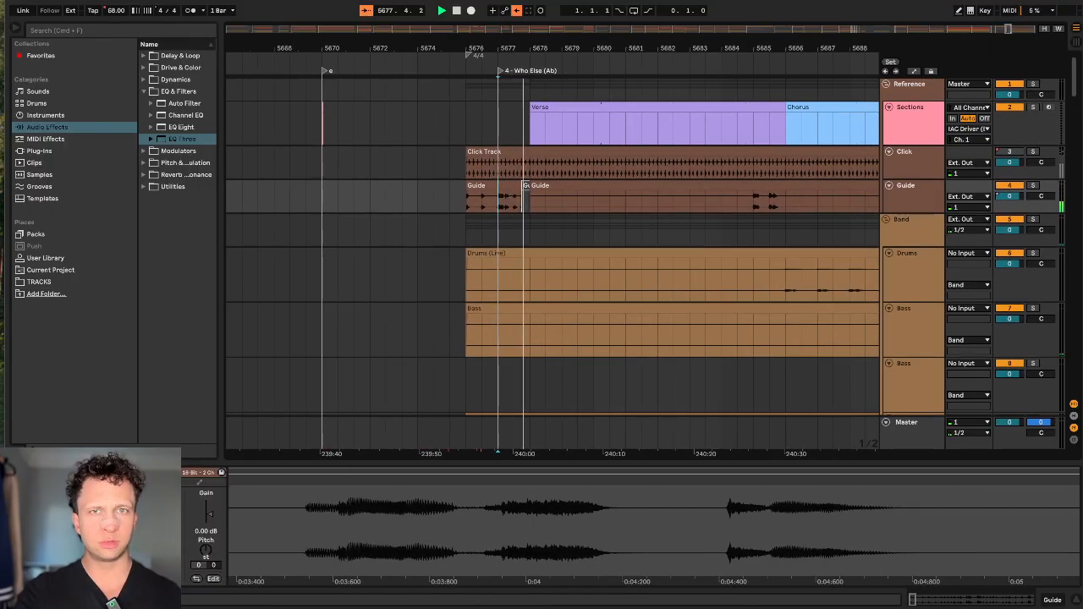
- Spot-check Who Else in the Chorus at bar 5712 and at the Bridge from bar 5728, and stop playback
{"action": "scroll", "coordinate": [550, 253], "scroll_direction": "down", "scroll_amount": 5}
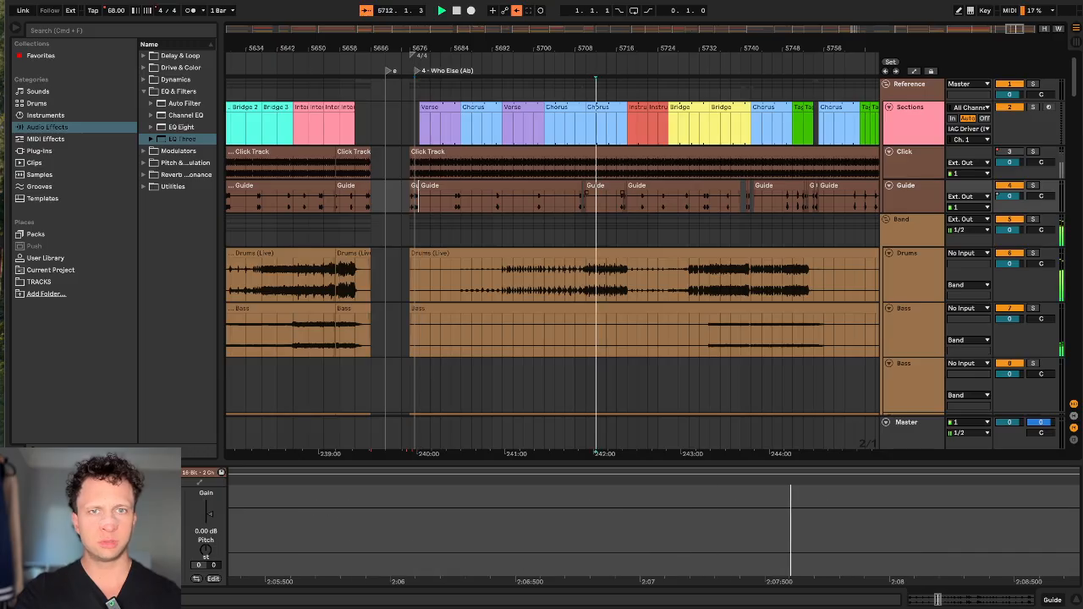
{"action": "left_click", "coordinate": [679, 71]}
{"action": "key", "text": "space"}
{"action": "scroll", "coordinate": [679, 254], "scroll_direction": "right", "scroll_amount": 5}
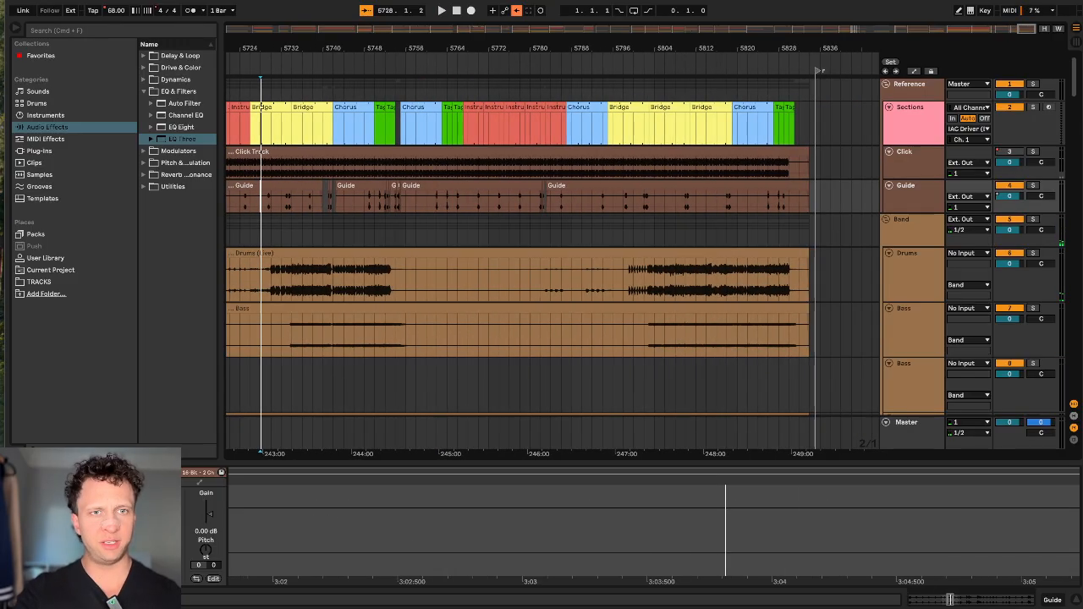
- Look over the finished songs from TGIF to Who Else and compare their section layouts
{"action": "scroll", "coordinate": [679, 200], "scroll_direction": "down", "scroll_amount": 5}
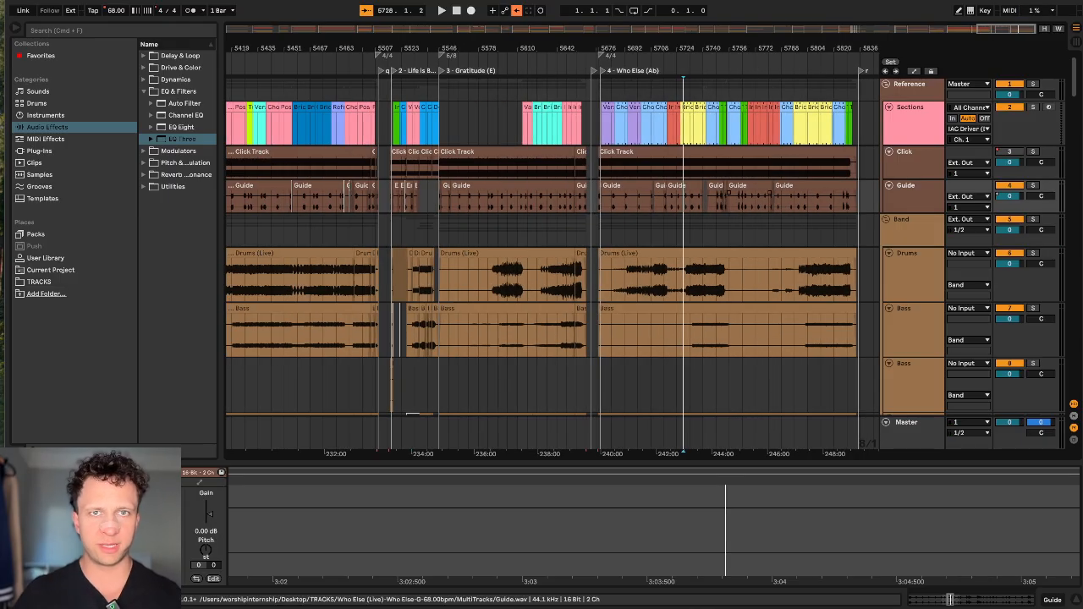
{"action": "scroll", "coordinate": [679, 200], "scroll_direction": "down", "scroll_amount": 2}
{"action": "scroll", "coordinate": [679, 200], "scroll_direction": "down", "scroll_amount": 4}
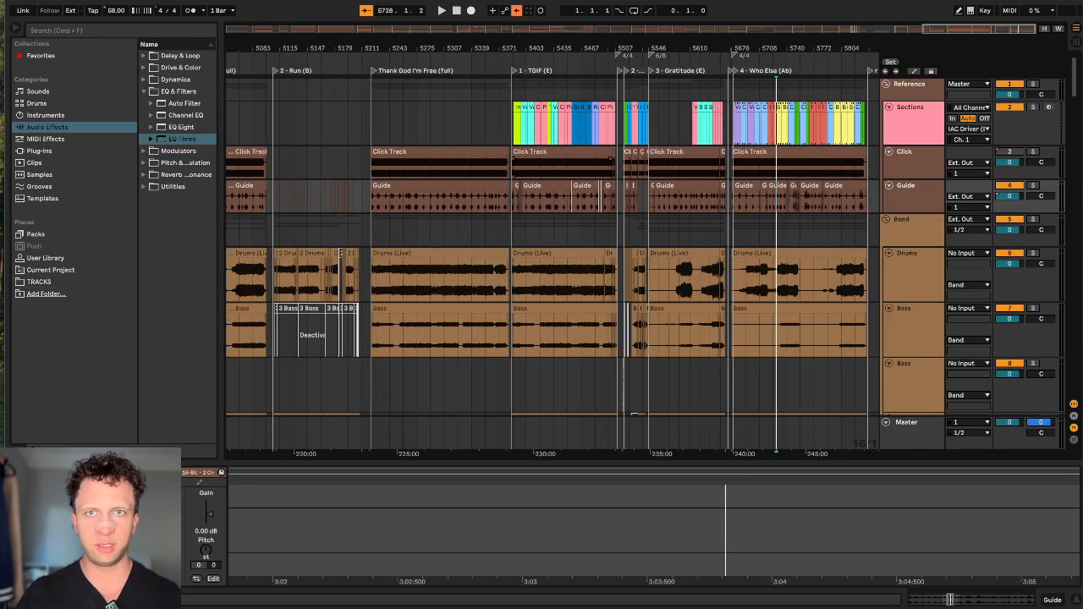
{"action": "scroll", "coordinate": [616, 254], "scroll_direction": "up", "scroll_amount": 6}
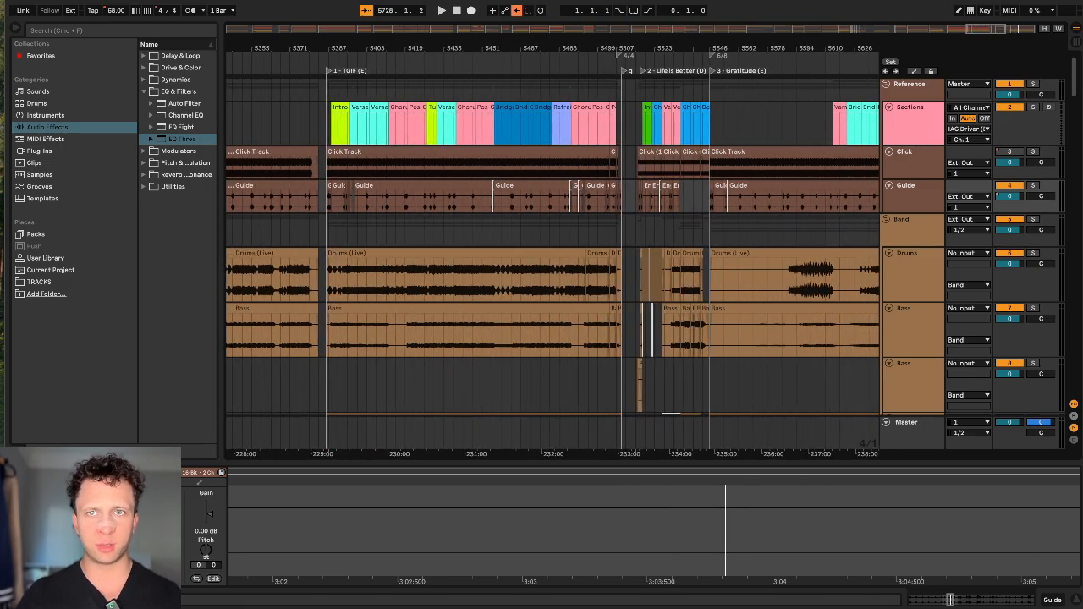
- Select the Sections track across the whole set, from TGIF's start to the end of Who Else, to measure its length
{"action": "left_click_drag", "start_coordinate": [677, 90], "coordinate": [485, 127]}
{"action": "scroll", "coordinate": [318, 127], "scroll_direction": "up", "scroll_amount": 5}
{"action": "scroll", "coordinate": [485, 127], "scroll_direction": "down", "scroll_amount": 5}
{"action": "scroll", "coordinate": [484, 127], "scroll_direction": "right", "scroll_amount": 4}
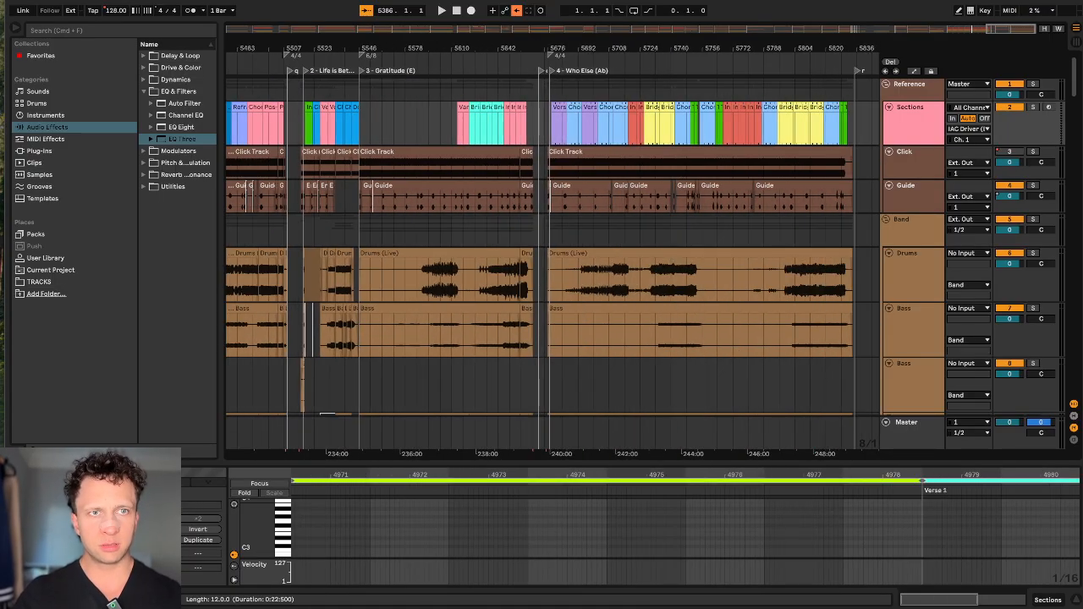
{"action": "left_click", "coordinate": [856, 127], "text": "shift"}
{"action": "scroll", "coordinate": [857, 127], "scroll_direction": "down", "scroll_amount": 3}
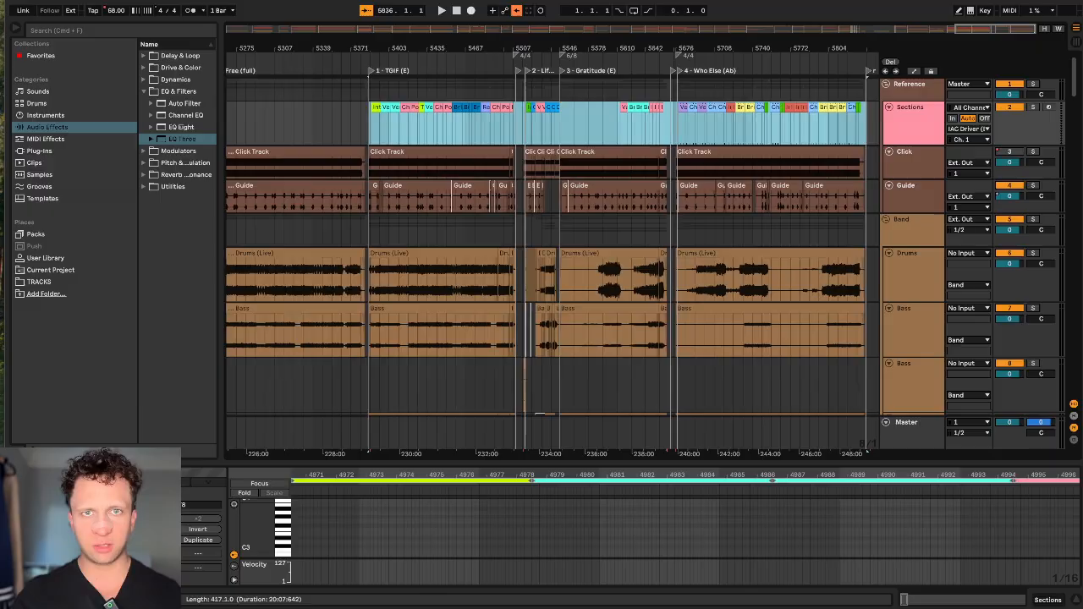
- Examine TGIF's opening and select the Sections span from its start marker through the Intro
{"action": "left_click", "coordinate": [368, 127]}
{"action": "scroll", "coordinate": [368, 127], "scroll_direction": "up", "scroll_amount": 5}
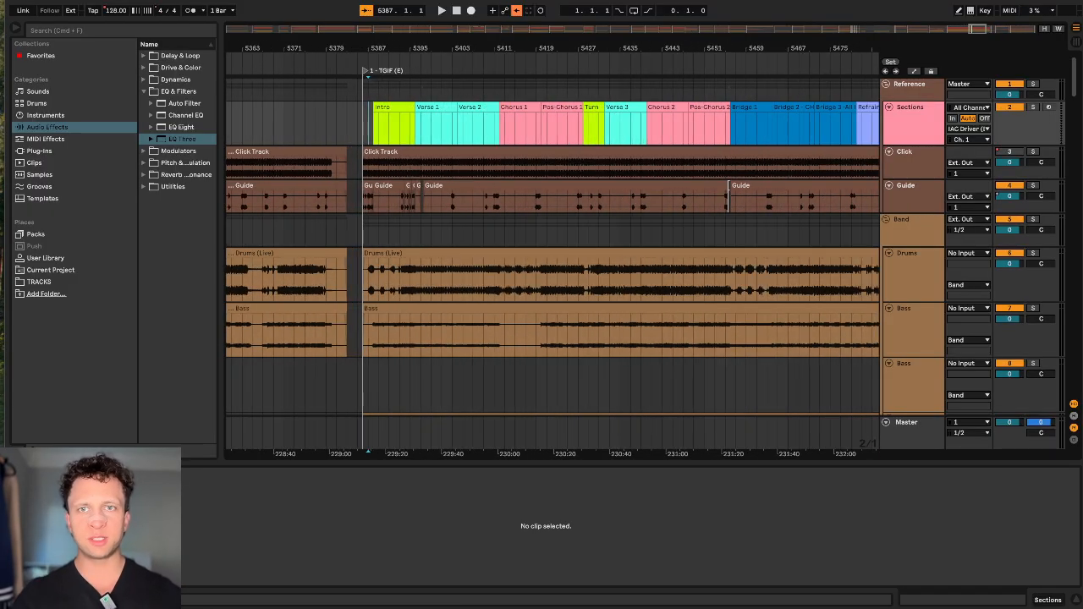
{"action": "left_click_drag", "start_coordinate": [363, 127], "coordinate": [414, 127]}
{"action": "scroll", "coordinate": [413, 127], "scroll_direction": "down", "scroll_amount": 3}
{"action": "left_click", "coordinate": [71, 1]}
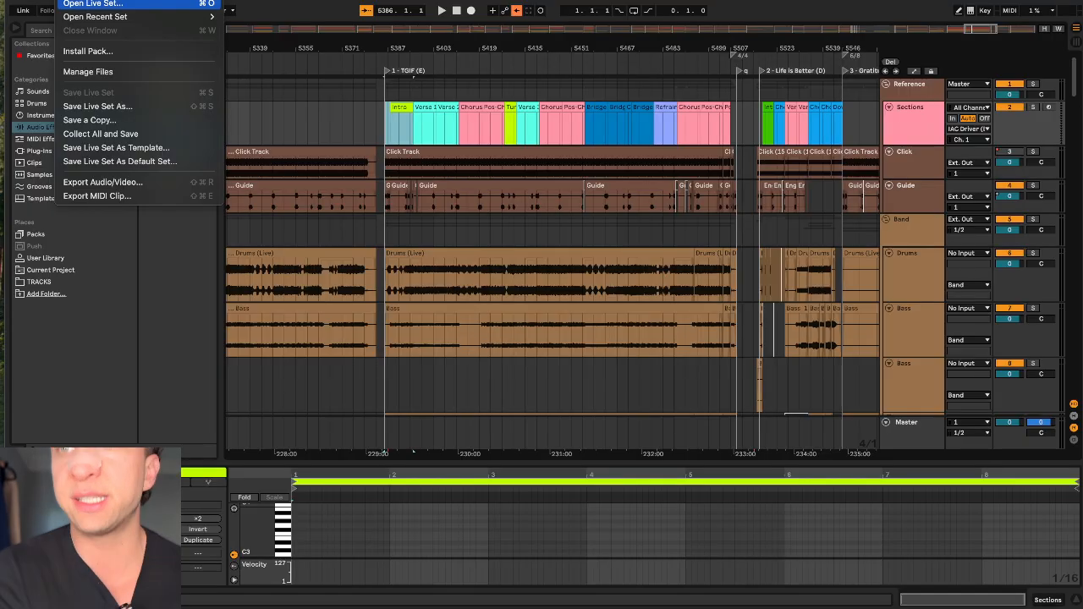
{"action": "mouse_move", "coordinate": [43, 1]}
{"action": "key", "text": "Escape"}
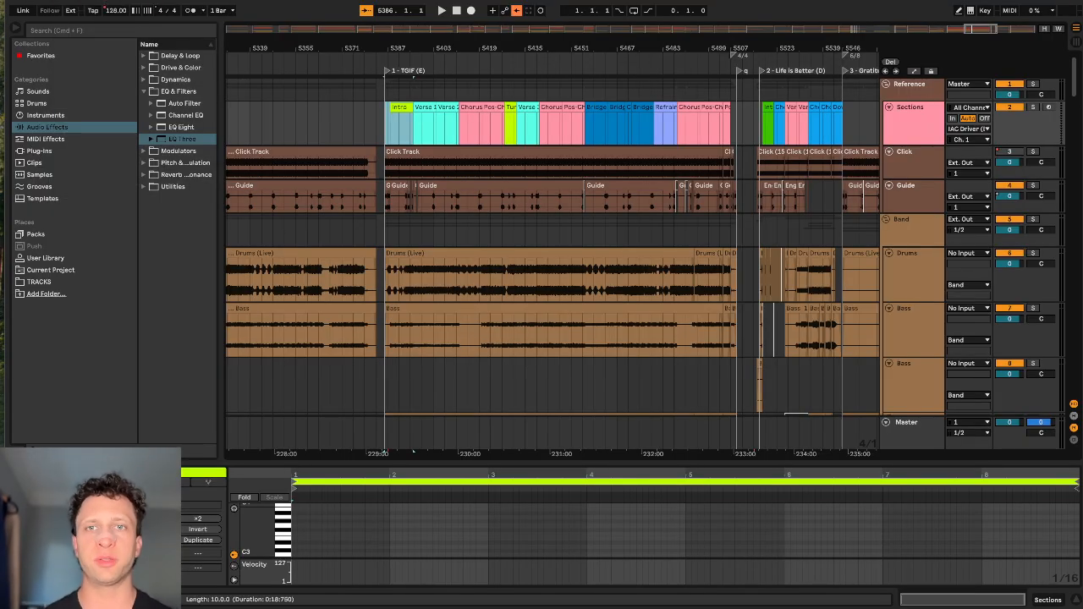
- Select TGIF's opening drum passage from bar 5387 to bar 5393 and look over the song through its ending
{"action": "left_click", "coordinate": [386, 127]}
{"action": "scroll", "coordinate": [386, 127], "scroll_direction": "up", "scroll_amount": 5}
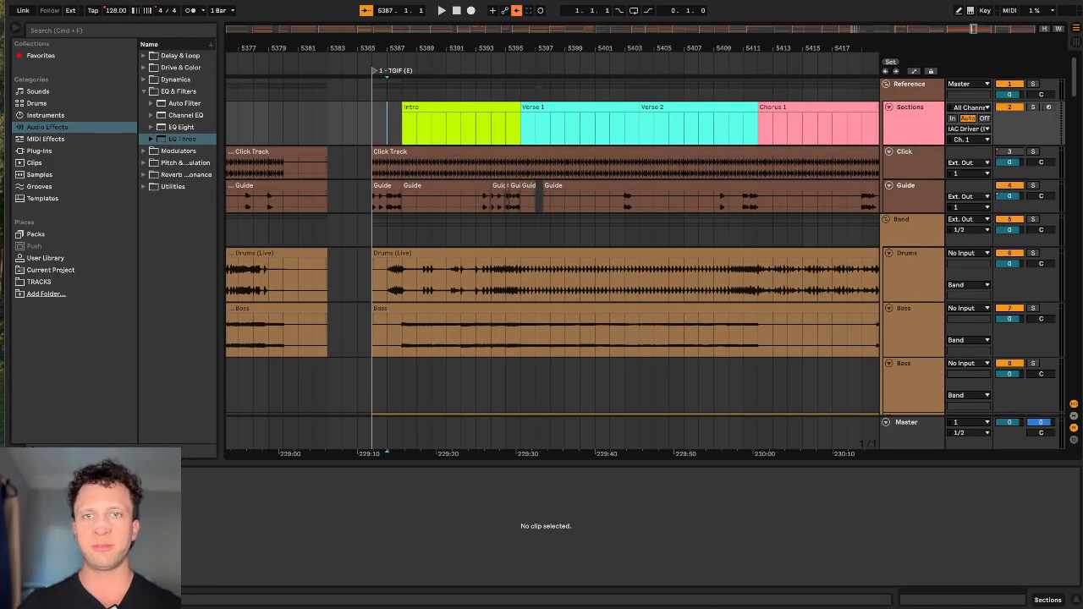
{"action": "left_click_drag", "start_coordinate": [387, 279], "coordinate": [475, 280]}
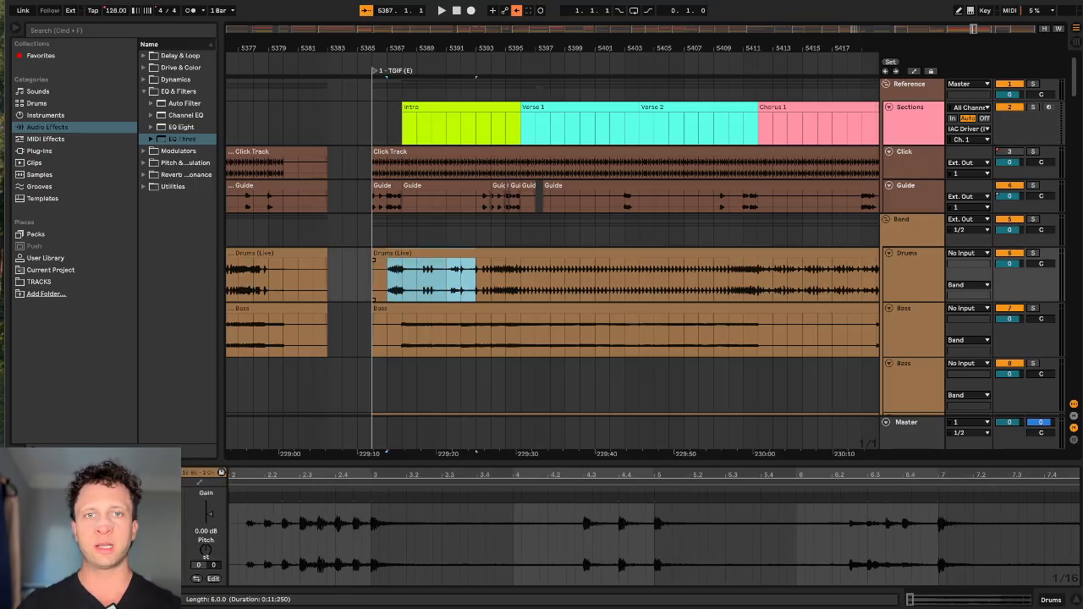
{"action": "scroll", "coordinate": [476, 279], "scroll_direction": "down", "scroll_amount": 5}
{"action": "scroll", "coordinate": [476, 279], "scroll_direction": "right", "scroll_amount": 4}
{"action": "scroll", "coordinate": [477, 279], "scroll_direction": "right", "scroll_amount": 4}
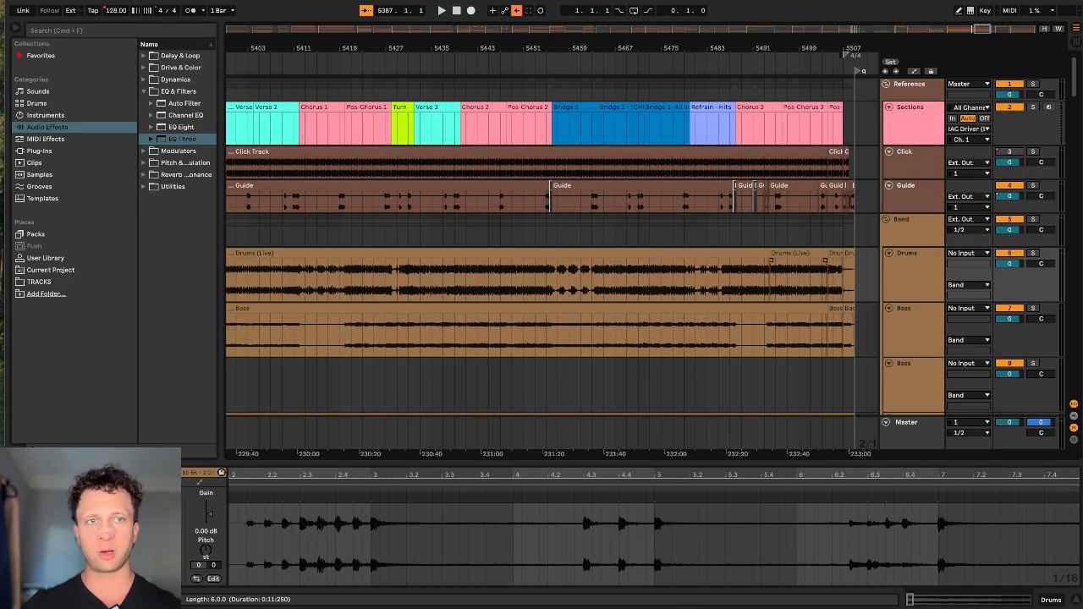
{"action": "scroll", "coordinate": [553, 251], "scroll_direction": "left", "scroll_amount": 6}
{"action": "key", "text": "z"}
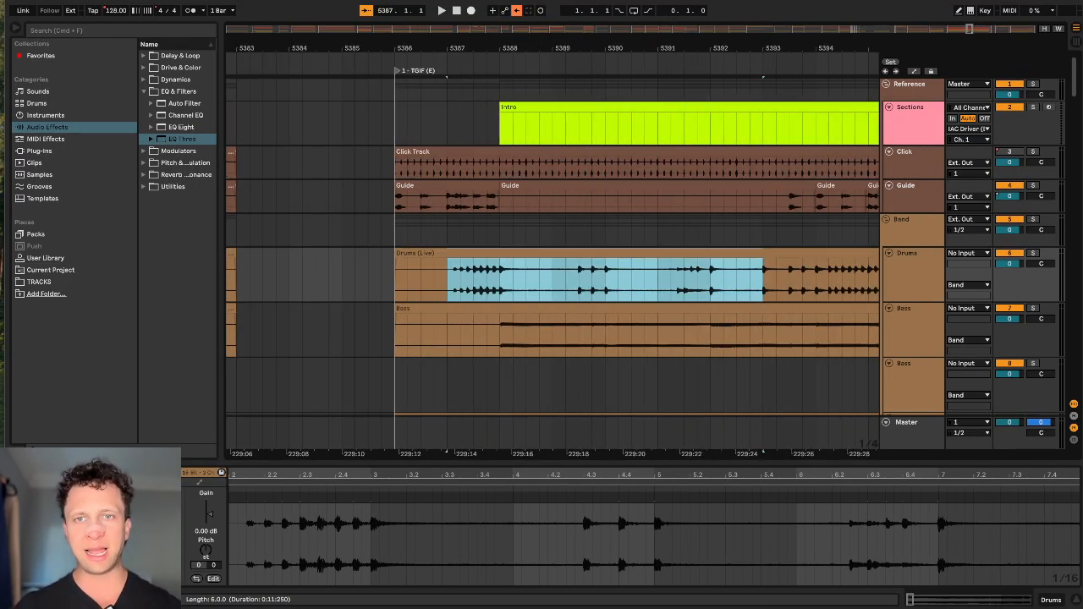
- Play TGIF's drum entrance from bar 5387 and select the drum fill leading into the Intro, starting at 5387.2
{"action": "left_click", "coordinate": [459, 279]}
{"action": "scroll", "coordinate": [460, 279], "scroll_direction": "up", "scroll_amount": 4}
{"action": "left_click_drag", "start_coordinate": [538, 279], "coordinate": [706, 279]}
{"action": "left_click", "coordinate": [435, 279]}
{"action": "key", "text": "space"}
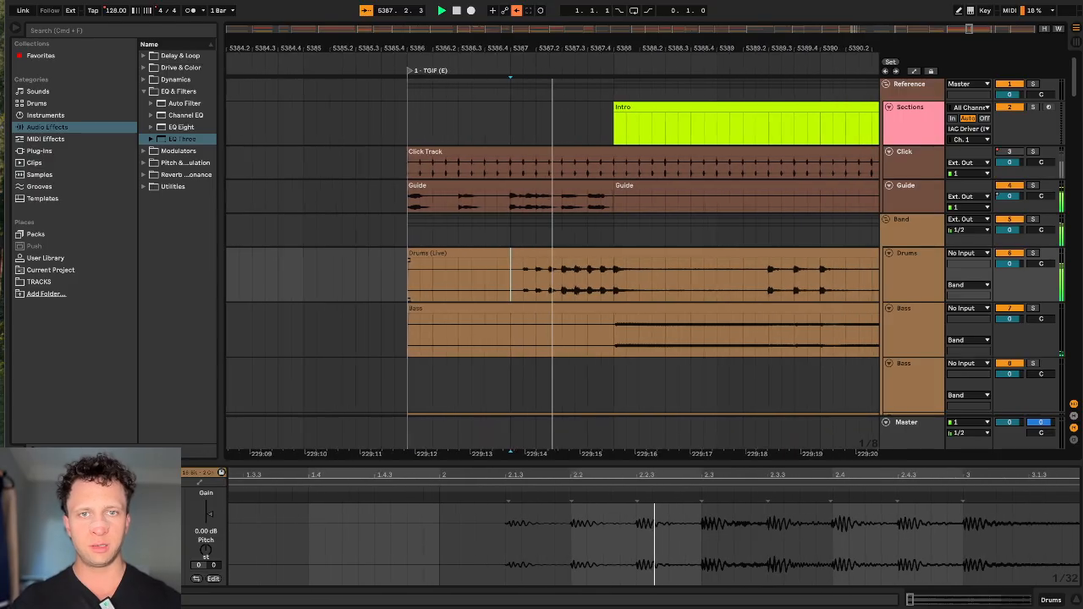
{"action": "key", "text": "space"}
{"action": "left_click_drag", "start_coordinate": [513, 280], "coordinate": [592, 279]}
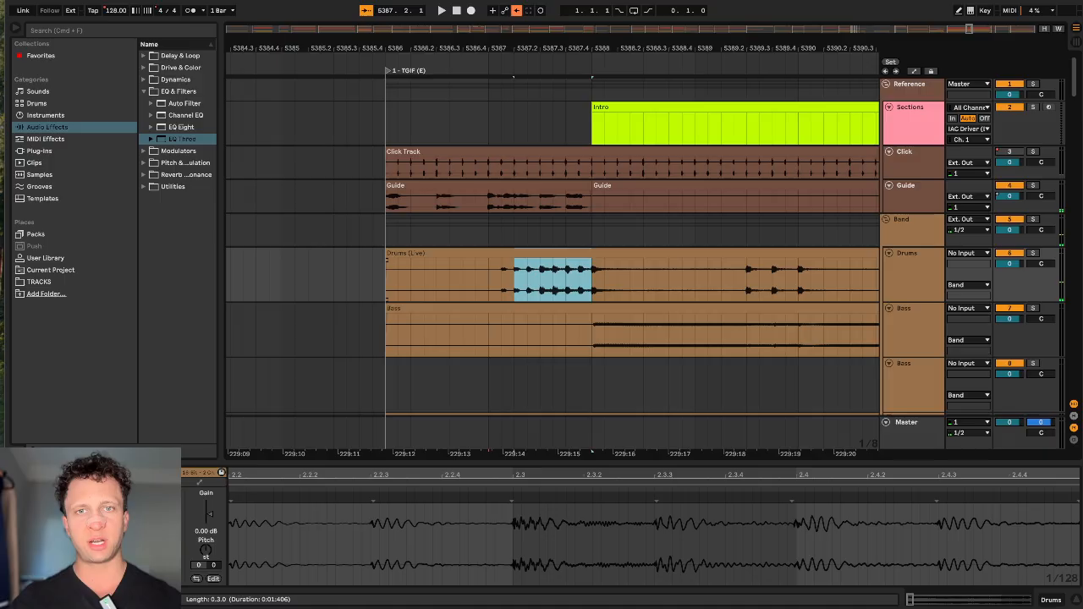
- Extend the drum selection to TGIF's ending at bar 5508 to measure the song's running time
{"action": "scroll", "coordinate": [592, 279], "scroll_direction": "down", "scroll_amount": 4}
{"action": "scroll", "coordinate": [467, 279], "scroll_direction": "down", "scroll_amount": 5}
{"action": "scroll", "coordinate": [467, 279], "scroll_direction": "right", "scroll_amount": 10}
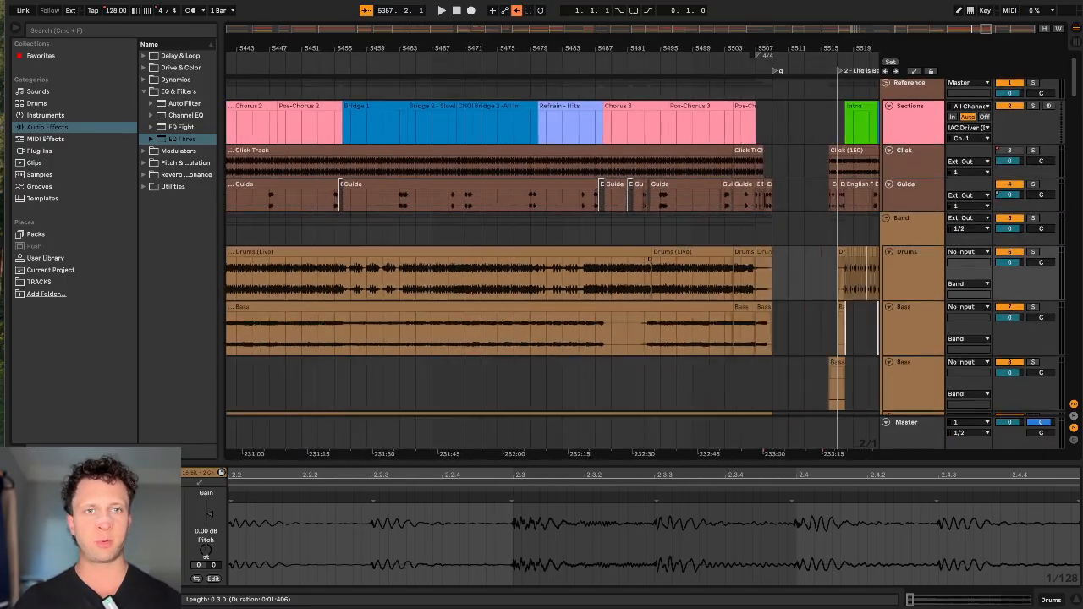
{"action": "scroll", "coordinate": [708, 279], "scroll_direction": "up", "scroll_amount": 6}
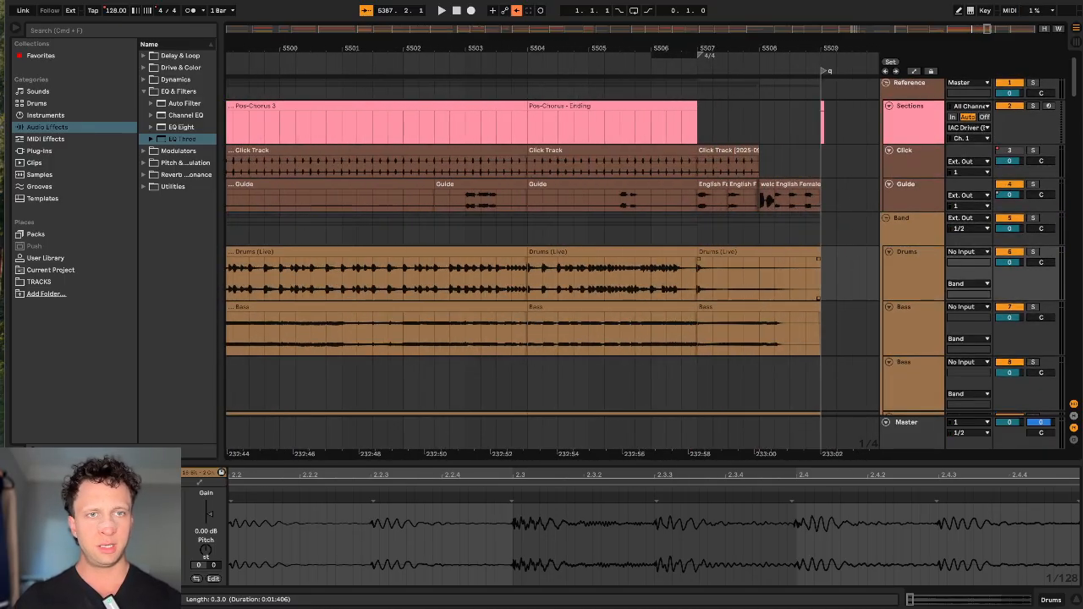
{"action": "left_click", "coordinate": [819, 279], "text": "shift"}
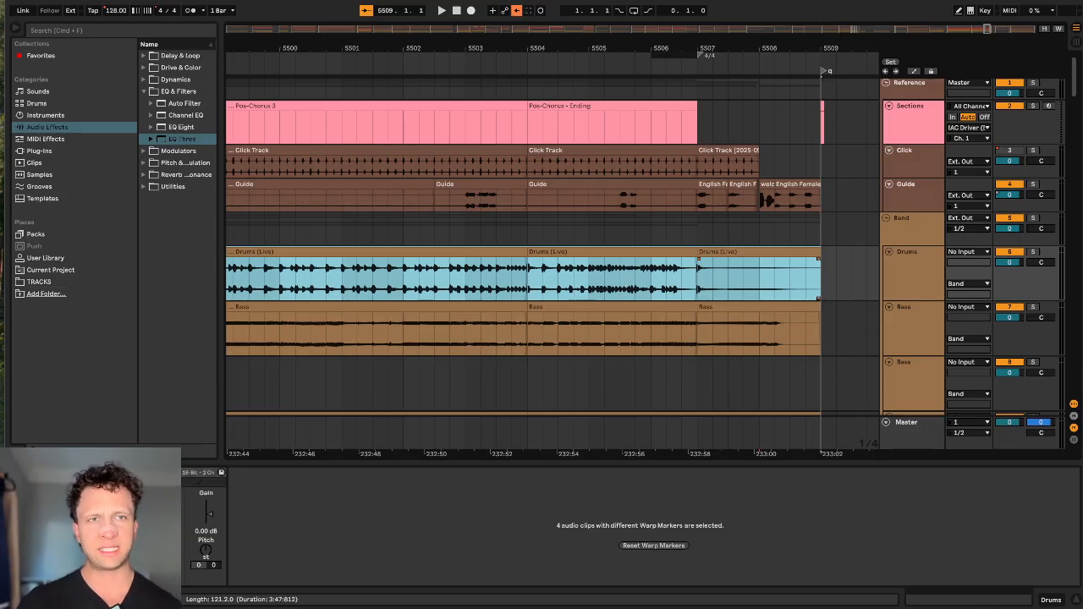
{"action": "left_click", "coordinate": [759, 279], "text": "shift"}
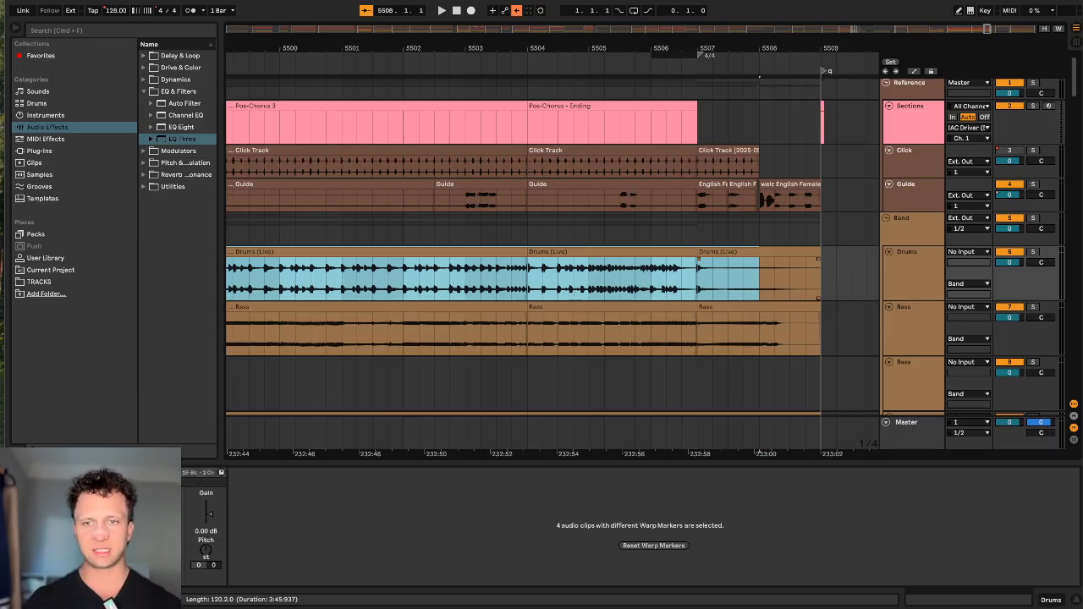
- Switch to the Planning Center Services plan and set the length of Thank God I'm Free to 3 min 46 sec
{"action": "left_click", "coordinate": [750, 602]}
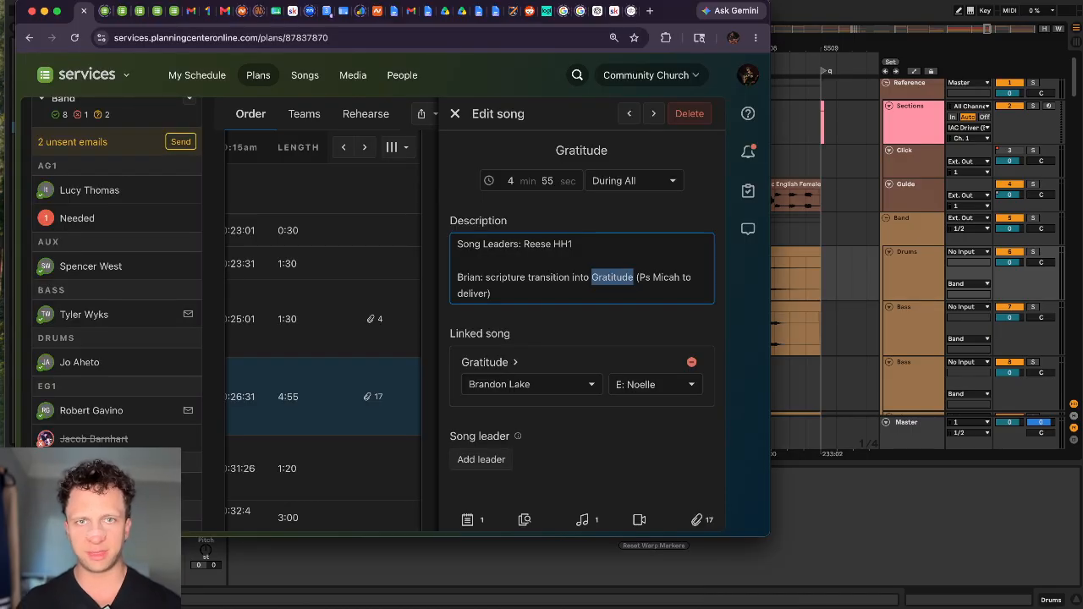
{"action": "left_click", "coordinate": [455, 113]}
{"action": "scroll", "coordinate": [467, 330], "scroll_direction": "up", "scroll_amount": 3}
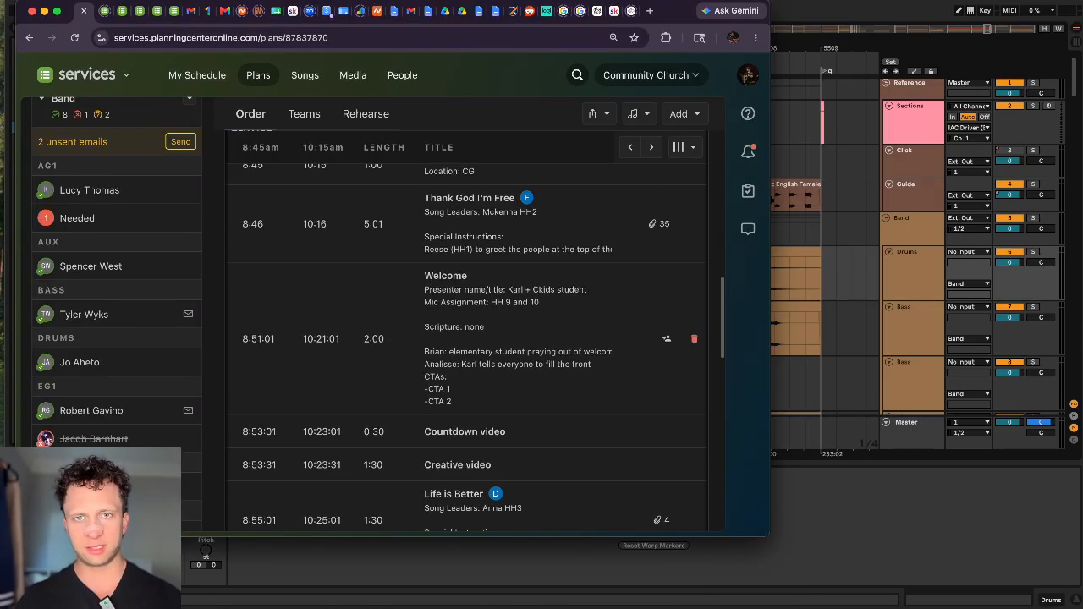
{"action": "scroll", "coordinate": [467, 329], "scroll_direction": "up", "scroll_amount": 2}
{"action": "left_click", "coordinate": [467, 329]}
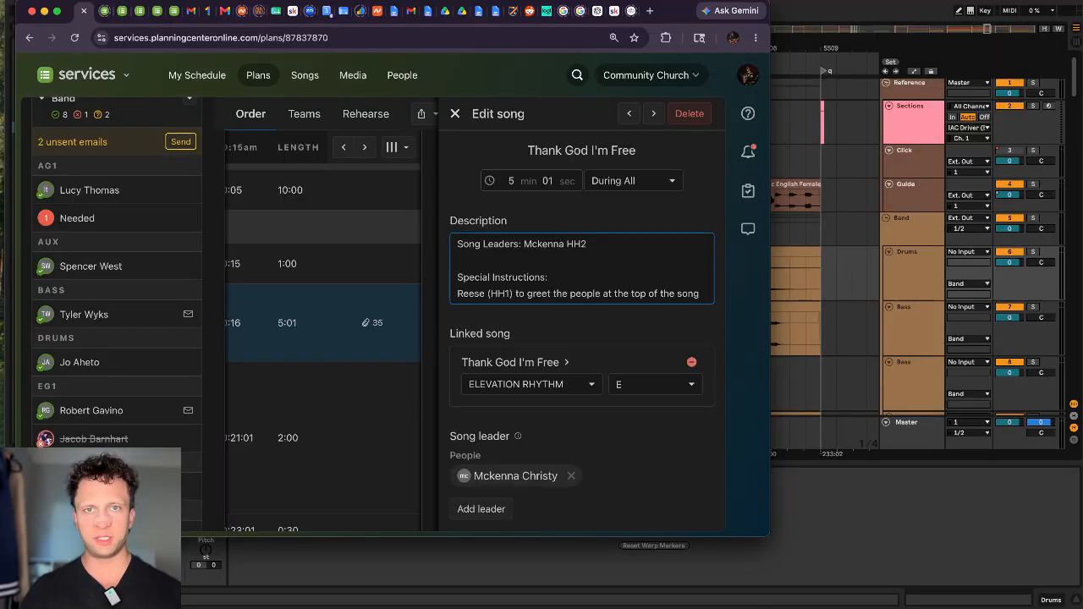
{"action": "left_click", "coordinate": [511, 181]}
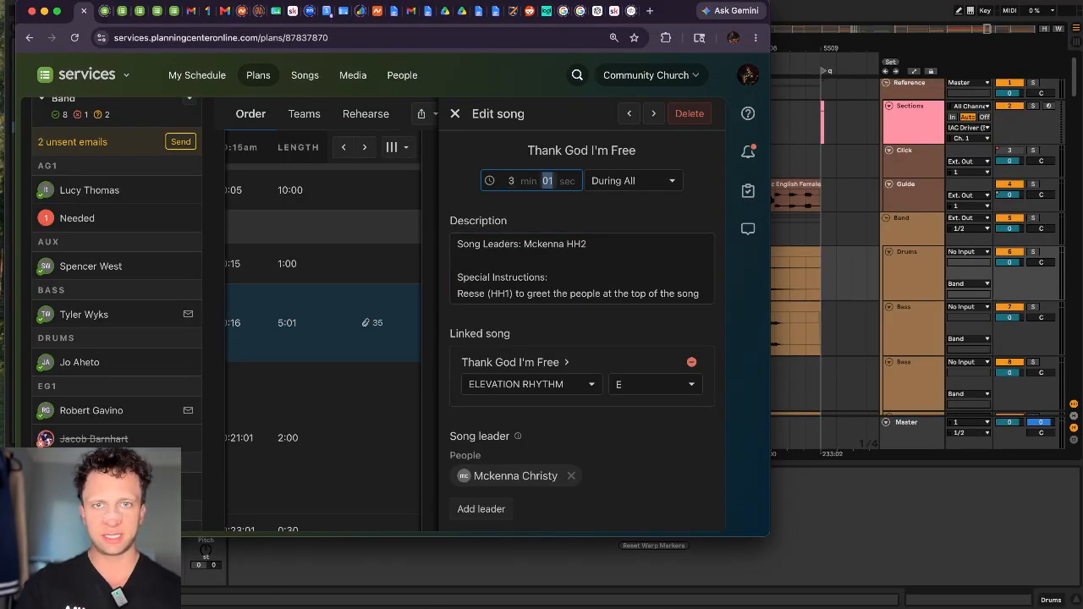
{"action": "type", "text": "04"}
{"action": "left_click", "coordinate": [456, 114]}
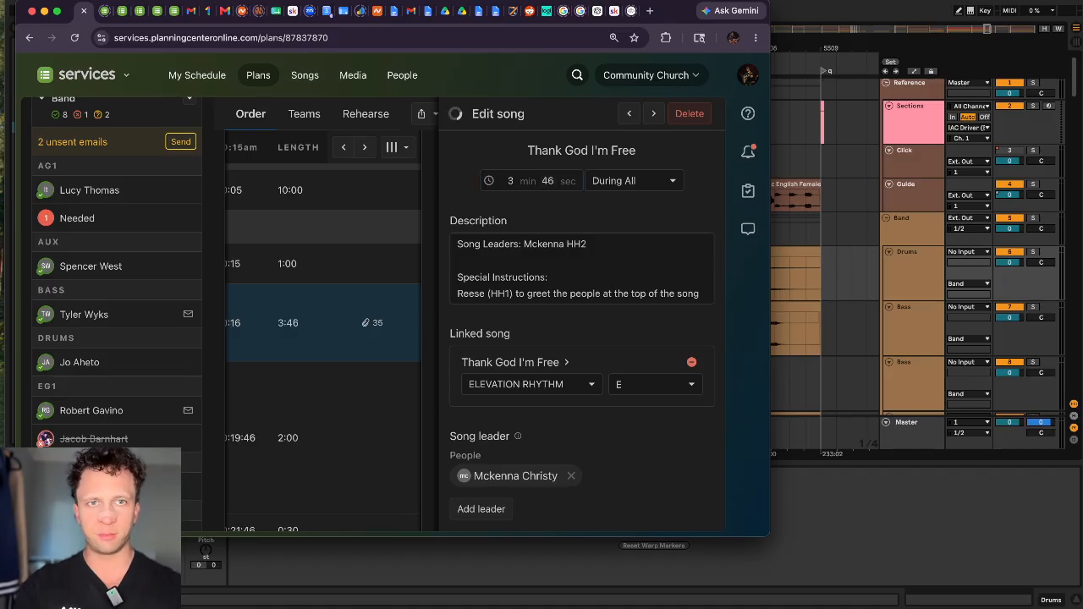
- Switch back to Ableton Live and mark the start of Life is Better's Intro at bar 5518 on the Band track
{"action": "key", "text": "super+Tab"}
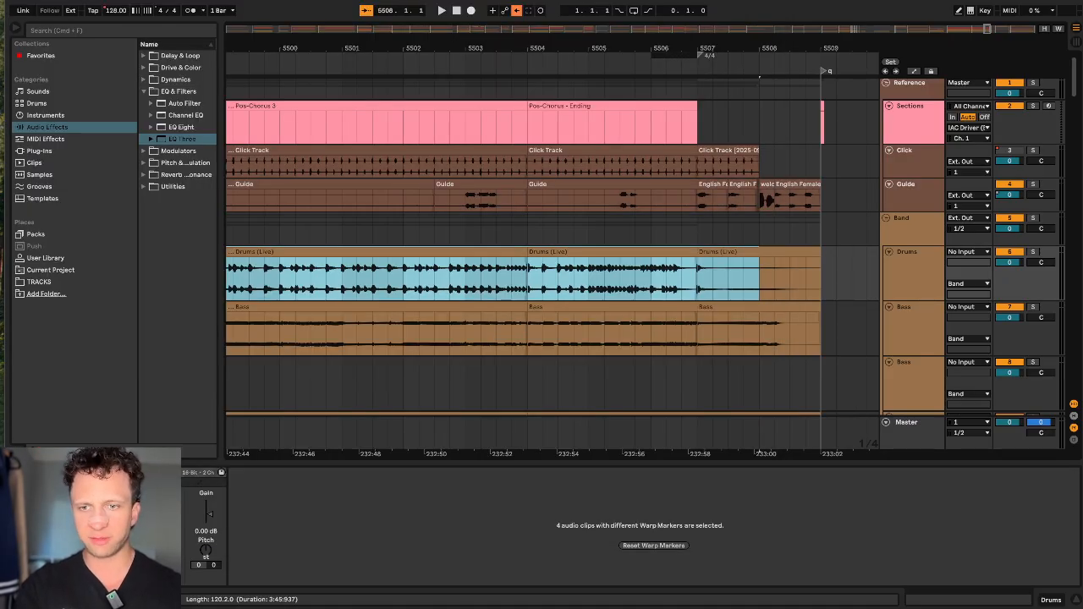
{"action": "scroll", "coordinate": [766, 196], "scroll_direction": "down", "scroll_amount": 5}
{"action": "scroll", "coordinate": [822, 194], "scroll_direction": "right", "scroll_amount": 8}
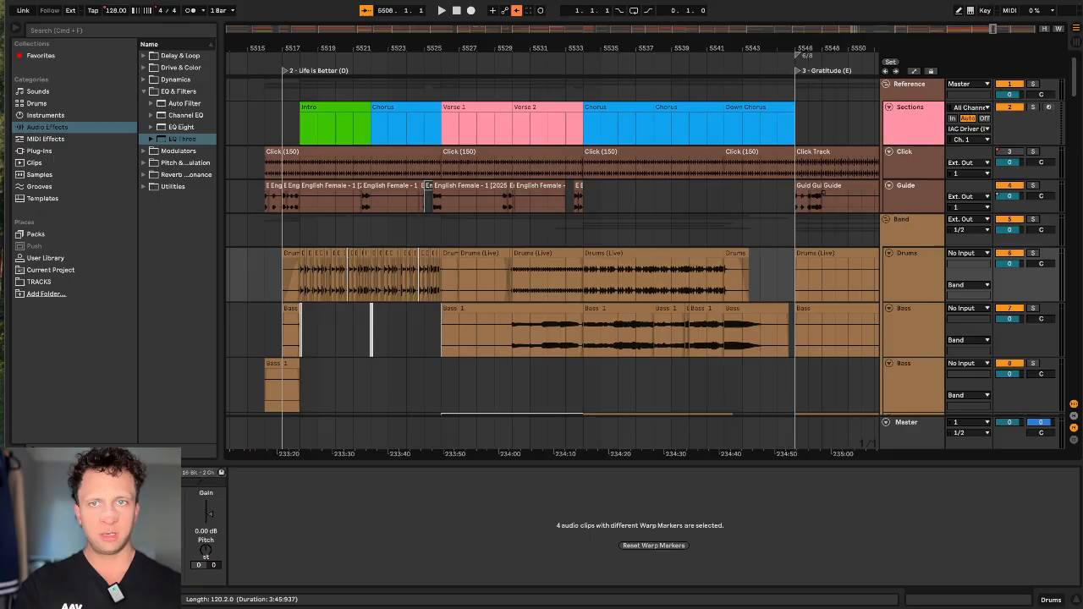
{"action": "scroll", "coordinate": [822, 194], "scroll_direction": "left", "scroll_amount": 4}
{"action": "left_click_drag", "start_coordinate": [447, 230], "coordinate": [606, 230]}
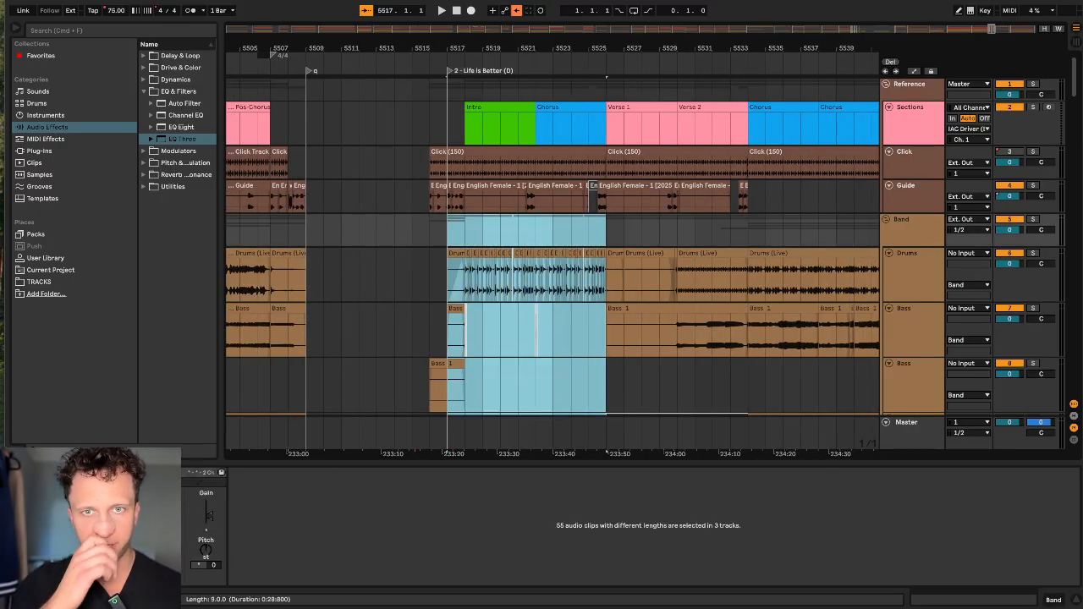
{"action": "key", "text": "z"}
{"action": "left_click", "coordinate": [401, 230]}
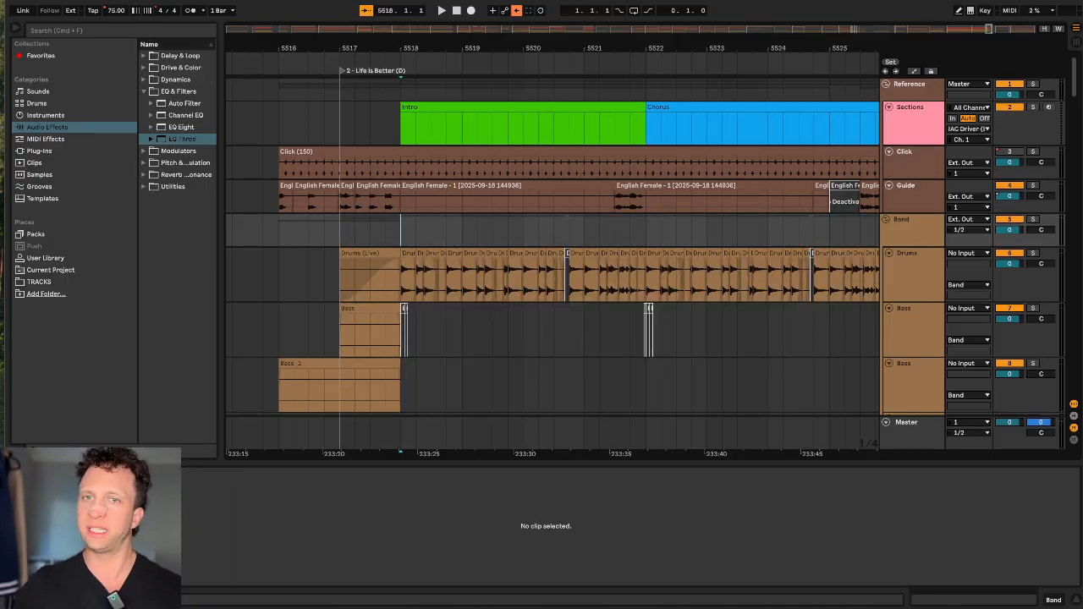
{"action": "left_click_drag", "start_coordinate": [339, 230], "coordinate": [385, 230]}
{"action": "left_click", "coordinate": [386, 230]}
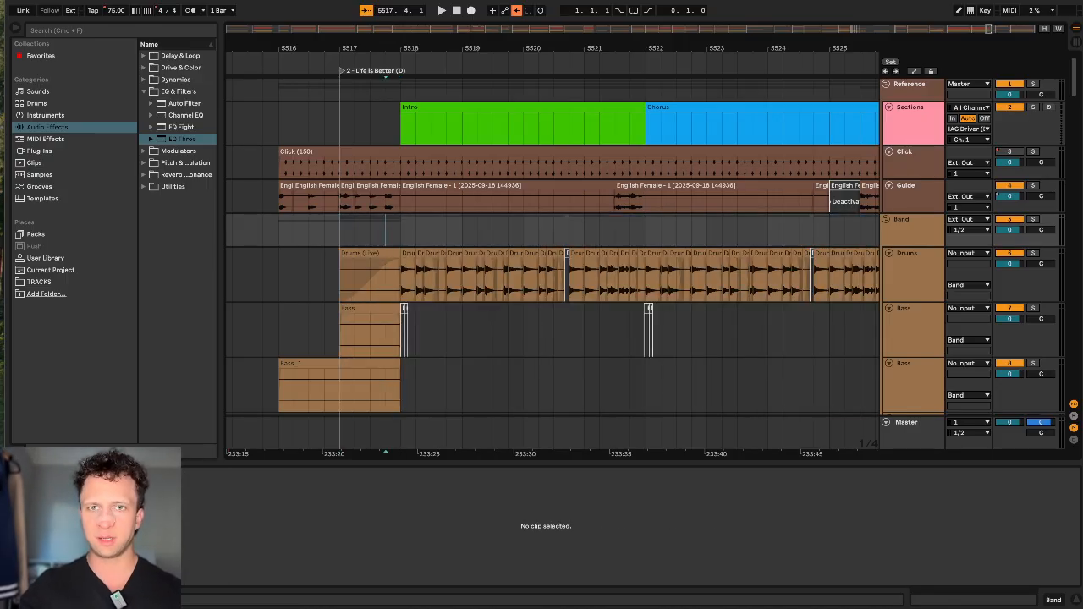
{"action": "left_click", "coordinate": [401, 230]}
- Extend the Band selection from Life is Better's Intro to Gratitude's start at bar 5546 to measure the song's duration
{"action": "scroll", "coordinate": [401, 230], "scroll_direction": "down", "scroll_amount": 4}
{"action": "scroll", "coordinate": [401, 230], "scroll_direction": "right", "scroll_amount": 5}
{"action": "scroll", "coordinate": [429, 220], "scroll_direction": "right", "scroll_amount": 3}
{"action": "scroll", "coordinate": [430, 220], "scroll_direction": "left", "scroll_amount": 1}
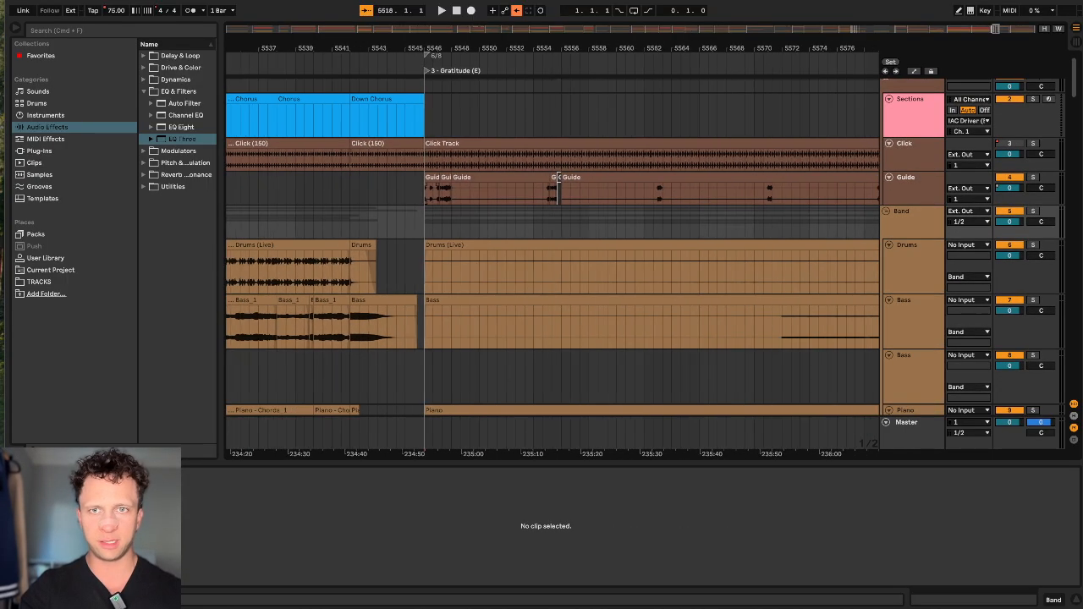
{"action": "scroll", "coordinate": [429, 220], "scroll_direction": "up", "scroll_amount": 4}
{"action": "left_click", "coordinate": [430, 224], "text": "shift"}
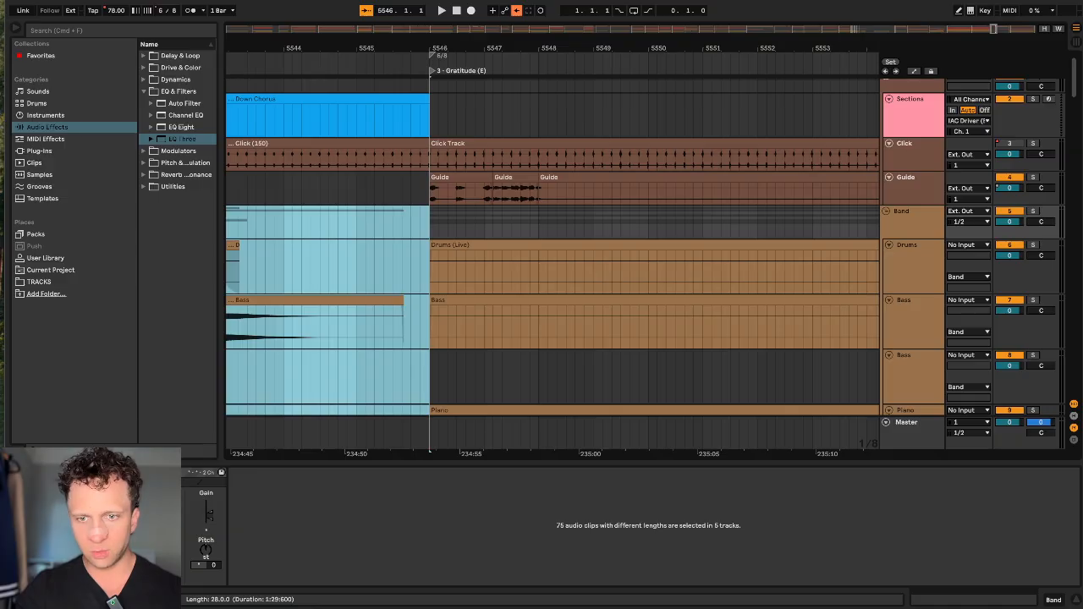
- Switch to the Planning Center plan and check the length listed for Life is Better
{"action": "left_click", "coordinate": [741, 606]}
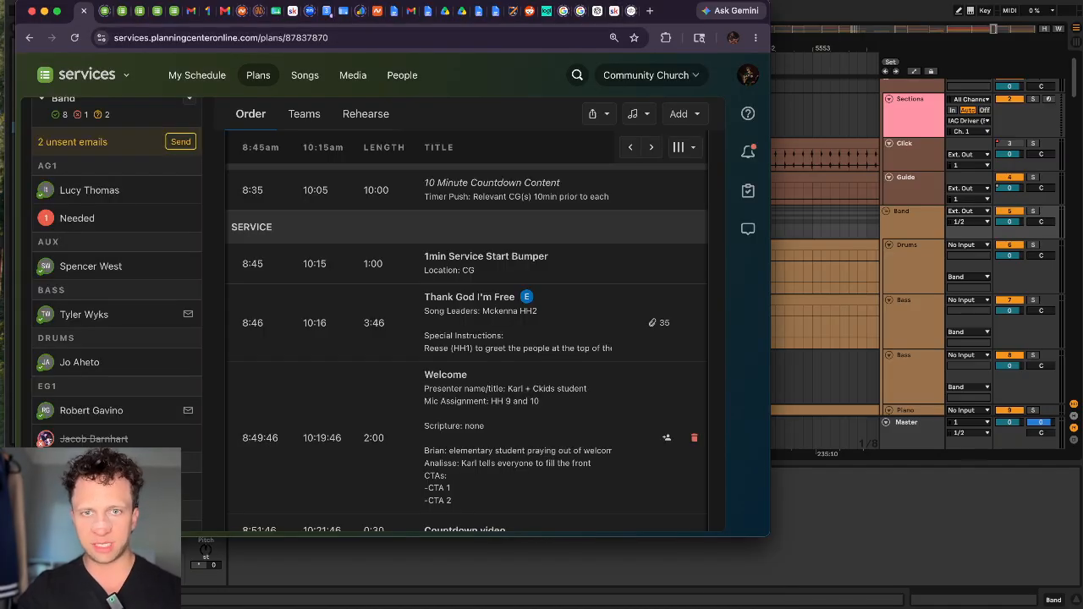
{"action": "scroll", "coordinate": [541, 360], "scroll_direction": "down", "scroll_amount": 1}
{"action": "scroll", "coordinate": [465, 427], "scroll_direction": "down", "scroll_amount": 2}
{"action": "scroll", "coordinate": [465, 456], "scroll_direction": "down", "scroll_amount": 3}
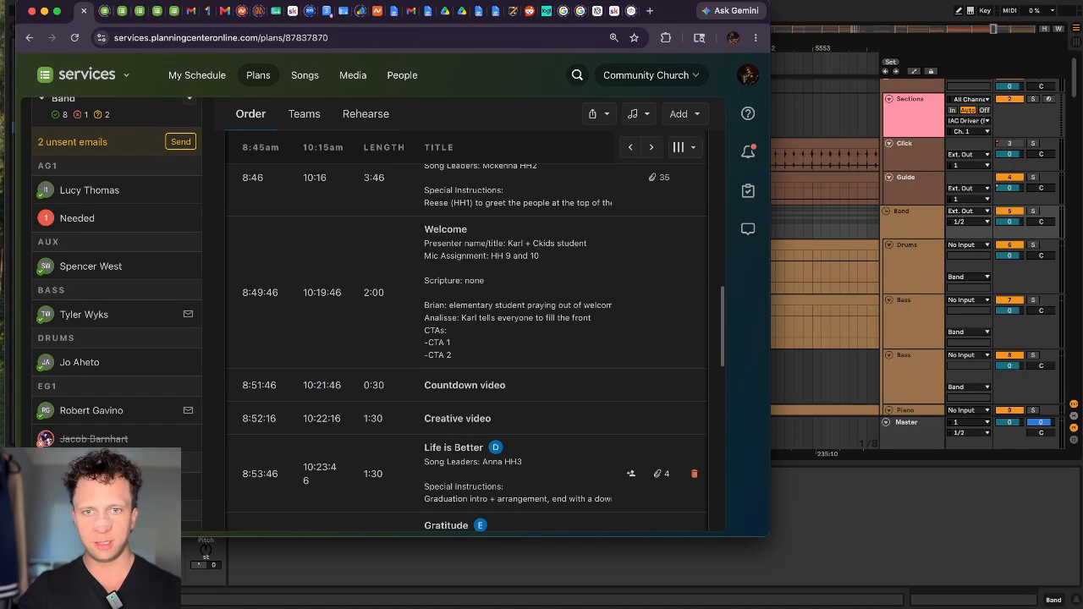
- Select the opening of Gratitude from bar 5546 on the Band tracks and check its listed length in Planning Center
{"action": "left_click", "coordinate": [821, 279]}
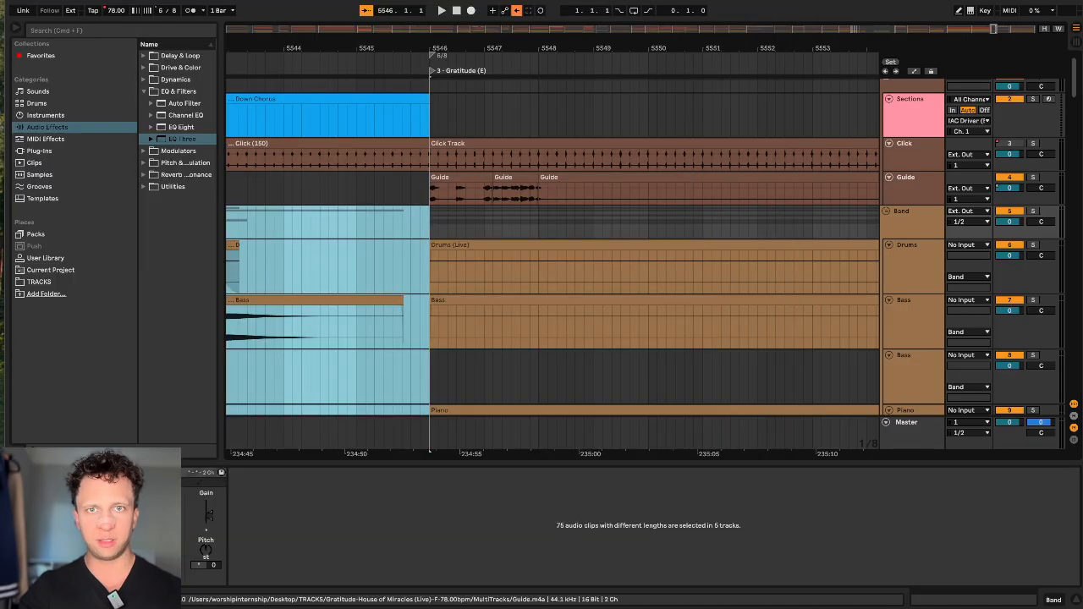
{"action": "left_click_drag", "start_coordinate": [430, 223], "coordinate": [520, 225]}
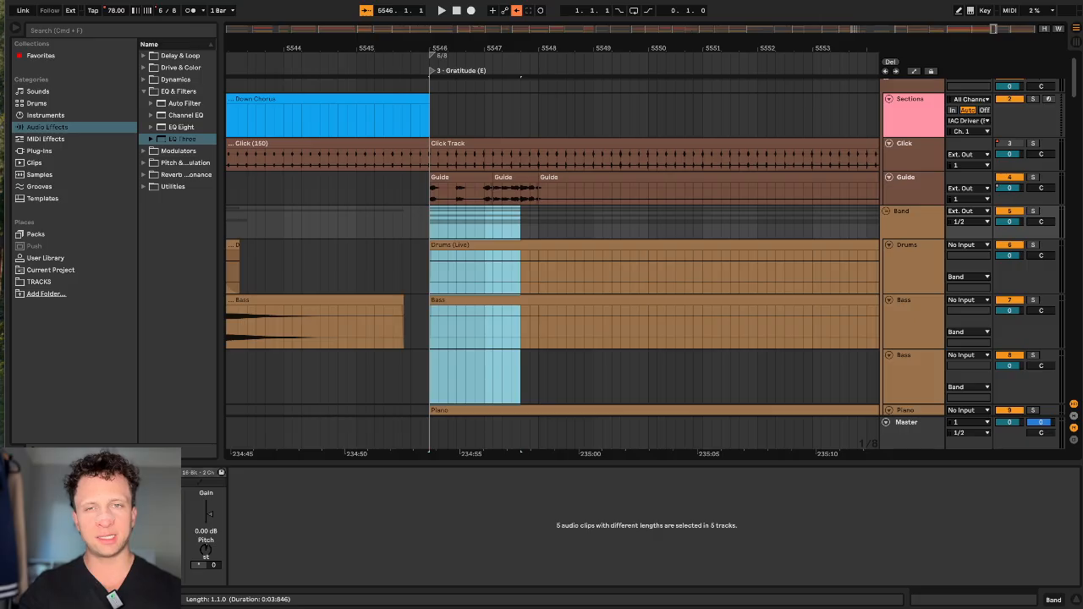
{"action": "left_click", "coordinate": [743, 606]}
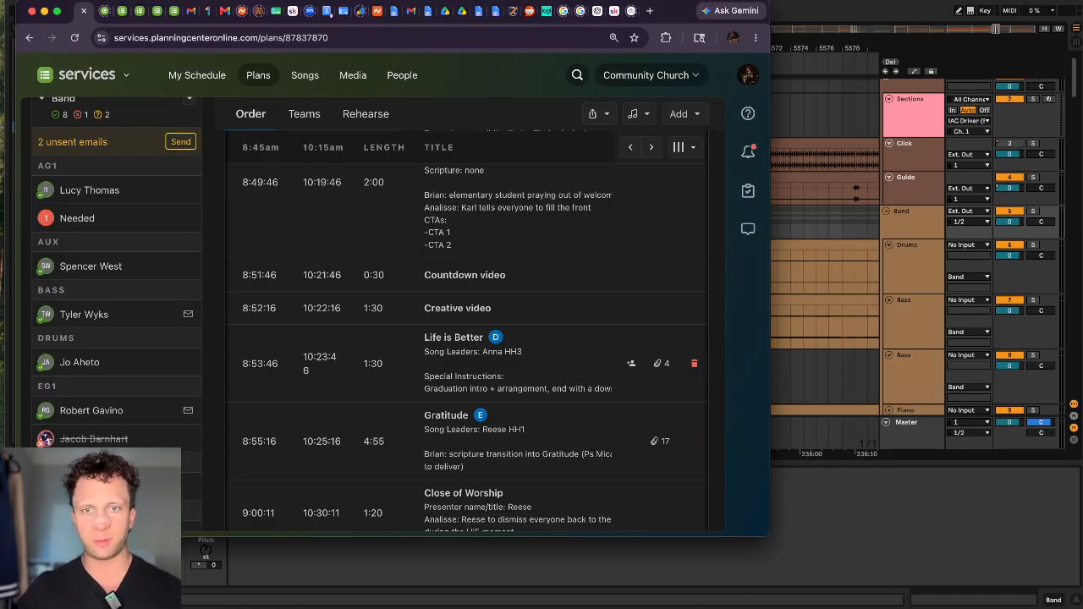
{"action": "key", "text": "super+Tab"}
- Extend the selection from Gratitude's start past its stop marker to bar 5671 to measure the song's duration
{"action": "scroll", "coordinate": [553, 254], "scroll_direction": "right", "scroll_amount": 3}
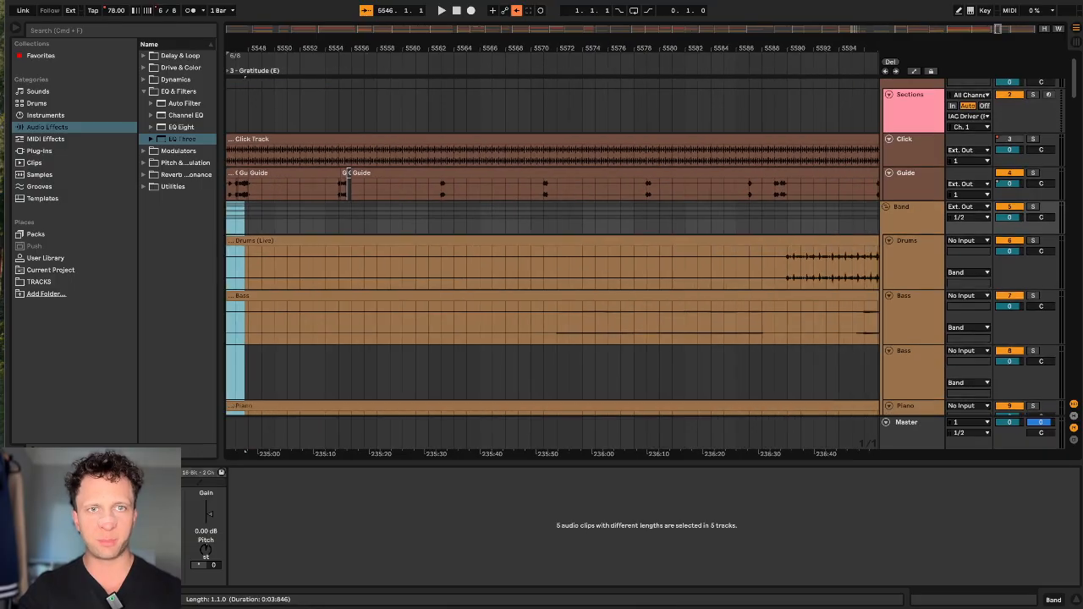
{"action": "scroll", "coordinate": [348, 172], "scroll_direction": "down", "scroll_amount": 5}
{"action": "scroll", "coordinate": [349, 173], "scroll_direction": "right", "scroll_amount": 4}
{"action": "scroll", "coordinate": [594, 172], "scroll_direction": "up", "scroll_amount": 8}
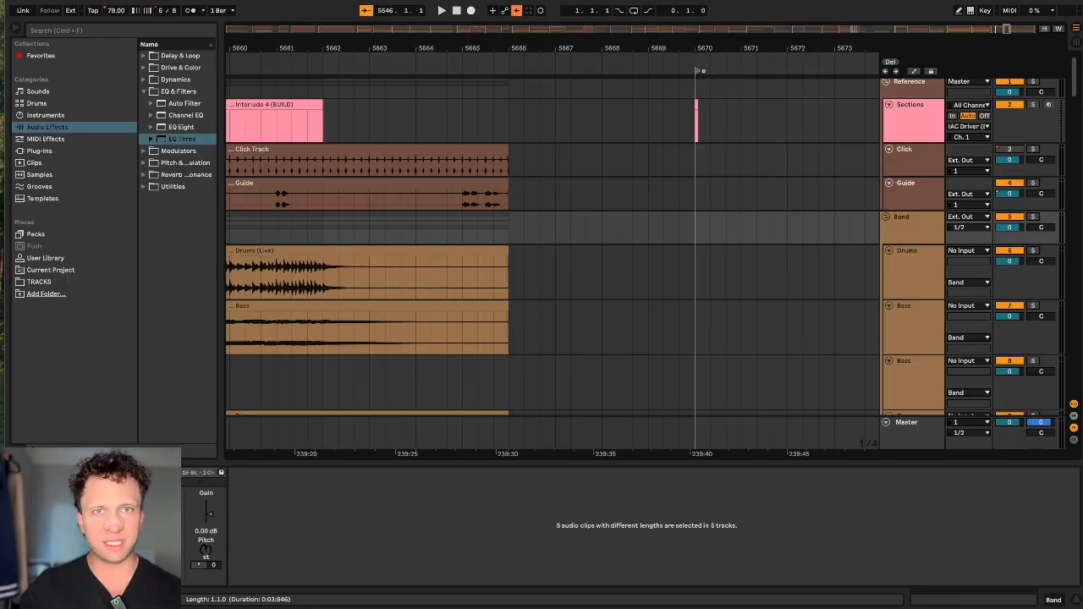
{"action": "left_click", "coordinate": [750, 195], "text": "shift"}
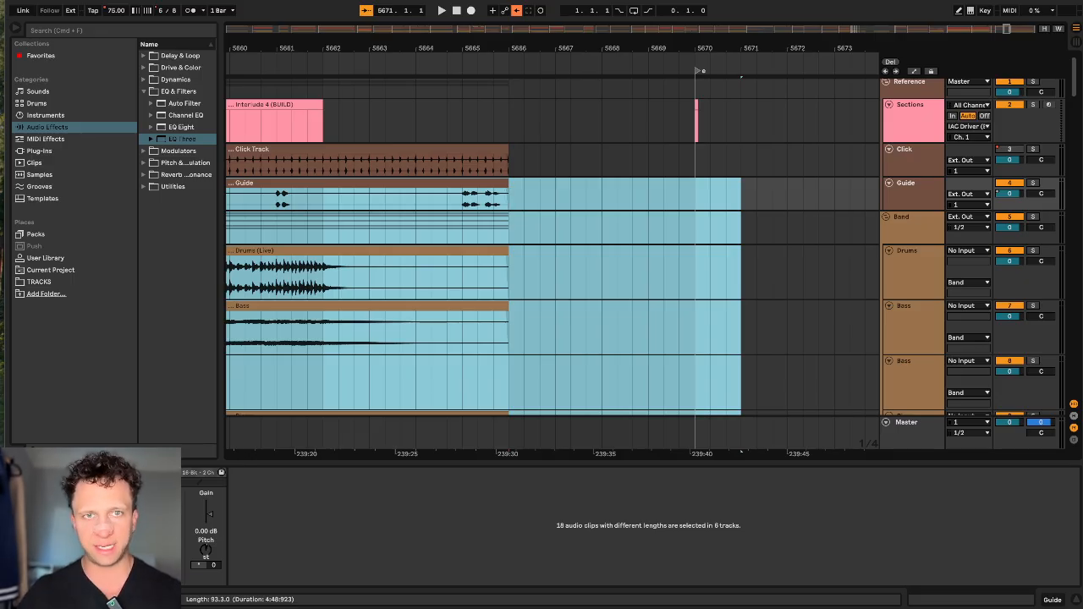
- Extend the Gratitude selection on the Guide and Band tracks to bar 5672 to remeasure the song's duration
{"action": "scroll", "coordinate": [607, 279], "scroll_direction": "down", "scroll_amount": 6}
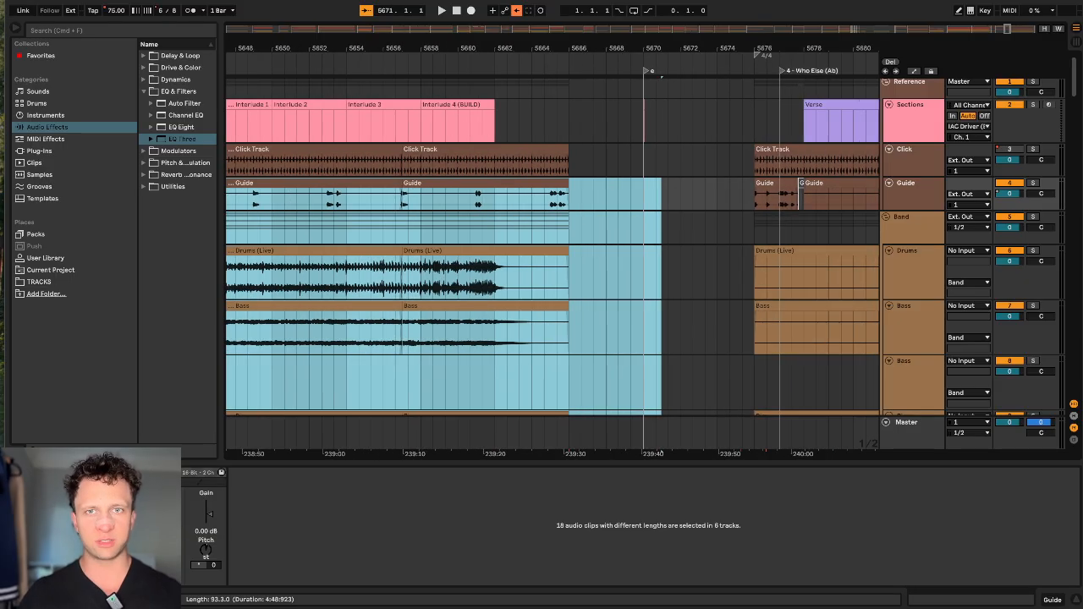
{"action": "scroll", "coordinate": [606, 279], "scroll_direction": "left", "scroll_amount": 2}
{"action": "scroll", "coordinate": [553, 254], "scroll_direction": "left", "scroll_amount": 10}
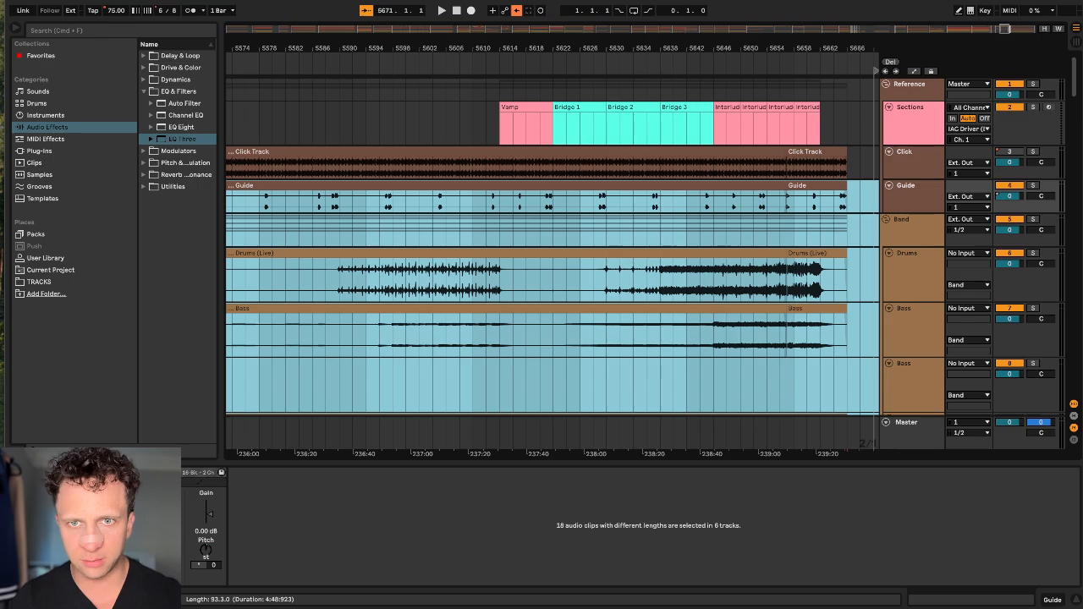
{"action": "scroll", "coordinate": [785, 192], "scroll_direction": "down", "scroll_amount": 1}
{"action": "scroll", "coordinate": [796, 186], "scroll_direction": "right", "scroll_amount": 8}
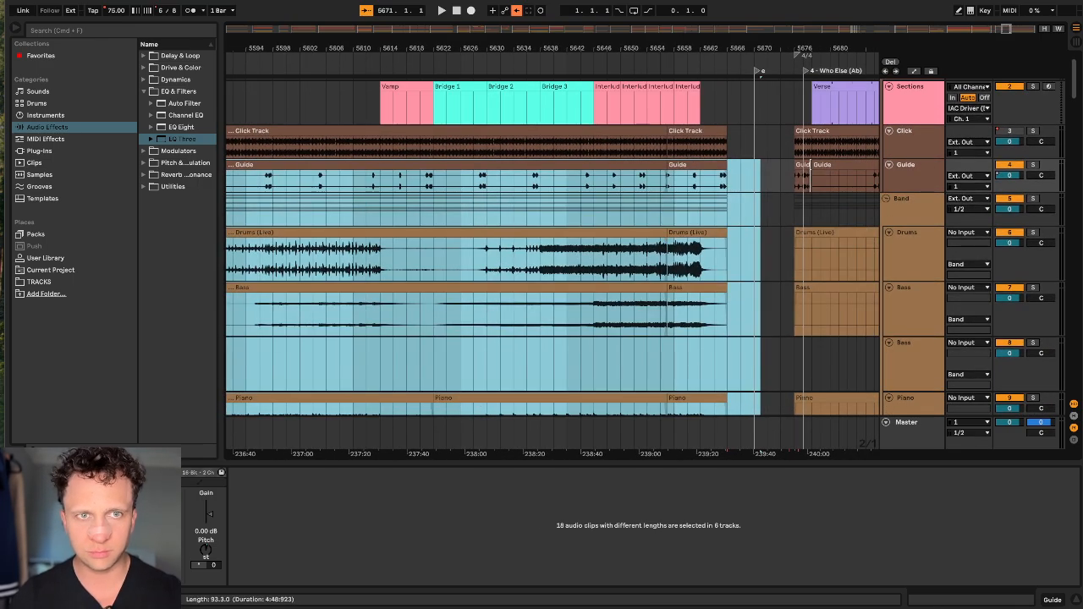
{"action": "scroll", "coordinate": [798, 176], "scroll_direction": "up", "scroll_amount": 5}
{"action": "left_click", "coordinate": [685, 175], "text": "shift"}
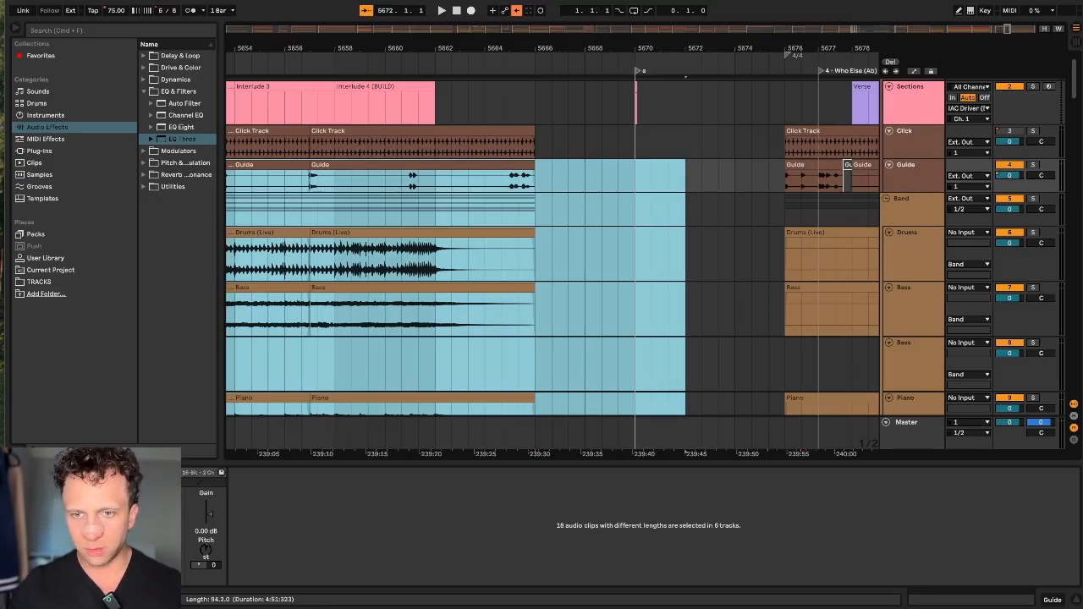
- Switch to the Planning Center plan and set Gratitude's length to 4 min 51 sec
{"action": "left_click", "coordinate": [745, 605]}
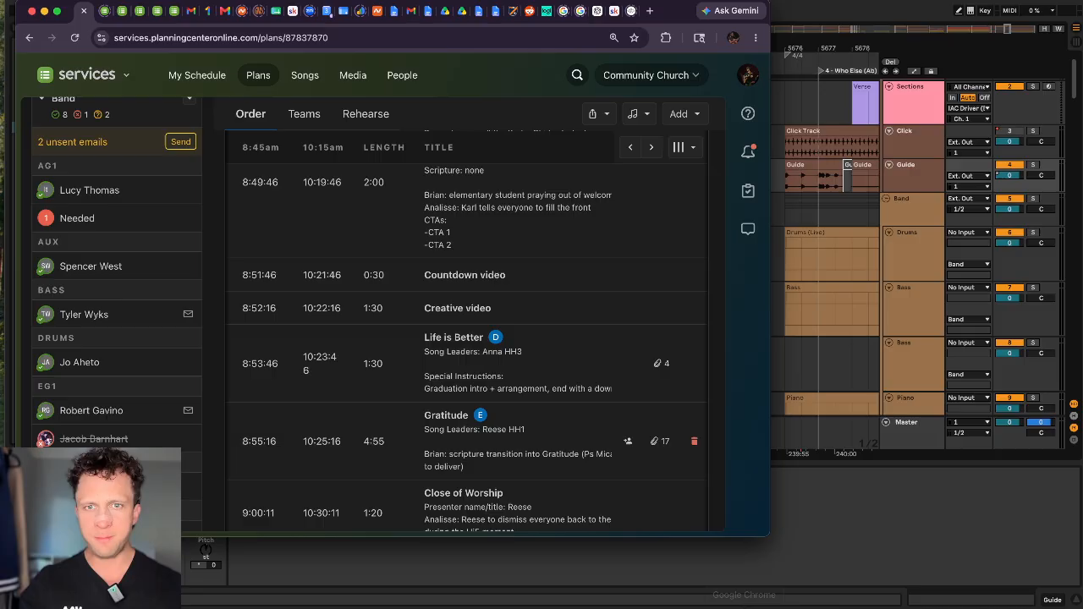
{"action": "left_click", "coordinate": [518, 441]}
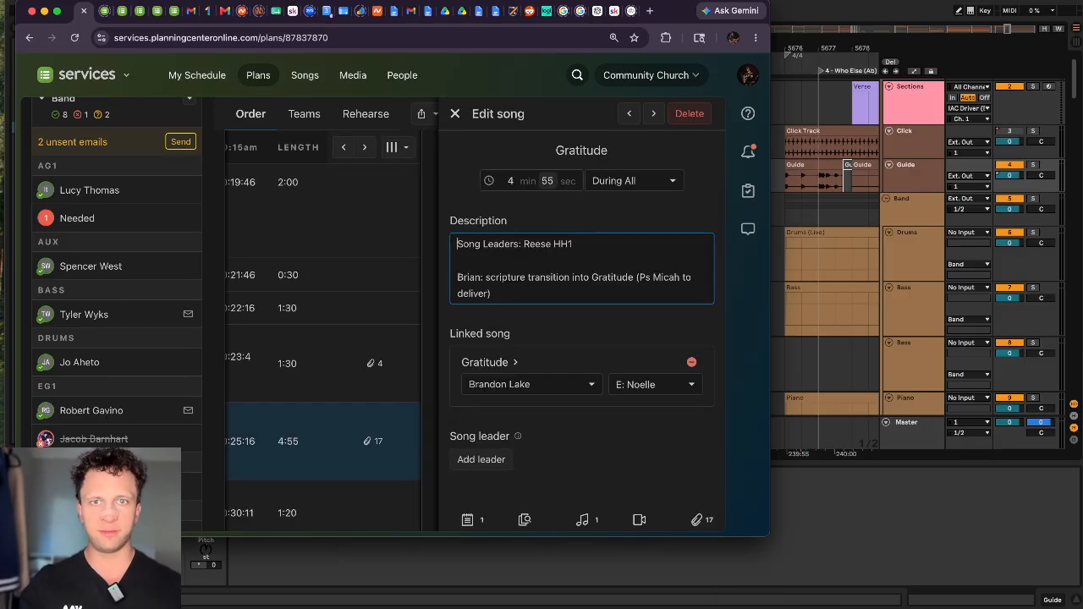
{"action": "left_click", "coordinate": [548, 180]}
{"action": "double_click", "coordinate": [548, 180]}
{"action": "type", "text": "51"}
{"action": "key", "text": "Return"}
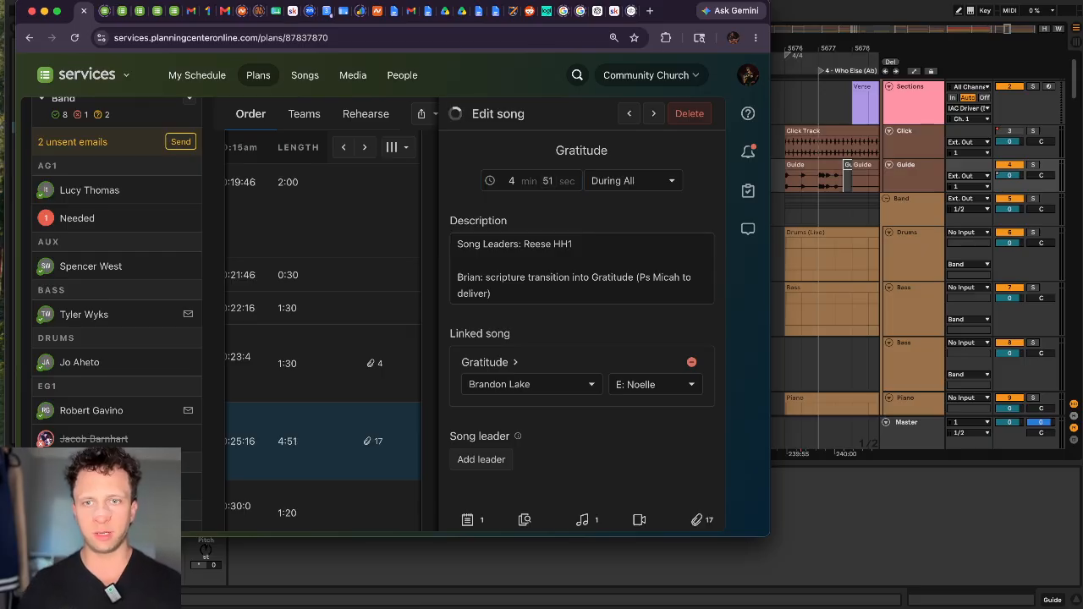
- Check Who Else's listed length in the plan, then return to Ableton Live and mark the song's start at bar 5677 on Drums
{"action": "scroll", "coordinate": [473, 347], "scroll_direction": "down", "scroll_amount": 10}
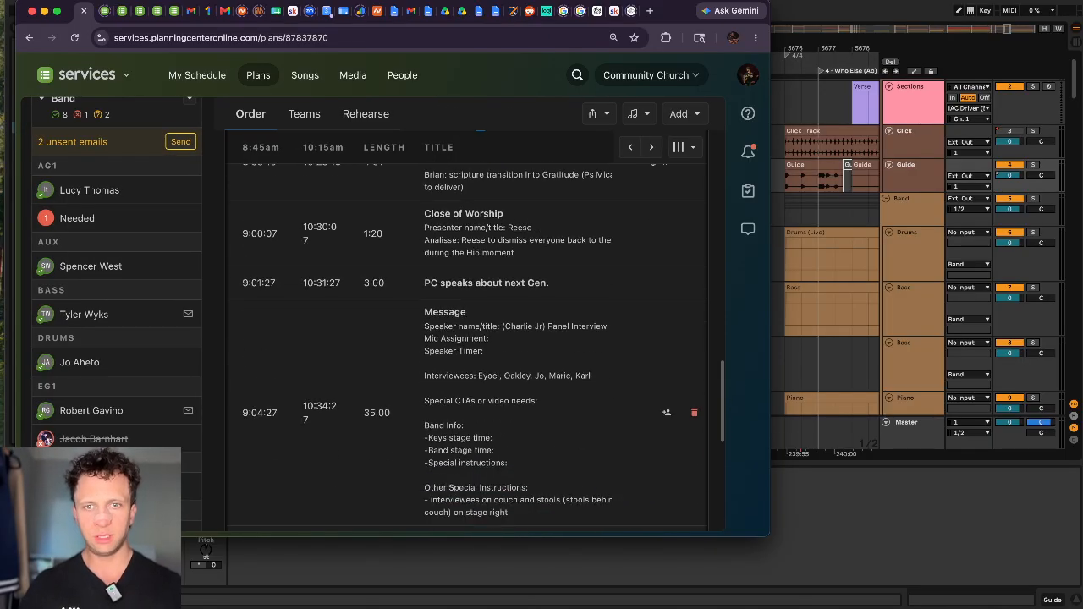
{"action": "scroll", "coordinate": [474, 338], "scroll_direction": "down", "scroll_amount": 2}
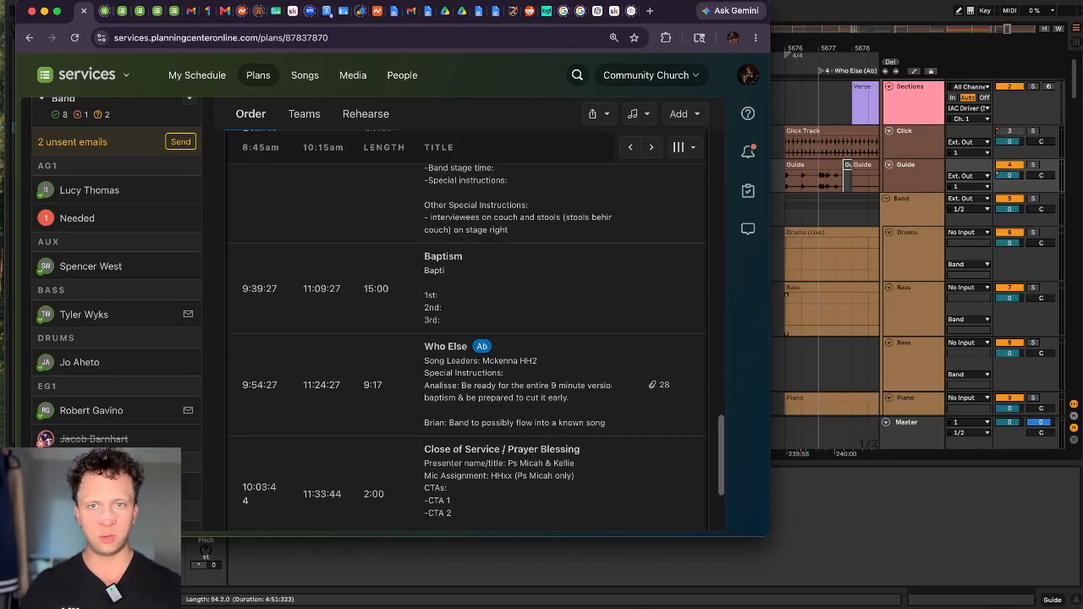
{"action": "left_click", "coordinate": [817, 259]}
{"action": "left_click", "coordinate": [817, 259]}
{"action": "scroll", "coordinate": [817, 258], "scroll_direction": "down", "scroll_amount": 5}
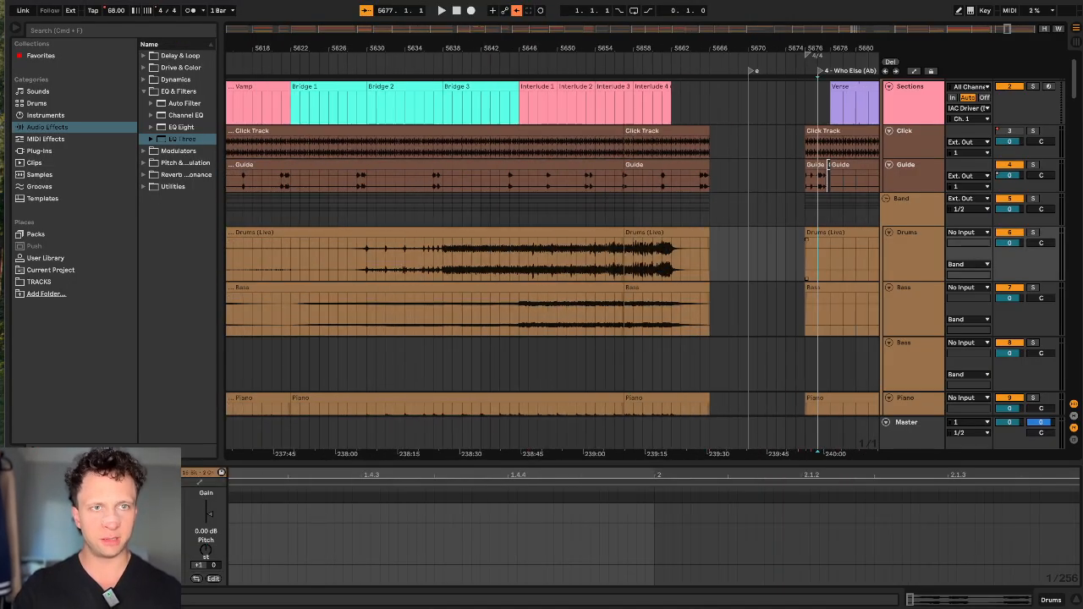
- Extend the Drums selection from Who Else's start to the end of the final Tag at bar 5831 to measure the song's duration
{"action": "scroll", "coordinate": [817, 259], "scroll_direction": "right", "scroll_amount": 4}
{"action": "scroll", "coordinate": [648, 259], "scroll_direction": "up", "scroll_amount": 8}
{"action": "left_click_drag", "start_coordinate": [445, 271], "coordinate": [626, 271]}
{"action": "scroll", "coordinate": [626, 271], "scroll_direction": "down", "scroll_amount": 5}
{"action": "scroll", "coordinate": [626, 271], "scroll_direction": "right", "scroll_amount": 5}
{"action": "scroll", "coordinate": [626, 271], "scroll_direction": "down", "scroll_amount": 5}
{"action": "scroll", "coordinate": [626, 271], "scroll_direction": "right", "scroll_amount": 3}
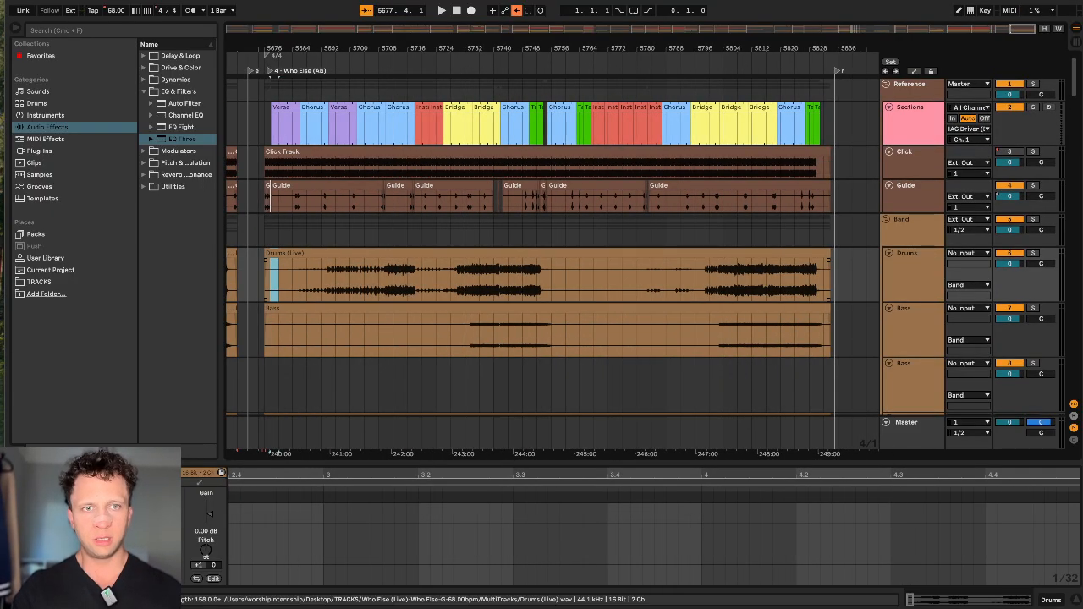
{"action": "scroll", "coordinate": [833, 271], "scroll_direction": "up", "scroll_amount": 8}
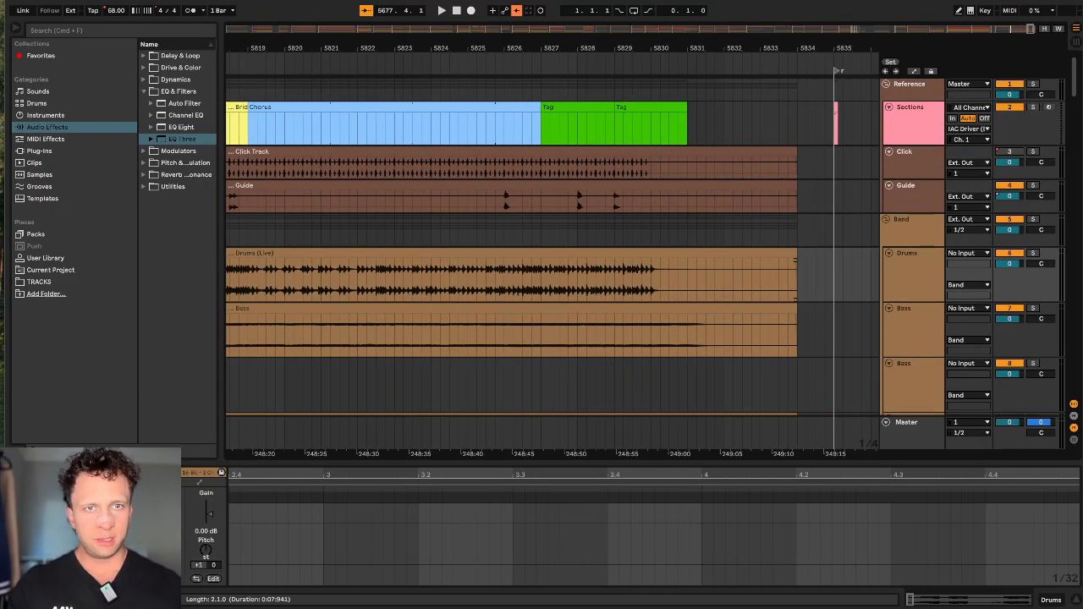
{"action": "left_click", "coordinate": [687, 278], "text": "shift"}
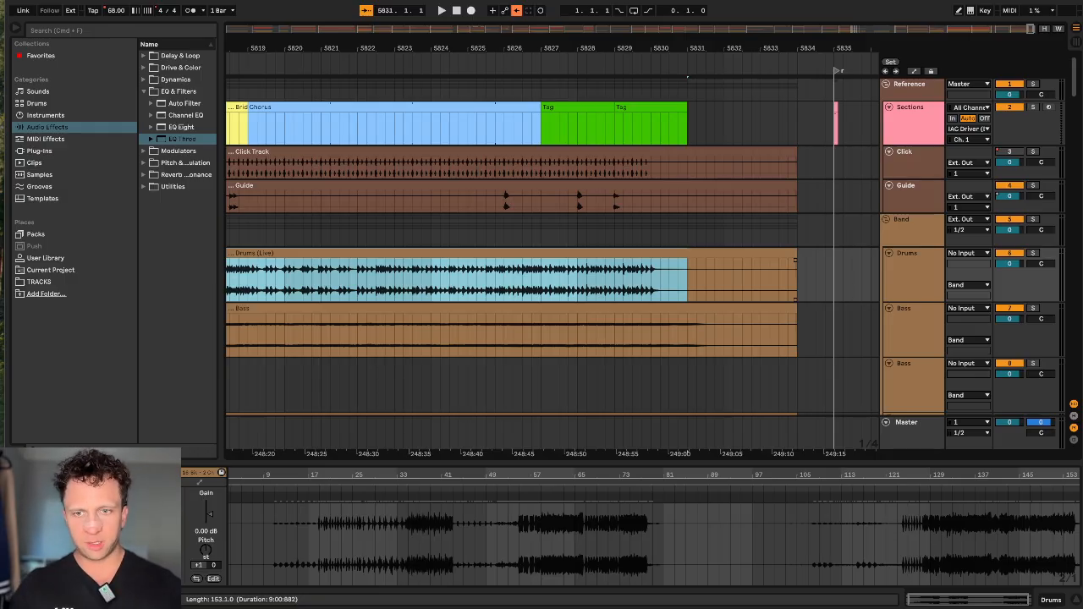
- Set Who Else's length to 9 min 01 sec in the Planning Center plan and return to the Ableton Live arrangement
{"action": "left_click", "coordinate": [749, 606]}
{"action": "scroll", "coordinate": [473, 478], "scroll_direction": "down", "scroll_amount": 1}
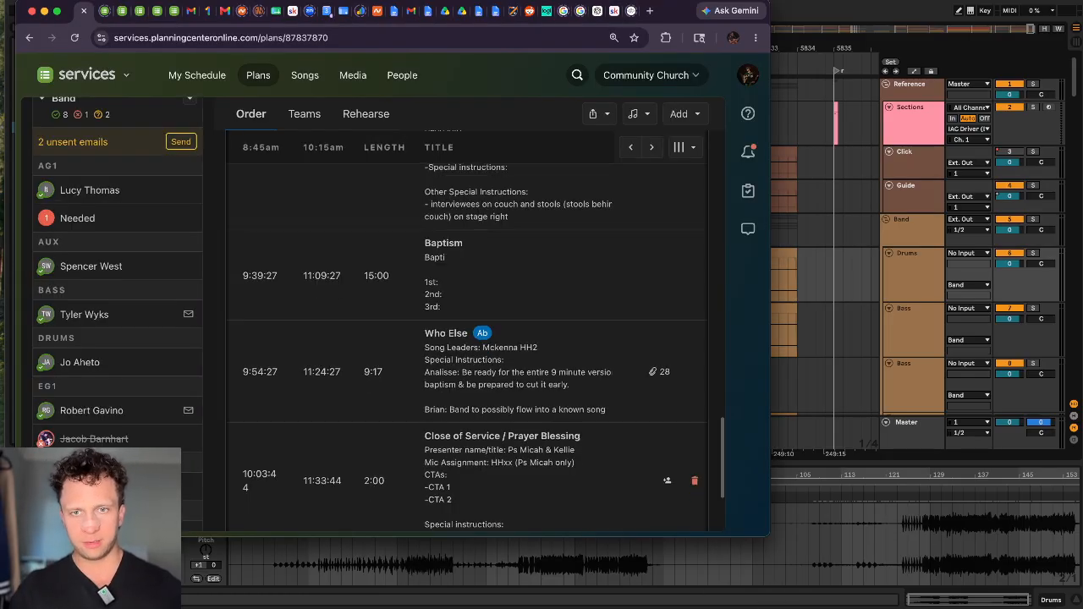
{"action": "scroll", "coordinate": [499, 448], "scroll_direction": "down", "scroll_amount": 1}
{"action": "left_click", "coordinate": [508, 342]}
{"action": "left_click", "coordinate": [548, 181]}
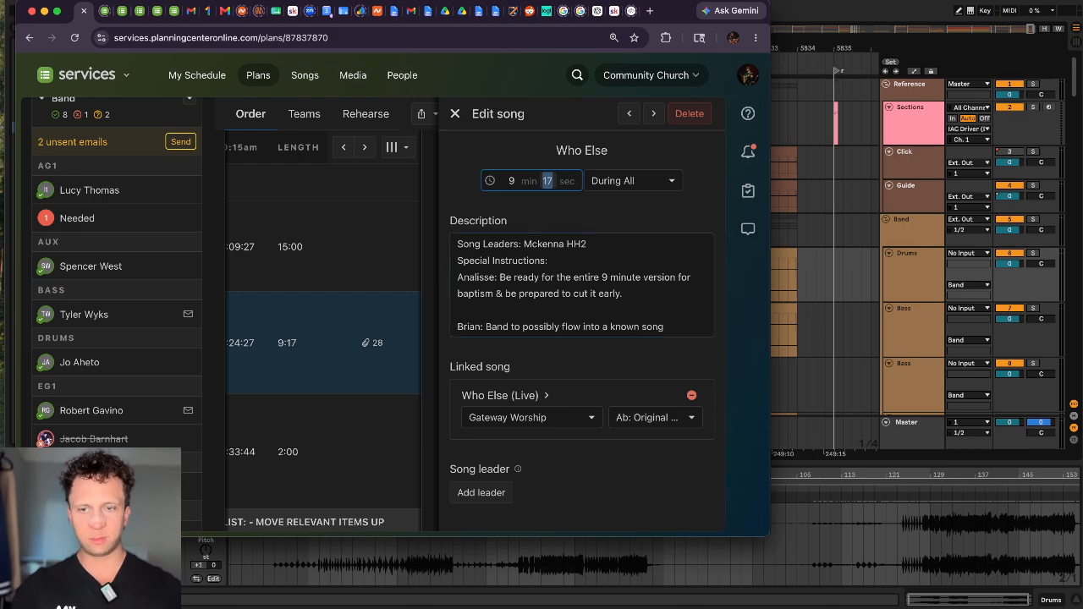
{"action": "type", "text": "1"}
{"action": "key", "text": "Return"}
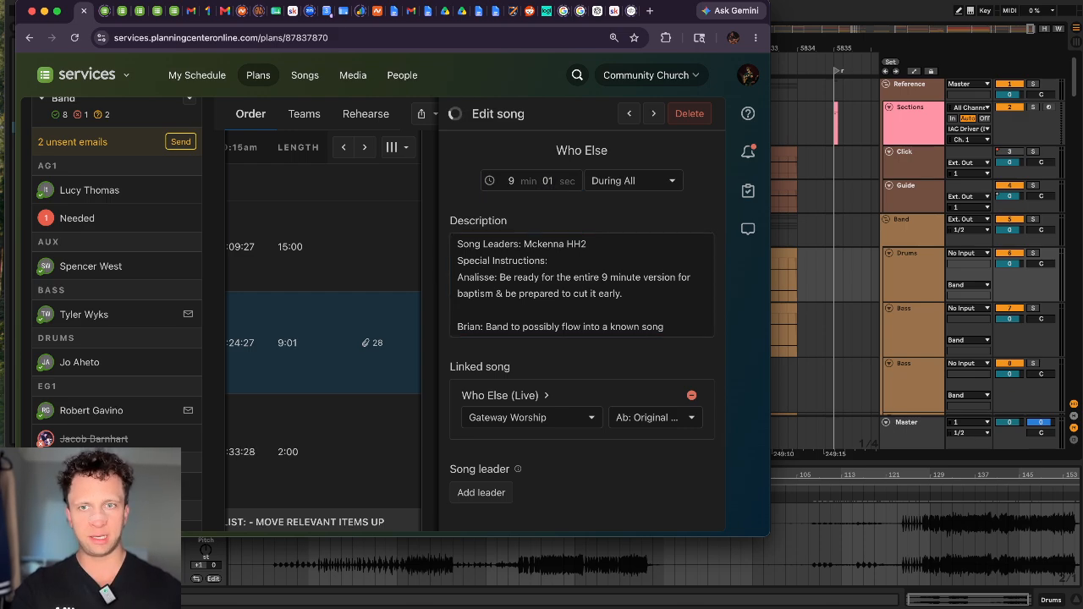
{"action": "key", "text": "super+Tab"}
{"action": "scroll", "coordinate": [710, 254], "scroll_direction": "down", "scroll_amount": 5}
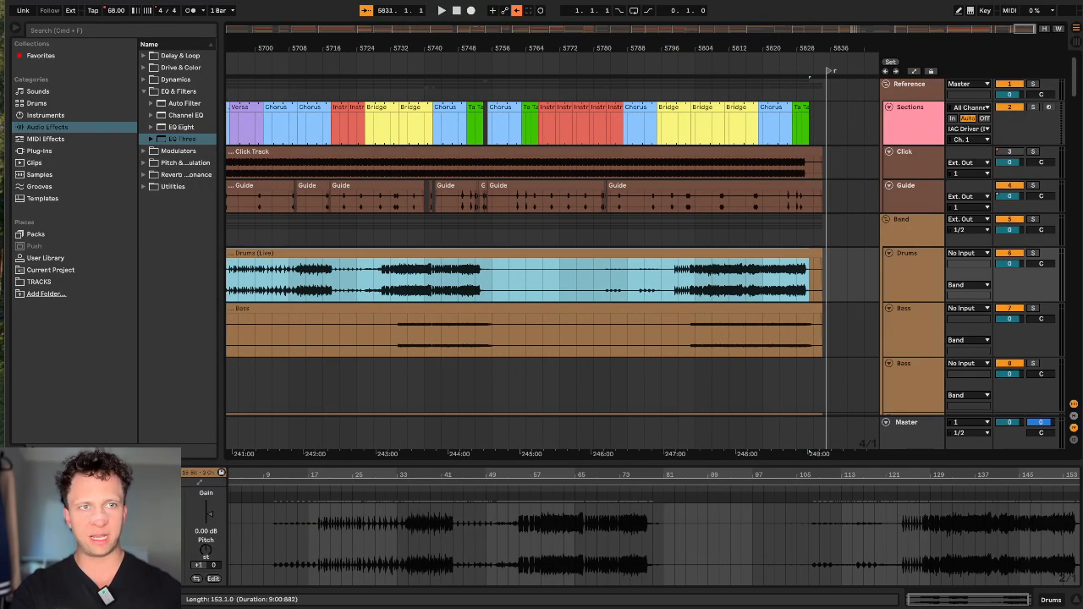
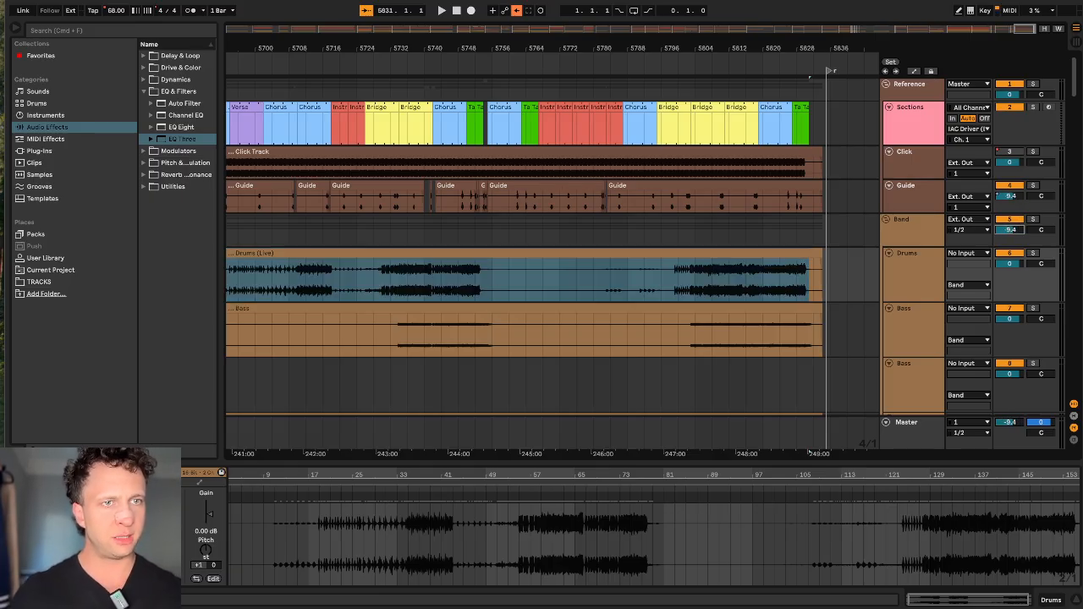
- Save the Live set
{"action": "left_click", "coordinate": [885, 220]}
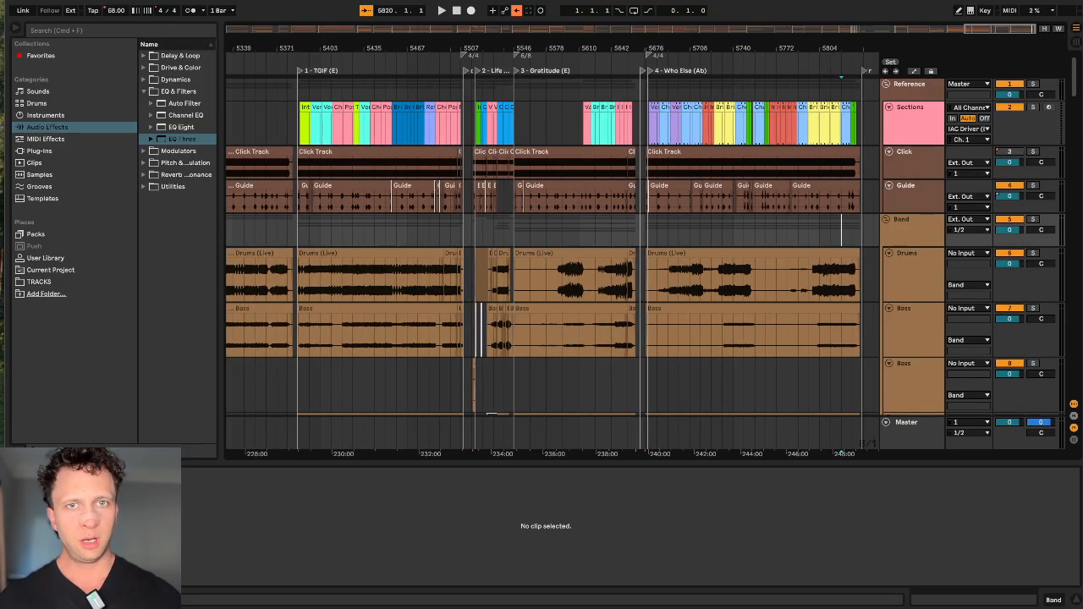
{"action": "key", "text": "minus"}
{"action": "key", "text": "minus"}
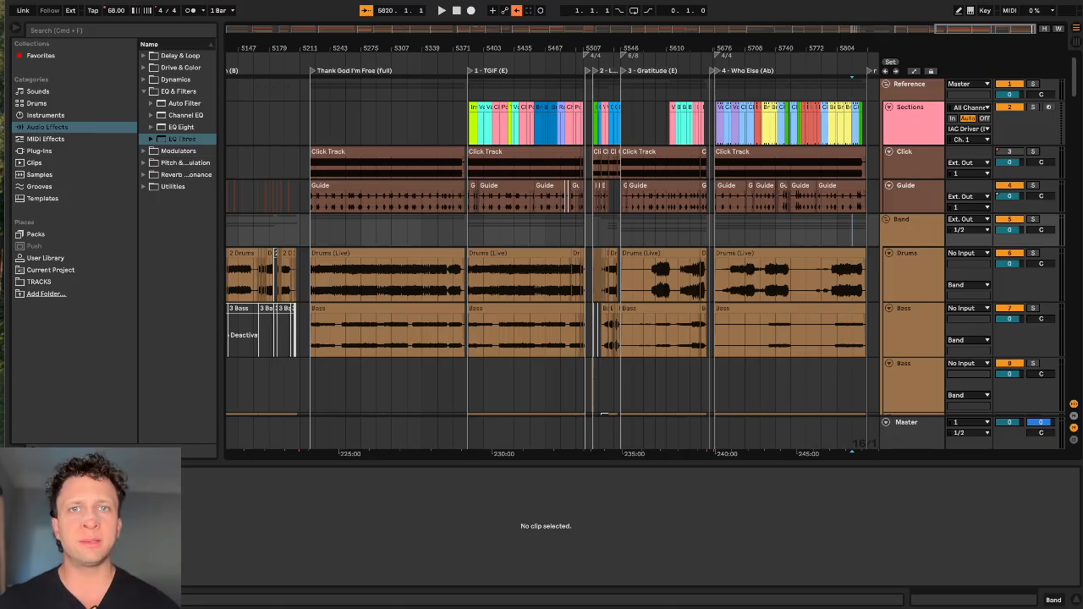
{"action": "key", "text": "plus"}
{"action": "key", "text": "plus"}
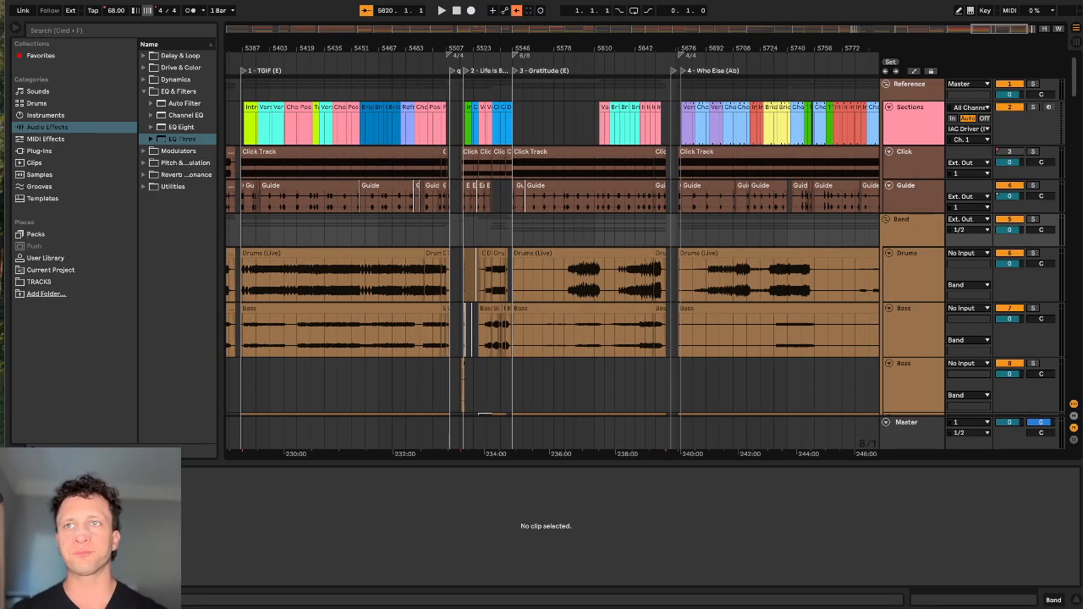
{"action": "left_click", "coordinate": [38, 1]}
{"action": "mouse_move", "coordinate": [69, 1]}
{"action": "left_click", "coordinate": [88, 93]}
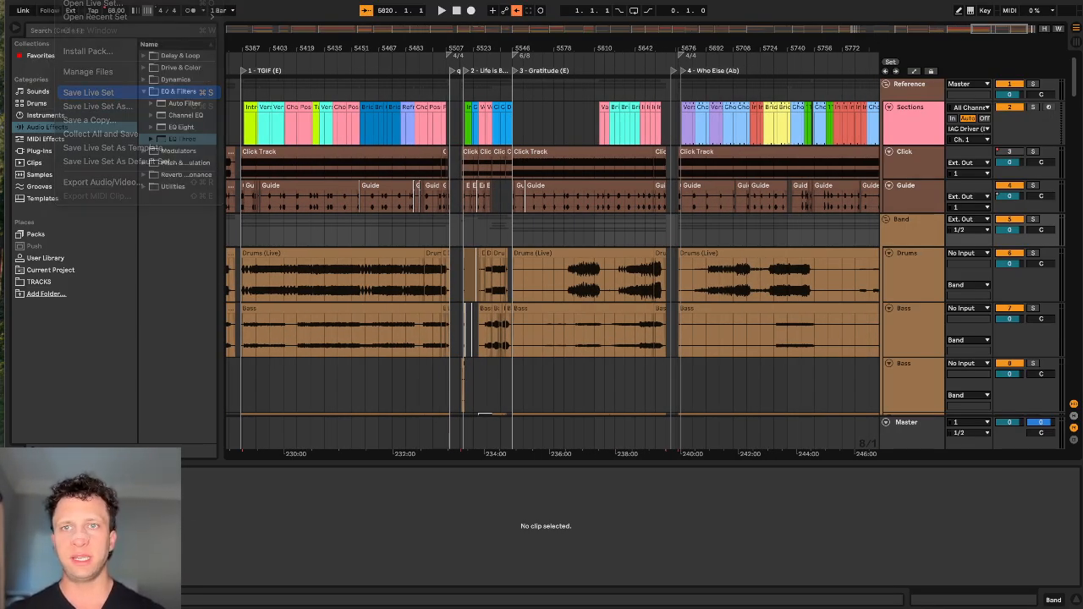
- Switch to the Planning Center plan to look over the service order, and return to Ableton Live
{"action": "left_click", "coordinate": [745, 607]}
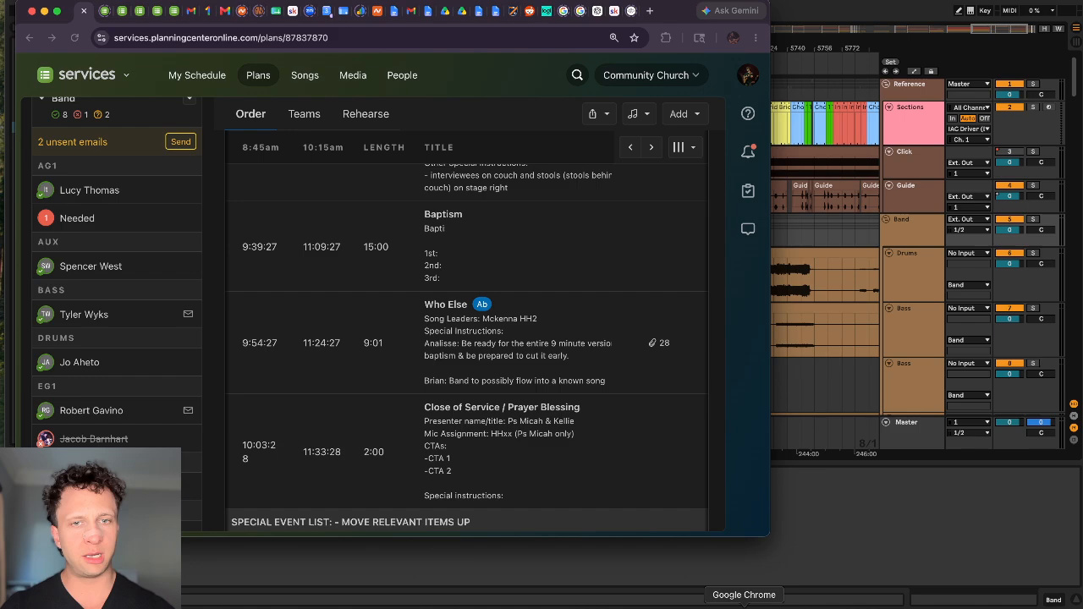
{"action": "scroll", "coordinate": [584, 435], "scroll_direction": "up", "scroll_amount": 4}
{"action": "key", "text": "super+Tab"}
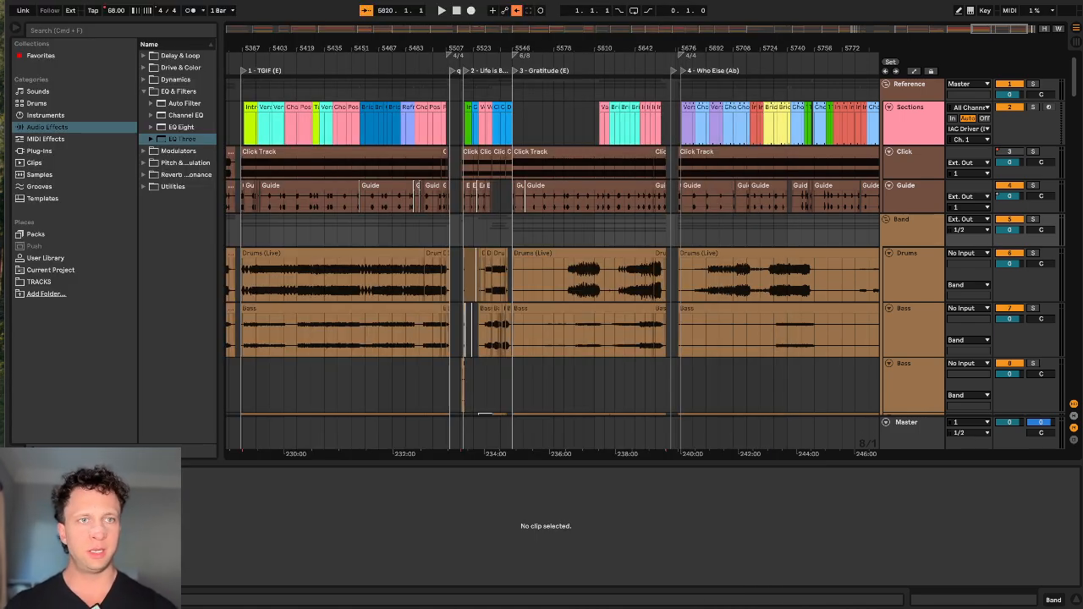
- Collapse the Band, EG, Keys and Percussion track groups in the arrangement
{"action": "left_click", "coordinate": [886, 219]}
{"action": "left_click", "coordinate": [886, 242]}
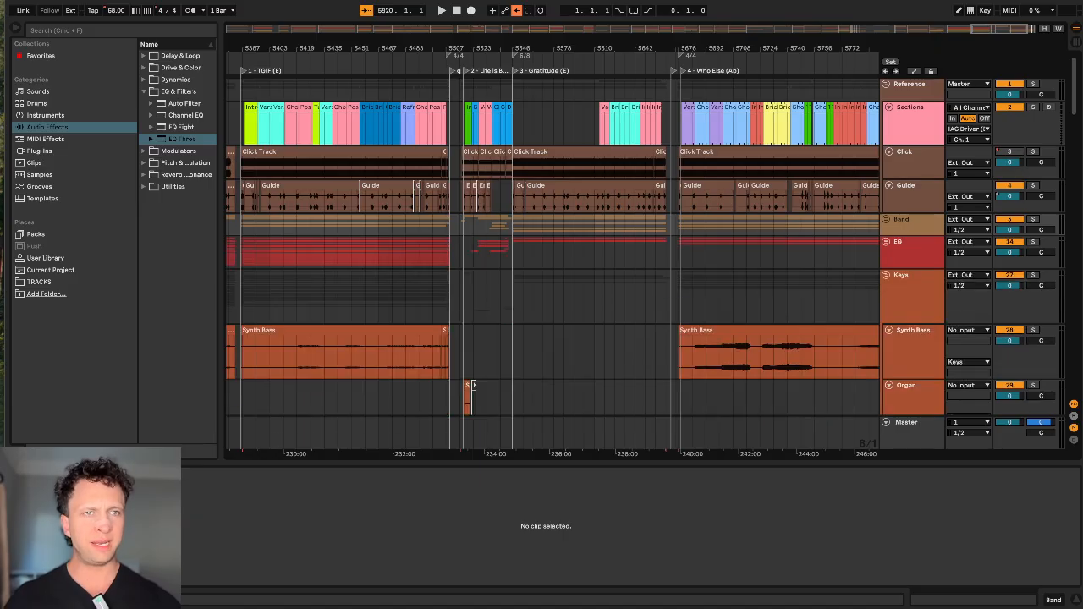
{"action": "left_click", "coordinate": [886, 274]}
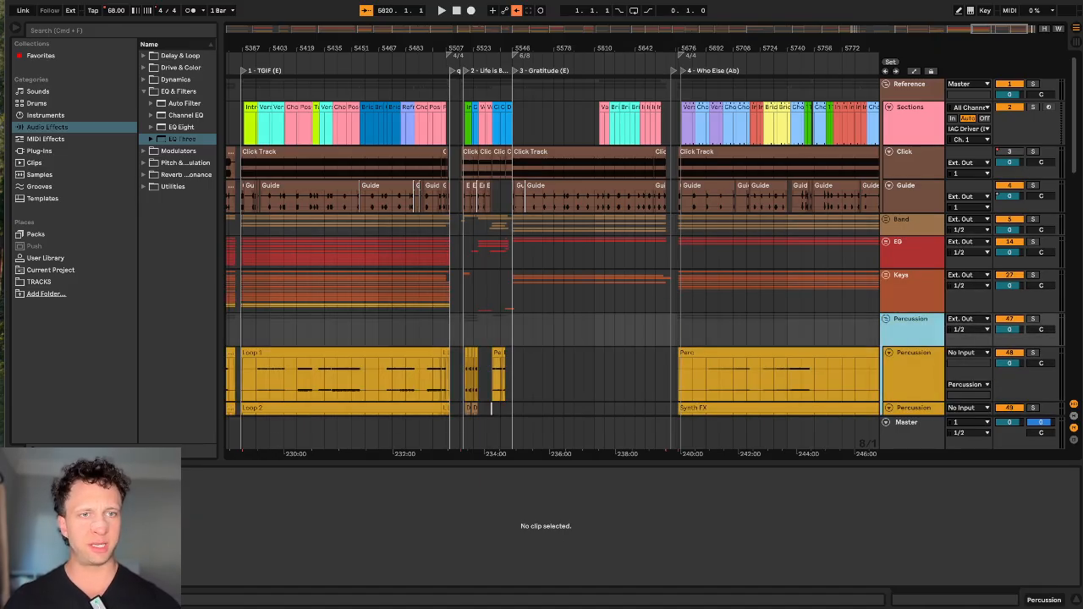
{"action": "left_click", "coordinate": [886, 319]}
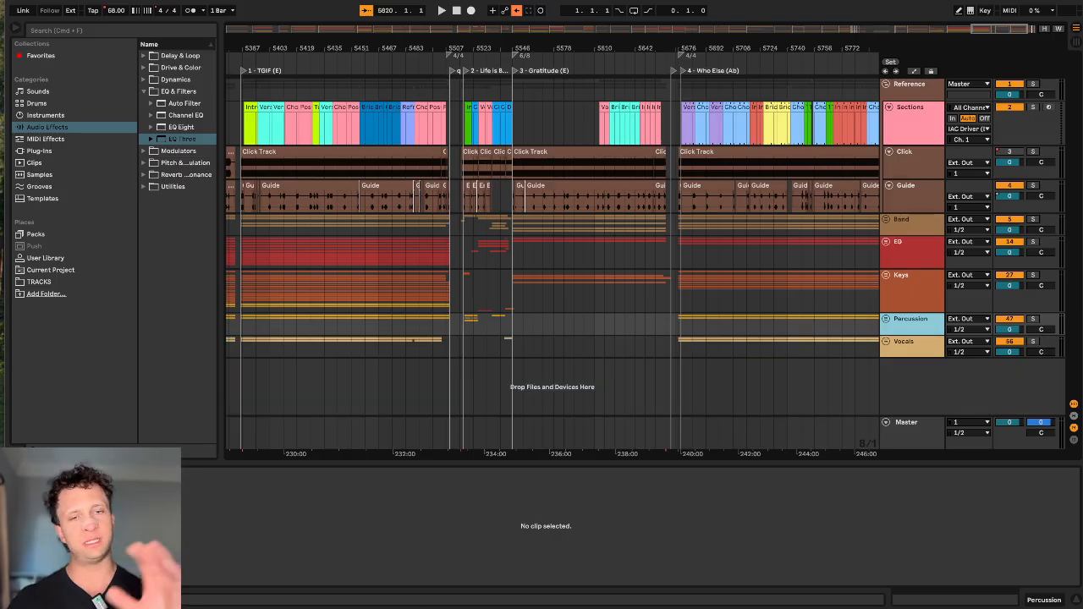
- Save the Live set with the tracks from Guide through Vocals selected, and route their audio output to Master
{"action": "left_click", "coordinate": [903, 342]}
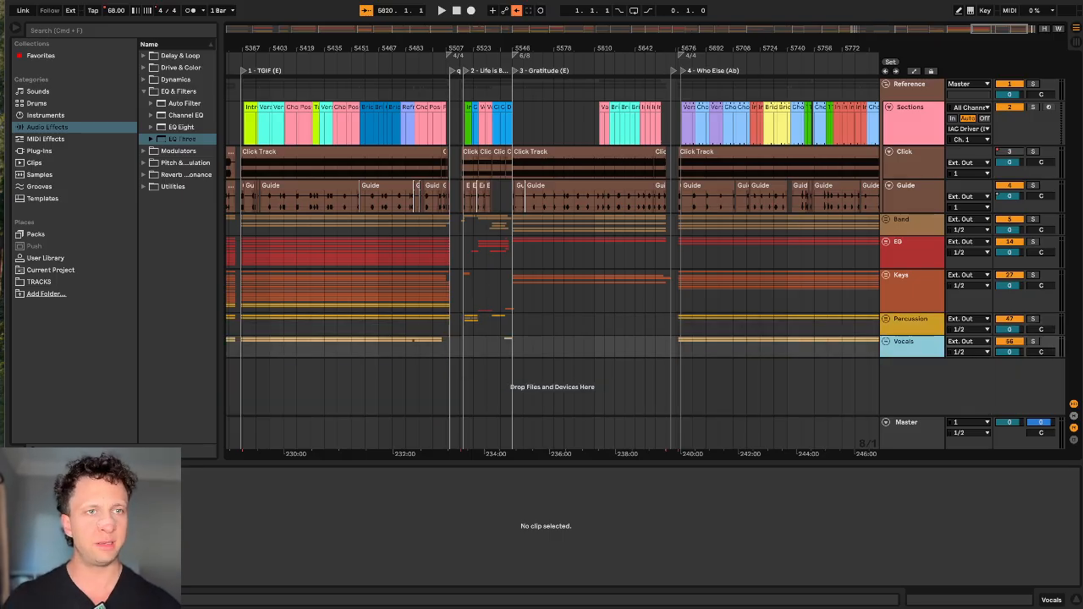
{"action": "left_click", "coordinate": [906, 186], "text": "shift"}
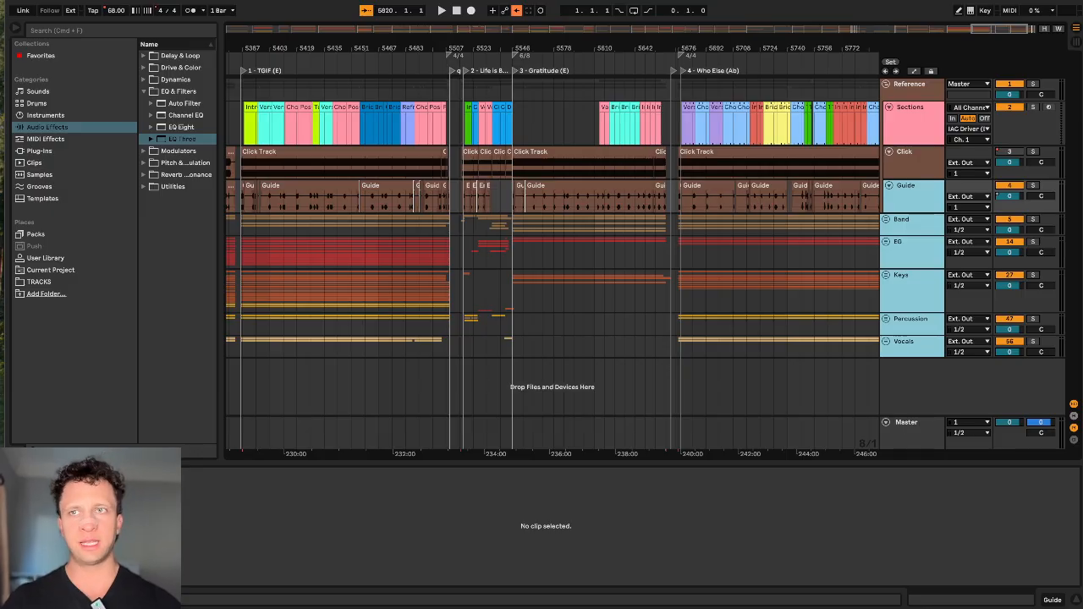
{"action": "left_click", "coordinate": [70, 0]}
{"action": "left_click", "coordinate": [89, 92]}
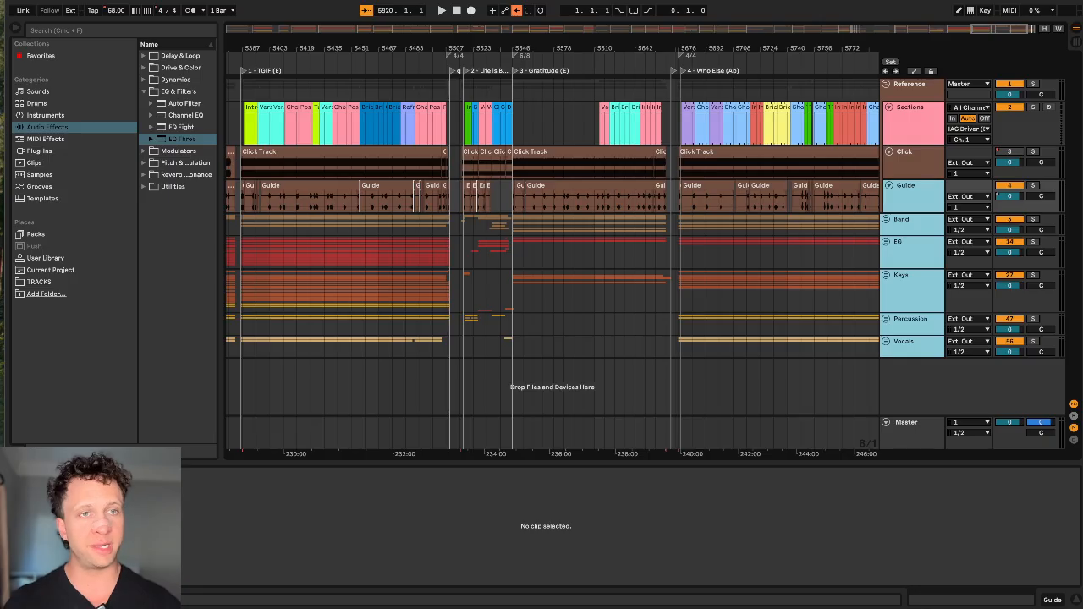
{"action": "left_click", "coordinate": [986, 197]}
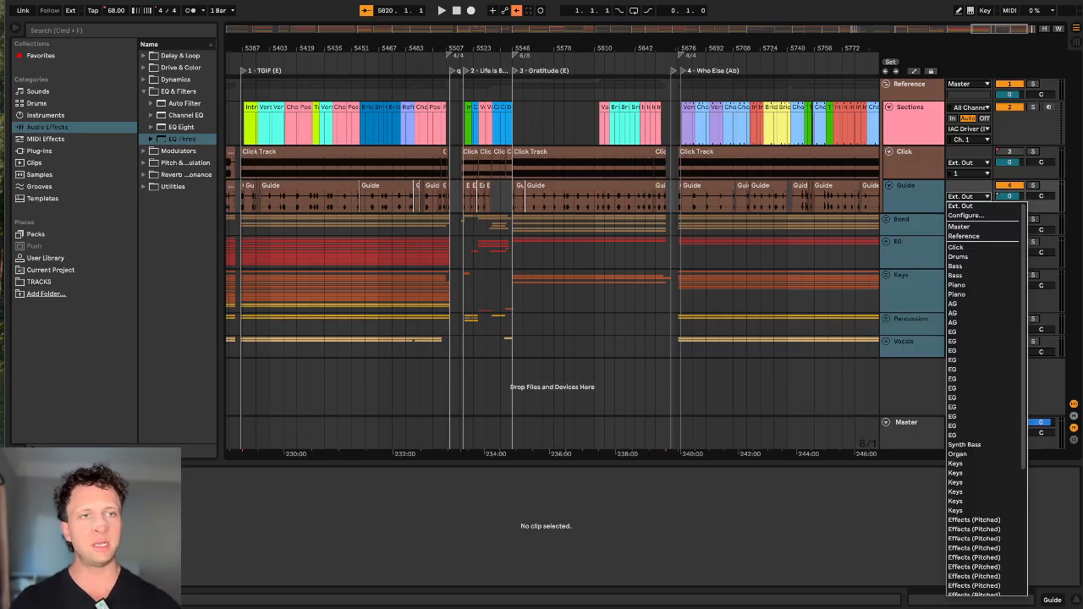
{"action": "left_click", "coordinate": [981, 227]}
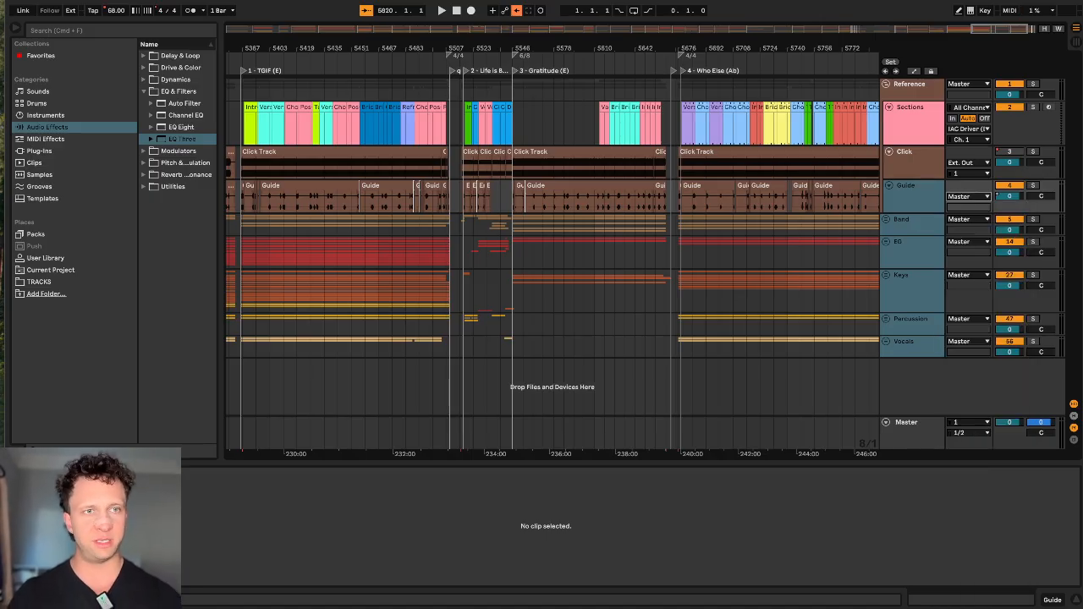
- Select the whole set on the Sections track, from bar 5386 before TGIF to the end marker after Who Else
{"action": "left_click_drag", "start_coordinate": [242, 90], "coordinate": [310, 197]}
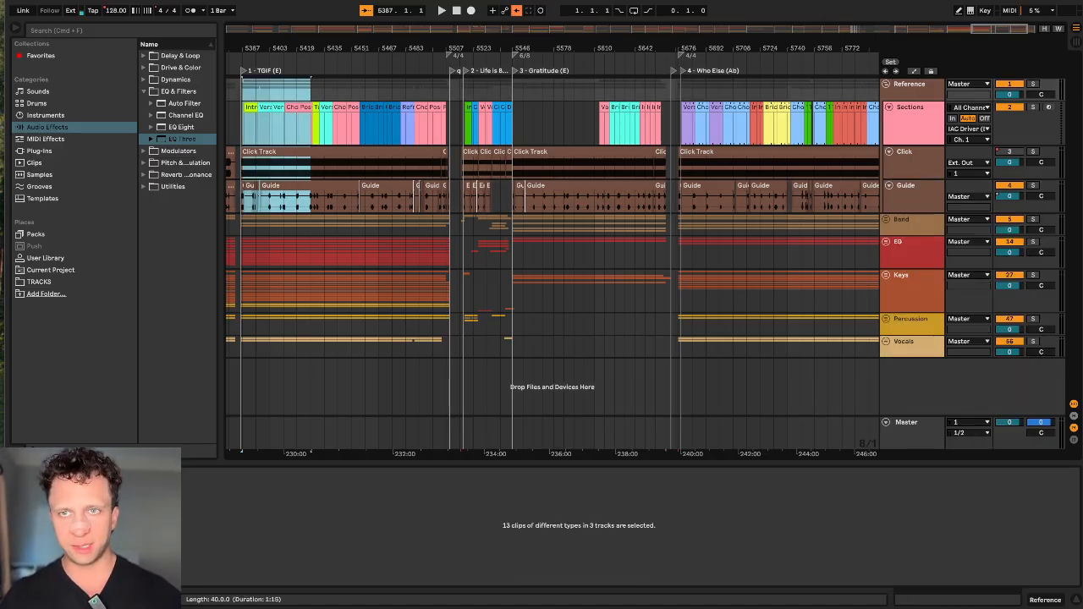
{"action": "left_click_drag", "start_coordinate": [242, 48], "coordinate": [372, 129]}
{"action": "scroll", "coordinate": [374, 129], "scroll_direction": "down", "scroll_amount": 8}
{"action": "scroll", "coordinate": [374, 128], "scroll_direction": "right", "scroll_amount": 8}
{"action": "scroll", "coordinate": [374, 129], "scroll_direction": "down", "scroll_amount": 5}
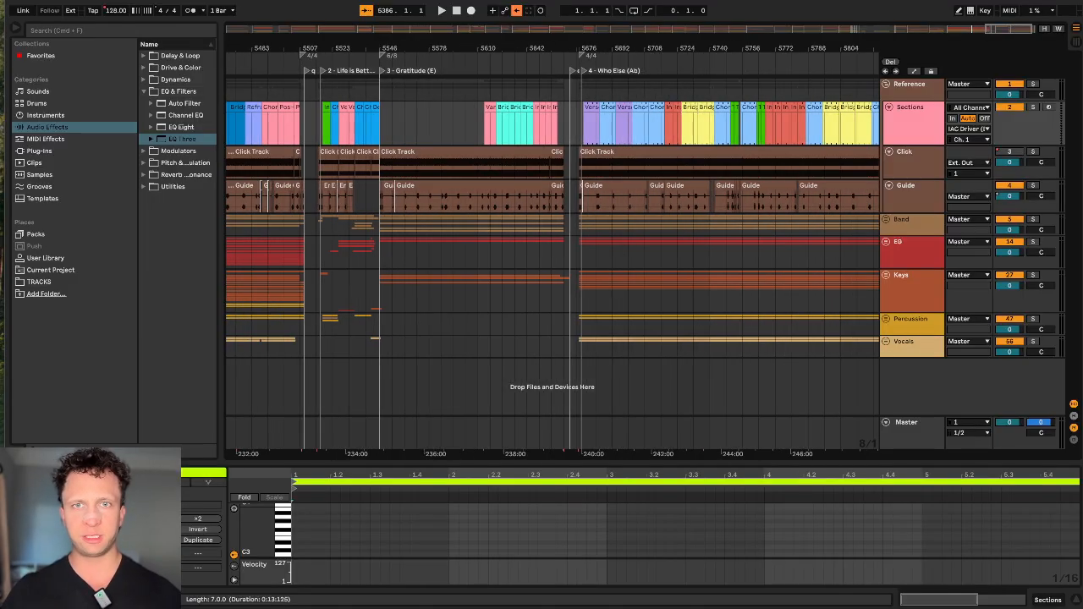
{"action": "scroll", "coordinate": [374, 129], "scroll_direction": "right", "scroll_amount": 3}
{"action": "scroll", "coordinate": [851, 128], "scroll_direction": "up", "scroll_amount": 10}
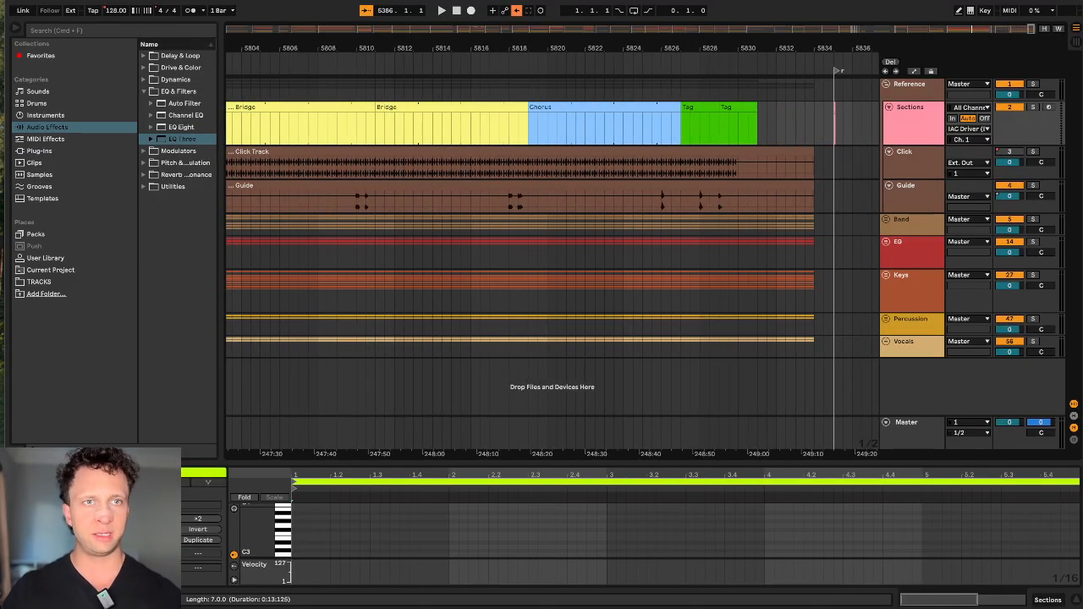
{"action": "left_click", "coordinate": [834, 128], "text": "shift"}
{"action": "scroll", "coordinate": [834, 128], "scroll_direction": "down", "scroll_amount": 8}
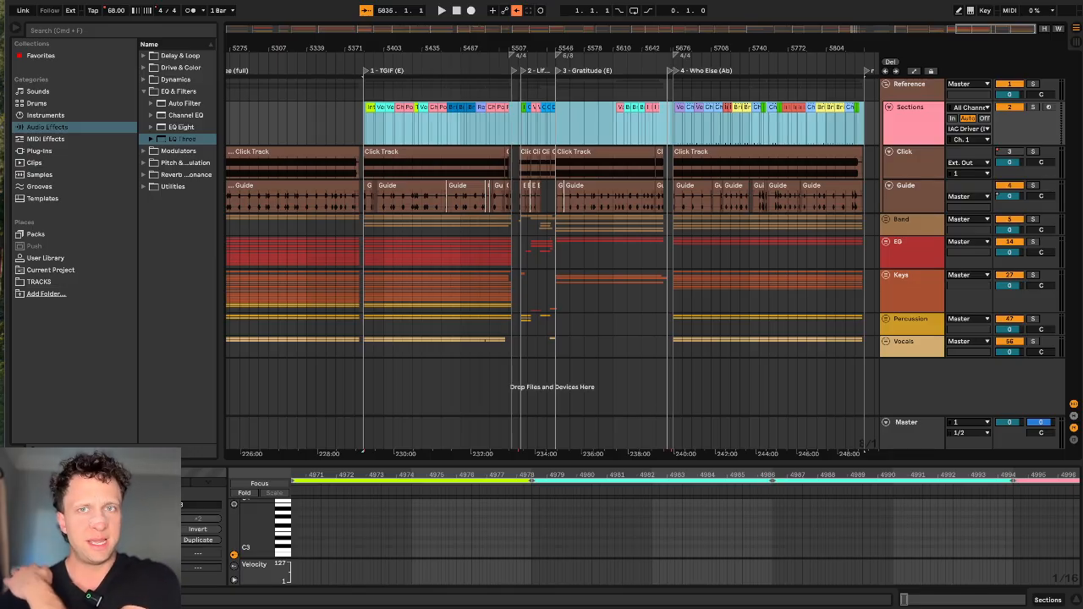
- Start an audio export of the selected range from the Master track as an MP3 at 48000 Hz
{"action": "scroll", "coordinate": [755, 128], "scroll_direction": "up", "scroll_amount": 5}
{"action": "scroll", "coordinate": [755, 129], "scroll_direction": "down", "scroll_amount": 3}
{"action": "scroll", "coordinate": [641, 195], "scroll_direction": "down", "scroll_amount": 2}
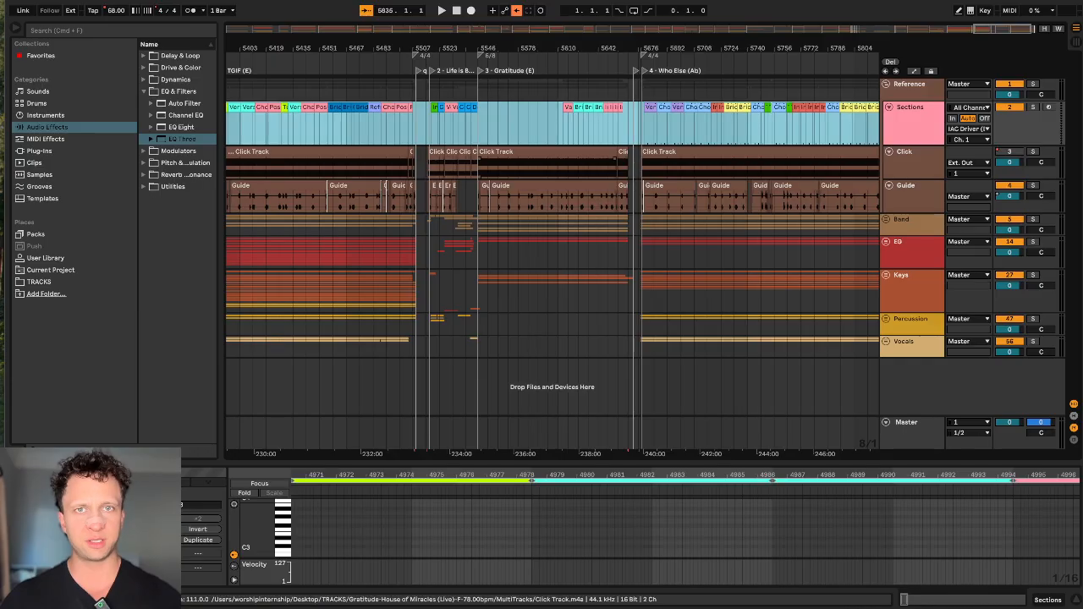
{"action": "scroll", "coordinate": [641, 194], "scroll_direction": "left", "scroll_amount": 1}
{"action": "scroll", "coordinate": [641, 194], "scroll_direction": "right", "scroll_amount": 1}
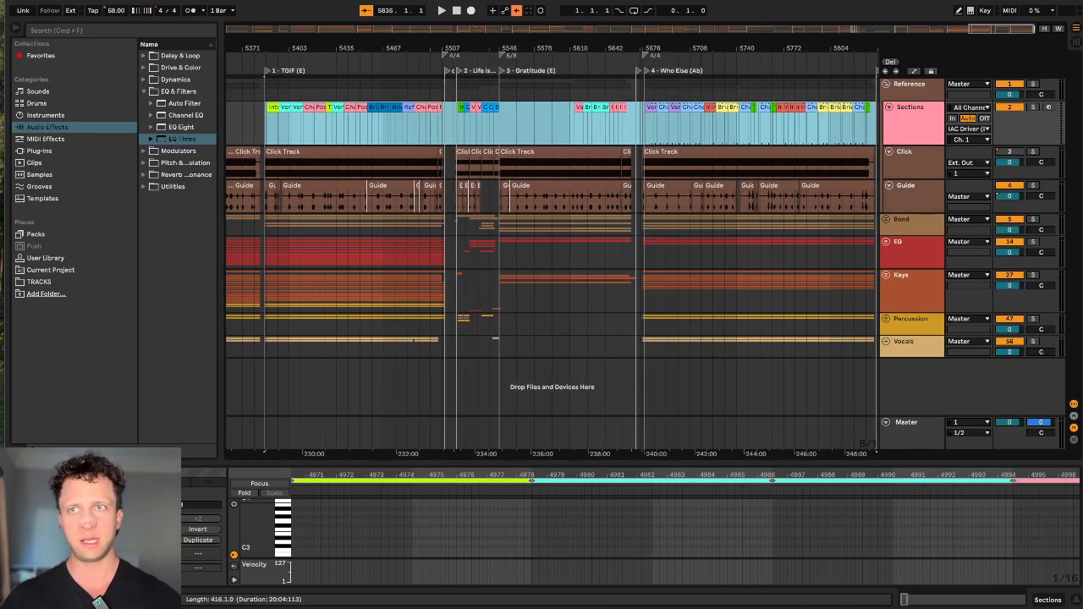
{"action": "left_click", "coordinate": [68, 1]}
{"action": "left_click", "coordinate": [103, 182]}
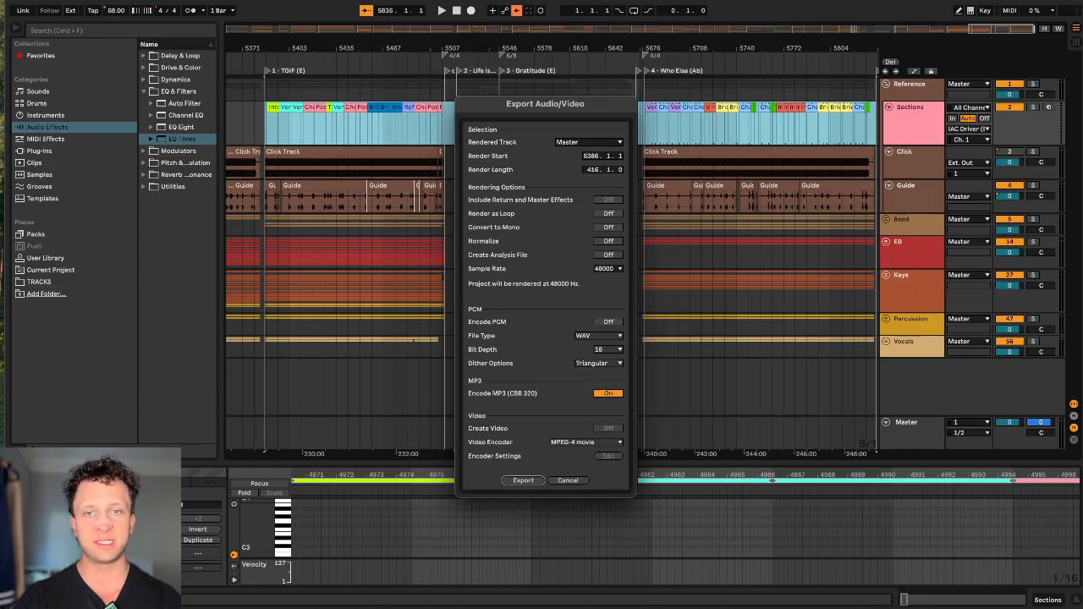
{"action": "key", "text": "Return"}
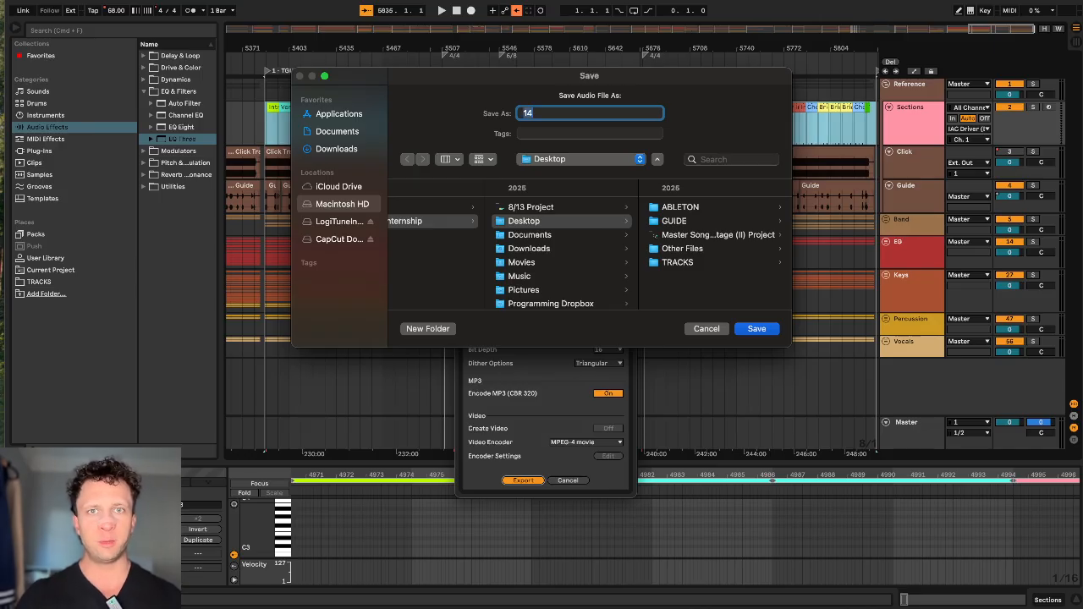
- Save the exported audio to the Desktop as "6/14 - YTO Demo"
{"action": "left_click_drag", "start_coordinate": [589, 76], "coordinate": [593, 78]}
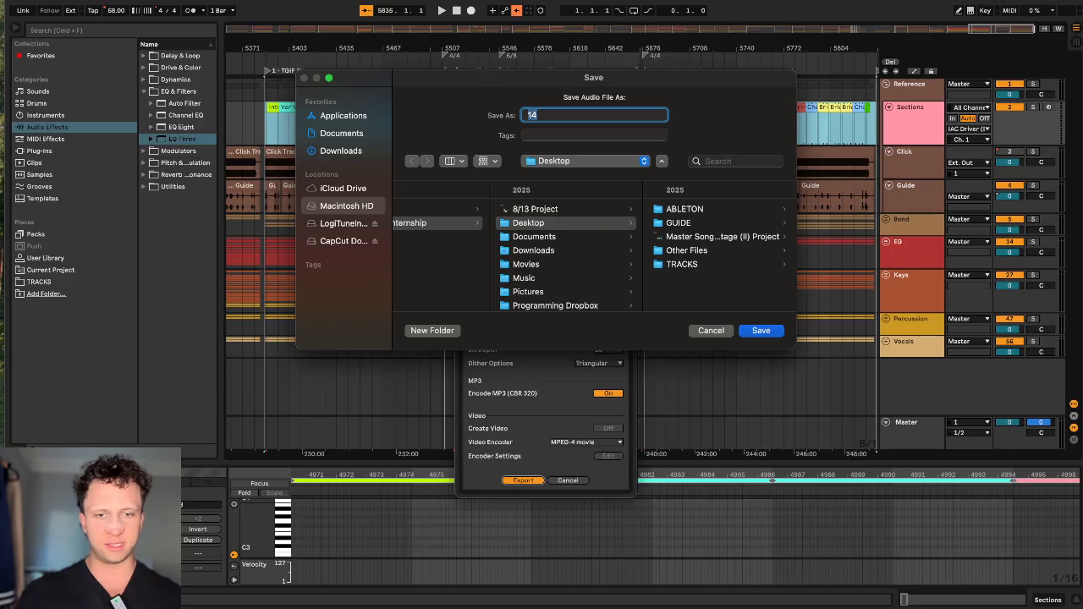
{"action": "type", "text": "6/1"}
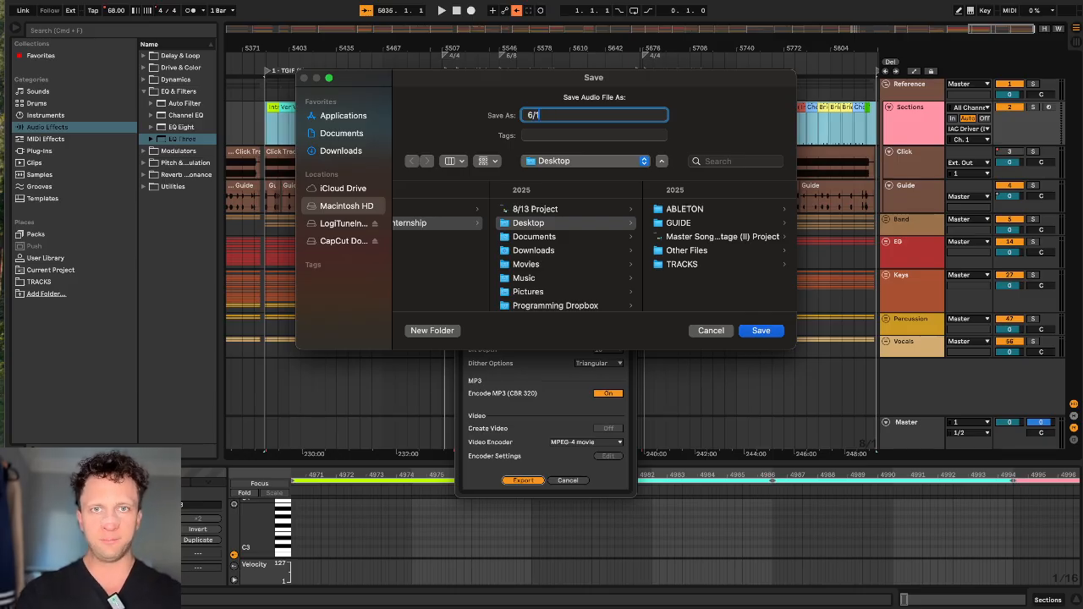
{"action": "type", "text": "4 - YT"}
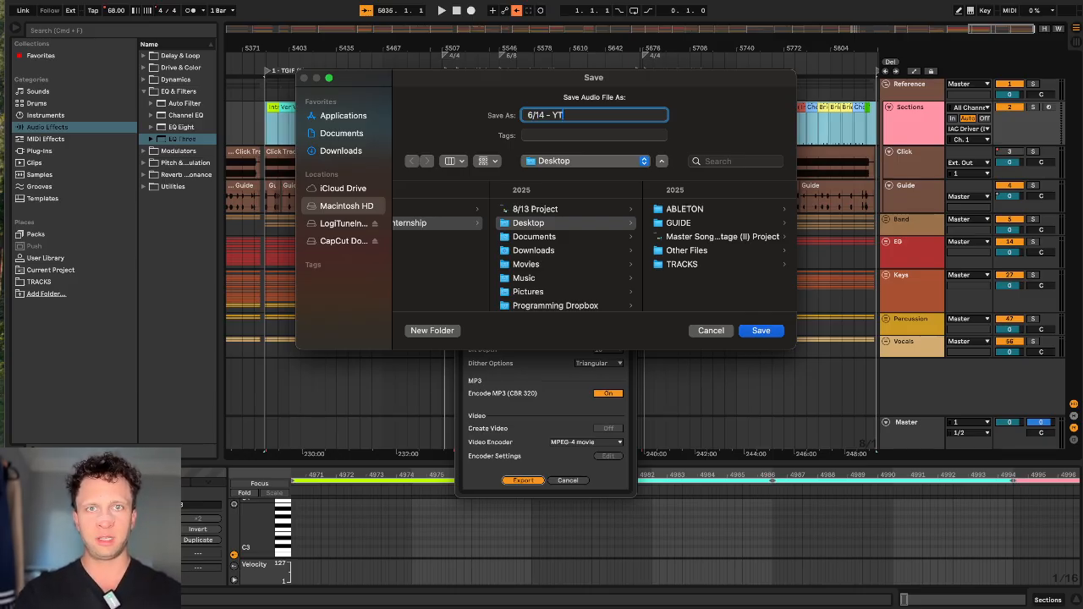
{"action": "type", "text": "O Demo"}
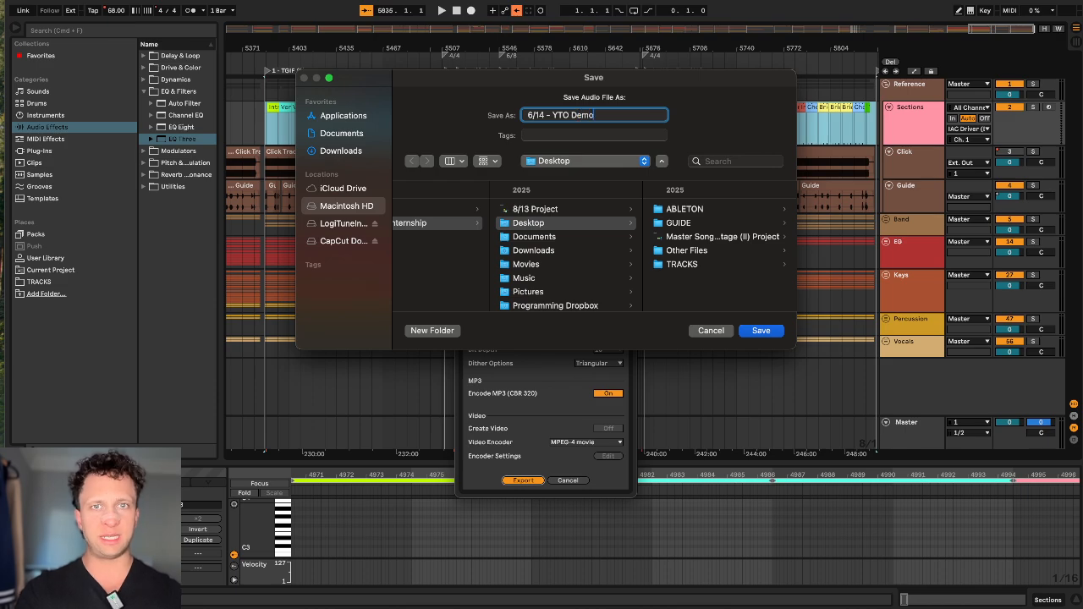
{"action": "key", "text": "Return"}
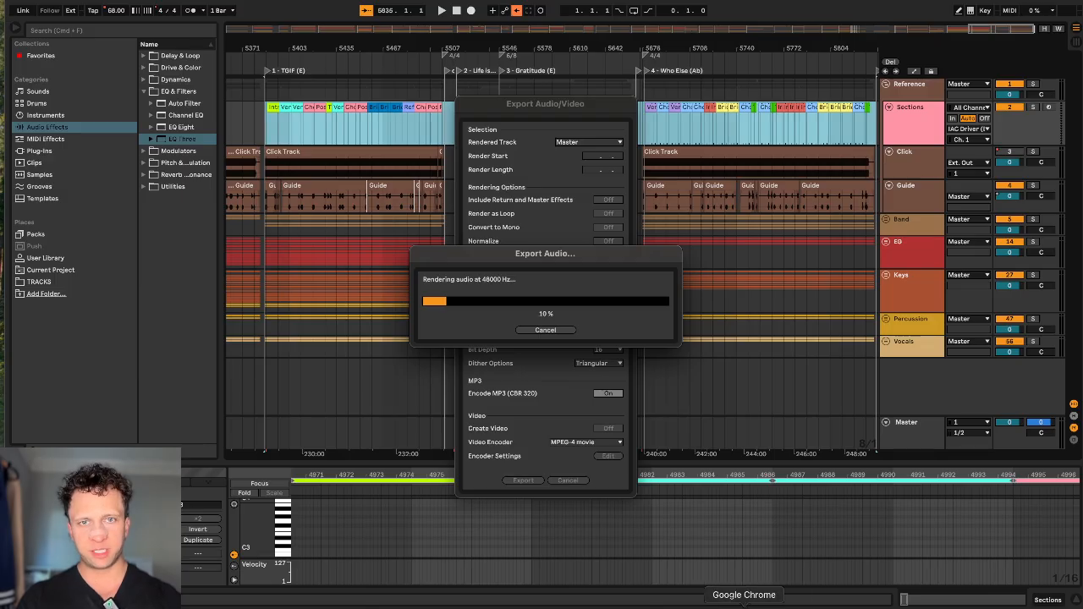
- Switch to the Planning Center plan and find its Files section, where plan attachments are added
{"action": "left_click", "coordinate": [743, 606]}
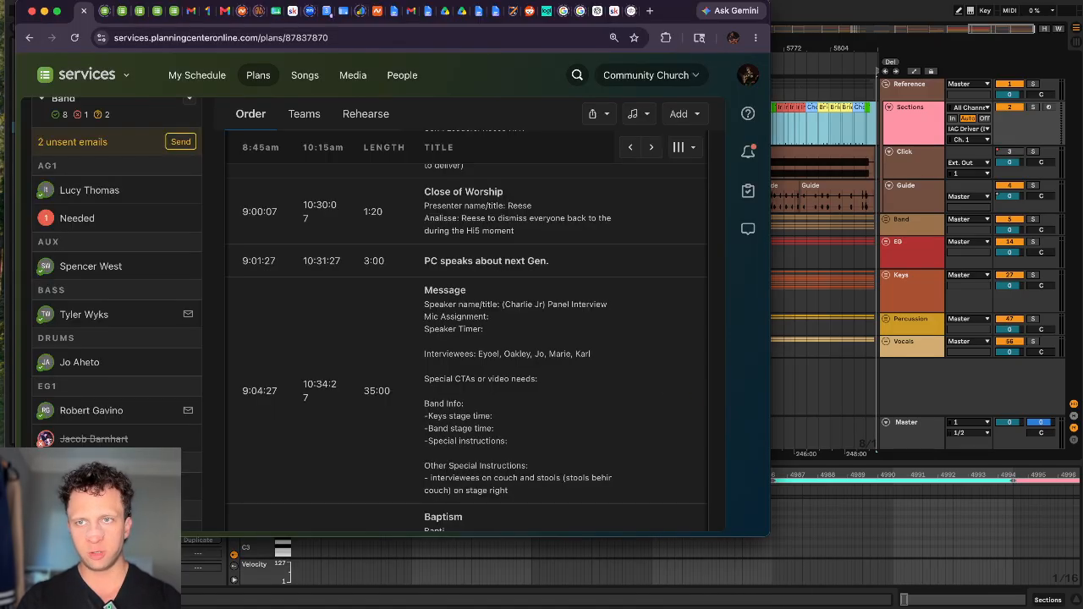
{"action": "scroll", "coordinate": [126, 220], "scroll_direction": "up", "scroll_amount": 8}
{"action": "scroll", "coordinate": [465, 321], "scroll_direction": "up", "scroll_amount": 10}
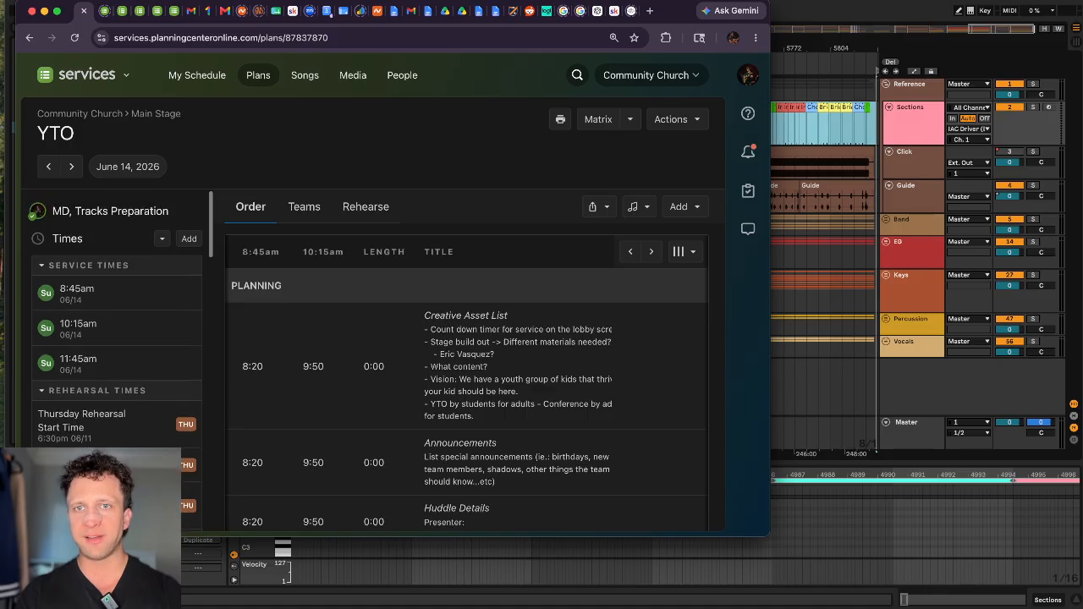
{"action": "scroll", "coordinate": [119, 338], "scroll_direction": "down", "scroll_amount": 5}
{"action": "scroll", "coordinate": [118, 338], "scroll_direction": "down", "scroll_amount": 3}
{"action": "scroll", "coordinate": [465, 380], "scroll_direction": "down", "scroll_amount": 10}
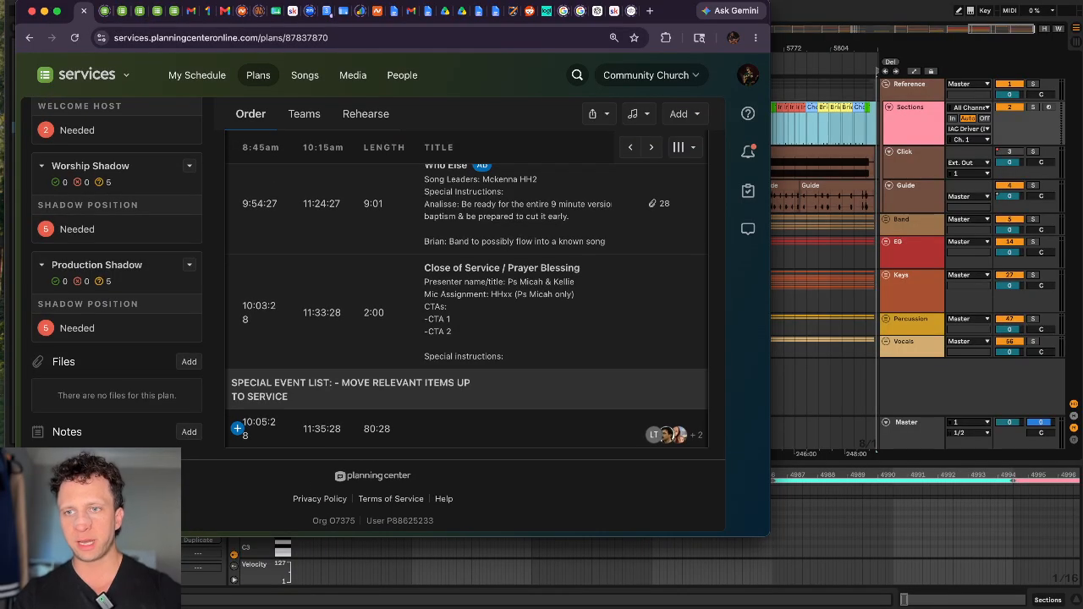
{"action": "triple_click", "coordinate": [118, 395]}
{"action": "double_click", "coordinate": [133, 396]}
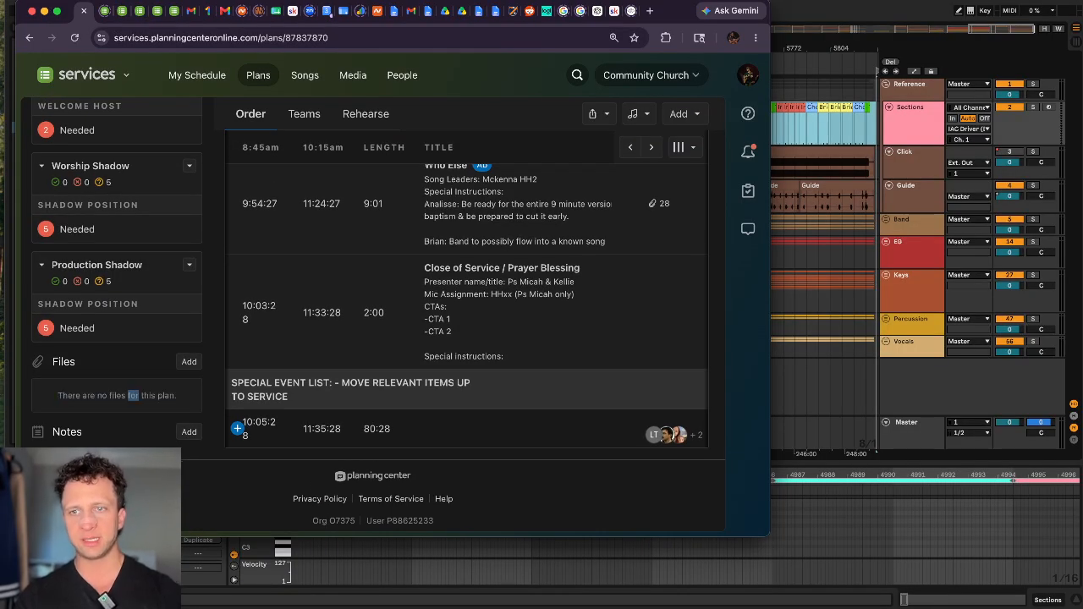
{"action": "triple_click", "coordinate": [117, 396]}
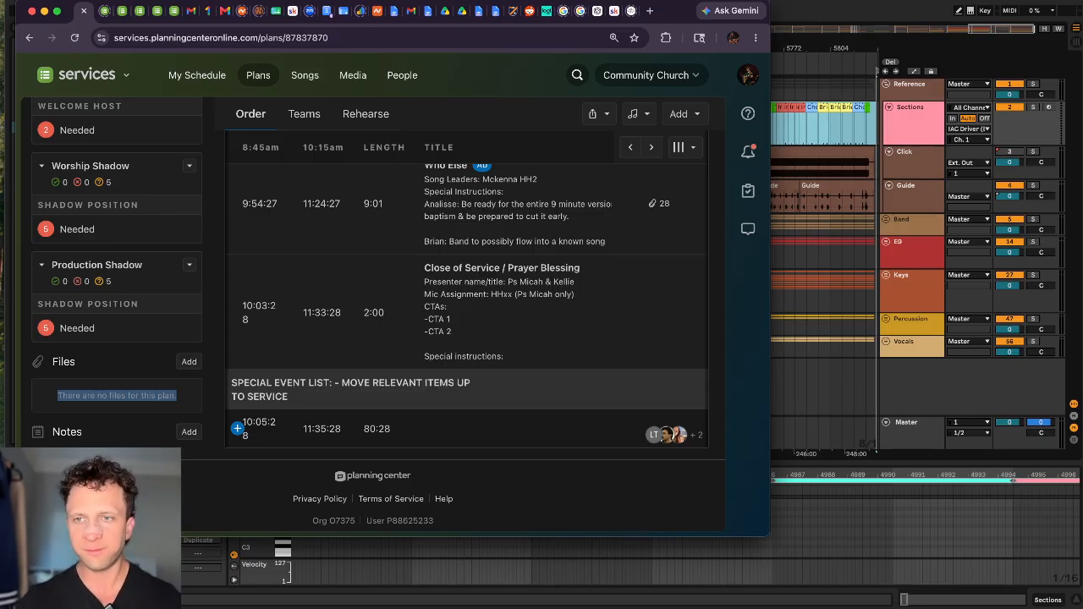
{"action": "left_click", "coordinate": [116, 396]}
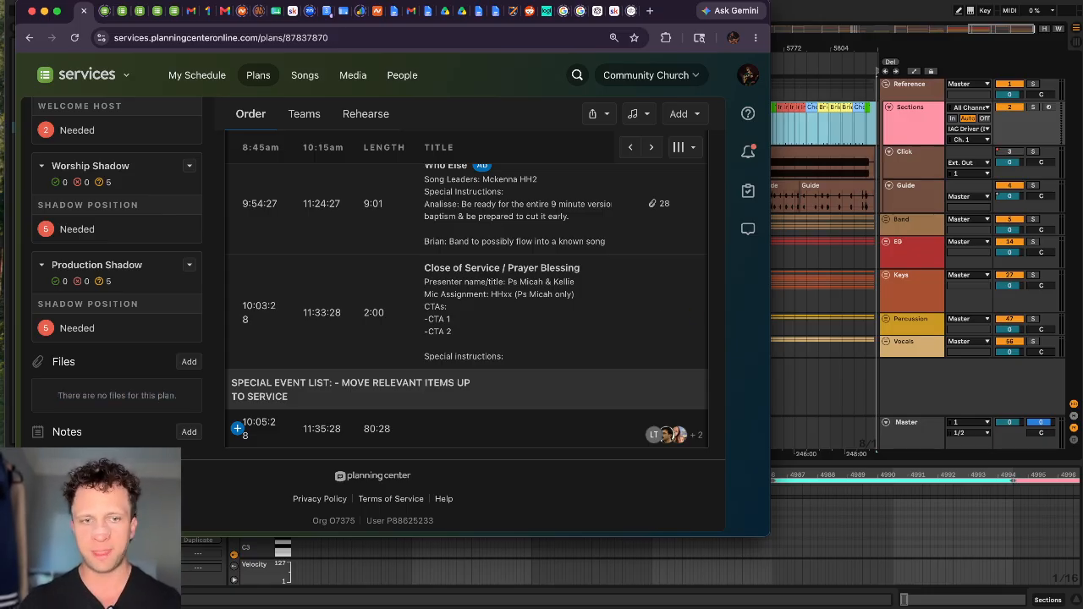
- Check the audio export's progress in Ableton Live and return to the Planning Center plan
{"action": "left_click", "coordinate": [700, 608]}
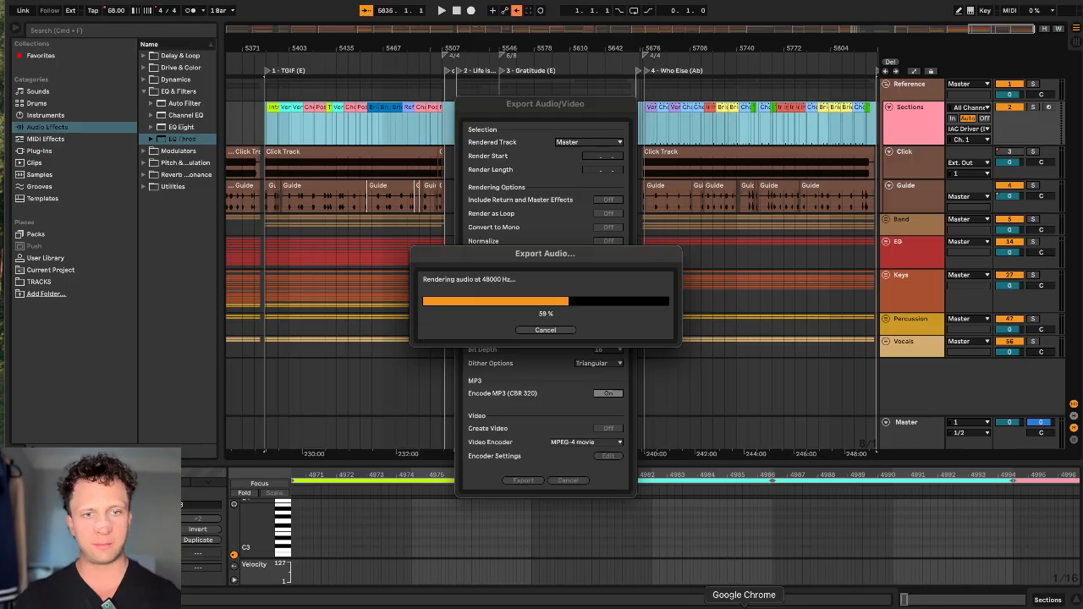
{"action": "left_click", "coordinate": [744, 606]}
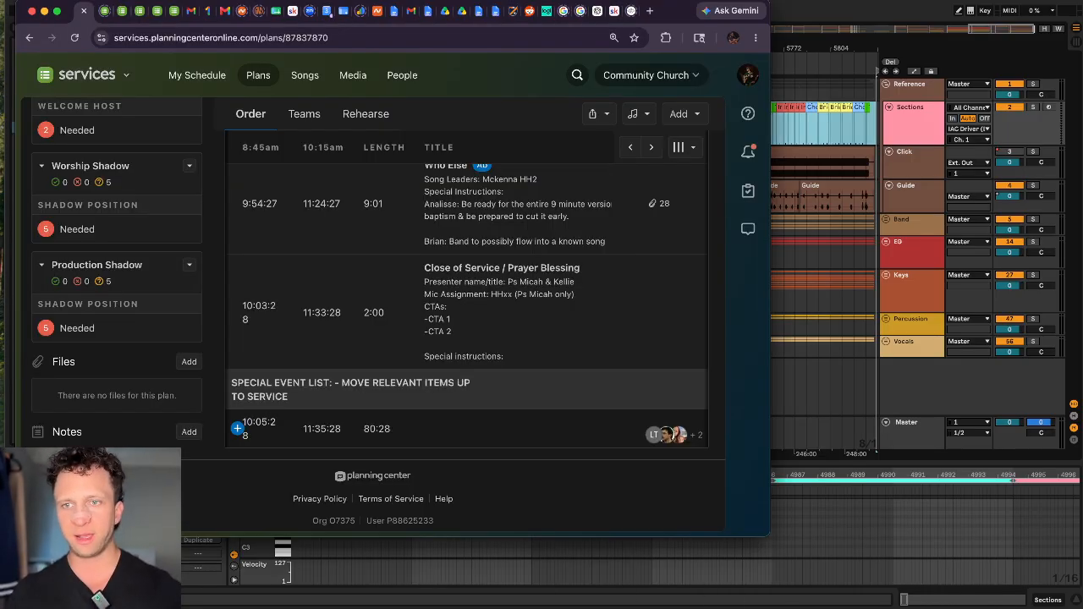
{"action": "key", "text": "super+Tab"}
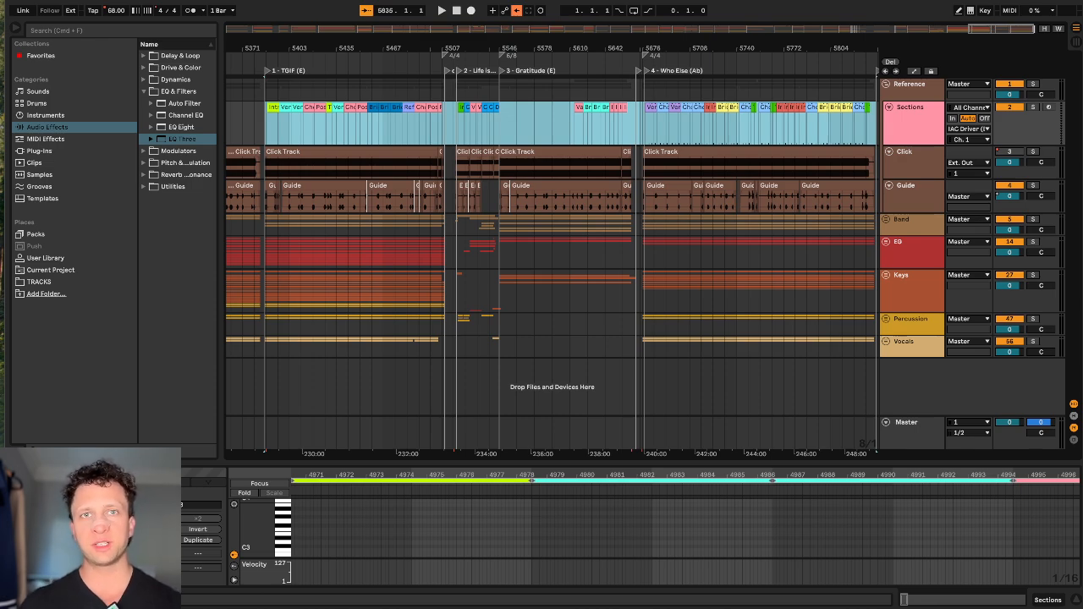
{"action": "left_click", "coordinate": [68, 0]}
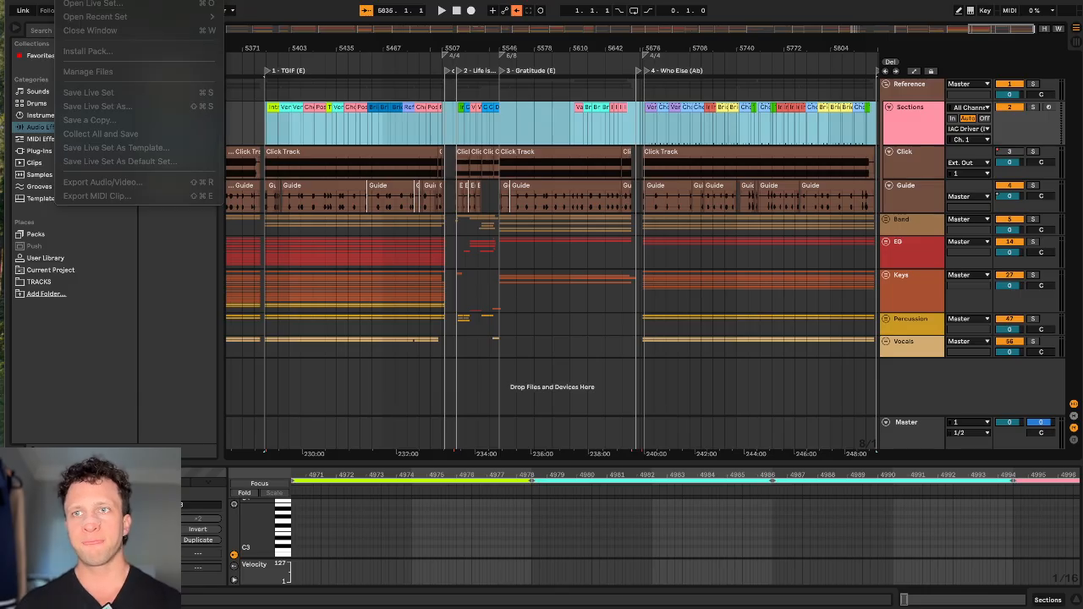
{"action": "left_click", "coordinate": [67, 0]}
{"action": "left_click", "coordinate": [92, 0]}
{"action": "left_click", "coordinate": [91, 1]}
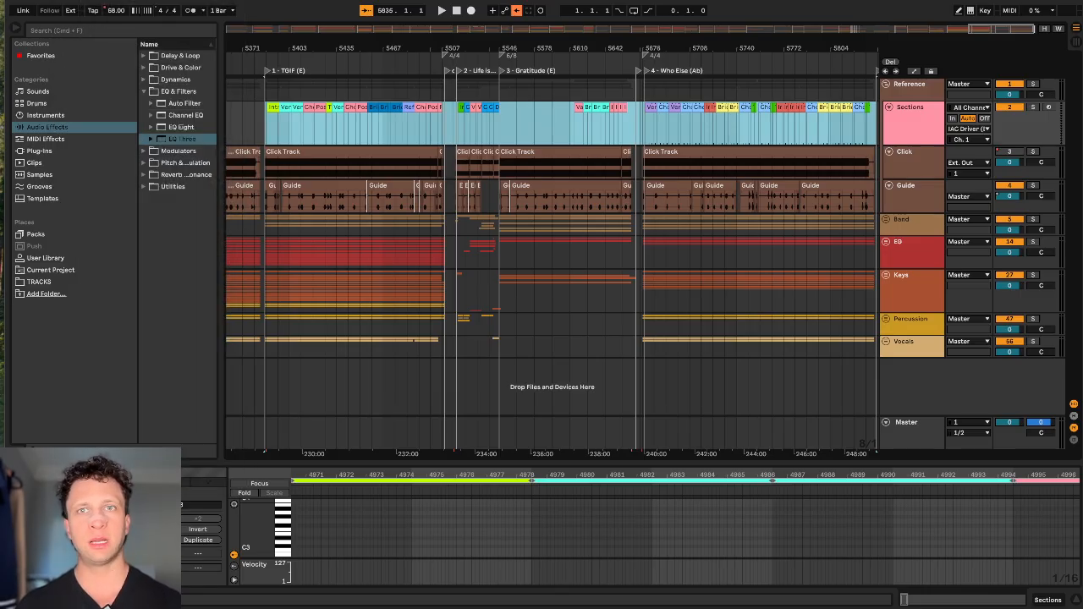
{"action": "key", "text": "super+Tab"}
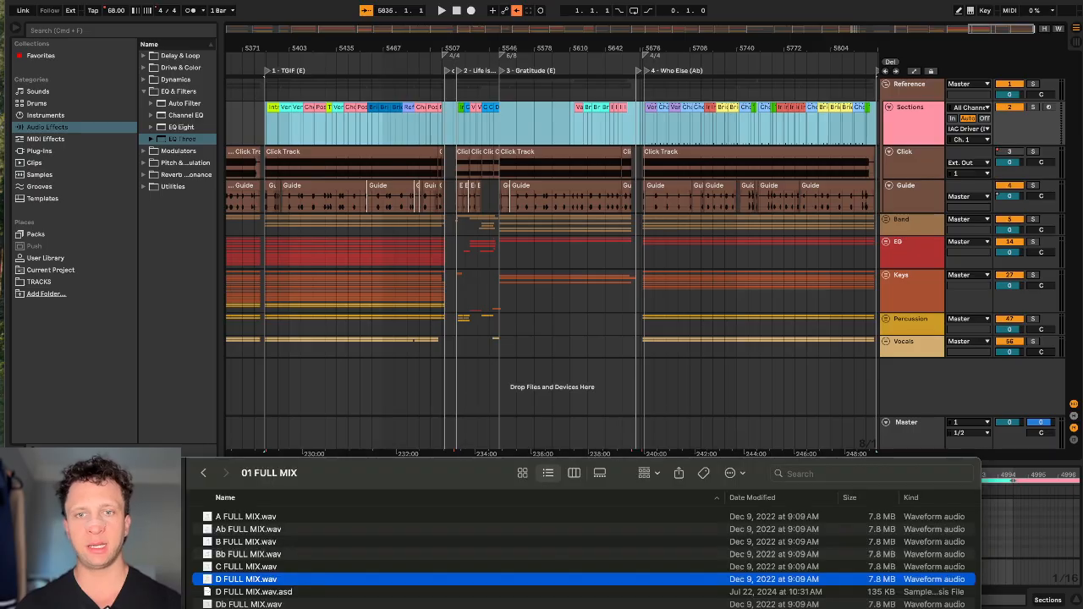
{"action": "left_click_drag", "start_coordinate": [406, 471], "coordinate": [534, 297]}
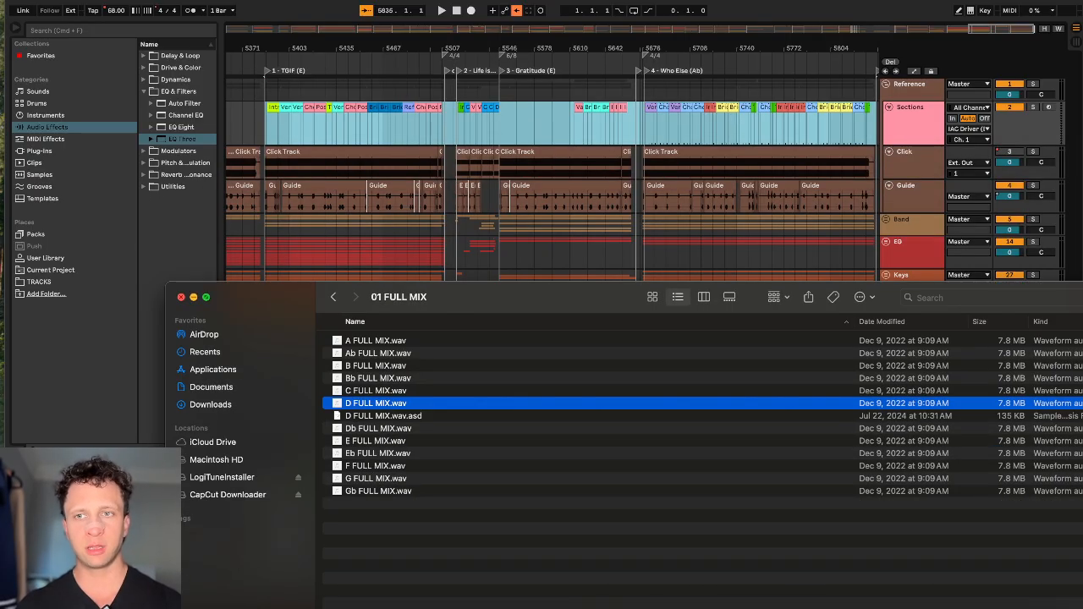
{"action": "key", "text": "super+Tab"}
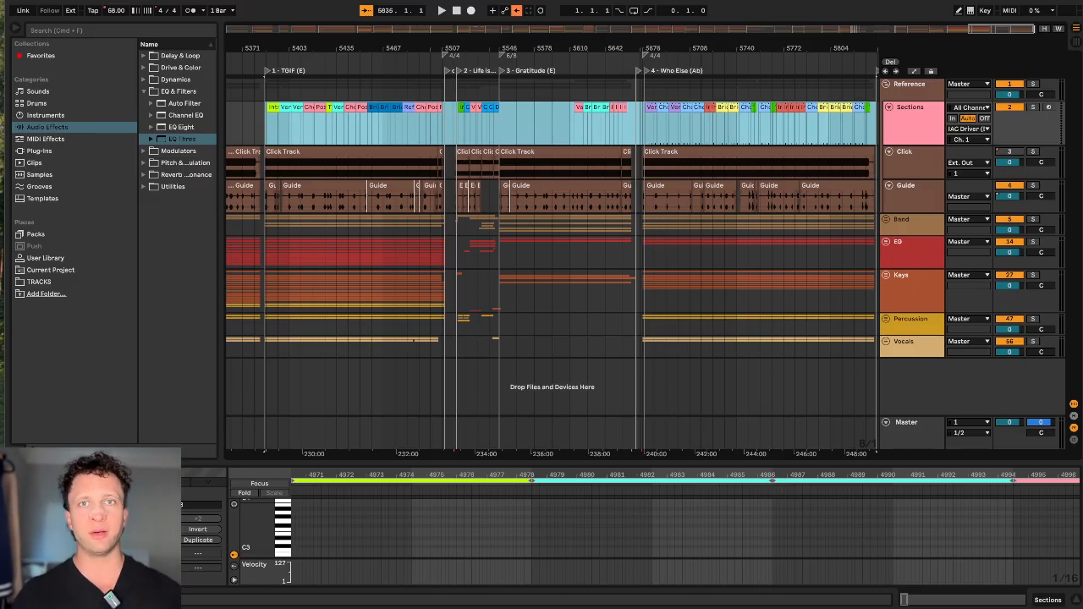
{"action": "right_click", "coordinate": [698, 607]}
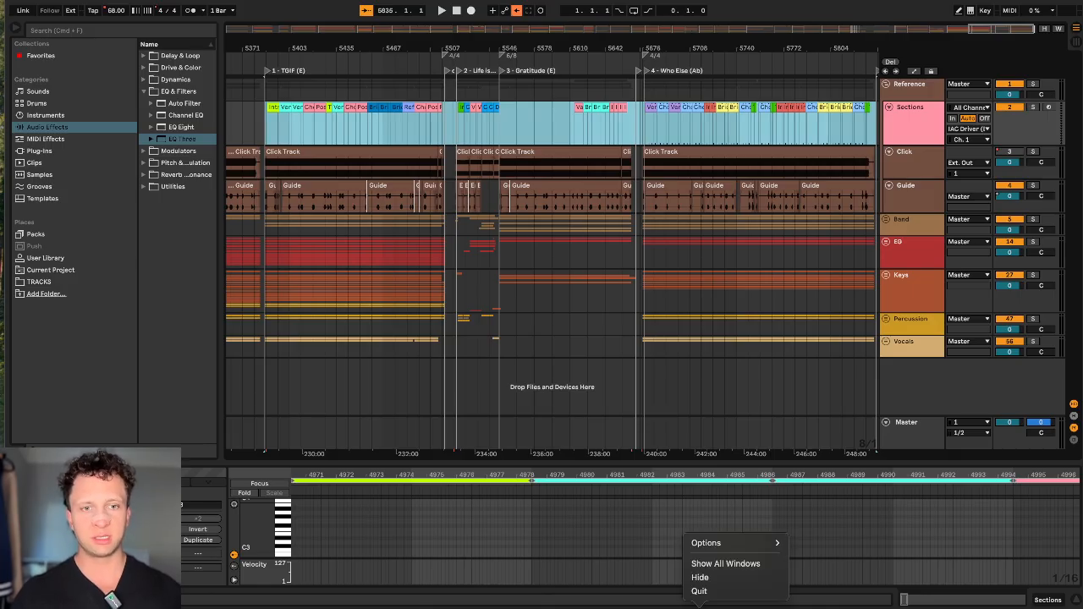
{"action": "left_click", "coordinate": [699, 608]}
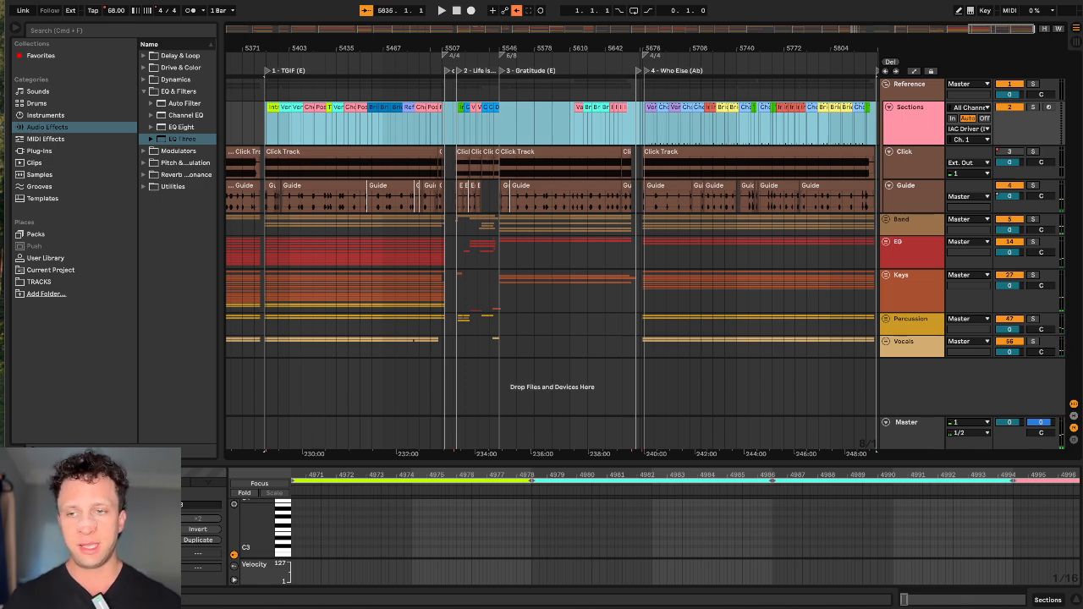
- Search Finder for "desktop", open the Desktop folder and select the exported file "6/14 - YTO Demo.mp3"
{"action": "key", "text": "super+Tab"}
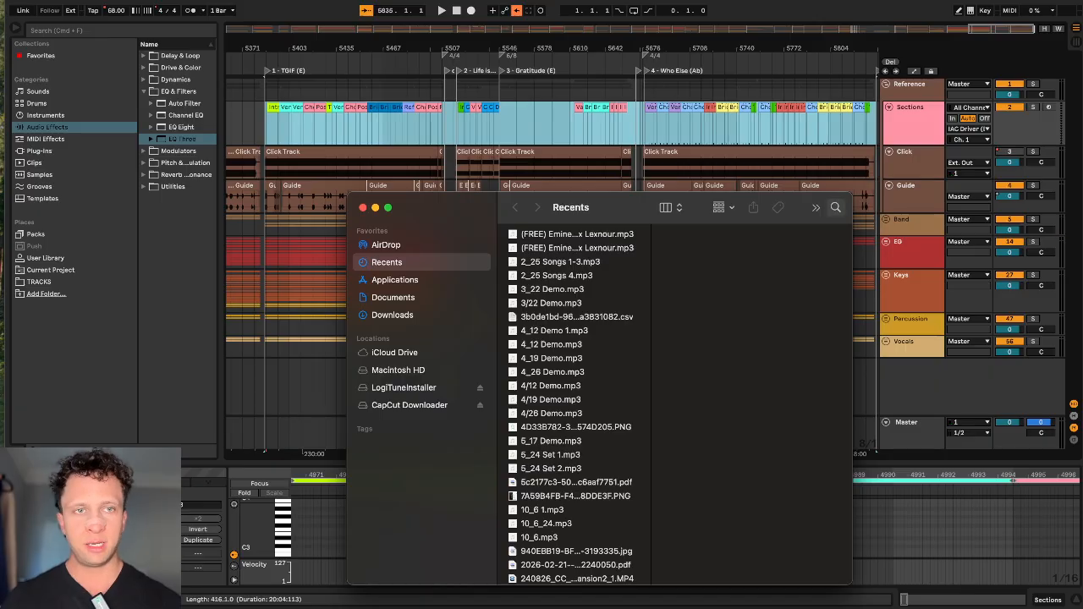
{"action": "left_click", "coordinate": [835, 207]}
{"action": "type", "text": "desk"}
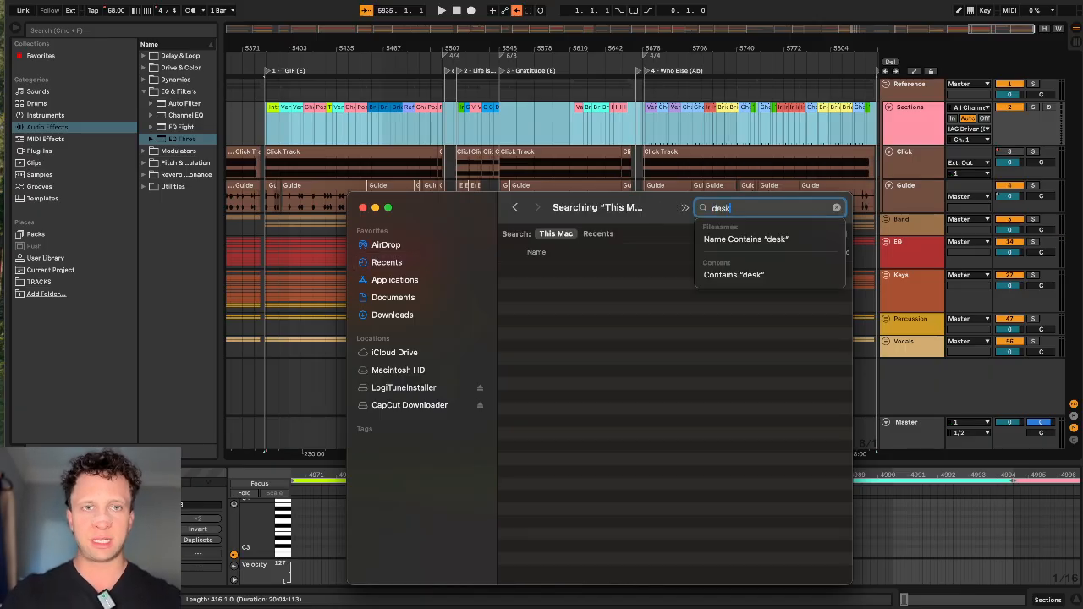
{"action": "type", "text": "top"}
{"action": "key", "text": "Return"}
{"action": "double_click", "coordinate": [544, 270]}
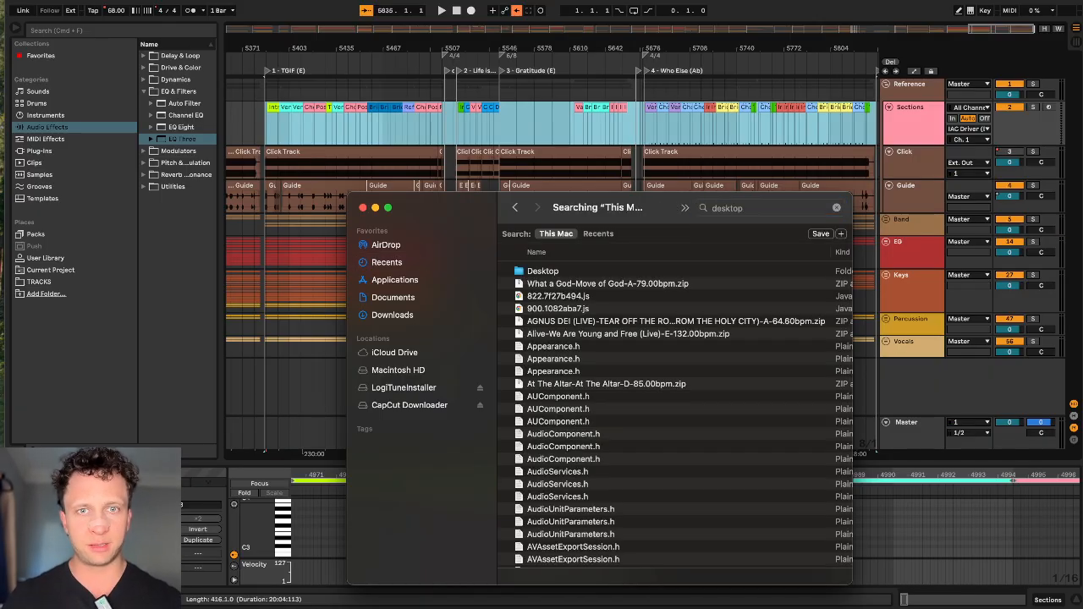
{"action": "left_click", "coordinate": [765, 234]}
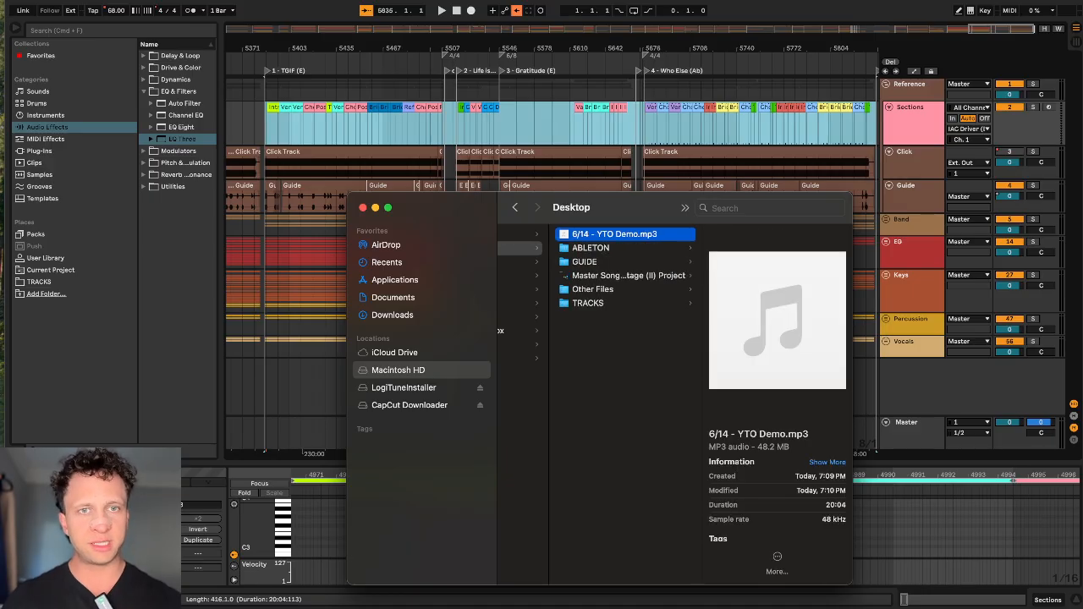
- Switch to the Planning Center plan and attach "6/14 - YTO Demo.mp3" from the Finder window to its Files section
{"action": "left_click_drag", "start_coordinate": [636, 207], "coordinate": [838, 153]}
{"action": "left_click", "coordinate": [725, 602]}
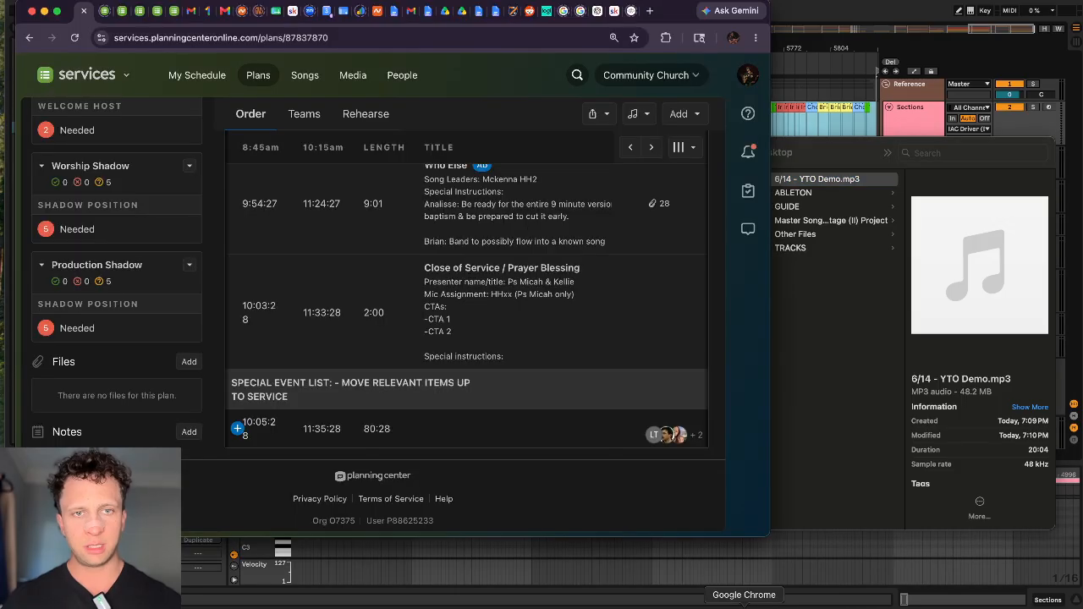
{"action": "left_click_drag", "start_coordinate": [816, 179], "coordinate": [115, 395]}
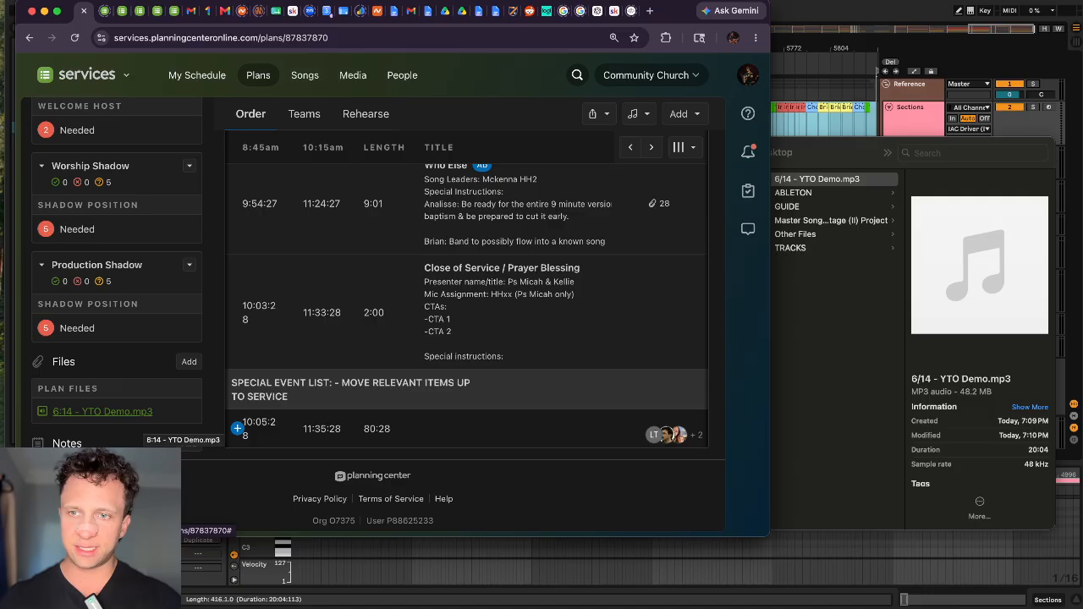
- Start an email to the plan's scheduled Band and FrontLine people, without limiting it to those with prepared notifications
{"action": "scroll", "coordinate": [465, 338], "scroll_direction": "up", "scroll_amount": 15}
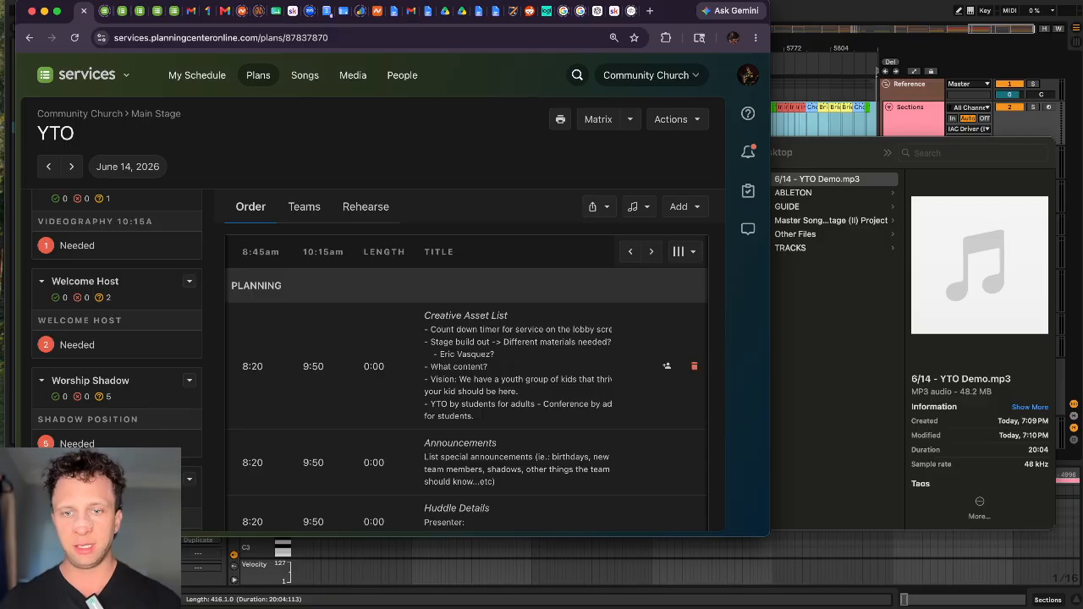
{"action": "key", "text": "e"}
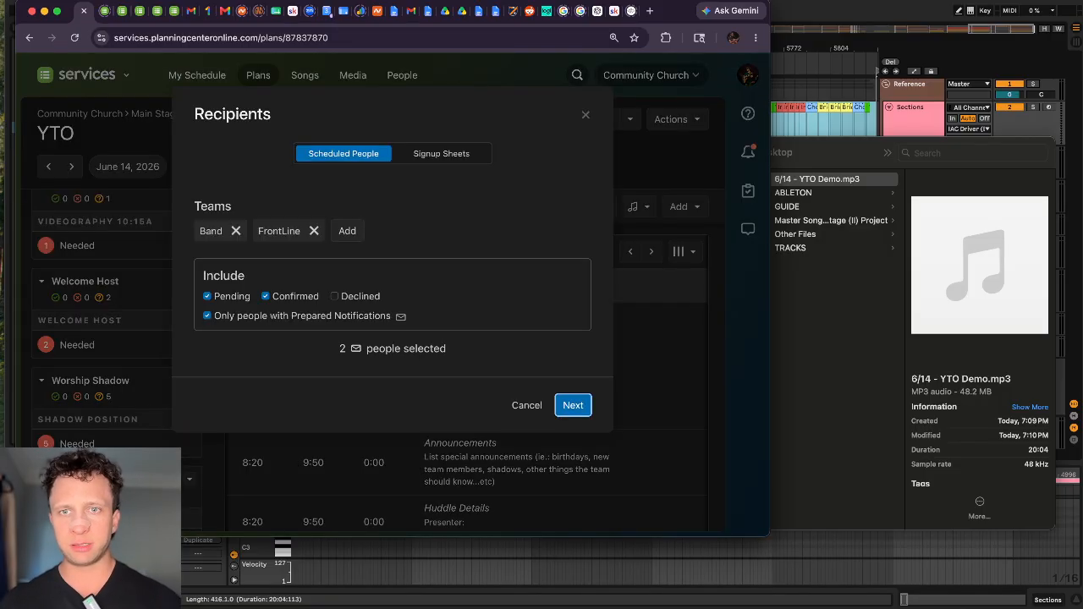
{"action": "left_click", "coordinate": [207, 316]}
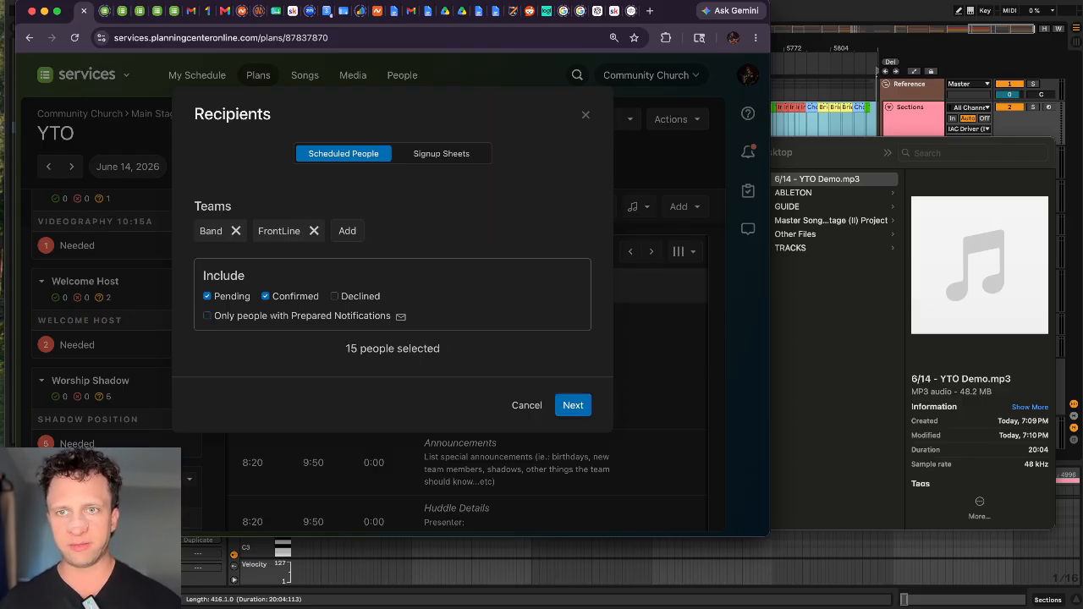
{"action": "left_click", "coordinate": [573, 405]}
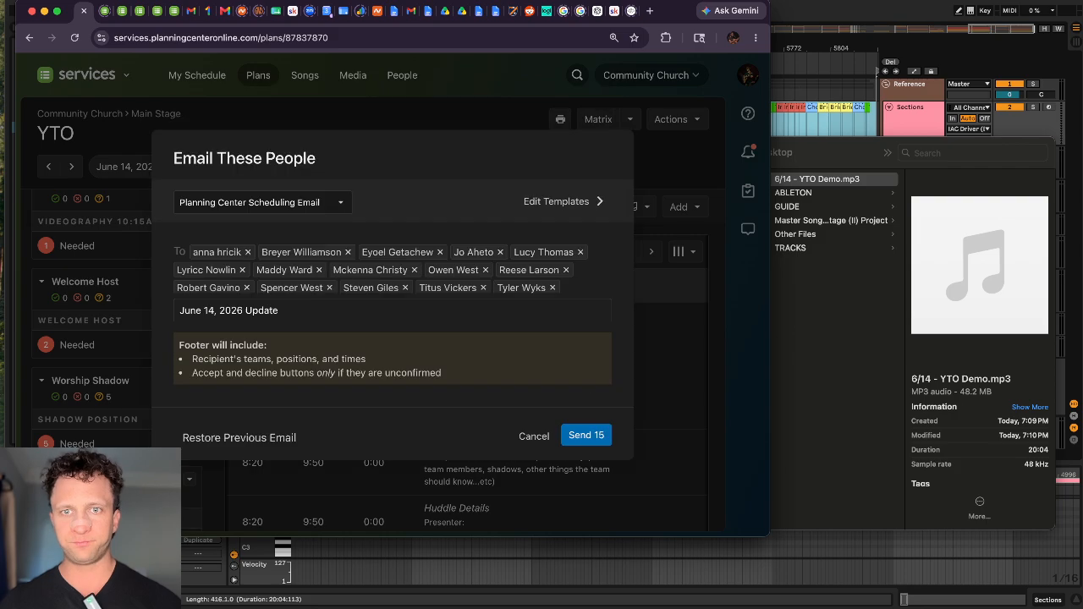
- Replace the email's subject with "Tracks Uploaded"
{"action": "scroll", "coordinate": [393, 287], "scroll_direction": "down", "scroll_amount": 2}
{"action": "scroll", "coordinate": [403, 287], "scroll_direction": "down", "scroll_amount": 3}
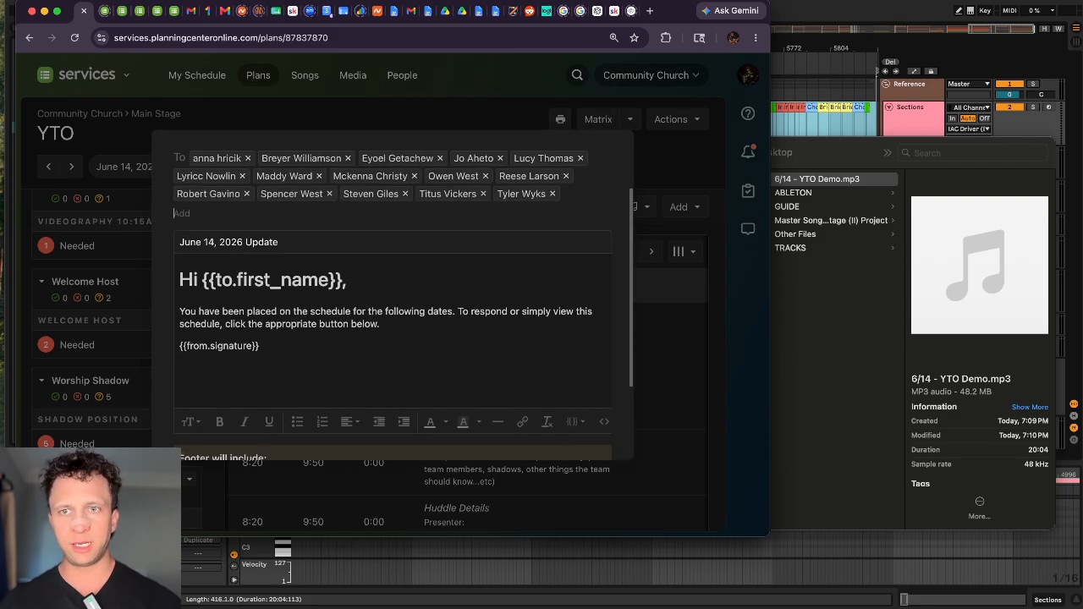
{"action": "key", "text": "super+a"}
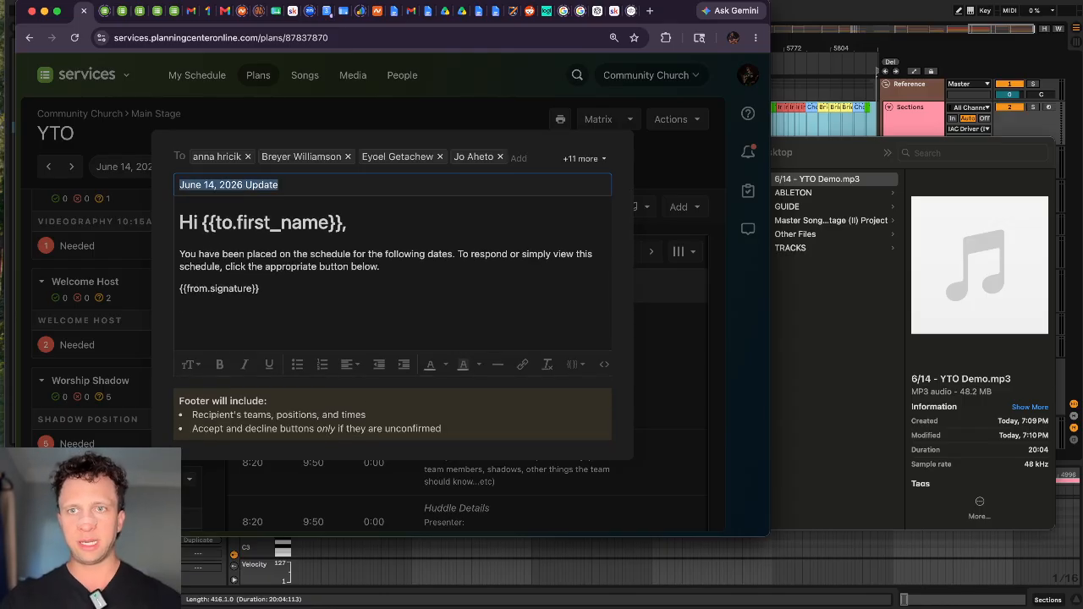
{"action": "type", "text": "Tracks Uploaded"}
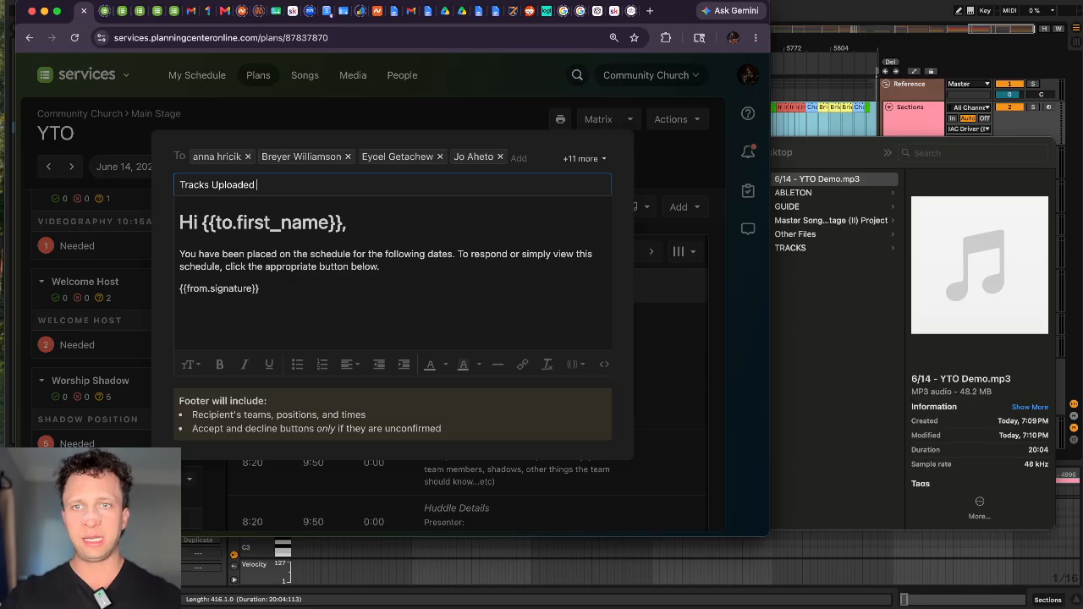
- Replace the email's scheduling paragraph with "I'm looking forward to having you serve on Youth Takeover", keeping the greeting and signature
{"action": "left_click_drag", "start_coordinate": [380, 267], "coordinate": [179, 254]}
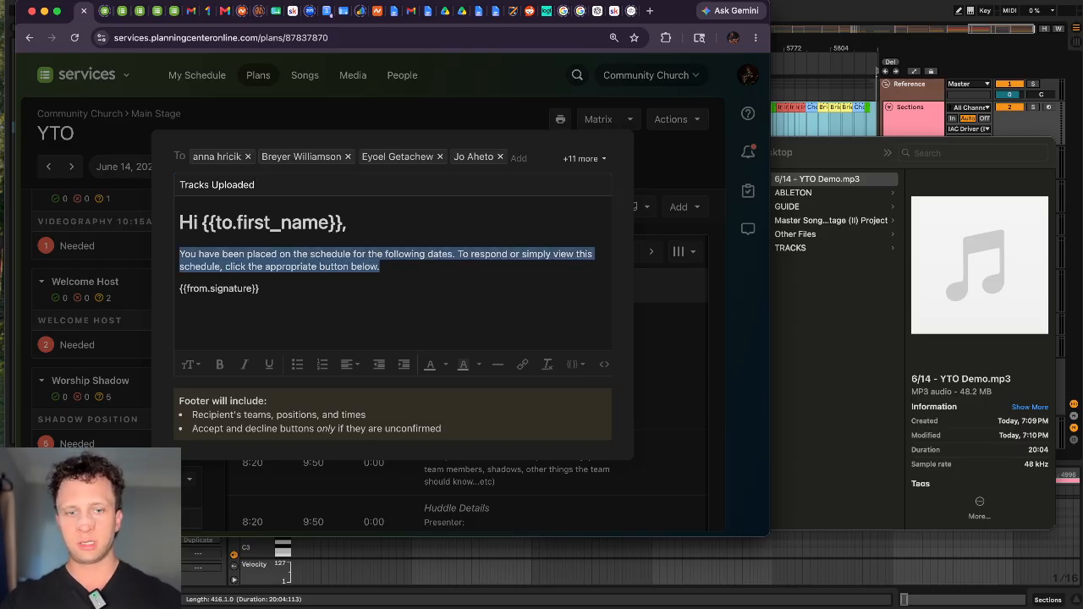
{"action": "type", "text": "I;m "}
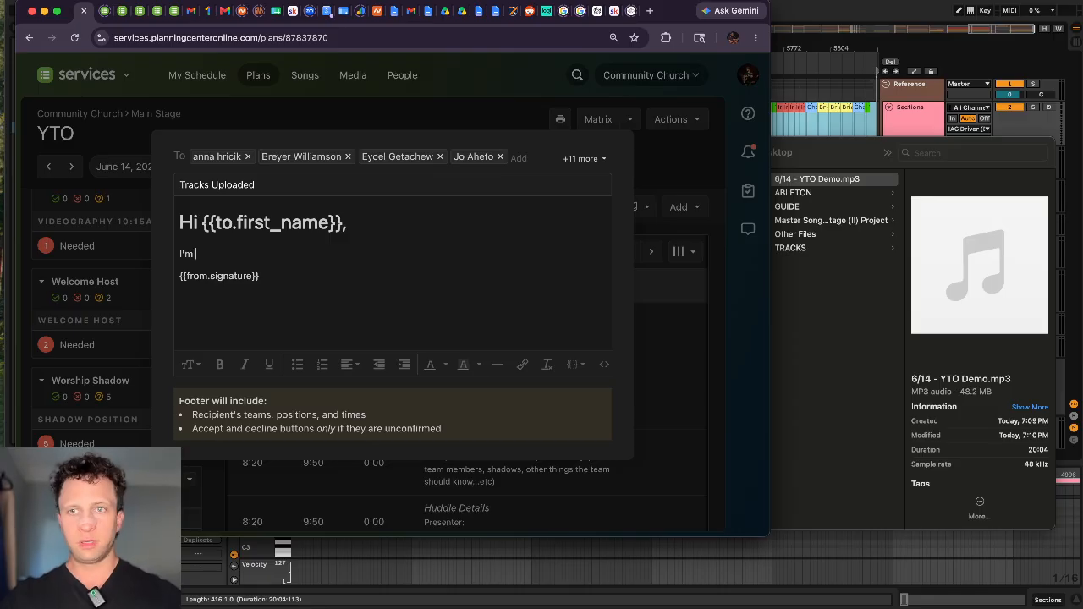
{"action": "type", "text": "looking forward t"}
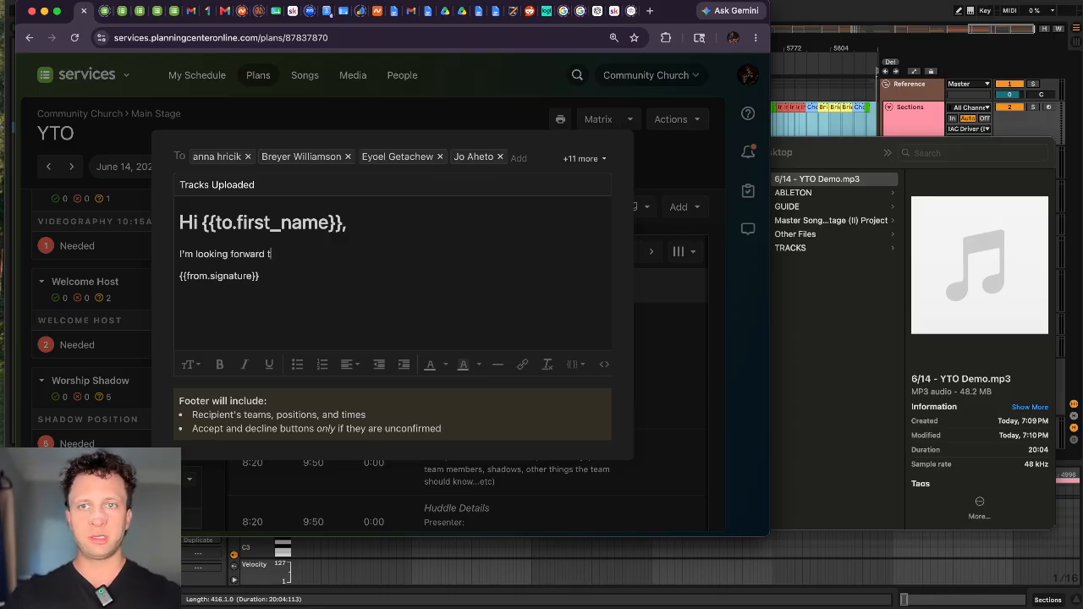
{"action": "type", "text": "o having you serve o"}
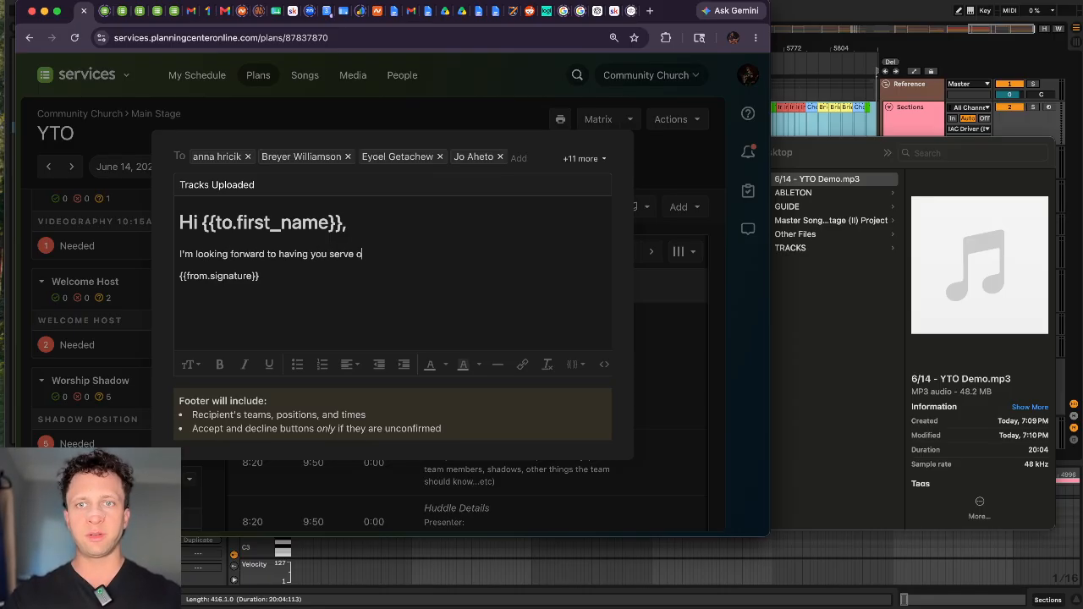
{"action": "type", "text": "n Youth Takeover@"}
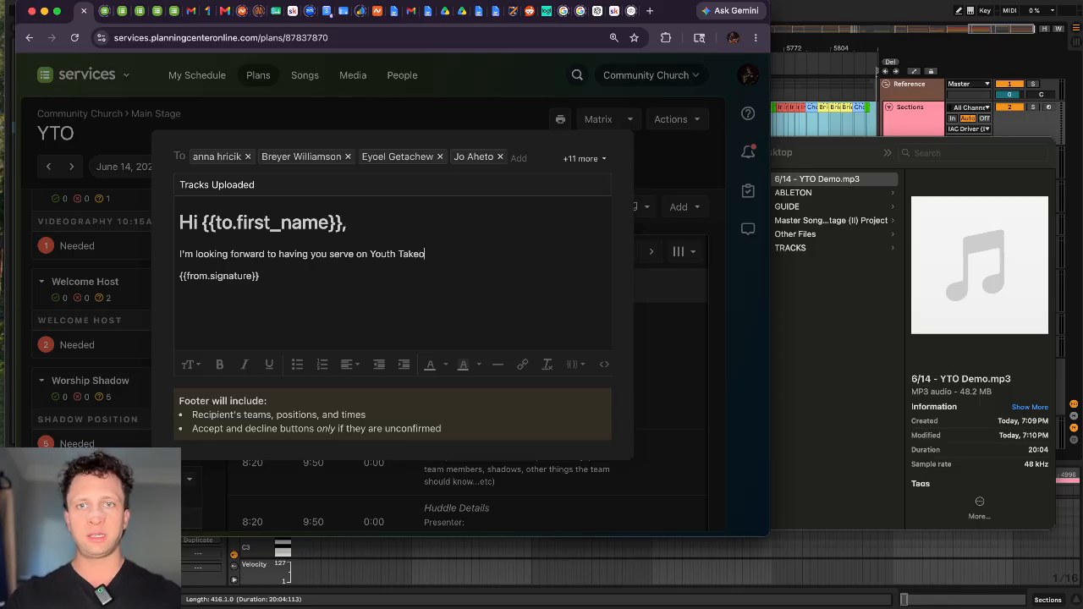
{"action": "key", "text": "BackSpace"}
{"action": "key", "text": "BackSpace"}
- End the email's first sentence with an exclamation mark and continue with "I just wanted to let you know that"
{"action": "type", "text": "! I jujst wa"}
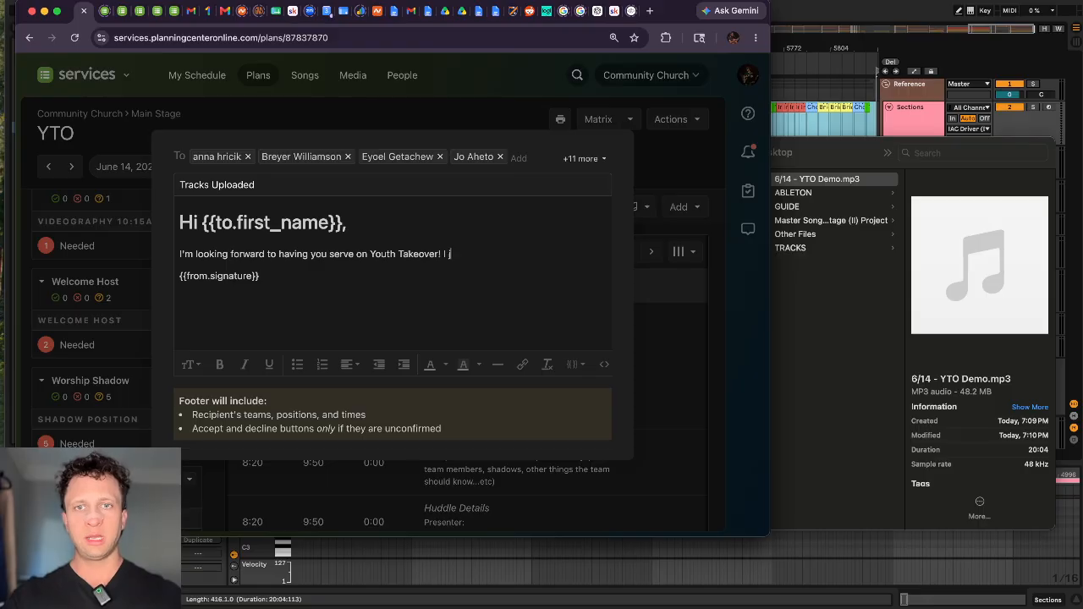
{"action": "key", "text": "BackSpace"}
{"action": "key", "text": "BackSpace"}
{"action": "key", "text": "BackSpace"}
{"action": "key", "text": "BackSpace"}
{"action": "key", "text": "BackSpace"}
{"action": "key", "text": "BackSpace"}
{"action": "type", "text": "st watned to"}
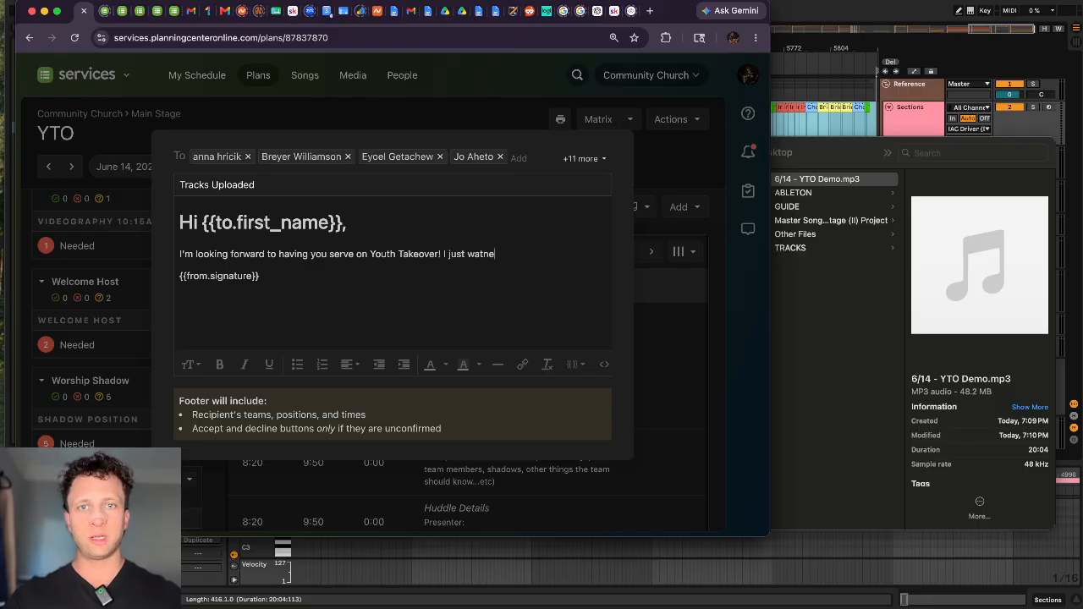
{"action": "key", "text": "BackSpace"}
{"action": "key", "text": "BackSpace"}
{"action": "key", "text": "BackSpace"}
{"action": "key", "text": "BackSpace"}
{"action": "key", "text": "BackSpace"}
{"action": "key", "text": "BackSpace"}
{"action": "key", "text": "BackSpace"}
{"action": "key", "text": "BackSpace"}
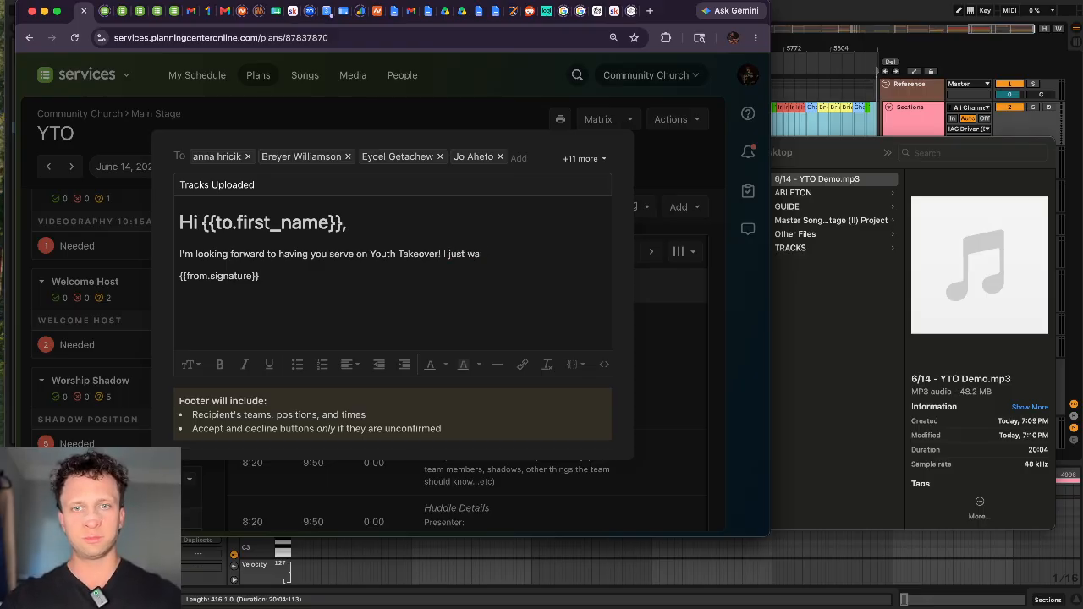
{"action": "type", "text": "nted to "}
{"action": "type", "text": "let you know that"}
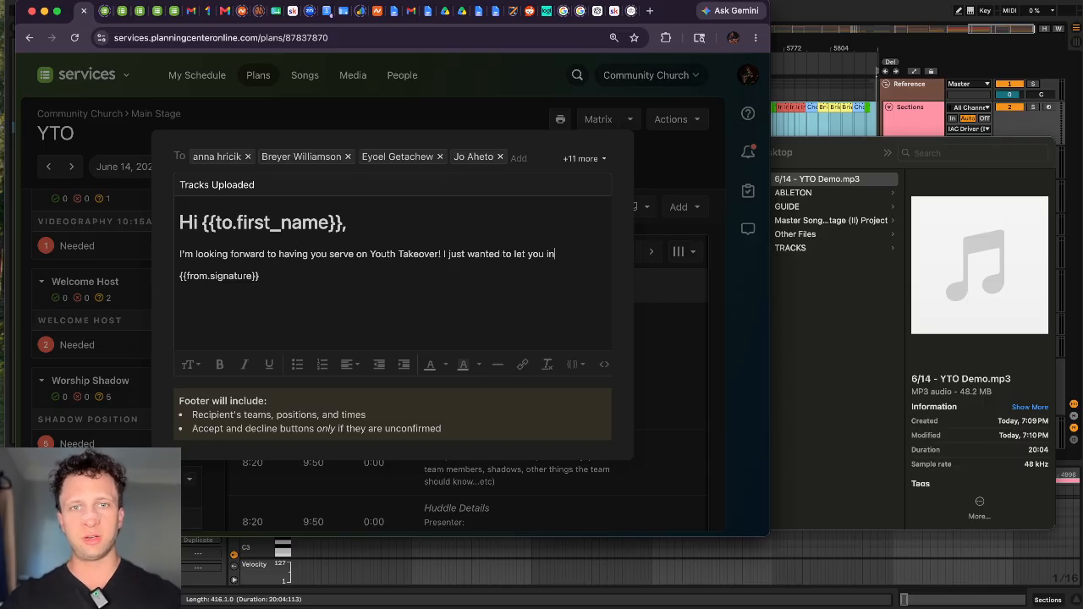
{"action": "type", "text": " the tracks"}
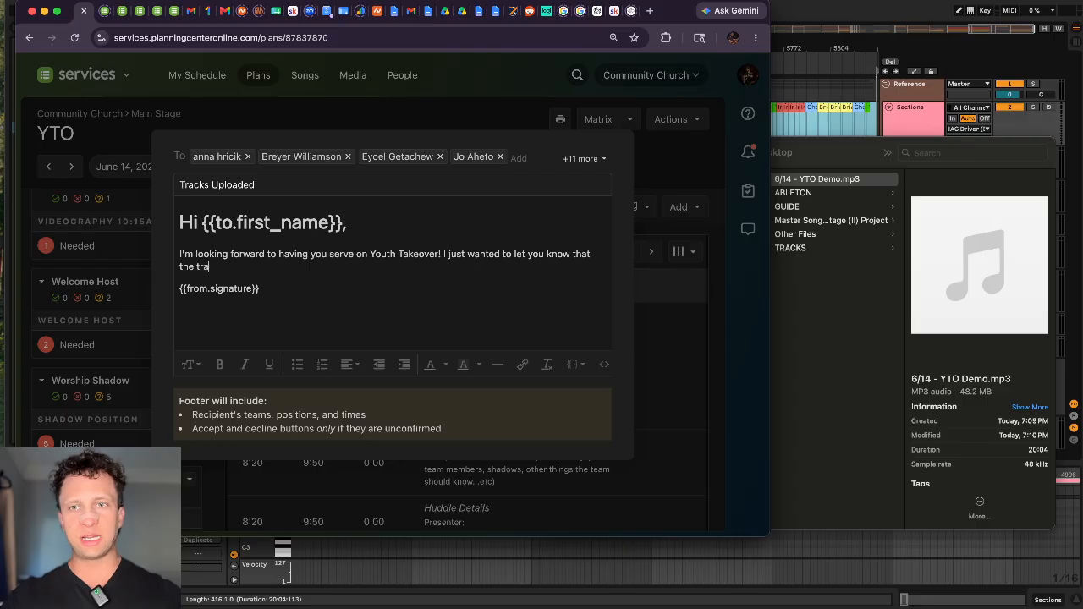
- Continue the email's second sentence with "the demo tracks are accessable on Planning Center Files"
{"action": "key", "text": "BackSpace"}
{"action": "key", "text": "BackSpace"}
{"action": "key", "text": "BackSpace"}
{"action": "key", "text": "BackSpace"}
{"action": "key", "text": "BackSpace"}
{"action": "key", "text": "BackSpace"}
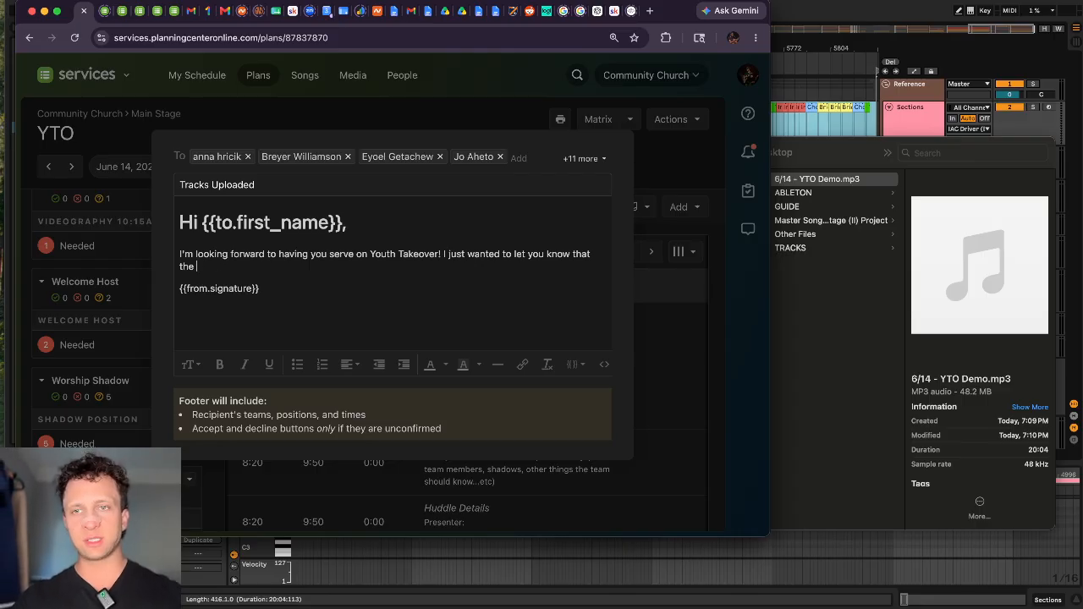
{"action": "type", "text": "demo tracks are "}
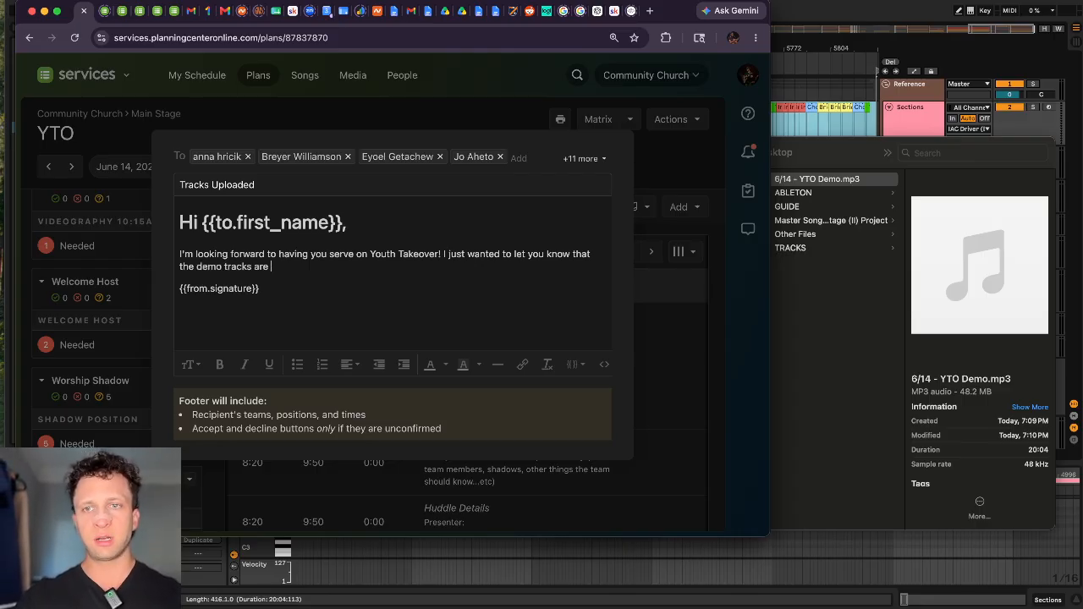
{"action": "type", "text": "accessable "}
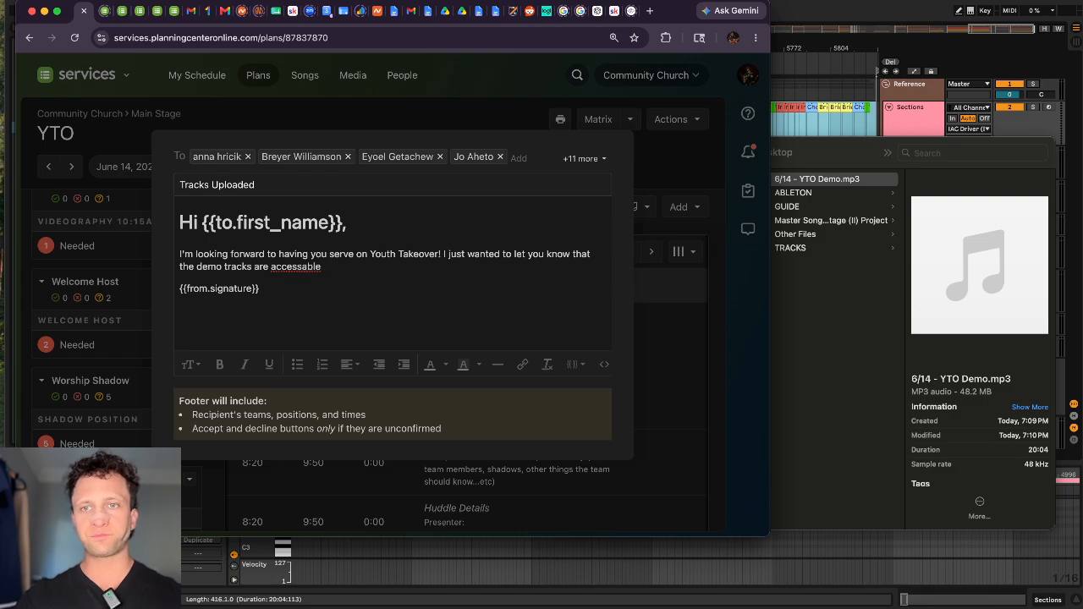
{"action": "type", "text": "on Pla"}
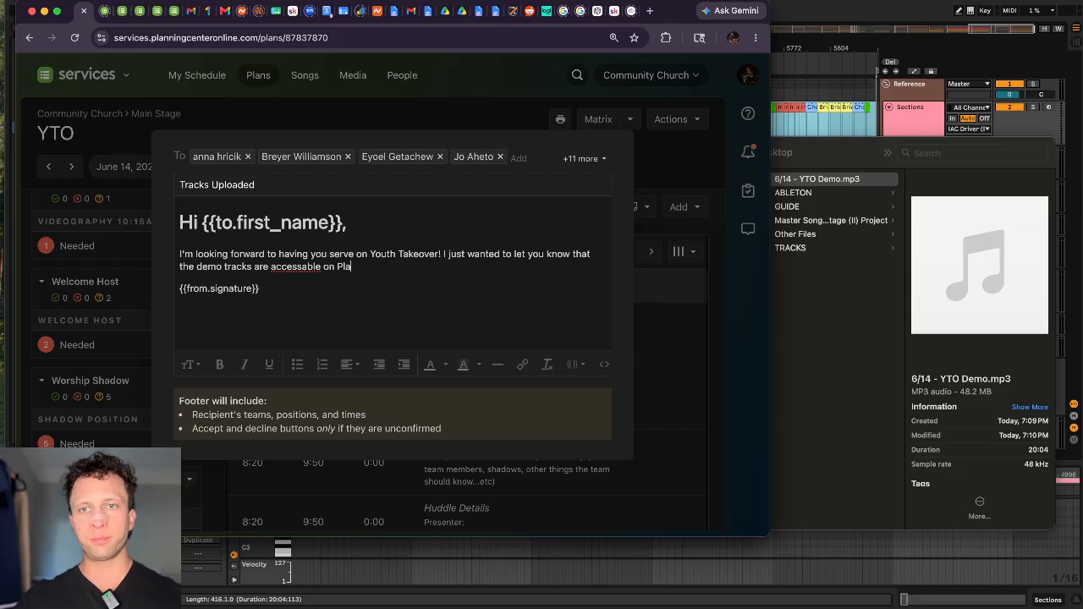
{"action": "type", "text": "nning Center Files"}
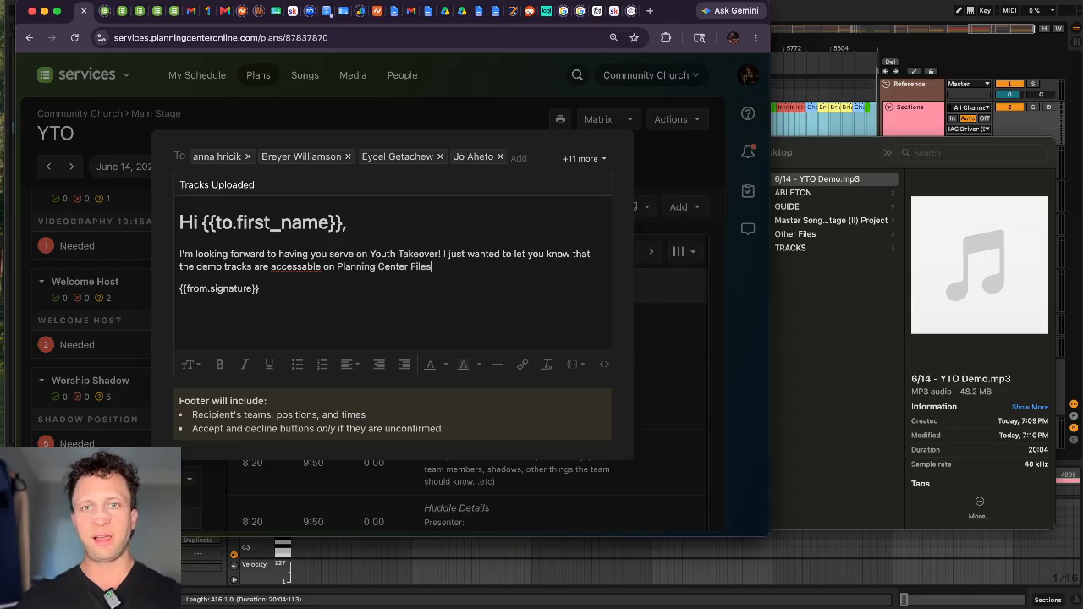
{"action": "type", "text": " which can be found"}
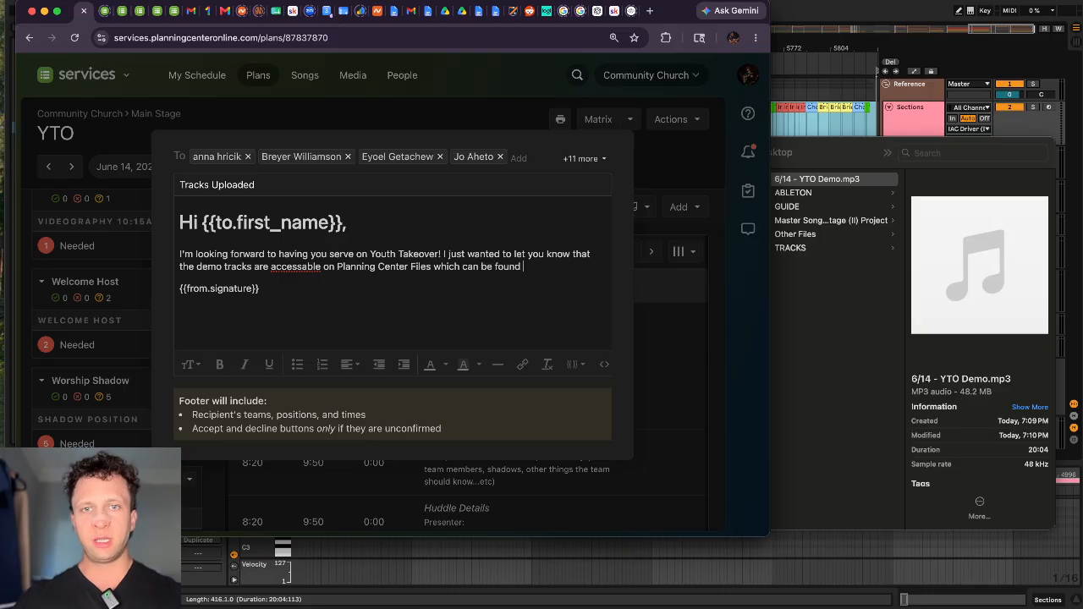
{"action": "type", "text": " on the bottom left"}
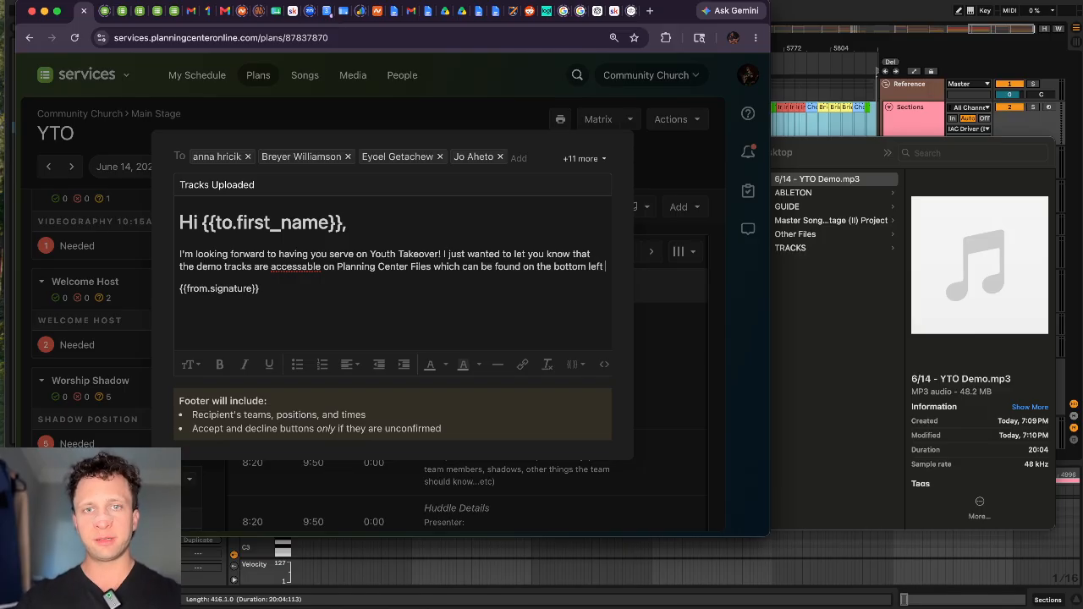
{"action": "type", "text": " of the webiste o"}
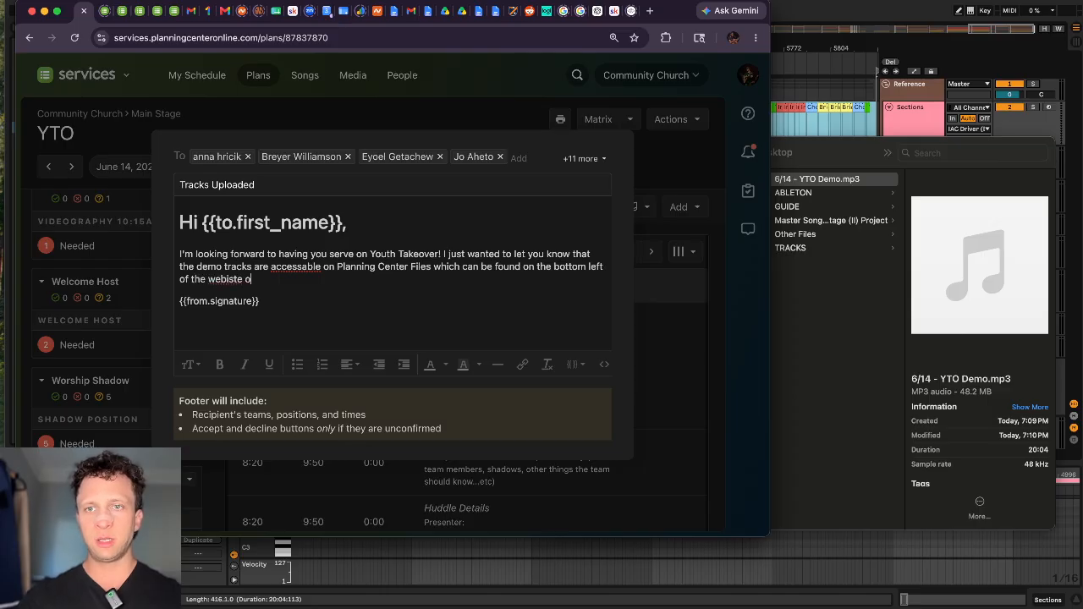
- Finish the sentence with "which can be found on the bottom left of the website or on the files tab of the app."
{"action": "key", "text": "BackSpace"}
{"action": "key", "text": "BackSpace"}
{"action": "key", "text": "BackSpace"}
{"action": "key", "text": "BackSpace"}
{"action": "key", "text": "BackSpace"}
{"action": "key", "text": "BackSpace"}
{"action": "type", "text": "site or"}
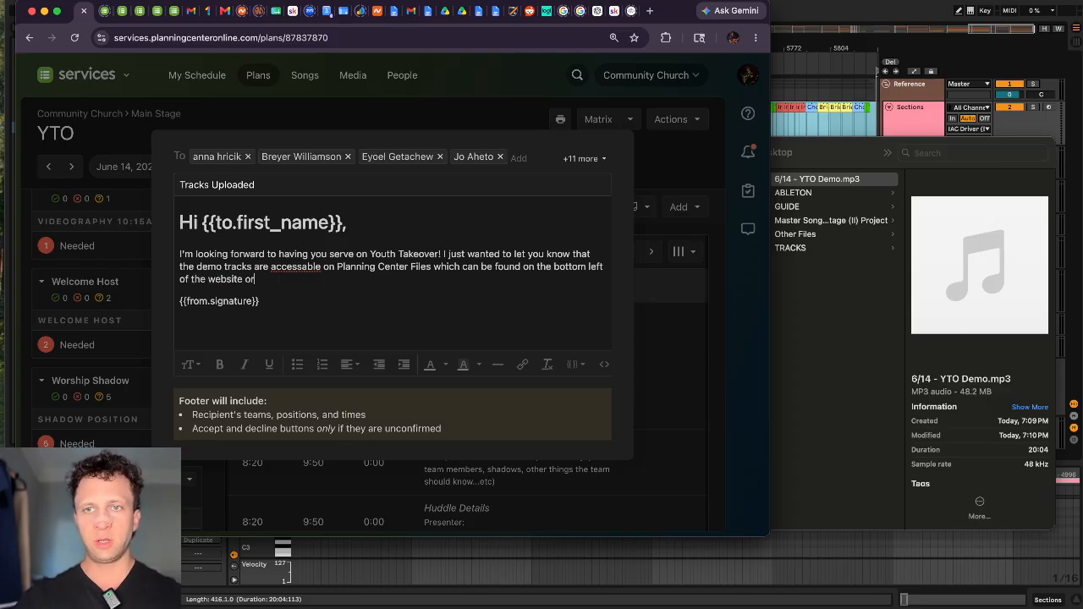
{"action": "type", "text": " on the files "}
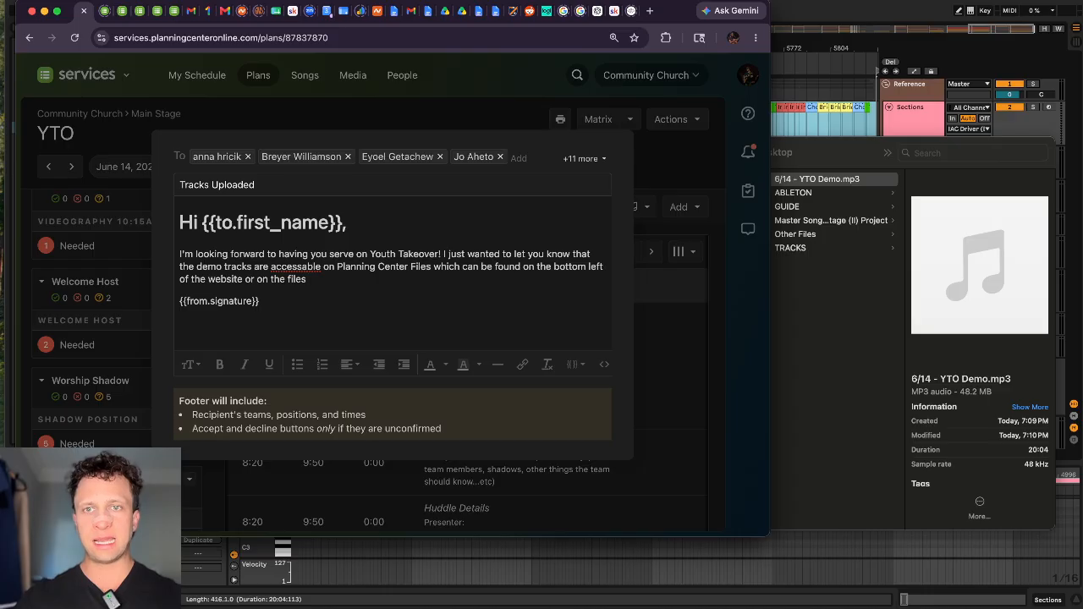
{"action": "type", "text": "tab"}
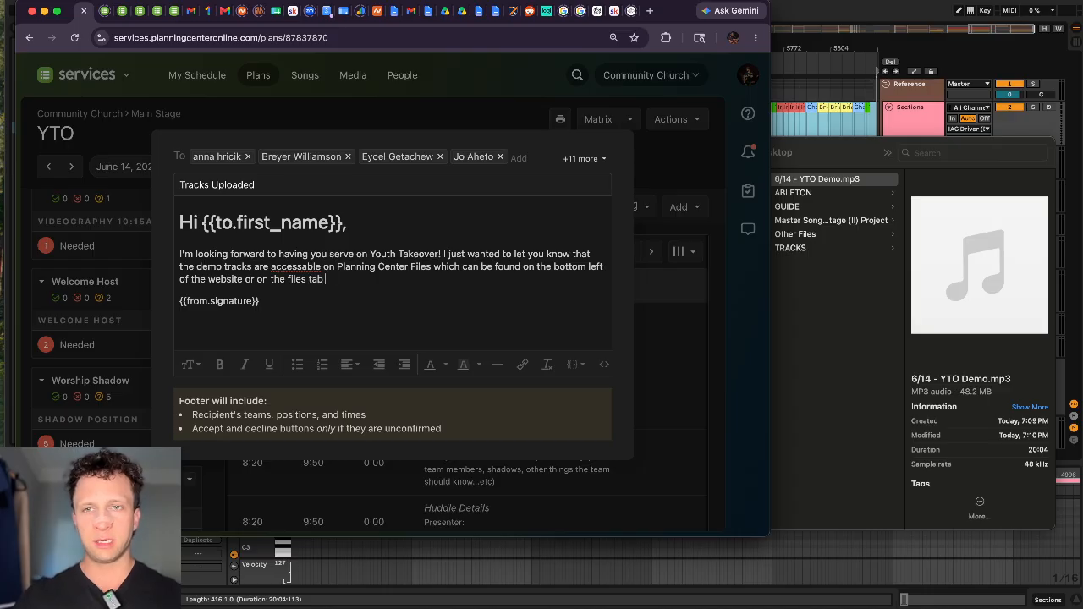
{"action": "type", "text": " of the app."}
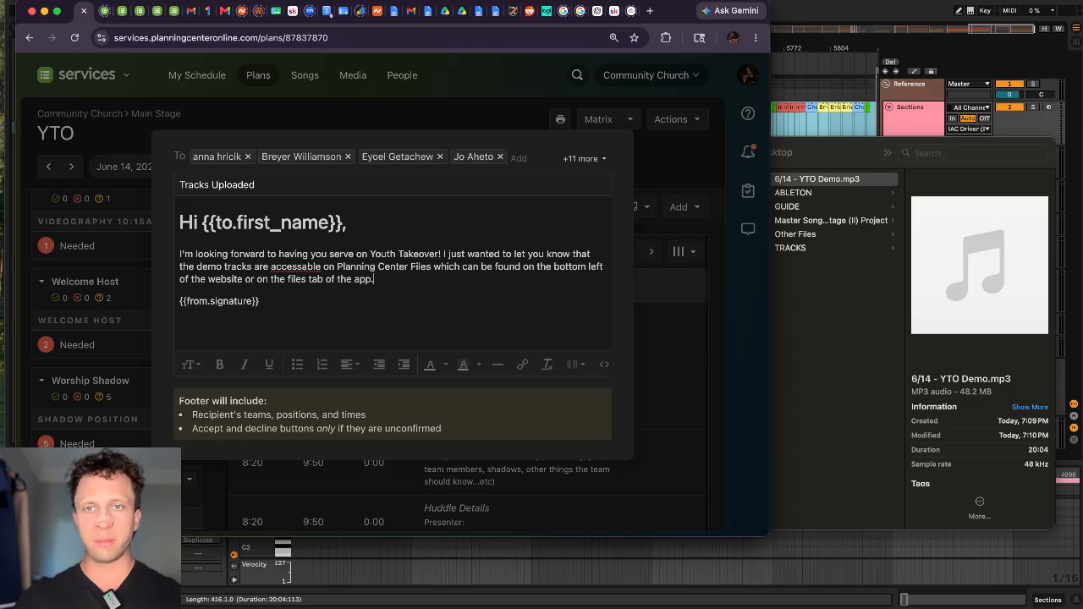
{"action": "type", "text": " Please let me know "}
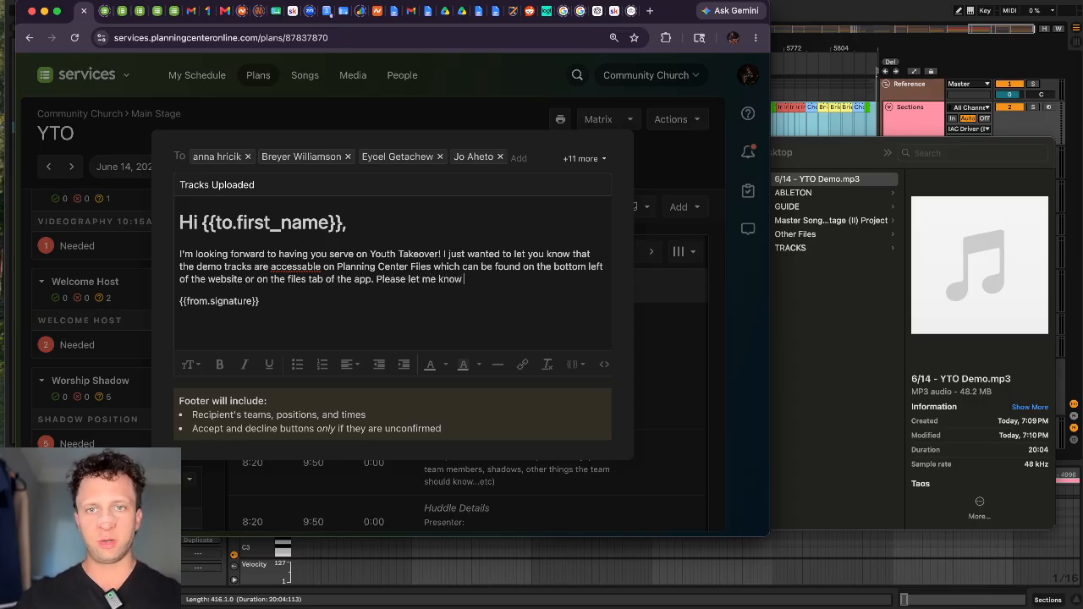
{"action": "type", "text": "if you have any qu"}
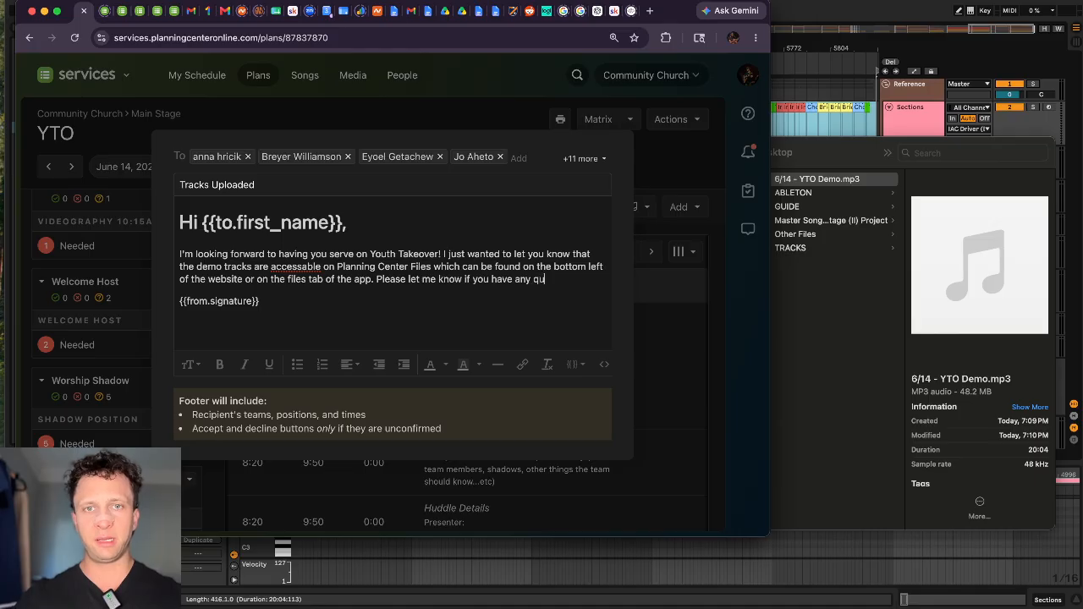
{"action": "type", "text": "estions and "}
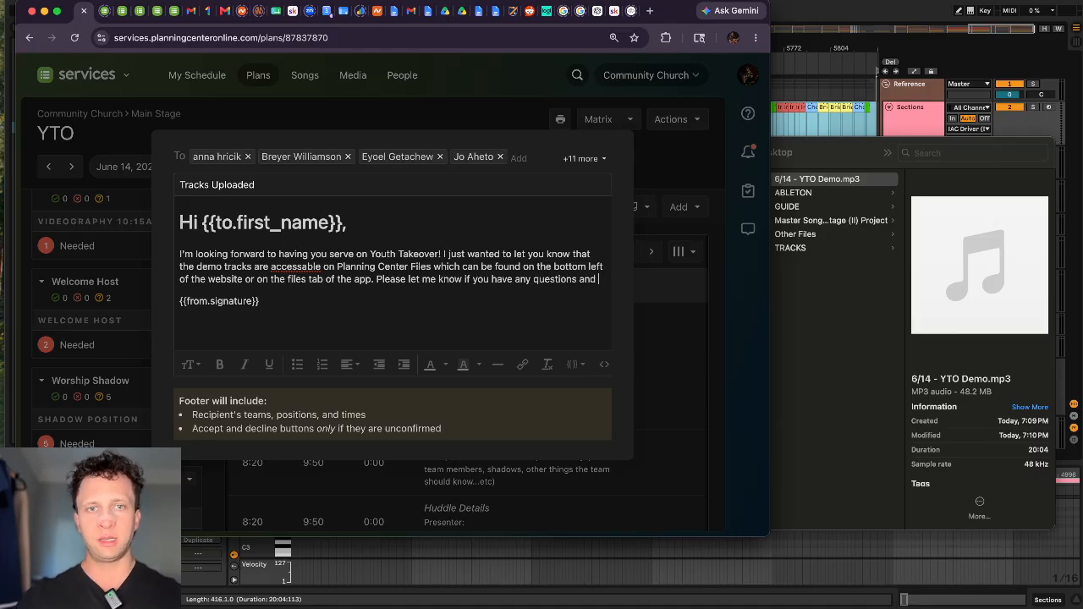
{"action": "type", "text": "I am lookin"}
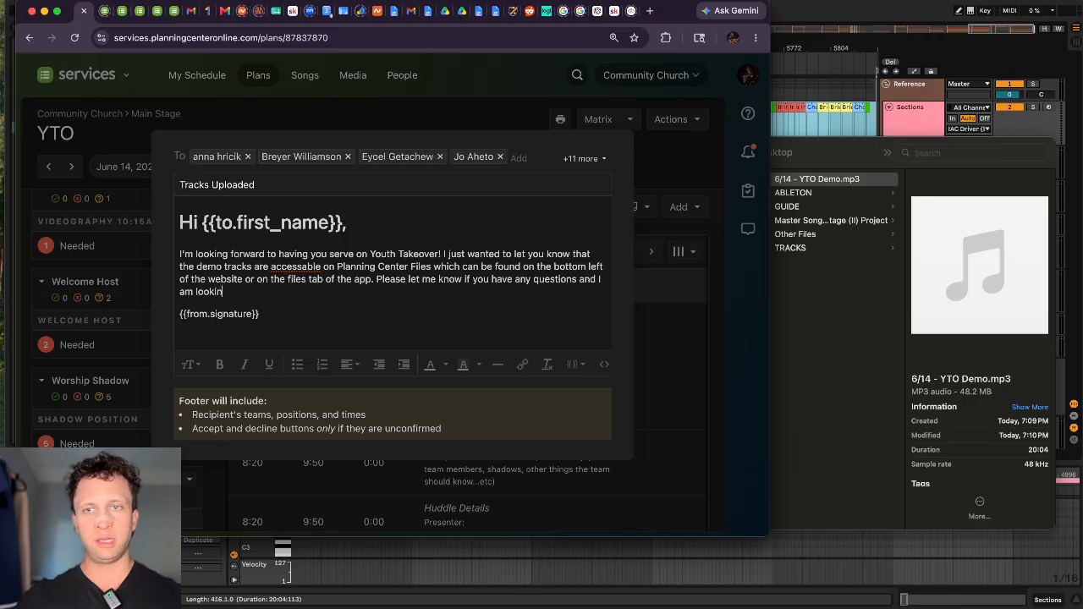
{"action": "type", "text": "g forward"}
- Add the closing sentence "Please let me know if you have any questions and I am looking forward to worshiping with you soon!"
{"action": "type", "text": "rshiping"}
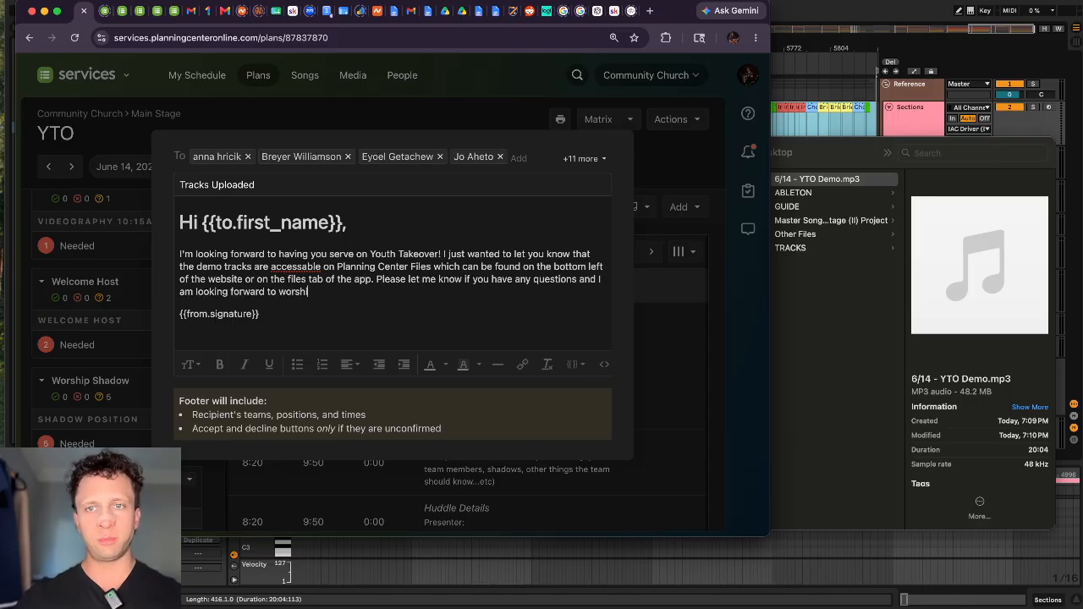
{"action": "key", "text": "BackSpace"}
{"action": "key", "text": "BackSpace"}
{"action": "key", "text": "BackSpace"}
{"action": "key", "text": "BackSpace"}
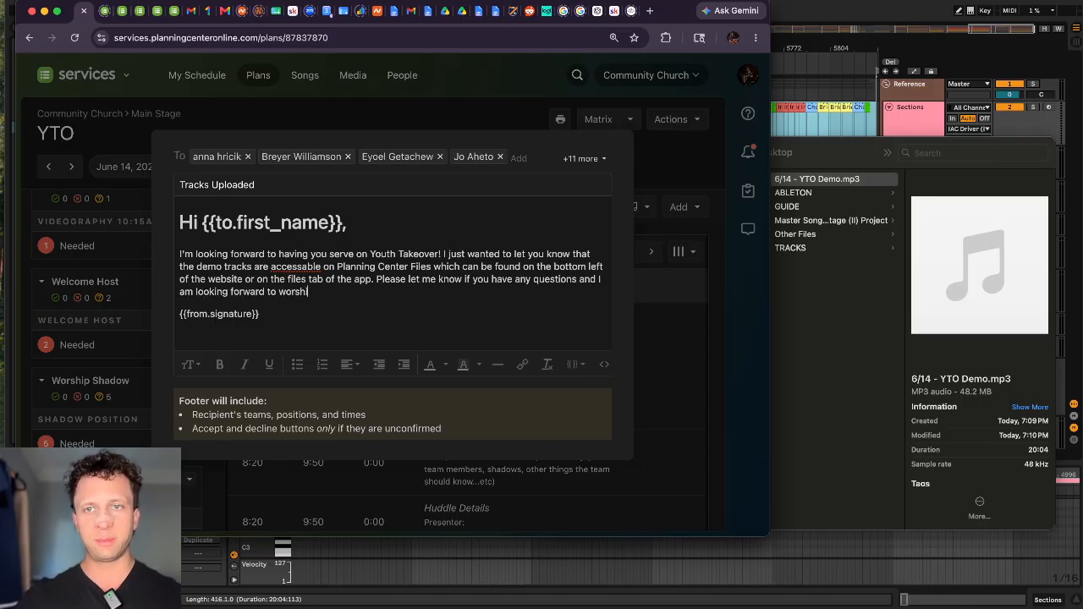
{"action": "type", "text": "ping with you soon!"}
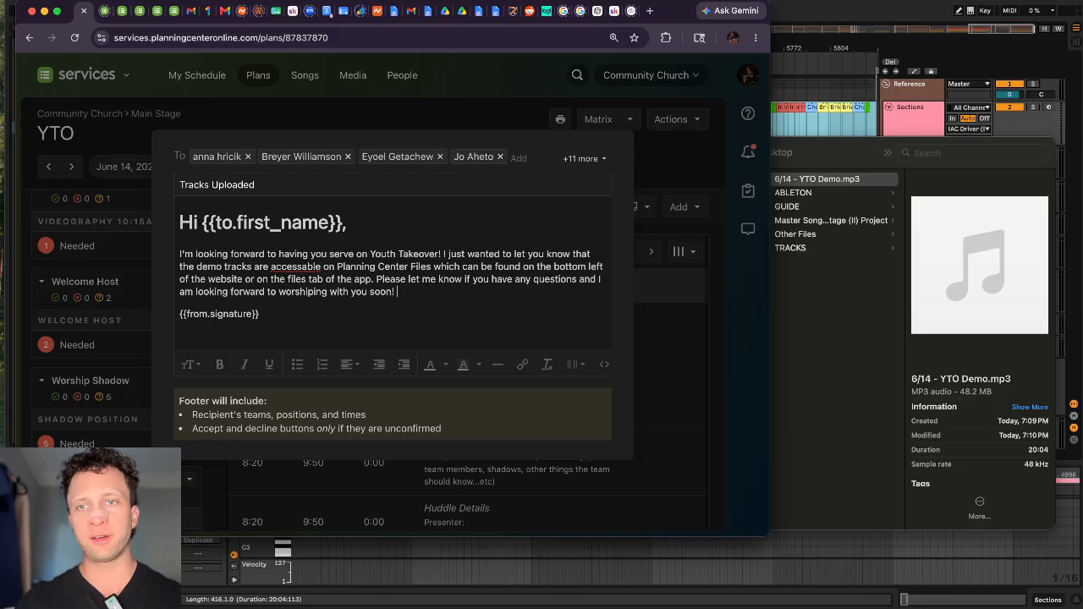
- Try to correct the misspelled word "accessable" in the email by rewriting it as "accesable"
{"action": "right_click", "coordinate": [296, 267]}
{"action": "key", "text": "Escape"}
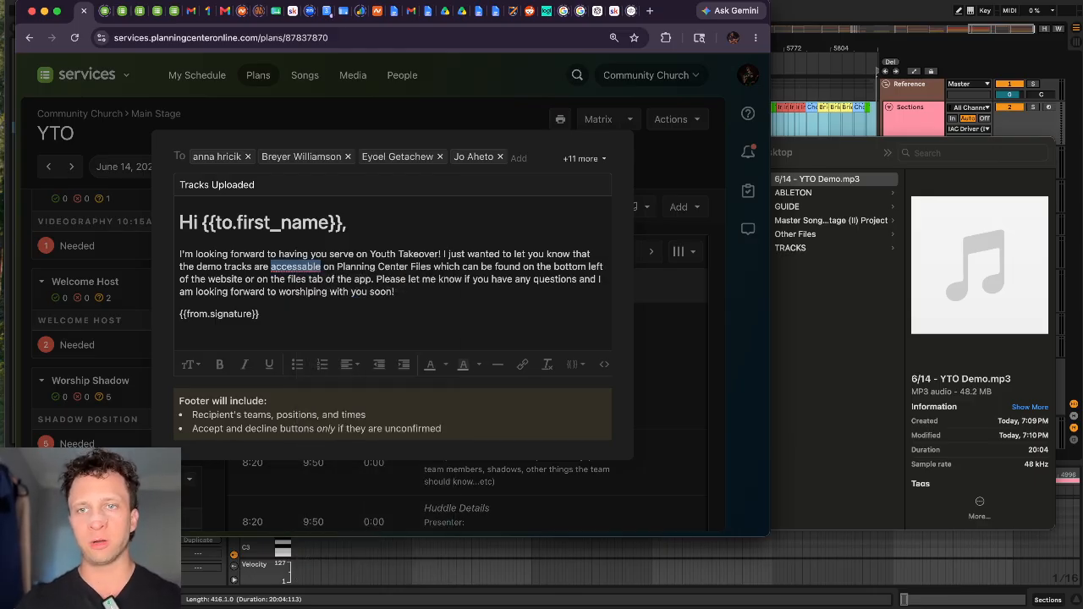
{"action": "type", "text": "accesable"}
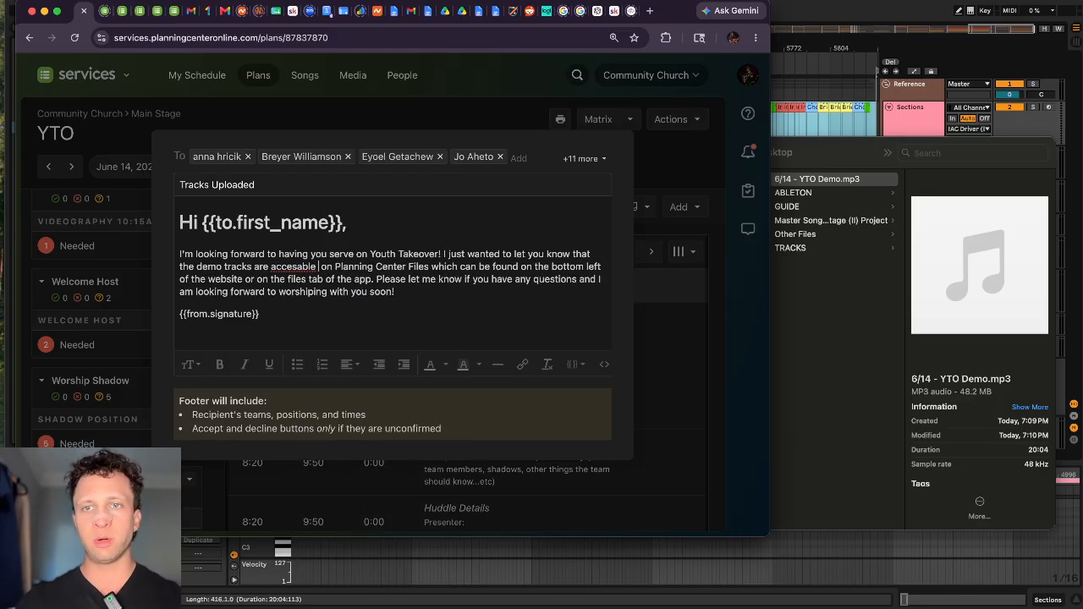
{"action": "double_click", "coordinate": [272, 267]}
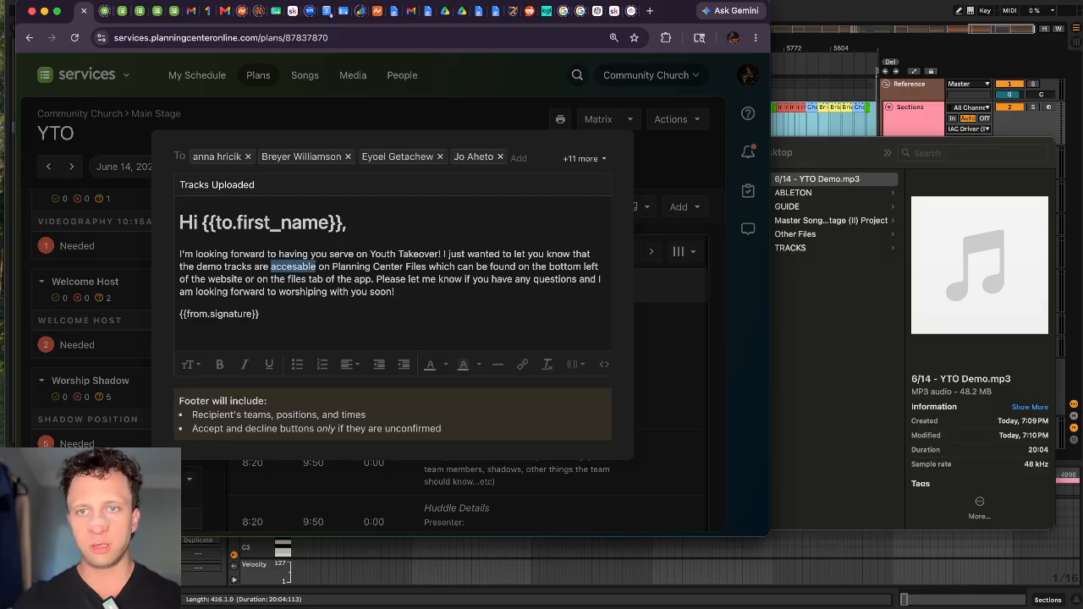
{"action": "left_click", "coordinate": [254, 279]}
{"action": "triple_click", "coordinate": [461, 279]}
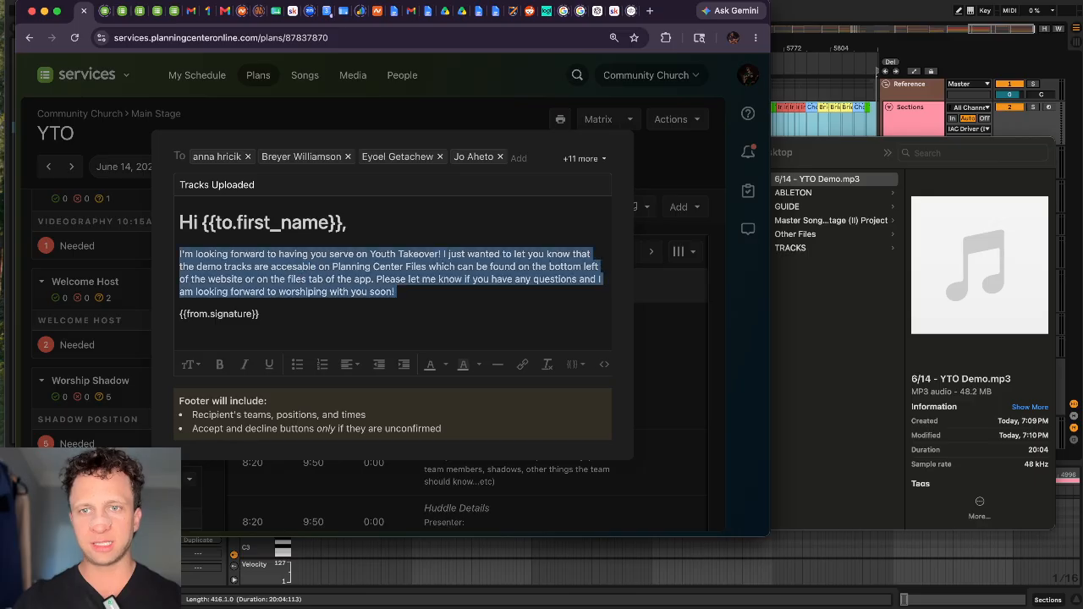
{"action": "left_click", "coordinate": [397, 291]}
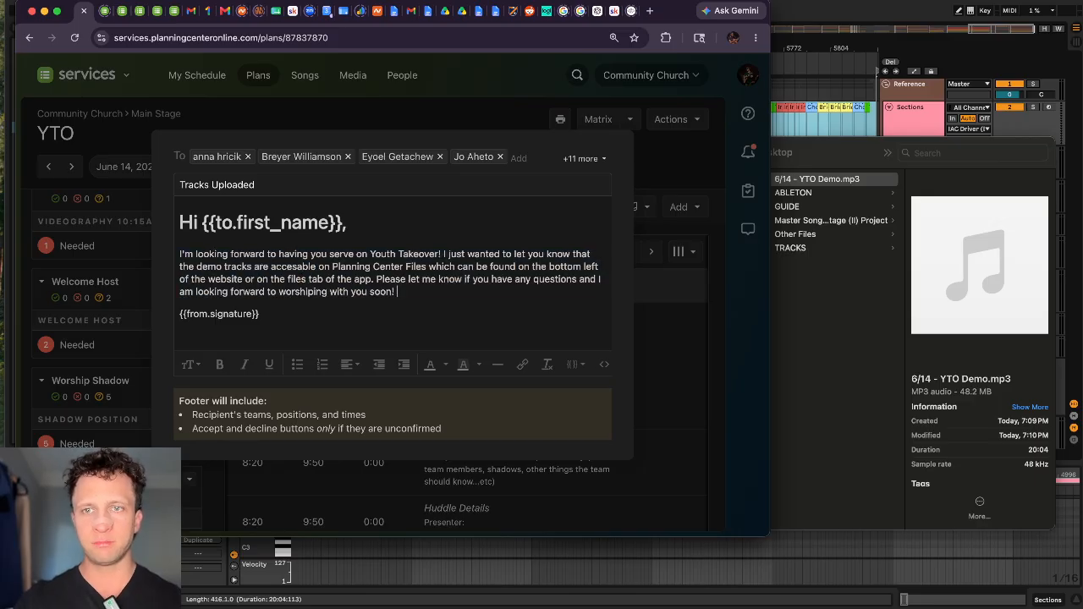
- Look up the spelling of "accesable" on Google and replace the word in the email with "accessible"
{"action": "double_click", "coordinate": [296, 267]}
{"action": "key", "text": "super+c"}
{"action": "left_click", "coordinate": [650, 10]}
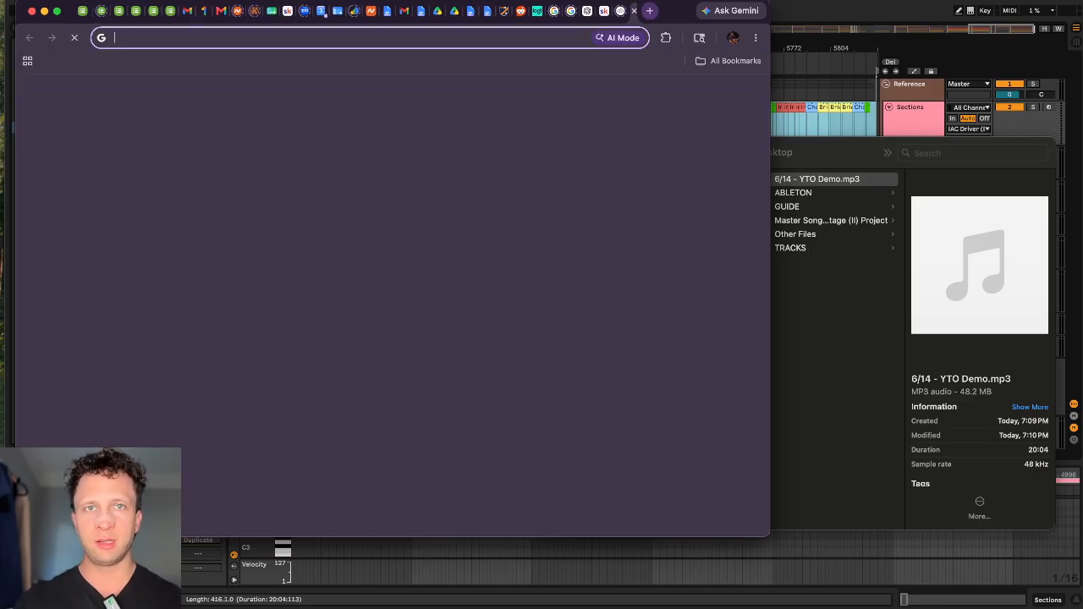
{"action": "key", "text": "super+v"}
{"action": "key", "text": "Return"}
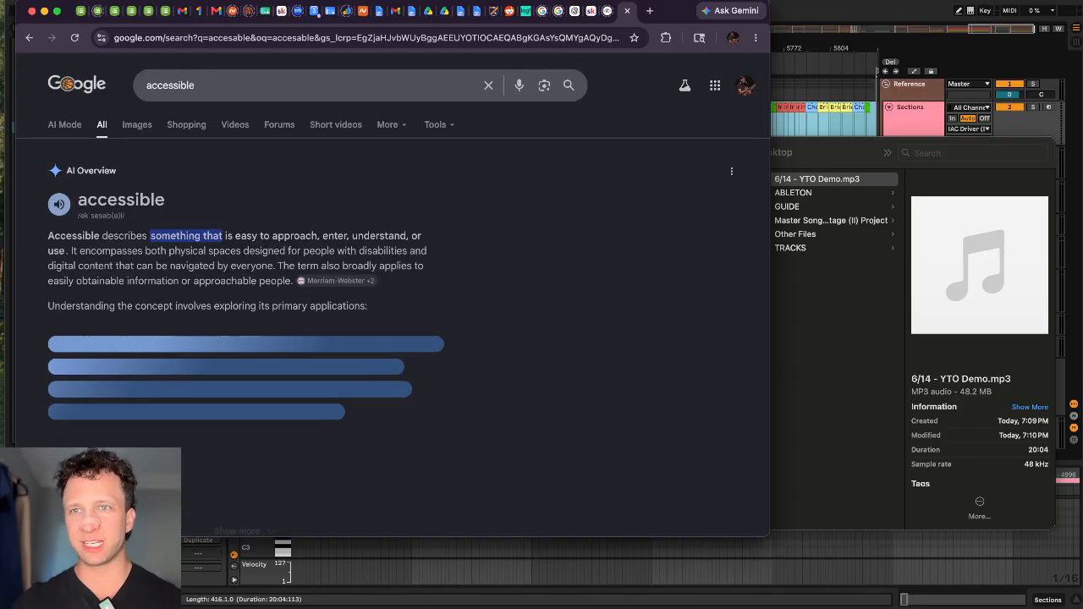
{"action": "key", "text": "slash"}
{"action": "key", "text": "super+c"}
{"action": "key", "text": "super+w"}
{"action": "key", "text": "super+v"}
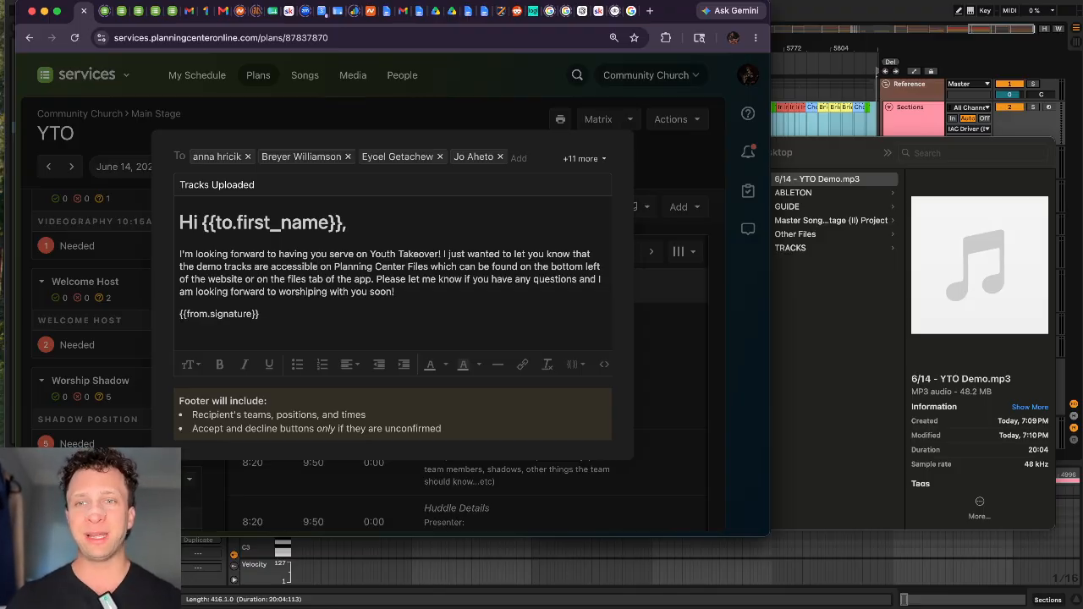
- Insert the sentence "This is a helpful way to practice the set exactly how we plan for it to go." before "Please let me know"
{"action": "left_click", "coordinate": [583, 158]}
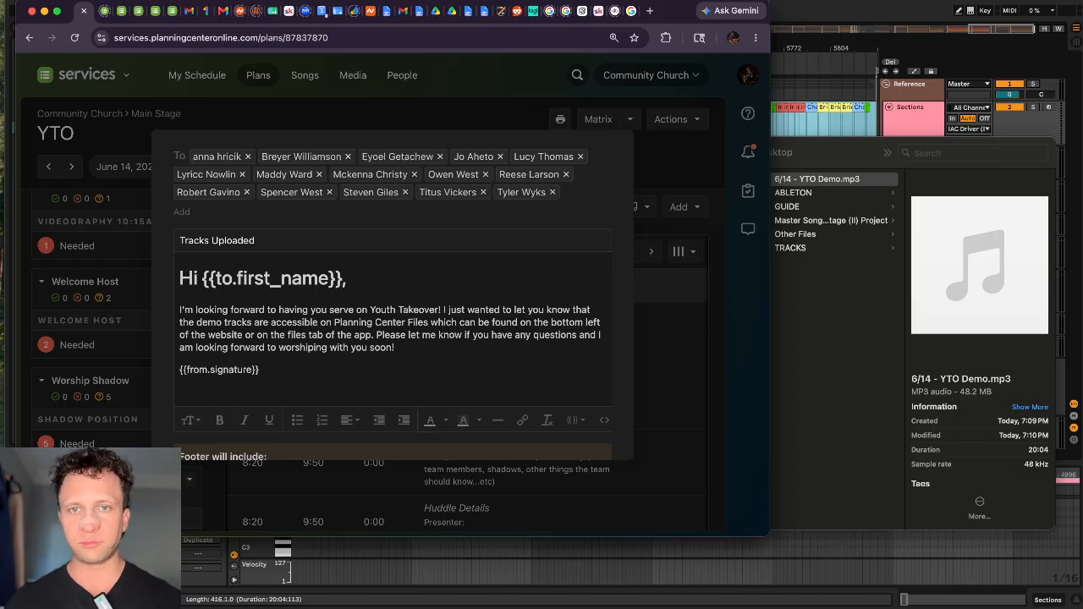
{"action": "left_click", "coordinate": [462, 335]}
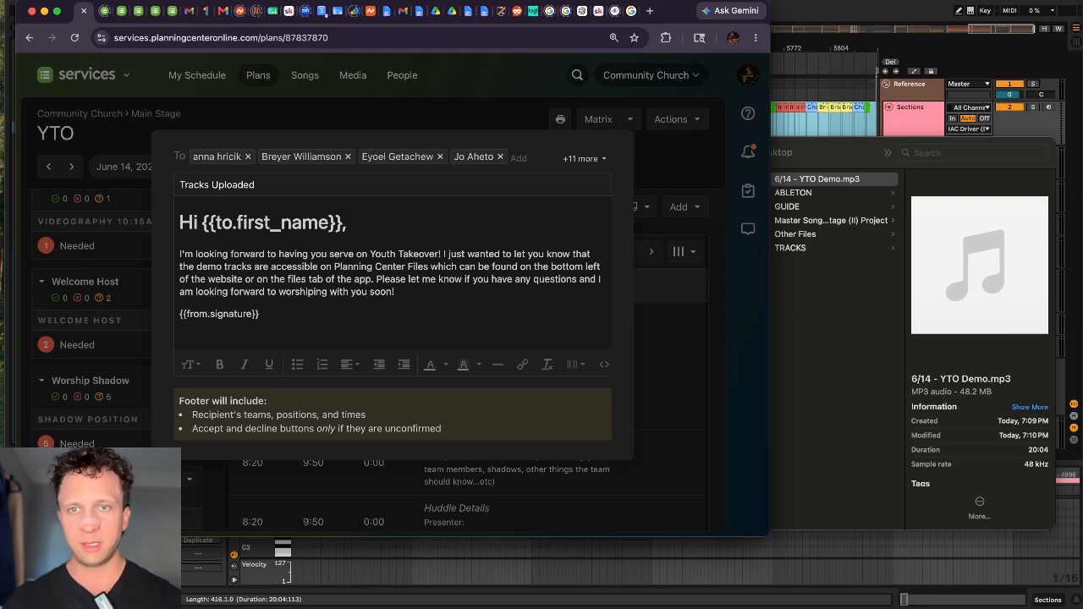
{"action": "type", "text": "This is a h"}
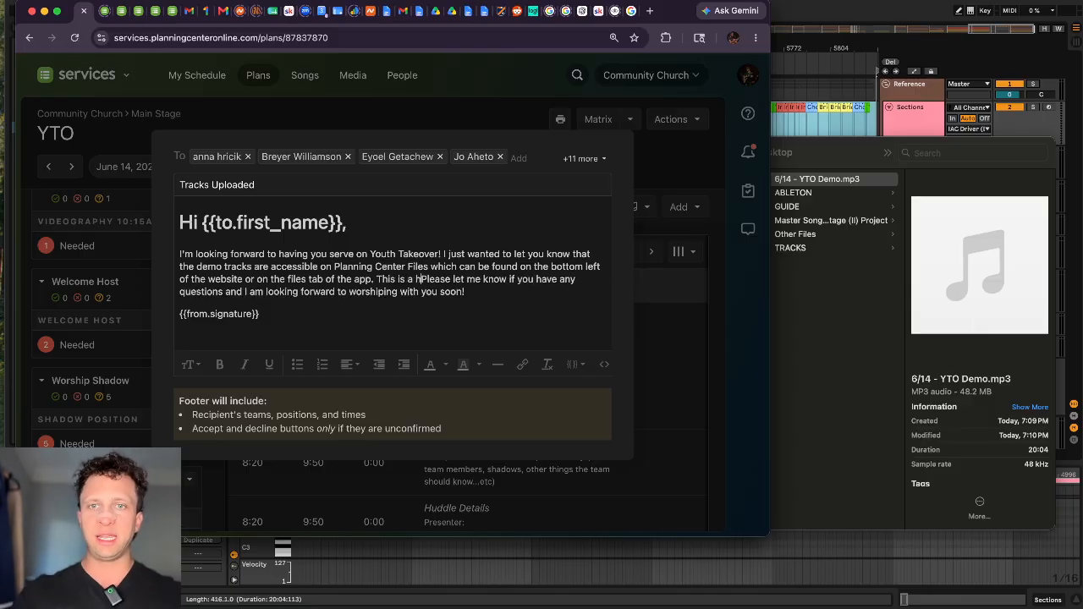
{"action": "type", "text": "elpful way "}
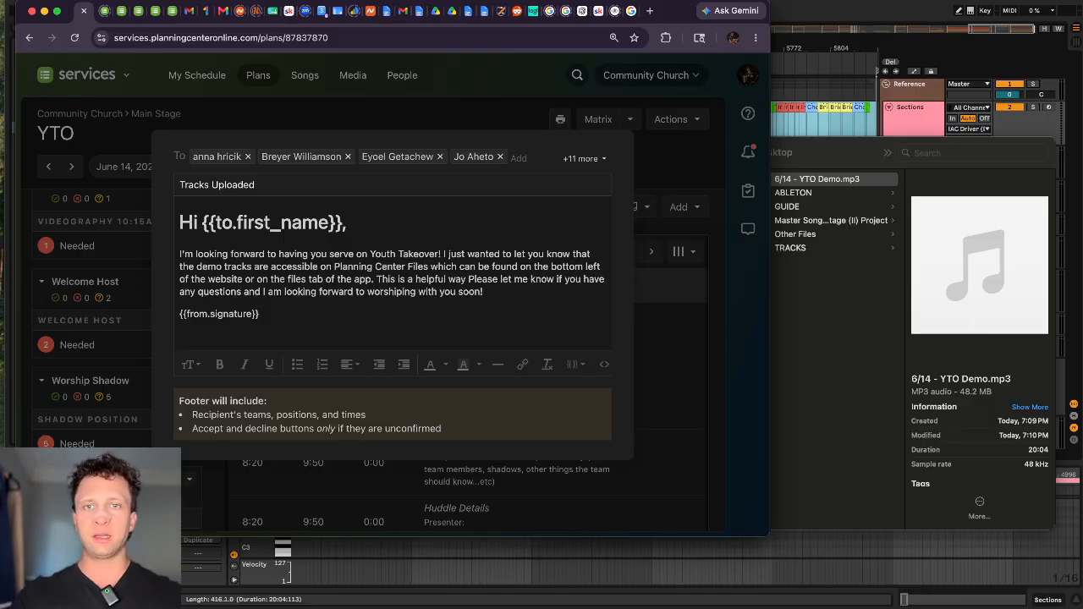
{"action": "type", "text": "to practice"}
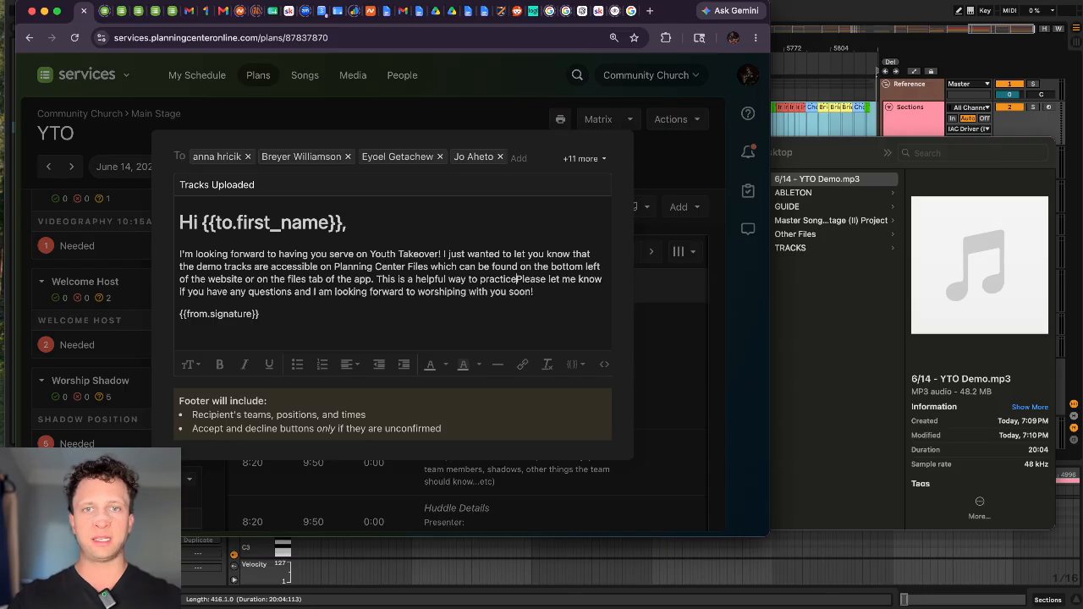
{"action": "type", "text": " the set exactly "}
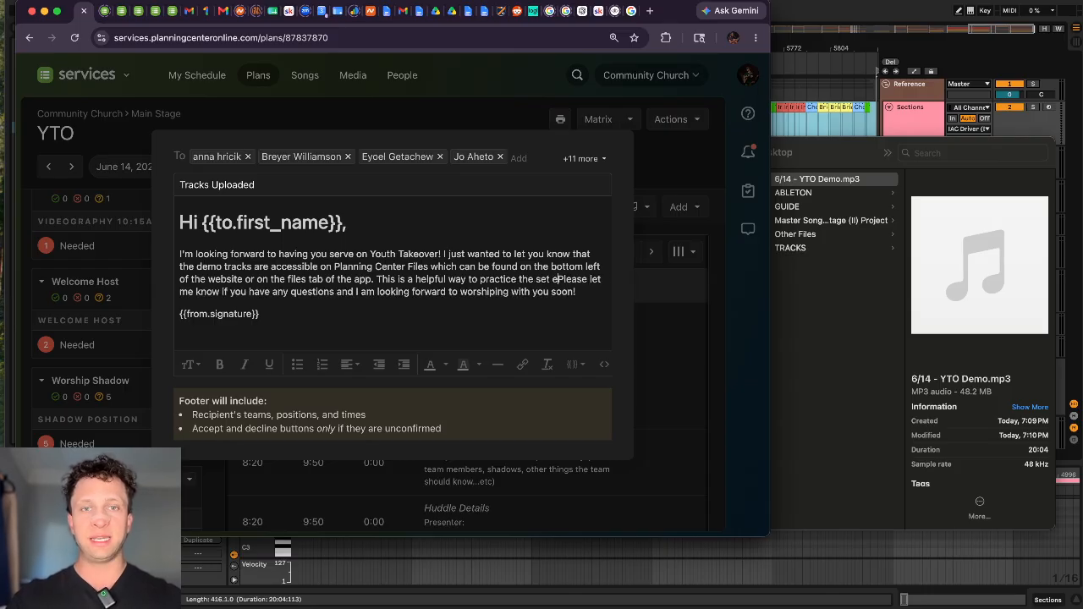
{"action": "type", "text": "how we p"}
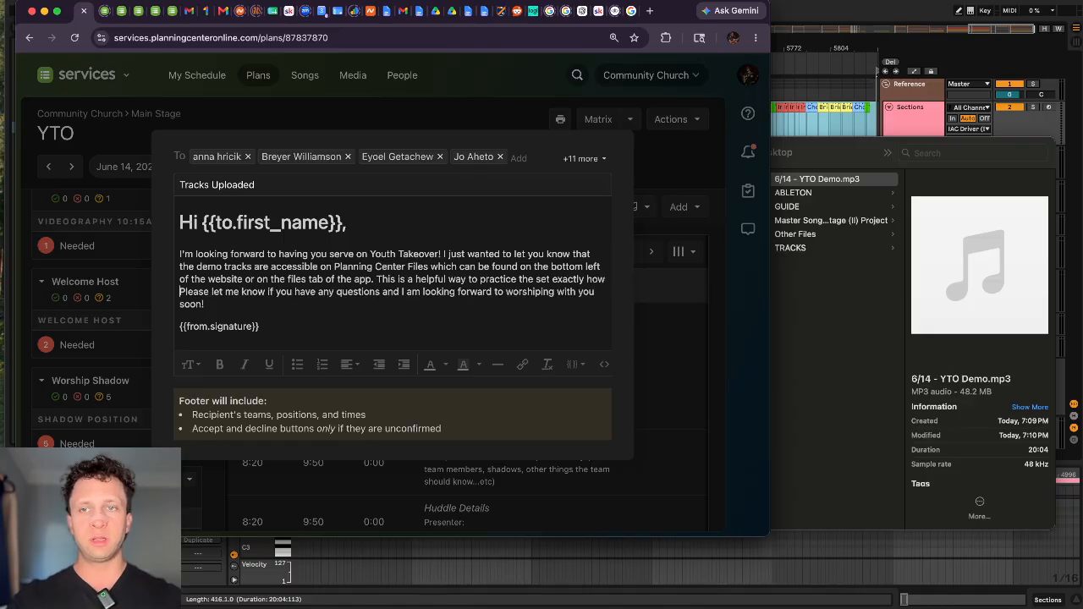
{"action": "type", "text": "lan for it to go"}
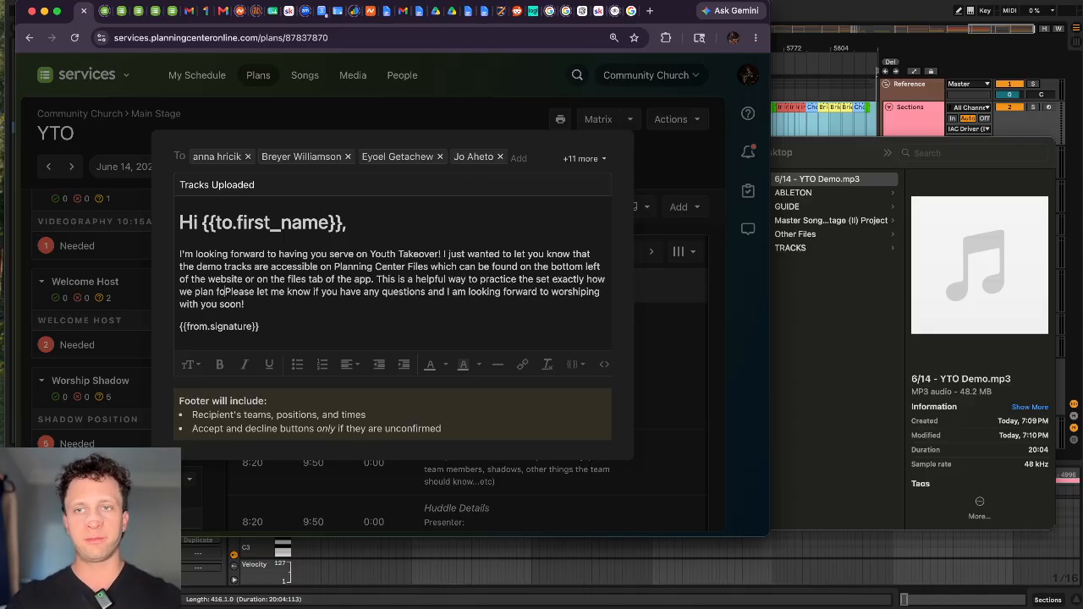
{"action": "type", "text": "."}
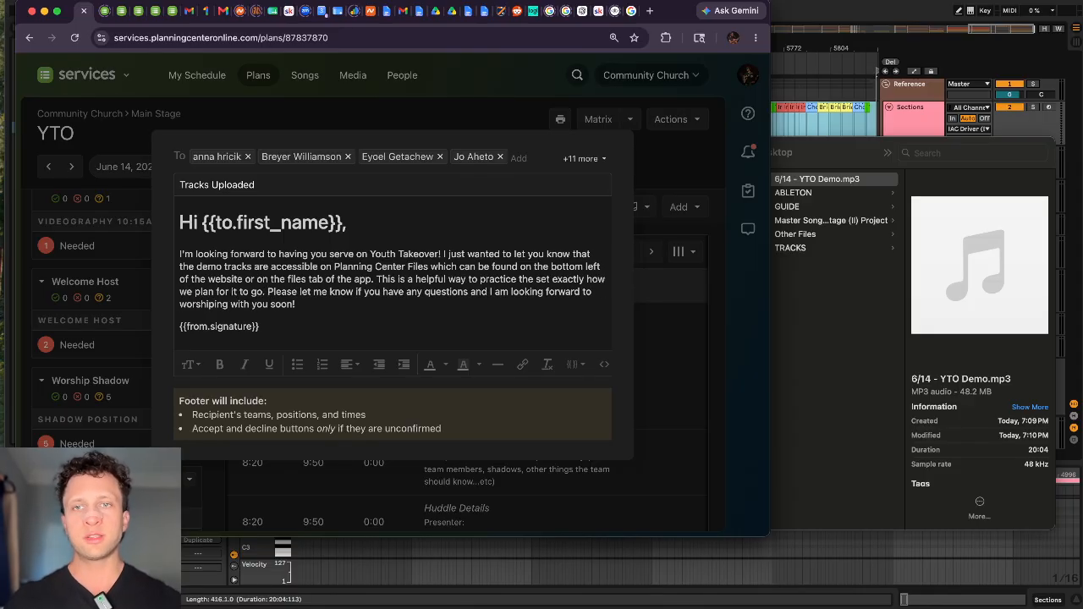
- Send the "Tracks Uploaded" email to all listed recipients and dismiss the confirmation
{"action": "scroll", "coordinate": [392, 305], "scroll_direction": "down", "scroll_amount": 2}
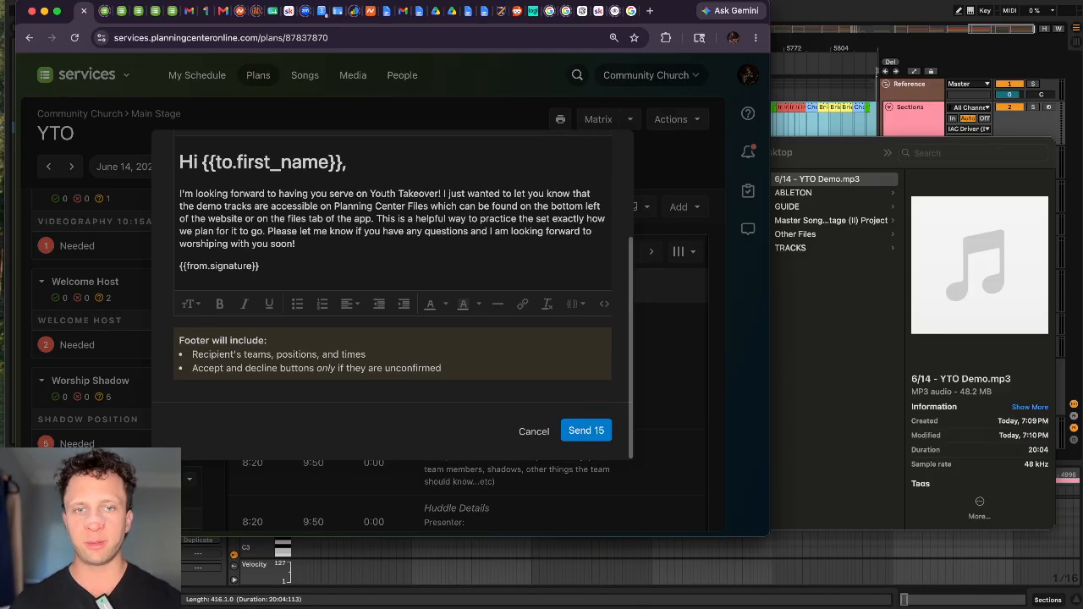
{"action": "left_click", "coordinate": [585, 430]}
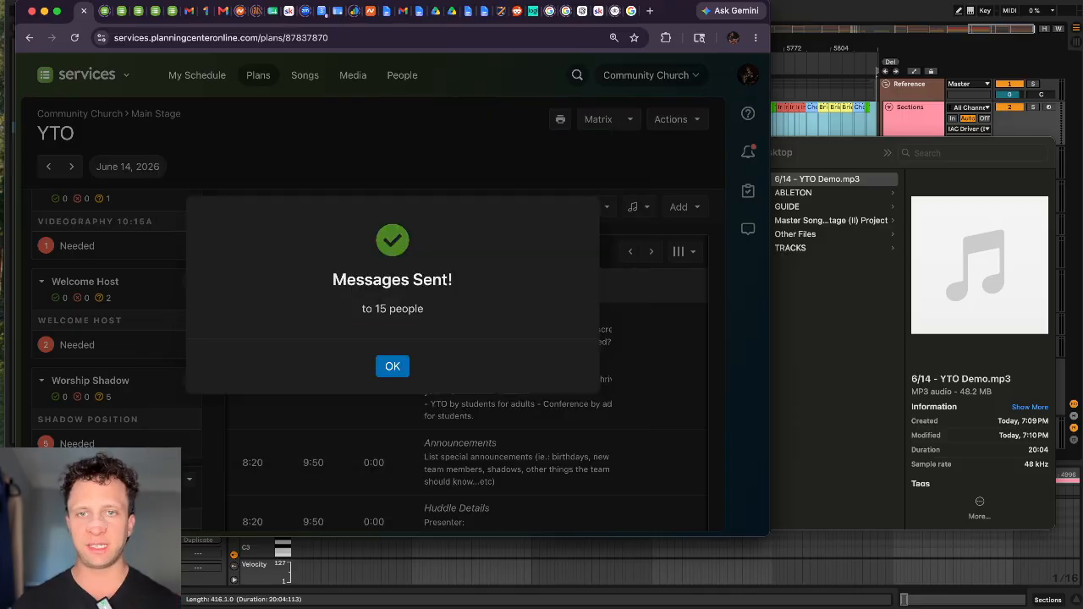
{"action": "left_click", "coordinate": [393, 366]}
- Switch to Ableton Live and route the Guide, Band, EG, Keys, Percussion and Vocals tracks to Ext. Out
{"action": "left_click", "coordinate": [701, 606]}
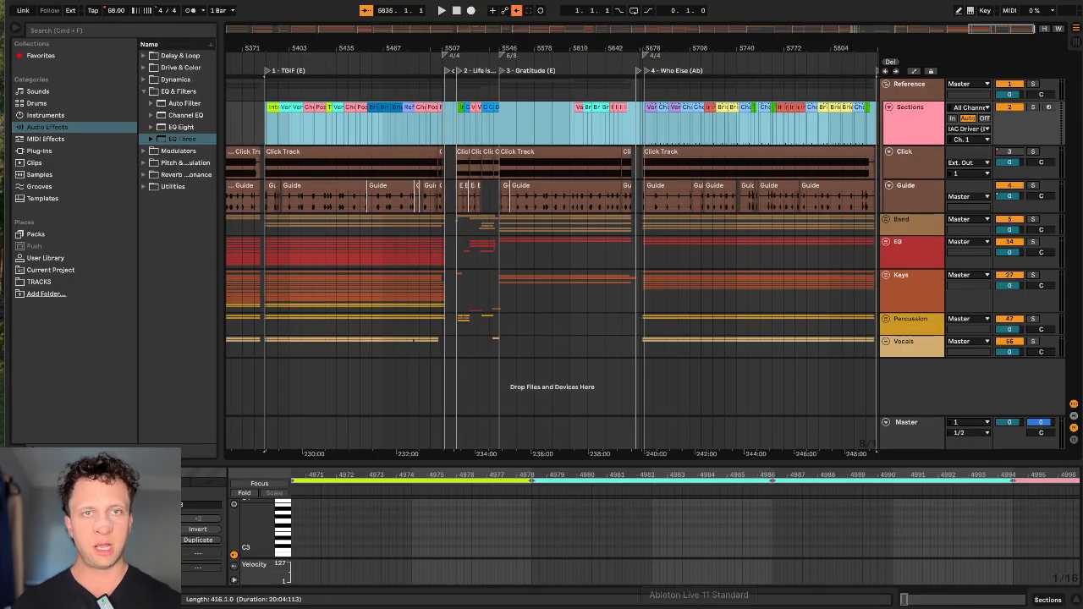
{"action": "left_click", "coordinate": [712, 225]}
{"action": "left_click", "coordinate": [912, 196]}
{"action": "left_click", "coordinate": [912, 346], "text": "shift"}
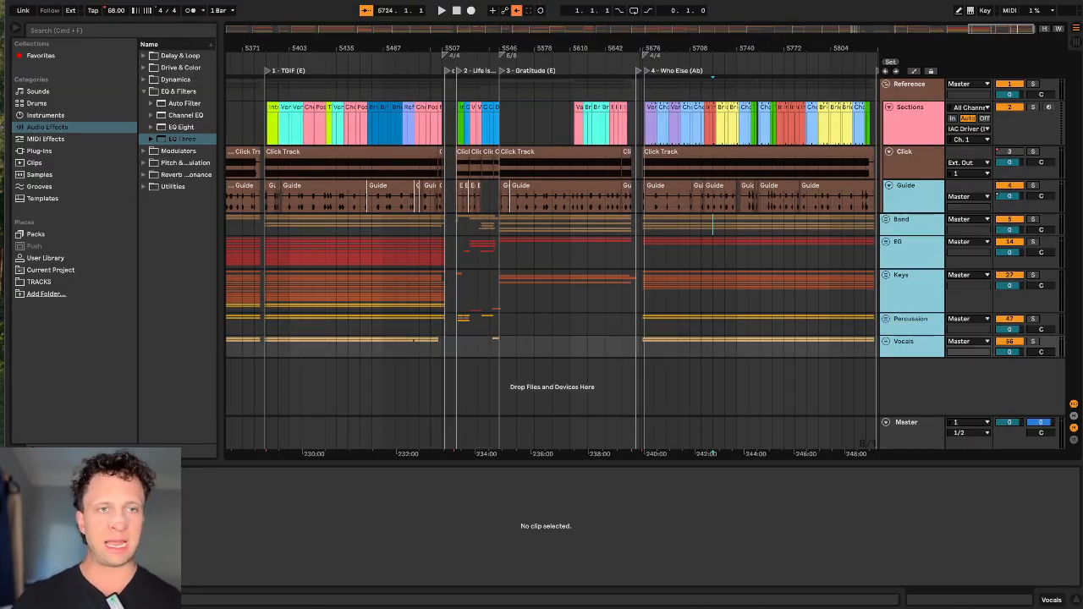
{"action": "left_click", "coordinate": [969, 342]}
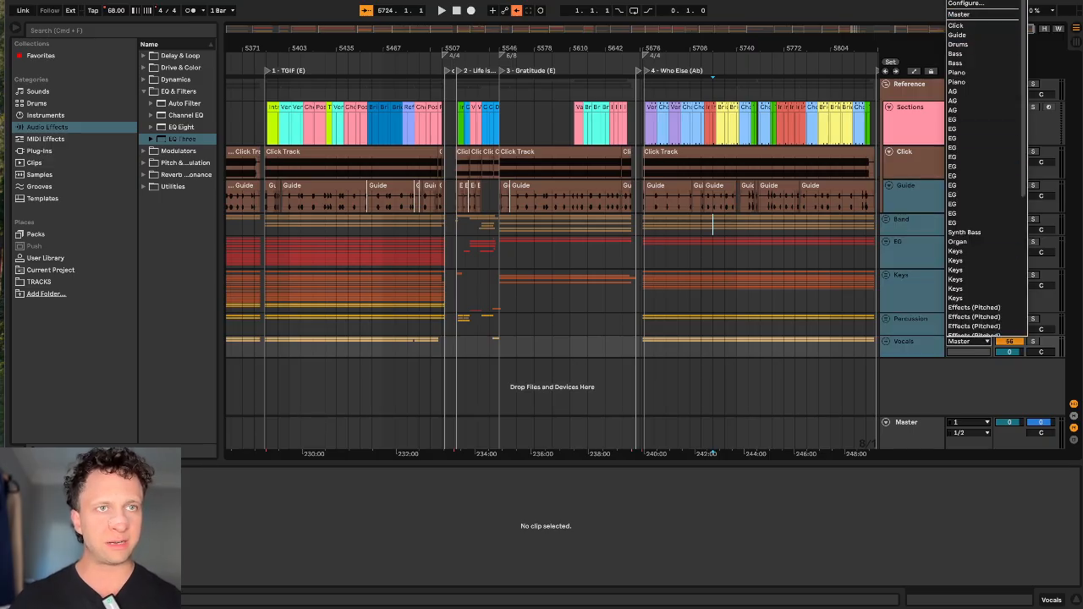
{"action": "left_click", "coordinate": [968, 0]}
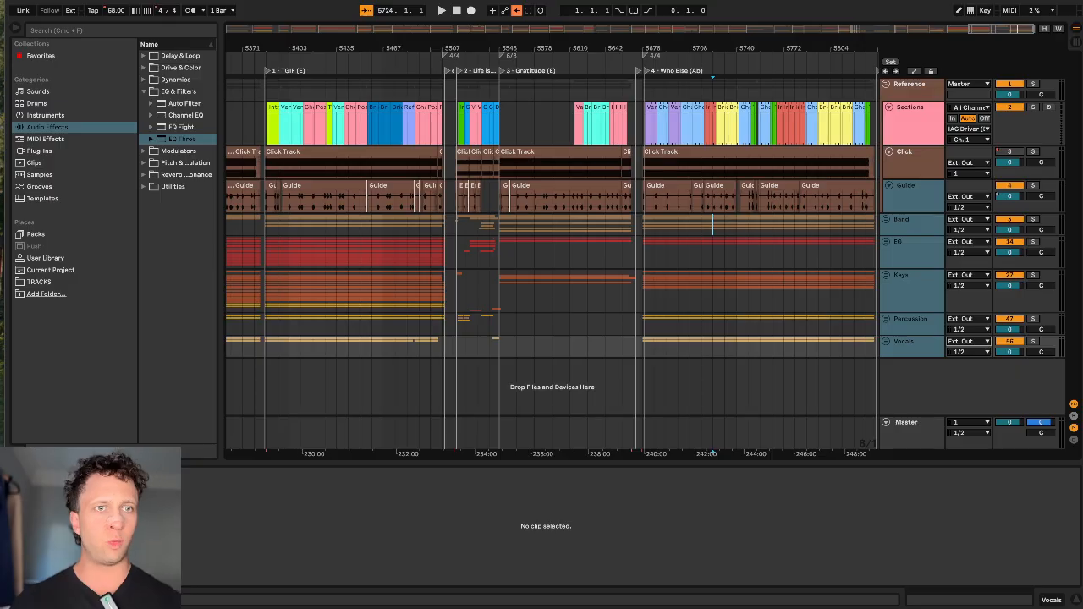
- Check which output channels the Band track offers and which devices are connected in Auracle X
{"action": "left_click", "coordinate": [969, 230]}
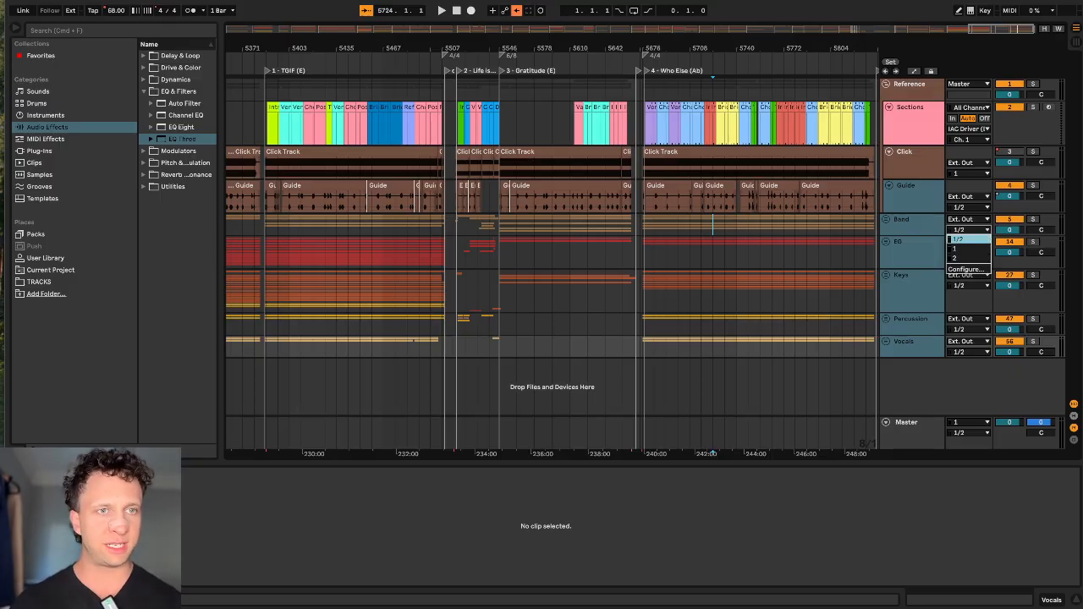
{"action": "key", "text": "Escape"}
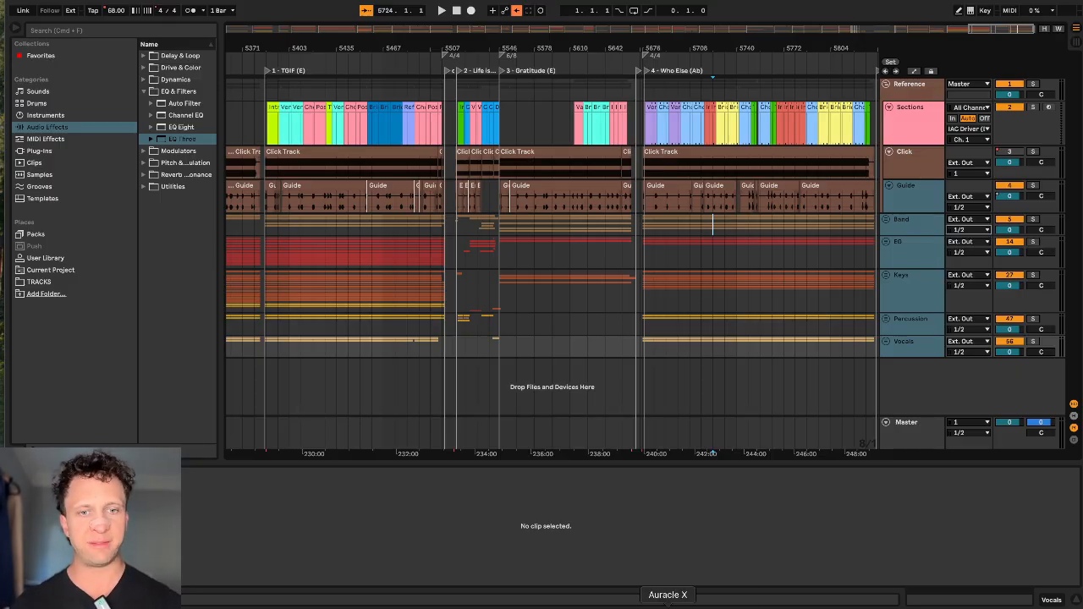
{"action": "left_click", "coordinate": [668, 605]}
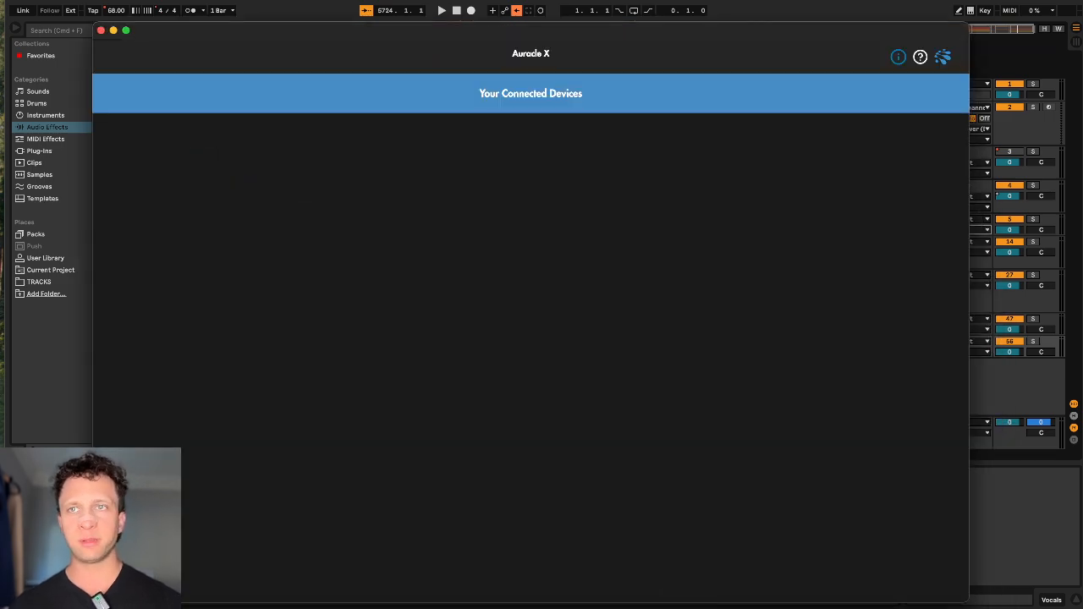
{"action": "left_click", "coordinate": [113, 29]}
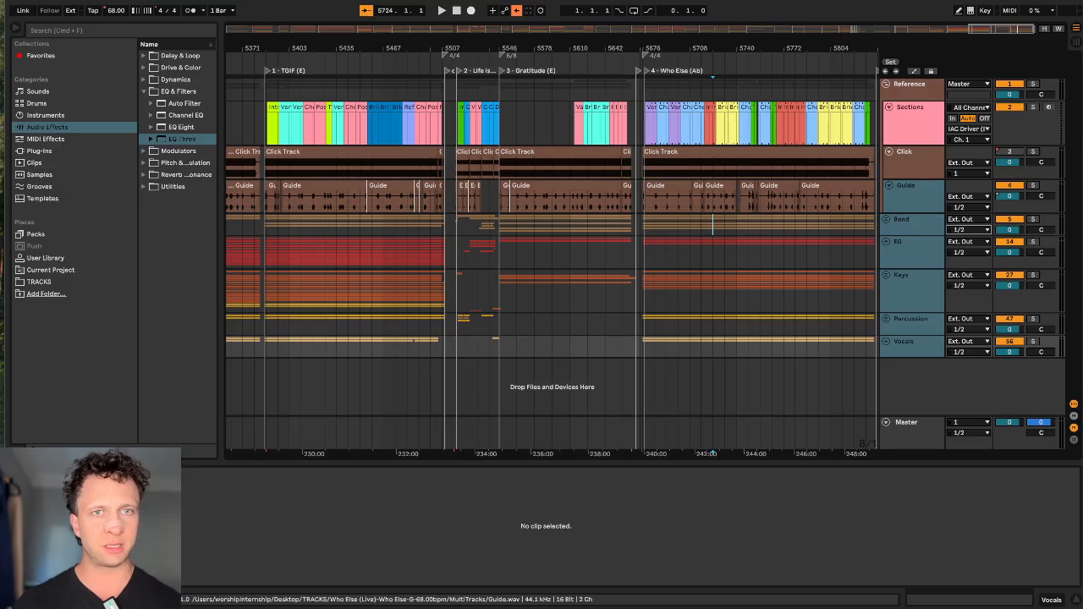
{"action": "left_click", "coordinate": [777, 185]}
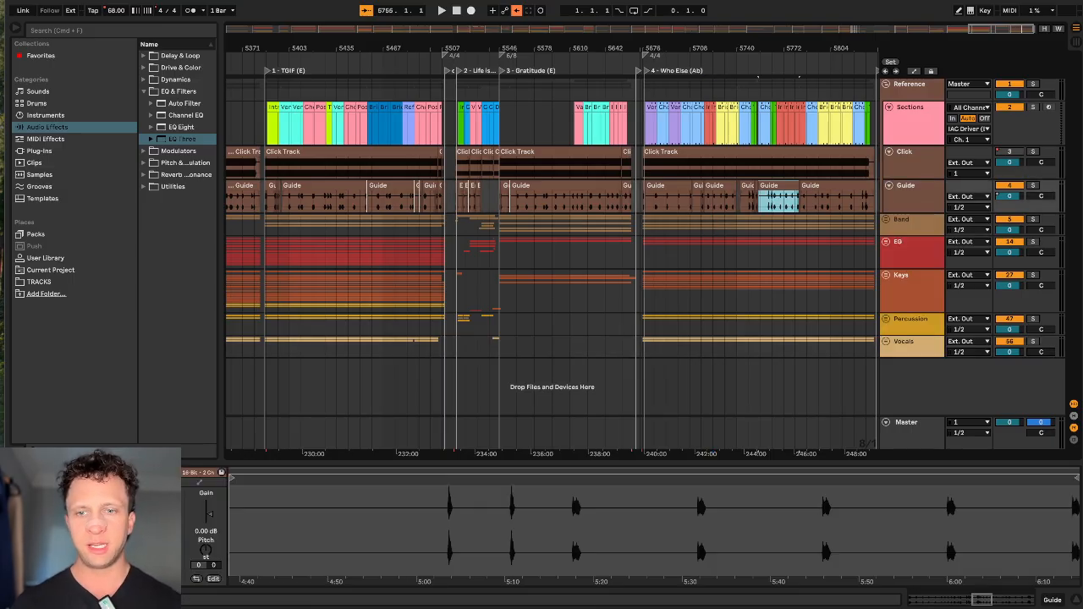
{"action": "key", "text": "super+Tab"}
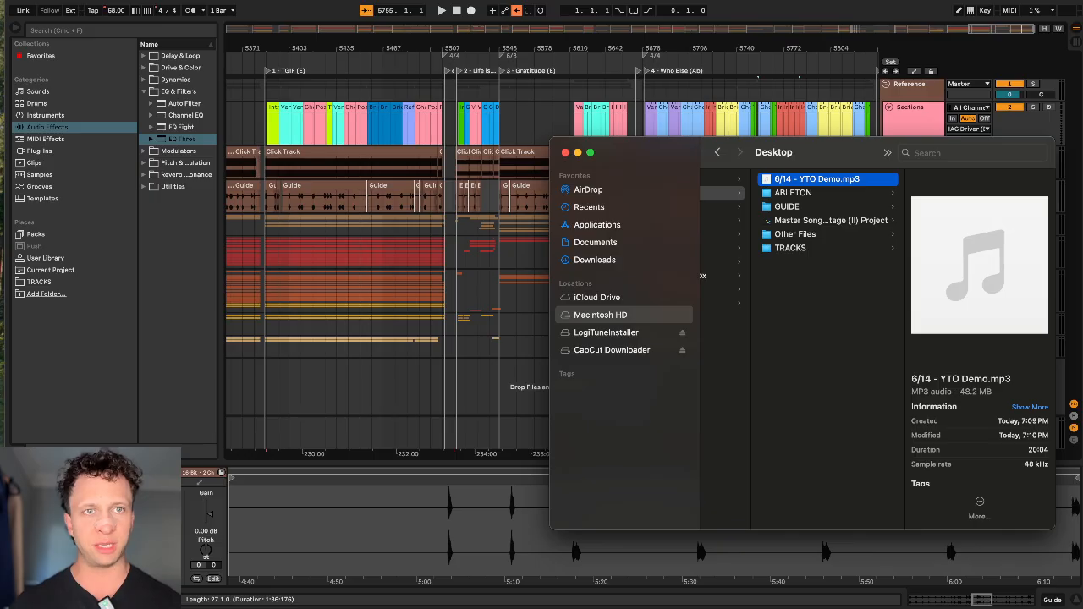
{"action": "double_click", "coordinate": [817, 180]}
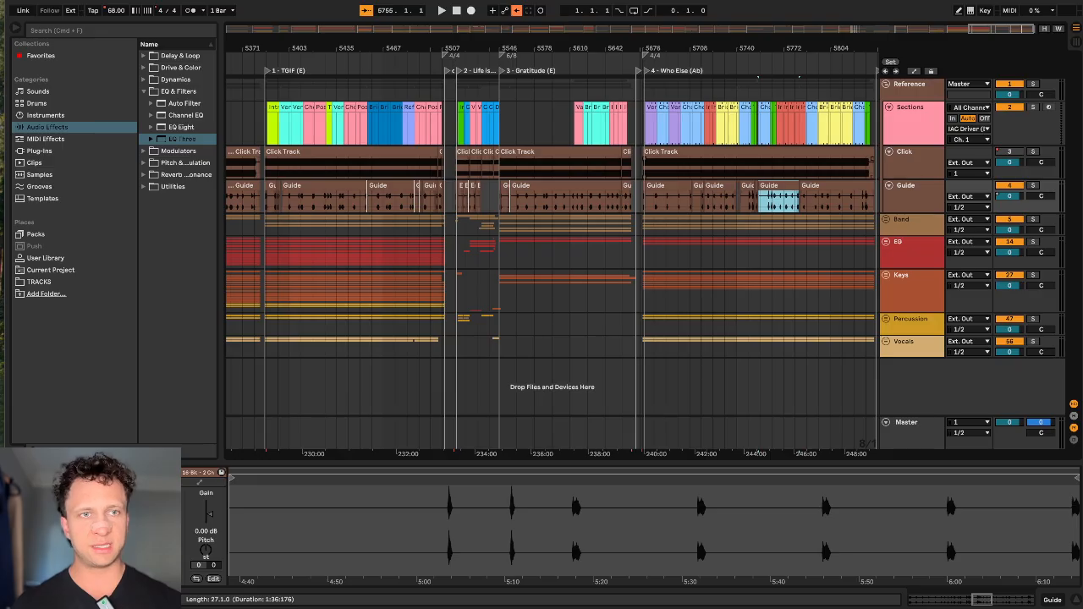
{"action": "left_click", "coordinate": [913, 194]}
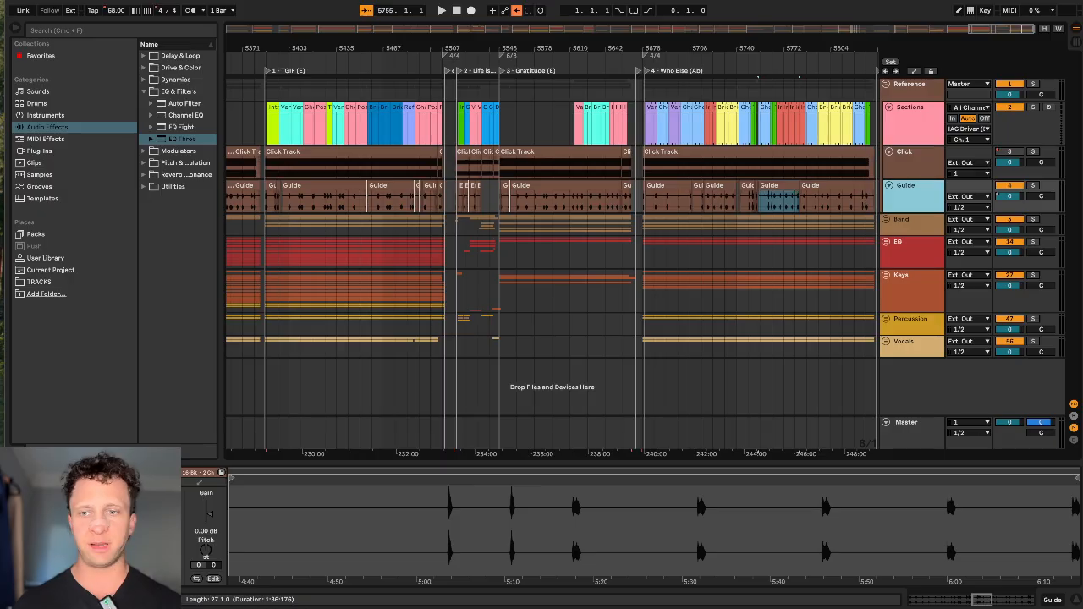
{"action": "left_click", "coordinate": [622, 324]}
{"action": "left_click", "coordinate": [746, 606]}
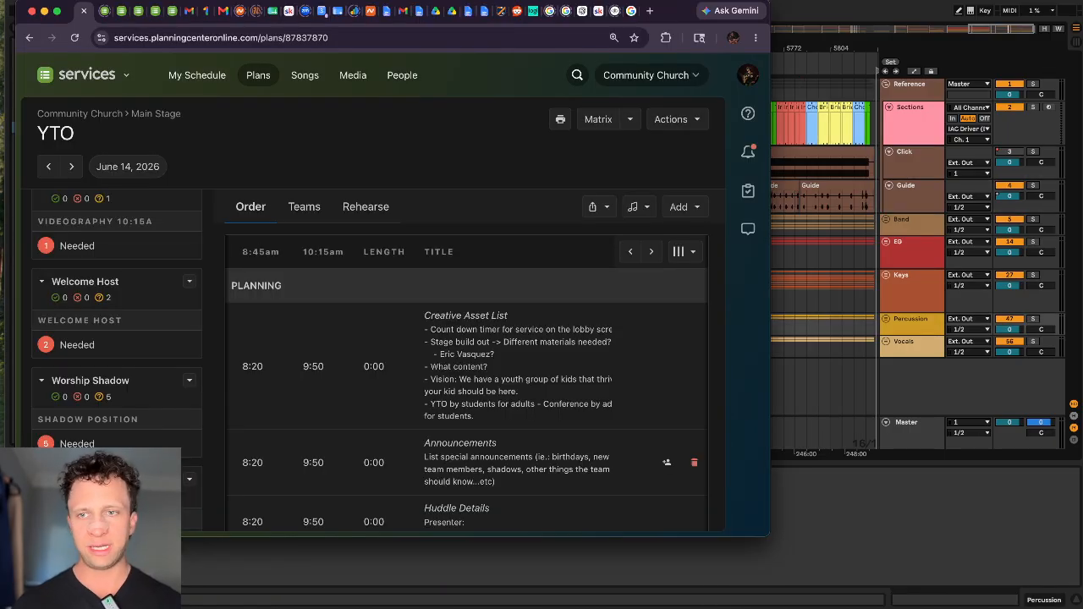
{"action": "scroll", "coordinate": [465, 380], "scroll_direction": "down", "scroll_amount": 3}
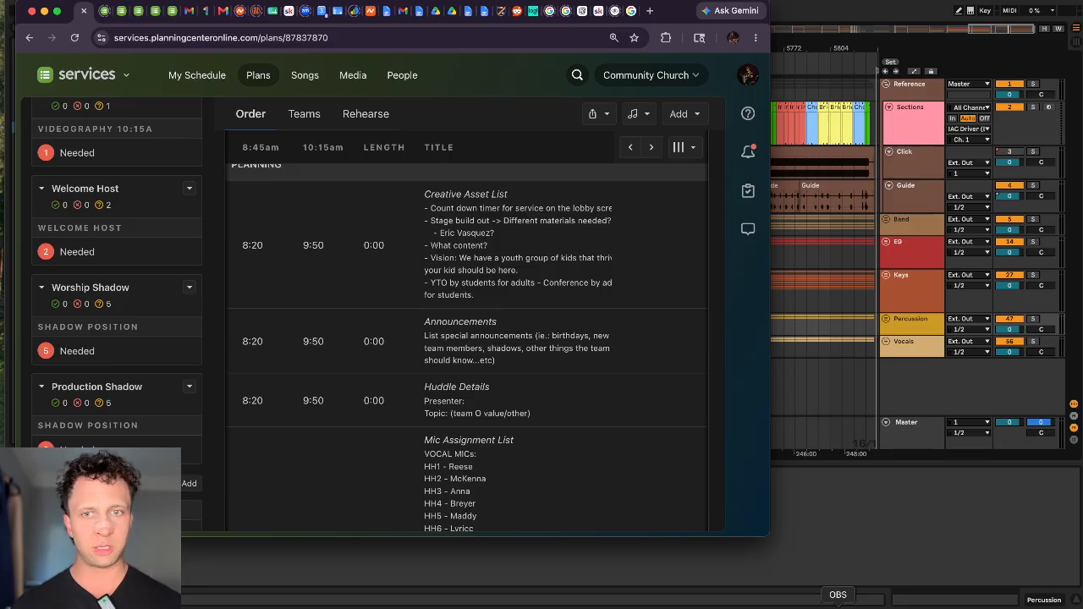
{"action": "left_click", "coordinate": [838, 607]}
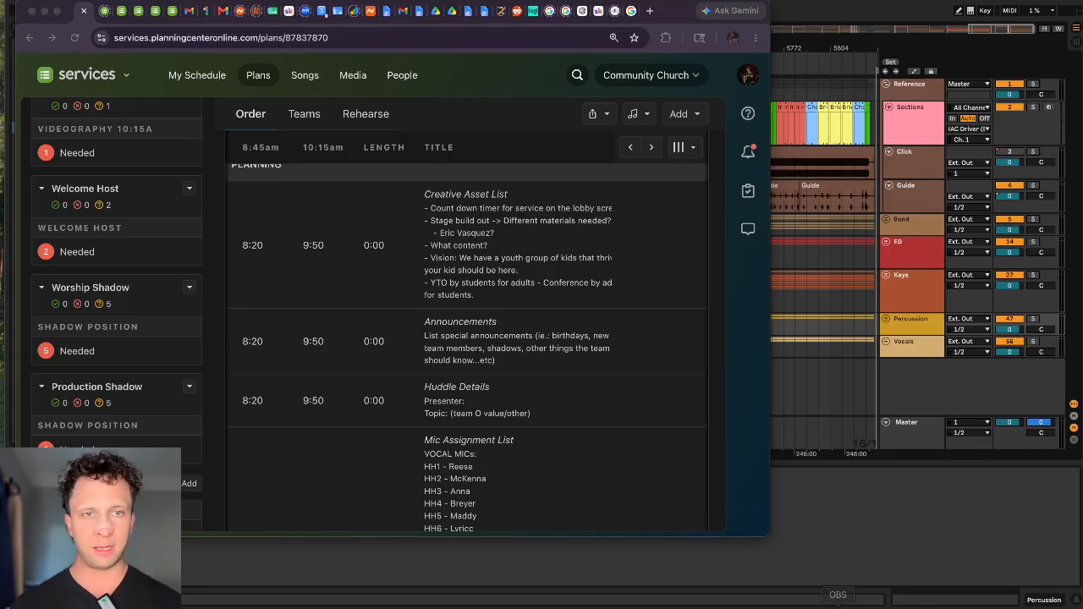